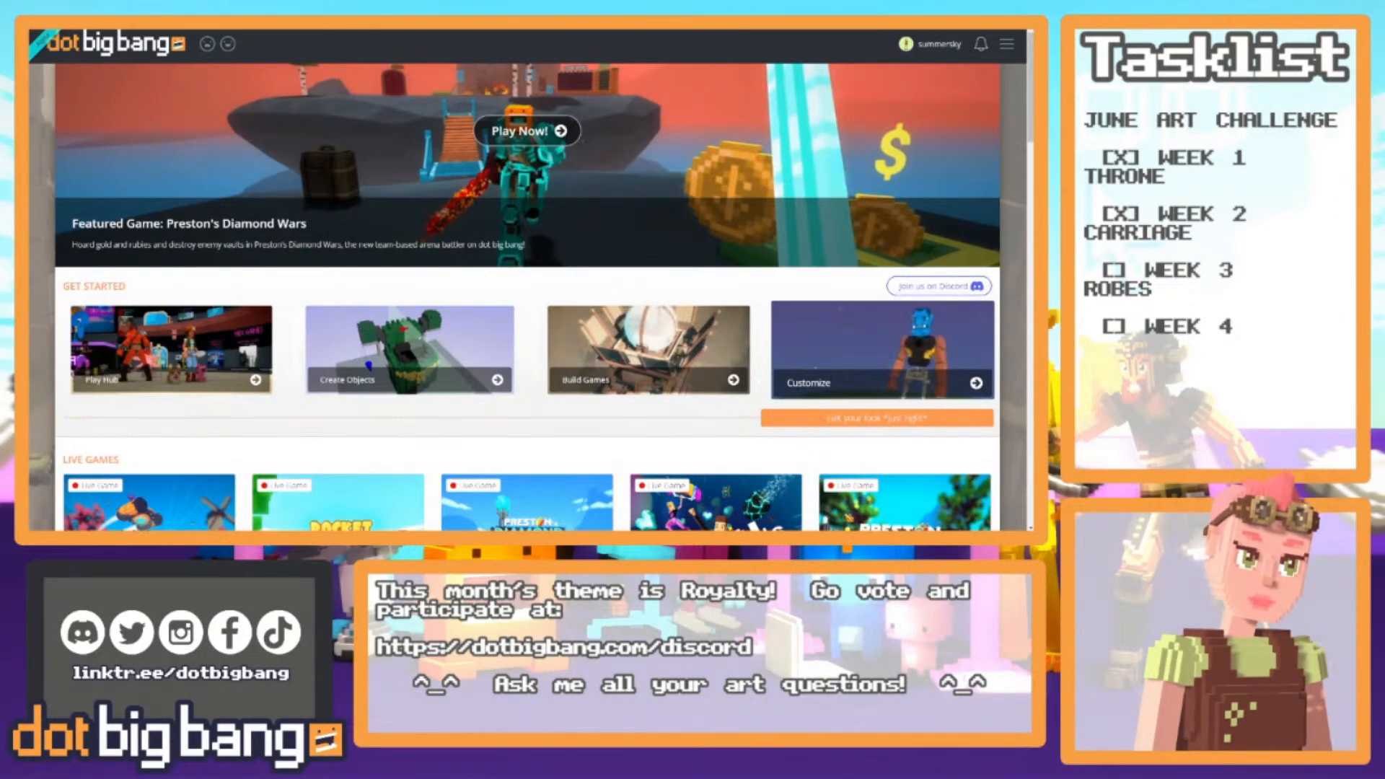
Open the WAC Showcase June 23 game from the profile's creations and copy its share link
{"action": "left_click", "coordinate": [939, 45]}
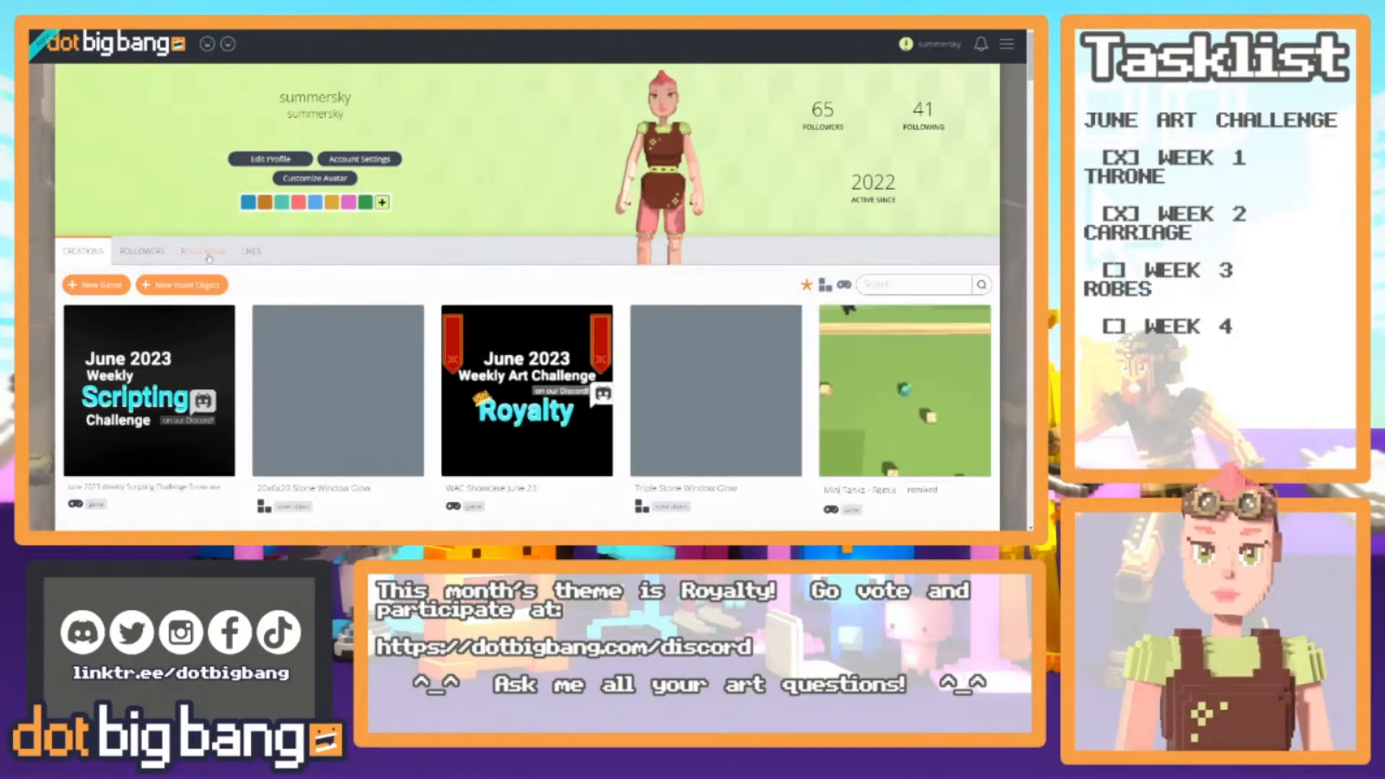
{"action": "mouse_move", "coordinate": [582, 458]}
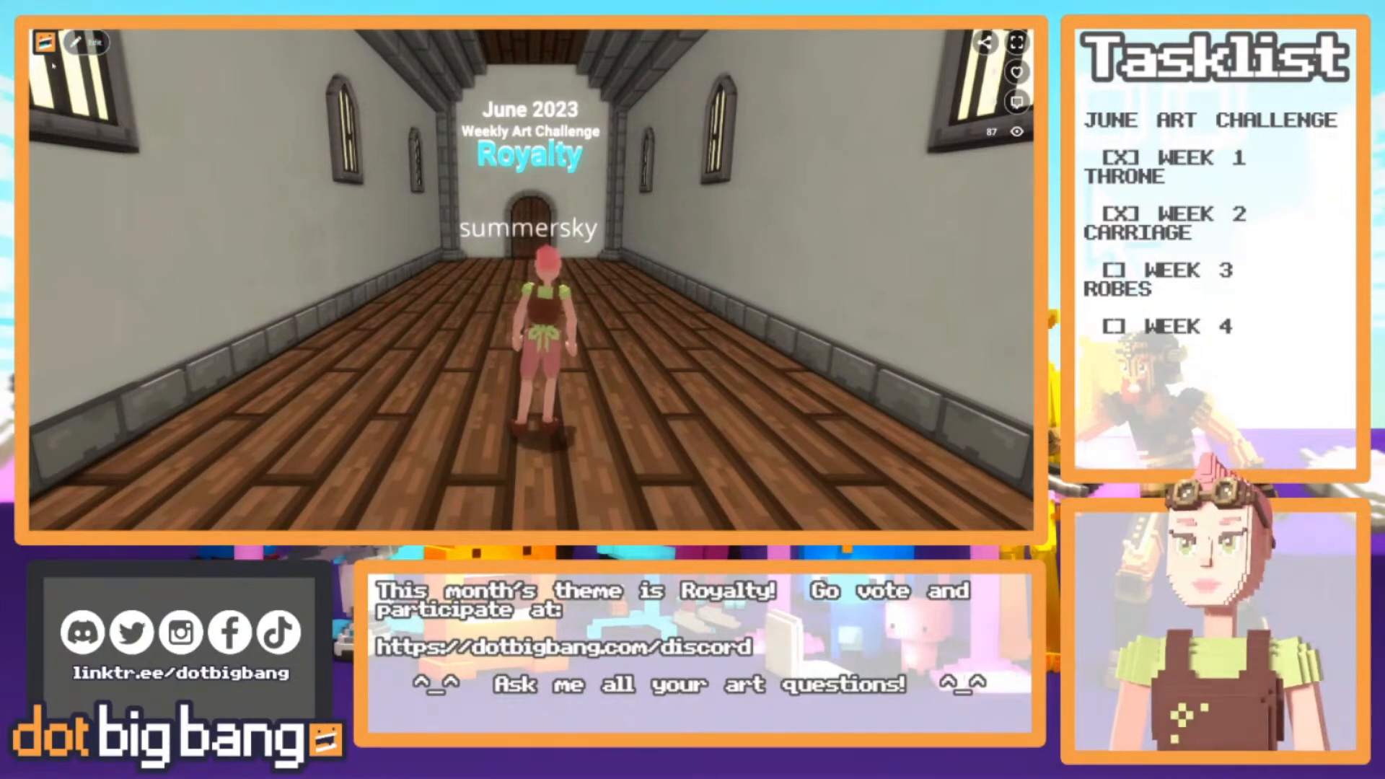
{"action": "left_click", "coordinate": [984, 42]}
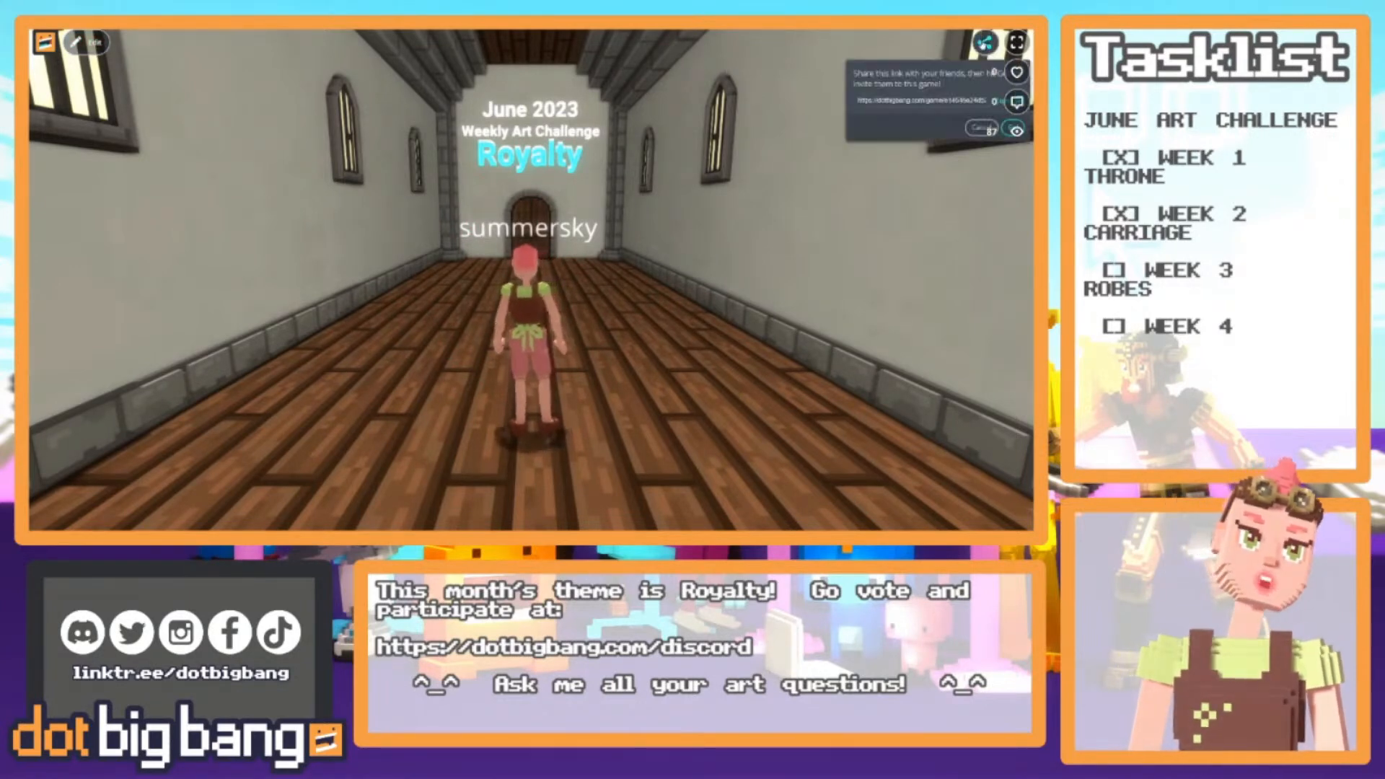
{"action": "left_click", "coordinate": [1001, 101]}
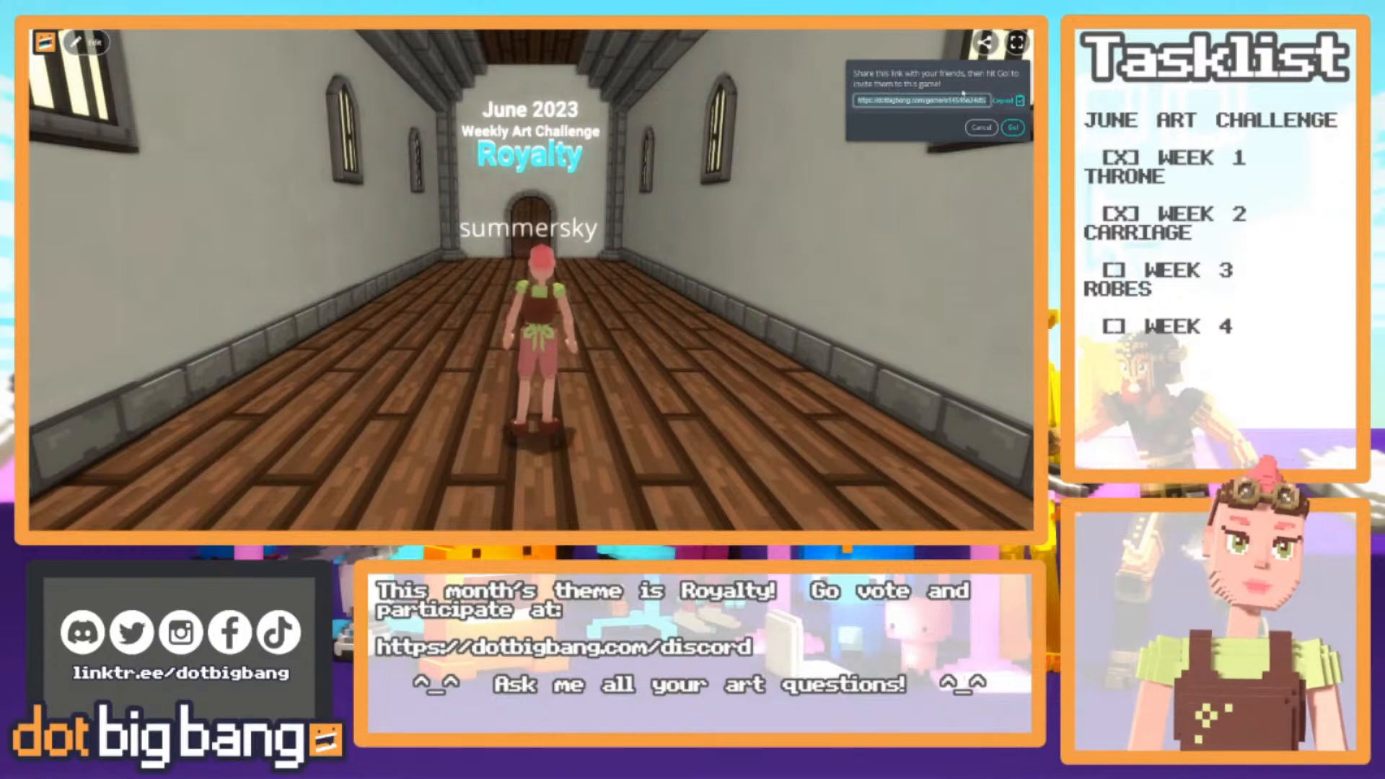
{"action": "left_click", "coordinate": [1013, 127]}
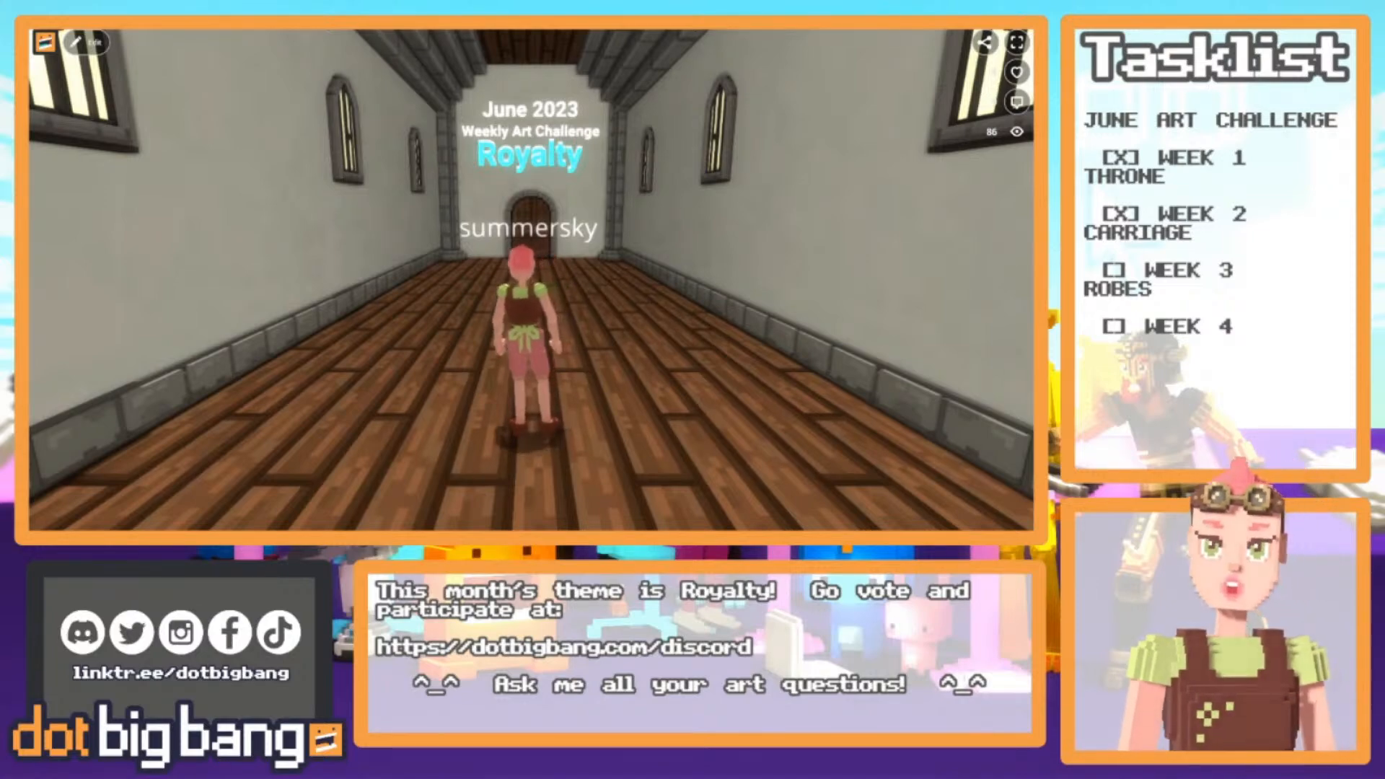
Walk the avatar through the entrance corridor and great hall into the Week 3 robes room
{"action": "key", "text": "w"}
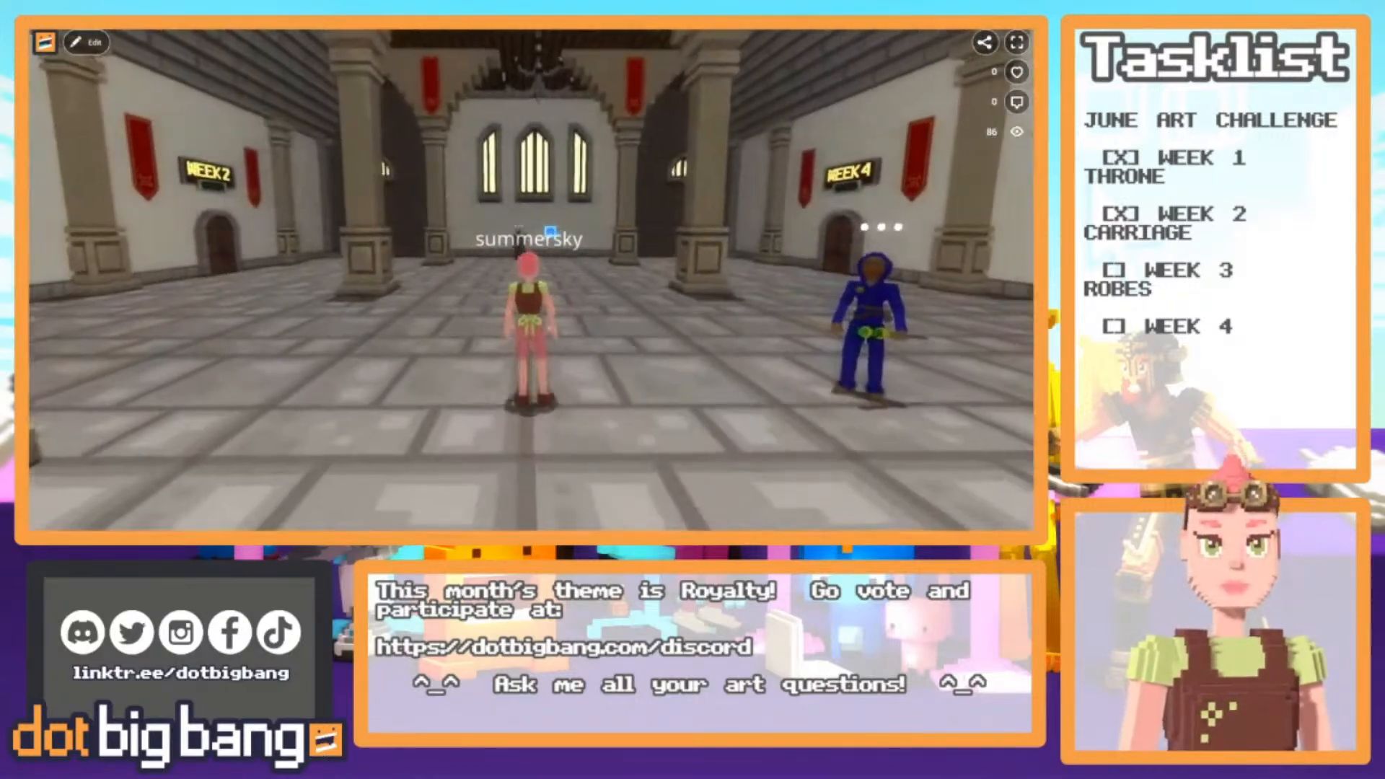
{"action": "key", "text": "d"}
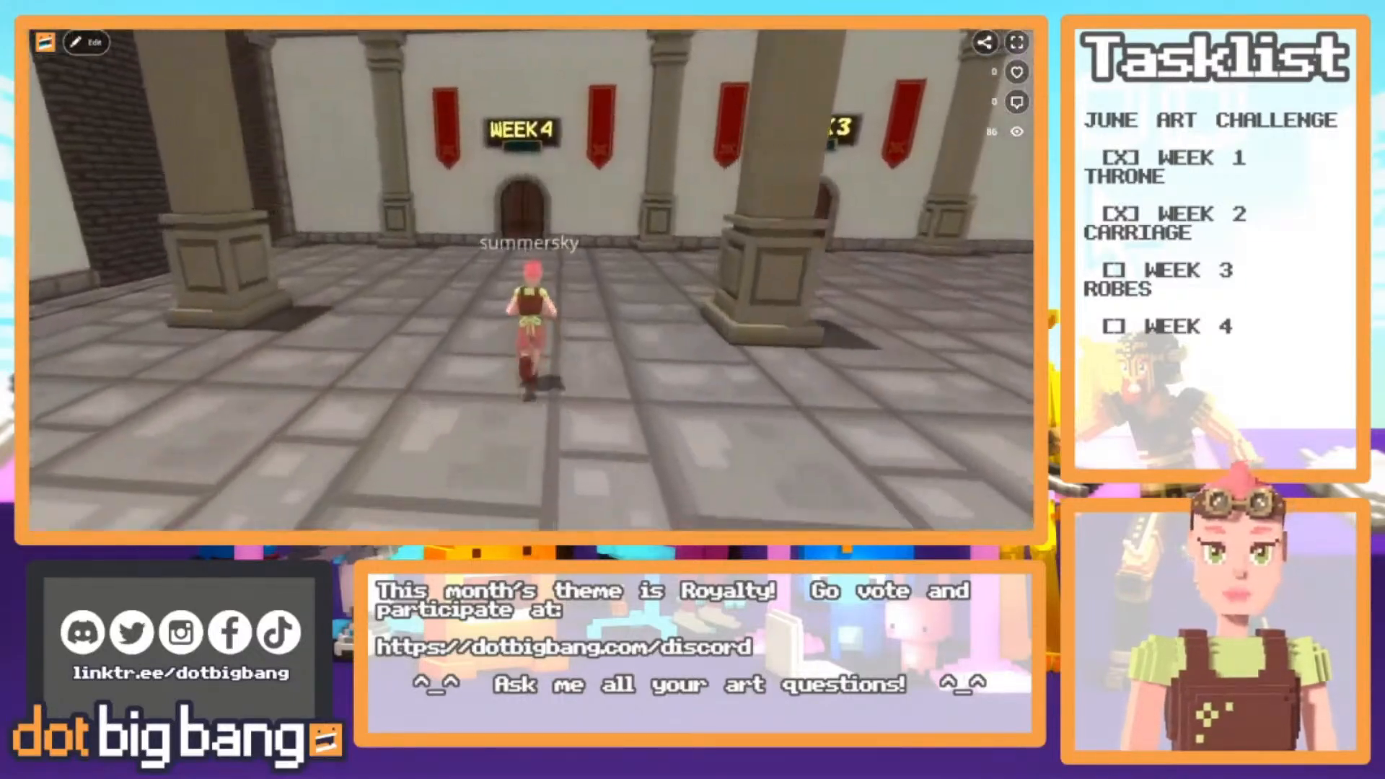
{"action": "key", "text": "a"}
{"action": "key", "text": "w"}
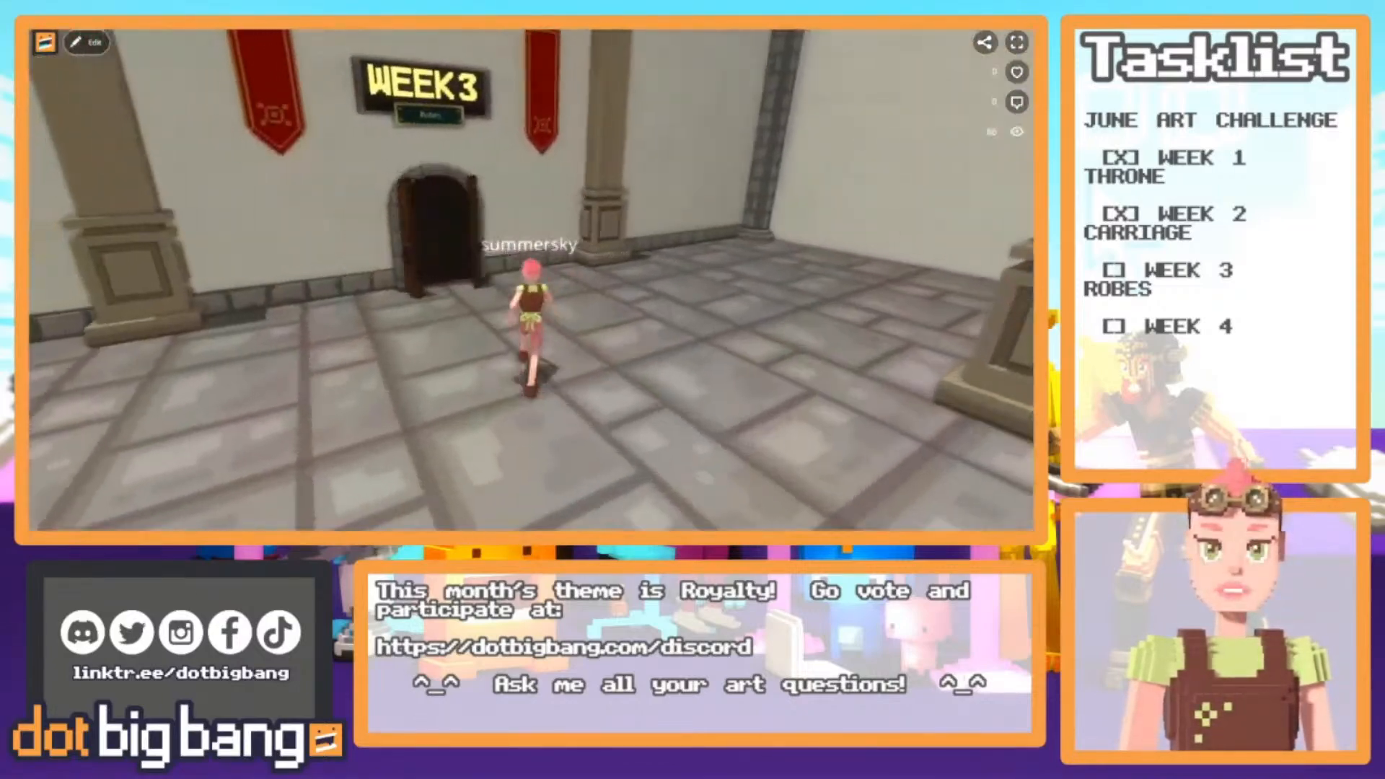
{"action": "key", "text": "w"}
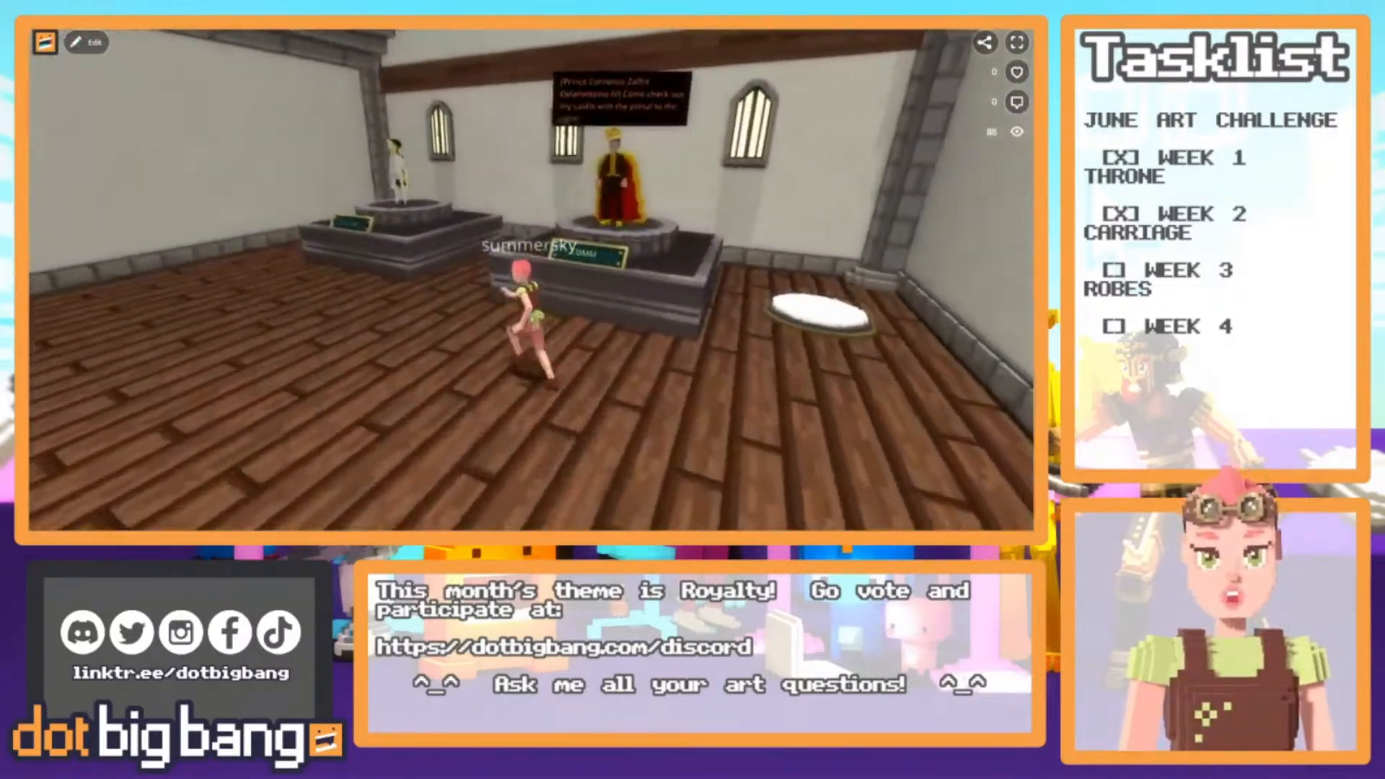
Examine the two robe exhibits in the Week 3 room by moving the avatar around their pedestals
{"action": "key", "text": "d"}
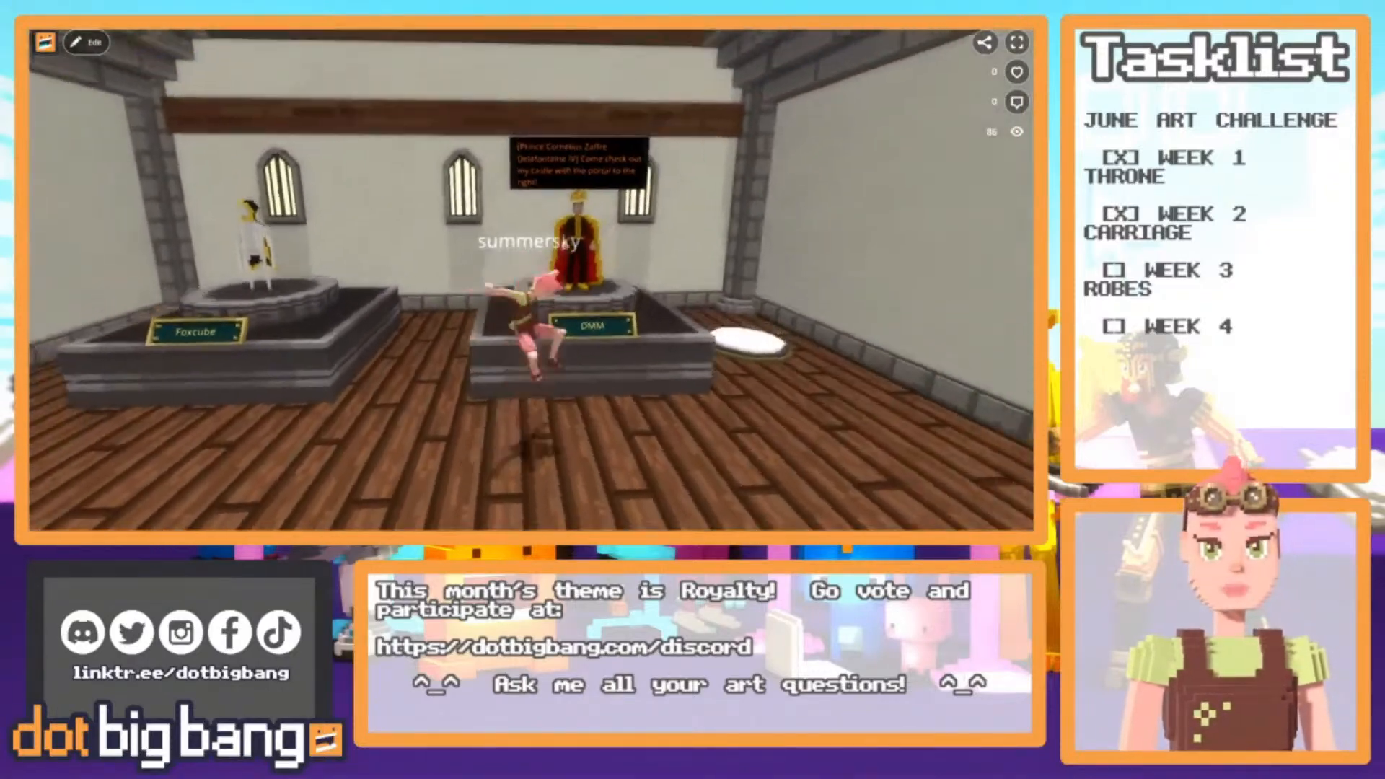
{"action": "key", "text": "d"}
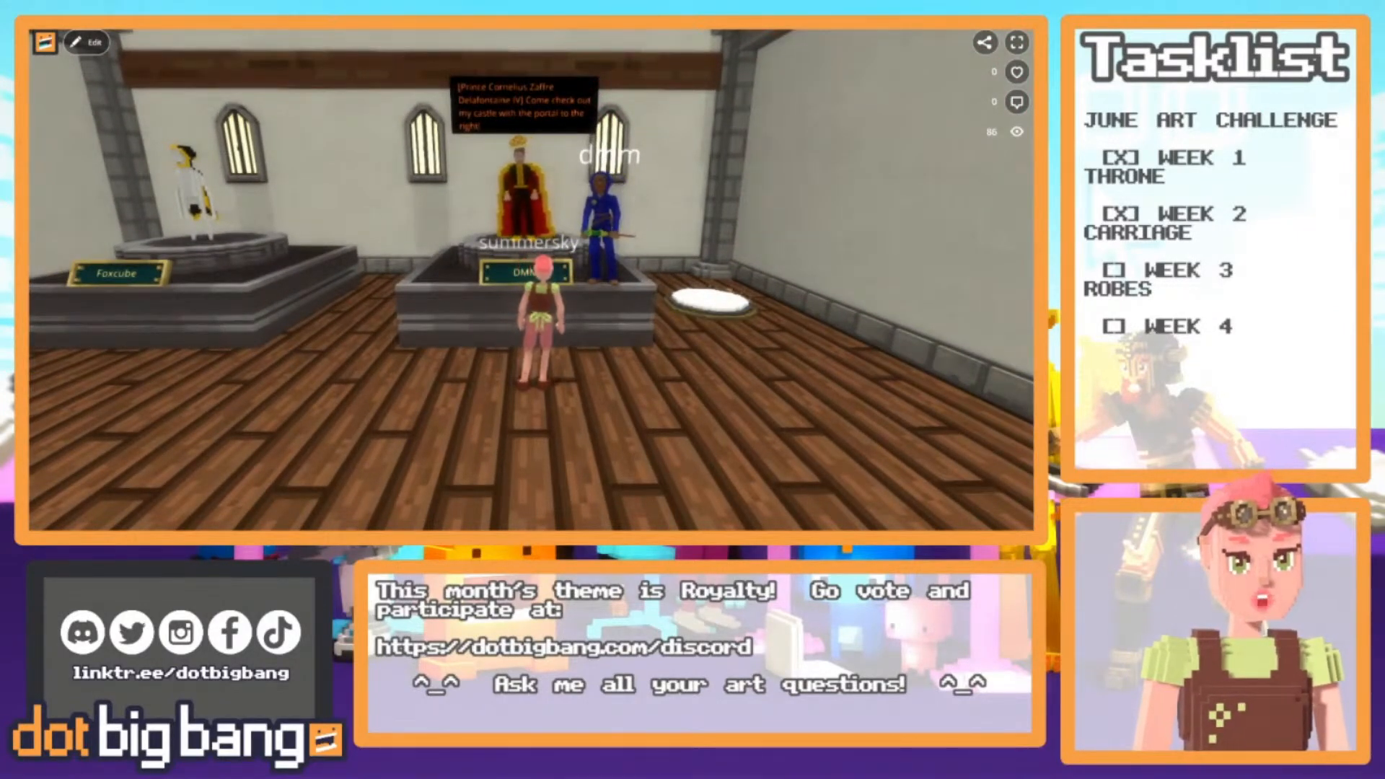
{"action": "key", "text": "a"}
{"action": "key", "text": "d"}
{"action": "key", "text": "space"}
{"action": "key", "text": "space"}
{"action": "key", "text": "a"}
{"action": "key", "text": "space"}
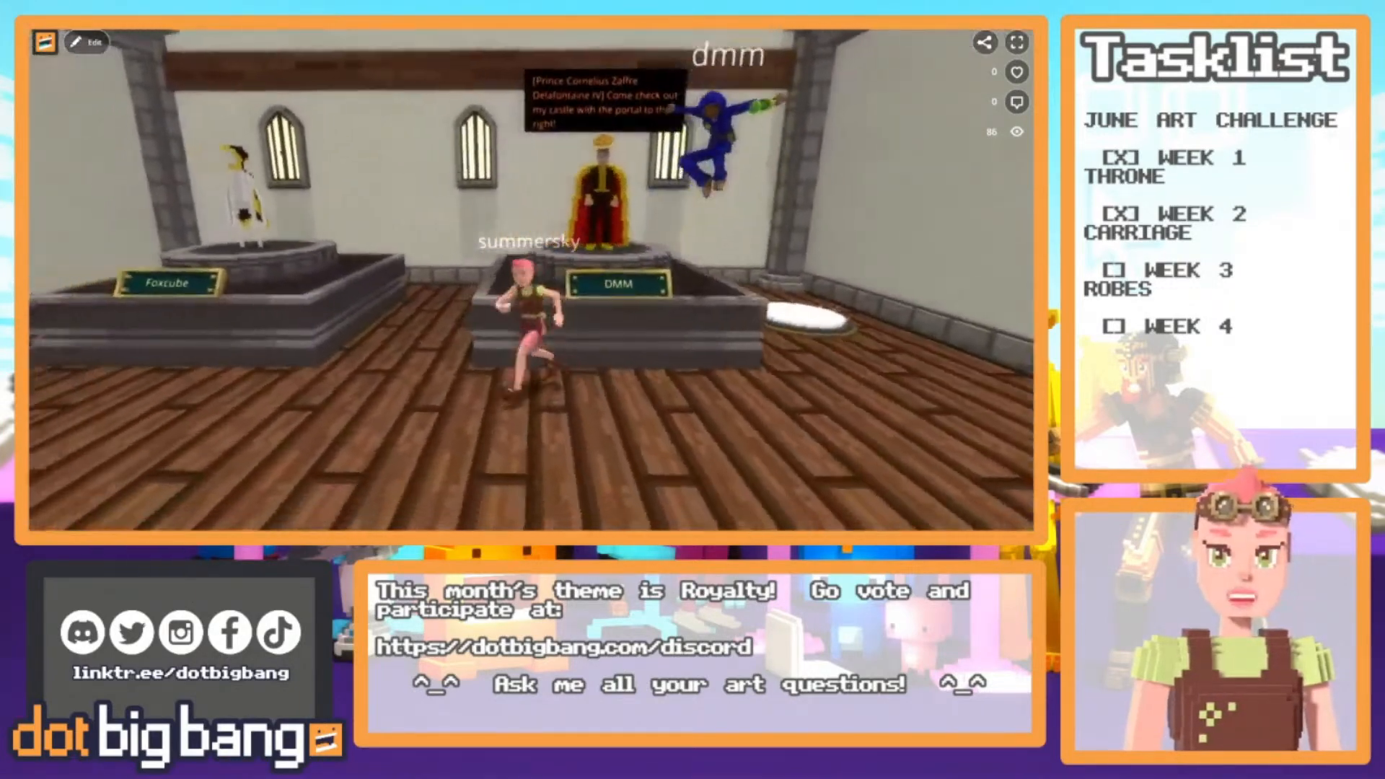
{"action": "key", "text": "w"}
{"action": "key", "text": "s"}
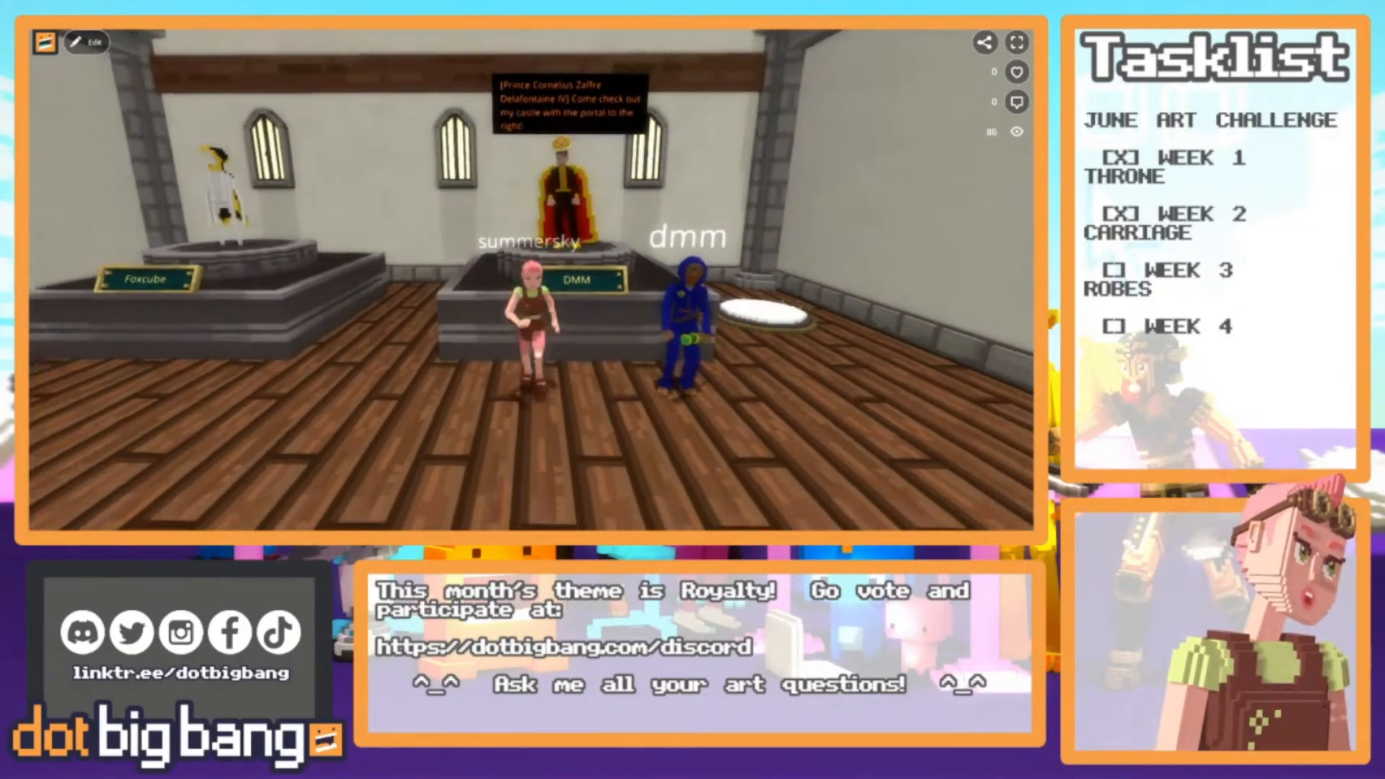
{"action": "key", "text": "a"}
{"action": "key", "text": "w"}
{"action": "left_click_drag", "start_coordinate": [750, 310], "coordinate": [816, 337]}
{"action": "key", "text": "d"}
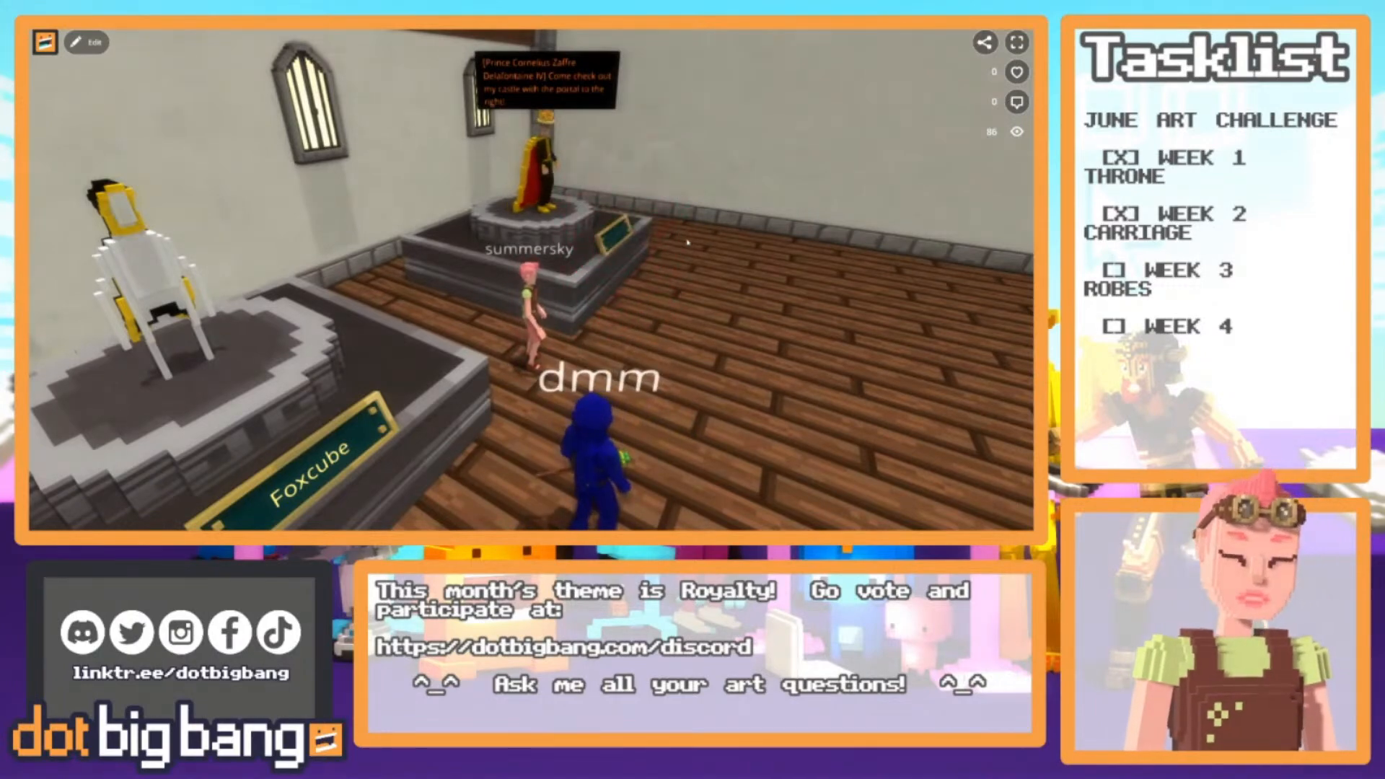
{"action": "key", "text": "d"}
{"action": "left_click_drag", "start_coordinate": [707, 352], "coordinate": [592, 317]}
{"action": "key", "text": "a"}
{"action": "key", "text": "w"}
{"action": "key", "text": "s"}
{"action": "key", "text": "w"}
{"action": "key", "text": "s"}
{"action": "key", "text": "d"}
{"action": "key", "text": "w"}
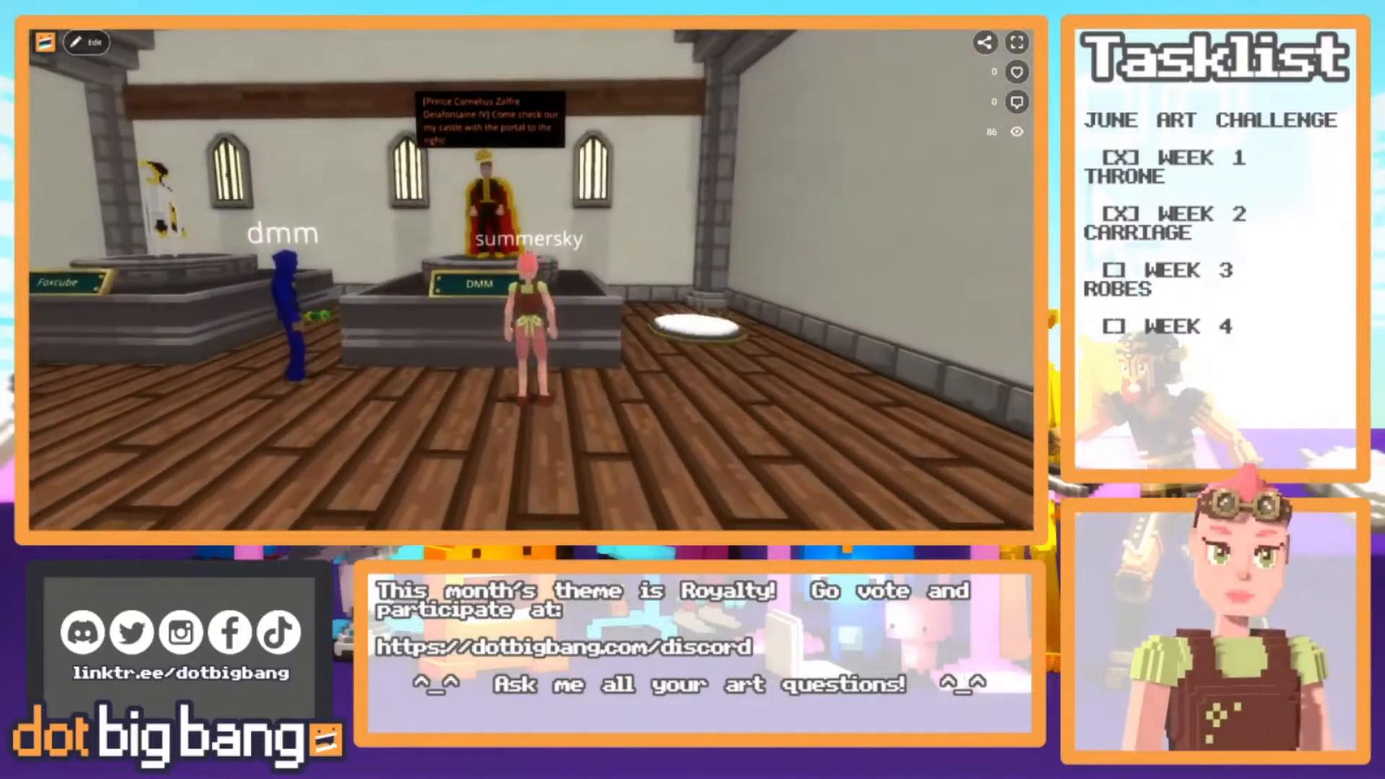
Inspect the round white portal beside the crowned, red-caped figure by standing the avatar on it and leaving before the teleport countdown ends
{"action": "key", "text": "a"}
{"action": "key", "text": "s"}
{"action": "key", "text": "d"}
{"action": "key", "text": "w"}
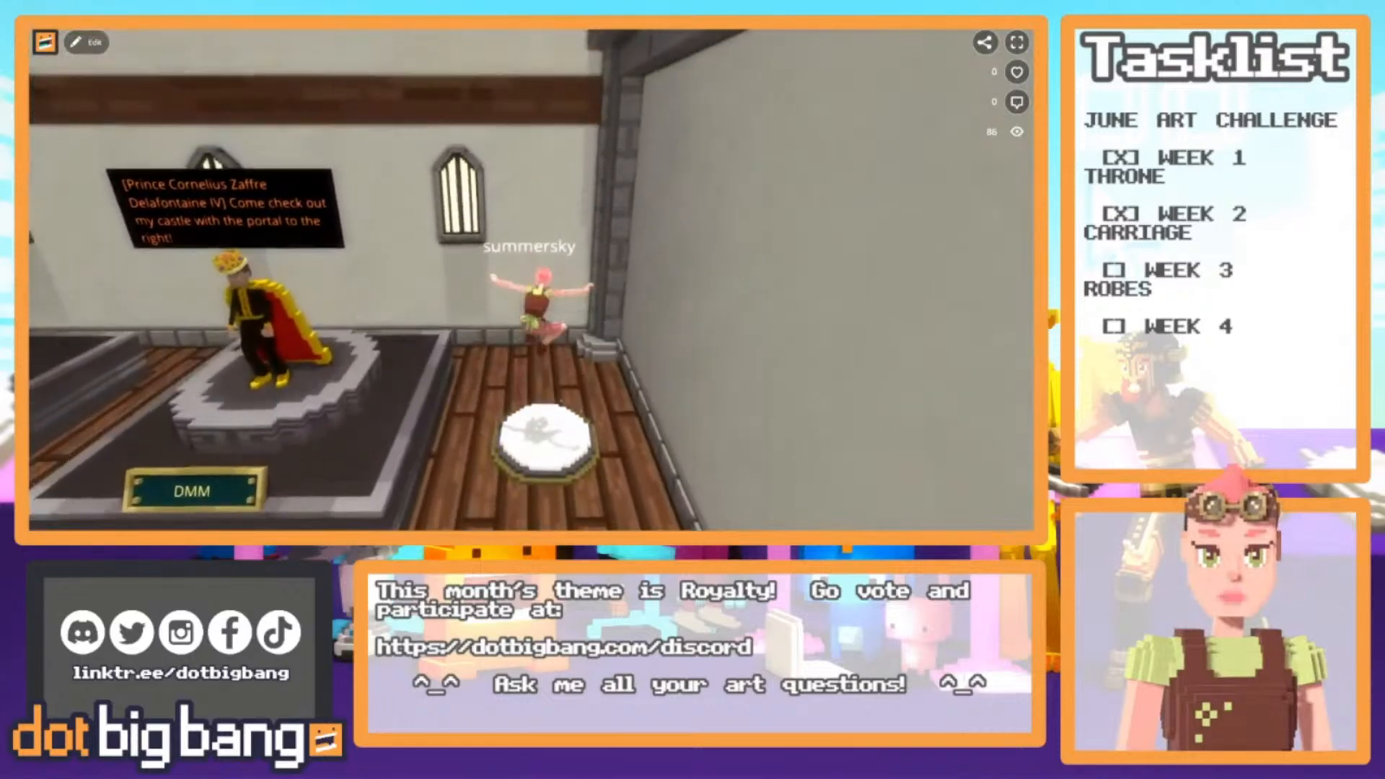
{"action": "key", "text": "a"}
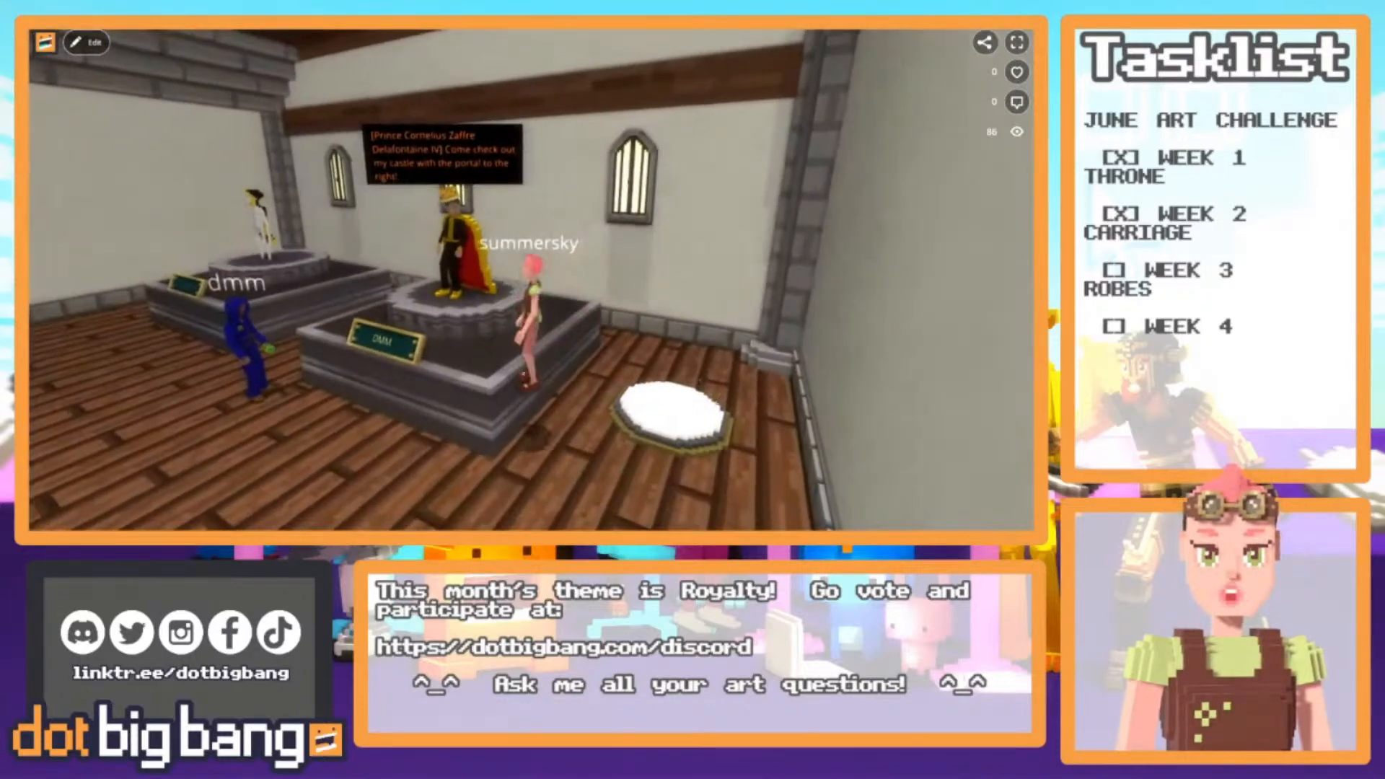
{"action": "key", "text": "space"}
{"action": "key", "text": "s"}
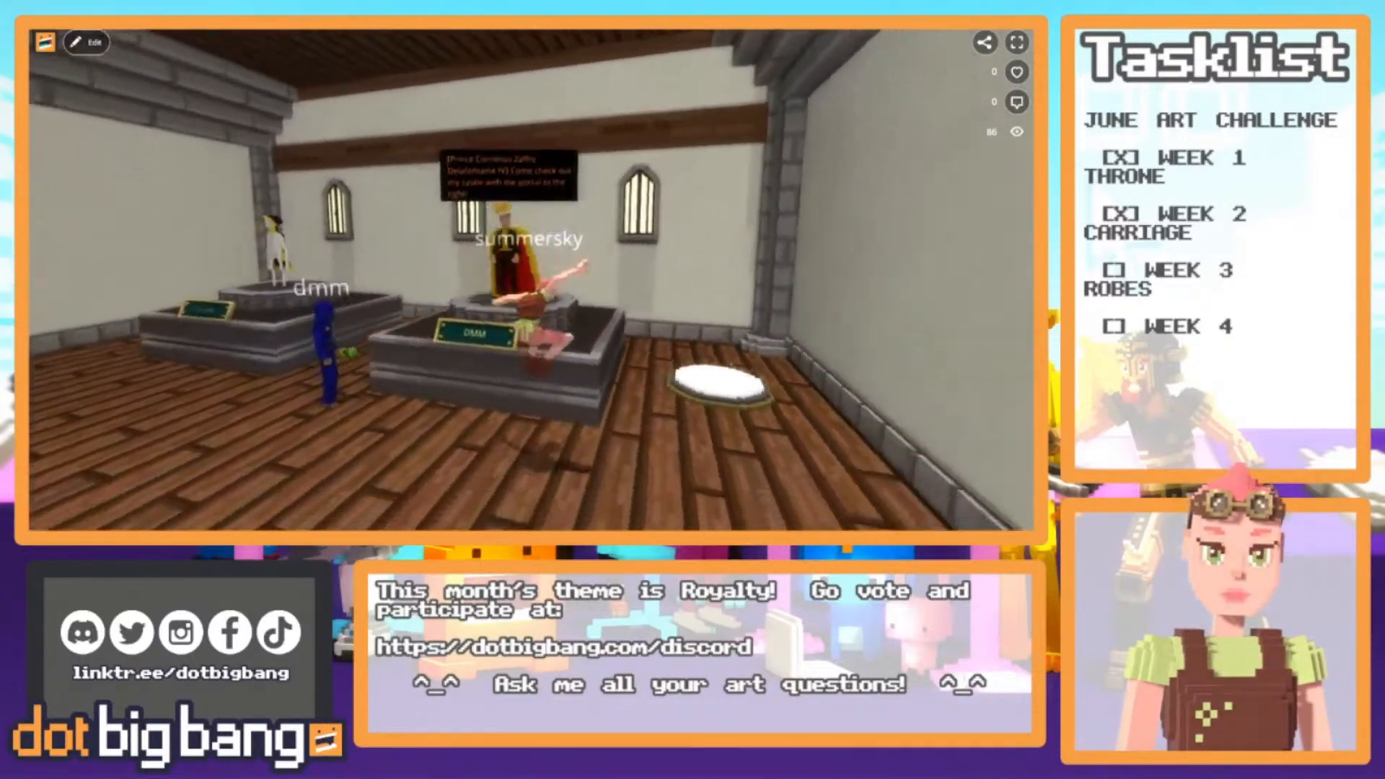
{"action": "key", "text": "d"}
{"action": "key", "text": "space"}
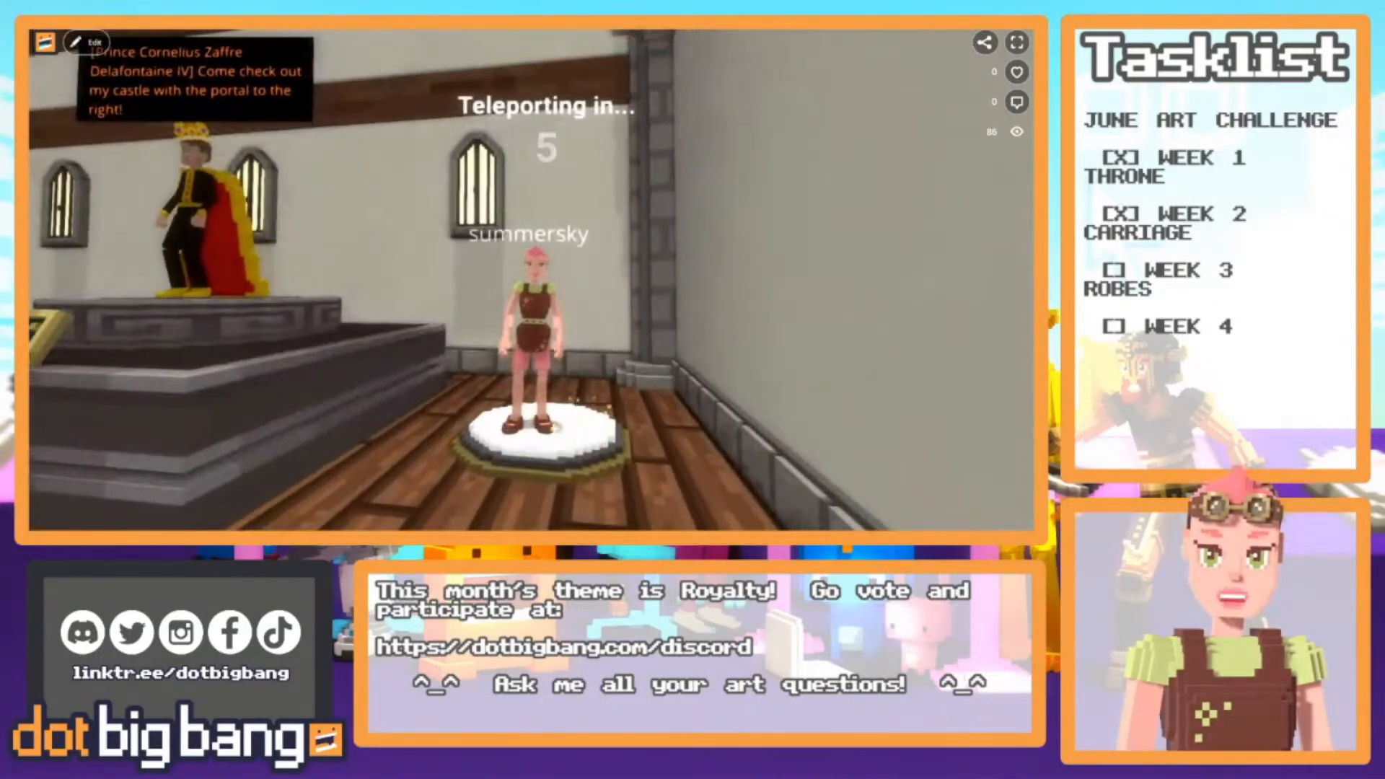
{"action": "key", "text": "s"}
{"action": "key", "text": "a"}
{"action": "key", "text": "space"}
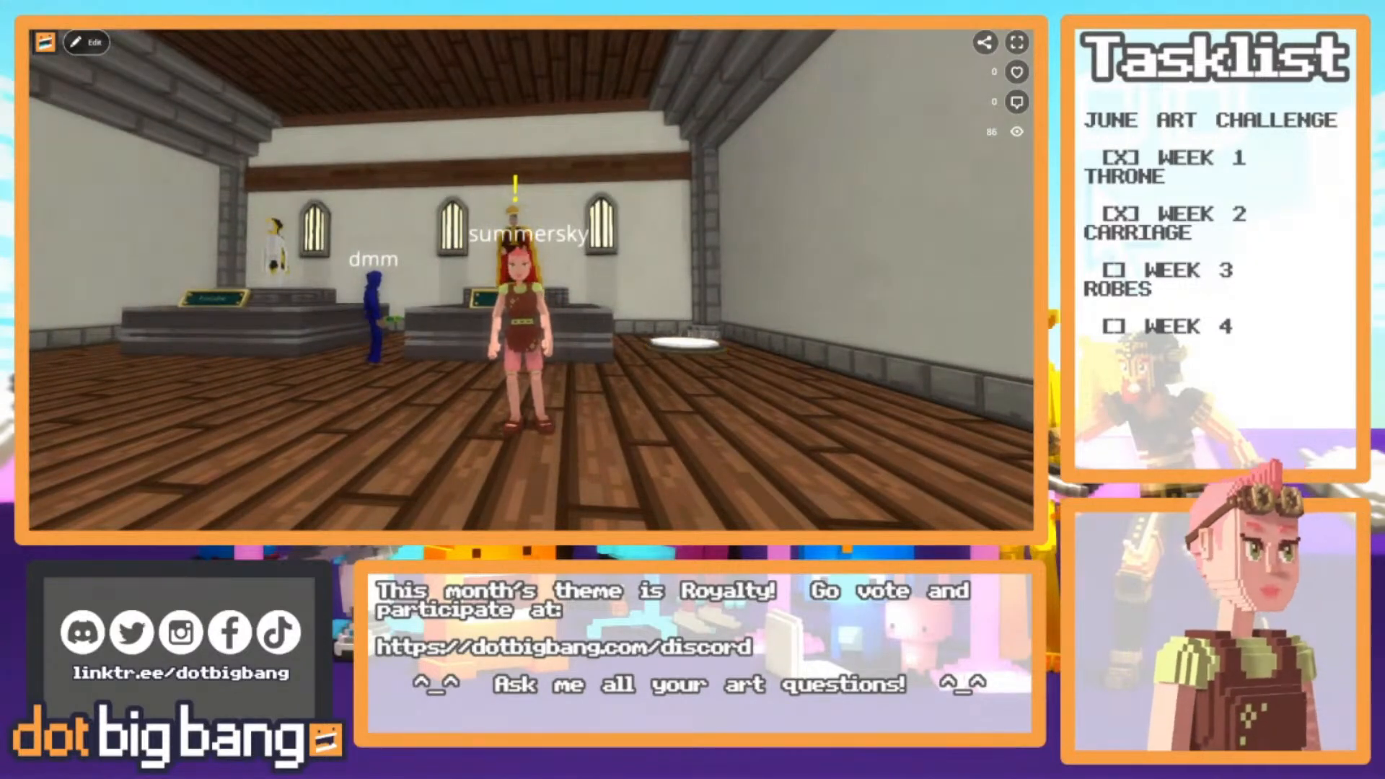
Look over the Week 3 exhibits from farther back and walk up to the crowned figure to read its speech sign
{"action": "left_click_drag", "start_coordinate": [531, 280], "coordinate": [516, 346]}
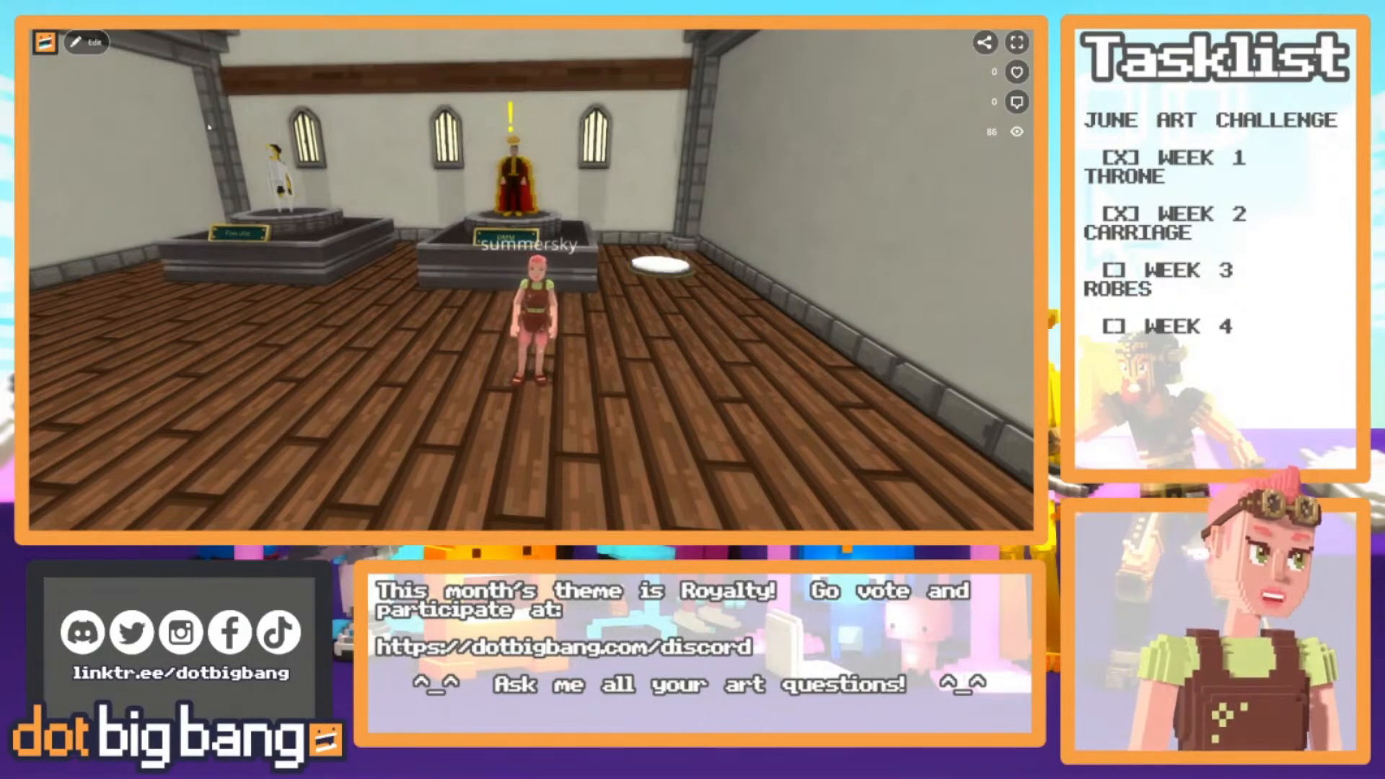
{"action": "left_click_drag", "start_coordinate": [443, 229], "coordinate": [543, 140]}
{"action": "key", "text": "w"}
{"action": "key", "text": "space"}
{"action": "key", "text": "s"}
{"action": "key", "text": "w"}
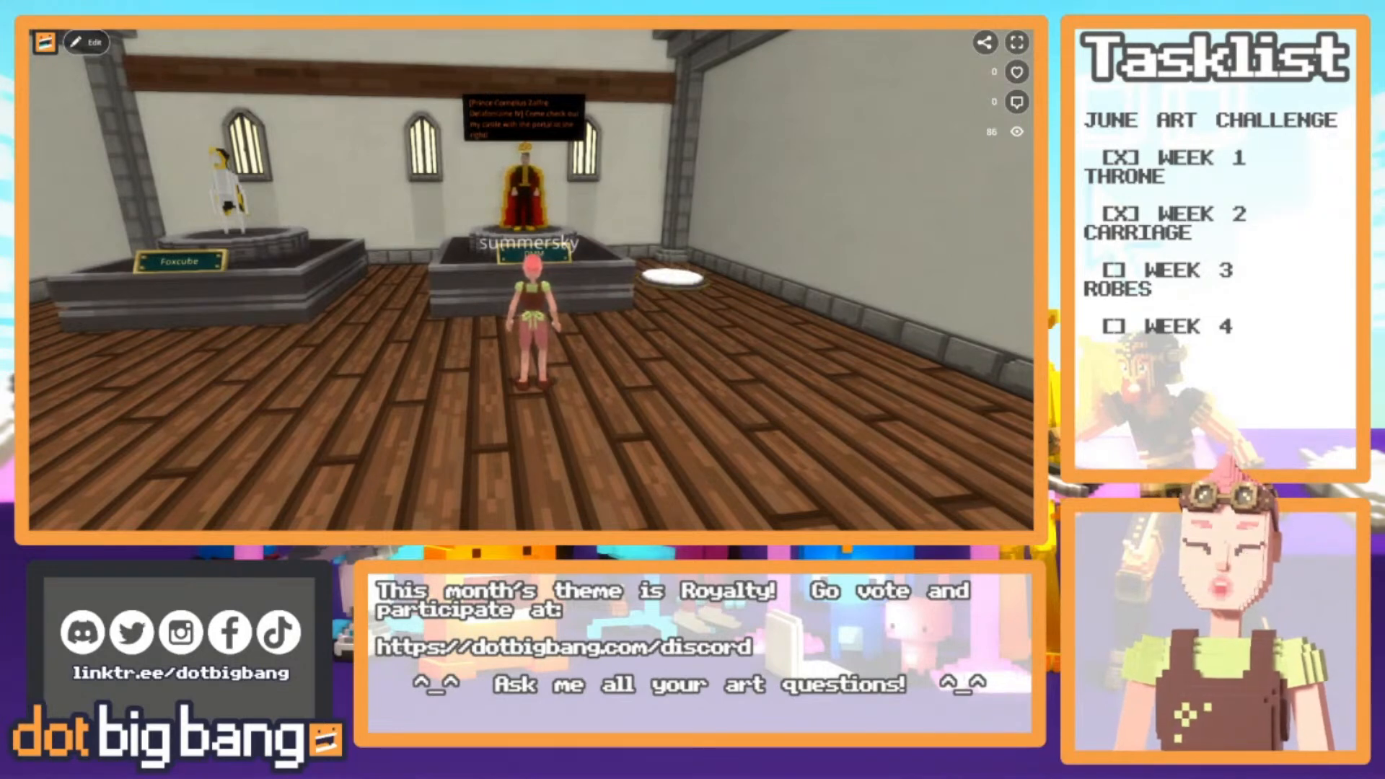
Go back to the profile page and create a new game from the Empty Game starter
{"action": "key", "text": "ctrl+Tab"}
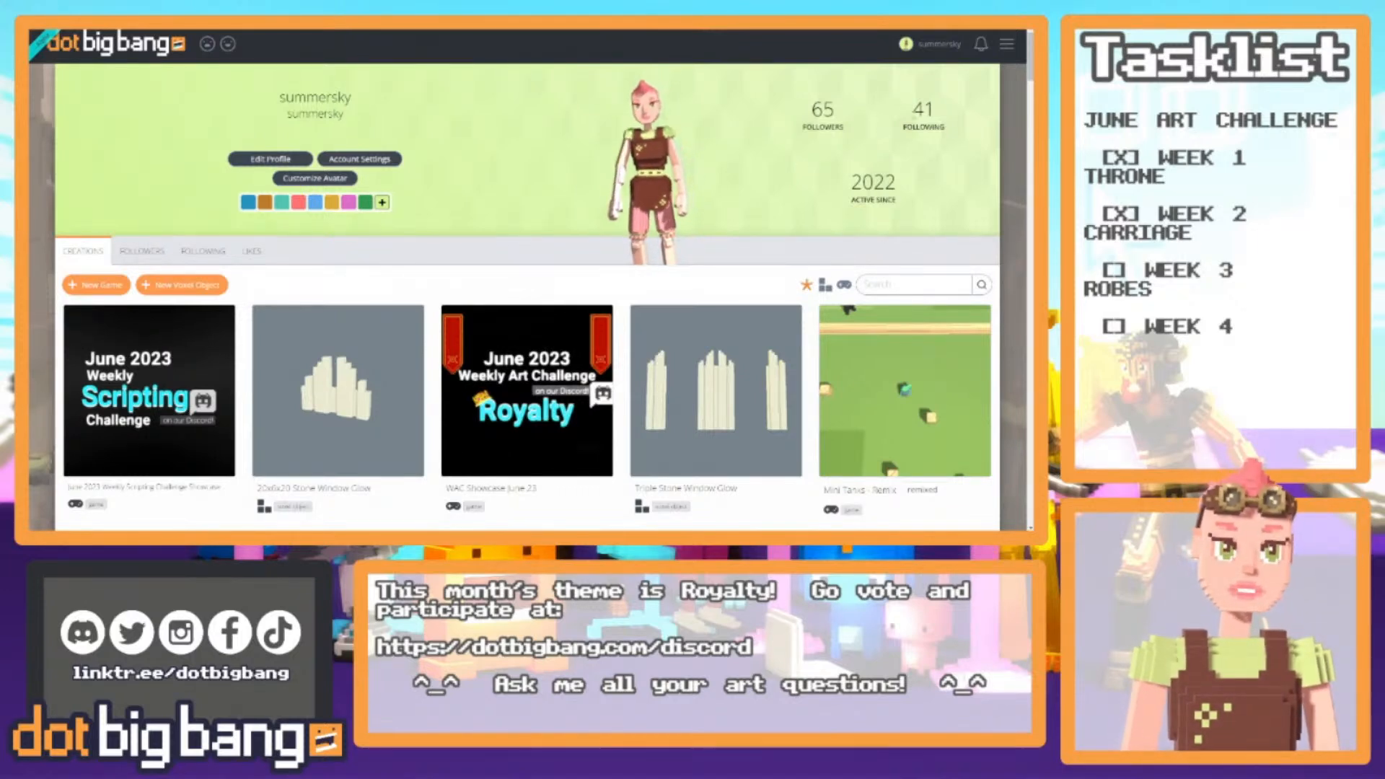
{"action": "left_click", "coordinate": [1006, 45]}
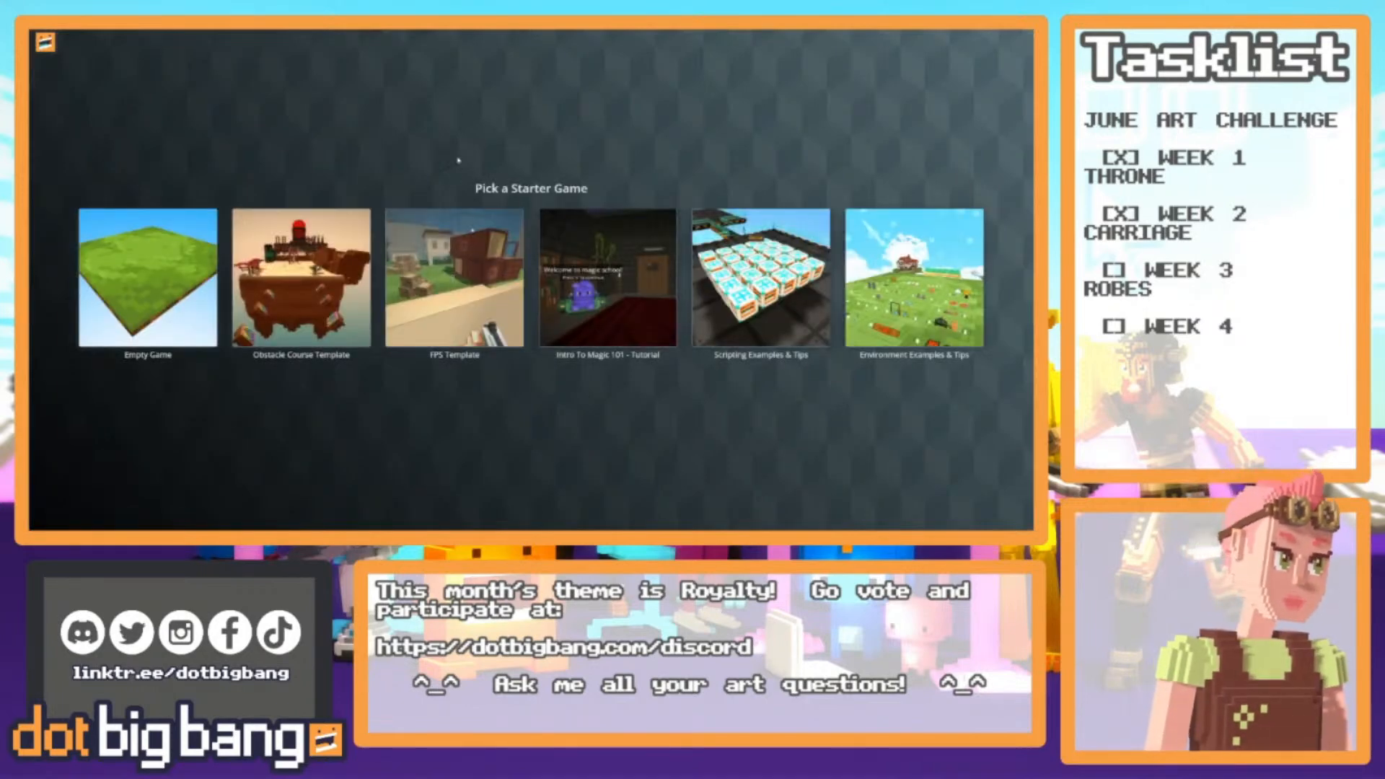
{"action": "left_click", "coordinate": [132, 294]}
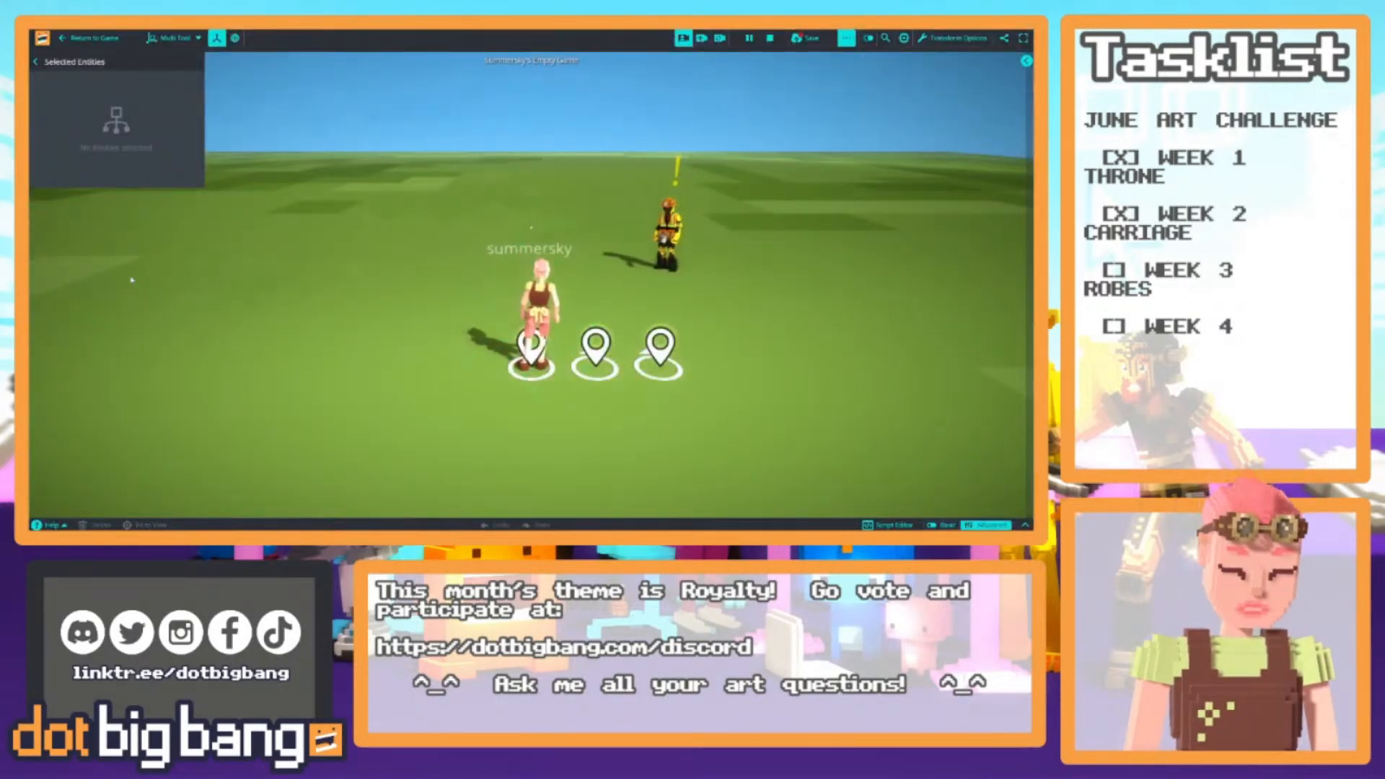
Search the voxel objects for "tint" and place a 20x20x20 Tint Block on the grass next to the avatar
{"action": "key", "text": "w"}
{"action": "right_click_drag", "start_coordinate": [402, 278], "coordinate": [694, 310]}
{"action": "key", "text": "space"}
{"action": "left_click", "coordinate": [1024, 525]}
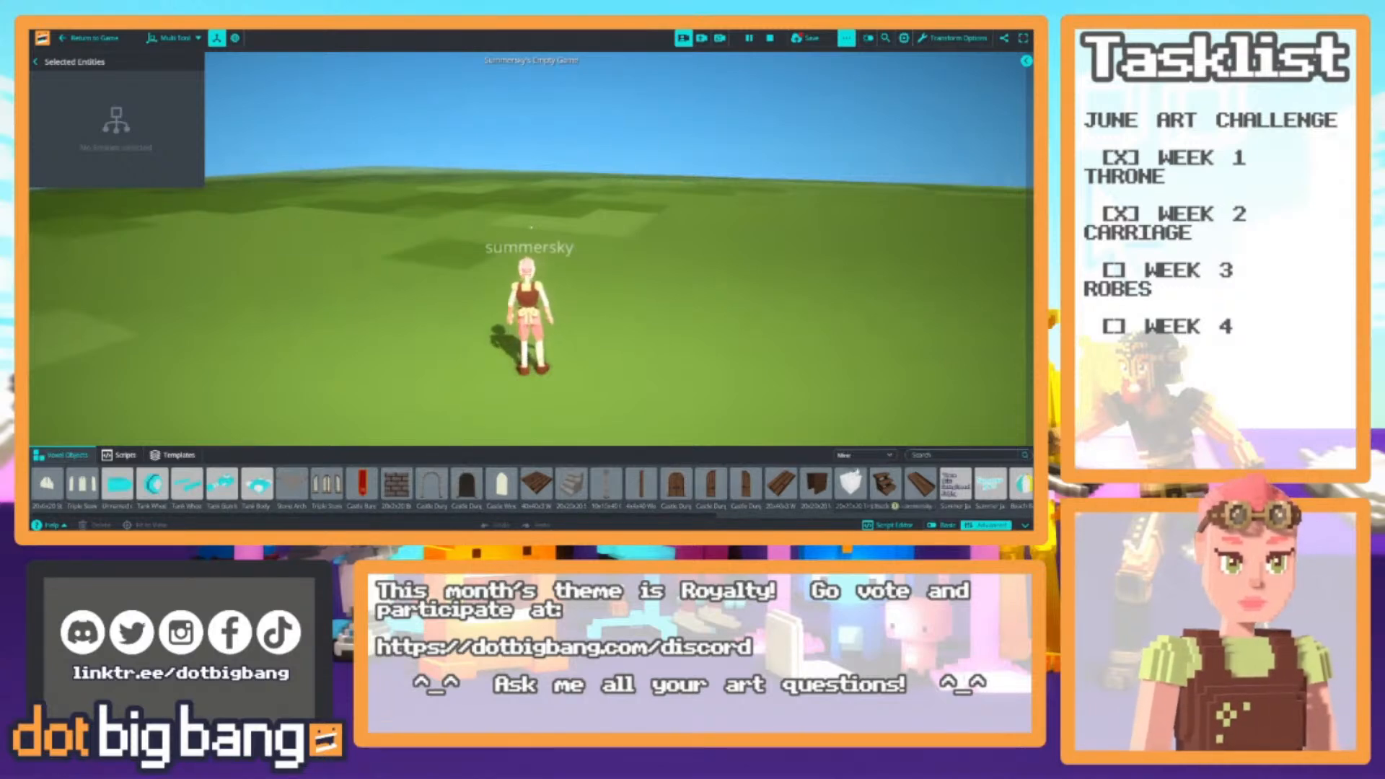
{"action": "left_click", "coordinate": [923, 453]}
{"action": "type", "text": "tint"}
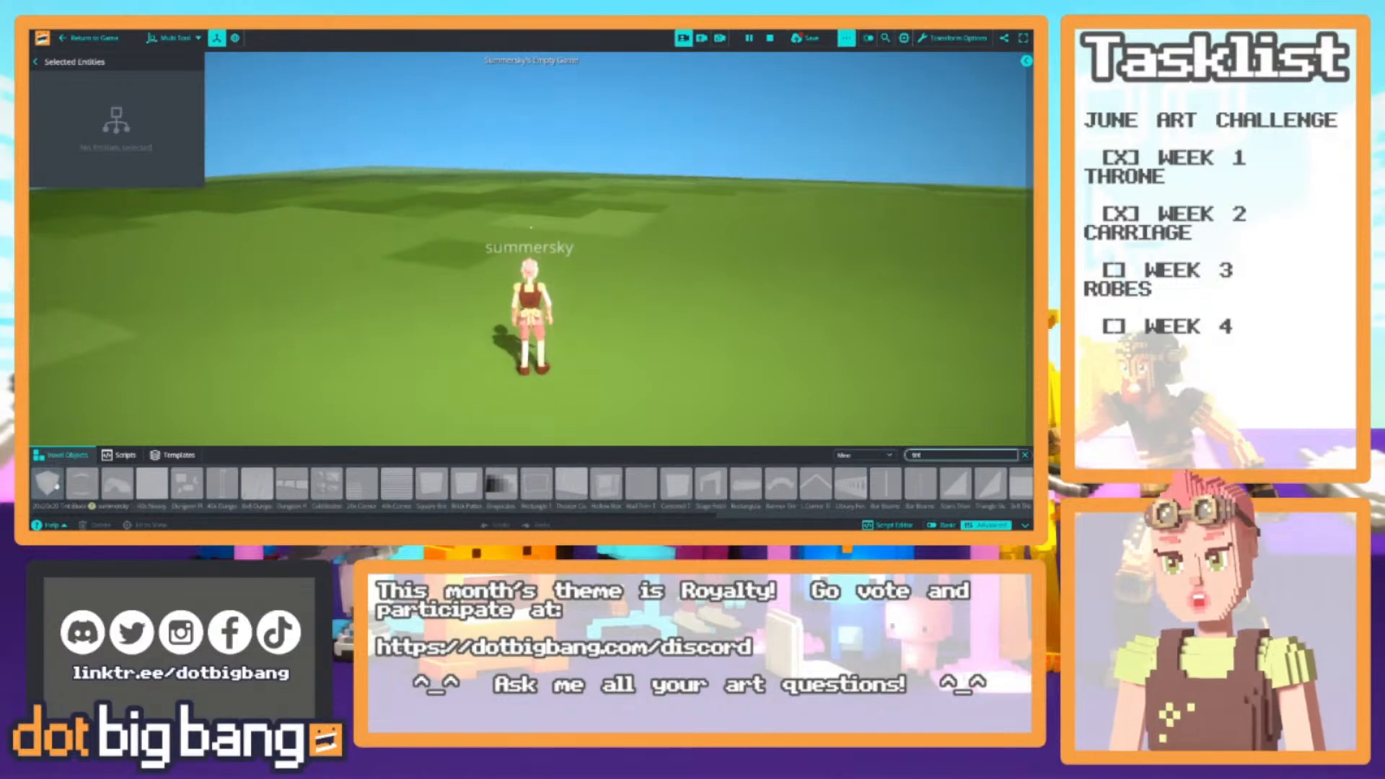
{"action": "left_click_drag", "start_coordinate": [47, 483], "coordinate": [465, 317]}
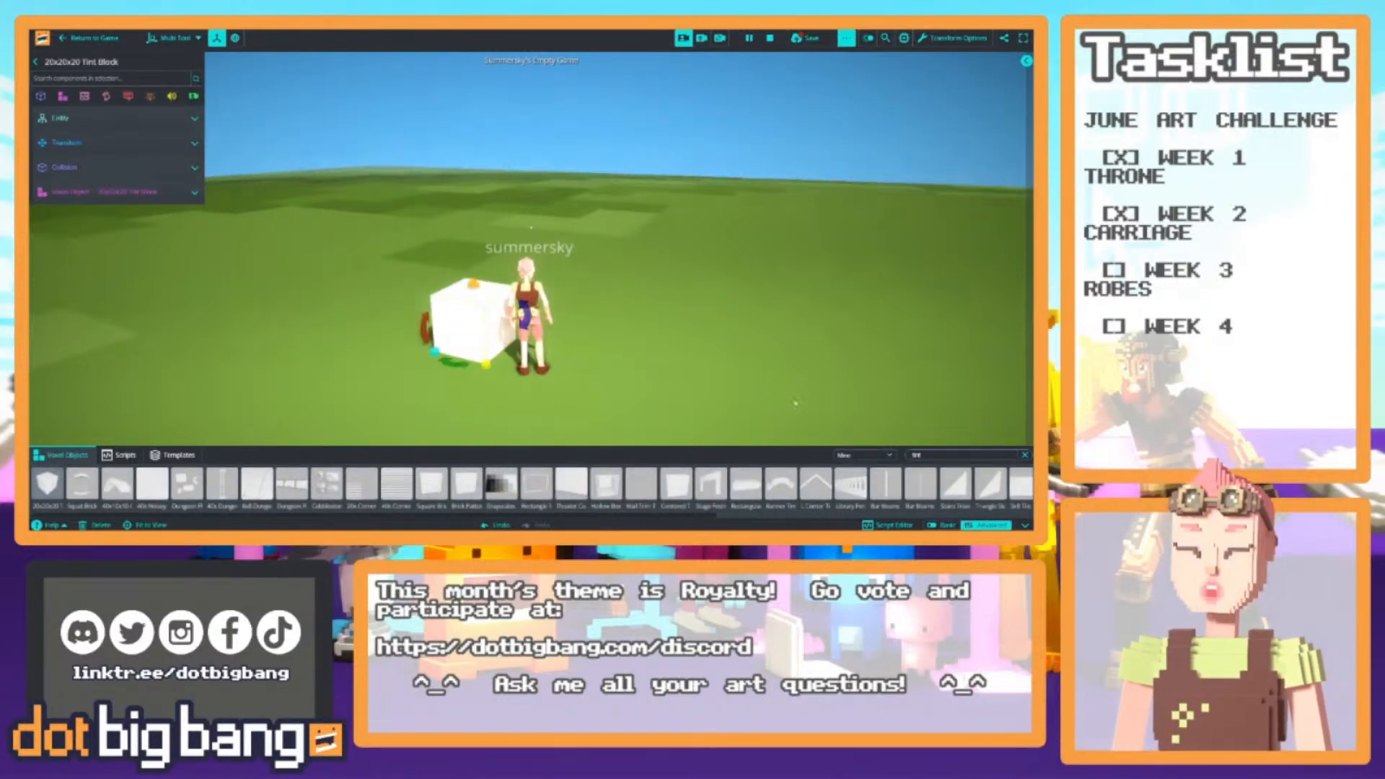
{"action": "left_click", "coordinate": [1025, 526]}
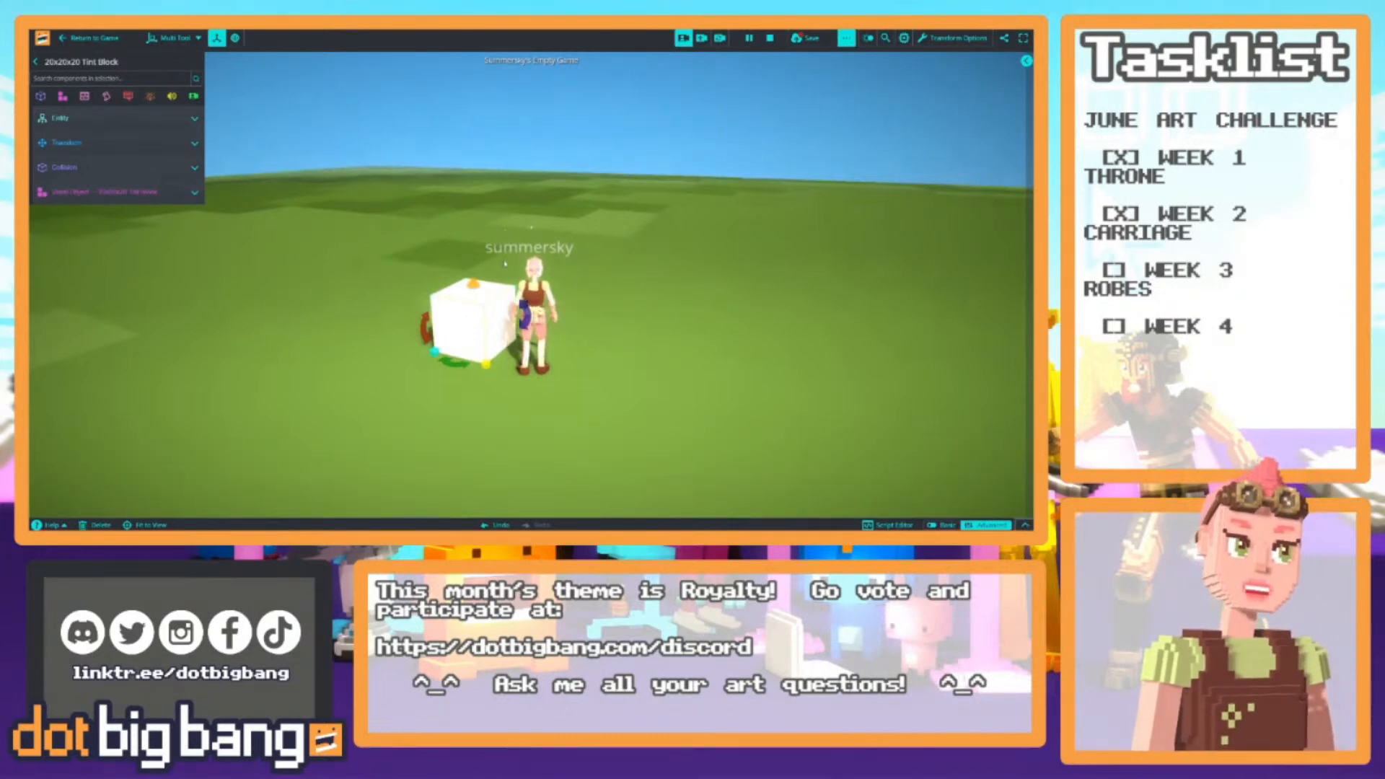
Disable the tint block's Voxel Object component
{"action": "key", "text": "d"}
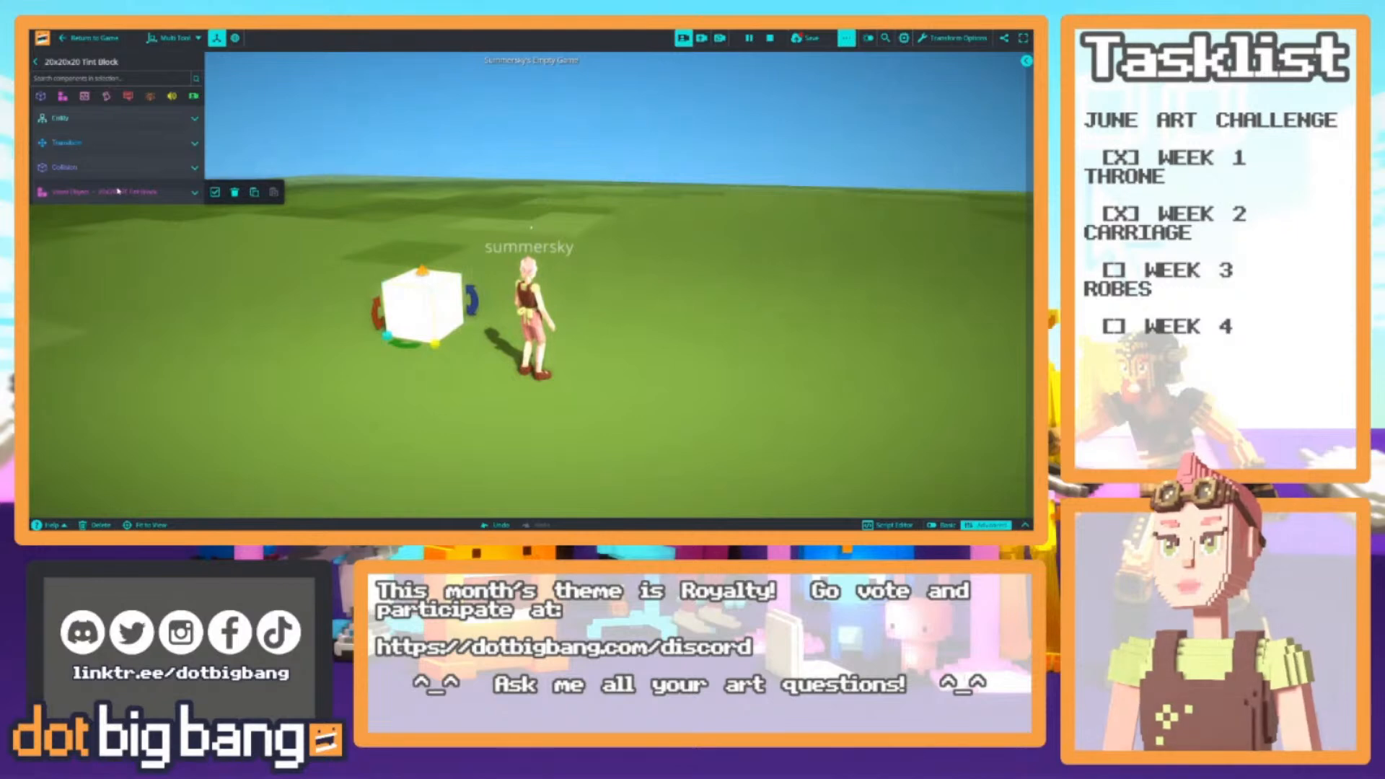
{"action": "mouse_move", "coordinate": [215, 199]}
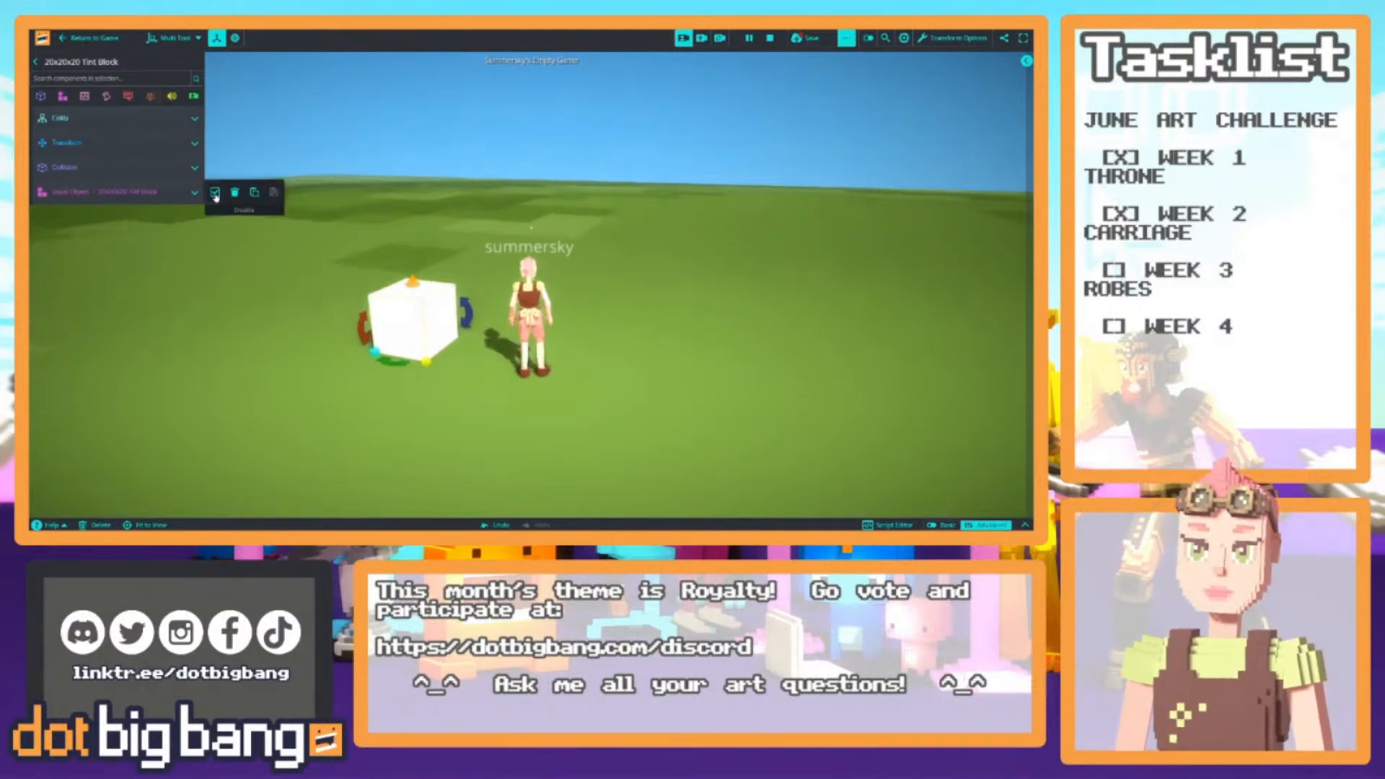
{"action": "left_click", "coordinate": [215, 194]}
{"action": "key", "text": "s"}
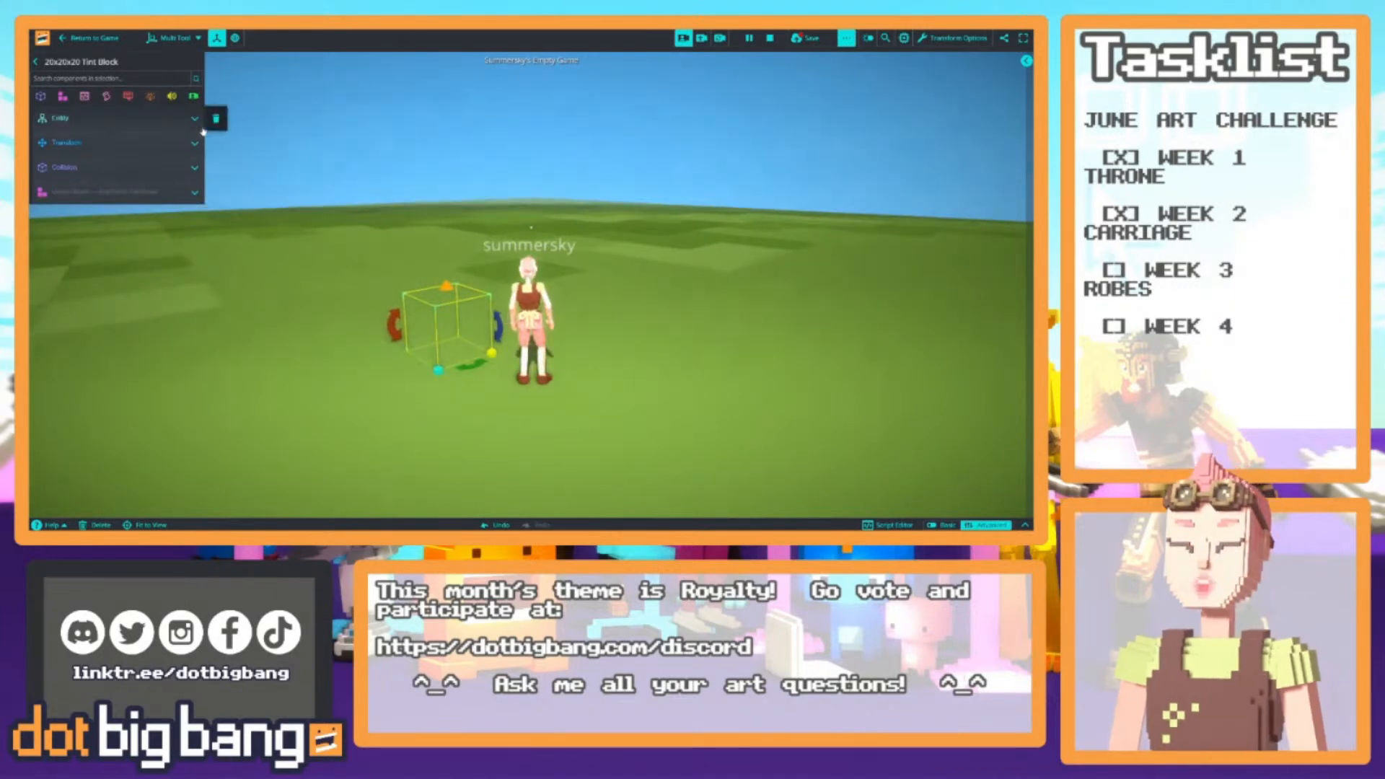
Check the tint block's Particle component options and its Collision settings
{"action": "mouse_move", "coordinate": [151, 98]}
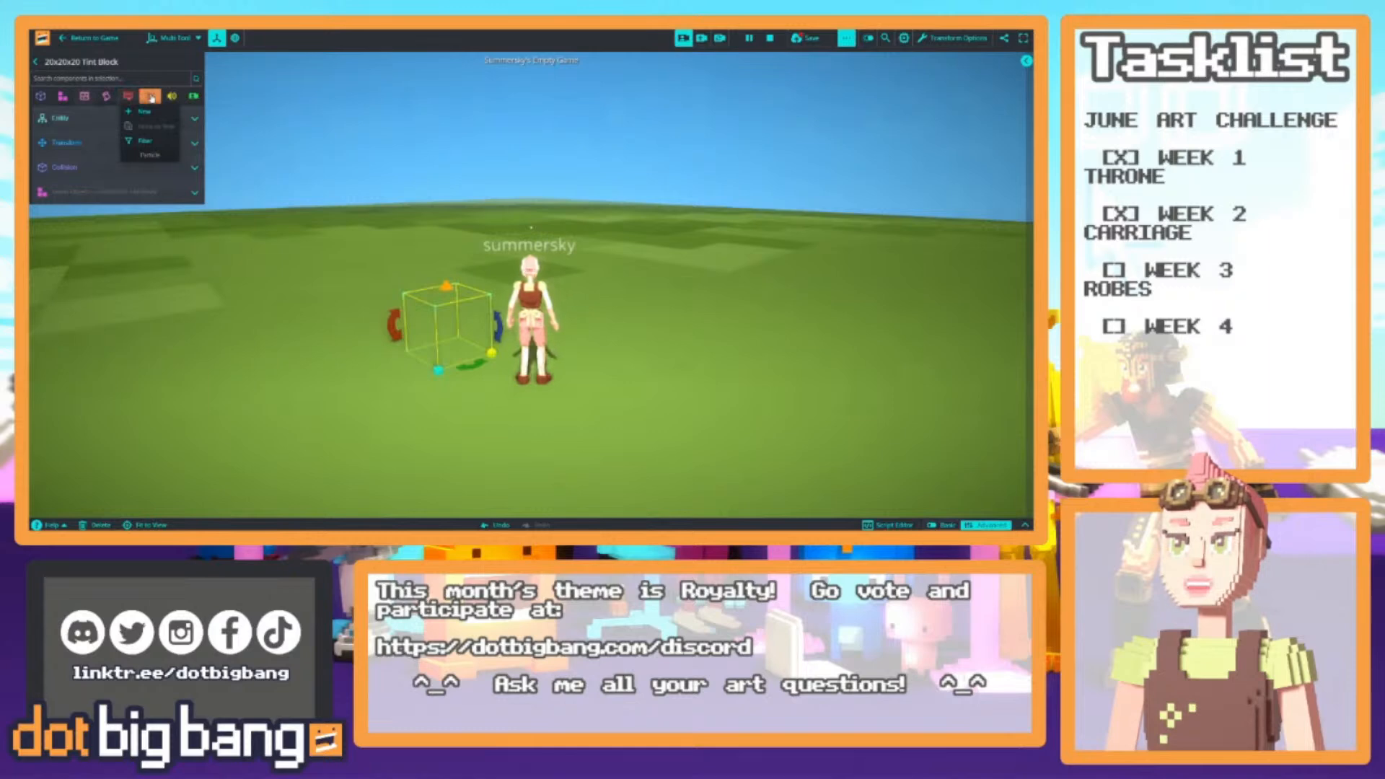
{"action": "left_click", "coordinate": [80, 167]}
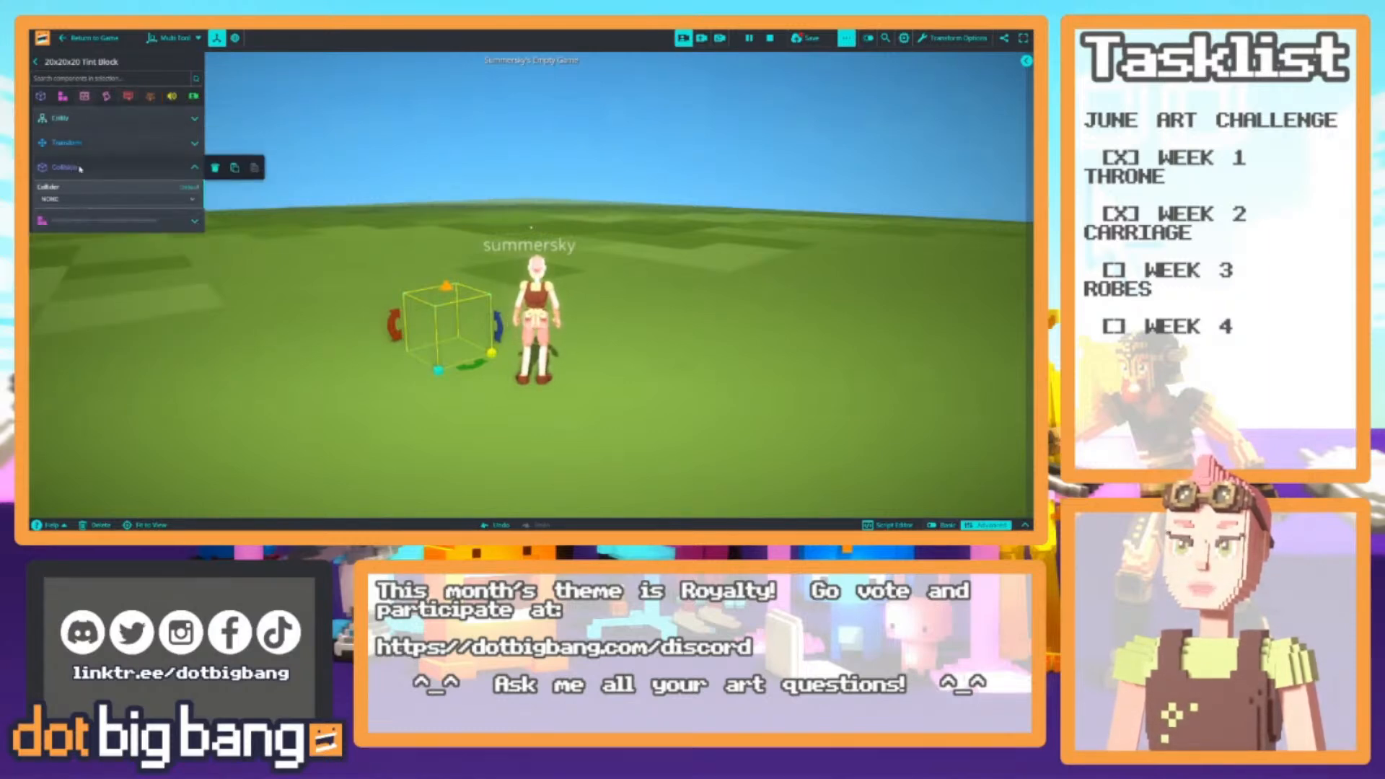
{"action": "left_click", "coordinate": [83, 167]}
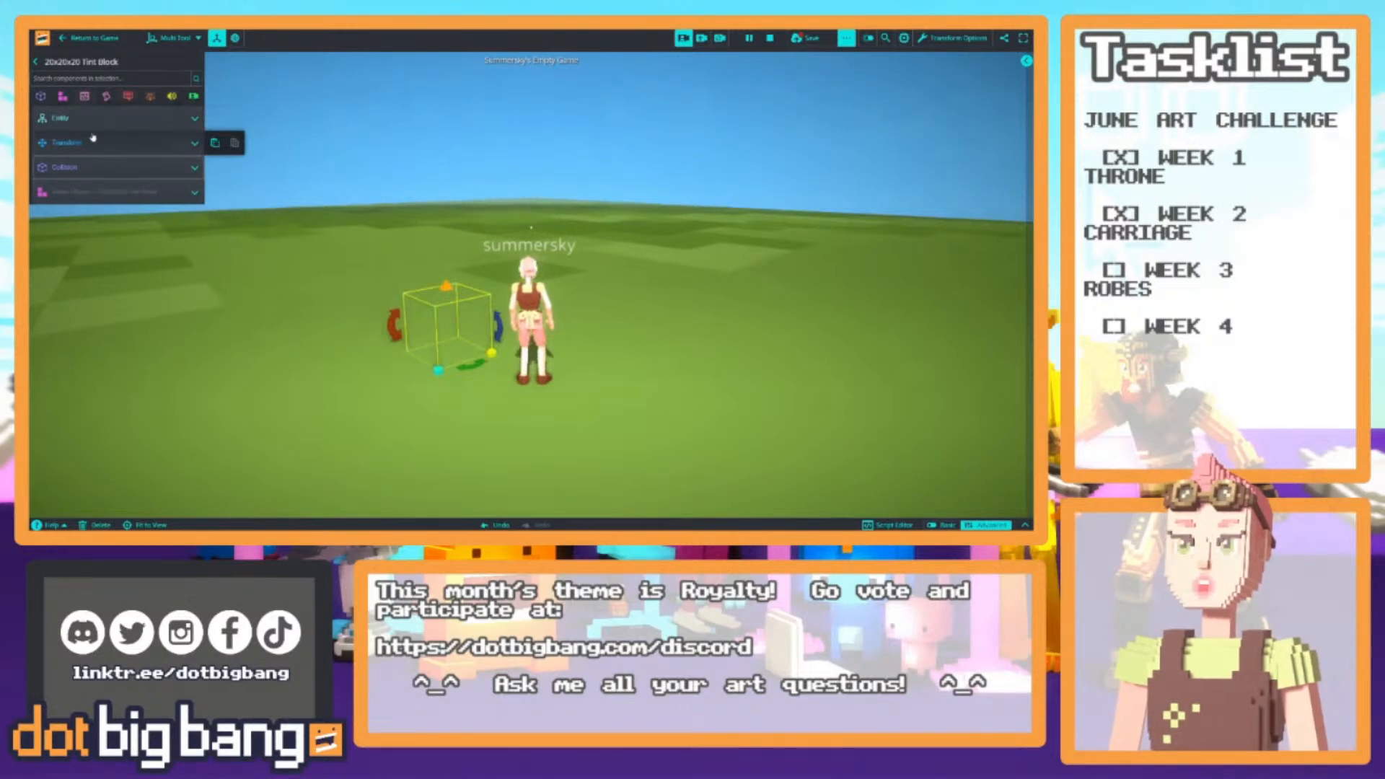
Add a Particle component to the tint block and change its start color to a more saturated blue
{"action": "mouse_move", "coordinate": [150, 96]}
{"action": "left_click", "coordinate": [150, 155]}
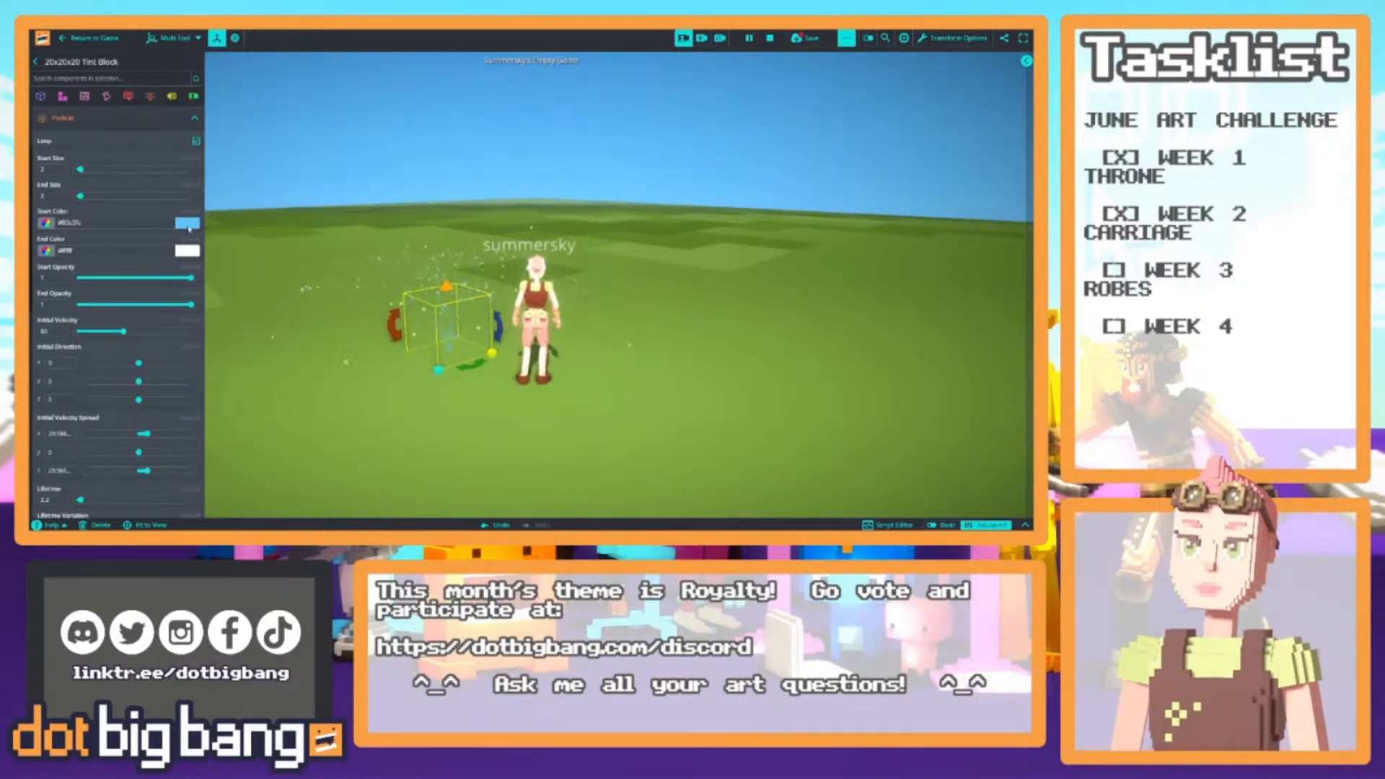
{"action": "left_click", "coordinate": [187, 225]}
{"action": "left_click_drag", "start_coordinate": [187, 263], "coordinate": [214, 216]}
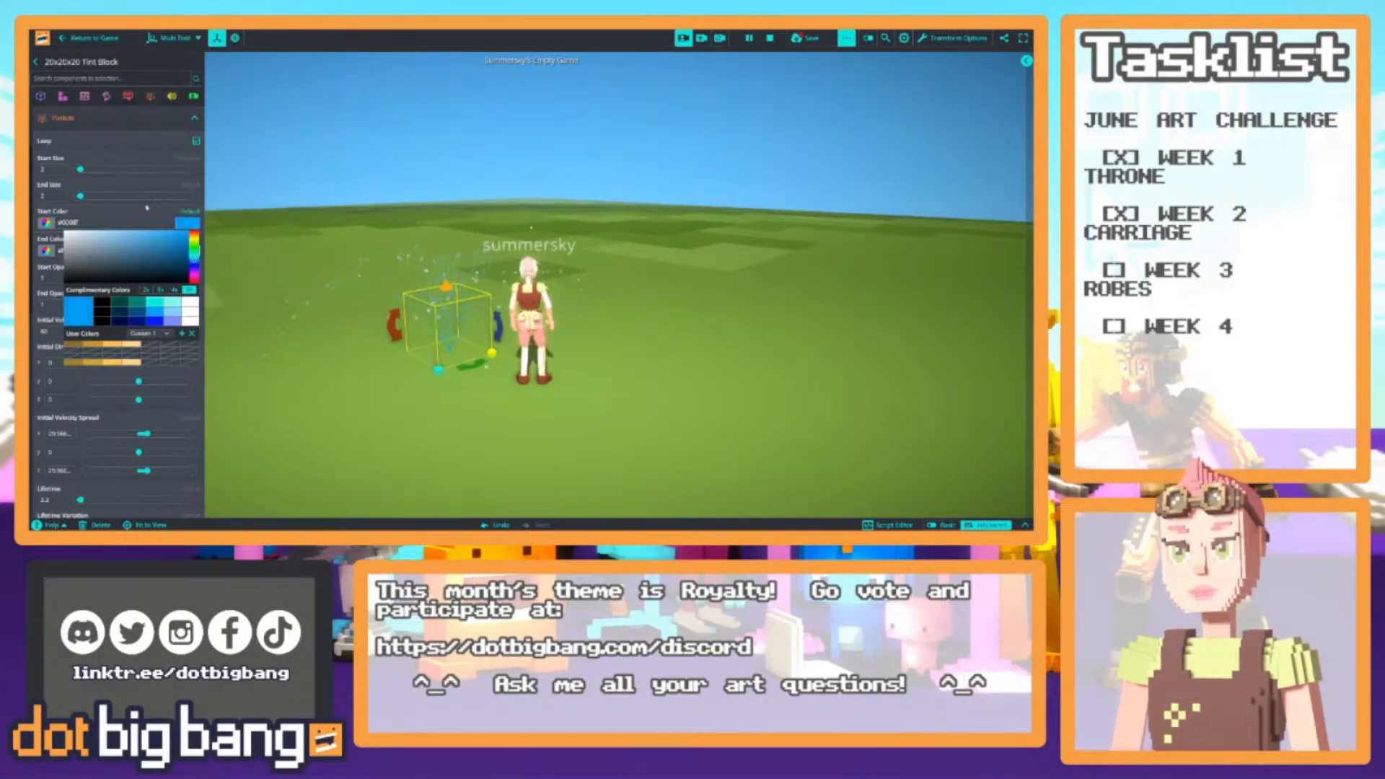
Browse the saved user color palettes and set the particles' start color to red from one of them
{"action": "left_click", "coordinate": [155, 334]}
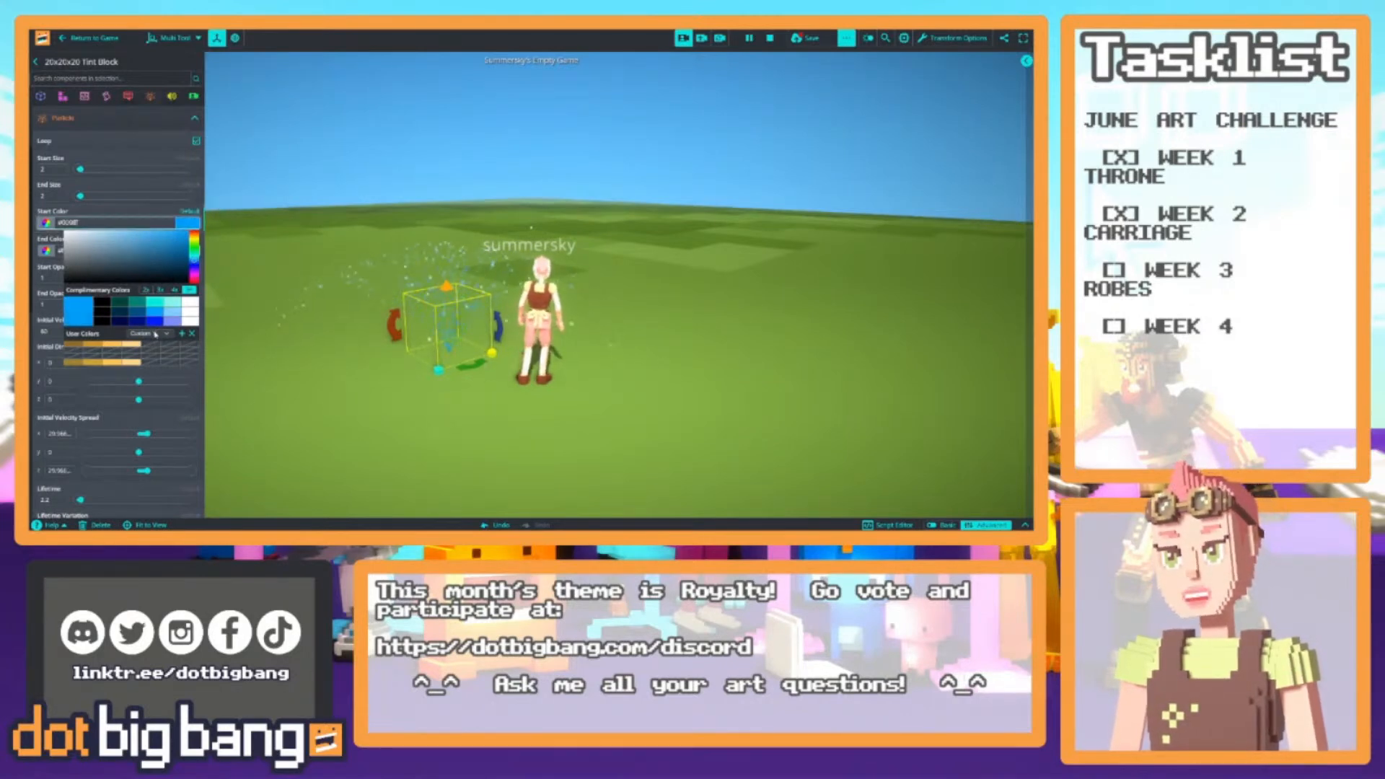
{"action": "left_click", "coordinate": [161, 381]}
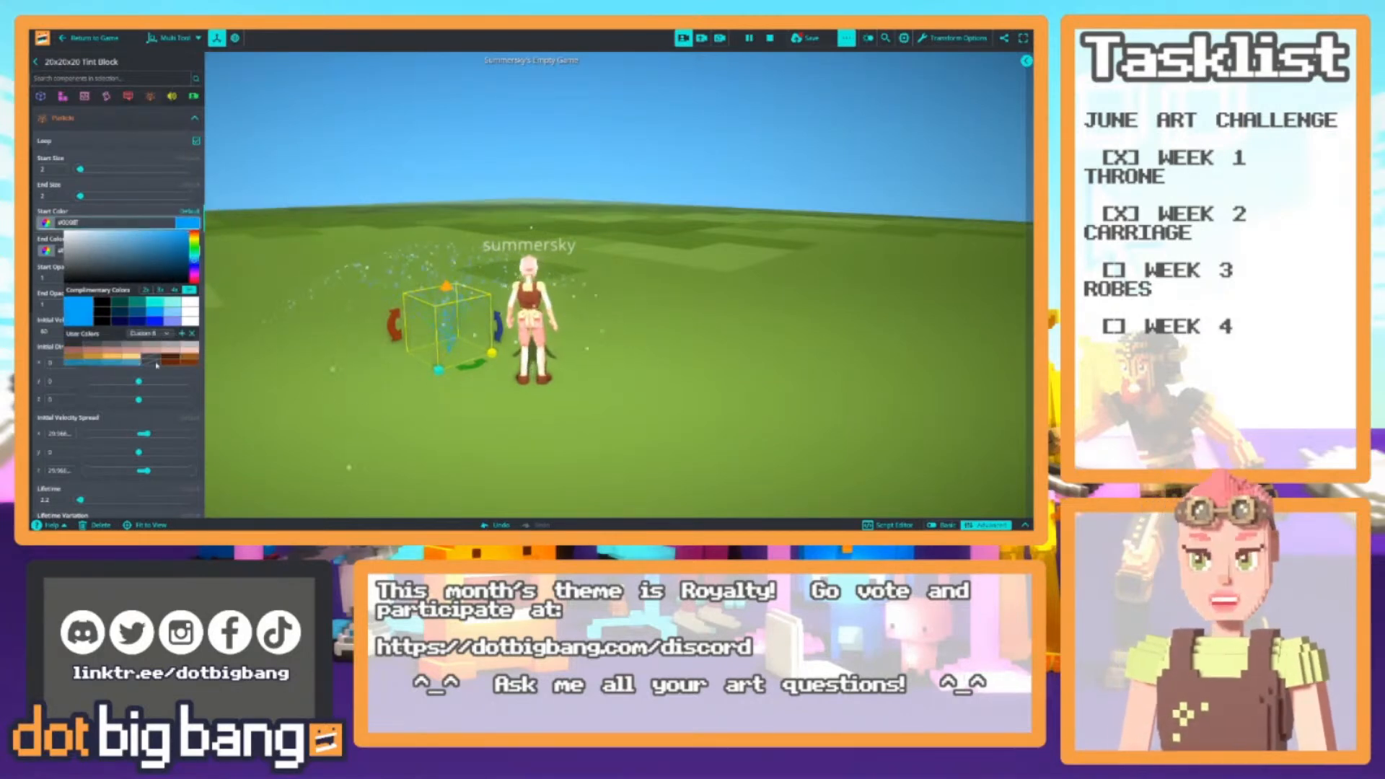
{"action": "left_click", "coordinate": [153, 390]}
{"action": "left_click", "coordinate": [158, 334]}
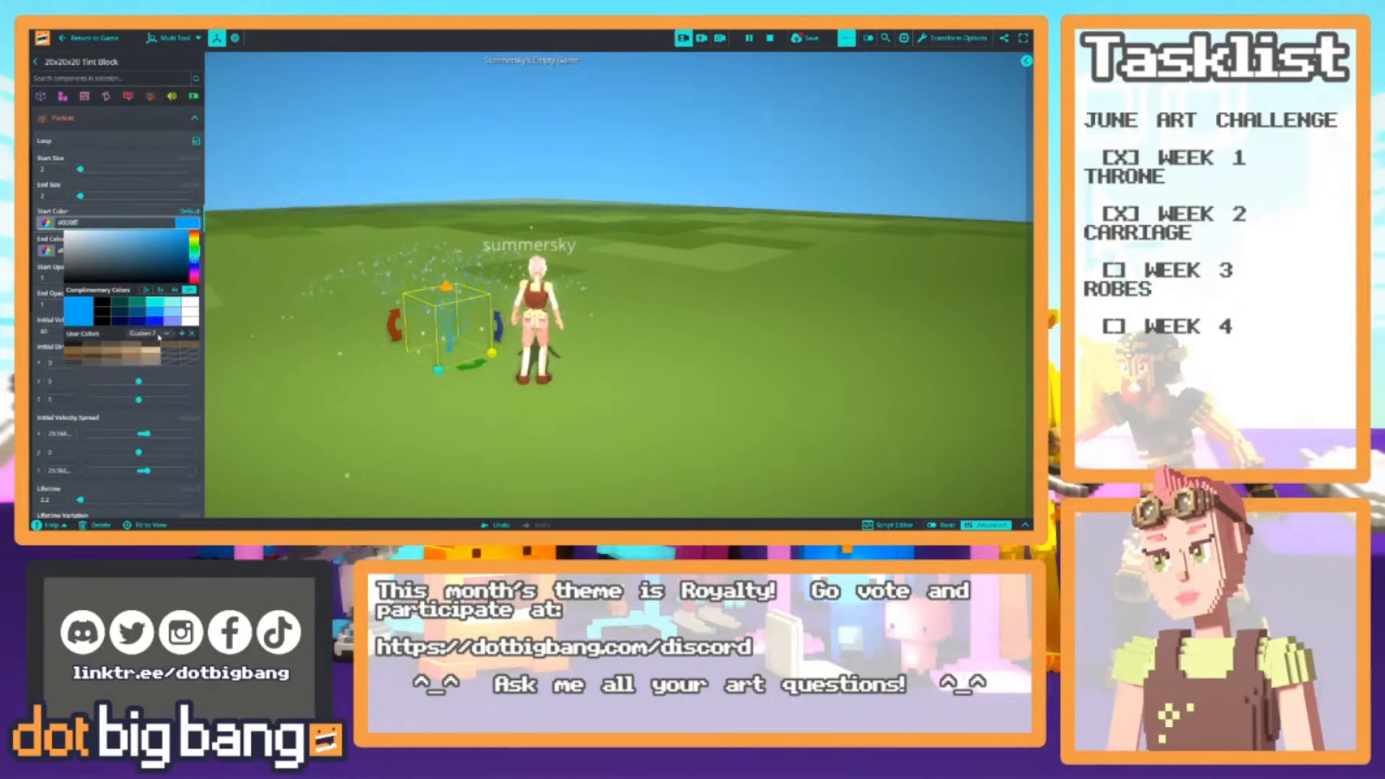
{"action": "left_click", "coordinate": [163, 396]}
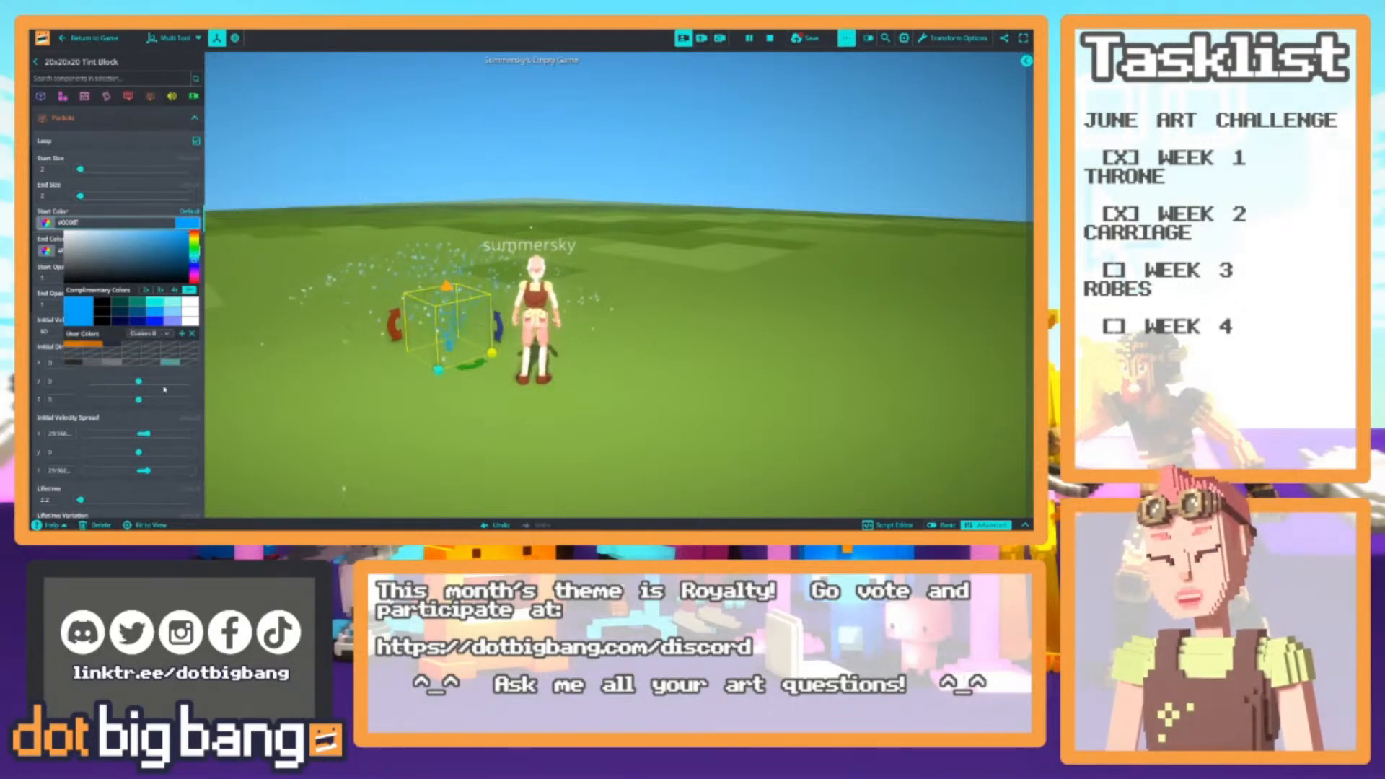
{"action": "left_click", "coordinate": [164, 401]}
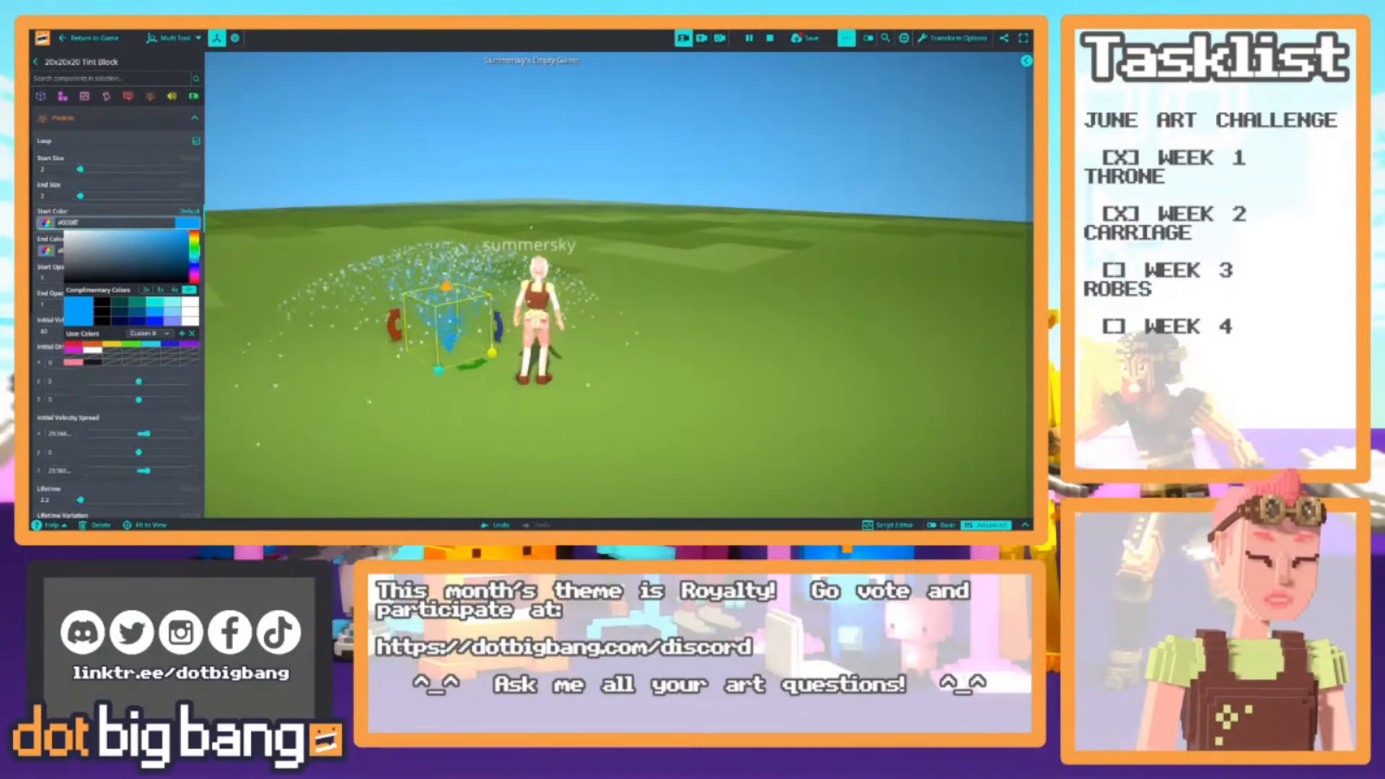
{"action": "left_click", "coordinate": [76, 344]}
{"action": "left_click", "coordinate": [131, 213]}
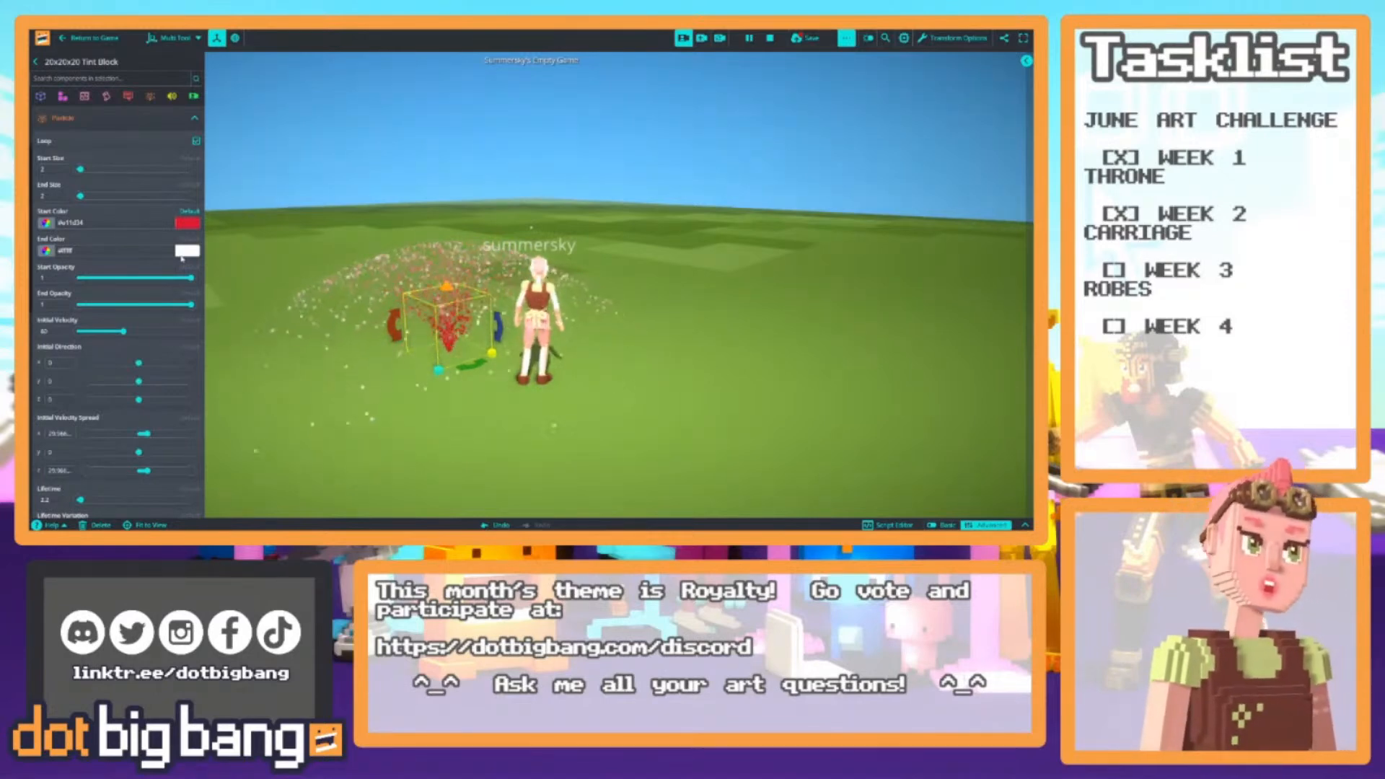
Copy the particles' red start color code into the end color
{"action": "left_click", "coordinate": [124, 223]}
{"action": "key", "text": "ctrl+a"}
{"action": "key", "text": "ctrl+c"}
{"action": "left_click", "coordinate": [124, 251]}
{"action": "key", "text": "ctrl+a"}
{"action": "key", "text": "ctrl+v"}
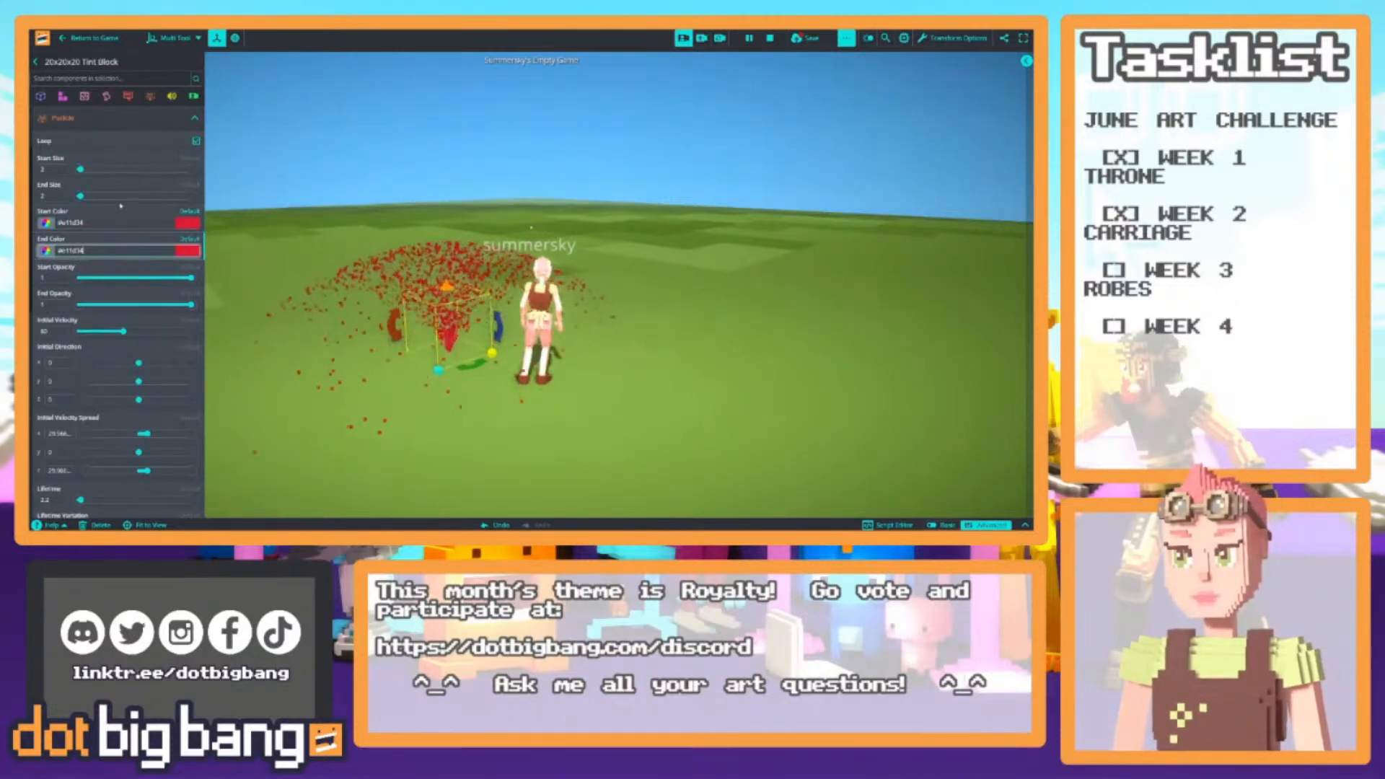
Set the particles' start size and end size to 5 and disable their gravity
{"action": "left_click", "coordinate": [60, 170]}
{"action": "key", "text": "Tab"}
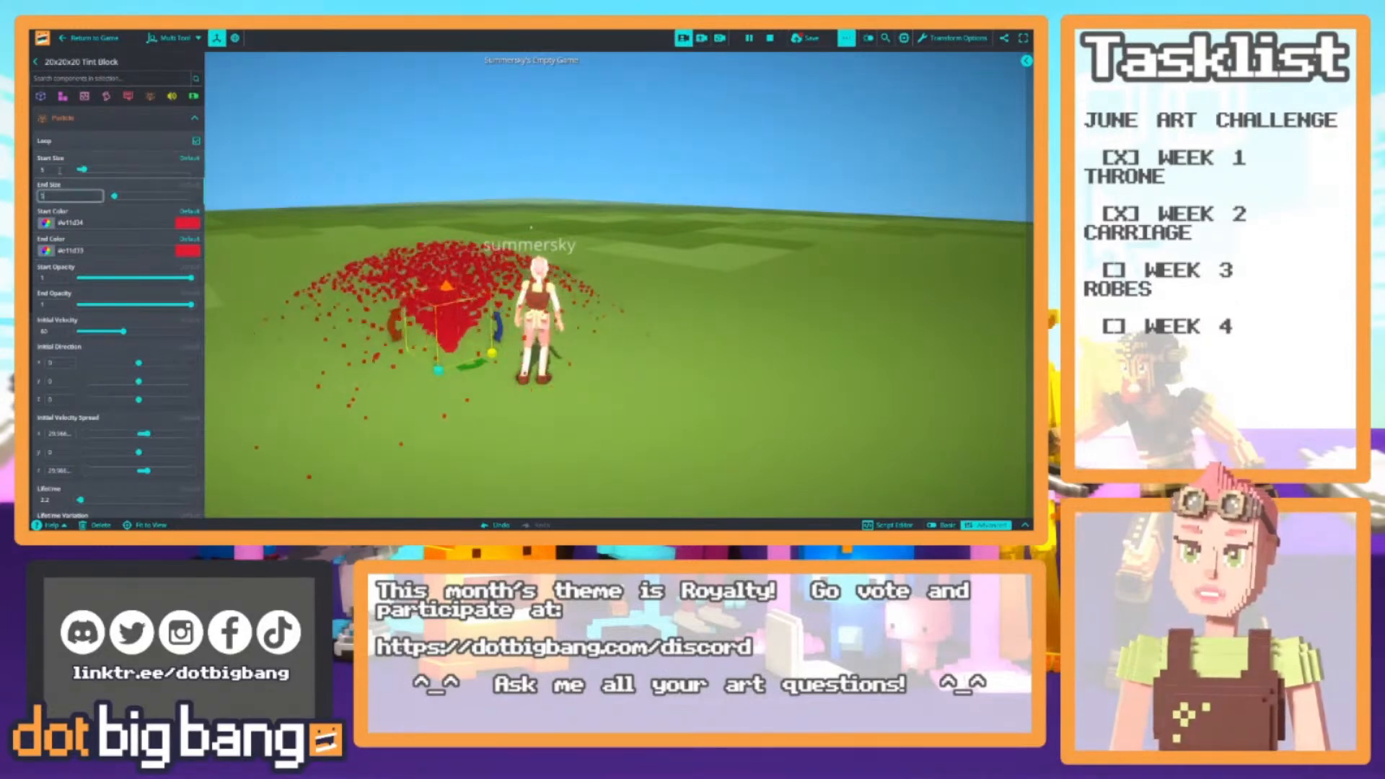
{"action": "scroll", "coordinate": [95, 374], "scroll_direction": "down", "scroll_amount": 3}
{"action": "scroll", "coordinate": [95, 374], "scroll_direction": "down", "scroll_amount": 3}
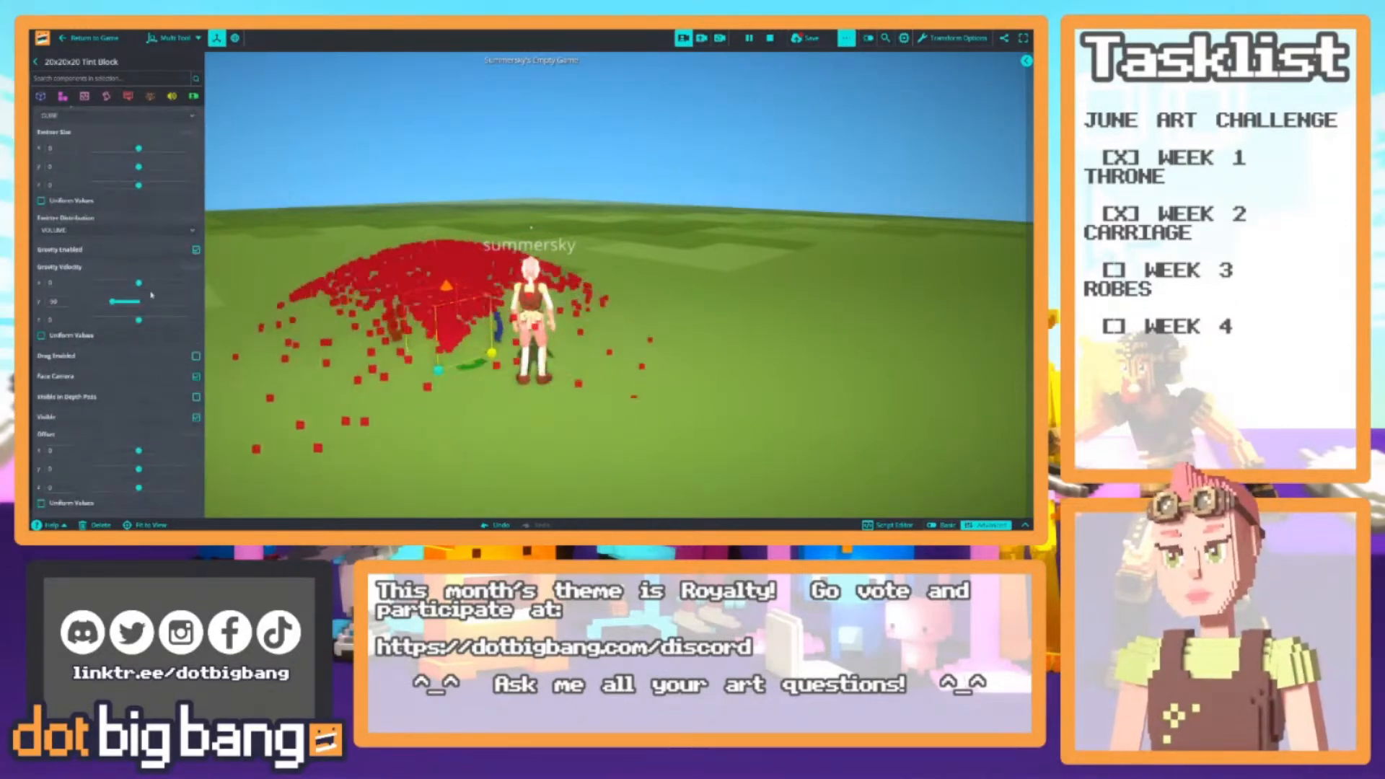
{"action": "left_click", "coordinate": [195, 250]}
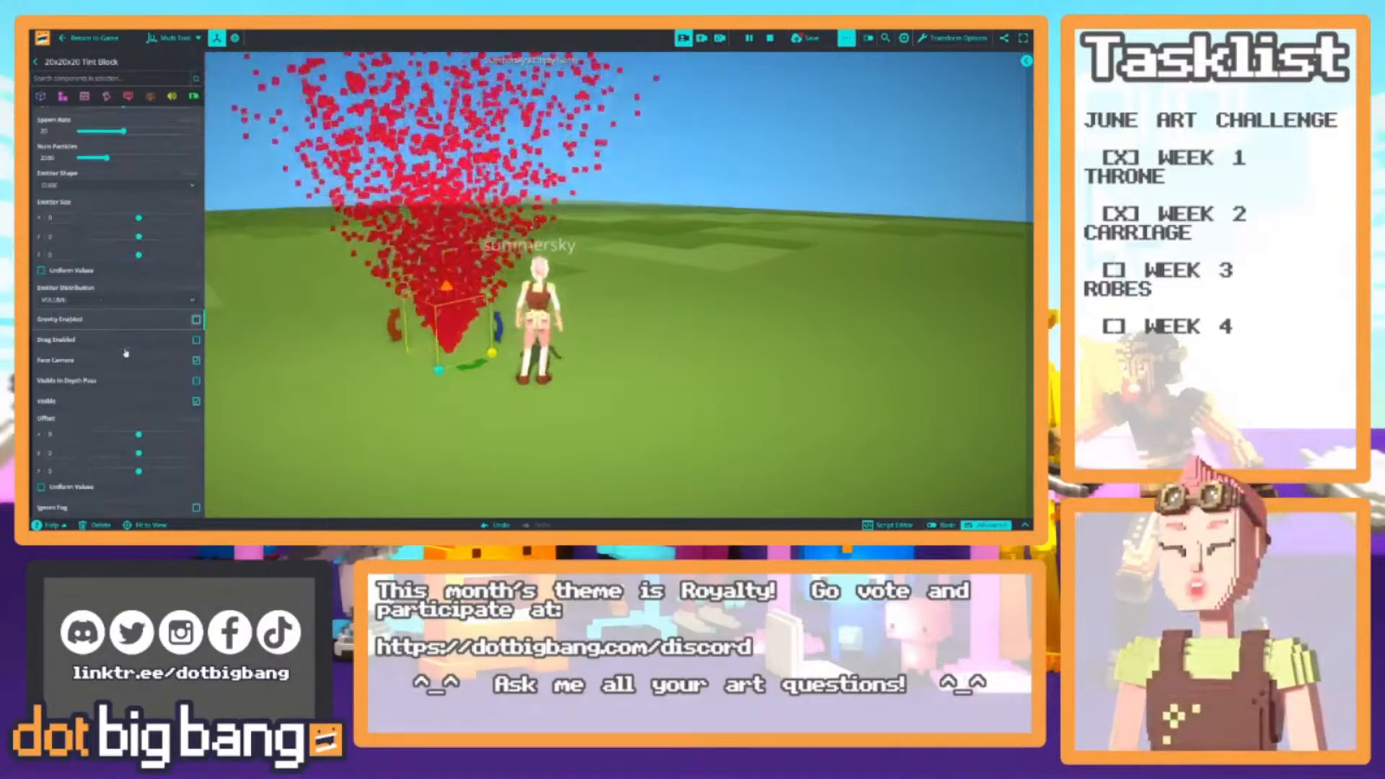
Set the particles' initial velocity spread to 0 on all three axes
{"action": "scroll", "coordinate": [114, 419], "scroll_direction": "up", "scroll_amount": 6}
{"action": "left_click", "coordinate": [65, 356]}
{"action": "double_click", "coordinate": [65, 356]}
{"action": "type", "text": "0"}
{"action": "key", "text": "Tab"}
{"action": "type", "text": "0"}
{"action": "key", "text": "Tab"}
{"action": "type", "text": "0"}
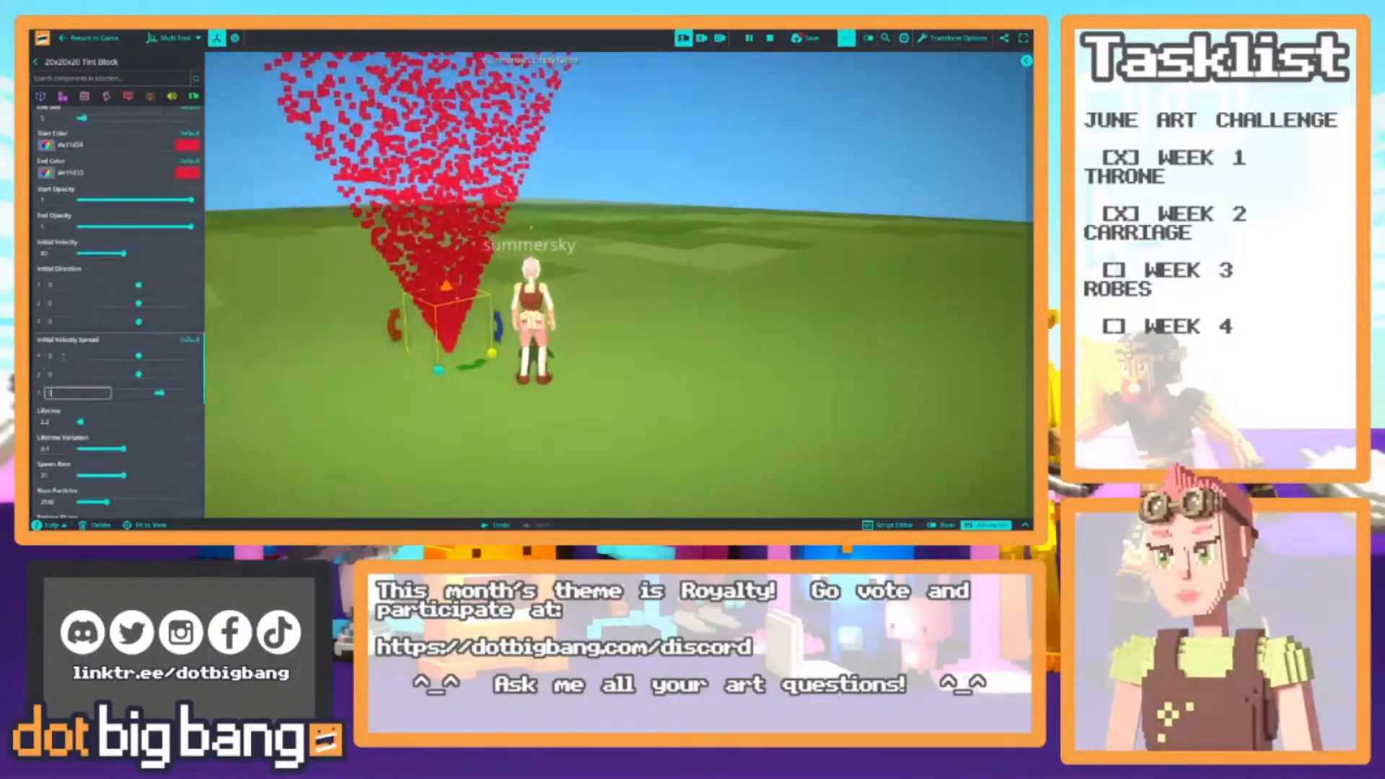
Reduce the number of particles to 250
{"action": "right_click_drag", "start_coordinate": [346, 338], "coordinate": [339, 292]}
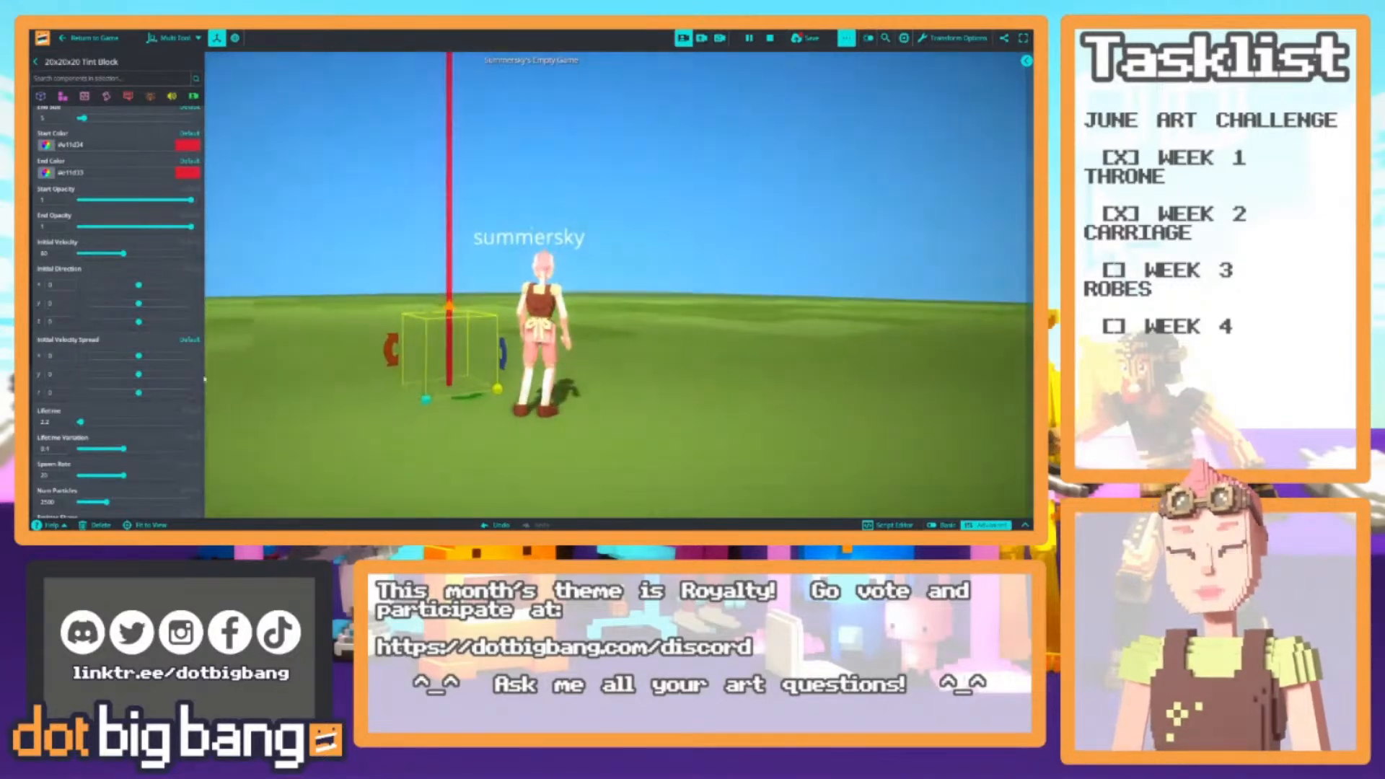
{"action": "scroll", "coordinate": [88, 385], "scroll_direction": "down", "scroll_amount": 2}
{"action": "left_click", "coordinate": [60, 401]}
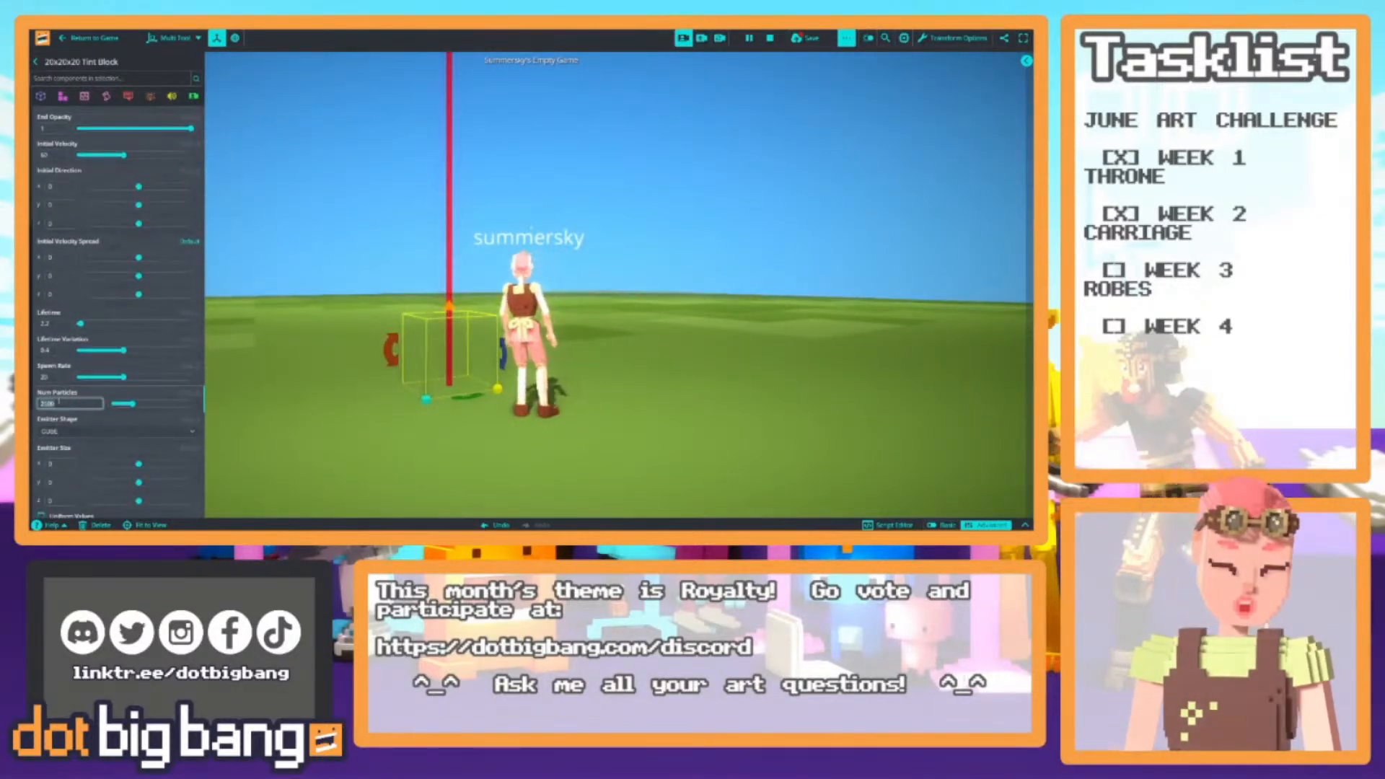
{"action": "key", "text": "BackSpace"}
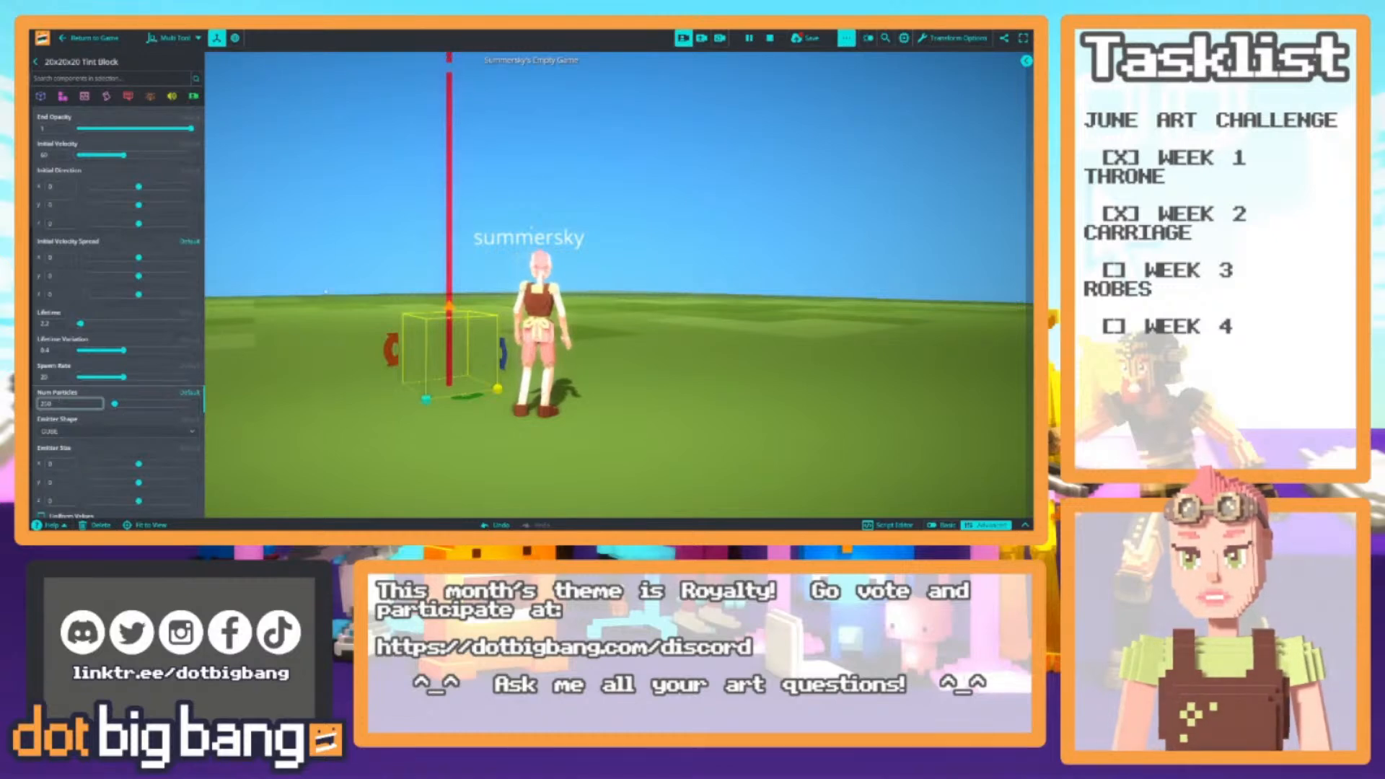
Lower the particles' initial velocity to 20, trying 40 and 30 on the way
{"action": "scroll", "coordinate": [110, 390], "scroll_direction": "up", "scroll_amount": 5}
{"action": "scroll", "coordinate": [76, 376], "scroll_direction": "down", "scroll_amount": 2}
{"action": "left_click", "coordinate": [65, 281]}
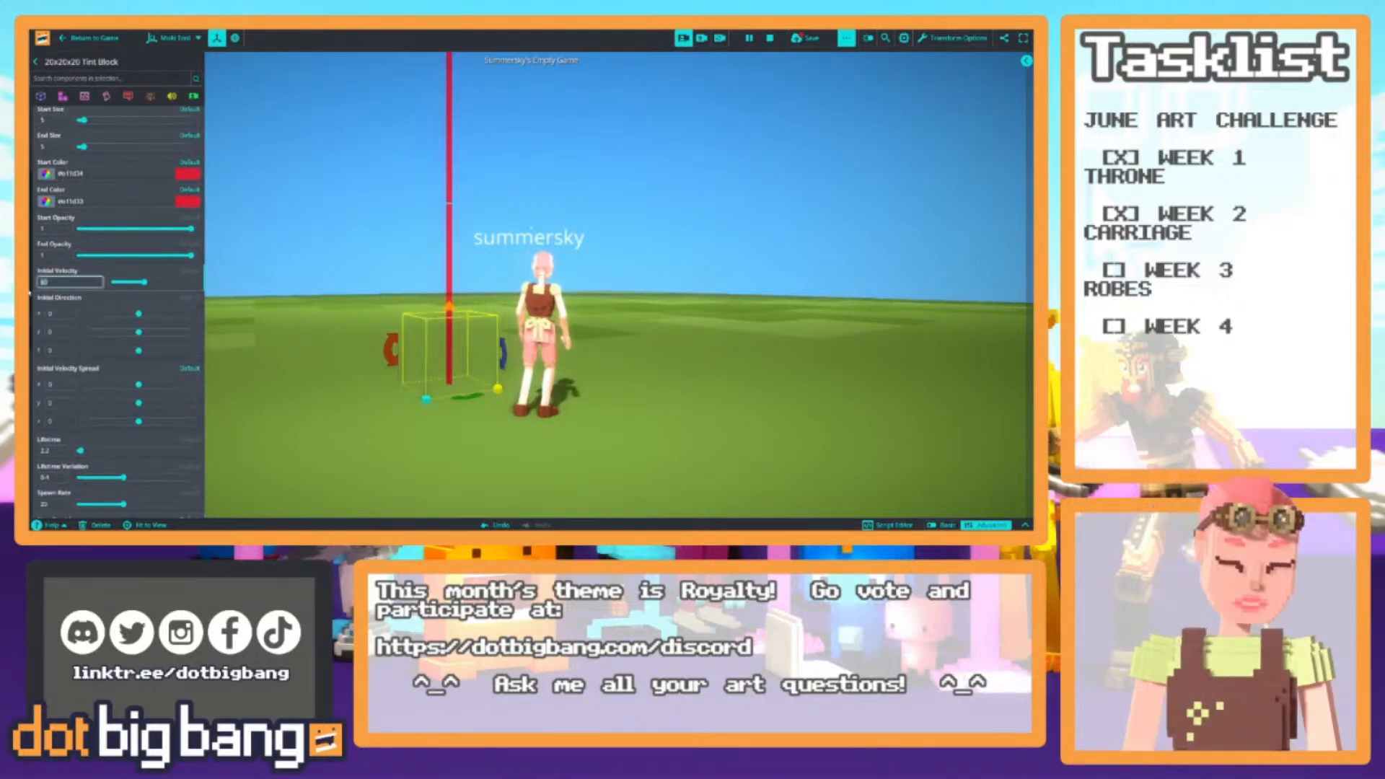
{"action": "type", "text": "40"}
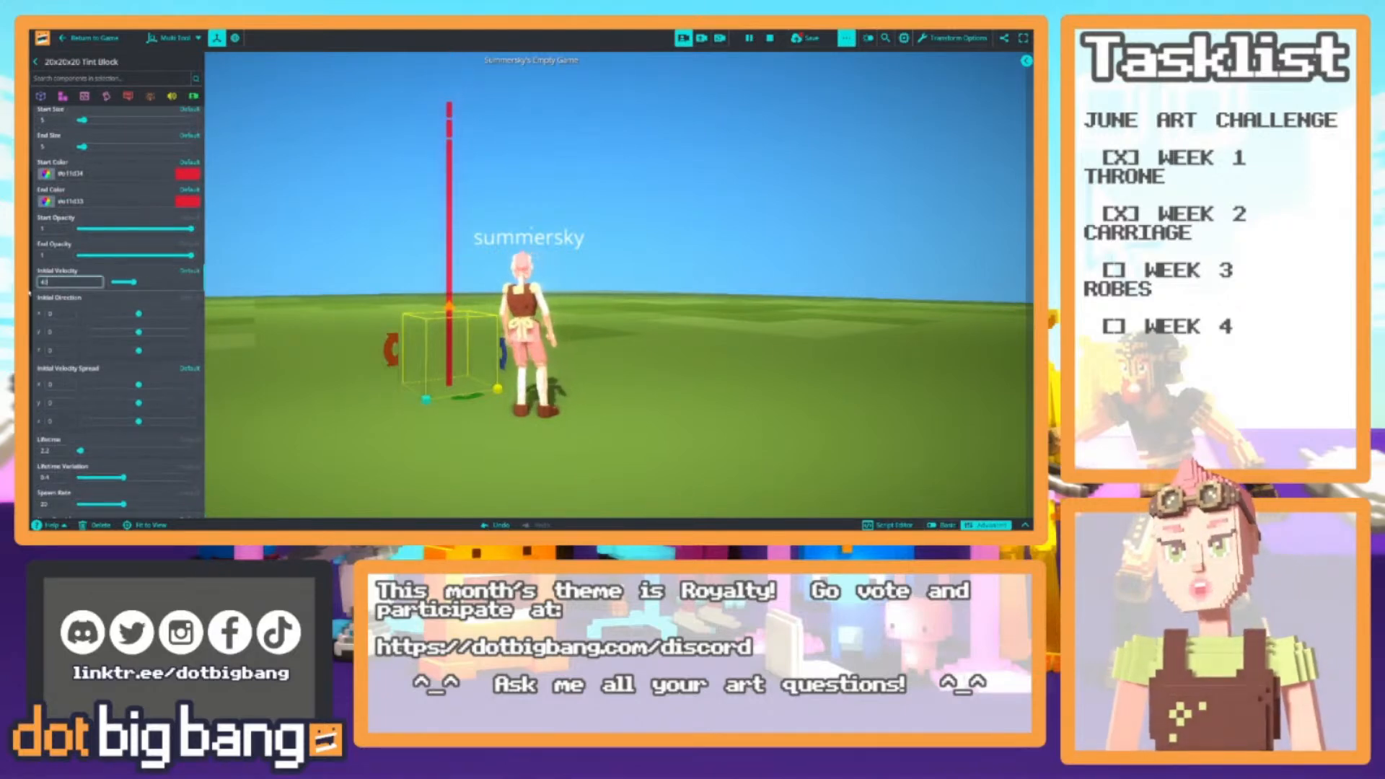
{"action": "key", "text": "ctrl+a"}
{"action": "type", "text": "30"}
{"action": "key", "text": "ctrl+a"}
{"action": "type", "text": "20"}
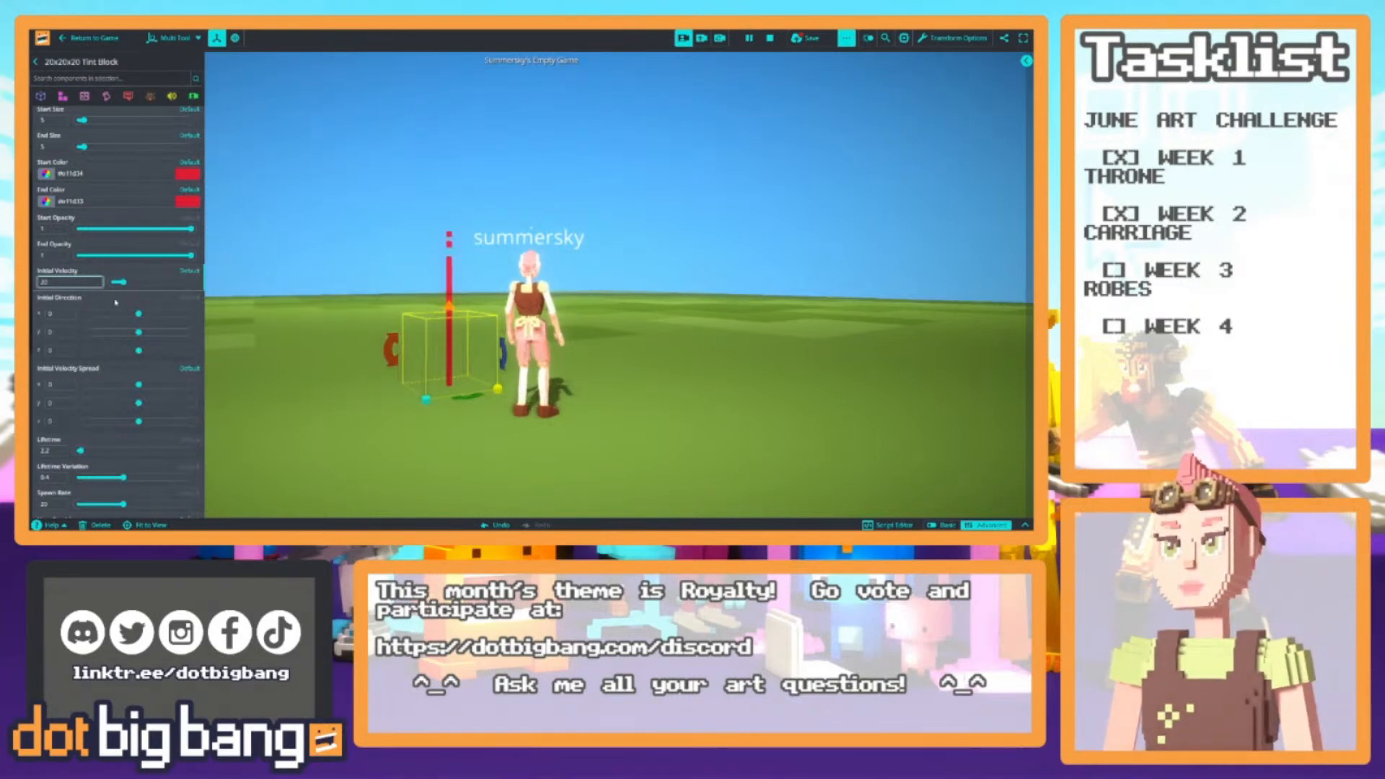
Review the remaining particle settings and raise the tint block above the ground to about the avatar's head height
{"action": "scroll", "coordinate": [121, 311], "scroll_direction": "down", "scroll_amount": 5}
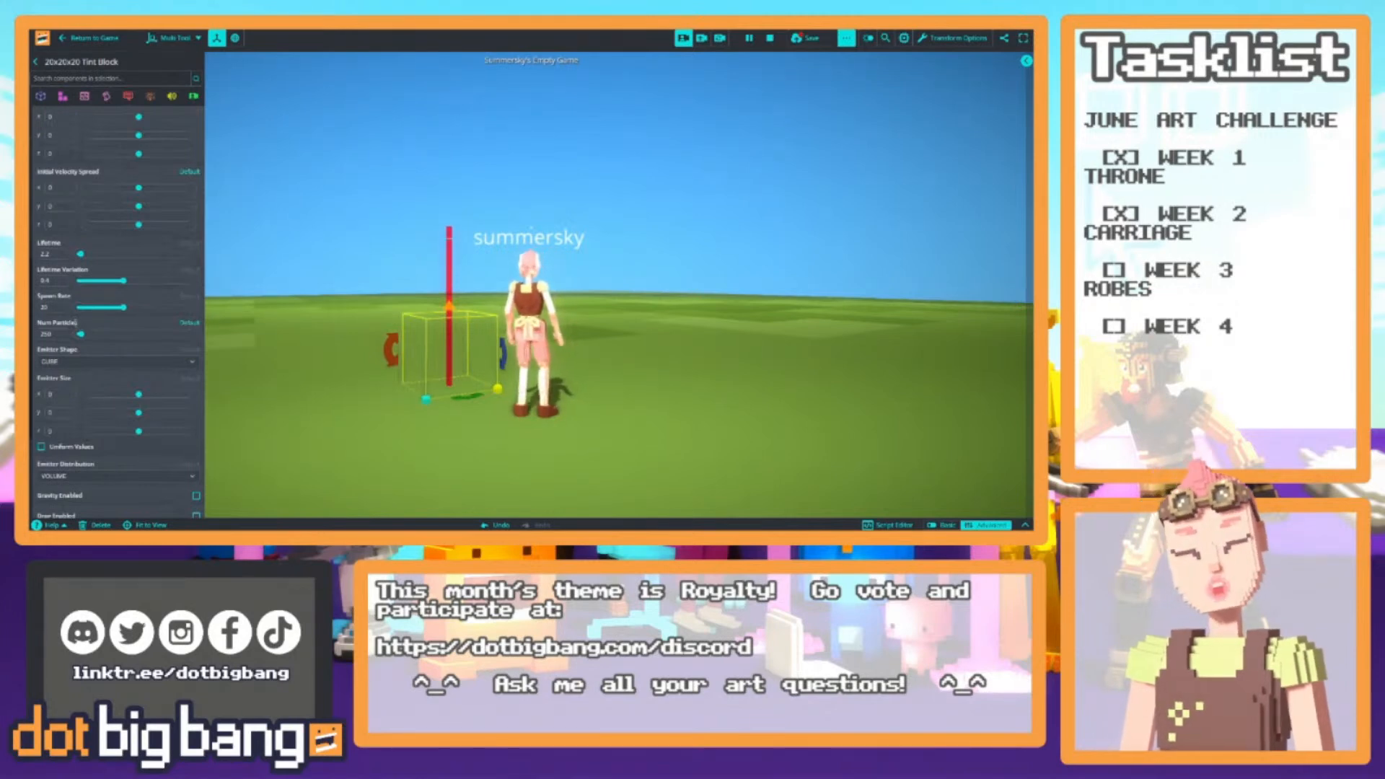
{"action": "scroll", "coordinate": [157, 389], "scroll_direction": "down", "scroll_amount": 4}
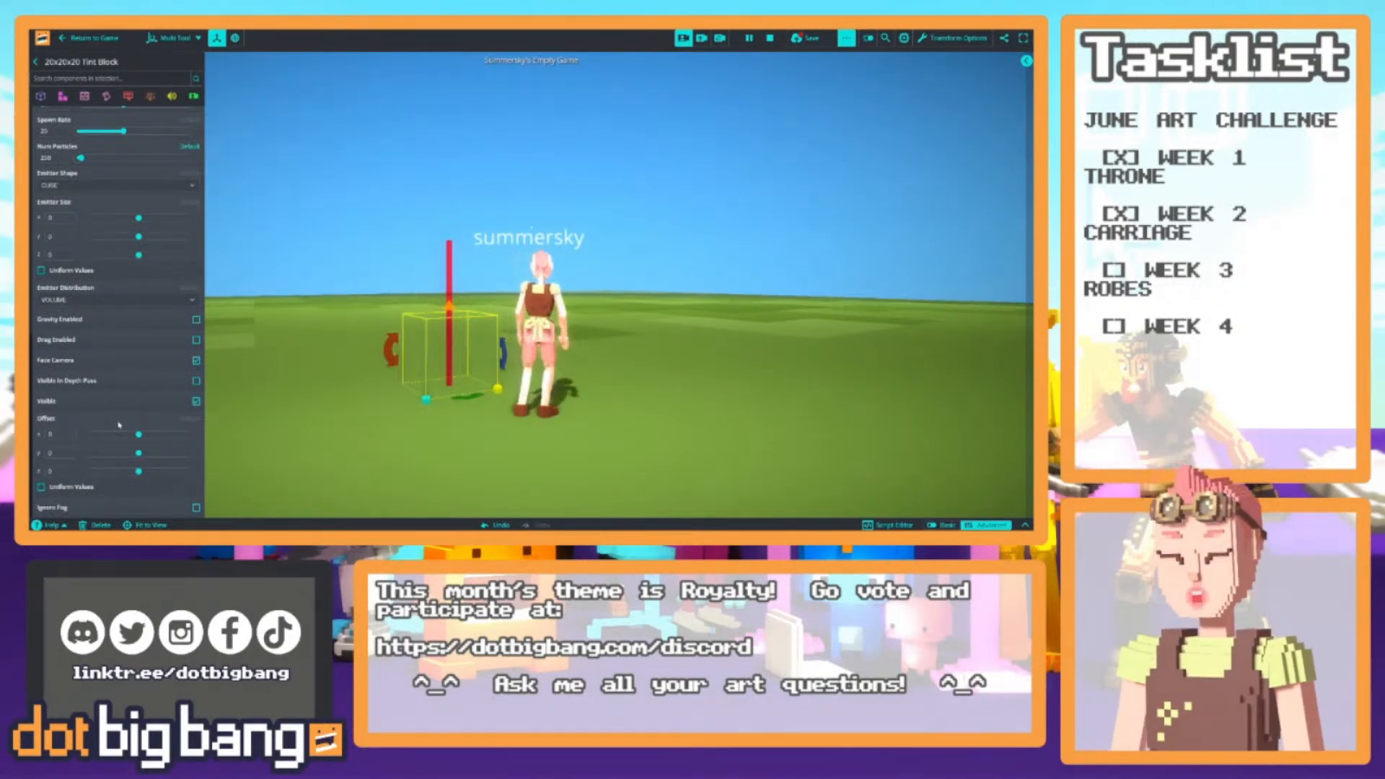
{"action": "scroll", "coordinate": [122, 402], "scroll_direction": "up", "scroll_amount": 5}
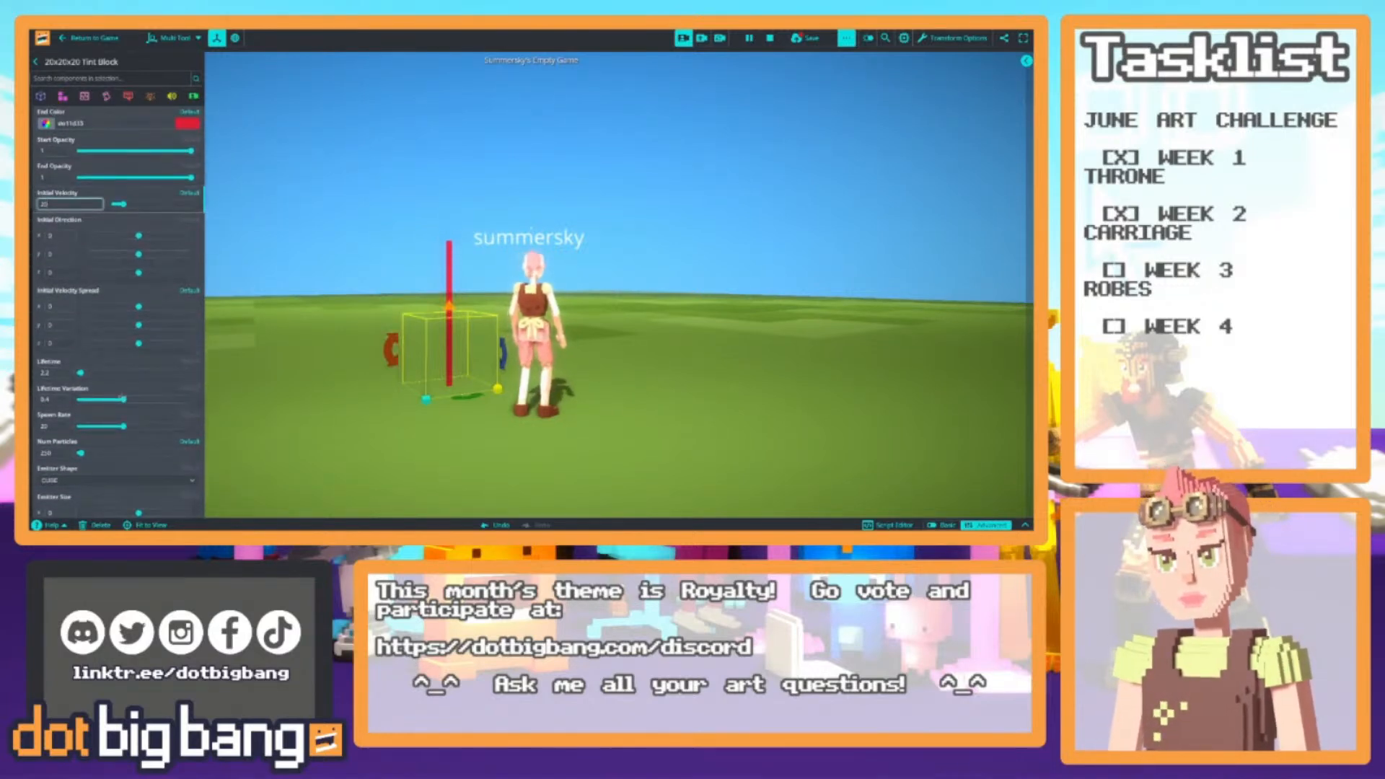
{"action": "scroll", "coordinate": [122, 398], "scroll_direction": "up", "scroll_amount": 3}
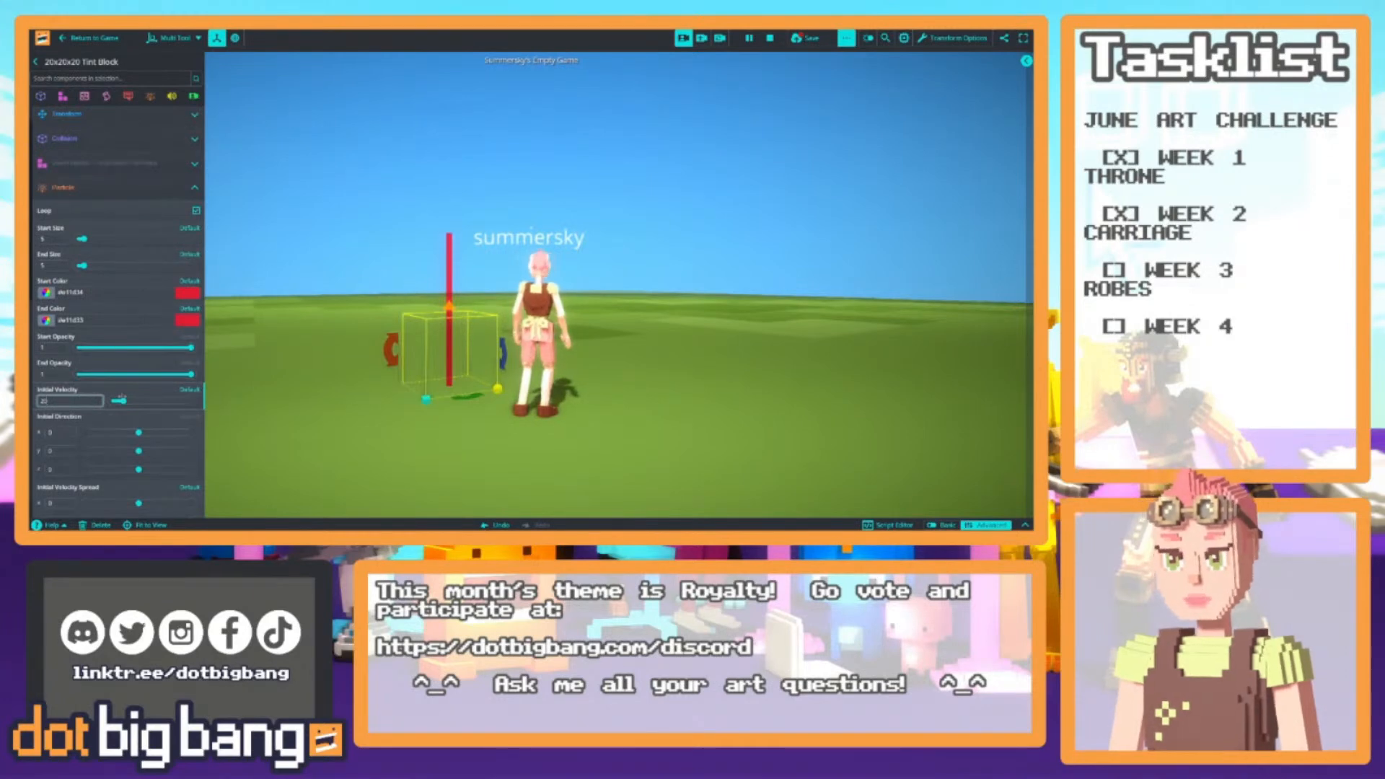
{"action": "left_click_drag", "start_coordinate": [450, 316], "coordinate": [457, 252]}
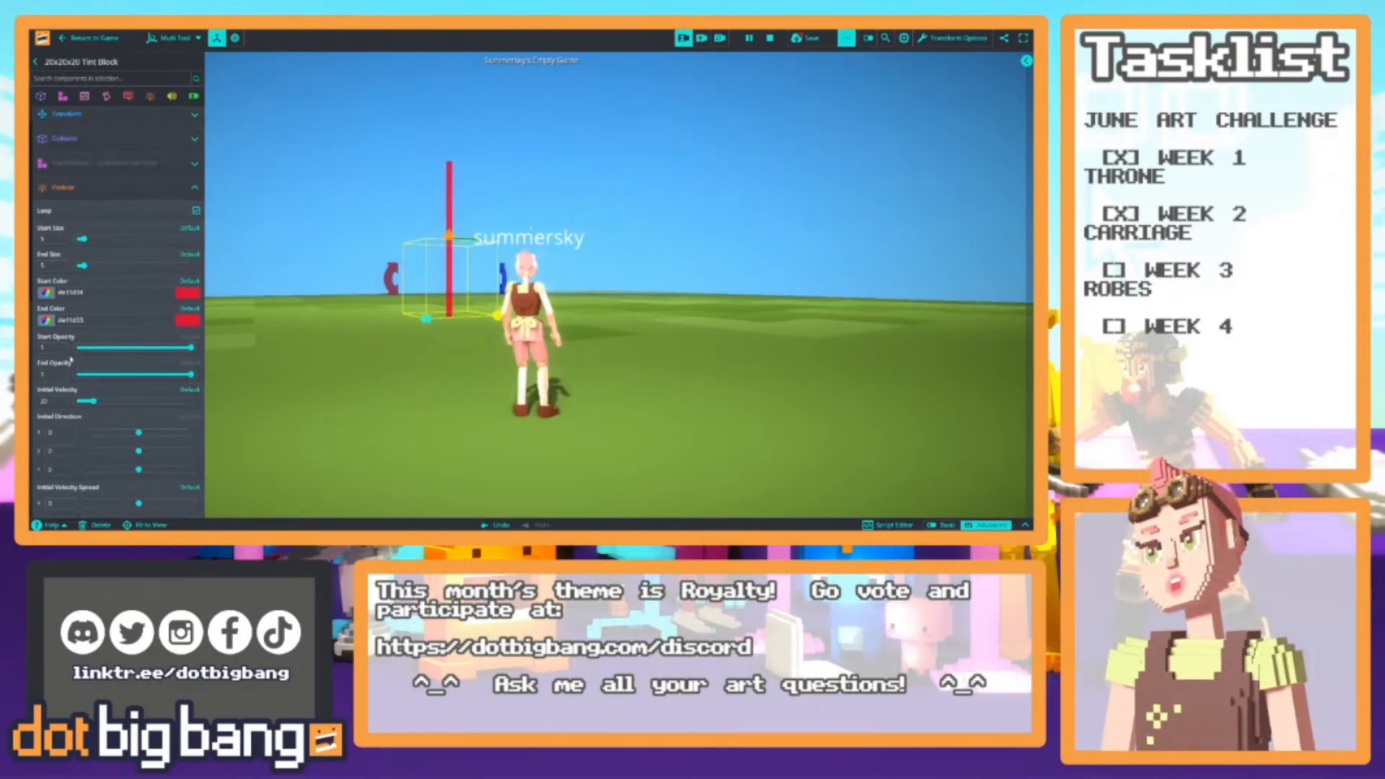
Point the particles downward by setting their initial direction to -180 on X and 0 on Y
{"action": "scroll", "coordinate": [67, 353], "scroll_direction": "down", "scroll_amount": 2}
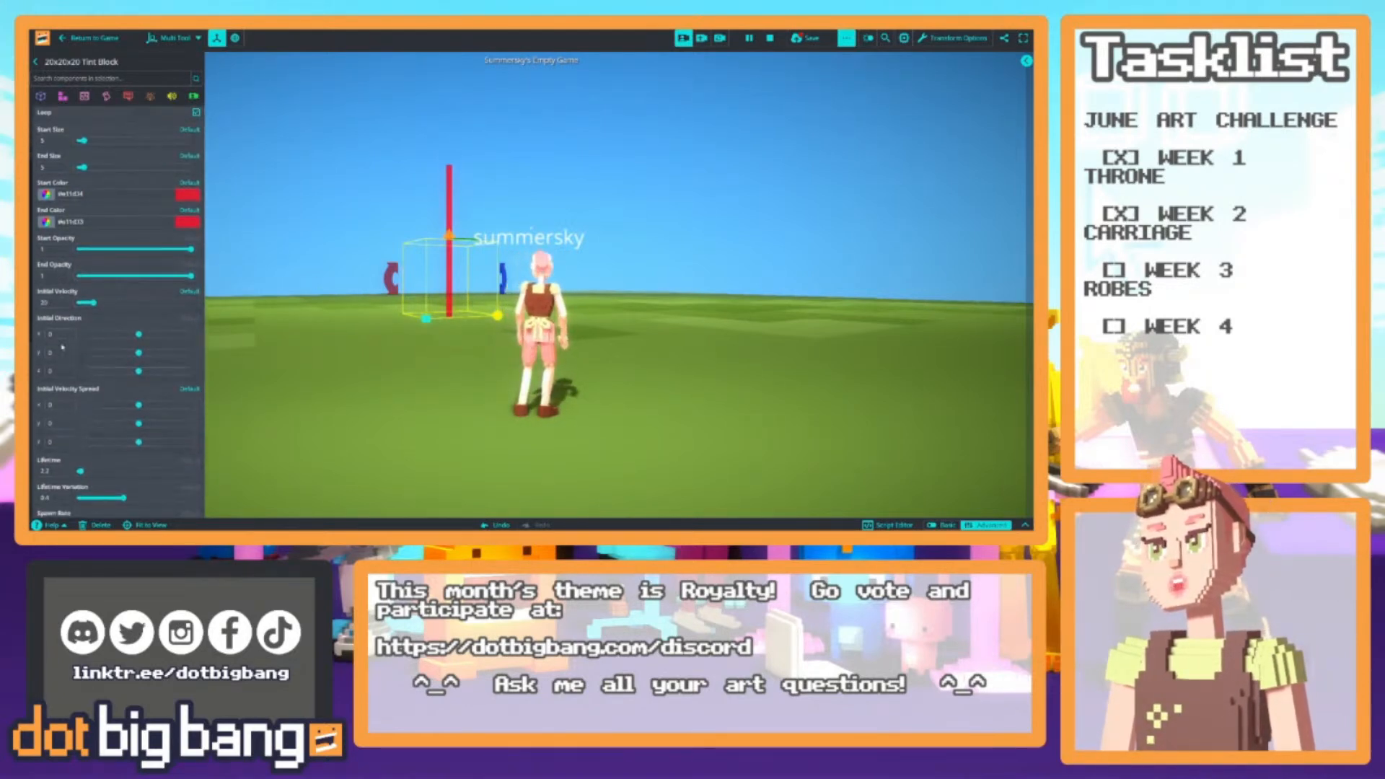
{"action": "scroll", "coordinate": [62, 347], "scroll_direction": "down", "scroll_amount": 2}
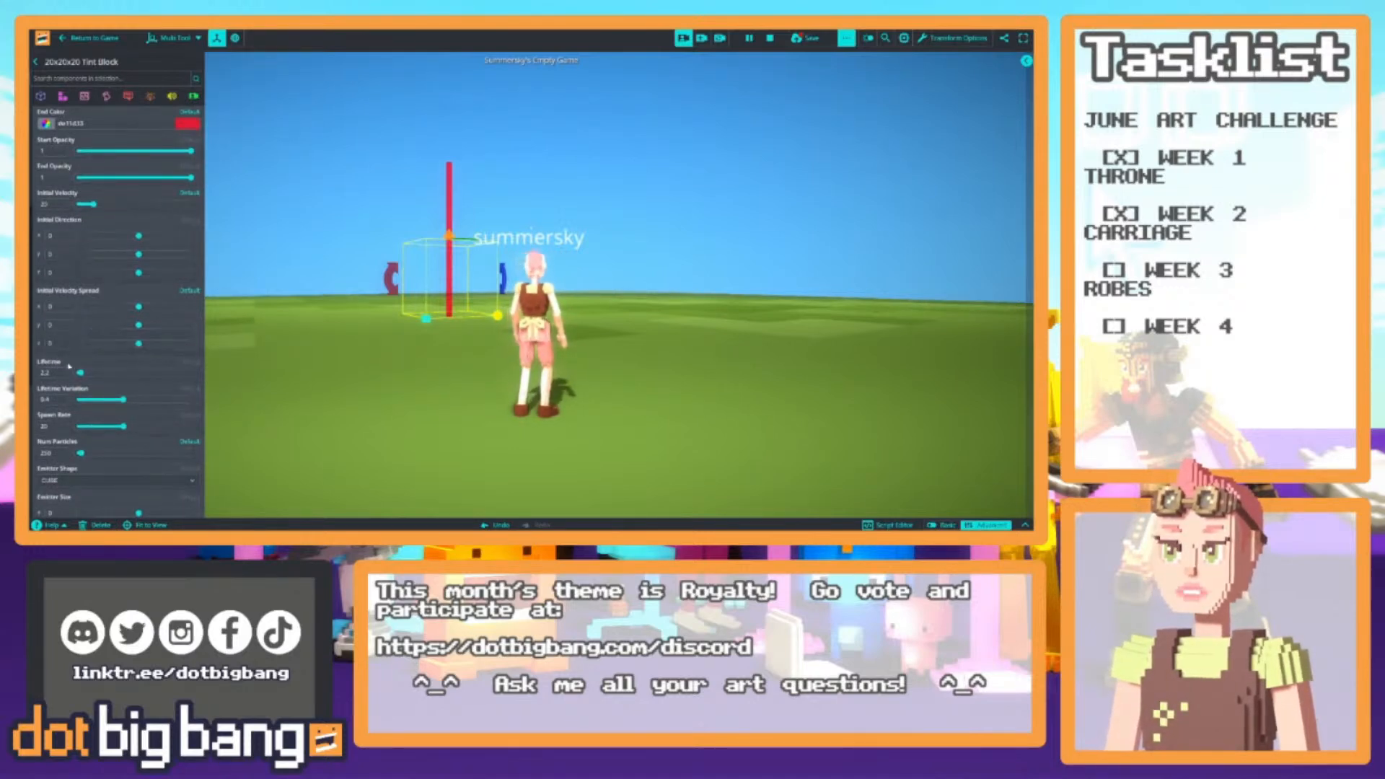
{"action": "left_click_drag", "start_coordinate": [139, 253], "coordinate": [84, 235]}
{"action": "left_click", "coordinate": [65, 254]}
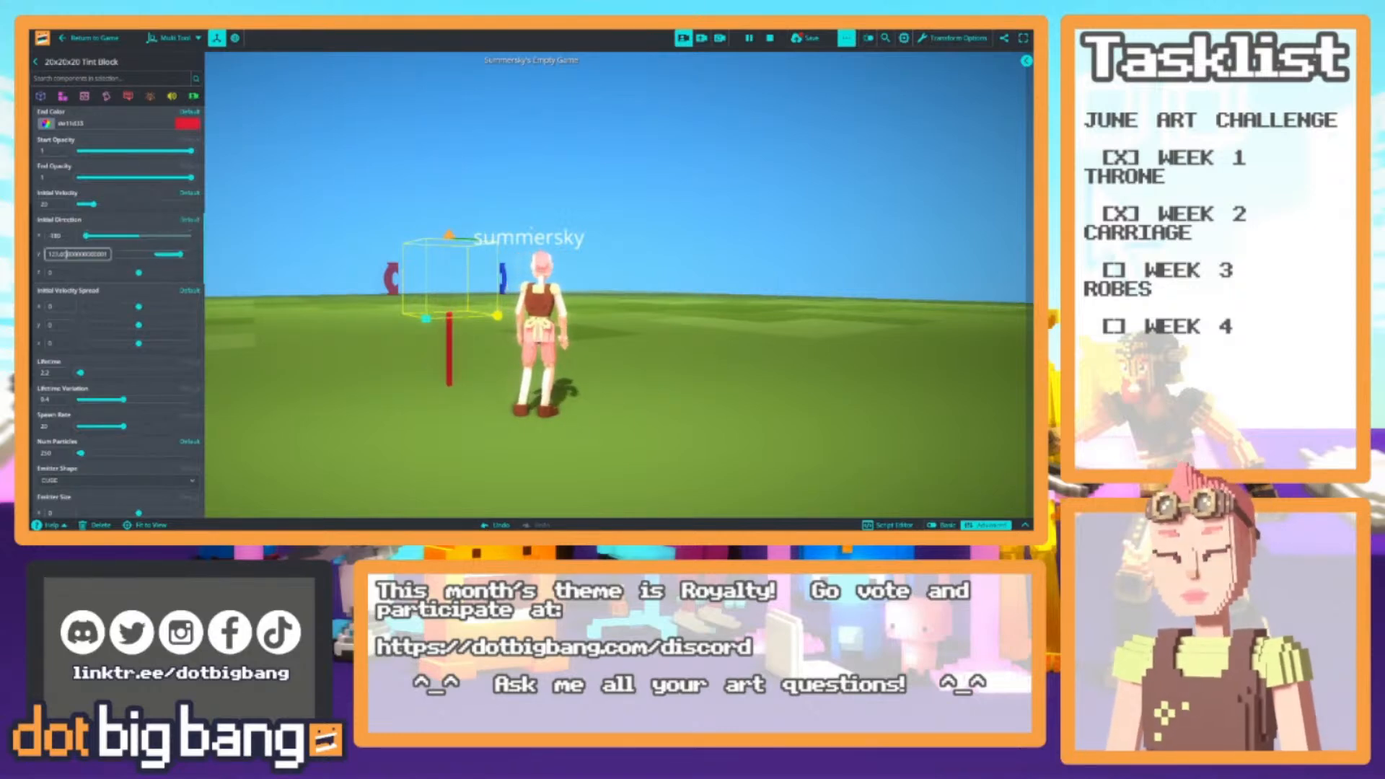
{"action": "key", "text": "ctrl+a"}
{"action": "type", "text": "0"}
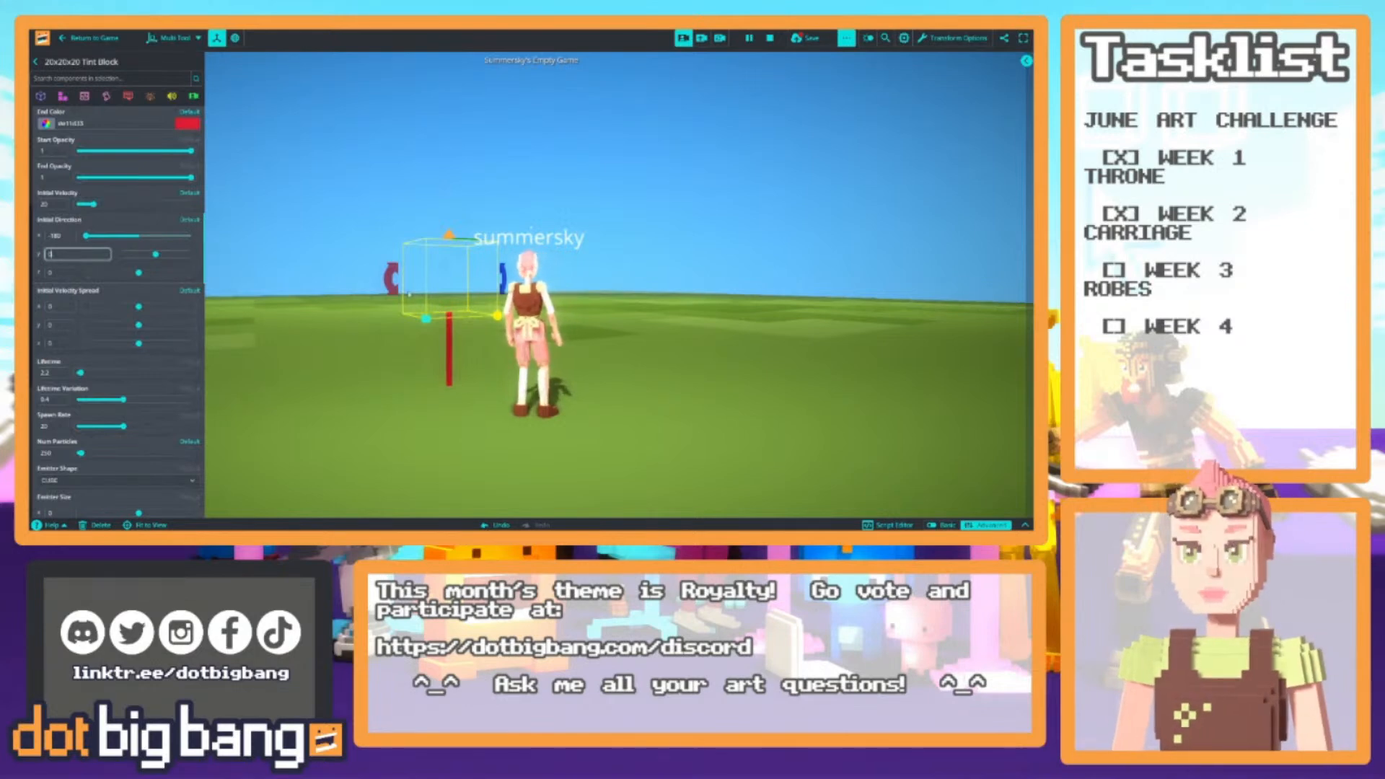
Deselect the tint block and select it again from the list of the game's entities
{"action": "scroll", "coordinate": [156, 314], "scroll_direction": "down", "scroll_amount": 3}
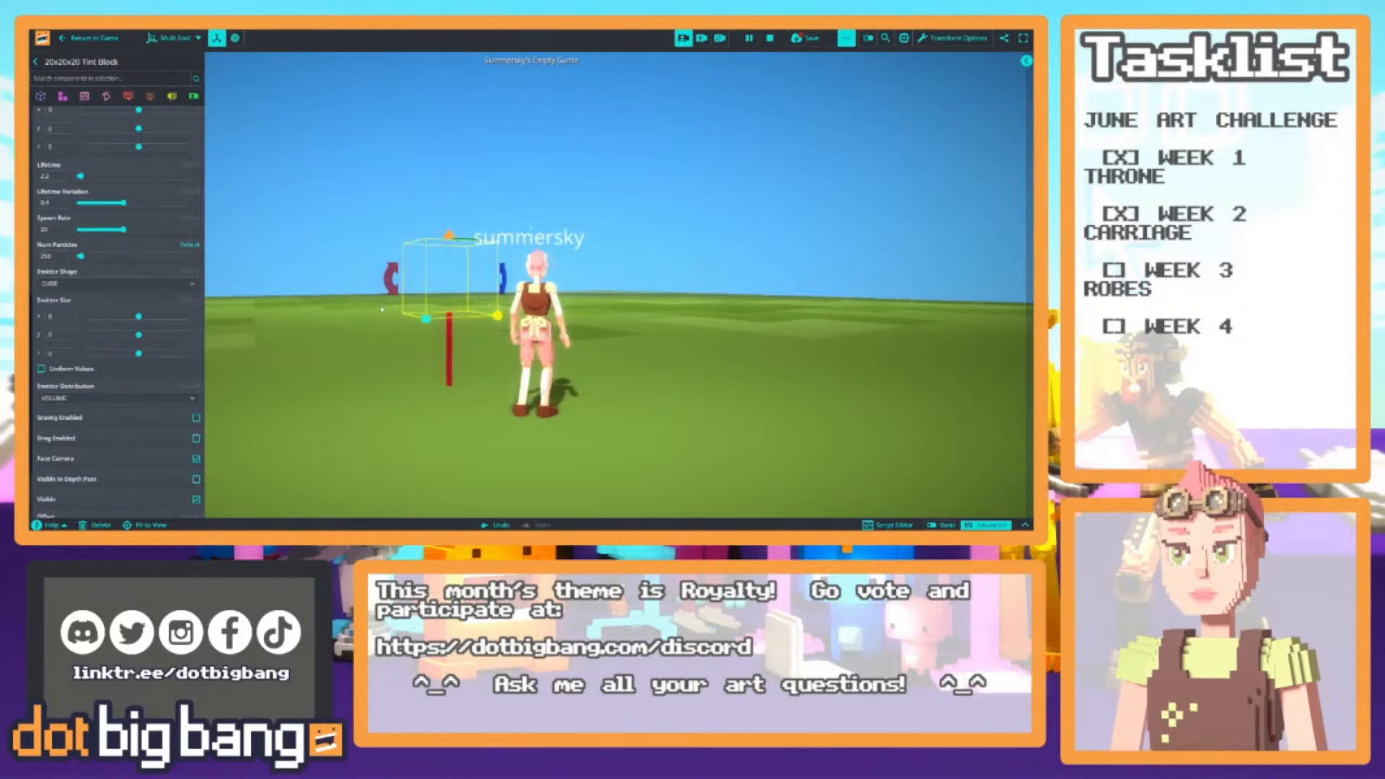
{"action": "left_click", "coordinate": [462, 323]}
{"action": "left_click", "coordinate": [530, 321]}
{"action": "left_click", "coordinate": [620, 288]}
{"action": "left_click", "coordinate": [885, 38]}
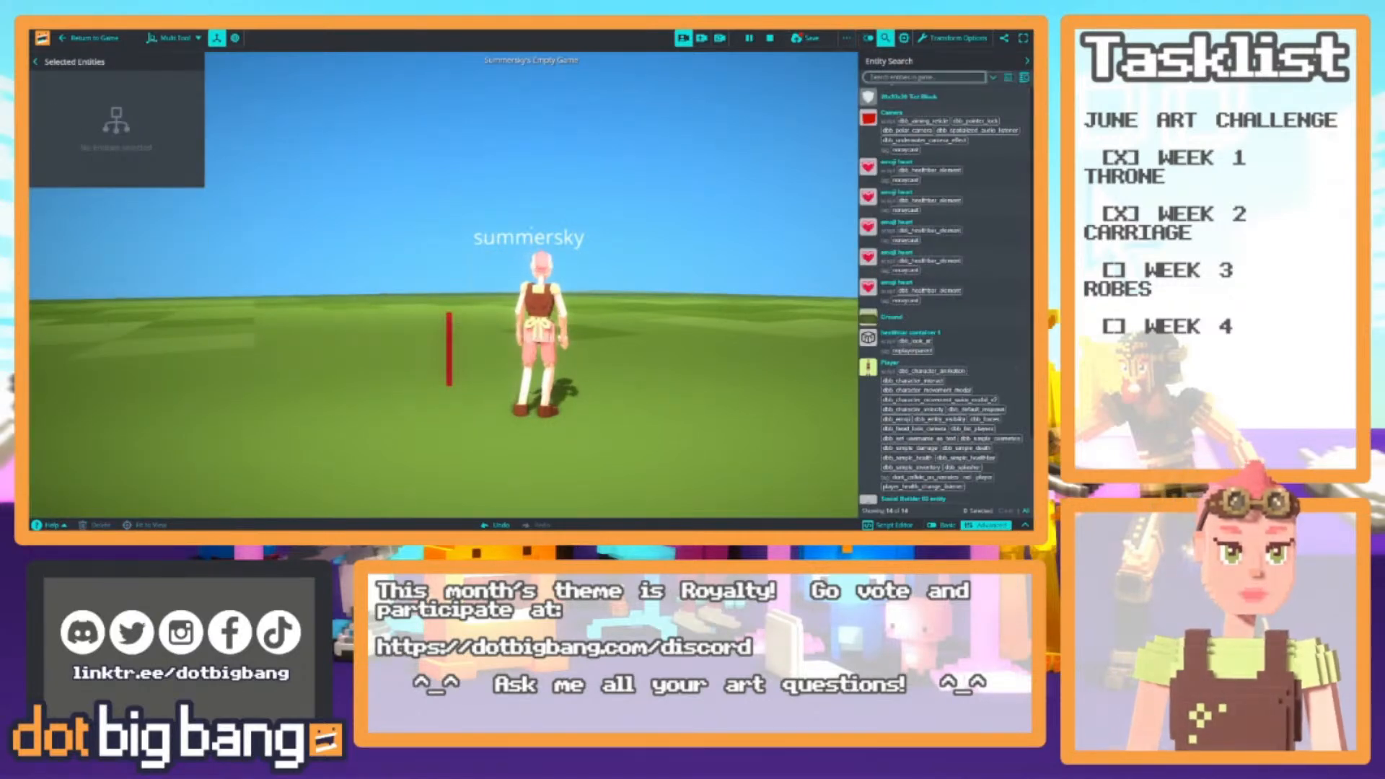
{"action": "left_click", "coordinate": [908, 96]}
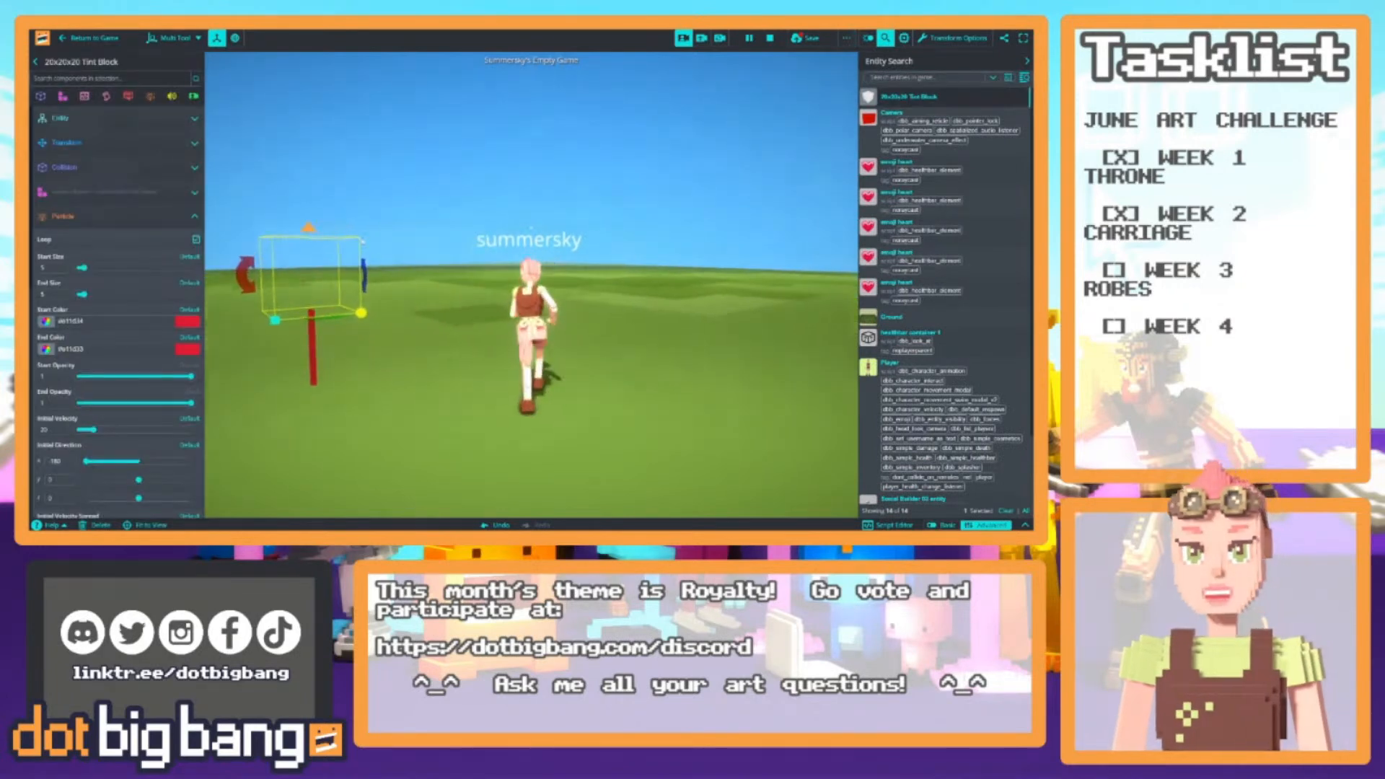
Rename the tint block entity as Royal Robe Segment 1 and deselect it
{"action": "left_click", "coordinate": [191, 216]}
{"action": "left_click", "coordinate": [191, 117]}
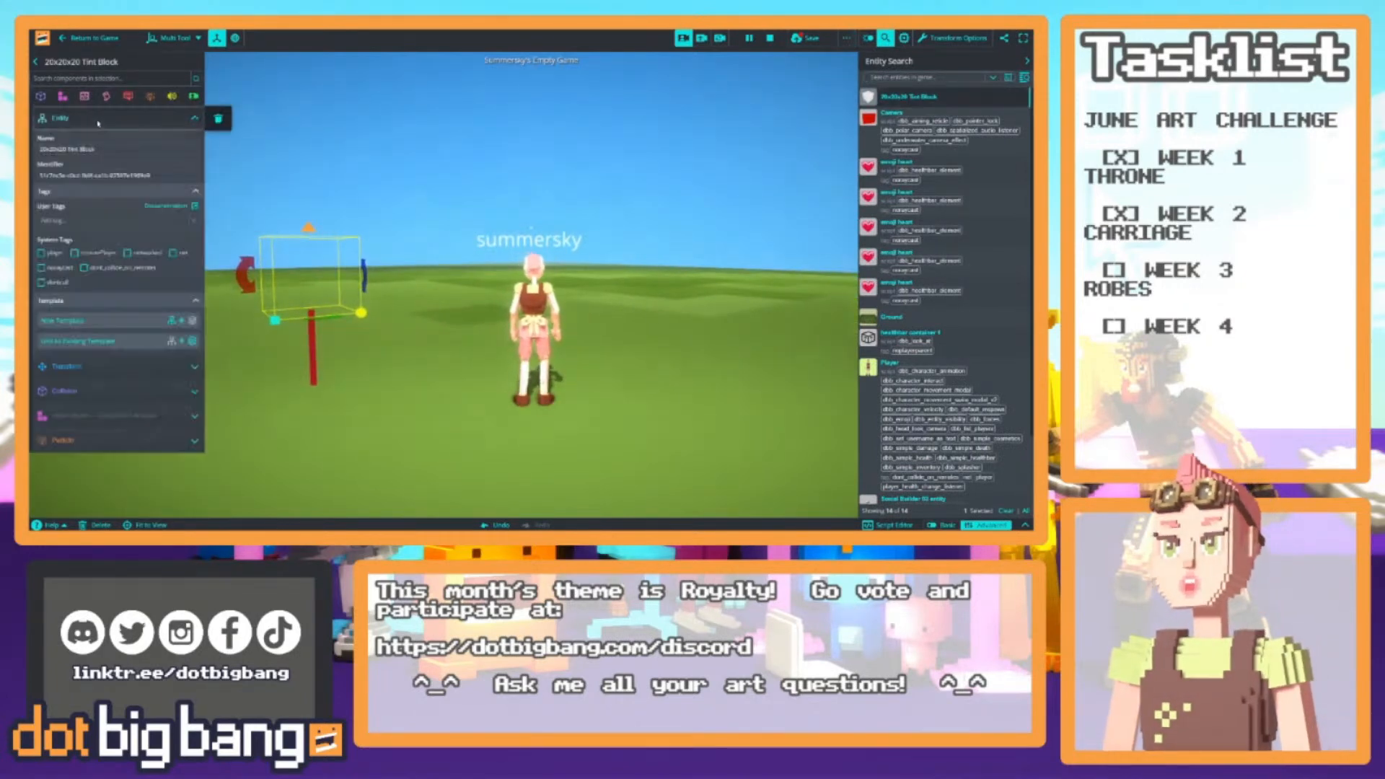
{"action": "left_click_drag", "start_coordinate": [96, 150], "coordinate": [29, 154]}
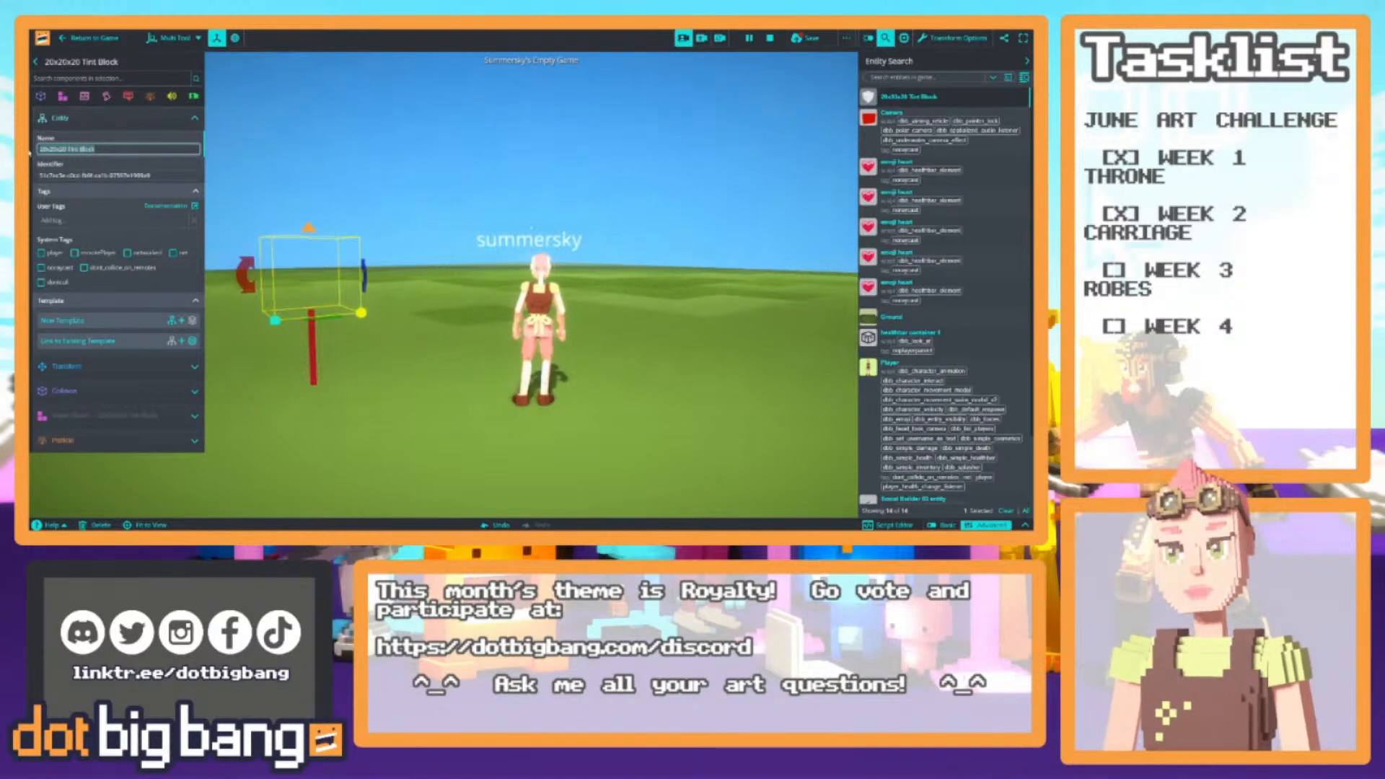
{"action": "type", "text": "Cape 1"}
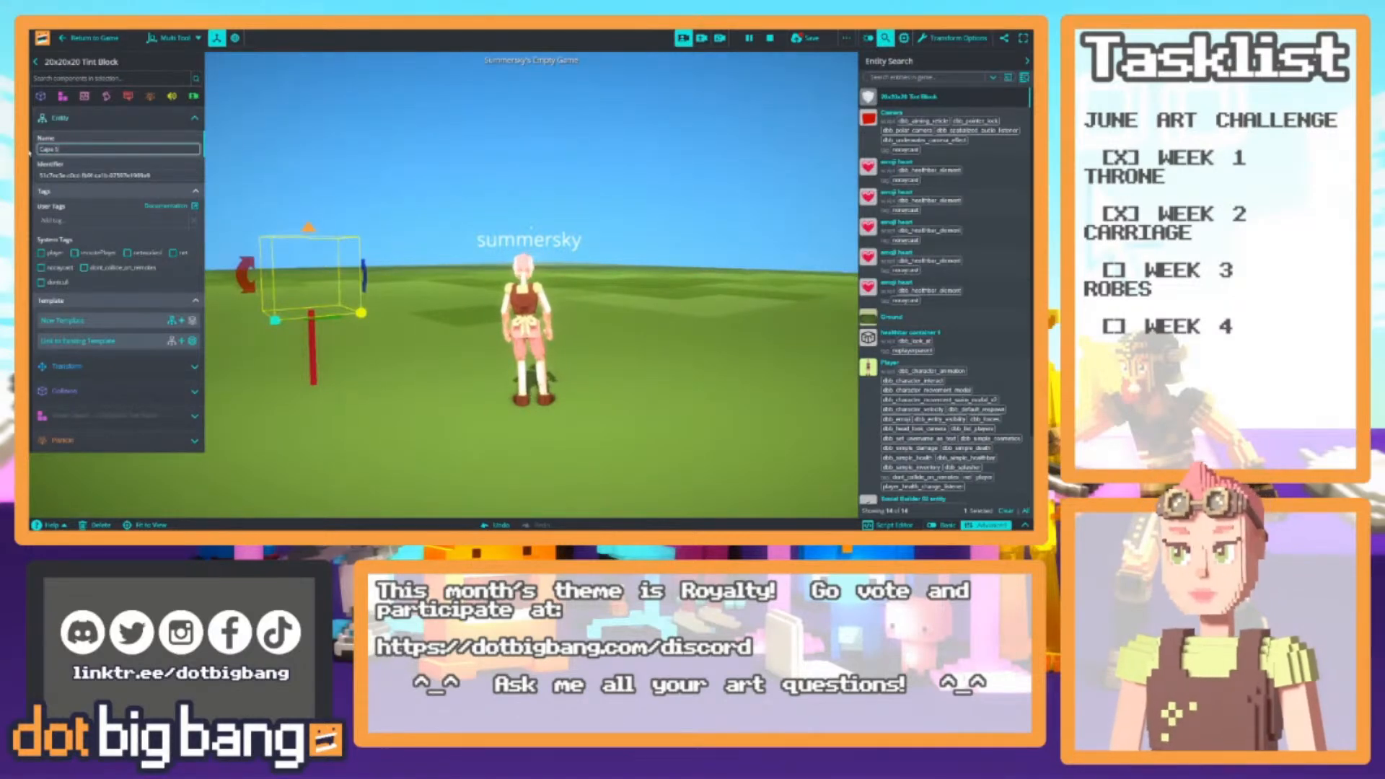
{"action": "key", "text": "BackSpace"}
{"action": "key", "text": "BackSpace"}
{"action": "key", "text": "BackSpace"}
{"action": "key", "text": "BackSpace"}
{"action": "type", "text": "Royal"}
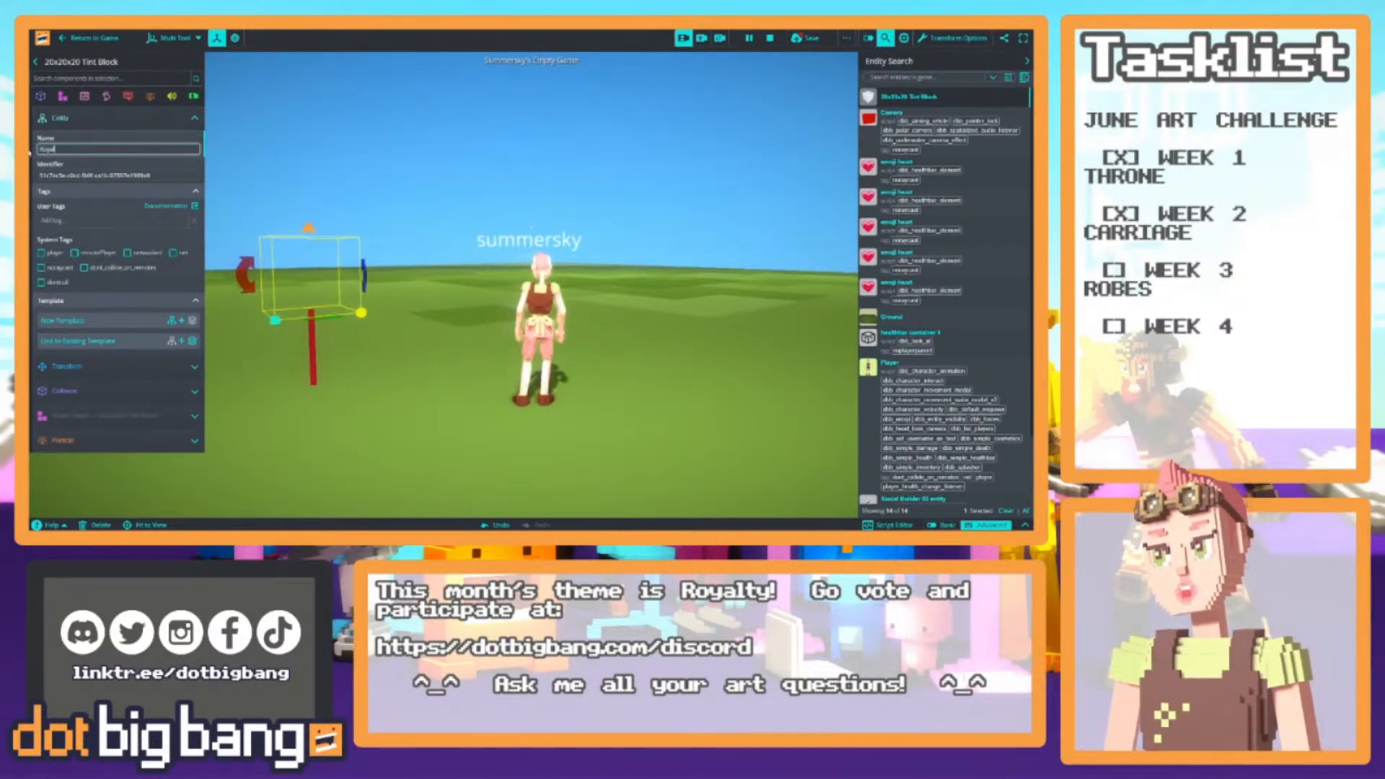
{"action": "type", "text": " Rob"}
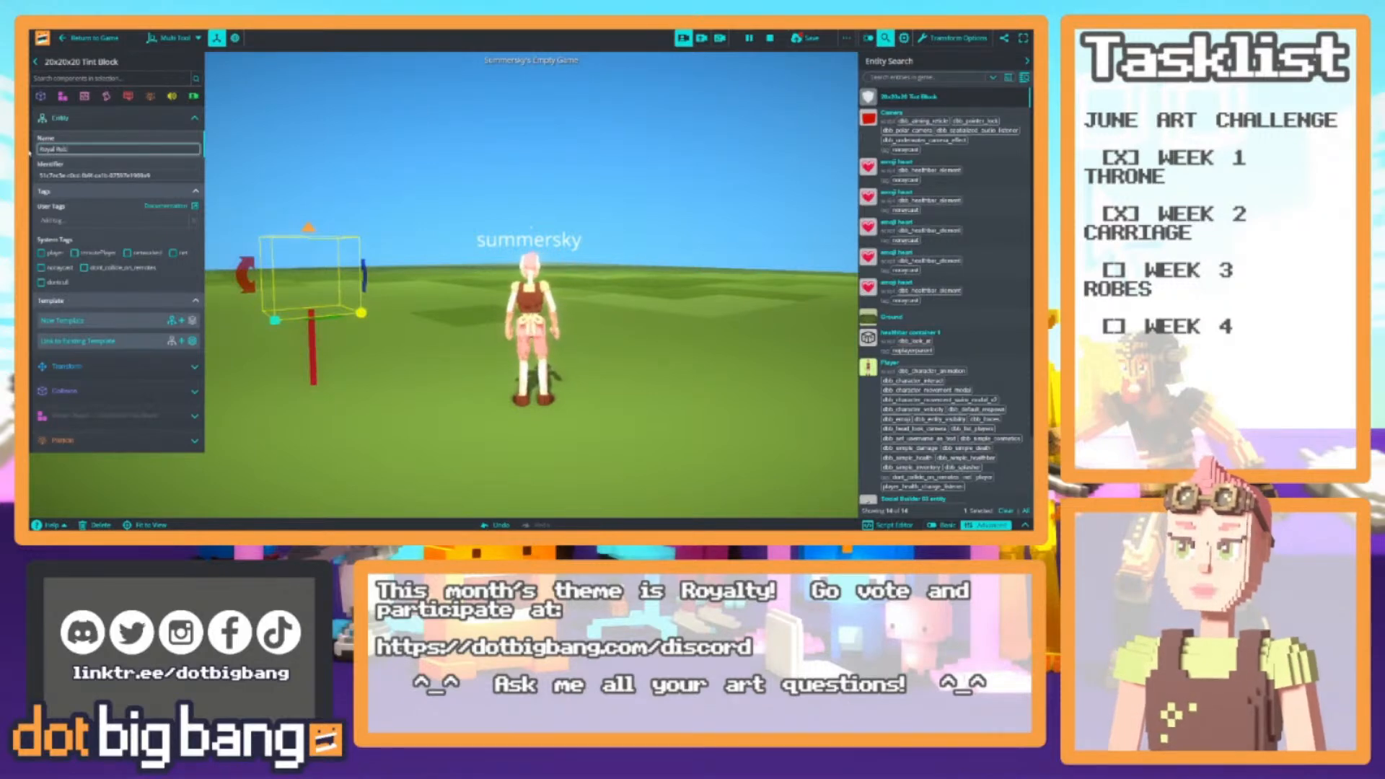
{"action": "type", "text": "e Segment 1"}
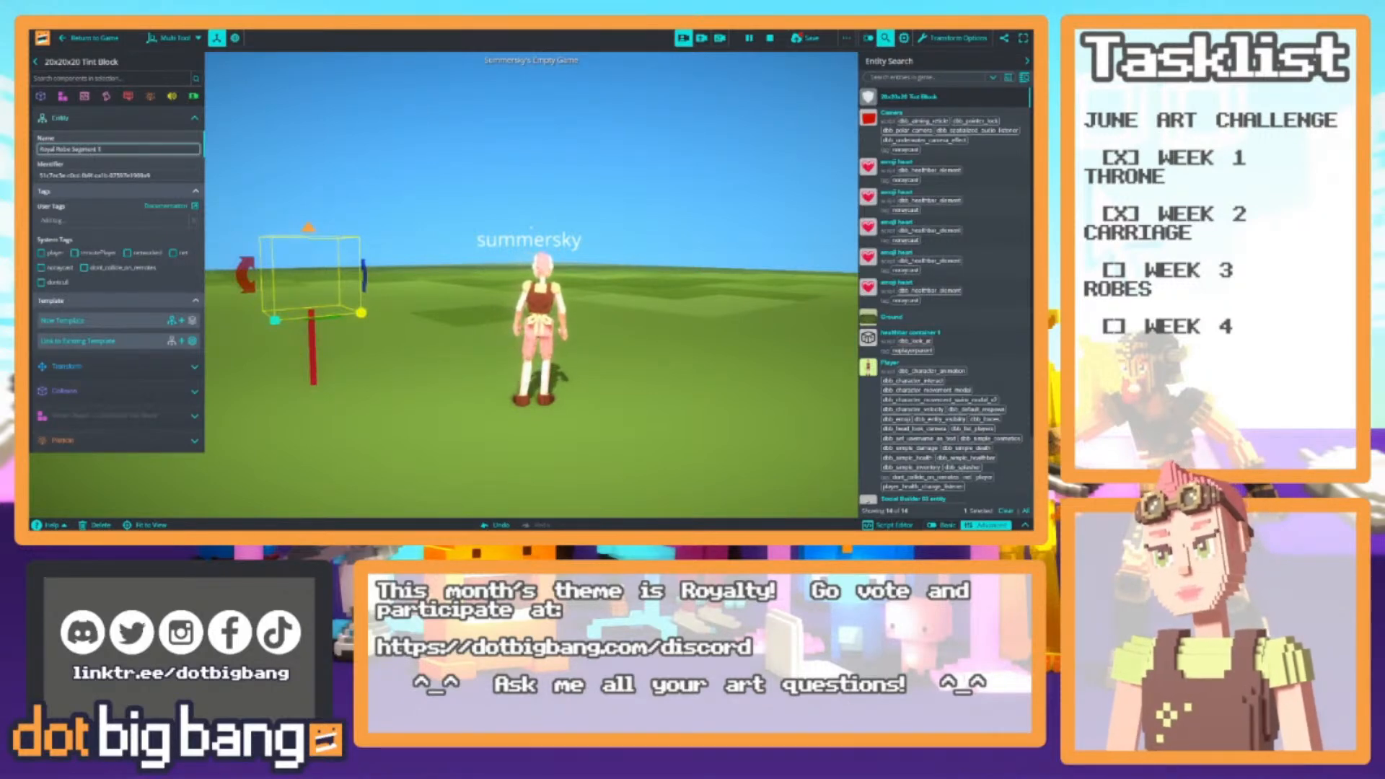
{"action": "right_click_drag", "start_coordinate": [317, 217], "coordinate": [378, 243]}
{"action": "left_click", "coordinate": [342, 210]}
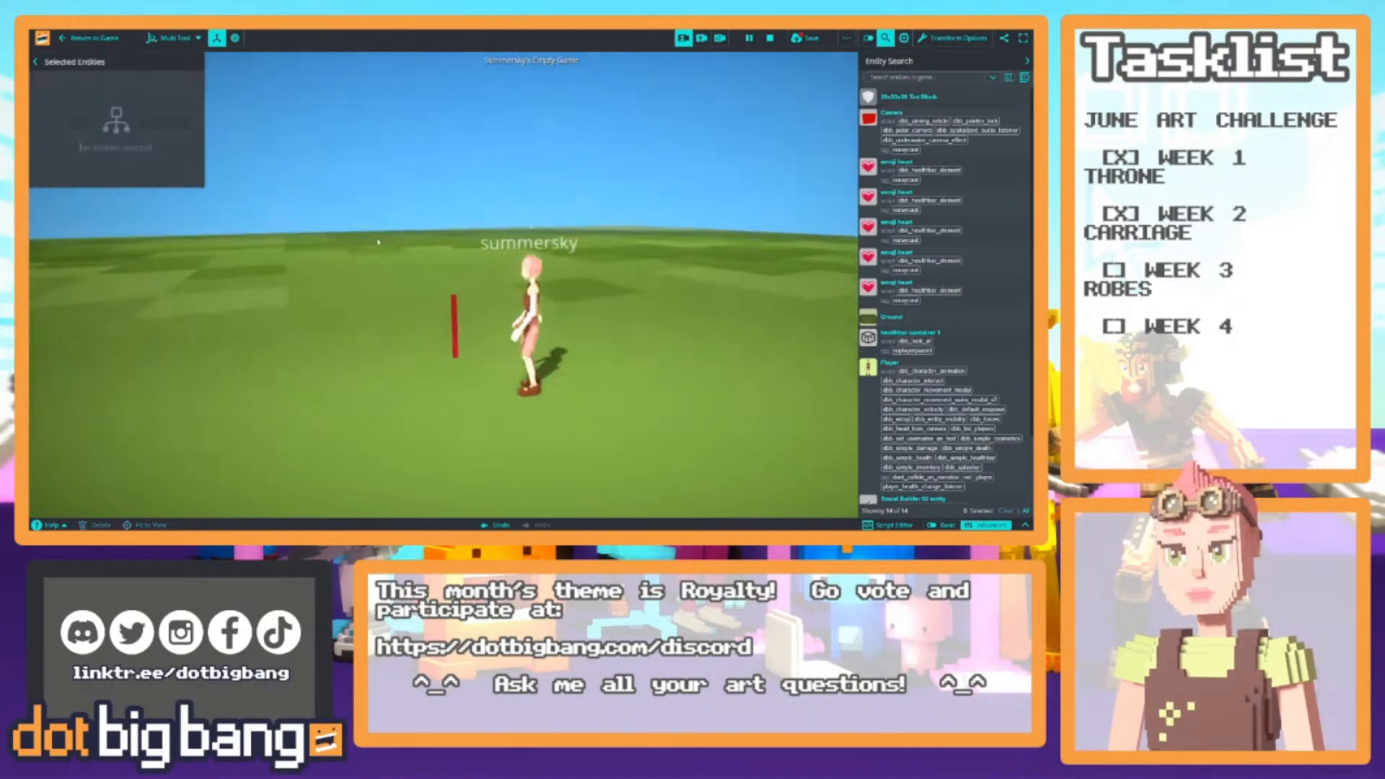
Search the game's entities for "seg" and select Royal Robe Segment 1
{"action": "left_click", "coordinate": [916, 77]}
{"action": "type", "text": "seg"}
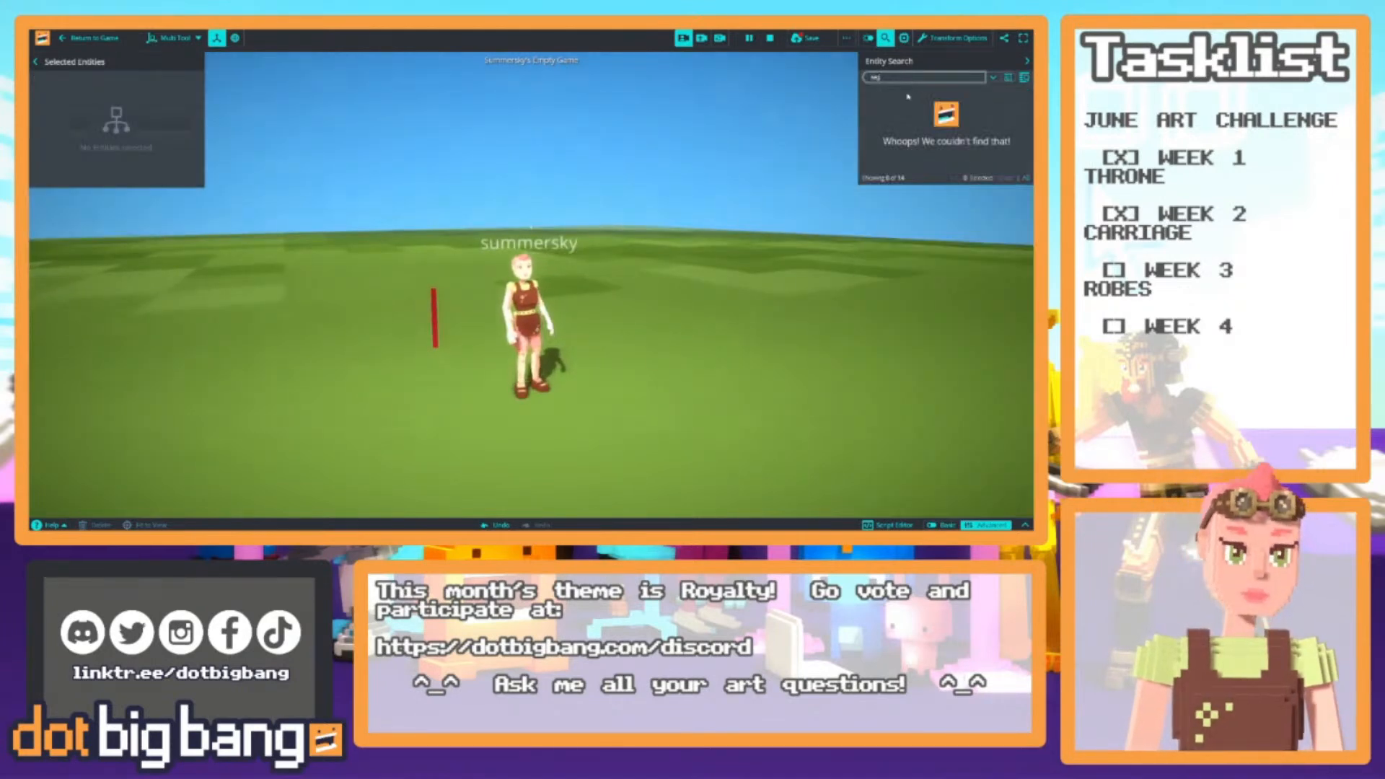
{"action": "key", "text": "BackSpace"}
{"action": "key", "text": "BackSpace"}
{"action": "key", "text": "BackSpace"}
{"action": "left_click", "coordinate": [884, 38]}
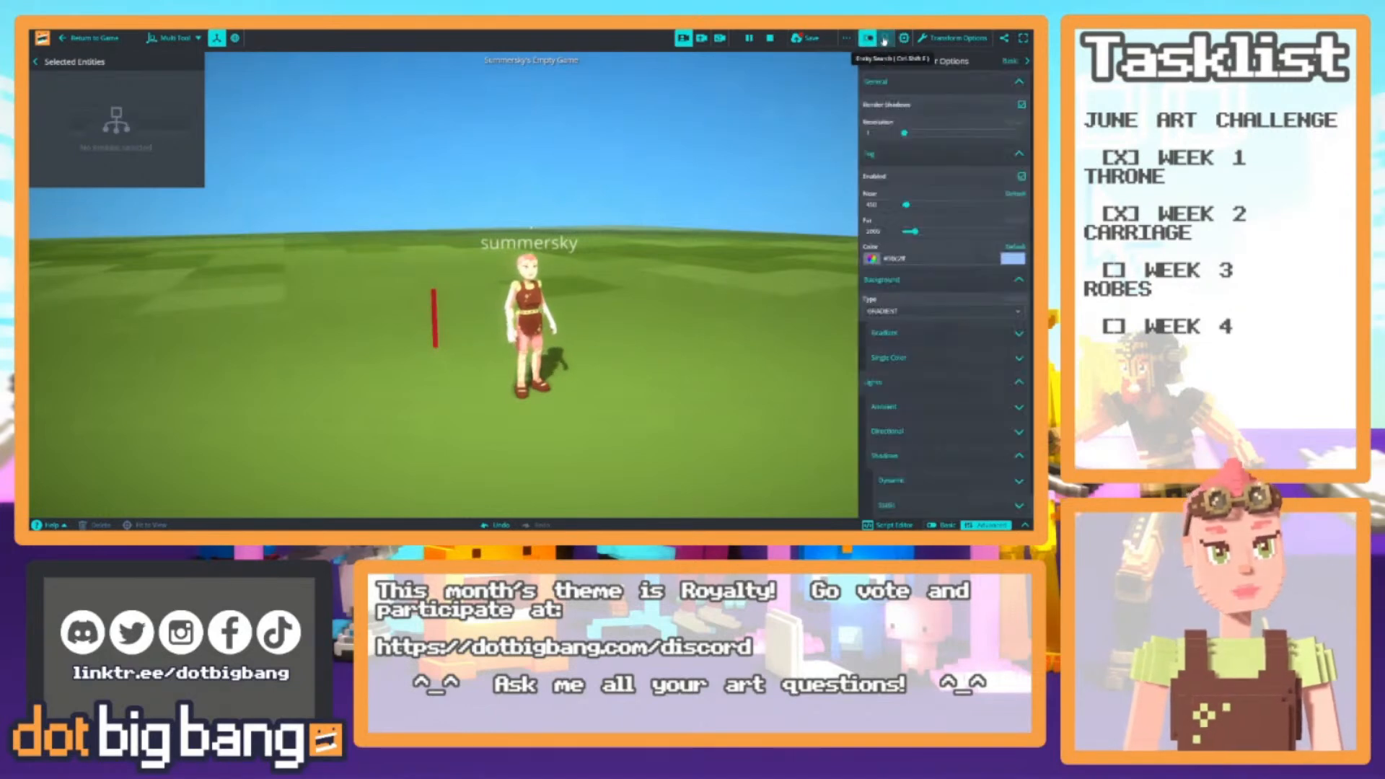
{"action": "left_click", "coordinate": [885, 38]}
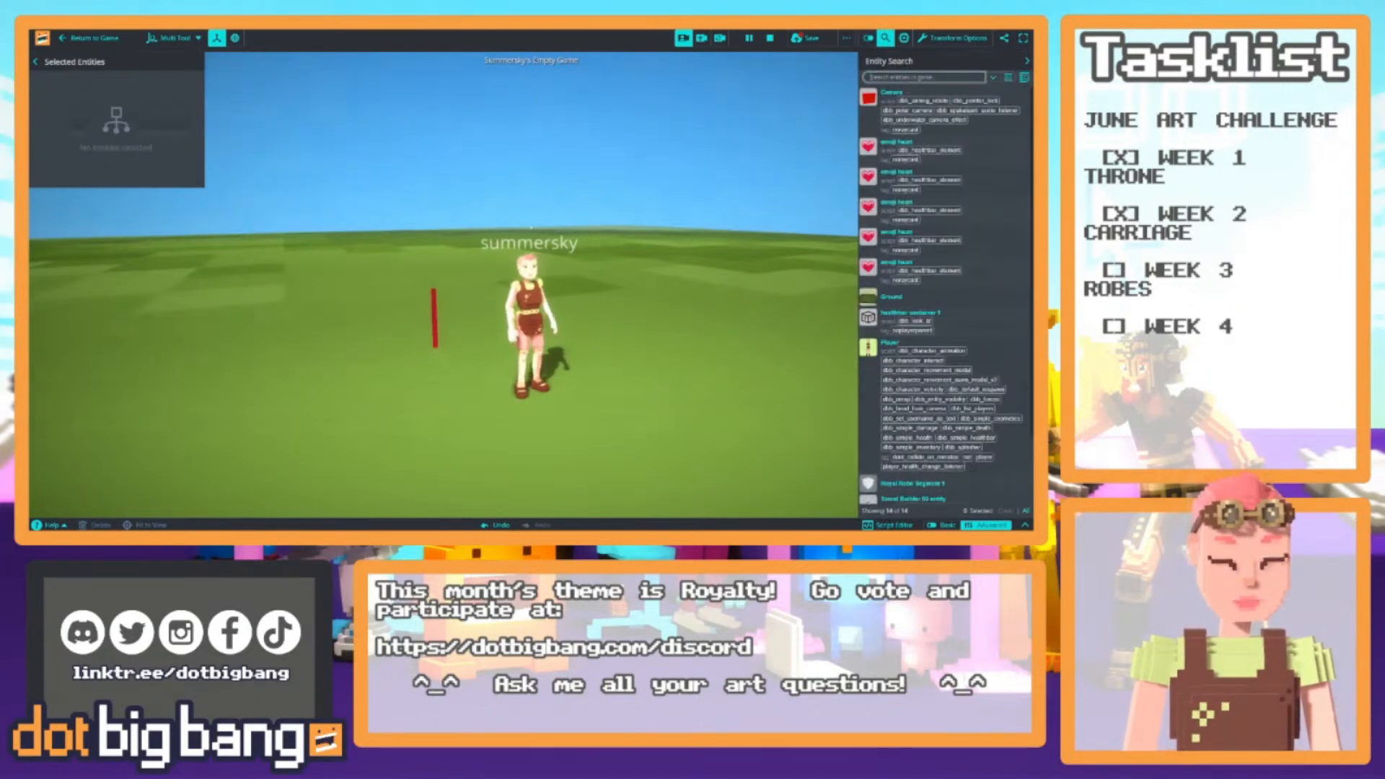
{"action": "type", "text": "seg"}
{"action": "left_click", "coordinate": [912, 97]}
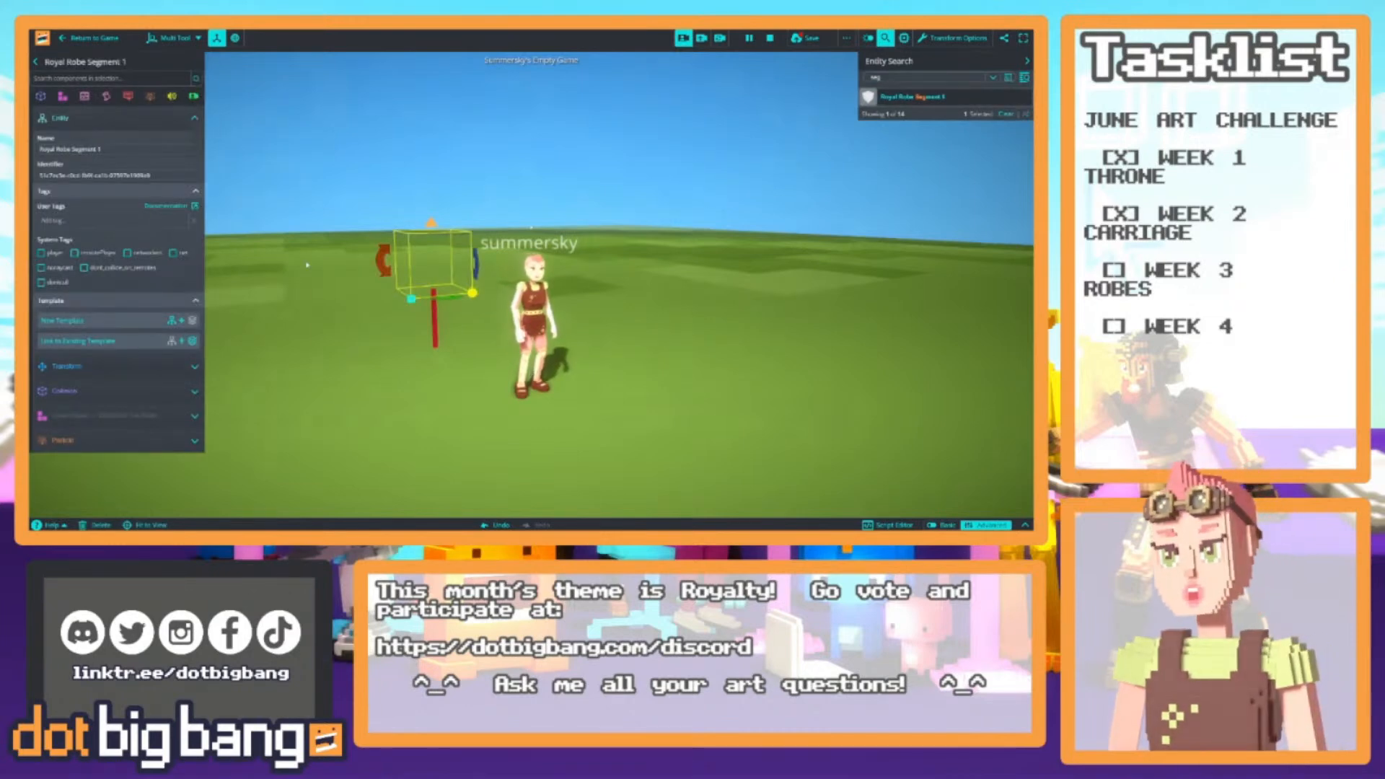
Move the robe segment block behind the avatar so its red particles stream down from the avatar's upper back
{"action": "right_click_drag", "start_coordinate": [278, 323], "coordinate": [275, 371]}
{"action": "key", "text": "w"}
{"action": "key", "text": "s"}
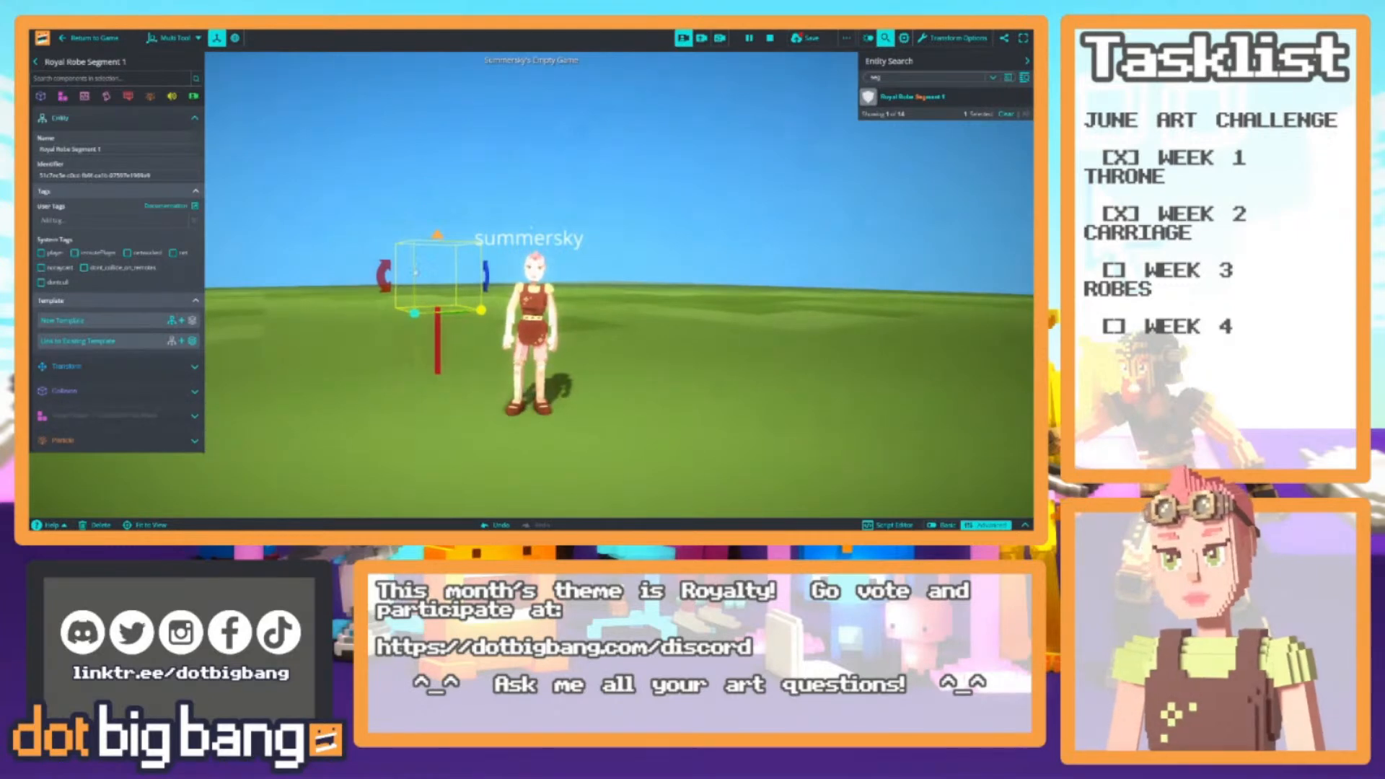
{"action": "left_click_drag", "start_coordinate": [436, 238], "coordinate": [467, 171]}
{"action": "right_click_drag", "start_coordinate": [469, 174], "coordinate": [532, 226]}
{"action": "key", "text": "w"}
{"action": "key", "text": "a"}
{"action": "key", "text": "w"}
{"action": "key", "text": "2"}
{"action": "left_click_drag", "start_coordinate": [572, 238], "coordinate": [602, 239]}
{"action": "left_click_drag", "start_coordinate": [528, 120], "coordinate": [527, 159]}
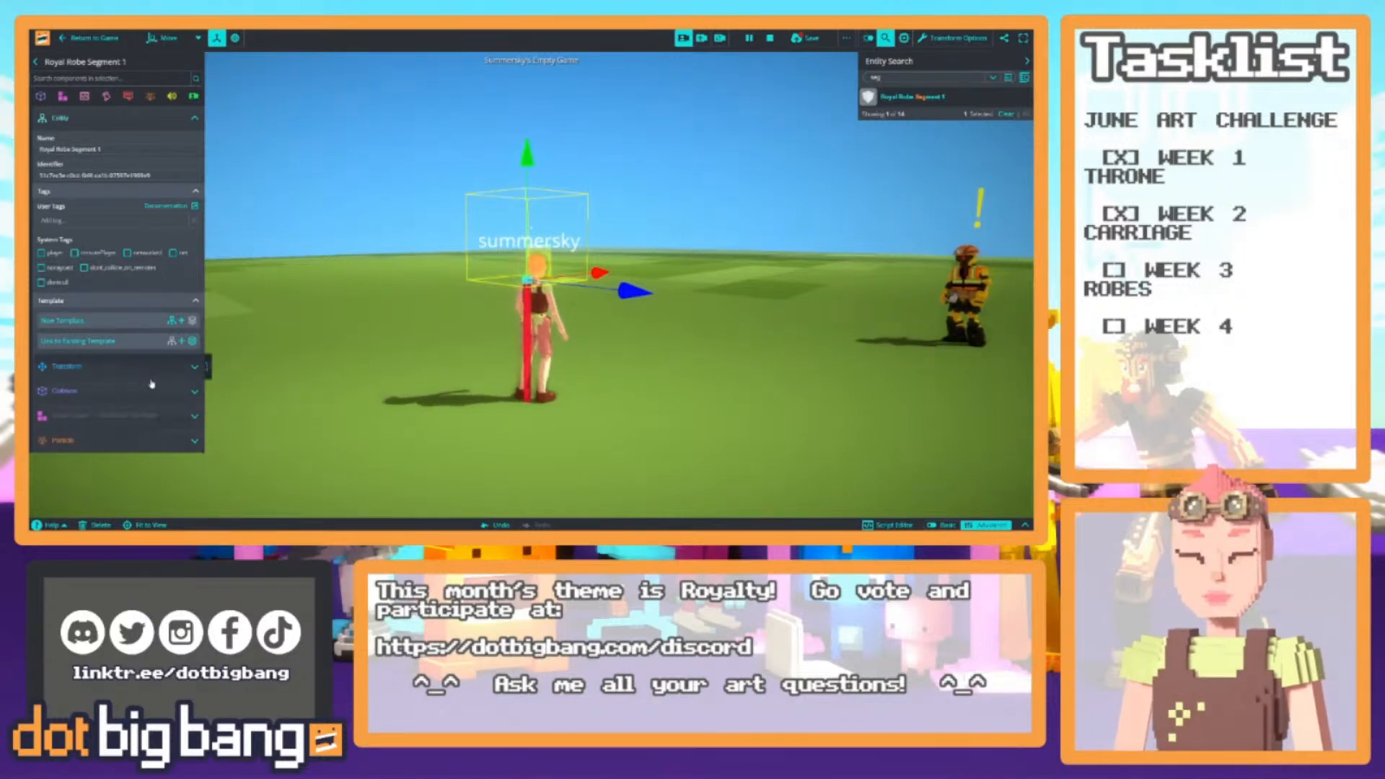
Set the robe segment's particle lifetime to 1 and its initial velocity to 10
{"action": "mouse_move", "coordinate": [160, 439]}
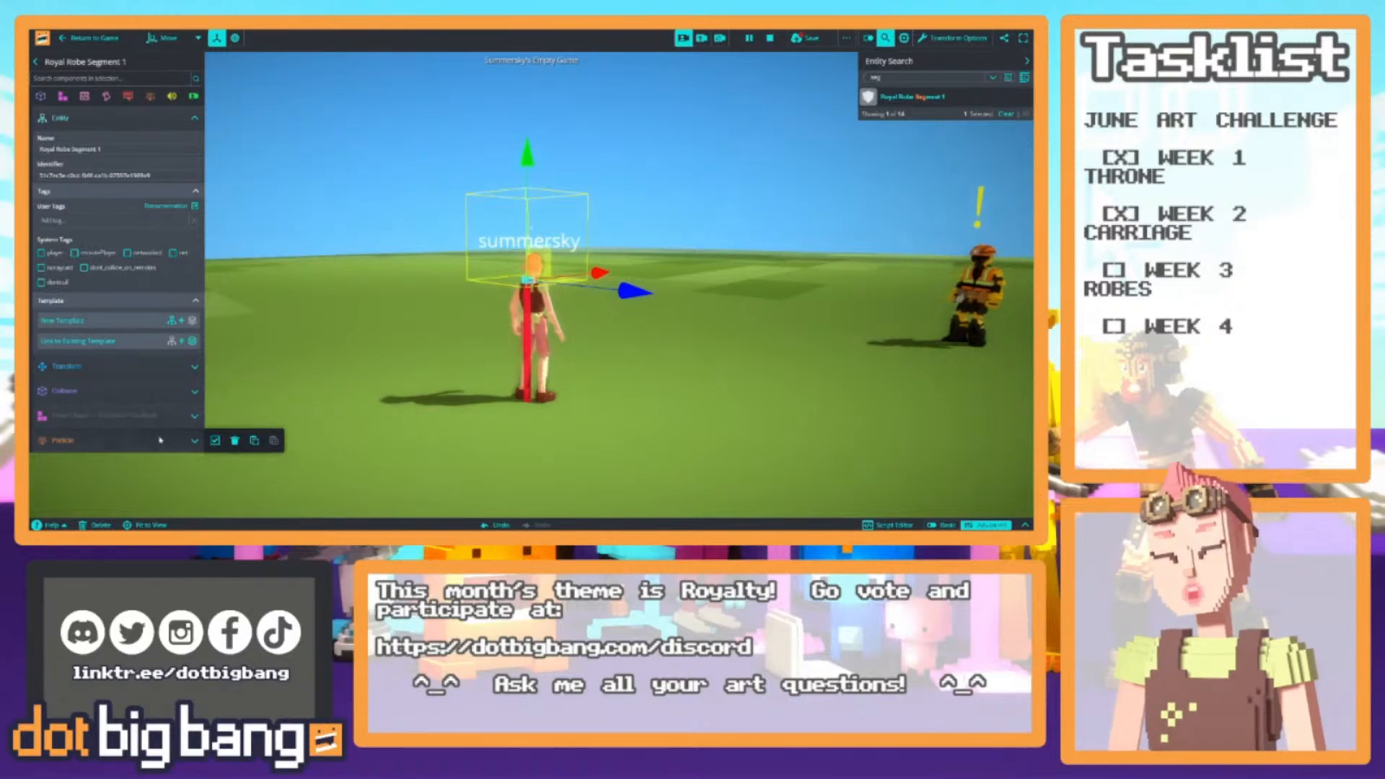
{"action": "left_click", "coordinate": [160, 439]}
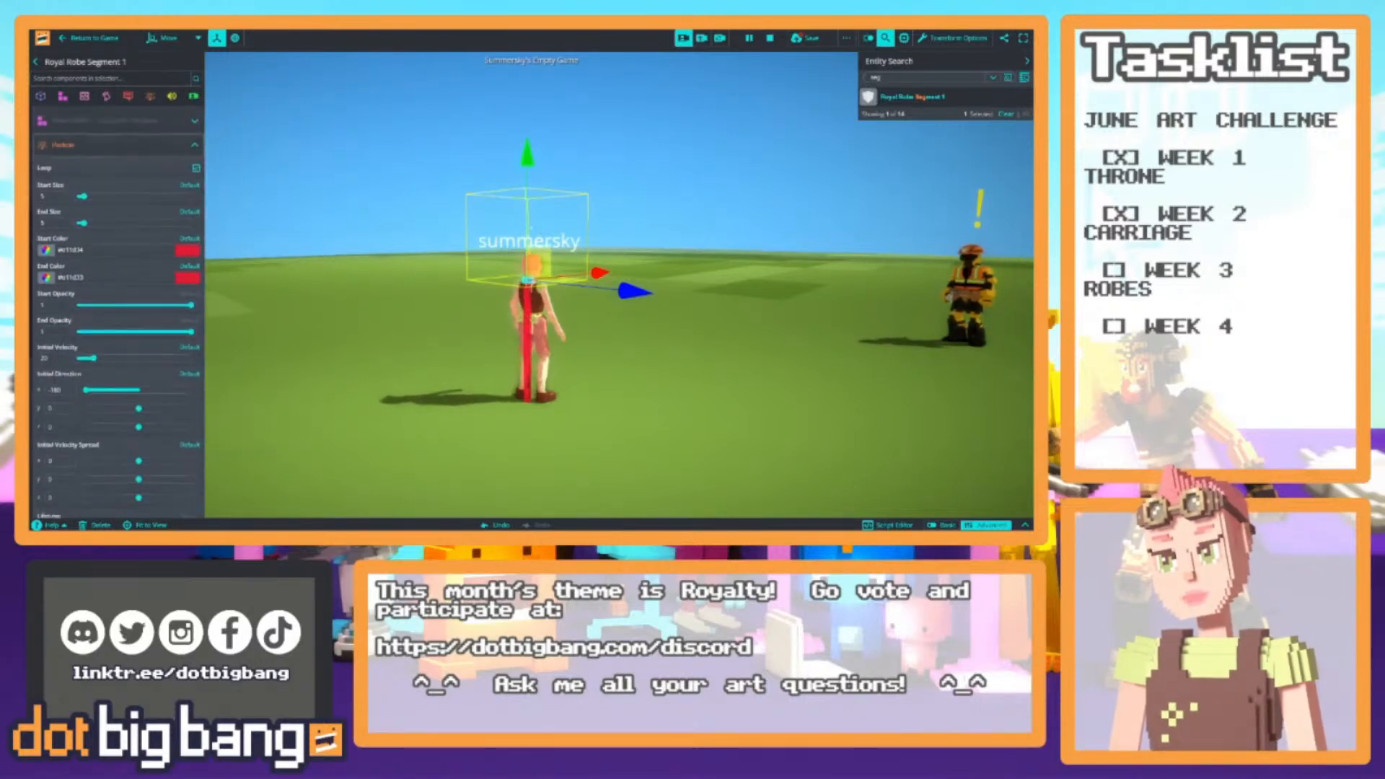
{"action": "scroll", "coordinate": [67, 281], "scroll_direction": "down", "scroll_amount": 3}
{"action": "left_click", "coordinate": [71, 328]}
{"action": "type", "text": "1"}
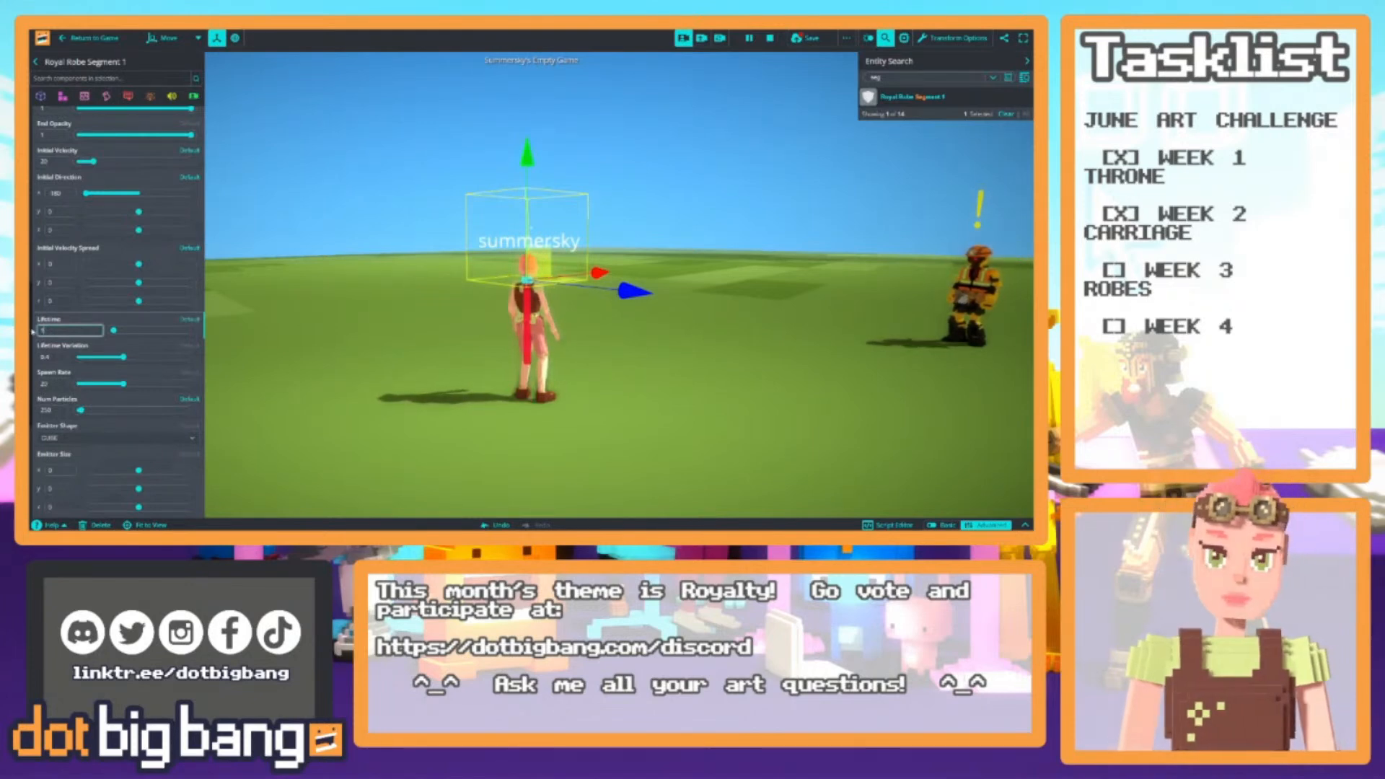
{"action": "right_click_drag", "start_coordinate": [466, 327], "coordinate": [505, 317]}
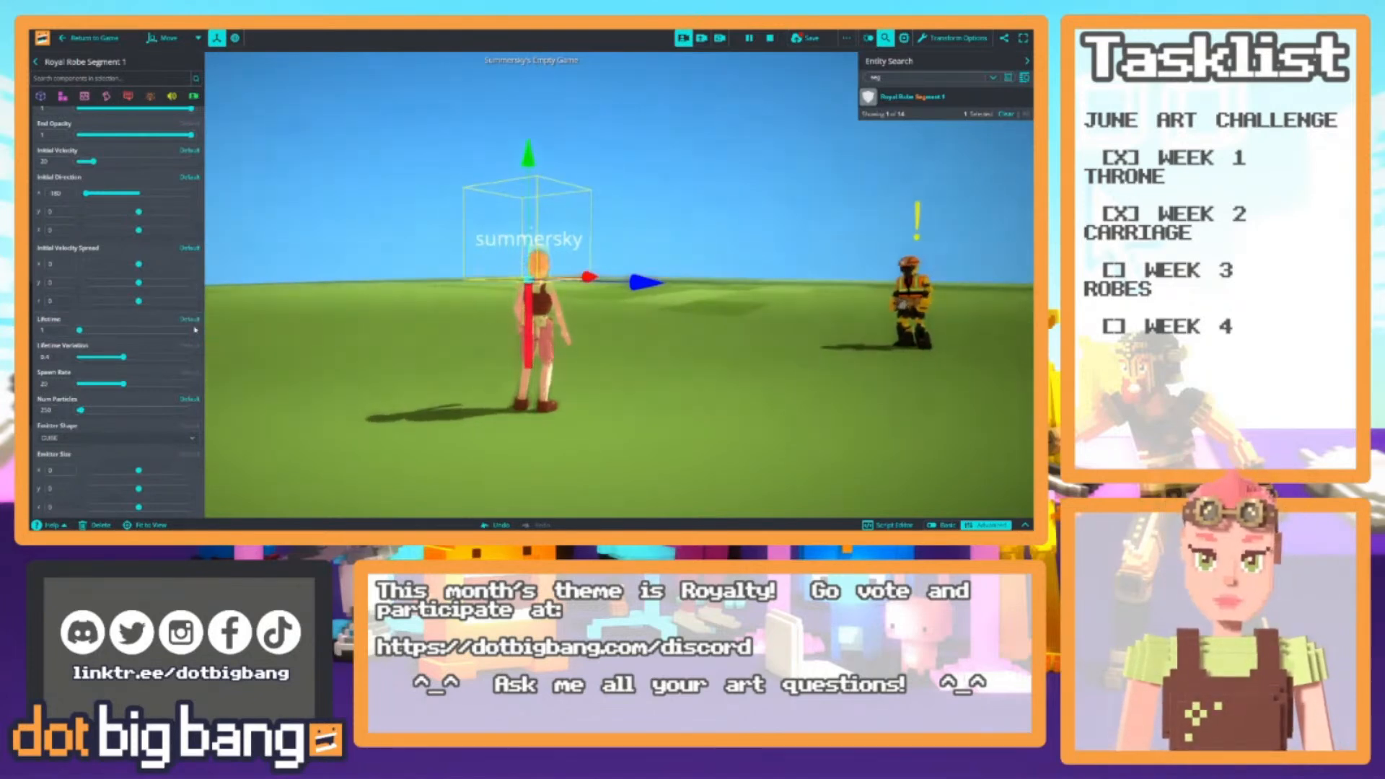
{"action": "scroll", "coordinate": [114, 318], "scroll_direction": "up", "scroll_amount": 3}
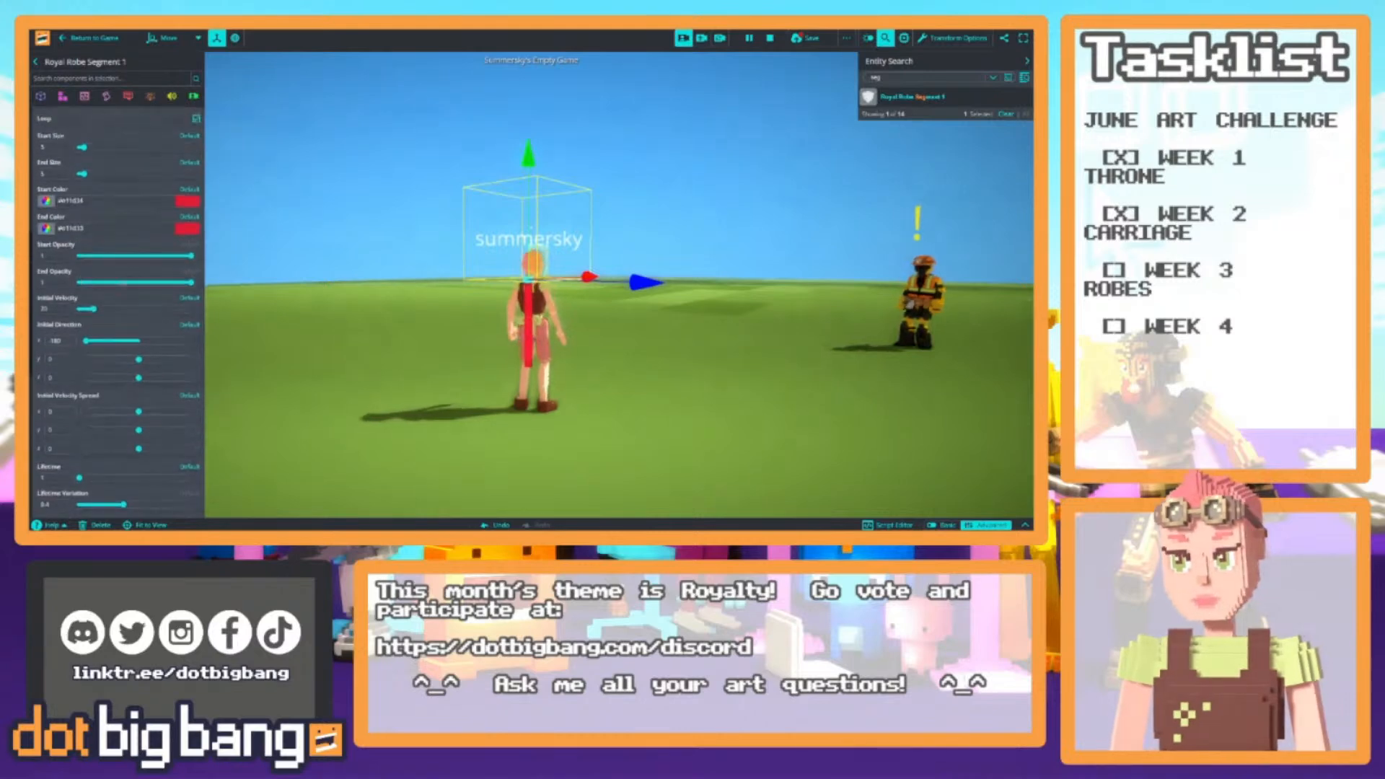
{"action": "left_click_drag", "start_coordinate": [52, 358], "coordinate": [29, 359]}
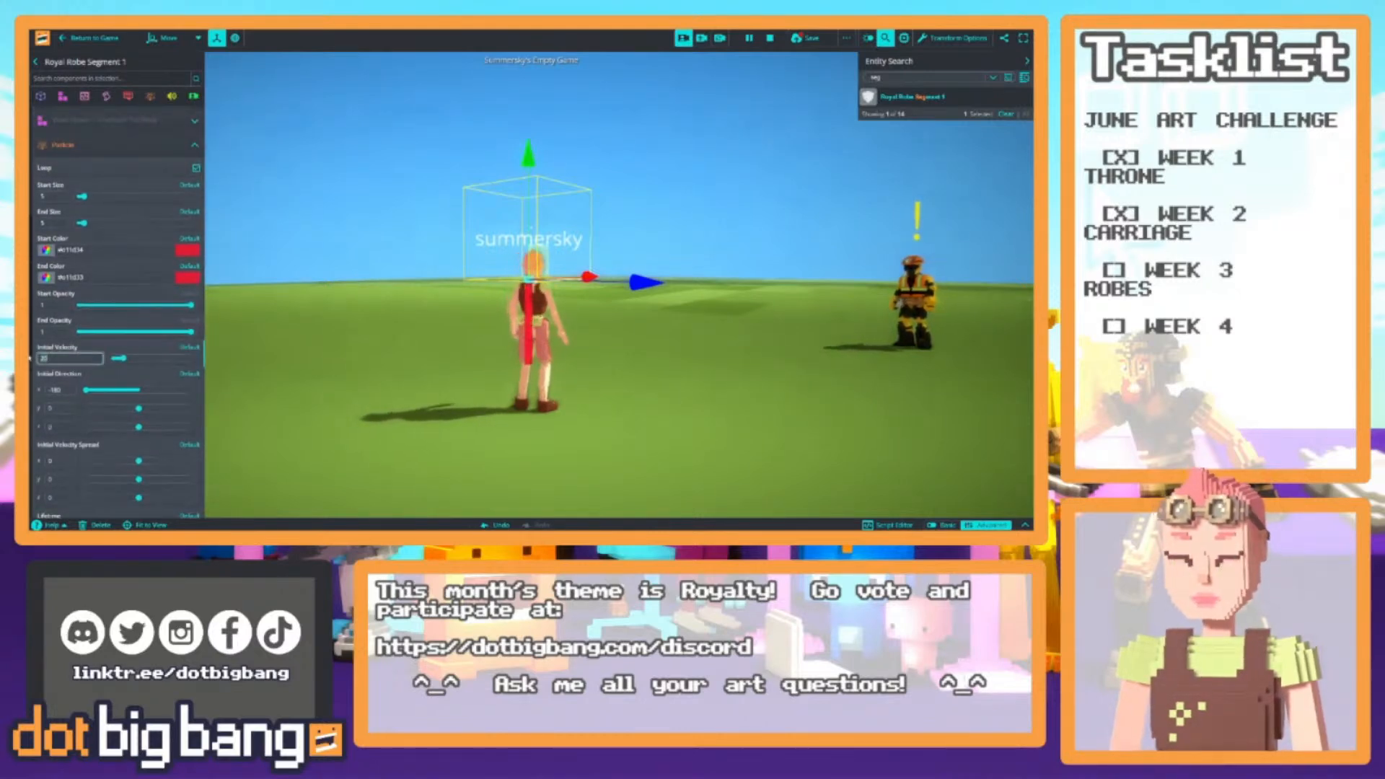
{"action": "type", "text": "10"}
Lower the robe segment slightly and shift it closer to the avatar's back
{"action": "right_click_drag", "start_coordinate": [641, 326], "coordinate": [538, 307]}
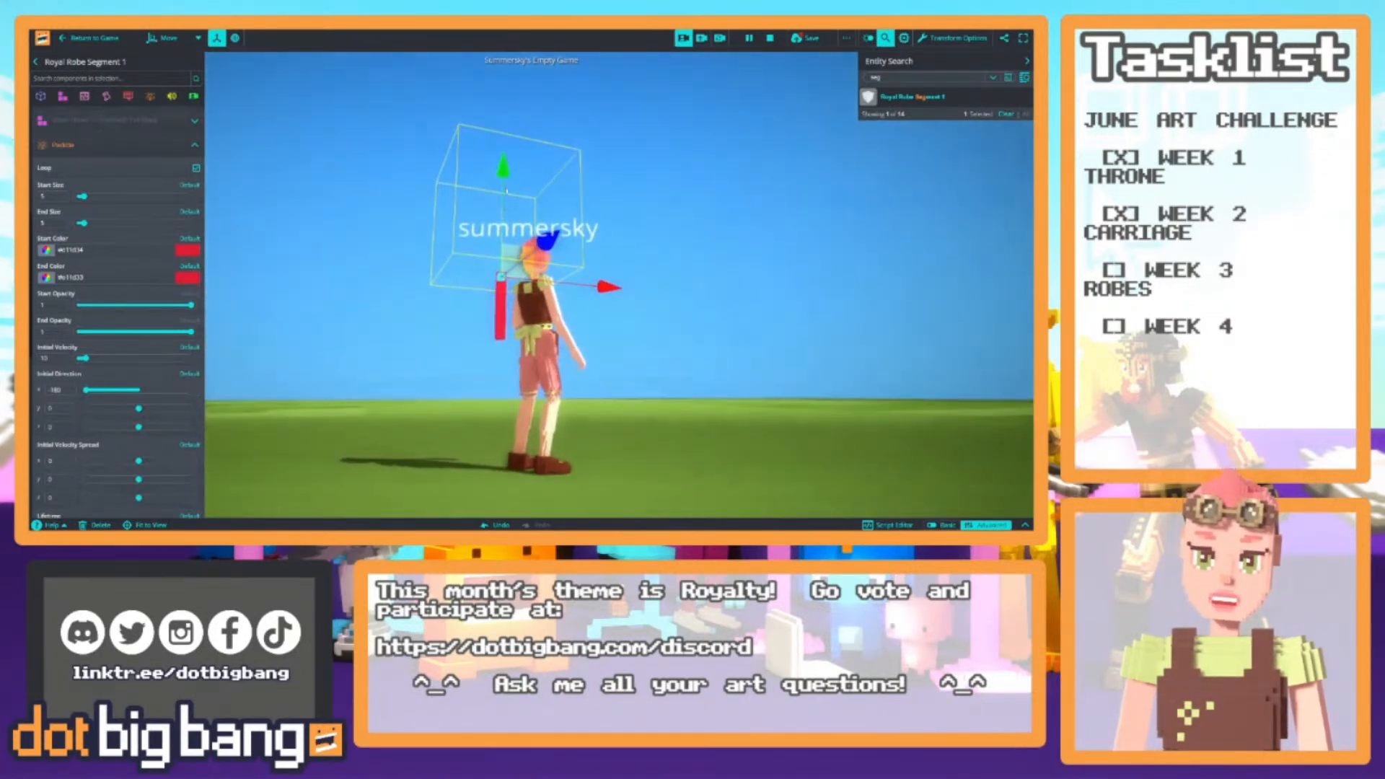
{"action": "left_click_drag", "start_coordinate": [503, 170], "coordinate": [503, 174]}
{"action": "left_click_drag", "start_coordinate": [606, 294], "coordinate": [614, 295]}
{"action": "right_click_drag", "start_coordinate": [701, 300], "coordinate": [644, 292]}
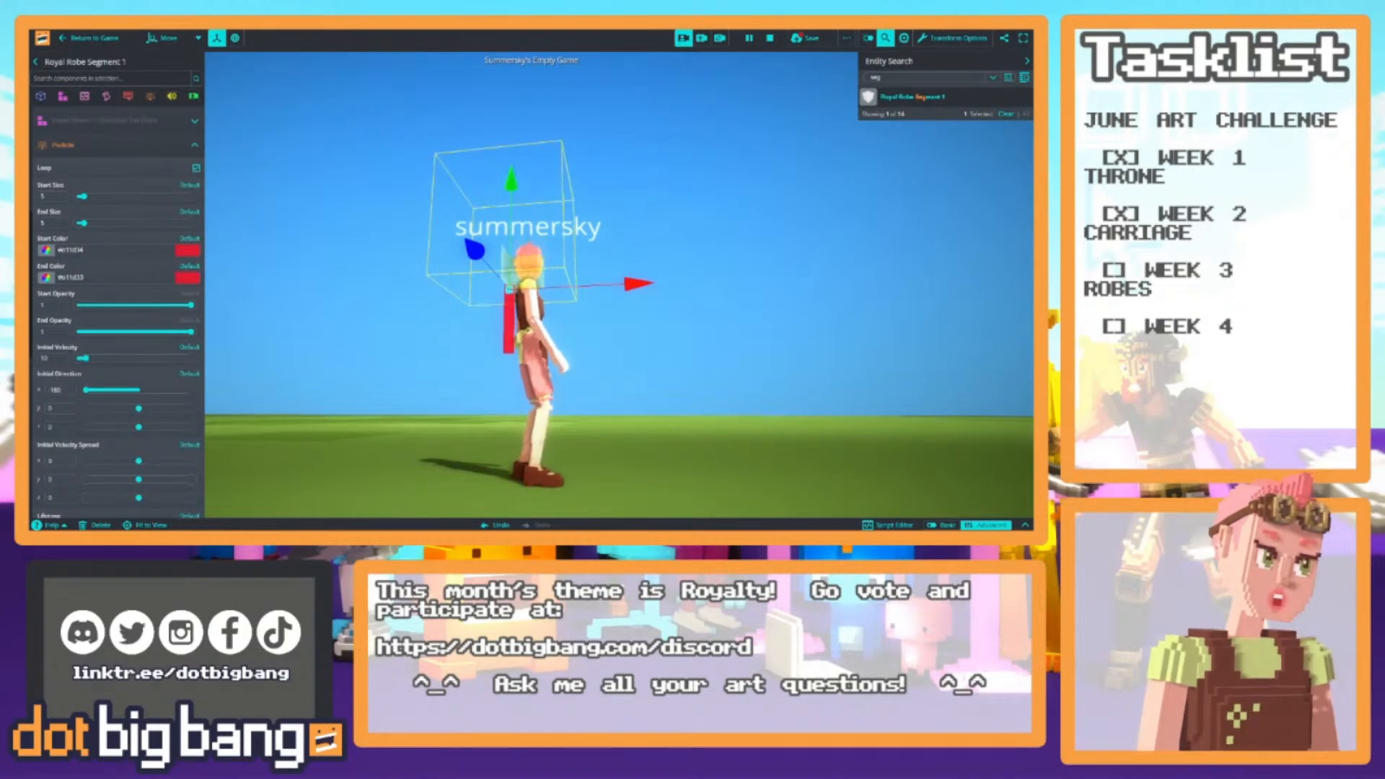
Copy the red particle component and paste it onto the same entity as a second particle component
{"action": "scroll", "coordinate": [37, 356], "scroll_direction": "down", "scroll_amount": 1}
{"action": "scroll", "coordinate": [36, 357], "scroll_direction": "down", "scroll_amount": 3}
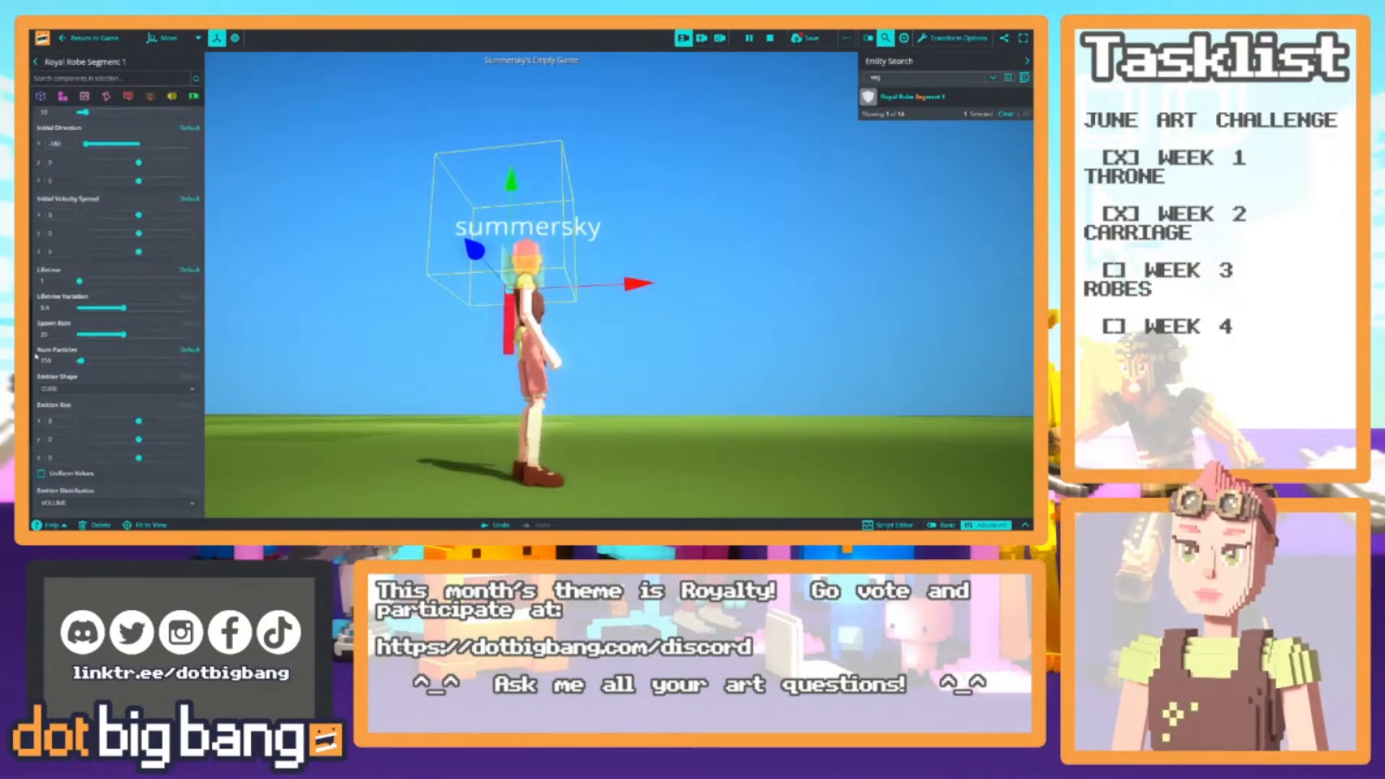
{"action": "scroll", "coordinate": [36, 357], "scroll_direction": "down", "scroll_amount": 1}
{"action": "scroll", "coordinate": [61, 382], "scroll_direction": "down", "scroll_amount": 3}
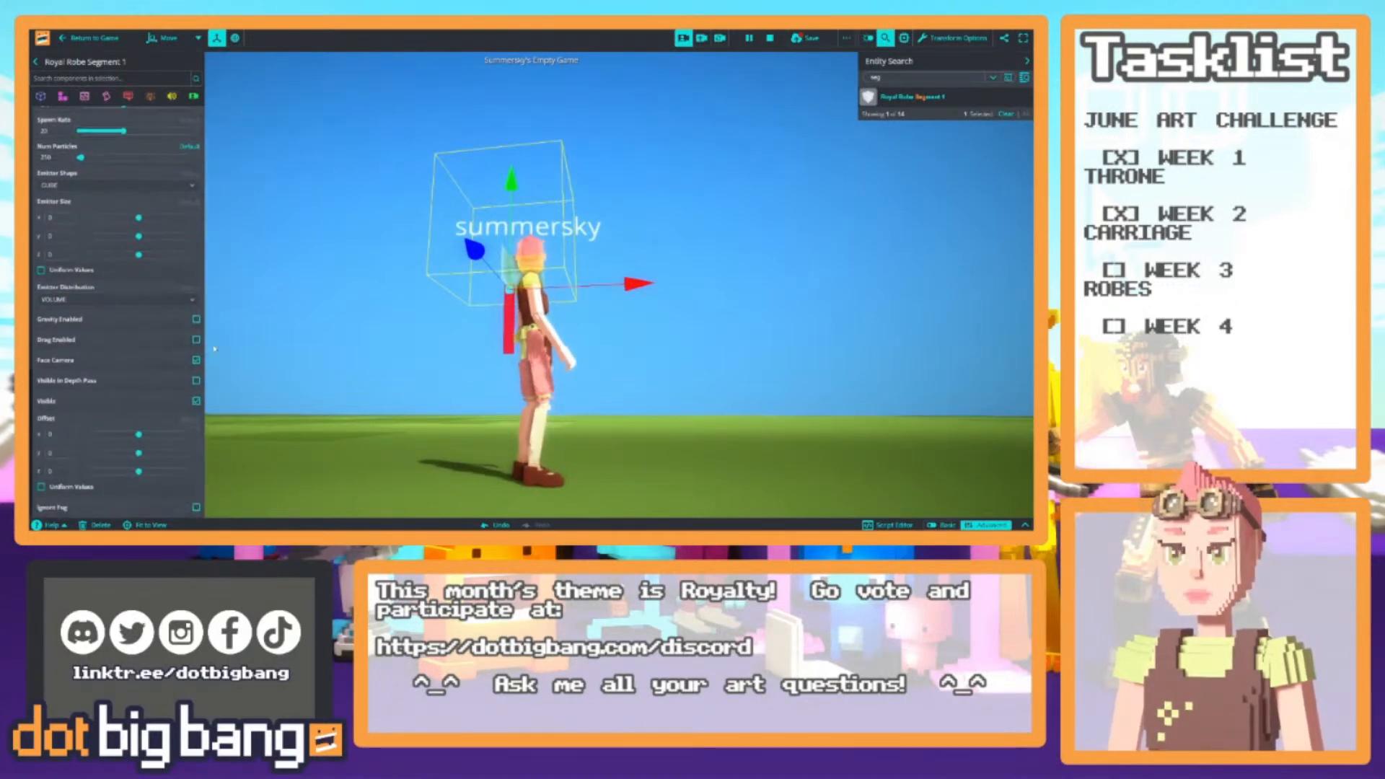
{"action": "scroll", "coordinate": [168, 236], "scroll_direction": "up", "scroll_amount": 10}
{"action": "mouse_move", "coordinate": [223, 287]}
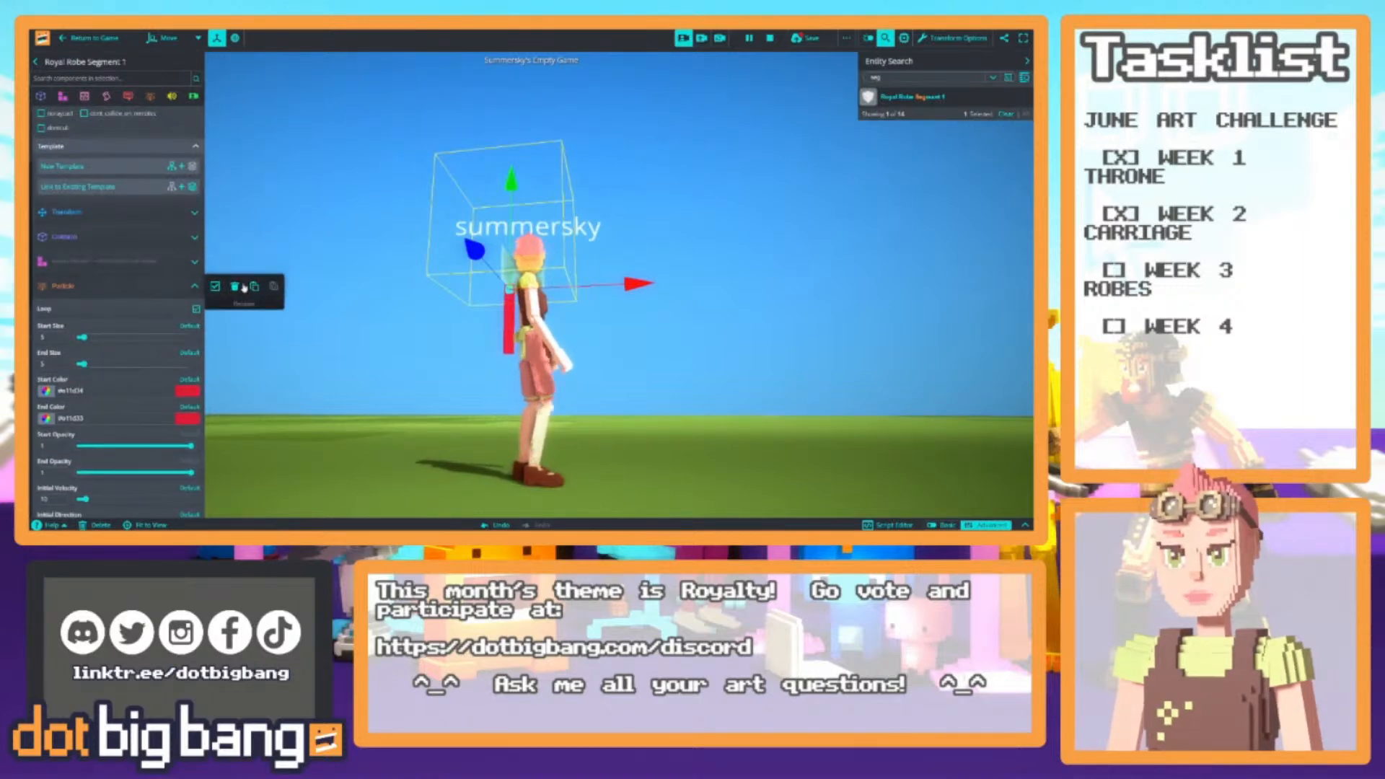
{"action": "left_click", "coordinate": [215, 287]}
{"action": "left_click", "coordinate": [150, 96]}
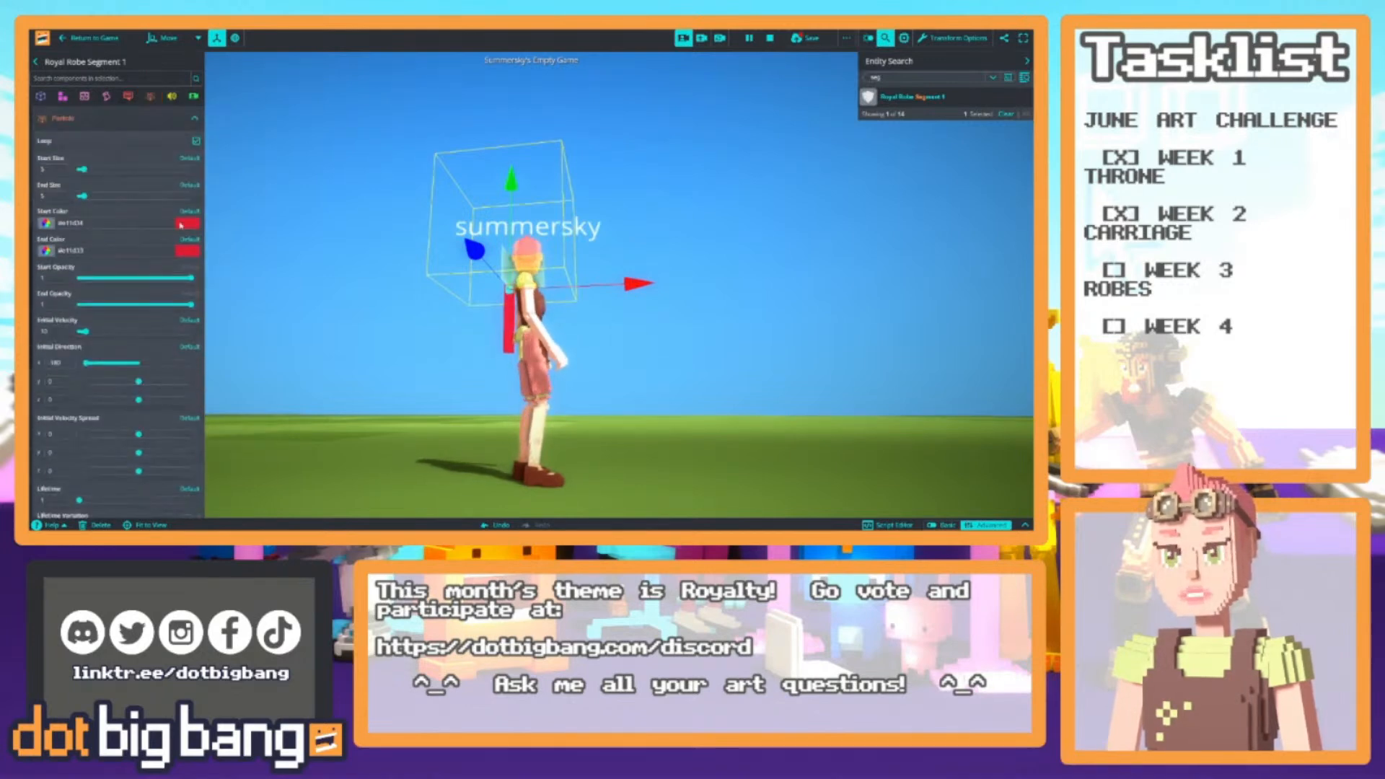
Set the second particle component's start color to orange from a saved user color palette
{"action": "left_click", "coordinate": [180, 223]}
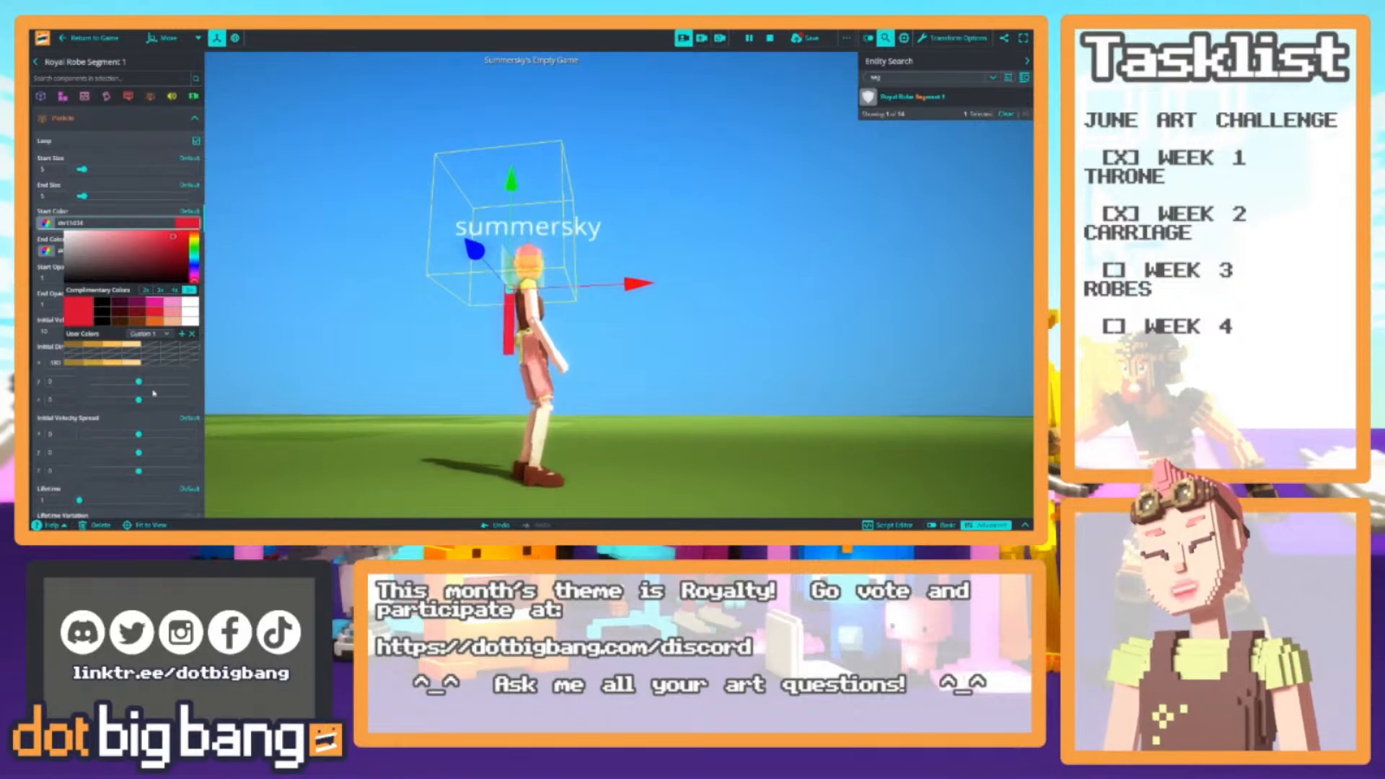
{"action": "left_click", "coordinate": [150, 334]}
{"action": "left_click", "coordinate": [153, 399]}
{"action": "left_click", "coordinate": [148, 334]}
{"action": "left_click", "coordinate": [149, 402]}
{"action": "left_click", "coordinate": [91, 344]}
{"action": "left_click", "coordinate": [119, 214]}
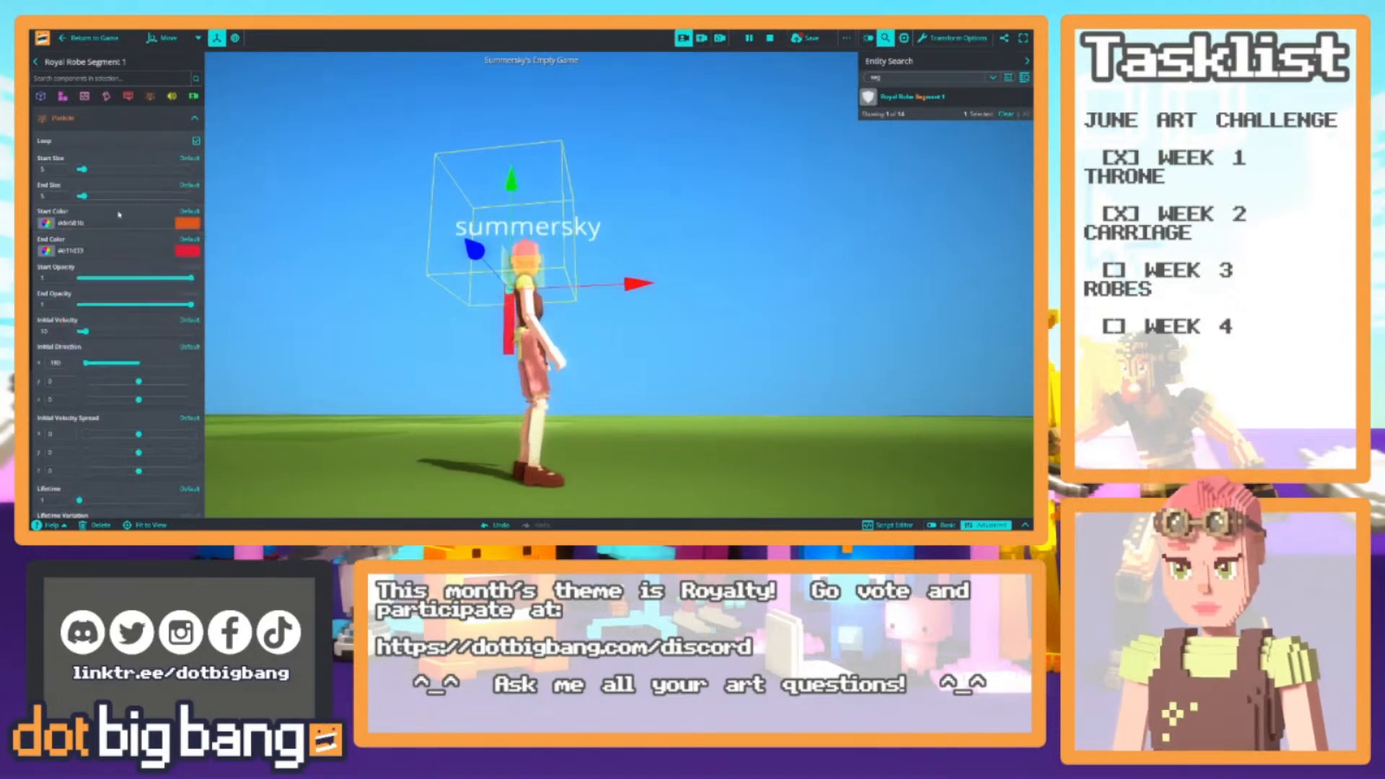
Set the second particle component's end color to the same palette orange
{"action": "left_click", "coordinate": [186, 251]}
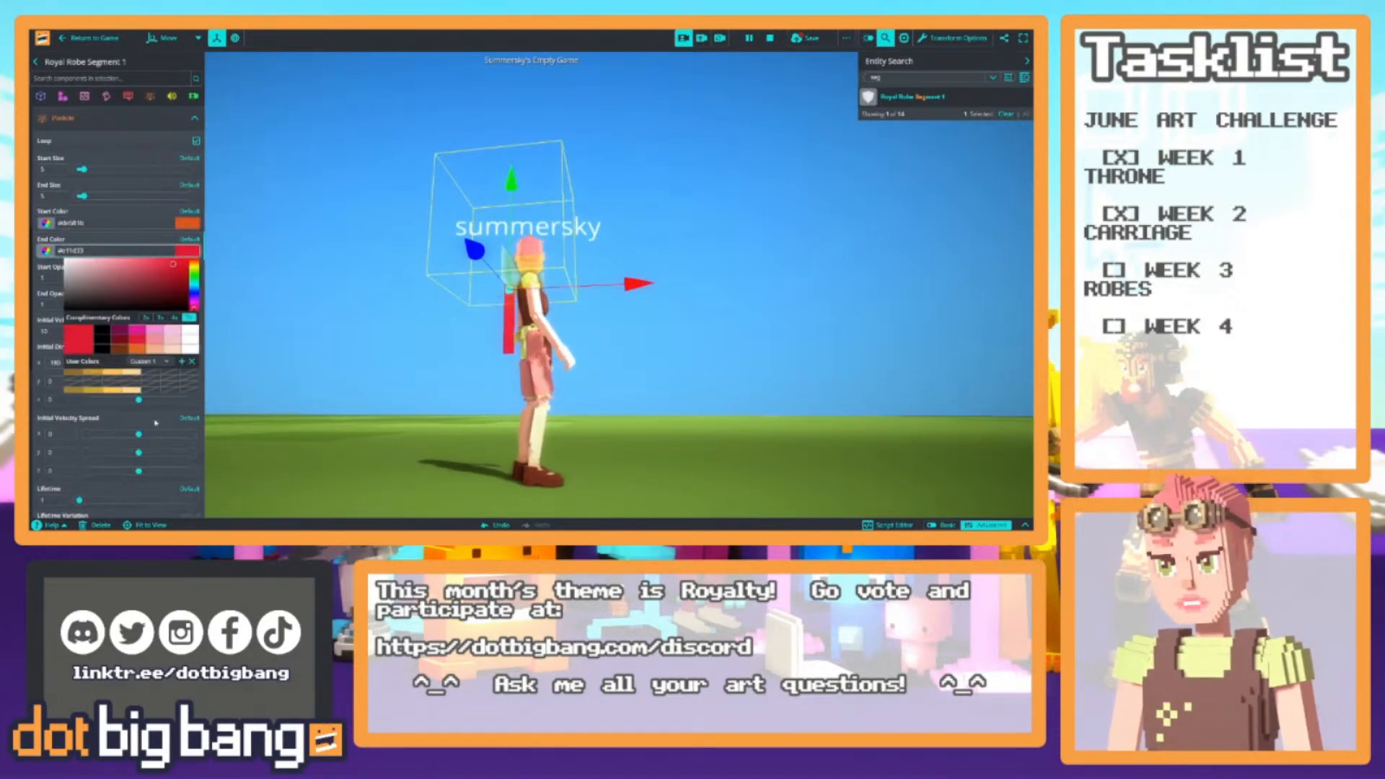
{"action": "left_click", "coordinate": [153, 429]}
{"action": "left_click", "coordinate": [91, 372]}
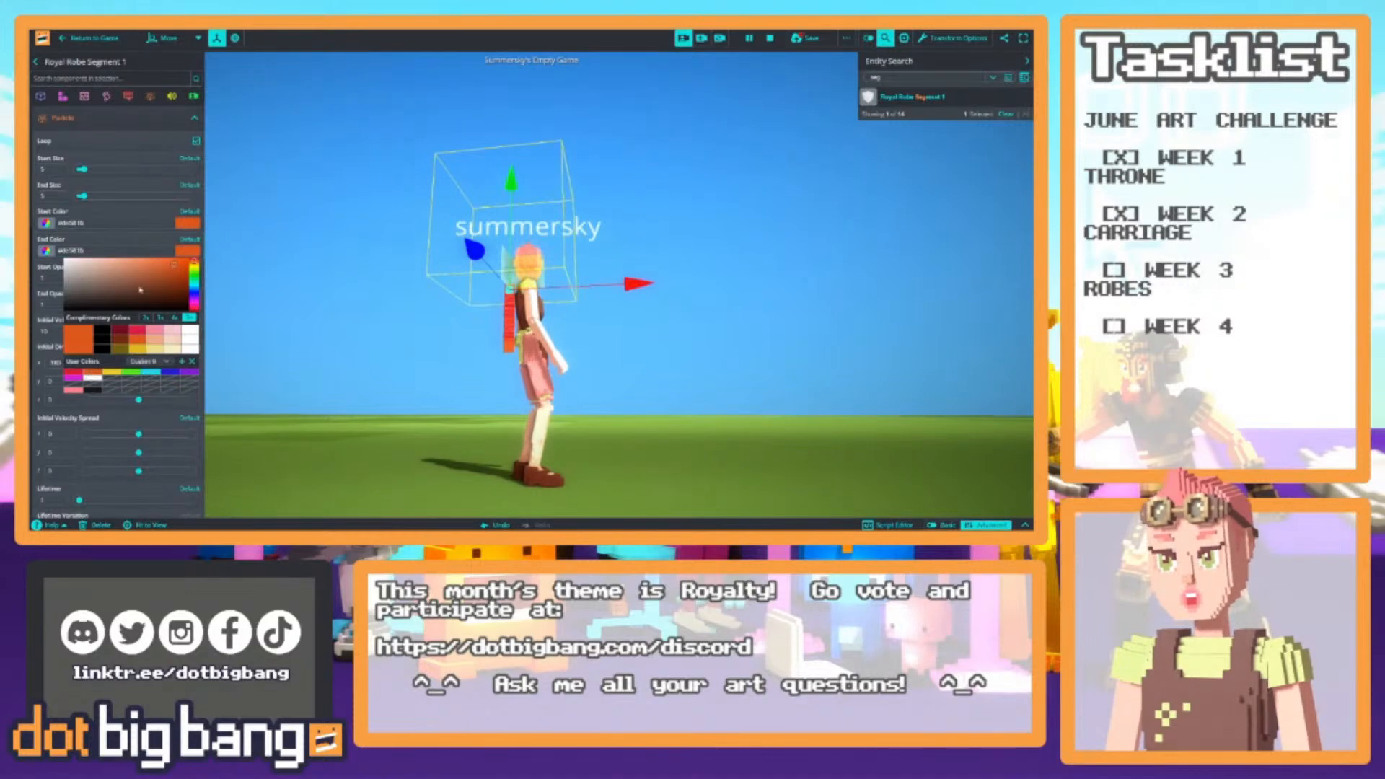
{"action": "left_click", "coordinate": [134, 246]}
{"action": "right_click_drag", "start_coordinate": [299, 287], "coordinate": [460, 326]}
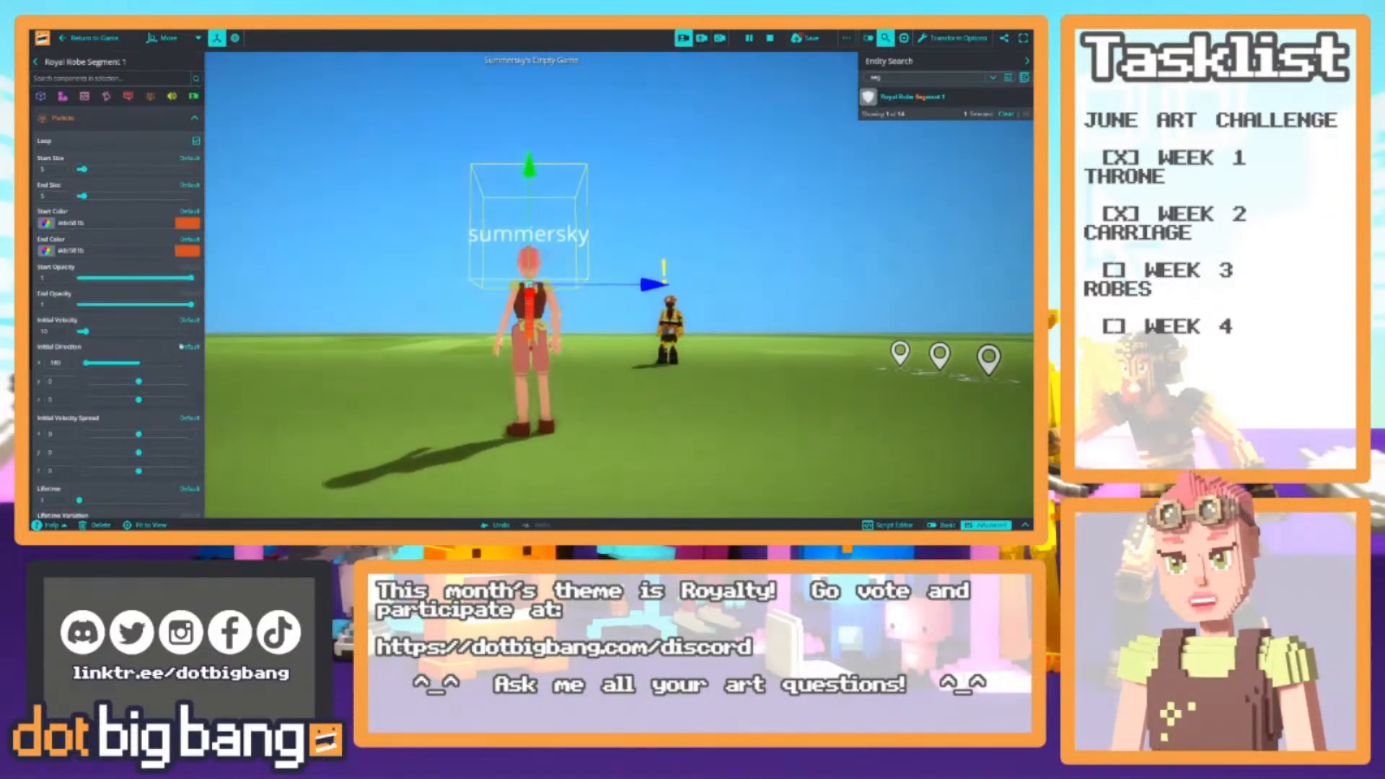
Increase the orange particles' Z offset slightly so they fall beside the red strip, and collapse their settings
{"action": "scroll", "coordinate": [139, 358], "scroll_direction": "down", "scroll_amount": 5}
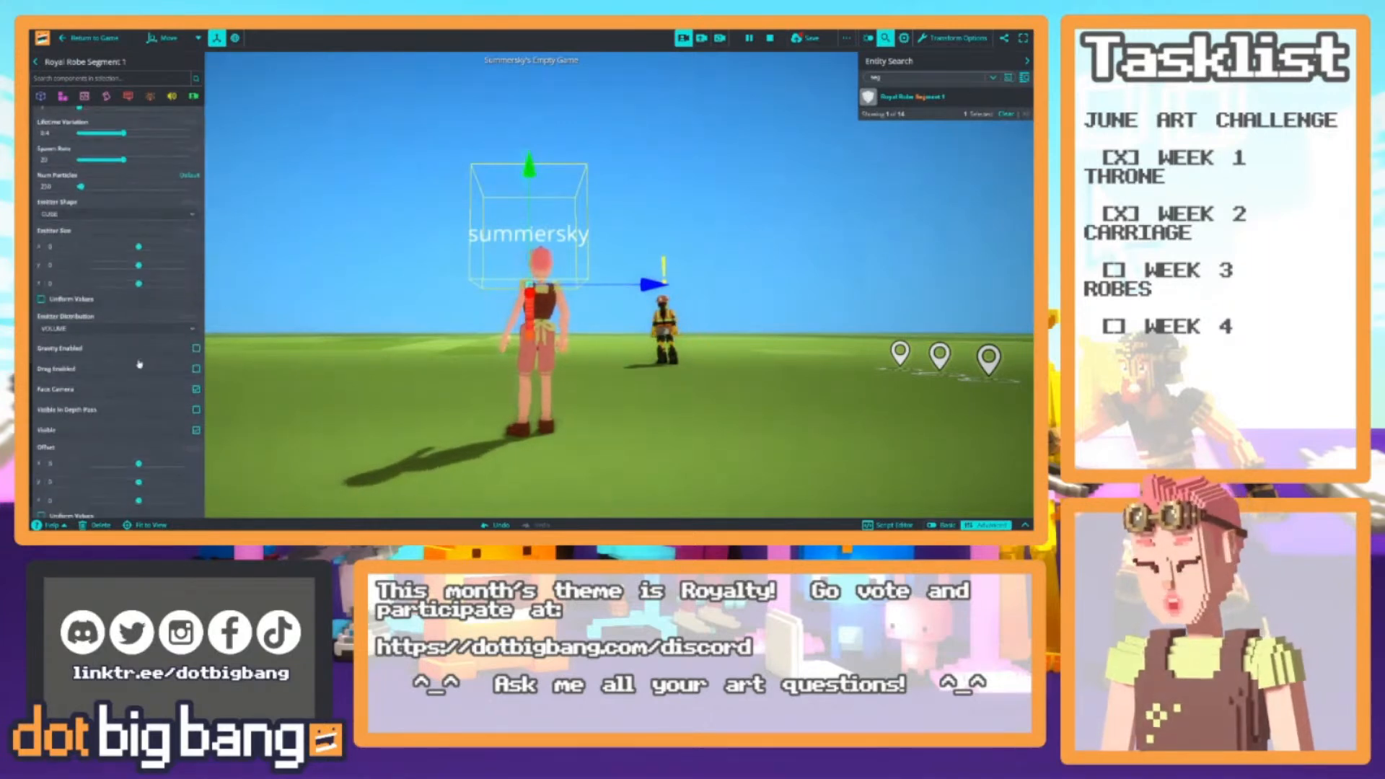
{"action": "scroll", "coordinate": [138, 360], "scroll_direction": "down", "scroll_amount": 1}
{"action": "left_click_drag", "start_coordinate": [137, 472], "coordinate": [146, 471]}
{"action": "scroll", "coordinate": [129, 274], "scroll_direction": "up", "scroll_amount": 8}
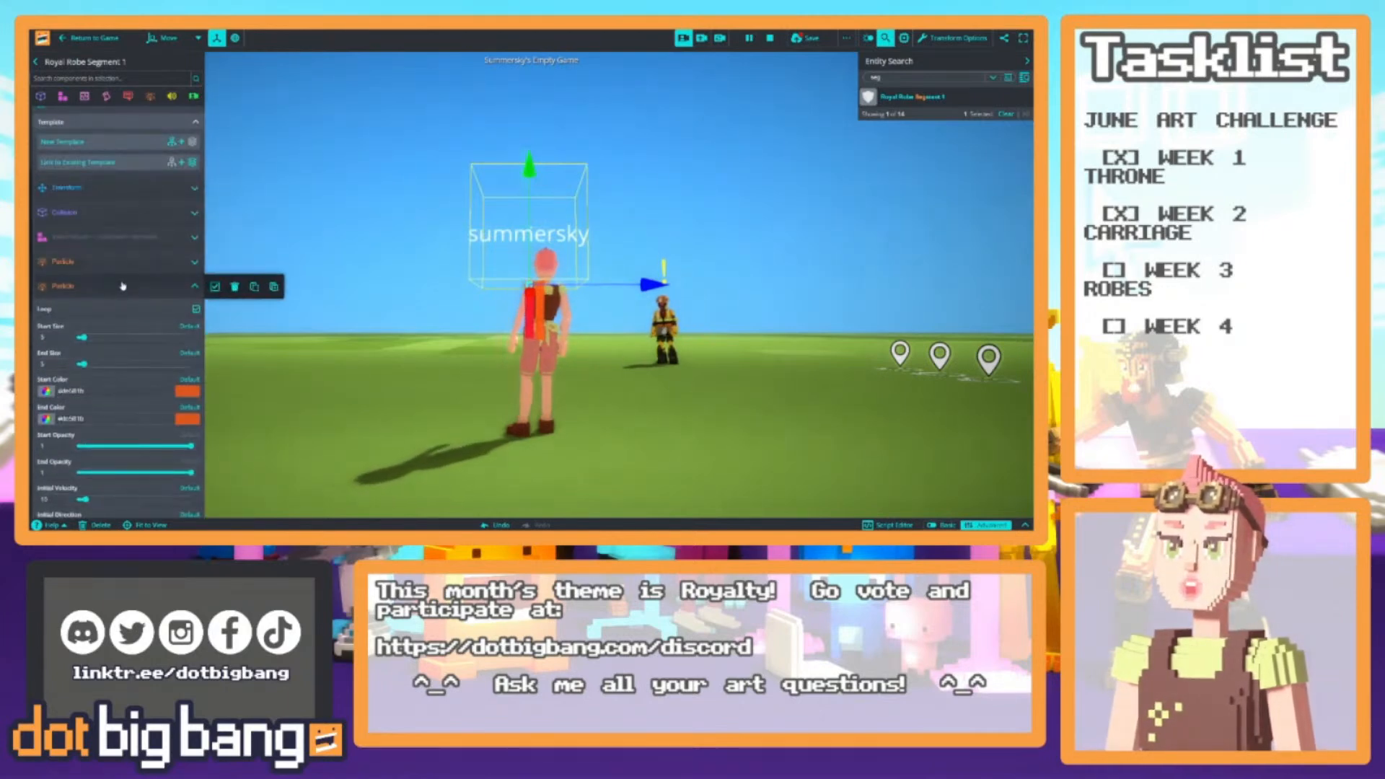
{"action": "left_click", "coordinate": [130, 294]}
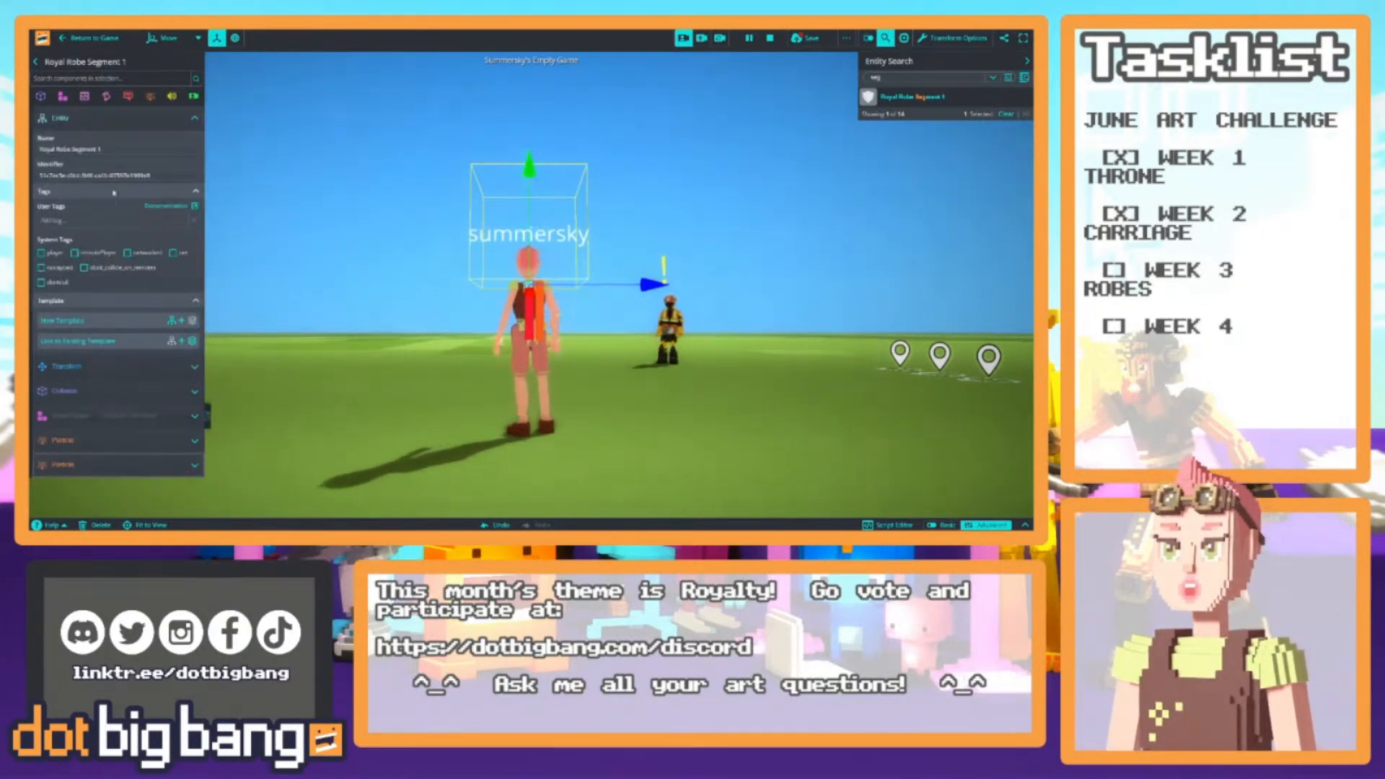
Paste the copied red particle component as a third one and set its start and end colors to yellow from the saved user palette
{"action": "left_click", "coordinate": [148, 97]}
{"action": "left_click", "coordinate": [144, 140]}
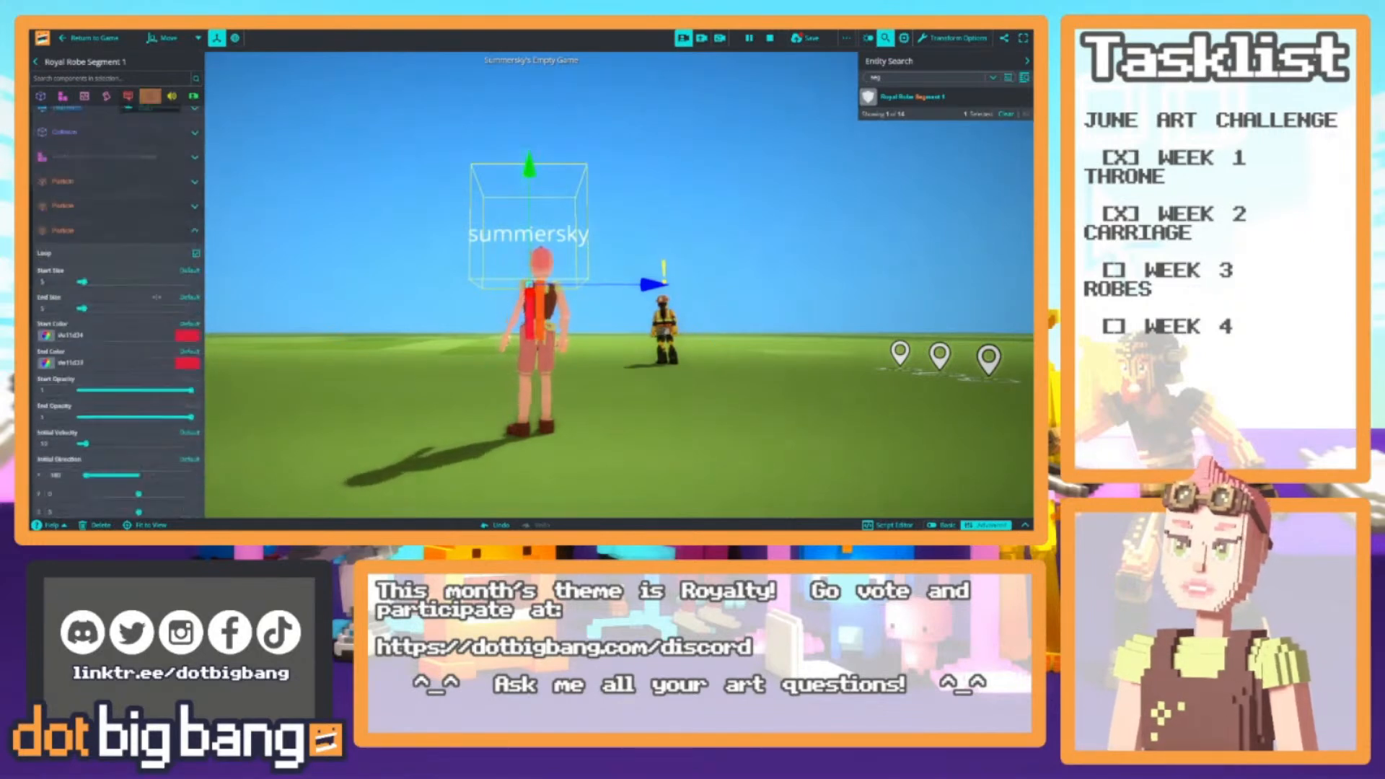
{"action": "left_click", "coordinate": [181, 225]}
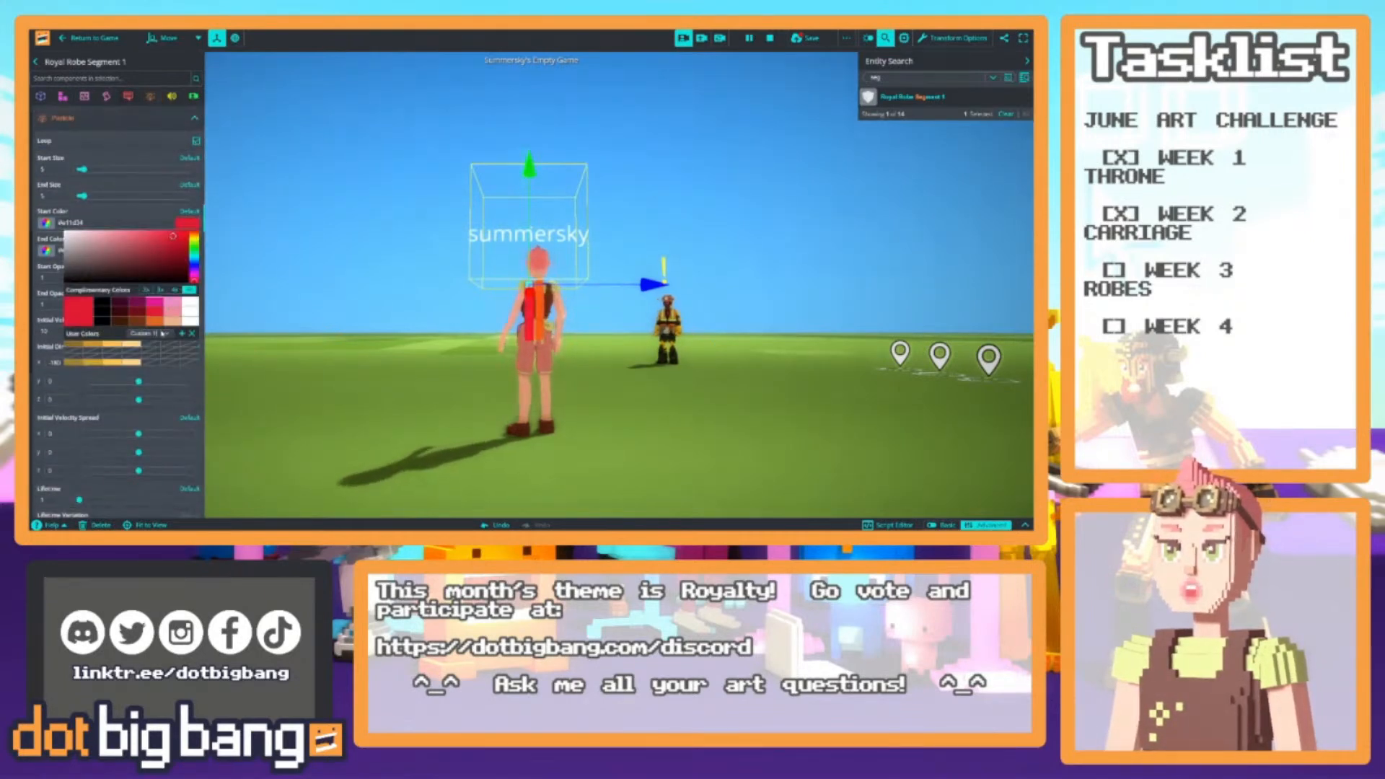
{"action": "left_click", "coordinate": [173, 407]}
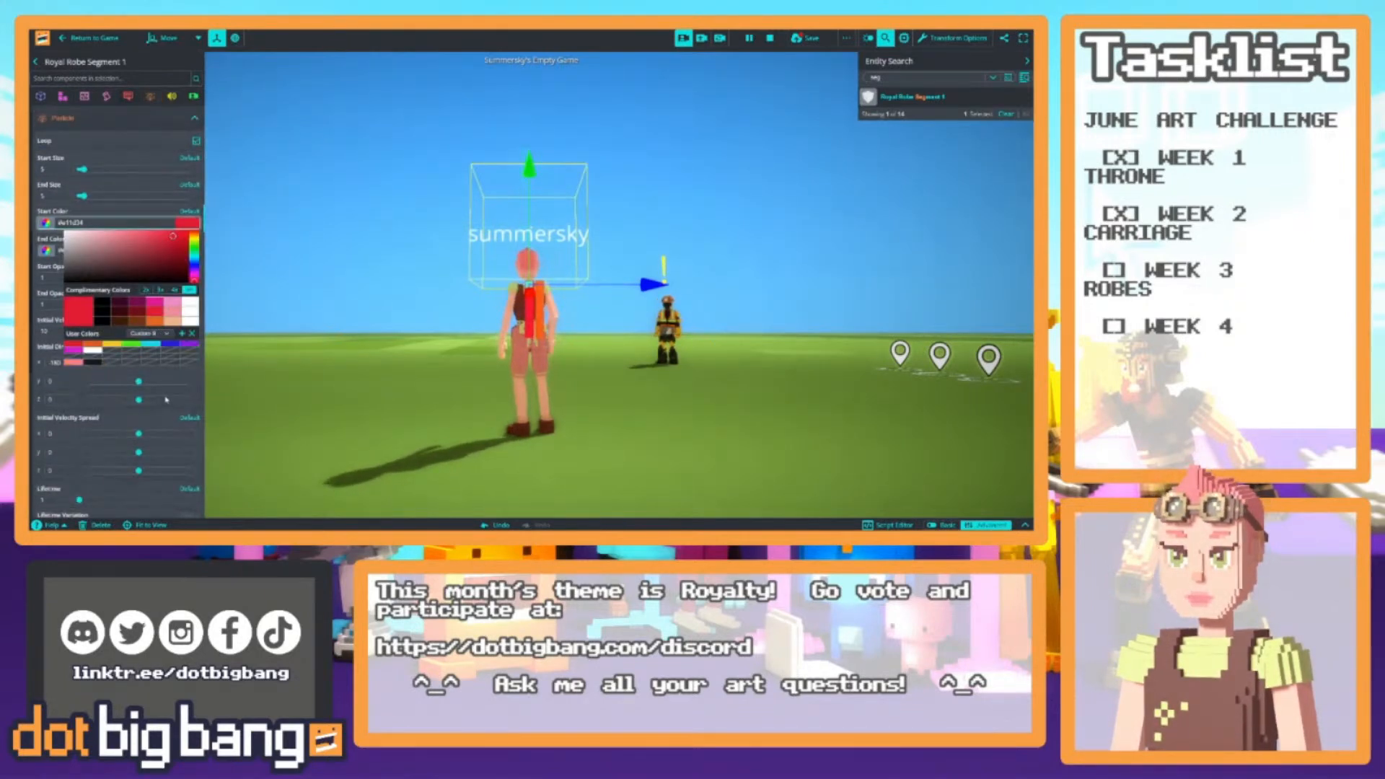
{"action": "left_click", "coordinate": [113, 345]}
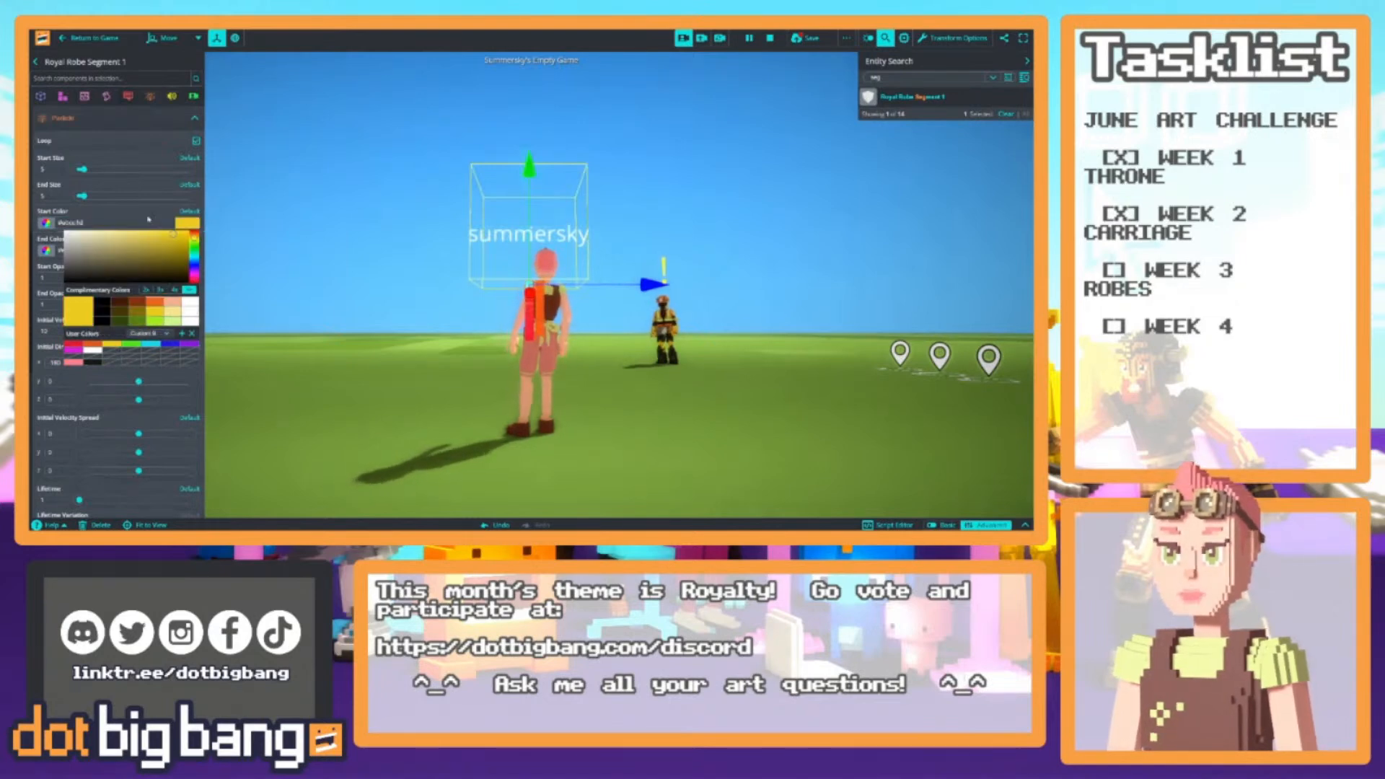
{"action": "left_click", "coordinate": [200, 313]}
{"action": "left_click", "coordinate": [187, 251]}
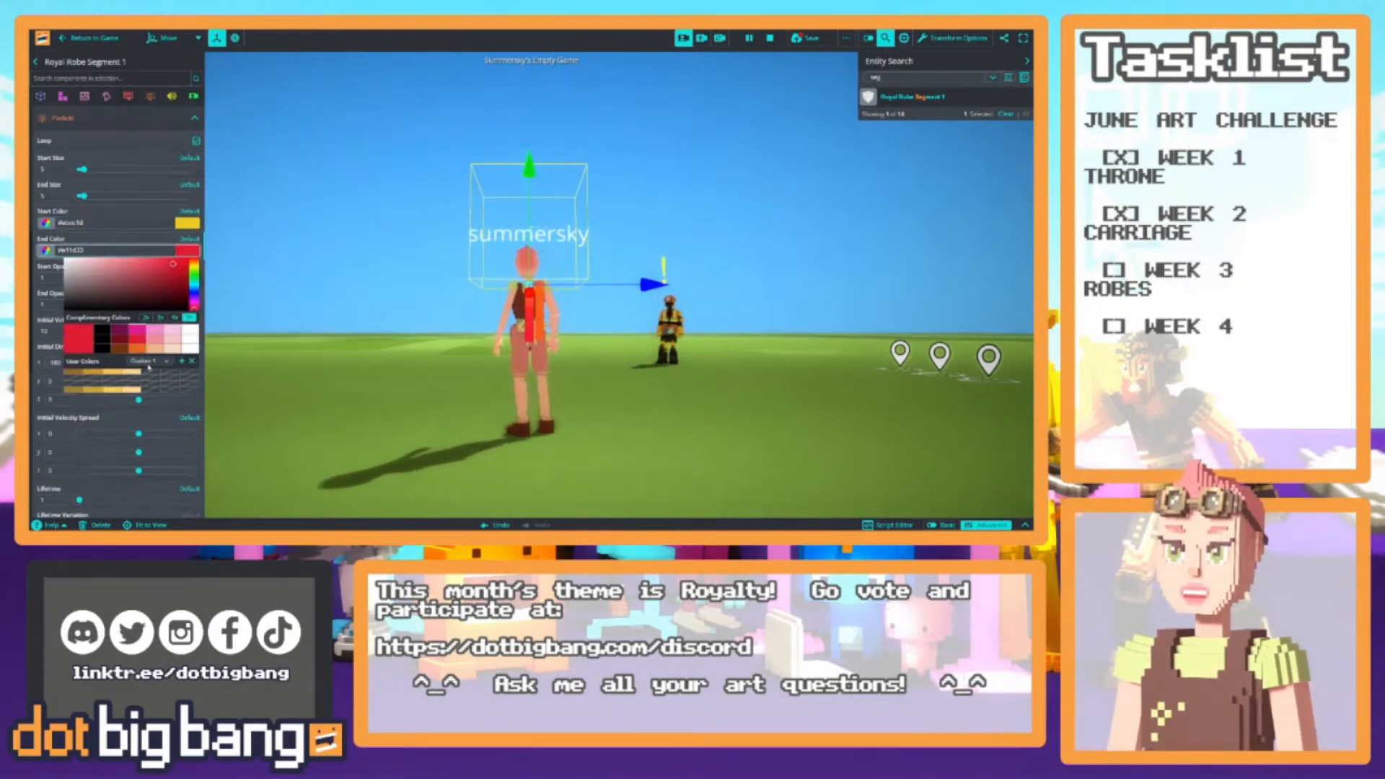
{"action": "left_click", "coordinate": [110, 377]}
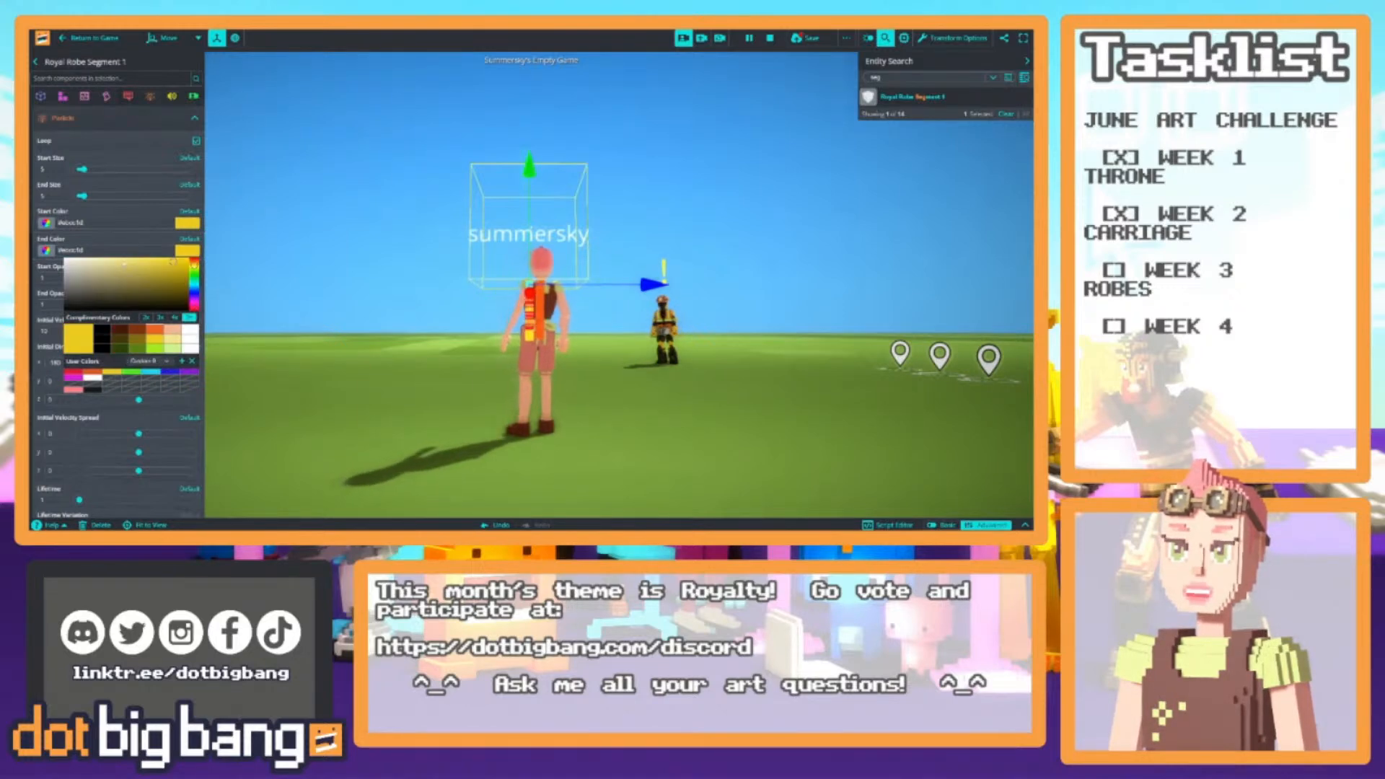
{"action": "left_click", "coordinate": [132, 236]}
{"action": "scroll", "coordinate": [139, 339], "scroll_direction": "down", "scroll_amount": 5}
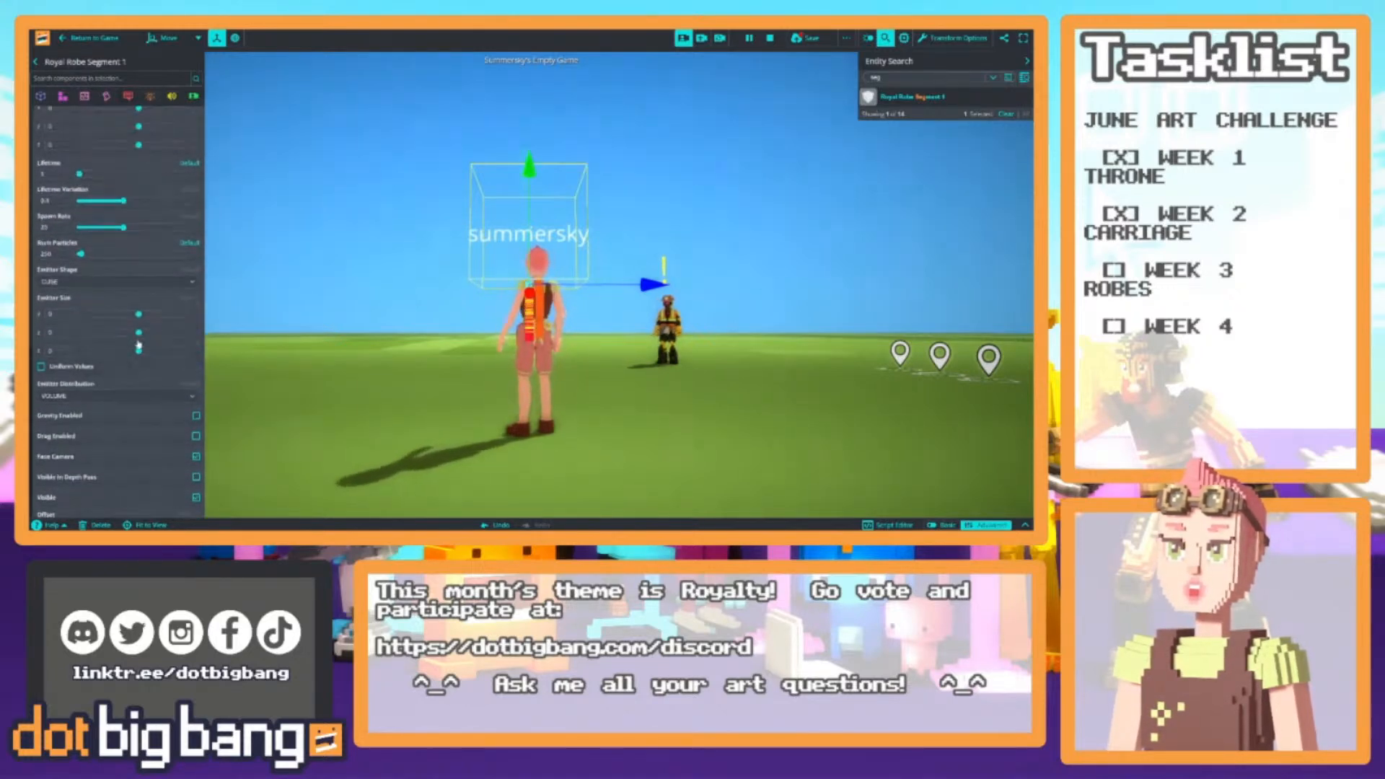
{"action": "left_click_drag", "start_coordinate": [139, 353], "coordinate": [141, 352]}
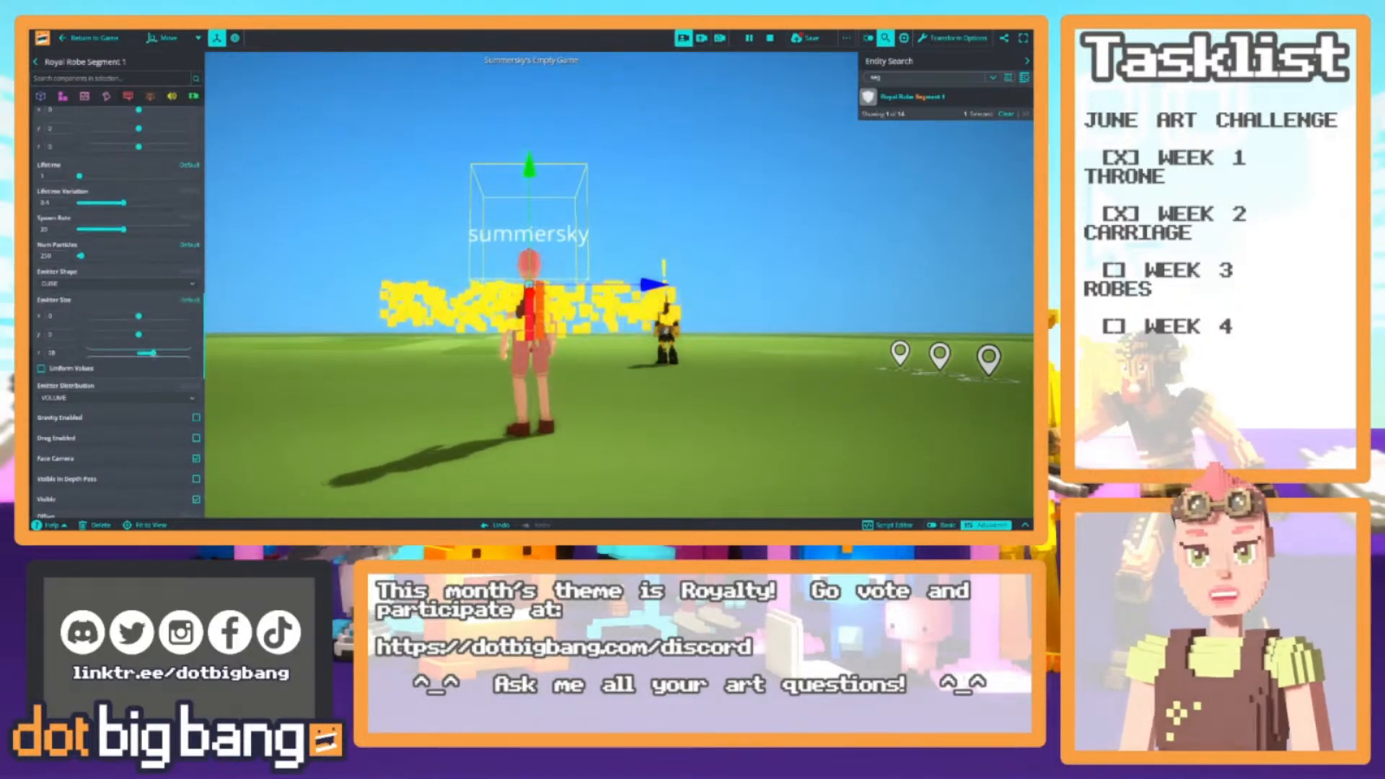
{"action": "left_click", "coordinate": [65, 353]}
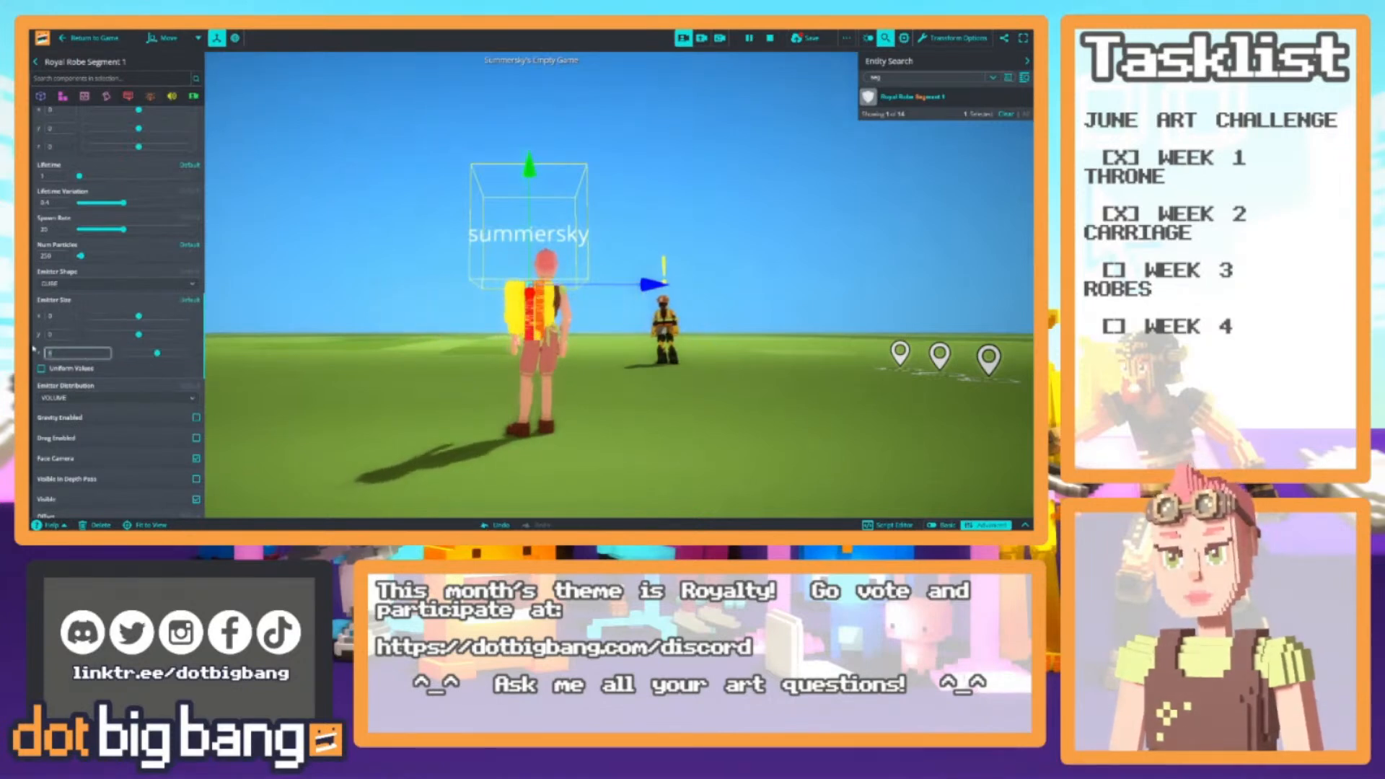
Increase the yellow particles' Z offset so they fall just beyond the orange strip, and collapse their settings
{"action": "scroll", "coordinate": [51, 381], "scroll_direction": "down", "scroll_amount": 2}
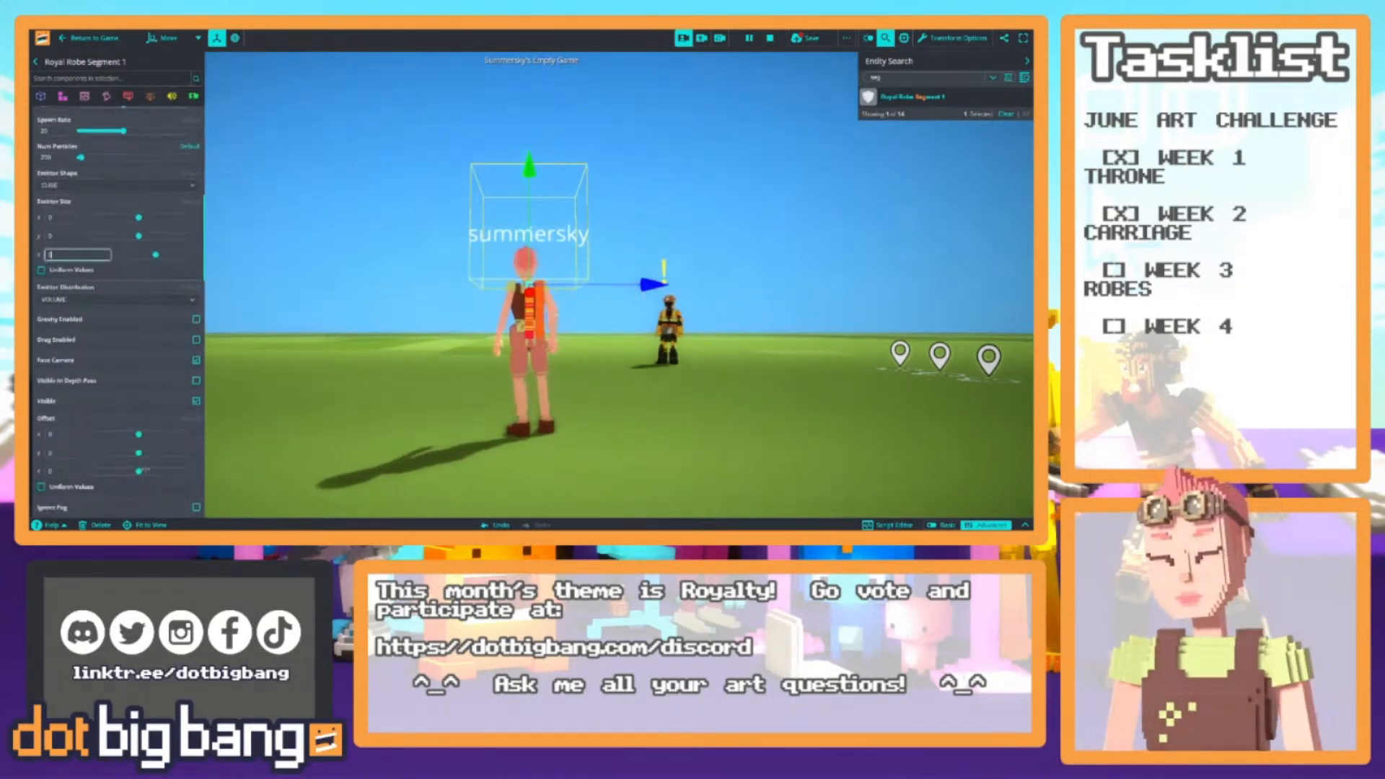
{"action": "left_click_drag", "start_coordinate": [139, 470], "coordinate": [159, 470]}
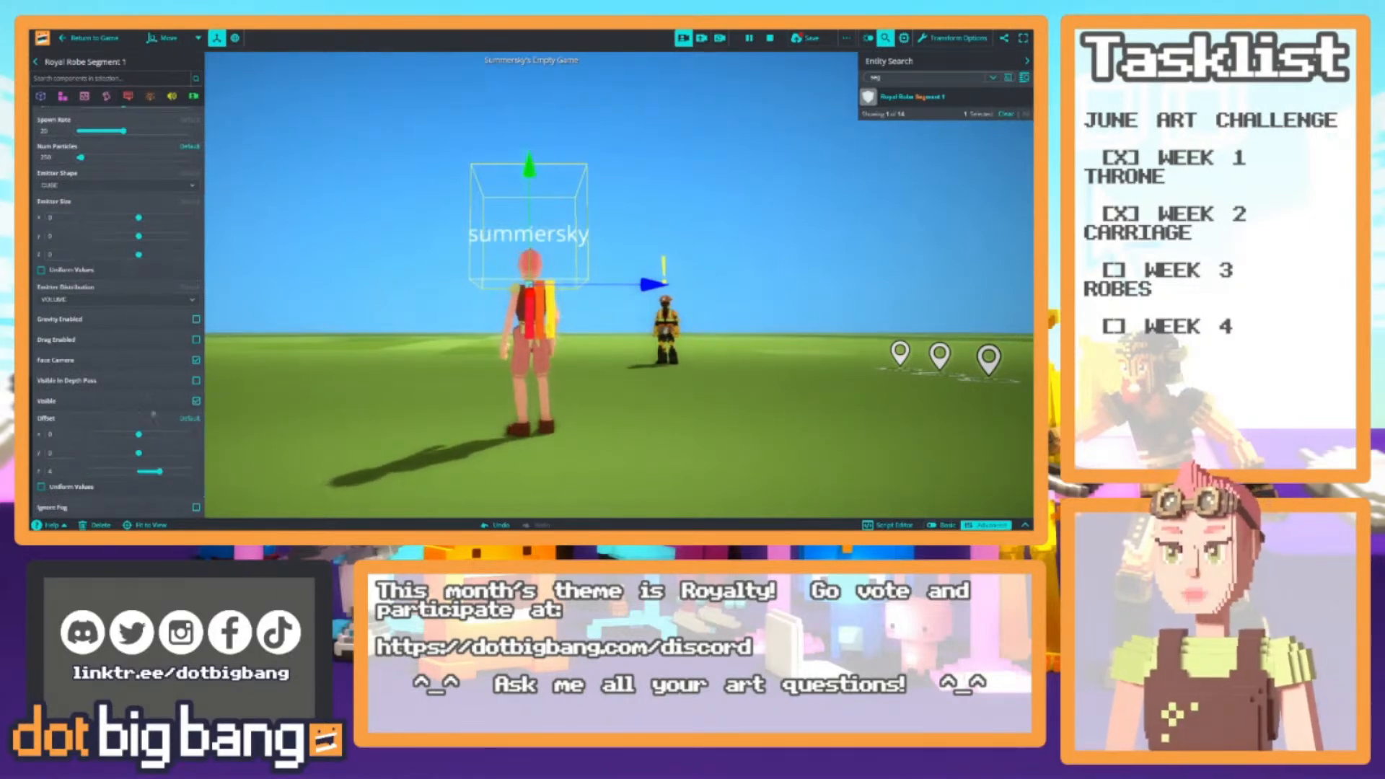
{"action": "scroll", "coordinate": [173, 375], "scroll_direction": "up", "scroll_amount": 10}
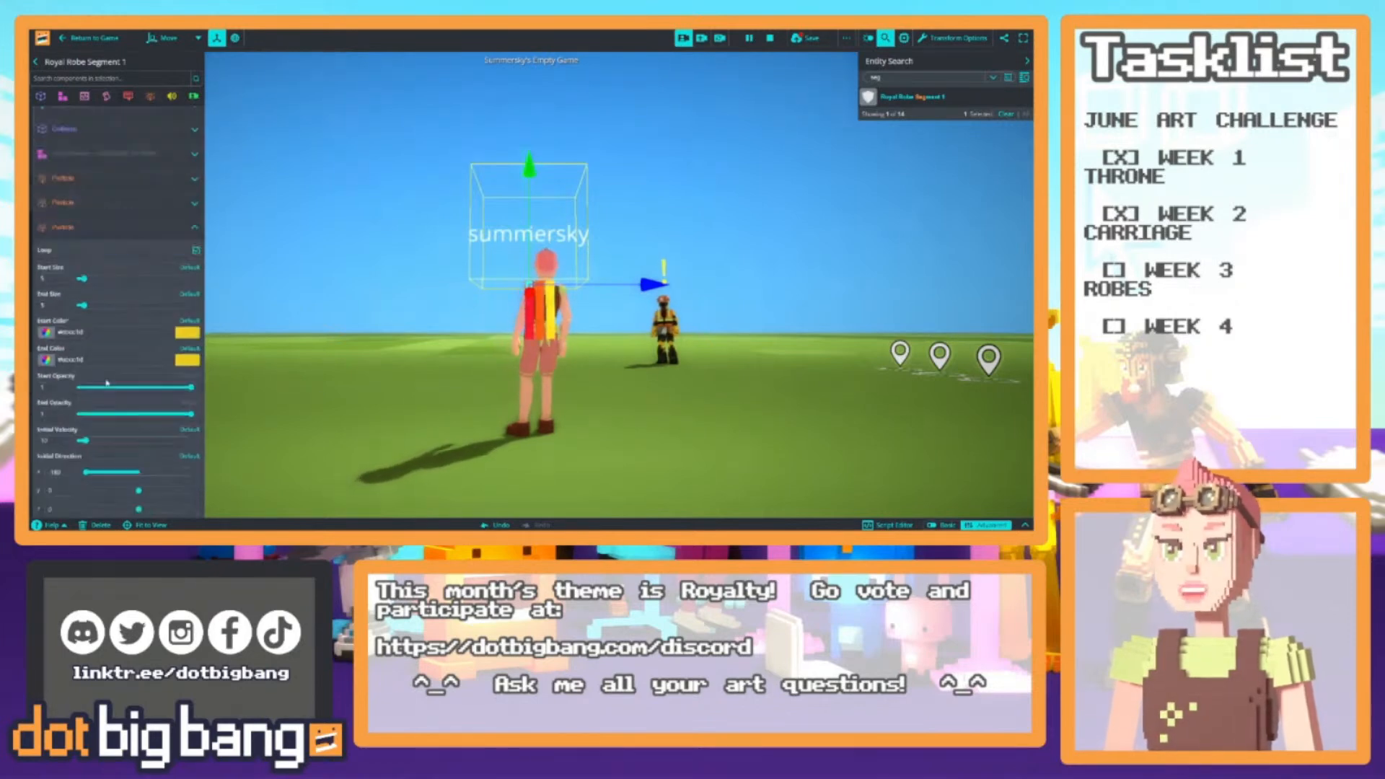
{"action": "scroll", "coordinate": [146, 330], "scroll_direction": "up", "scroll_amount": 3}
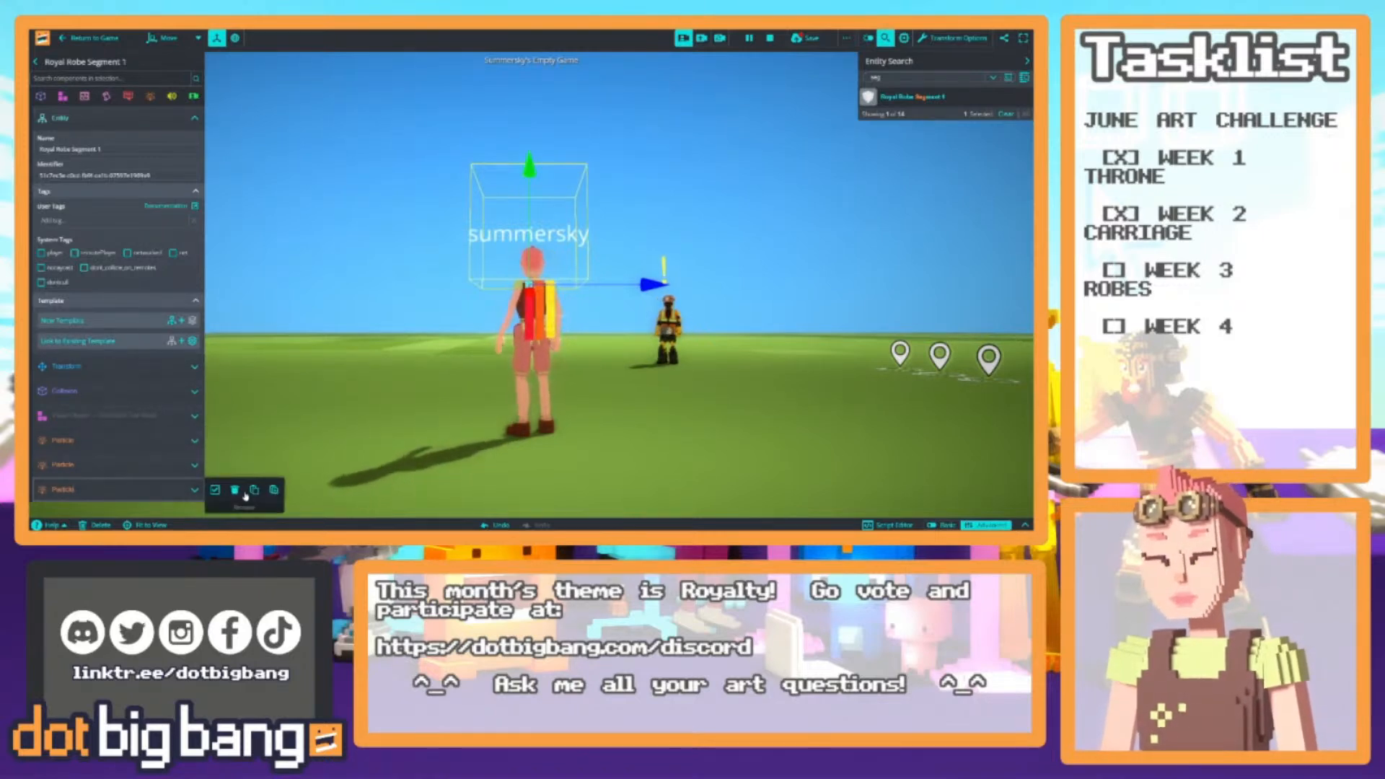
Paste a copy of the yellow particle component as a fourth one and set its start and end colors to the palette green
{"action": "left_click", "coordinate": [151, 97]}
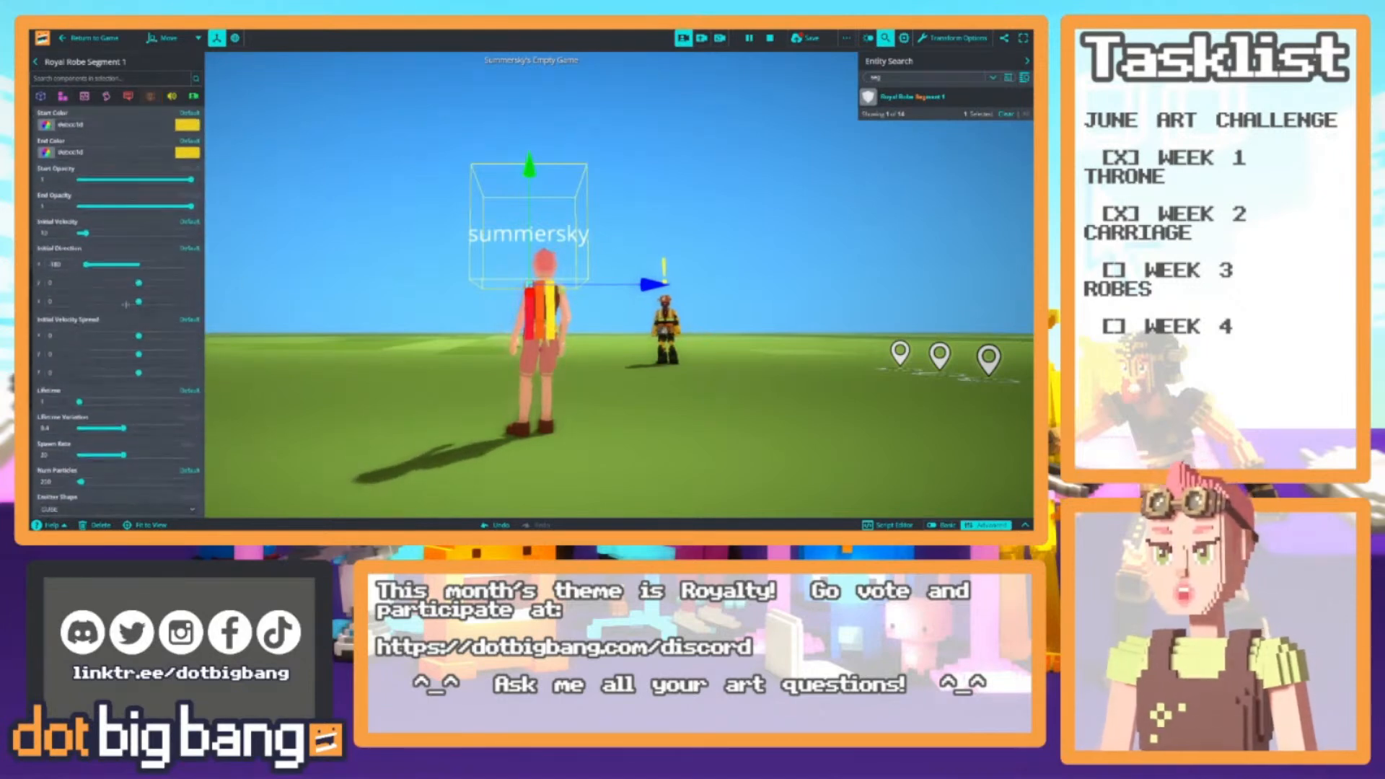
{"action": "scroll", "coordinate": [113, 249], "scroll_direction": "up", "scroll_amount": 2}
{"action": "left_click", "coordinate": [123, 224]}
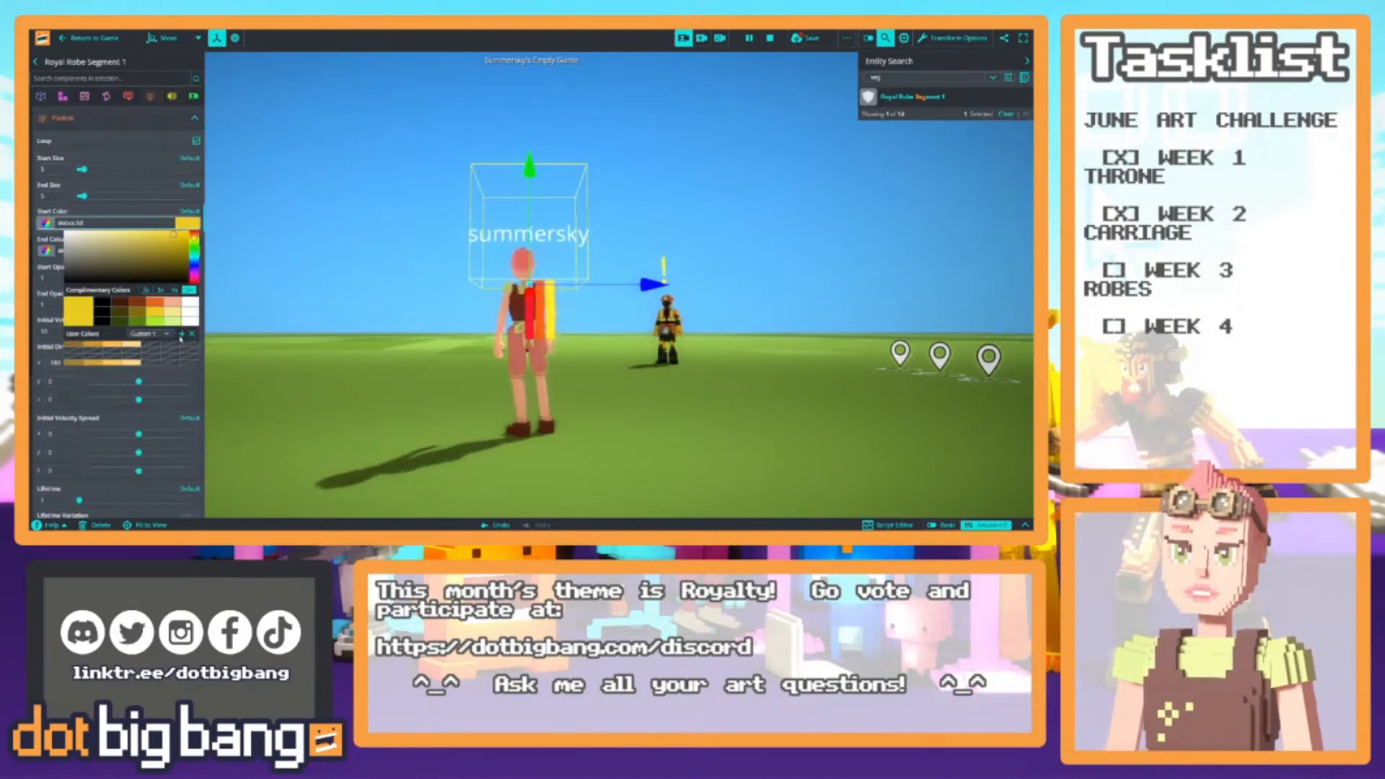
{"action": "left_click", "coordinate": [157, 400]}
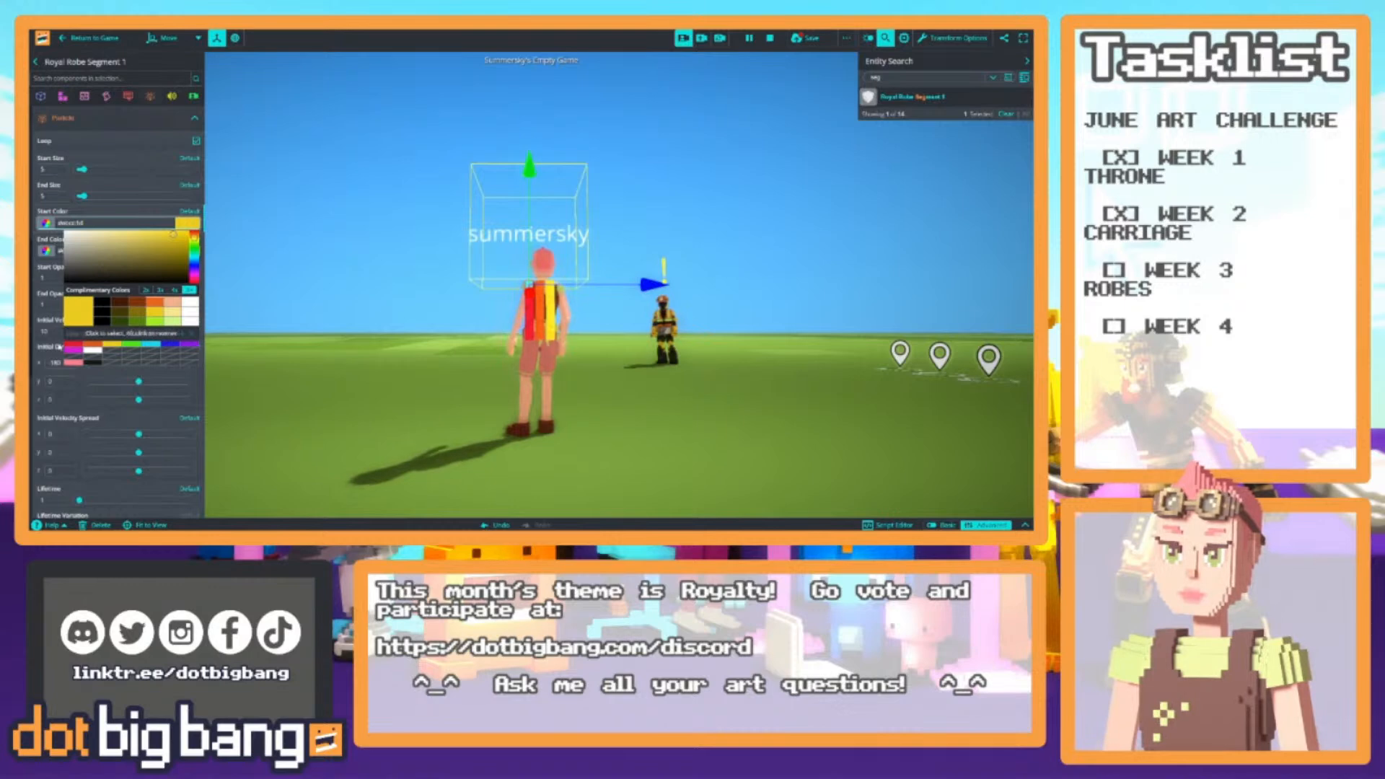
{"action": "left_click", "coordinate": [129, 347]}
{"action": "left_click", "coordinate": [158, 211]}
{"action": "left_click", "coordinate": [167, 250]}
{"action": "left_click", "coordinate": [156, 425]}
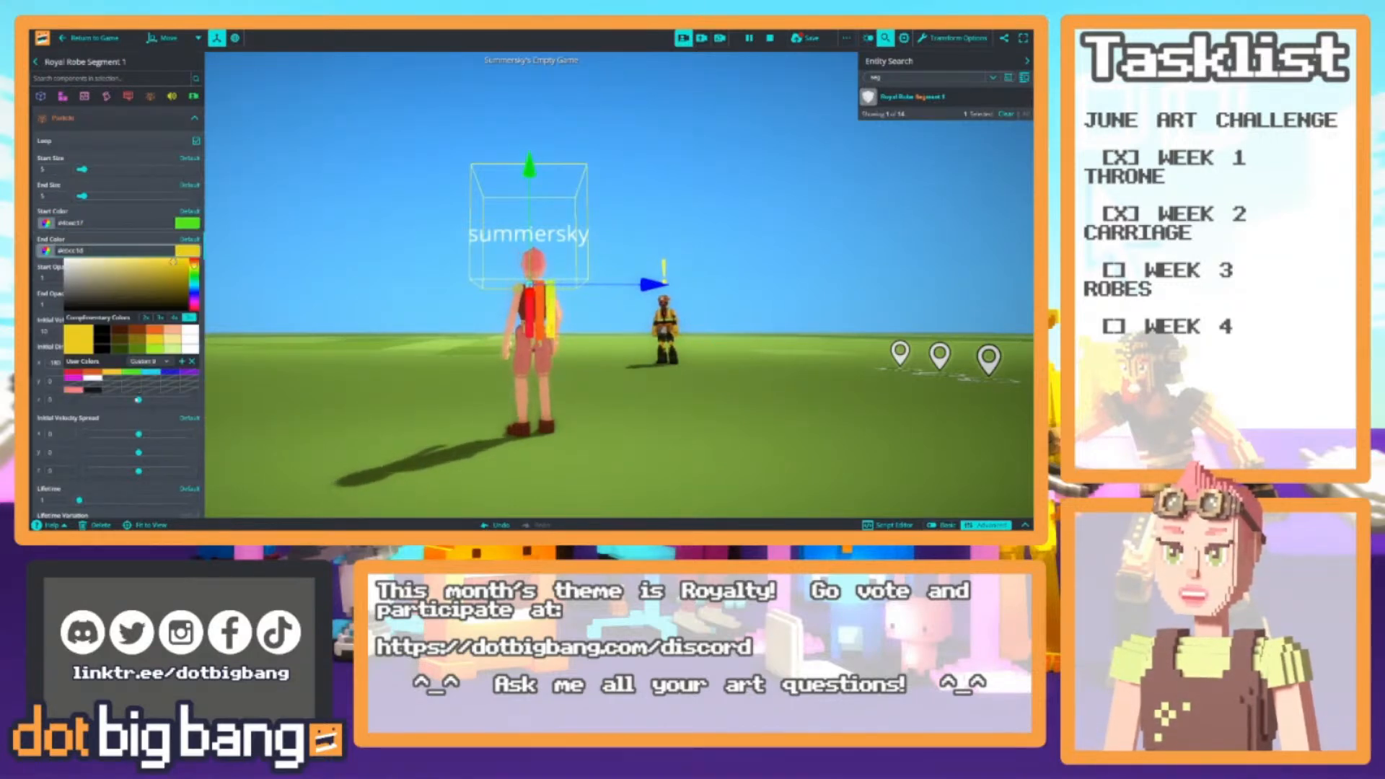
{"action": "left_click", "coordinate": [129, 375]}
{"action": "left_click", "coordinate": [131, 242]}
Increase the green particles' Z offset so they fall just beyond the yellow strip, and collapse their settings
{"action": "scroll", "coordinate": [131, 241], "scroll_direction": "down", "scroll_amount": 10}
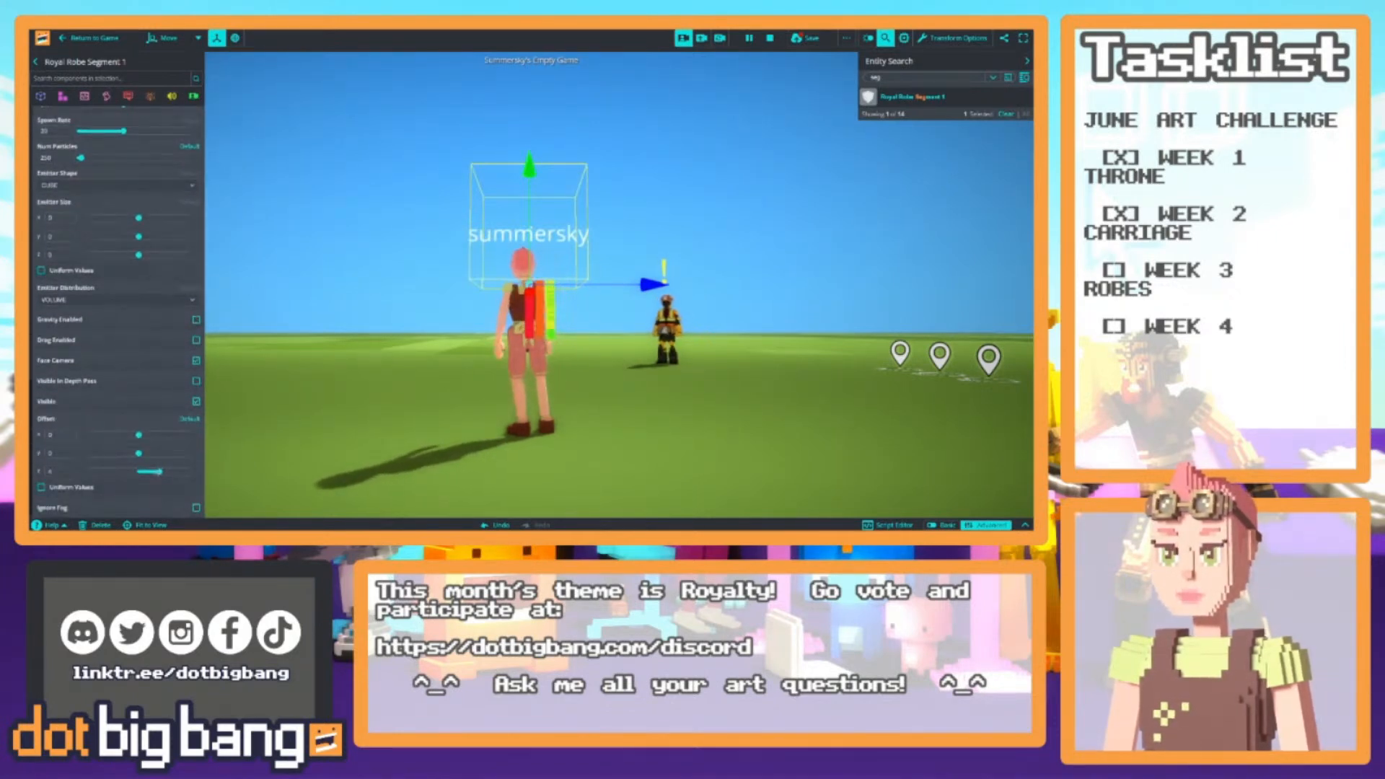
{"action": "left_click_drag", "start_coordinate": [159, 471], "coordinate": [171, 471]}
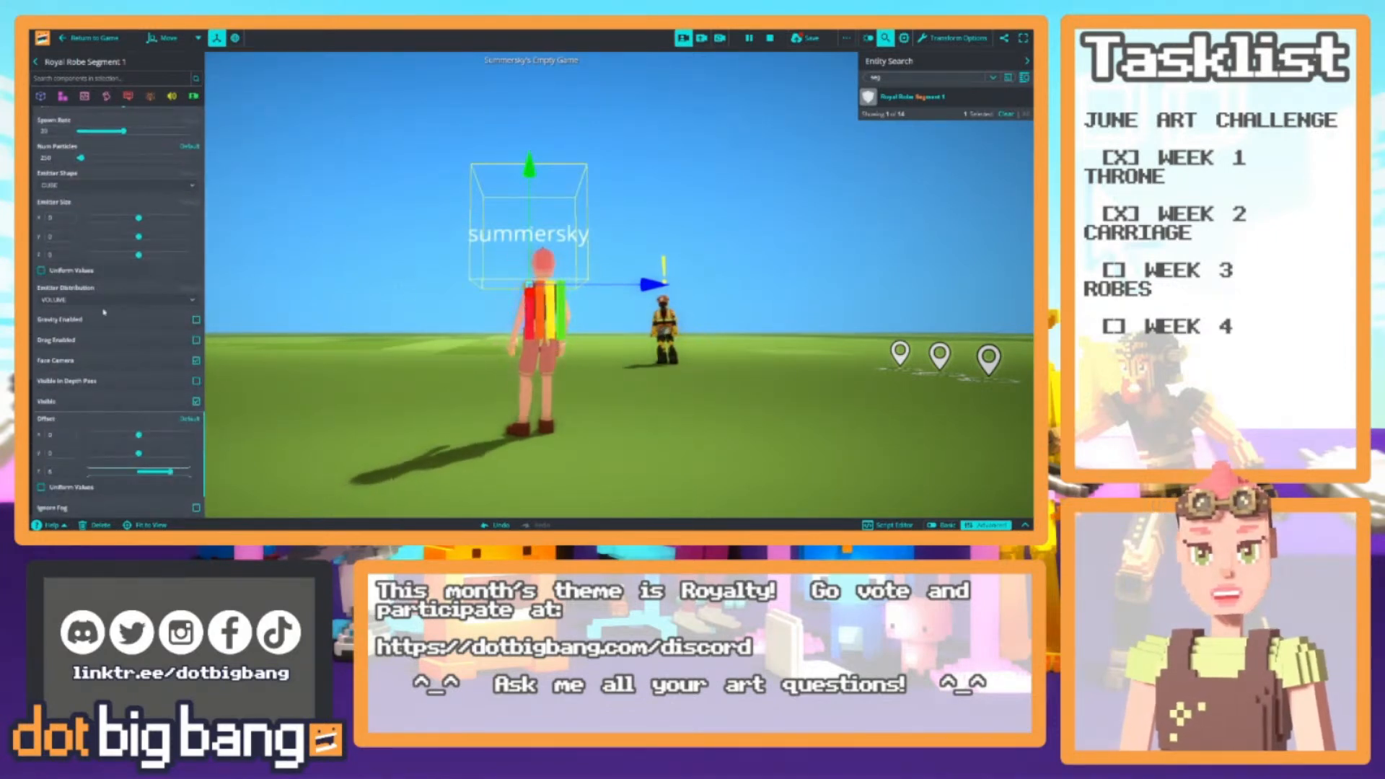
{"action": "scroll", "coordinate": [120, 295], "scroll_direction": "up", "scroll_amount": 12}
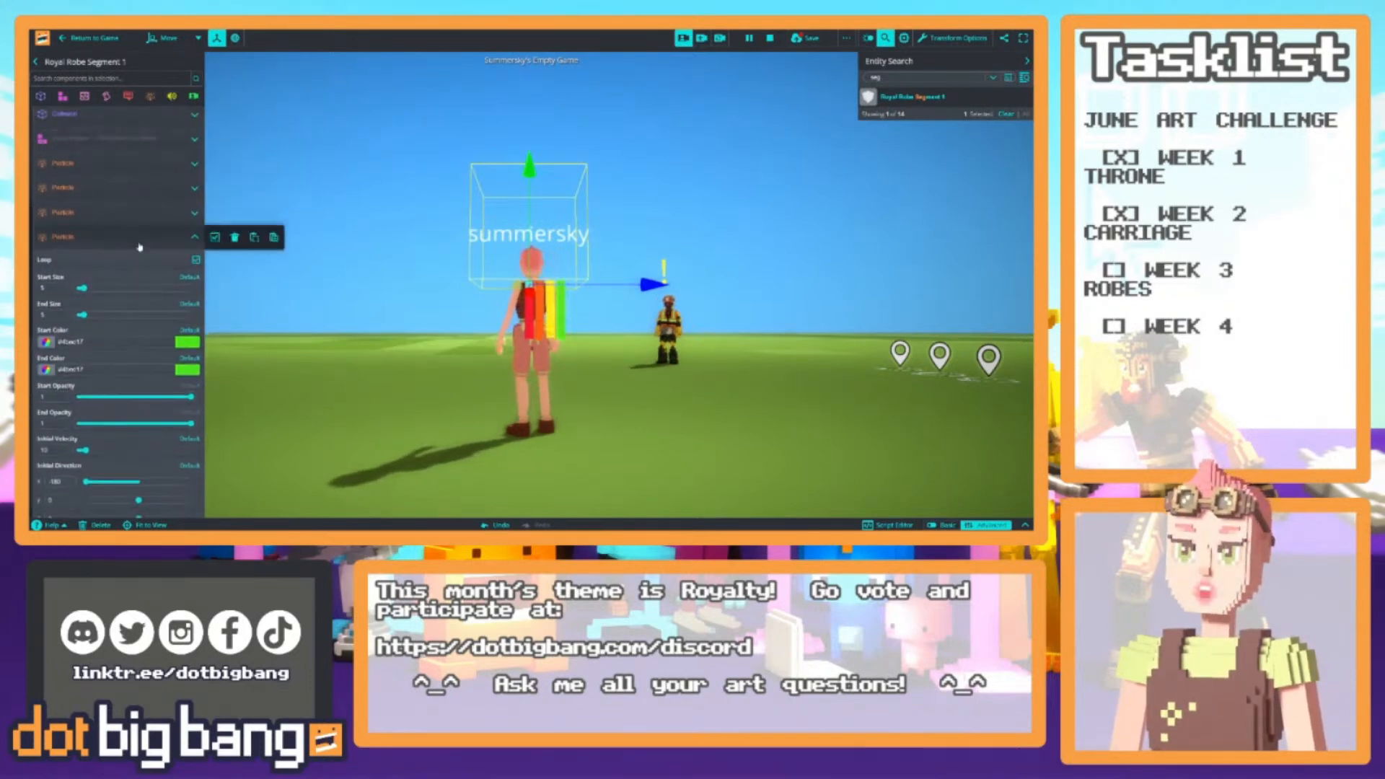
{"action": "left_click", "coordinate": [139, 241]}
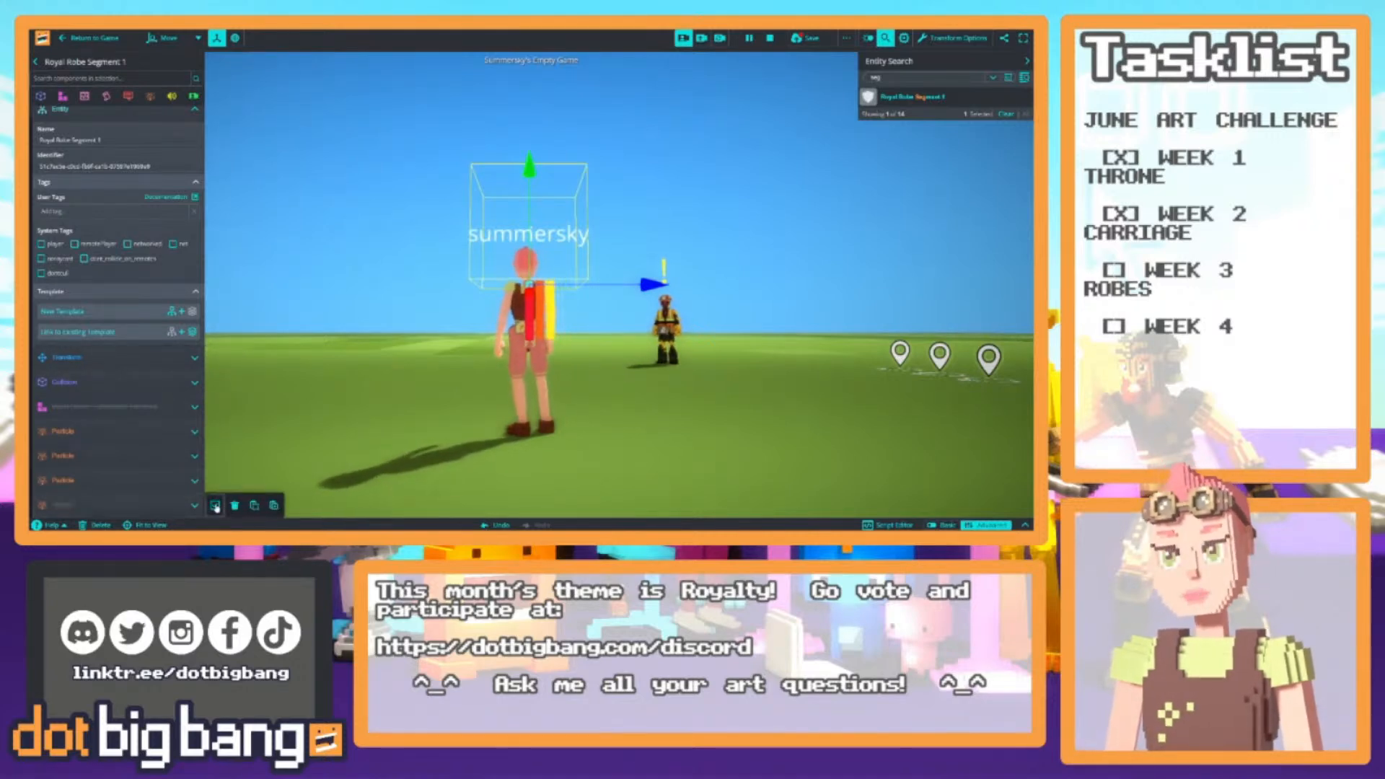
Paste the copied yellow particle component as a fifth one and set its start and end colors to the palette light blue
{"action": "left_click", "coordinate": [148, 101]}
{"action": "left_click", "coordinate": [145, 127]}
{"action": "scroll", "coordinate": [182, 393], "scroll_direction": "down", "scroll_amount": 2}
{"action": "left_click", "coordinate": [186, 222]}
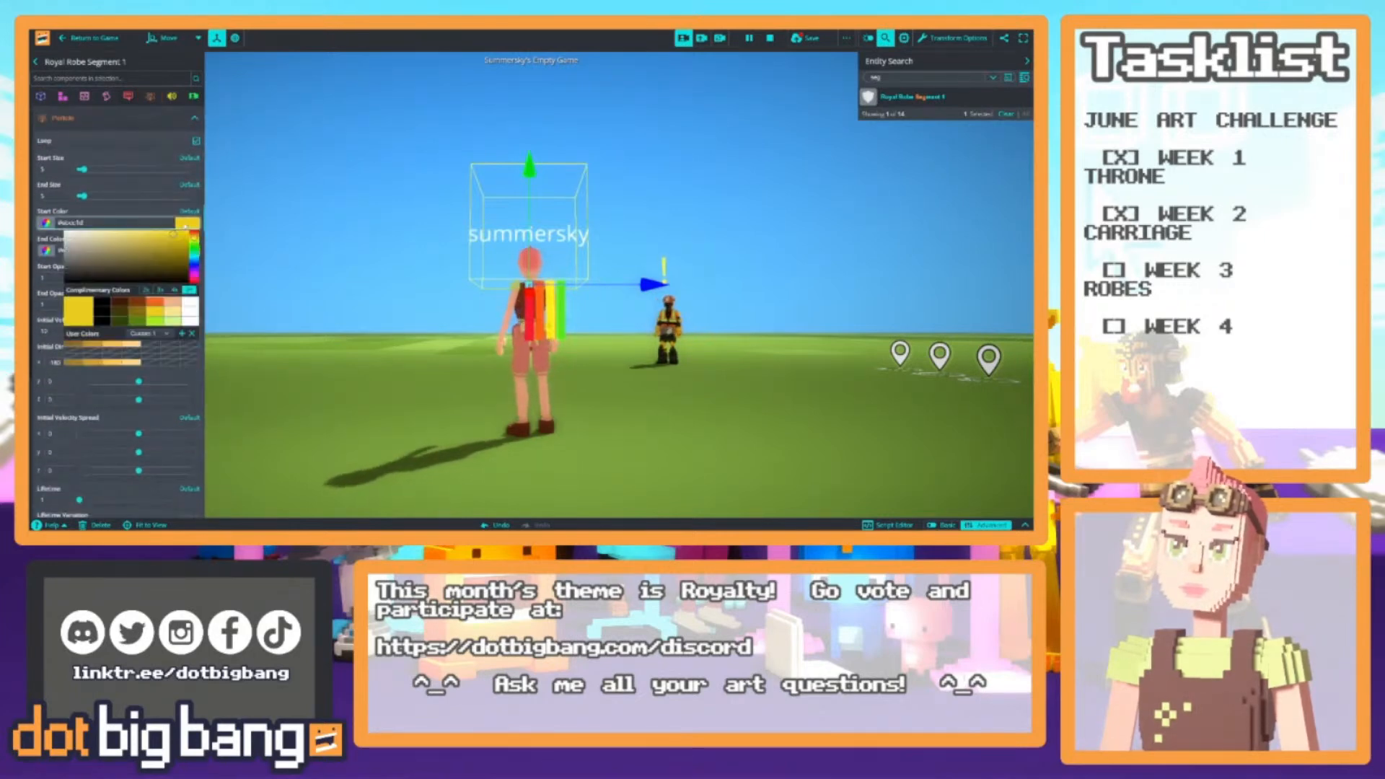
{"action": "scroll", "coordinate": [168, 355], "scroll_direction": "down", "scroll_amount": 1}
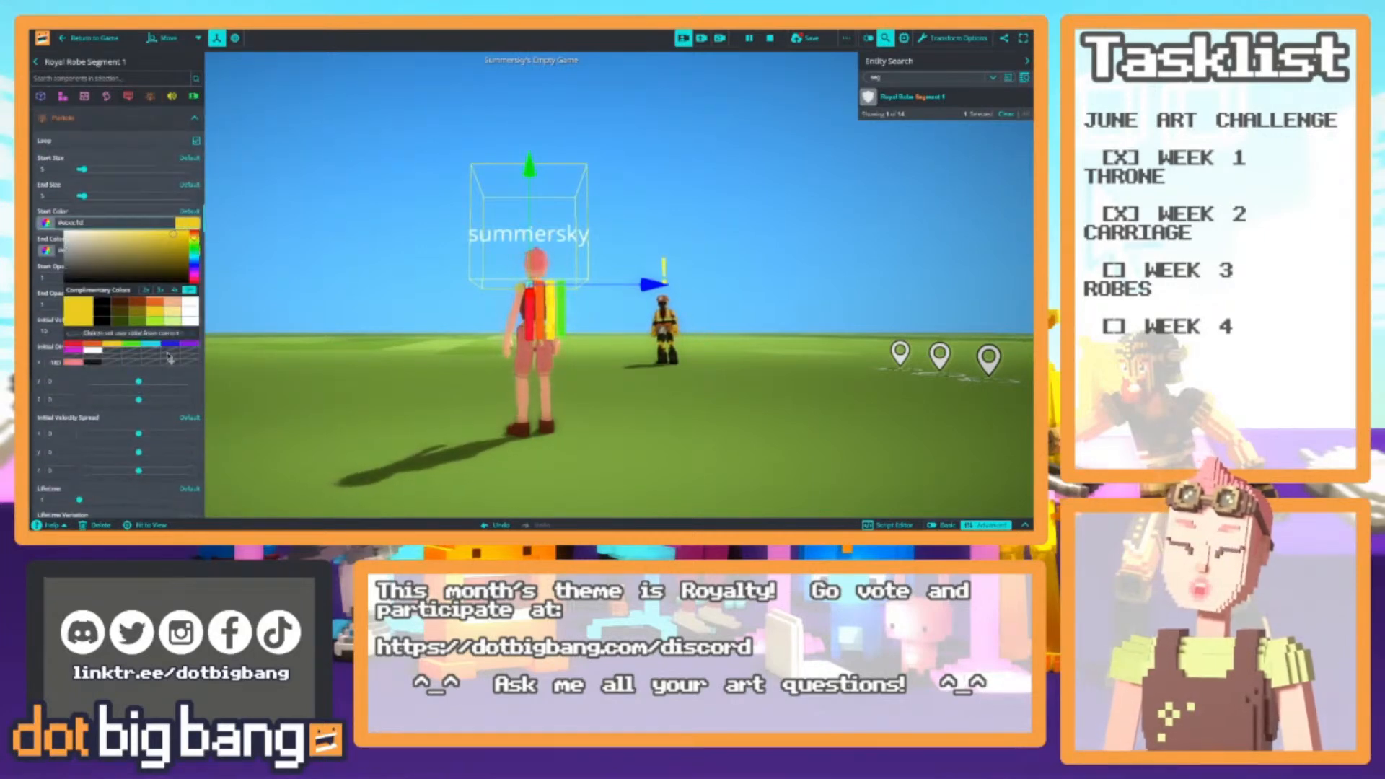
{"action": "left_click", "coordinate": [153, 347]}
{"action": "left_click", "coordinate": [153, 207]}
{"action": "left_click", "coordinate": [187, 251]}
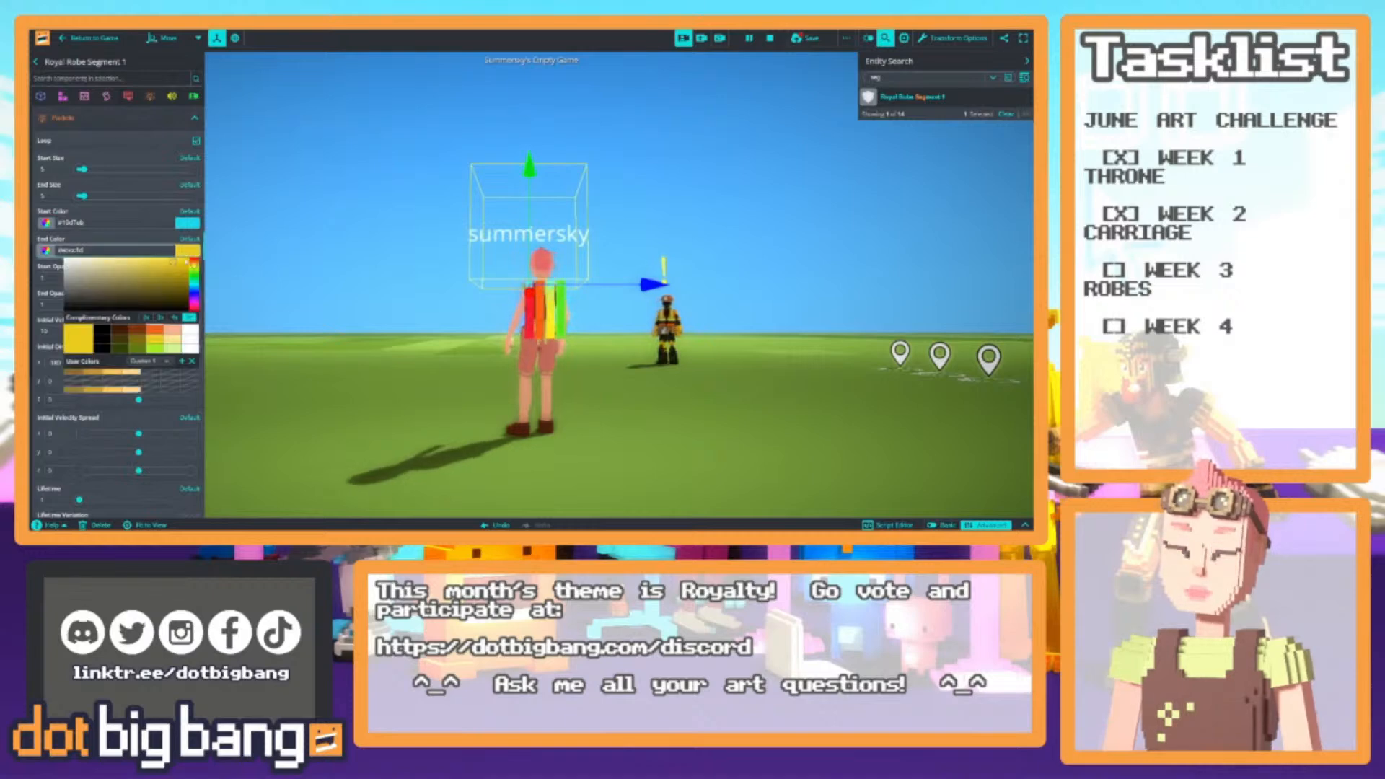
{"action": "left_click", "coordinate": [160, 434]}
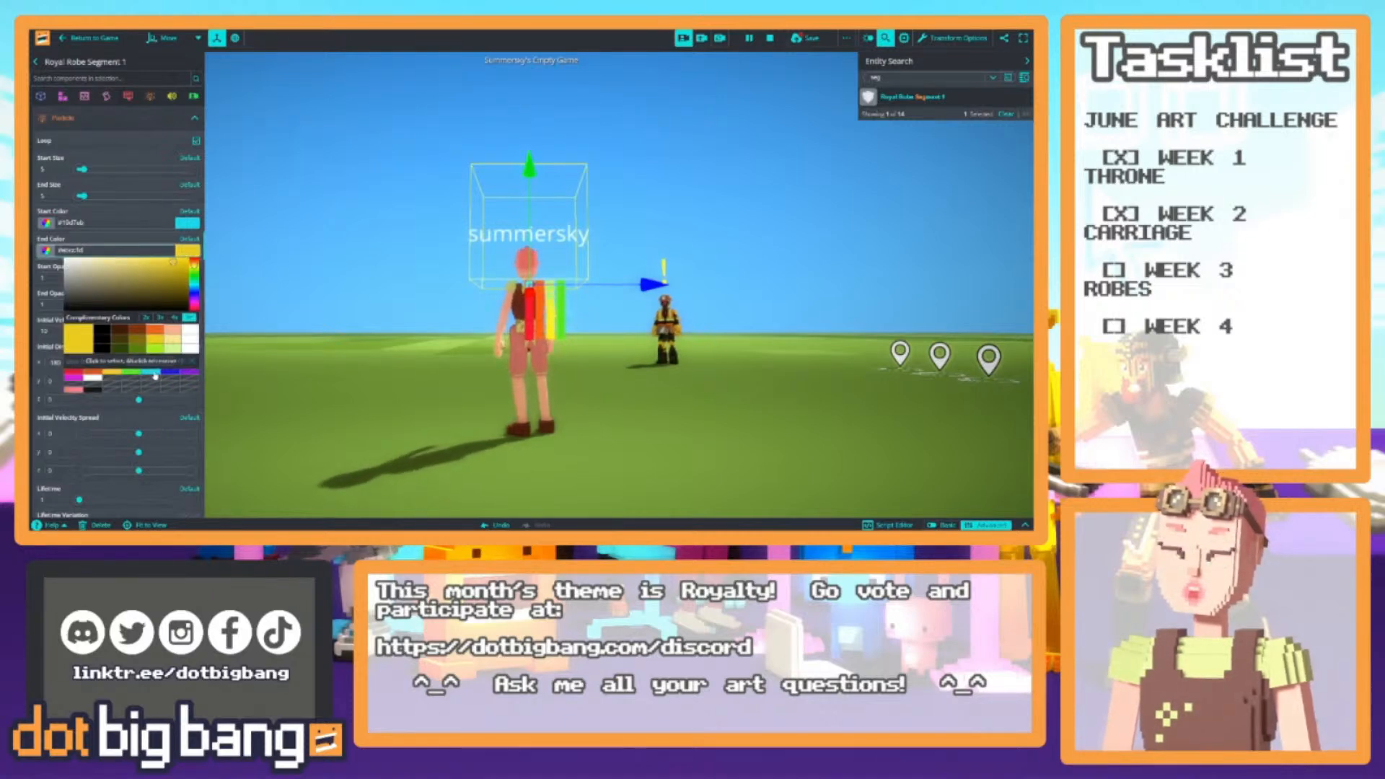
{"action": "left_click", "coordinate": [154, 374]}
{"action": "left_click", "coordinate": [100, 237]}
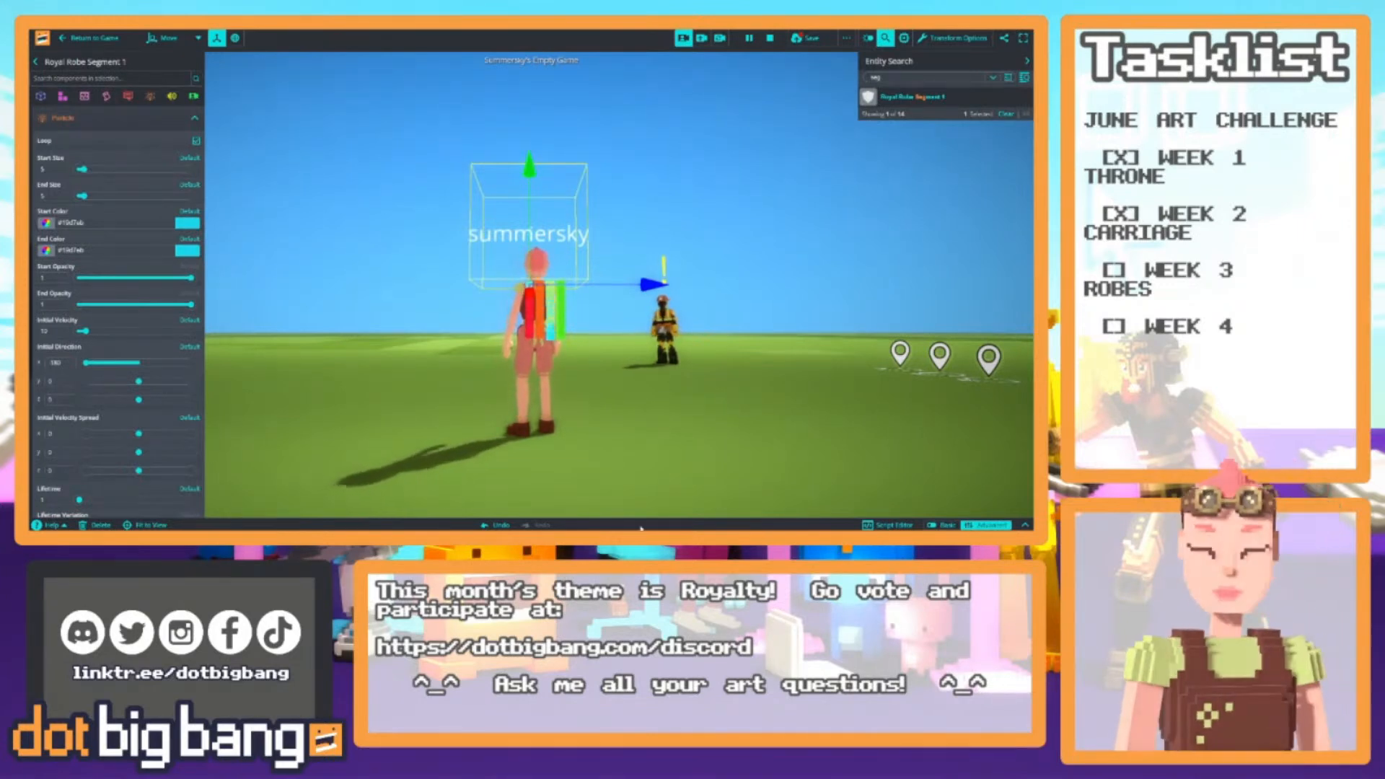
{"action": "scroll", "coordinate": [152, 438], "scroll_direction": "down", "scroll_amount": 8}
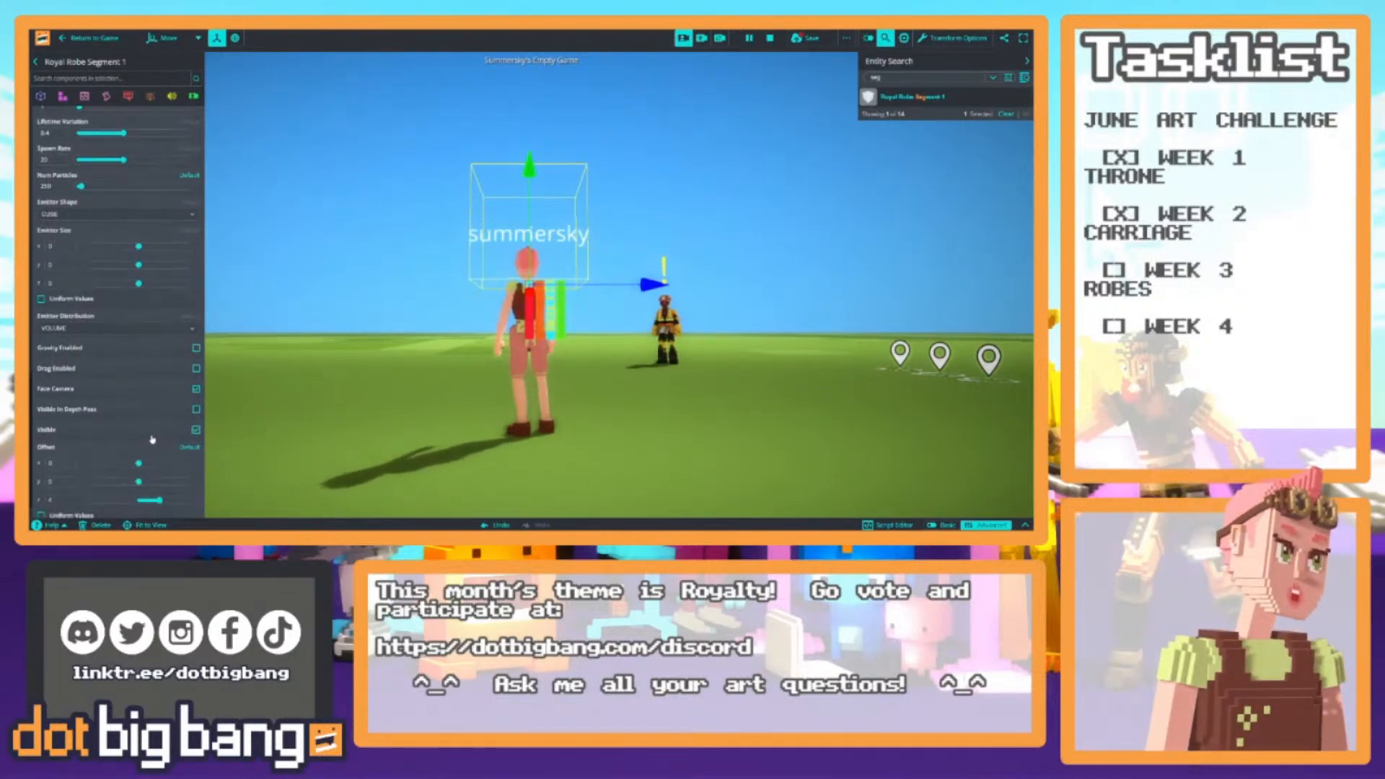
{"action": "left_click_drag", "start_coordinate": [139, 282], "coordinate": [150, 283]}
{"action": "left_click_drag", "start_coordinate": [60, 284], "coordinate": [29, 290]}
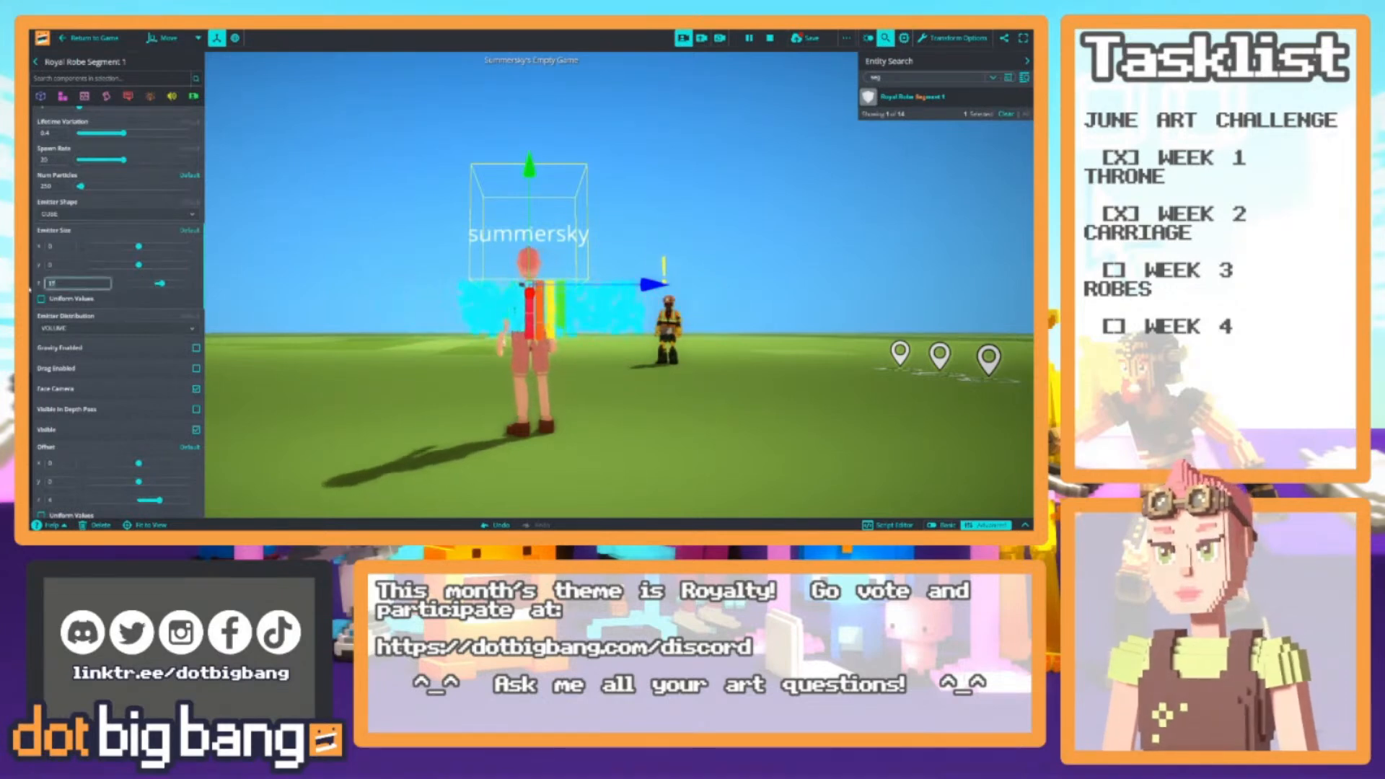
{"action": "key", "text": "BackSpace"}
{"action": "type", "text": "0"}
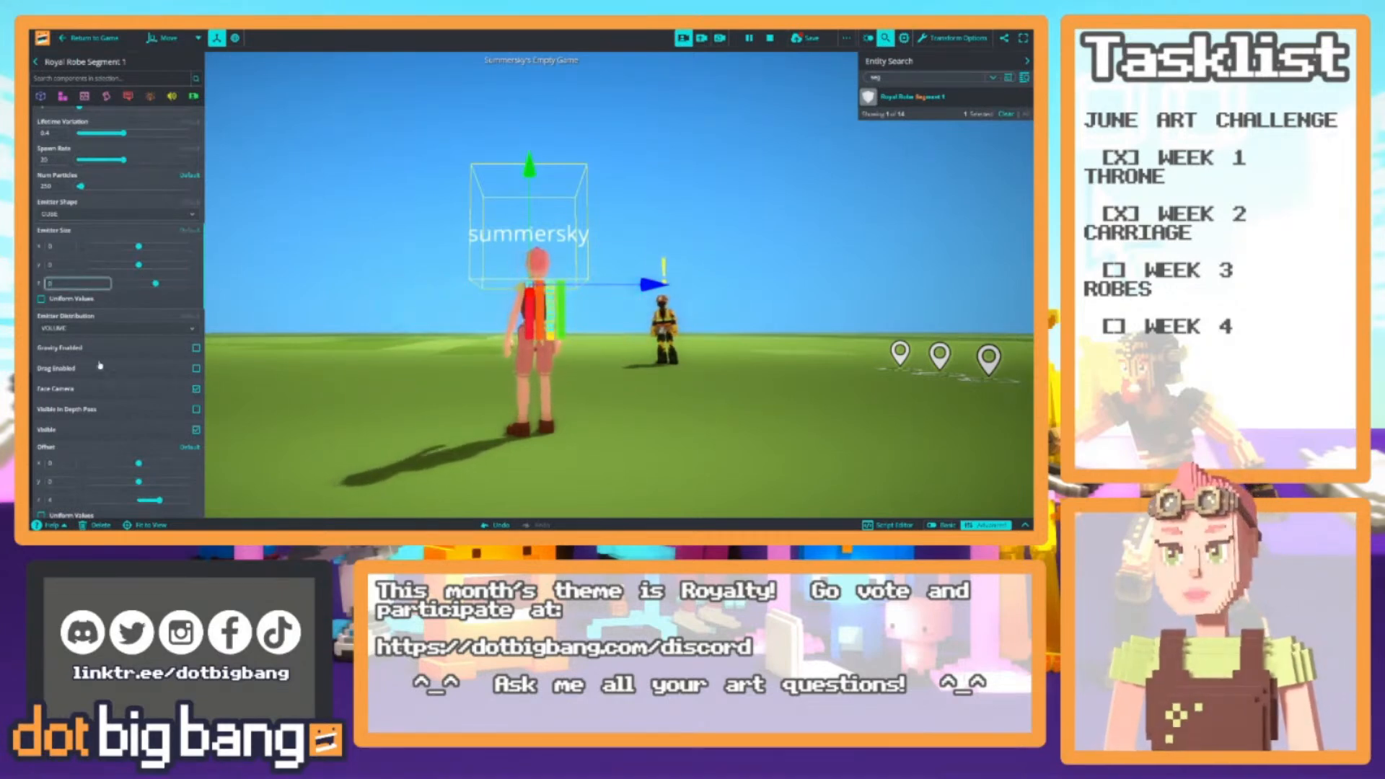
Increase the light blue particles' Z offset so they fall just beyond the green strip, and collapse their settings
{"action": "scroll", "coordinate": [87, 349], "scroll_direction": "down", "scroll_amount": 1}
{"action": "left_click_drag", "start_coordinate": [159, 471], "coordinate": [181, 472]}
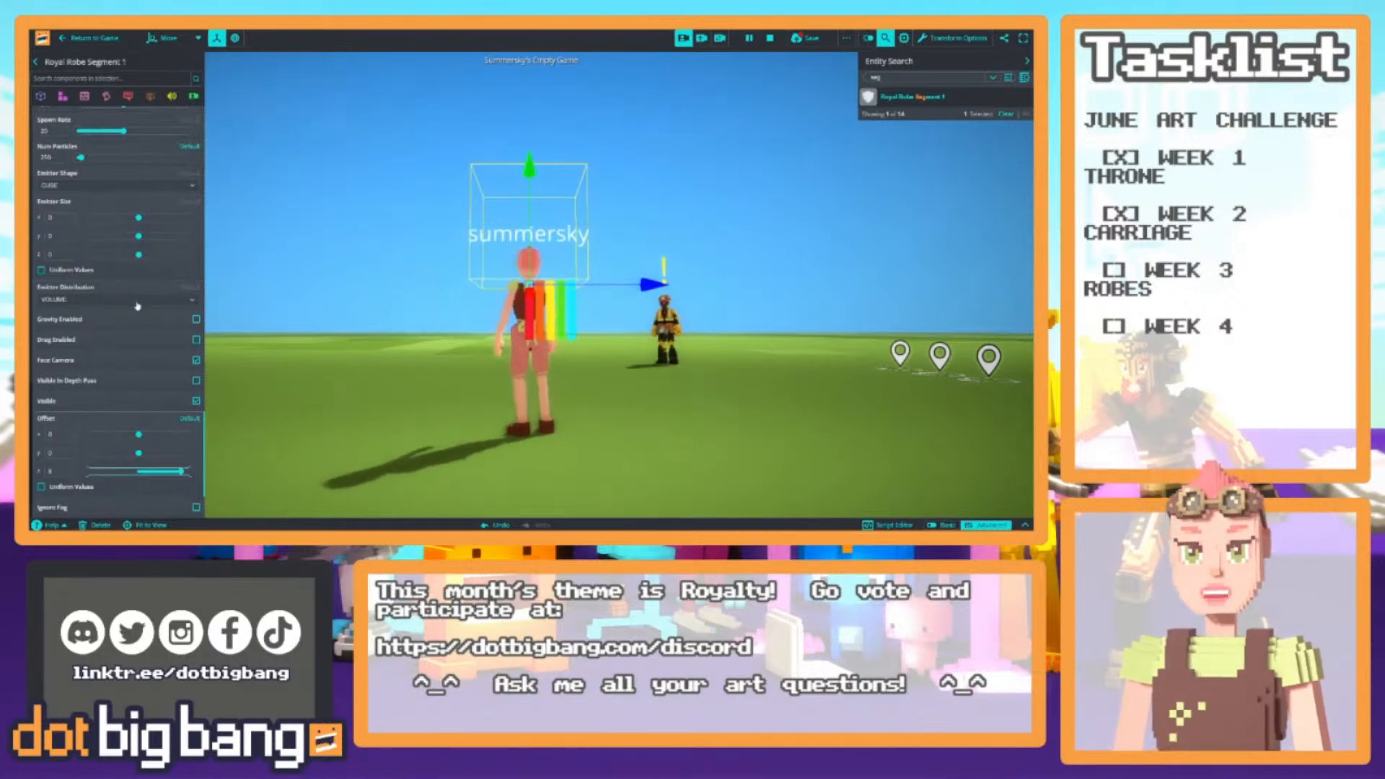
{"action": "scroll", "coordinate": [136, 303], "scroll_direction": "up", "scroll_amount": 10}
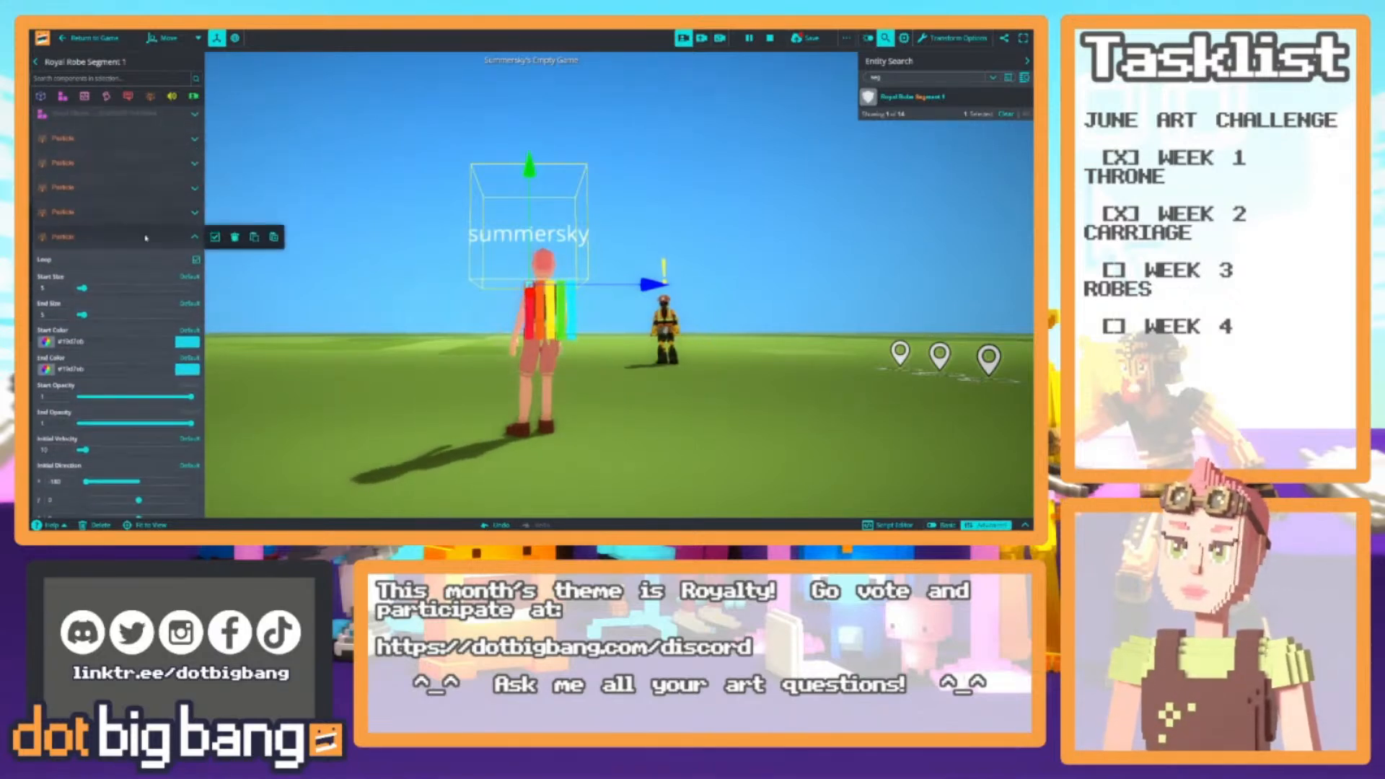
{"action": "scroll", "coordinate": [120, 203], "scroll_direction": "up", "scroll_amount": 10}
Paste the copied yellow particle component as a sixth one and set its start and end colors to the palette dark blue
{"action": "left_click", "coordinate": [150, 96]}
{"action": "left_click", "coordinate": [152, 127]}
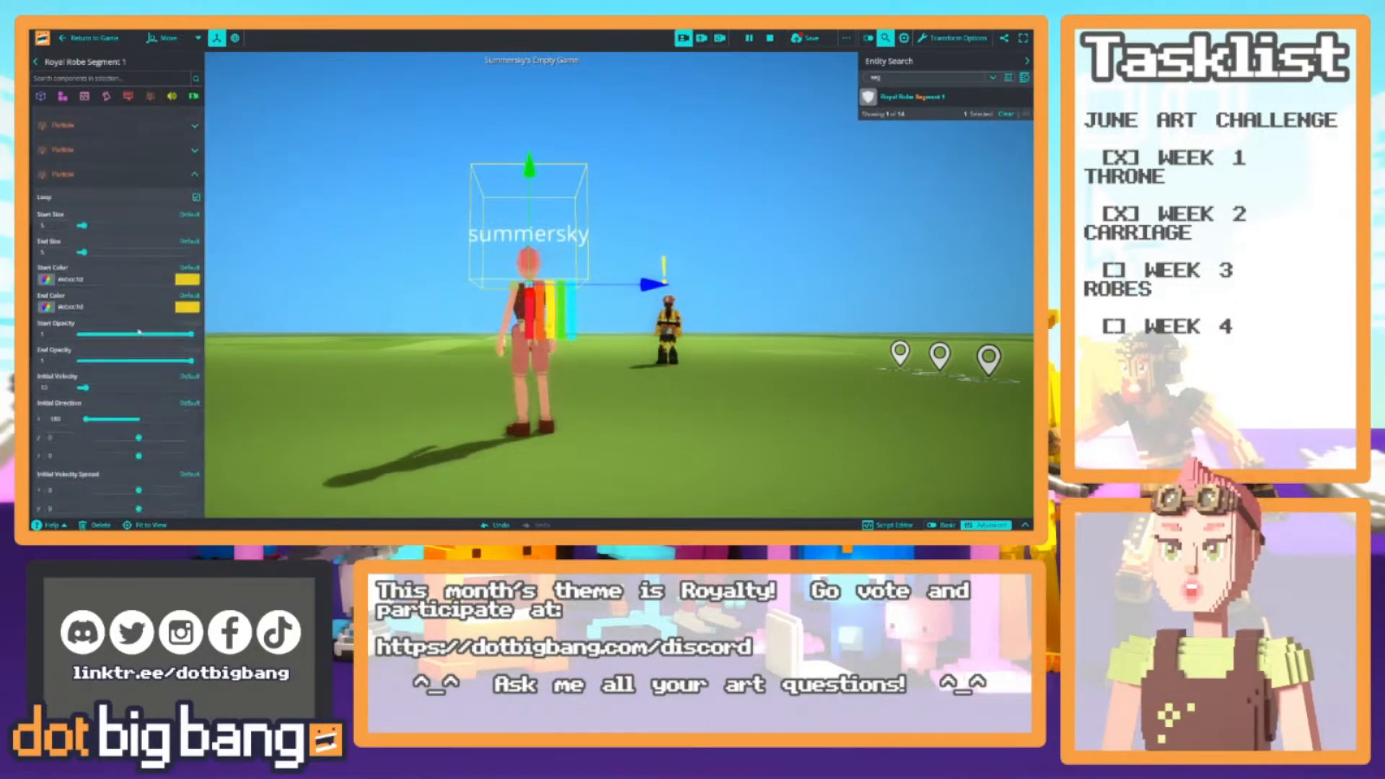
{"action": "left_click", "coordinate": [189, 175]}
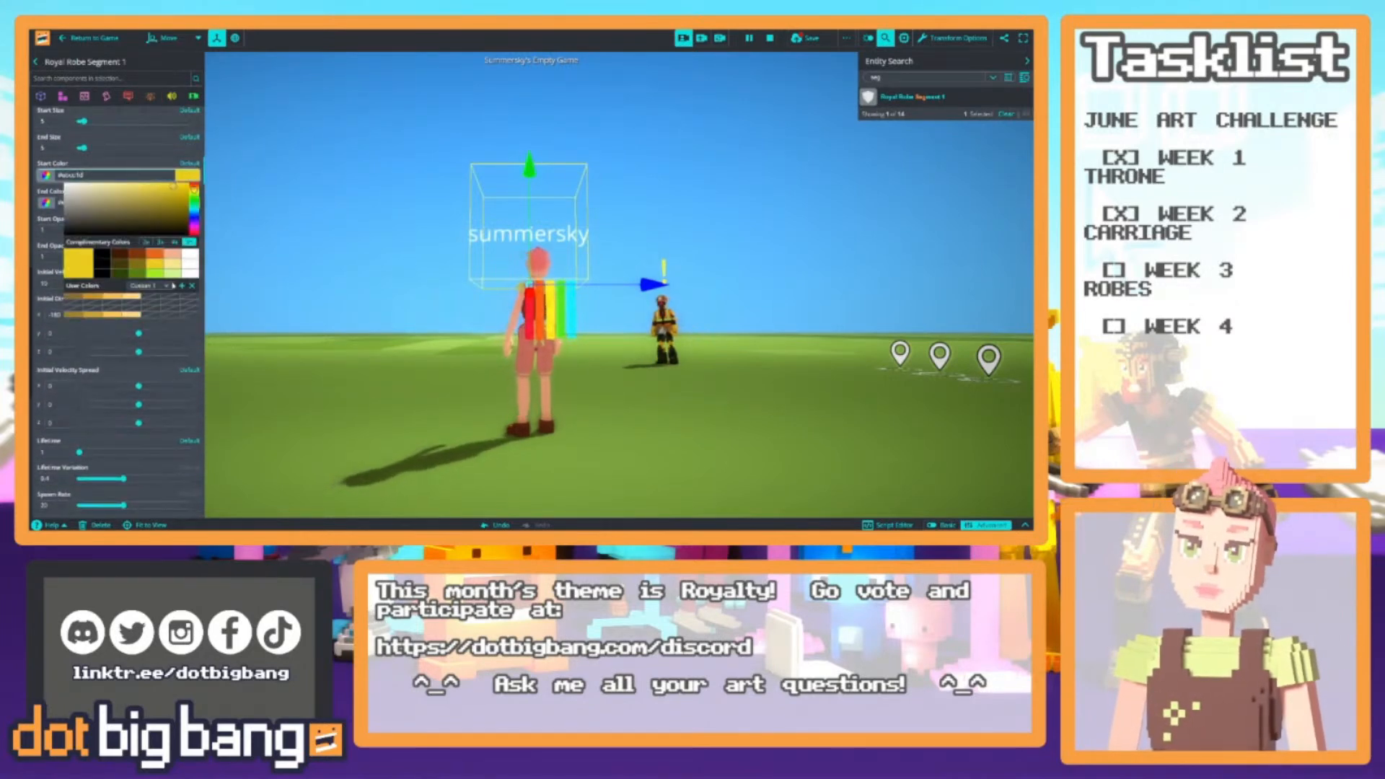
{"action": "scroll", "coordinate": [144, 314], "scroll_direction": "down", "scroll_amount": 2}
{"action": "left_click", "coordinate": [143, 311]}
{"action": "left_click", "coordinate": [189, 176]}
{"action": "left_click", "coordinate": [188, 204]}
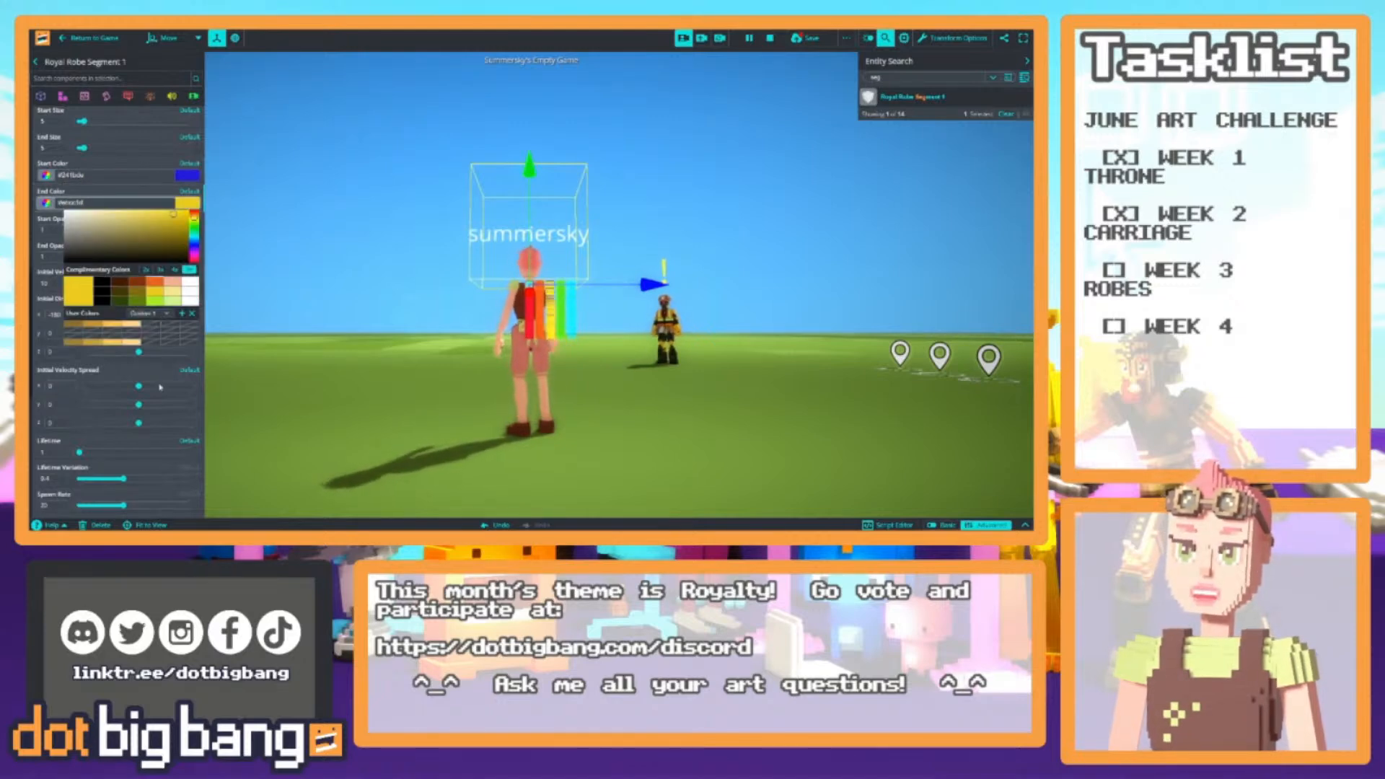
{"action": "scroll", "coordinate": [167, 332], "scroll_direction": "down", "scroll_amount": 2}
{"action": "left_click", "coordinate": [172, 329]}
{"action": "left_click", "coordinate": [187, 203]}
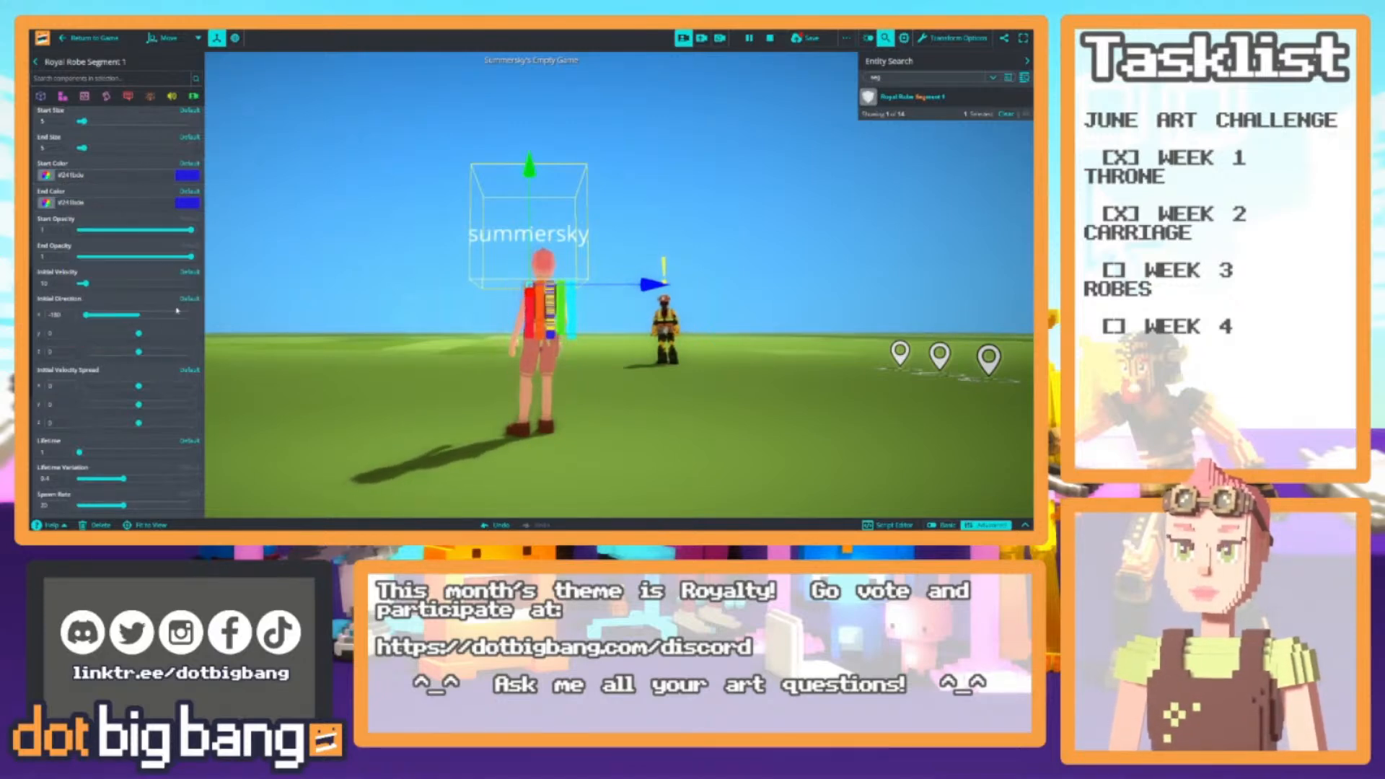
Raise the dark blue particles' Z offset to 10 so they fall just beyond the light blue strip
{"action": "scroll", "coordinate": [156, 366], "scroll_direction": "down", "scroll_amount": 2}
{"action": "scroll", "coordinate": [156, 367], "scroll_direction": "down", "scroll_amount": 4}
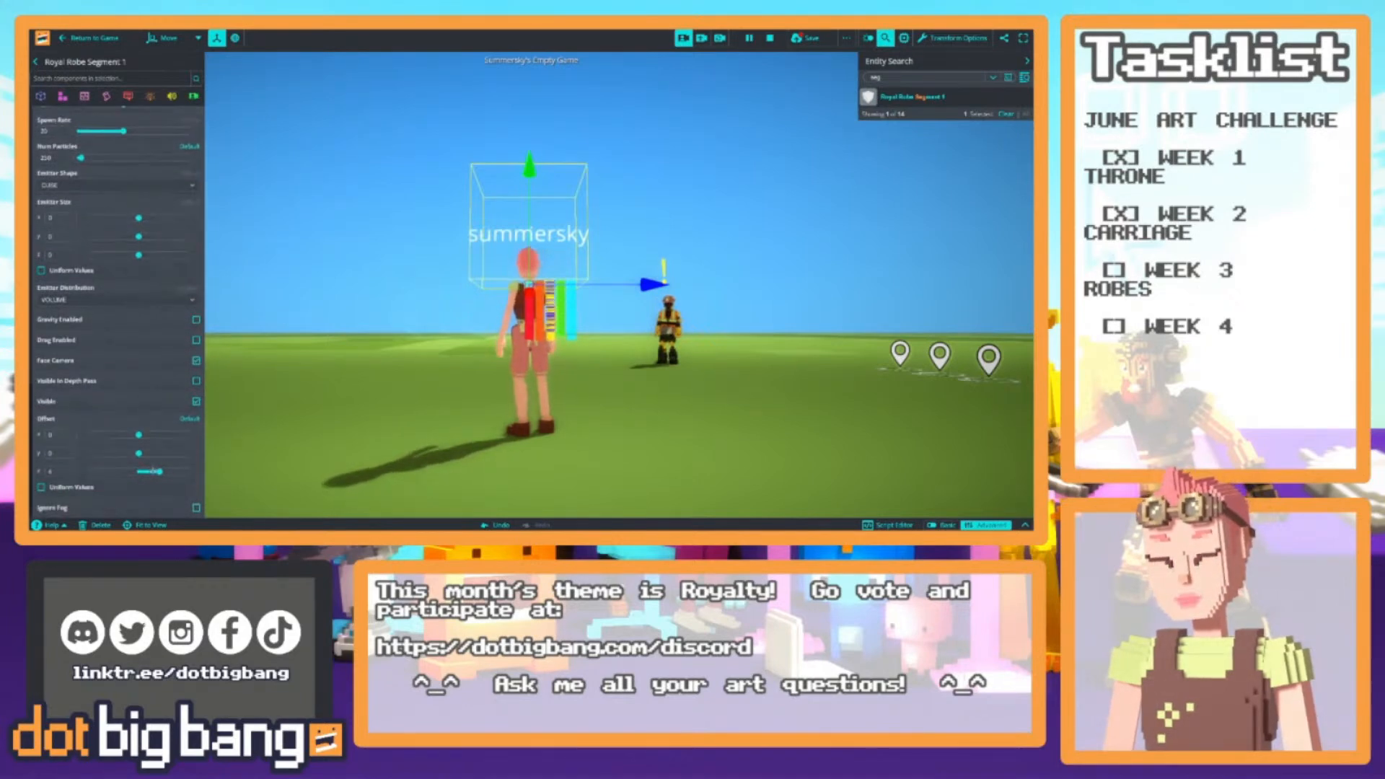
{"action": "left_click_drag", "start_coordinate": [160, 471], "coordinate": [191, 471]}
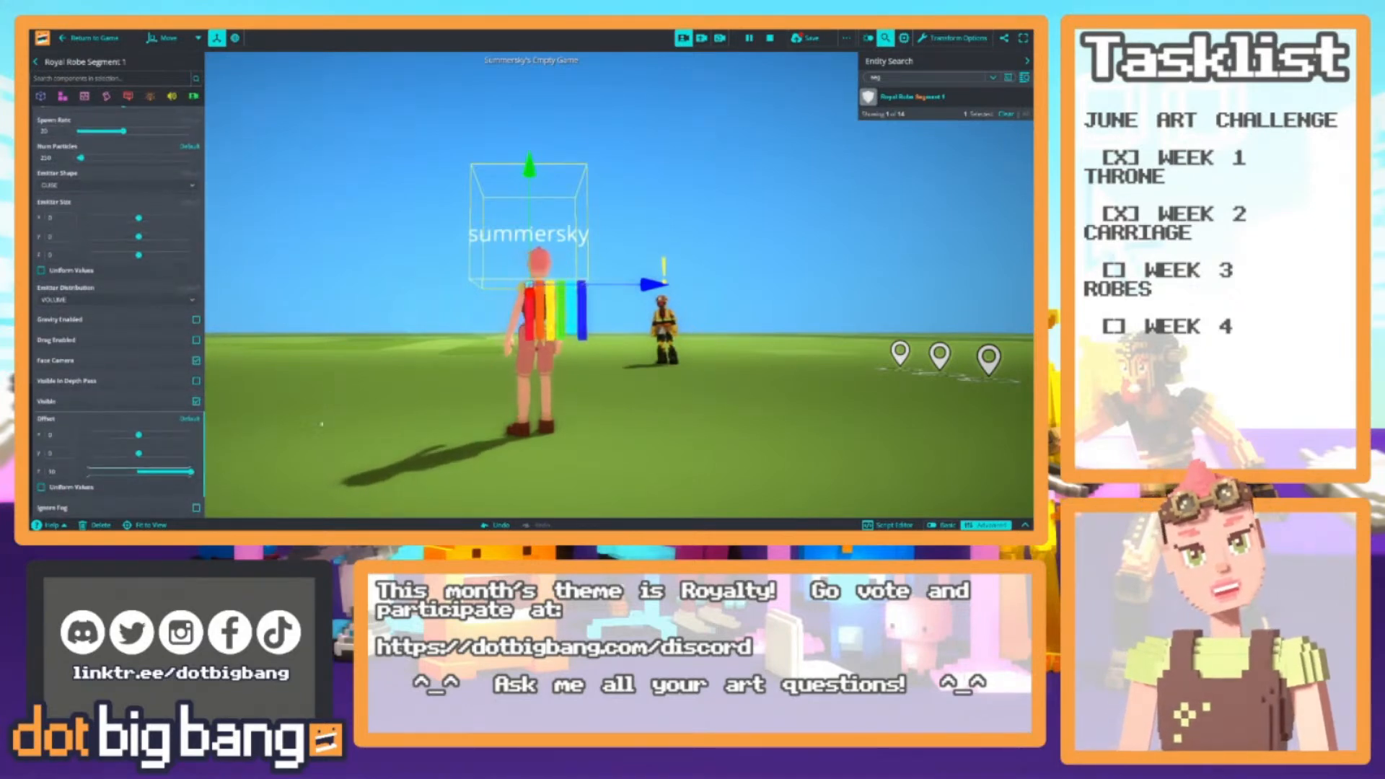
{"action": "right_click_drag", "start_coordinate": [563, 317], "coordinate": [569, 344]}
{"action": "key", "text": "w"}
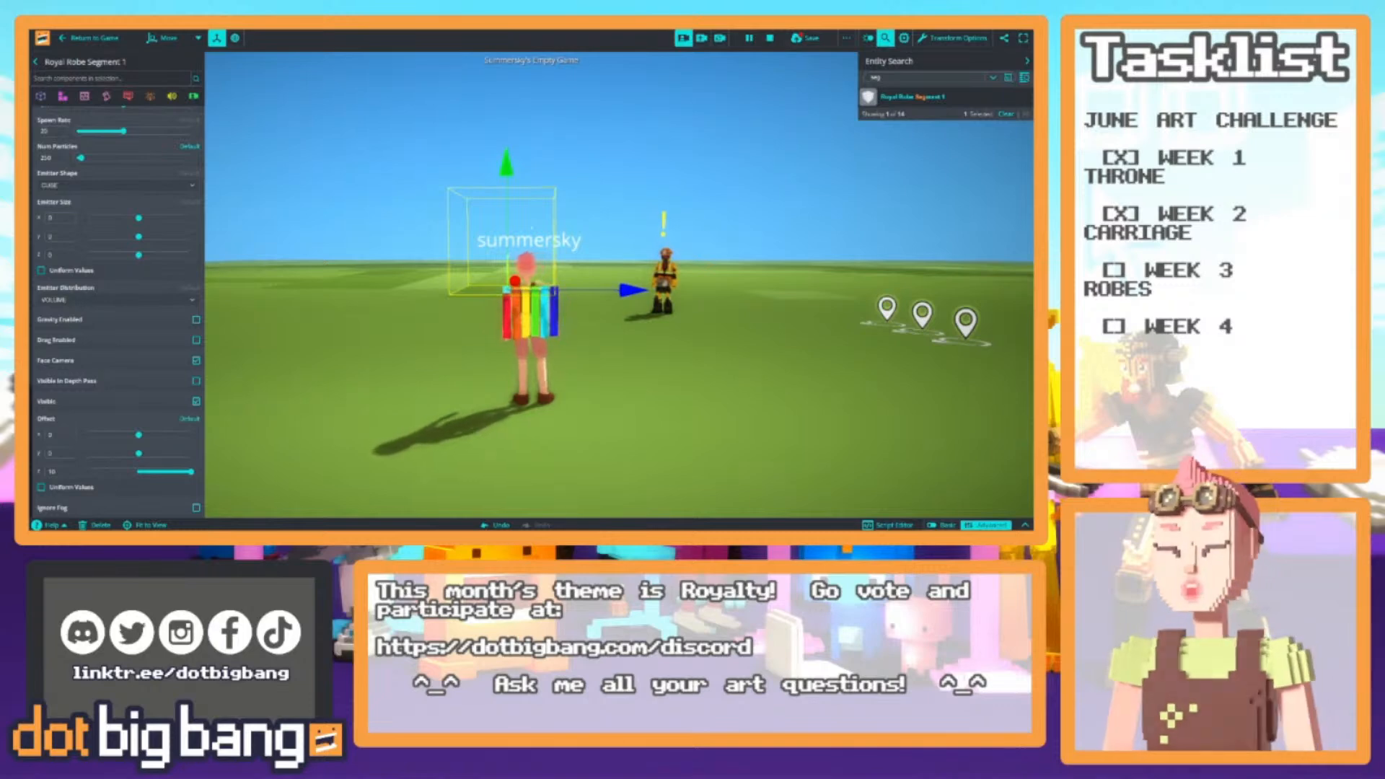
{"action": "scroll", "coordinate": [117, 310], "scroll_direction": "down", "scroll_amount": 10}
{"action": "scroll", "coordinate": [164, 315], "scroll_direction": "up", "scroll_amount": 3}
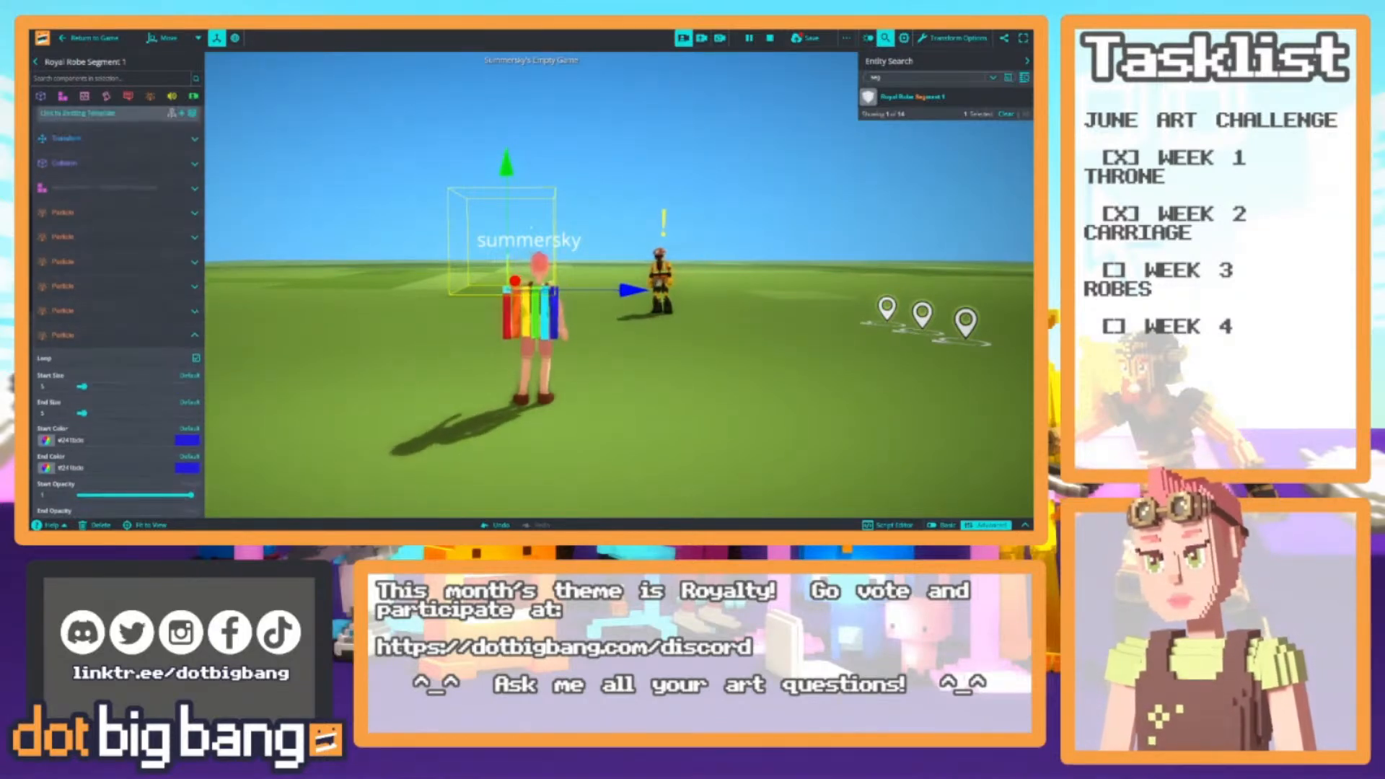
{"action": "mouse_move", "coordinate": [166, 311]}
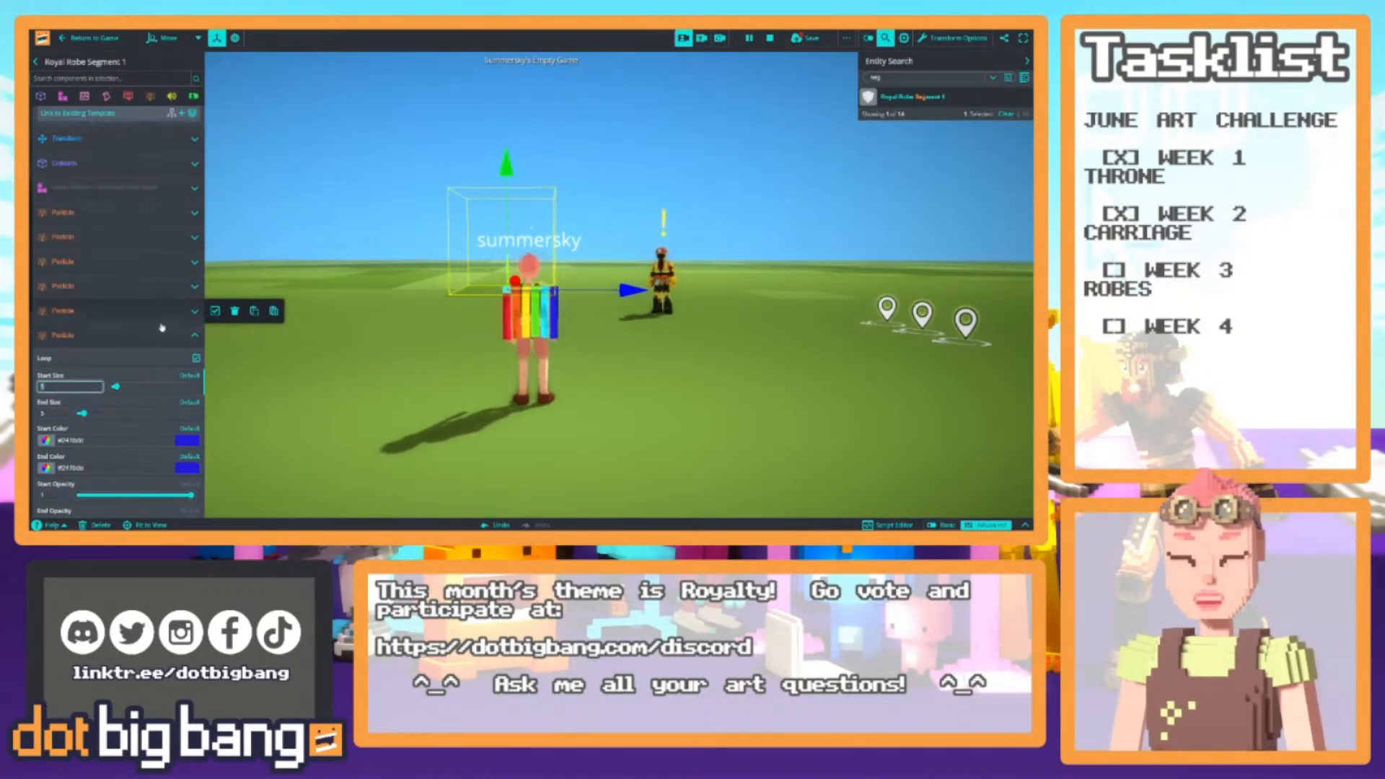
{"action": "left_click", "coordinate": [532, 232]}
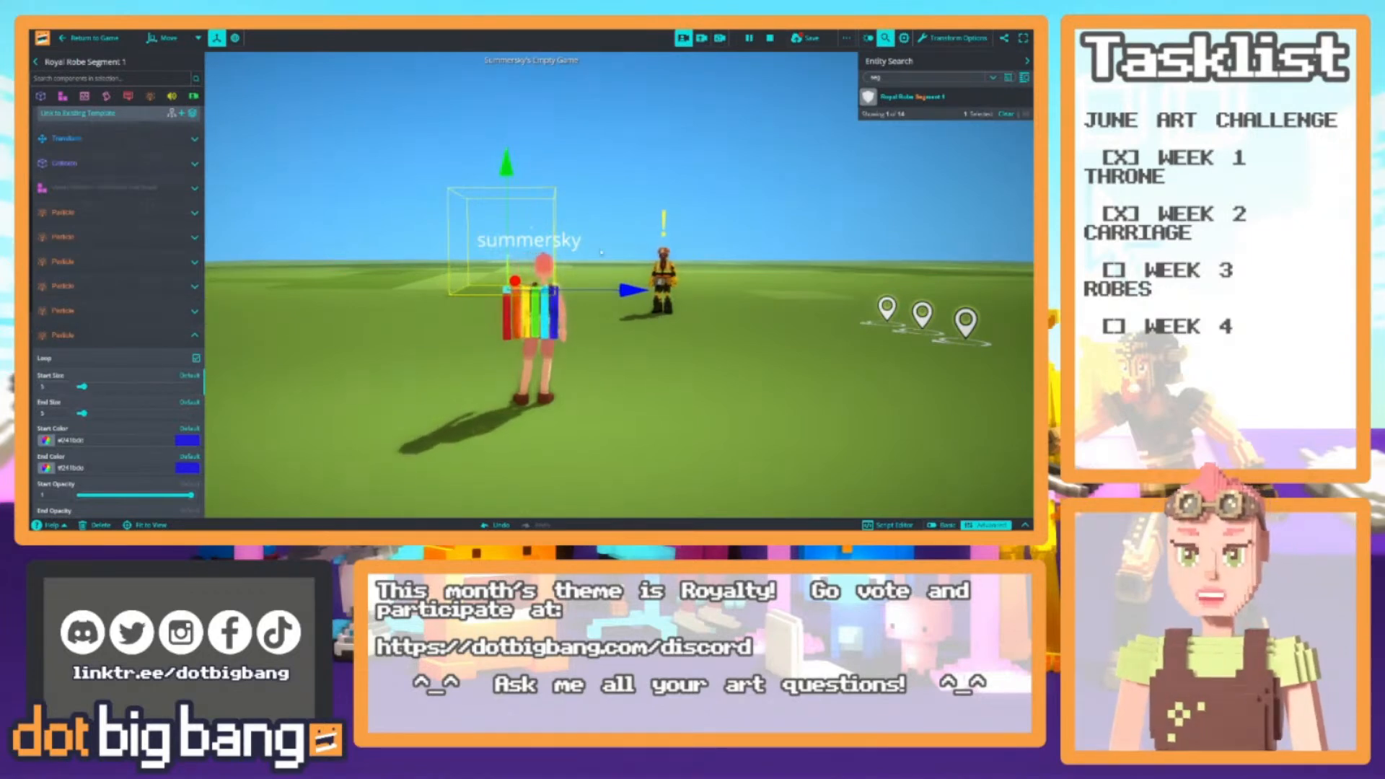
{"action": "left_click", "coordinate": [917, 97]}
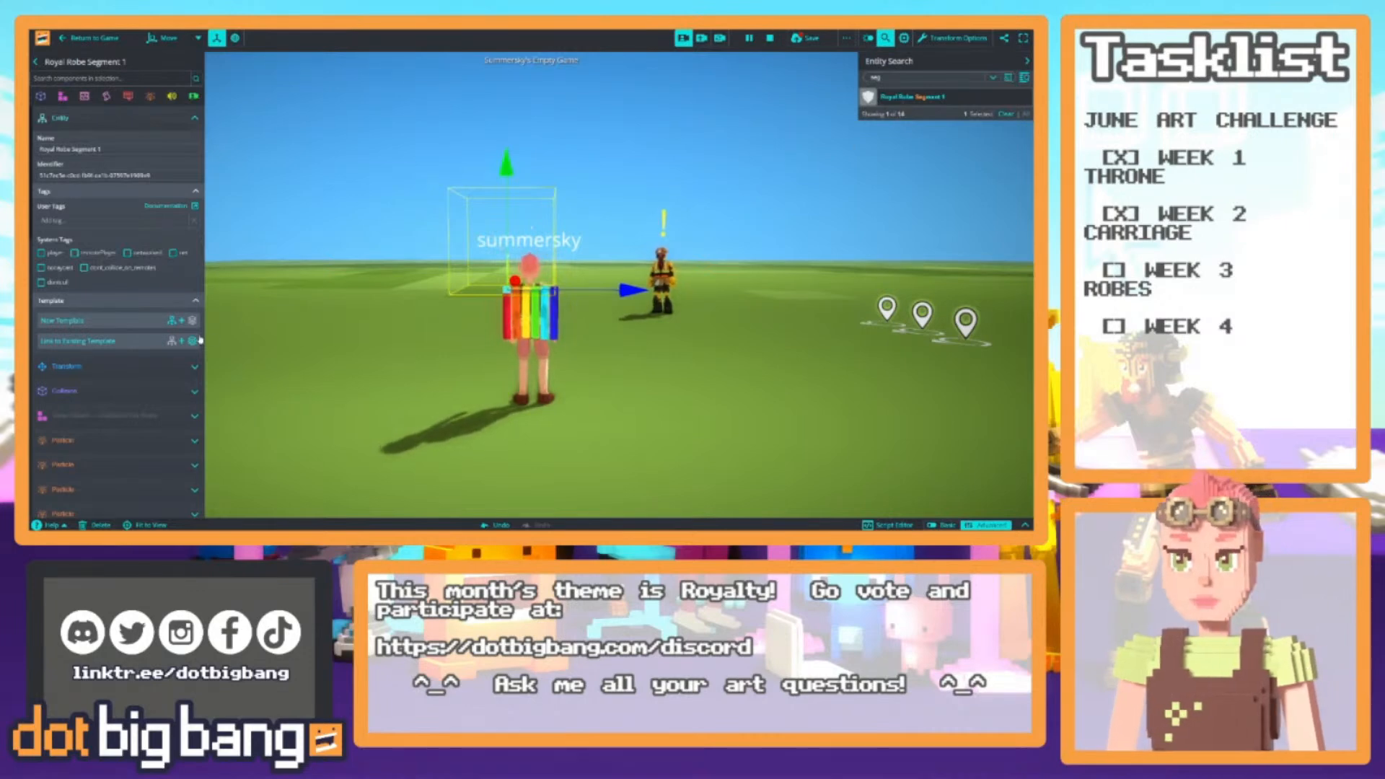
Switch to the Multi Tool for the robe segment and undo the last change made to it
{"action": "right_click_drag", "start_coordinate": [603, 304], "coordinate": [621, 287]}
{"action": "key", "text": "4"}
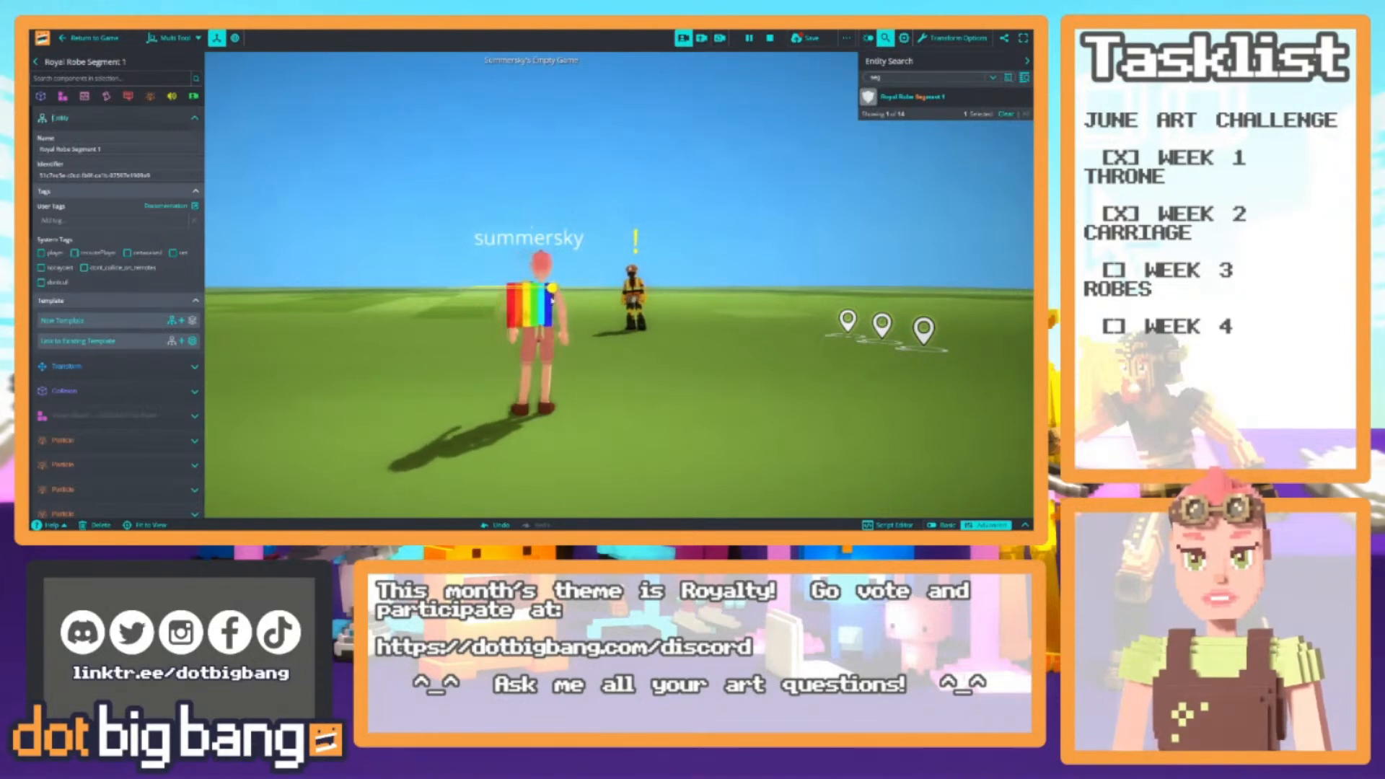
{"action": "right_click_drag", "start_coordinate": [550, 300], "coordinate": [588, 284]}
{"action": "key", "text": "ctrl+z"}
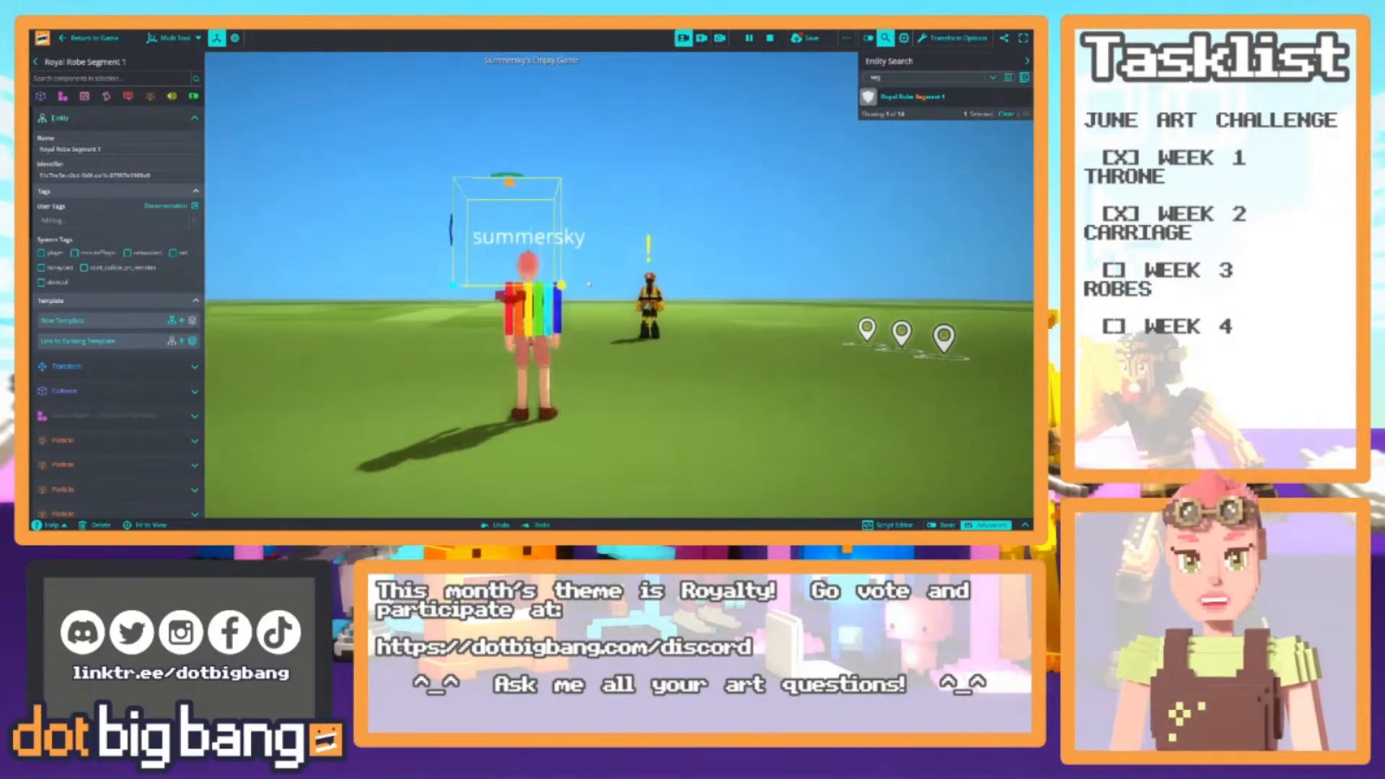
Set the red particles' start and end sizes to 3 and collapse their settings
{"action": "scroll", "coordinate": [125, 293], "scroll_direction": "down", "scroll_amount": 2}
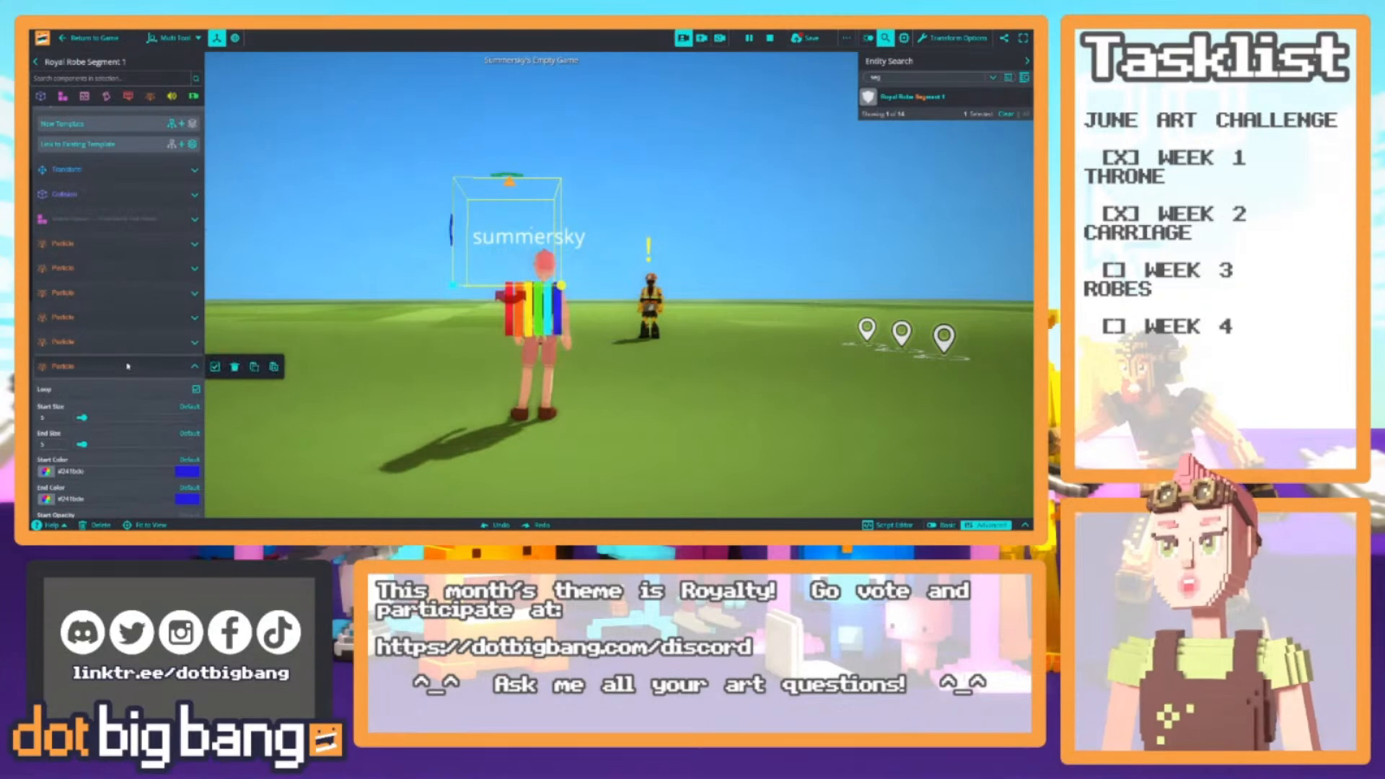
{"action": "left_click", "coordinate": [126, 382]}
{"action": "scroll", "coordinate": [126, 375], "scroll_direction": "down", "scroll_amount": 3}
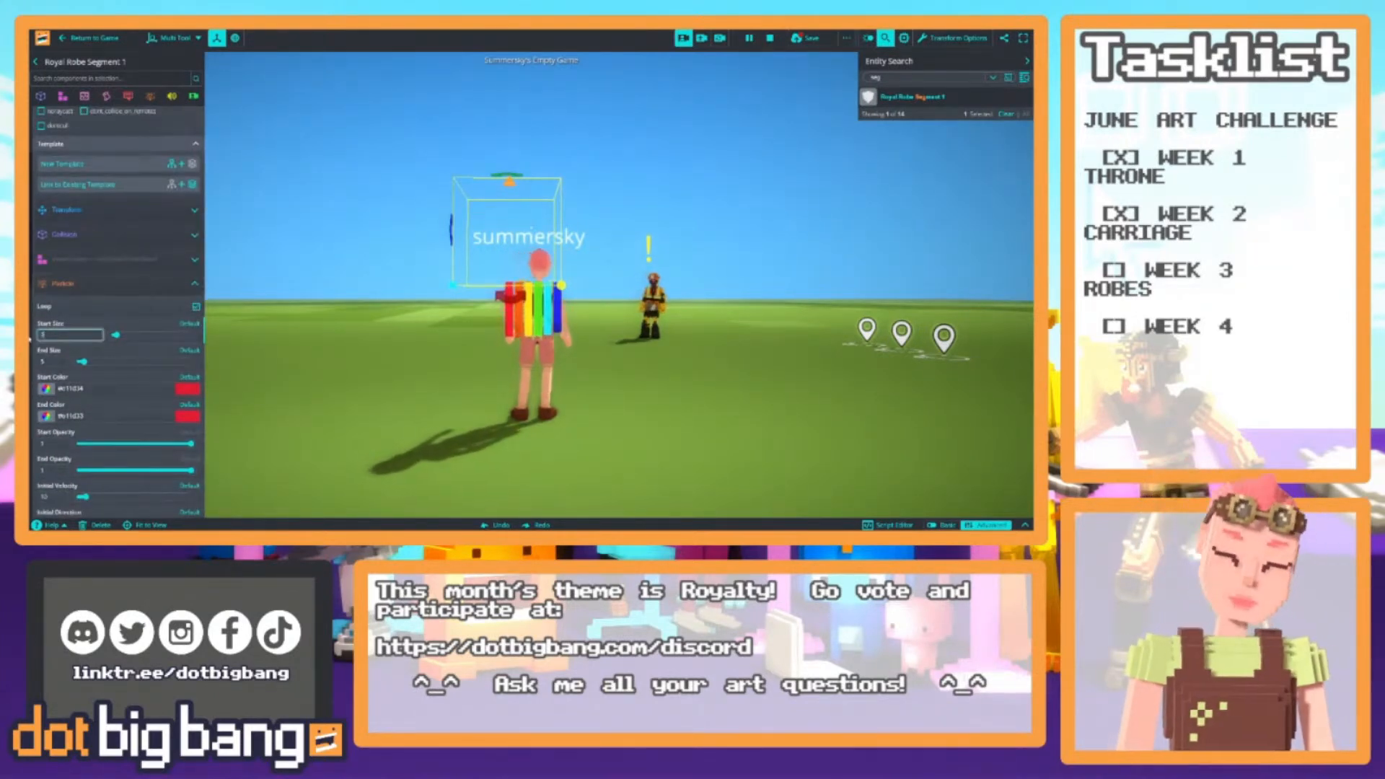
{"action": "type", "text": "3"}
{"action": "key", "text": "Tab"}
{"action": "type", "text": "2"}
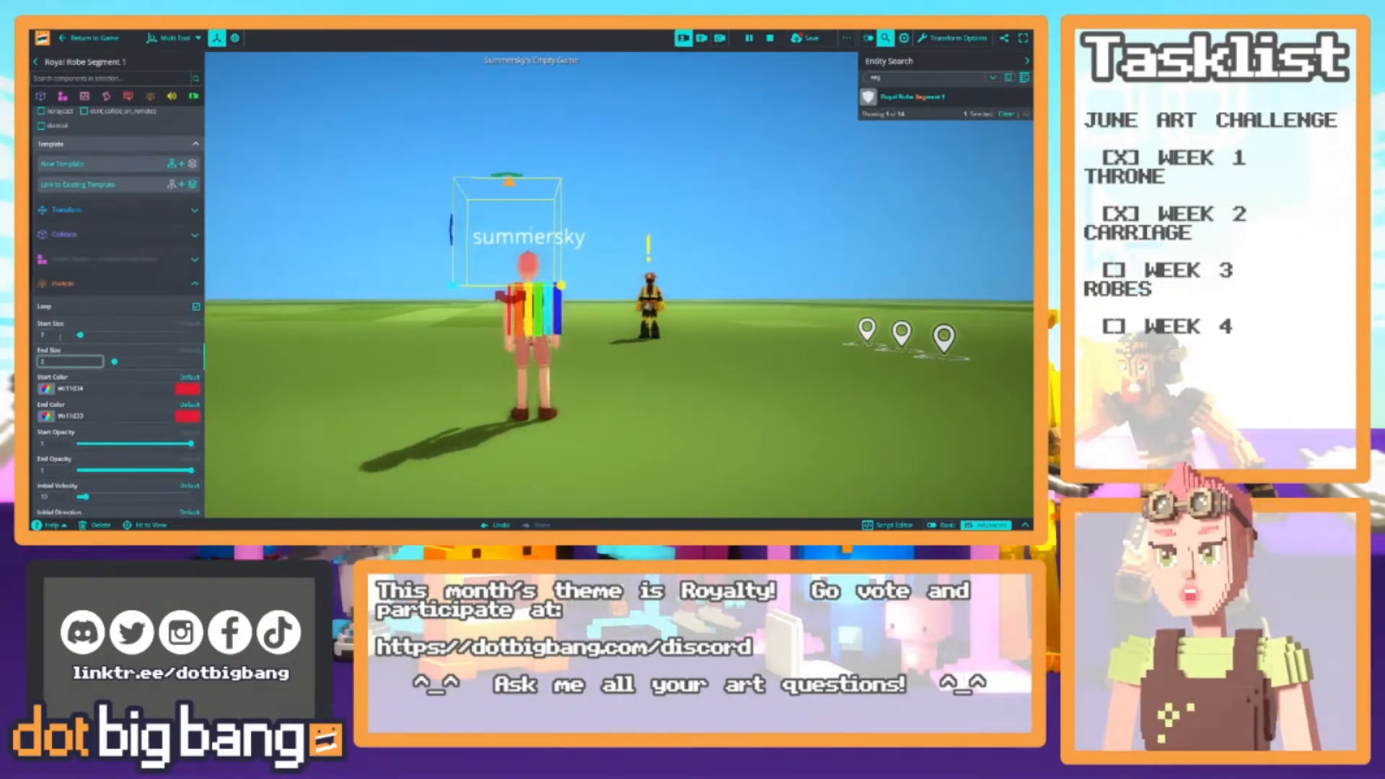
{"action": "key", "text": "shift+Tab"}
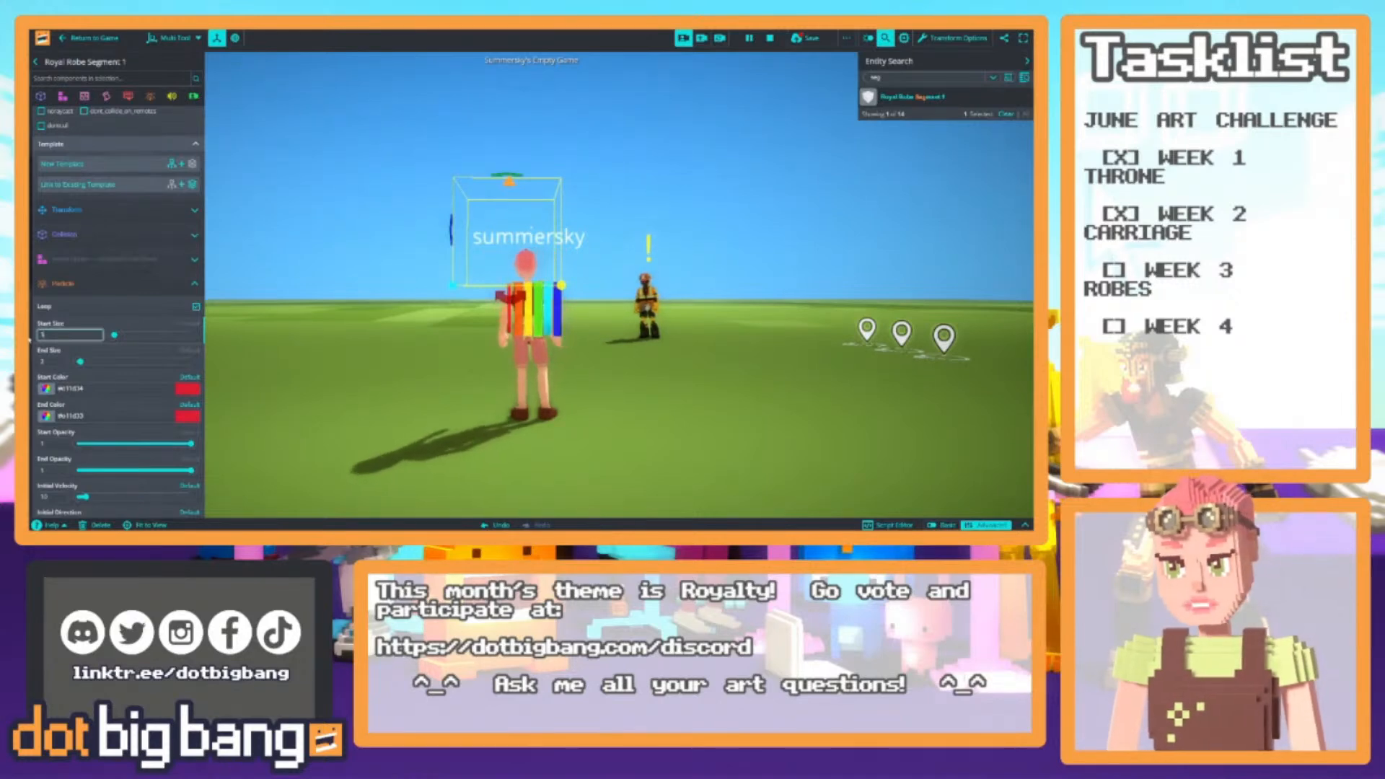
{"action": "key", "text": "Tab"}
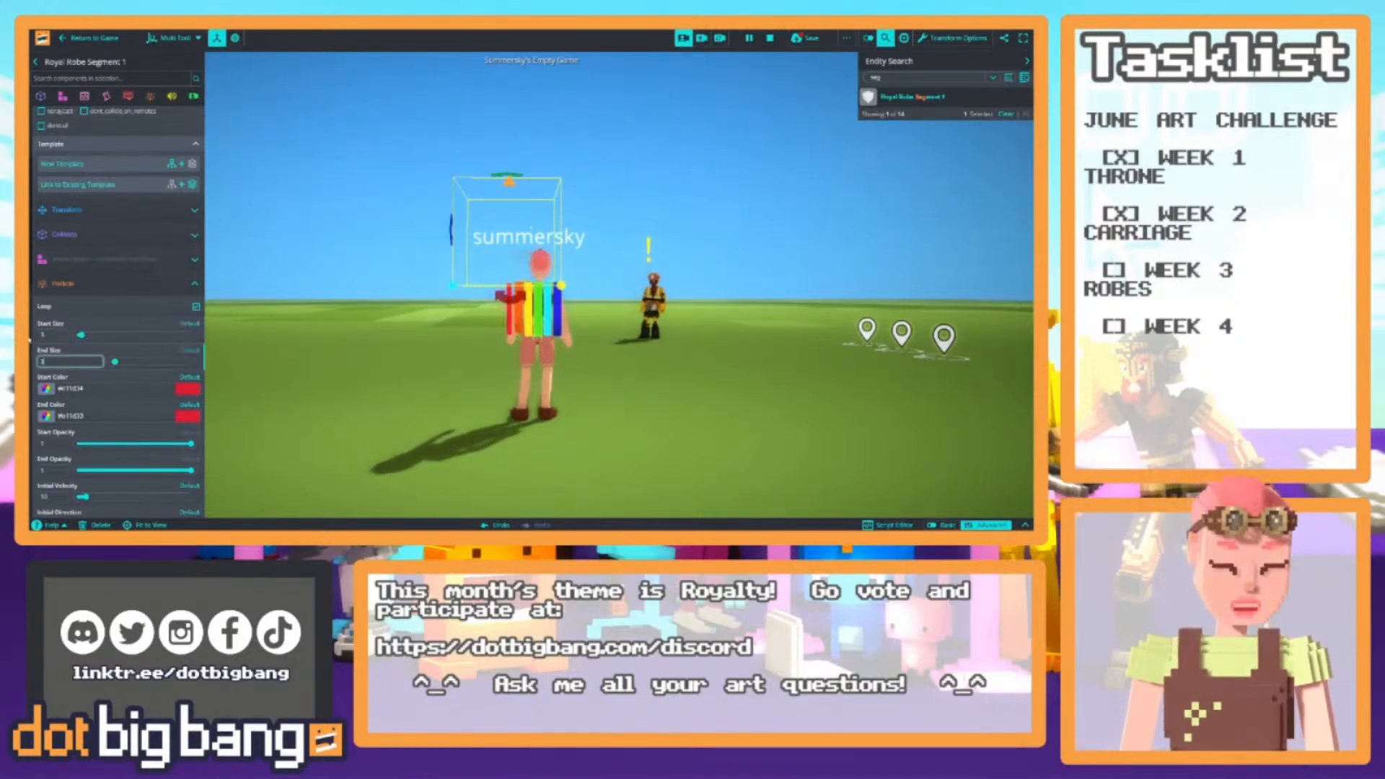
{"action": "left_click", "coordinate": [194, 282]}
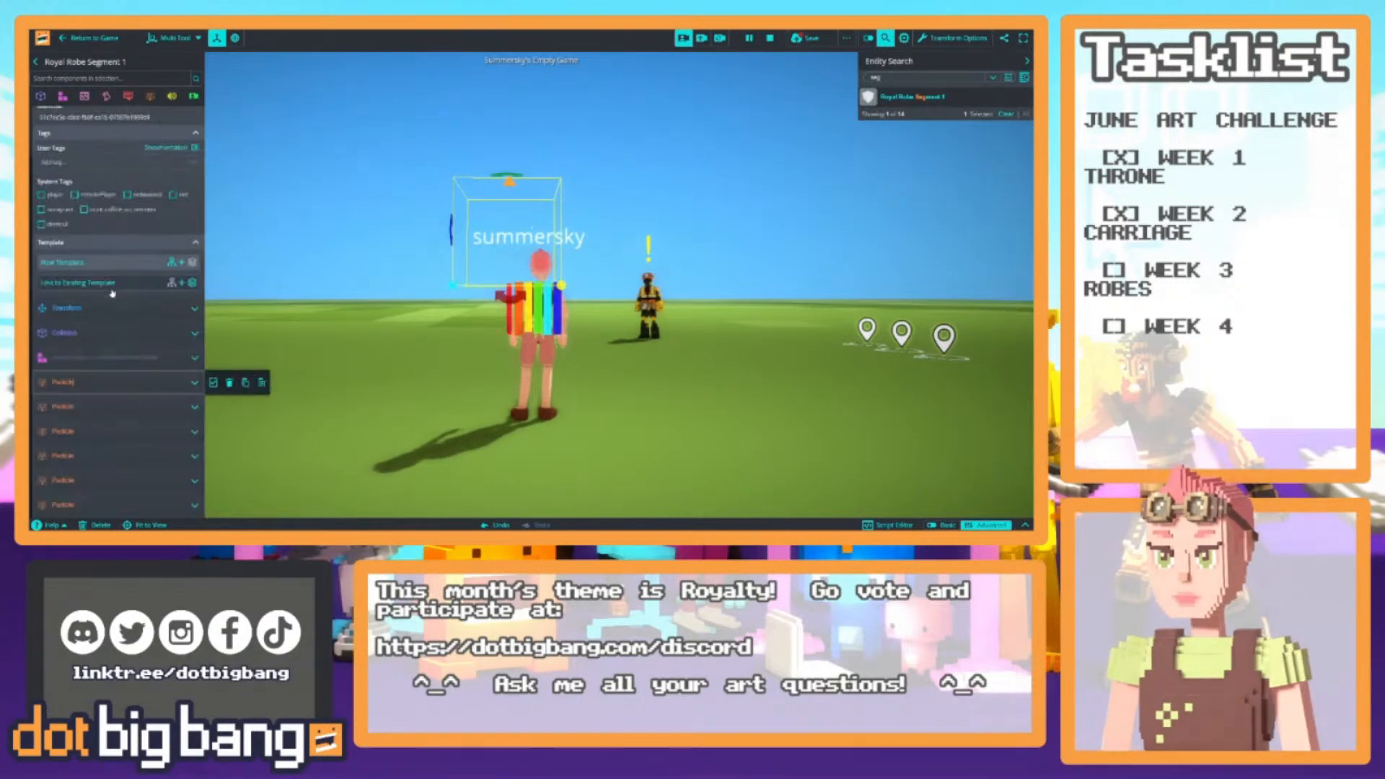
Reduce the start and end sizes of the orange and yellow particles to match the thinner red strip
{"action": "left_click", "coordinate": [92, 415]}
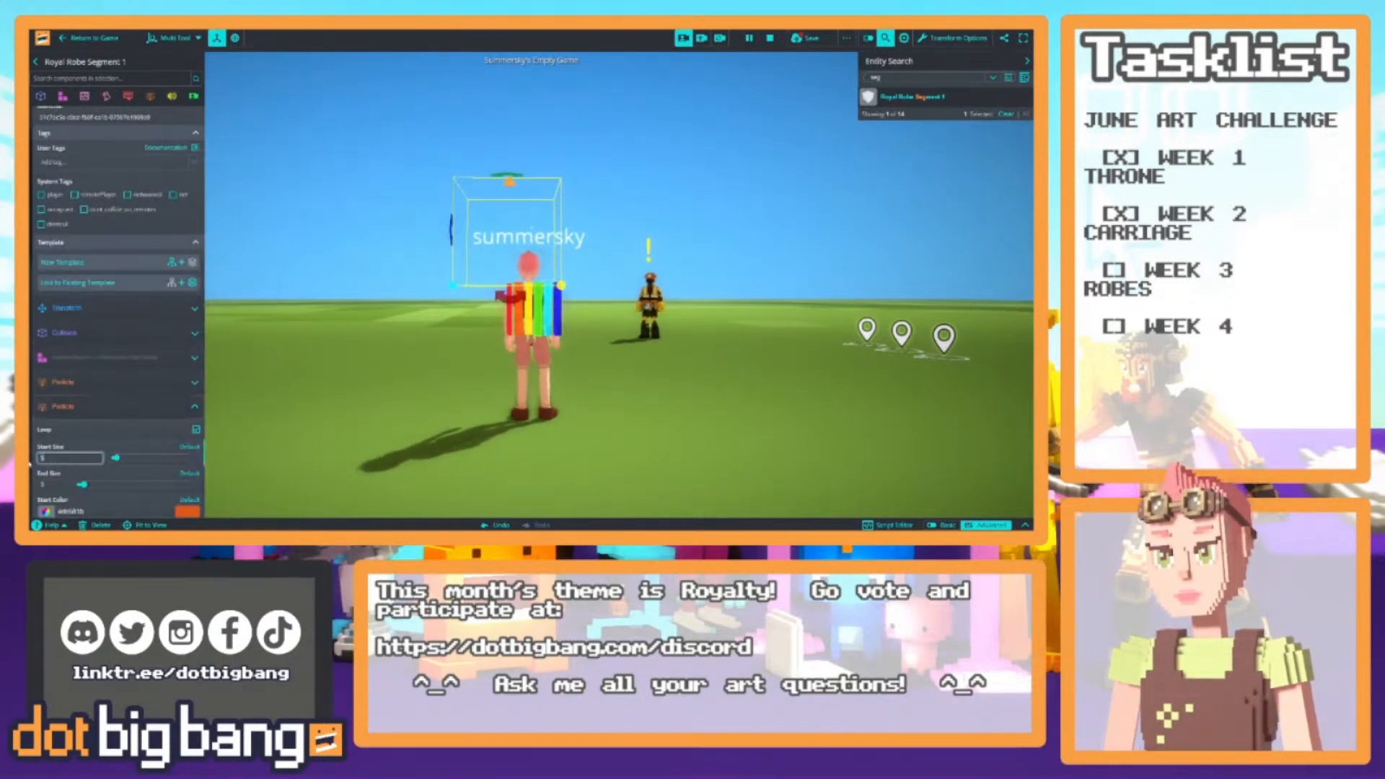
{"action": "left_click", "coordinate": [91, 410]}
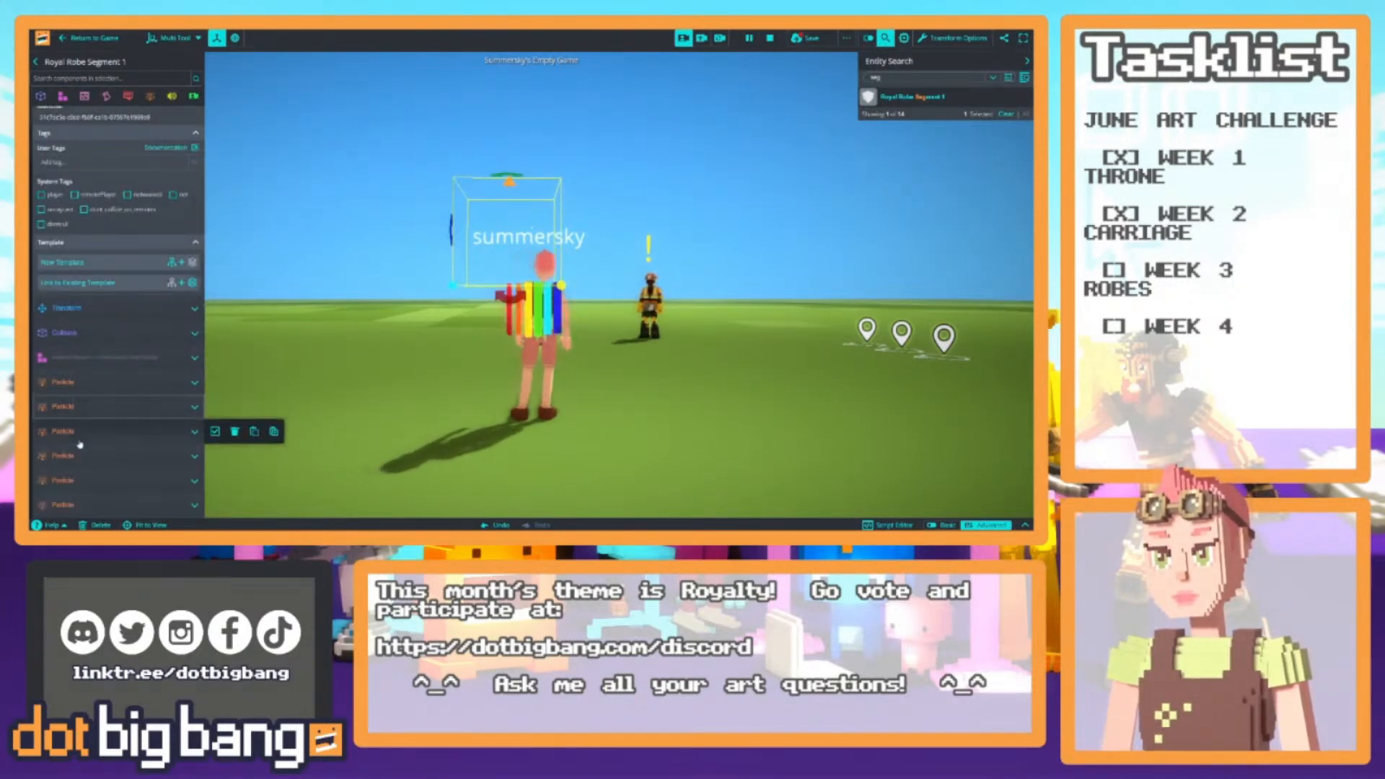
{"action": "left_click", "coordinate": [82, 432]}
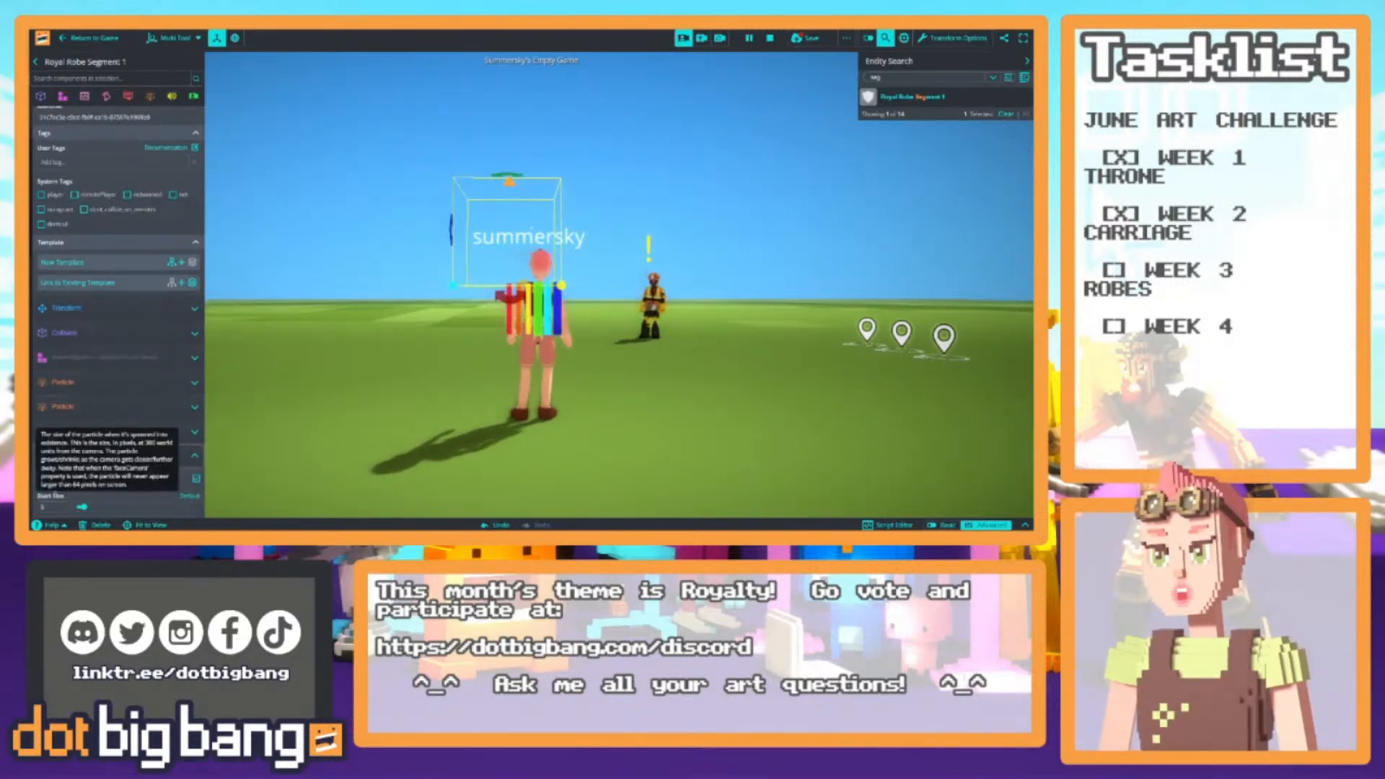
Set the green particles' start and end sizes to 3 and collapse their settings
{"action": "scroll", "coordinate": [76, 459], "scroll_direction": "down", "scroll_amount": 3}
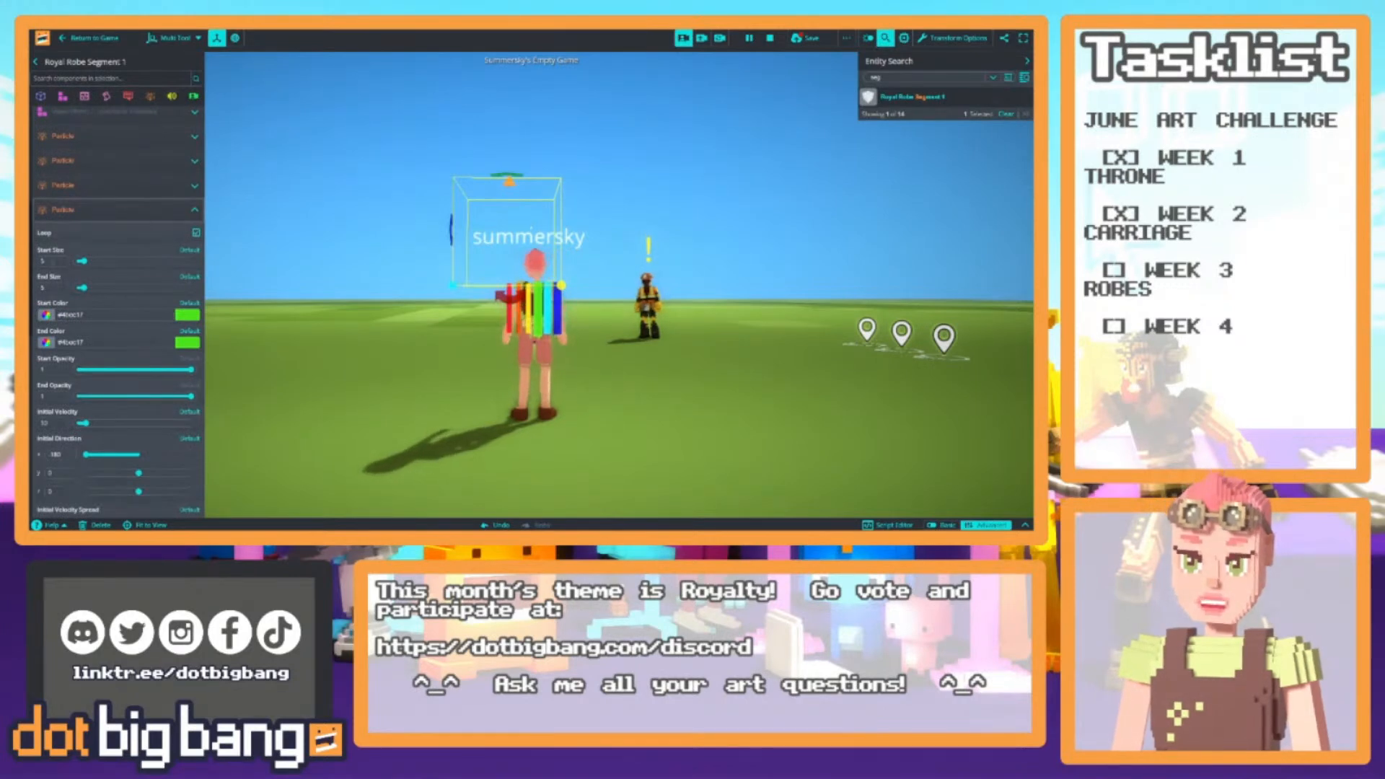
{"action": "left_click", "coordinate": [54, 261]}
{"action": "type", "text": "3"}
{"action": "left_click", "coordinate": [54, 288]}
{"action": "type", "text": "3"}
{"action": "left_click", "coordinate": [73, 214]}
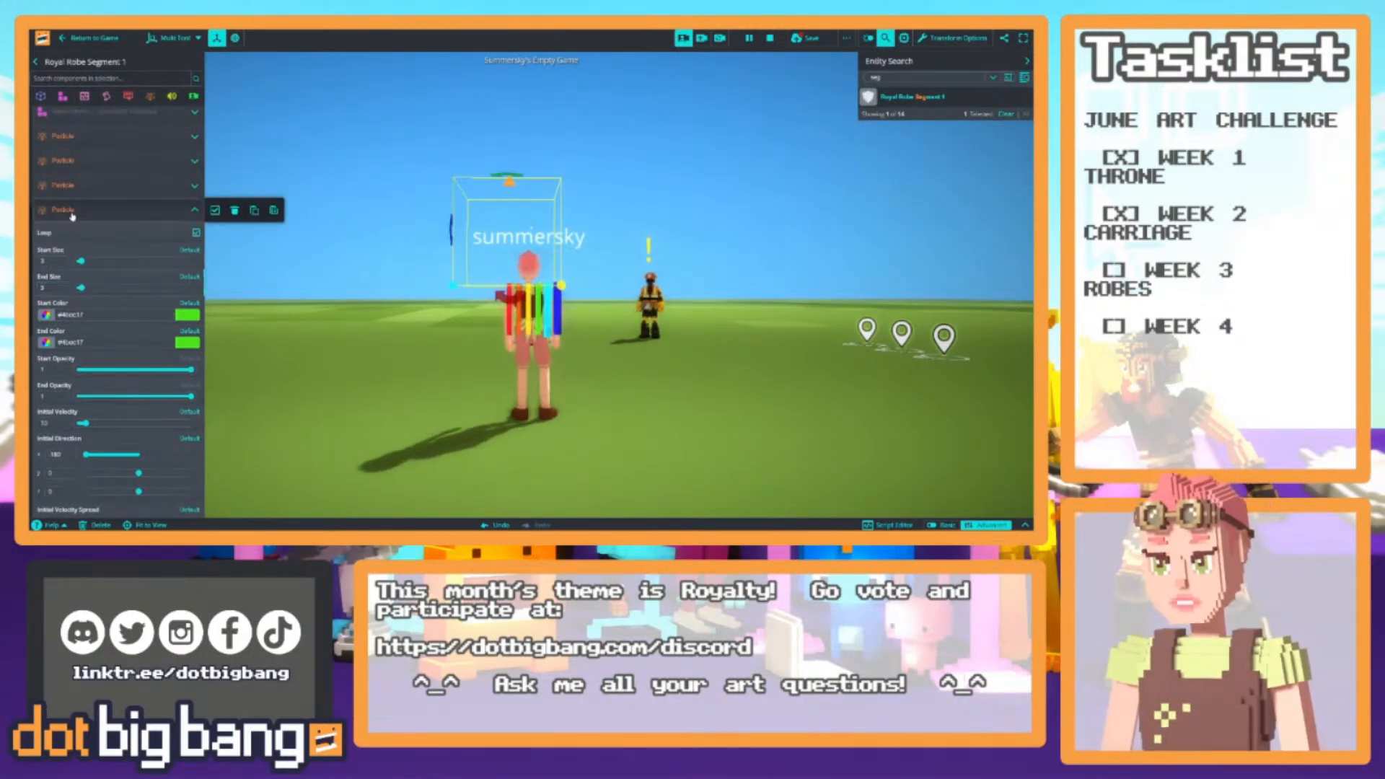
{"action": "left_click", "coordinate": [73, 214]}
Set the light blue particles' start and end sizes to 3 and collapse their settings
{"action": "left_click", "coordinate": [65, 282]}
{"action": "left_click", "coordinate": [55, 335]}
{"action": "type", "text": "3"}
{"action": "left_click", "coordinate": [54, 361]}
{"action": "type", "text": "3"}
{"action": "left_click", "coordinate": [90, 284]}
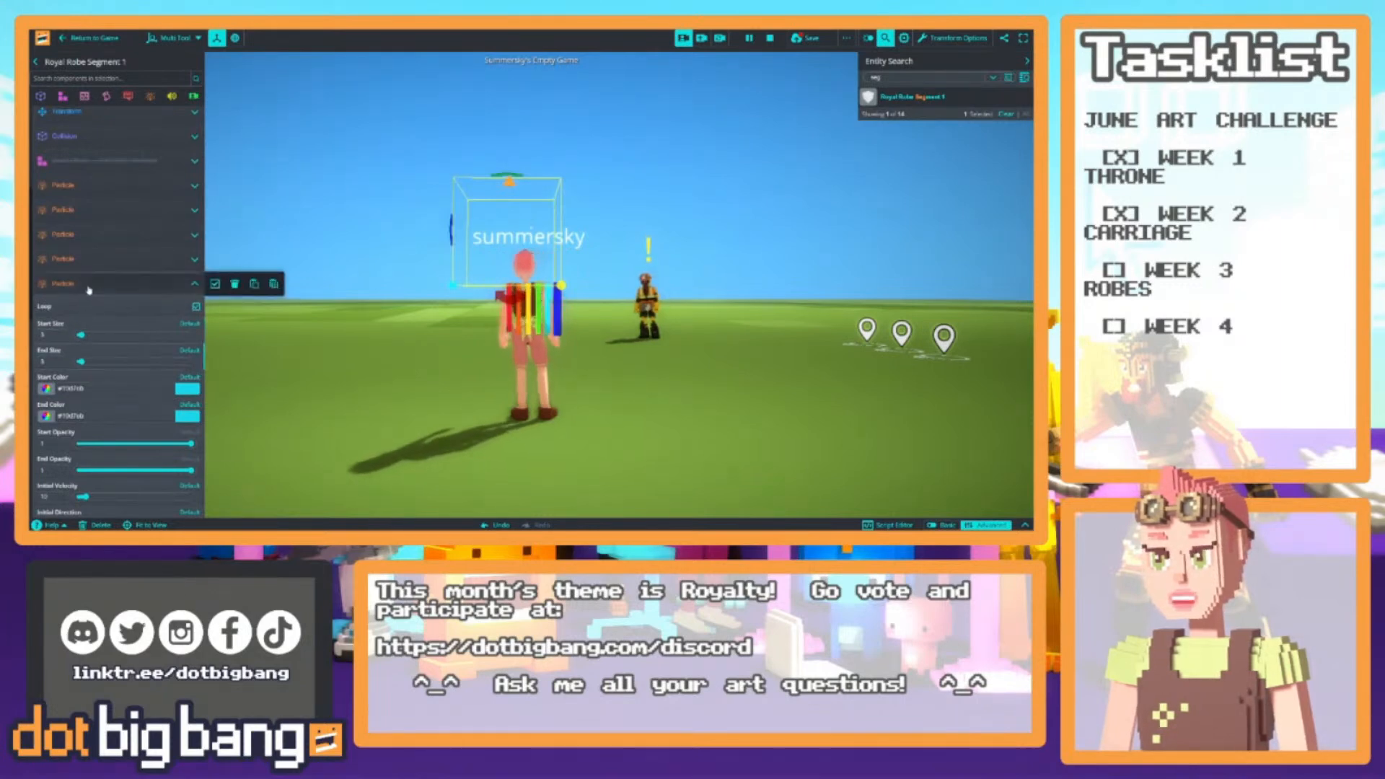
{"action": "left_click", "coordinate": [90, 284]}
Set the dark blue particles' start and end sizes to 3 and collapse their settings
{"action": "left_click", "coordinate": [65, 307]}
{"action": "left_click", "coordinate": [54, 359]}
{"action": "type", "text": "3"}
{"action": "left_click", "coordinate": [54, 386]}
{"action": "type", "text": "3"}
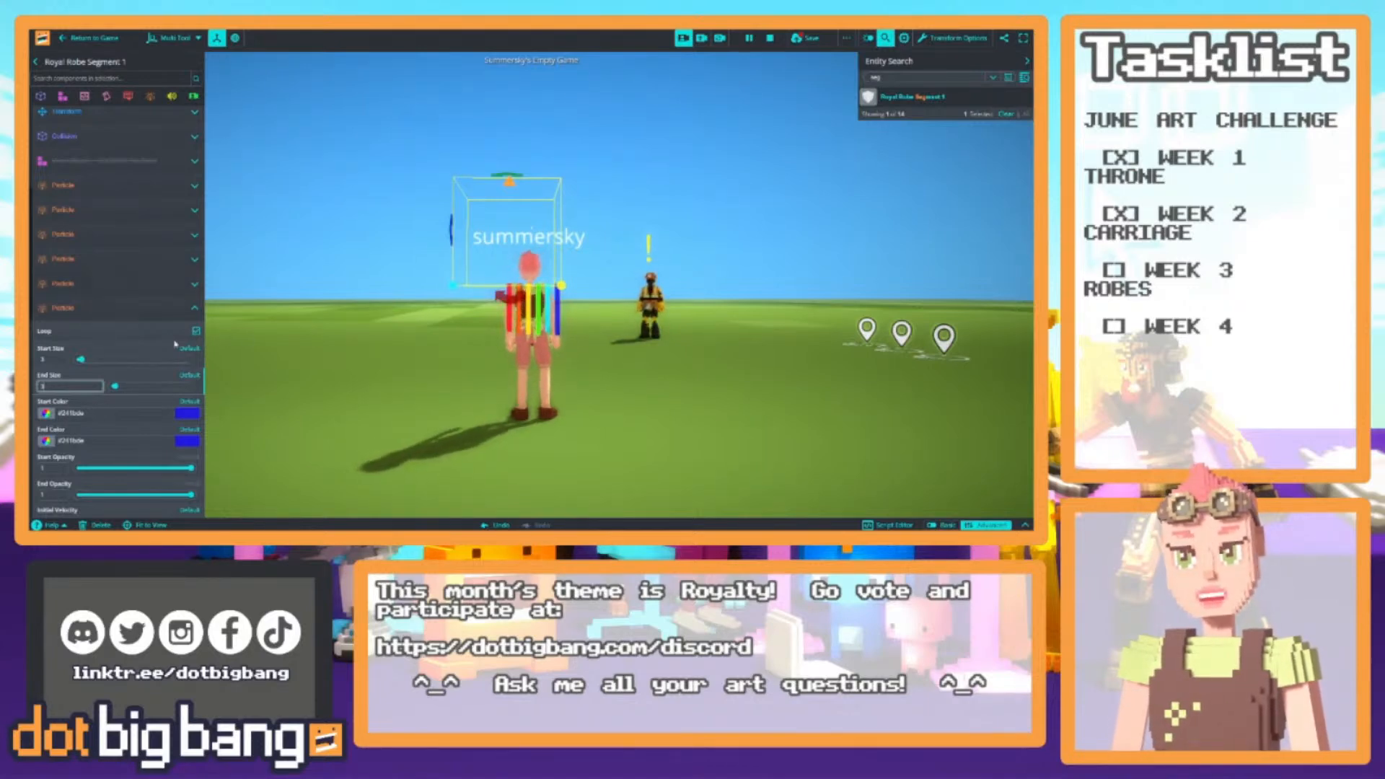
{"action": "left_click", "coordinate": [154, 310]}
{"action": "left_click", "coordinate": [158, 385]}
{"action": "scroll", "coordinate": [158, 387], "scroll_direction": "down", "scroll_amount": 4}
{"action": "scroll", "coordinate": [158, 390], "scroll_direction": "down", "scroll_amount": 4}
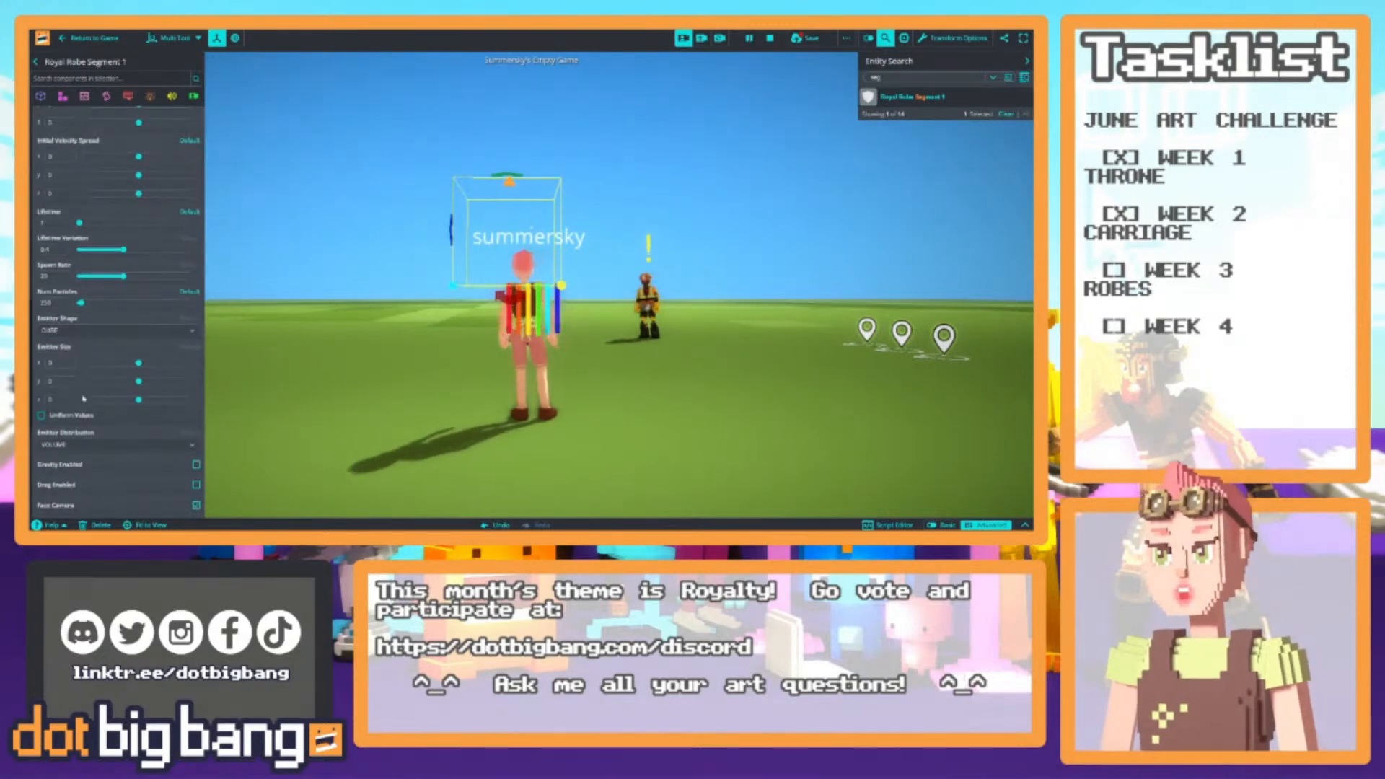
{"action": "scroll", "coordinate": [86, 380], "scroll_direction": "up", "scroll_amount": 3}
{"action": "left_click", "coordinate": [119, 386]}
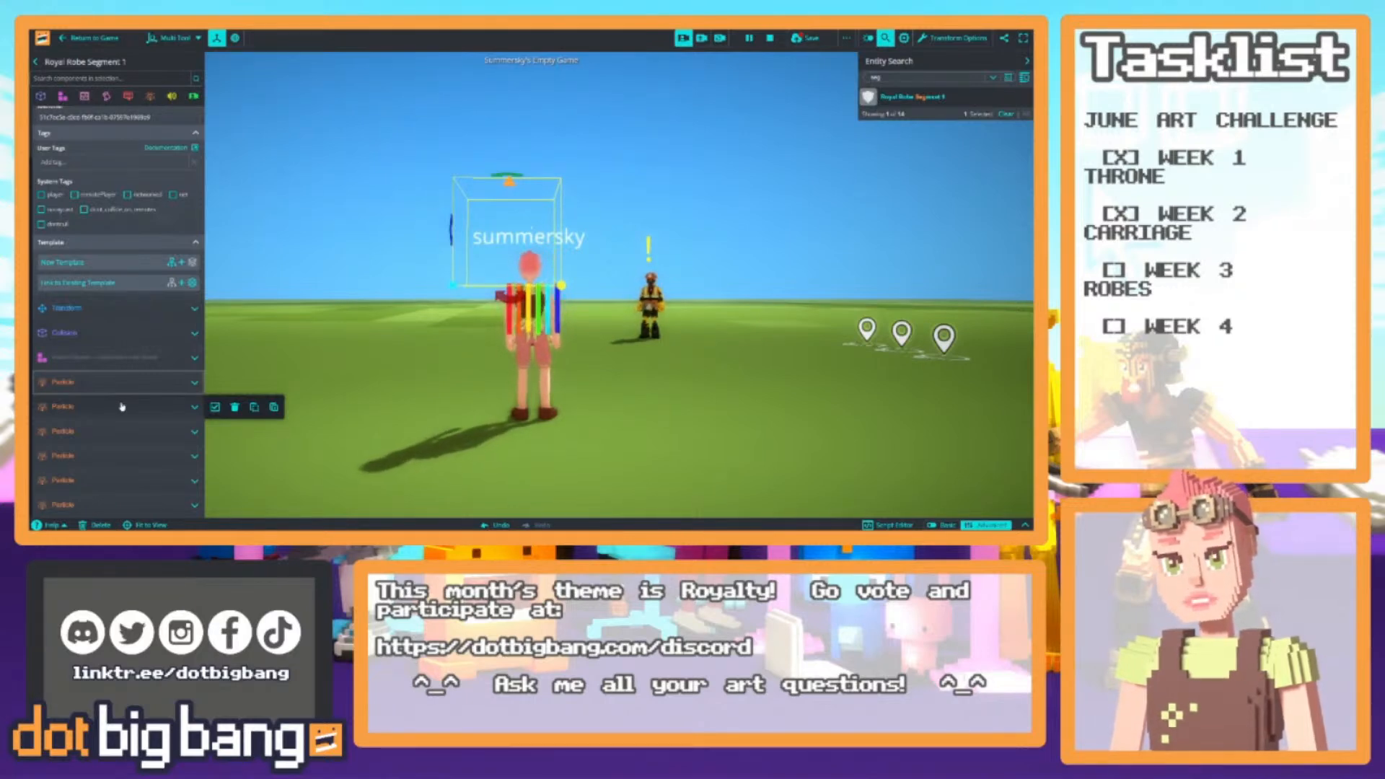
Set the red particles' Z offset to -5 so the strip falls at the opposite edge of the avatar's back
{"action": "mouse_move", "coordinate": [470, 315]}
{"action": "right_mouse_down"}
{"action": "mouse_move", "coordinate": [478, 346]}
{"action": "mouse_move", "coordinate": [484, 311]}
{"action": "right_mouse_up"}
{"action": "key", "text": "a"}
{"action": "key", "text": "s"}
{"action": "key", "text": "w"}
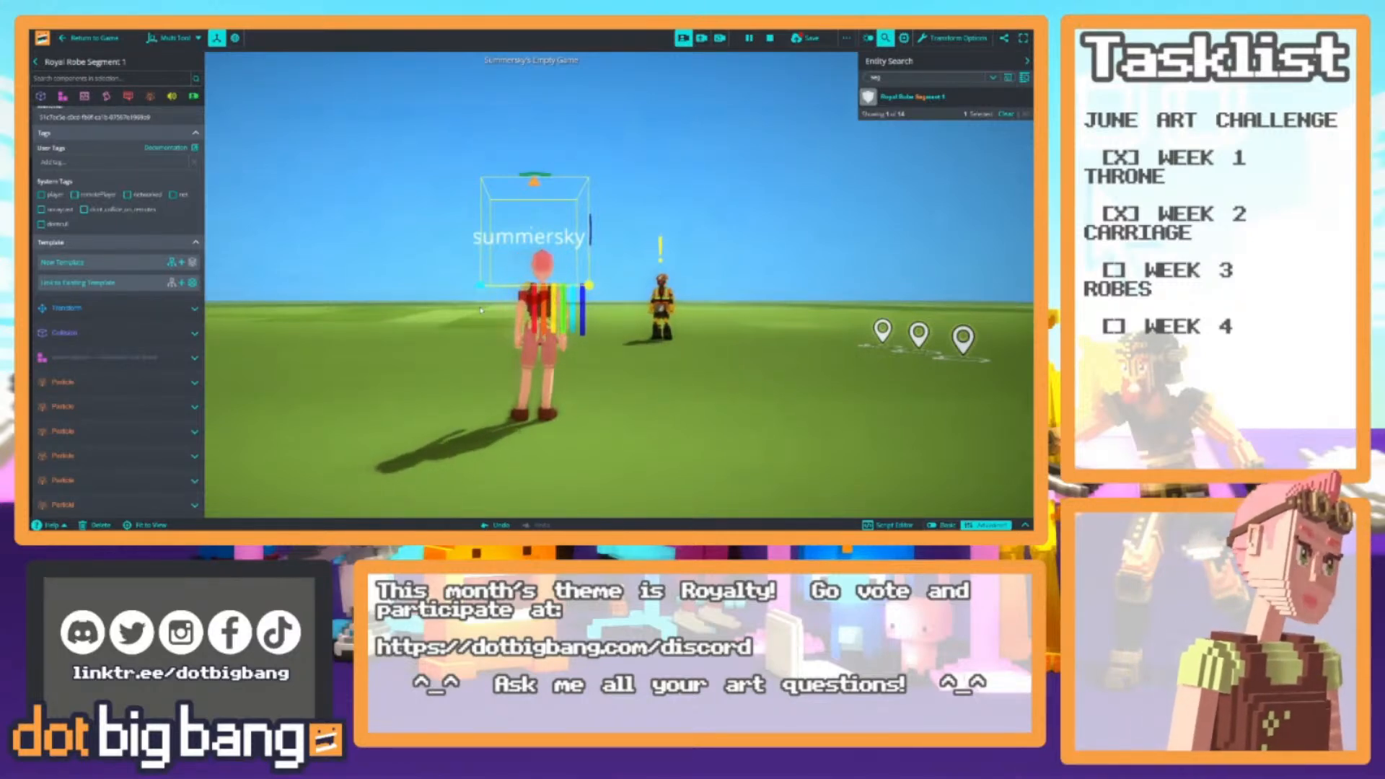
{"action": "left_click", "coordinate": [100, 408]}
{"action": "scroll", "coordinate": [117, 378], "scroll_direction": "down", "scroll_amount": 5}
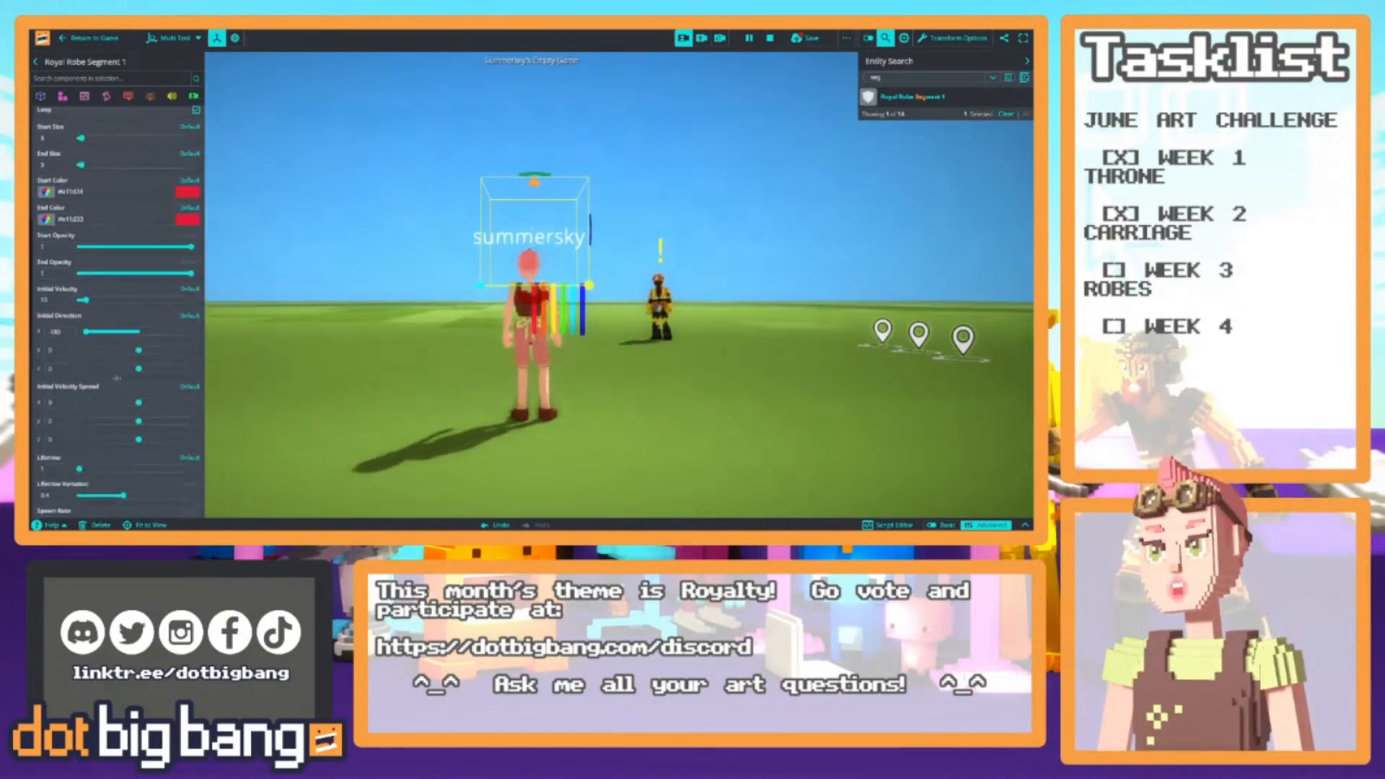
{"action": "scroll", "coordinate": [135, 365], "scroll_direction": "down", "scroll_amount": 10}
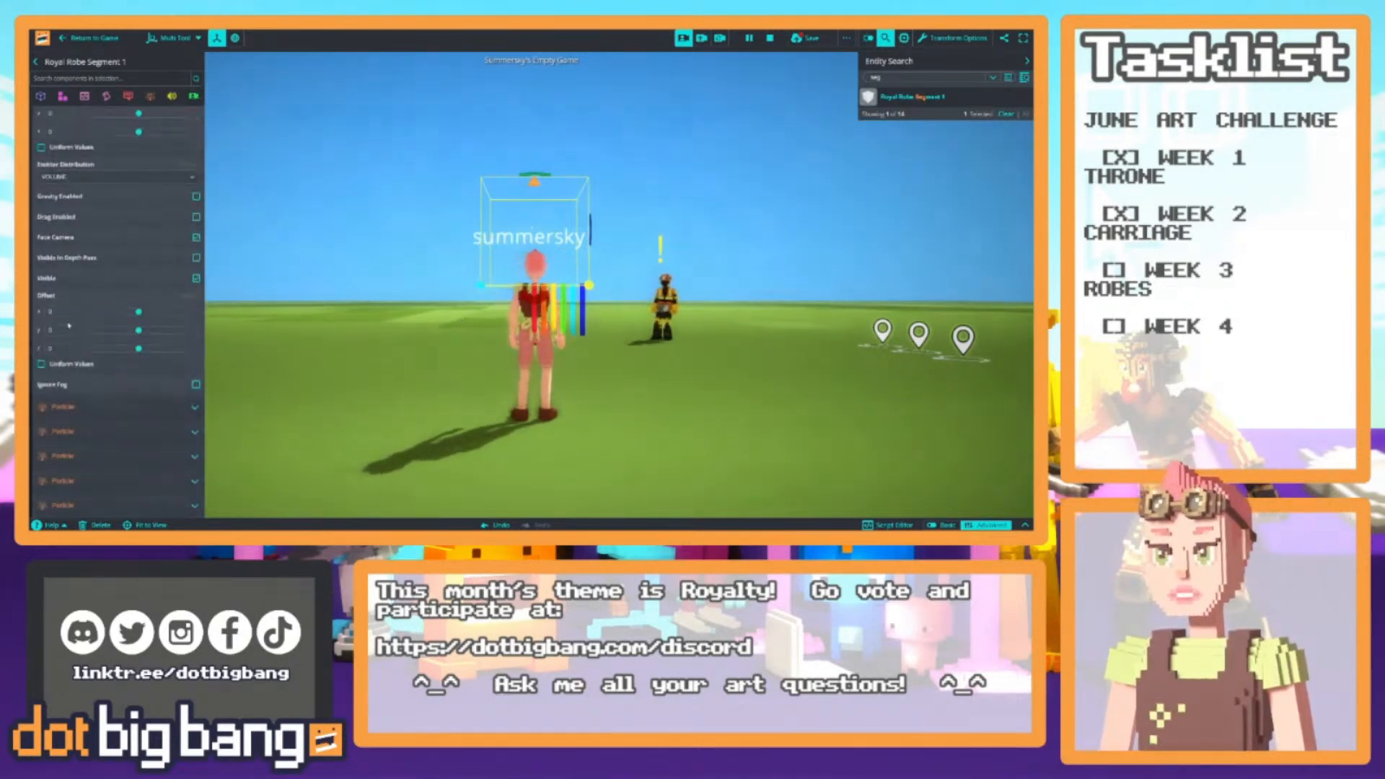
{"action": "mouse_move", "coordinate": [127, 351]}
{"action": "left_mouse_down"}
{"action": "mouse_move", "coordinate": [98, 349]}
{"action": "mouse_move", "coordinate": [112, 349]}
{"action": "left_mouse_up"}
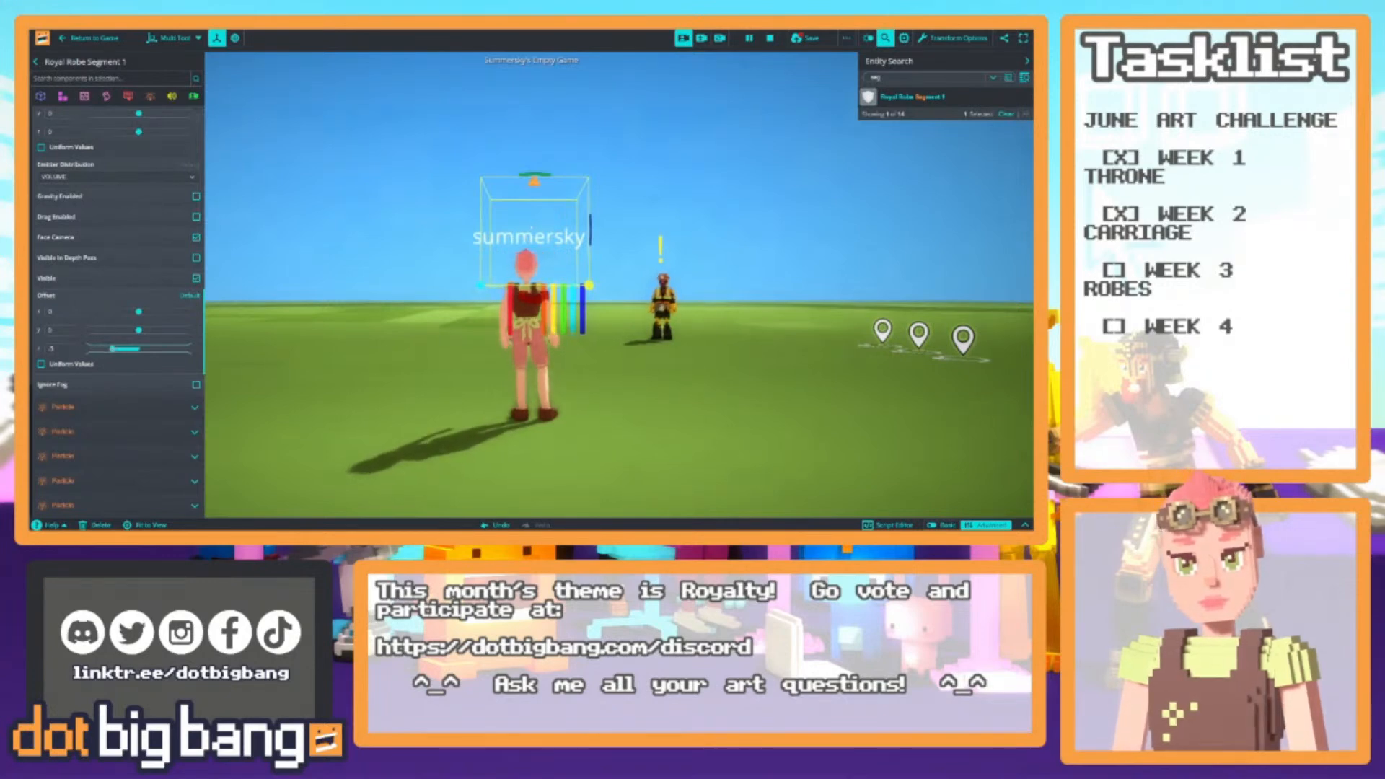
{"action": "left_click", "coordinate": [532, 346]}
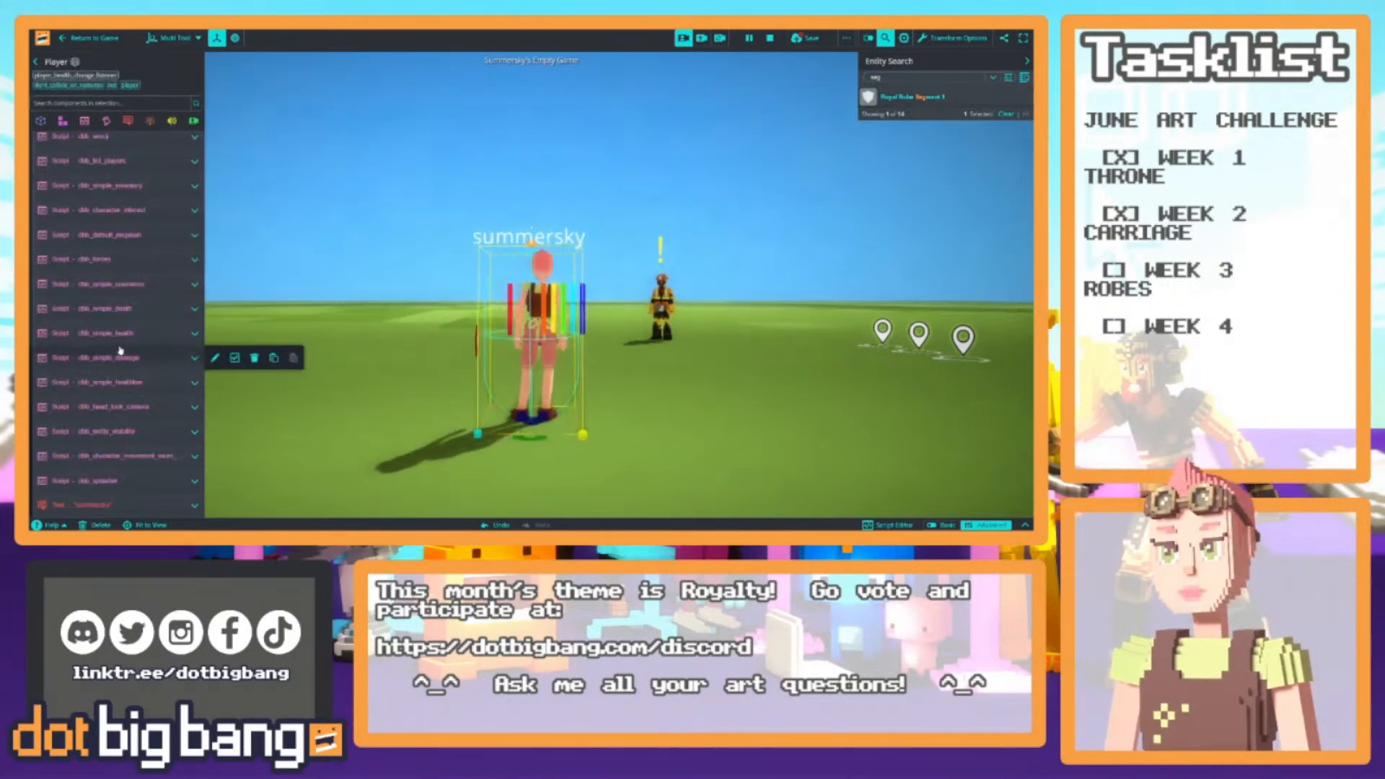
{"action": "scroll", "coordinate": [130, 469], "scroll_direction": "up", "scroll_amount": 10}
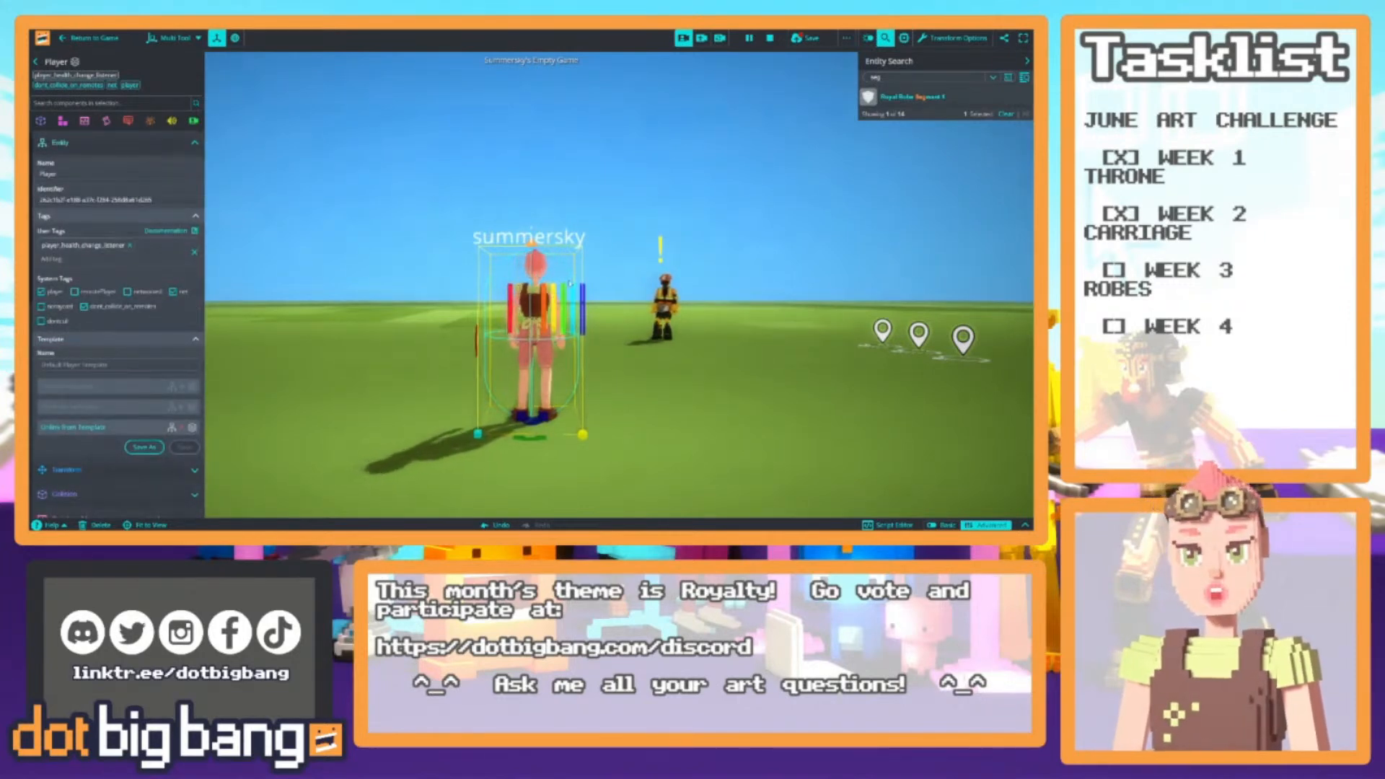
{"action": "left_click", "coordinate": [881, 106]}
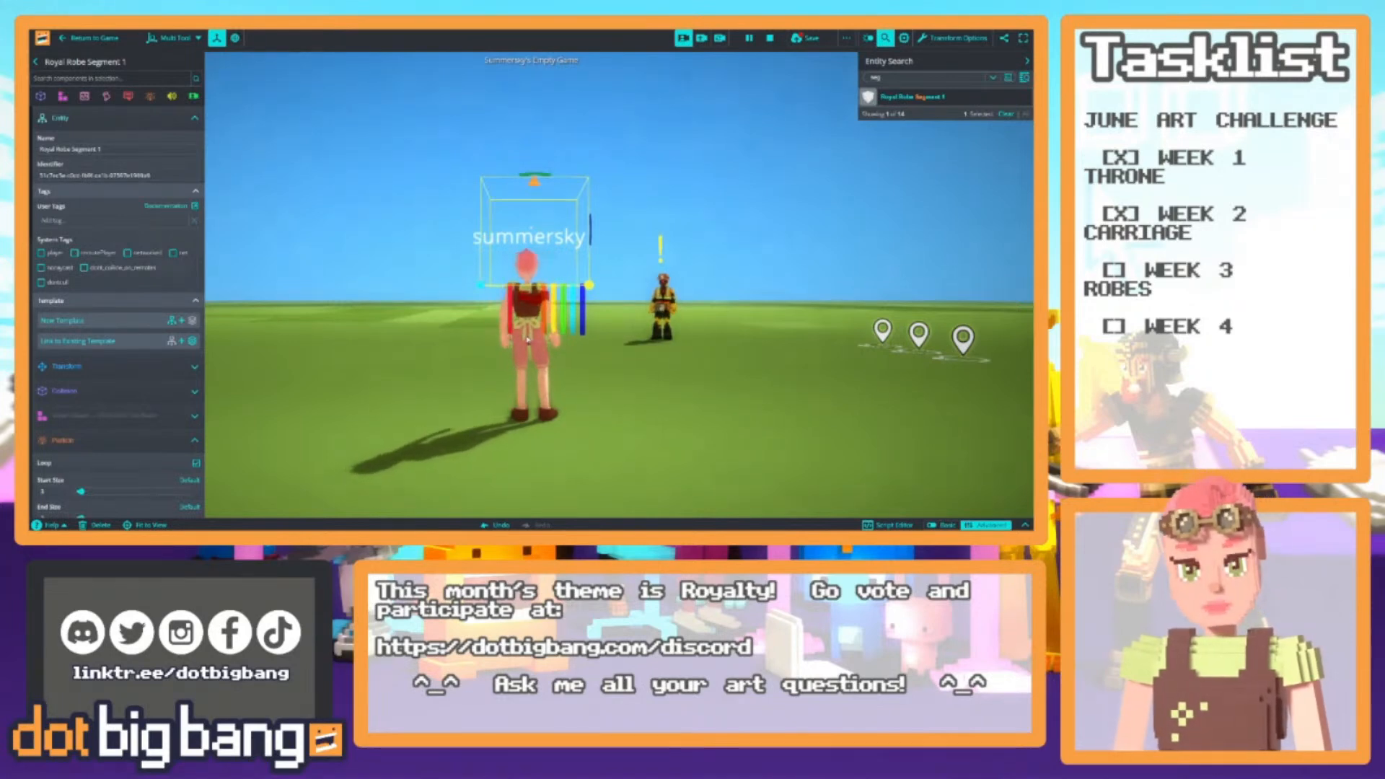
Collapse the red particles' settings and set the orange particles' Z offset to -4, beside the red strip
{"action": "scroll", "coordinate": [159, 433], "scroll_direction": "down", "scroll_amount": 2}
{"action": "scroll", "coordinate": [159, 390], "scroll_direction": "down", "scroll_amount": 4}
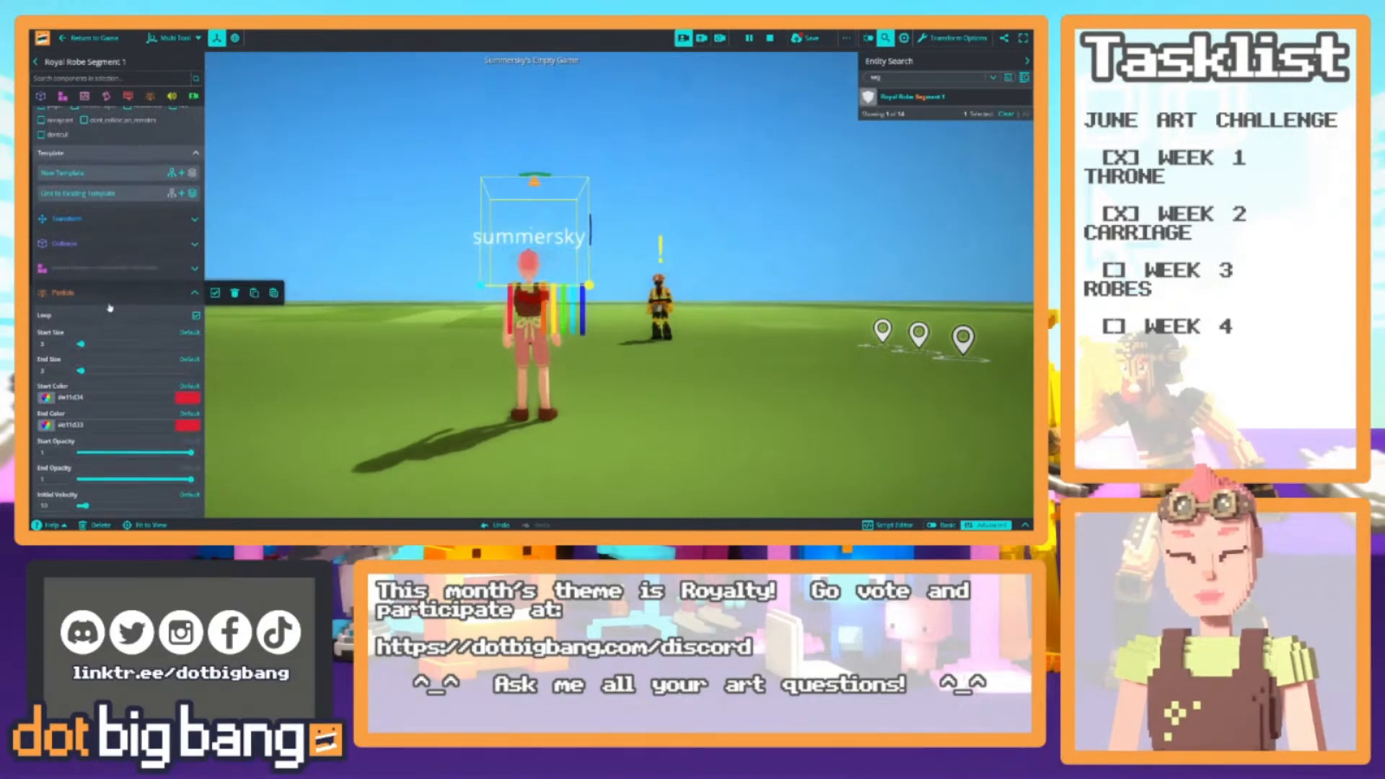
{"action": "left_click", "coordinate": [109, 303]}
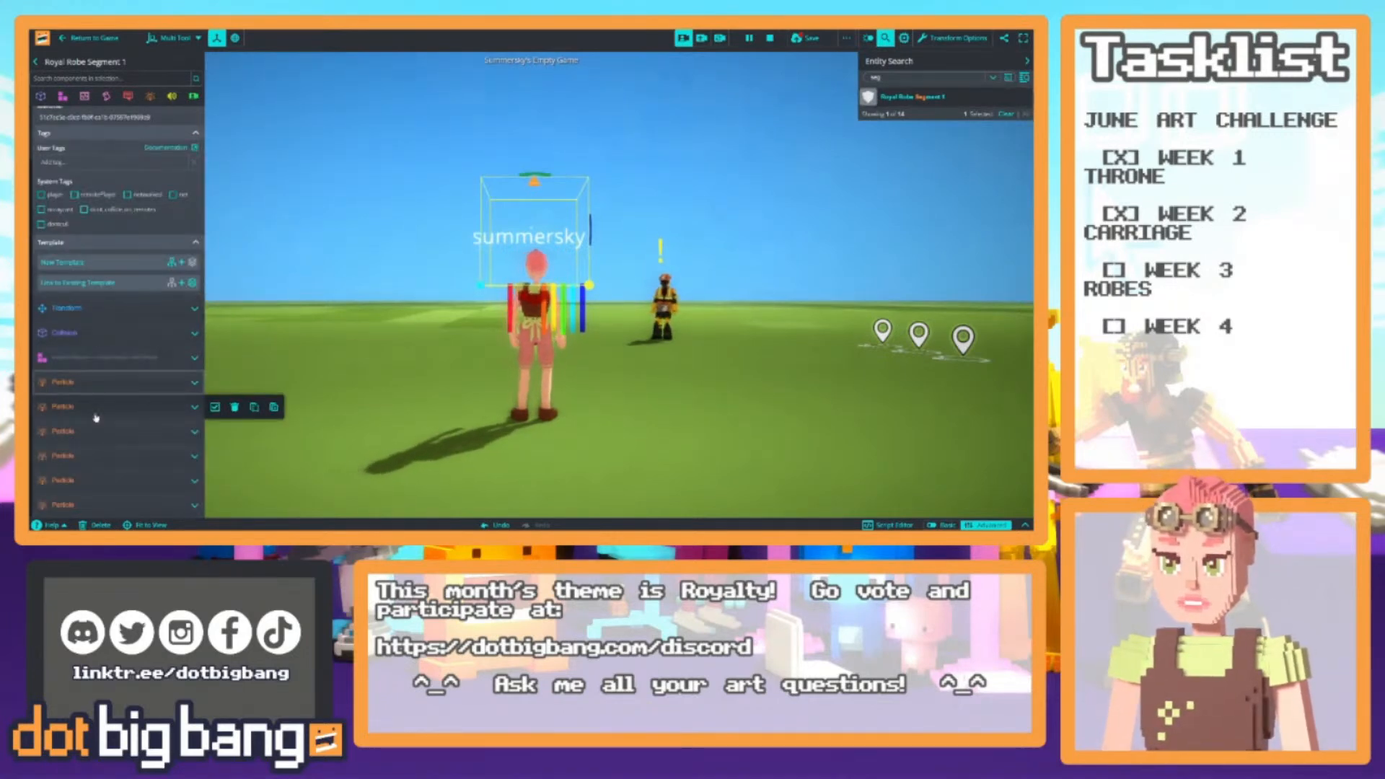
{"action": "left_click", "coordinate": [96, 416]}
{"action": "scroll", "coordinate": [96, 418], "scroll_direction": "down", "scroll_amount": 5}
{"action": "scroll", "coordinate": [96, 418], "scroll_direction": "down", "scroll_amount": 15}
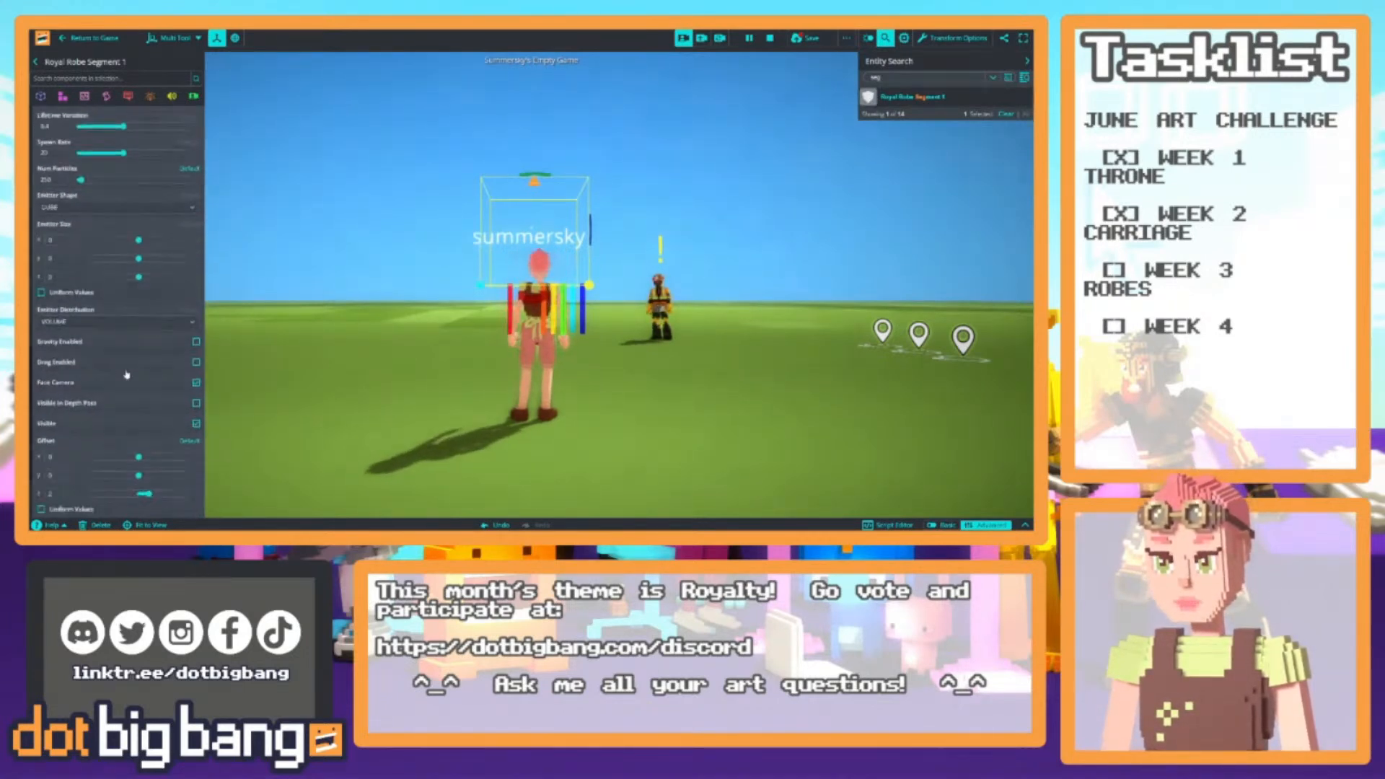
{"action": "left_click_drag", "start_coordinate": [149, 373], "coordinate": [126, 373]}
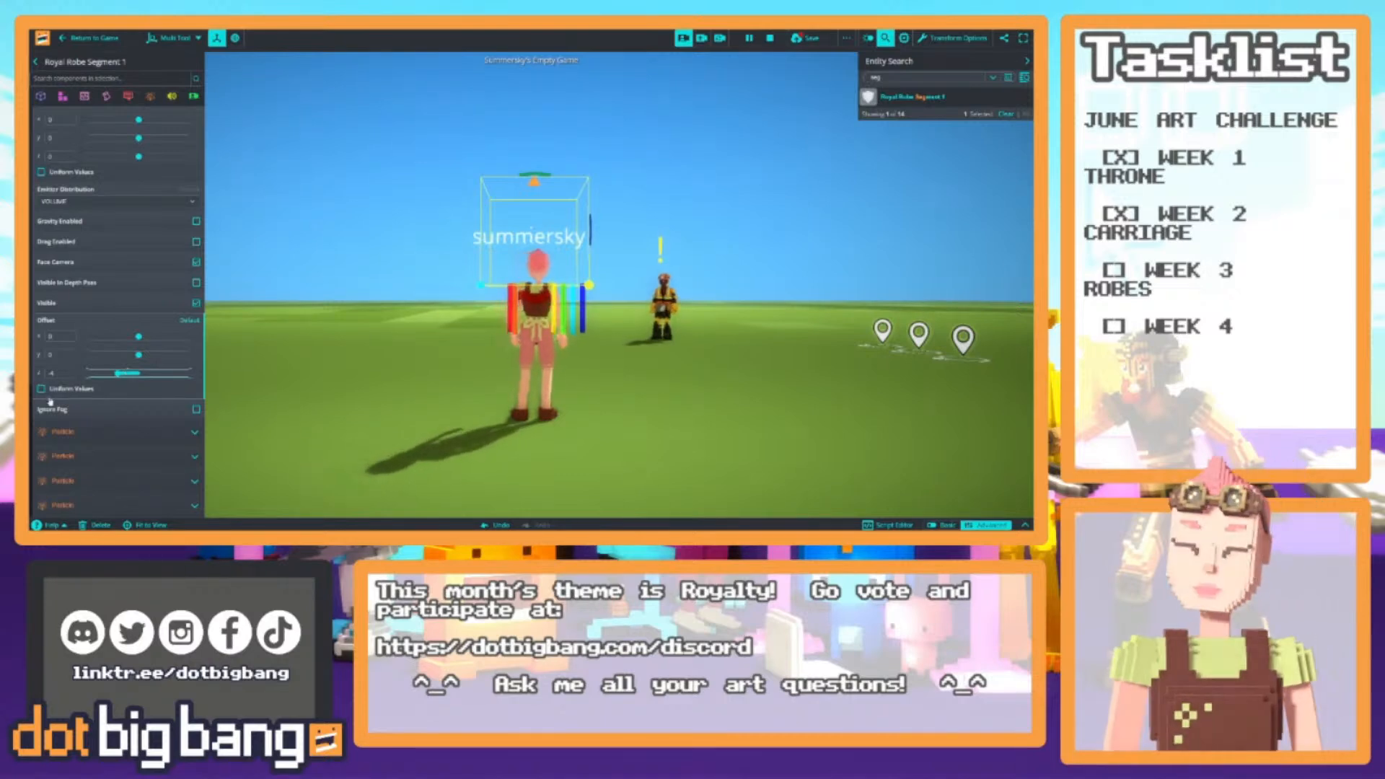
Set the orange particles' Z offset to -3.5 and collapse their settings
{"action": "left_click", "coordinate": [58, 372]}
{"action": "key", "text": "BackSpace"}
{"action": "type", "text": "2"}
{"action": "key", "text": "BackSpace"}
{"action": "right_click_drag", "start_coordinate": [606, 358], "coordinate": [633, 377]}
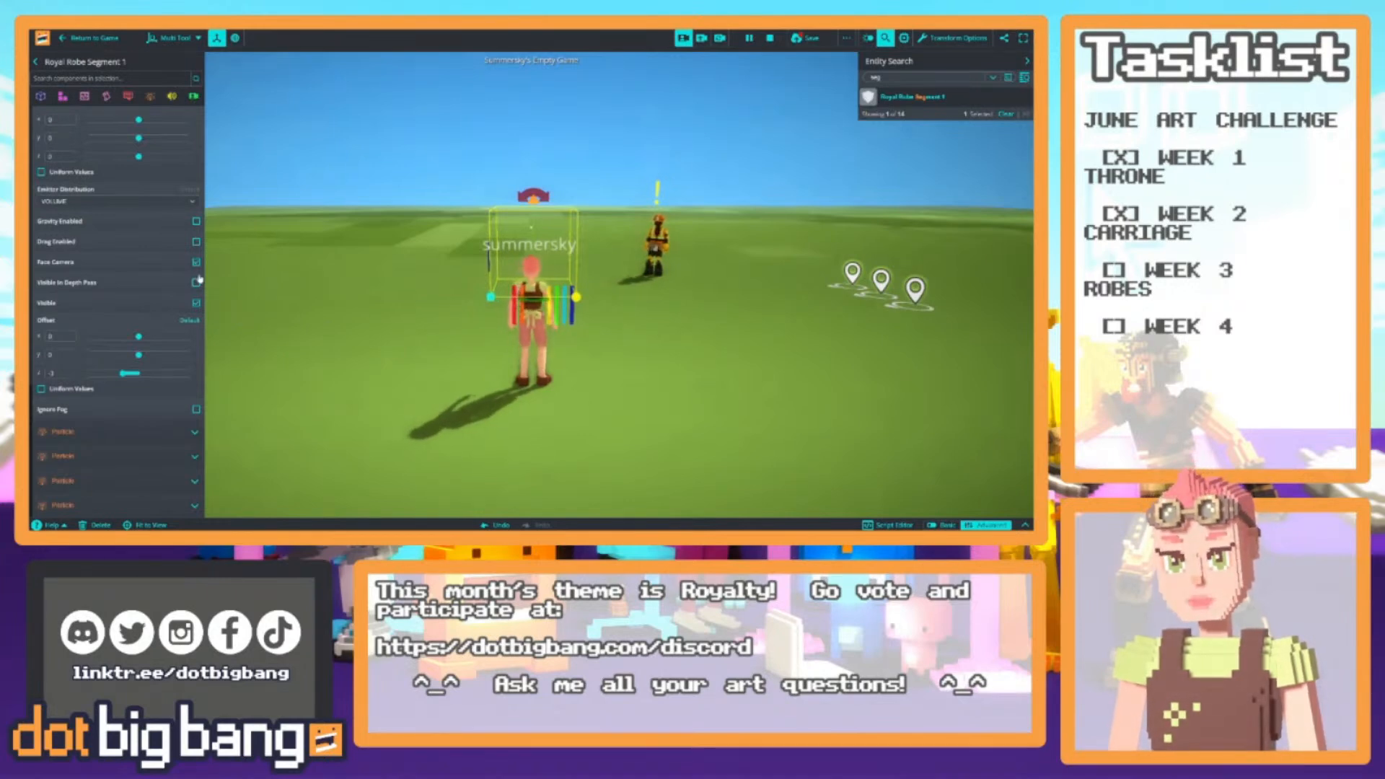
{"action": "left_click", "coordinate": [59, 372]}
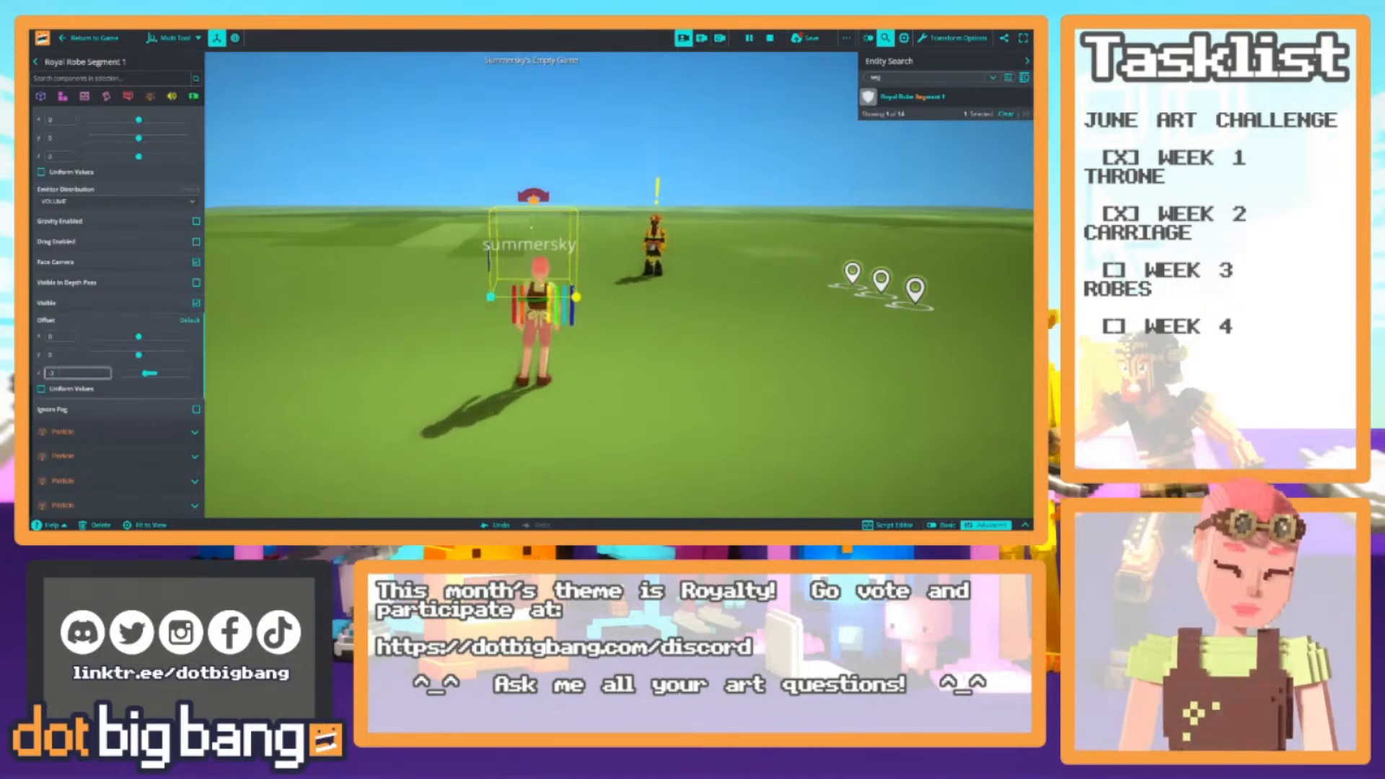
{"action": "scroll", "coordinate": [112, 306], "scroll_direction": "up", "scroll_amount": 5}
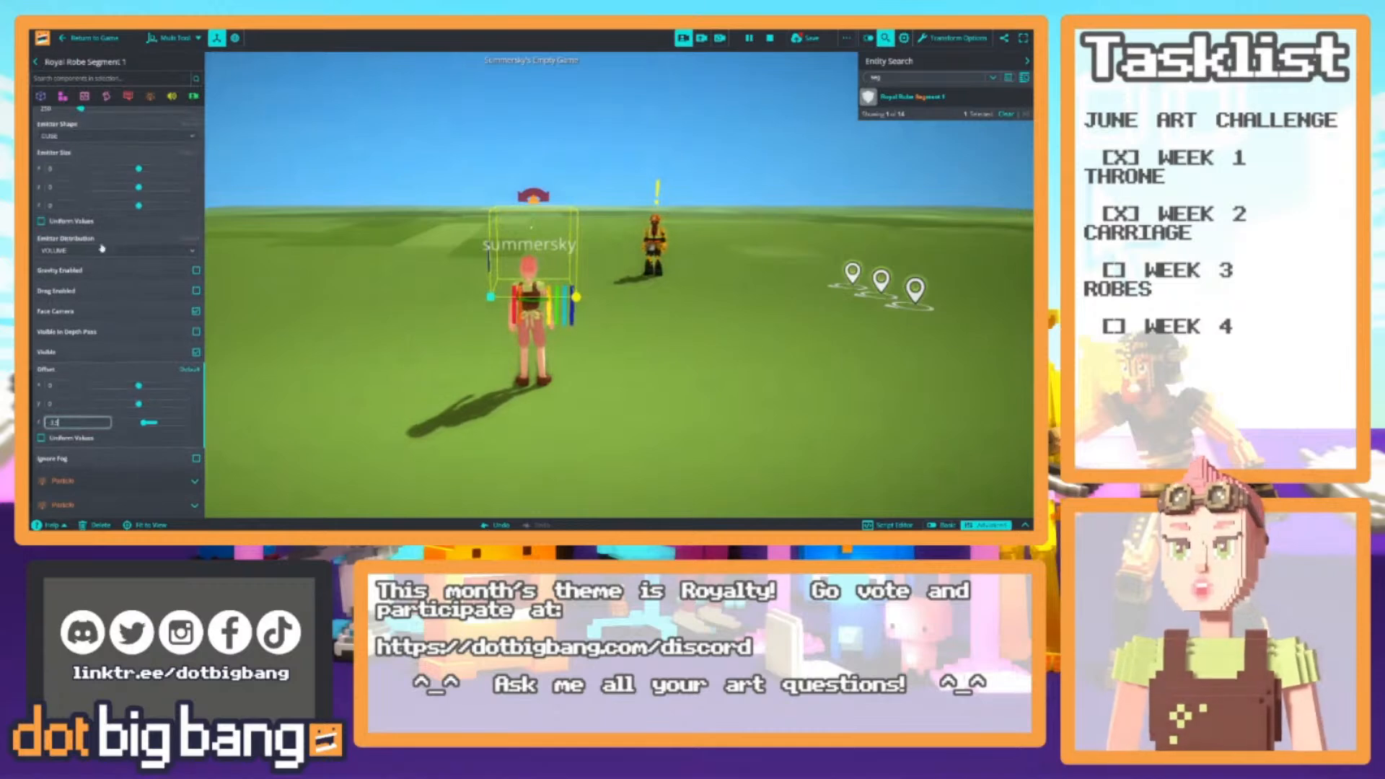
{"action": "scroll", "coordinate": [113, 215], "scroll_direction": "up", "scroll_amount": 1}
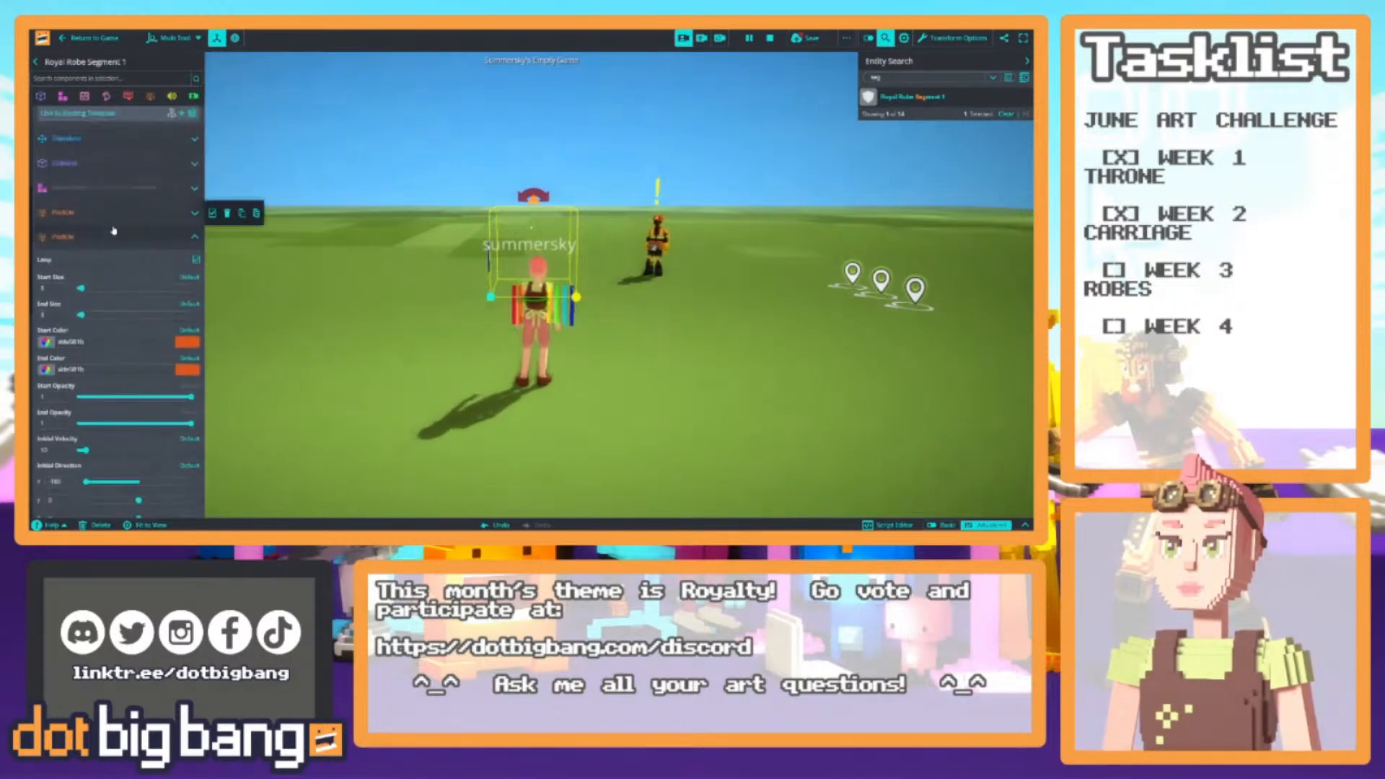
{"action": "left_click", "coordinate": [109, 231]}
Shift the yellow particles' Z offset so the strip falls beside the orange one, and collapse their settings
{"action": "left_click", "coordinate": [103, 441]}
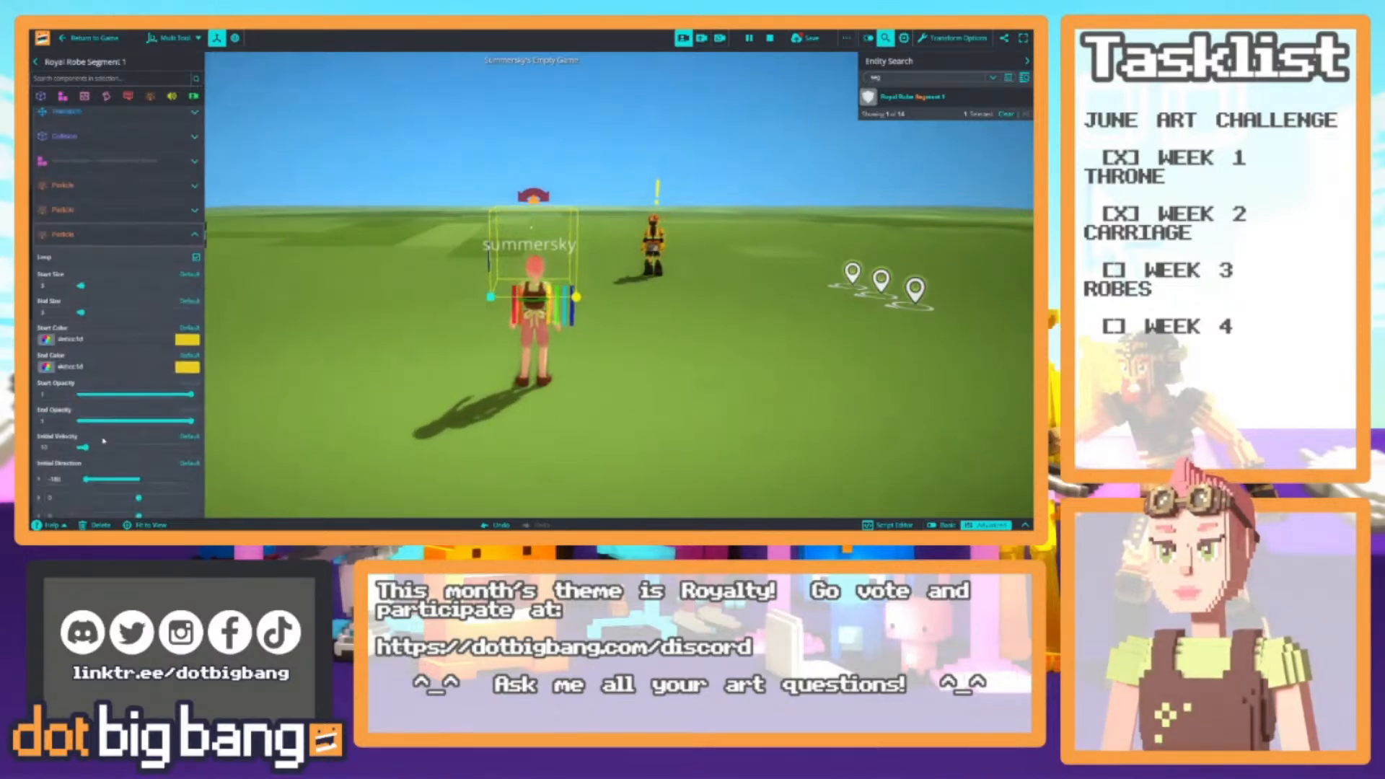
{"action": "scroll", "coordinate": [69, 445], "scroll_direction": "down", "scroll_amount": 5}
{"action": "scroll", "coordinate": [63, 446], "scroll_direction": "down", "scroll_amount": 3}
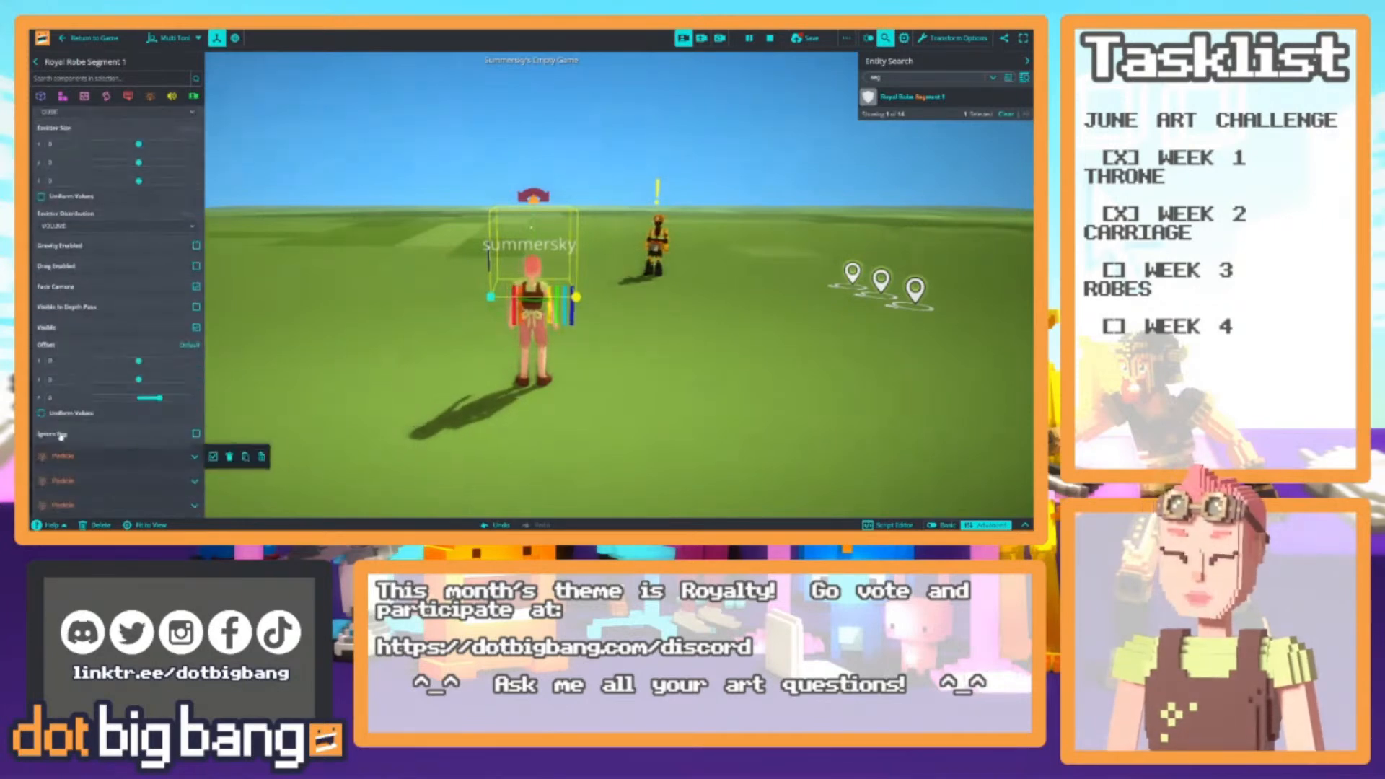
{"action": "left_click_drag", "start_coordinate": [160, 398], "coordinate": [132, 398]}
{"action": "scroll", "coordinate": [115, 361], "scroll_direction": "up", "scroll_amount": 5}
{"action": "left_click", "coordinate": [112, 331]}
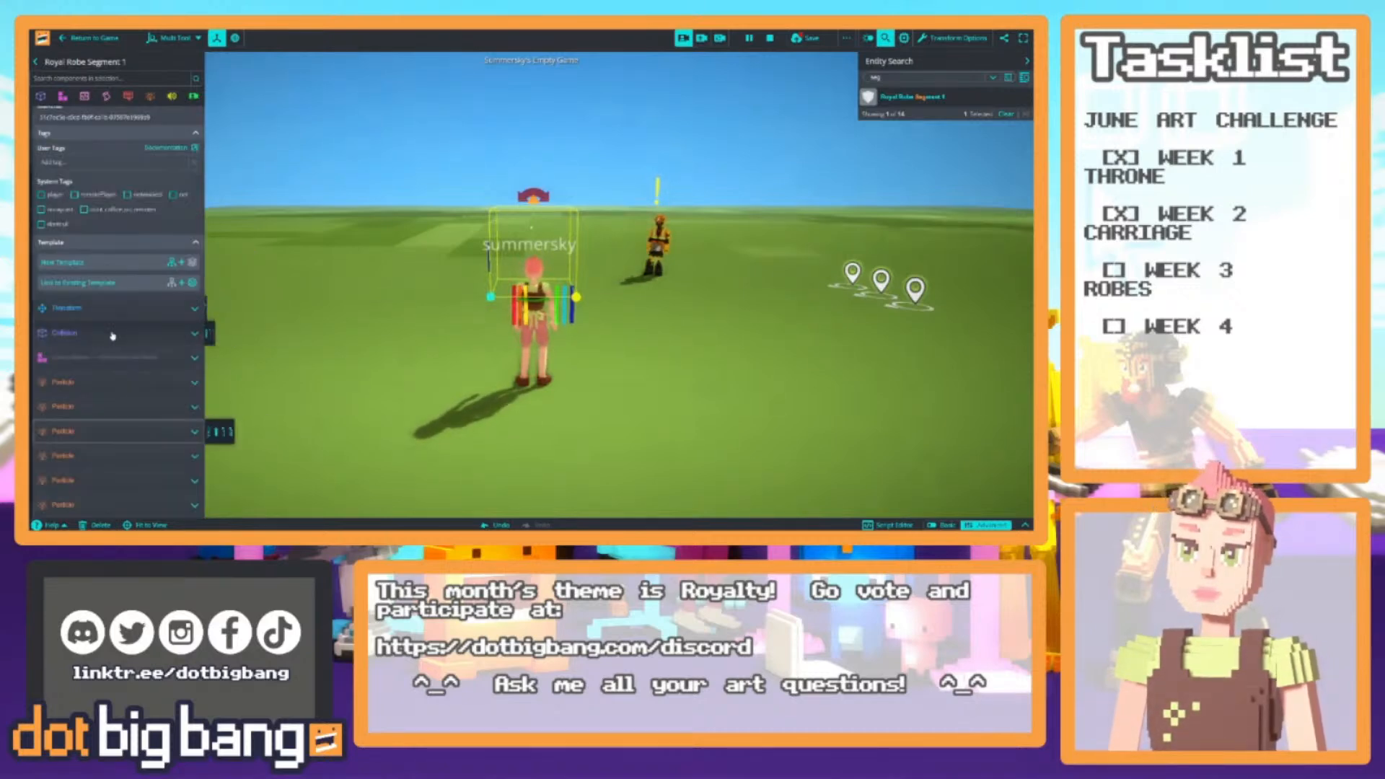
Set the green particles' Z offset to -0.5, beside the yellow strip, and collapse their settings
{"action": "left_click", "coordinate": [97, 457]}
{"action": "scroll", "coordinate": [101, 453], "scroll_direction": "down", "scroll_amount": 10}
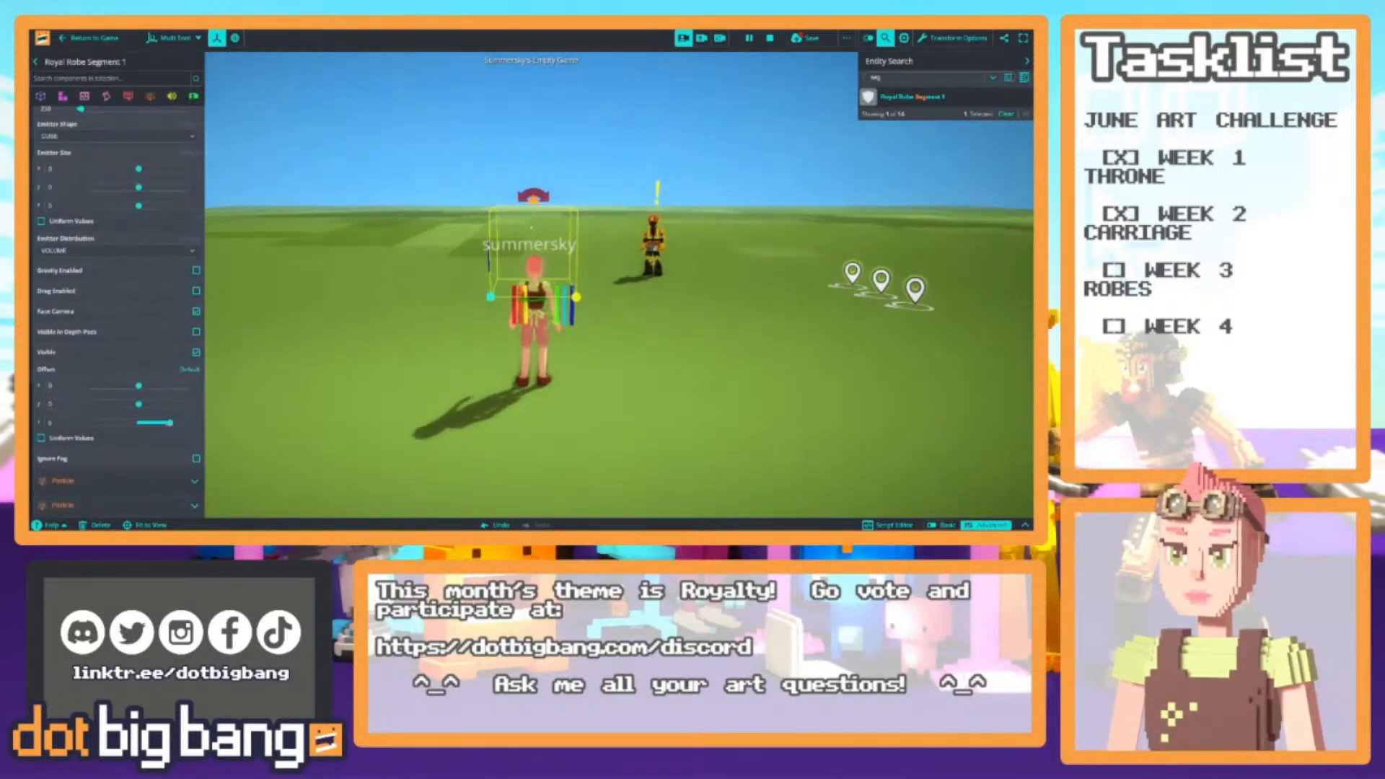
{"action": "left_click_drag", "start_coordinate": [169, 422], "coordinate": [135, 422]}
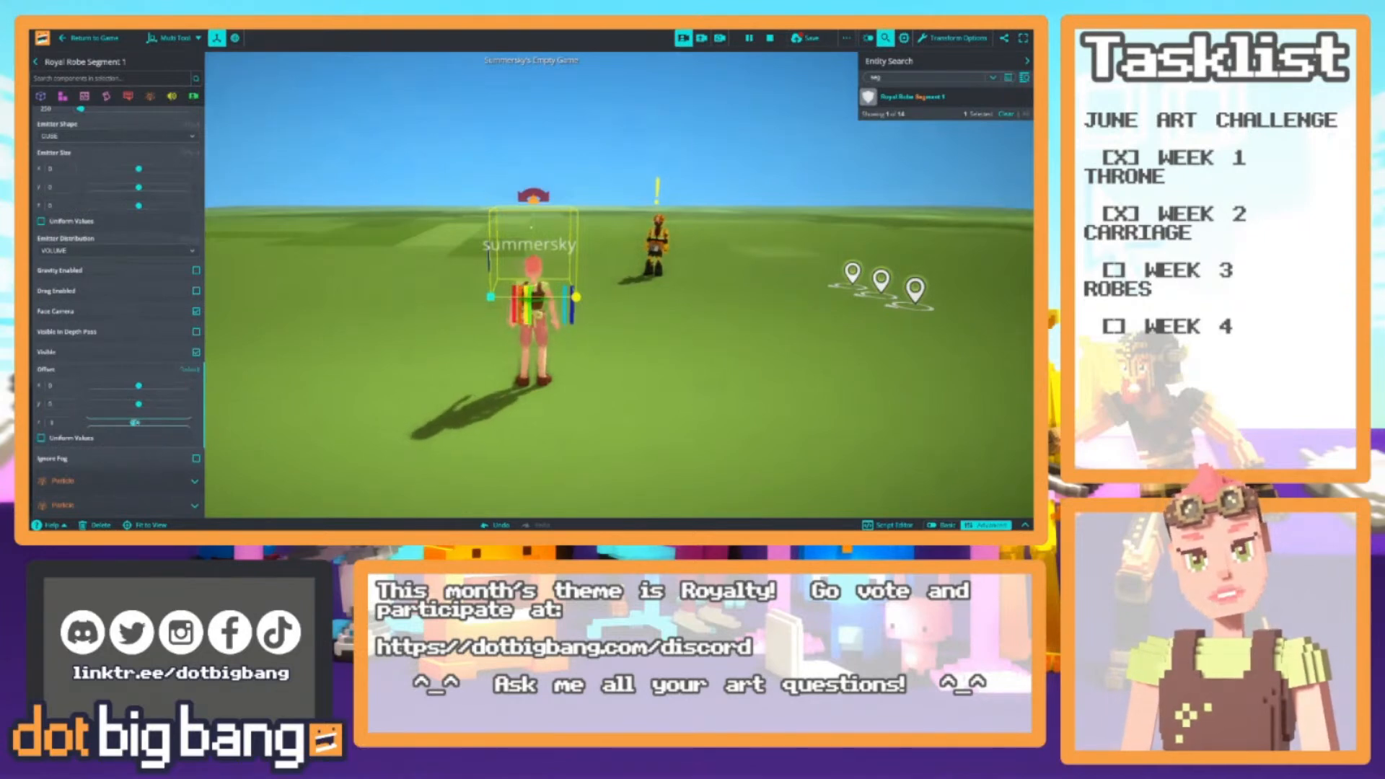
{"action": "left_click", "coordinate": [58, 422]}
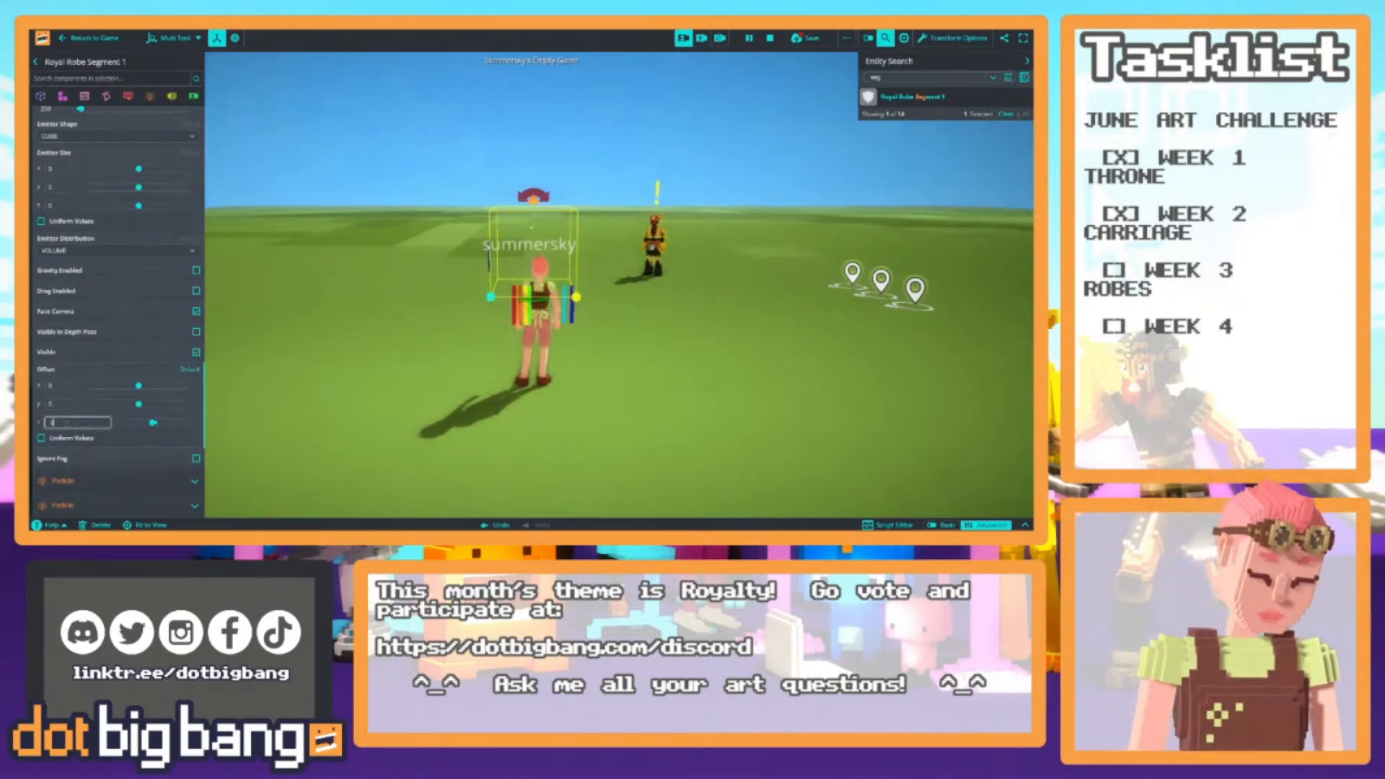
{"action": "type", "text": "0.5"}
{"action": "scroll", "coordinate": [124, 208], "scroll_direction": "down", "scroll_amount": 5}
{"action": "scroll", "coordinate": [125, 208], "scroll_direction": "down", "scroll_amount": 5}
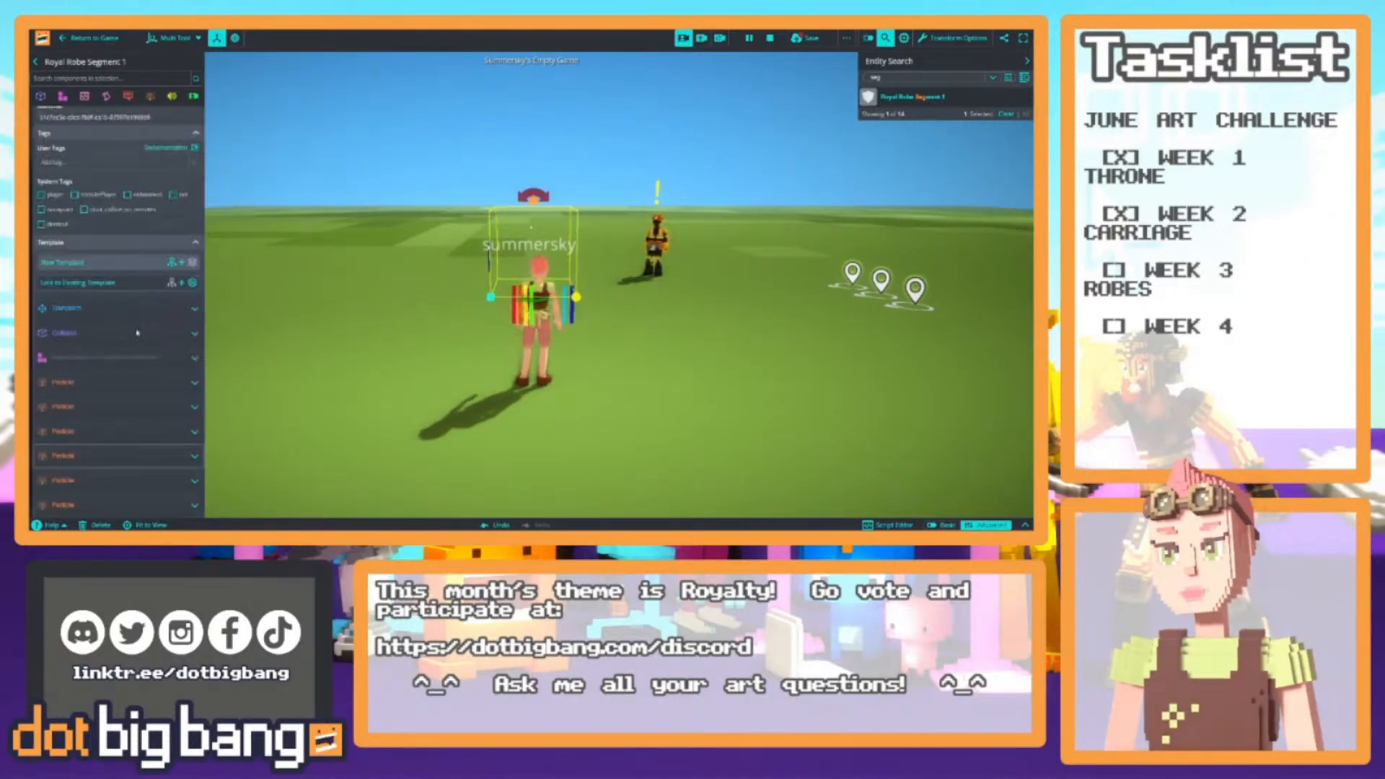
Reduce the light blue particles' Z offset so the strip falls beside the green one, and collapse their settings
{"action": "scroll", "coordinate": [128, 480], "scroll_direction": "down", "scroll_amount": 4}
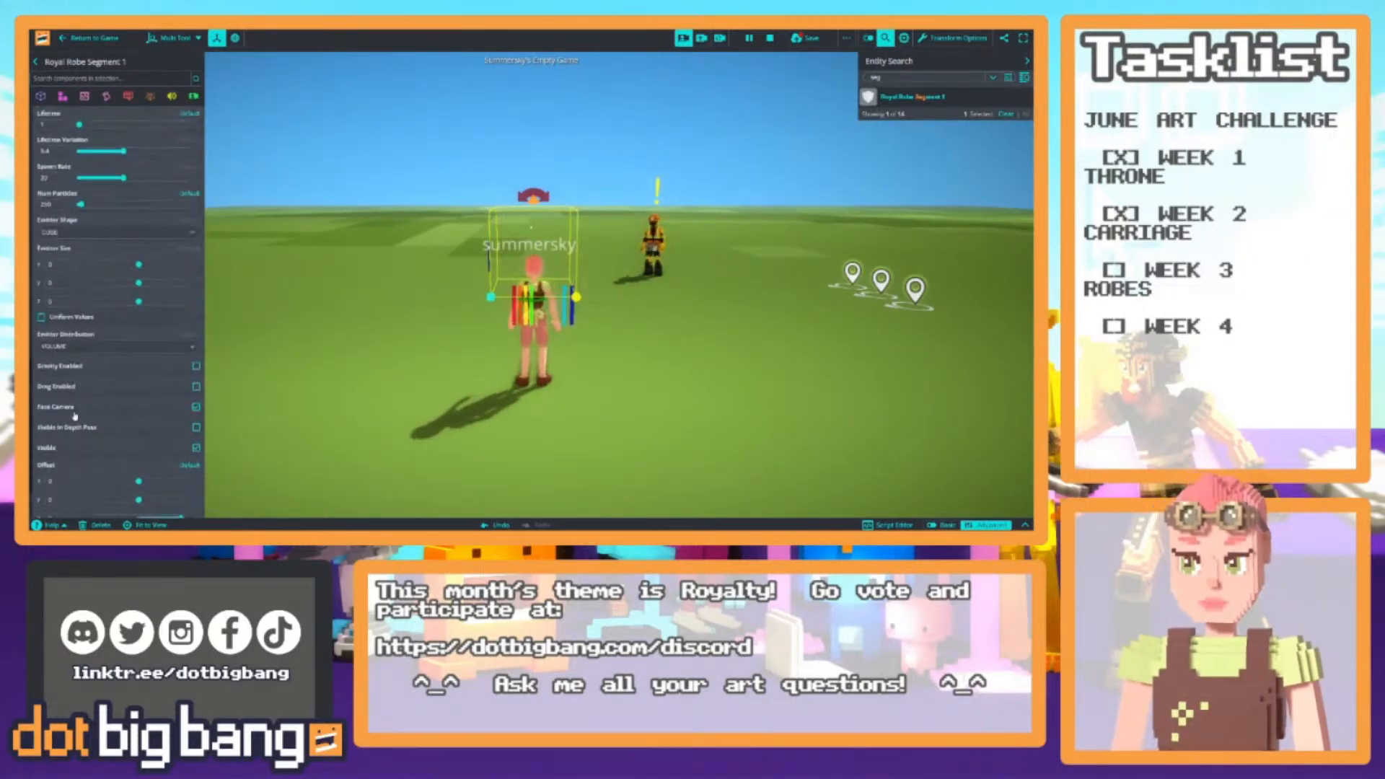
{"action": "left_click_drag", "start_coordinate": [180, 447], "coordinate": [138, 447]}
{"action": "scroll", "coordinate": [139, 332], "scroll_direction": "up", "scroll_amount": 10}
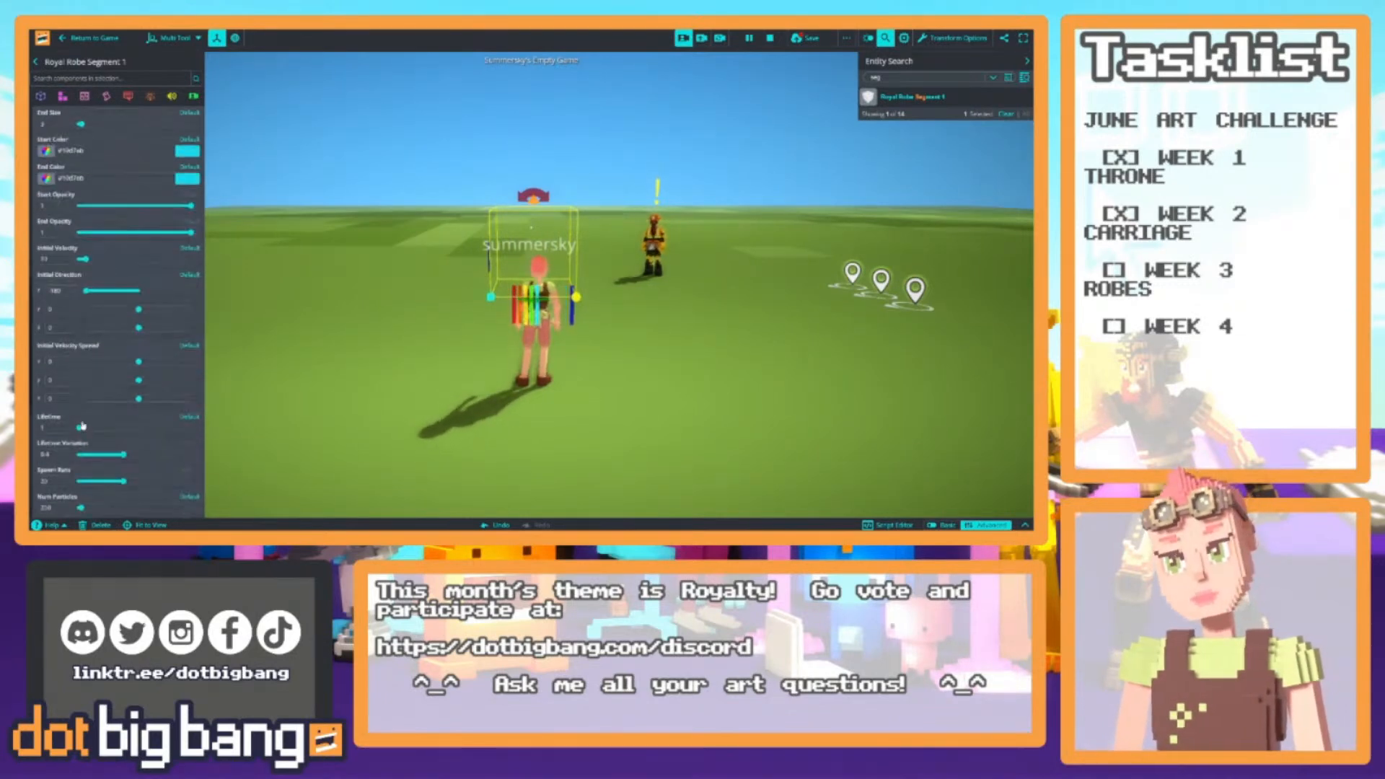
{"action": "left_click", "coordinate": [142, 313]}
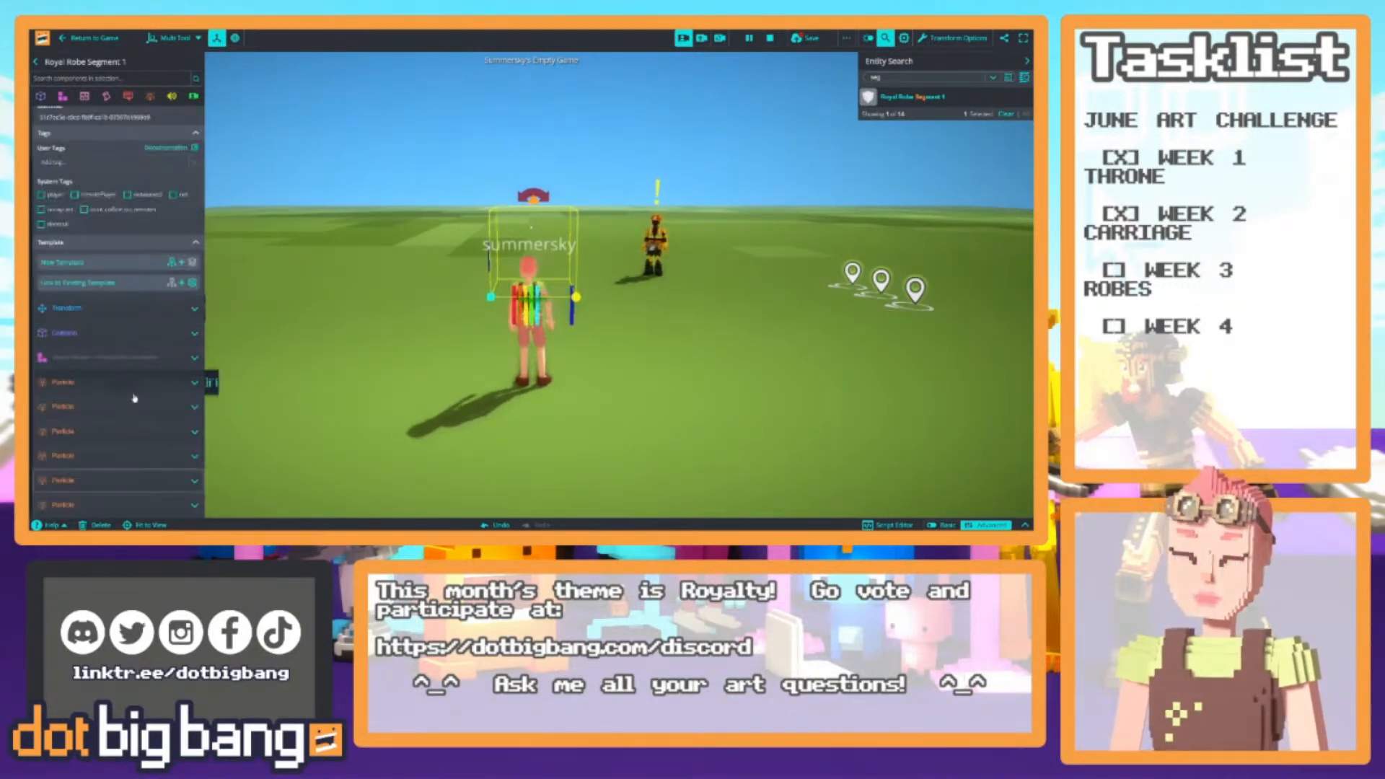
Set the dark blue particles' Z offset to 2.5, keeping their emitter size Z at 0
{"action": "left_click", "coordinate": [148, 508]}
{"action": "scroll", "coordinate": [169, 445], "scroll_direction": "down", "scroll_amount": 3}
{"action": "scroll", "coordinate": [138, 404], "scroll_direction": "down", "scroll_amount": 5}
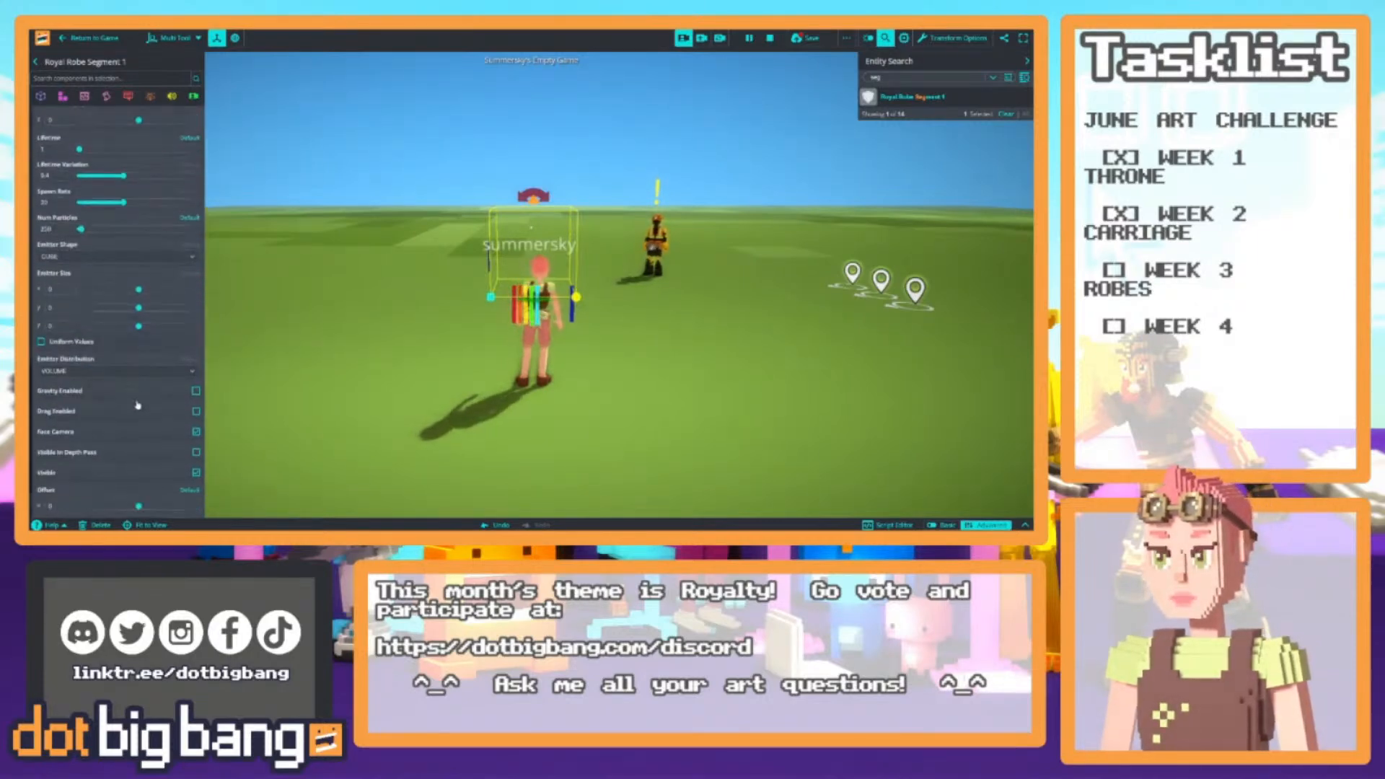
{"action": "left_click_drag", "start_coordinate": [139, 326], "coordinate": [32, 329]}
{"action": "type", "text": "0"}
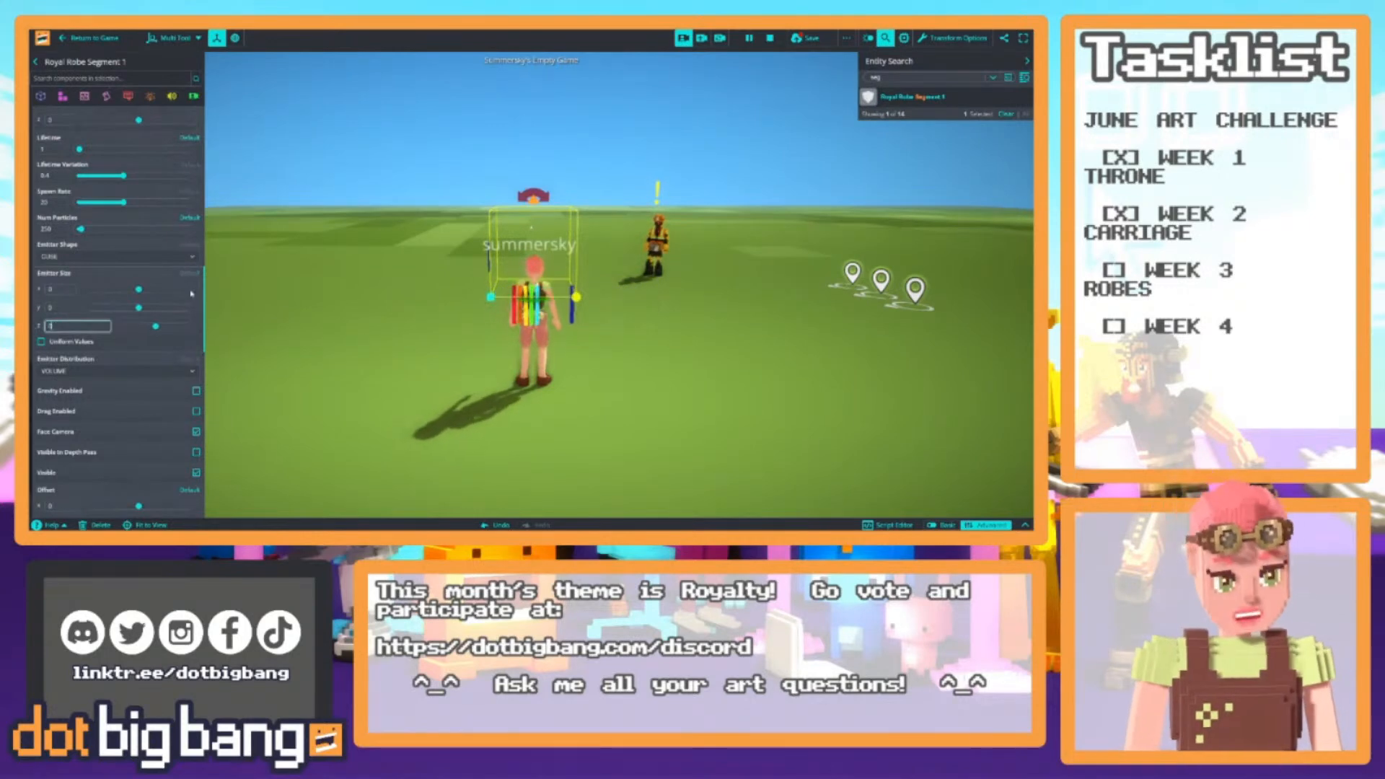
{"action": "scroll", "coordinate": [97, 384], "scroll_direction": "down", "scroll_amount": 1}
{"action": "left_click_drag", "start_coordinate": [191, 470], "coordinate": [148, 474]}
{"action": "left_click", "coordinate": [49, 471]}
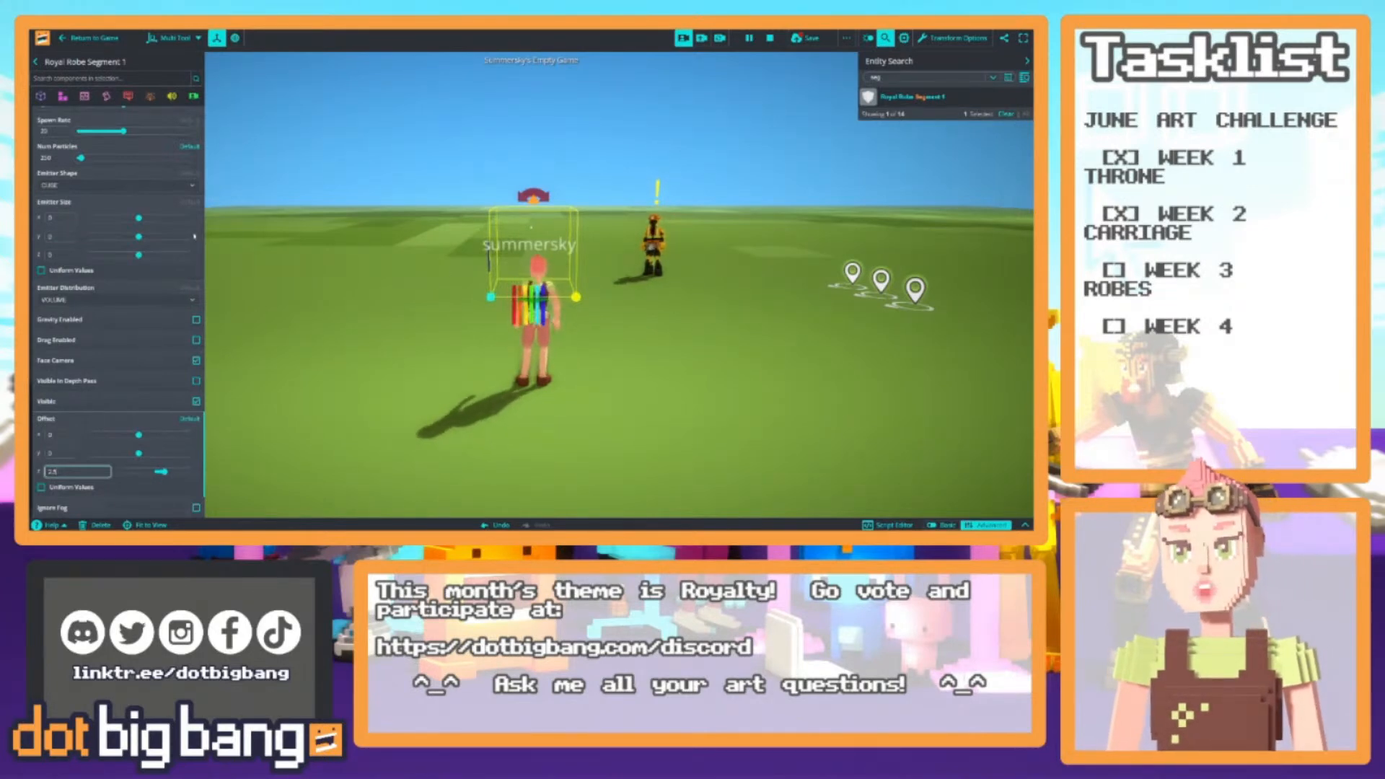
Copy the dark blue particle component and paste it as a new component on the same entity
{"action": "scroll", "coordinate": [115, 310], "scroll_direction": "up", "scroll_amount": 10}
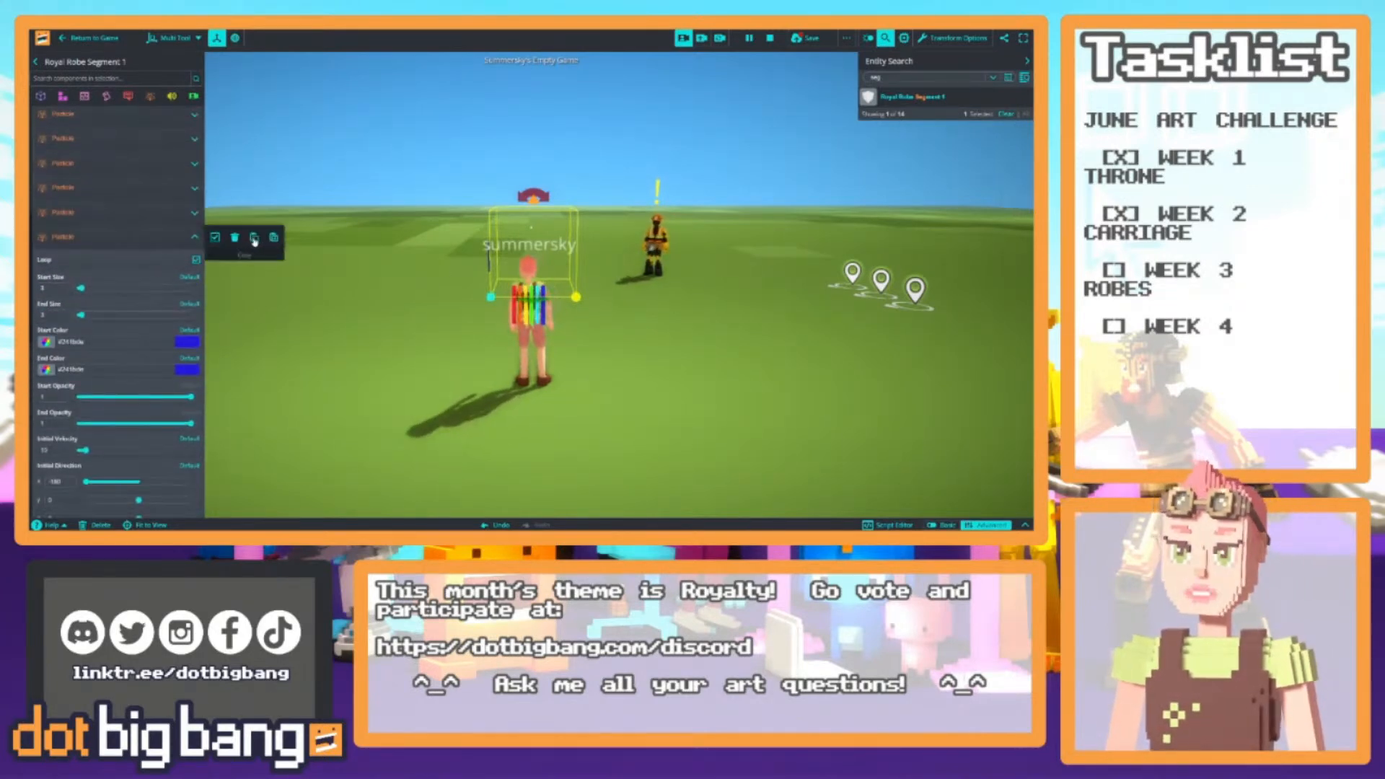
{"action": "left_click", "coordinate": [251, 240]}
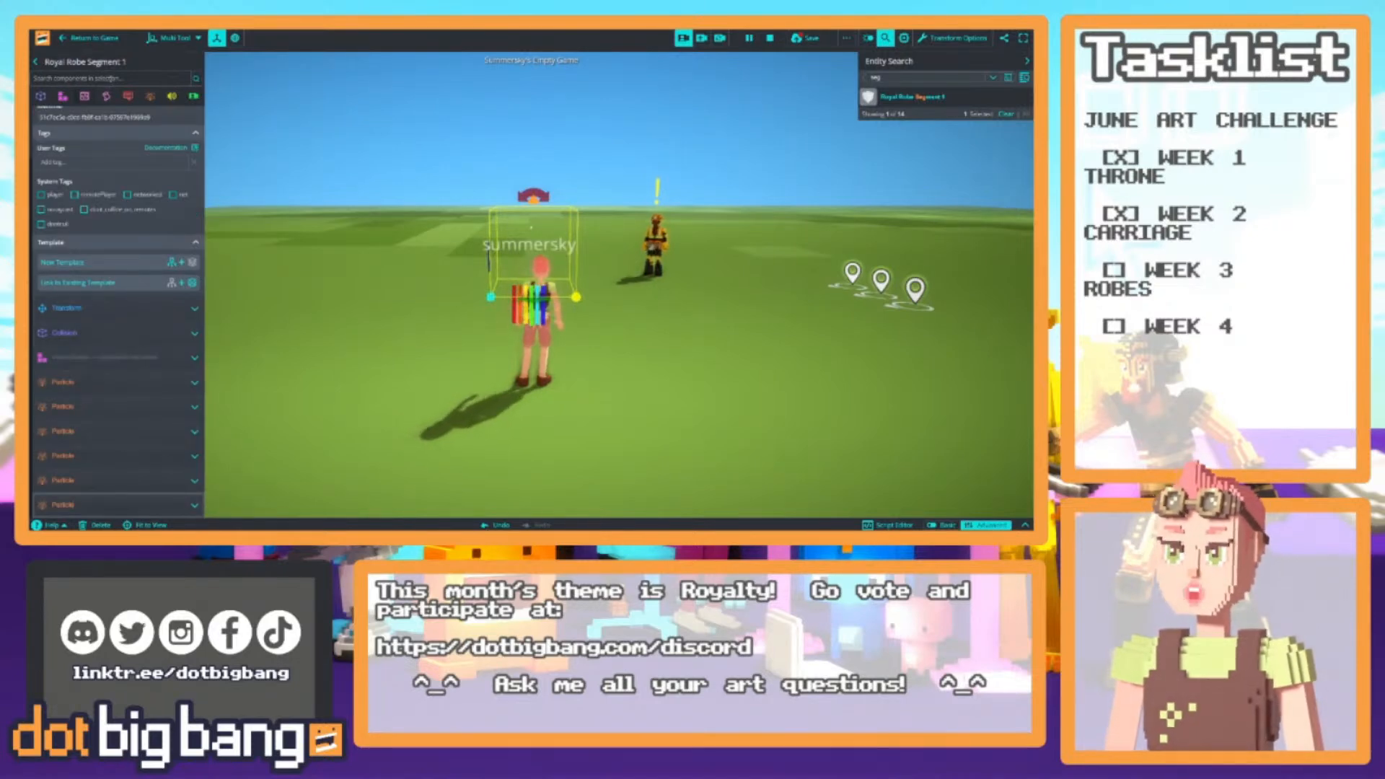
{"action": "left_click", "coordinate": [150, 96]}
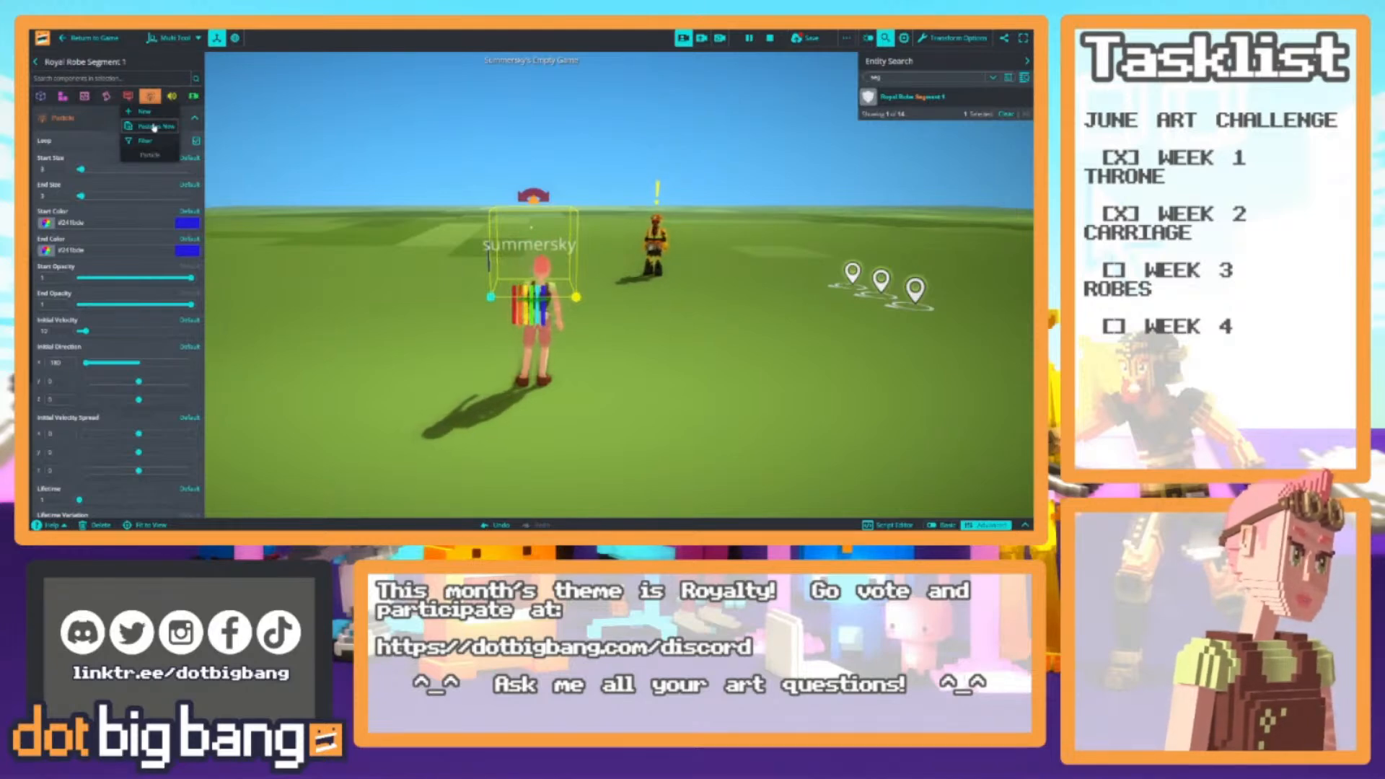
{"action": "left_click", "coordinate": [154, 126]}
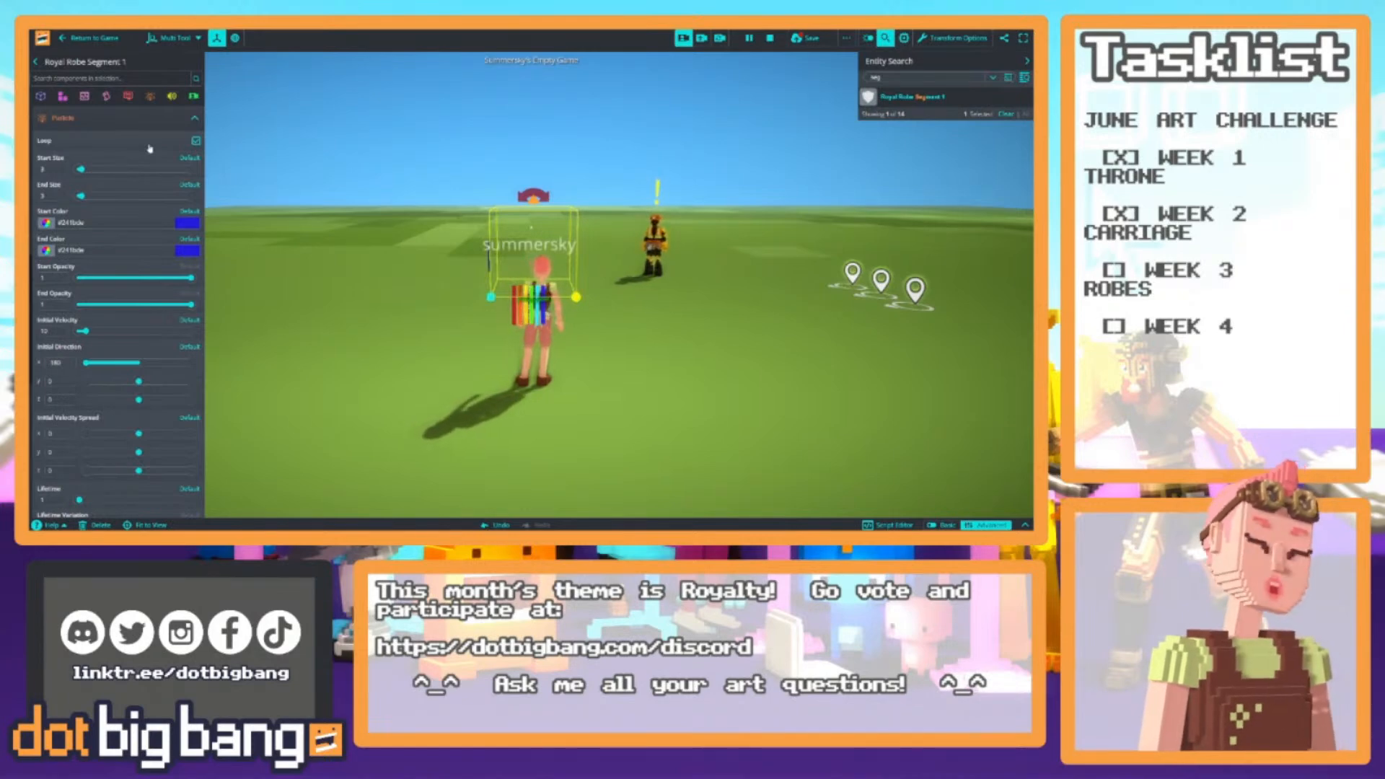
Set the duplicated particles' start color to the purple swatch of the saved rainbow palette
{"action": "scroll", "coordinate": [119, 231], "scroll_direction": "down", "scroll_amount": 5}
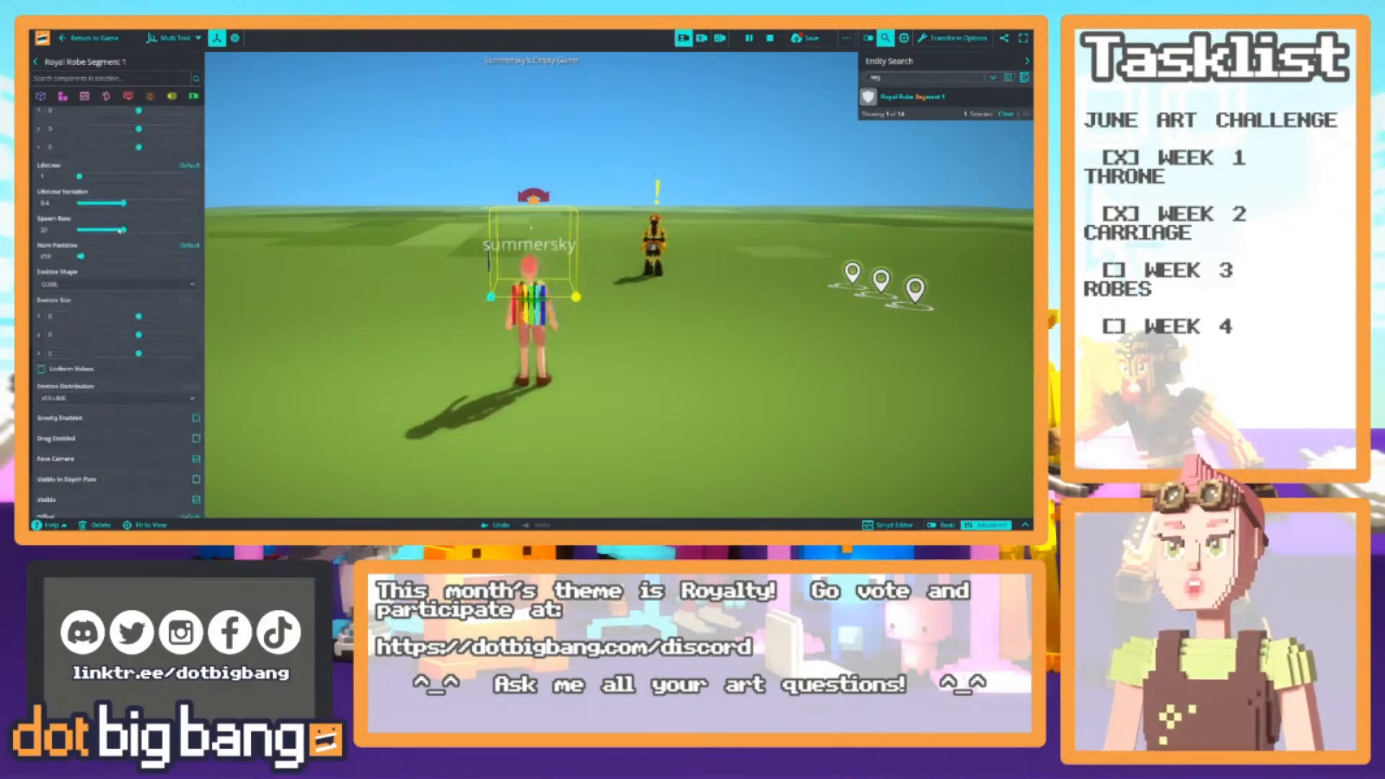
{"action": "scroll", "coordinate": [119, 231], "scroll_direction": "up", "scroll_amount": 5}
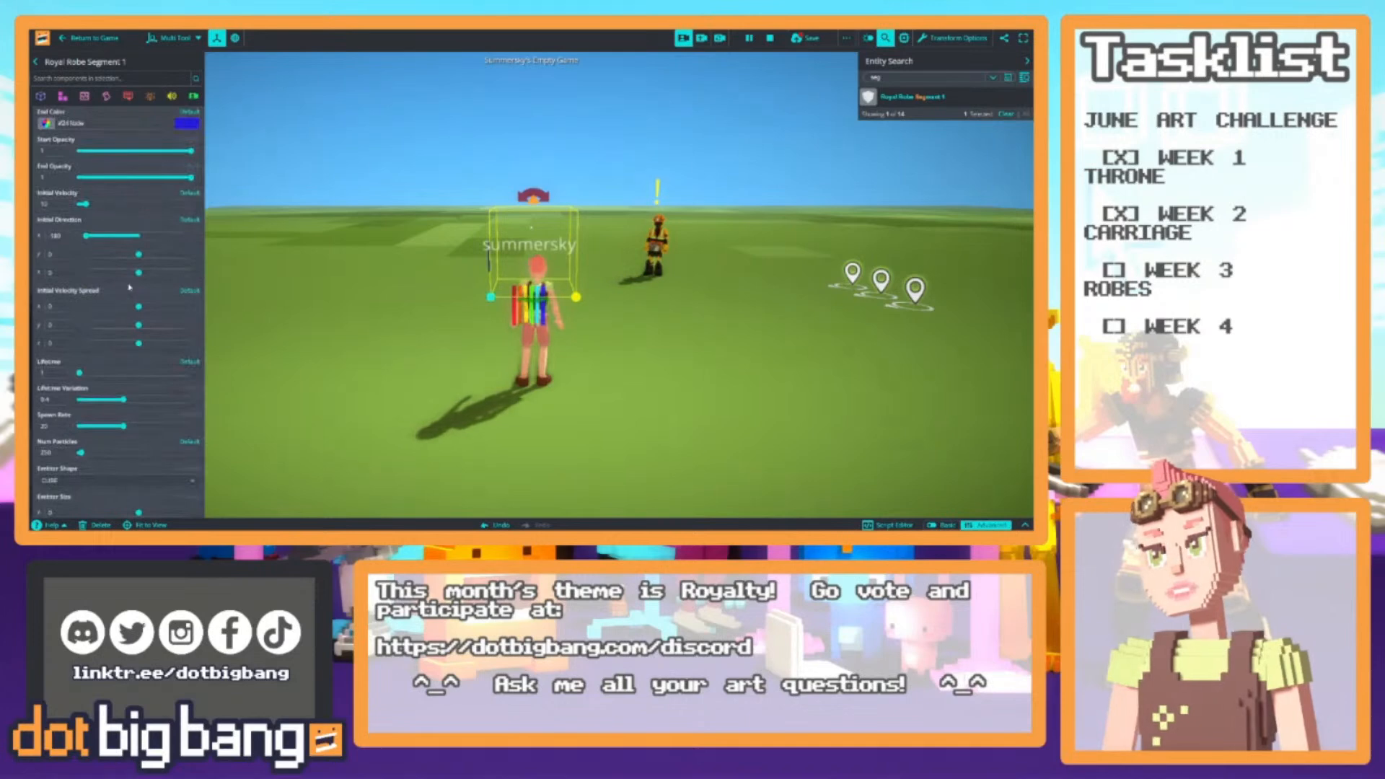
{"action": "left_click", "coordinate": [186, 244]}
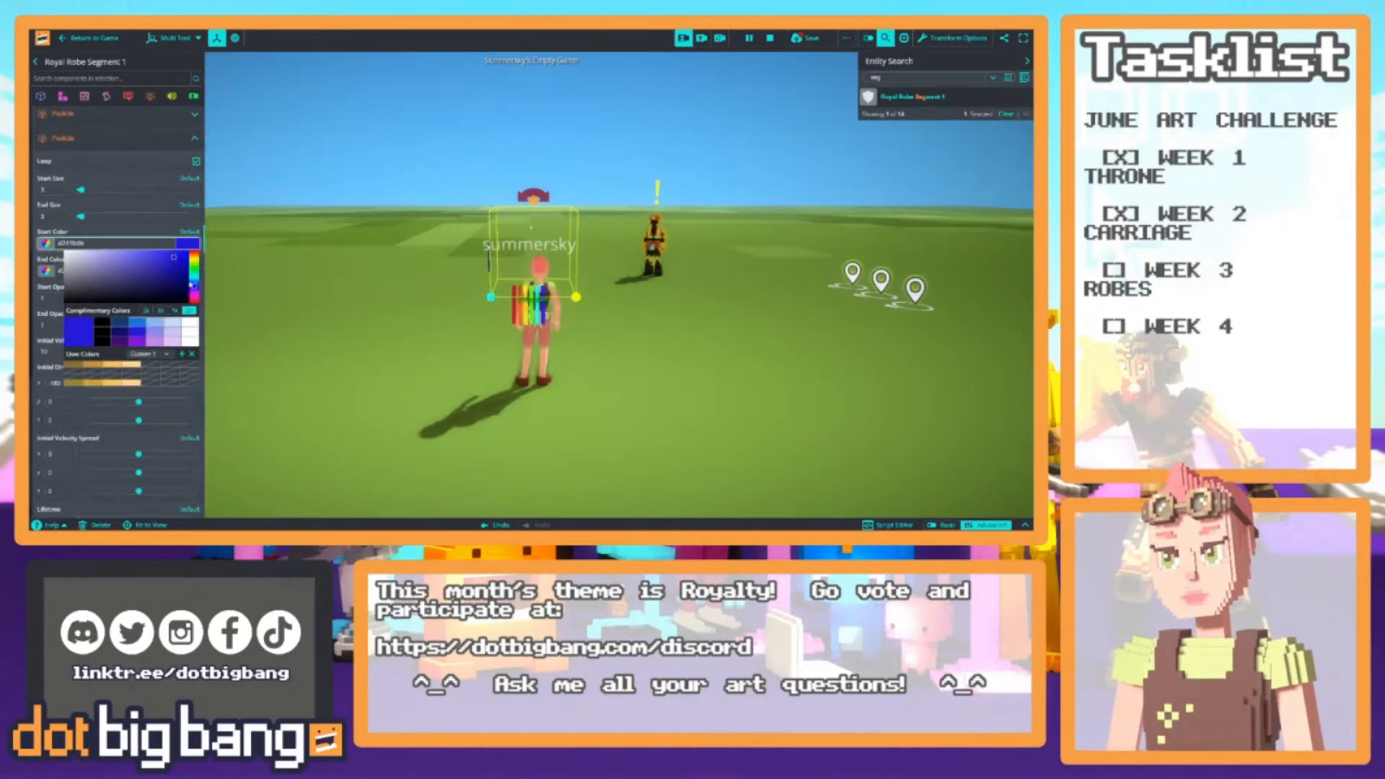
{"action": "left_click", "coordinate": [161, 357]}
{"action": "left_click", "coordinate": [166, 421]}
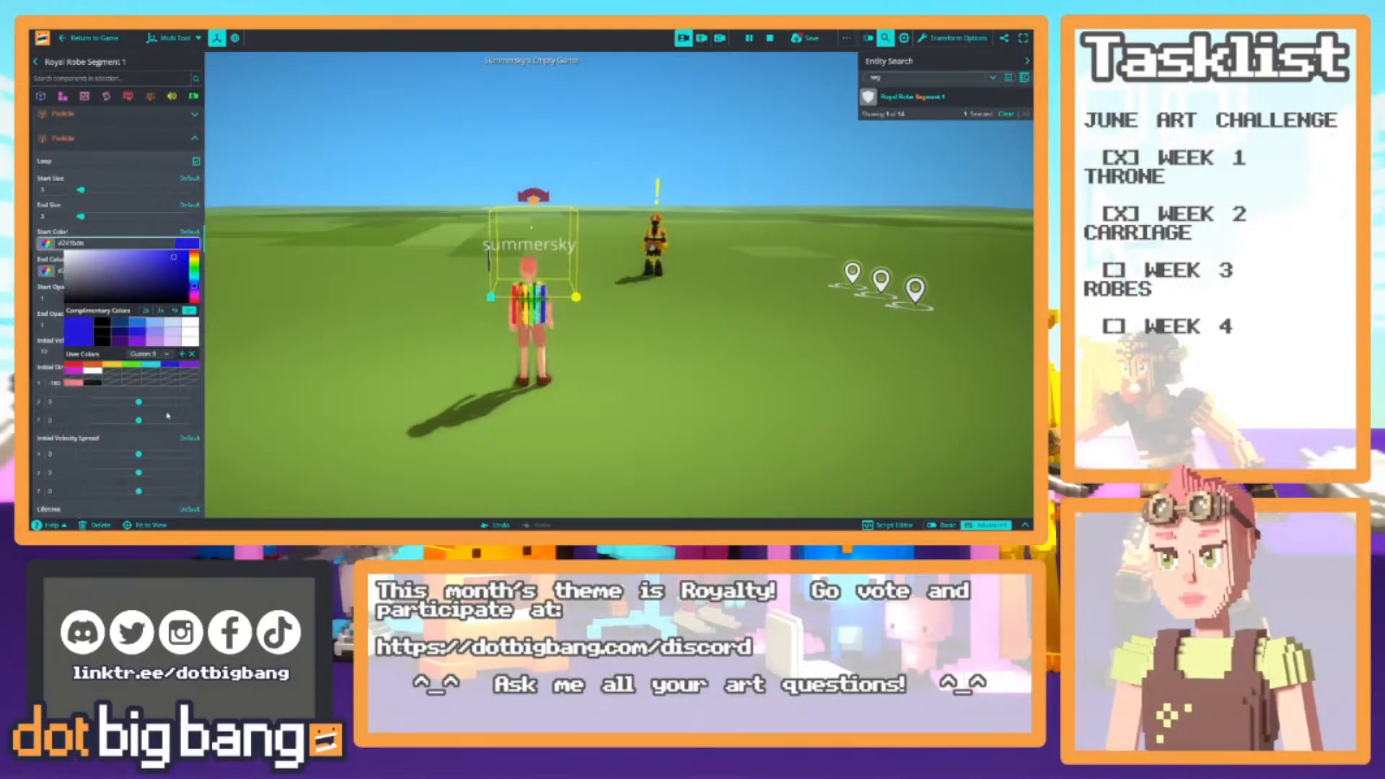
{"action": "left_click", "coordinate": [188, 365]}
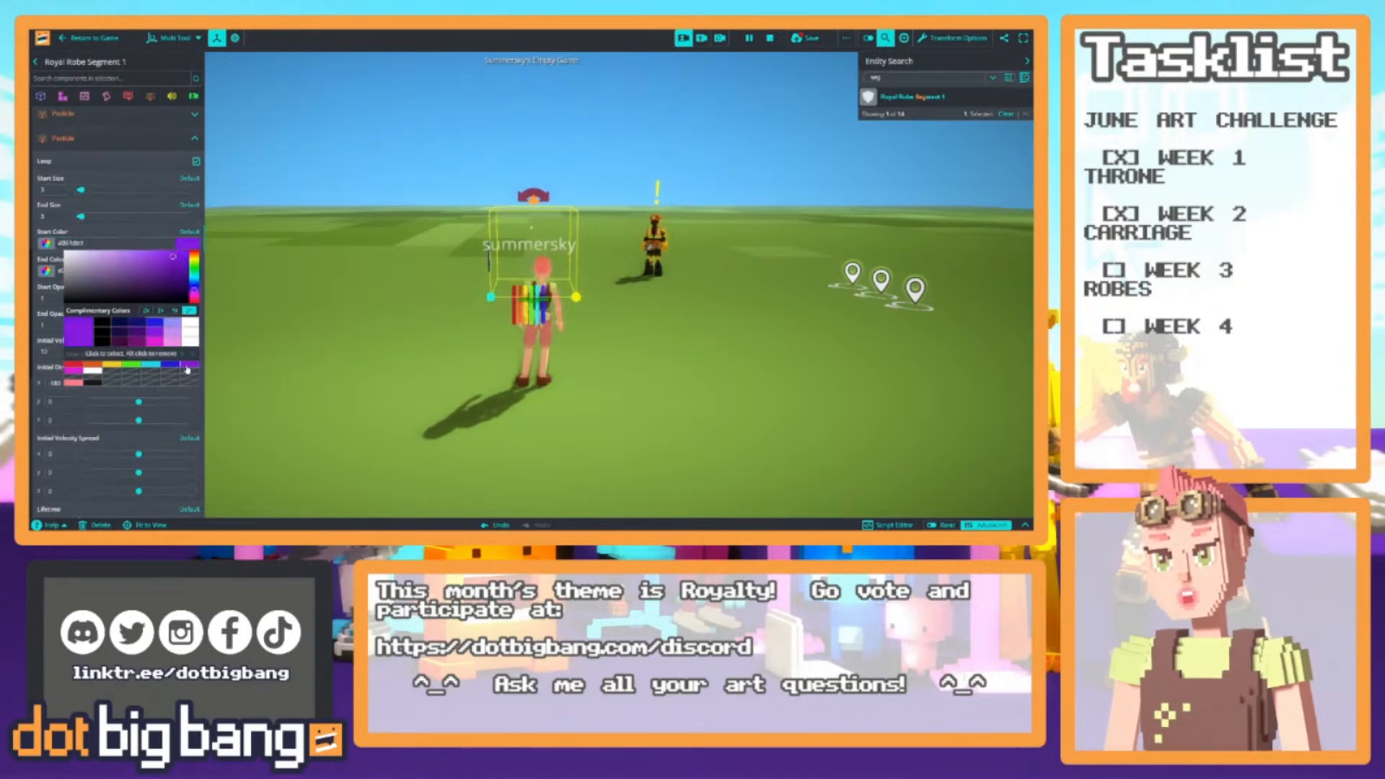
{"action": "left_click", "coordinate": [120, 229]}
Set the duplicated particles' end color to the same purple from the saved rainbow palette
{"action": "left_click", "coordinate": [188, 272]}
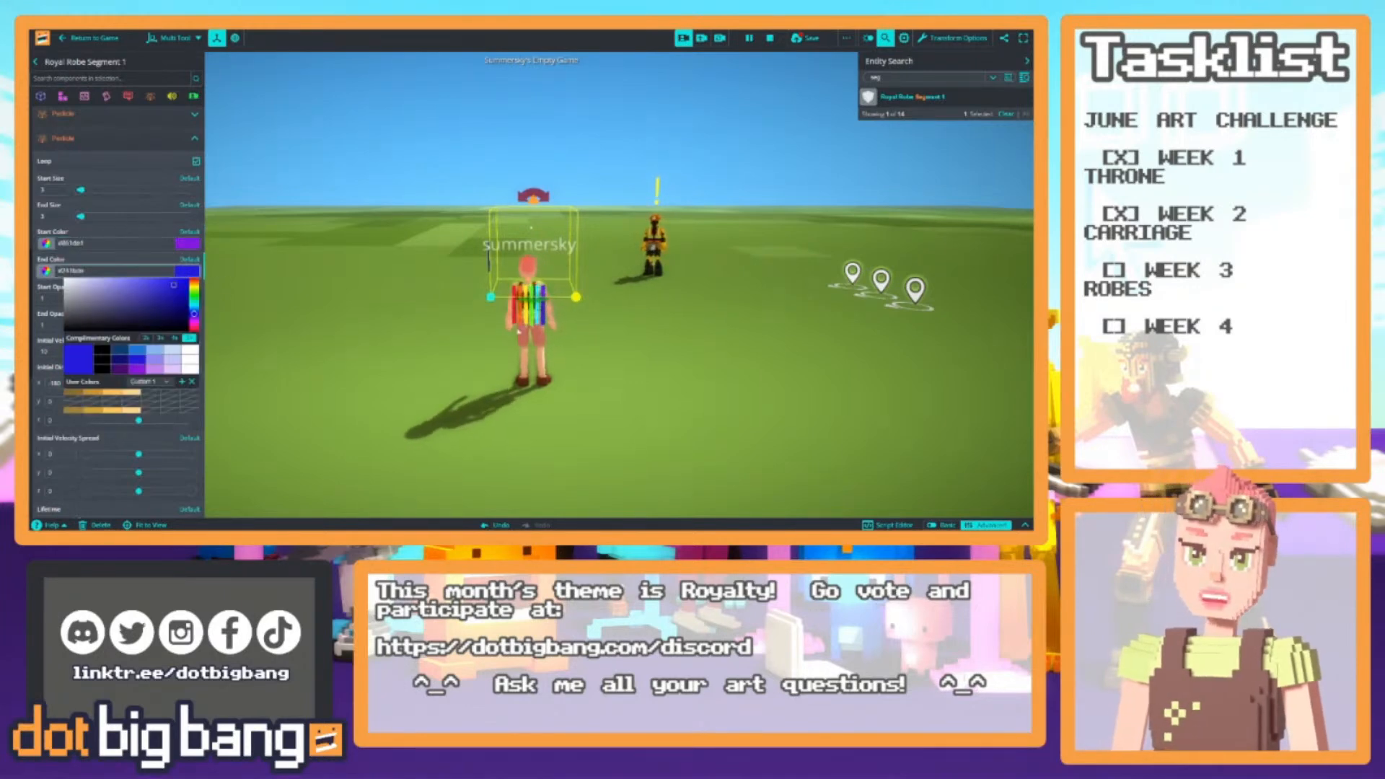
{"action": "left_click", "coordinate": [539, 303]}
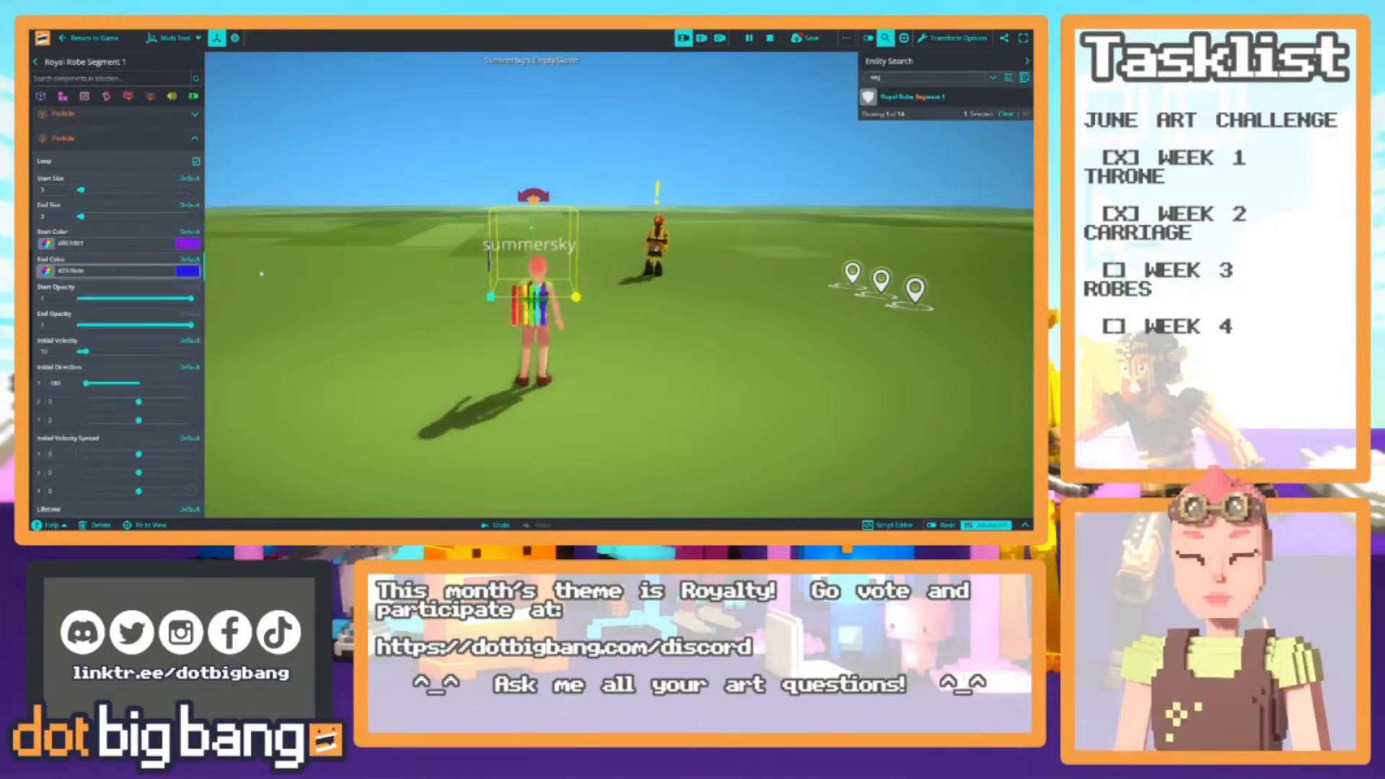
{"action": "left_click", "coordinate": [192, 273]}
{"action": "left_click", "coordinate": [160, 452]}
{"action": "left_click", "coordinate": [186, 394]}
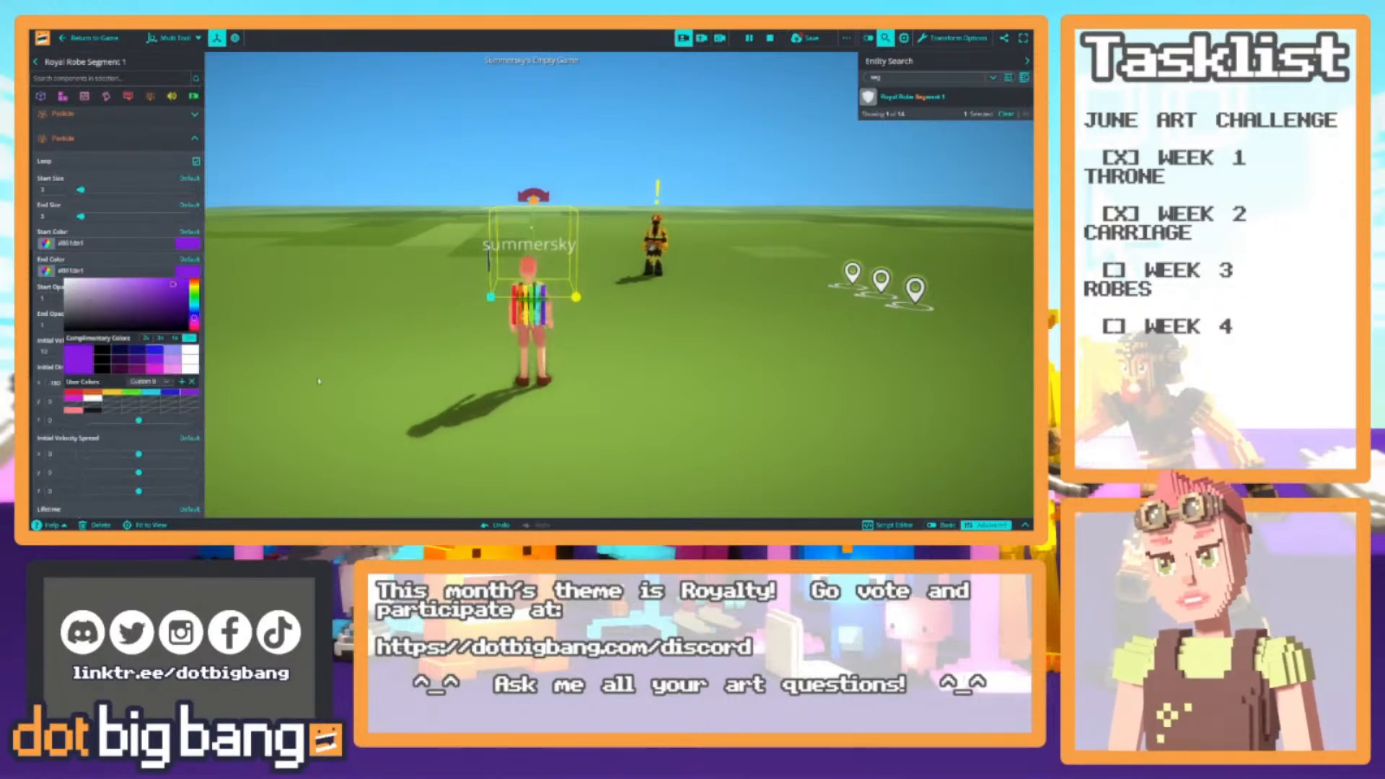
{"action": "left_click", "coordinate": [126, 253]}
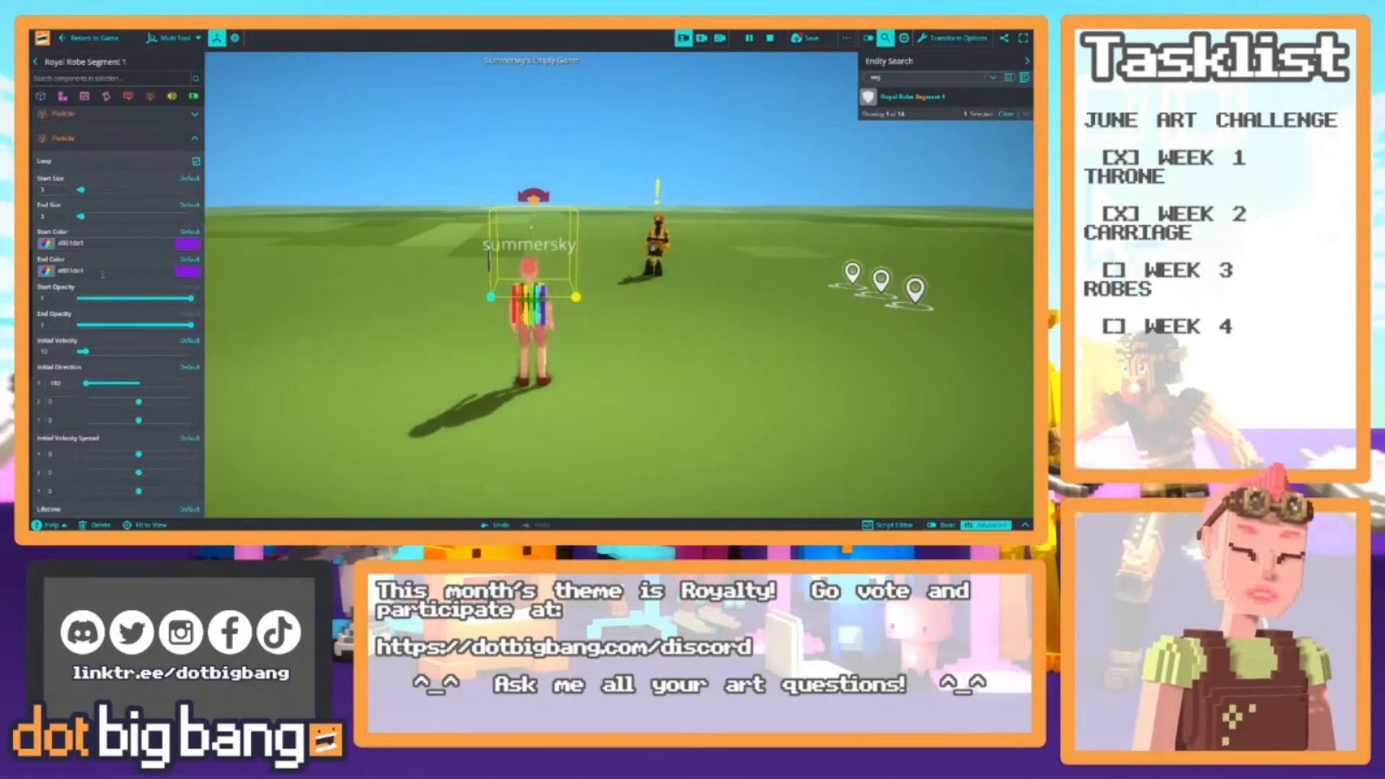
Set the purple particles' Z offset to 4, beside the dark blue strip, and collapse their settings
{"action": "scroll", "coordinate": [102, 274], "scroll_direction": "down", "scroll_amount": 10}
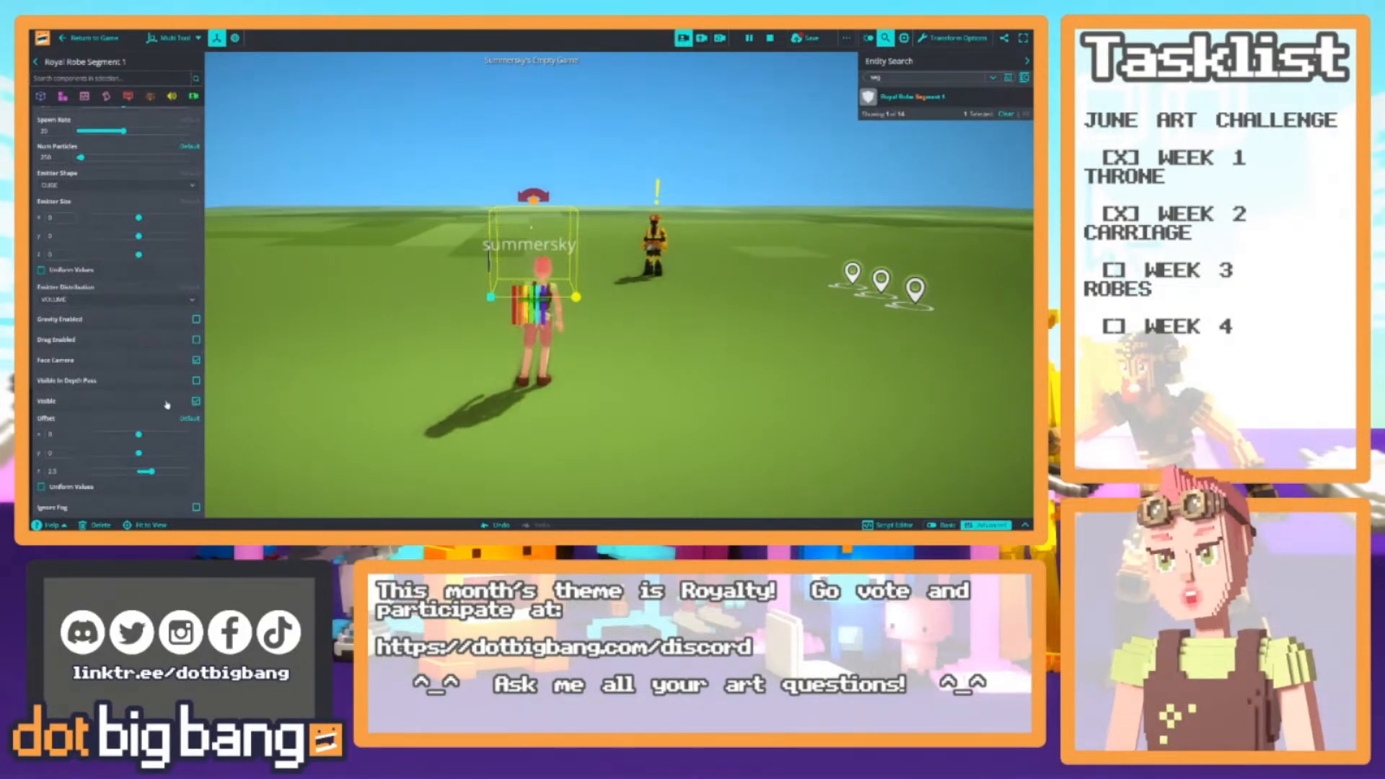
{"action": "left_click_drag", "start_coordinate": [147, 471], "coordinate": [159, 471]}
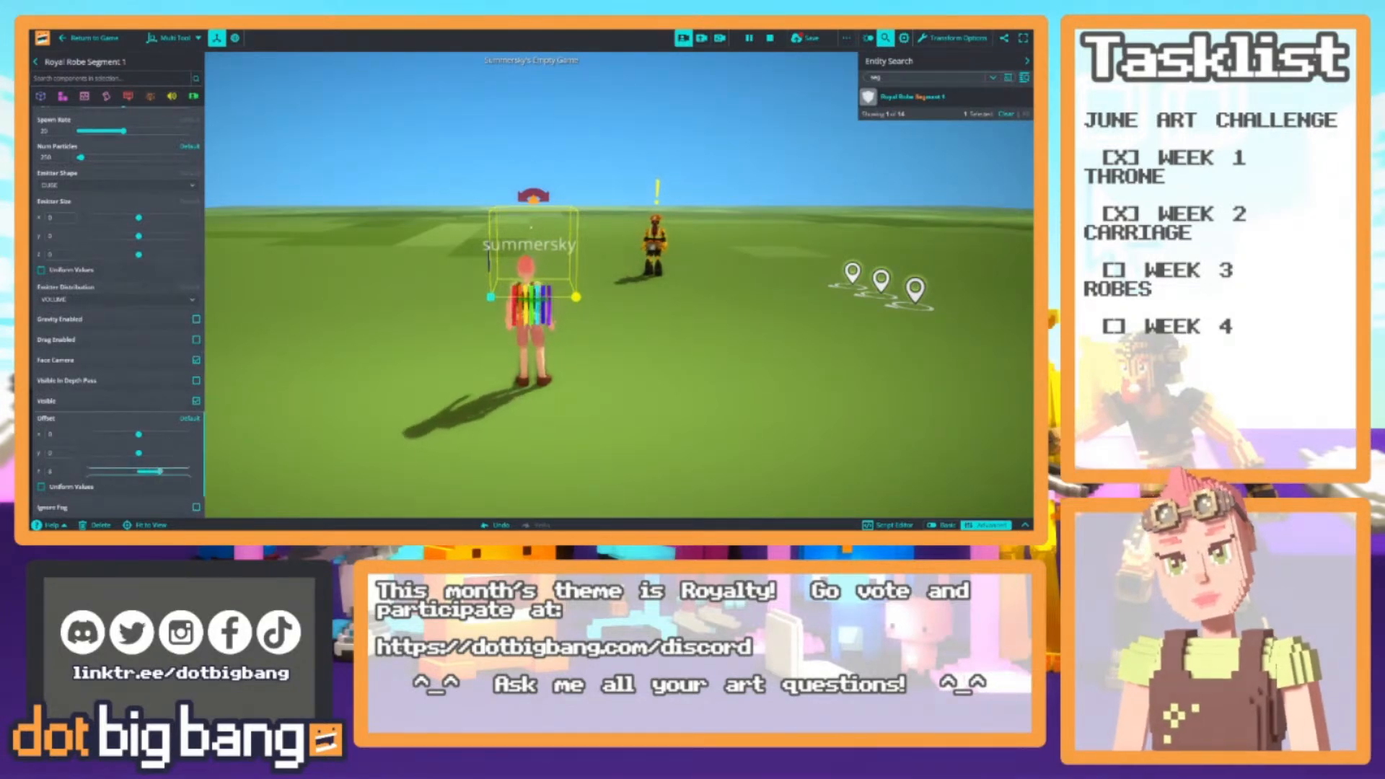
{"action": "scroll", "coordinate": [154, 418], "scroll_direction": "up", "scroll_amount": 10}
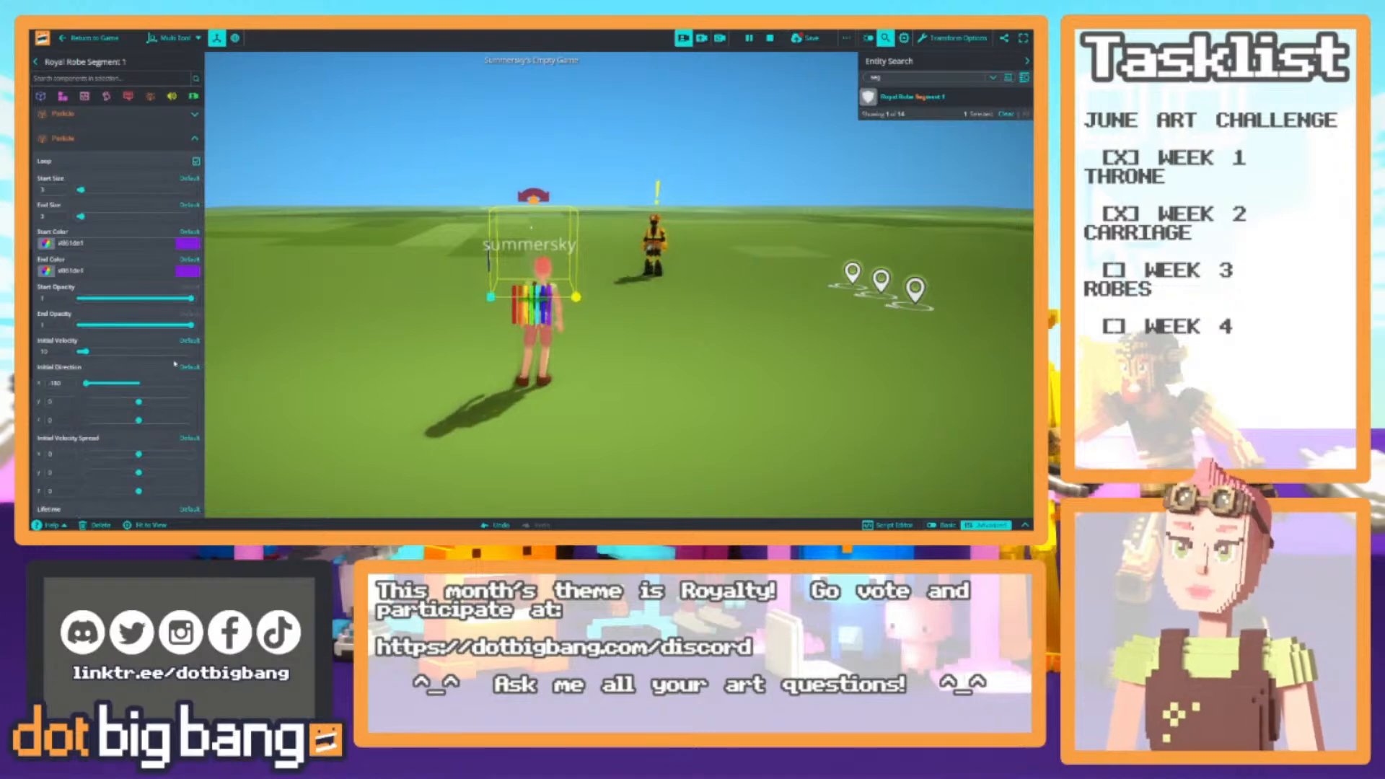
{"action": "scroll", "coordinate": [158, 303], "scroll_direction": "up", "scroll_amount": 10}
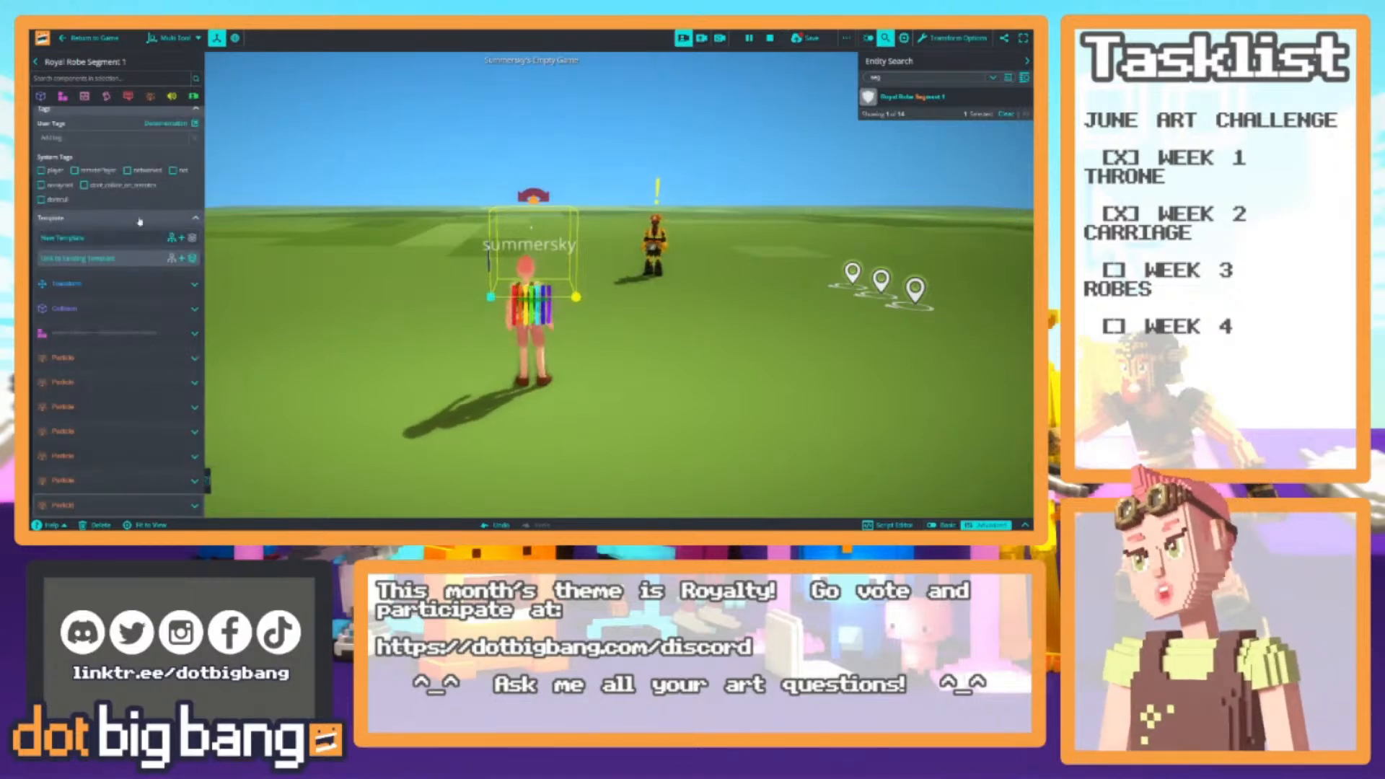
Paste the copied particle component as a new one and set its start color to the saved magenta swatch
{"action": "left_click", "coordinate": [150, 96]}
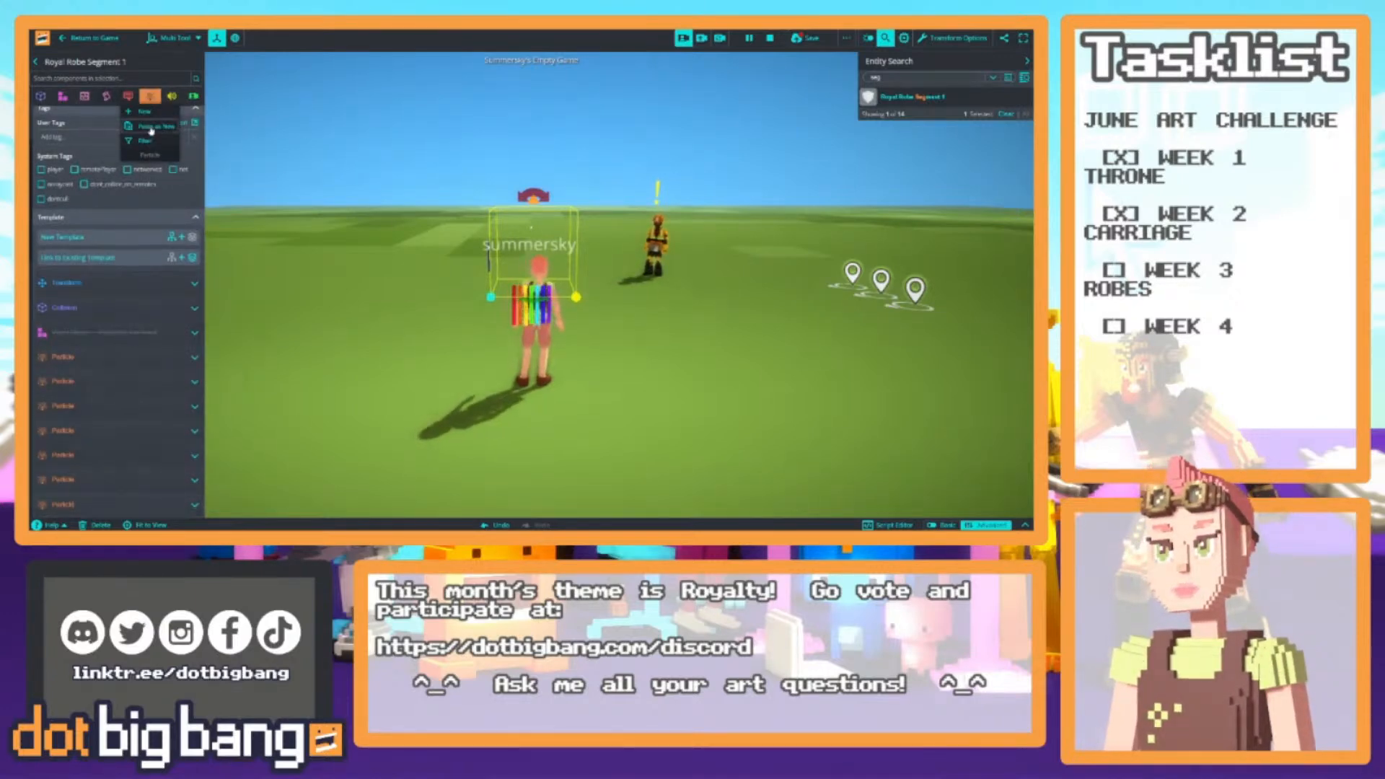
{"action": "left_click", "coordinate": [151, 127]}
{"action": "left_click", "coordinate": [187, 222]}
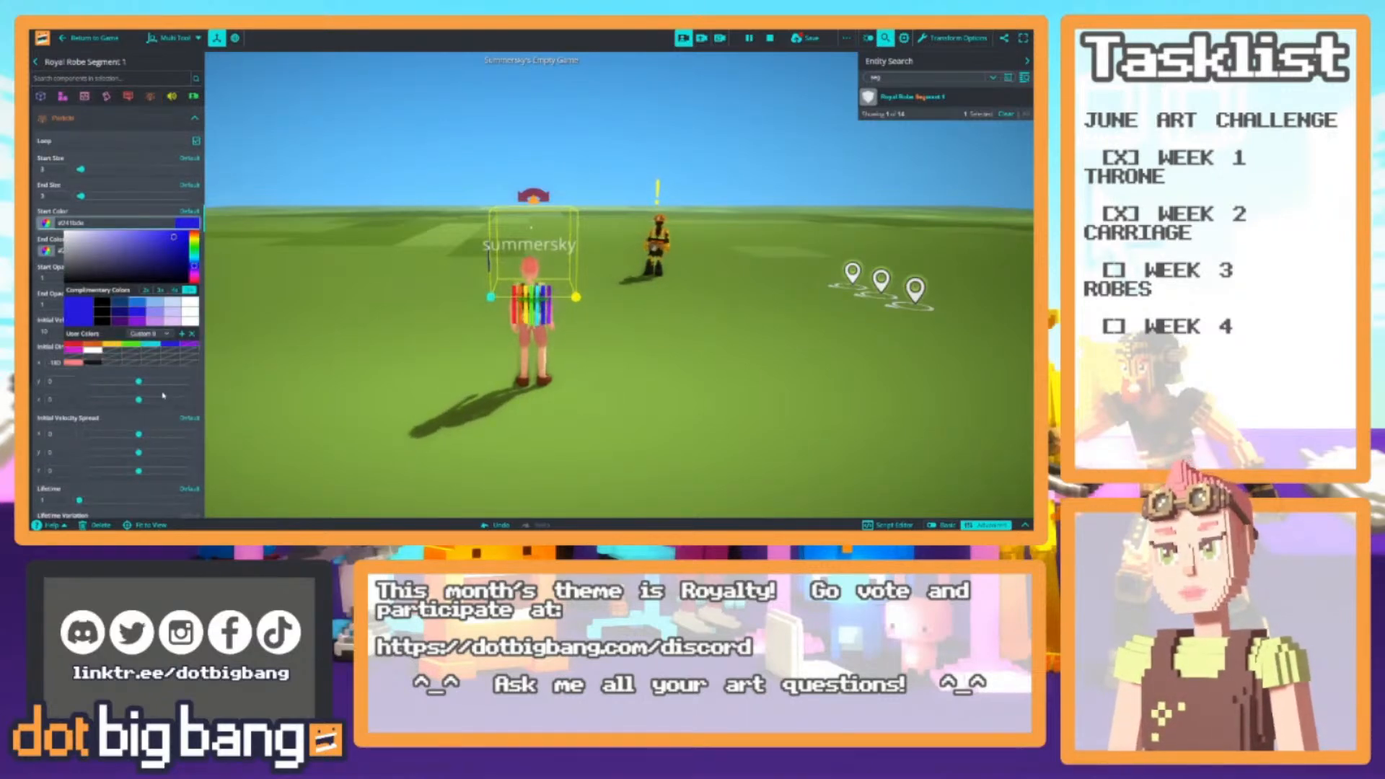
{"action": "left_click", "coordinate": [73, 350]}
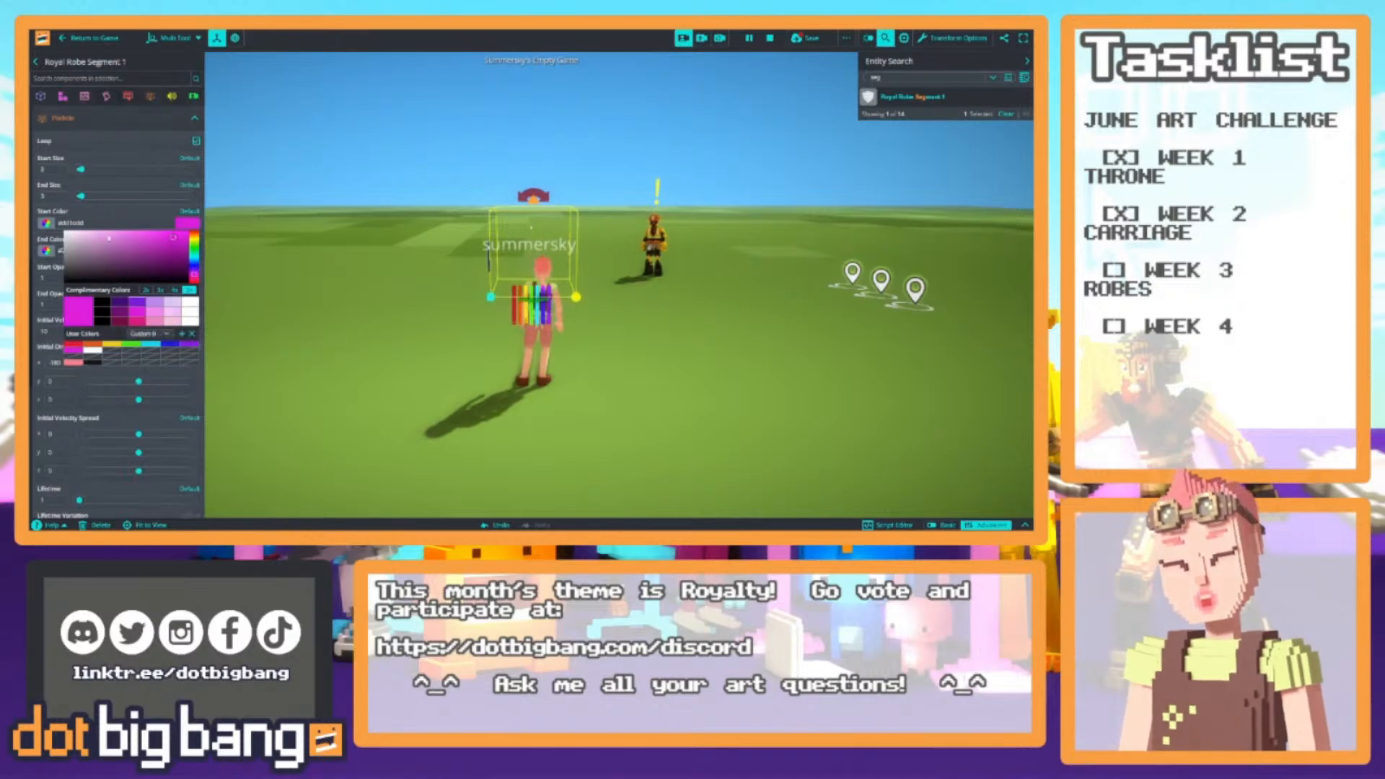
{"action": "left_click", "coordinate": [123, 213]}
Set the new particle component's end color to the same magenta from the saved rainbow palette
{"action": "left_click", "coordinate": [187, 252]}
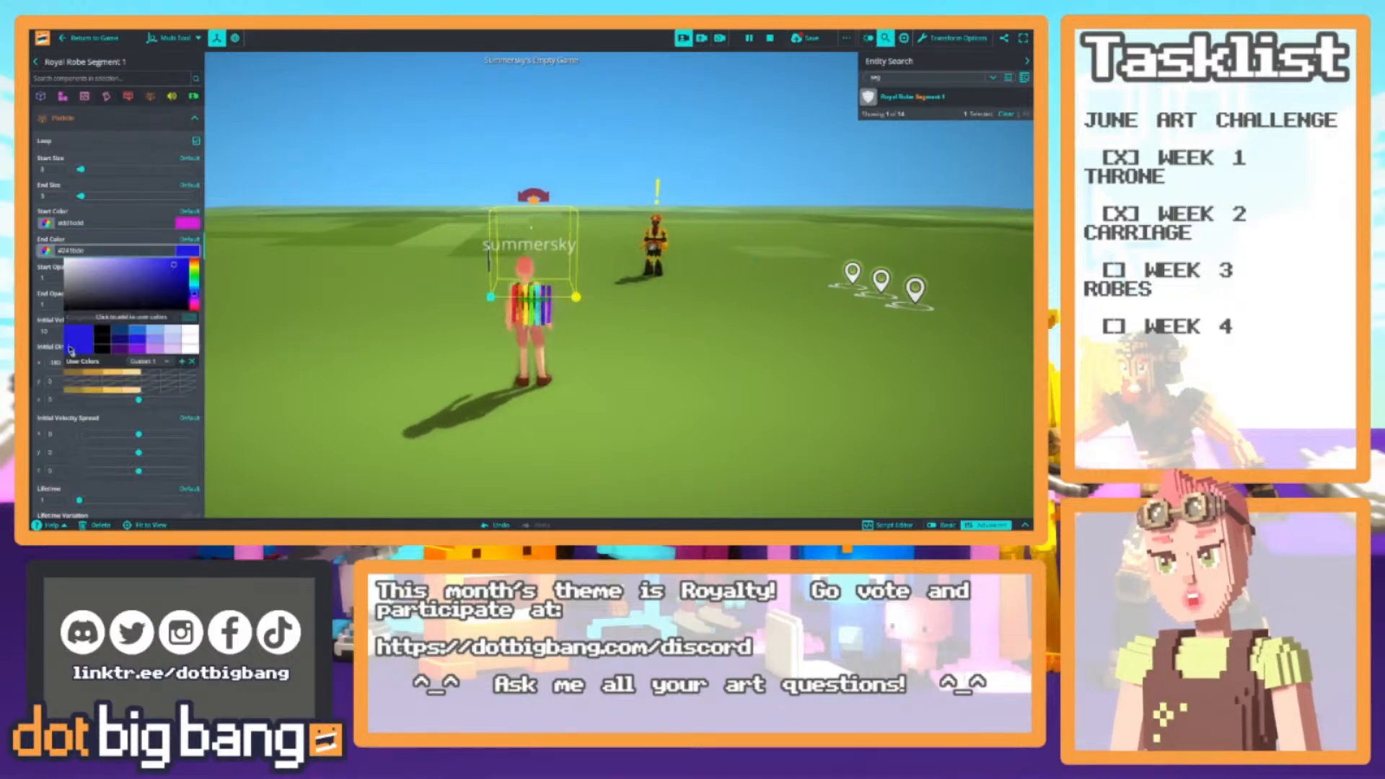
{"action": "scroll", "coordinate": [128, 385], "scroll_direction": "down", "scroll_amount": 3}
{"action": "left_click", "coordinate": [71, 379]}
{"action": "left_click", "coordinate": [139, 243]}
Set the magenta particles' Z offset to 5.5, beside the purple strip, and collapse their settings
{"action": "scroll", "coordinate": [176, 285], "scroll_direction": "down", "scroll_amount": 1}
{"action": "scroll", "coordinate": [176, 286], "scroll_direction": "down", "scroll_amount": 5}
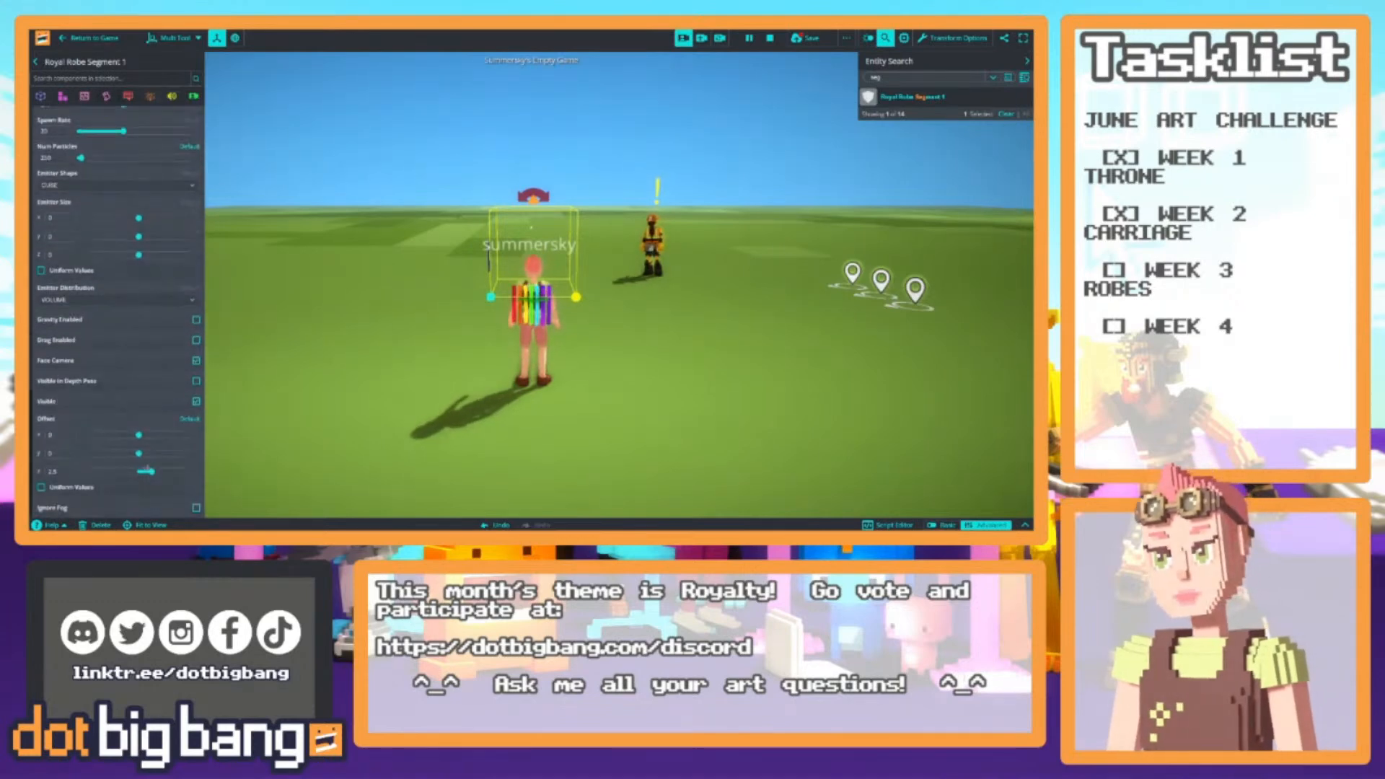
{"action": "left_click_drag", "start_coordinate": [148, 471], "coordinate": [170, 470]}
{"action": "left_click", "coordinate": [47, 472]}
{"action": "type", "text": "6"}
{"action": "key", "text": "BackSpace"}
{"action": "type", "text": "5.5"}
{"action": "right_click_drag", "start_coordinate": [462, 331], "coordinate": [480, 278]}
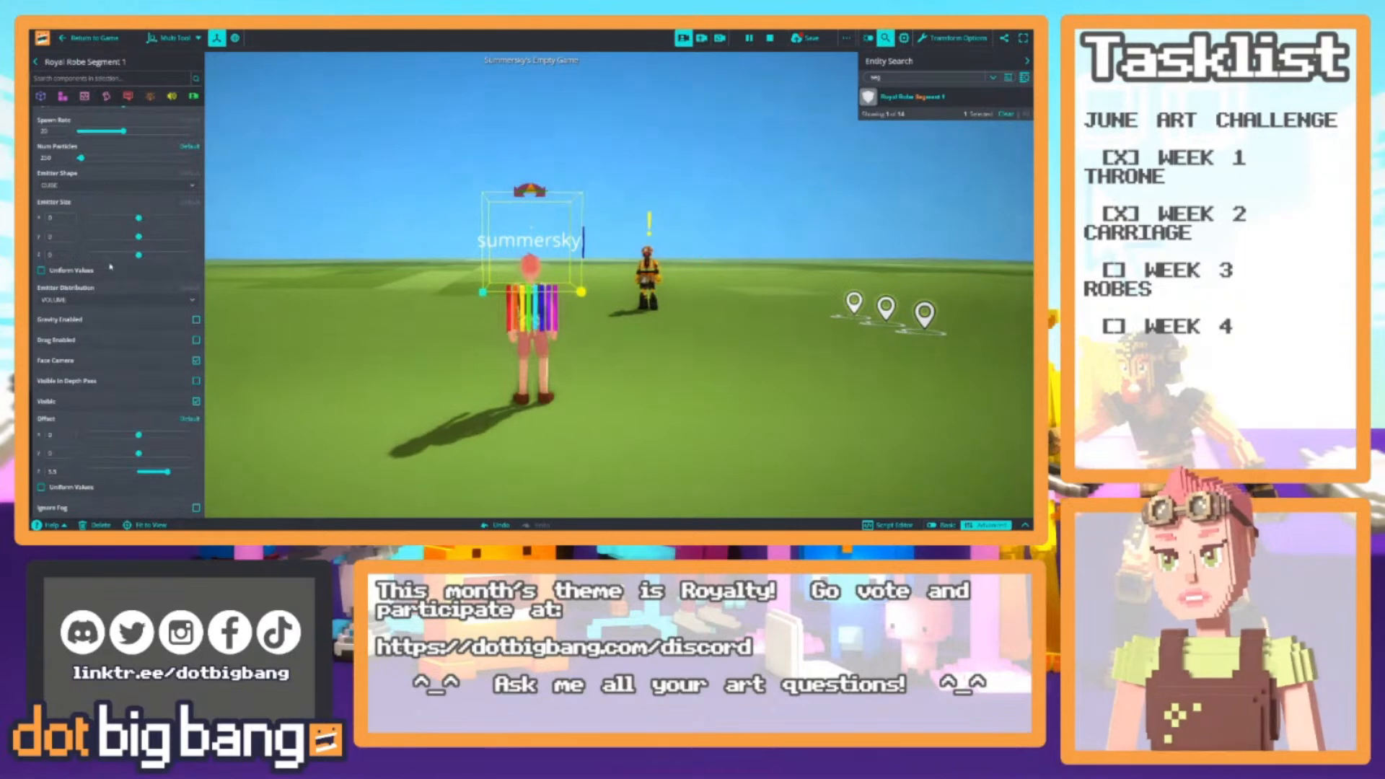
{"action": "scroll", "coordinate": [107, 258], "scroll_direction": "up", "scroll_amount": 6}
{"action": "left_click", "coordinate": [118, 194]}
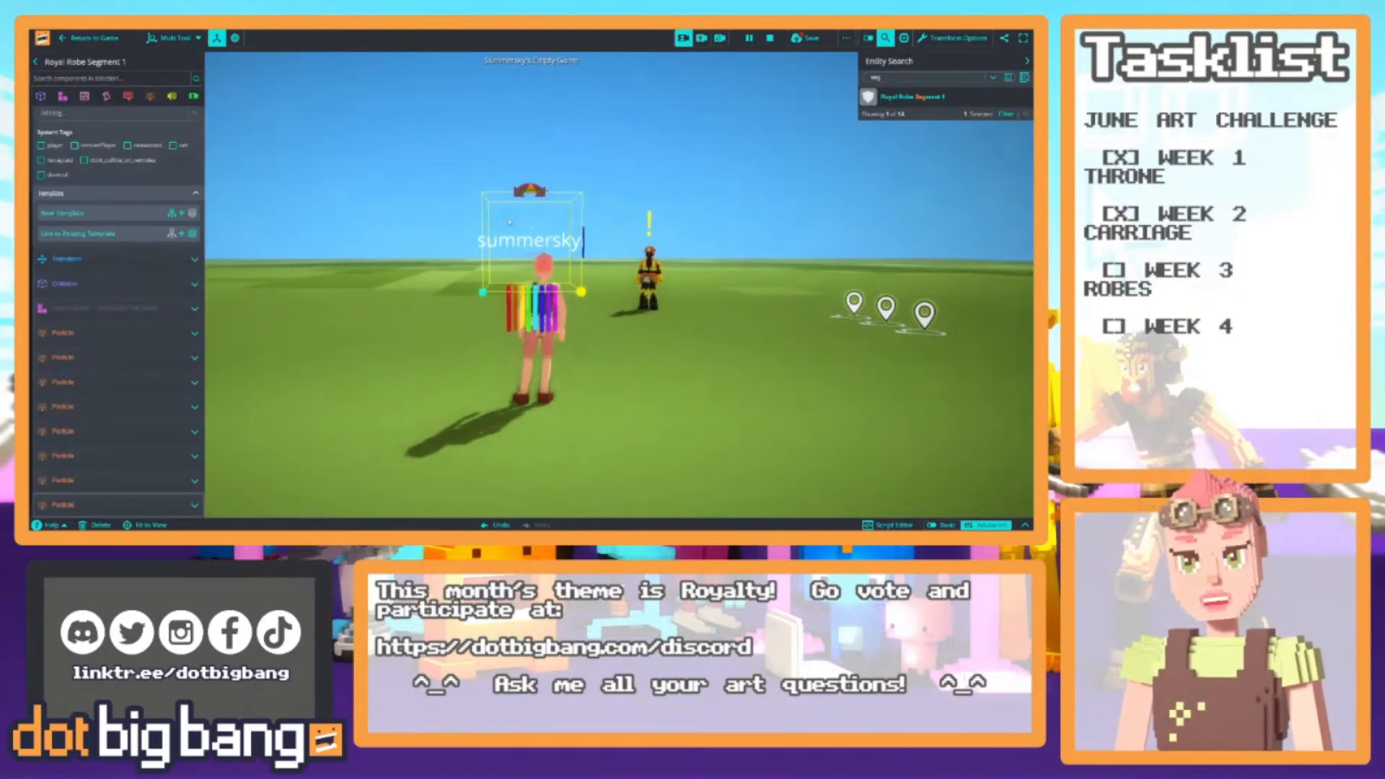
Try duplicating the robe segment, move the copy away beside the avatar, then duplicate it once more above and delete that second copy
{"action": "left_click_drag", "start_coordinate": [531, 193], "coordinate": [533, 170], "text": "shift"}
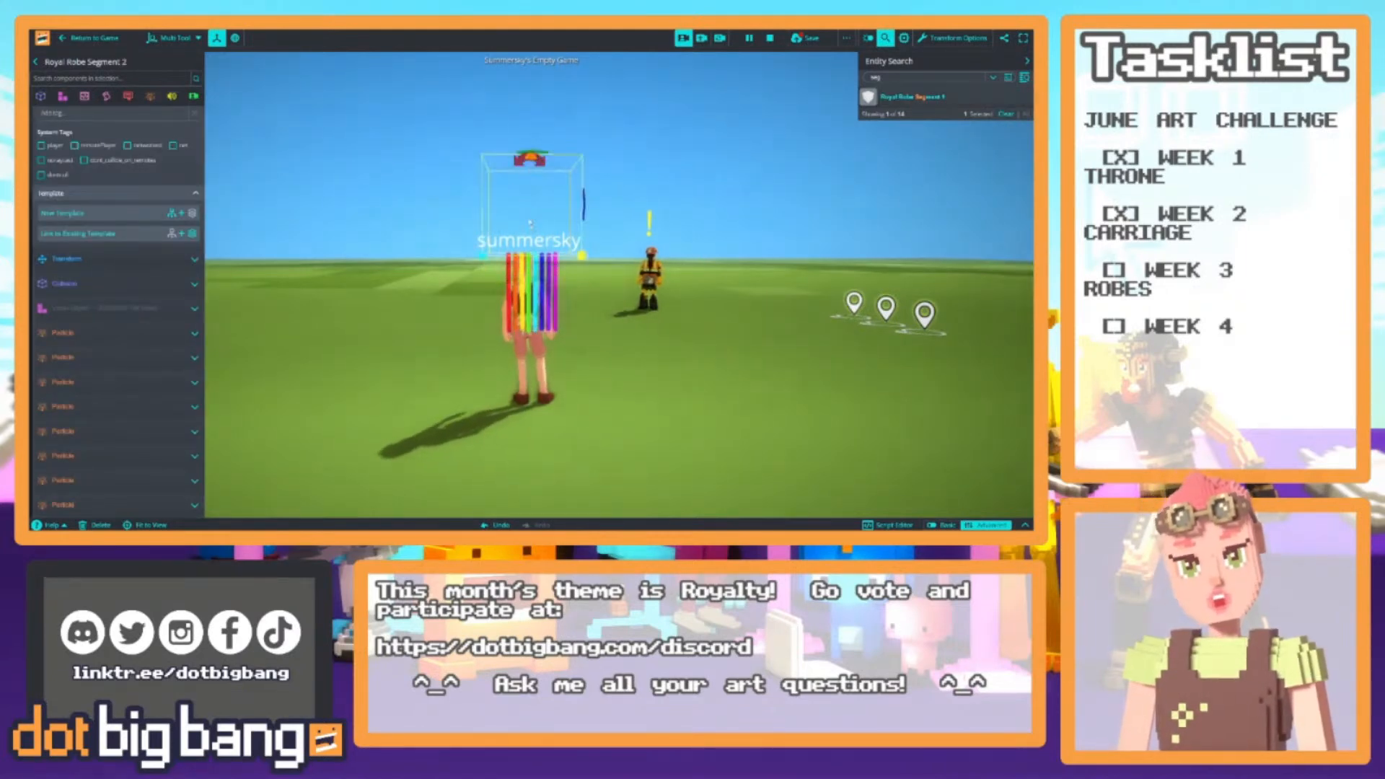
{"action": "key", "text": "w"}
{"action": "left_click_drag", "start_coordinate": [630, 256], "coordinate": [937, 254]}
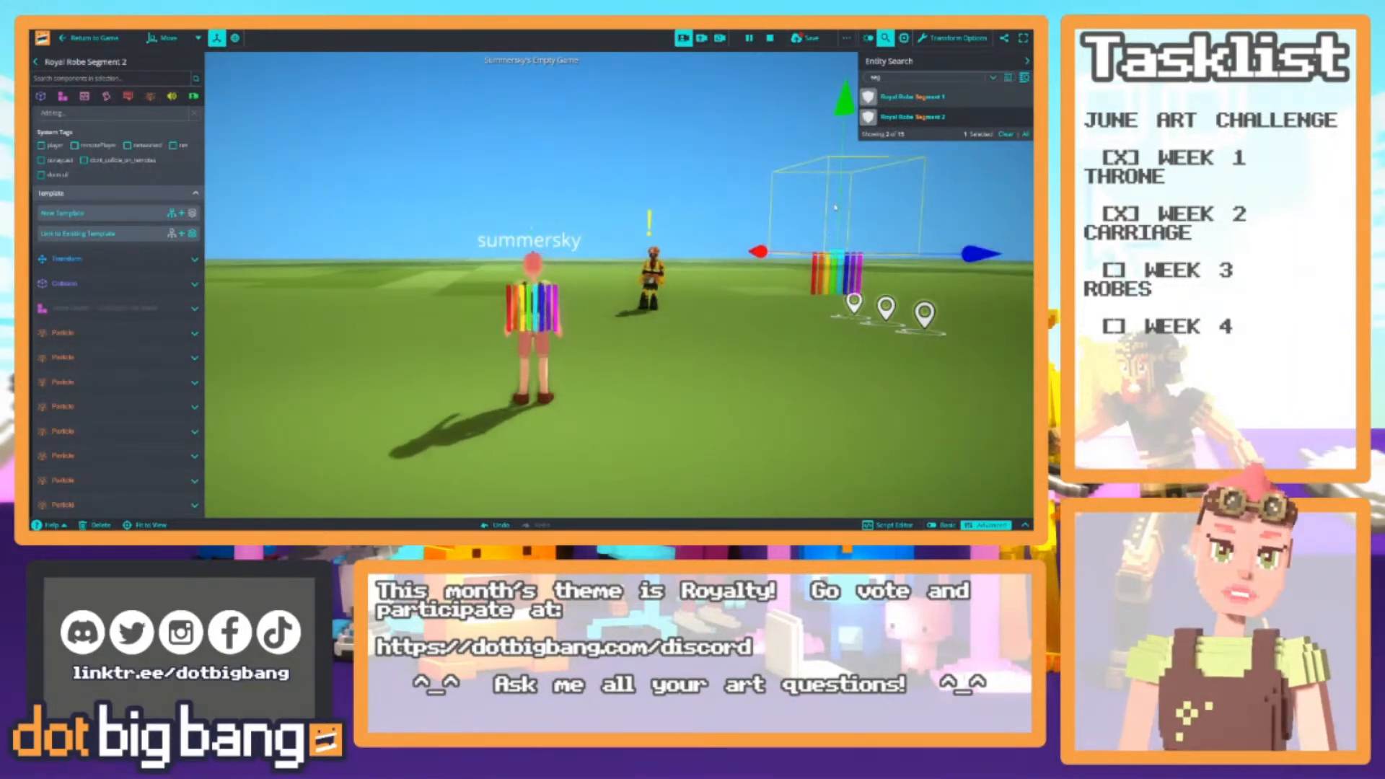
{"action": "key", "text": "q"}
{"action": "key", "text": "ctrl+d"}
{"action": "left_click_drag", "start_coordinate": [844, 162], "coordinate": [846, 94]}
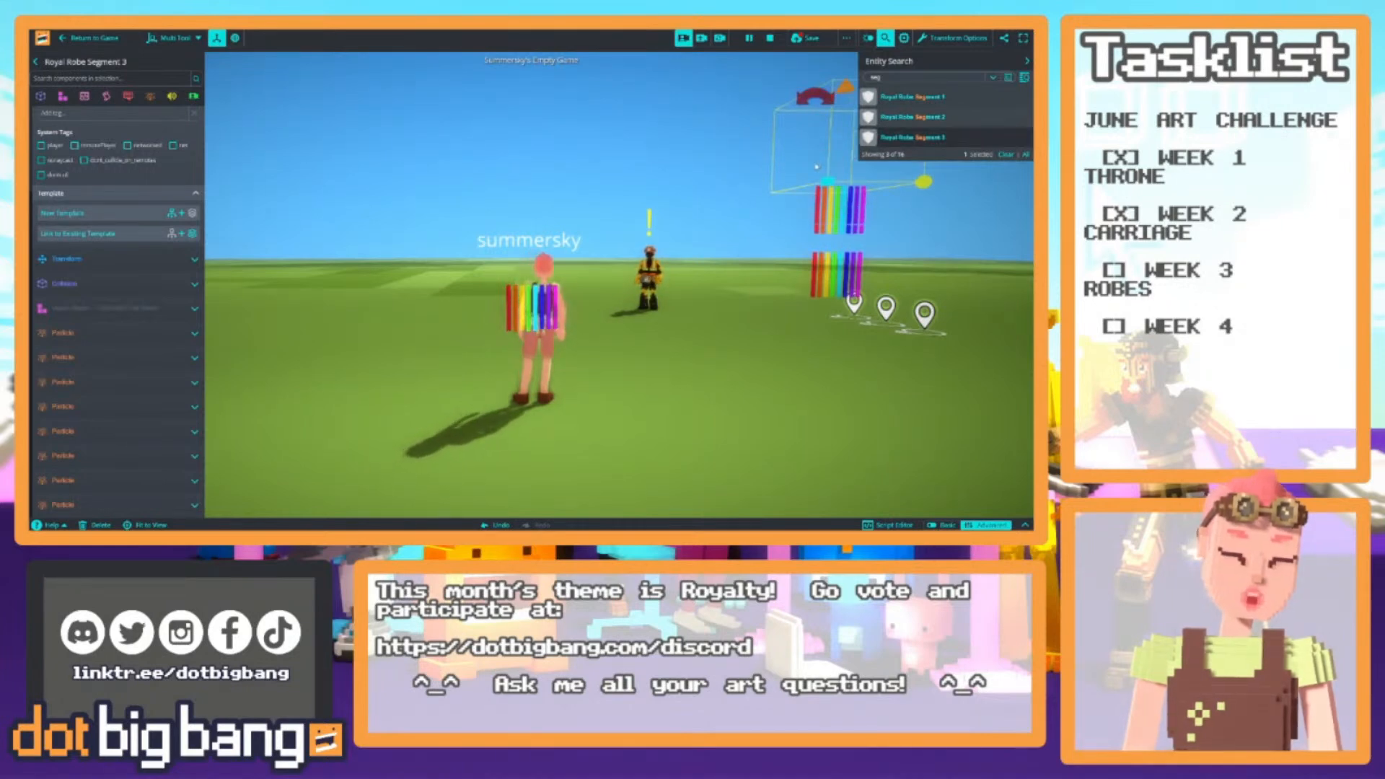
{"action": "key", "text": "Delete"}
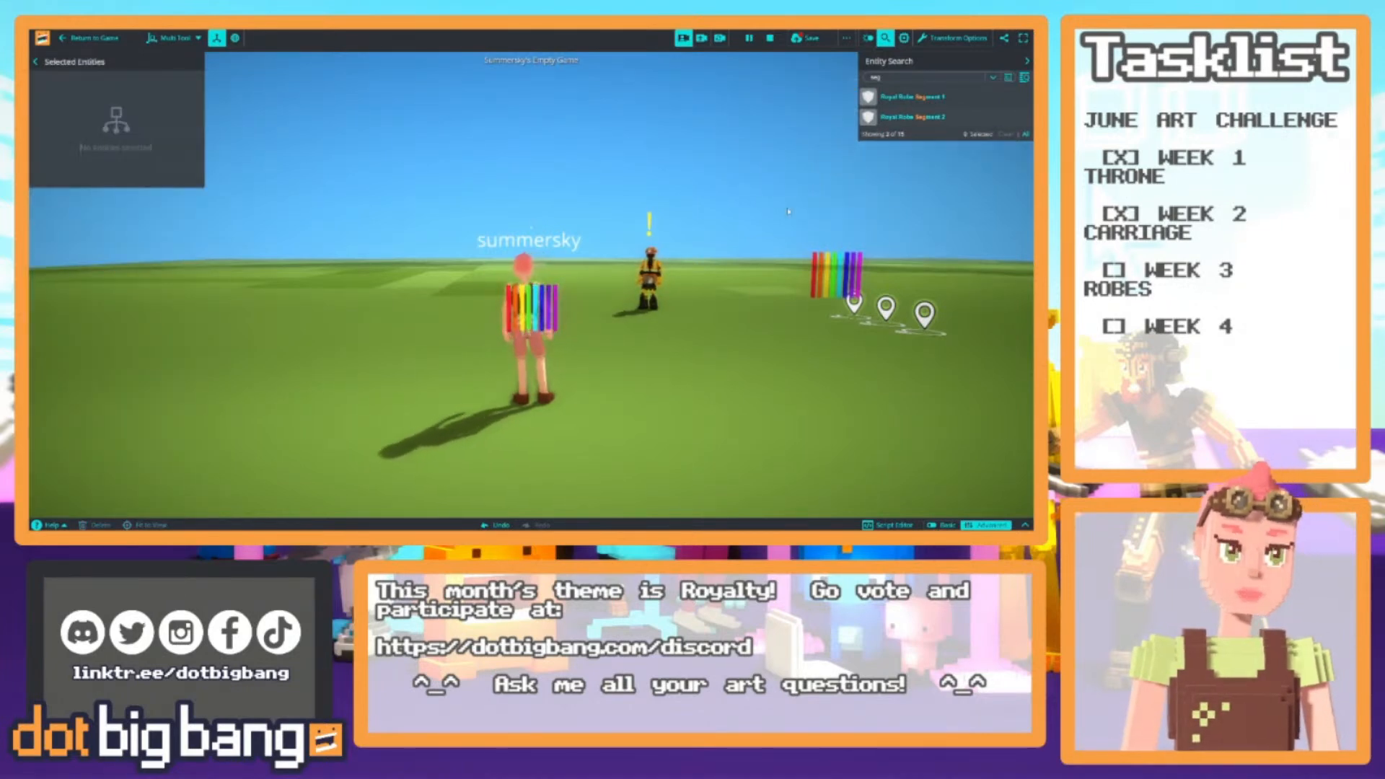
Undo the robe segment duplications and moves until only Royal Robe Segment 1 remains
{"action": "key", "text": "ctrl+z"}
{"action": "key", "text": "ctrl+z"}
{"action": "key", "text": "ctrl+z"}
{"action": "key", "text": "ctrl+z"}
{"action": "key", "text": "ctrl+z"}
{"action": "key", "text": "ctrl+z"}
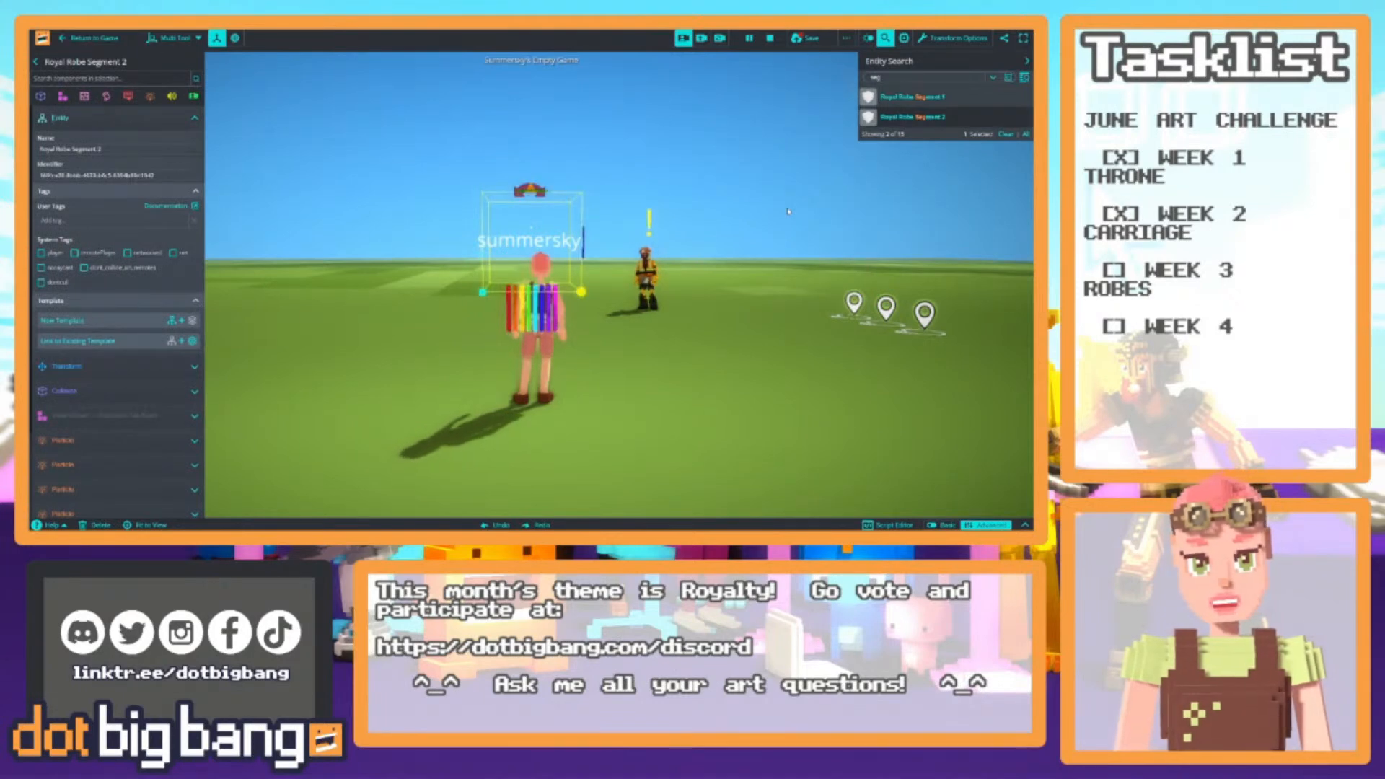
{"action": "key", "text": "ctrl+z"}
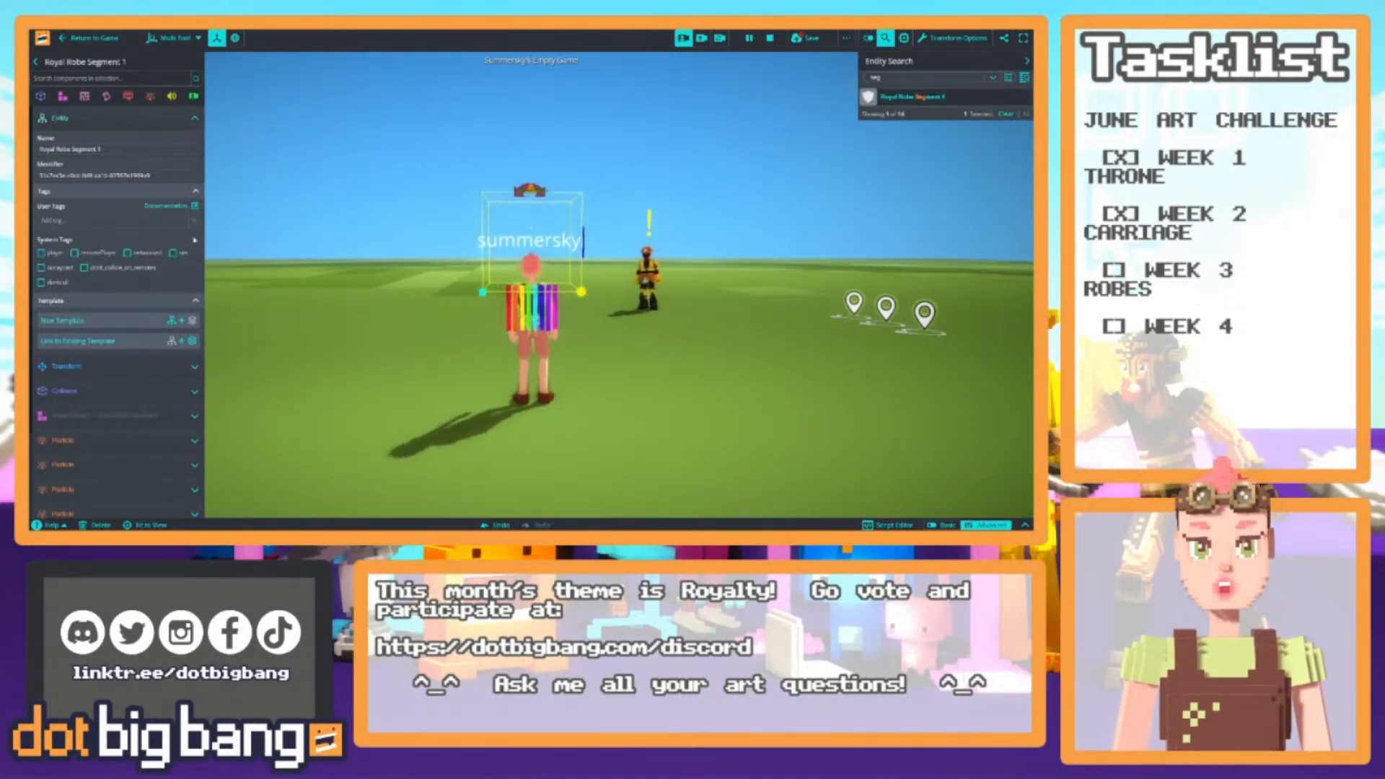
Search the userscript library for a script for the robe segment and close it without adding one
{"action": "mouse_move", "coordinate": [124, 469]}
{"action": "scroll", "coordinate": [124, 468], "scroll_direction": "down", "scroll_amount": 2}
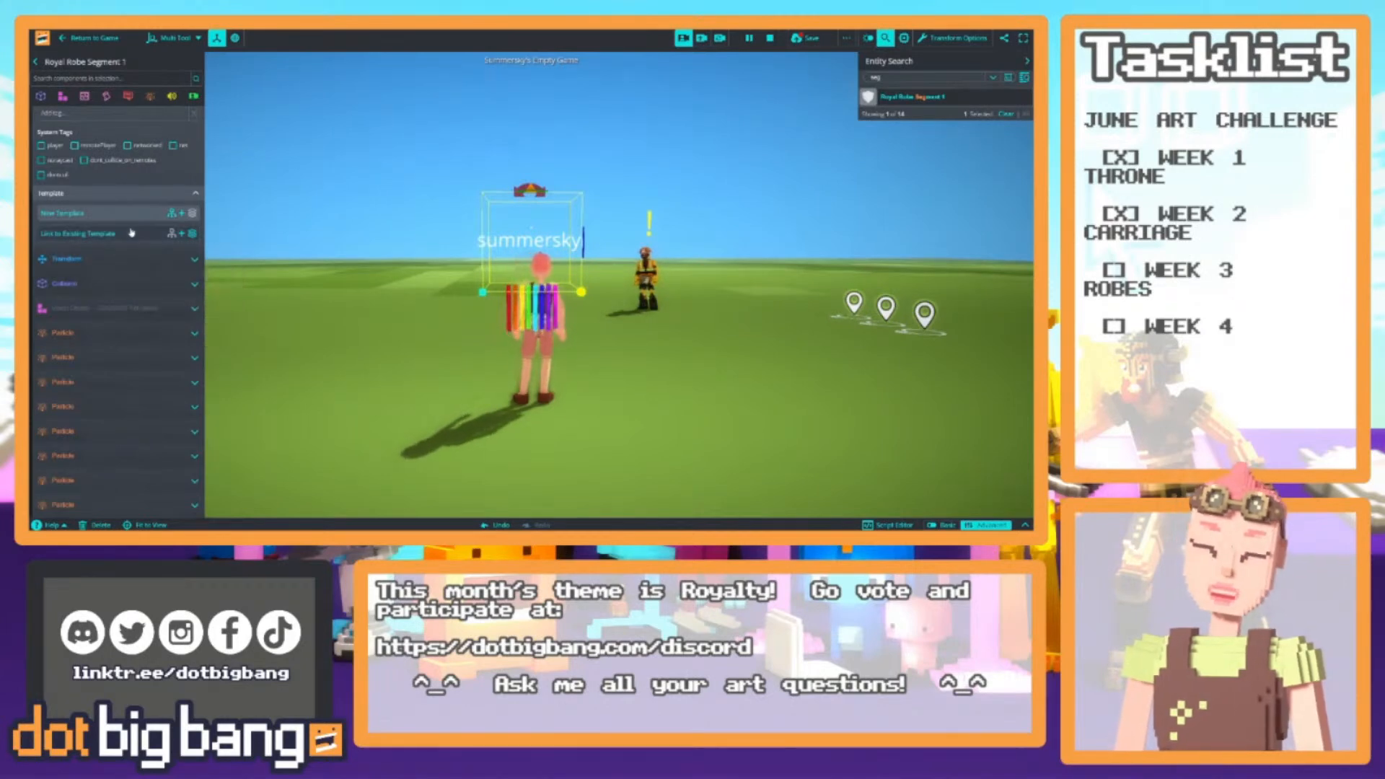
{"action": "scroll", "coordinate": [132, 233], "scroll_direction": "up", "scroll_amount": 2}
{"action": "left_click", "coordinate": [84, 96]}
{"action": "left_click", "coordinate": [89, 141]}
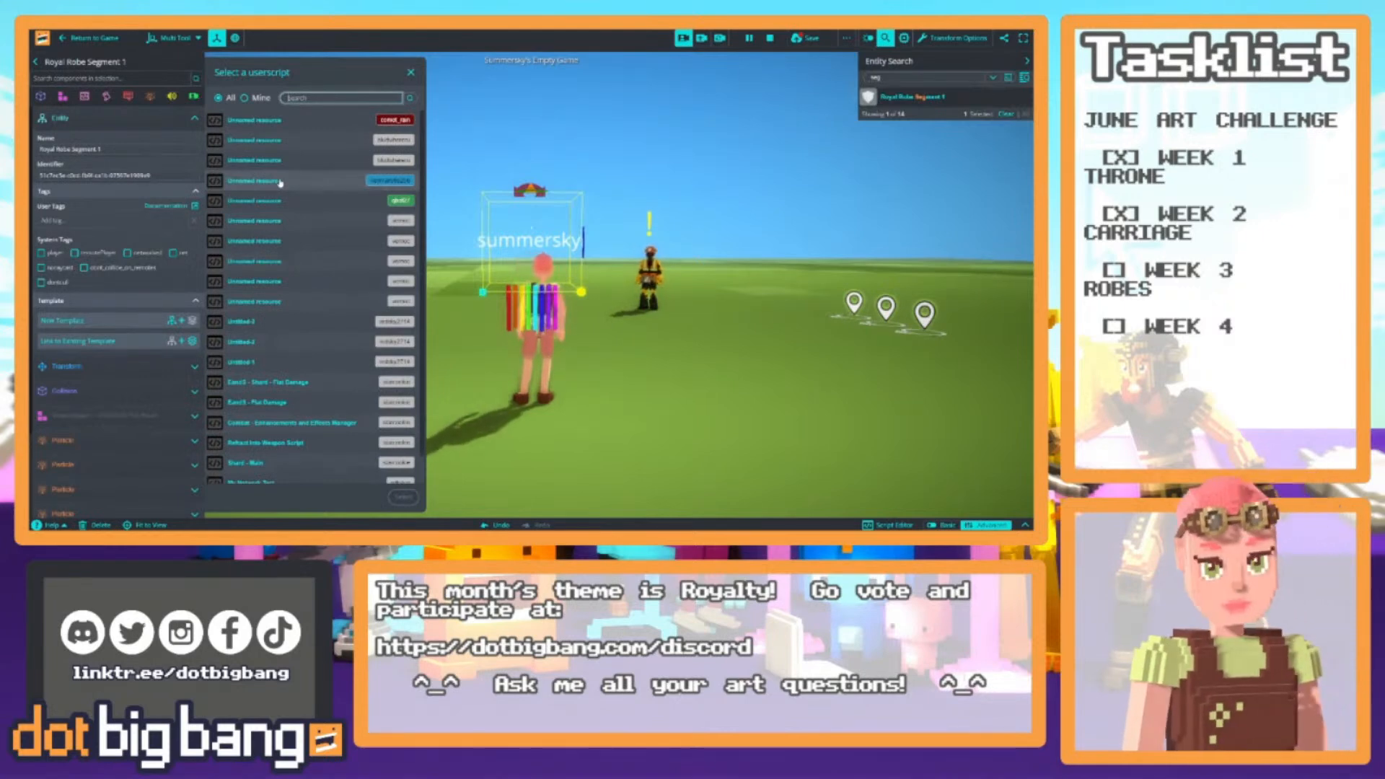
{"action": "type", "text": "accessor"}
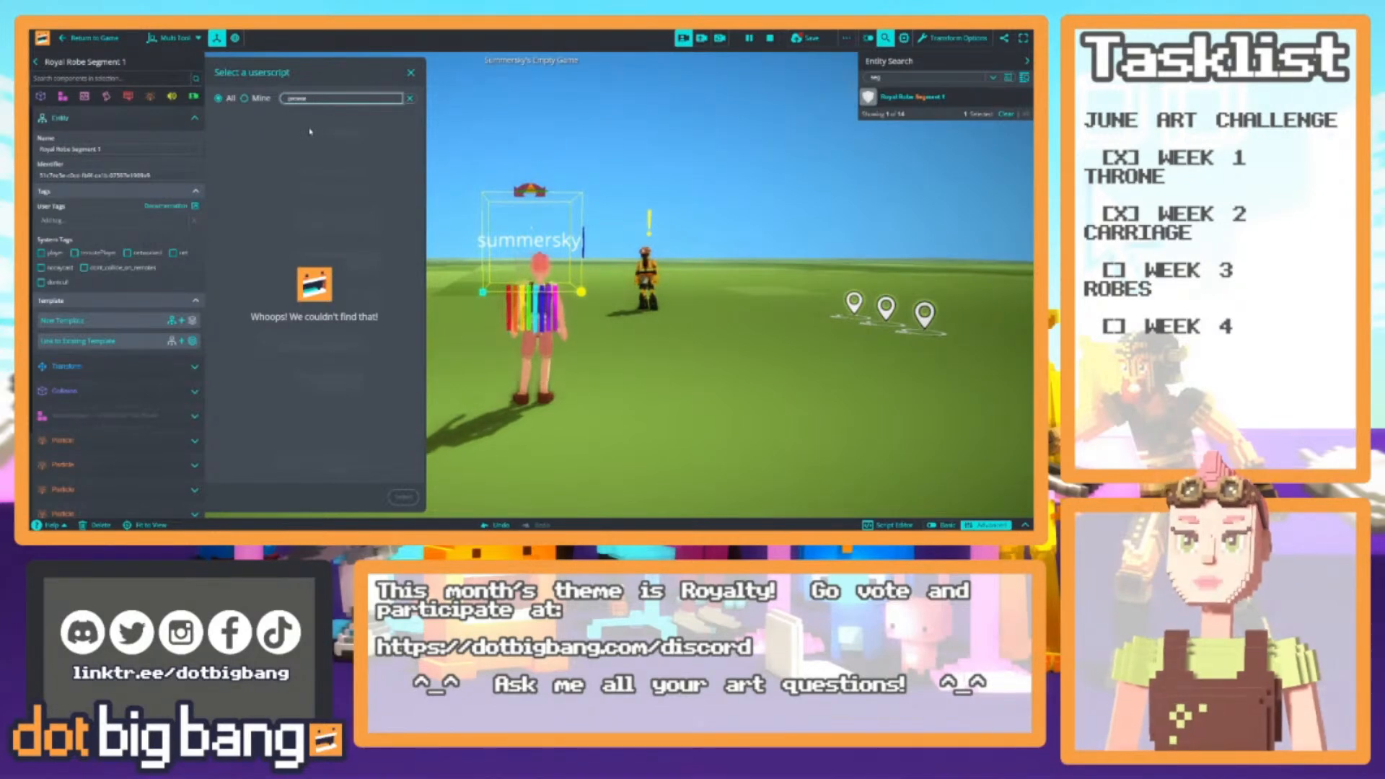
{"action": "left_click", "coordinate": [409, 98]}
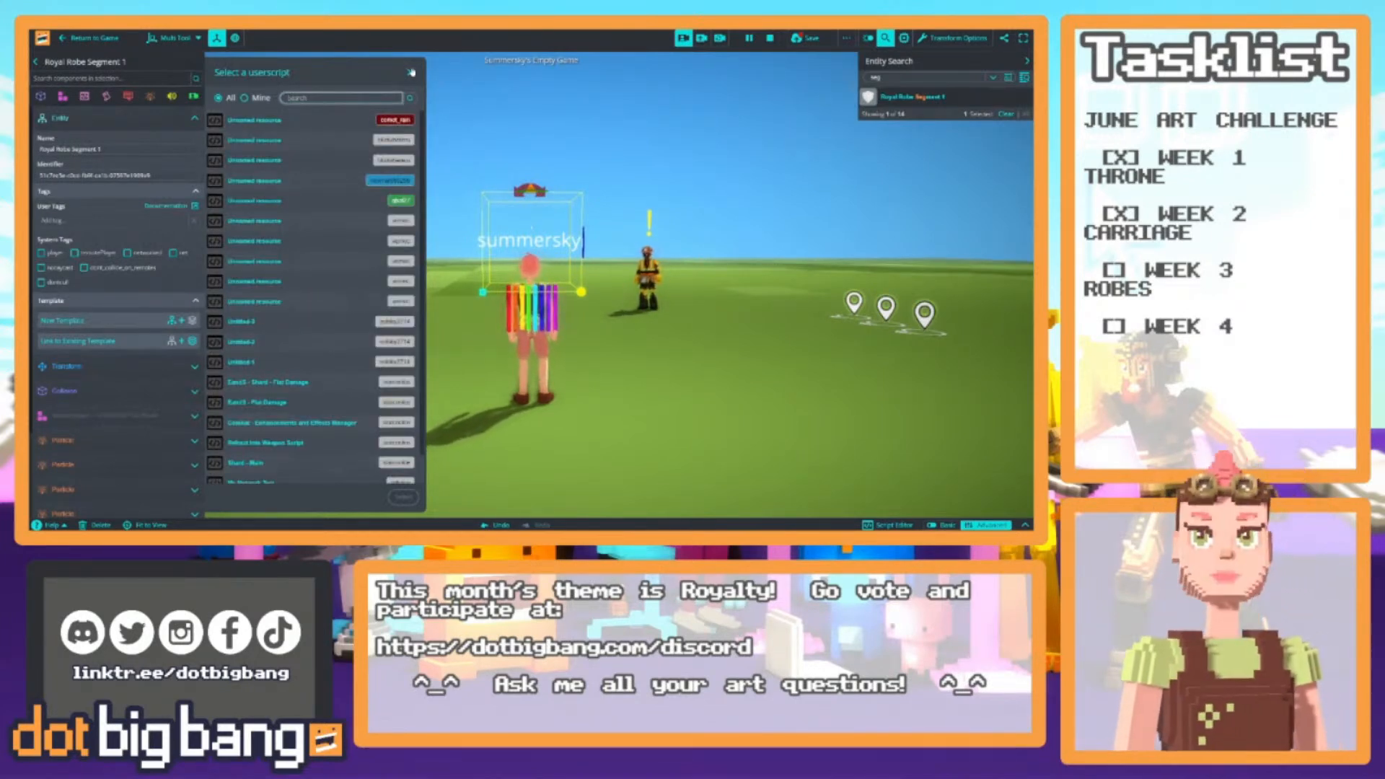
{"action": "left_click", "coordinate": [412, 73]}
Raise the spawn rate of the robe segment's red particles to the slider's maximum
{"action": "scroll", "coordinate": [107, 320], "scroll_direction": "down", "scroll_amount": 10}
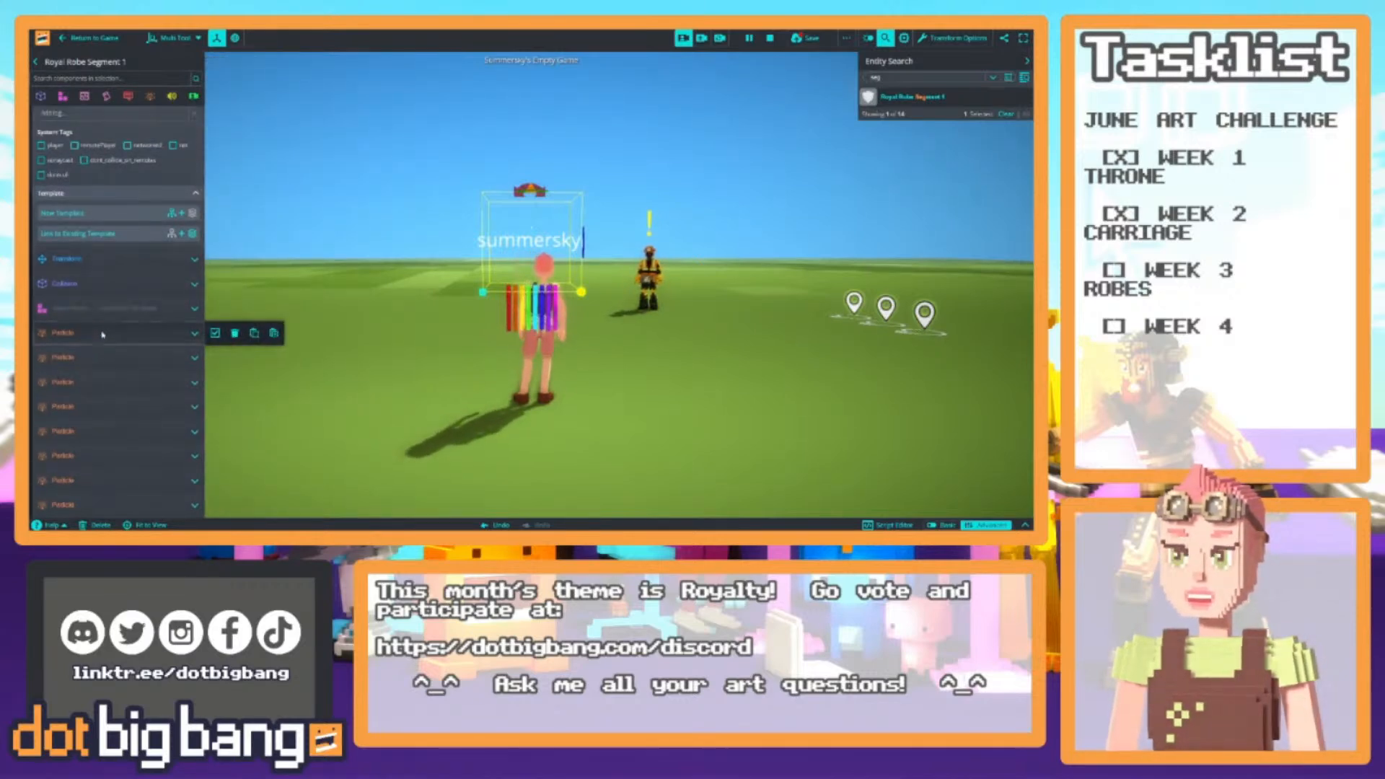
{"action": "scroll", "coordinate": [116, 303], "scroll_direction": "up", "scroll_amount": 2}
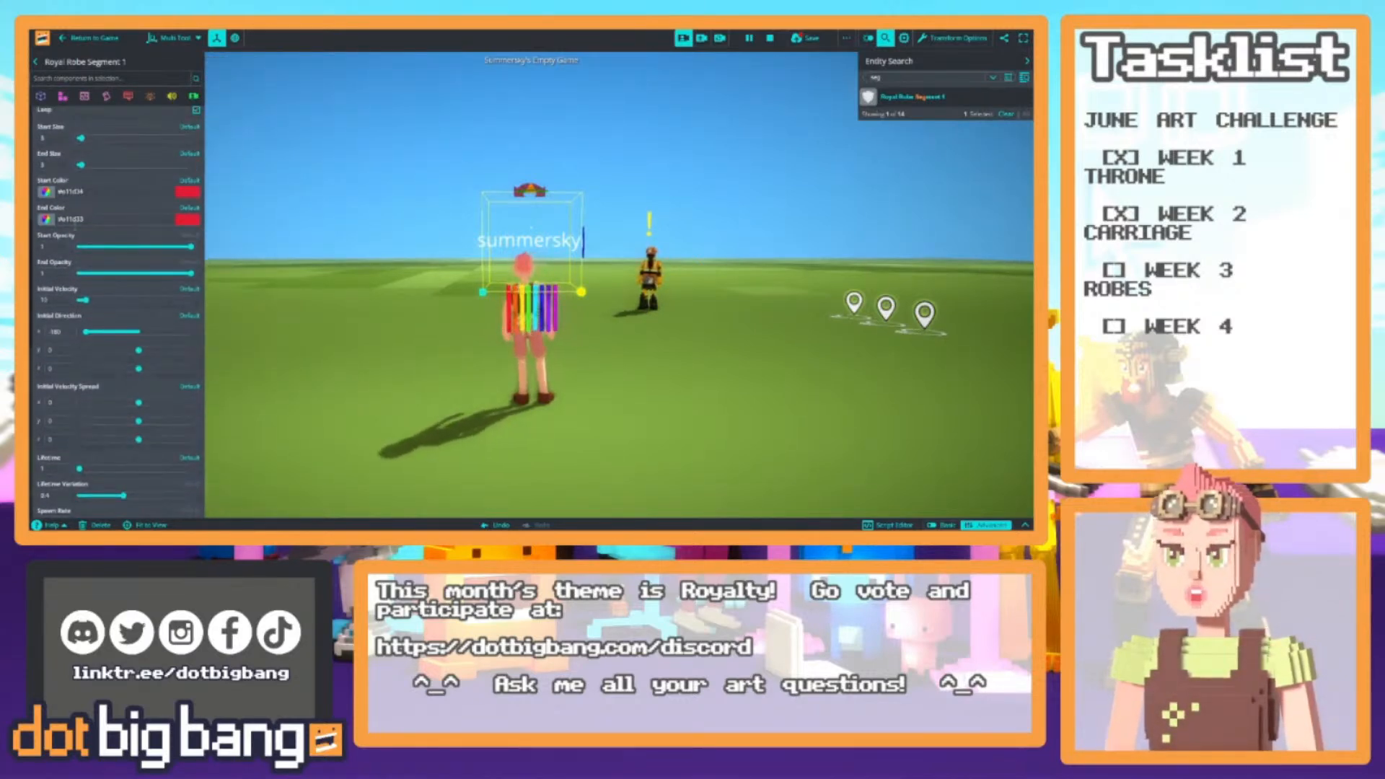
{"action": "scroll", "coordinate": [44, 300], "scroll_direction": "down", "scroll_amount": 3}
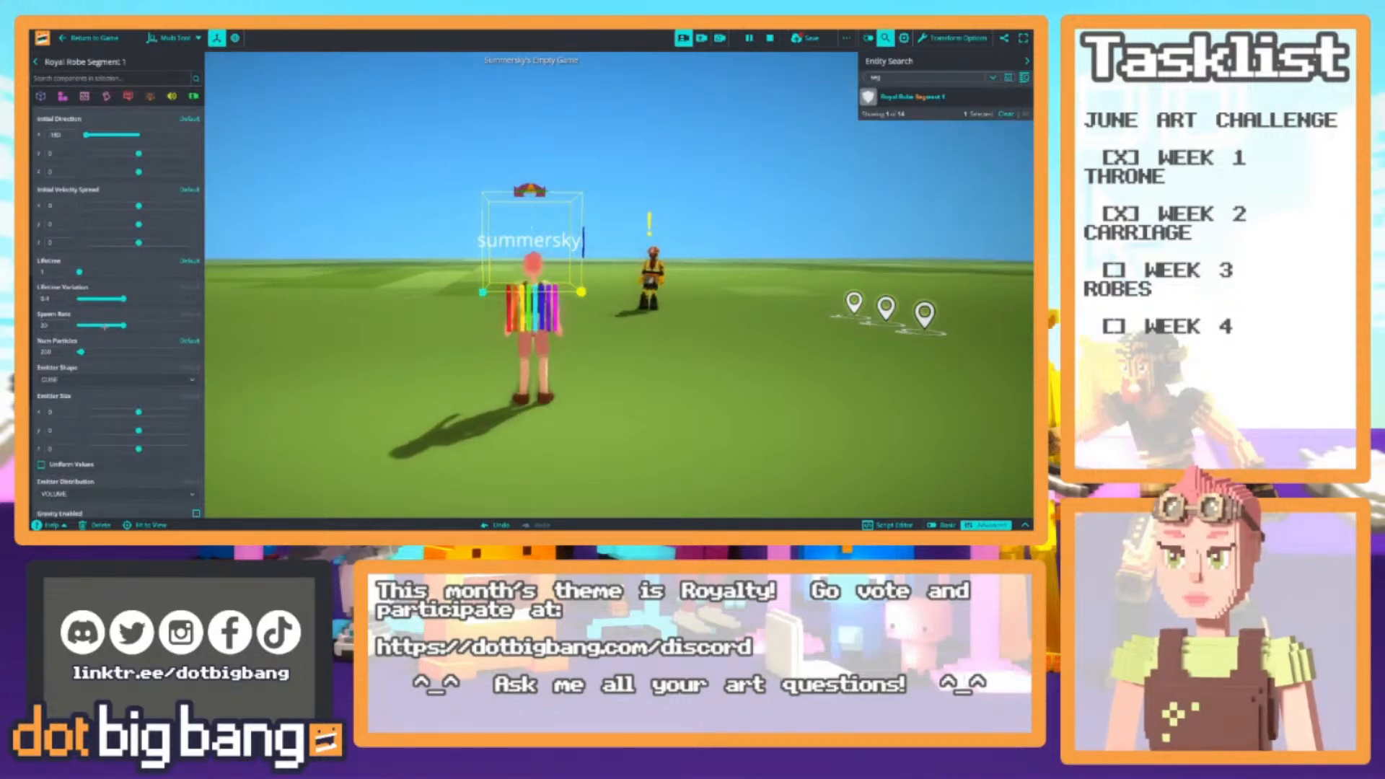
{"action": "left_click_drag", "start_coordinate": [125, 325], "coordinate": [189, 325]}
{"action": "left_click_drag", "start_coordinate": [55, 325], "coordinate": [29, 329]}
{"action": "type", "text": "6"}
{"action": "key", "text": "Return"}
Duplicate Royal Robe Segment 1 above the avatar twice to test the particle emission, deleting each copy
{"action": "left_click_drag", "start_coordinate": [531, 194], "coordinate": [532, 118], "text": "shift"}
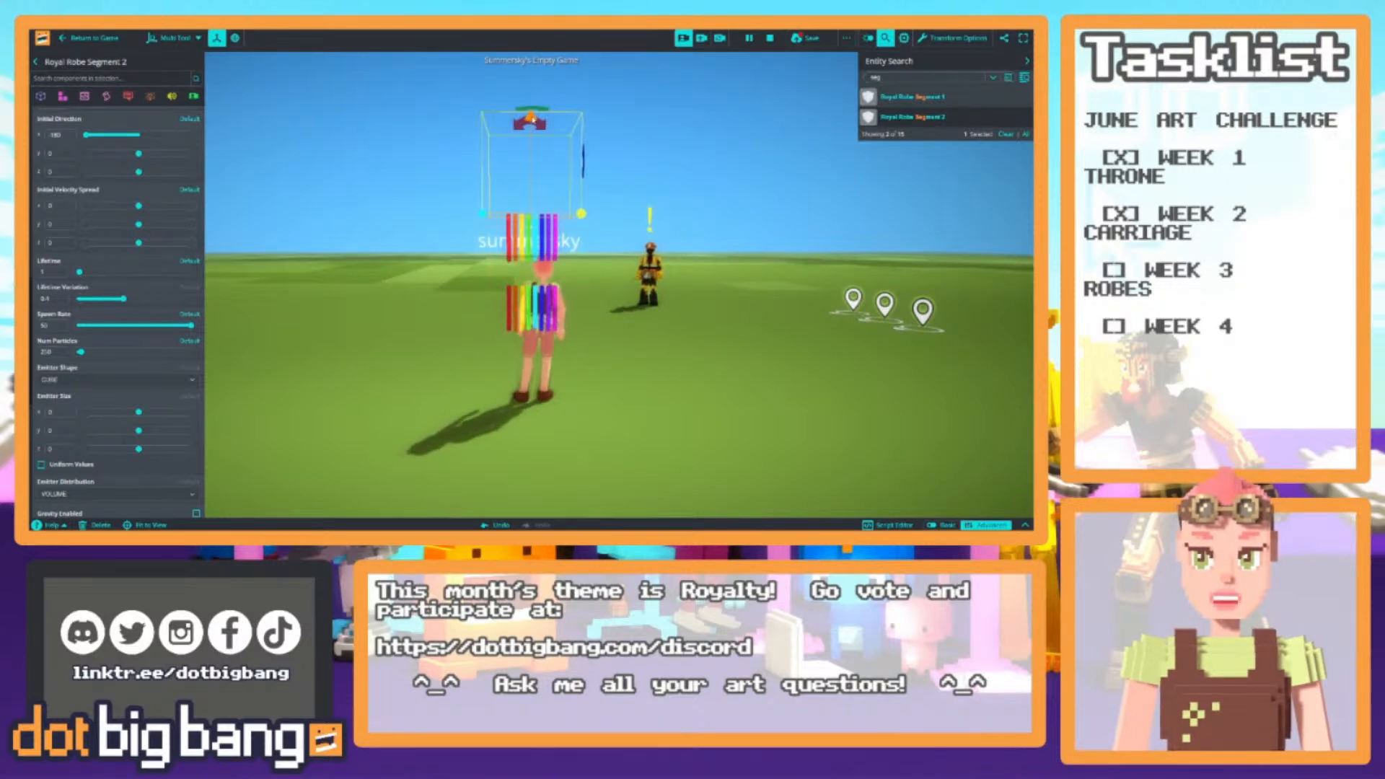
{"action": "key", "text": "Delete"}
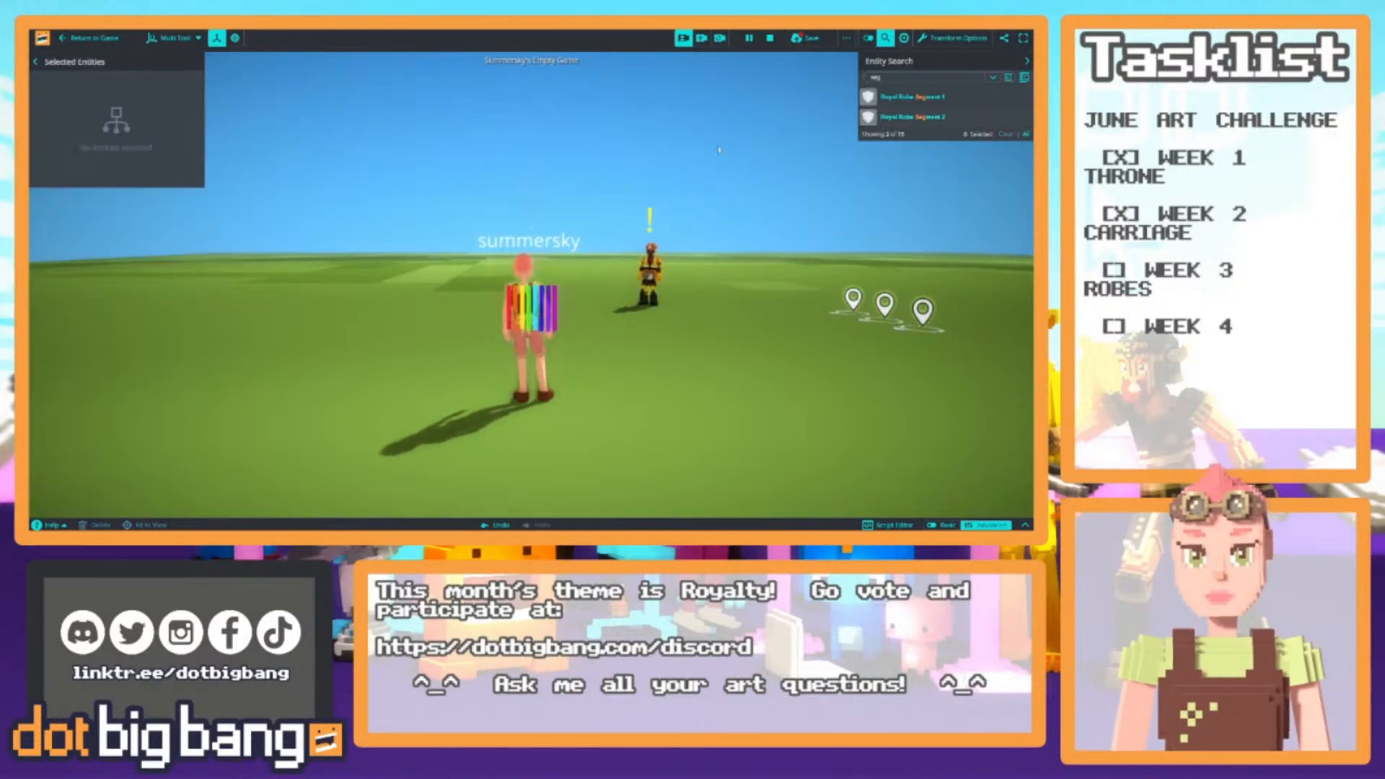
{"action": "left_click", "coordinate": [912, 96]}
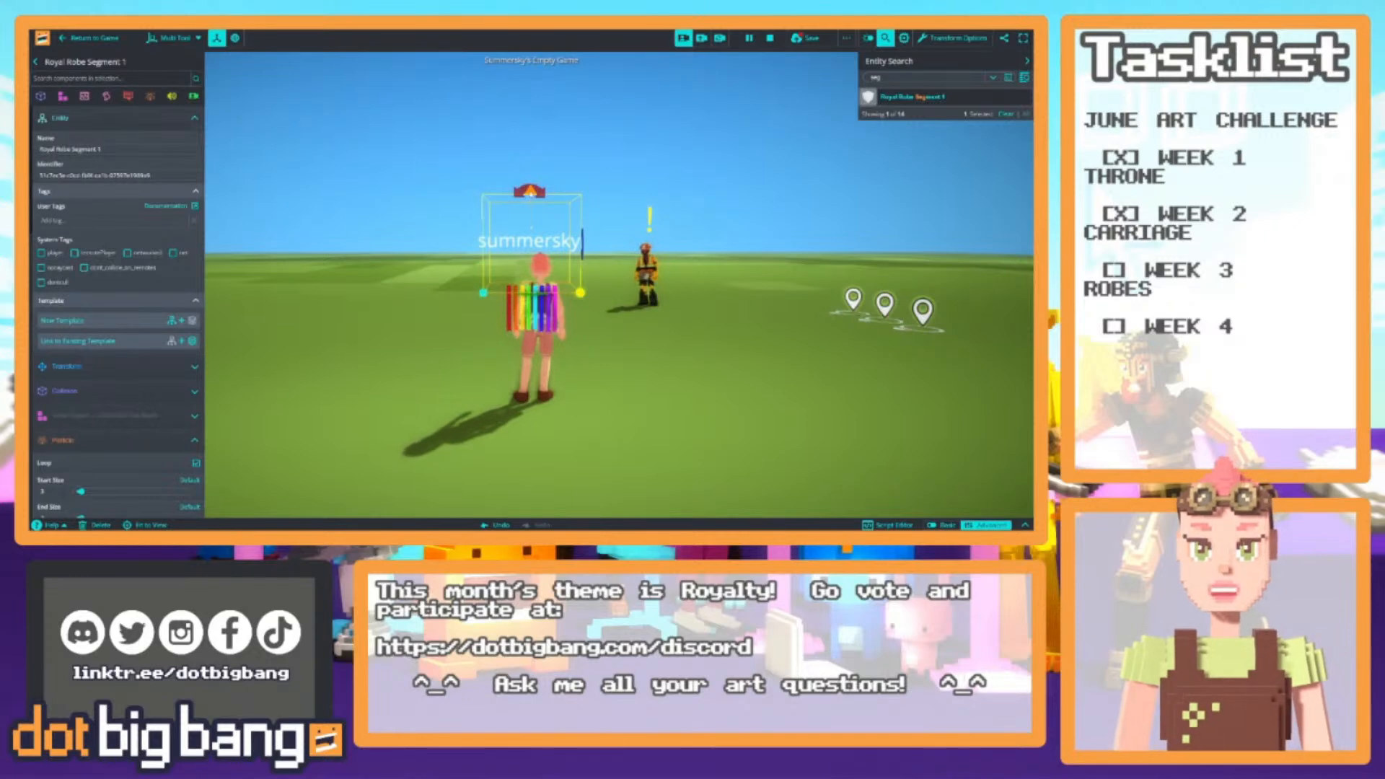
{"action": "key", "text": "ctrl+d"}
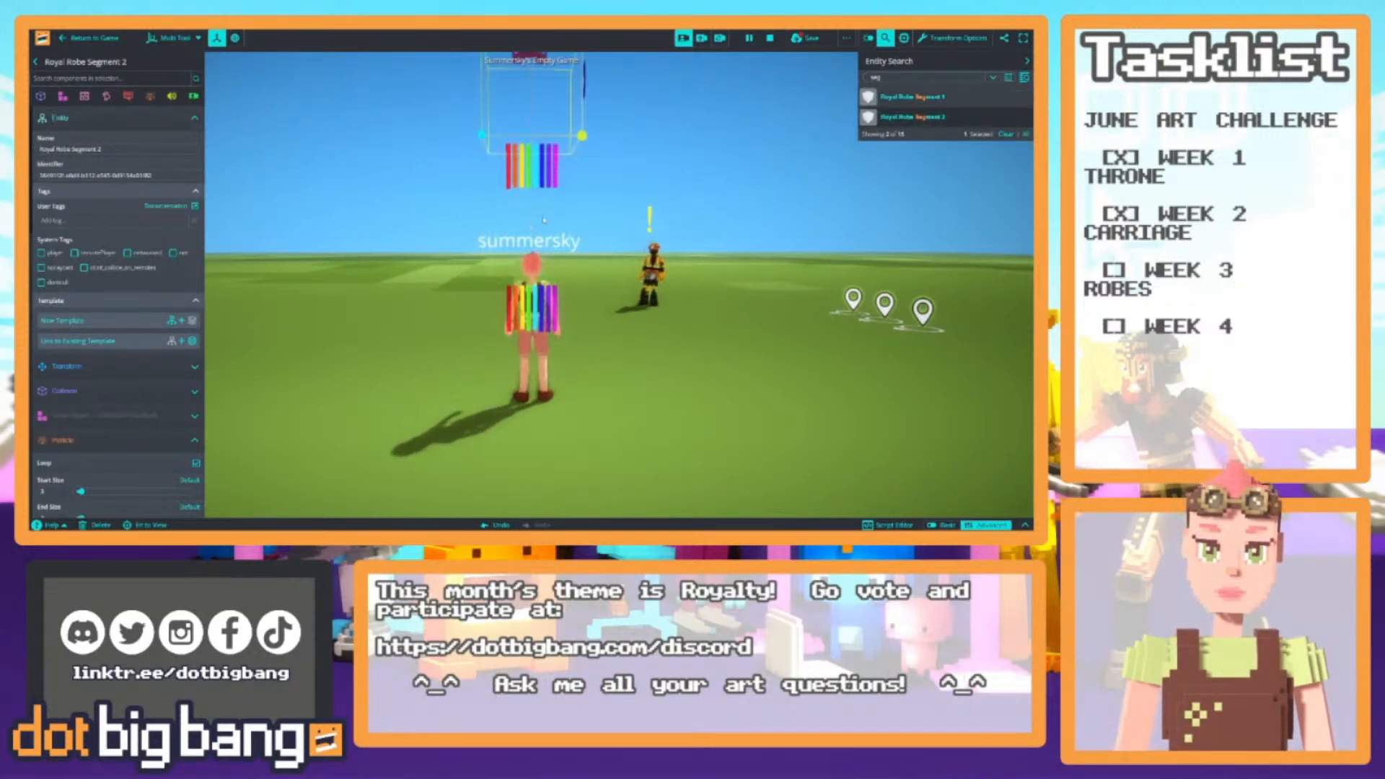
{"action": "key", "text": "Delete"}
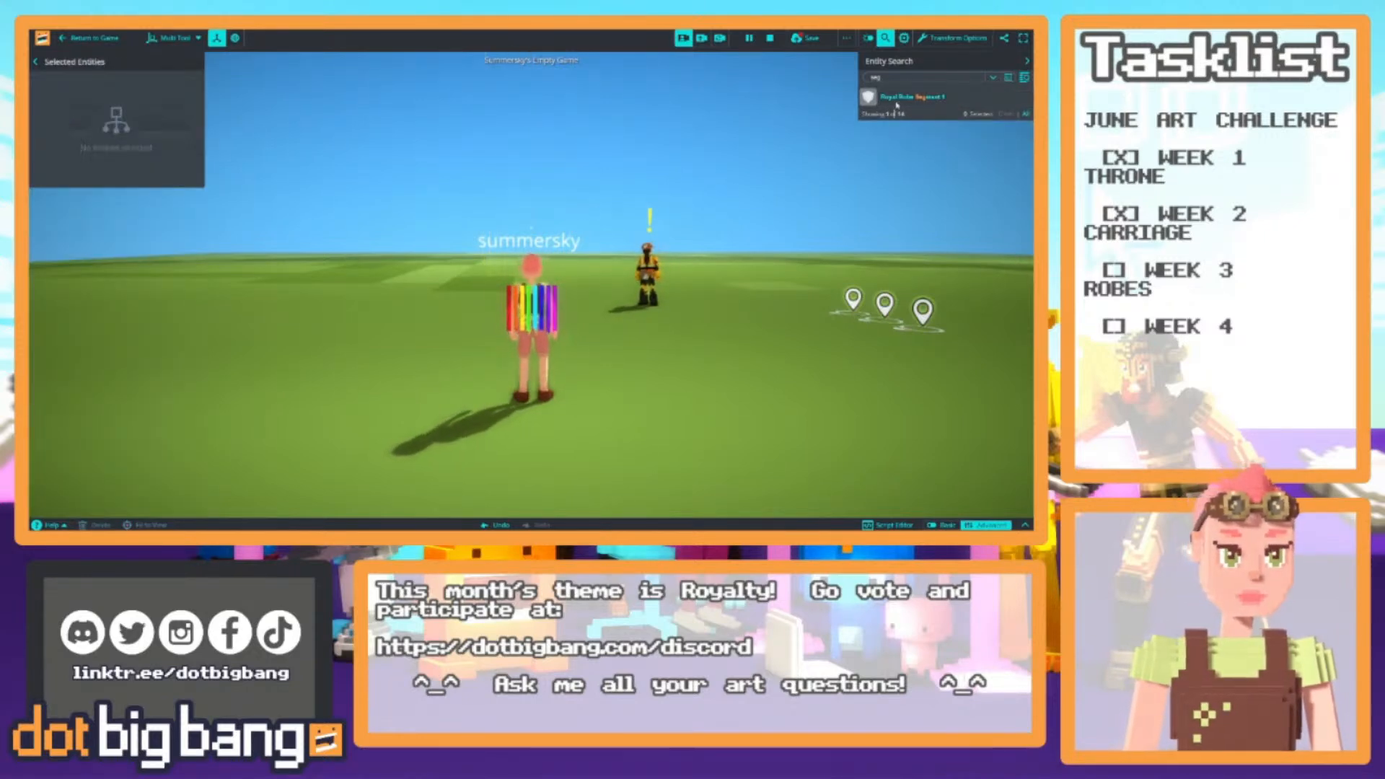
Increase the spawn rate of Royal Robe Segment 1's red particles into the thousands
{"action": "left_click", "coordinate": [897, 96]}
{"action": "scroll", "coordinate": [126, 357], "scroll_direction": "down", "scroll_amount": 10}
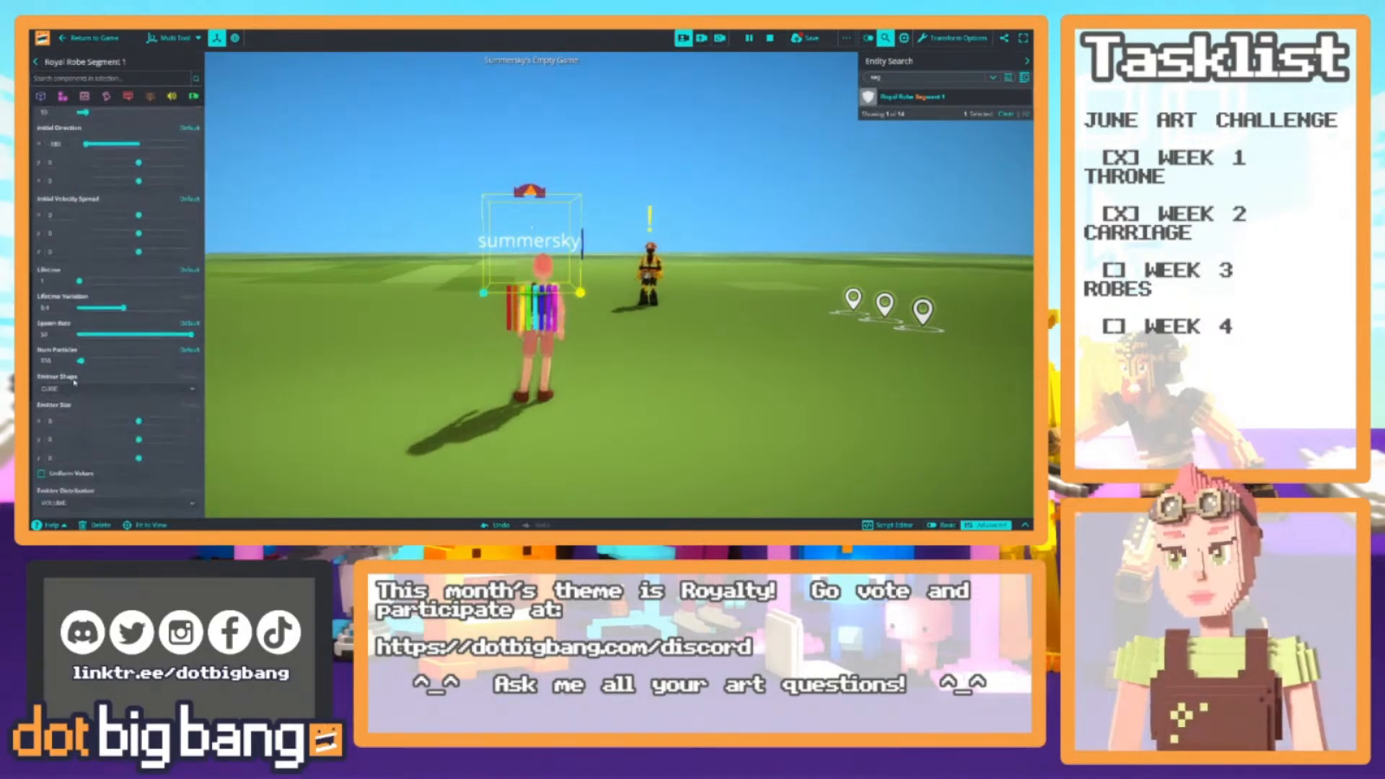
{"action": "left_click", "coordinate": [44, 334]}
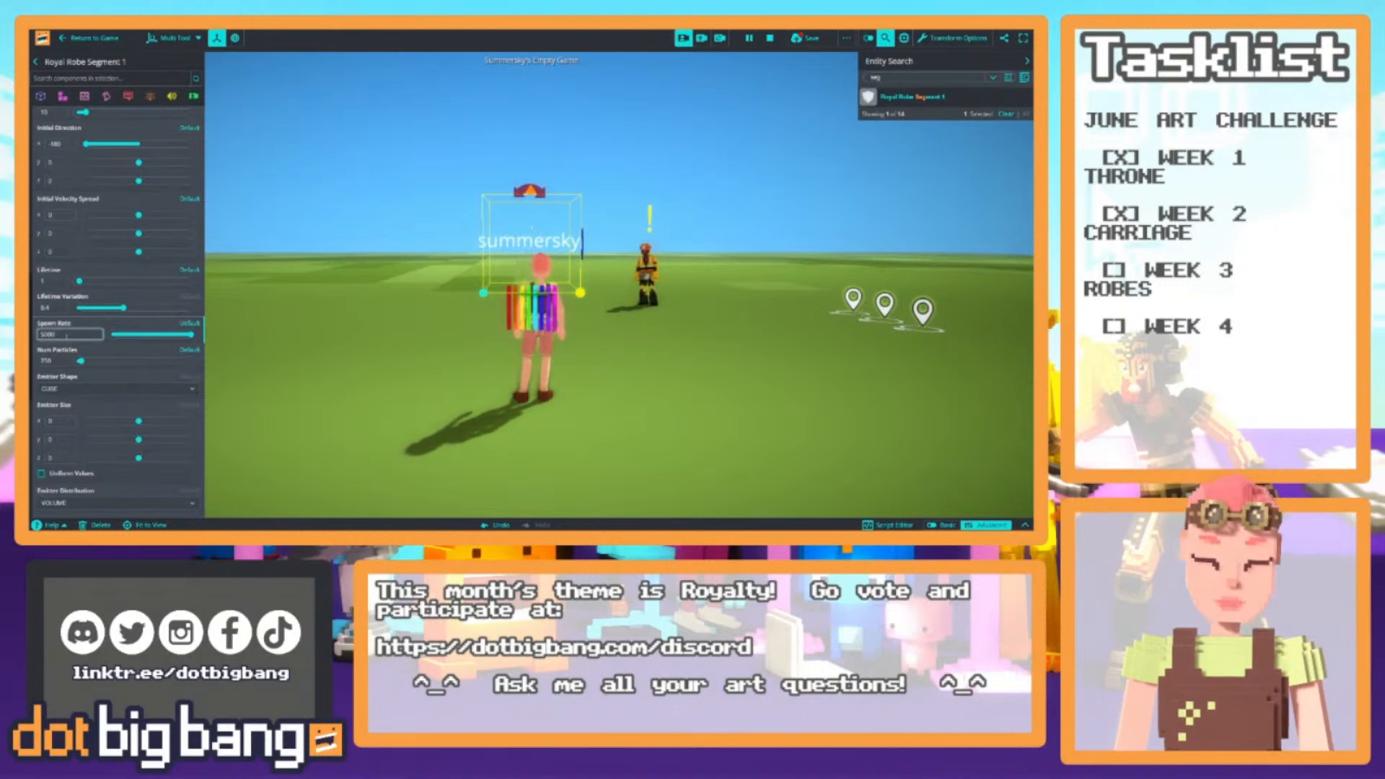
{"action": "left_click", "coordinate": [318, 309]}
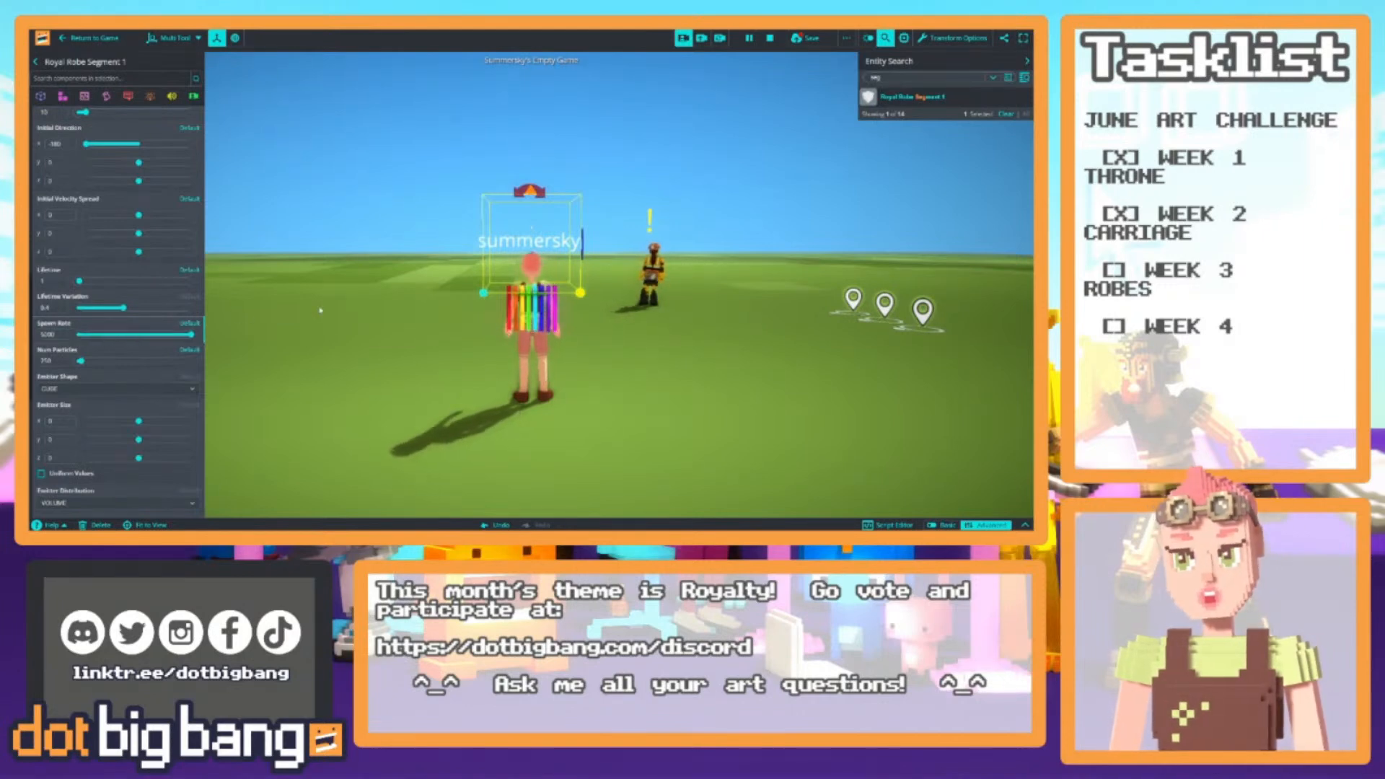
Duplicate the robe segment upward again to test the increased spawn rate, and delete the copy
{"action": "left_click", "coordinate": [910, 97]}
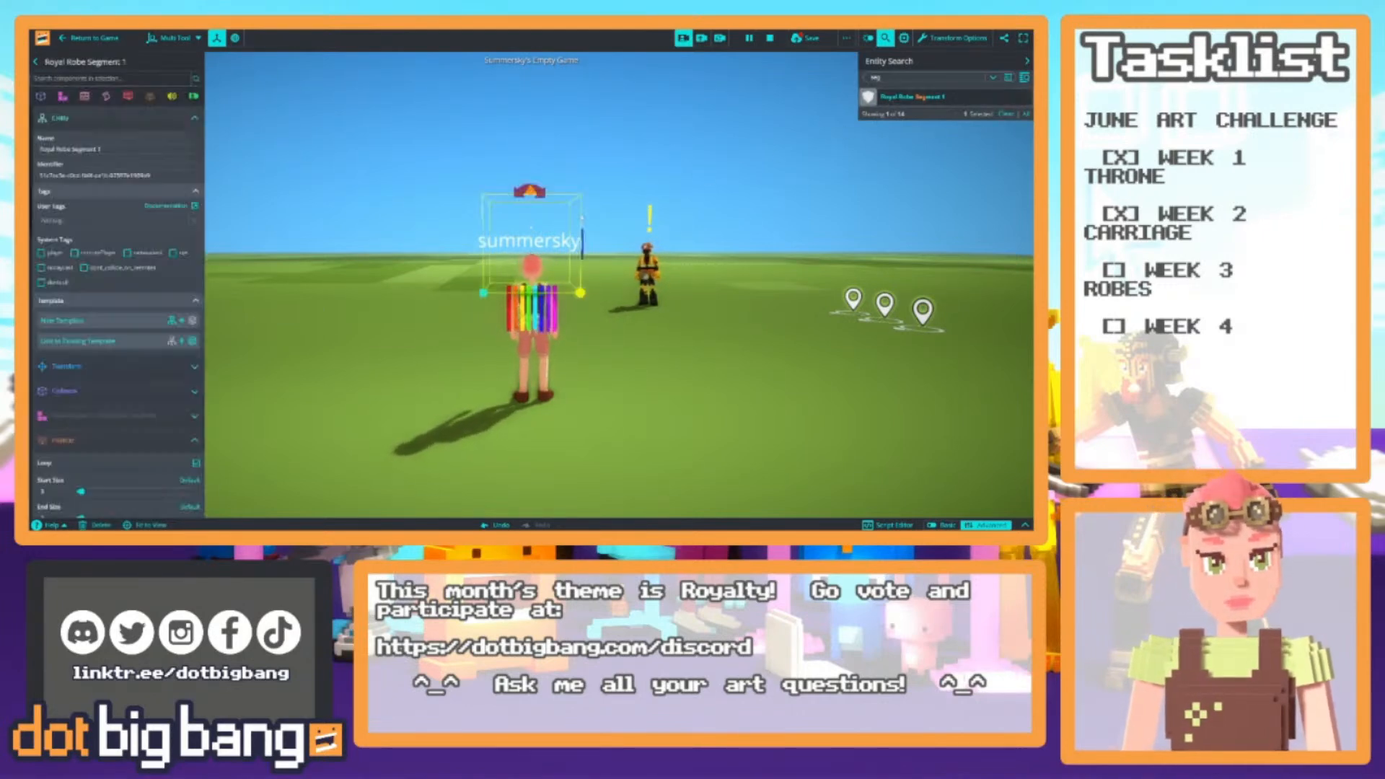
{"action": "key", "text": "ctrl+d"}
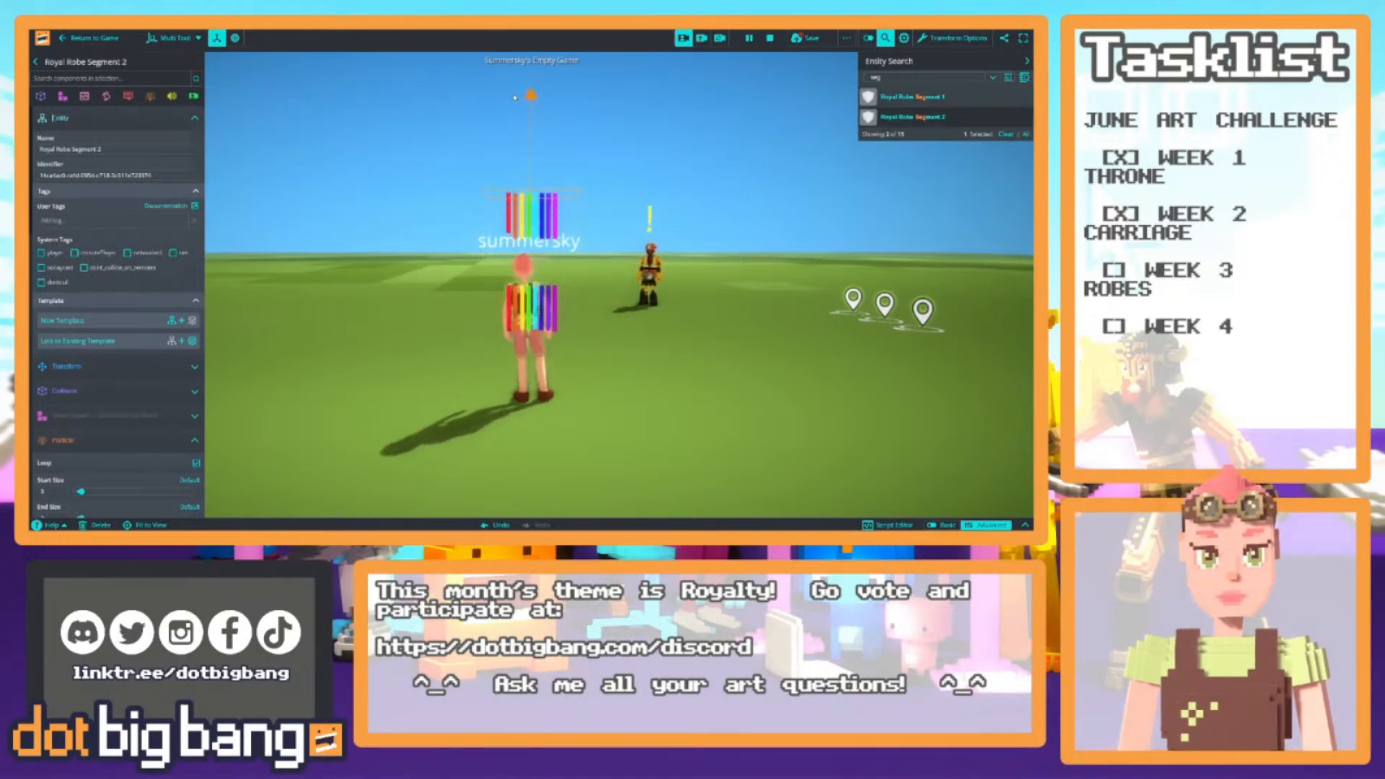
{"action": "left_click_drag", "start_coordinate": [515, 98], "coordinate": [516, 98]}
{"action": "key", "text": "Delete"}
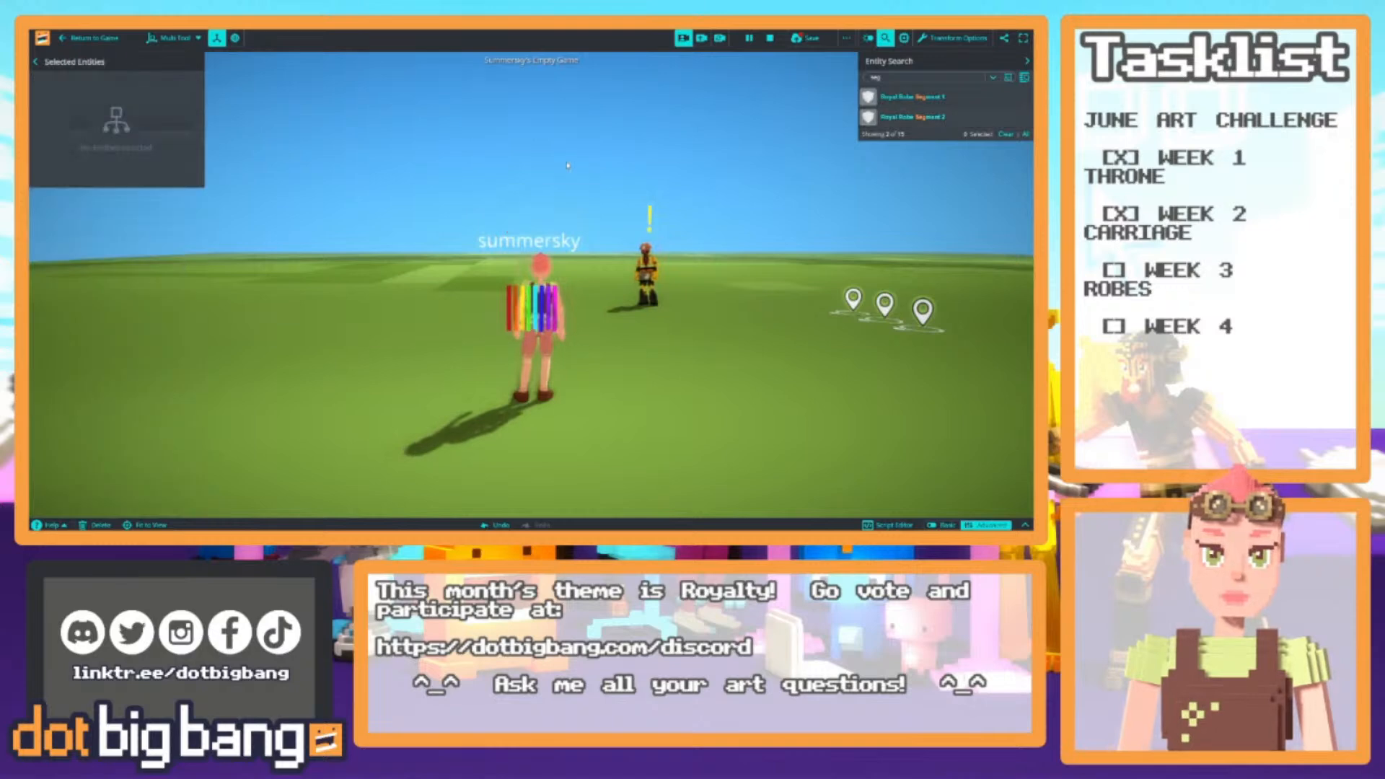
Select Royal Robe Segment 1 again and collapse the settings of its red particle component
{"action": "left_click", "coordinate": [924, 98]}
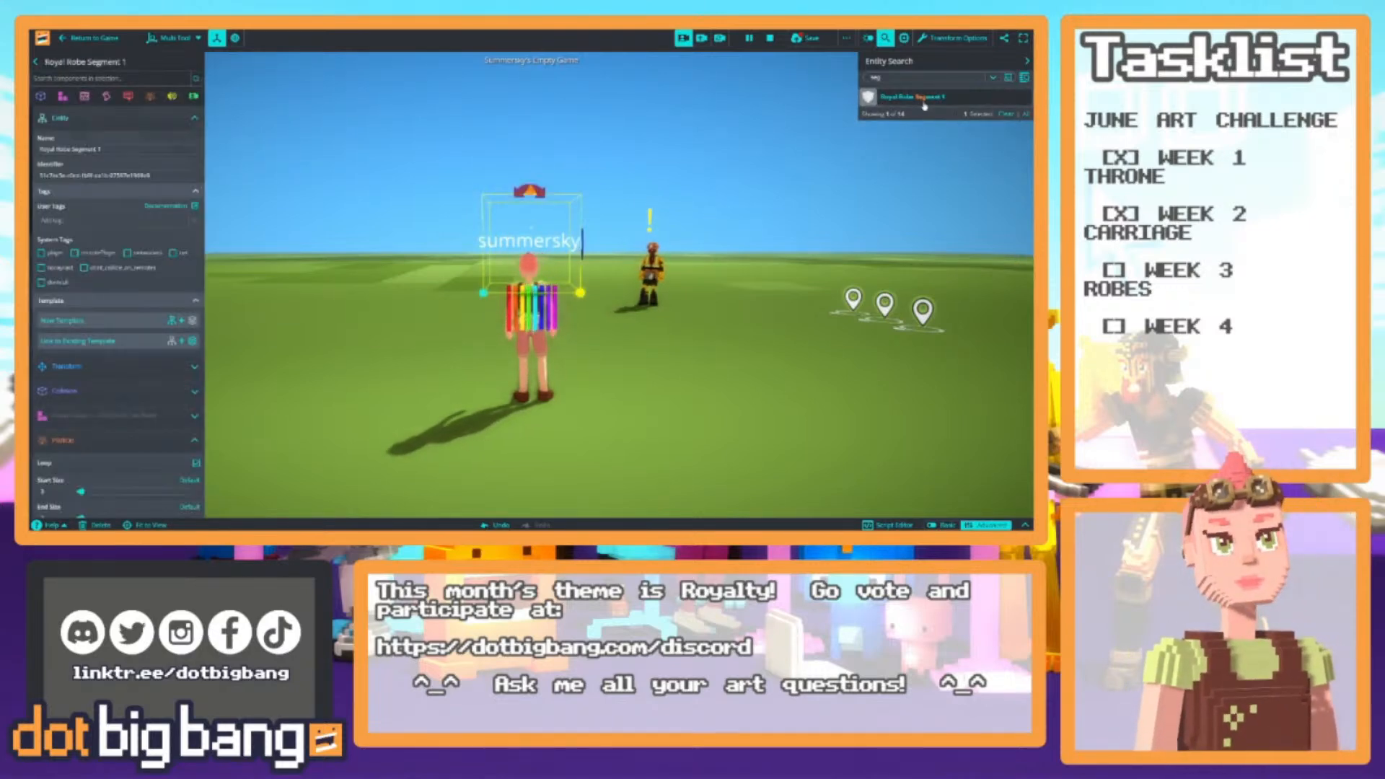
{"action": "left_click", "coordinate": [124, 445]}
{"action": "scroll", "coordinate": [96, 433], "scroll_direction": "down", "scroll_amount": 2}
{"action": "mouse_move", "coordinate": [182, 314]}
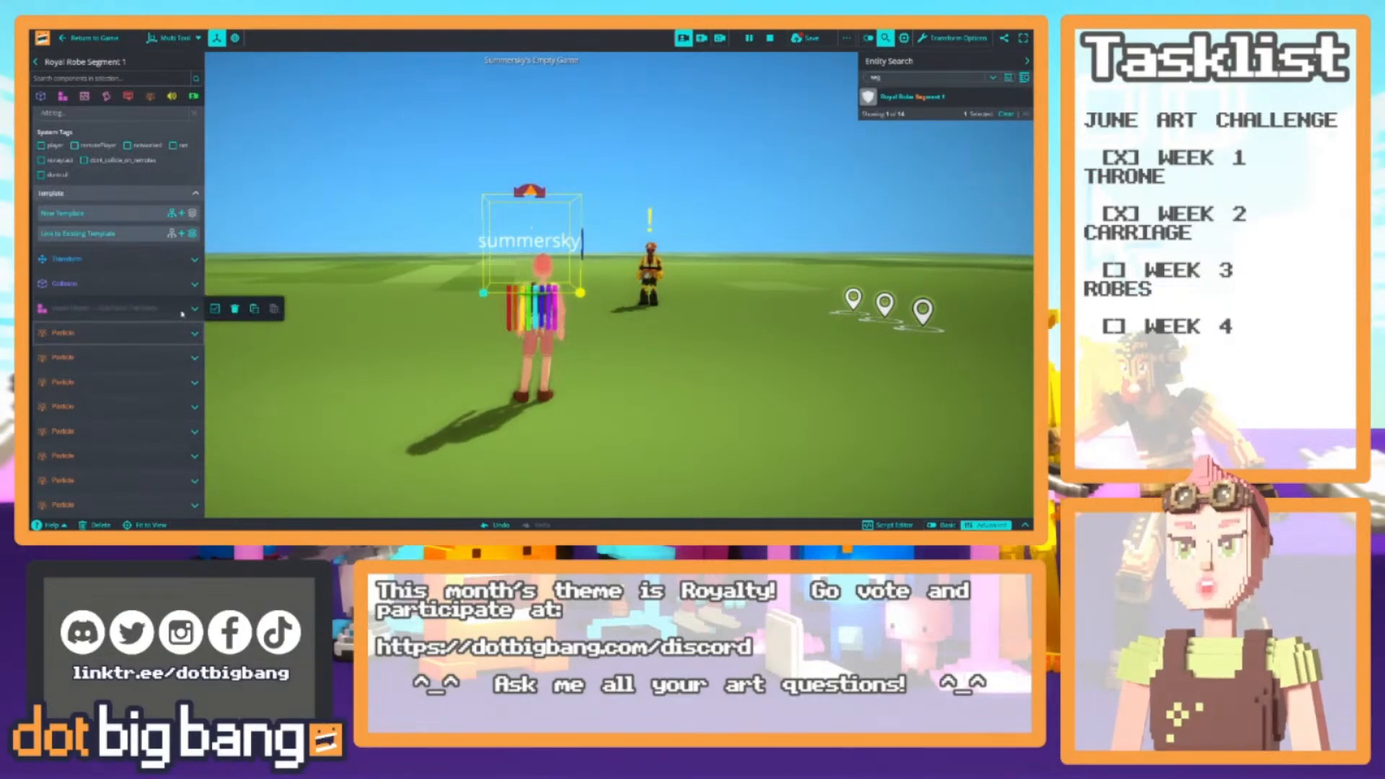
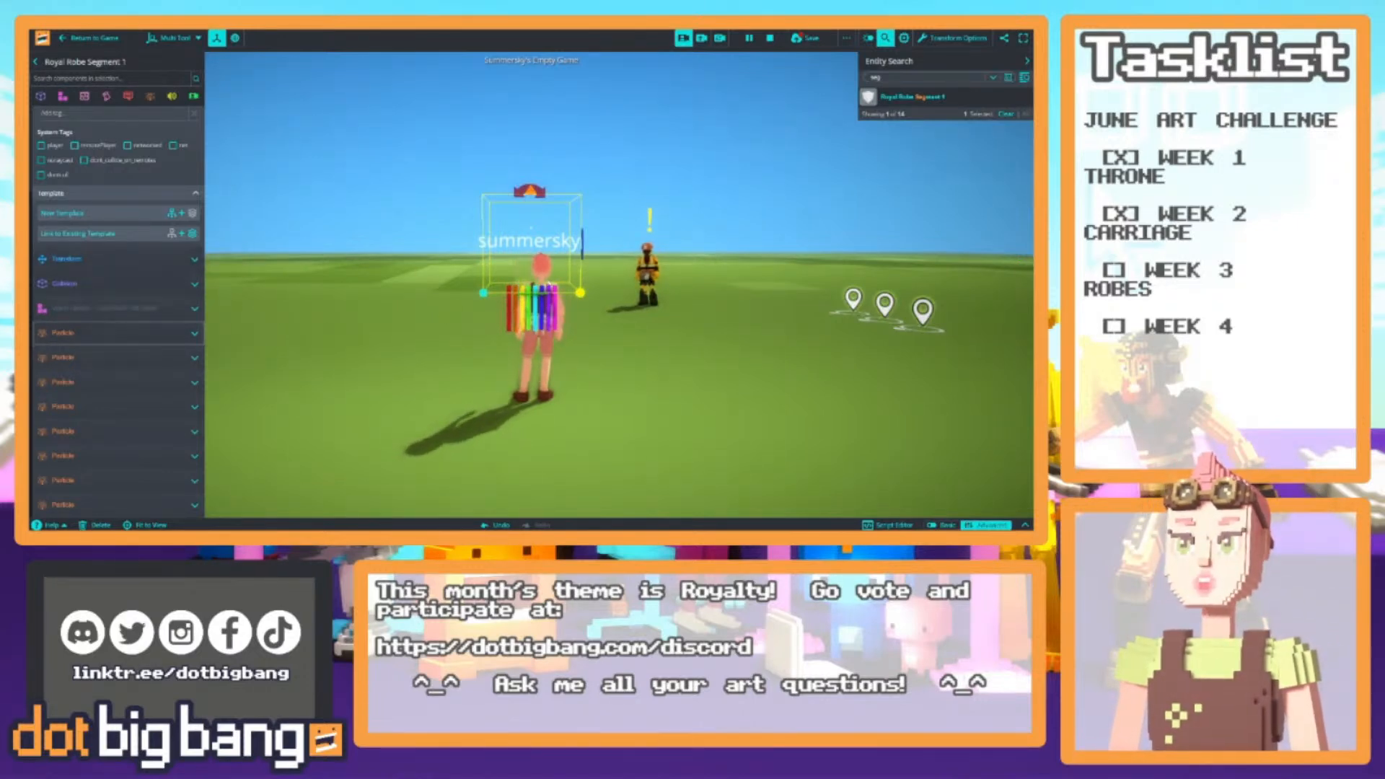
{"action": "scroll", "coordinate": [173, 251], "scroll_direction": "up", "scroll_amount": 2}
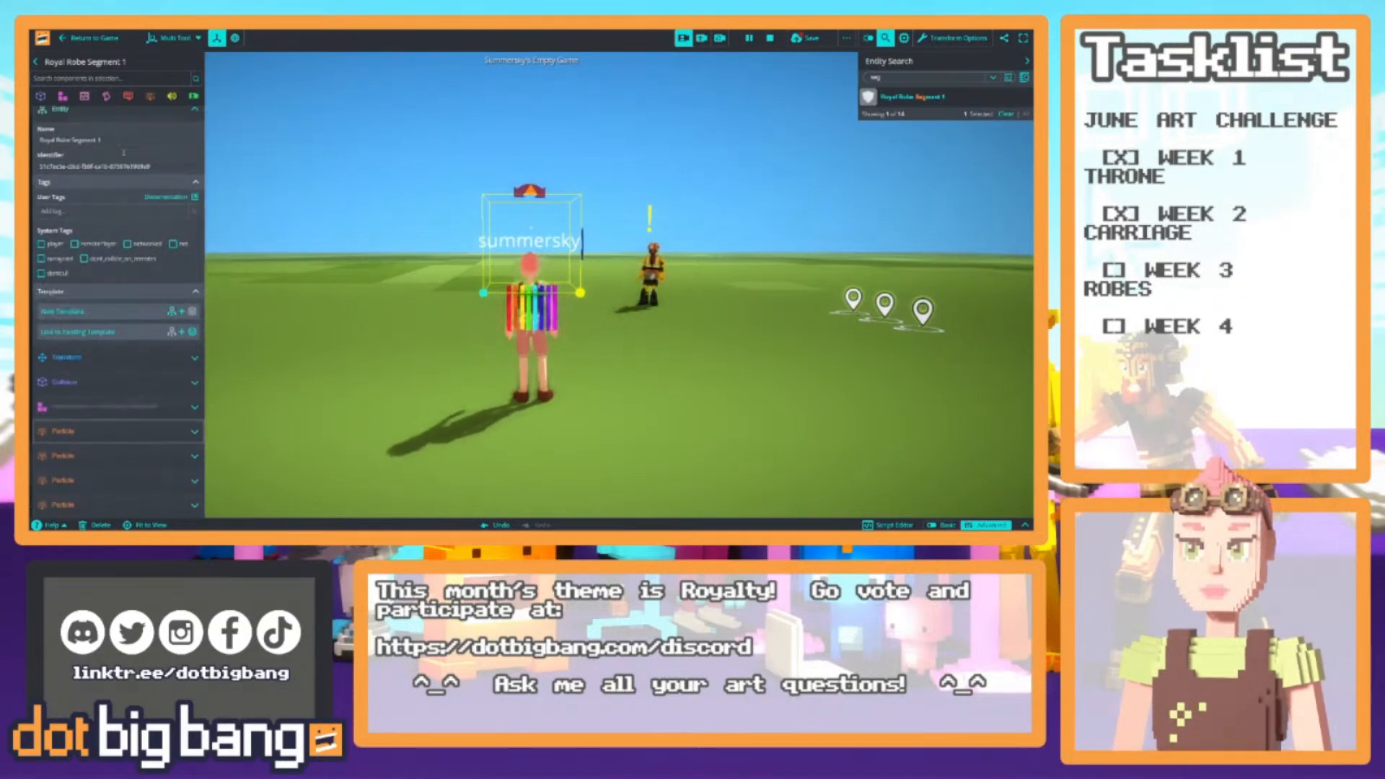
Duplicate Royal Robe Segment 1 upward once more to check the particle strips, and delete the copy
{"action": "left_click", "coordinate": [63, 95]}
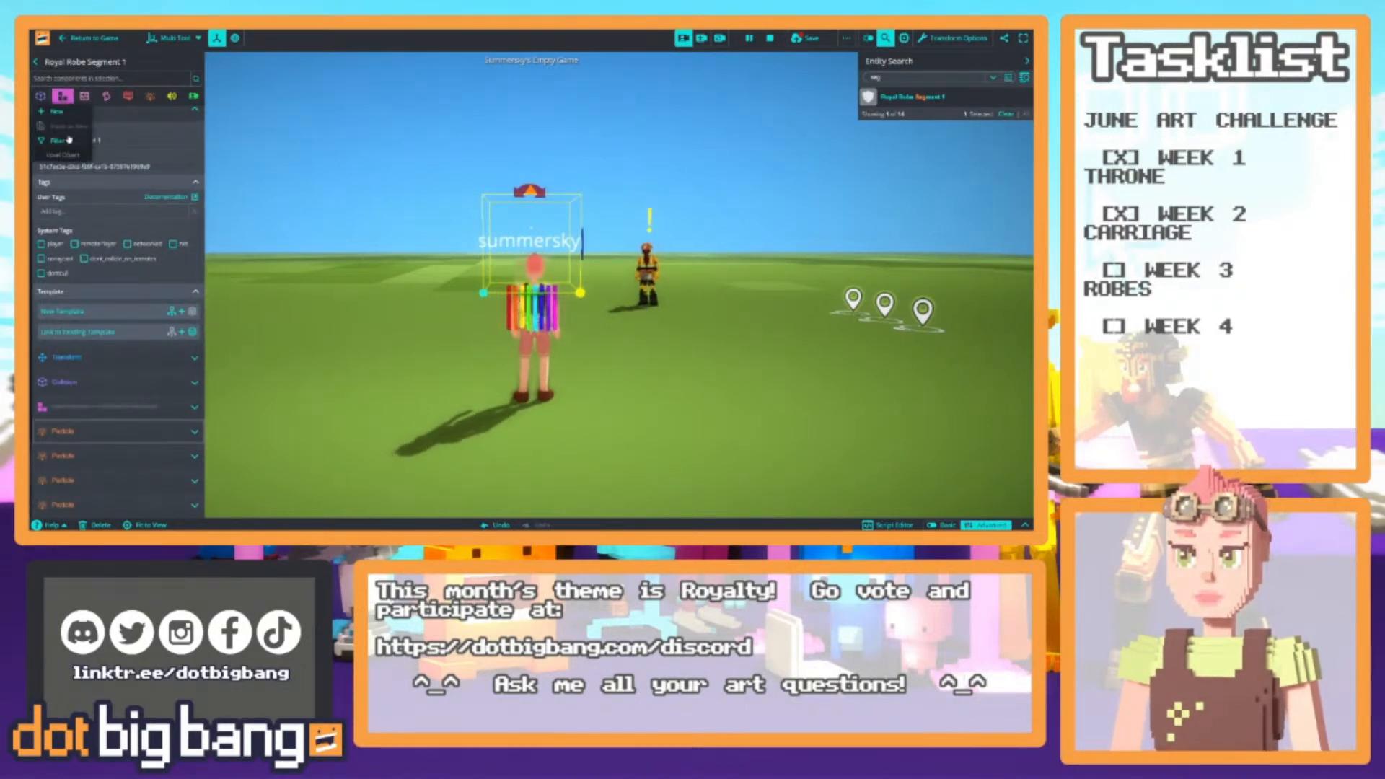
{"action": "left_click_drag", "start_coordinate": [566, 292], "coordinate": [566, 199], "text": "alt"}
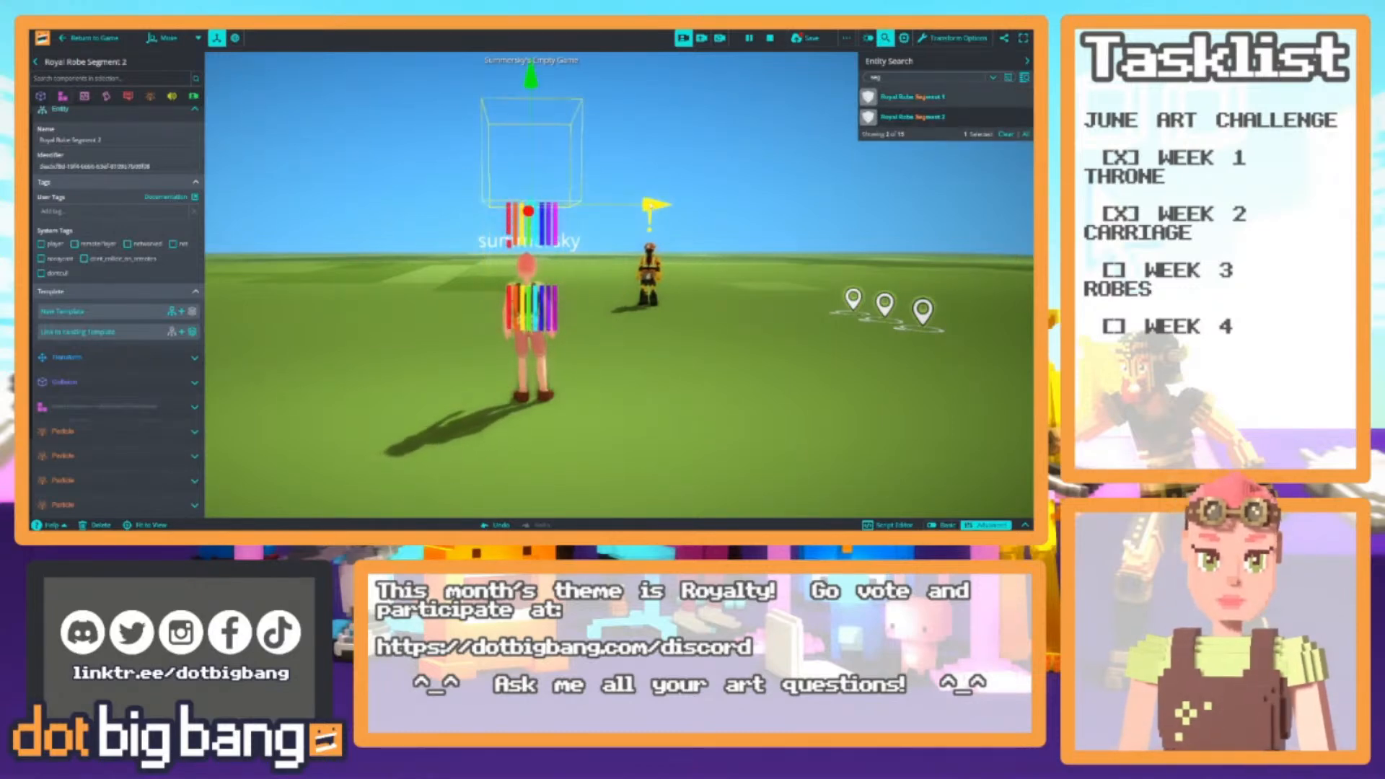
{"action": "key", "text": "Delete"}
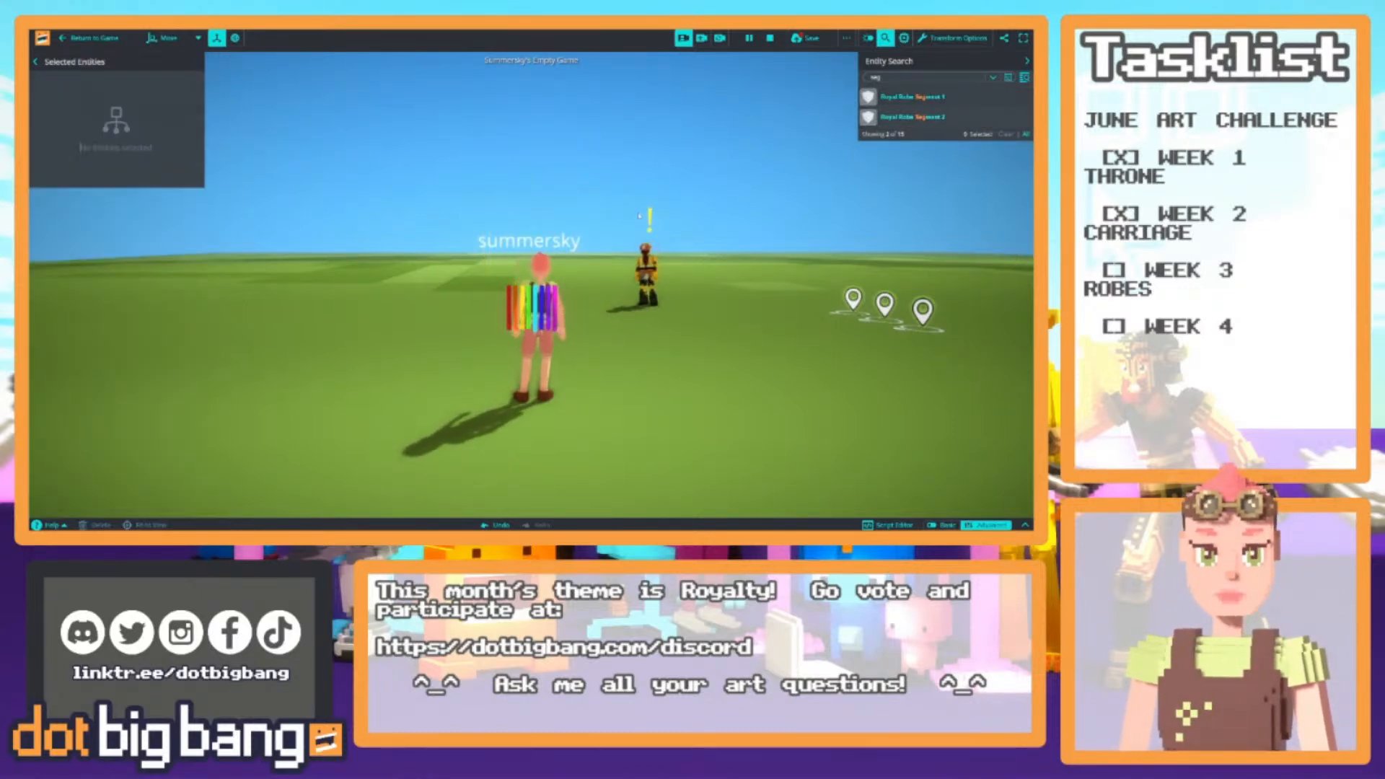
Reset the spawn rate of Royal Robe Segment 1's red particles to default and review the neighbouring orange particle settings
{"action": "left_click", "coordinate": [911, 101]}
{"action": "scroll", "coordinate": [87, 383], "scroll_direction": "down", "scroll_amount": 1}
{"action": "scroll", "coordinate": [87, 384], "scroll_direction": "down", "scroll_amount": 1}
{"action": "left_click", "coordinate": [83, 341]}
{"action": "scroll", "coordinate": [88, 362], "scroll_direction": "down", "scroll_amount": 4}
{"action": "scroll", "coordinate": [115, 310], "scroll_direction": "down", "scroll_amount": 4}
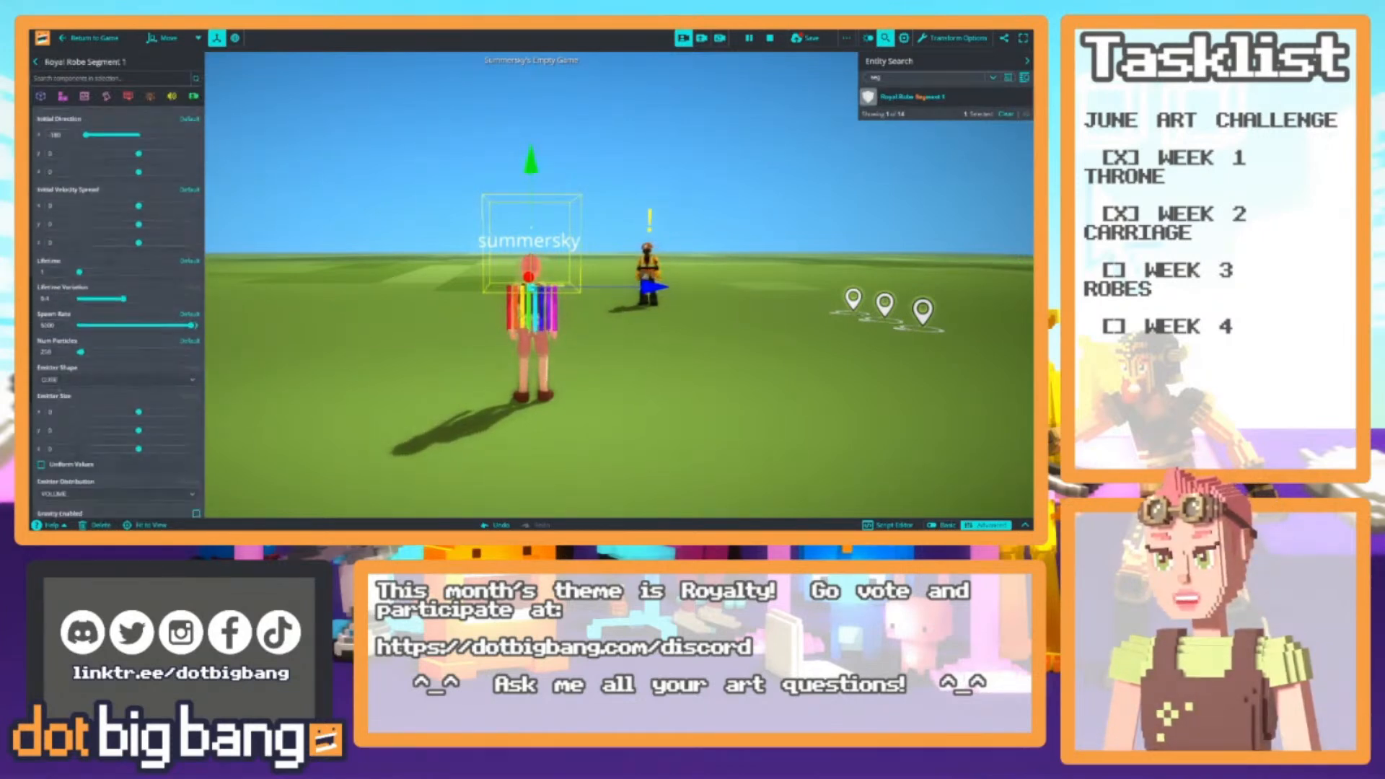
{"action": "left_click", "coordinate": [190, 314]}
{"action": "scroll", "coordinate": [141, 371], "scroll_direction": "down", "scroll_amount": 6}
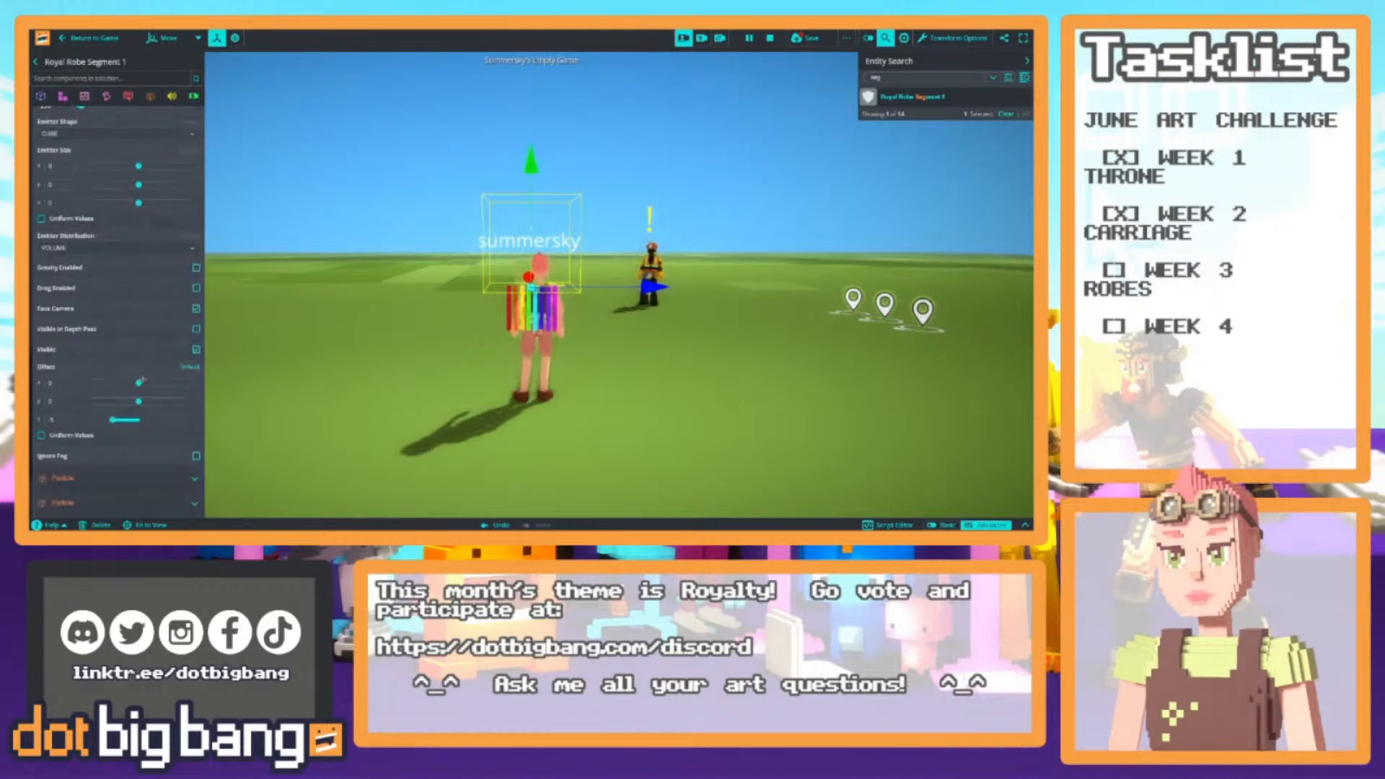
{"action": "left_click", "coordinate": [119, 353]}
{"action": "scroll", "coordinate": [114, 382], "scroll_direction": "down", "scroll_amount": 8}
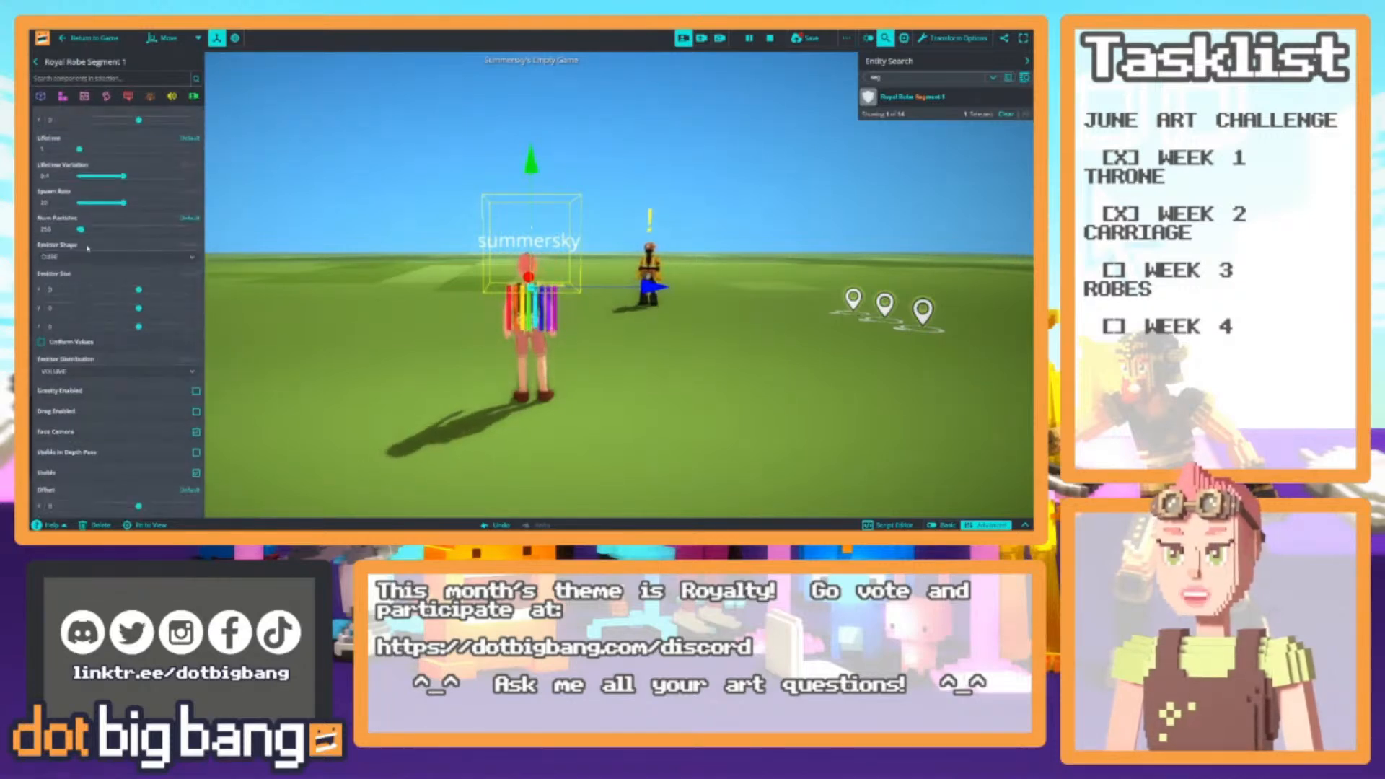
{"action": "scroll", "coordinate": [117, 307], "scroll_direction": "up", "scroll_amount": 8}
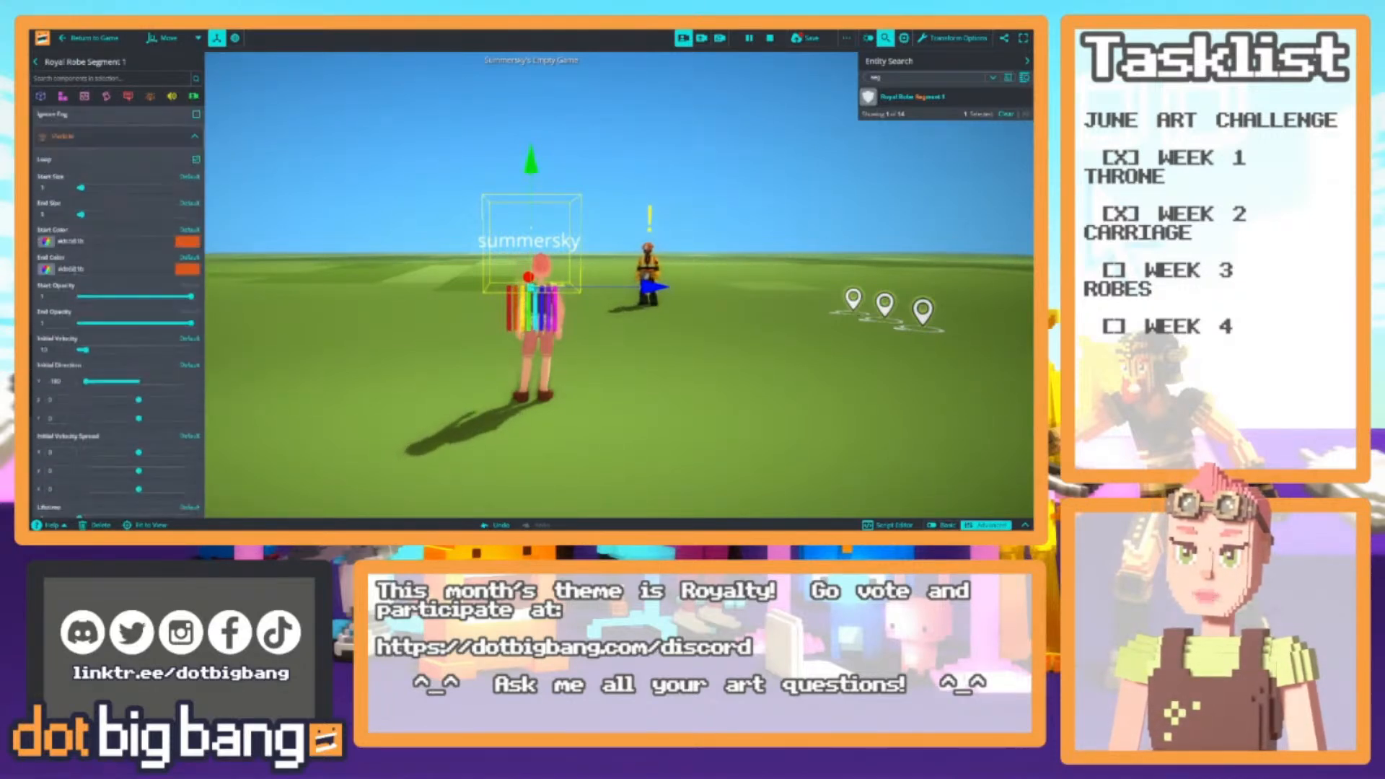
Duplicate Royal Robe Segment 1 upward and move the copy well out to the avatar's right side
{"action": "right_click_drag", "start_coordinate": [517, 214], "coordinate": [515, 216]}
{"action": "key", "text": "1"}
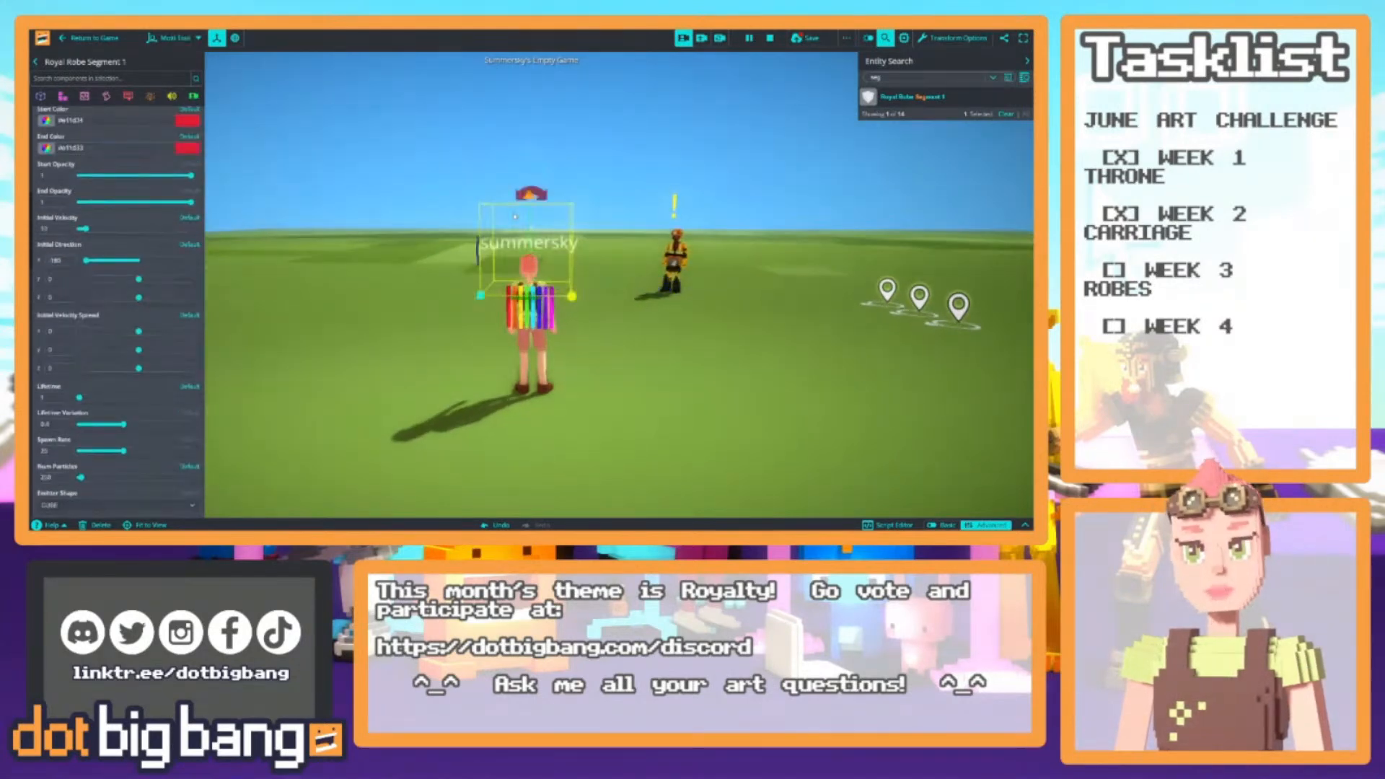
{"action": "left_click_drag", "start_coordinate": [533, 201], "coordinate": [534, 135], "text": "shift"}
{"action": "key", "text": "2"}
{"action": "left_click_drag", "start_coordinate": [644, 219], "coordinate": [985, 247]}
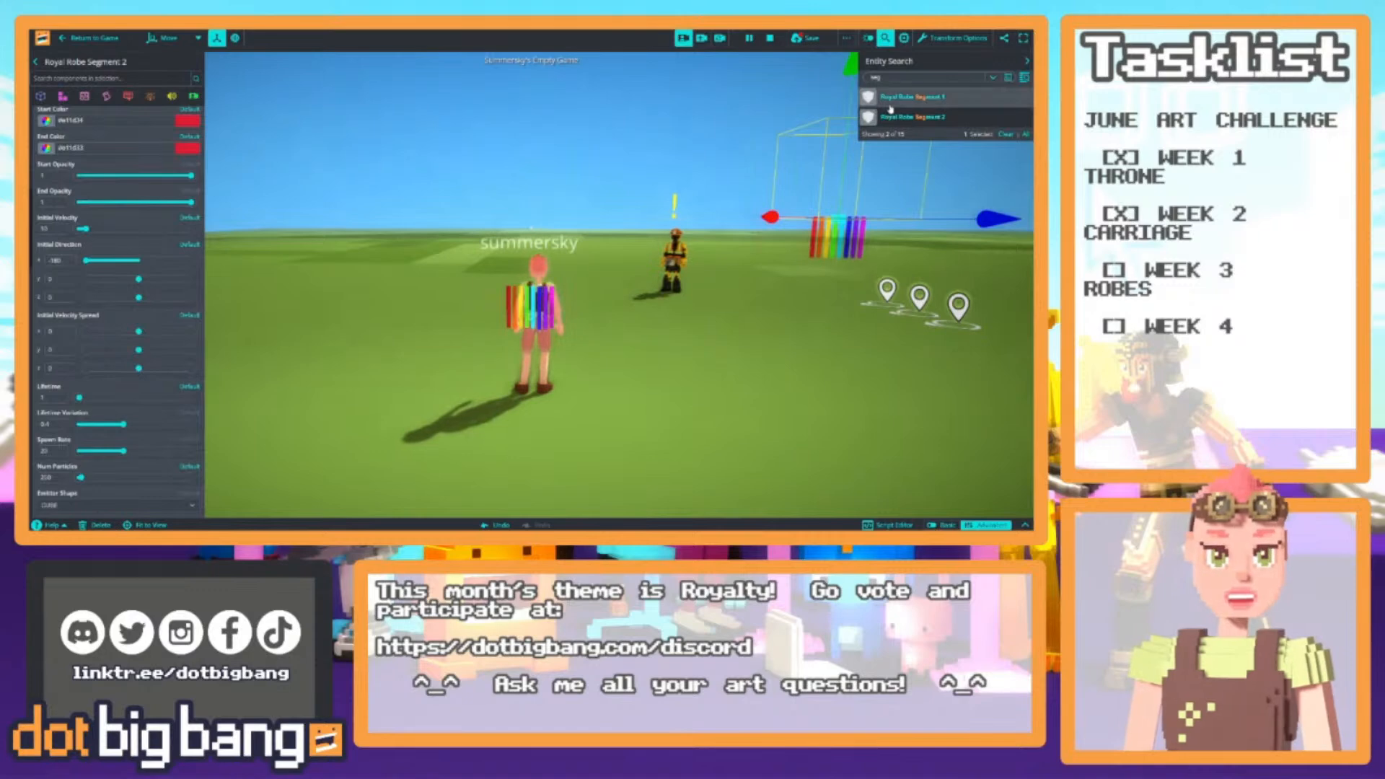
Search the userscripts for Royal Robe Segment 1 with "link object", and shorten the search to "link"
{"action": "left_click", "coordinate": [911, 96]}
{"action": "scroll", "coordinate": [123, 336], "scroll_direction": "up", "scroll_amount": 10}
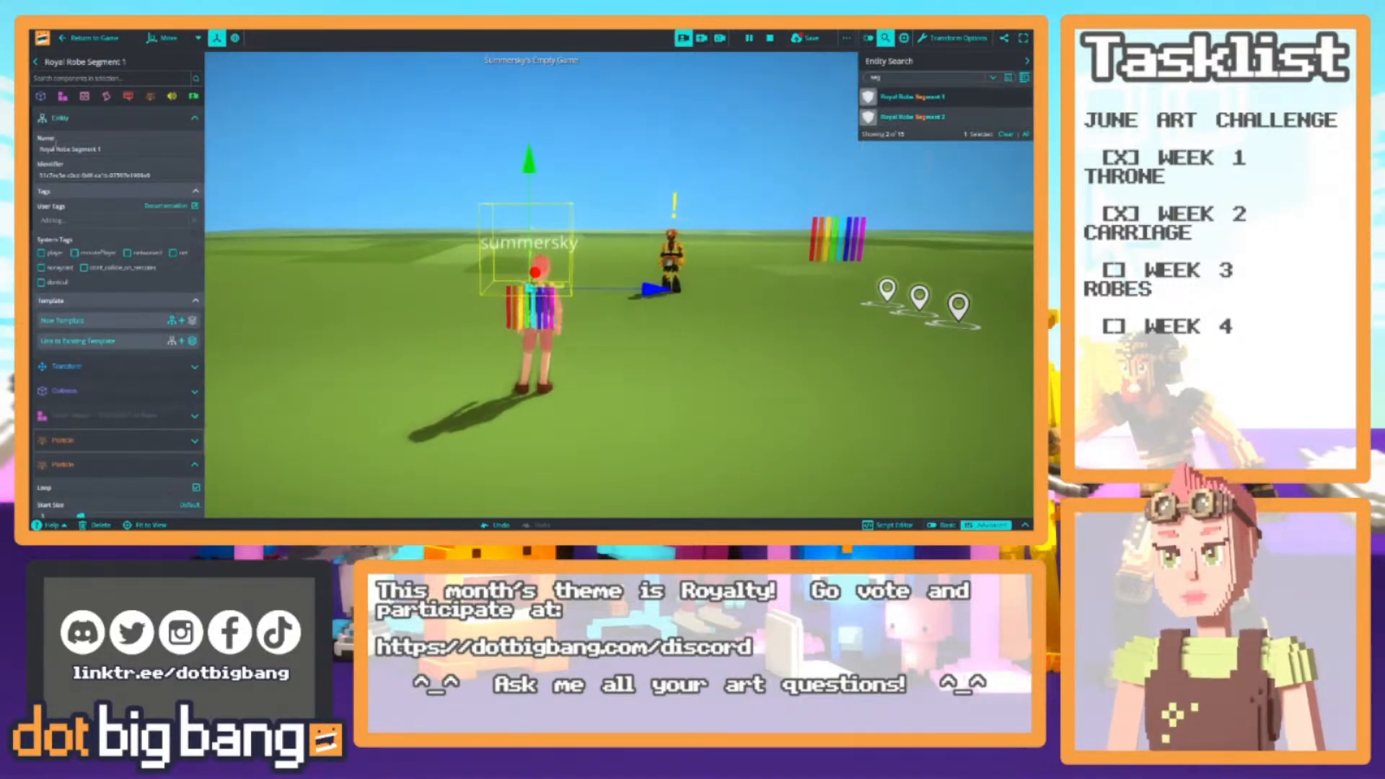
{"action": "left_click", "coordinate": [84, 96]}
{"action": "left_click", "coordinate": [83, 142]}
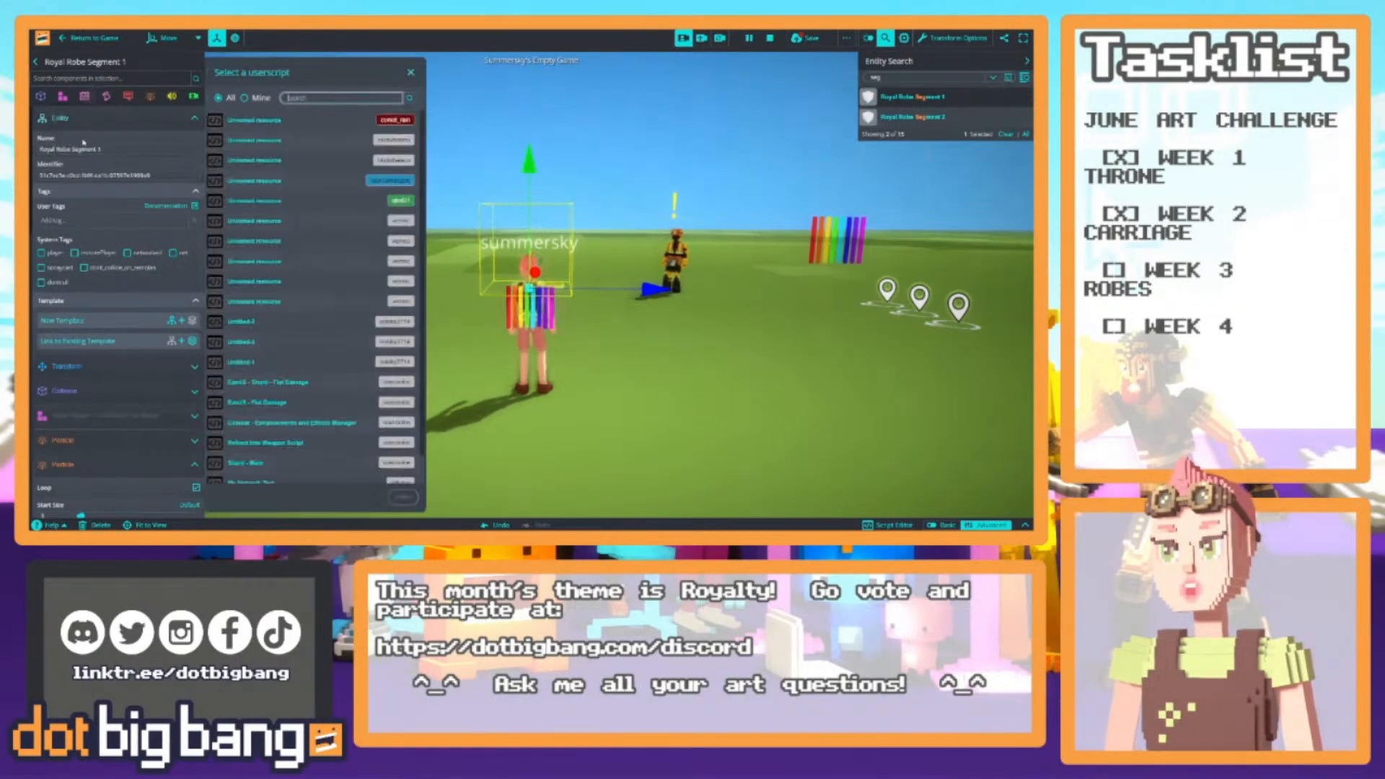
{"action": "type", "text": "link object"}
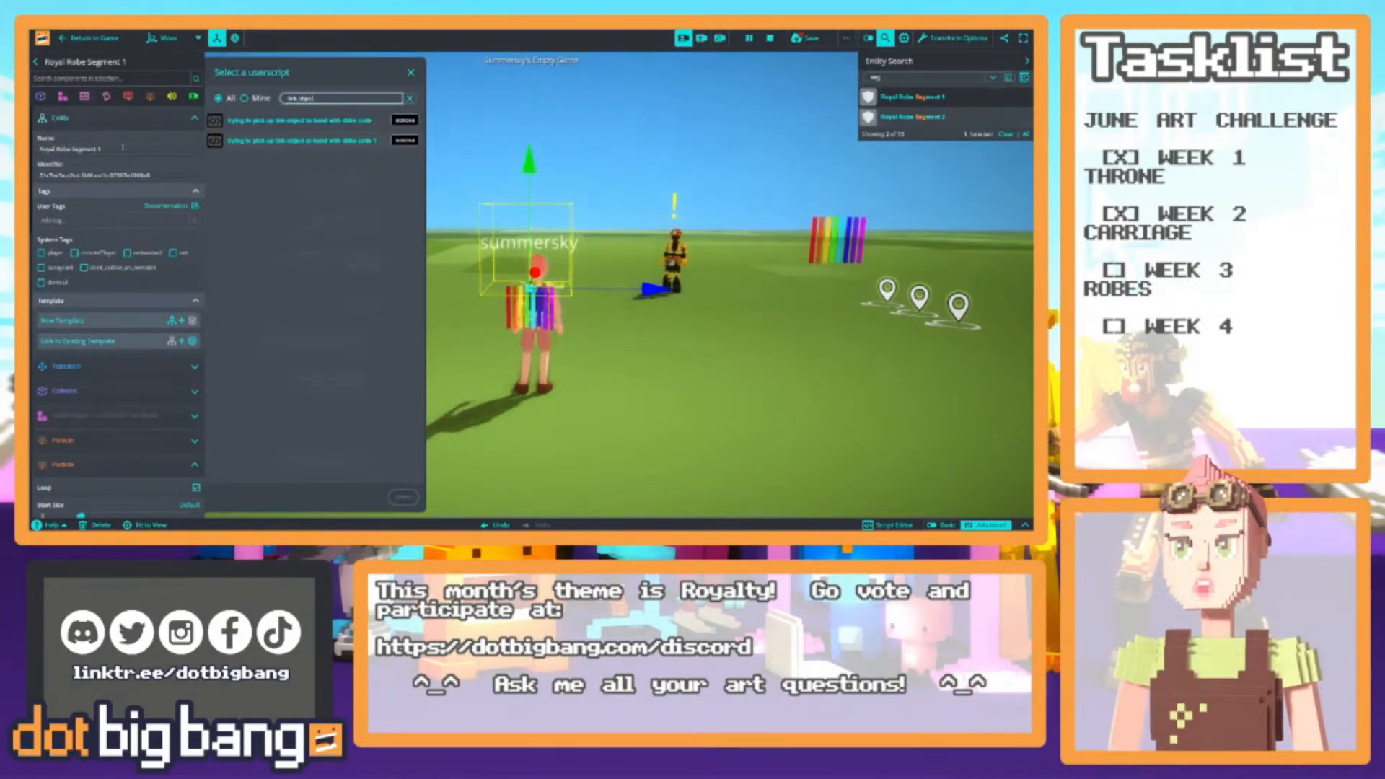
{"action": "key", "text": "BackSpace"}
{"action": "key", "text": "BackSpace"}
{"action": "key", "text": "BackSpace"}
{"action": "key", "text": "BackSpace"}
{"action": "key", "text": "BackSpace"}
{"action": "key", "text": "BackSpace"}
{"action": "key", "text": "BackSpace"}
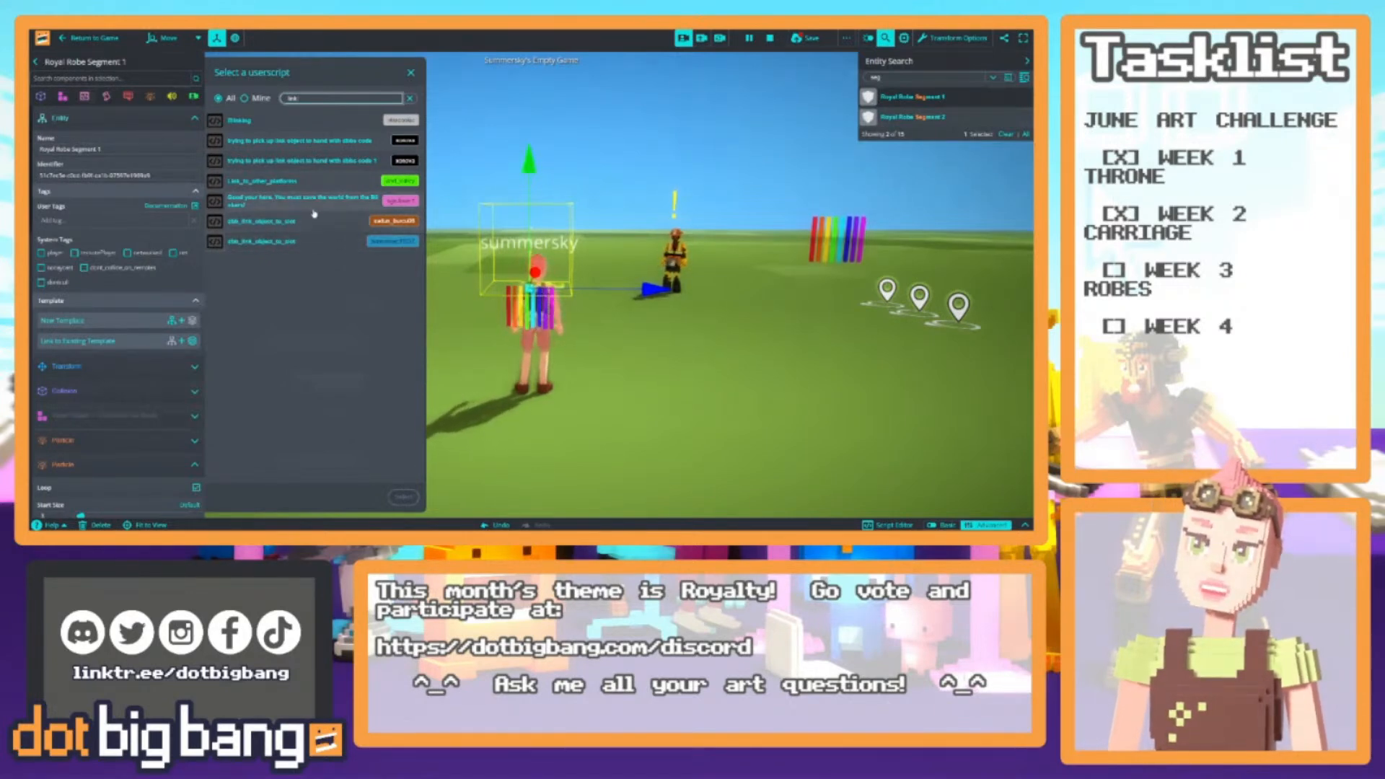
Search the userscripts for "dbb_link", and clear the search and close the userscript picker without adding a script
{"action": "key", "text": "BackSpace"}
{"action": "key", "text": "BackSpace"}
{"action": "type", "text": "bb_link"}
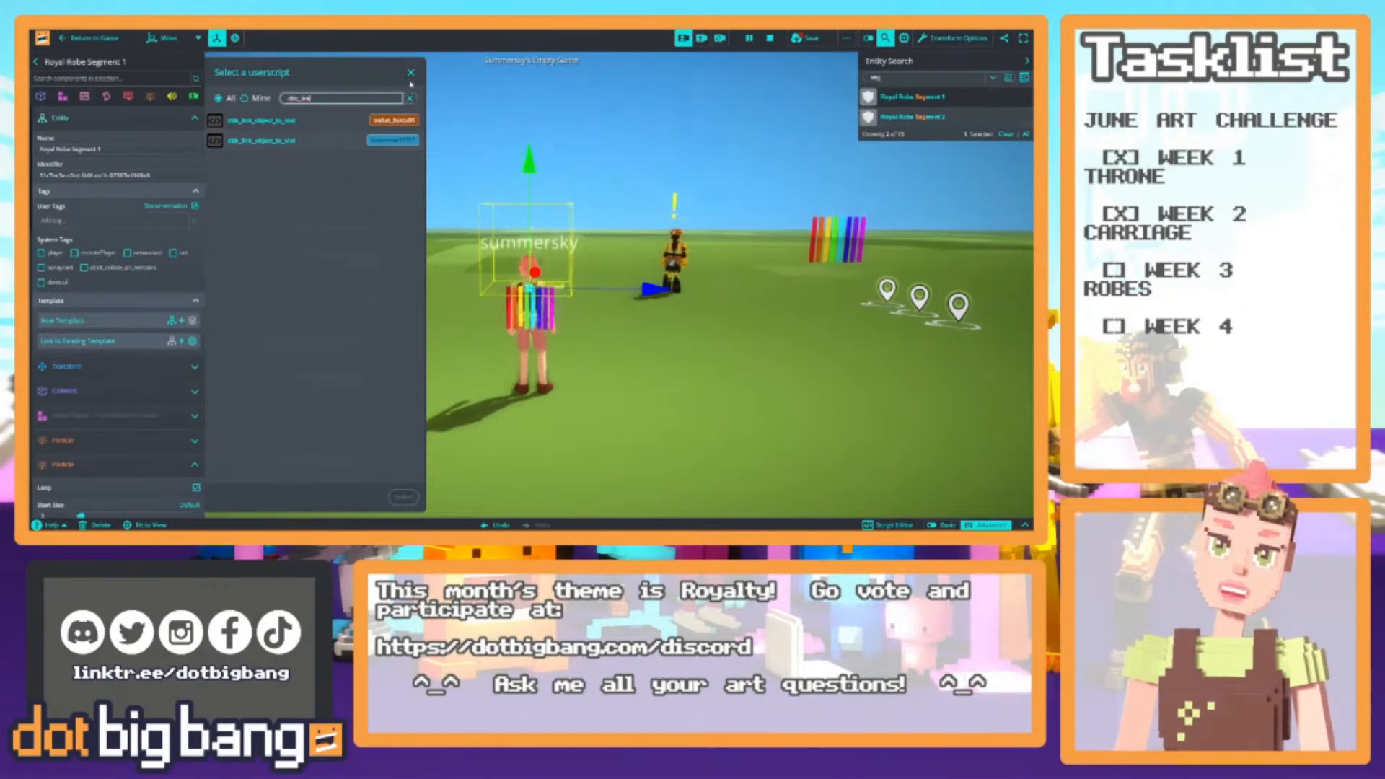
{"action": "left_click", "coordinate": [410, 100]}
{"action": "left_click", "coordinate": [411, 101]}
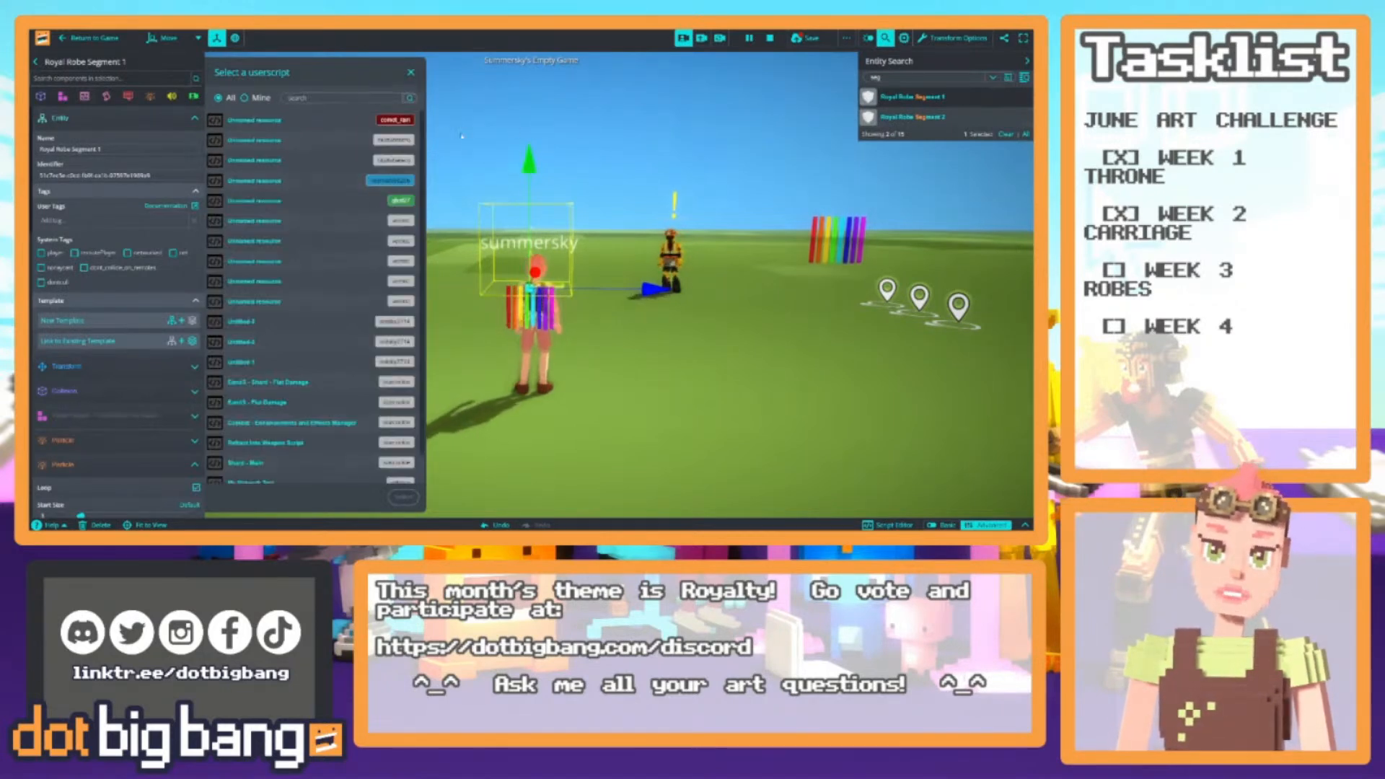
{"action": "left_click", "coordinate": [409, 73]}
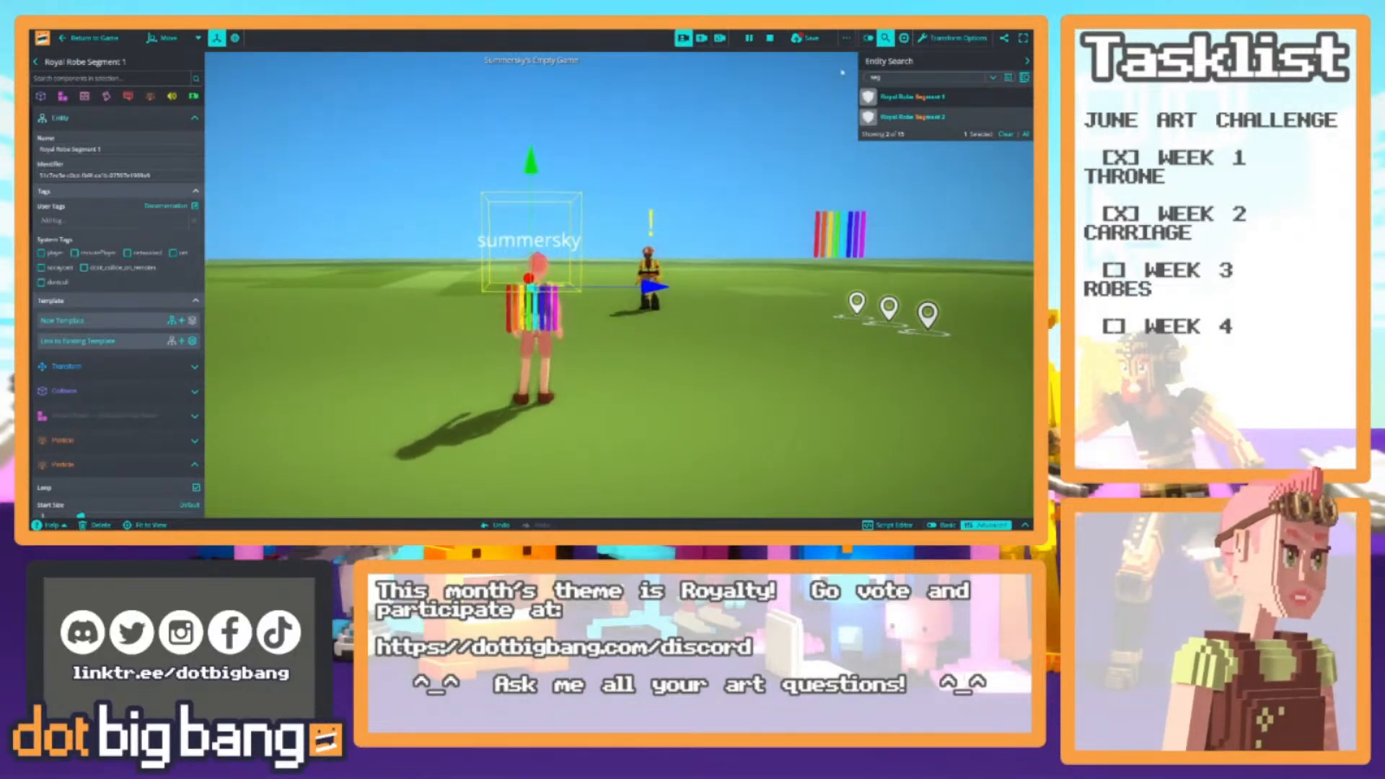
Delete the Social Builder 03 entity standing beyond the avatar
{"action": "left_click", "coordinate": [660, 274]}
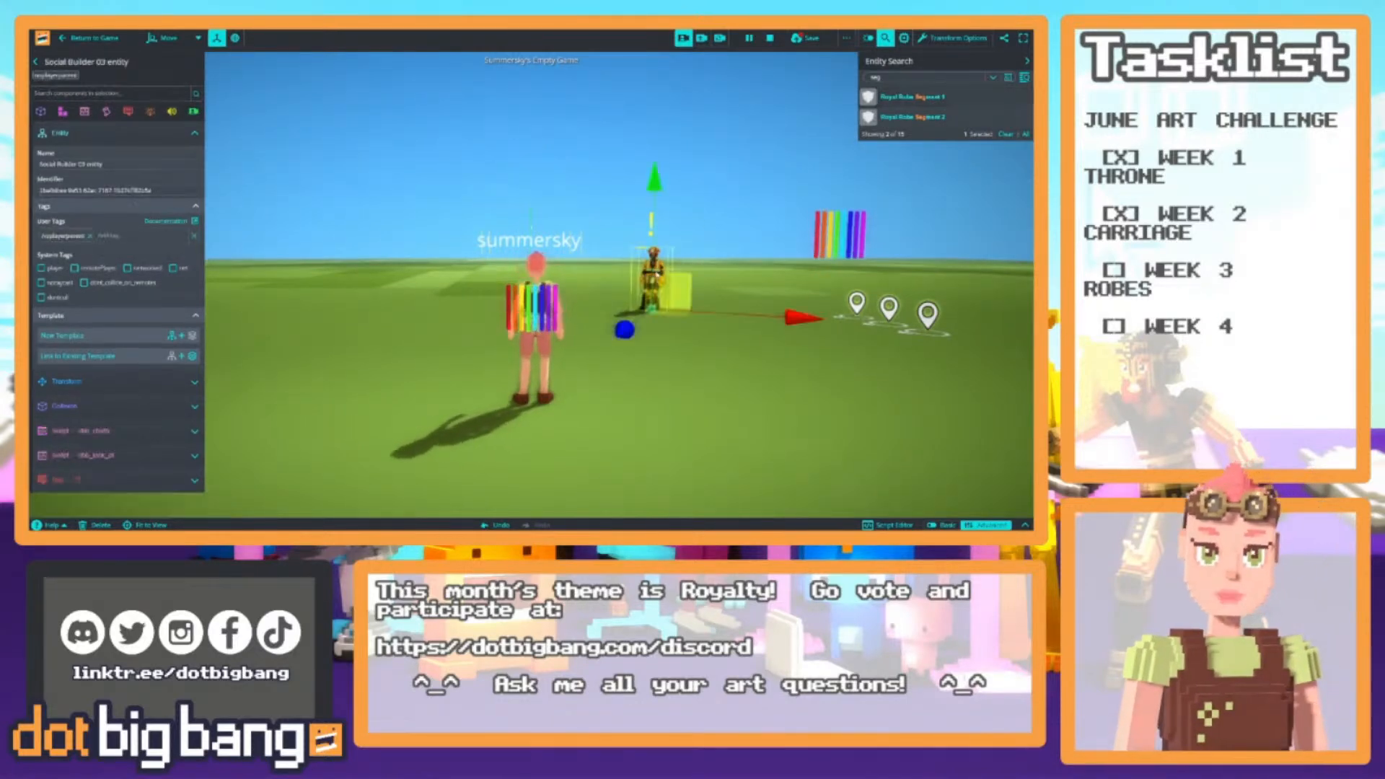
{"action": "key", "text": "Delete"}
{"action": "right_click_drag", "start_coordinate": [658, 275], "coordinate": [610, 247]}
{"action": "key", "text": "w"}
{"action": "key", "text": "a"}
{"action": "key", "text": "d"}
{"action": "key", "text": "w"}
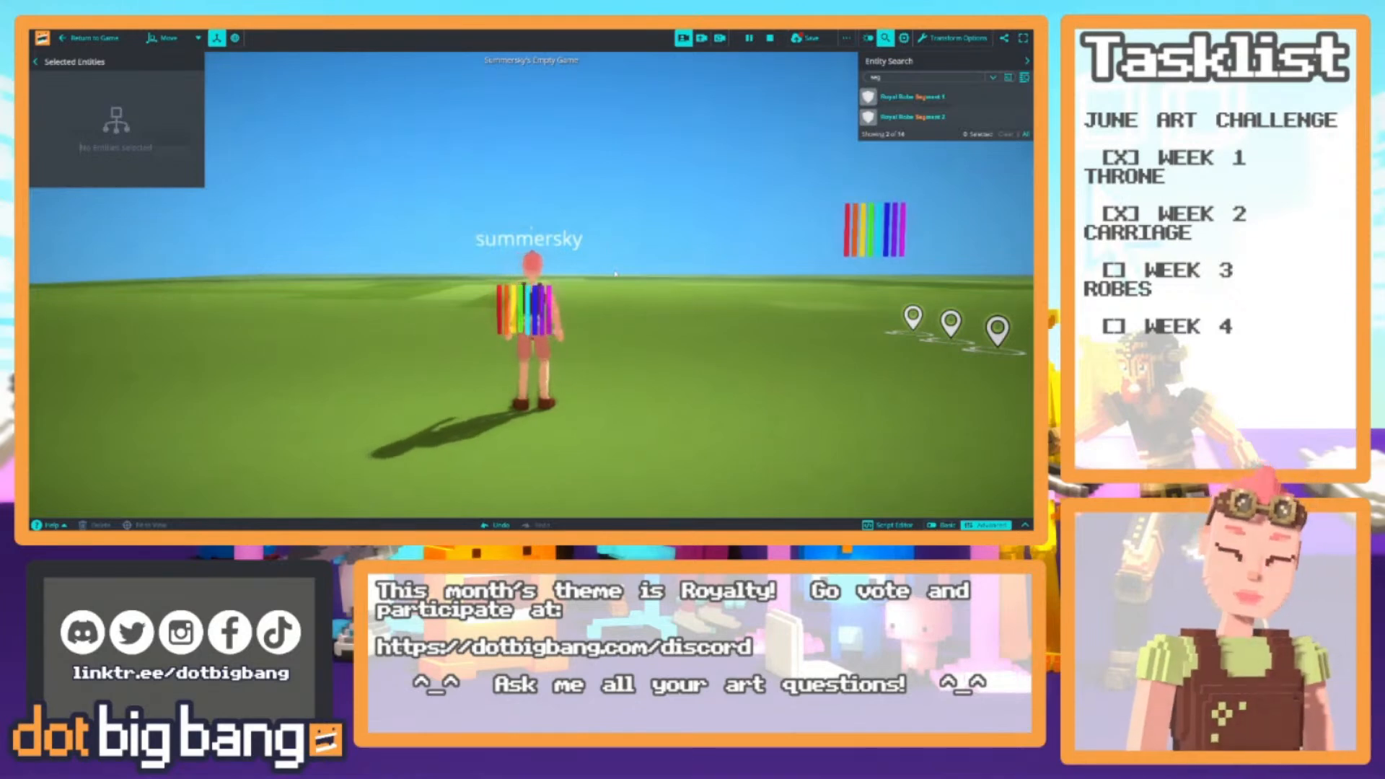
Rename the game "Rainbow Robes", make it not remixable, and save it
{"action": "left_click", "coordinate": [846, 38]}
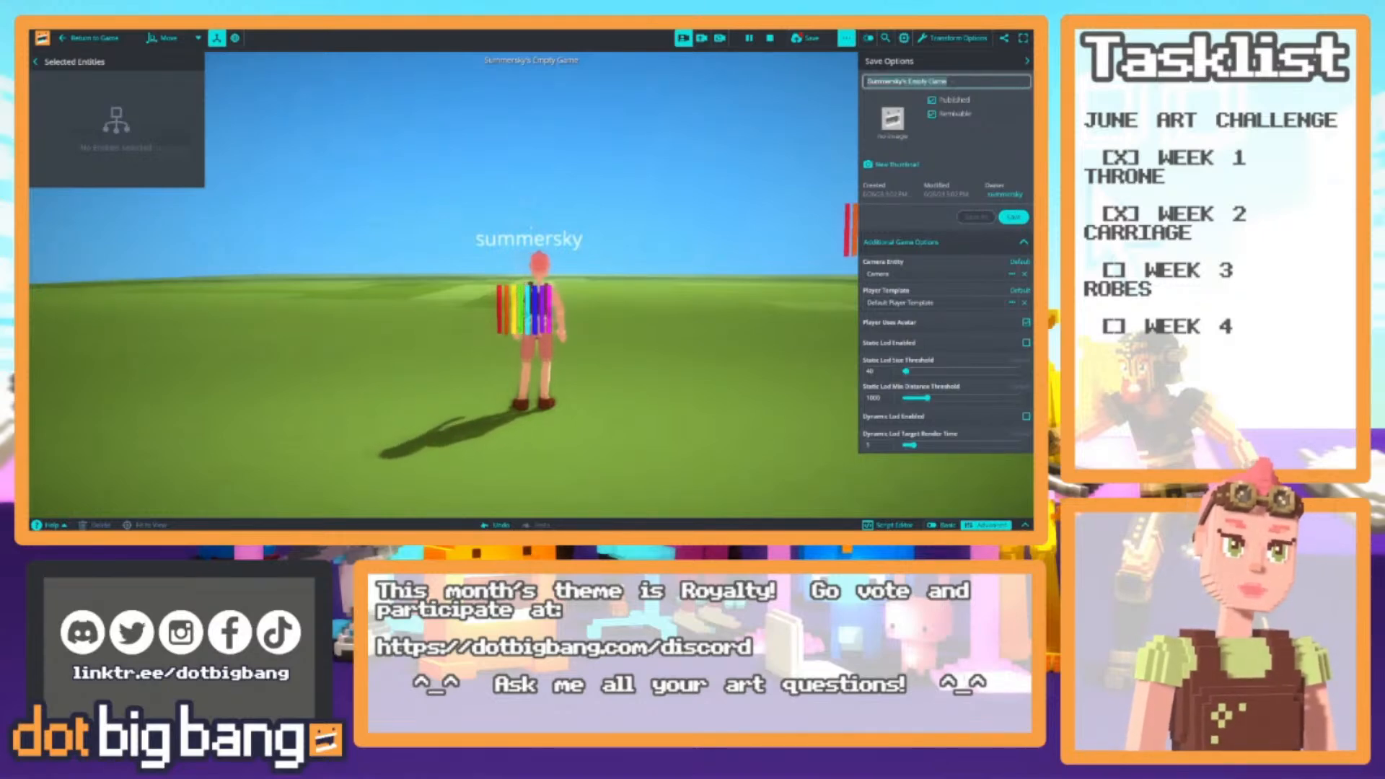
{"action": "left_click", "coordinate": [934, 115]}
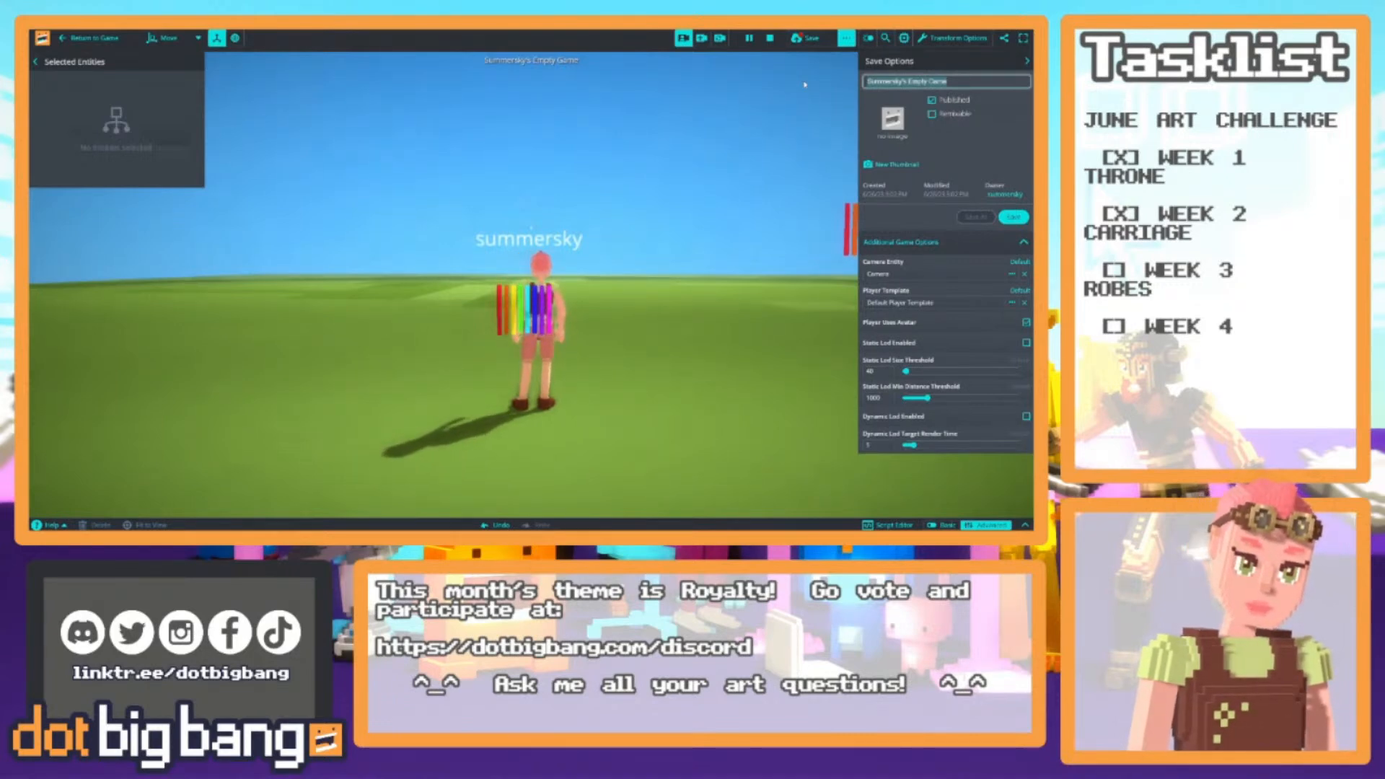
{"action": "type", "text": "Rainbow Rd"}
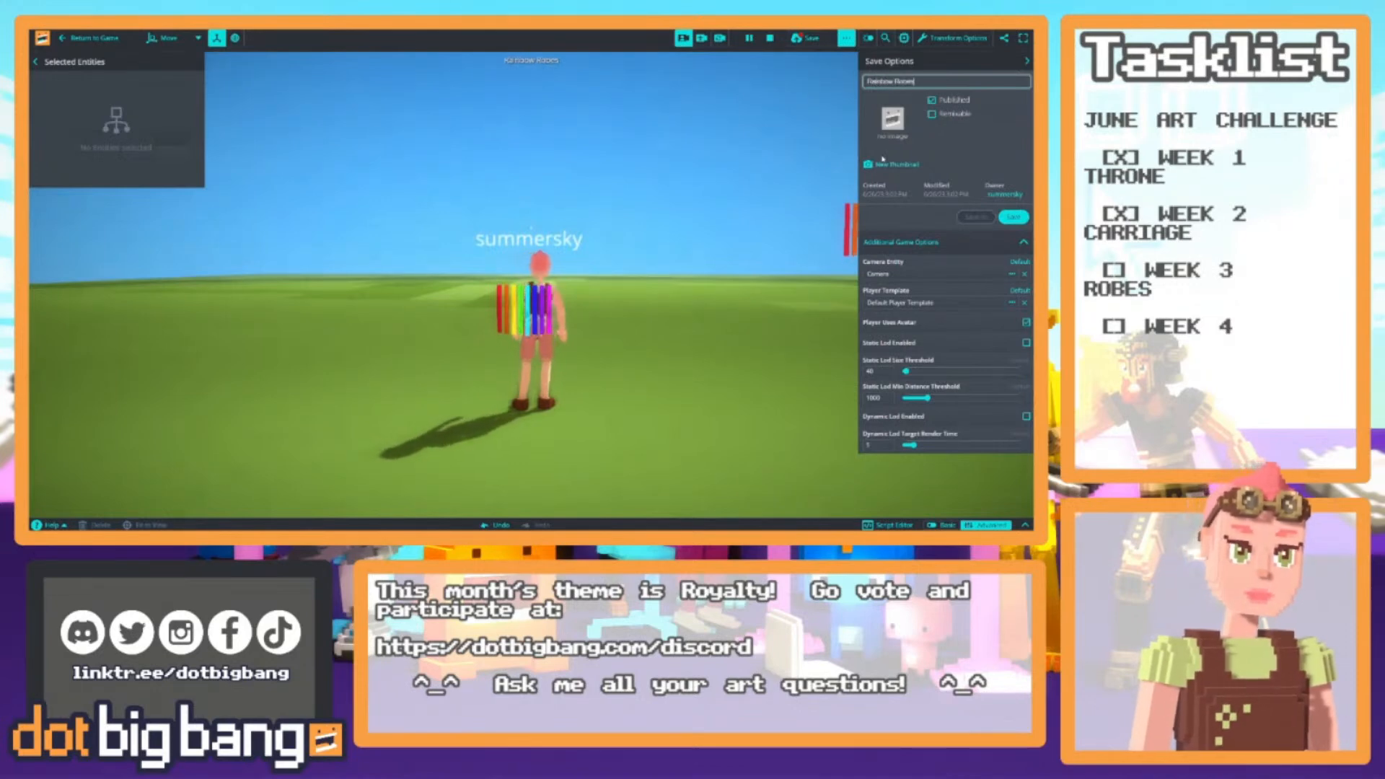
{"action": "left_click", "coordinate": [1010, 219]}
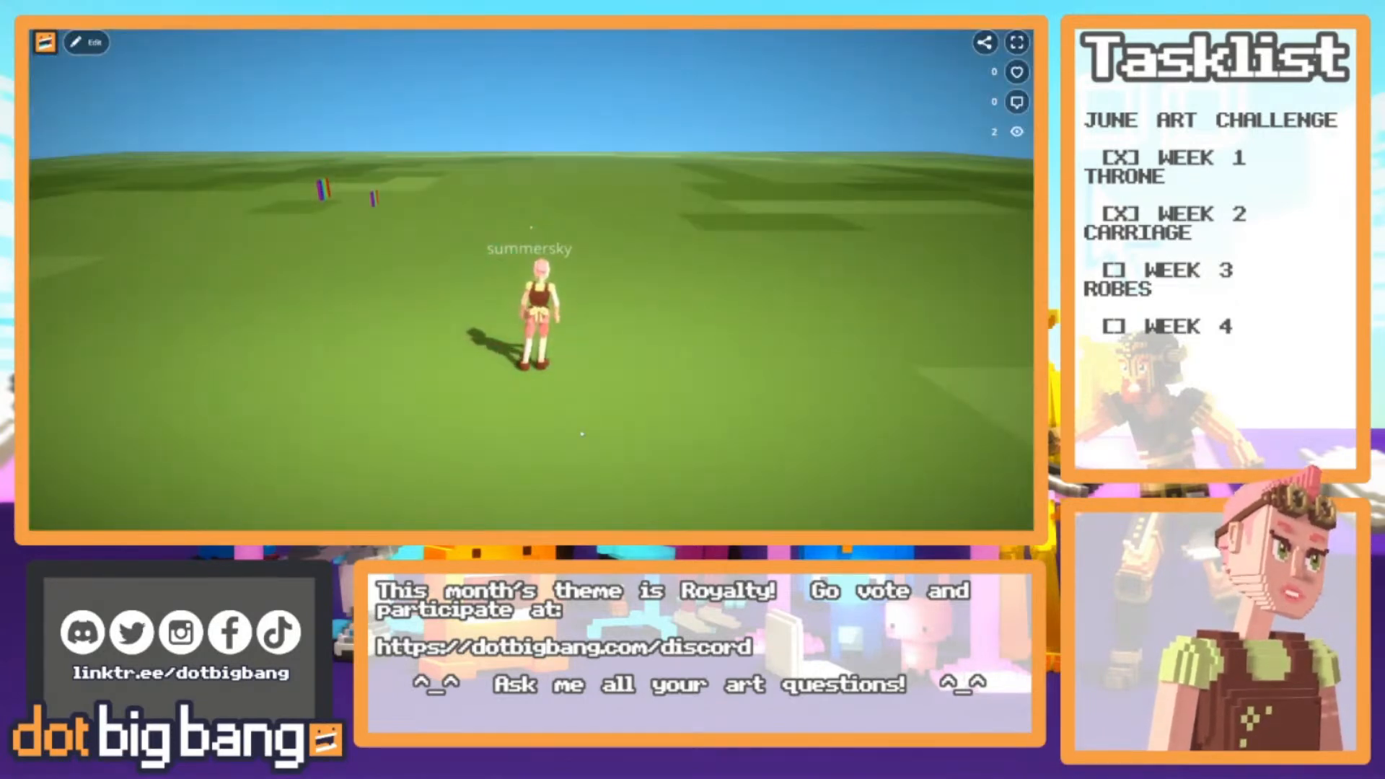
Walk the avatar up to the rainbow robe in the running game to check it, and reopen the game for editing
{"action": "left_click_drag", "start_coordinate": [569, 346], "coordinate": [664, 281]}
{"action": "key", "text": "w"}
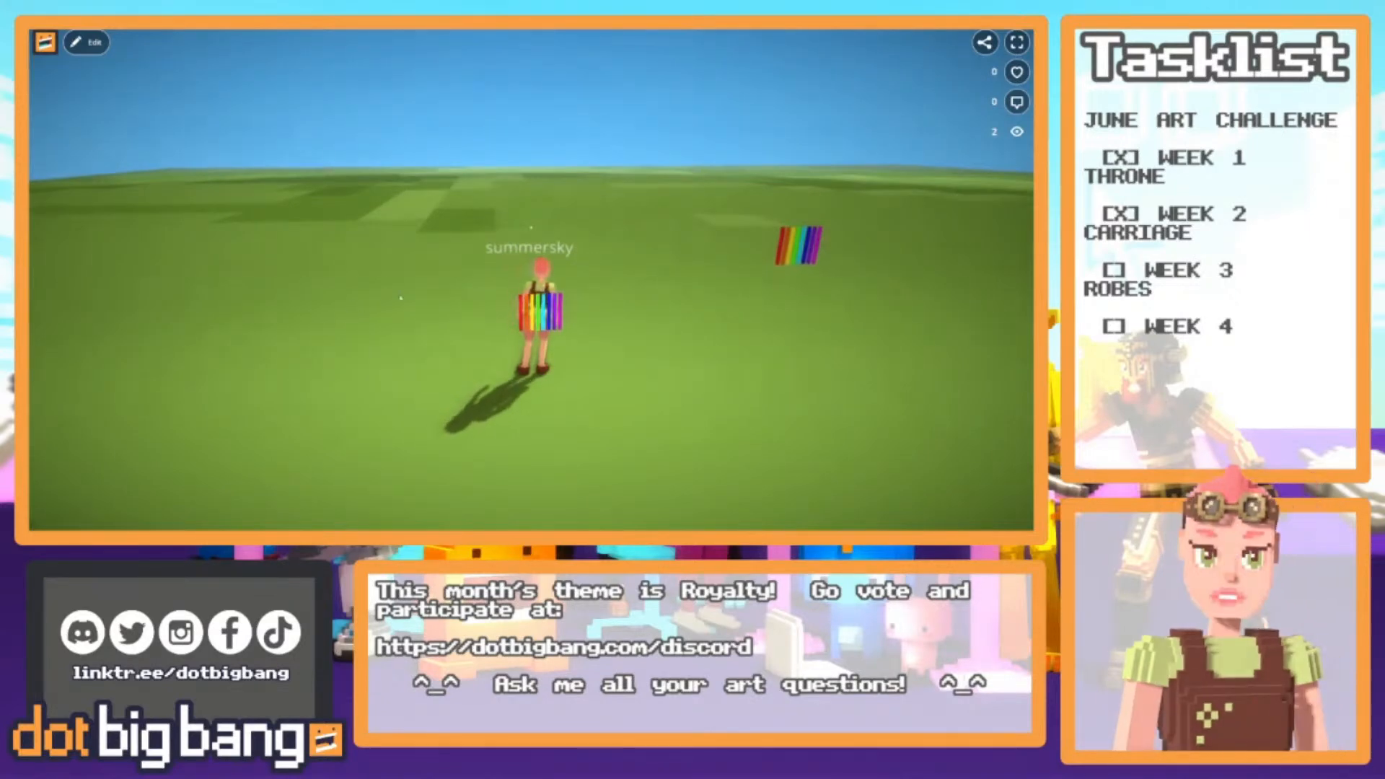
{"action": "left_click_drag", "start_coordinate": [385, 302], "coordinate": [396, 293]}
{"action": "key", "text": "s"}
{"action": "key", "text": "w"}
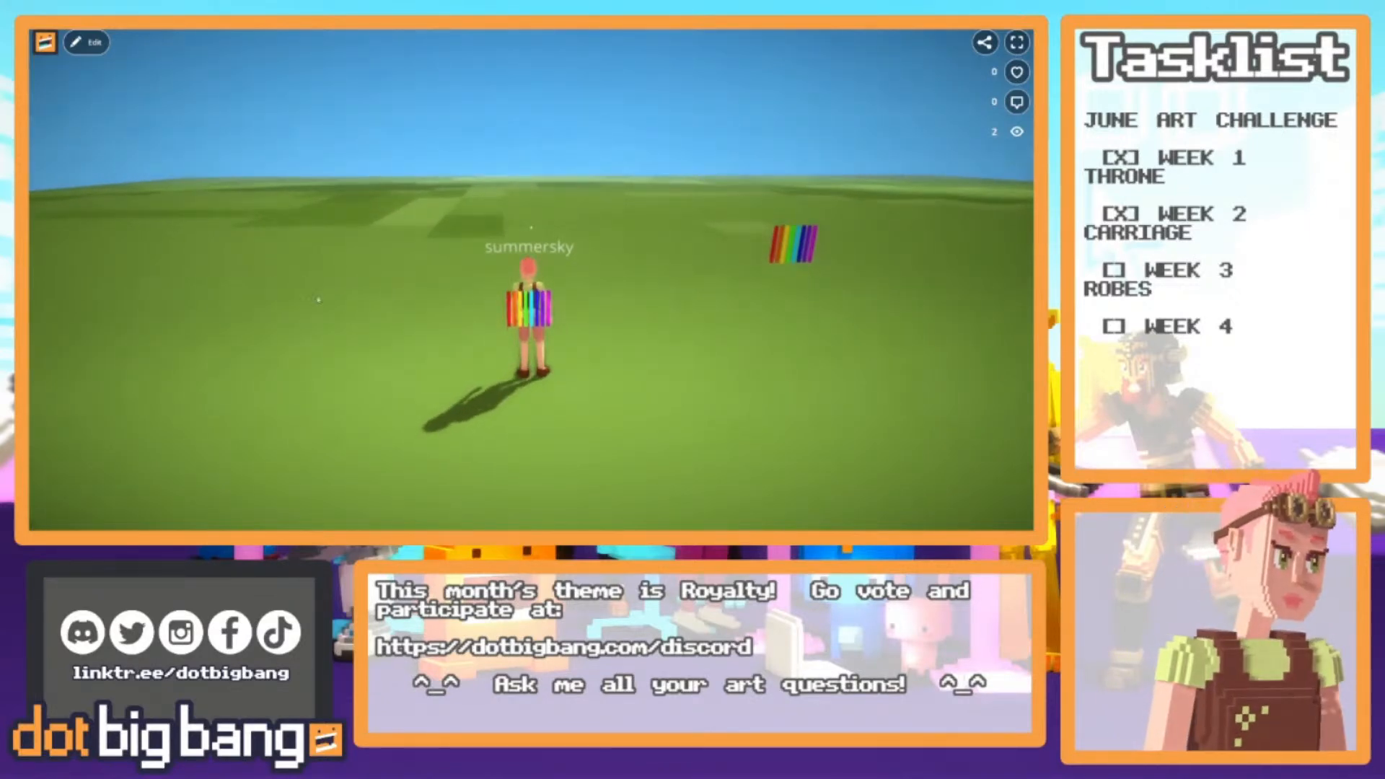
{"action": "left_click", "coordinate": [87, 42]}
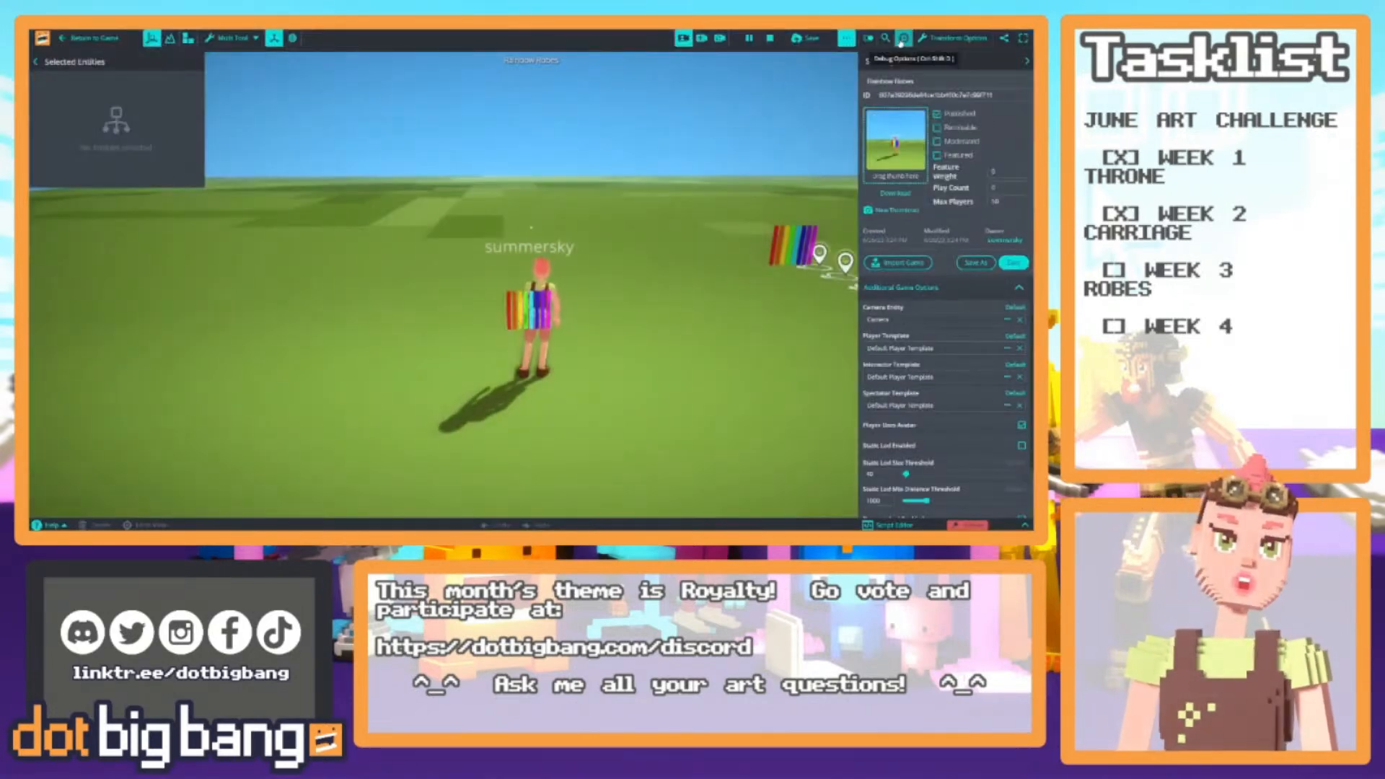
Find and select Royal Robe Segment 1 by searching "seg", and search the userscripts for it with "link_"
{"action": "left_click", "coordinate": [885, 38]}
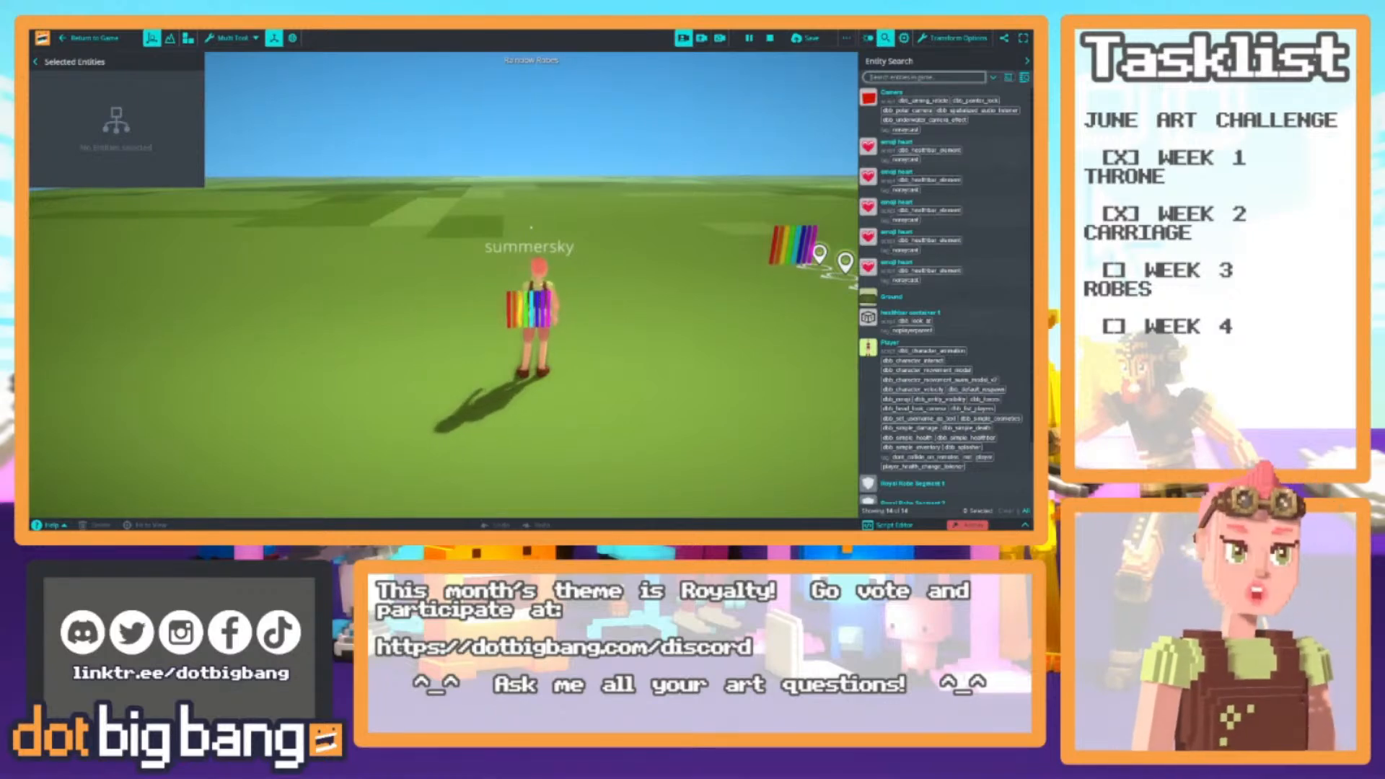
{"action": "type", "text": "seg"}
{"action": "left_click", "coordinate": [918, 104]}
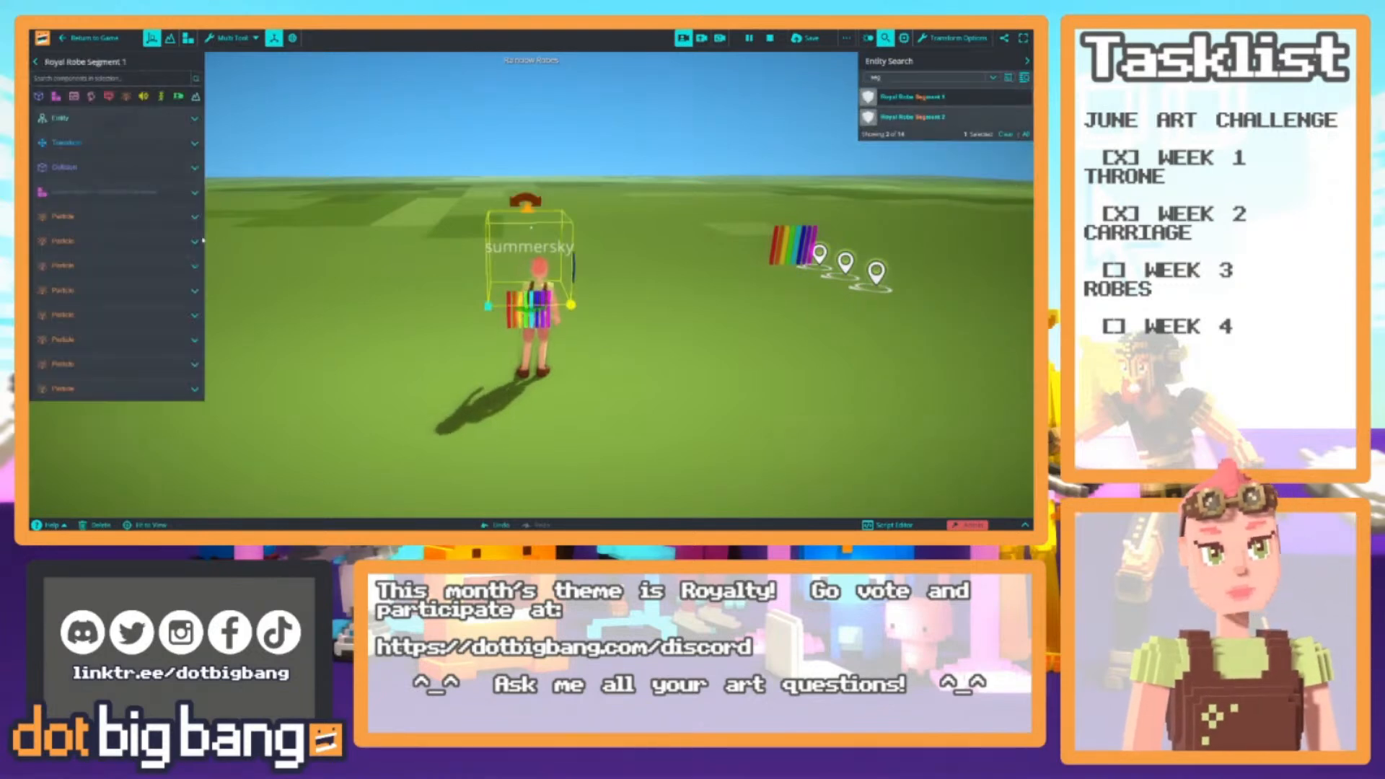
{"action": "left_click", "coordinate": [56, 97]}
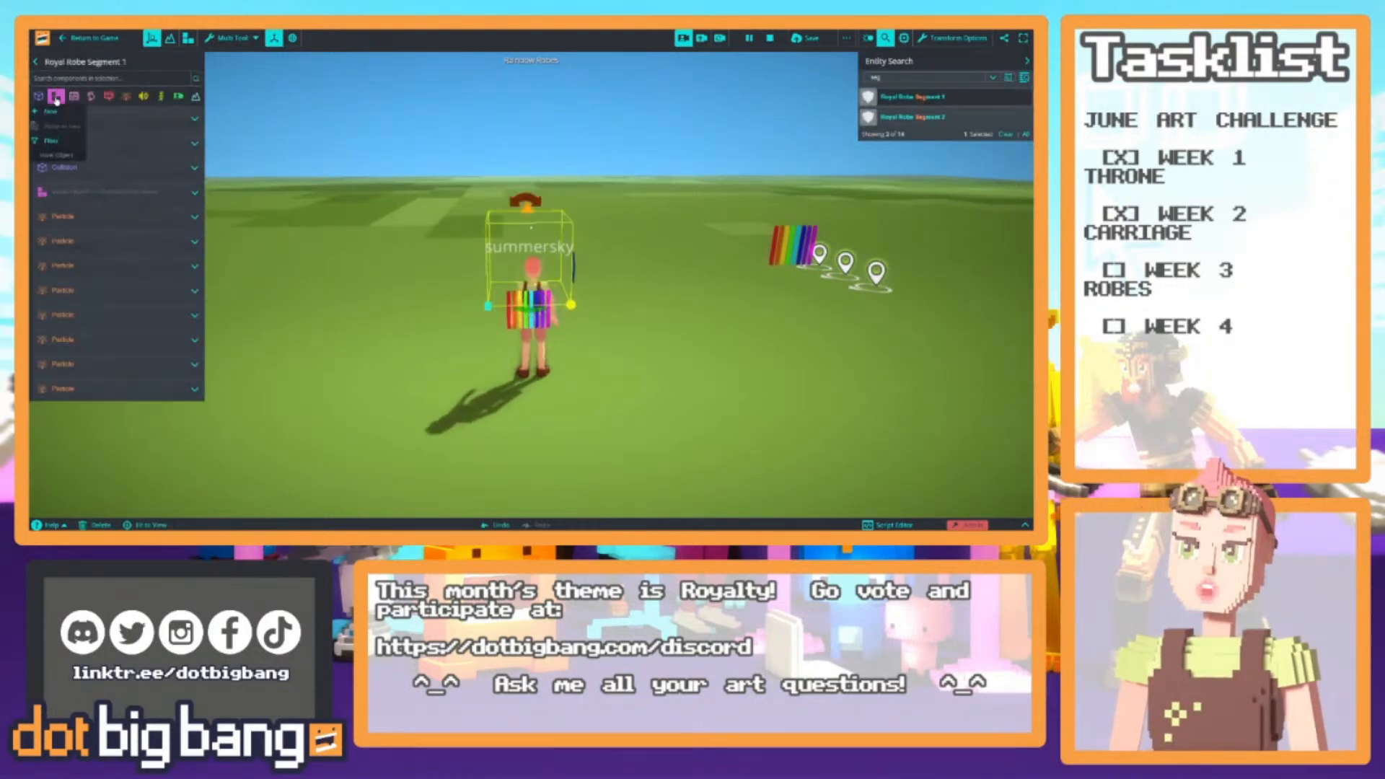
{"action": "left_click", "coordinate": [93, 98]}
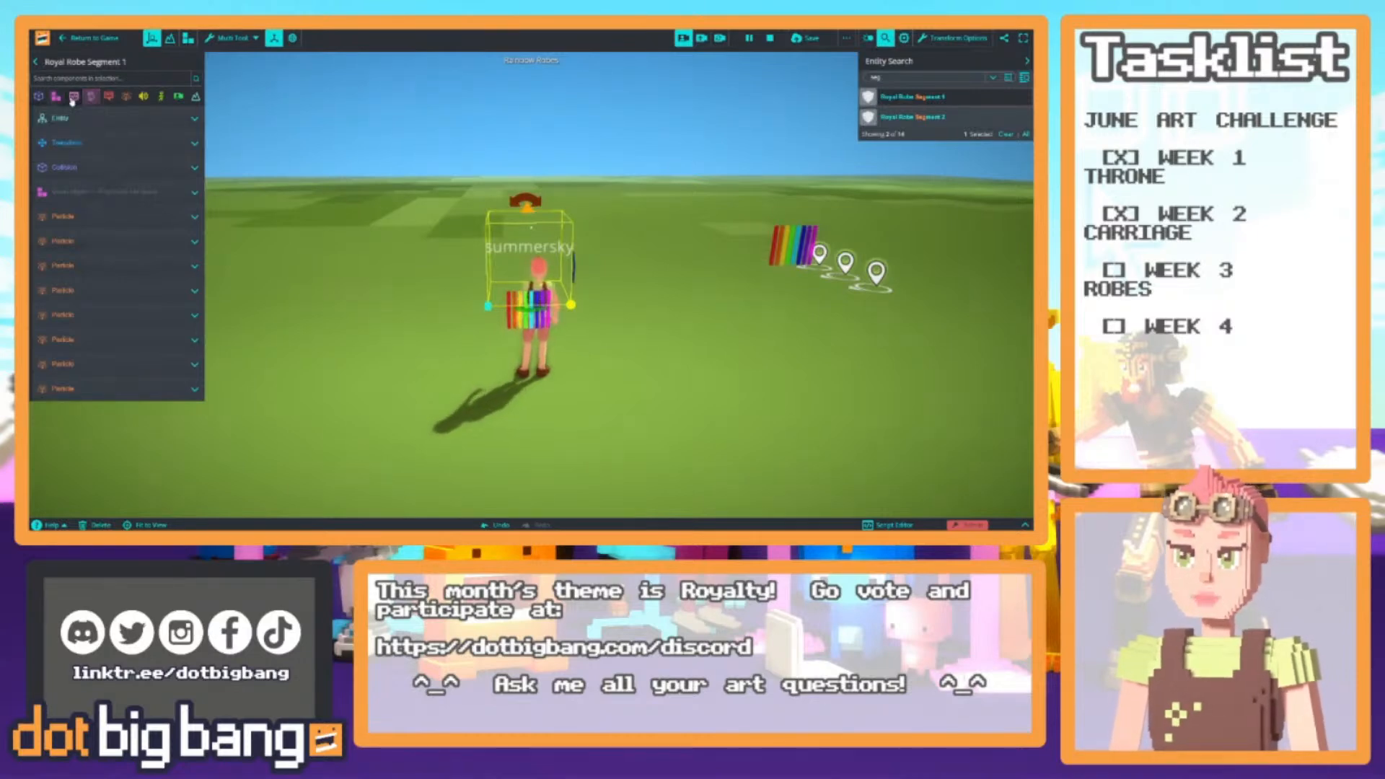
{"action": "left_click", "coordinate": [95, 140]}
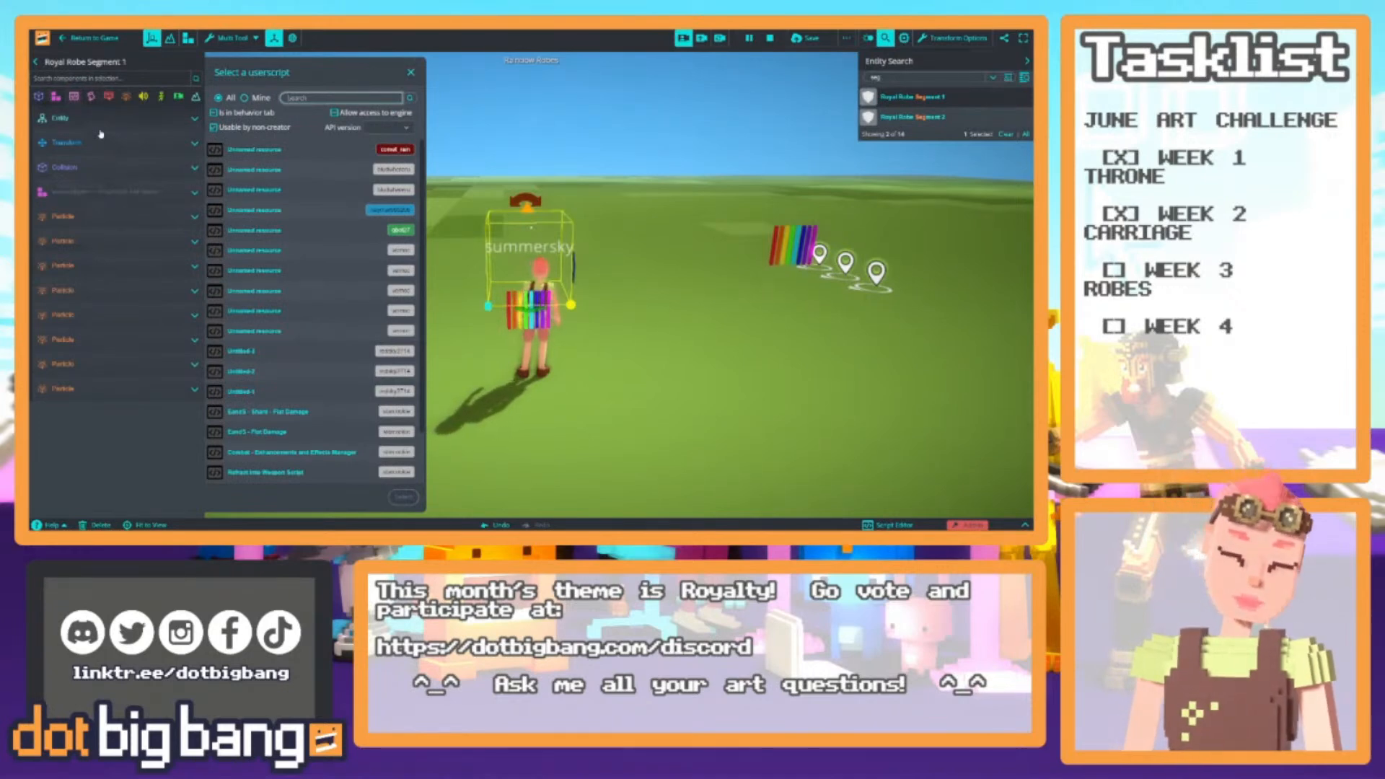
{"action": "type", "text": "link_"}
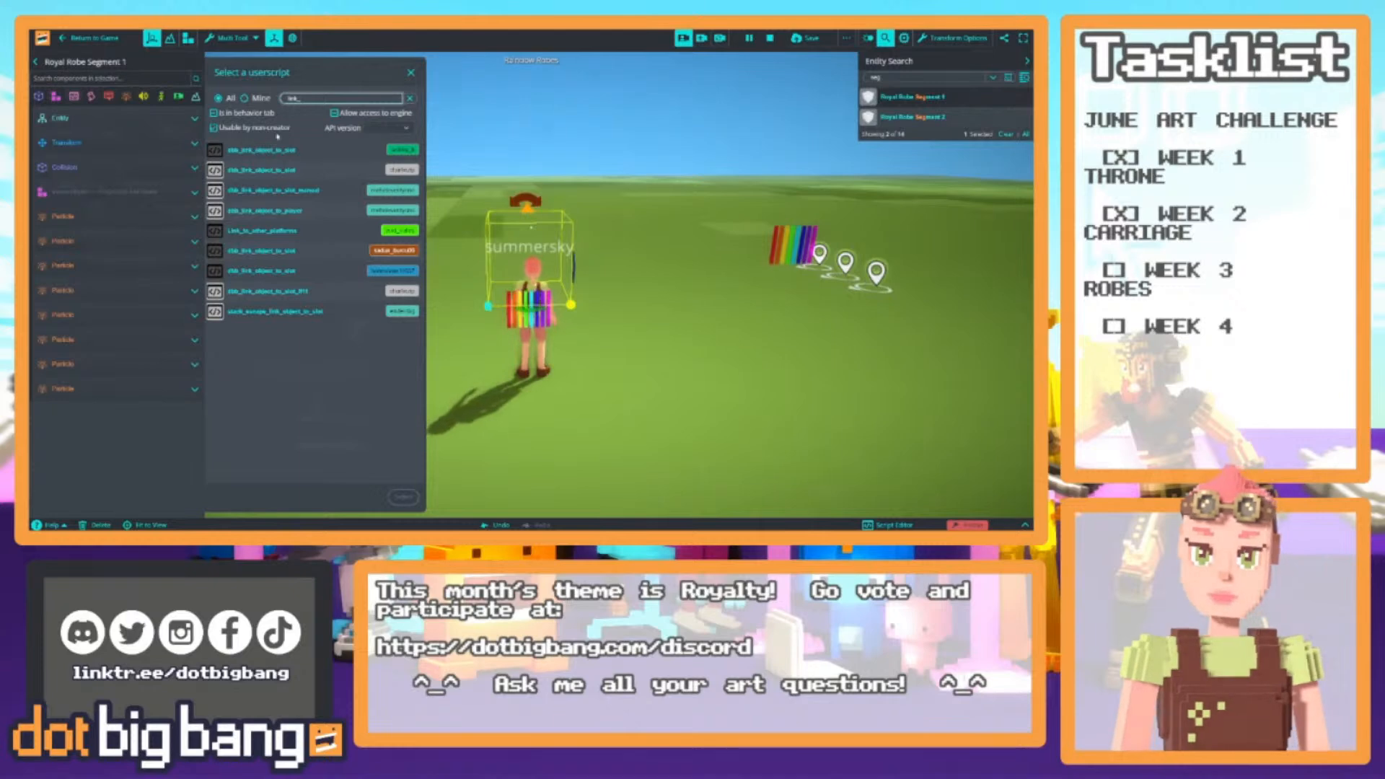
Place the Cowboy Hat template on the ground beside the avatar
{"action": "left_click", "coordinate": [1024, 520]}
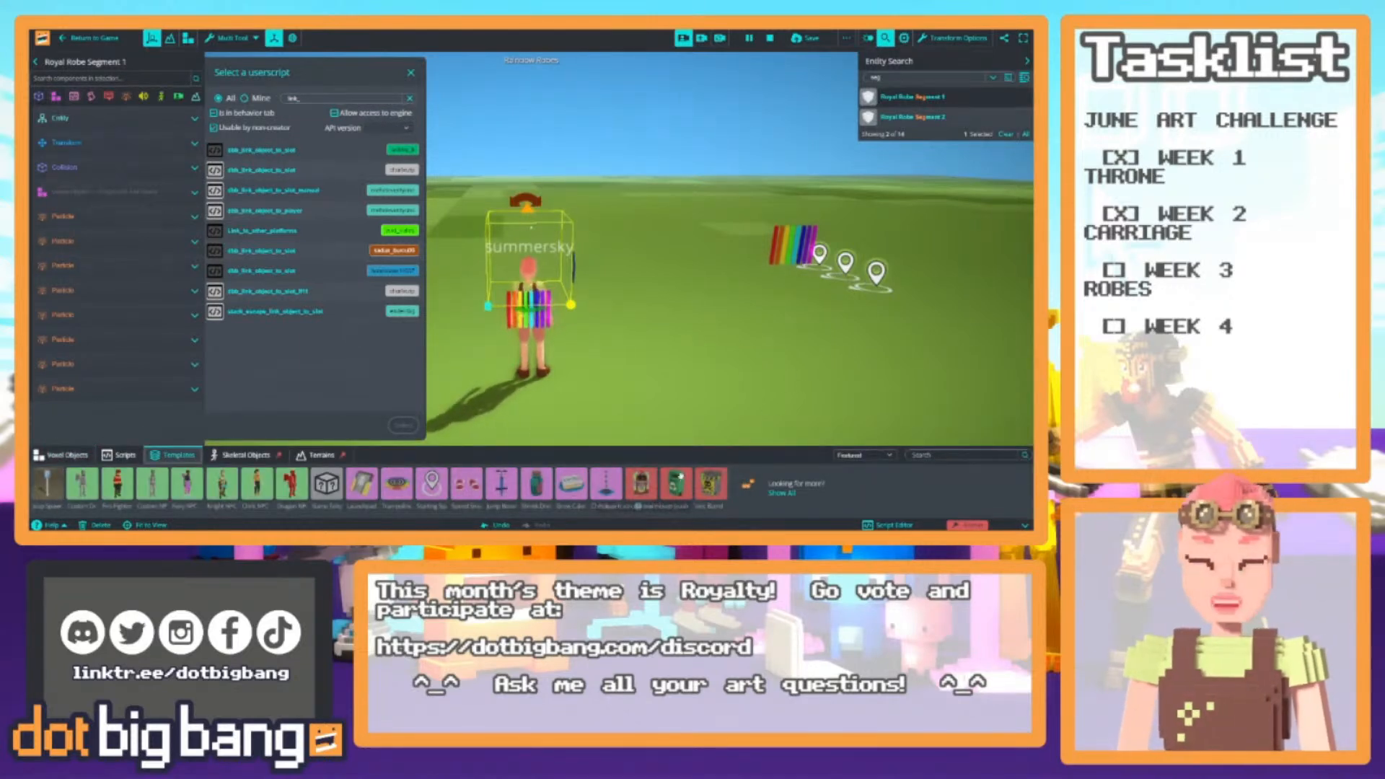
{"action": "scroll", "coordinate": [546, 483], "scroll_direction": "down", "scroll_amount": 2}
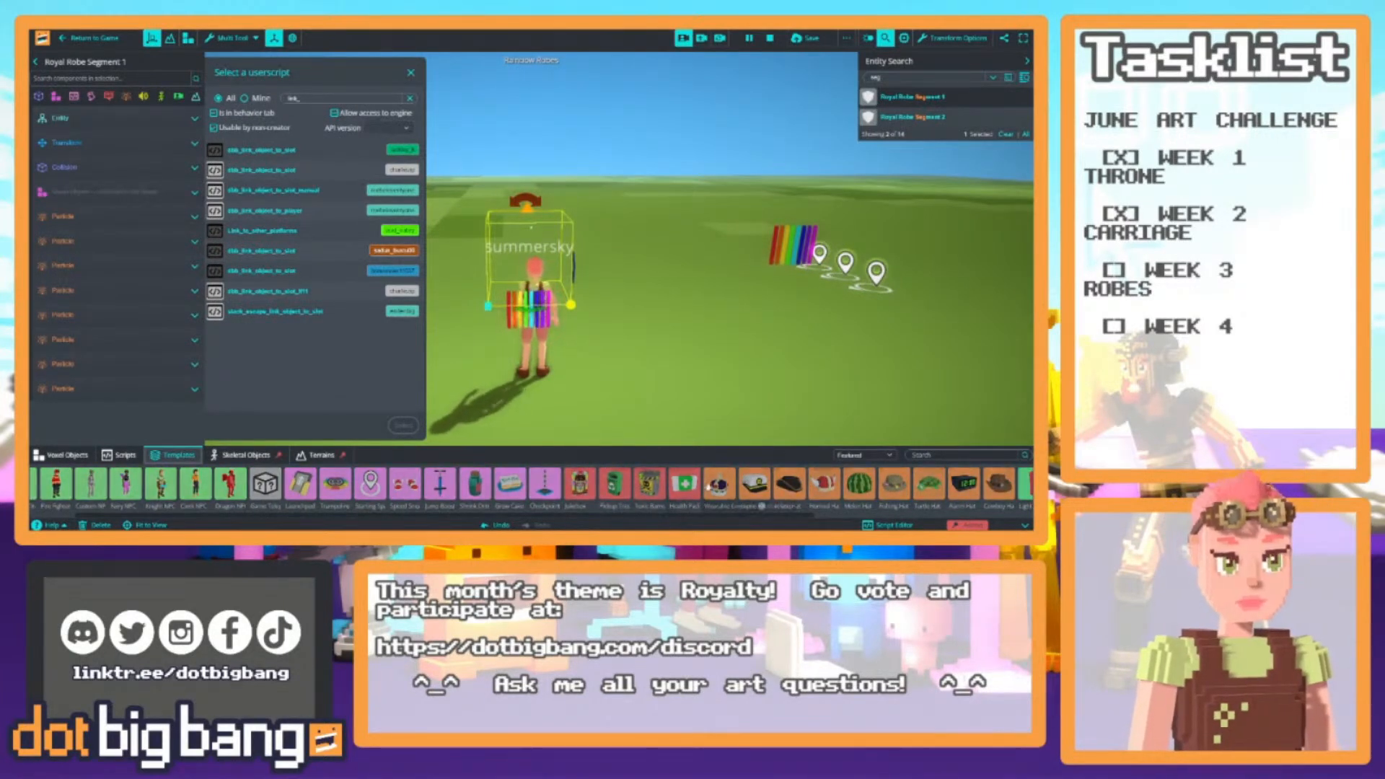
{"action": "scroll", "coordinate": [708, 487], "scroll_direction": "down", "scroll_amount": 8}
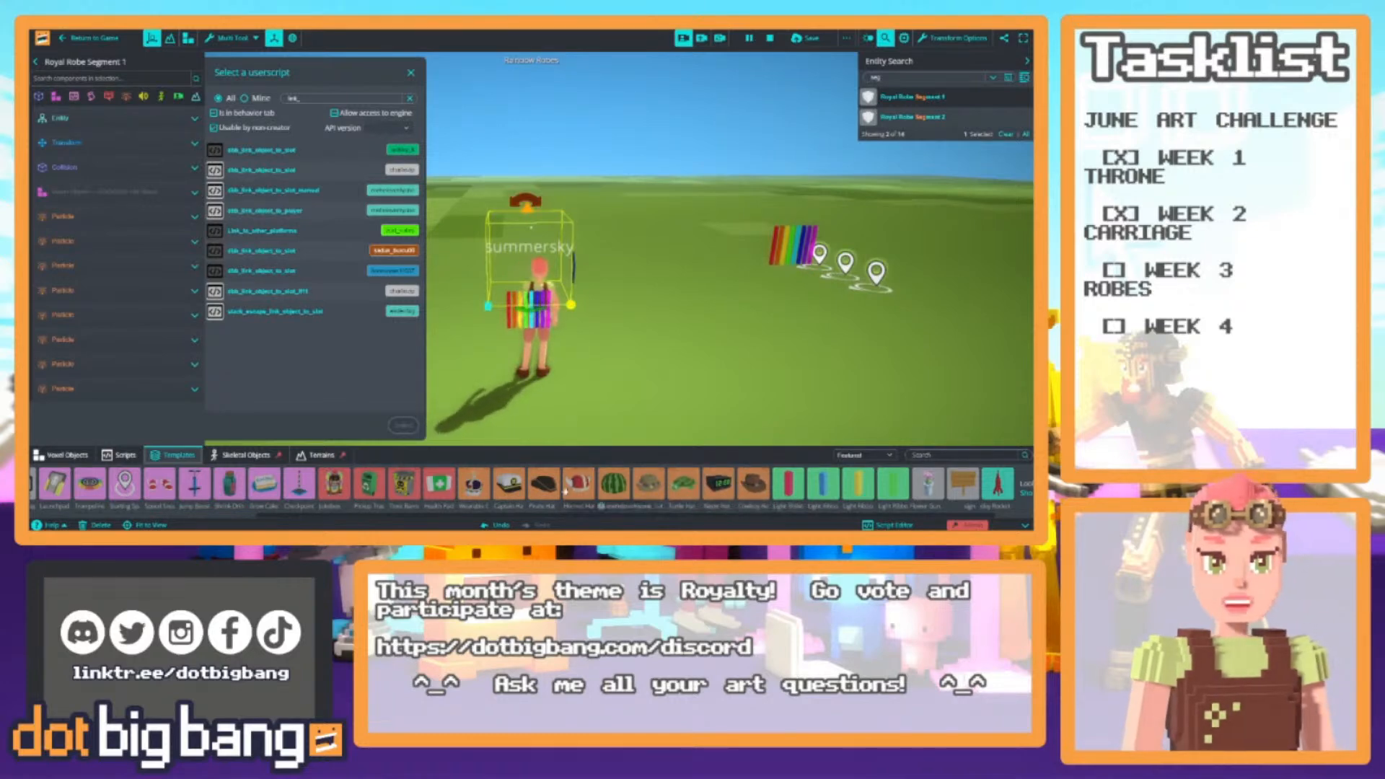
{"action": "left_click_drag", "start_coordinate": [753, 483], "coordinate": [718, 337]}
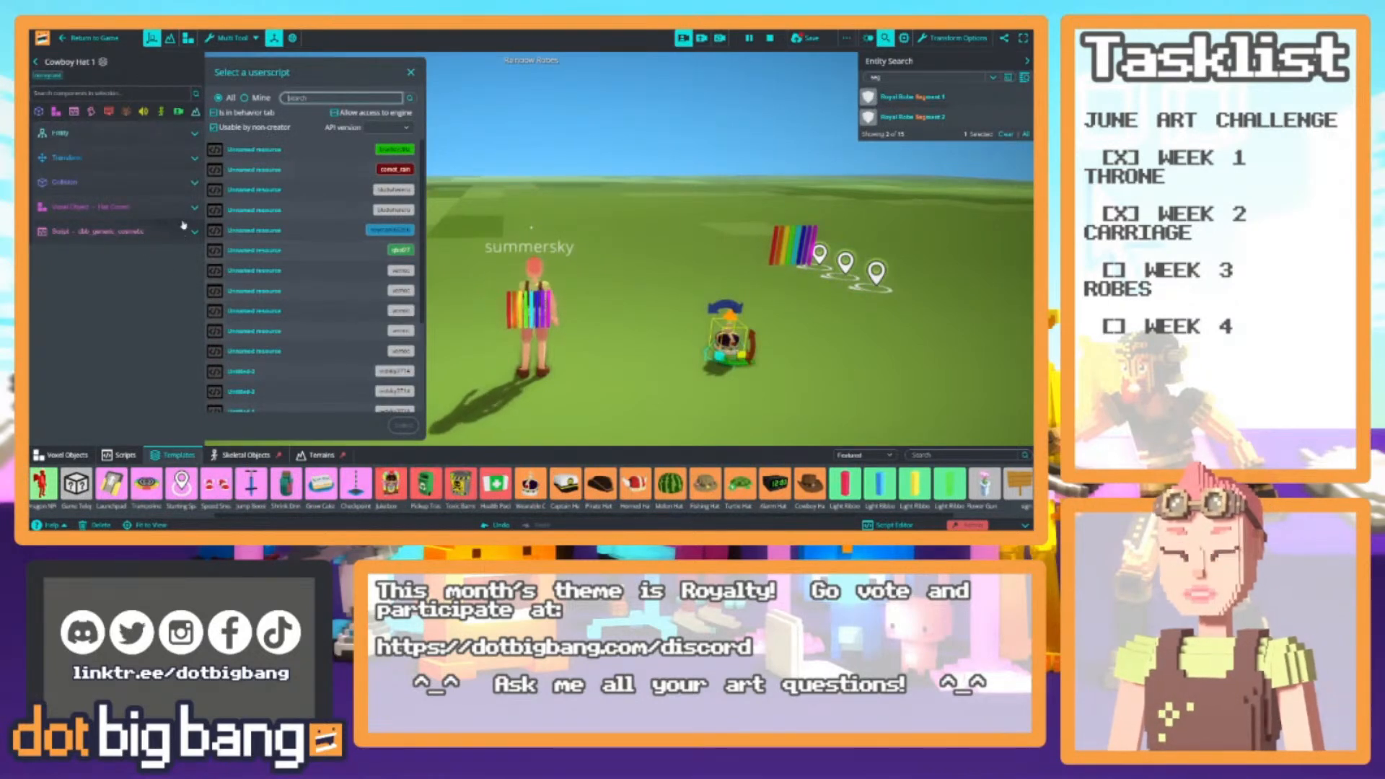
Copy the dbb_generic_cosmetic script from the Cowboy Hat and paste it as a new component on Royal Robe Segment 1
{"action": "left_click", "coordinate": [413, 71]}
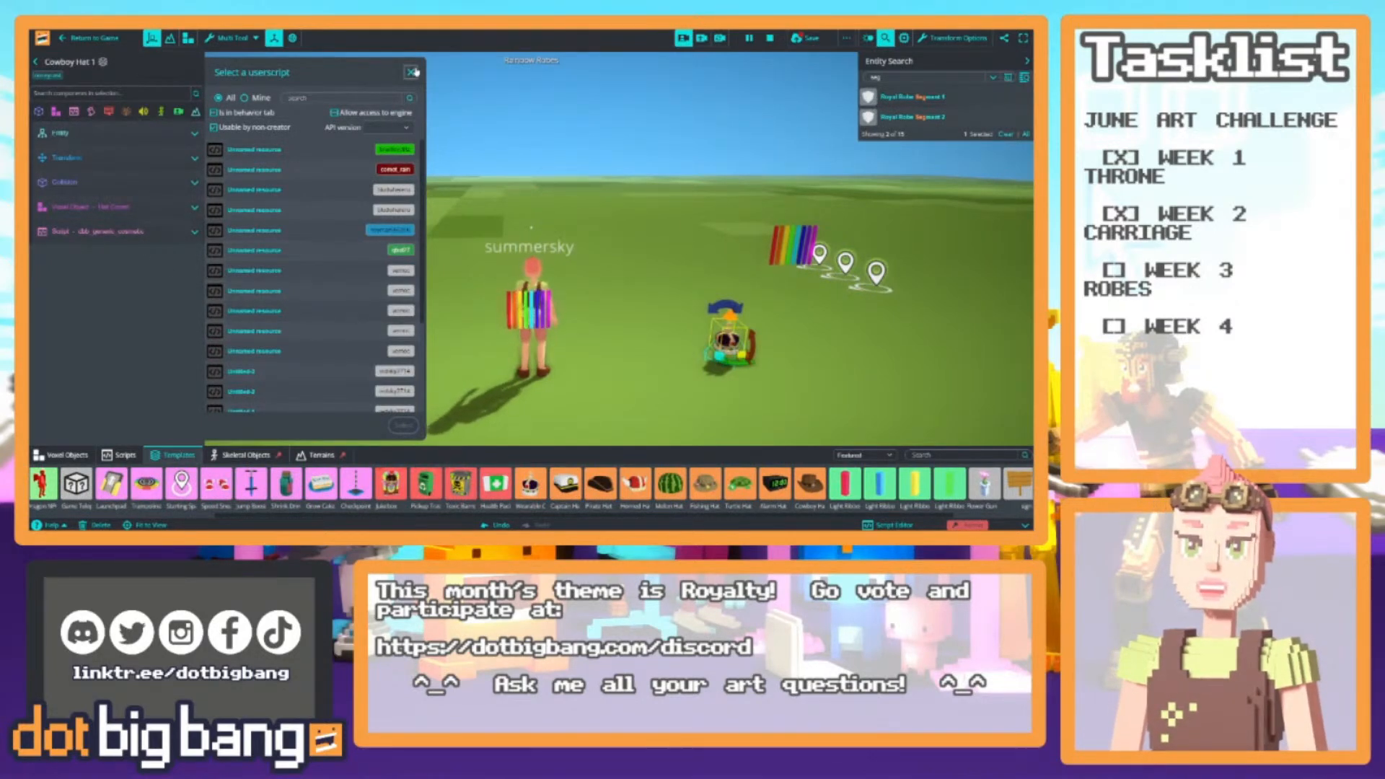
{"action": "left_click", "coordinate": [149, 231]}
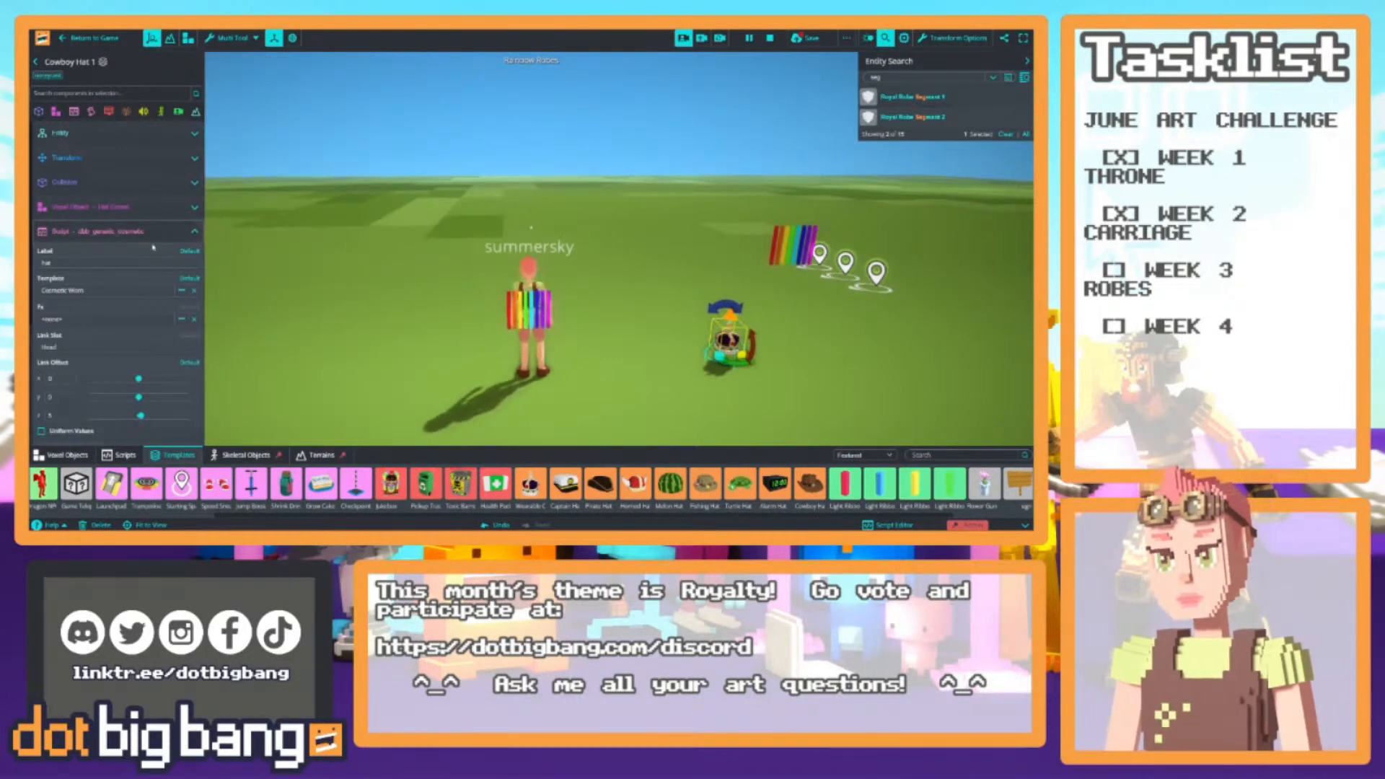
{"action": "left_click", "coordinate": [1025, 525]}
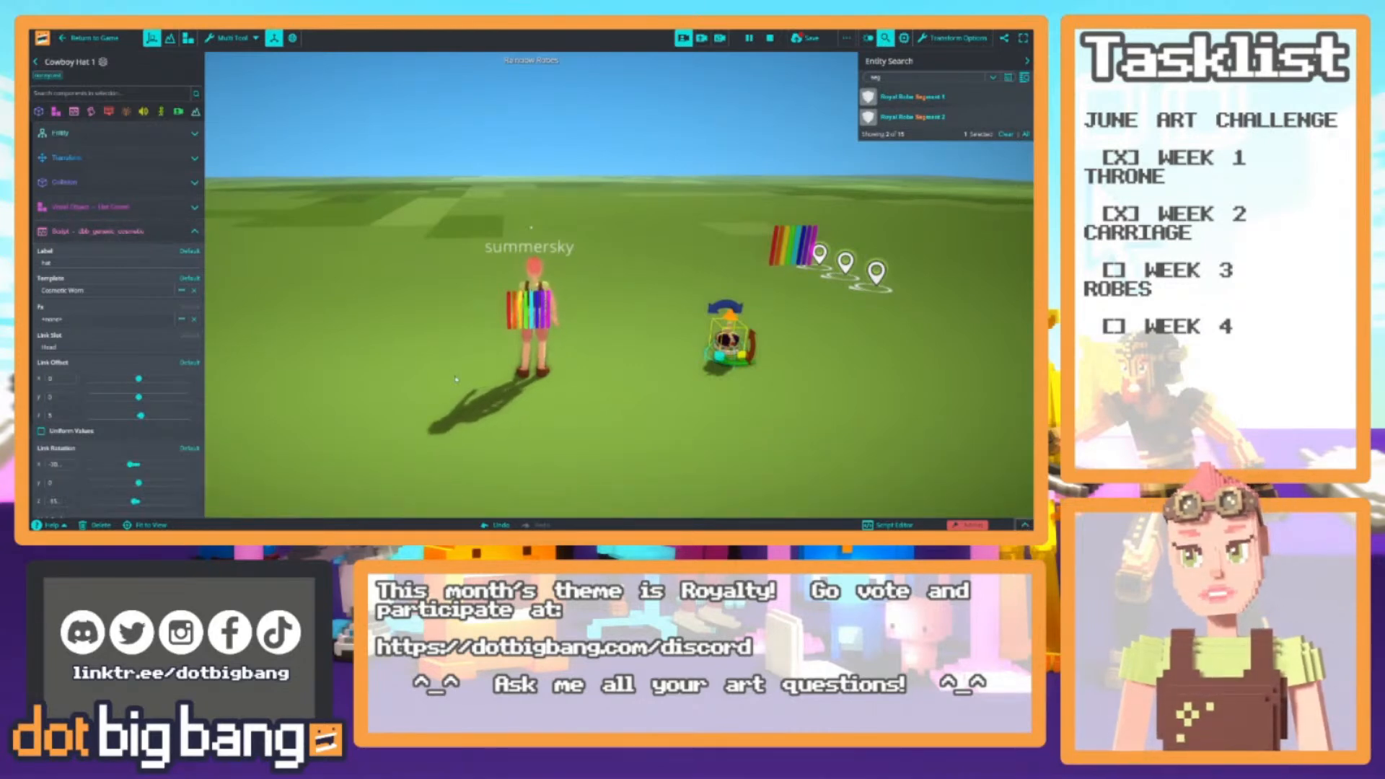
{"action": "left_click", "coordinate": [913, 97]}
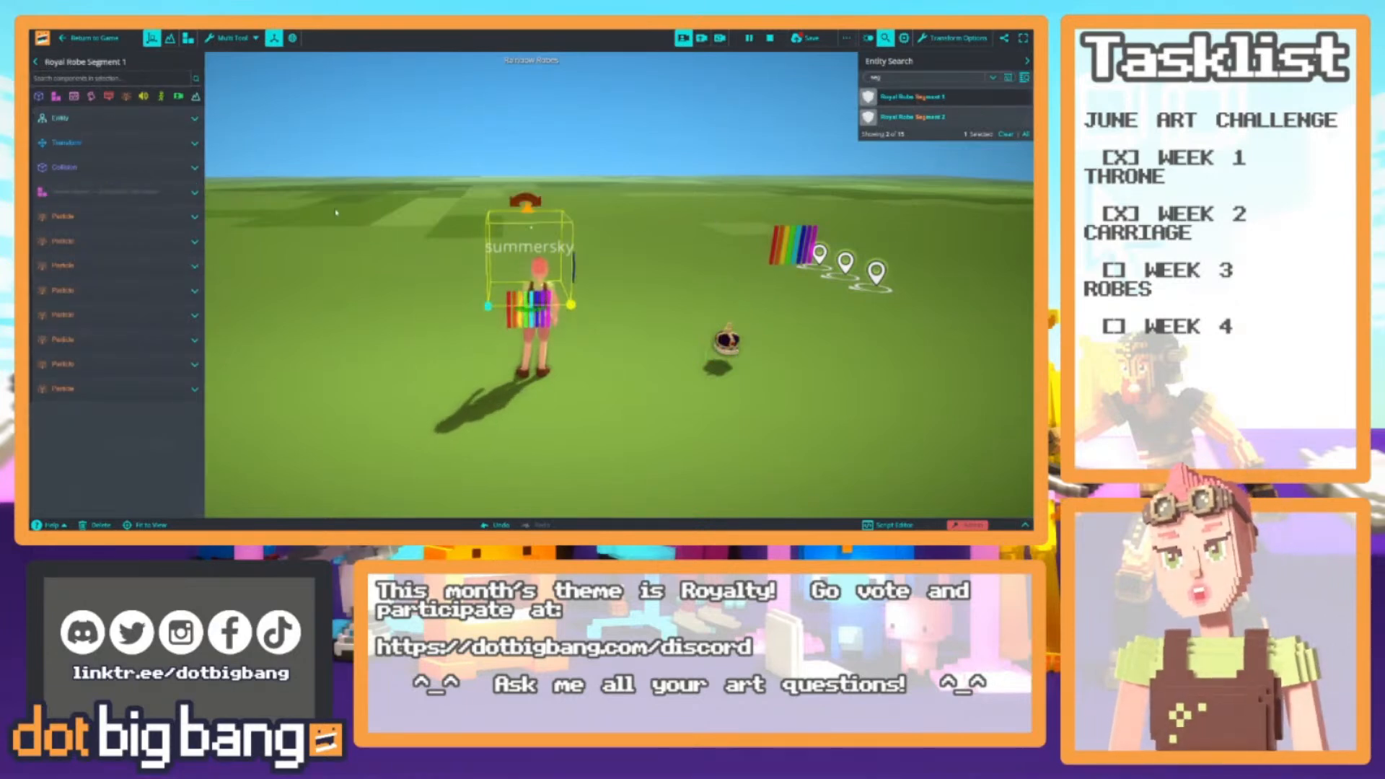
{"action": "mouse_move", "coordinate": [115, 205]}
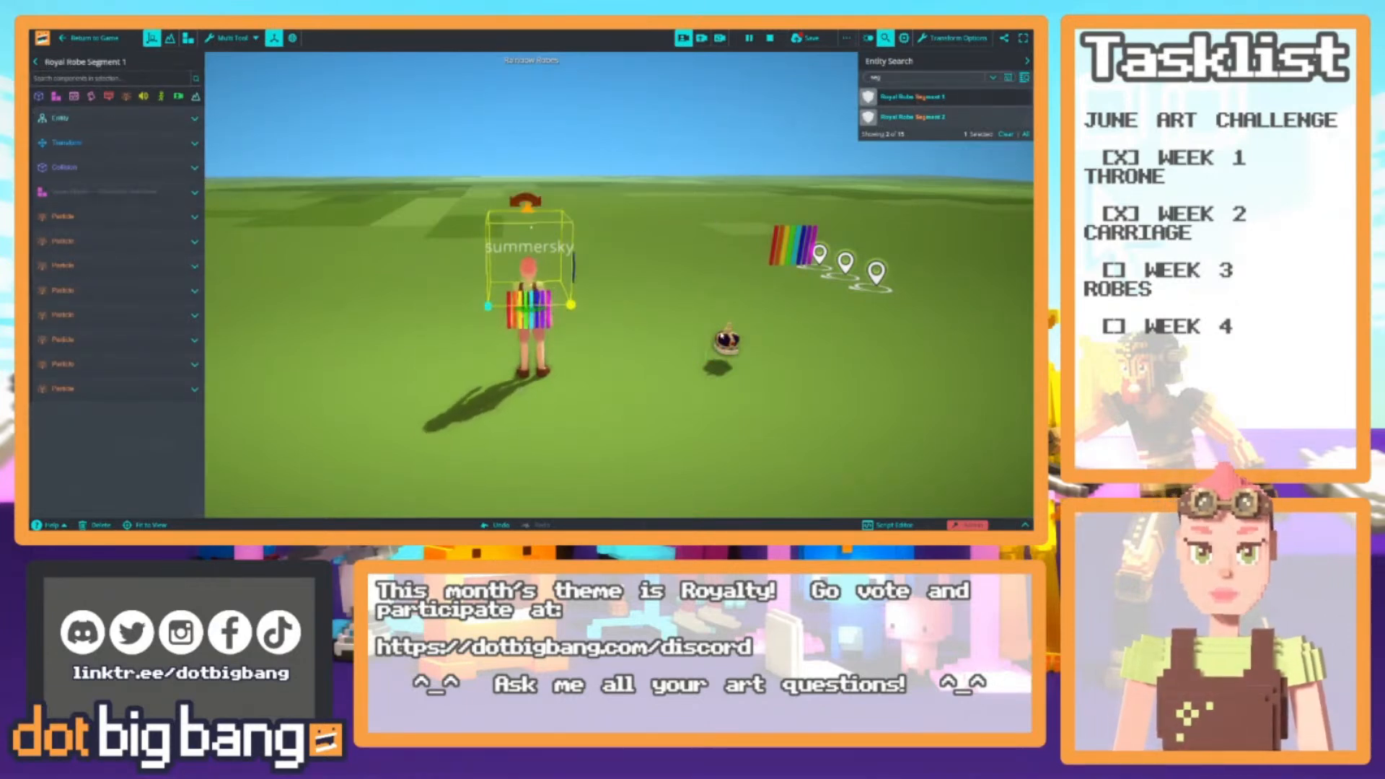
{"action": "left_click", "coordinate": [726, 341]}
{"action": "mouse_move", "coordinate": [93, 235]}
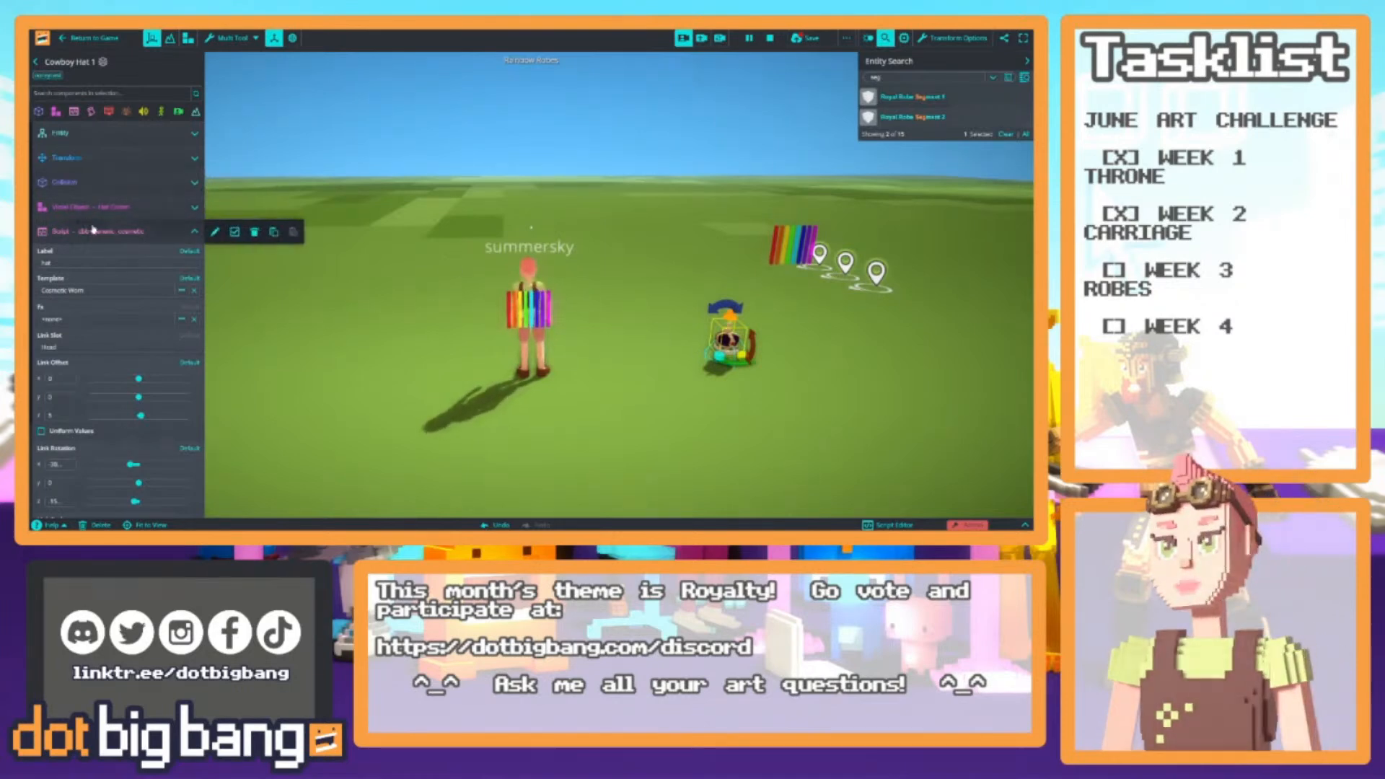
{"action": "left_click", "coordinate": [180, 235]}
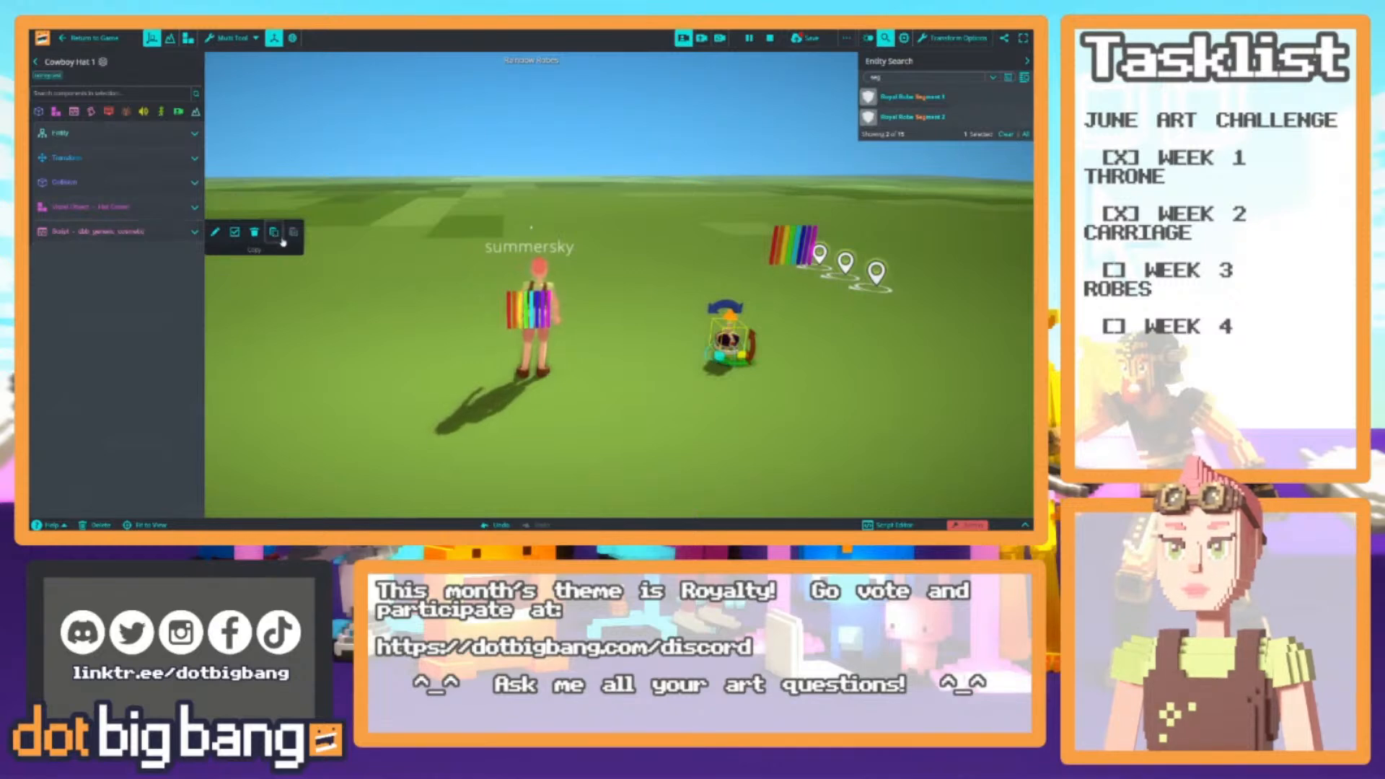
{"action": "left_click", "coordinate": [910, 97]}
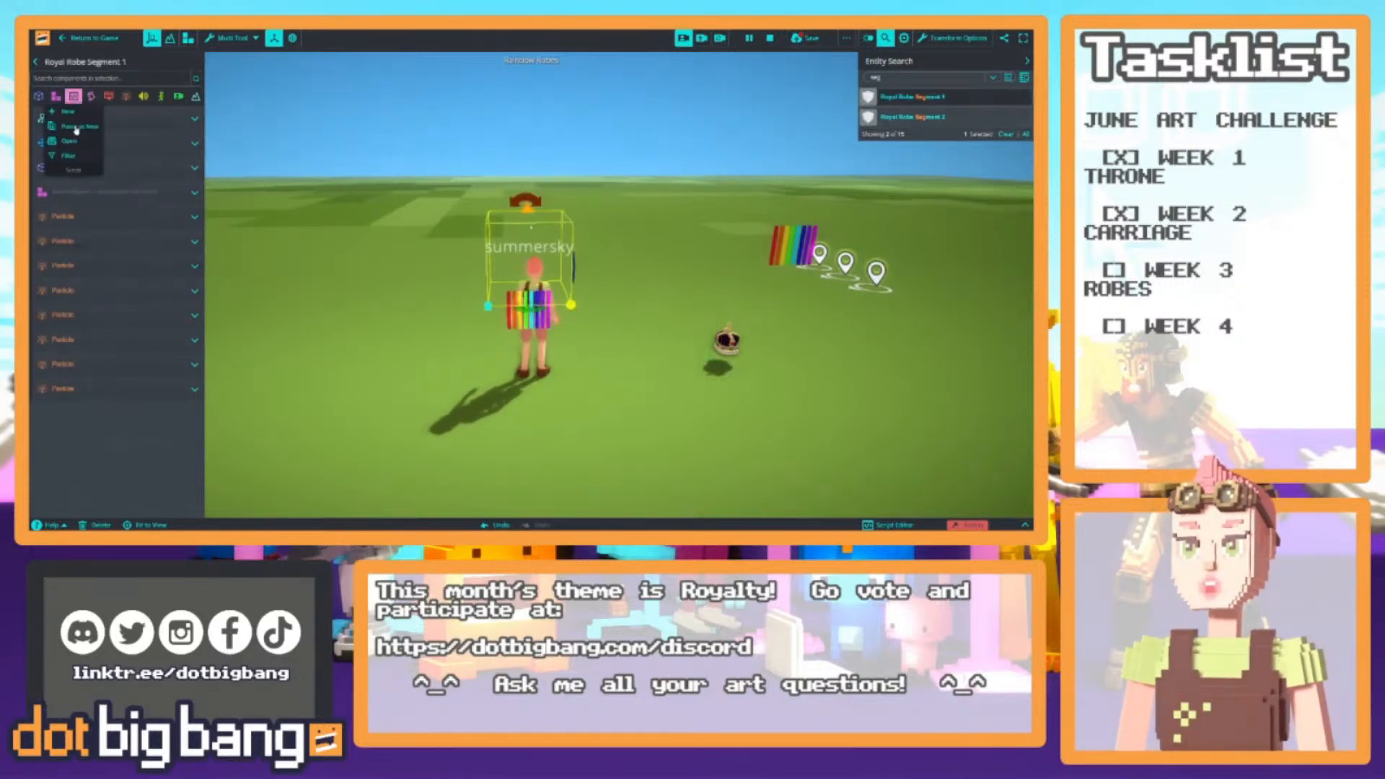
{"action": "left_click", "coordinate": [56, 96]}
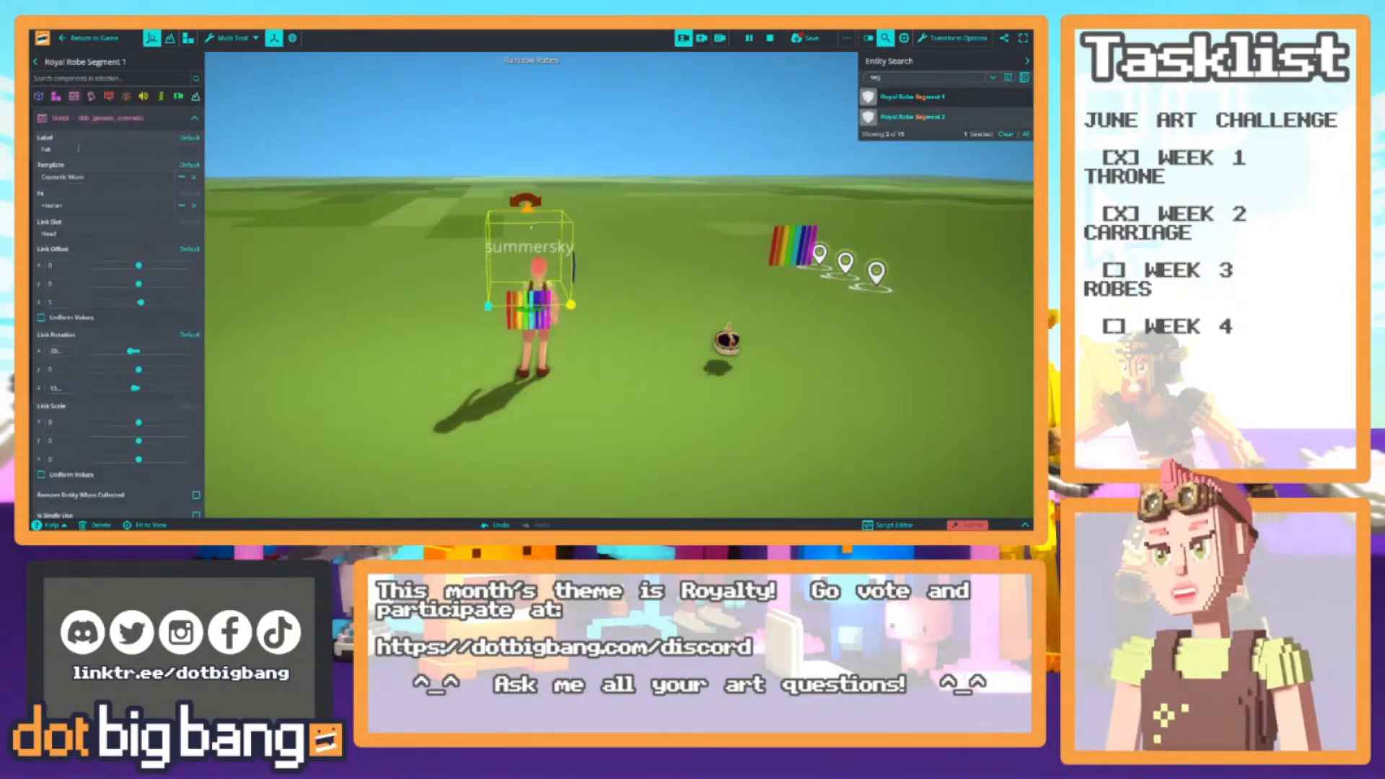
In the pasted cosmetic script, set the label to "Robe" and the link slot to "Spine"
{"action": "left_click", "coordinate": [65, 149]}
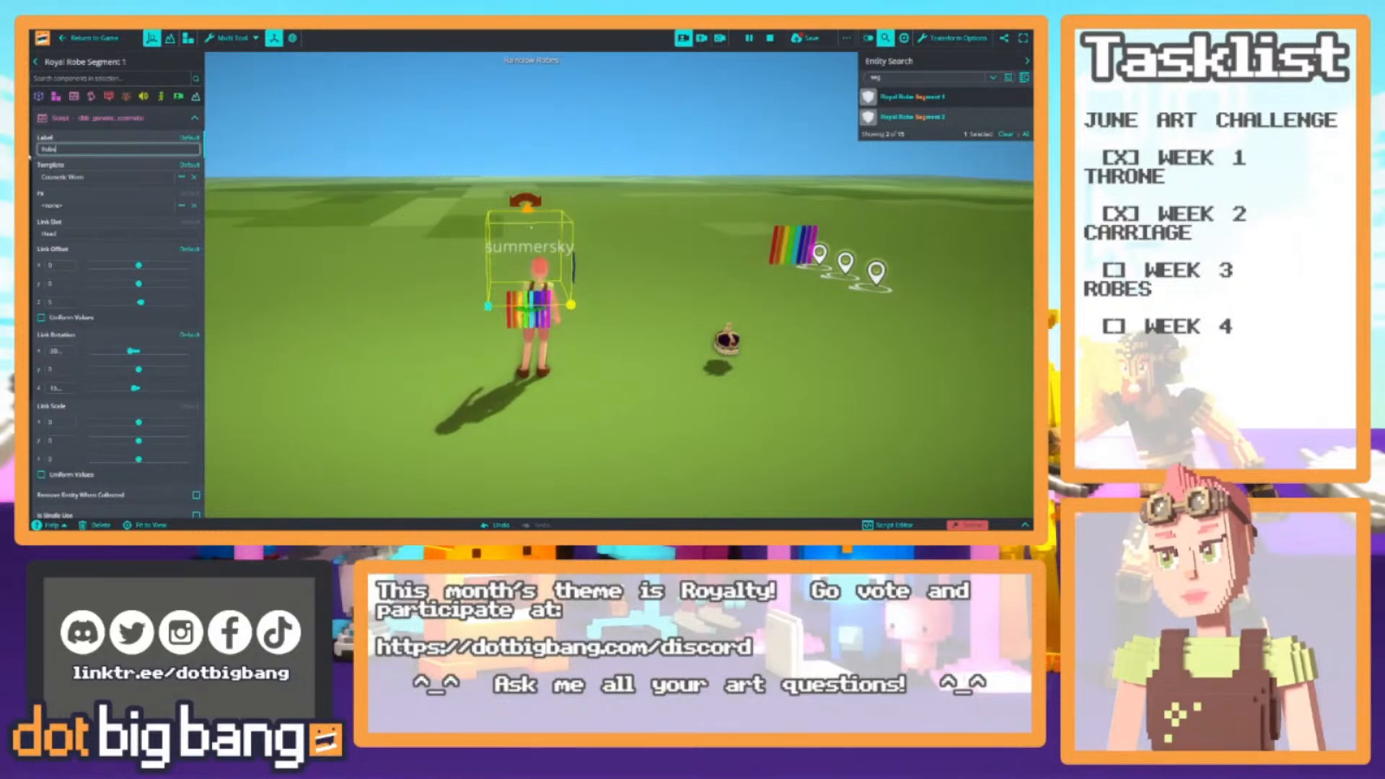
{"action": "key", "text": "Tab"}
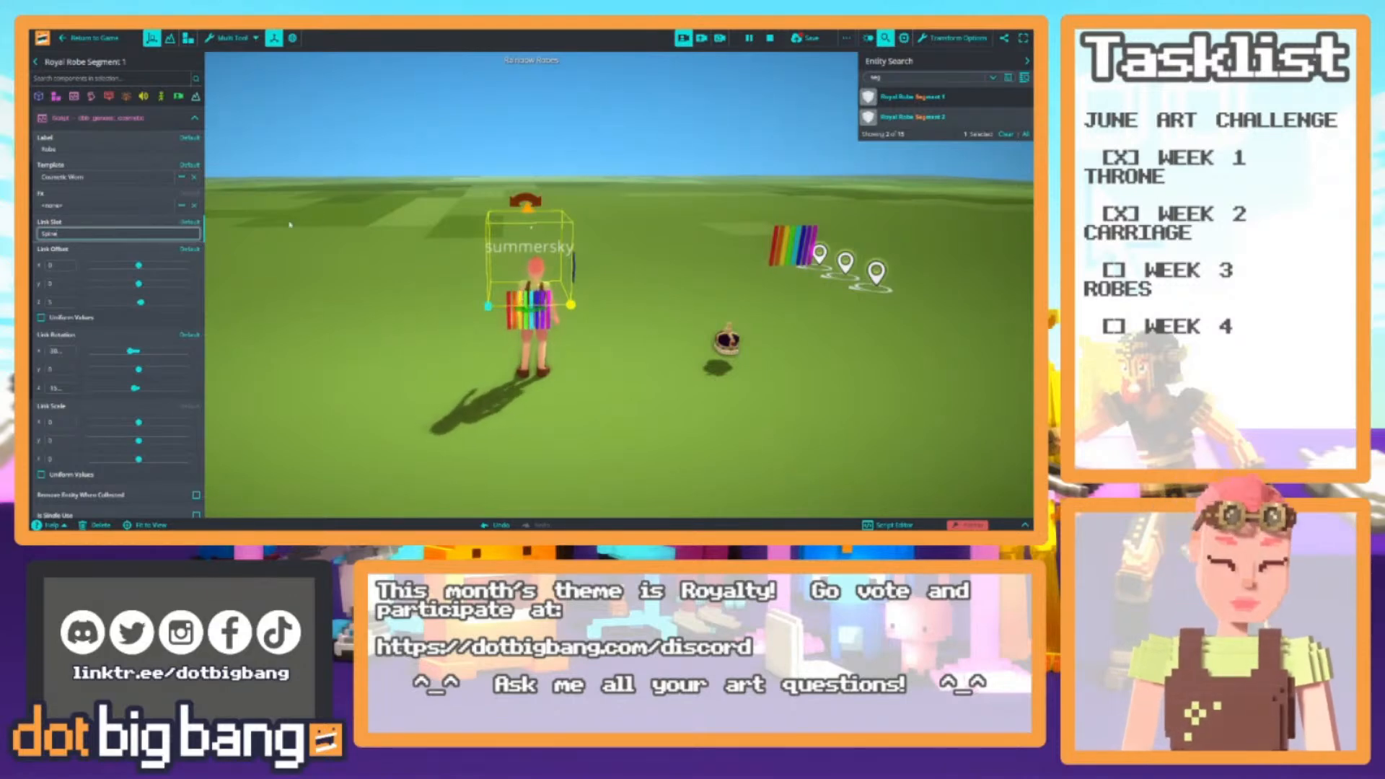
{"action": "key", "text": "Return"}
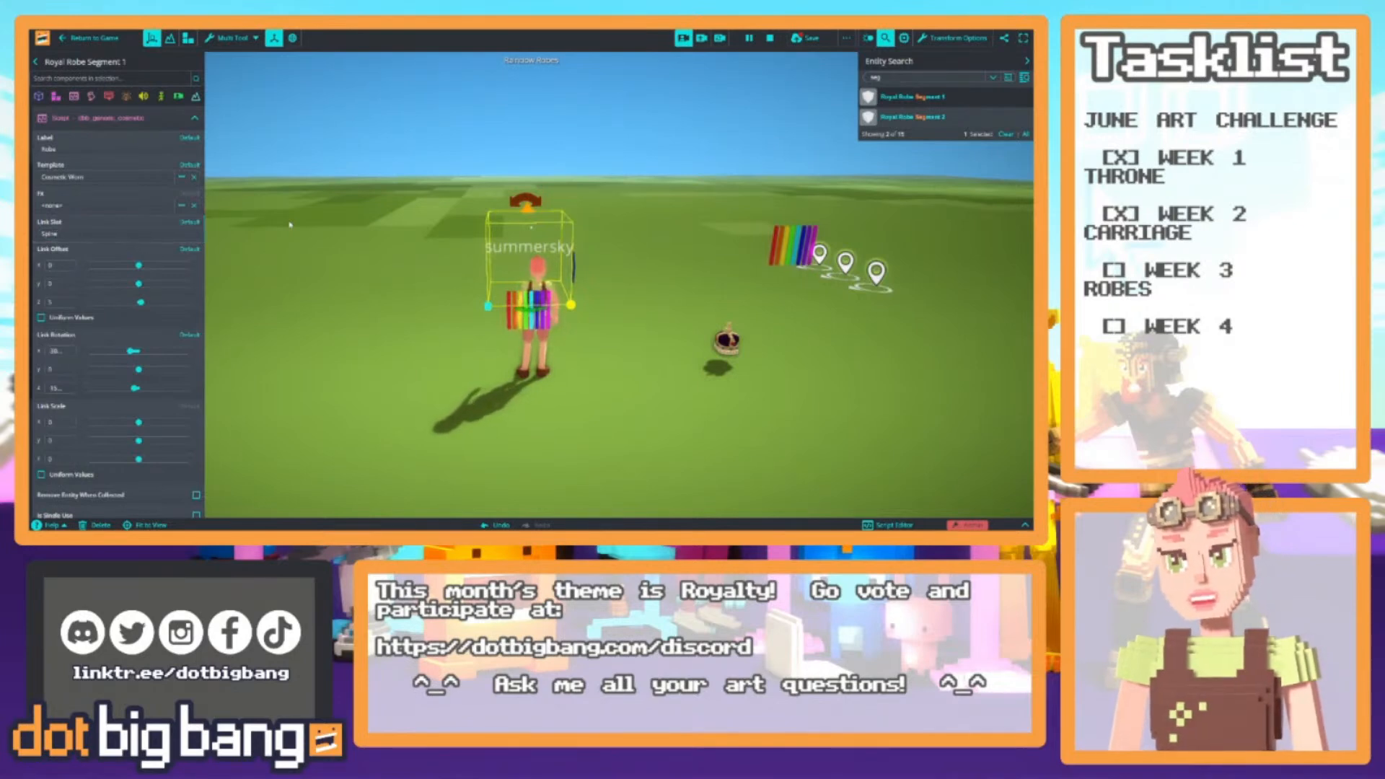
{"action": "scroll", "coordinate": [117, 238], "scroll_direction": "up", "scroll_amount": 2}
{"action": "left_click", "coordinate": [98, 216]}
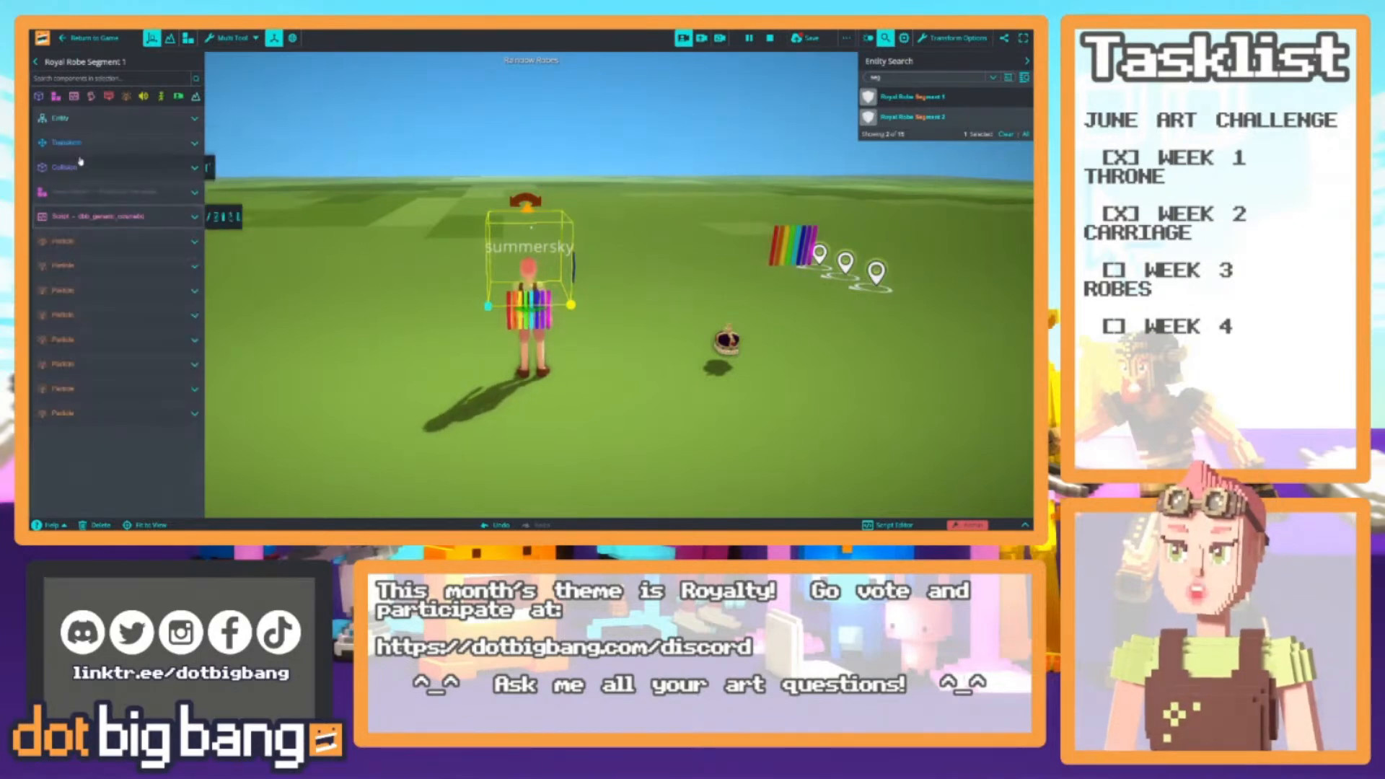
Give Royal Robe Segment 1 a Sphere collider and walk the avatar around the robe to test it
{"action": "left_click", "coordinate": [86, 165]}
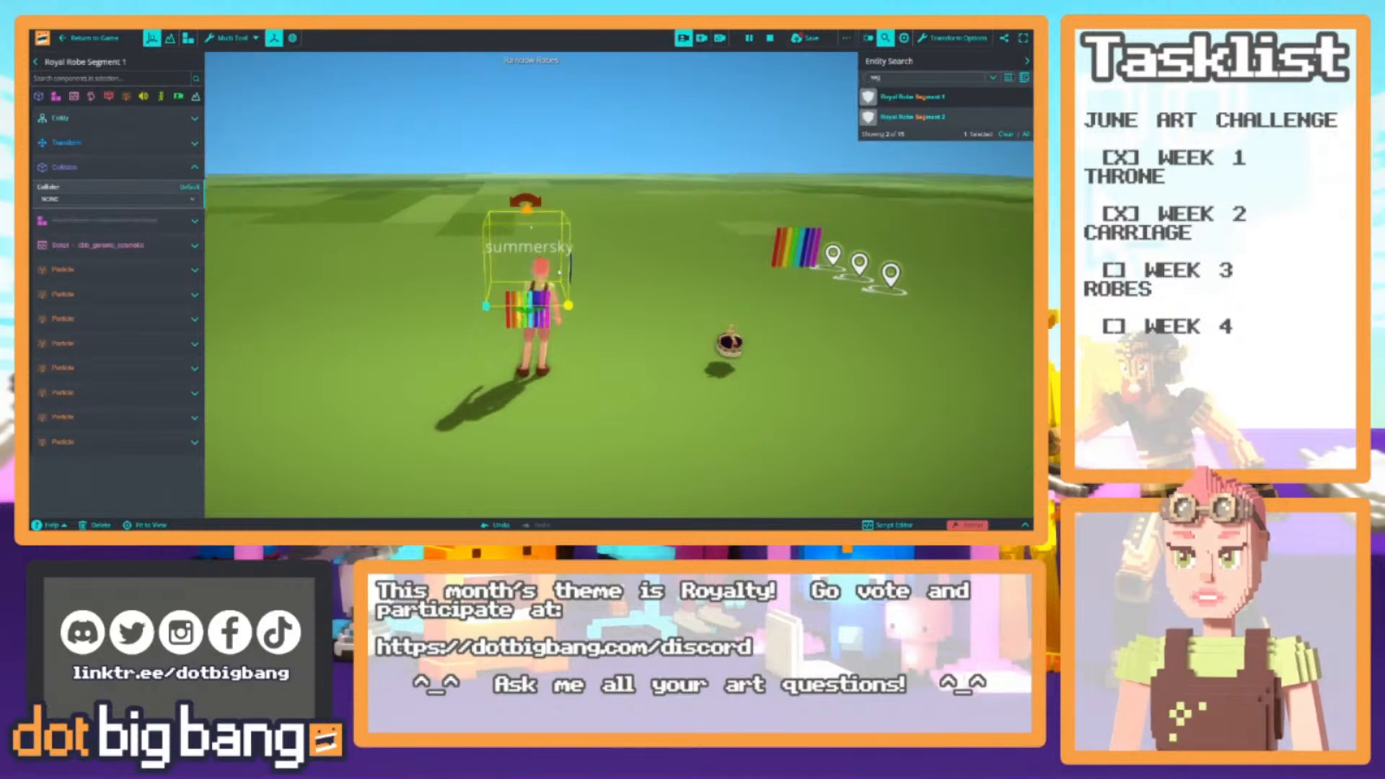
{"action": "key", "text": "w"}
{"action": "key", "text": "s"}
{"action": "key", "text": "w"}
{"action": "key", "text": "s"}
{"action": "key", "text": "w"}
{"action": "key", "text": "s"}
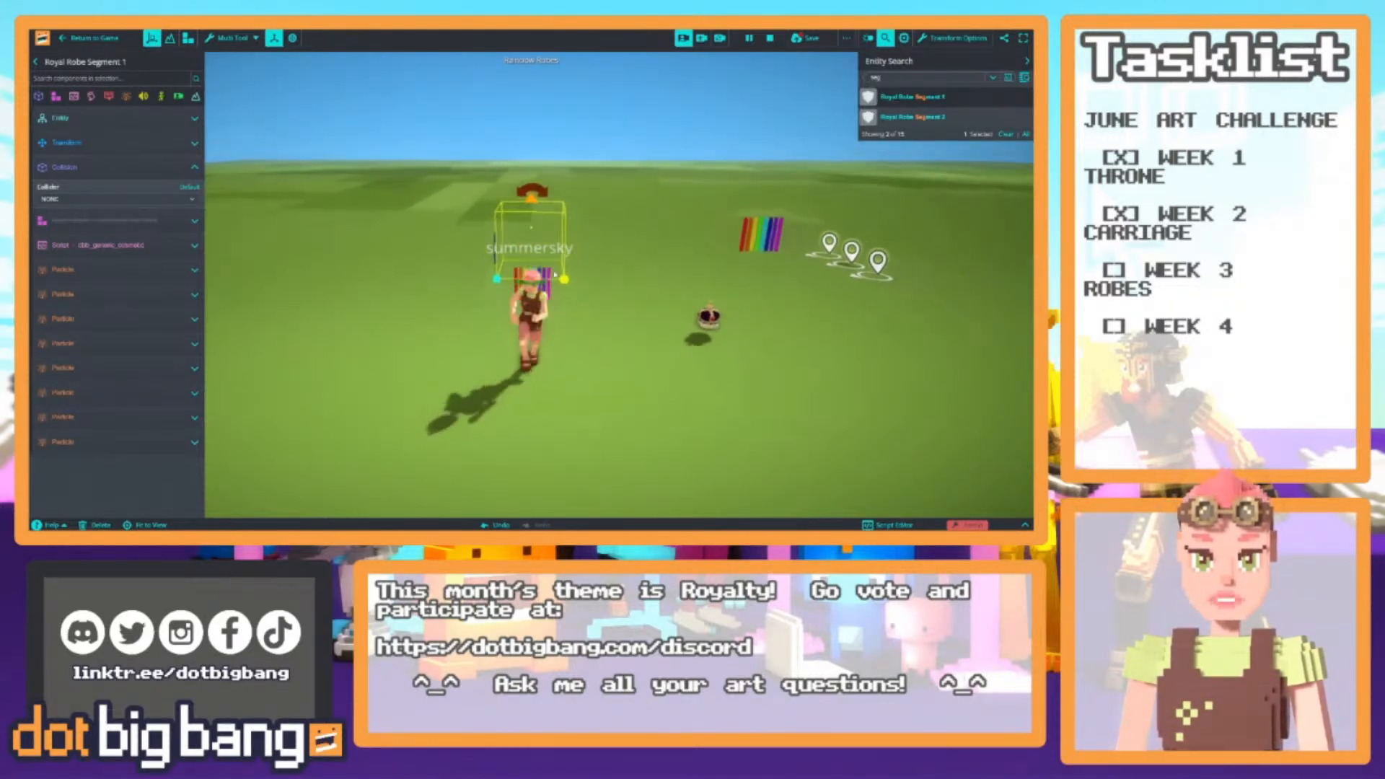
{"action": "left_click", "coordinate": [85, 231]}
{"action": "scroll", "coordinate": [530, 275], "scroll_direction": "down", "scroll_amount": 5}
{"action": "key", "text": "w"}
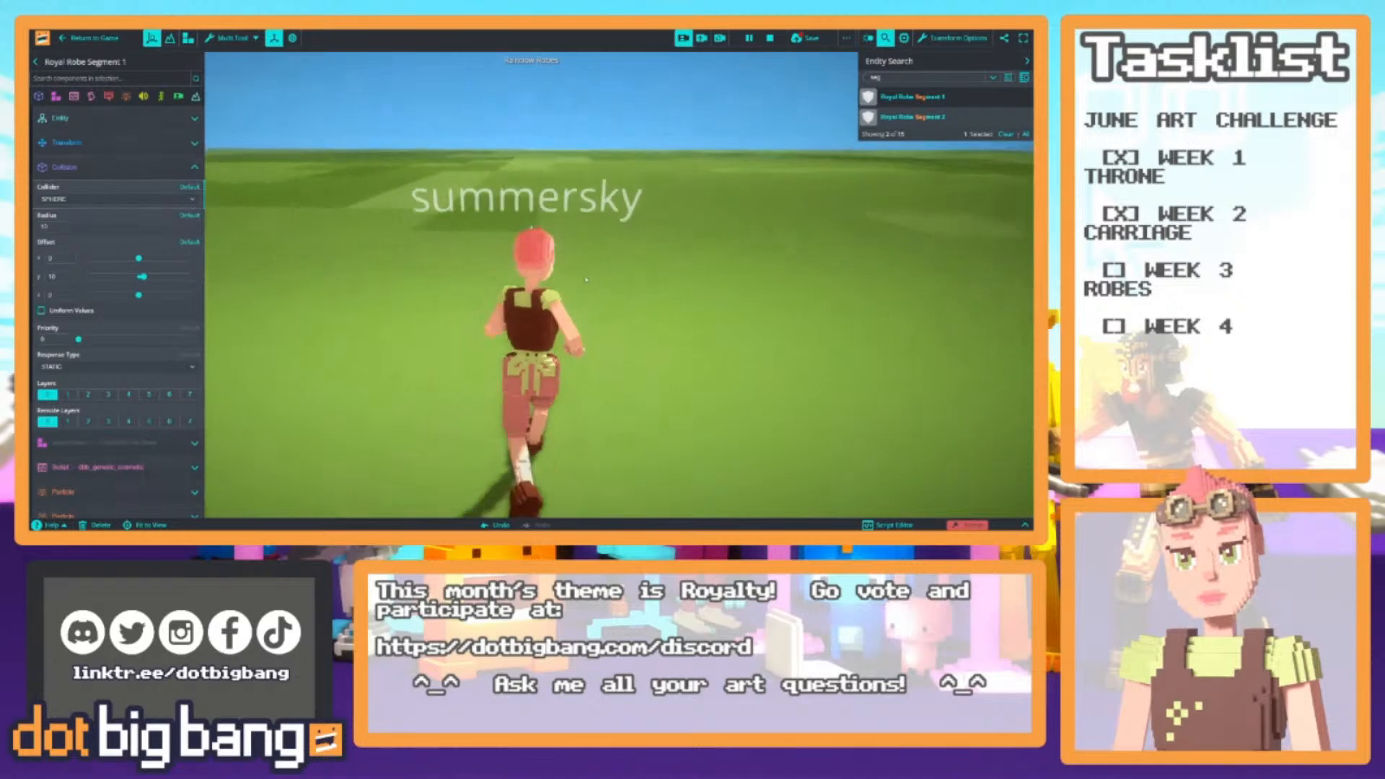
{"action": "key", "text": "a"}
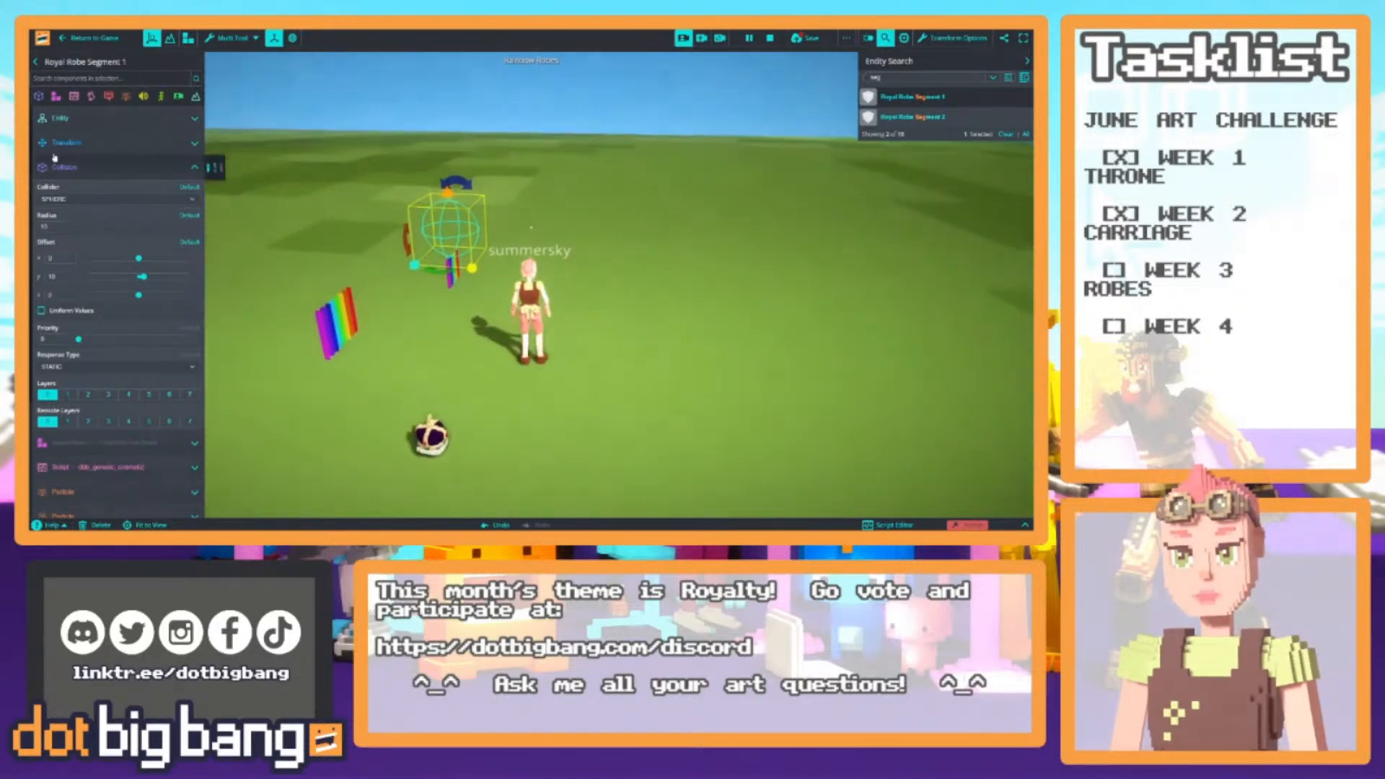
Add the user tag "cameraignore" to Royal Robe Segment 1
{"action": "left_click", "coordinate": [60, 117]}
{"action": "left_click", "coordinate": [86, 221]}
{"action": "type", "text": "ca"}
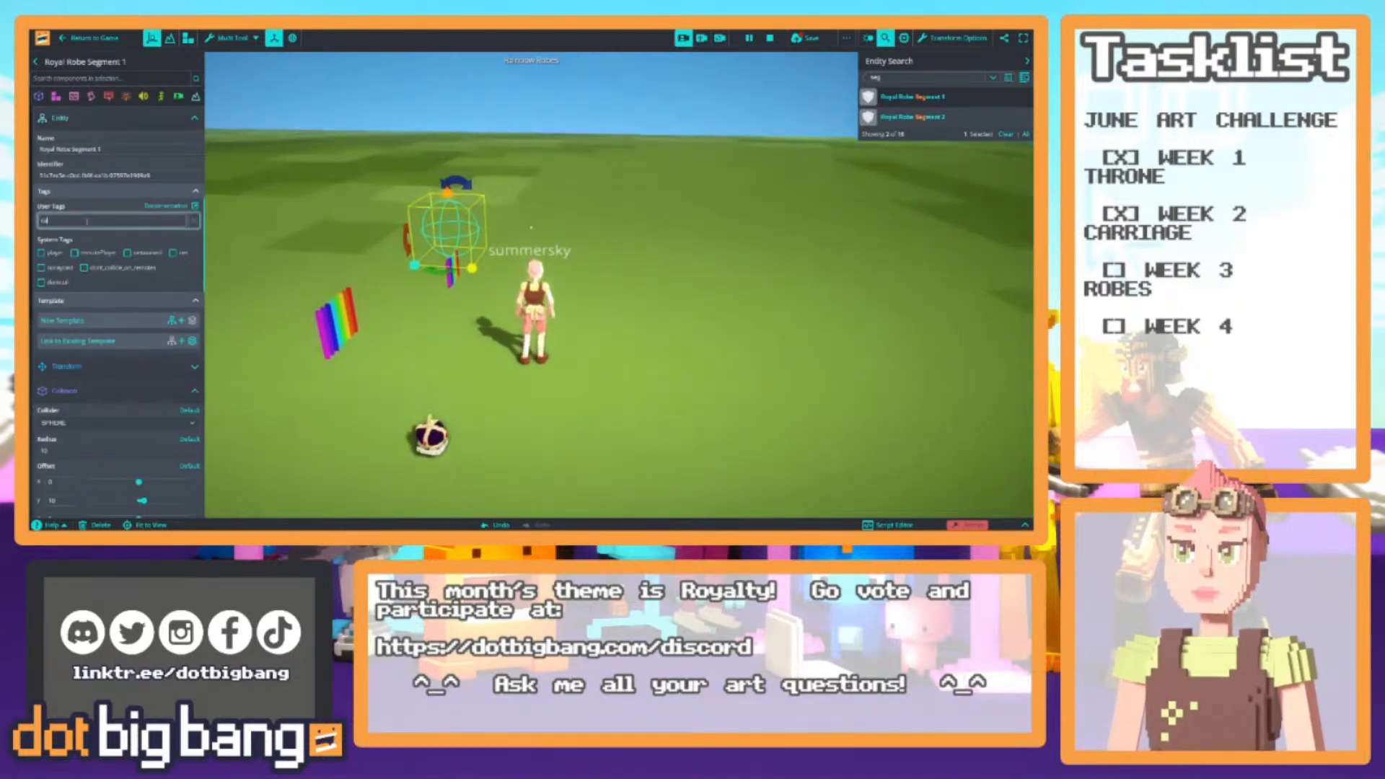
{"action": "type", "text": "meraignore"}
{"action": "key", "text": "Return"}
{"action": "right_click_drag", "start_coordinate": [225, 195], "coordinate": [402, 242]}
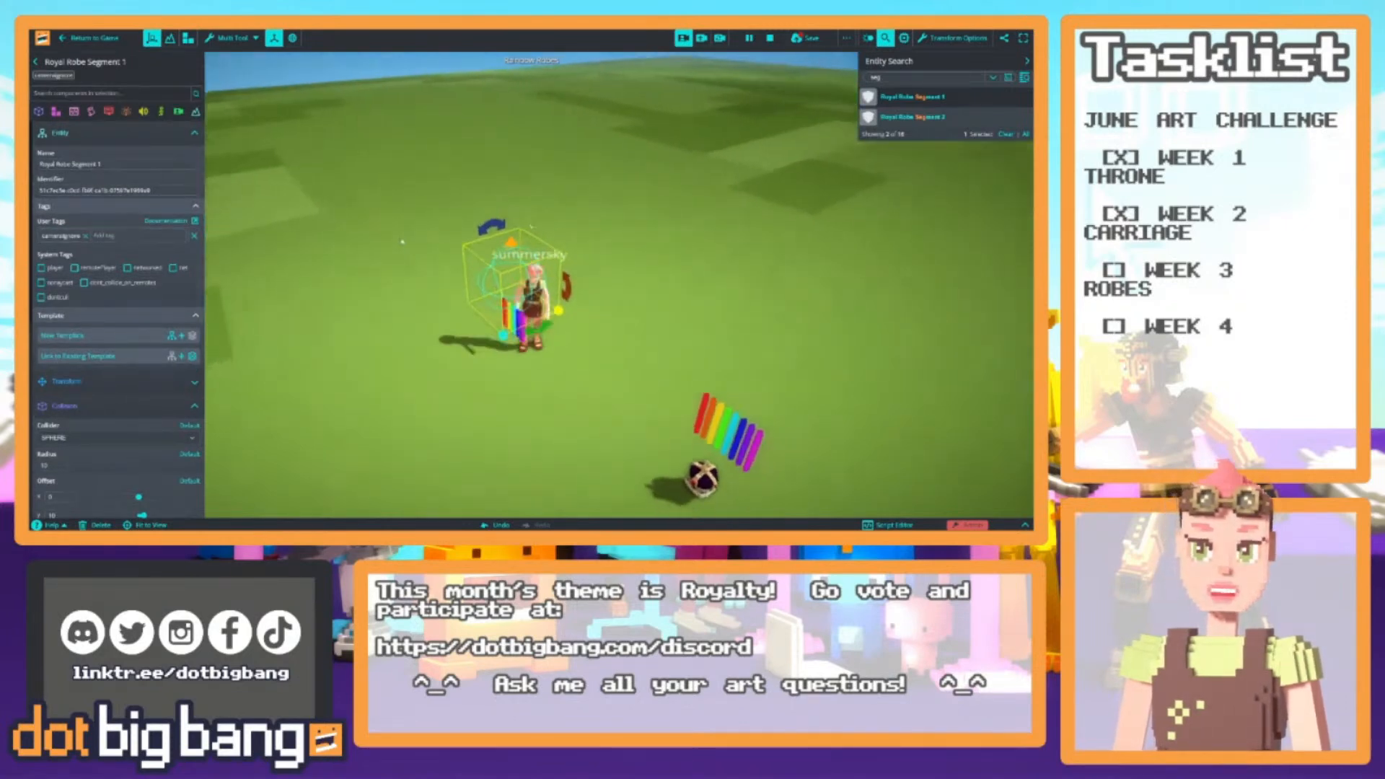
Review the segment's collider and system tag settings, and move and jump the avatar near the robe to test it
{"action": "scroll", "coordinate": [76, 461], "scroll_direction": "down", "scroll_amount": 3}
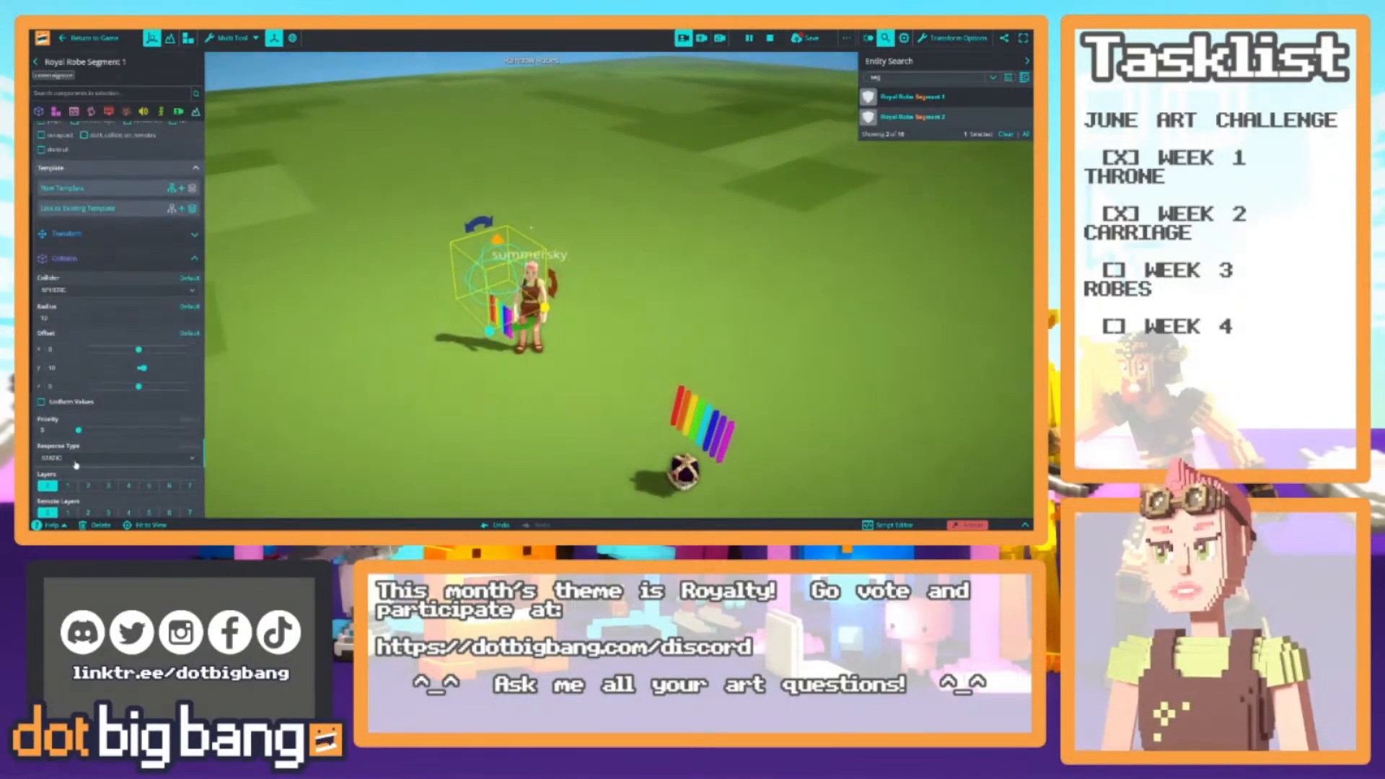
{"action": "left_click", "coordinate": [115, 258]}
{"action": "scroll", "coordinate": [123, 282], "scroll_direction": "up", "scroll_amount": 3}
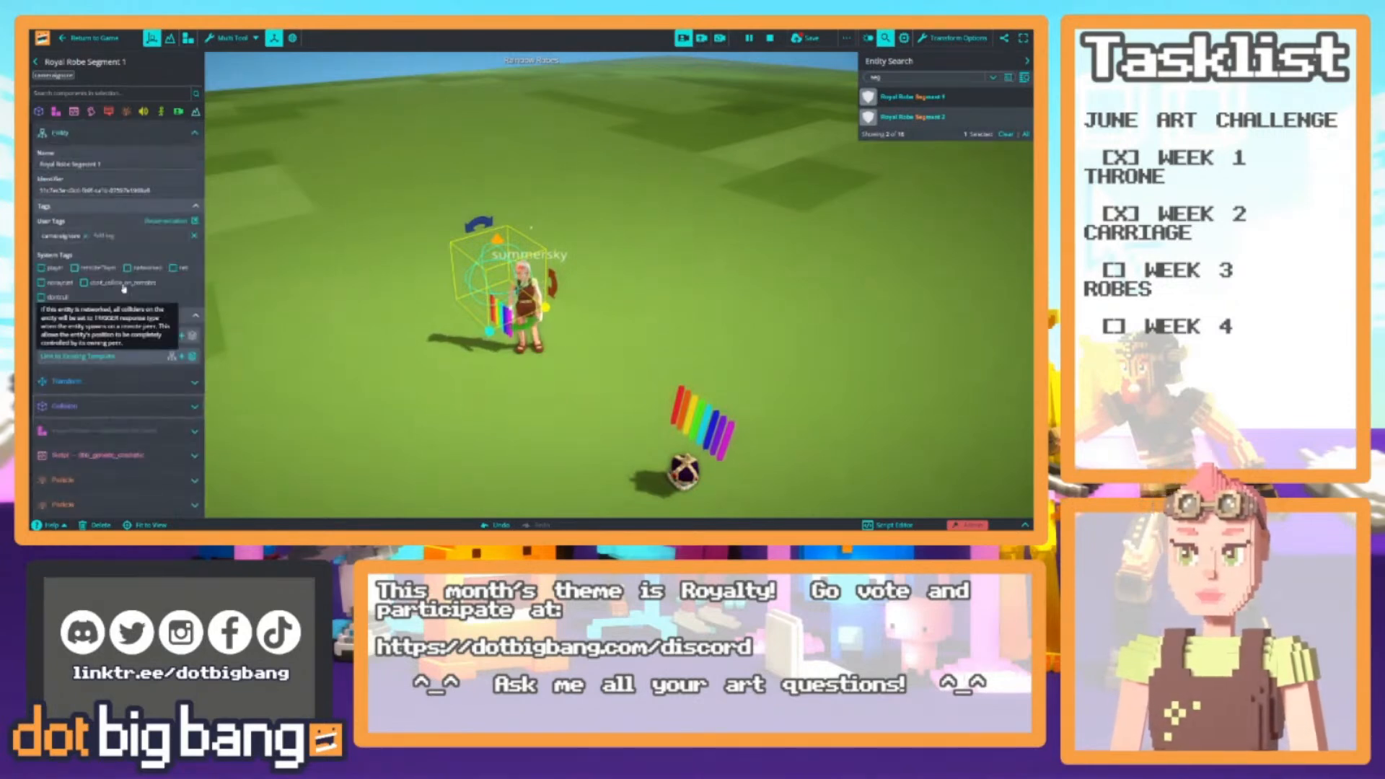
{"action": "left_click", "coordinate": [96, 136]}
{"action": "key", "text": "w"}
{"action": "right_click_drag", "start_coordinate": [382, 230], "coordinate": [245, 290]}
{"action": "key", "text": "a"}
{"action": "key", "text": "space"}
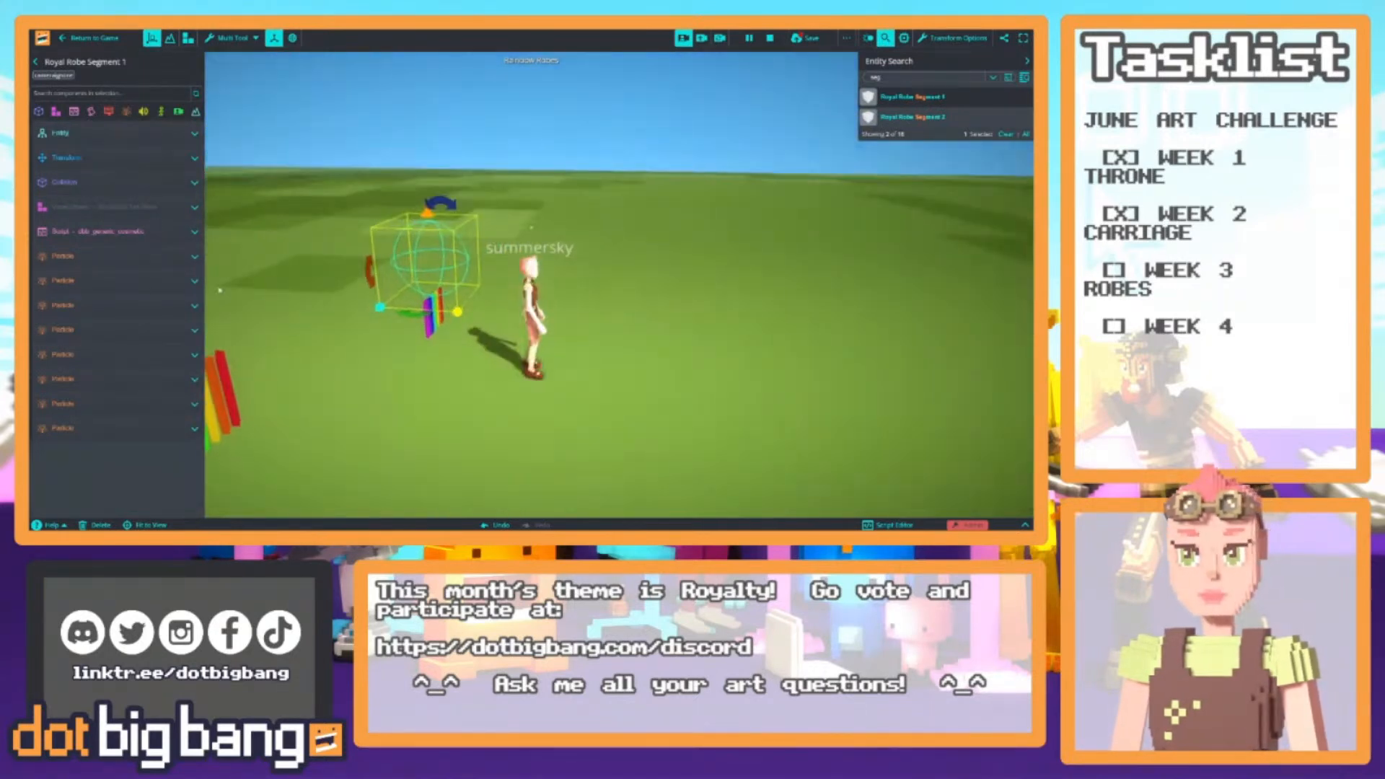
Set the cosmetic script's link slot to "chest" on Royal Robe Segment 1
{"action": "left_click", "coordinate": [92, 231]}
{"action": "scroll", "coordinate": [92, 295], "scroll_direction": "down", "scroll_amount": 2}
{"action": "scroll", "coordinate": [90, 286], "scroll_direction": "up", "scroll_amount": 2}
{"action": "left_click_drag", "start_coordinate": [79, 297], "coordinate": [30, 291]}
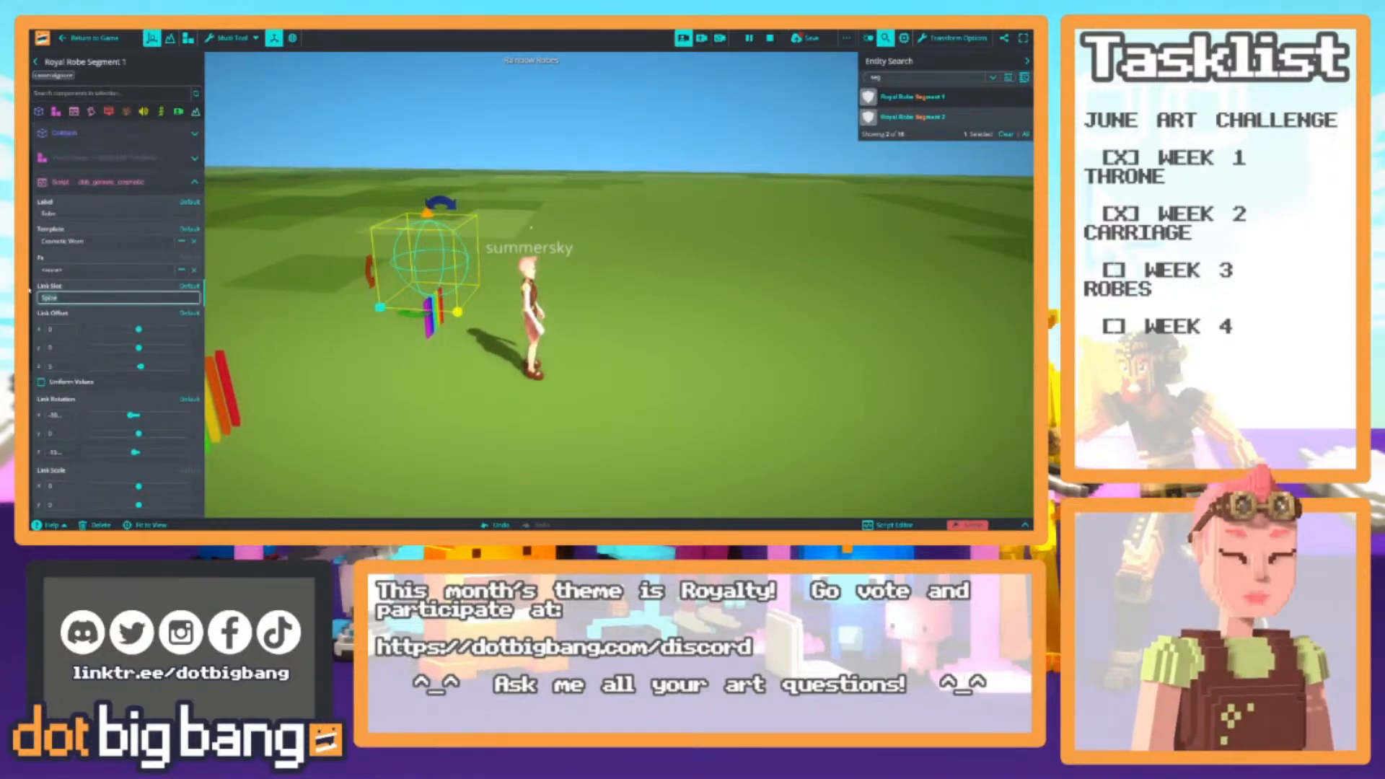
{"action": "type", "text": "chest"}
{"action": "key", "text": "Return"}
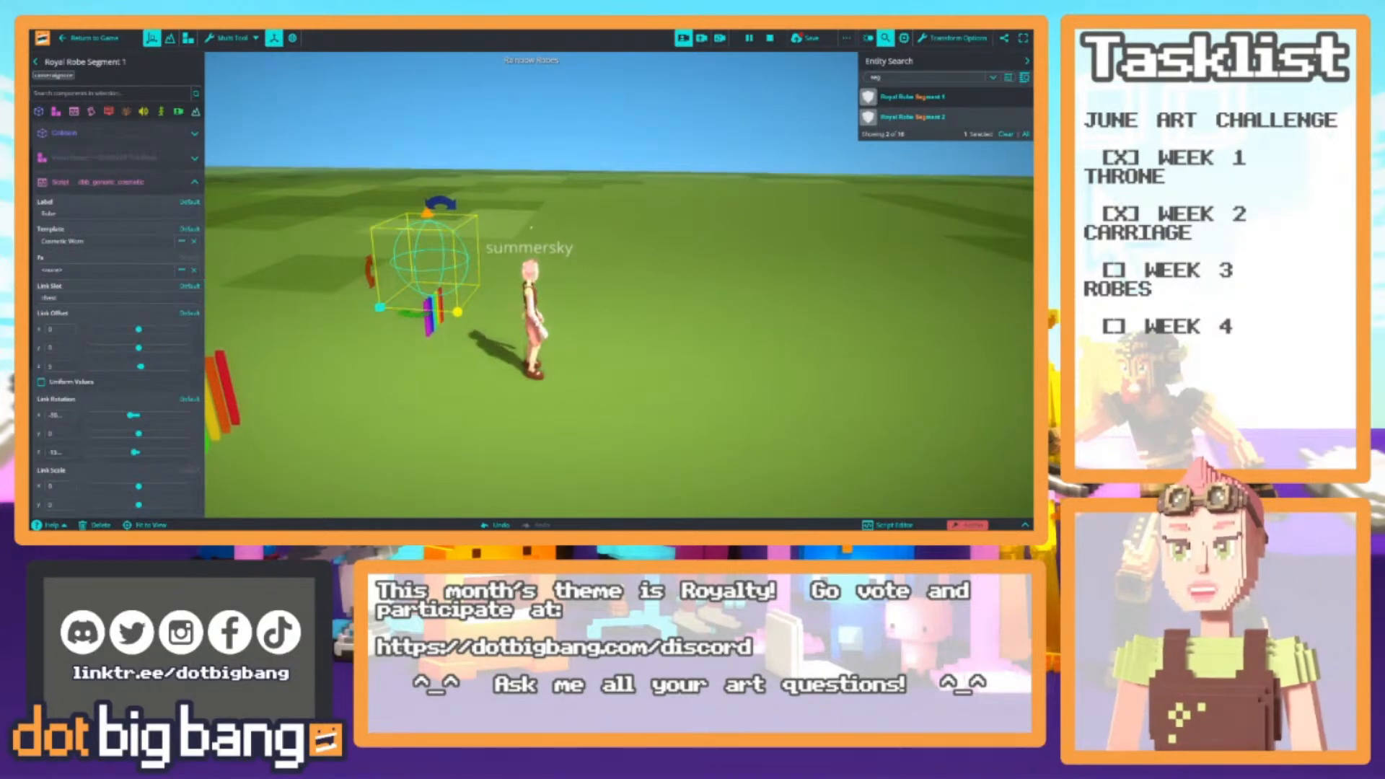
Test the chest slot by running and jumping the avatar into the robe, and restart the game to try again
{"action": "key", "text": "a"}
{"action": "key", "text": "space"}
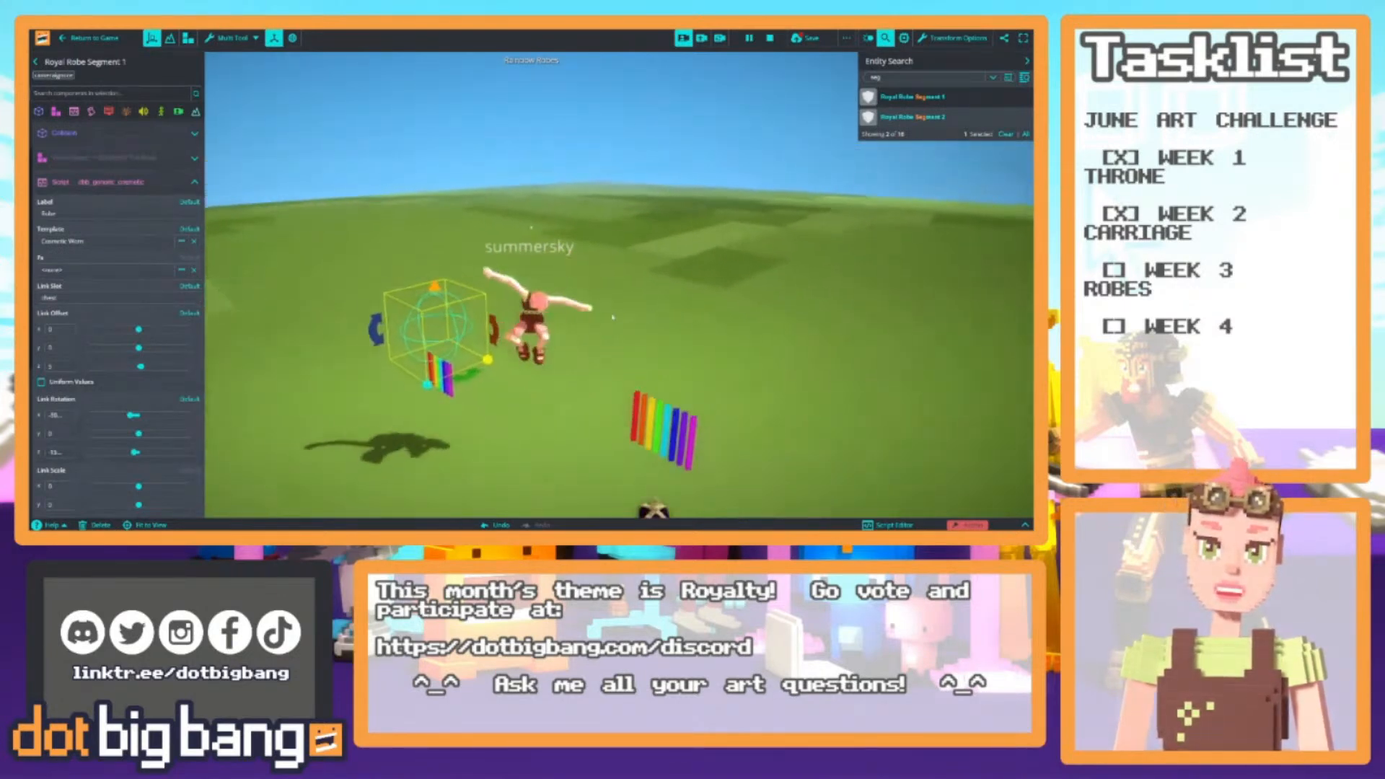
{"action": "key", "text": "s"}
{"action": "left_click", "coordinate": [766, 236]}
{"action": "key", "text": "w"}
{"action": "key", "text": "s"}
{"action": "left_click", "coordinate": [770, 38]}
{"action": "left_click", "coordinate": [748, 39]}
{"action": "key", "text": "w"}
{"action": "key", "text": "d"}
{"action": "right_click_drag", "start_coordinate": [602, 267], "coordinate": [258, 231]}
Select Royal Robe Segment 1 and set its cosmetic script's link slot to "Head"
{"action": "left_click", "coordinate": [902, 97]}
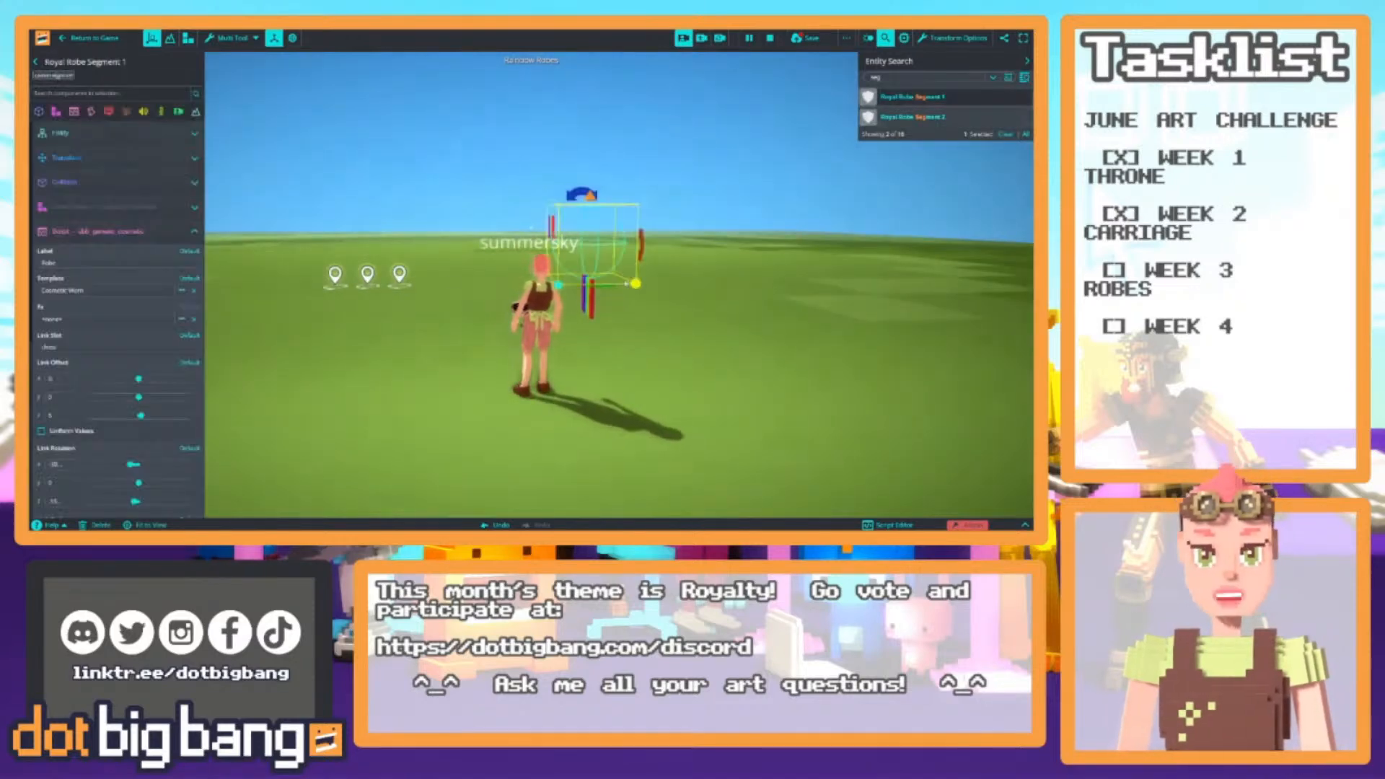
{"action": "left_click", "coordinate": [47, 346]}
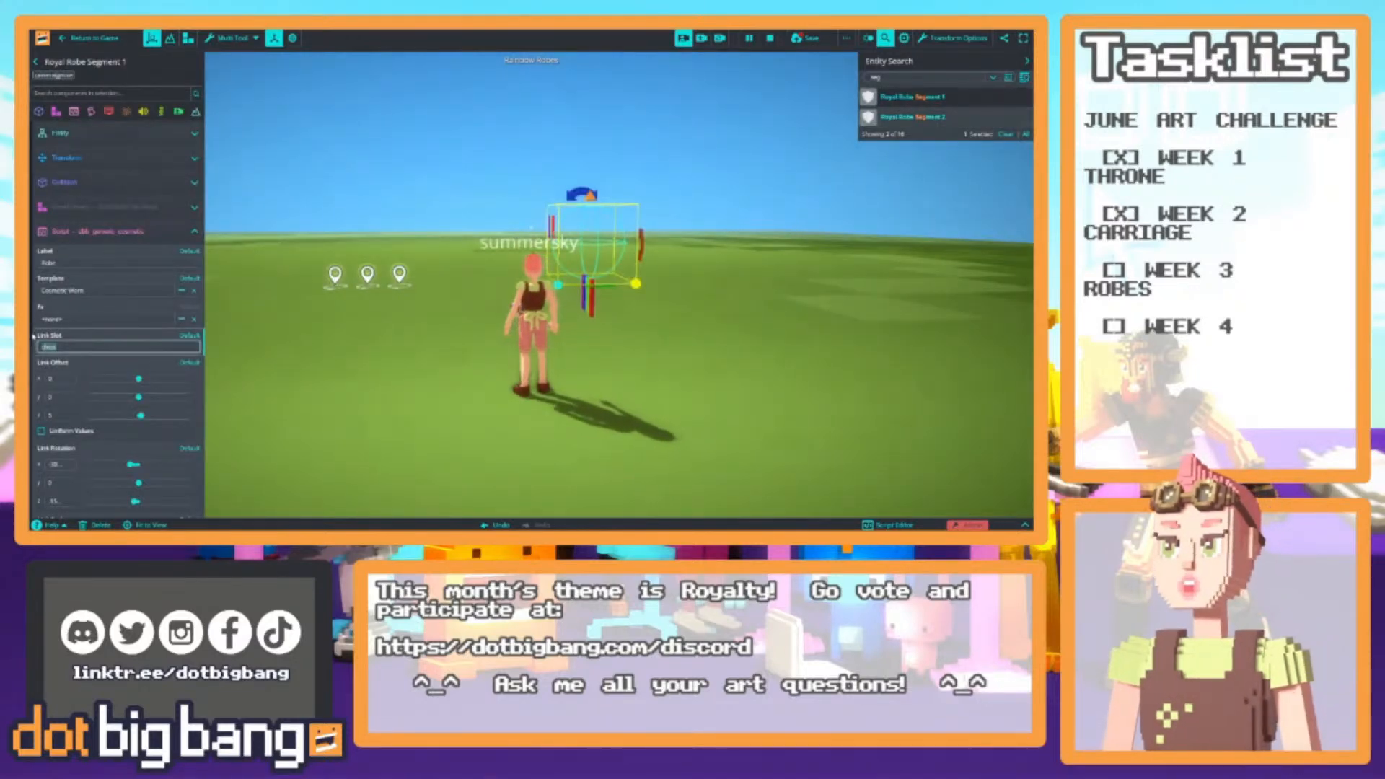
{"action": "type", "text": "l"}
{"action": "key", "text": "Return"}
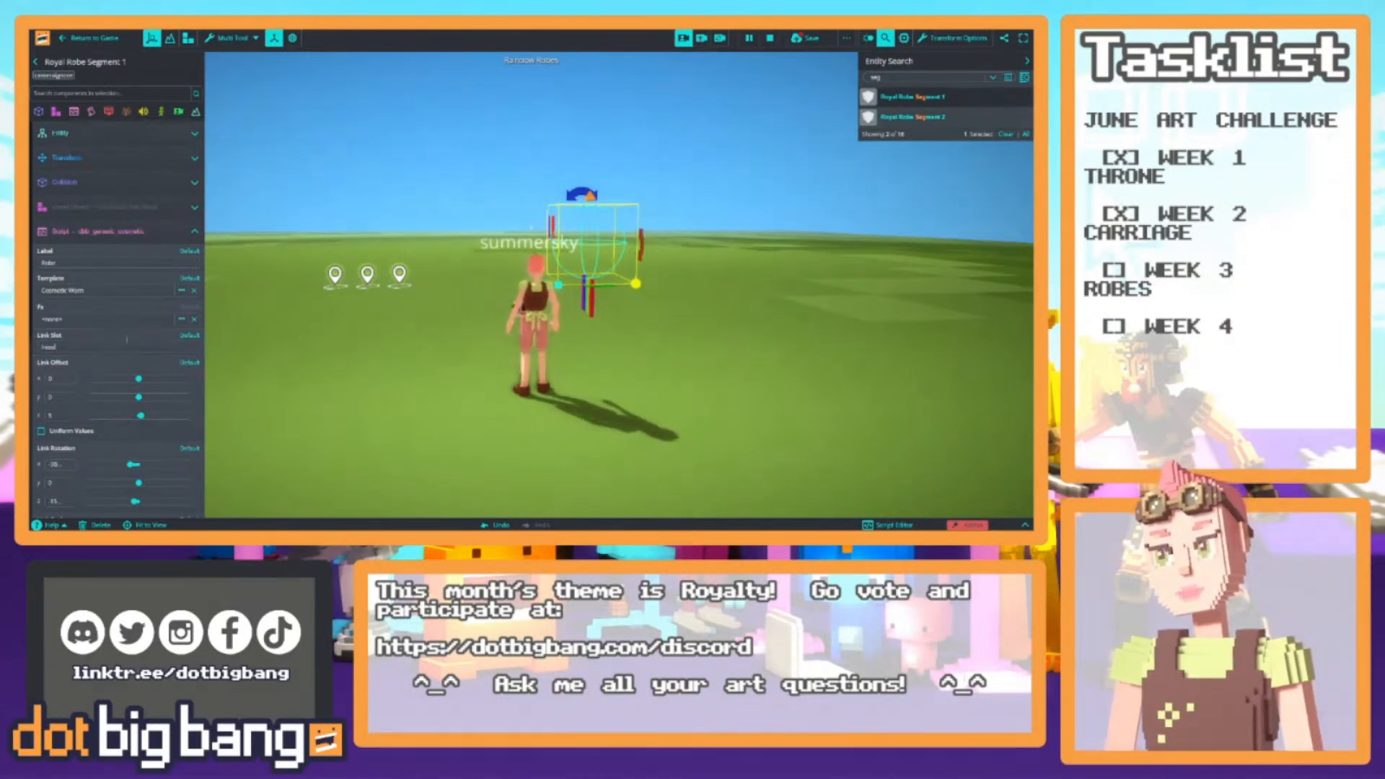
Walk and jump the avatar into the robe to test the head slot
{"action": "key", "text": "w"}
{"action": "right_click_drag", "start_coordinate": [451, 331], "coordinate": [613, 267]}
{"action": "key", "text": "space"}
{"action": "key", "text": "space"}
{"action": "key", "text": "s"}
Change the camera mode, examine the avatar and robe from several angles, and reset the game
{"action": "left_click", "coordinate": [701, 39]}
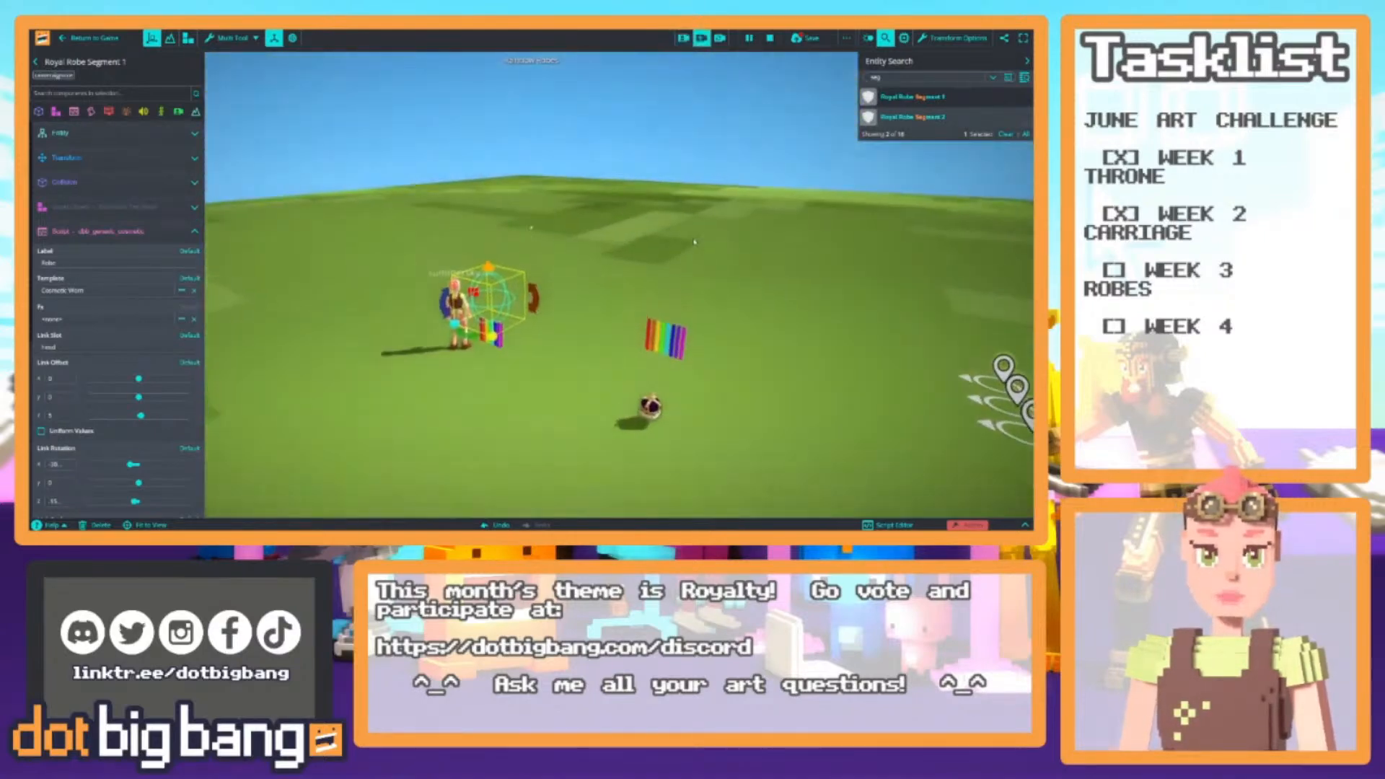
{"action": "scroll", "coordinate": [765, 234], "scroll_direction": "up", "scroll_amount": 5}
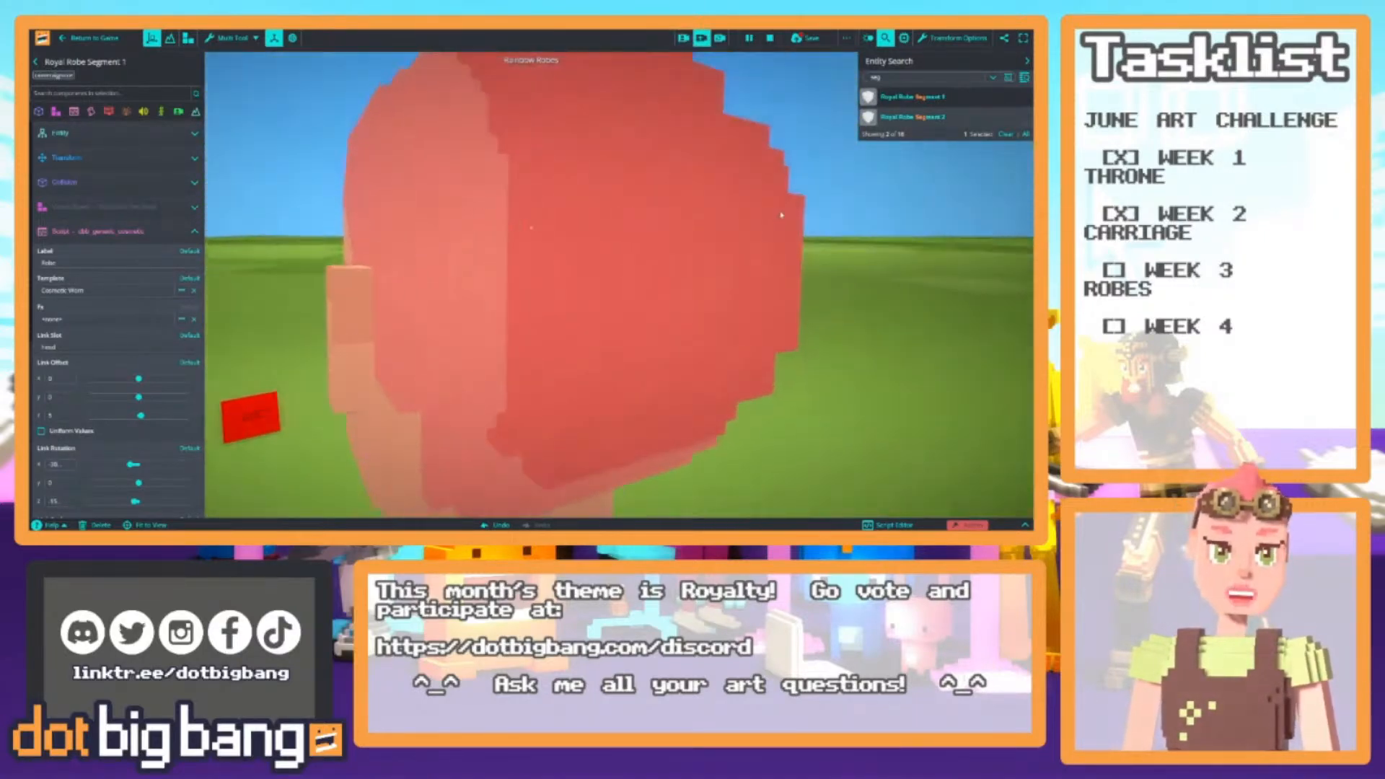
{"action": "right_click_drag", "start_coordinate": [778, 216], "coordinate": [566, 202]}
{"action": "scroll", "coordinate": [567, 195], "scroll_direction": "down", "scroll_amount": 8}
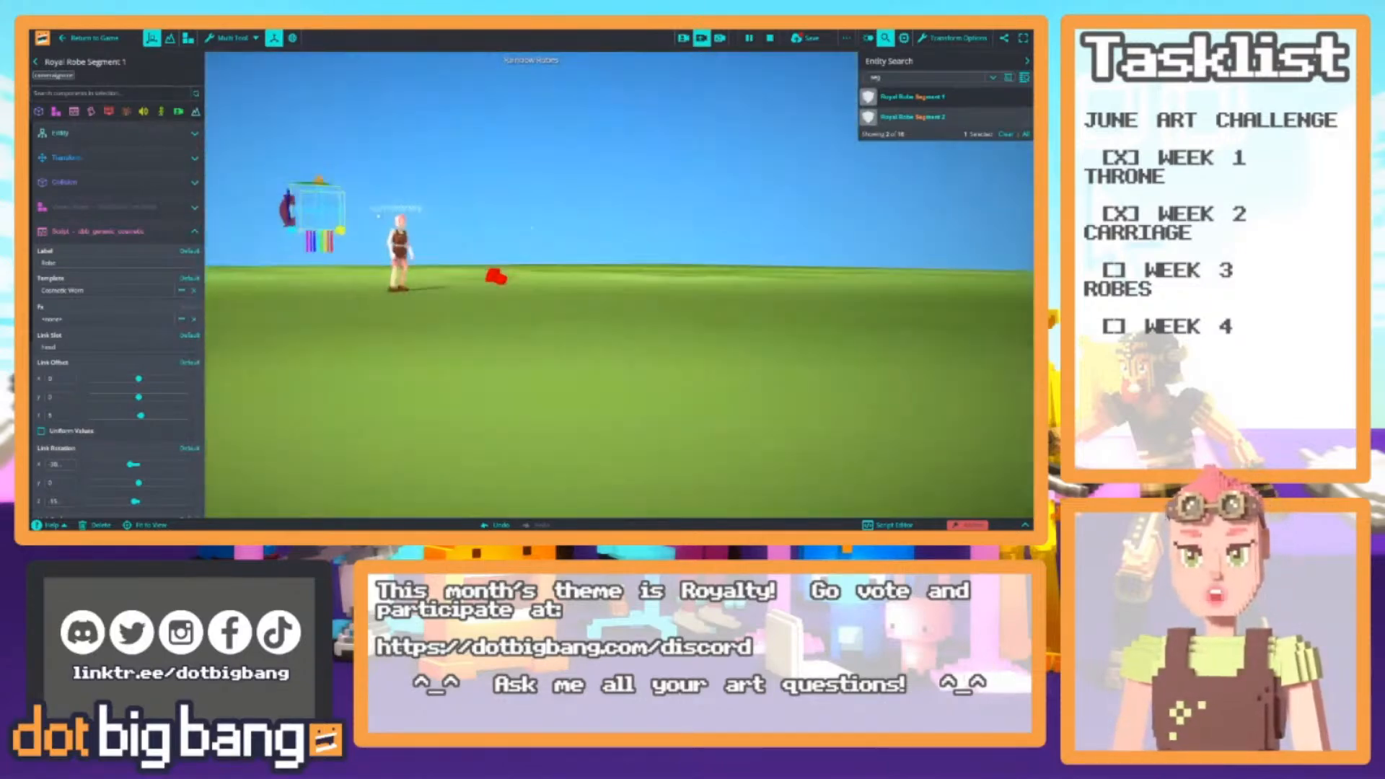
{"action": "scroll", "coordinate": [569, 190], "scroll_direction": "up", "scroll_amount": 5}
{"action": "key", "text": "a"}
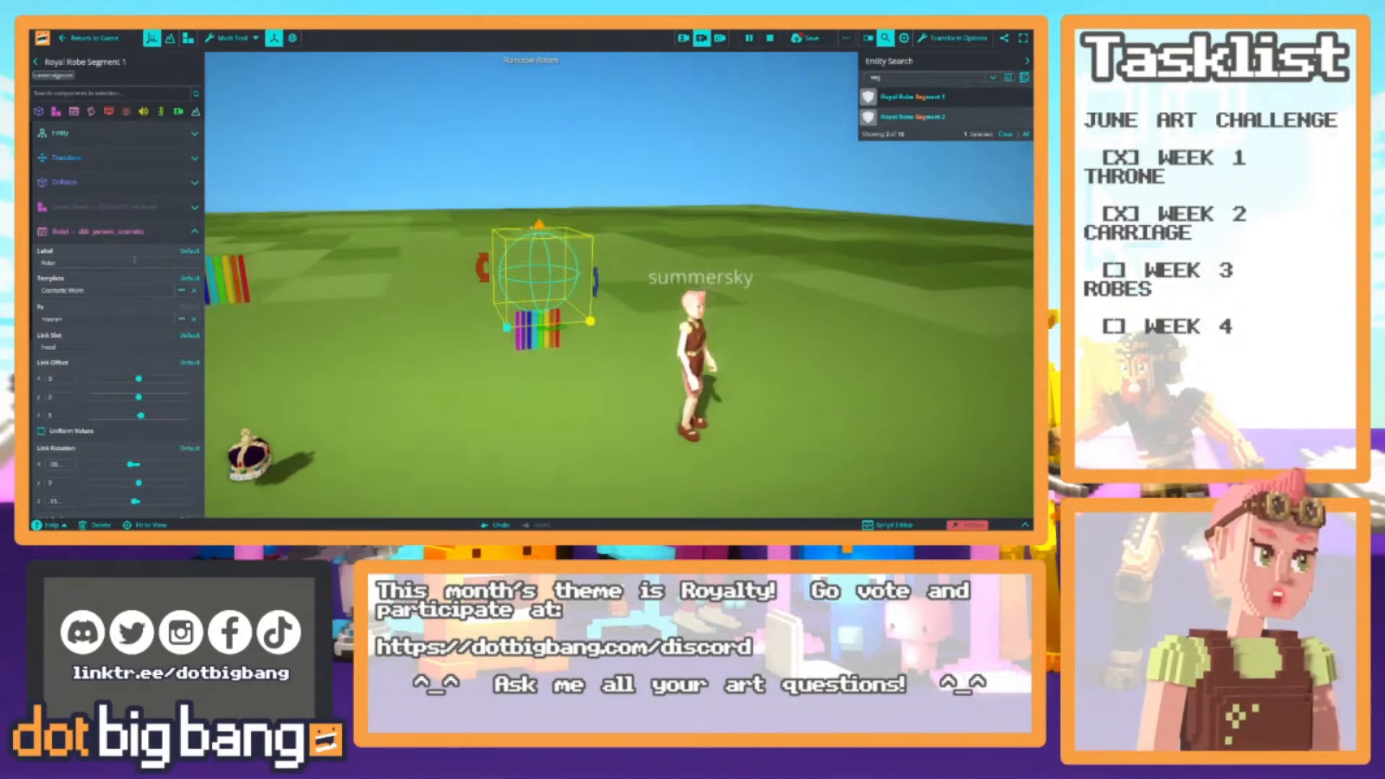
{"action": "key", "text": "s"}
{"action": "key", "text": "d"}
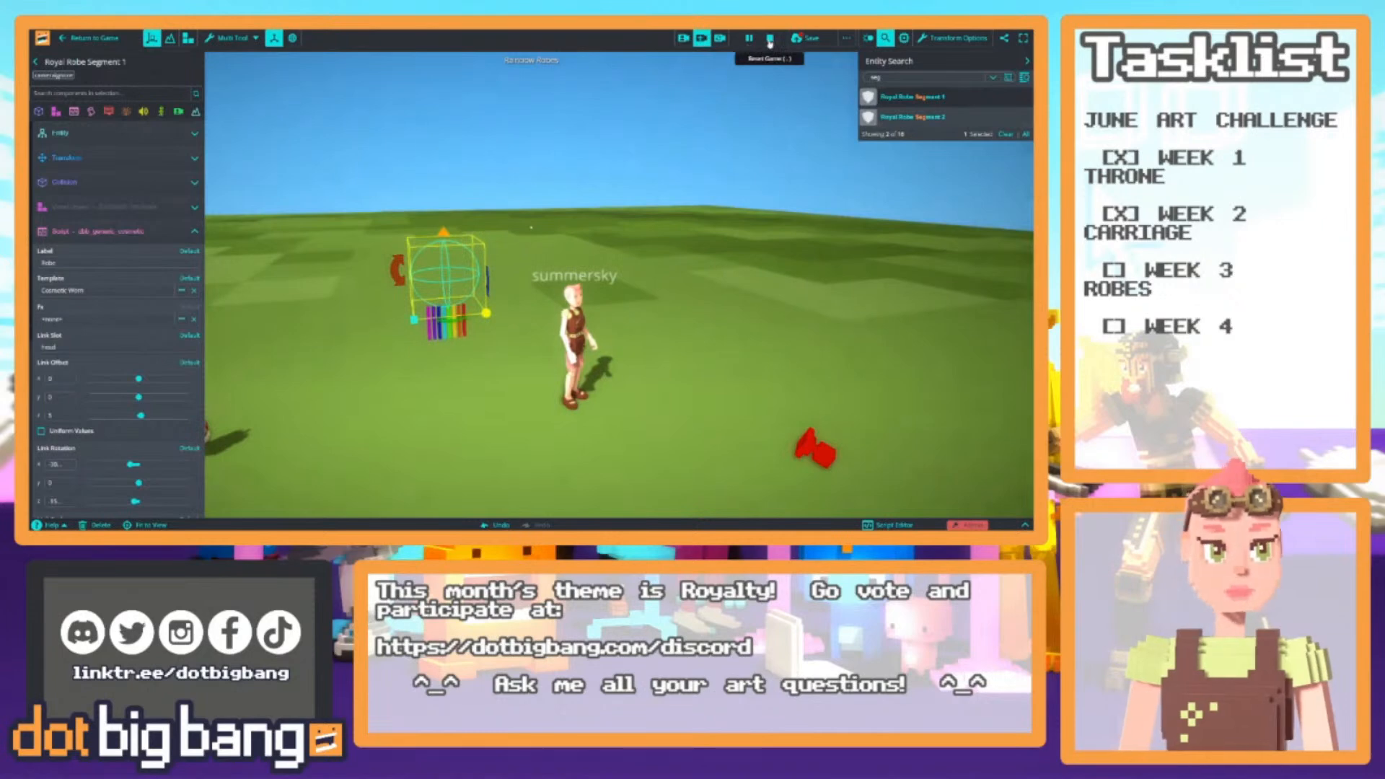
{"action": "left_click", "coordinate": [769, 41]}
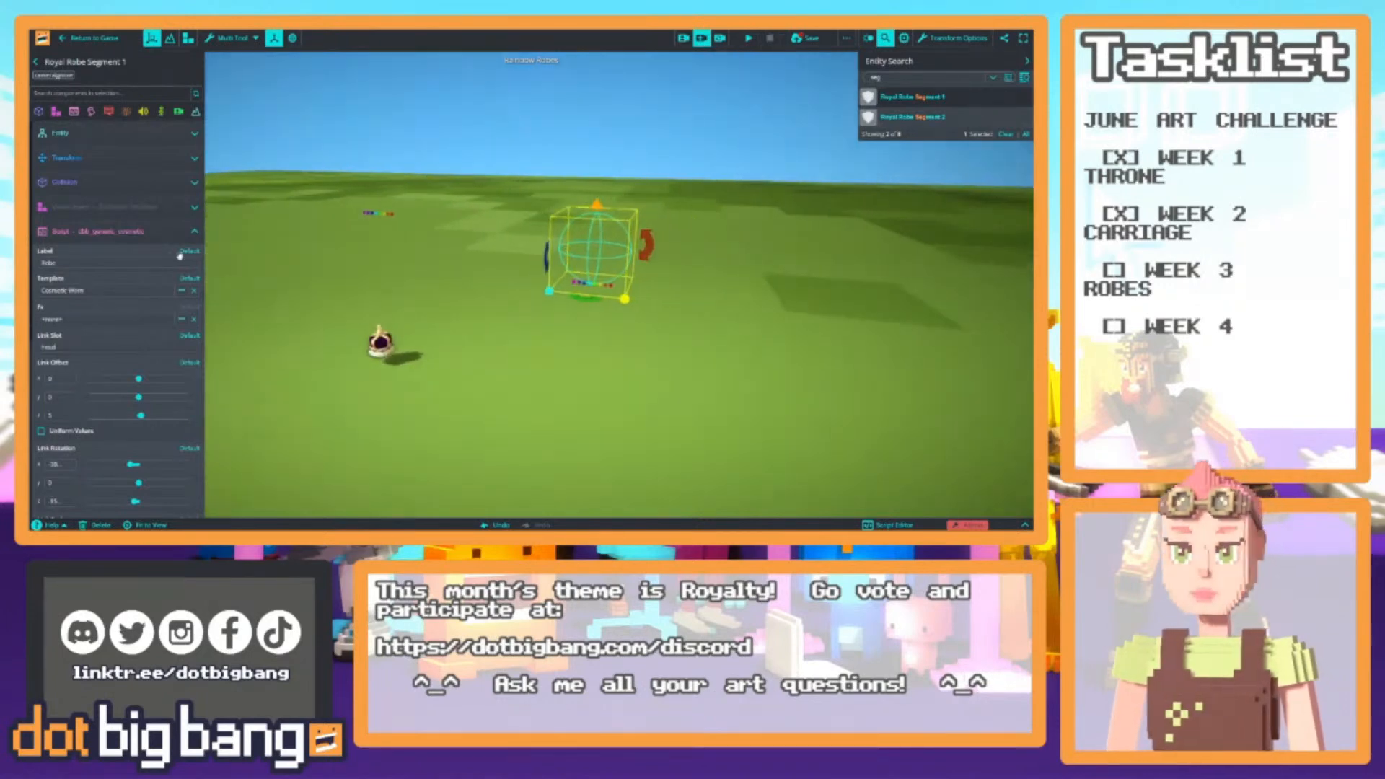
{"action": "left_click", "coordinate": [193, 231]}
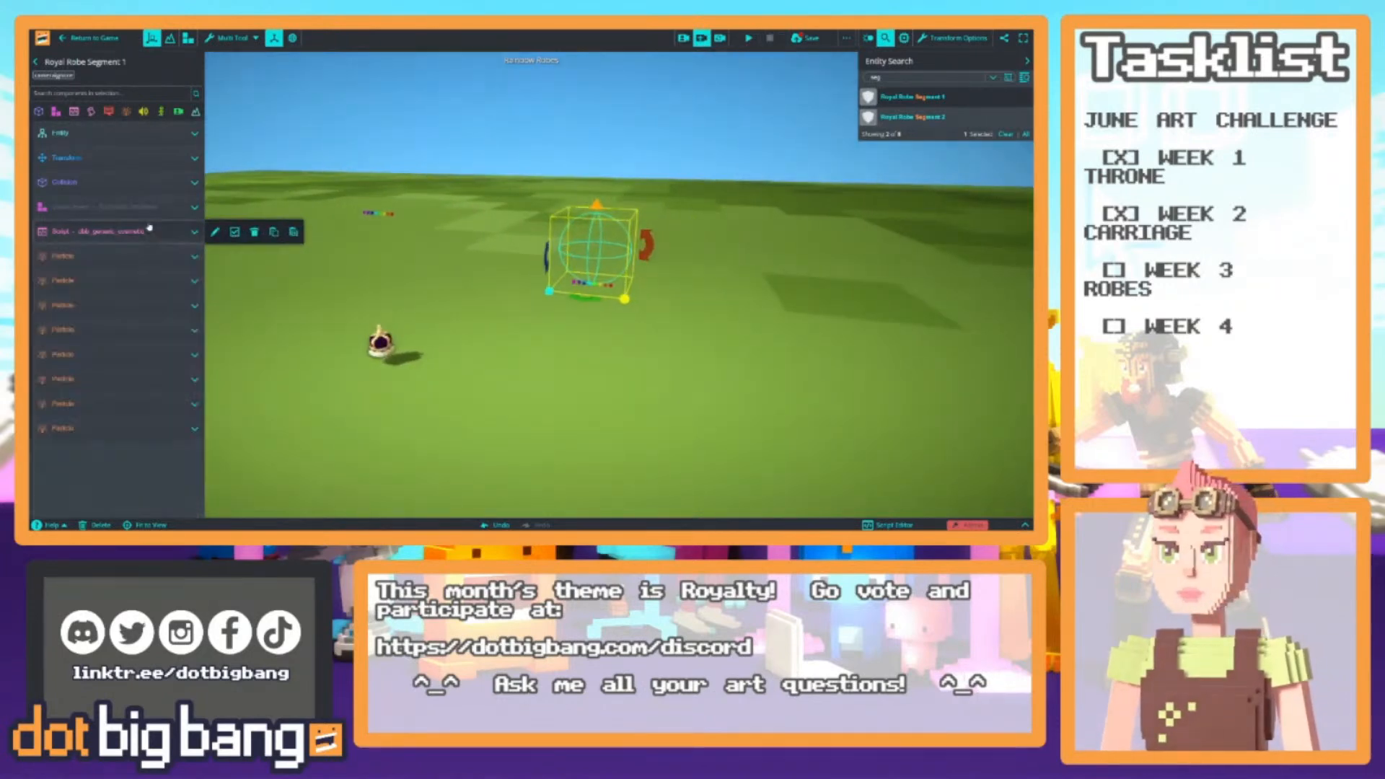
Remove the cosmetic script from Royal Robe Segment 1
{"action": "left_click", "coordinate": [83, 181]}
{"action": "left_click", "coordinate": [91, 183]}
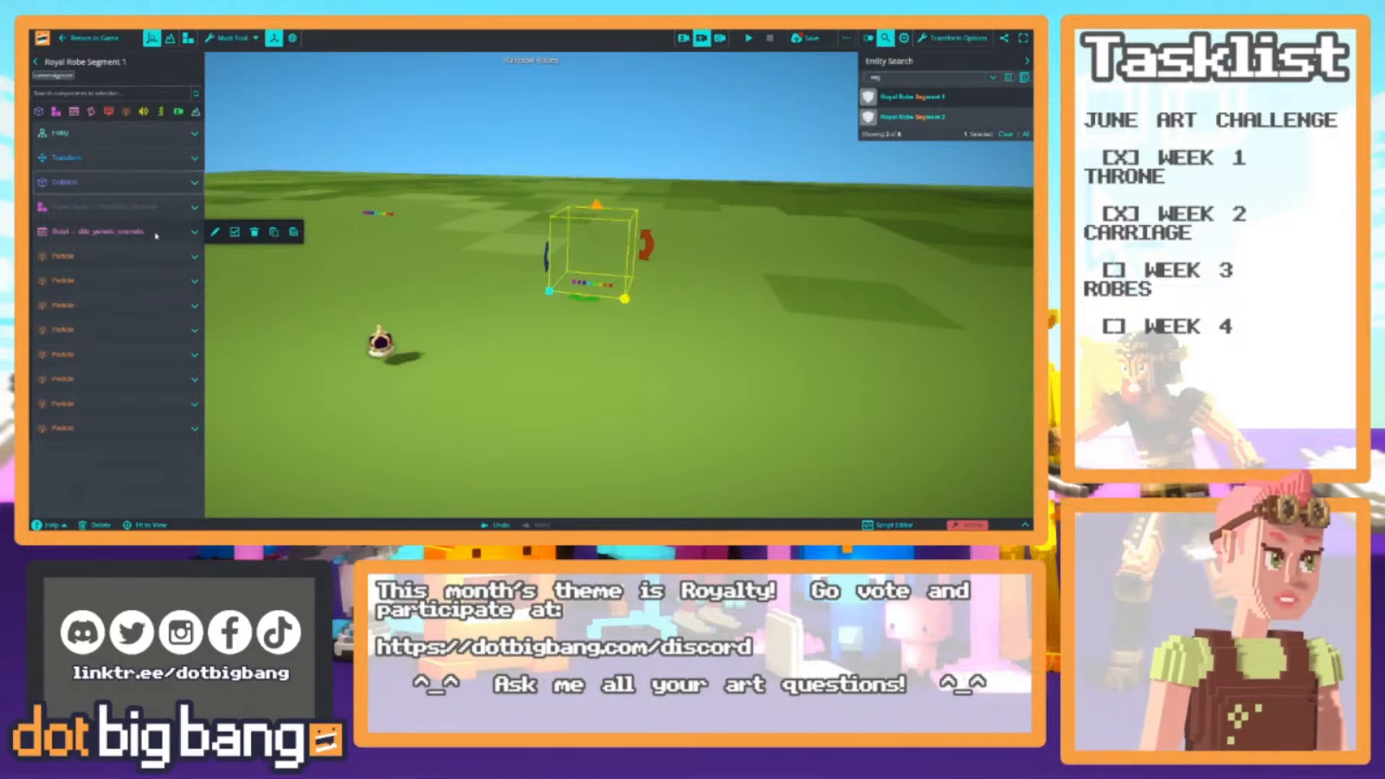
{"action": "left_click", "coordinate": [156, 235]}
{"action": "scroll", "coordinate": [115, 260], "scroll_direction": "down", "scroll_amount": 3}
{"action": "scroll", "coordinate": [106, 271], "scroll_direction": "up", "scroll_amount": 3}
{"action": "left_click", "coordinate": [101, 242]}
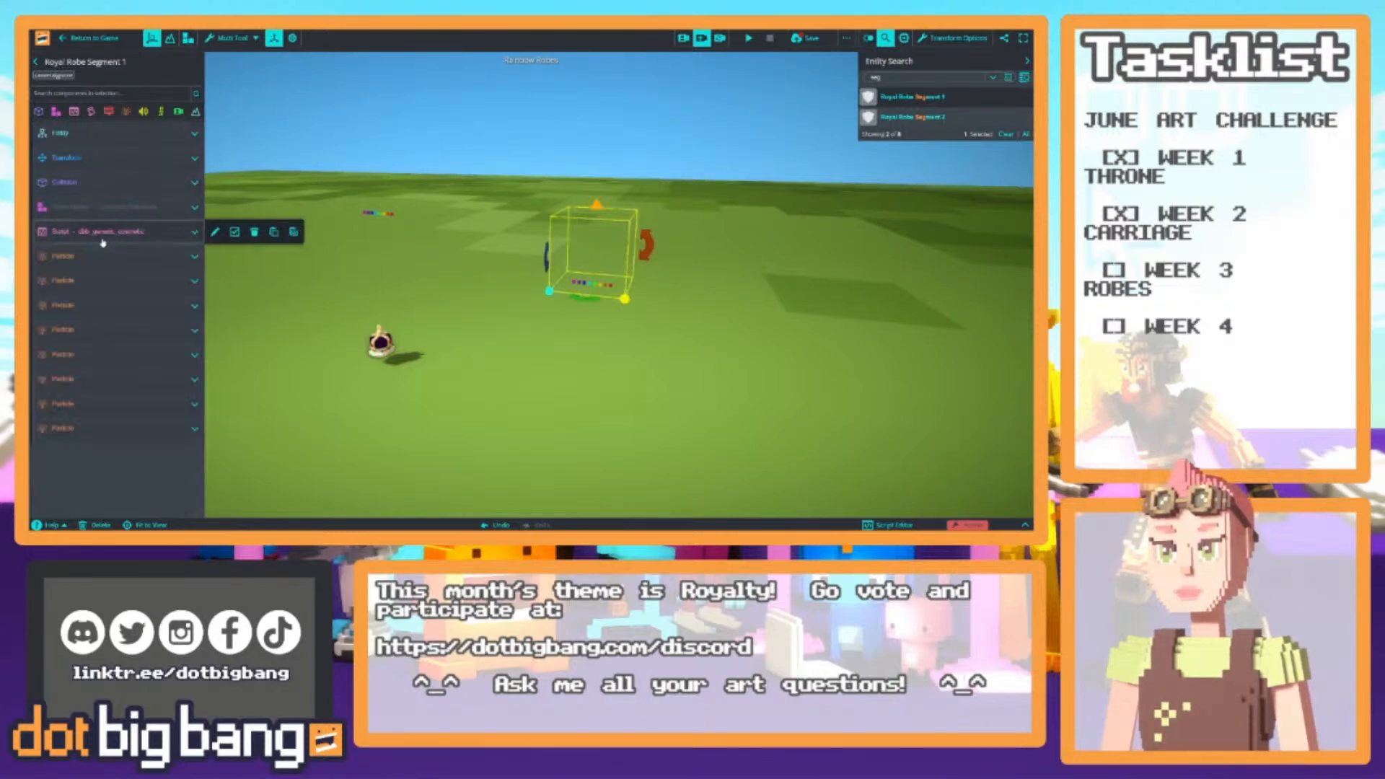
{"action": "left_click", "coordinate": [254, 231]}
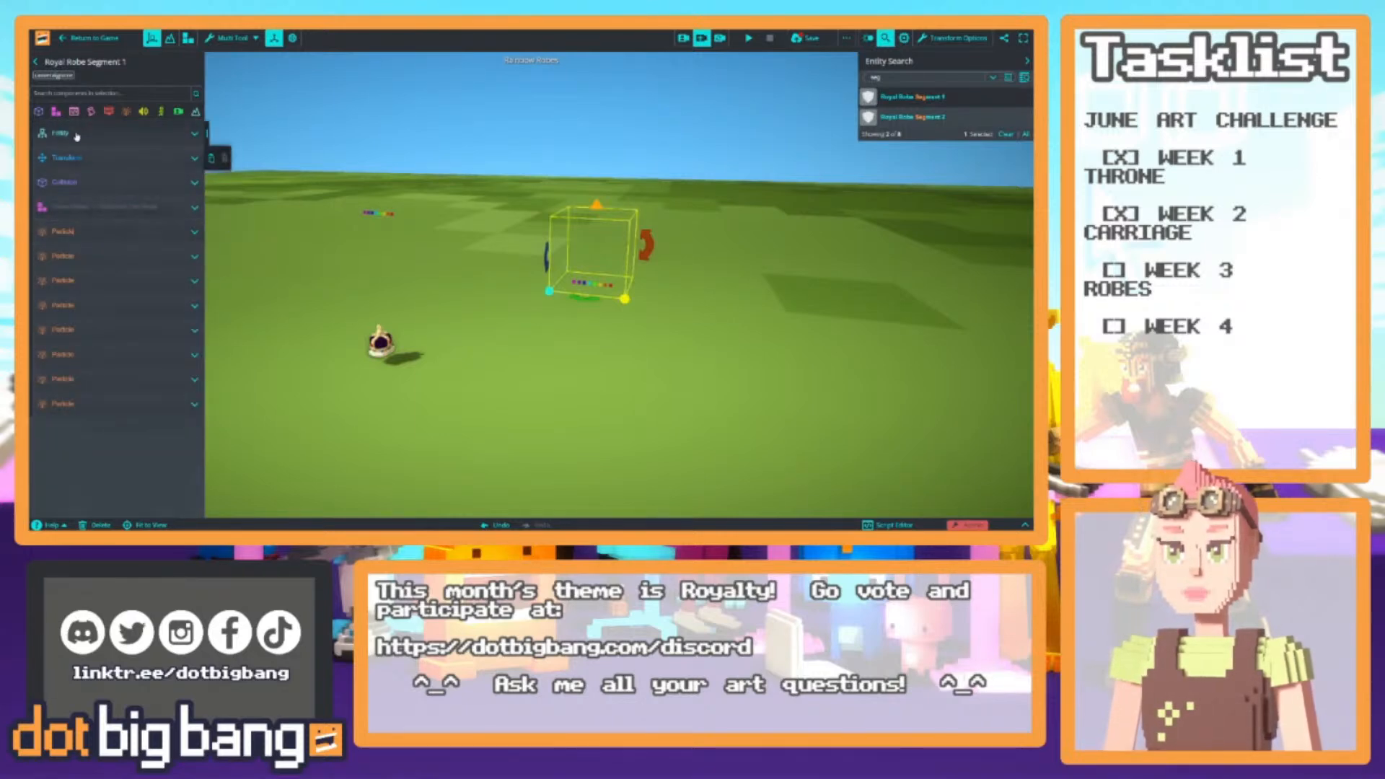
Find the dbb_link_object_to_slot userscript and add it to Royal Robe Segment 1
{"action": "left_click", "coordinate": [74, 111]}
{"action": "left_click", "coordinate": [72, 159]}
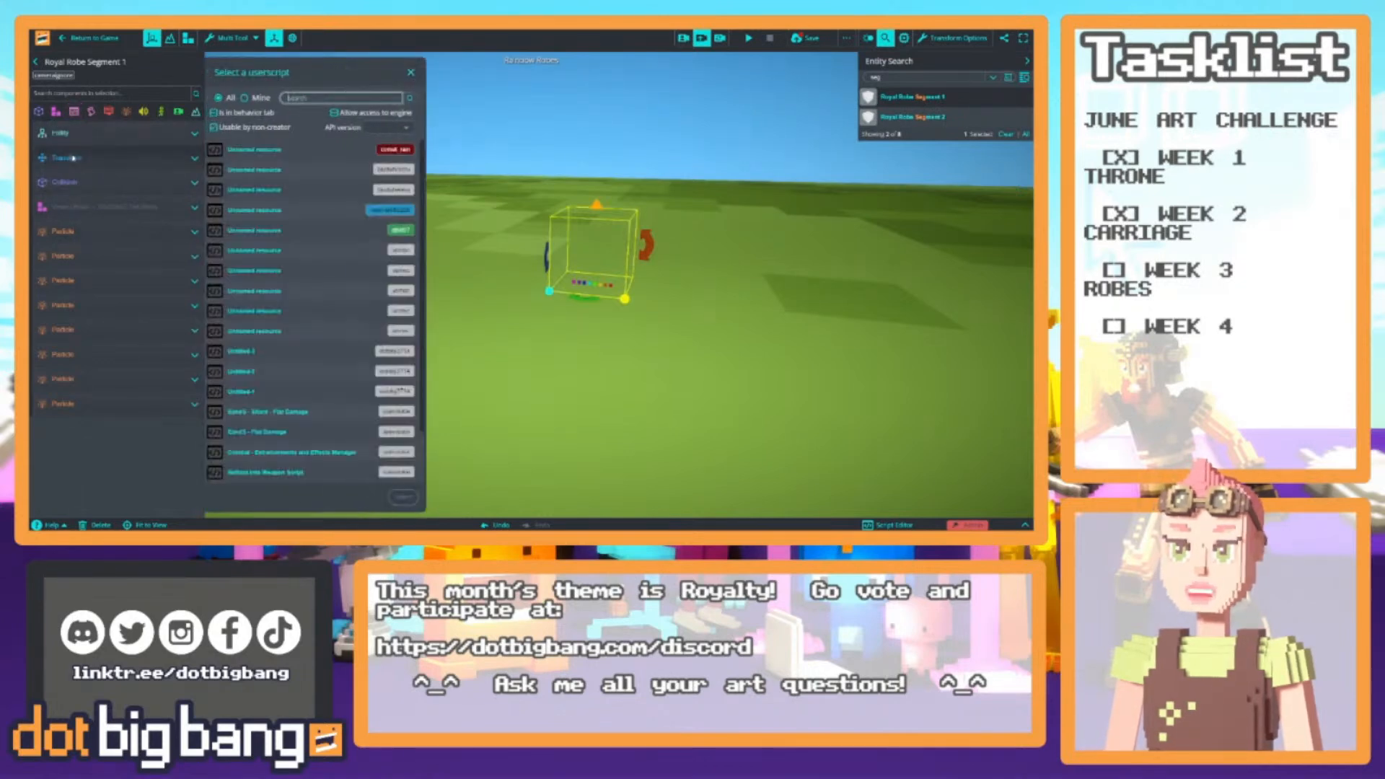
{"action": "type", "text": "link_ob"}
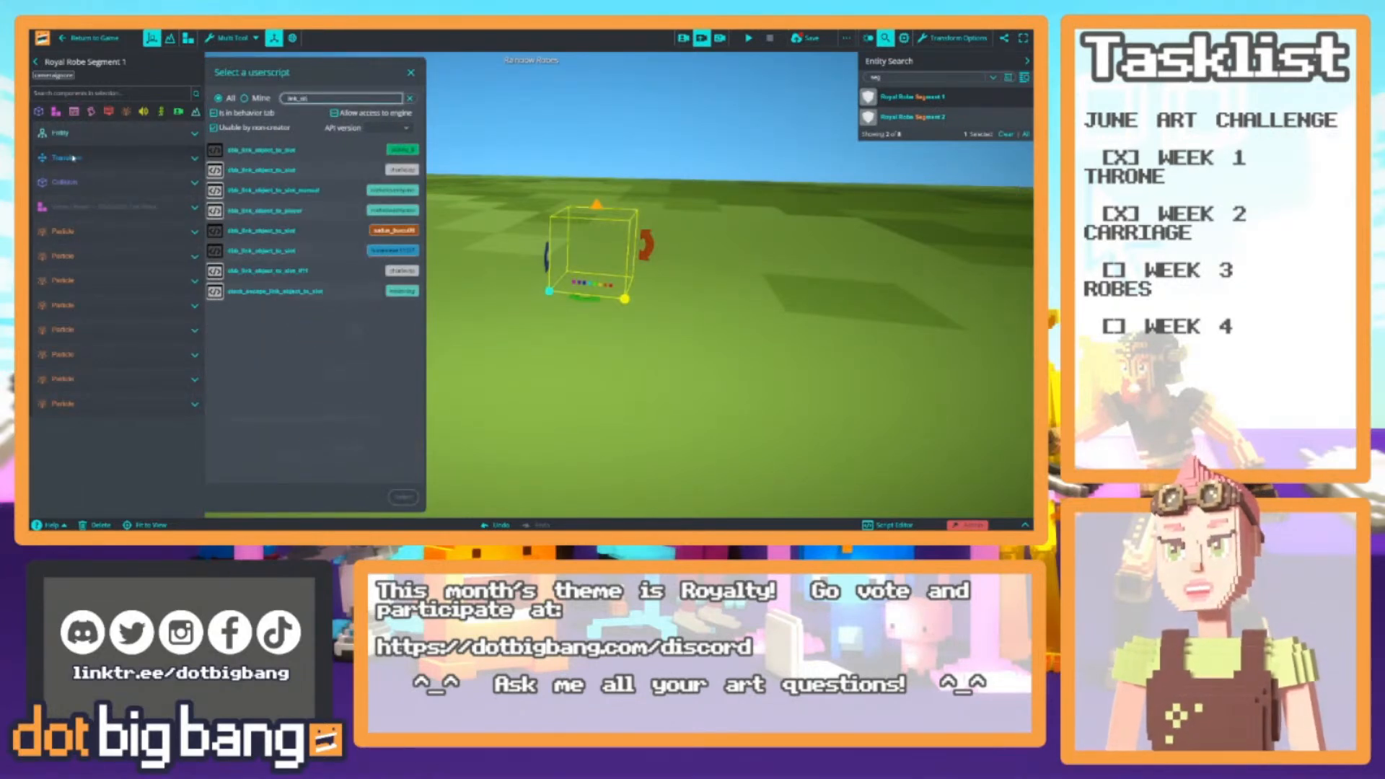
{"action": "left_click", "coordinate": [267, 152]}
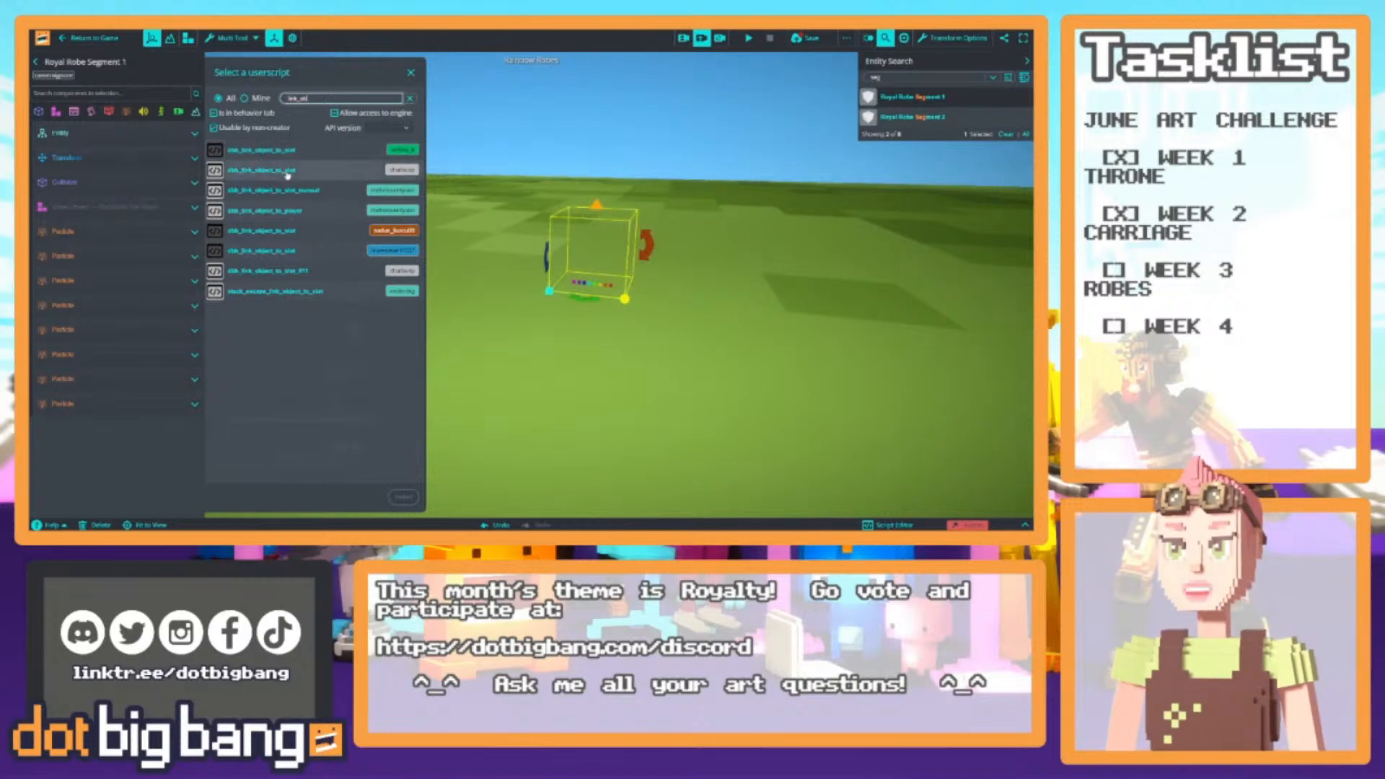
{"action": "left_click", "coordinate": [402, 497]}
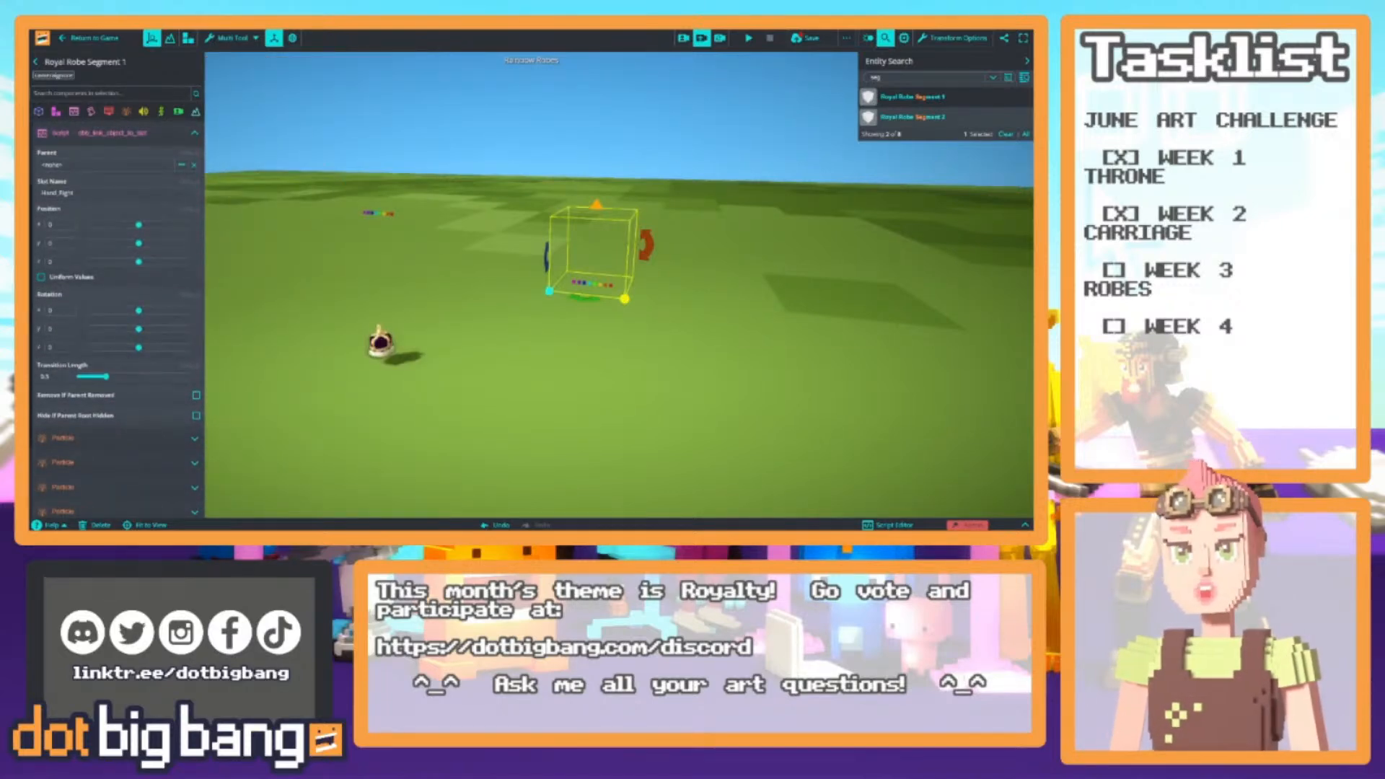
Run the game and set the link script's Parent to the Player entity
{"action": "left_click", "coordinate": [748, 37]}
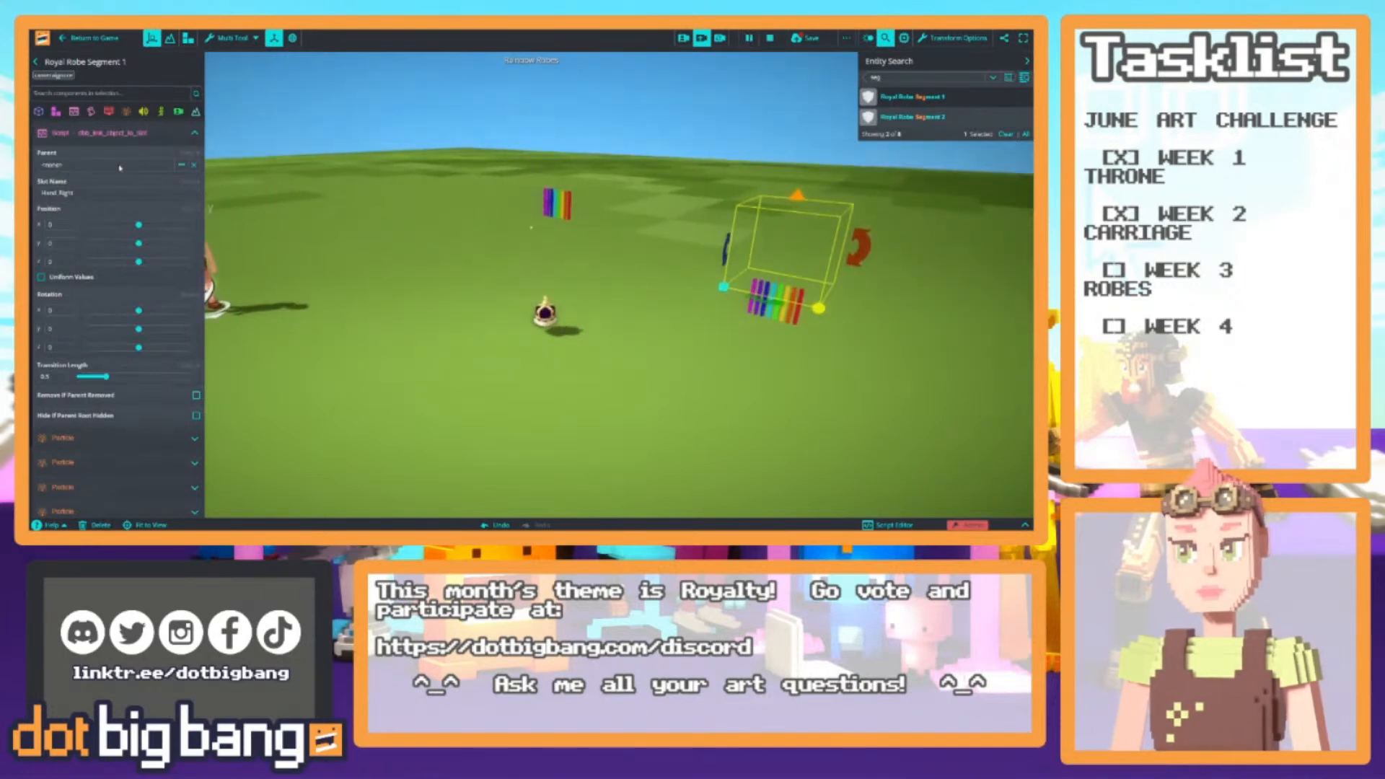
{"action": "left_click", "coordinate": [121, 165]}
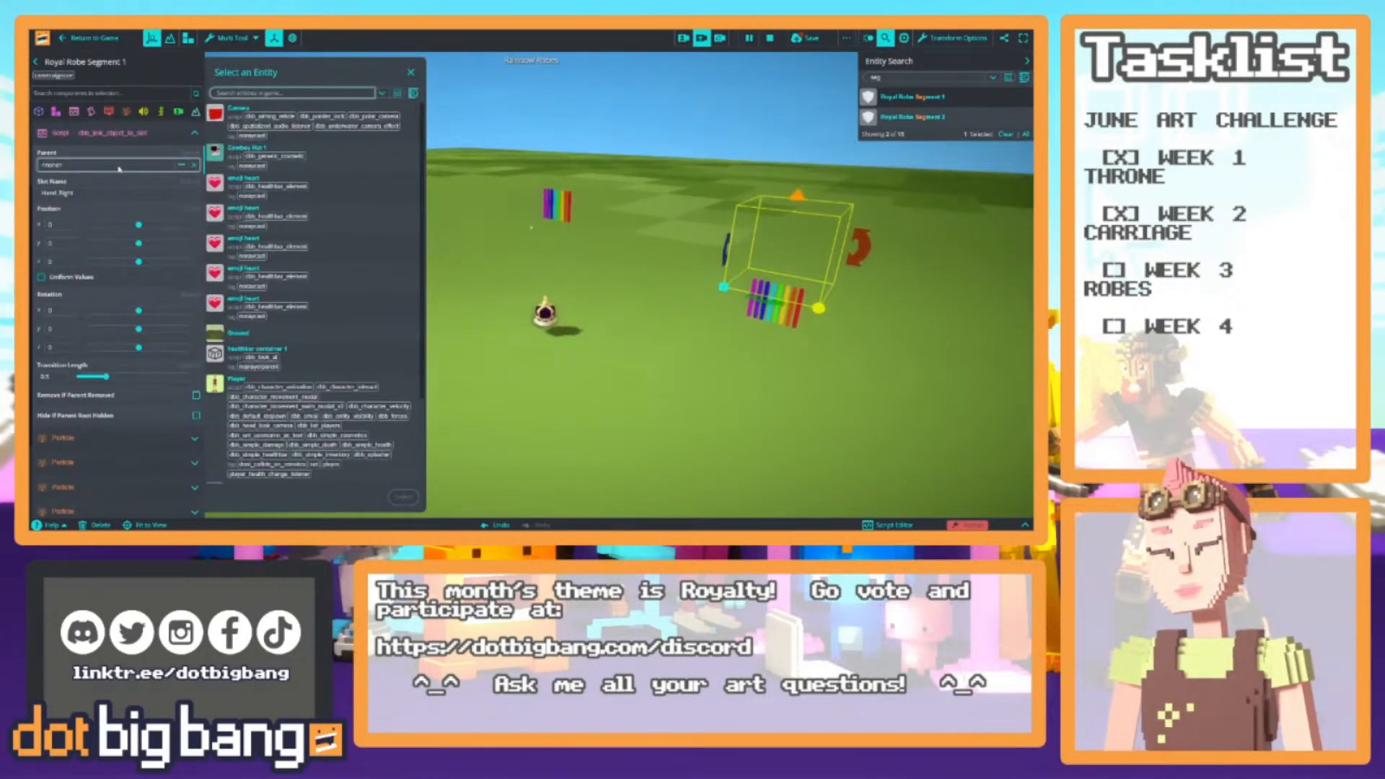
{"action": "type", "text": "play"}
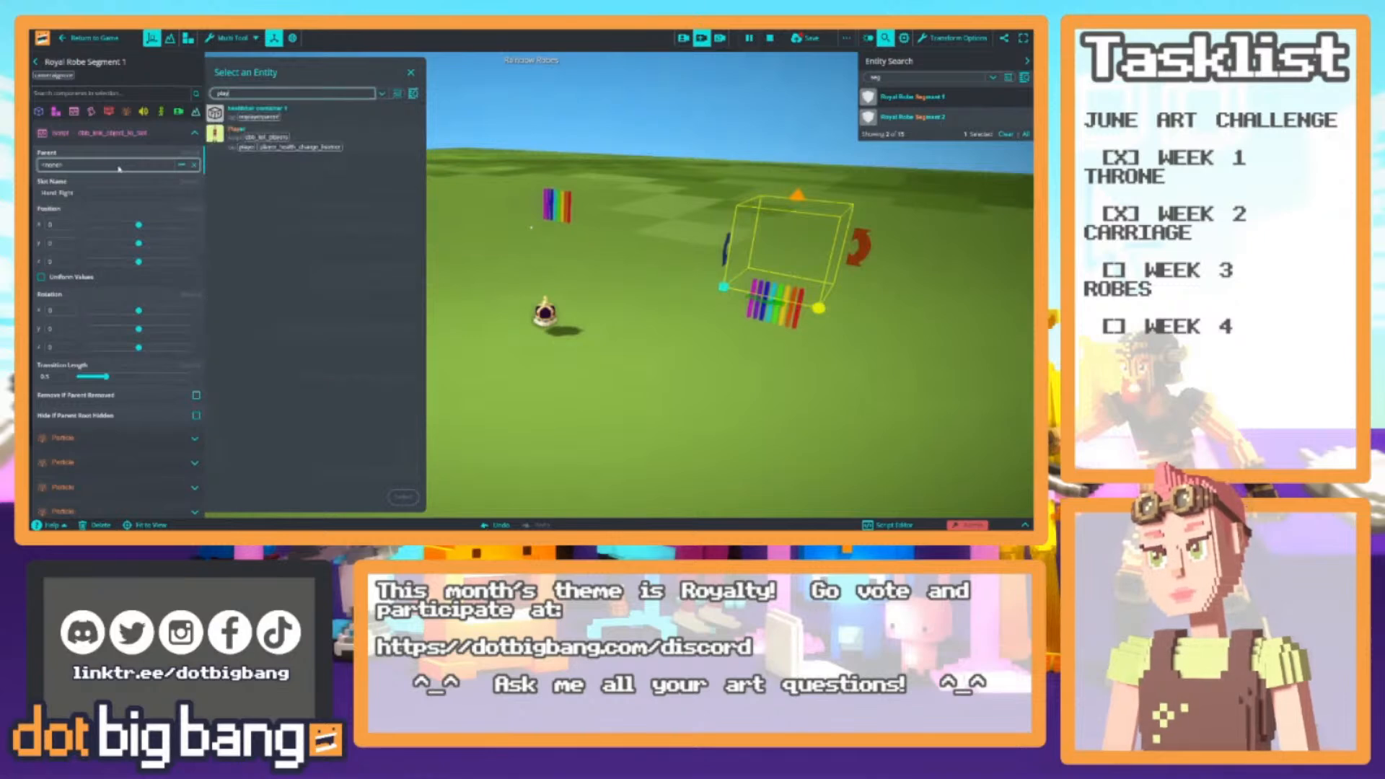
{"action": "left_click", "coordinate": [403, 497]}
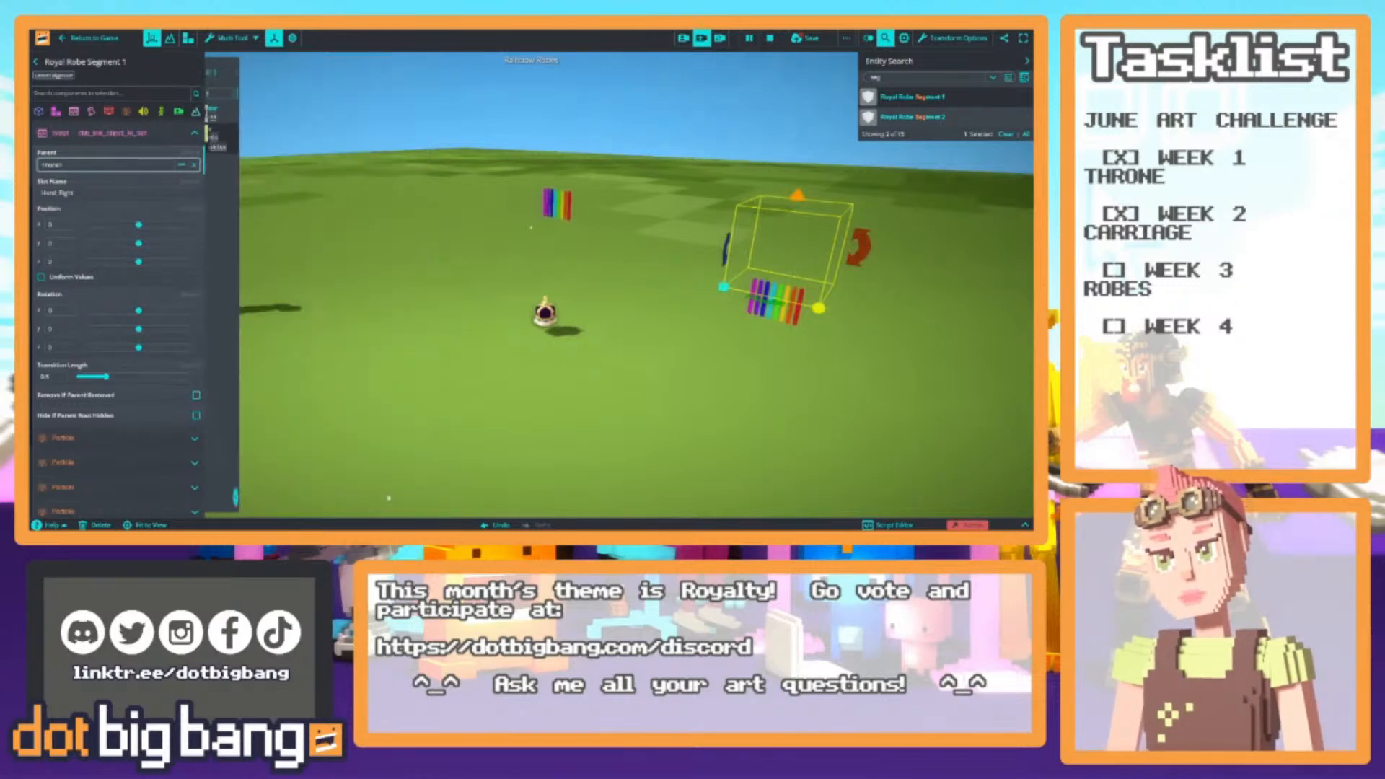
Set the link script's Slot Name to "chest" and reset the running game
{"action": "left_click", "coordinate": [89, 194]}
{"action": "right_click_drag", "start_coordinate": [231, 225], "coordinate": [413, 264]}
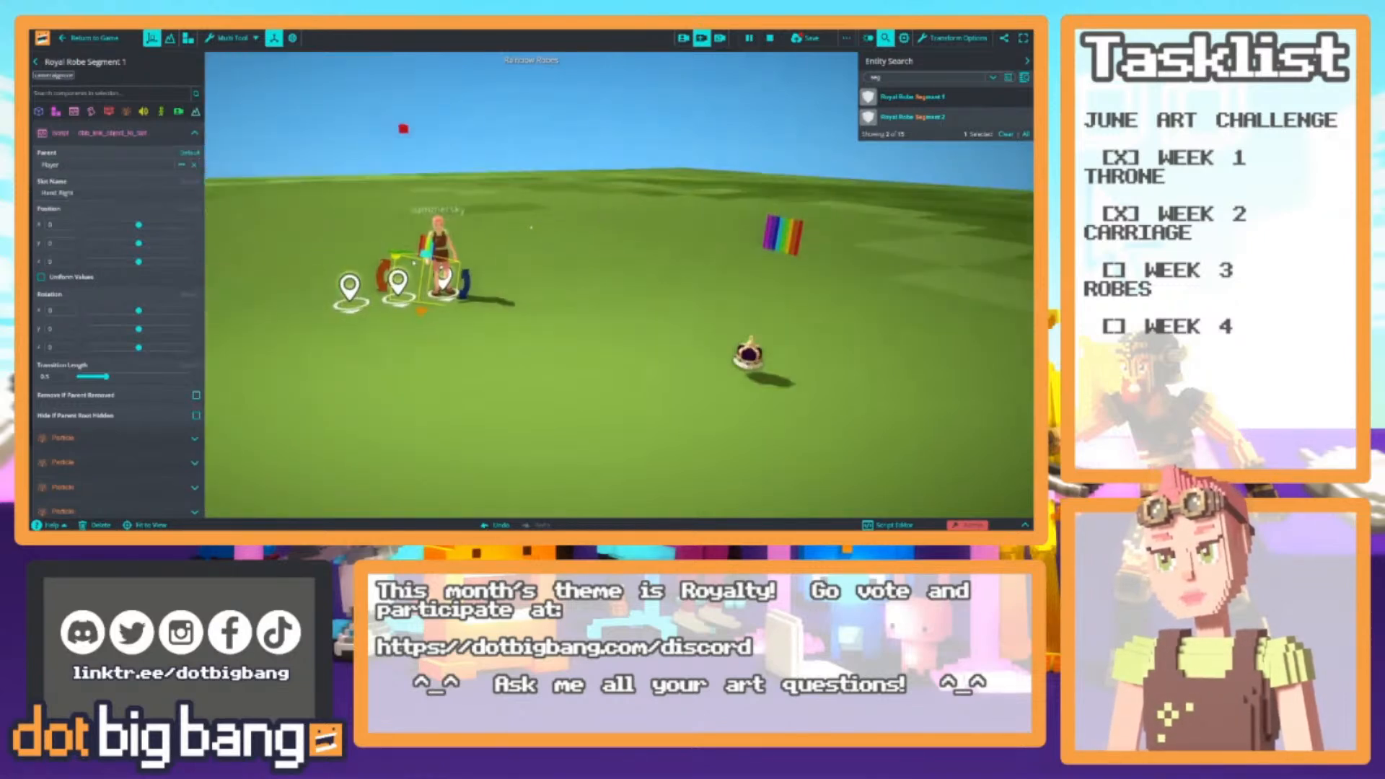
{"action": "left_click_drag", "start_coordinate": [103, 194], "coordinate": [30, 200]}
{"action": "type", "text": "chest"}
{"action": "key", "text": "Return"}
{"action": "right_click_drag", "start_coordinate": [650, 264], "coordinate": [581, 378]}
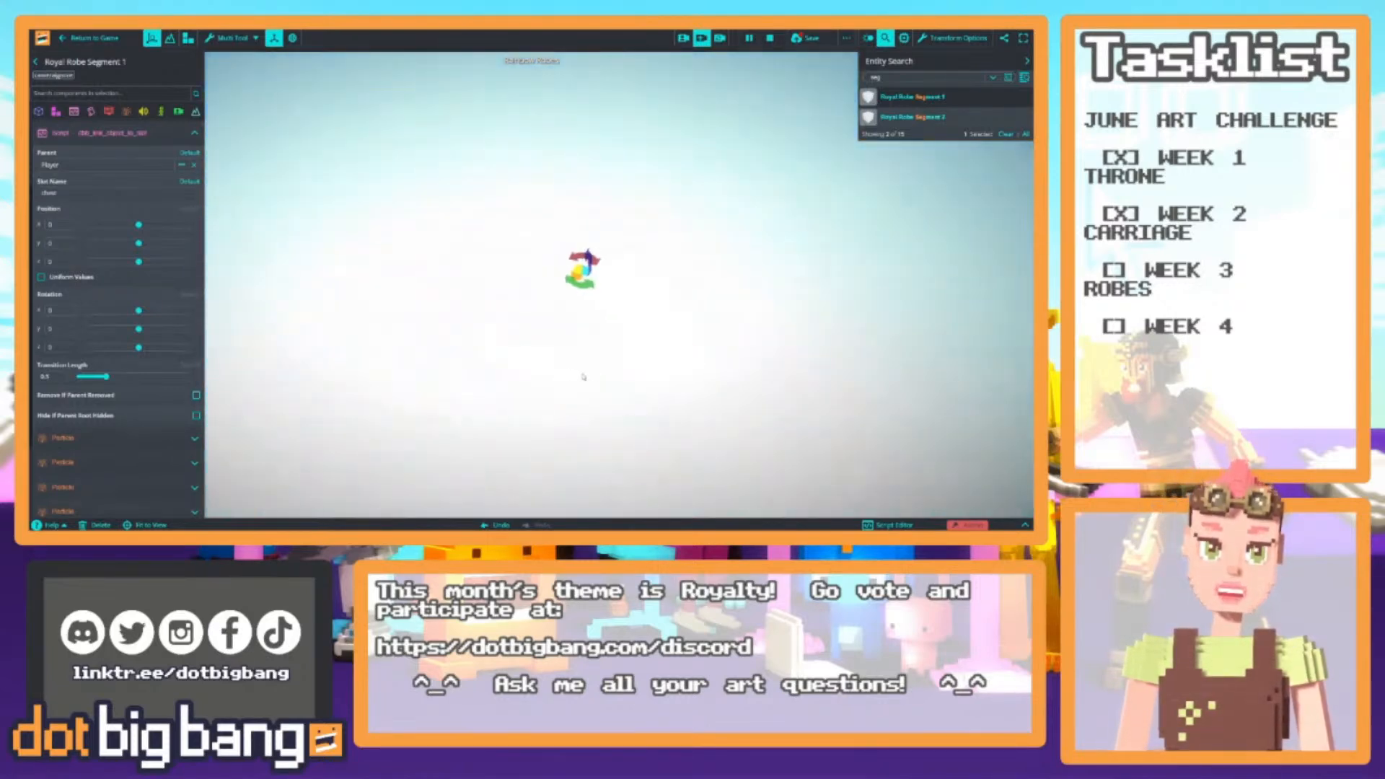
{"action": "left_click", "coordinate": [770, 41]}
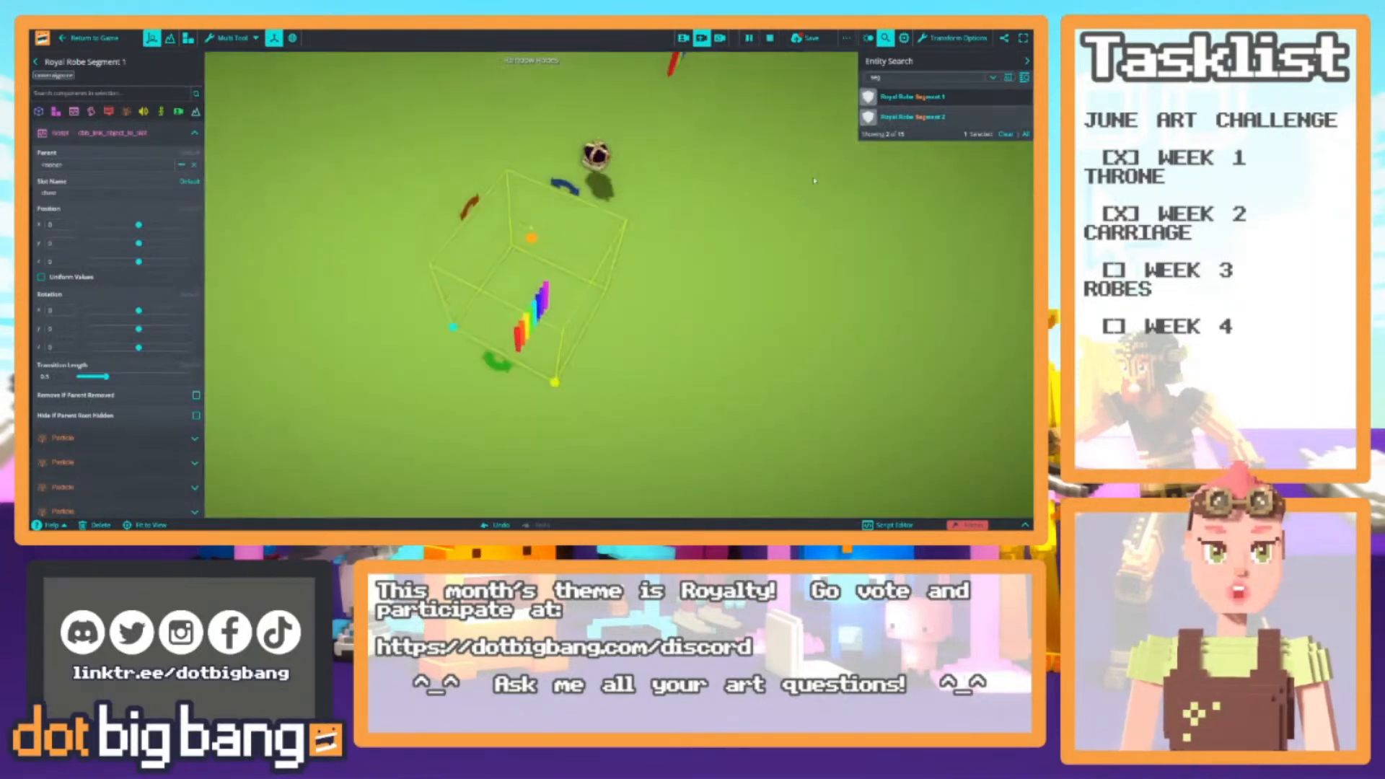
Correct the link script's Slot Name to the capitalized "Chest"
{"action": "right_click_drag", "start_coordinate": [712, 153], "coordinate": [663, 203]}
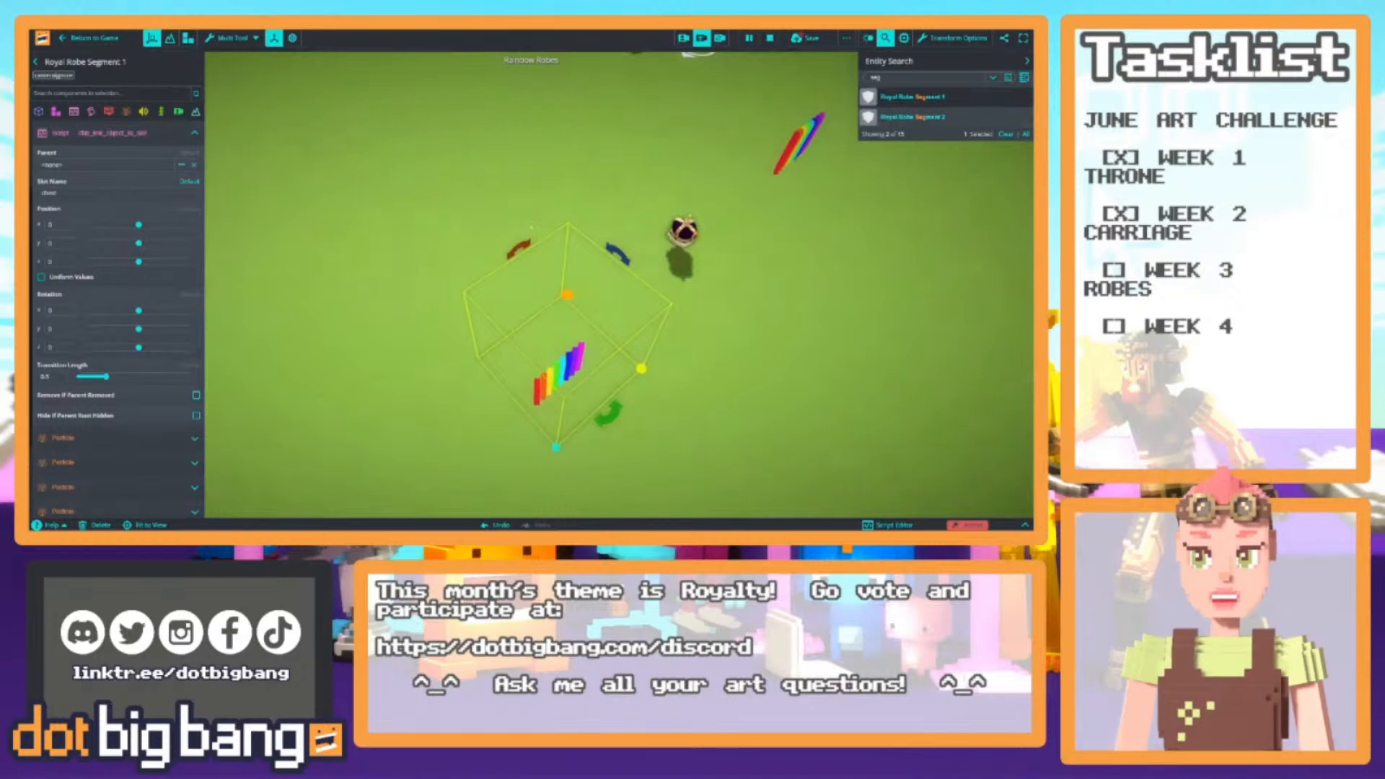
{"action": "scroll", "coordinate": [65, 223], "scroll_direction": "up", "scroll_amount": 3}
{"action": "left_click", "coordinate": [48, 290]}
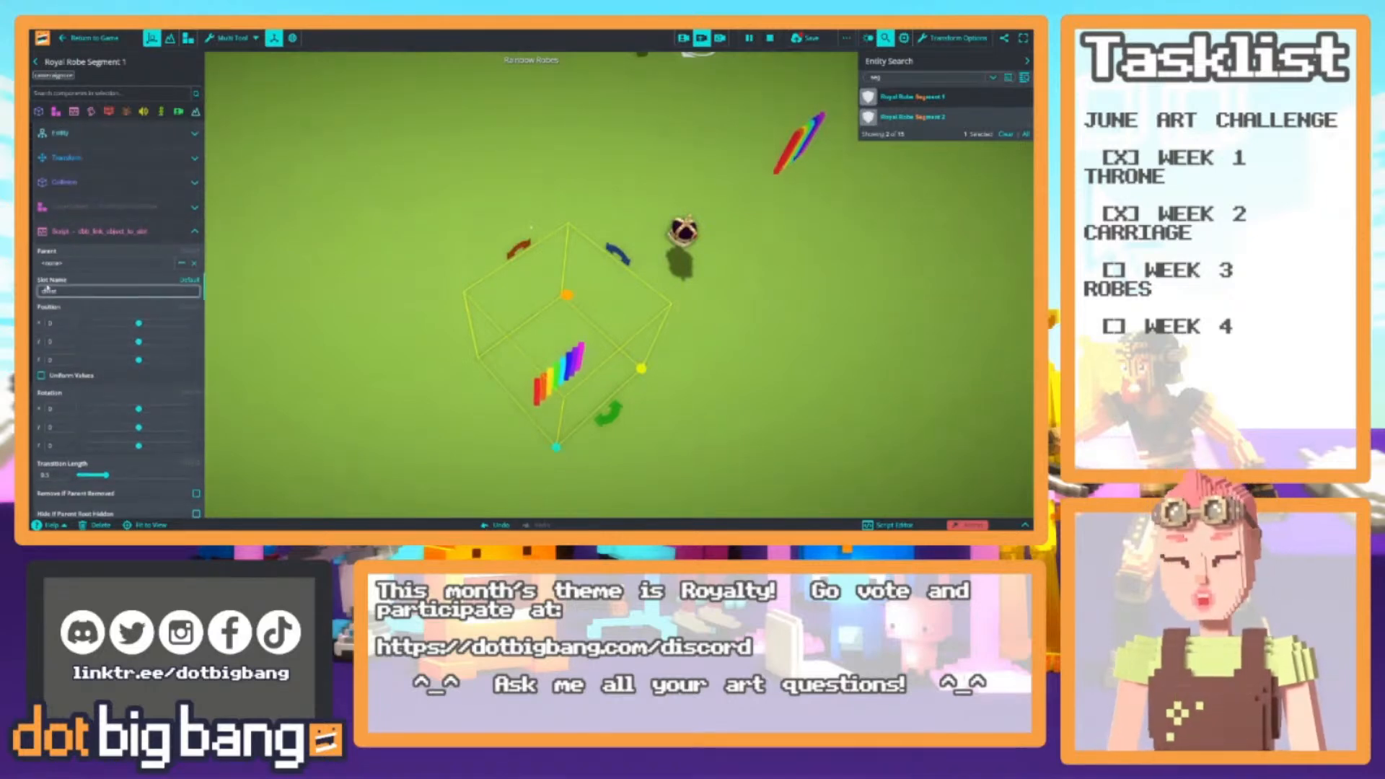
{"action": "type", "text": "C"}
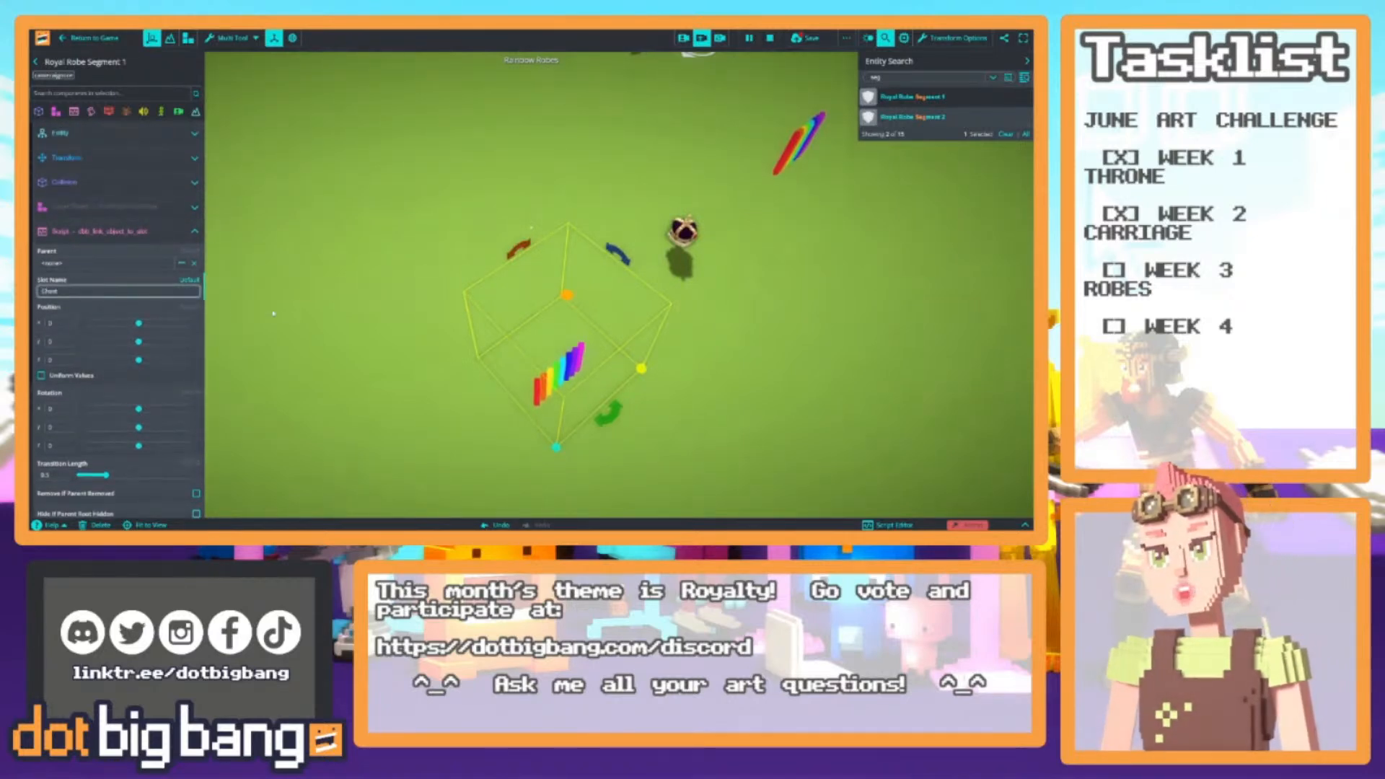
{"action": "left_click", "coordinate": [146, 282]}
Review the link script's settings and reassign Player as its Parent
{"action": "right_click_drag", "start_coordinate": [375, 277], "coordinate": [393, 274]}
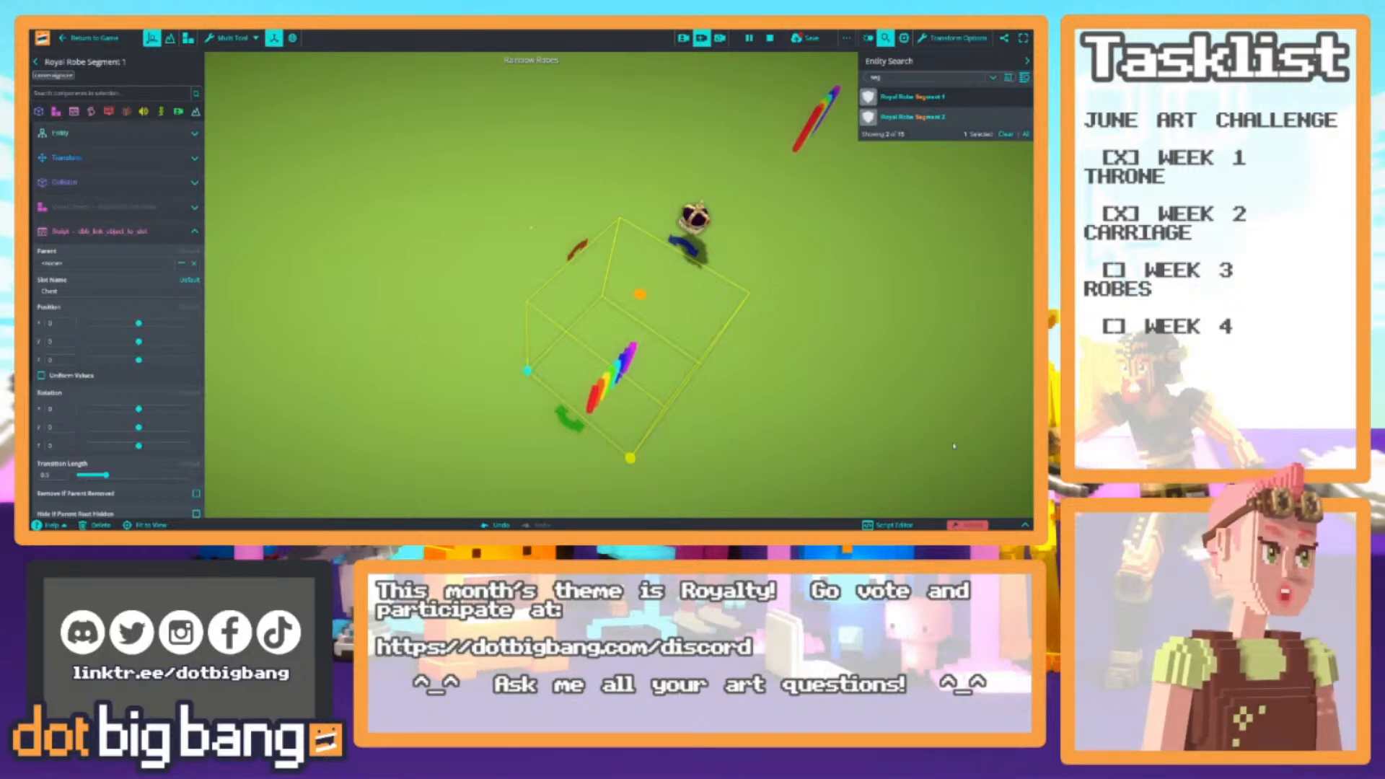
{"action": "right_click_drag", "start_coordinate": [596, 330], "coordinate": [476, 281]}
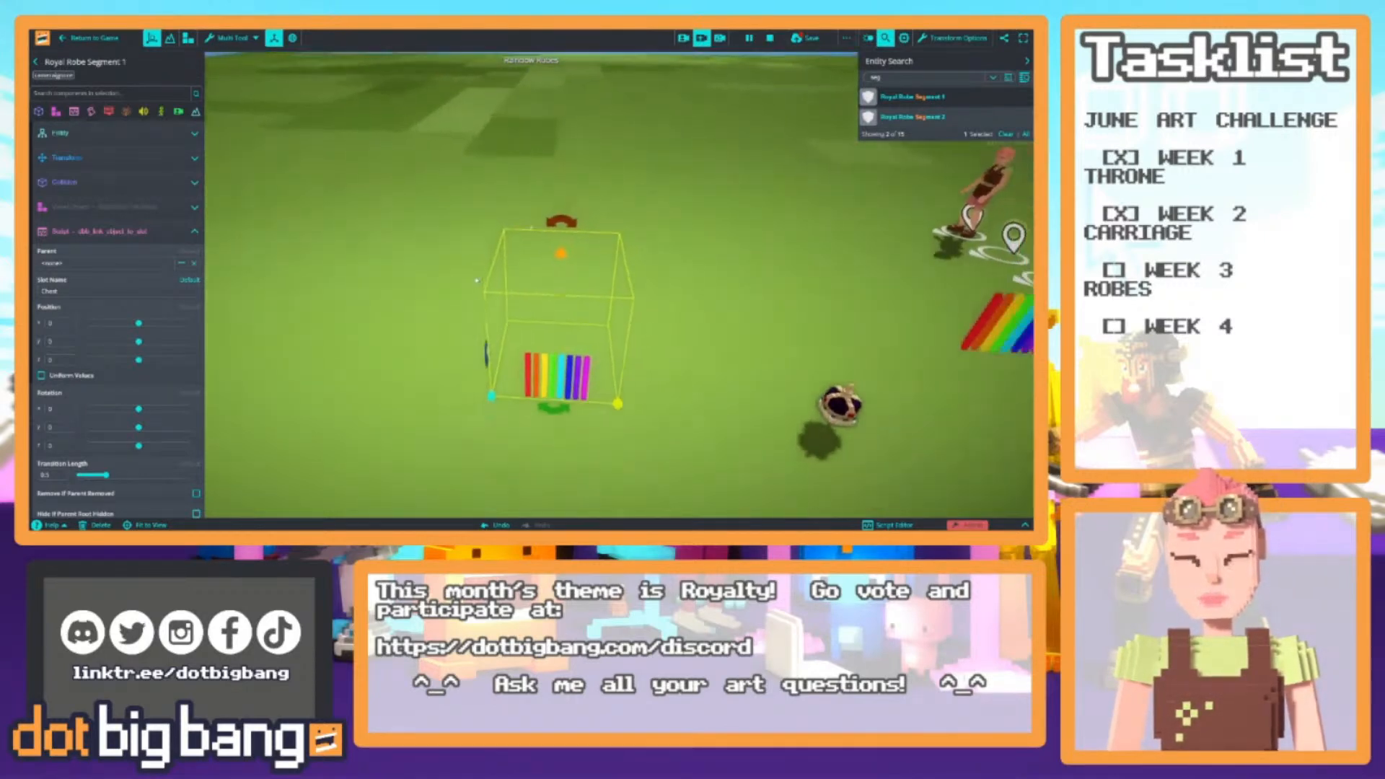
{"action": "scroll", "coordinate": [128, 296], "scroll_direction": "down", "scroll_amount": 3}
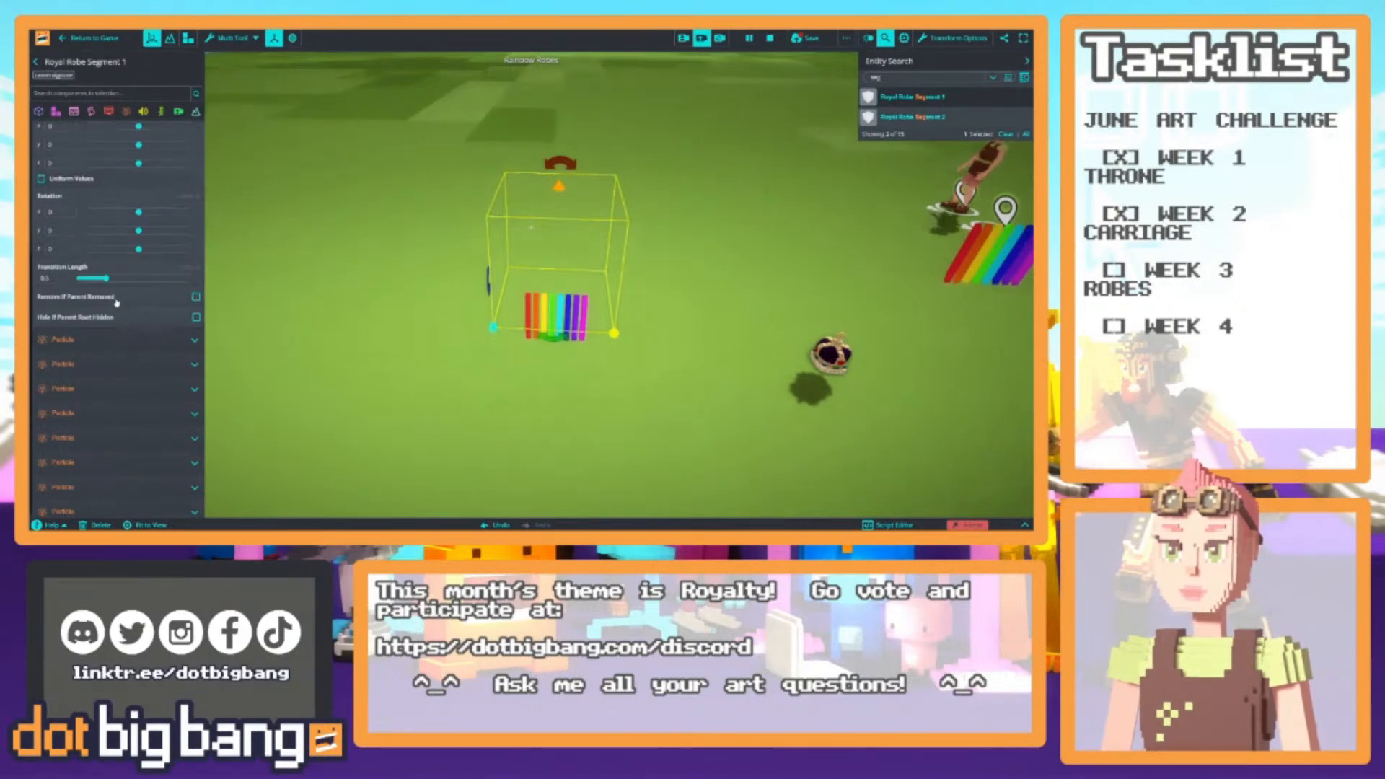
{"action": "scroll", "coordinate": [134, 375], "scroll_direction": "up", "scroll_amount": 2}
{"action": "mouse_move", "coordinate": [147, 431]}
{"action": "scroll", "coordinate": [147, 431], "scroll_direction": "up", "scroll_amount": 2}
{"action": "left_click", "coordinate": [80, 266]}
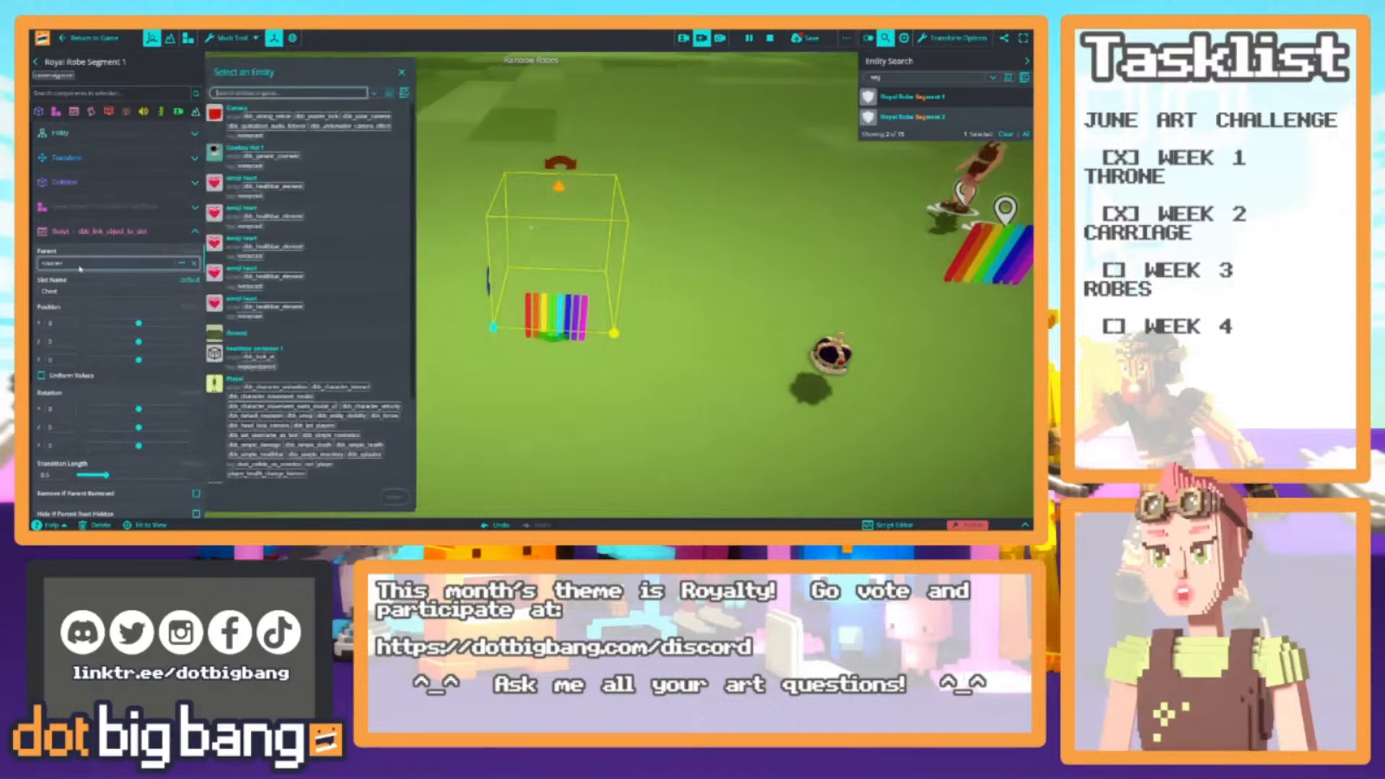
{"action": "type", "text": "play"}
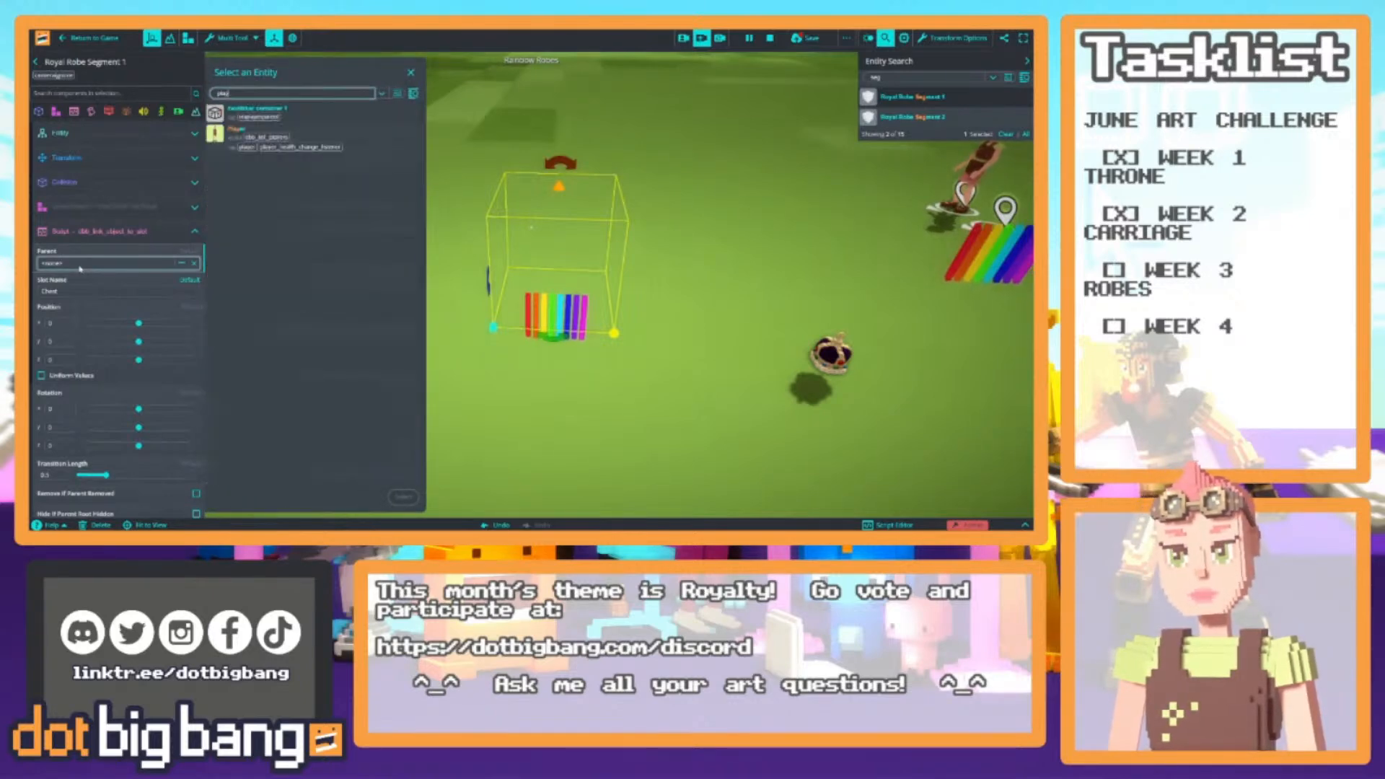
{"action": "left_click", "coordinate": [244, 148]}
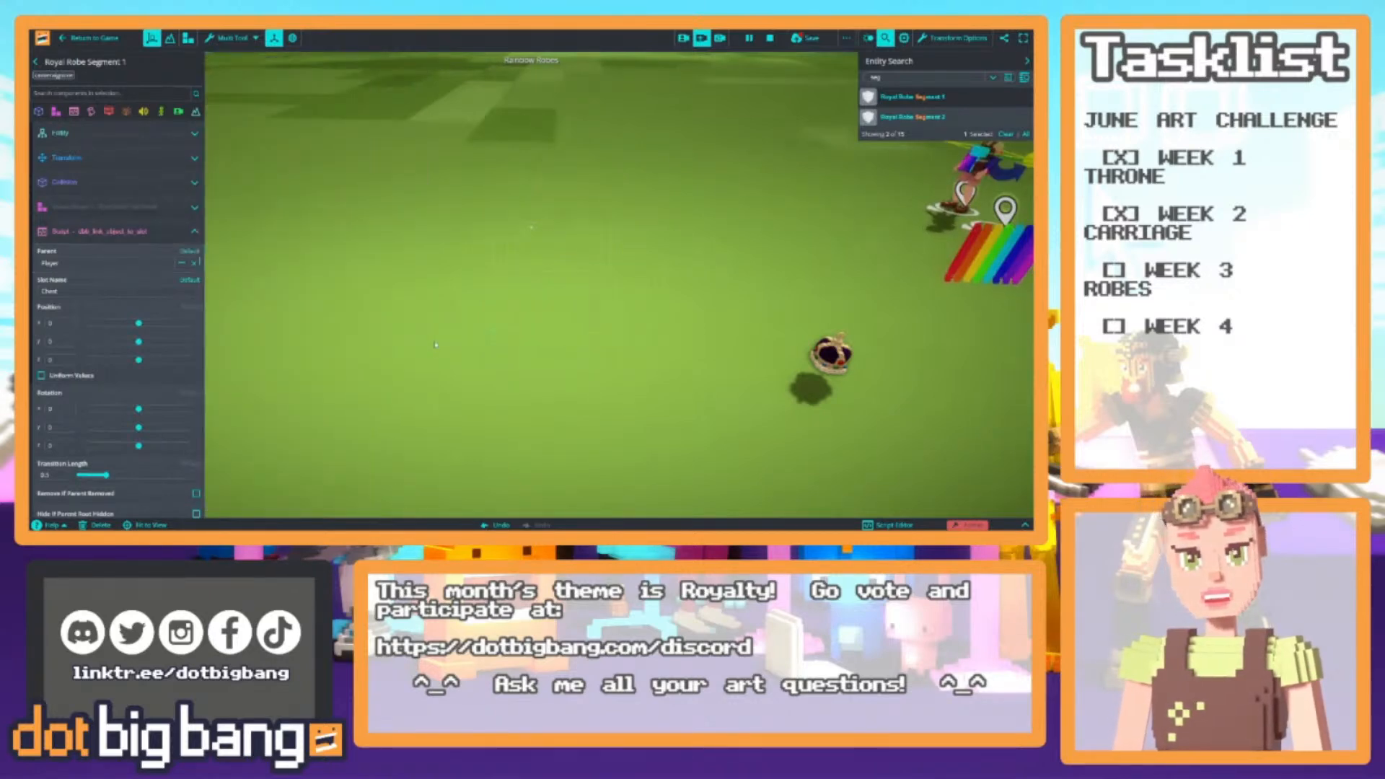
Examine the chest-linked robe segment up close on the avatar and save the game
{"action": "key", "text": "w"}
{"action": "mouse_move", "coordinate": [506, 323]}
{"action": "right_mouse_down"}
{"action": "mouse_move", "coordinate": [643, 331]}
{"action": "mouse_move", "coordinate": [546, 303]}
{"action": "mouse_move", "coordinate": [467, 325]}
{"action": "mouse_move", "coordinate": [493, 320]}
{"action": "right_mouse_up"}
{"action": "key", "text": "d"}
{"action": "key", "text": "s"}
{"action": "key", "text": "w"}
{"action": "key", "text": "d"}
{"action": "key", "text": "w"}
{"action": "key", "text": "s"}
{"action": "key", "text": "d"}
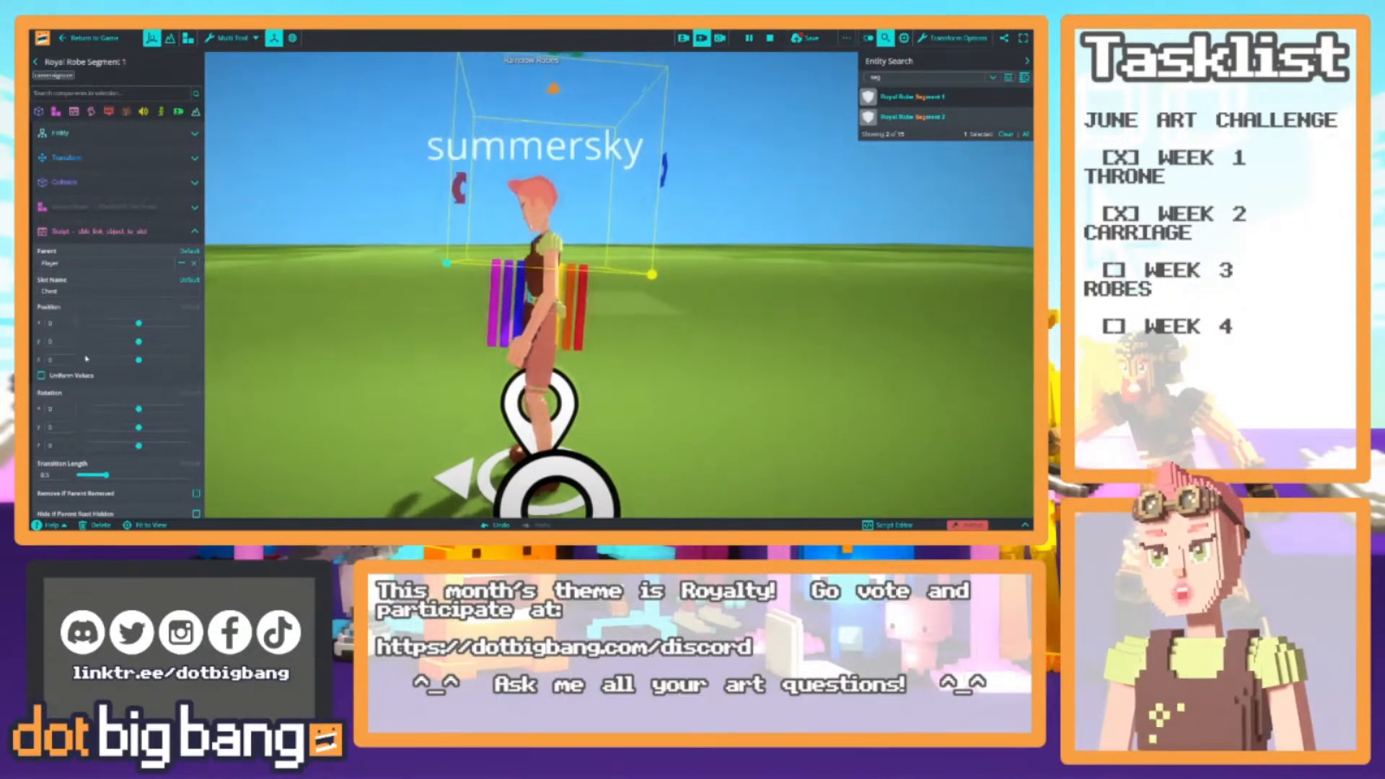
{"action": "scroll", "coordinate": [86, 358], "scroll_direction": "down", "scroll_amount": 1}
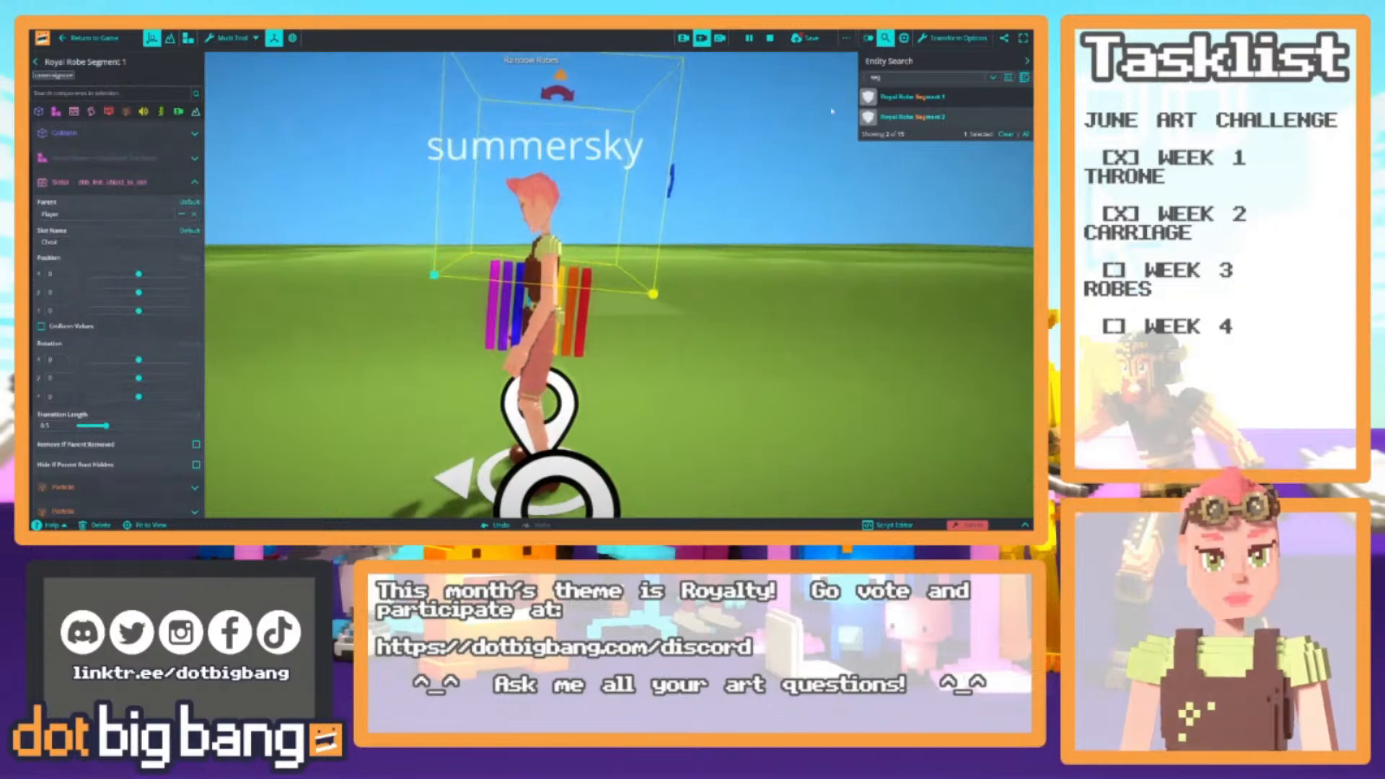
{"action": "left_click", "coordinate": [804, 37]}
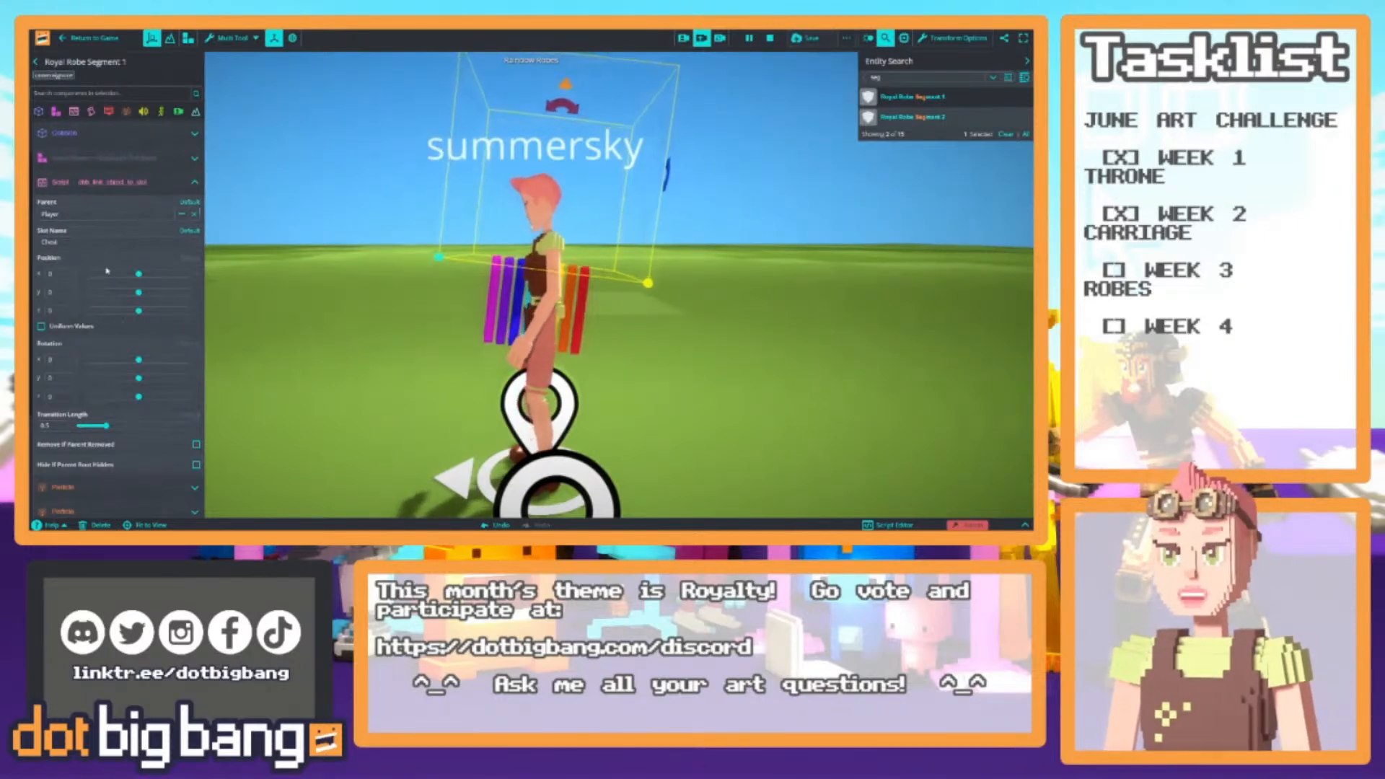
Set the link script's Y rotation to 90 to turn the robe segment relative to the avatar
{"action": "right_click_drag", "start_coordinate": [350, 305], "coordinate": [447, 297]}
{"action": "key", "text": "w"}
{"action": "scroll", "coordinate": [433, 332], "scroll_direction": "down", "scroll_amount": 3}
{"action": "left_click_drag", "start_coordinate": [54, 378], "coordinate": [31, 378]}
{"action": "type", "text": "90"}
Adjust the link script's position offsets to place the rainbow strips against the avatar's back
{"action": "right_click_drag", "start_coordinate": [316, 352], "coordinate": [210, 321]}
{"action": "mouse_move", "coordinate": [138, 274]}
{"action": "left_mouse_down"}
{"action": "mouse_move", "coordinate": [135, 311]}
{"action": "mouse_move", "coordinate": [147, 292]}
{"action": "left_mouse_up"}
{"action": "right_click_drag", "start_coordinate": [340, 293], "coordinate": [244, 287]}
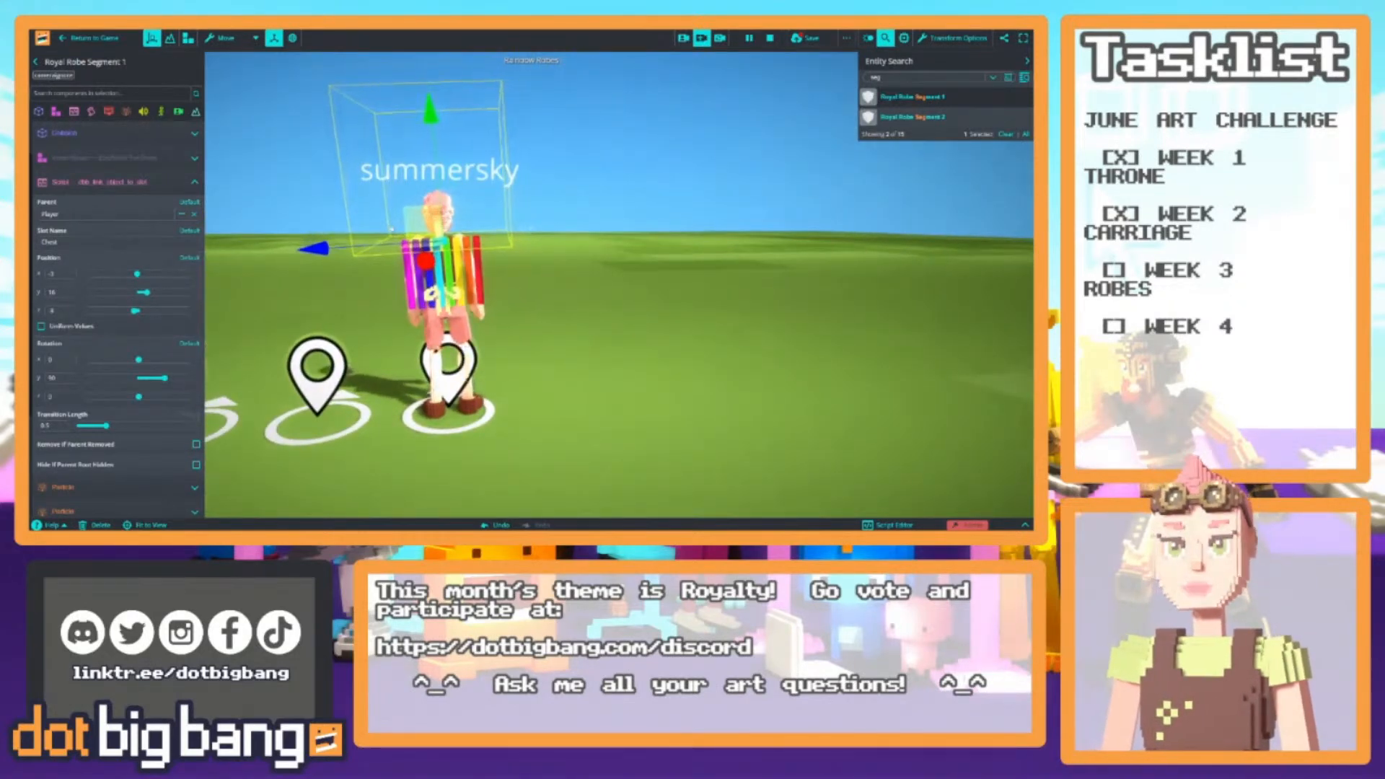
{"action": "right_click_drag", "start_coordinate": [390, 228], "coordinate": [595, 272]}
{"action": "key", "text": "d"}
{"action": "key", "text": "e"}
{"action": "key", "text": "1"}
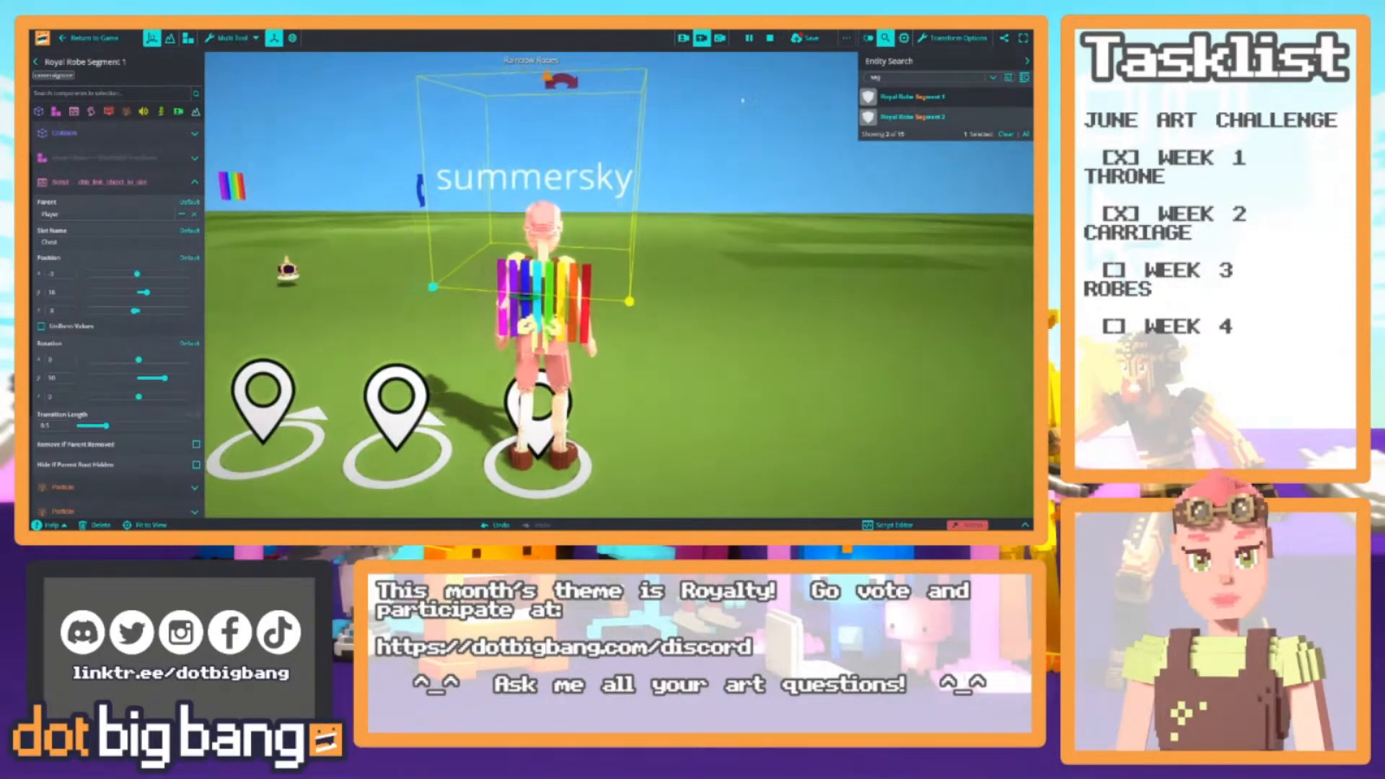
Pause the game, scale down the robe segment until its strips form a solid rainbow panel, and resume play
{"action": "left_click", "coordinate": [748, 38]}
{"action": "left_click_drag", "start_coordinate": [660, 299], "coordinate": [659, 298]}
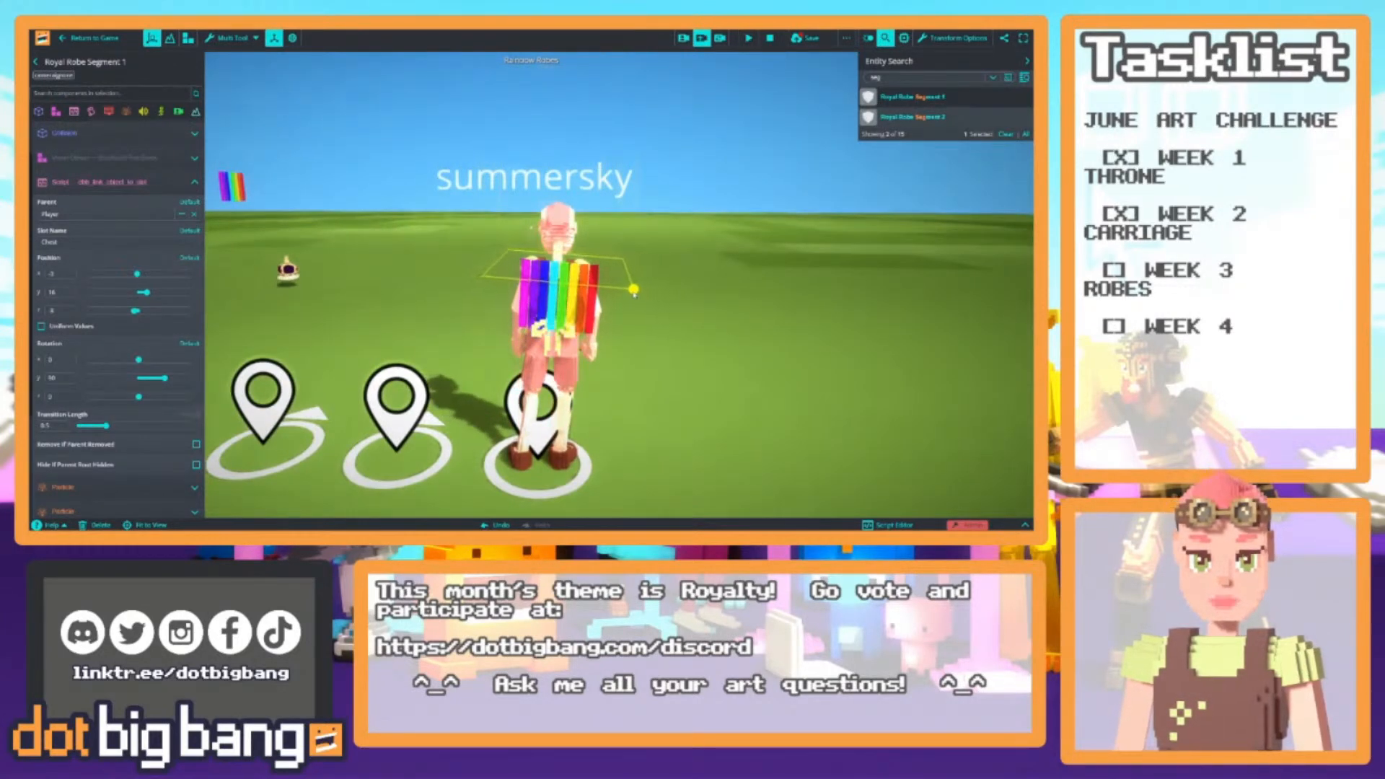
{"action": "left_click_drag", "start_coordinate": [622, 293], "coordinate": [626, 294]}
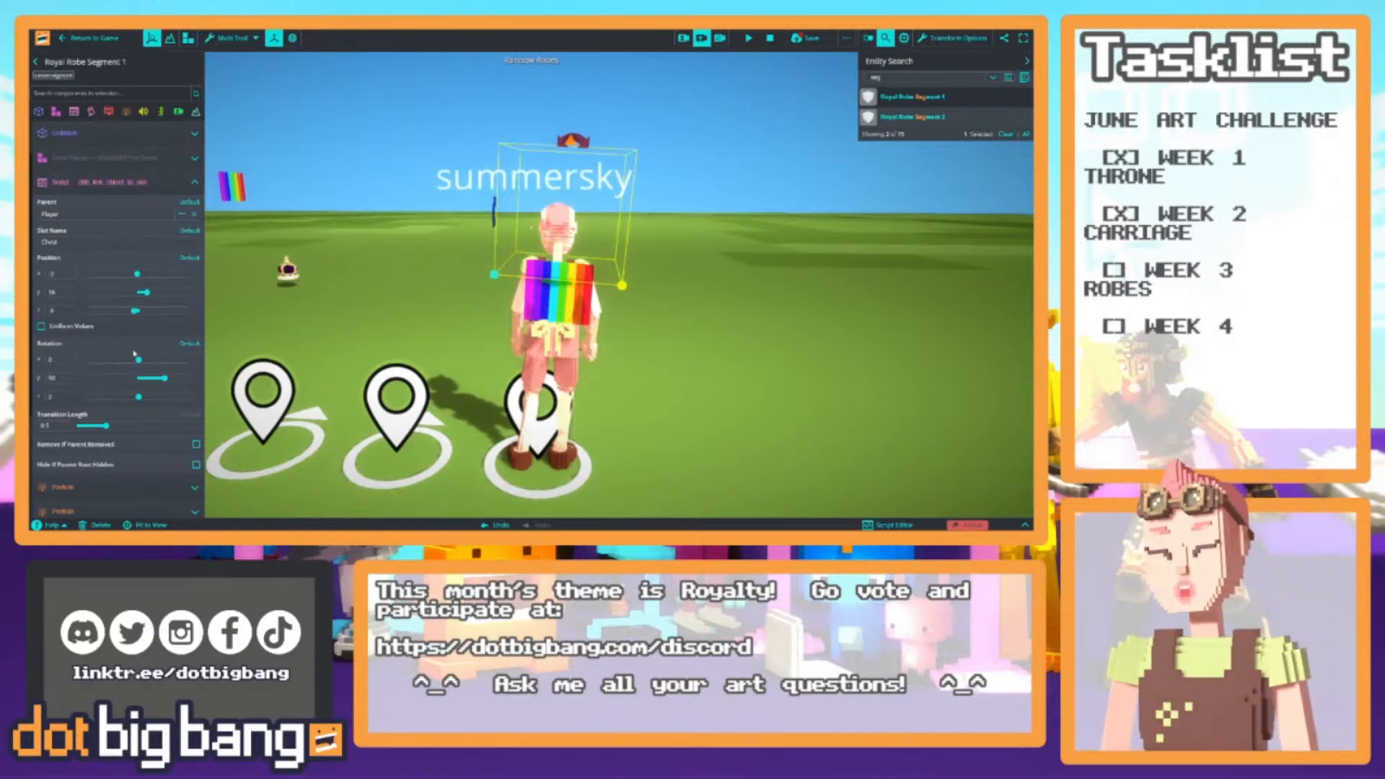
{"action": "right_click_drag", "start_coordinate": [464, 308], "coordinate": [448, 288]}
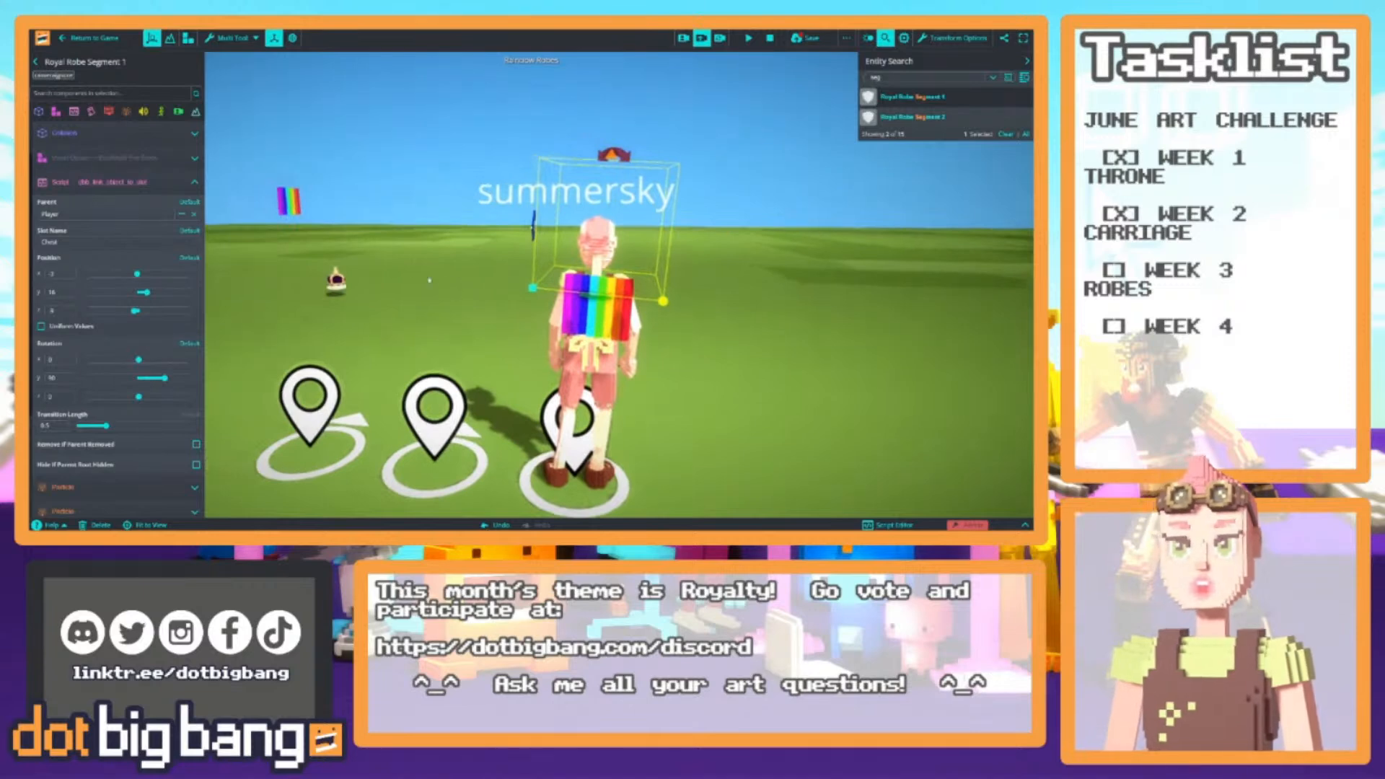
{"action": "left_click", "coordinate": [748, 38]}
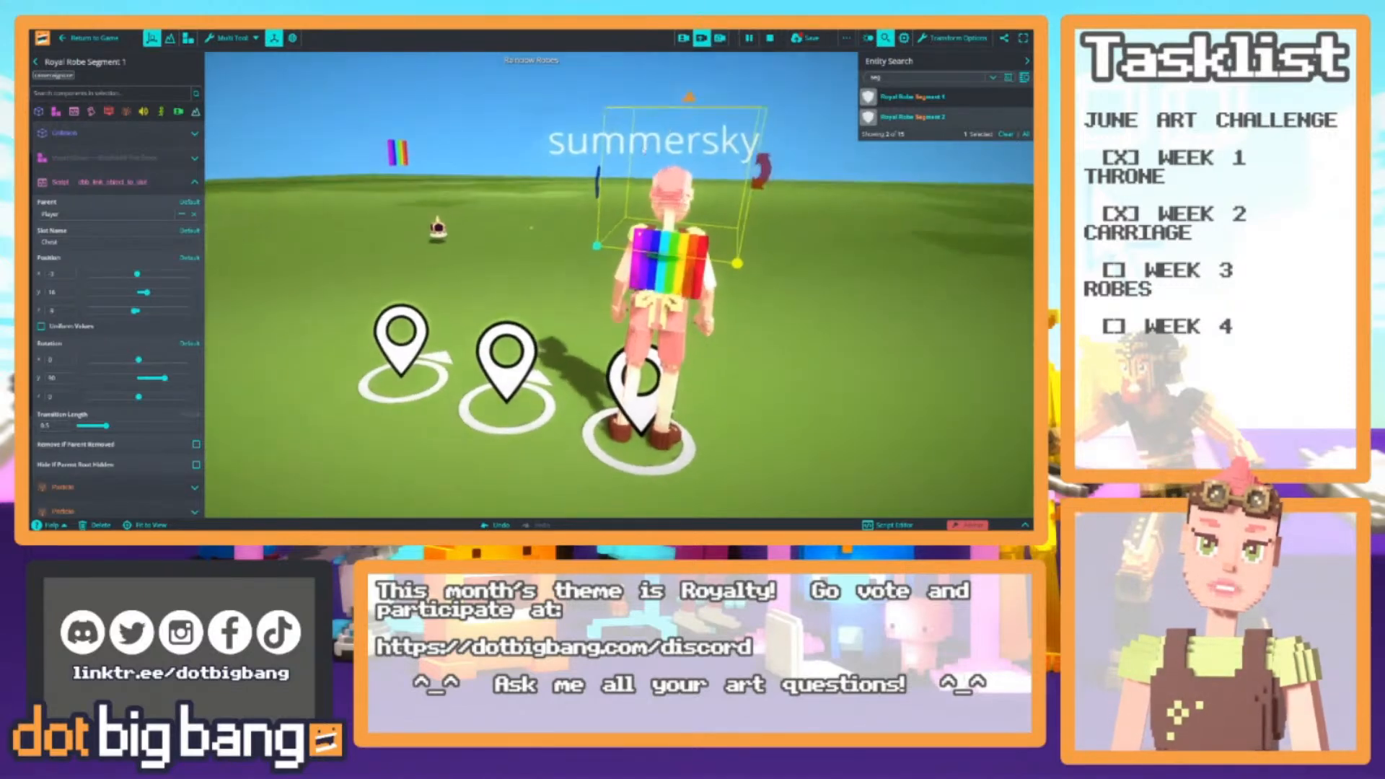
Examine the robe panel's fit on the avatar from the side, front and back, with the Move tool active
{"action": "right_click_drag", "start_coordinate": [696, 181], "coordinate": [794, 249]}
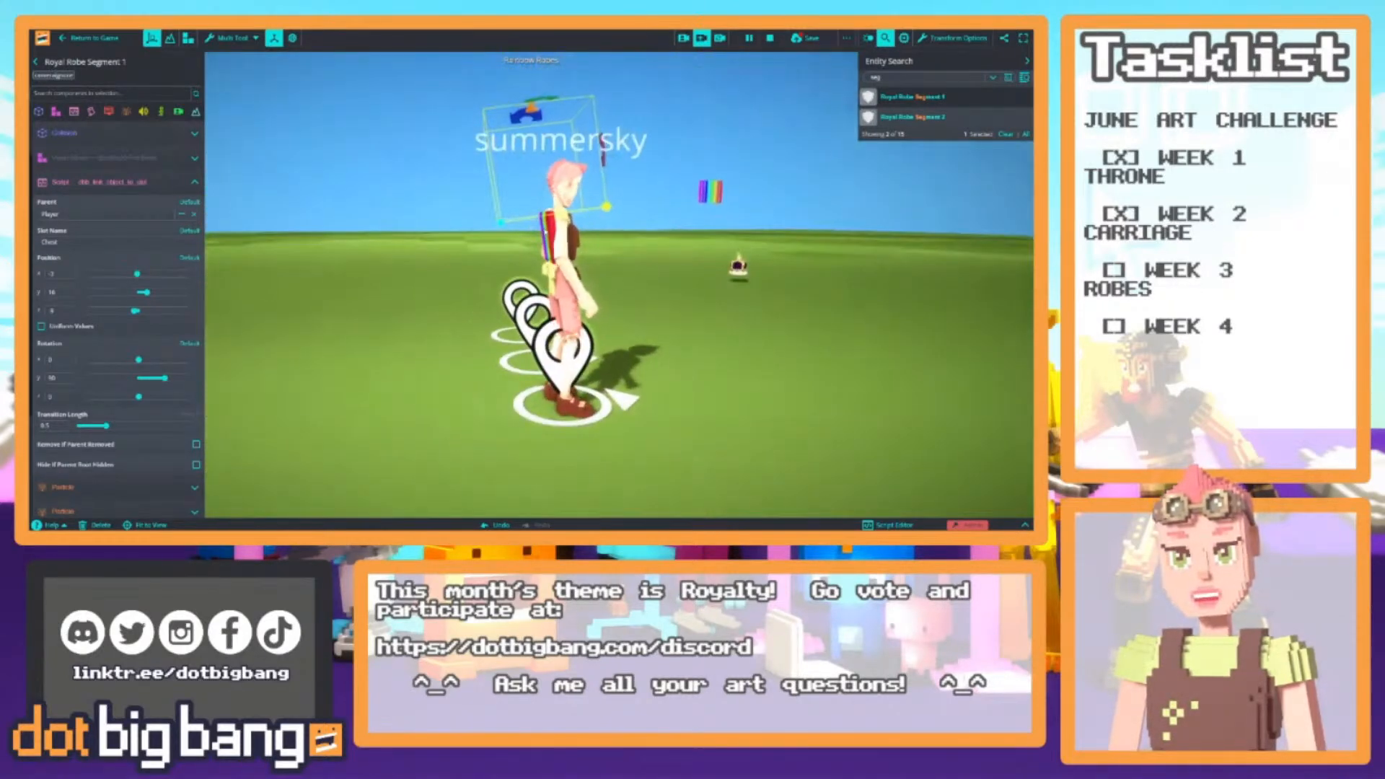
{"action": "right_click_drag", "start_coordinate": [547, 231], "coordinate": [524, 226]}
{"action": "scroll", "coordinate": [543, 340], "scroll_direction": "up", "scroll_amount": 5}
{"action": "right_click_drag", "start_coordinate": [543, 340], "coordinate": [635, 332]}
{"action": "scroll", "coordinate": [599, 328], "scroll_direction": "down", "scroll_amount": 5}
{"action": "key", "text": "2"}
{"action": "middle_click_drag", "start_coordinate": [760, 352], "coordinate": [654, 341]}
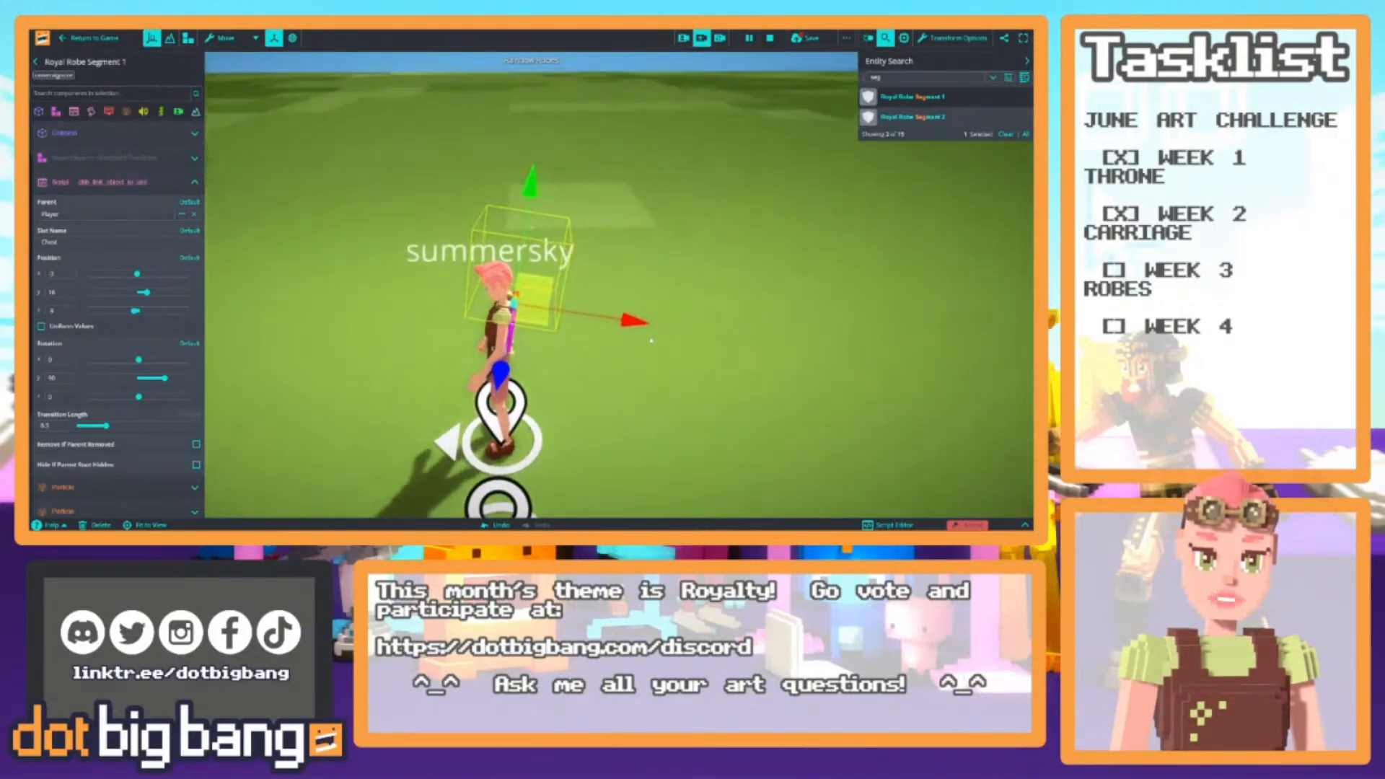
{"action": "right_click_drag", "start_coordinate": [654, 341], "coordinate": [531, 227]}
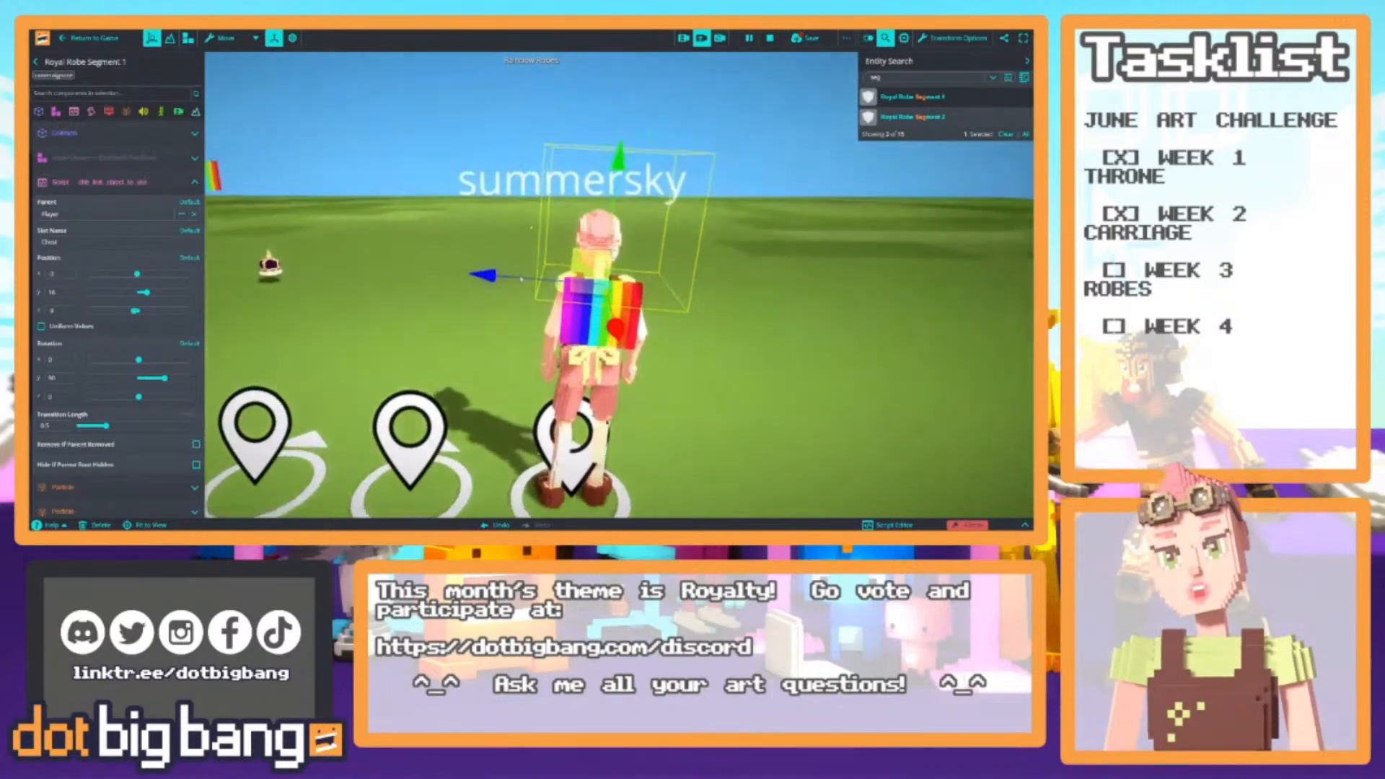
Collapse the link script's settings on Royal Robe Segment 1 and stop the running game
{"action": "left_click", "coordinate": [146, 184]}
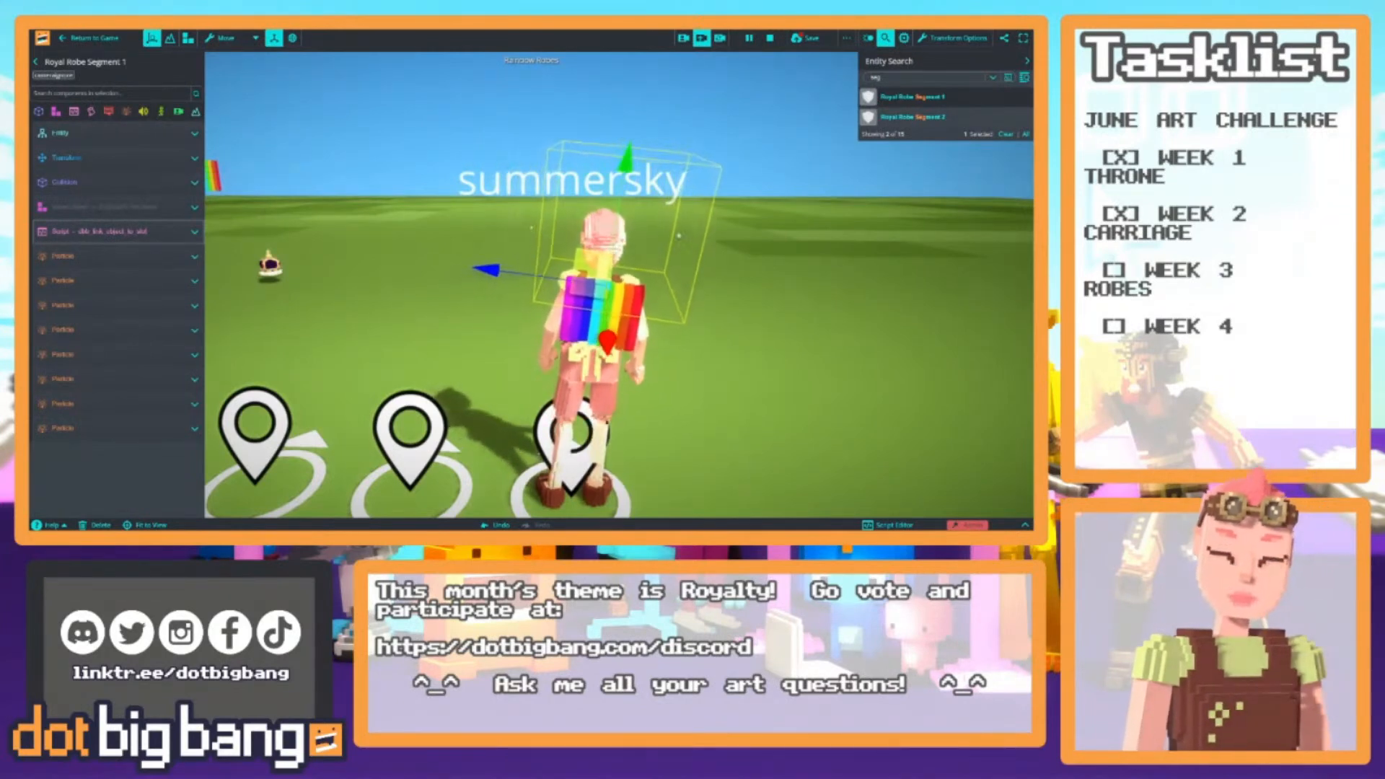
{"action": "scroll", "coordinate": [931, 296], "scroll_direction": "down", "scroll_amount": 3}
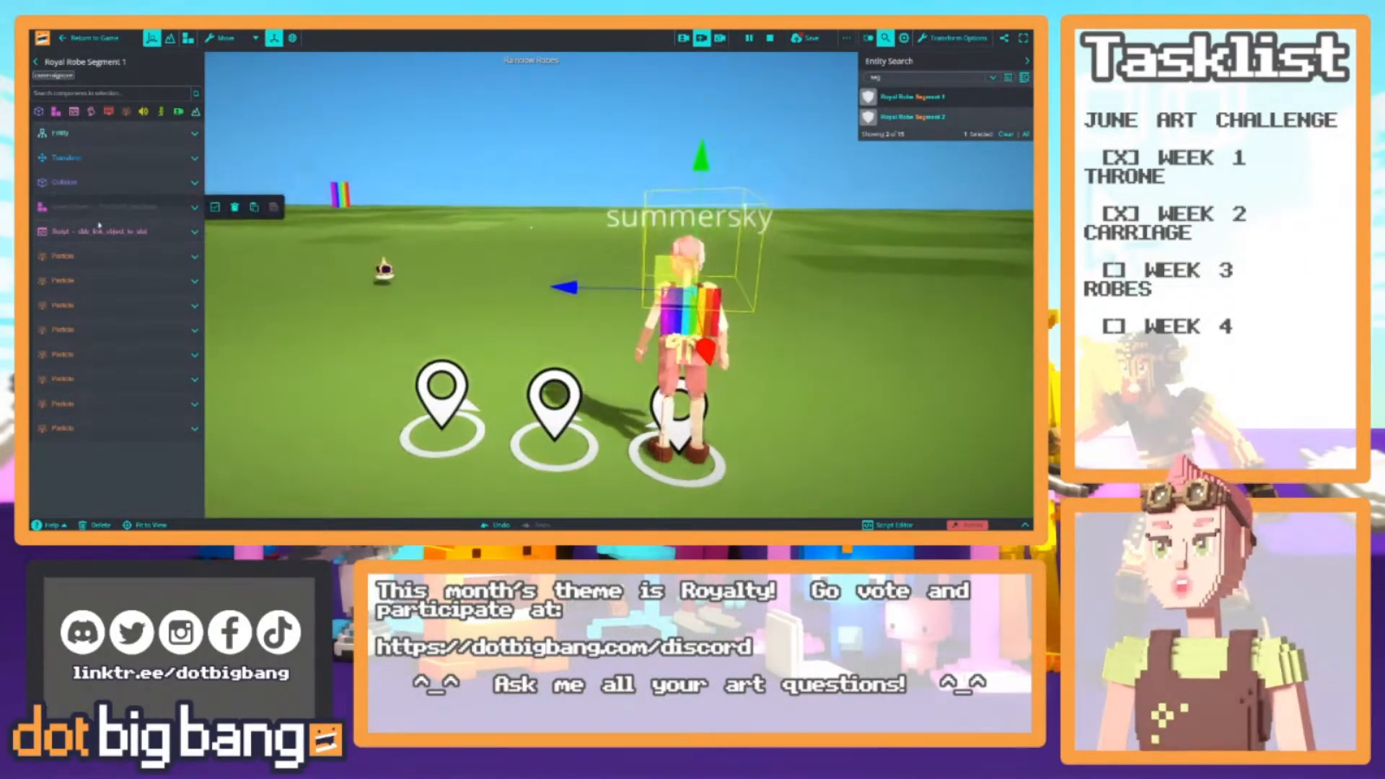
{"action": "middle_click_drag", "start_coordinate": [530, 129], "coordinate": [856, 187]}
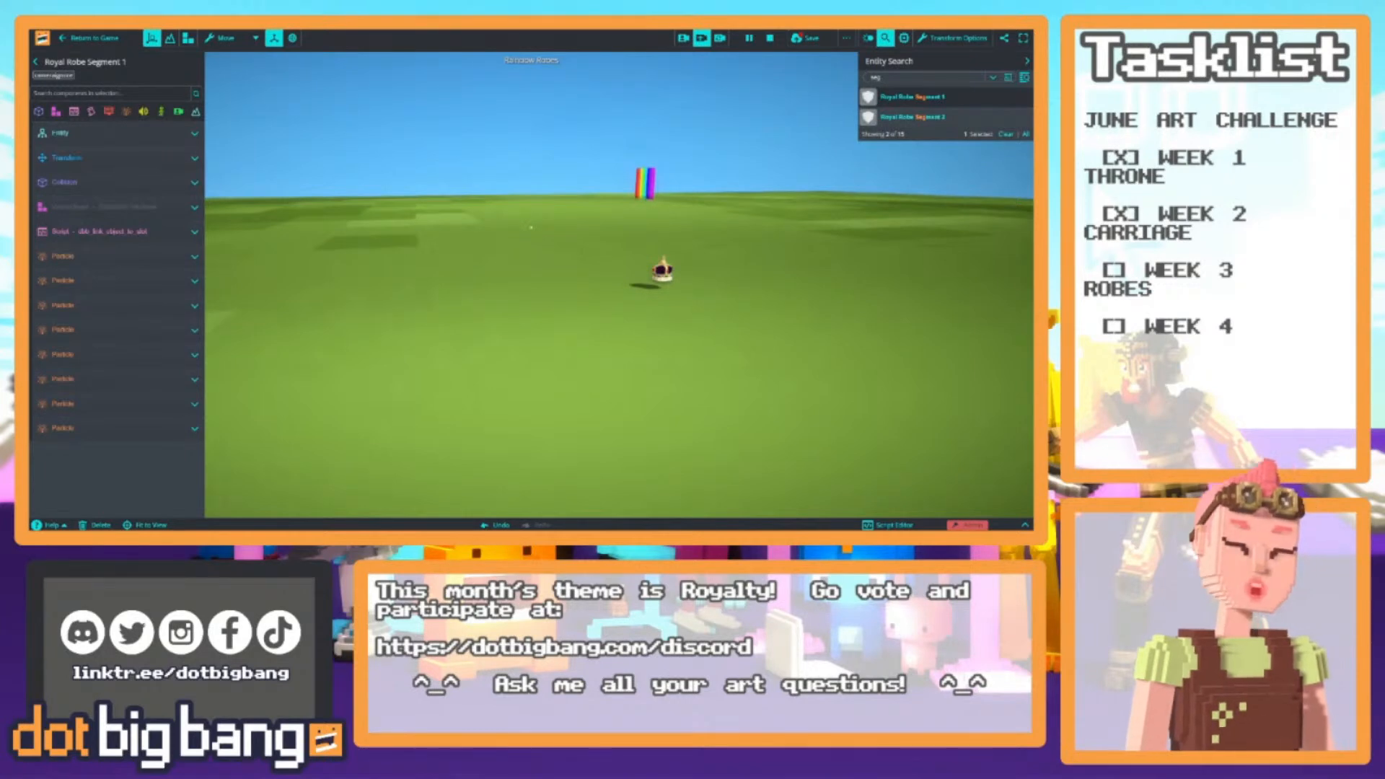
{"action": "left_click", "coordinate": [768, 39]}
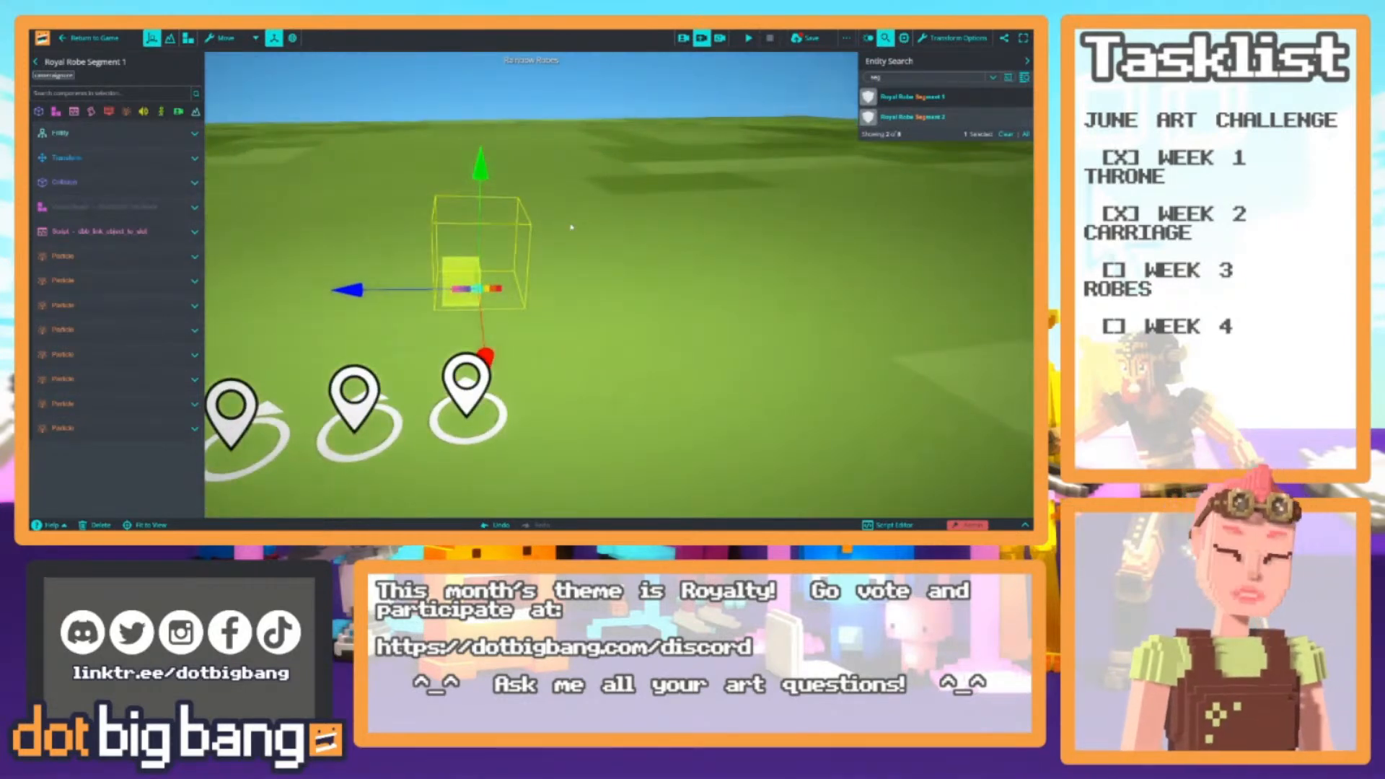
Open the list of existing userscripts for adding another script to Royal Robe Segment 1
{"action": "right_click_drag", "start_coordinate": [571, 227], "coordinate": [530, 249]}
{"action": "scroll", "coordinate": [530, 248], "scroll_direction": "up", "scroll_amount": 5}
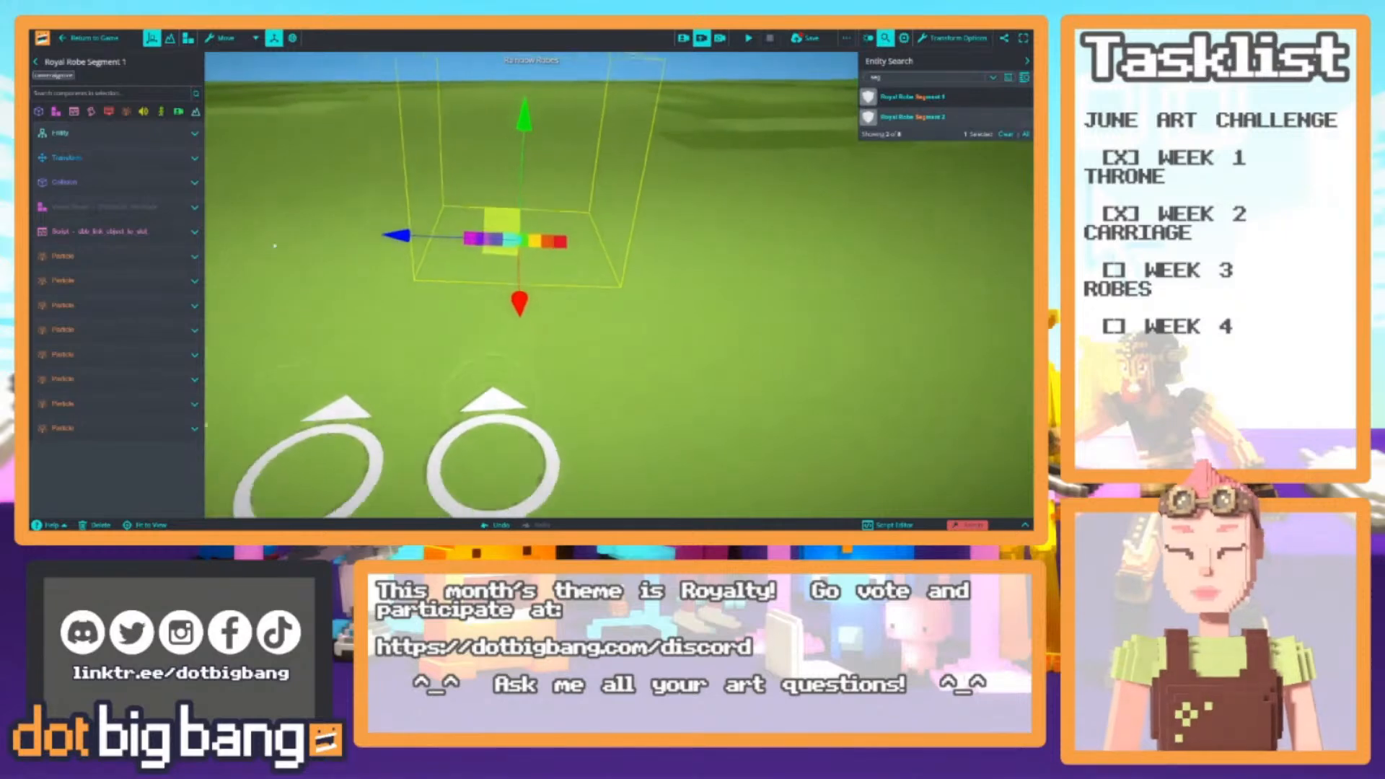
{"action": "scroll", "coordinate": [366, 241], "scroll_direction": "down", "scroll_amount": 2}
{"action": "left_click", "coordinate": [74, 111]}
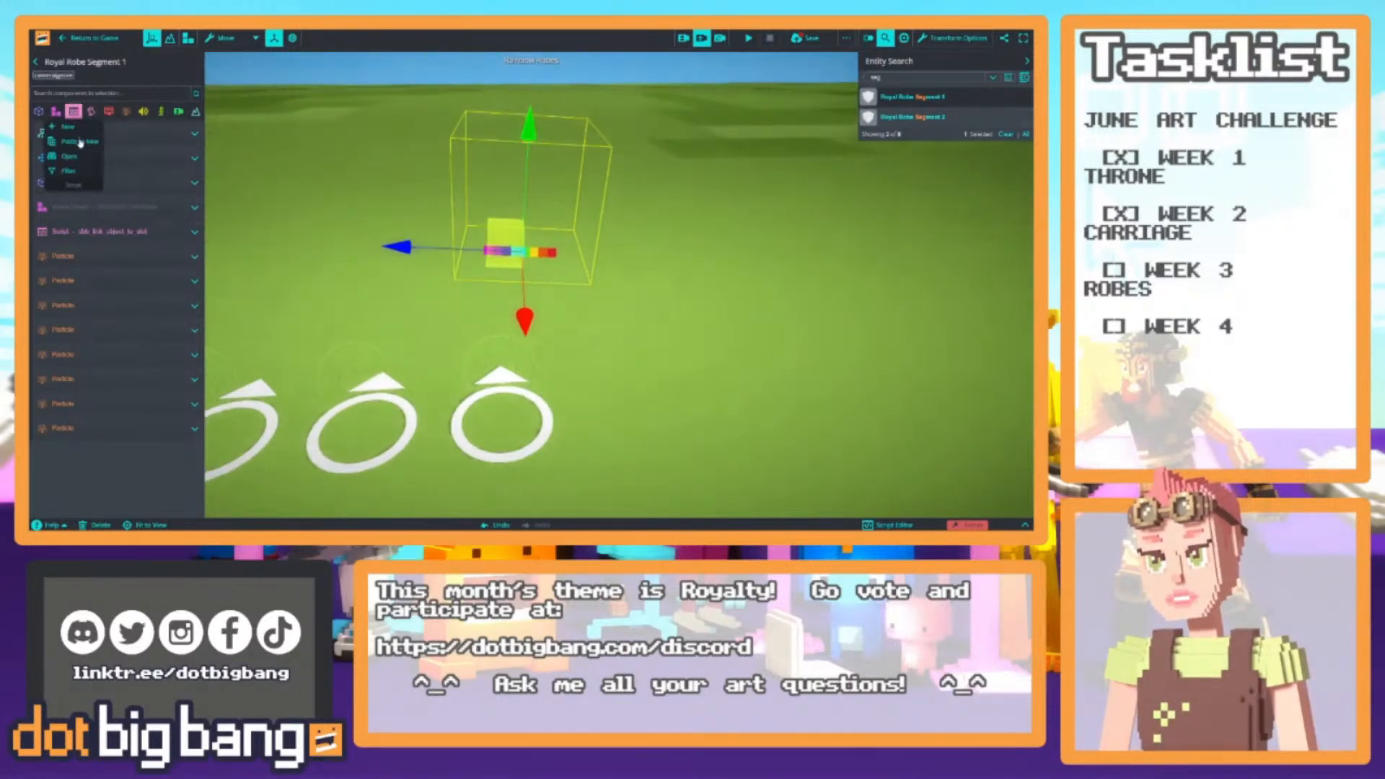
{"action": "left_click", "coordinate": [69, 156]}
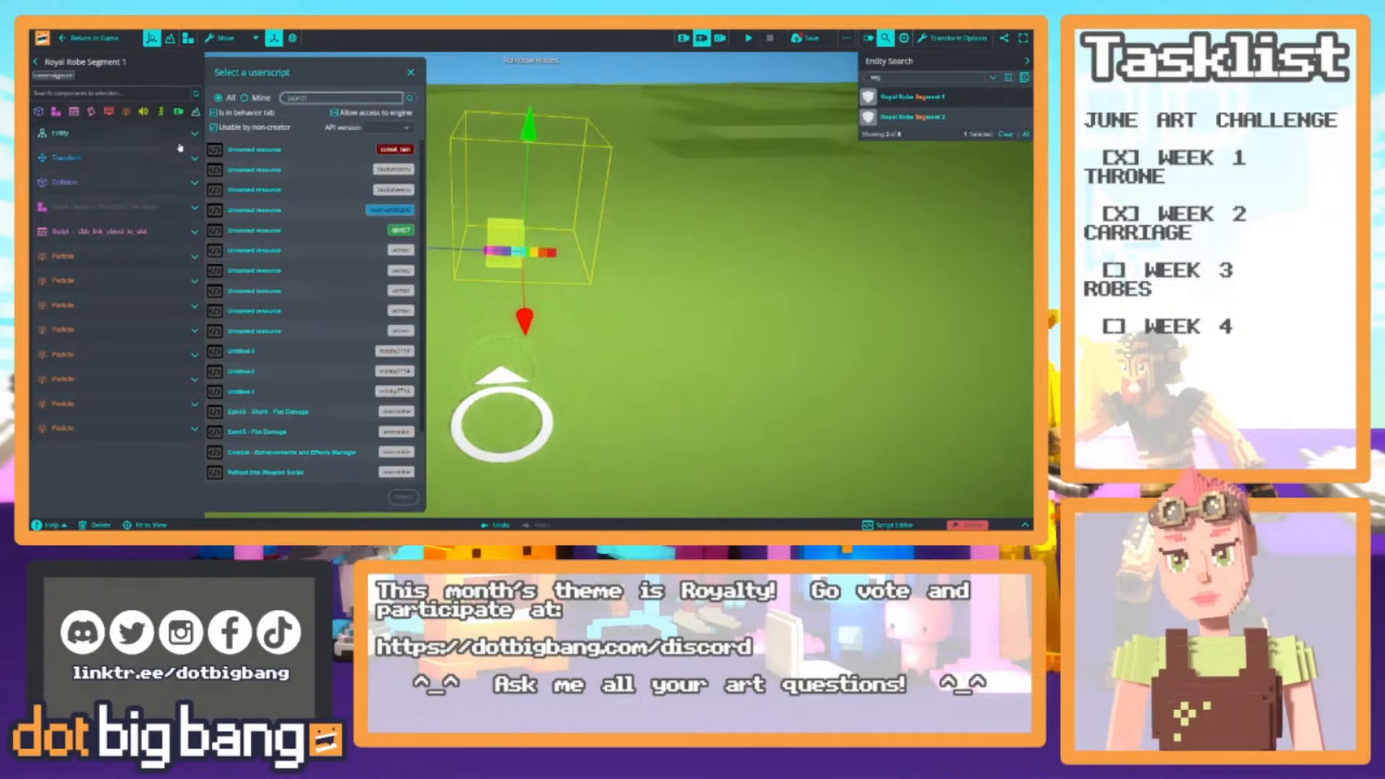
{"action": "right_click_drag", "start_coordinate": [522, 209], "coordinate": [528, 264]}
{"action": "scroll", "coordinate": [534, 209], "scroll_direction": "down", "scroll_amount": 5}
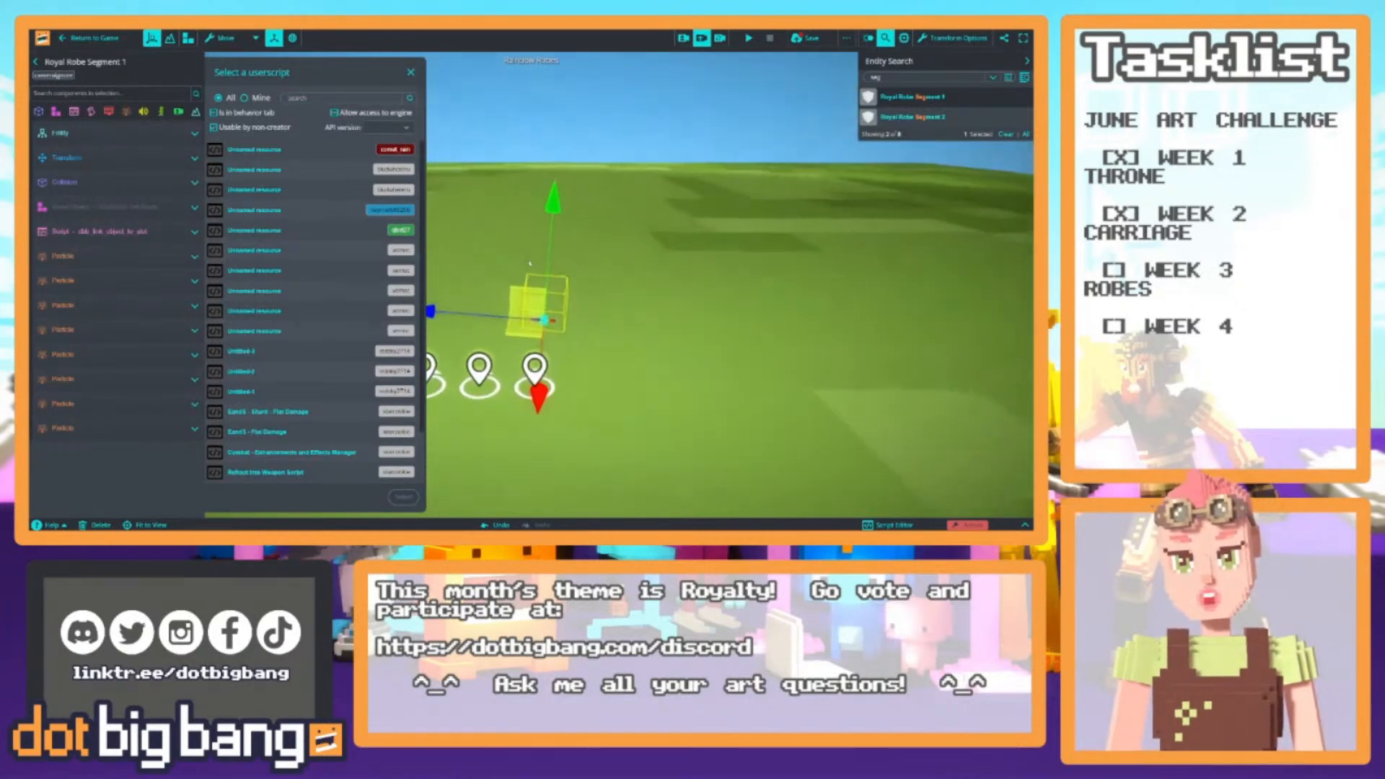
{"action": "scroll", "coordinate": [528, 264], "scroll_direction": "up", "scroll_amount": 4}
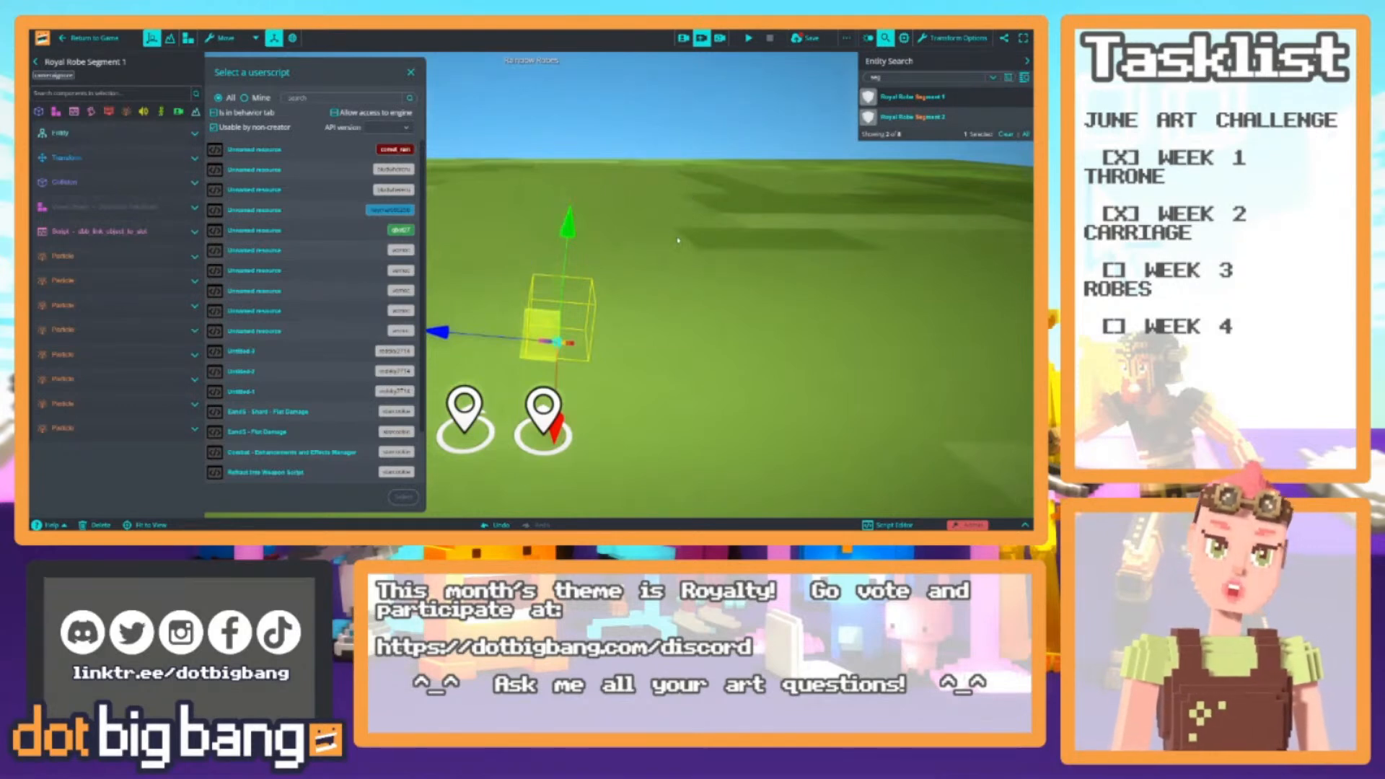
{"action": "scroll", "coordinate": [678, 240], "scroll_direction": "up", "scroll_amount": 2}
{"action": "right_click_drag", "start_coordinate": [677, 240], "coordinate": [602, 288]}
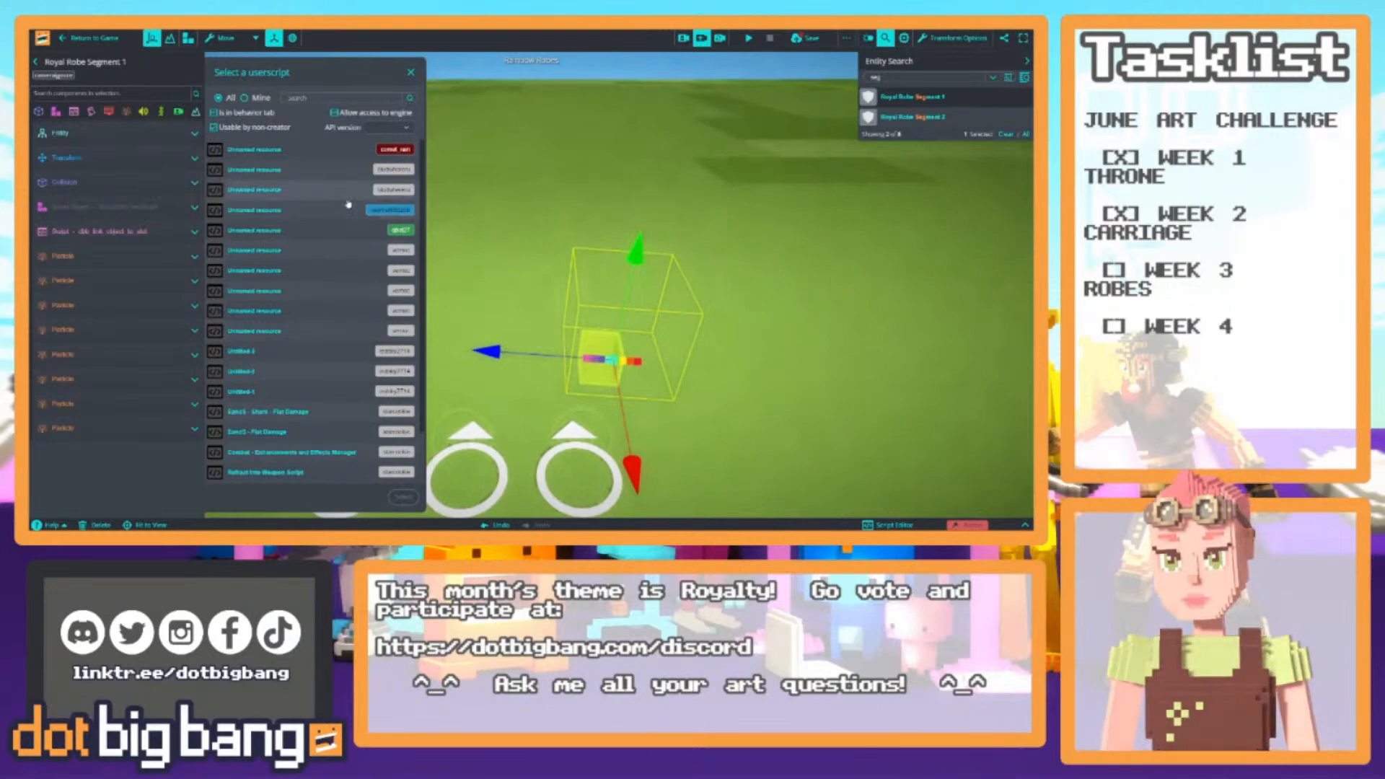
{"action": "key", "text": "1"}
{"action": "scroll", "coordinate": [569, 274], "scroll_direction": "down", "scroll_amount": 8}
{"action": "right_click_drag", "start_coordinate": [569, 274], "coordinate": [600, 291]}
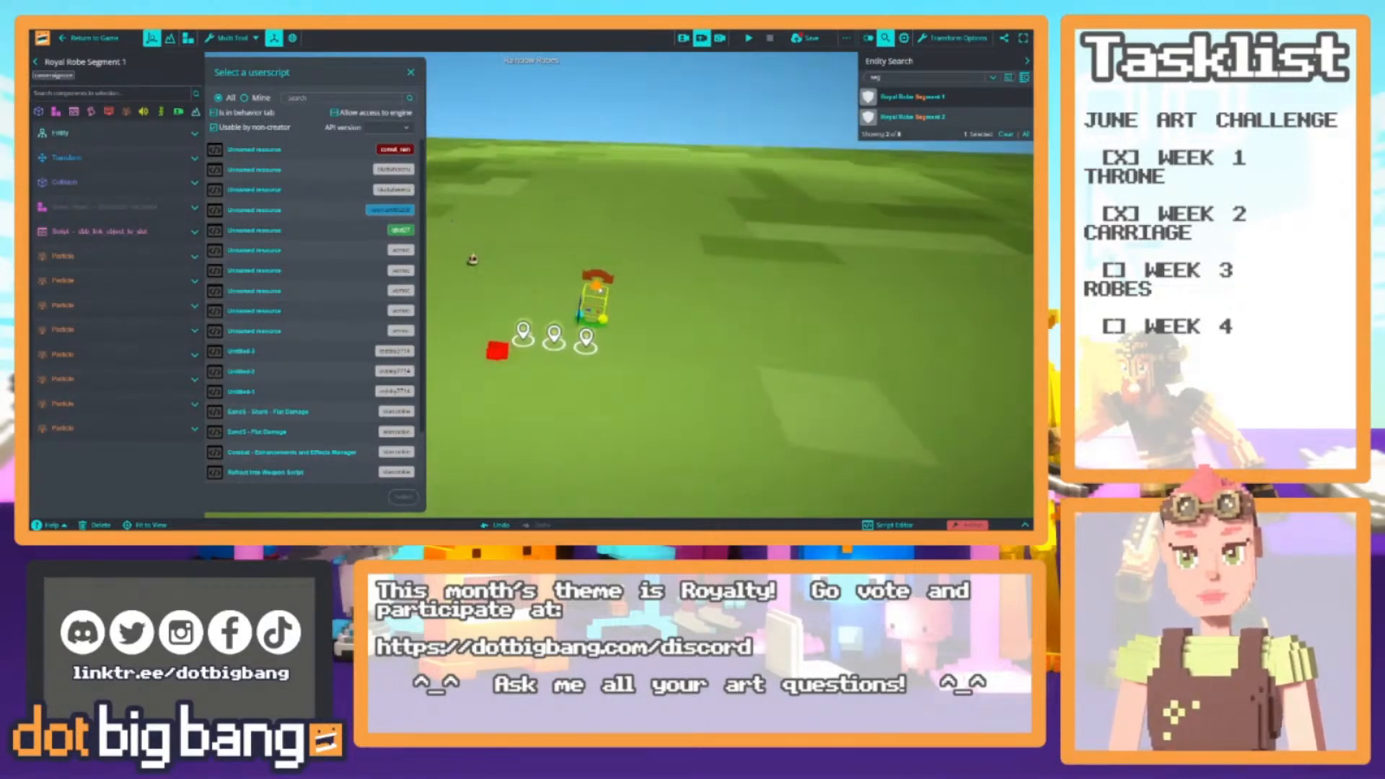
{"action": "left_click_drag", "start_coordinate": [600, 291], "coordinate": [606, 253]}
{"action": "key", "text": "ctrl+z"}
Duplicate Royal Robe Segment 1, move the copy away from the original, and deselect it
{"action": "key", "text": "2"}
{"action": "key", "text": "ctrl+d"}
{"action": "left_click_drag", "start_coordinate": [573, 388], "coordinate": [588, 329]}
{"action": "left_click_drag", "start_coordinate": [511, 265], "coordinate": [365, 243]}
{"action": "right_click_drag", "start_coordinate": [760, 107], "coordinate": [739, 145]}
{"action": "left_click", "coordinate": [739, 145]}
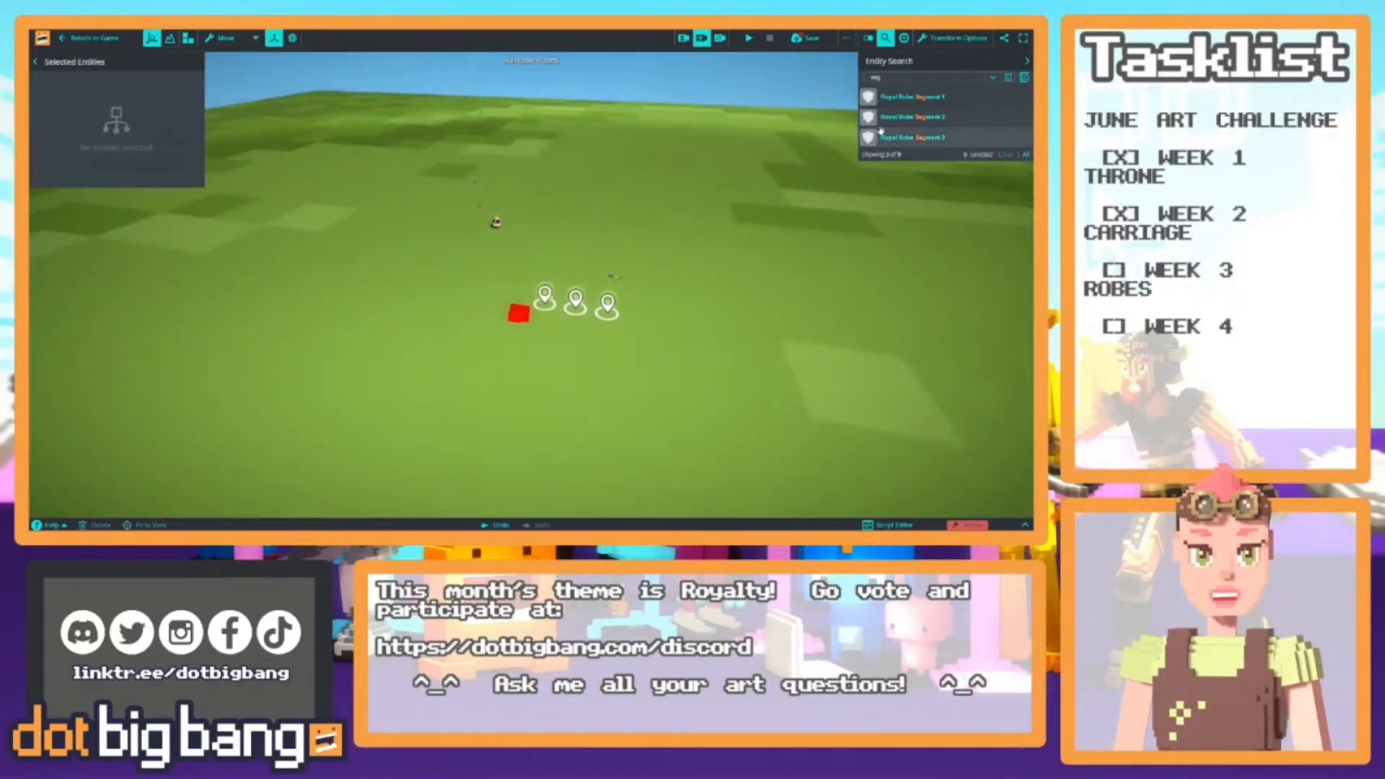
Check where each robe segment sits in the scene and rename Royal Robe Segment 2 as "Royal Robe Segment starter"
{"action": "left_click", "coordinate": [900, 114]}
{"action": "left_click", "coordinate": [900, 100]}
{"action": "right_click_drag", "start_coordinate": [564, 248], "coordinate": [659, 190]}
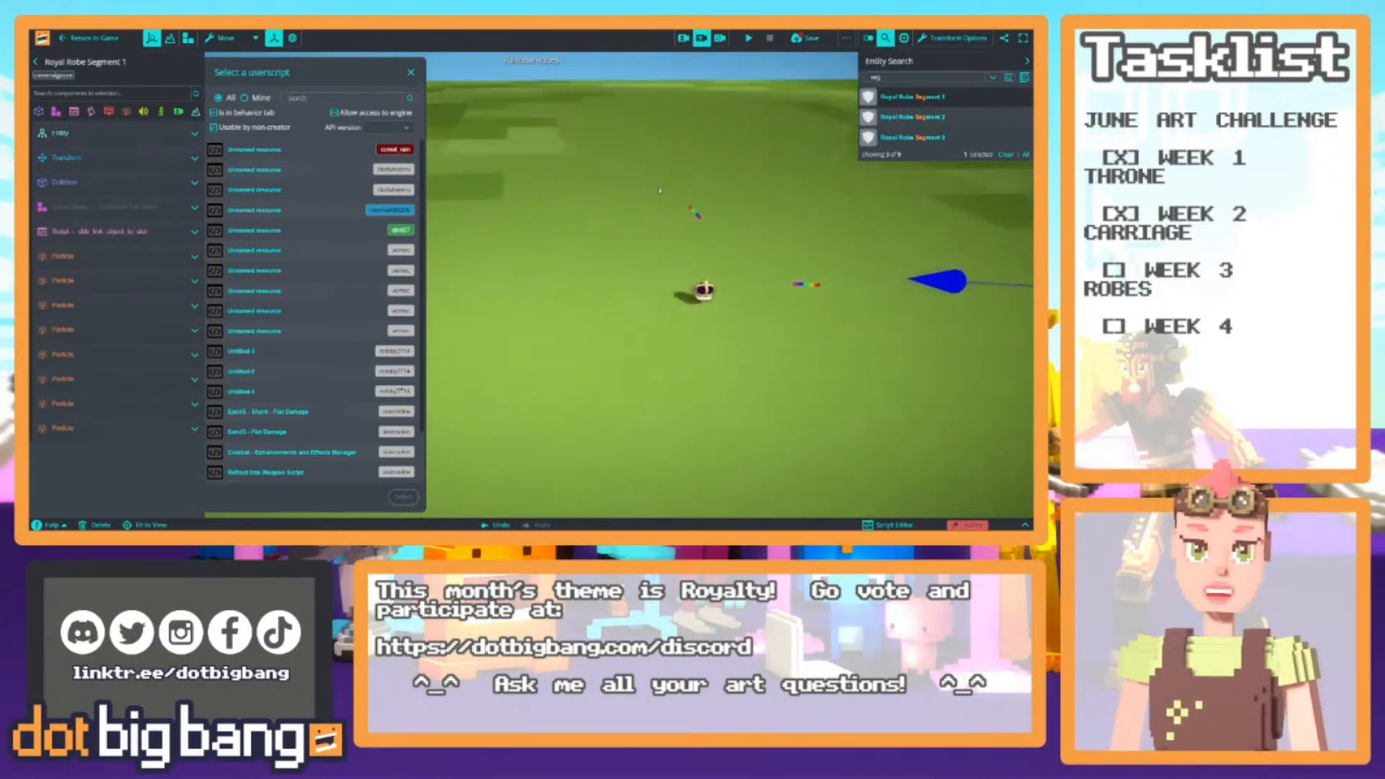
{"action": "left_click", "coordinate": [874, 139]}
{"action": "left_click", "coordinate": [902, 98]}
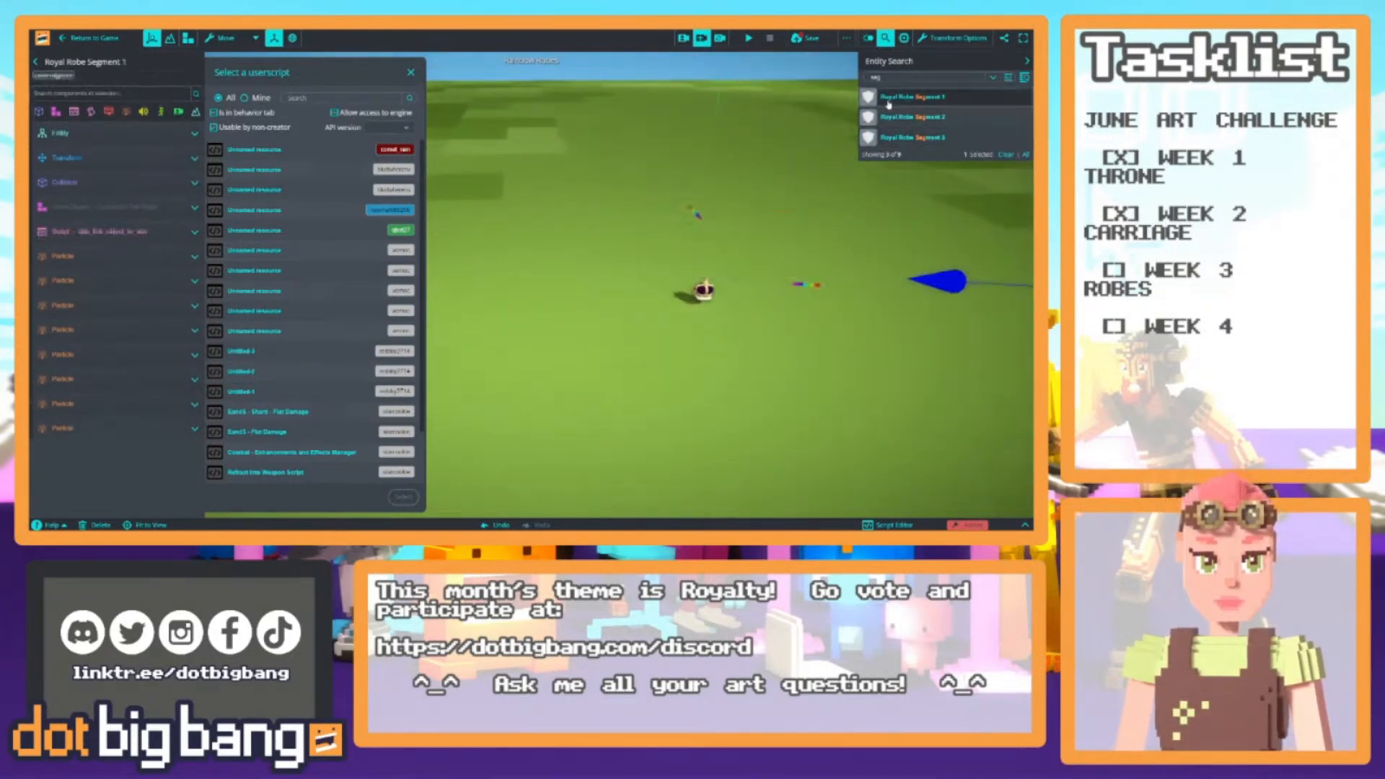
{"action": "right_click_drag", "start_coordinate": [764, 174], "coordinate": [720, 194]}
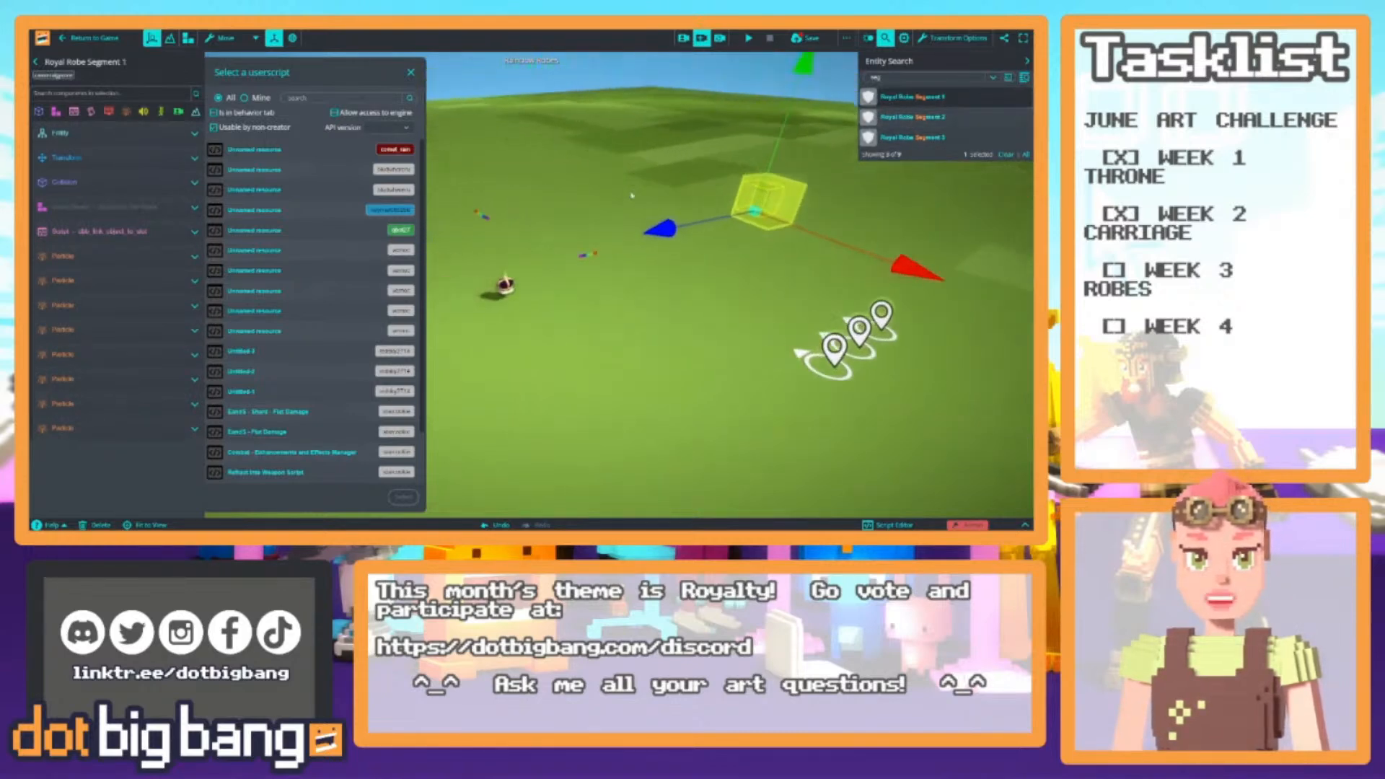
{"action": "left_click", "coordinate": [901, 116]}
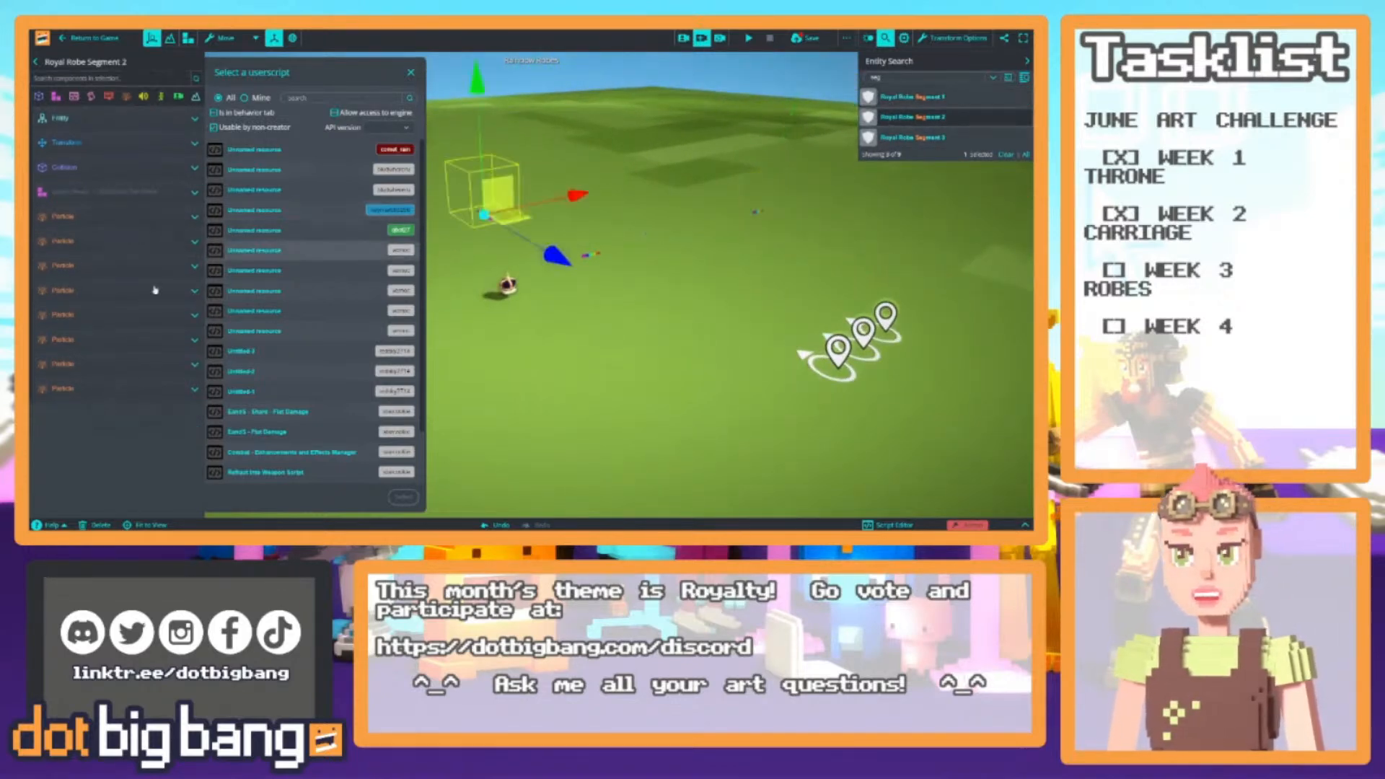
{"action": "left_click", "coordinate": [68, 120]}
{"action": "left_click", "coordinate": [104, 150]}
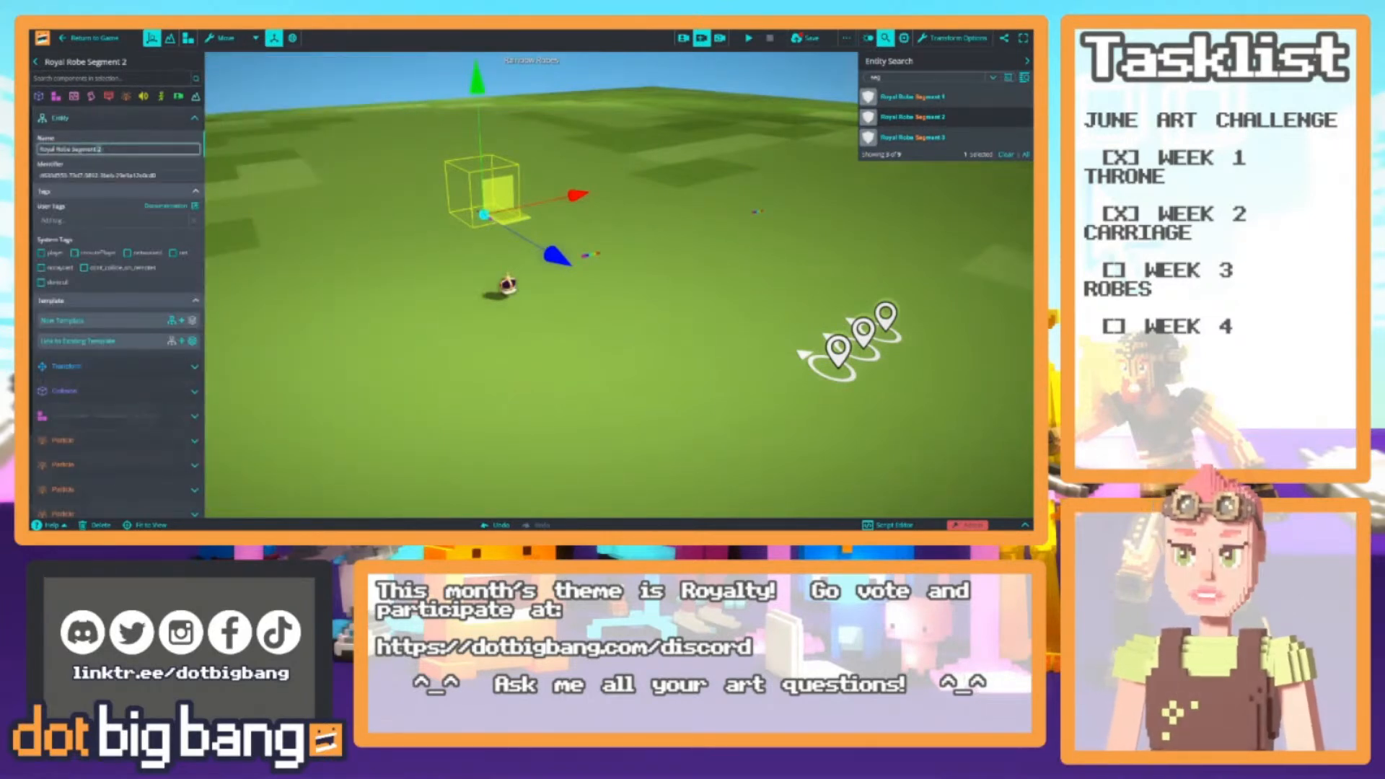
{"action": "type", "text": "started"}
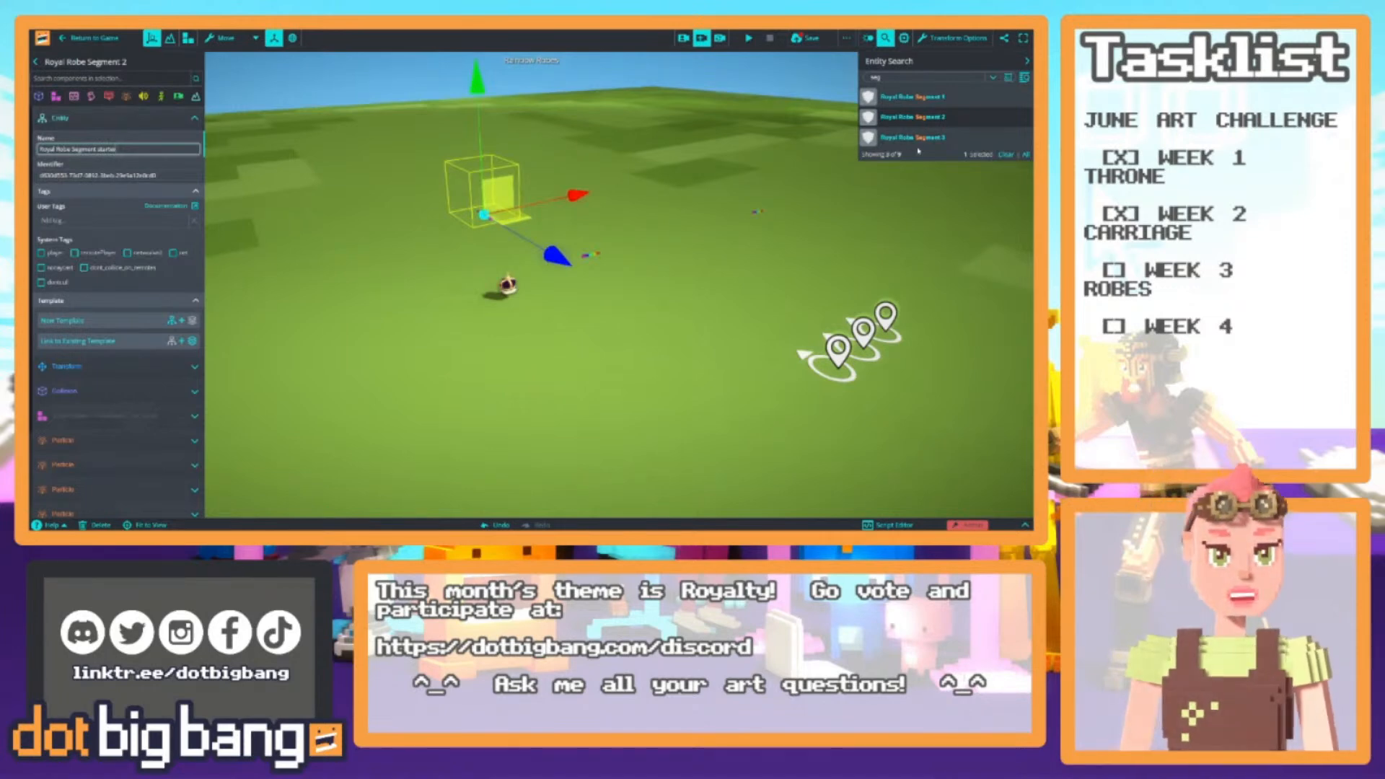
Rename Royal Robe Segment 3 as "Royal Robe Segment copy" and disable its slot-linking script component
{"action": "left_click", "coordinate": [913, 138]}
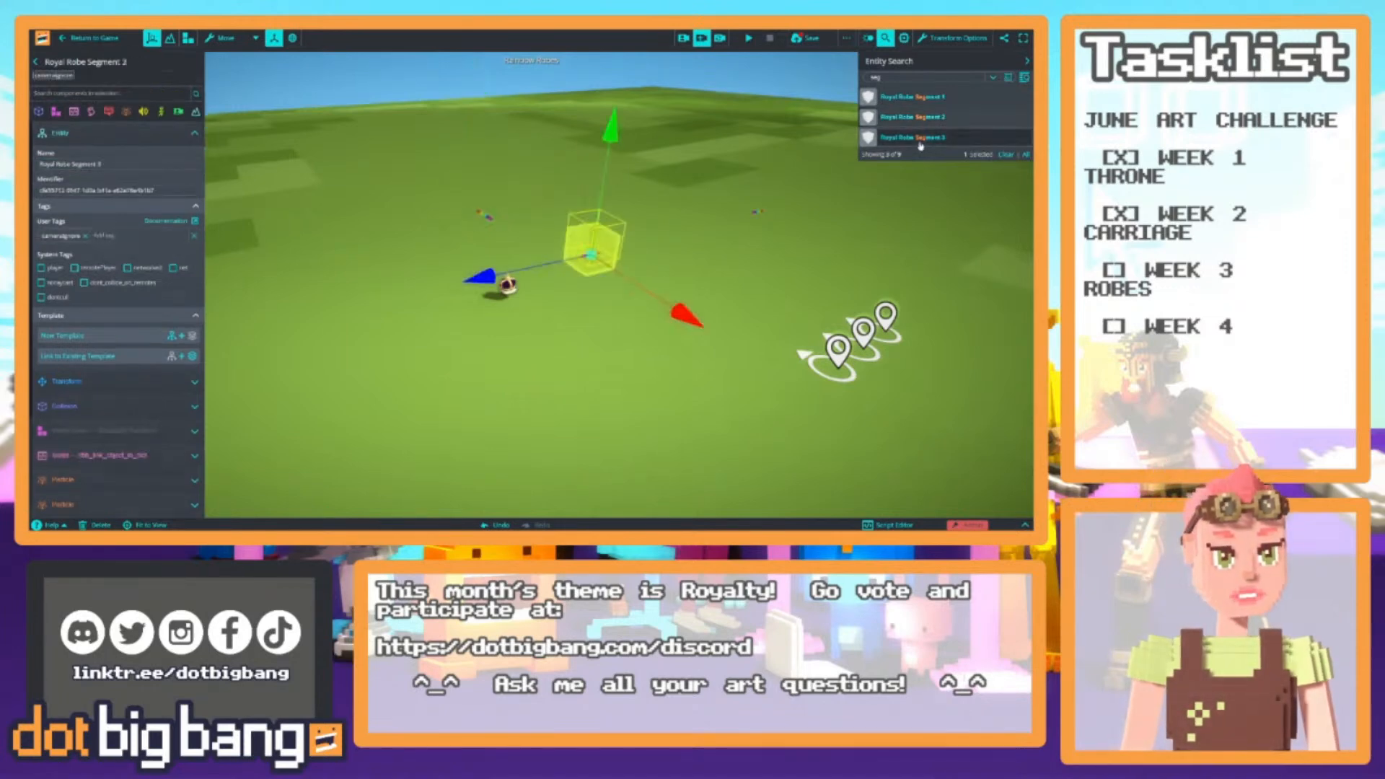
{"action": "left_click", "coordinate": [105, 163]}
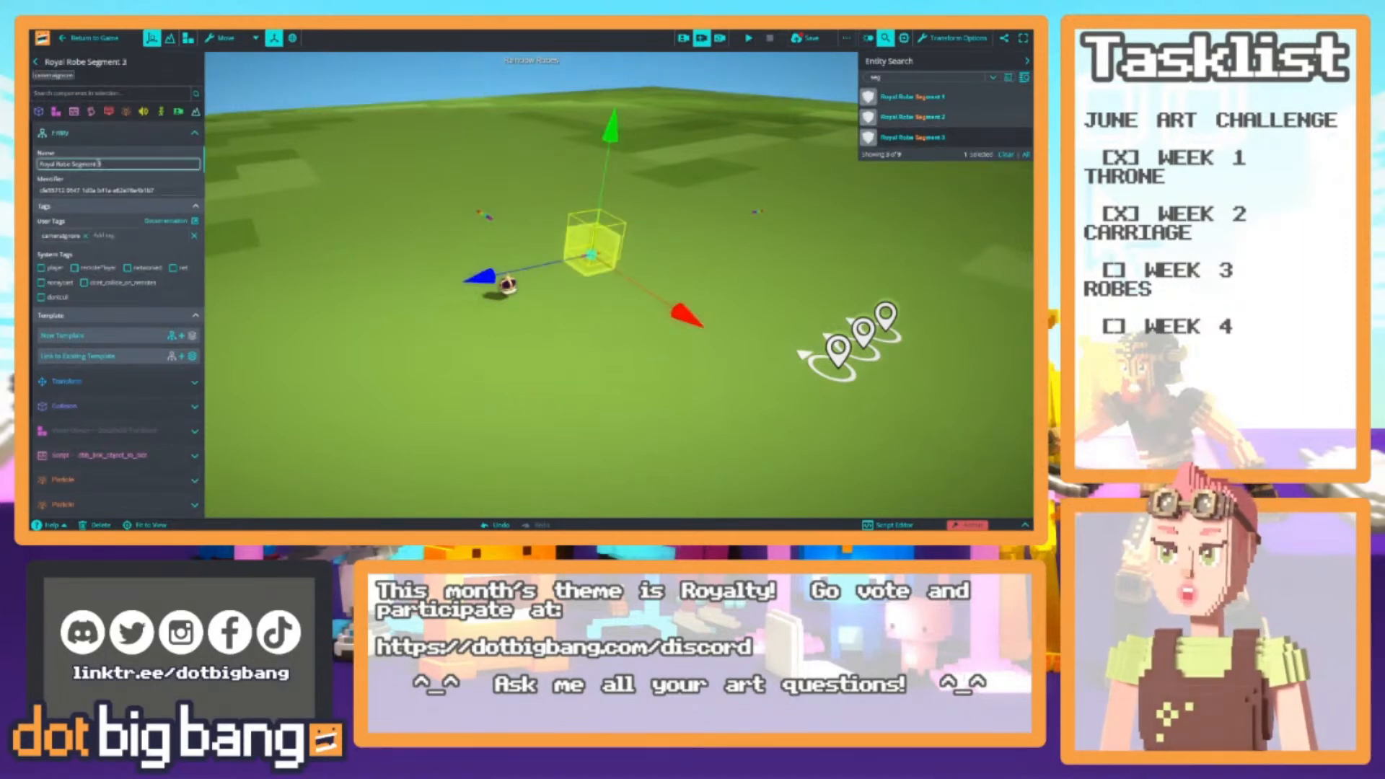
{"action": "right_click_drag", "start_coordinate": [598, 214], "coordinate": [533, 211]}
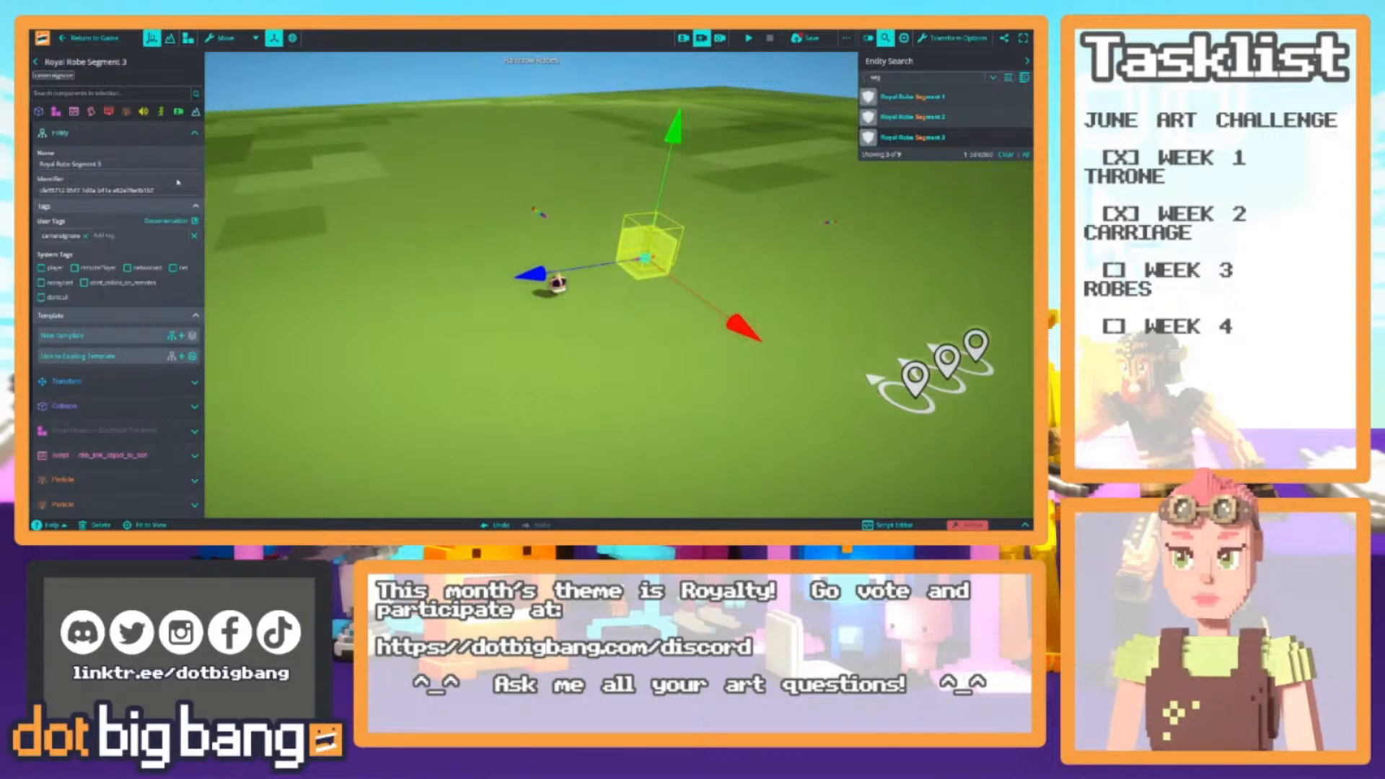
{"action": "left_click", "coordinate": [110, 164]}
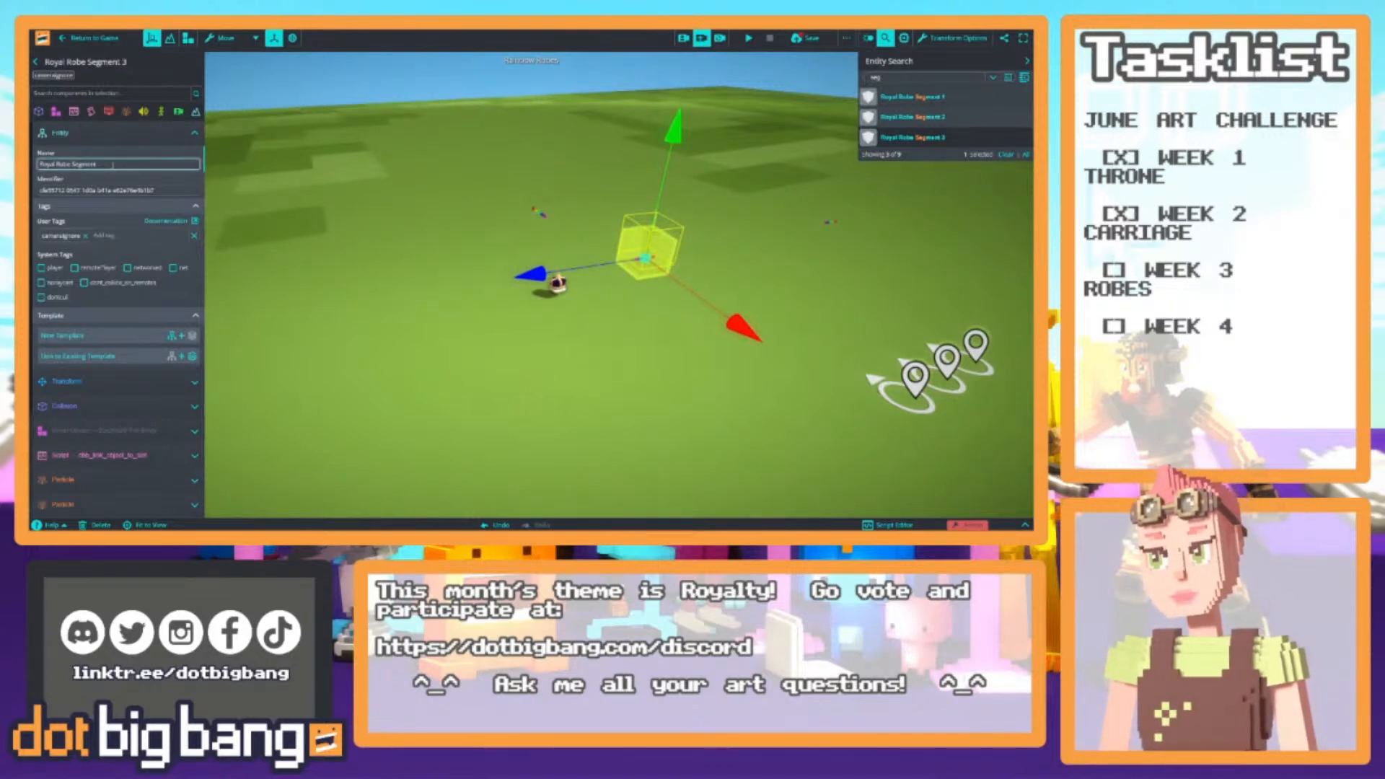
{"action": "type", "text": "col"}
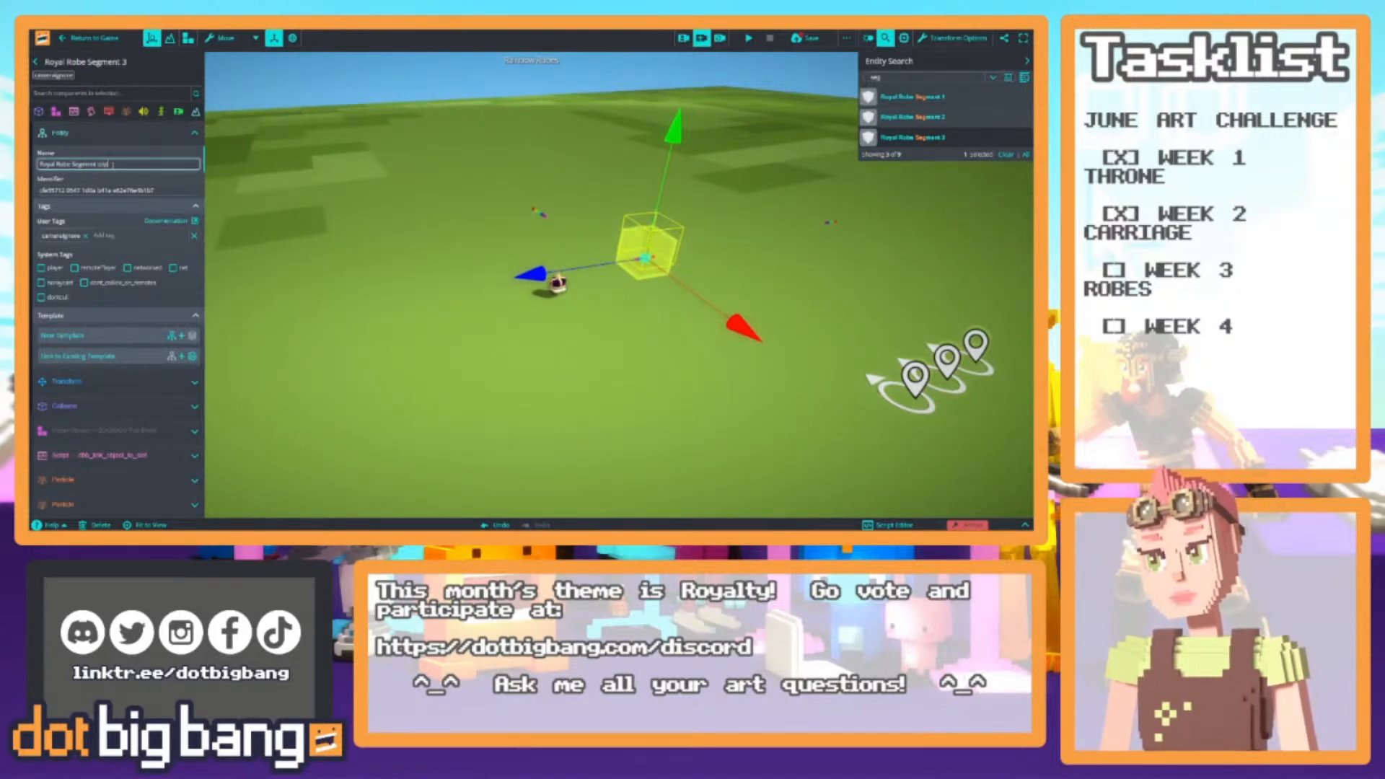
{"action": "key", "text": "Return"}
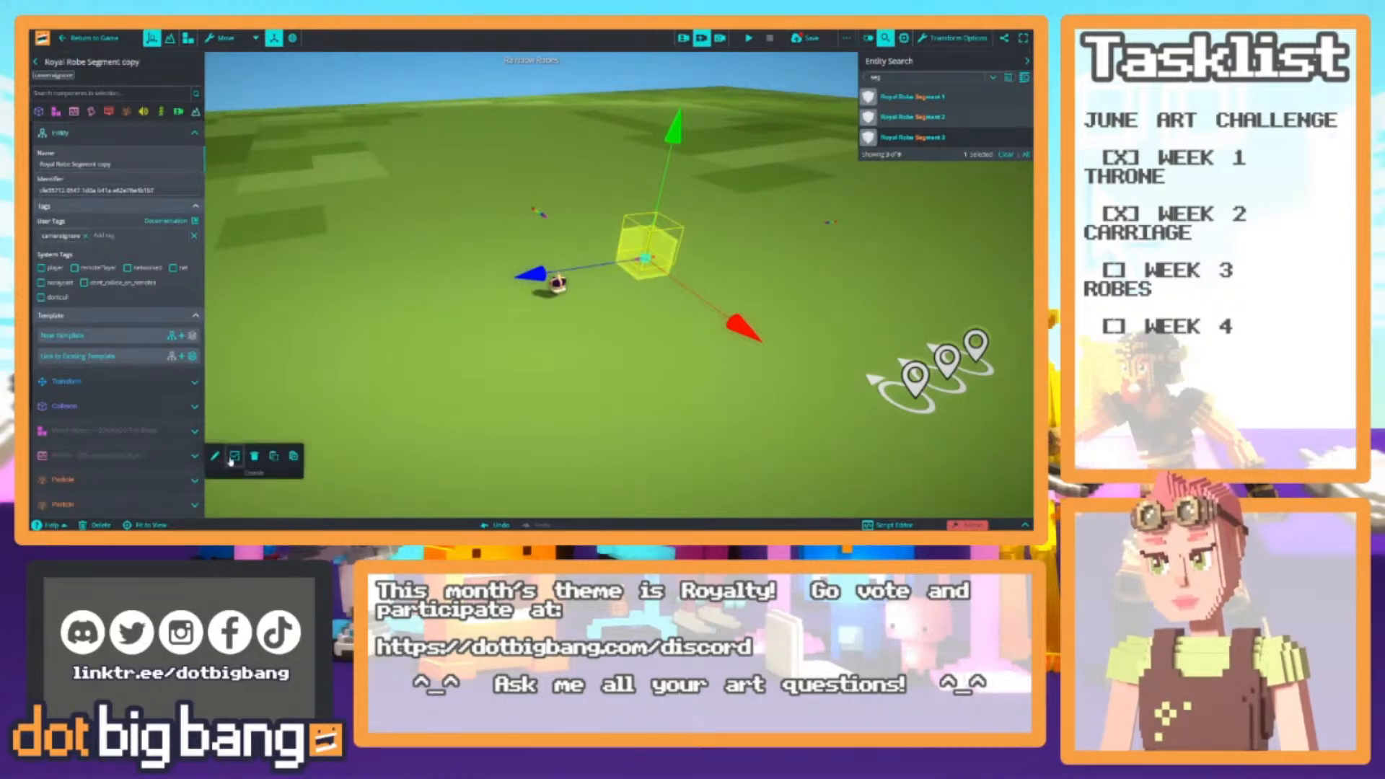
Refresh the entity search results and create a new template from Royal Robe Segment 1
{"action": "right_click_drag", "start_coordinate": [501, 306], "coordinate": [418, 297]}
{"action": "key", "text": "w"}
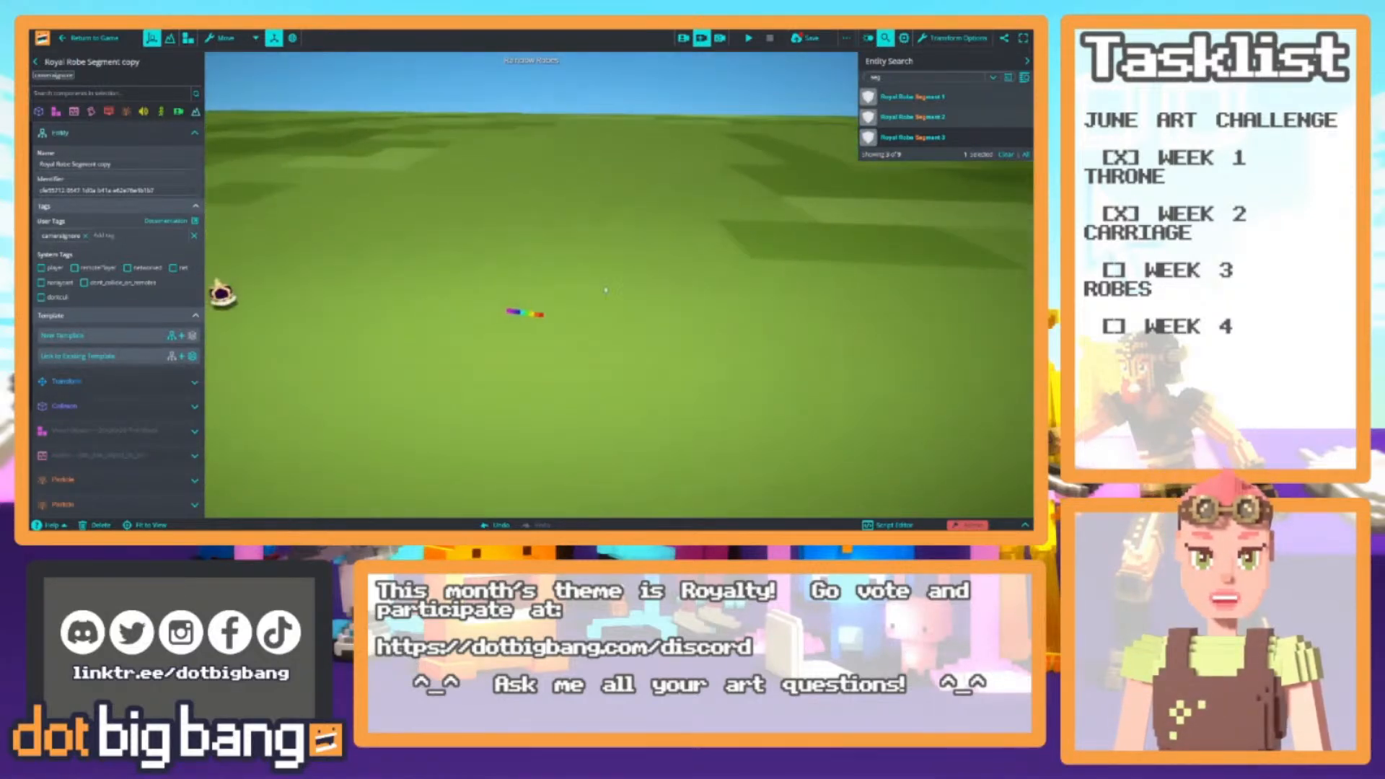
{"action": "left_click", "coordinate": [909, 125]}
{"action": "left_click", "coordinate": [912, 141]}
{"action": "left_click", "coordinate": [833, 105]}
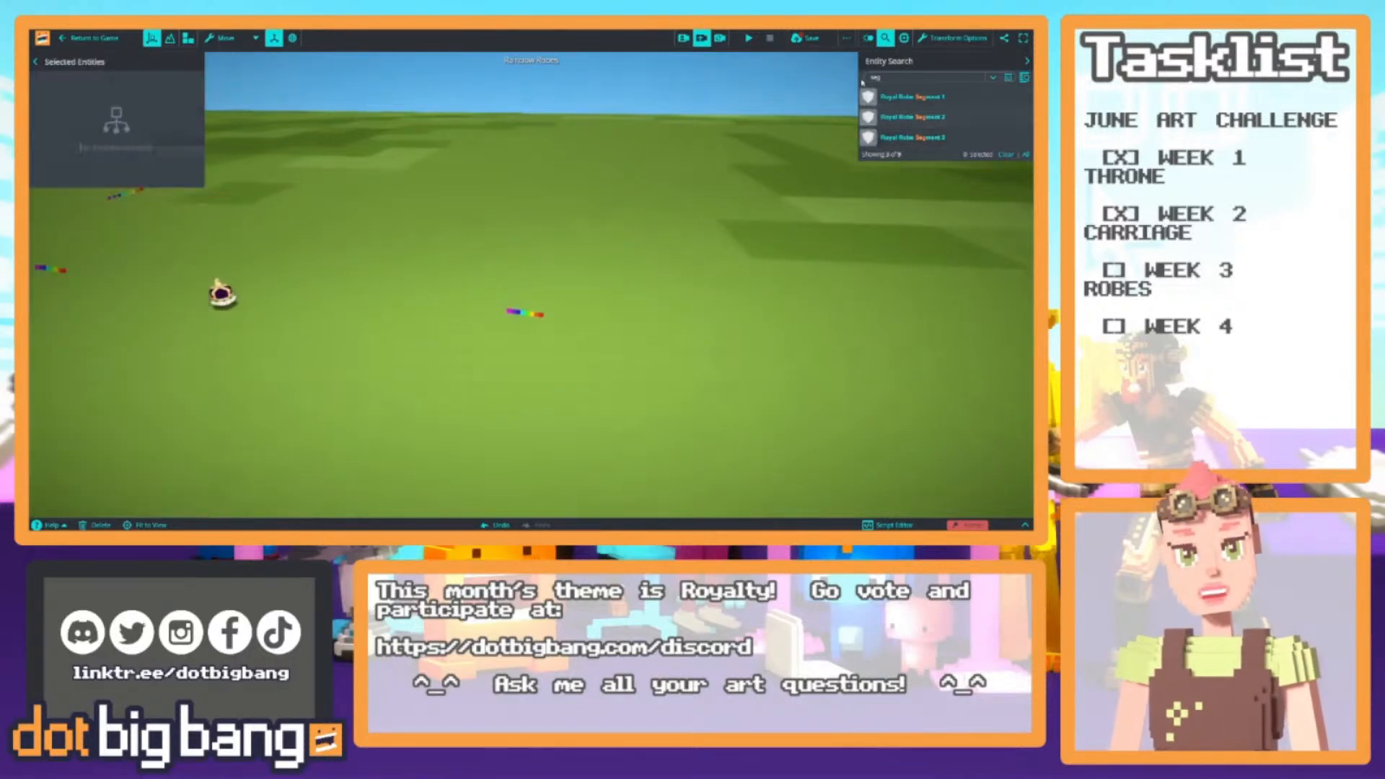
{"action": "left_click", "coordinate": [870, 46]}
{"action": "left_click", "coordinate": [886, 42]}
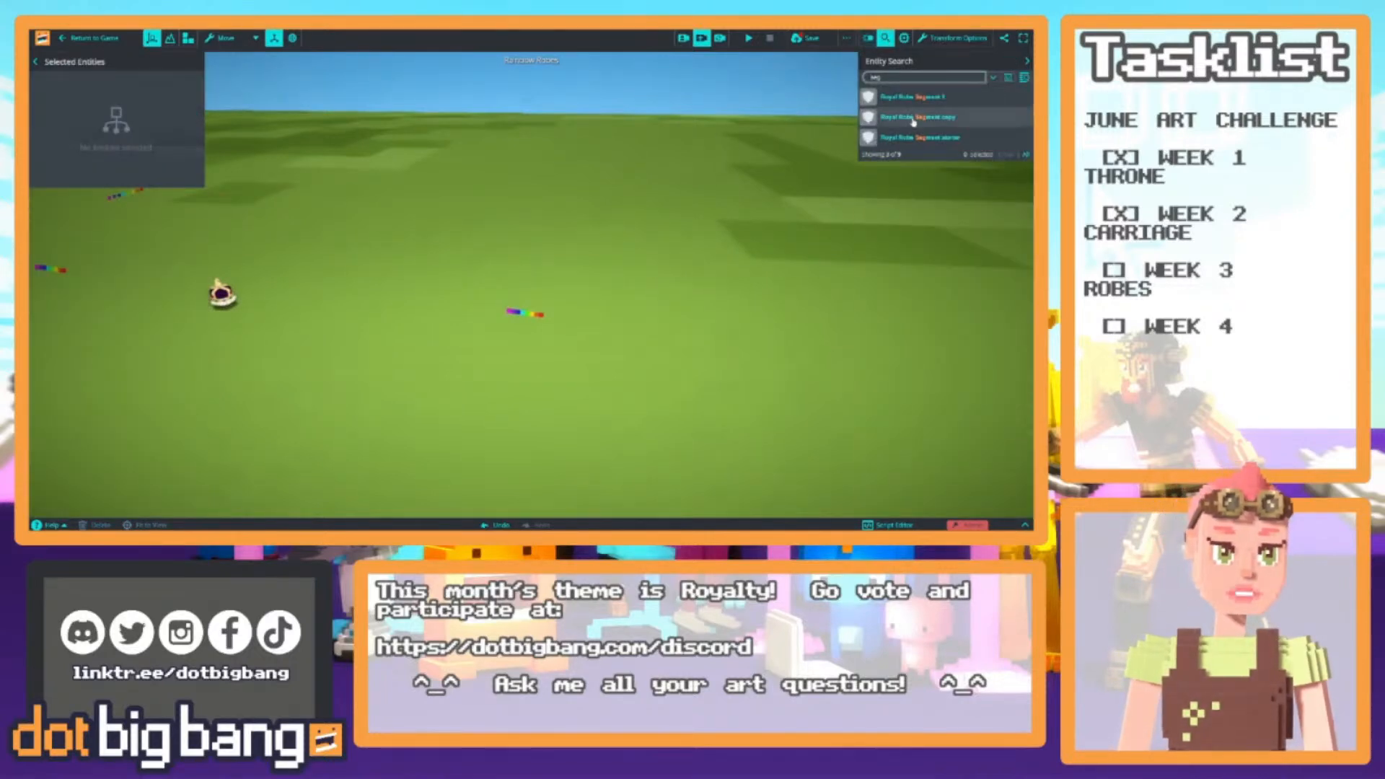
{"action": "left_click", "coordinate": [913, 119]}
{"action": "left_click", "coordinate": [912, 98]}
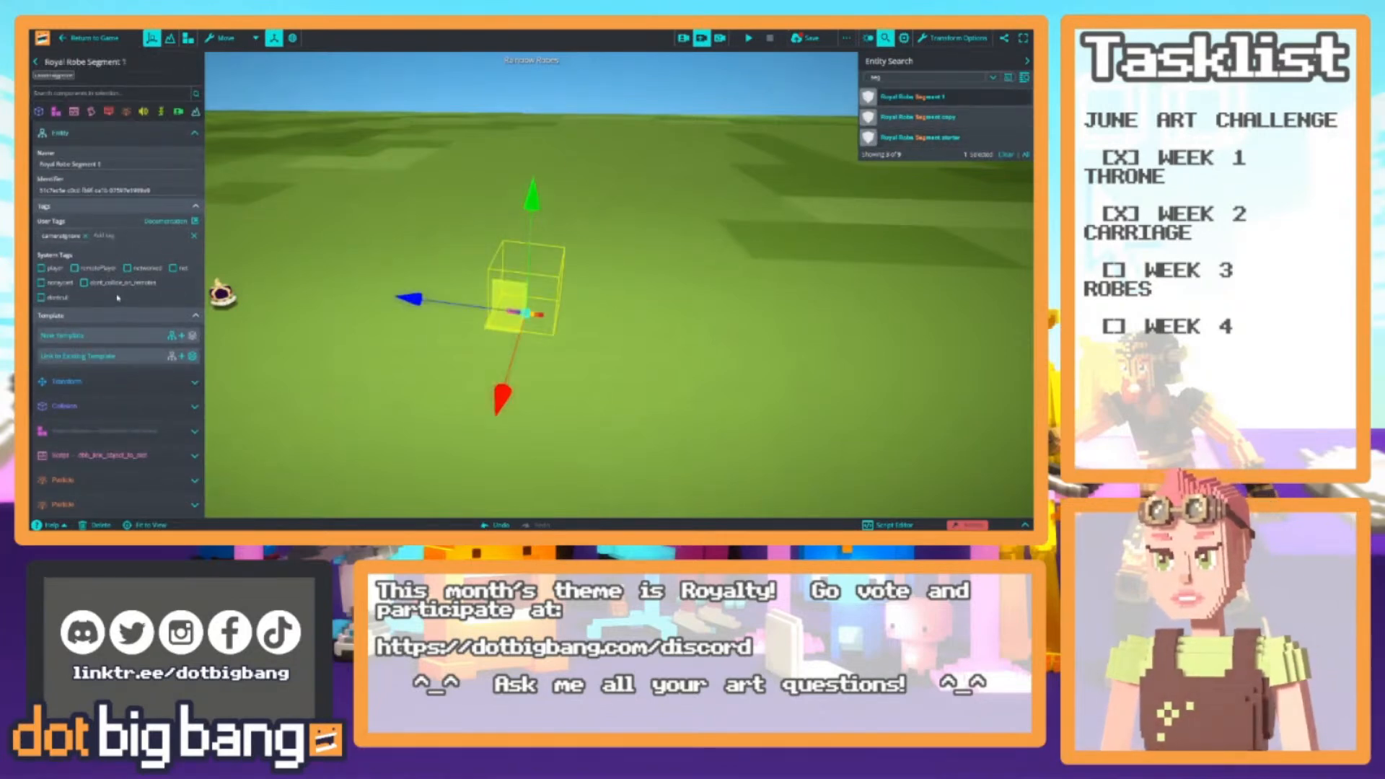
{"action": "left_click", "coordinate": [107, 337]}
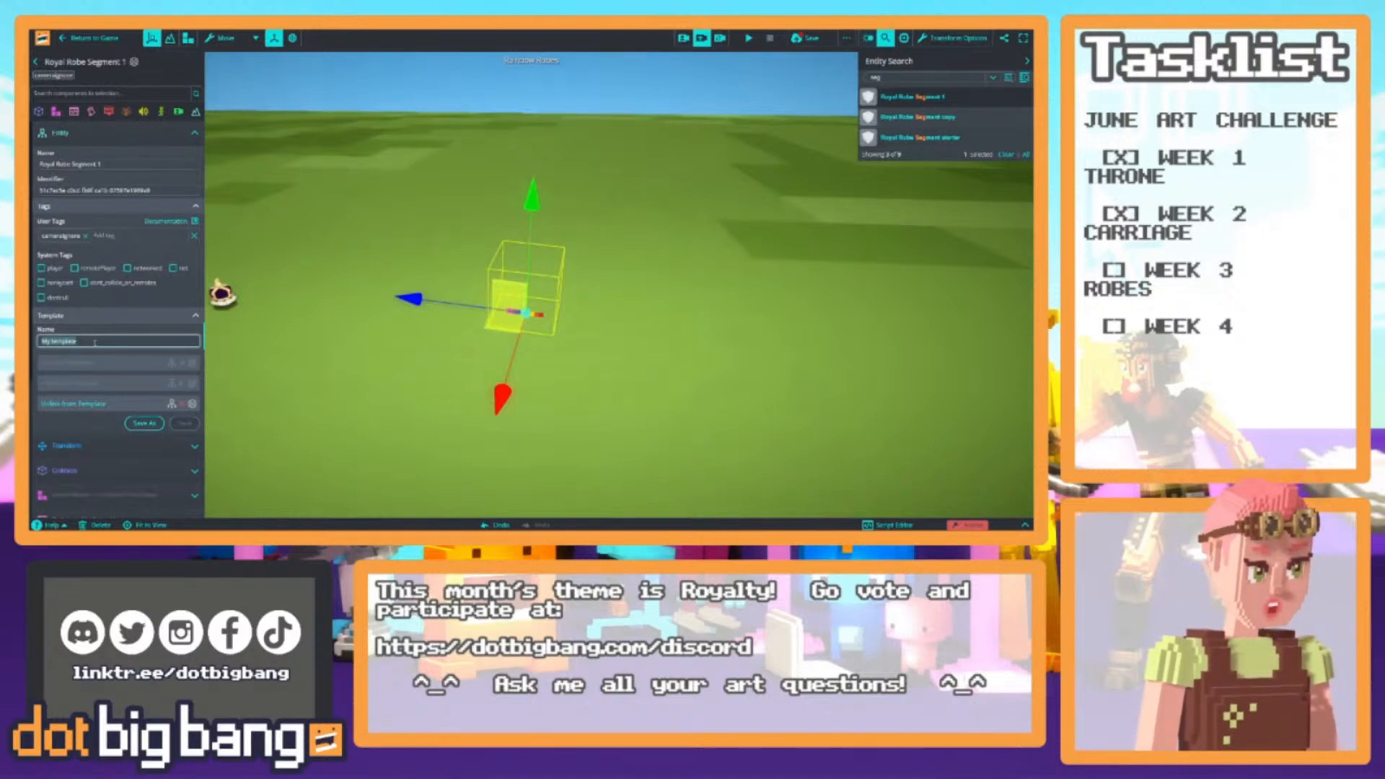
Name the new template "WAC Royal Rainbow Robe" and save it
{"action": "left_click", "coordinate": [94, 342]}
{"action": "key", "text": "ctrl+a"}
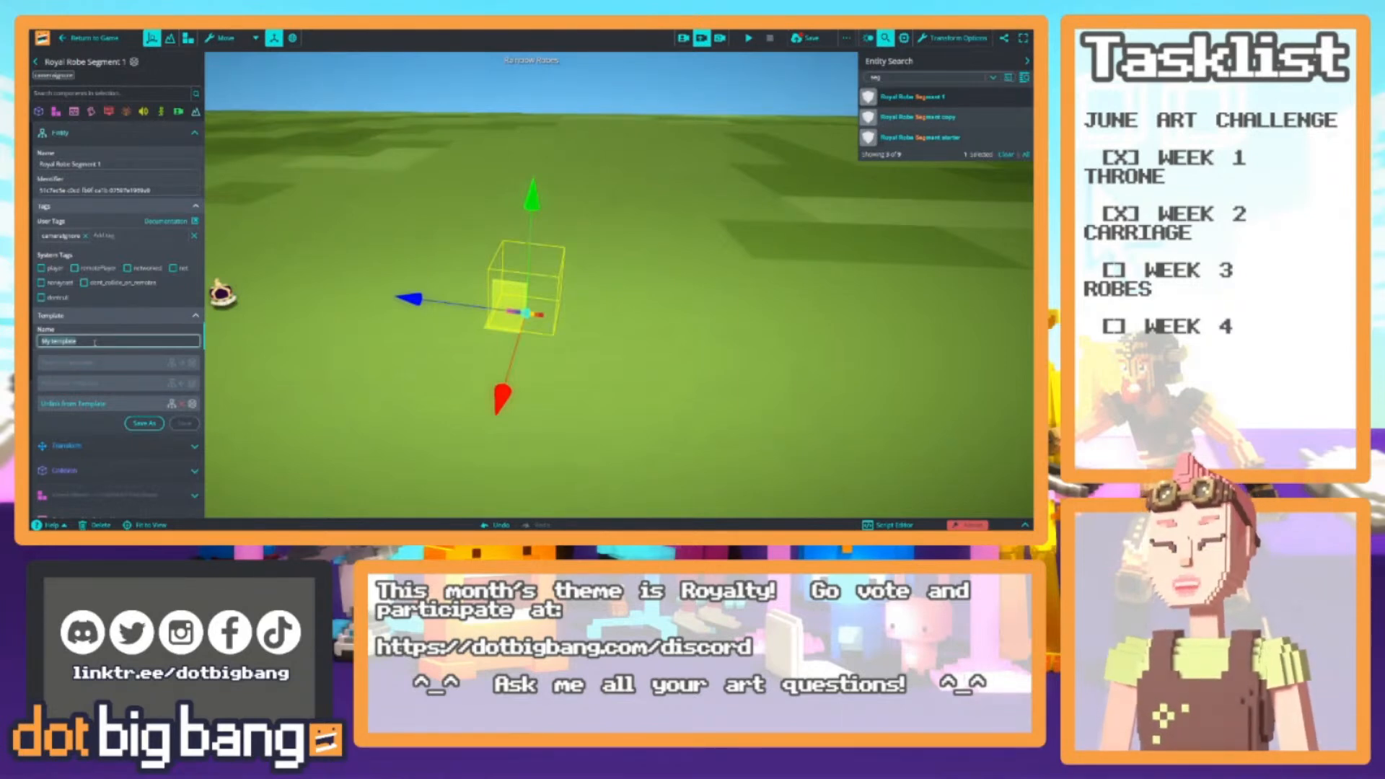
{"action": "type", "text": "Ro"}
{"action": "key", "text": "BackSpace"}
{"action": "key", "text": "BackSpace"}
{"action": "key", "text": "BackSpace"}
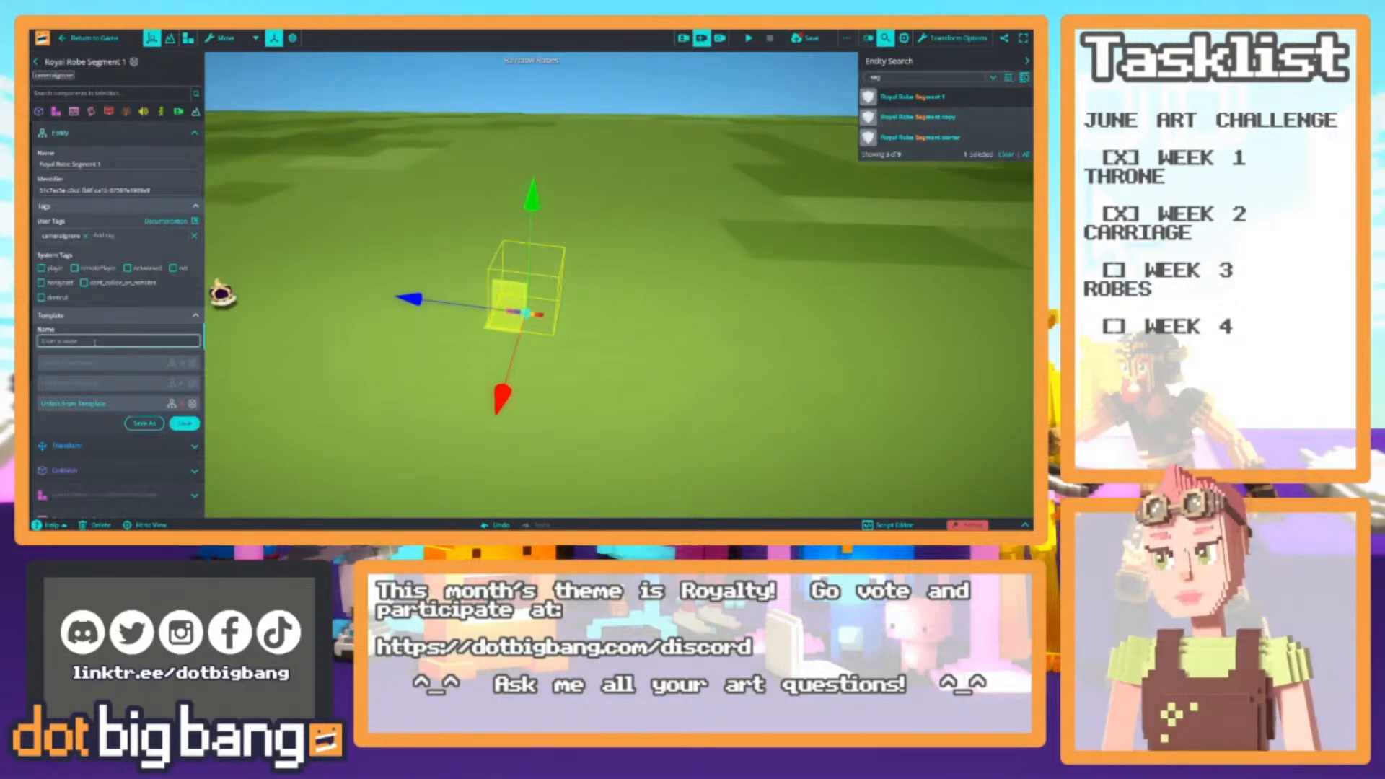
{"action": "type", "text": "Wiz"}
{"action": "type", "text": " Royal"}
{"action": "type", "text": " Robe"}
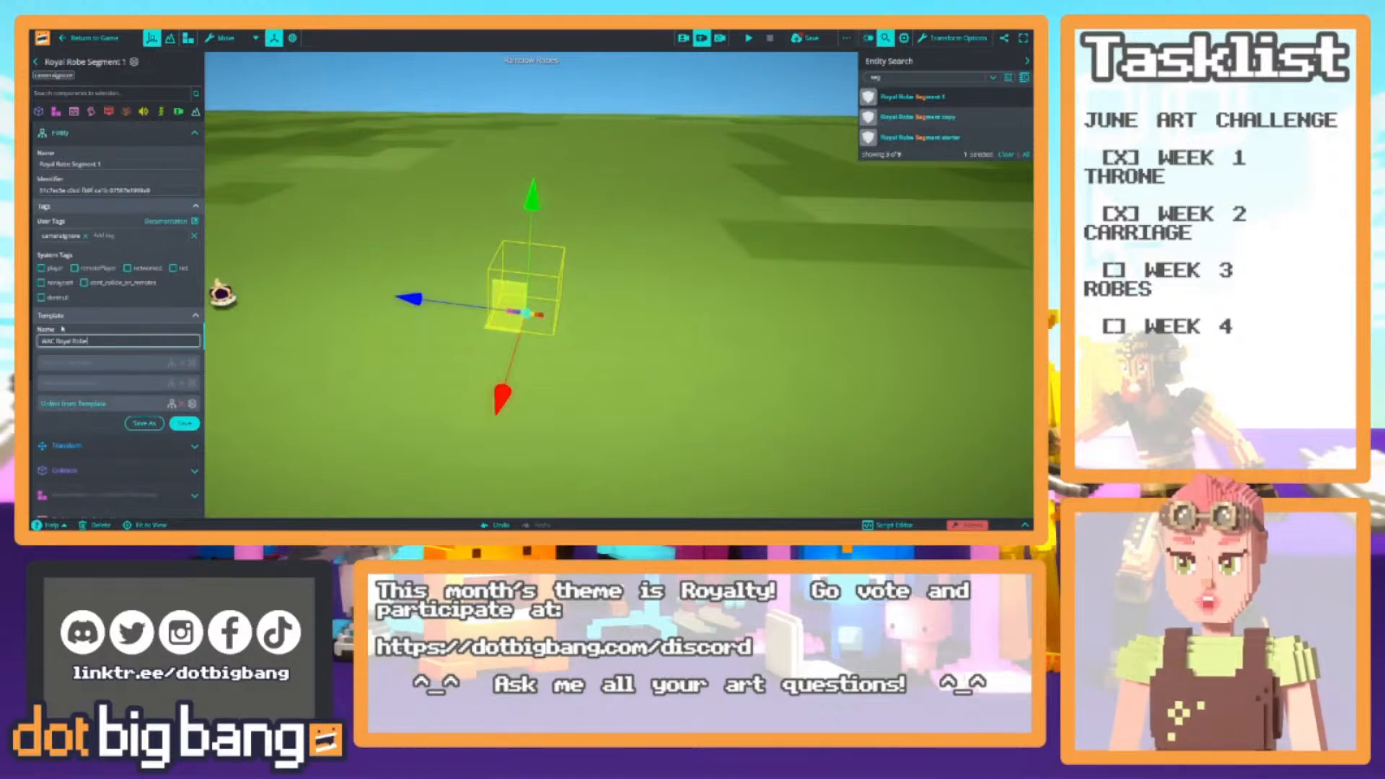
{"action": "type", "text": "Rainbow"}
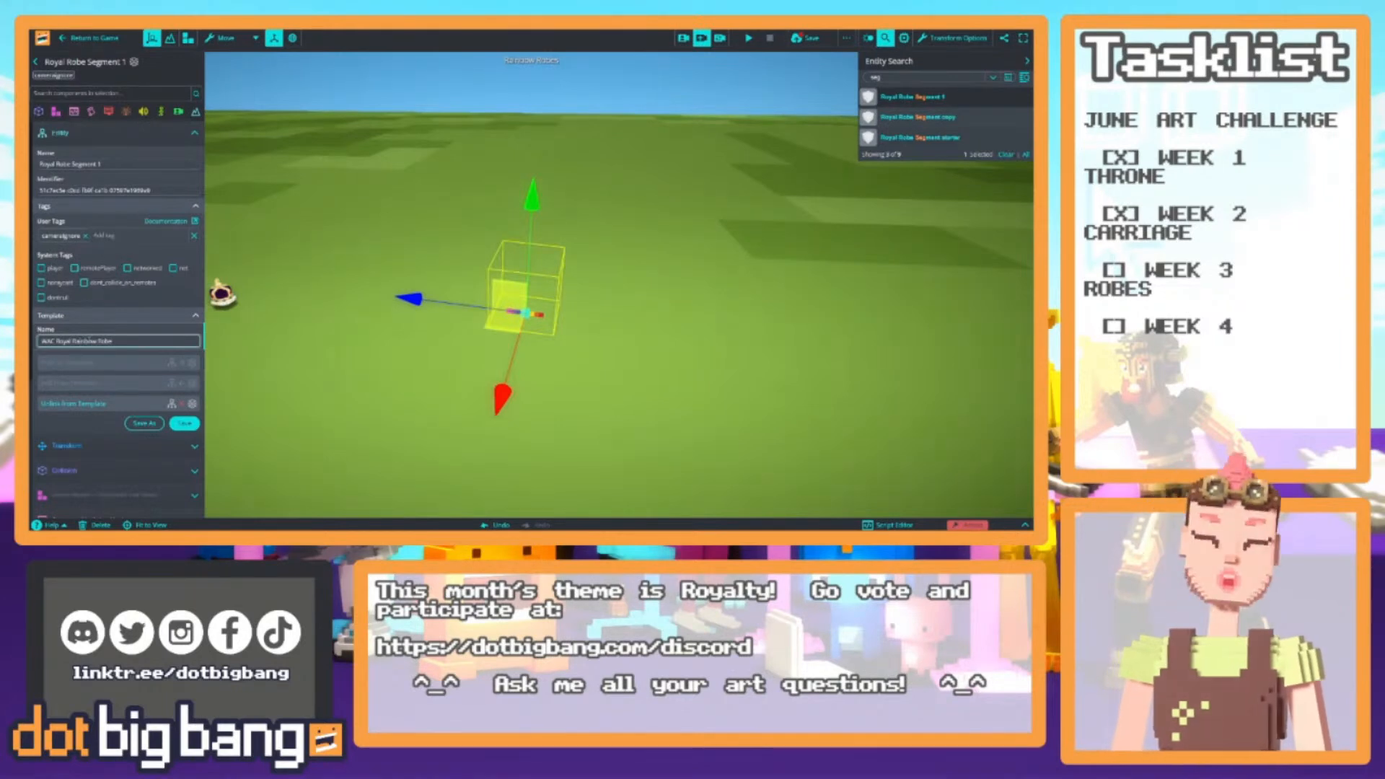
{"action": "left_click", "coordinate": [173, 424]}
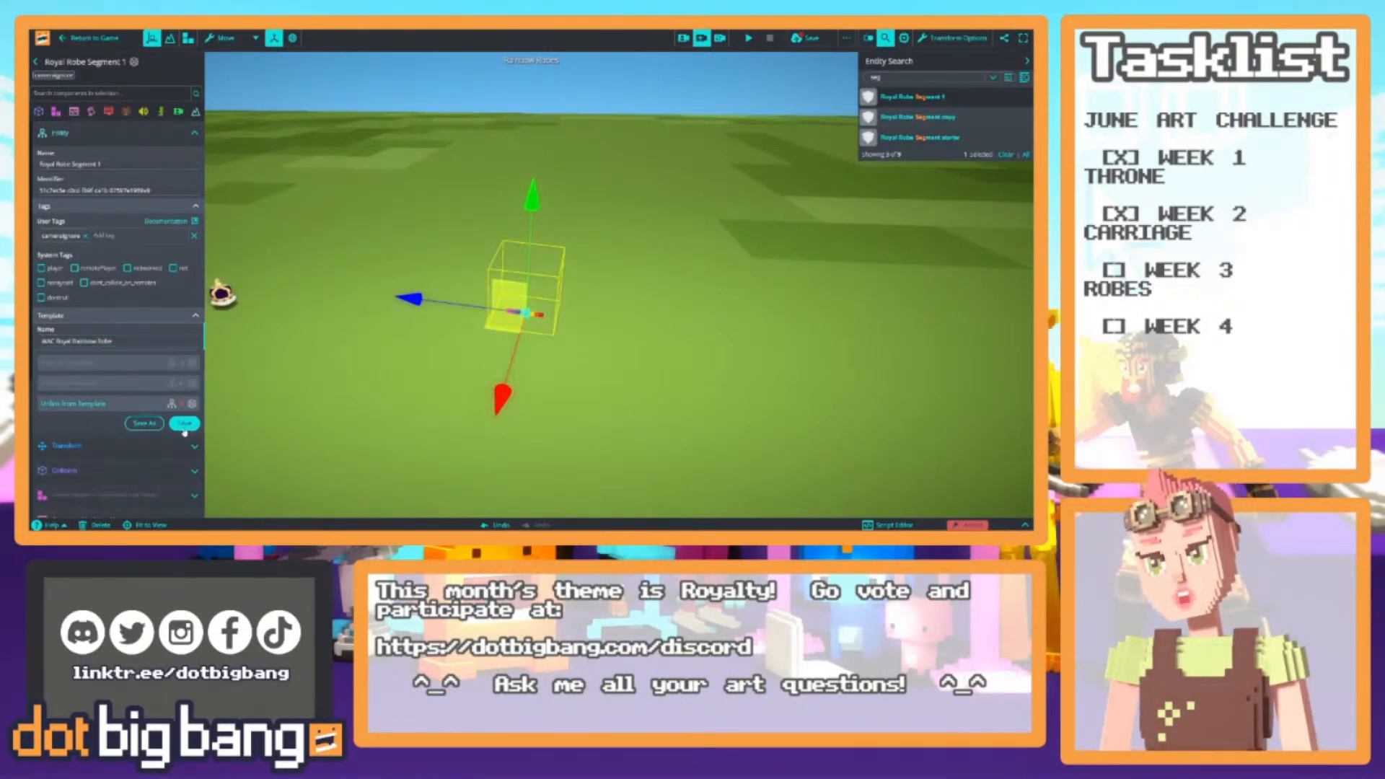
Duplicate the templated Royal Robe Segment 1 and place the copy next to it along the blue axis
{"action": "right_click_drag", "start_coordinate": [354, 274], "coordinate": [387, 290]}
{"action": "scroll", "coordinate": [135, 315], "scroll_direction": "down", "scroll_amount": 3}
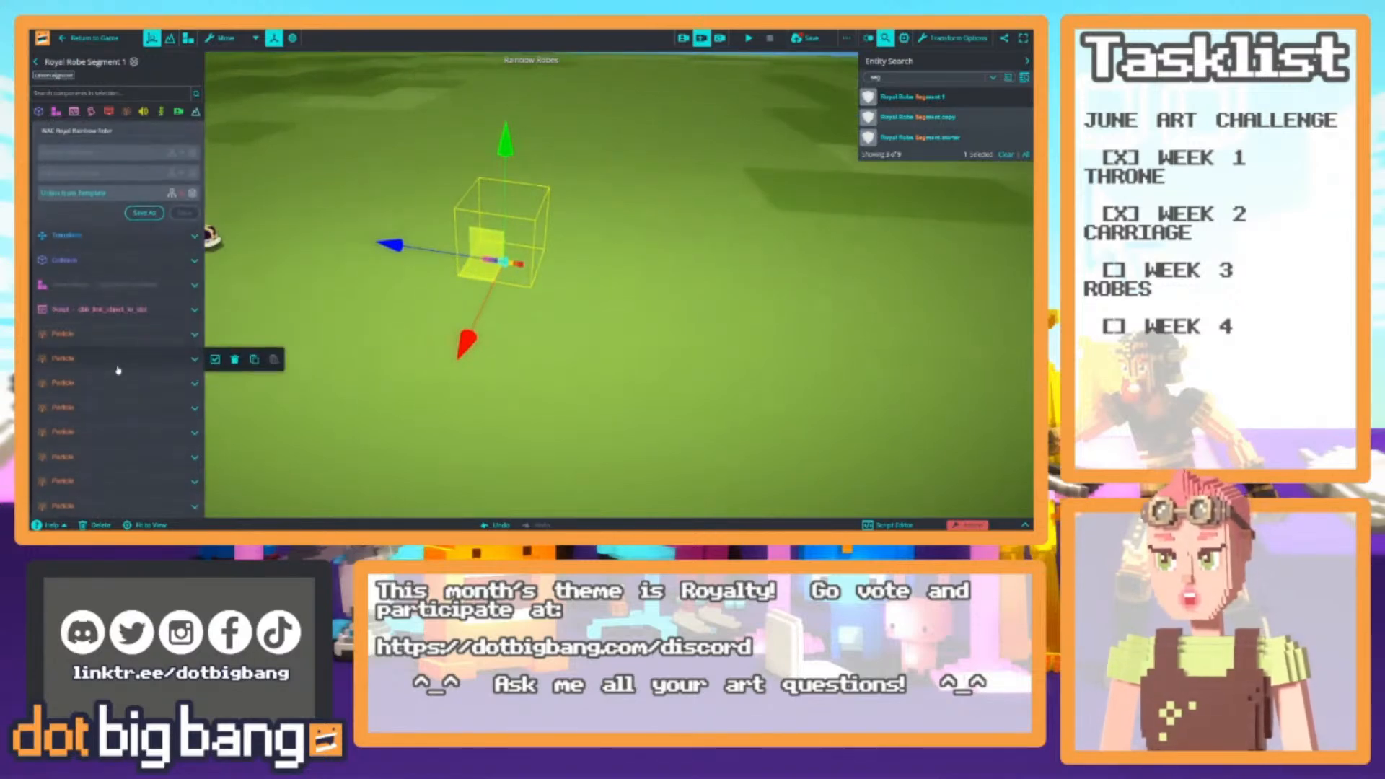
{"action": "right_click_drag", "start_coordinate": [517, 254], "coordinate": [485, 228]}
{"action": "scroll", "coordinate": [98, 303], "scroll_direction": "up", "scroll_amount": 2}
{"action": "scroll", "coordinate": [97, 306], "scroll_direction": "down", "scroll_amount": 2}
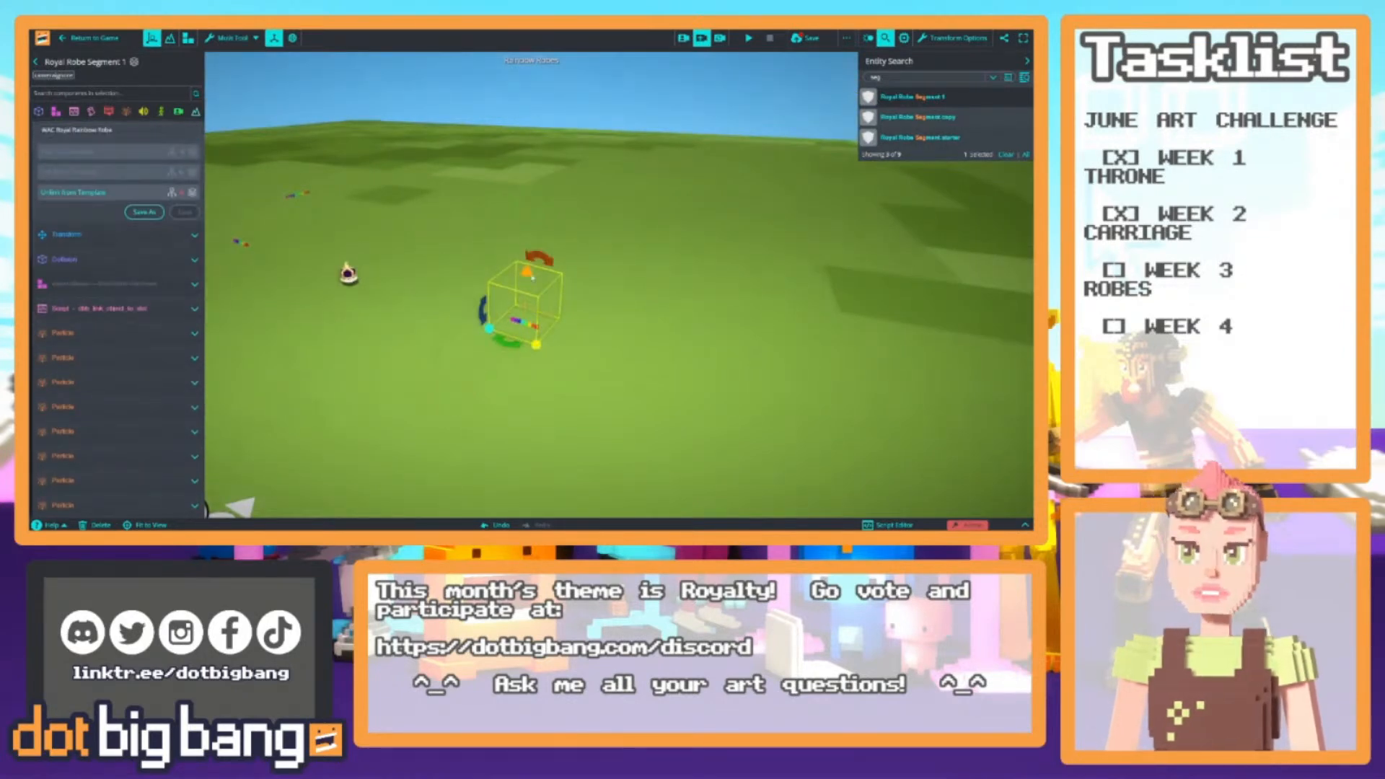
{"action": "key", "text": "ctrl+z"}
{"action": "left_click_drag", "start_coordinate": [446, 296], "coordinate": [511, 317]}
{"action": "right_click_drag", "start_coordinate": [511, 318], "coordinate": [543, 333]}
{"action": "key", "text": "1"}
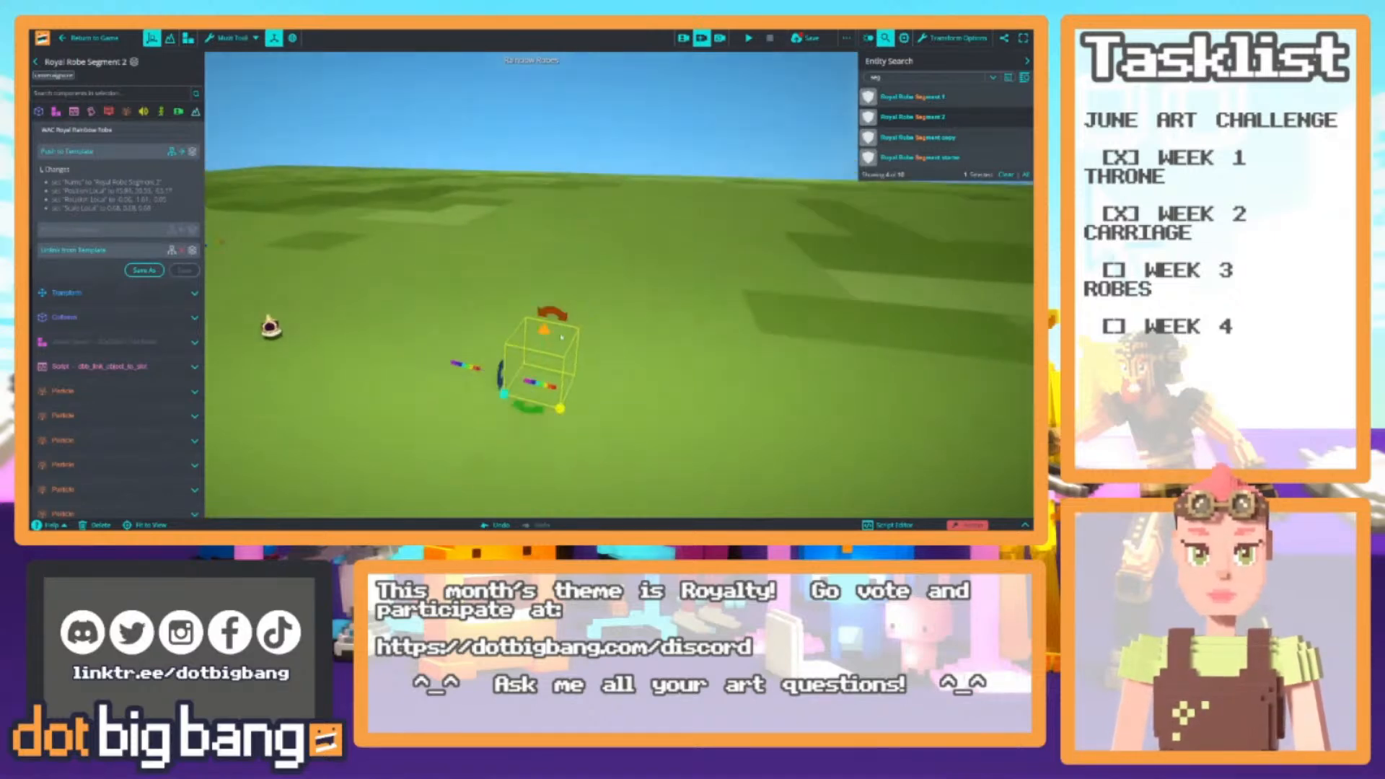
{"action": "left_click_drag", "start_coordinate": [544, 333], "coordinate": [546, 292], "text": "alt"}
{"action": "key", "text": "ctrl+z"}
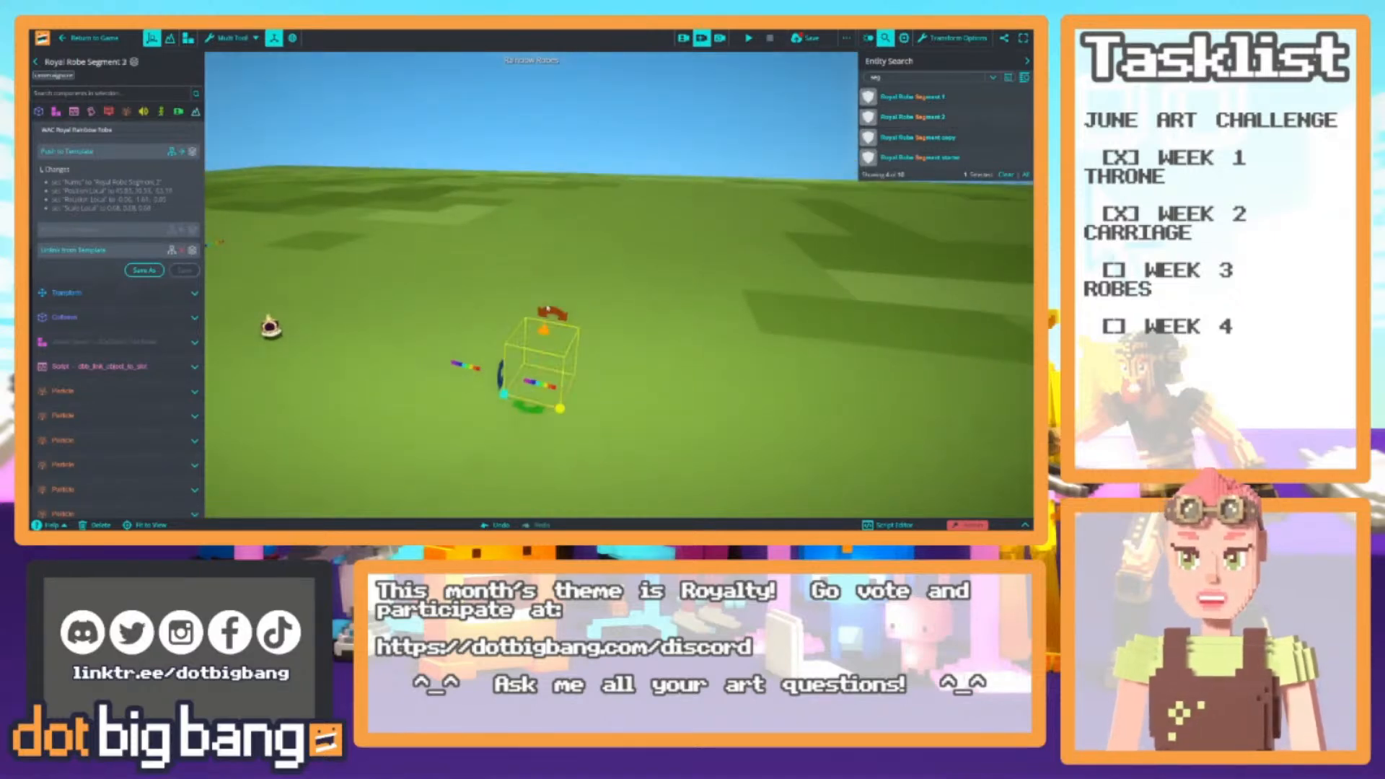
Duplicate Royal Robe Segment 2 and place the copy at the end of the row of segments
{"action": "key", "text": "2"}
{"action": "left_click_drag", "start_coordinate": [437, 360], "coordinate": [514, 378]}
{"action": "right_click_drag", "start_coordinate": [530, 366], "coordinate": [548, 364]}
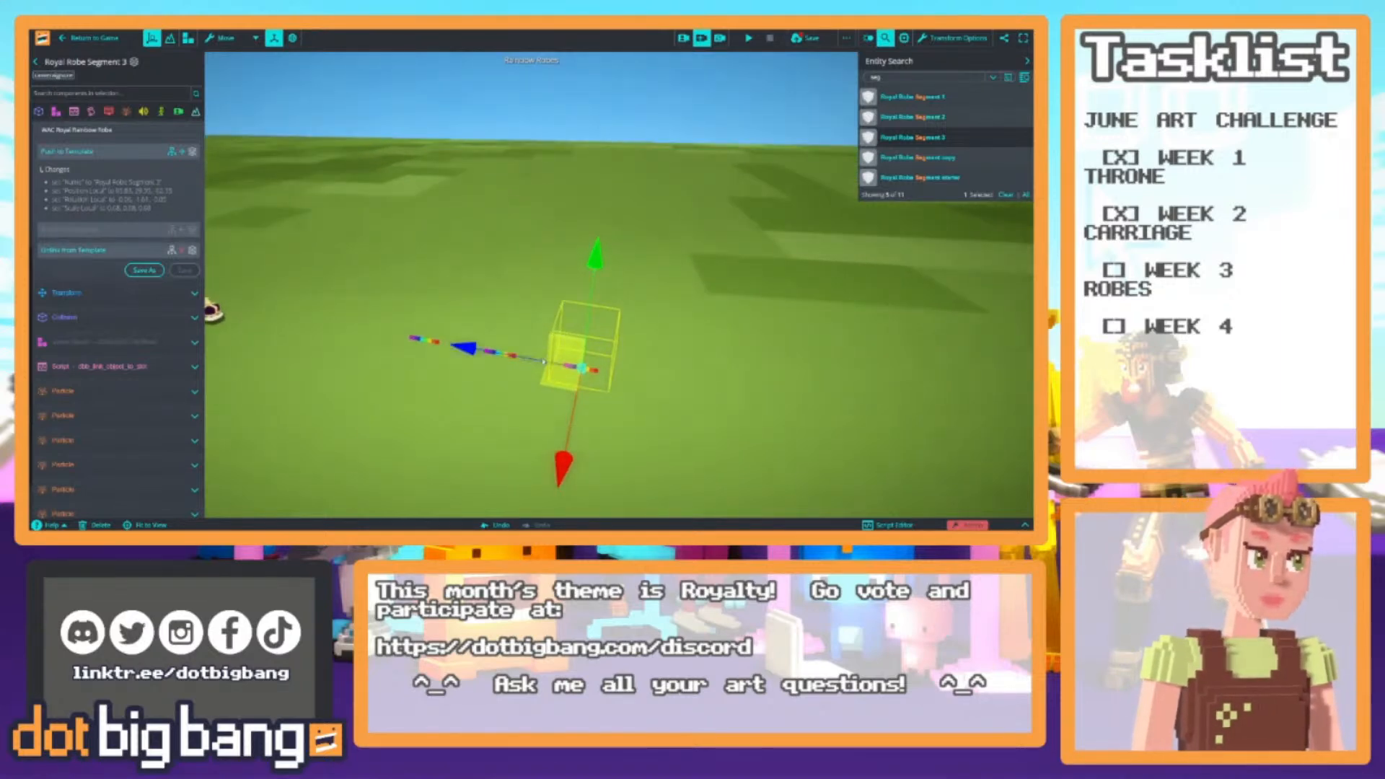
{"action": "right_click_drag", "start_coordinate": [613, 339], "coordinate": [622, 355]}
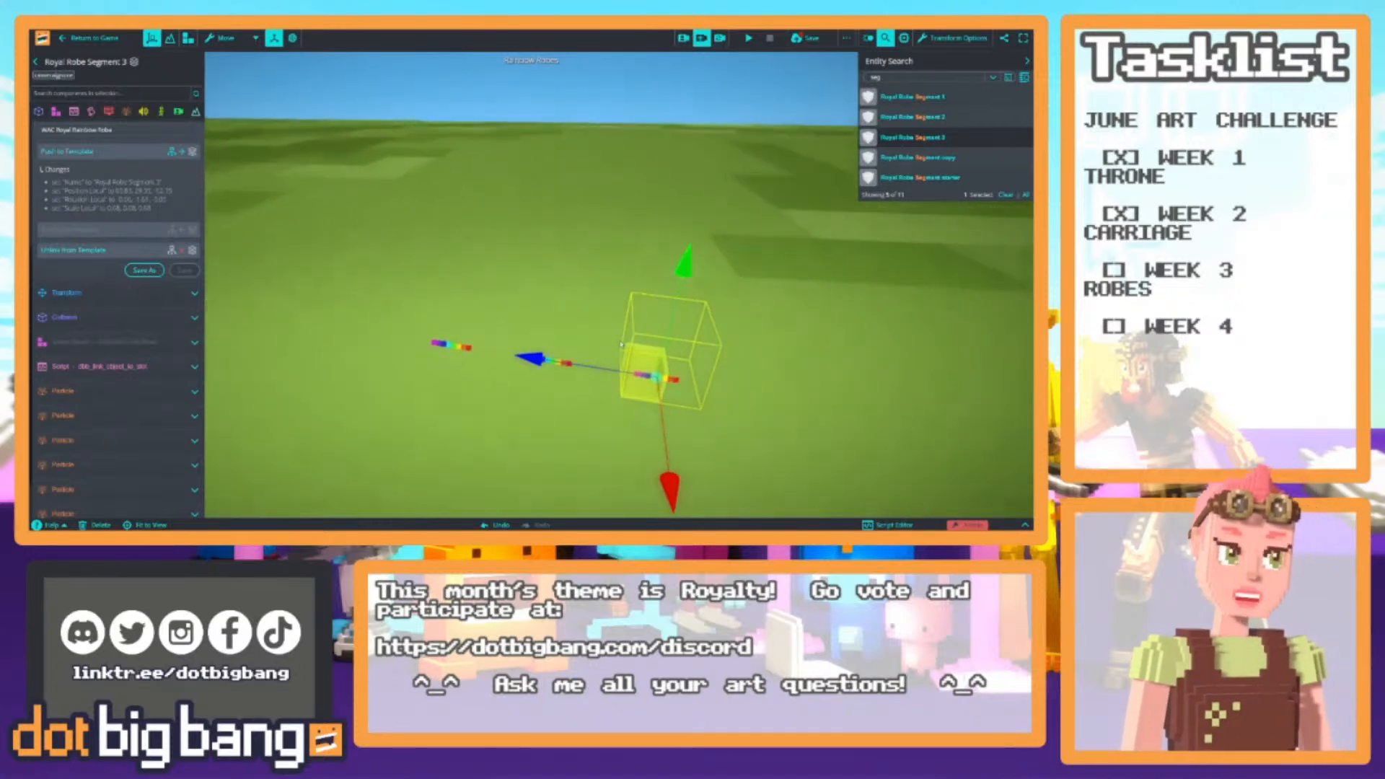
Scale up Royal Robe Segment 2 and Royal Robe Segment 3 together slightly with the Multi Tool
{"action": "left_click", "coordinate": [913, 96]}
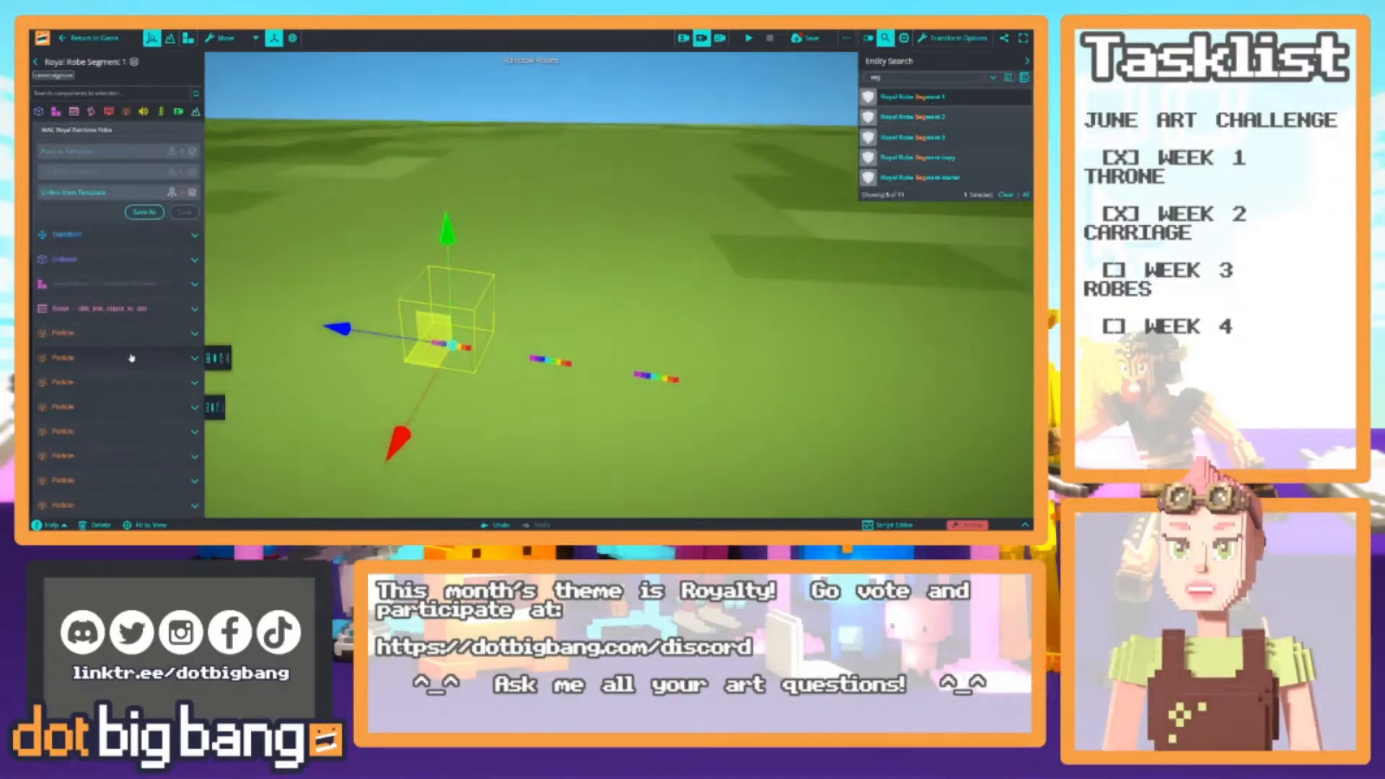
{"action": "left_click", "coordinate": [895, 121]}
{"action": "key", "text": "1"}
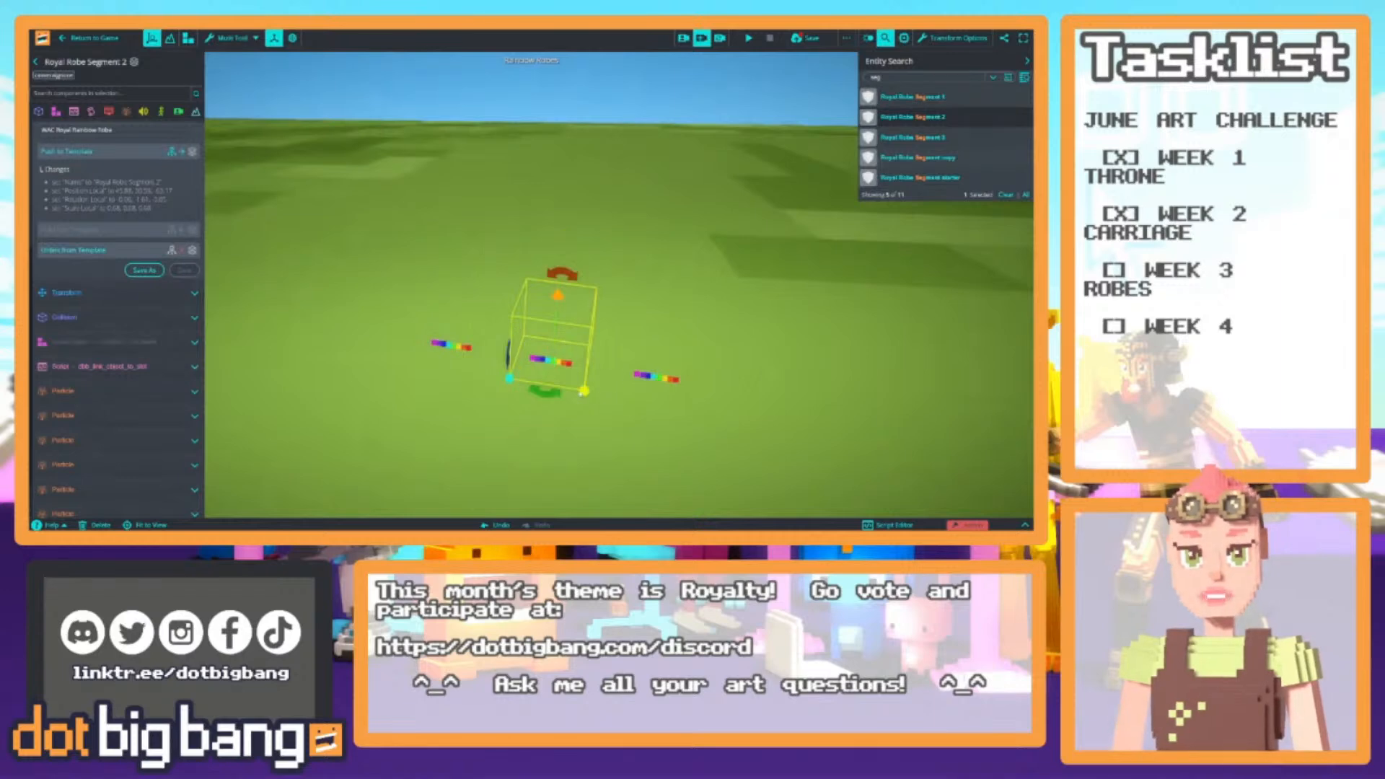
{"action": "left_click", "coordinate": [912, 137], "text": "shift"}
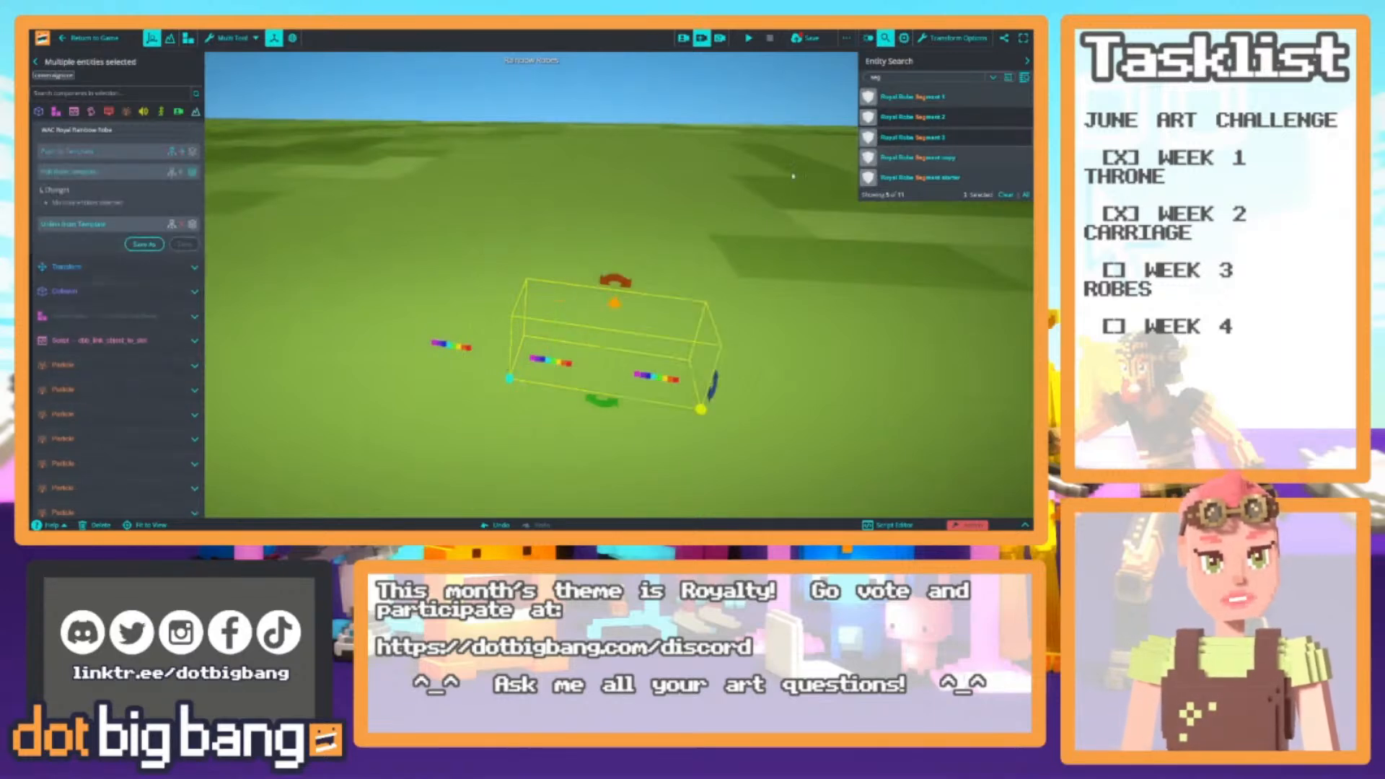
{"action": "left_click_drag", "start_coordinate": [707, 421], "coordinate": [725, 429]}
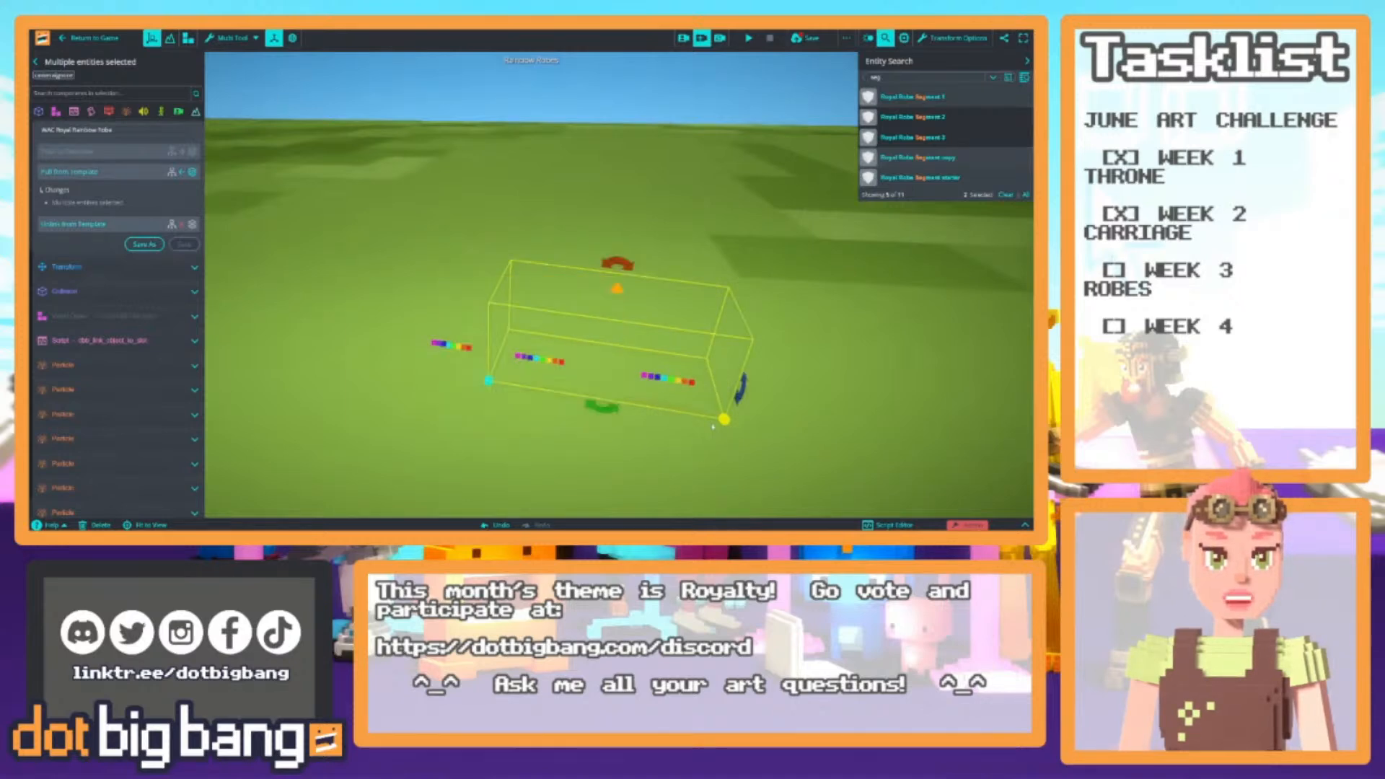
Scale up Royal Robe Segment 3 further so the segments grow progressively larger along the row
{"action": "left_click", "coordinate": [914, 137]}
{"action": "left_click_drag", "start_coordinate": [725, 420], "coordinate": [743, 433]}
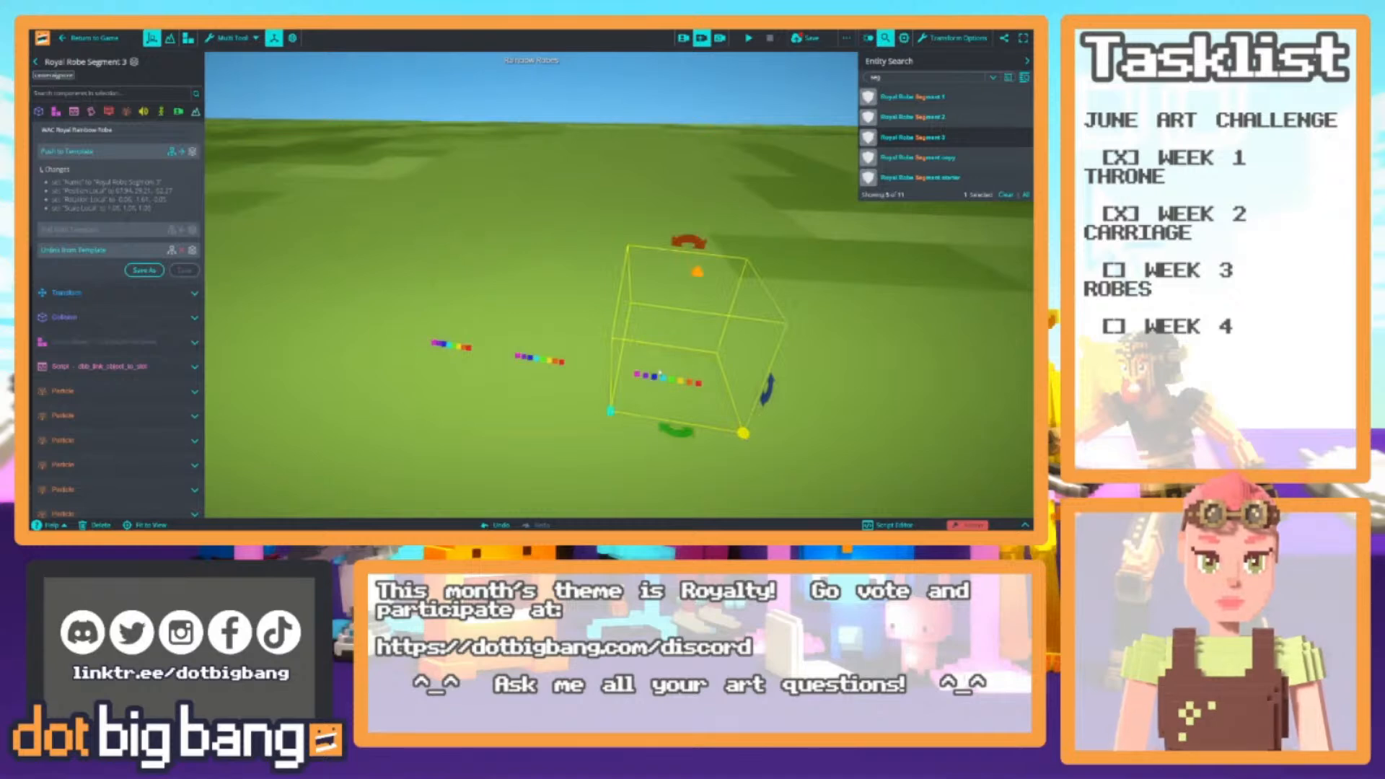
{"action": "right_click_drag", "start_coordinate": [529, 364], "coordinate": [571, 268]}
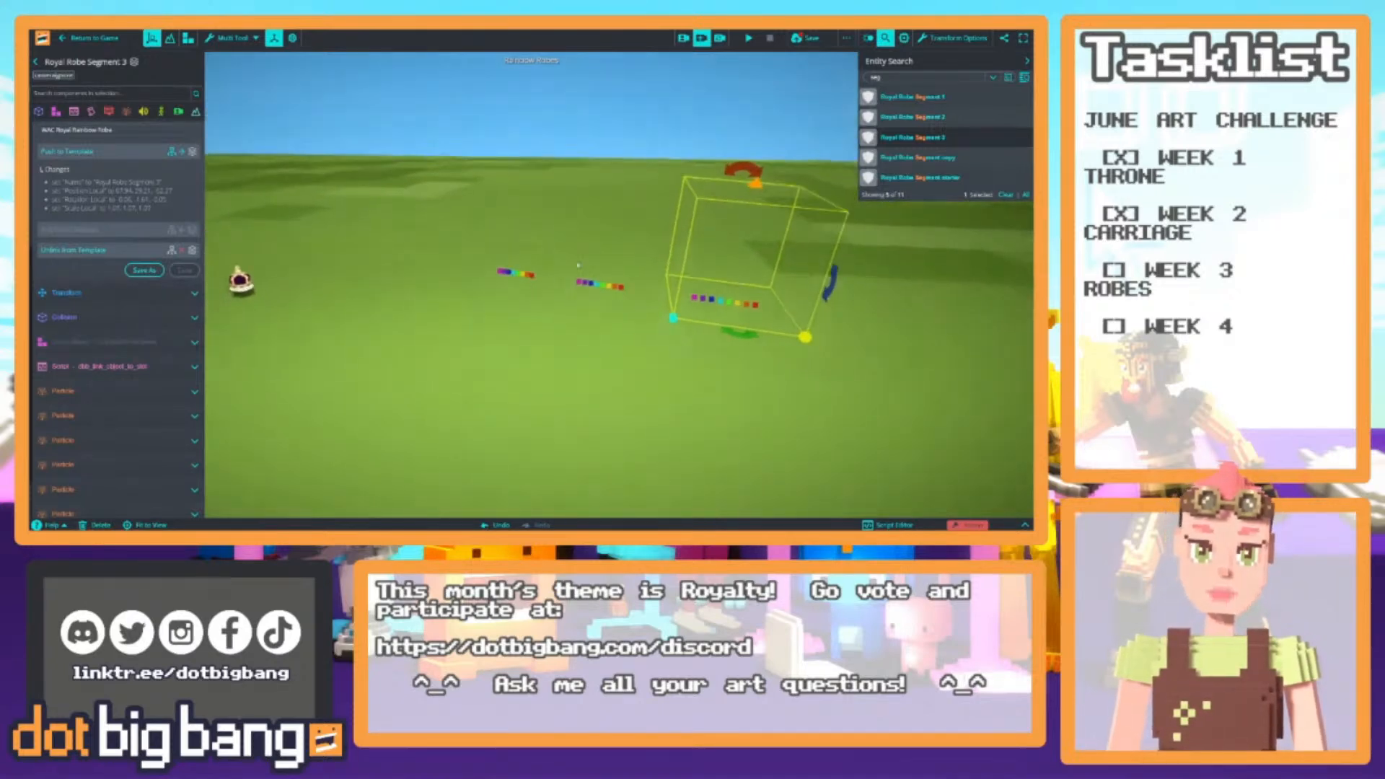
{"action": "mouse_move", "coordinate": [155, 299]}
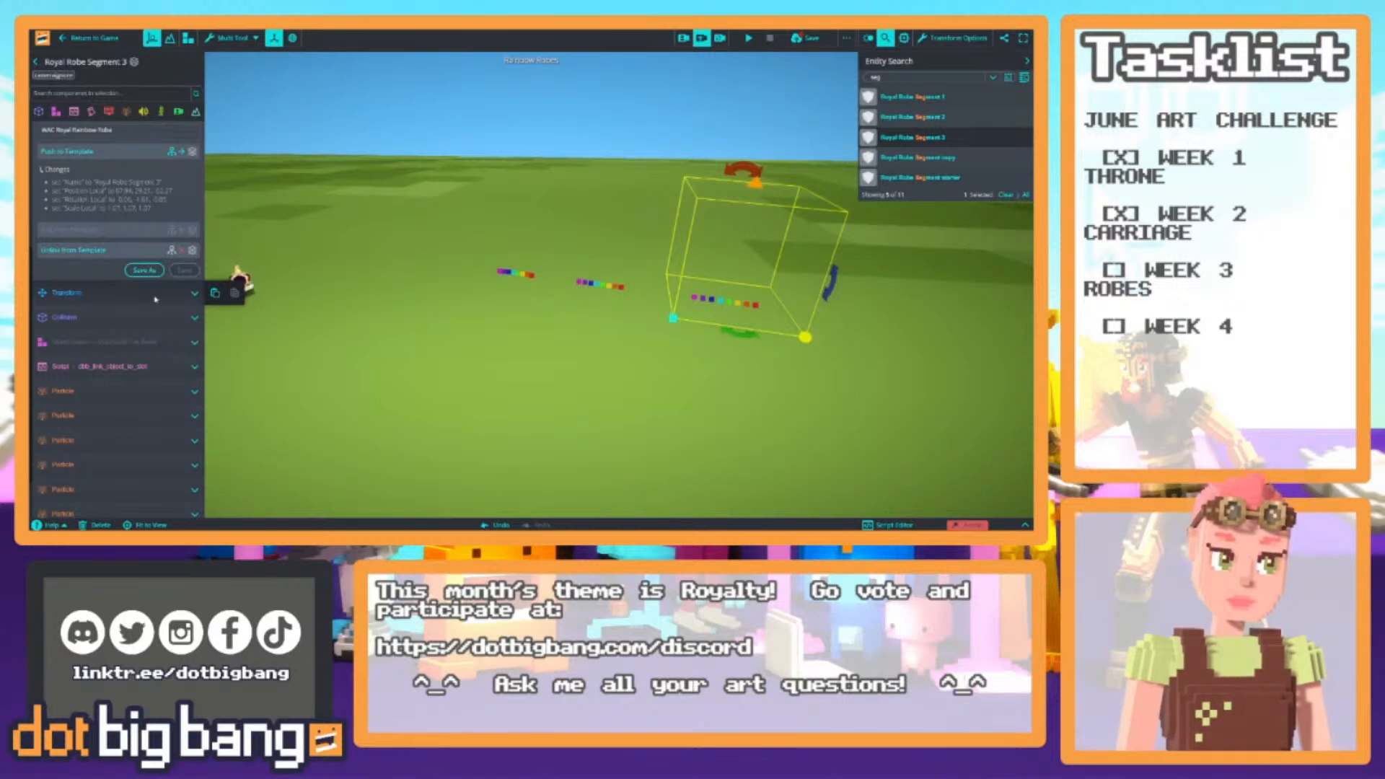
{"action": "right_click_drag", "start_coordinate": [752, 244], "coordinate": [842, 117]}
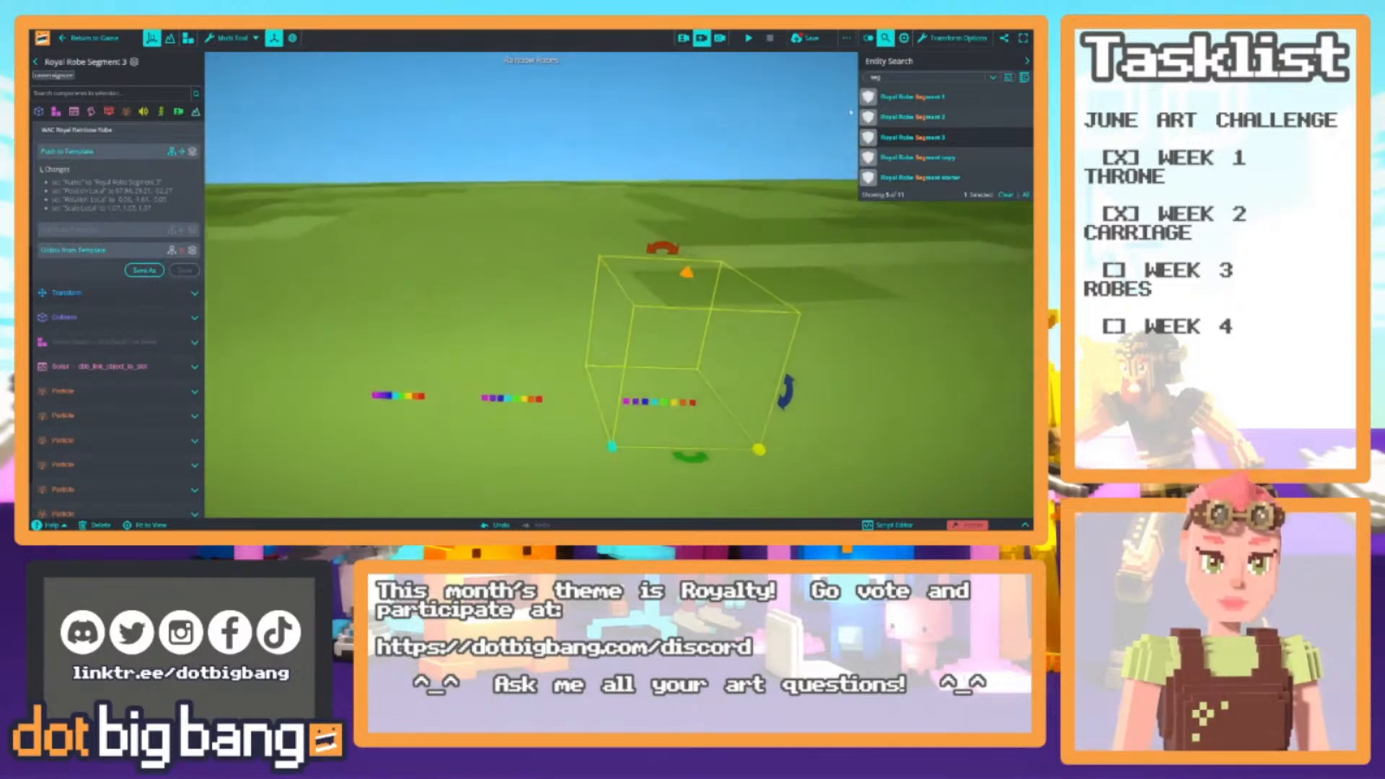
Find the existing userscript social_fish_seg_spawner by searching for "fish_seg" and add it to Royal Robe Segment 1
{"action": "left_click", "coordinate": [913, 96]}
{"action": "right_click_drag", "start_coordinate": [620, 231], "coordinate": [598, 189]}
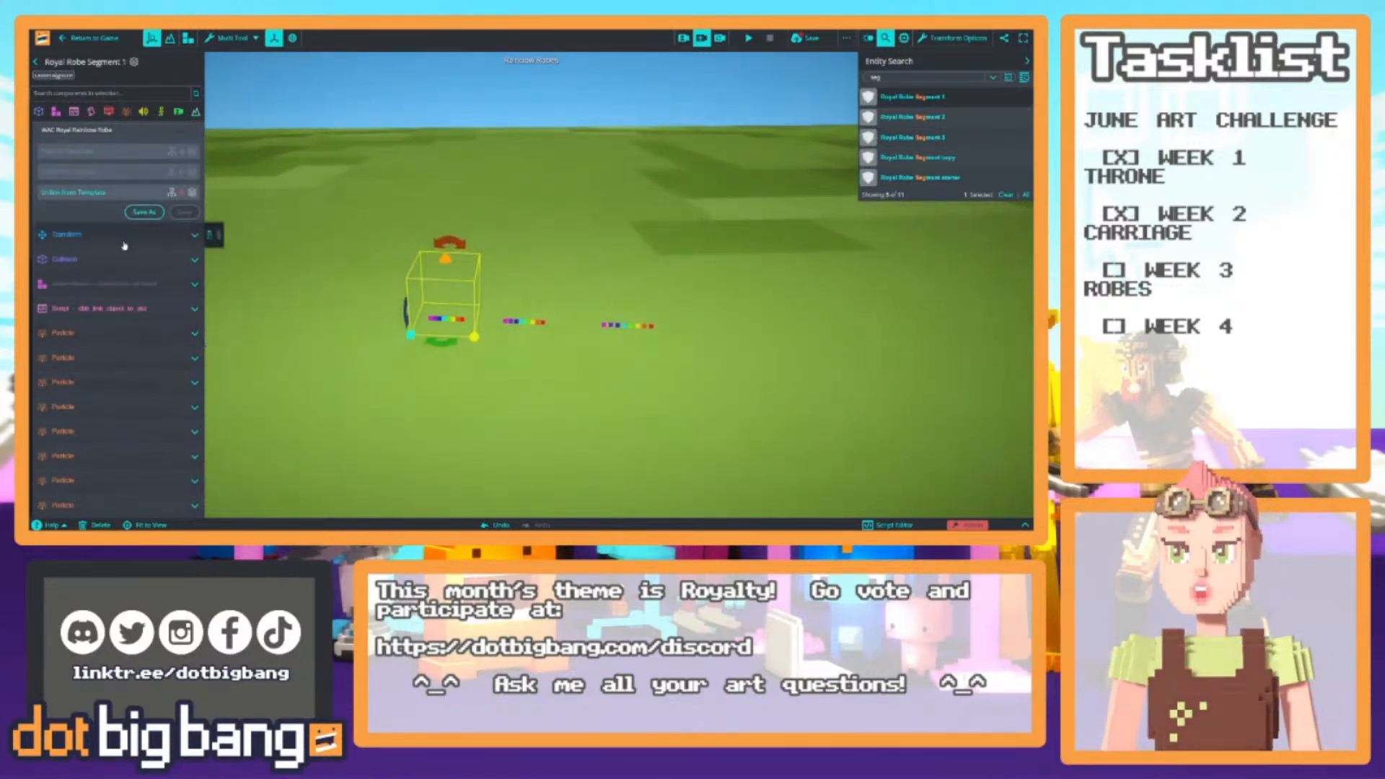
{"action": "left_click", "coordinate": [73, 111]}
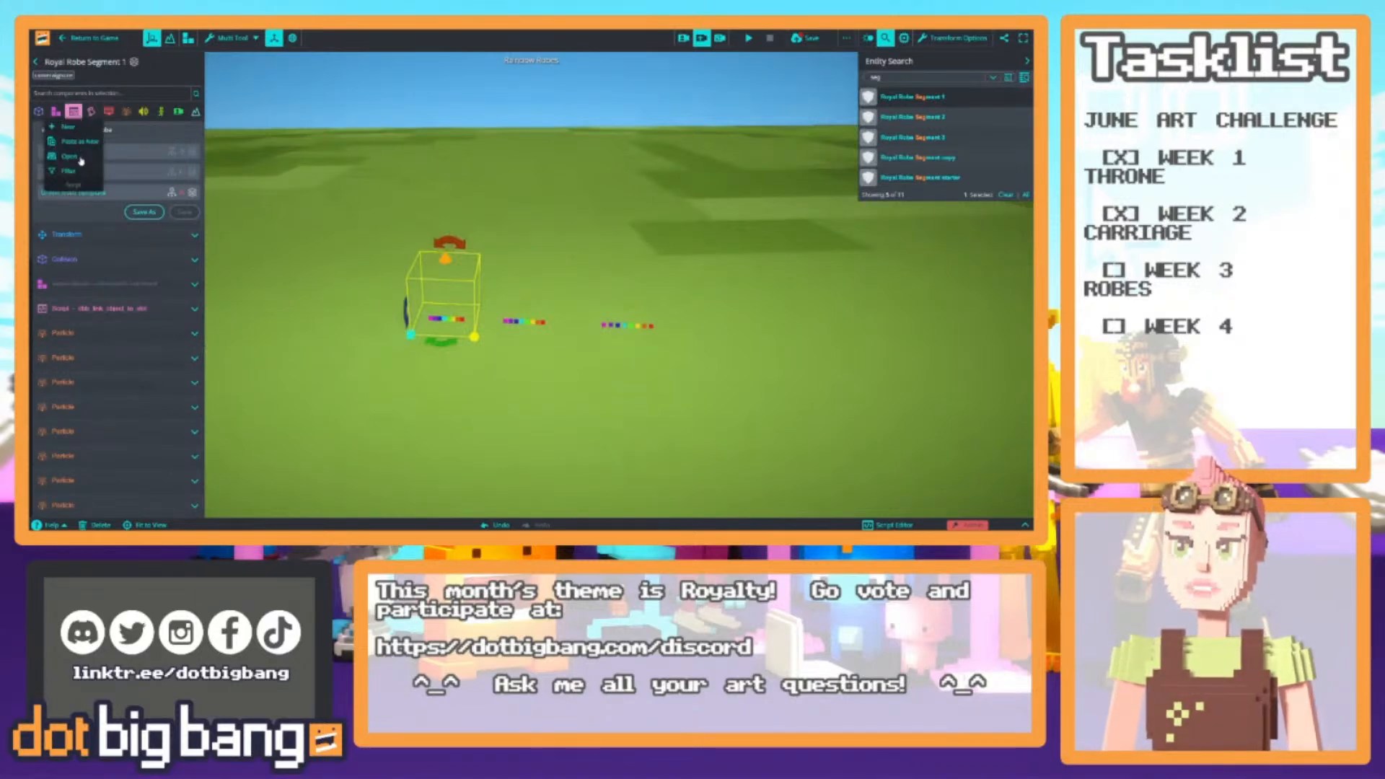
{"action": "left_click", "coordinate": [81, 157]}
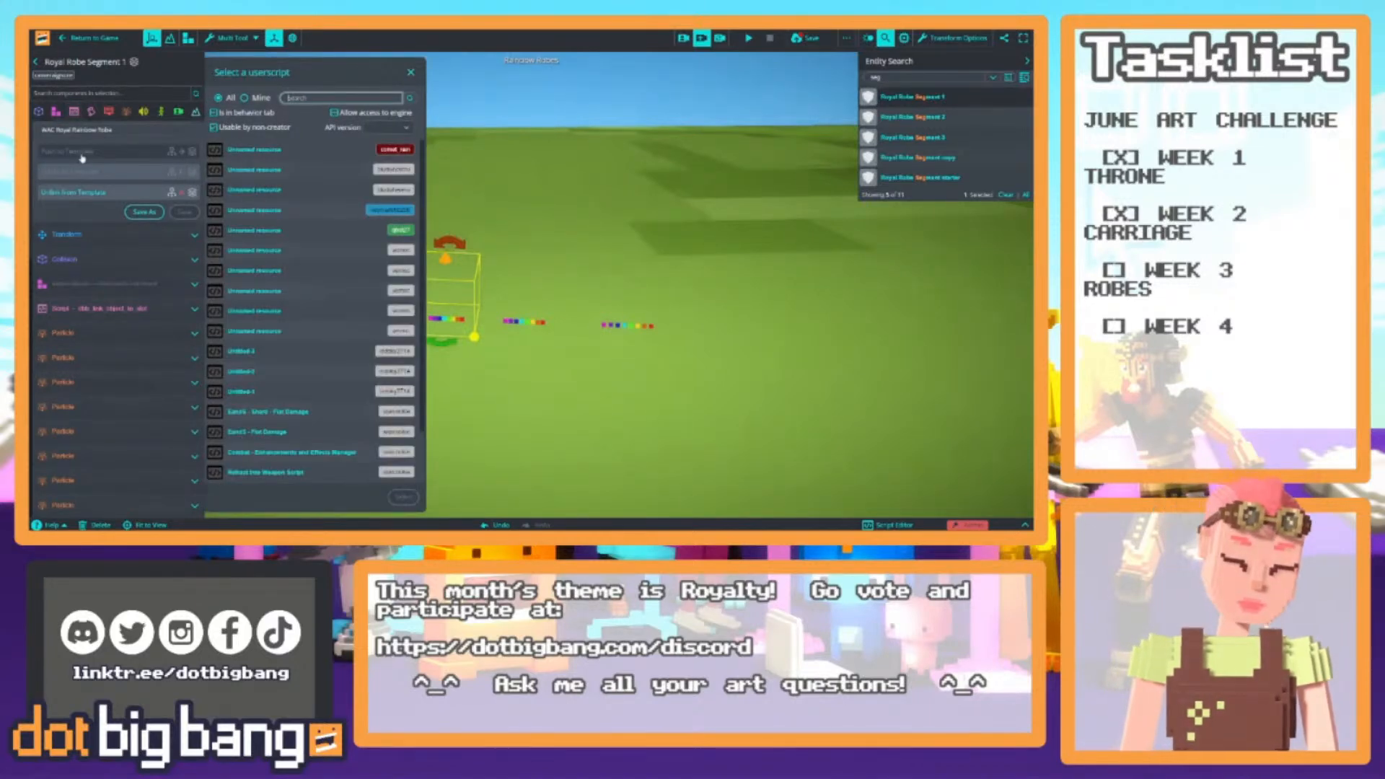
{"action": "type", "text": "fish_ani"}
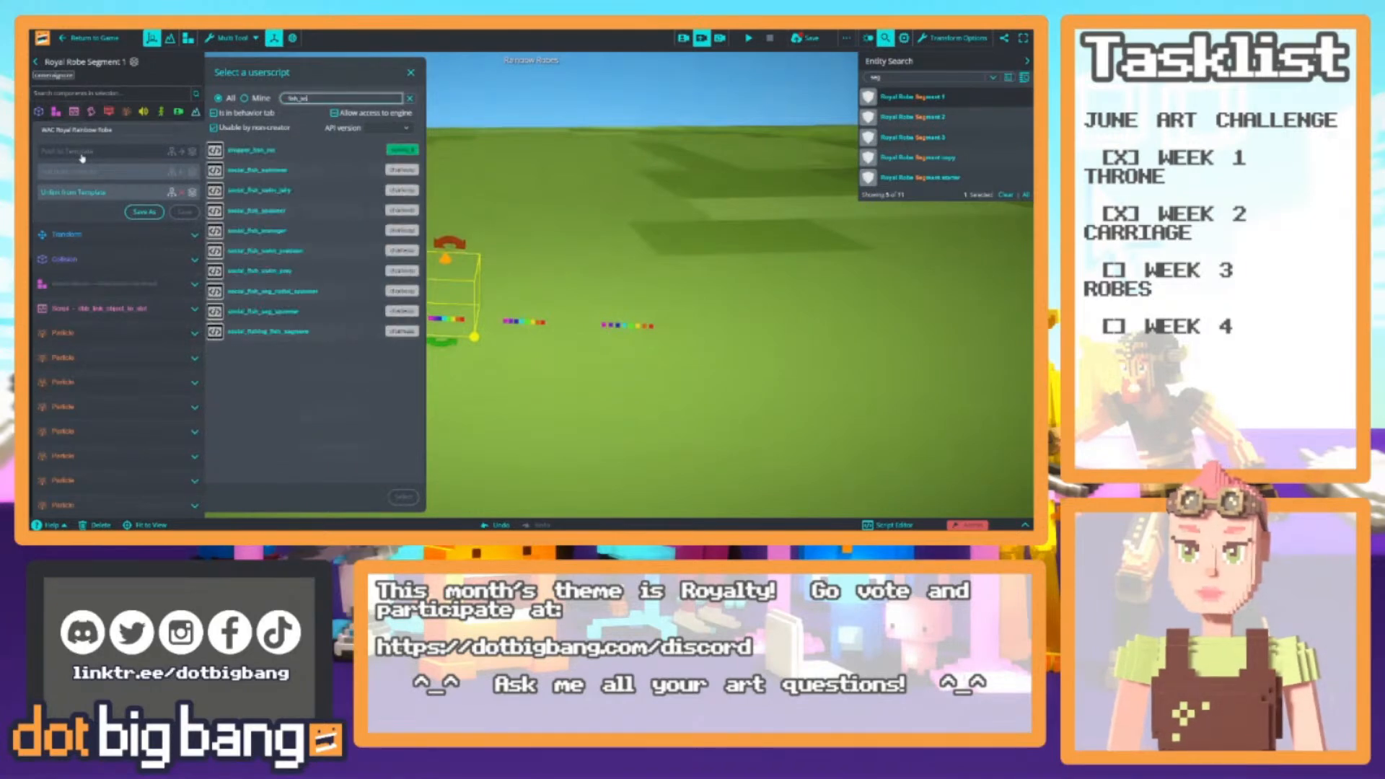
{"action": "key", "text": "BackSpace"}
{"action": "key", "text": "BackSpace"}
{"action": "key", "text": "BackSpace"}
{"action": "type", "text": "seg"}
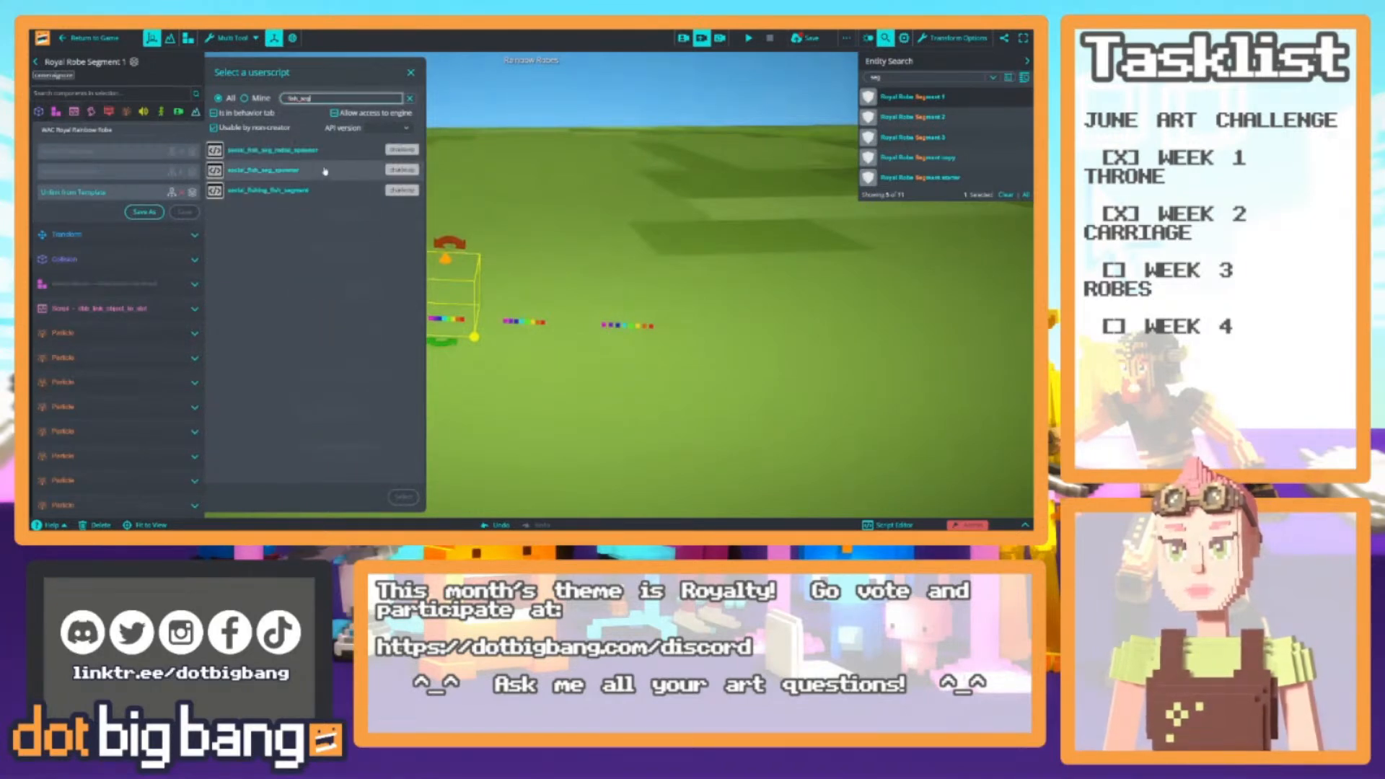
{"action": "left_click", "coordinate": [325, 173]}
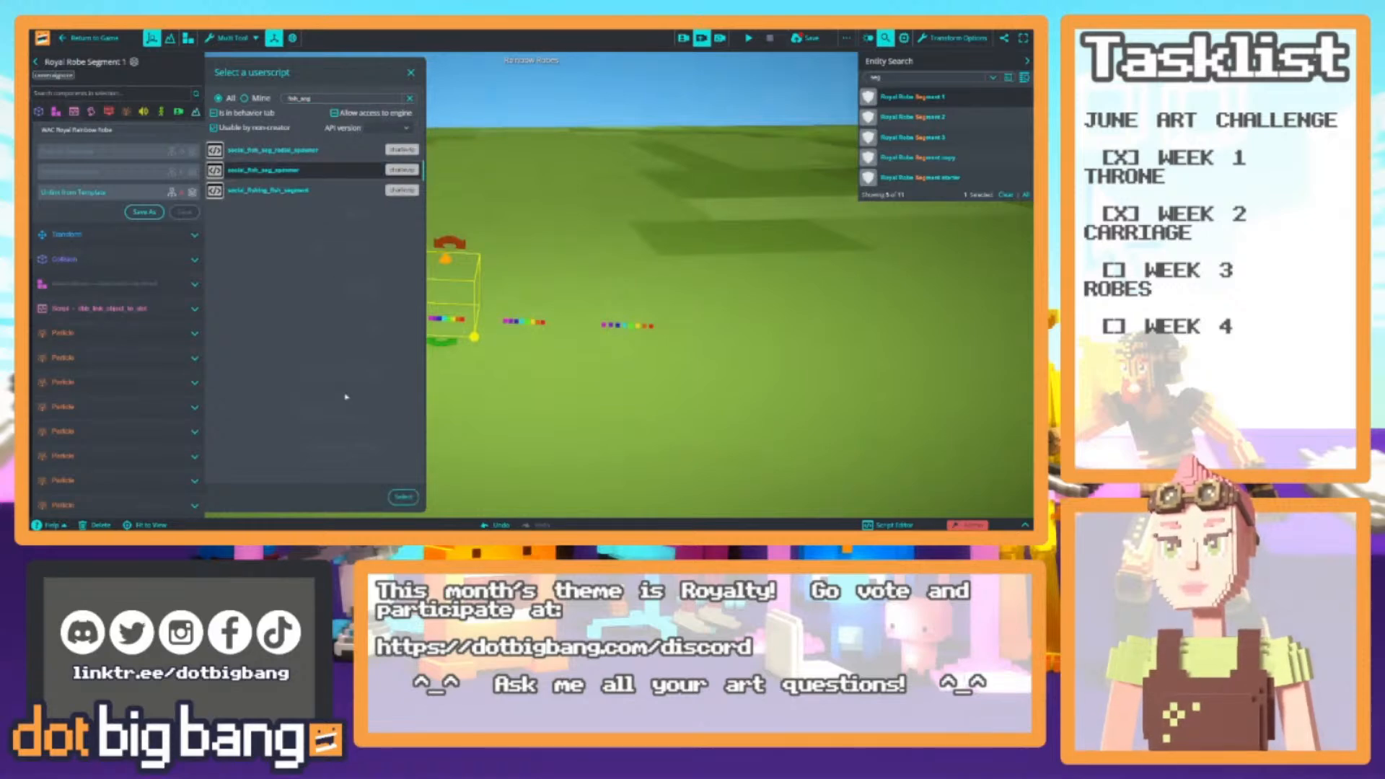
{"action": "left_click", "coordinate": [403, 497]}
{"action": "scroll", "coordinate": [195, 321], "scroll_direction": "down", "scroll_amount": 3}
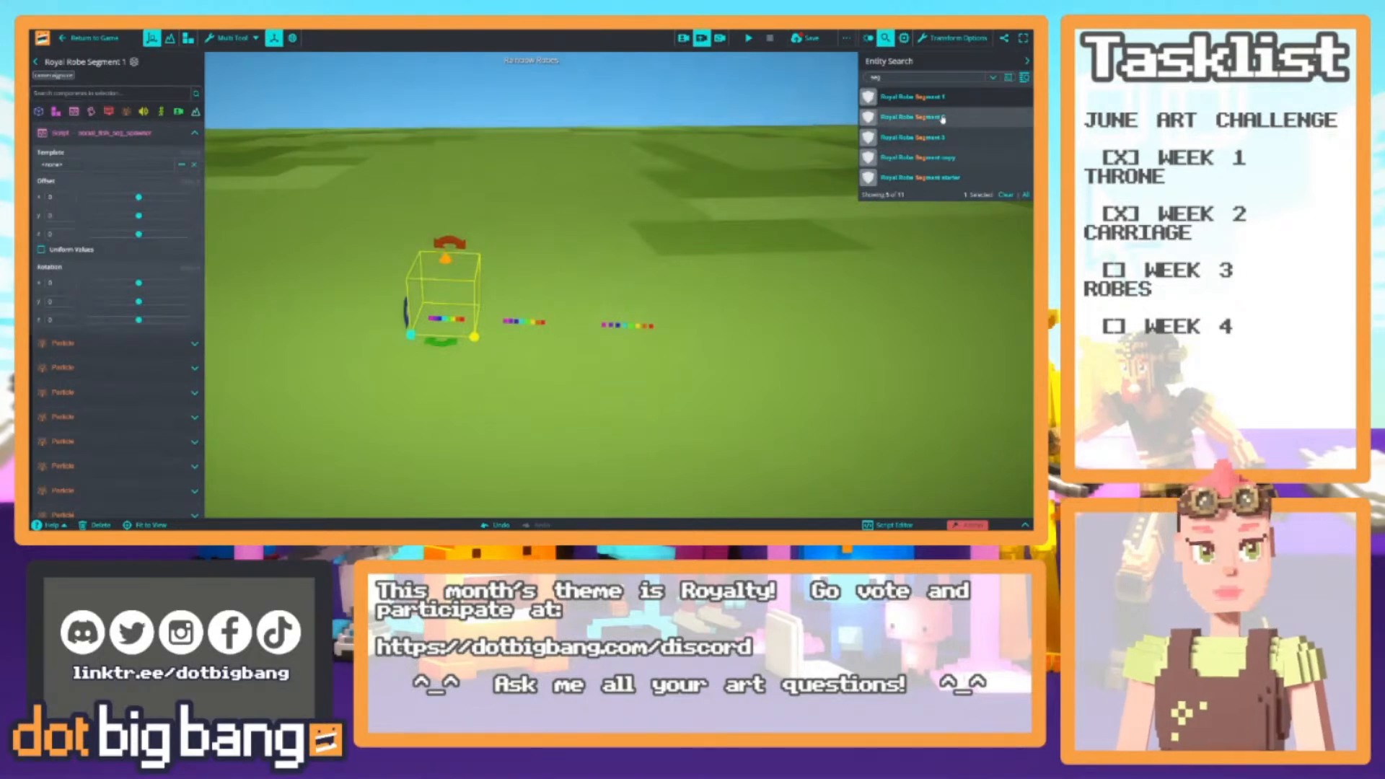
Unlink Royal Robe Segment 2 from its template and create a new template from it
{"action": "left_click", "coordinate": [913, 117]}
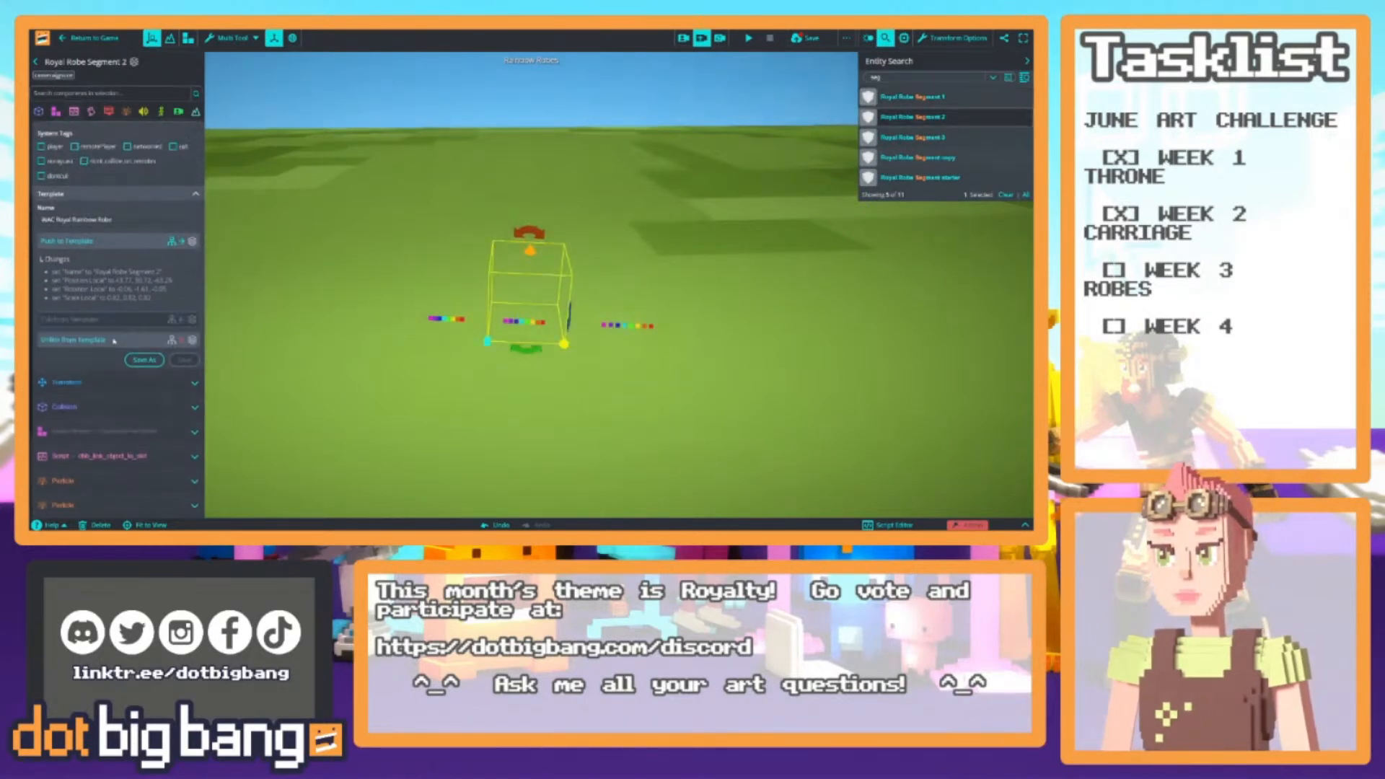
{"action": "left_click", "coordinate": [72, 332]}
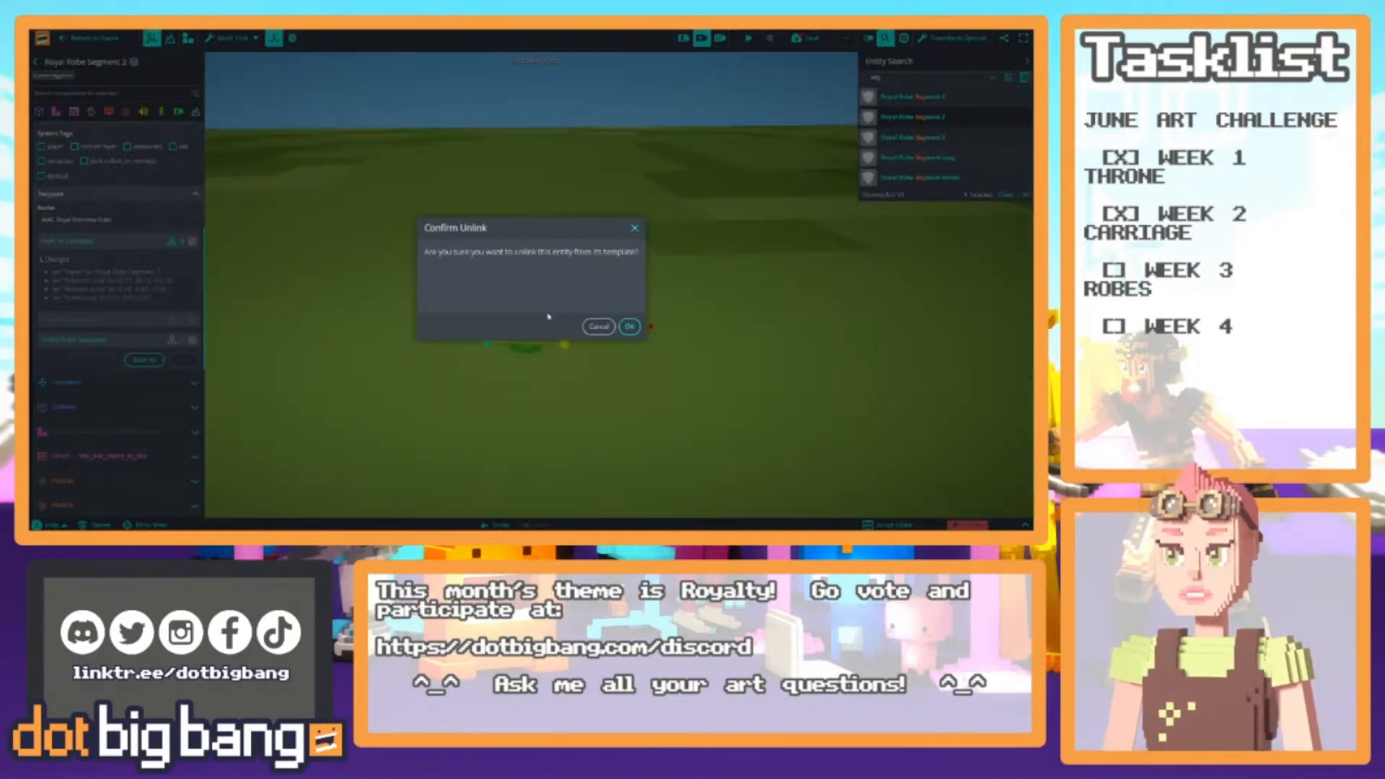
{"action": "left_click", "coordinate": [629, 326]}
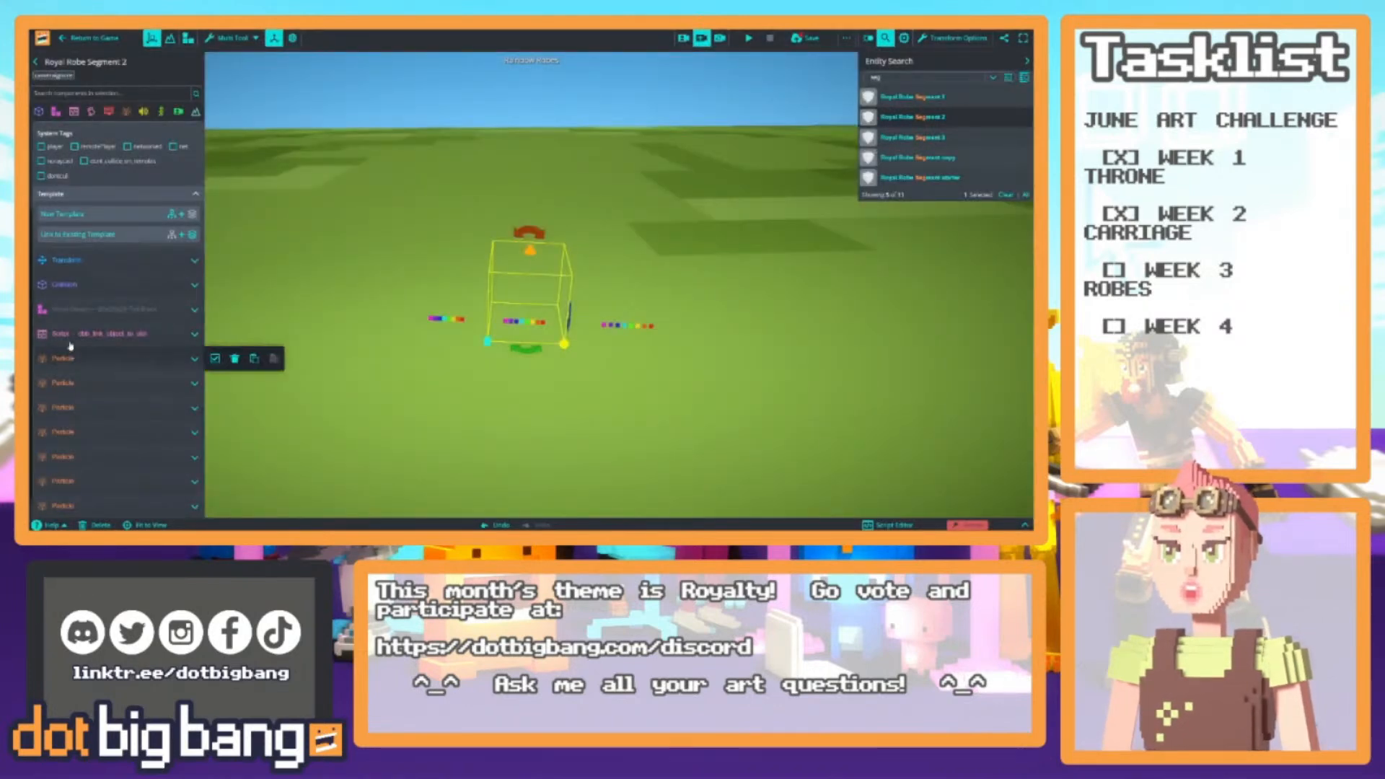
{"action": "left_click", "coordinate": [115, 214]}
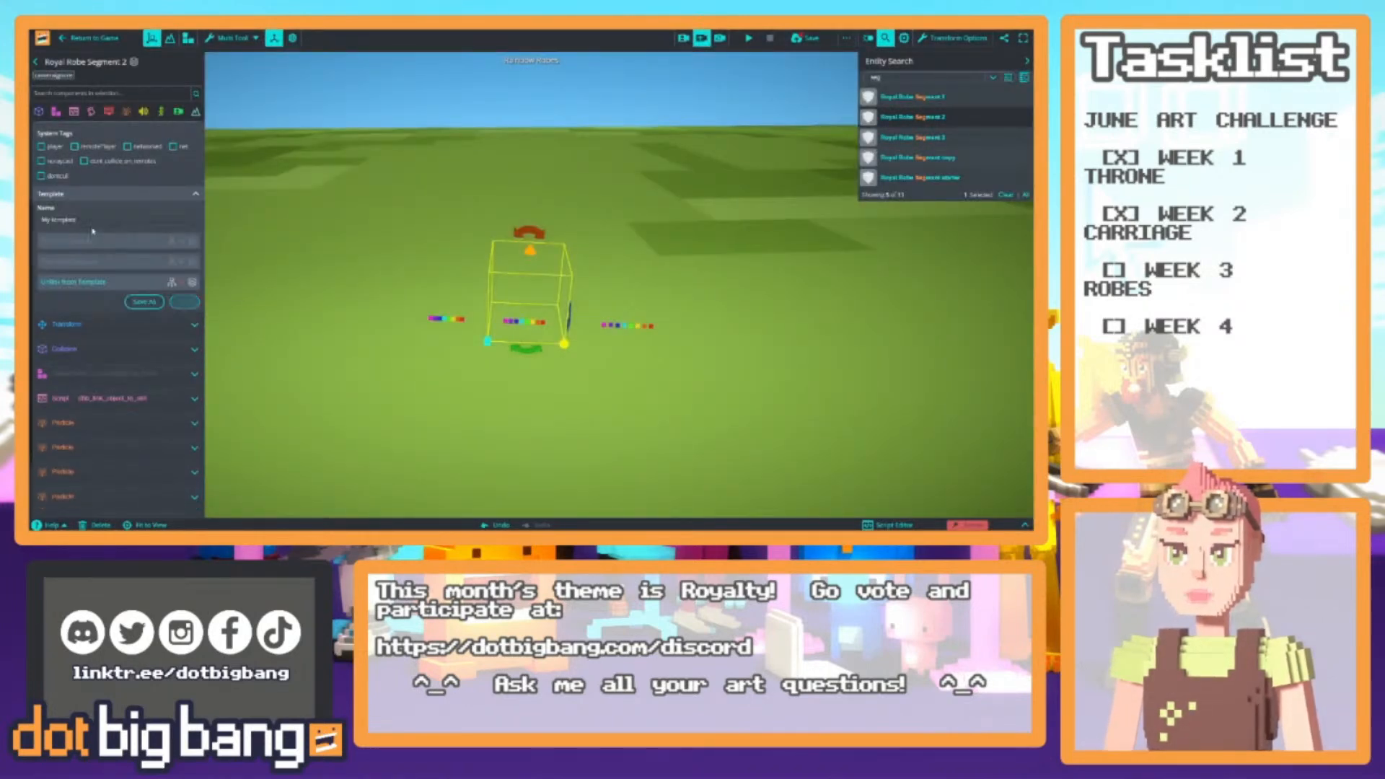
Name the new template of Royal Robe Segment 2 "WAC Royal Rainbow Robe 2"
{"action": "key", "text": "ctrl+a"}
{"action": "key", "text": "BackSpace"}
{"action": "type", "text": "roy"}
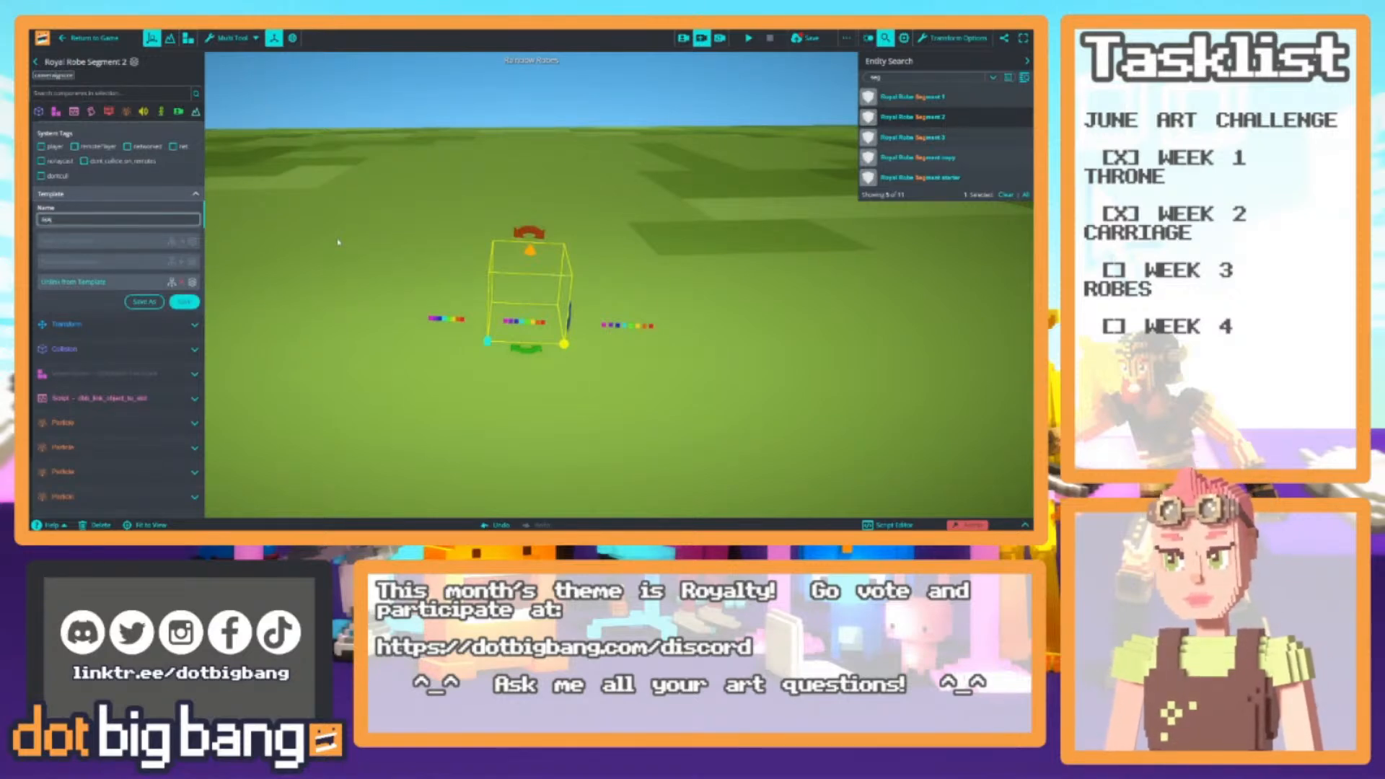
{"action": "type", "text": " Royal Robe"}
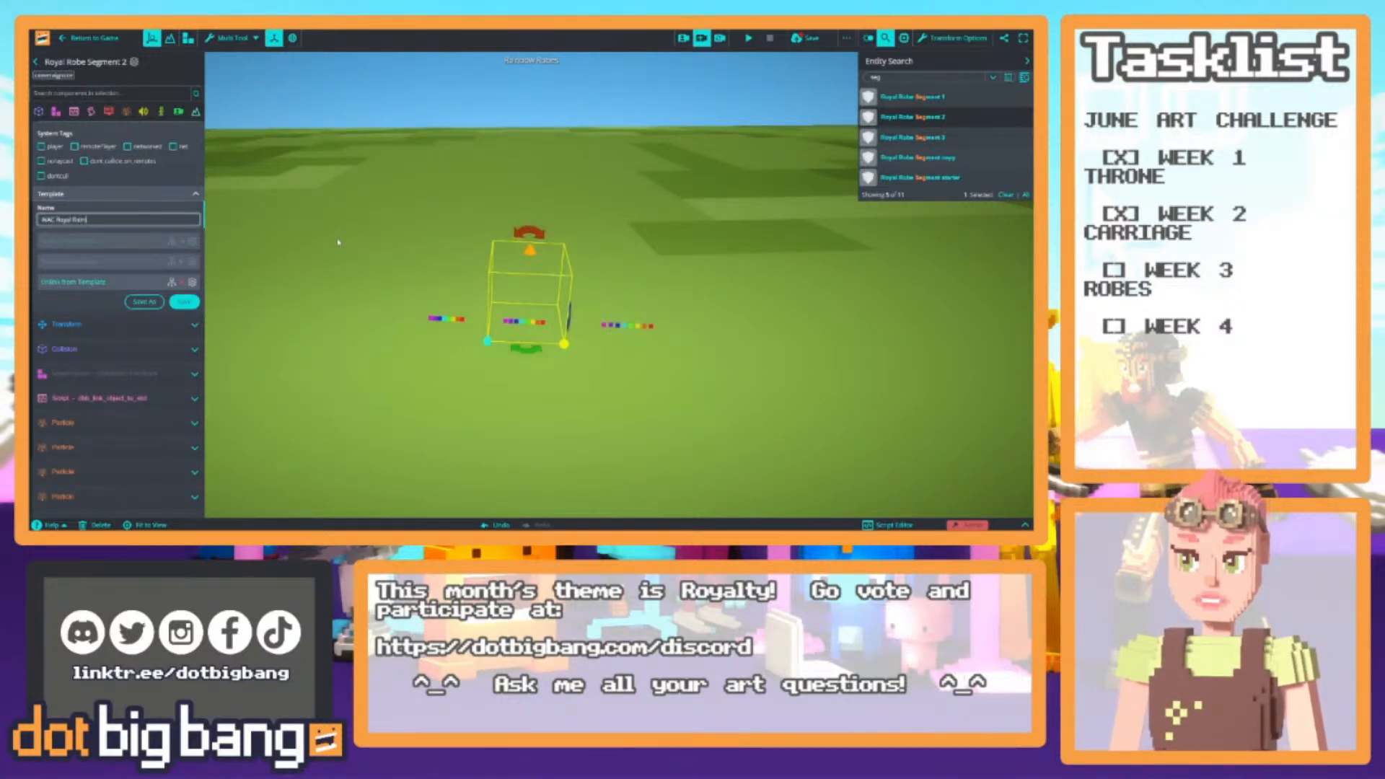
{"action": "type", "text": "bow Robe 2"}
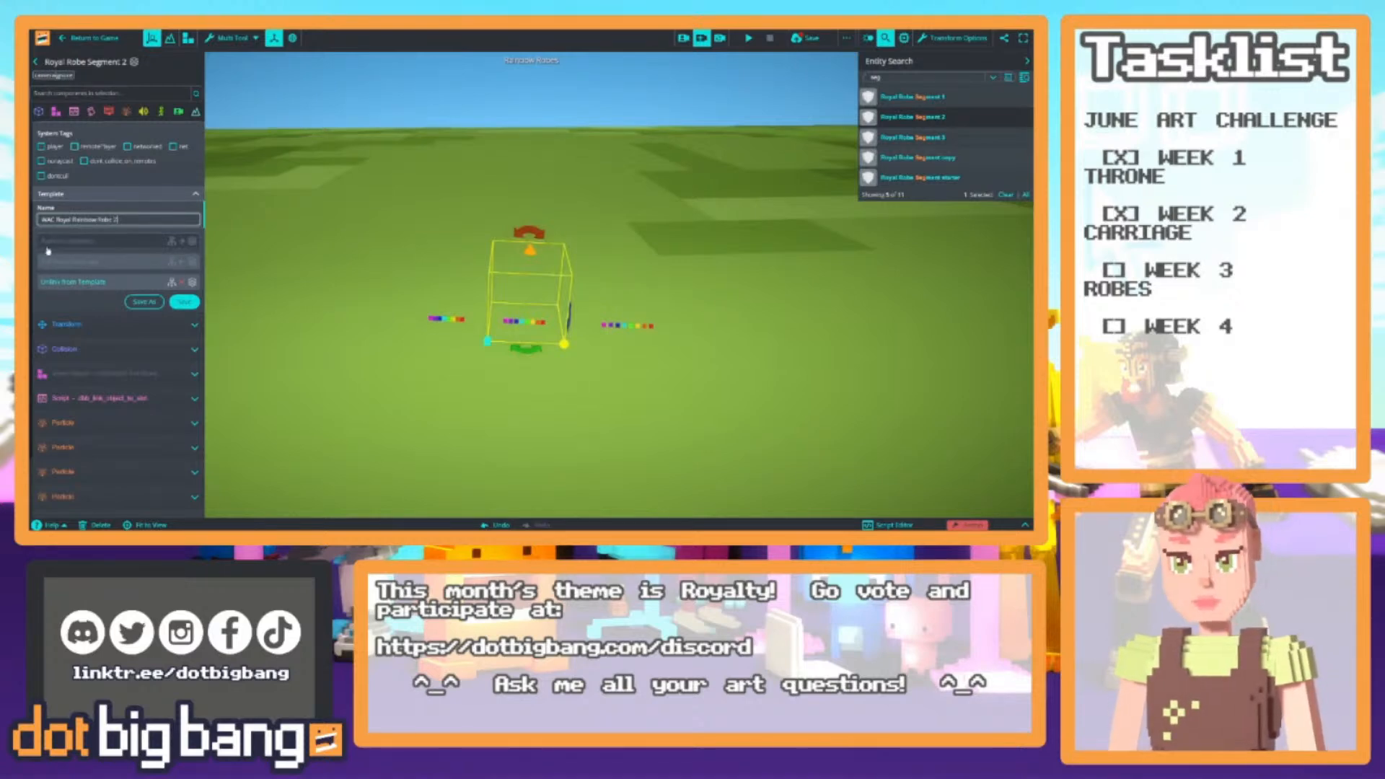
Add the existing userscript social_fish_seg_spawner to Royal Robe Segment 2 and save its template
{"action": "scroll", "coordinate": [108, 303], "scroll_direction": "down", "scroll_amount": 2}
{"action": "mouse_move", "coordinate": [104, 310]}
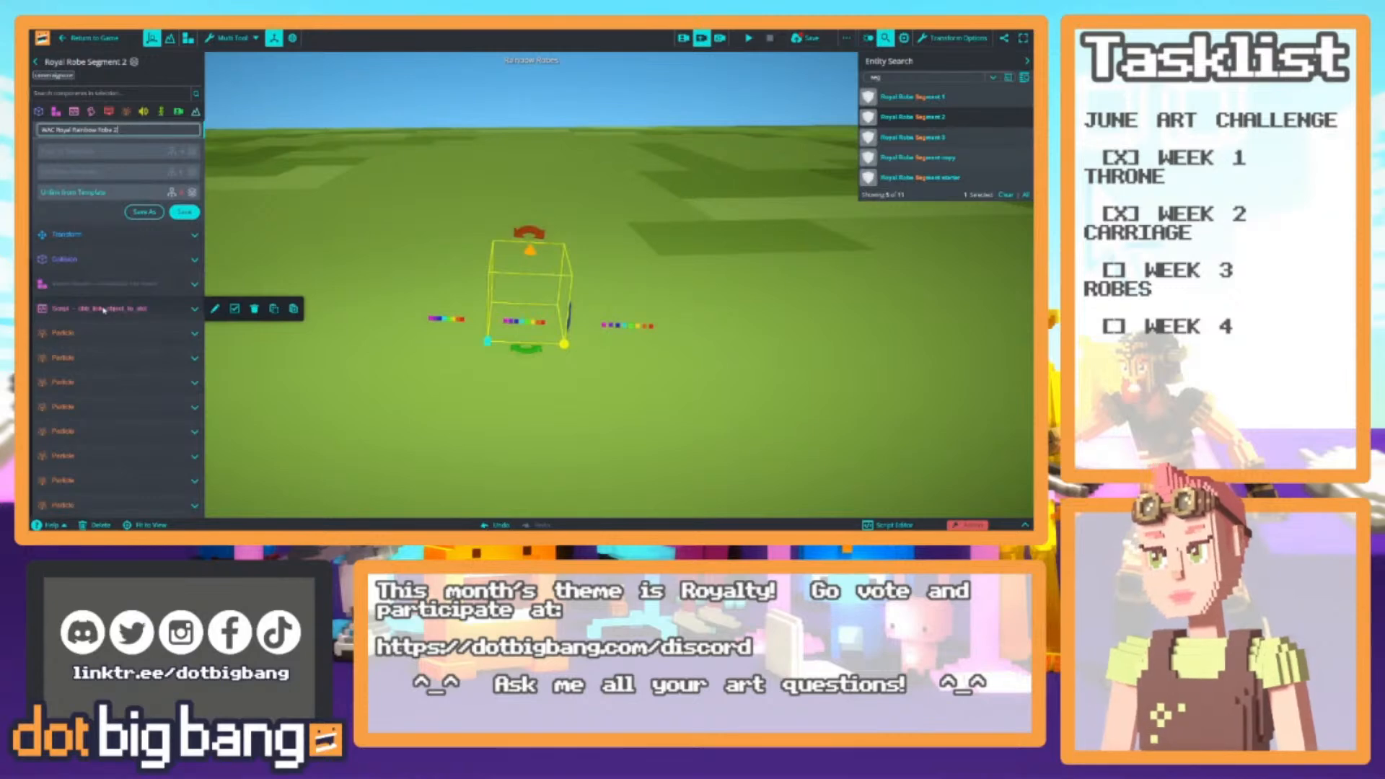
{"action": "left_click", "coordinate": [74, 111]}
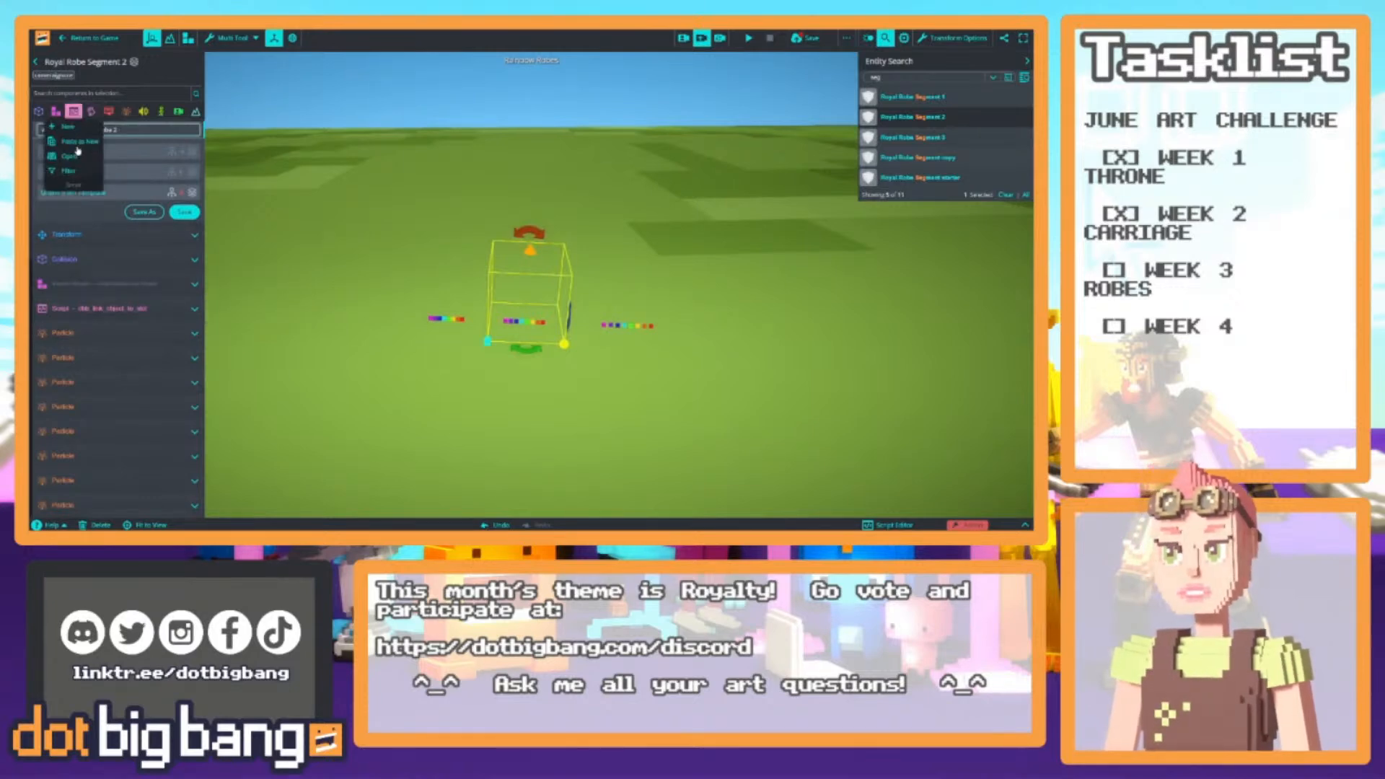
{"action": "left_click", "coordinate": [78, 157]}
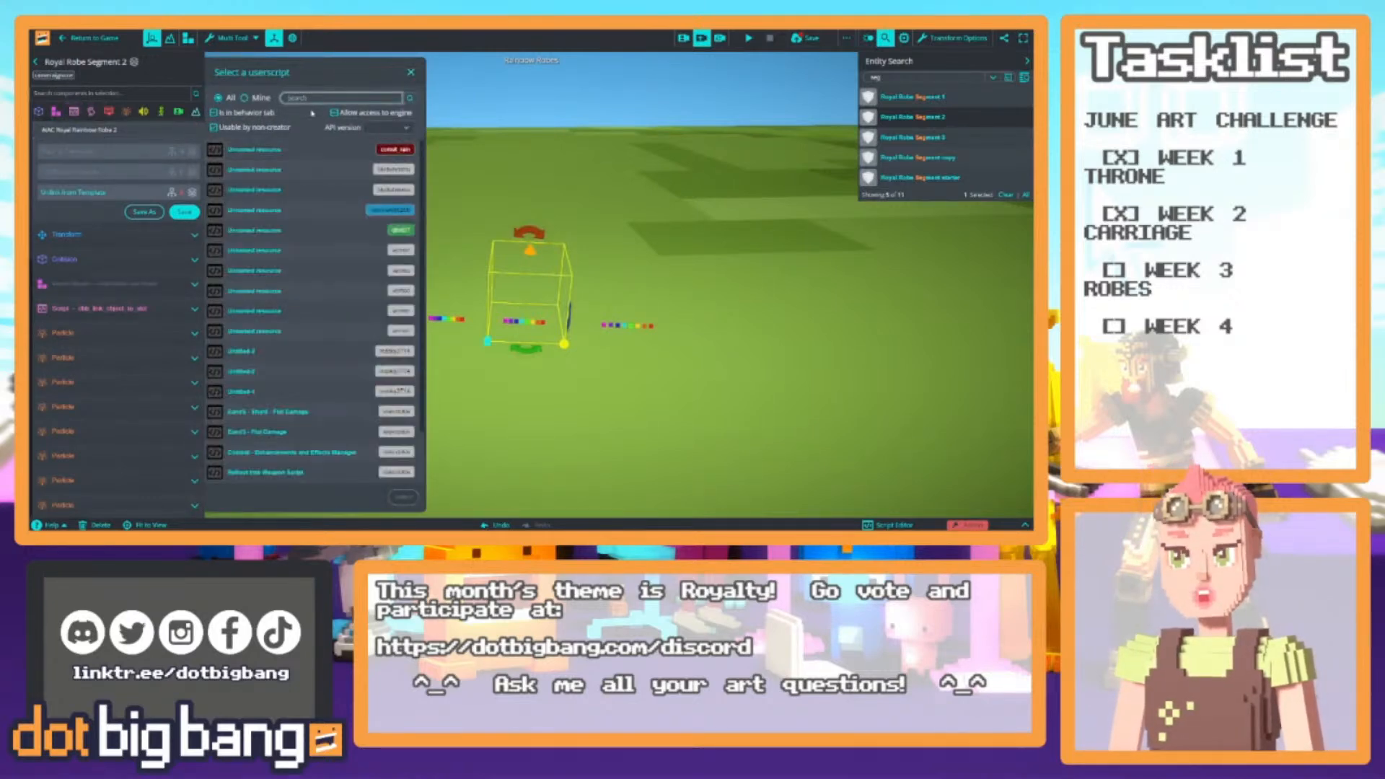
{"action": "type", "text": "fish_se"}
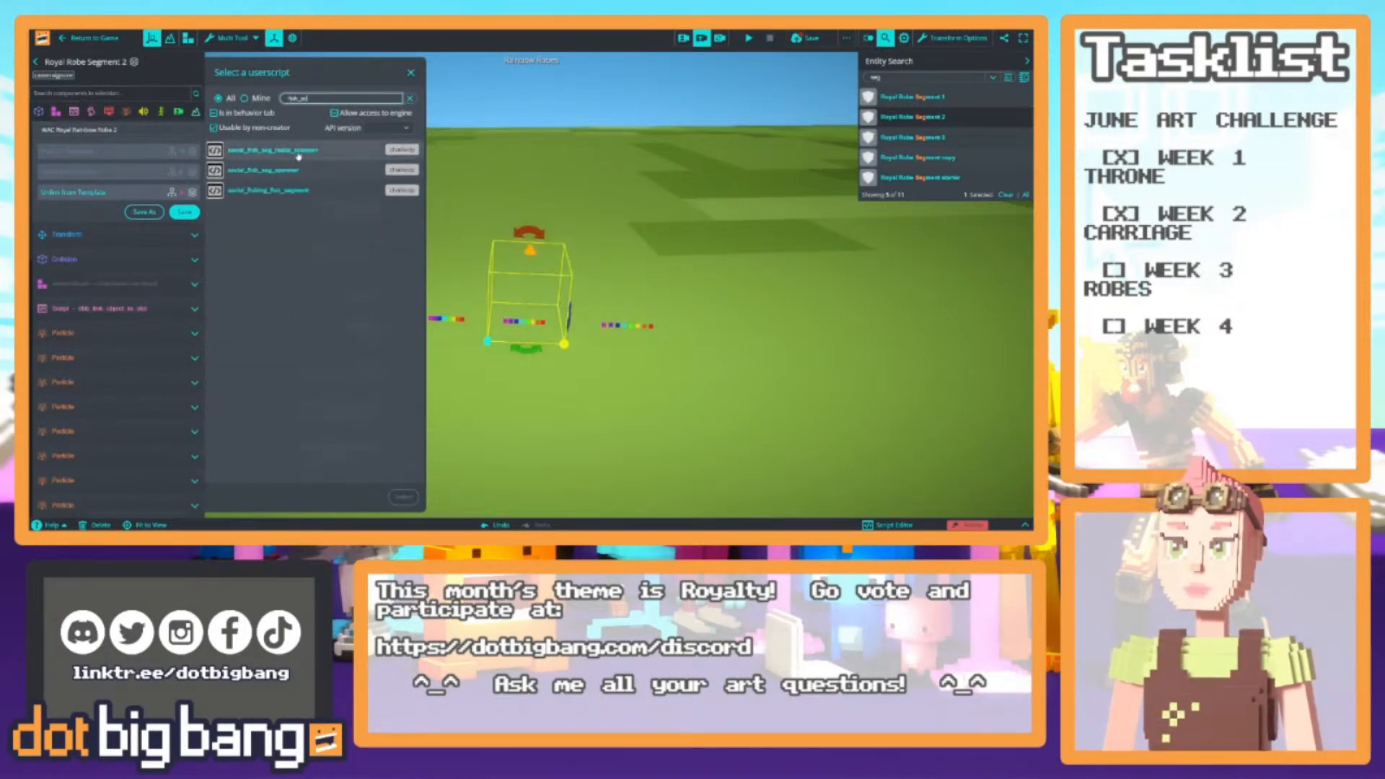
{"action": "left_click", "coordinate": [298, 193]}
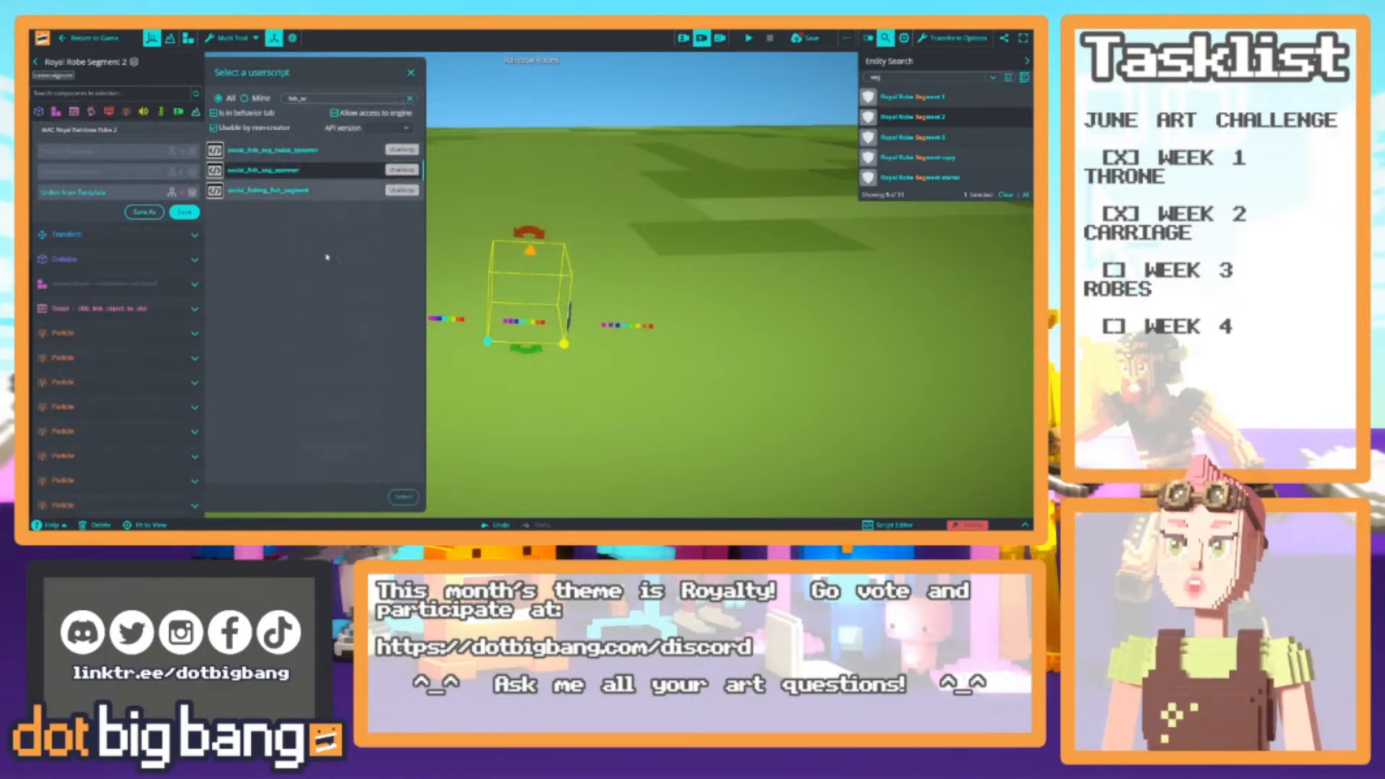
{"action": "left_click", "coordinate": [402, 496]}
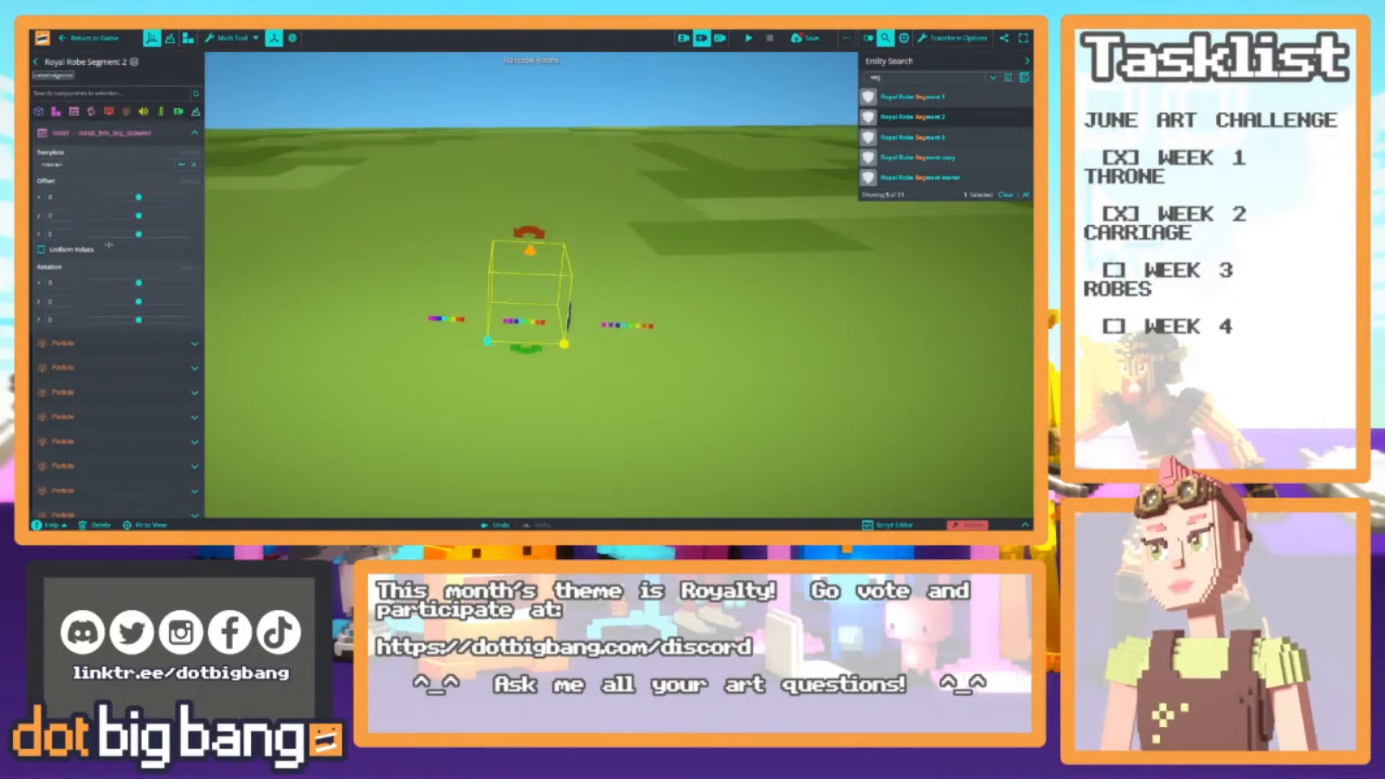
{"action": "scroll", "coordinate": [116, 289], "scroll_direction": "up", "scroll_amount": 6}
{"action": "left_click", "coordinate": [133, 290]}
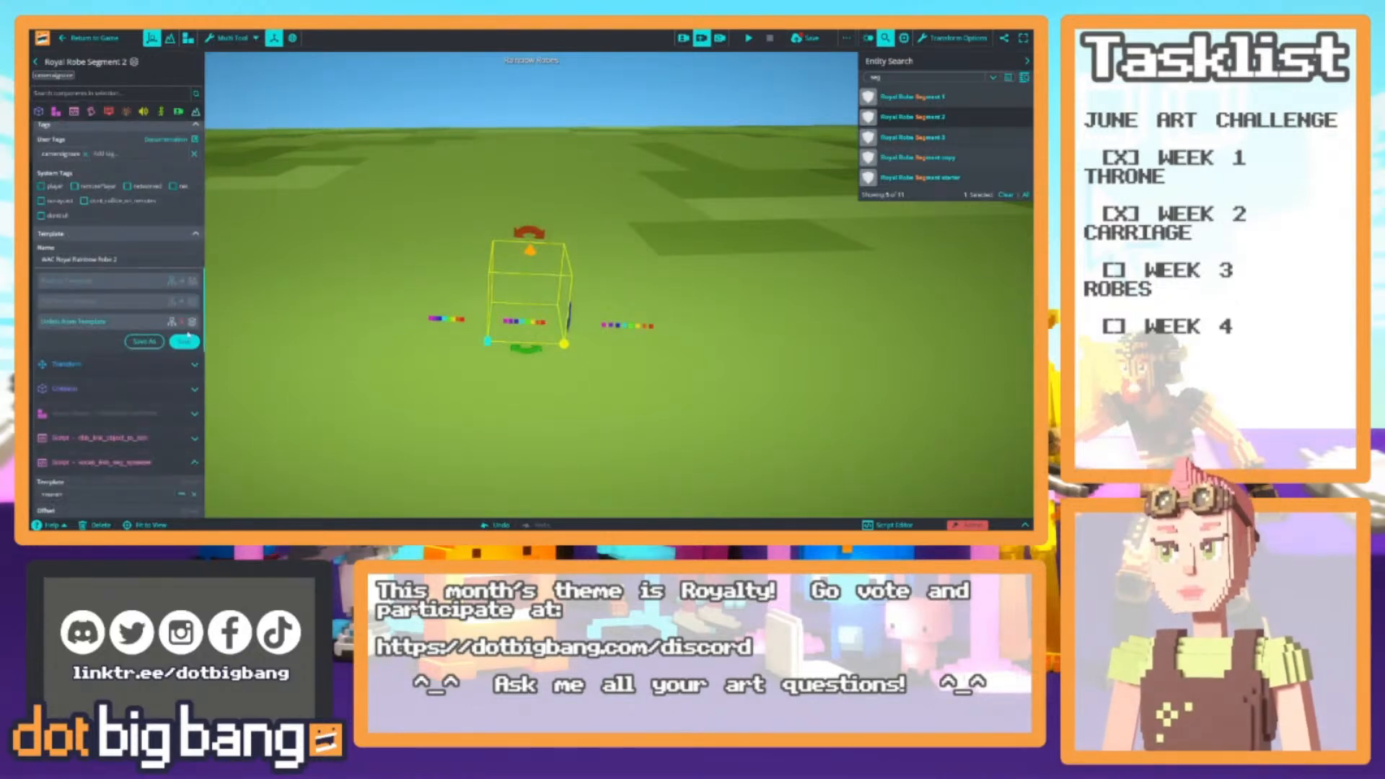
Unlink Royal Robe Segment 3 from its template and create a new template from it
{"action": "left_click", "coordinate": [905, 135]}
{"action": "scroll", "coordinate": [194, 310], "scroll_direction": "down", "scroll_amount": 3}
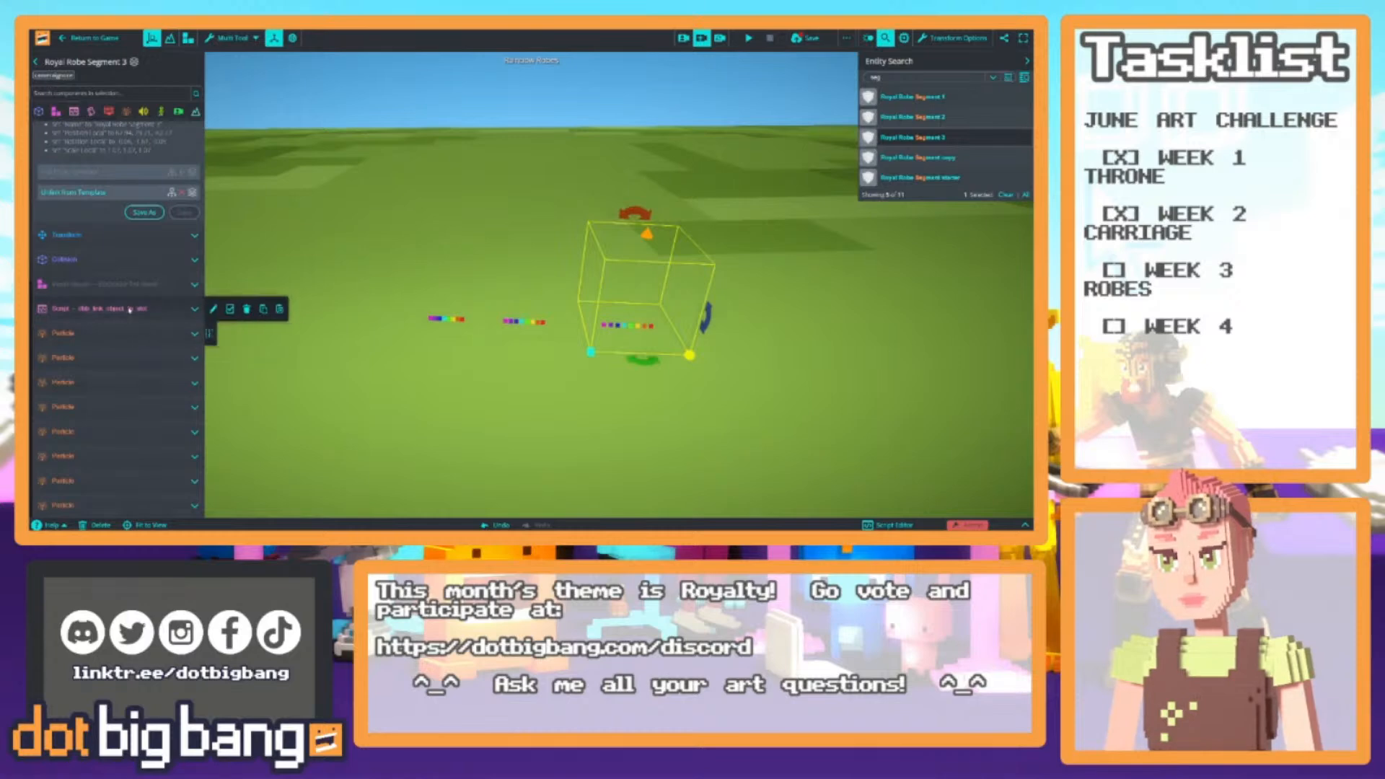
{"action": "scroll", "coordinate": [91, 295], "scroll_direction": "up", "scroll_amount": 2}
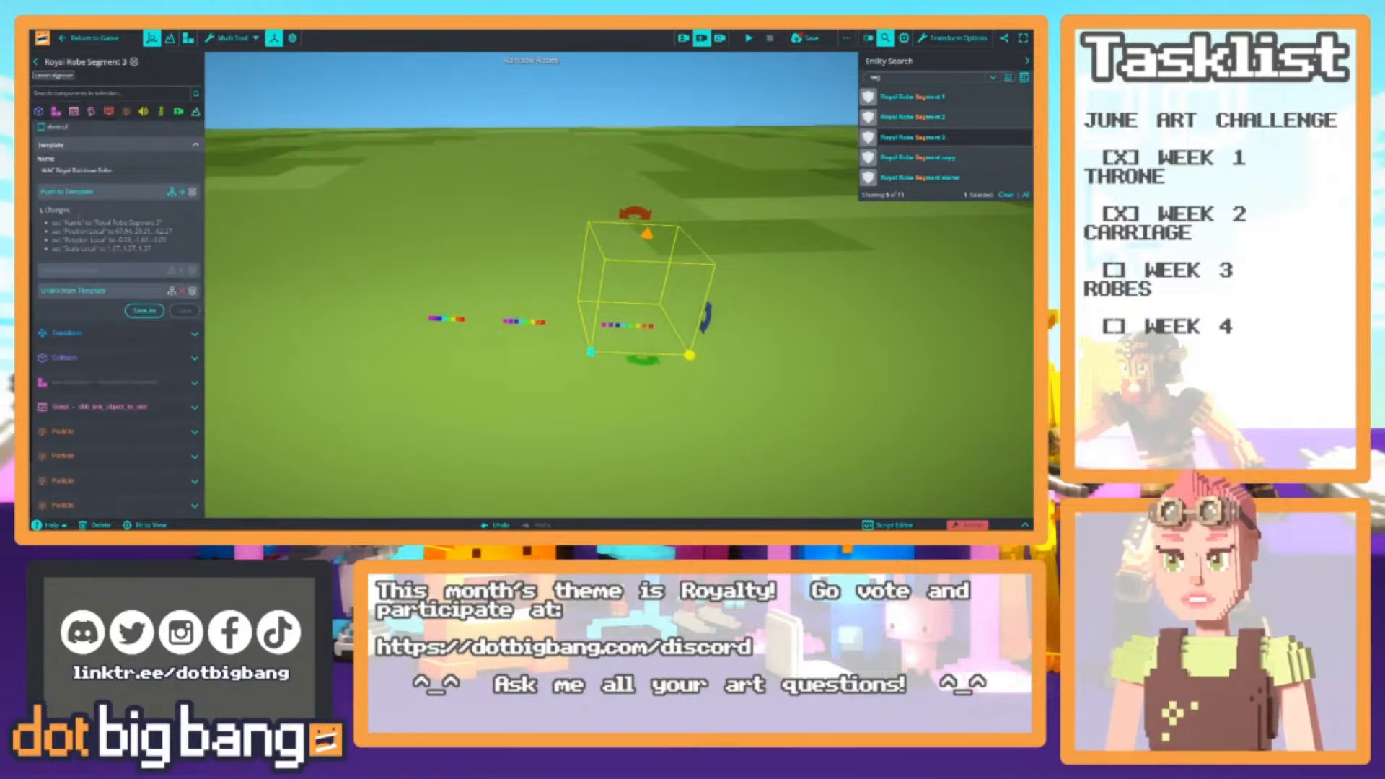
{"action": "left_click", "coordinate": [73, 290]}
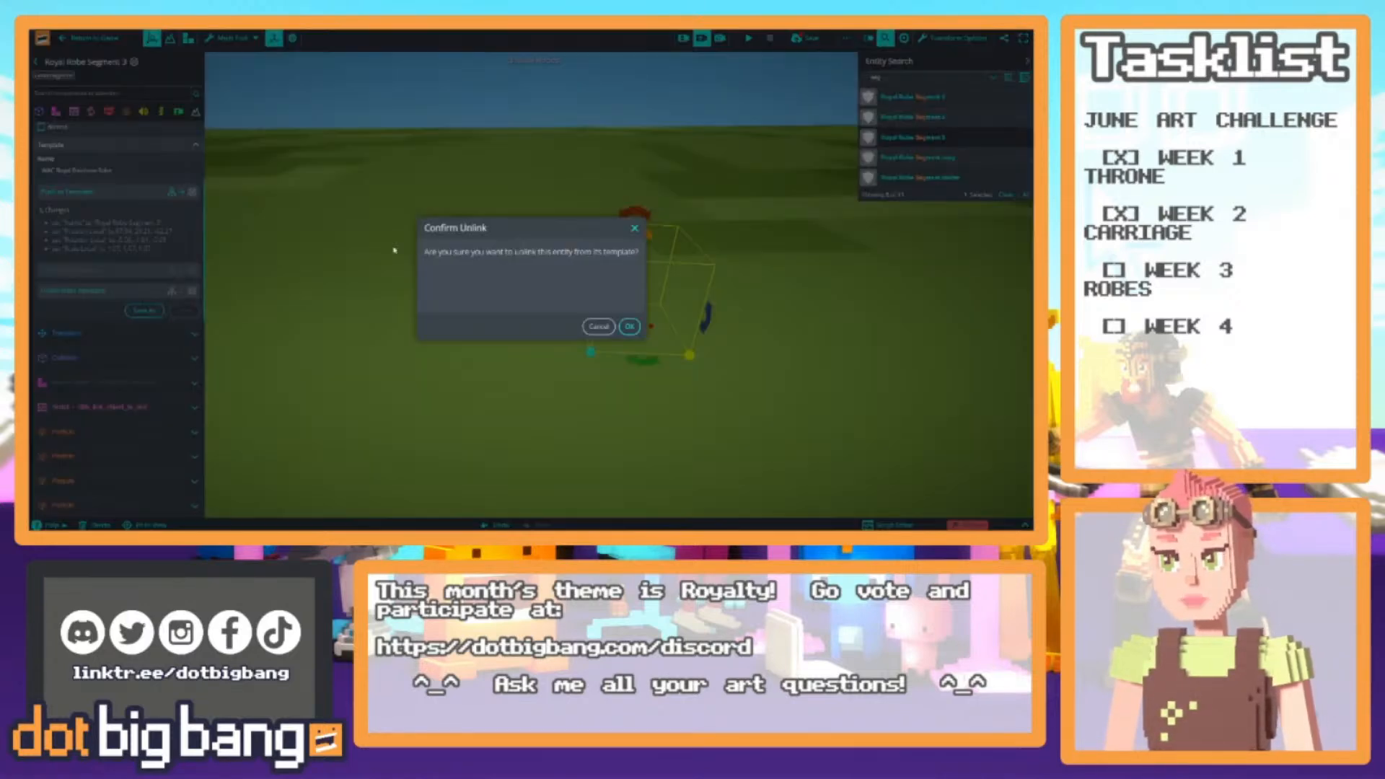
{"action": "left_click", "coordinate": [618, 323]}
{"action": "scroll", "coordinate": [103, 316], "scroll_direction": "up", "scroll_amount": 2}
{"action": "left_click", "coordinate": [92, 289]}
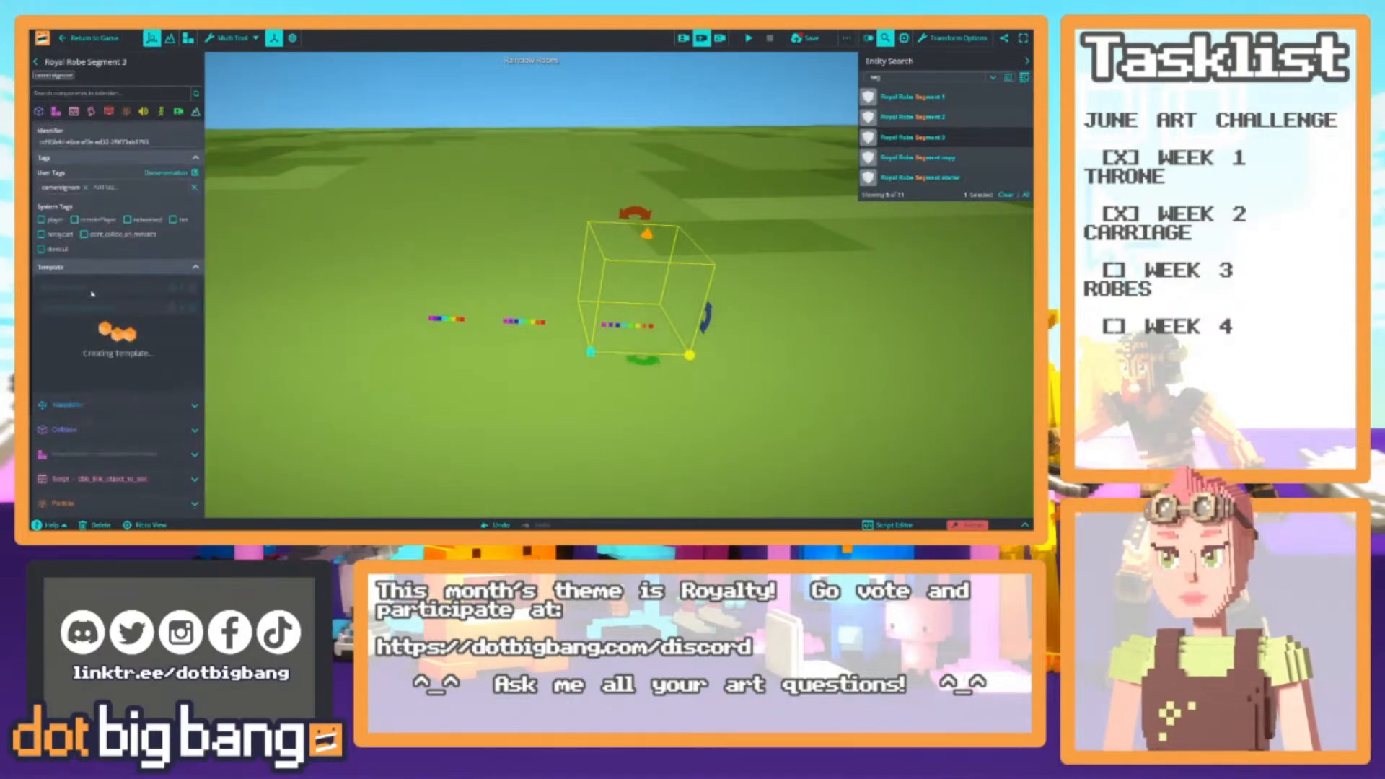
Name the new template of Royal Robe Segment 3 "WAC Royal Rainbow Robe 3" and save it
{"action": "triple_click", "coordinate": [89, 293]}
{"action": "type", "text": "R"}
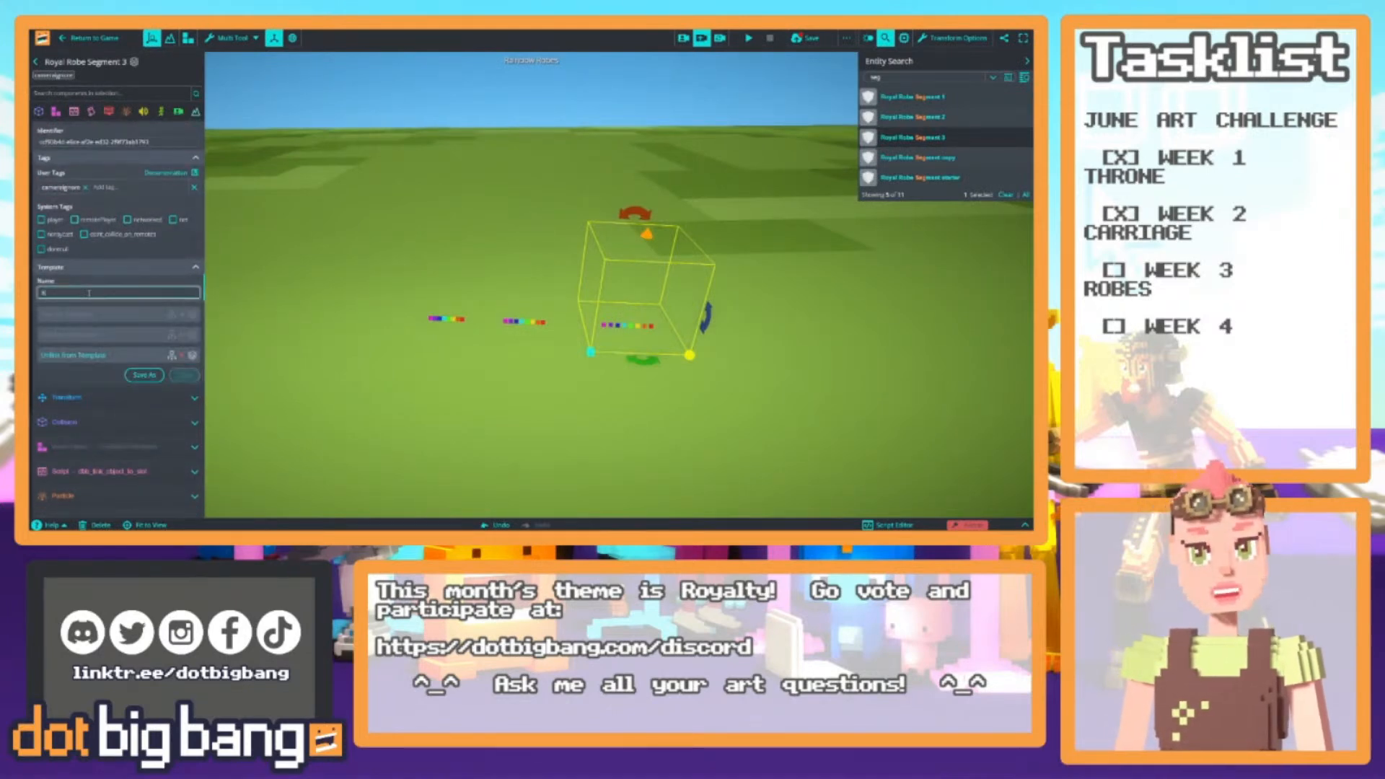
{"action": "type", "text": "oyal Robes"}
{"action": "key", "text": "ctrl+a"}
{"action": "type", "text": "WAC"}
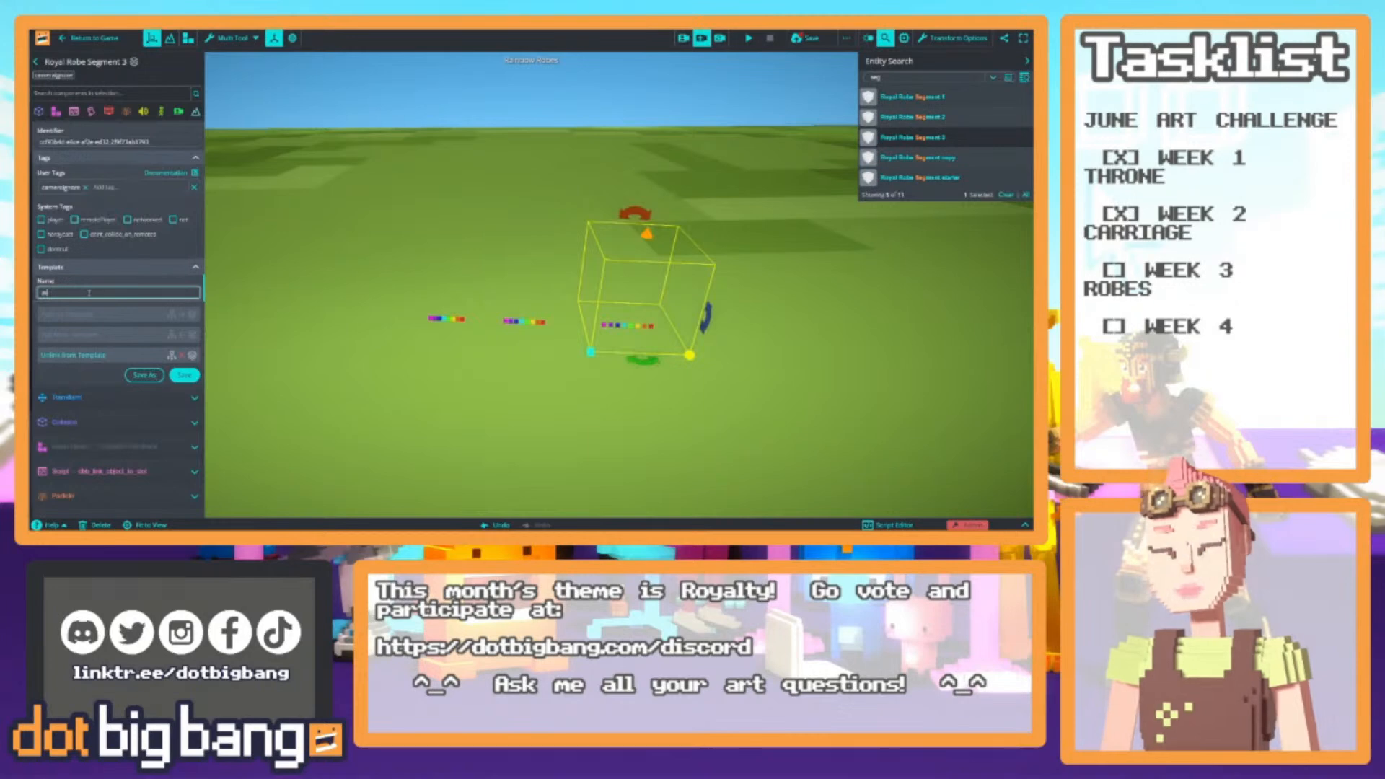
{"action": "type", "text": " Royal Rainbow R"}
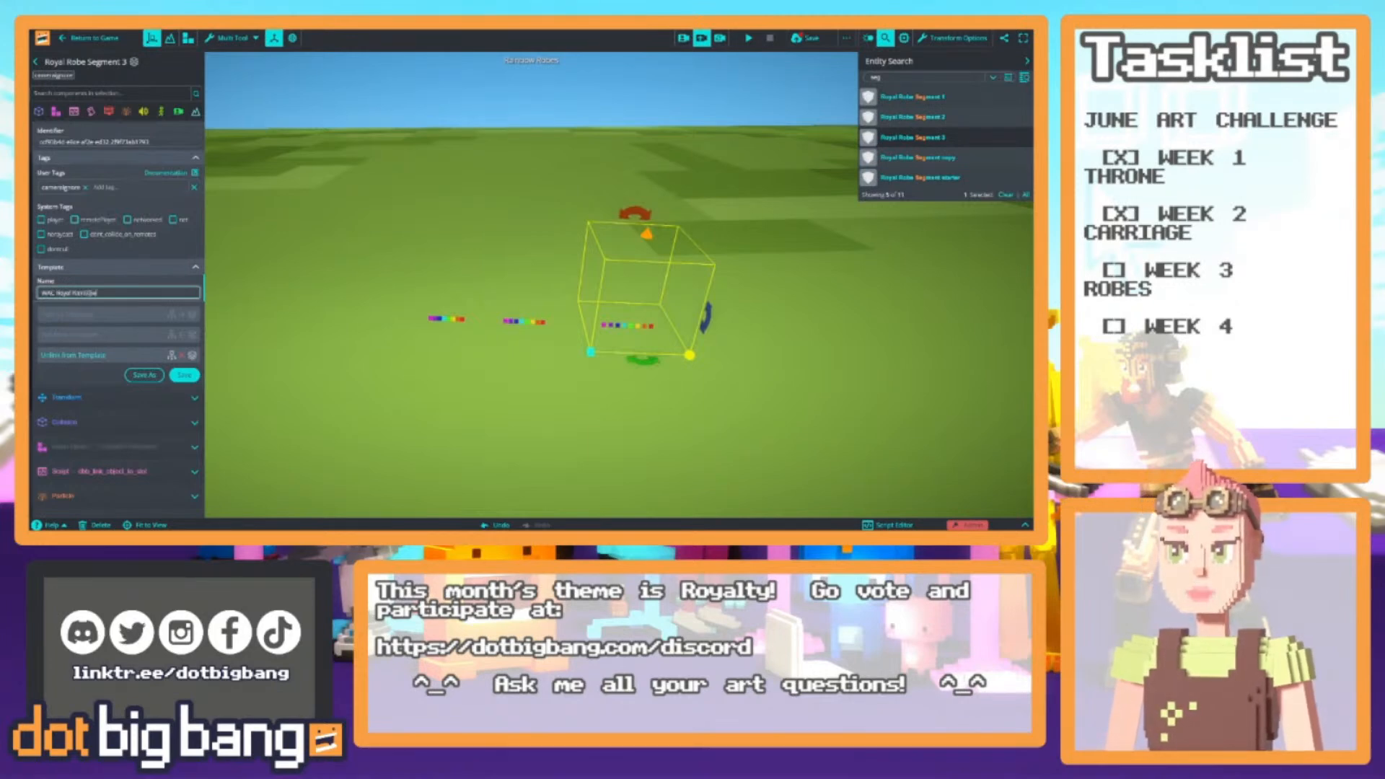
{"action": "type", "text": "obe"}
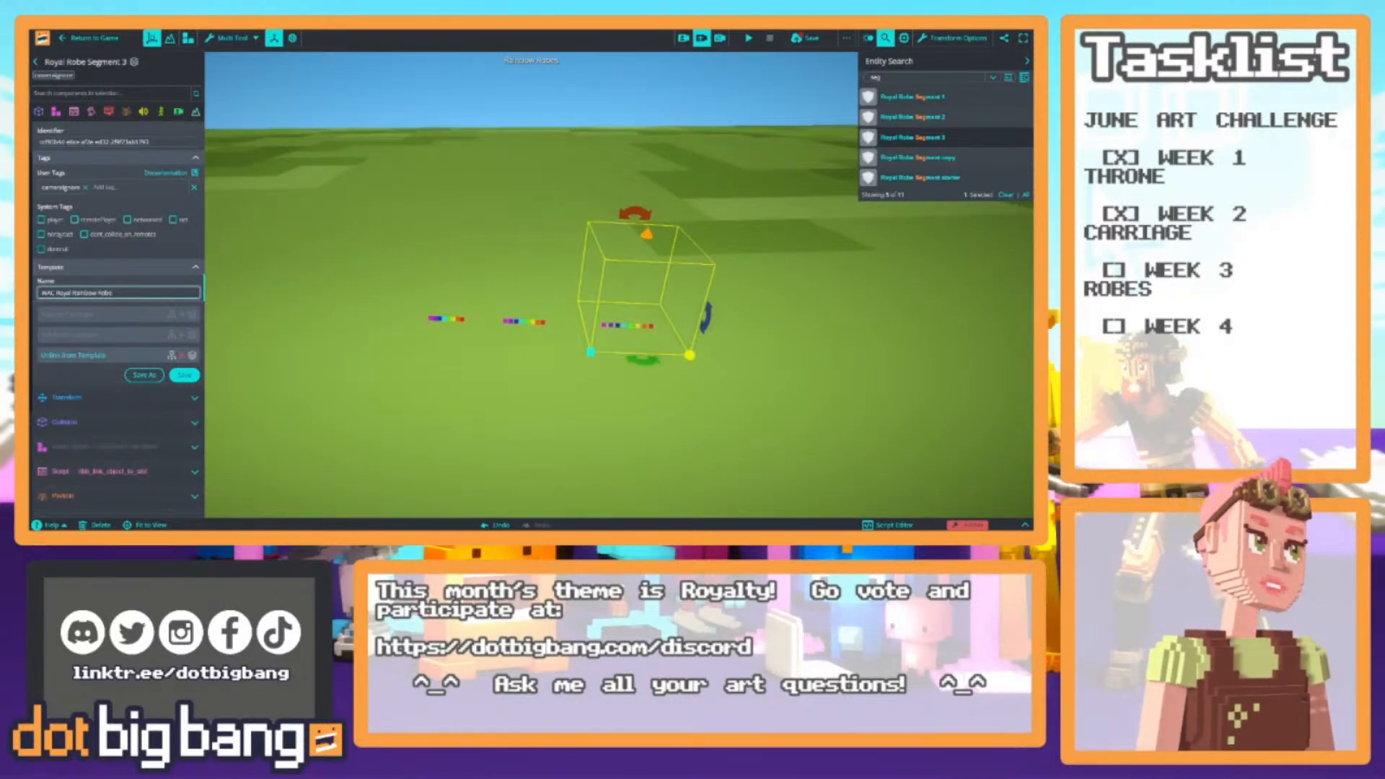
{"action": "key", "text": "Return"}
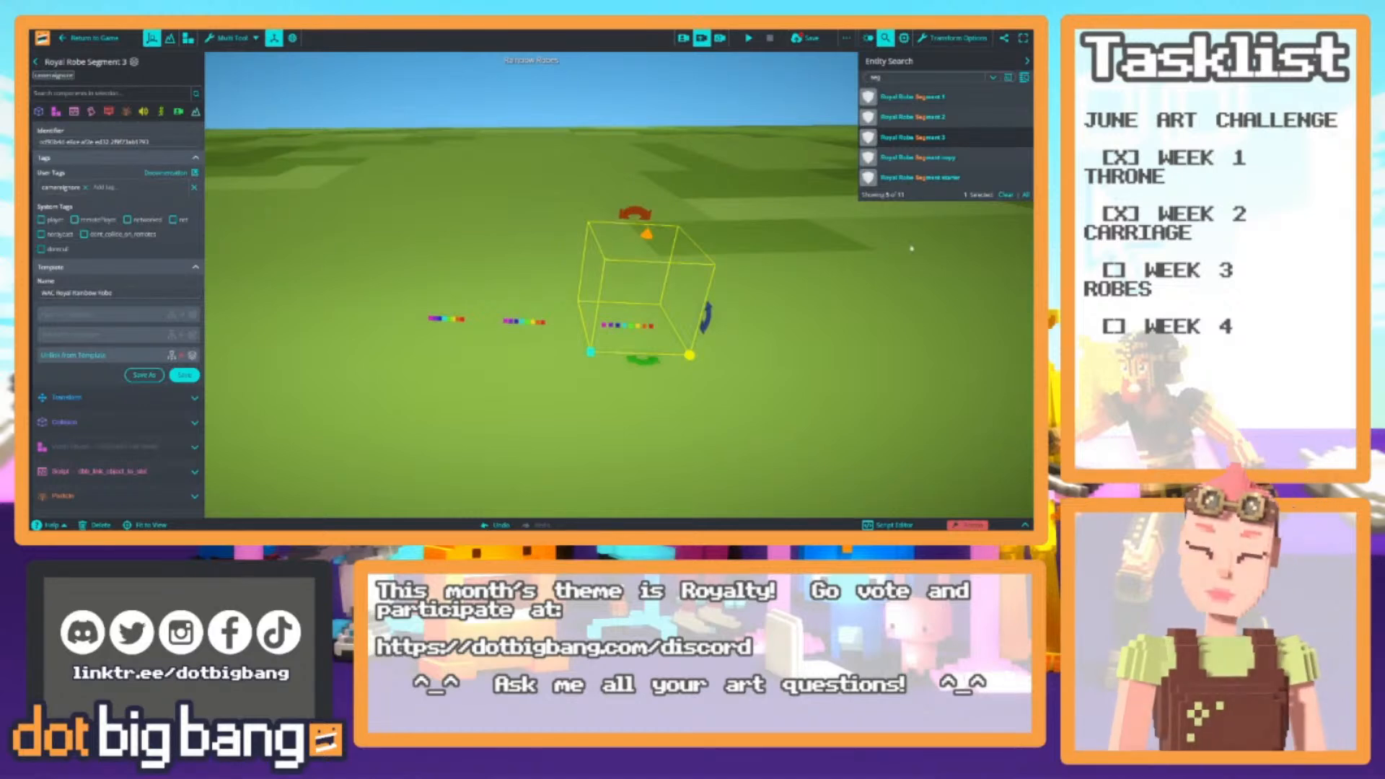
{"action": "scroll", "coordinate": [137, 288], "scroll_direction": "down", "scroll_amount": 2}
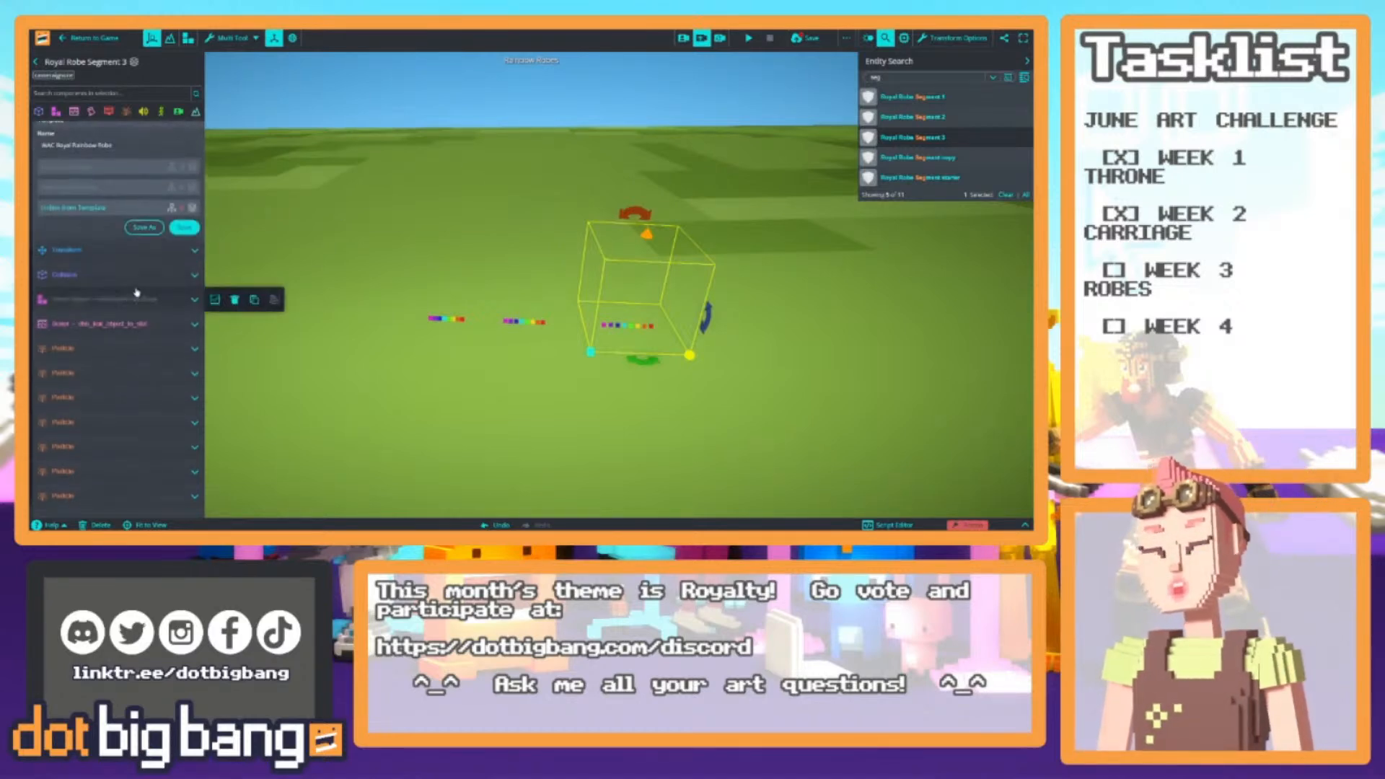
{"action": "scroll", "coordinate": [142, 248], "scroll_direction": "up", "scroll_amount": 1}
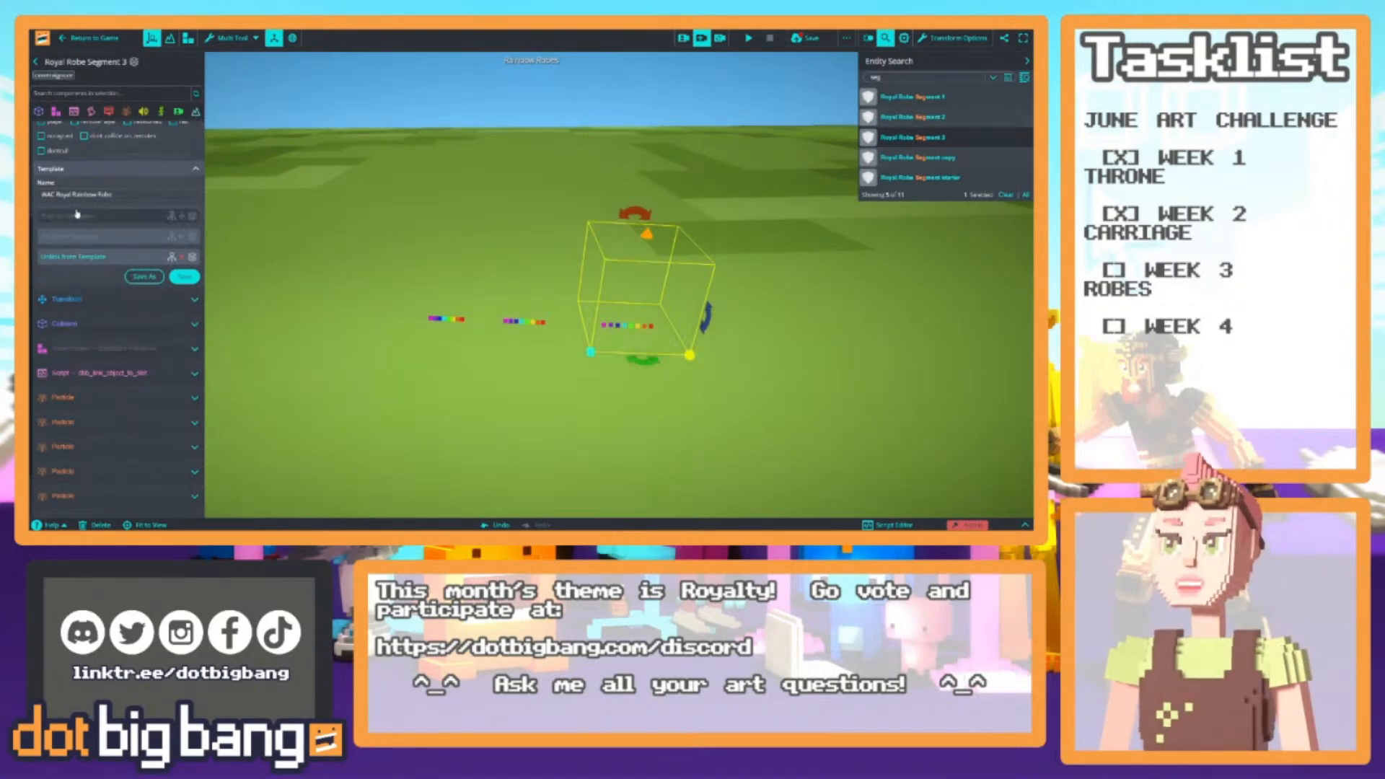
{"action": "left_click", "coordinate": [119, 194]}
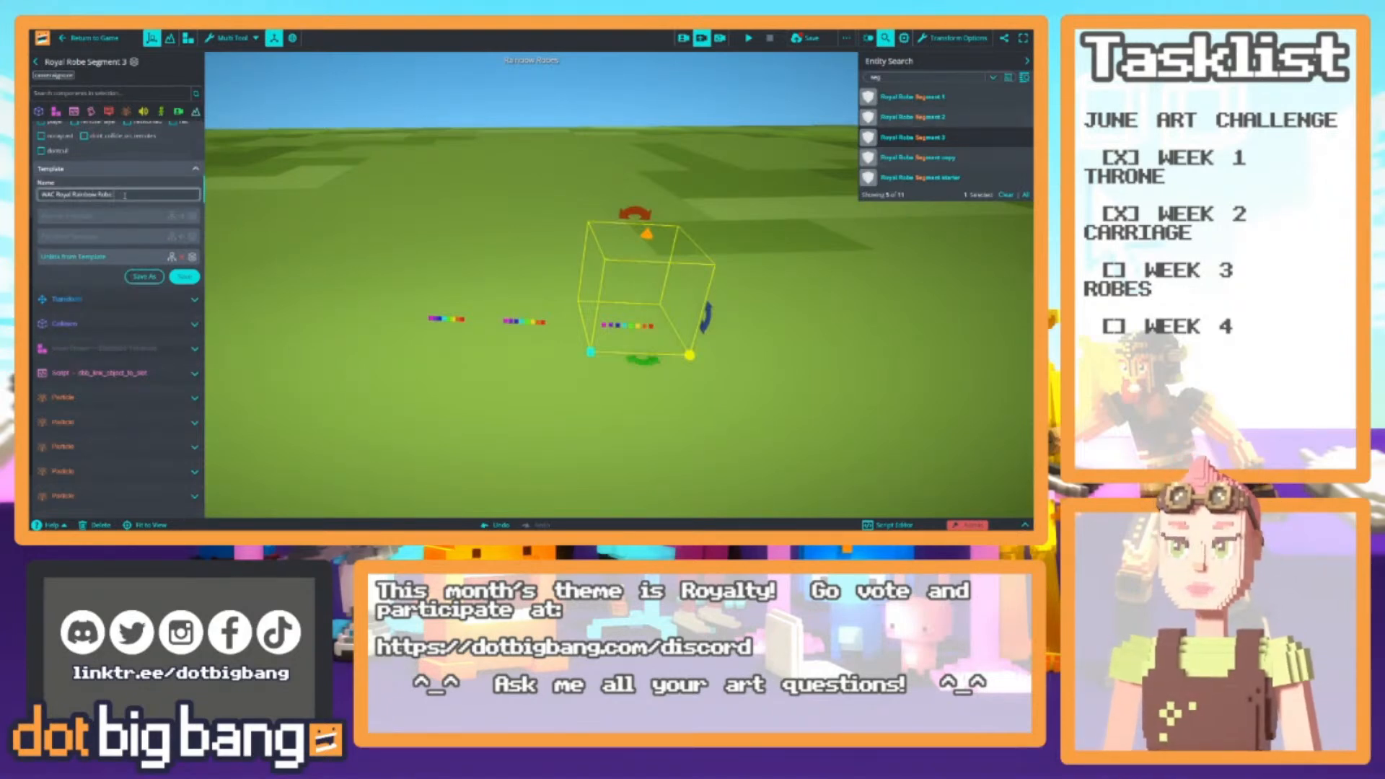
{"action": "left_click", "coordinate": [173, 278]}
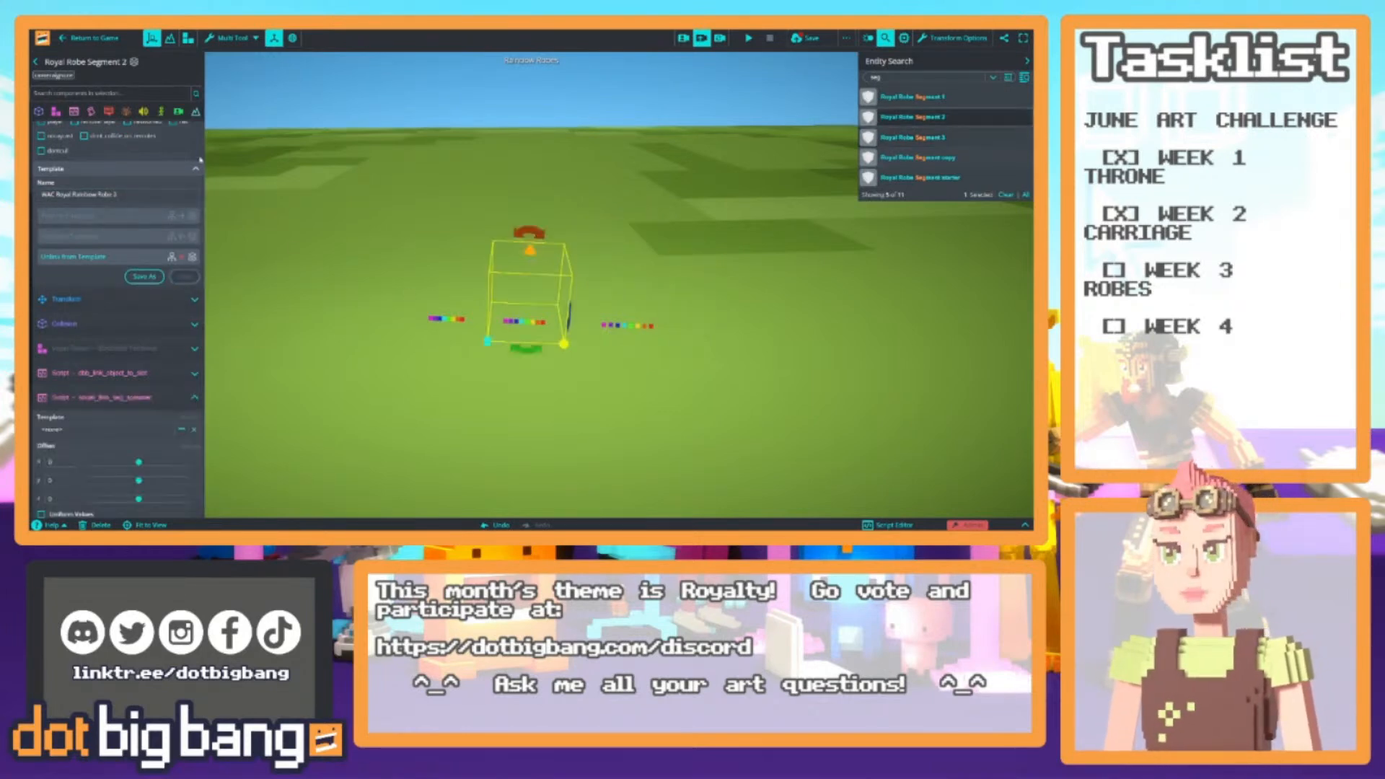
Choose WAC Royal Rainbow Robe 2 as the spawner script's template on Royal Robe Segment 1 and edit its Y offset
{"action": "left_click", "coordinate": [887, 97]}
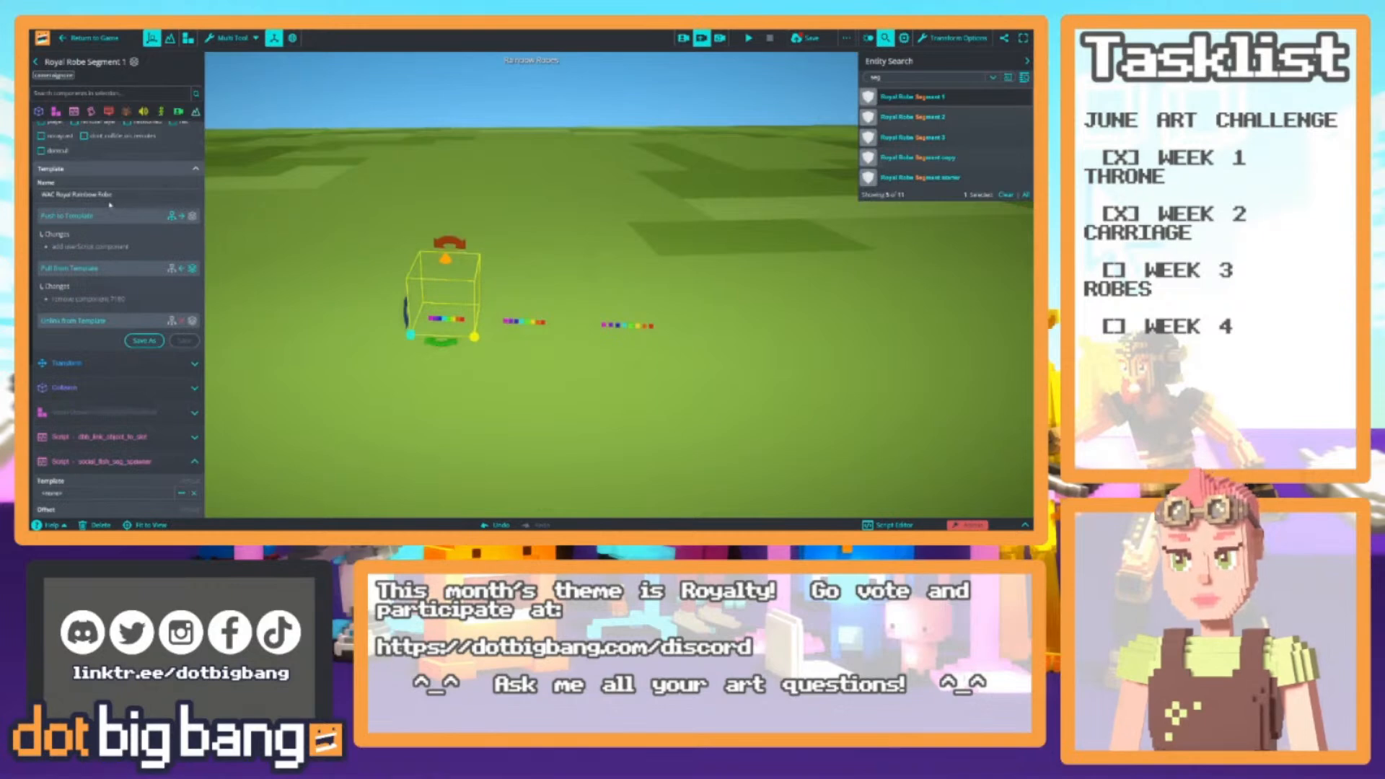
{"action": "scroll", "coordinate": [109, 433], "scroll_direction": "down", "scroll_amount": 2}
{"action": "left_click", "coordinate": [108, 394]}
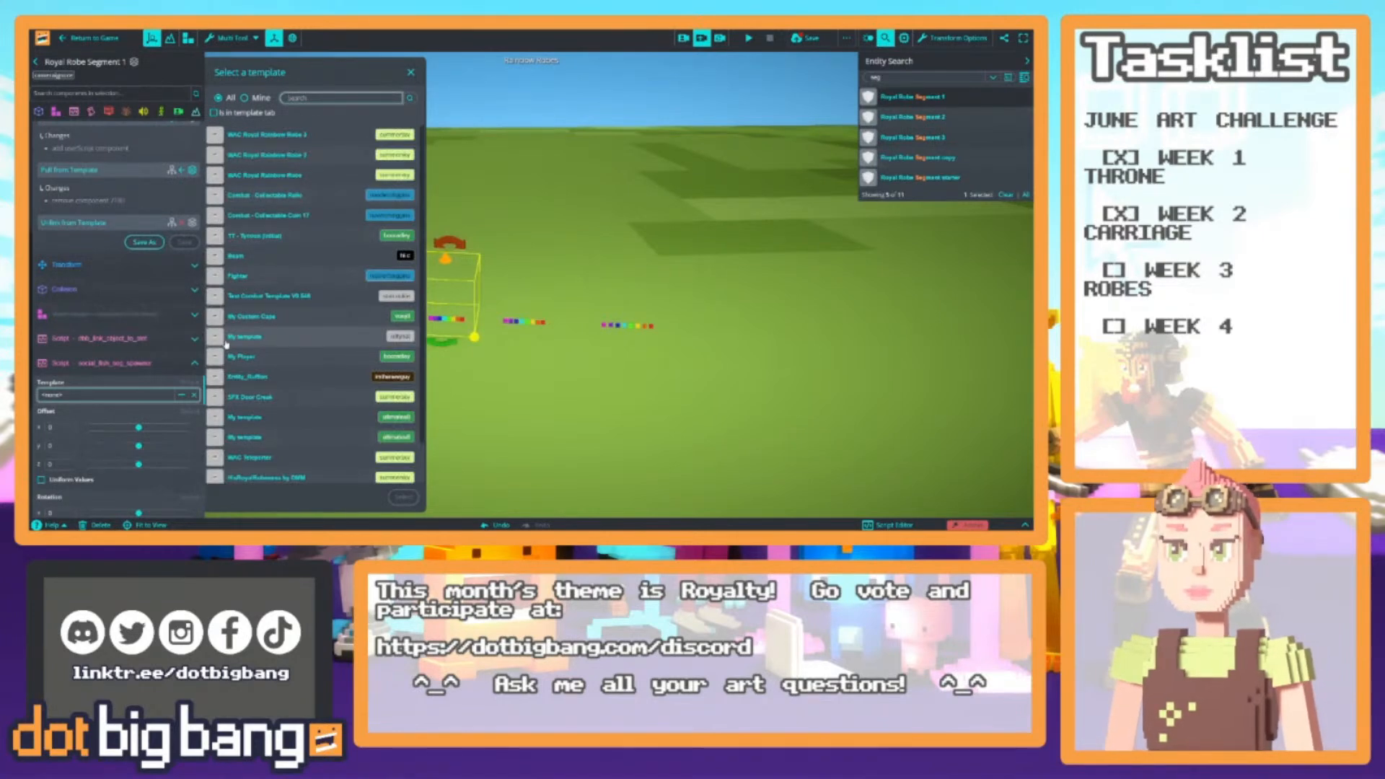
{"action": "left_click", "coordinate": [171, 396]}
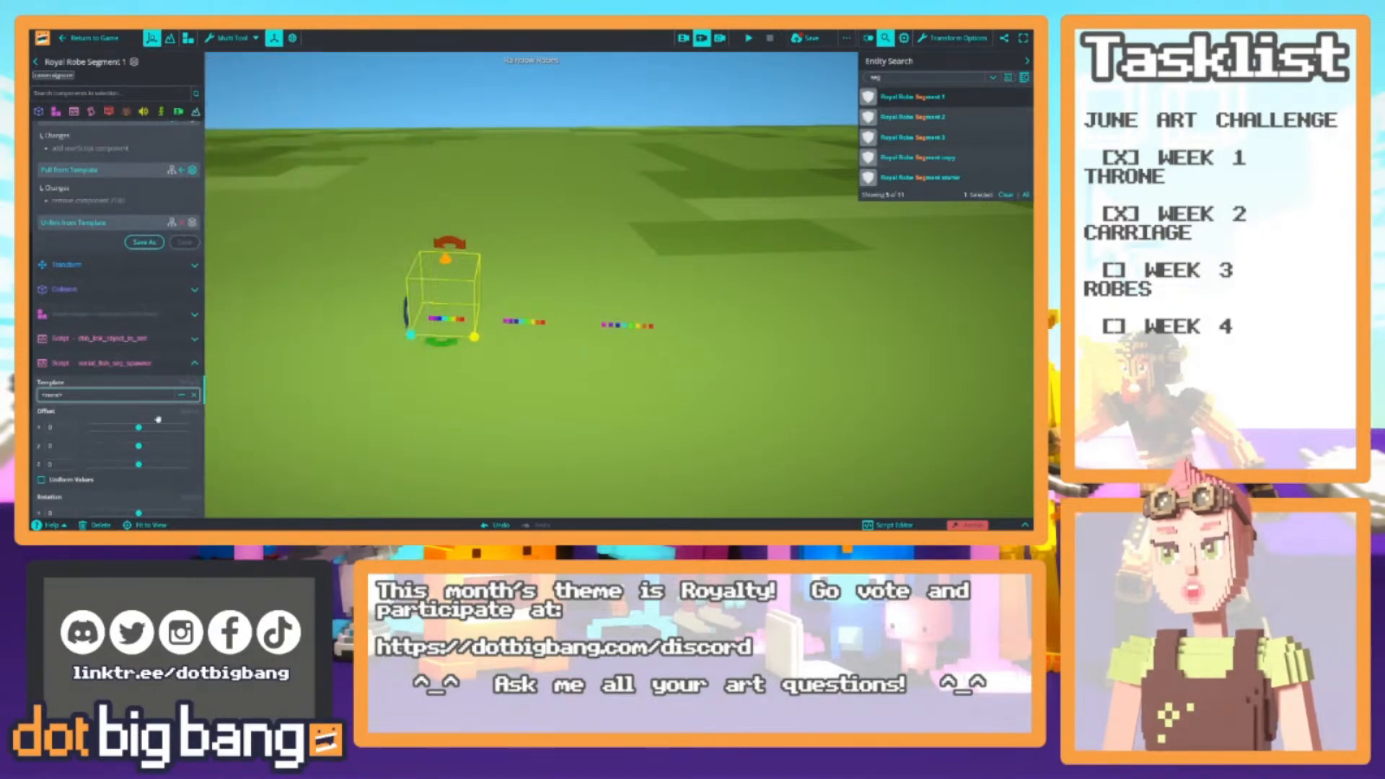
{"action": "scroll", "coordinate": [120, 440], "scroll_direction": "down", "scroll_amount": 1}
{"action": "right_click_drag", "start_coordinate": [470, 393], "coordinate": [451, 338]}
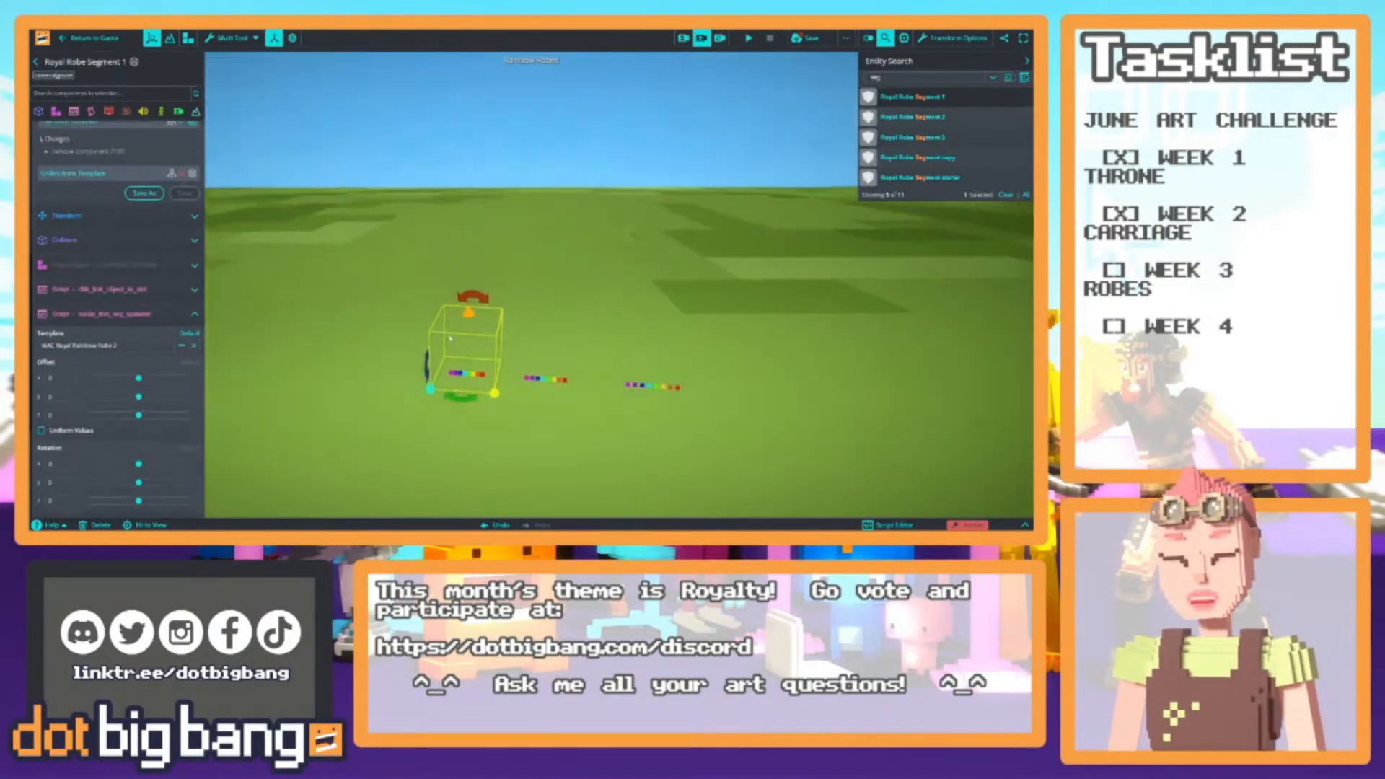
{"action": "key", "text": "w"}
{"action": "left_click", "coordinate": [50, 396]}
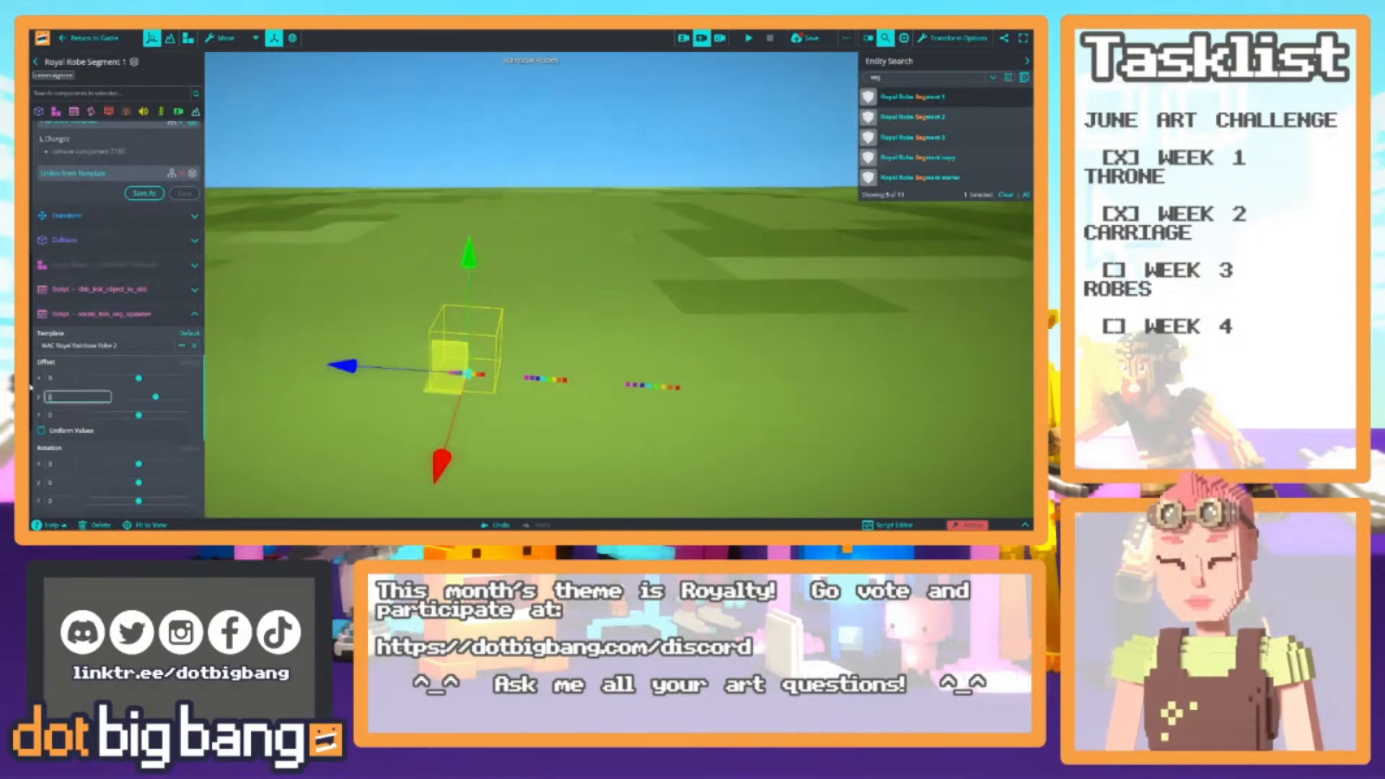
Push the spawner changes of Royal Robe Segment 1 to its template and save the template
{"action": "left_click", "coordinate": [148, 315]}
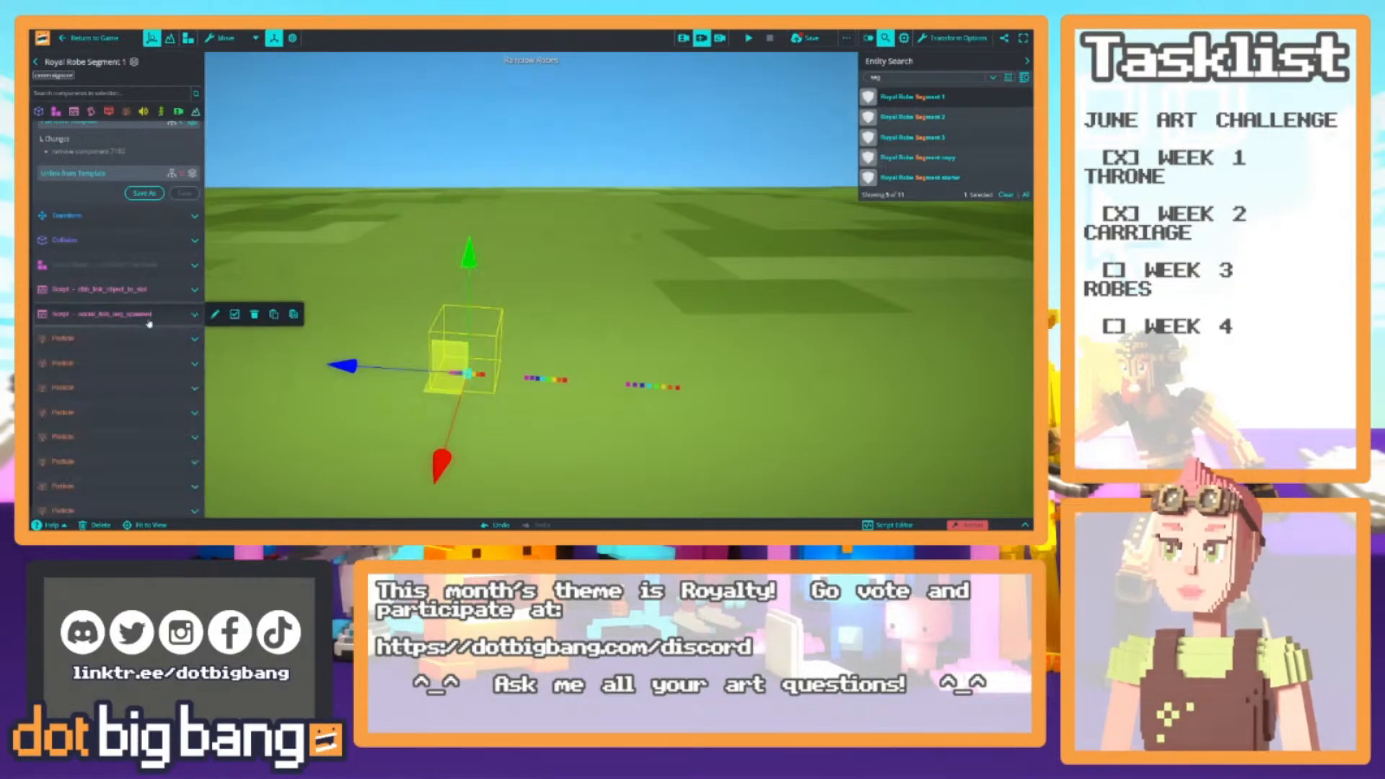
{"action": "scroll", "coordinate": [80, 213], "scroll_direction": "up", "scroll_amount": 3}
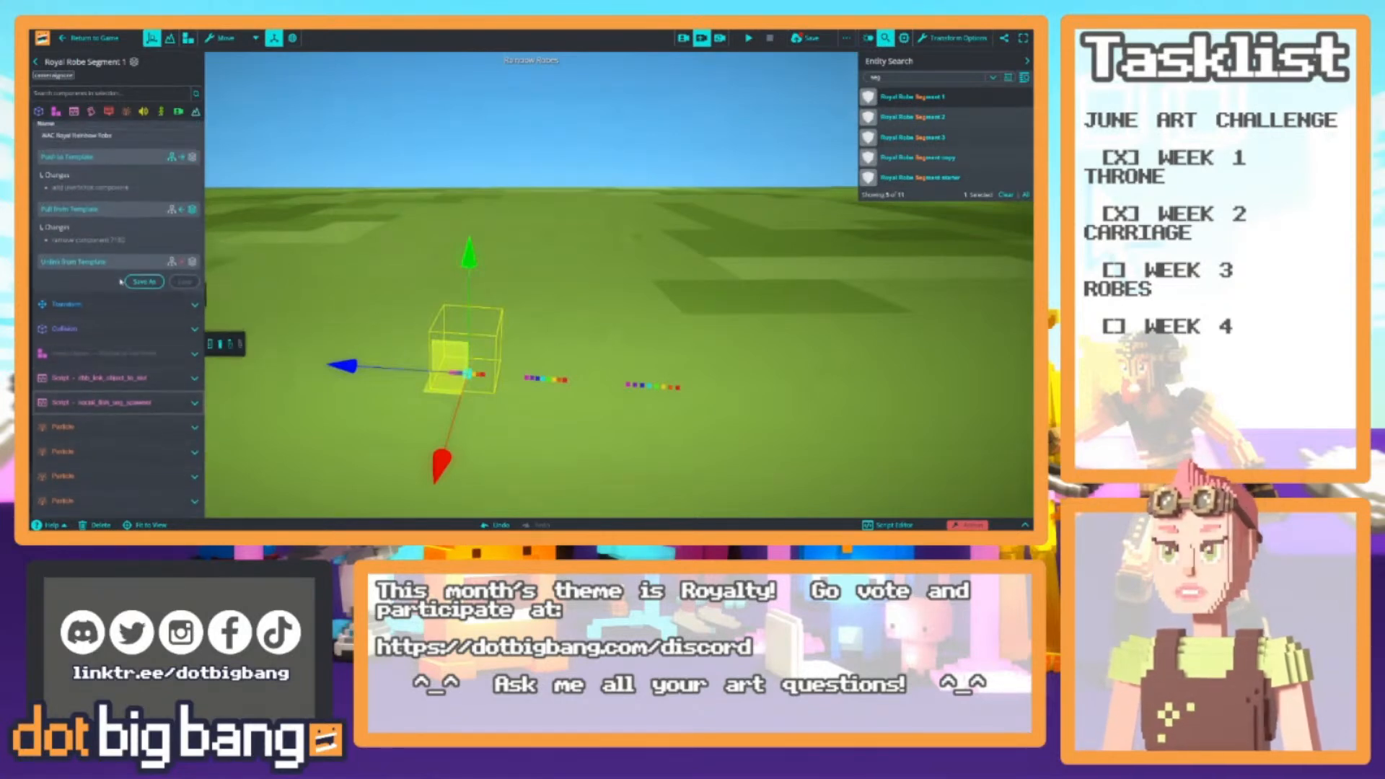
{"action": "left_click", "coordinate": [111, 169]}
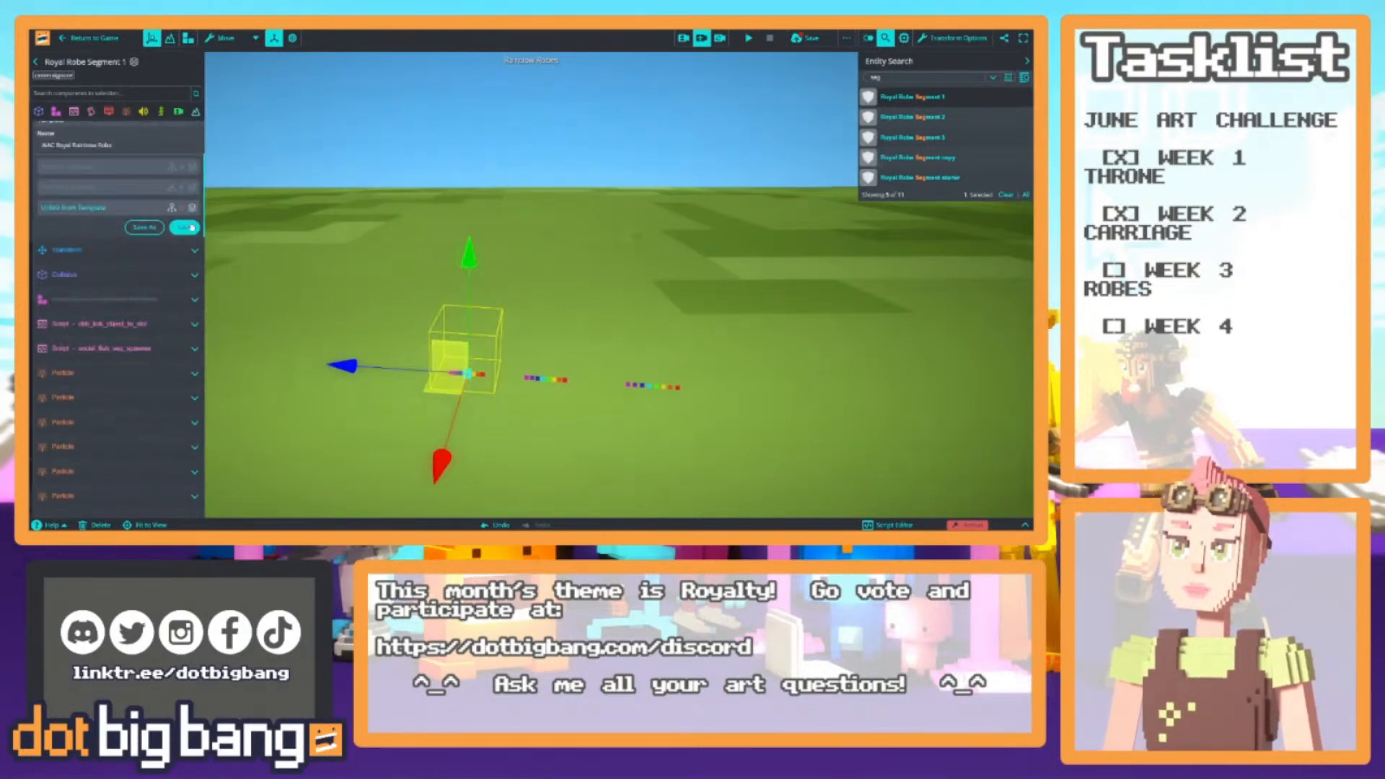
{"action": "left_click", "coordinate": [186, 228]}
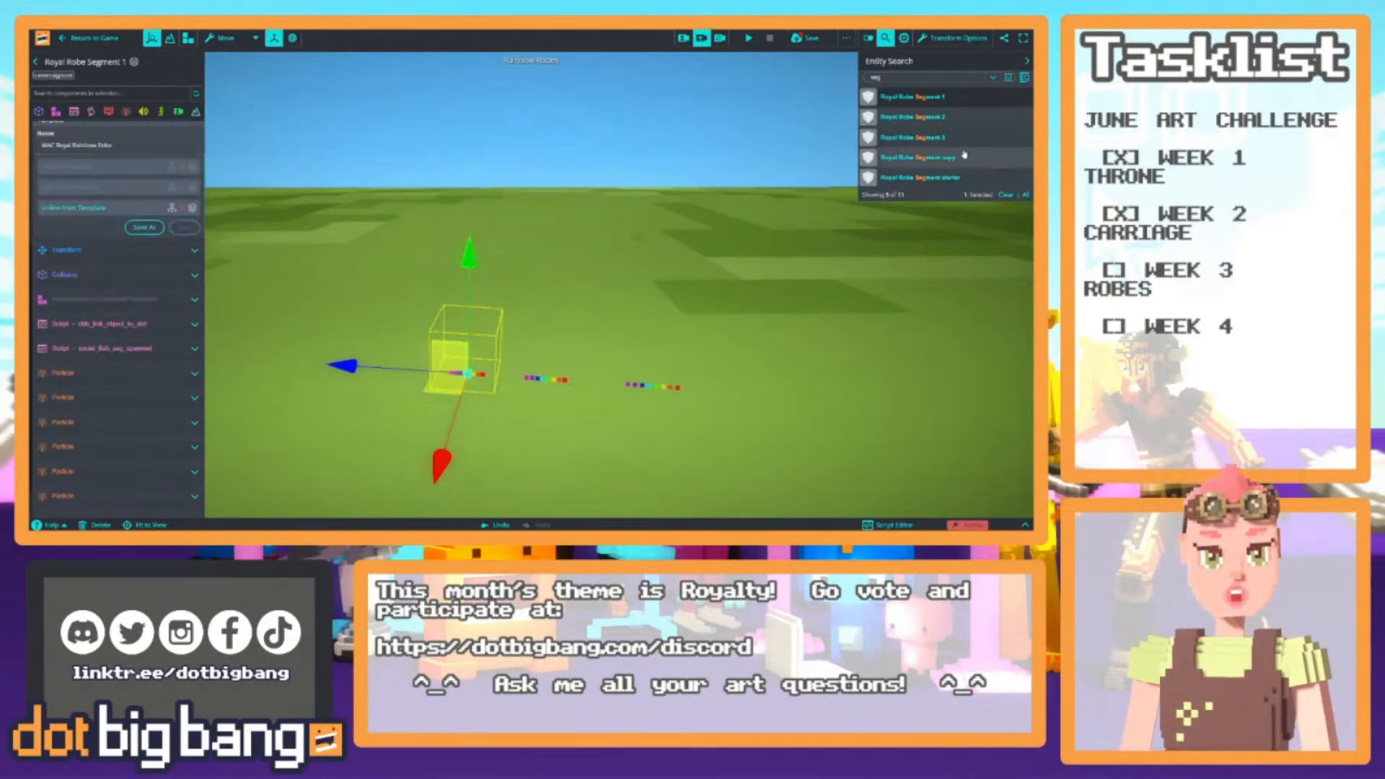
Choose WAC Royal Rainbow Robe 3 as the template of the social_fish_seg_spawner script on Royal Robe Segment 2
{"action": "left_click", "coordinate": [929, 117]}
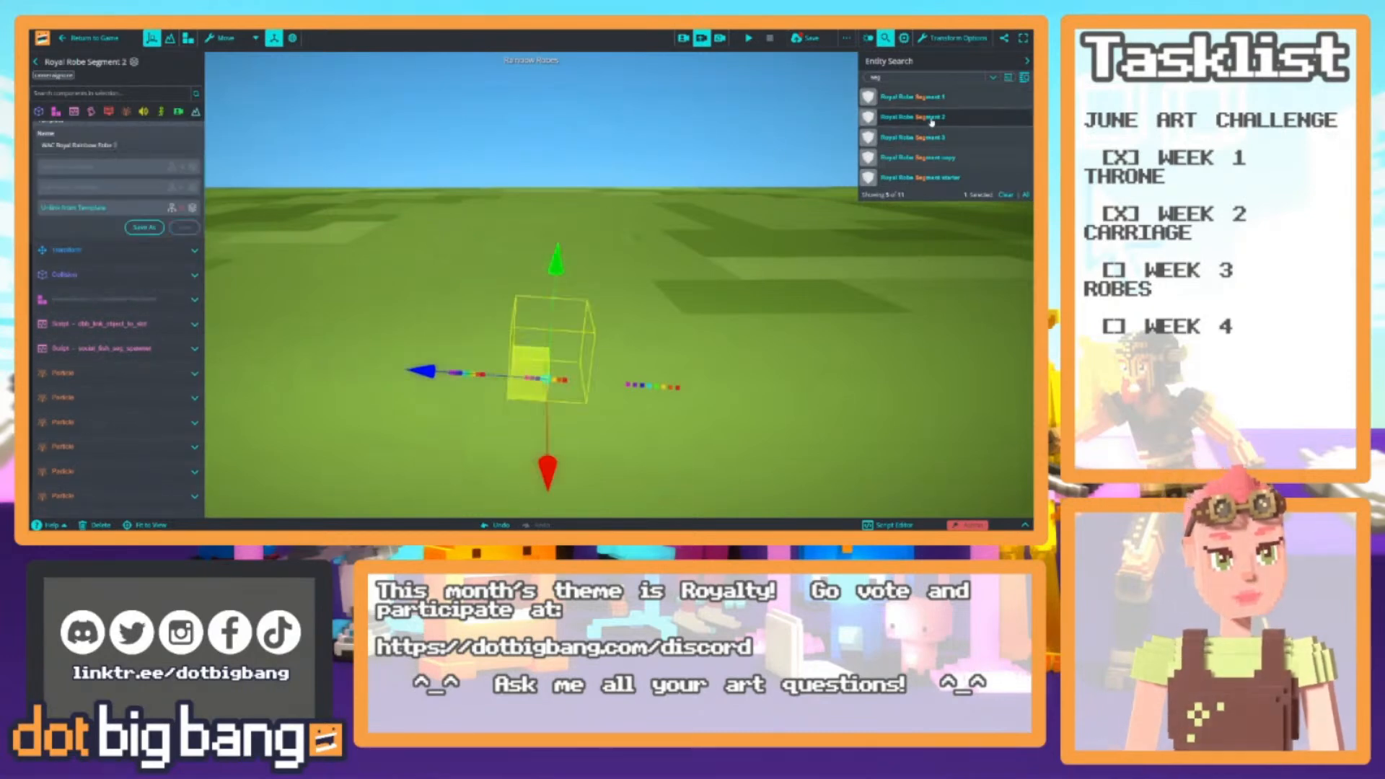
{"action": "left_click", "coordinate": [124, 350]}
{"action": "left_click", "coordinate": [111, 381]}
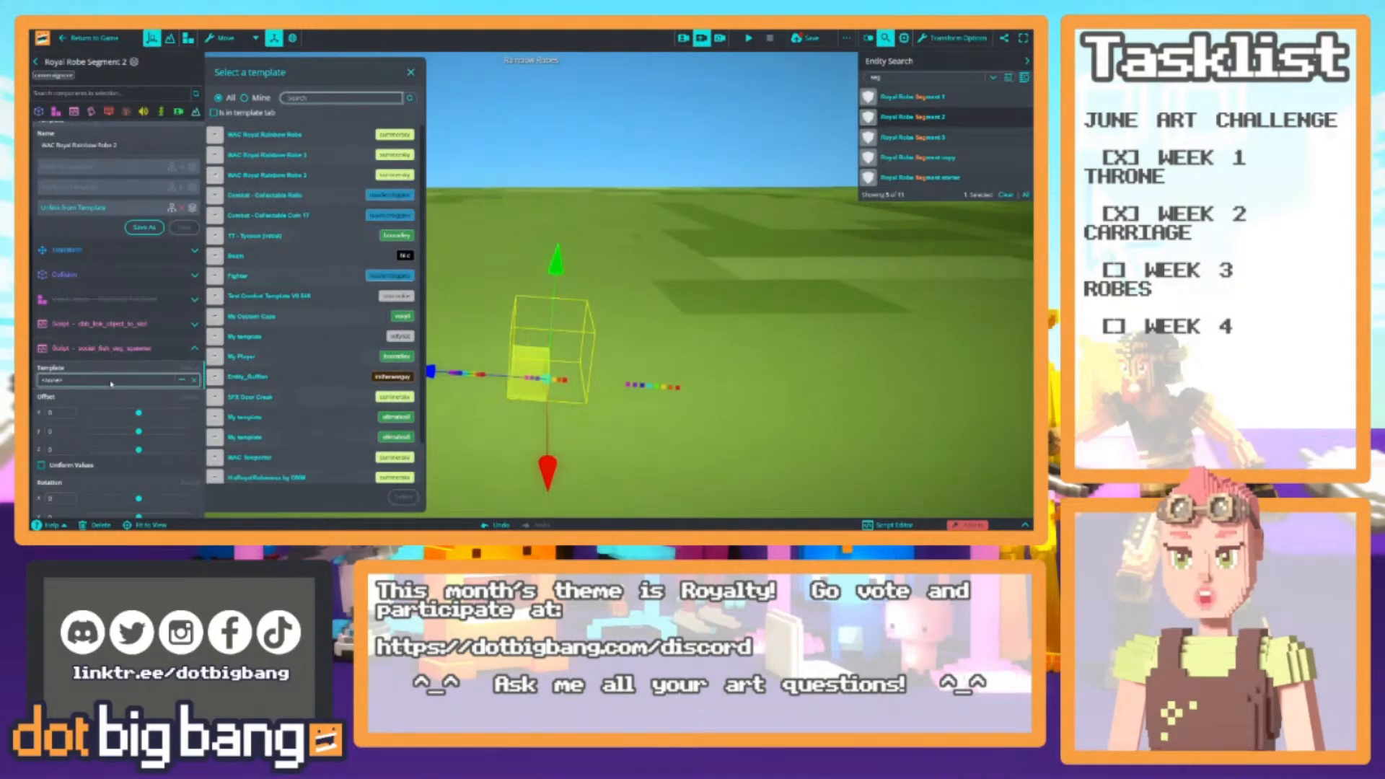
{"action": "left_click", "coordinate": [267, 154]}
{"action": "left_click", "coordinate": [403, 496]}
Set the spawner's Y offset on Royal Robe Segment 2 to -12, then push and save the changes to its template
{"action": "scroll", "coordinate": [124, 431], "scroll_direction": "down", "scroll_amount": 3}
{"action": "left_click", "coordinate": [65, 298]}
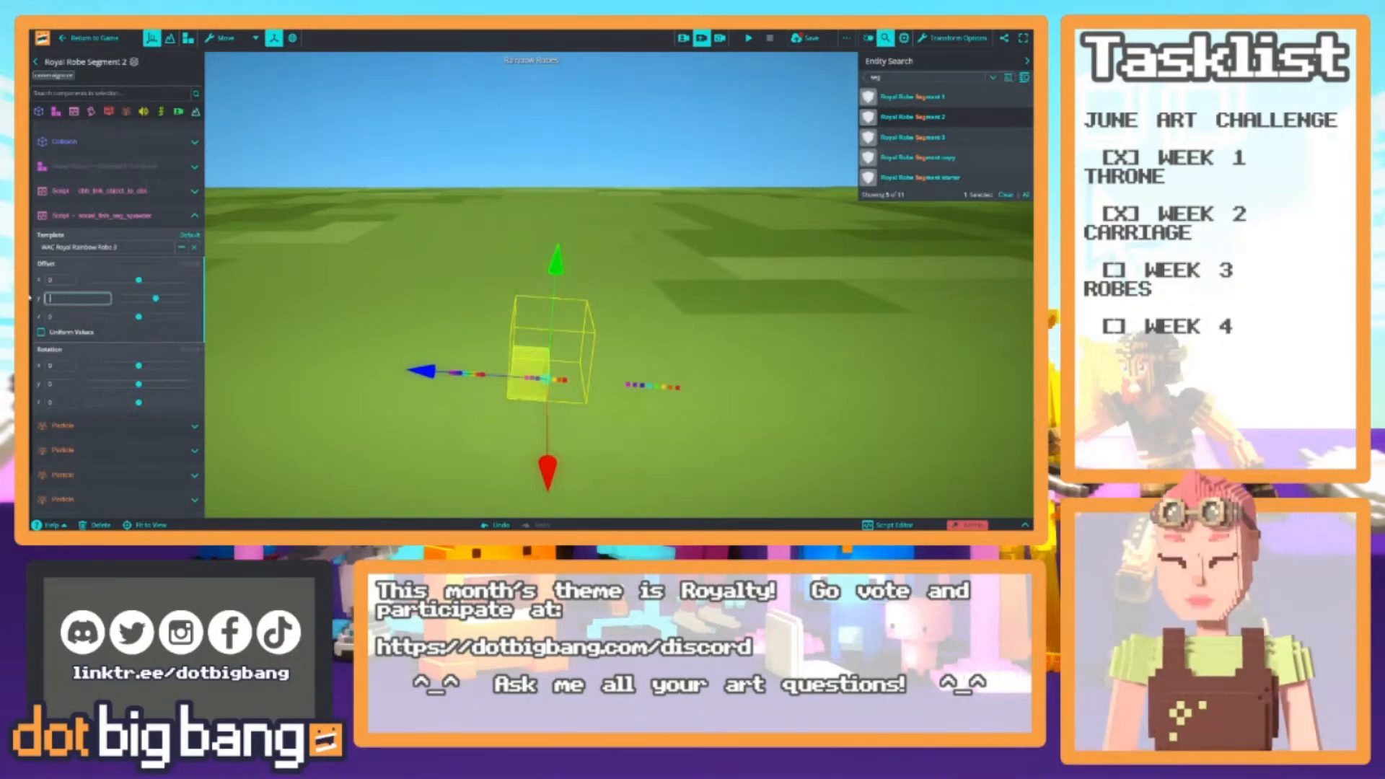
{"action": "key", "text": "Return"}
{"action": "left_click", "coordinate": [56, 297]}
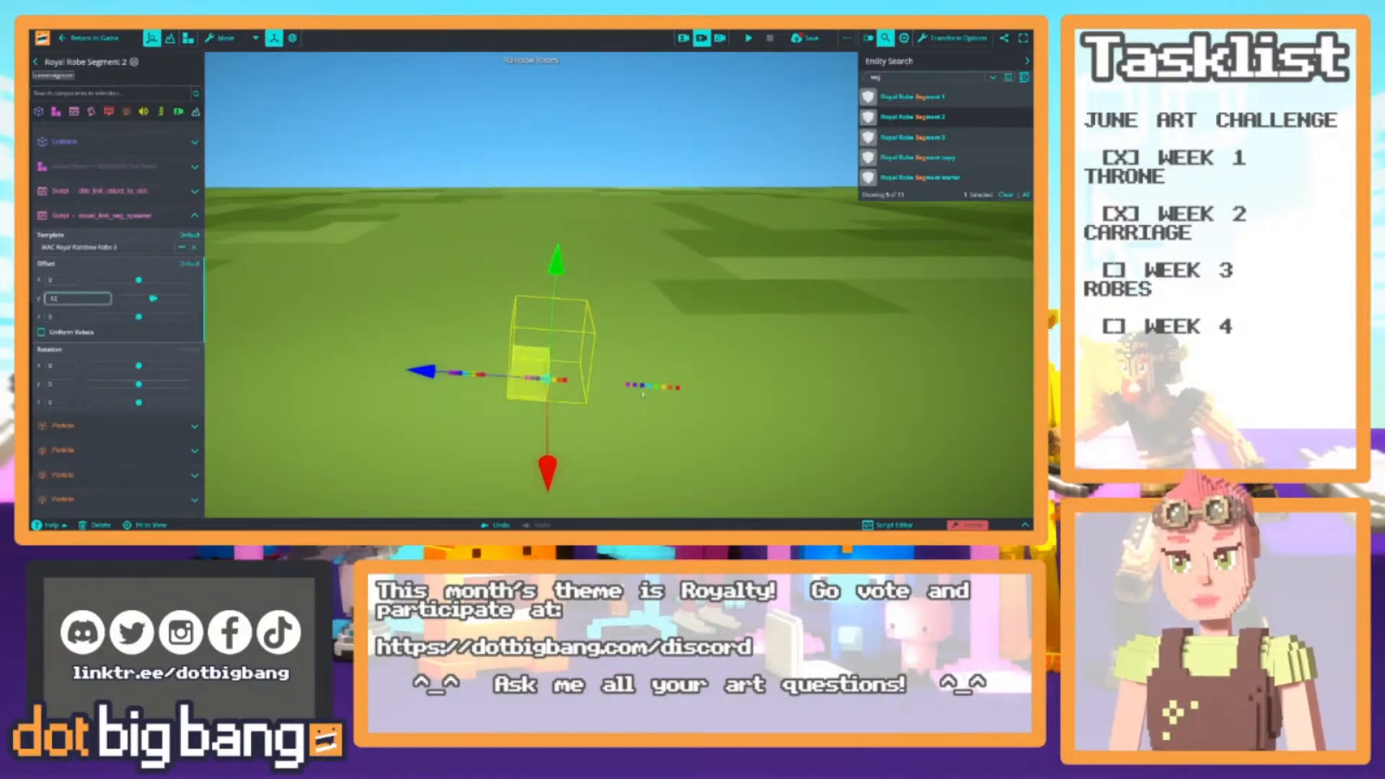
{"action": "mouse_move", "coordinate": [149, 216]}
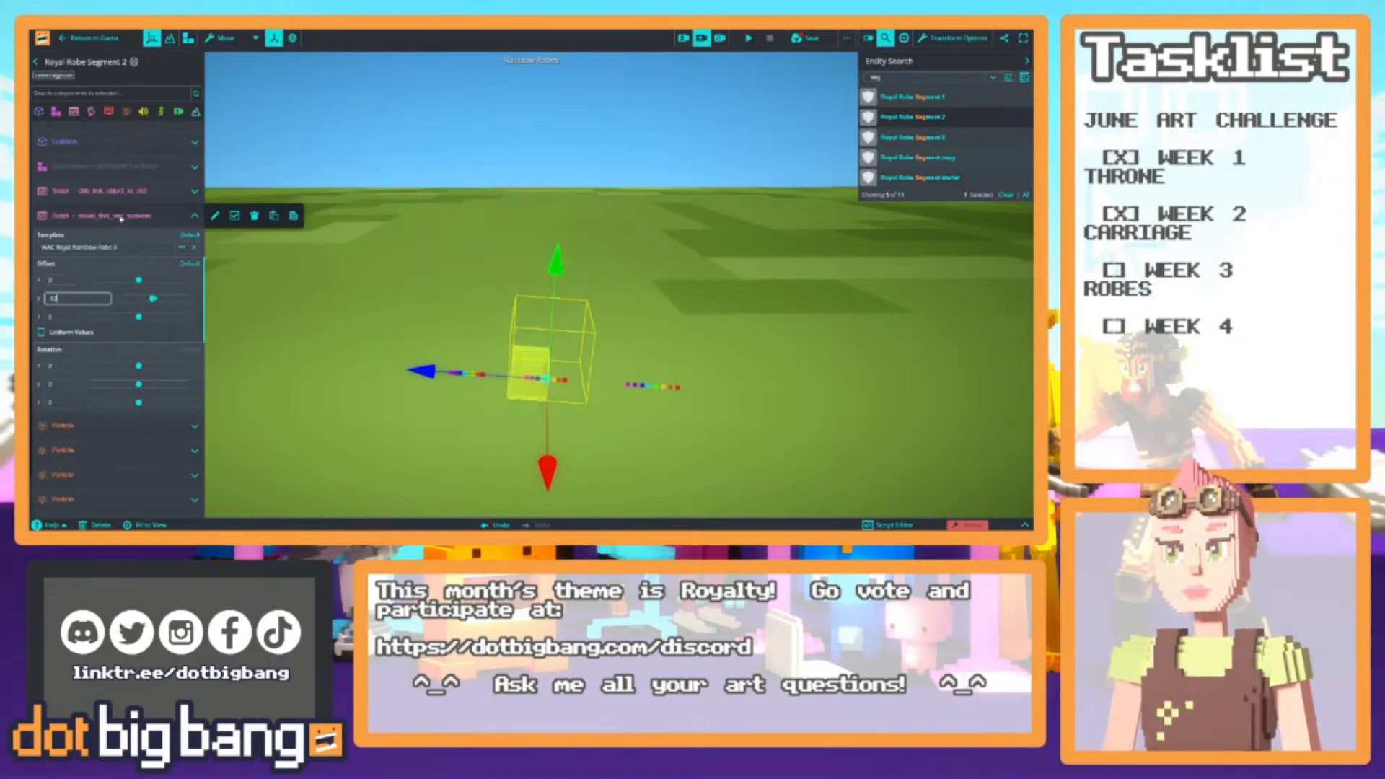
{"action": "key", "text": "Return"}
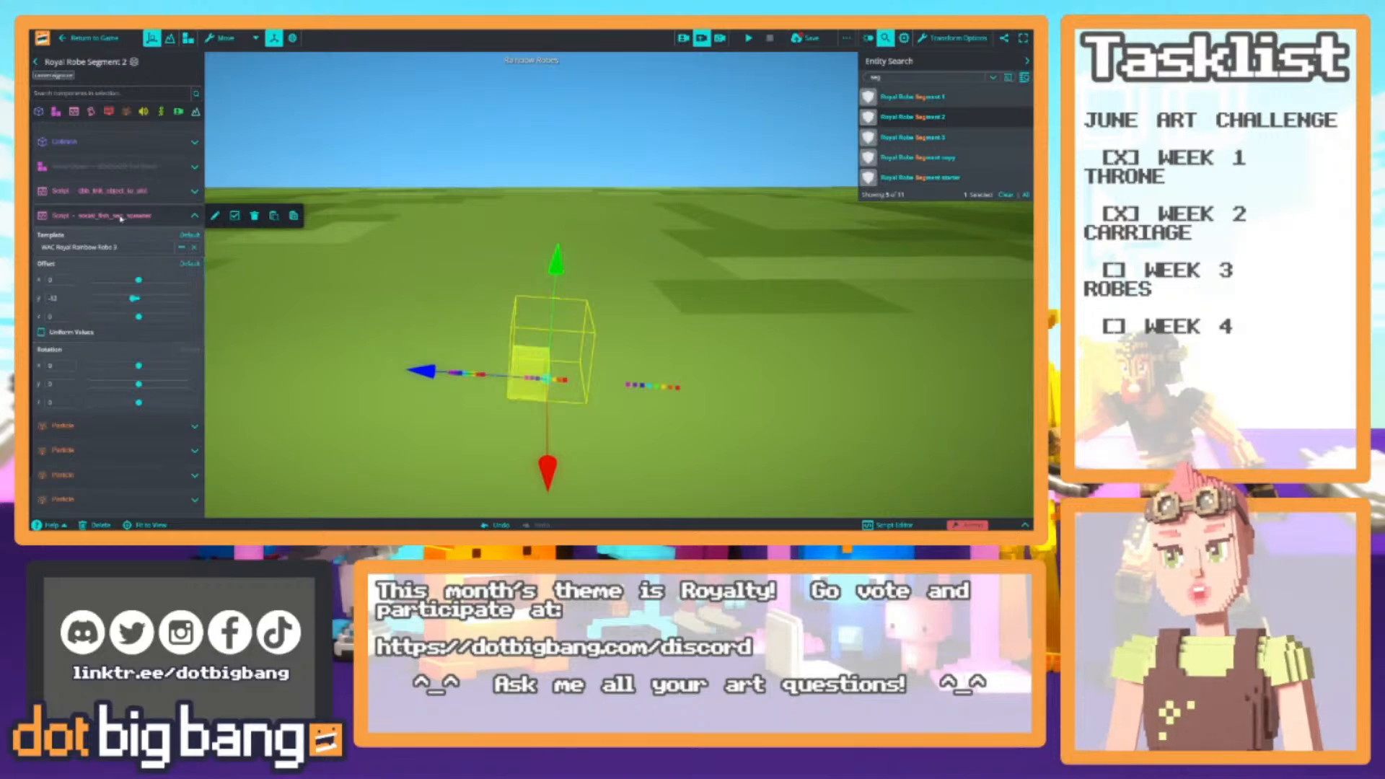
{"action": "left_click", "coordinate": [121, 216]}
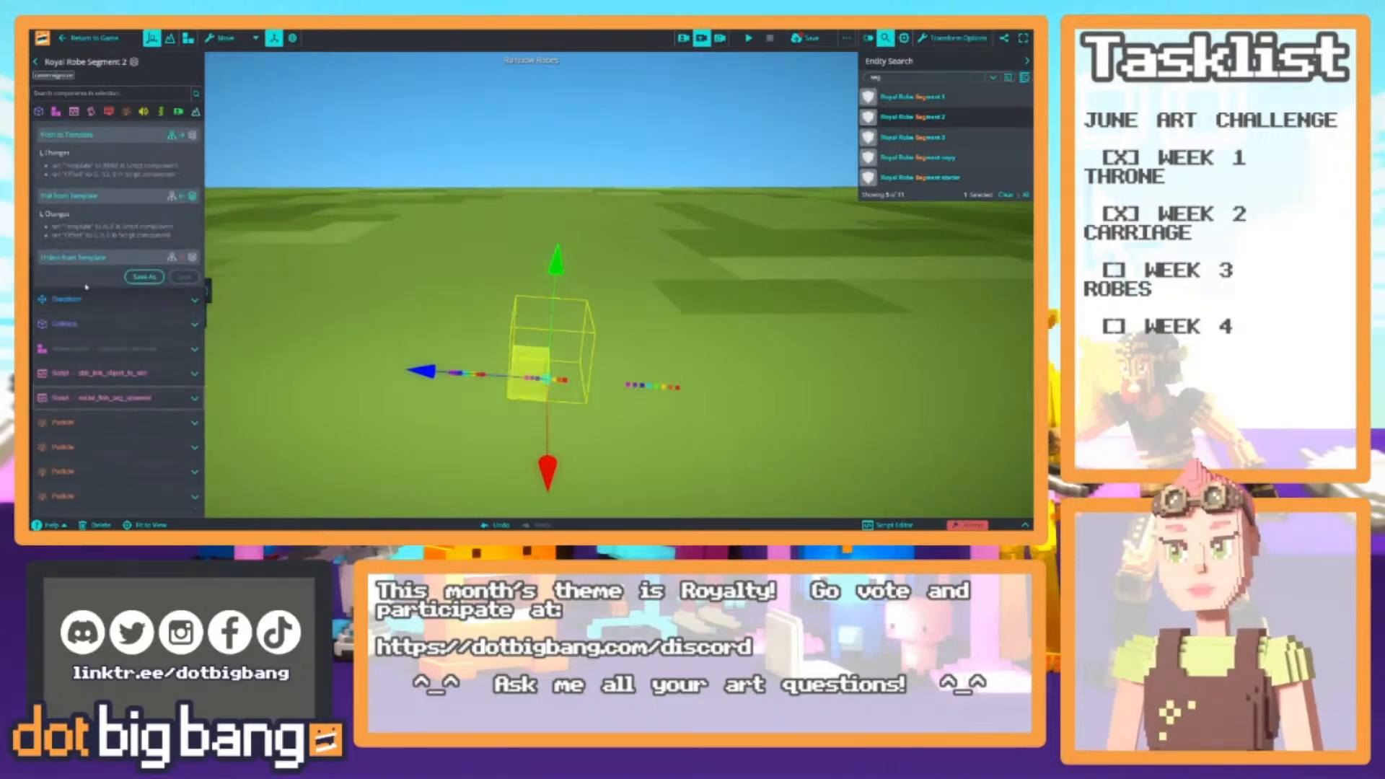
{"action": "left_click", "coordinate": [186, 206]}
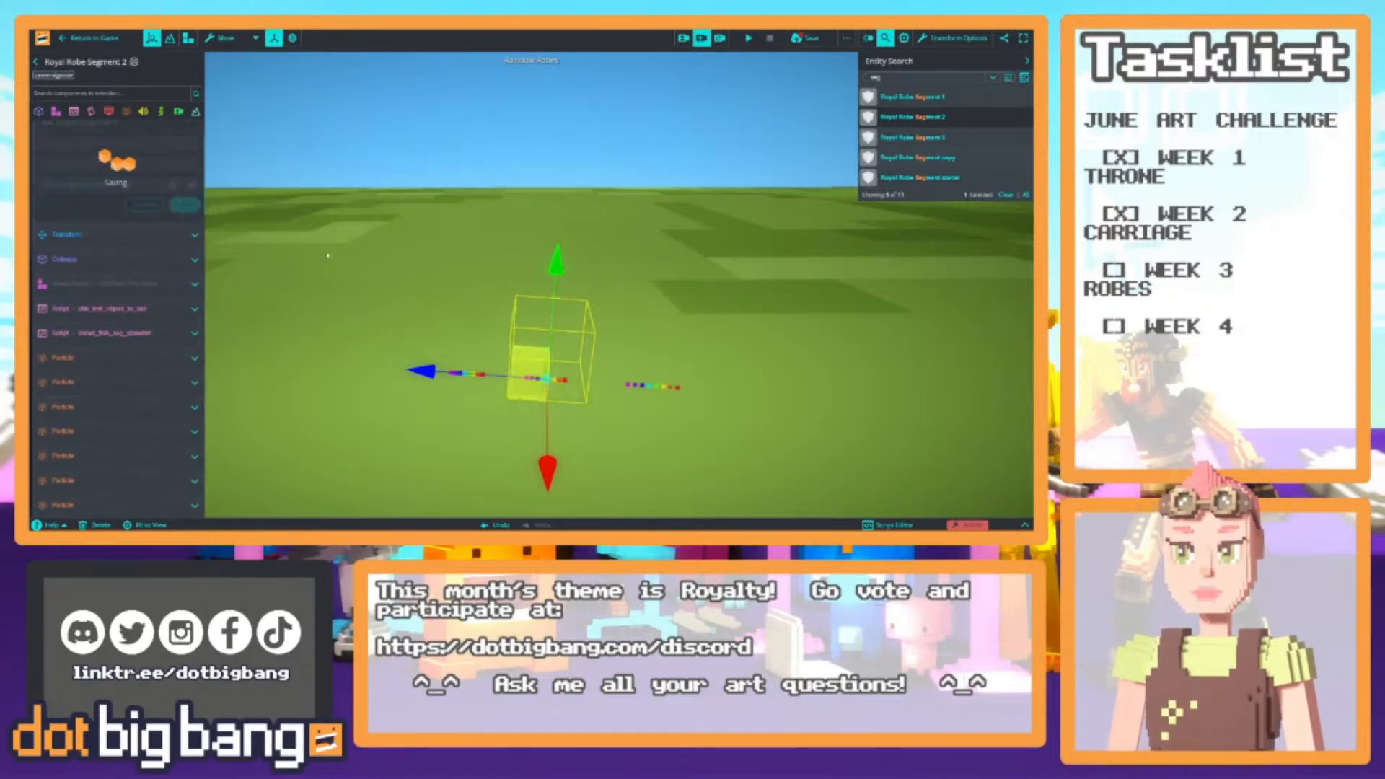
Save the game and start it to test the spawned robe segments
{"action": "right_click_drag", "start_coordinate": [849, 88], "coordinate": [701, 153]}
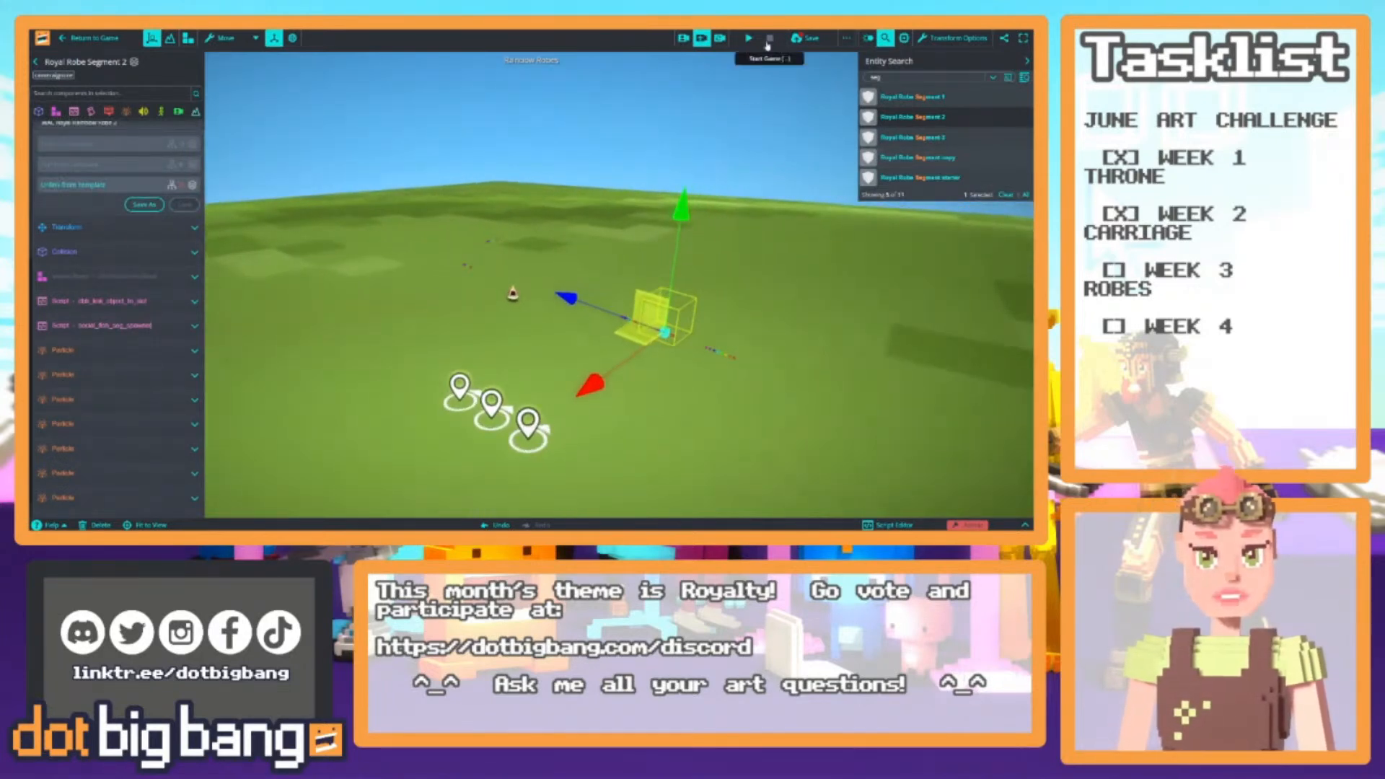
{"action": "left_click", "coordinate": [806, 38]}
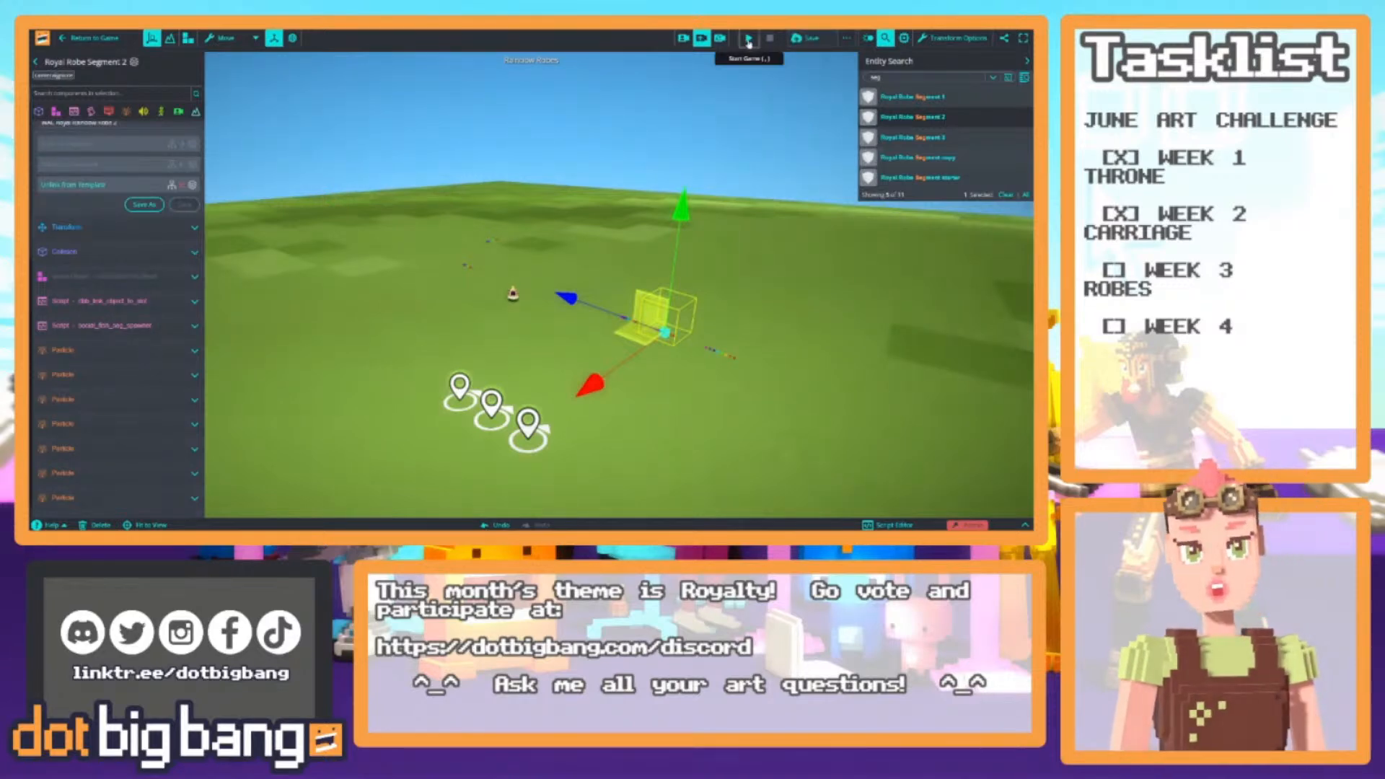
{"action": "left_click", "coordinate": [748, 39]}
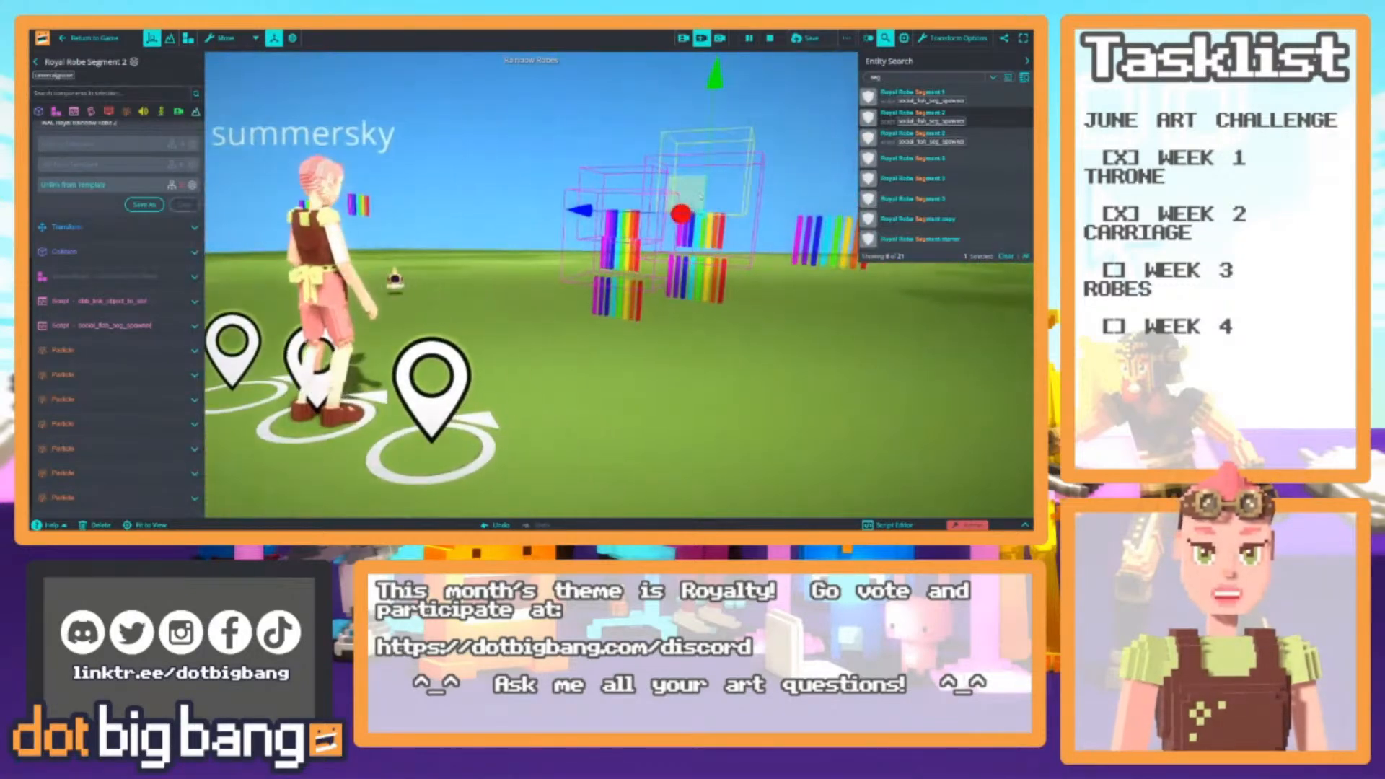
Examine the spawned rainbow segments from several angles in the running game, trying a small move of Segment 2 and undoing it
{"action": "key", "text": "w"}
{"action": "right_click_drag", "start_coordinate": [701, 195], "coordinate": [570, 364]}
{"action": "key", "text": "s"}
{"action": "key", "text": "e"}
{"action": "left_click_drag", "start_coordinate": [641, 399], "coordinate": [658, 377]}
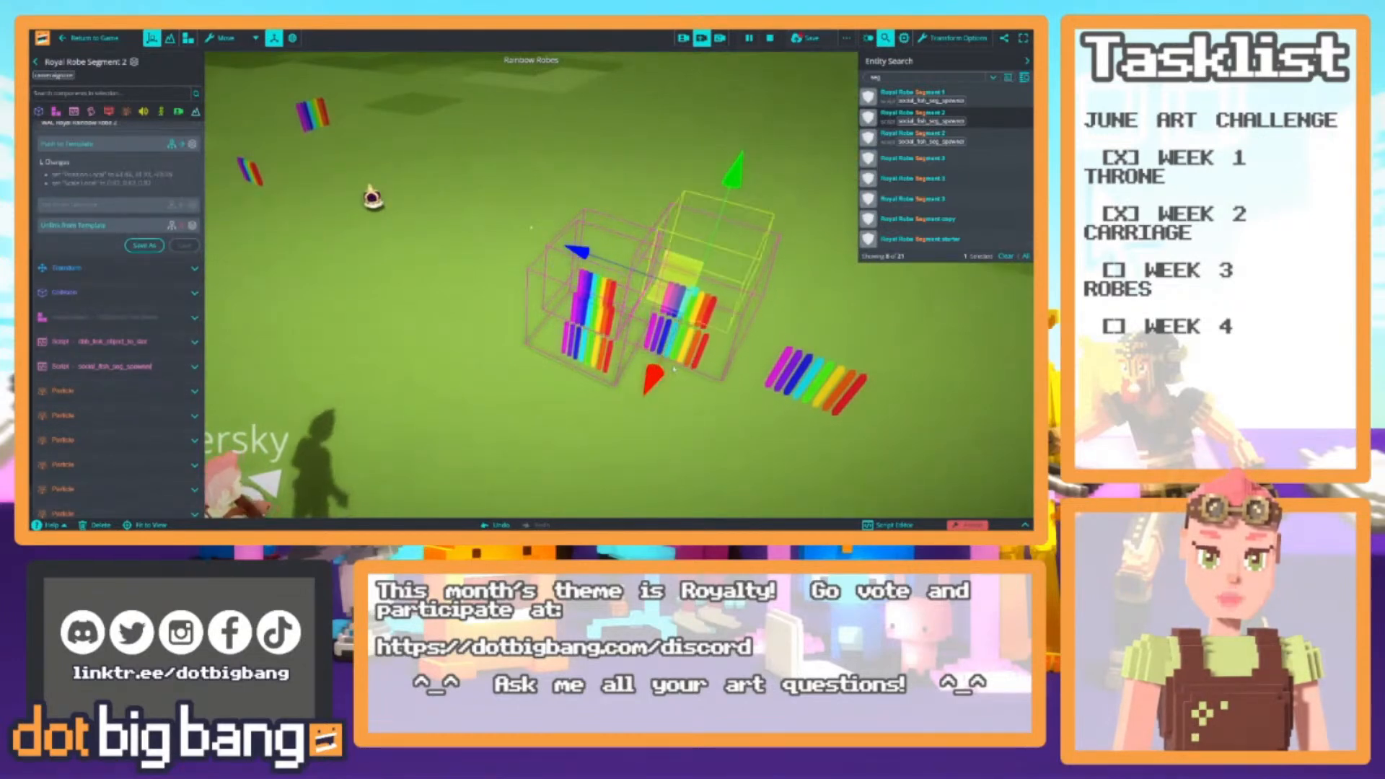
{"action": "key", "text": "ctrl+z"}
{"action": "key", "text": "a"}
{"action": "mouse_move", "coordinate": [653, 173]}
{"action": "right_mouse_down"}
{"action": "mouse_move", "coordinate": [715, 155]}
{"action": "mouse_move", "coordinate": [641, 162]}
{"action": "mouse_move", "coordinate": [644, 188]}
{"action": "right_mouse_up"}
{"action": "key", "text": "d"}
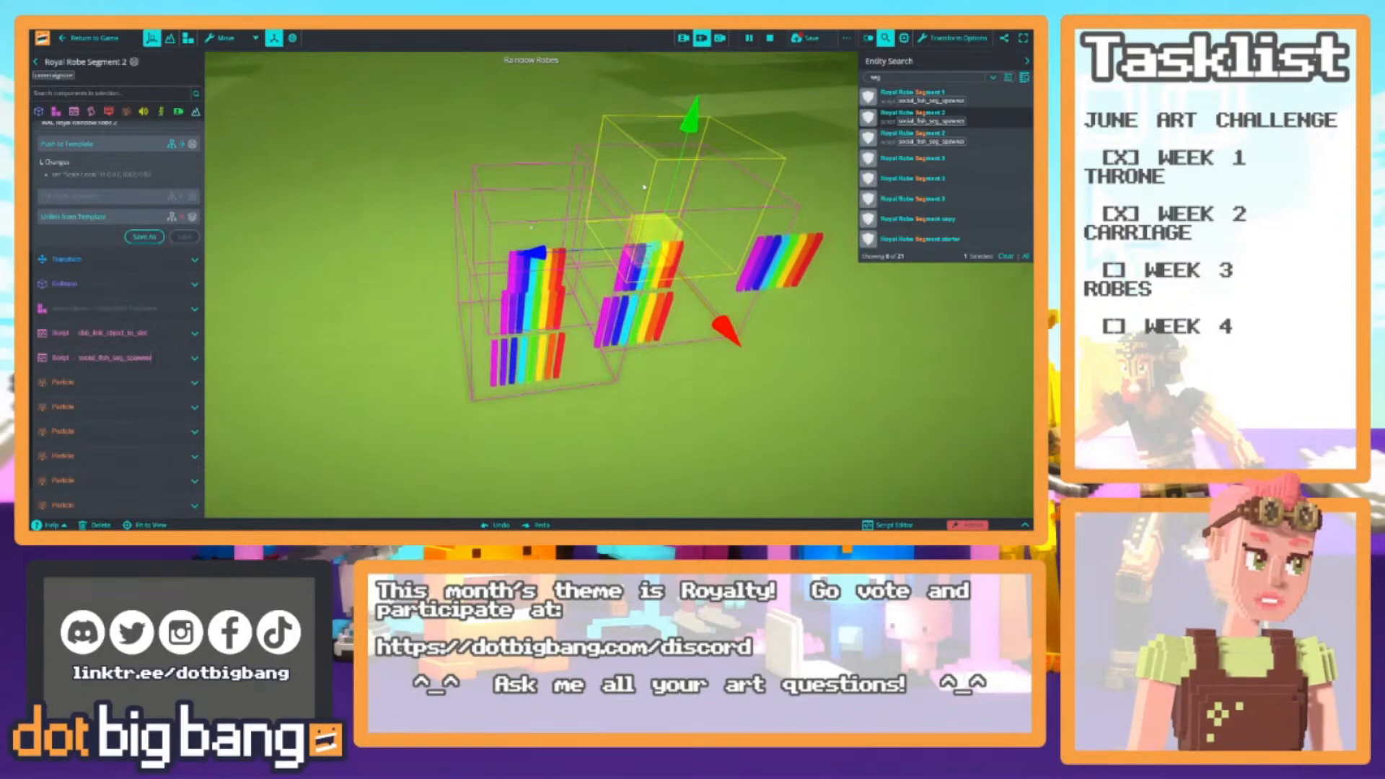
{"action": "right_click_drag", "start_coordinate": [517, 242], "coordinate": [636, 207]}
{"action": "key", "text": "q"}
{"action": "key", "text": "s"}
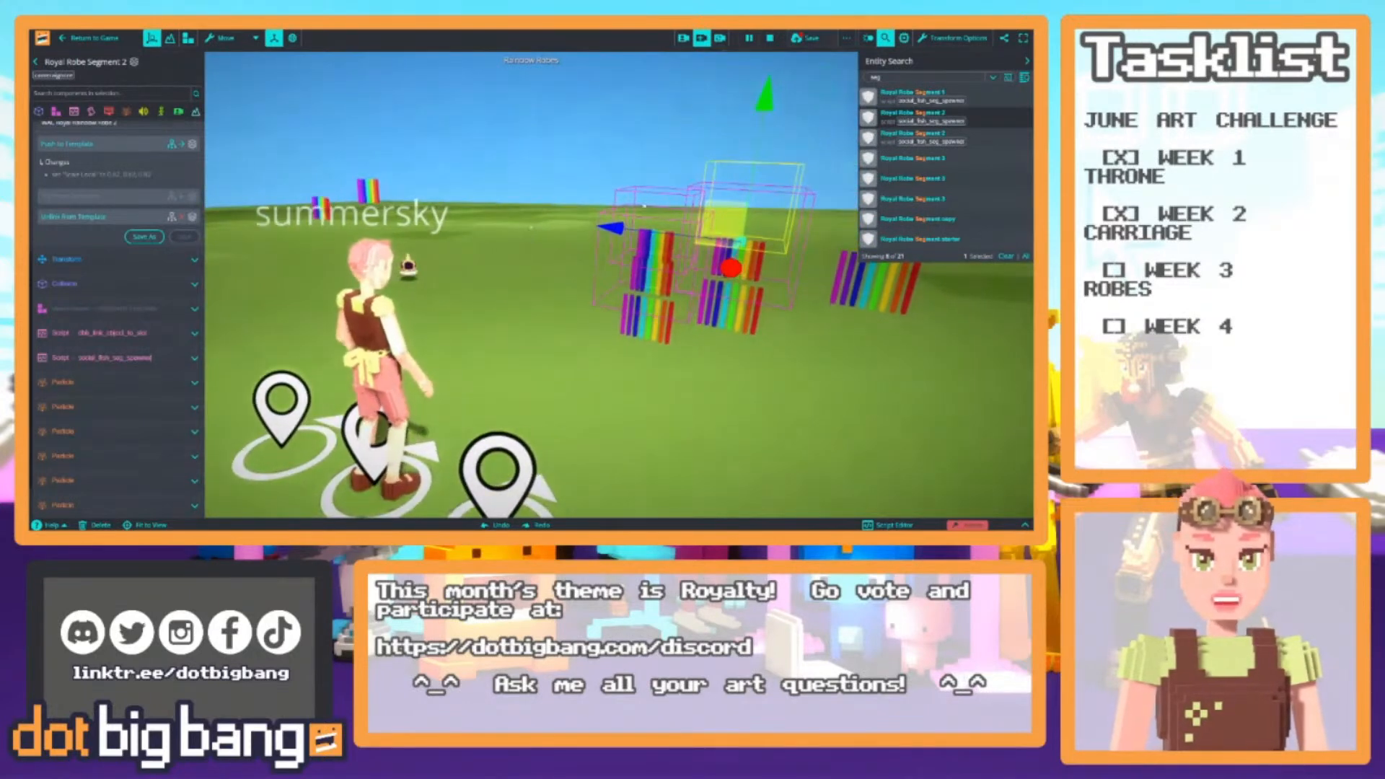
Set Player as the parent in the link-object-to-slot script of Royal Robe Segment 1
{"action": "left_click", "coordinate": [913, 92]}
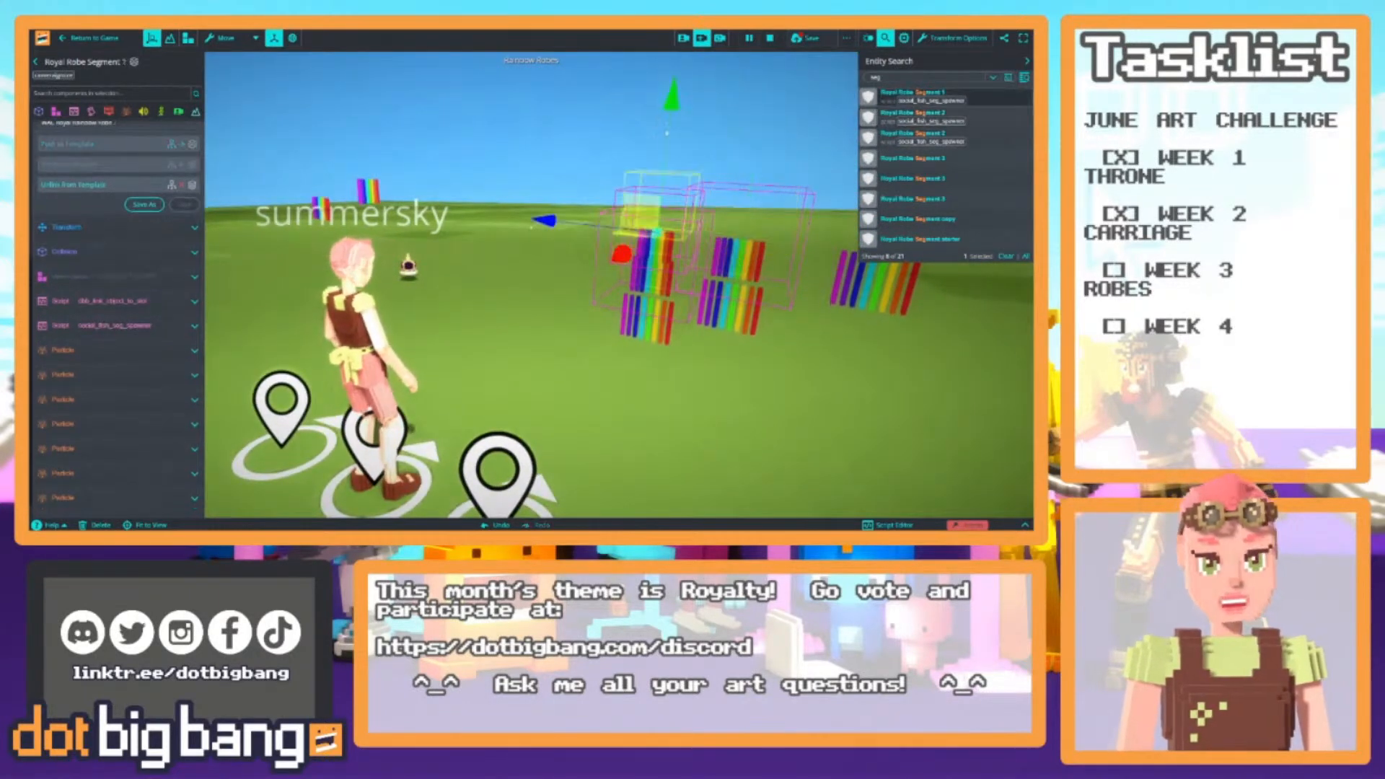
{"action": "mouse_move", "coordinate": [117, 310]}
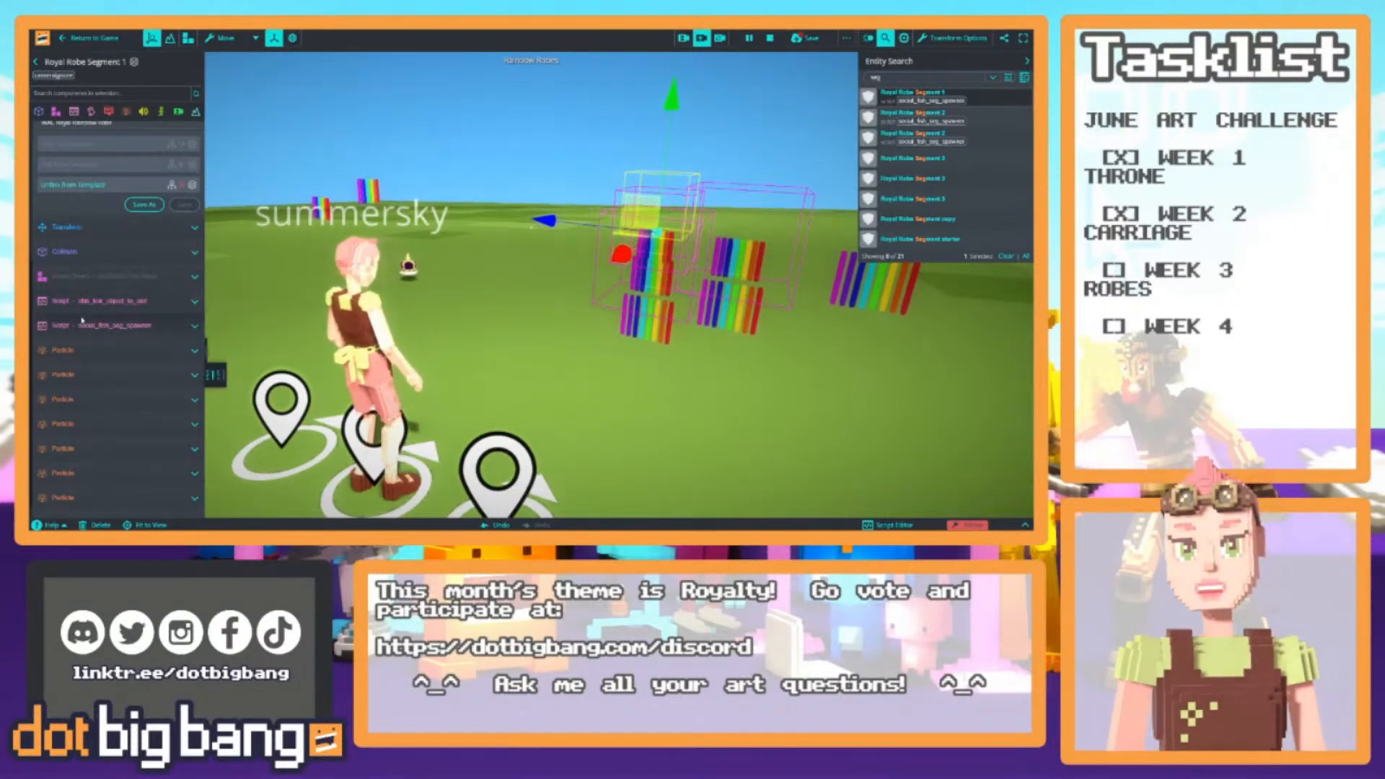
{"action": "left_click", "coordinate": [119, 302]}
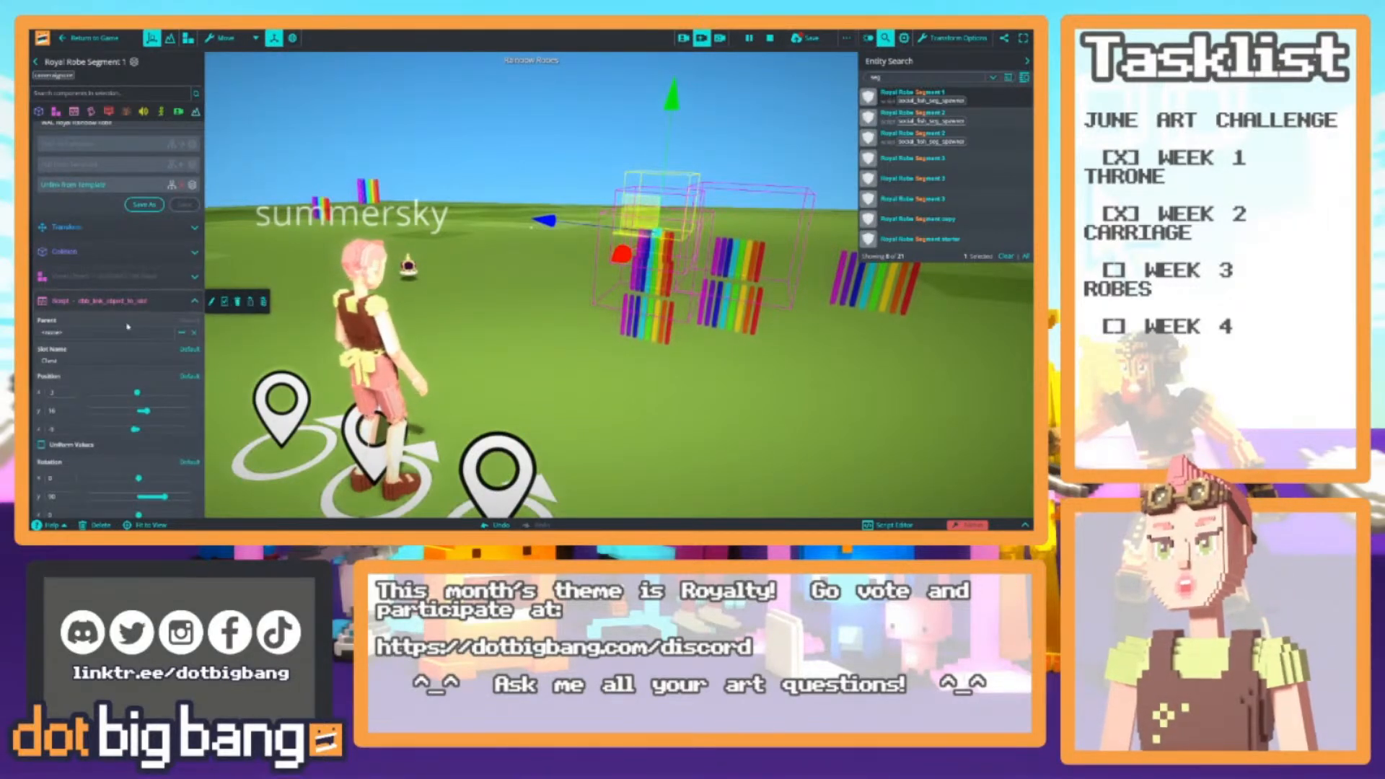
{"action": "left_click", "coordinate": [130, 334]}
{"action": "type", "text": "player"}
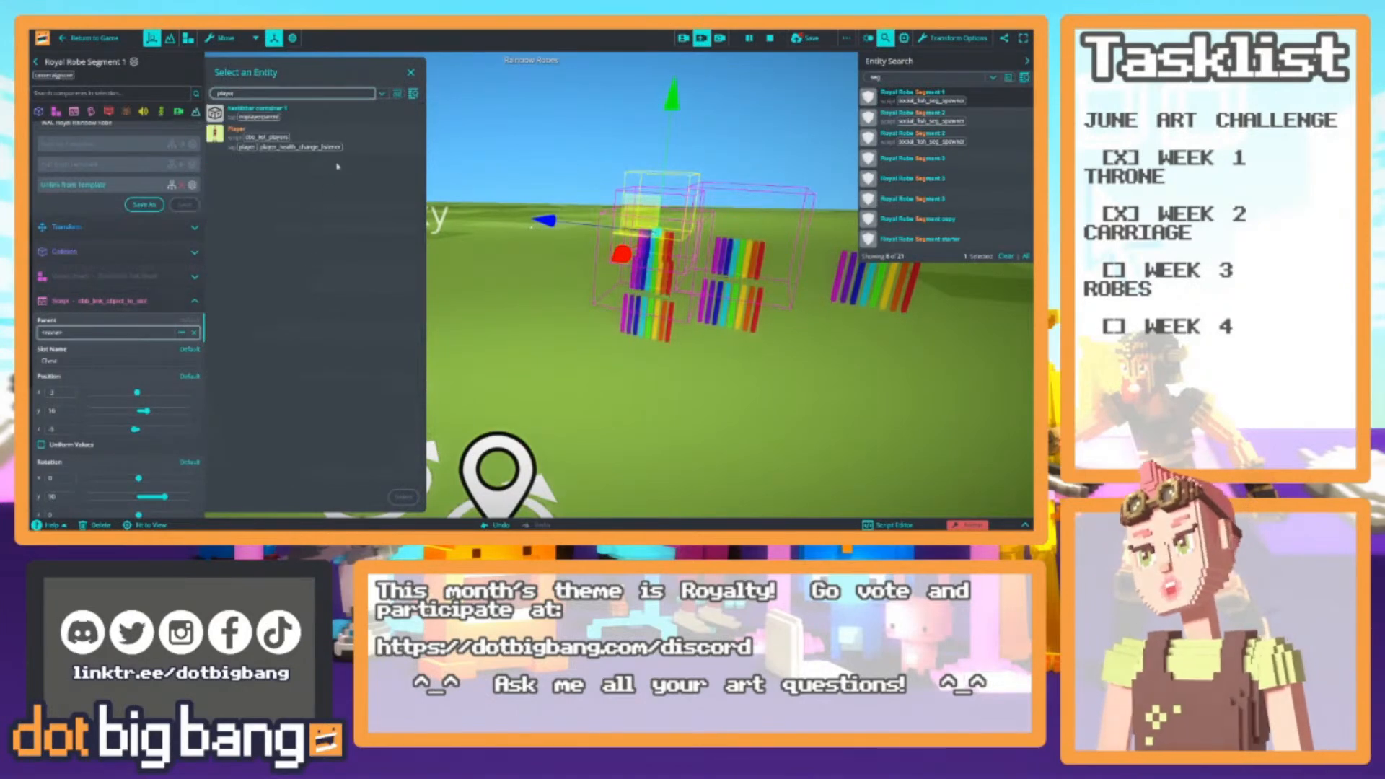
{"action": "left_click", "coordinate": [350, 150]}
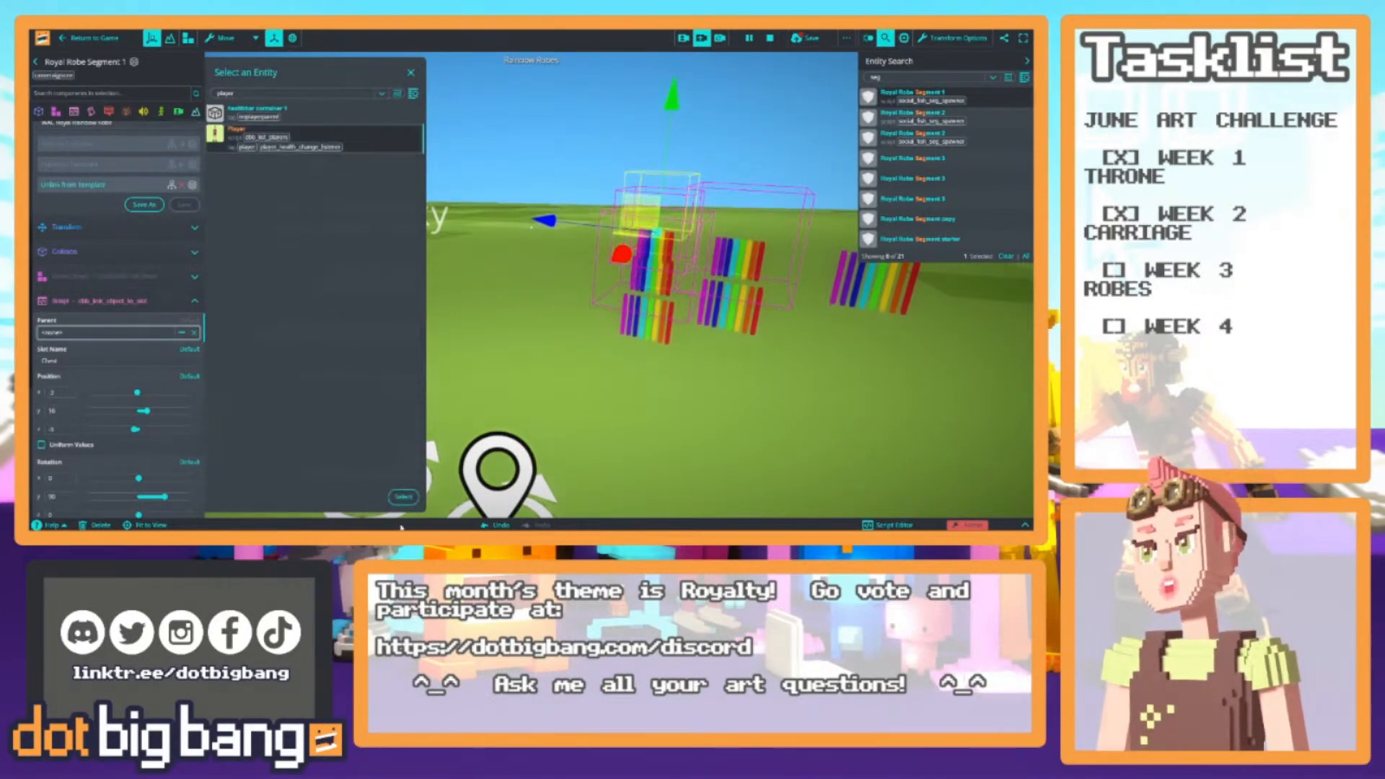
{"action": "left_click", "coordinate": [403, 497]}
Test the robe attached to the player by following the character with the game camera while running, turning and jumping
{"action": "right_click_drag", "start_coordinate": [442, 425], "coordinate": [390, 422]}
{"action": "key", "text": "w"}
{"action": "key", "text": "s"}
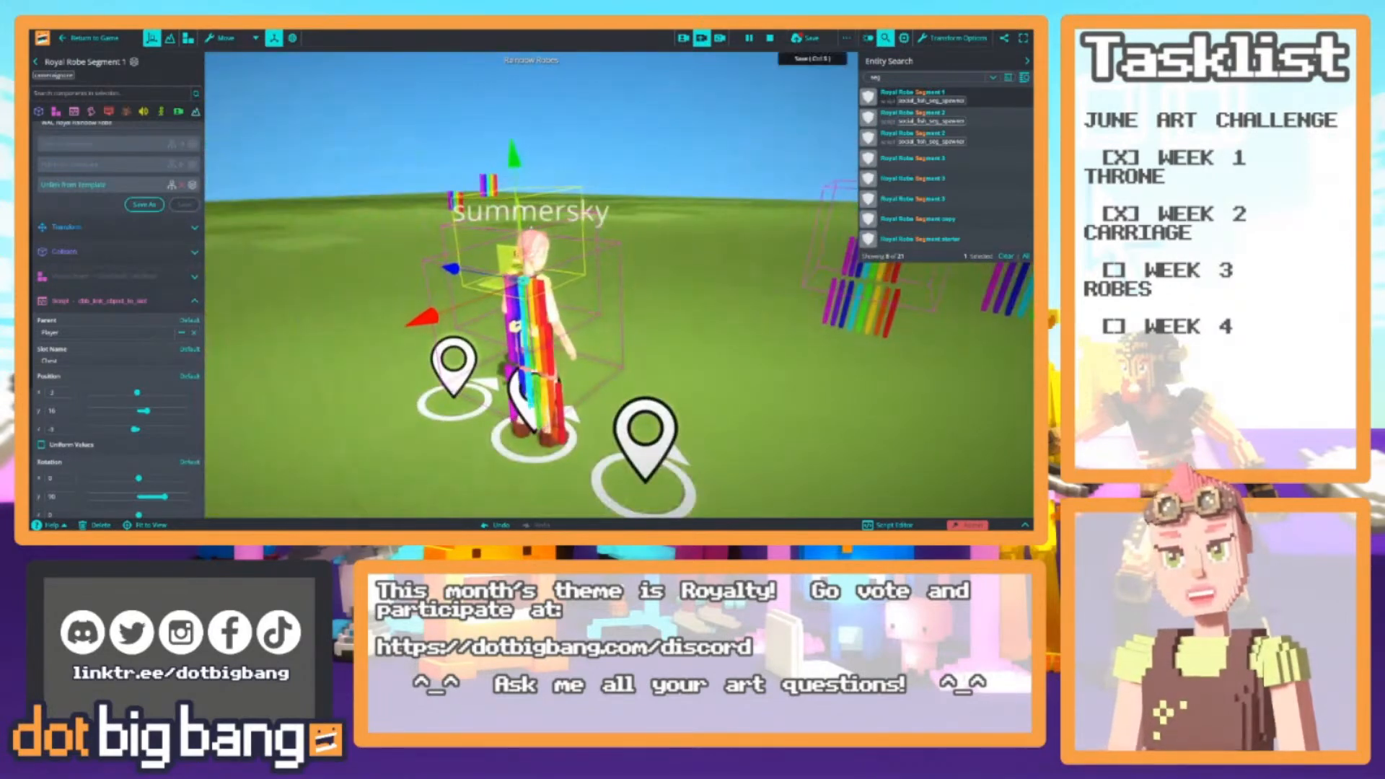
{"action": "left_click", "coordinate": [683, 37]}
{"action": "key", "text": "a"}
{"action": "key", "text": "d"}
{"action": "key", "text": "space"}
{"action": "key", "text": "a"}
{"action": "key", "text": "d"}
{"action": "key", "text": "space"}
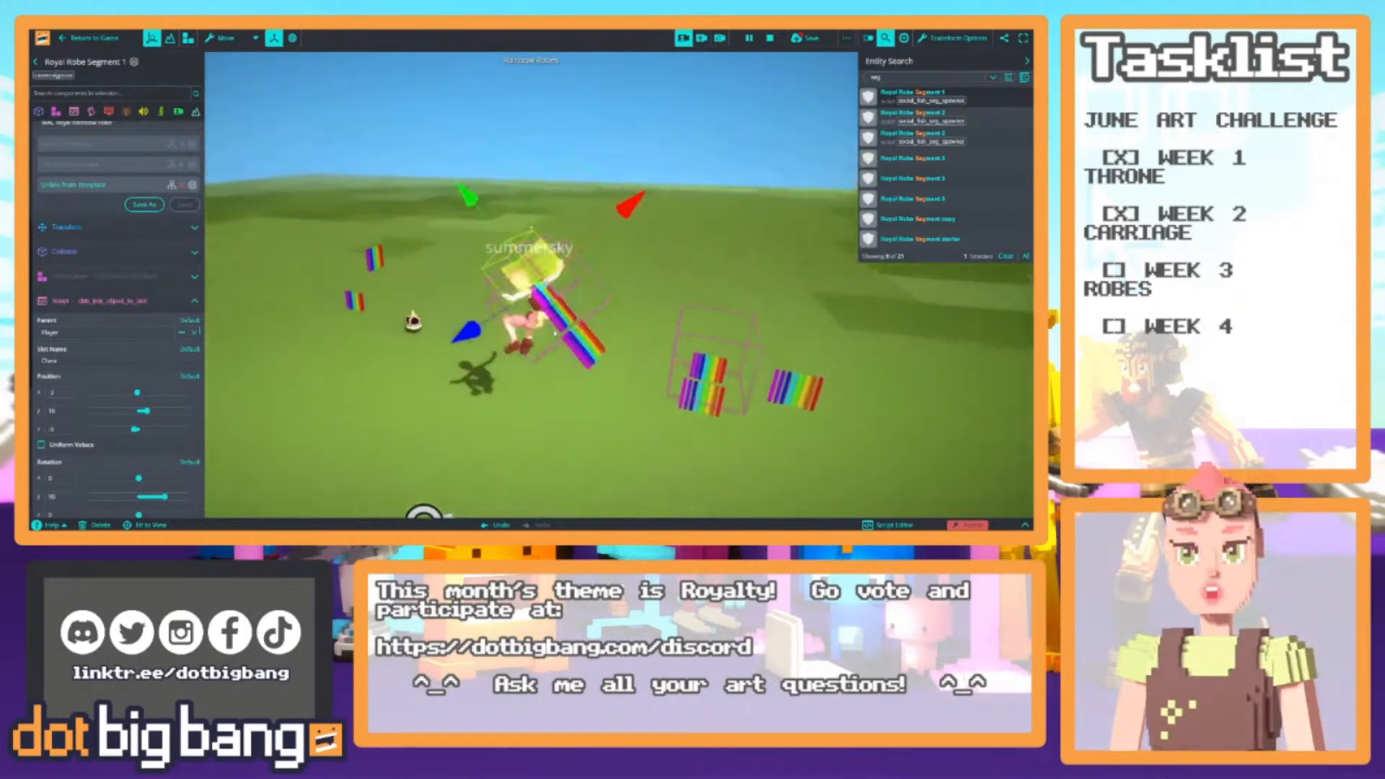
{"action": "key", "text": "space"}
{"action": "key", "text": "space"}
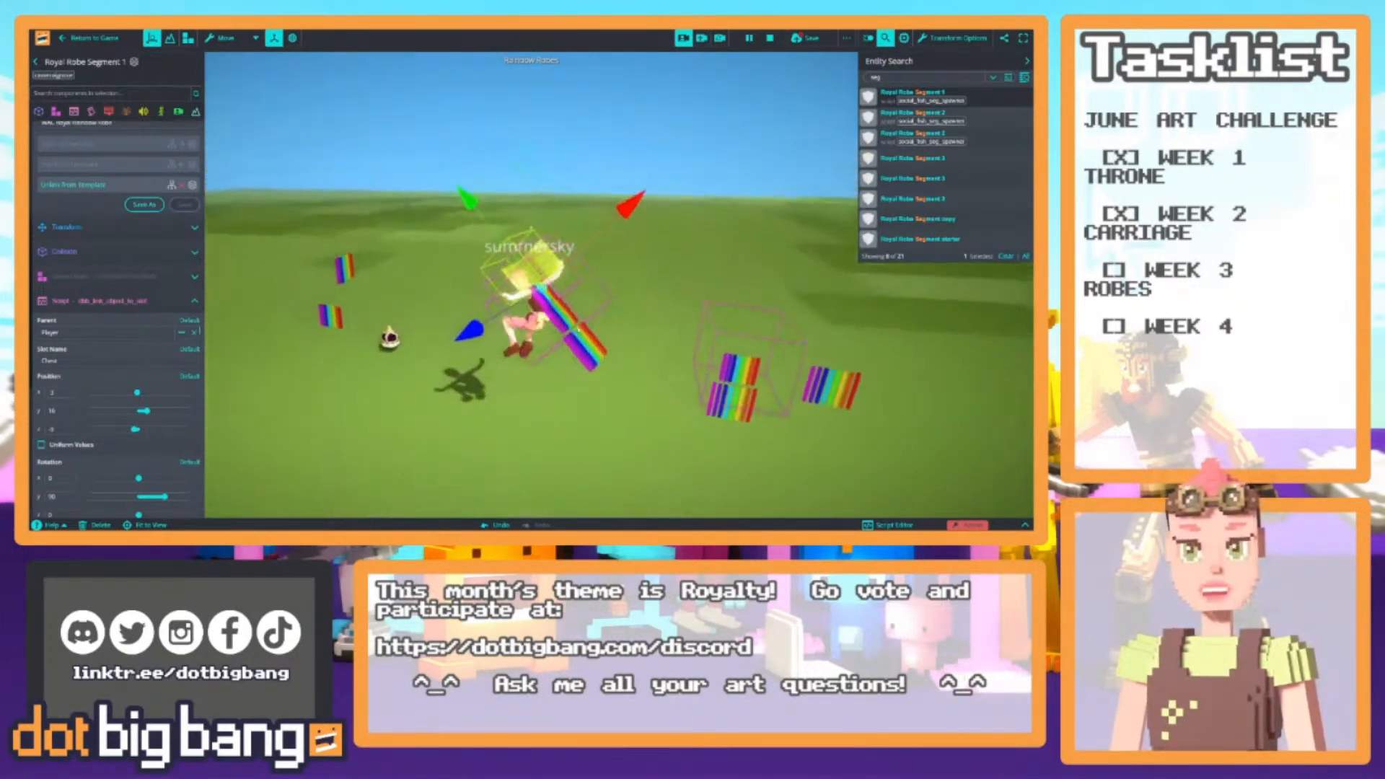
{"action": "key", "text": "d"}
{"action": "key", "text": "space"}
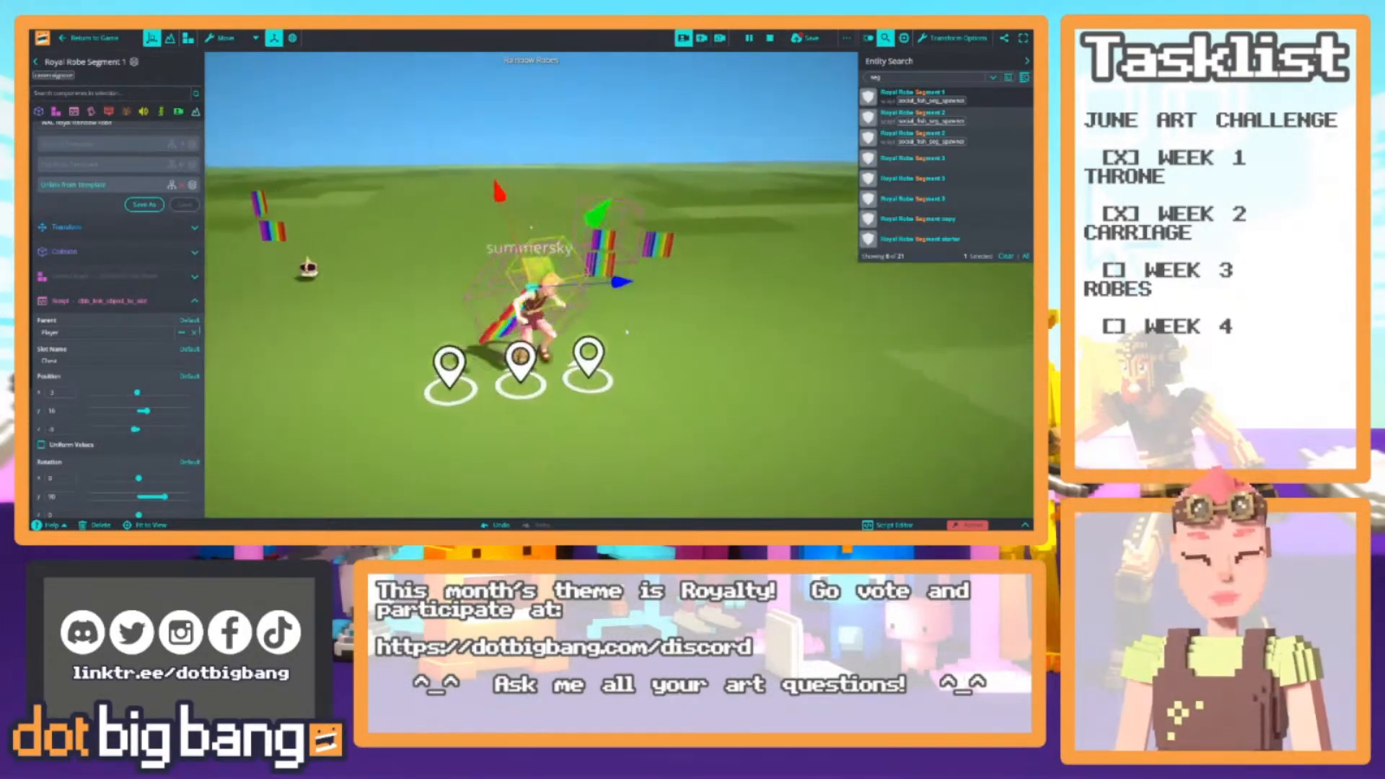
{"action": "key", "text": "d"}
{"action": "key", "text": "a"}
{"action": "key", "text": "space"}
{"action": "key", "text": "s"}
{"action": "key", "text": "d"}
{"action": "key", "text": "w"}
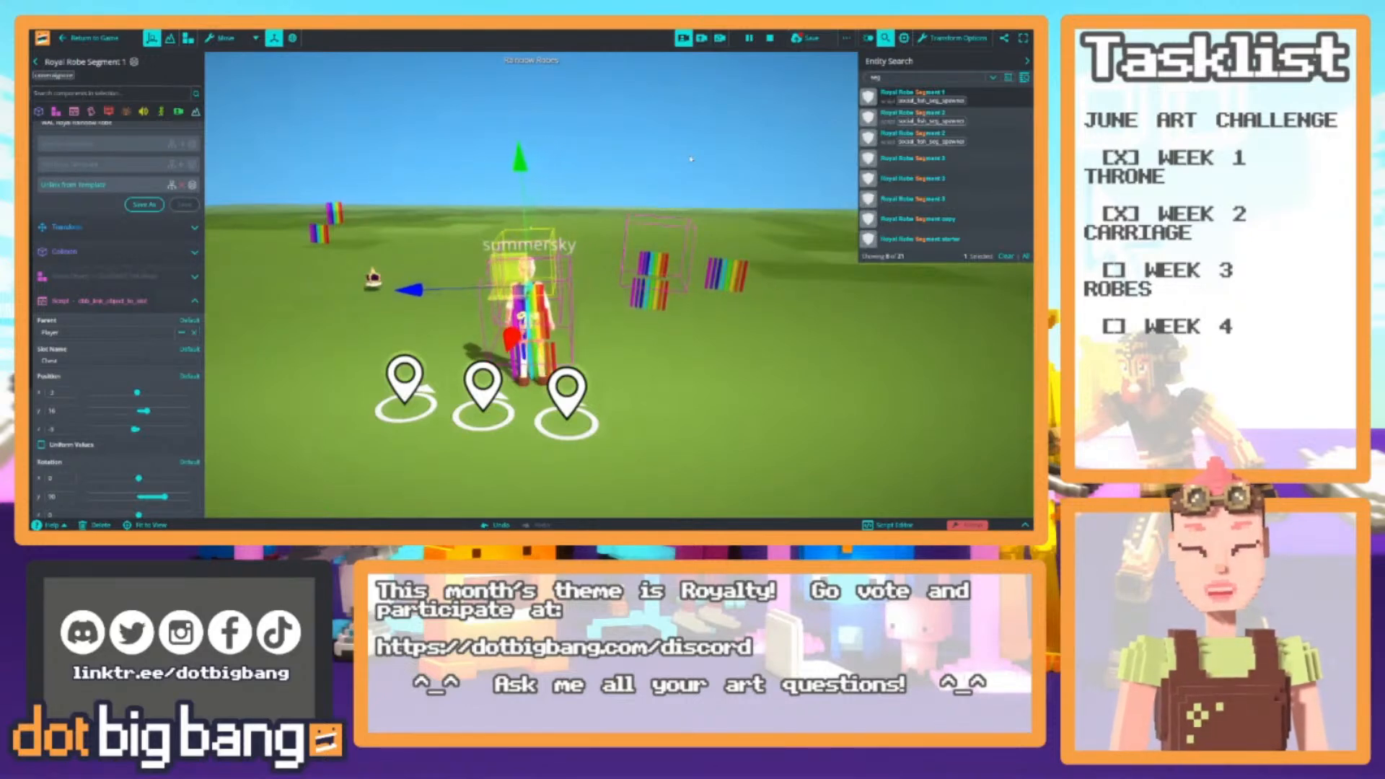
Stop the game and disable the link-object-to-slot script on Royal Robe Segment 1
{"action": "left_click", "coordinate": [171, 300]}
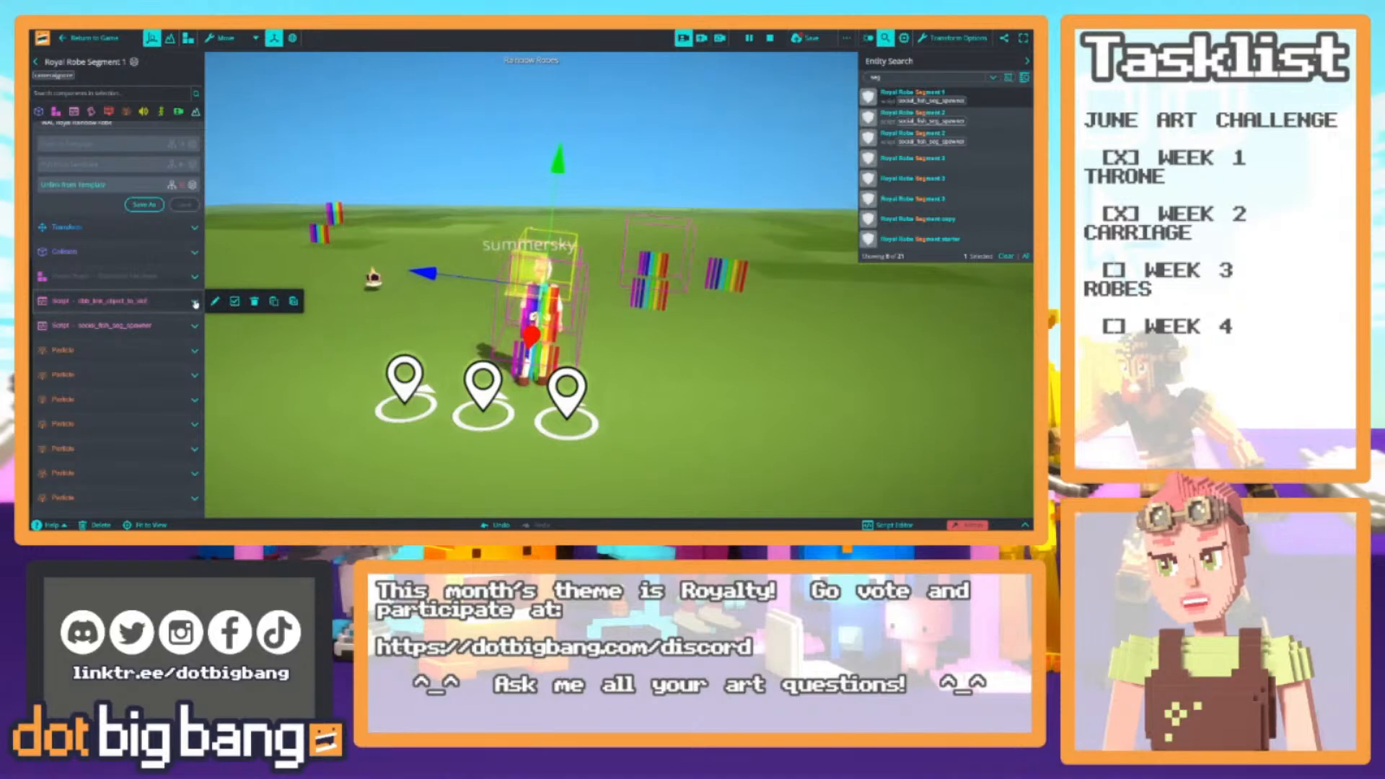
{"action": "left_click", "coordinate": [769, 37]}
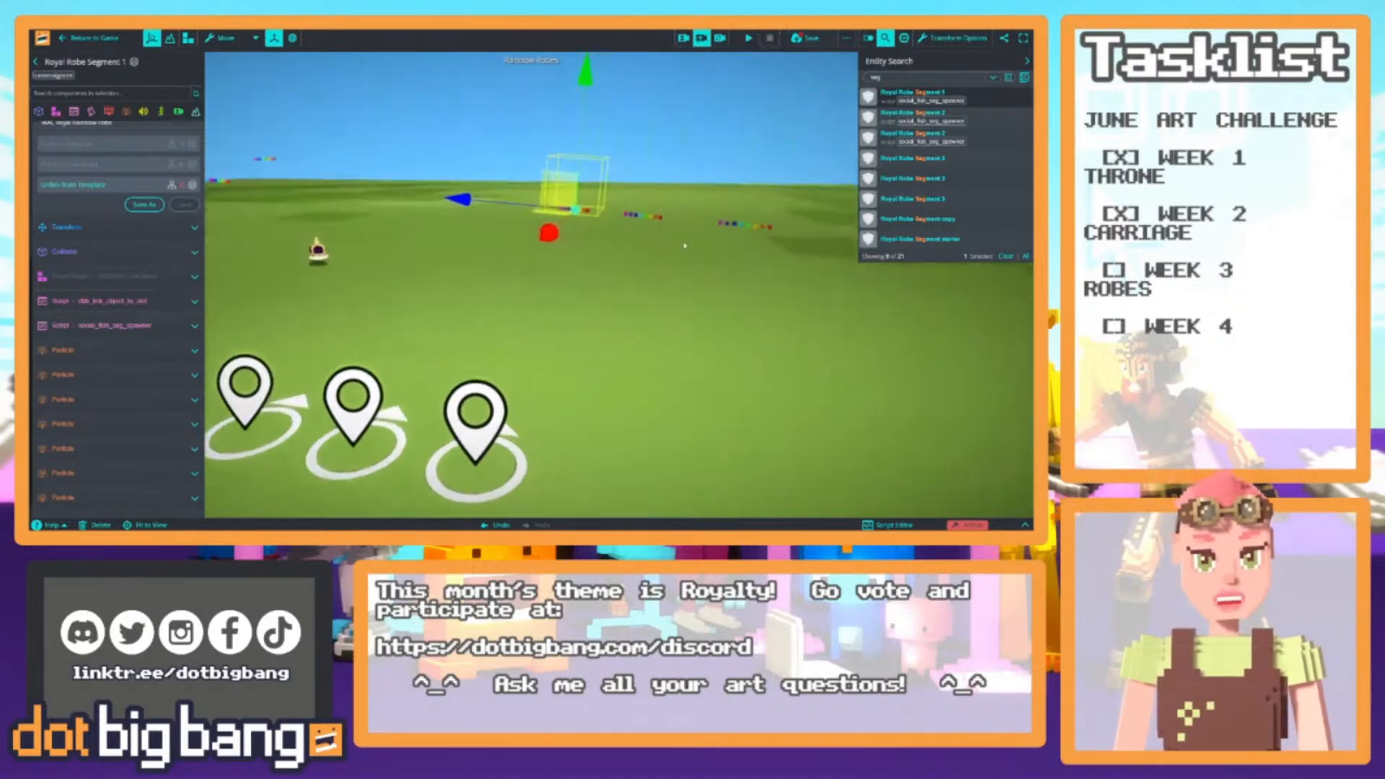
{"action": "mouse_move", "coordinate": [180, 307]}
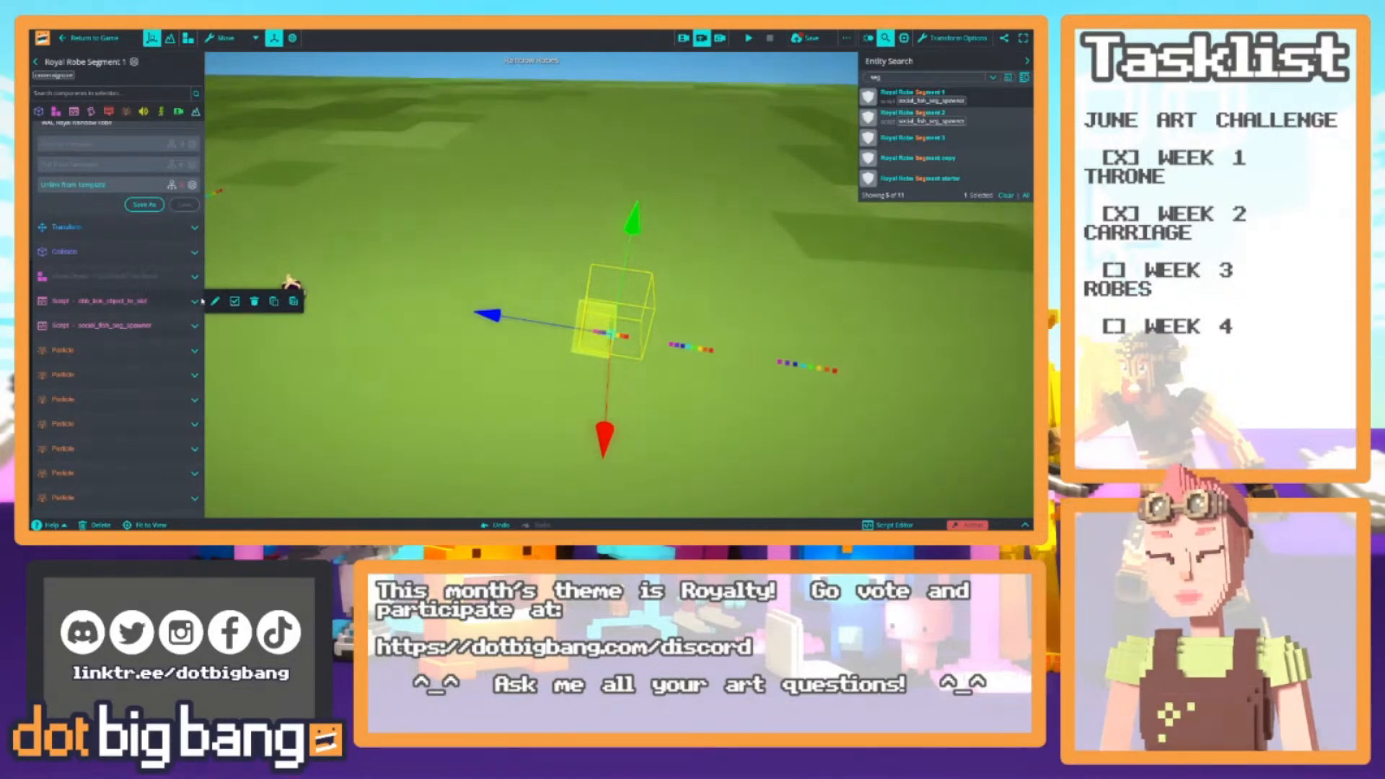
{"action": "left_click", "coordinate": [233, 304]}
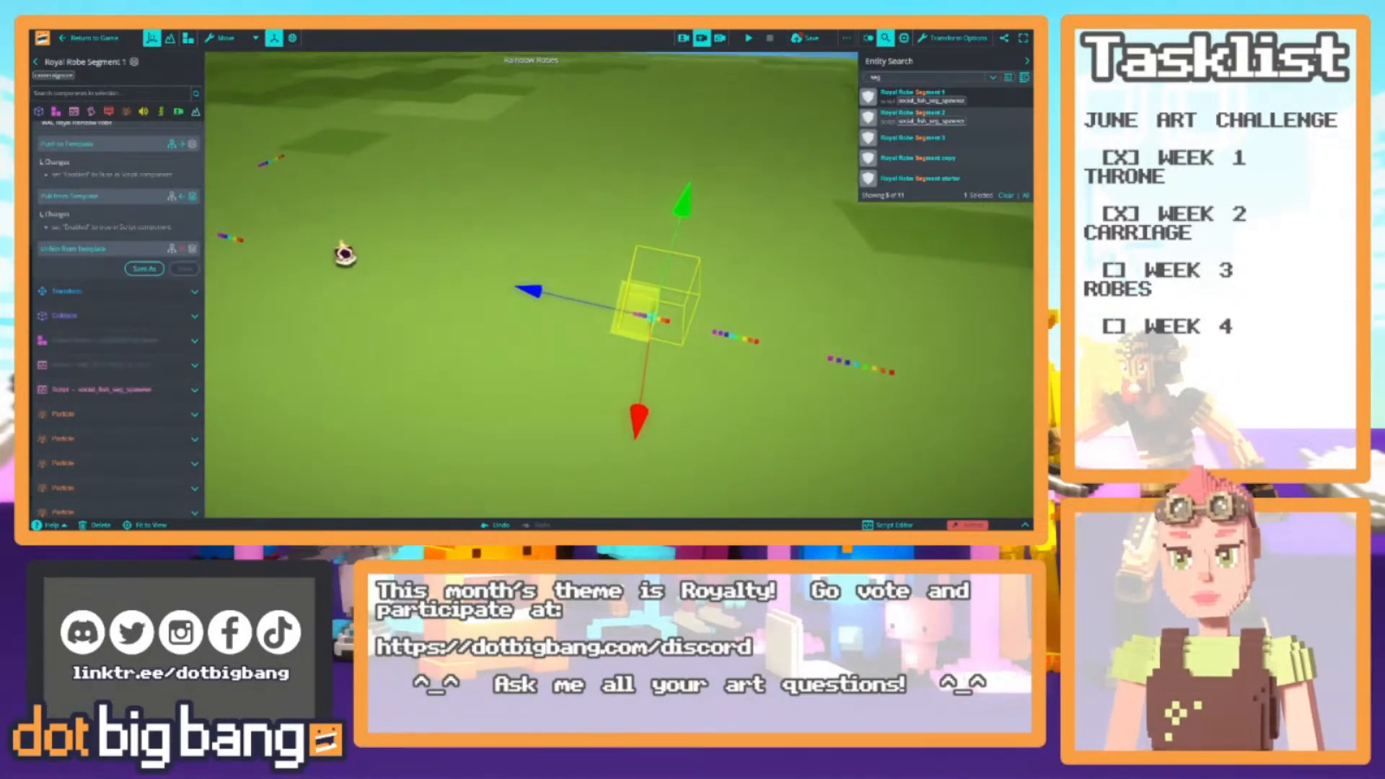
Copy the dbb_generic_cosmetic script from Cowboy Hat 1 and paste it as a new script on Royal Robe Segment 1
{"action": "left_click", "coordinate": [345, 254]}
{"action": "scroll", "coordinate": [127, 495], "scroll_direction": "down", "scroll_amount": 3}
{"action": "scroll", "coordinate": [127, 495], "scroll_direction": "down", "scroll_amount": 2}
{"action": "mouse_move", "coordinate": [81, 213]}
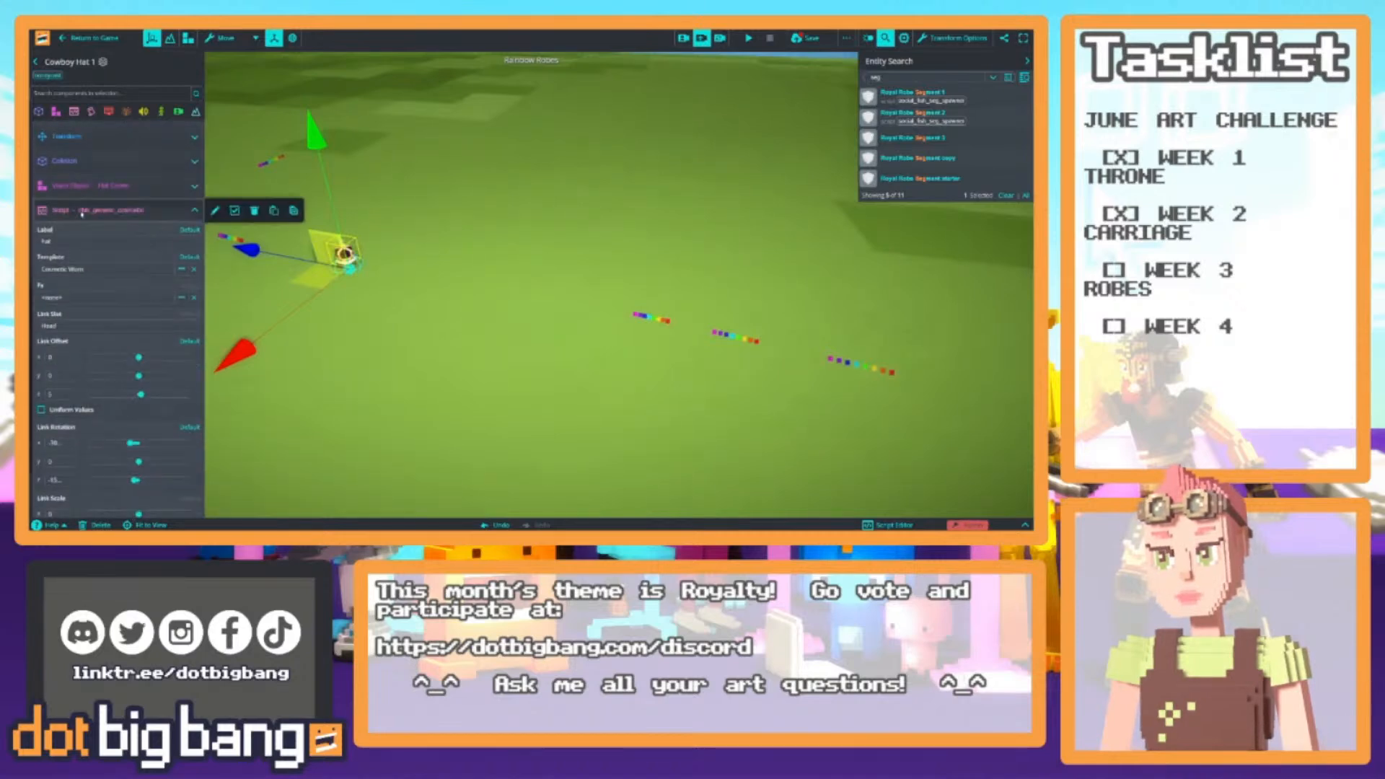
{"action": "scroll", "coordinate": [81, 213], "scroll_direction": "down", "scroll_amount": 2}
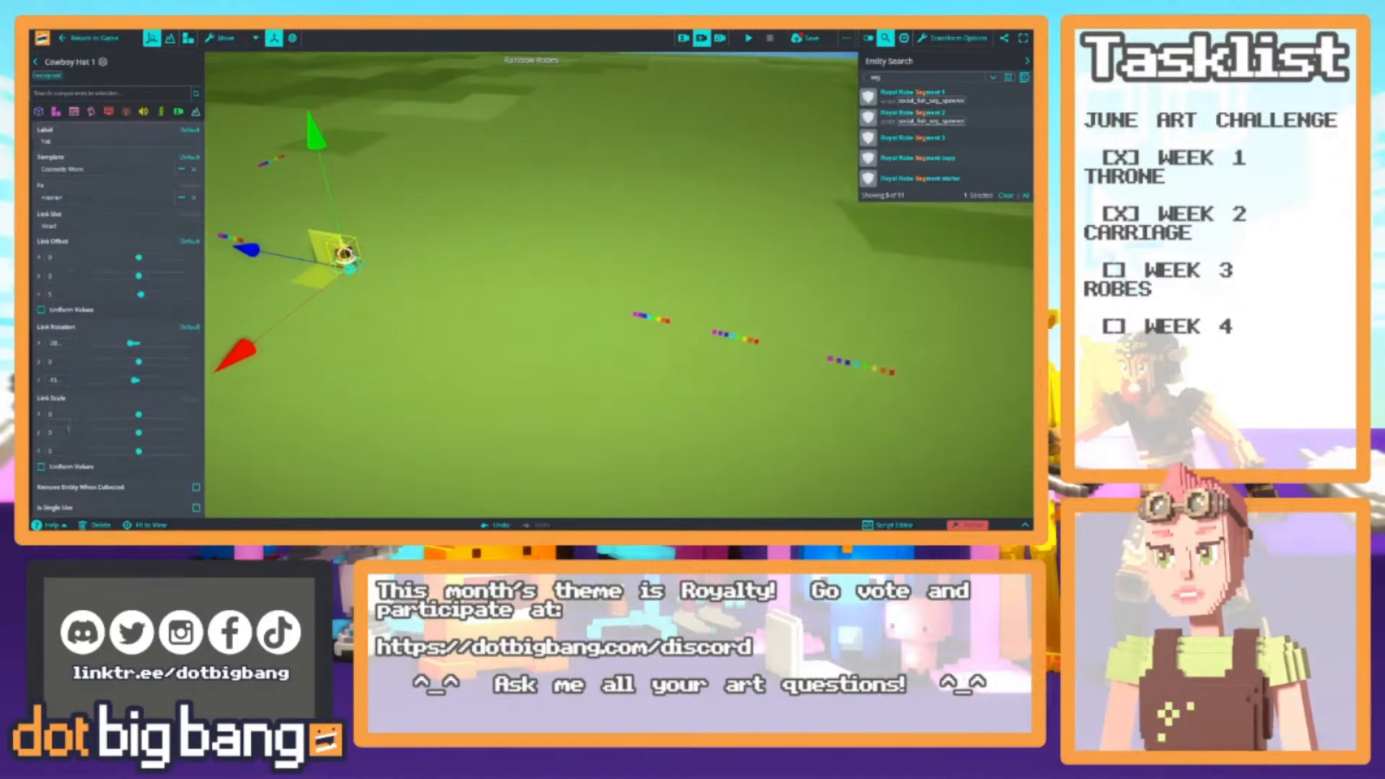
{"action": "scroll", "coordinate": [119, 318], "scroll_direction": "up", "scroll_amount": 3}
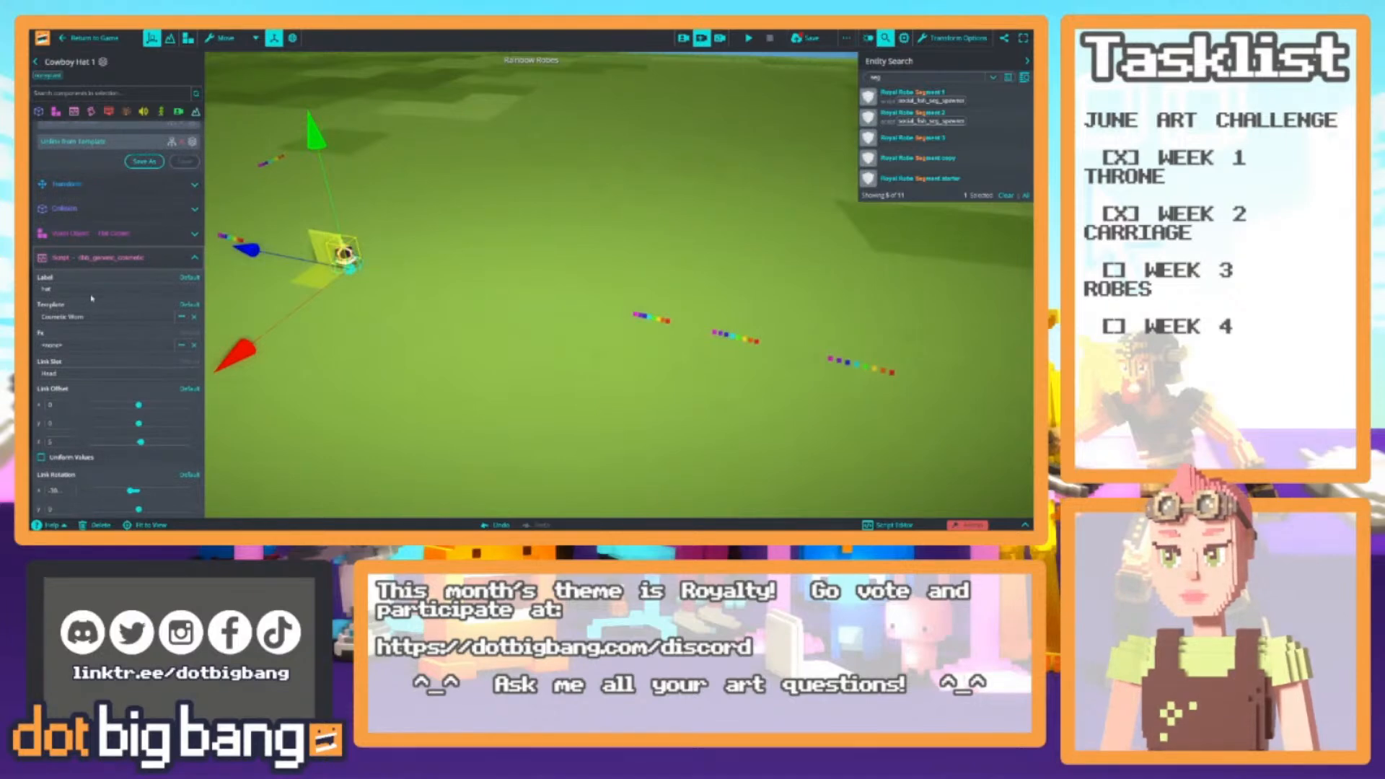
{"action": "mouse_move", "coordinate": [215, 258]}
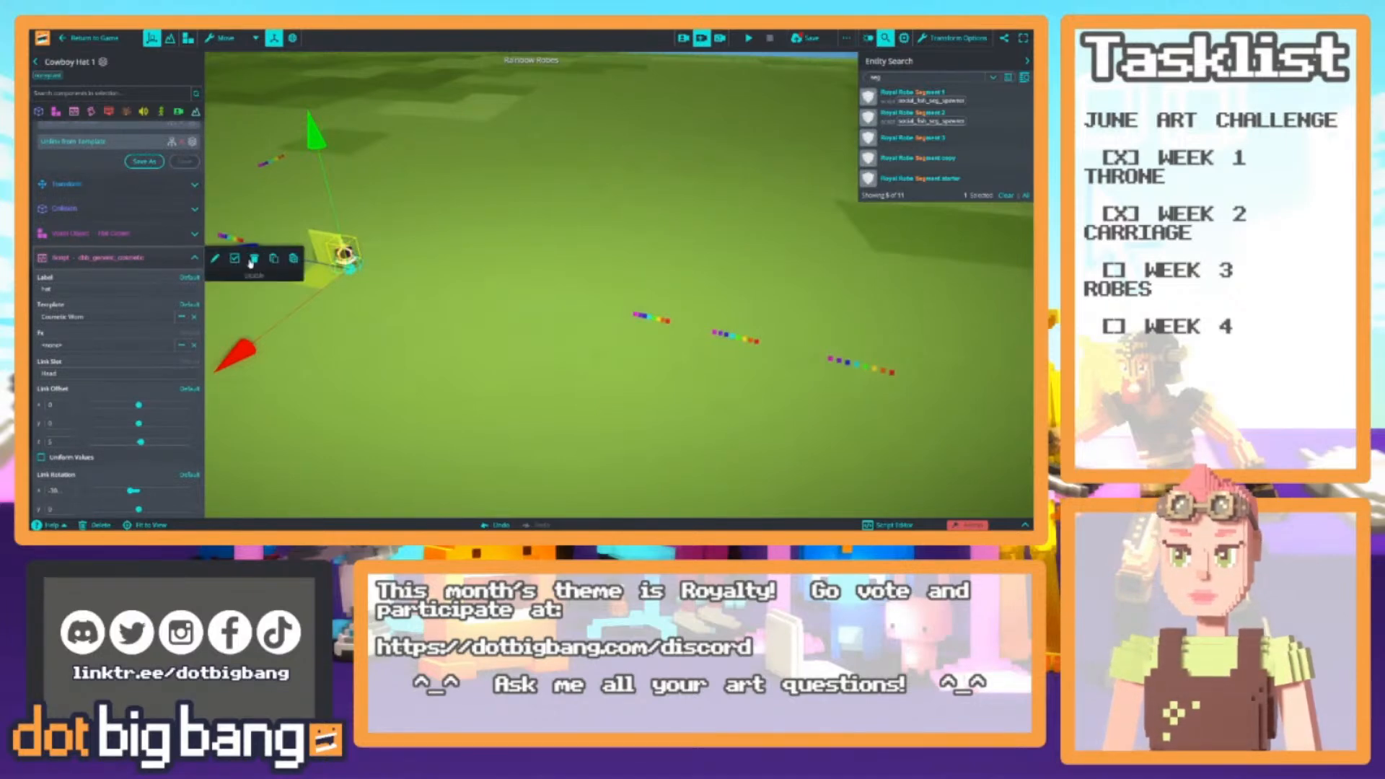
{"action": "left_click", "coordinate": [912, 101]}
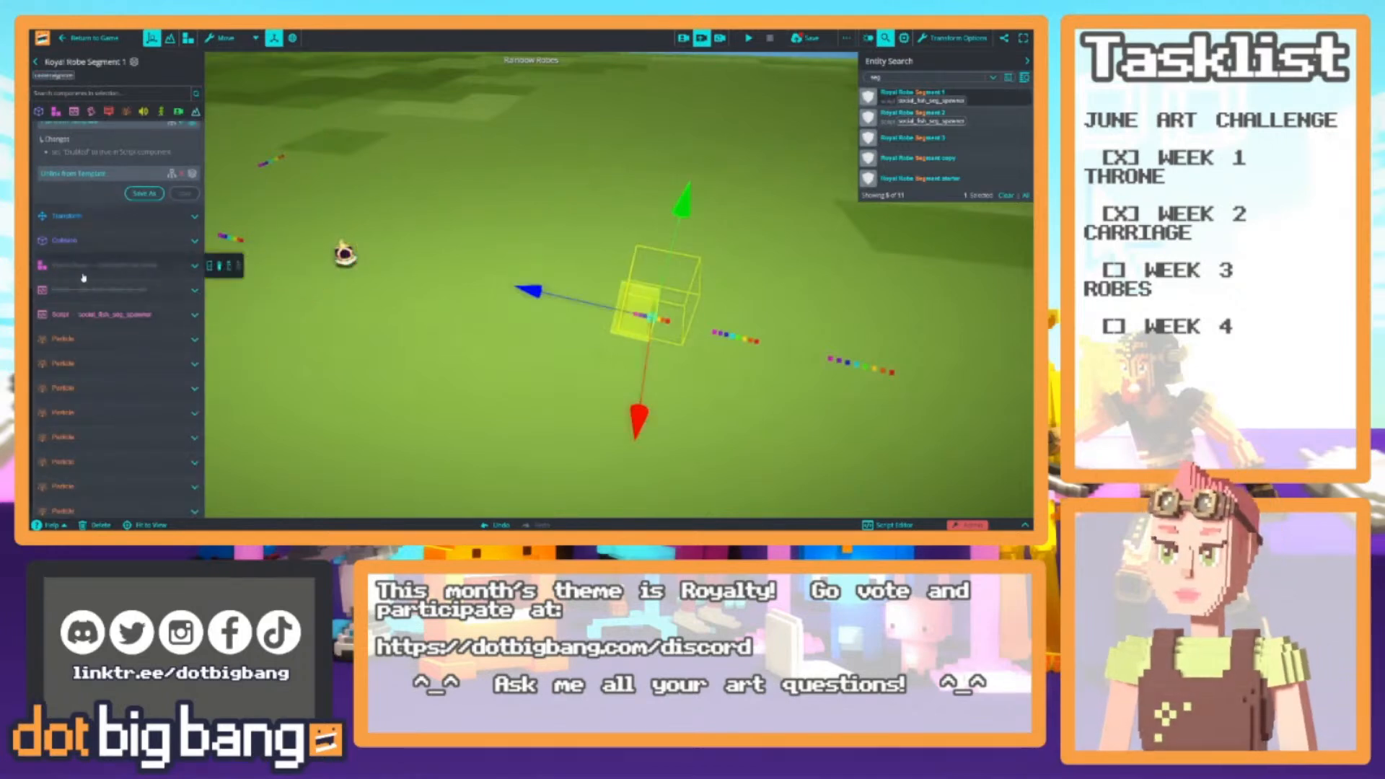
{"action": "left_click", "coordinate": [73, 111]}
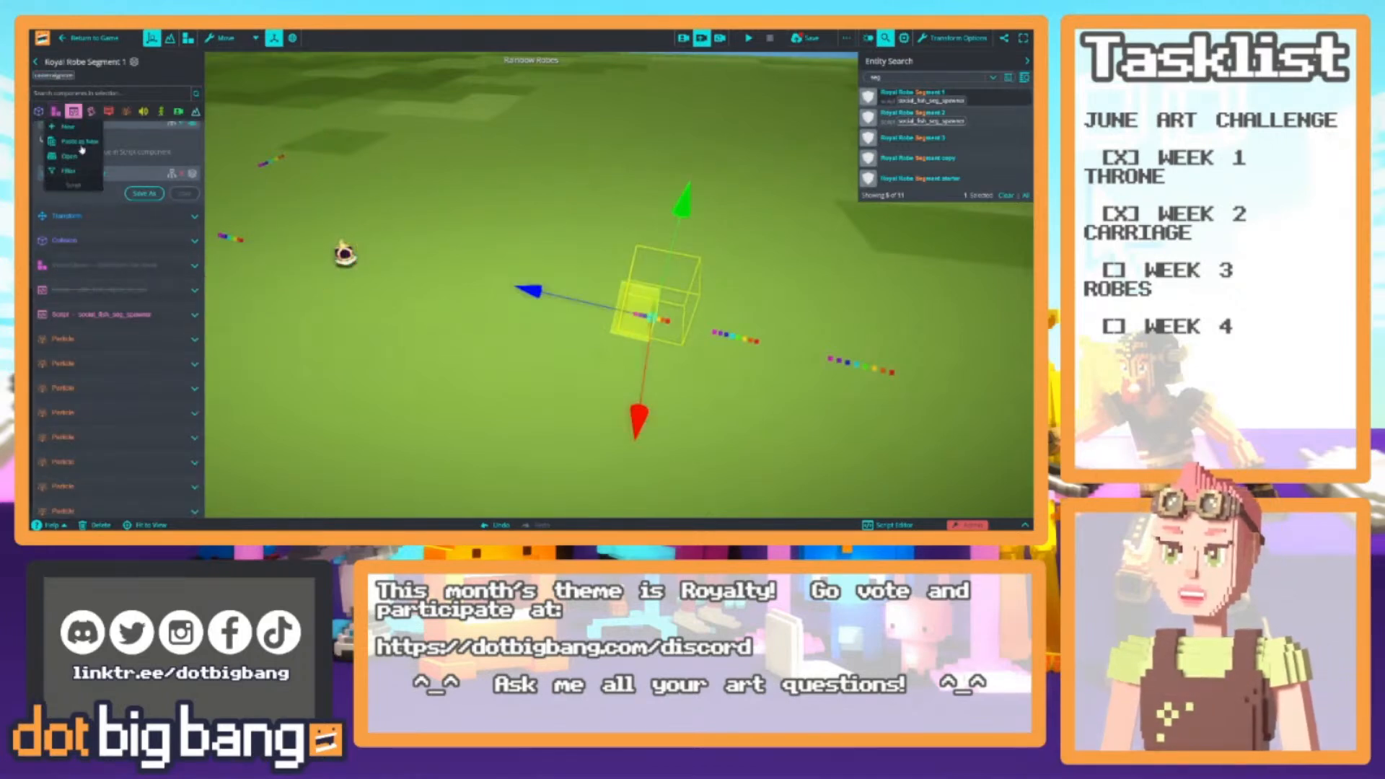
{"action": "left_click", "coordinate": [80, 142]}
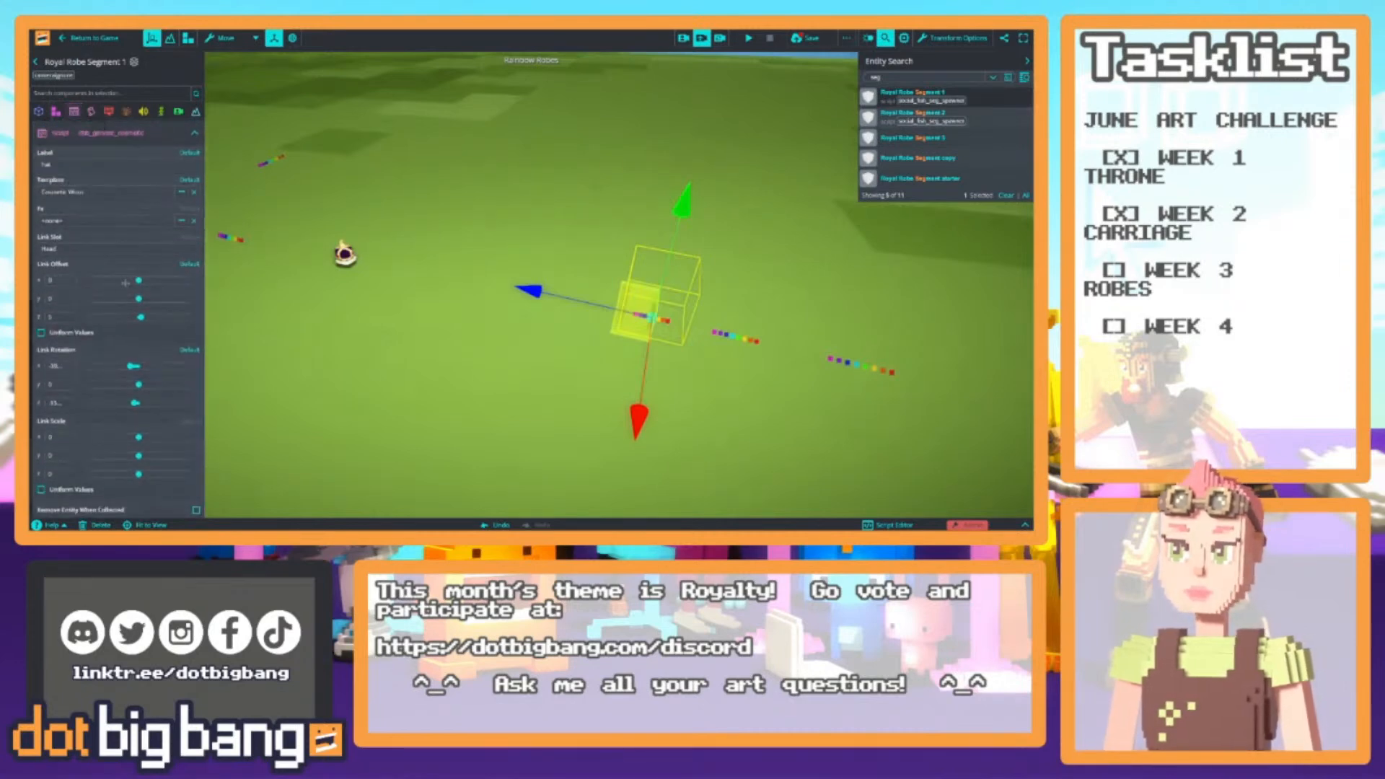
Set the Link Slot of the pasted generic cosmetic script on Royal Robe Segment 1 to Chest
{"action": "scroll", "coordinate": [115, 341], "scroll_direction": "up", "scroll_amount": 5}
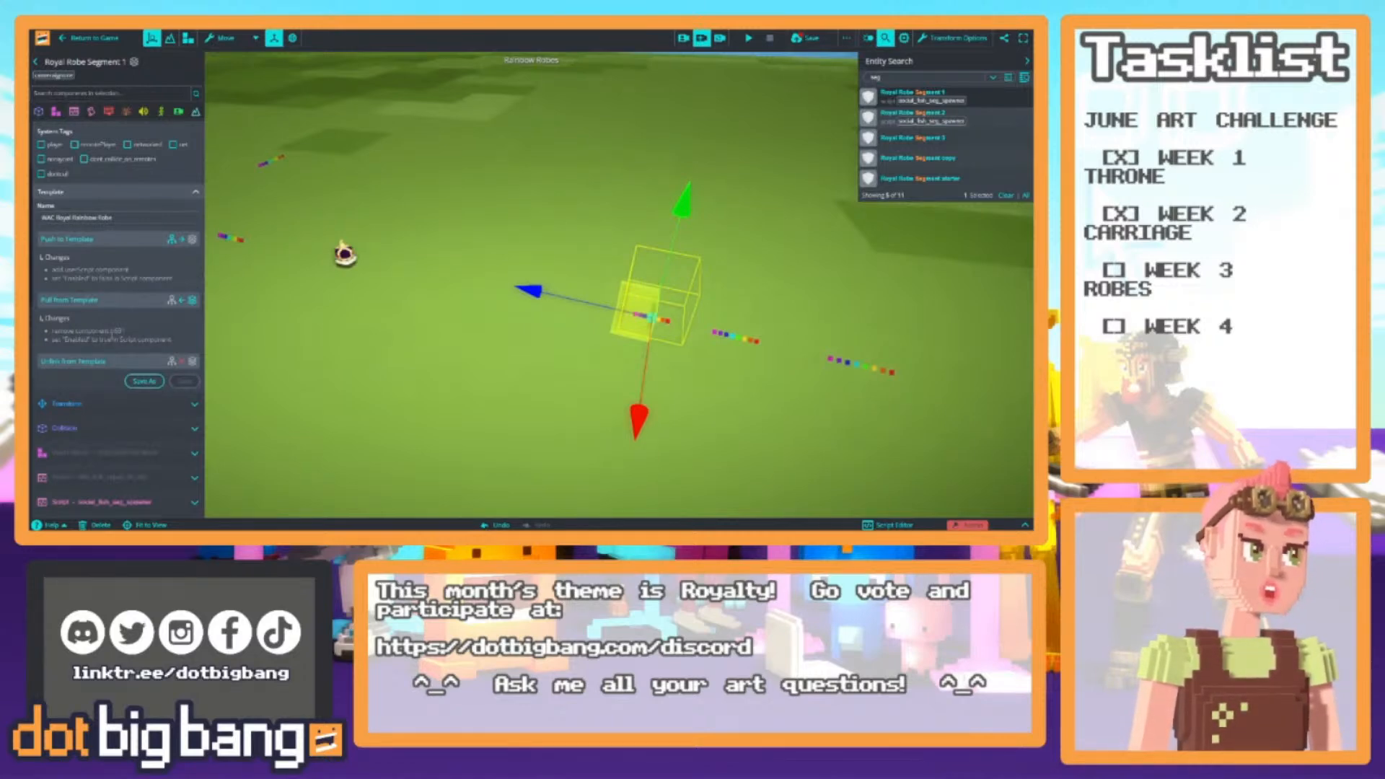
{"action": "scroll", "coordinate": [79, 404], "scroll_direction": "down", "scroll_amount": 1}
{"action": "scroll", "coordinate": [80, 404], "scroll_direction": "down", "scroll_amount": 5}
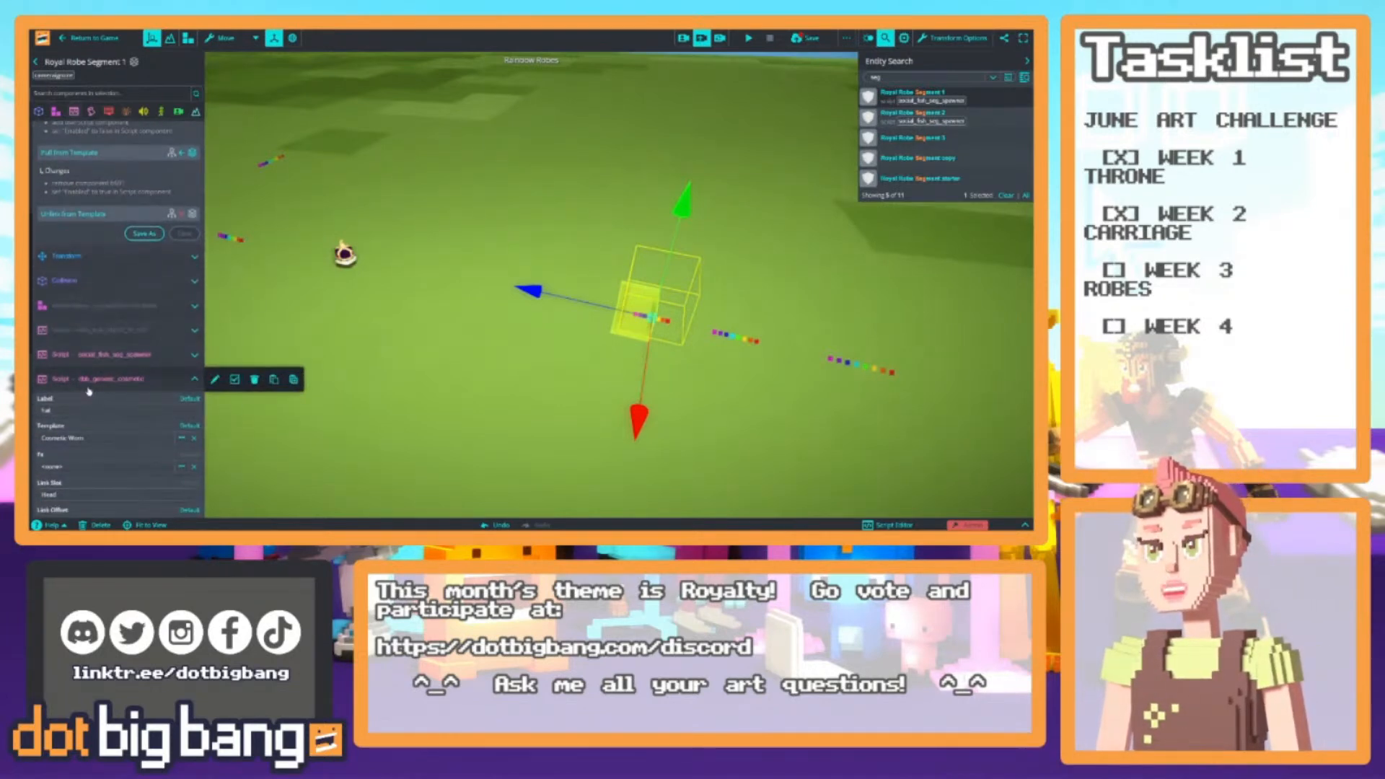
{"action": "scroll", "coordinate": [89, 391], "scroll_direction": "down", "scroll_amount": 2}
{"action": "left_click", "coordinate": [42, 446]}
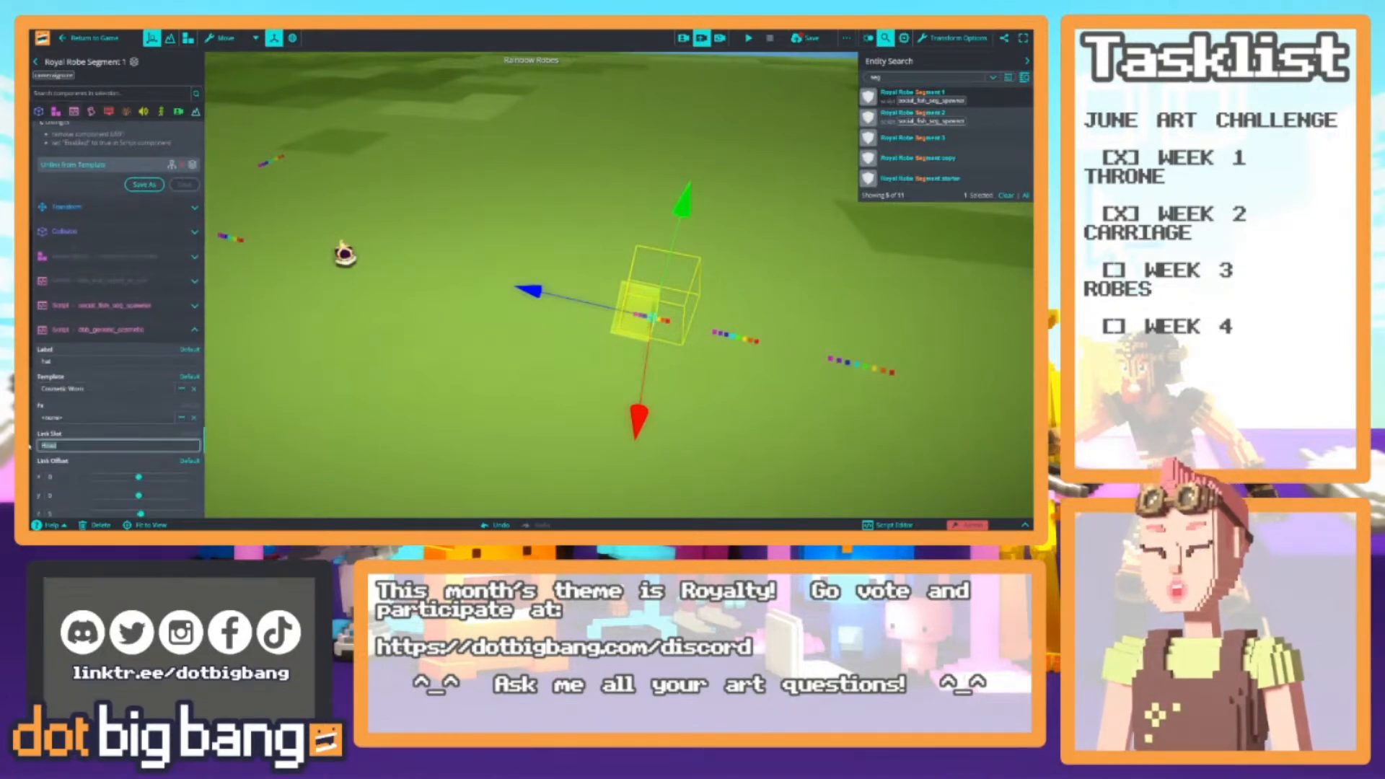
{"action": "type", "text": "Chest"}
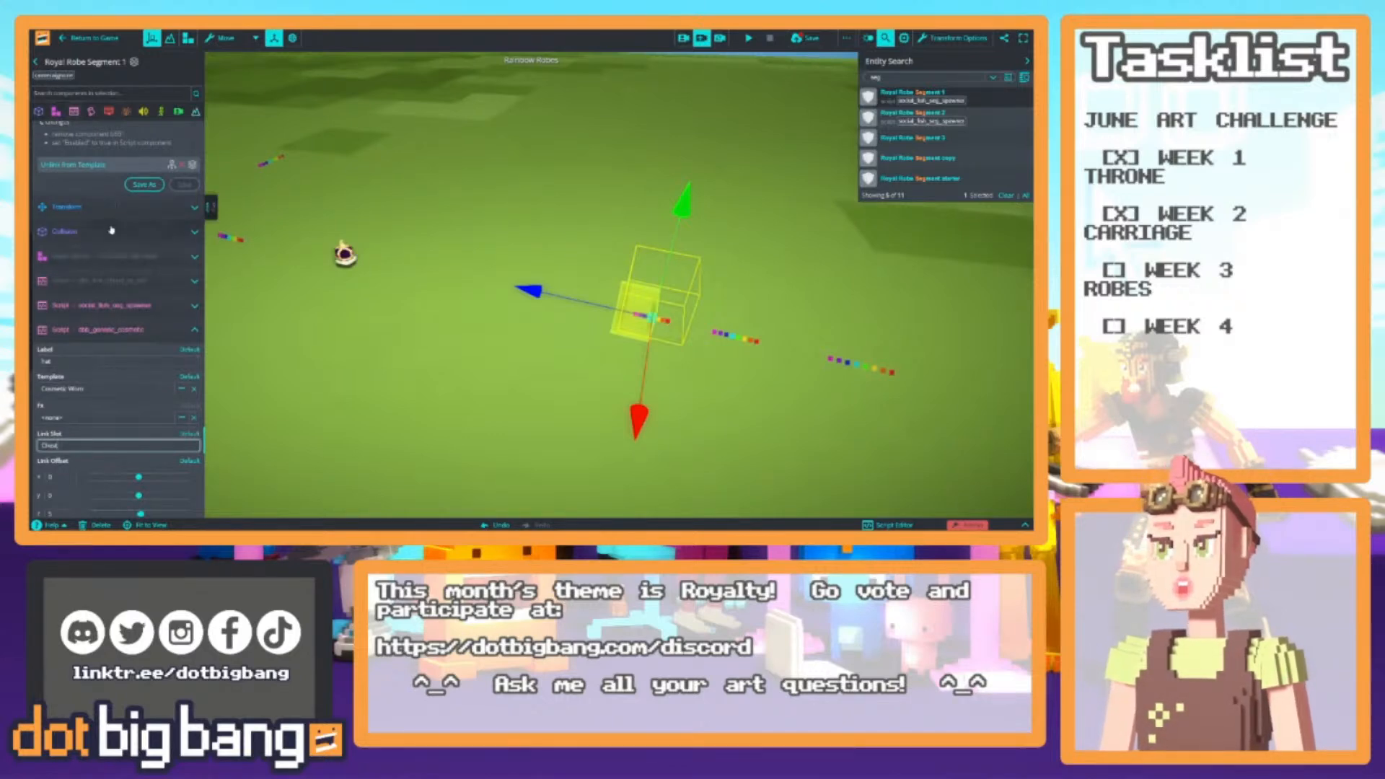
Set the collider type of Royal Robe Segment 1 to Sphere and review its remaining cosmetic script settings
{"action": "left_click", "coordinate": [72, 231]}
{"action": "left_click", "coordinate": [77, 292]}
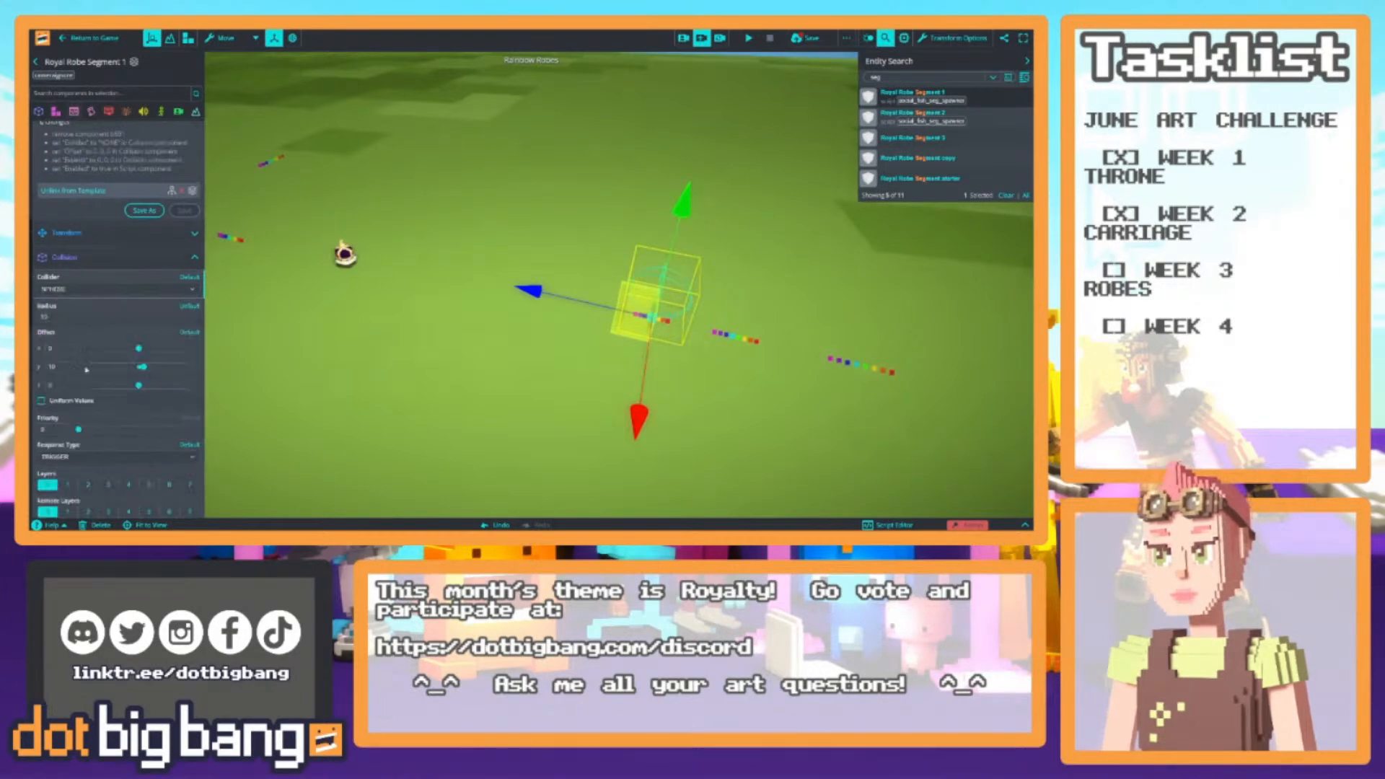
{"action": "left_click", "coordinate": [90, 263]}
{"action": "scroll", "coordinate": [117, 317], "scroll_direction": "down", "scroll_amount": 3}
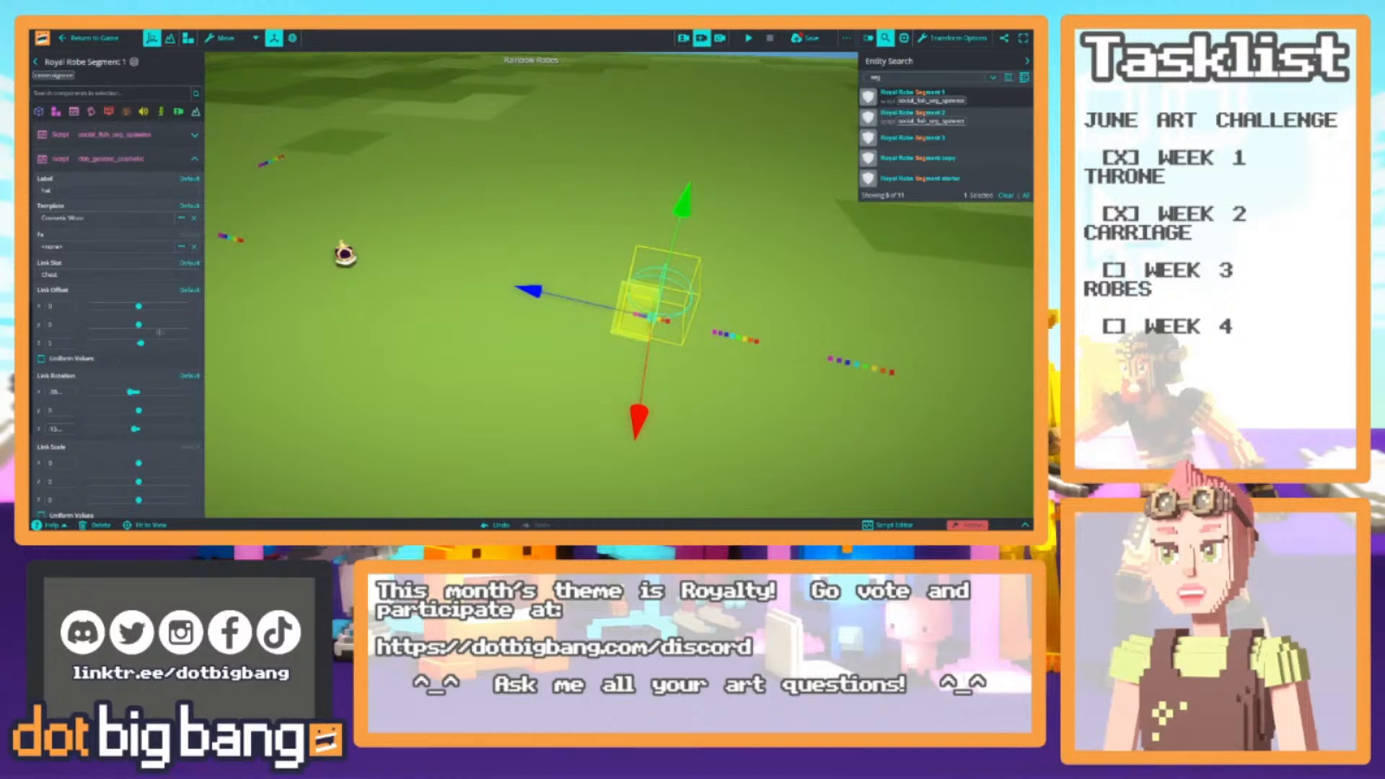
{"action": "scroll", "coordinate": [144, 346], "scroll_direction": "down", "scroll_amount": 3}
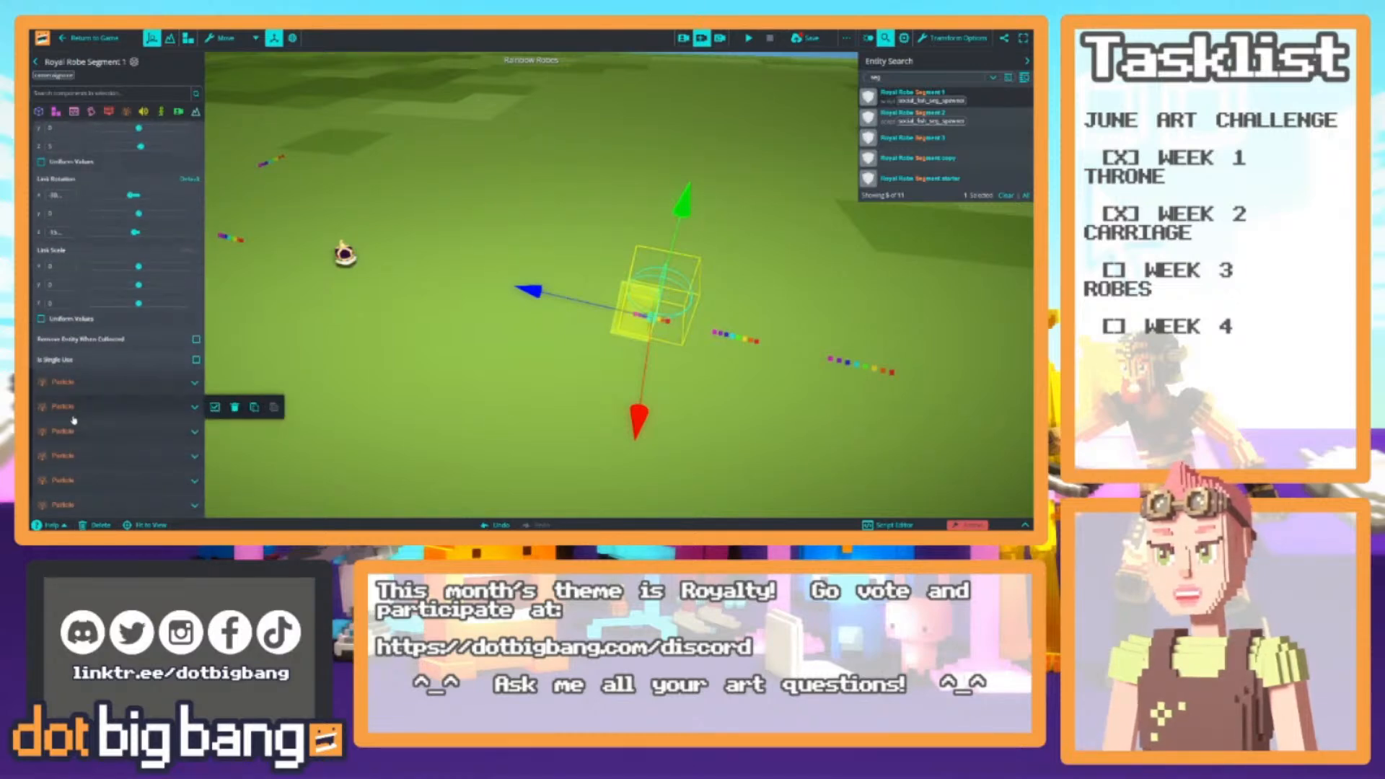
Start the game and walk the character into the robe segment to test picking it up as a cosmetic
{"action": "left_click", "coordinate": [748, 37]}
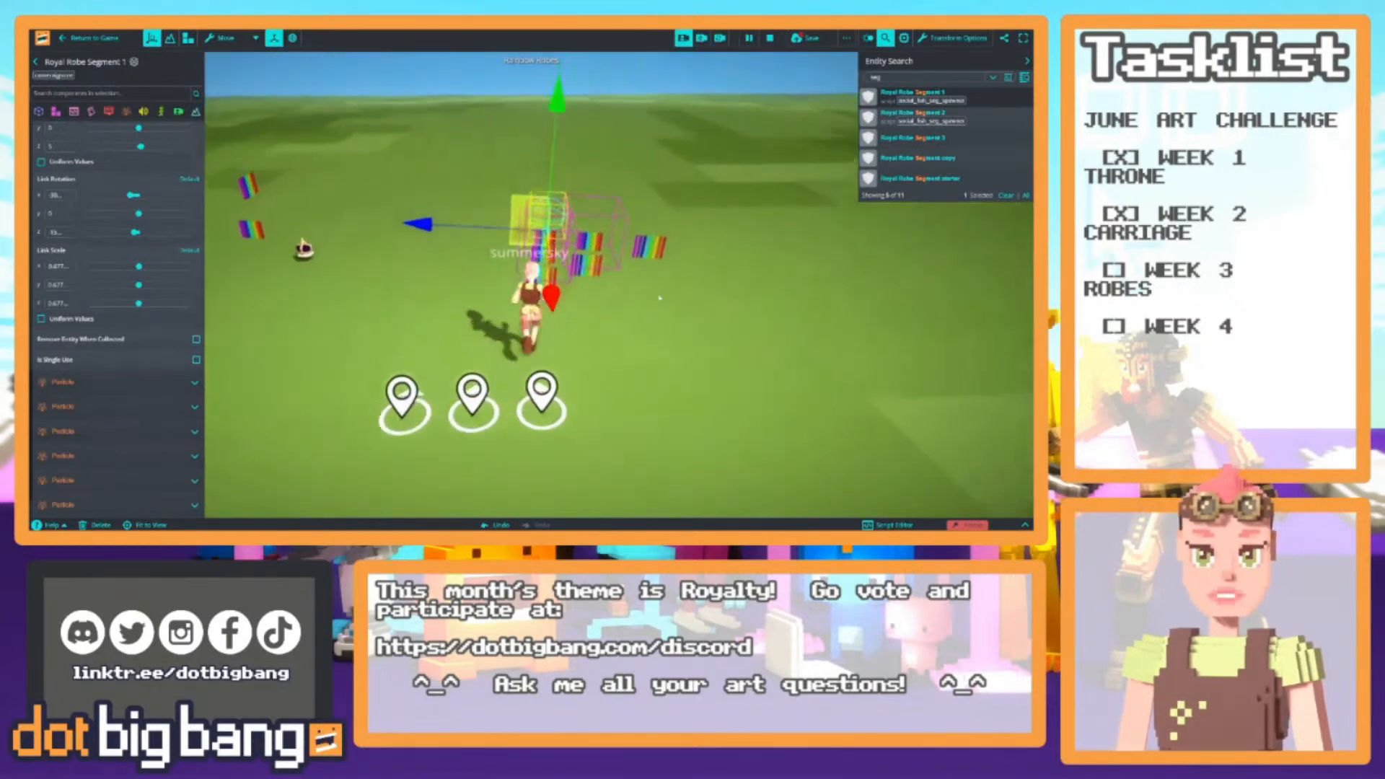
{"action": "key", "text": "w"}
{"action": "key", "text": "a"}
{"action": "key", "text": "s"}
{"action": "right_click_drag", "start_coordinate": [659, 297], "coordinate": [565, 221]}
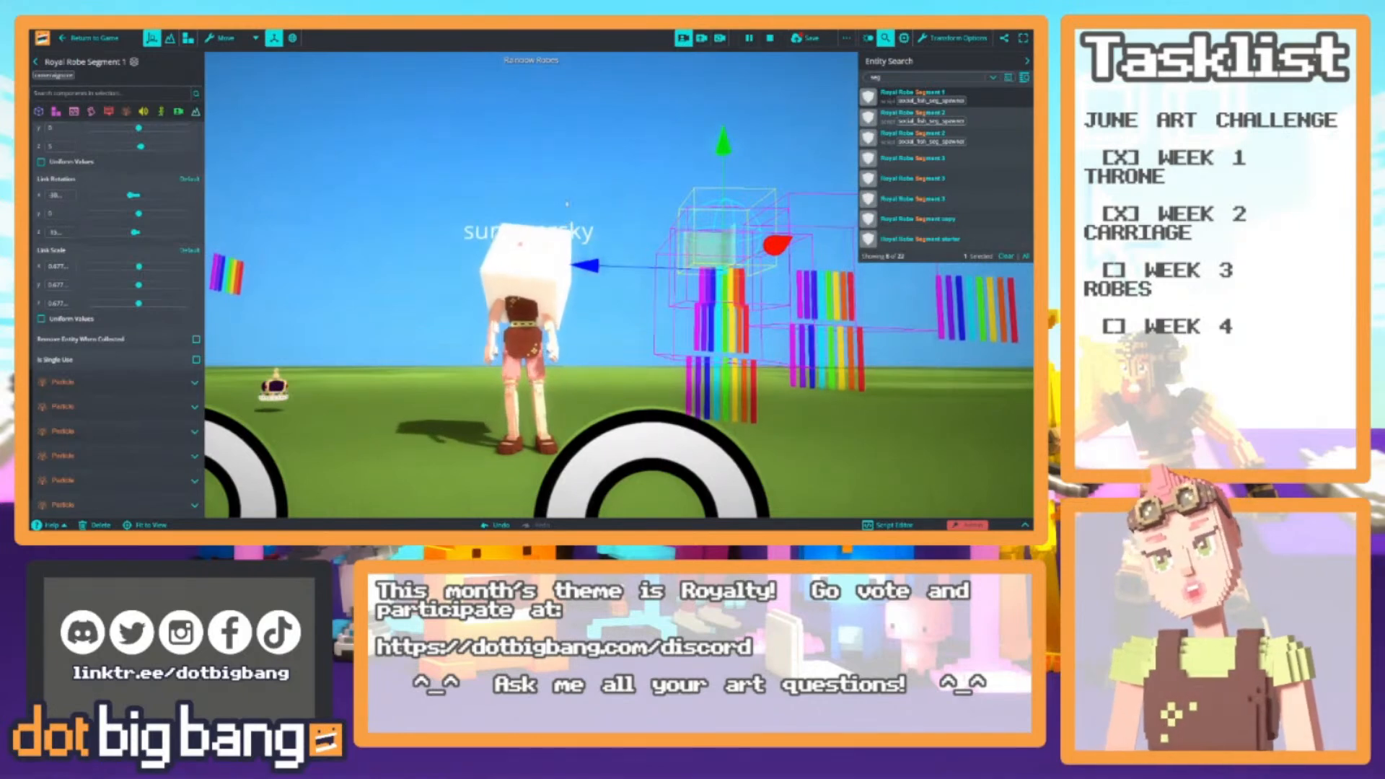
Review the generic cosmetic script on Royal Robe Segment 1 and examine the character's worn cosmetic in the running game
{"action": "scroll", "coordinate": [121, 322], "scroll_direction": "up", "scroll_amount": 3}
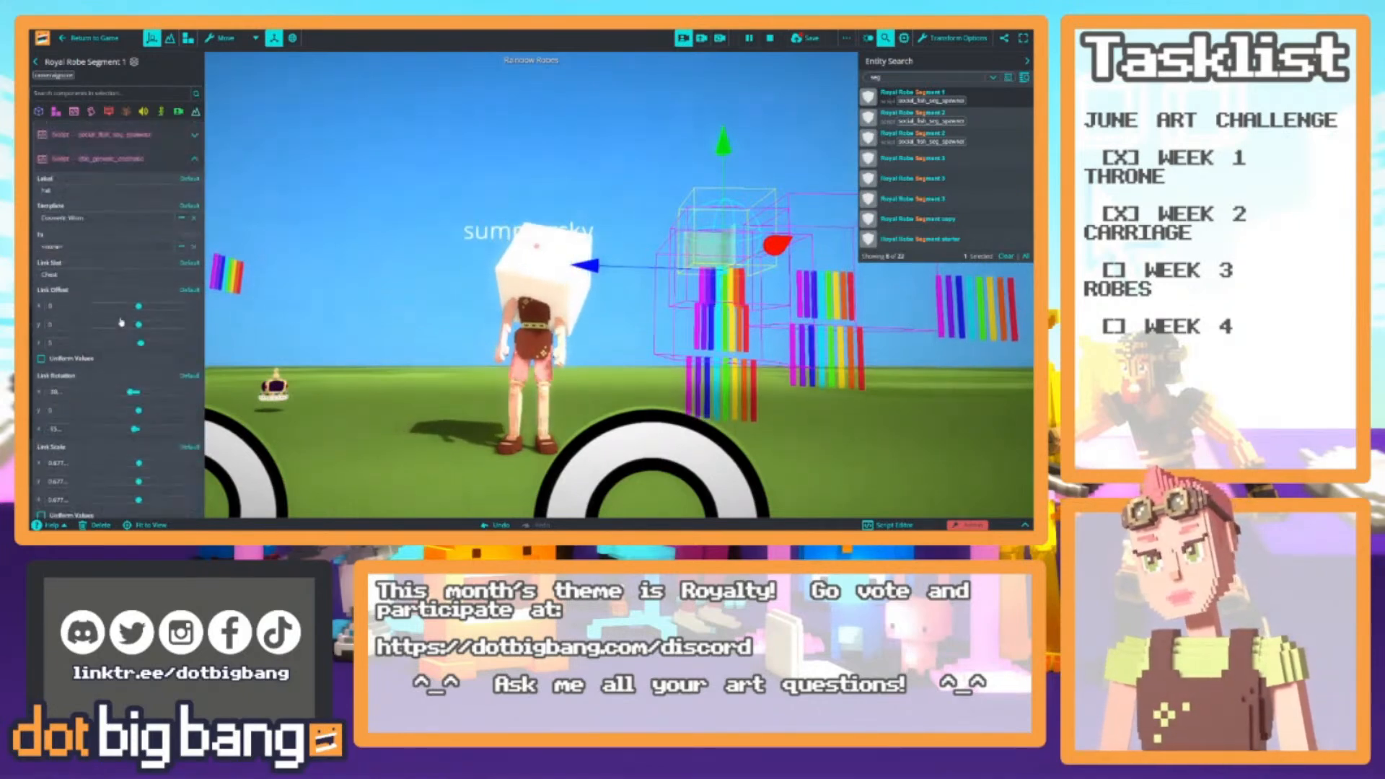
{"action": "left_click", "coordinate": [125, 164]}
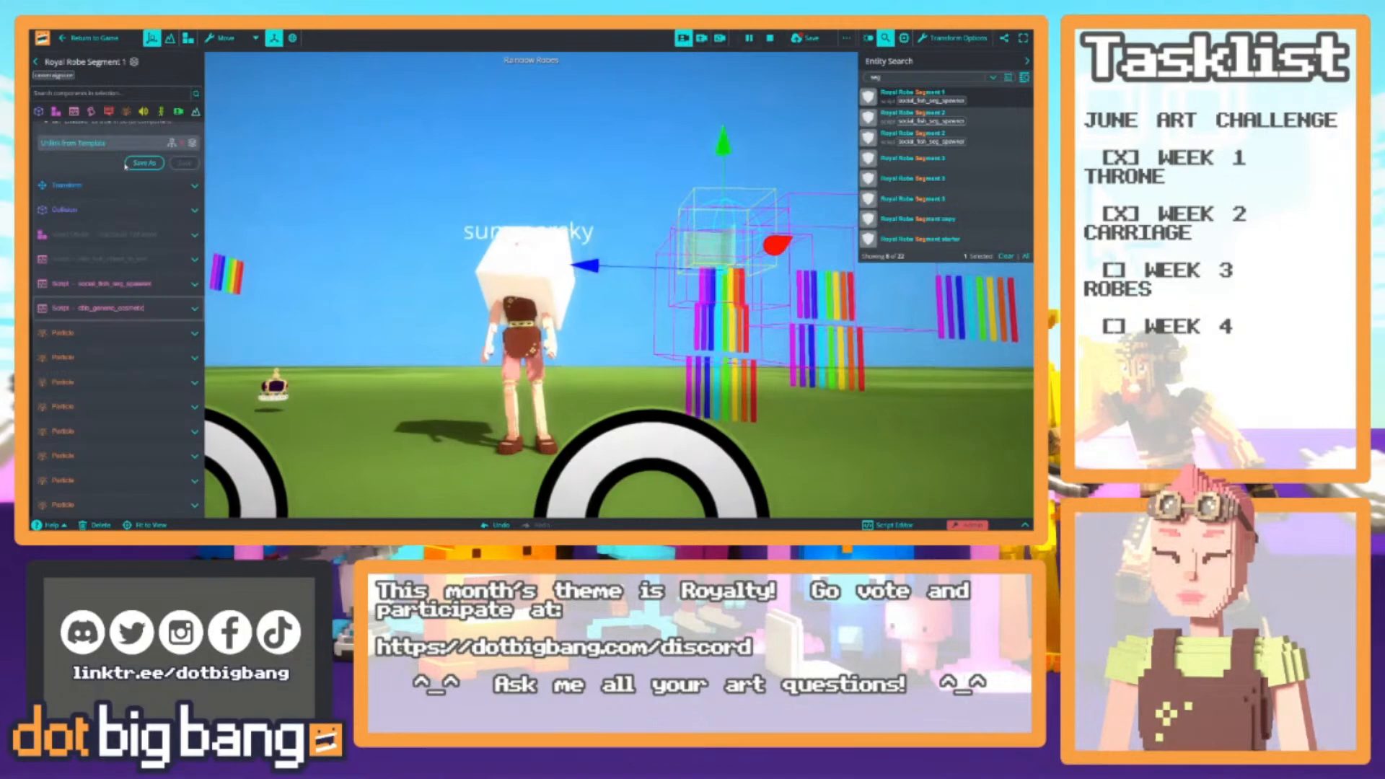
{"action": "scroll", "coordinate": [562, 322], "scroll_direction": "down", "scroll_amount": 3}
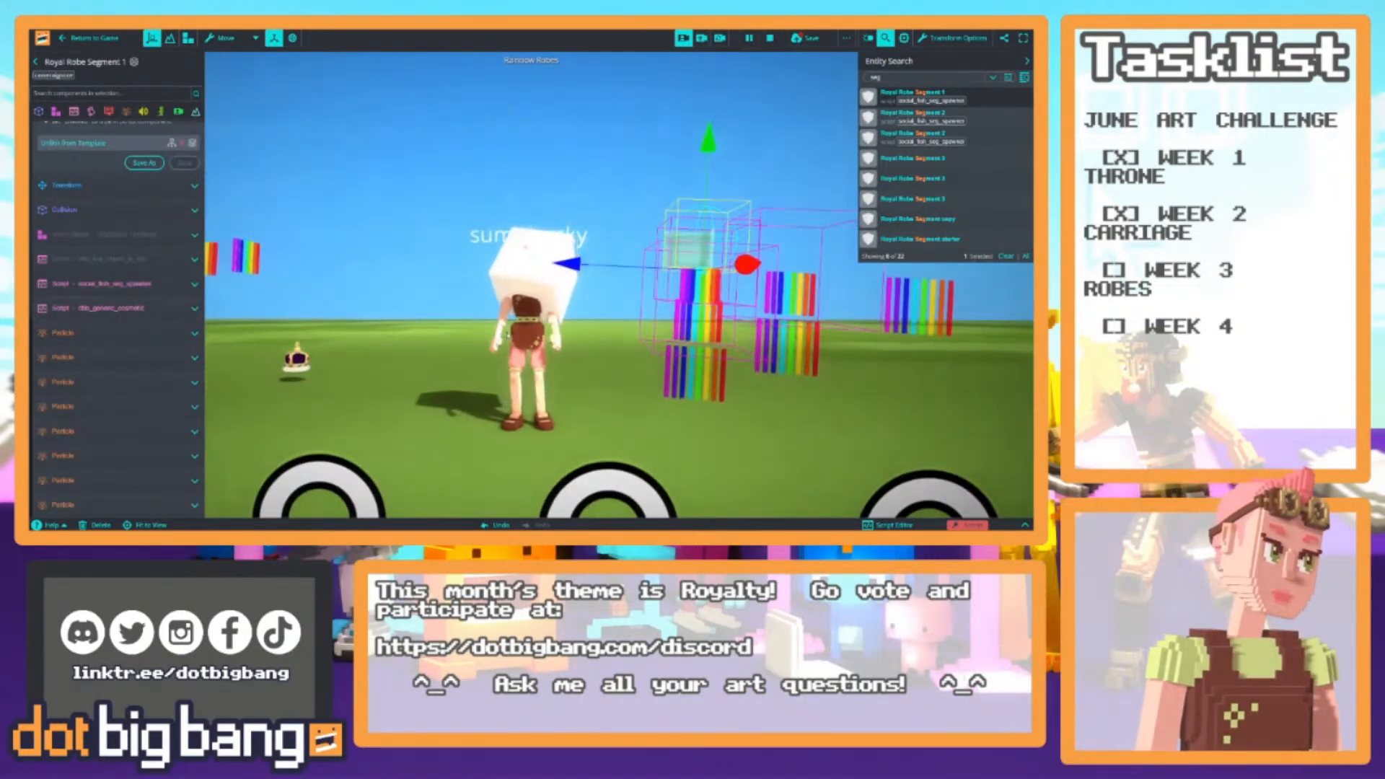
{"action": "mouse_move", "coordinate": [102, 306]}
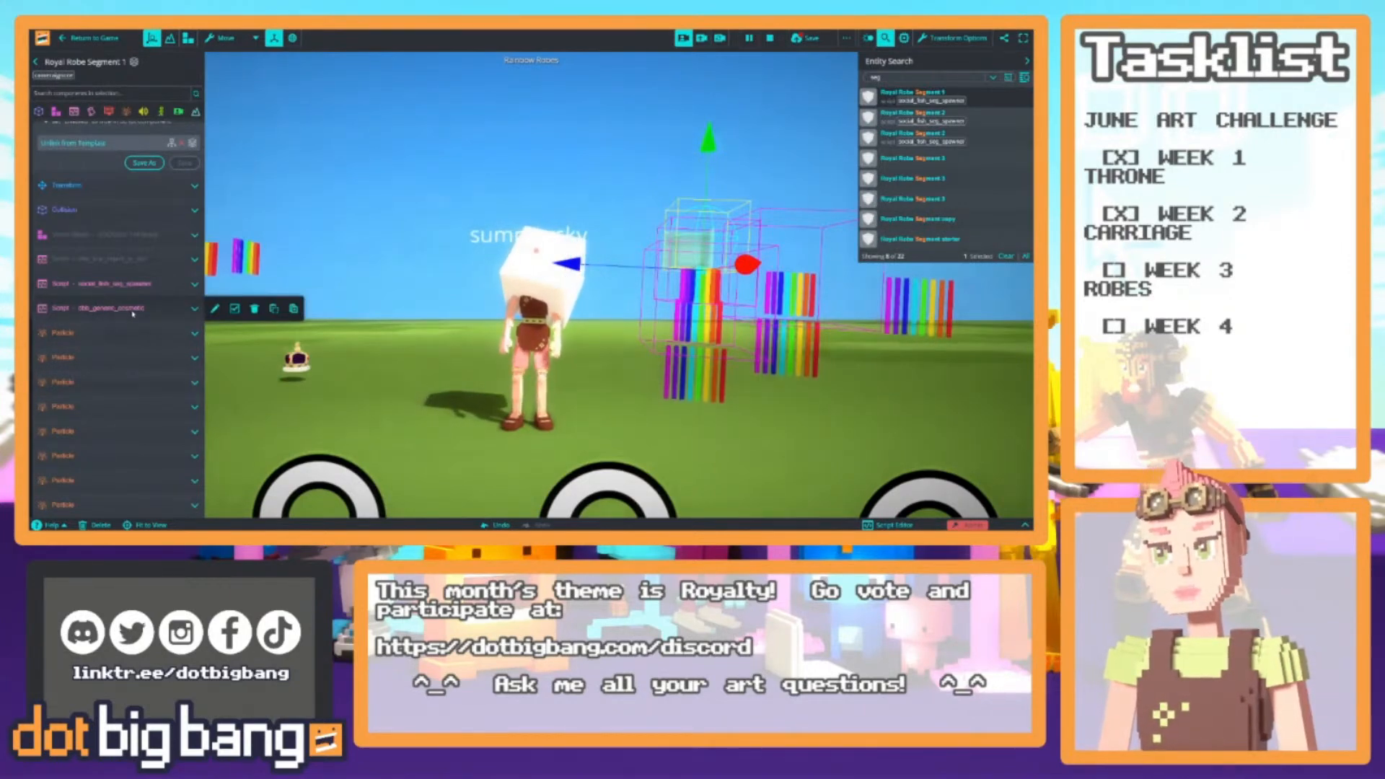
{"action": "right_click_drag", "start_coordinate": [418, 324], "coordinate": [392, 349]}
{"action": "key", "text": "f"}
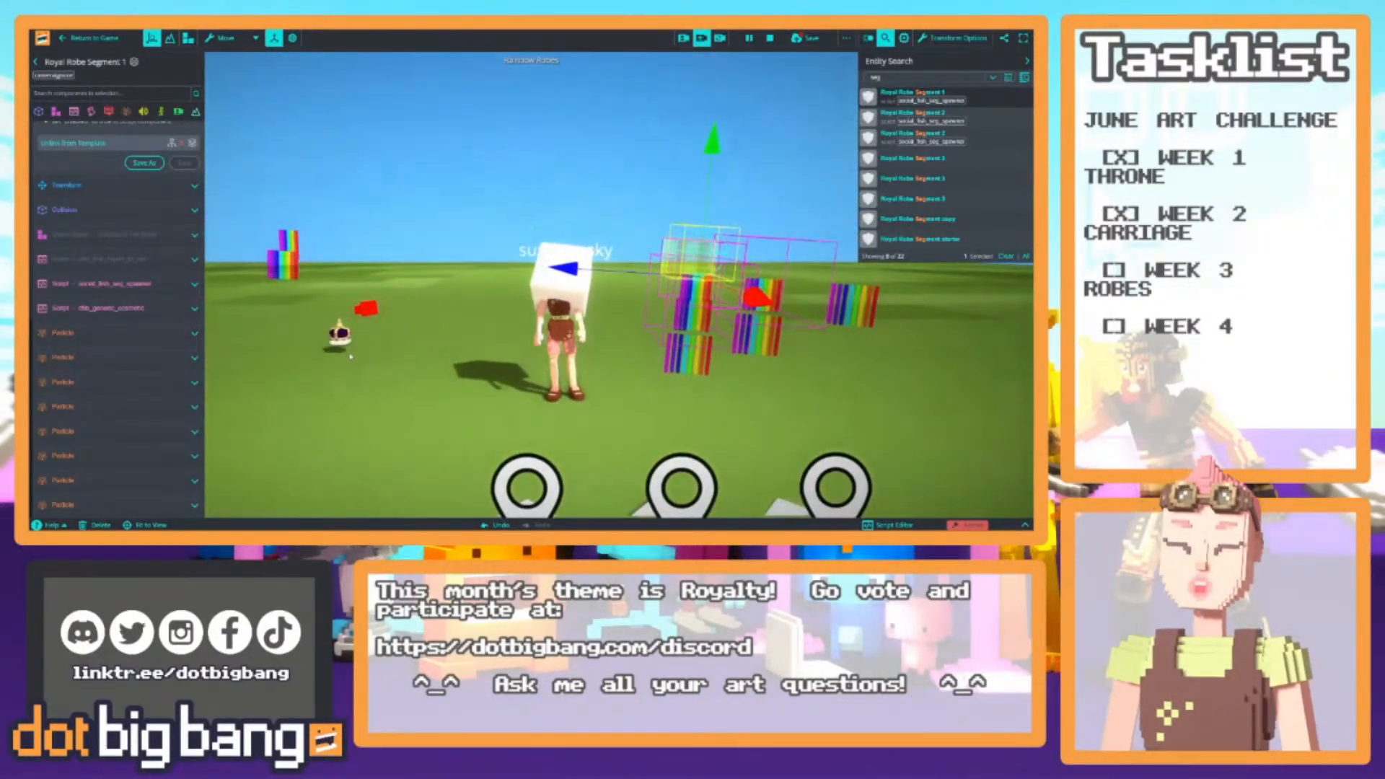
Remove the generic cosmetic script from Royal Robe Segment 1, enable its dbb_link_object_to_slot script, and restart the game
{"action": "mouse_move", "coordinate": [226, 331]}
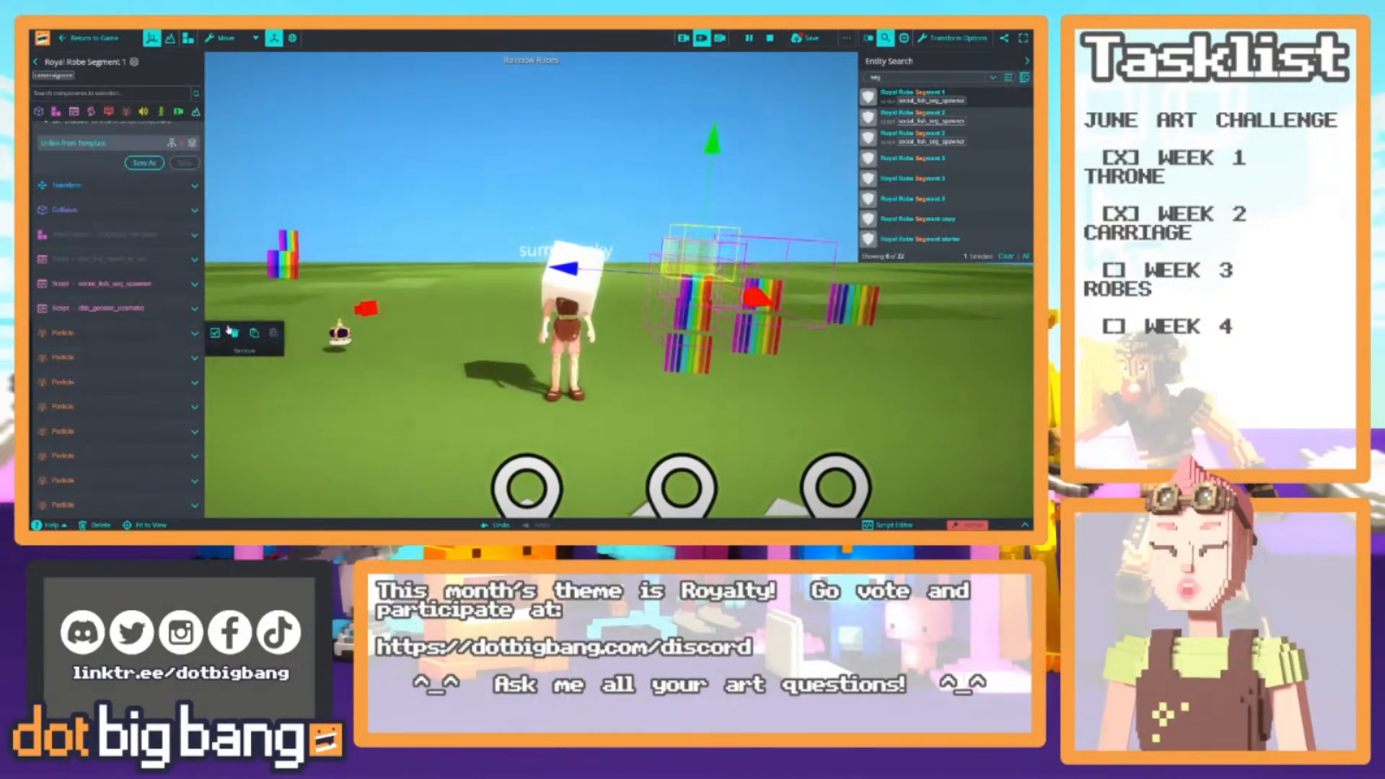
{"action": "mouse_move", "coordinate": [199, 308]}
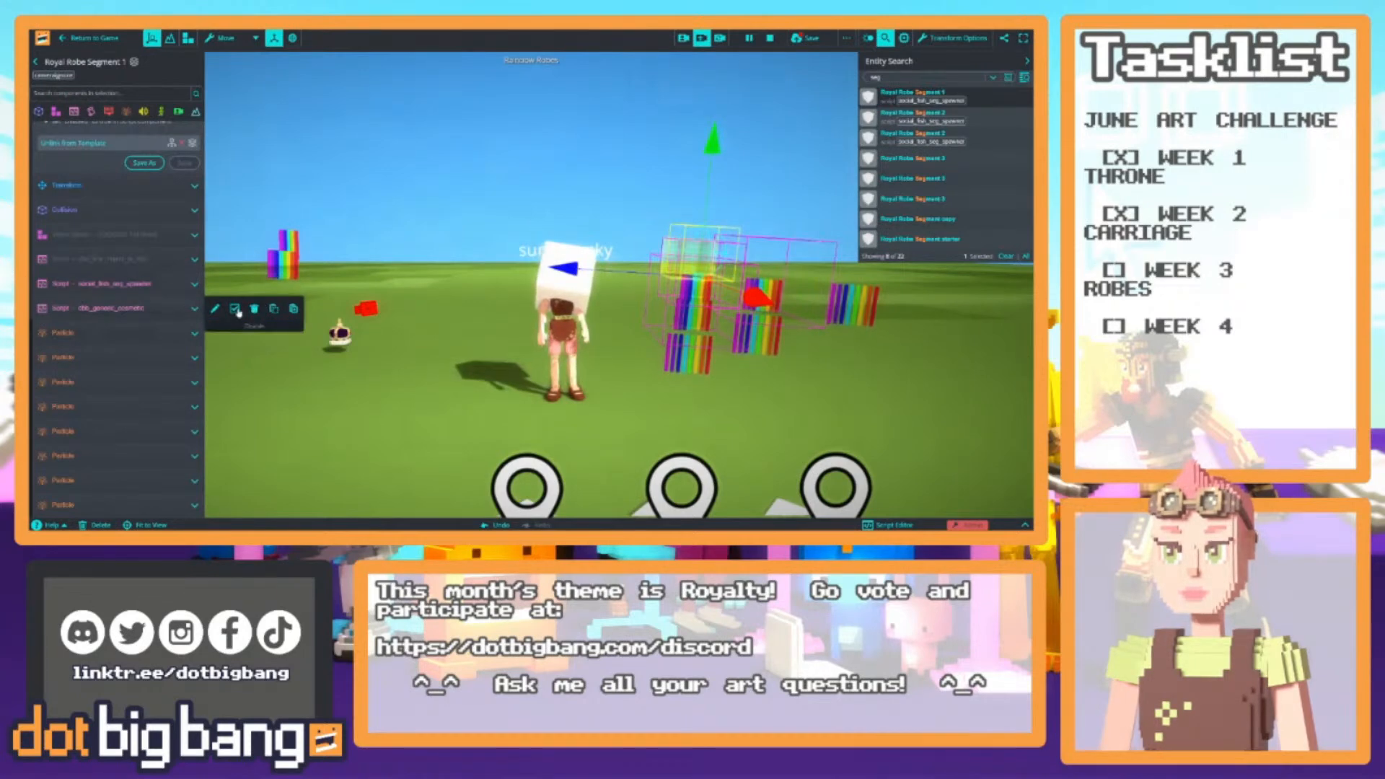
{"action": "left_click", "coordinate": [236, 311]}
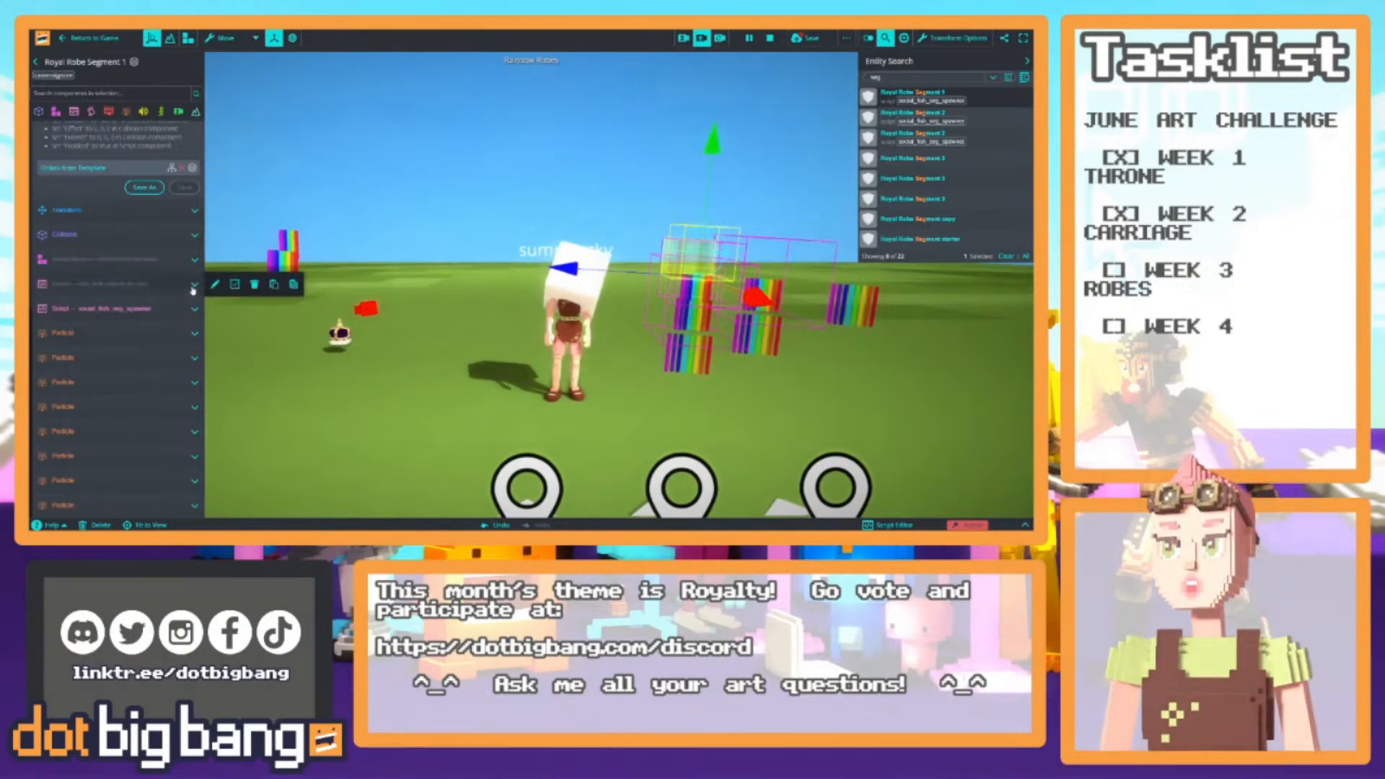
{"action": "left_click", "coordinate": [235, 285]}
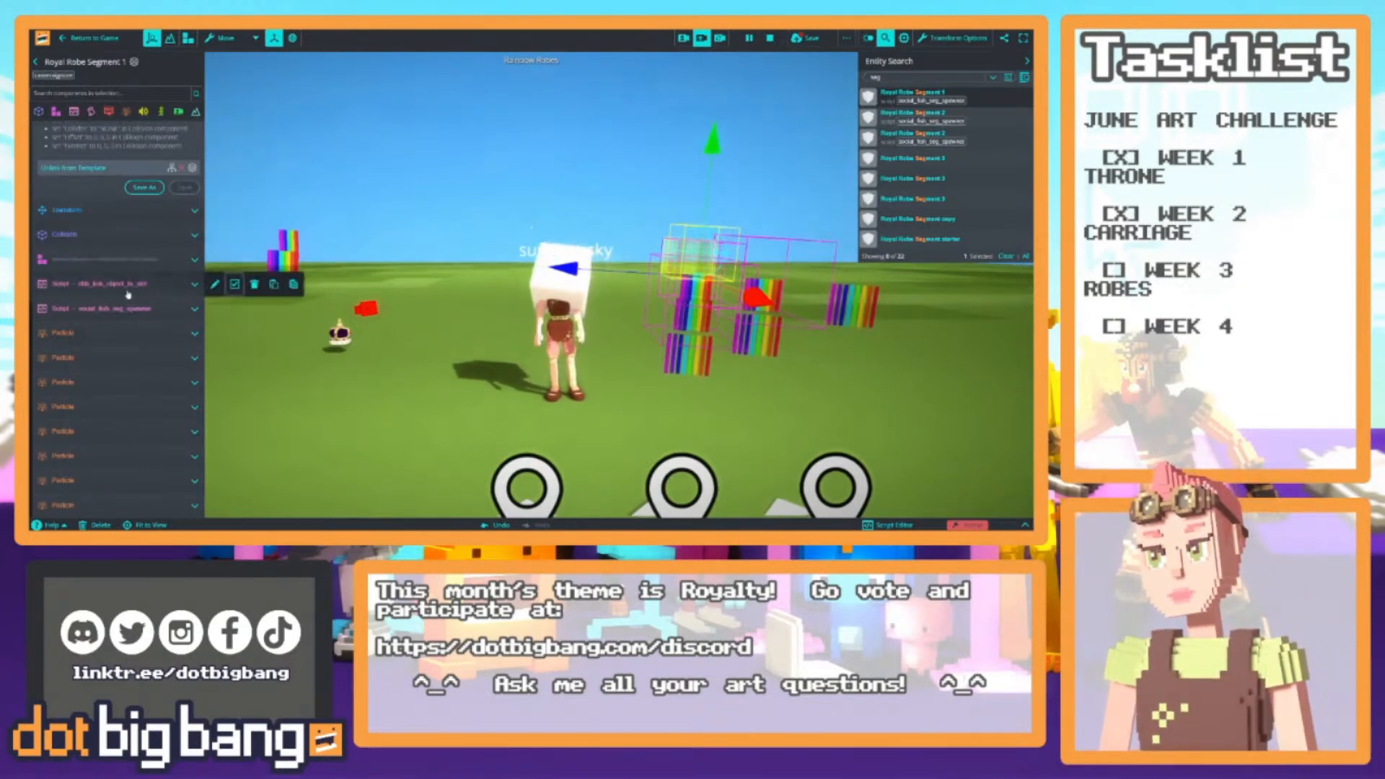
{"action": "left_click", "coordinate": [769, 39]}
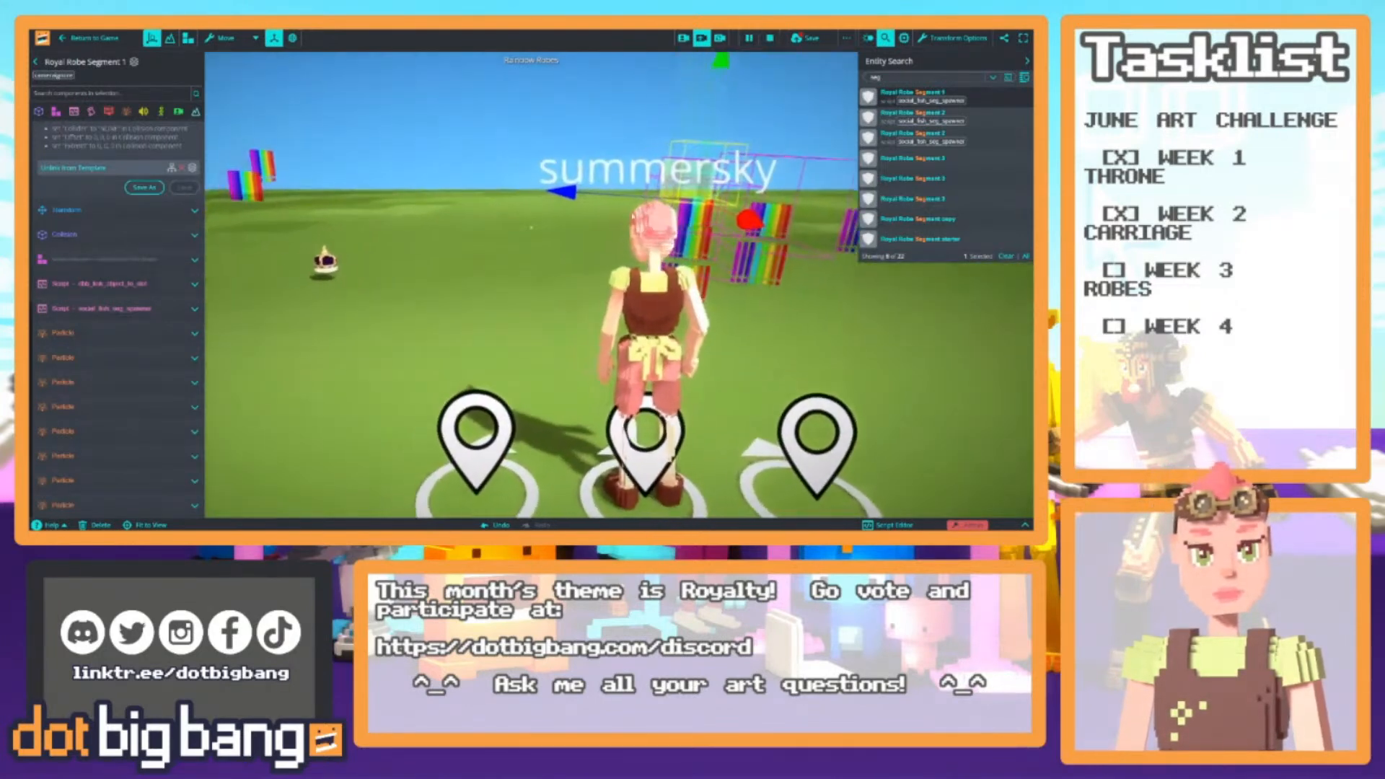
Set the Parent of the dbb_link_object_to_slot script on Royal Robe Segment 1 to the Player entity
{"action": "left_click", "coordinate": [130, 284]}
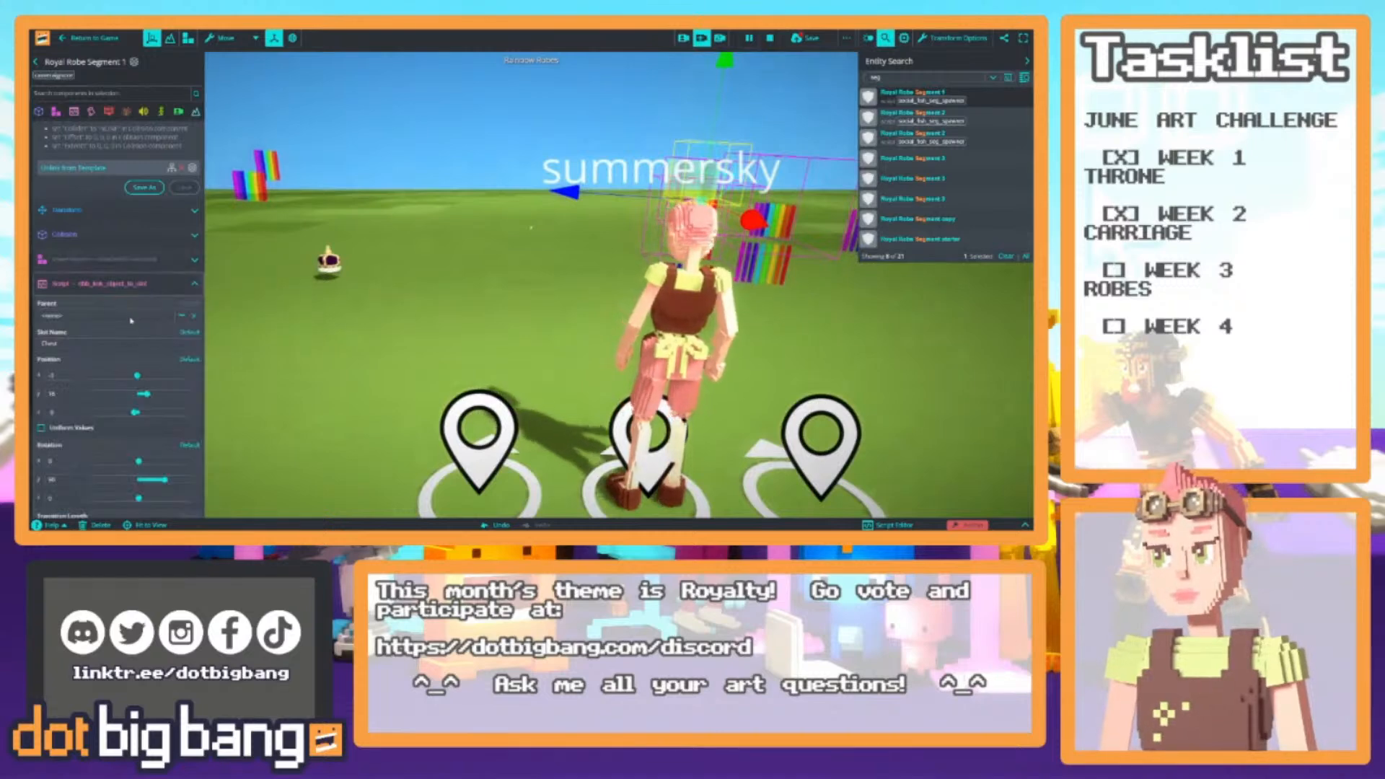
{"action": "scroll", "coordinate": [131, 319], "scroll_direction": "down", "scroll_amount": 2}
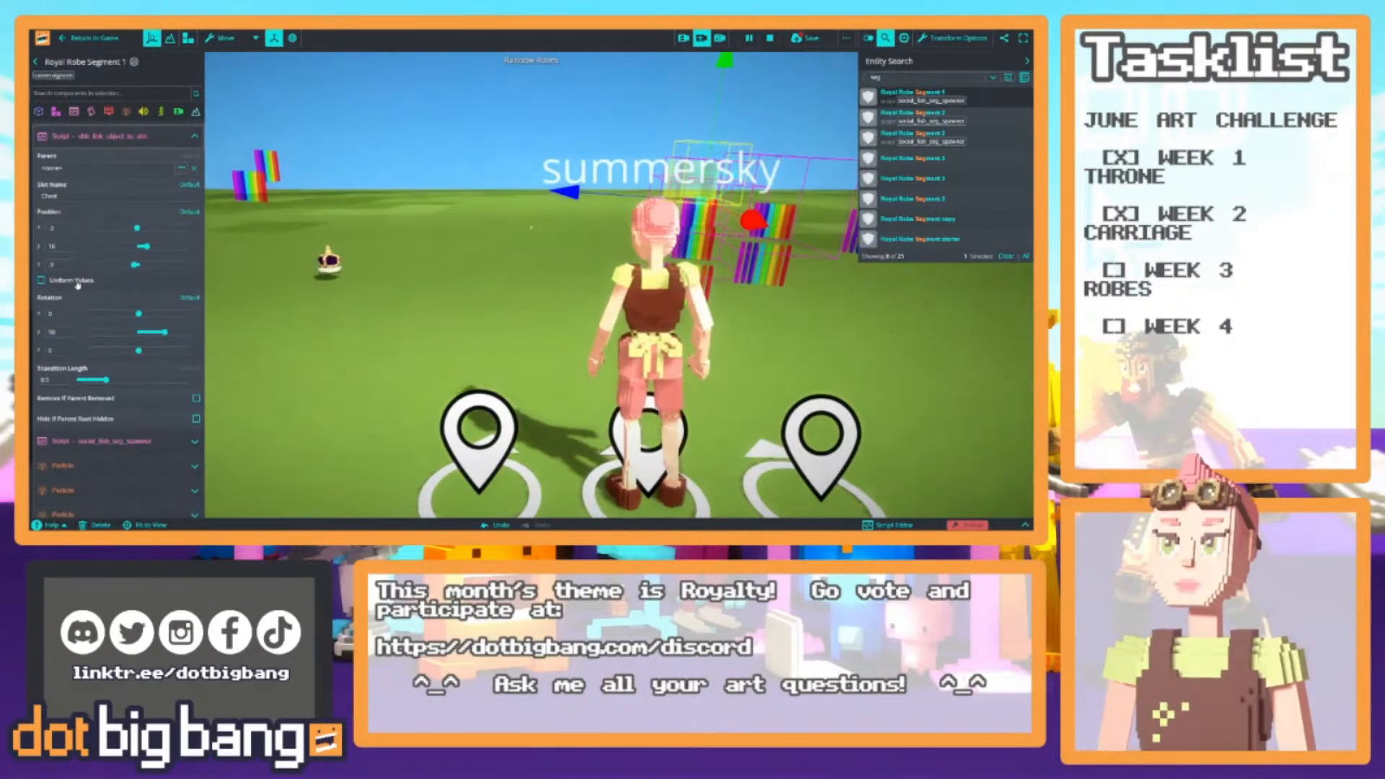
{"action": "left_click", "coordinate": [73, 168]}
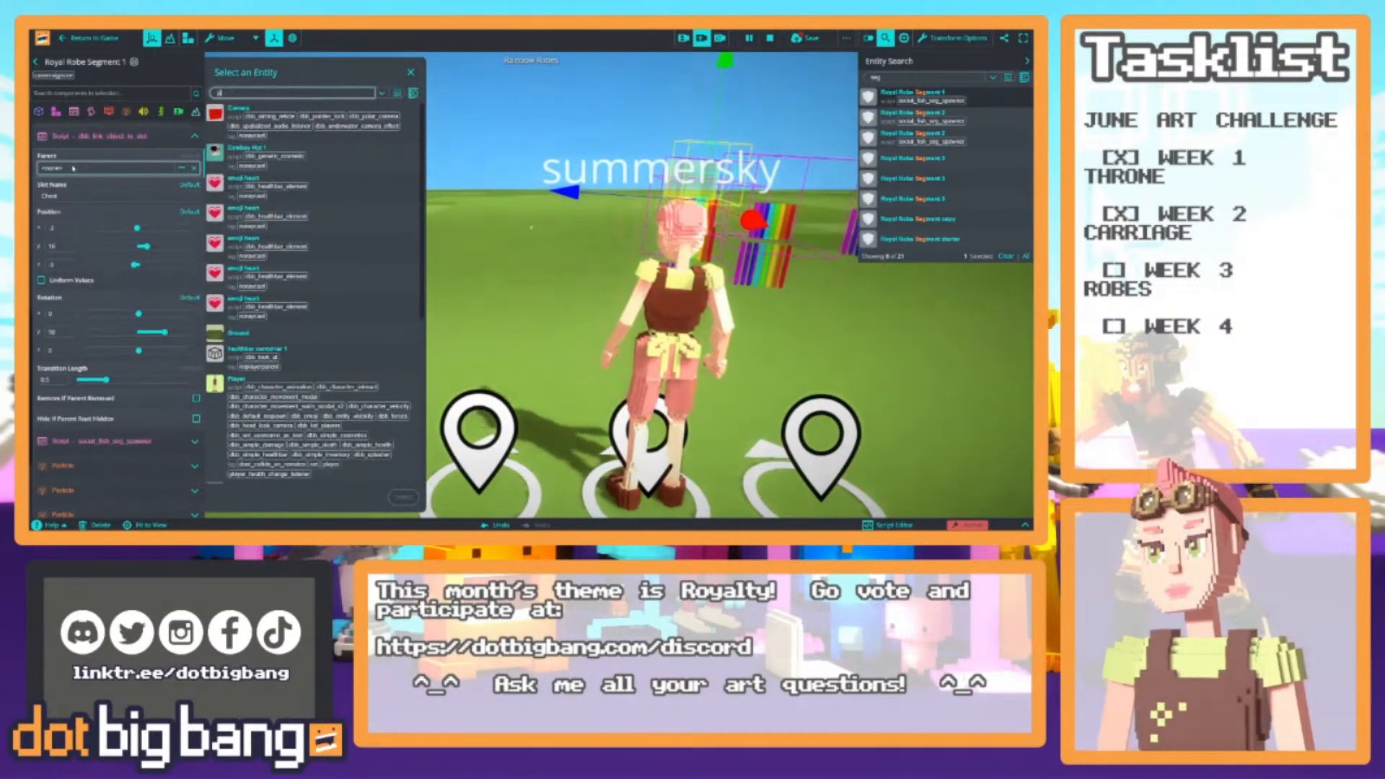
{"action": "type", "text": "play"}
{"action": "left_click", "coordinate": [287, 141]}
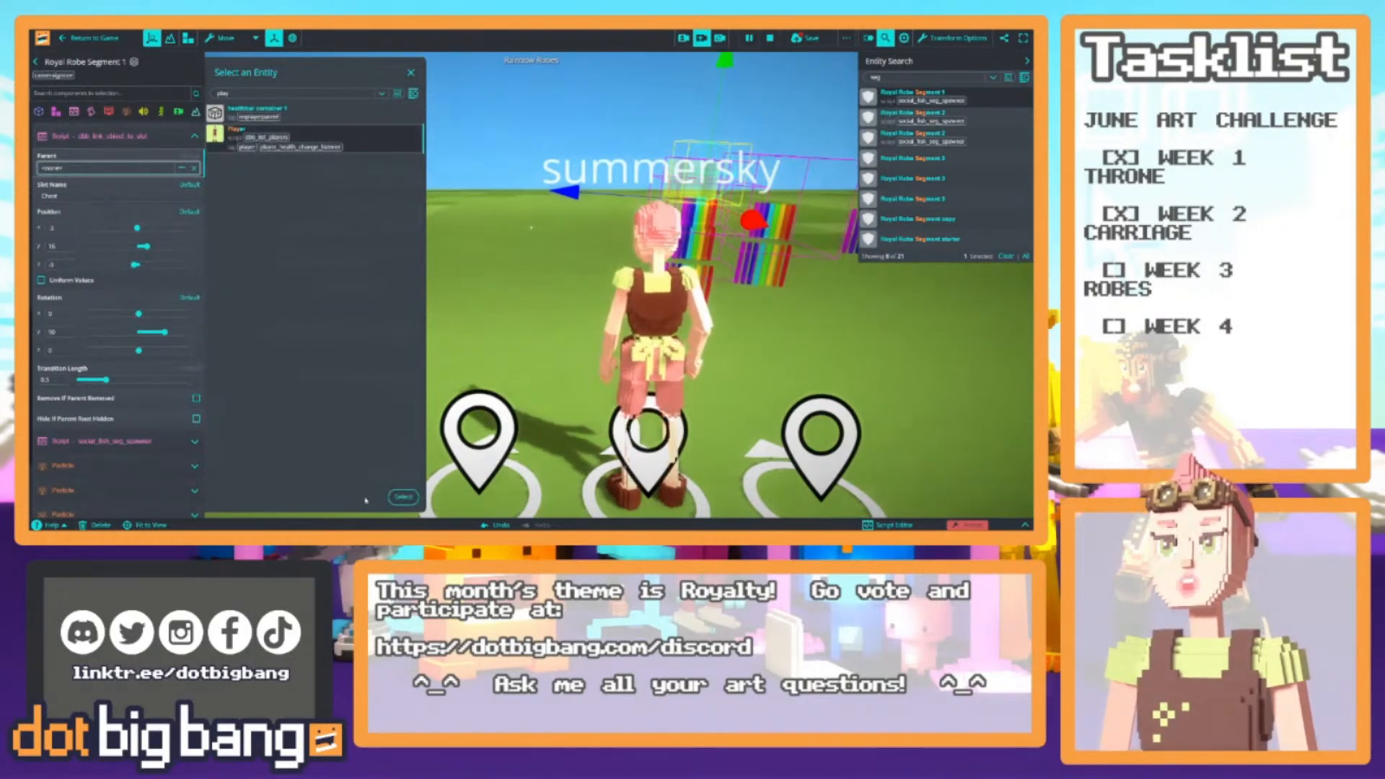
{"action": "left_click", "coordinate": [403, 497]}
Examine from several angles how the robe segments hang on the character in the running game
{"action": "right_click_drag", "start_coordinate": [485, 301], "coordinate": [453, 219]}
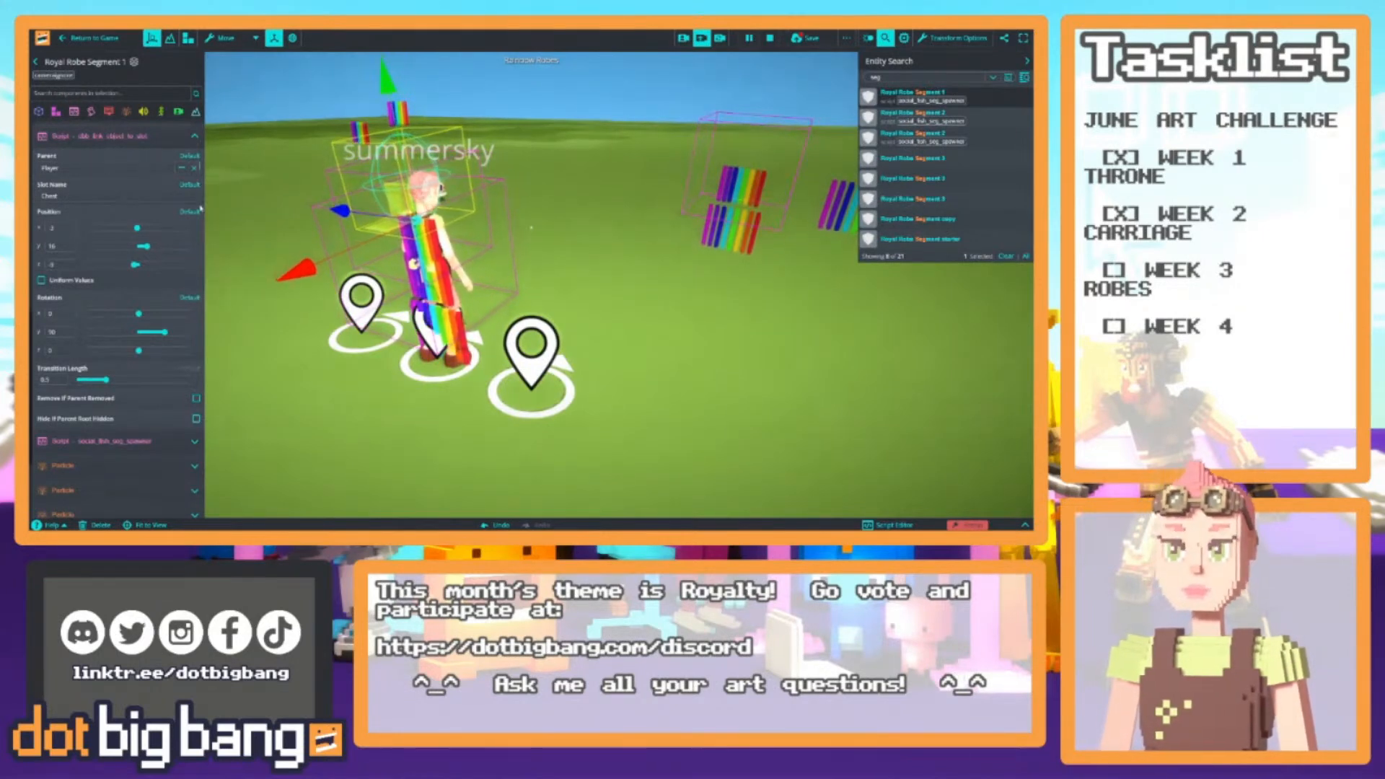
{"action": "right_click_drag", "start_coordinate": [360, 220], "coordinate": [465, 205]}
{"action": "key", "text": "a"}
{"action": "key", "text": "w"}
{"action": "key", "text": "d"}
{"action": "key", "text": "a"}
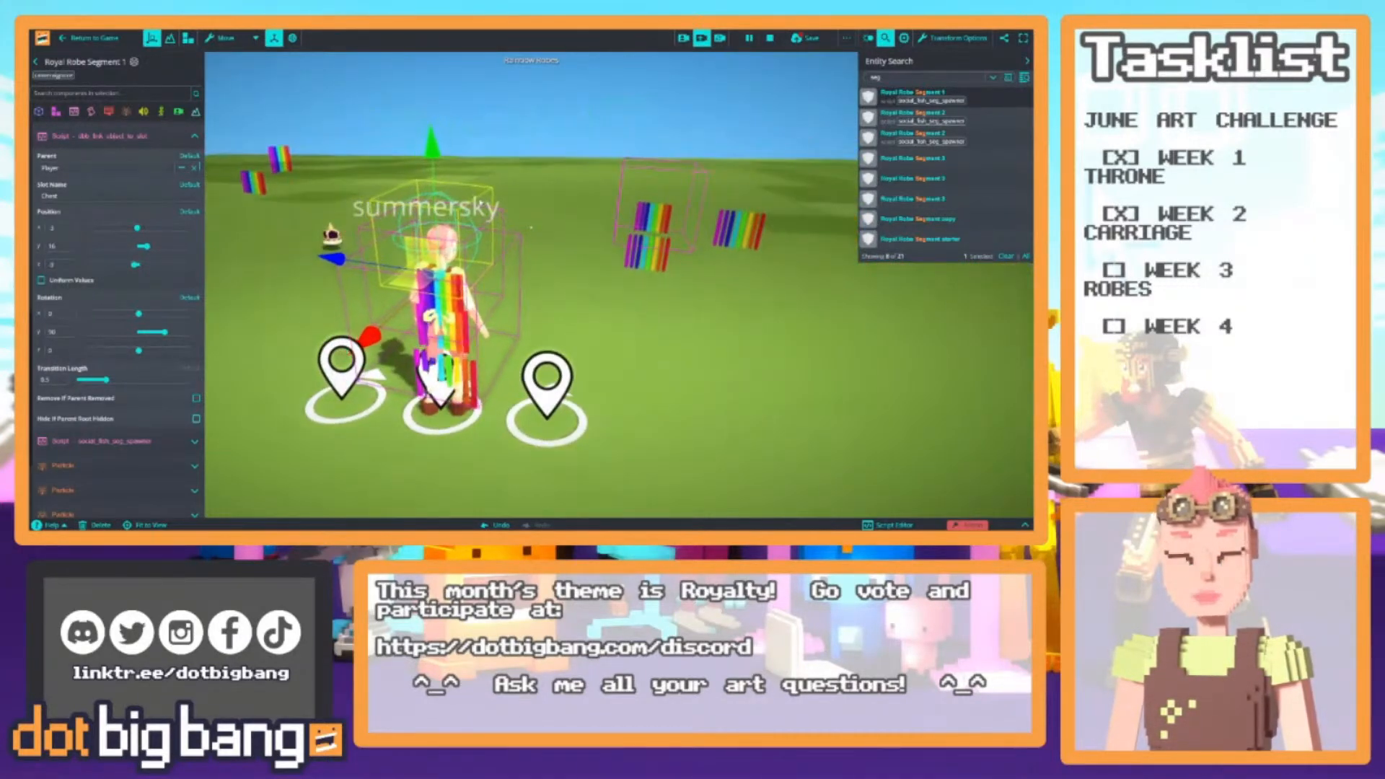
{"action": "left_click", "coordinate": [137, 136]}
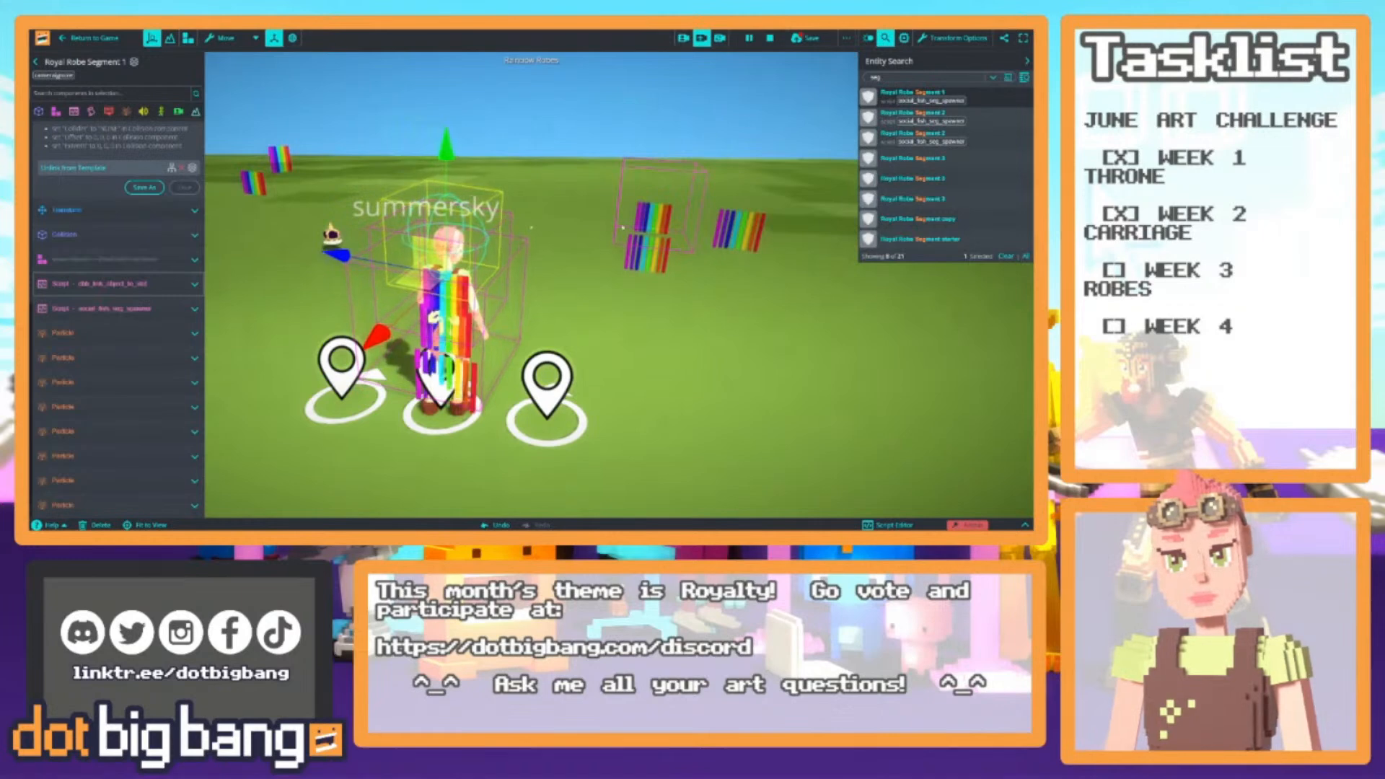
Remove the dbb_link_object_to_slot script from Royal Robe Segment 2 and push the change to its template
{"action": "left_click", "coordinate": [912, 113]}
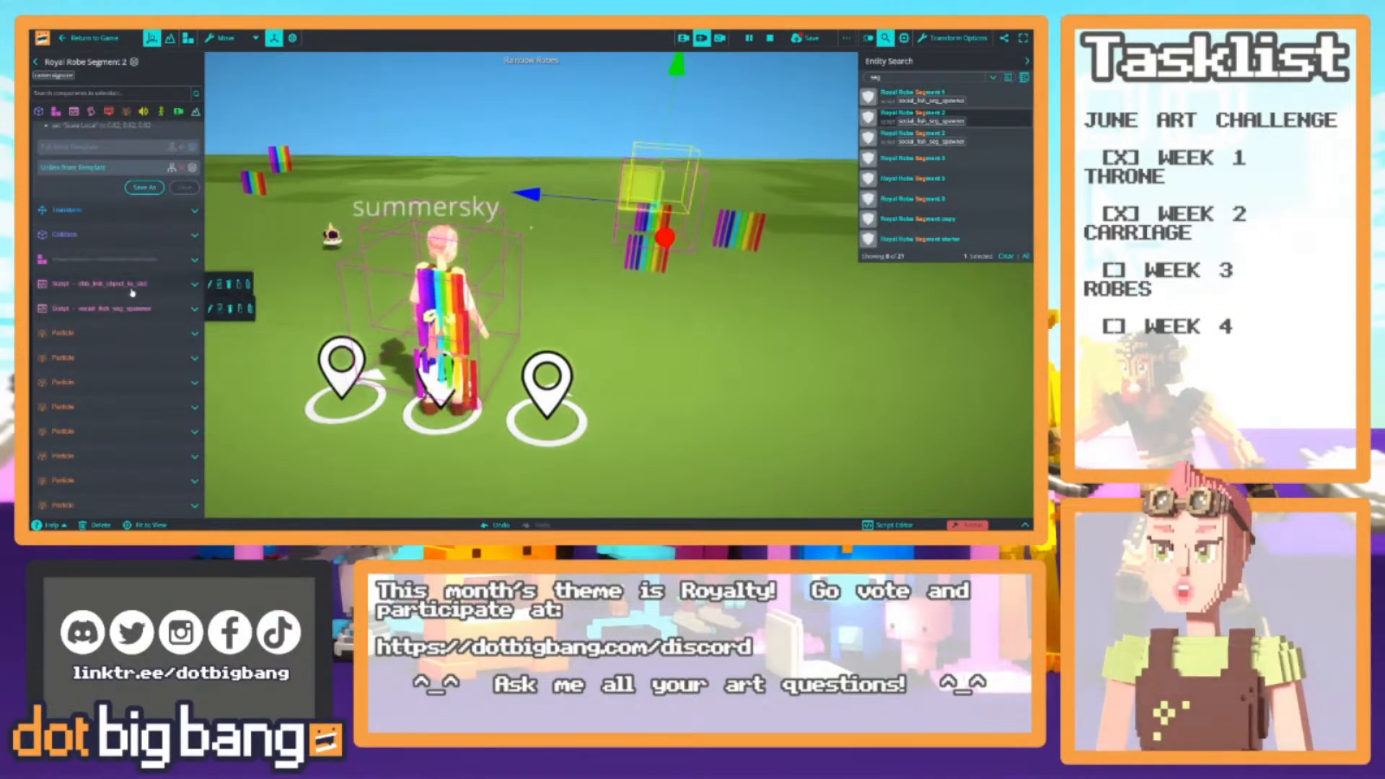
{"action": "scroll", "coordinate": [134, 282], "scroll_direction": "up", "scroll_amount": 3}
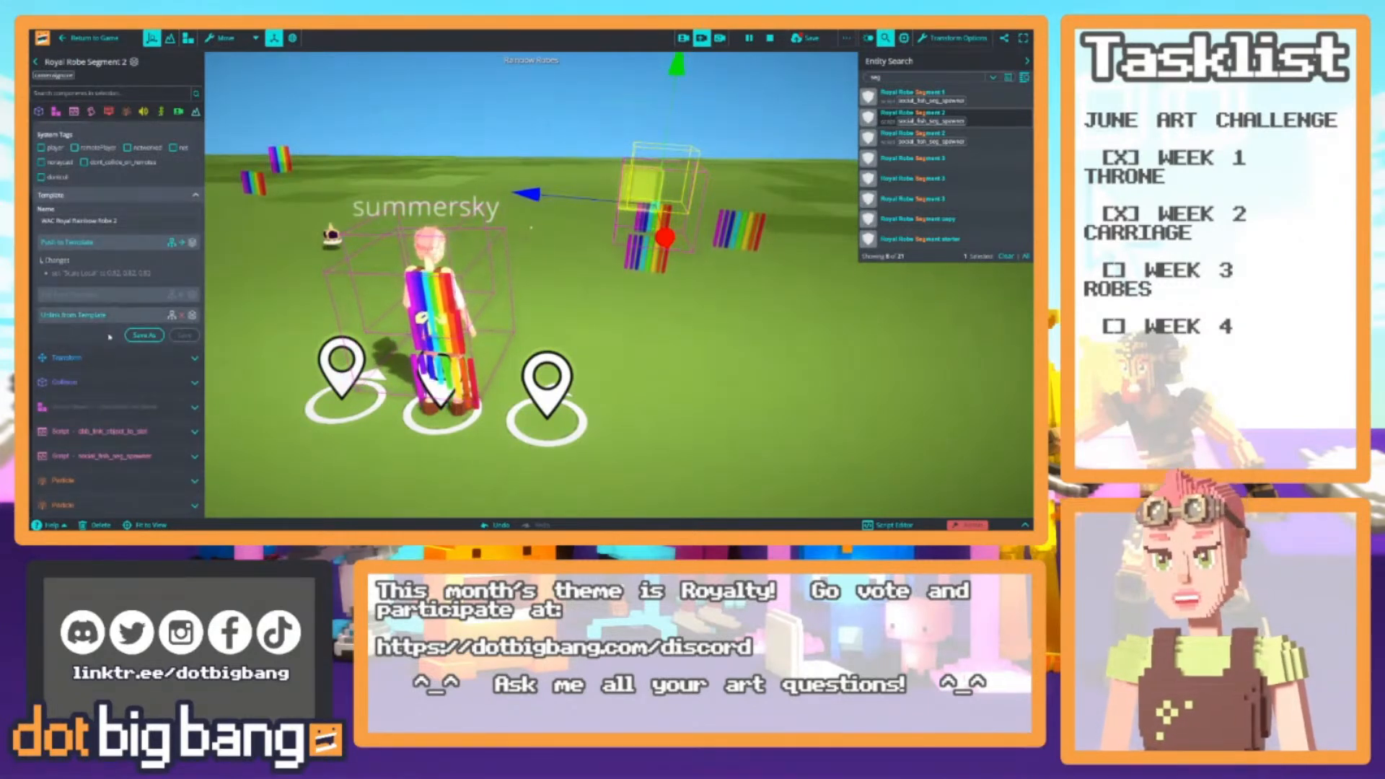
{"action": "left_click", "coordinate": [256, 432]}
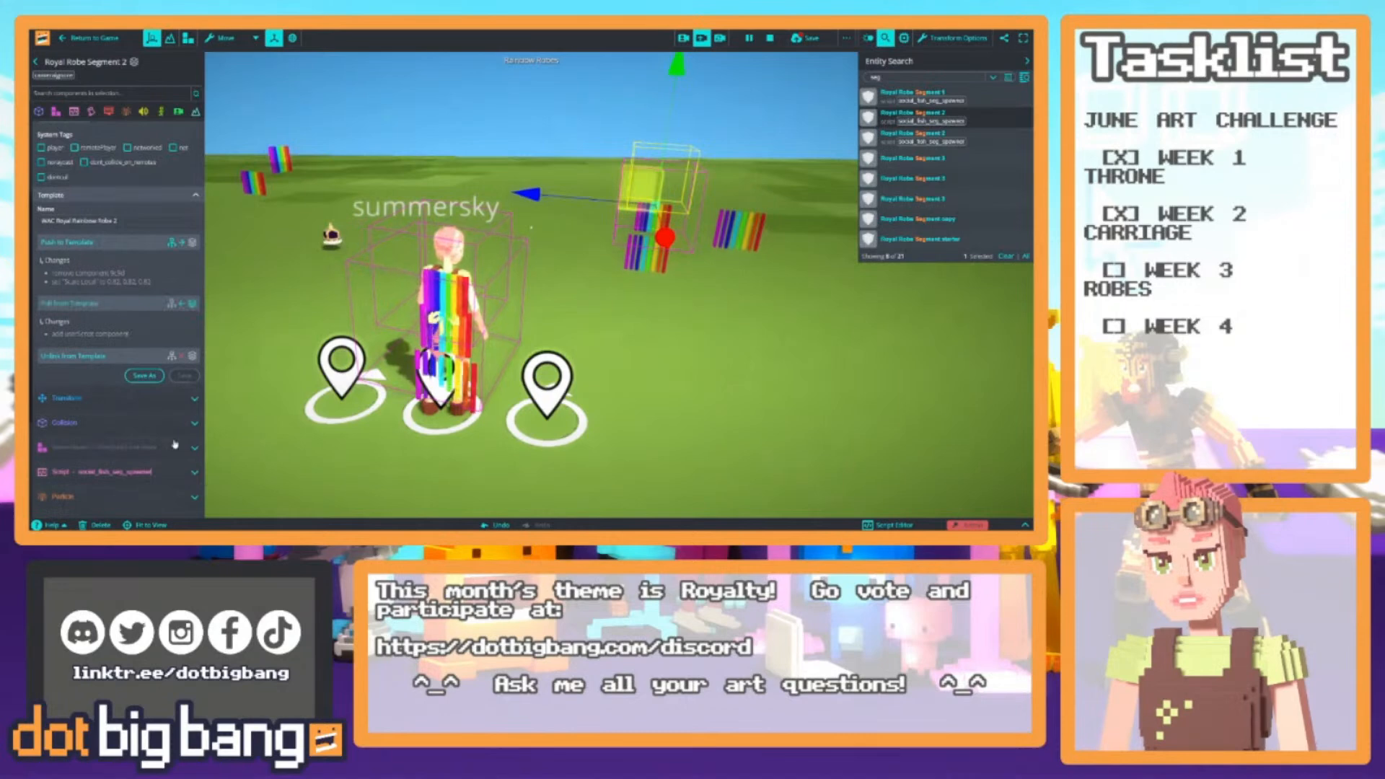
{"action": "left_click", "coordinate": [79, 244]}
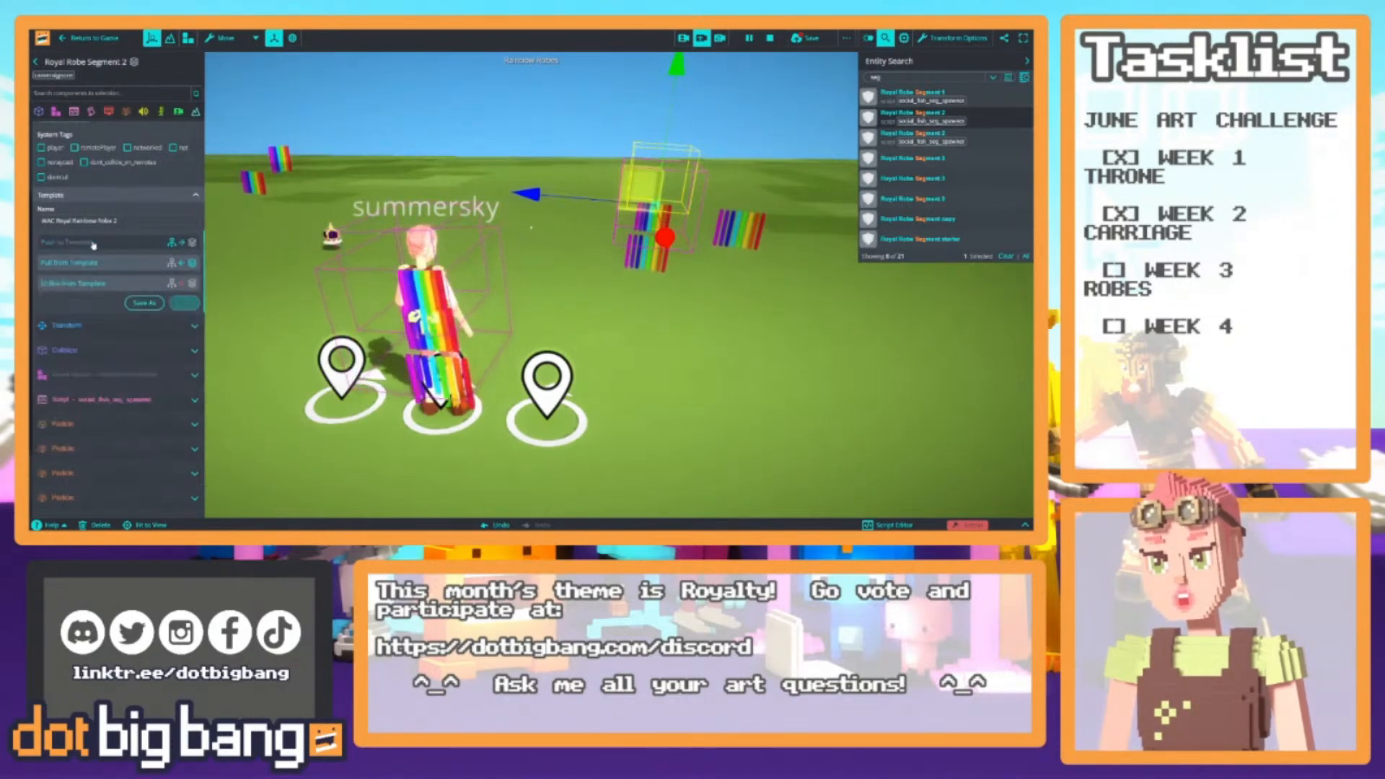
{"action": "left_click", "coordinate": [951, 137]}
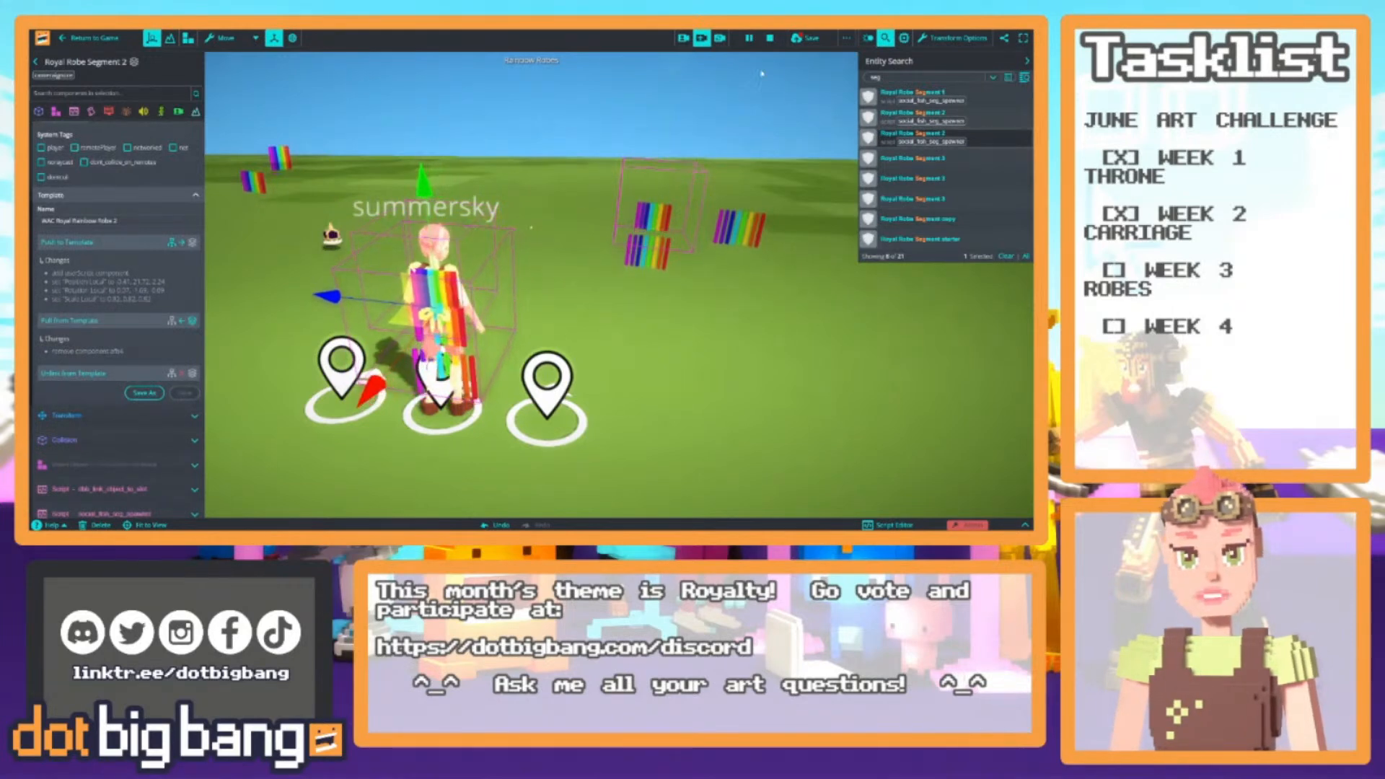
{"action": "left_click", "coordinate": [769, 37]}
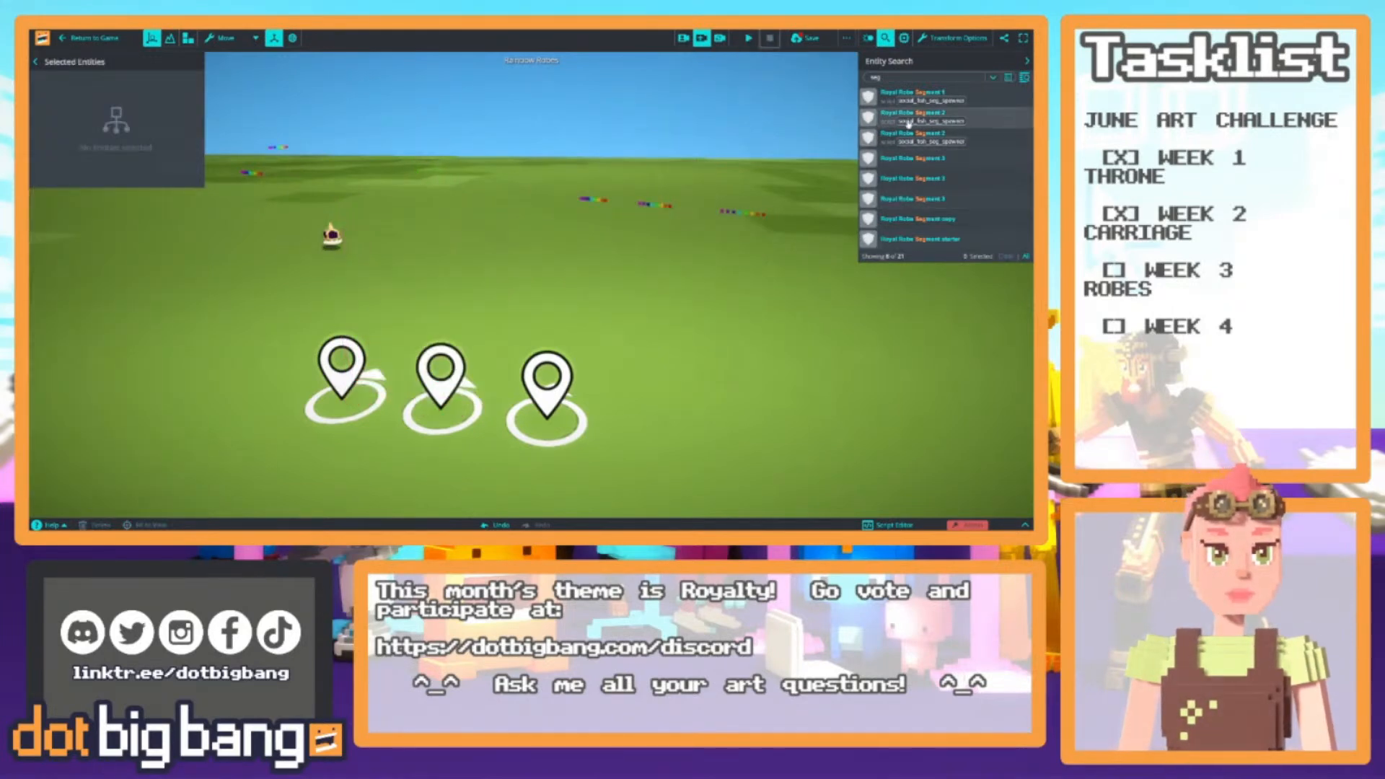
{"action": "scroll", "coordinate": [188, 342], "scroll_direction": "down", "scroll_amount": 3}
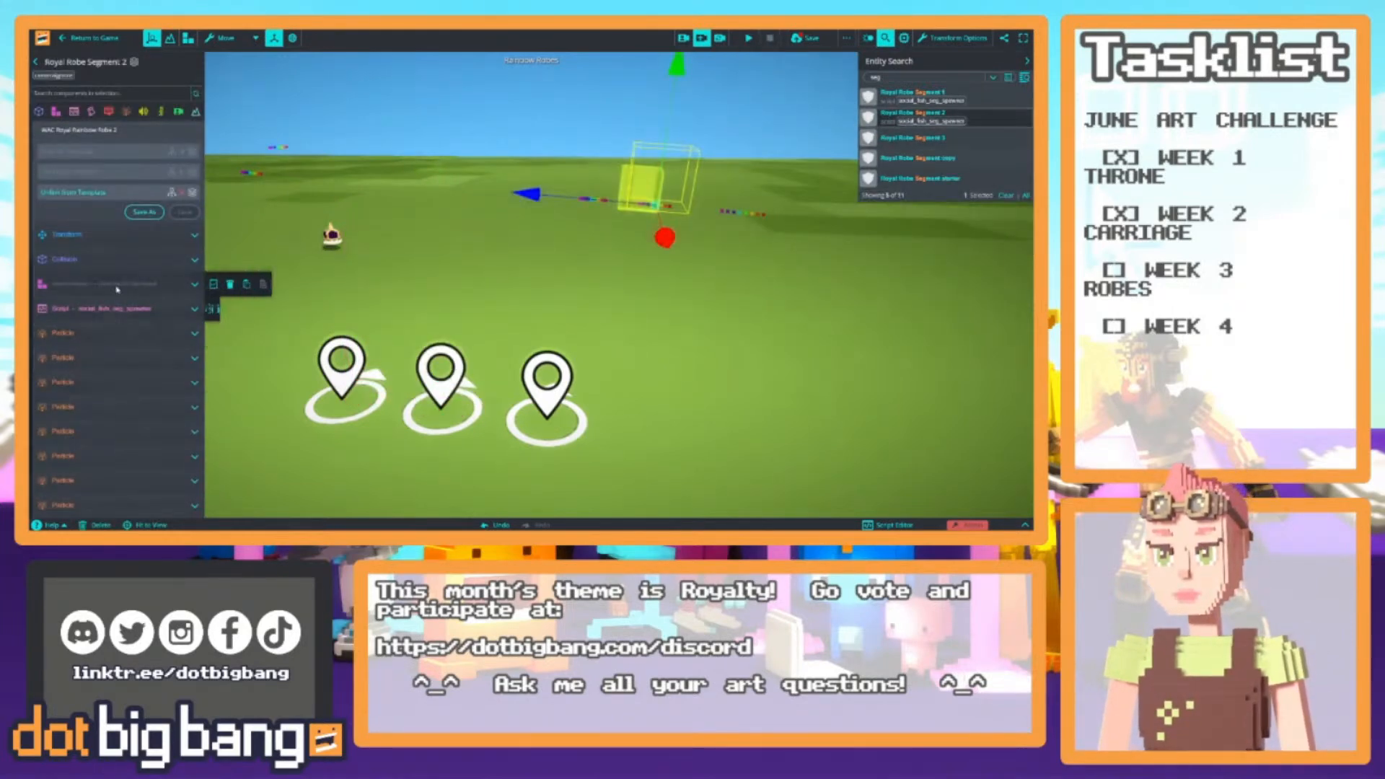
Remove the dbb_link_object_to_slot script from Royal Robe Segment 3 and push the change to its template
{"action": "left_click", "coordinate": [891, 138]}
{"action": "mouse_move", "coordinate": [198, 309]}
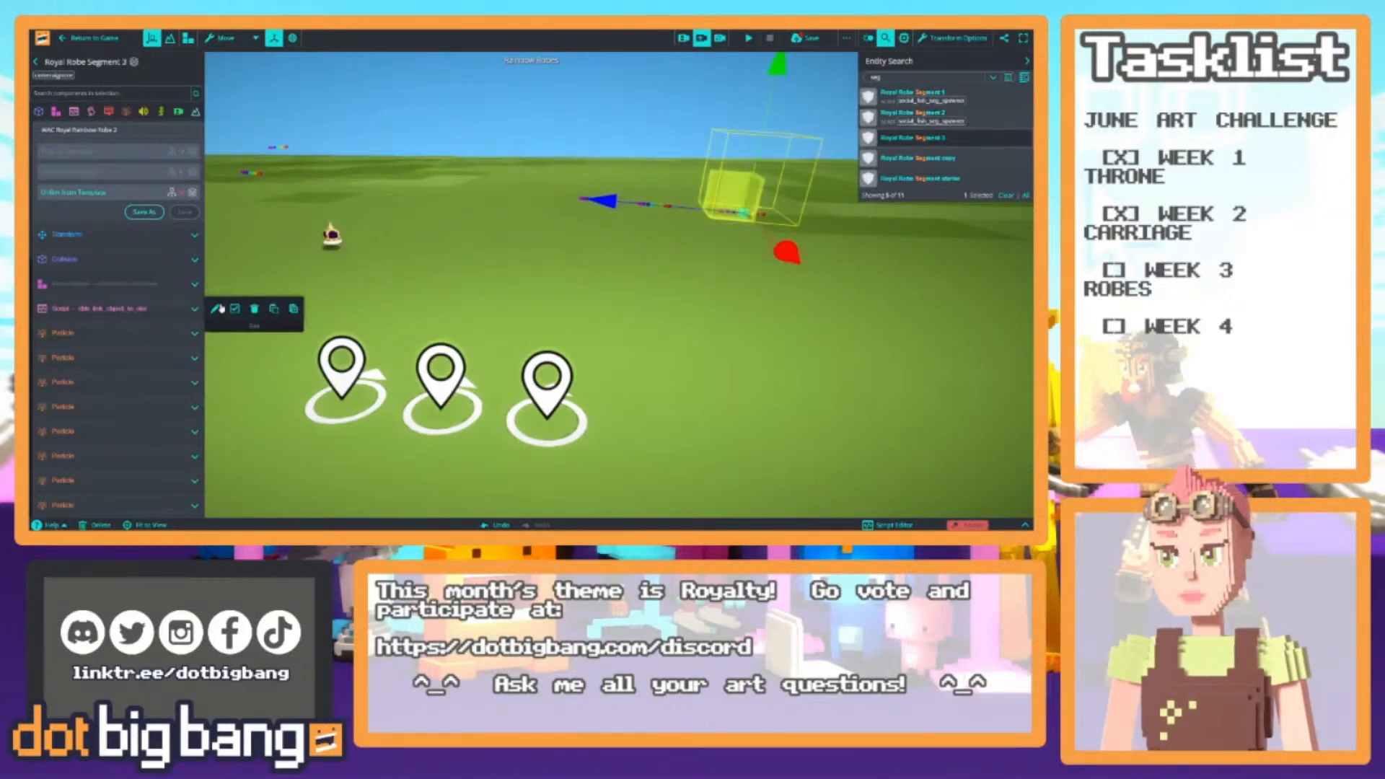
{"action": "left_click", "coordinate": [255, 310]}
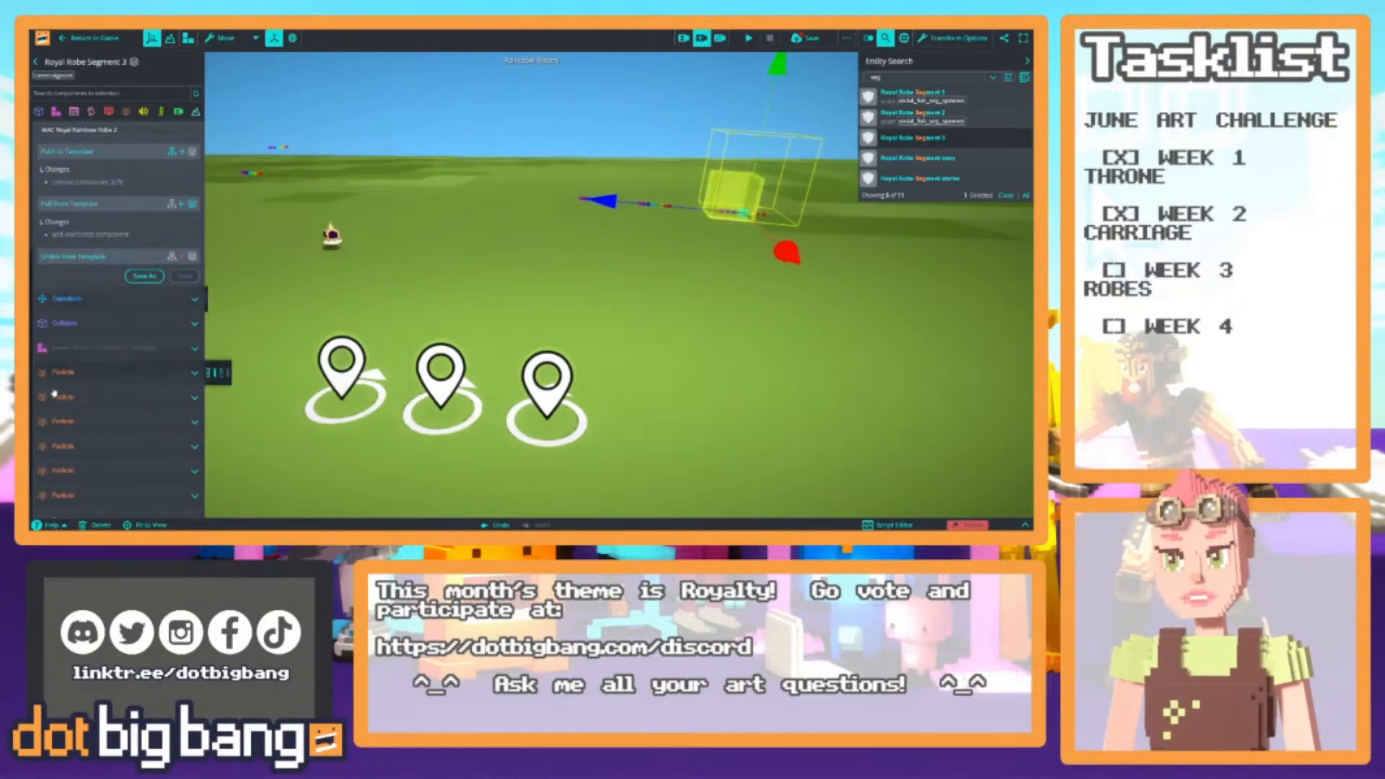
{"action": "scroll", "coordinate": [94, 391], "scroll_direction": "up", "scroll_amount": 3}
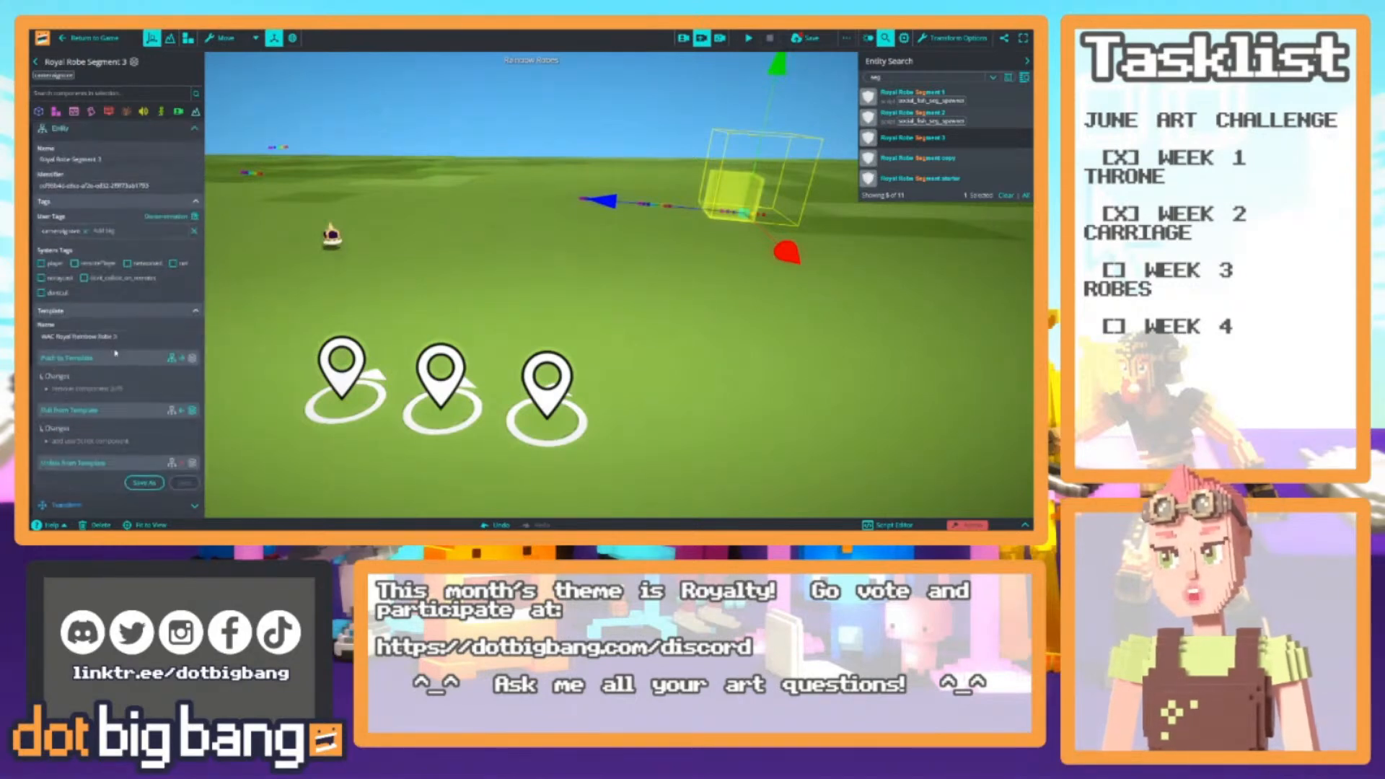
{"action": "left_click", "coordinate": [186, 421]}
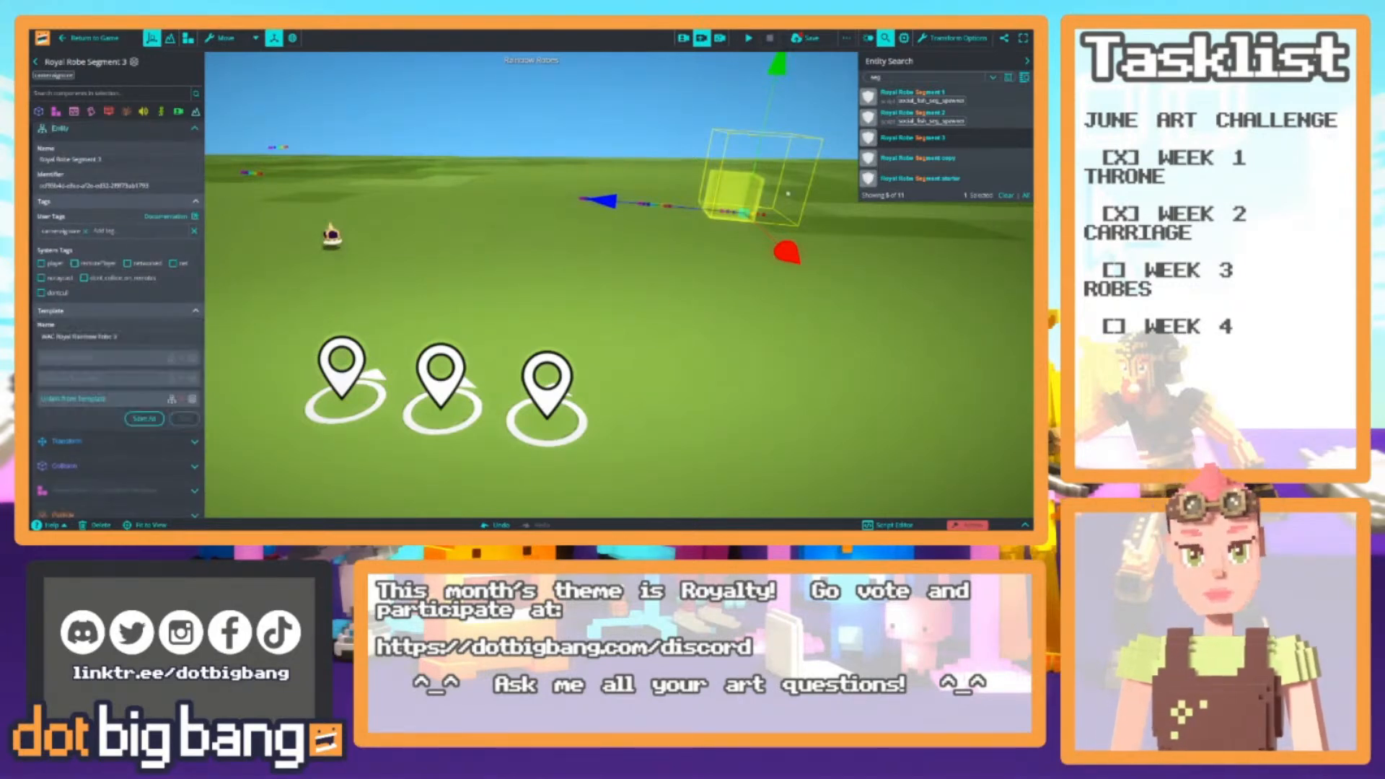
Start the game and check the components of Royal Robe Segments 1 and 2 for the scripts that chain them
{"action": "left_click", "coordinate": [905, 114]}
{"action": "scroll", "coordinate": [173, 360], "scroll_direction": "down", "scroll_amount": 3}
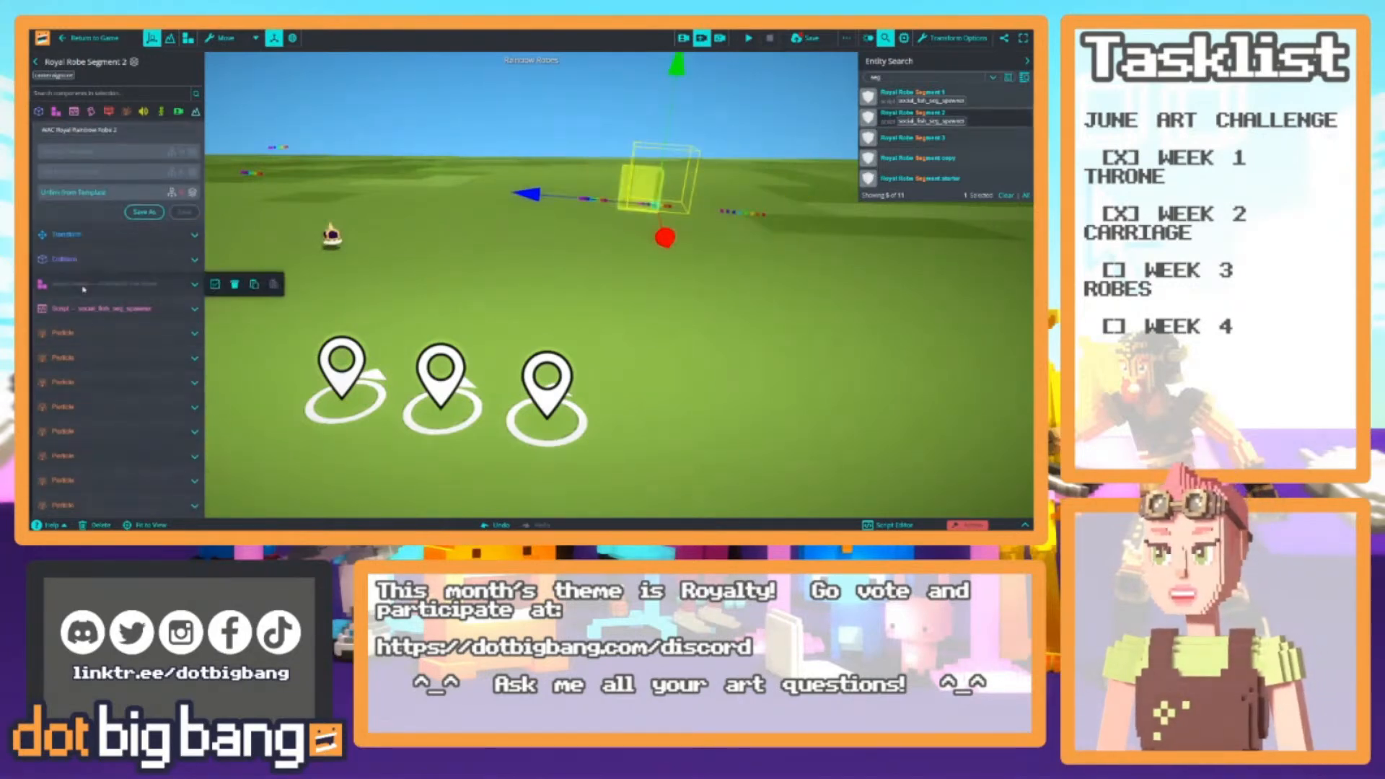
{"action": "left_click", "coordinate": [748, 37]}
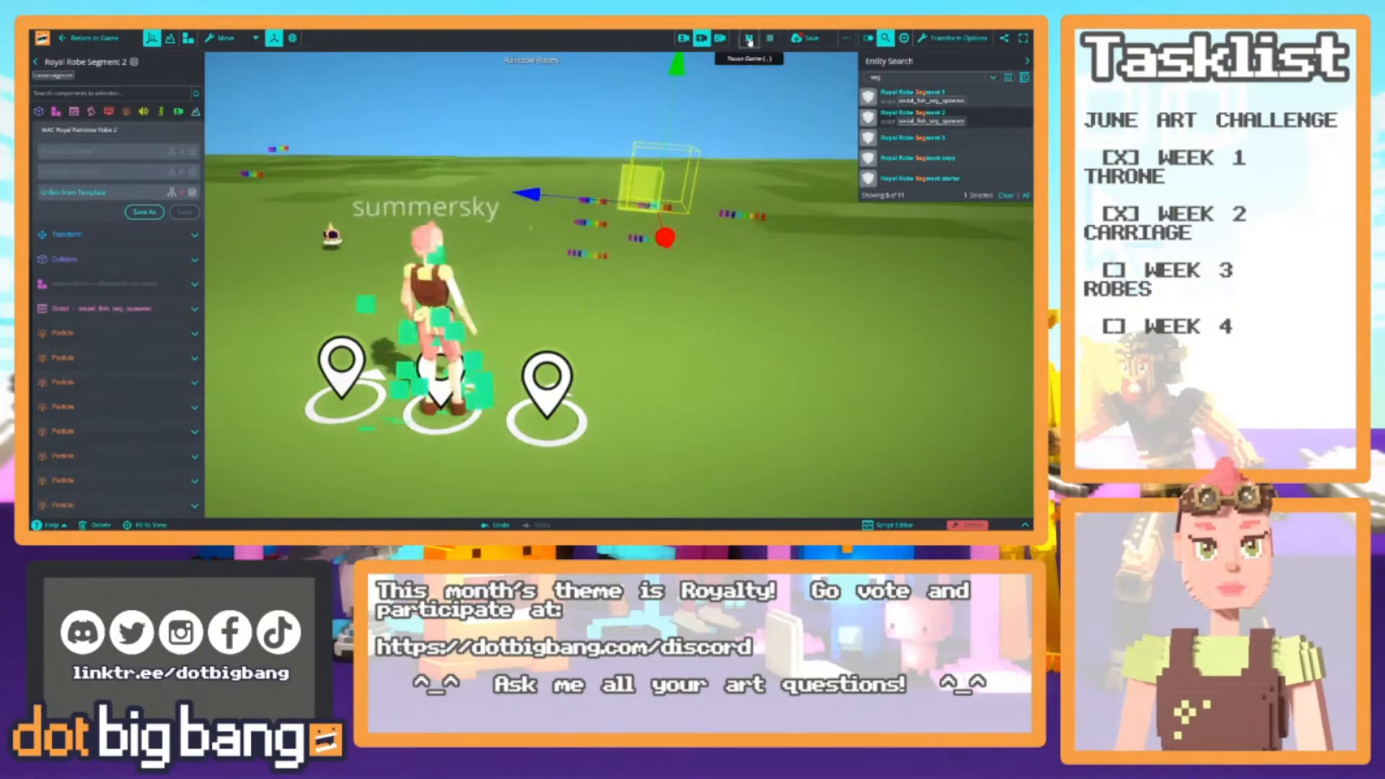
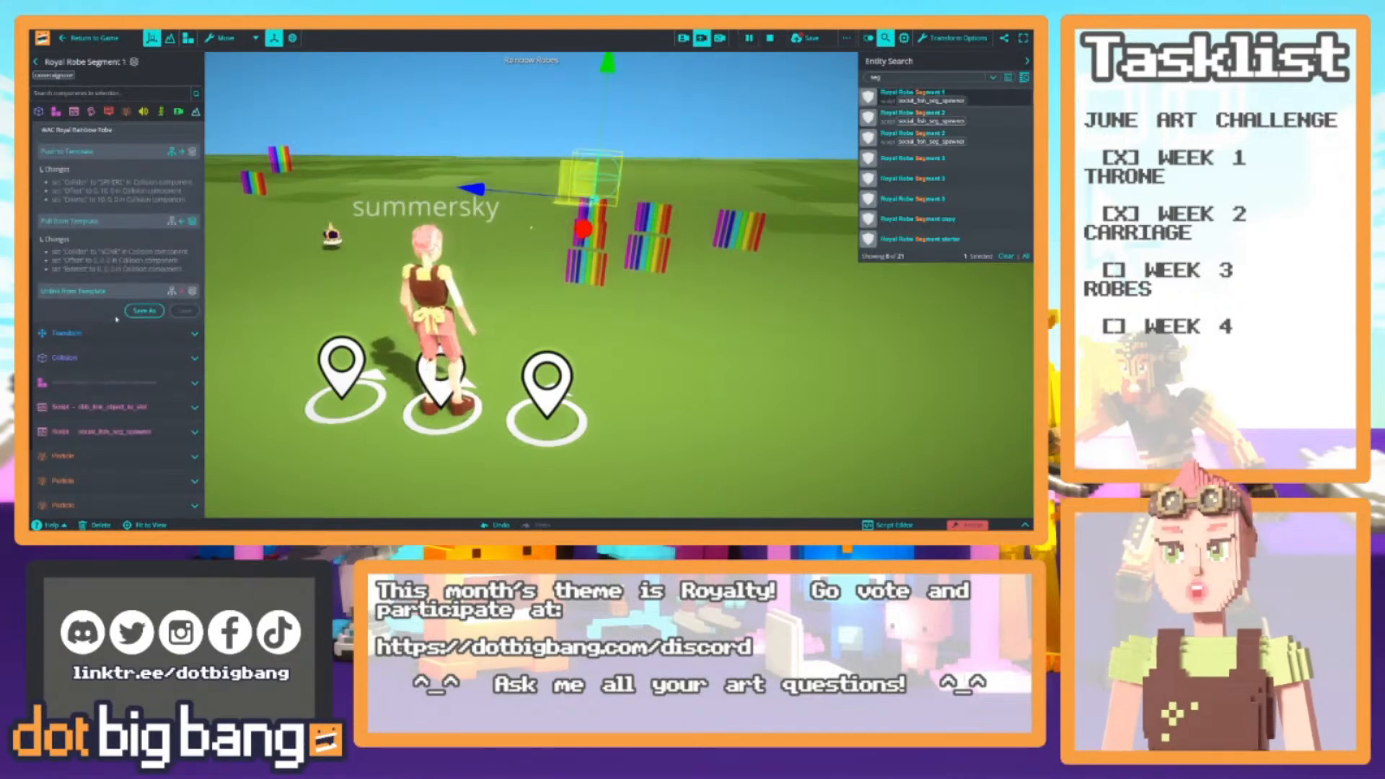
{"action": "scroll", "coordinate": [120, 312], "scroll_direction": "down", "scroll_amount": 1}
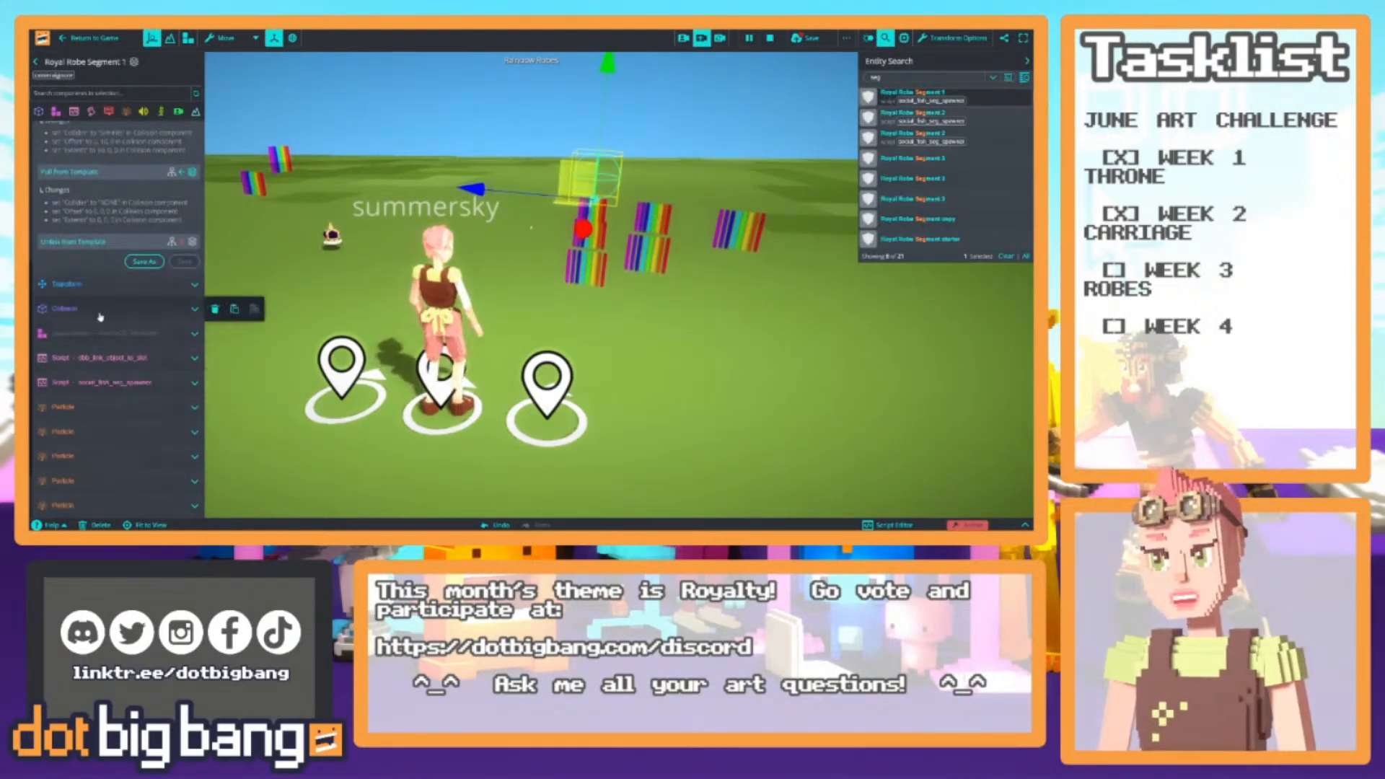
{"action": "left_click", "coordinate": [913, 114]}
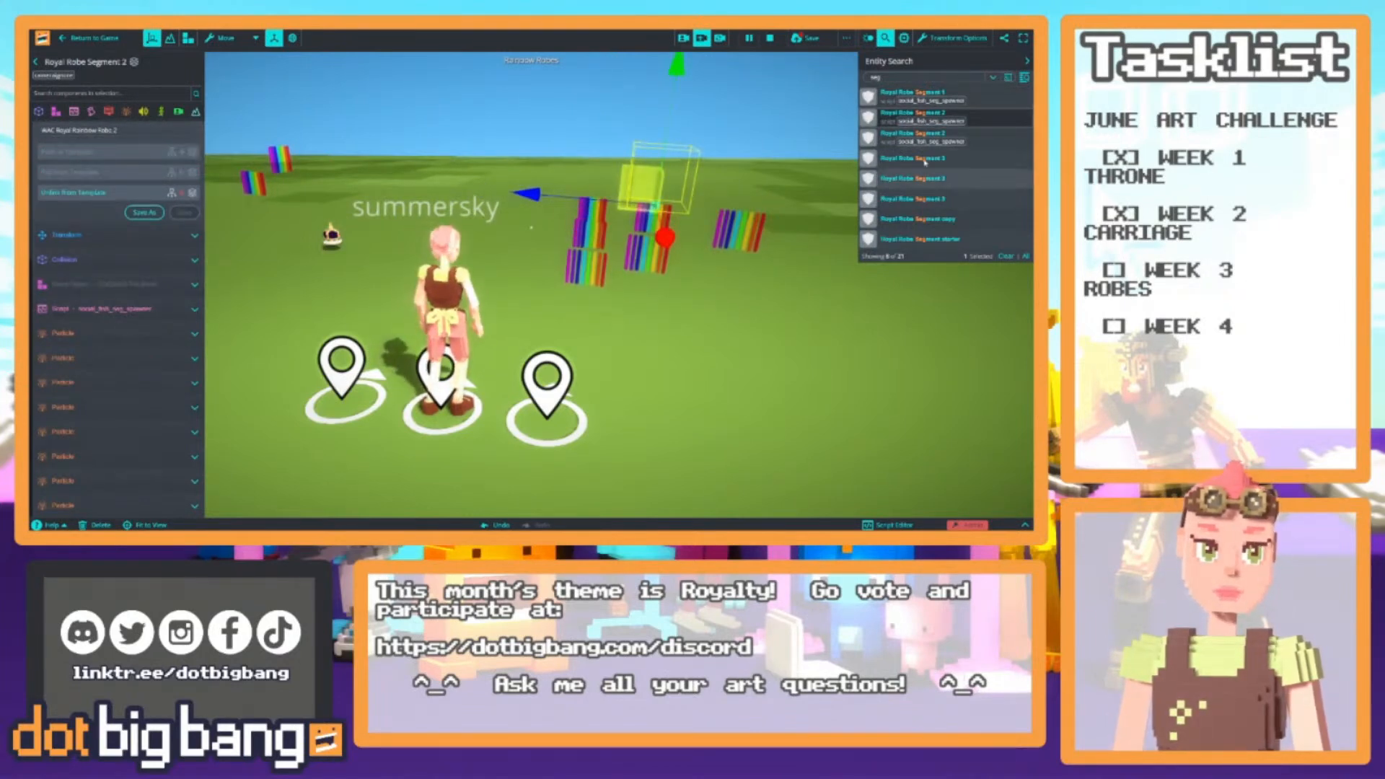
{"action": "mouse_move", "coordinate": [95, 356]}
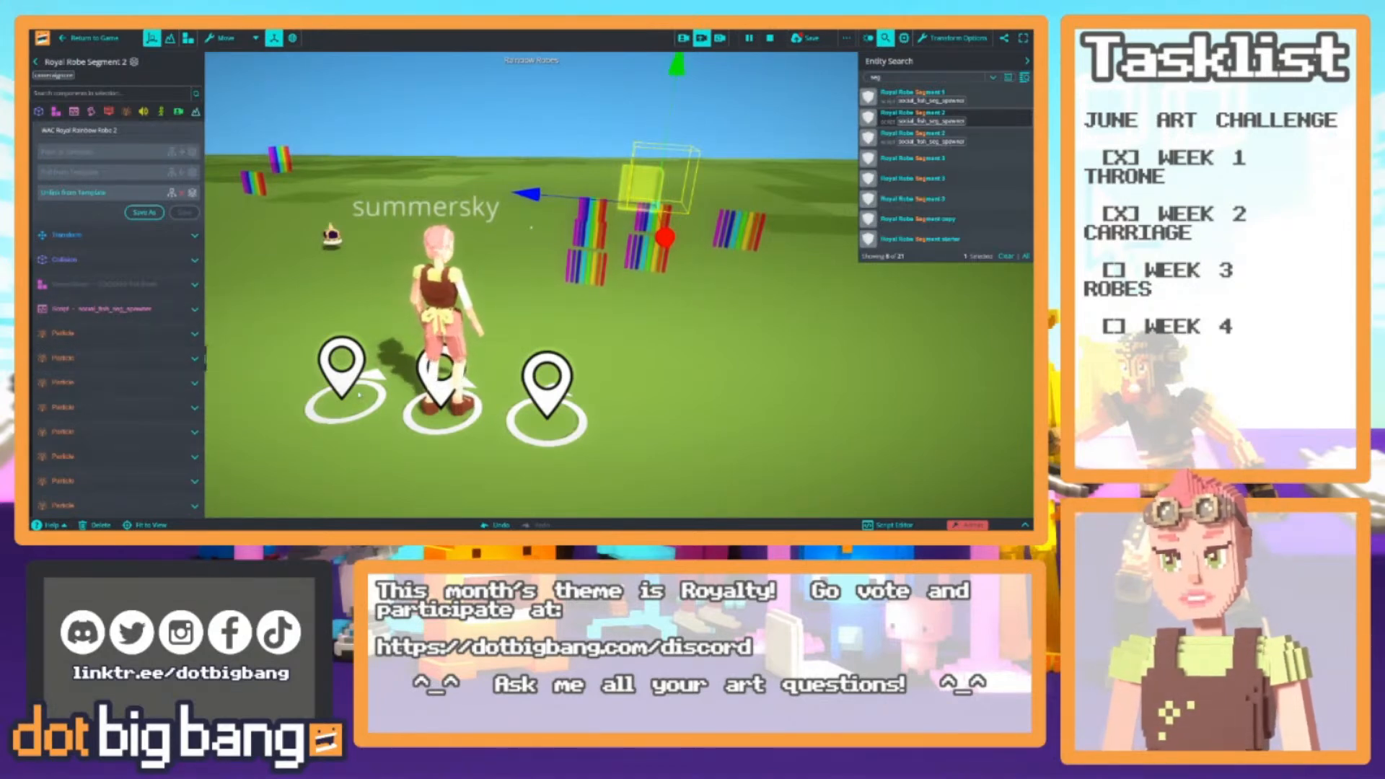
Stop the game and add the social_fishing_fish_segment script to Royal Robe Segment 2
{"action": "left_click", "coordinate": [769, 38]}
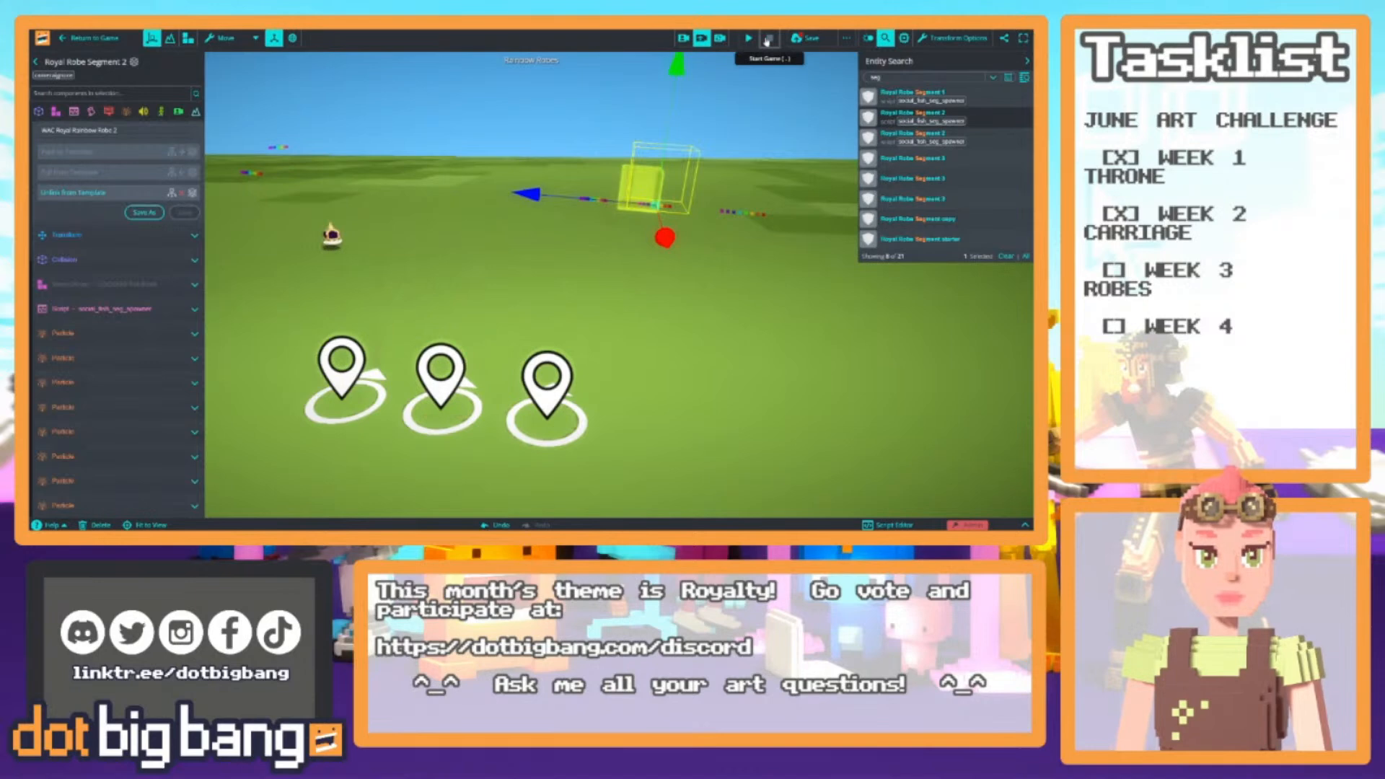
{"action": "left_click", "coordinate": [74, 112]}
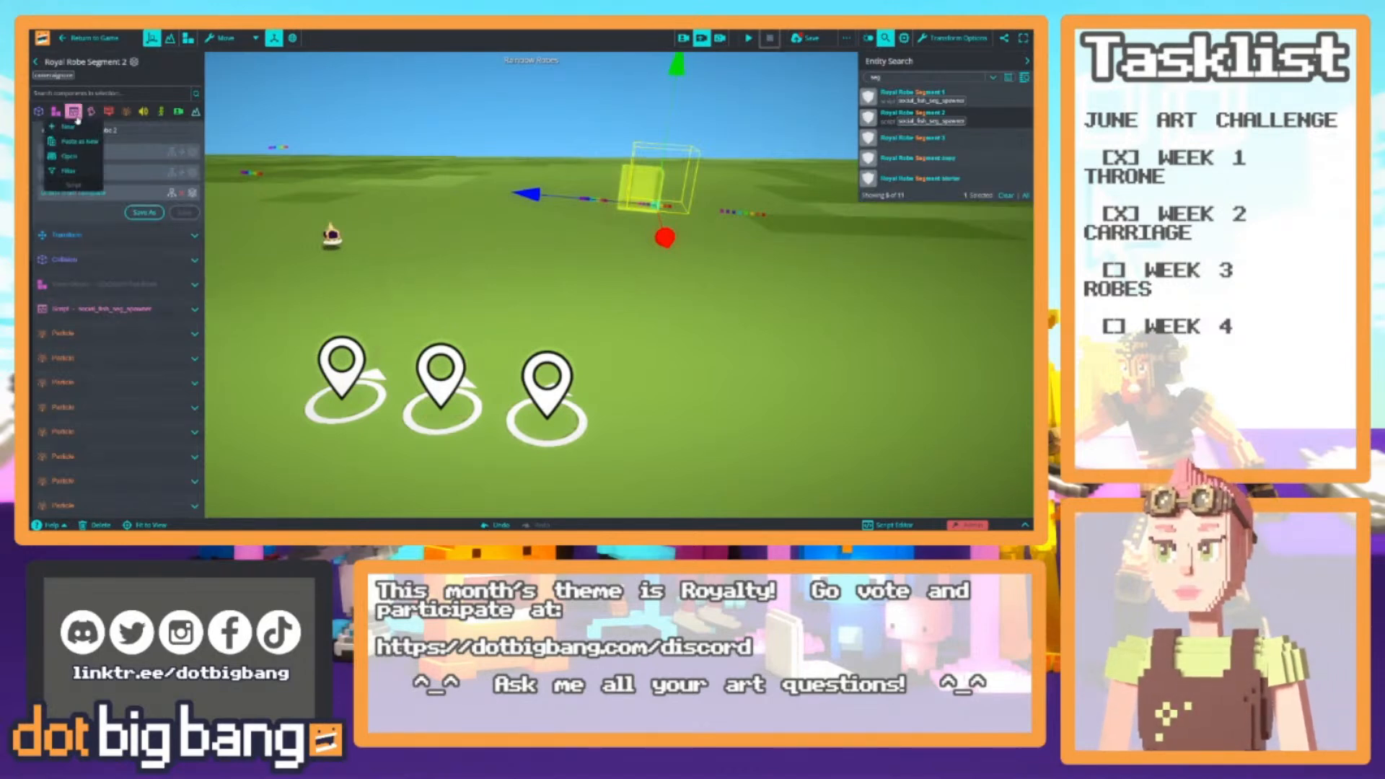
{"action": "left_click", "coordinate": [76, 159]}
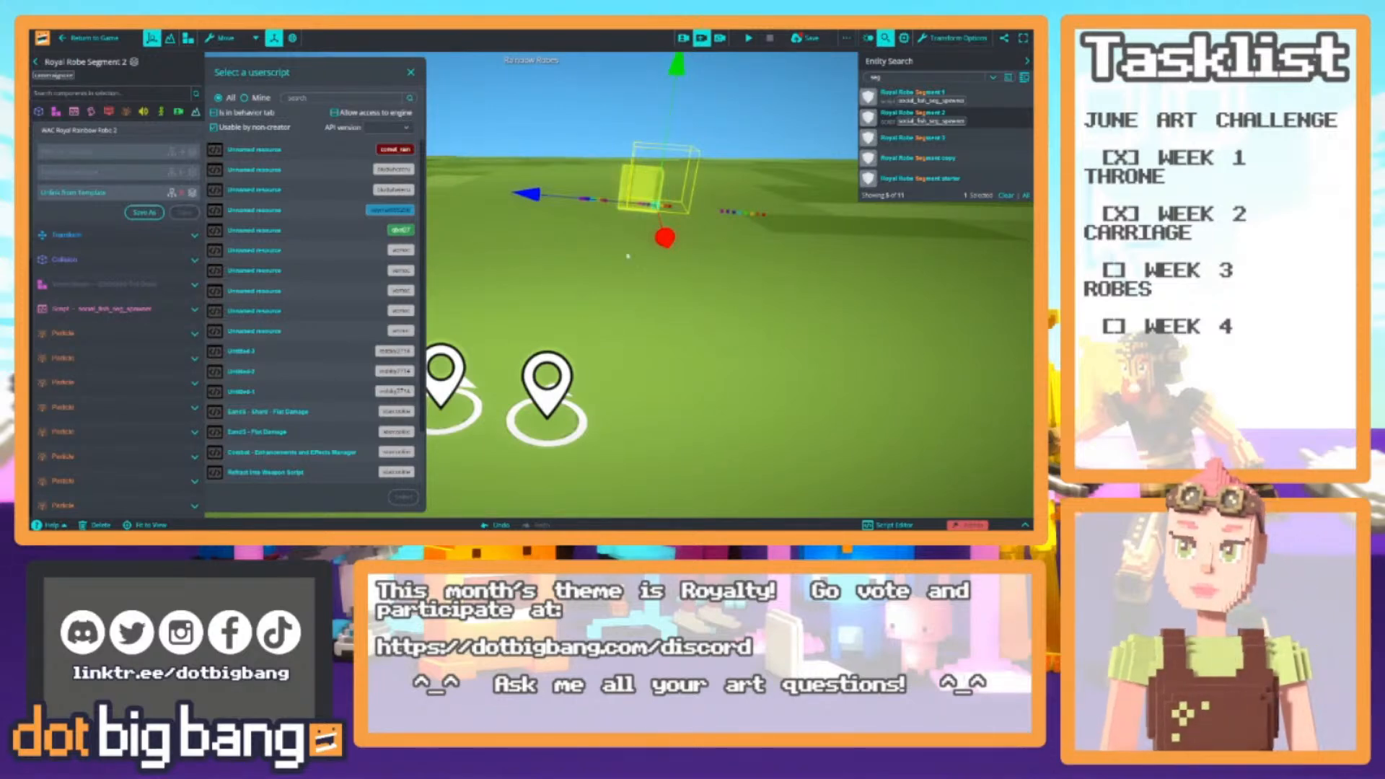
{"action": "type", "text": "segment"}
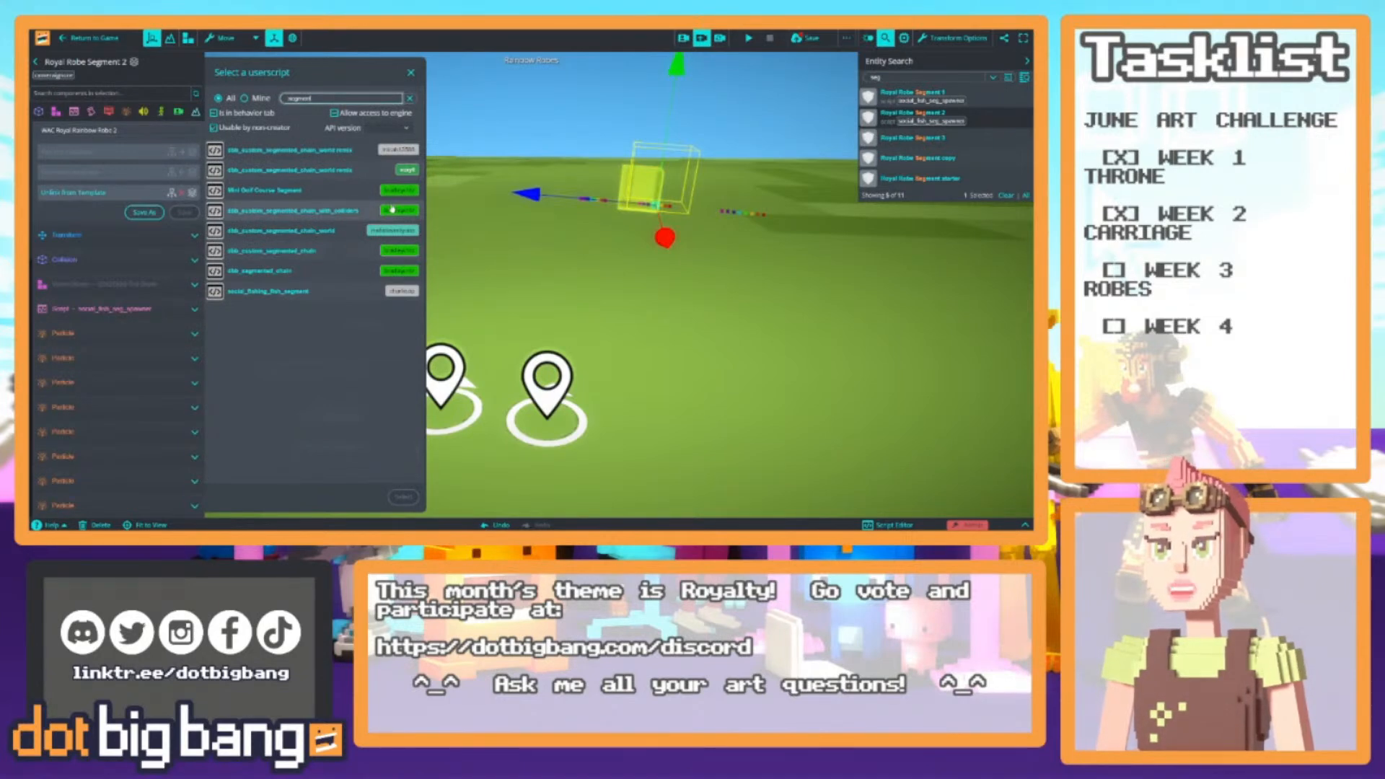
{"action": "left_click", "coordinate": [323, 294]}
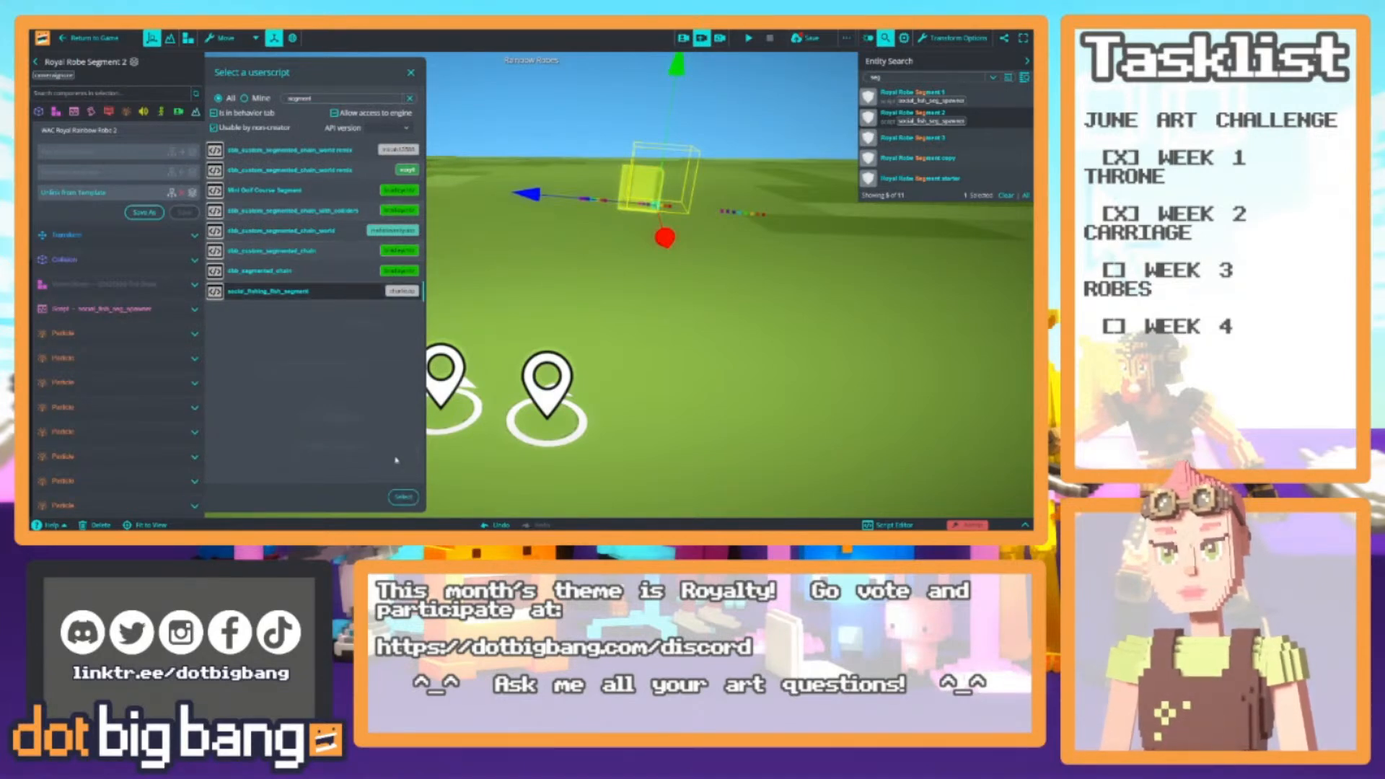
{"action": "left_click", "coordinate": [404, 497]}
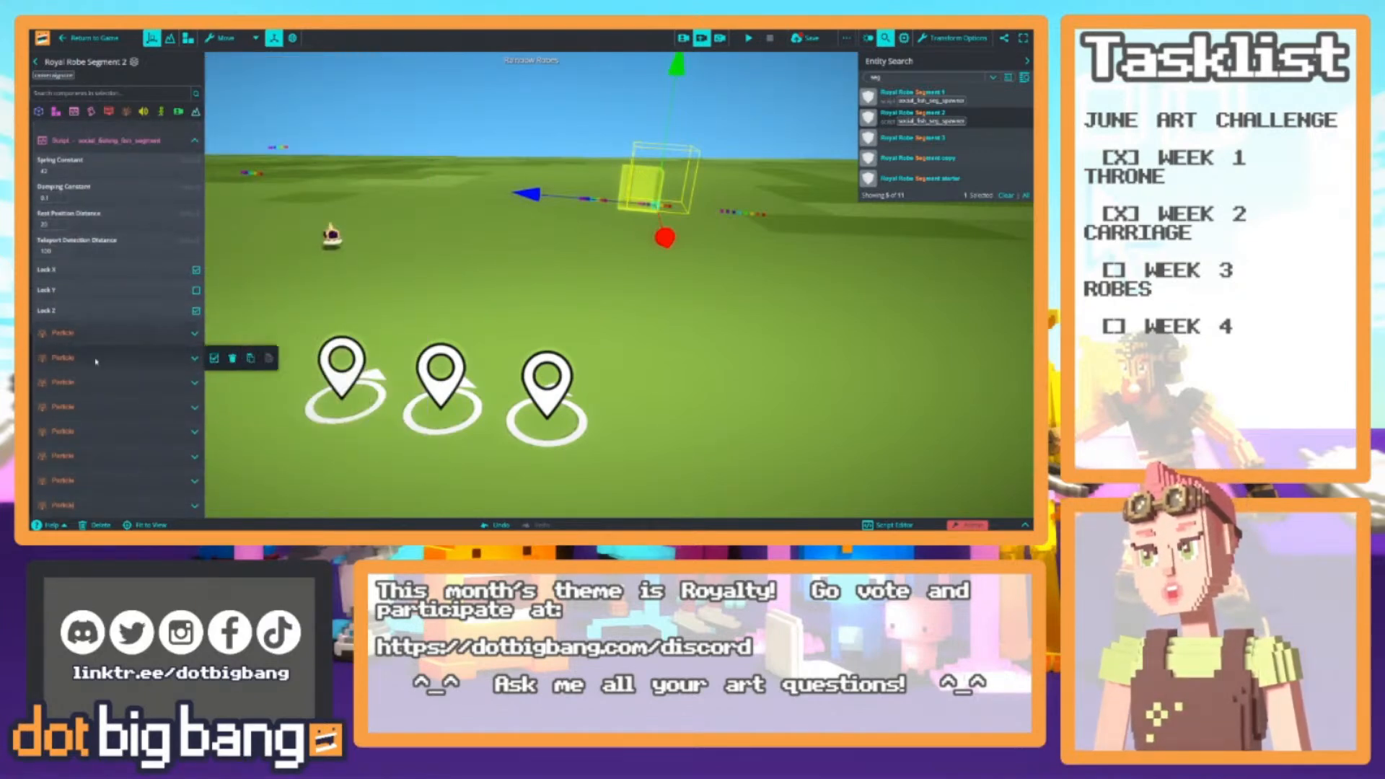
Push the added social_fishing_fish_segment script on Royal Robe Segment 2 to its template
{"action": "scroll", "coordinate": [87, 331], "scroll_direction": "up", "scroll_amount": 3}
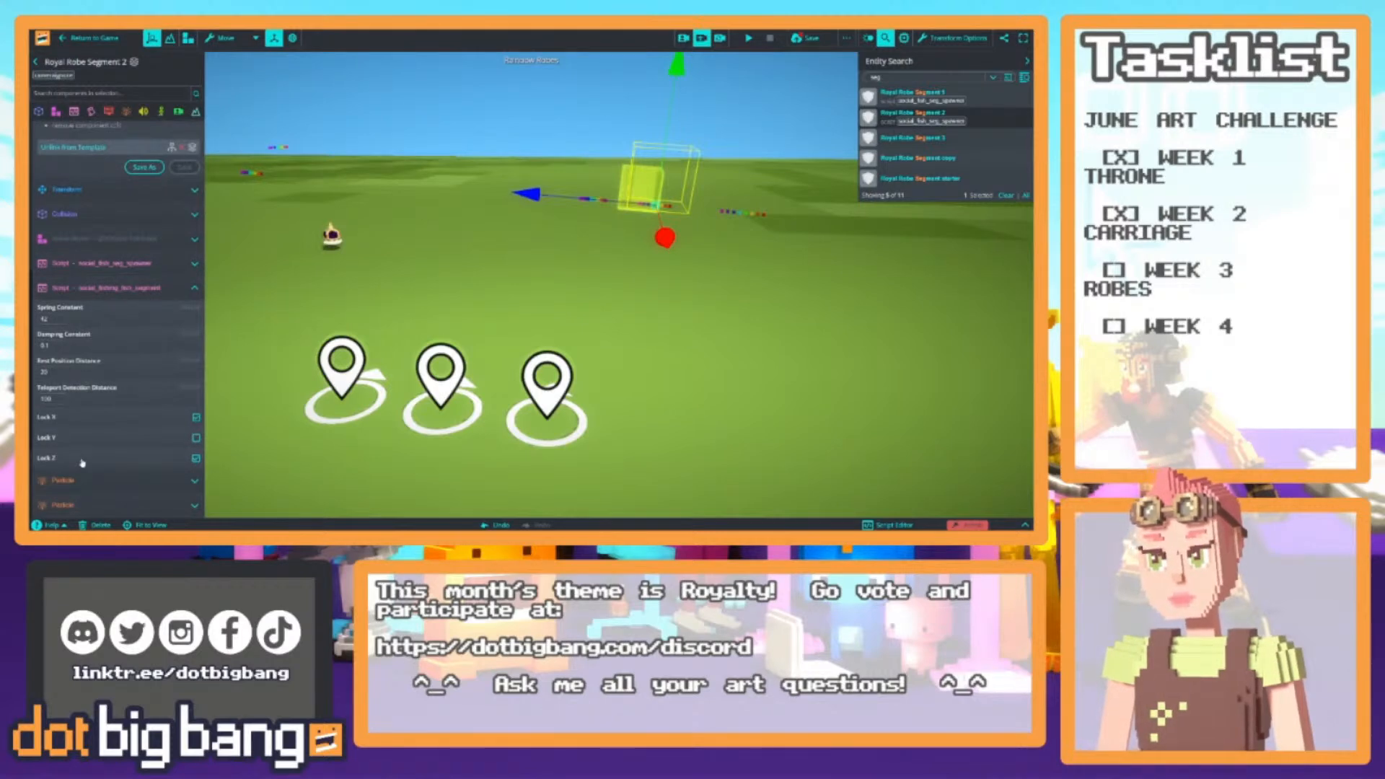
{"action": "scroll", "coordinate": [93, 286], "scroll_direction": "up", "scroll_amount": 2}
{"action": "left_click", "coordinate": [78, 144]}
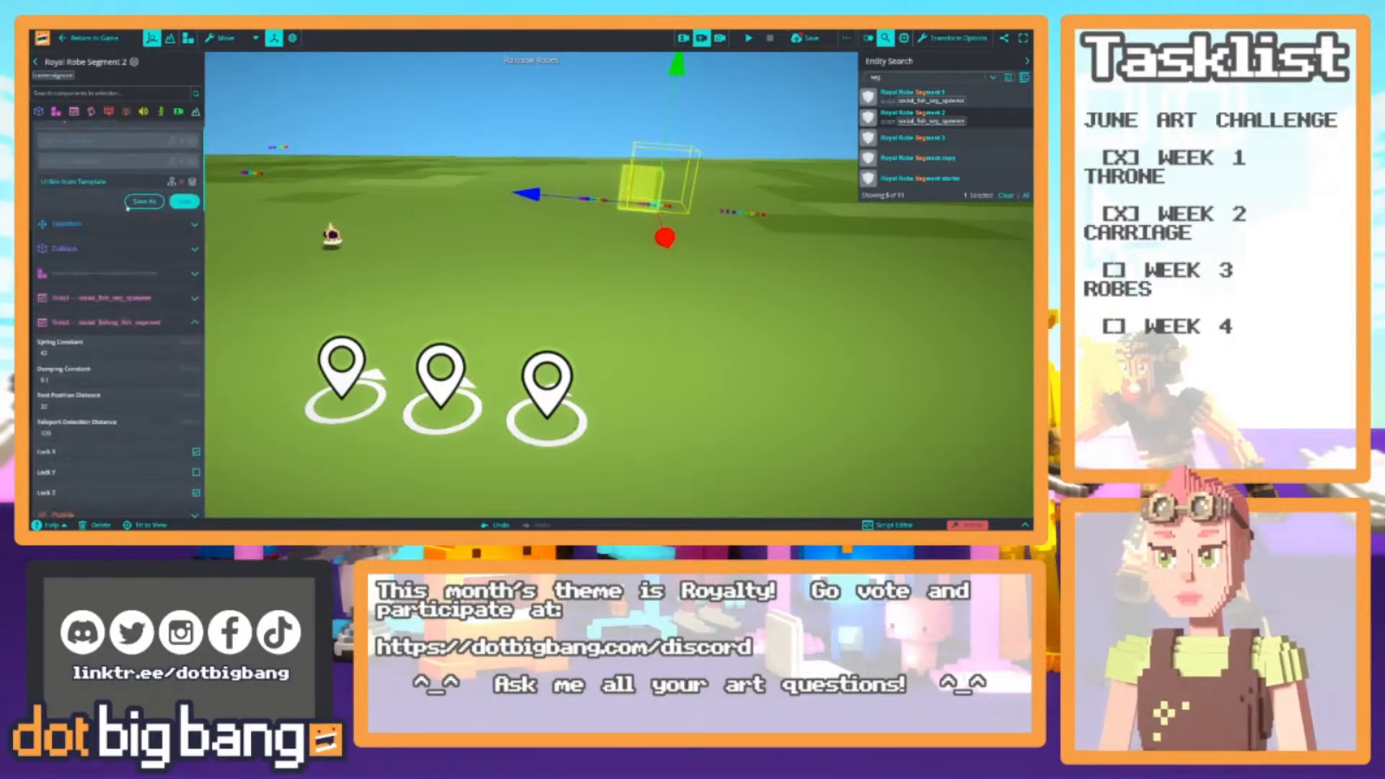
Start the game and examine how Royal Robe Segment 1 and its chained segments hang and rotate
{"action": "left_click", "coordinate": [751, 39]}
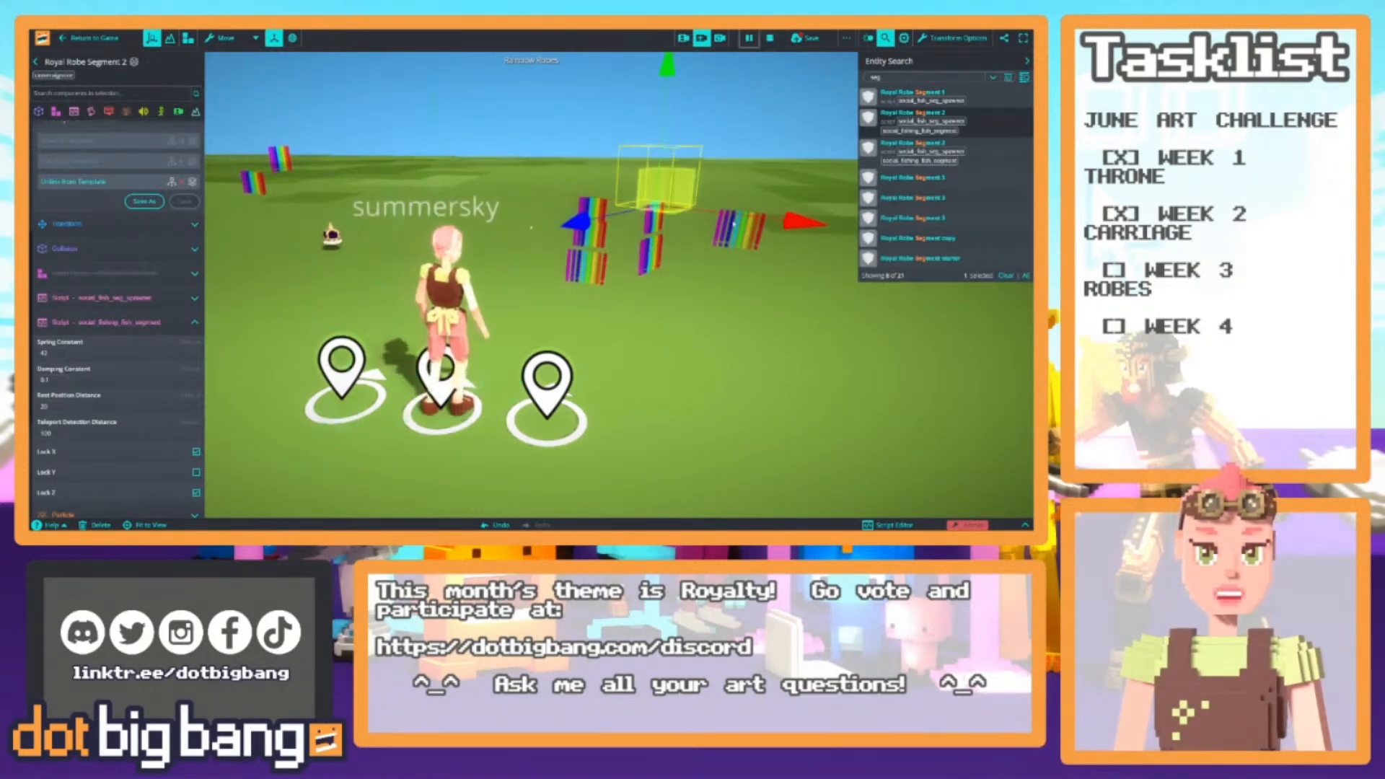
{"action": "left_click", "coordinate": [840, 128]}
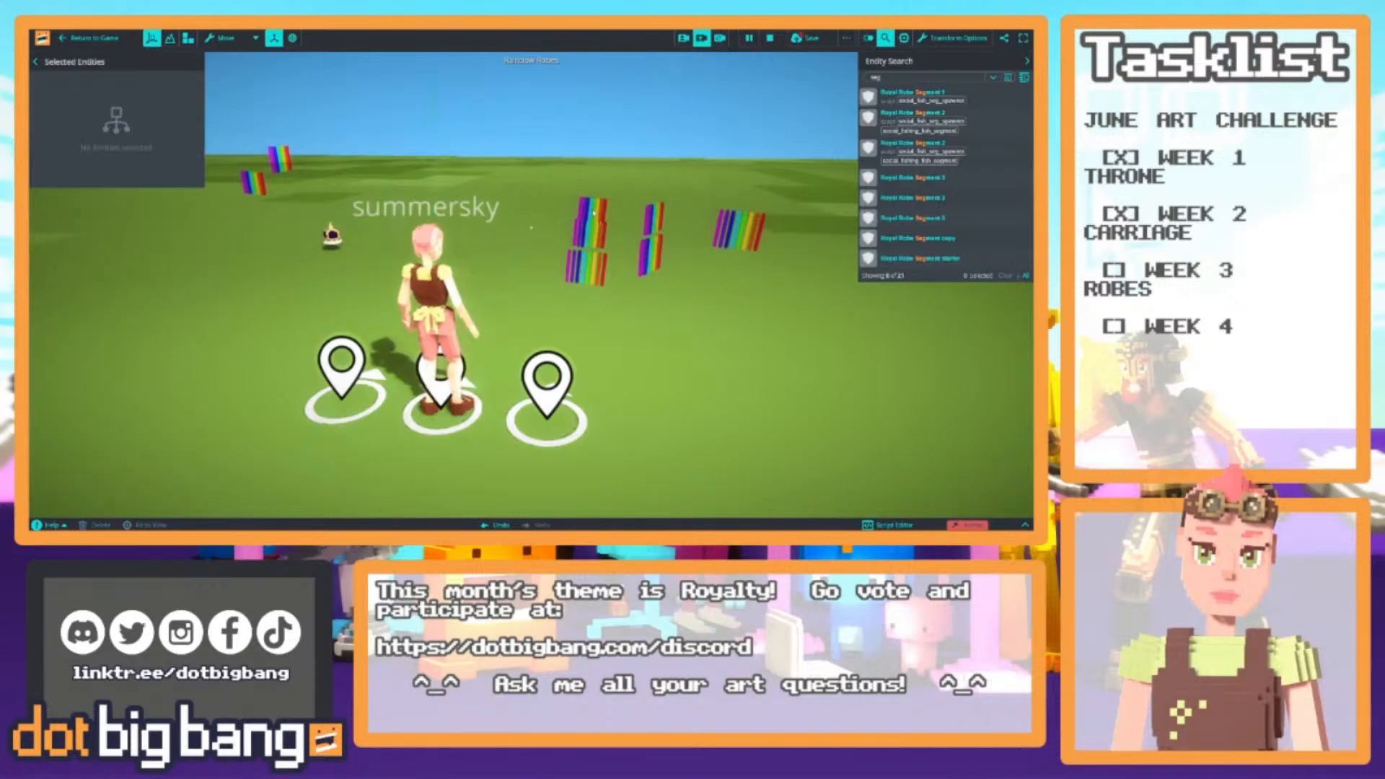
{"action": "left_click", "coordinate": [575, 249]}
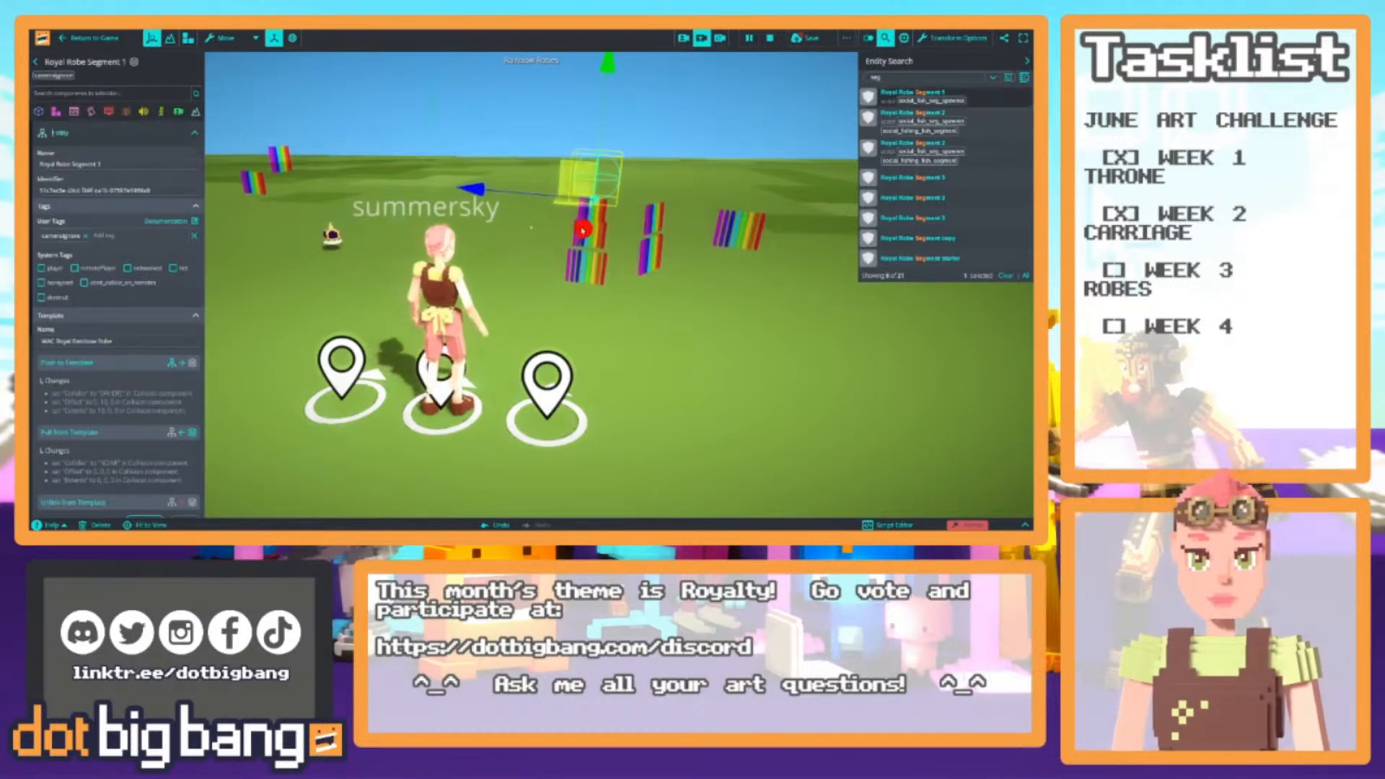
{"action": "left_click_drag", "start_coordinate": [576, 249], "coordinate": [588, 217]}
{"action": "key", "text": "f"}
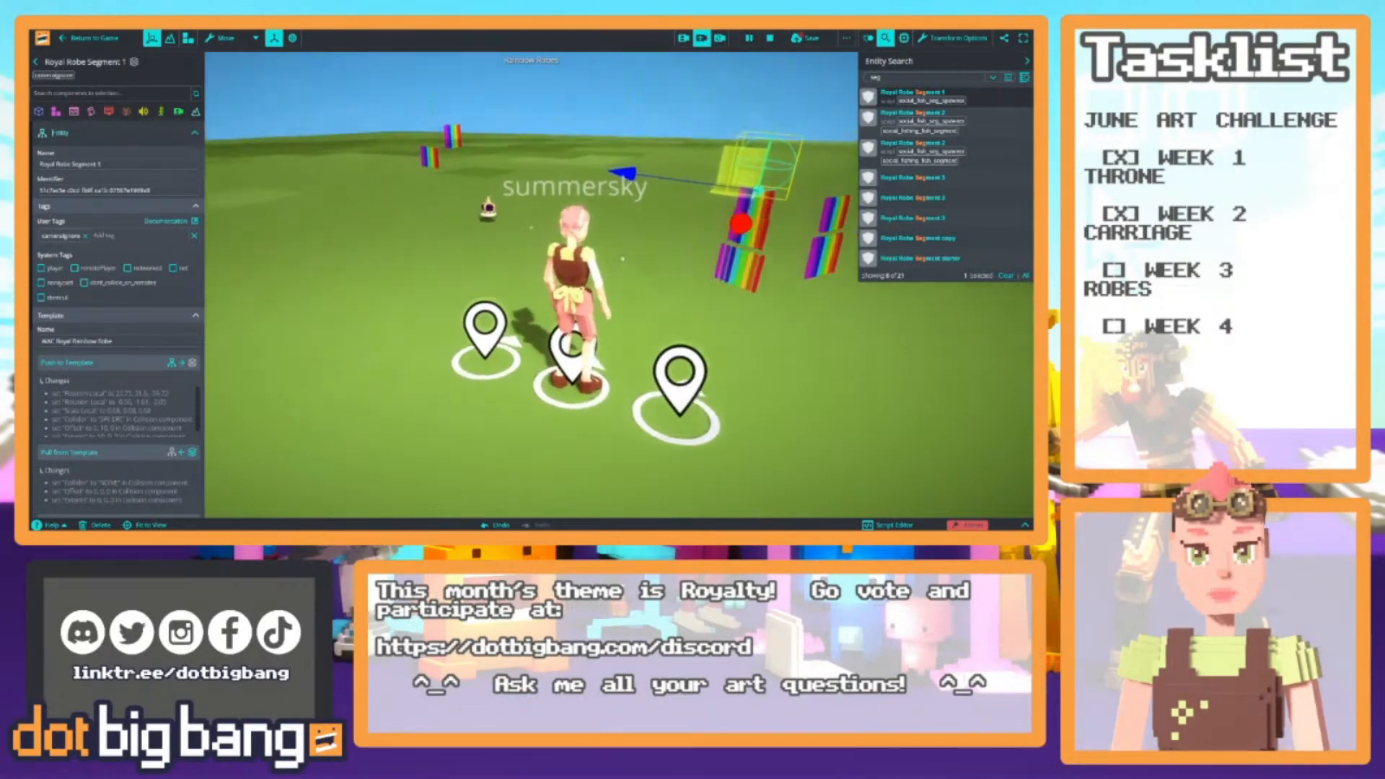
{"action": "right_click_drag", "start_coordinate": [625, 260], "coordinate": [588, 310]}
{"action": "left_click_drag", "start_coordinate": [562, 275], "coordinate": [502, 300]}
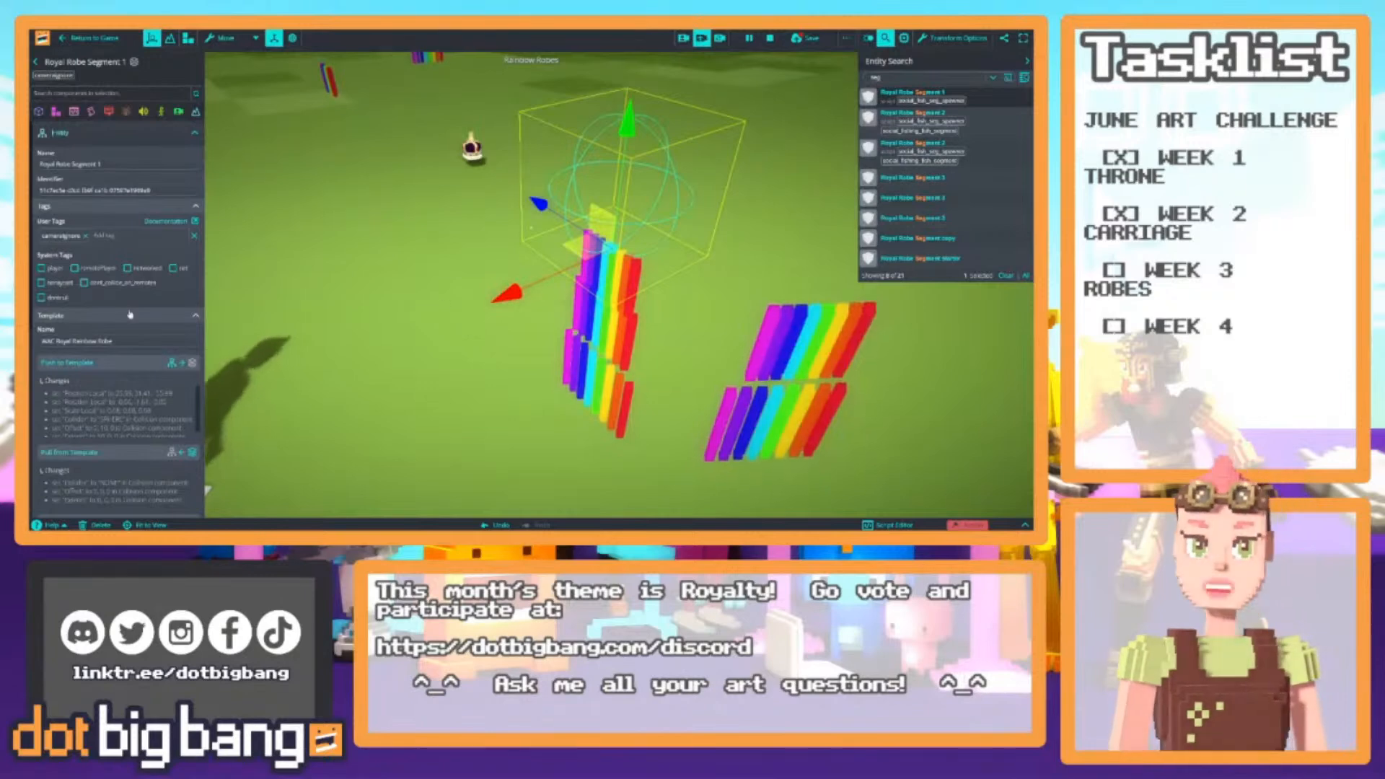
{"action": "scroll", "coordinate": [91, 368], "scroll_direction": "down", "scroll_amount": 1}
{"action": "scroll", "coordinate": [92, 368], "scroll_direction": "down", "scroll_amount": 1}
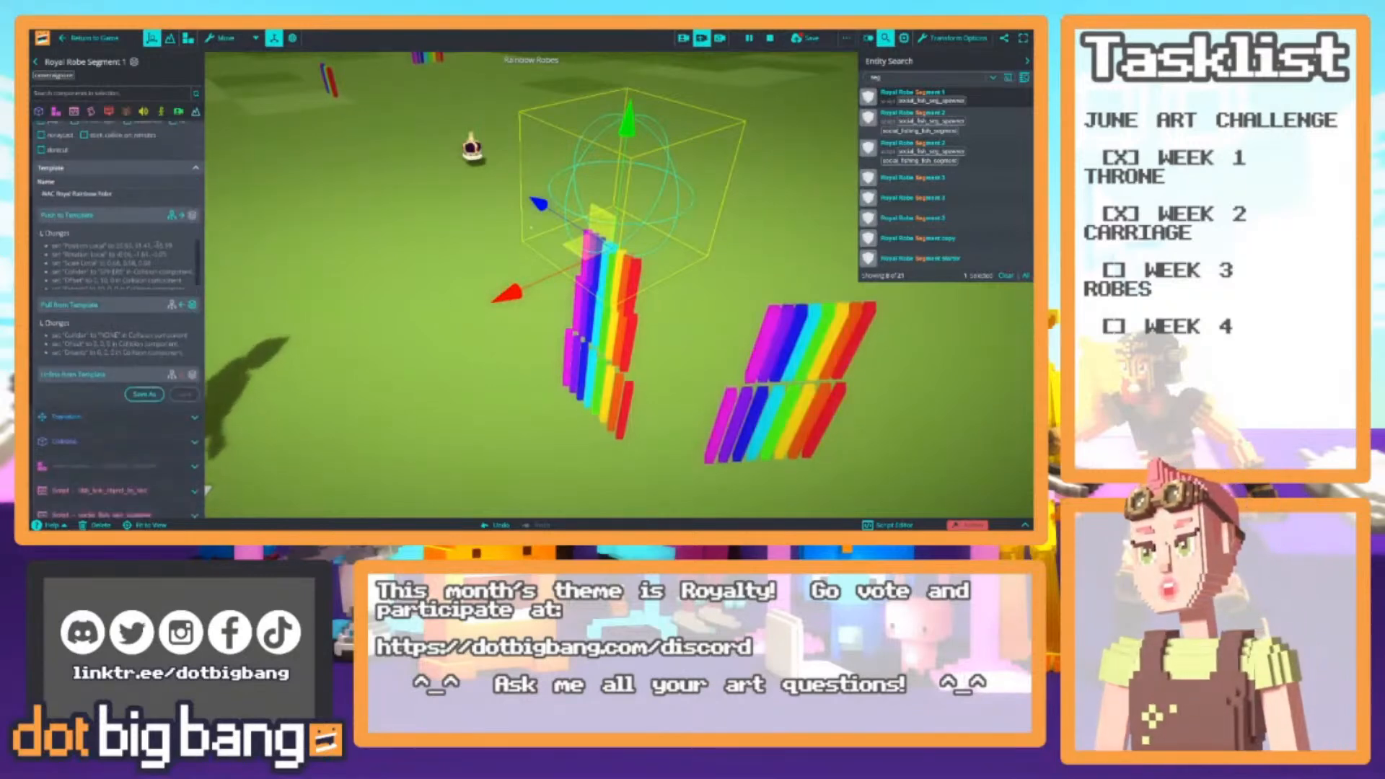
Stop the game, enable Lock Y and disable Lock Z in Royal Robe Segment 2's fish segment script, and push to its template
{"action": "left_click", "coordinate": [769, 38]}
{"action": "left_click", "coordinate": [876, 128]}
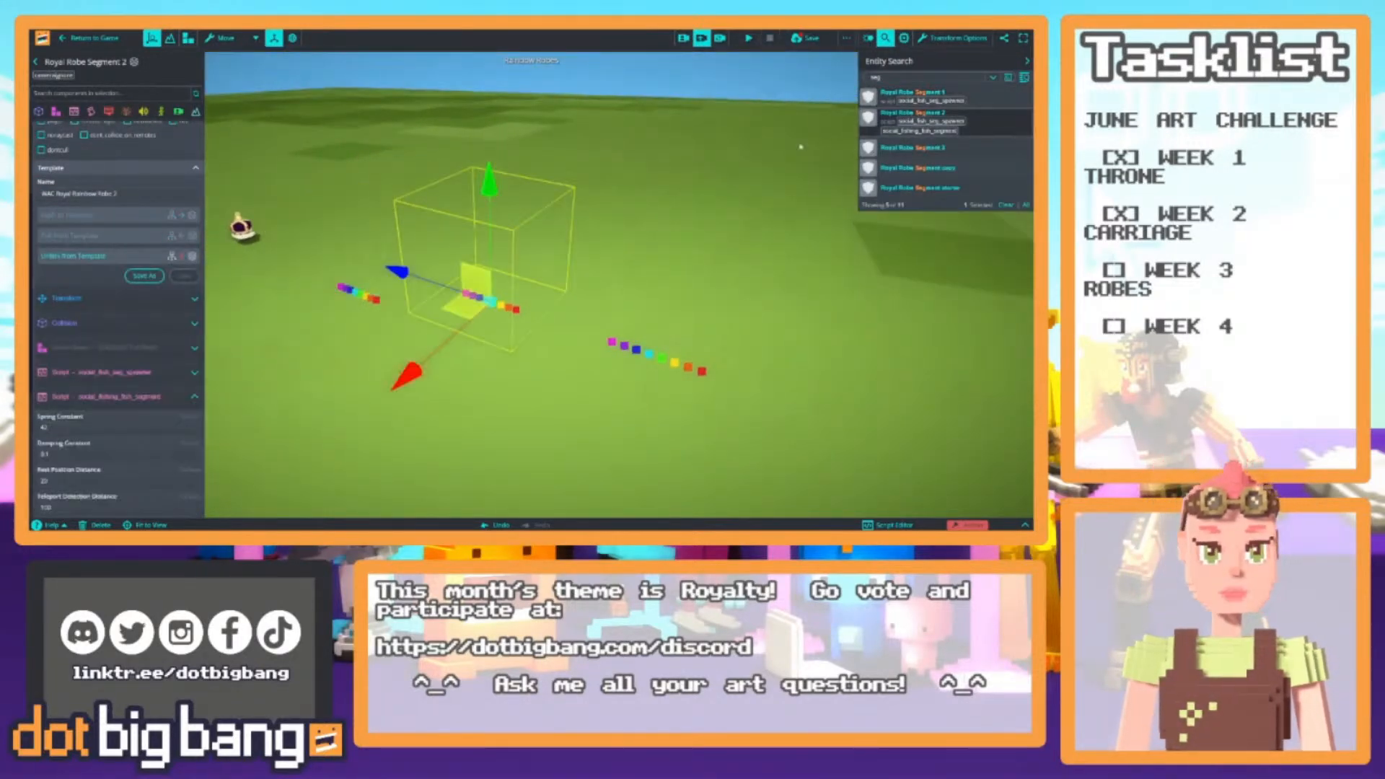
{"action": "scroll", "coordinate": [124, 415], "scroll_direction": "down", "scroll_amount": 3}
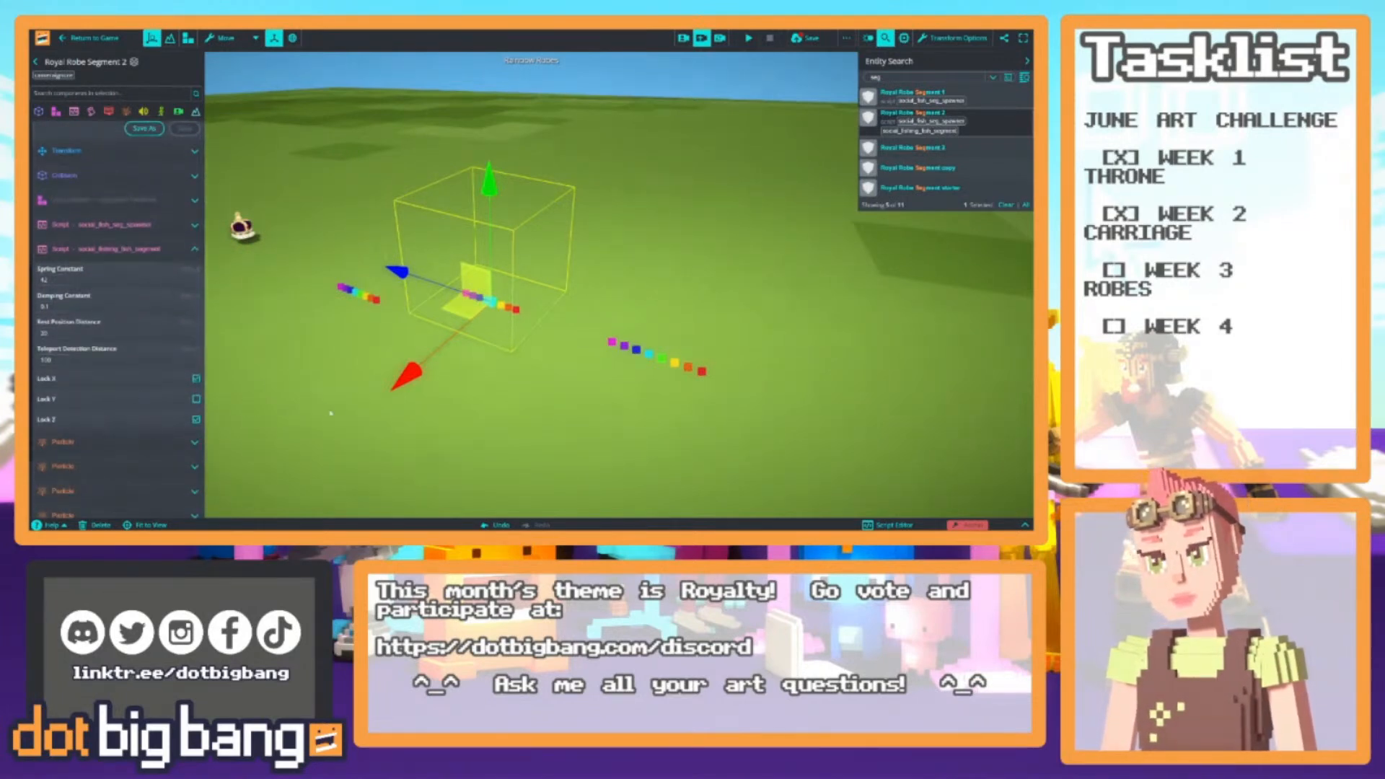
{"action": "right_click_drag", "start_coordinate": [379, 408], "coordinate": [472, 399]}
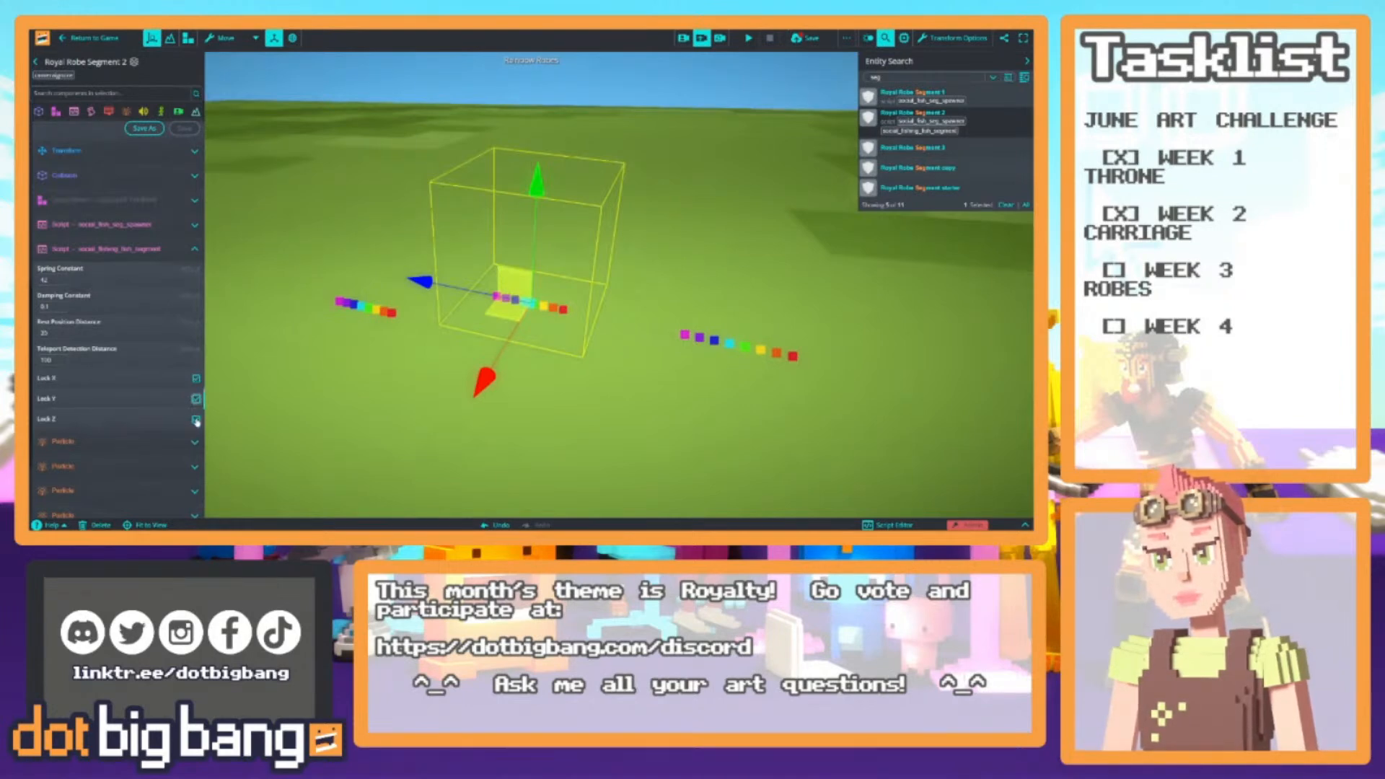
{"action": "scroll", "coordinate": [108, 324], "scroll_direction": "up", "scroll_amount": 5}
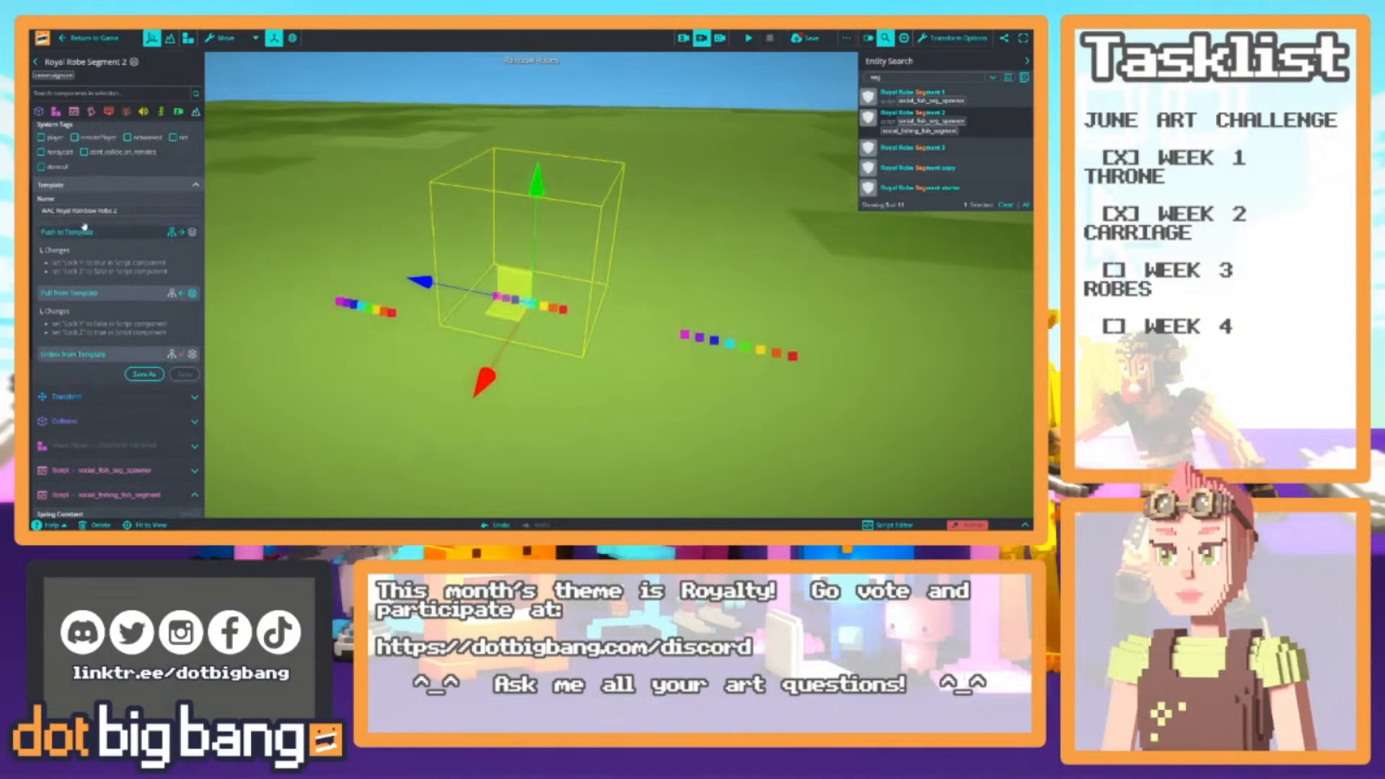
{"action": "left_click", "coordinate": [90, 232]}
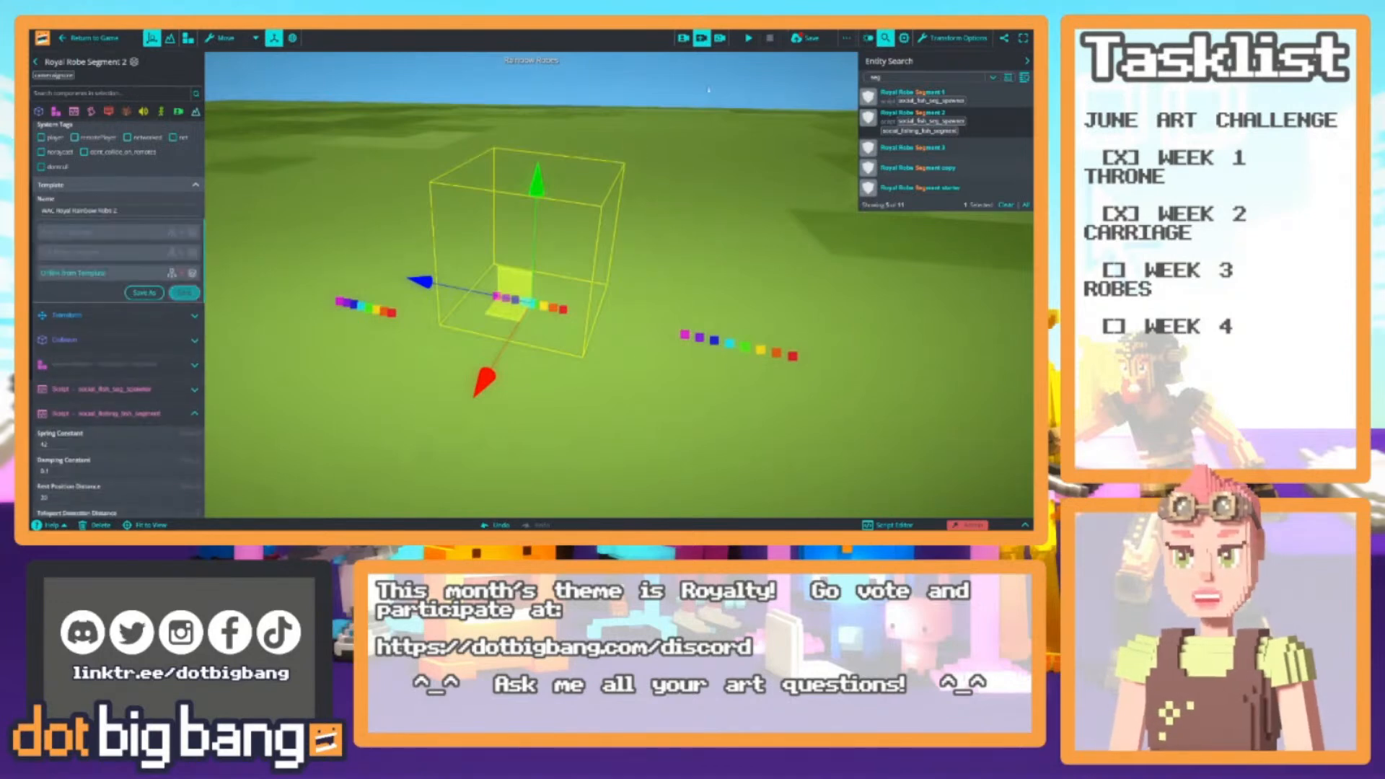
Start the game and examine the chained robe segments below Royal Robe Segment 1 from several angles
{"action": "left_click", "coordinate": [748, 37]}
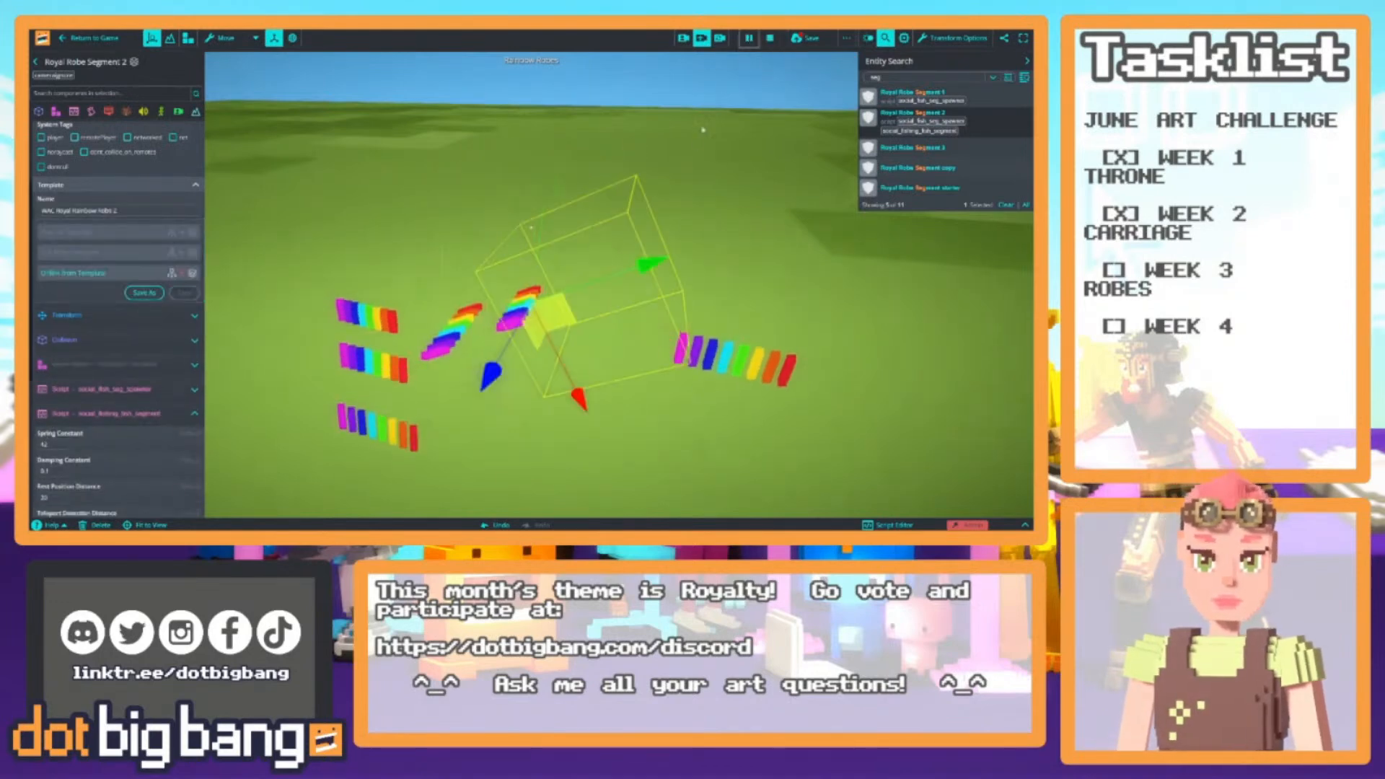
{"action": "left_click", "coordinate": [896, 93]}
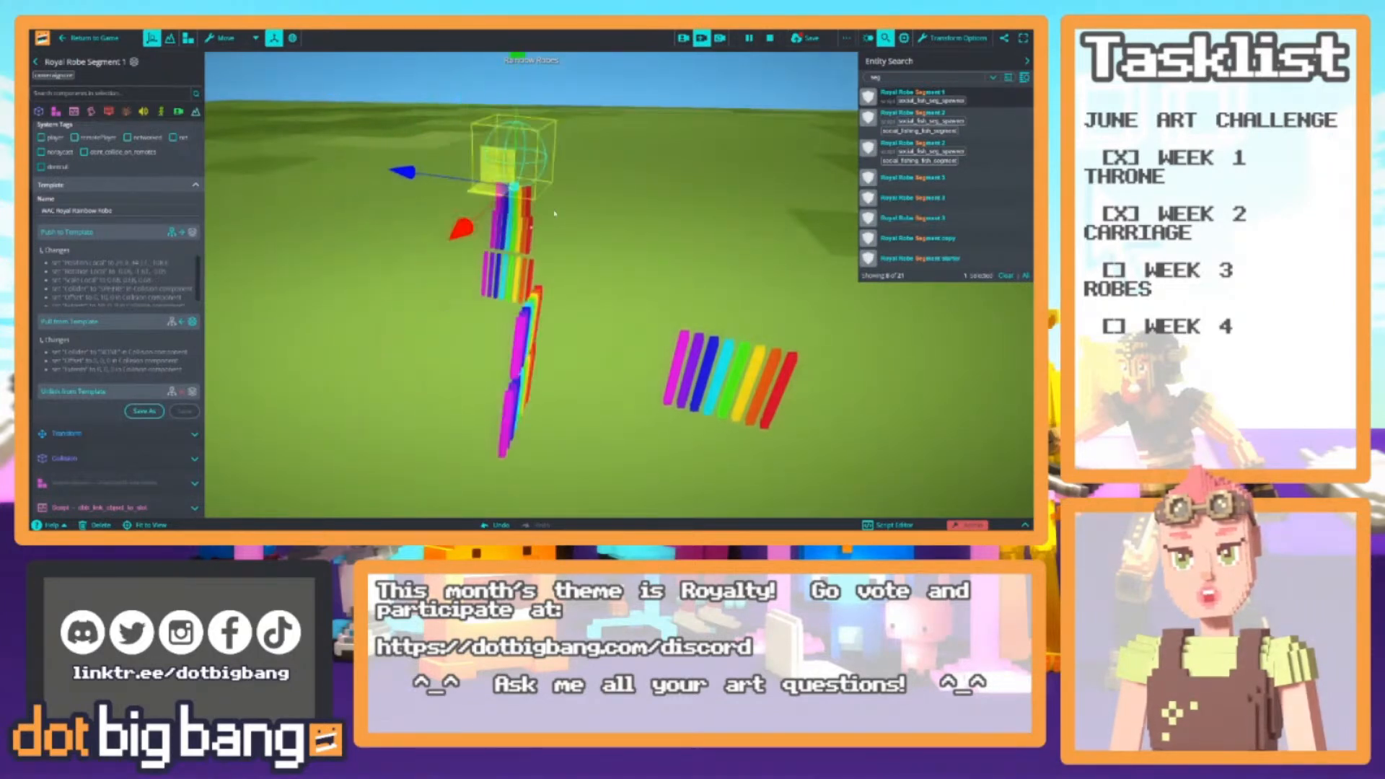
{"action": "right_click_drag", "start_coordinate": [745, 265], "coordinate": [523, 217]}
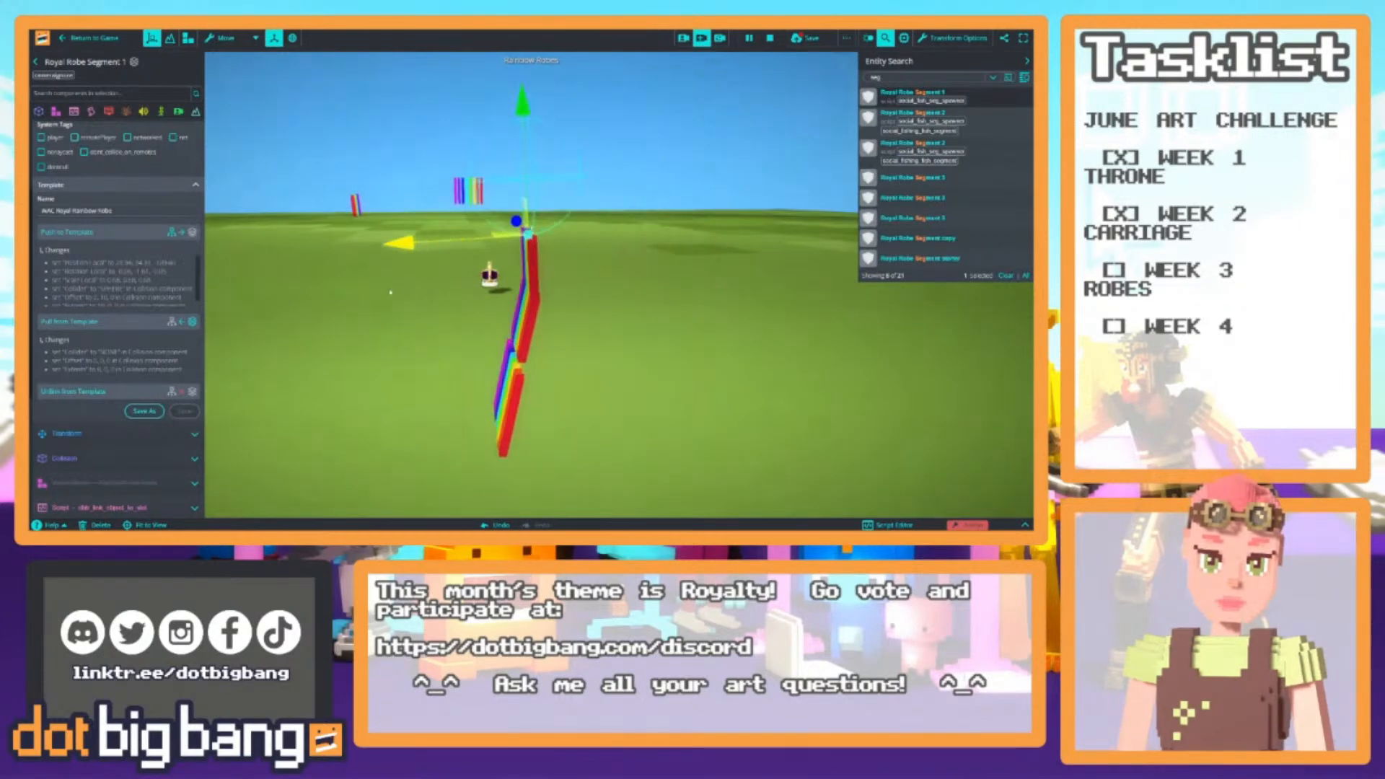
{"action": "mouse_move", "coordinate": [582, 294]}
{"action": "right_mouse_down"}
{"action": "mouse_move", "coordinate": [685, 317]}
{"action": "mouse_move", "coordinate": [606, 297]}
{"action": "right_mouse_up"}
{"action": "key", "text": "s"}
{"action": "scroll", "coordinate": [143, 448], "scroll_direction": "down", "scroll_amount": 2}
{"action": "right_click_drag", "start_coordinate": [596, 354], "coordinate": [618, 333]}
{"action": "key", "text": "d"}
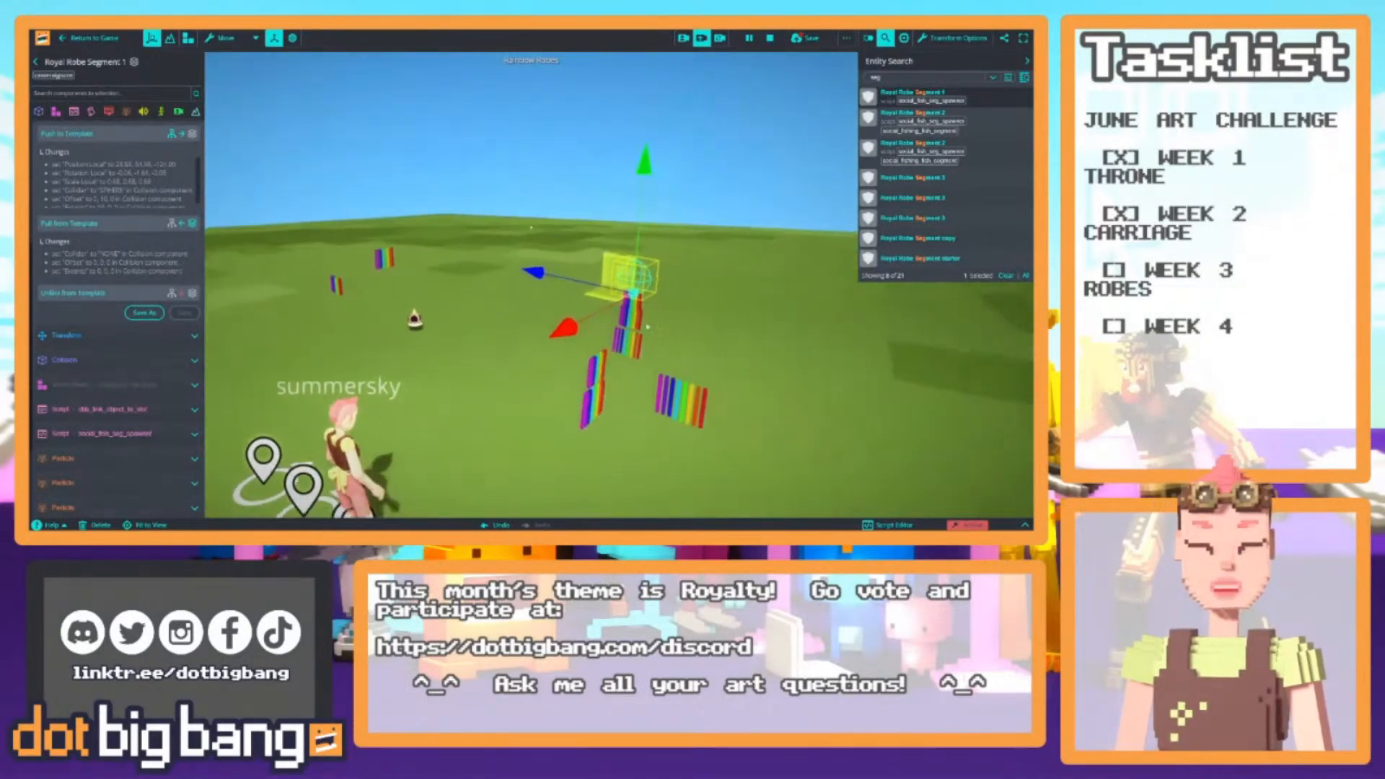
Unlink the player entity from its default template and create a new template from it
{"action": "right_click_drag", "start_coordinate": [484, 396], "coordinate": [437, 426]}
{"action": "left_click", "coordinate": [416, 422]}
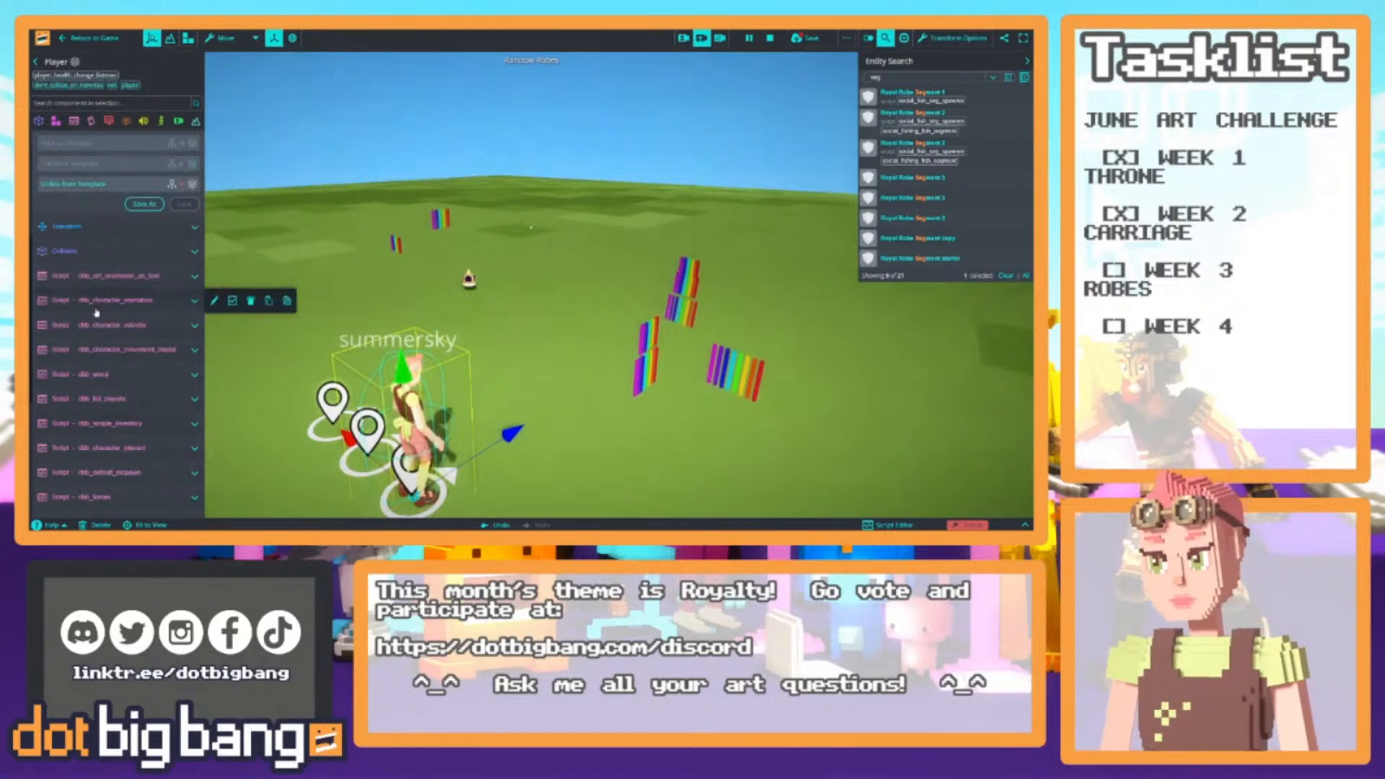
{"action": "scroll", "coordinate": [107, 303], "scroll_direction": "up", "scroll_amount": 3}
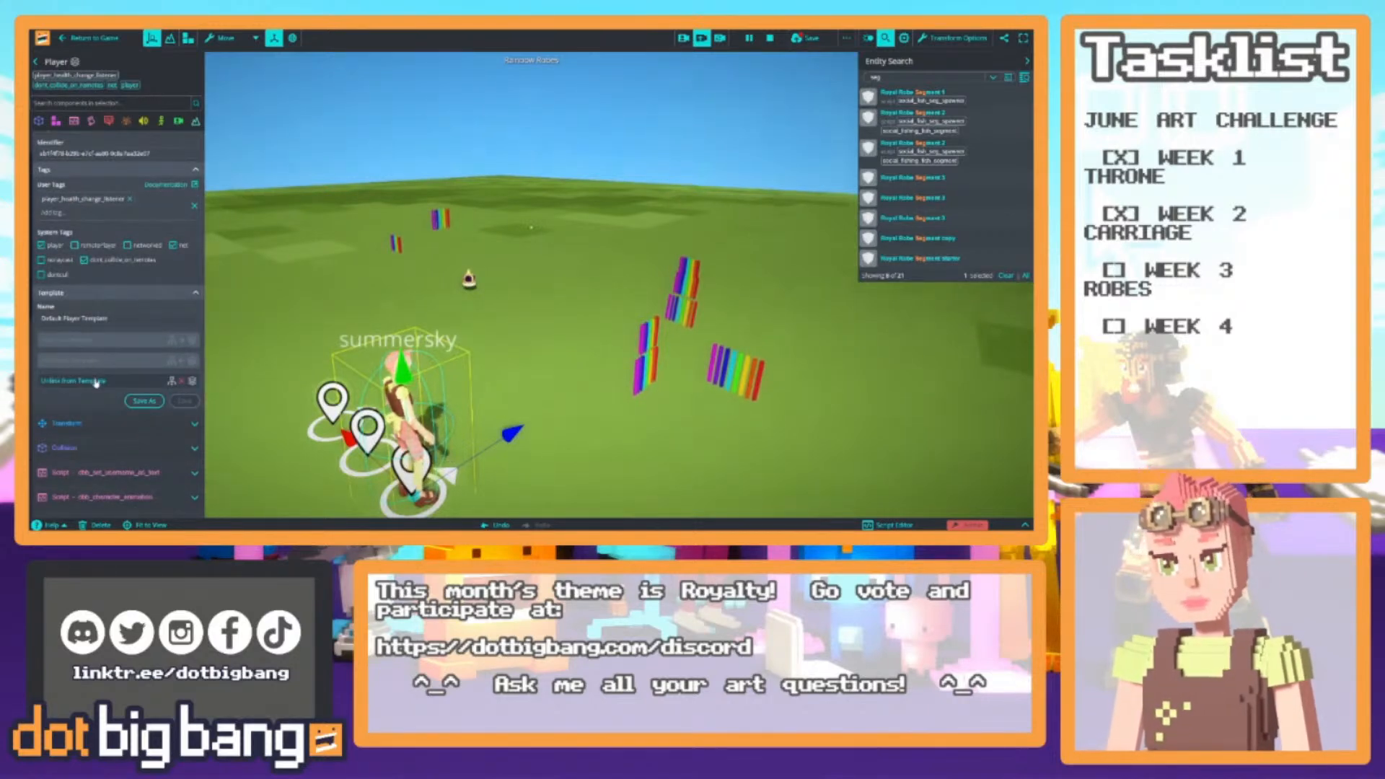
{"action": "left_click", "coordinate": [87, 381]}
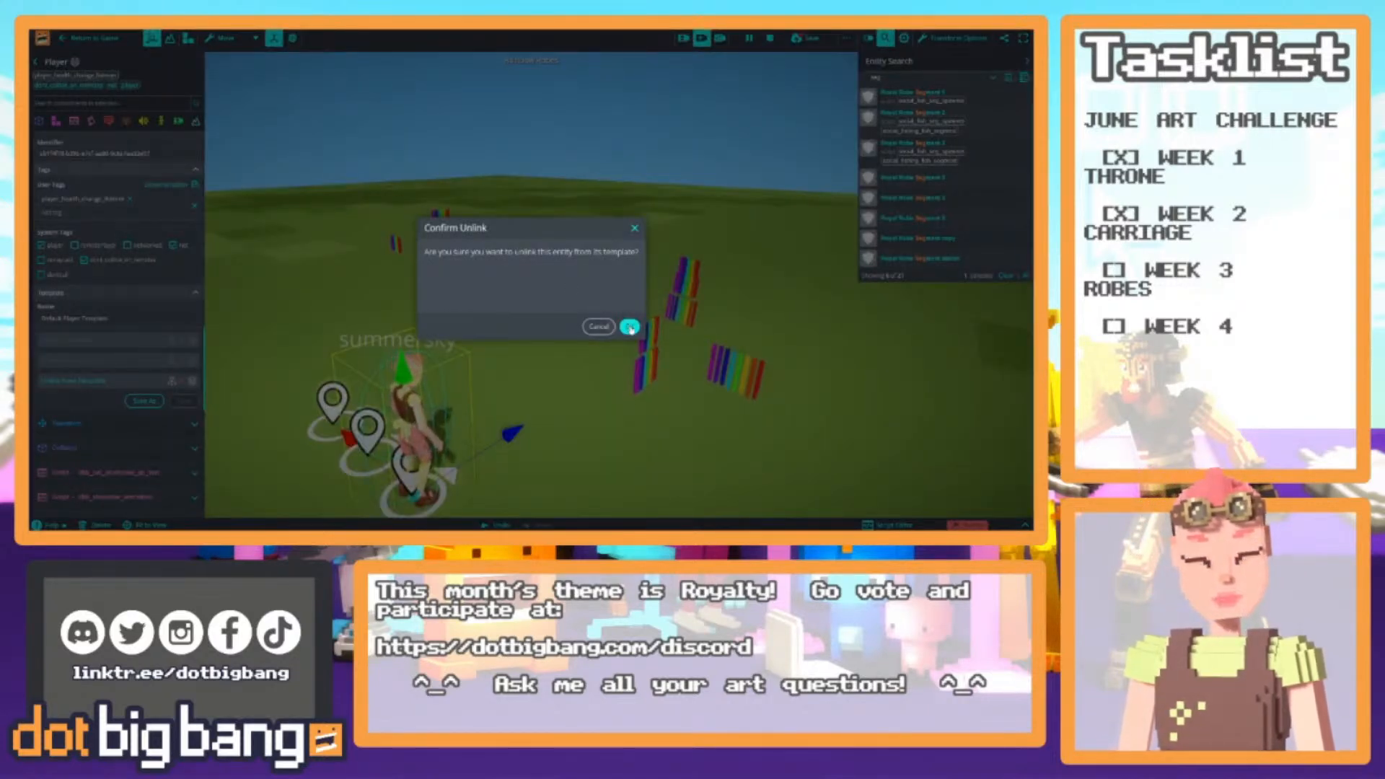
{"action": "left_click", "coordinate": [629, 326]}
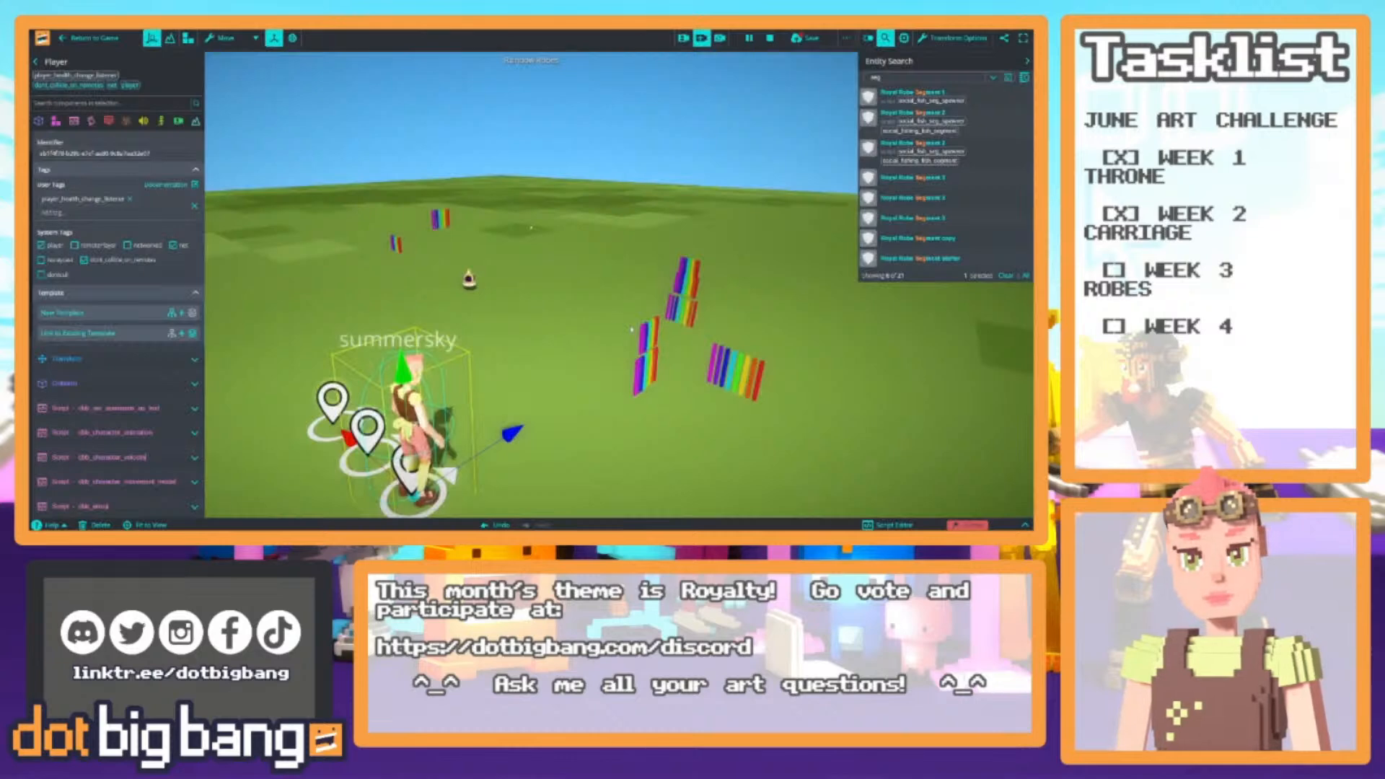
{"action": "left_click", "coordinate": [101, 313]}
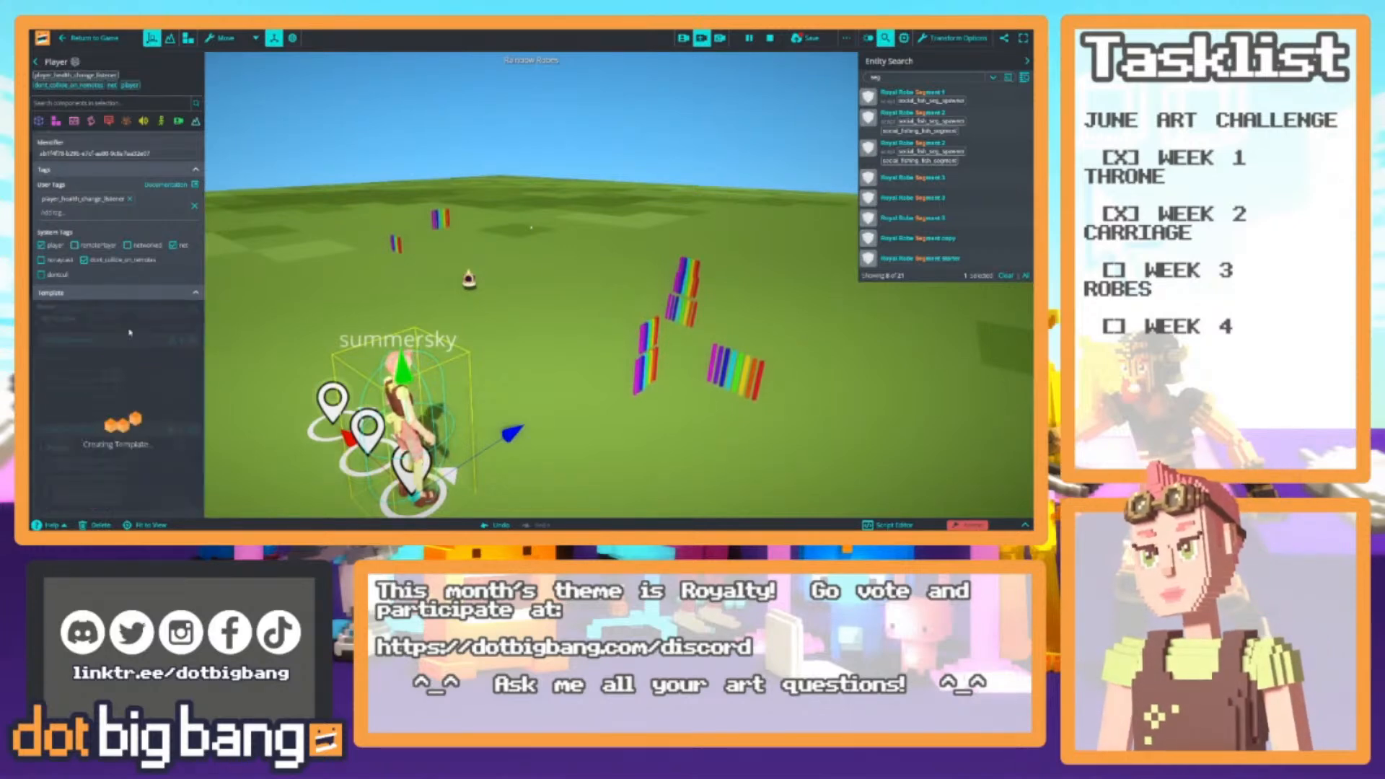
Name the player's new template Rainbow Robe Player and push the player's changes to it
{"action": "left_click", "coordinate": [40, 318]}
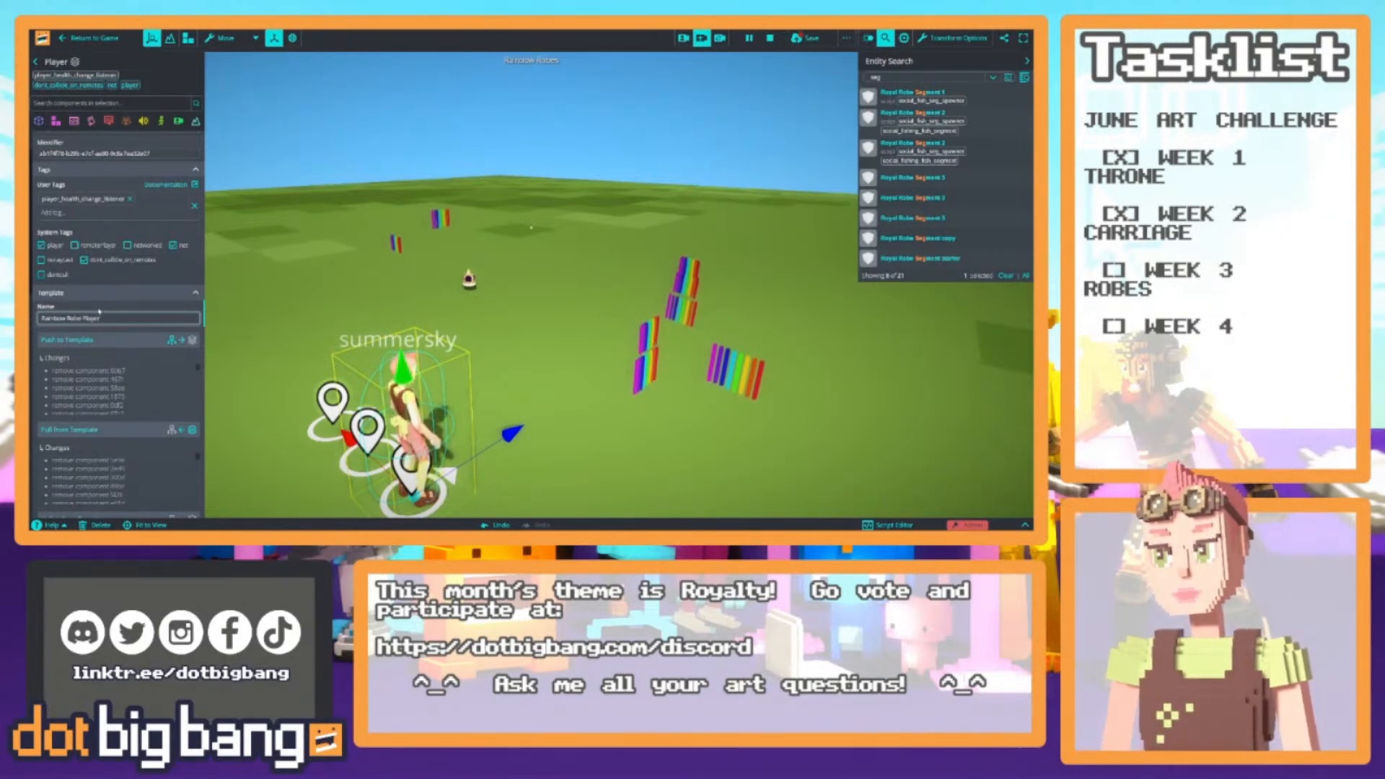
{"action": "scroll", "coordinate": [109, 342], "scroll_direction": "down", "scroll_amount": 4}
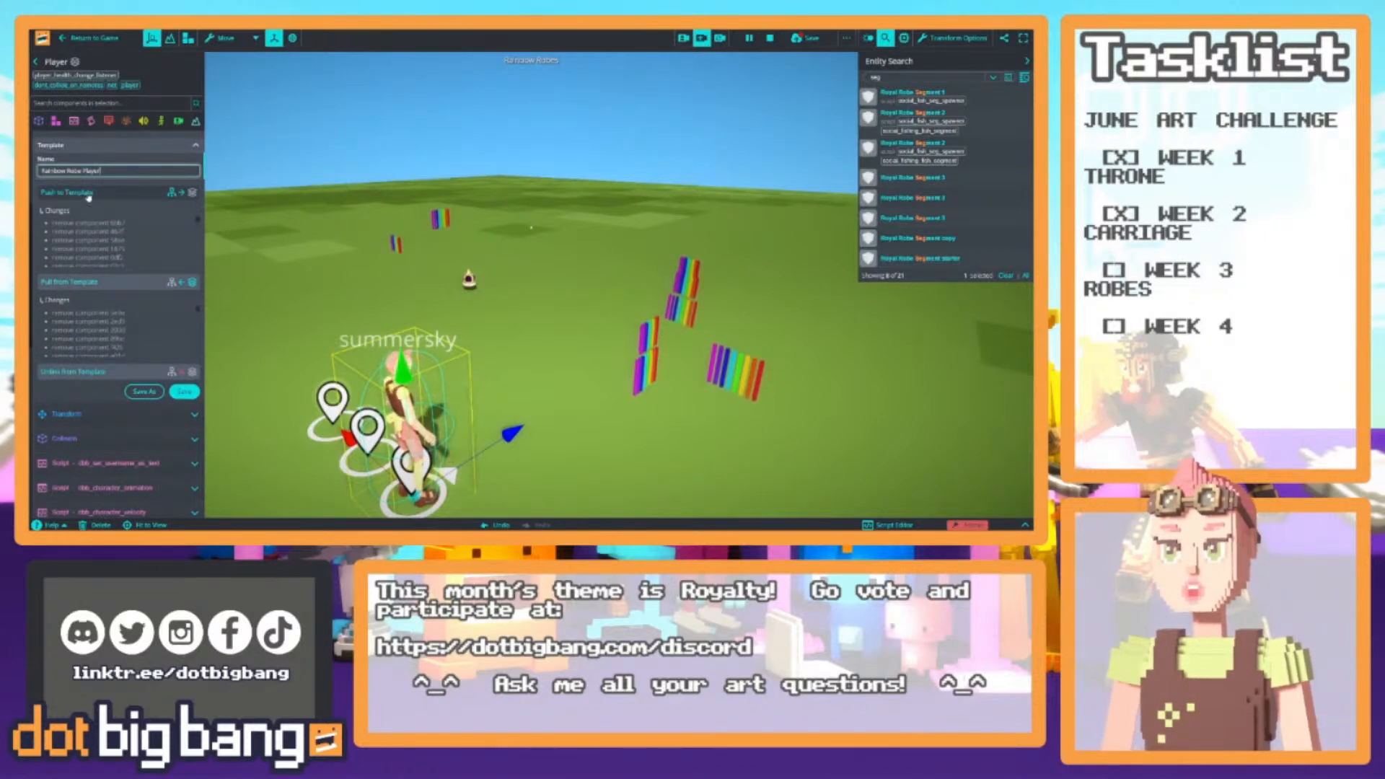
{"action": "left_click", "coordinate": [88, 194]}
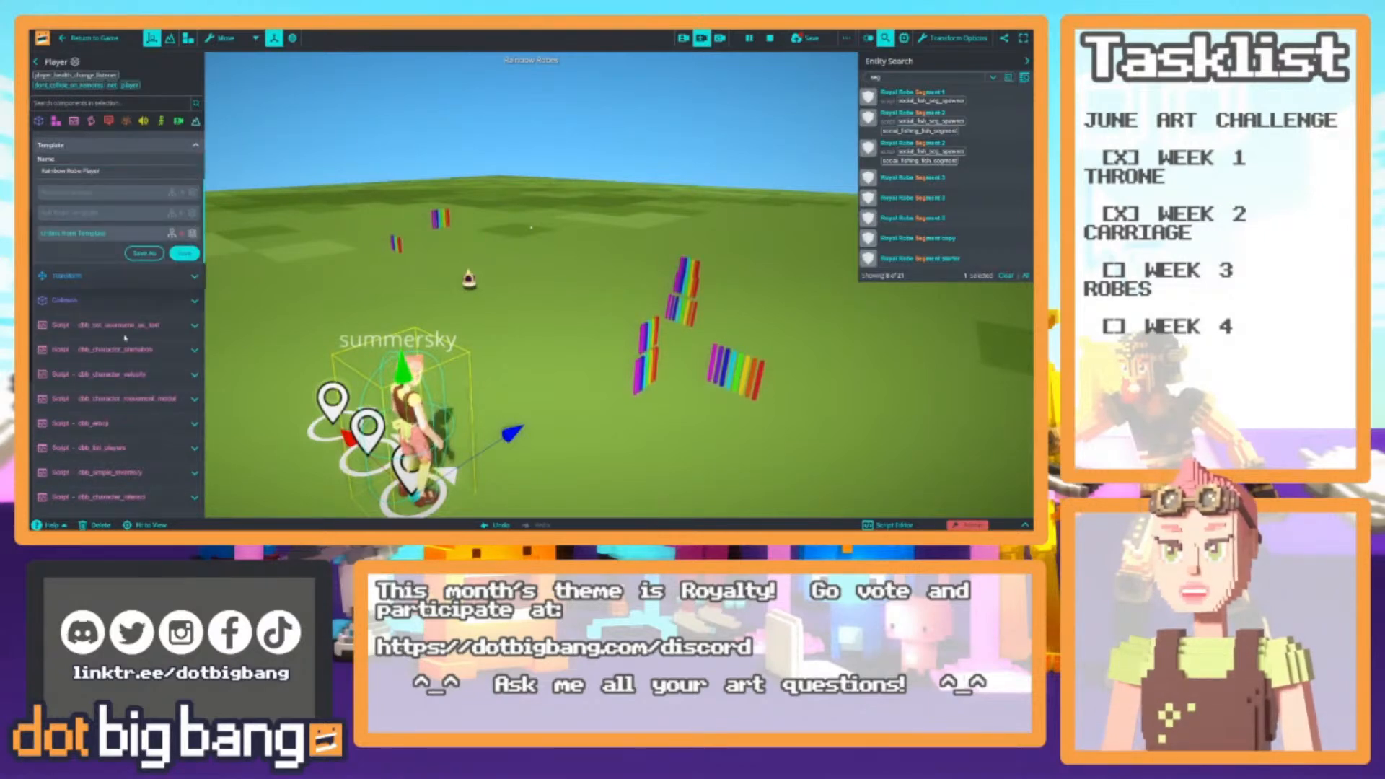
{"action": "scroll", "coordinate": [146, 359], "scroll_direction": "down", "scroll_amount": 2}
Set the Parent of Royal Robe Segment 1's dbb_link_object_to_slot script to the Player entity
{"action": "mouse_move", "coordinate": [590, 297]}
{"action": "right_mouse_down"}
{"action": "mouse_move", "coordinate": [548, 306]}
{"action": "mouse_move", "coordinate": [590, 297]}
{"action": "right_mouse_up"}
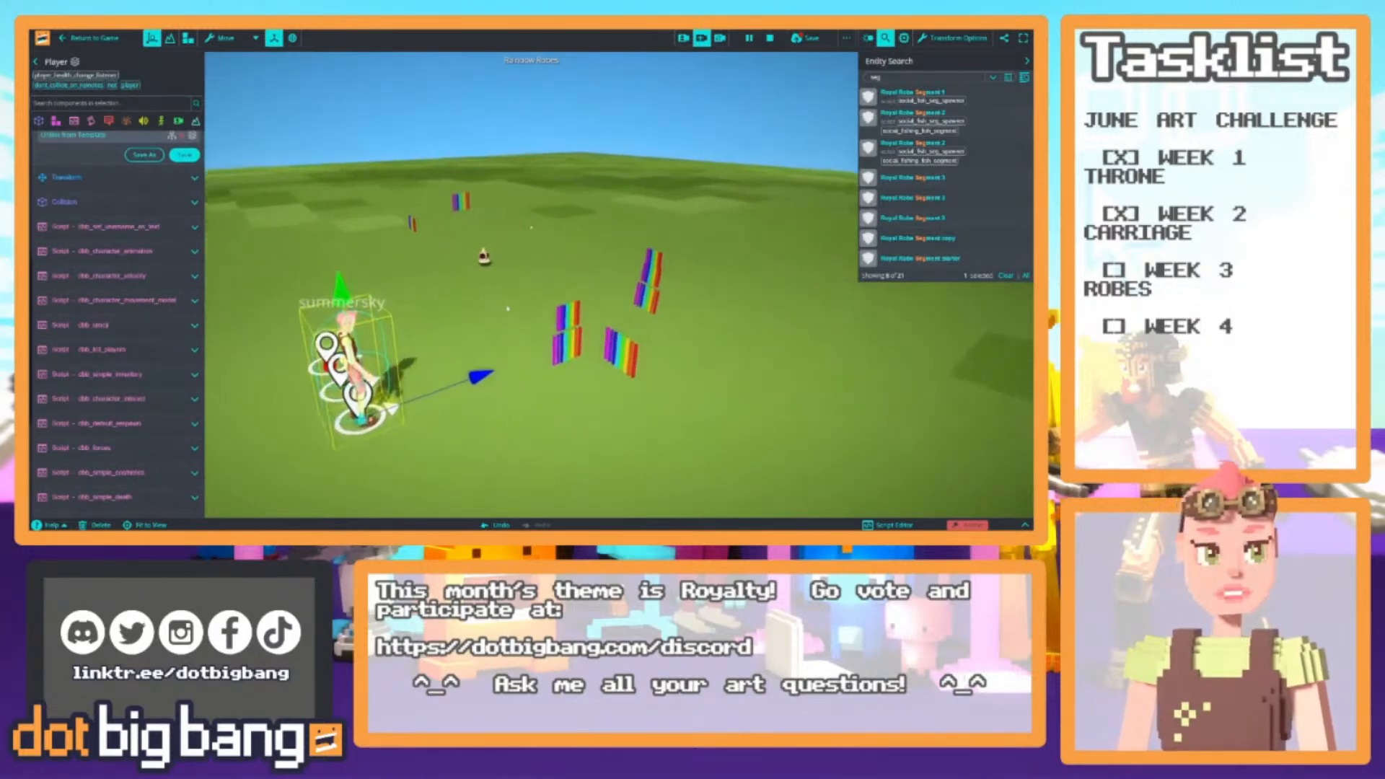
{"action": "key", "text": "w"}
{"action": "key", "text": "a"}
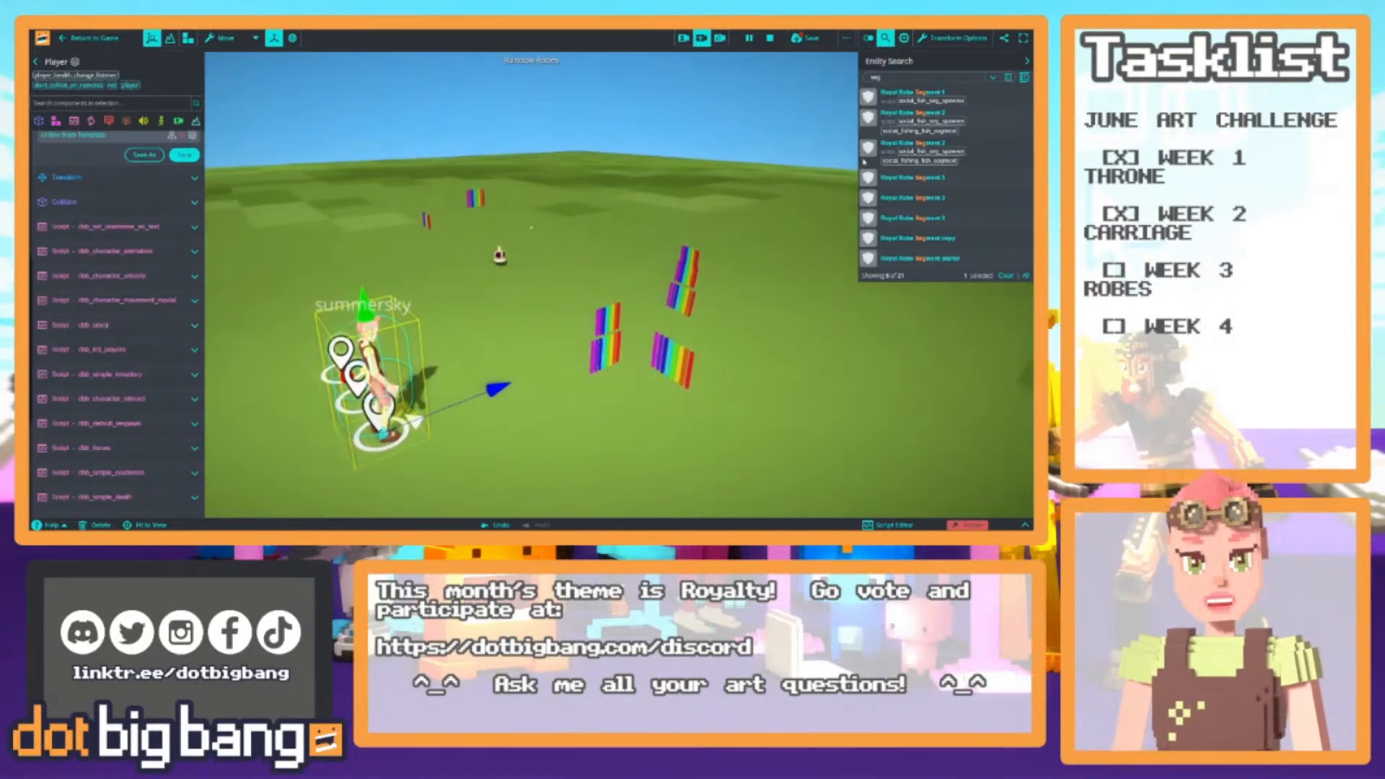
{"action": "left_click", "coordinate": [910, 93]}
{"action": "left_click", "coordinate": [94, 286]}
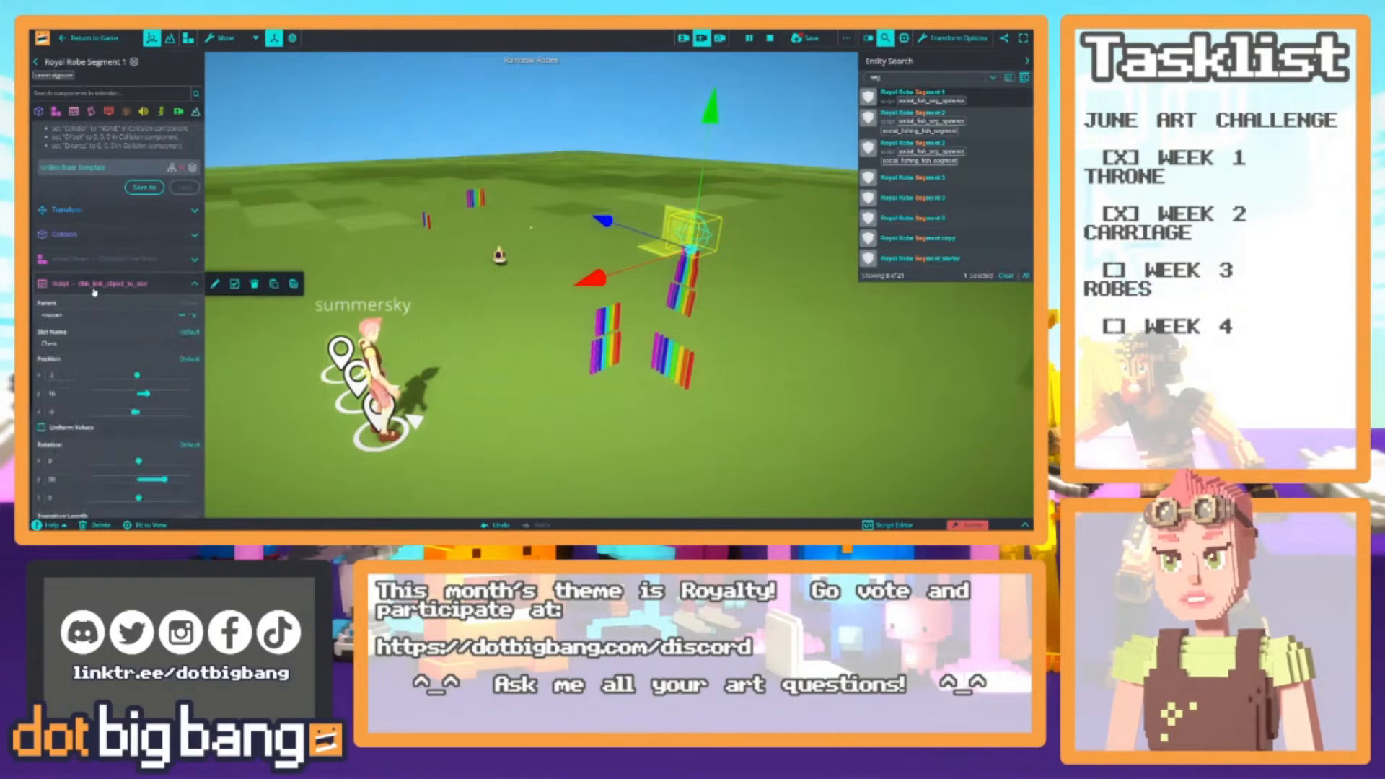
{"action": "left_click", "coordinate": [120, 318]}
{"action": "type", "text": "player"}
{"action": "left_click", "coordinate": [238, 142]}
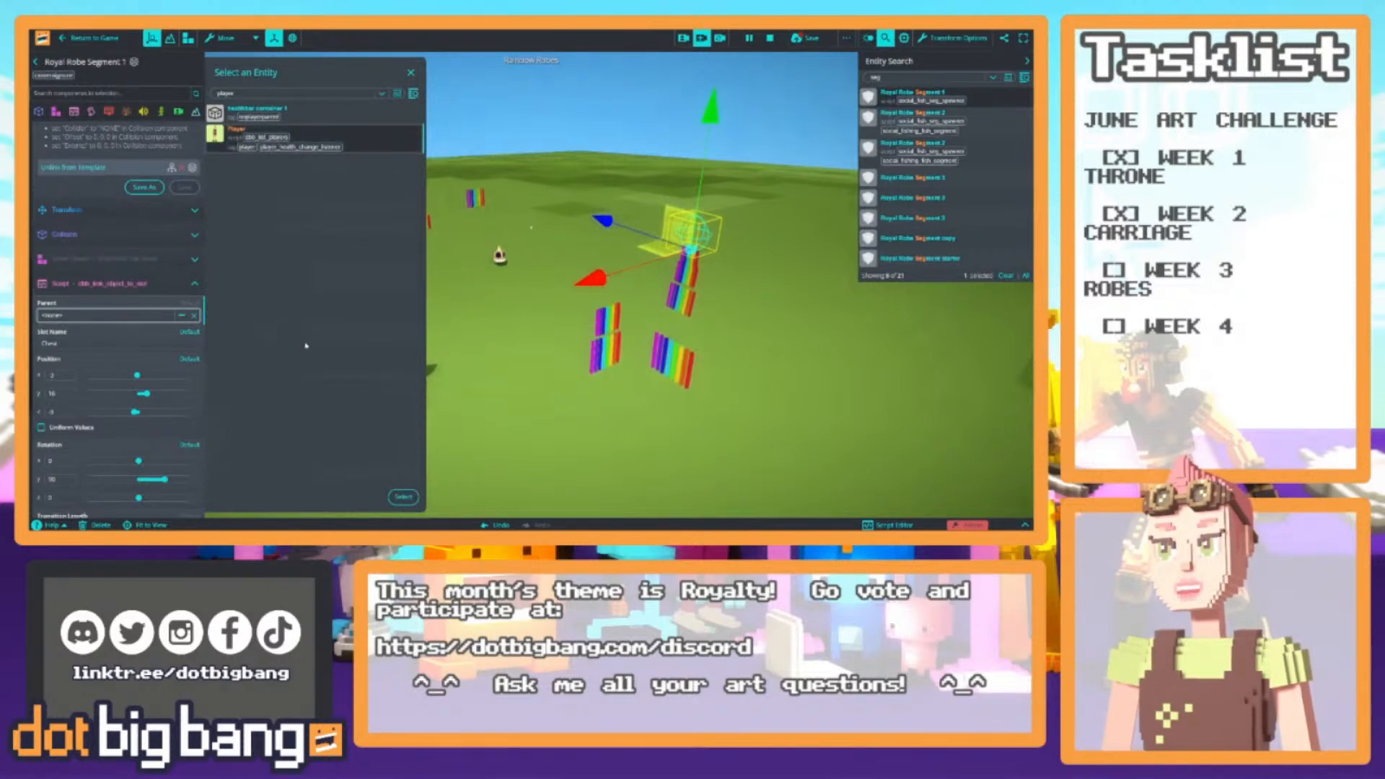
{"action": "left_click", "coordinate": [404, 497]}
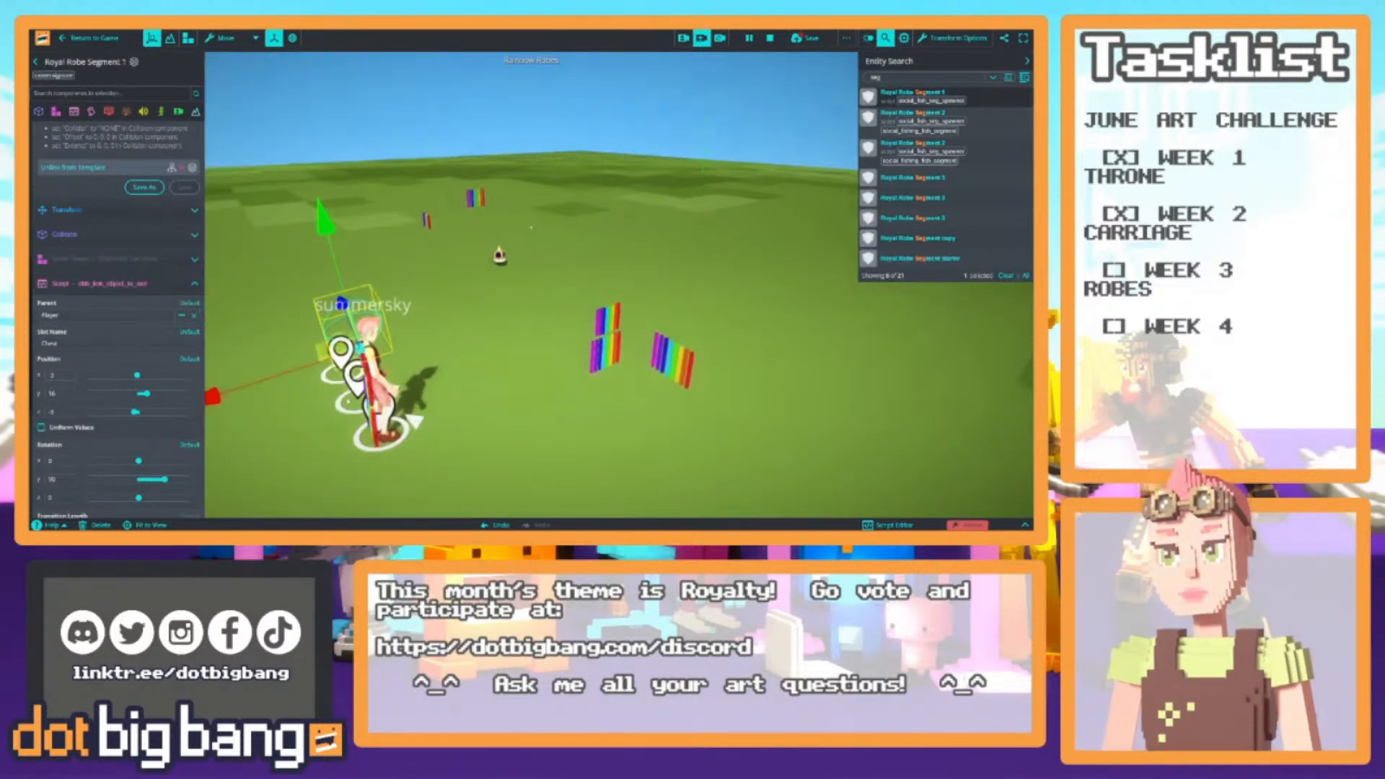
Switch to the game camera and run the player around to check how the attached rainbow robe trails behind
{"action": "right_click_drag", "start_coordinate": [386, 325], "coordinate": [343, 339]}
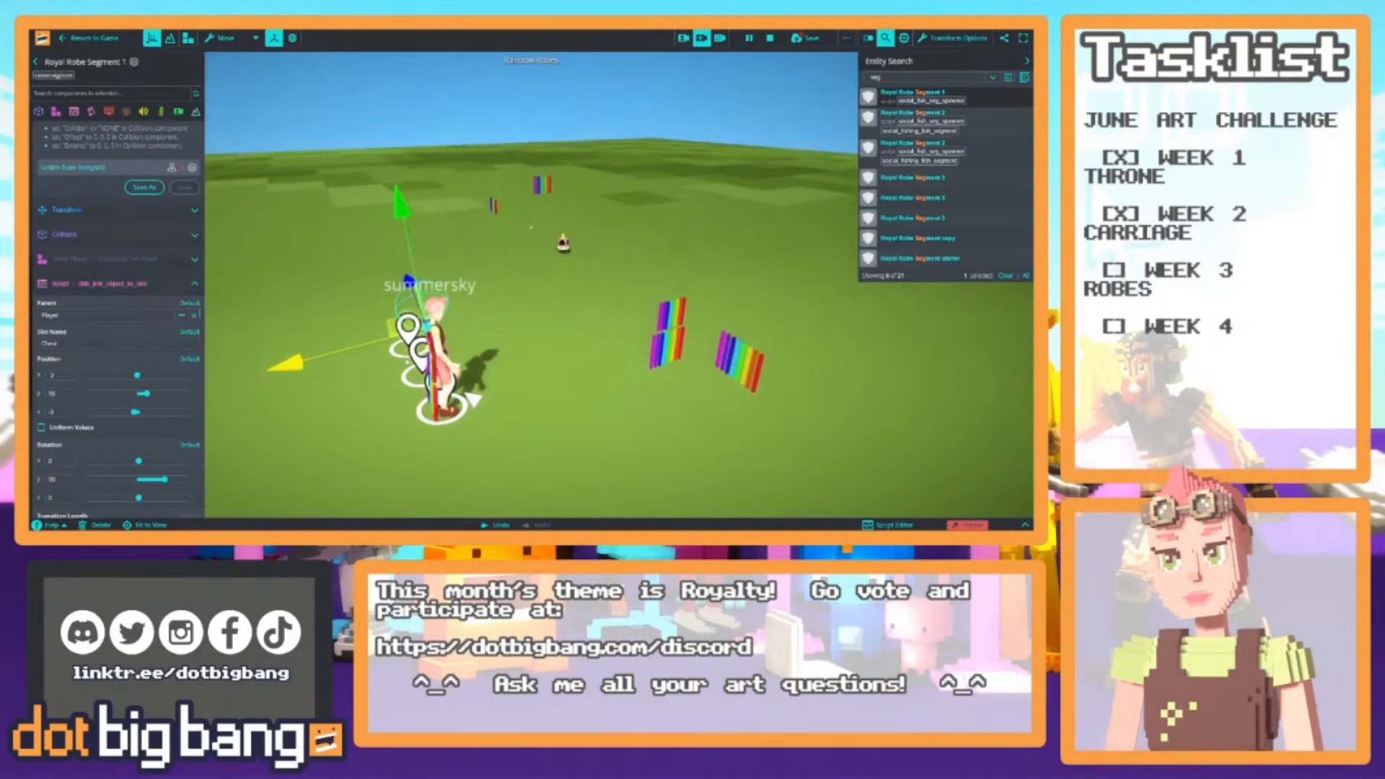
{"action": "left_click", "coordinate": [683, 38]}
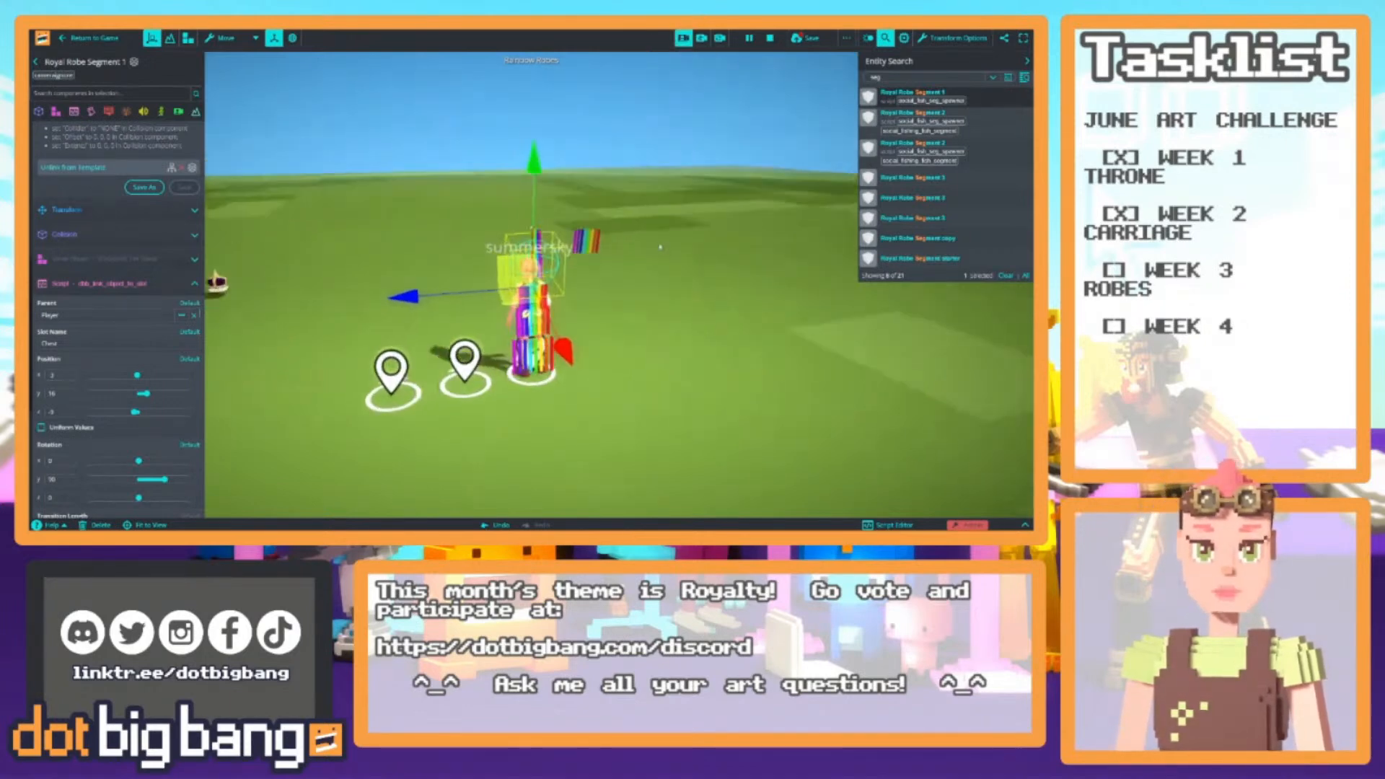
{"action": "key", "text": "s"}
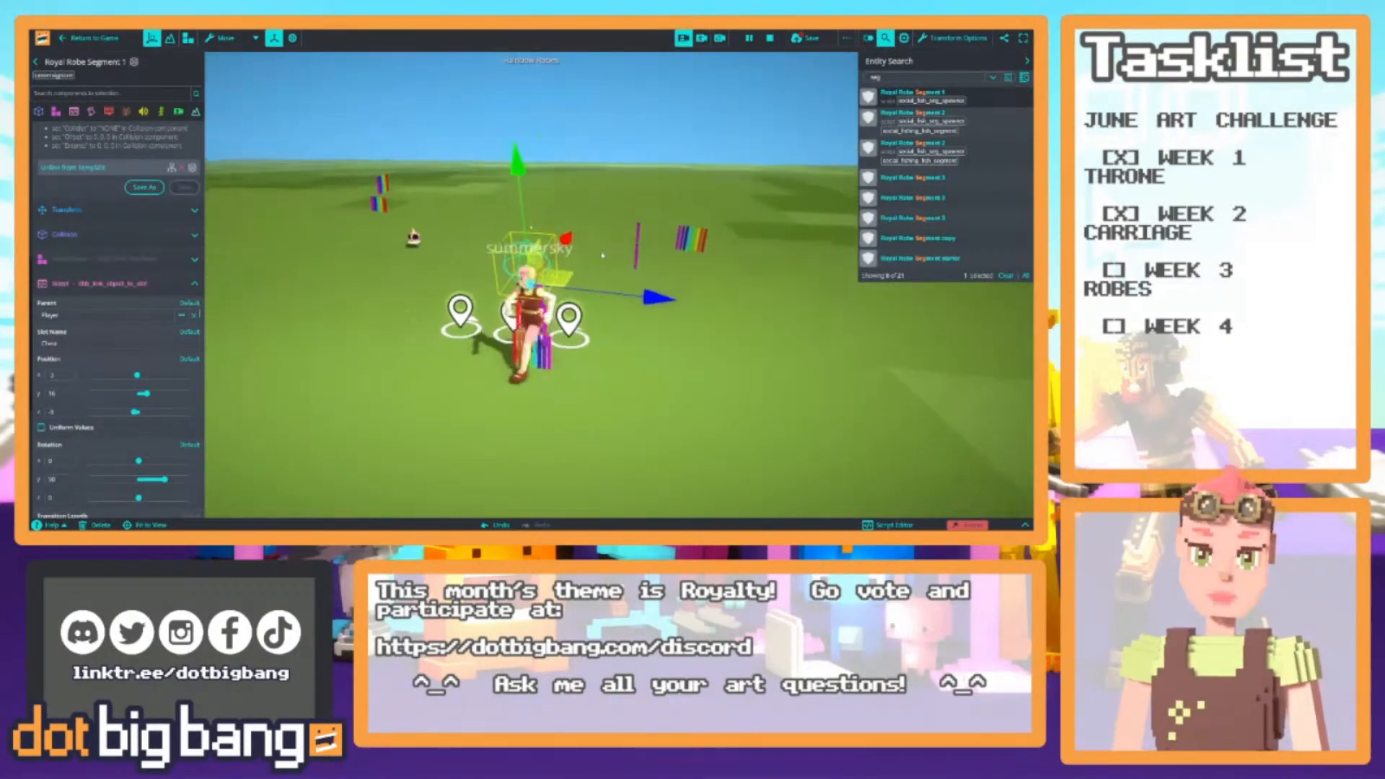
{"action": "key", "text": "w"}
{"action": "key", "text": "w"}
{"action": "right_click_drag", "start_coordinate": [561, 252], "coordinate": [488, 215]}
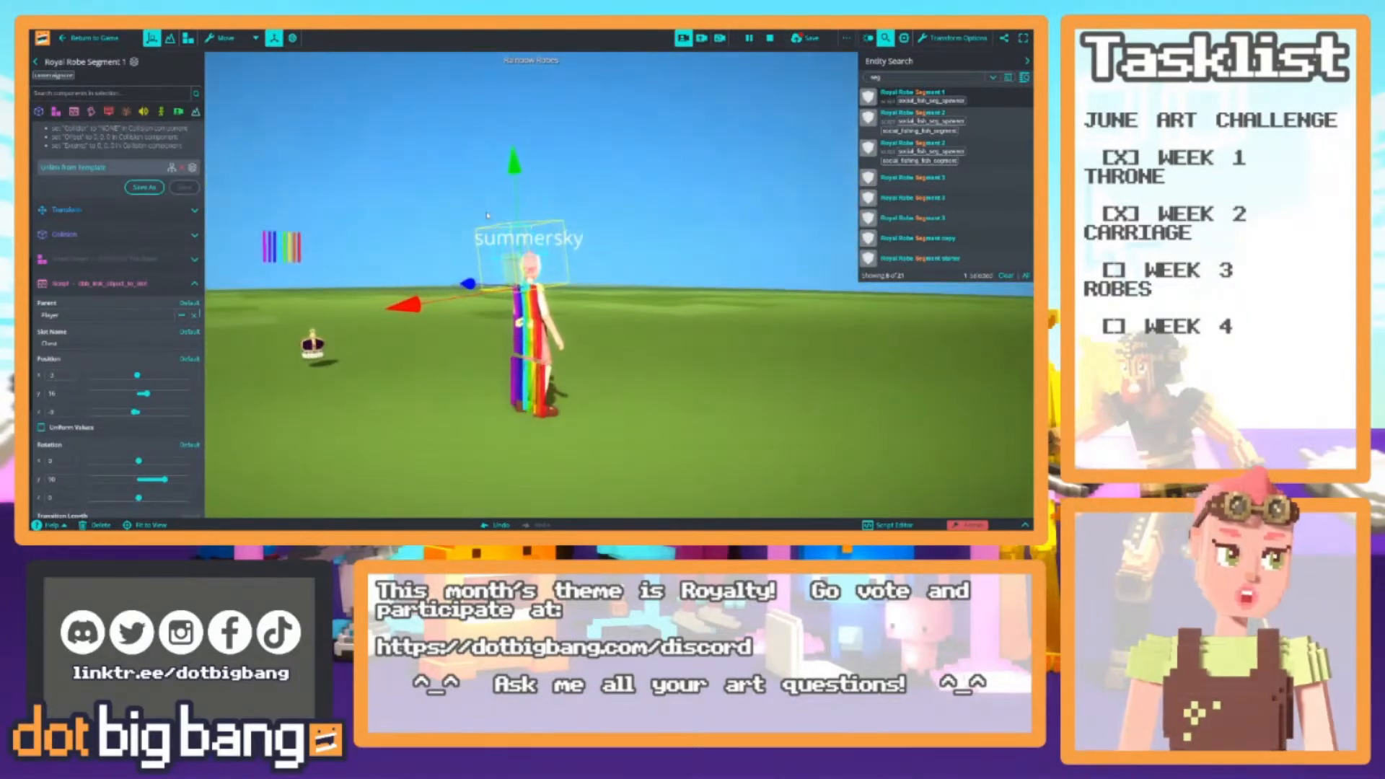
{"action": "key", "text": "d"}
{"action": "key", "text": "s"}
{"action": "key", "text": "a"}
{"action": "key", "text": "w"}
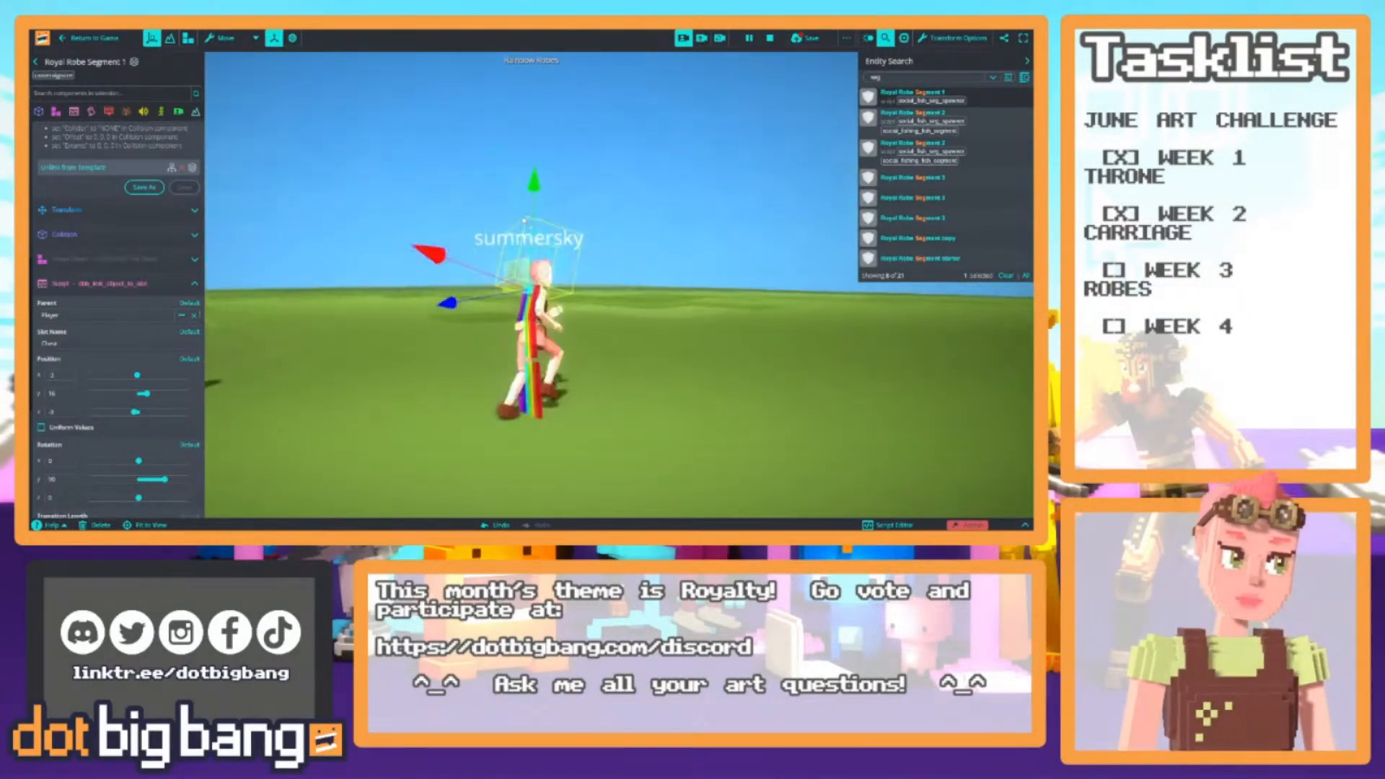
Run the player in several directions while turning the camera to examine how the robe segments follow, and reset the game
{"action": "key", "text": "a"}
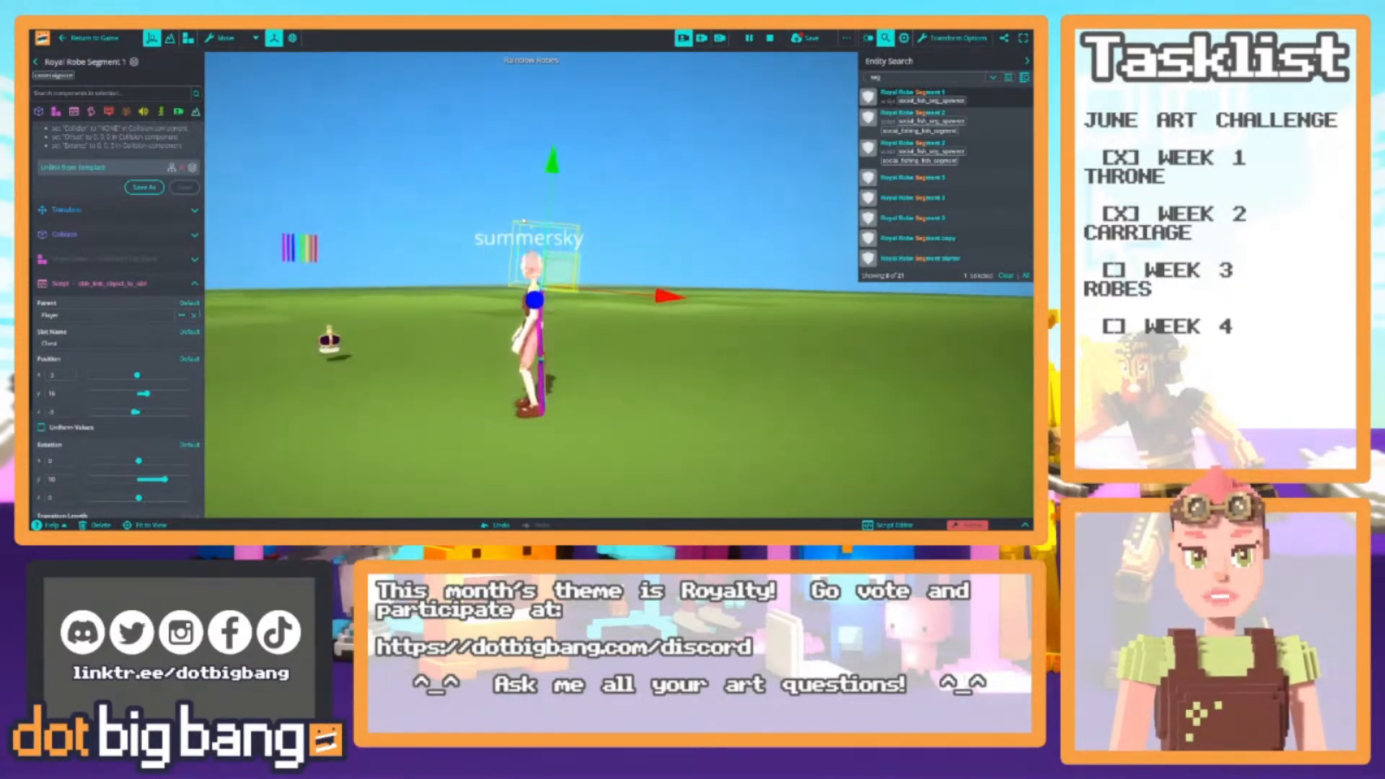
{"action": "key", "text": "a"}
{"action": "key", "text": "s"}
{"action": "key", "text": "d"}
{"action": "key", "text": "w"}
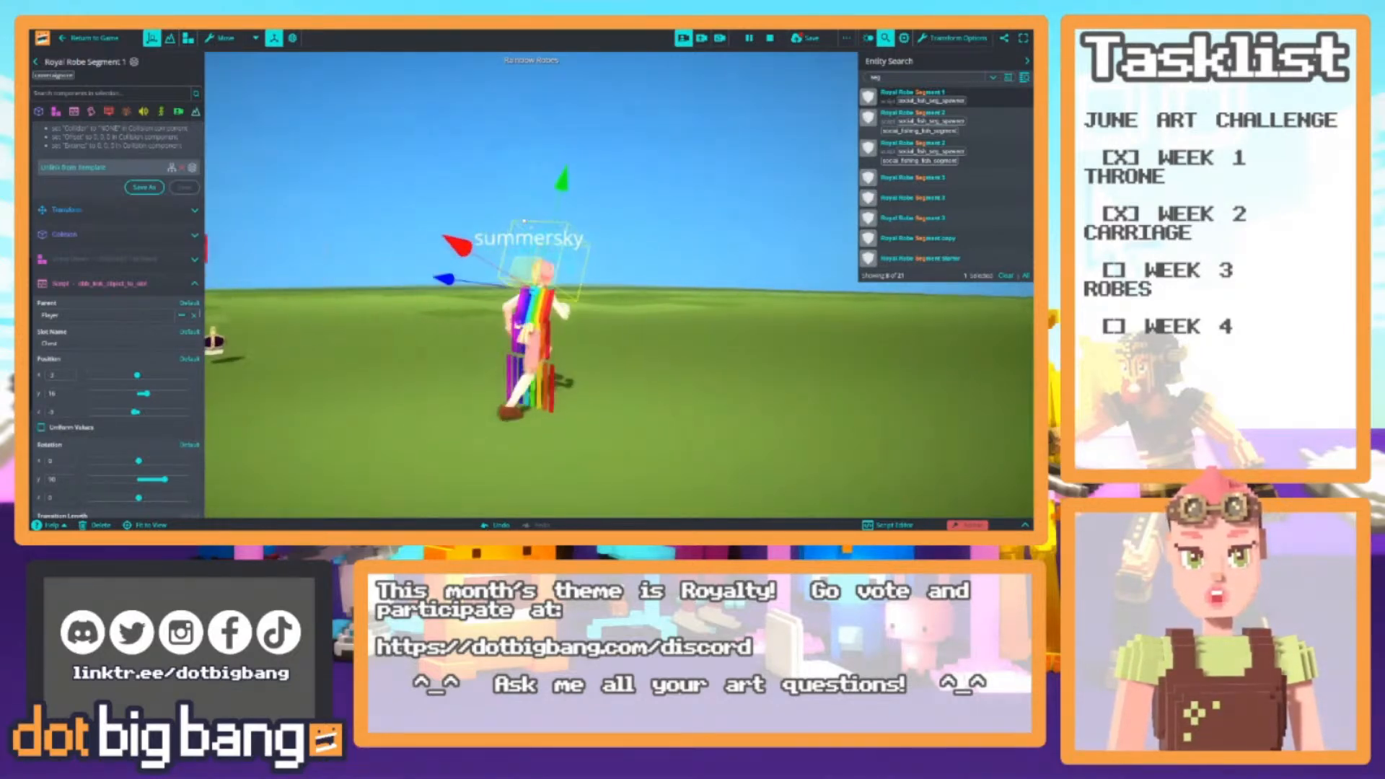
{"action": "key", "text": "a"}
{"action": "key", "text": "s"}
{"action": "right_click_drag", "start_coordinate": [526, 222], "coordinate": [612, 242]}
{"action": "key", "text": "d"}
{"action": "key", "text": "d"}
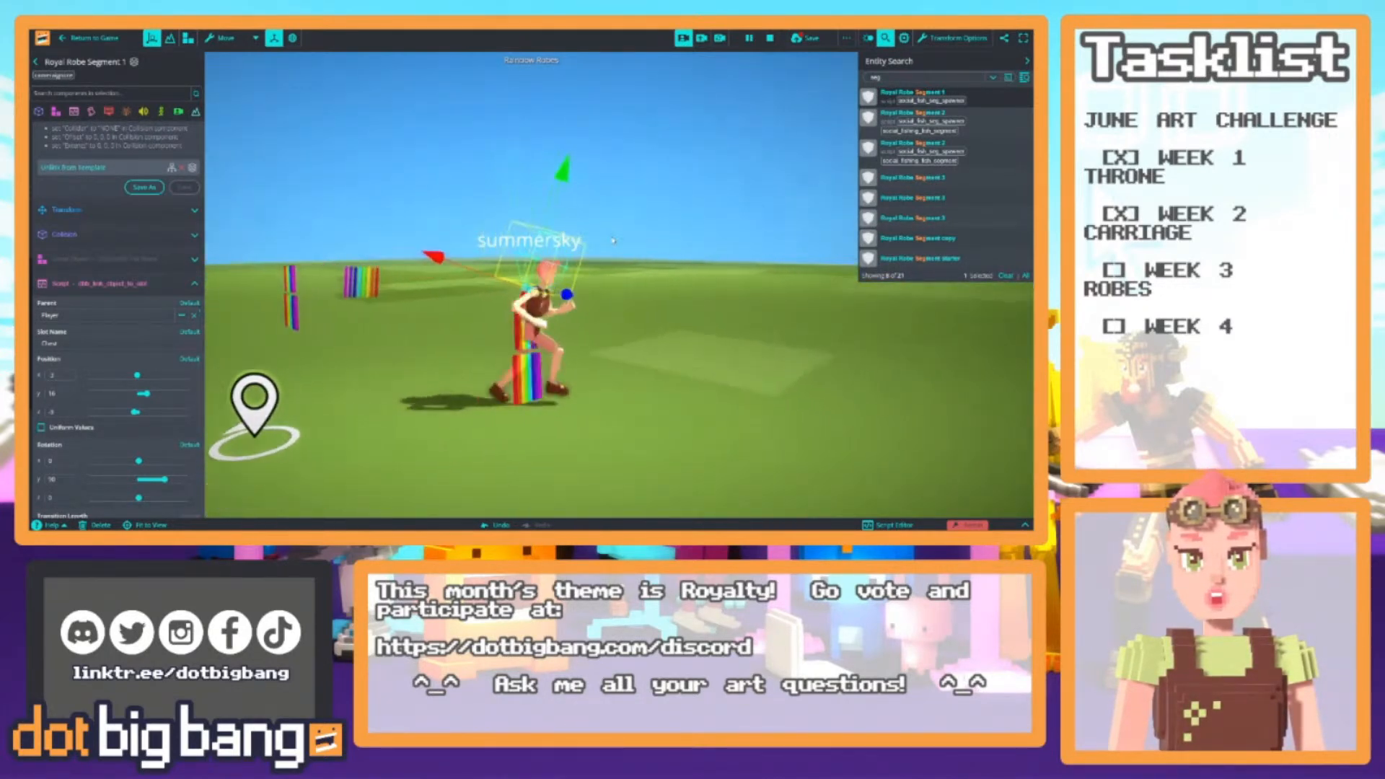
{"action": "key", "text": "d"}
{"action": "key", "text": "a"}
{"action": "right_click_drag", "start_coordinate": [622, 239], "coordinate": [420, 243]}
{"action": "key", "text": "w"}
{"action": "key", "text": "a"}
{"action": "key", "text": "d"}
{"action": "key", "text": "a"}
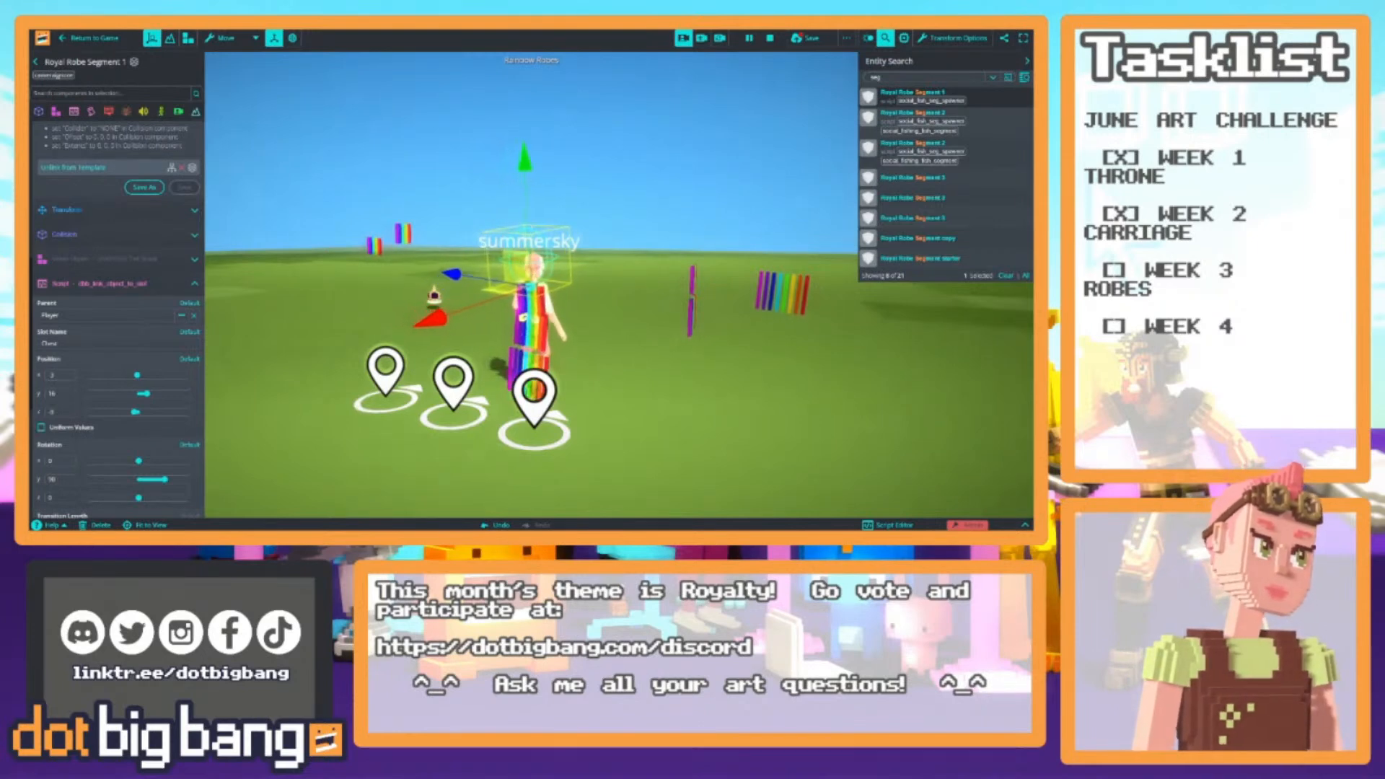
{"action": "left_click", "coordinate": [771, 38]}
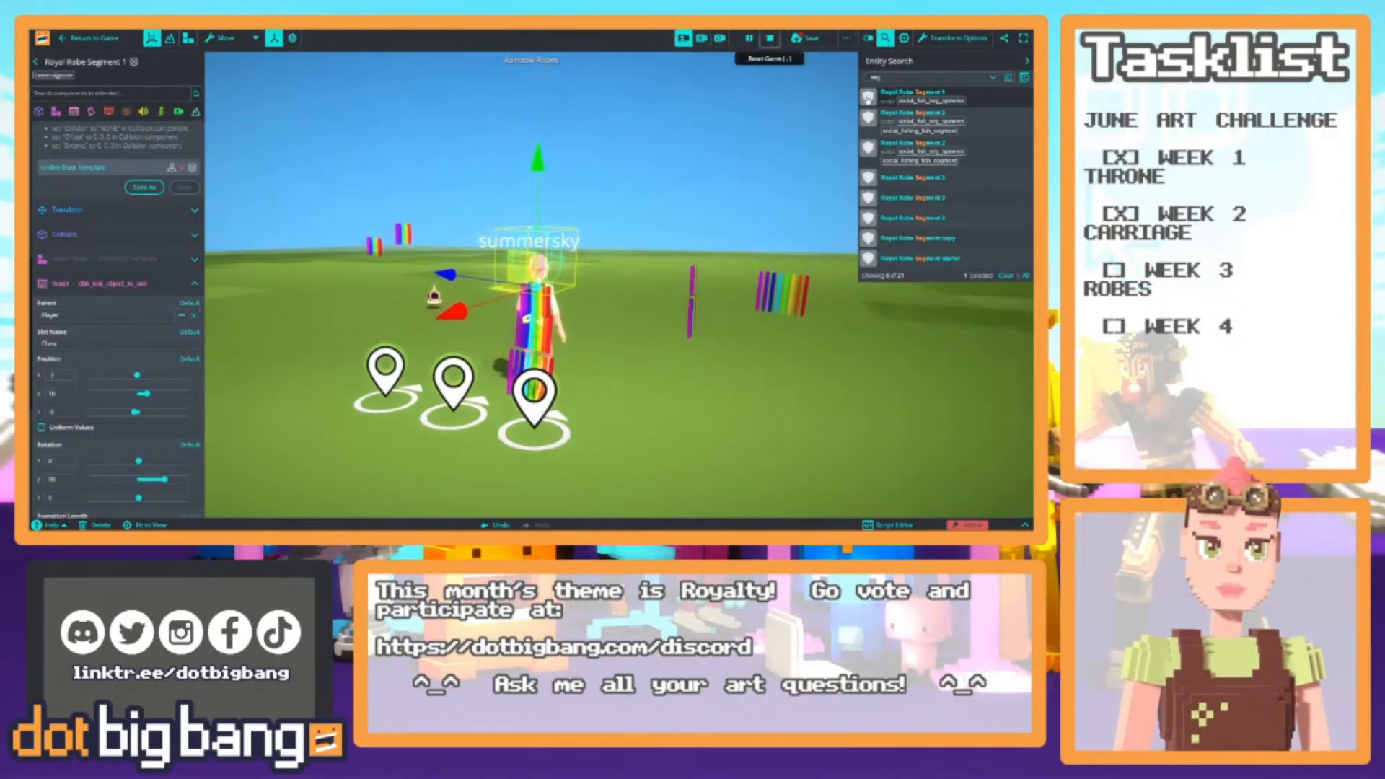
Turn off Lock X and turn on Lock Z in Royal Robe Segment 2's social_fishing_fish_segment script, and push the changes to its template
{"action": "left_click", "coordinate": [895, 122]}
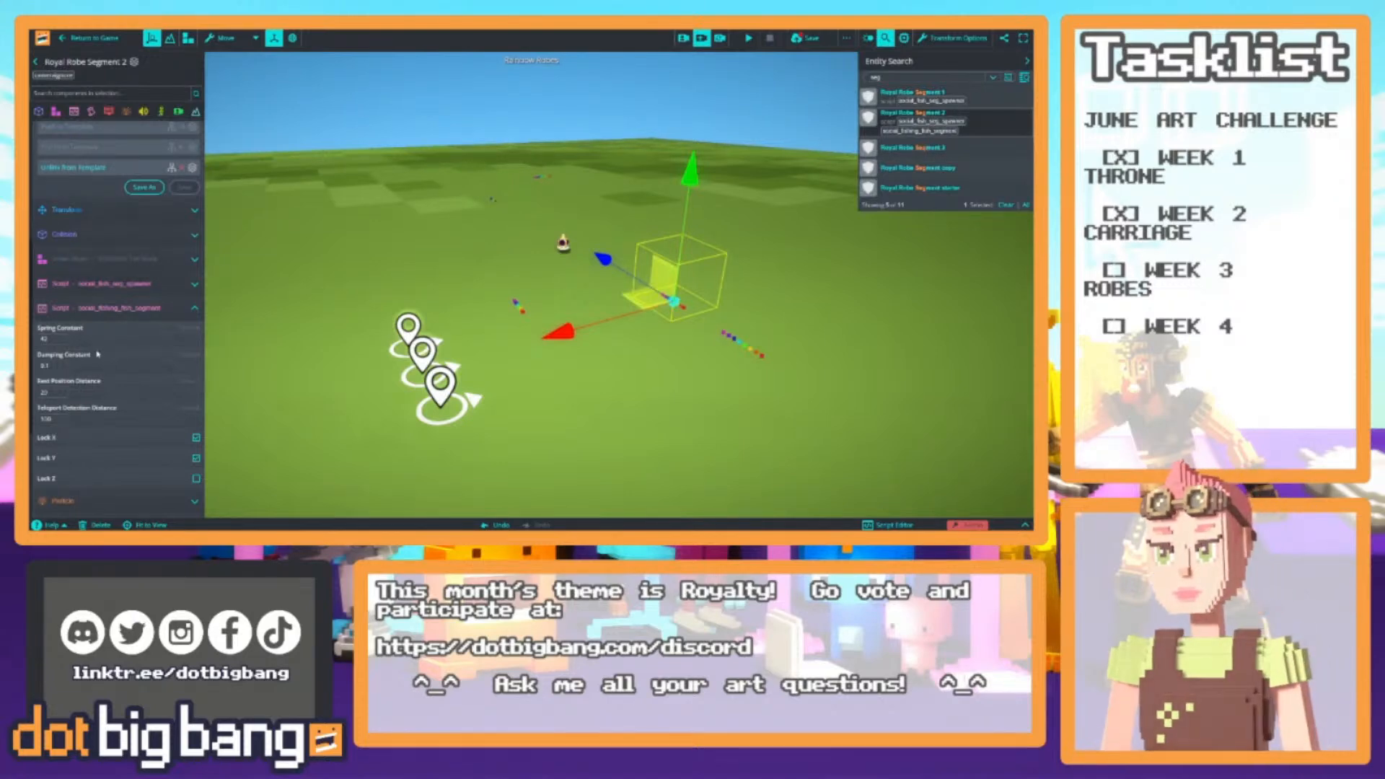
{"action": "left_click", "coordinate": [195, 437]}
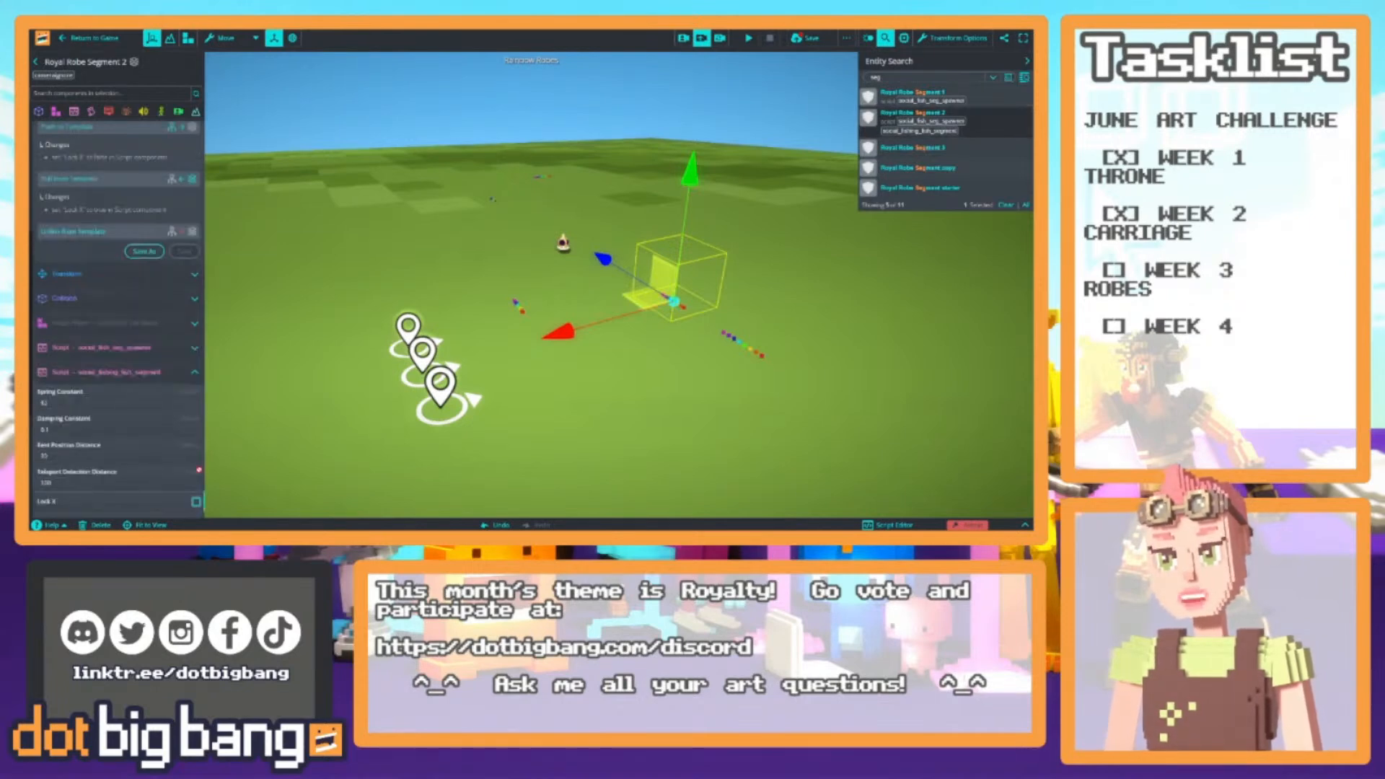
{"action": "scroll", "coordinate": [196, 404], "scroll_direction": "down", "scroll_amount": 2}
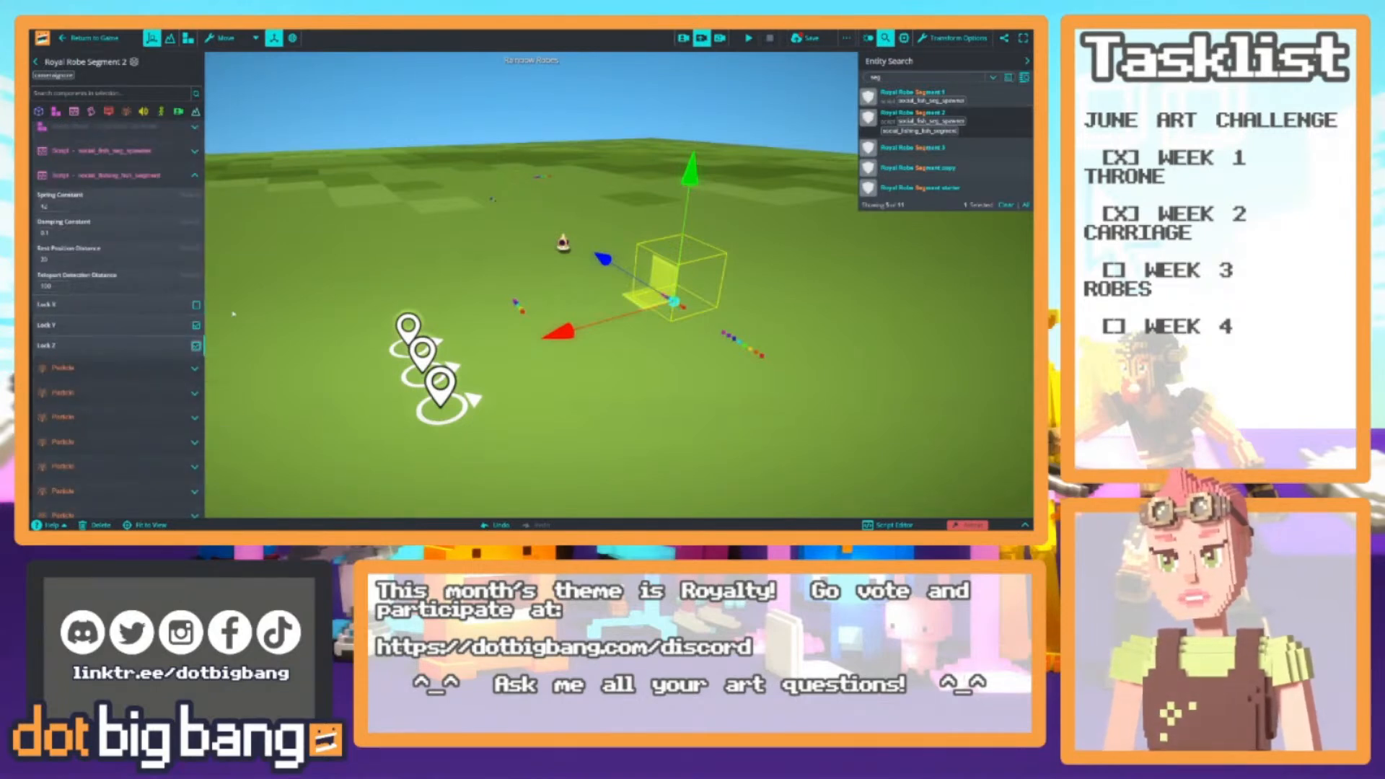
{"action": "scroll", "coordinate": [93, 351], "scroll_direction": "up", "scroll_amount": 5}
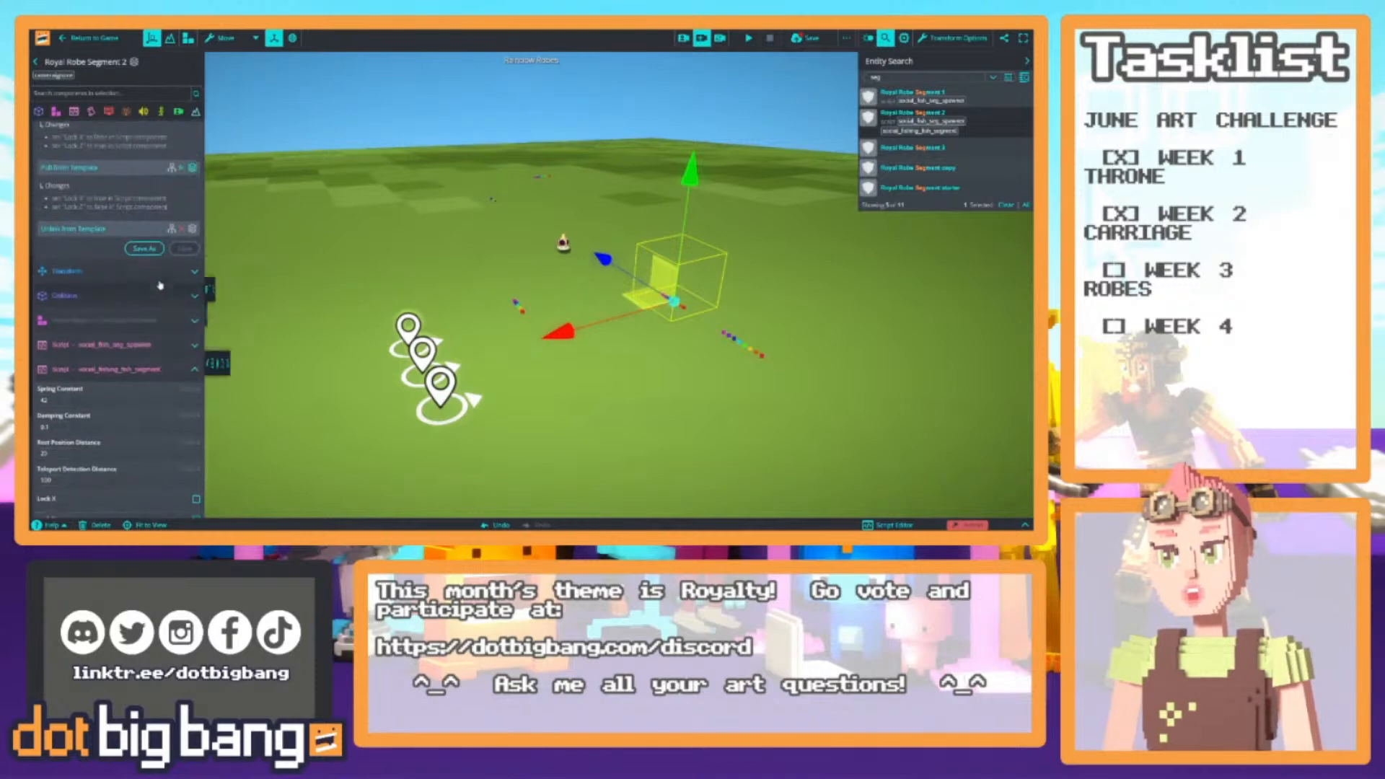
{"action": "left_click", "coordinate": [171, 207]}
{"action": "left_click", "coordinate": [184, 268]}
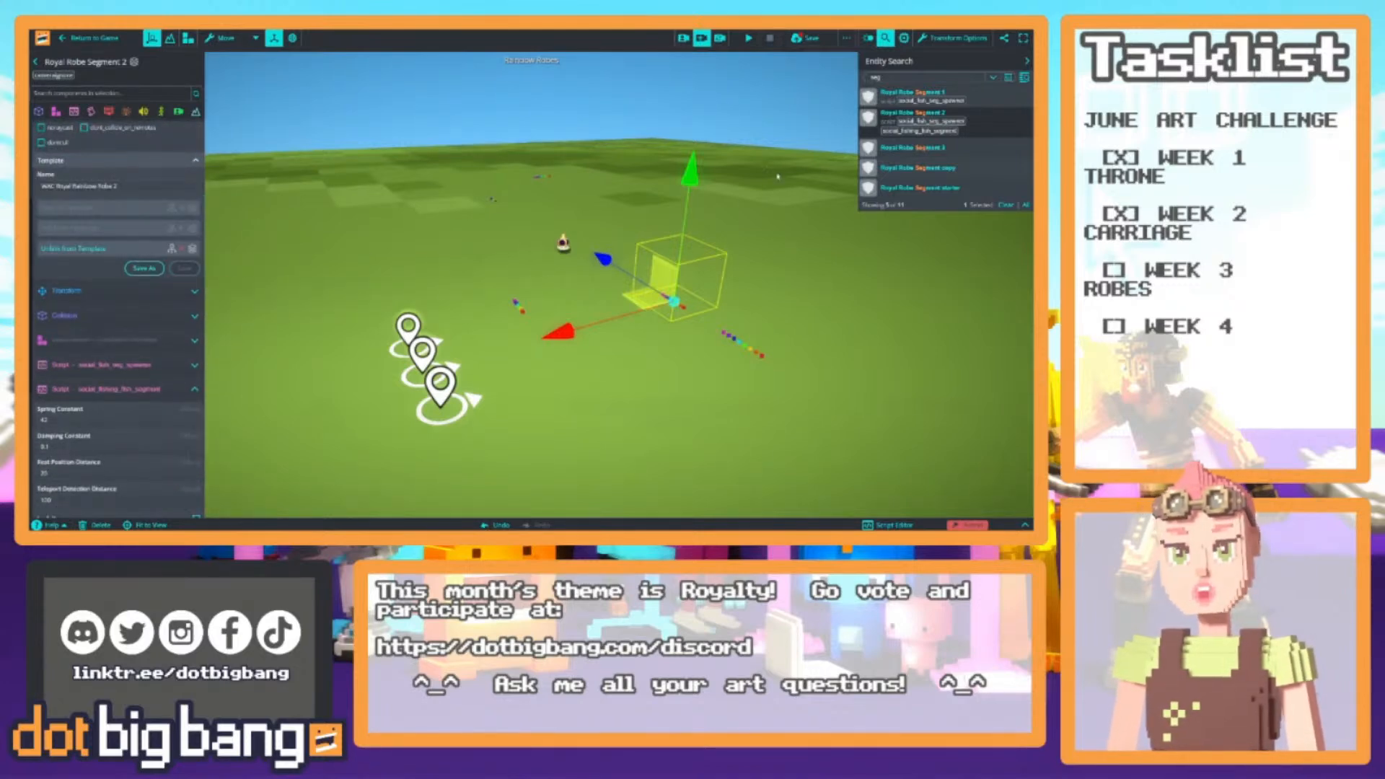
Try to find the player entity as the Parent for Royal Robe Segment 1's dbb_link_object_to_slot script
{"action": "left_click", "coordinate": [901, 95]}
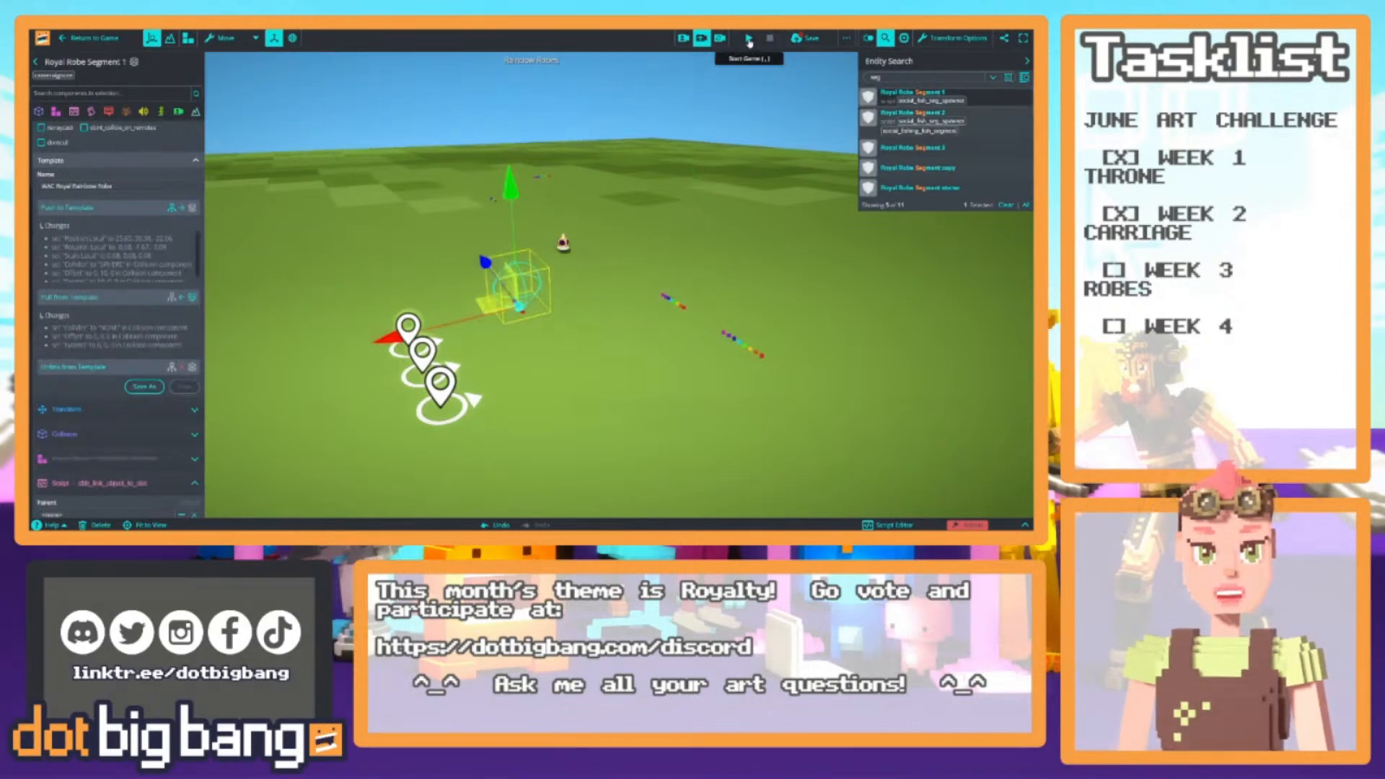
{"action": "scroll", "coordinate": [150, 403], "scroll_direction": "down", "scroll_amount": 2}
{"action": "left_click", "coordinate": [97, 364]}
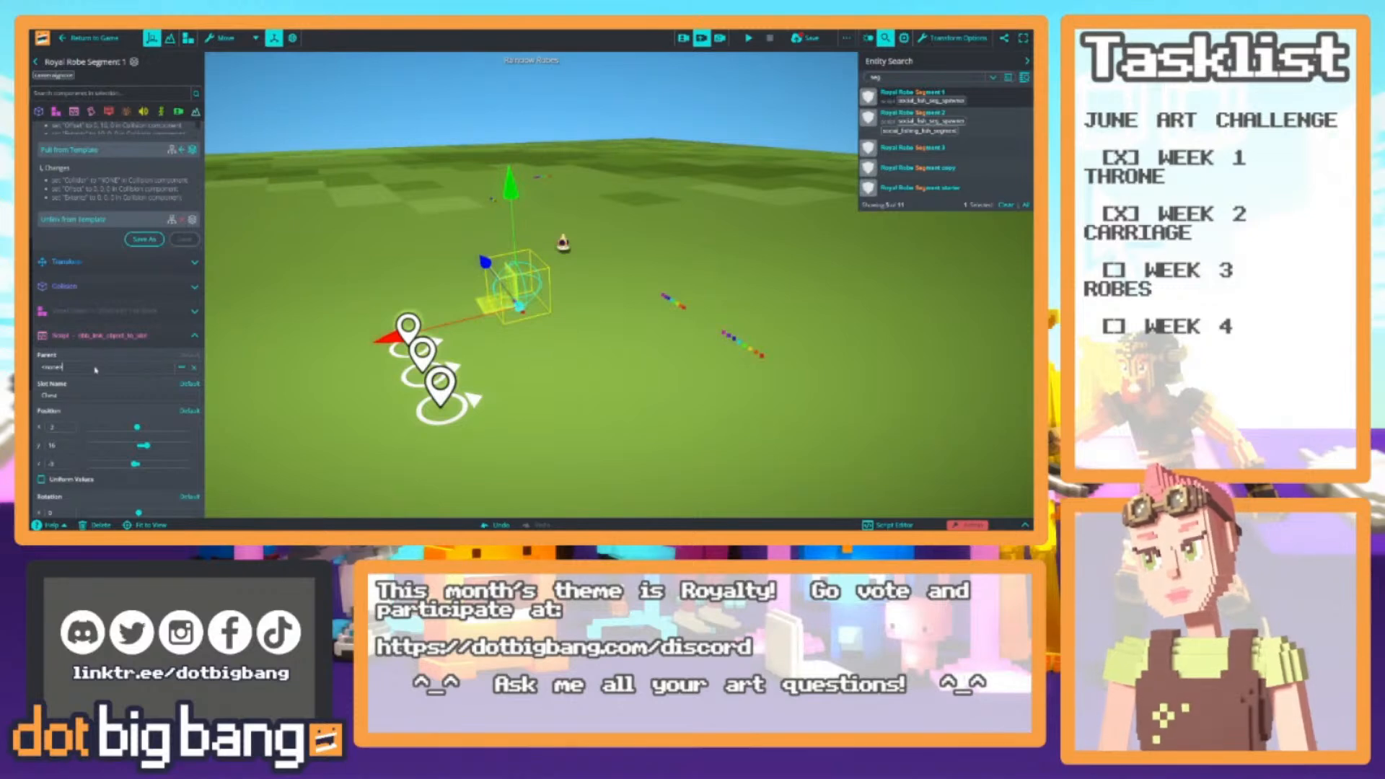
{"action": "left_click", "coordinate": [96, 368]}
{"action": "type", "text": "player"}
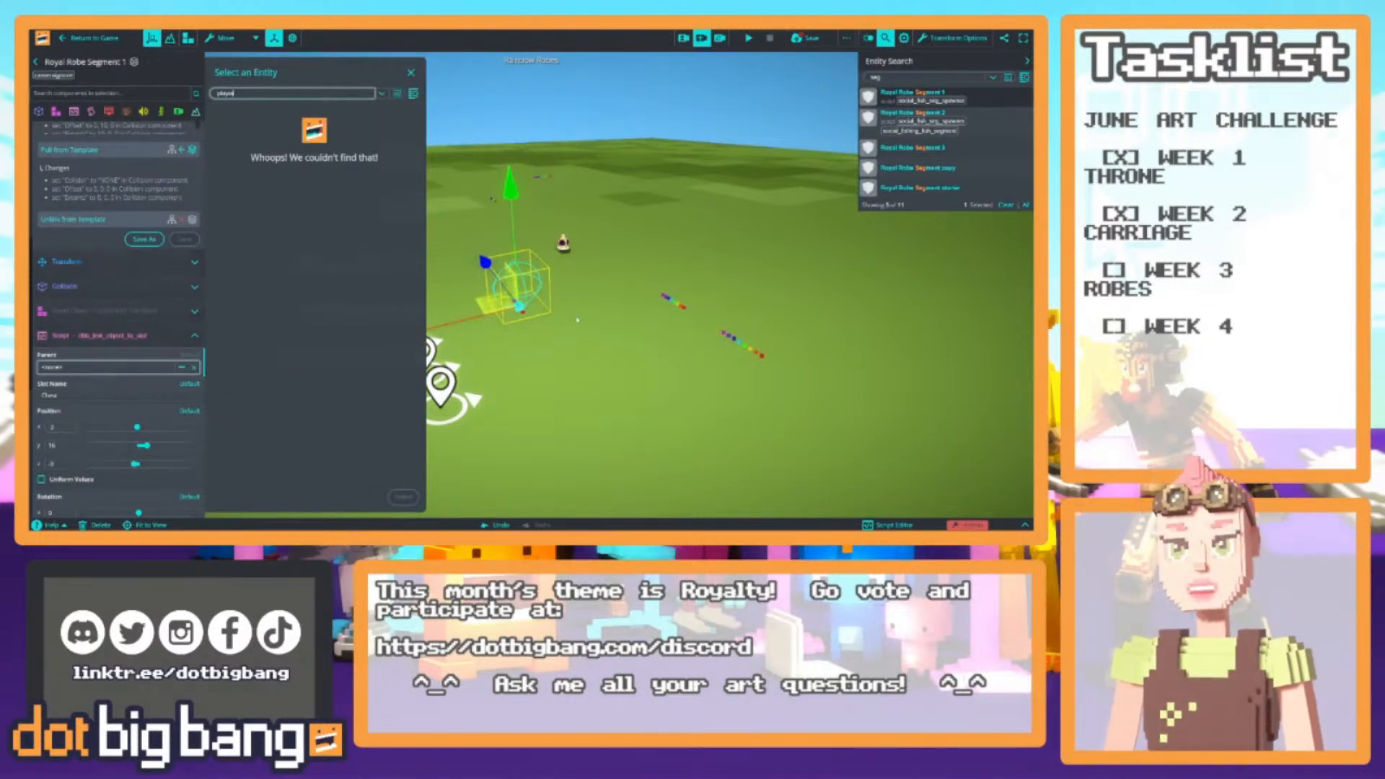
{"action": "right_click_drag", "start_coordinate": [578, 320], "coordinate": [560, 332]}
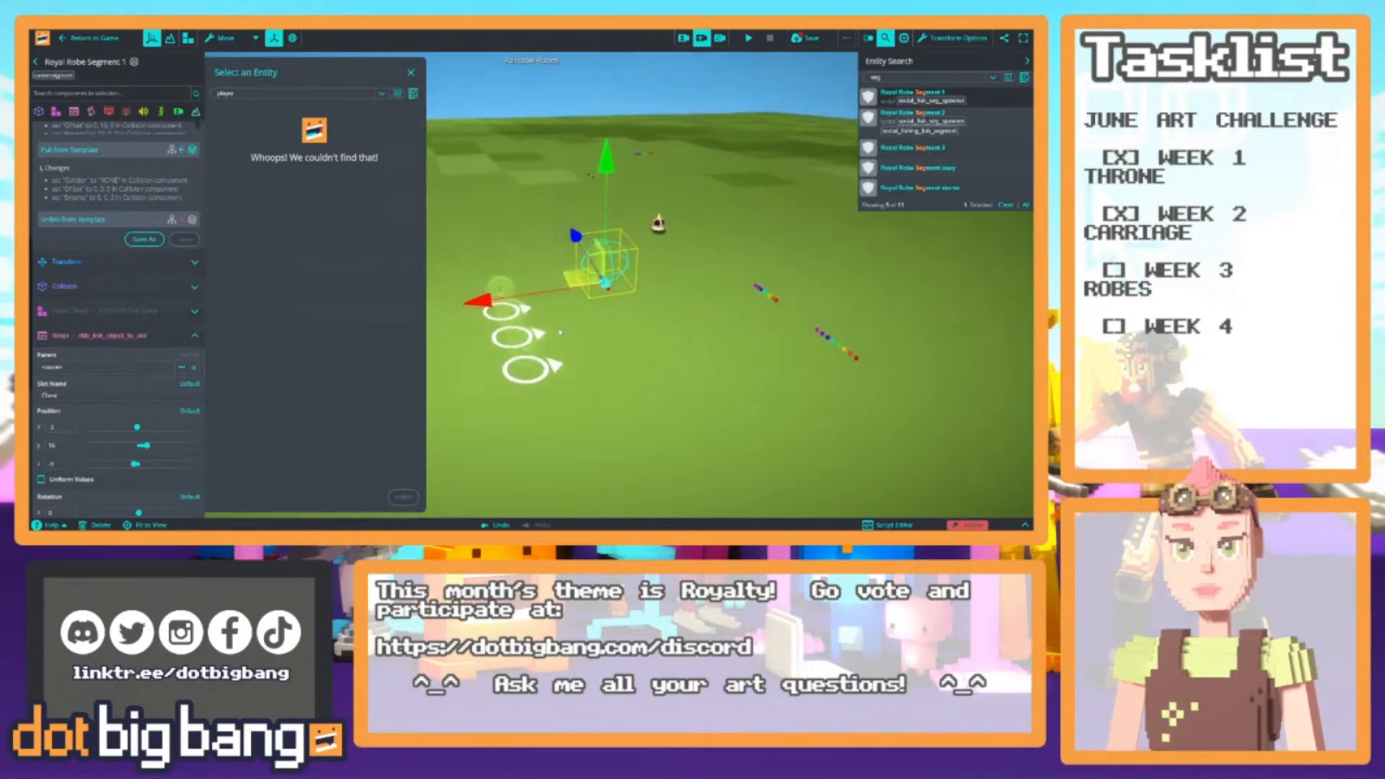
Place the Rainbow Robe Player template in the scene from the template resources
{"action": "left_click", "coordinate": [1025, 526]}
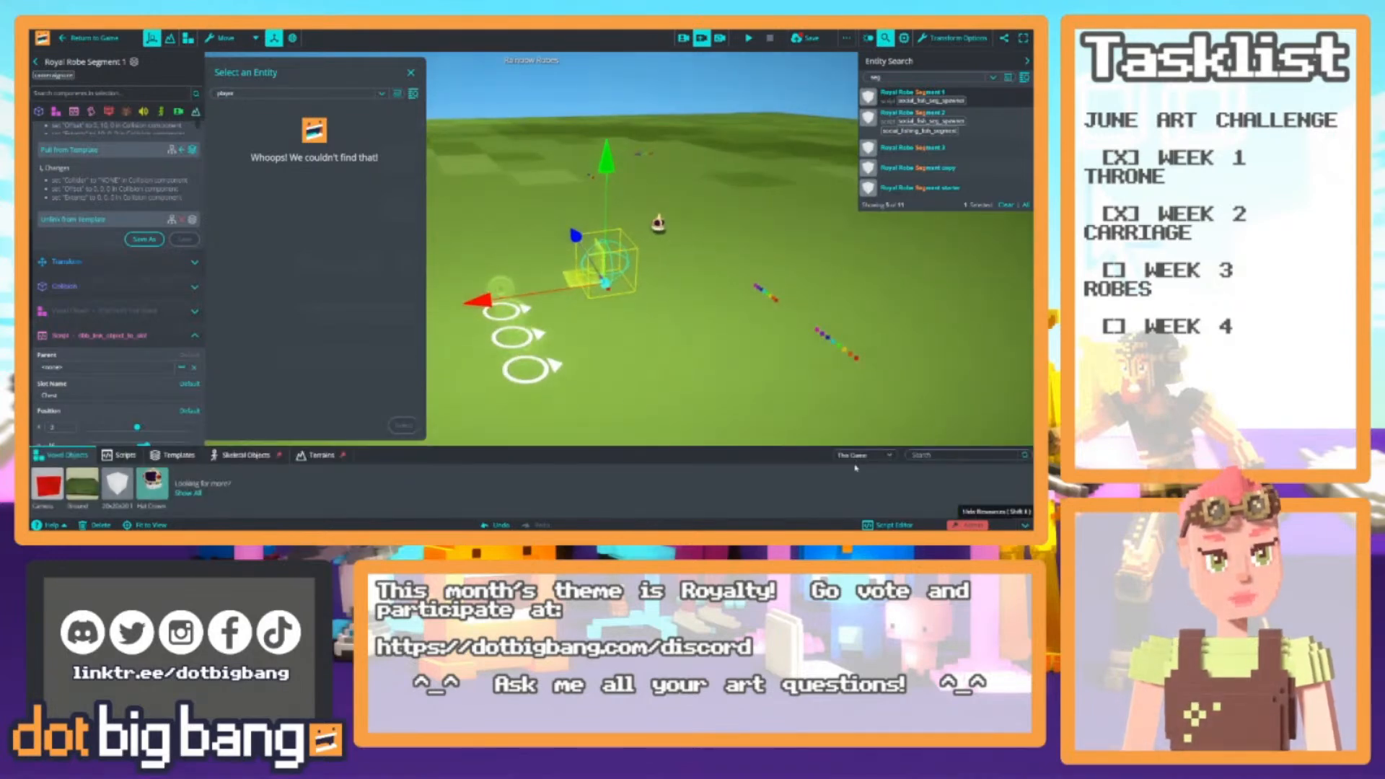
{"action": "left_click", "coordinate": [179, 455]}
{"action": "left_click", "coordinate": [246, 455]}
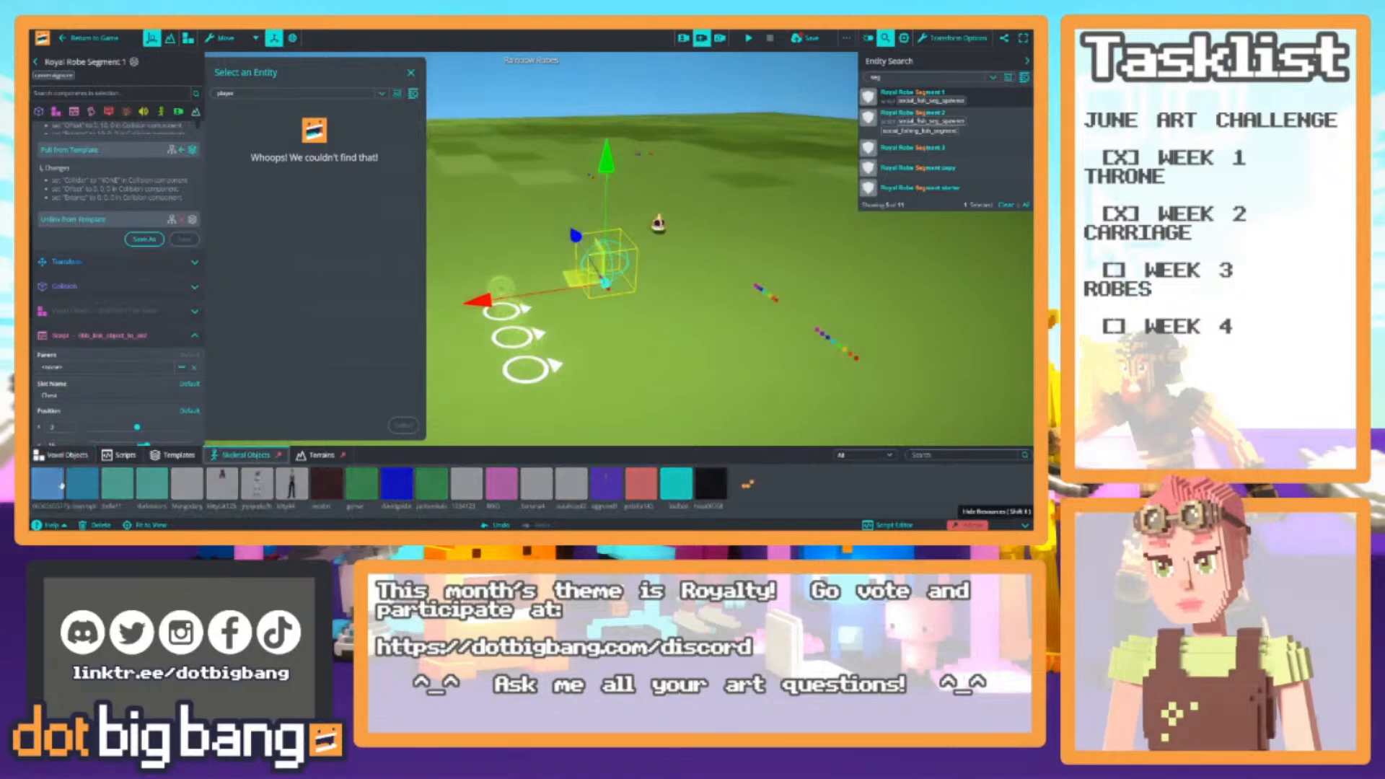
{"action": "left_click", "coordinate": [179, 455]}
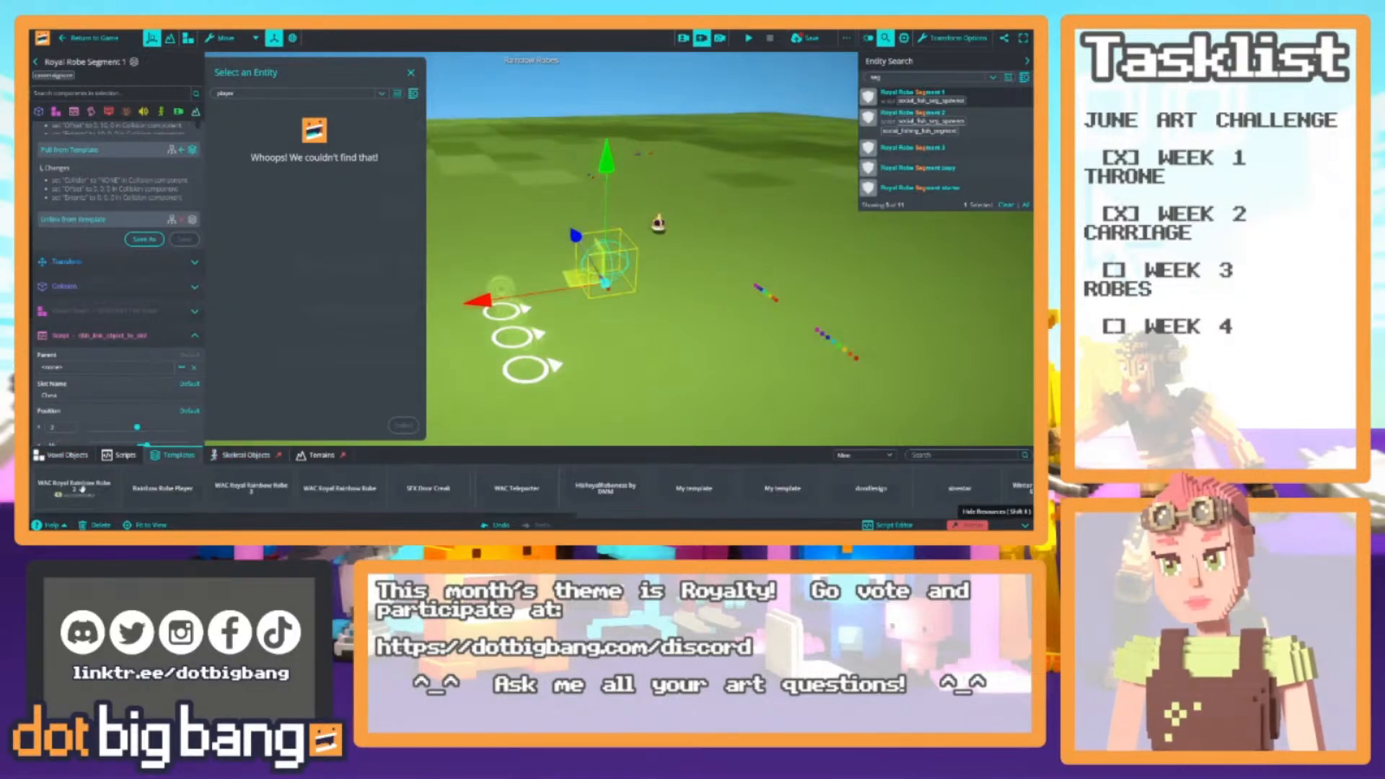
{"action": "double_click", "coordinate": [148, 488]}
{"action": "right_click_drag", "start_coordinate": [812, 288], "coordinate": [667, 283]}
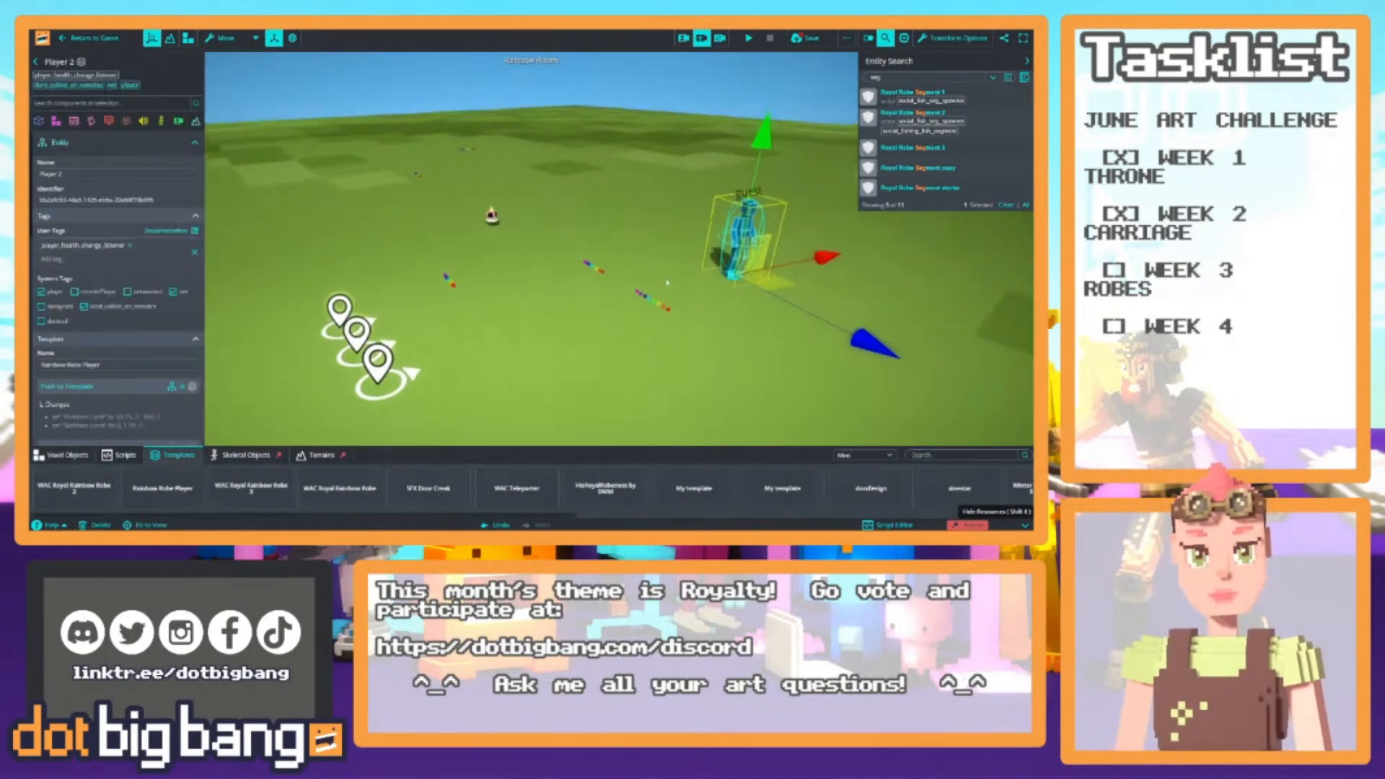
{"action": "scroll", "coordinate": [88, 288], "scroll_direction": "down", "scroll_amount": 2}
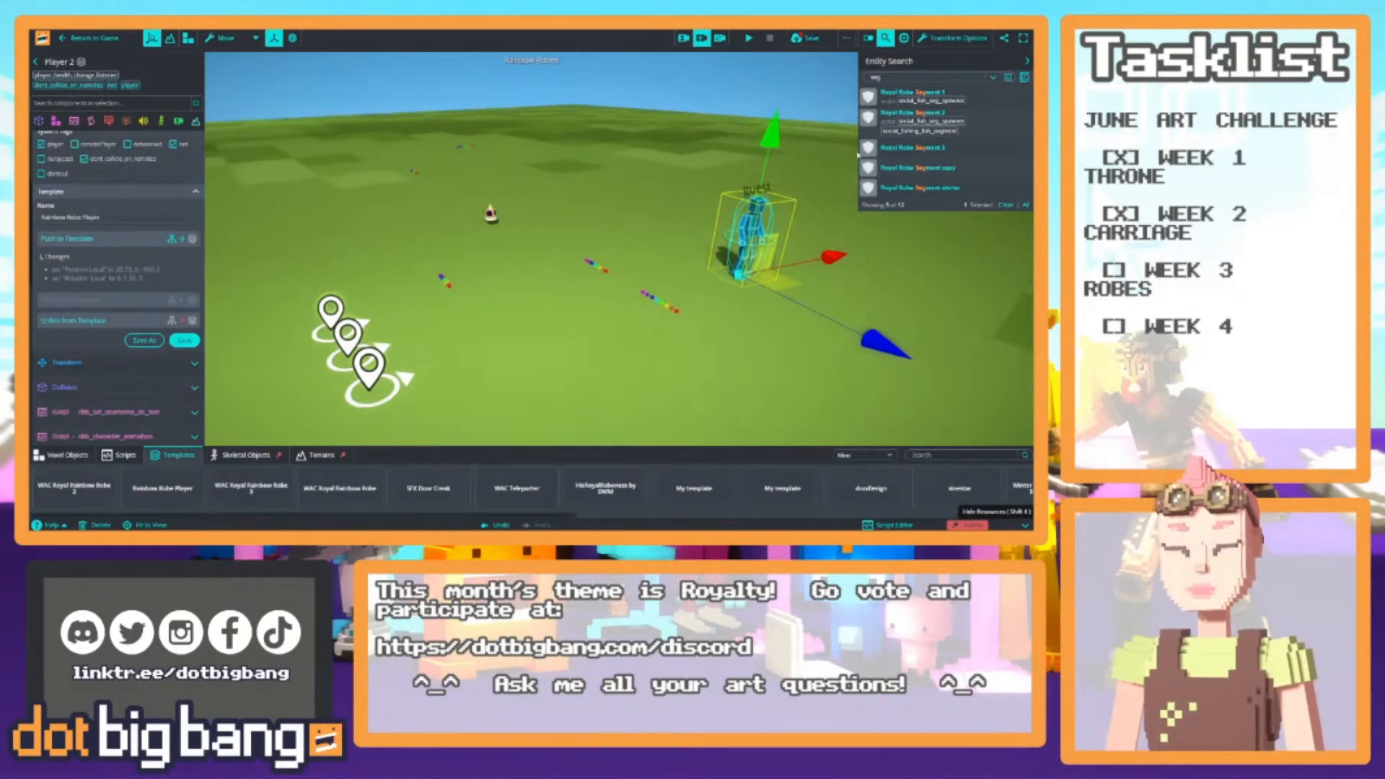
Try to pick the placed player in the scene as the Parent of Royal Robe Segment 1's slot-link script
{"action": "left_click", "coordinate": [900, 92]}
{"action": "scroll", "coordinate": [82, 336], "scroll_direction": "down", "scroll_amount": 1}
{"action": "key", "text": "shift+1"}
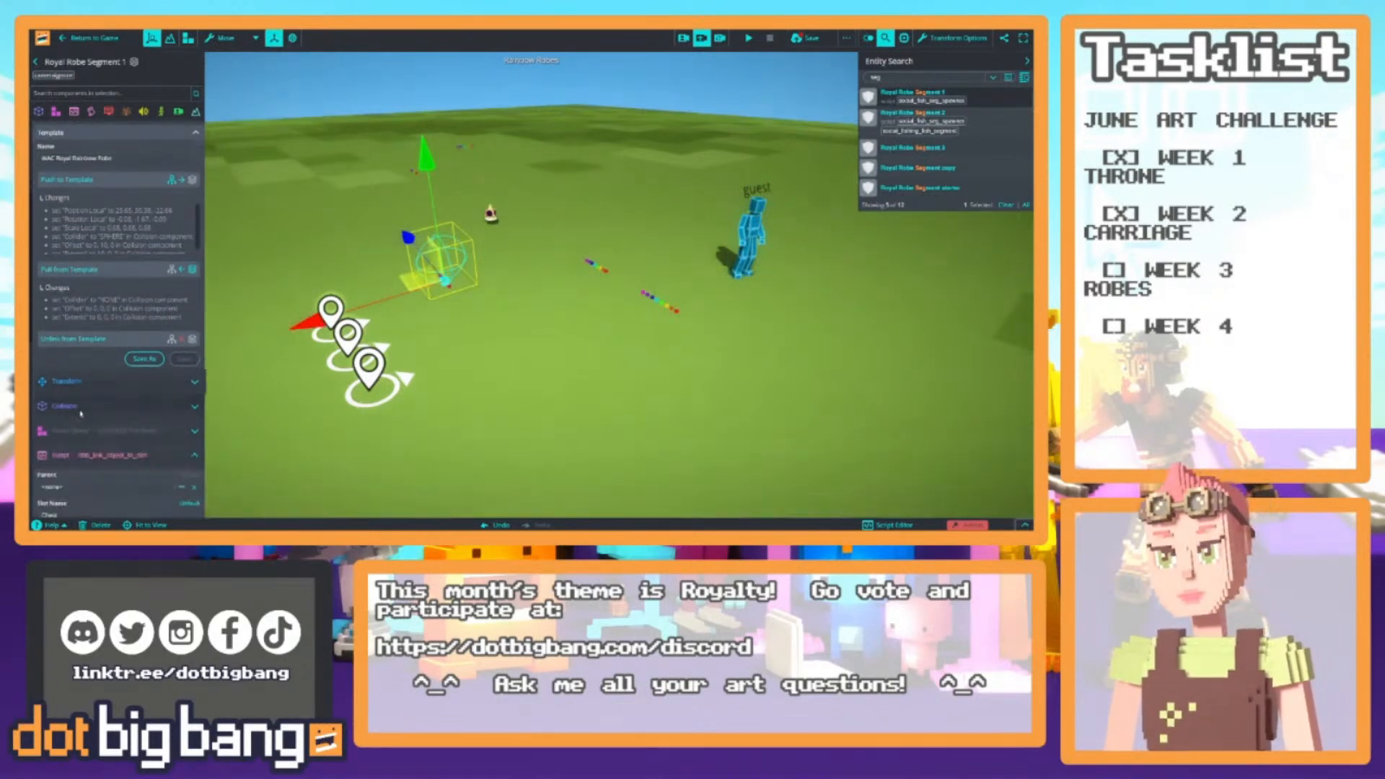
{"action": "scroll", "coordinate": [75, 407], "scroll_direction": "down", "scroll_amount": 3}
{"action": "left_click", "coordinate": [80, 340]}
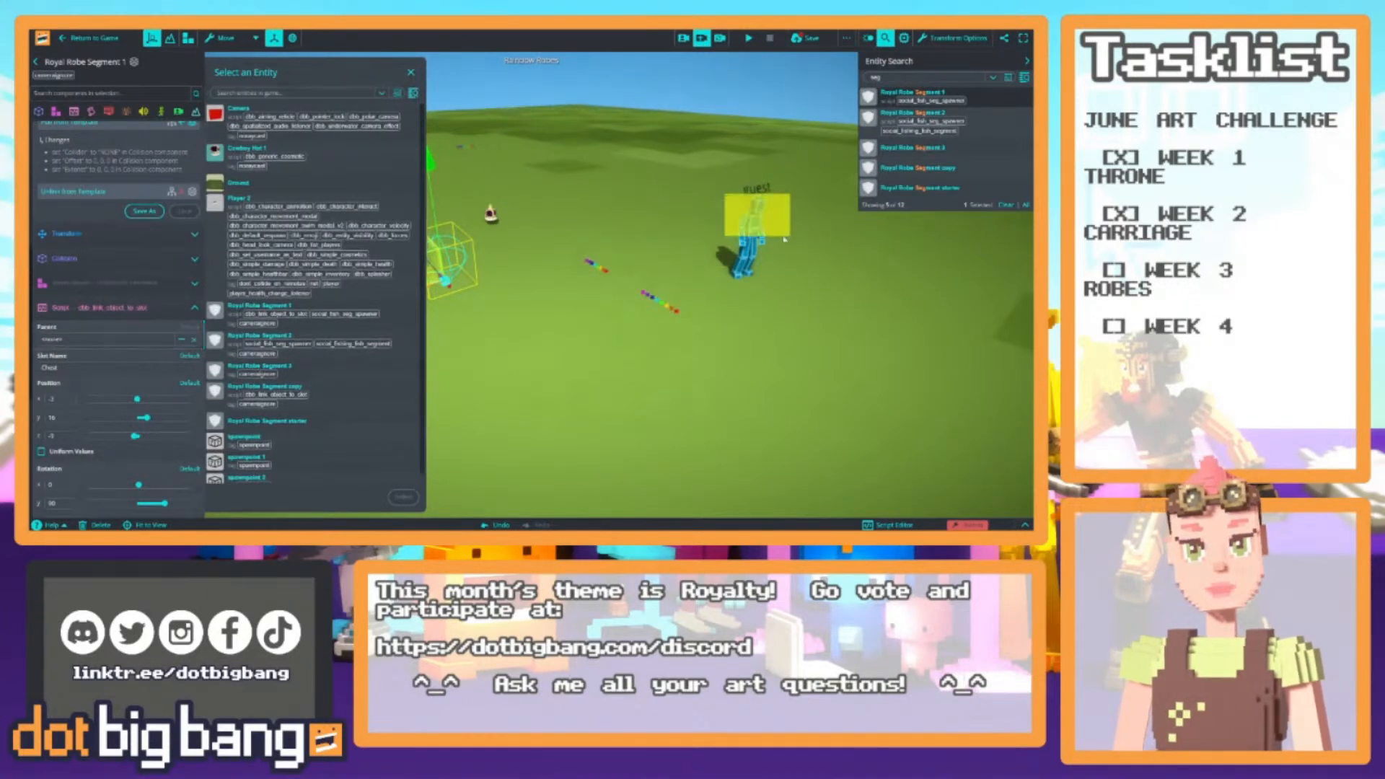
{"action": "left_click", "coordinate": [754, 219]}
{"action": "scroll", "coordinate": [101, 315], "scroll_direction": "up", "scroll_amount": 5}
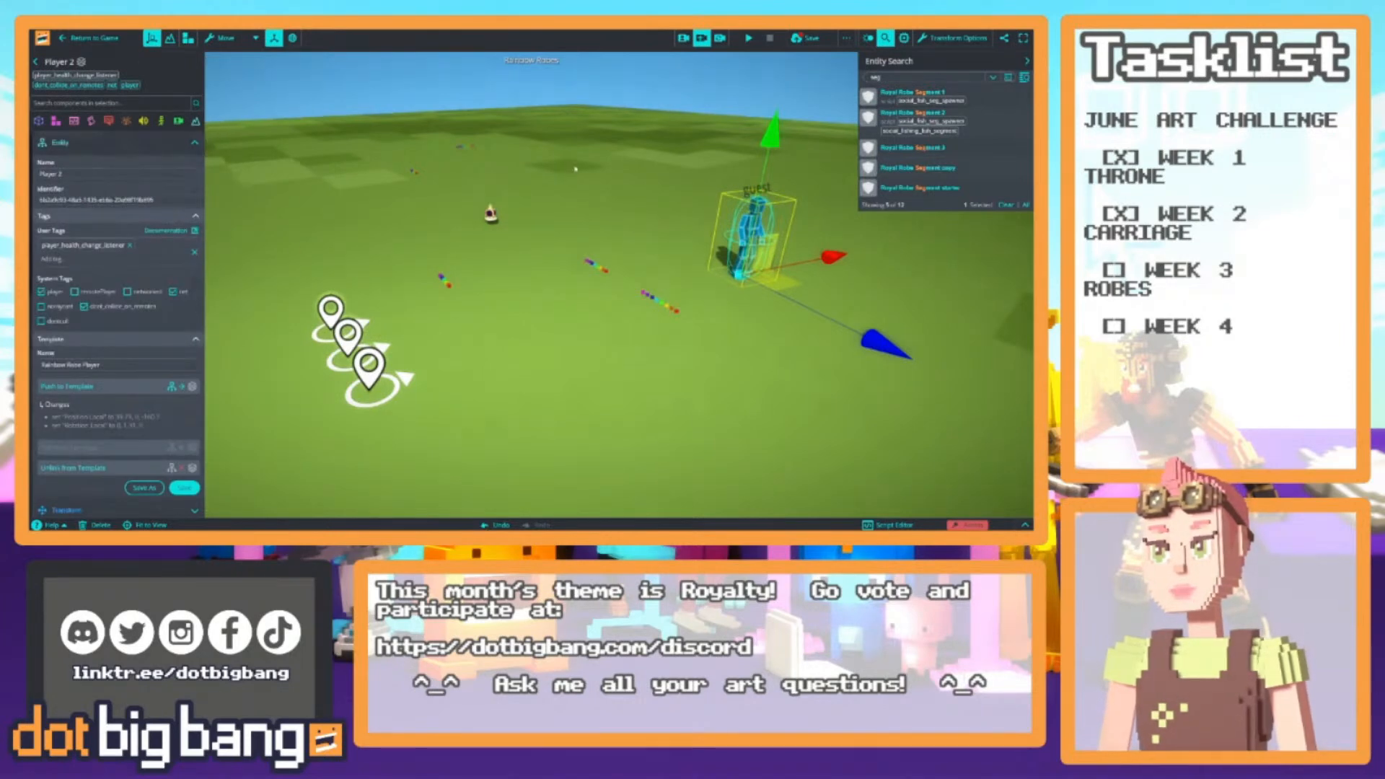
Search the scene's entities for player and select the matching player entity to inspect it
{"action": "left_click", "coordinate": [868, 101]}
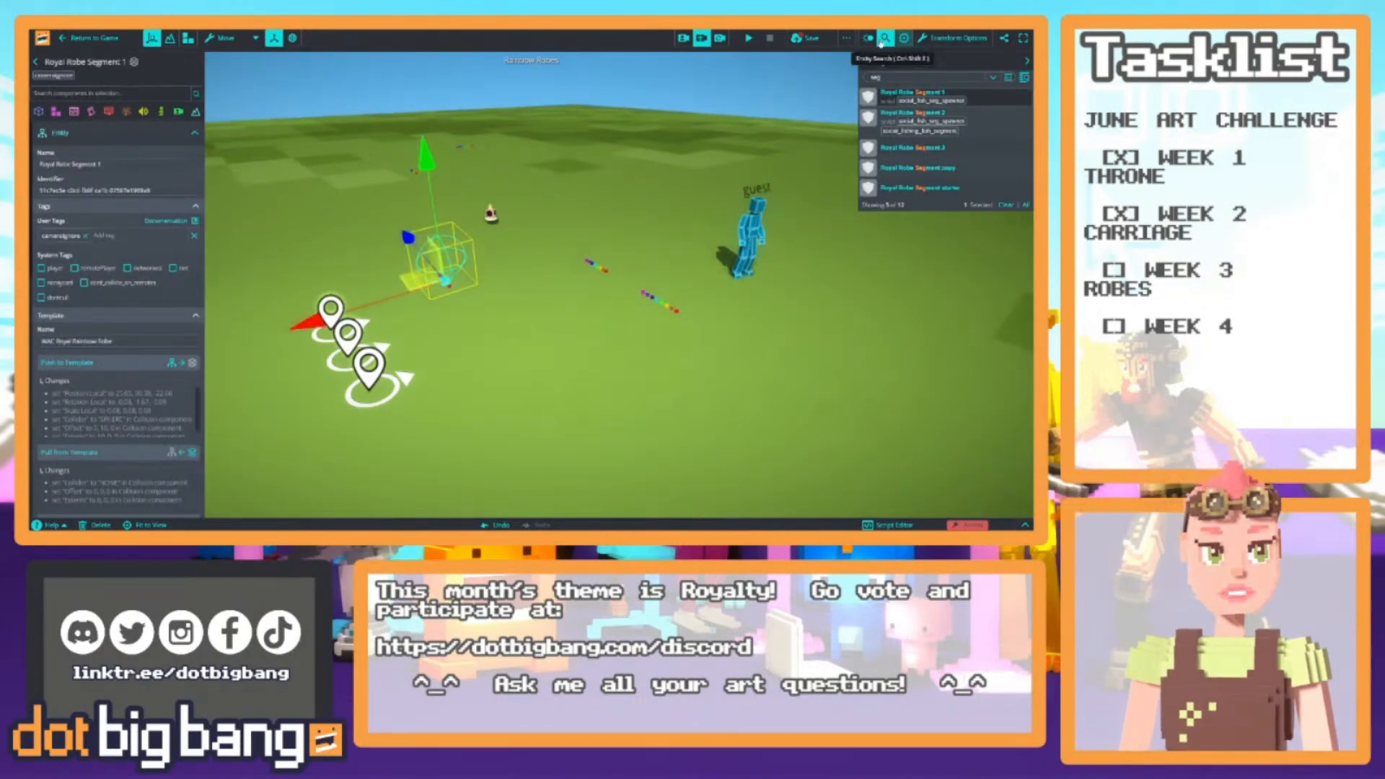
{"action": "left_click", "coordinate": [899, 78]}
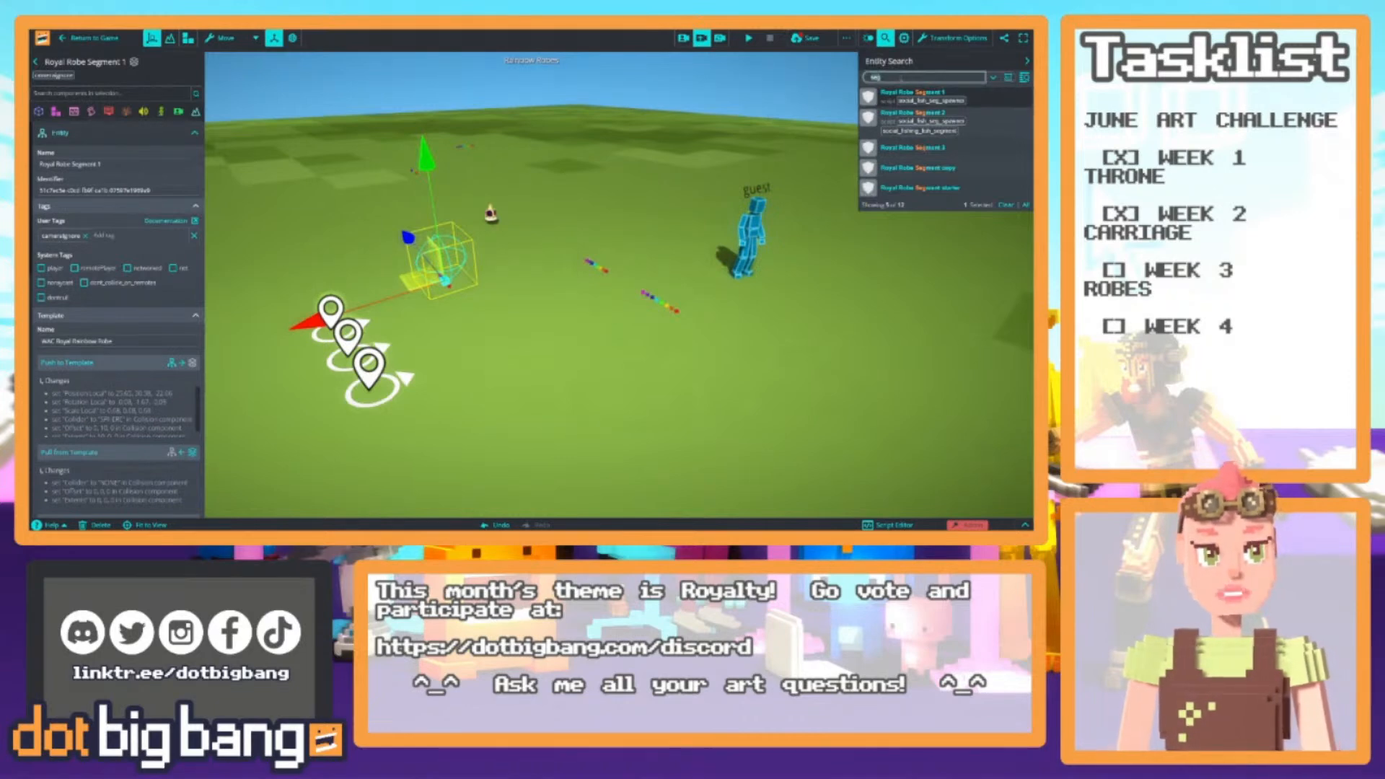
{"action": "type", "text": "player"}
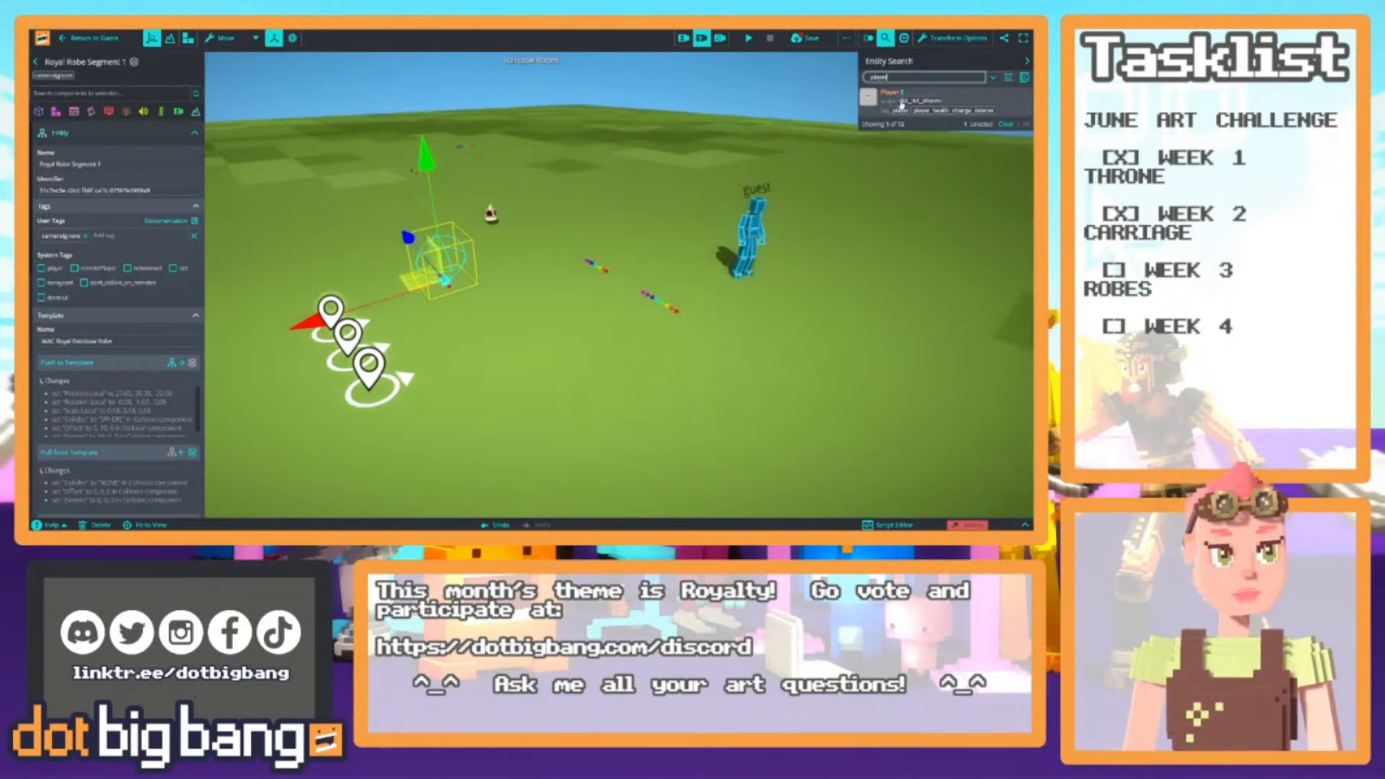
{"action": "left_click", "coordinate": [895, 104]}
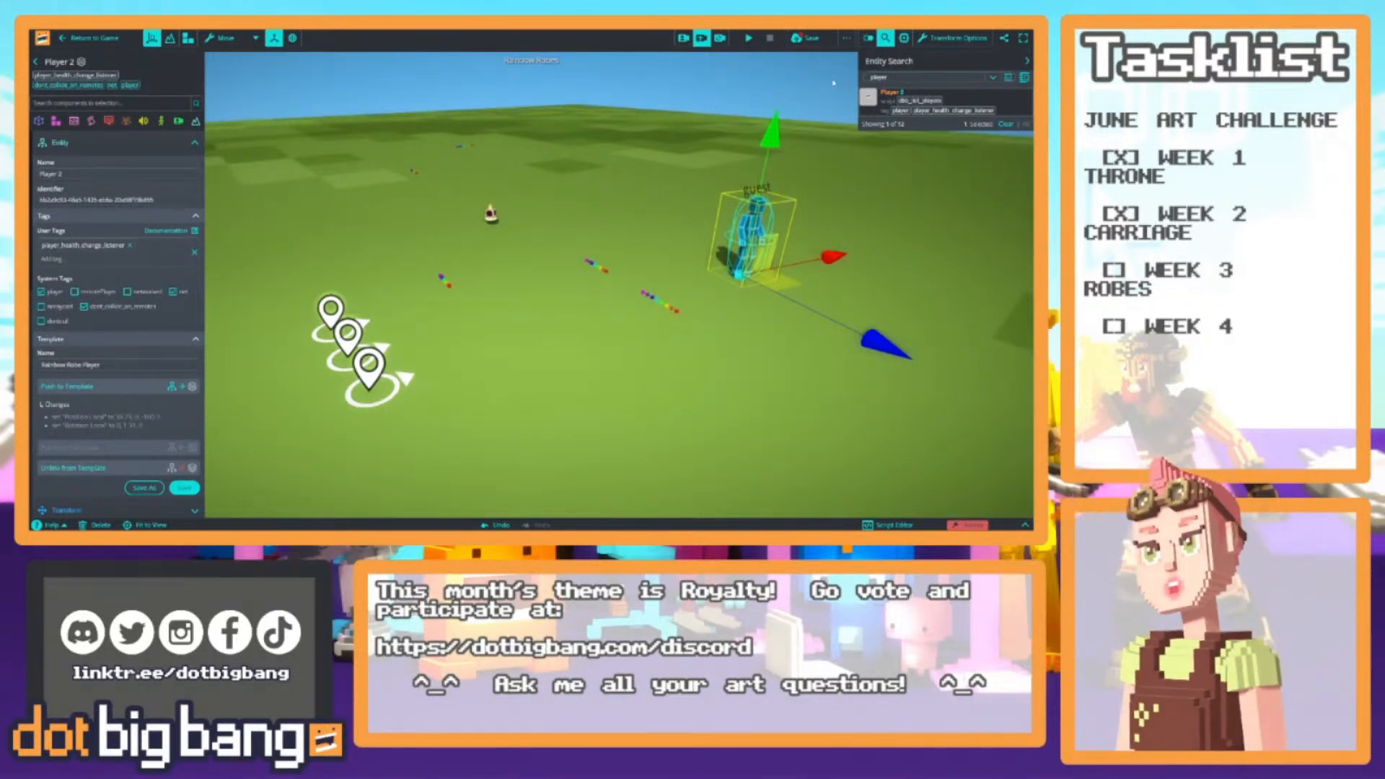
Find Royal Robe Segment 1 by searching for seg and set its dbb_link_object_to_slot script's Parent to Player 2
{"action": "left_click", "coordinate": [900, 75]}
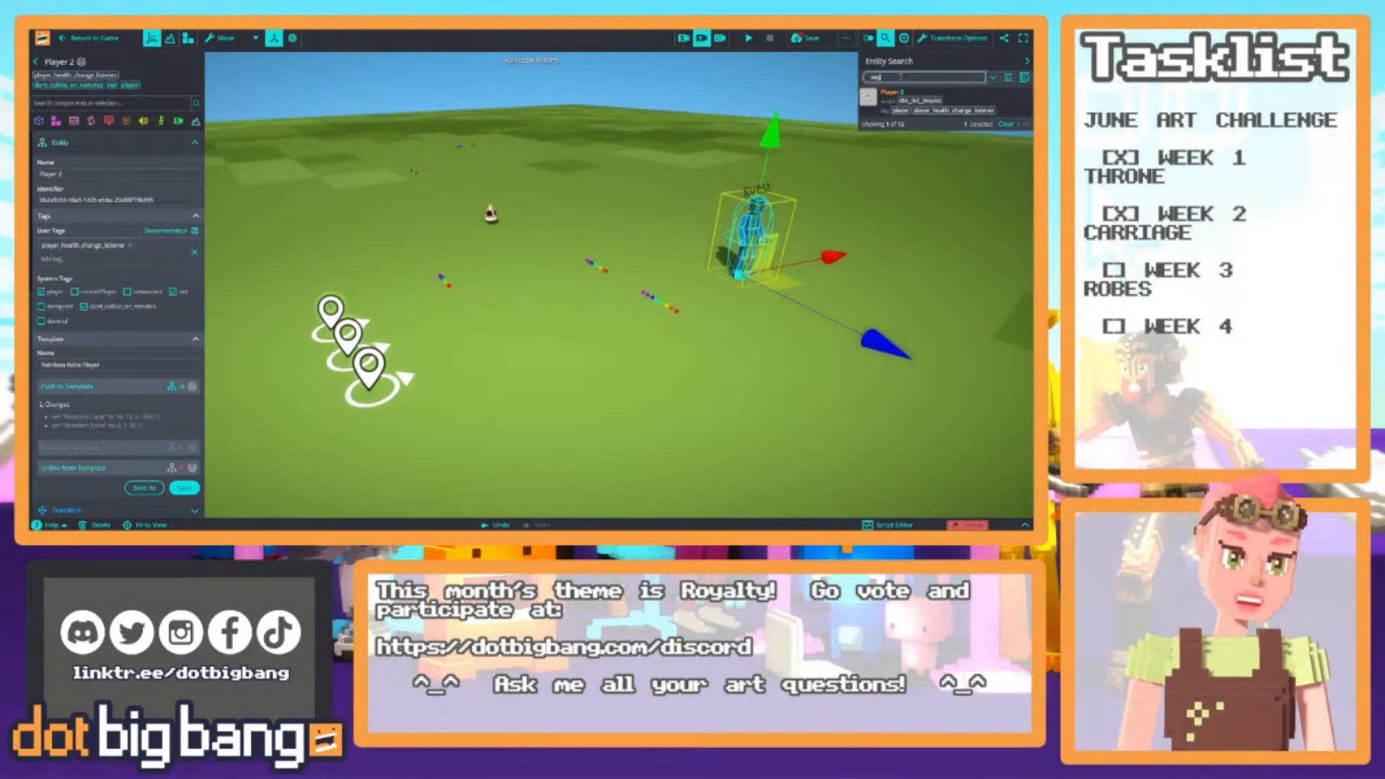
{"action": "type", "text": "seg"}
{"action": "left_click", "coordinate": [894, 98]}
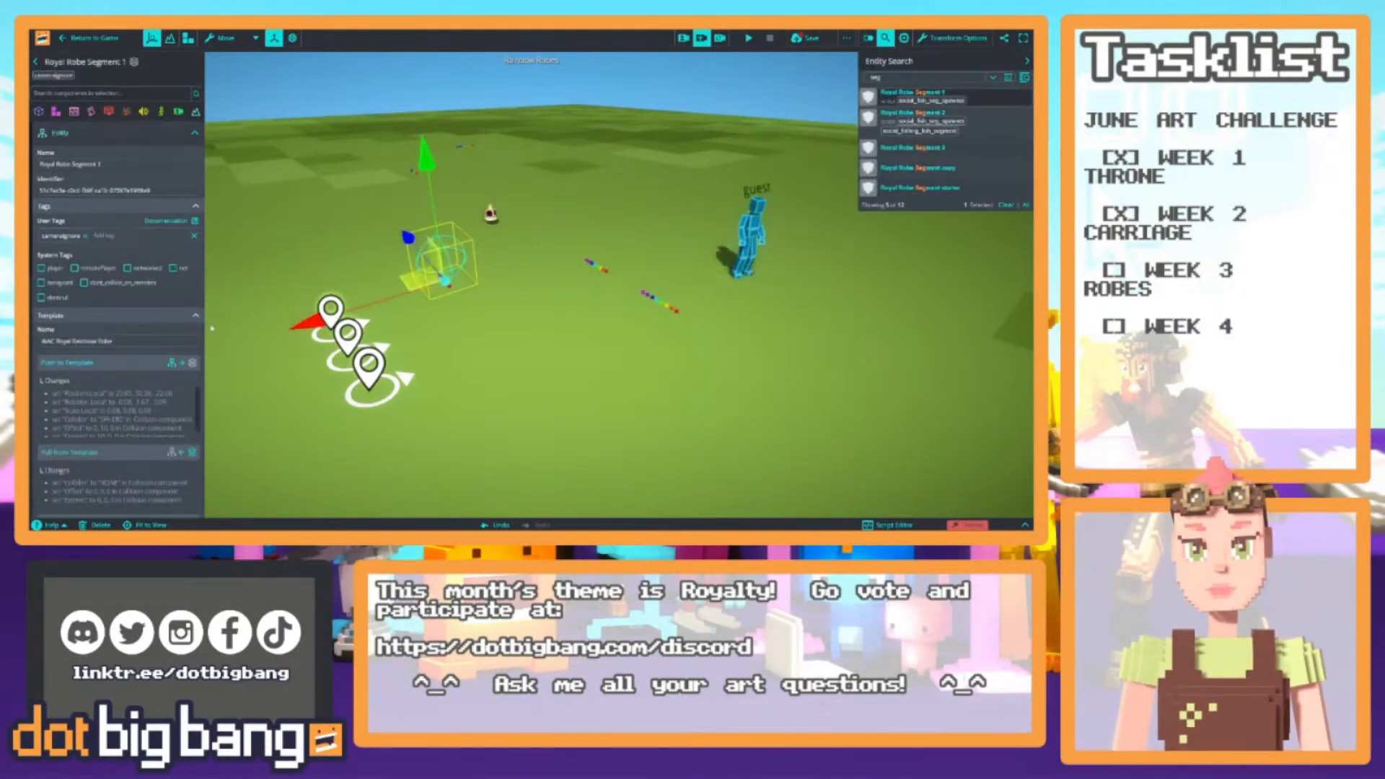
{"action": "scroll", "coordinate": [93, 303], "scroll_direction": "down", "scroll_amount": 4}
{"action": "left_click", "coordinate": [103, 424]}
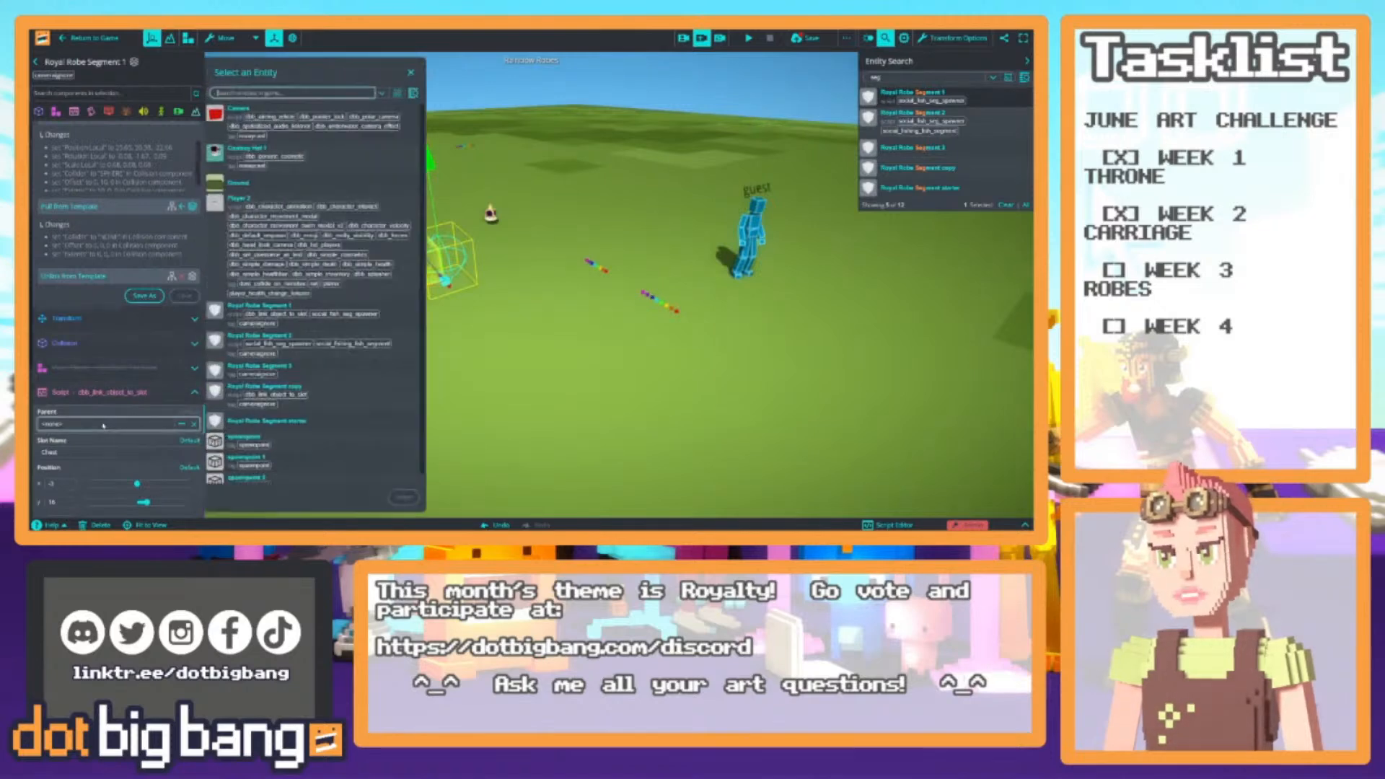
{"action": "type", "text": "playe"}
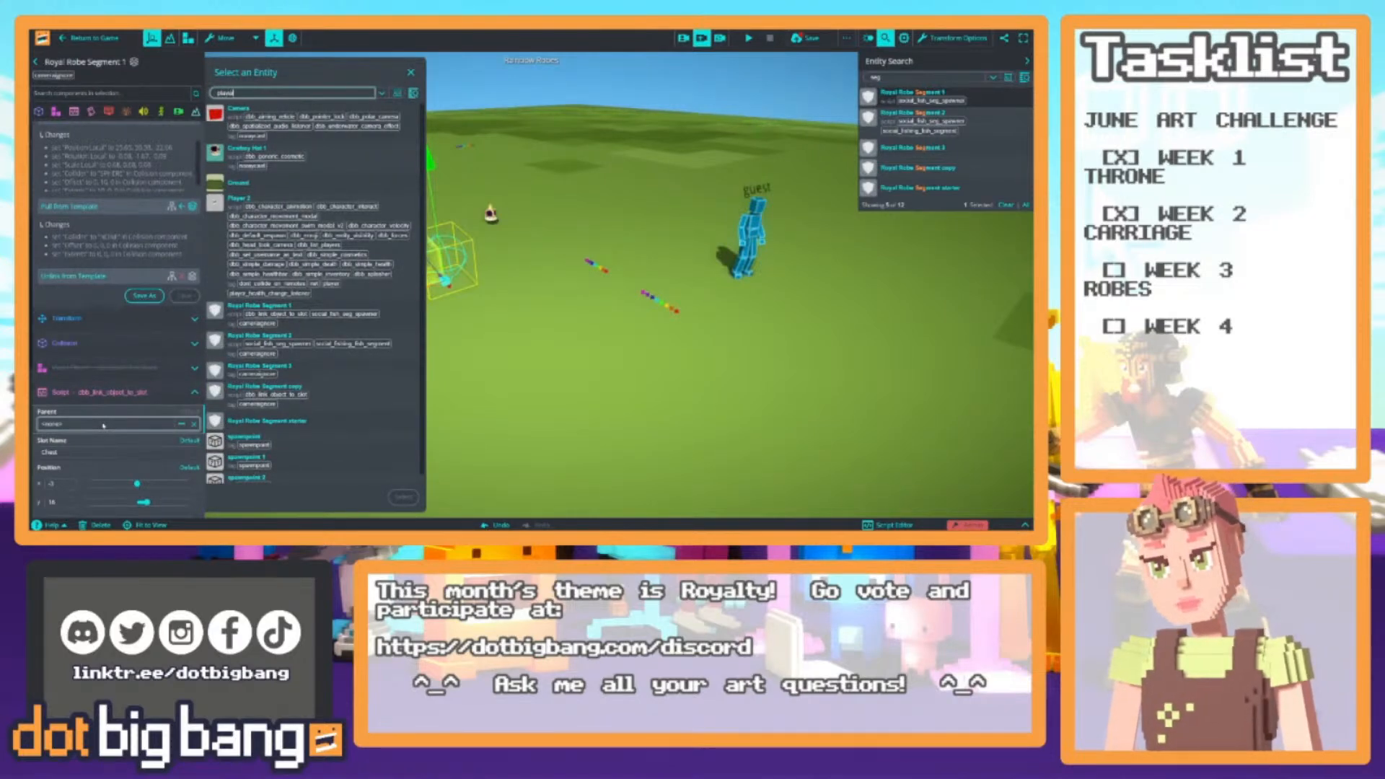
{"action": "type", "text": "r"}
{"action": "left_click", "coordinate": [310, 117]}
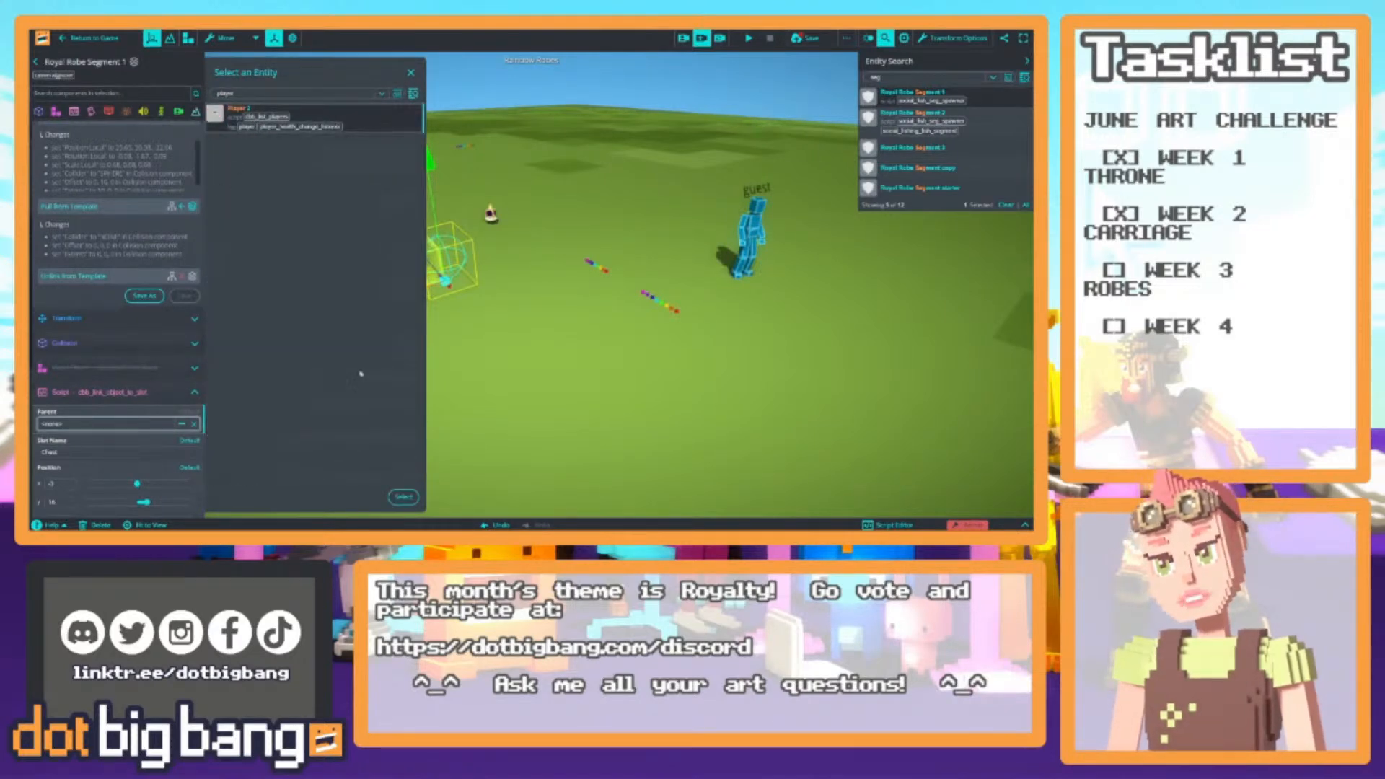
{"action": "left_click", "coordinate": [398, 497]}
Review Royal Robe Segment 1's components and push its changes to the WAC Royal Rainbow Robe template
{"action": "scroll", "coordinate": [105, 408], "scroll_direction": "down", "scroll_amount": 2}
{"action": "scroll", "coordinate": [105, 407], "scroll_direction": "down", "scroll_amount": 1}
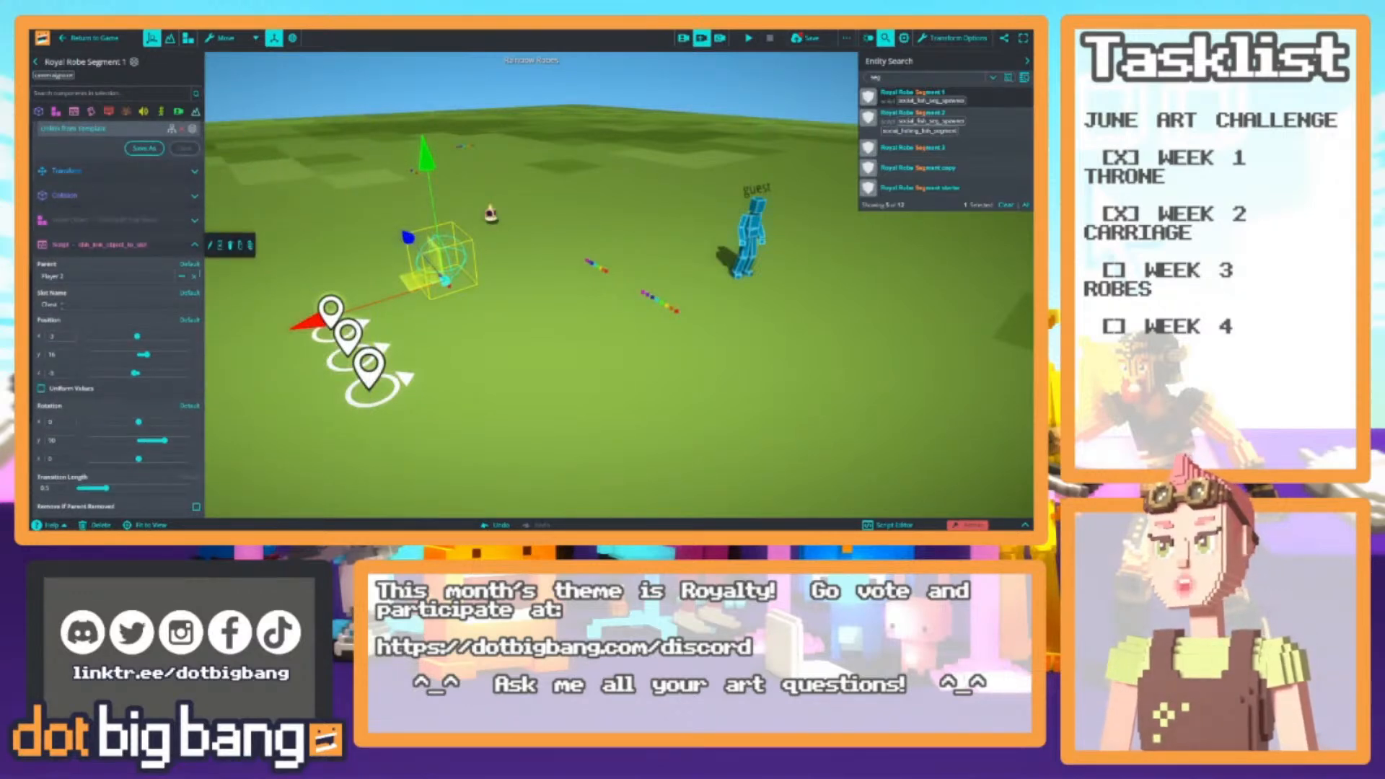
{"action": "scroll", "coordinate": [96, 441], "scroll_direction": "down", "scroll_amount": 2}
{"action": "scroll", "coordinate": [104, 431], "scroll_direction": "down", "scroll_amount": 2}
{"action": "scroll", "coordinate": [109, 427], "scroll_direction": "up", "scroll_amount": 5}
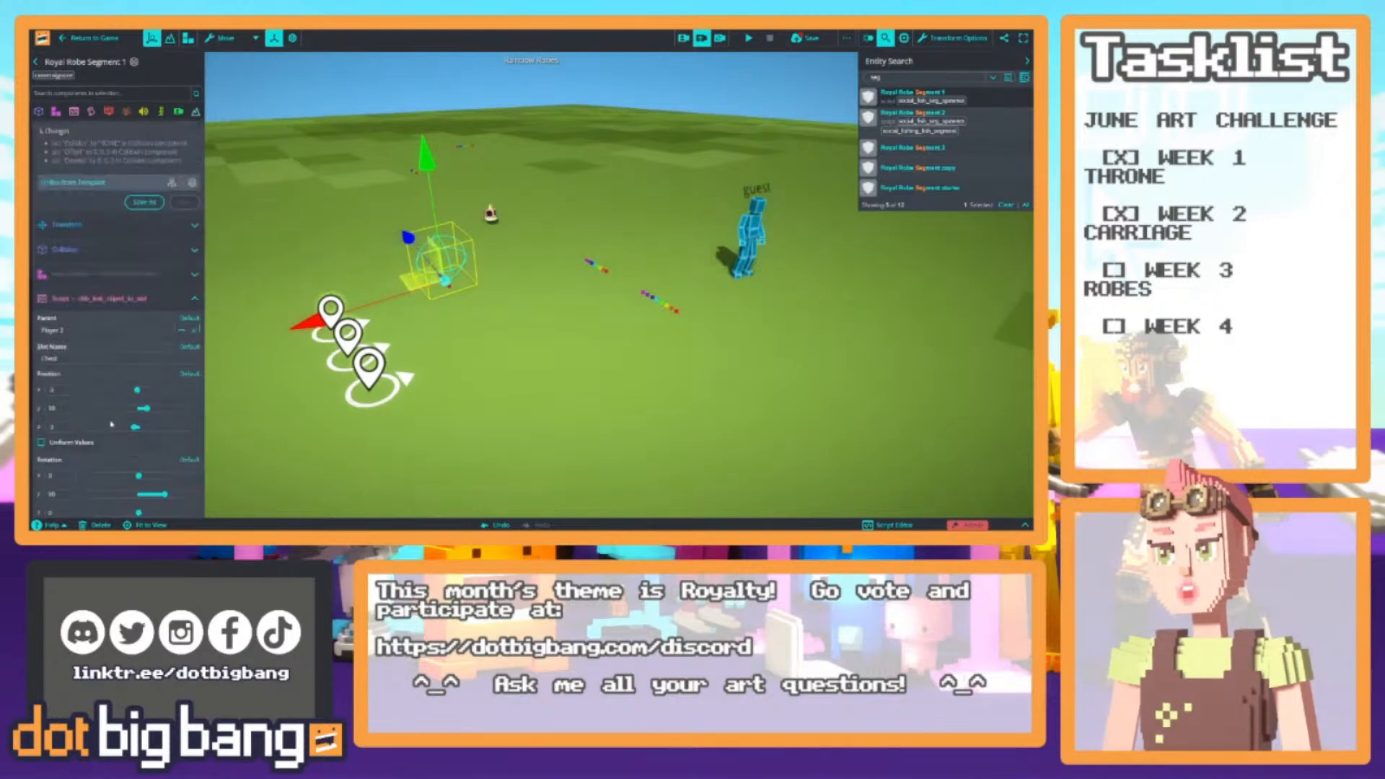
{"action": "left_click", "coordinate": [114, 352]}
{"action": "scroll", "coordinate": [140, 274], "scroll_direction": "up", "scroll_amount": 2}
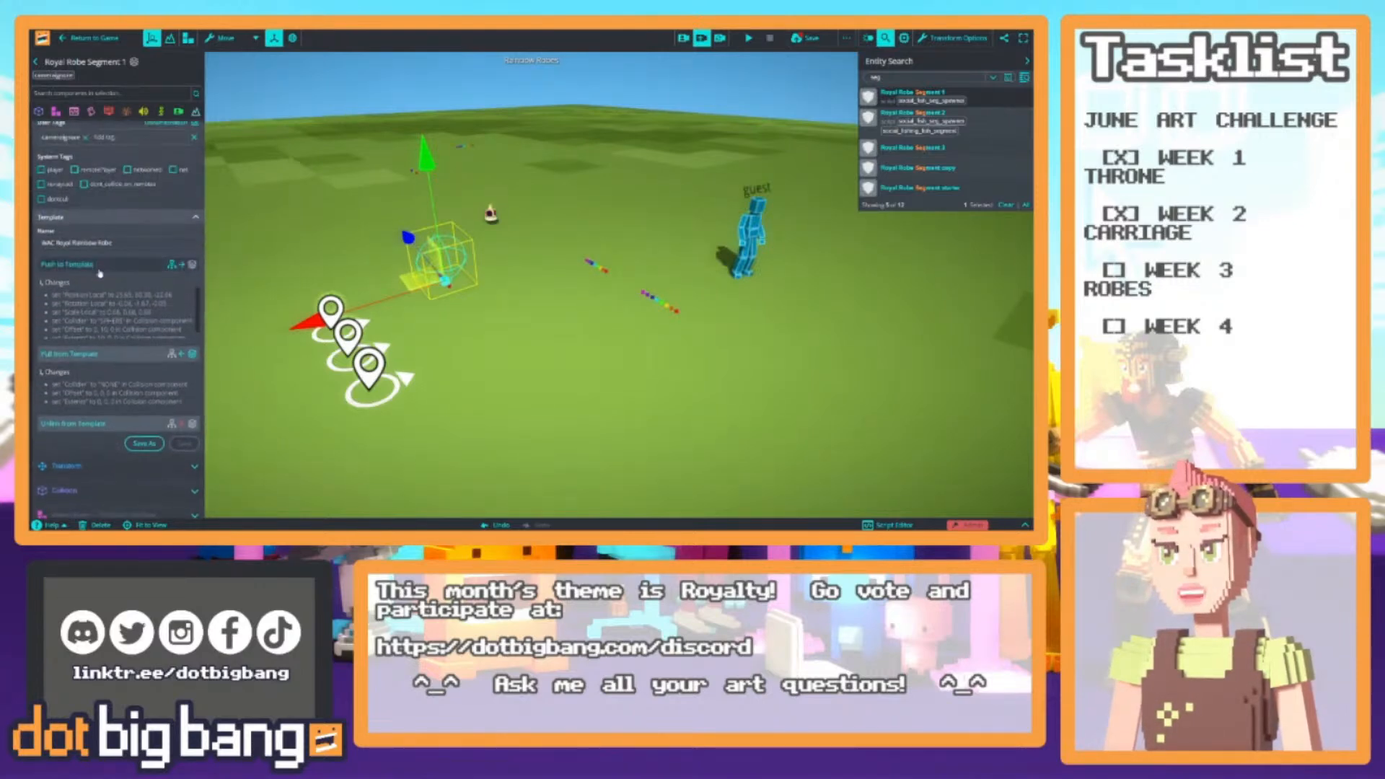
{"action": "left_click", "coordinate": [184, 325]}
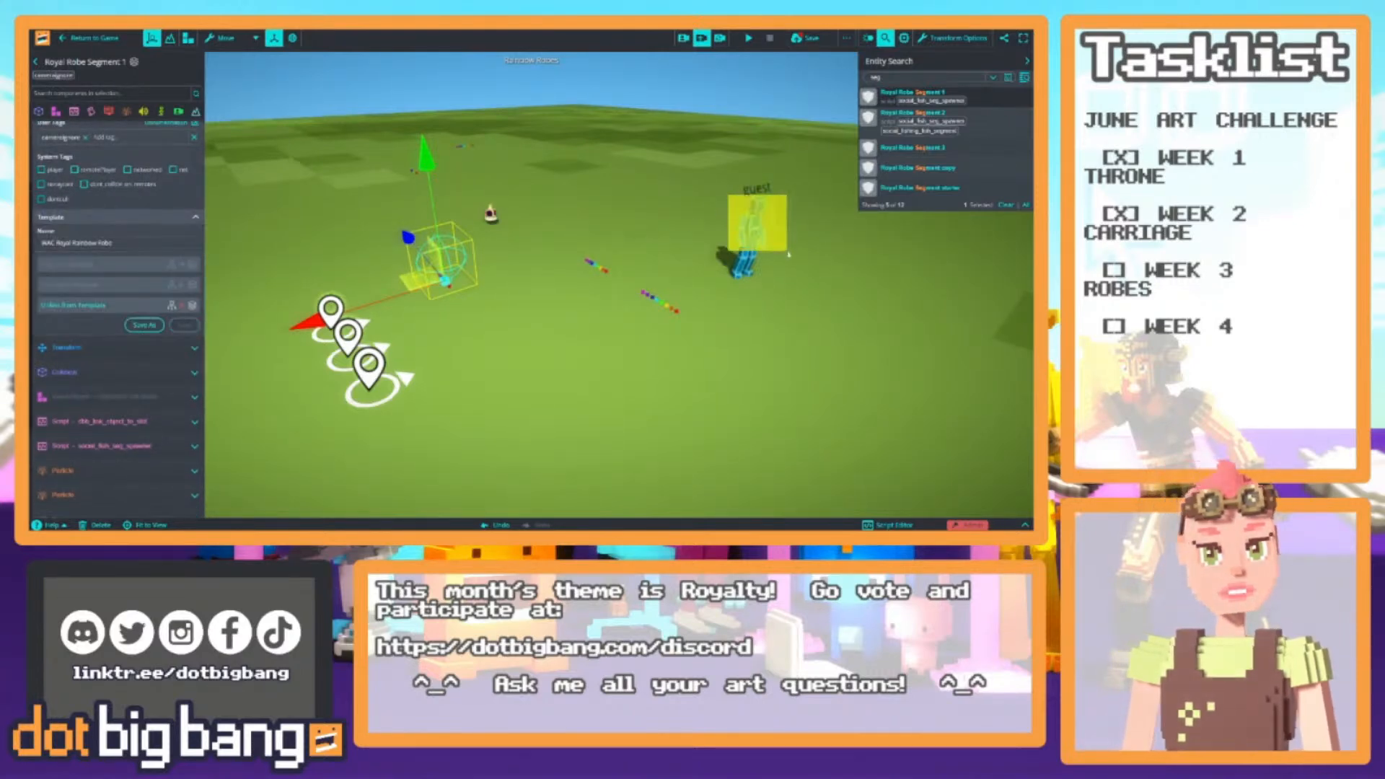
Select the placed player and play-test the rainbow robe by running, turning and jumping around the scene, ending with the game stopped
{"action": "left_click", "coordinate": [753, 238]}
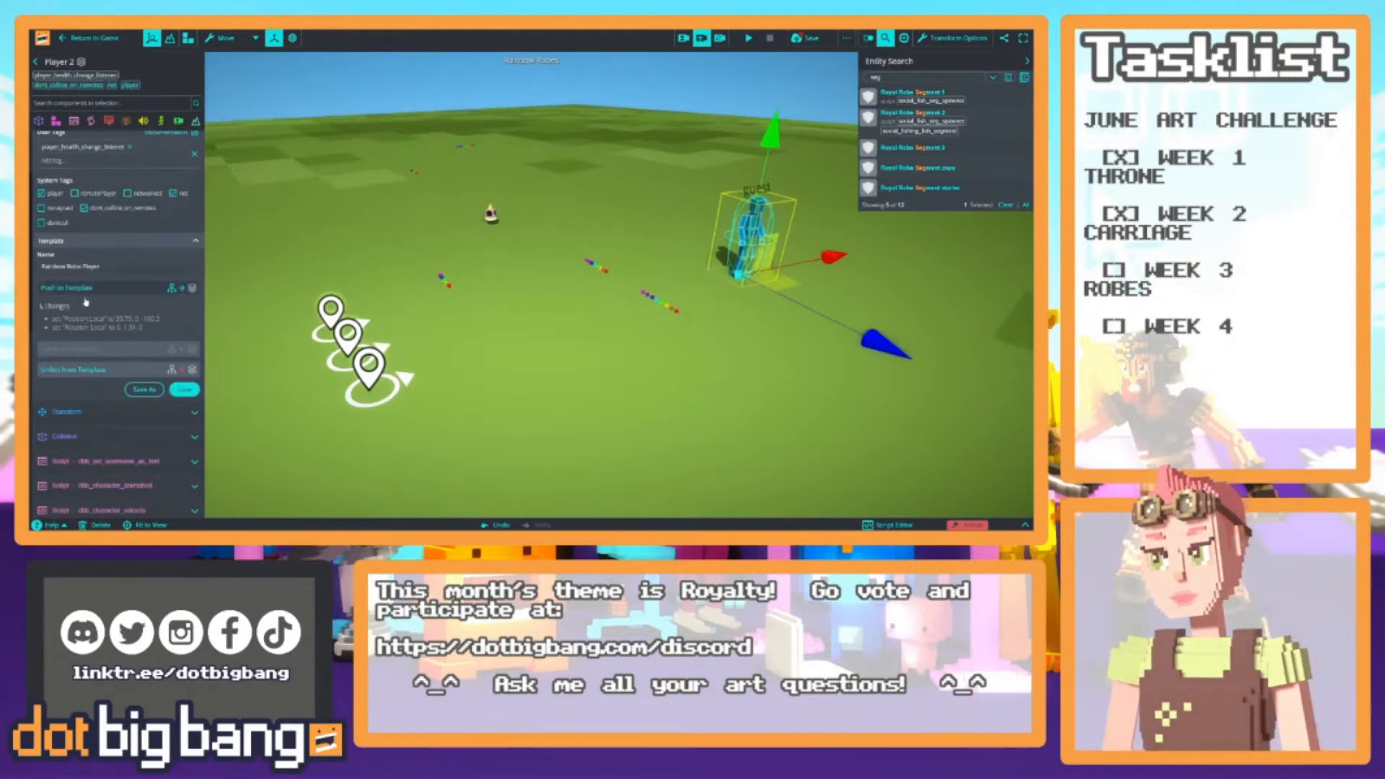
{"action": "scroll", "coordinate": [123, 221], "scroll_direction": "up", "scroll_amount": 2}
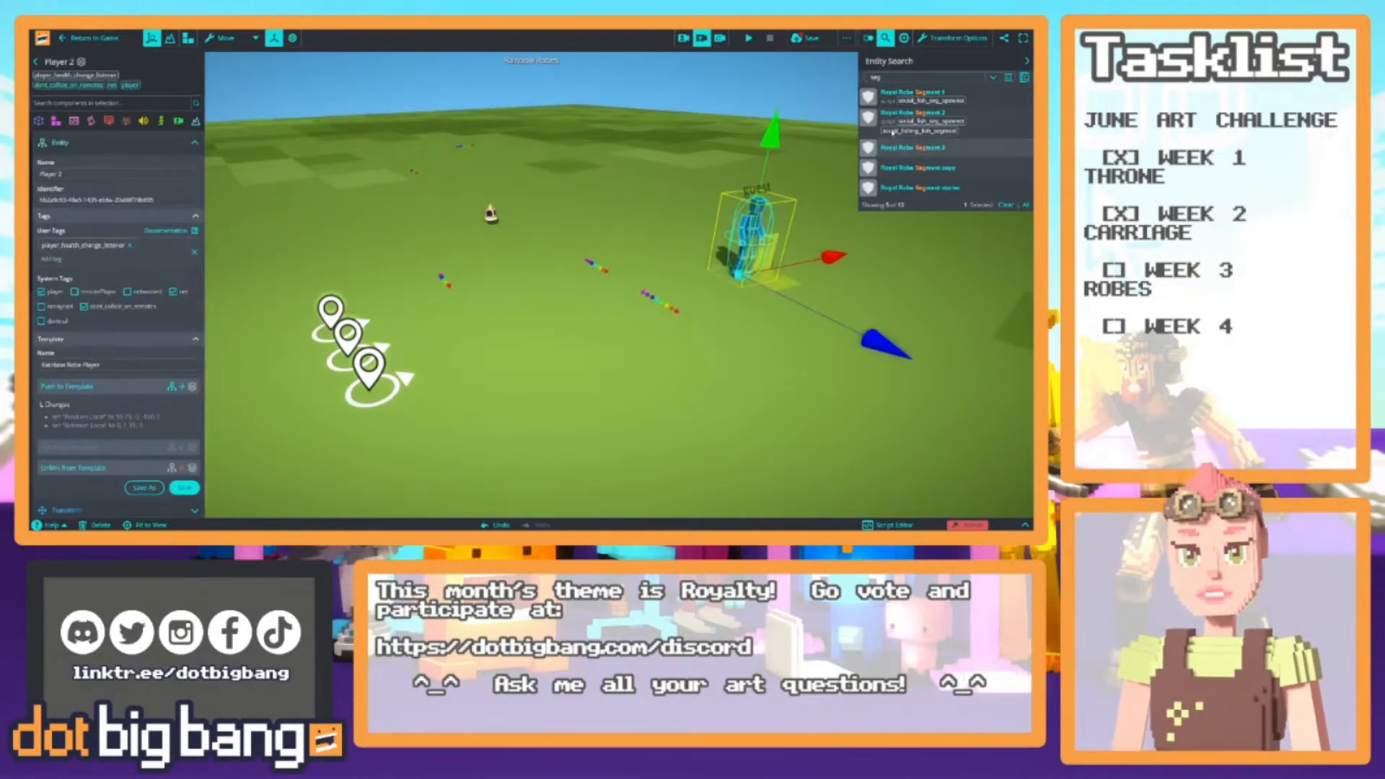
{"action": "left_click", "coordinate": [749, 39]}
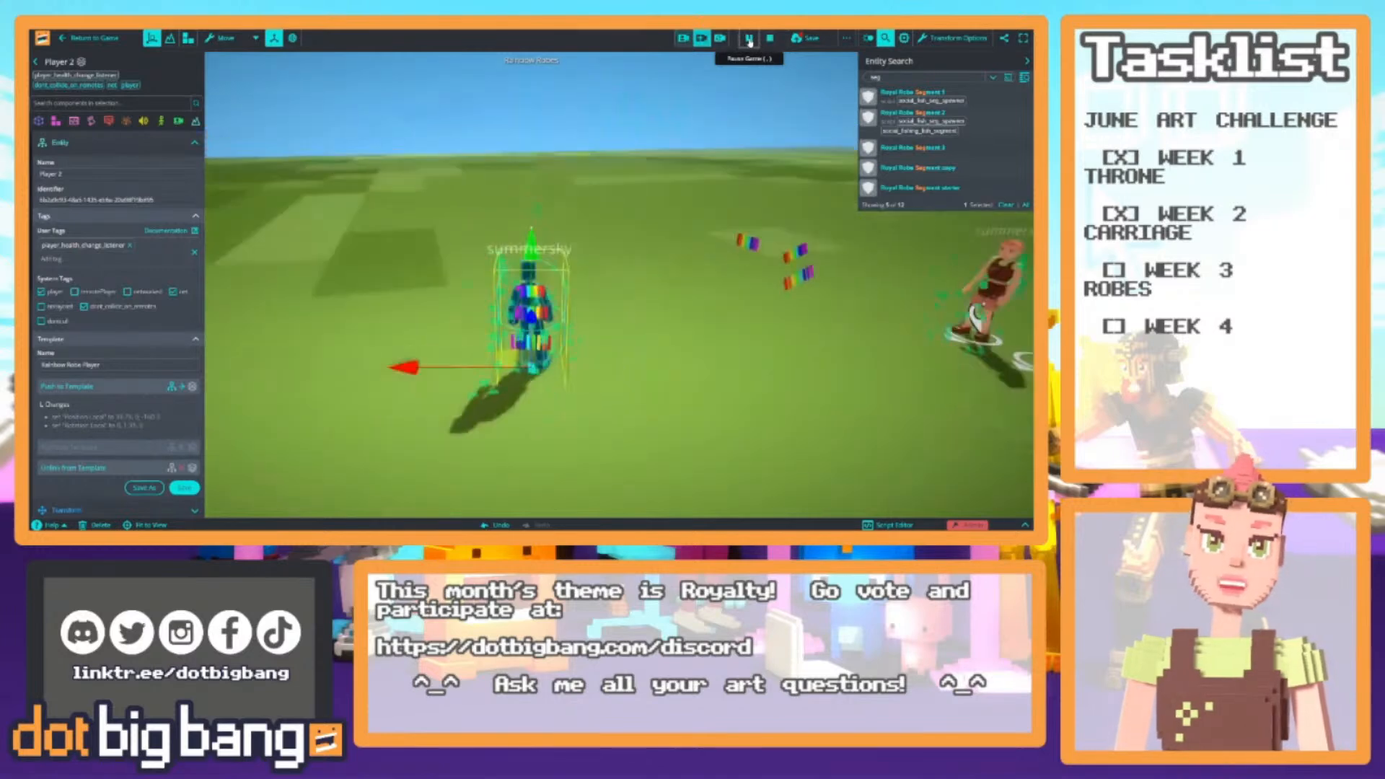
{"action": "key", "text": "d"}
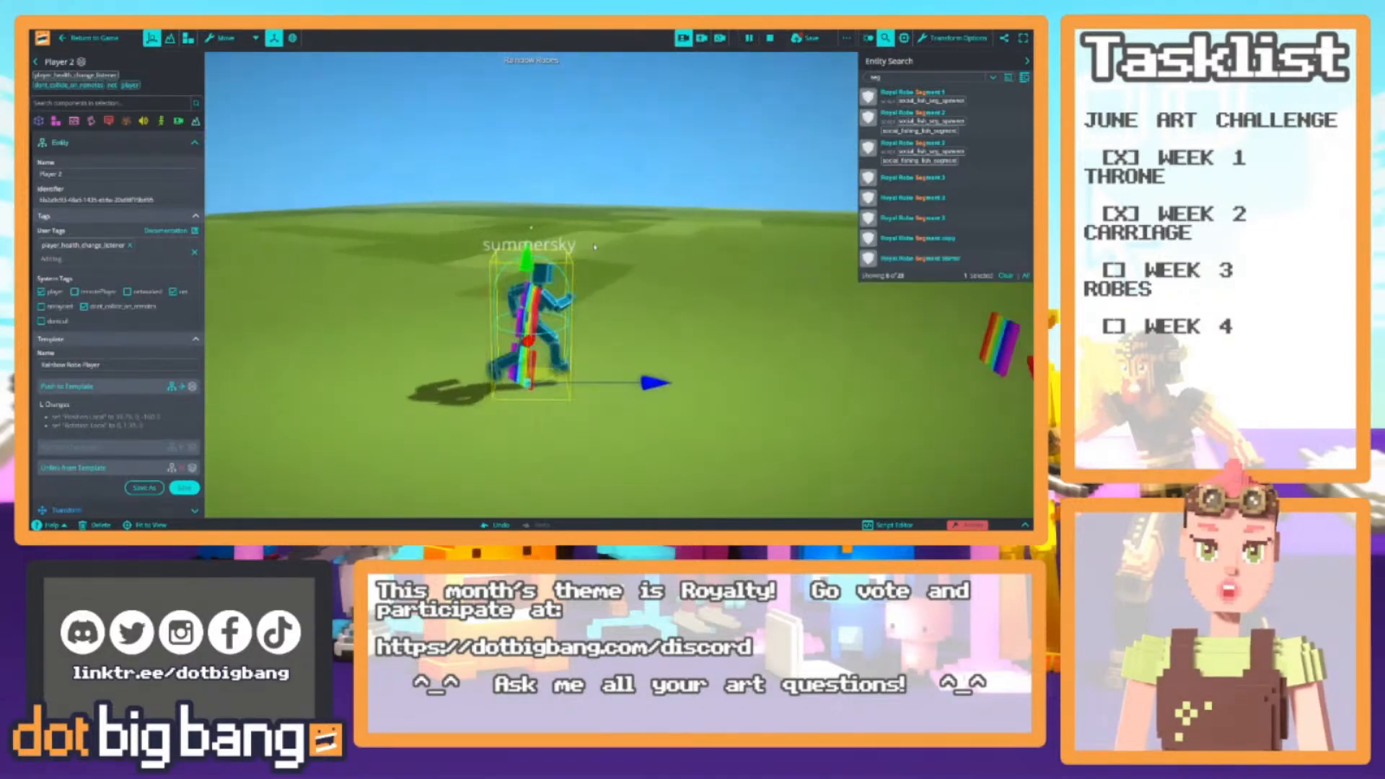
{"action": "key", "text": "w"}
{"action": "key", "text": "a"}
{"action": "key", "text": "s"}
{"action": "key", "text": "d"}
{"action": "key", "text": "a"}
{"action": "key", "text": "w"}
{"action": "key", "text": "space"}
{"action": "key", "text": "a"}
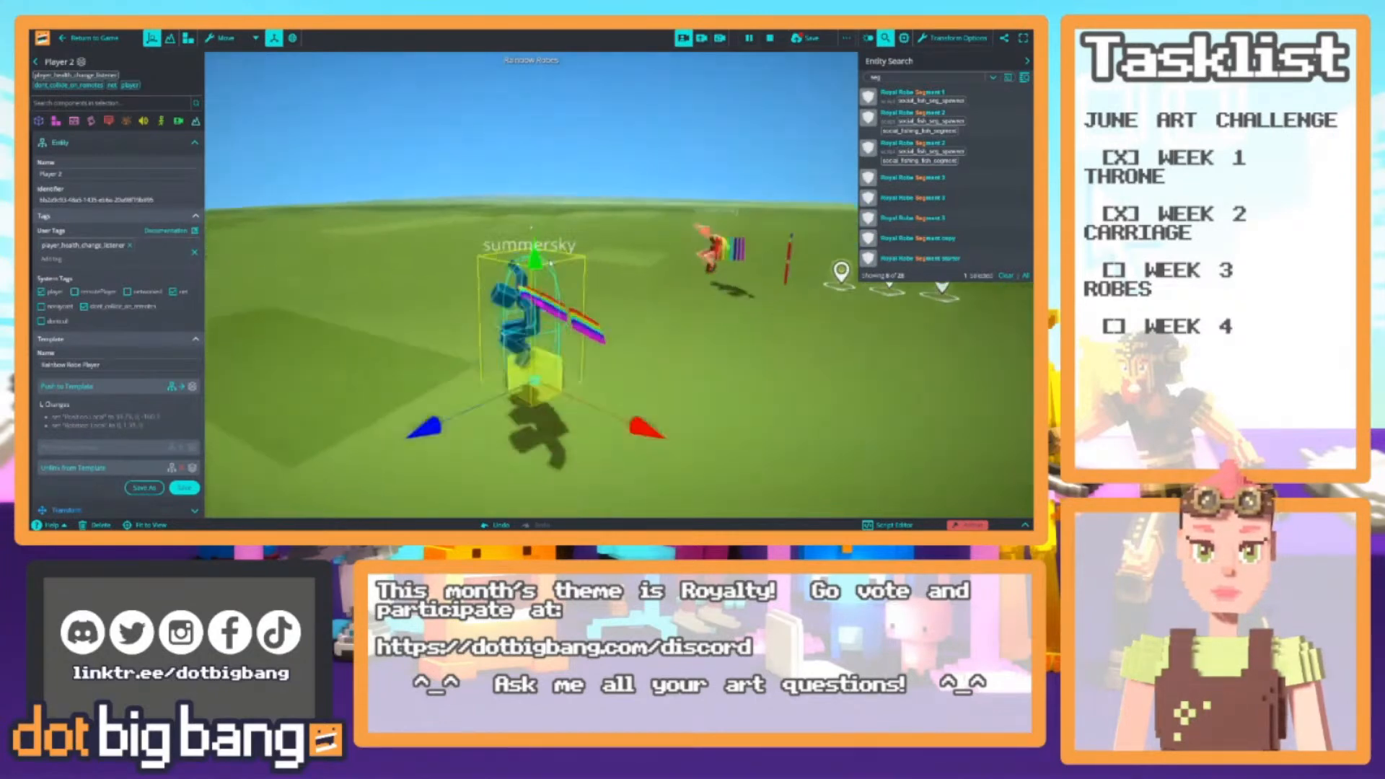
{"action": "key", "text": "w"}
{"action": "key", "text": "d"}
{"action": "key", "text": "a"}
{"action": "key", "text": "space"}
{"action": "key", "text": "d"}
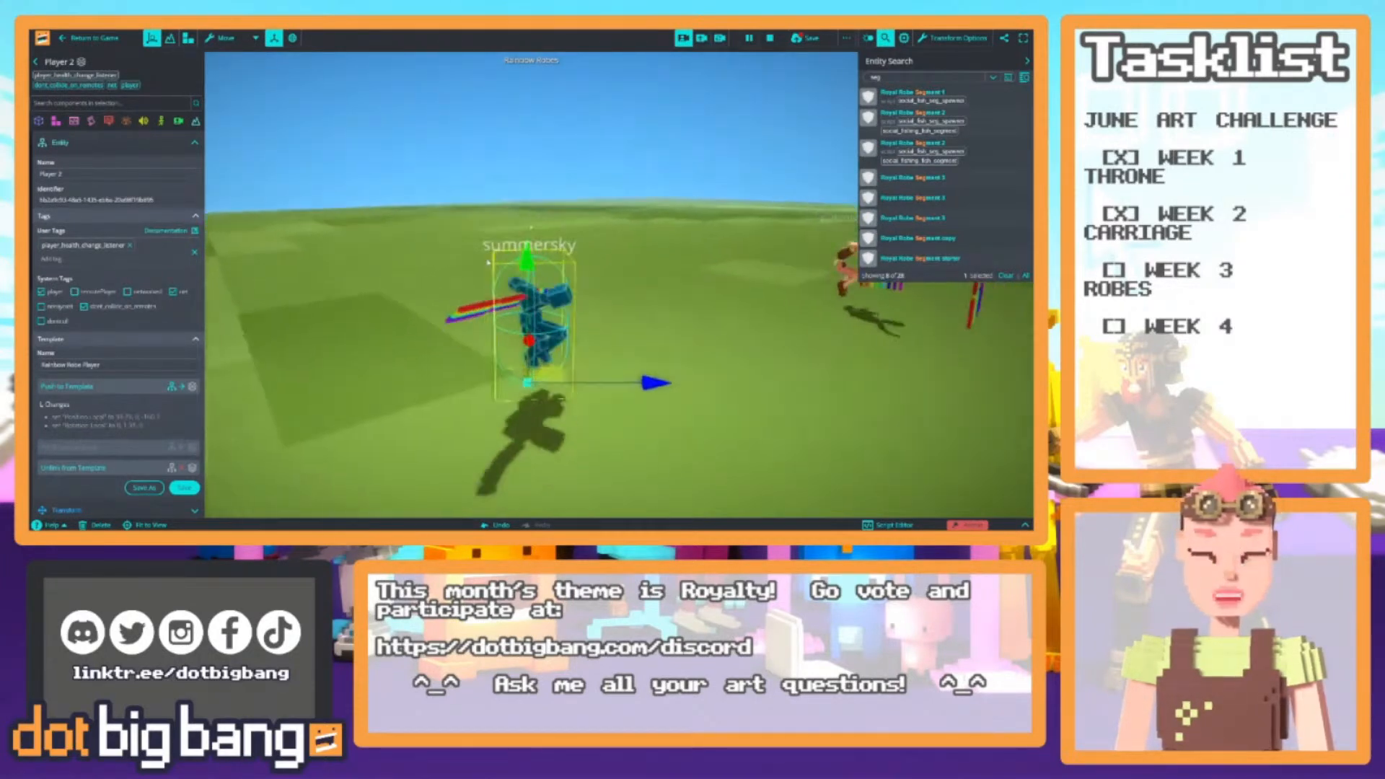
{"action": "key", "text": "w"}
{"action": "key", "text": "a"}
{"action": "key", "text": "w"}
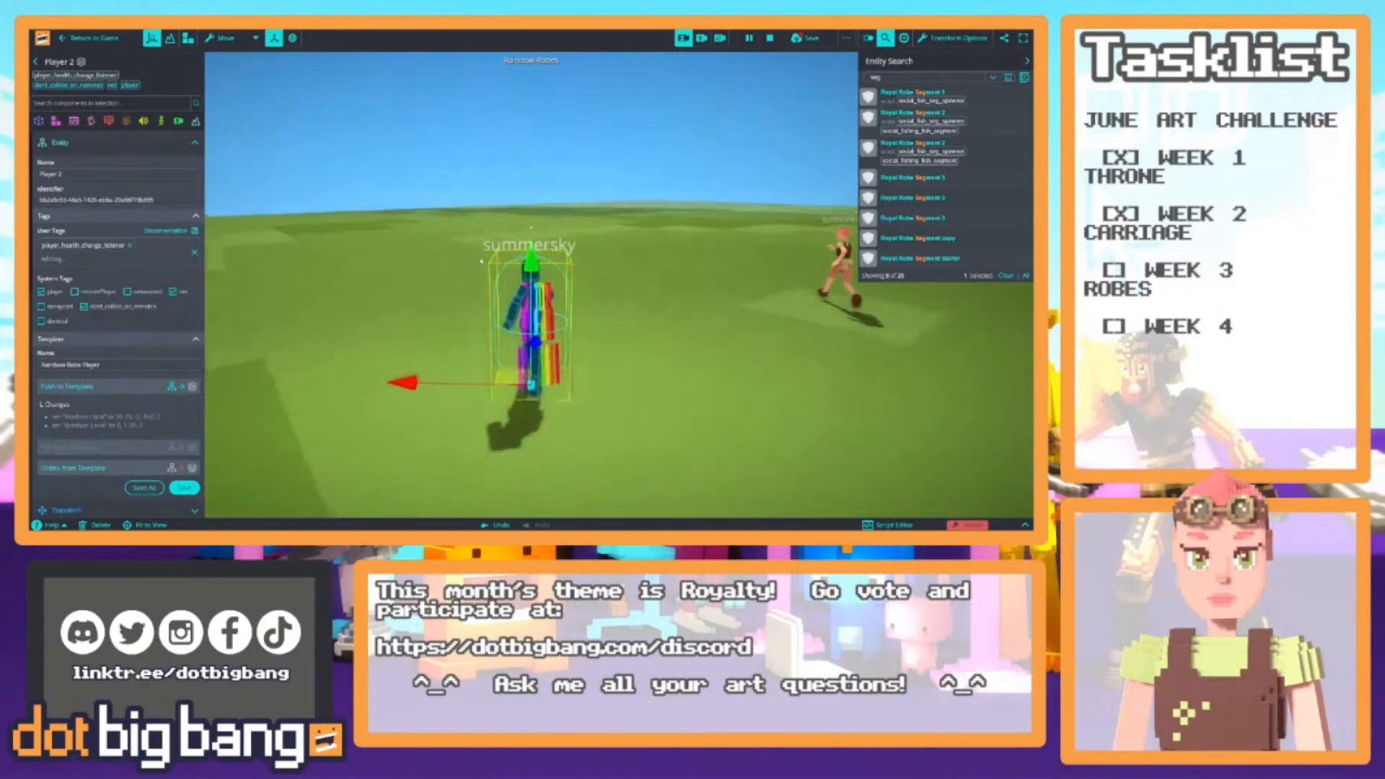
{"action": "key", "text": "a"}
{"action": "key", "text": "d"}
{"action": "key", "text": "a"}
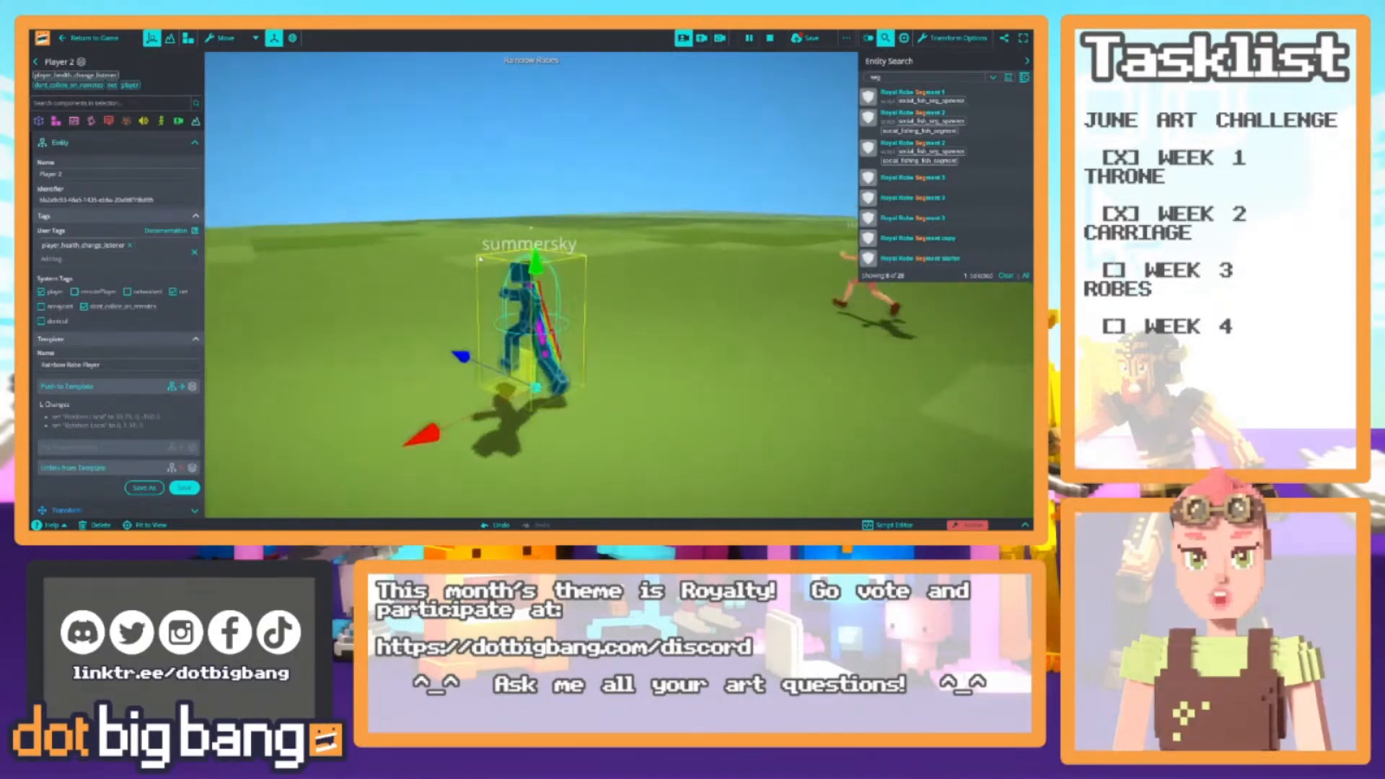
{"action": "key", "text": "w"}
{"action": "right_click_drag", "start_coordinate": [514, 274], "coordinate": [571, 274]}
{"action": "key", "text": "a"}
{"action": "key", "text": "w"}
{"action": "key", "text": "d"}
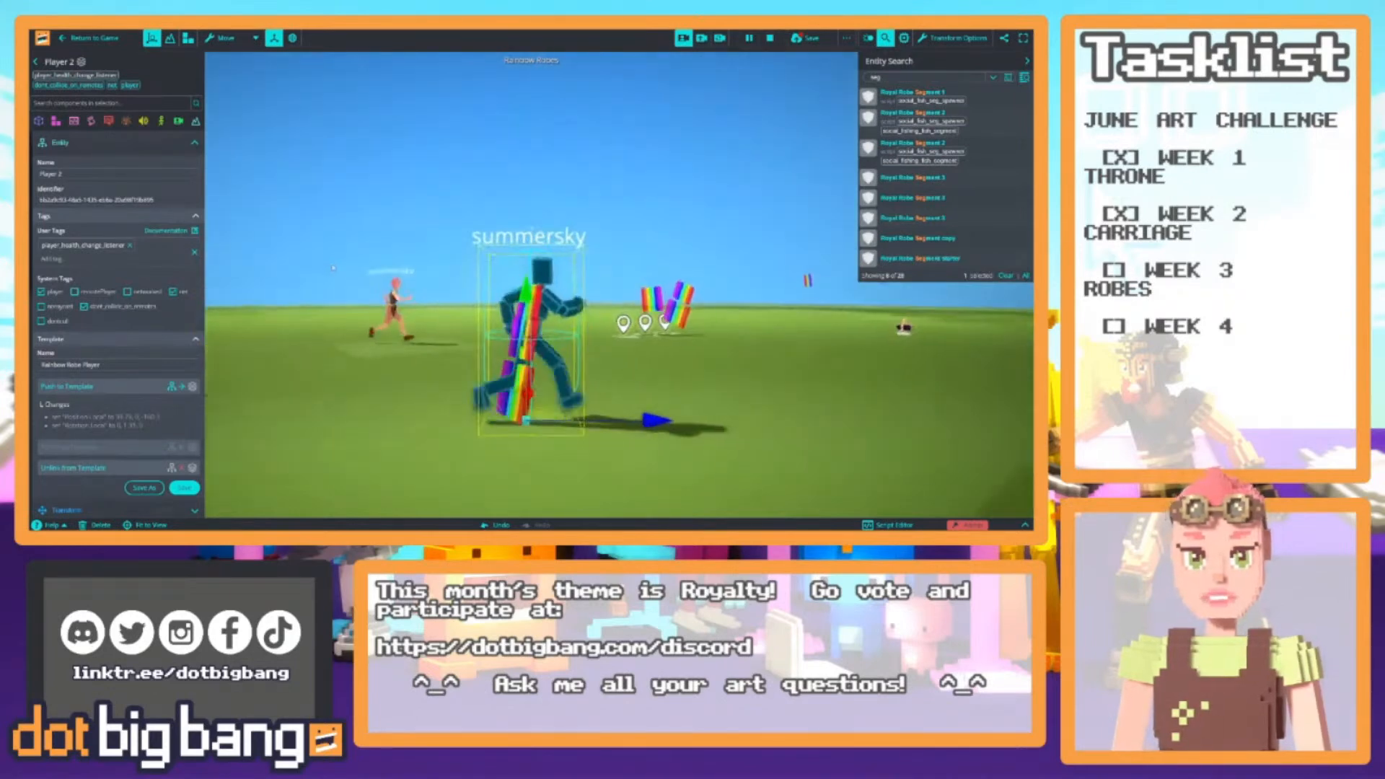
{"action": "left_click", "coordinate": [770, 37]}
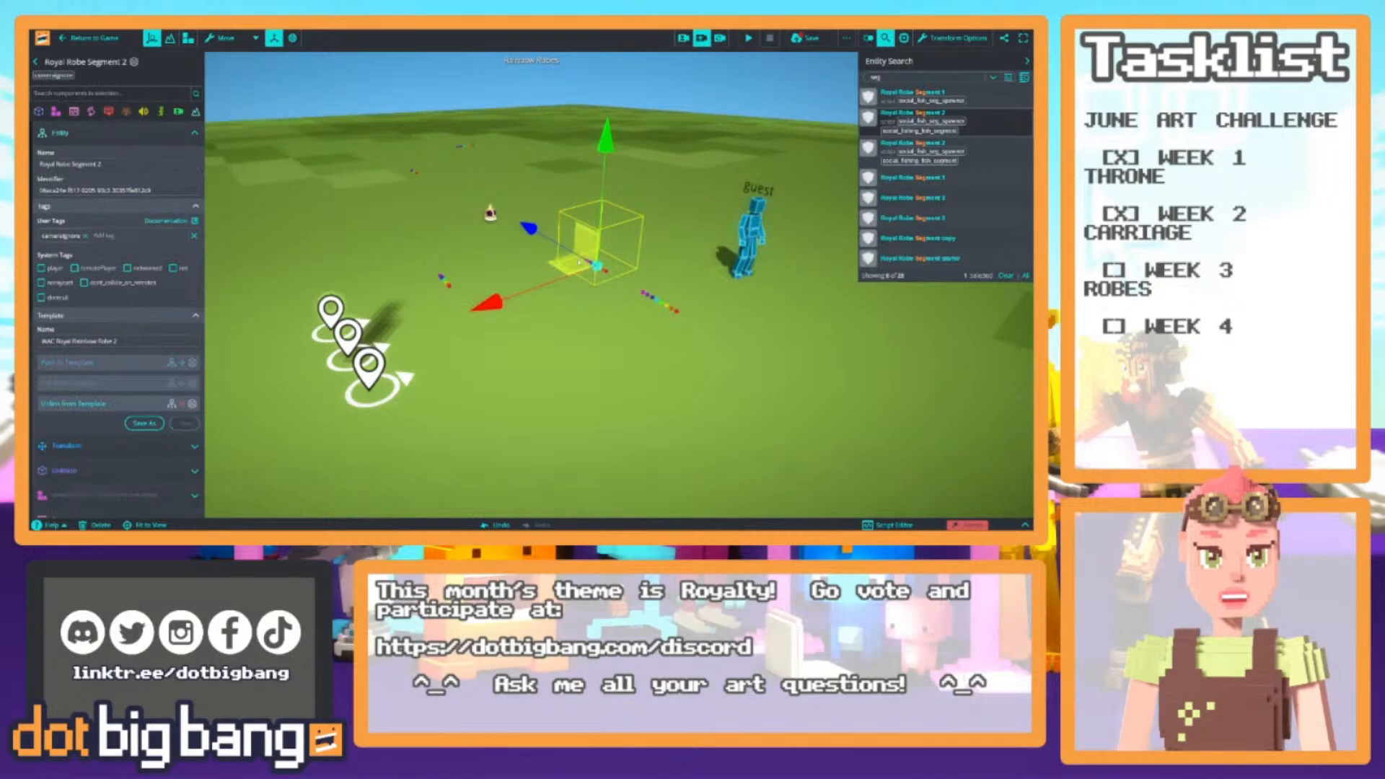
Turn off Lock Z in Royal Robe Segment 2's social_fishing_fish_segment script and push it to the WAC Royal Rainbow Robe 2 template
{"action": "scroll", "coordinate": [43, 345], "scroll_direction": "down", "scroll_amount": 2}
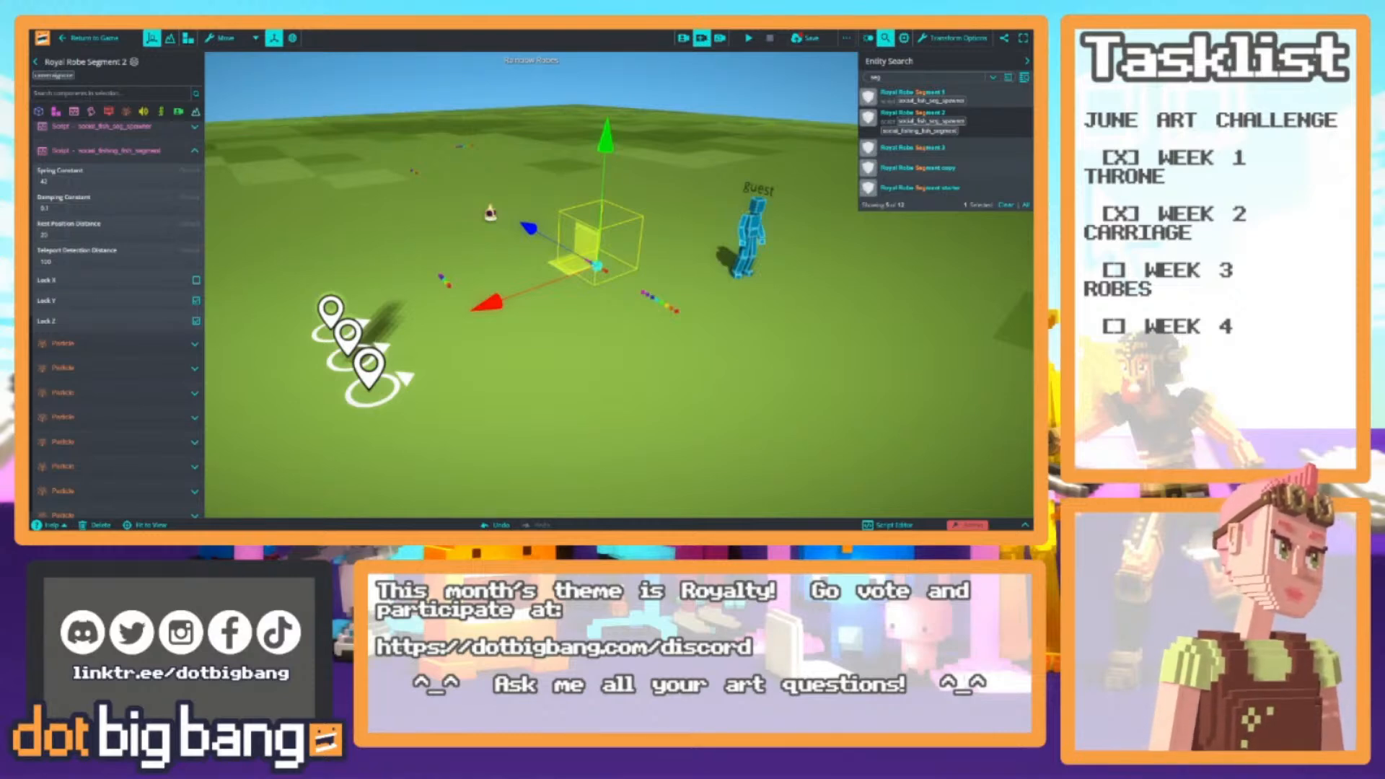
{"action": "scroll", "coordinate": [151, 324], "scroll_direction": "up", "scroll_amount": 3}
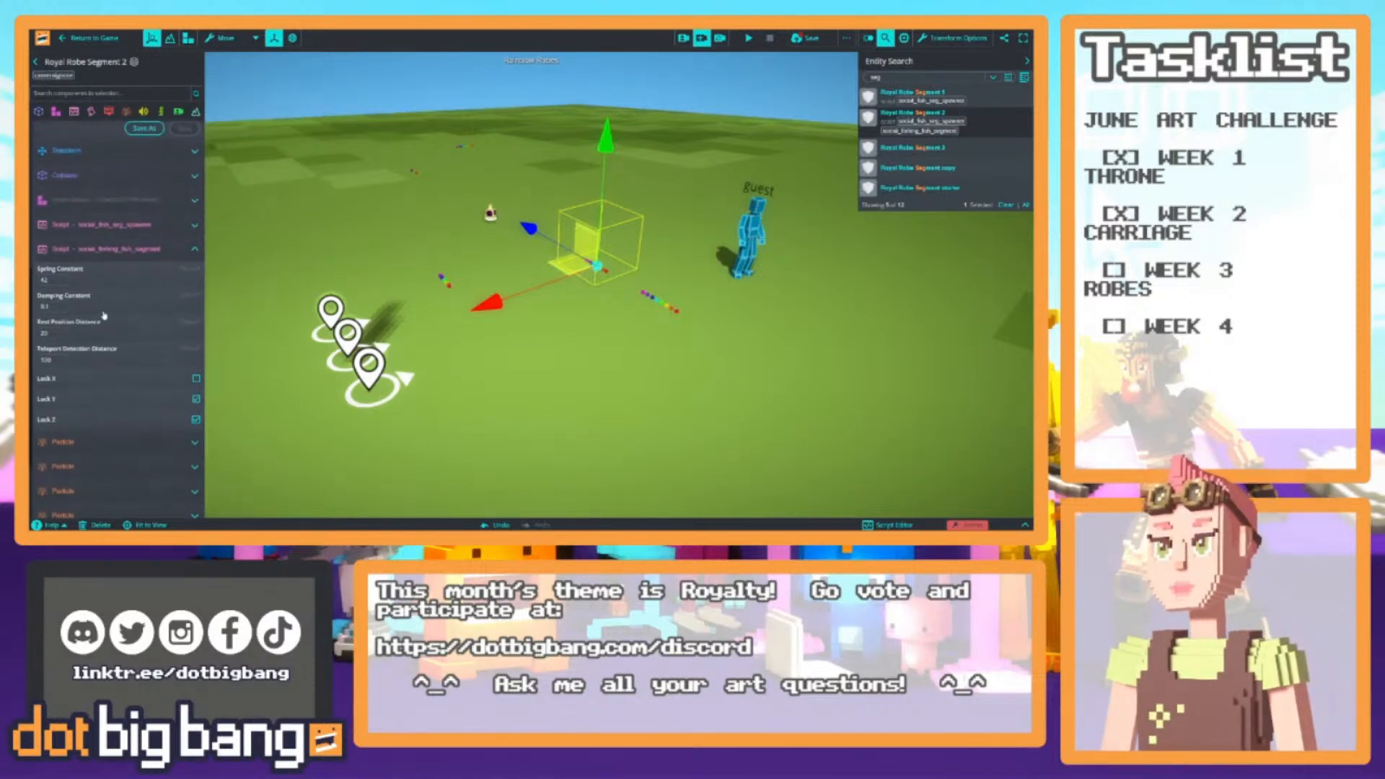
{"action": "right_click_drag", "start_coordinate": [535, 285], "coordinate": [595, 286]}
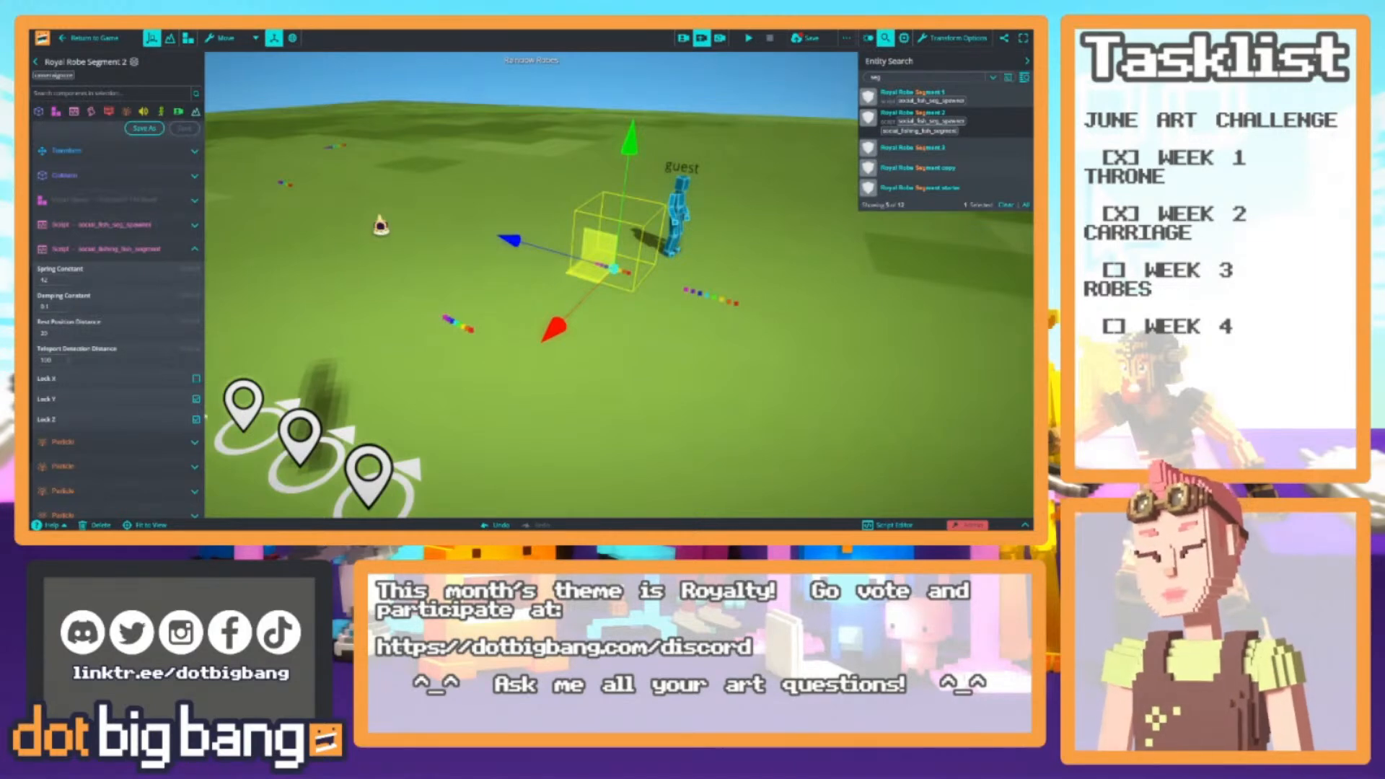
{"action": "left_click", "coordinate": [196, 420]}
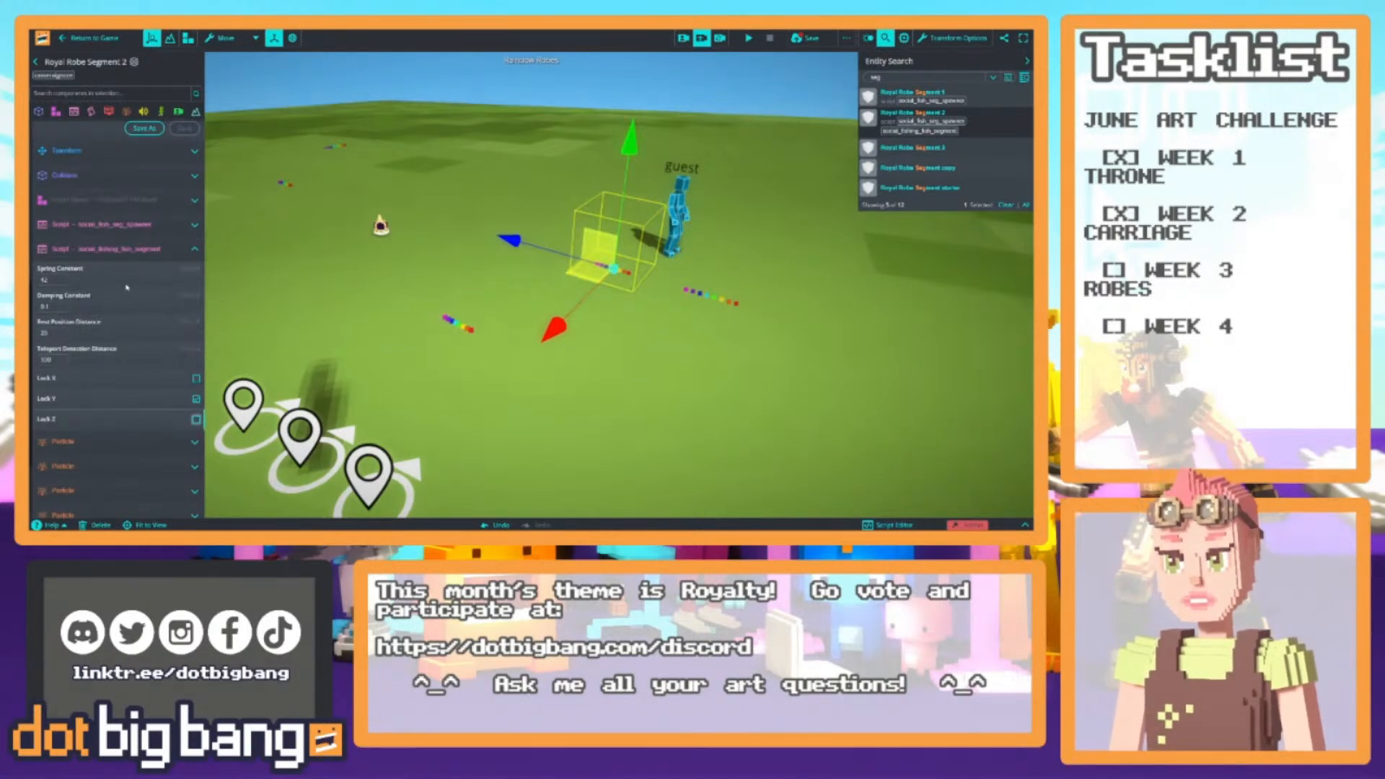
{"action": "mouse_move", "coordinate": [108, 243]}
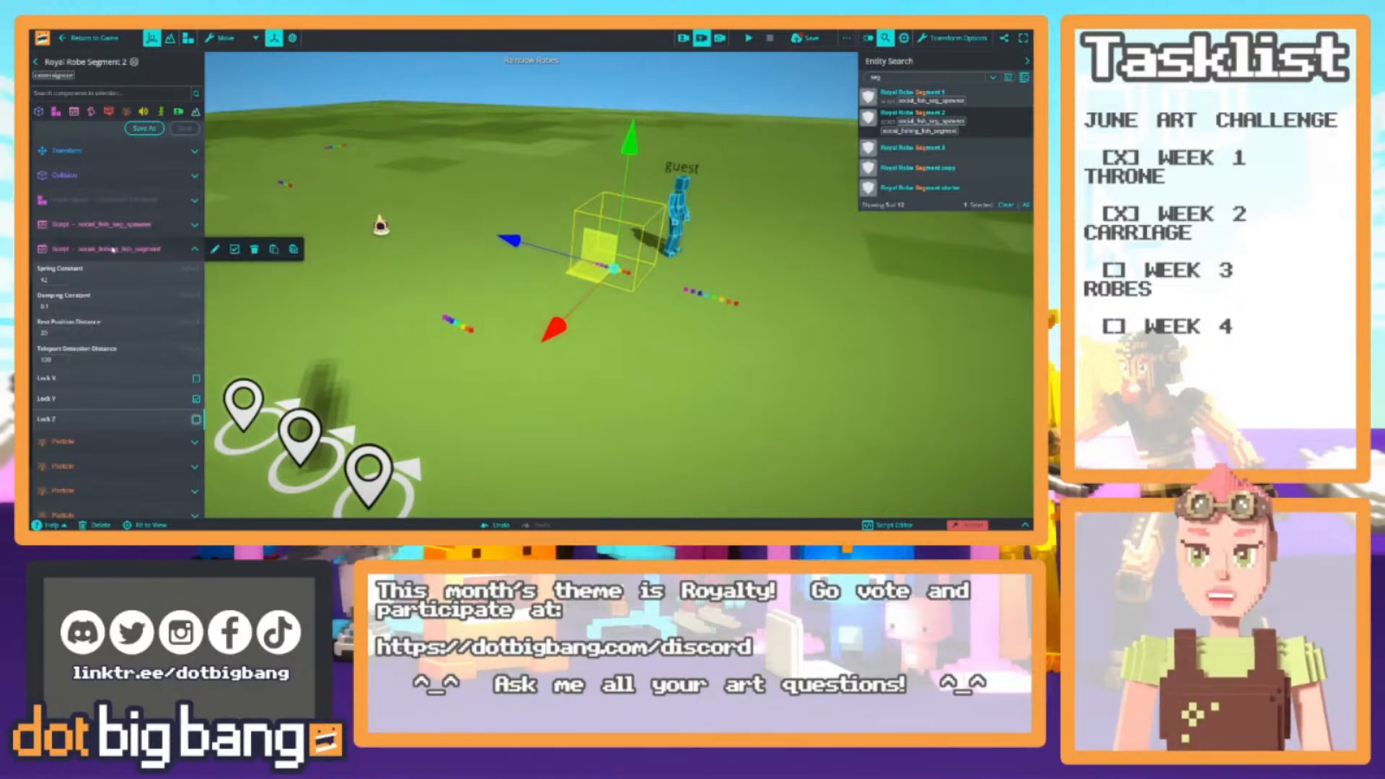
{"action": "left_click", "coordinate": [195, 419]}
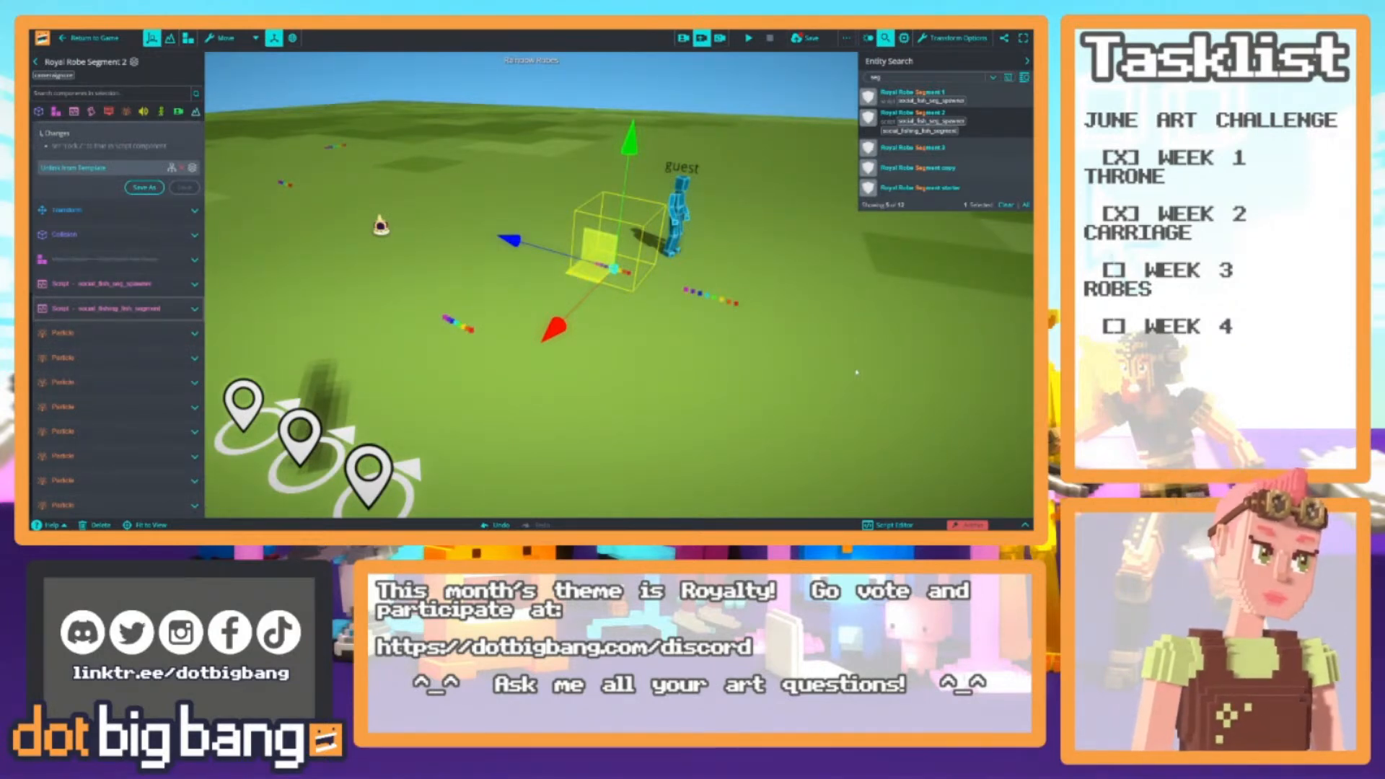
{"action": "scroll", "coordinate": [90, 264], "scroll_direction": "up", "scroll_amount": 3}
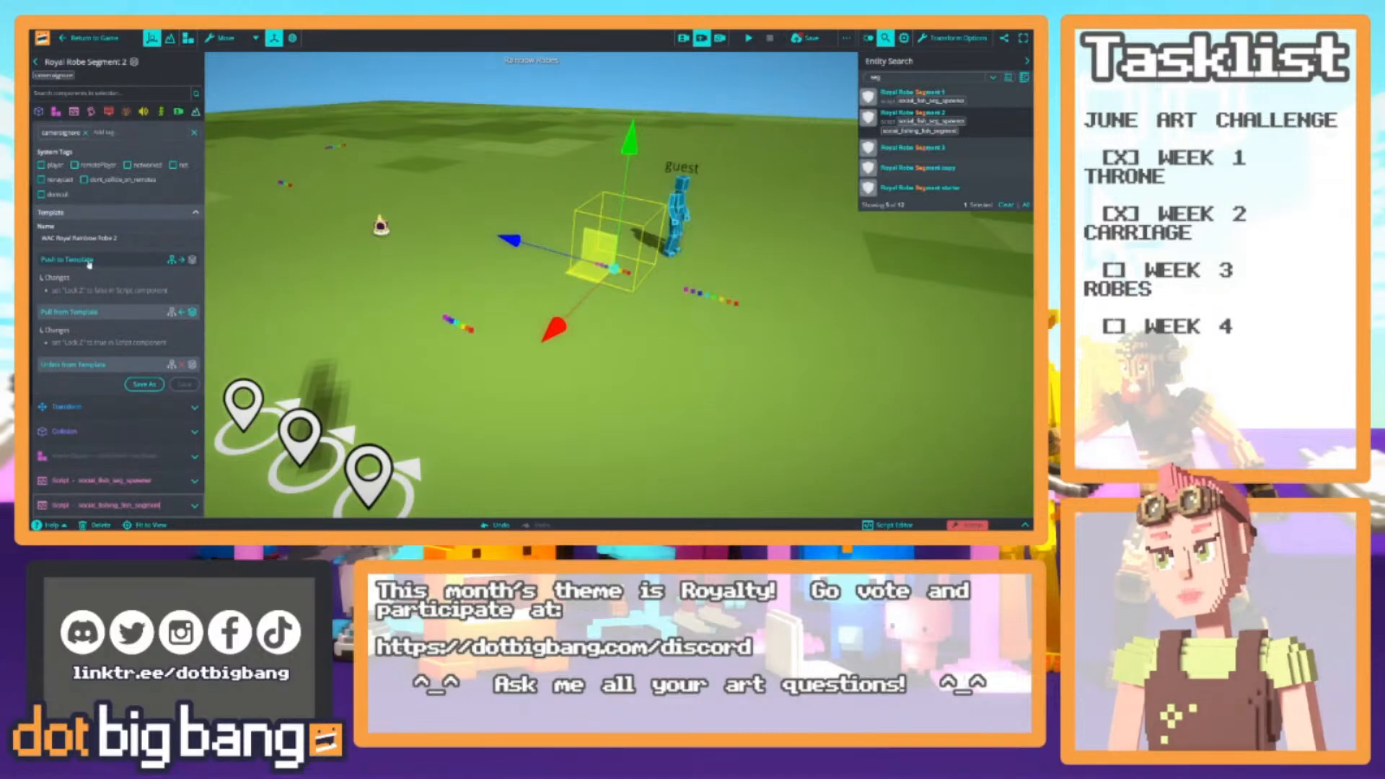
{"action": "left_click", "coordinate": [90, 261]}
{"action": "left_click", "coordinate": [180, 321]}
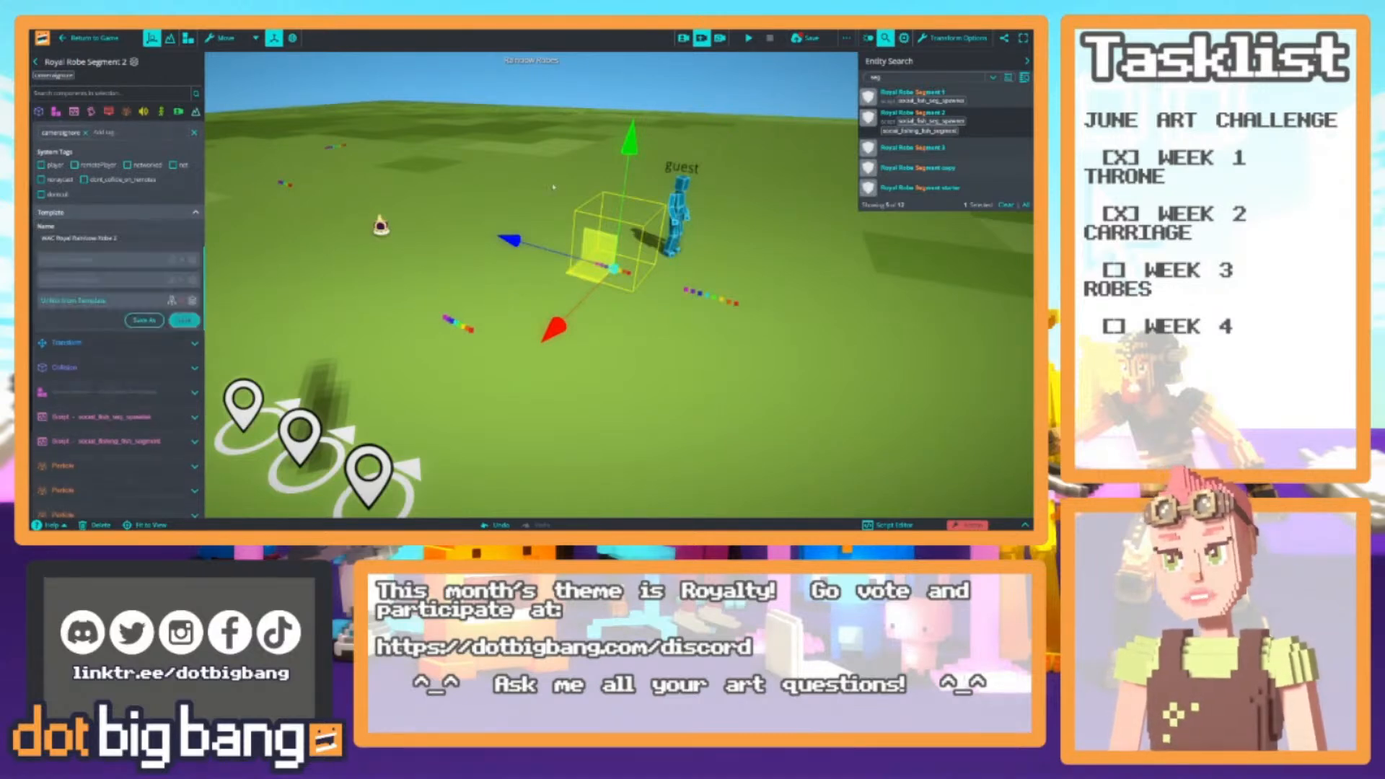
Play-test the robe with Lock Z off, moving the player and viewing the trailing segments from the side
{"action": "left_click", "coordinate": [748, 38]}
{"action": "left_click_drag", "start_coordinate": [649, 159], "coordinate": [532, 205]}
{"action": "key", "text": "a"}
{"action": "key", "text": "w"}
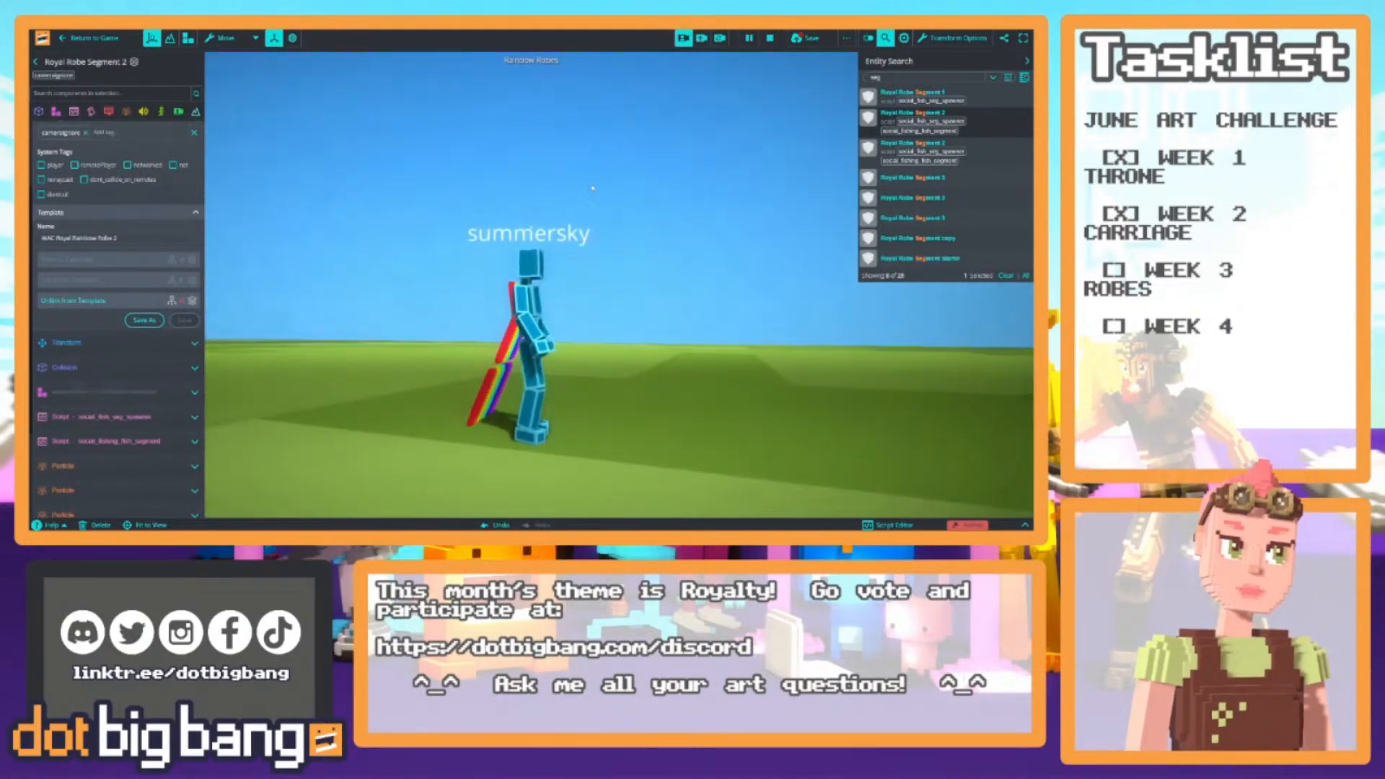
Re-enable Lock Z in Royal Robe Segment 2's social_fishing_fish_segment script and push the change to its template
{"action": "scroll", "coordinate": [129, 303], "scroll_direction": "down", "scroll_amount": 2}
{"action": "mouse_move", "coordinate": [198, 355]}
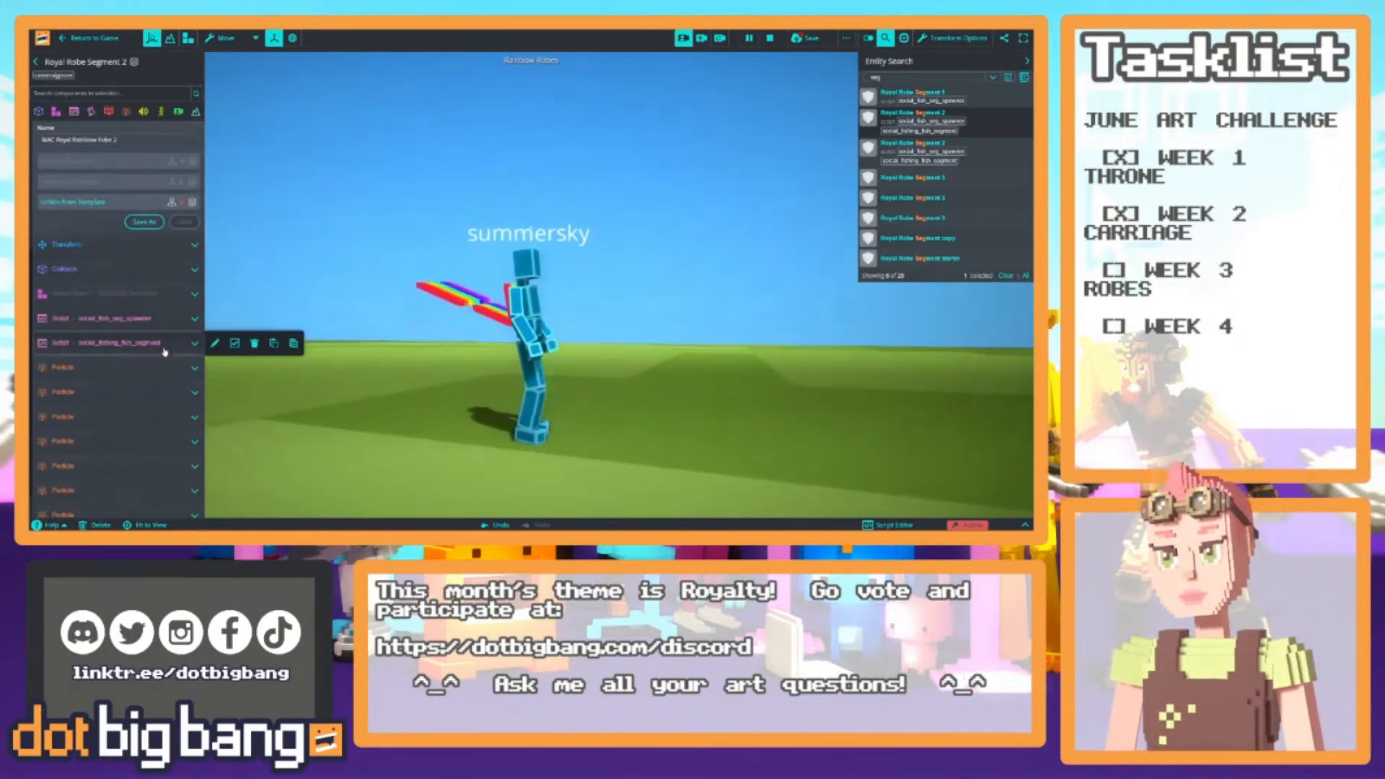
{"action": "left_click", "coordinate": [165, 352]}
{"action": "scroll", "coordinate": [165, 350], "scroll_direction": "down", "scroll_amount": 2}
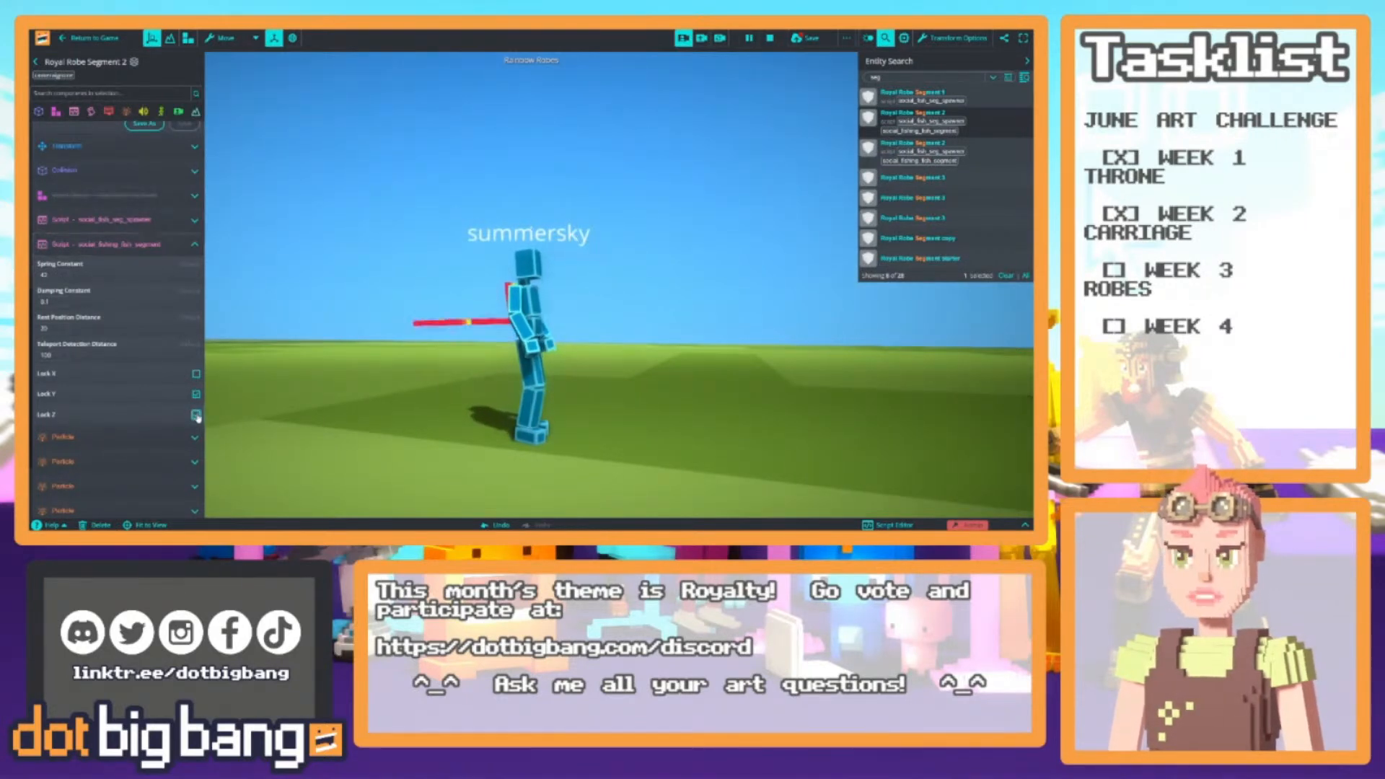
{"action": "scroll", "coordinate": [107, 215], "scroll_direction": "up", "scroll_amount": 3}
{"action": "scroll", "coordinate": [106, 215], "scroll_direction": "down", "scroll_amount": 3}
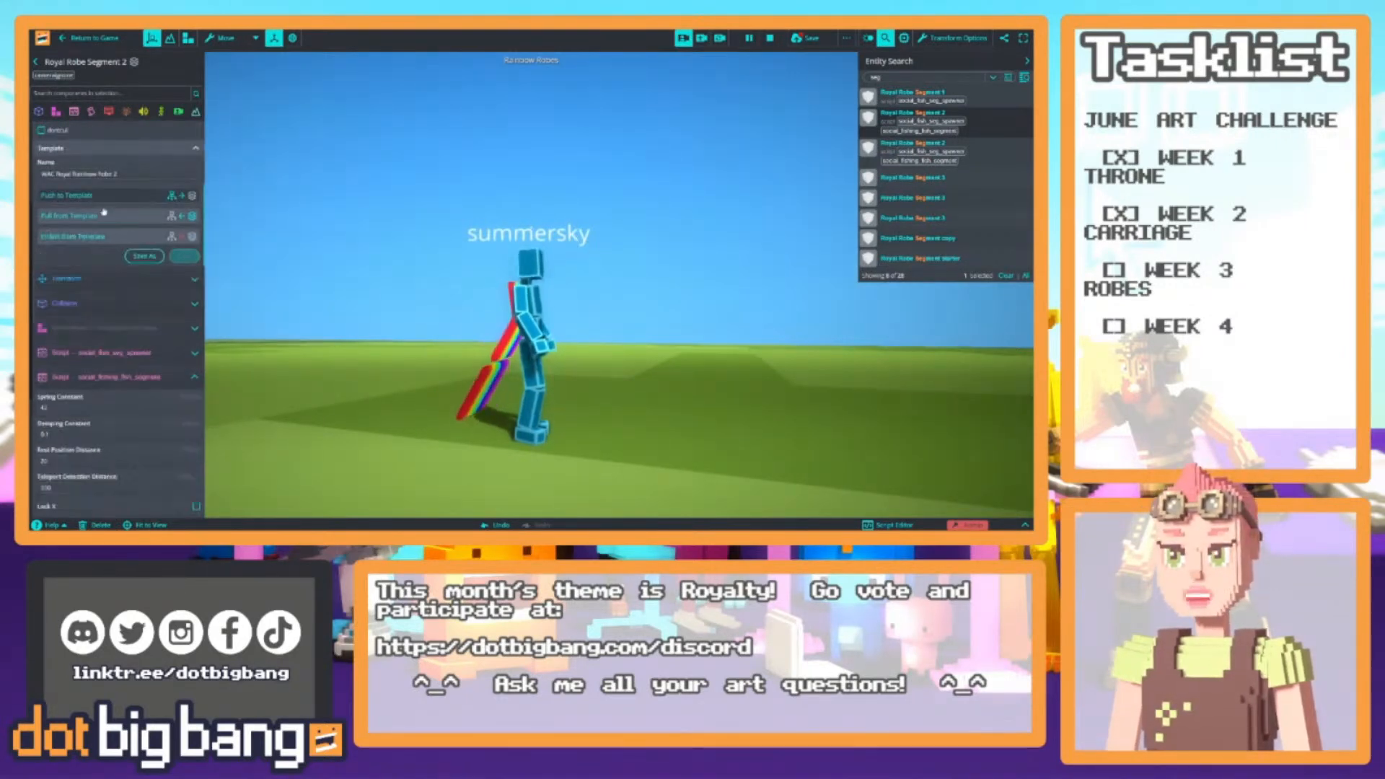
Set Rest Position Distance to 10 in Royal Robe Segment 2's social_fishing_fish_segment script and push it to the template
{"action": "left_click", "coordinate": [50, 363]}
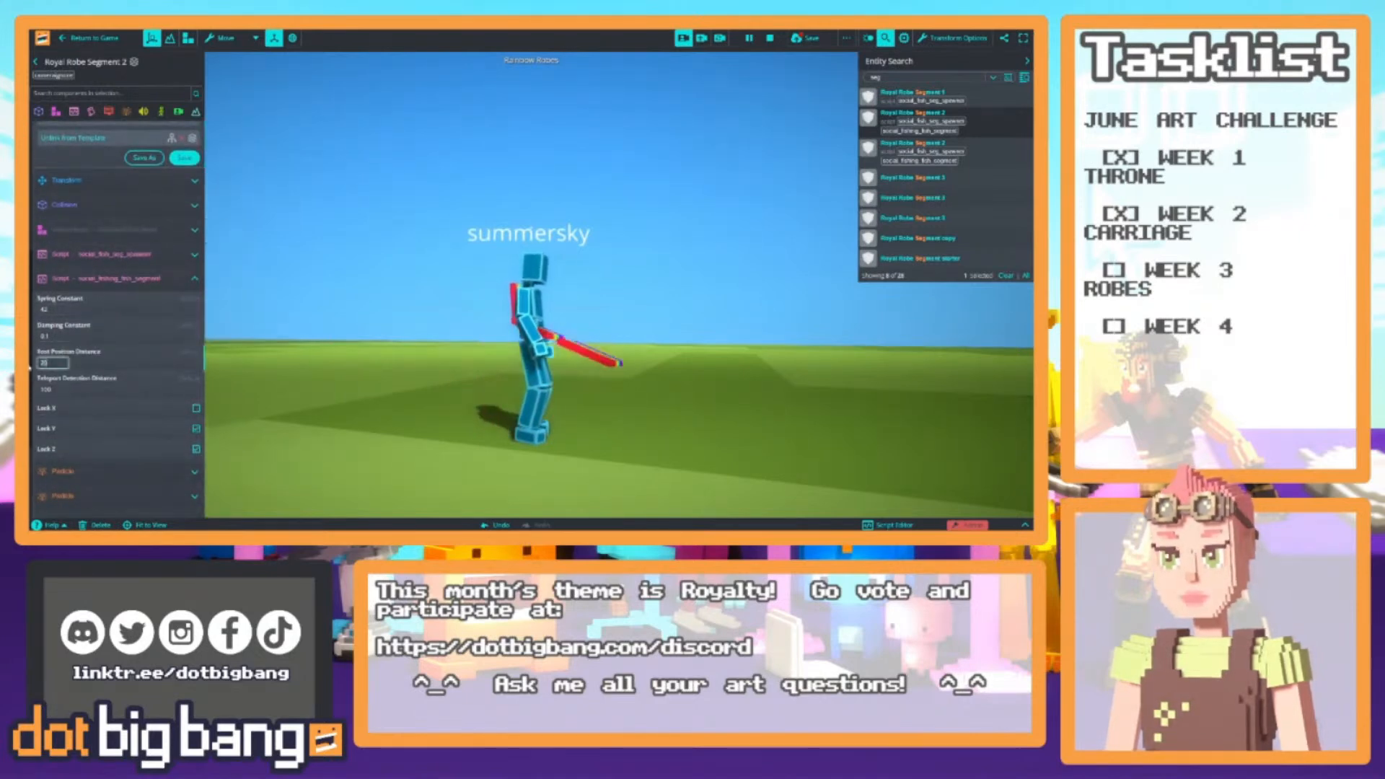
{"action": "type", "text": "10"}
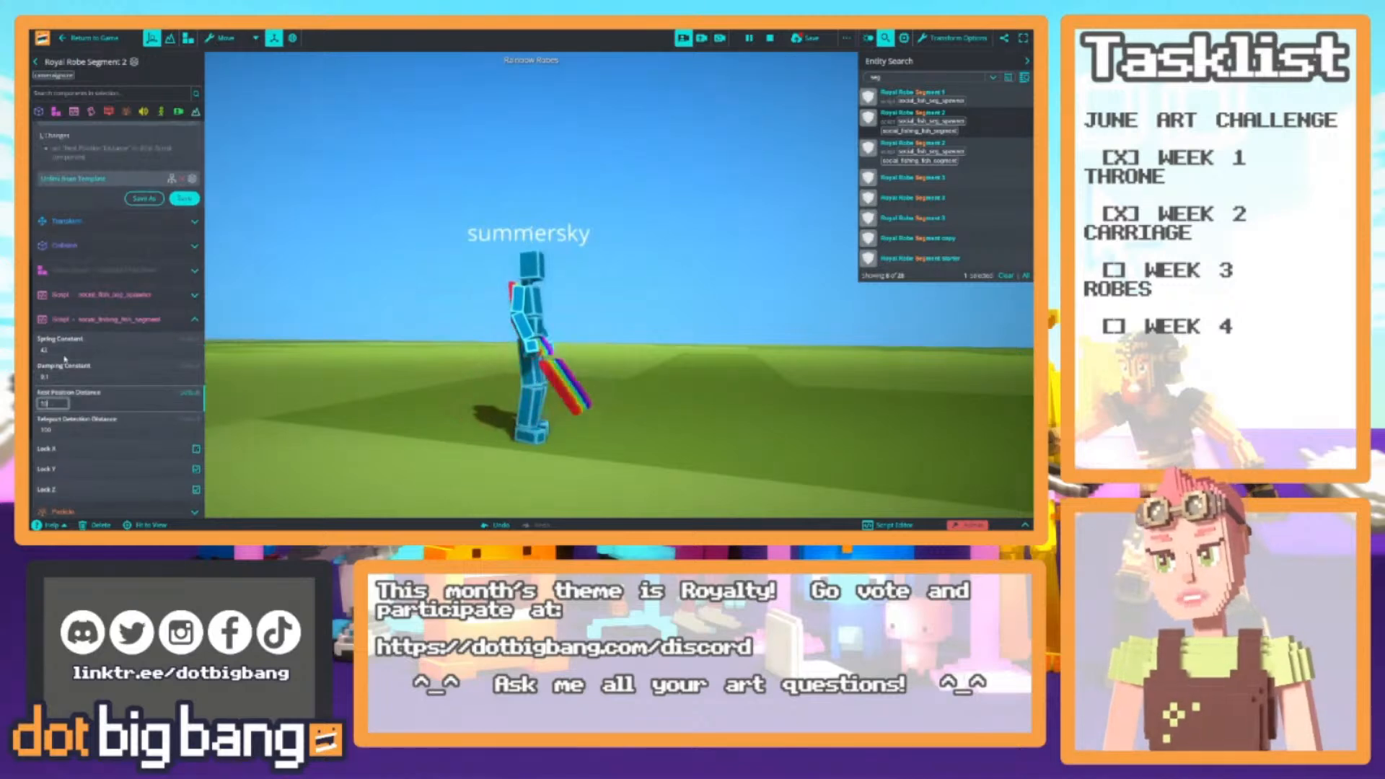
{"action": "scroll", "coordinate": [101, 215], "scroll_direction": "up", "scroll_amount": 3}
{"action": "left_click", "coordinate": [102, 209]}
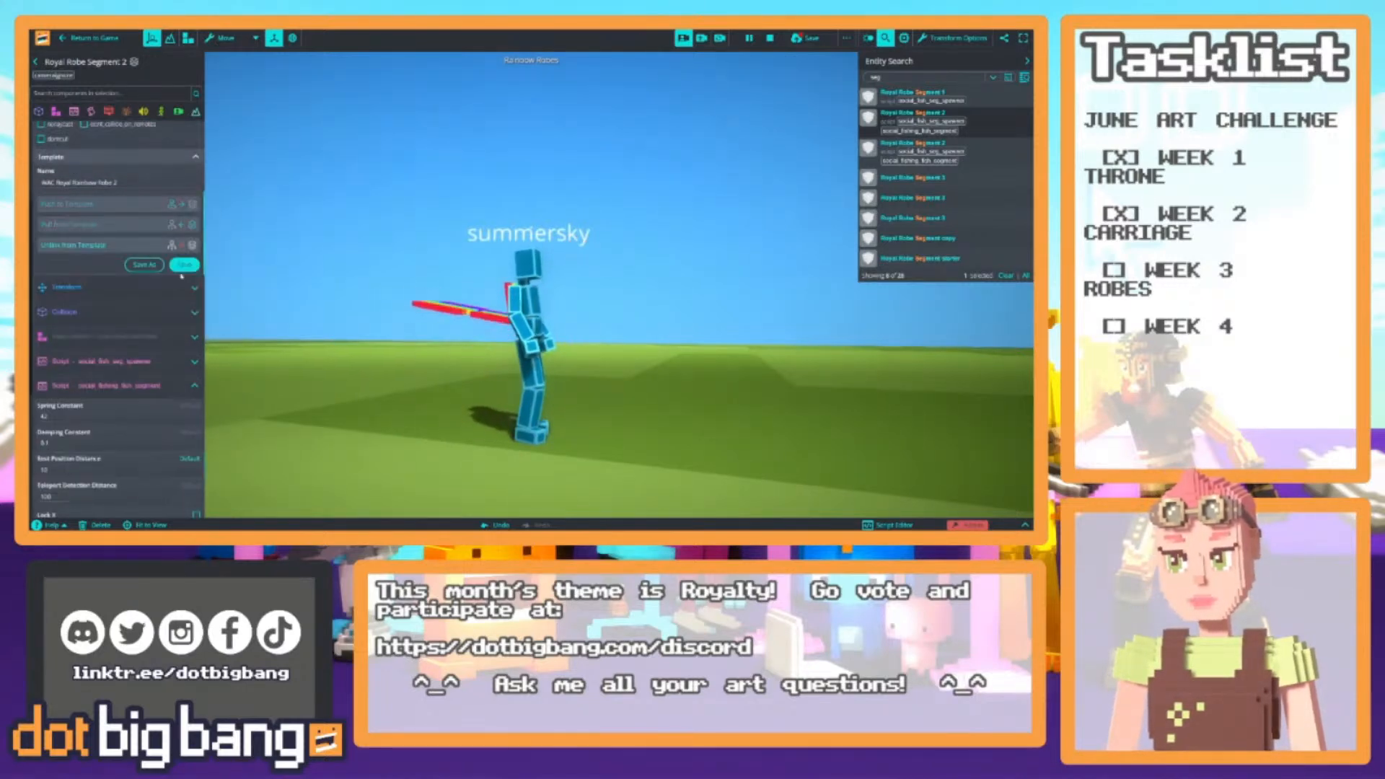
Play-test the robe with the new Rest Position Distance, running the player and examining the segments from behind
{"action": "left_click", "coordinate": [749, 40]}
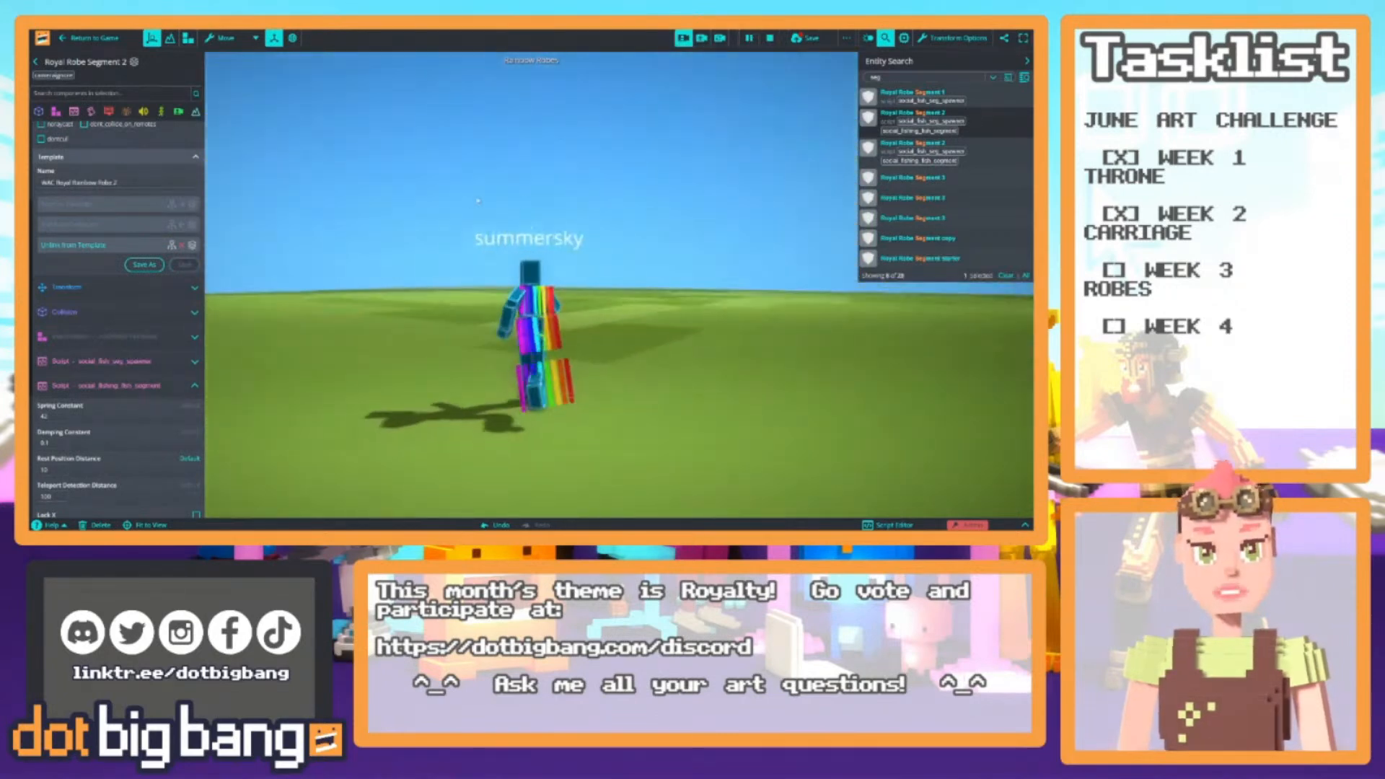
{"action": "key", "text": "a"}
{"action": "right_click_drag", "start_coordinate": [462, 238], "coordinate": [450, 304]}
{"action": "key", "text": "d"}
{"action": "key", "text": "a"}
{"action": "key", "text": "a"}
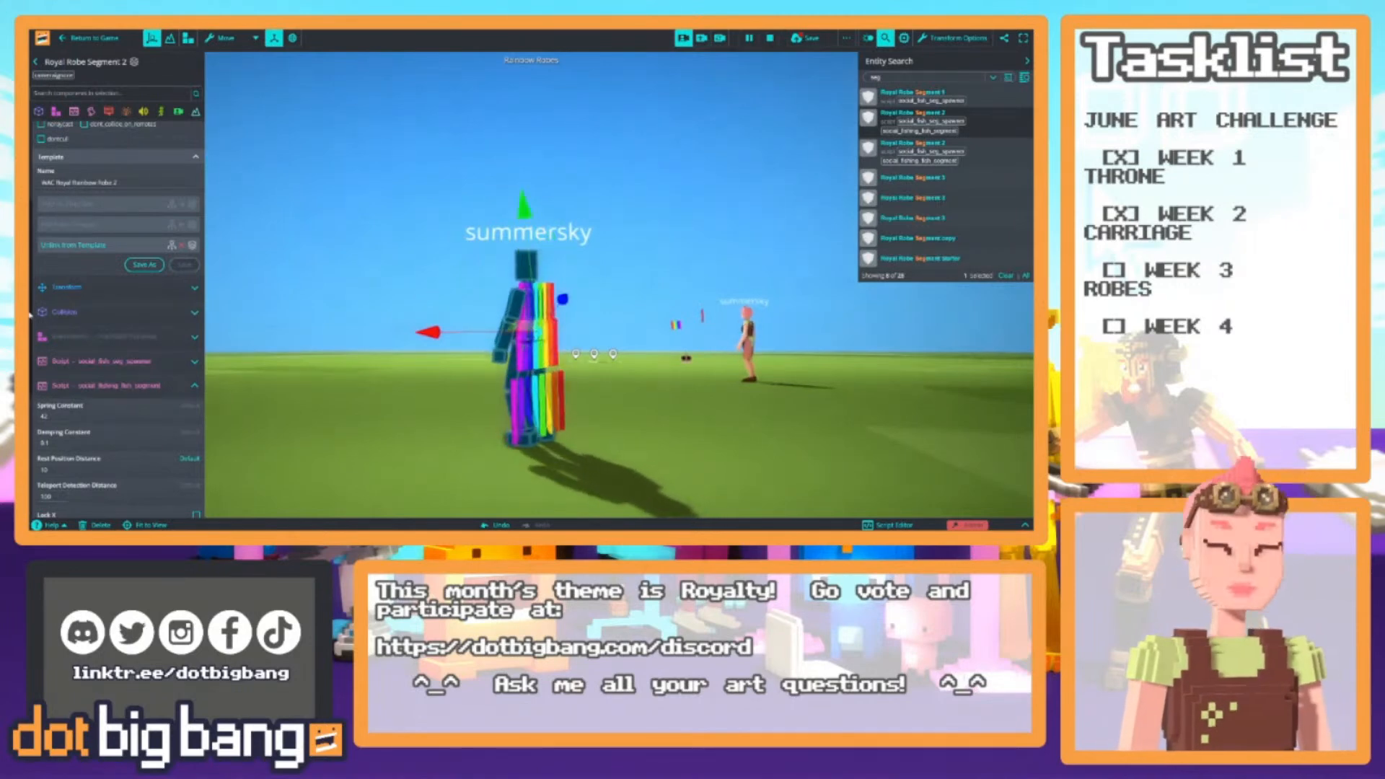
Turn off Lock Y in Royal Robe Segment 2's social_fishing_fish_segment script, push it to the template and save
{"action": "scroll", "coordinate": [114, 338], "scroll_direction": "down", "scroll_amount": 3}
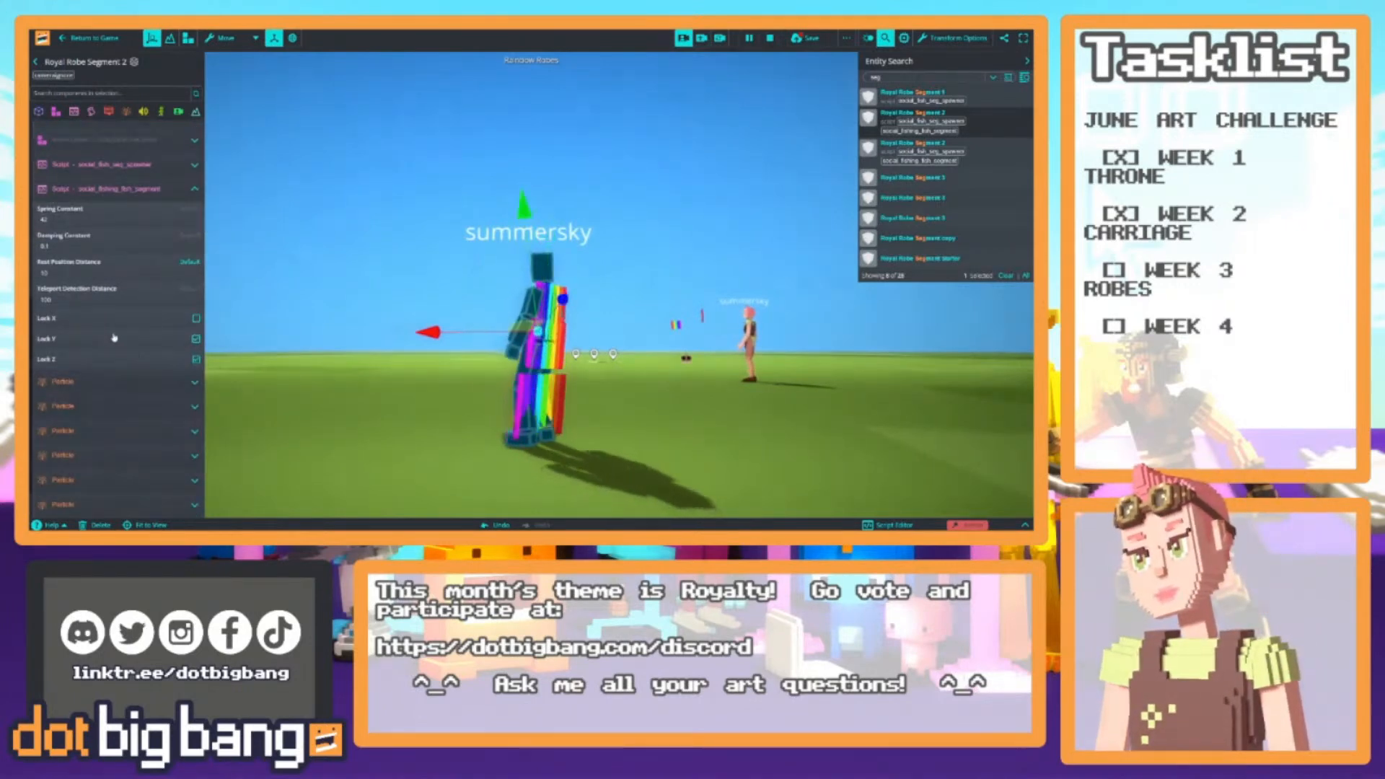
{"action": "right_click_drag", "start_coordinate": [321, 354], "coordinate": [354, 386]}
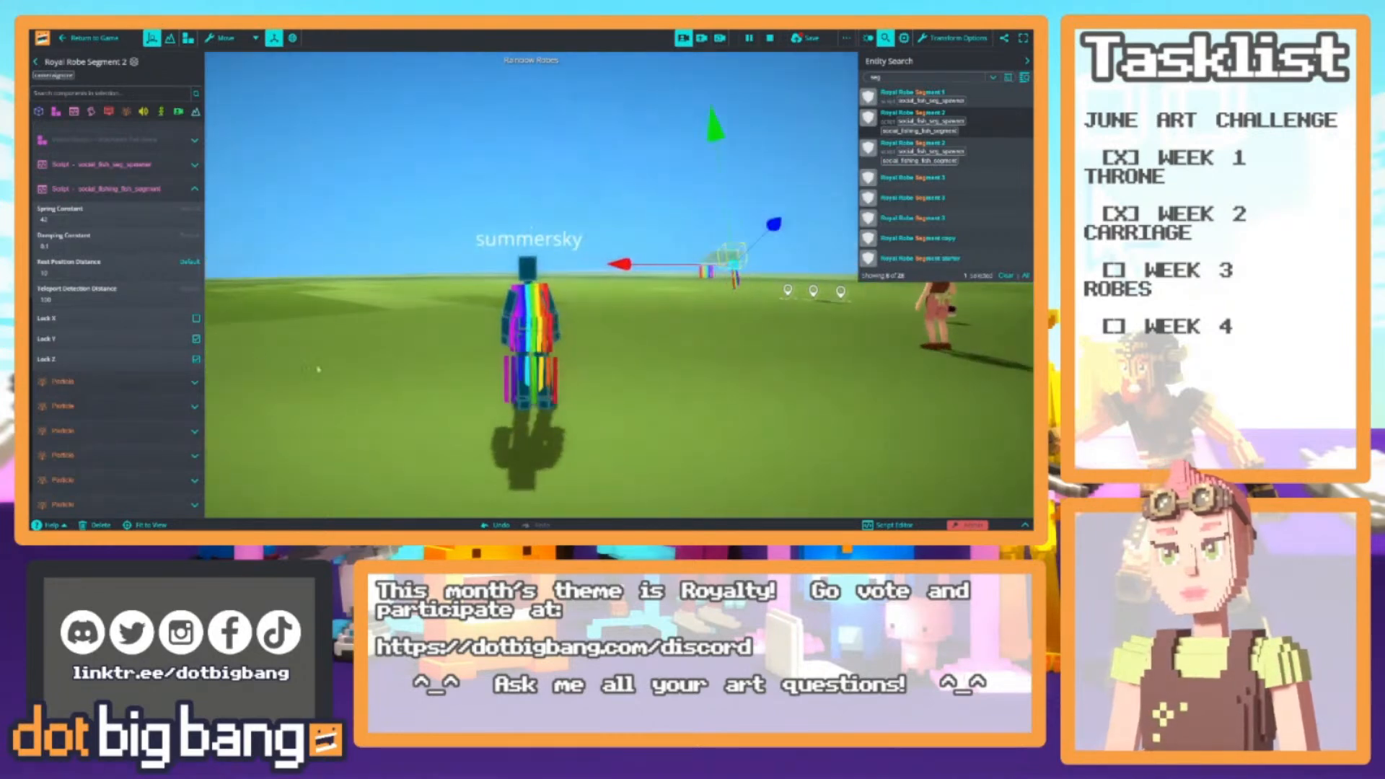
{"action": "left_click", "coordinate": [197, 339]}
{"action": "scroll", "coordinate": [157, 326], "scroll_direction": "up", "scroll_amount": 2}
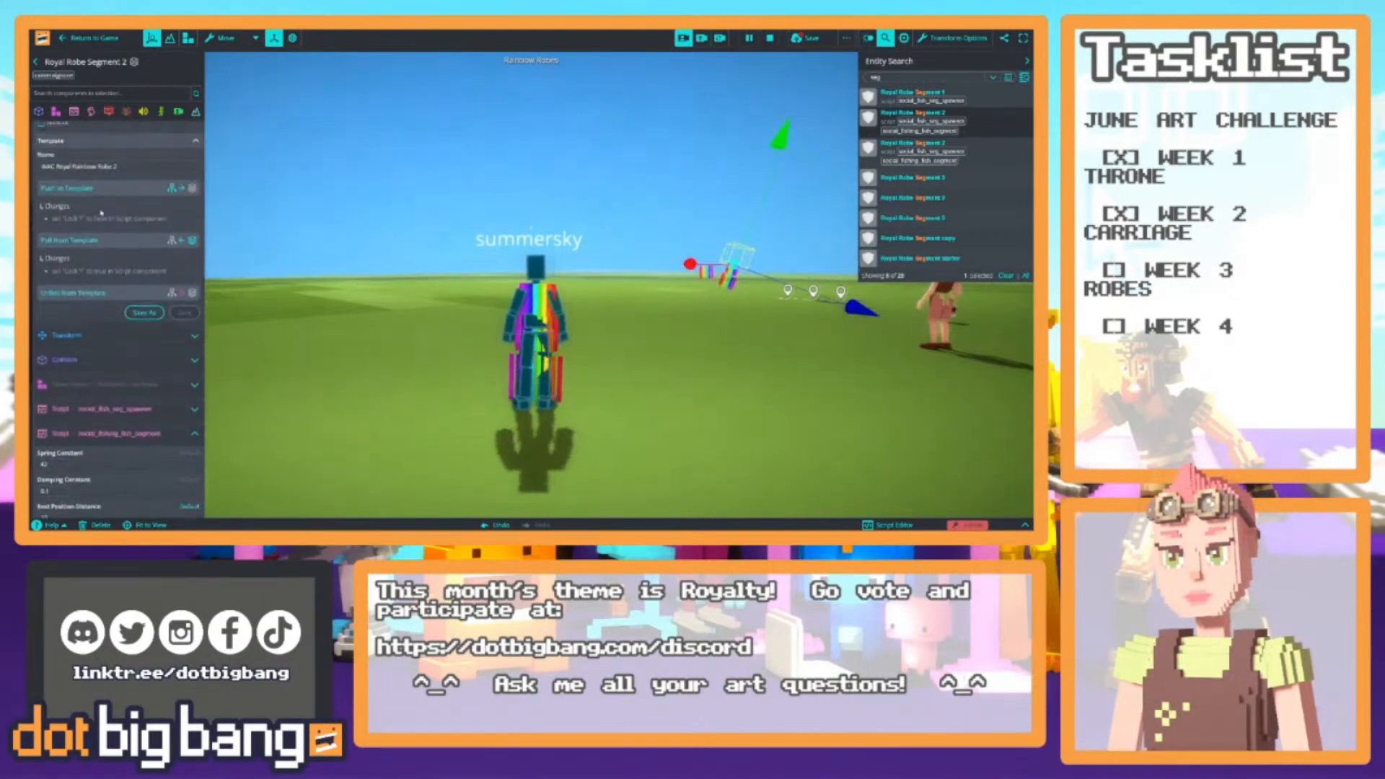
{"action": "left_click", "coordinate": [93, 190]}
{"action": "left_click", "coordinate": [183, 248]}
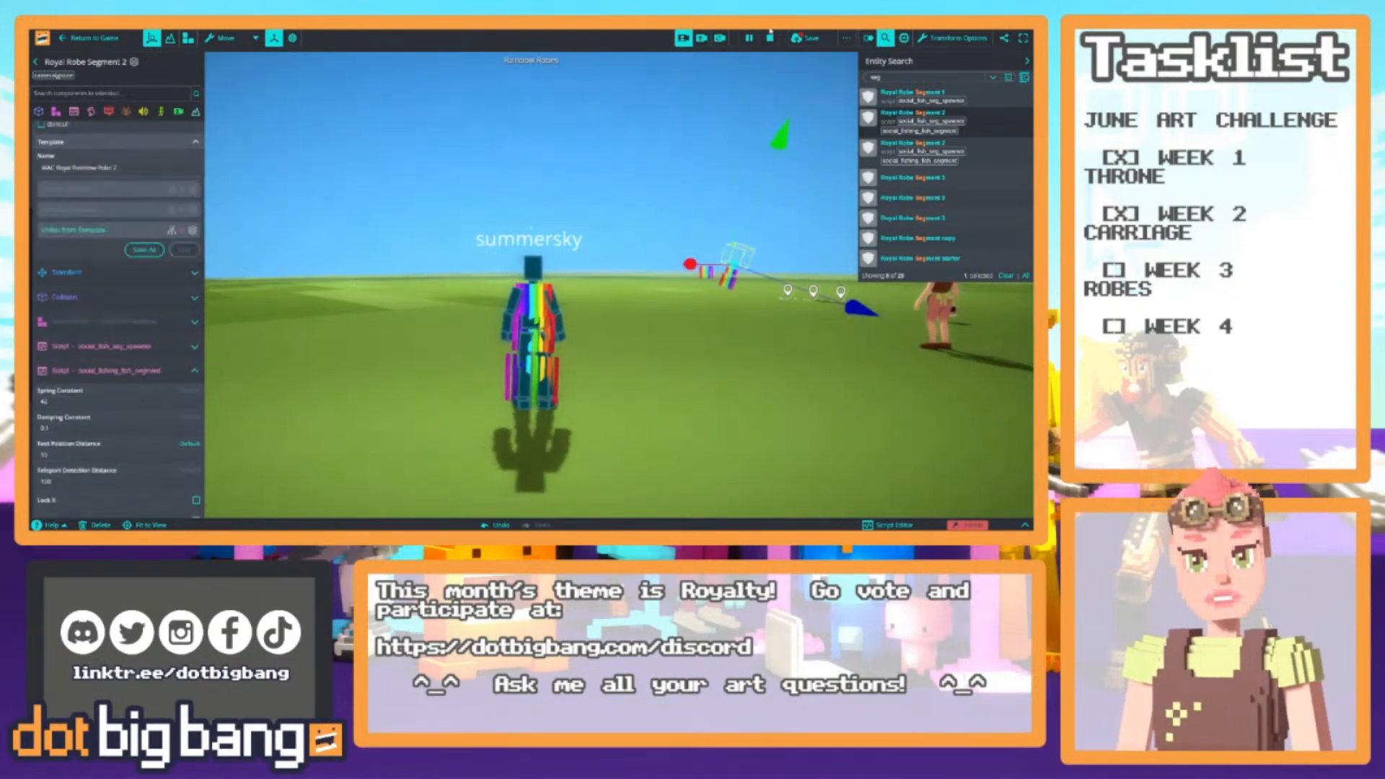
Restart the game to test the robe's movement with Lock Y off while running in different directions, and stop it
{"action": "left_click", "coordinate": [746, 40]}
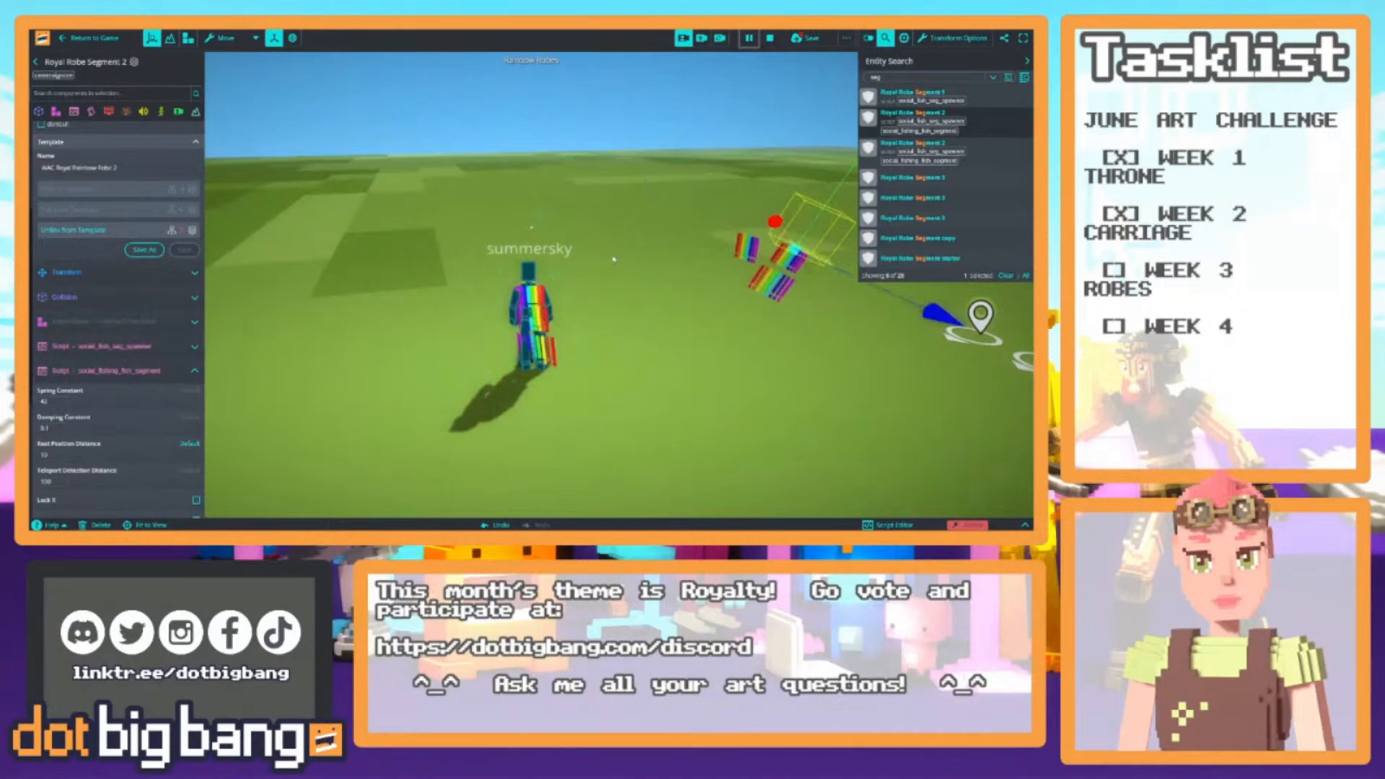
{"action": "key", "text": "w"}
{"action": "key", "text": "a"}
{"action": "key", "text": "d"}
{"action": "key", "text": "a"}
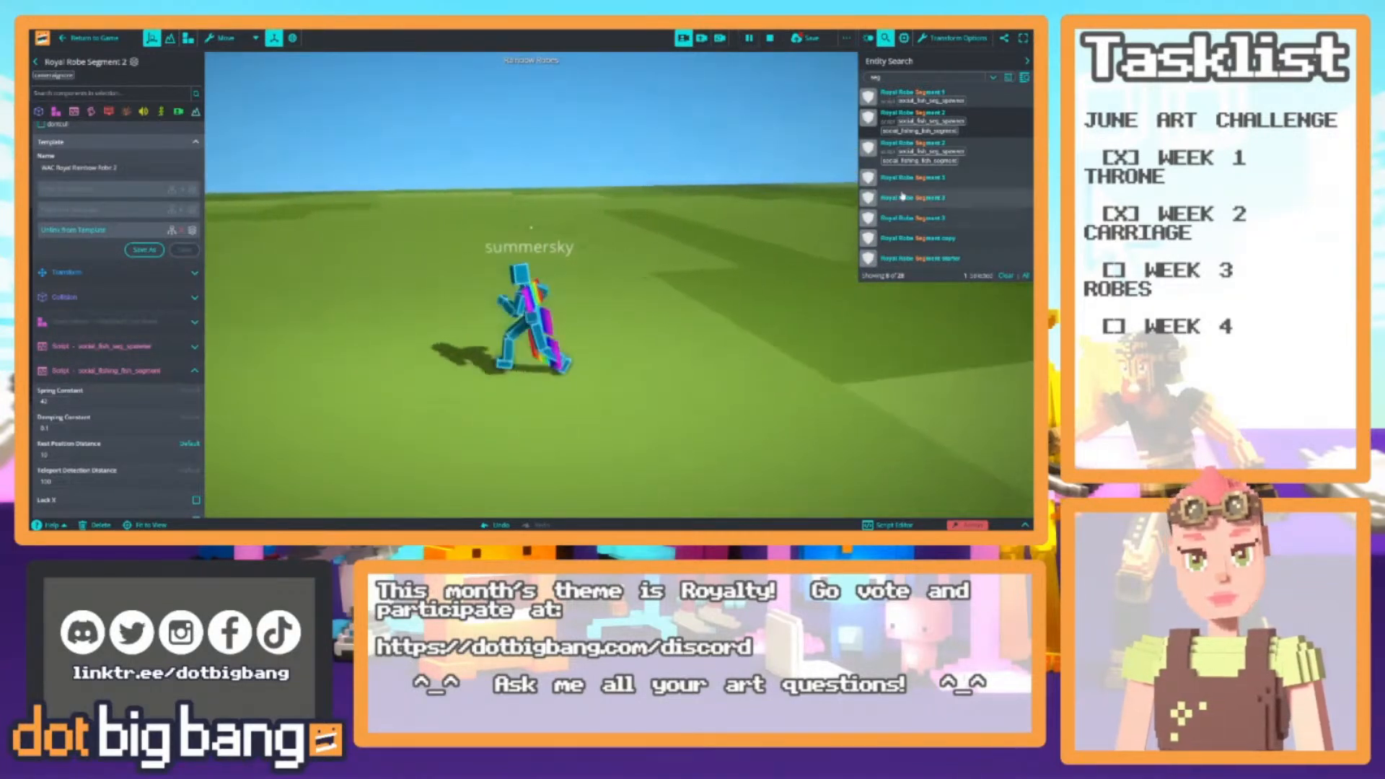
{"action": "key", "text": "d"}
{"action": "left_click", "coordinate": [770, 40]}
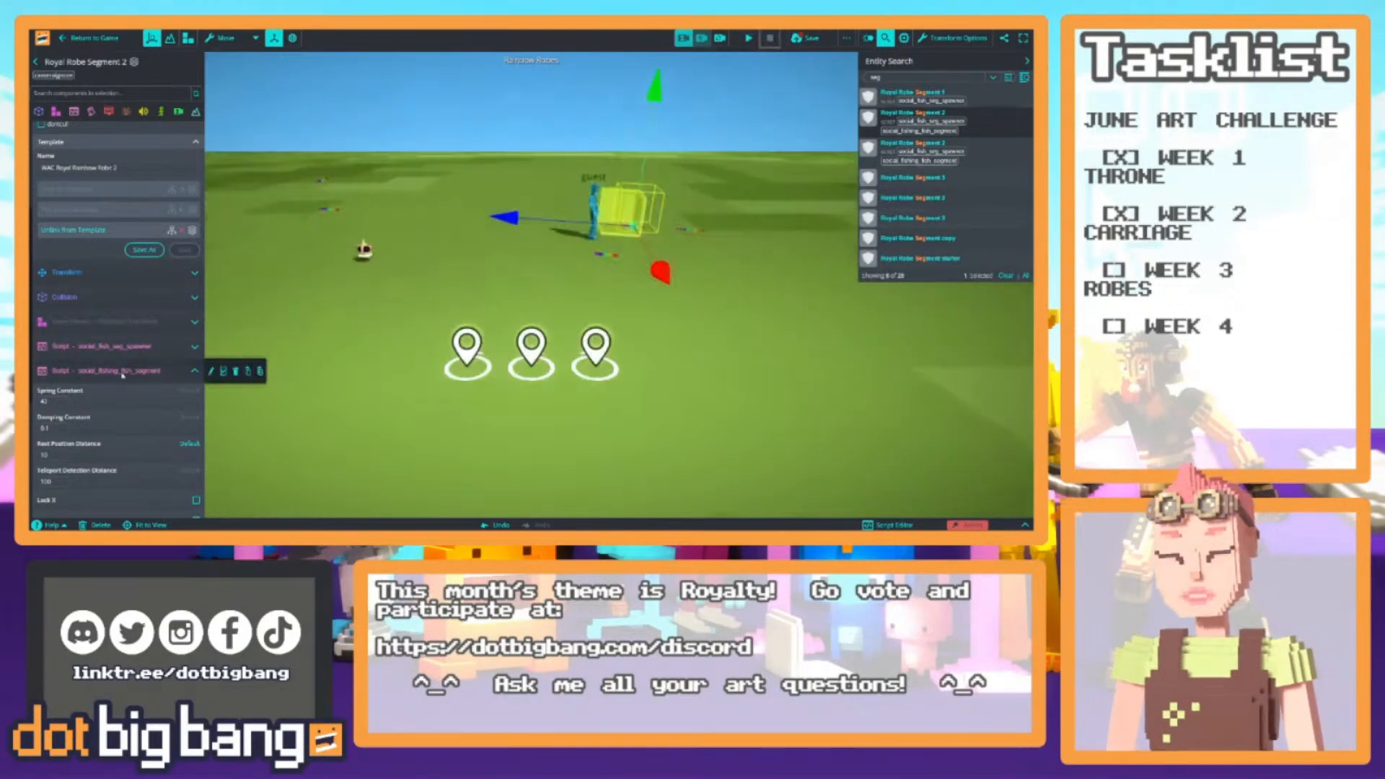
Re-enable Lock Y in Royal Robe Segment 2's social_fishing_fish_segment script
{"action": "scroll", "coordinate": [177, 422], "scroll_direction": "down", "scroll_amount": 2}
{"action": "left_click", "coordinate": [195, 373]}
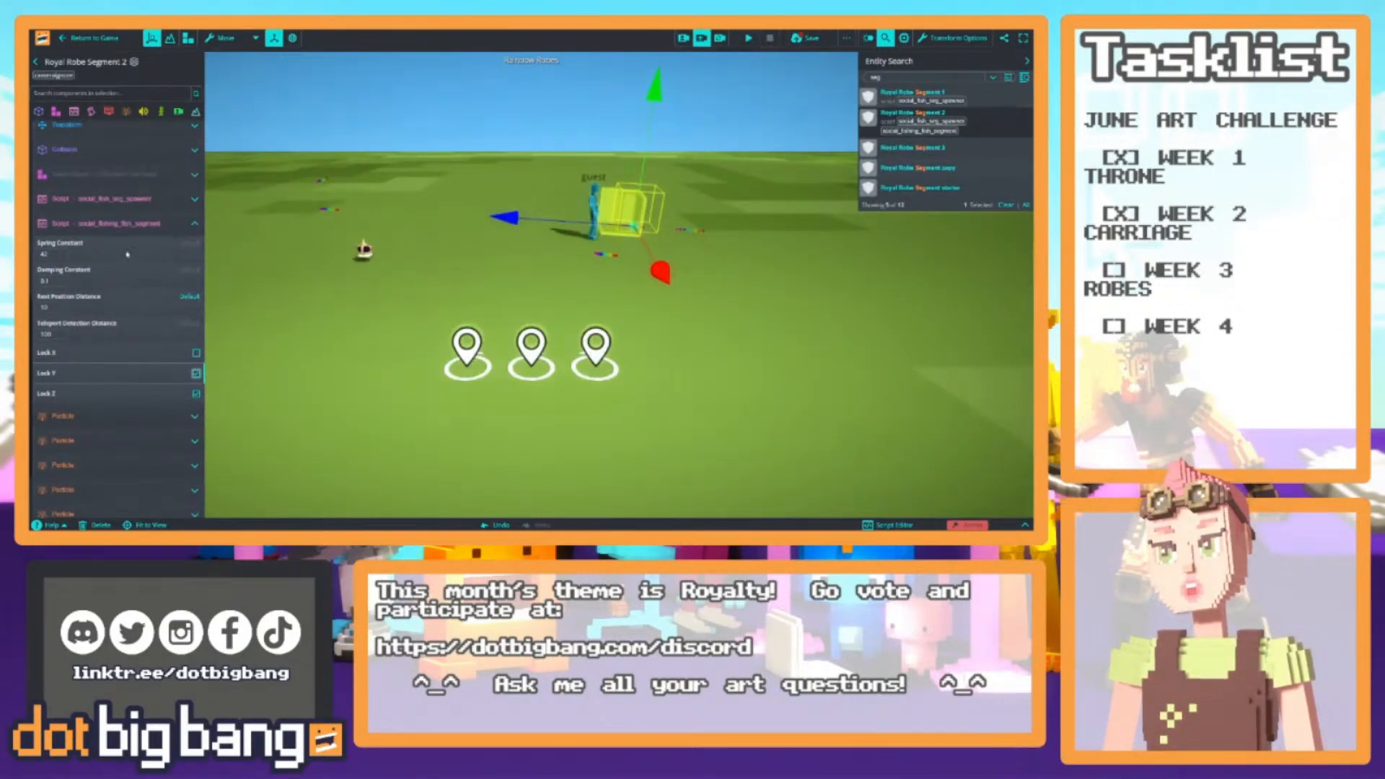
Push Royal Robe Segment 2's re-enabled Lock Y setting to its template and save the template
{"action": "scroll", "coordinate": [137, 356], "scroll_direction": "up", "scroll_amount": 3}
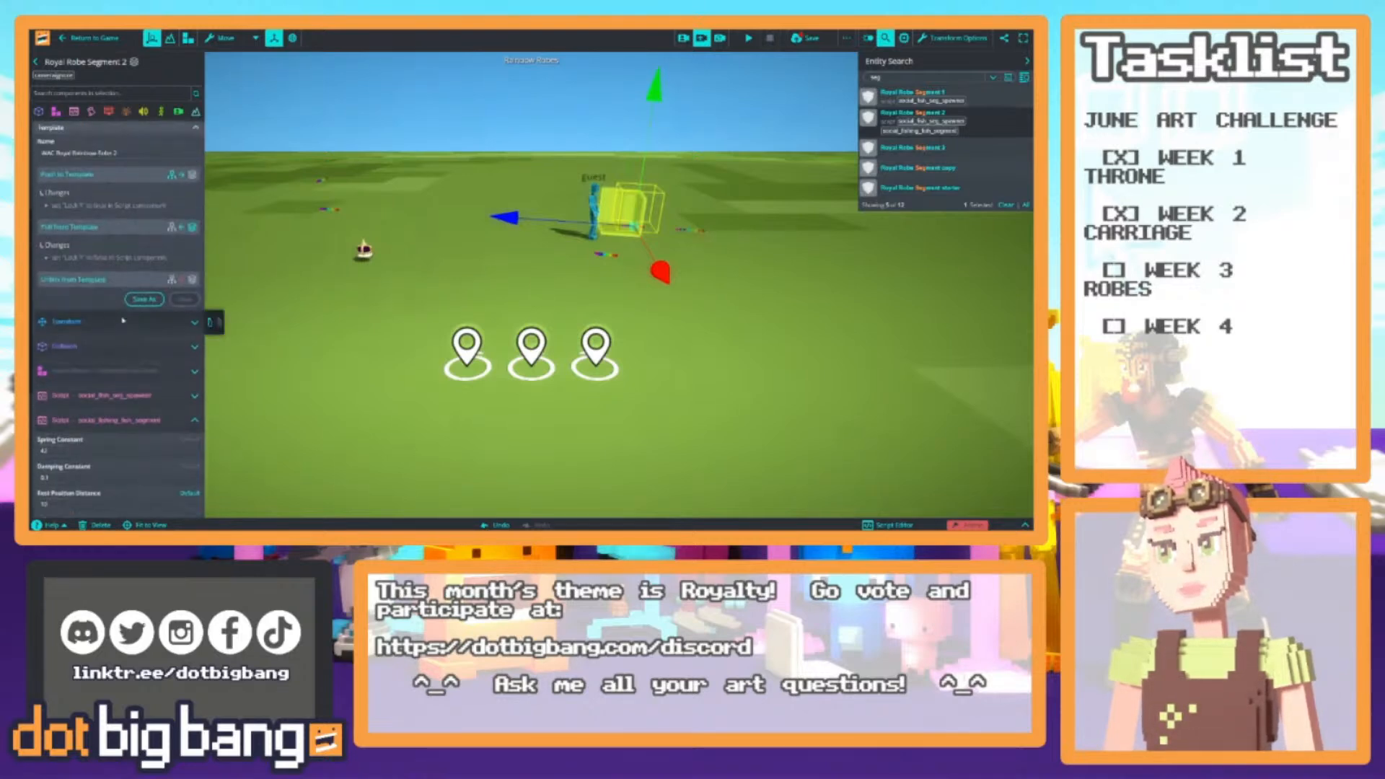
{"action": "scroll", "coordinate": [180, 274], "scroll_direction": "down", "scroll_amount": 1}
{"action": "left_click", "coordinate": [187, 238]}
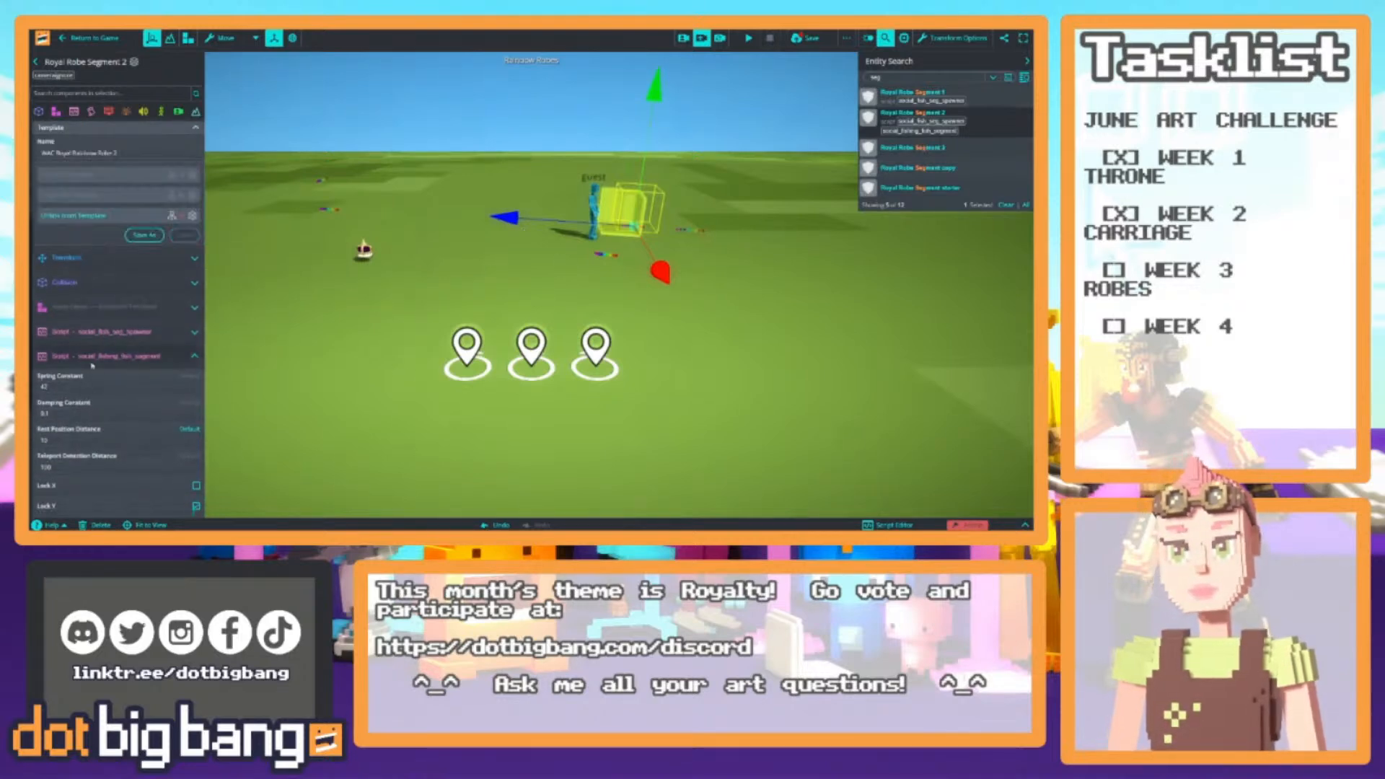
Copy Royal Robe Segment 2's social_fishing_fish_segment script onto Royal Robe Segment 3 as a new component and save Segment 3's template
{"action": "scroll", "coordinate": [144, 310], "scroll_direction": "down", "scroll_amount": 1}
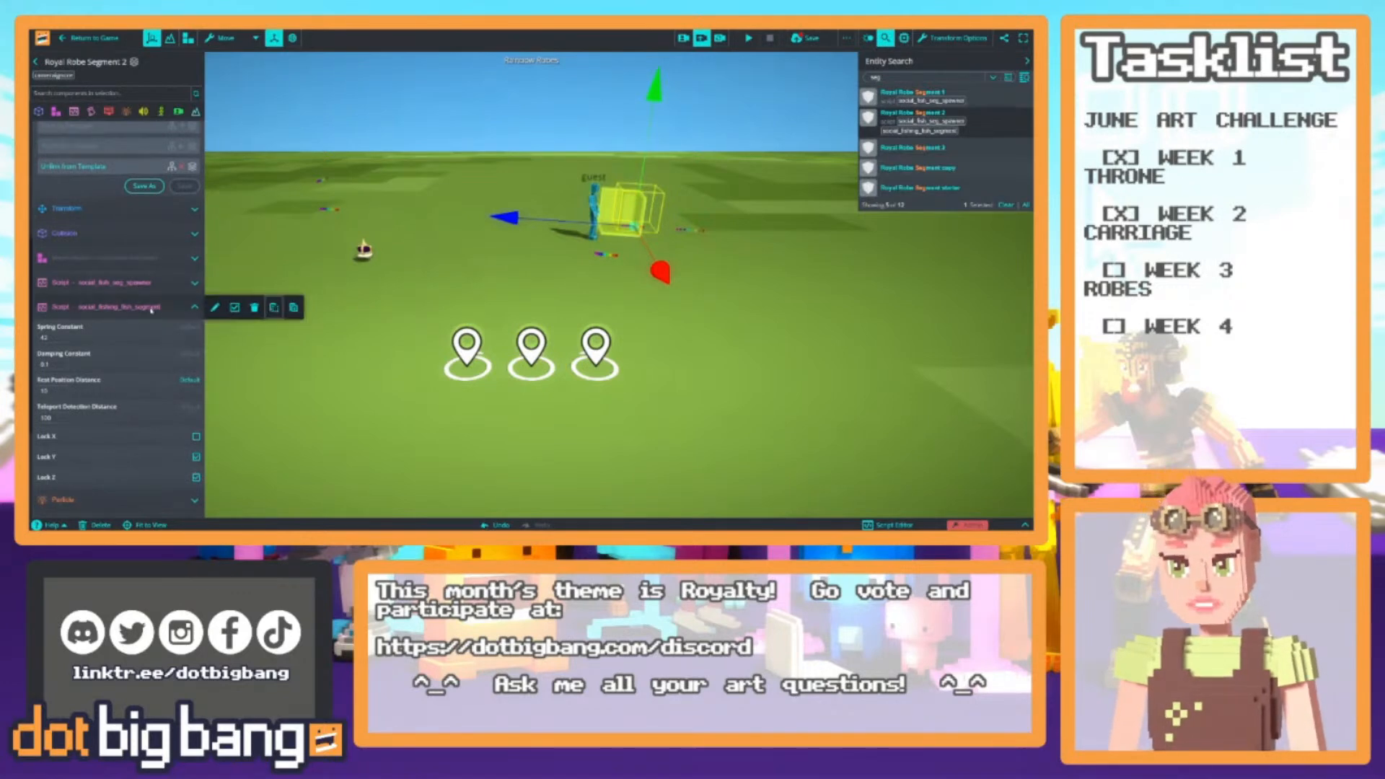
{"action": "left_click", "coordinate": [913, 148]}
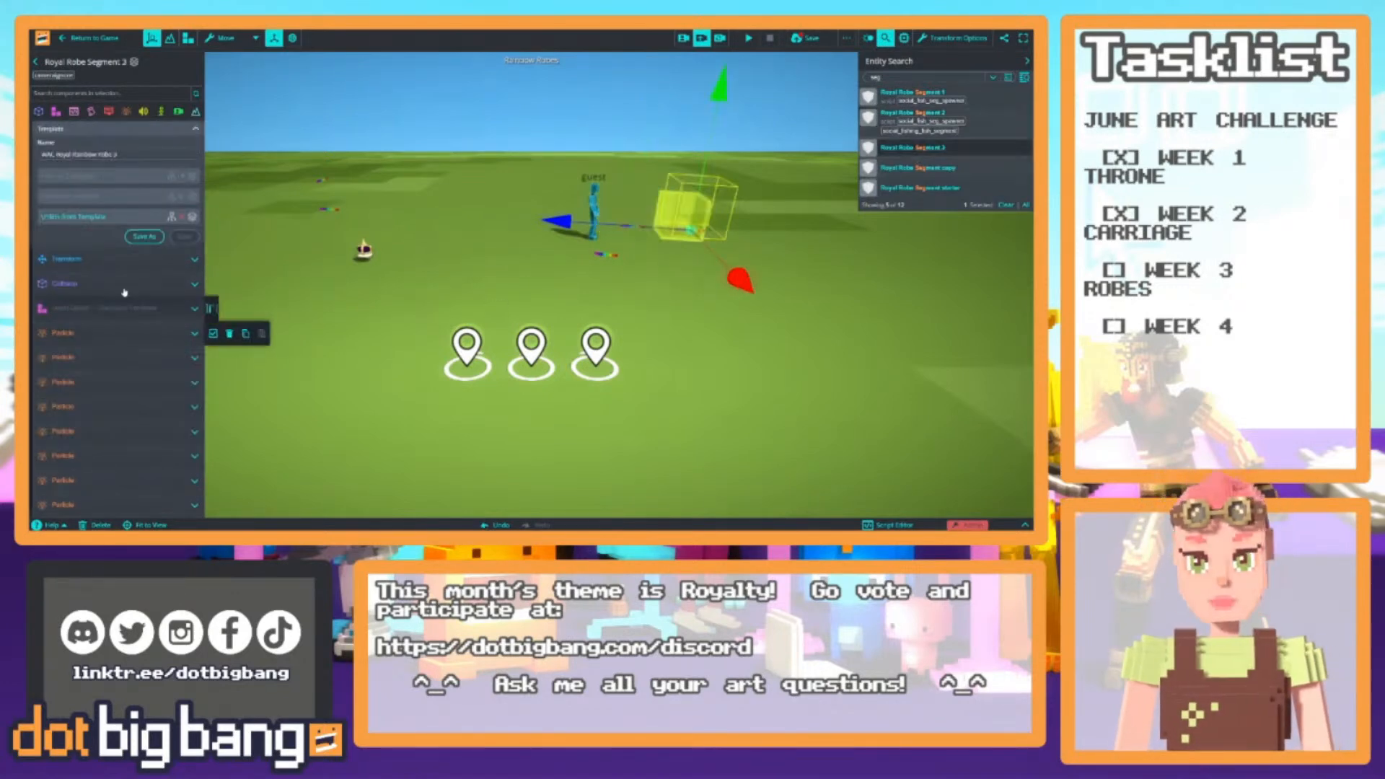
{"action": "scroll", "coordinate": [161, 311], "scroll_direction": "up", "scroll_amount": 4}
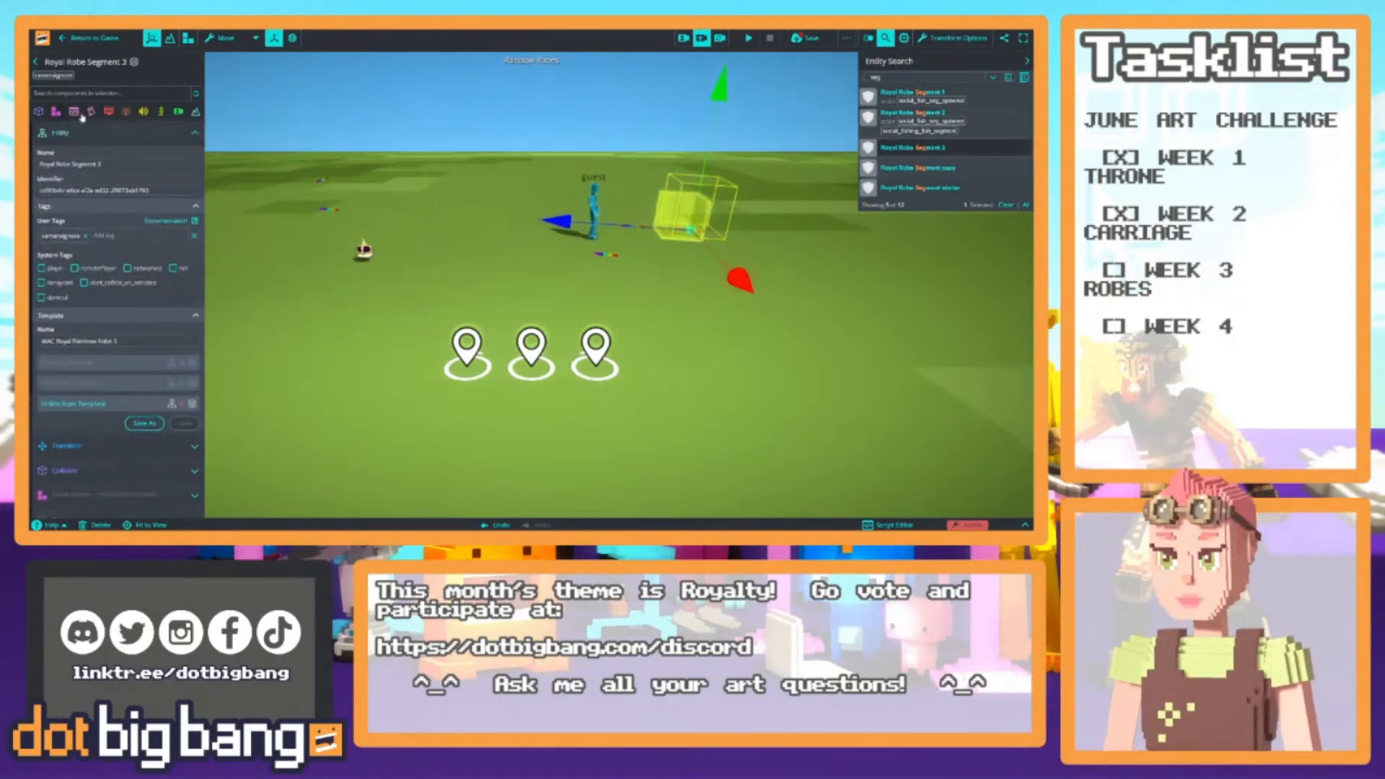
{"action": "left_click", "coordinate": [75, 112]}
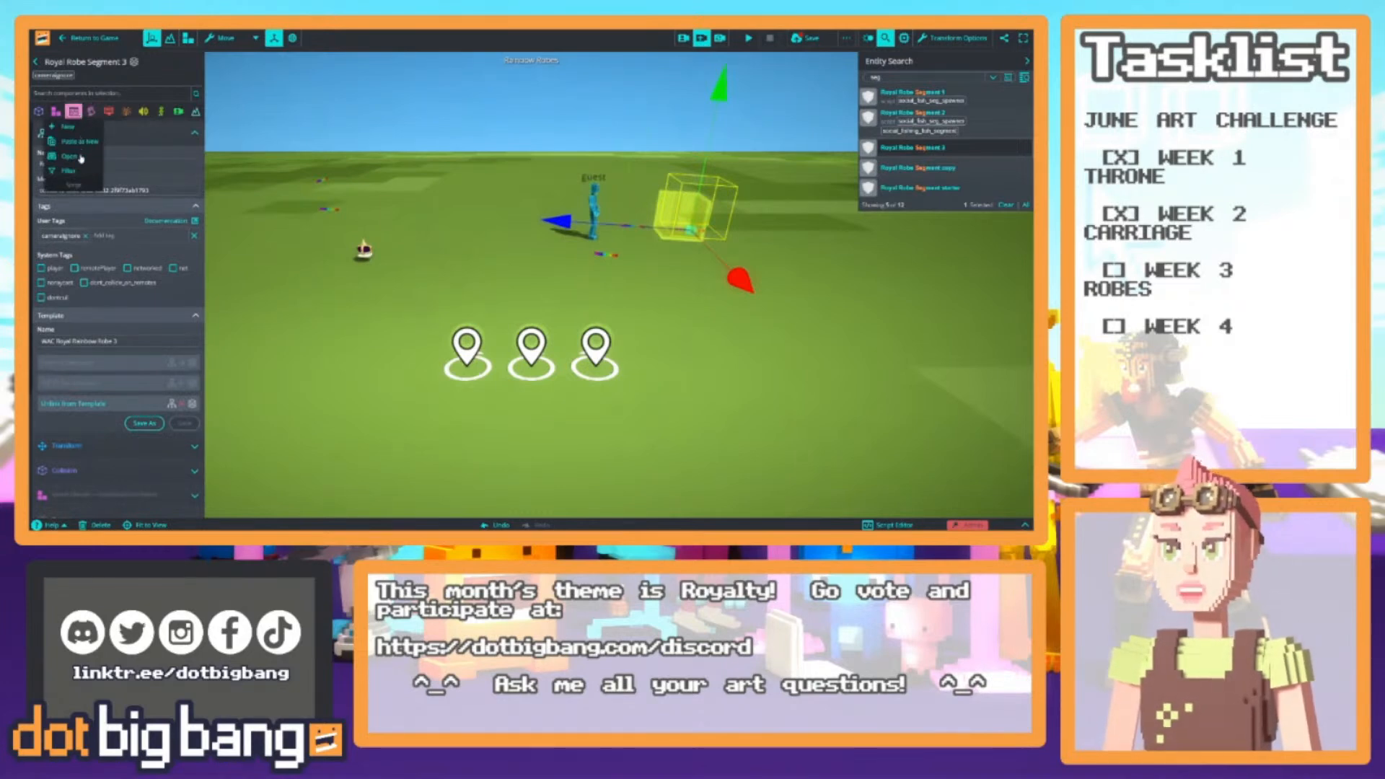
{"action": "scroll", "coordinate": [93, 317], "scroll_direction": "down", "scroll_amount": 7}
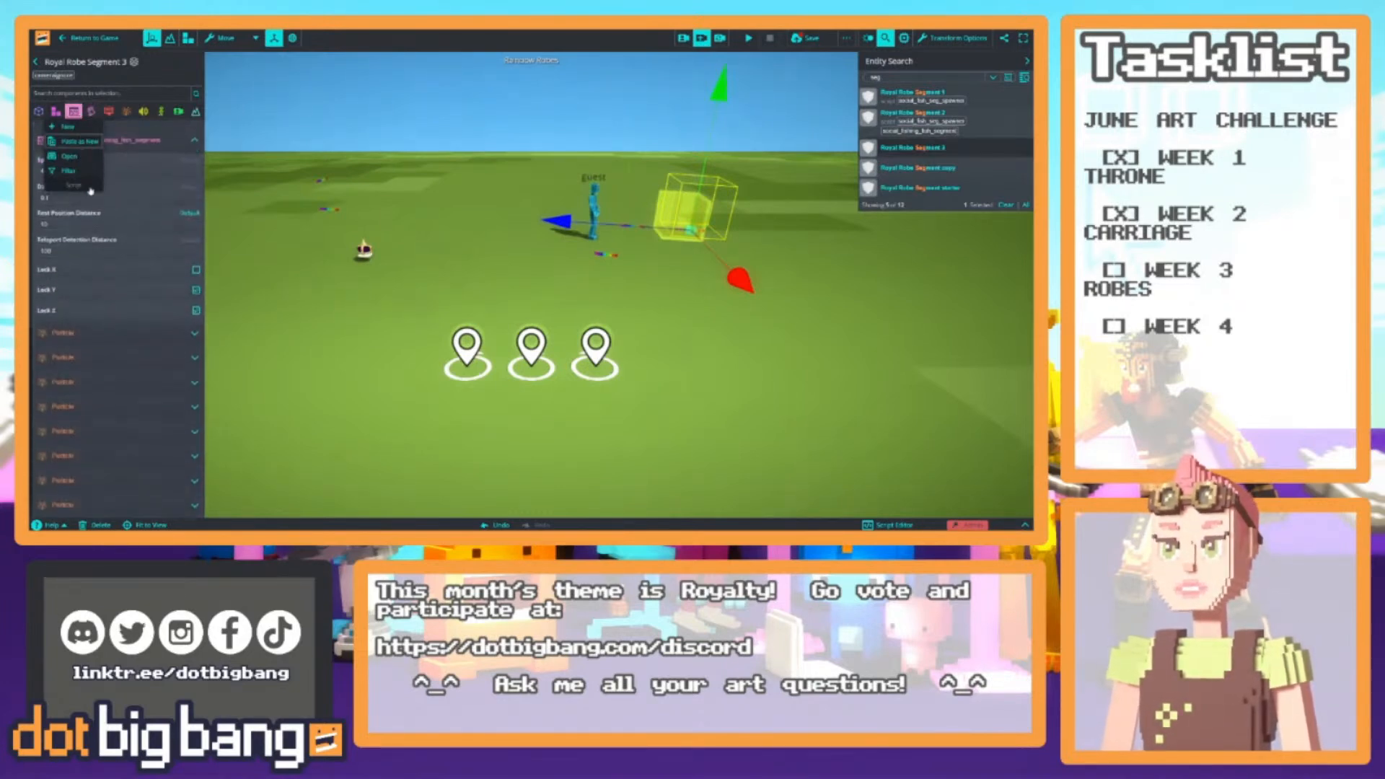
{"action": "scroll", "coordinate": [95, 322], "scroll_direction": "up", "scroll_amount": 1}
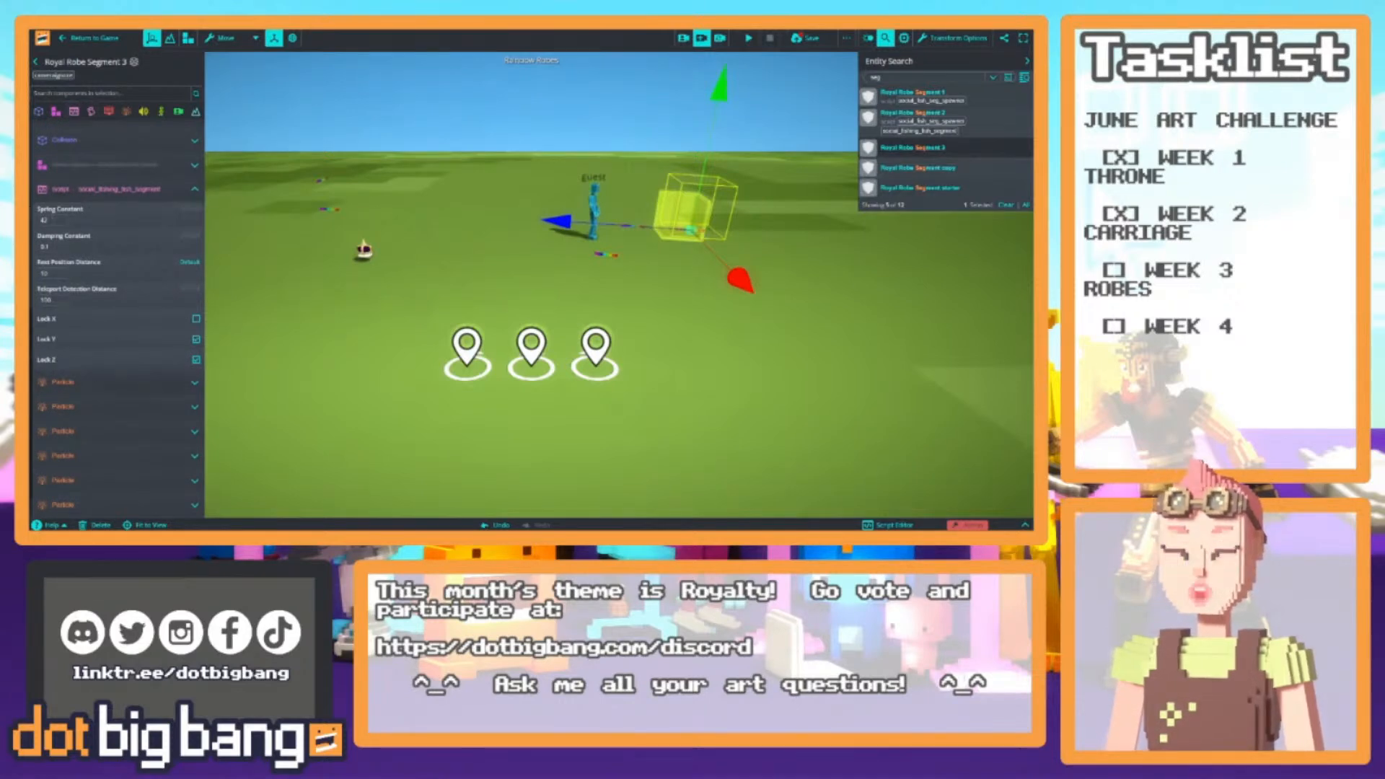
{"action": "left_click", "coordinate": [149, 192]}
{"action": "scroll", "coordinate": [100, 250], "scroll_direction": "up", "scroll_amount": 1}
{"action": "scroll", "coordinate": [100, 251], "scroll_direction": "up", "scroll_amount": 2}
{"action": "left_click", "coordinate": [81, 189]}
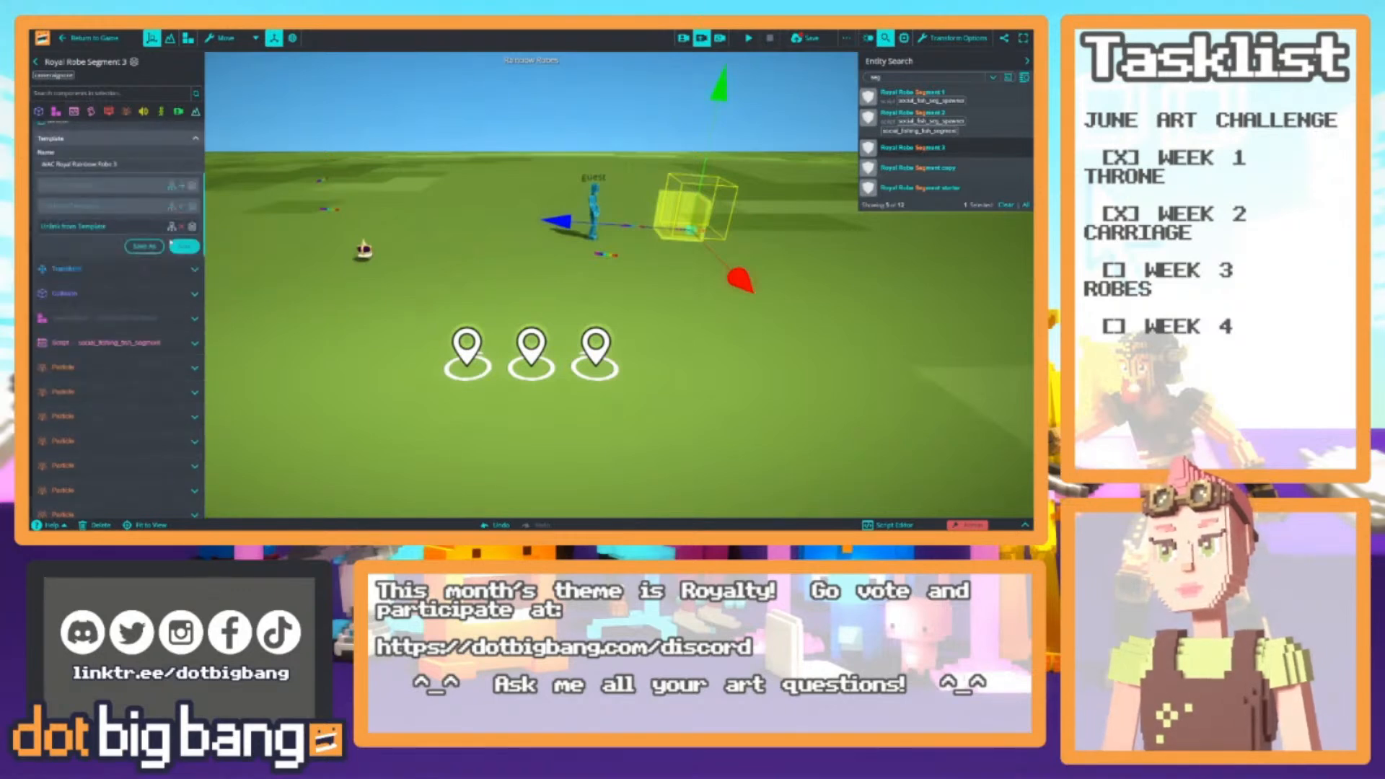
{"action": "left_click", "coordinate": [185, 247]}
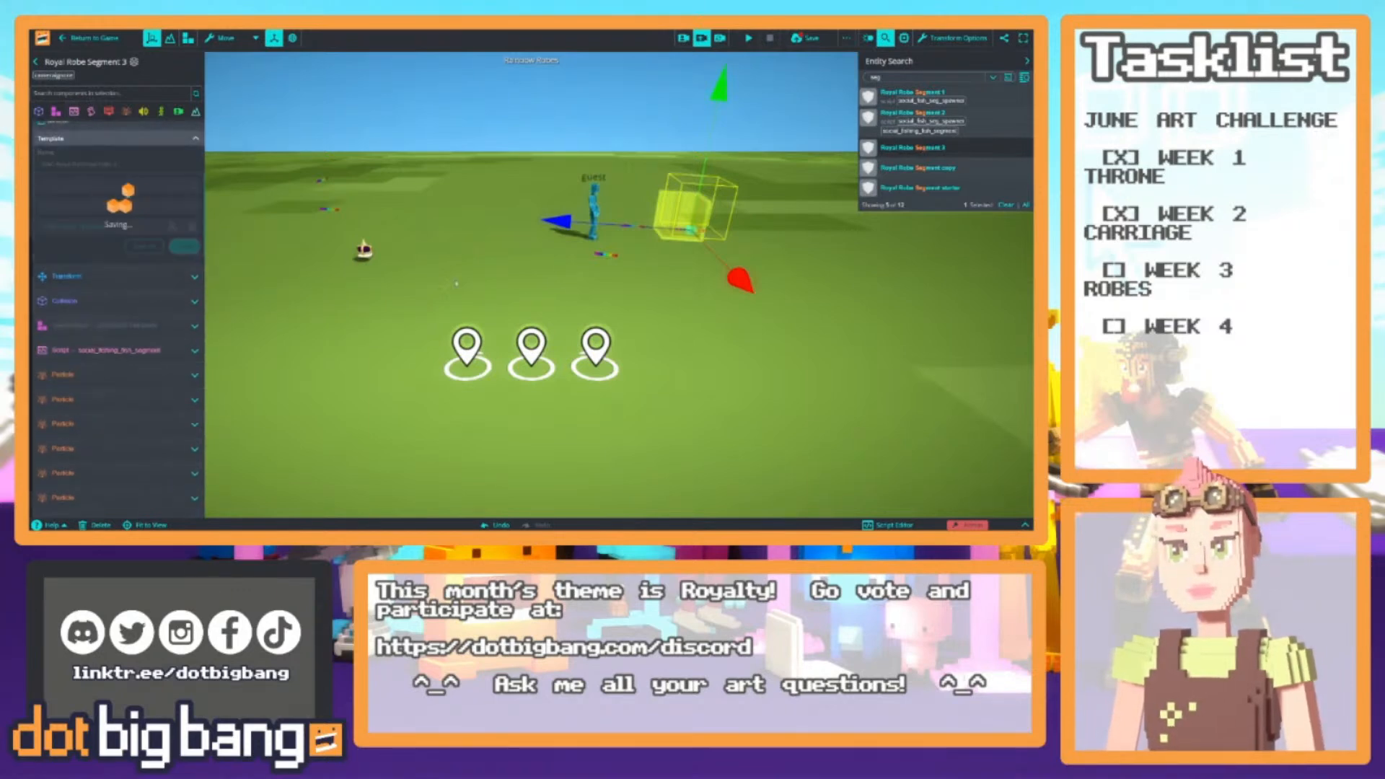
Play-test the robe with the script added to Segment 3, running the player sideways and viewing the robe from several angles
{"action": "left_click", "coordinate": [748, 38]}
{"action": "left_click", "coordinate": [683, 37]}
{"action": "key", "text": "w"}
{"action": "left_click_drag", "start_coordinate": [577, 209], "coordinate": [837, 237]}
{"action": "key", "text": "a"}
{"action": "key", "text": "d"}
{"action": "key", "text": "a"}
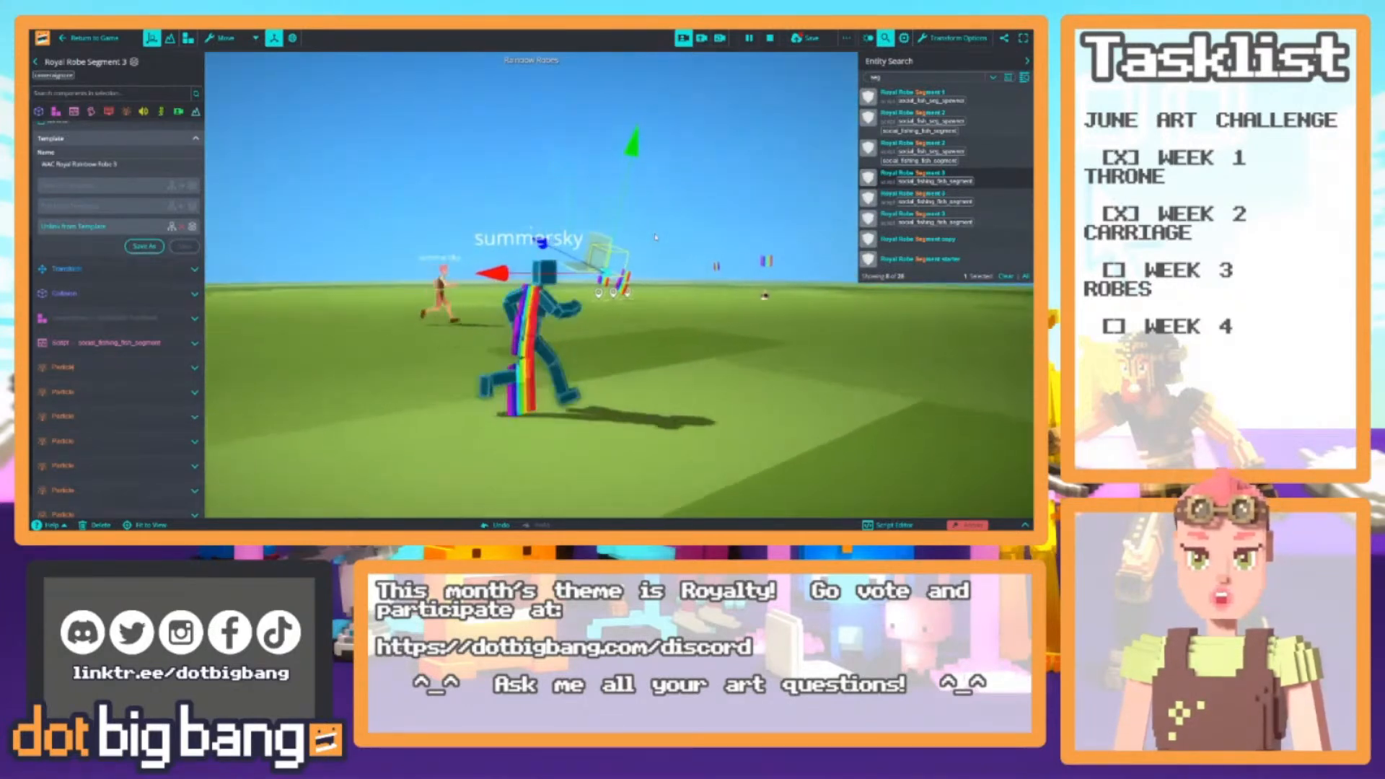
{"action": "key", "text": "d"}
{"action": "left_click_drag", "start_coordinate": [665, 241], "coordinate": [802, 194]}
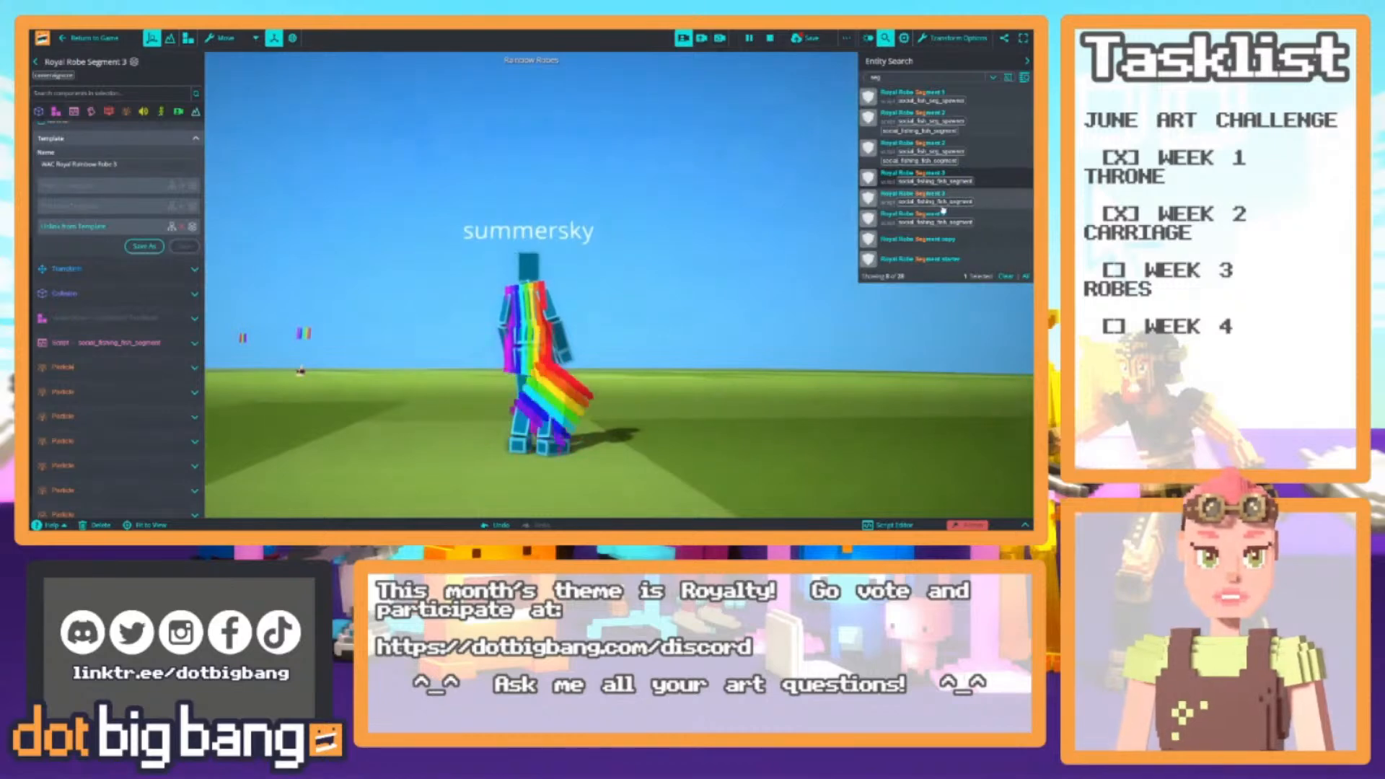
Change the Y Offset in Royal Robe Segment 2's social_fish_seg_spawner script, push it to the template and save
{"action": "left_click", "coordinate": [899, 124]}
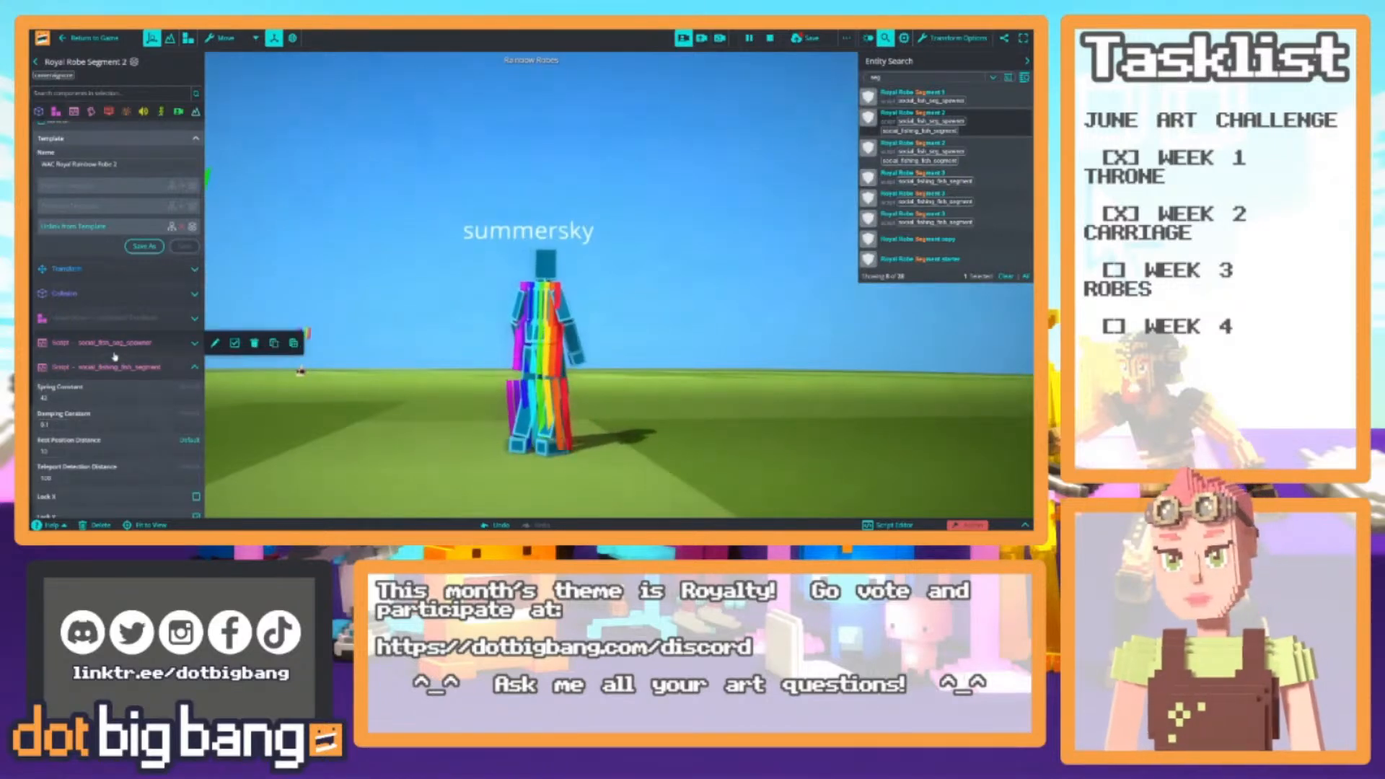
{"action": "scroll", "coordinate": [124, 346], "scroll_direction": "down", "scroll_amount": 2}
{"action": "left_click", "coordinate": [130, 297]}
{"action": "scroll", "coordinate": [124, 325], "scroll_direction": "down", "scroll_amount": 1}
{"action": "left_click", "coordinate": [66, 328]}
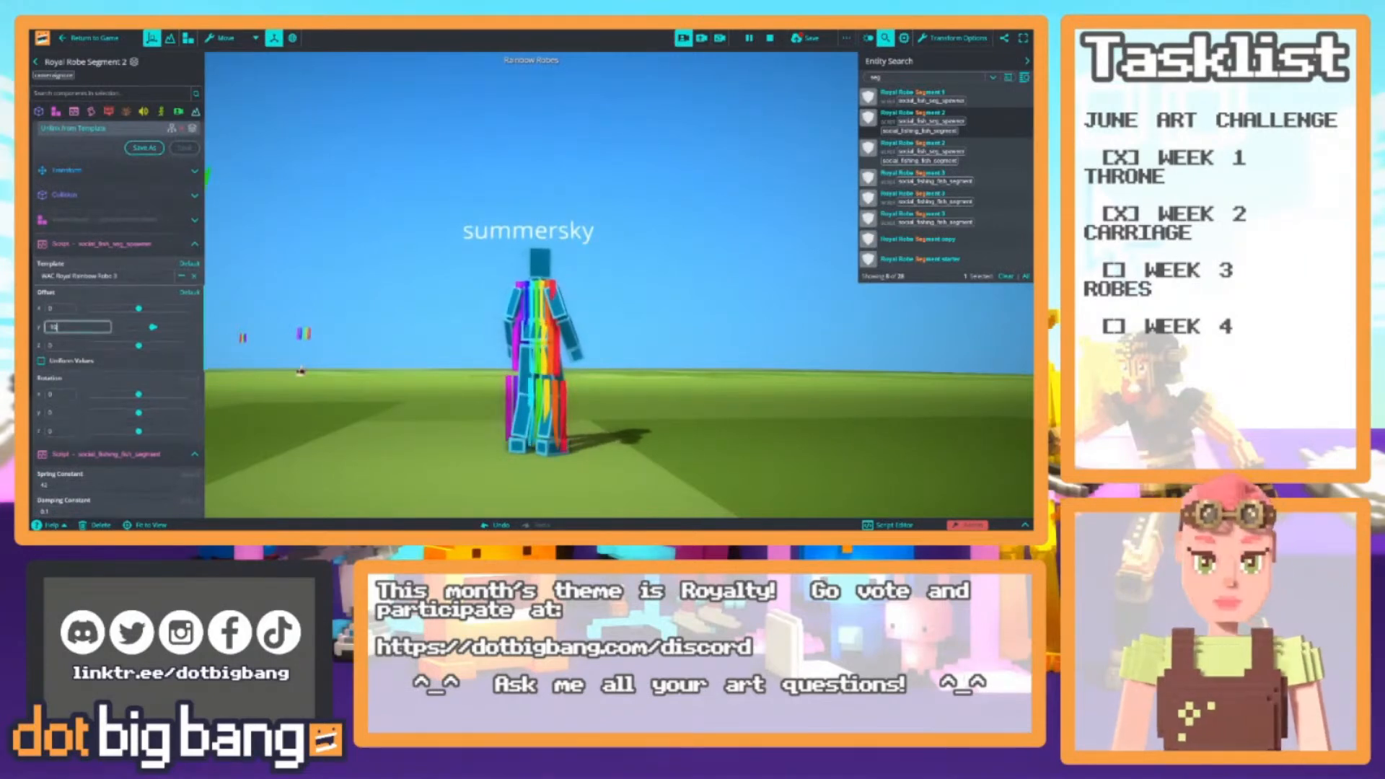
{"action": "key", "text": "Return"}
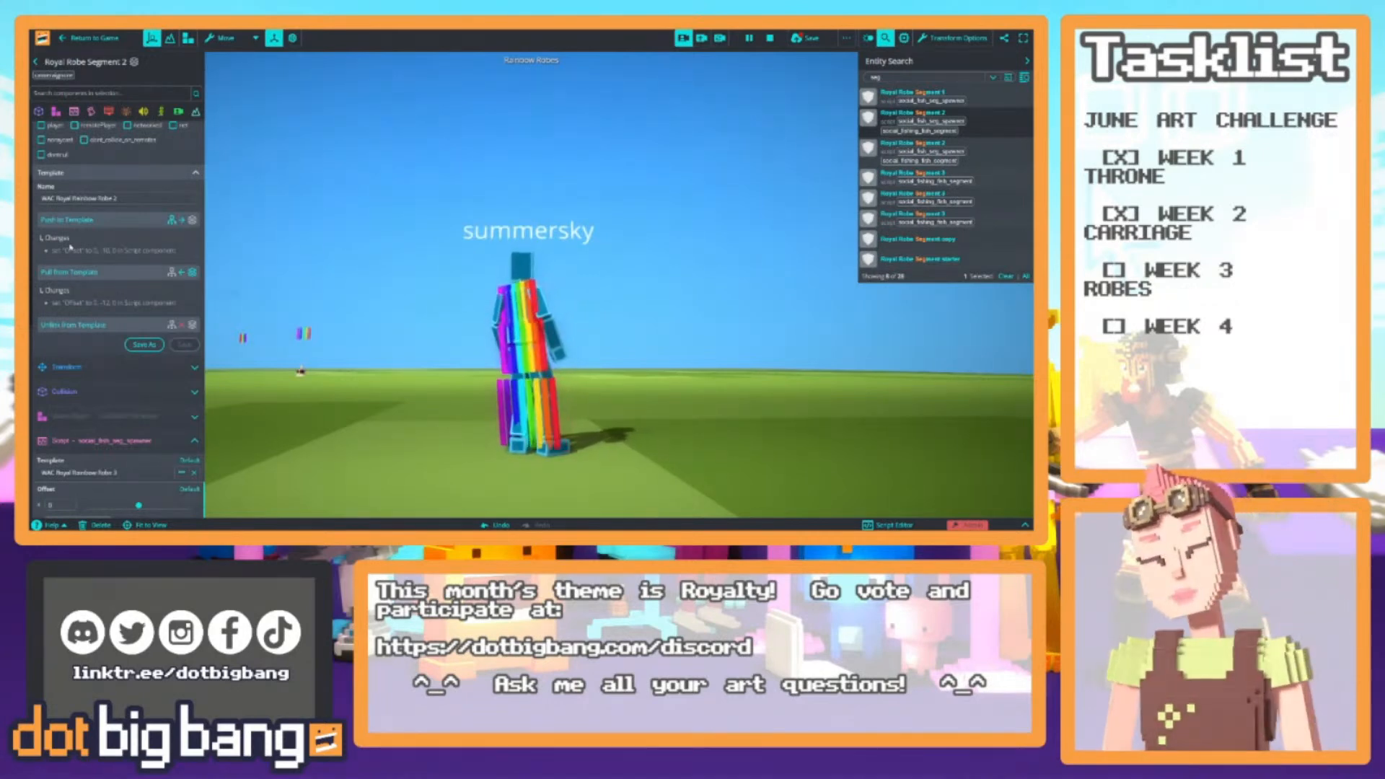
{"action": "left_click", "coordinate": [133, 440]}
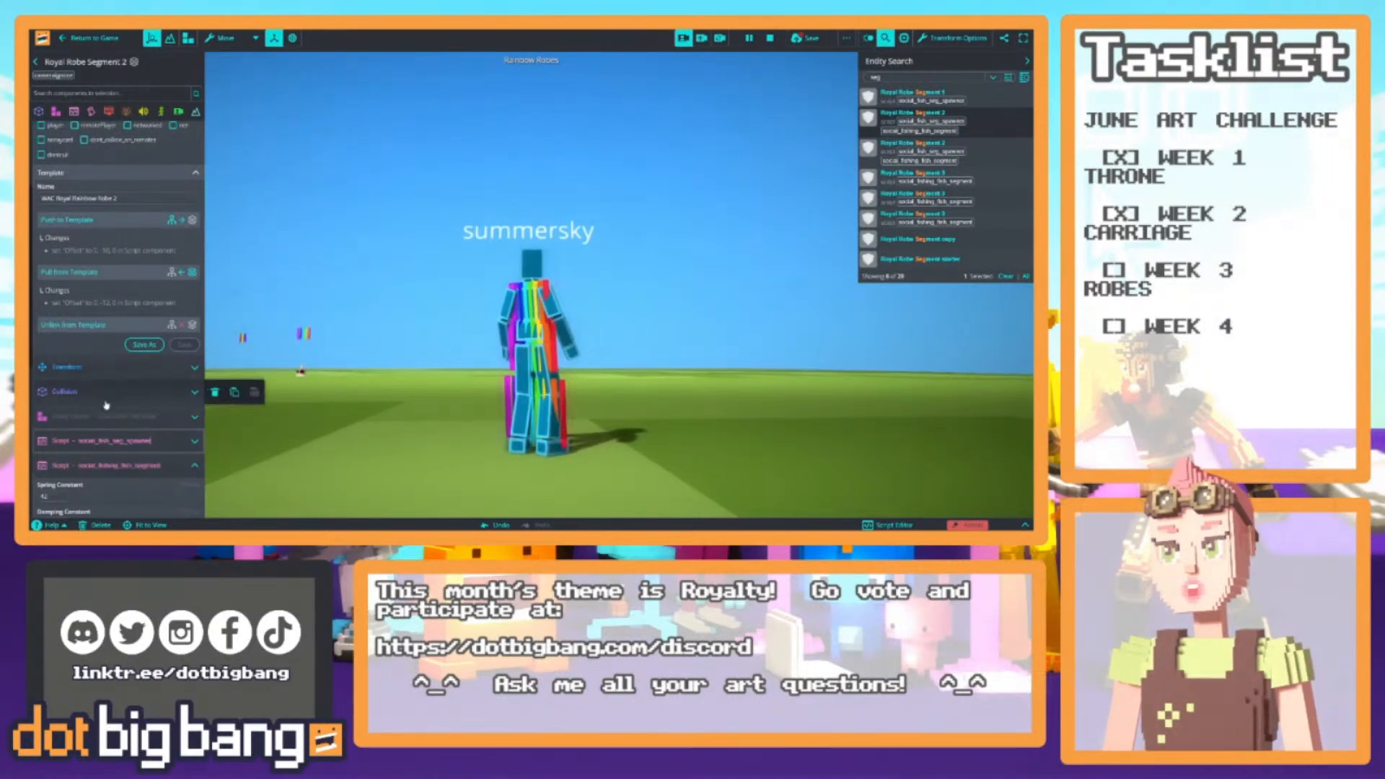
{"action": "left_click", "coordinate": [141, 221]}
{"action": "left_click", "coordinate": [185, 282]}
Restart the game to examine the robe on the player with the new spawner Offset, and stop it
{"action": "right_click_drag", "start_coordinate": [763, 234], "coordinate": [729, 223]}
{"action": "right_click_drag", "start_coordinate": [630, 249], "coordinate": [807, 220]}
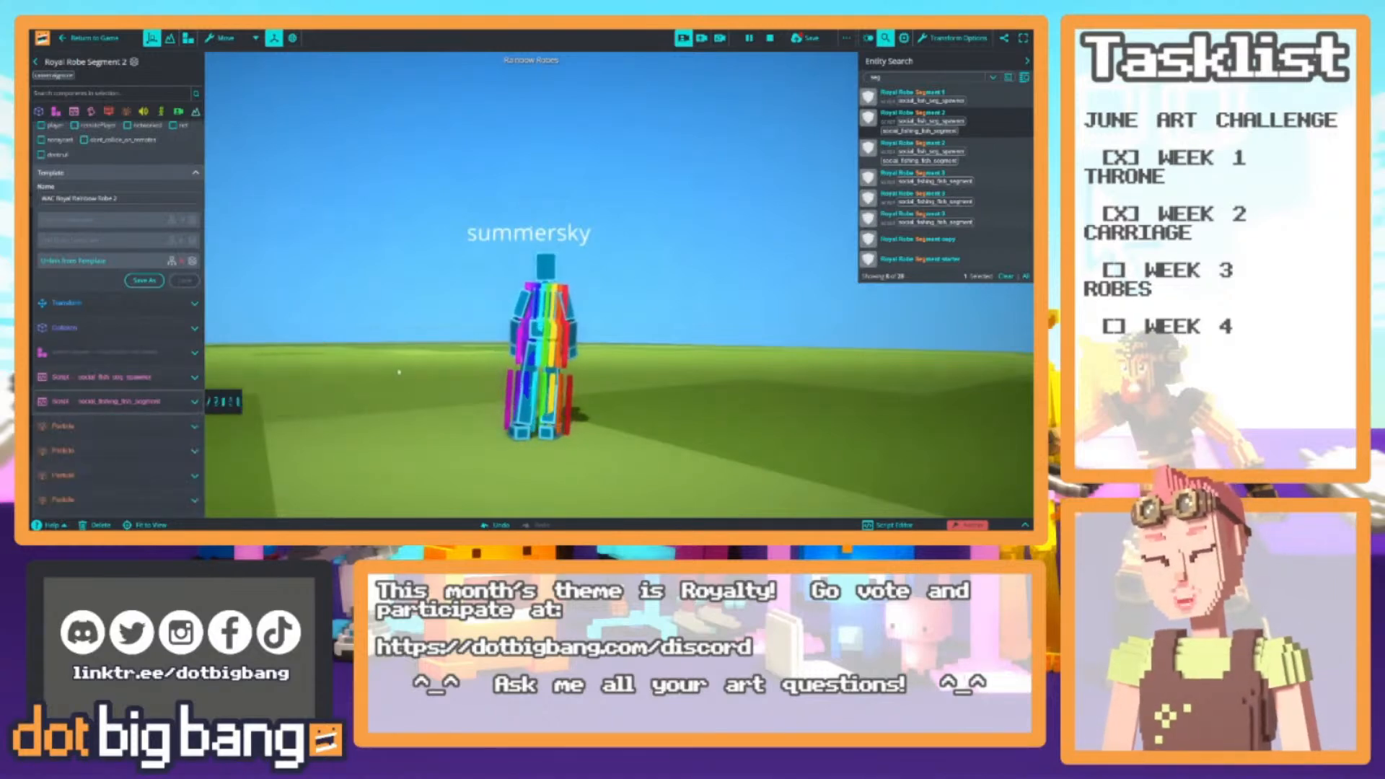
{"action": "left_click", "coordinate": [194, 401]}
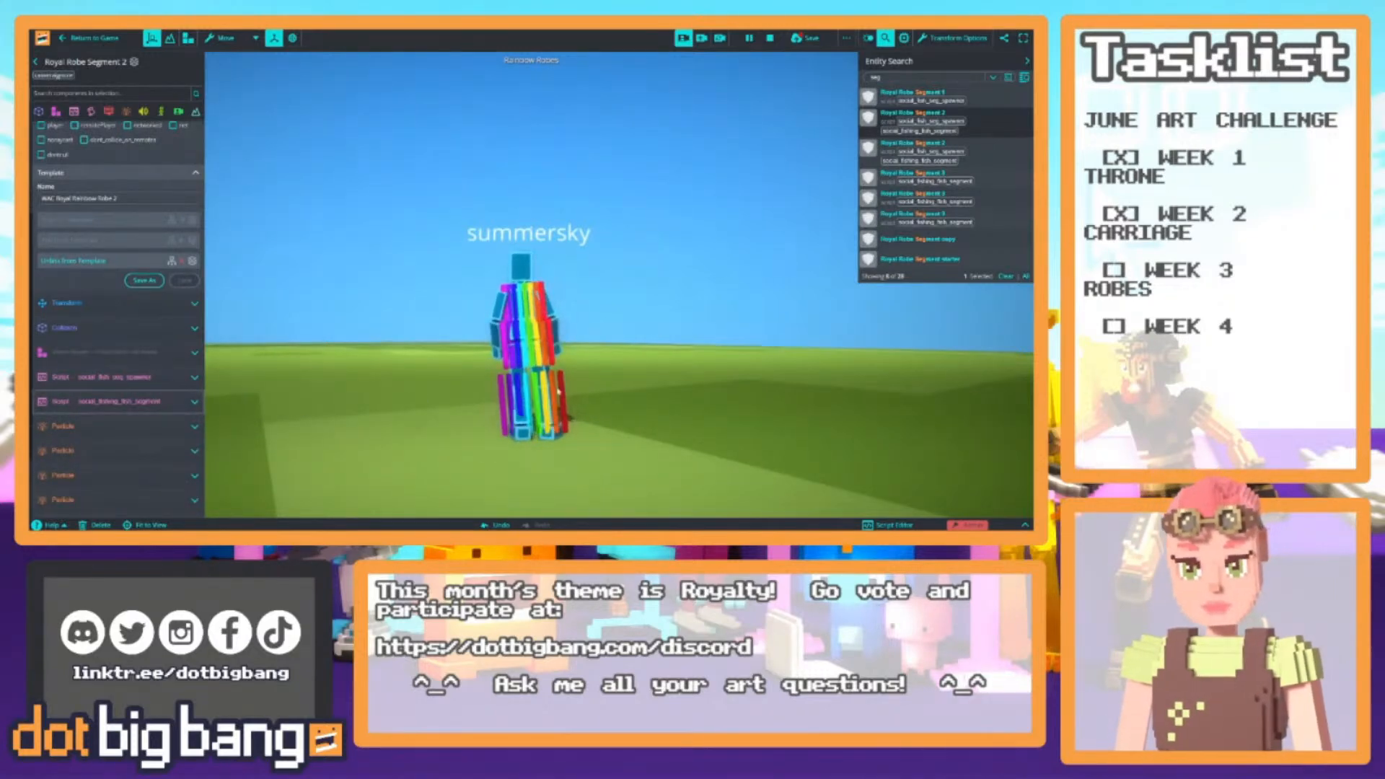
{"action": "left_click", "coordinate": [749, 38]}
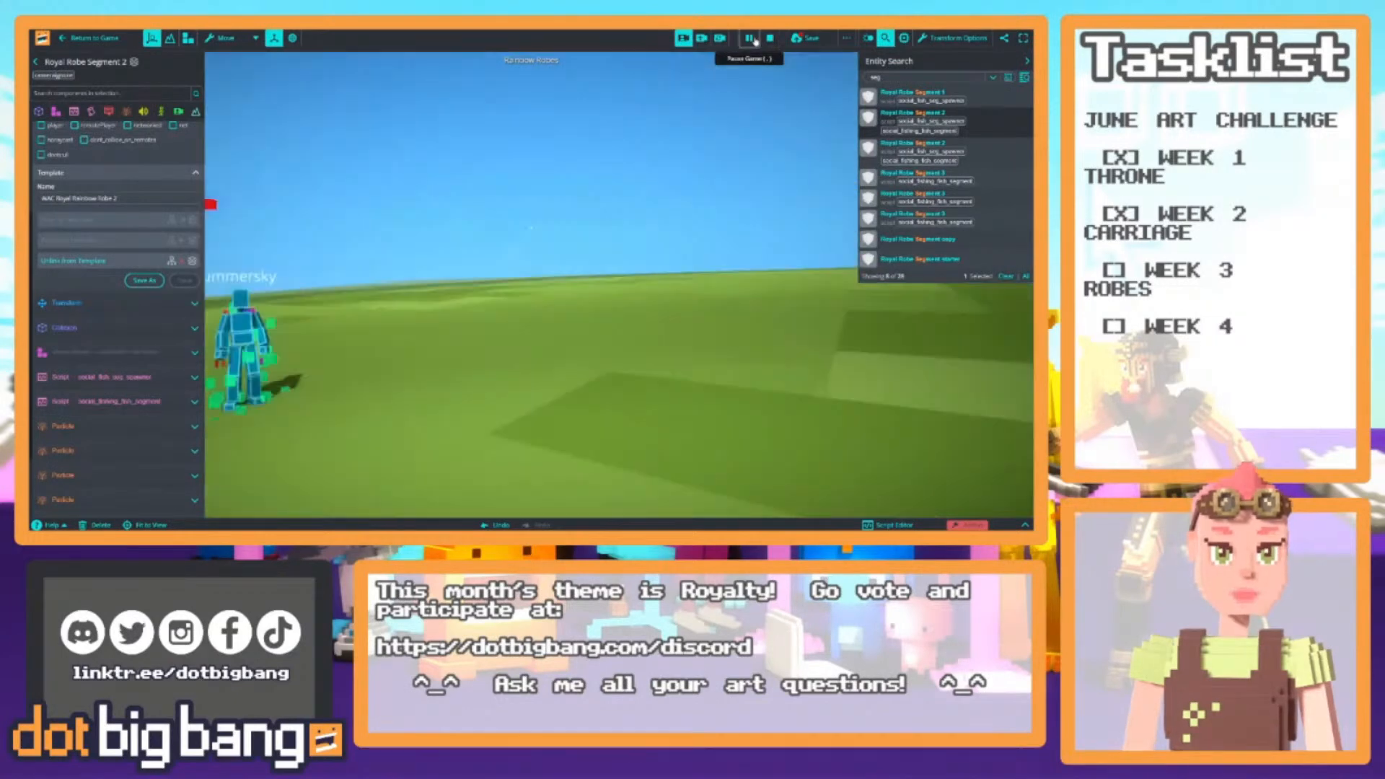
{"action": "right_click_drag", "start_coordinate": [700, 210], "coordinate": [529, 167]}
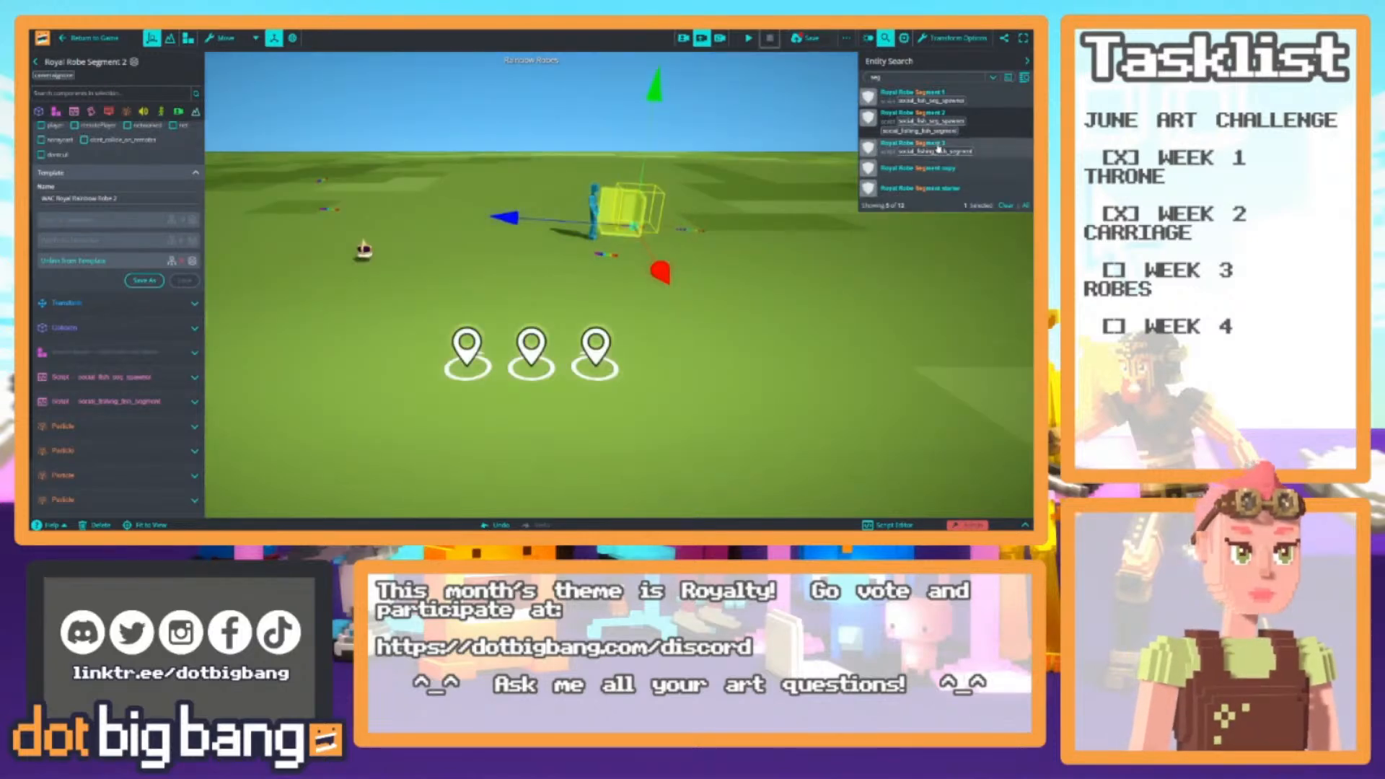
Focus on Royal Robe Segment 3 and restart the game to watch the placed segments move through the fly camera
{"action": "left_click", "coordinate": [938, 148]}
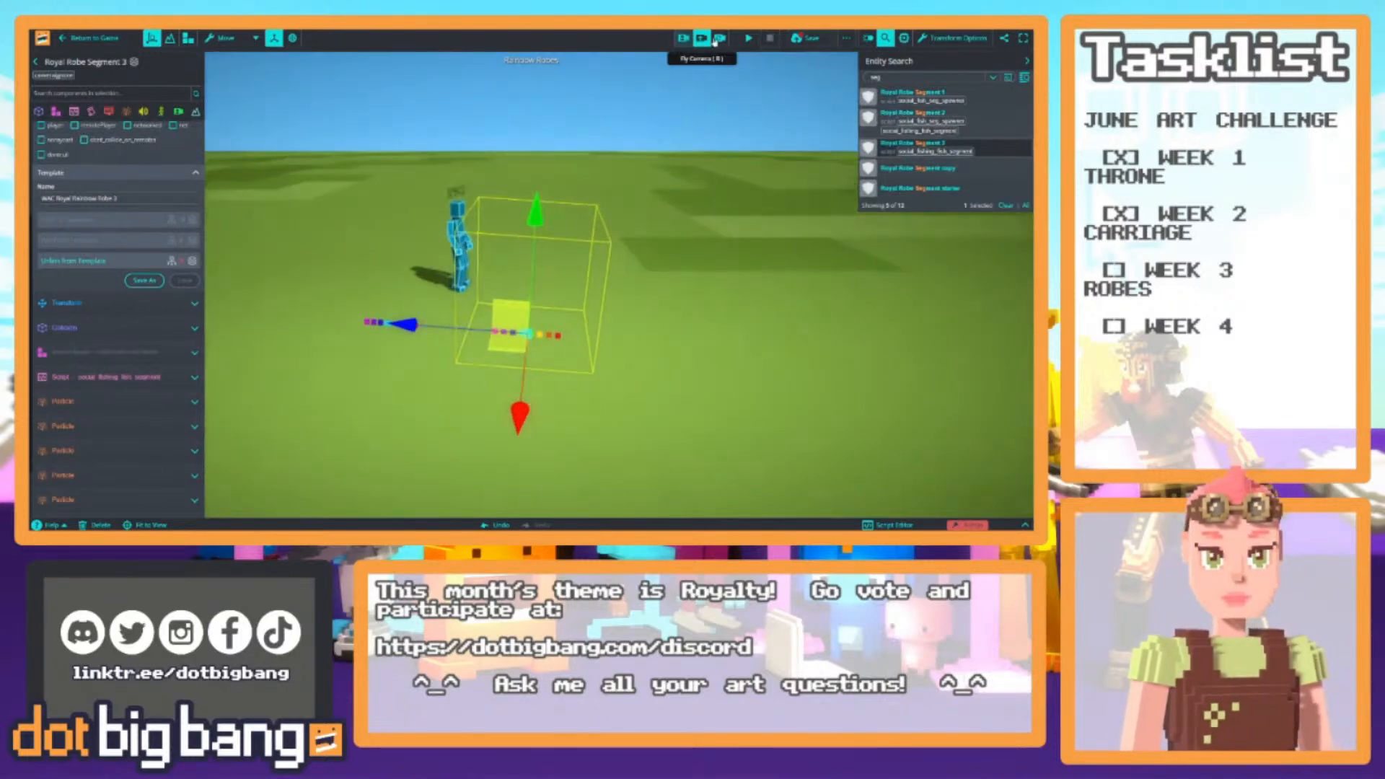
{"action": "left_click", "coordinate": [746, 38]}
{"action": "key", "text": "f"}
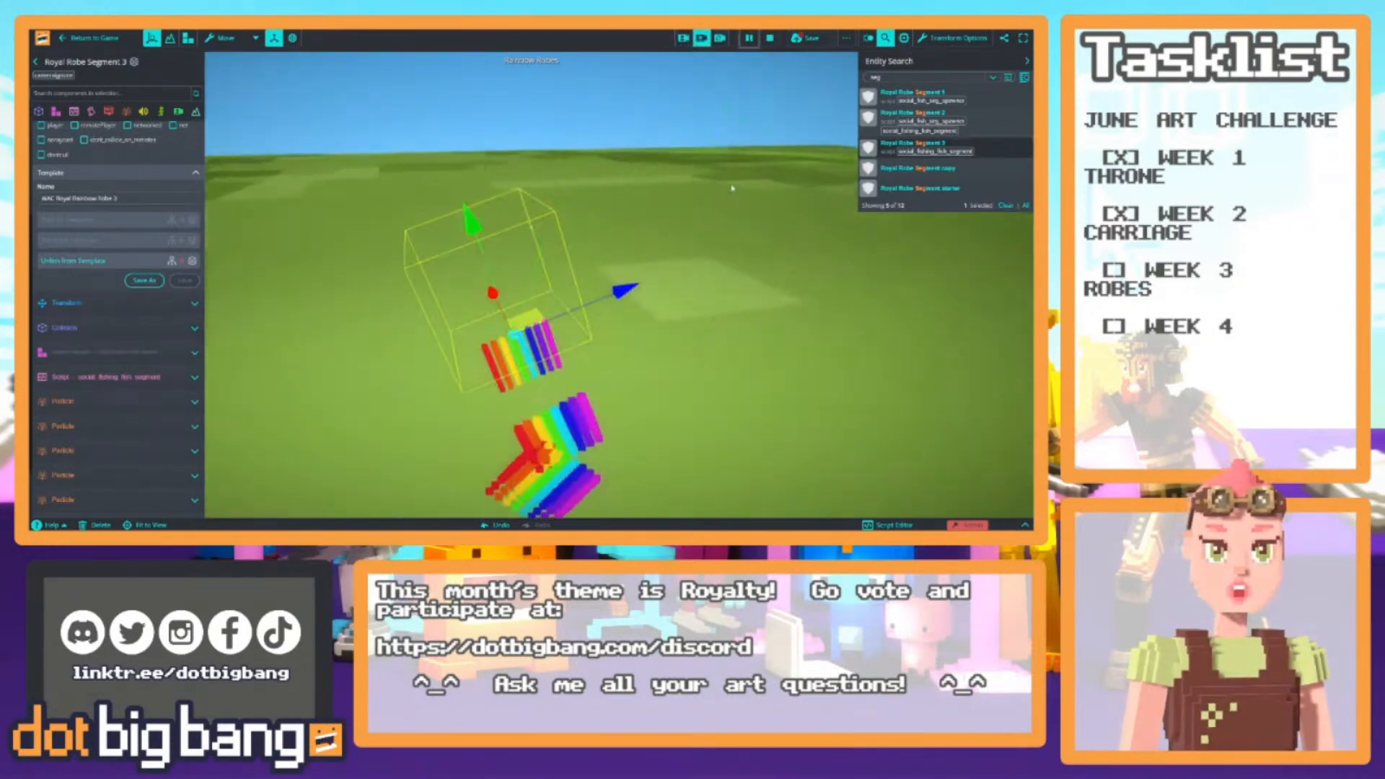
{"action": "right_click_drag", "start_coordinate": [764, 65], "coordinate": [768, 91]}
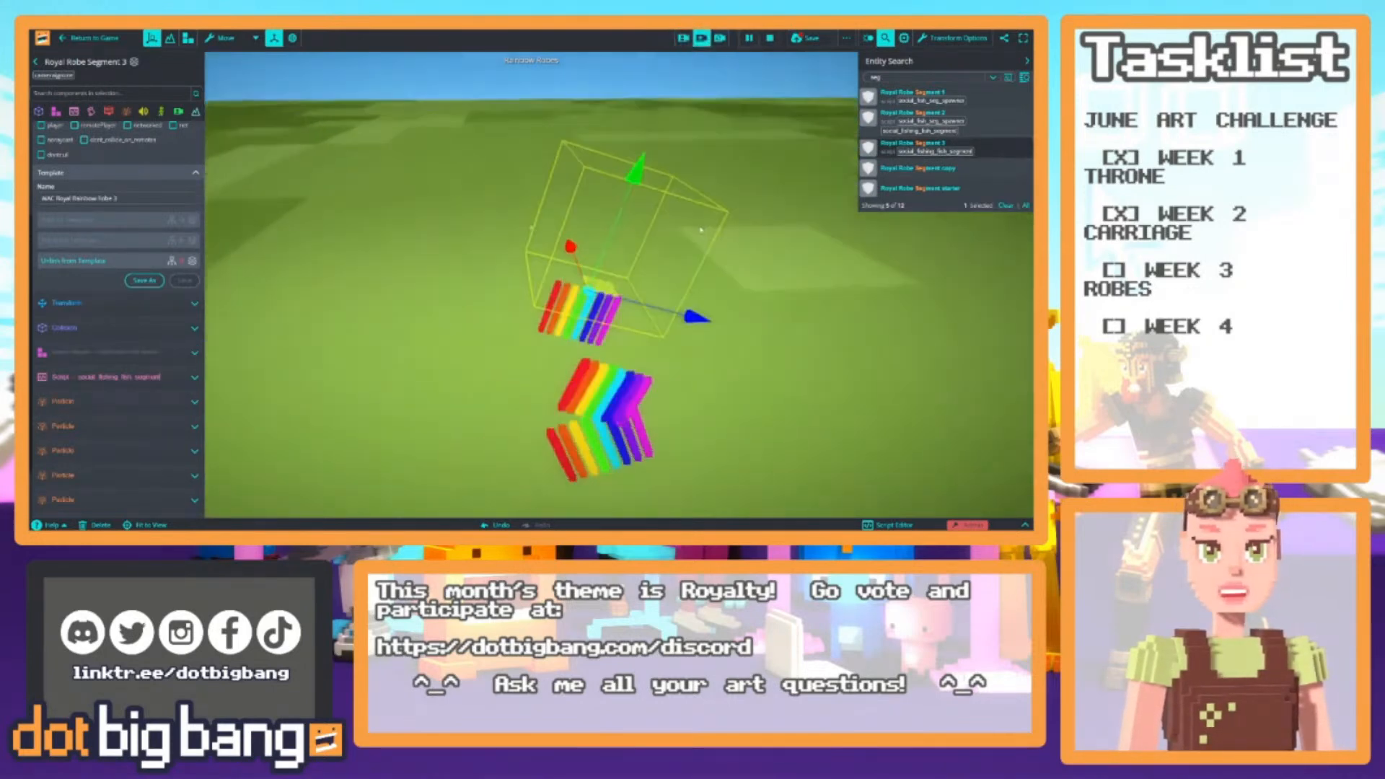
{"action": "left_click", "coordinate": [750, 37]}
{"action": "left_click", "coordinate": [750, 37]}
Disable the social_fishing_fish_segment script on Royal Robe Segment 3 and restart the game to view the segment beside the others
{"action": "mouse_move", "coordinate": [159, 353]}
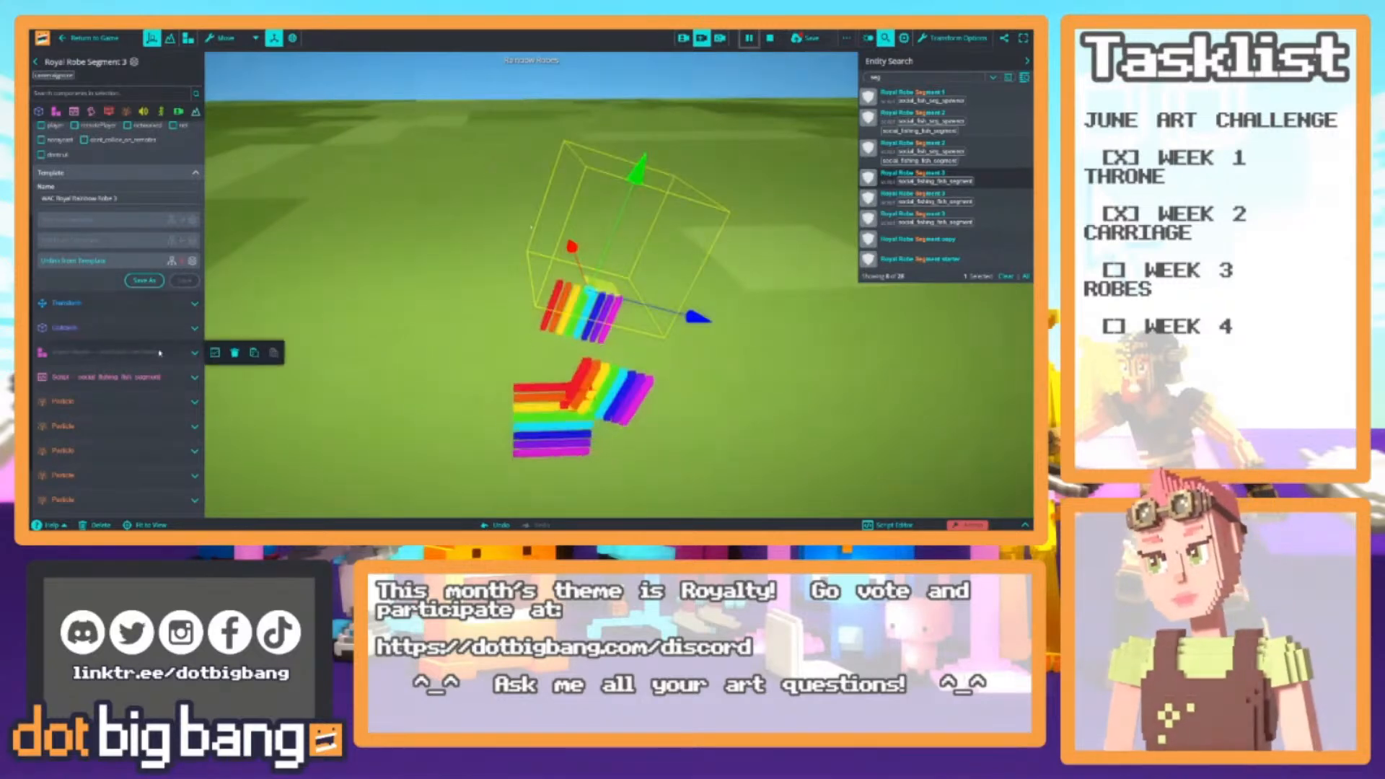
{"action": "mouse_move", "coordinate": [157, 378]}
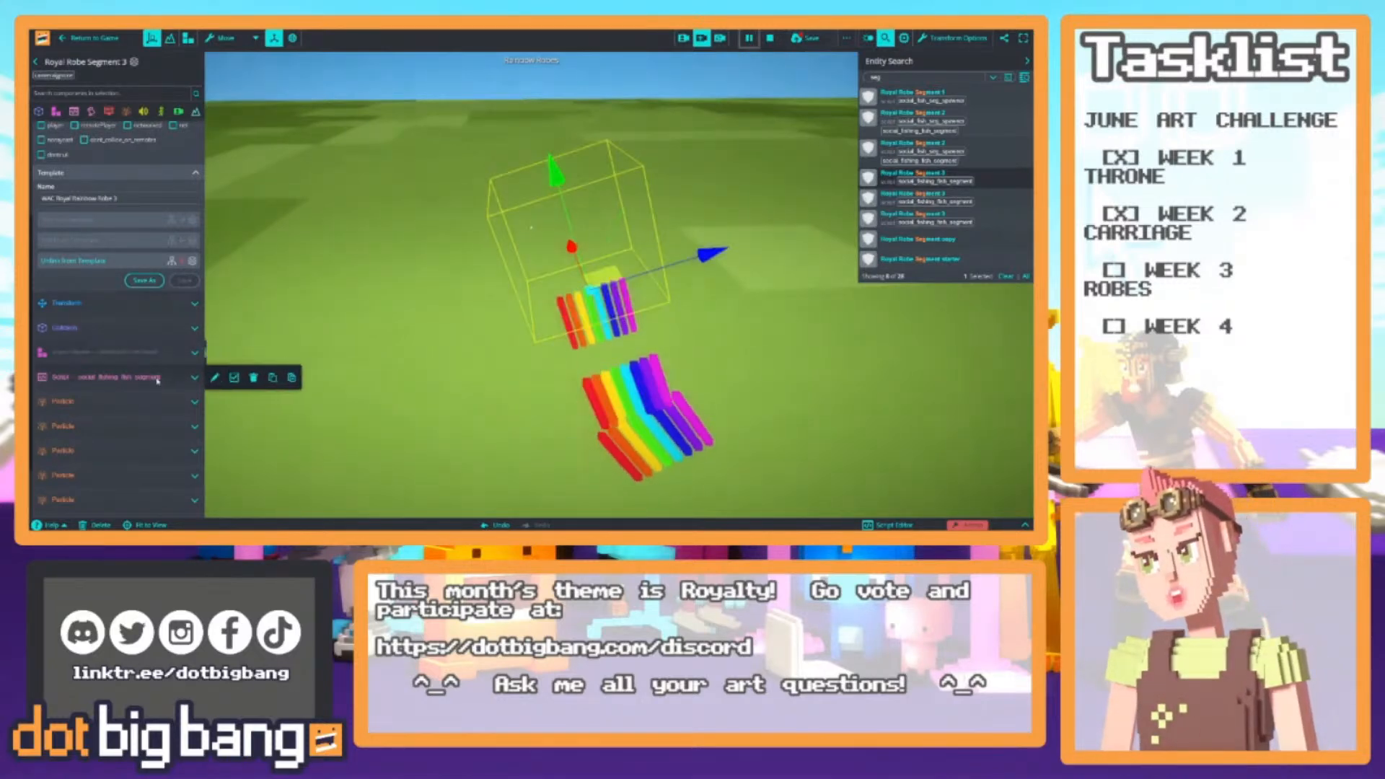
{"action": "left_click", "coordinate": [234, 378]}
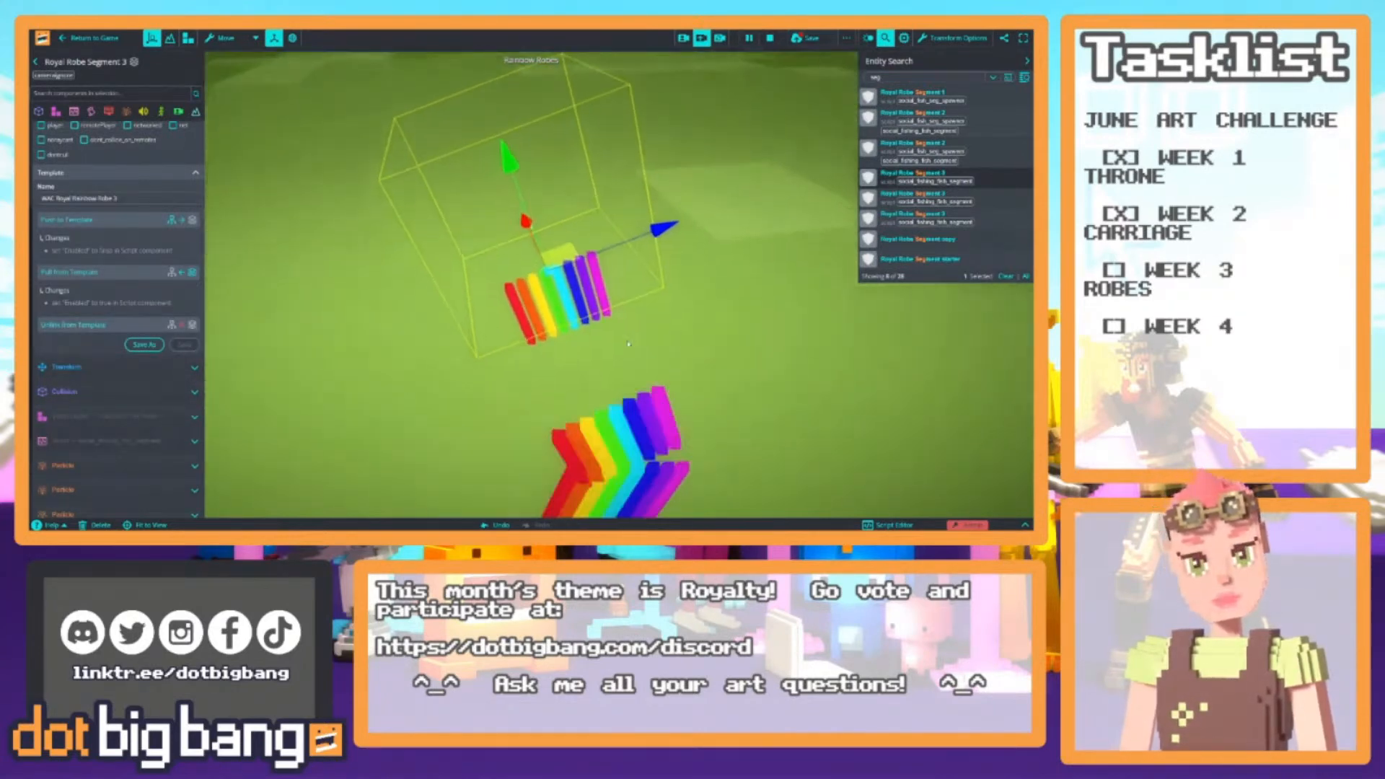
{"action": "left_click", "coordinate": [769, 40]}
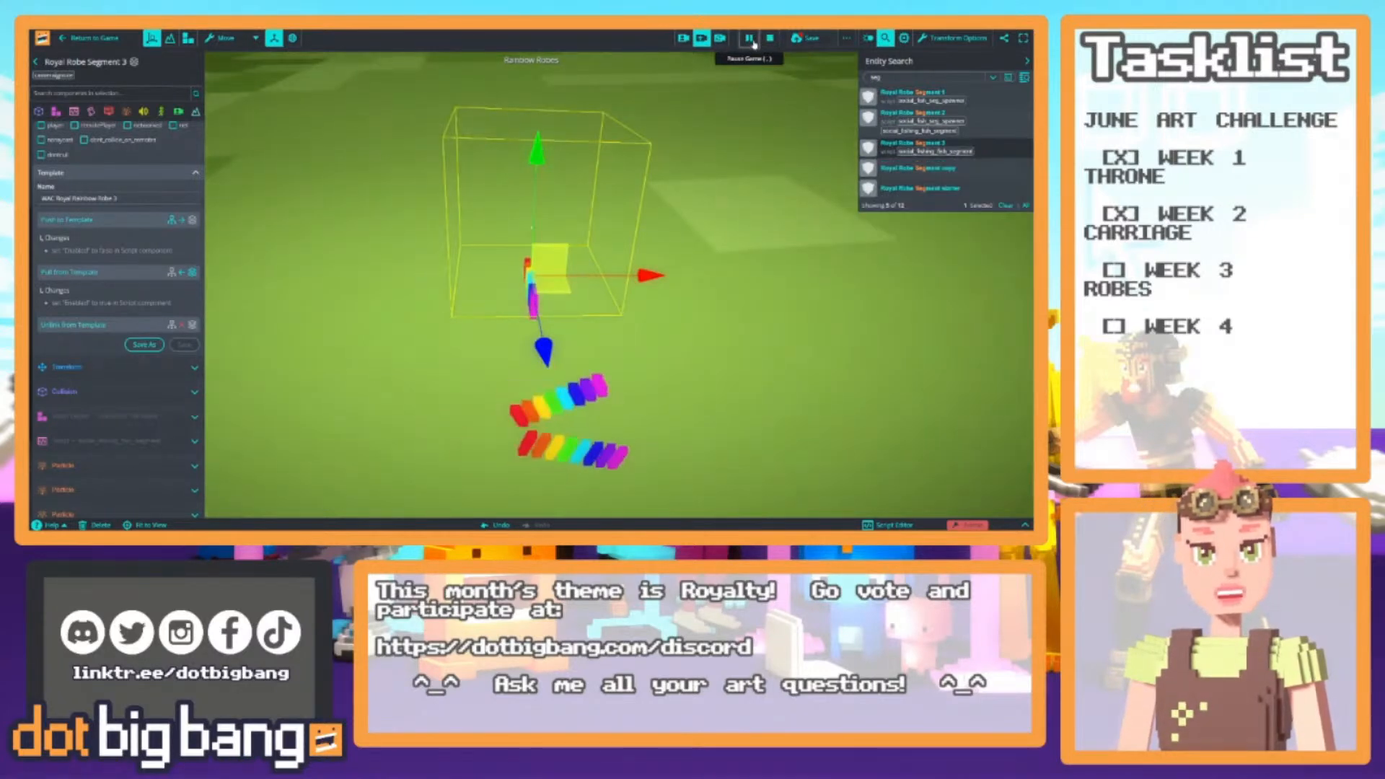
{"action": "right_click_drag", "start_coordinate": [562, 175], "coordinate": [448, 237]}
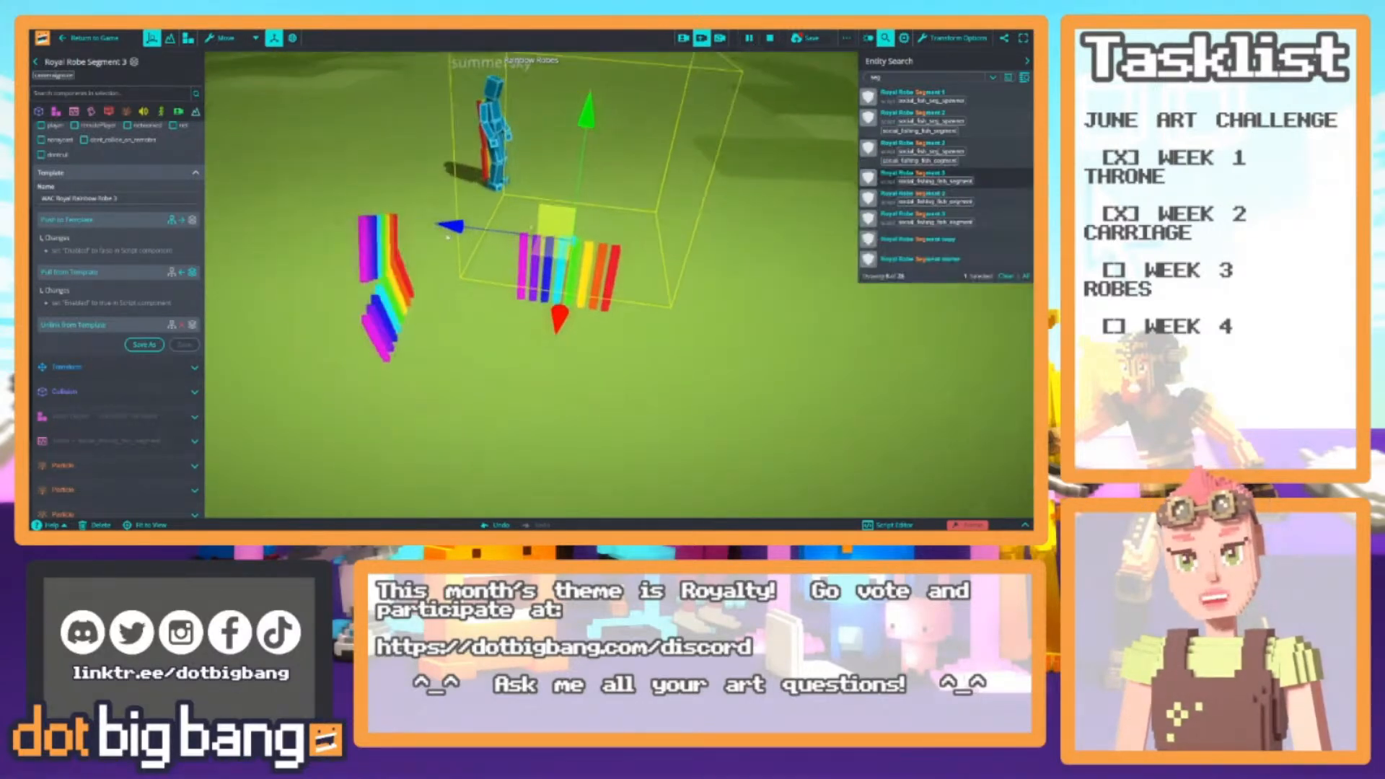
Enable Gravity on the Particle component of Royal Robe Segment 3's red stripe
{"action": "scroll", "coordinate": [118, 377], "scroll_direction": "down", "scroll_amount": 1}
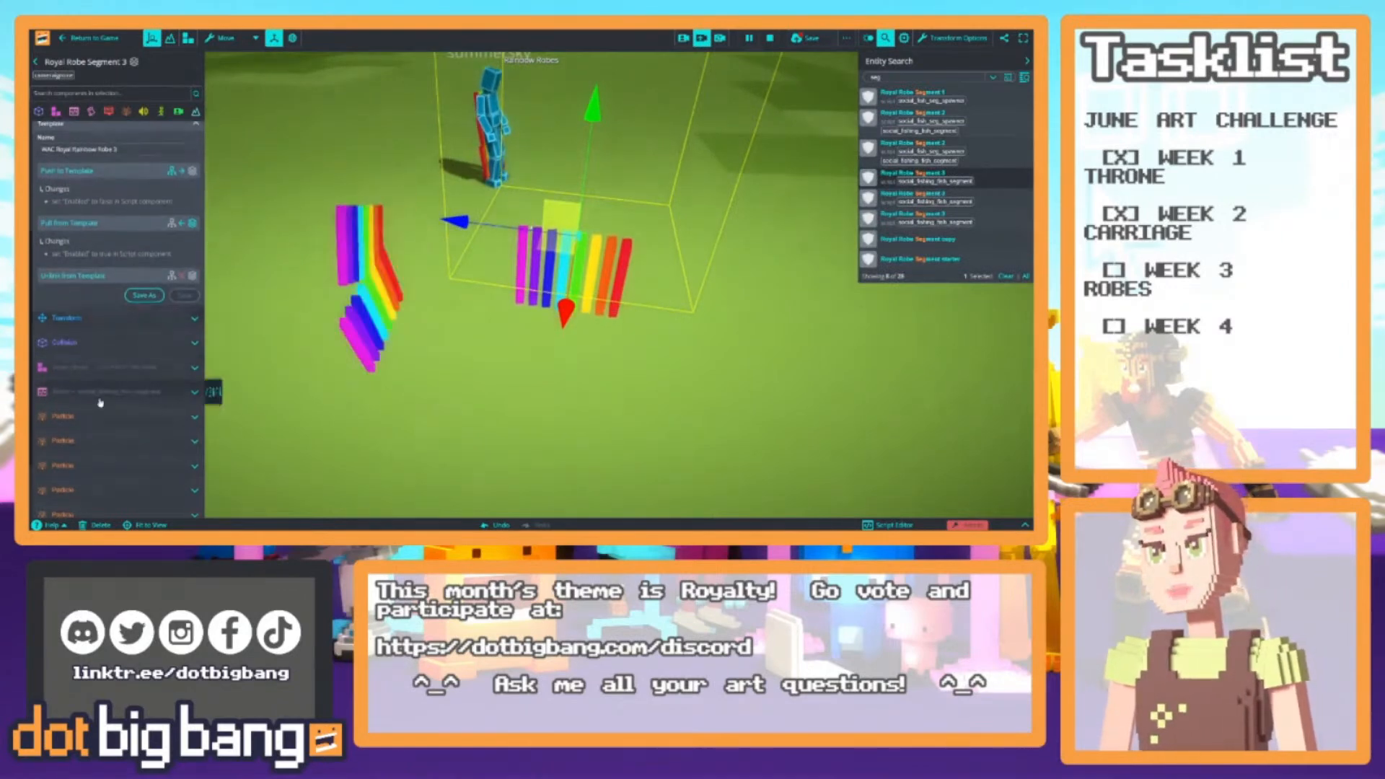
{"action": "scroll", "coordinate": [155, 418], "scroll_direction": "down", "scroll_amount": 2}
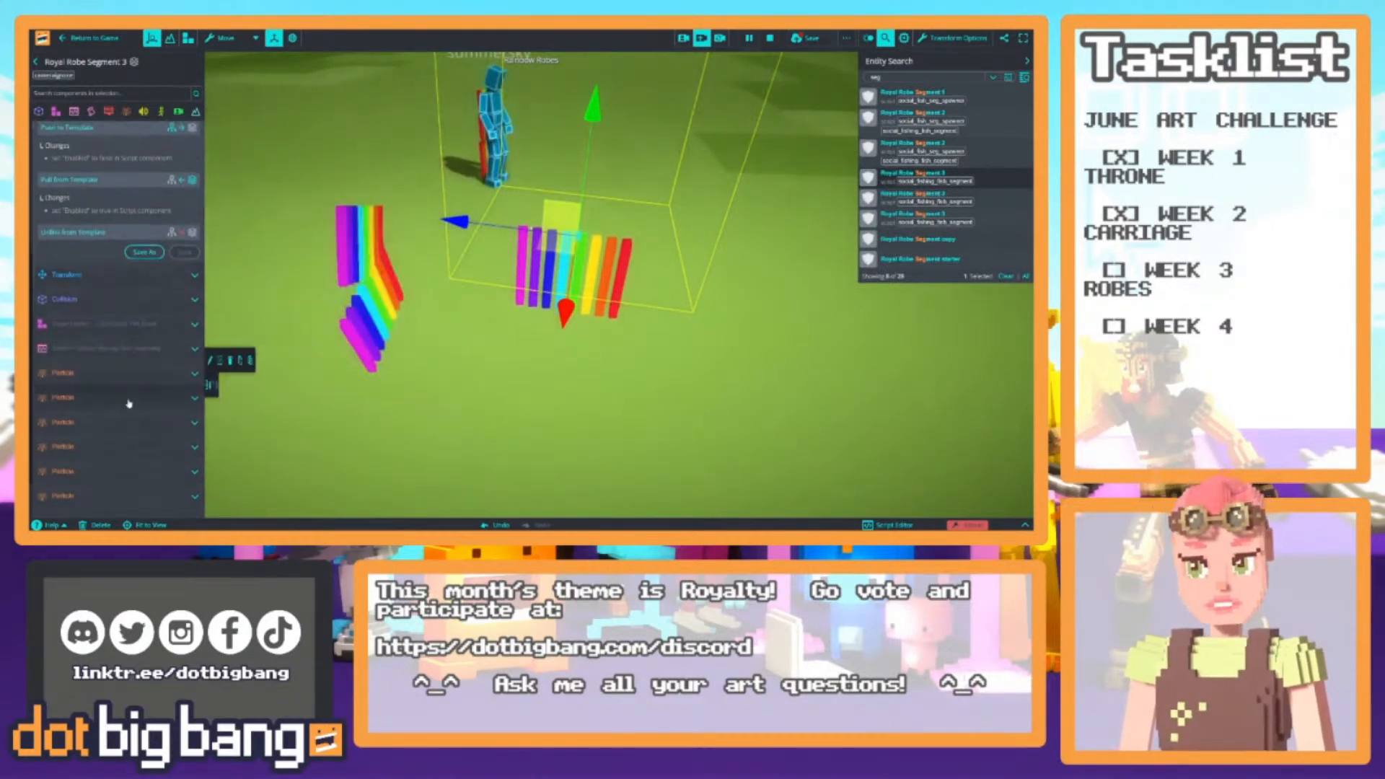
{"action": "left_click", "coordinate": [160, 503]}
{"action": "scroll", "coordinate": [162, 461], "scroll_direction": "down", "scroll_amount": 1}
{"action": "scroll", "coordinate": [163, 418], "scroll_direction": "down", "scroll_amount": 8}
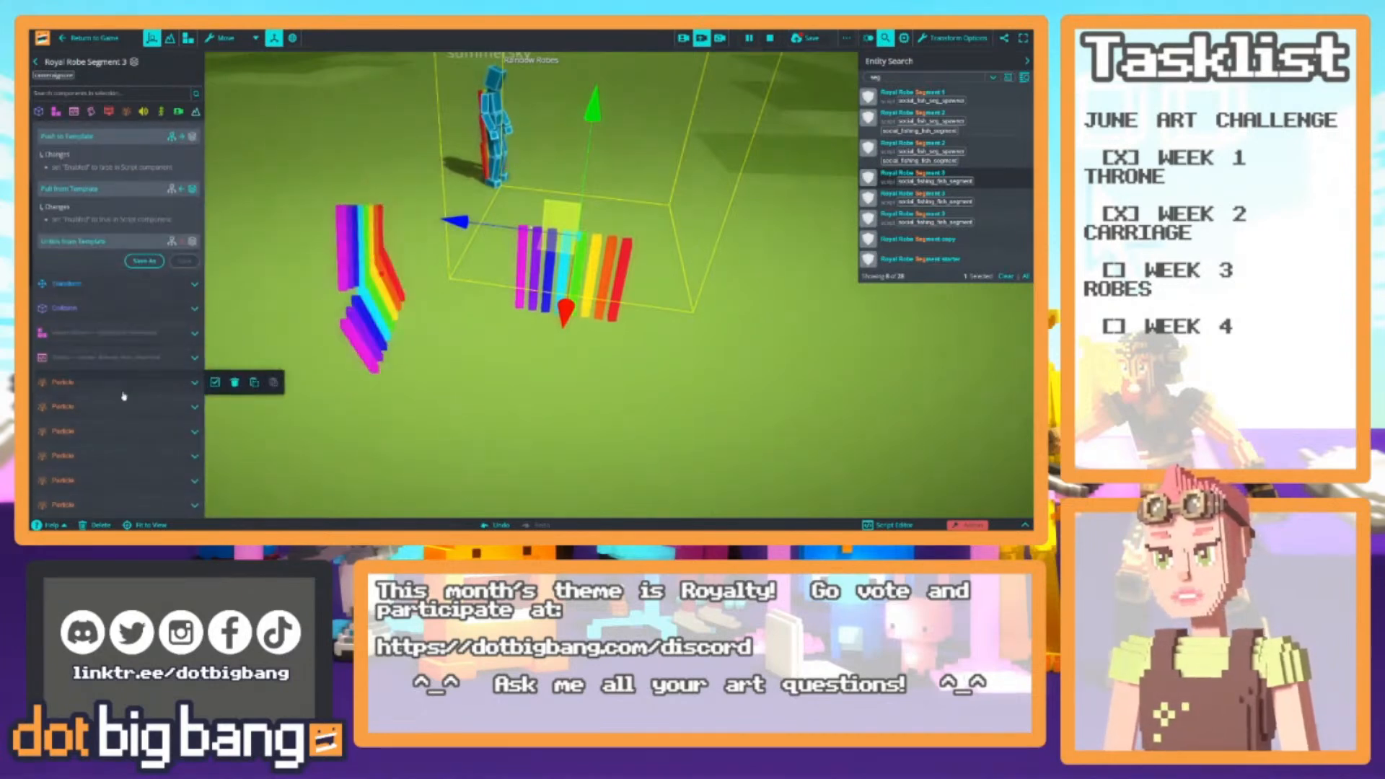
{"action": "scroll", "coordinate": [124, 394], "scroll_direction": "down", "scroll_amount": 5}
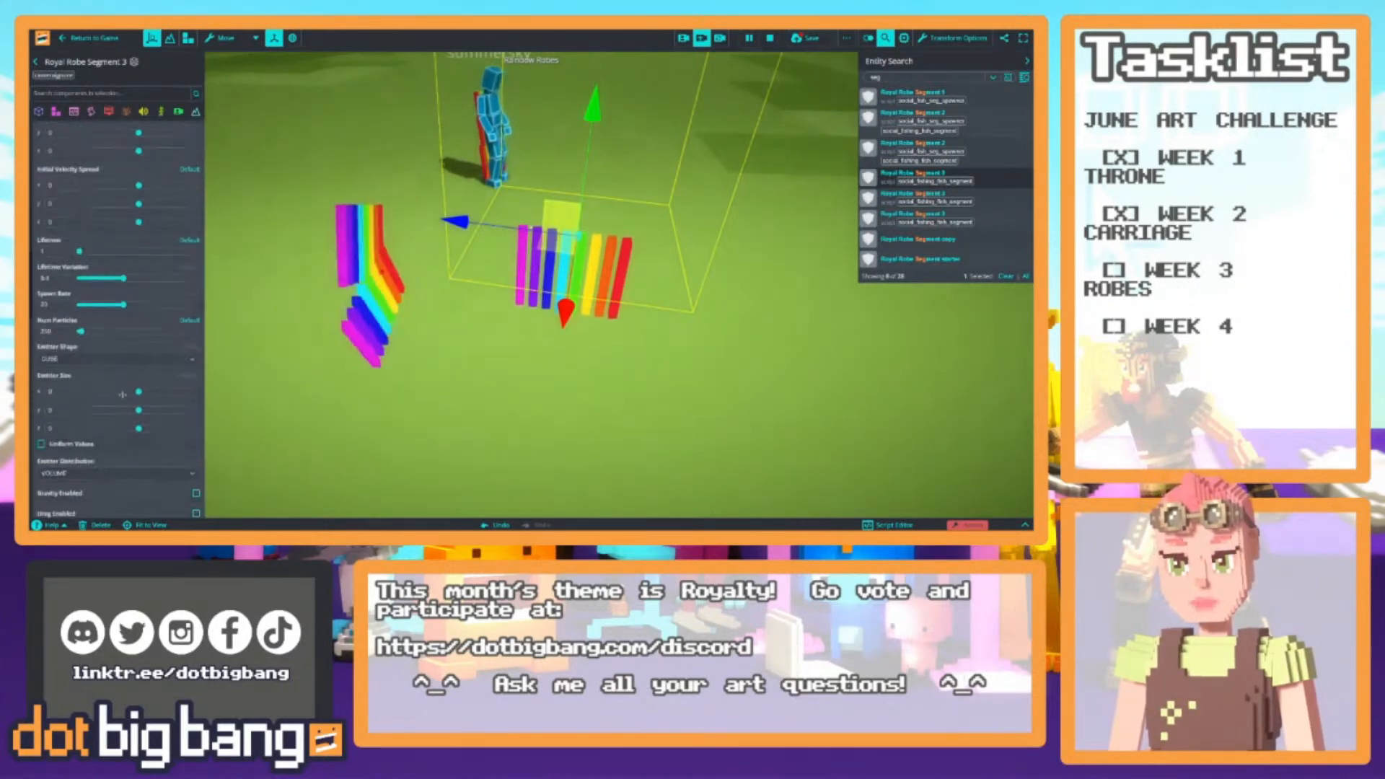
{"action": "scroll", "coordinate": [142, 372], "scroll_direction": "down", "scroll_amount": 3}
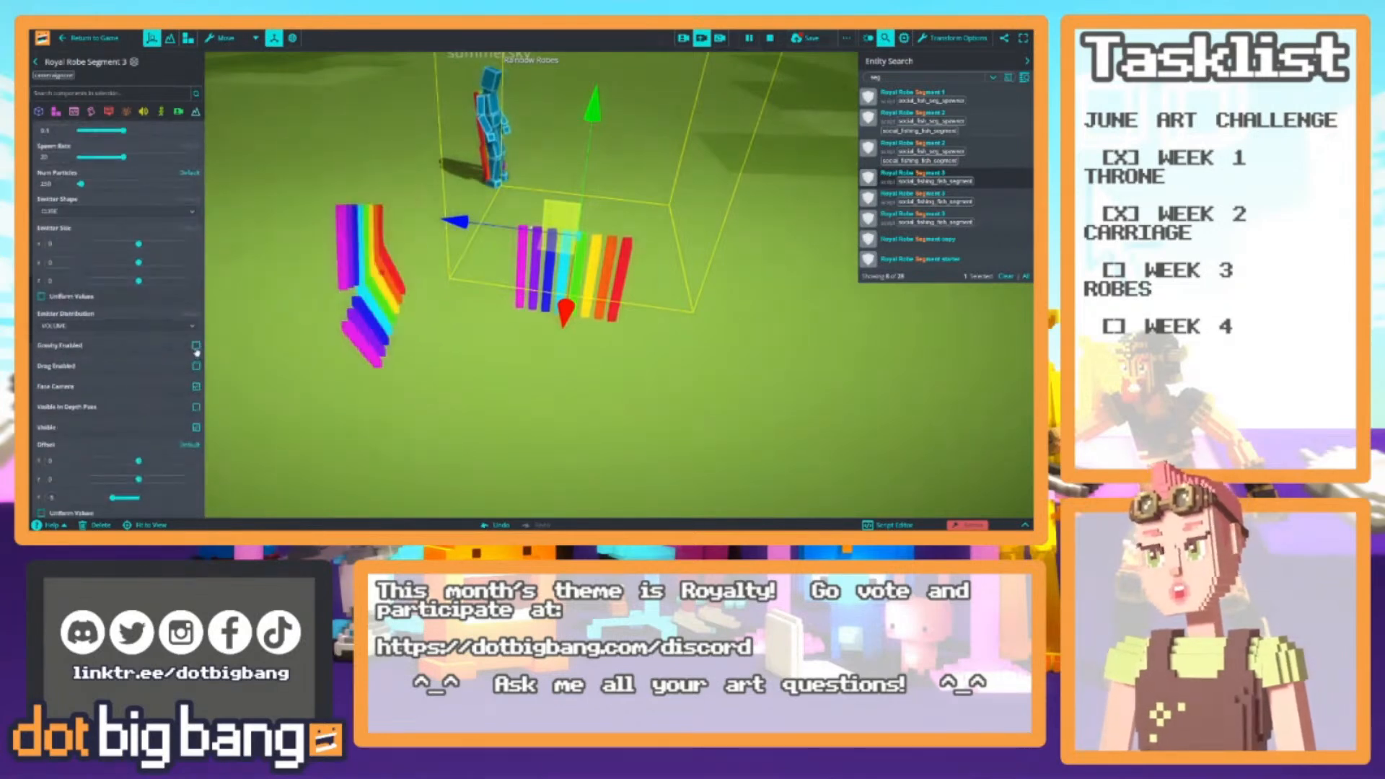
{"action": "left_click", "coordinate": [195, 347]}
Set the red stripe's Gravity Velocity to 0 on Y and a small positive value on Z
{"action": "left_click", "coordinate": [90, 400]}
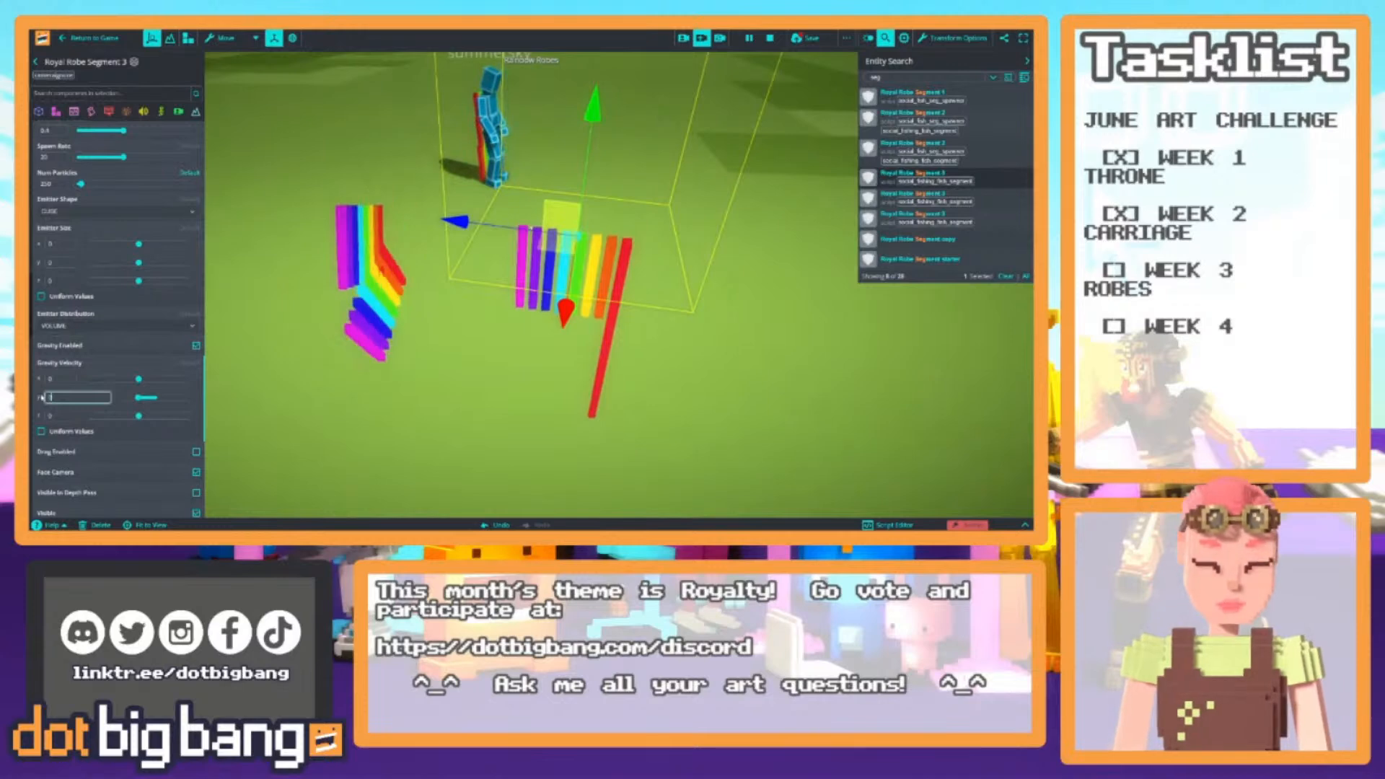
{"action": "right_click_drag", "start_coordinate": [246, 361], "coordinate": [241, 328]}
{"action": "left_click_drag", "start_coordinate": [136, 379], "coordinate": [31, 376]}
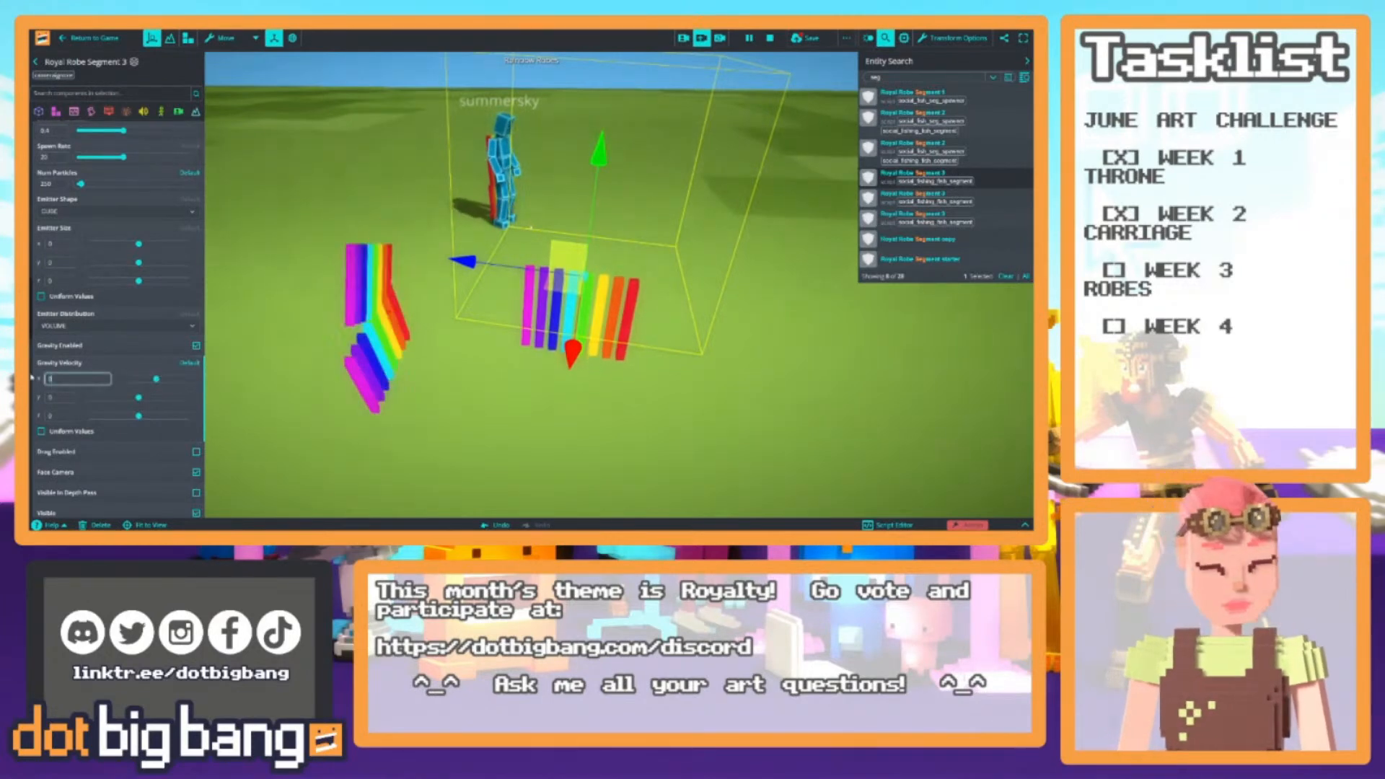
{"action": "left_click_drag", "start_coordinate": [138, 414], "coordinate": [140, 415]}
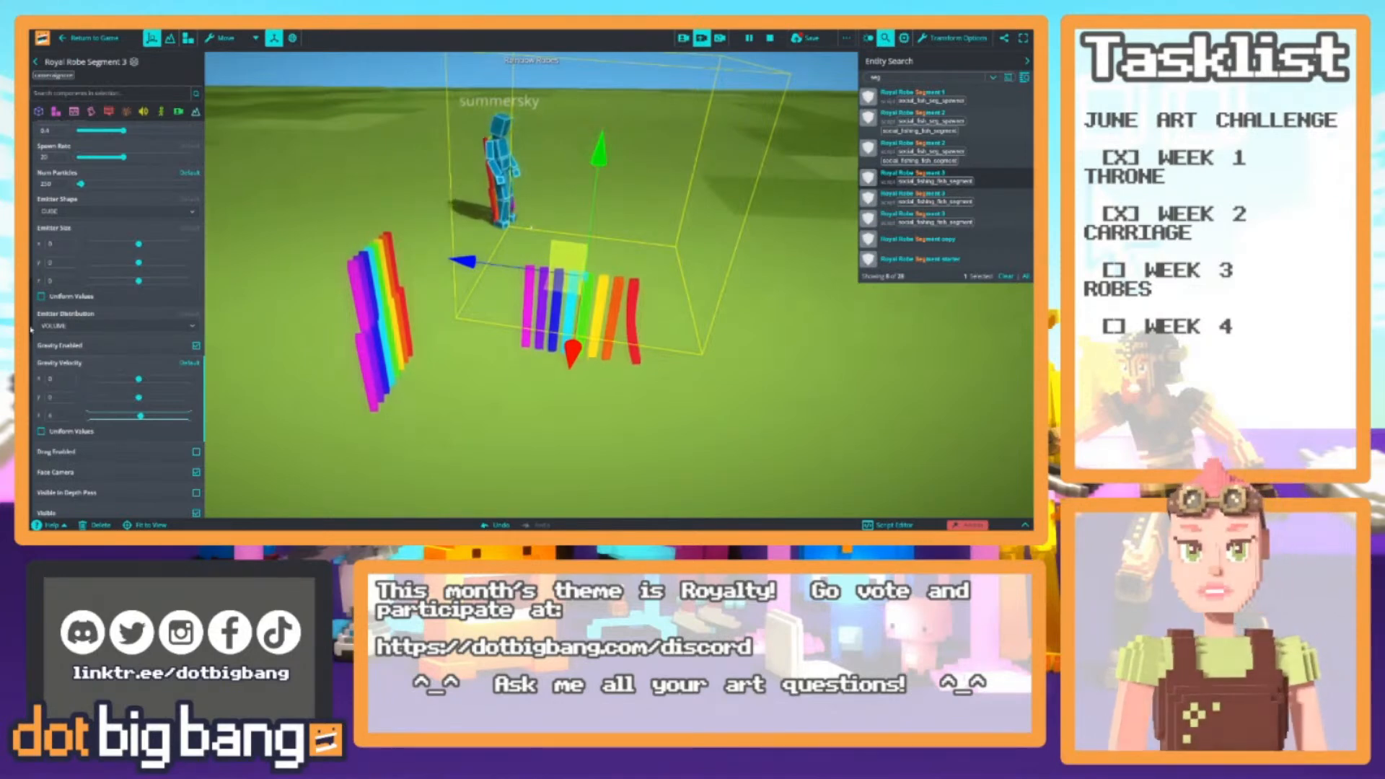
Enable Gravity on the magenta stripe's Particle component, with Gravity Velocity 0 on Y and a small negative value on Z
{"action": "scroll", "coordinate": [89, 333], "scroll_direction": "up", "scroll_amount": 5}
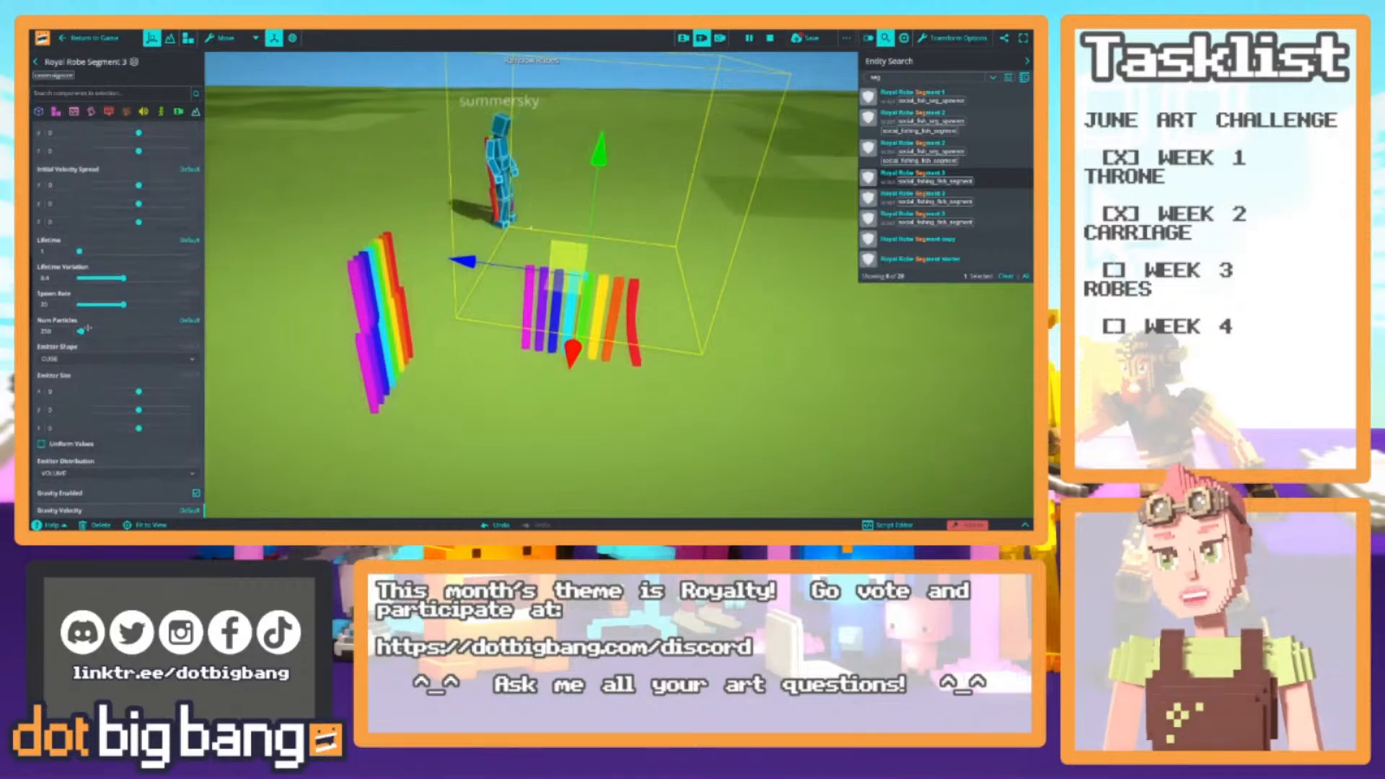
{"action": "scroll", "coordinate": [89, 331], "scroll_direction": "down", "scroll_amount": 5}
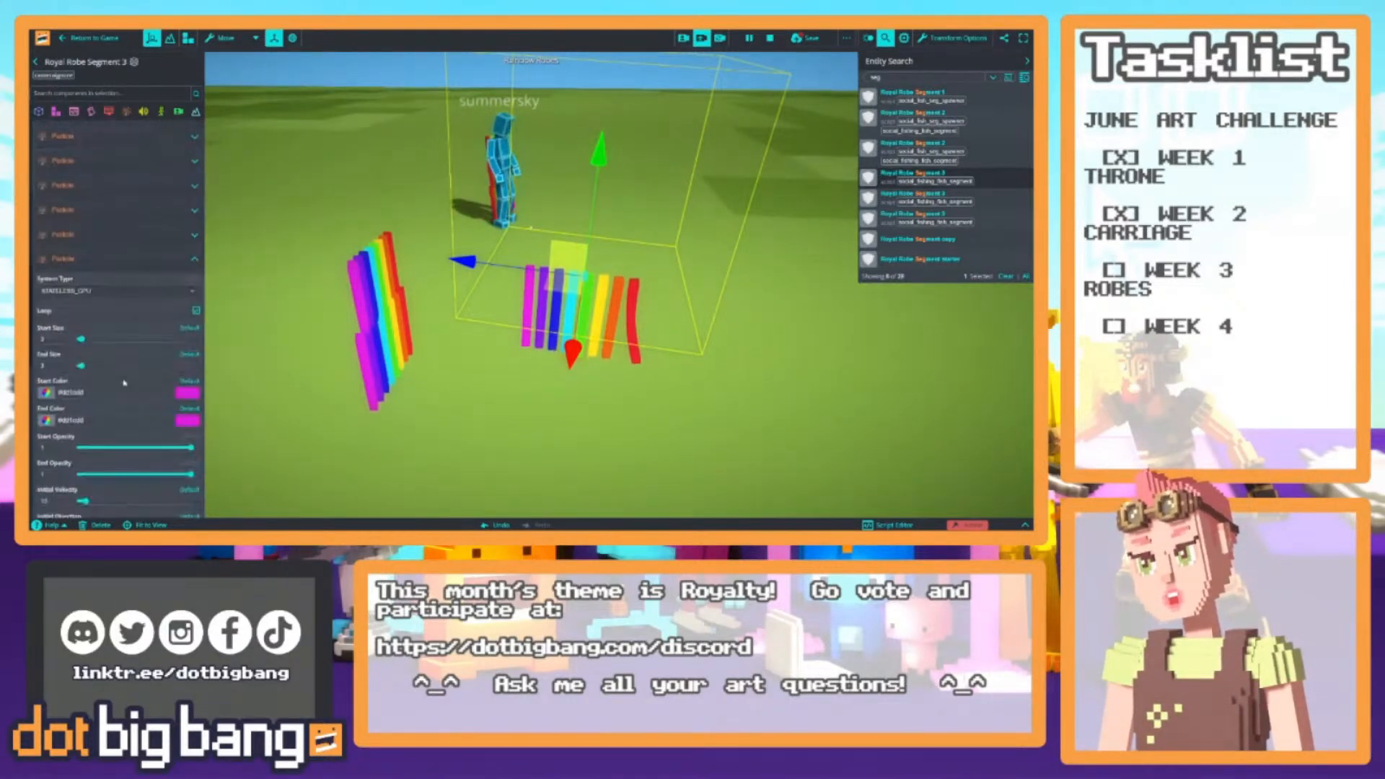
{"action": "scroll", "coordinate": [110, 399], "scroll_direction": "down", "scroll_amount": 4}
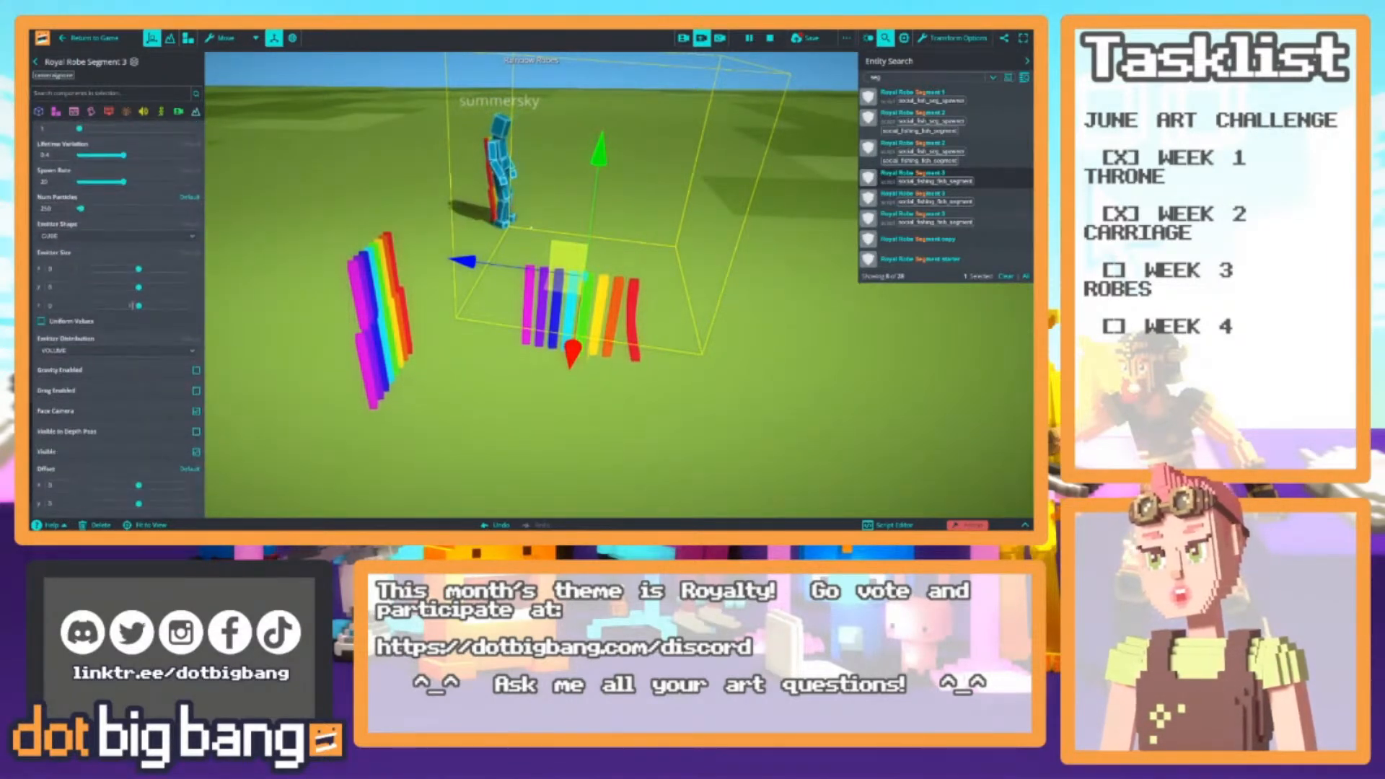
{"action": "scroll", "coordinate": [145, 445], "scroll_direction": "down", "scroll_amount": 2}
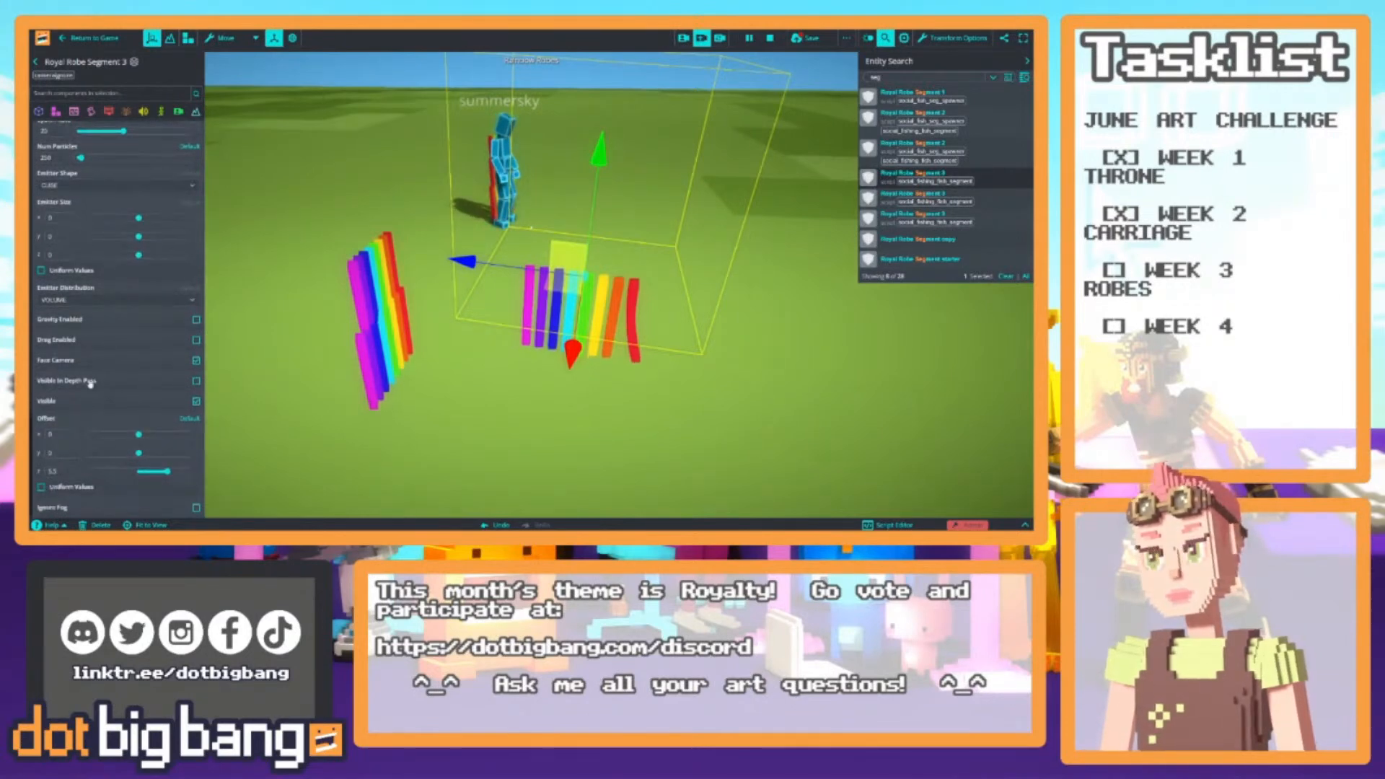
{"action": "left_click", "coordinate": [195, 319]}
{"action": "left_click_drag", "start_coordinate": [62, 371], "coordinate": [30, 359]}
{"action": "key", "text": "Return"}
{"action": "left_click_drag", "start_coordinate": [137, 389], "coordinate": [137, 390]}
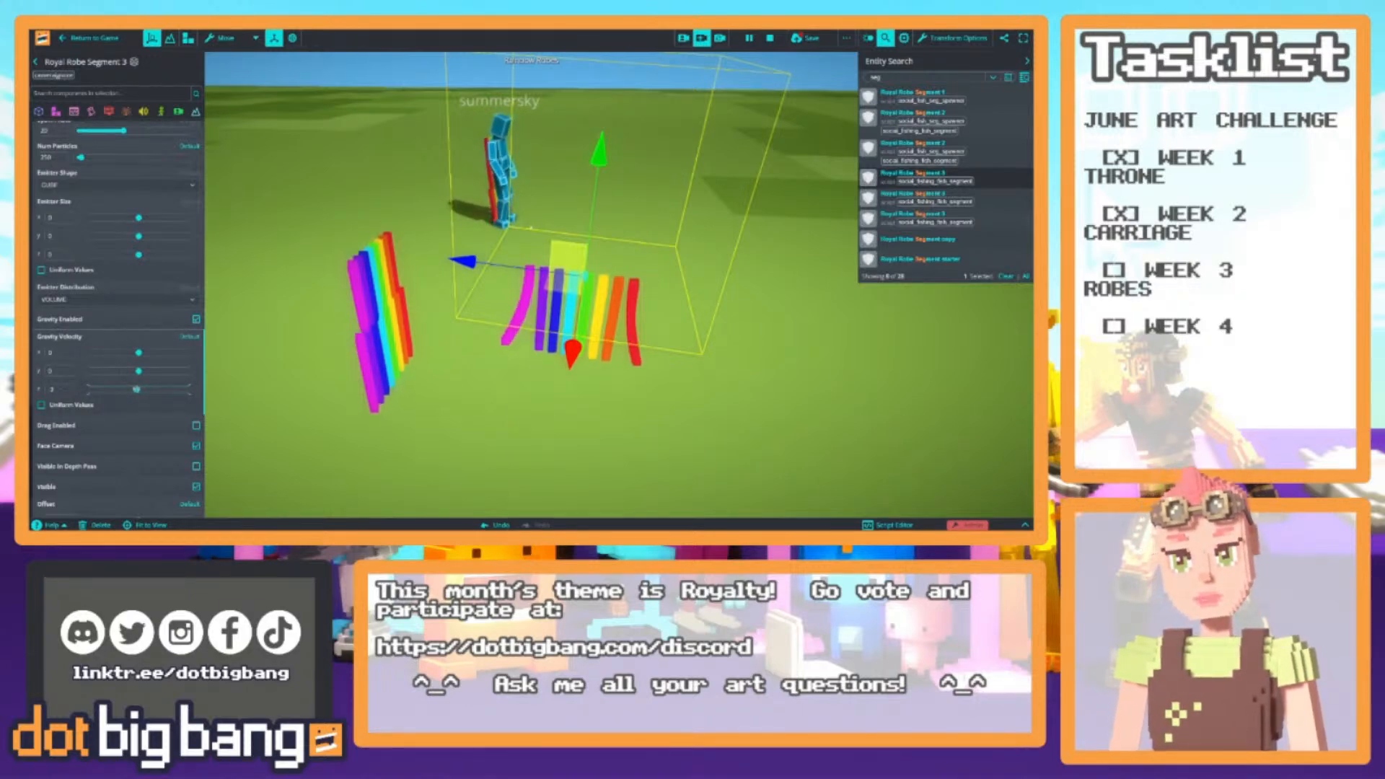
Enable Gravity on the violet stripe's Particle component, with Gravity Velocity 0 on Y and a small negative value on Z
{"action": "scroll", "coordinate": [98, 279], "scroll_direction": "up", "scroll_amount": 5}
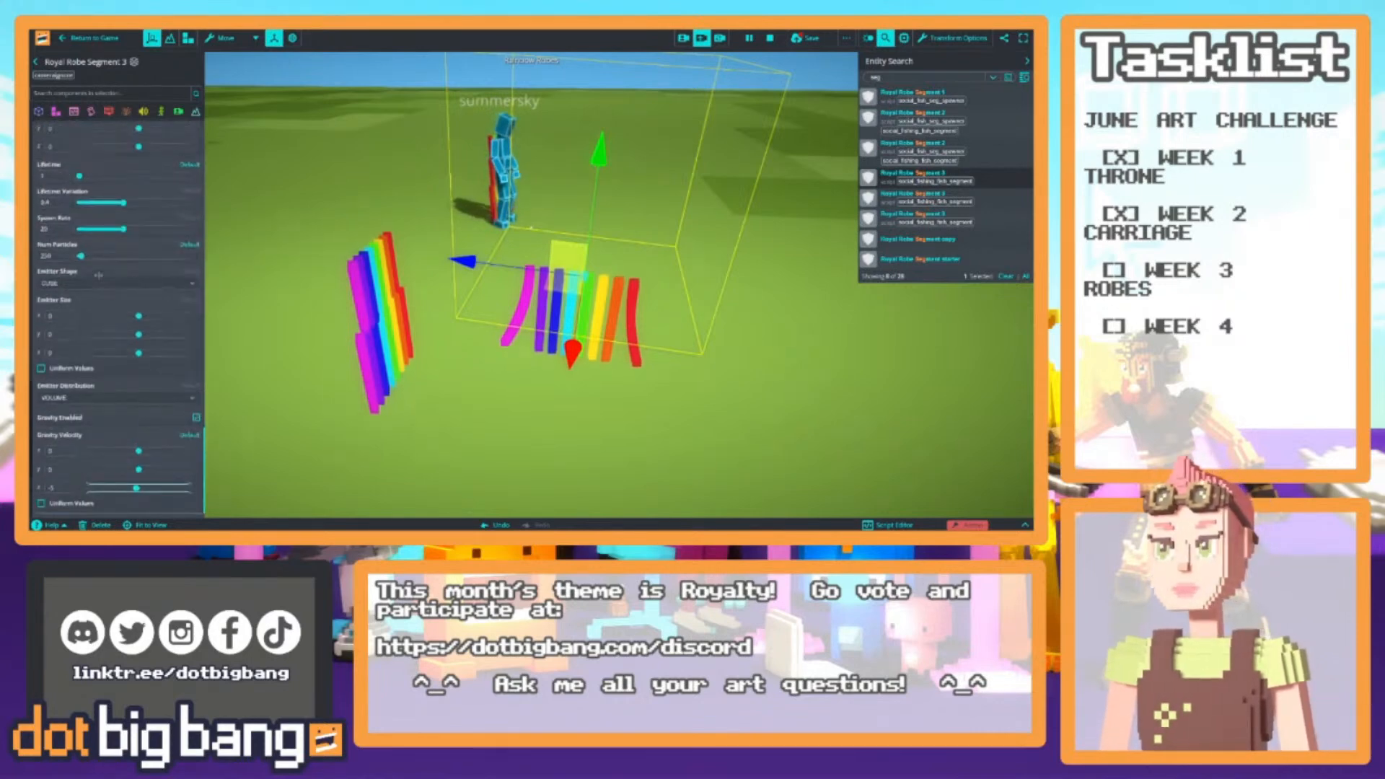
{"action": "scroll", "coordinate": [134, 200], "scroll_direction": "up", "scroll_amount": 3}
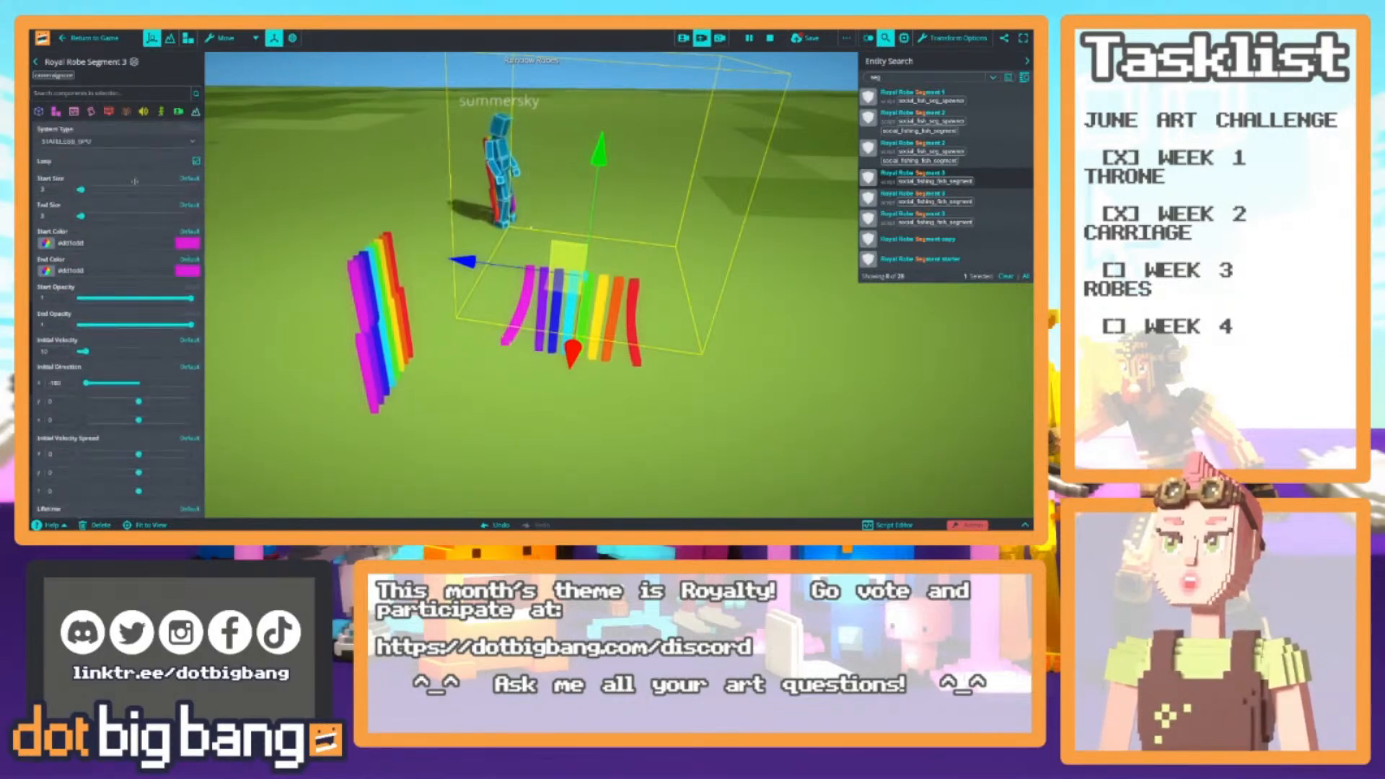
{"action": "scroll", "coordinate": [132, 217], "scroll_direction": "up", "scroll_amount": 4}
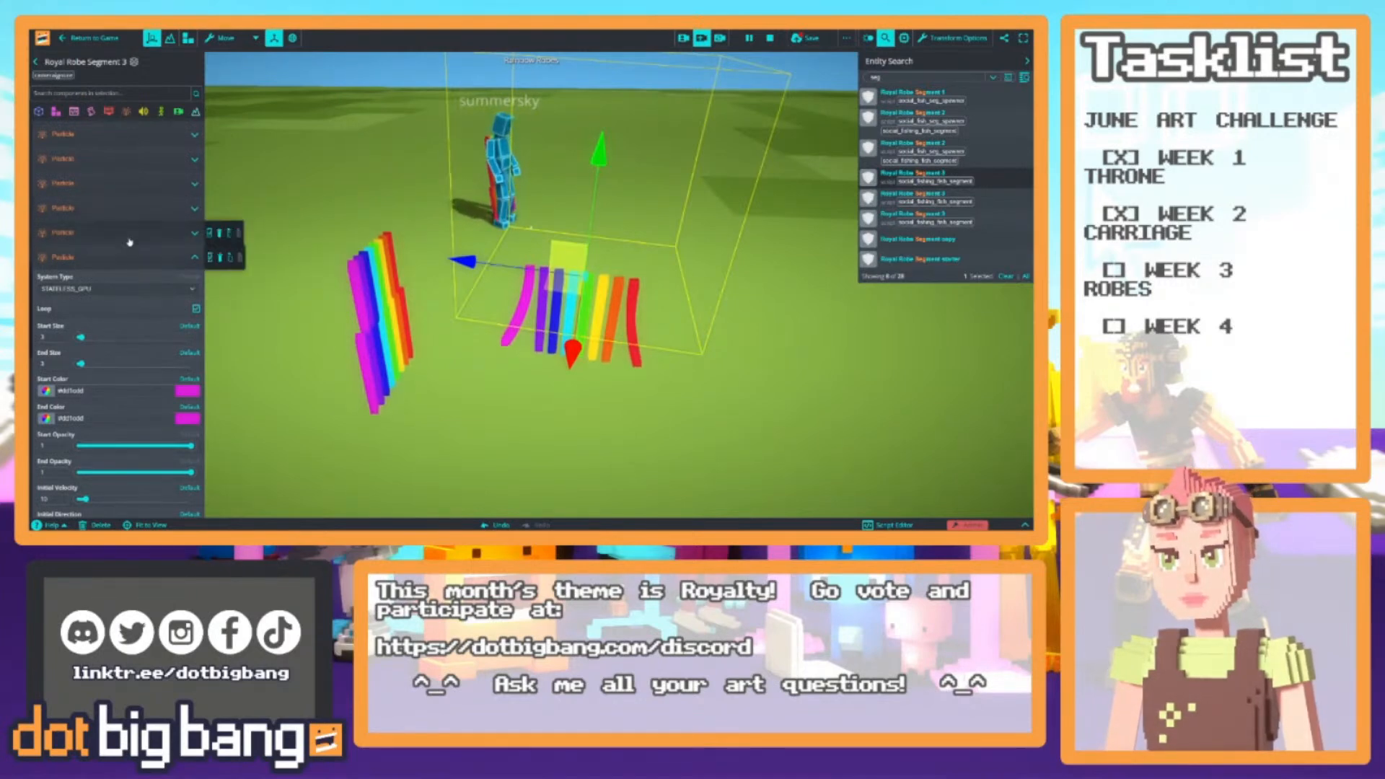
{"action": "left_click", "coordinate": [129, 241]}
{"action": "scroll", "coordinate": [139, 295], "scroll_direction": "down", "scroll_amount": 10}
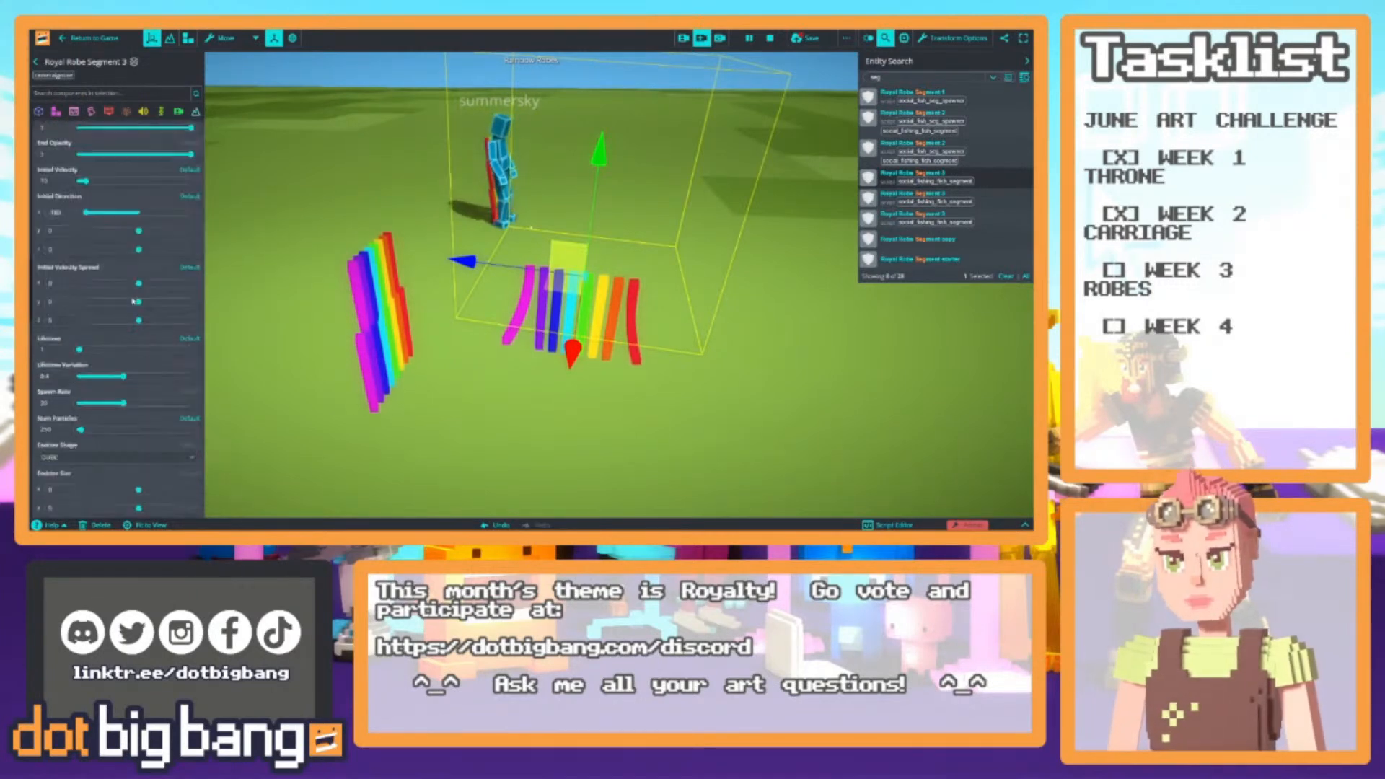
{"action": "scroll", "coordinate": [143, 310], "scroll_direction": "down", "scroll_amount": 3}
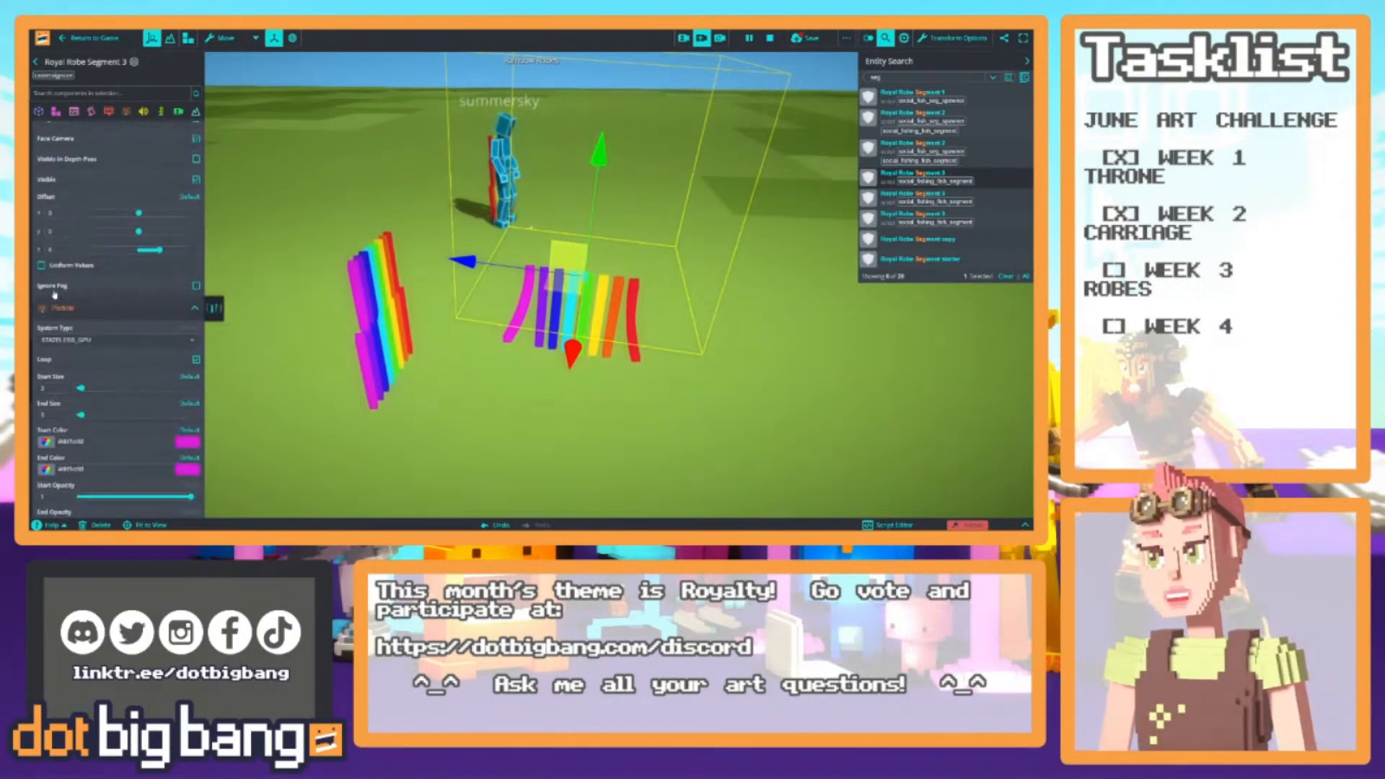
{"action": "left_click", "coordinate": [195, 246]}
{"action": "left_click", "coordinate": [51, 297]}
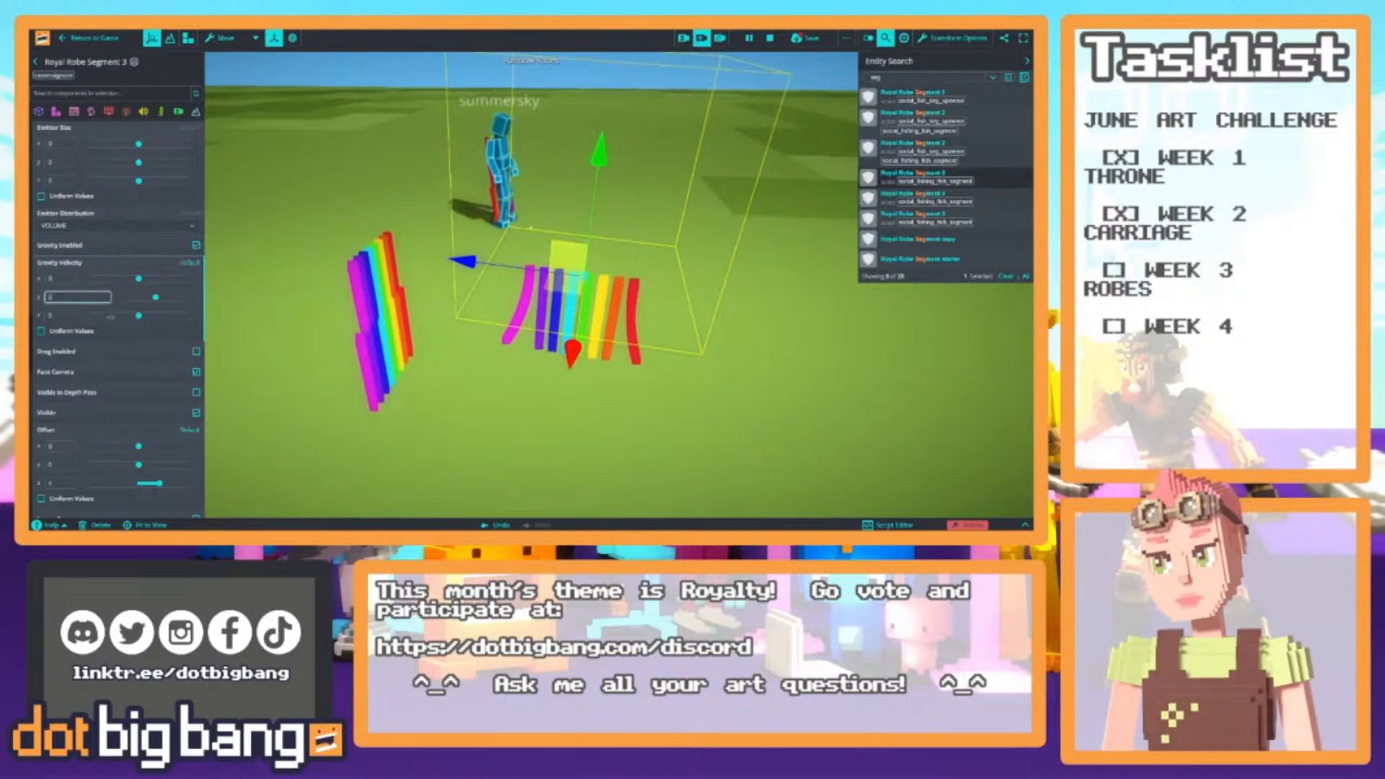
{"action": "left_click", "coordinate": [138, 316]}
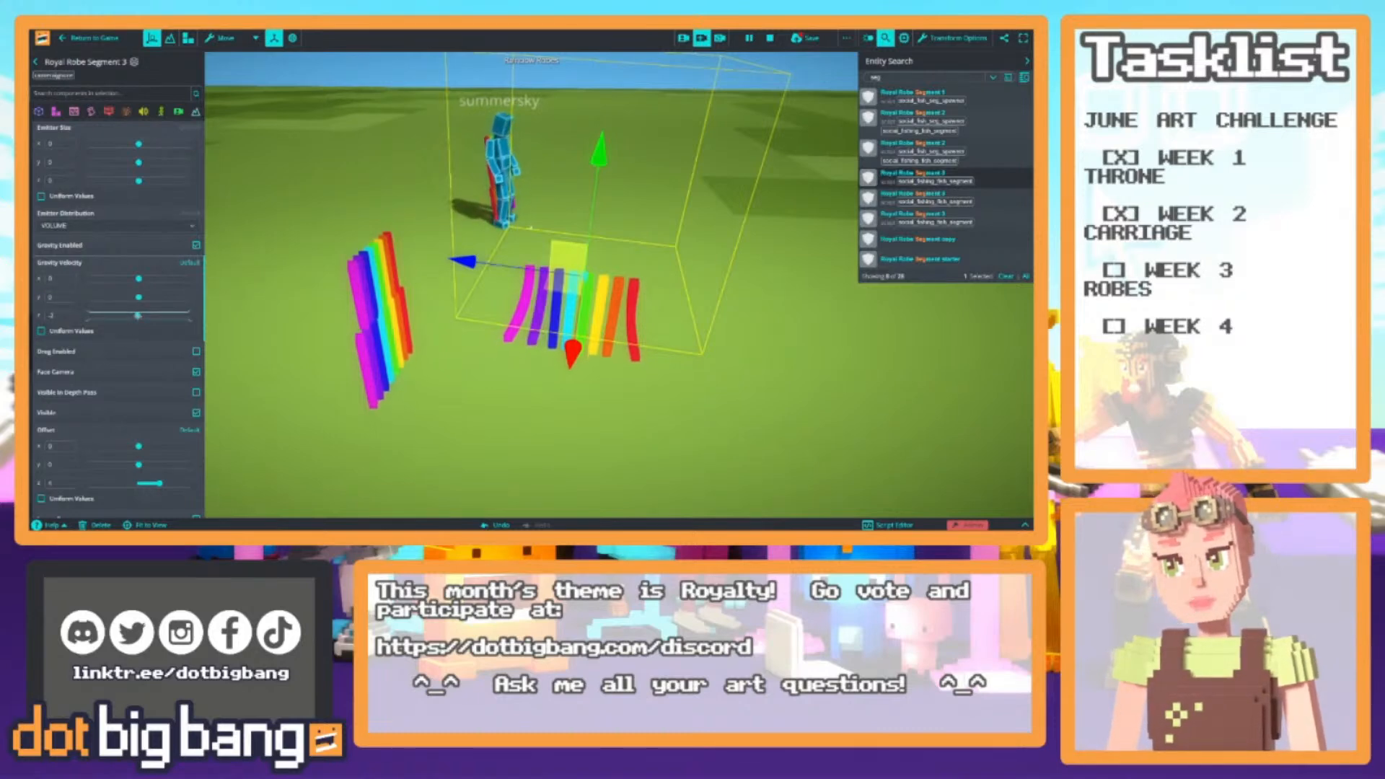
Enable Gravity on the orange stripe's Particle component and set its Gravity Velocity to 0 on Y and 2 on Z
{"action": "scroll", "coordinate": [92, 311], "scroll_direction": "down", "scroll_amount": 5}
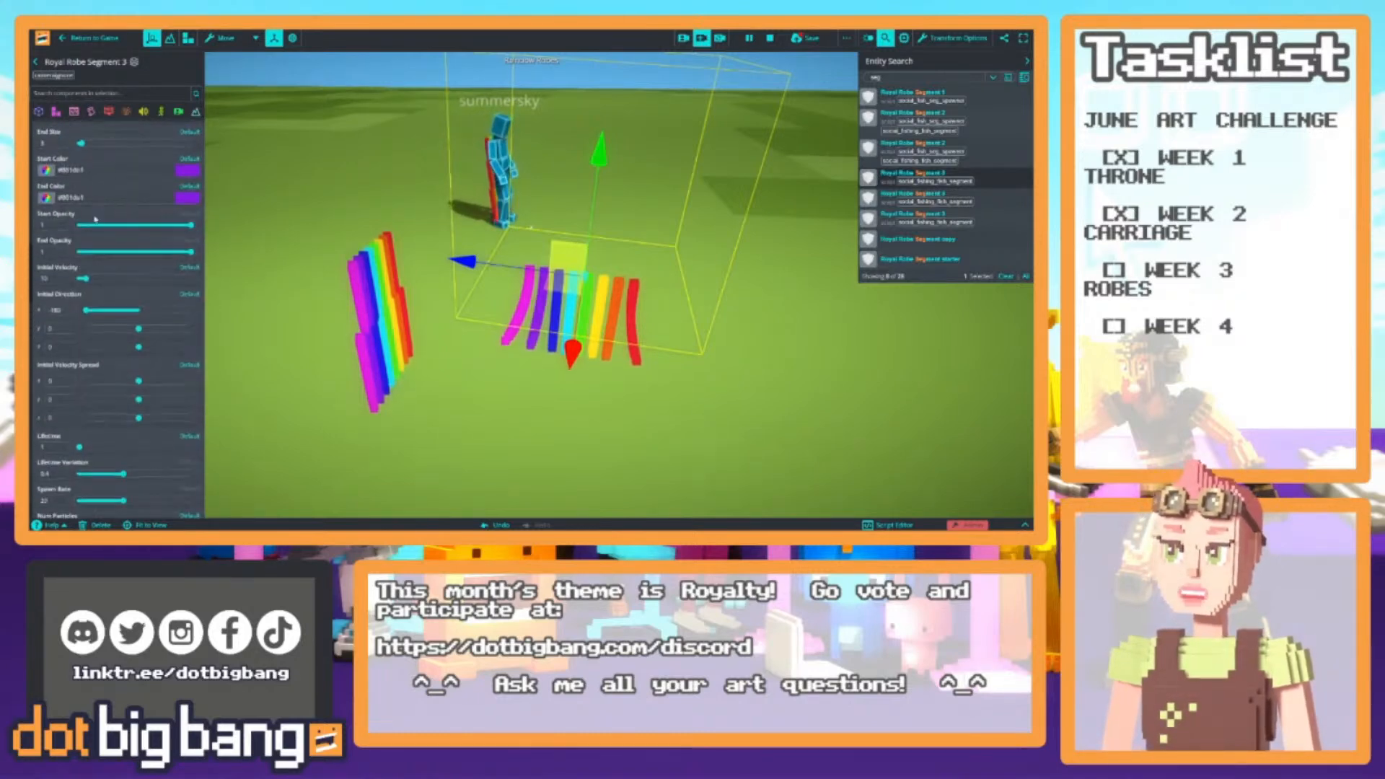
{"action": "scroll", "coordinate": [94, 202], "scroll_direction": "up", "scroll_amount": 5}
{"action": "scroll", "coordinate": [115, 317], "scroll_direction": "down", "scroll_amount": 5}
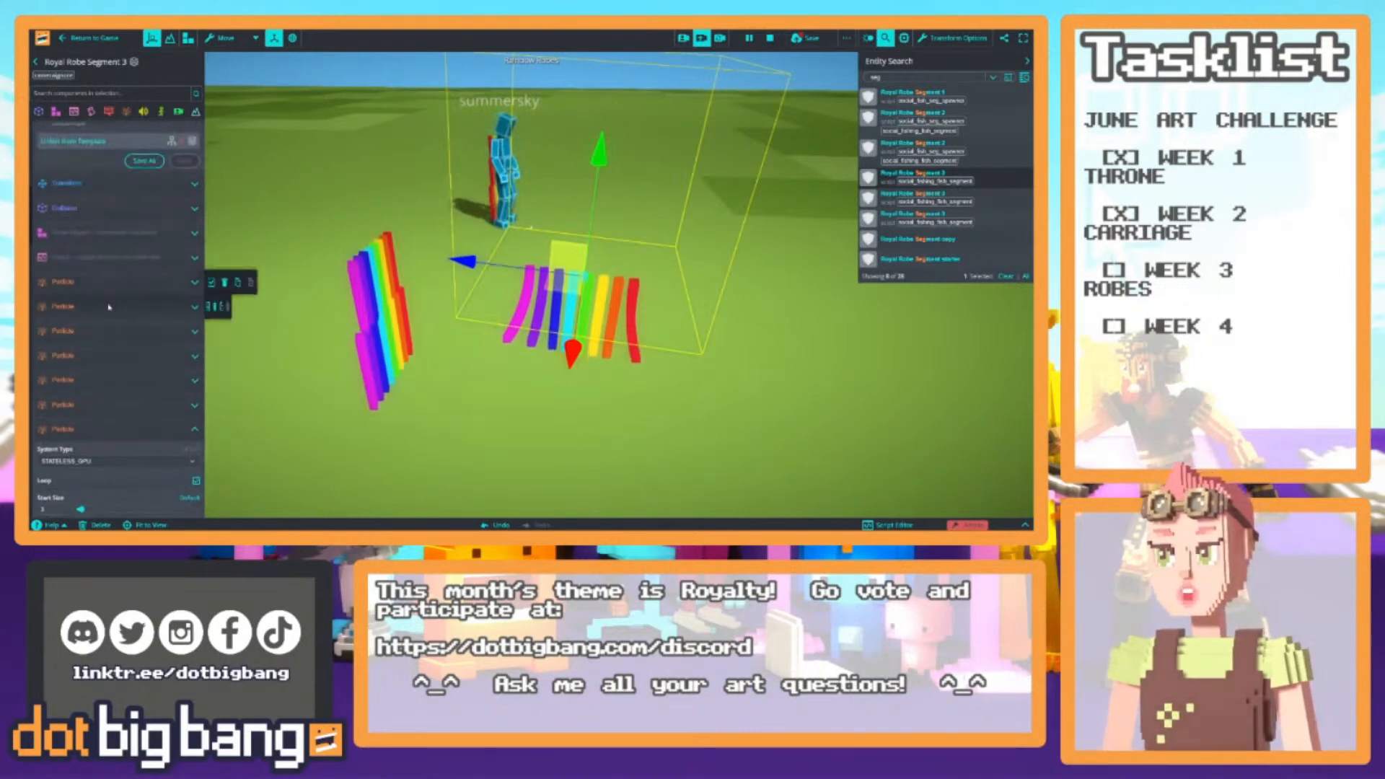
{"action": "scroll", "coordinate": [109, 308], "scroll_direction": "down", "scroll_amount": 3}
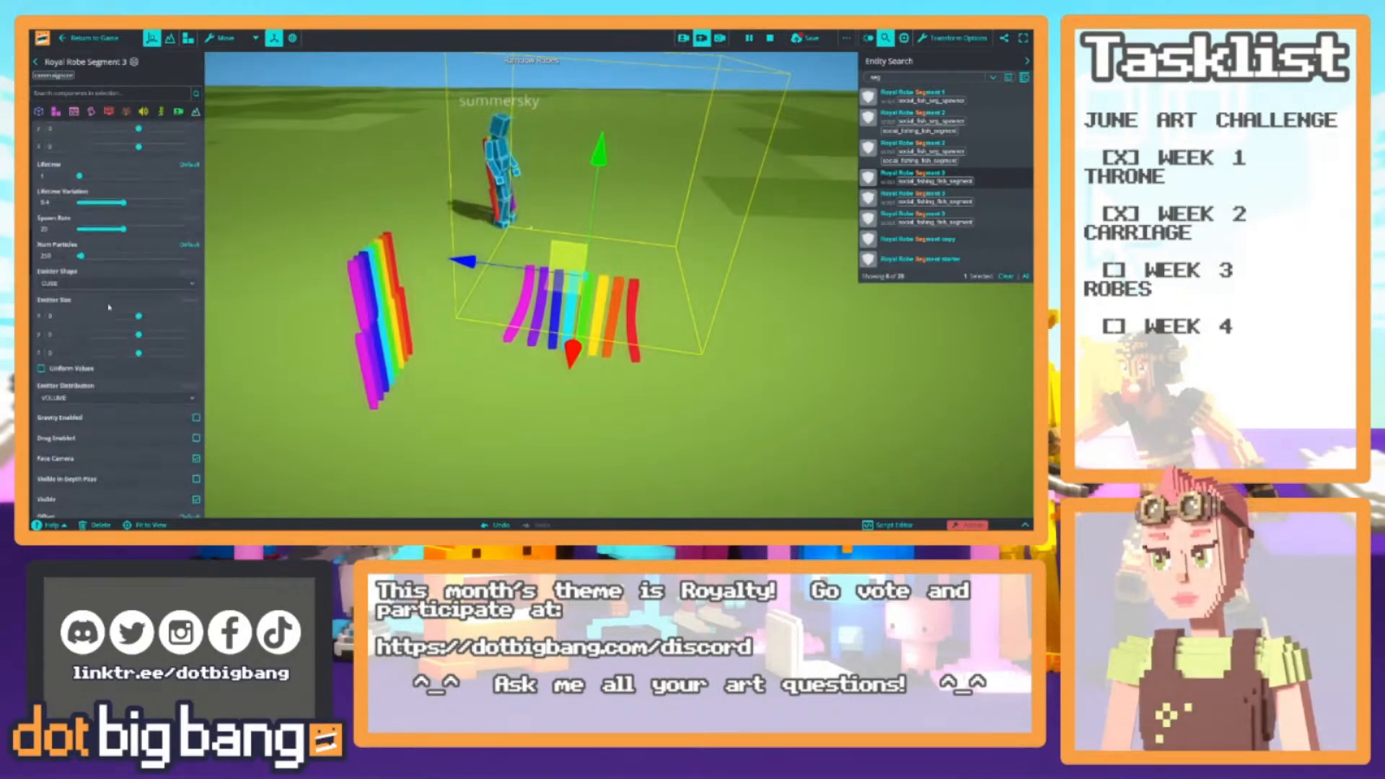
{"action": "left_click", "coordinate": [195, 417]}
{"action": "scroll", "coordinate": [159, 404], "scroll_direction": "down", "scroll_amount": 2}
{"action": "left_click", "coordinate": [77, 371]}
{"action": "left_click_drag", "start_coordinate": [61, 371], "coordinate": [30, 372]}
{"action": "type", "text": "0"}
{"action": "key", "text": "Tab"}
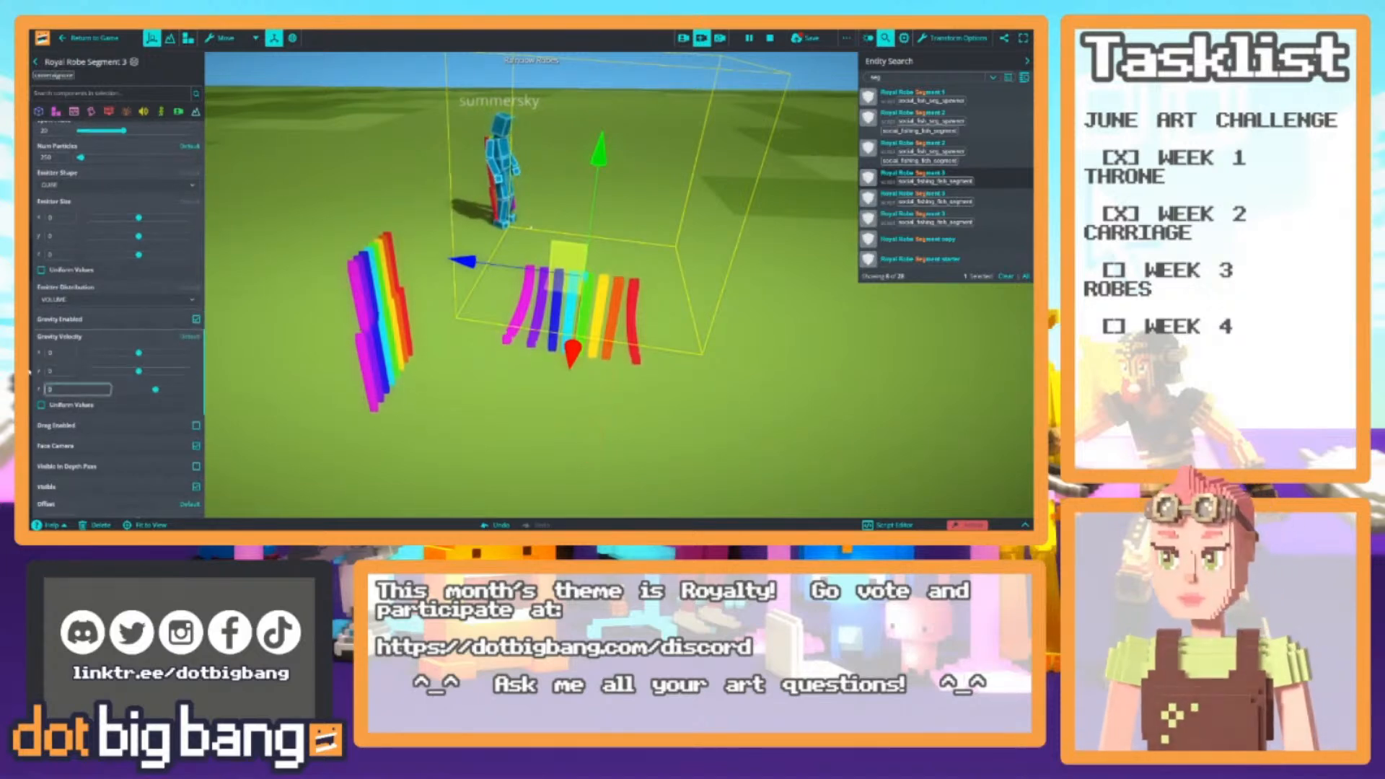
{"action": "type", "text": "2"}
{"action": "right_click_drag", "start_coordinate": [563, 288], "coordinate": [469, 254]}
Return to the magenta stripe's Particle component and give its Gravity Velocity a small positive X value
{"action": "scroll", "coordinate": [110, 251], "scroll_direction": "up", "scroll_amount": 4}
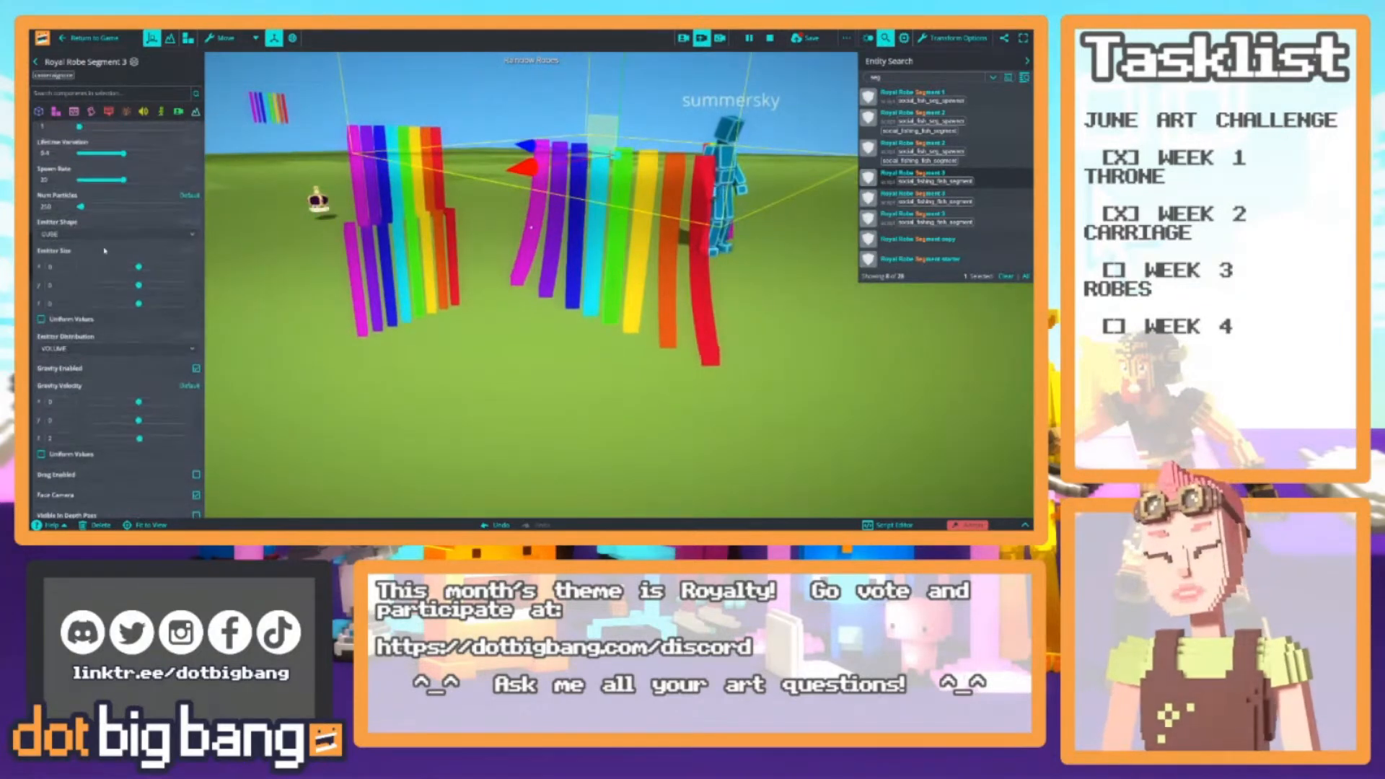
{"action": "scroll", "coordinate": [110, 251], "scroll_direction": "up", "scroll_amount": 6}
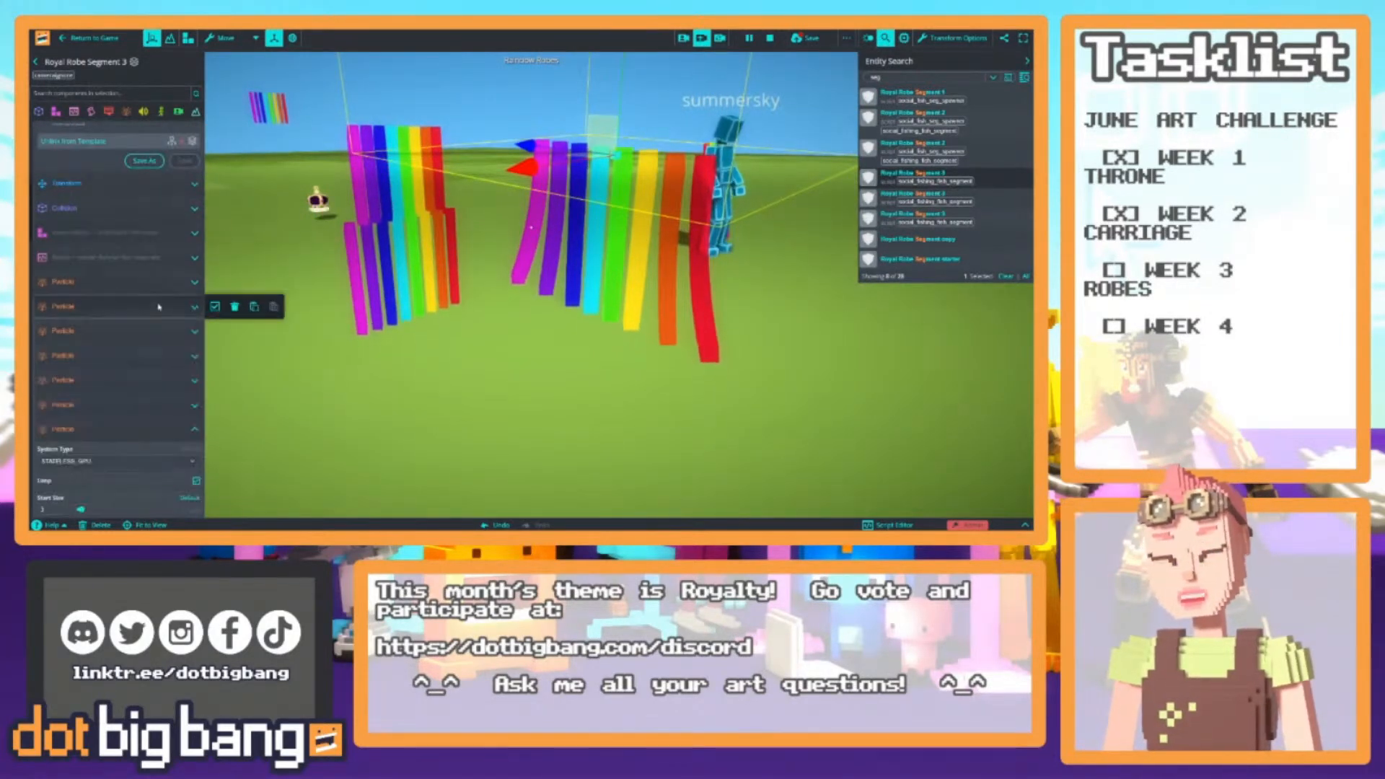
{"action": "scroll", "coordinate": [149, 390], "scroll_direction": "down", "scroll_amount": 1}
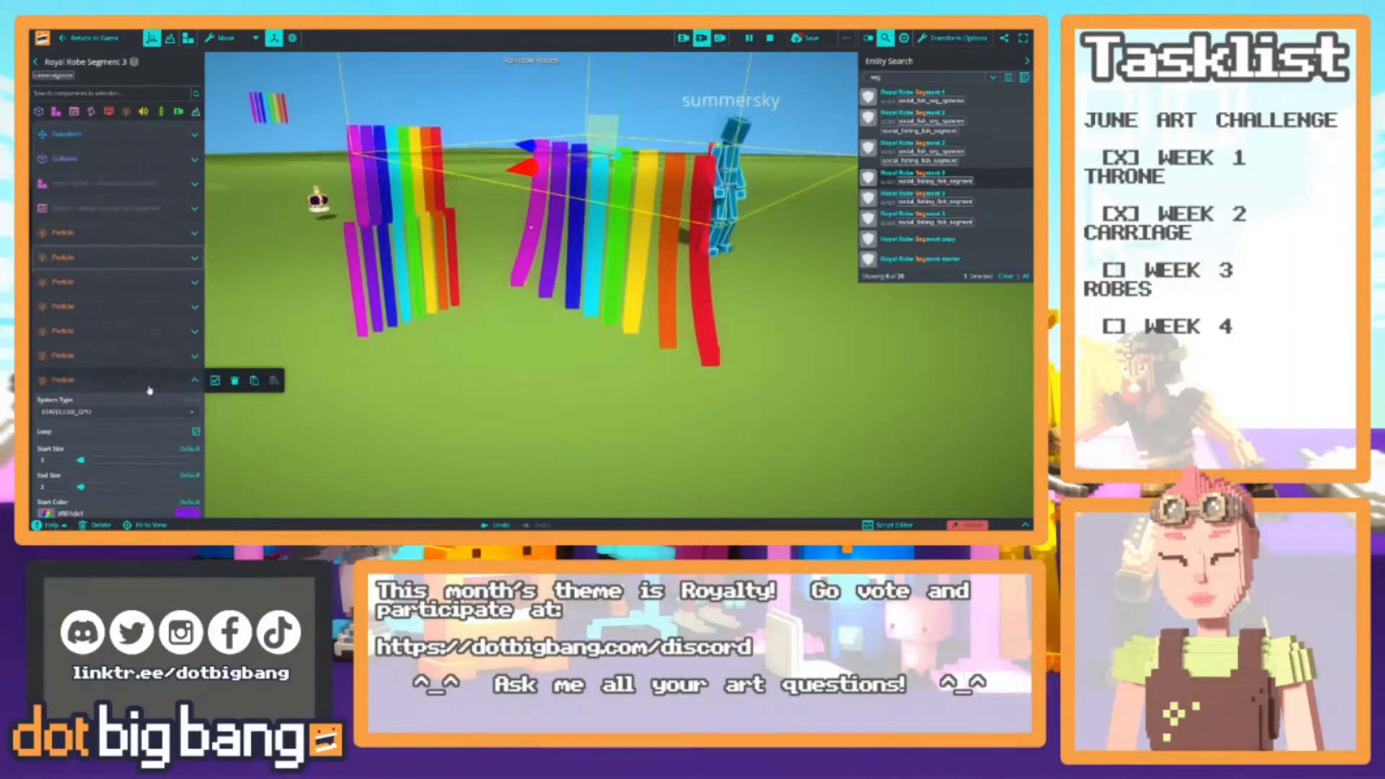
{"action": "scroll", "coordinate": [149, 389], "scroll_direction": "down", "scroll_amount": 6}
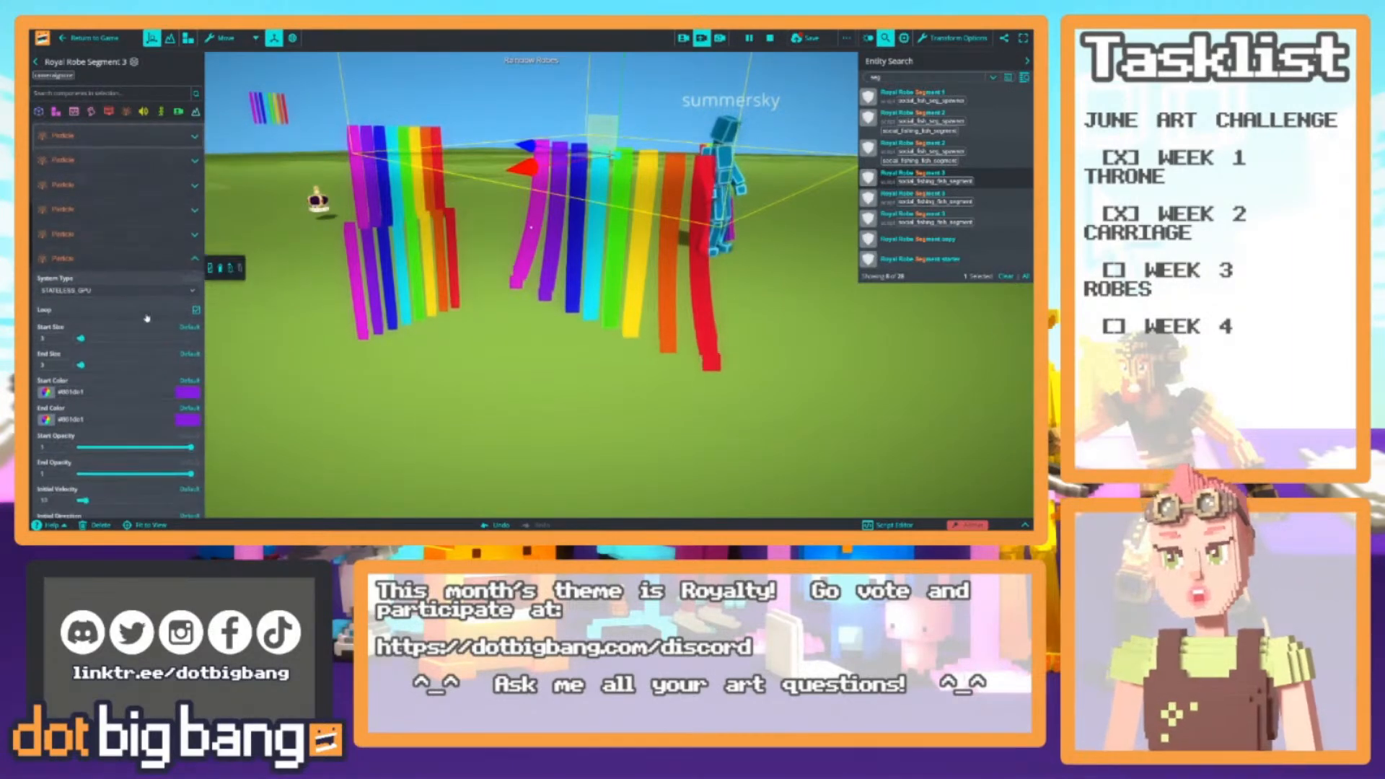
{"action": "scroll", "coordinate": [147, 313], "scroll_direction": "up", "scroll_amount": 2}
{"action": "left_click", "coordinate": [157, 186]}
{"action": "right_click_drag", "start_coordinate": [462, 324], "coordinate": [576, 339]}
{"action": "scroll", "coordinate": [147, 362], "scroll_direction": "down", "scroll_amount": 10}
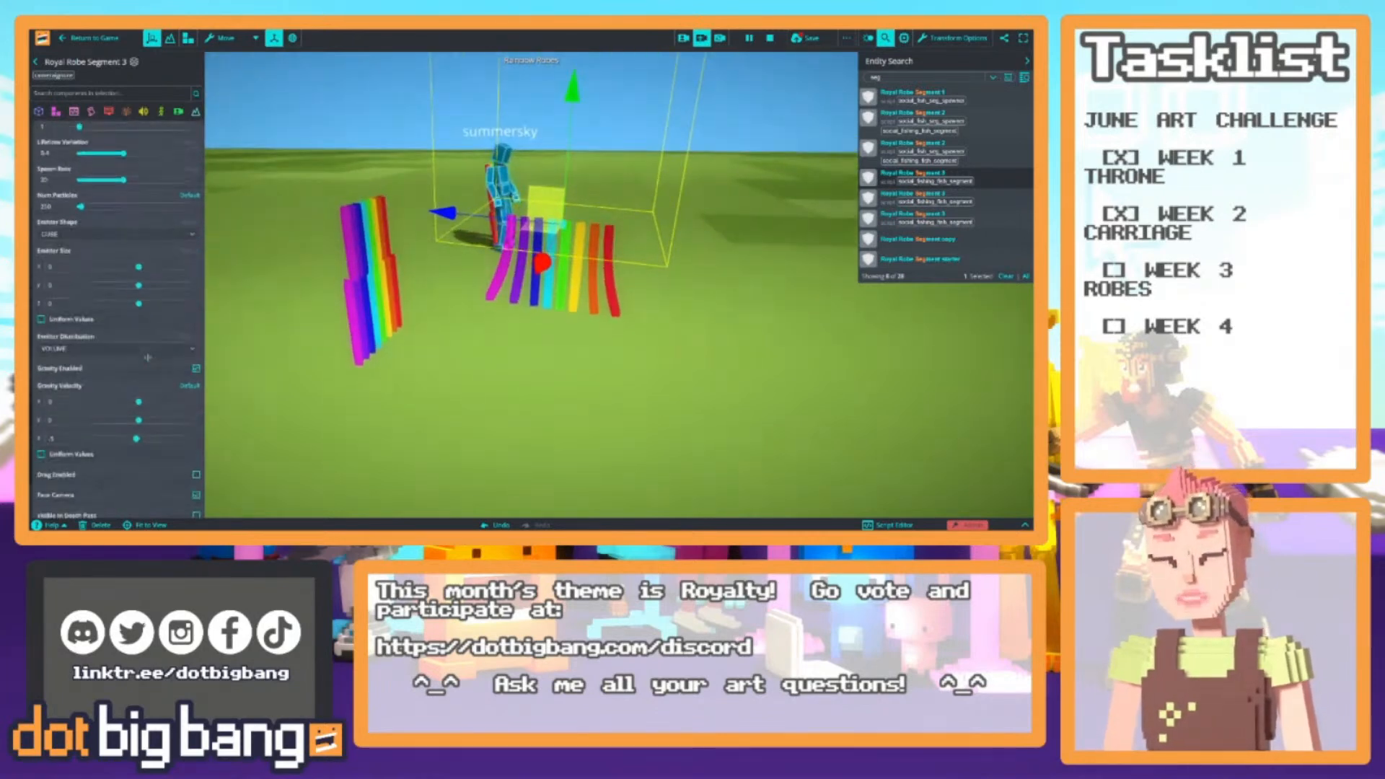
{"action": "left_click_drag", "start_coordinate": [139, 401], "coordinate": [142, 401]}
{"action": "right_click_drag", "start_coordinate": [404, 346], "coordinate": [383, 382]}
{"action": "left_click", "coordinate": [48, 402]}
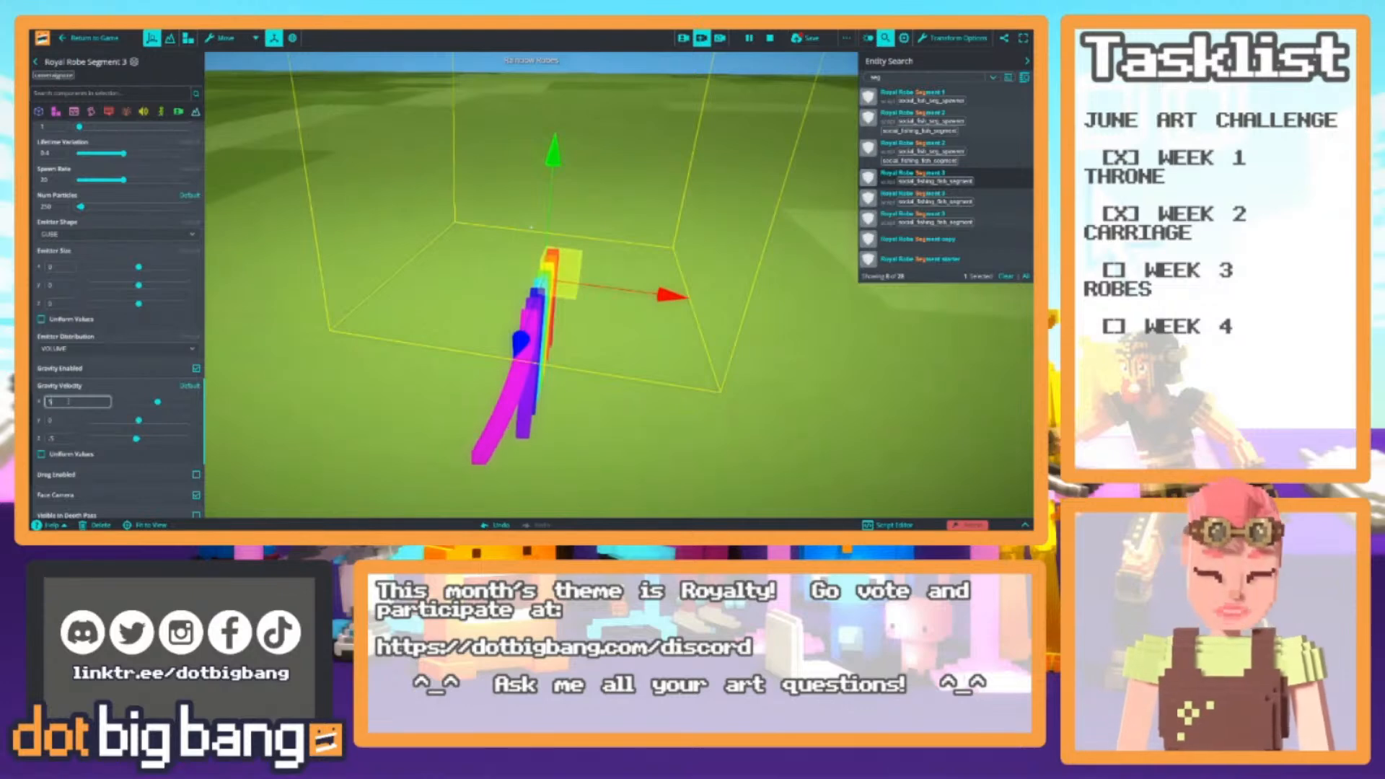
Give the violet stripe's Gravity Velocity a small positive X value to match the magenta stripe
{"action": "scroll", "coordinate": [72, 404], "scroll_direction": "up", "scroll_amount": 8}
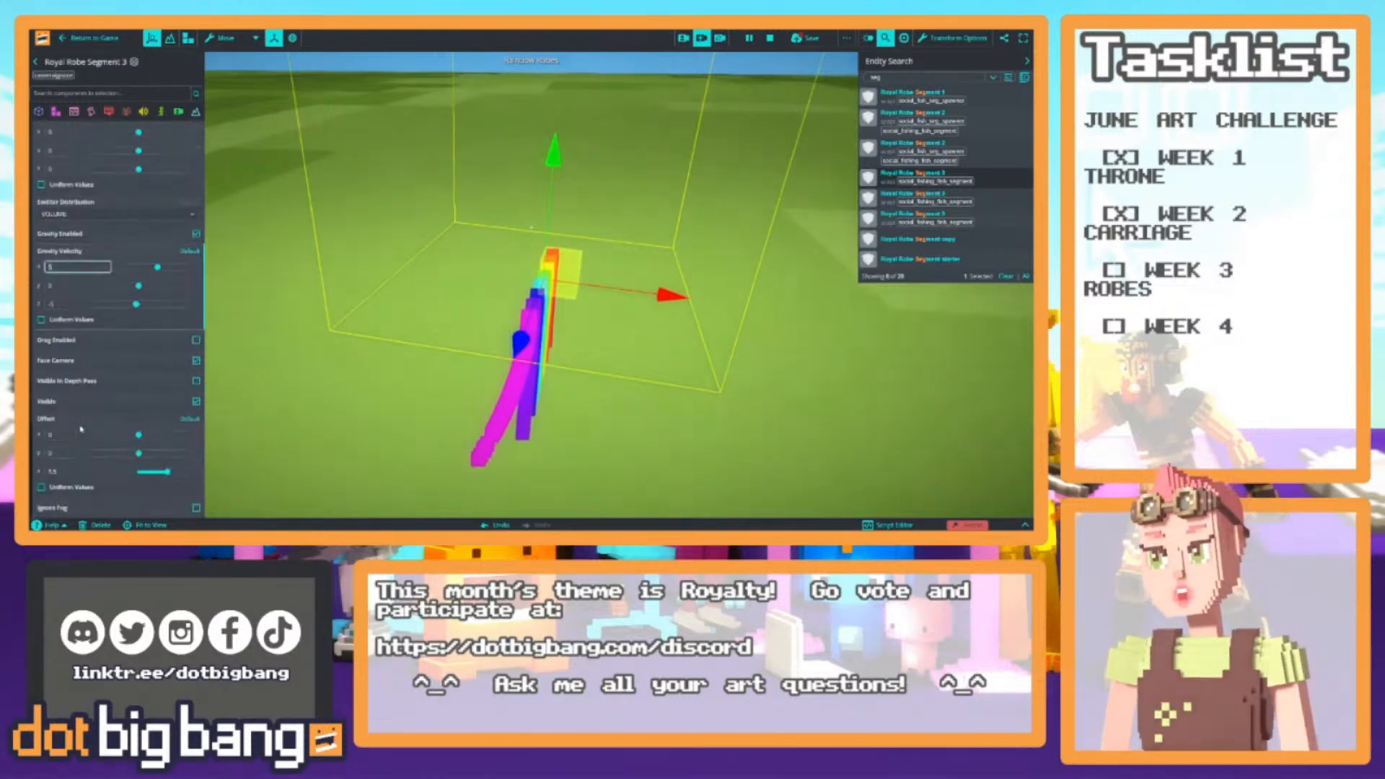
{"action": "scroll", "coordinate": [85, 429], "scroll_direction": "up", "scroll_amount": 10}
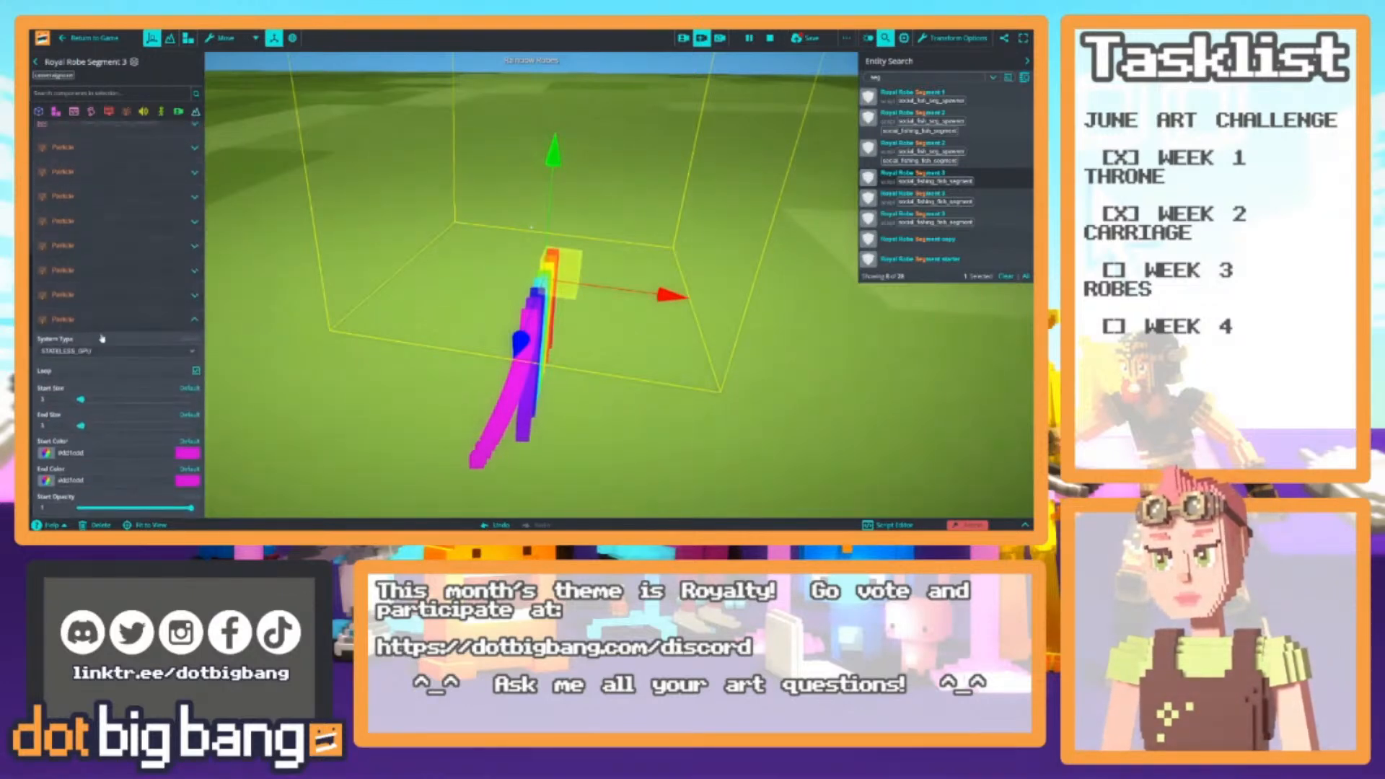
{"action": "scroll", "coordinate": [96, 328], "scroll_direction": "down", "scroll_amount": 6}
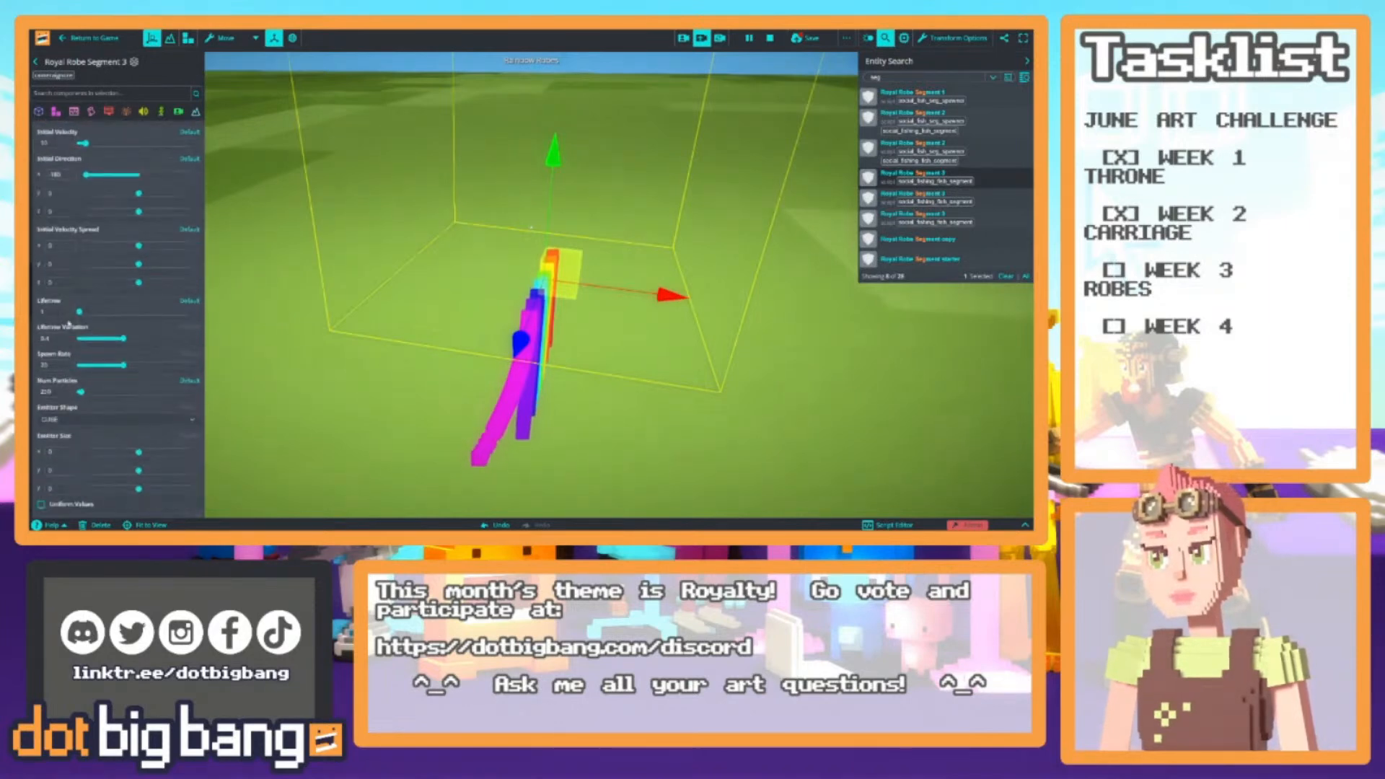
{"action": "scroll", "coordinate": [43, 303], "scroll_direction": "down", "scroll_amount": 3}
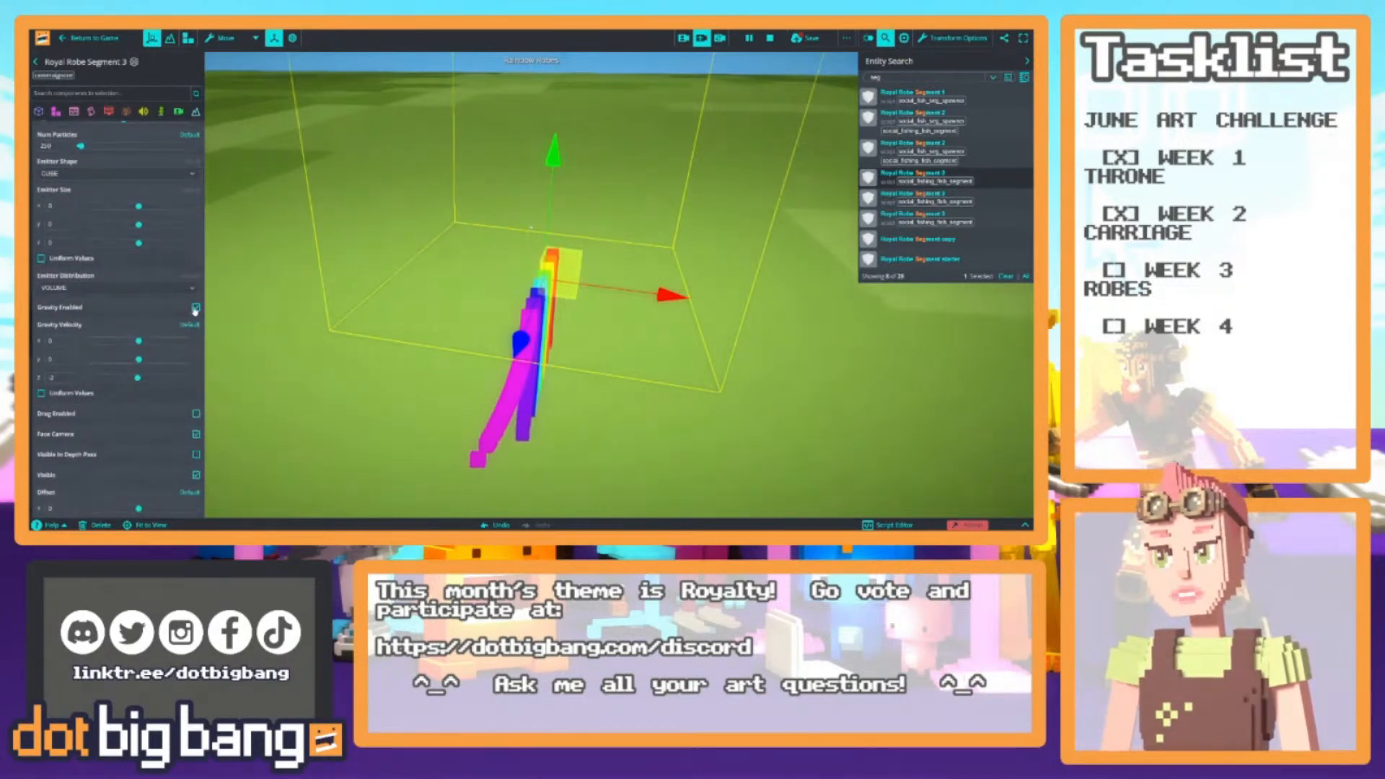
{"action": "left_click", "coordinate": [65, 340]}
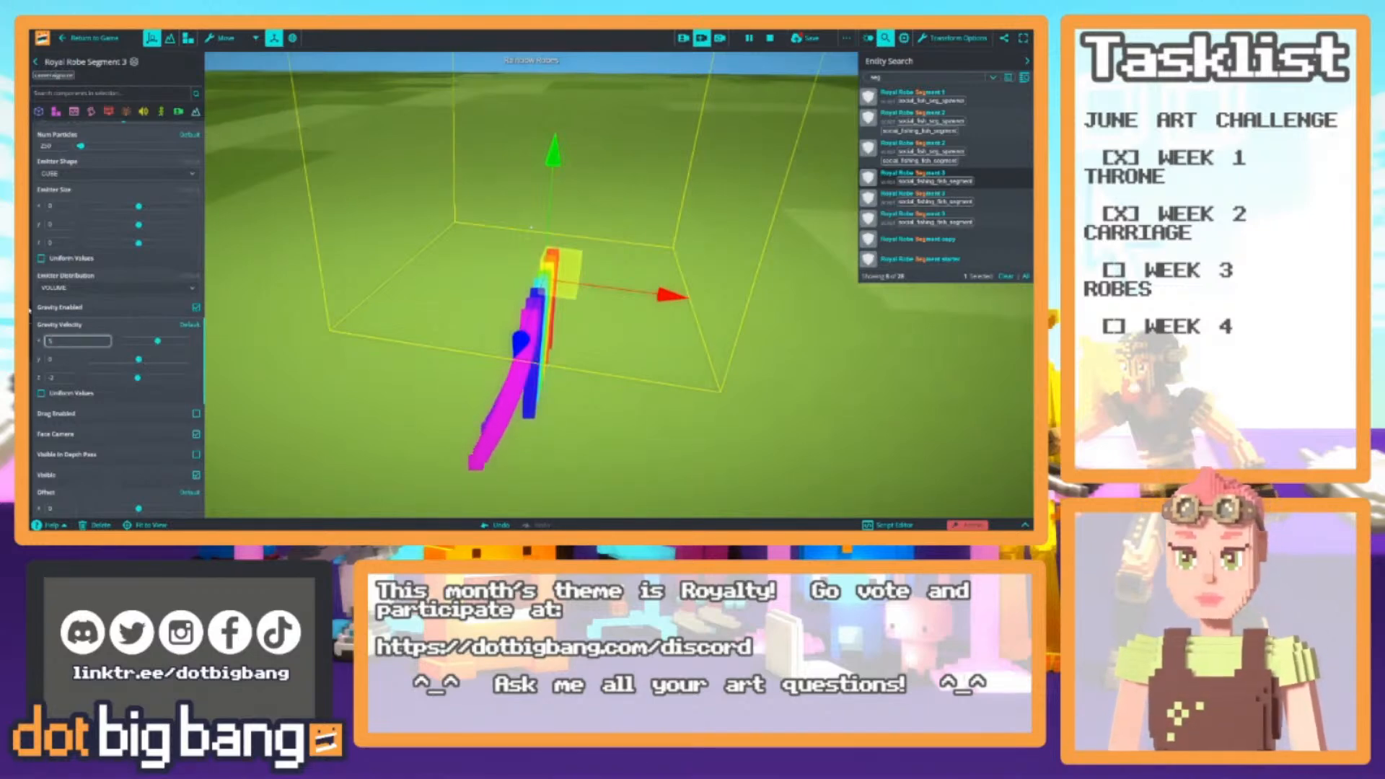
Enable Gravity on the blue stripe's Particle component, with Gravity Velocity 0 on Y and a small positive value on X
{"action": "scroll", "coordinate": [97, 297], "scroll_direction": "up", "scroll_amount": 10}
{"action": "scroll", "coordinate": [96, 297], "scroll_direction": "down", "scroll_amount": 8}
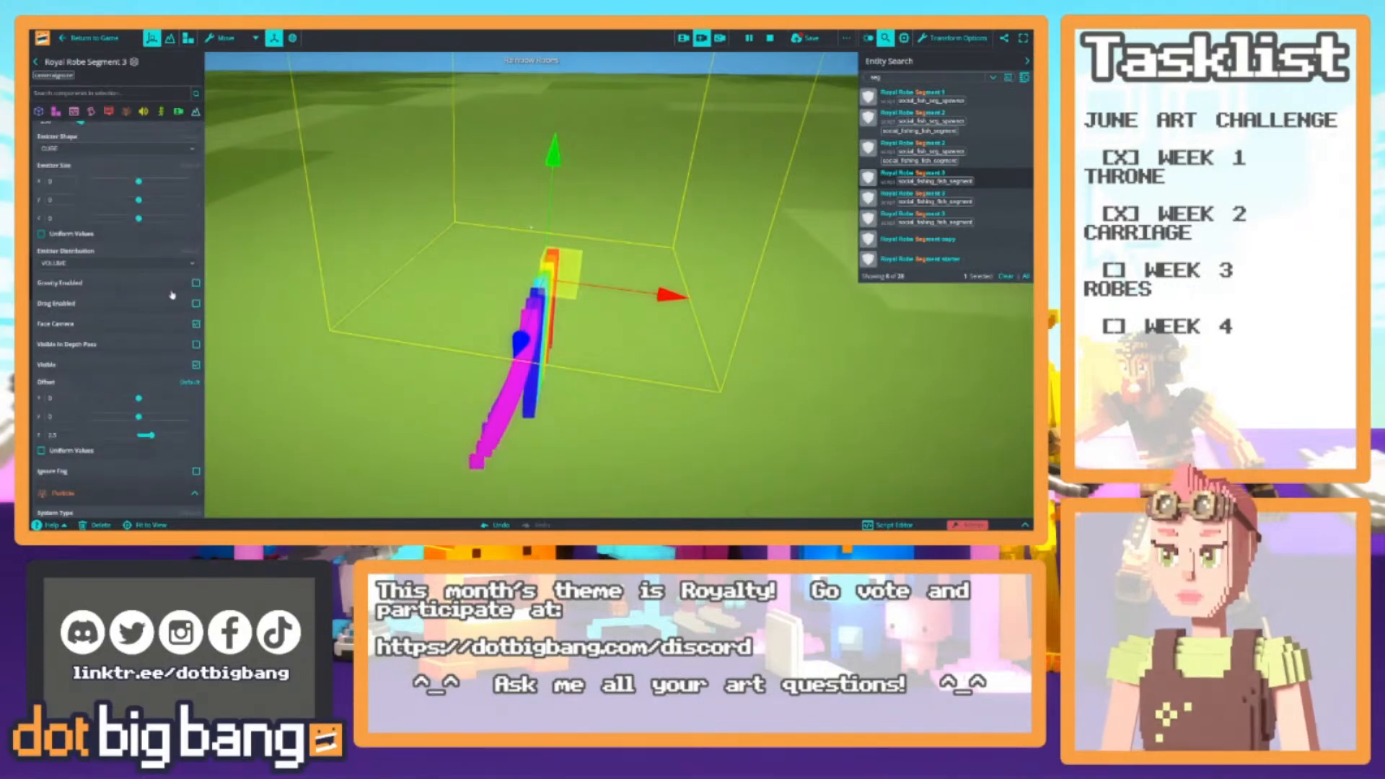
{"action": "left_click", "coordinate": [196, 283]}
{"action": "left_click", "coordinate": [72, 335]}
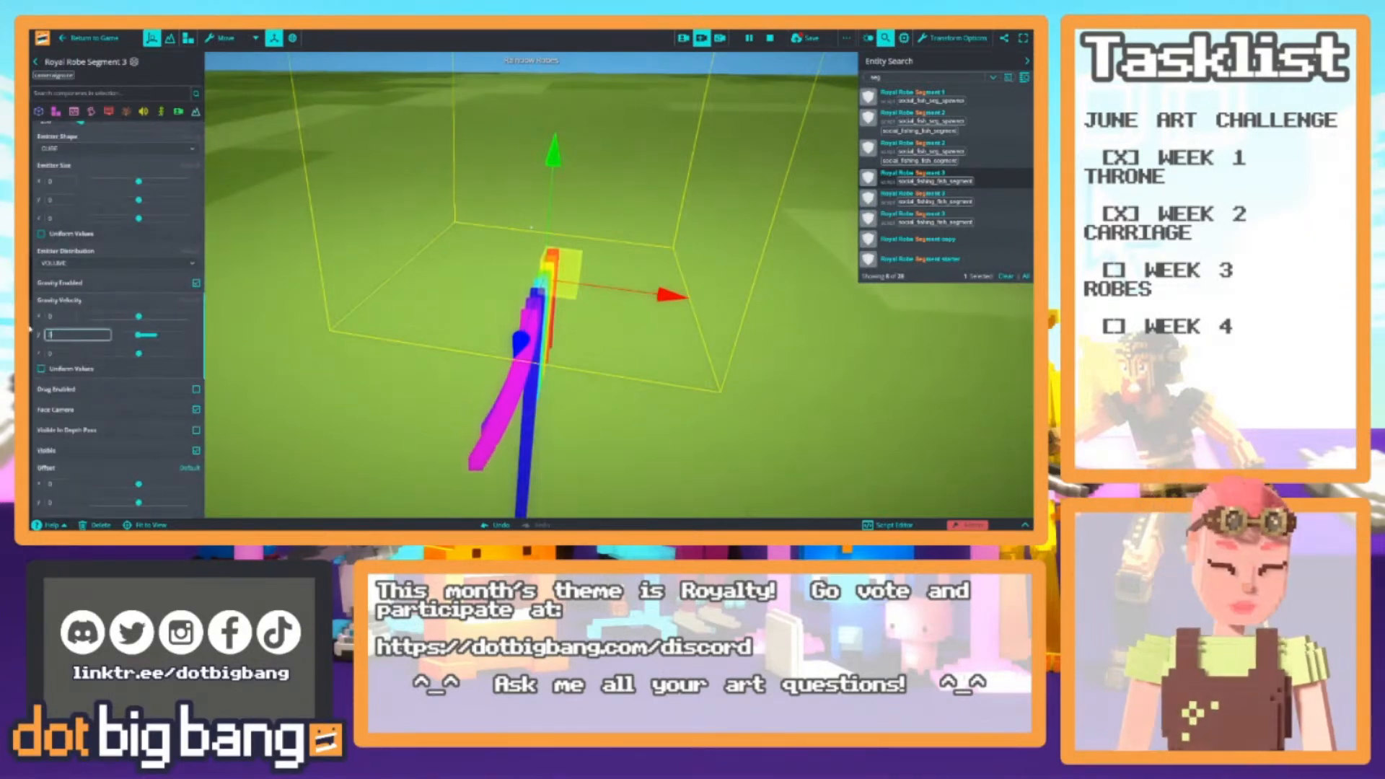
{"action": "left_click_drag", "start_coordinate": [56, 316], "coordinate": [30, 317]}
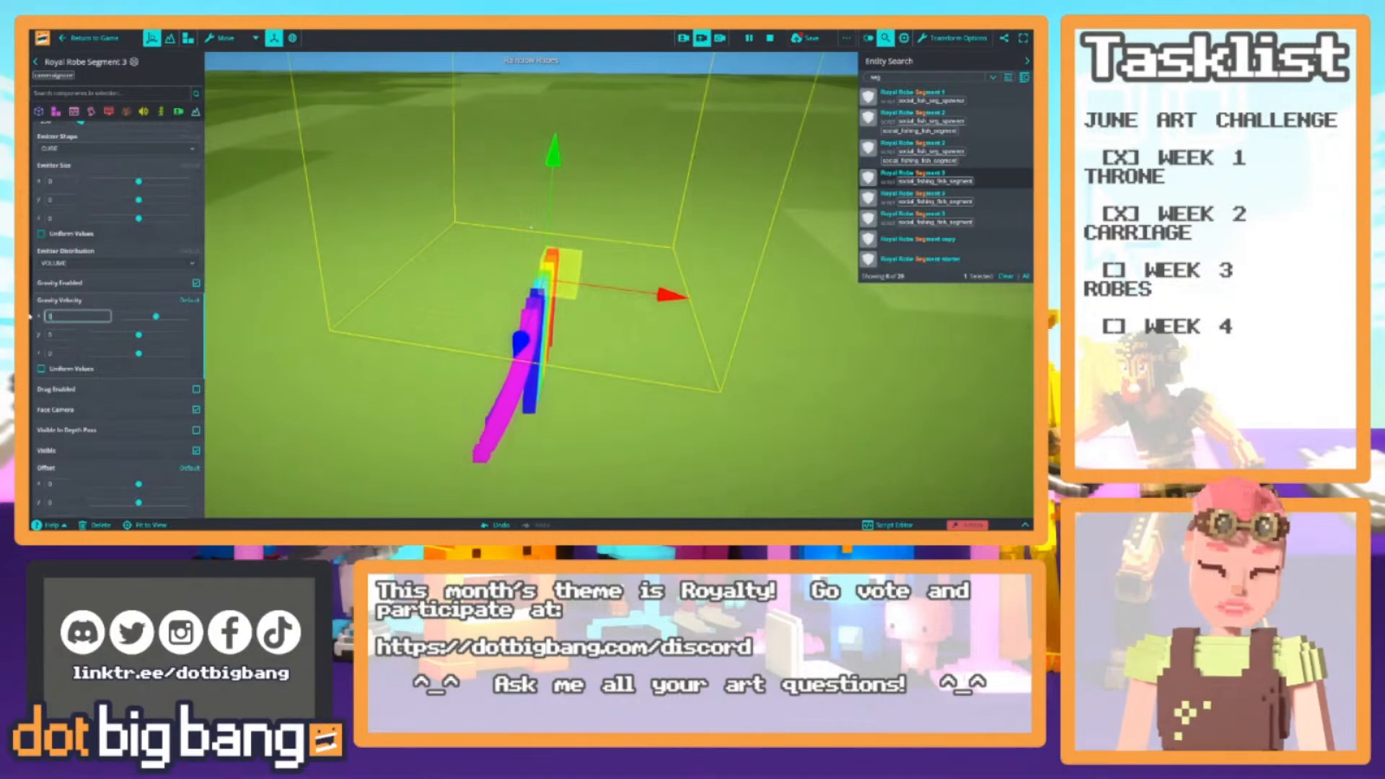
Enable Gravity on the cyan stripe's Particle component, with Gravity Velocity 0 on Y and a small positive value on X
{"action": "scroll", "coordinate": [100, 202], "scroll_direction": "up", "scroll_amount": 9}
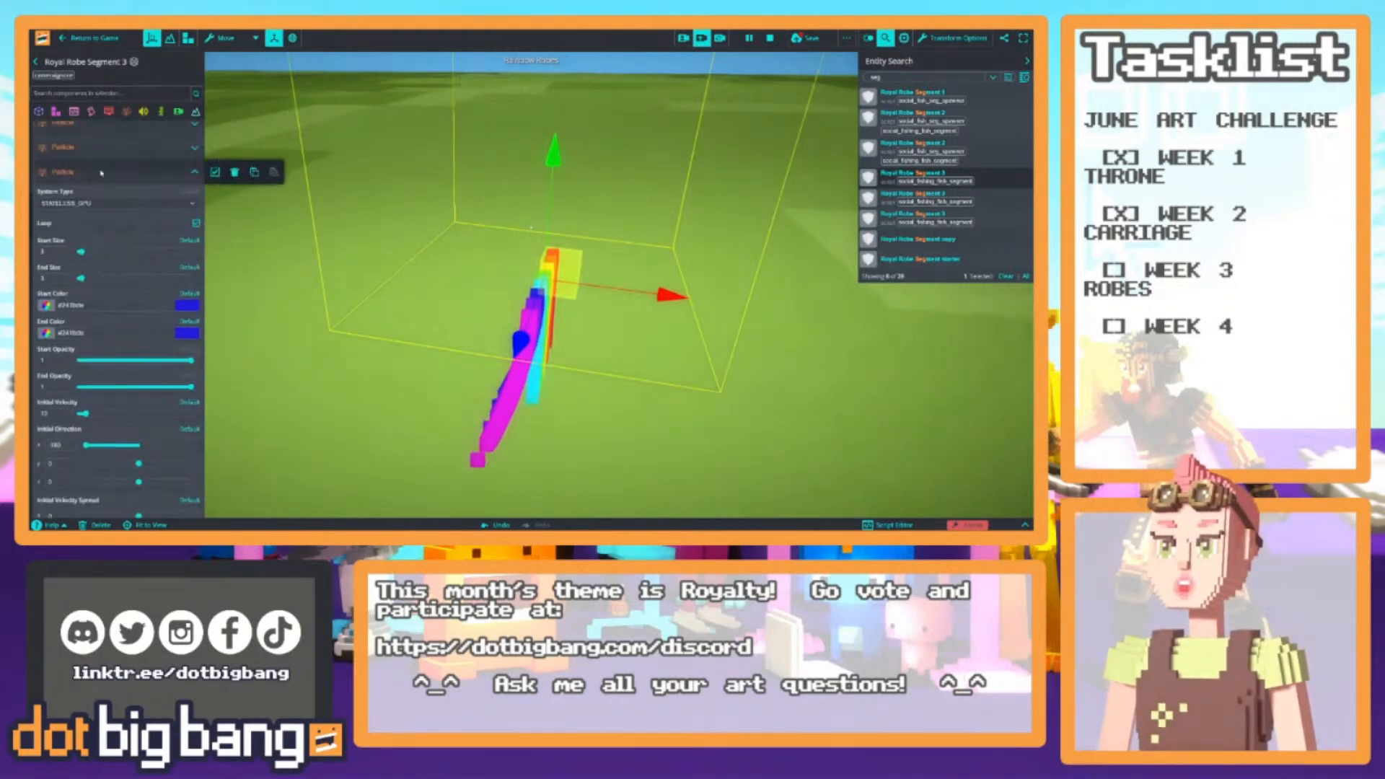
{"action": "scroll", "coordinate": [99, 176], "scroll_direction": "down", "scroll_amount": 8}
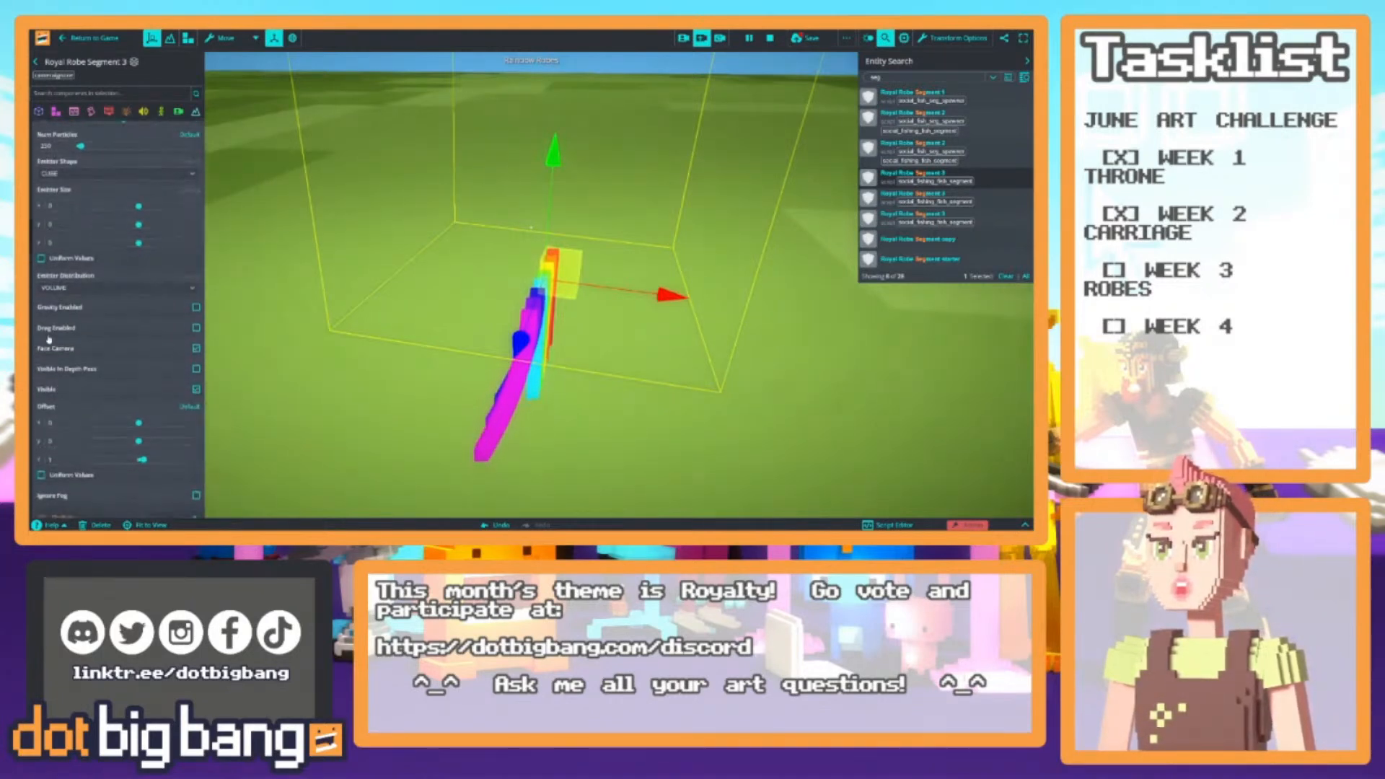
{"action": "left_click", "coordinate": [195, 307]}
{"action": "left_click_drag", "start_coordinate": [62, 358], "coordinate": [30, 342]}
{"action": "type", "text": "0"}
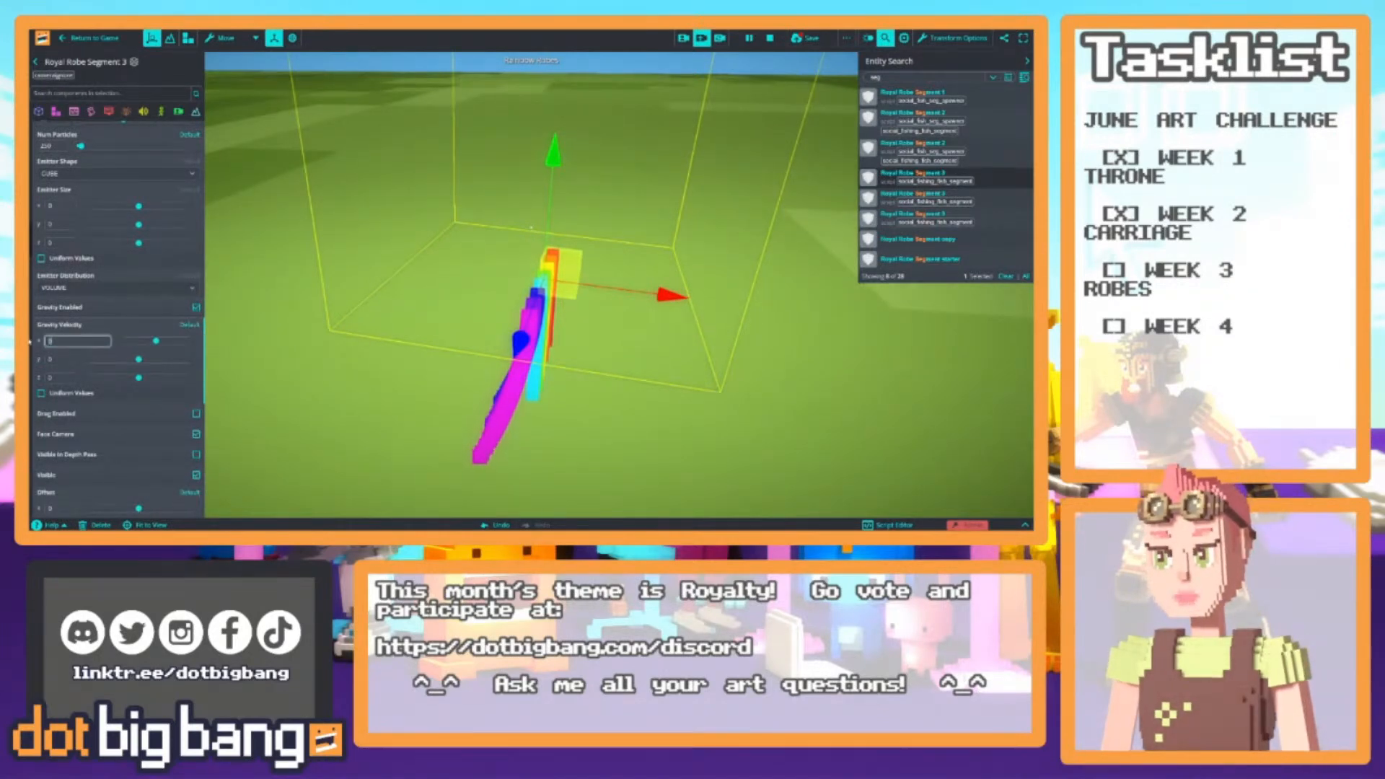
Enable Gravity on the green stripe's Particle component, with Gravity Velocity 0 on Y and a small positive value on X
{"action": "scroll", "coordinate": [86, 317], "scroll_direction": "up", "scroll_amount": 10}
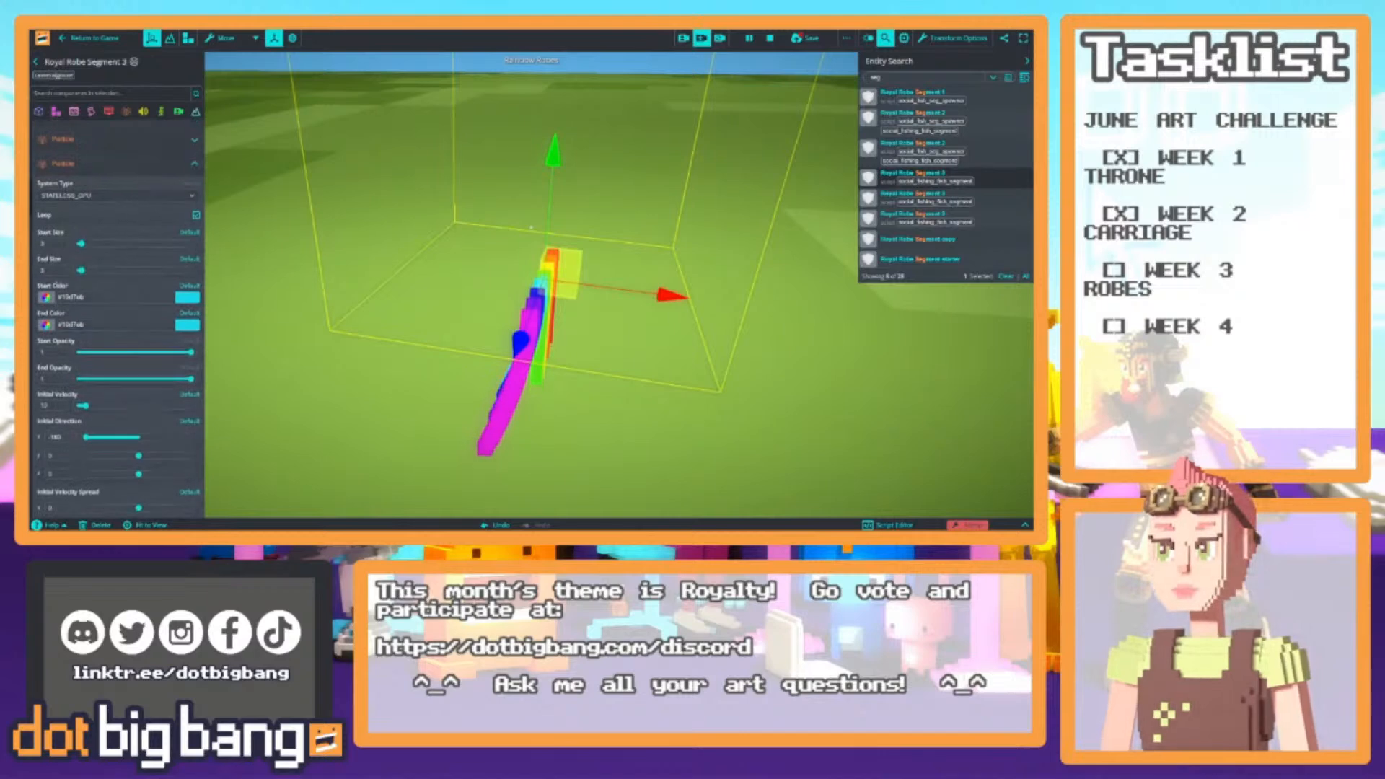
{"action": "scroll", "coordinate": [86, 275], "scroll_direction": "down", "scroll_amount": 10}
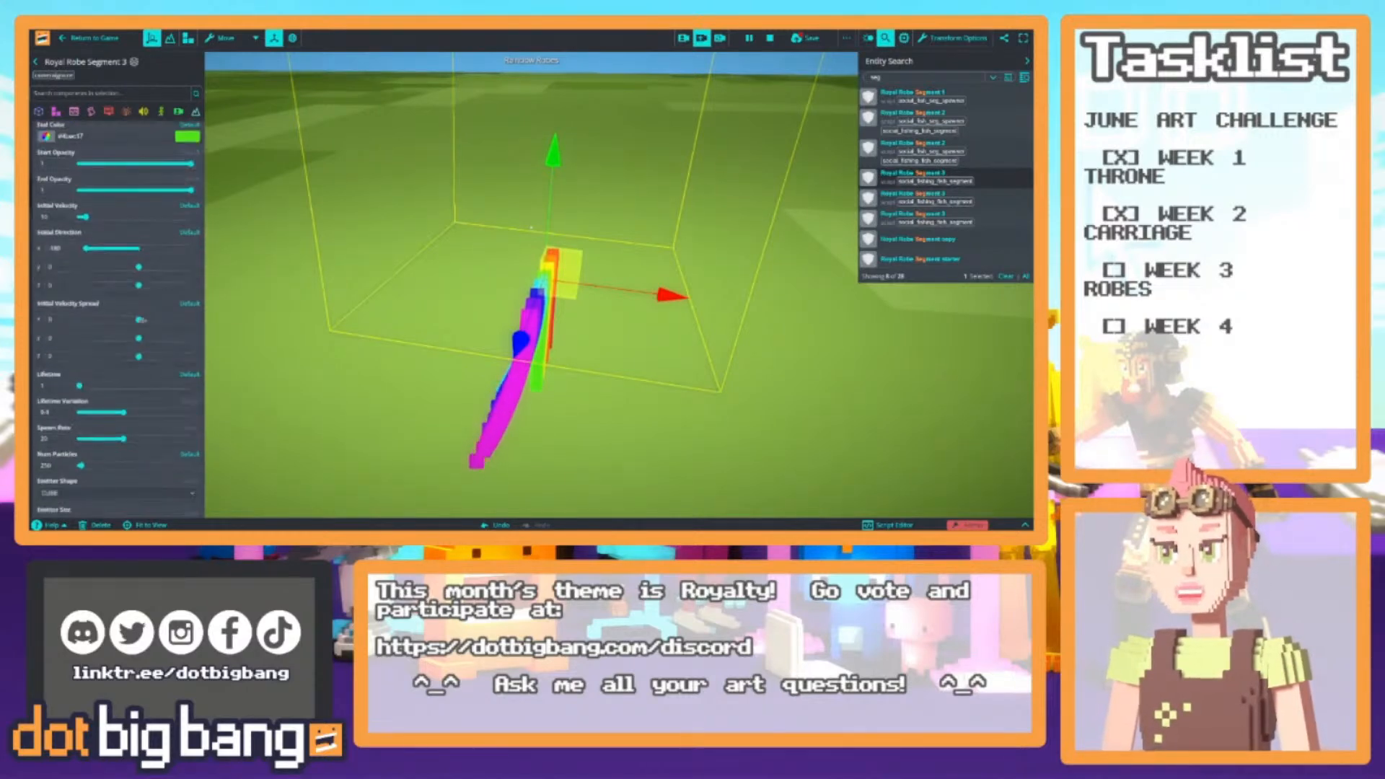
{"action": "scroll", "coordinate": [129, 329], "scroll_direction": "down", "scroll_amount": 3}
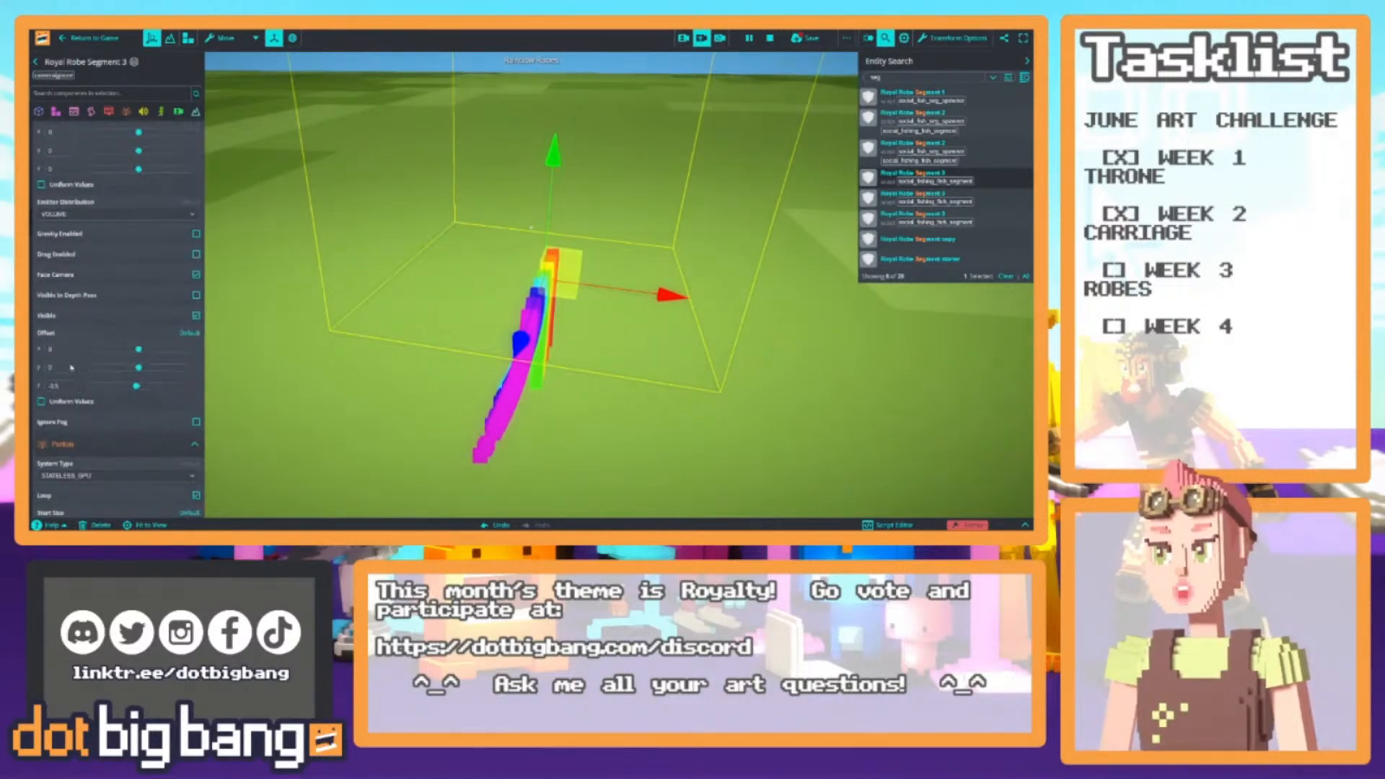
{"action": "left_click", "coordinate": [59, 350]}
{"action": "scroll", "coordinate": [109, 285], "scroll_direction": "up", "scroll_amount": 1}
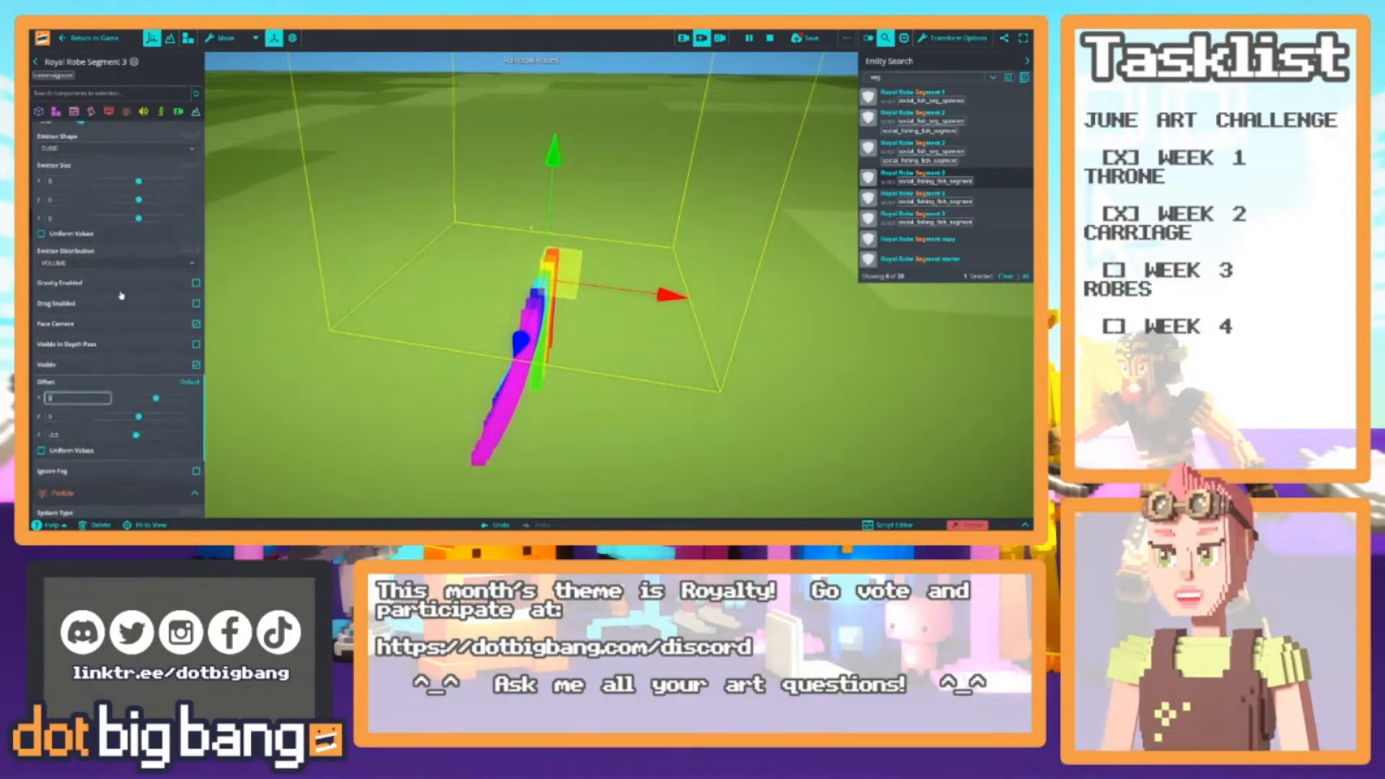
{"action": "left_click", "coordinate": [195, 284]}
{"action": "left_click", "coordinate": [54, 335]}
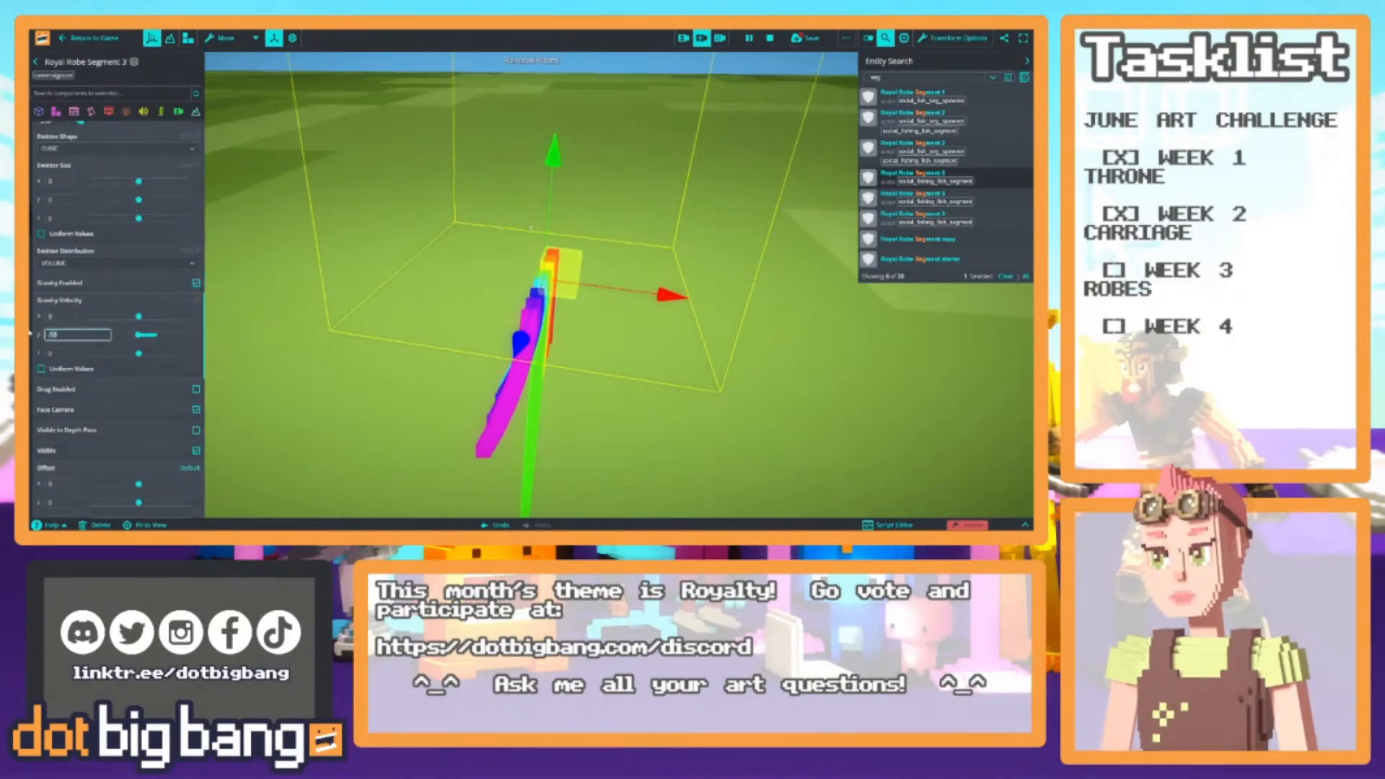
{"action": "left_click", "coordinate": [61, 316]}
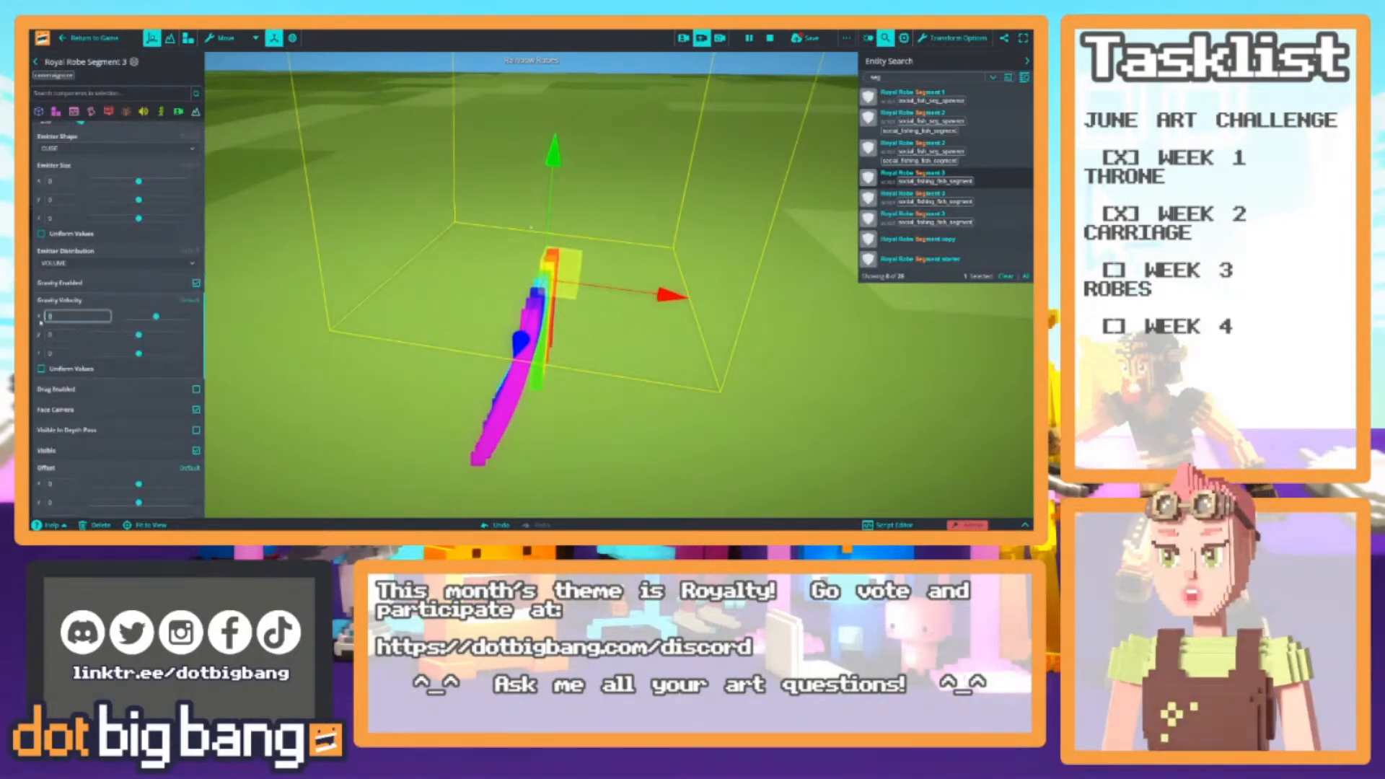
Inspect the flare of the rainbow stripes from another angle and bring up the yellow stripe's Particle component
{"action": "scroll", "coordinate": [41, 324], "scroll_direction": "up", "scroll_amount": 6}
{"action": "right_click_drag", "start_coordinate": [432, 396], "coordinate": [624, 415]}
{"action": "middle_click_drag", "start_coordinate": [624, 415], "coordinate": [429, 404]}
{"action": "scroll", "coordinate": [112, 308], "scroll_direction": "up", "scroll_amount": 1}
{"action": "scroll", "coordinate": [115, 310], "scroll_direction": "down", "scroll_amount": 3}
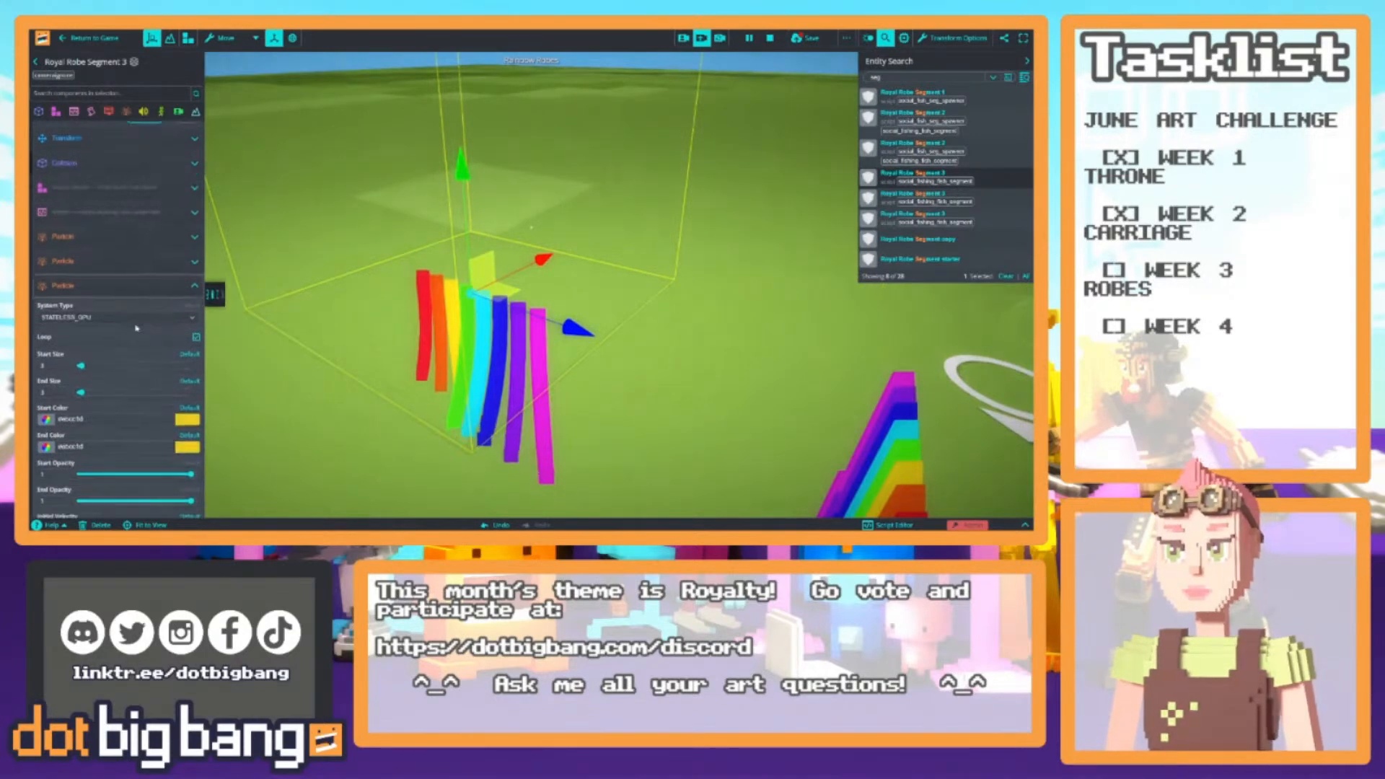
Enable gravity on the yellow particle component of Royal Robe Segment 3, with gravity velocity Y 0 and X 8
{"action": "scroll", "coordinate": [137, 329], "scroll_direction": "down", "scroll_amount": 5}
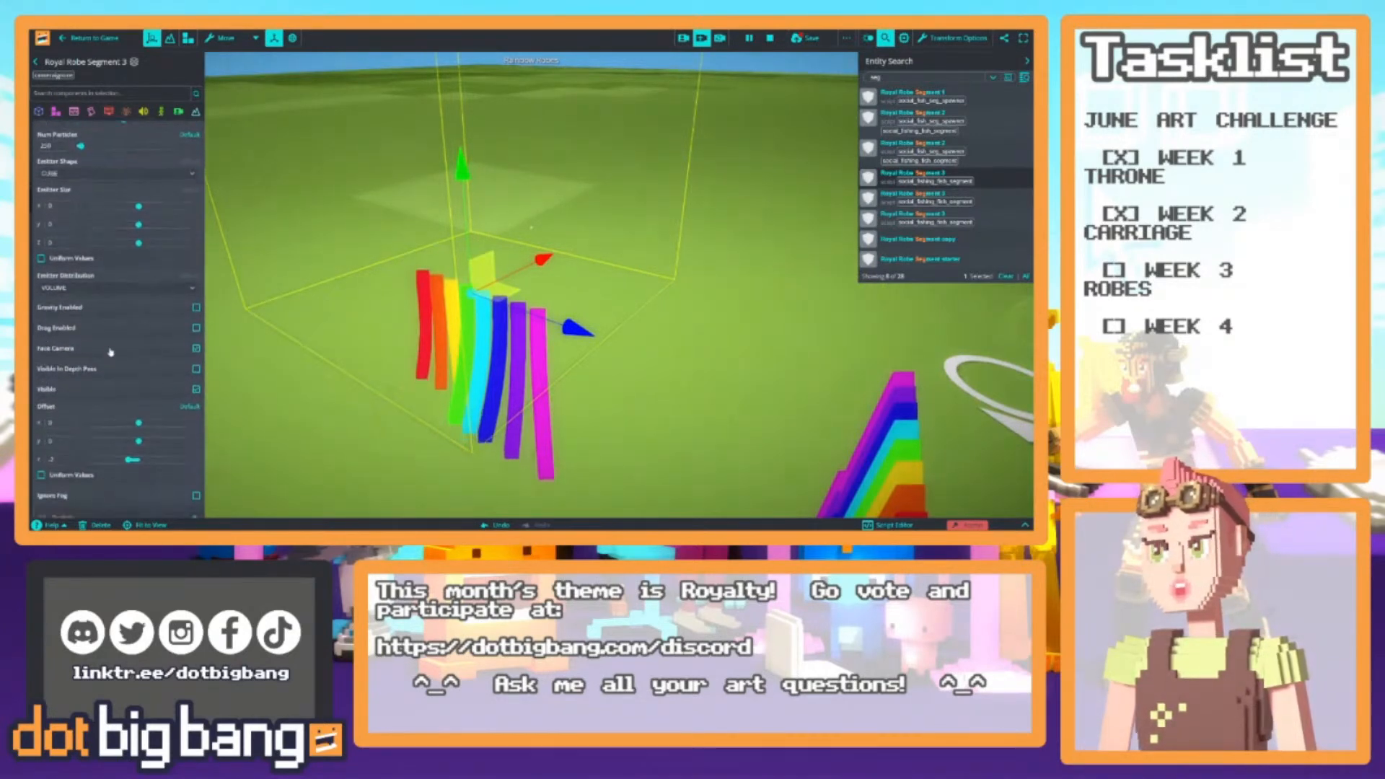
{"action": "left_click", "coordinate": [195, 308]}
{"action": "left_click", "coordinate": [72, 360]}
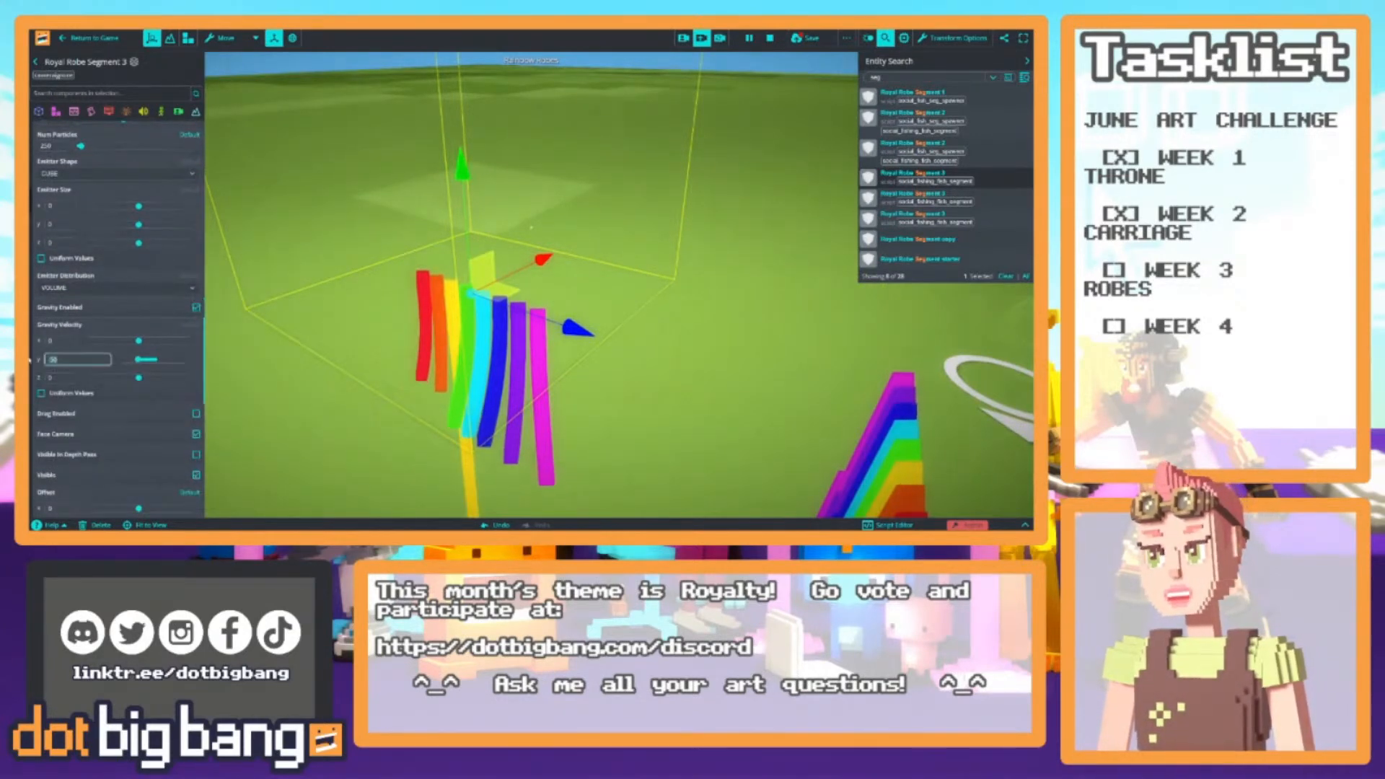
{"action": "type", "text": "8"}
{"action": "key", "text": "BackSpace"}
{"action": "type", "text": "0"}
{"action": "left_click_drag", "start_coordinate": [59, 341], "coordinate": [30, 333]}
{"action": "type", "text": "8"}
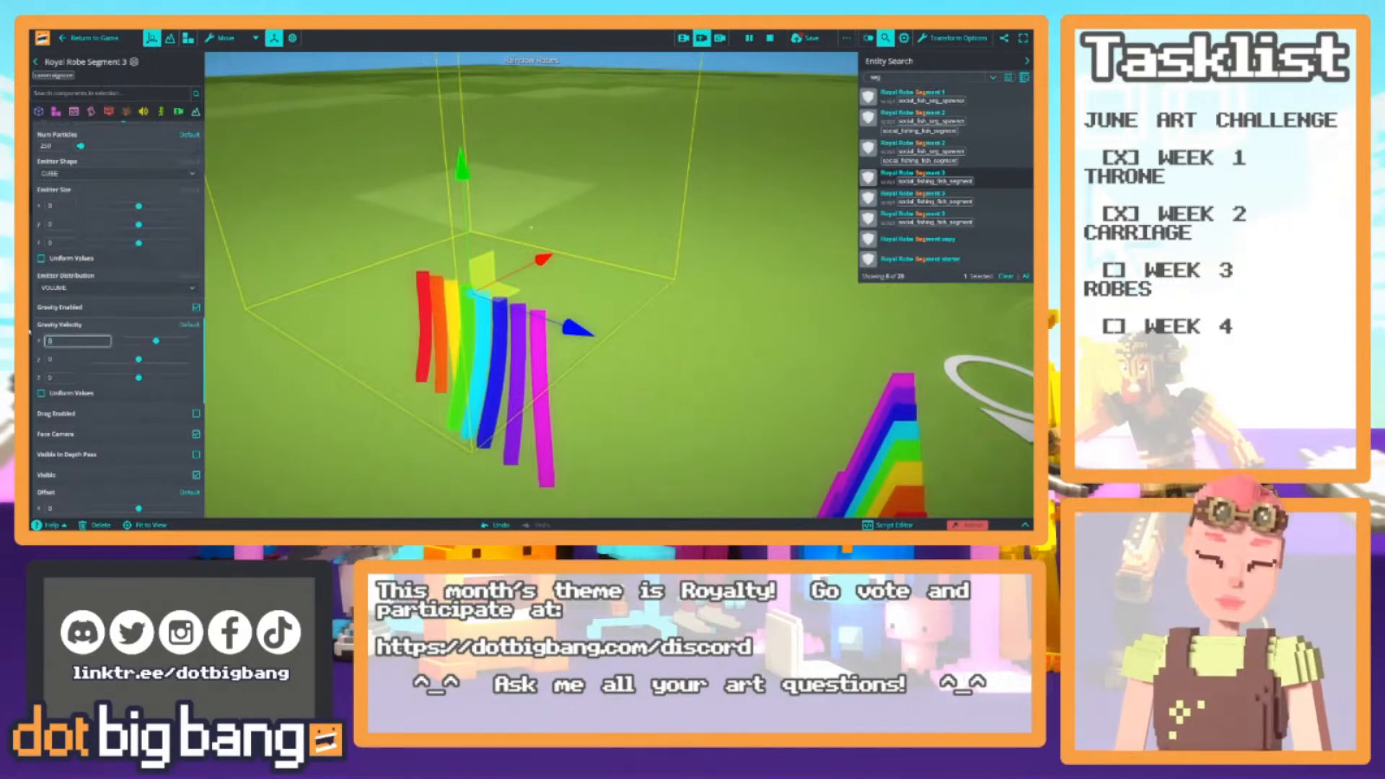
{"action": "scroll", "coordinate": [99, 181], "scroll_direction": "up", "scroll_amount": 8}
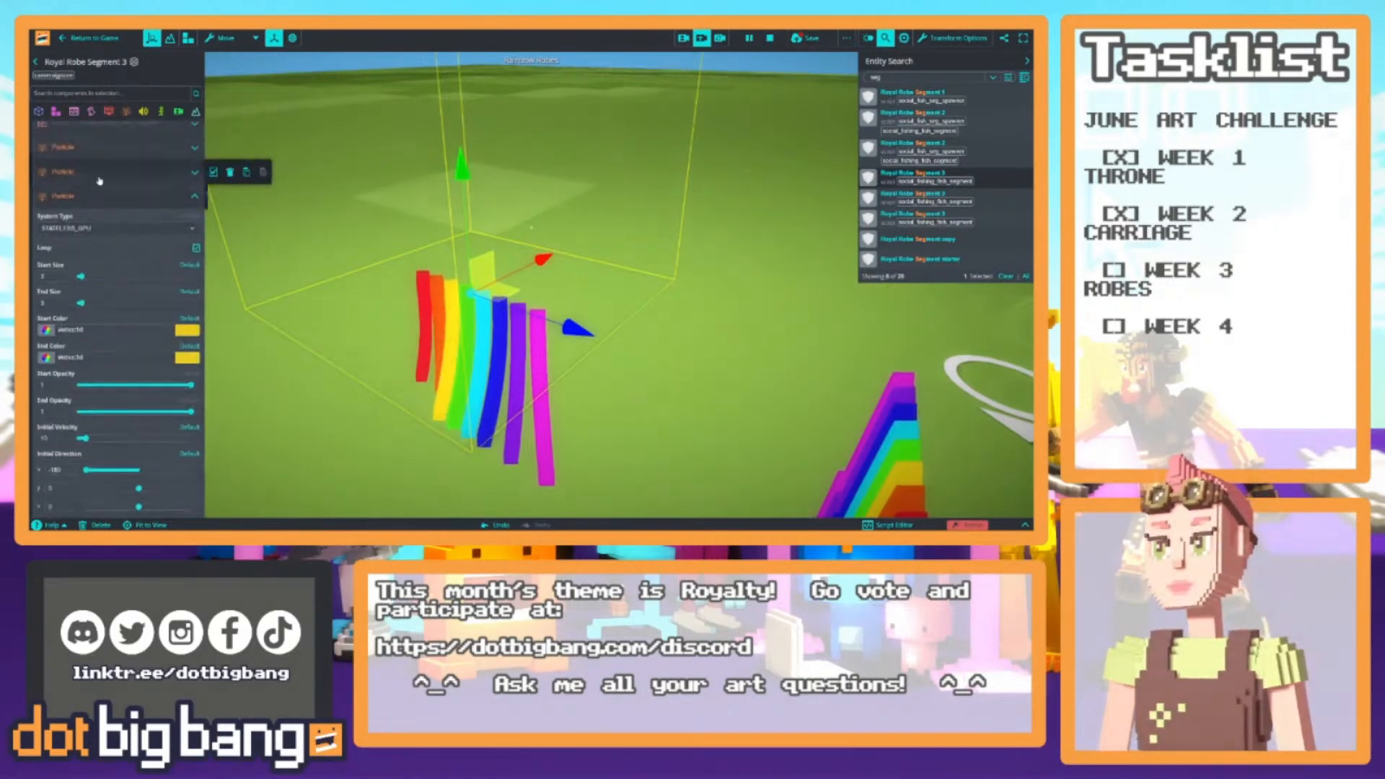
Adjust the X gravity velocity of the orange and red particle components so their strips drift sideways
{"action": "scroll", "coordinate": [99, 181], "scroll_direction": "down", "scroll_amount": 5}
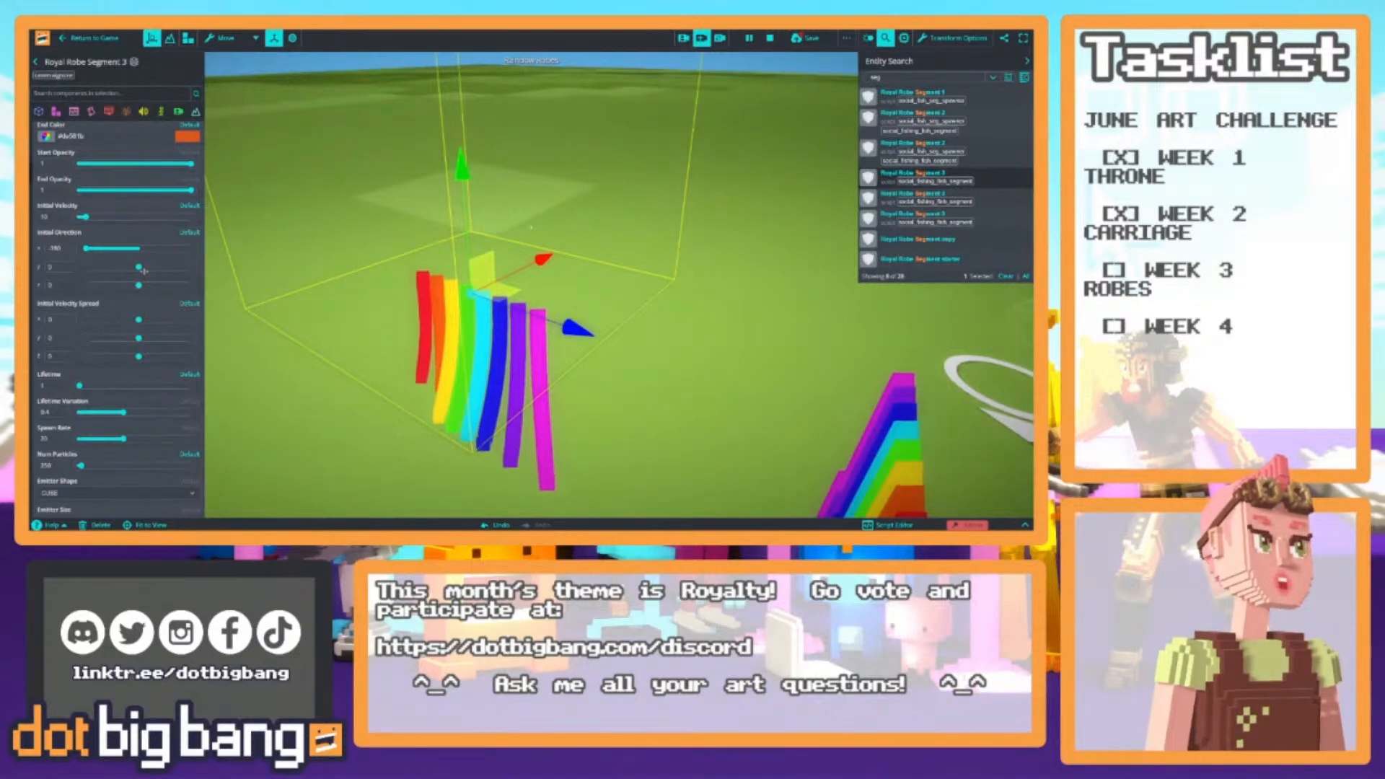
{"action": "scroll", "coordinate": [61, 325], "scroll_direction": "down", "scroll_amount": 3}
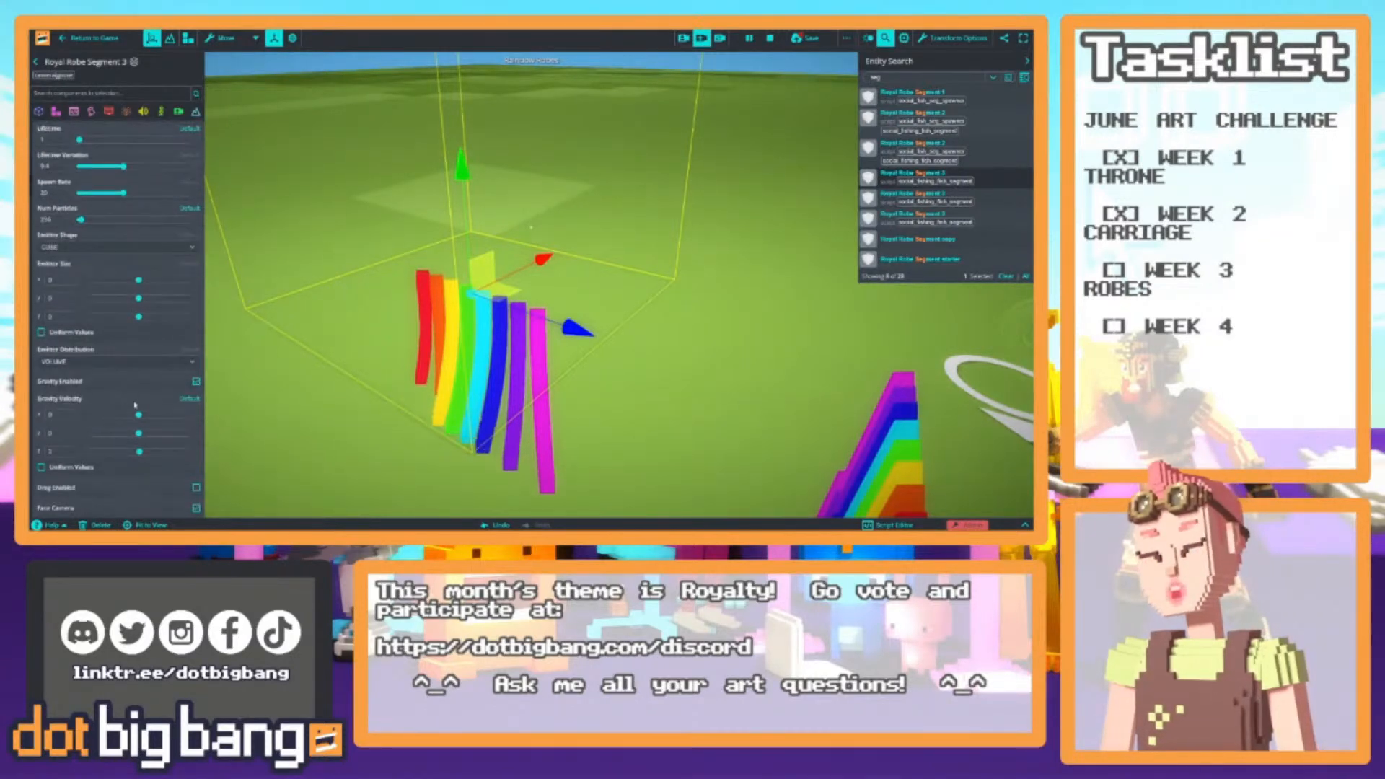
{"action": "left_click", "coordinate": [56, 416]}
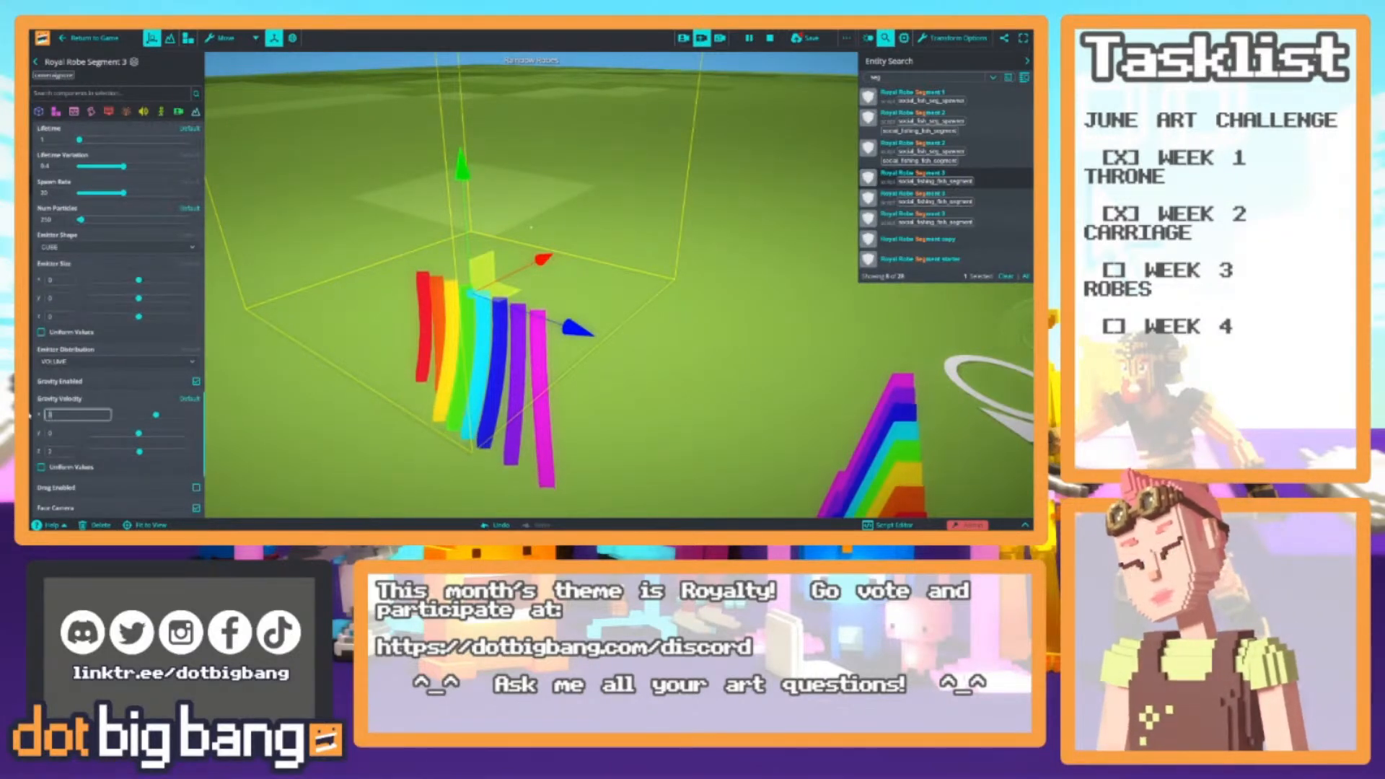
{"action": "scroll", "coordinate": [121, 304], "scroll_direction": "up", "scroll_amount": 5}
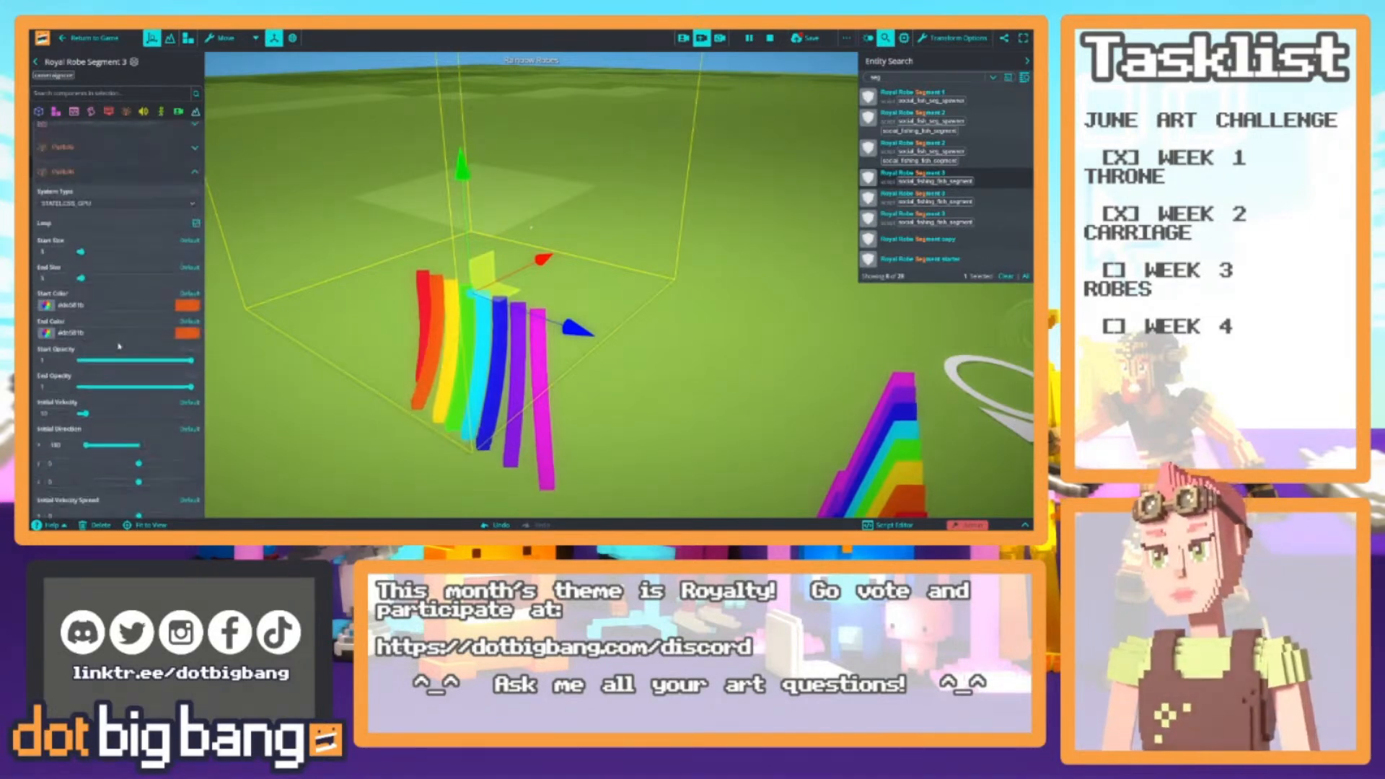
{"action": "scroll", "coordinate": [121, 304], "scroll_direction": "down", "scroll_amount": 4}
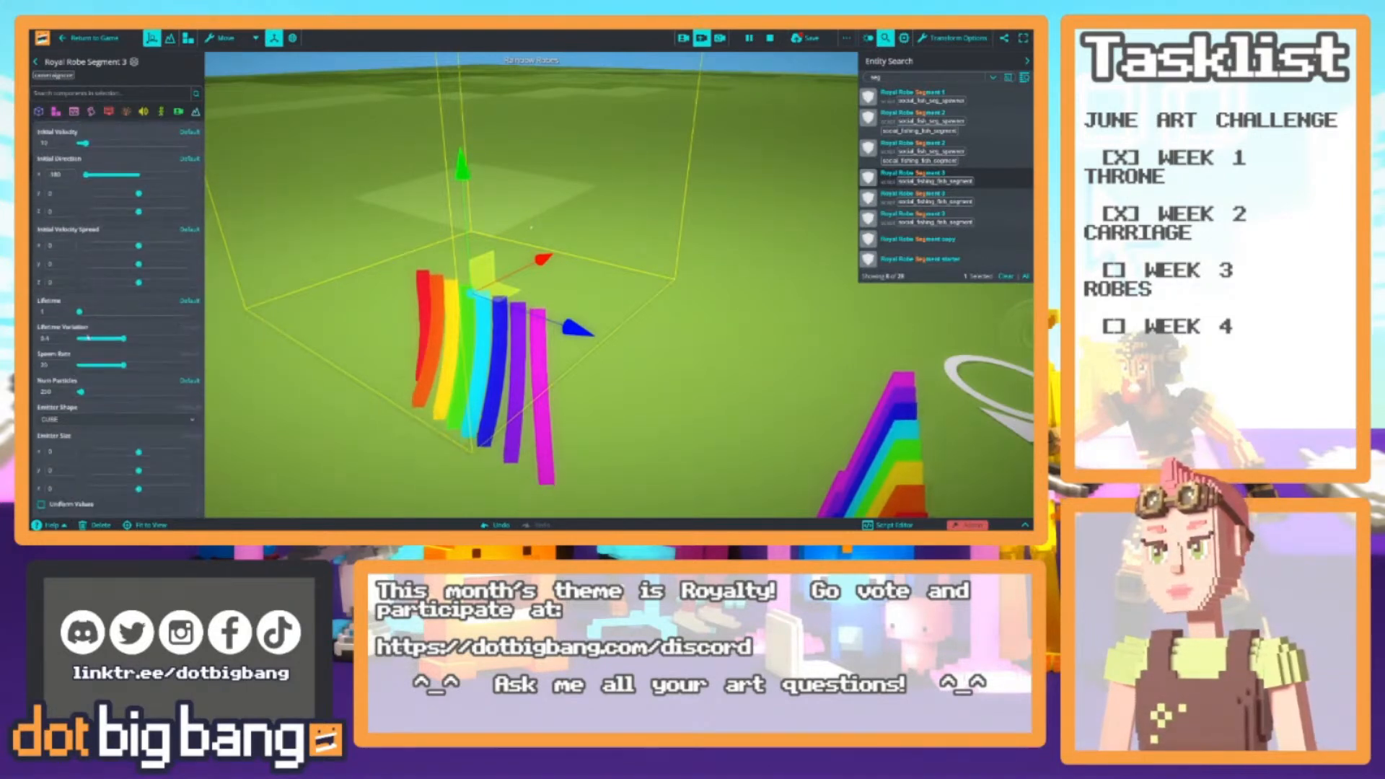
{"action": "left_click", "coordinate": [34, 341]}
{"action": "right_click_drag", "start_coordinate": [693, 277], "coordinate": [238, 278]}
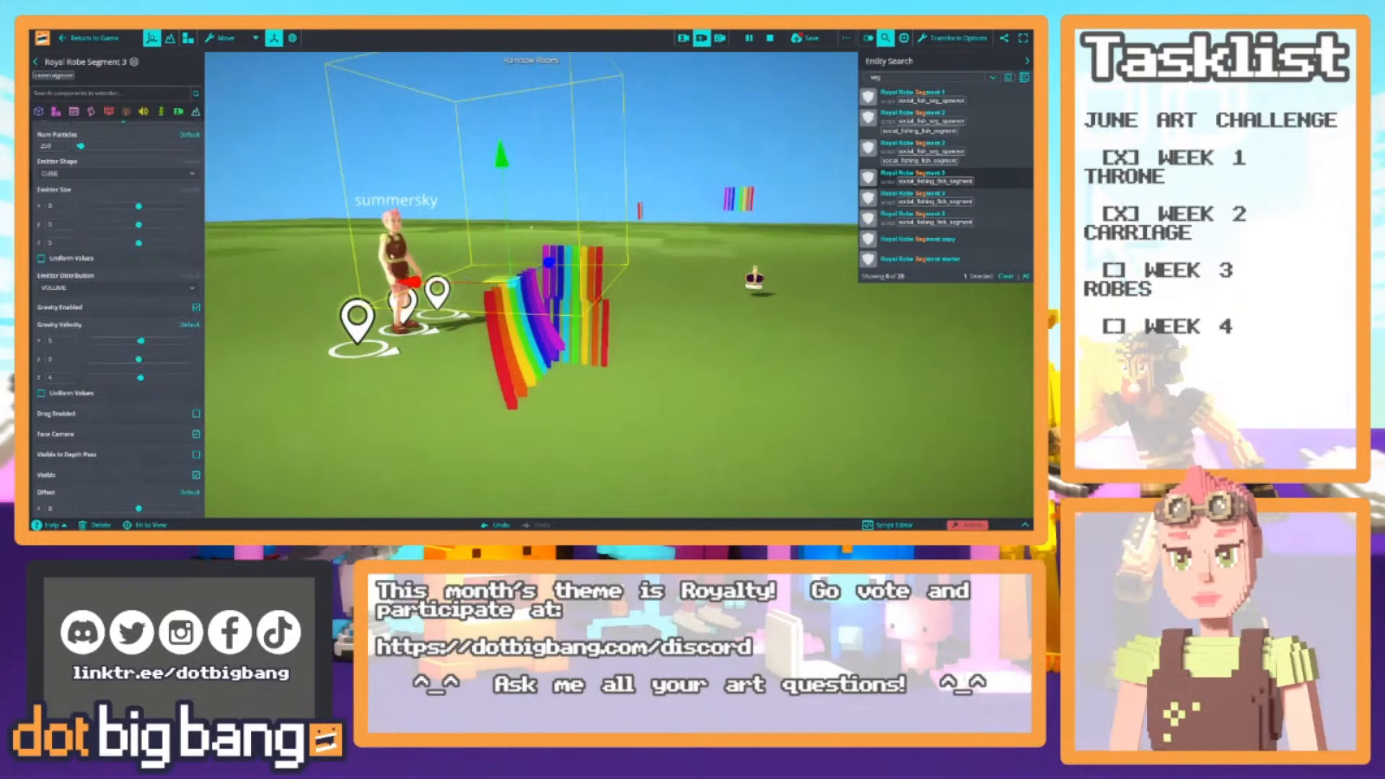
Push the changed particle settings of Royal Robe Segment 3 to its template and save the template
{"action": "scroll", "coordinate": [94, 277], "scroll_direction": "down", "scroll_amount": 5}
{"action": "scroll", "coordinate": [94, 274], "scroll_direction": "up", "scroll_amount": 5}
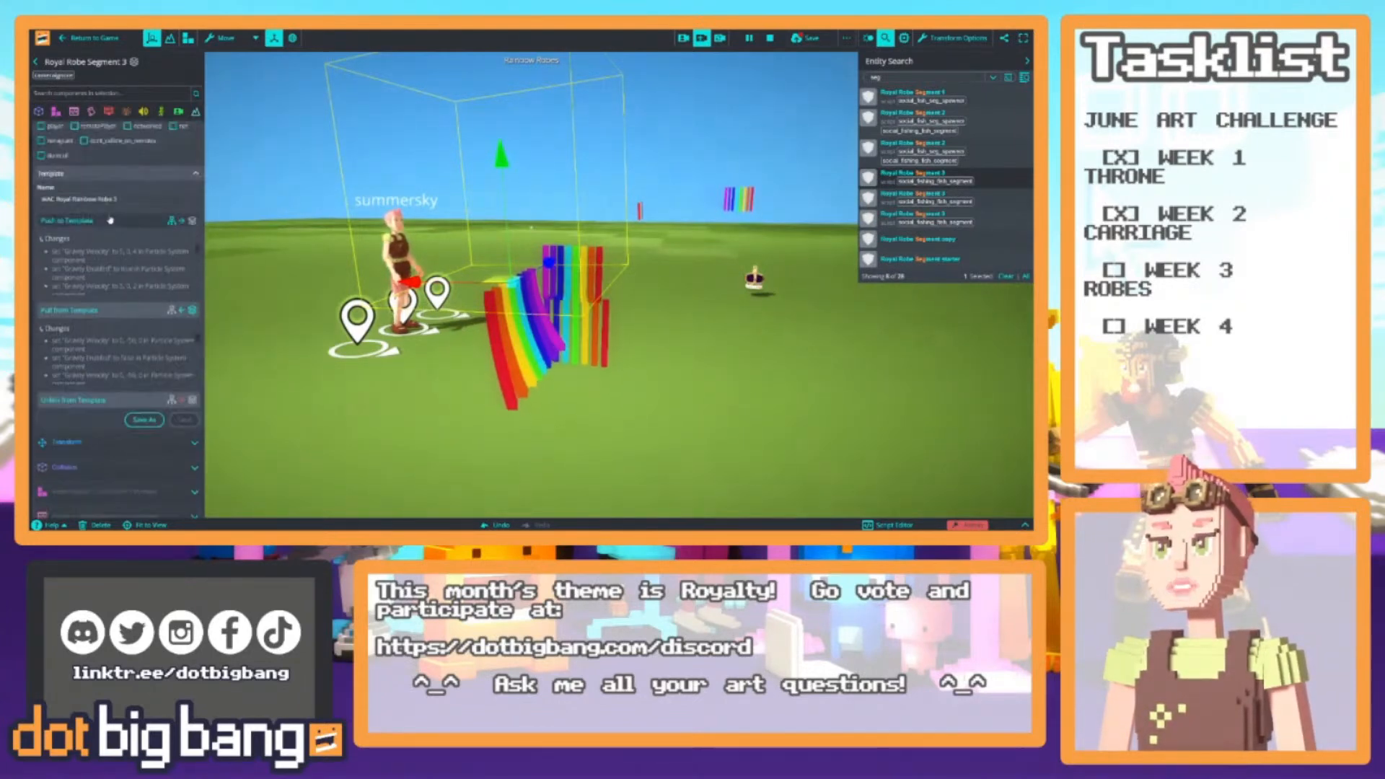
{"action": "left_click", "coordinate": [185, 282]}
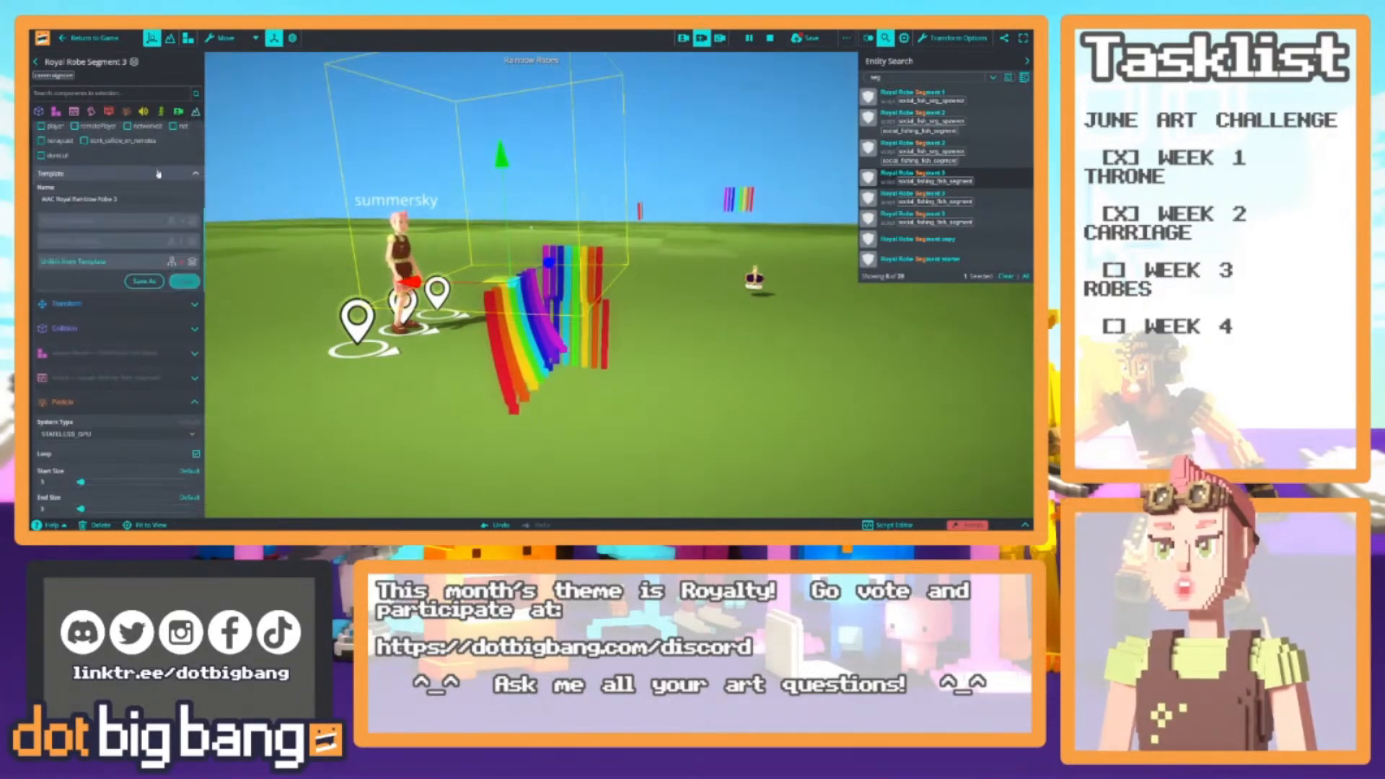
{"action": "scroll", "coordinate": [56, 266], "scroll_direction": "up", "scroll_amount": 3}
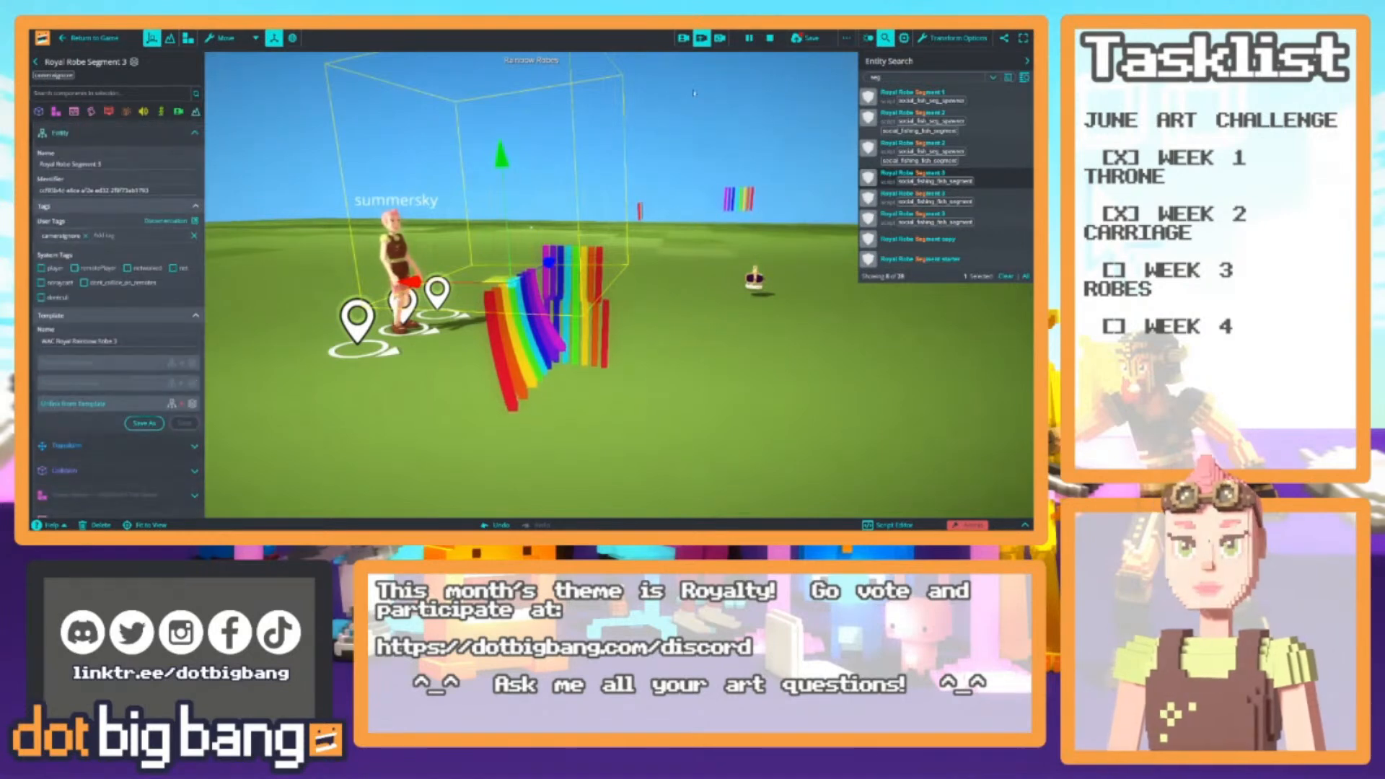
Restart the game, inspect the rainbow robe on the avatar from several angles with the player camera, and stop the game
{"action": "left_click", "coordinate": [750, 38]}
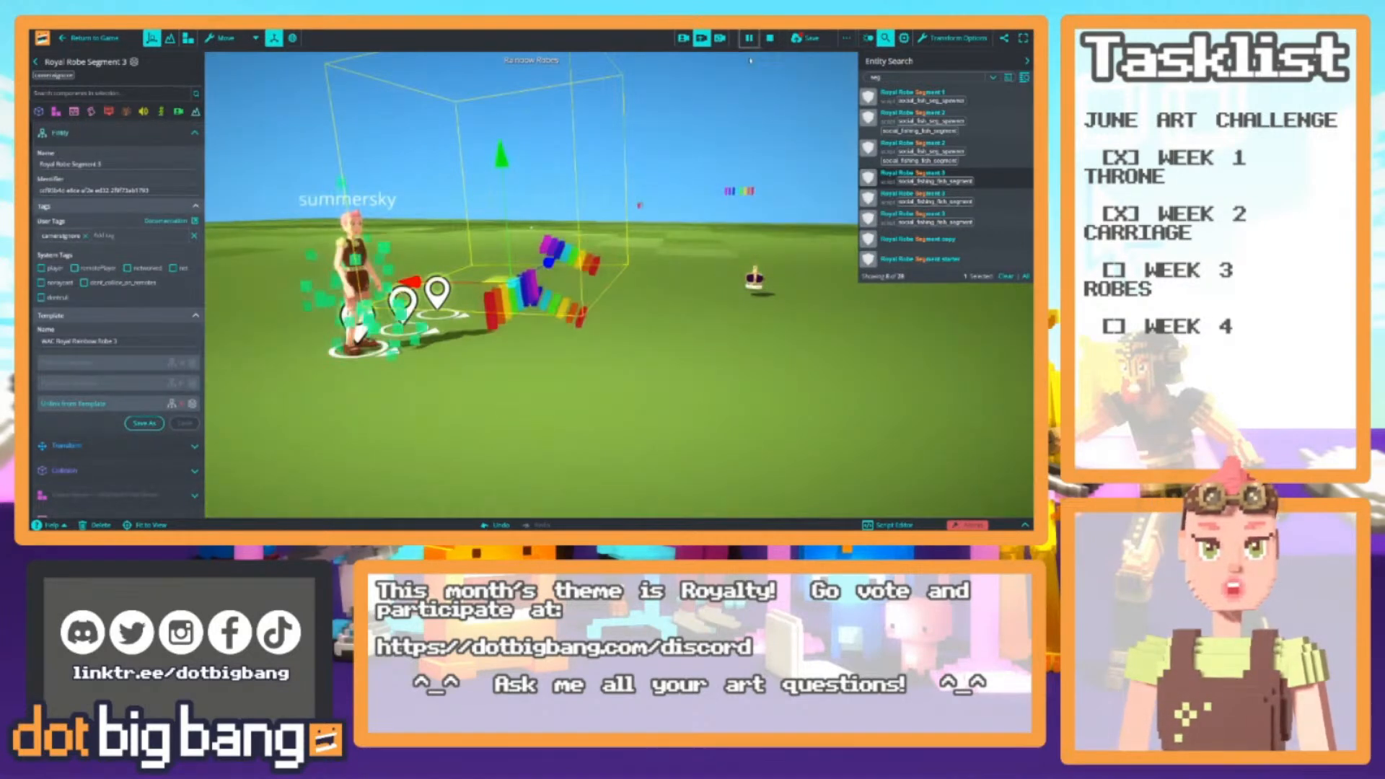
{"action": "left_click", "coordinate": [683, 38]}
{"action": "right_click_drag", "start_coordinate": [580, 185], "coordinate": [683, 173]}
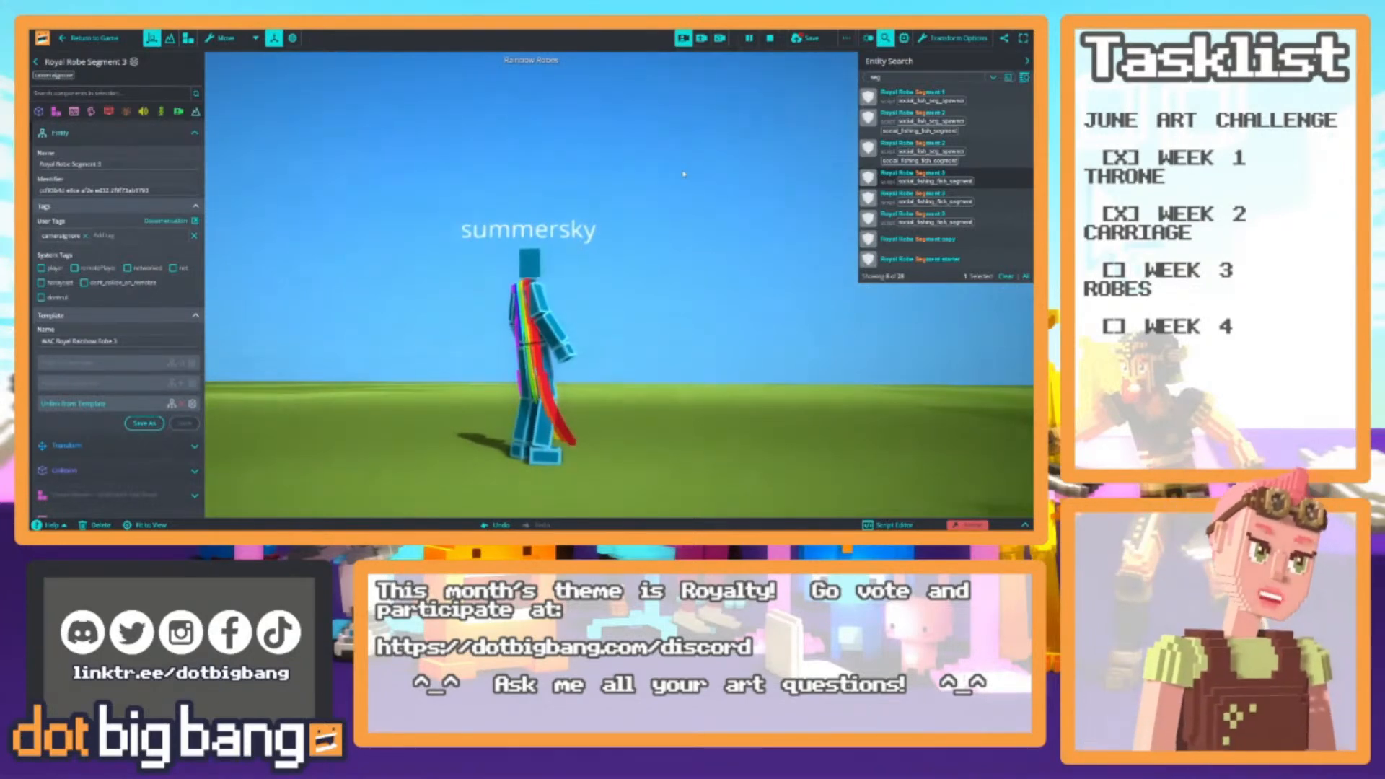
{"action": "right_click_drag", "start_coordinate": [493, 245], "coordinate": [604, 262]}
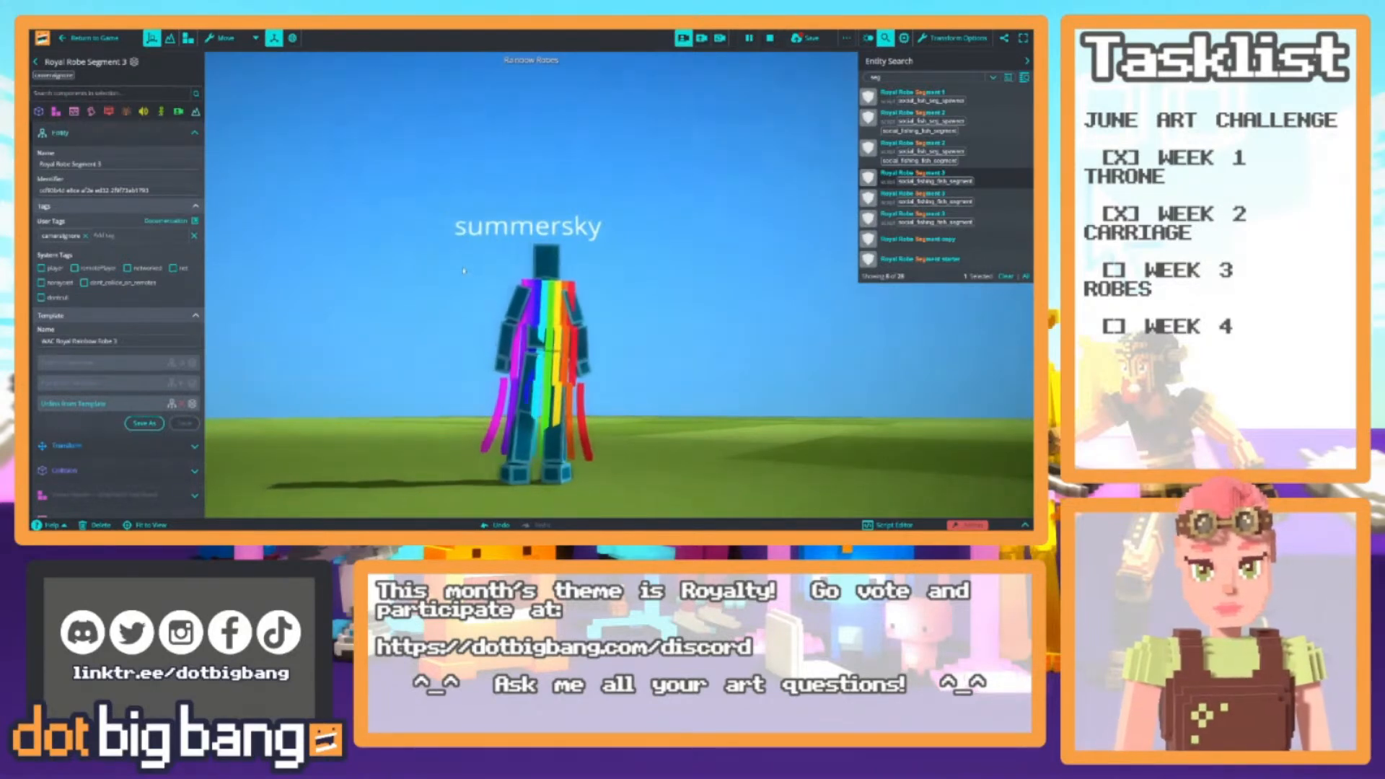
{"action": "right_click_drag", "start_coordinate": [568, 300], "coordinate": [556, 343]}
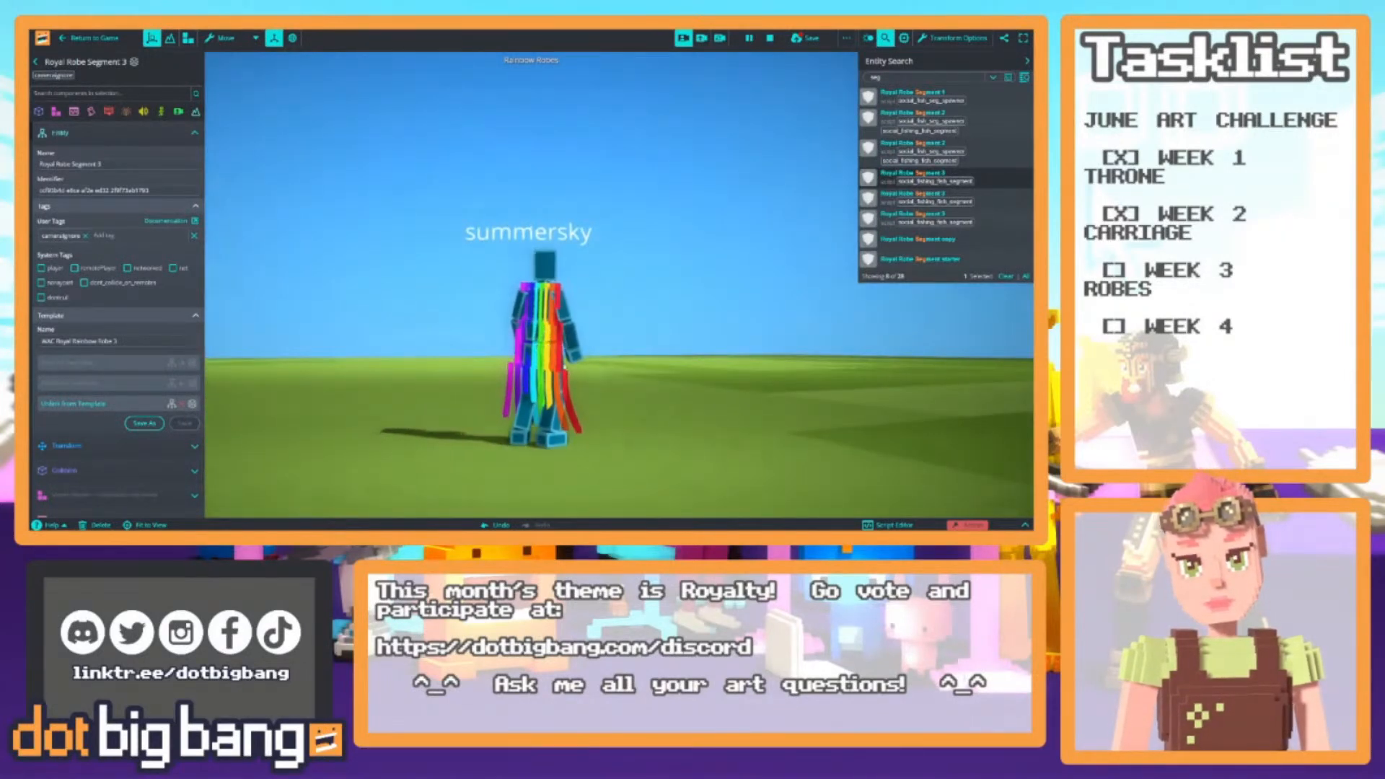
{"action": "right_click_drag", "start_coordinate": [605, 345], "coordinate": [573, 404]}
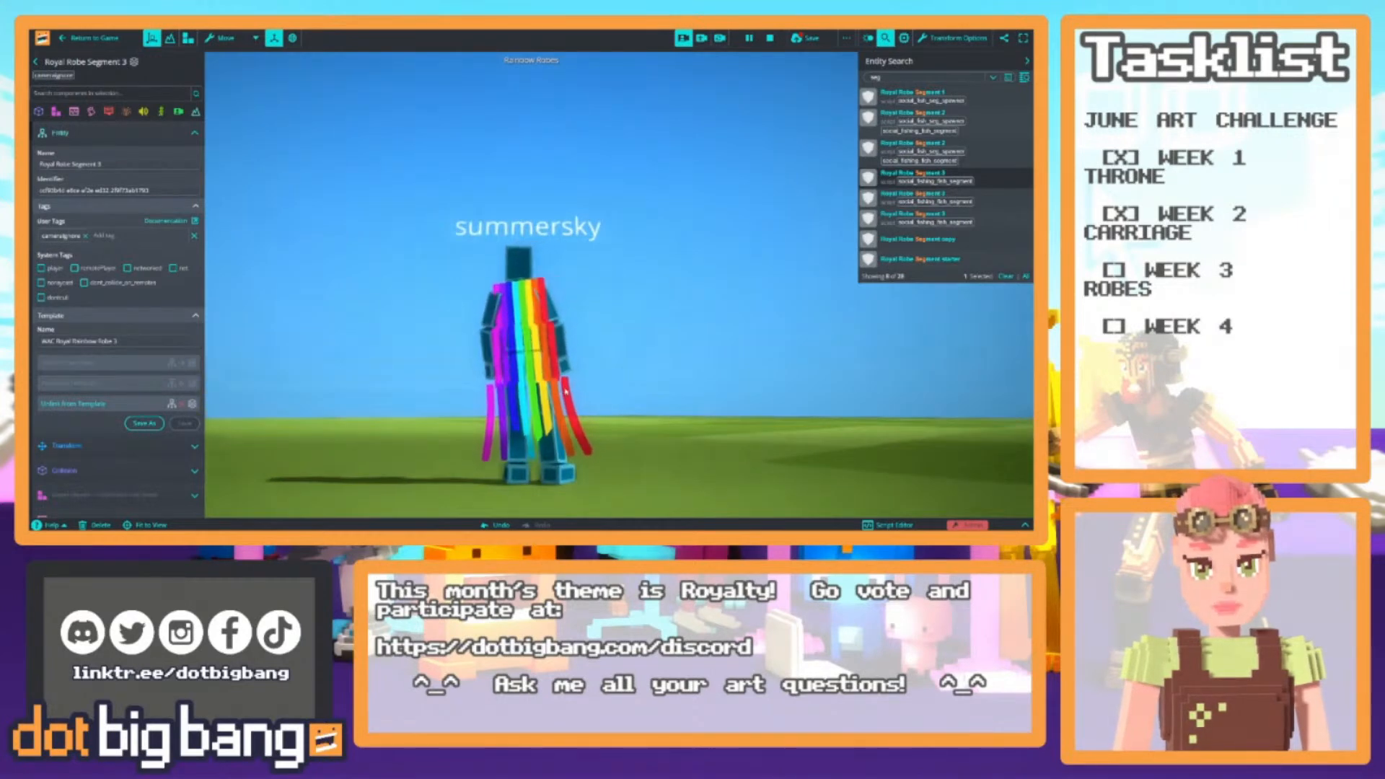
{"action": "left_click", "coordinate": [769, 39]}
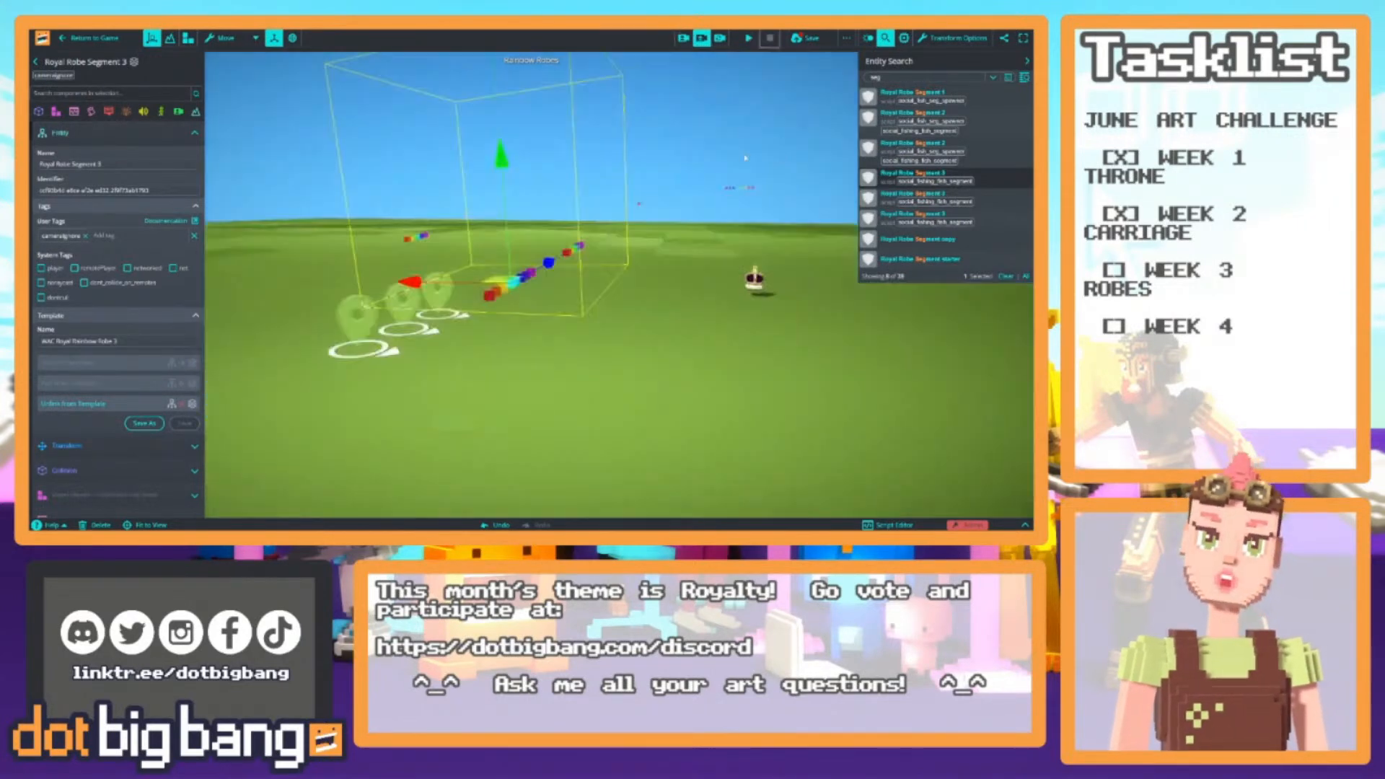
Set the red particle component's X gravity velocity to 5 in Royal Robe Segment 3
{"action": "right_click_drag", "start_coordinate": [721, 169], "coordinate": [578, 171]}
{"action": "key", "text": "e"}
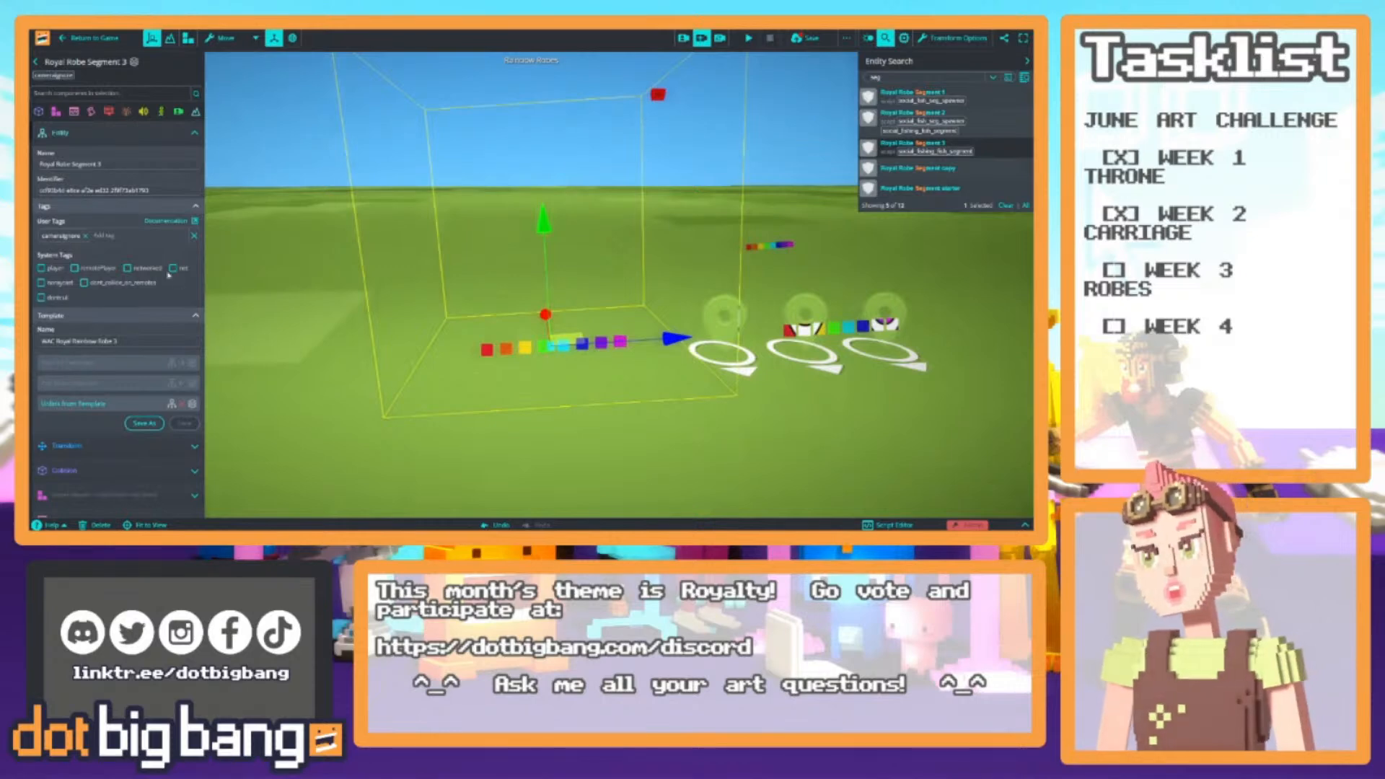
{"action": "scroll", "coordinate": [166, 275], "scroll_direction": "down", "scroll_amount": 1}
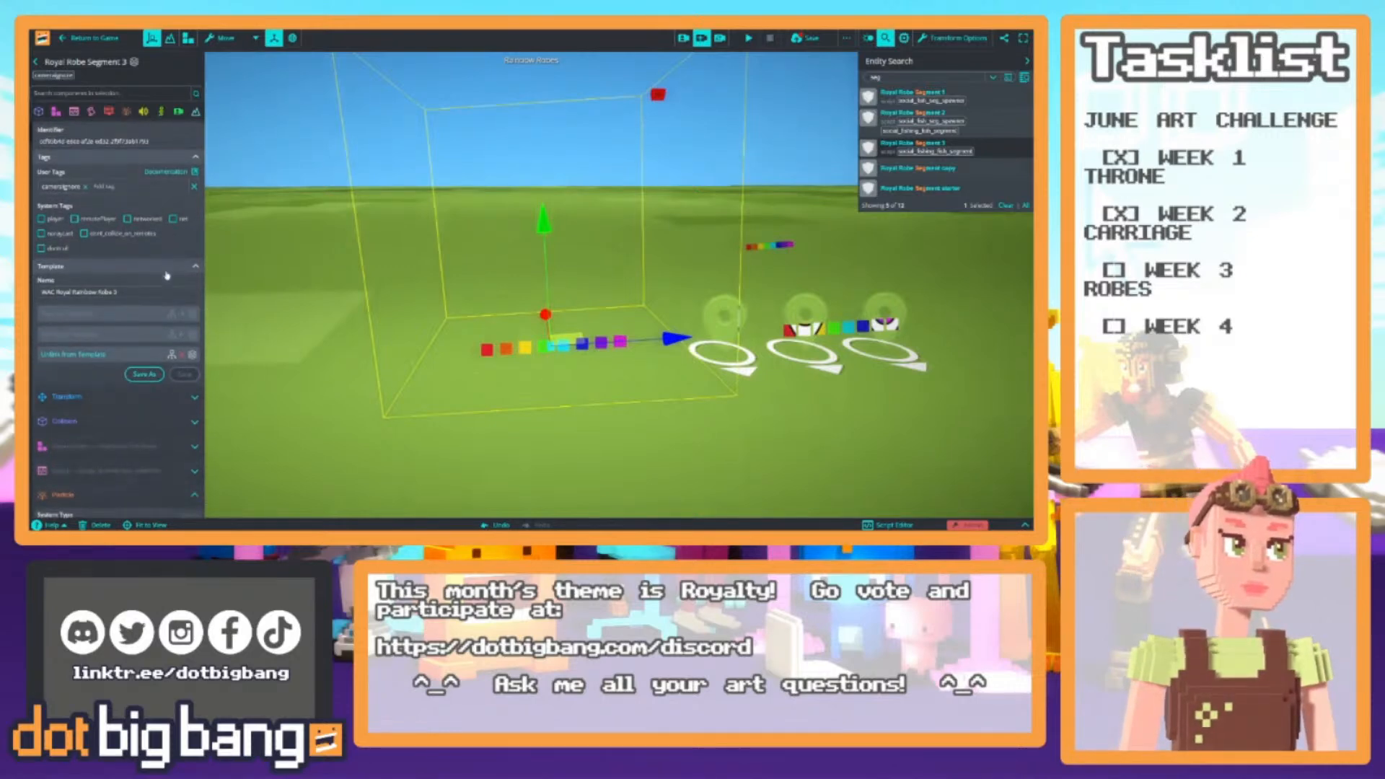
{"action": "scroll", "coordinate": [166, 275], "scroll_direction": "down", "scroll_amount": 6}
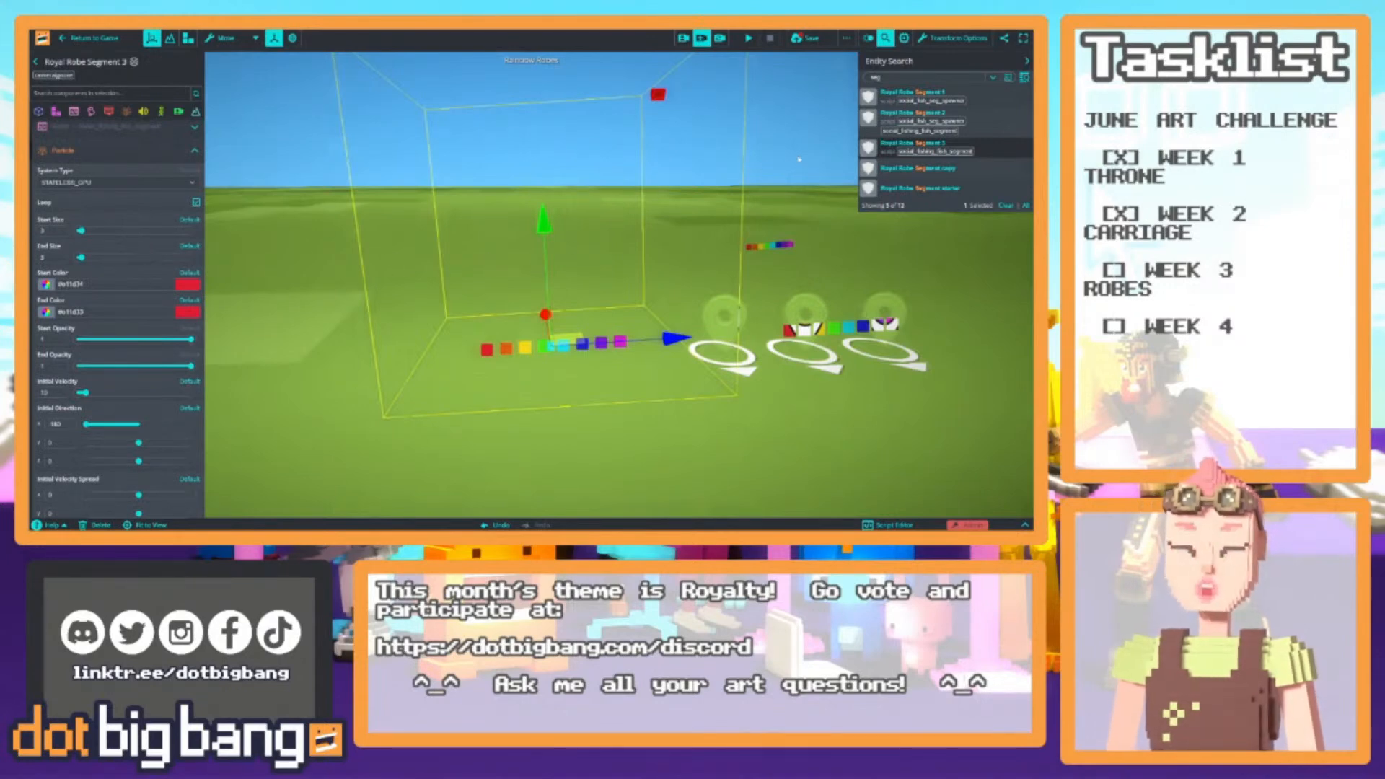
{"action": "right_click_drag", "start_coordinate": [683, 236], "coordinate": [613, 278]}
{"action": "scroll", "coordinate": [114, 250], "scroll_direction": "up", "scroll_amount": 2}
{"action": "scroll", "coordinate": [129, 325], "scroll_direction": "down", "scroll_amount": 3}
{"action": "scroll", "coordinate": [130, 325], "scroll_direction": "down", "scroll_amount": 8}
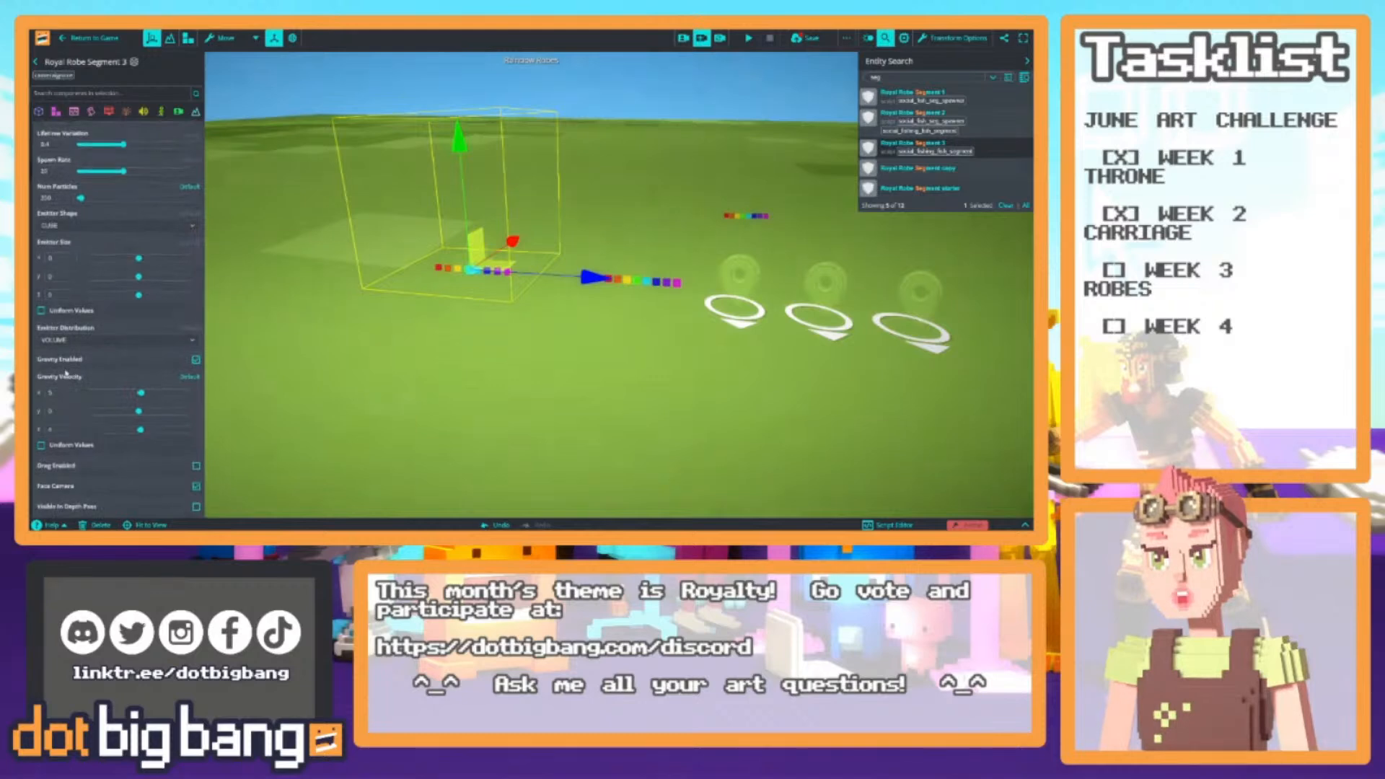
{"action": "left_click", "coordinate": [60, 295]}
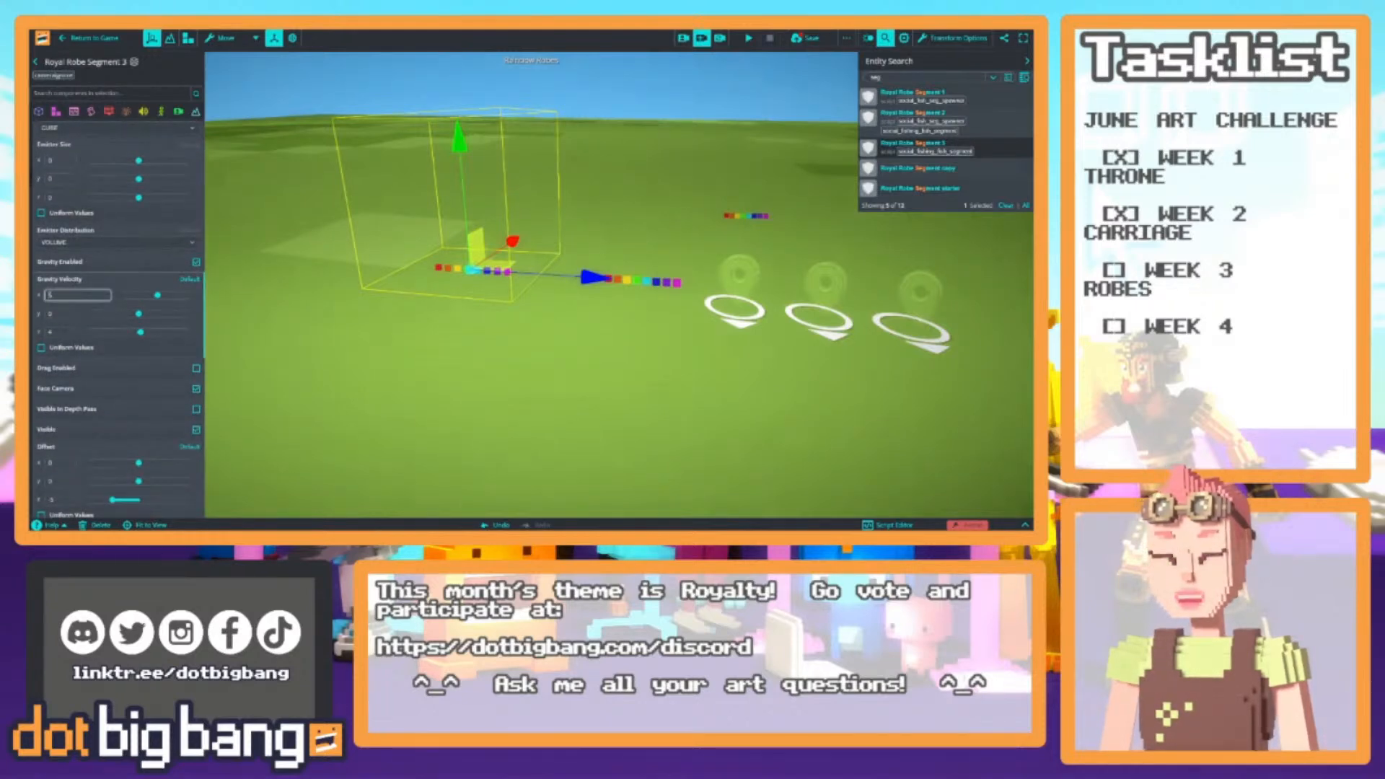
Examine the gravity velocity and offset settings of the coloured particle components that follow the red one in Royal Robe Segment 3
{"action": "scroll", "coordinate": [67, 326], "scroll_direction": "up", "scroll_amount": 8}
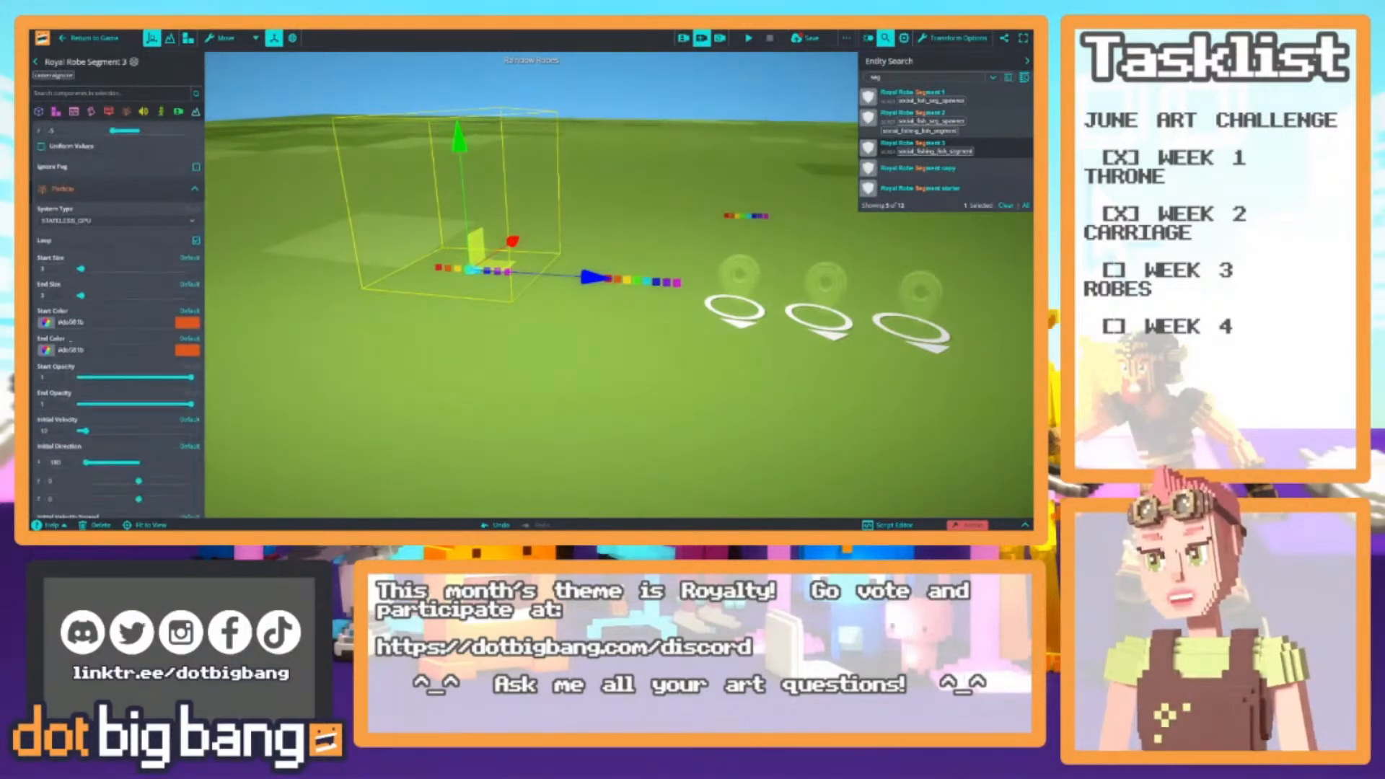
{"action": "scroll", "coordinate": [52, 357], "scroll_direction": "down", "scroll_amount": 7}
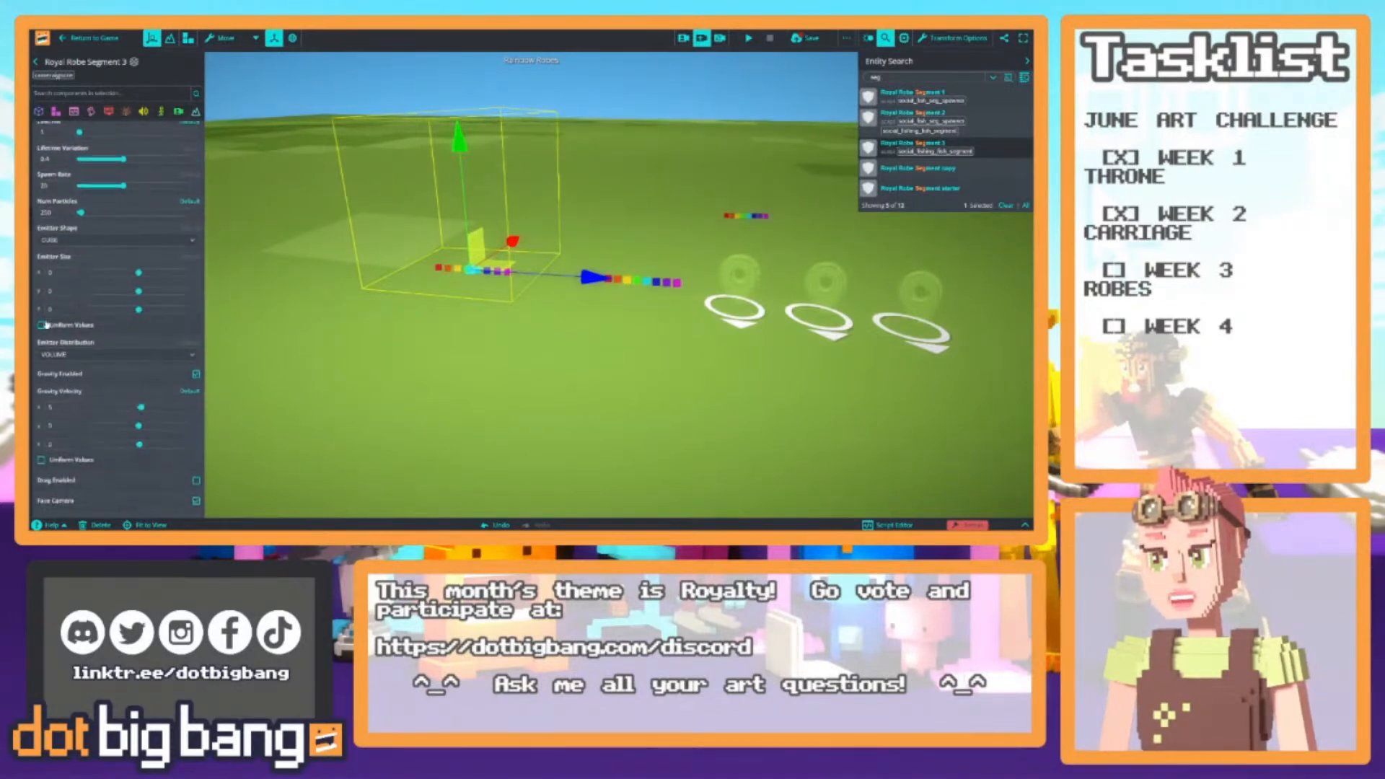
{"action": "scroll", "coordinate": [47, 357], "scroll_direction": "up", "scroll_amount": 4}
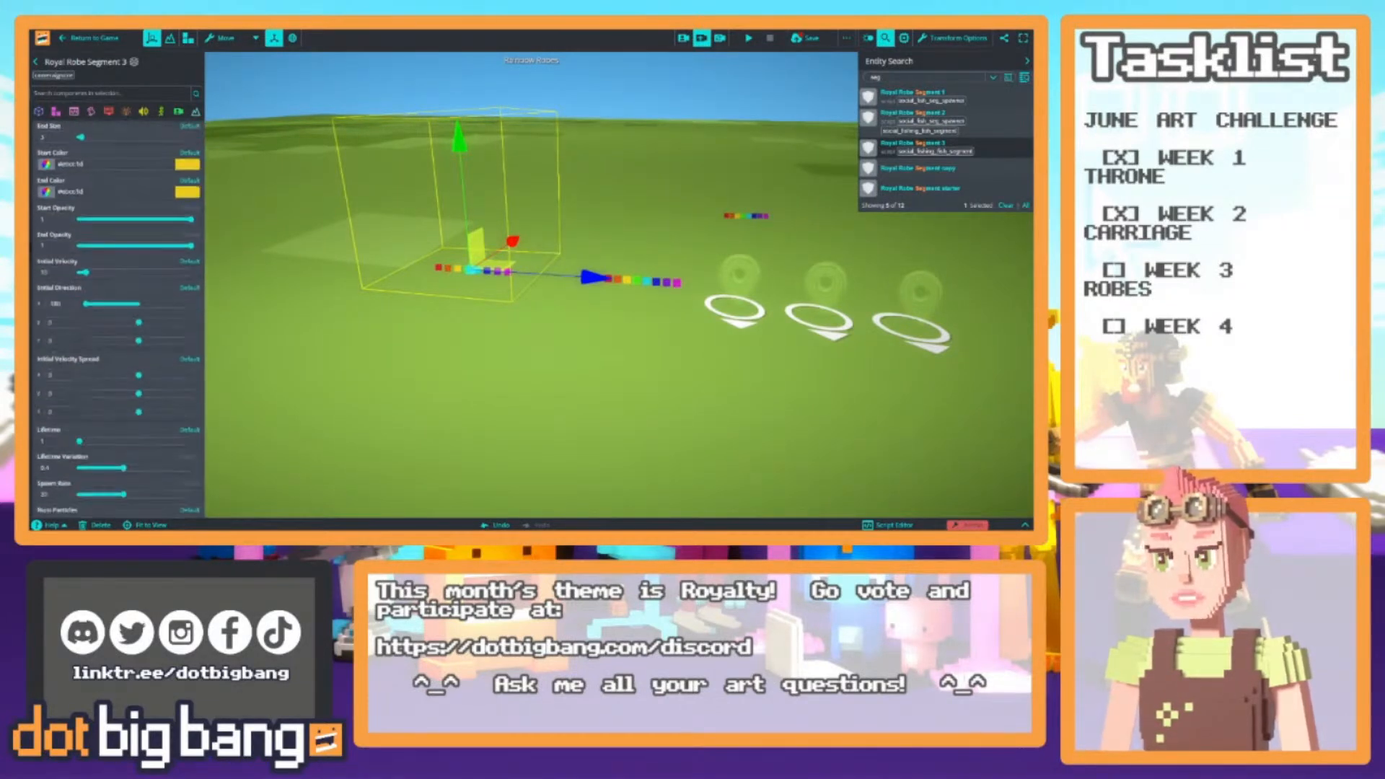
{"action": "scroll", "coordinate": [45, 354], "scroll_direction": "down", "scroll_amount": 2}
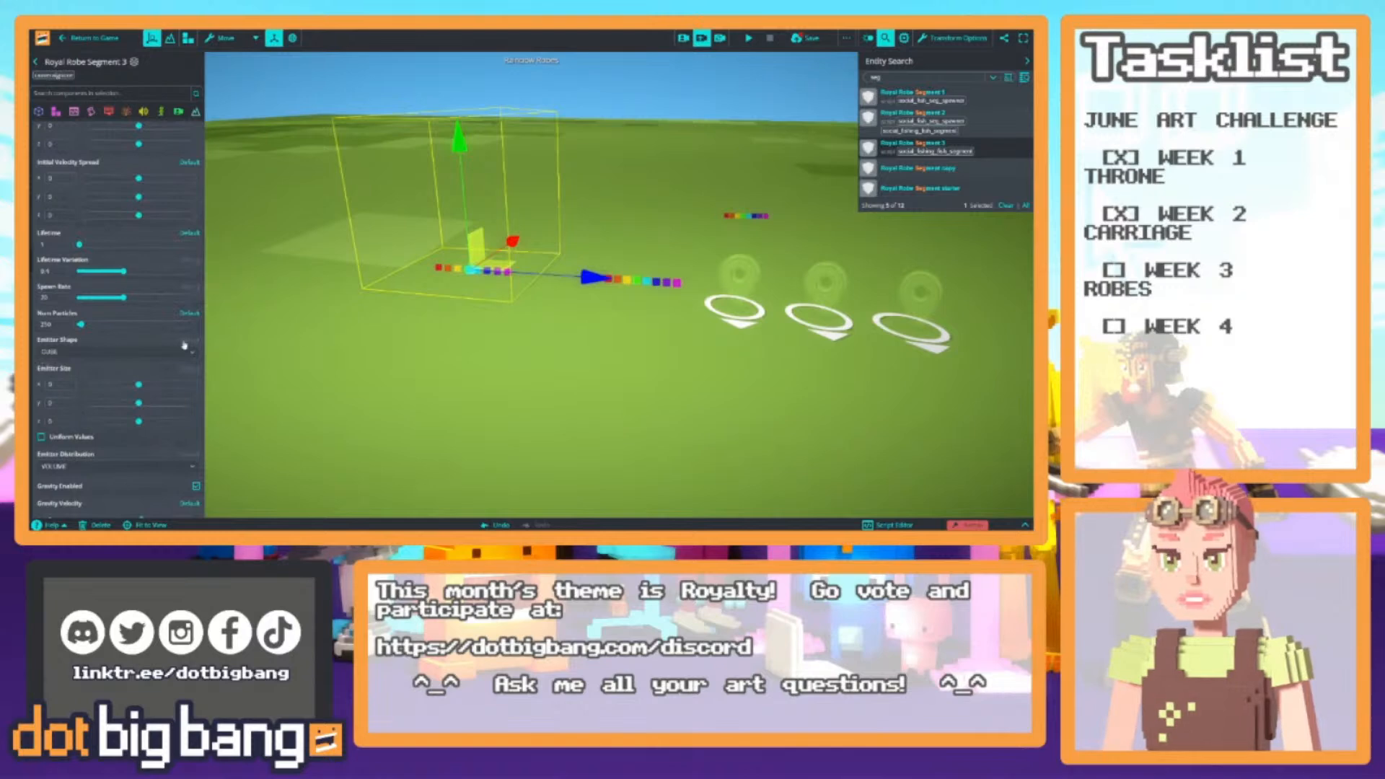
{"action": "scroll", "coordinate": [64, 401], "scroll_direction": "down", "scroll_amount": 6}
{"action": "scroll", "coordinate": [60, 353], "scroll_direction": "up", "scroll_amount": 4}
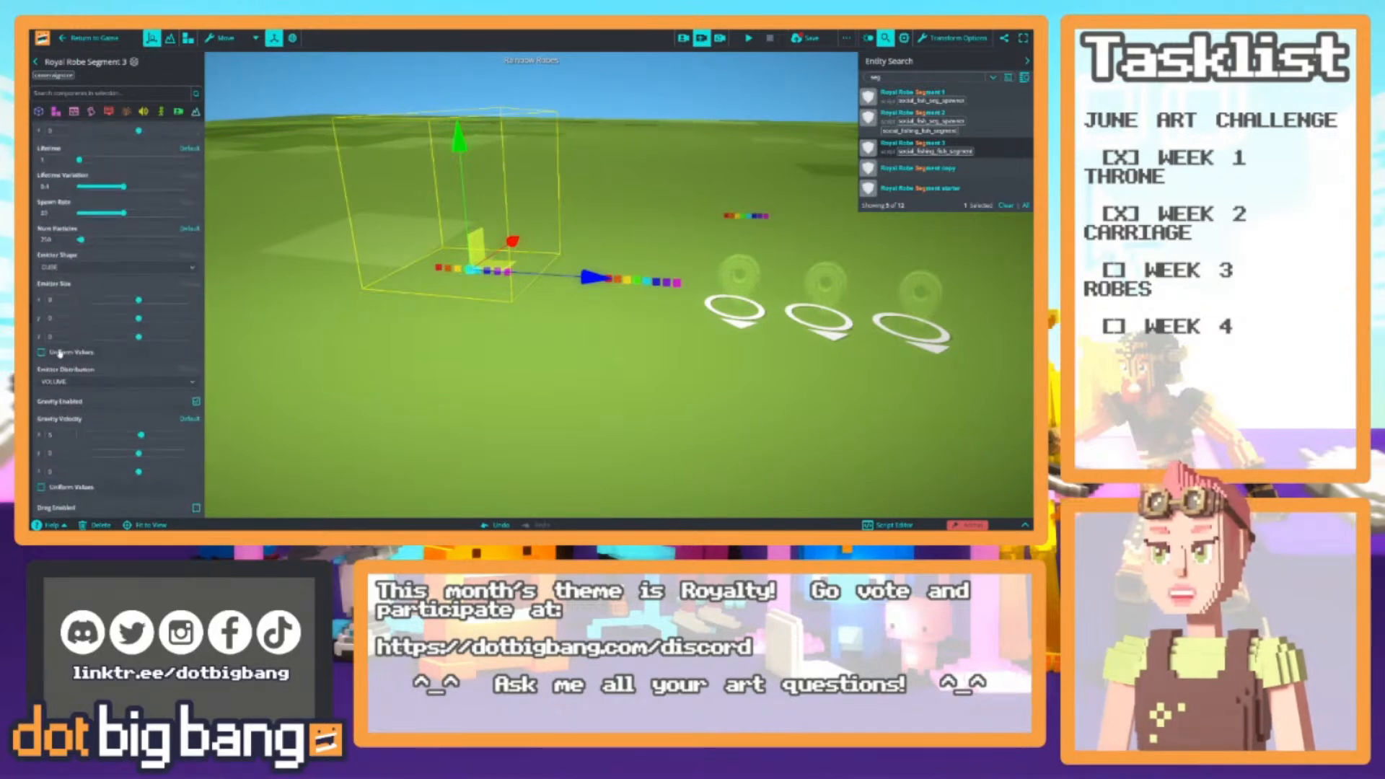
{"action": "scroll", "coordinate": [45, 433], "scroll_direction": "up", "scroll_amount": 6}
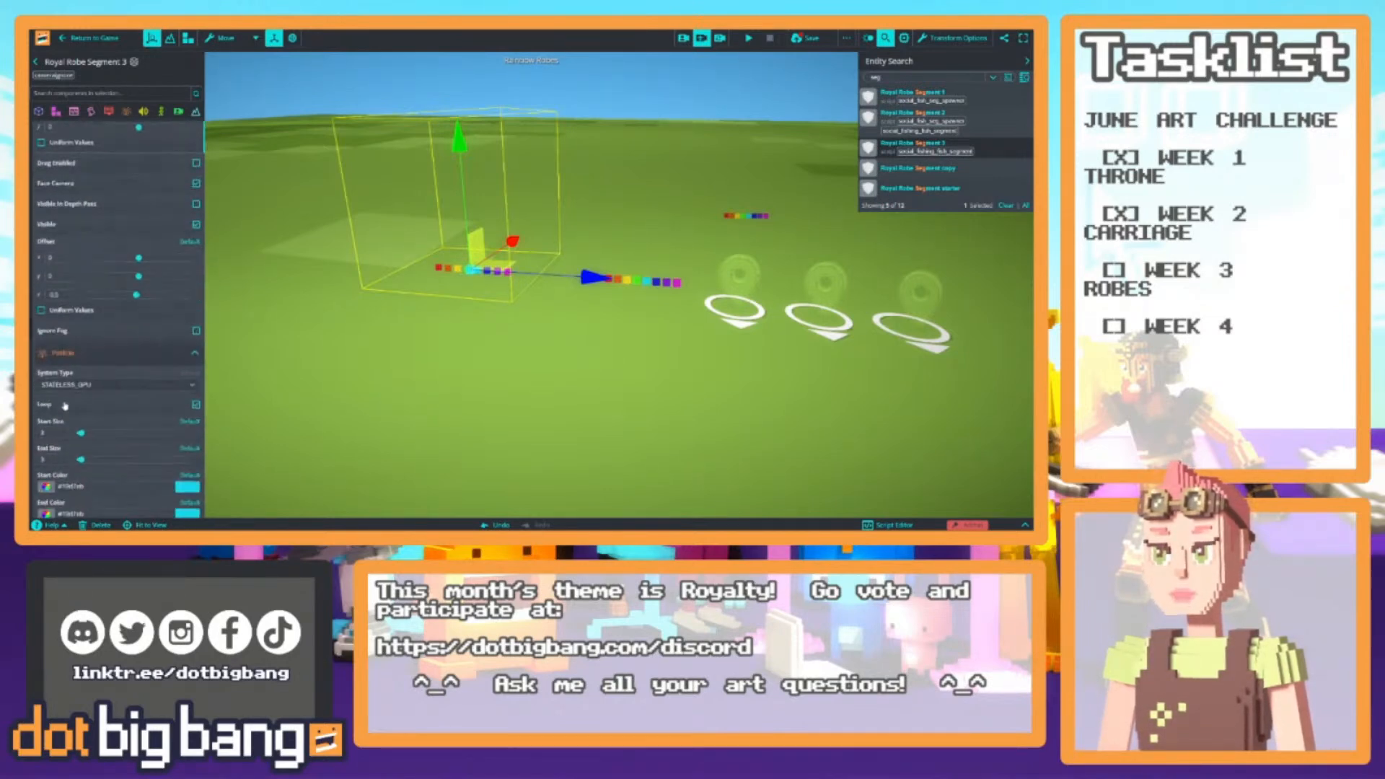
{"action": "scroll", "coordinate": [46, 412], "scroll_direction": "down", "scroll_amount": 2}
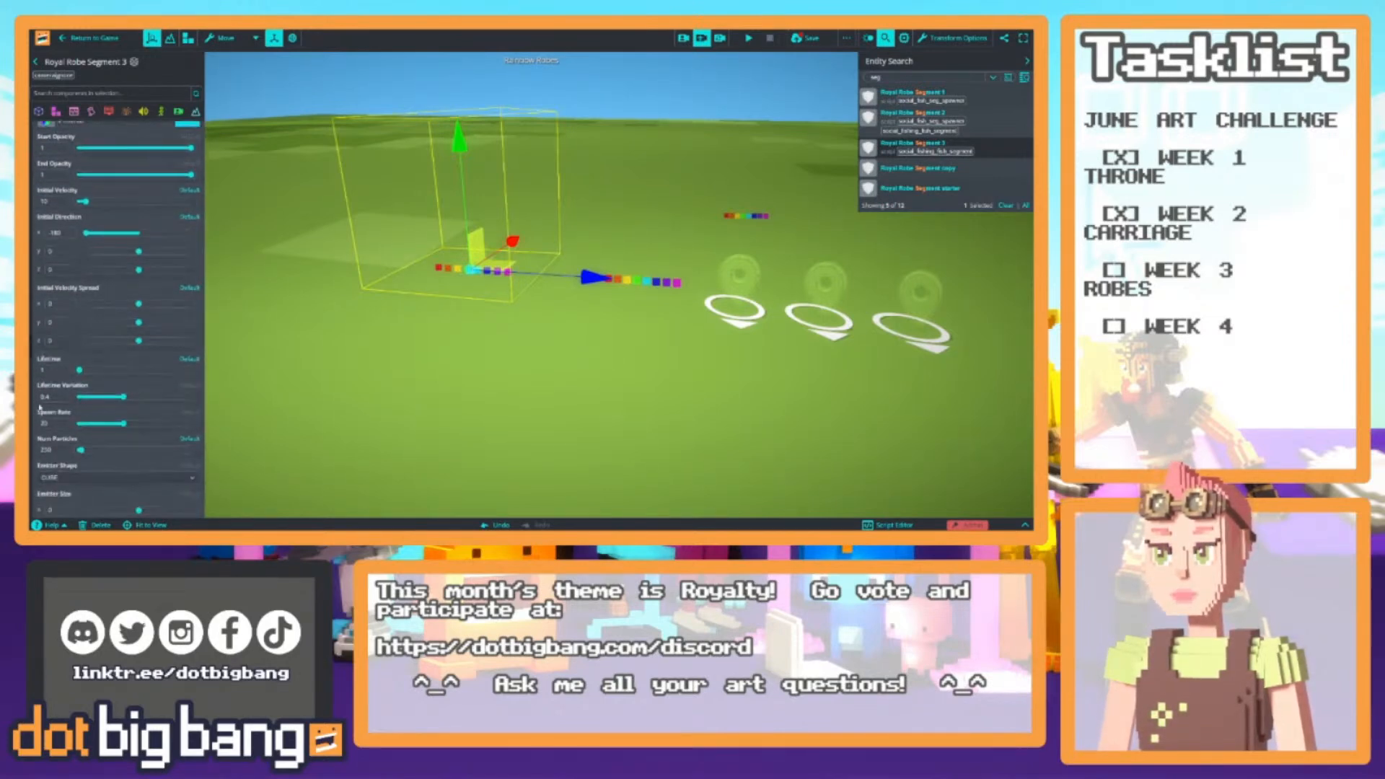
{"action": "scroll", "coordinate": [41, 458], "scroll_direction": "down", "scroll_amount": 7}
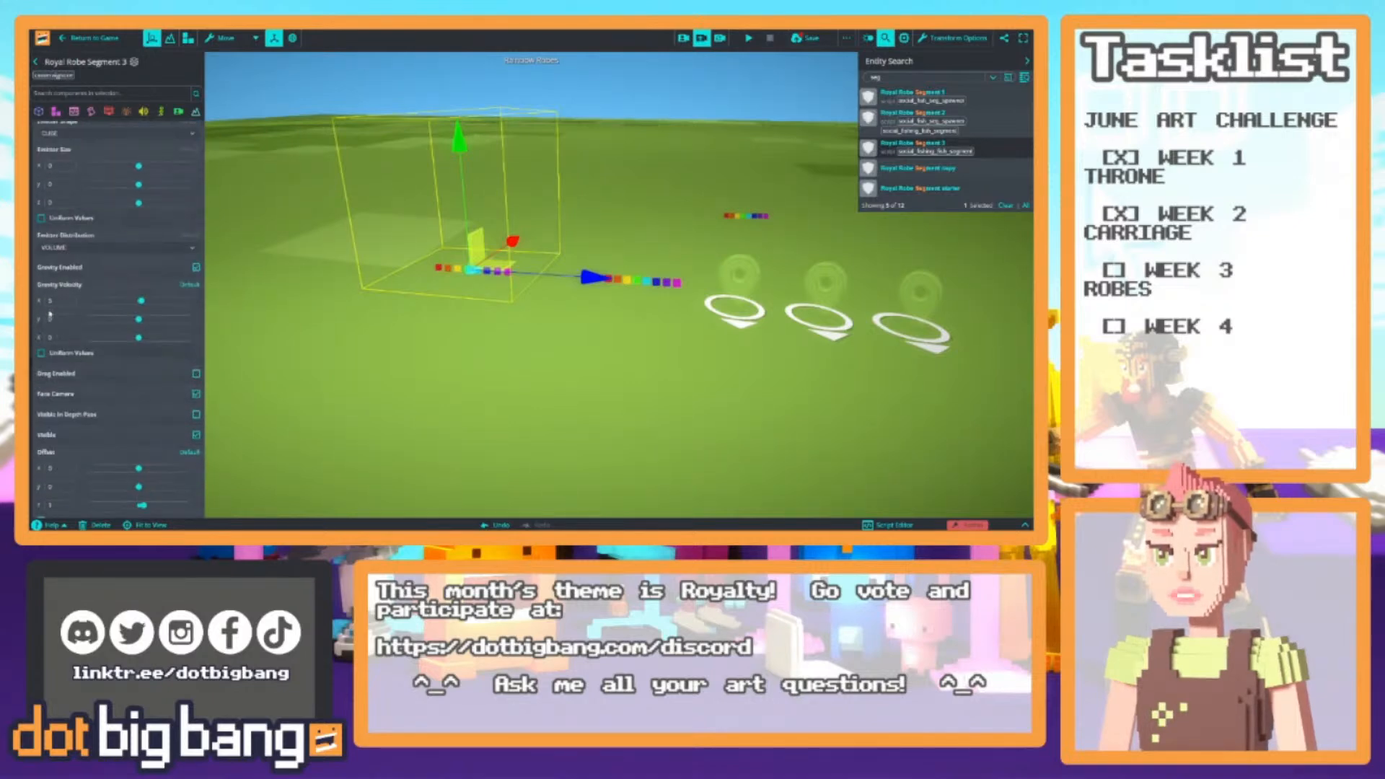
{"action": "scroll", "coordinate": [52, 318], "scroll_direction": "down", "scroll_amount": 2}
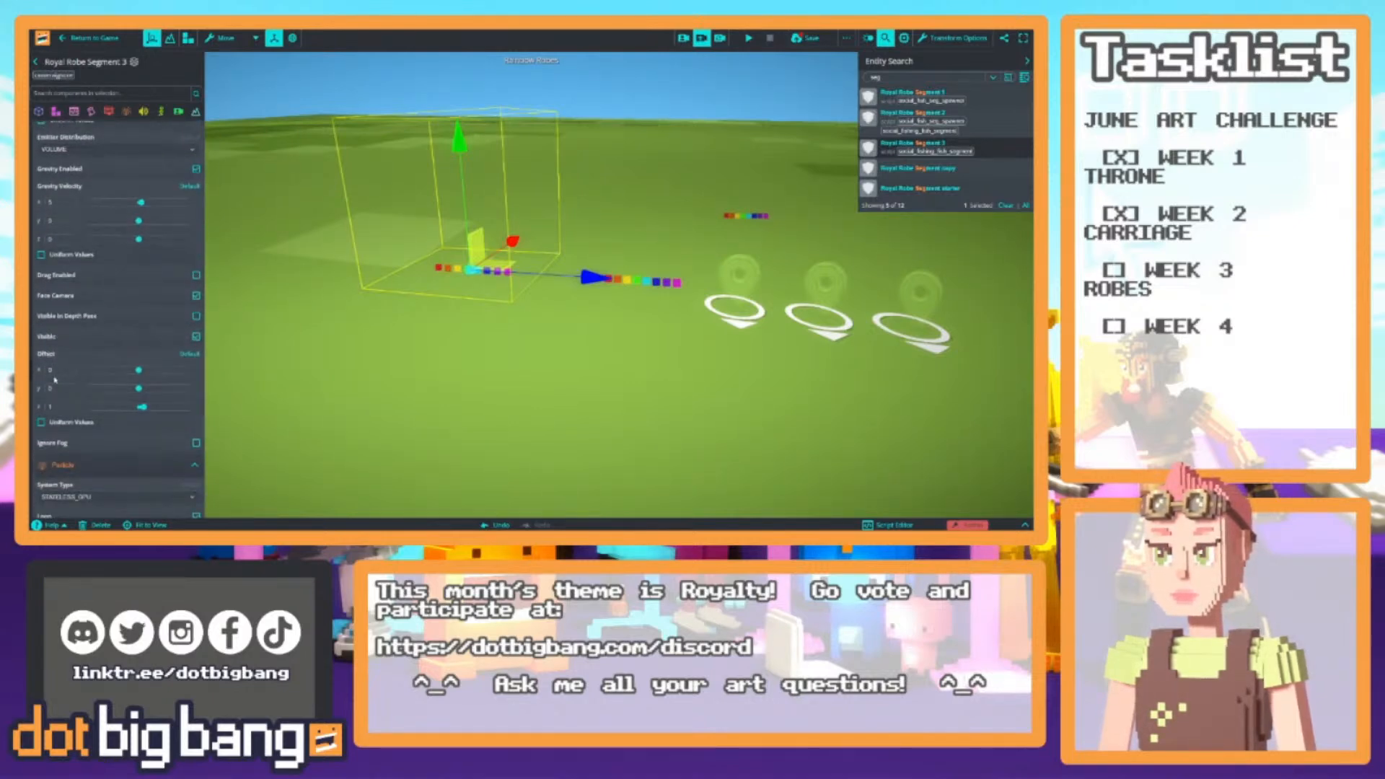
{"action": "scroll", "coordinate": [55, 379], "scroll_direction": "up", "scroll_amount": 5}
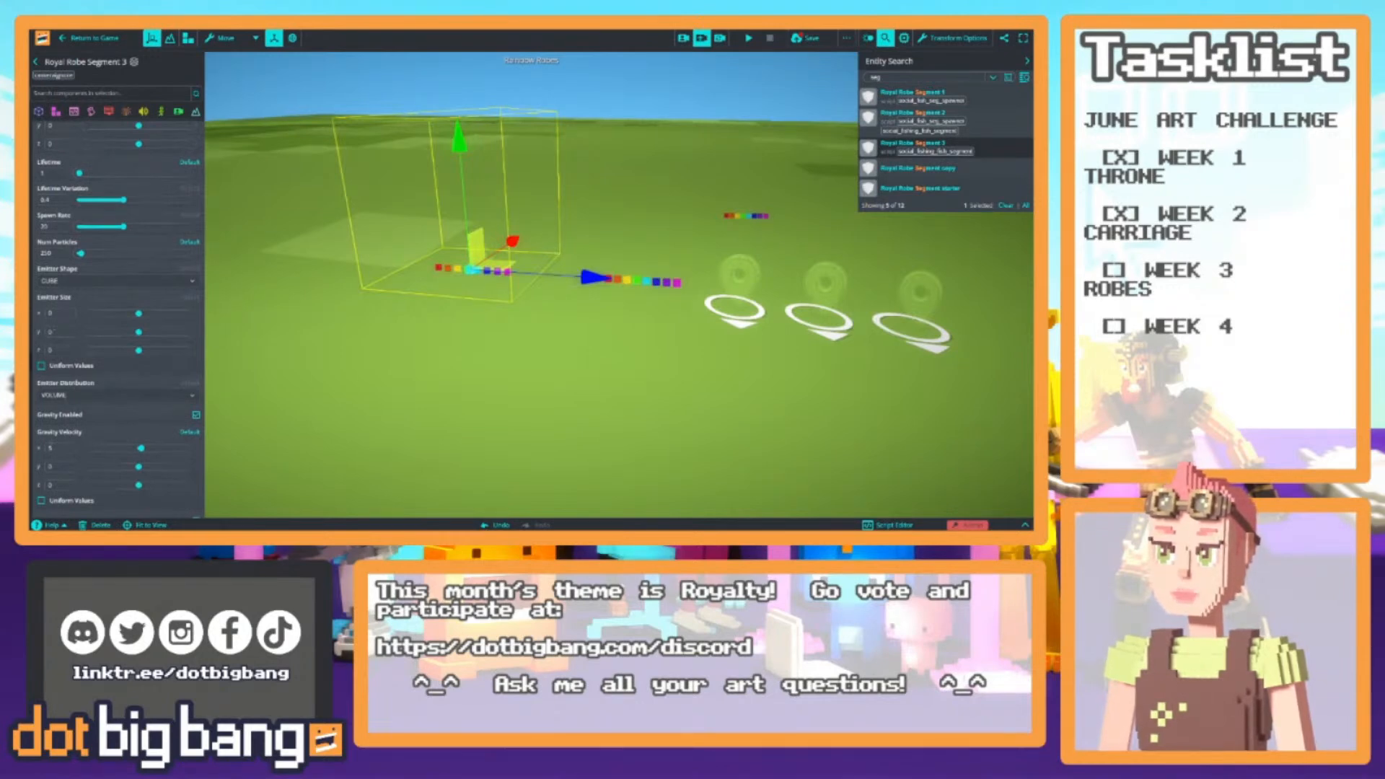
{"action": "scroll", "coordinate": [65, 440], "scroll_direction": "up", "scroll_amount": 4}
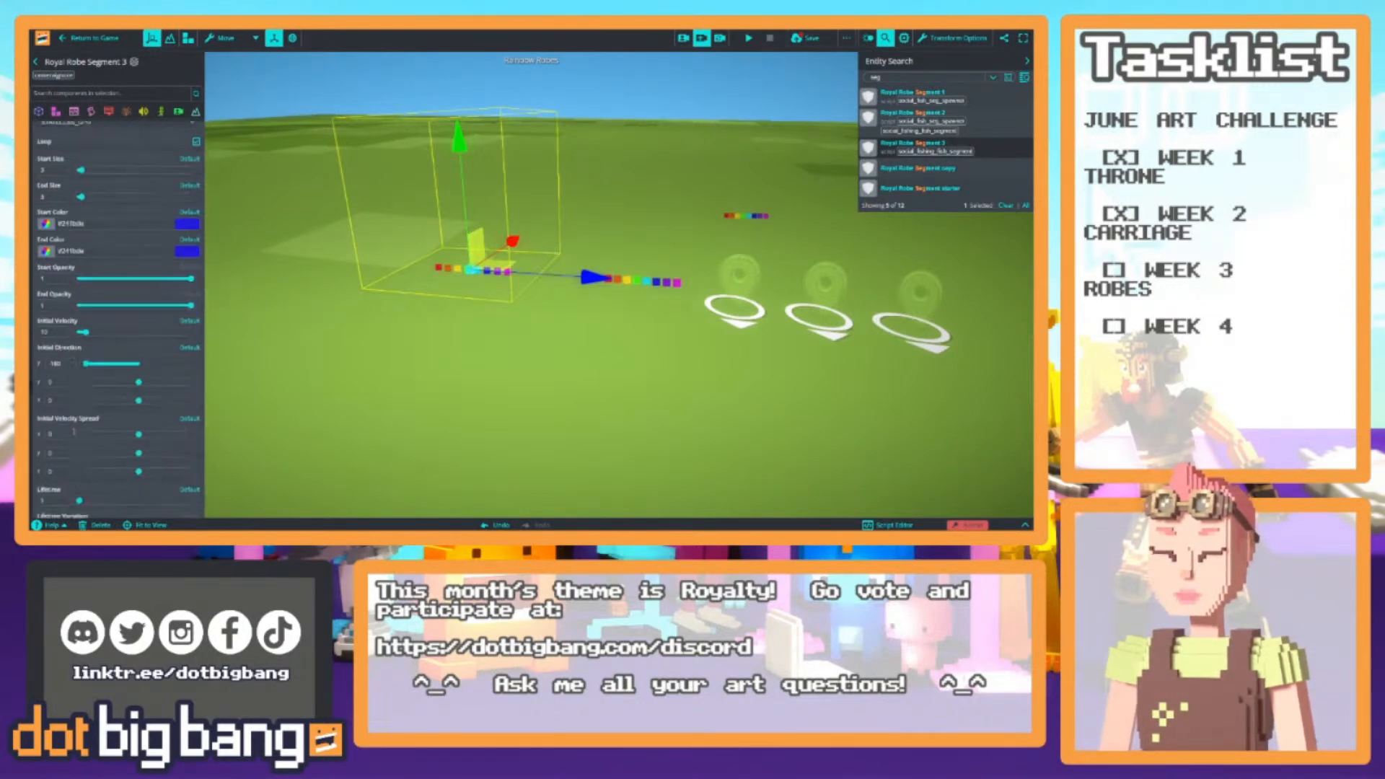
{"action": "scroll", "coordinate": [74, 435], "scroll_direction": "down", "scroll_amount": 1}
{"action": "scroll", "coordinate": [98, 408], "scroll_direction": "down", "scroll_amount": 5}
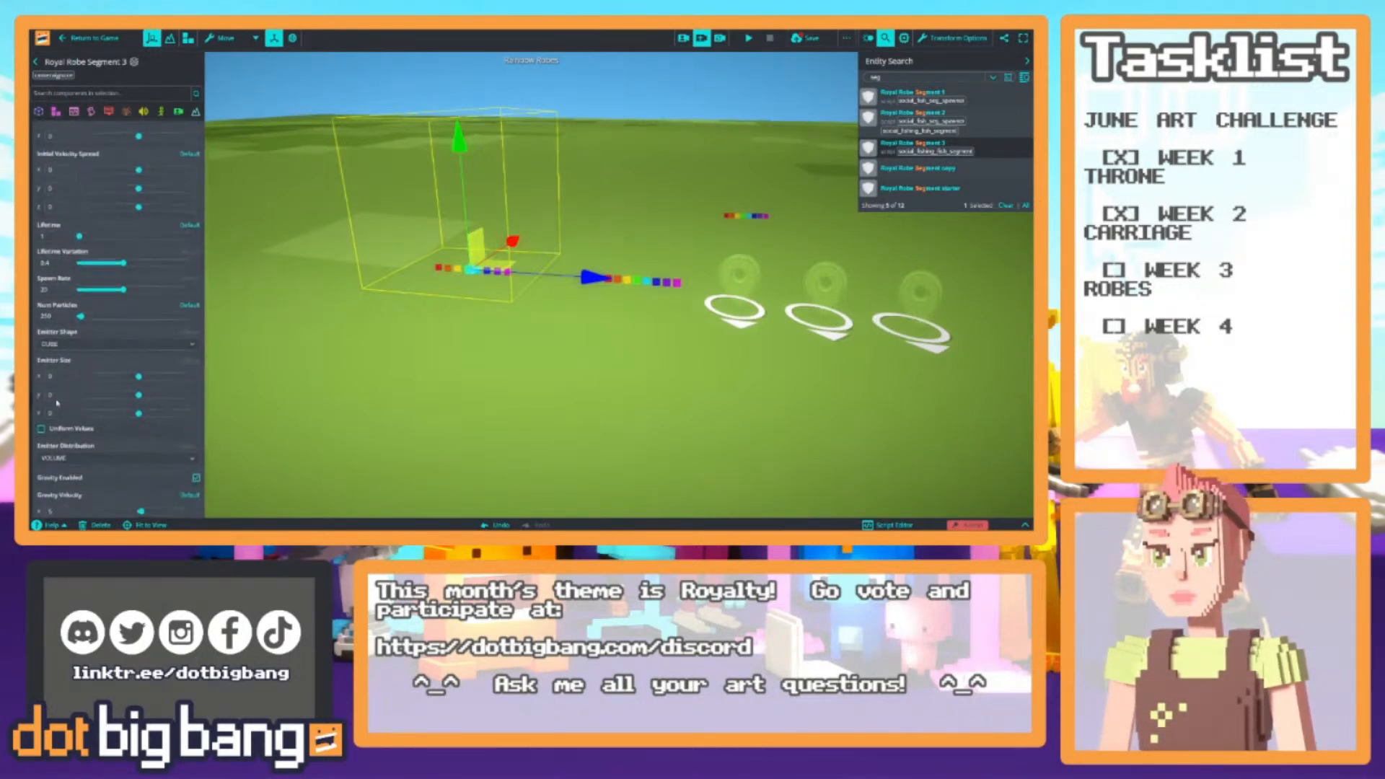
{"action": "scroll", "coordinate": [65, 382], "scroll_direction": "up", "scroll_amount": 6}
{"action": "scroll", "coordinate": [71, 385], "scroll_direction": "down", "scroll_amount": 1}
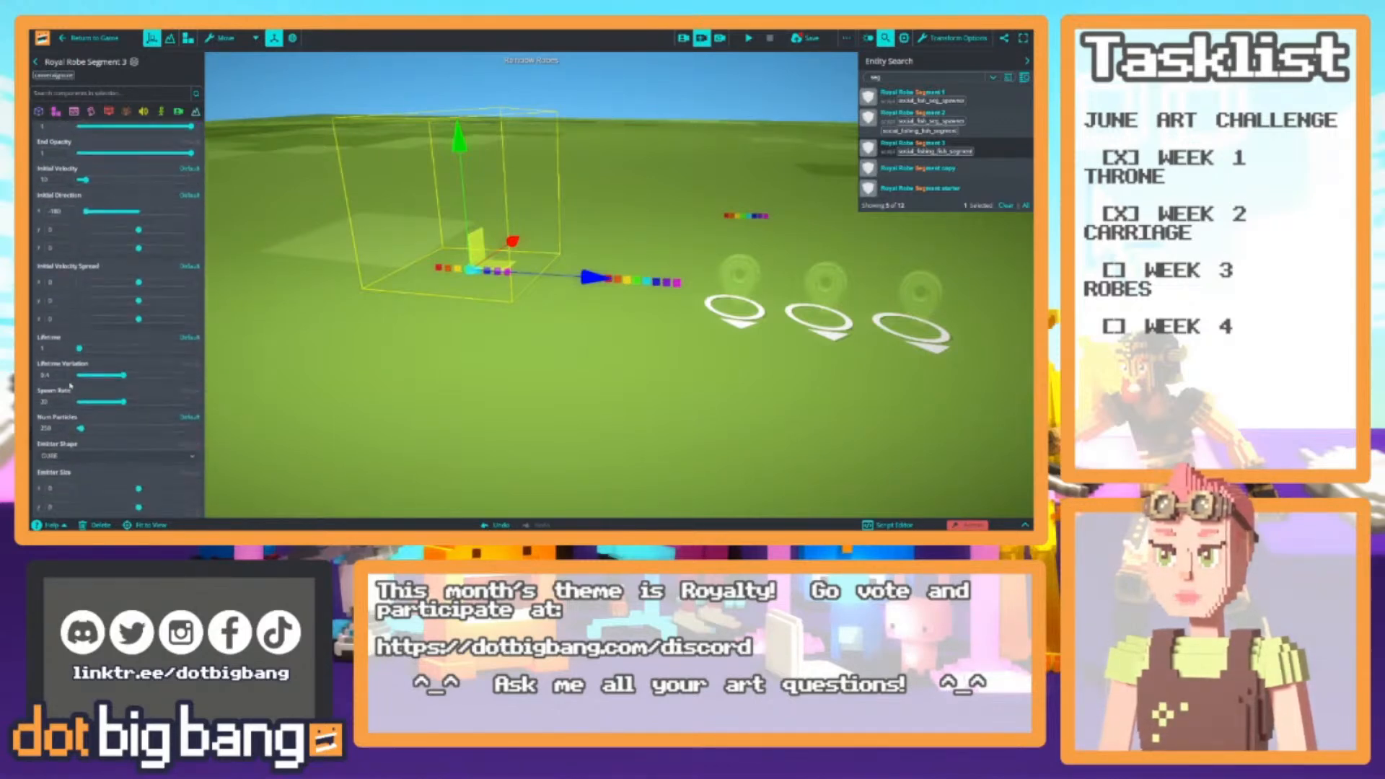
{"action": "scroll", "coordinate": [66, 384], "scroll_direction": "down", "scroll_amount": 4}
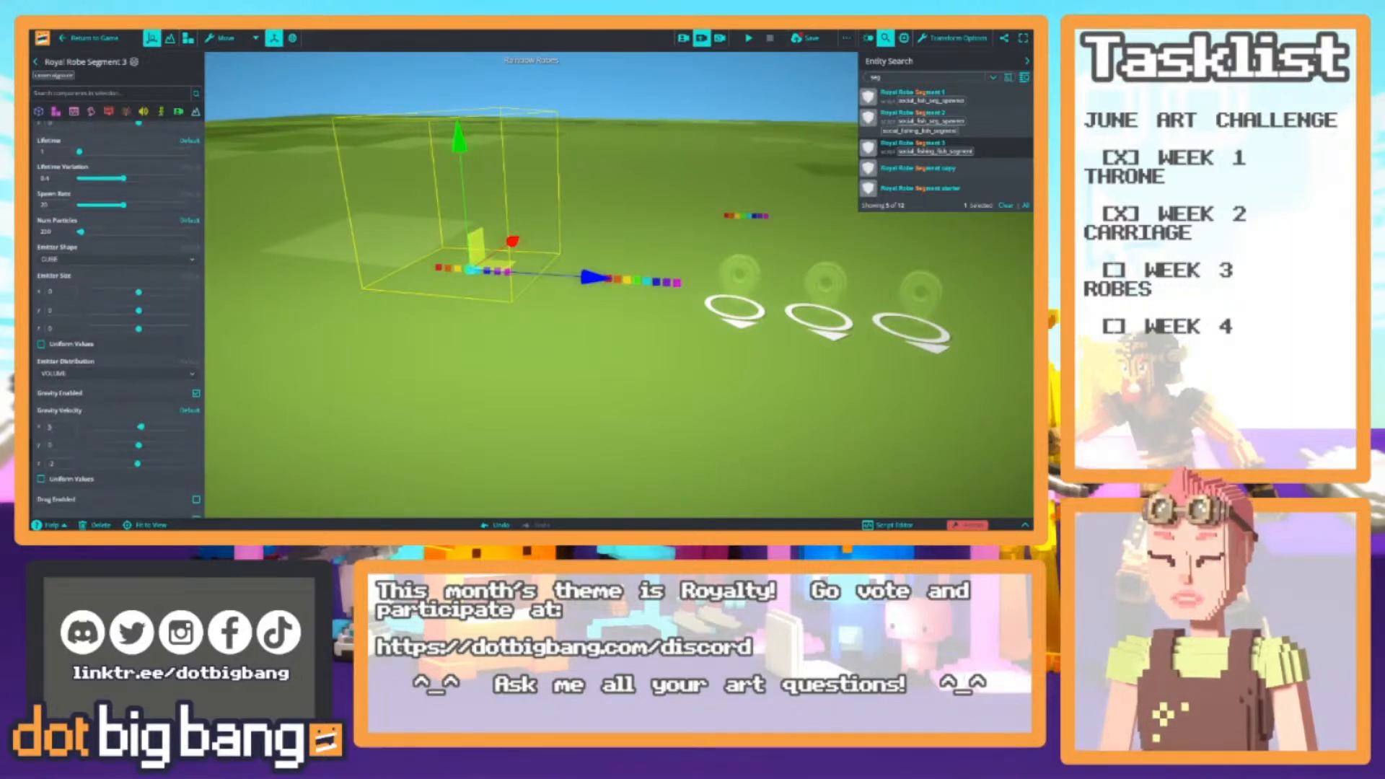
{"action": "scroll", "coordinate": [119, 321], "scroll_direction": "up", "scroll_amount": 3}
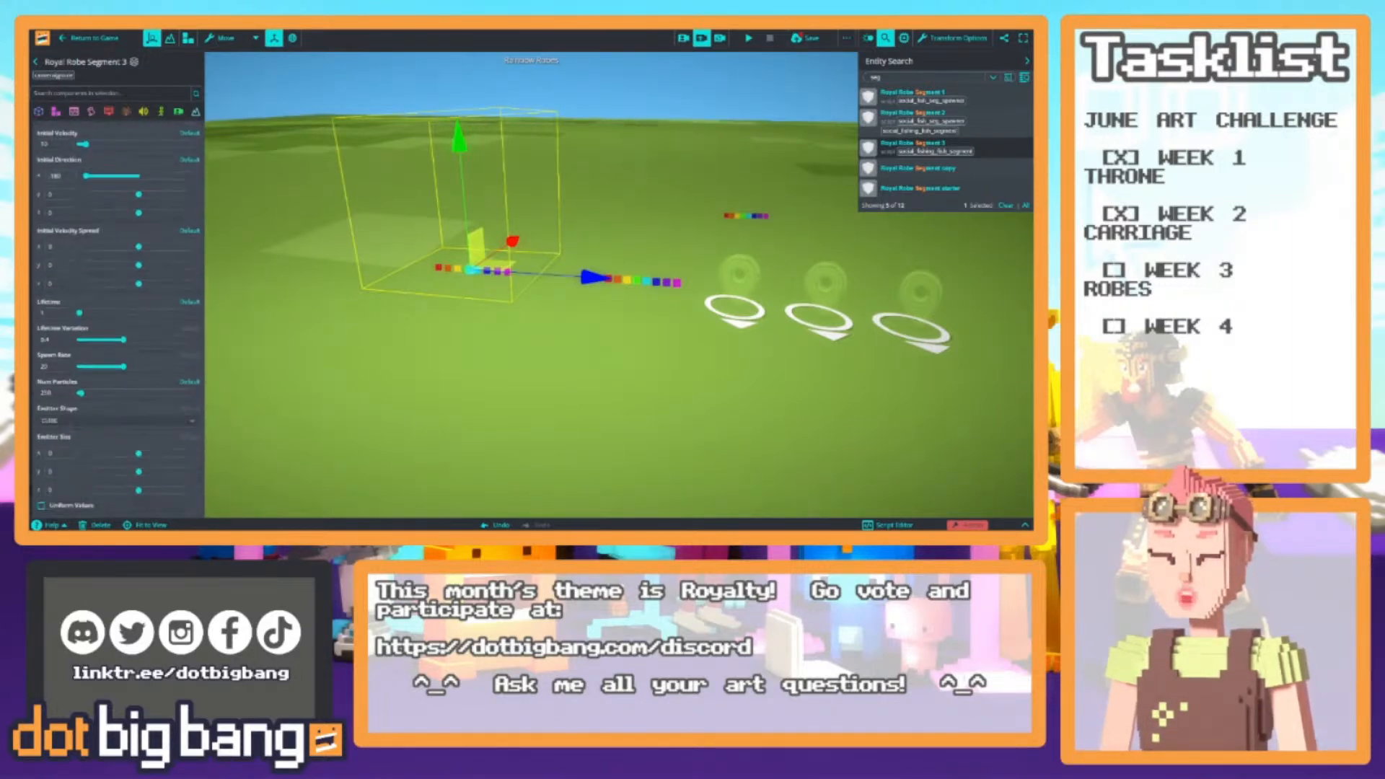
Set the X gravity velocity of the last particle component in Royal Robe Segment 3 to -5
{"action": "scroll", "coordinate": [62, 399], "scroll_direction": "down", "scroll_amount": 6}
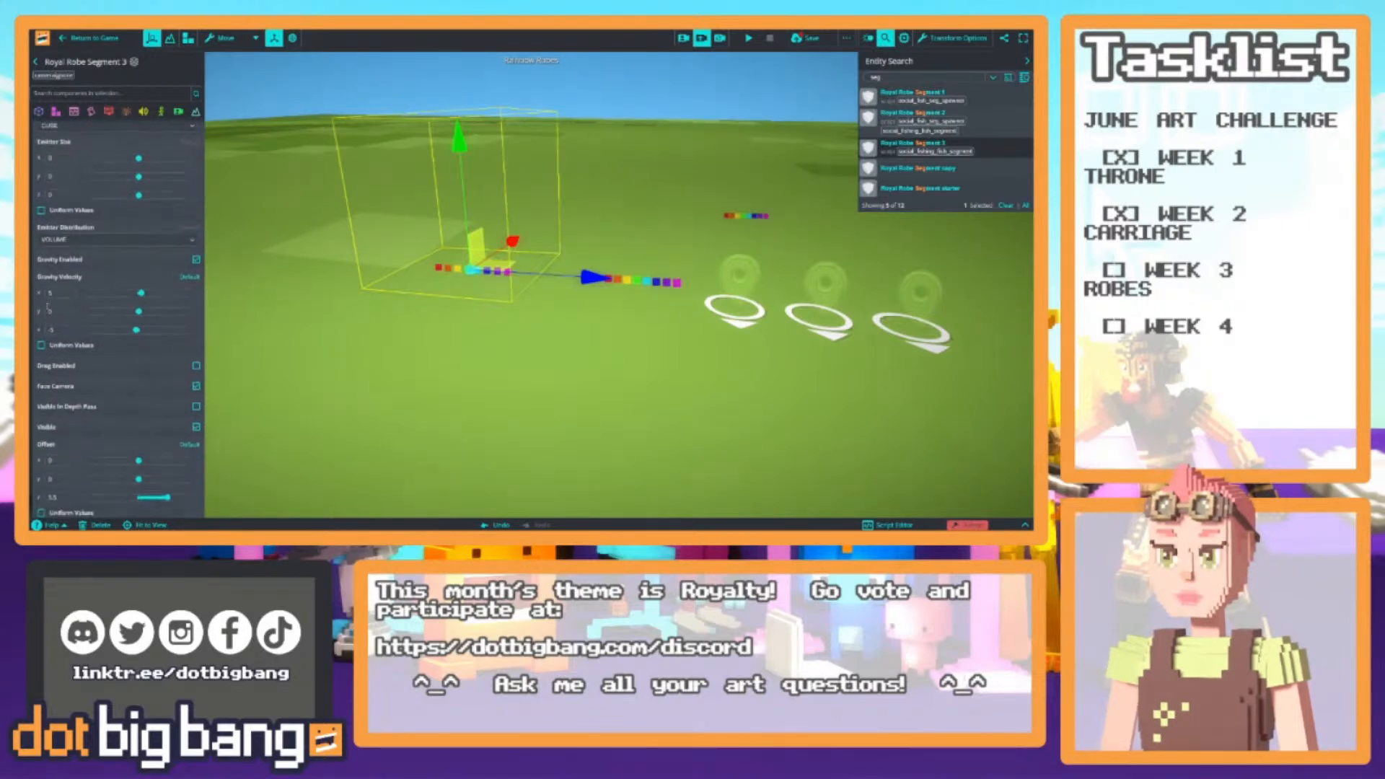
{"action": "left_click", "coordinate": [49, 292]}
{"action": "type", "text": "-"}
{"action": "scroll", "coordinate": [88, 355], "scroll_direction": "down", "scroll_amount": 1}
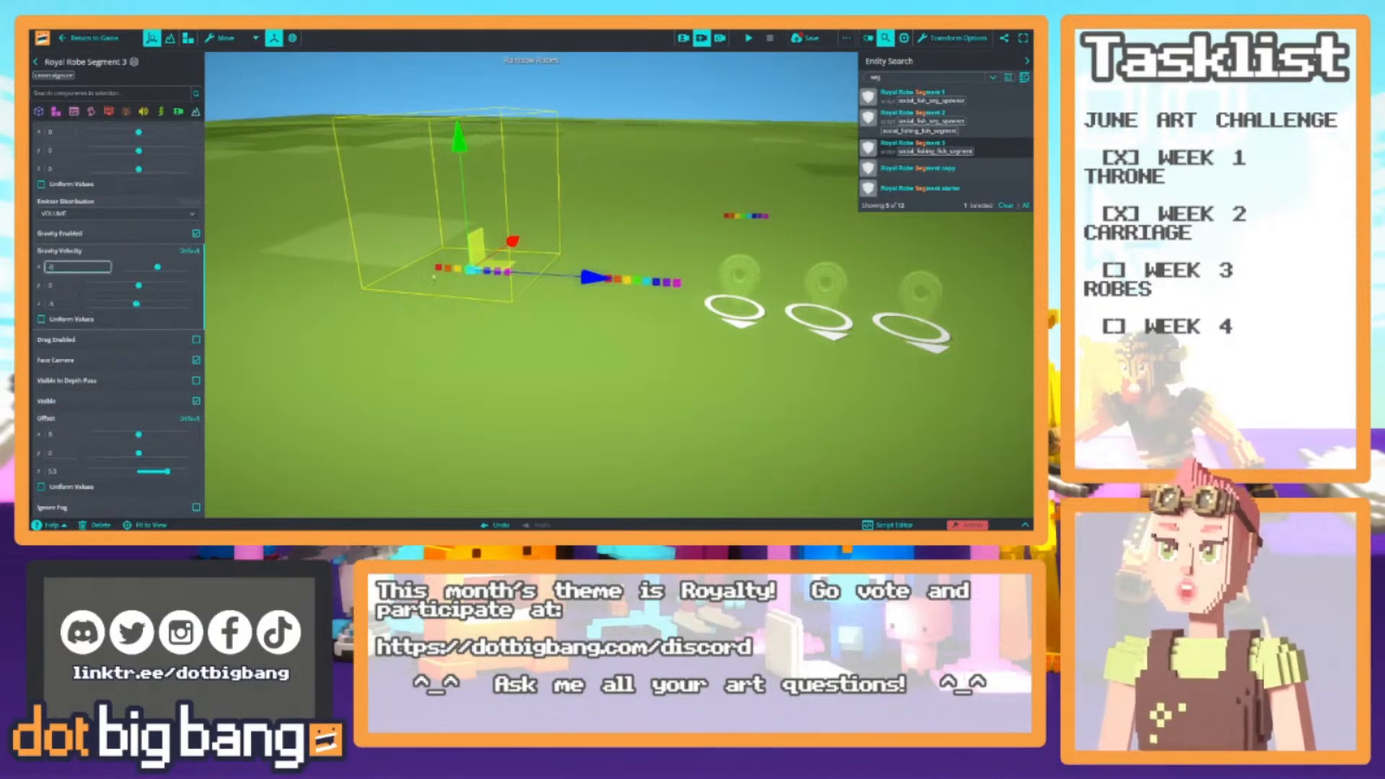
Push the updated gravity settings of Royal Robe Segment 3 to its template and save the template
{"action": "scroll", "coordinate": [153, 292], "scroll_direction": "down", "scroll_amount": 6}
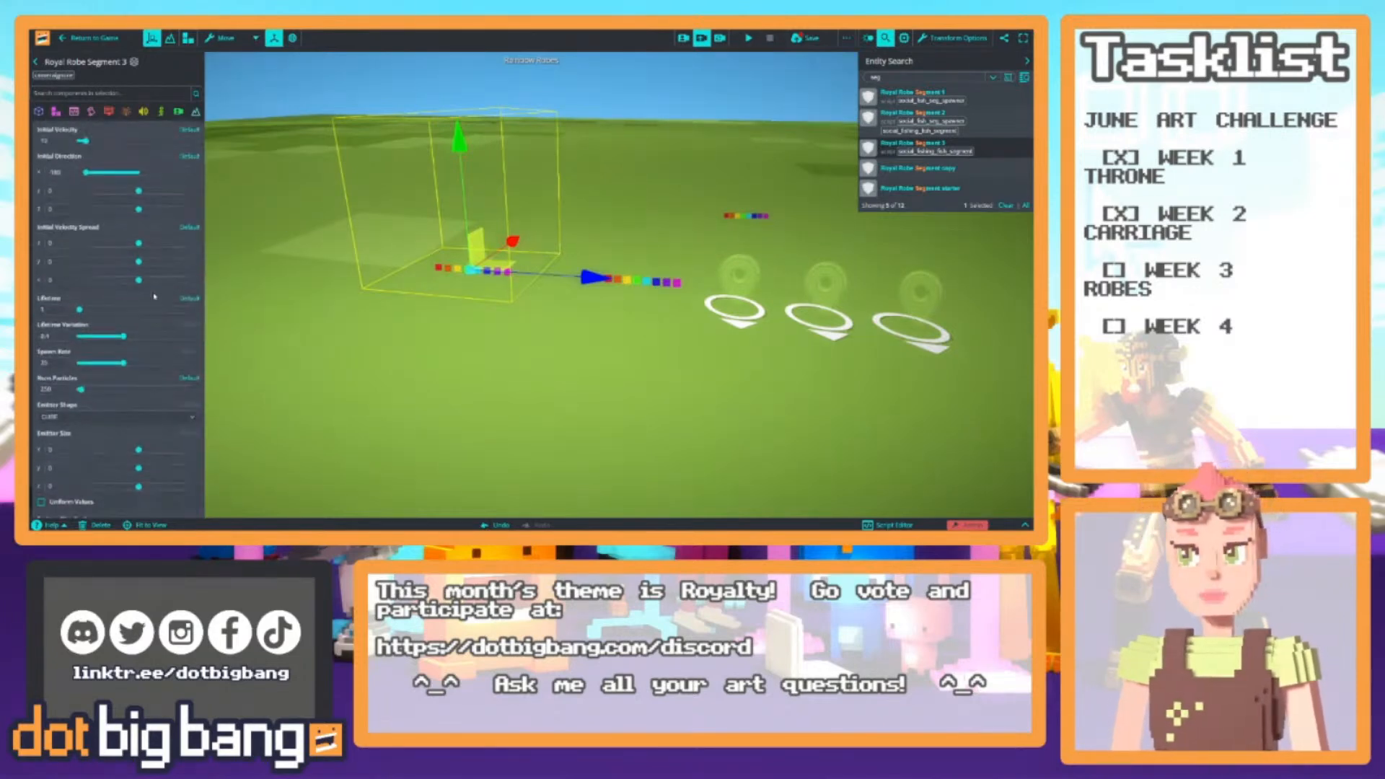
{"action": "scroll", "coordinate": [154, 292], "scroll_direction": "down", "scroll_amount": 8}
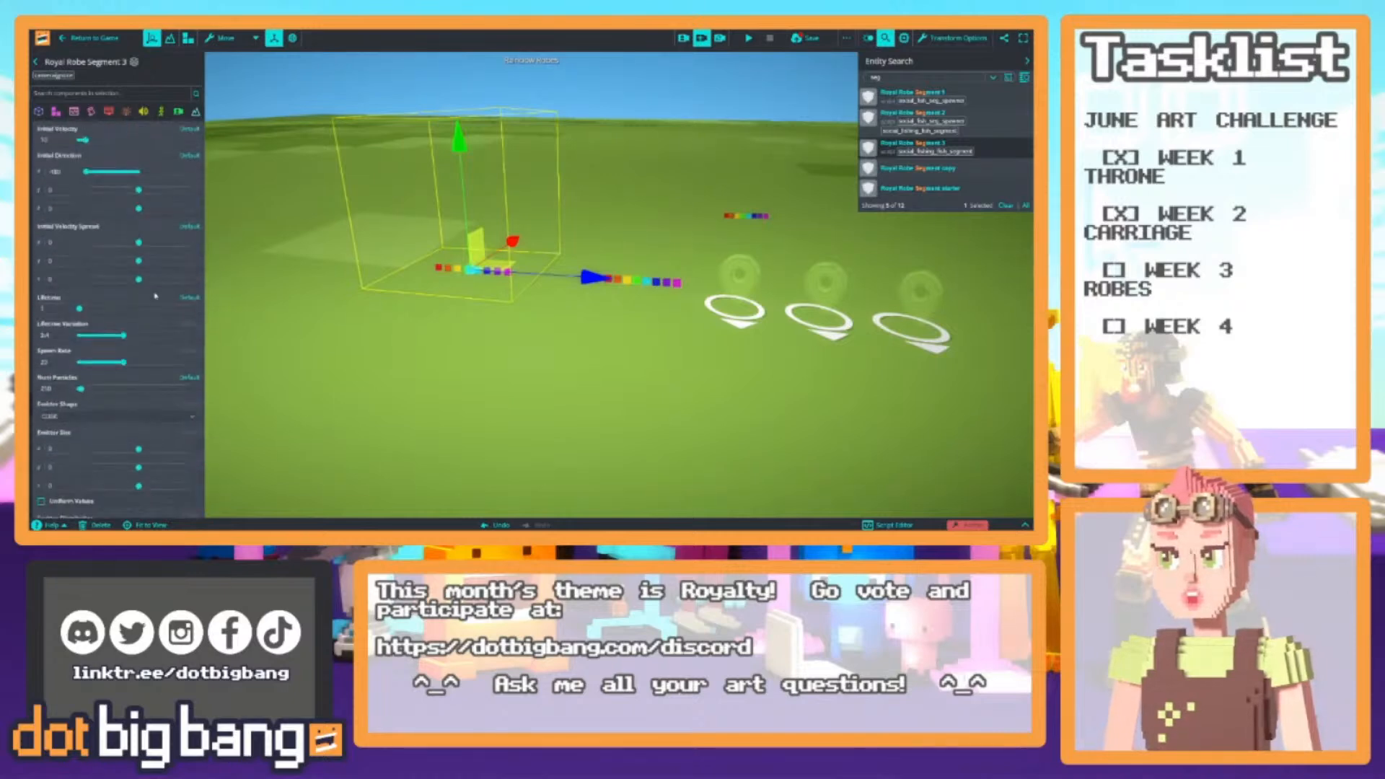
{"action": "scroll", "coordinate": [155, 297], "scroll_direction": "down", "scroll_amount": 8}
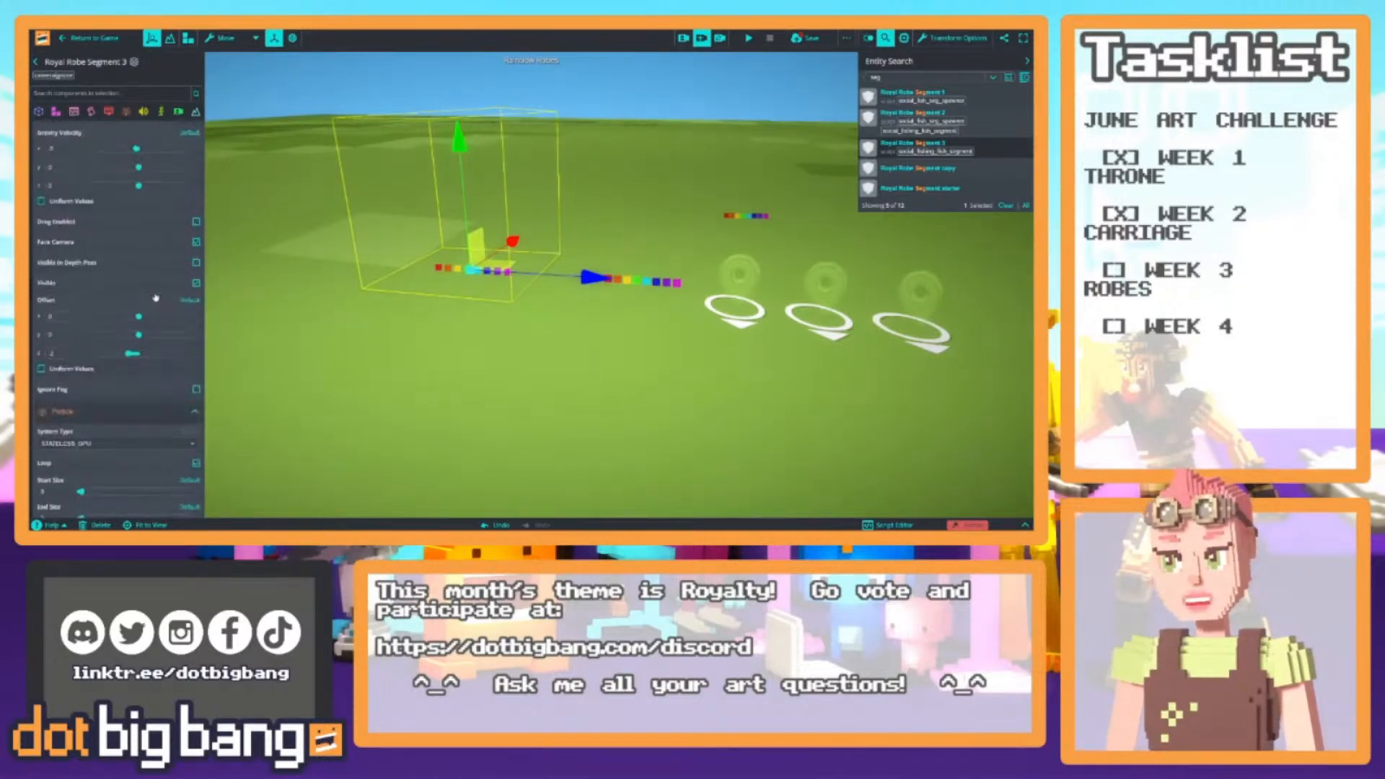
{"action": "scroll", "coordinate": [155, 296], "scroll_direction": "up", "scroll_amount": 20}
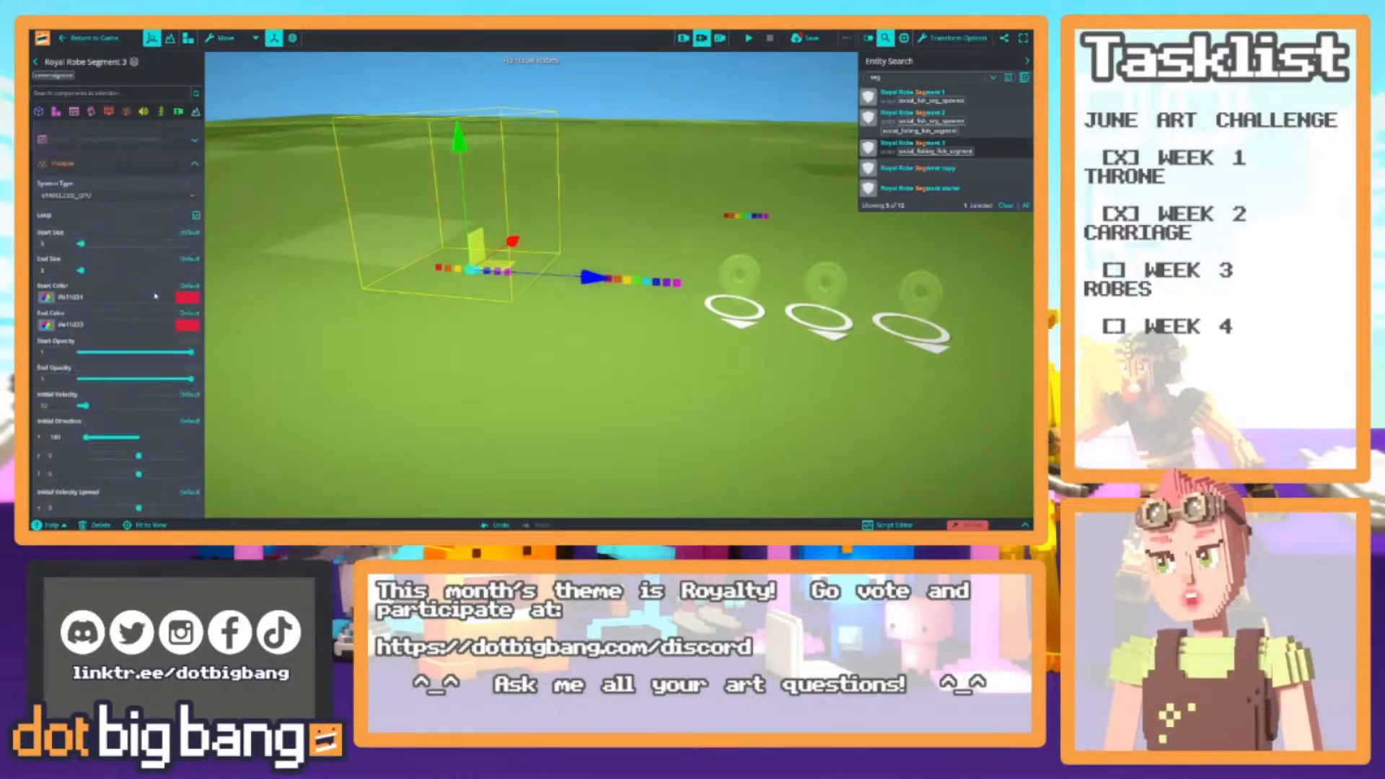
{"action": "left_click", "coordinate": [128, 364]}
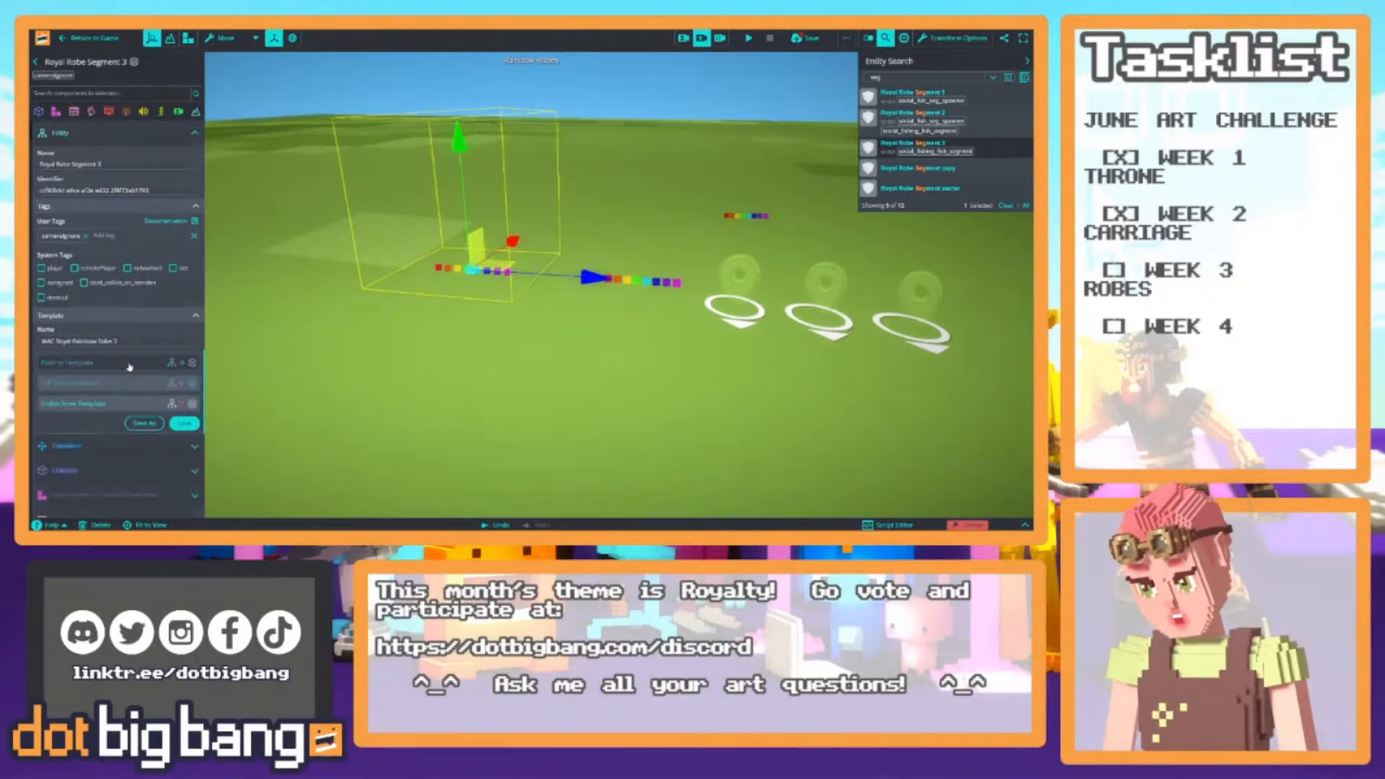
{"action": "left_click", "coordinate": [184, 423]}
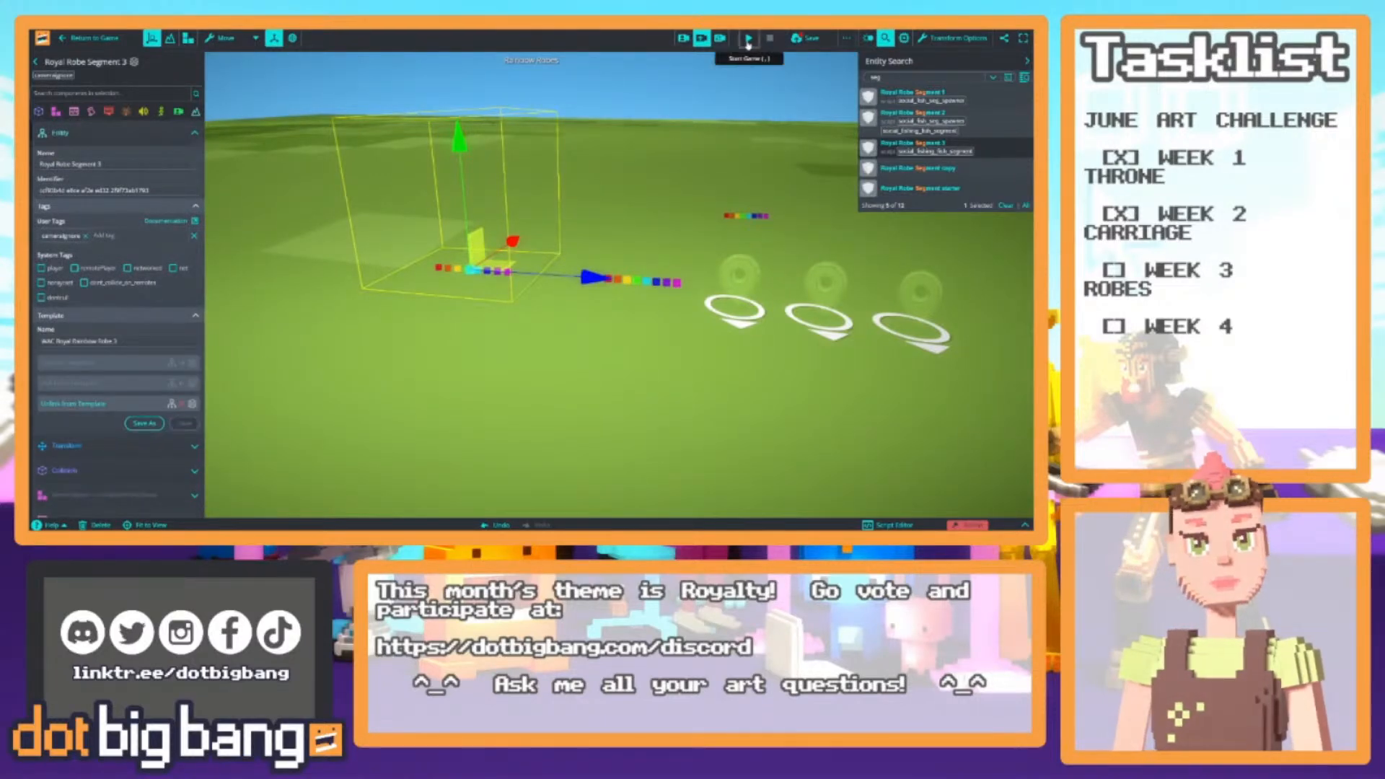
Start the game and inspect how the rainbow robe flows from several angles while the avatar walks and jumps
{"action": "left_click", "coordinate": [748, 38]}
{"action": "right_click_drag", "start_coordinate": [508, 230], "coordinate": [541, 211]}
{"action": "key", "text": "a"}
{"action": "key", "text": "d"}
{"action": "key", "text": "w"}
{"action": "key", "text": "space"}
{"action": "key", "text": "a"}
{"action": "key", "text": "d"}
{"action": "key", "text": "a"}
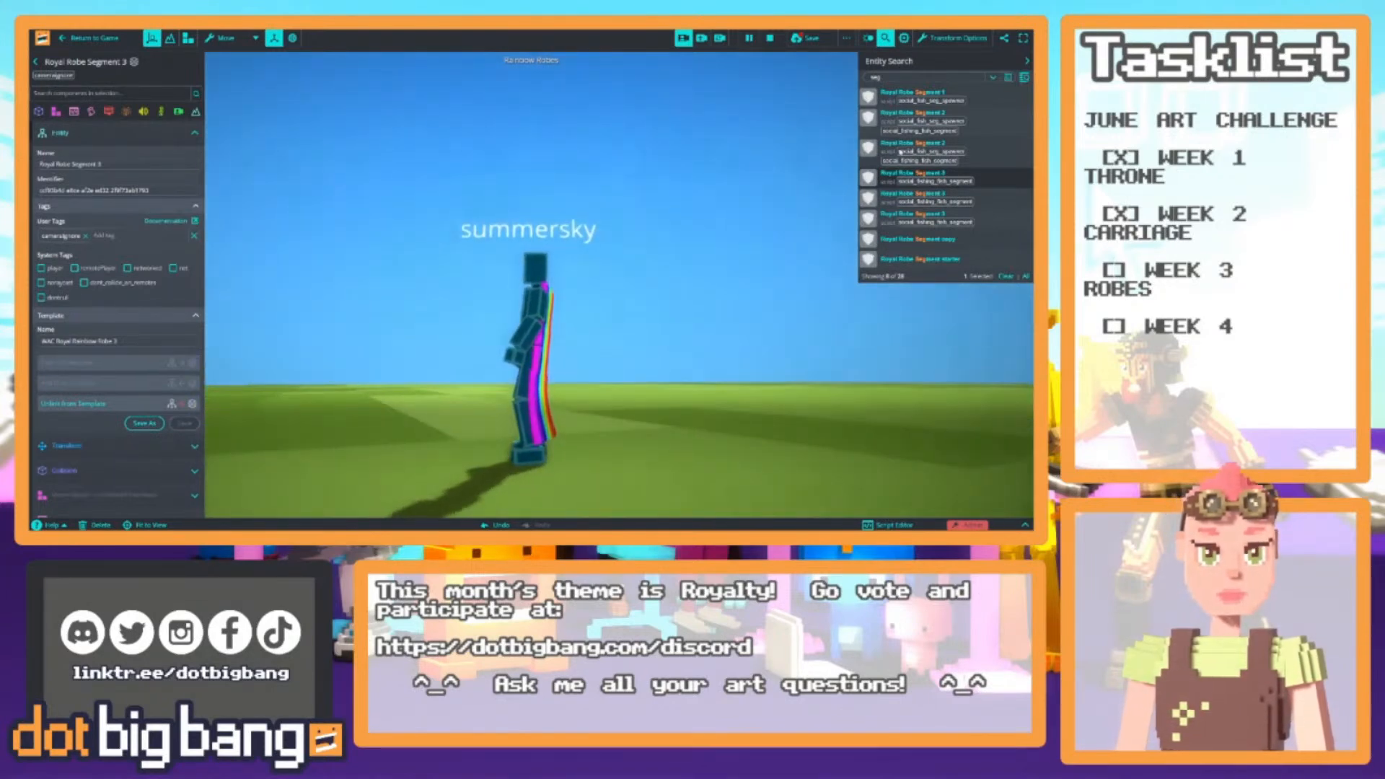
{"action": "left_click", "coordinate": [770, 38]}
{"action": "key", "text": "d"}
{"action": "key", "text": "a"}
{"action": "key", "text": "space"}
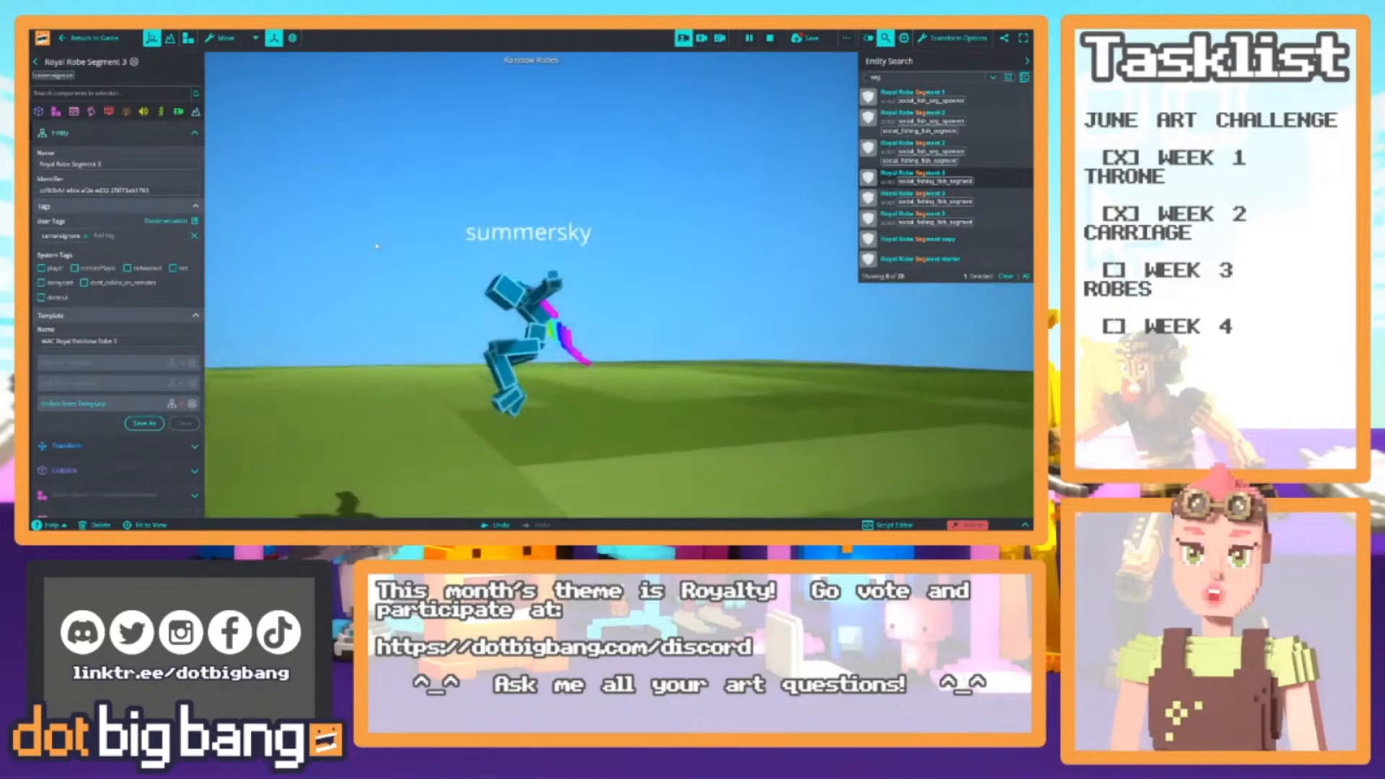
{"action": "key", "text": "d"}
{"action": "key", "text": "a"}
{"action": "right_click_drag", "start_coordinate": [792, 192], "coordinate": [642, 196]}
Set the Y position in the link-object-to-slot script of Royal Robe Segment 1 to 14
{"action": "left_click", "coordinate": [880, 93]}
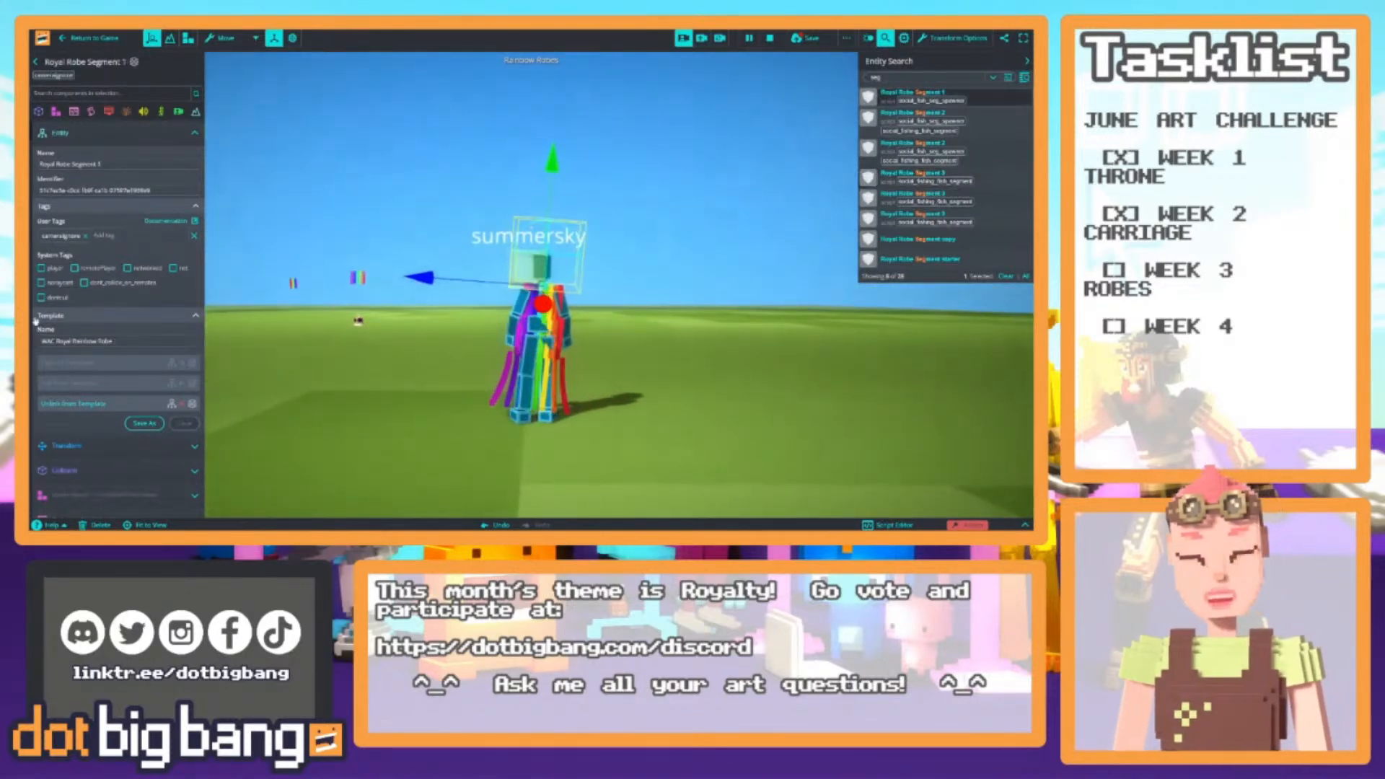
{"action": "scroll", "coordinate": [133, 322], "scroll_direction": "down", "scroll_amount": 3}
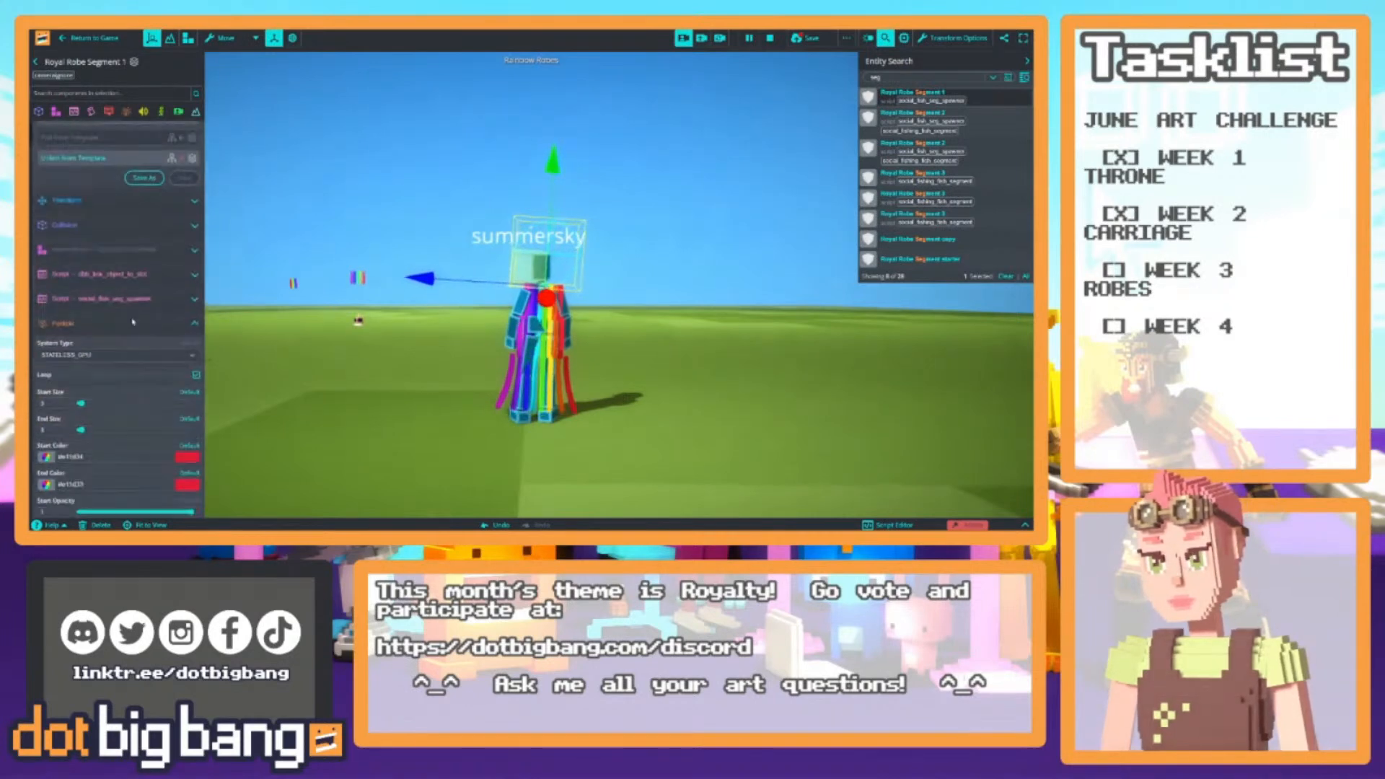
{"action": "left_click", "coordinate": [108, 274]}
{"action": "scroll", "coordinate": [108, 287], "scroll_direction": "up", "scroll_amount": 3}
{"action": "right_click_drag", "start_coordinate": [361, 339], "coordinate": [389, 358]}
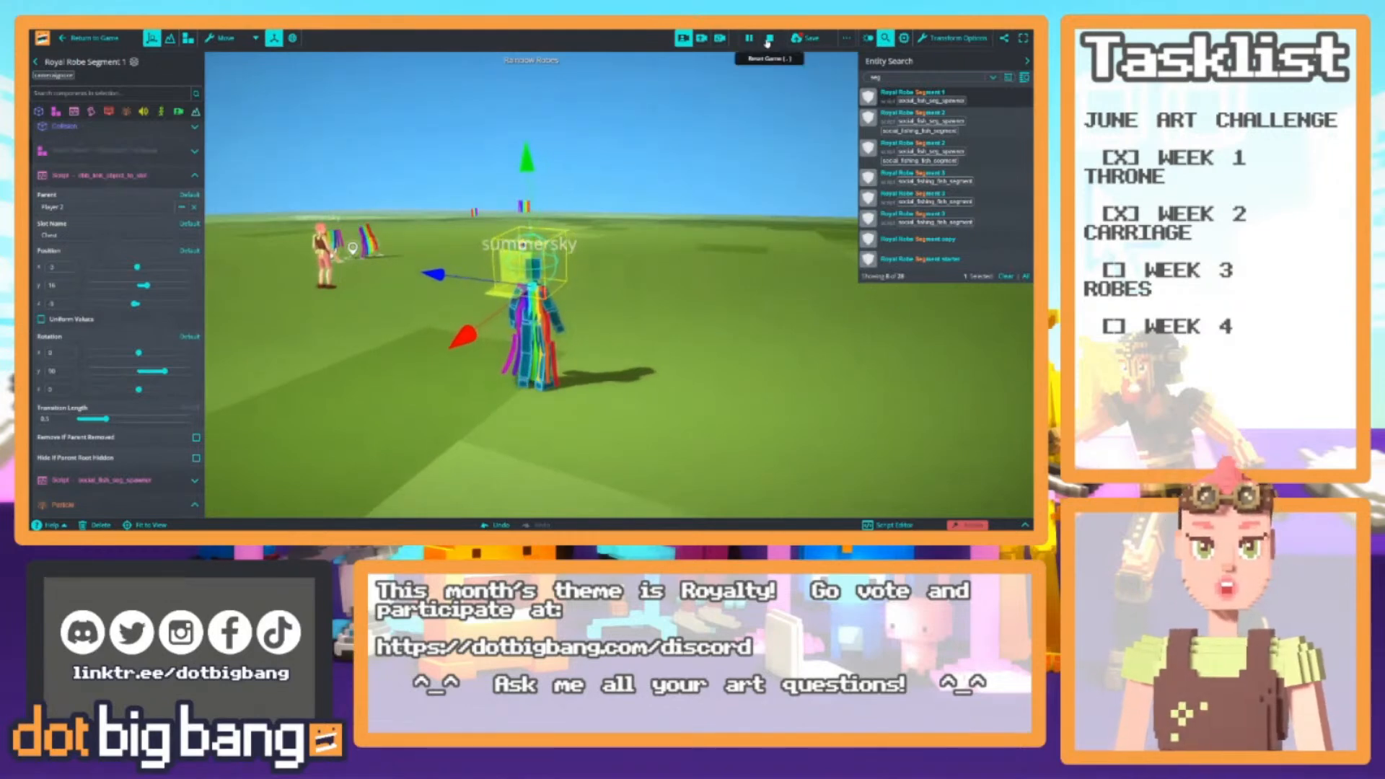
{"action": "left_click", "coordinate": [769, 40]}
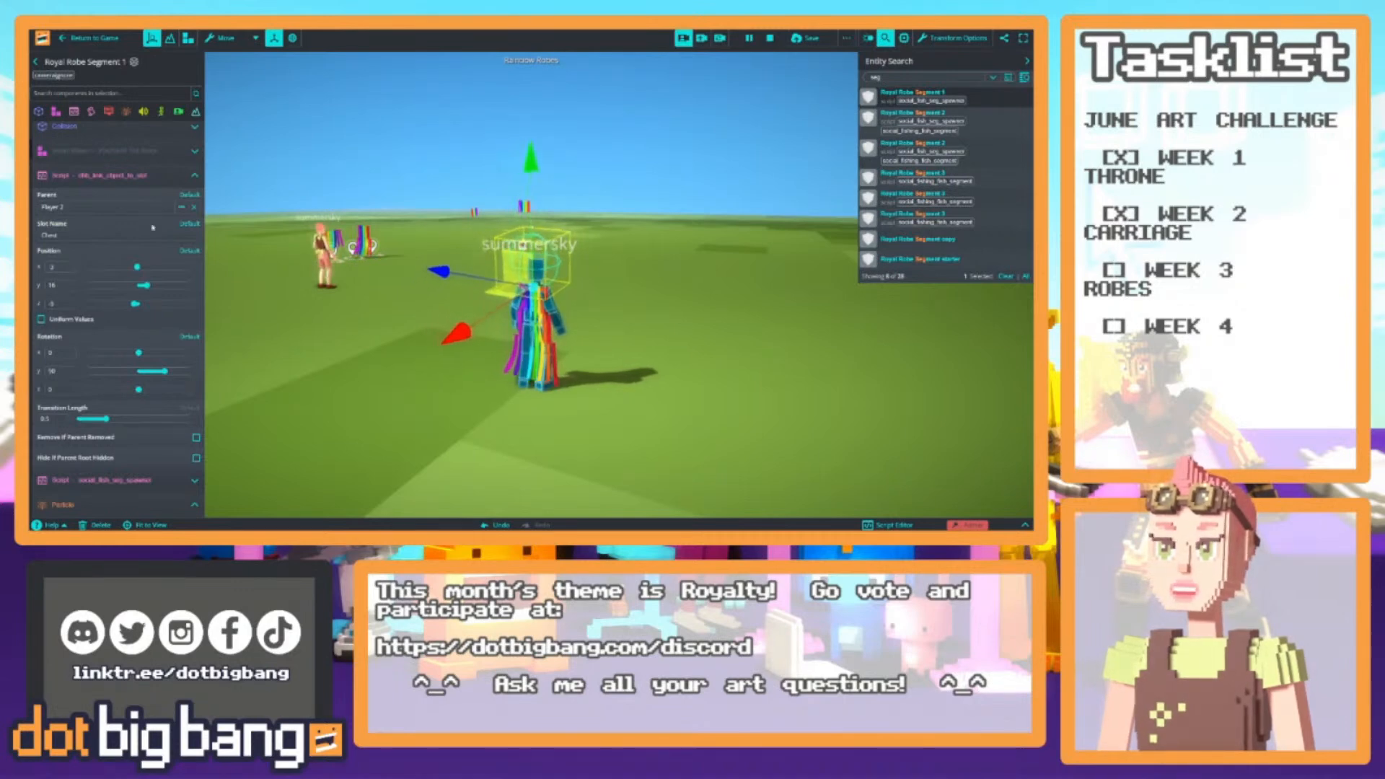
{"action": "left_click", "coordinate": [52, 286]}
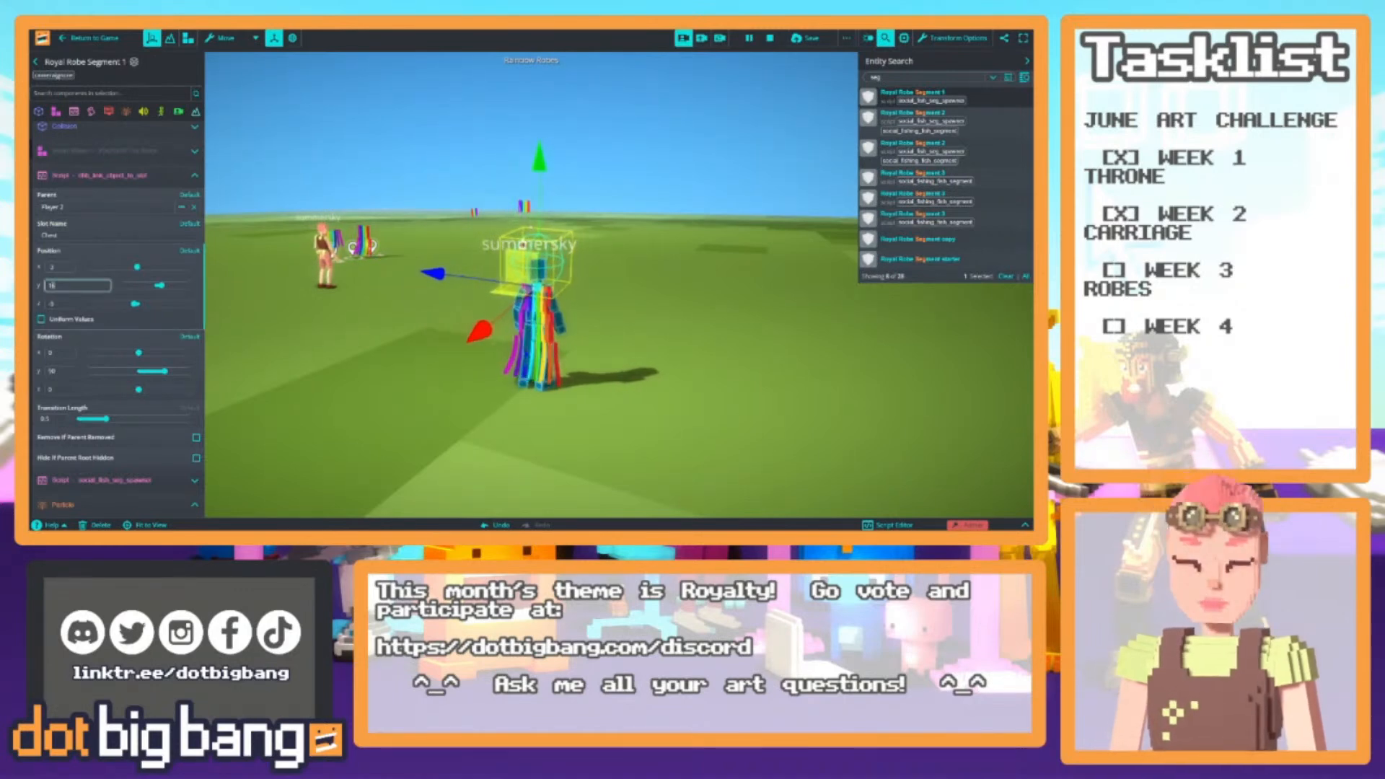
{"action": "key", "text": "BackSpace"}
{"action": "type", "text": "4"}
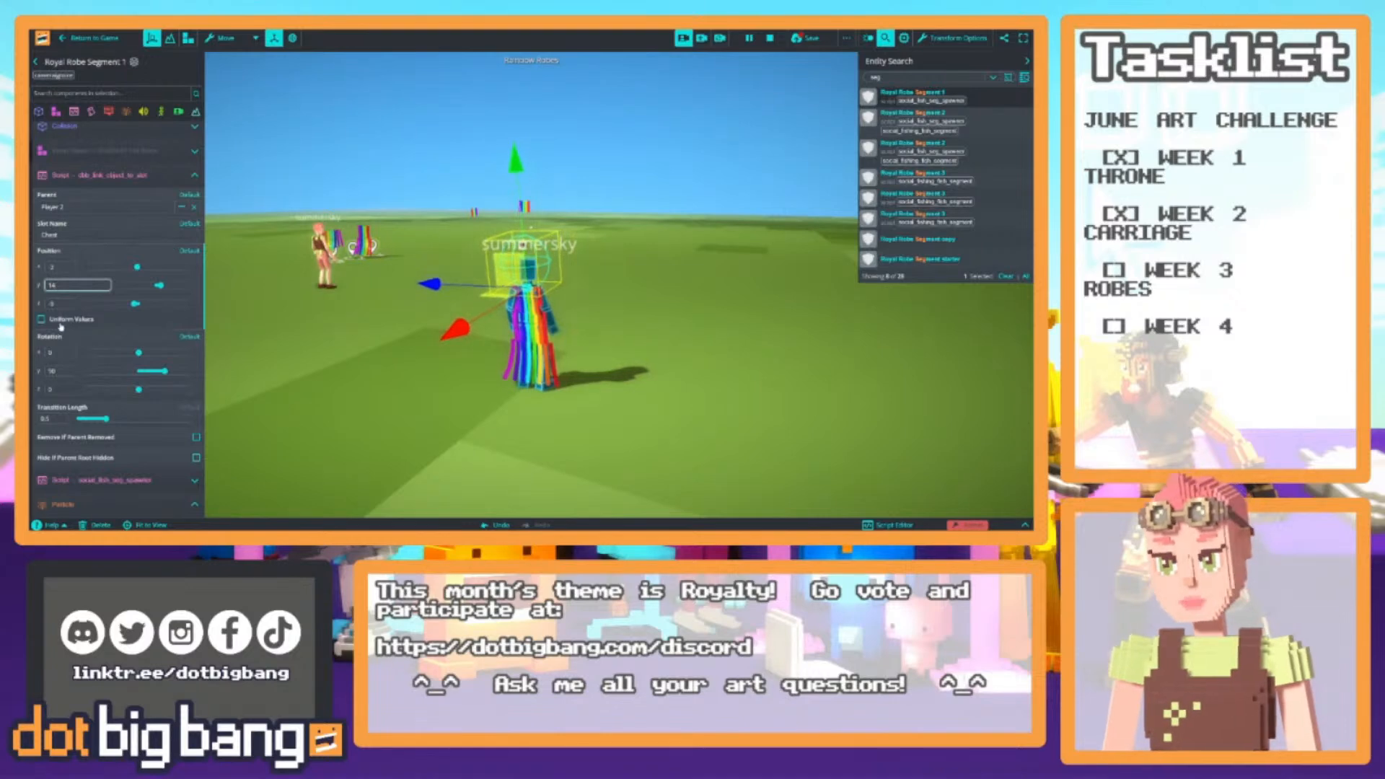
Collapse the link-object-to-slot script and all the expanded particle components of Royal Robe Segment 1
{"action": "scroll", "coordinate": [90, 313], "scroll_direction": "up", "scroll_amount": 2}
{"action": "left_click", "coordinate": [105, 324]}
{"action": "scroll", "coordinate": [120, 267], "scroll_direction": "down", "scroll_amount": 2}
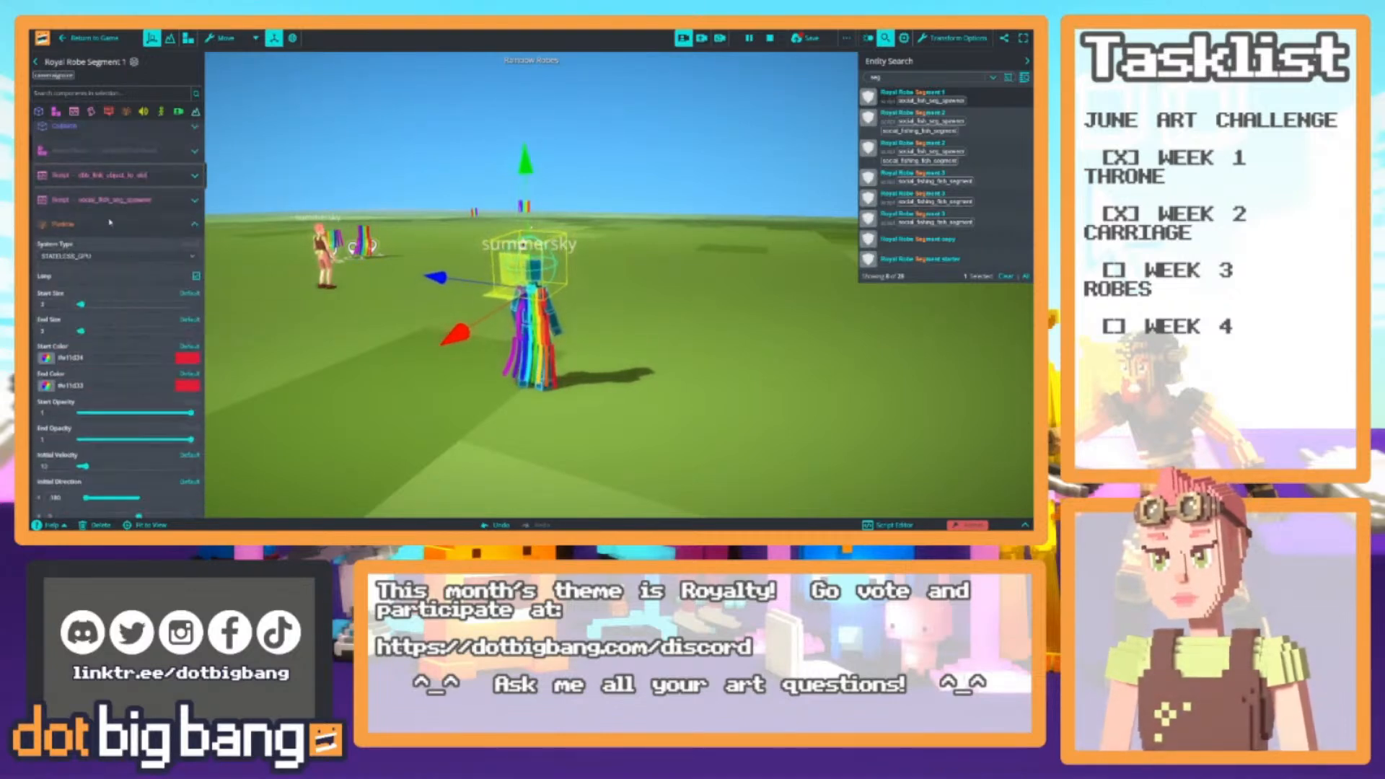
{"action": "left_click", "coordinate": [112, 222]}
{"action": "left_click", "coordinate": [114, 249]}
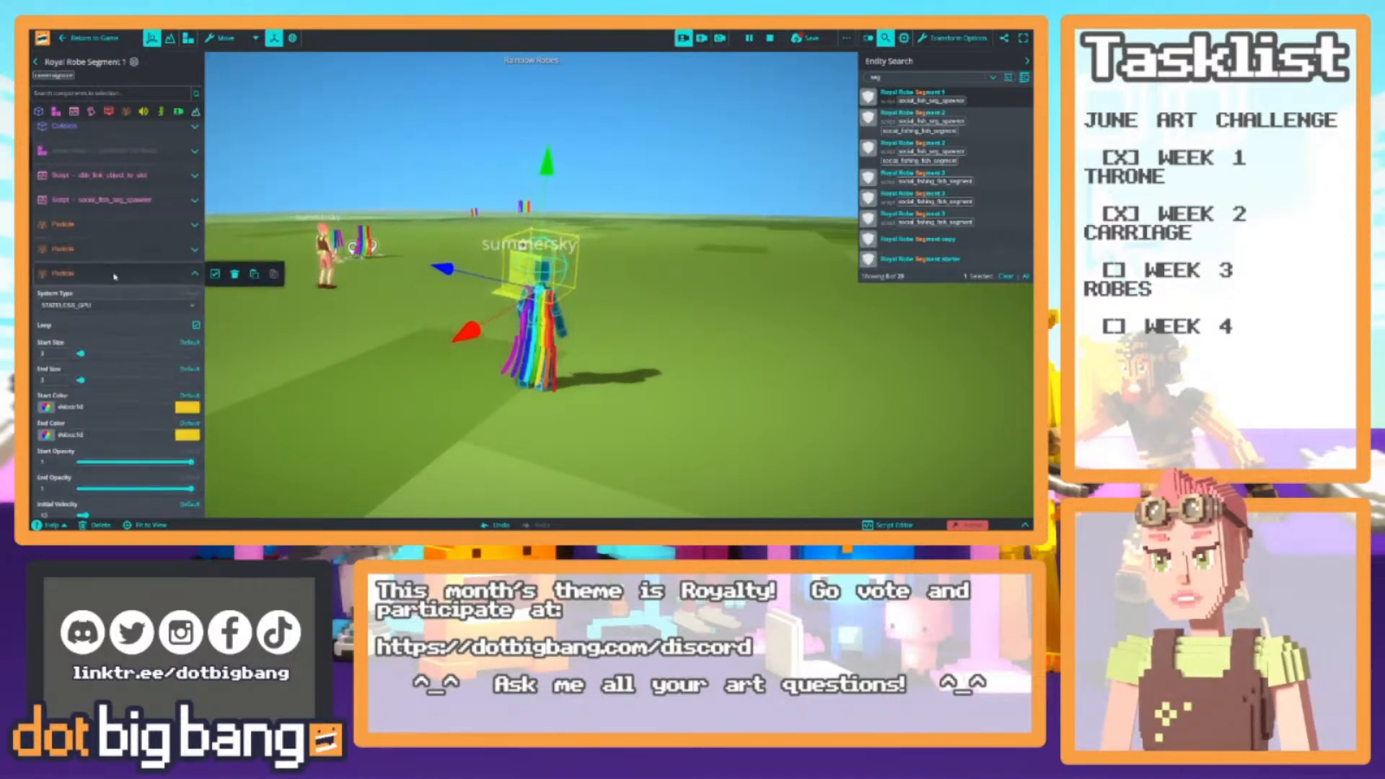
{"action": "left_click", "coordinate": [114, 274]}
{"action": "left_click", "coordinate": [114, 300]}
{"action": "left_click", "coordinate": [115, 324]}
{"action": "left_click", "coordinate": [115, 349]}
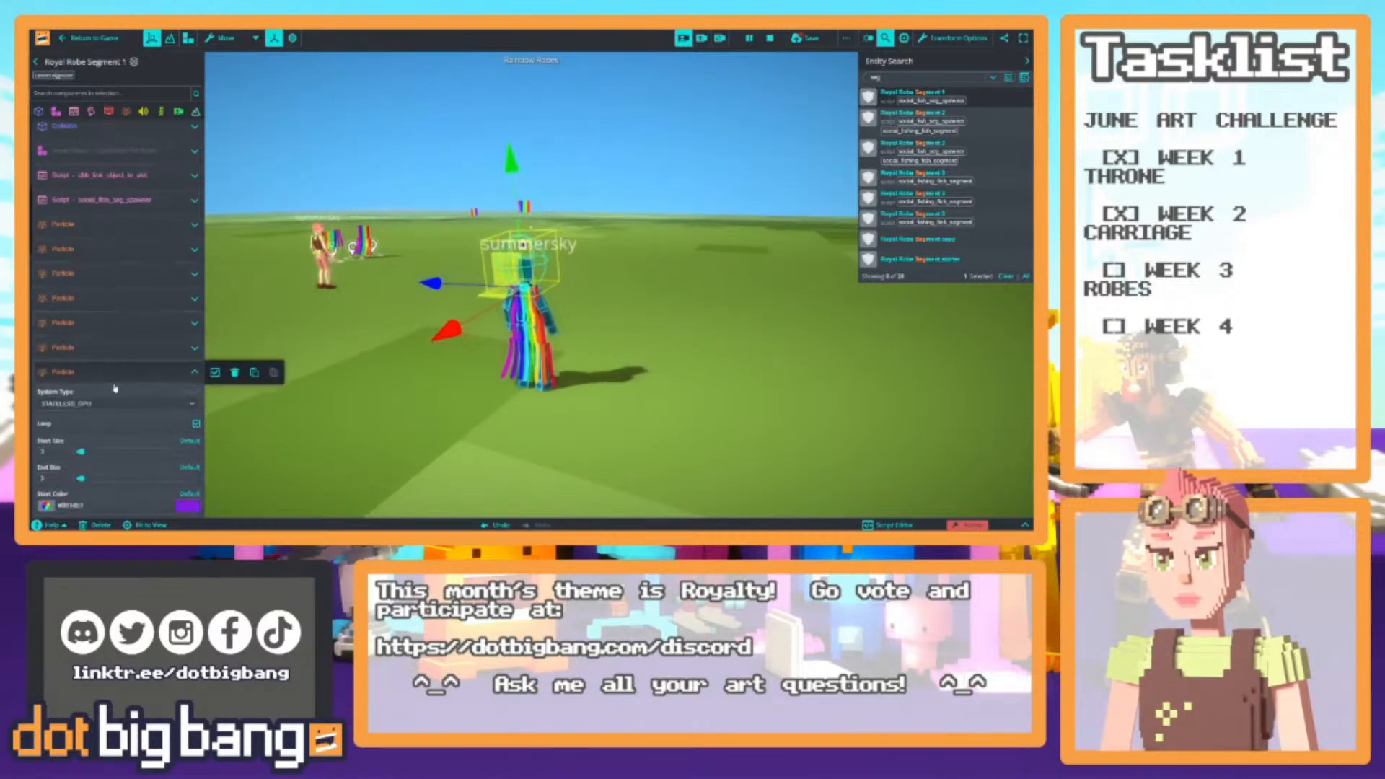
{"action": "left_click", "coordinate": [115, 372]}
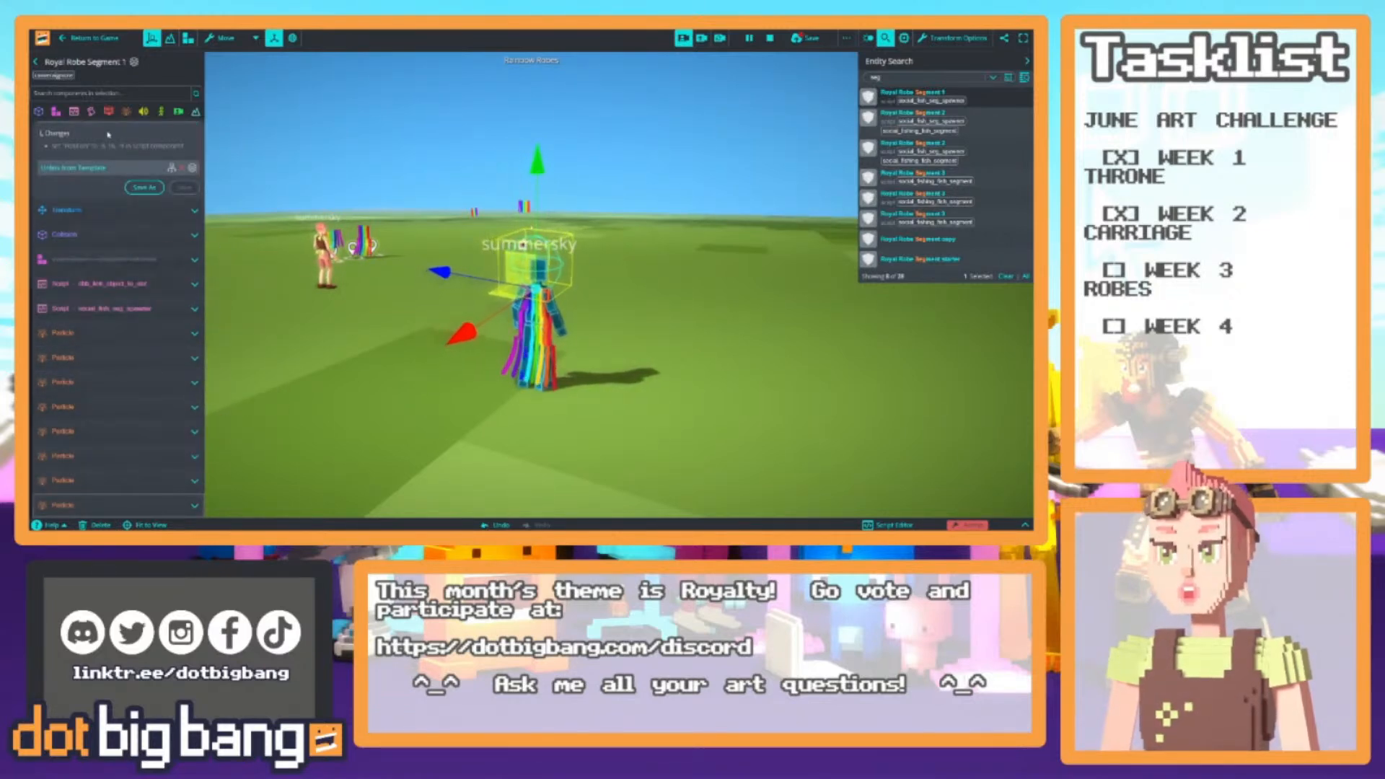
Add a new particle component to Royal Robe Segment 1 and set its start color to white
{"action": "left_click", "coordinate": [125, 111]}
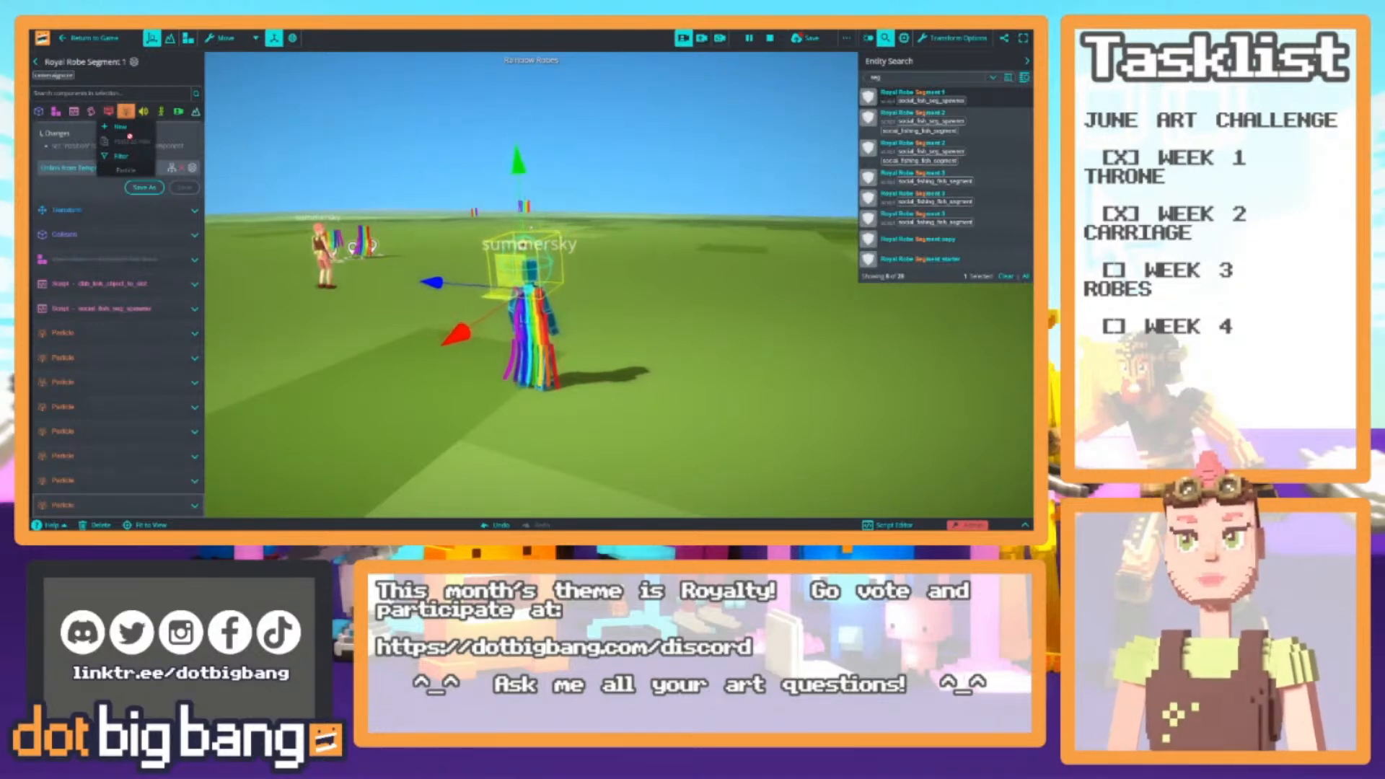
{"action": "left_click", "coordinate": [124, 130]}
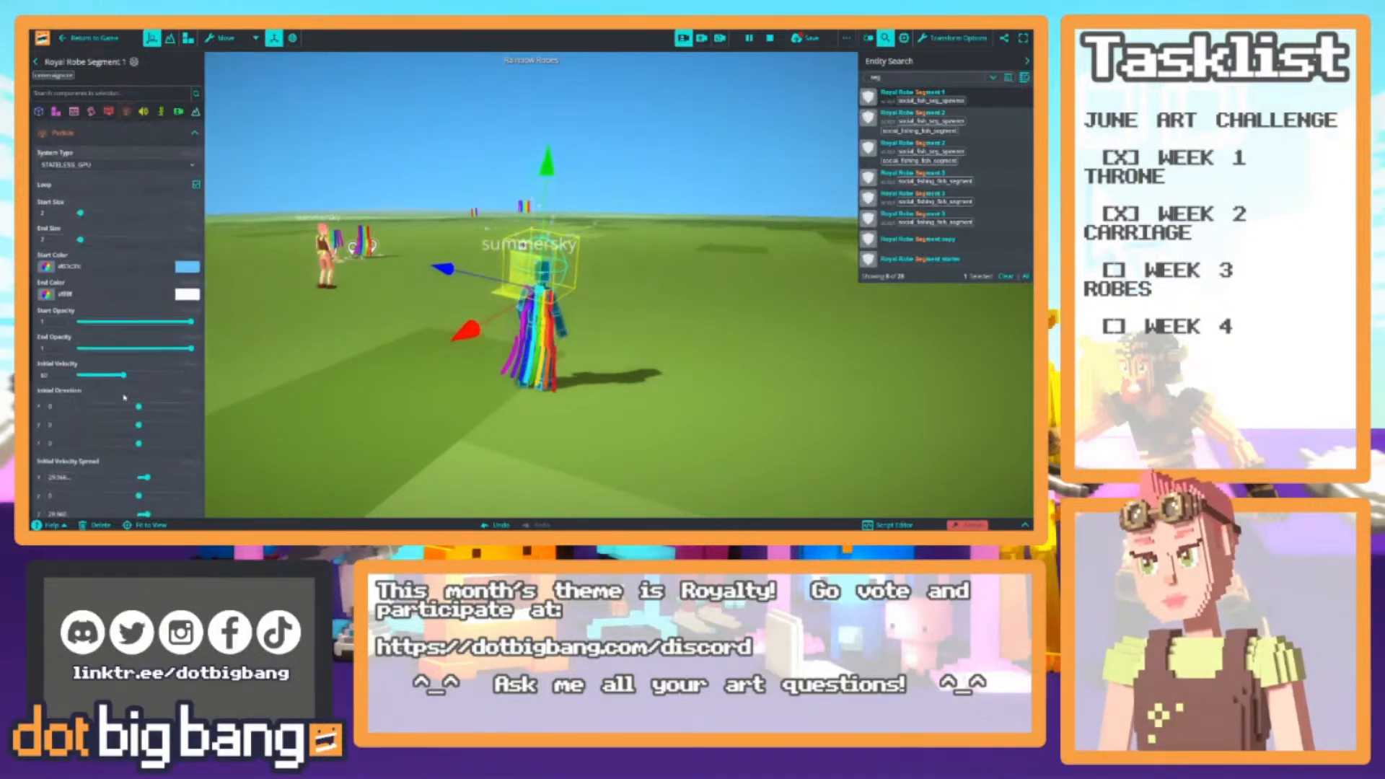
{"action": "left_click", "coordinate": [177, 270]}
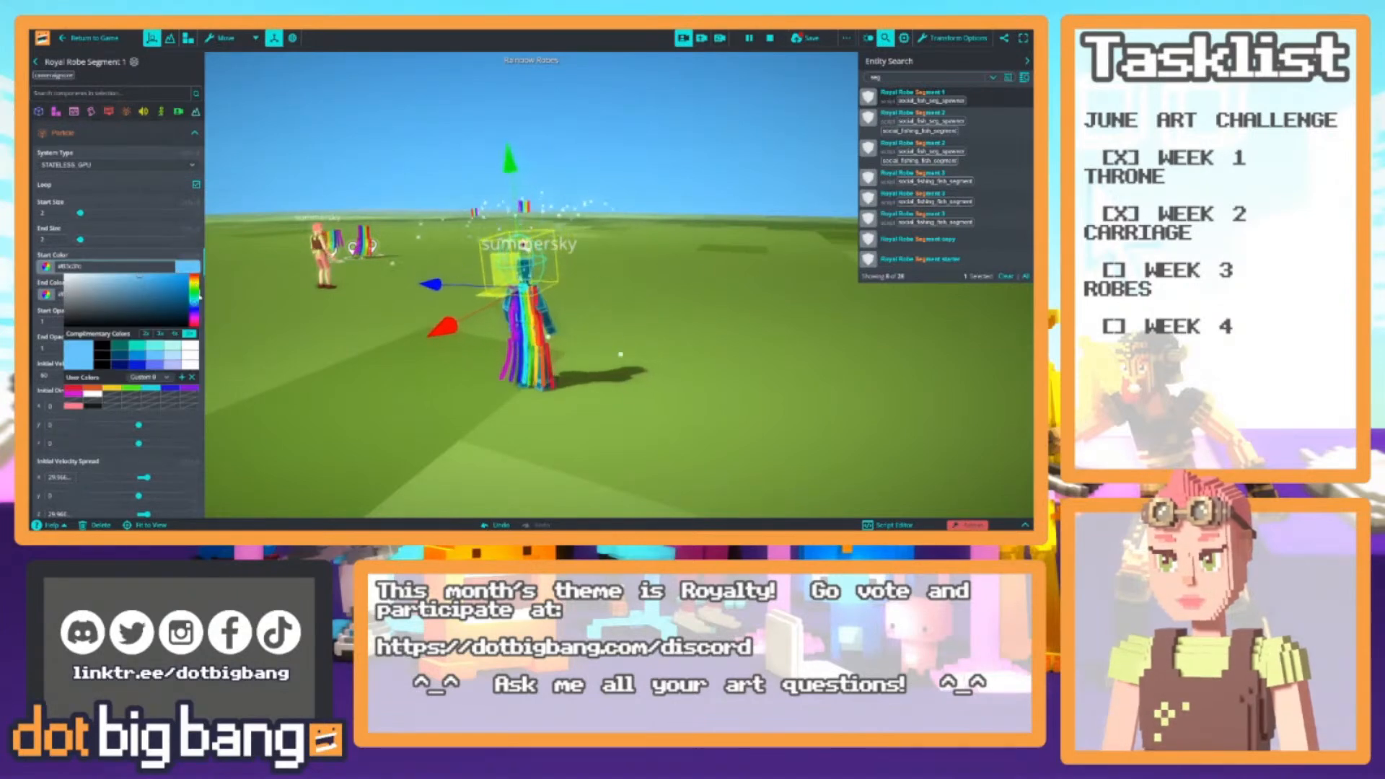
{"action": "left_click_drag", "start_coordinate": [87, 298], "coordinate": [65, 274]}
{"action": "left_click", "coordinate": [185, 264]}
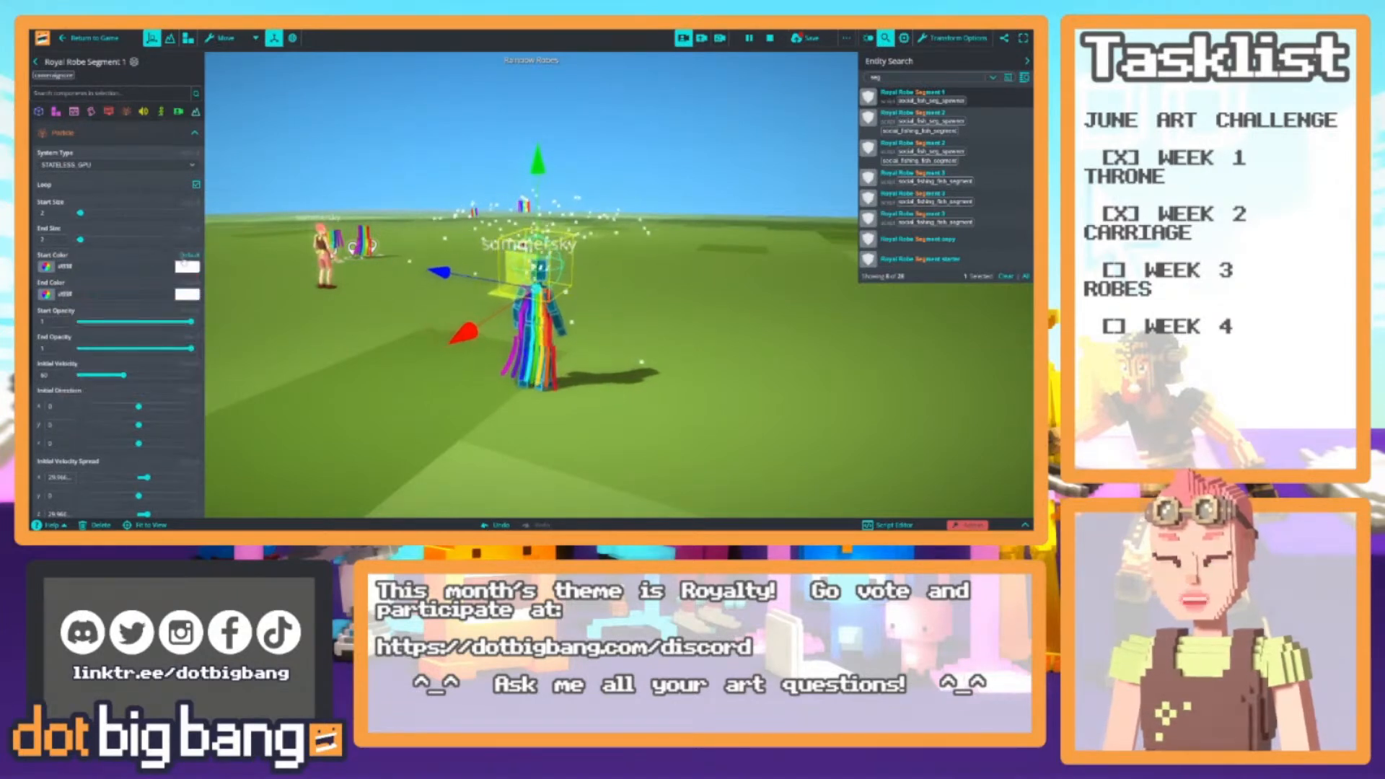
Lower the new particle component's end opacity to about 0.21 and disable its gravity
{"action": "left_click", "coordinate": [100, 348]}
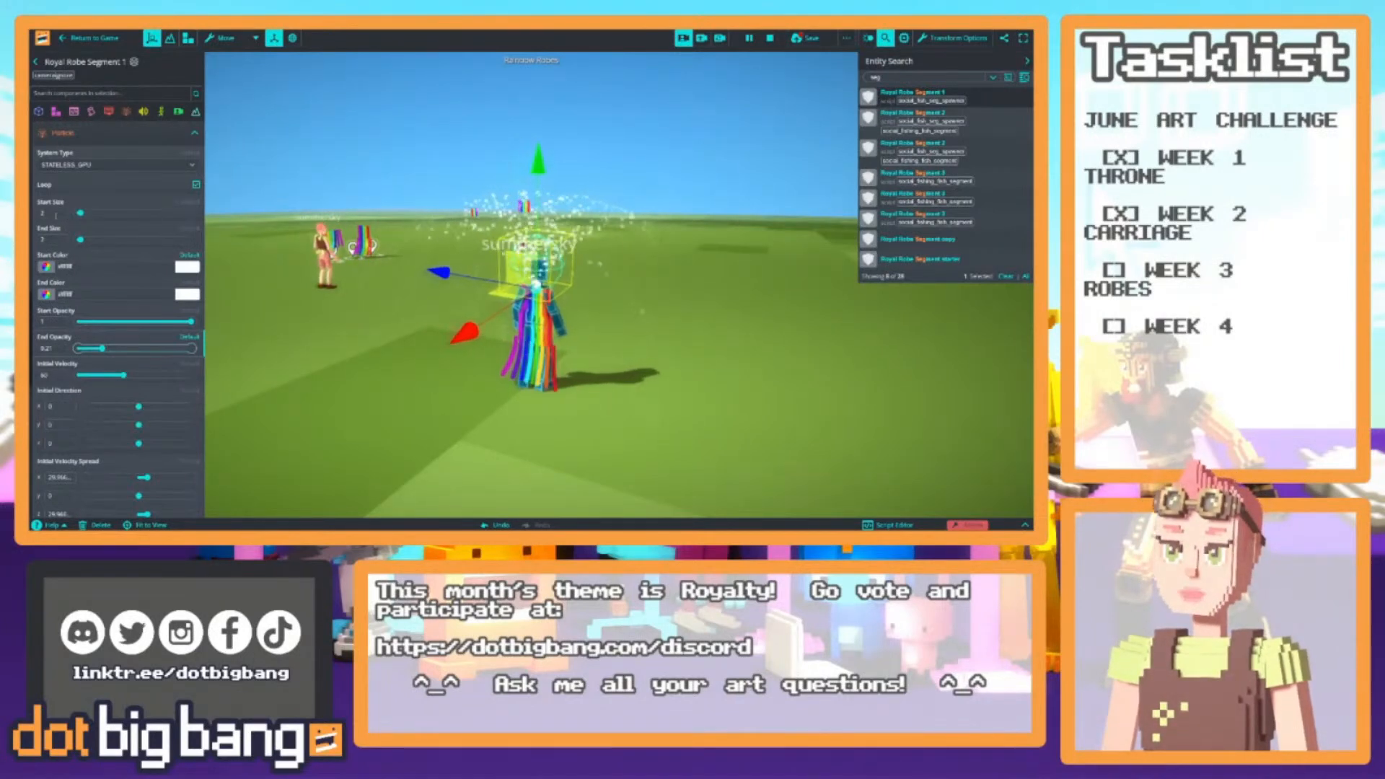
{"action": "scroll", "coordinate": [115, 303], "scroll_direction": "down", "scroll_amount": 10}
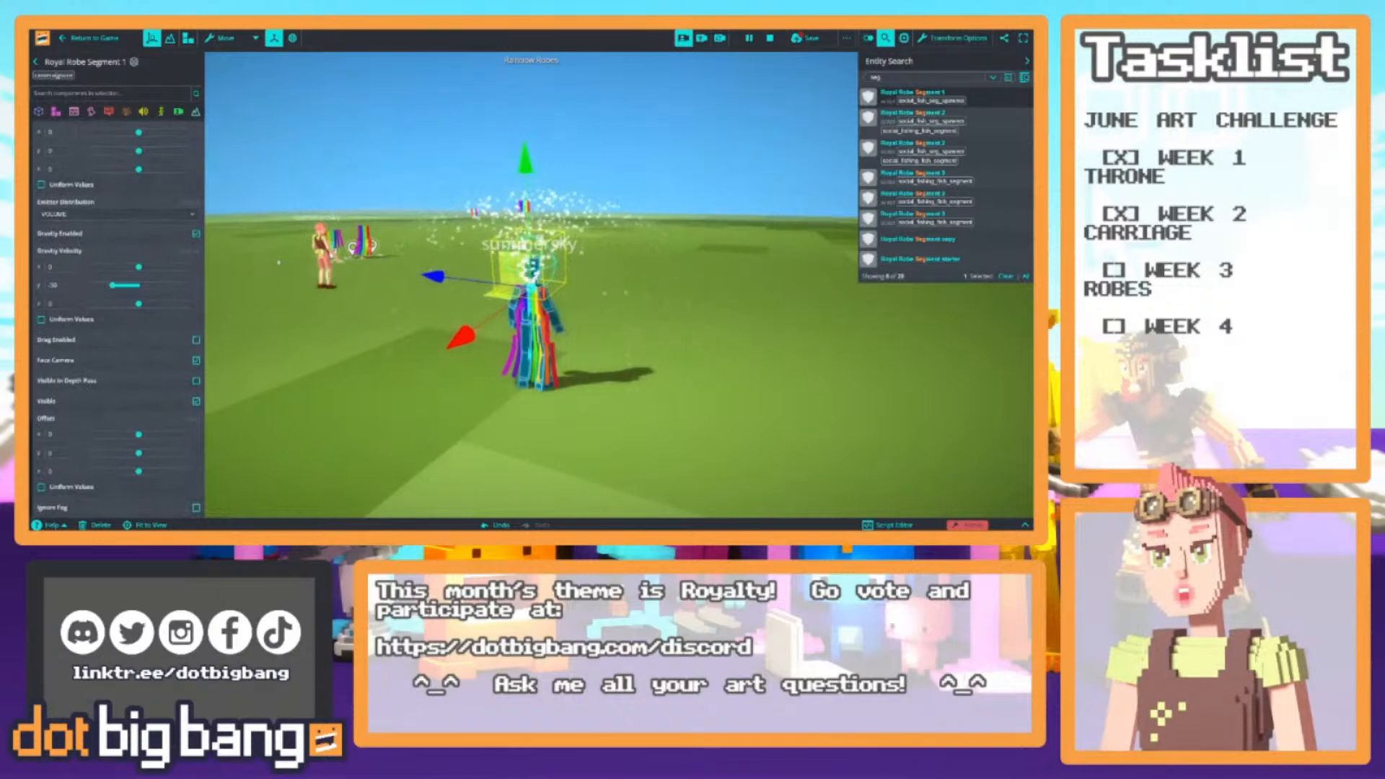
{"action": "left_click", "coordinate": [197, 234]}
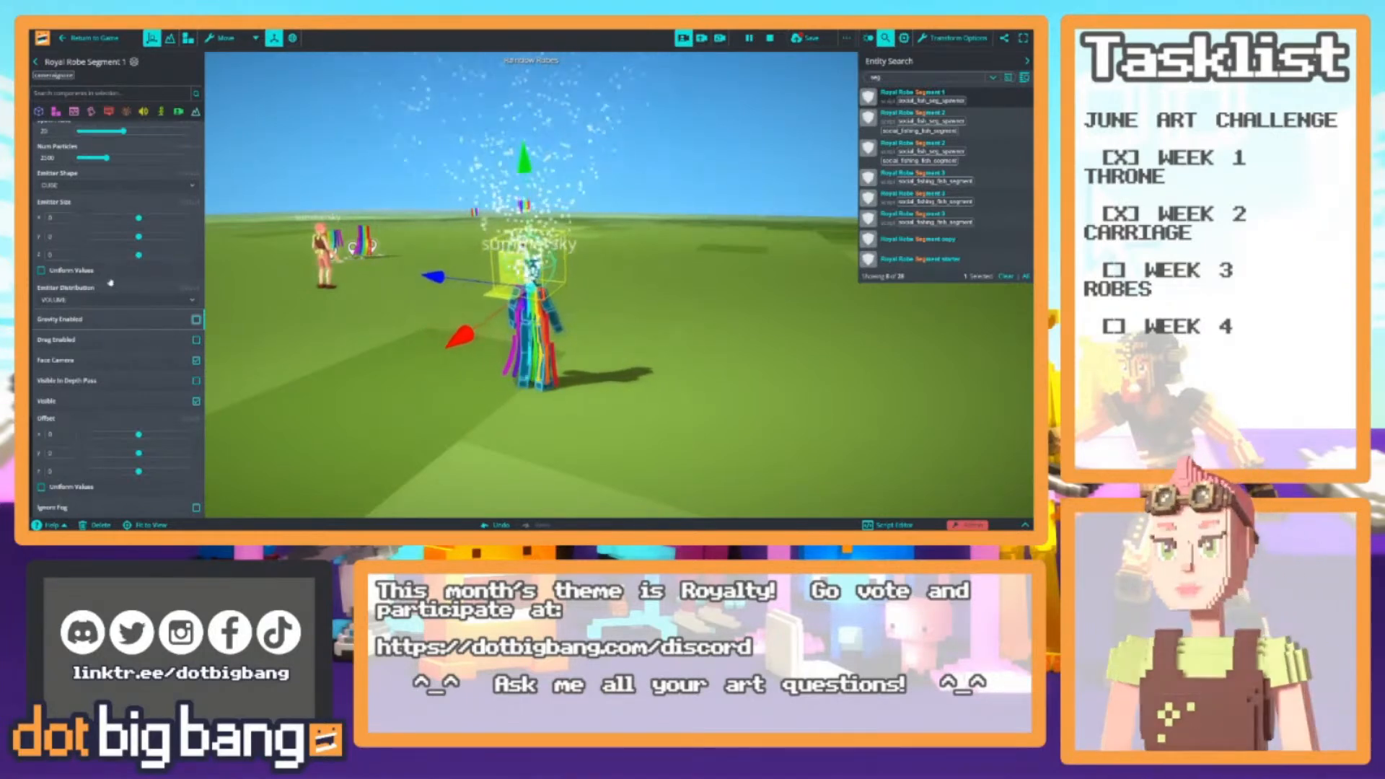
Set the new component's number of particles to 200 and check the sparkles while the avatar walks
{"action": "scroll", "coordinate": [157, 347], "scroll_direction": "up", "scroll_amount": 4}
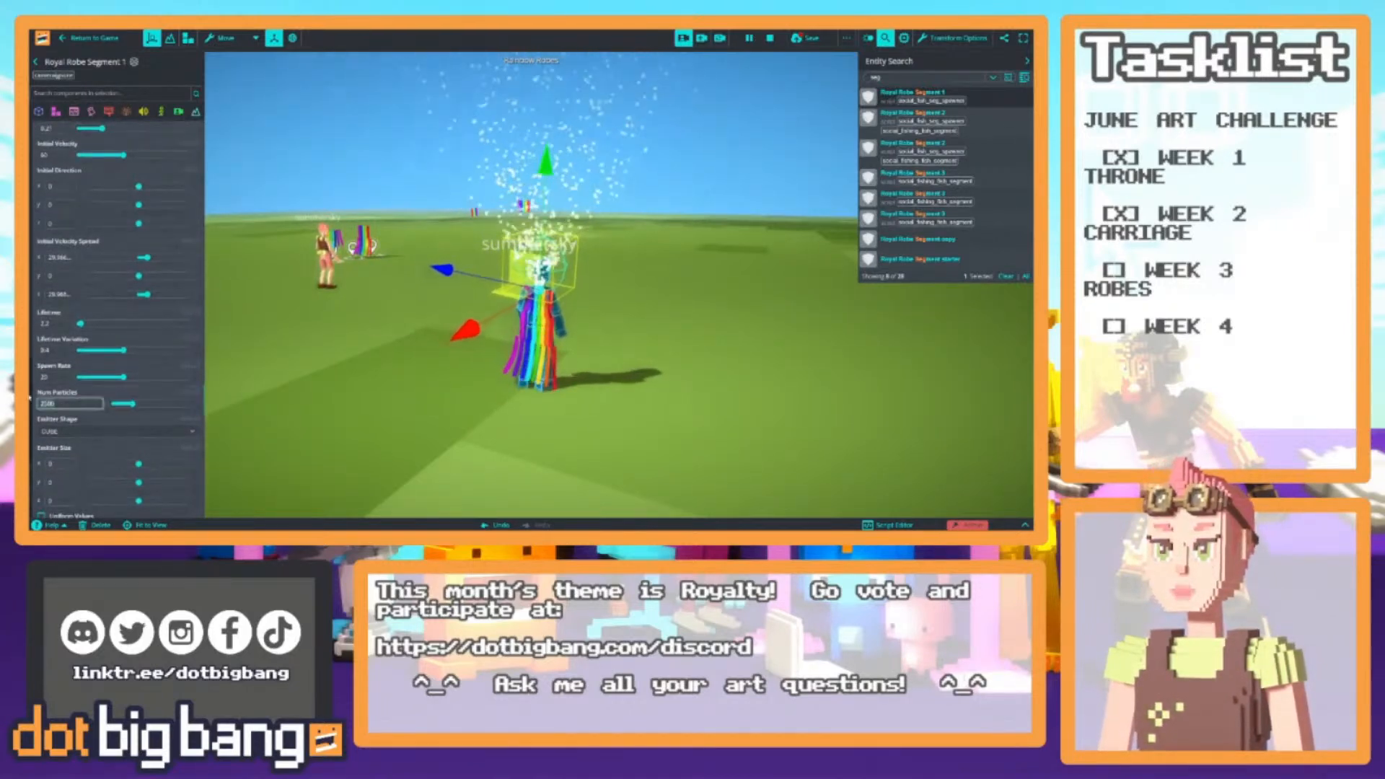
{"action": "type", "text": "2"}
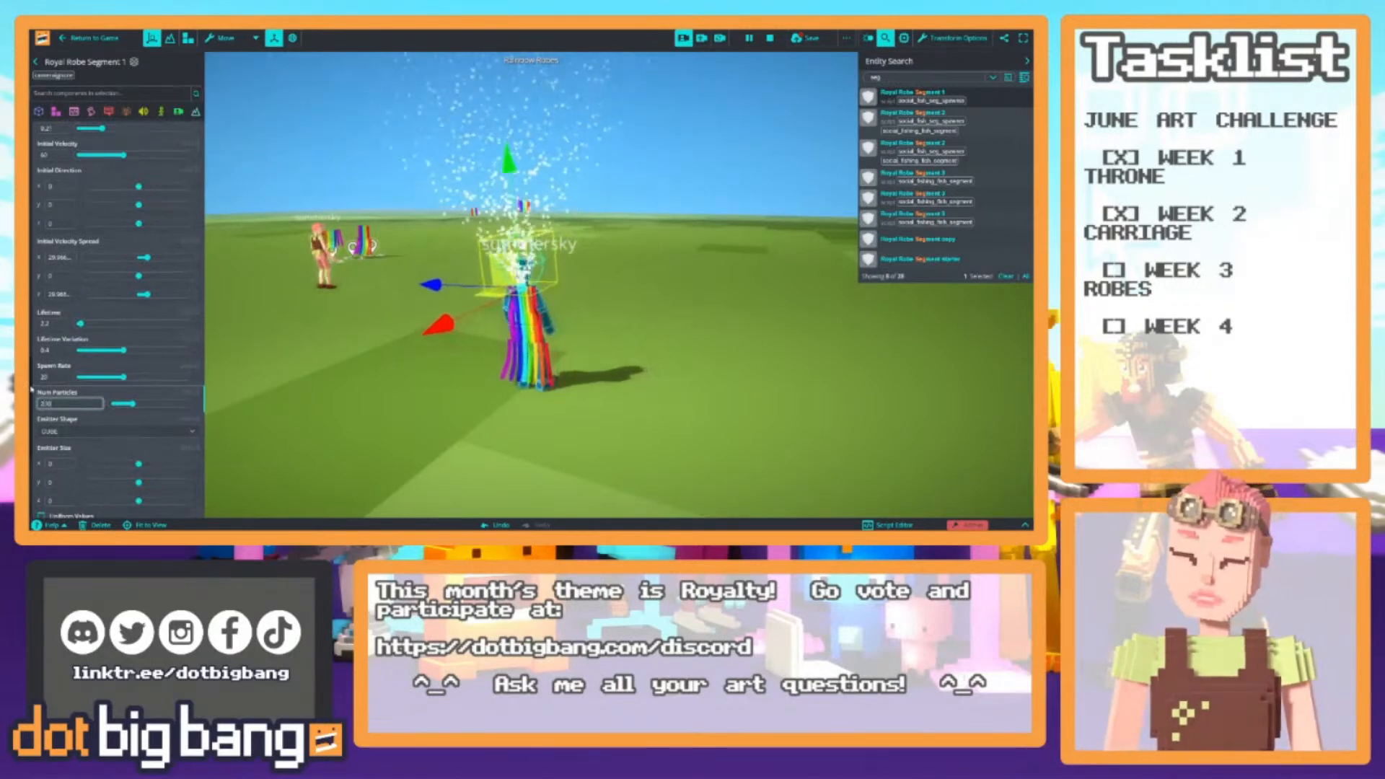
{"action": "key", "text": "Return"}
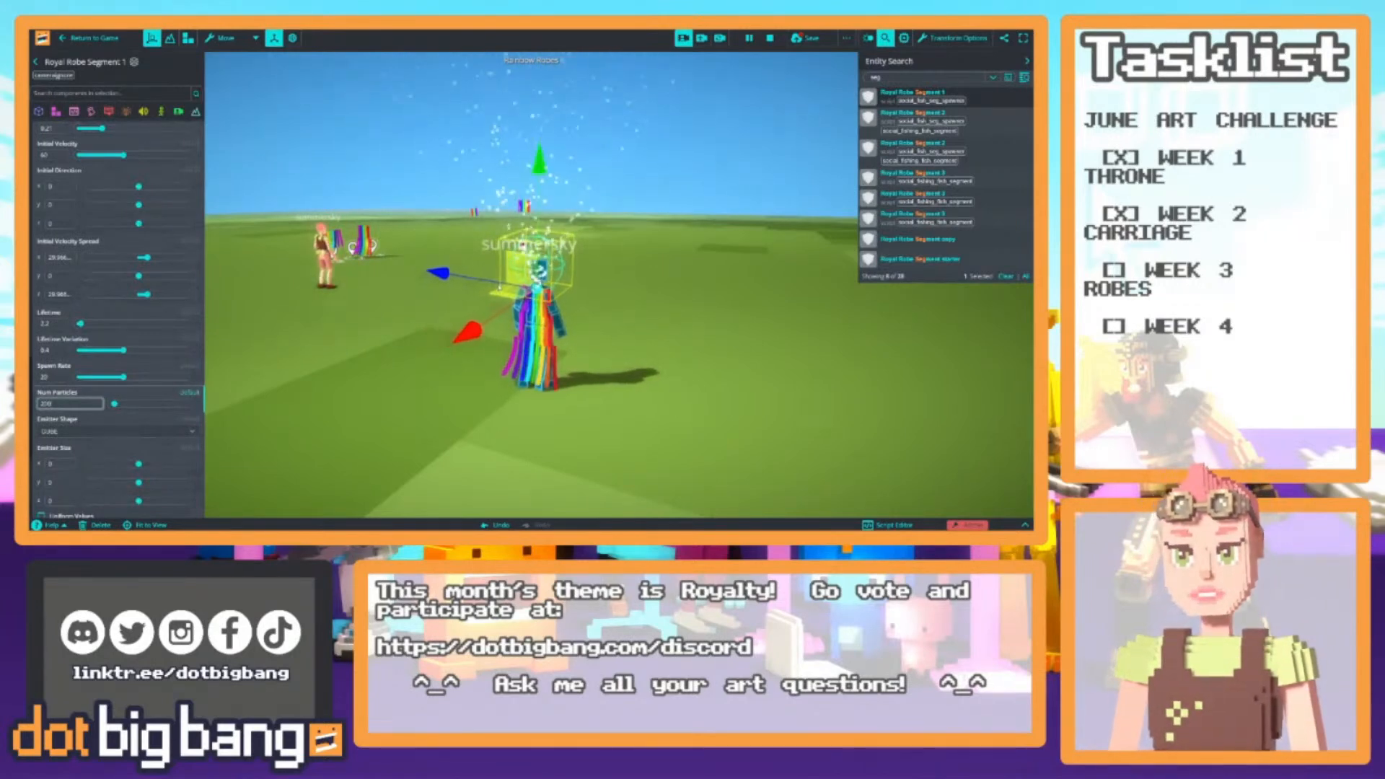
{"action": "key", "text": "w"}
{"action": "key", "text": "a"}
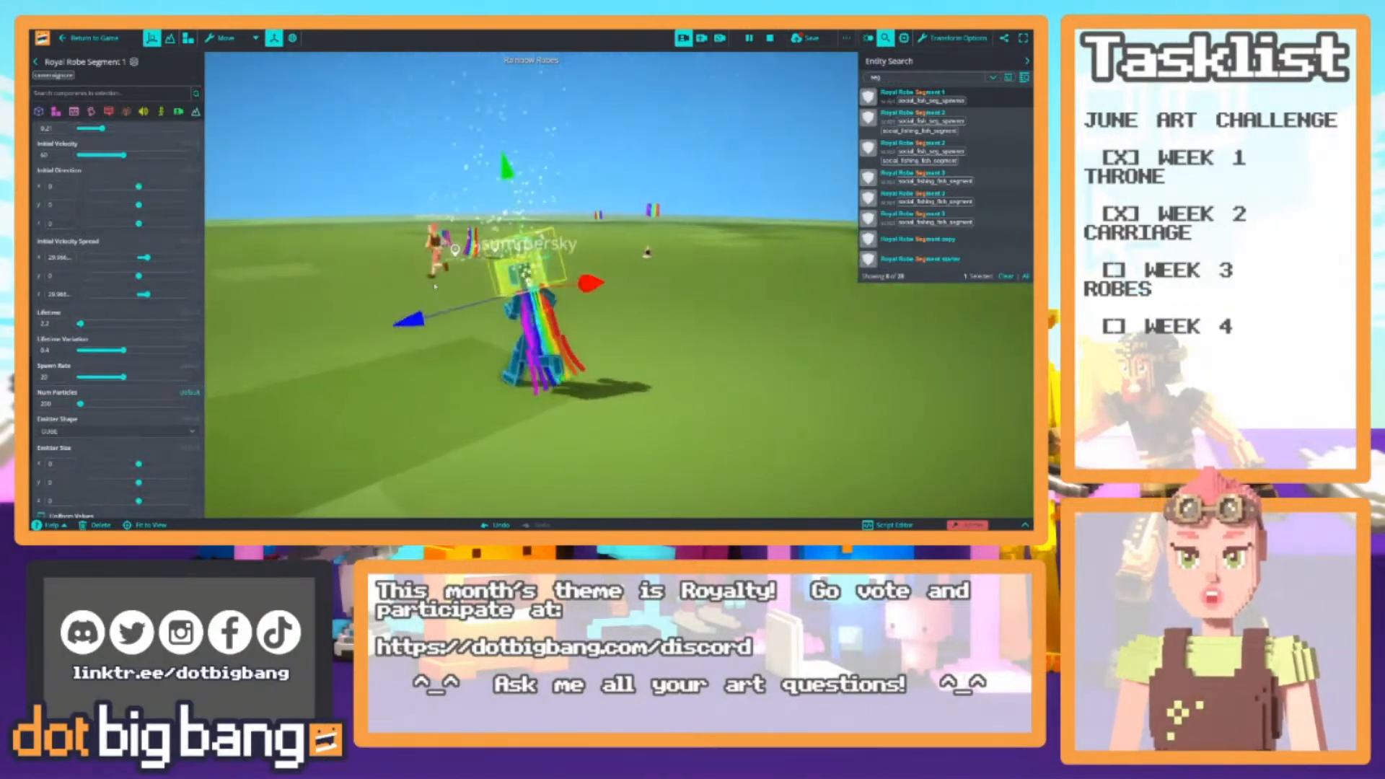
{"action": "key", "text": "d"}
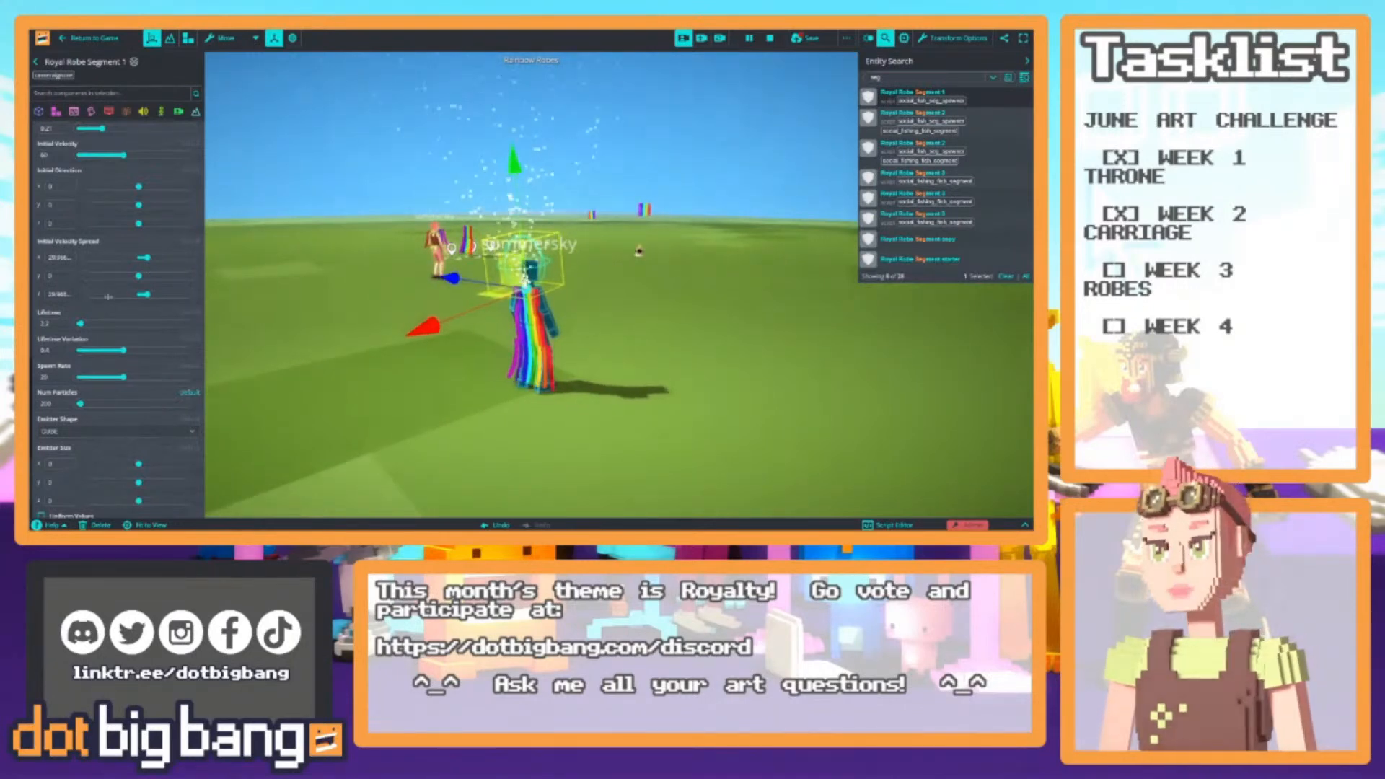
Set the new particle component's initial velocity spread to 5 on both X and Z
{"action": "scroll", "coordinate": [108, 291], "scroll_direction": "up", "scroll_amount": 3}
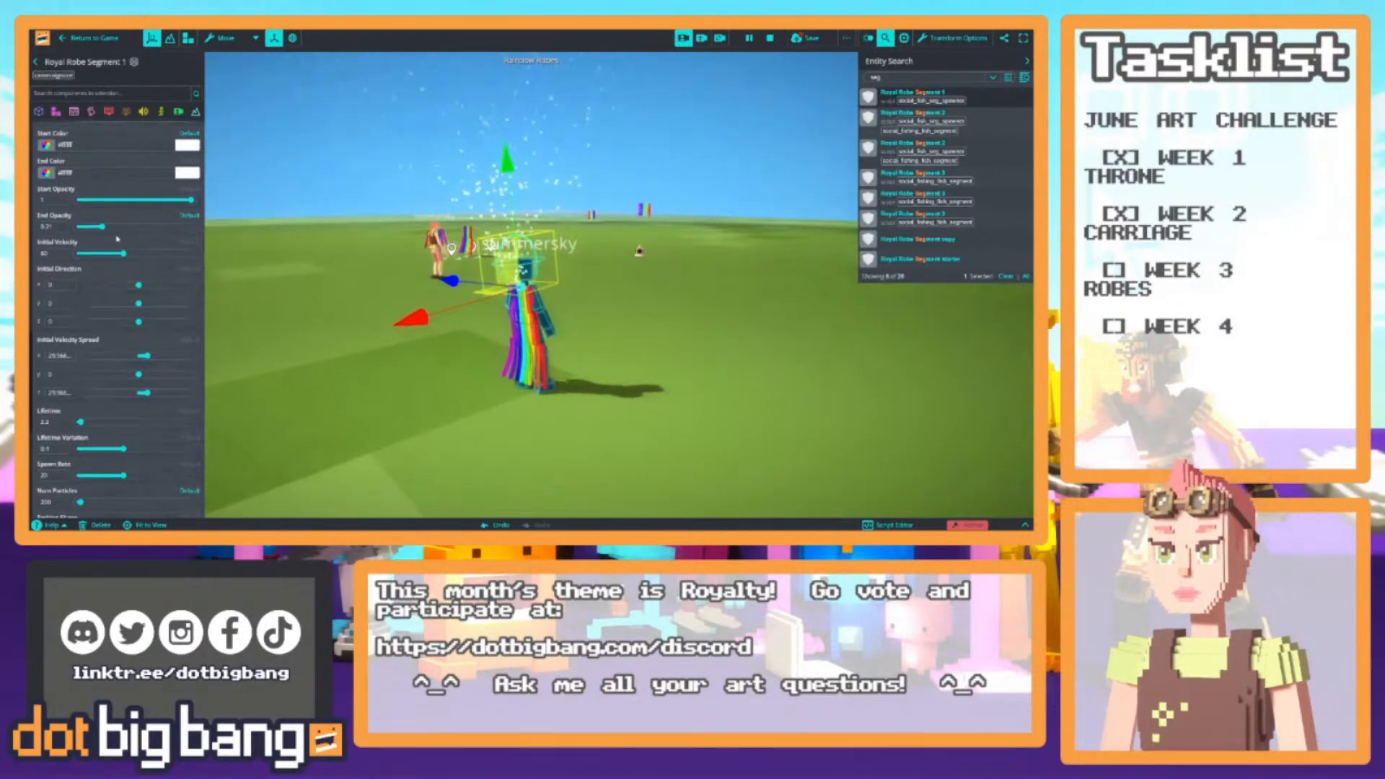
{"action": "scroll", "coordinate": [106, 257], "scroll_direction": "up", "scroll_amount": 6}
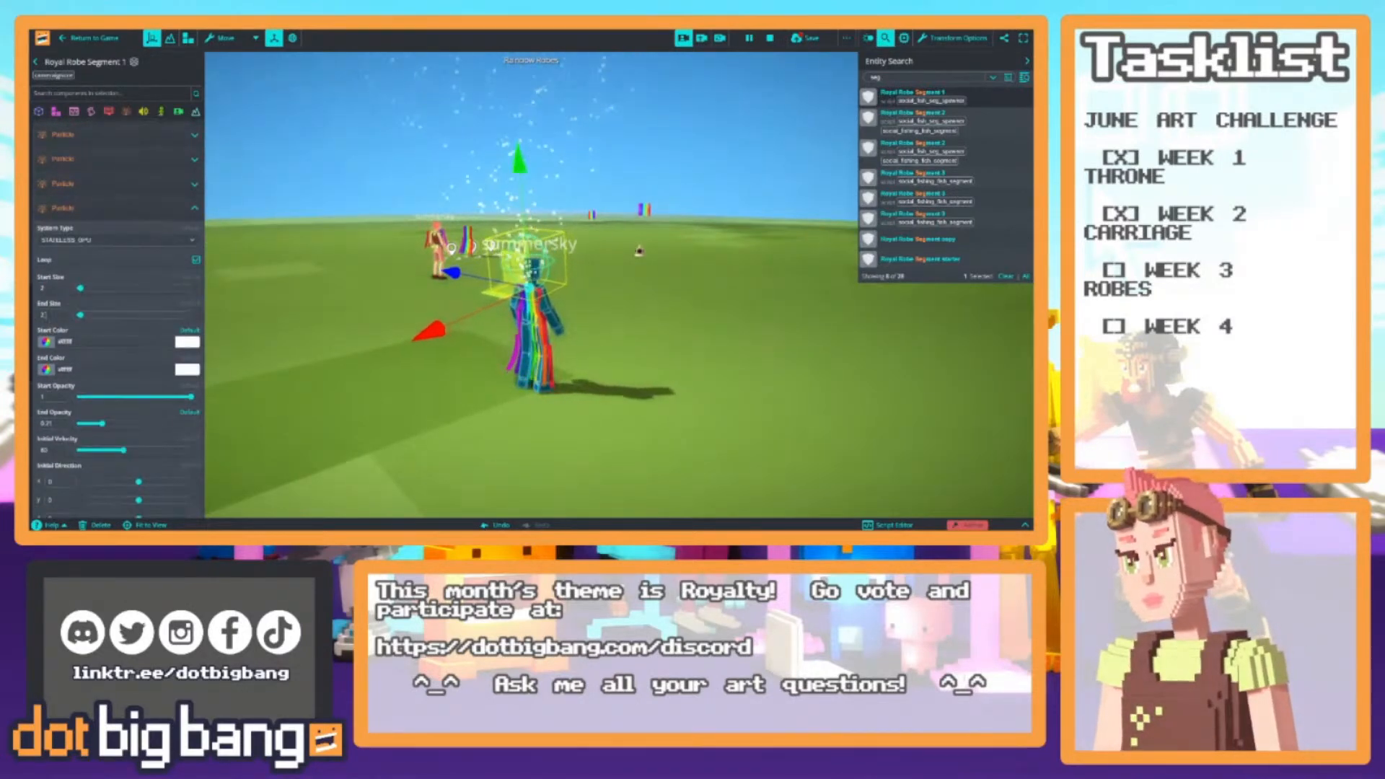
{"action": "scroll", "coordinate": [47, 315], "scroll_direction": "down", "scroll_amount": 6}
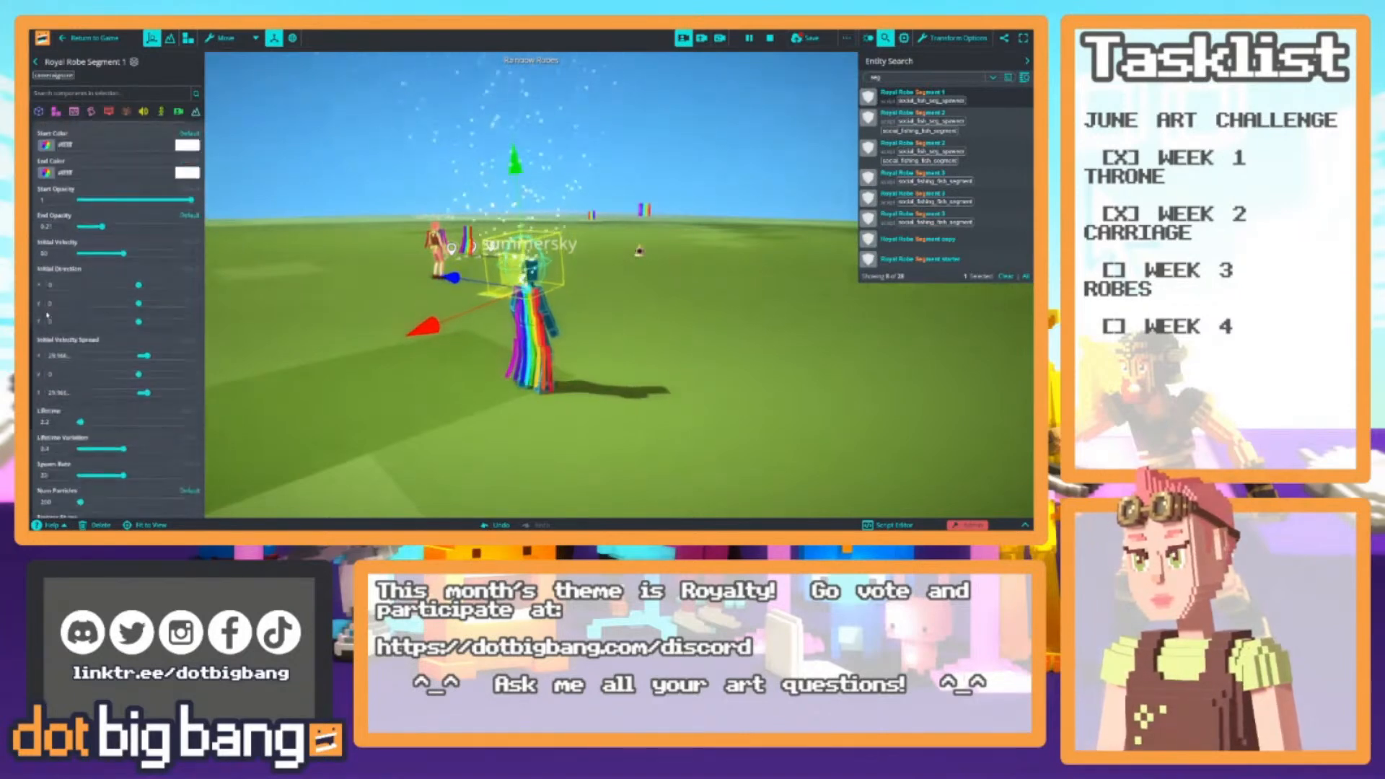
{"action": "scroll", "coordinate": [47, 305], "scroll_direction": "down", "scroll_amount": 9}
{"action": "scroll", "coordinate": [50, 283], "scroll_direction": "up", "scroll_amount": 3}
{"action": "scroll", "coordinate": [55, 279], "scroll_direction": "up", "scroll_amount": 3}
{"action": "left_click", "coordinate": [58, 257]}
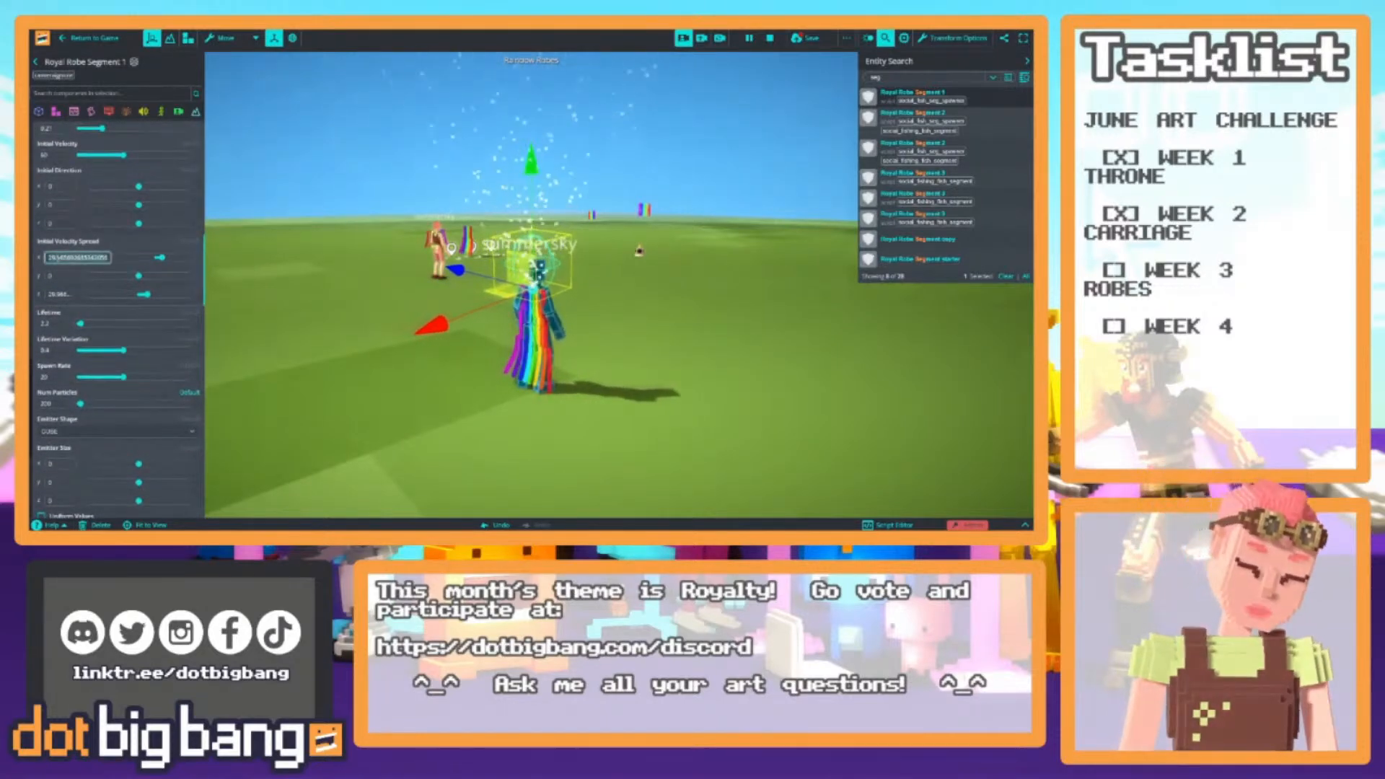
{"action": "type", "text": "5"}
{"action": "key", "text": "Tab"}
{"action": "key", "text": "Tab"}
{"action": "key", "text": "Tab"}
{"action": "key", "text": "Tab"}
{"action": "type", "text": "5"}
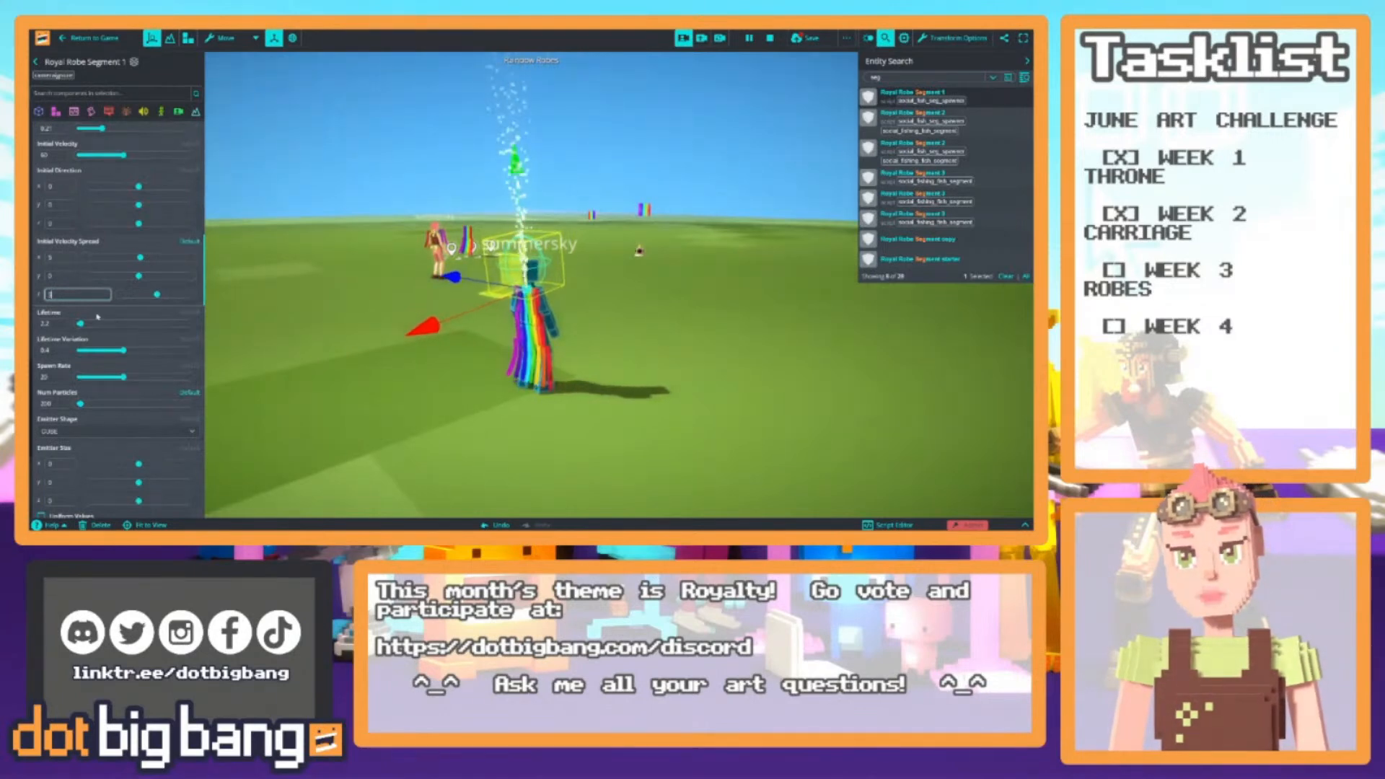
Increase the new particle component's emitter size along Z and check the spread around the avatar
{"action": "scroll", "coordinate": [110, 337], "scroll_direction": "down", "scroll_amount": 8}
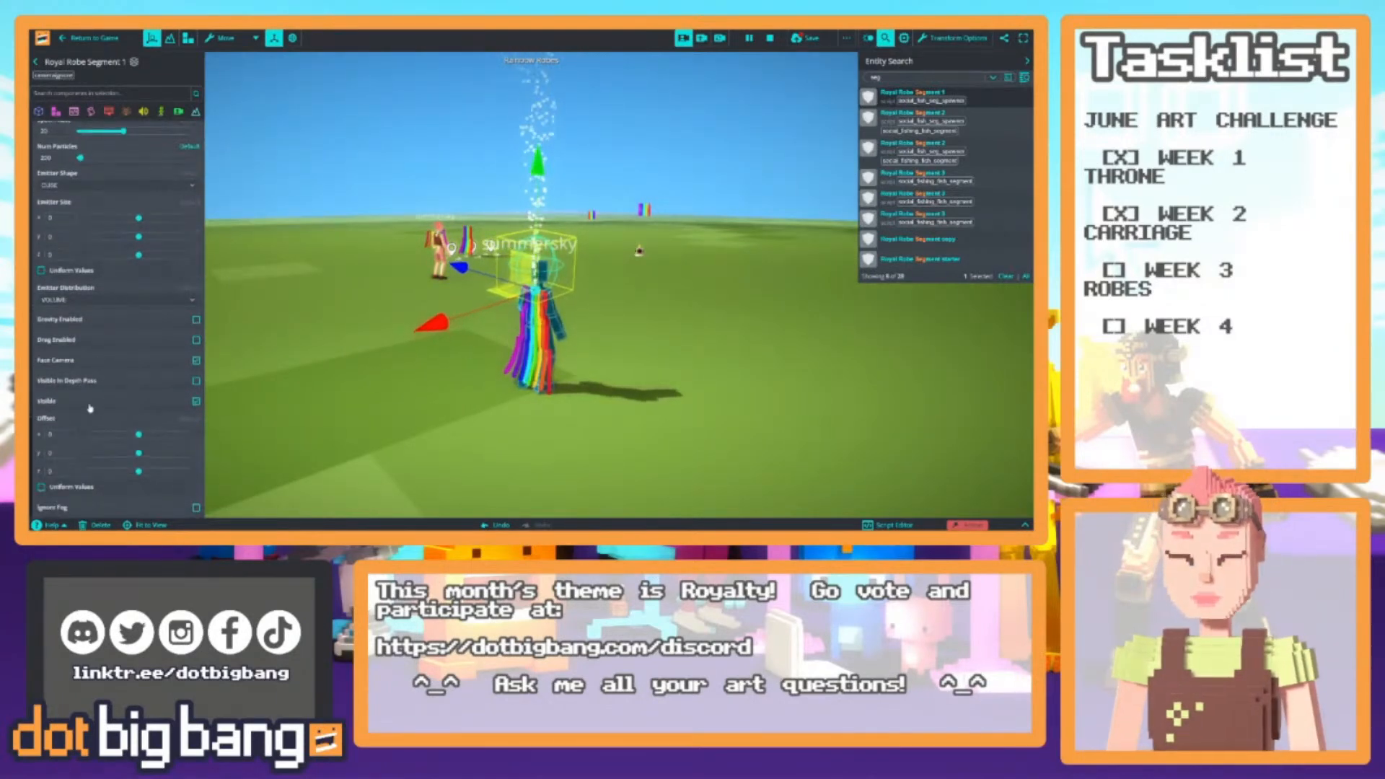
{"action": "left_click", "coordinate": [72, 218]}
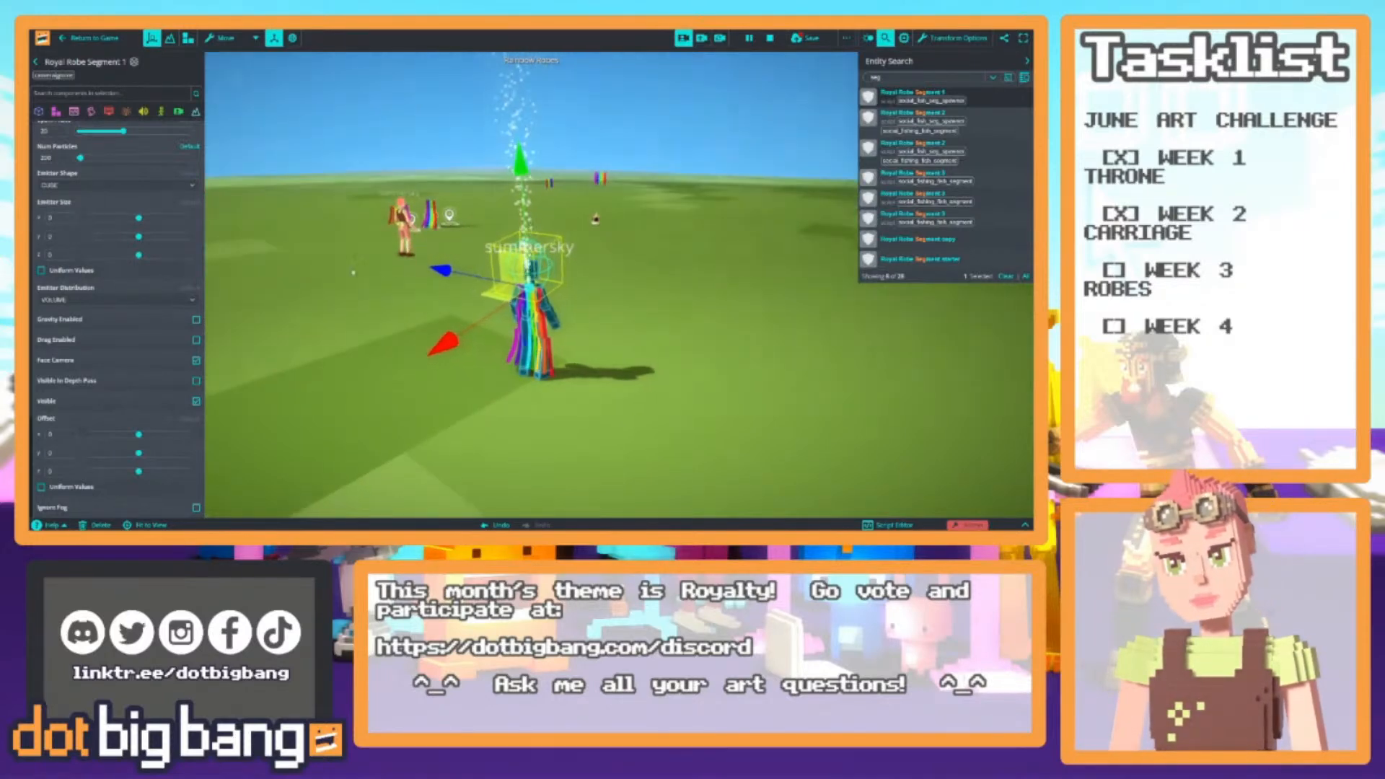
{"action": "left_click", "coordinate": [73, 254]}
{"action": "key", "text": "BackSpace"}
{"action": "right_click_drag", "start_coordinate": [403, 303], "coordinate": [439, 274]}
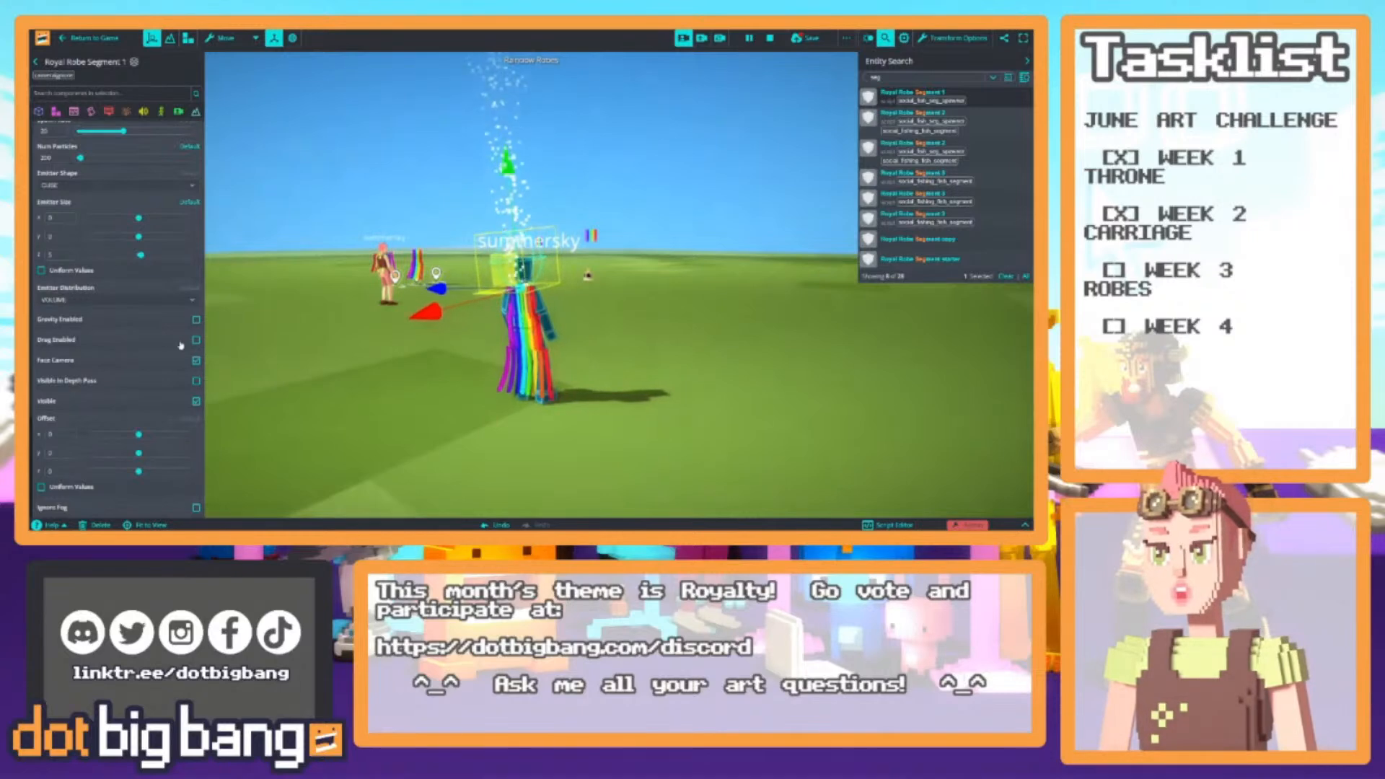
Set the particle component's initial direction X to 180 so the sparkles fall down along the robe
{"action": "scroll", "coordinate": [97, 324], "scroll_direction": "up", "scroll_amount": 5}
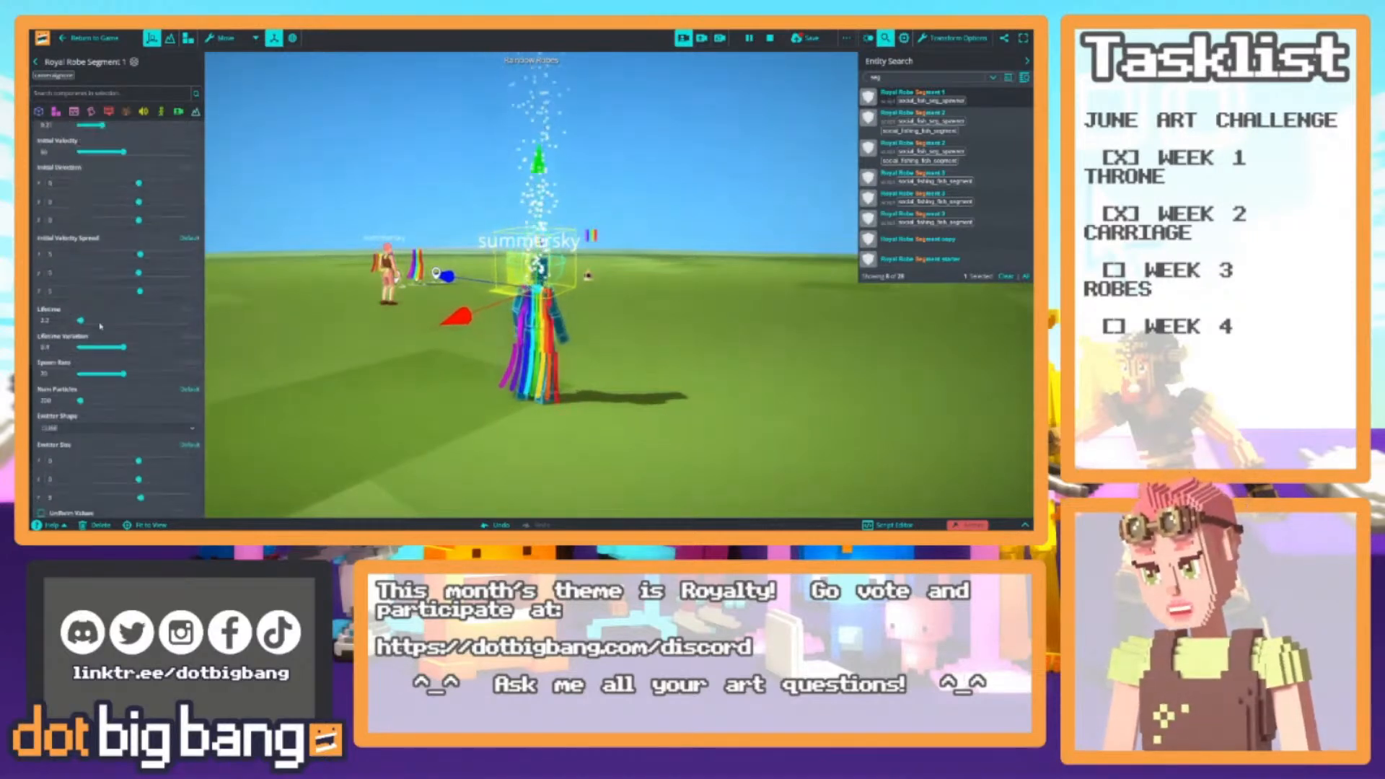
{"action": "left_click_drag", "start_coordinate": [139, 285], "coordinate": [191, 284]}
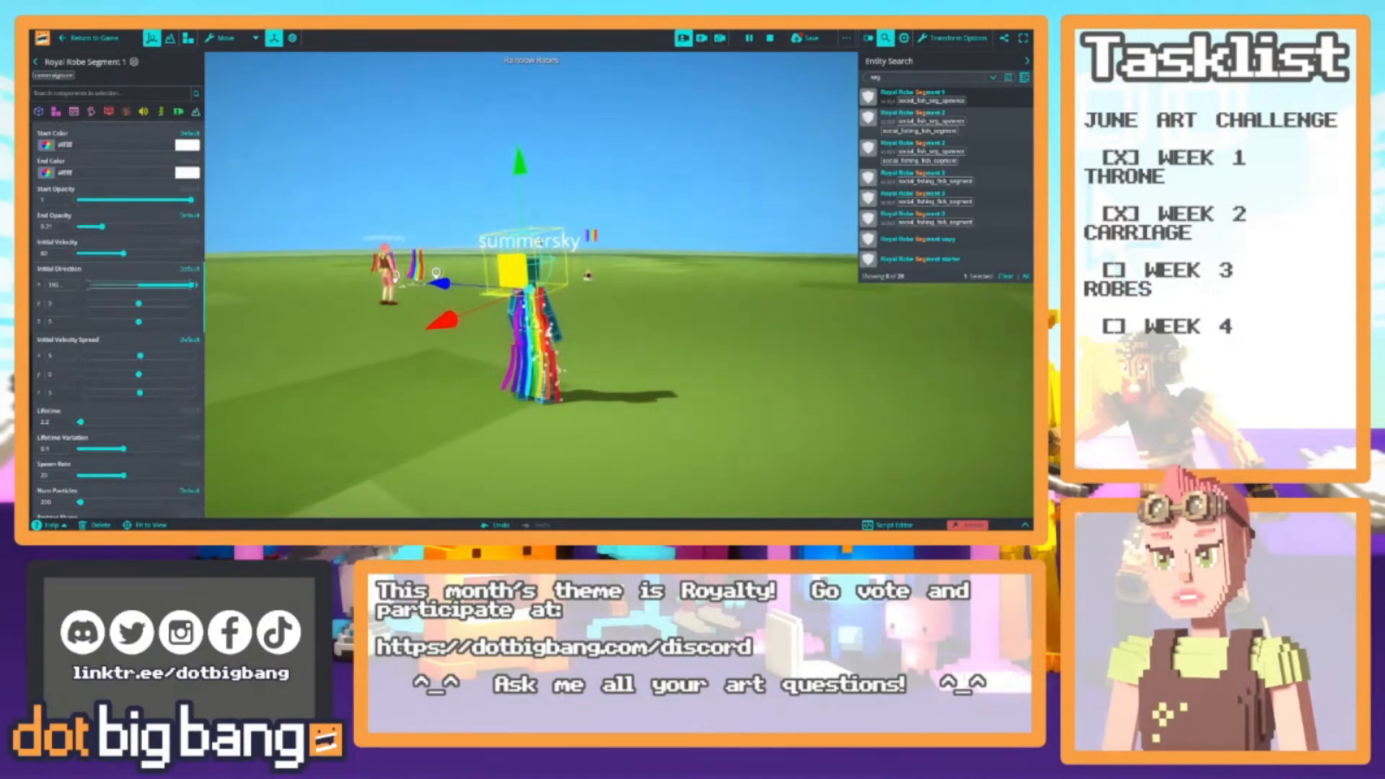
{"action": "left_click", "coordinate": [76, 284]}
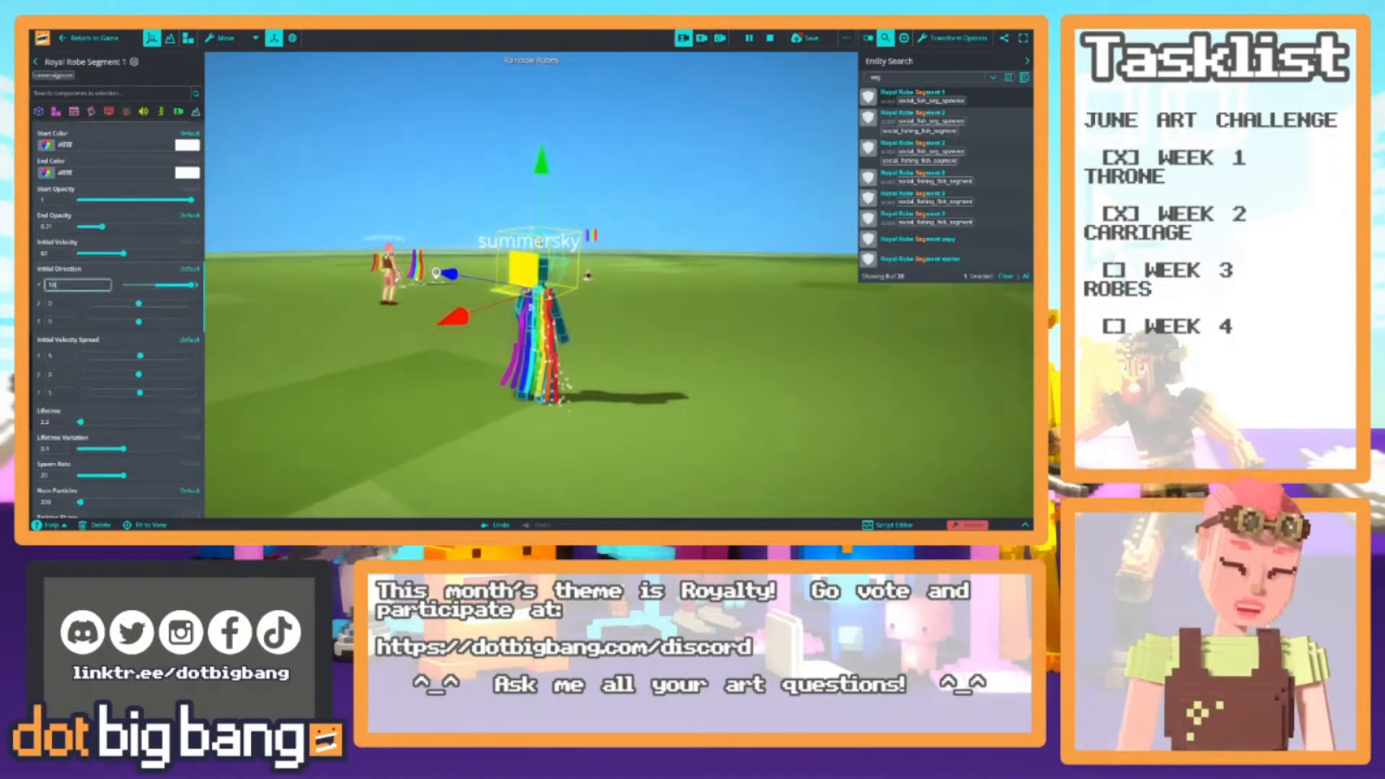
{"action": "left_click_drag", "start_coordinate": [470, 238], "coordinate": [423, 214]}
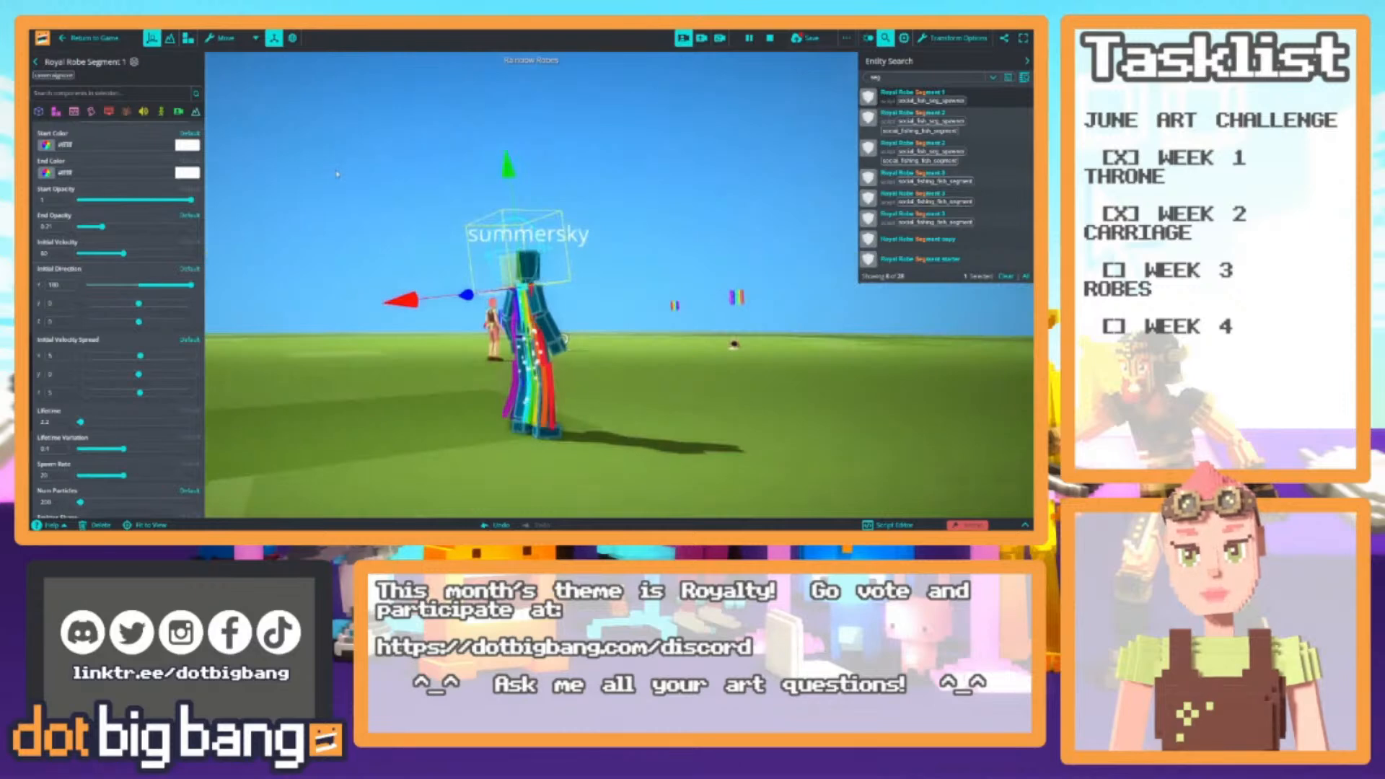
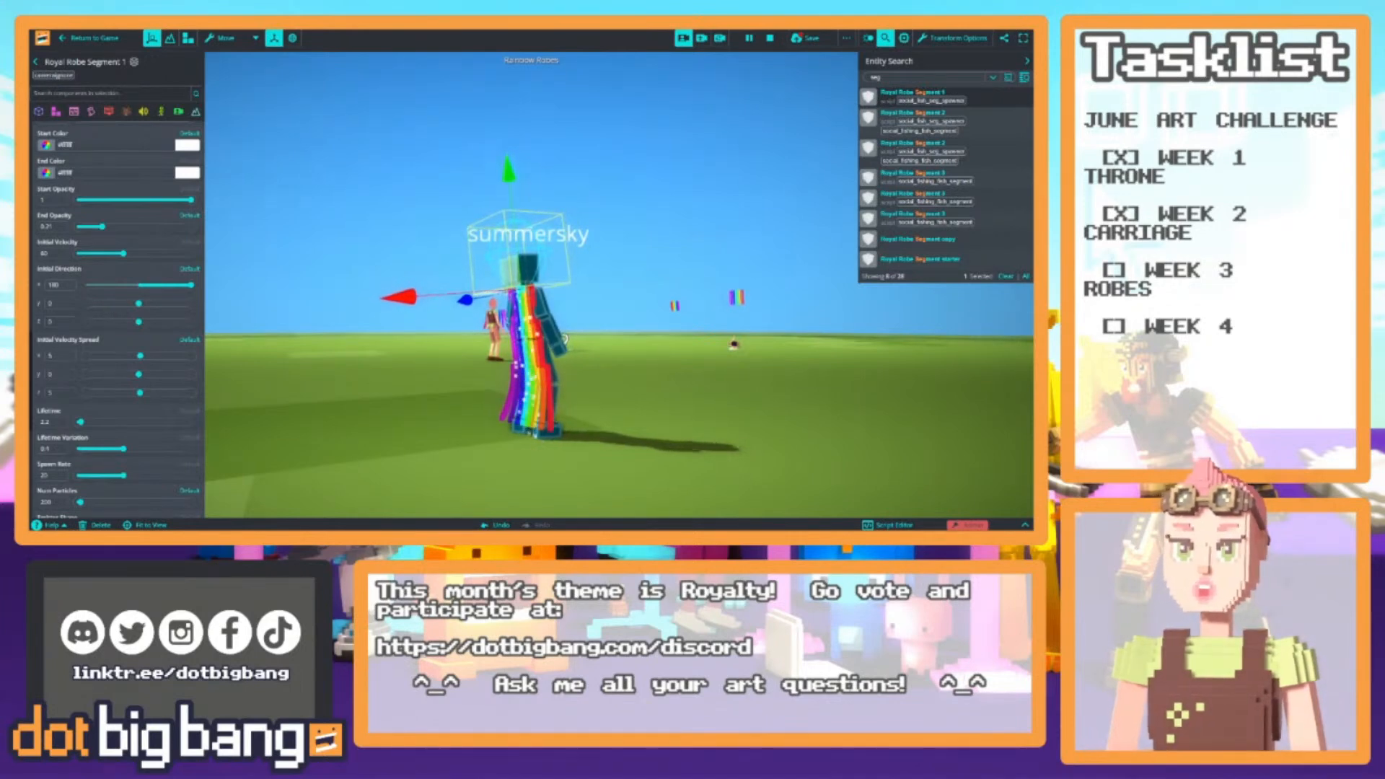
Set the sparkle particles' initial velocity to 22 and check the falling effect around the avatar
{"action": "right_click_drag", "start_coordinate": [620, 289], "coordinate": [743, 307]}
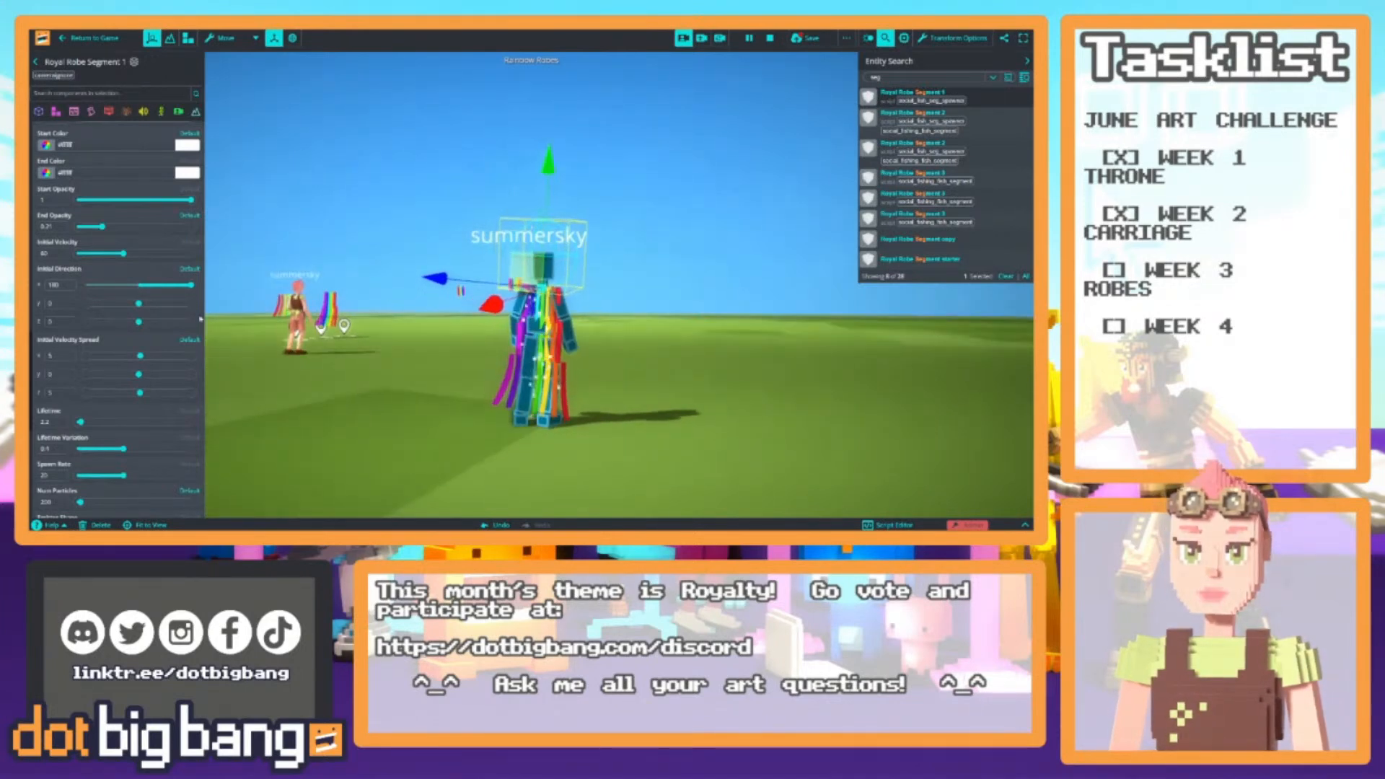
{"action": "scroll", "coordinate": [109, 318], "scroll_direction": "up", "scroll_amount": 5}
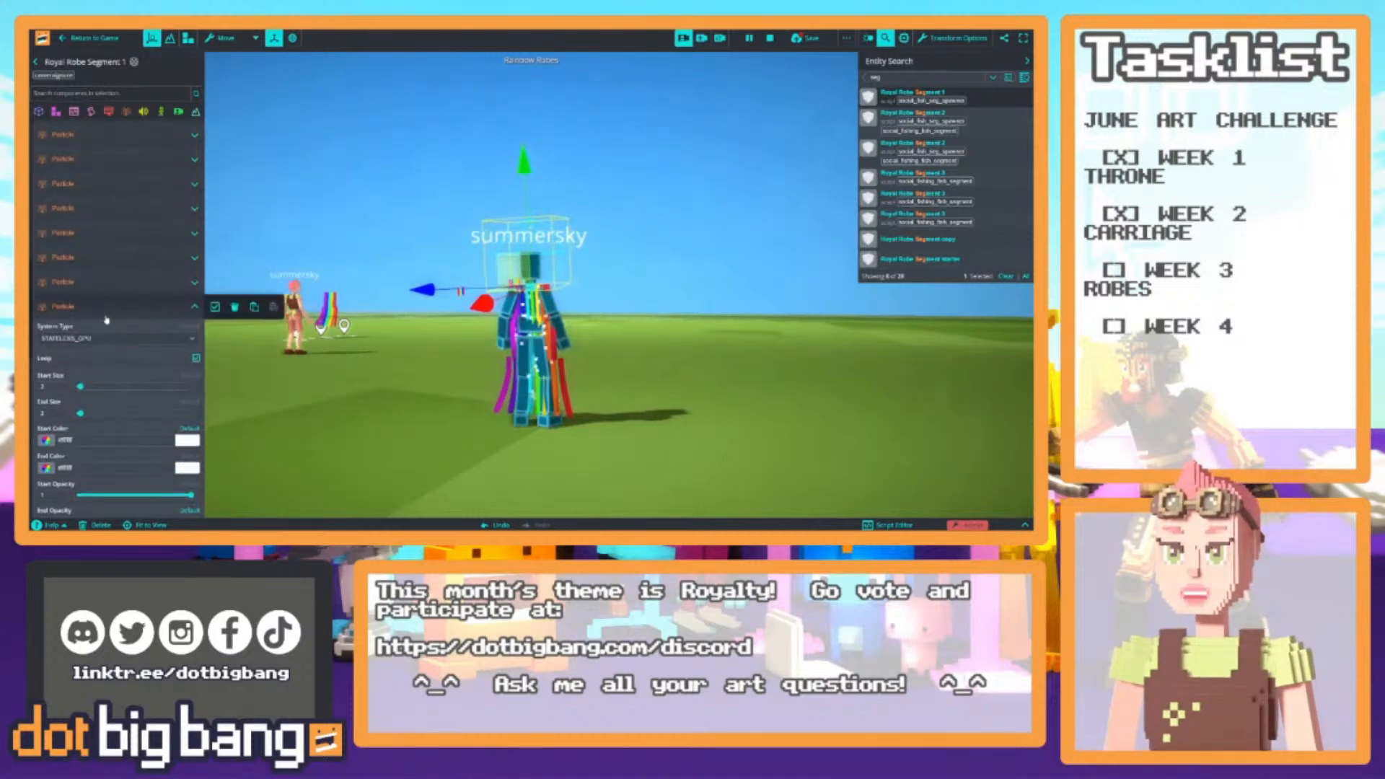
{"action": "scroll", "coordinate": [106, 319], "scroll_direction": "down", "scroll_amount": 4}
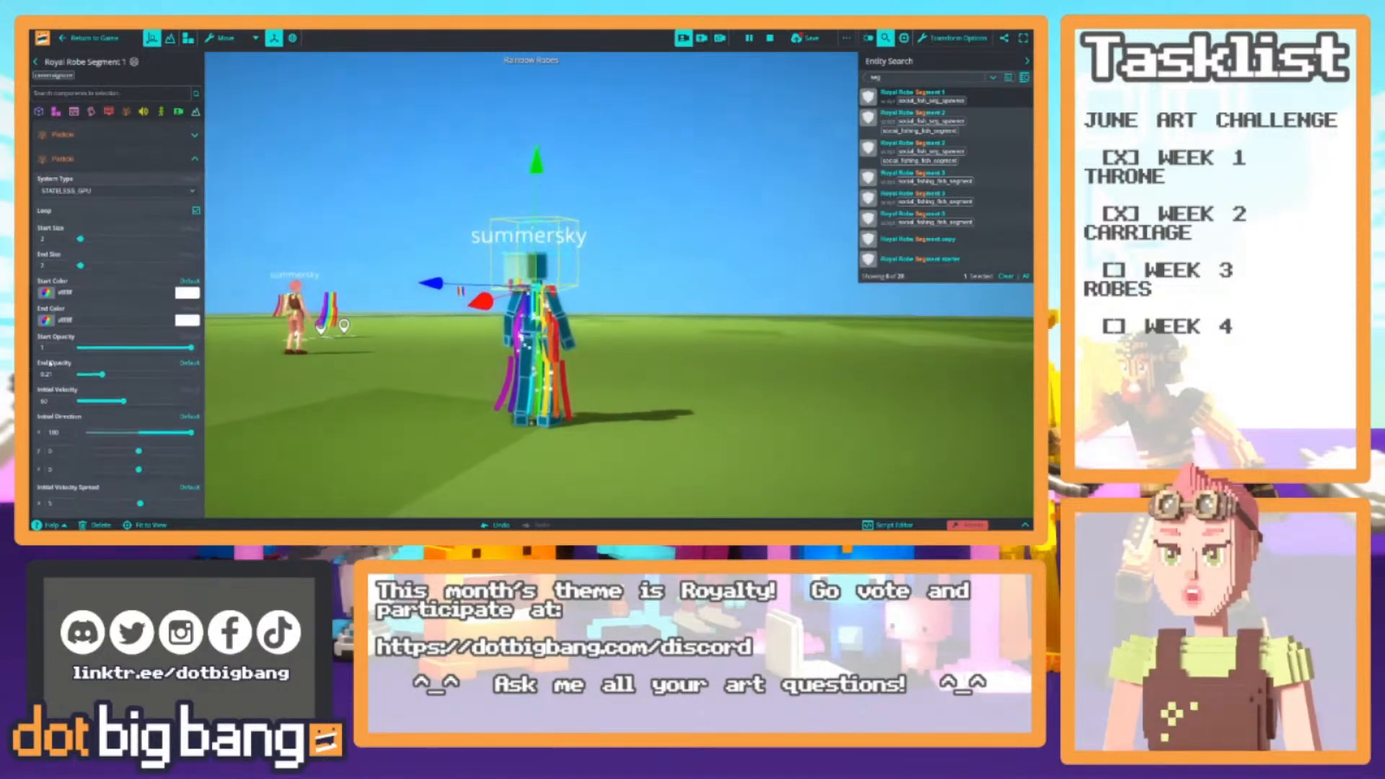
{"action": "left_click_drag", "start_coordinate": [52, 402], "coordinate": [30, 403]}
{"action": "type", "text": "22"}
{"action": "right_click_drag", "start_coordinate": [587, 368], "coordinate": [533, 334]}
{"action": "middle_click_drag", "start_coordinate": [598, 344], "coordinate": [658, 342]}
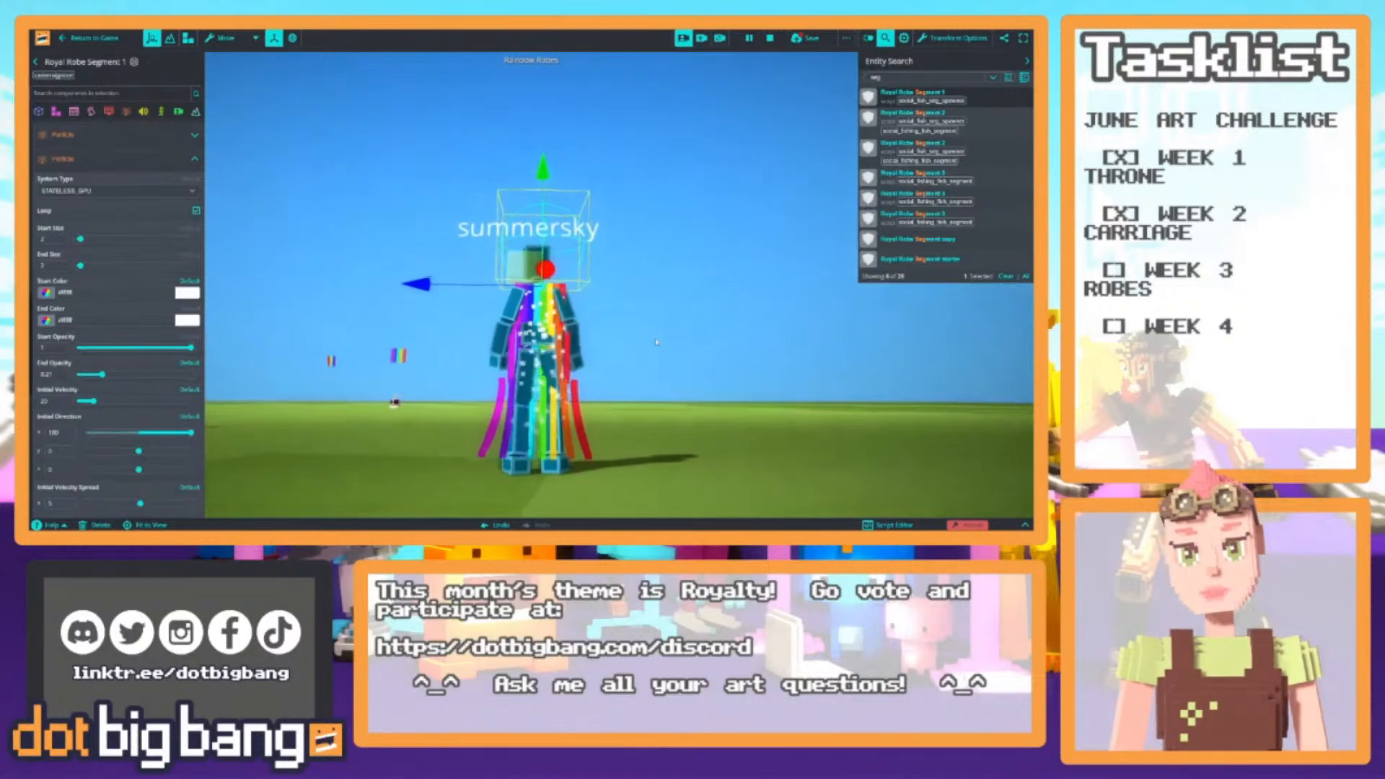
Set the sparkle particles' start size and end size to 1
{"action": "scroll", "coordinate": [108, 310], "scroll_direction": "up", "scroll_amount": 1}
{"action": "left_click_drag", "start_coordinate": [52, 289], "coordinate": [30, 291]}
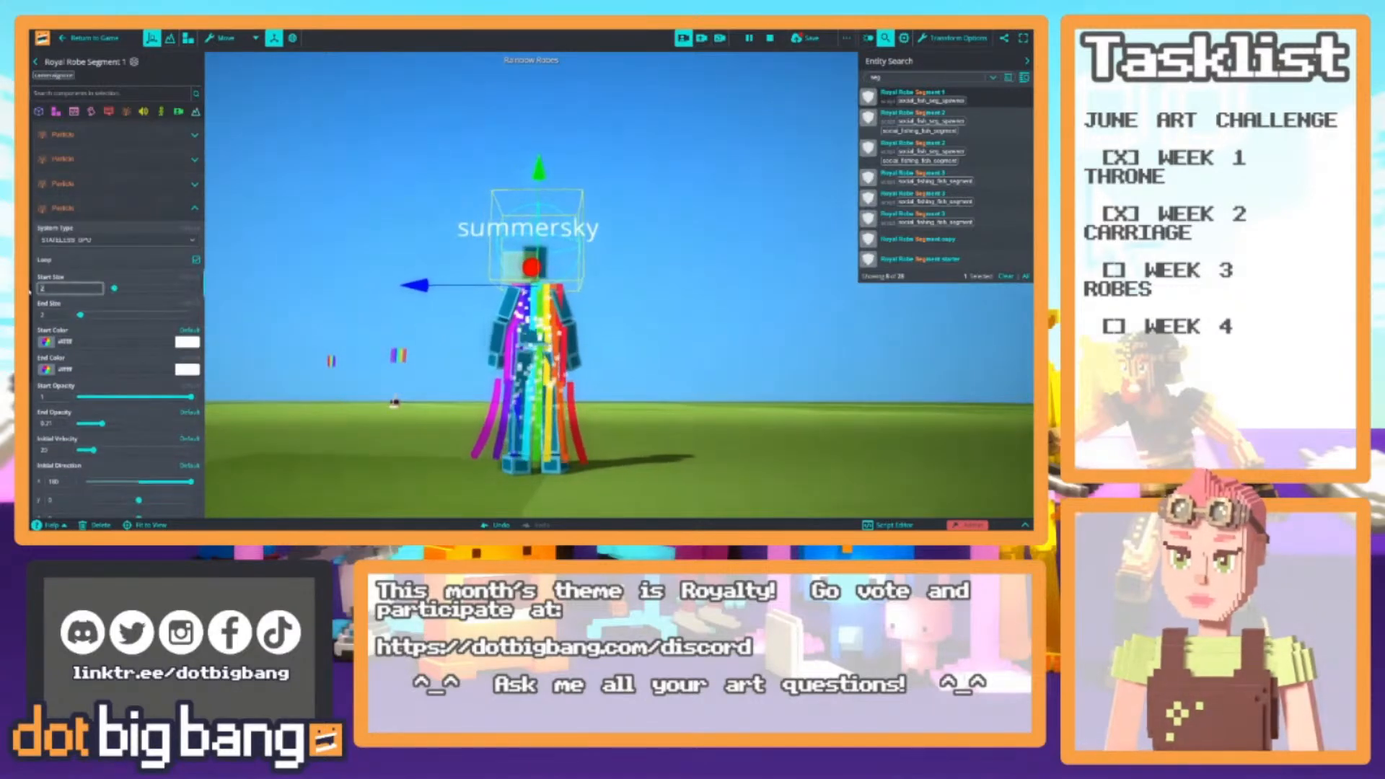
{"action": "key", "text": "Tab"}
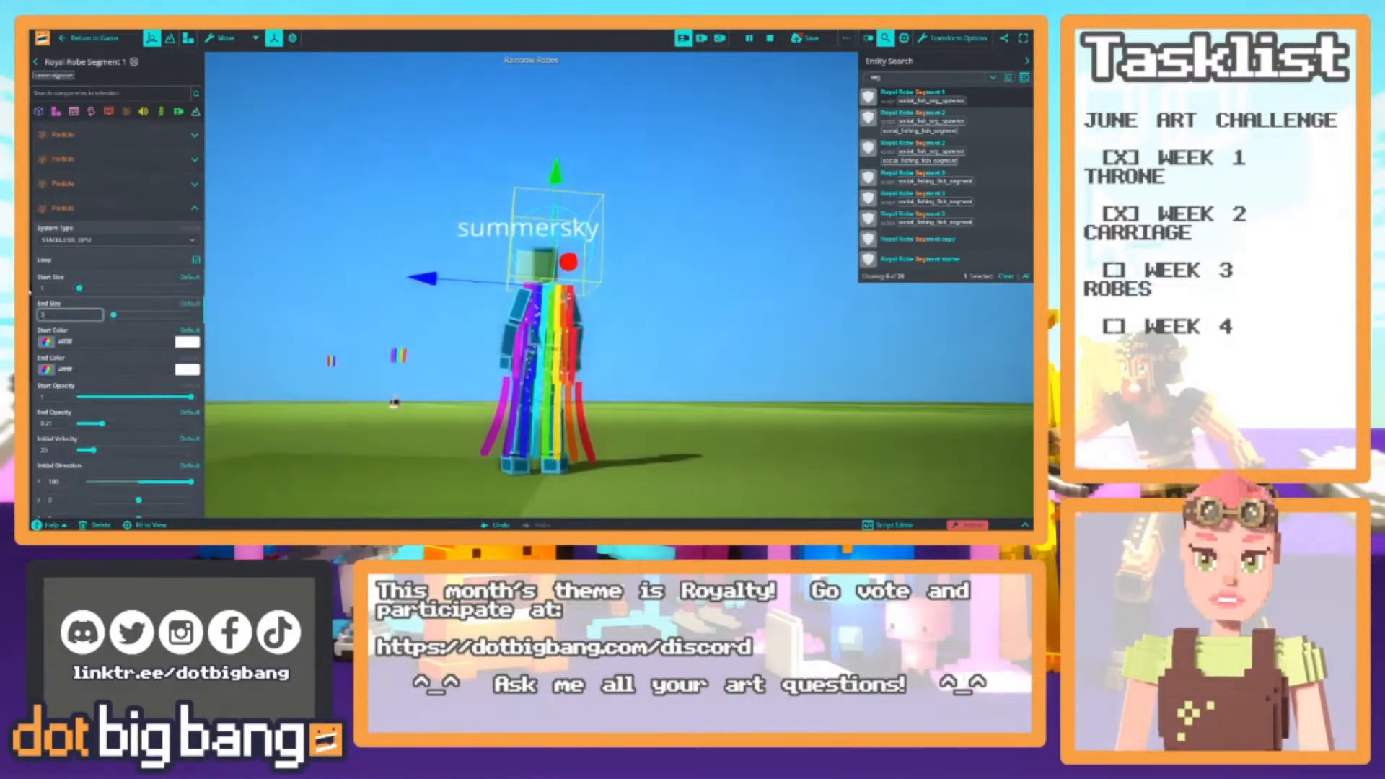
{"action": "middle_click_drag", "start_coordinate": [584, 320], "coordinate": [436, 295]}
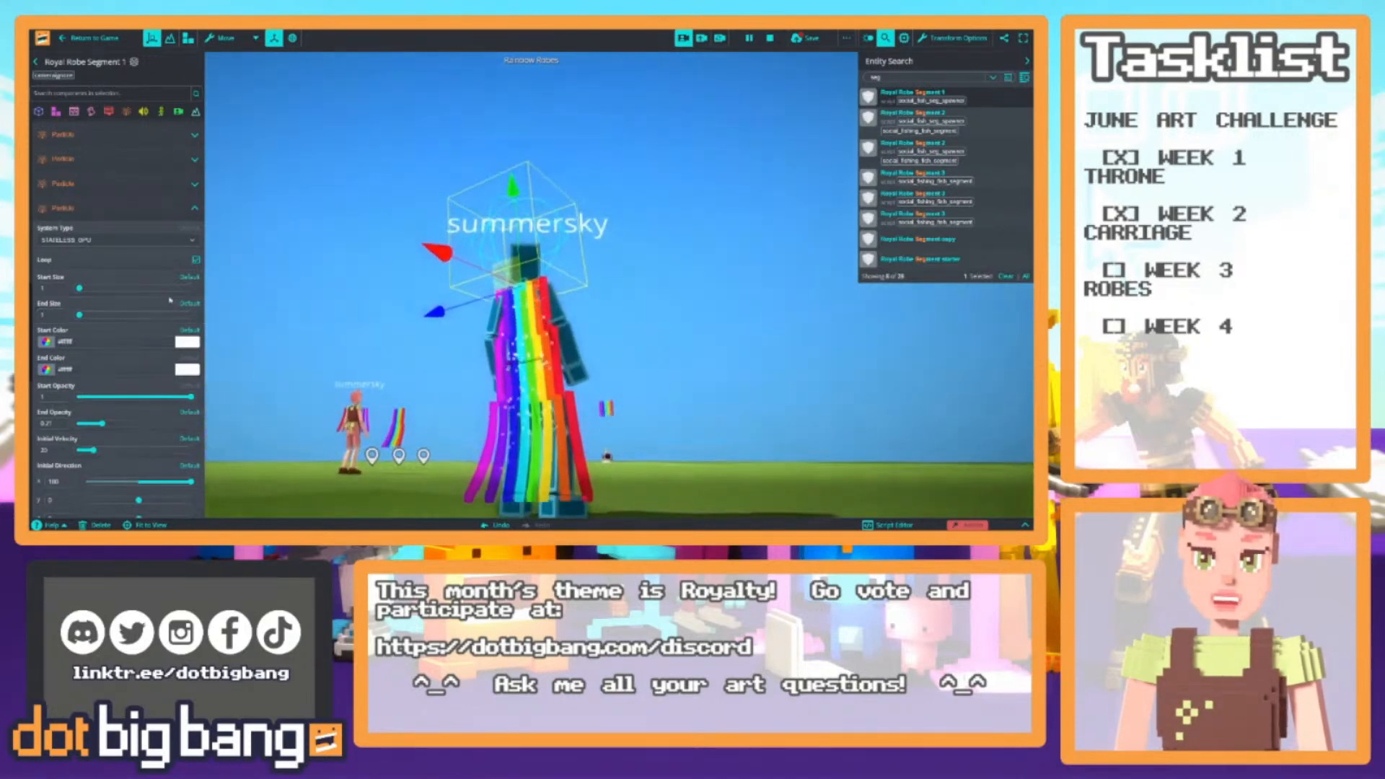
{"action": "left_click", "coordinate": [80, 315]}
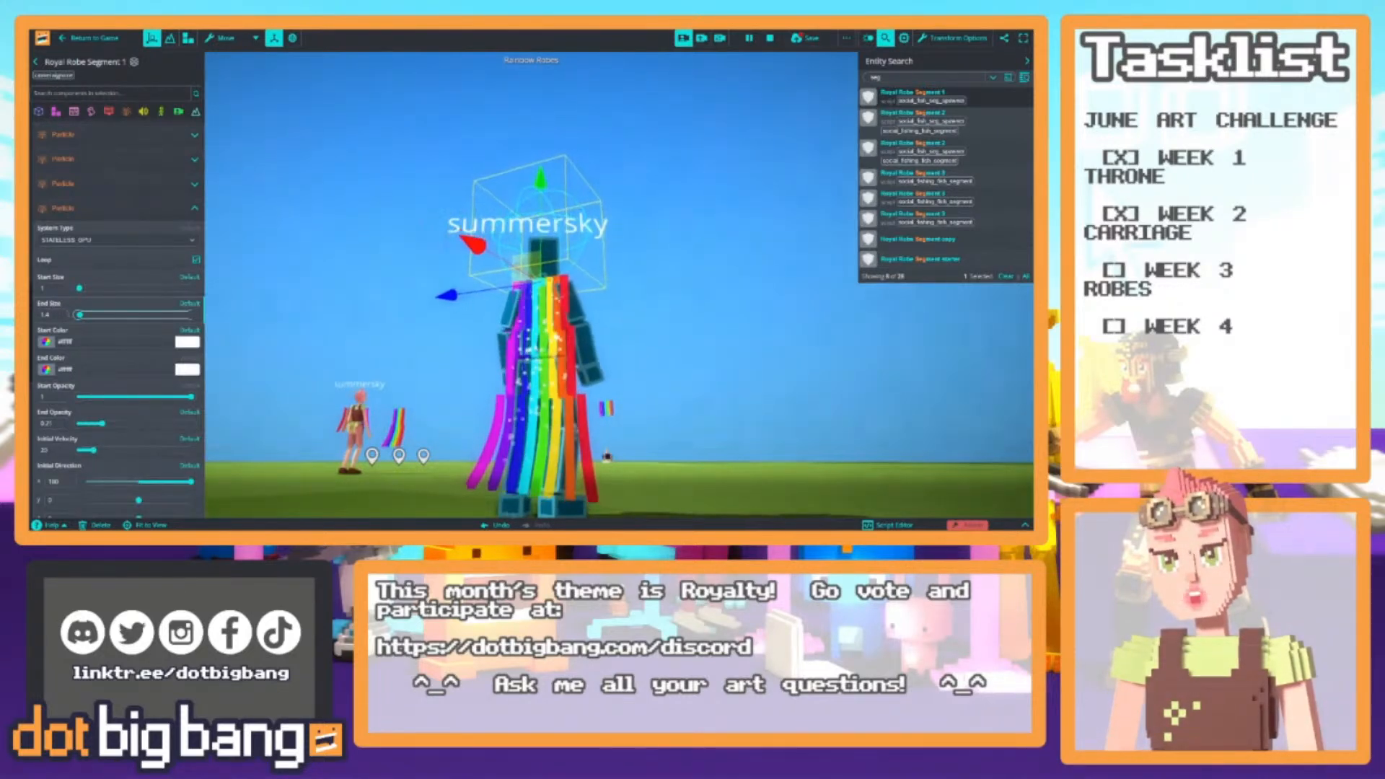
Inspect the sparkles on the robe from the side while the avatar walks, and review the remaining particle settings
{"action": "left_click_drag", "start_coordinate": [473, 352], "coordinate": [571, 401]}
{"action": "key", "text": "a"}
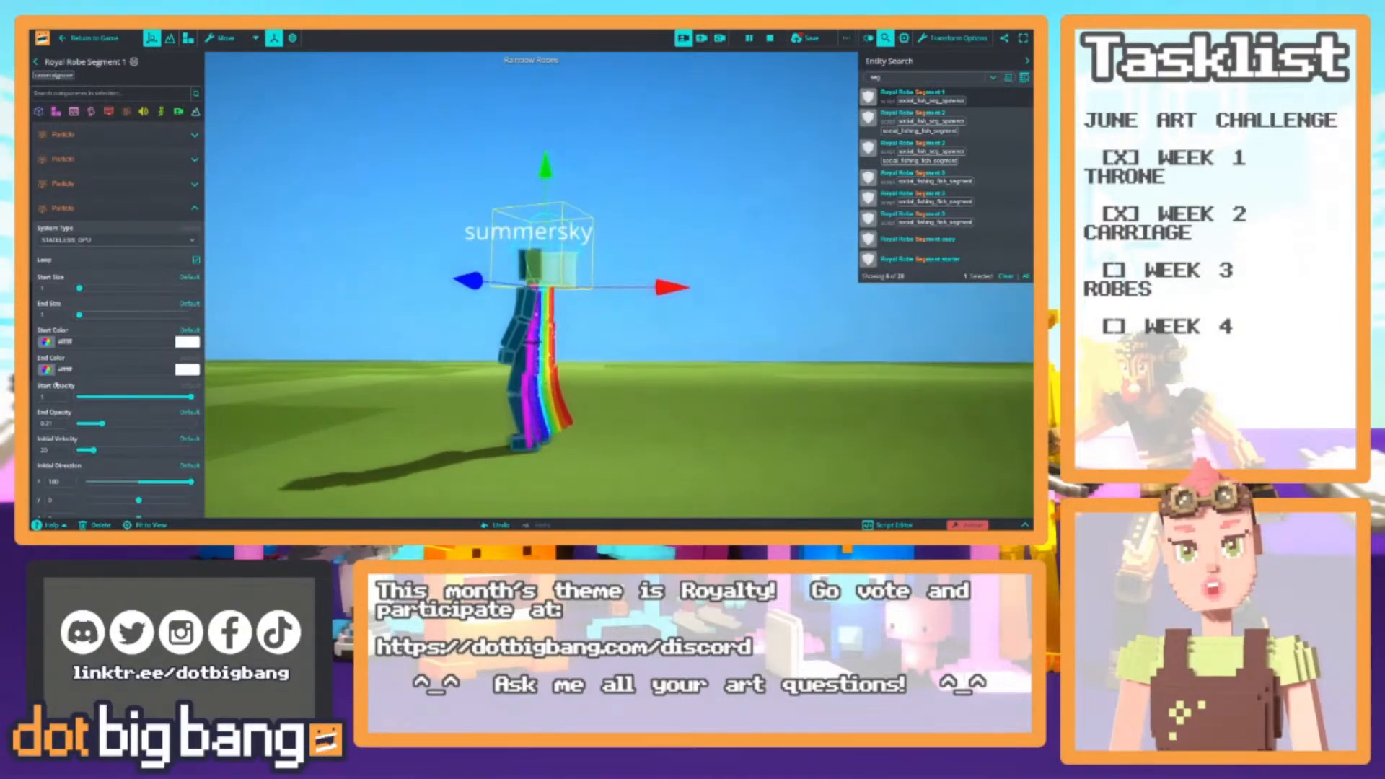
{"action": "scroll", "coordinate": [55, 376], "scroll_direction": "down", "scroll_amount": 3}
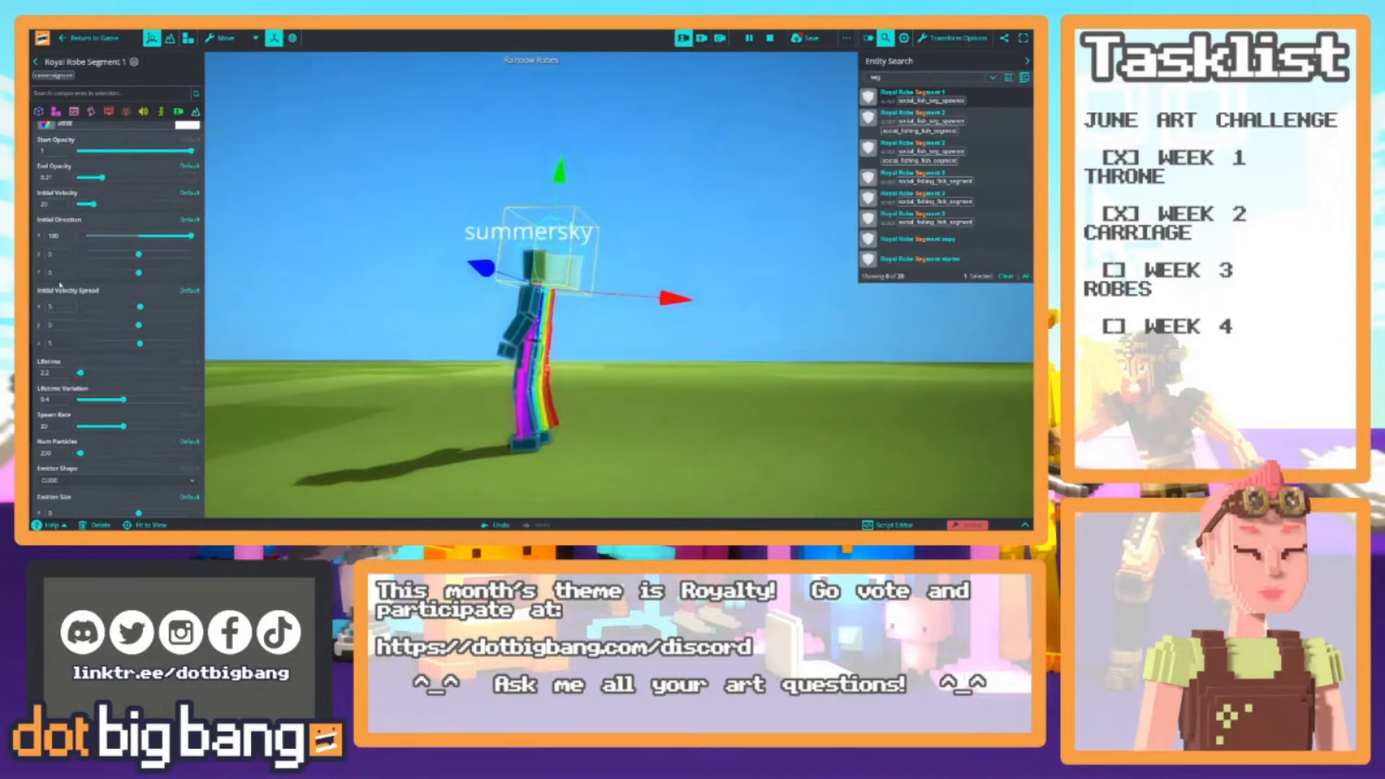
Set the sparkle particles' initial velocity to 5 and check the effect on the avatar's back
{"action": "scroll", "coordinate": [50, 289], "scroll_direction": "up", "scroll_amount": 3}
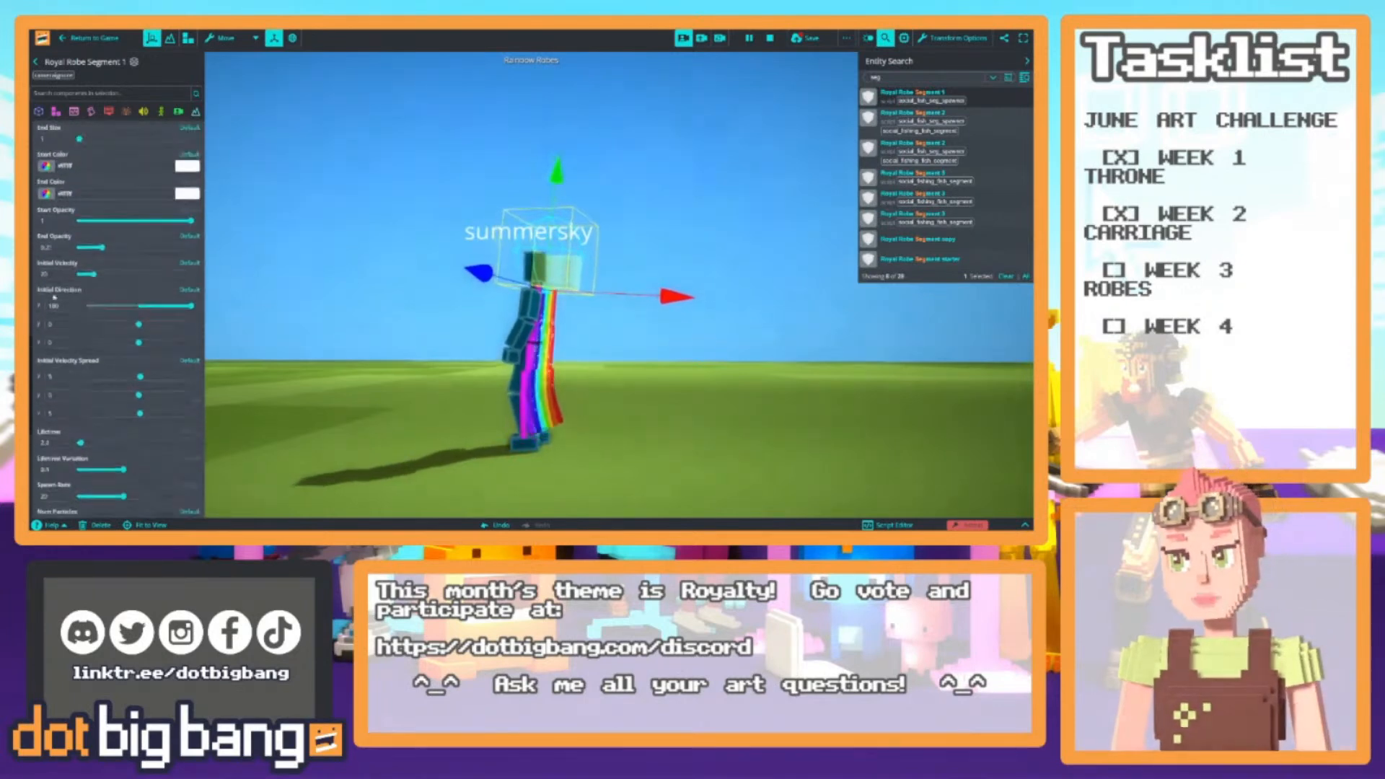
{"action": "left_click_drag", "start_coordinate": [56, 401], "coordinate": [30, 399]}
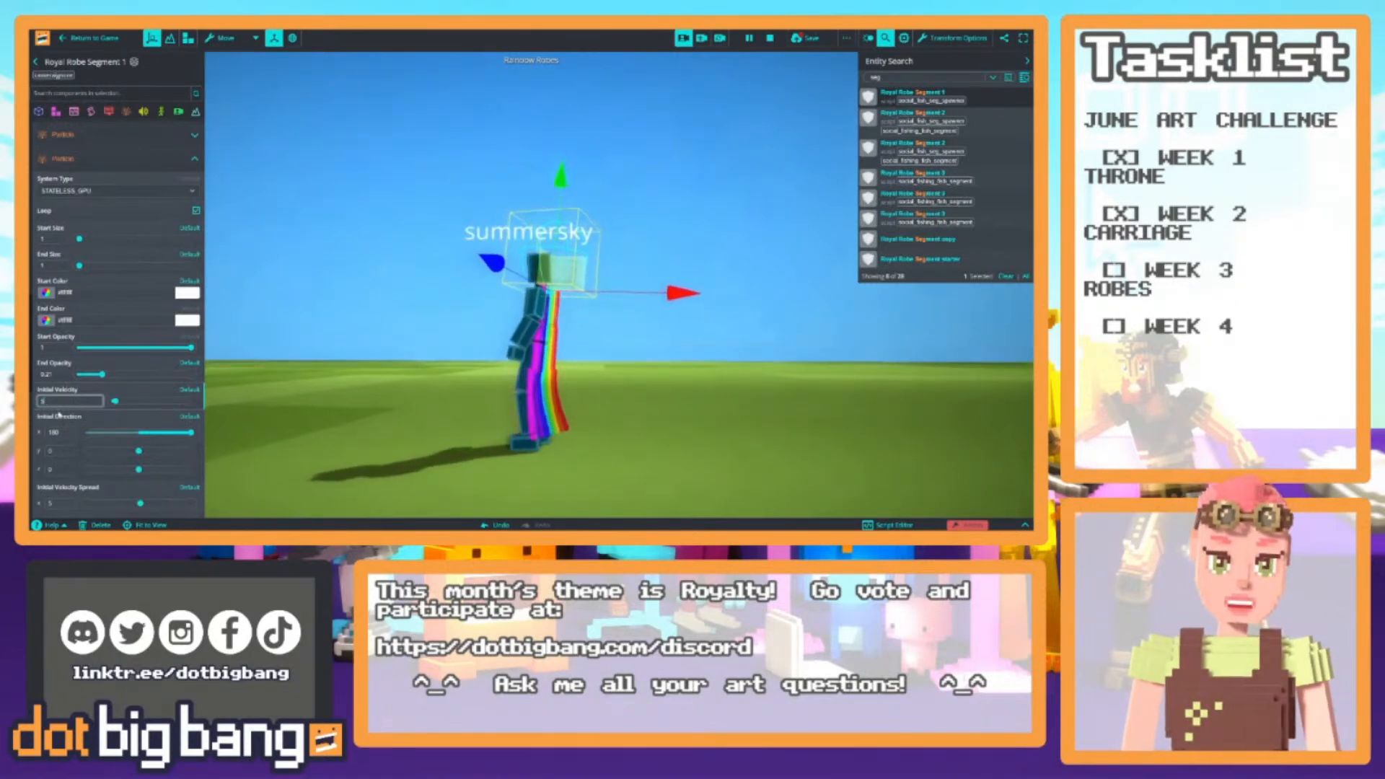
{"action": "right_click_drag", "start_coordinate": [610, 389], "coordinate": [441, 326]}
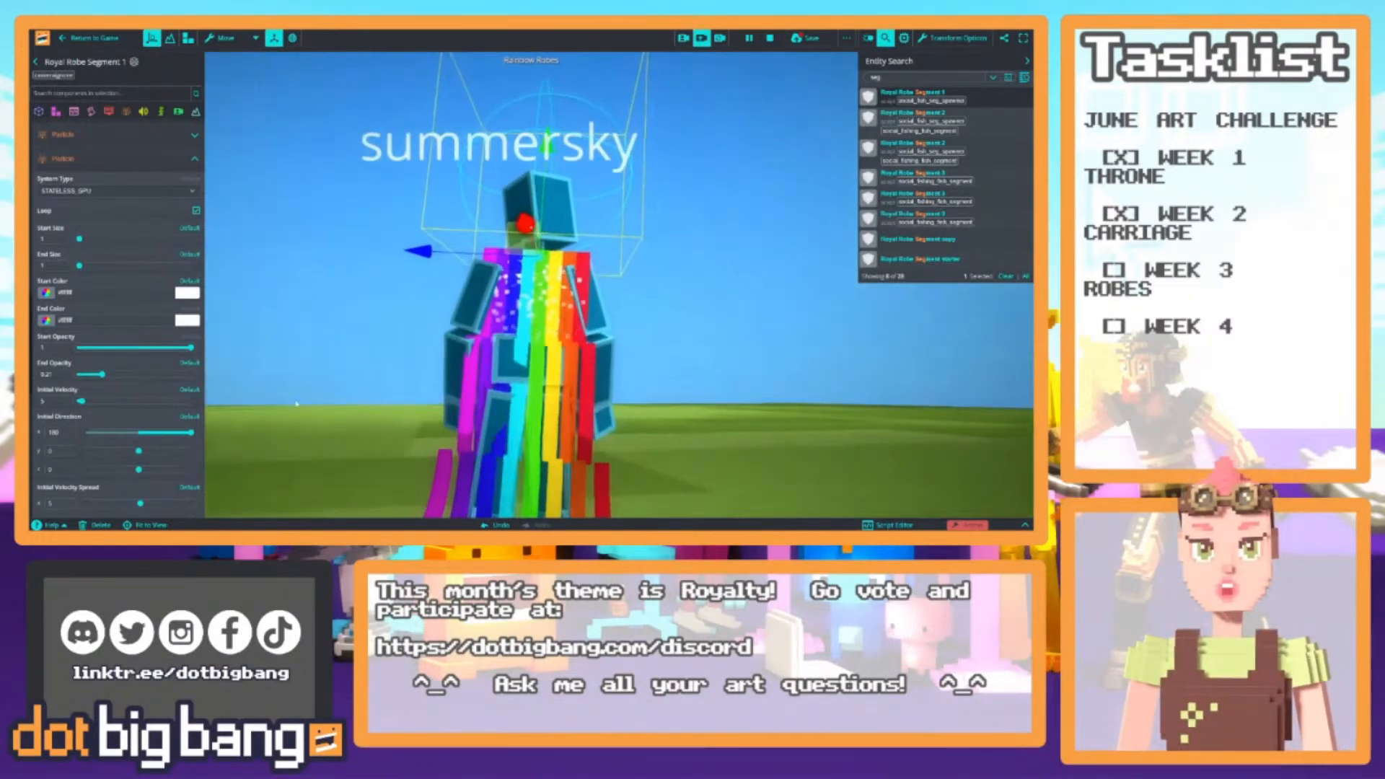
Set the number of sparkle particles to 100 and check the effect on the robe up close and from farther away
{"action": "scroll", "coordinate": [137, 389], "scroll_direction": "down", "scroll_amount": 1}
{"action": "scroll", "coordinate": [118, 317], "scroll_direction": "down", "scroll_amount": 5}
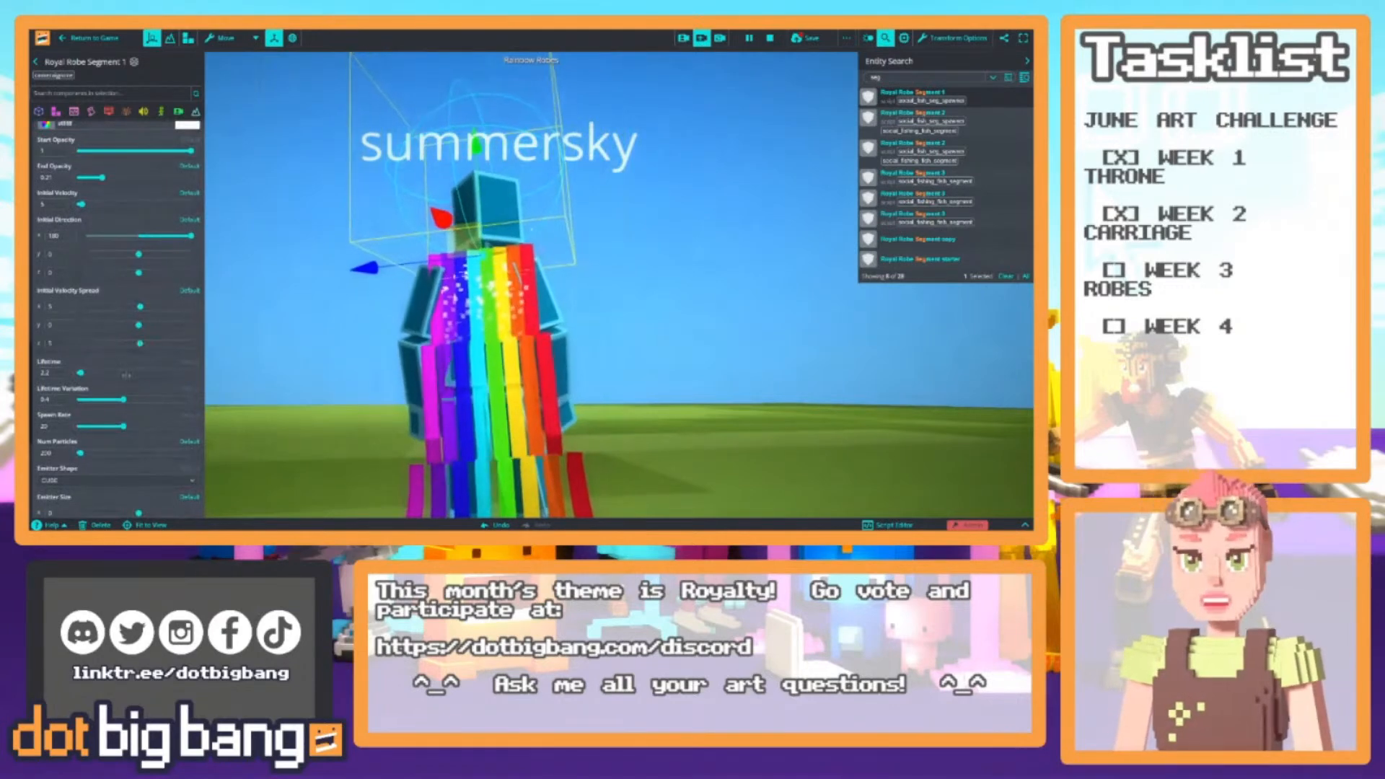
{"action": "left_click_drag", "start_coordinate": [60, 403], "coordinate": [31, 399]}
{"action": "type", "text": "100"}
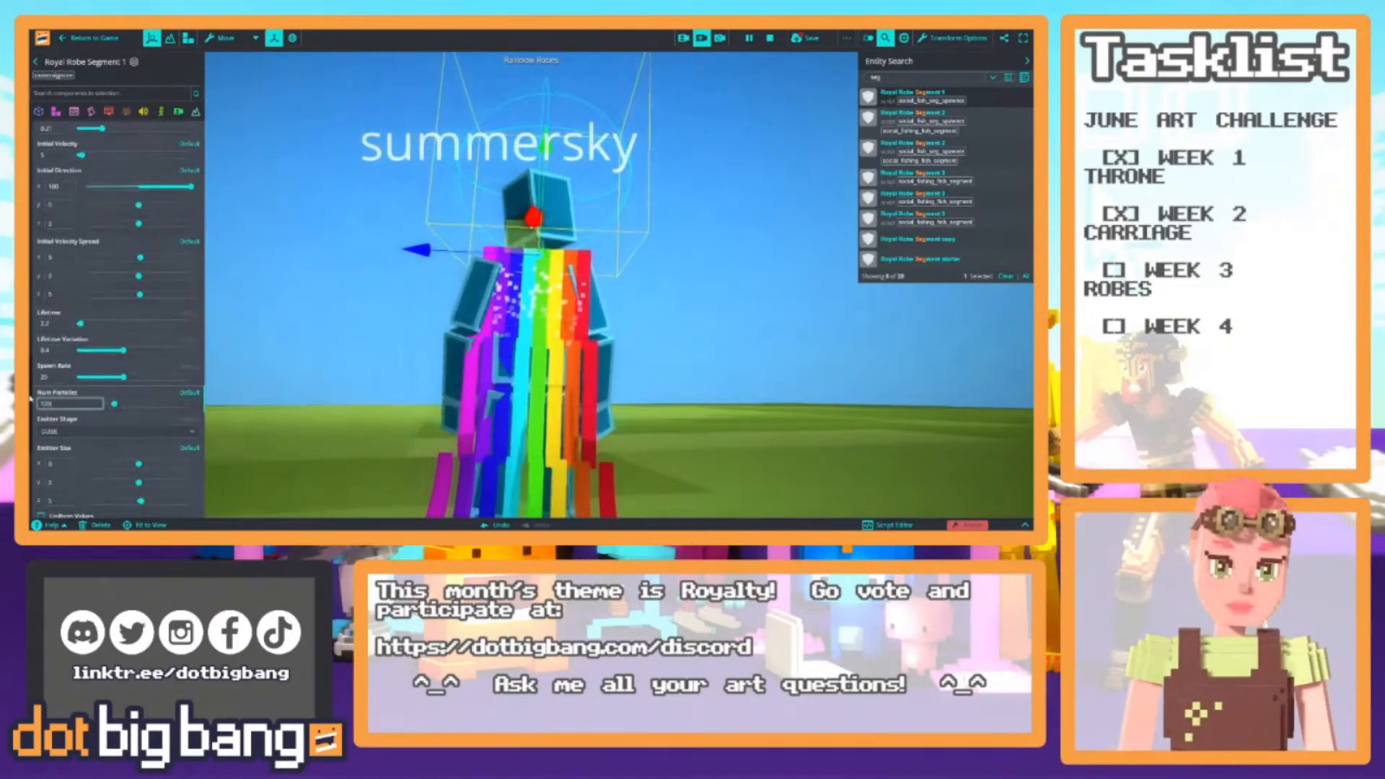
{"action": "right_click_drag", "start_coordinate": [441, 269], "coordinate": [531, 290]}
{"action": "key", "text": "s"}
{"action": "key", "text": "w"}
{"action": "key", "text": "d"}
{"action": "key", "text": "s"}
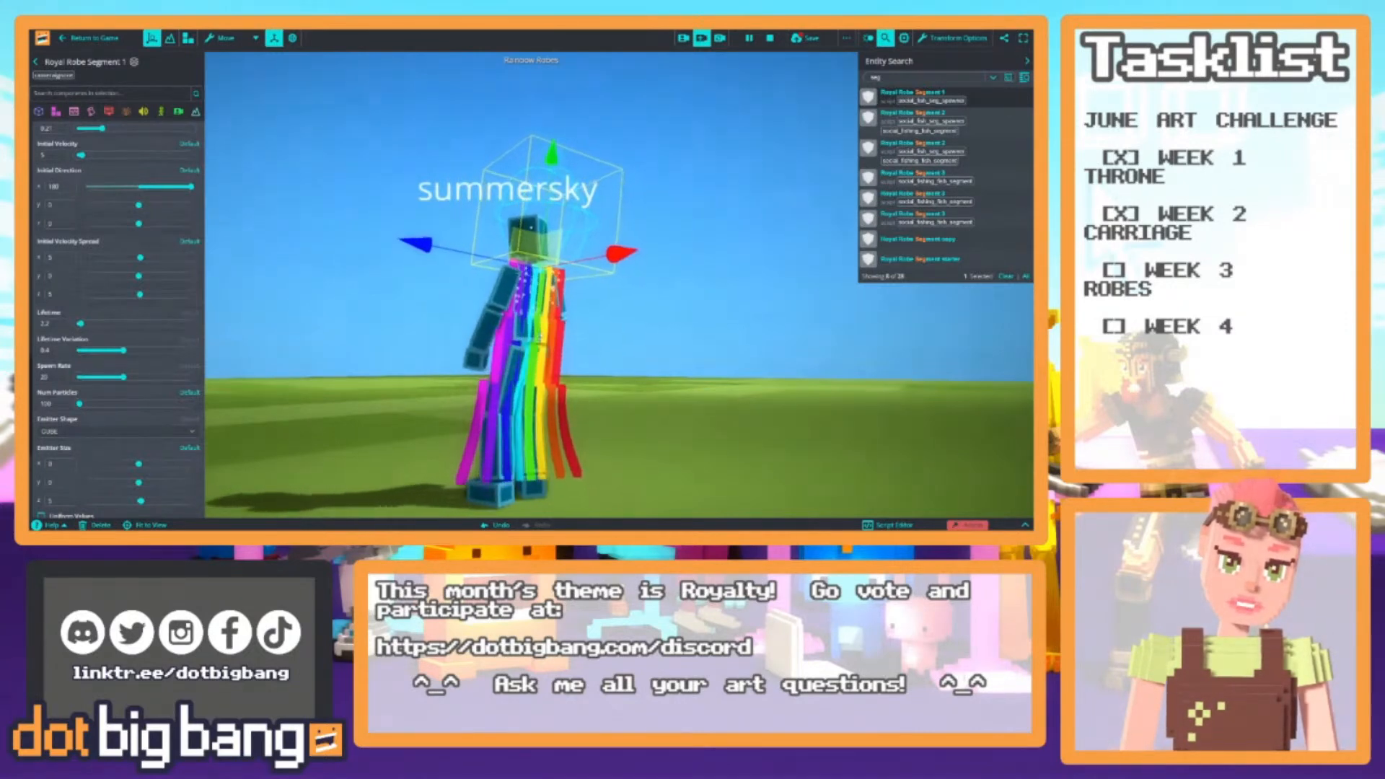
Set the sparkle particles' end opacity to 1 and copy the finished particle component
{"action": "scroll", "coordinate": [65, 350], "scroll_direction": "up", "scroll_amount": 3}
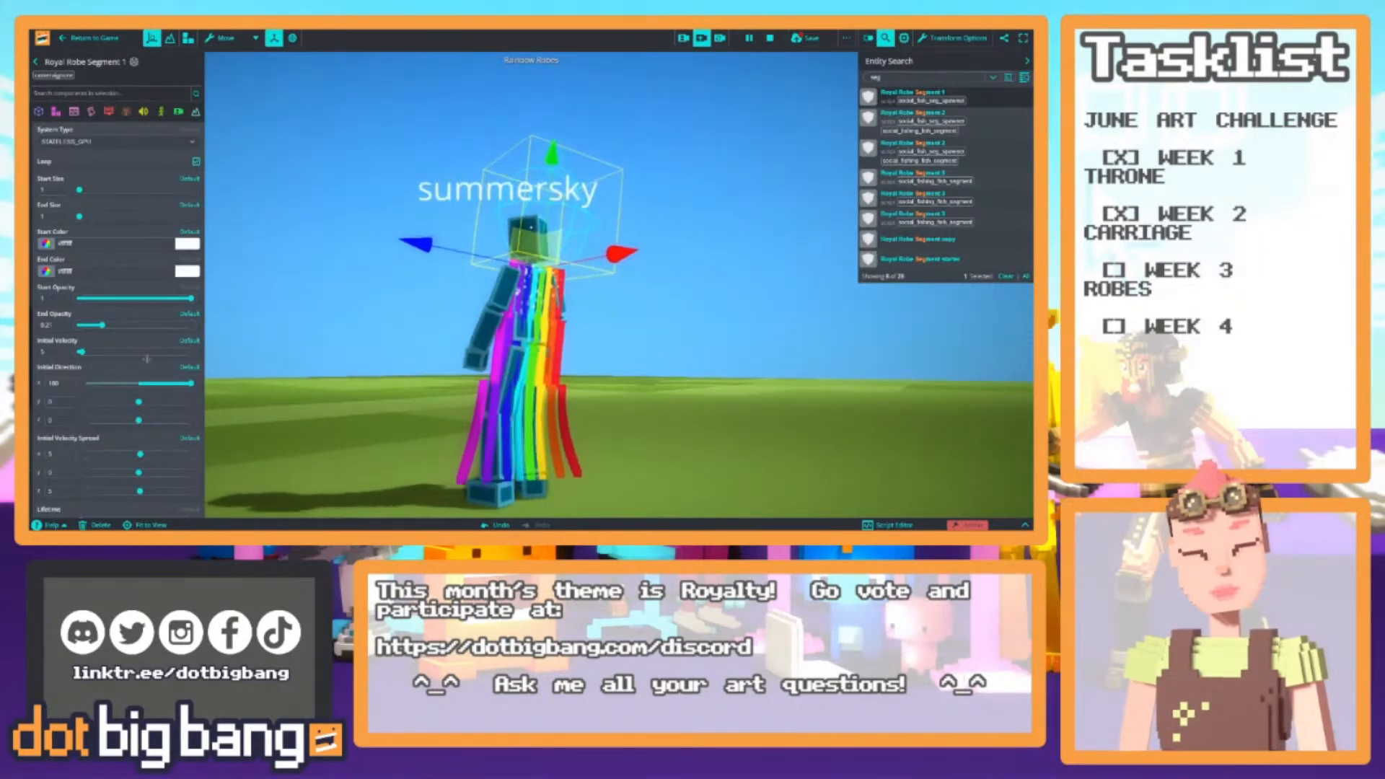
{"action": "scroll", "coordinate": [99, 292], "scroll_direction": "up", "scroll_amount": 2}
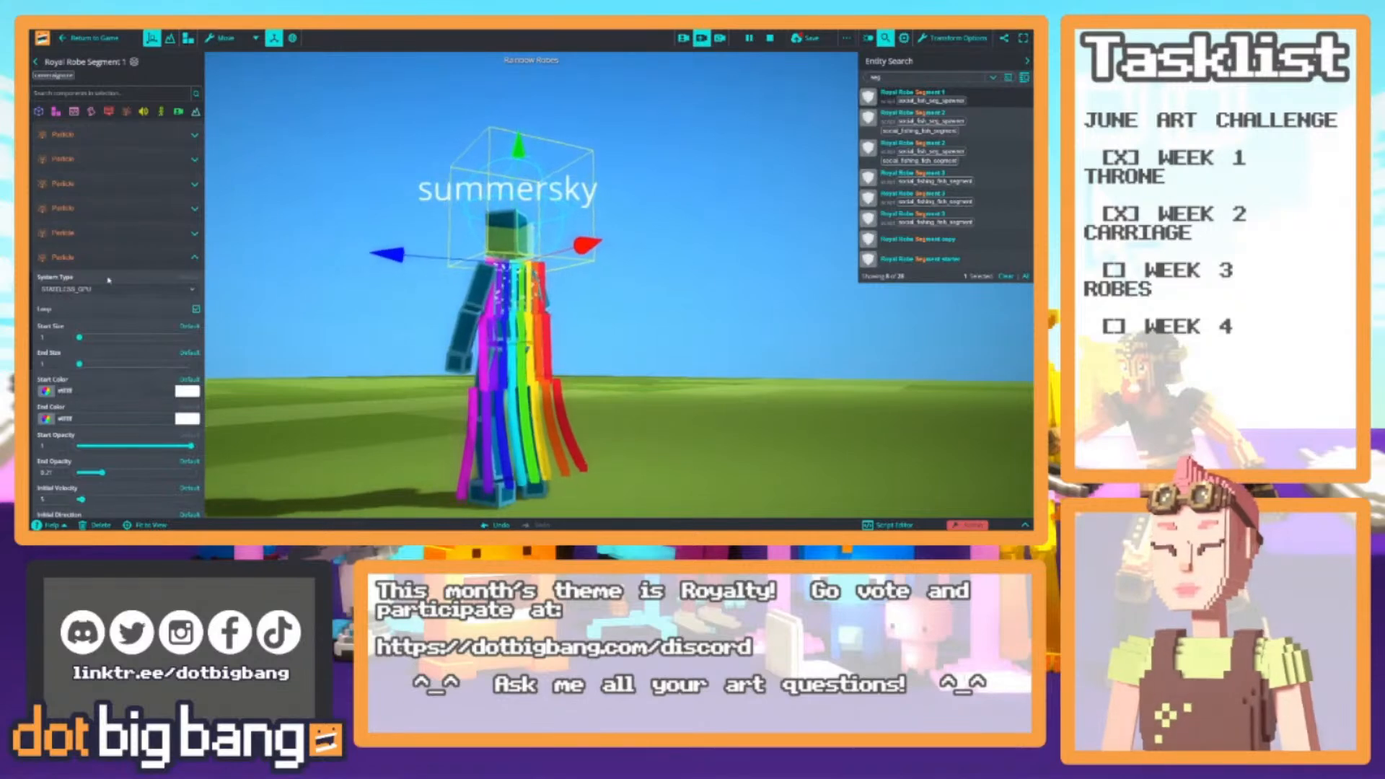
{"action": "mouse_move", "coordinate": [115, 268]}
{"action": "scroll", "coordinate": [85, 340], "scroll_direction": "down", "scroll_amount": 2}
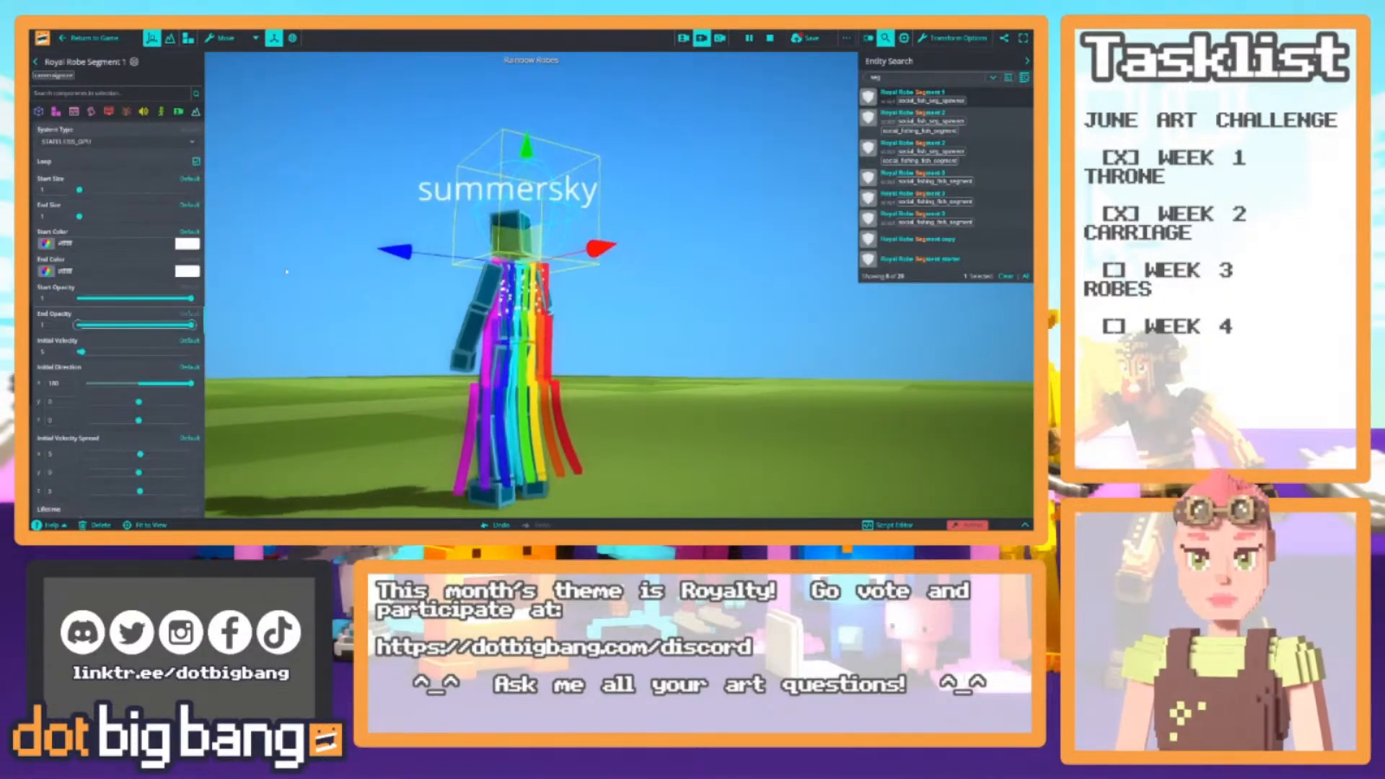
{"action": "scroll", "coordinate": [99, 291], "scroll_direction": "up", "scroll_amount": 2}
{"action": "mouse_move", "coordinate": [99, 291]}
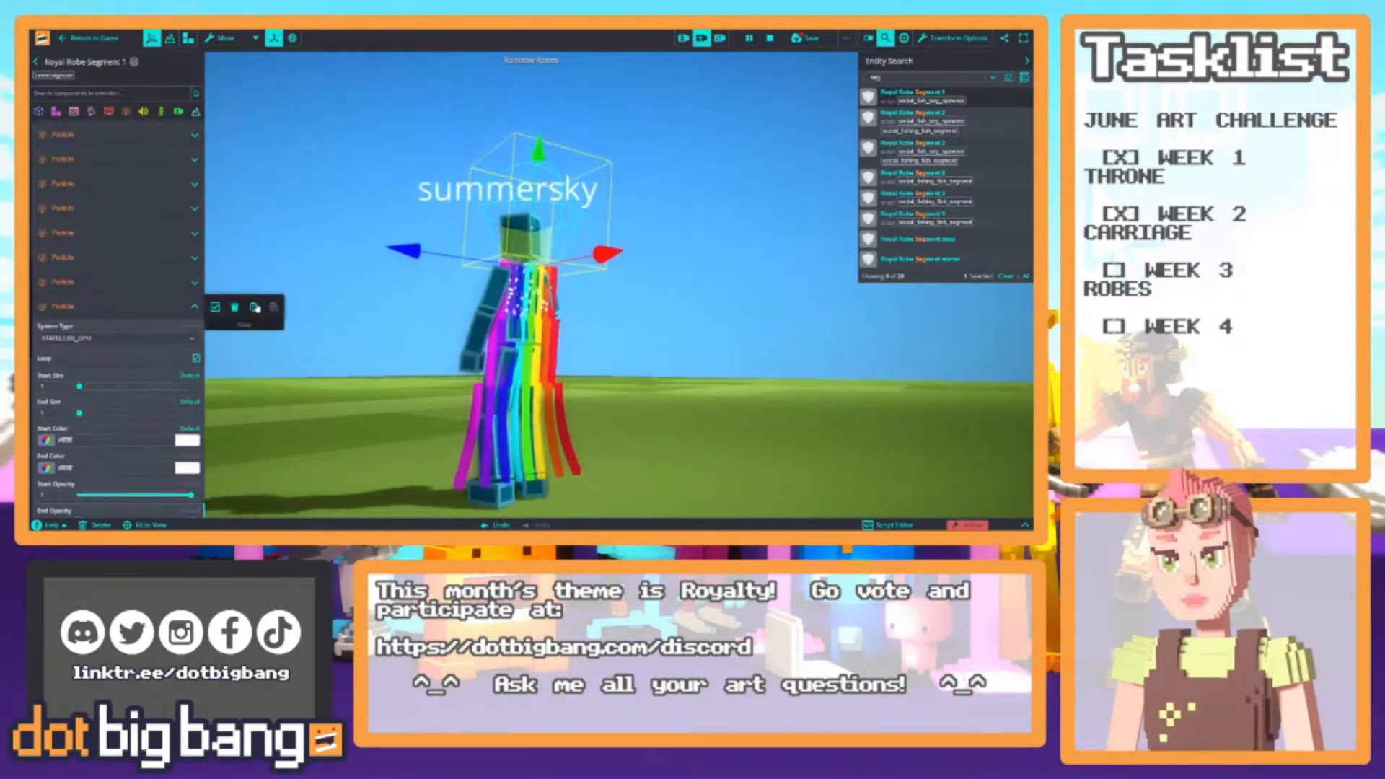
Reset the running game and push Royal Robe Segment 1's changes to its template
{"action": "scroll", "coordinate": [116, 303], "scroll_direction": "up", "scroll_amount": 5}
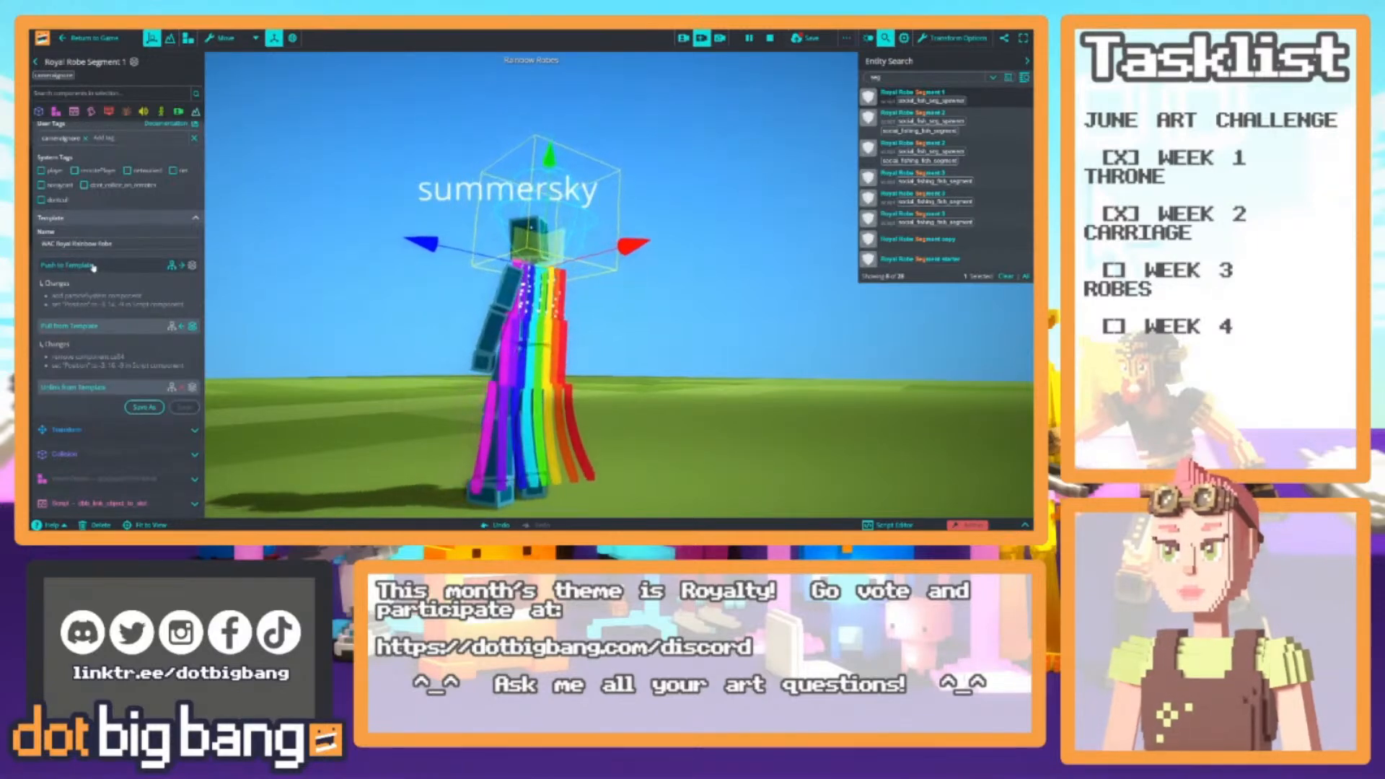
{"action": "left_click", "coordinate": [770, 38]}
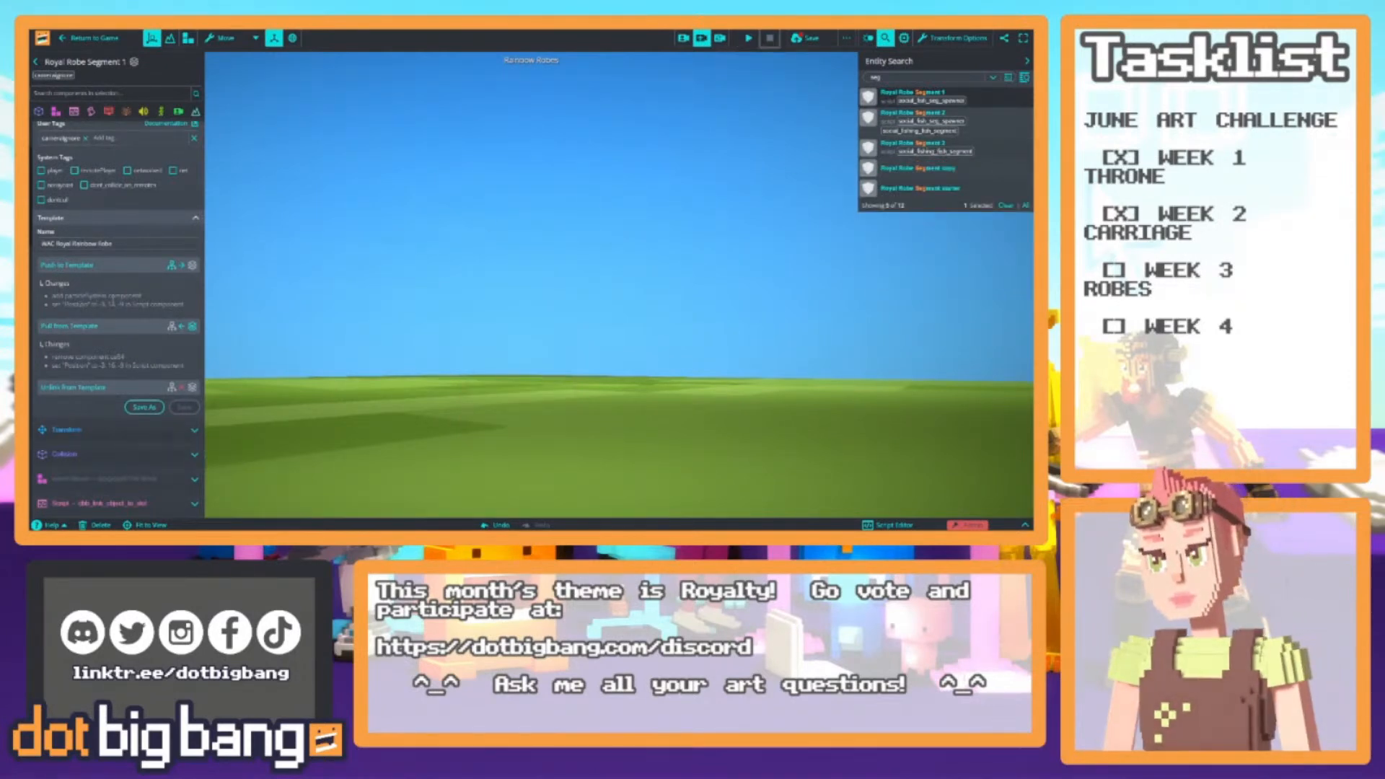
{"action": "left_click", "coordinate": [97, 269]}
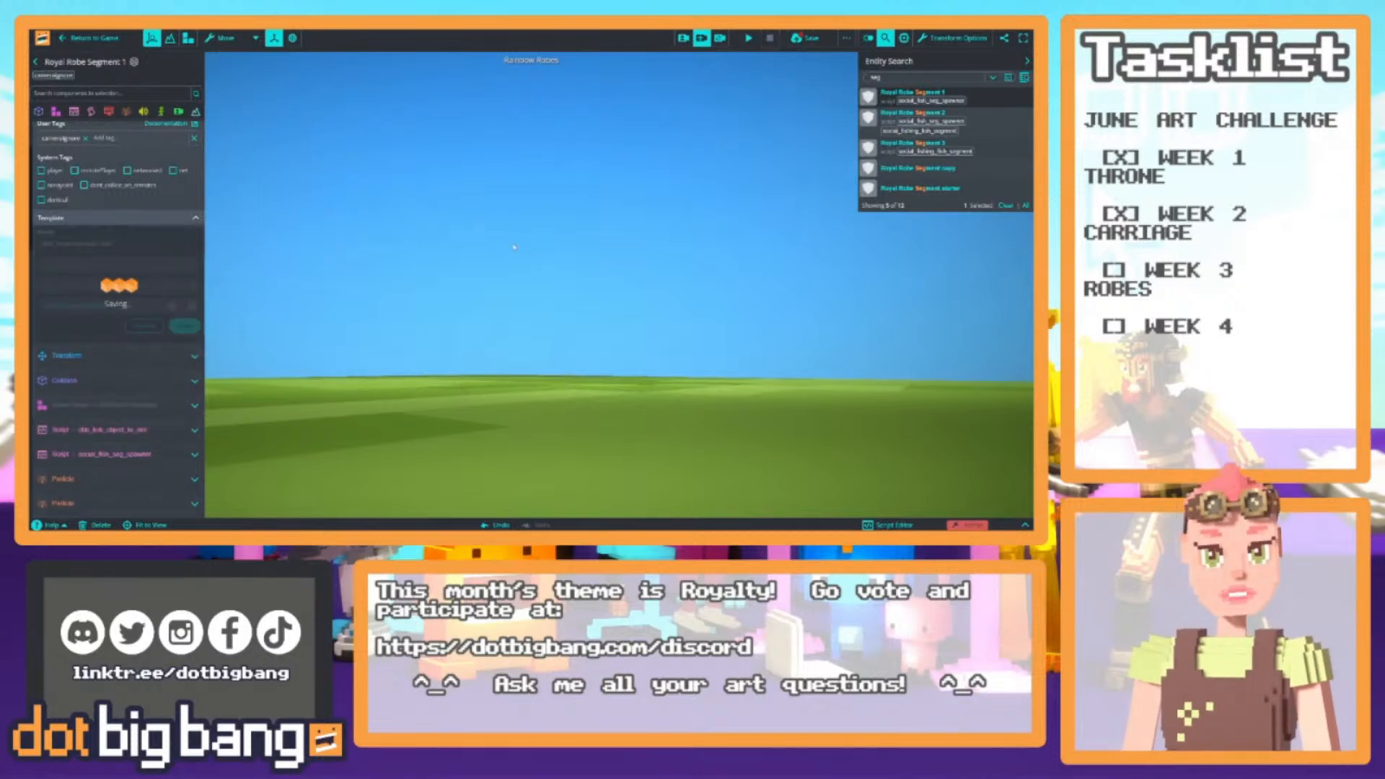
Paste the copied sparkle particle component as new onto Royal Robe Segment 2
{"action": "left_click", "coordinate": [941, 124]}
{"action": "scroll", "coordinate": [81, 314], "scroll_direction": "down", "scroll_amount": 3}
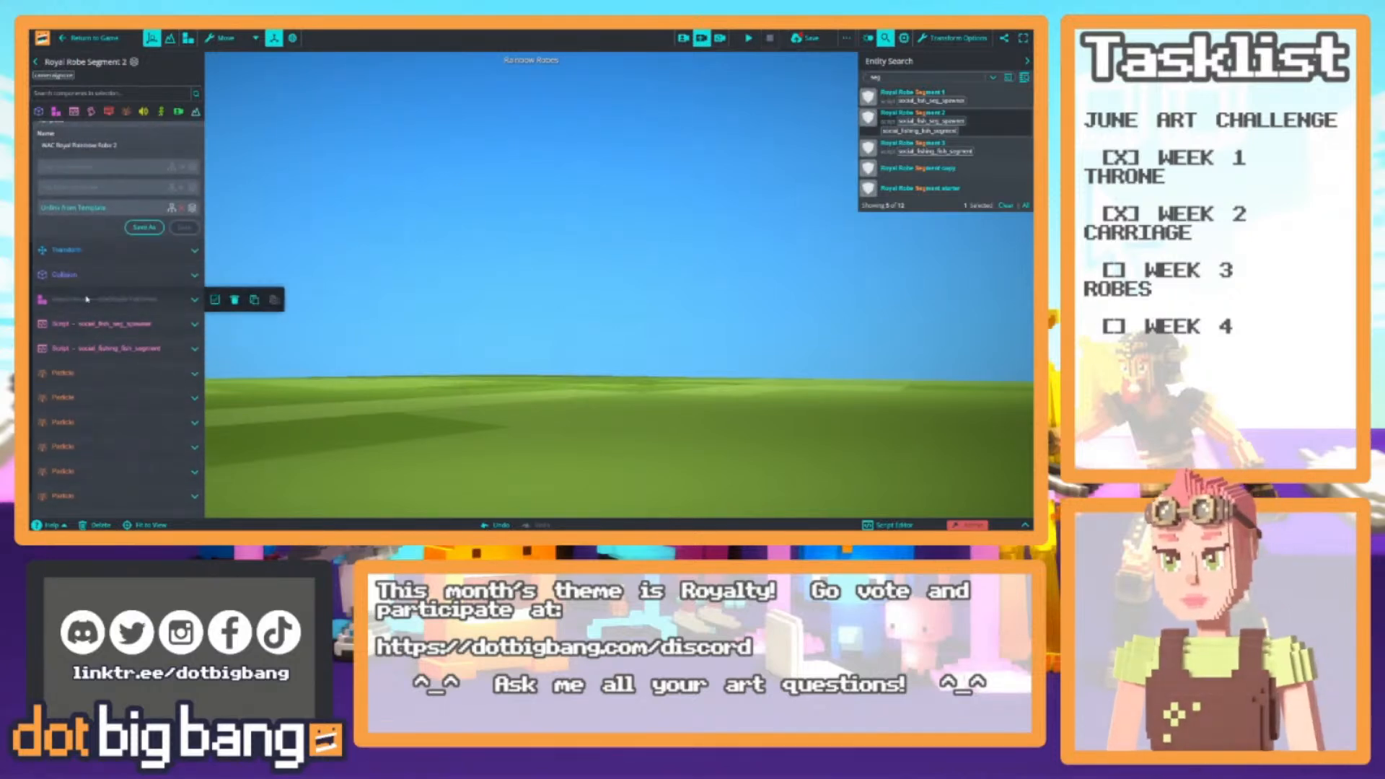
{"action": "key", "text": "f"}
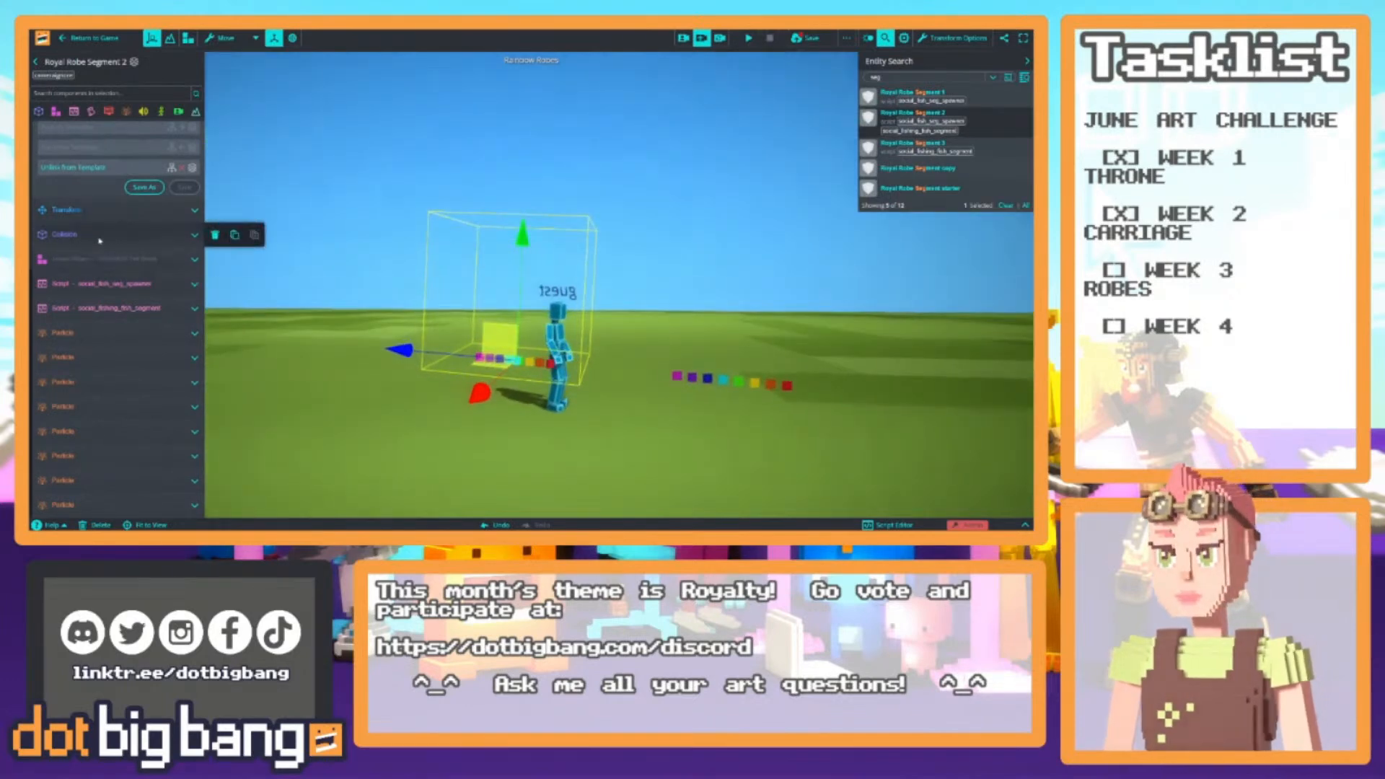
{"action": "scroll", "coordinate": [115, 245], "scroll_direction": "up", "scroll_amount": 3}
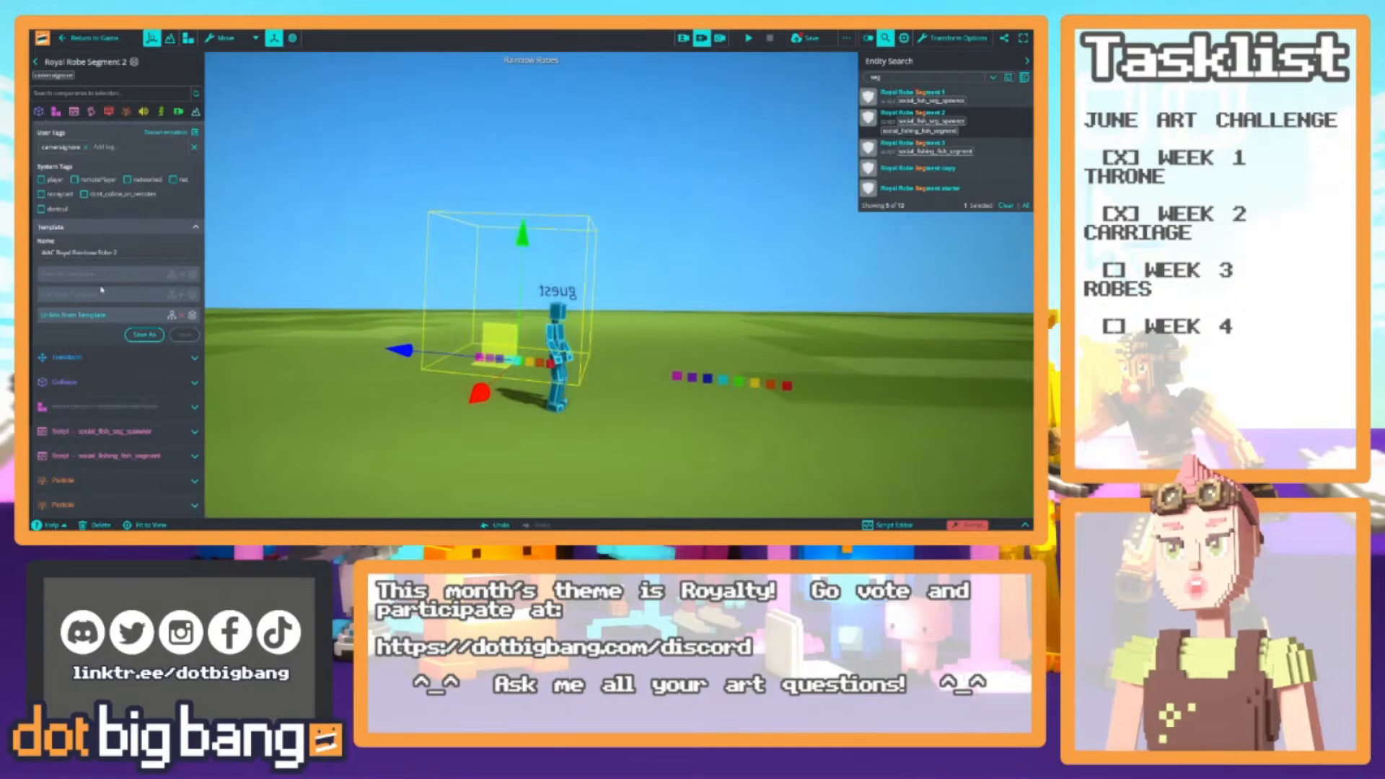
{"action": "left_click", "coordinate": [125, 111]}
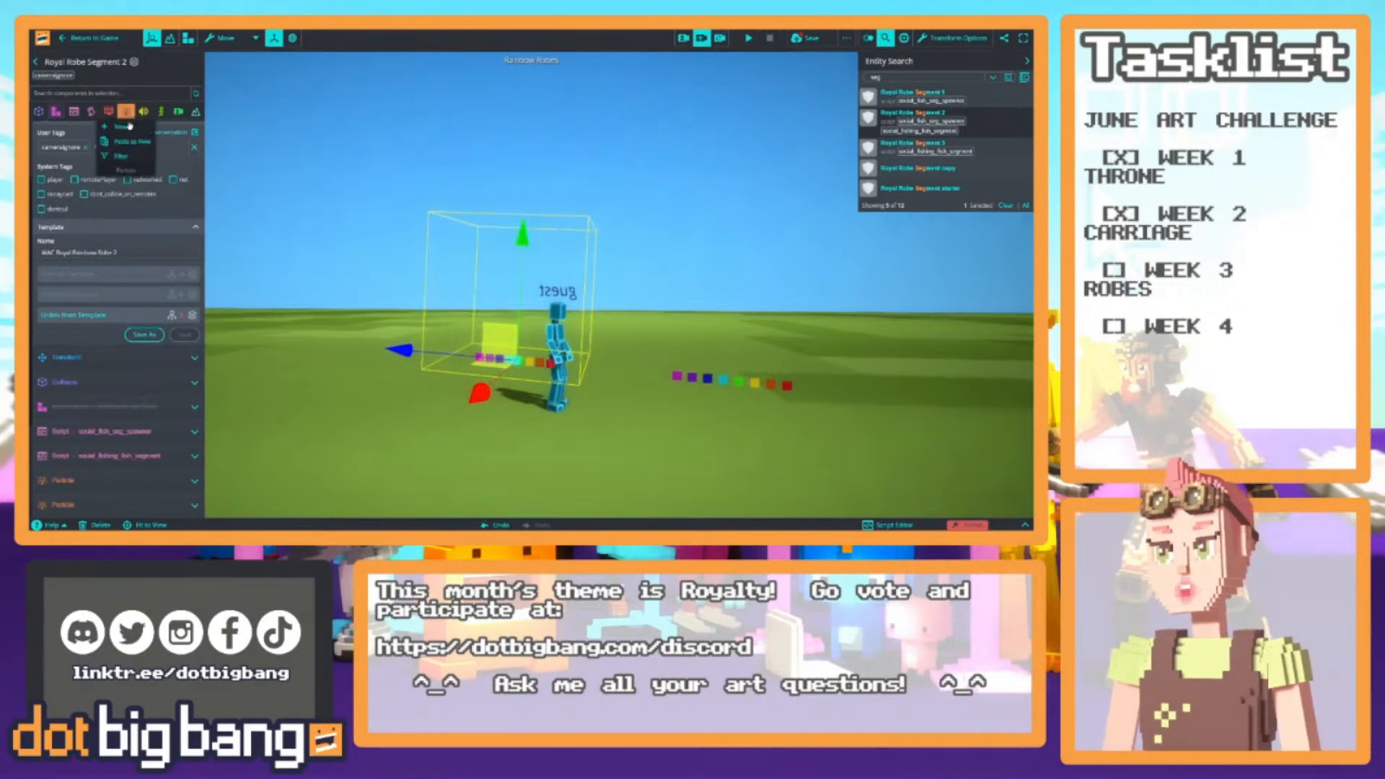
{"action": "left_click", "coordinate": [130, 144]}
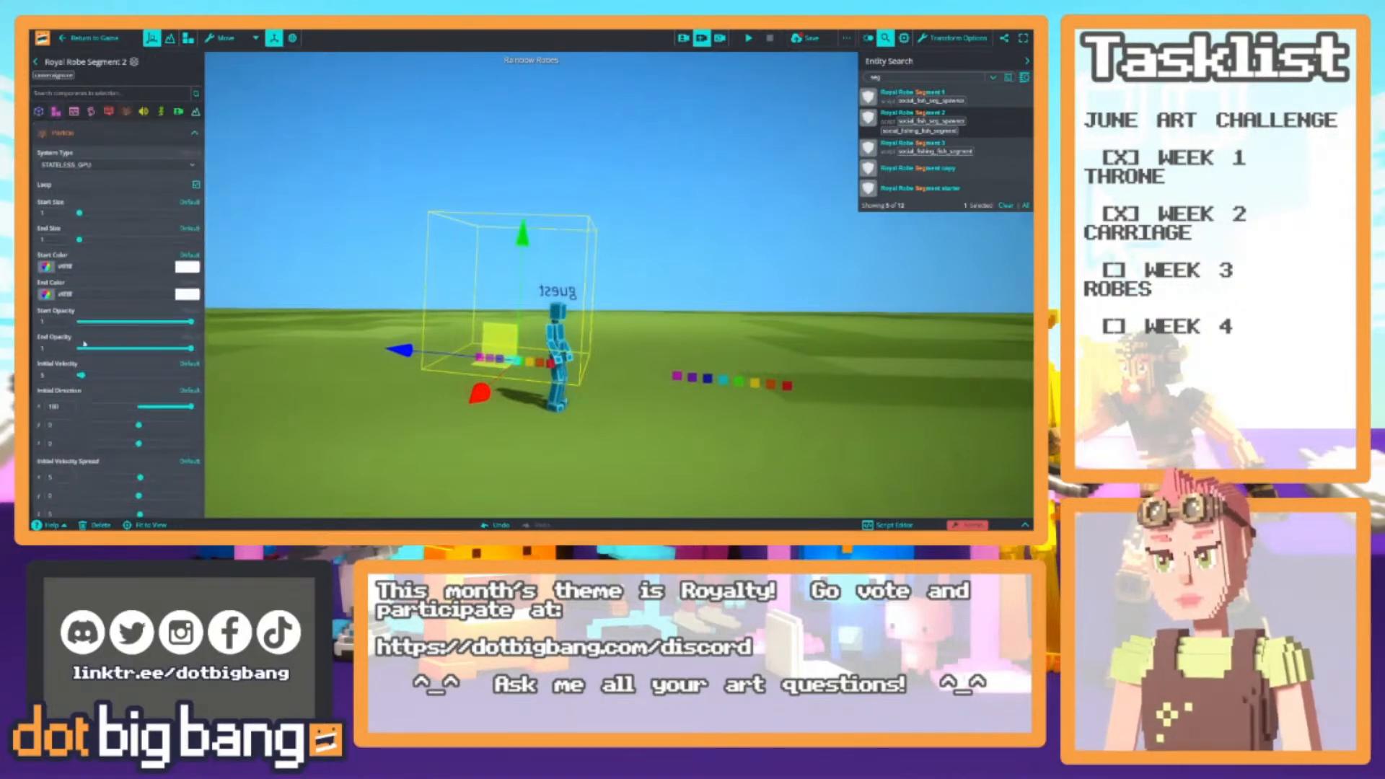
Set the pasted particle's start opacity to 0.8 and end opacity to 0.5, and push Royal Robe Segment 2 to its template
{"action": "left_click", "coordinate": [43, 322]}
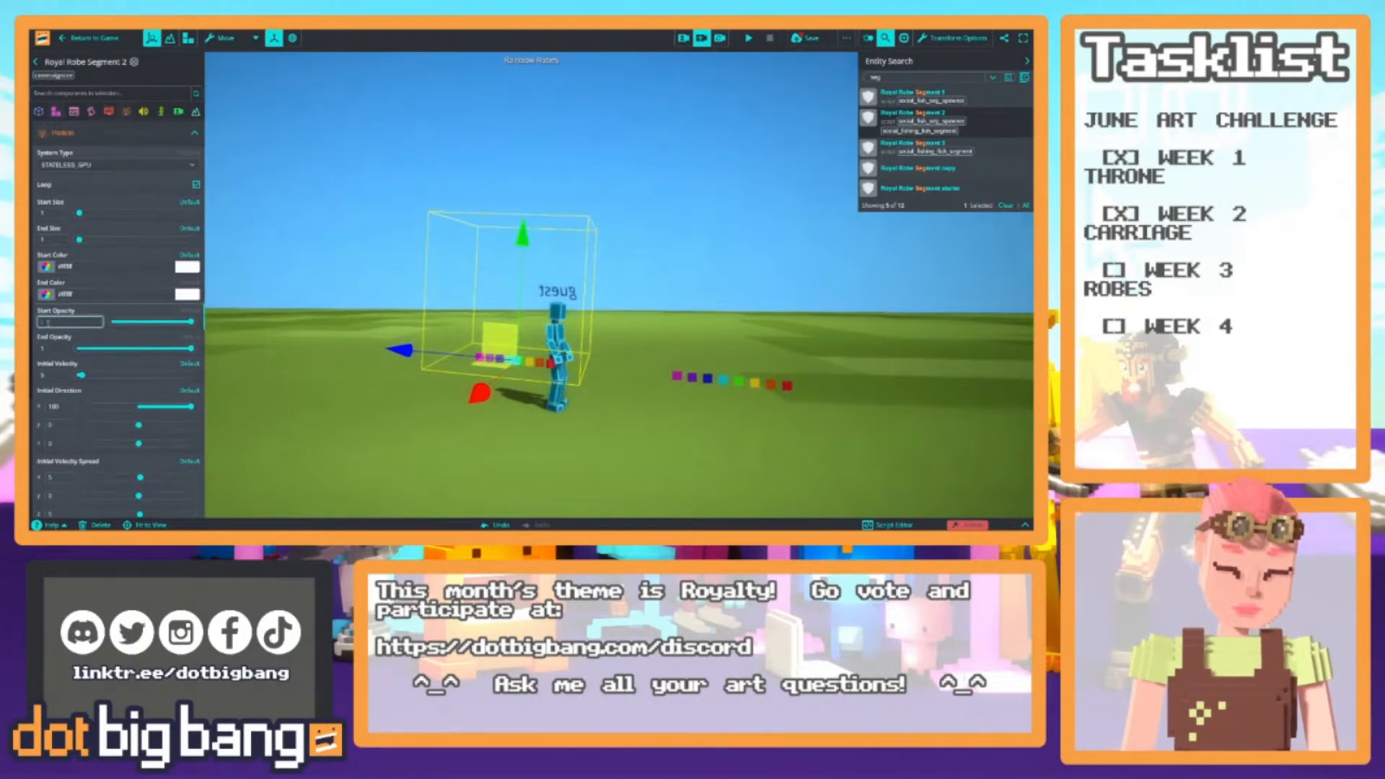
{"action": "left_click", "coordinate": [51, 347]}
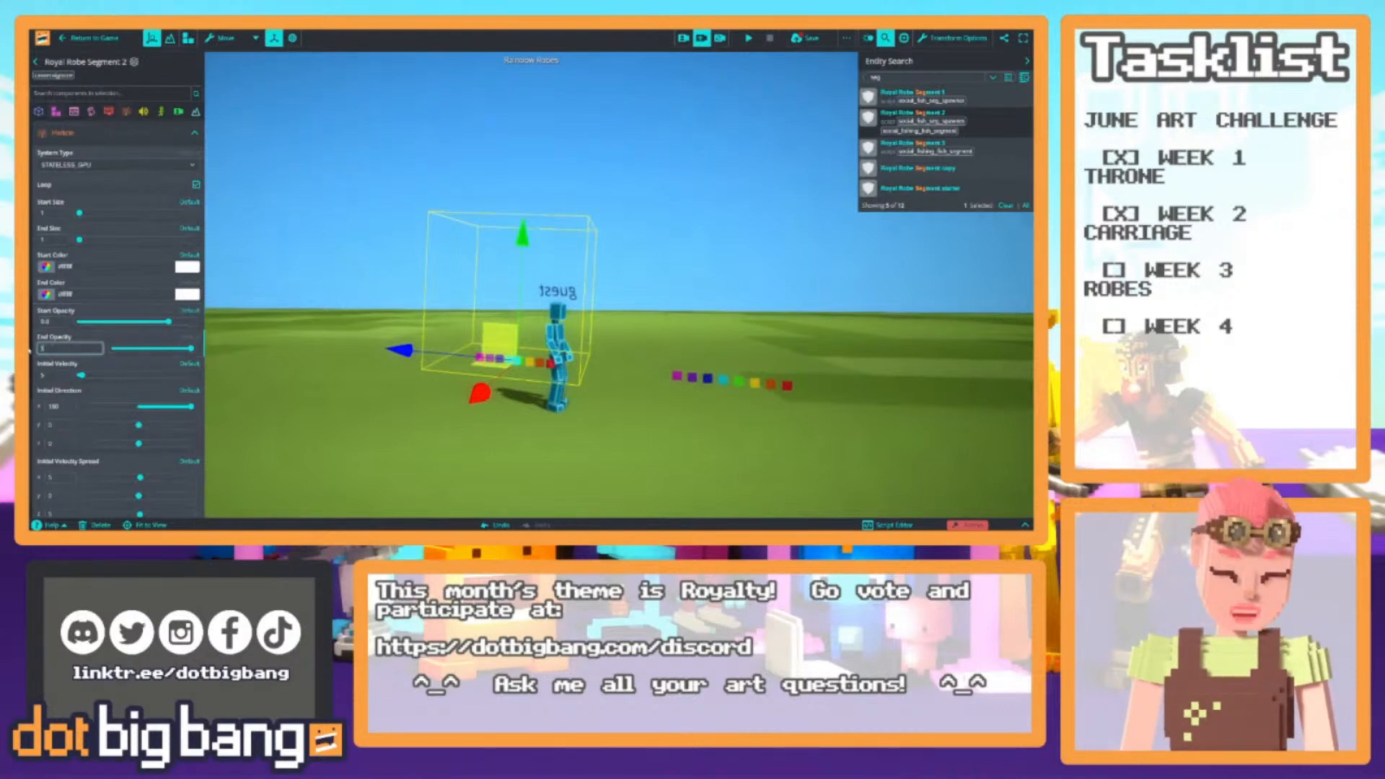
{"action": "type", "text": "0.5"}
{"action": "scroll", "coordinate": [112, 254], "scroll_direction": "up", "scroll_amount": 10}
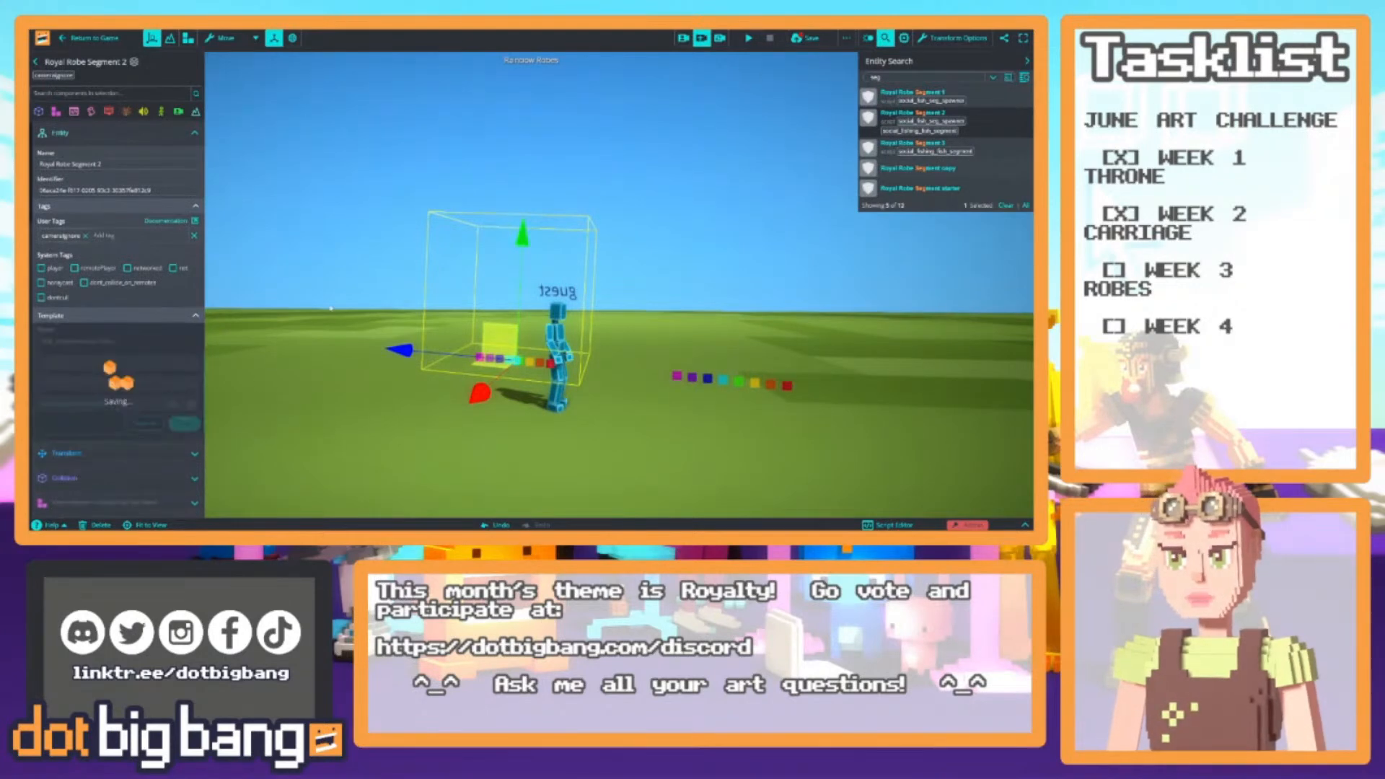
Paste the copied sparkle particle component as new onto Royal Robe Segment 3
{"action": "left_click", "coordinate": [910, 143]}
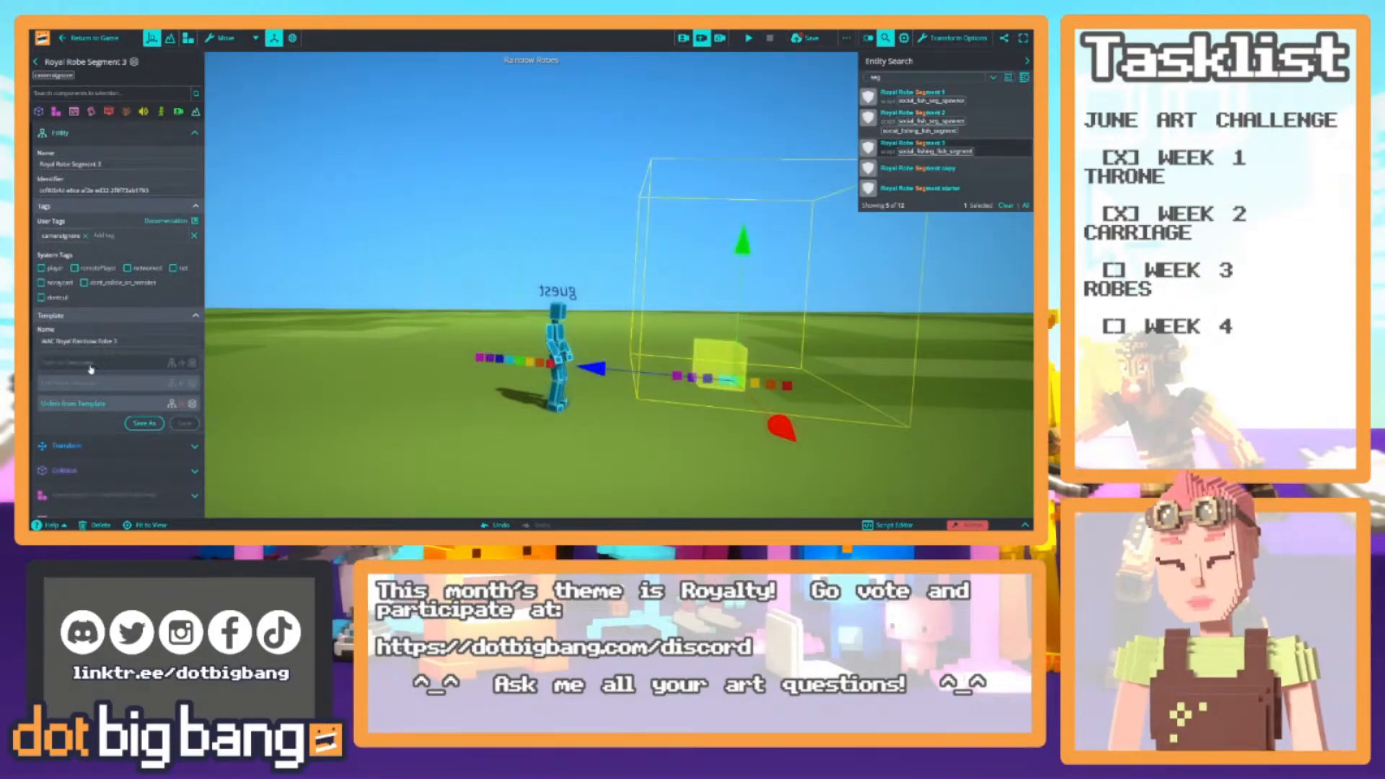
{"action": "scroll", "coordinate": [93, 361], "scroll_direction": "down", "scroll_amount": 2}
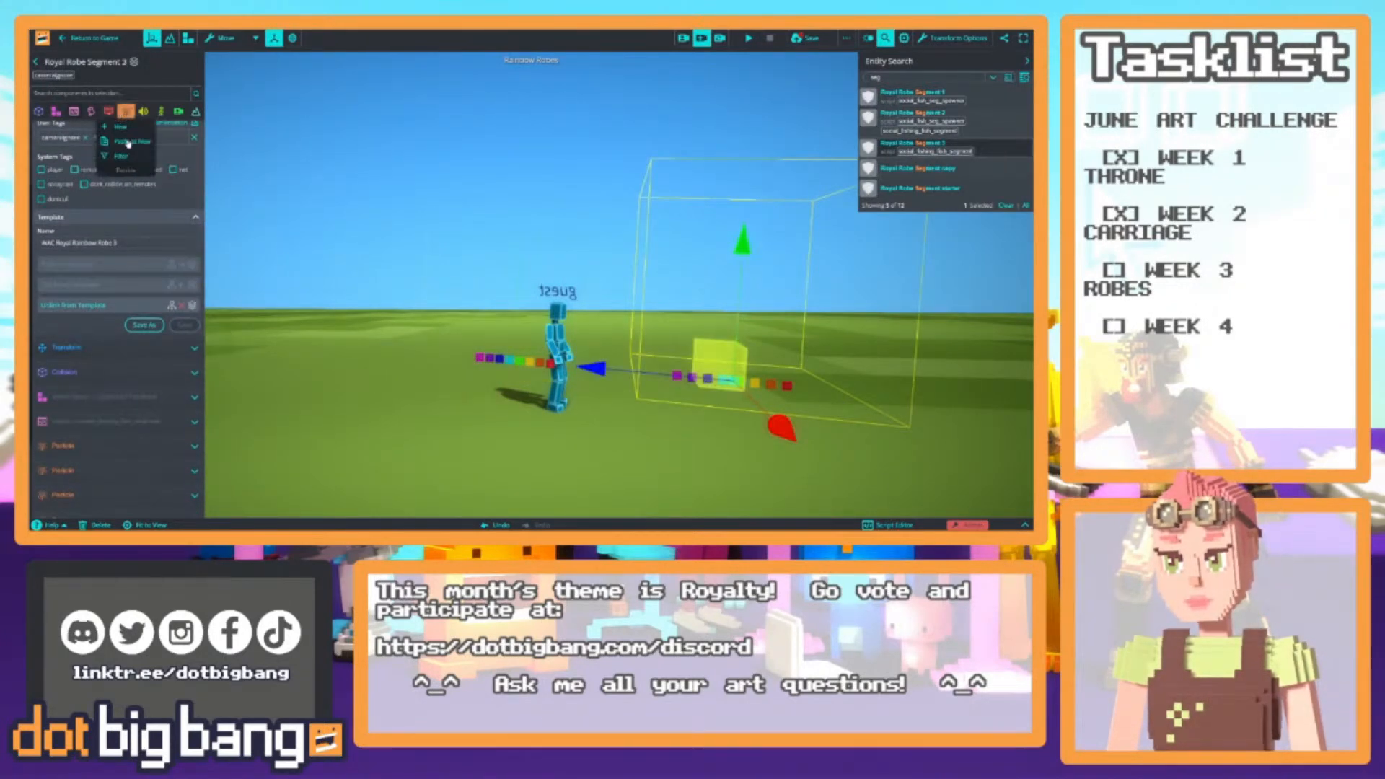
{"action": "left_click", "coordinate": [127, 111]}
Set the pasted particle's start opacity to 0.5 and push Royal Robe Segment 3's changes to its template
{"action": "scroll", "coordinate": [55, 392], "scroll_direction": "down", "scroll_amount": 2}
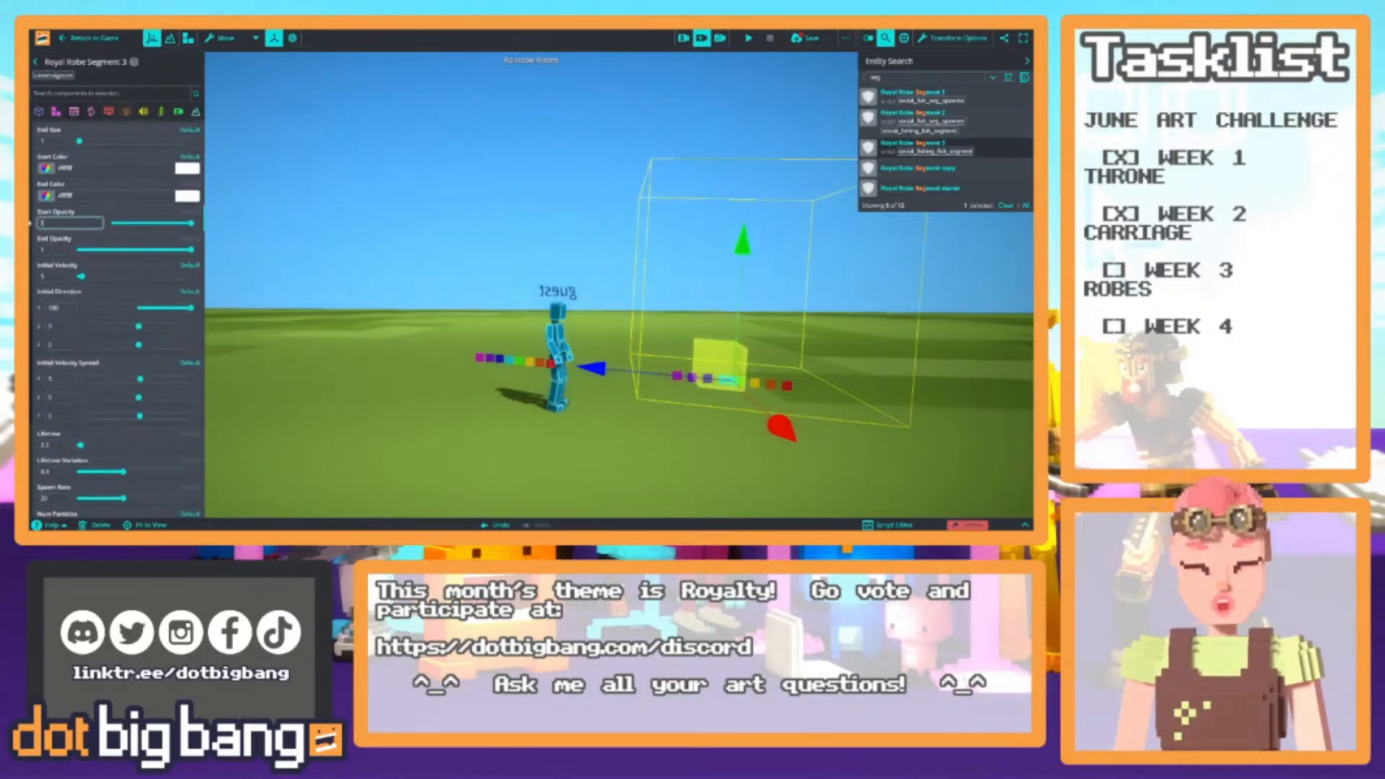
{"action": "type", "text": "0.5"}
{"action": "key", "text": "Tab"}
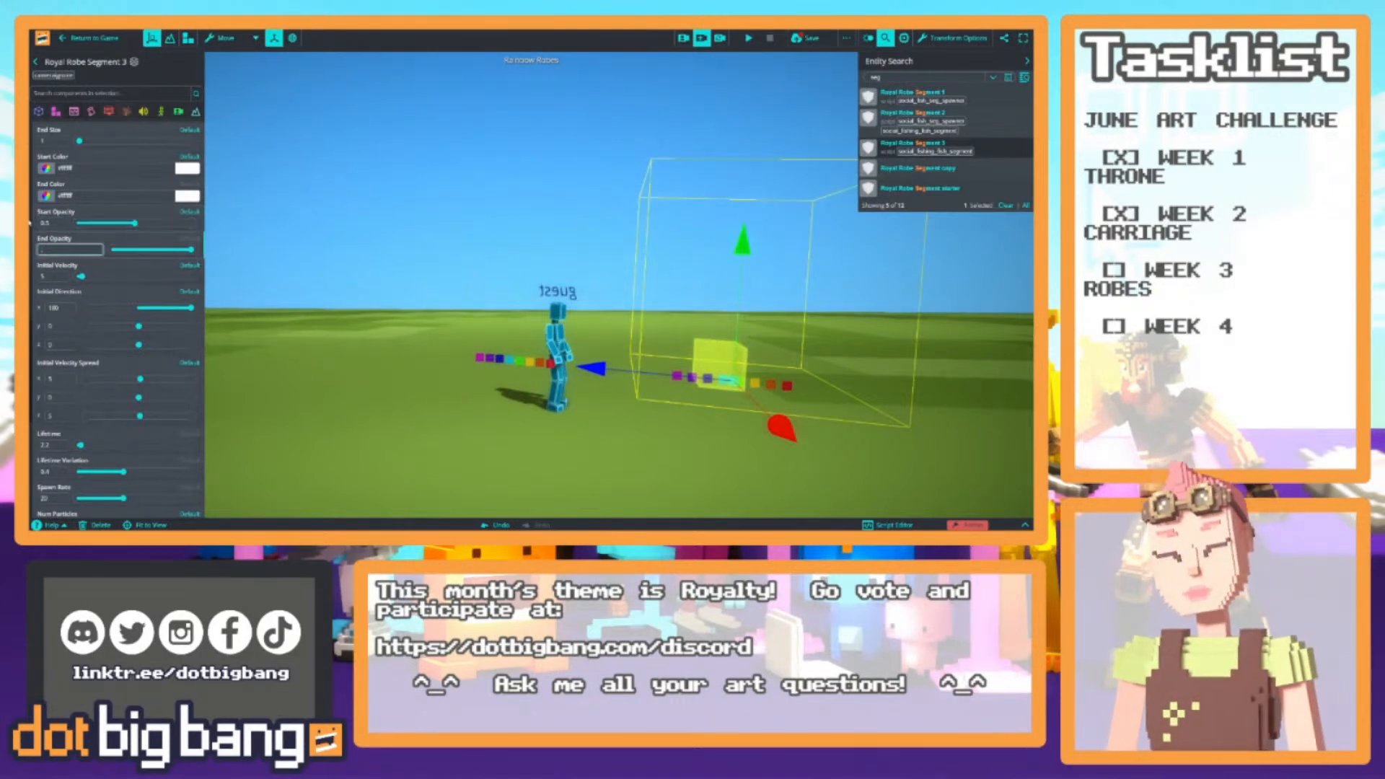
{"action": "left_click", "coordinate": [364, 213]}
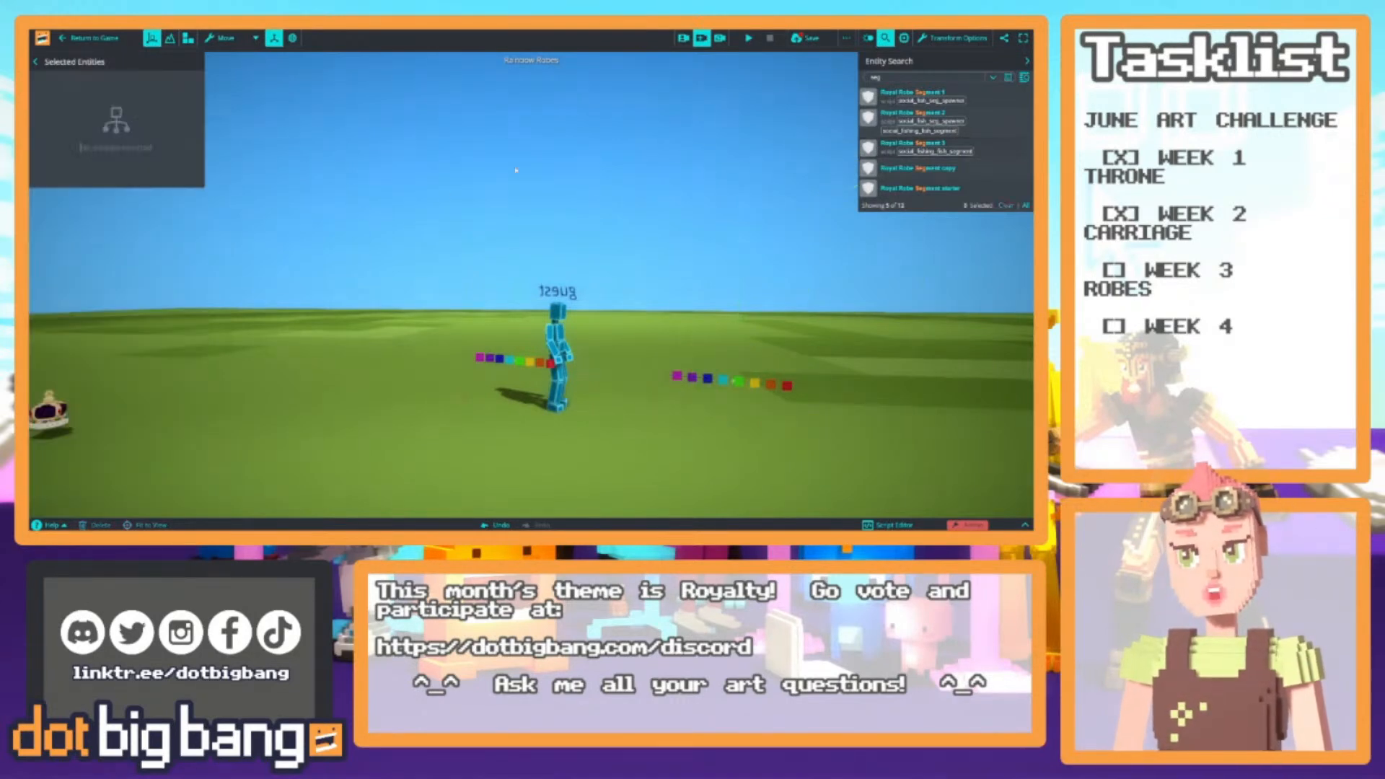
{"action": "left_click", "coordinate": [912, 144]}
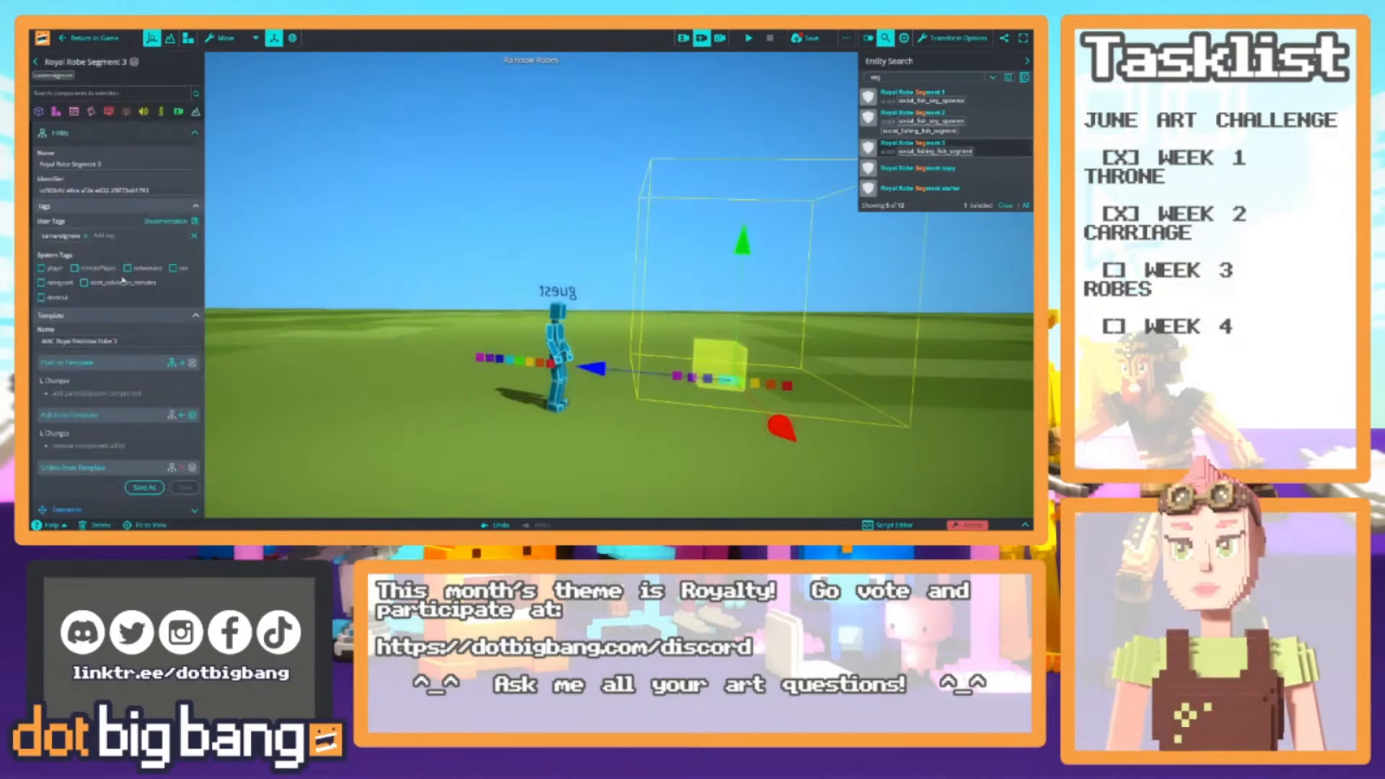
{"action": "left_click", "coordinate": [79, 362]}
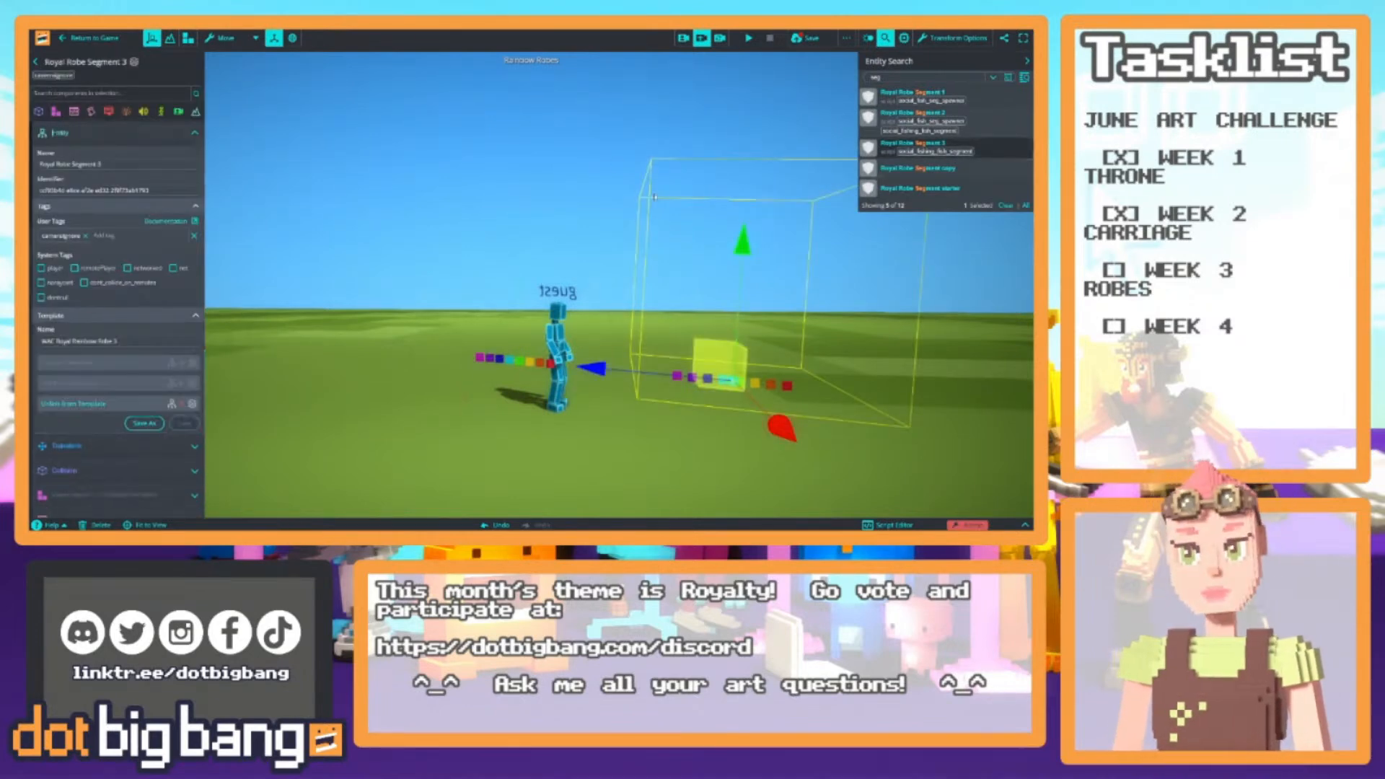
Play the game with the player camera, running, jumping and turning the avatar to check the sparkles on all robe segments
{"action": "left_click", "coordinate": [748, 37]}
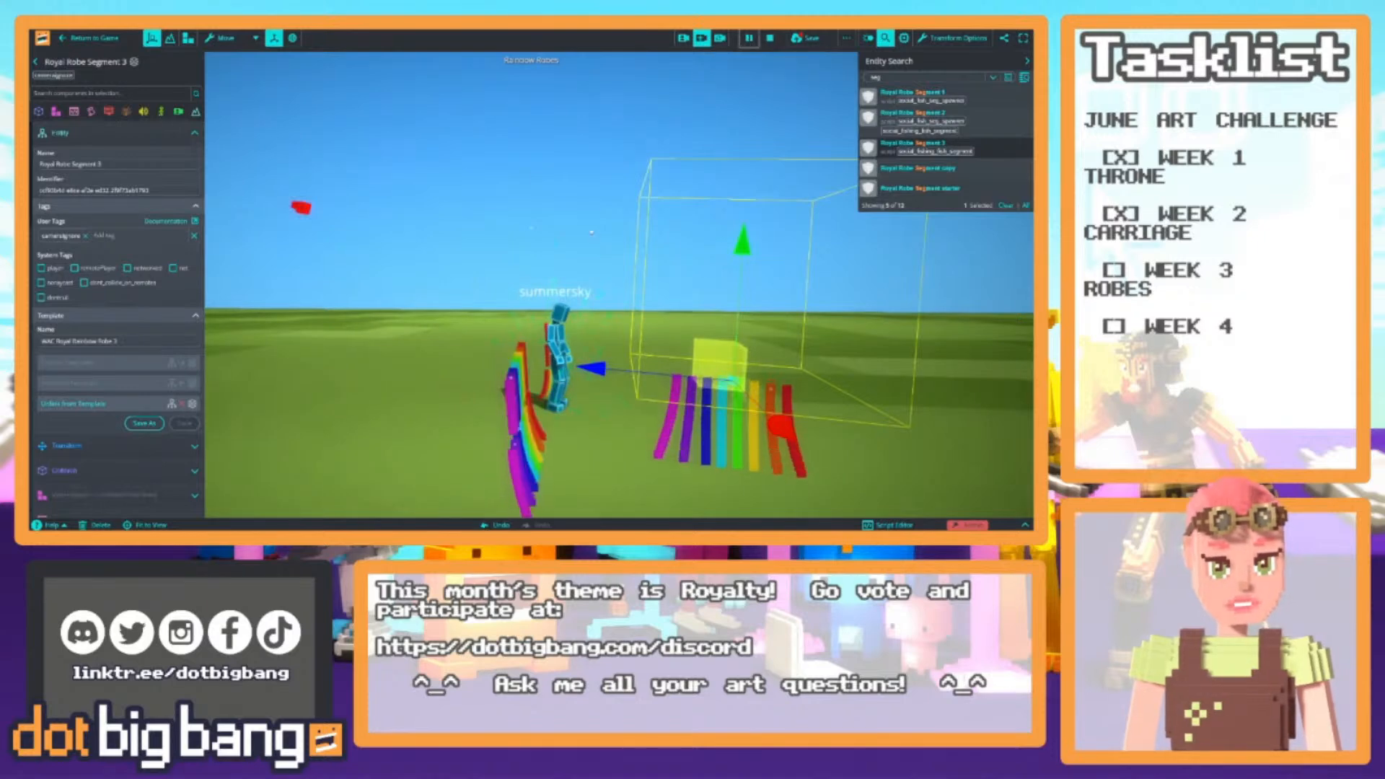
{"action": "left_click", "coordinate": [683, 38]}
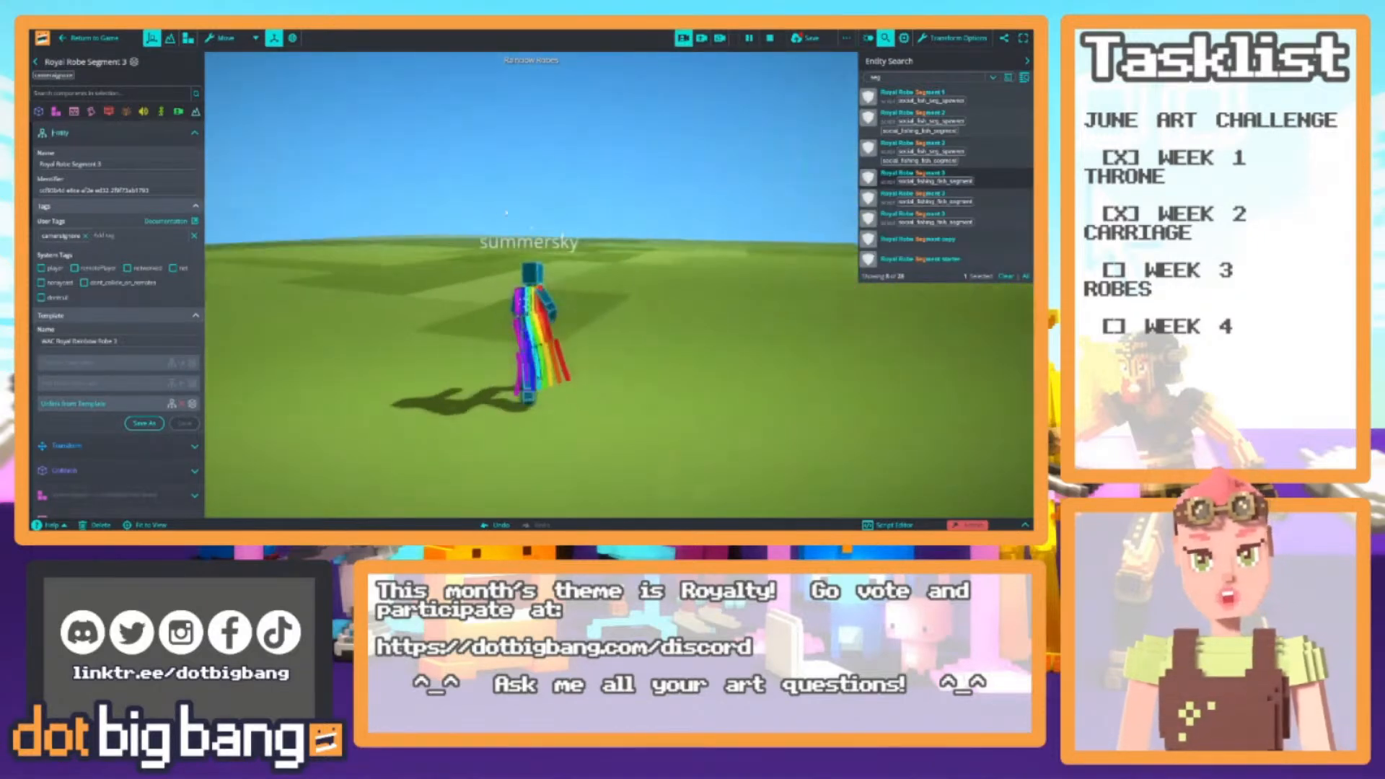
{"action": "key", "text": "a"}
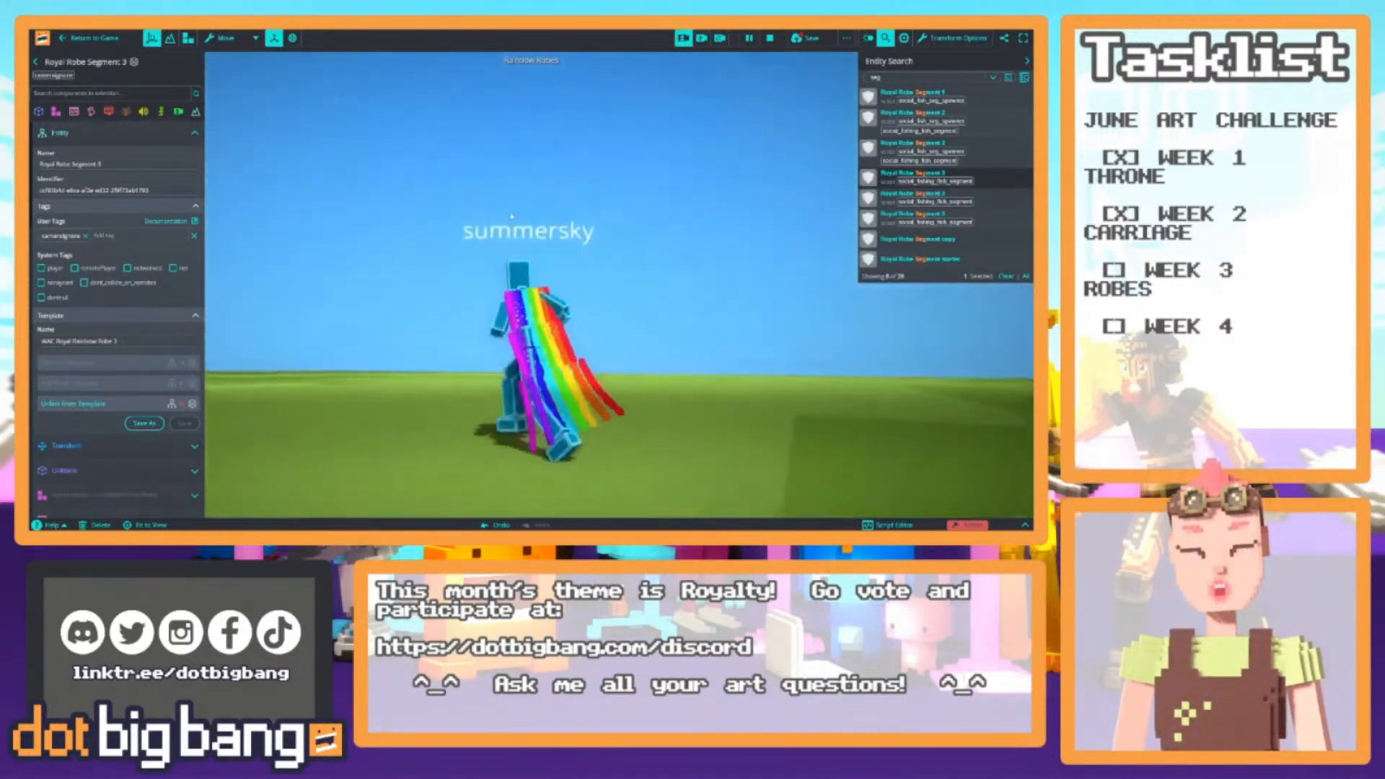
{"action": "key", "text": "w"}
{"action": "key", "text": "d"}
{"action": "key", "text": "a"}
{"action": "key", "text": "d"}
{"action": "key", "text": "space"}
{"action": "key", "text": "a"}
{"action": "key", "text": "d"}
{"action": "key", "text": "space"}
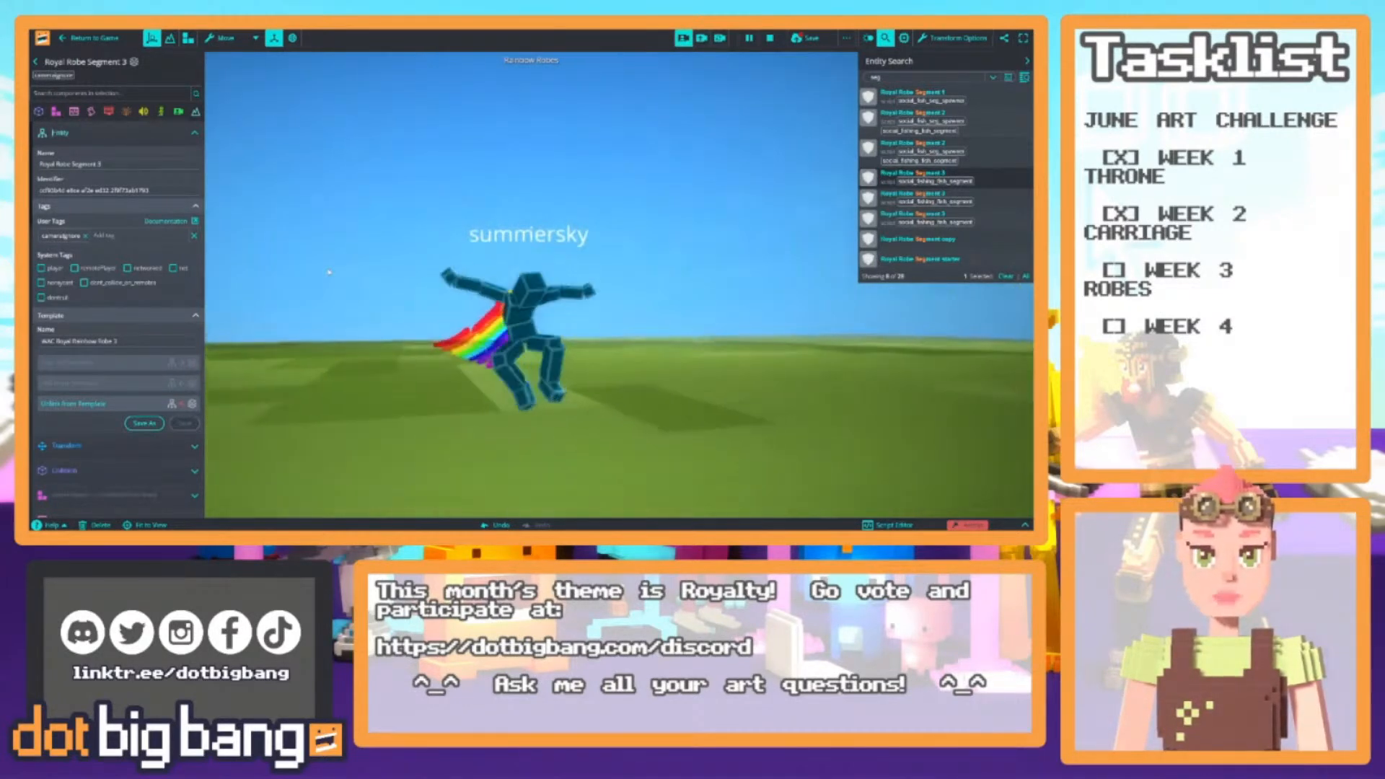
{"action": "key", "text": "a"}
{"action": "key", "text": "d"}
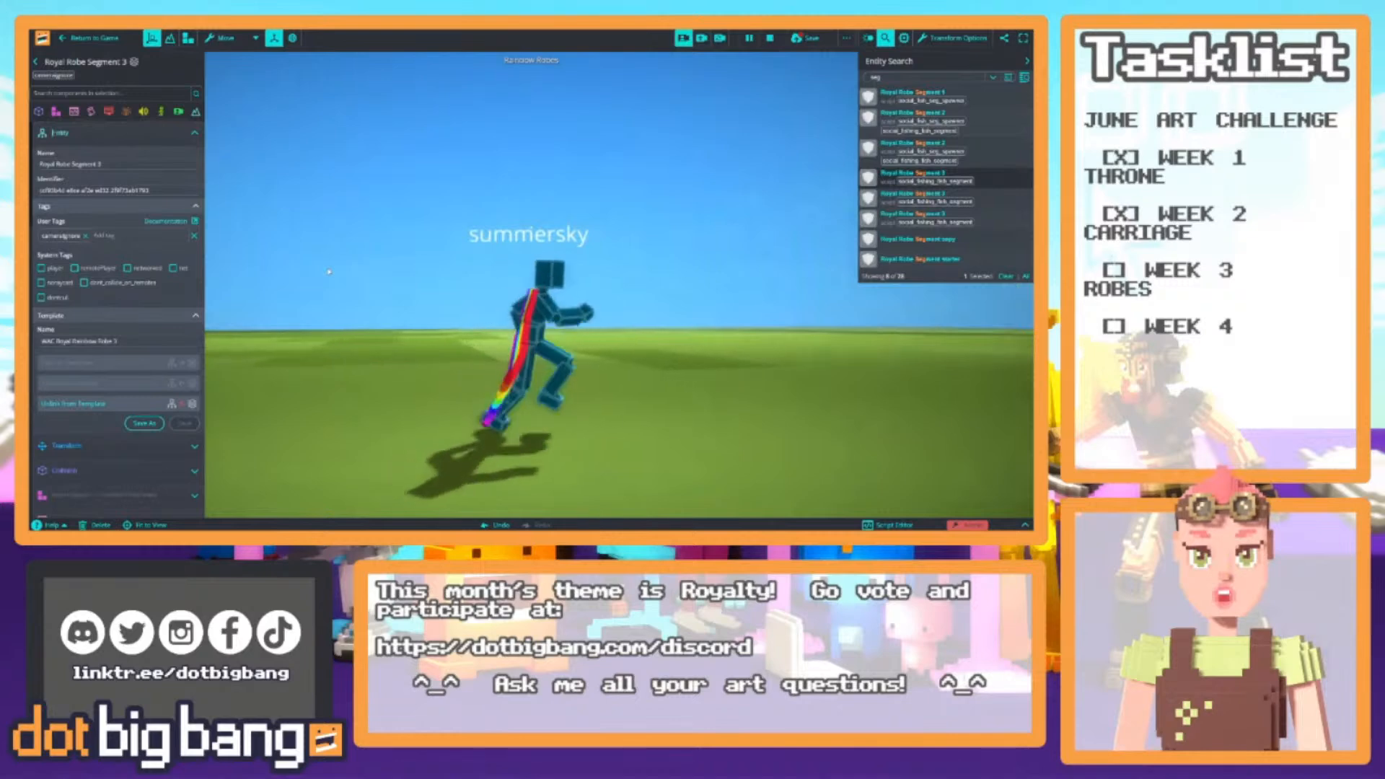
{"action": "key", "text": "w"}
{"action": "mouse_move", "coordinate": [488, 255]}
{"action": "right_mouse_down"}
{"action": "mouse_move", "coordinate": [627, 225]}
{"action": "mouse_move", "coordinate": [617, 242]}
{"action": "mouse_move", "coordinate": [495, 260]}
{"action": "right_mouse_up"}
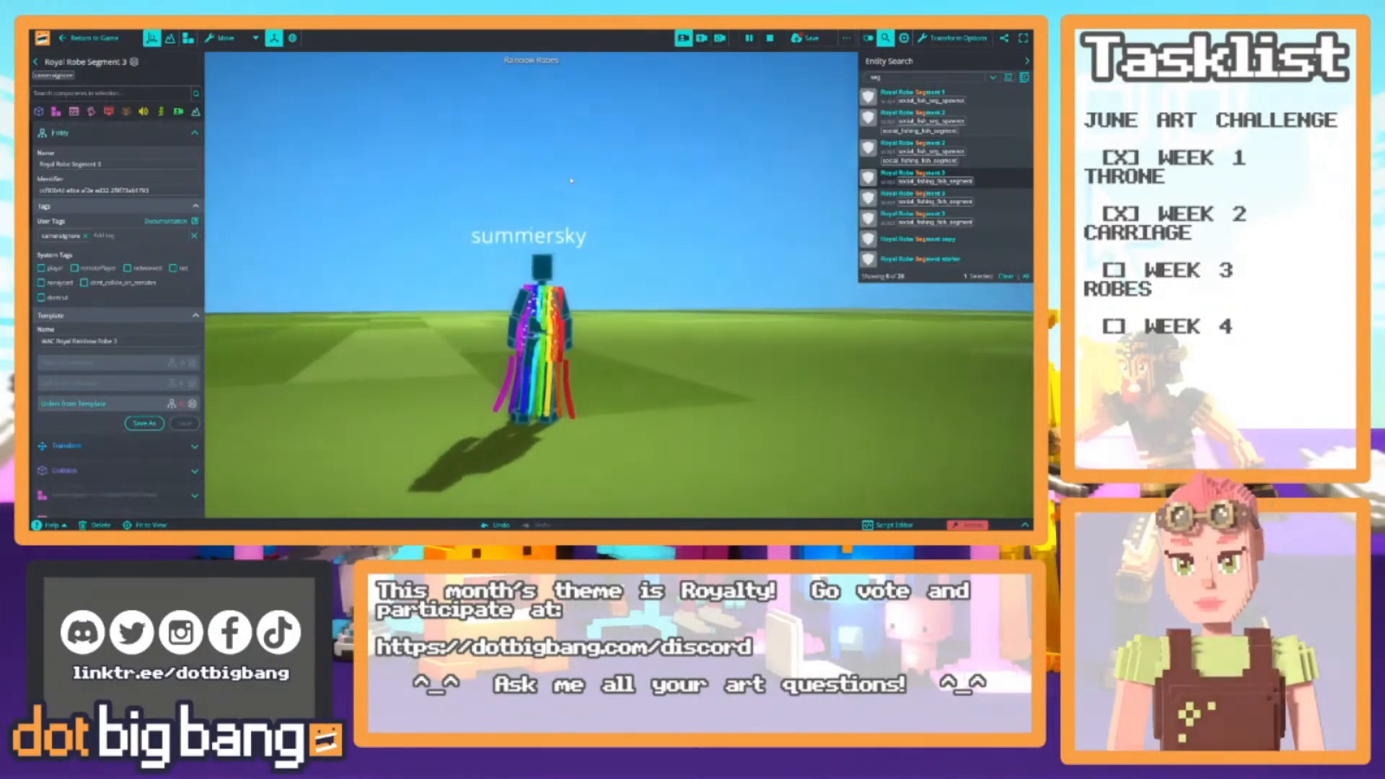
{"action": "right_click_drag", "start_coordinate": [570, 180], "coordinate": [403, 266]}
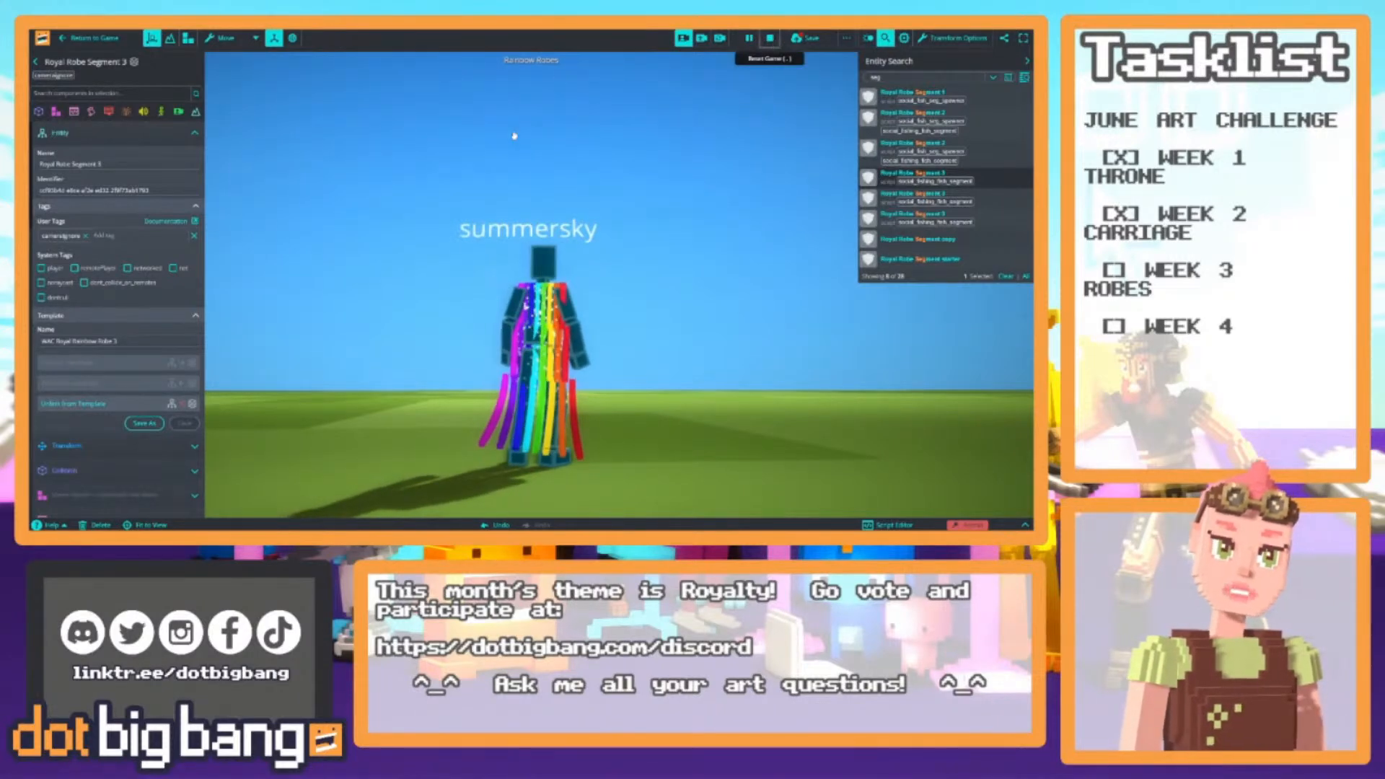
Restart the game and frame Royal Robe Segment 3 up close with the editor camera
{"action": "left_click", "coordinate": [749, 40]}
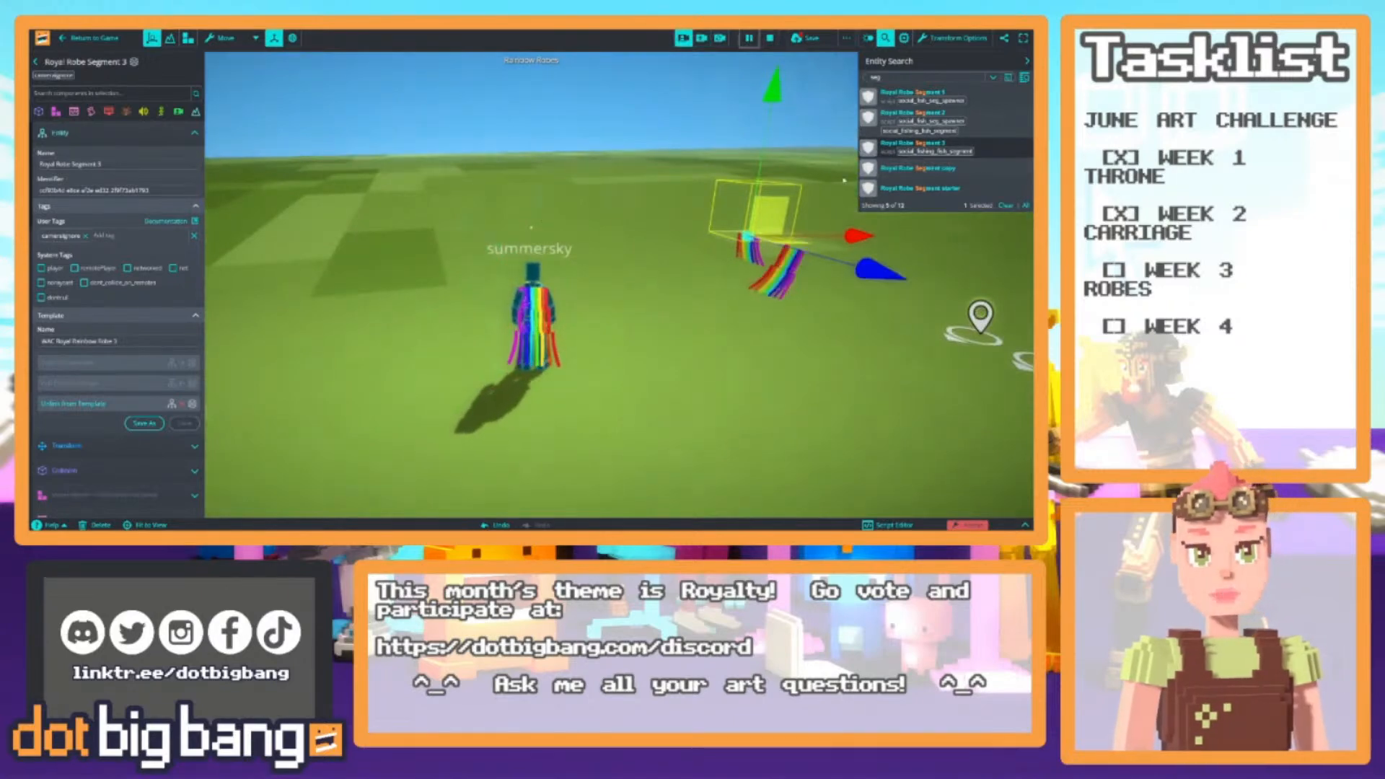
{"action": "key", "text": "f"}
{"action": "key", "text": "d"}
{"action": "right_click_drag", "start_coordinate": [730, 221], "coordinate": [480, 189]}
{"action": "key", "text": "s"}
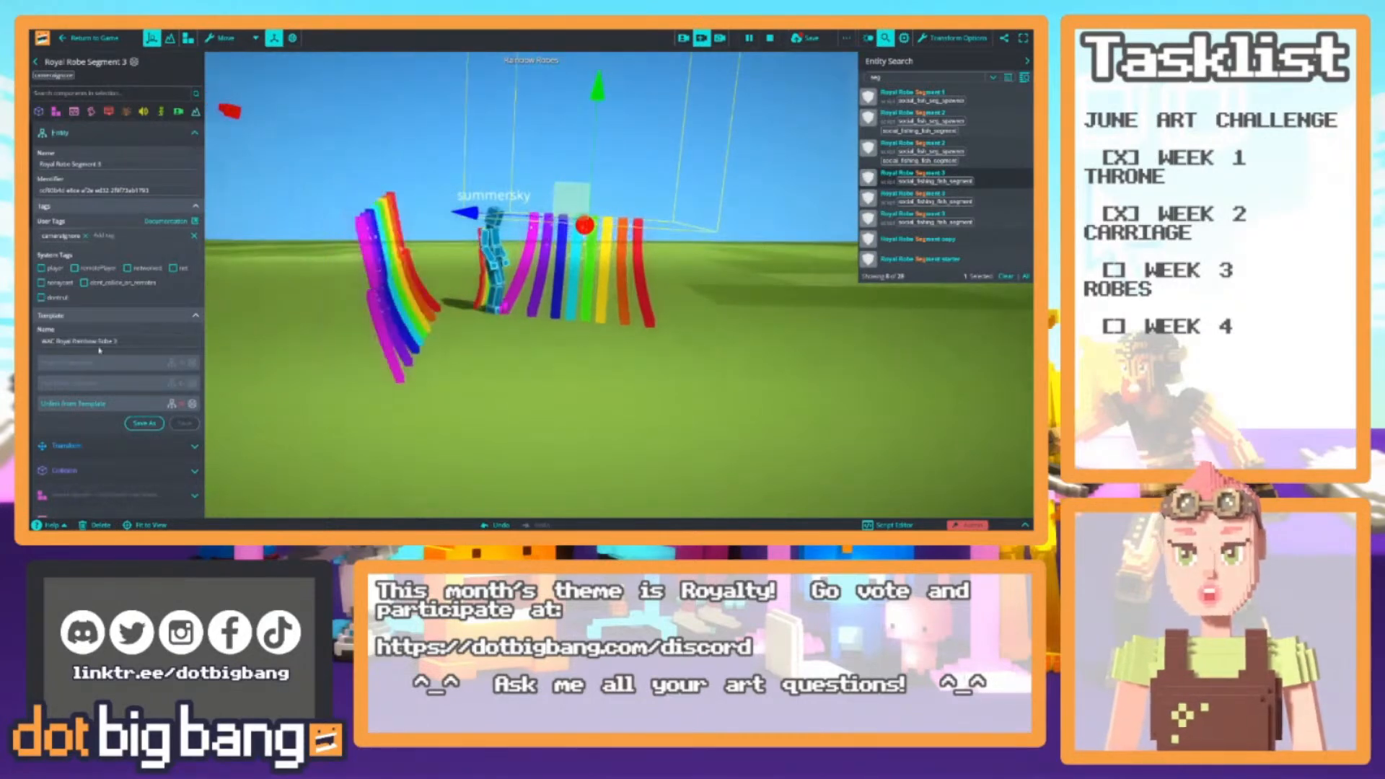
Try wider initial velocity spread values on the sparkle particle of Royal Robe Segment 3
{"action": "scroll", "coordinate": [126, 336], "scroll_direction": "down", "scroll_amount": 10}
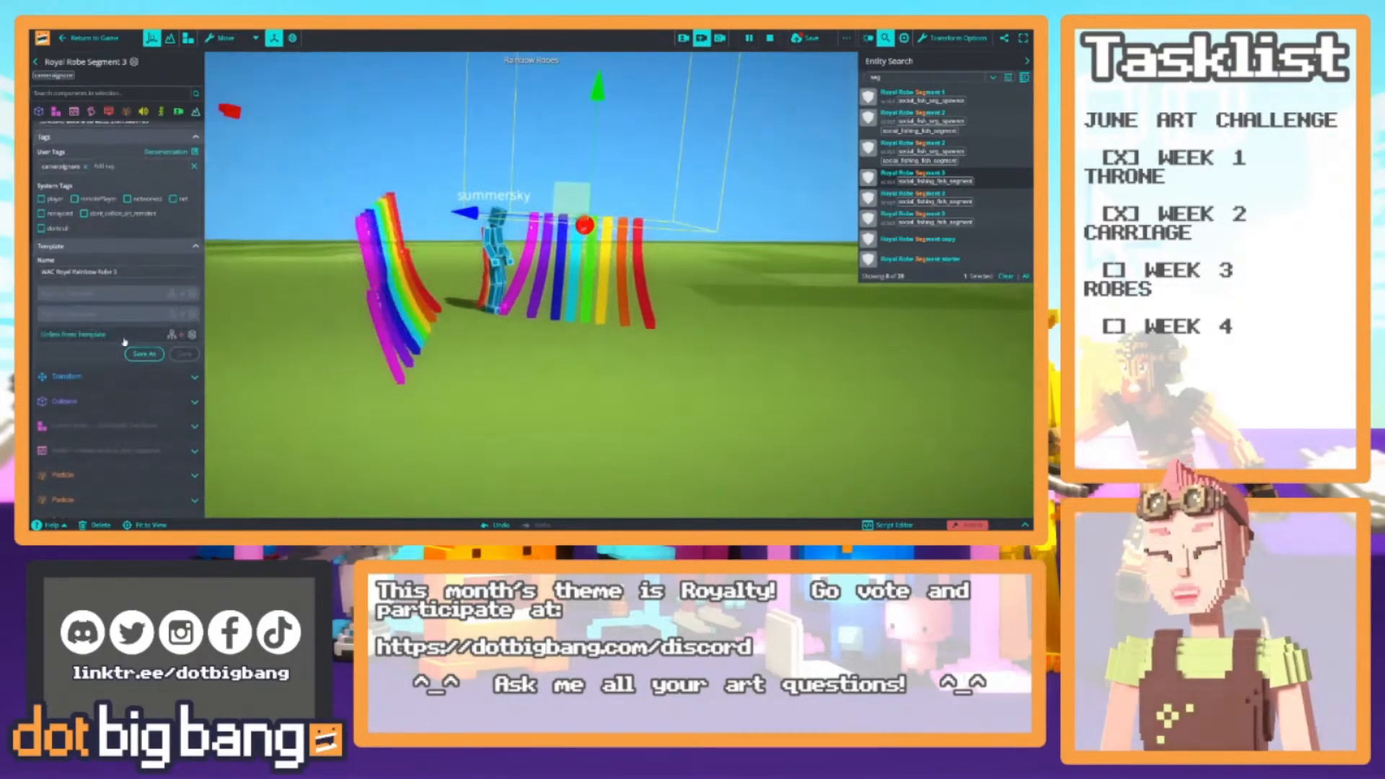
{"action": "scroll", "coordinate": [119, 365], "scroll_direction": "up", "scroll_amount": 8}
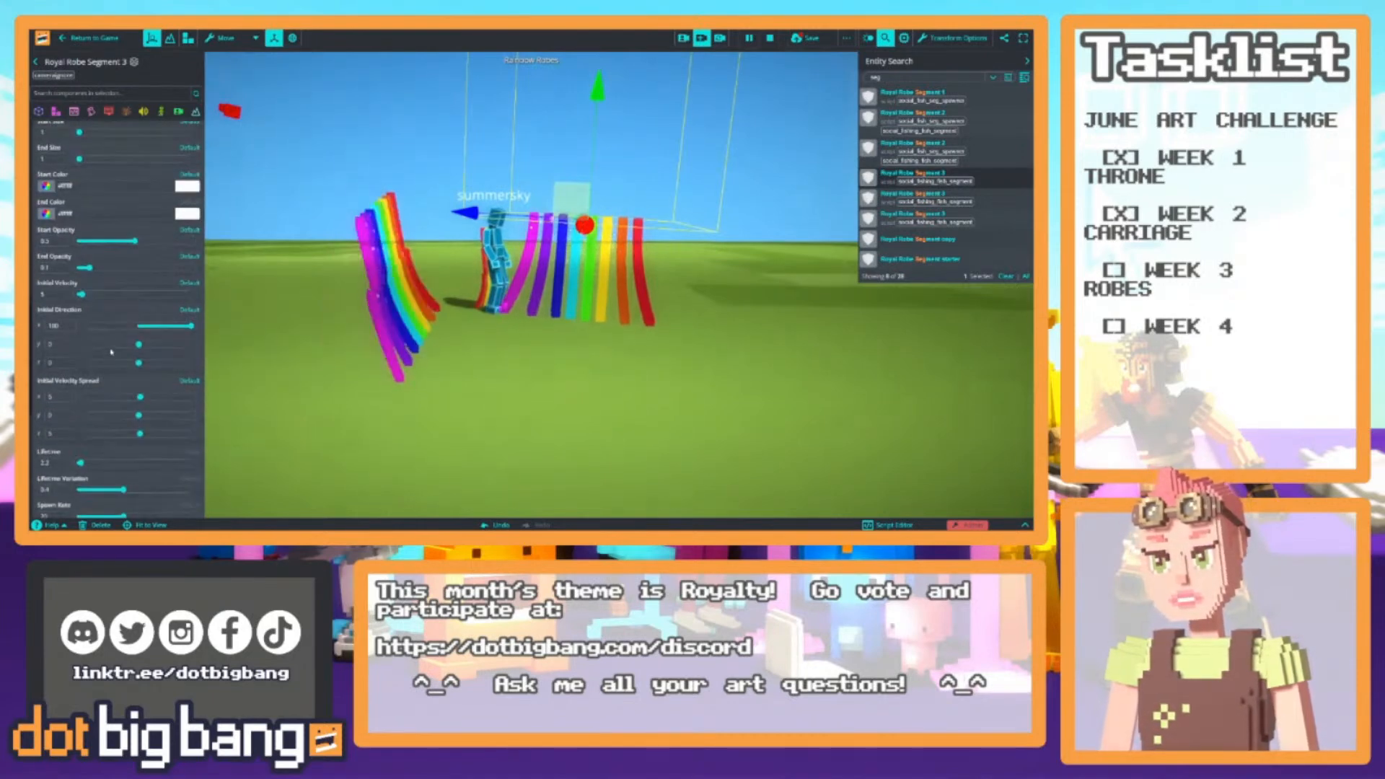
{"action": "scroll", "coordinate": [112, 361], "scroll_direction": "up", "scroll_amount": 3}
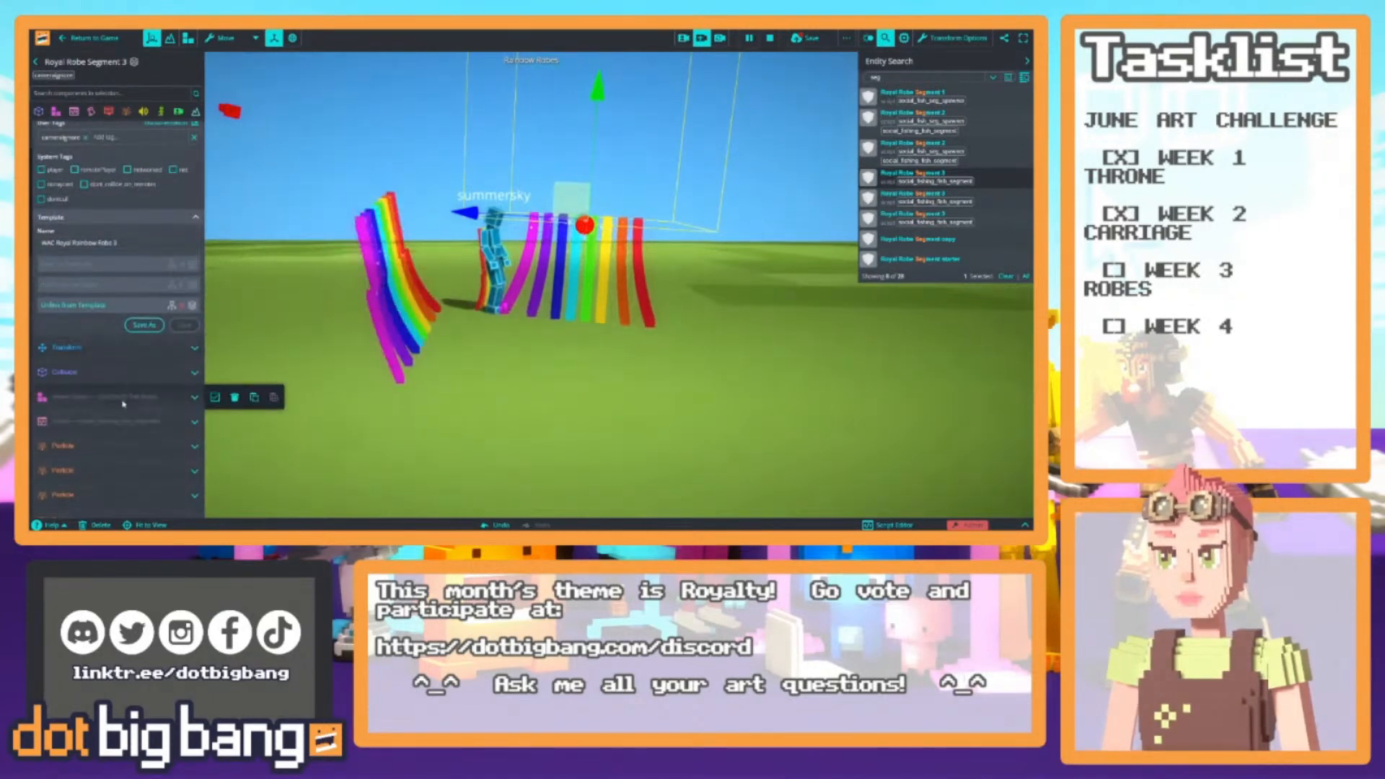
{"action": "scroll", "coordinate": [134, 426], "scroll_direction": "down", "scroll_amount": 10}
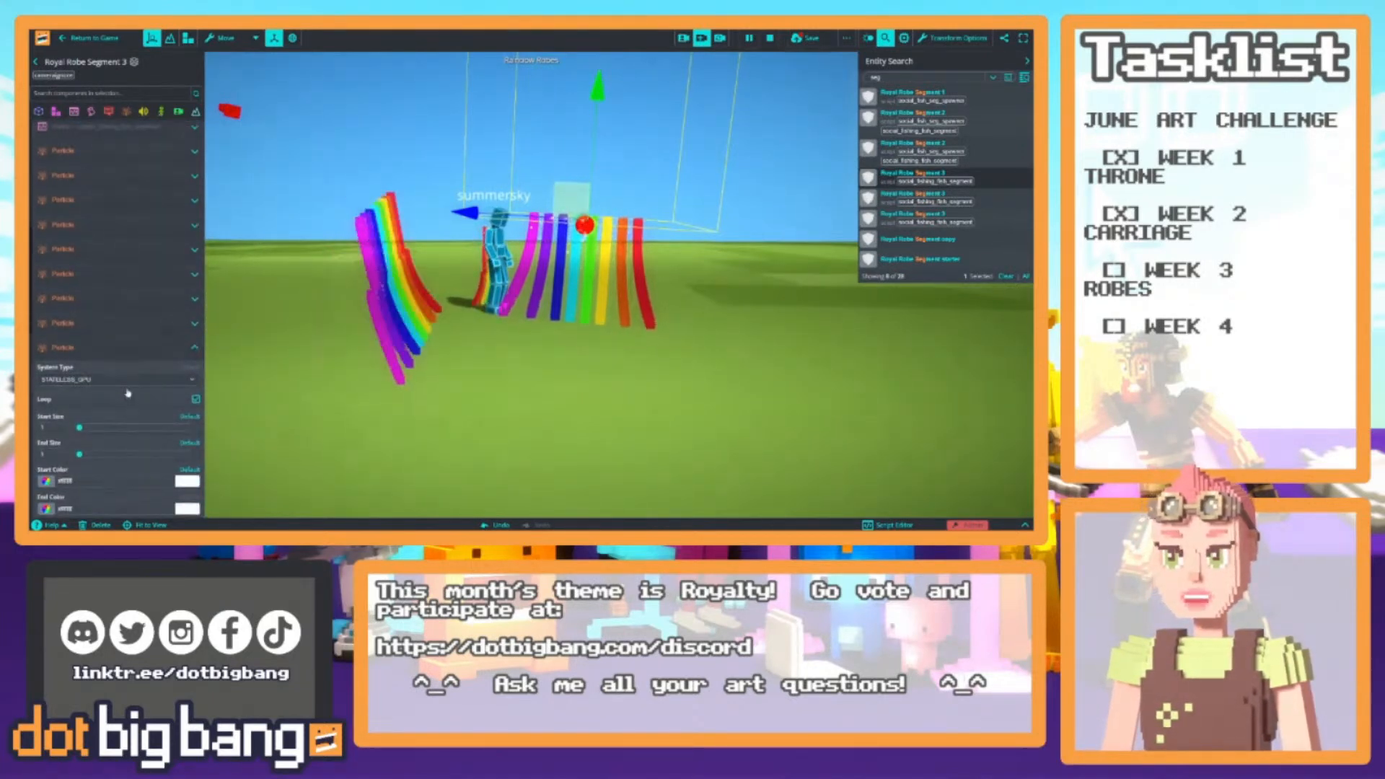
{"action": "scroll", "coordinate": [103, 339], "scroll_direction": "down", "scroll_amount": 3}
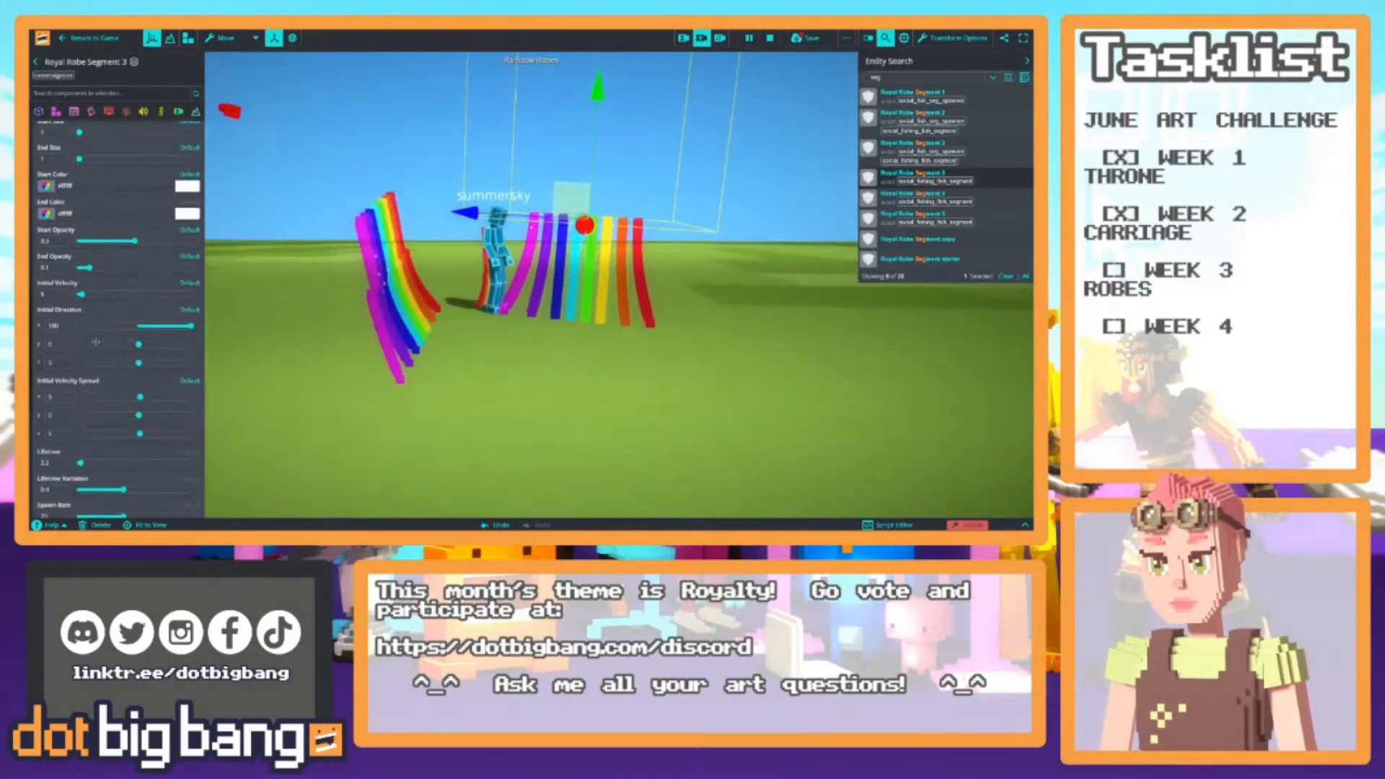
{"action": "scroll", "coordinate": [96, 342], "scroll_direction": "down", "scroll_amount": 5}
{"action": "left_click", "coordinate": [57, 249]}
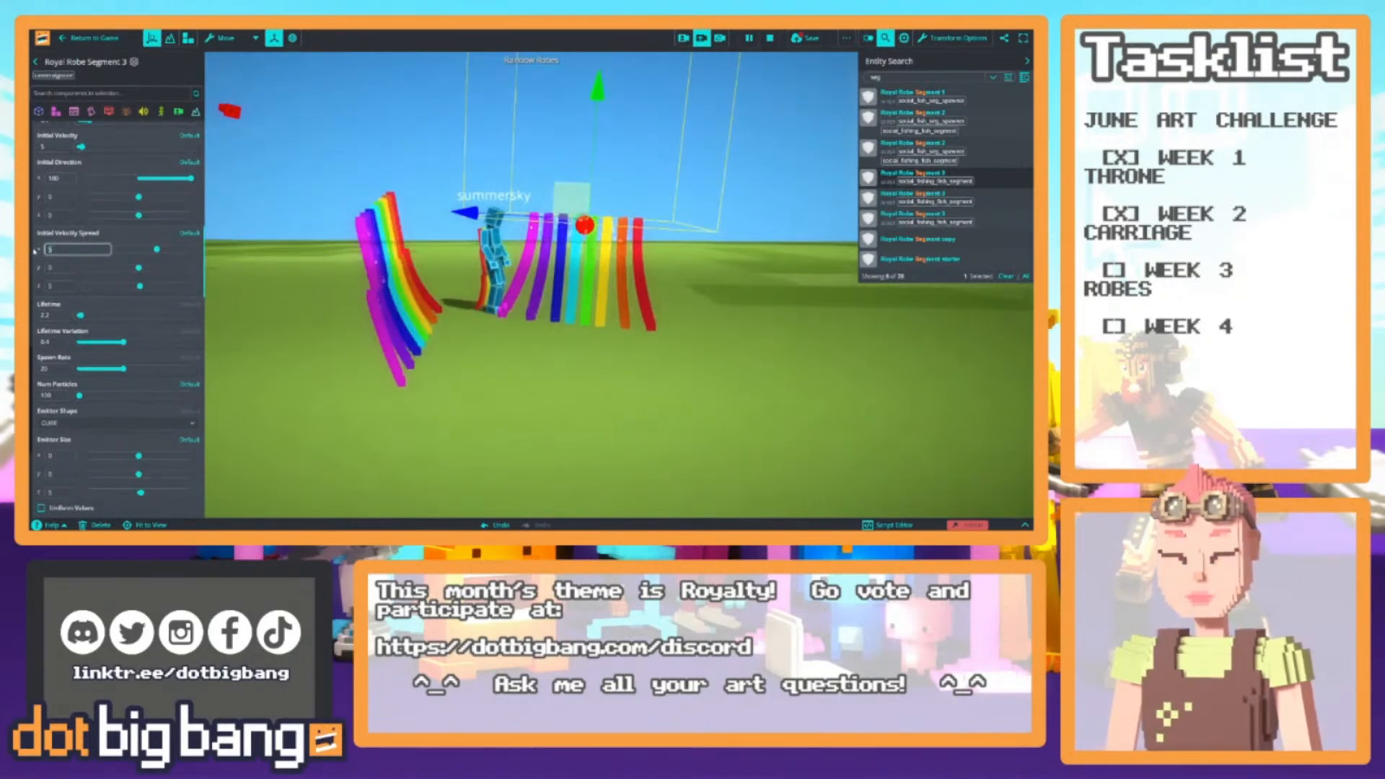
{"action": "right_click_drag", "start_coordinate": [504, 285], "coordinate": [373, 332]}
{"action": "key", "text": "d"}
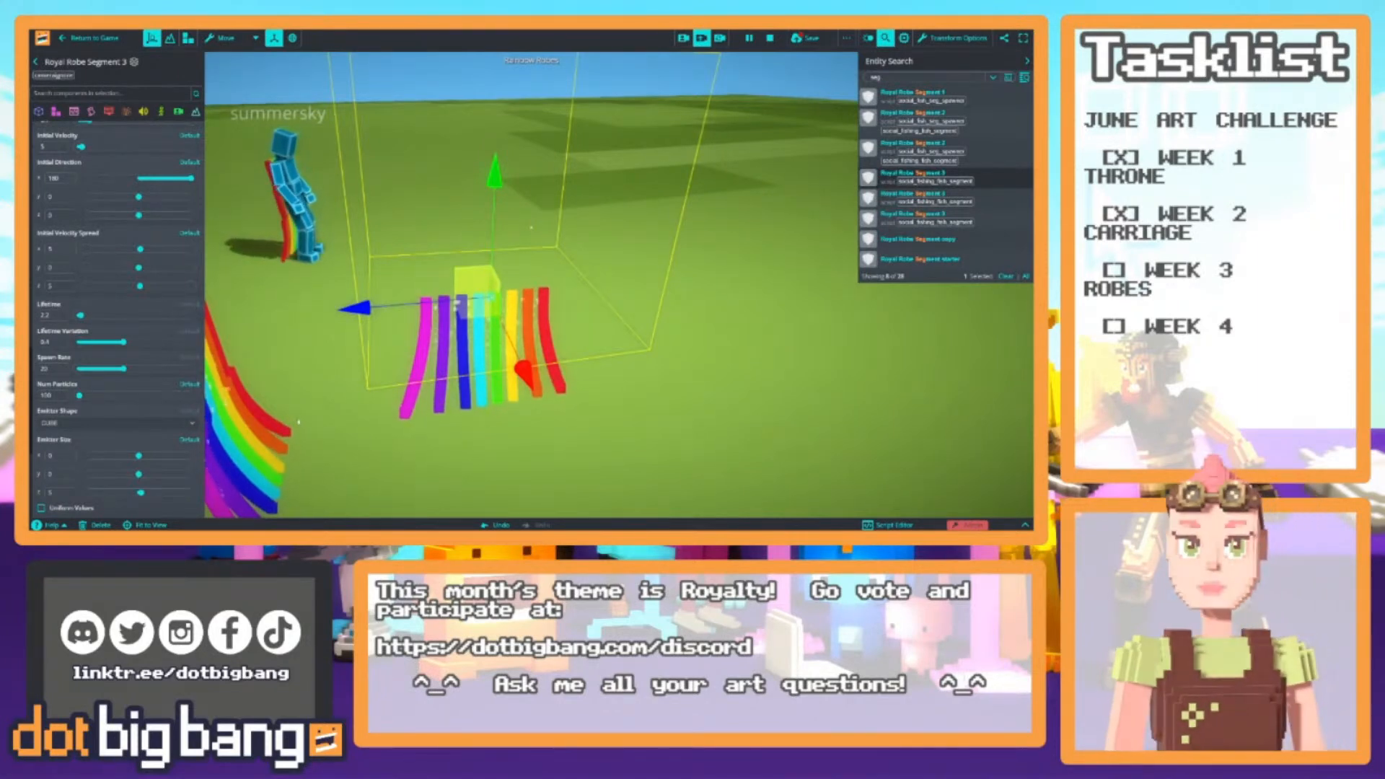
{"action": "scroll", "coordinate": [109, 422], "scroll_direction": "down", "scroll_amount": 2}
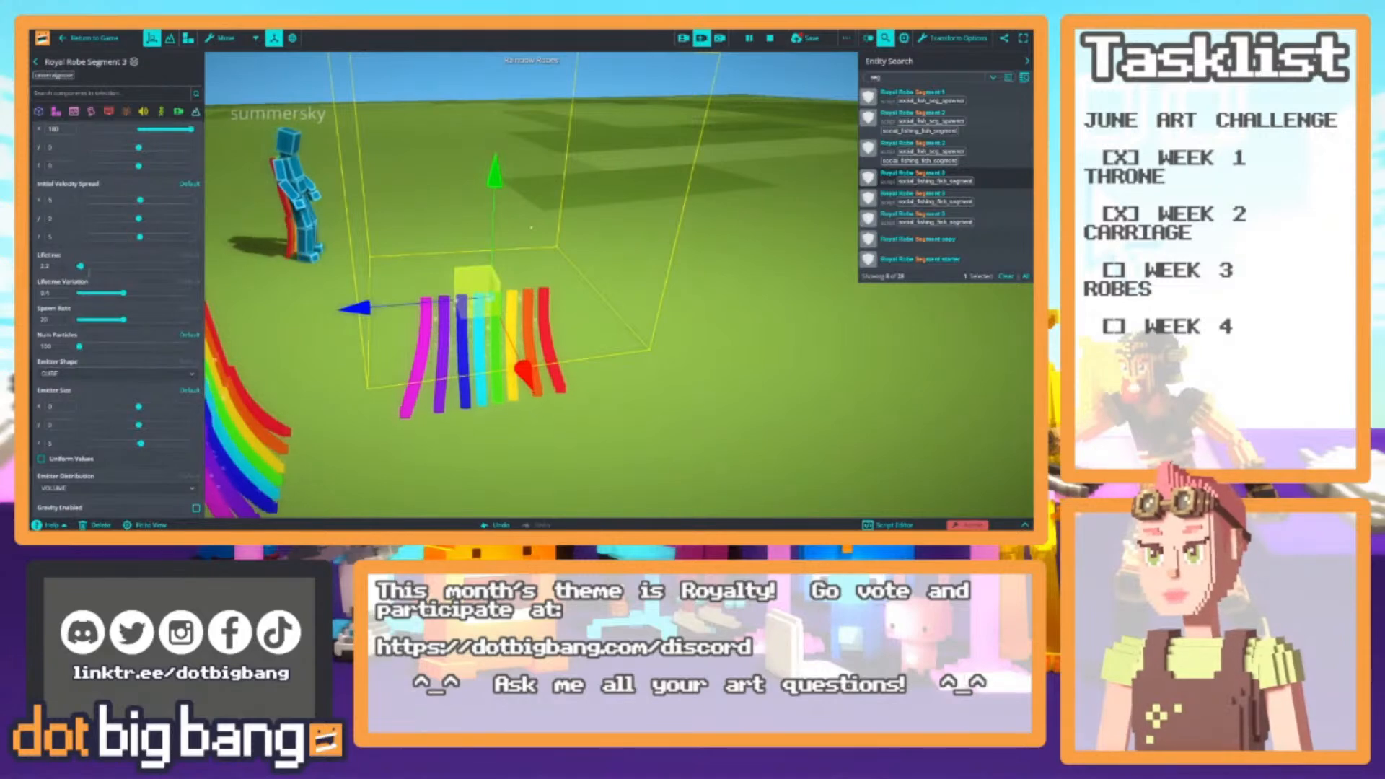
{"action": "left_click_drag", "start_coordinate": [139, 236], "coordinate": [143, 236]}
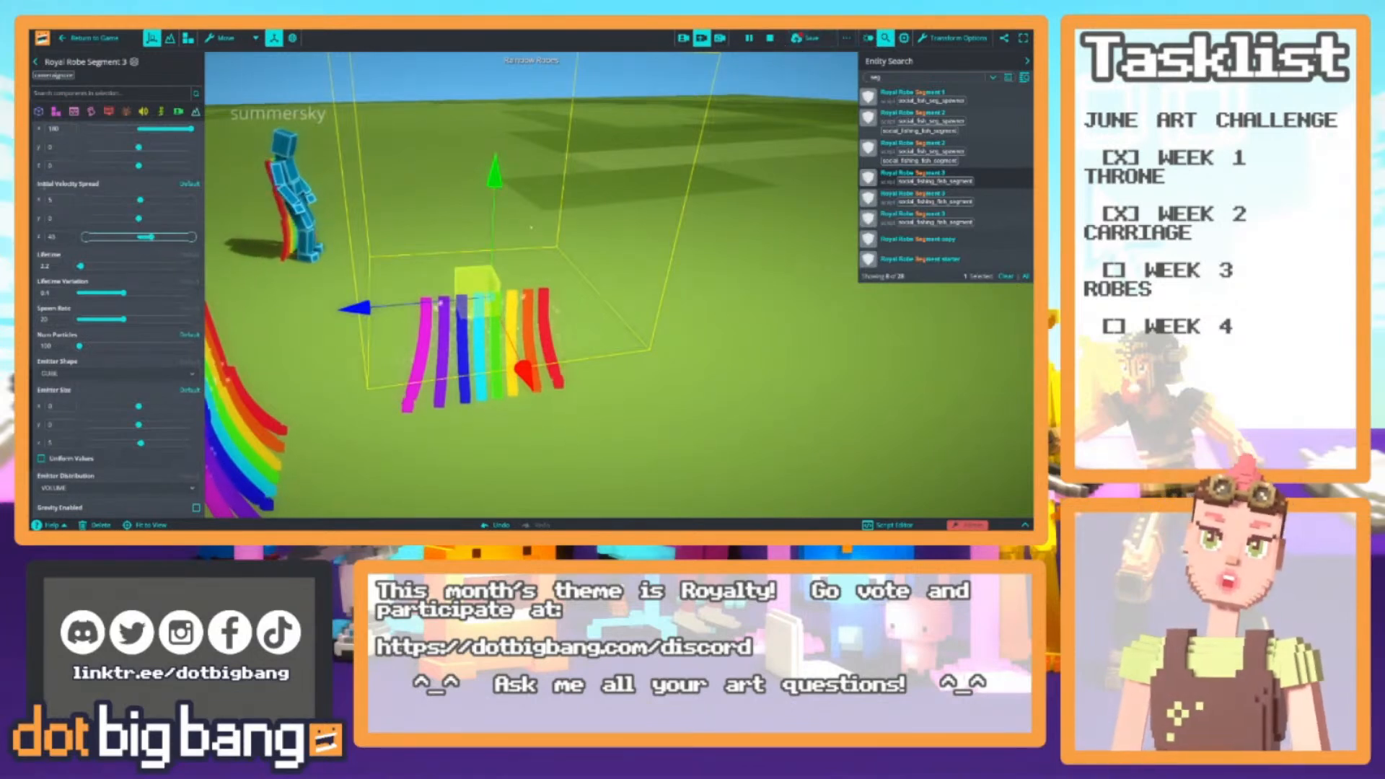
Enable the social_fishing_fish_segment script on Royal Robe Segment 3 and push the component change to its template
{"action": "scroll", "coordinate": [203, 299], "scroll_direction": "up", "scroll_amount": 10}
{"action": "left_click", "coordinate": [193, 295]}
{"action": "right_click_drag", "start_coordinate": [613, 290], "coordinate": [554, 301]}
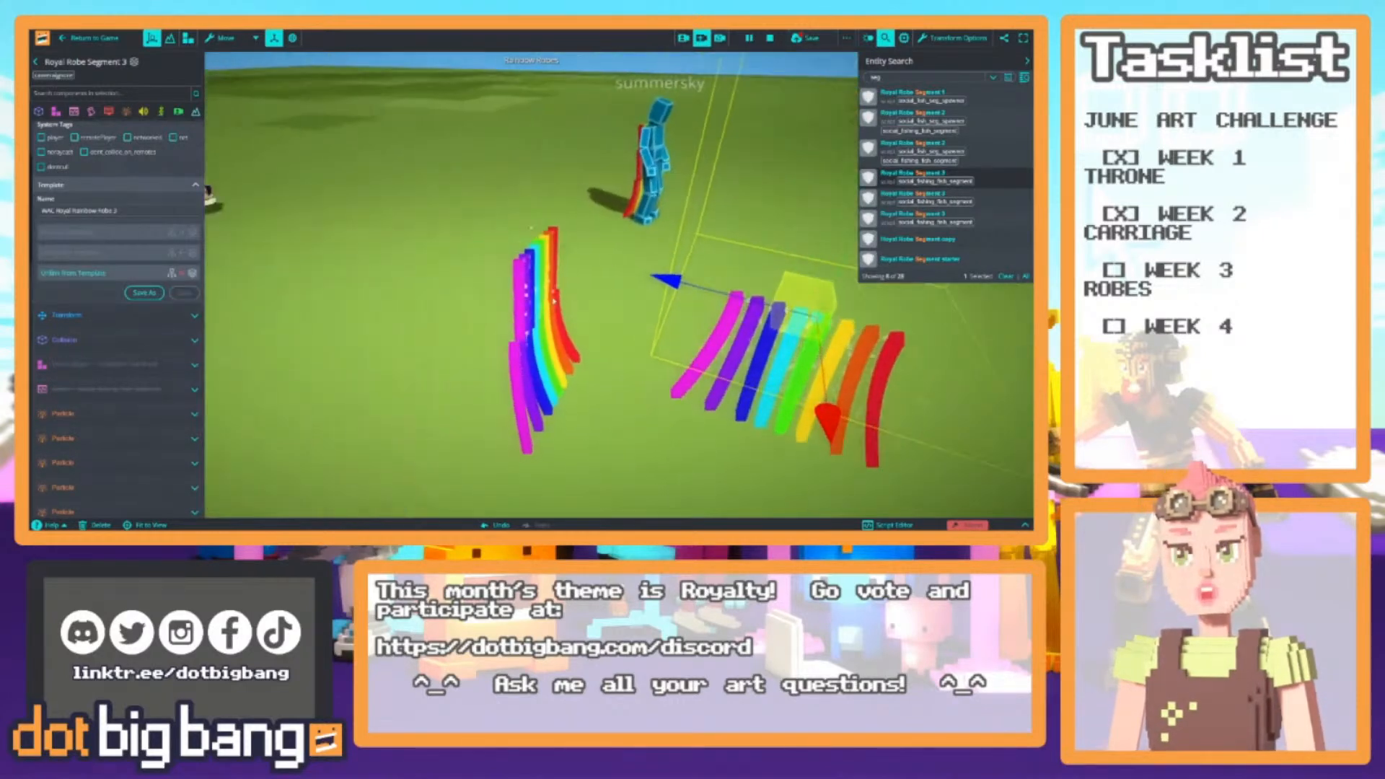
{"action": "scroll", "coordinate": [134, 386], "scroll_direction": "down", "scroll_amount": 1}
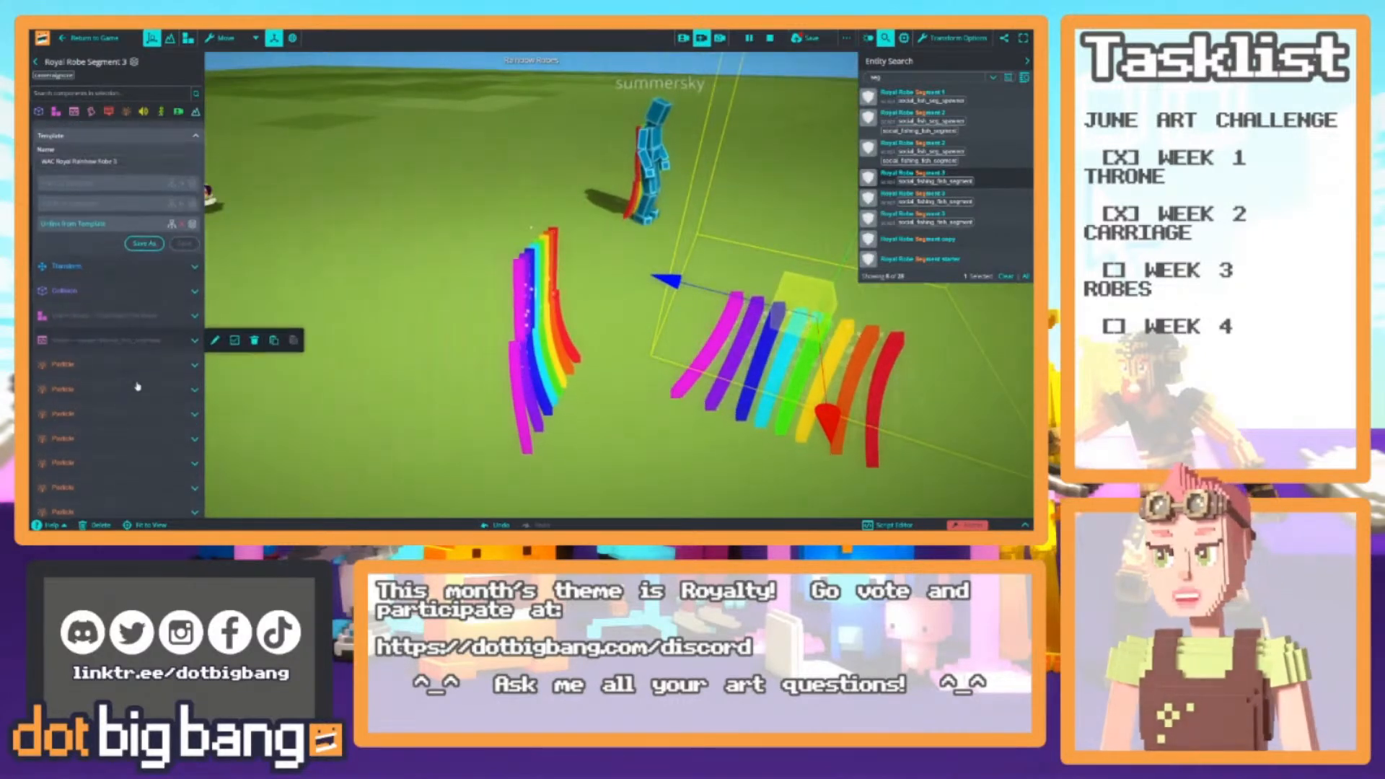
{"action": "left_click", "coordinate": [235, 342]}
{"action": "left_click", "coordinate": [94, 183]}
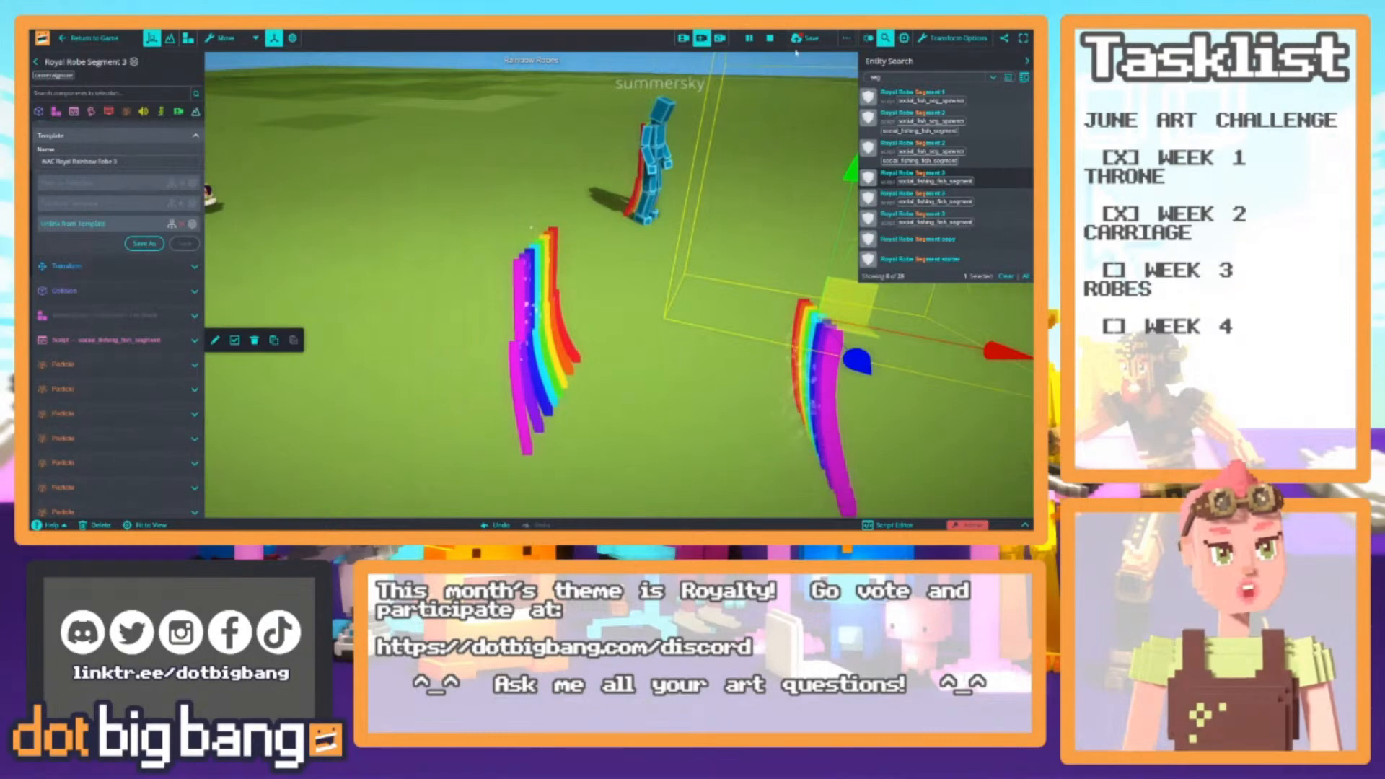
Restart the game with Royal Robe Segment 1 selected and check the robe through the player and editor cameras
{"action": "left_click", "coordinate": [769, 38]}
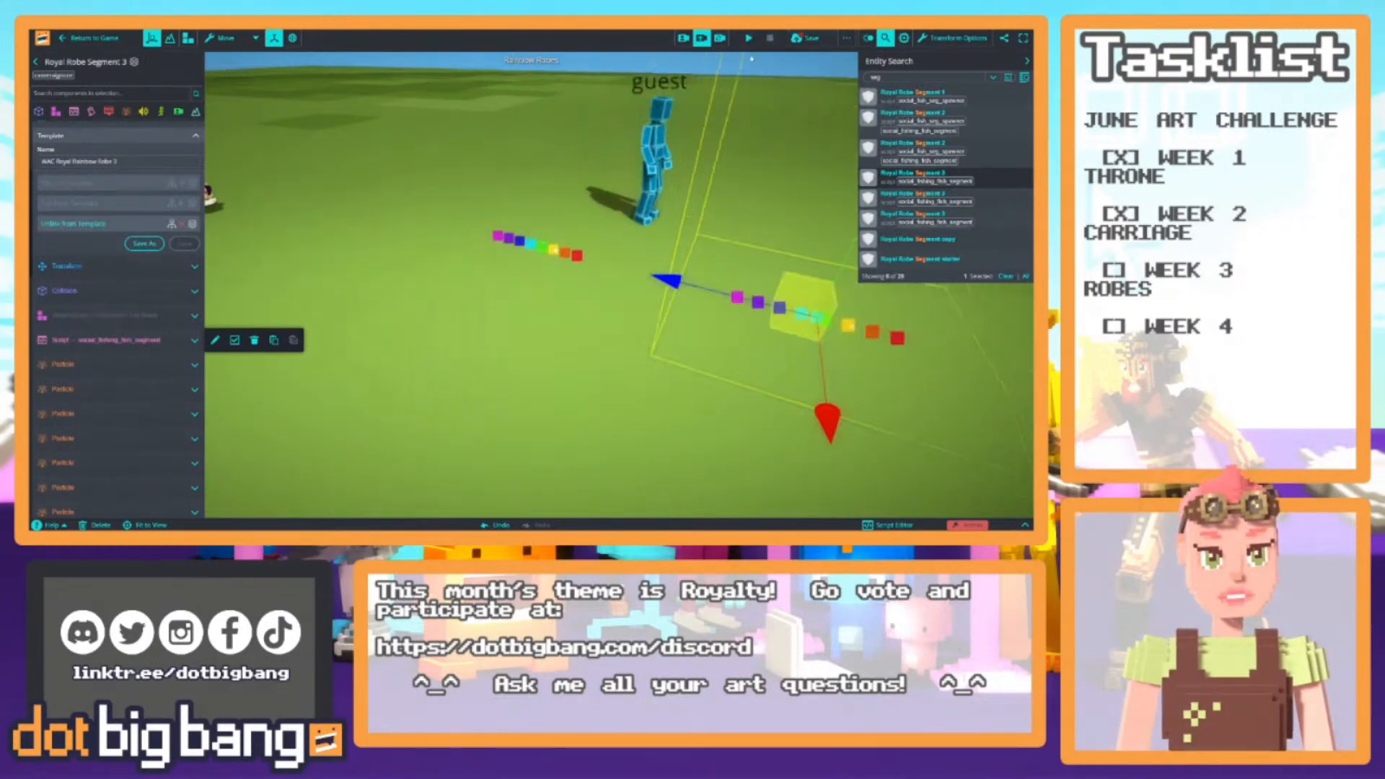
{"action": "left_click", "coordinate": [888, 97]}
{"action": "right_click_drag", "start_coordinate": [702, 142], "coordinate": [748, 64]}
{"action": "left_click", "coordinate": [747, 42]}
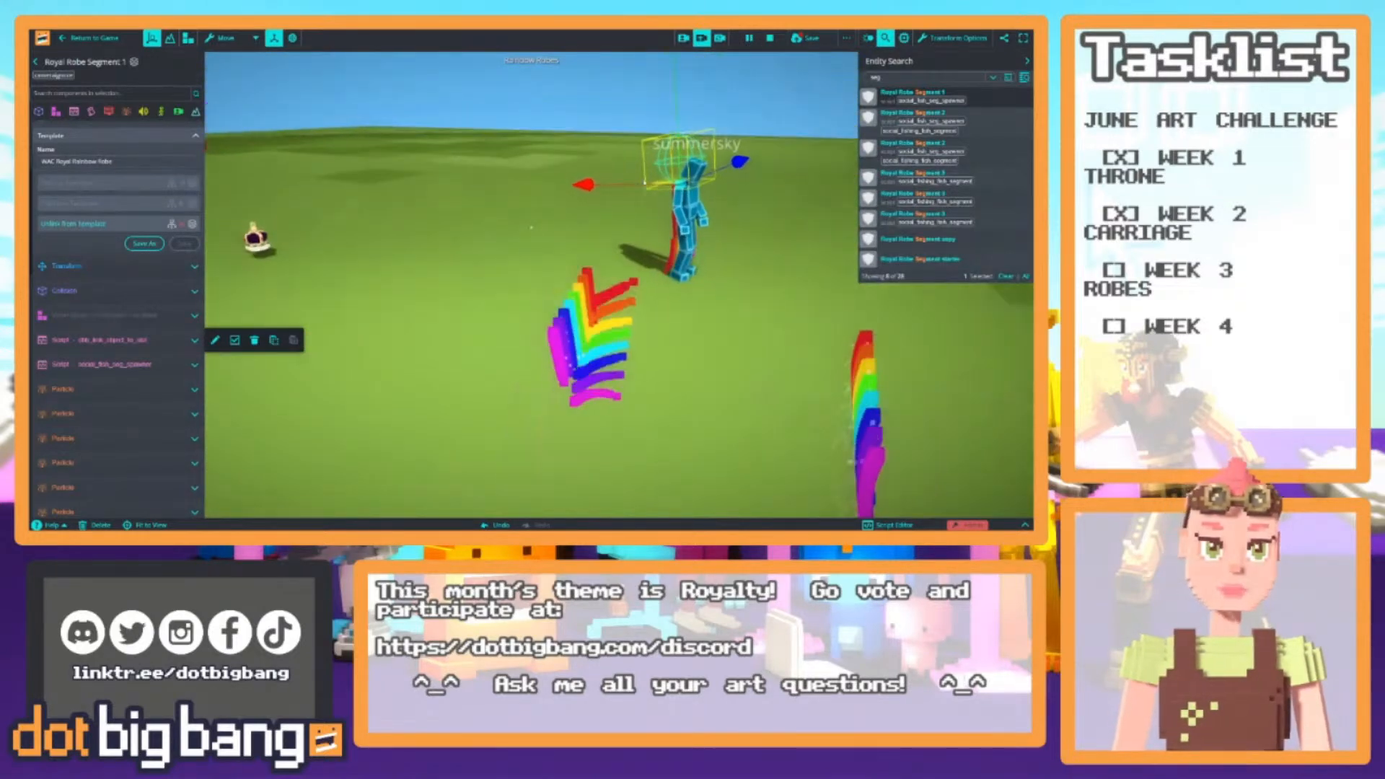
{"action": "left_click", "coordinate": [683, 39]}
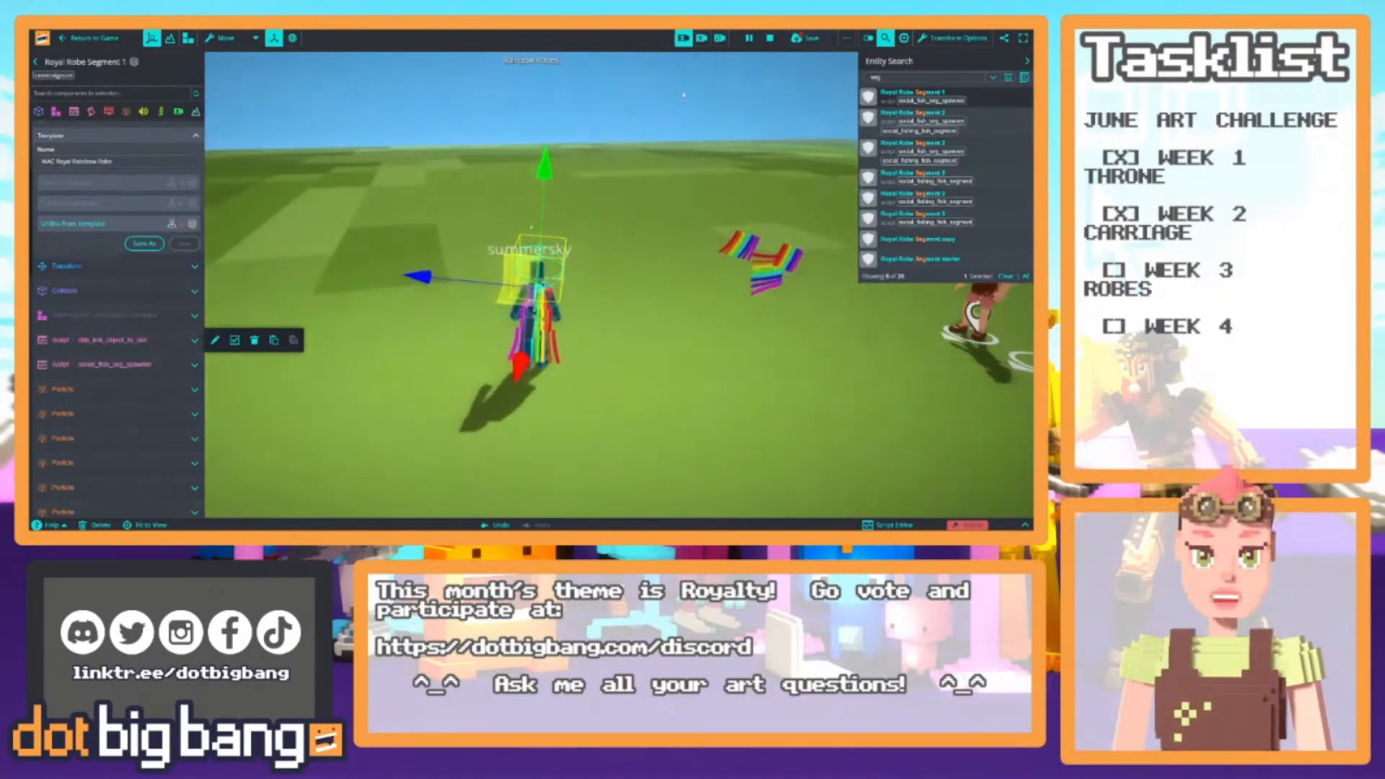
{"action": "left_click", "coordinate": [702, 39]}
{"action": "right_click_drag", "start_coordinate": [602, 237], "coordinate": [744, 158]}
Deselect the robe segment, save the game and return to play mode
{"action": "left_click", "coordinate": [634, 219]}
{"action": "left_click", "coordinate": [811, 38]}
{"action": "right_click_drag", "start_coordinate": [432, 174], "coordinate": [516, 186]}
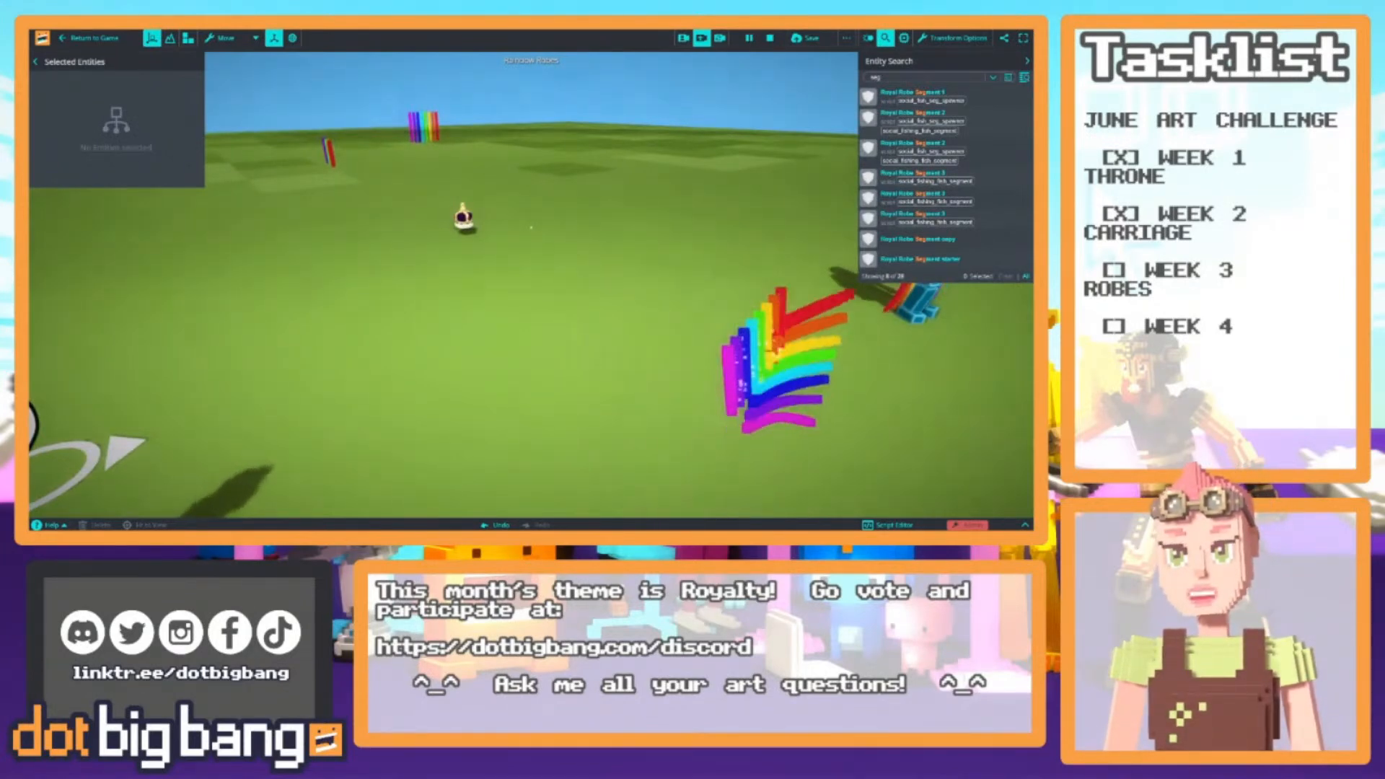
{"action": "right_click_drag", "start_coordinate": [679, 202], "coordinate": [765, 207]}
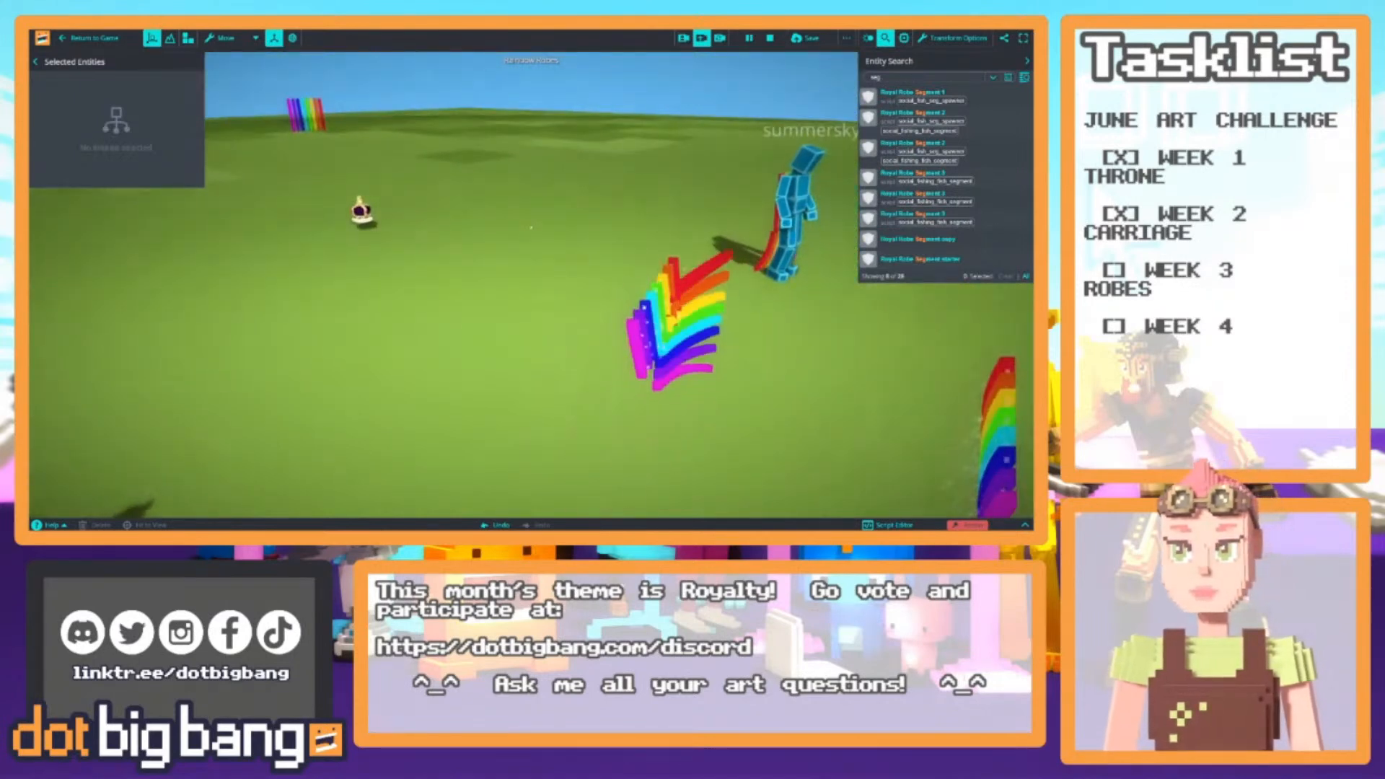
{"action": "left_click_drag", "start_coordinate": [234, 154], "coordinate": [297, 195]}
{"action": "right_click_drag", "start_coordinate": [360, 209], "coordinate": [400, 249]}
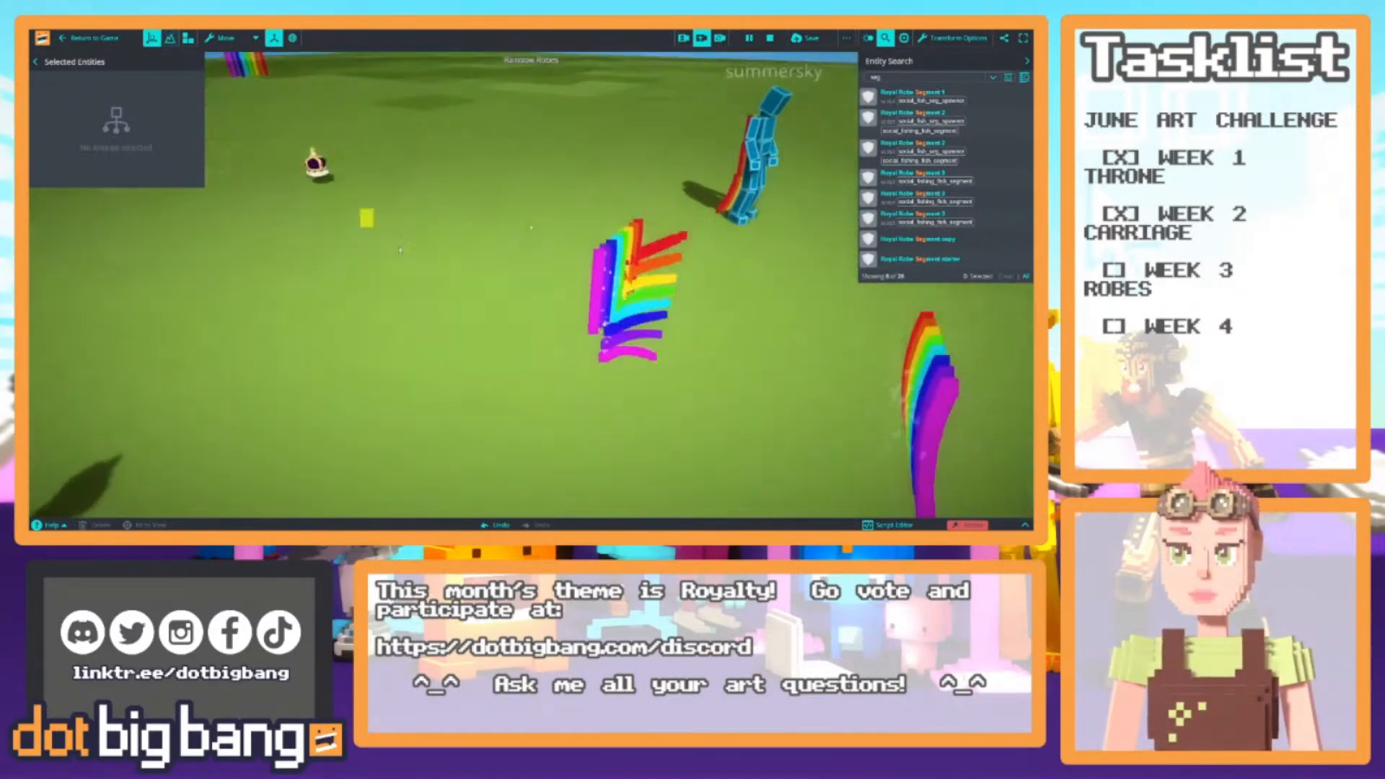
{"action": "left_click", "coordinate": [249, 39]}
{"action": "left_click", "coordinate": [248, 39]}
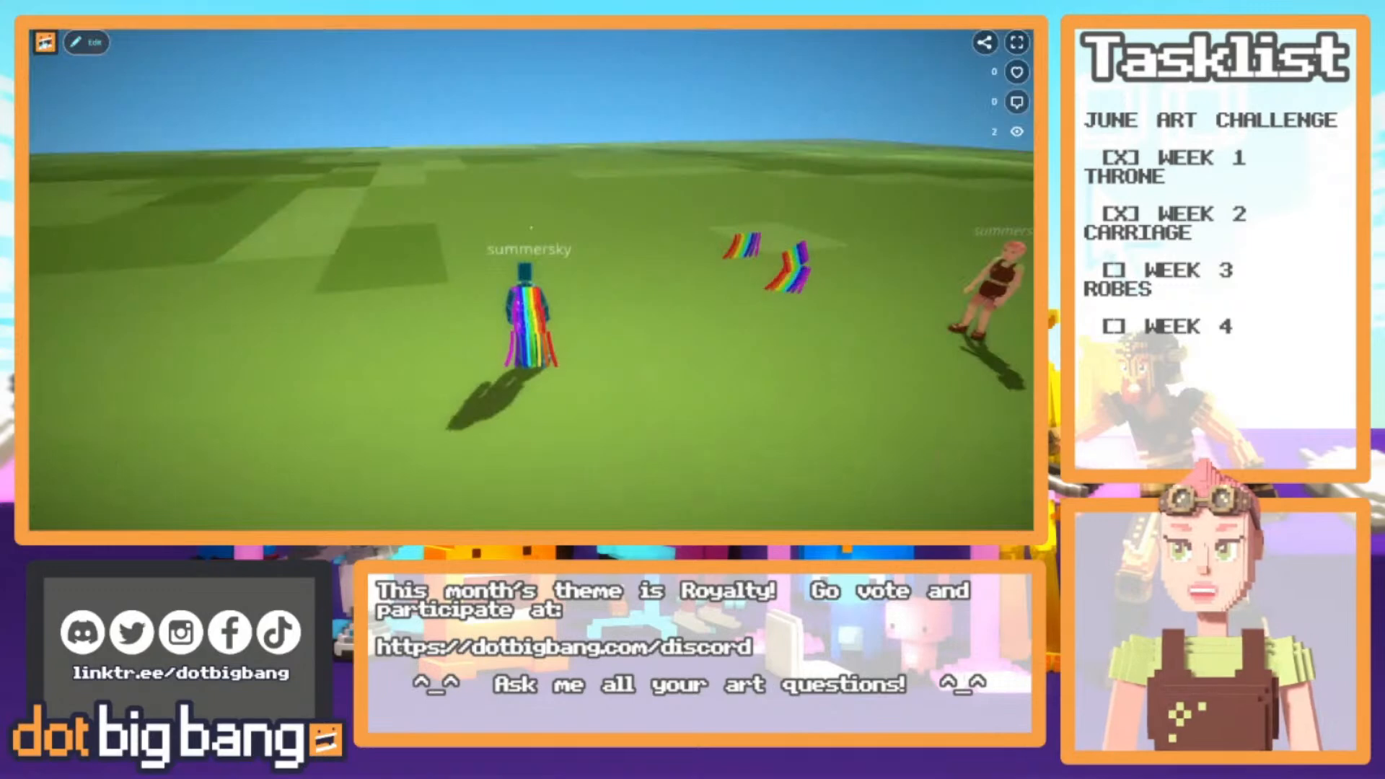
{"action": "left_click", "coordinate": [114, 39]}
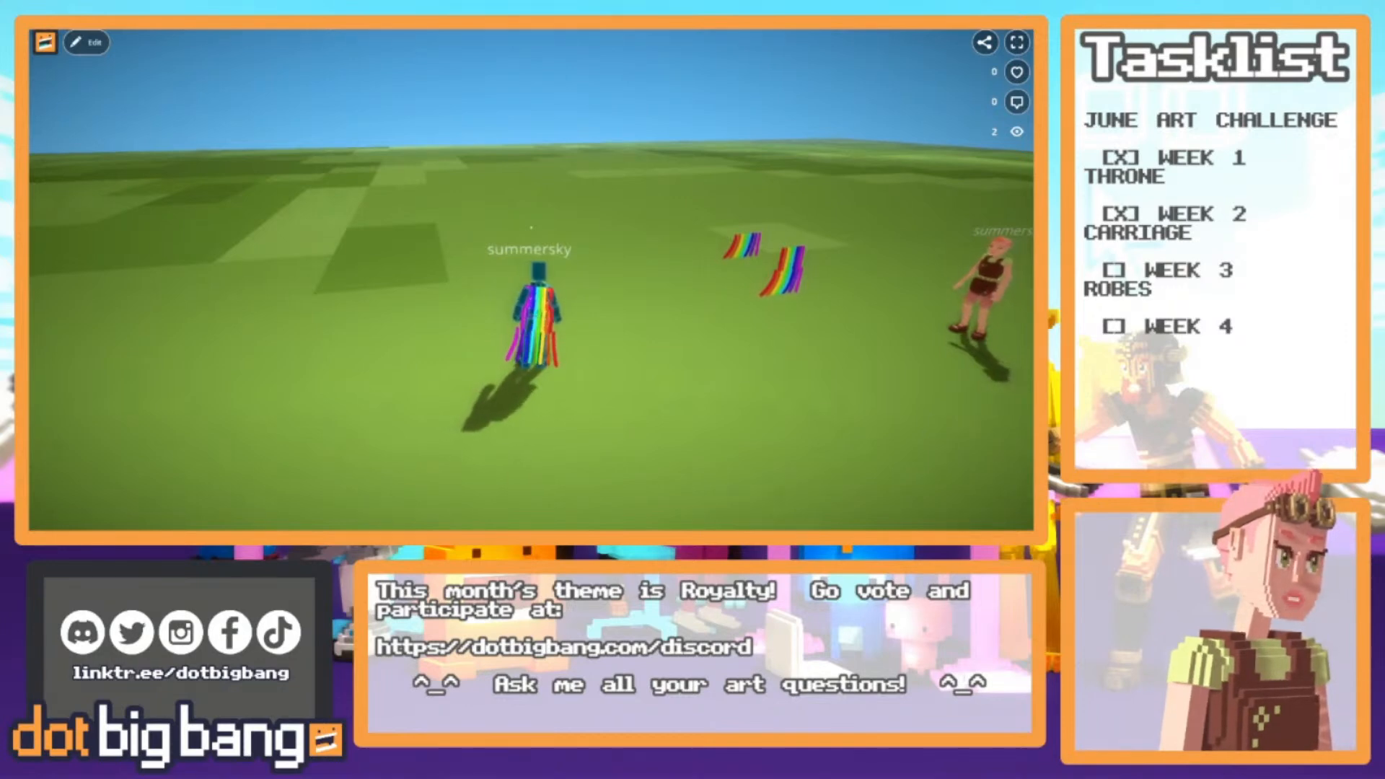
Run and turn the avatar in play mode, orbiting around it to check how the rainbow robe and sparkles move
{"action": "left_click_drag", "start_coordinate": [826, 407], "coordinate": [736, 379]}
{"action": "key", "text": "d"}
{"action": "key", "text": "a"}
{"action": "key", "text": "d"}
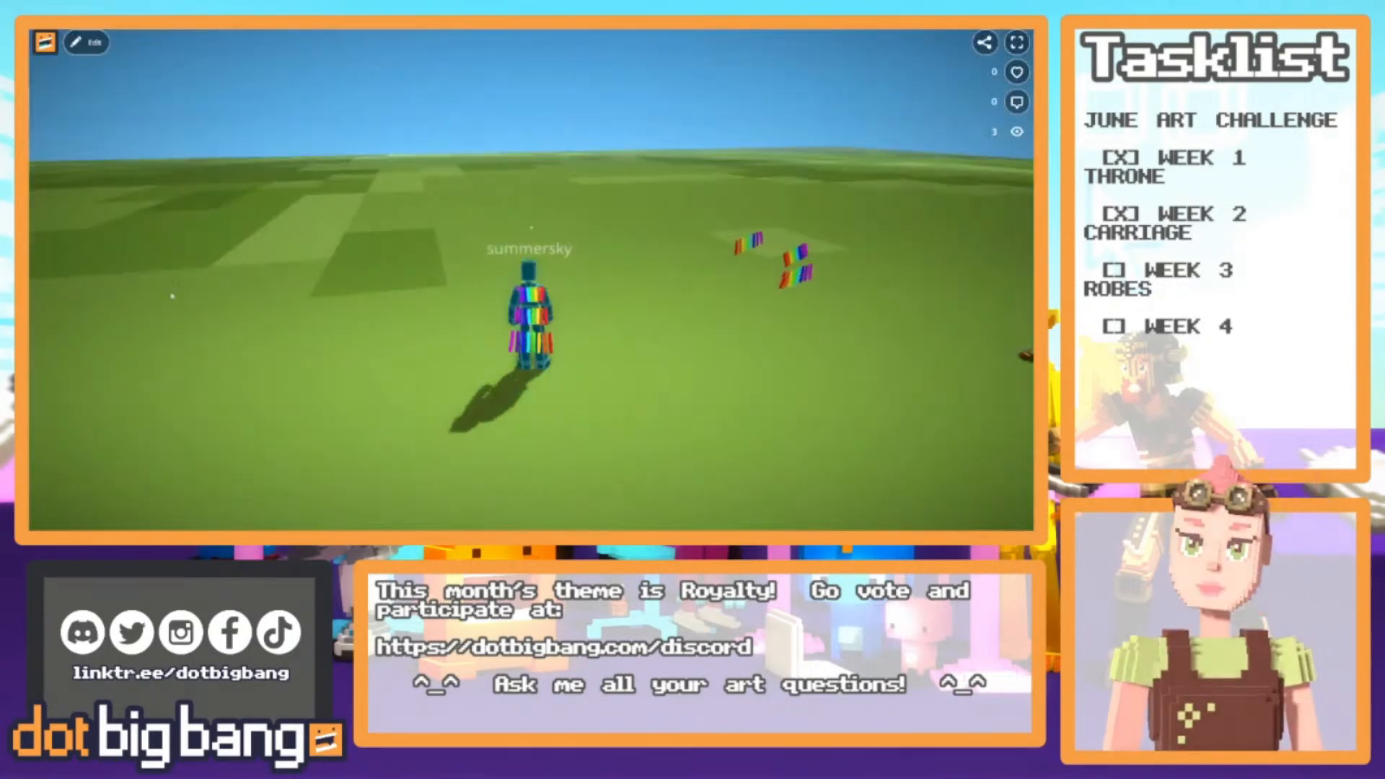
{"action": "left_click_drag", "start_coordinate": [173, 294], "coordinate": [332, 245]}
{"action": "key", "text": "a"}
{"action": "key", "text": "w"}
{"action": "key", "text": "s"}
{"action": "key", "text": "w"}
{"action": "key", "text": "d"}
{"action": "key", "text": "a"}
{"action": "key", "text": "w"}
{"action": "key", "text": "d"}
{"action": "key", "text": "a"}
{"action": "key", "text": "w"}
{"action": "key", "text": "d"}
{"action": "key", "text": "a"}
{"action": "key", "text": "d"}
{"action": "key", "text": "a"}
{"action": "key", "text": "w"}
{"action": "key", "text": "a"}
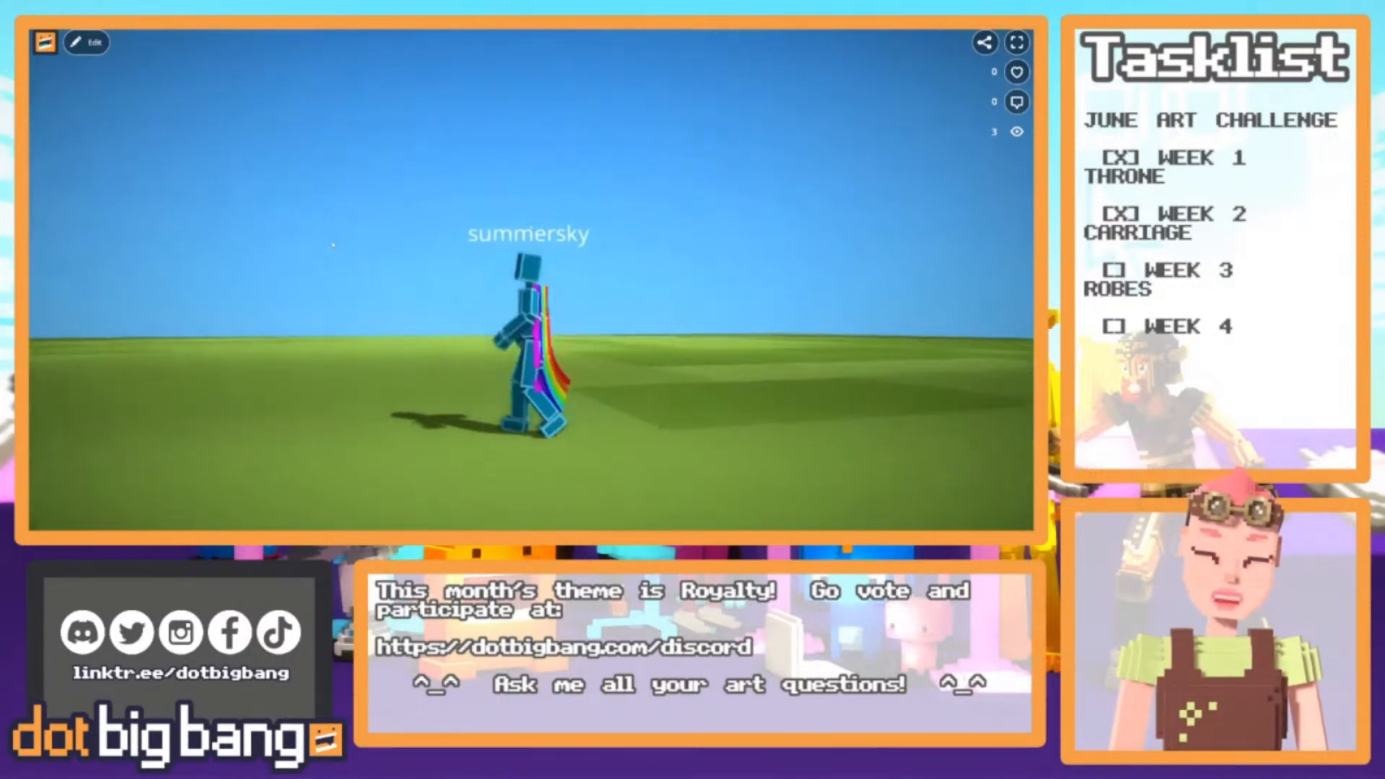
{"action": "left_click_drag", "start_coordinate": [217, 325], "coordinate": [382, 393]}
{"action": "key", "text": "w"}
{"action": "key", "text": "a"}
{"action": "key", "text": "w"}
{"action": "key", "text": "d"}
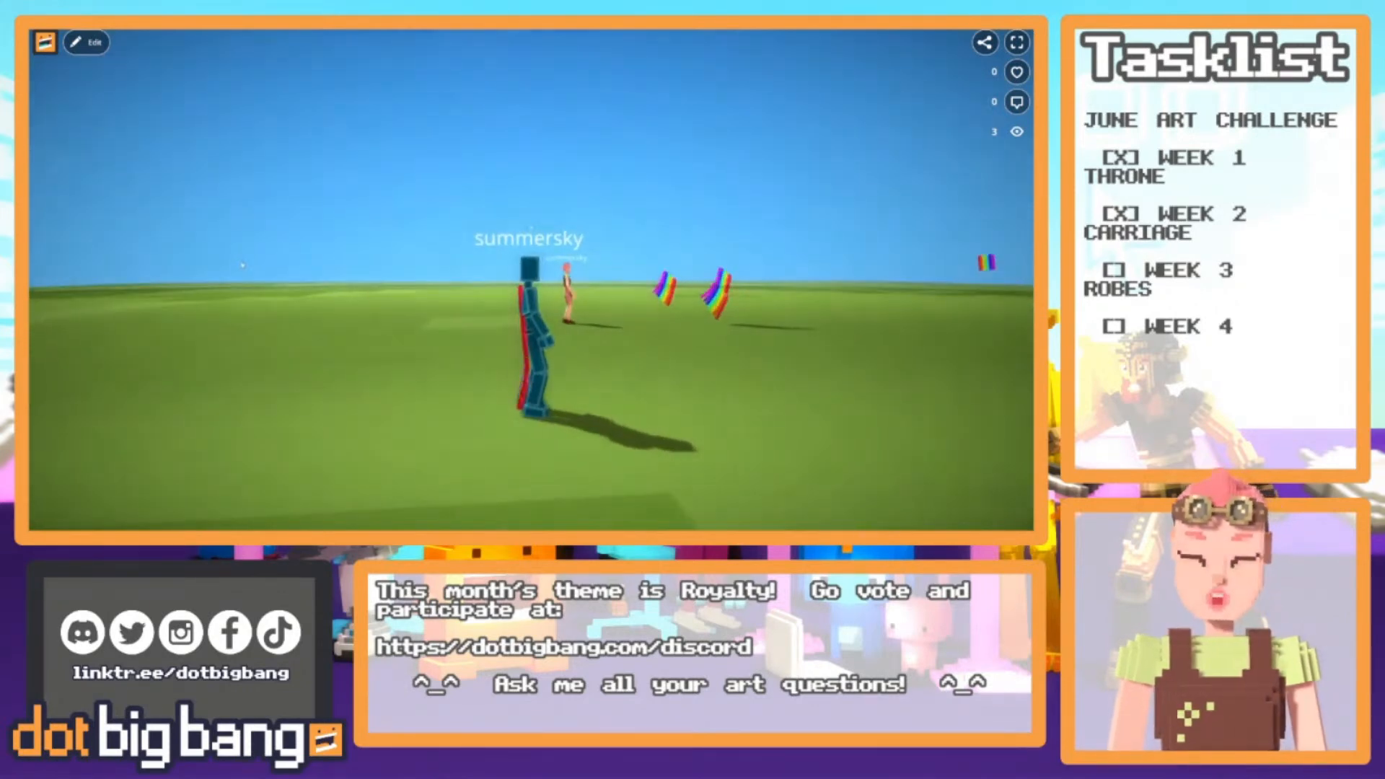
Return to the editor, reset the game, find Royal Robe Segment 1 by searching "seg", focus on it and start playback
{"action": "left_click", "coordinate": [96, 47]}
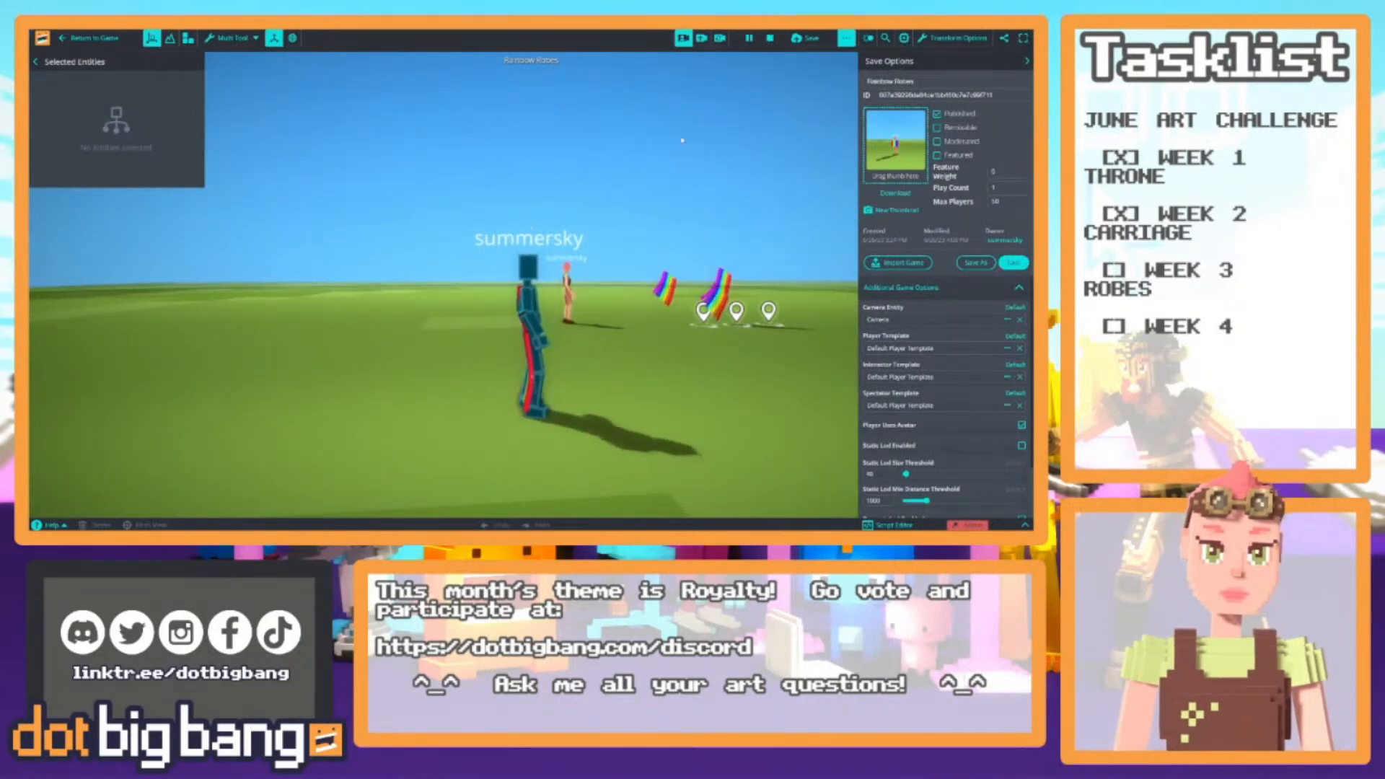
{"action": "left_click", "coordinate": [770, 41]}
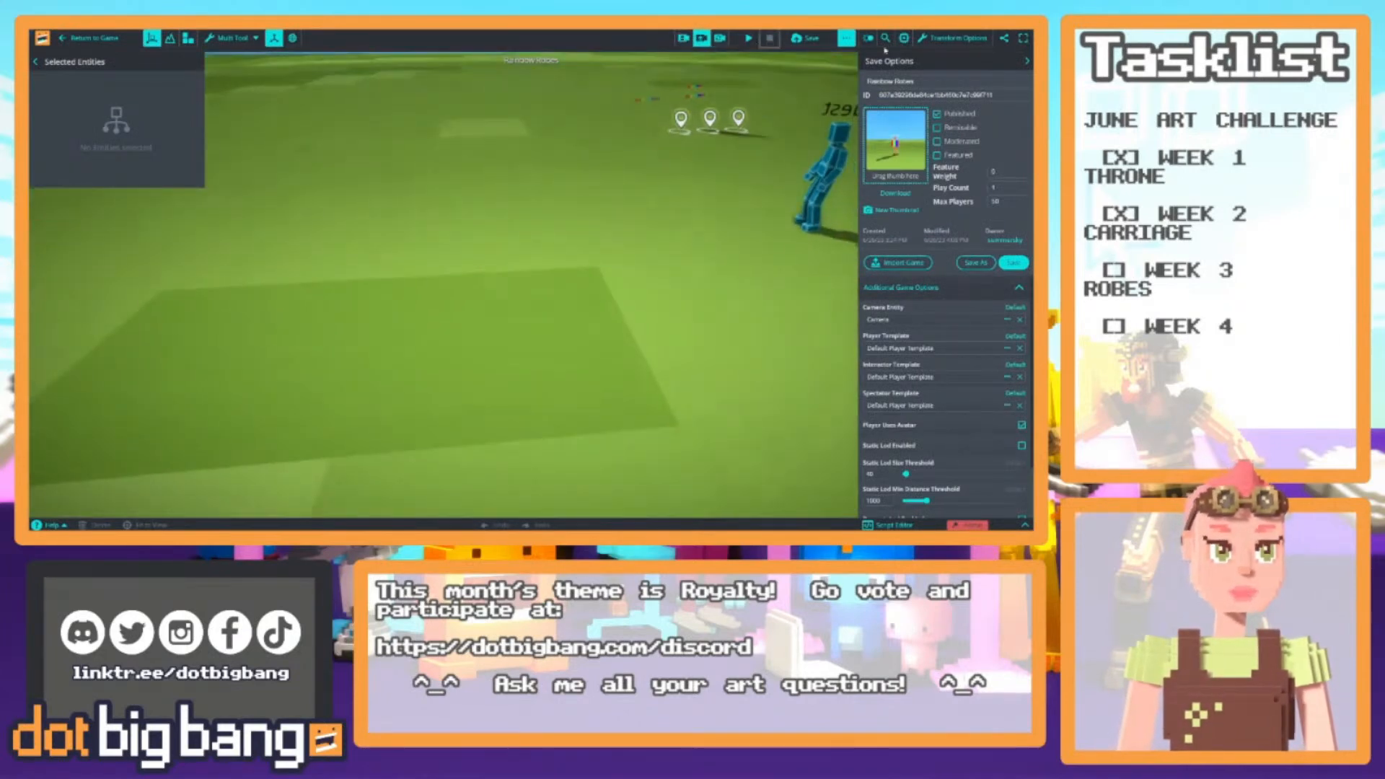
{"action": "left_click", "coordinate": [885, 37]}
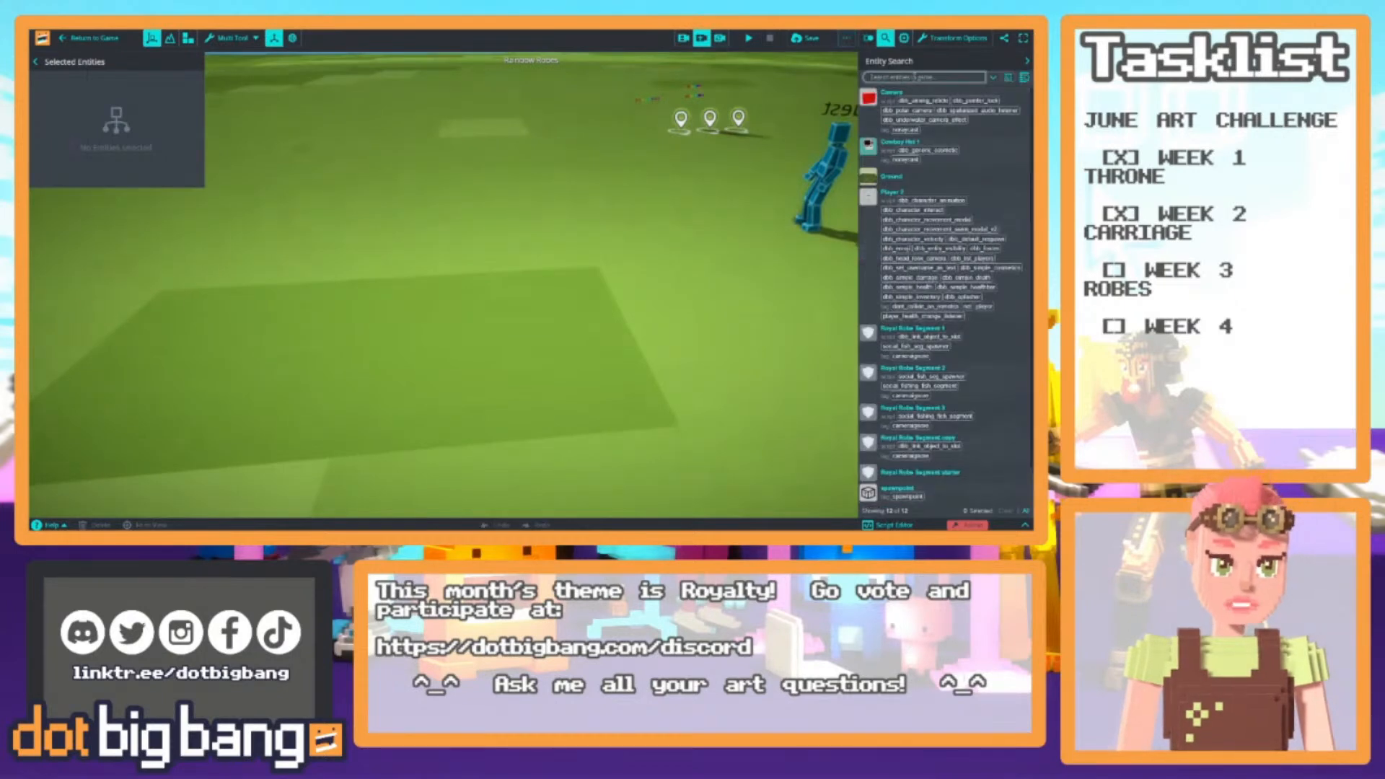
{"action": "double_click", "coordinate": [910, 103]}
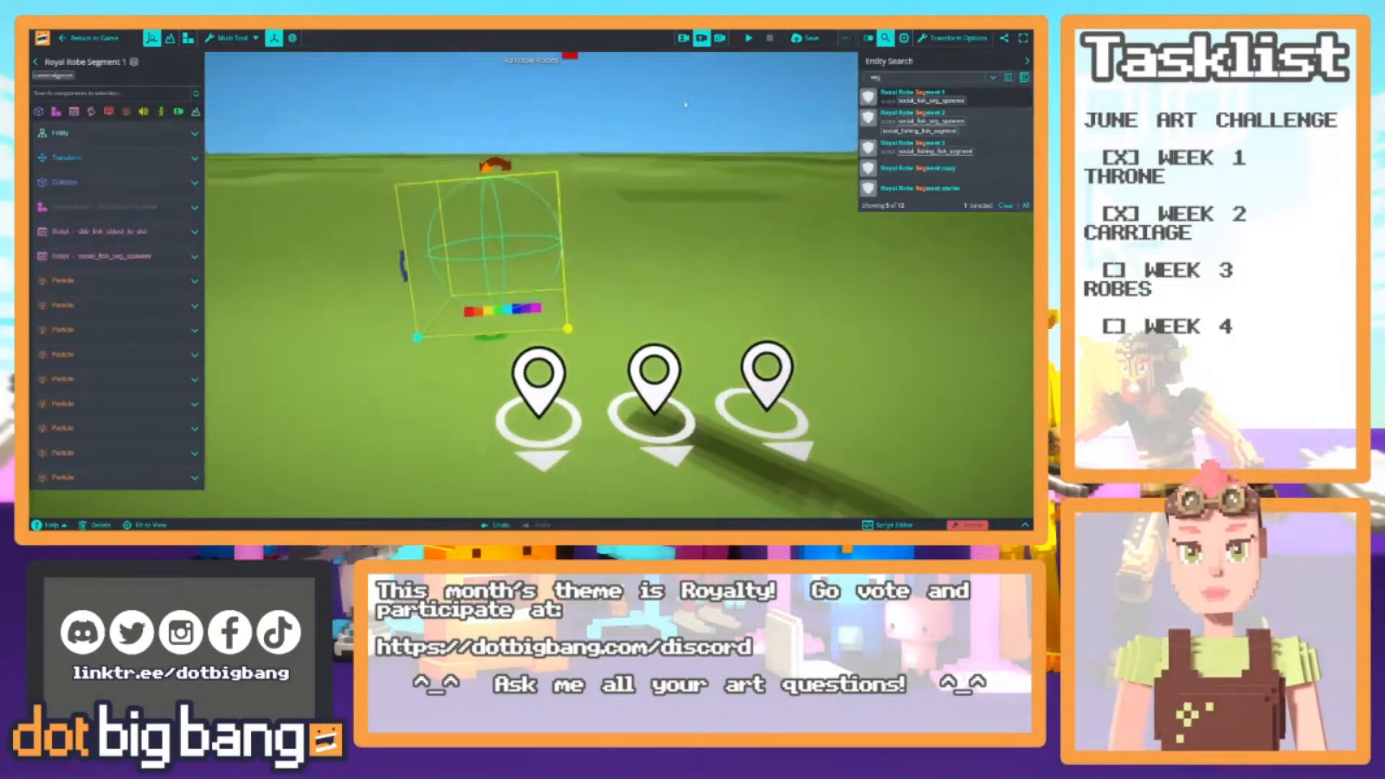
{"action": "left_click", "coordinate": [747, 38]}
{"action": "scroll", "coordinate": [654, 217], "scroll_direction": "up", "scroll_amount": 6}
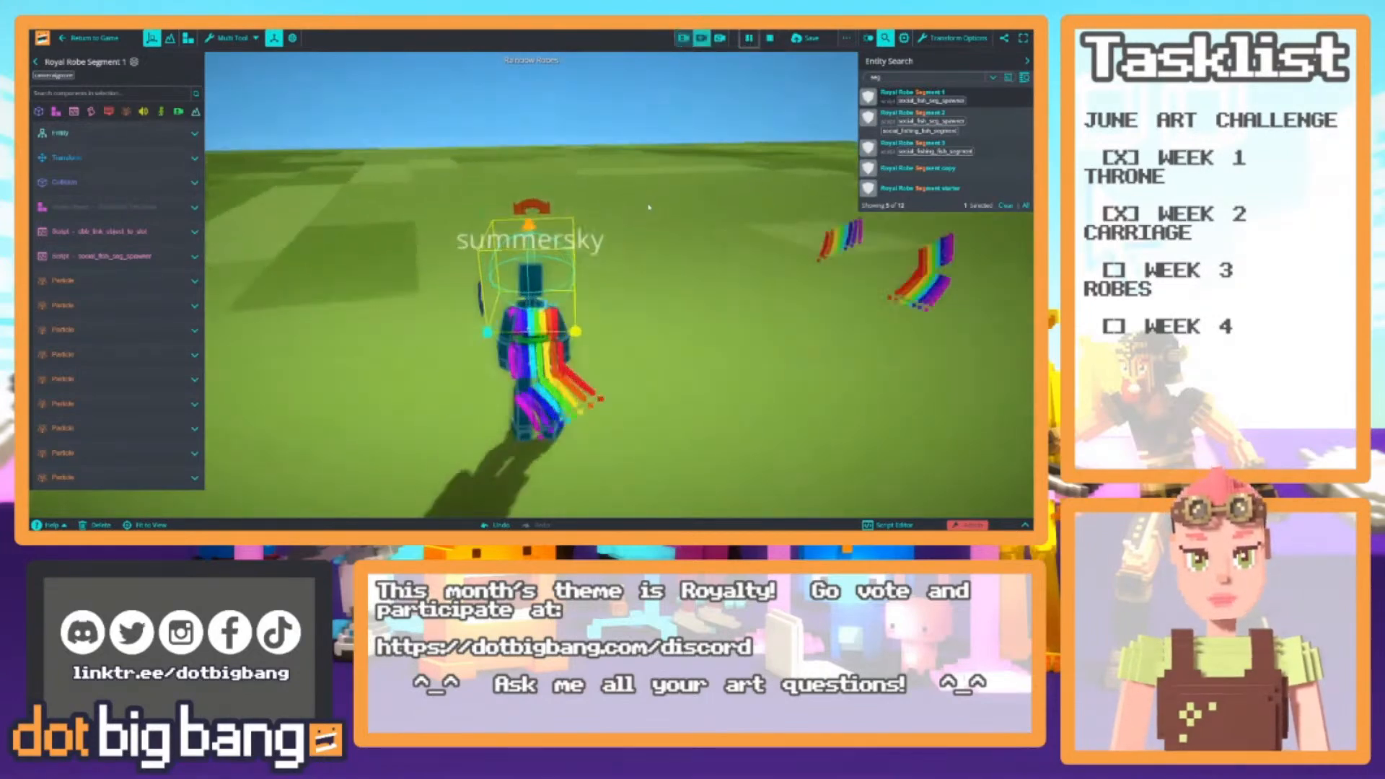
{"action": "scroll", "coordinate": [654, 221], "scroll_direction": "down", "scroll_amount": 3}
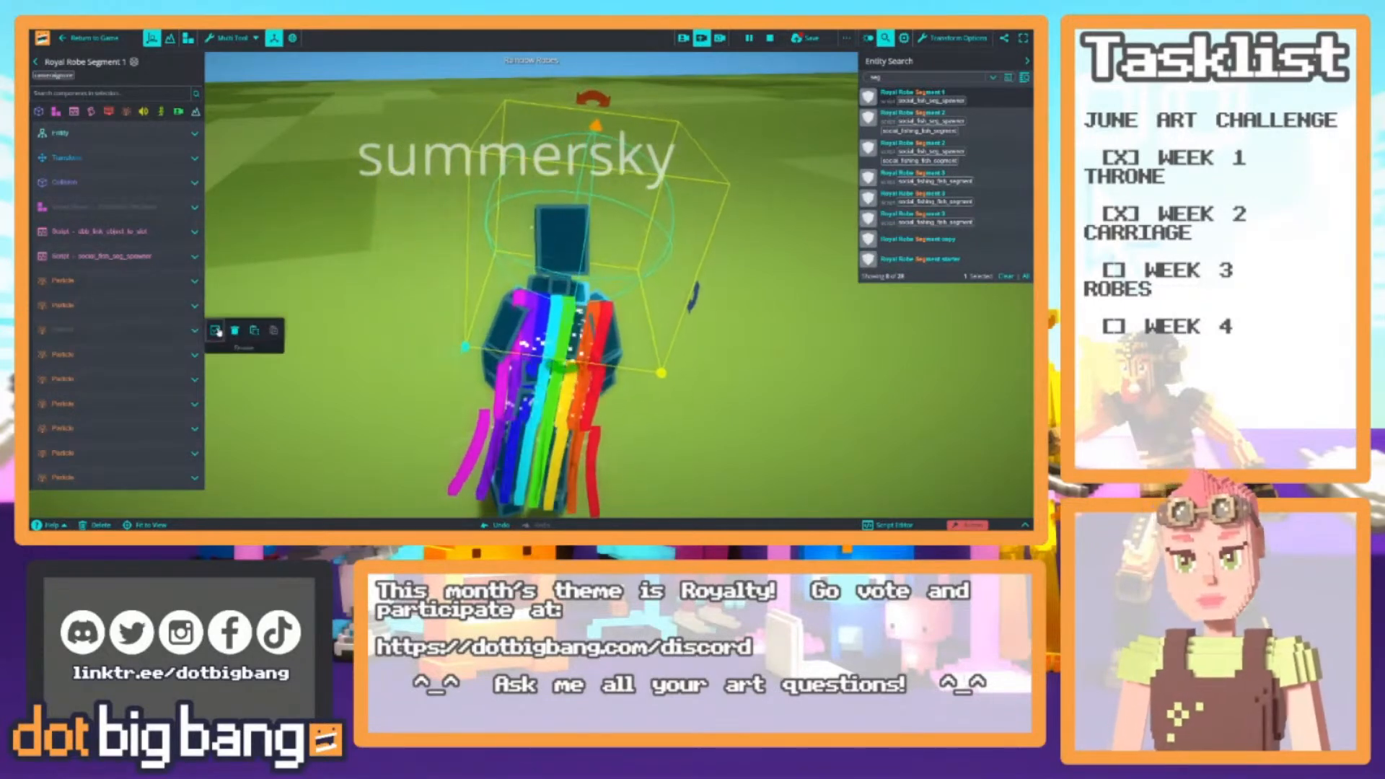
Expand the third particle component of Royal Robe Segment 1, copy its gold start color code and collapse it again
{"action": "left_click", "coordinate": [101, 331]}
{"action": "left_click", "coordinate": [137, 463]}
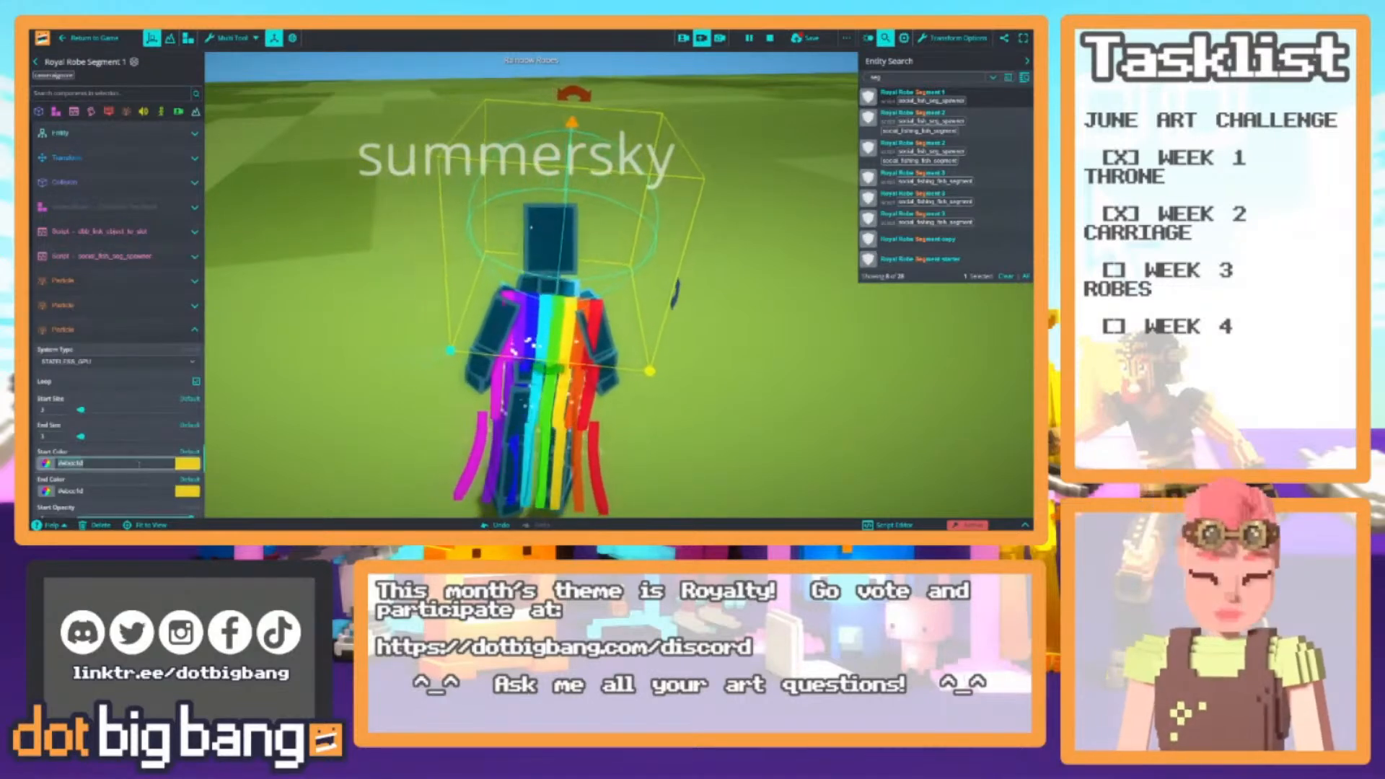
{"action": "left_click", "coordinate": [105, 337]}
Add a new particle component to Royal Robe Segment 1 and paste the copied gold into its start and end colors
{"action": "left_click", "coordinate": [128, 113]}
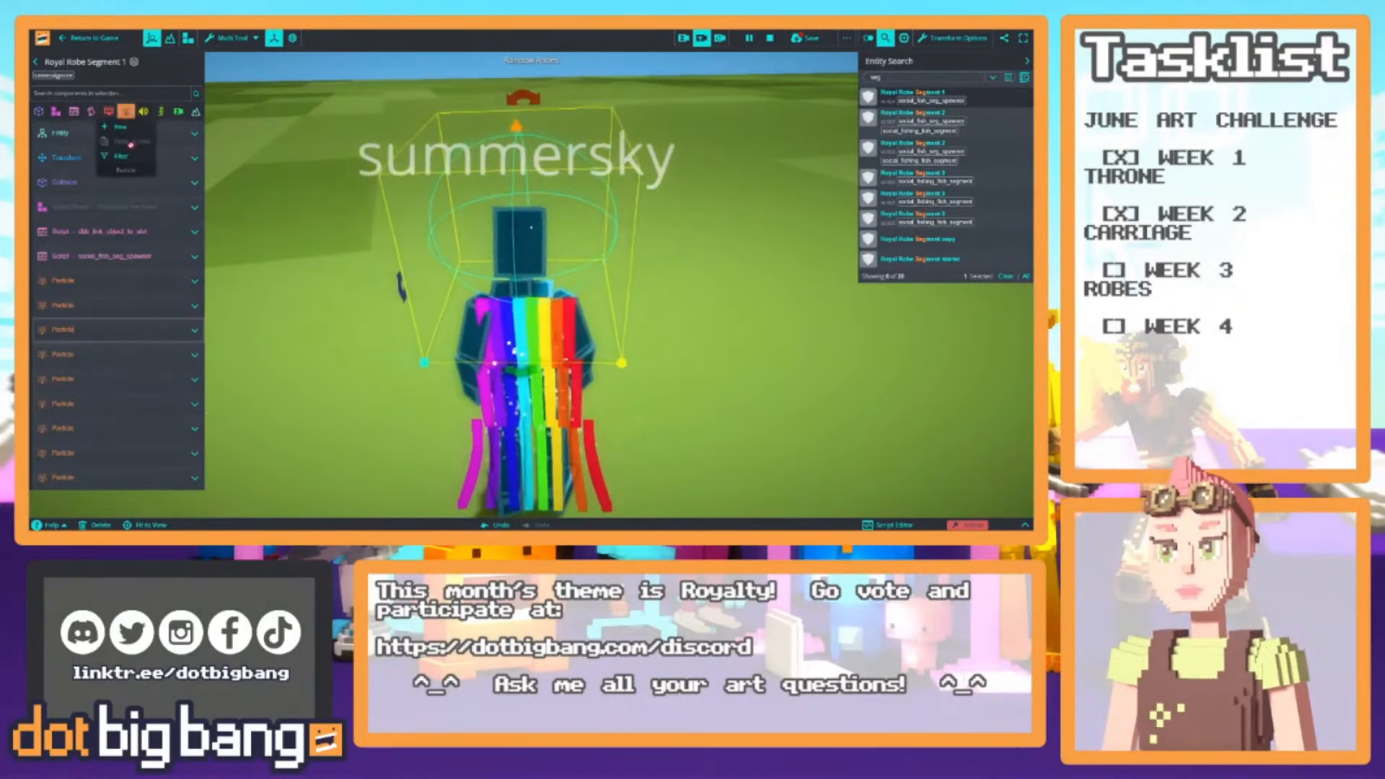
{"action": "left_click", "coordinate": [128, 130]}
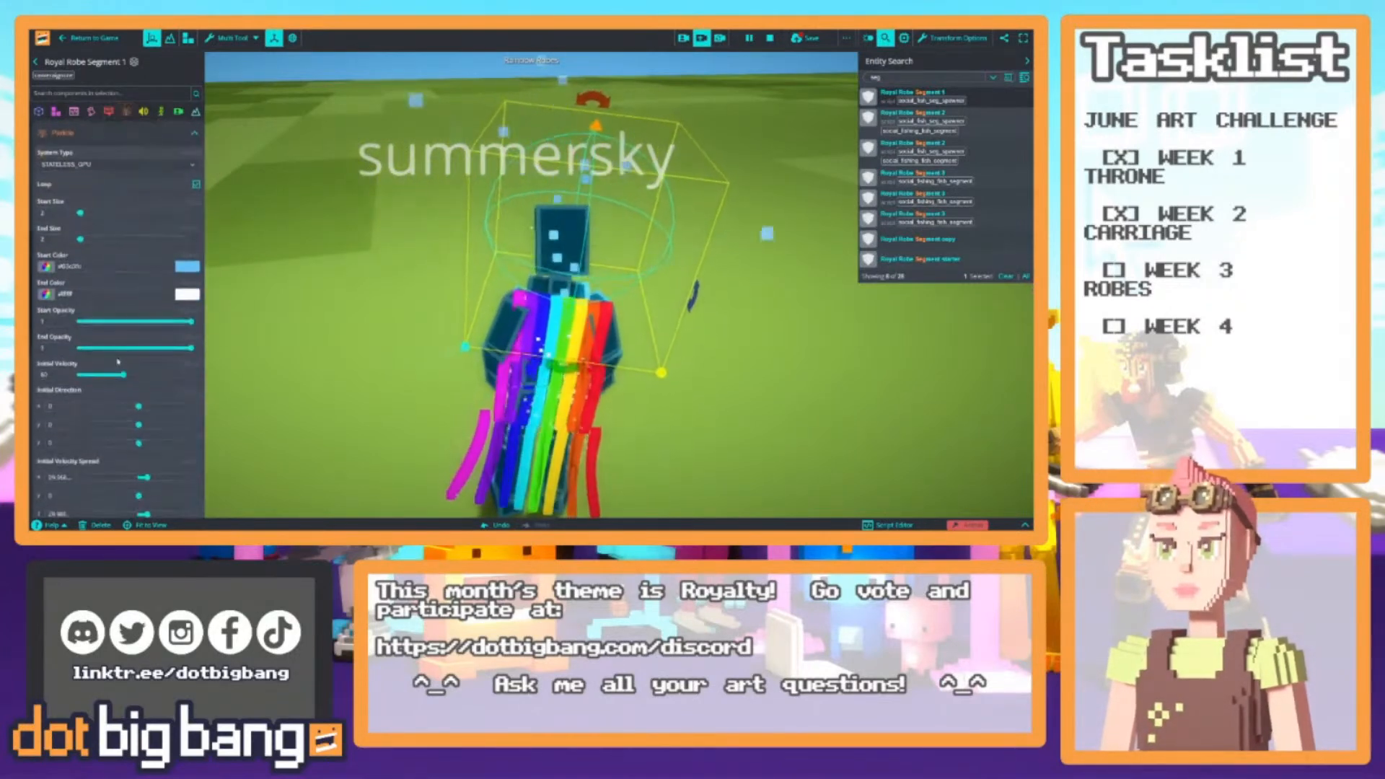
{"action": "left_click", "coordinate": [125, 267]}
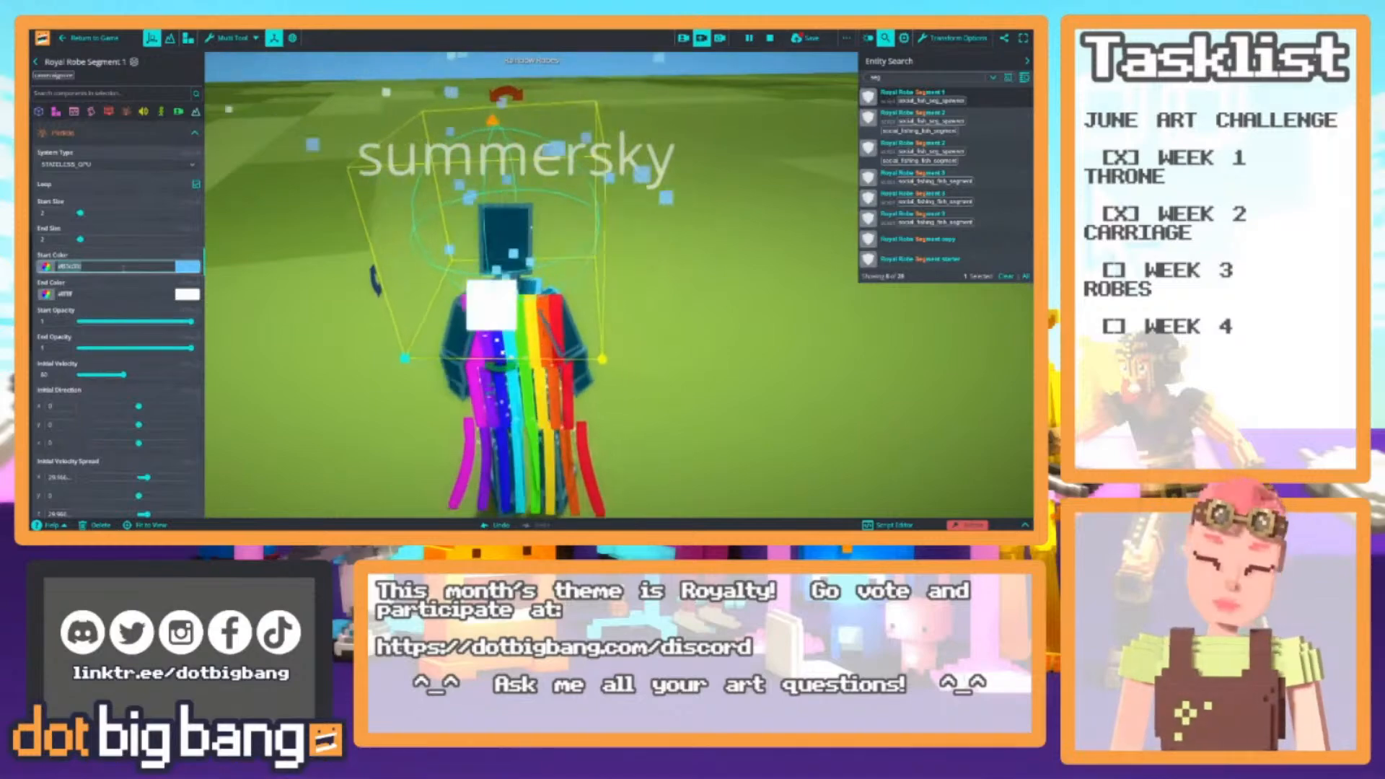
{"action": "key", "text": "ctrl+v"}
{"action": "left_click", "coordinate": [114, 294]}
{"action": "key", "text": "ctrl+v"}
Set the number of particles of the new gold particle component to 100
{"action": "scroll", "coordinate": [94, 361], "scroll_direction": "down", "scroll_amount": 5}
{"action": "scroll", "coordinate": [94, 370], "scroll_direction": "down", "scroll_amount": 5}
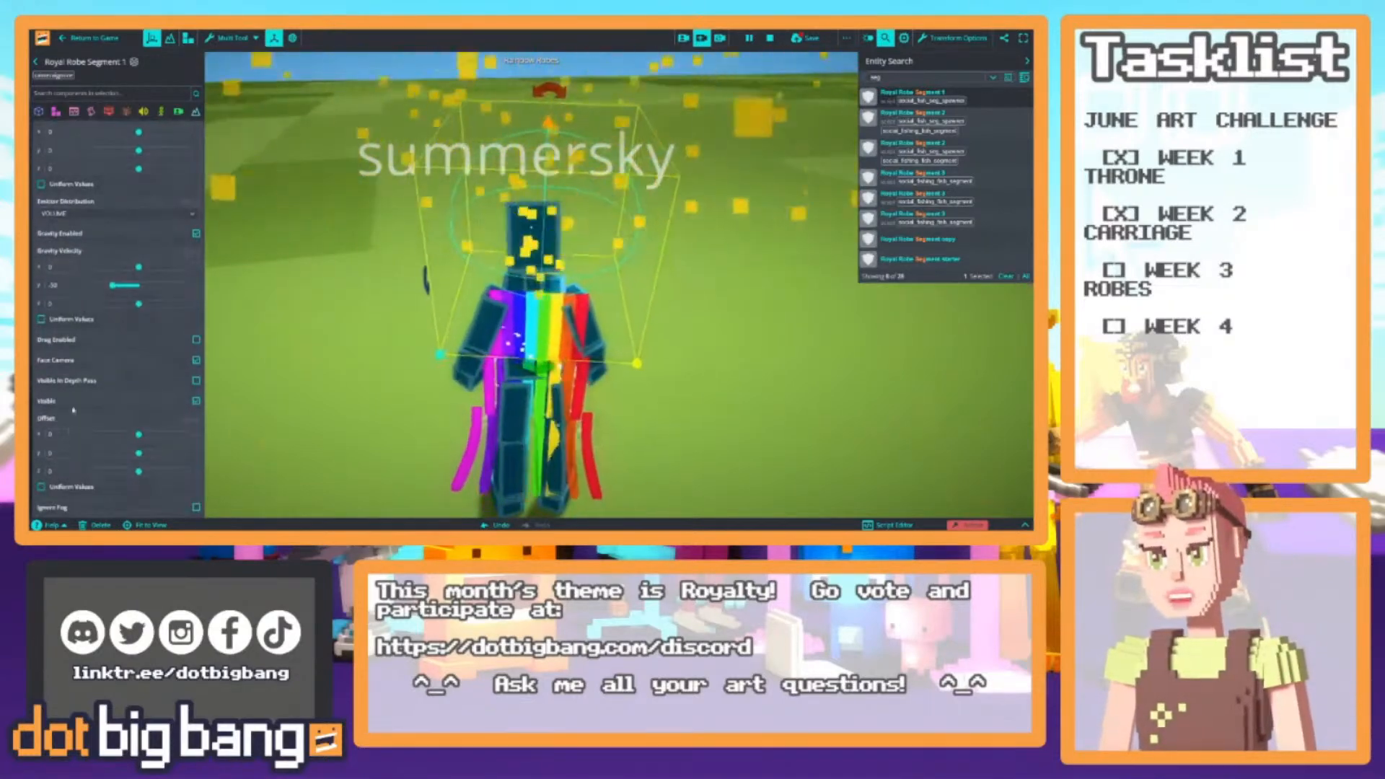
{"action": "scroll", "coordinate": [116, 325], "scroll_direction": "up", "scroll_amount": 5}
{"action": "double_click", "coordinate": [56, 267]}
{"action": "type", "text": "100"}
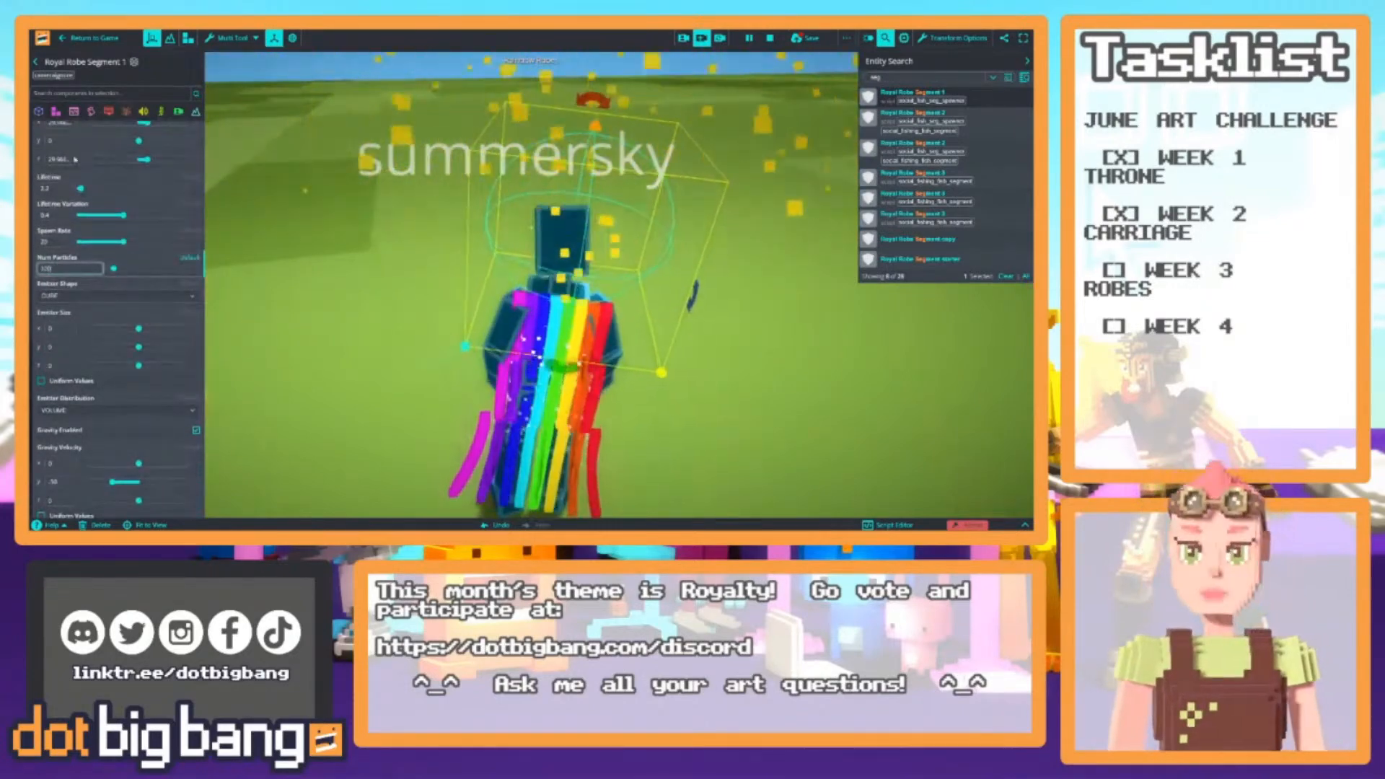
Set the gold particles' initial velocity spread to 0 on every axis and lower their initial velocity to 10
{"action": "scroll", "coordinate": [85, 283], "scroll_direction": "up", "scroll_amount": 3}
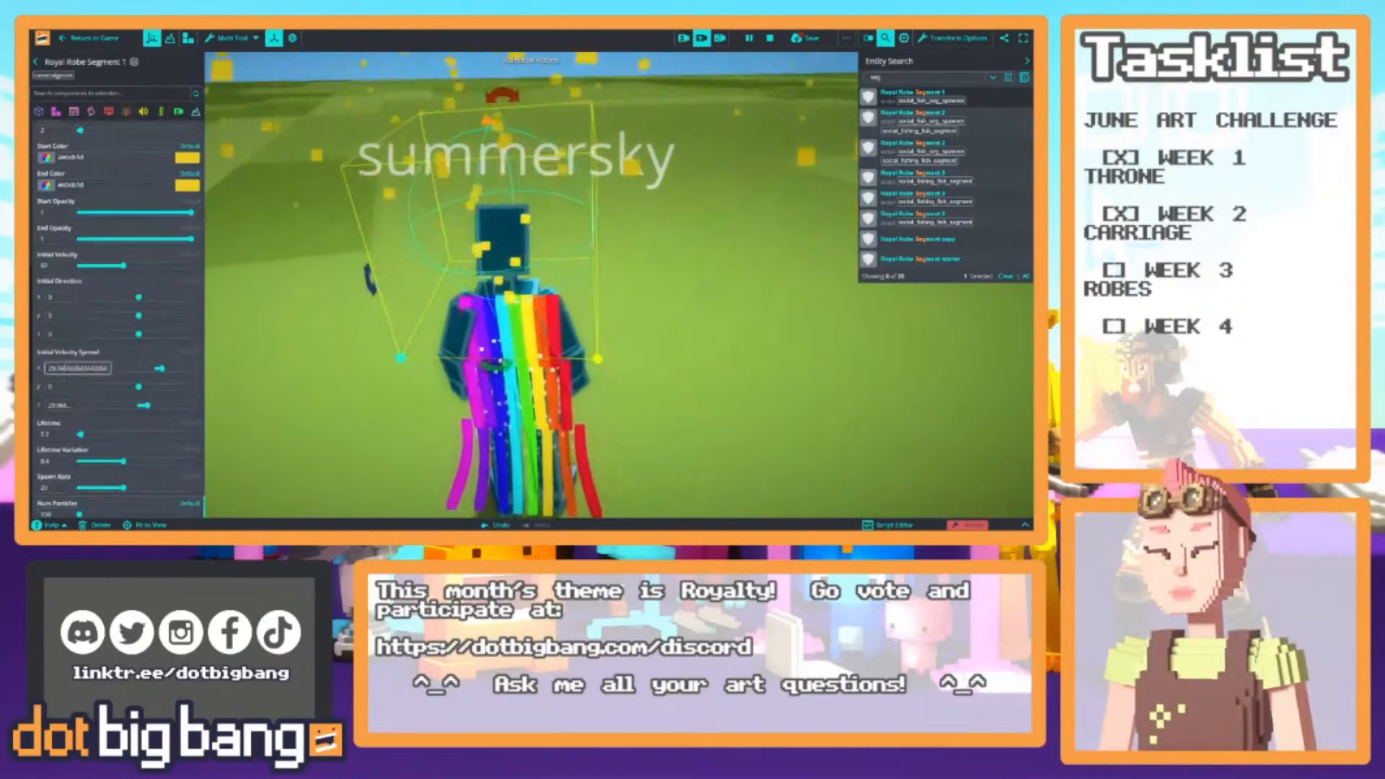
{"action": "double_click", "coordinate": [60, 368]}
{"action": "type", "text": "0"}
{"action": "key", "text": "Return"}
{"action": "key", "text": "Tab"}
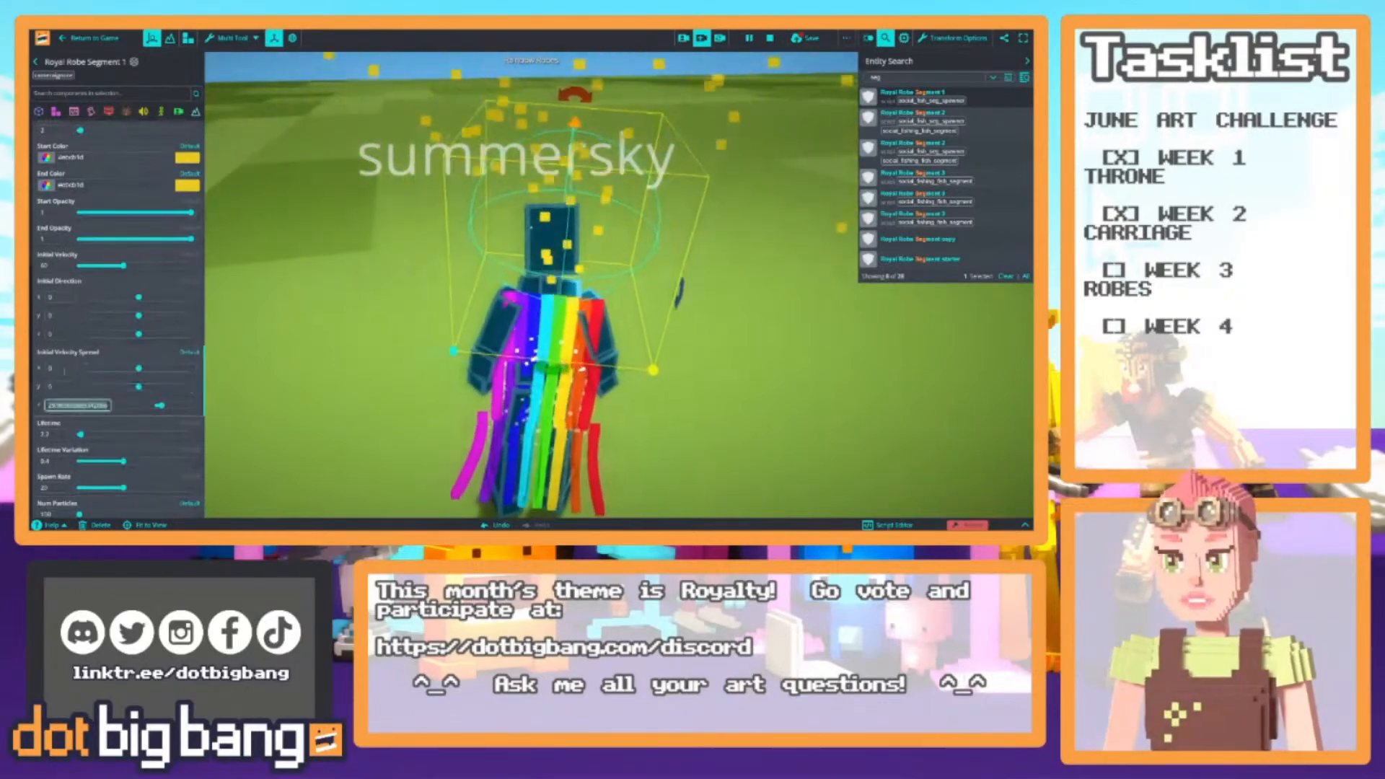
{"action": "left_click_drag", "start_coordinate": [55, 266], "coordinate": [30, 268]}
Point the gold particles' initial direction along the positive Z axis with X at 0, checking the stream from several sides
{"action": "right_click_drag", "start_coordinate": [454, 274], "coordinate": [281, 251]}
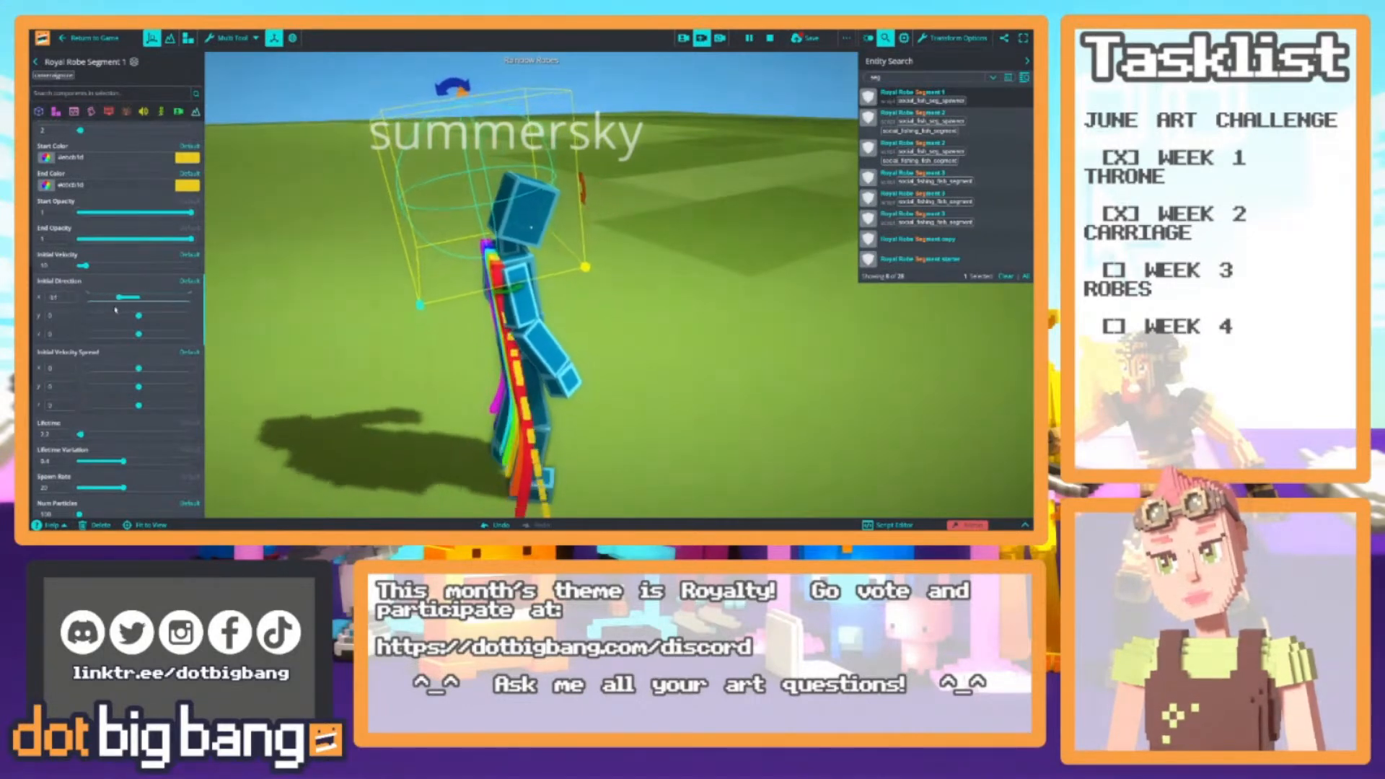
{"action": "right_click_drag", "start_coordinate": [413, 329], "coordinate": [502, 295]}
{"action": "key", "text": "a"}
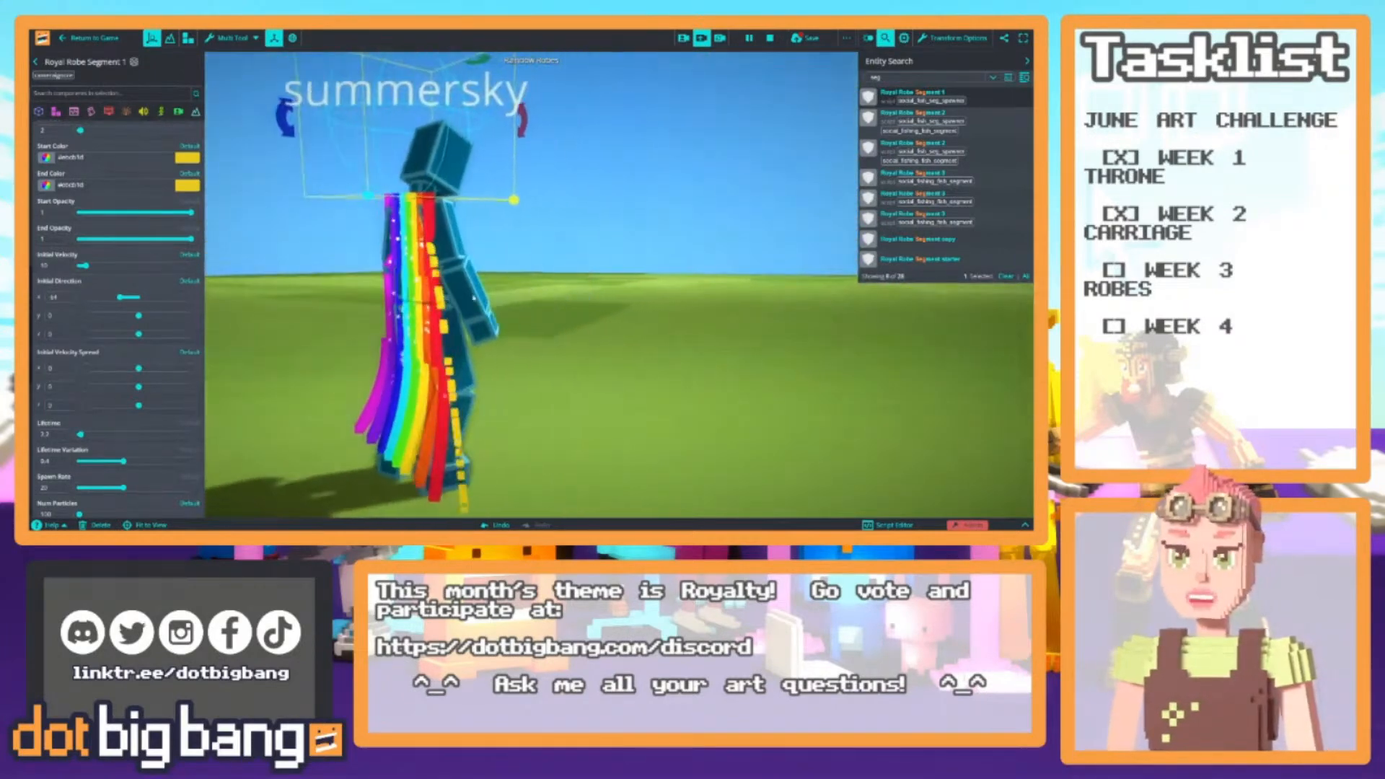
{"action": "left_click_drag", "start_coordinate": [137, 334], "coordinate": [142, 333]}
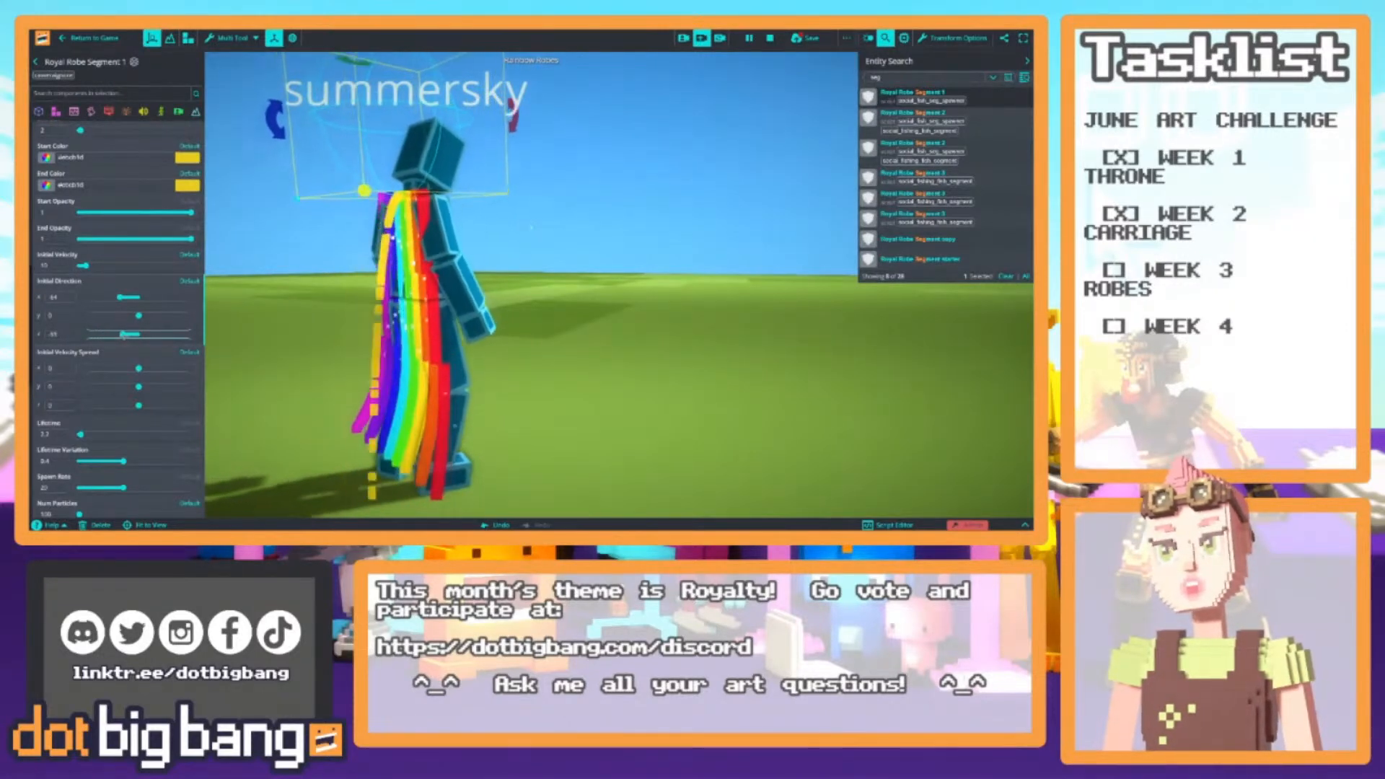
{"action": "left_click_drag", "start_coordinate": [143, 342], "coordinate": [171, 343]}
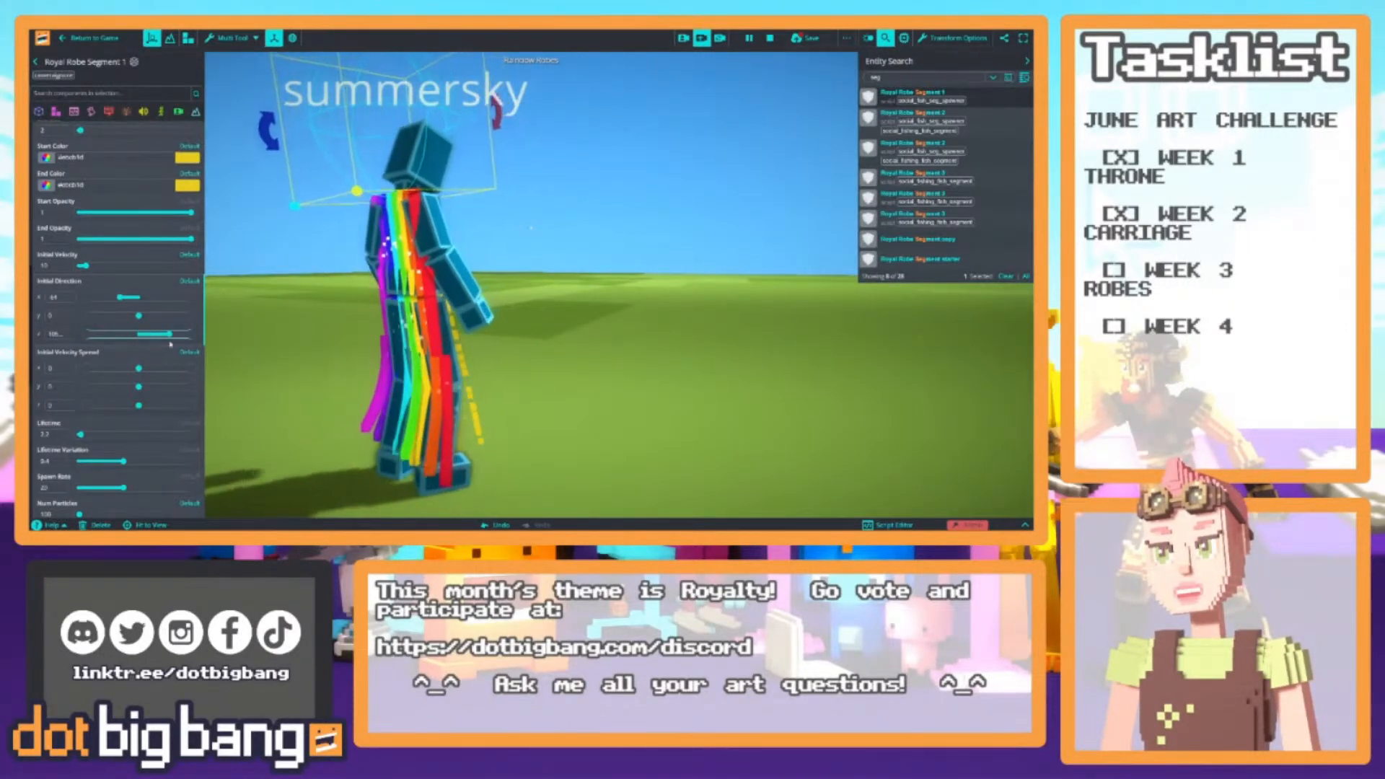
{"action": "right_click_drag", "start_coordinate": [530, 227], "coordinate": [343, 296]}
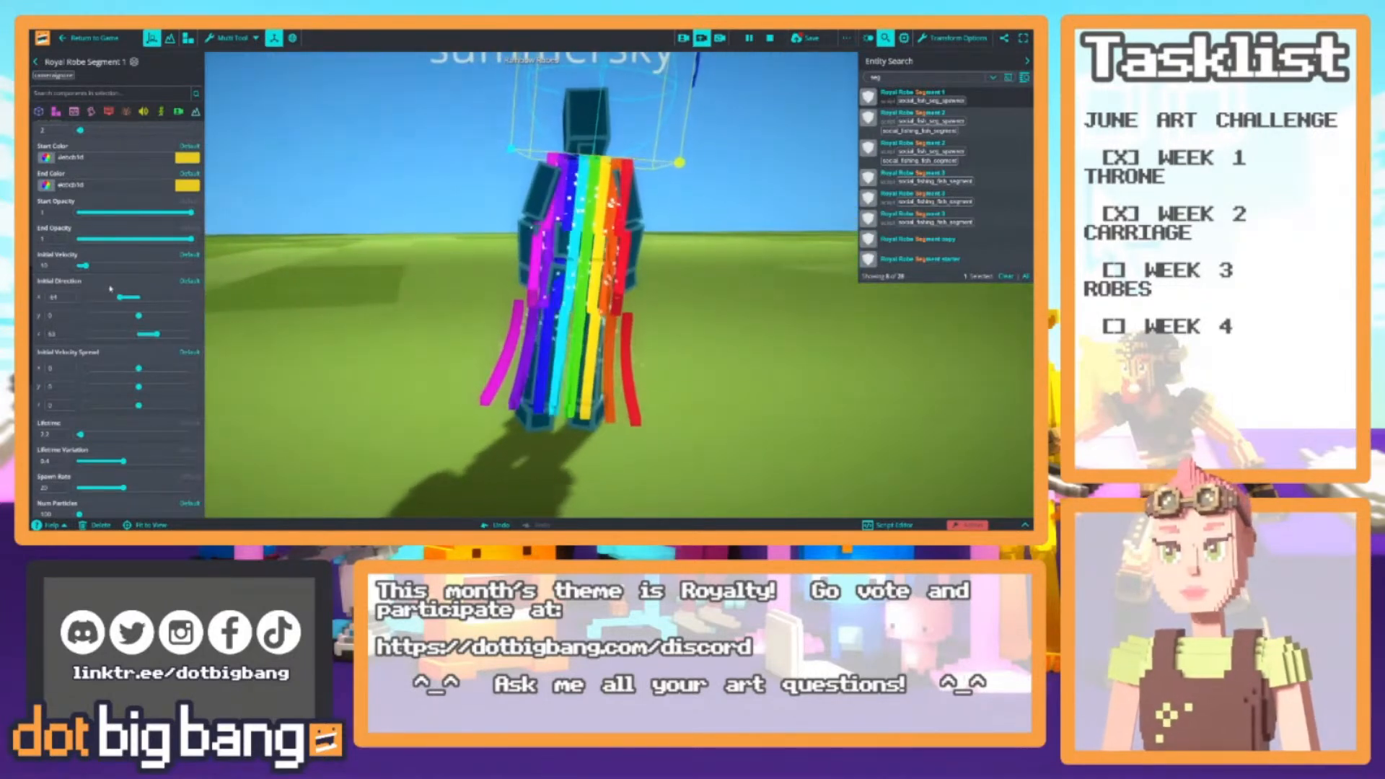
{"action": "left_click_drag", "start_coordinate": [128, 296], "coordinate": [137, 296]}
{"action": "right_click_drag", "start_coordinate": [404, 263], "coordinate": [342, 296]}
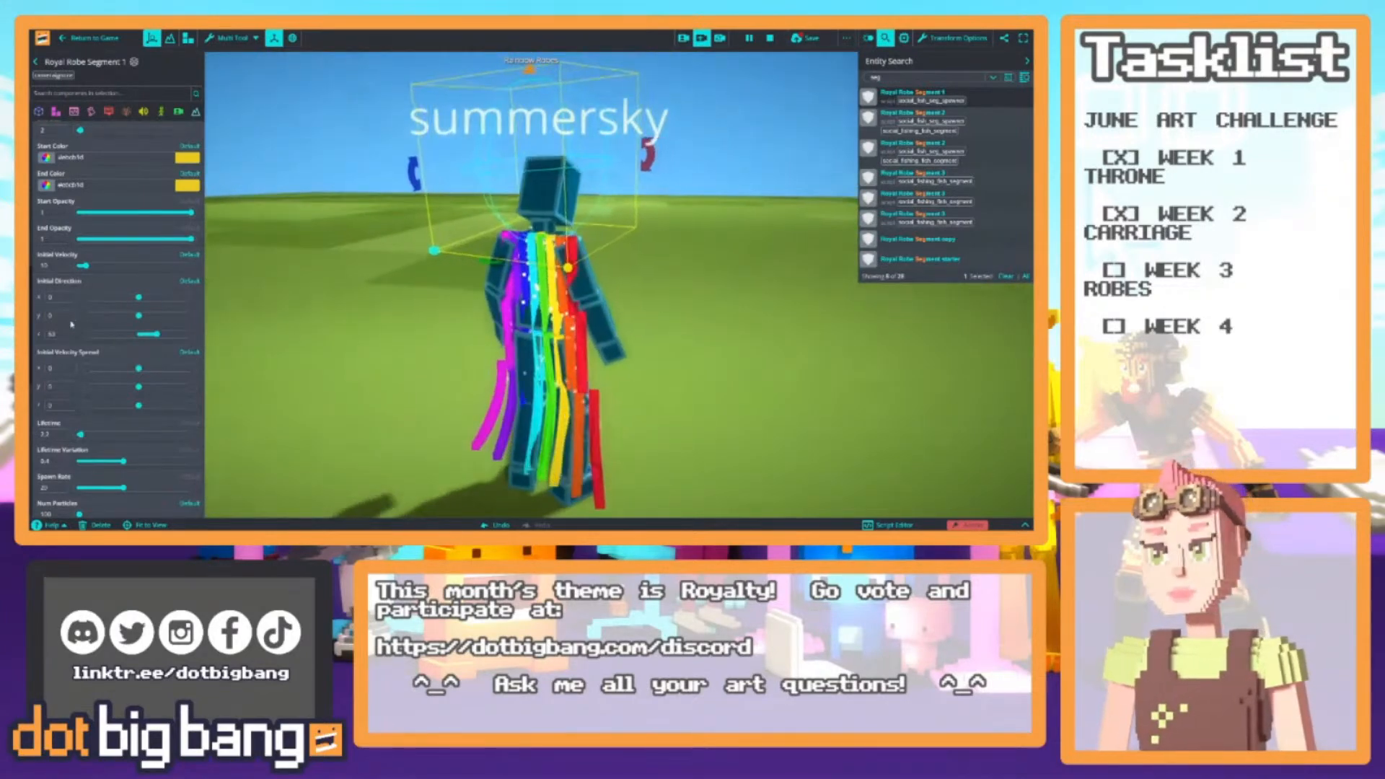
Disable gravity for the gold particles and inspect their stream around the avatar up close and from behind
{"action": "scroll", "coordinate": [70, 326], "scroll_direction": "down", "scroll_amount": 2}
{"action": "scroll", "coordinate": [116, 325], "scroll_direction": "down", "scroll_amount": 10}
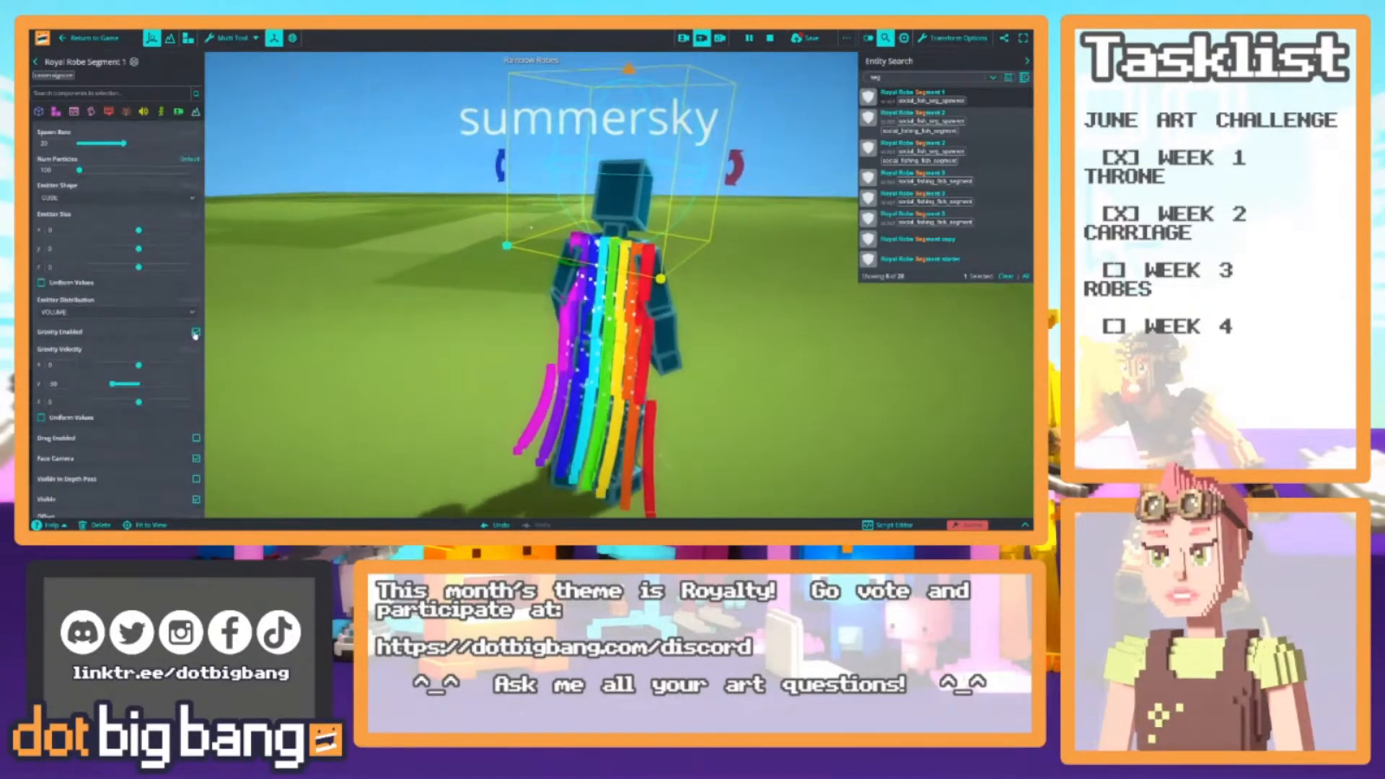
{"action": "left_click", "coordinate": [195, 333]}
{"action": "right_click_drag", "start_coordinate": [613, 297], "coordinate": [536, 296]}
{"action": "scroll", "coordinate": [468, 302], "scroll_direction": "up", "scroll_amount": 2}
{"action": "scroll", "coordinate": [537, 296], "scroll_direction": "up", "scroll_amount": 3}
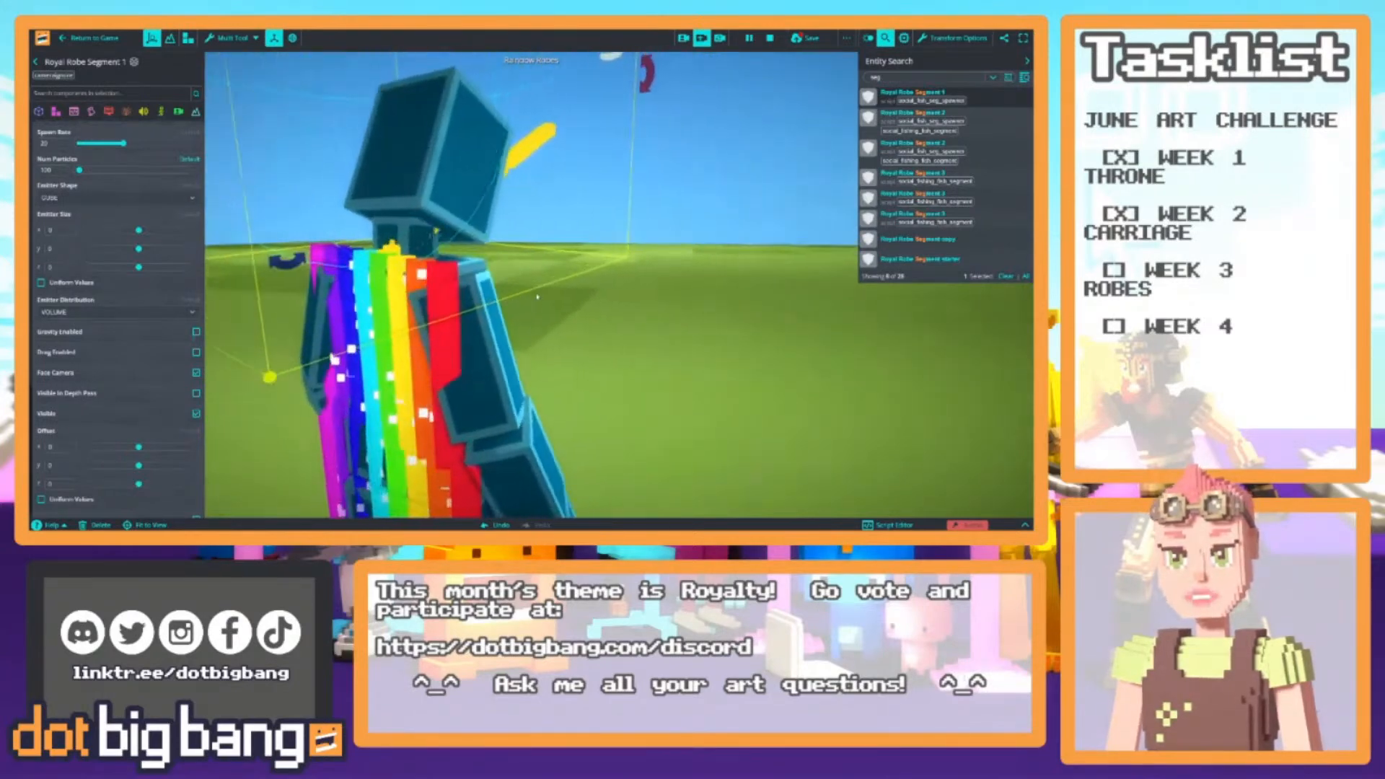
{"action": "scroll", "coordinate": [536, 296], "scroll_direction": "down", "scroll_amount": 3}
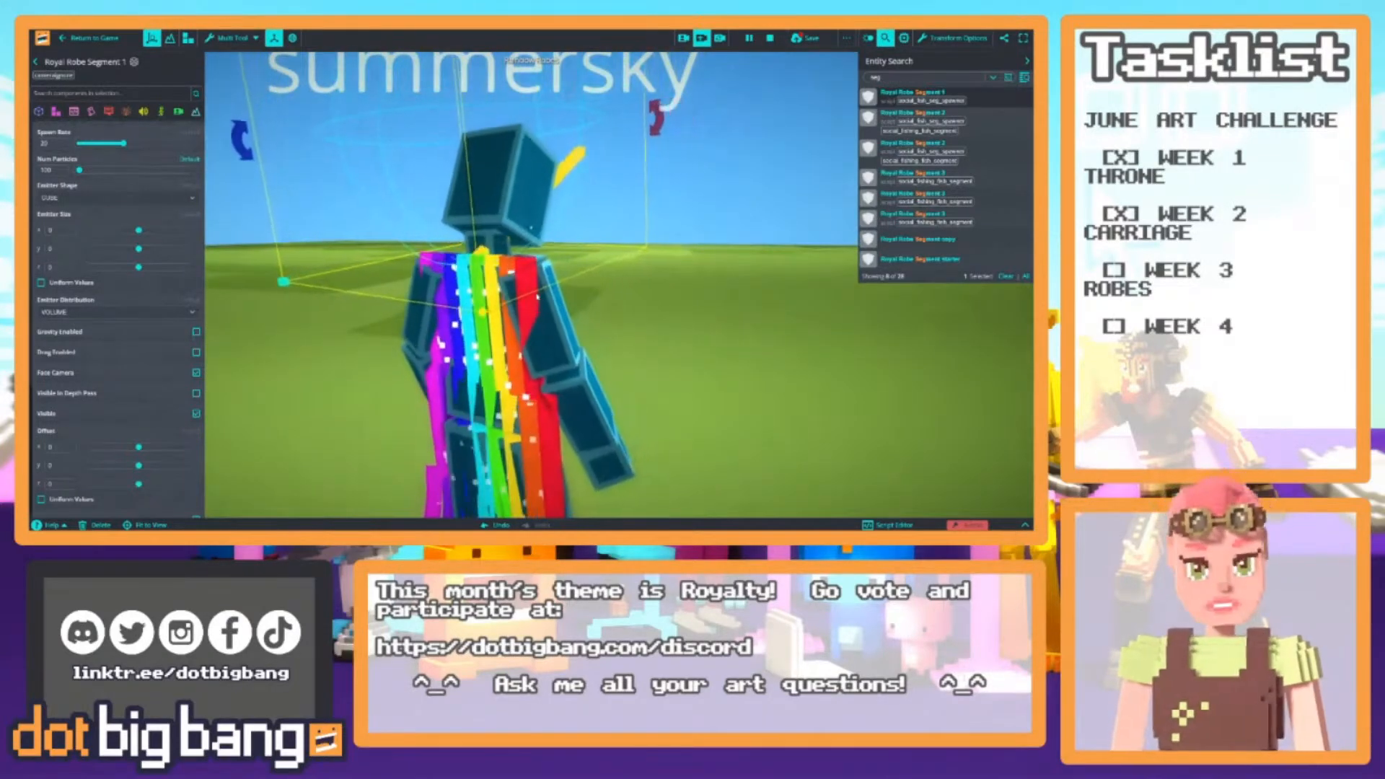
{"action": "right_click_drag", "start_coordinate": [537, 296], "coordinate": [470, 265]}
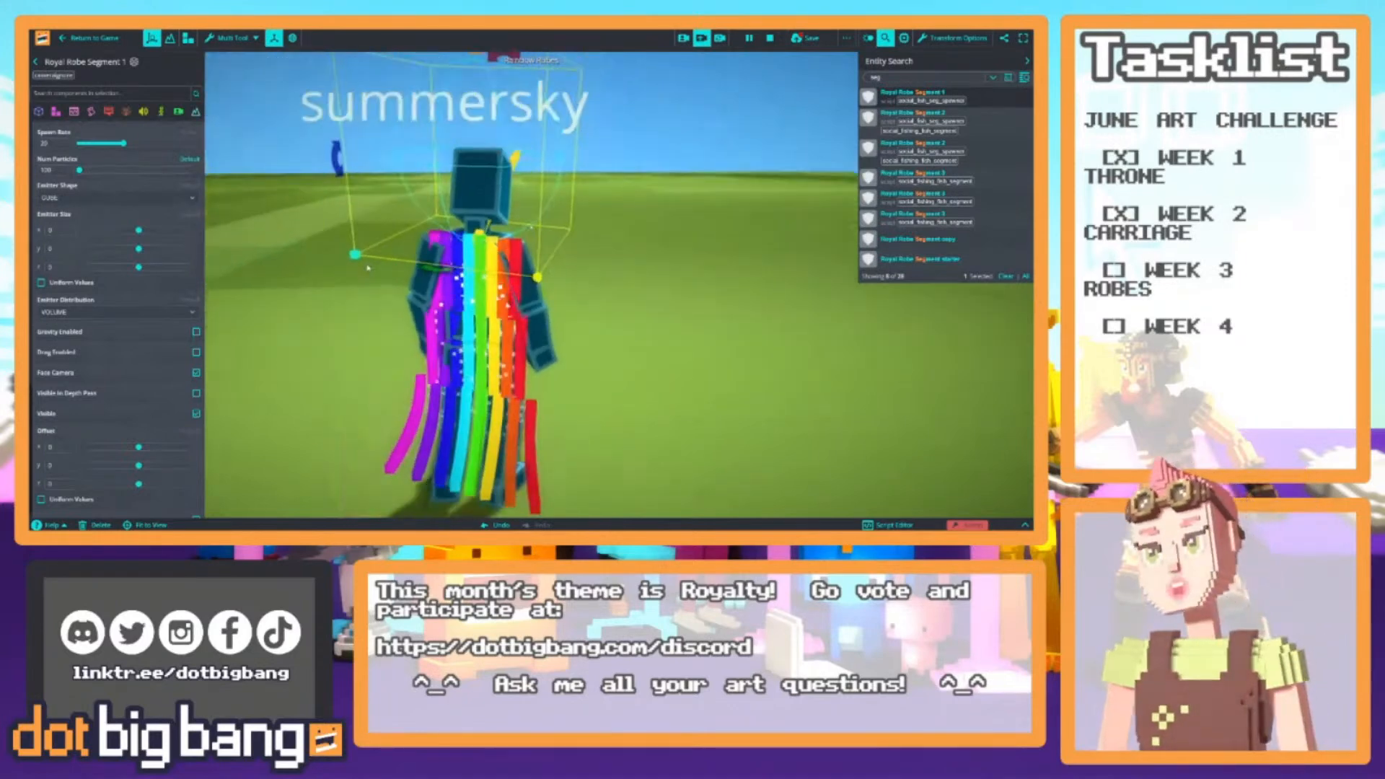
Raise the gold particles' Z initial direction to about 98 and reduce their initial velocity to 2
{"action": "scroll", "coordinate": [94, 351], "scroll_direction": "down", "scroll_amount": 1}
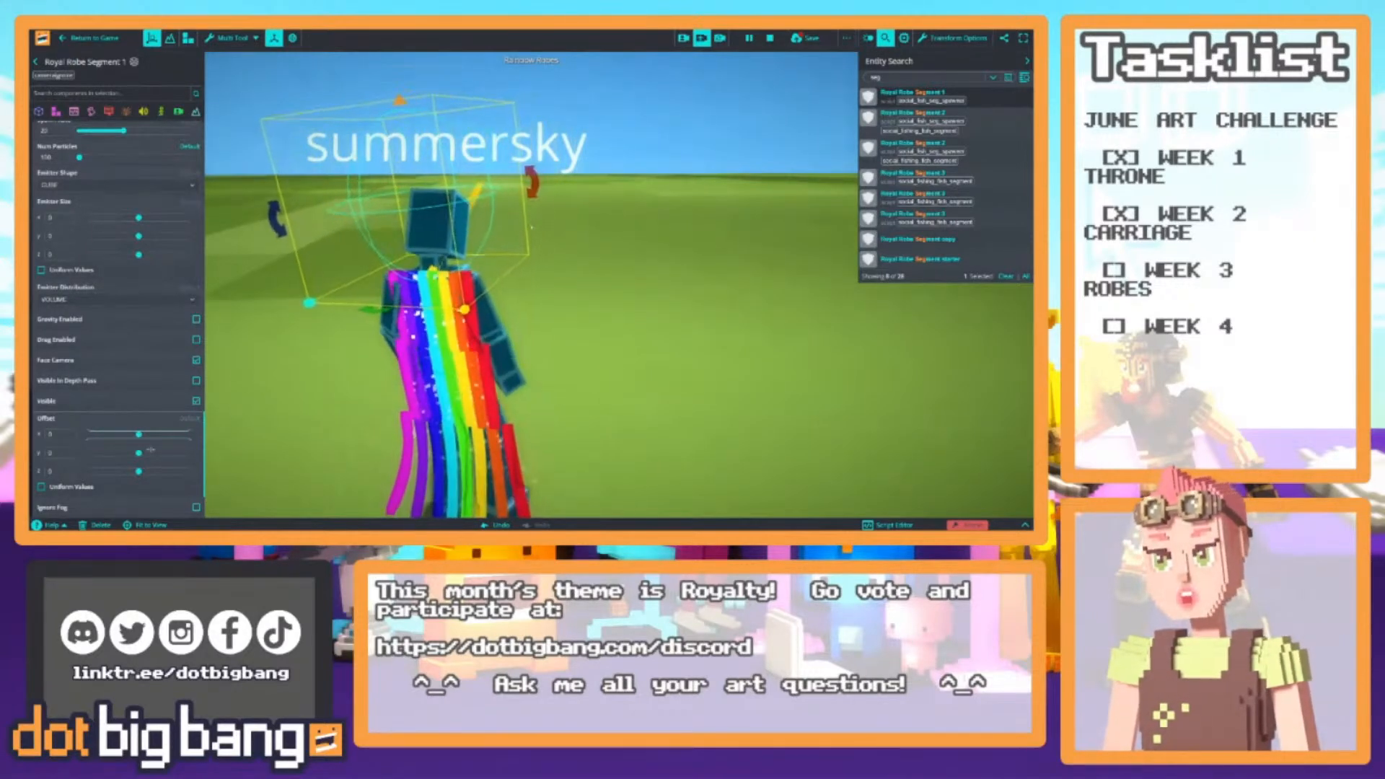
{"action": "scroll", "coordinate": [138, 468], "scroll_direction": "up", "scroll_amount": 5}
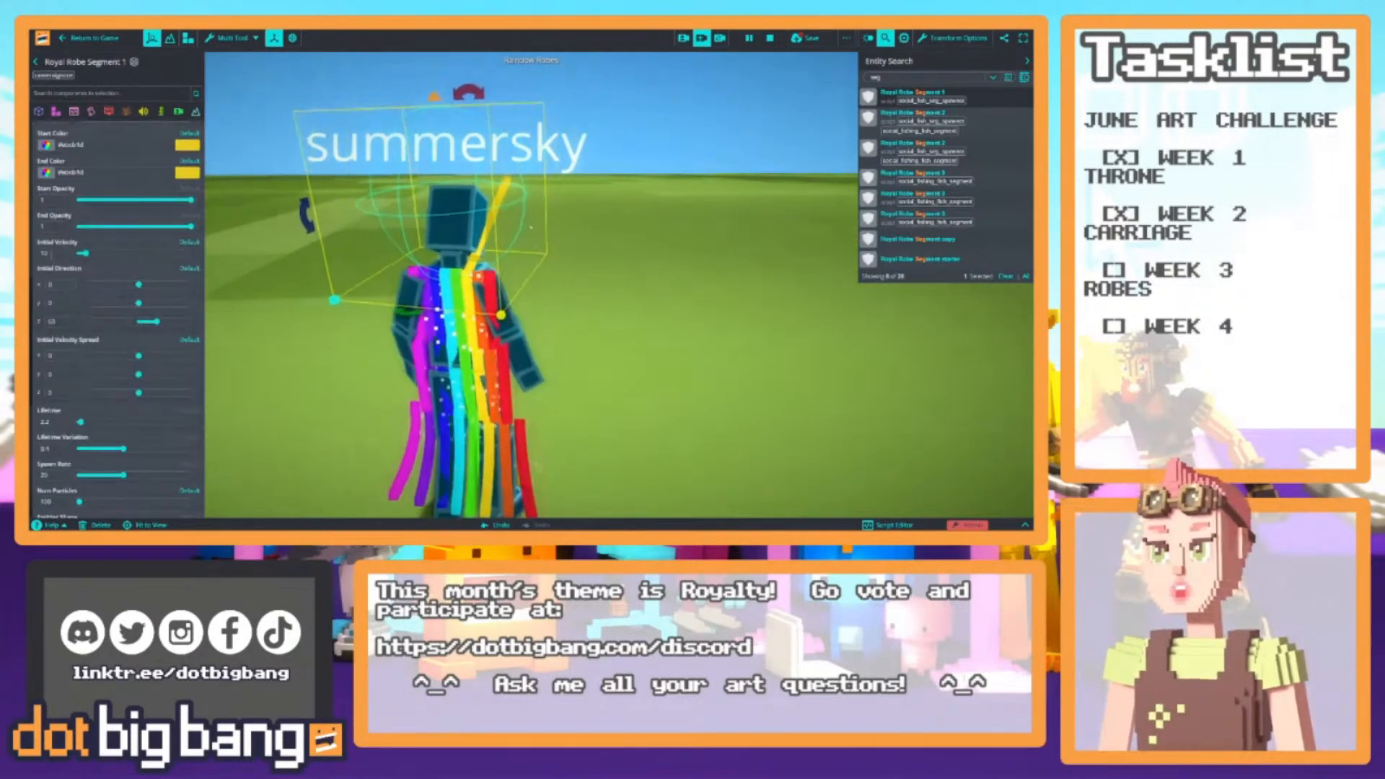
{"action": "right_click_drag", "start_coordinate": [558, 250], "coordinate": [480, 235]}
{"action": "left_click_drag", "start_coordinate": [160, 320], "coordinate": [169, 321]}
{"action": "right_click_drag", "start_coordinate": [444, 315], "coordinate": [629, 356]}
{"action": "key", "text": "w"}
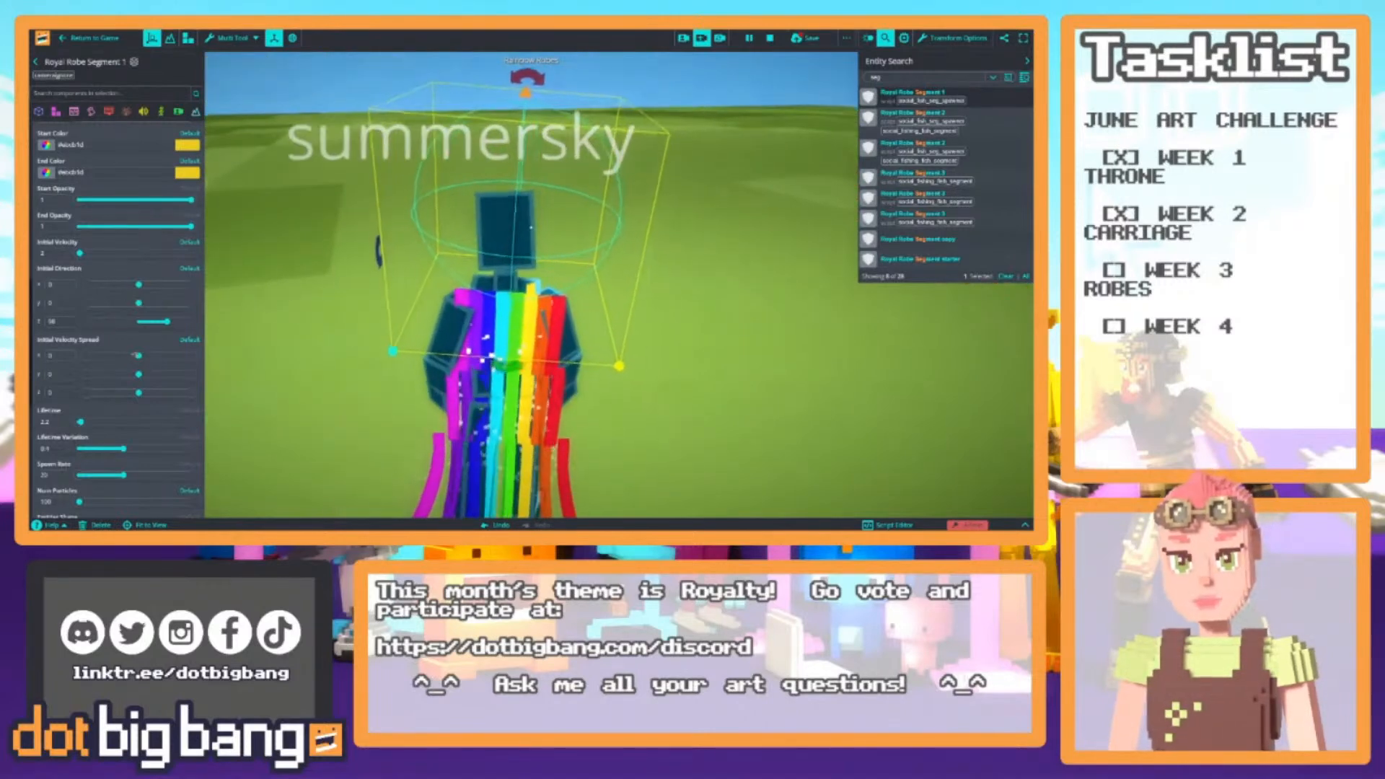
Duplicate the gold particle component by copying it and pasting it as a new component on Royal Robe Segment 1
{"action": "scroll", "coordinate": [113, 165], "scroll_direction": "up", "scroll_amount": 4}
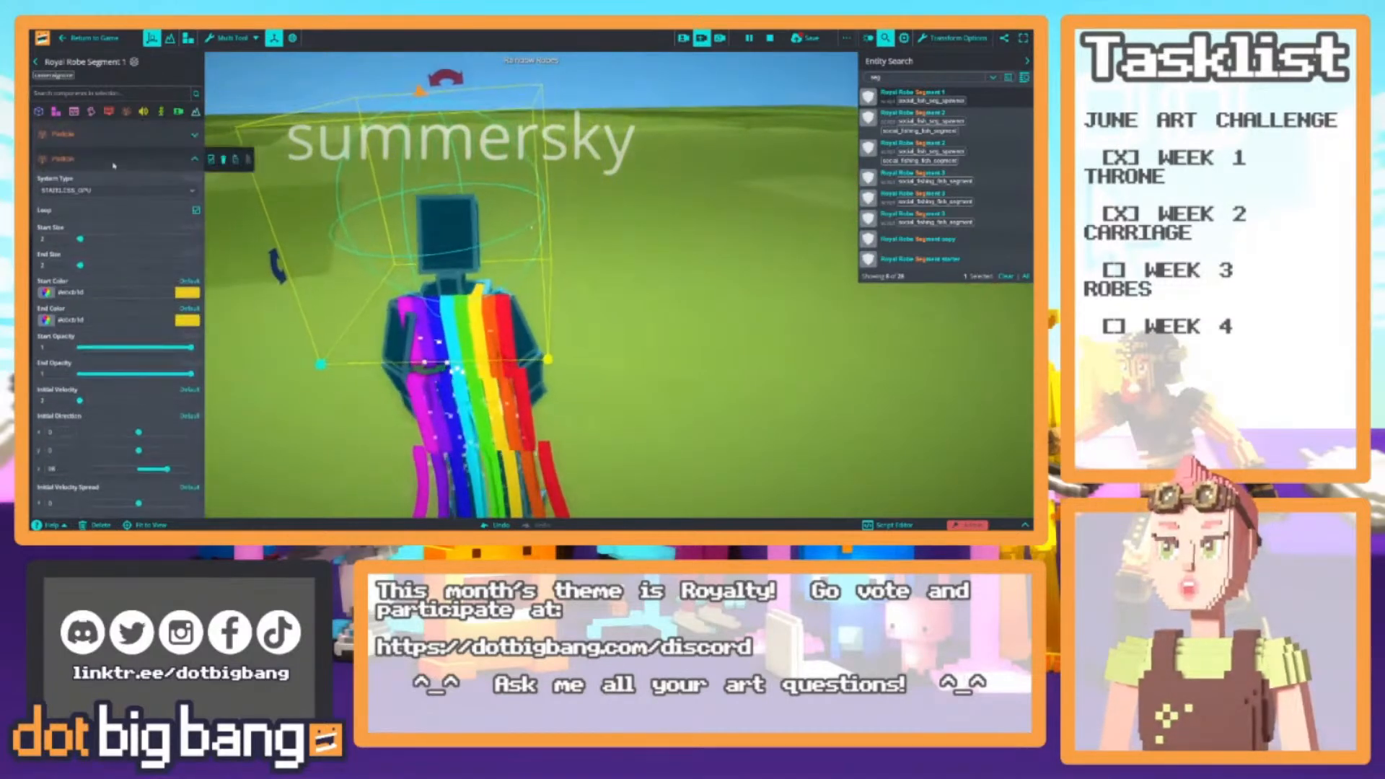
{"action": "left_click", "coordinate": [55, 112]}
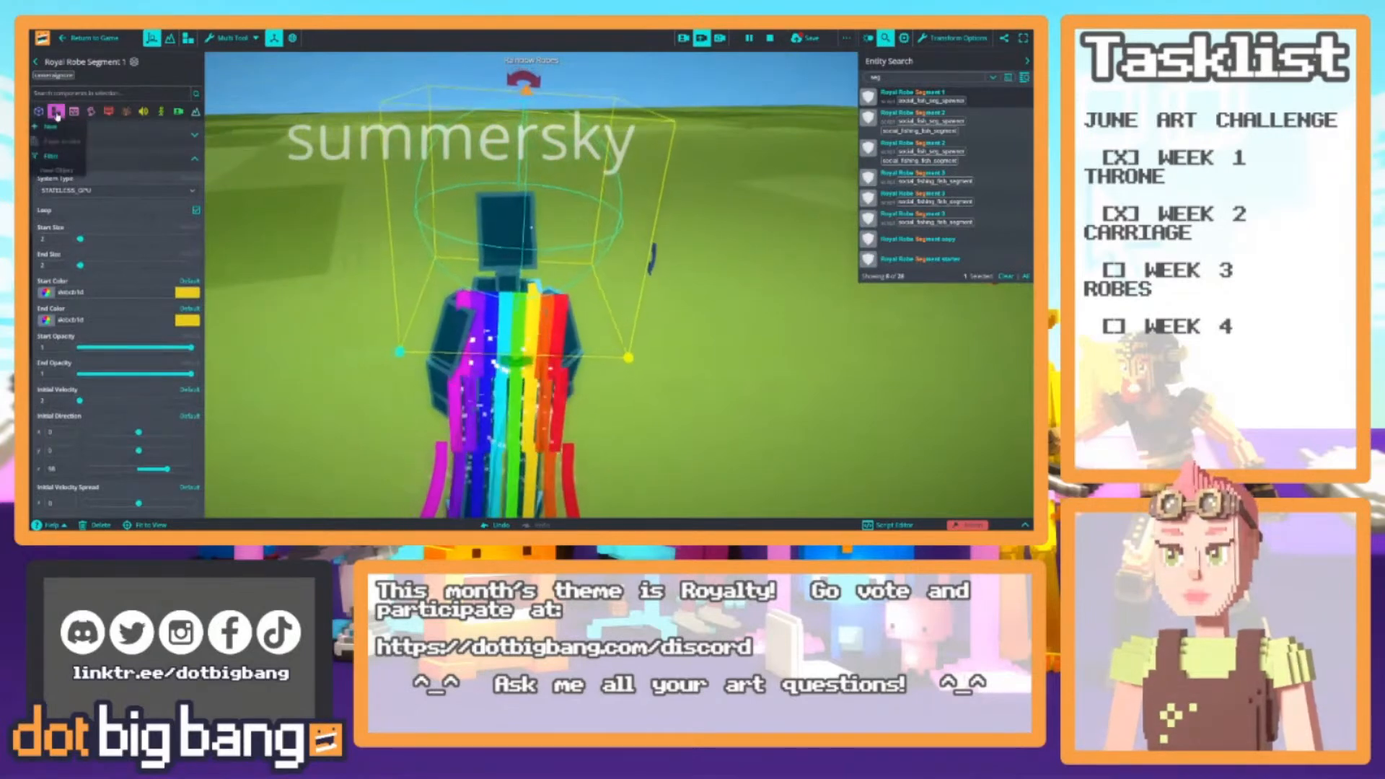
{"action": "left_click", "coordinate": [126, 111]}
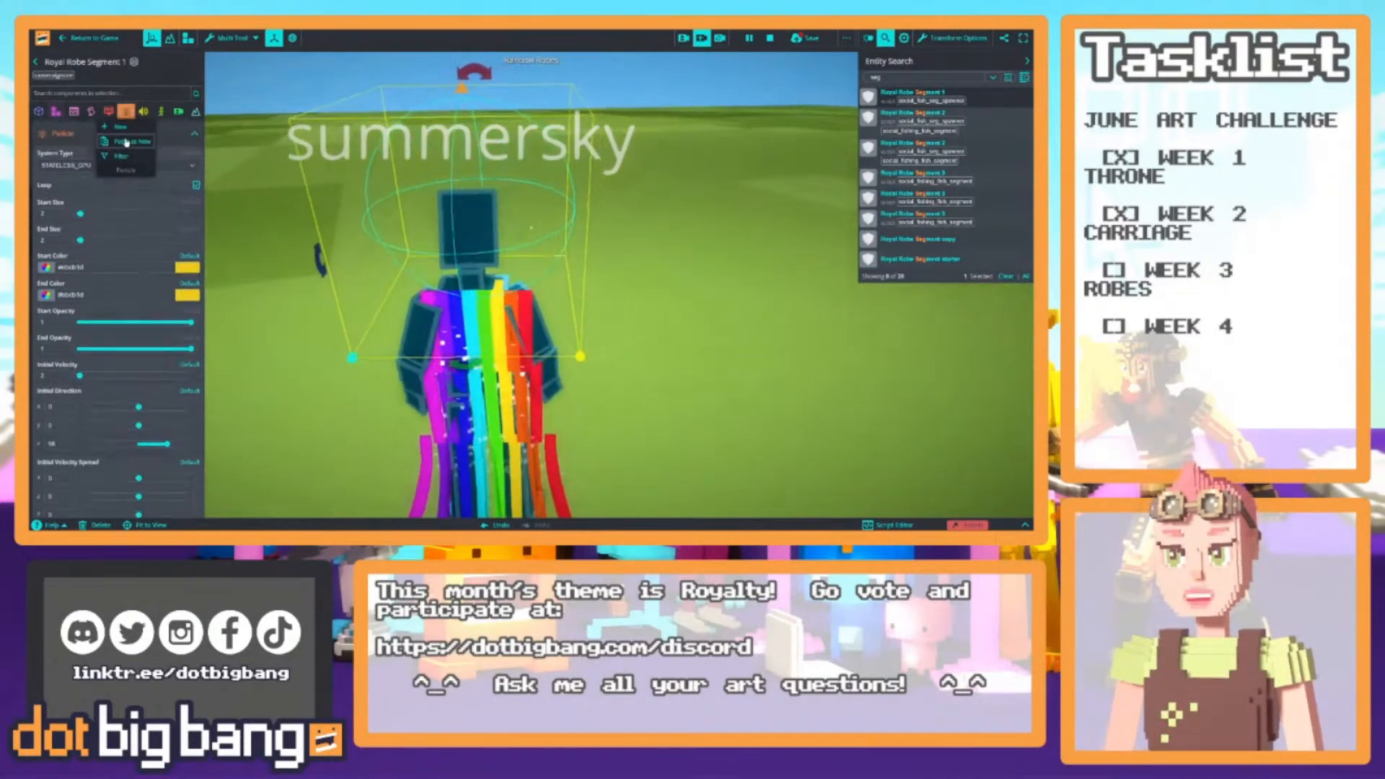
{"action": "left_click", "coordinate": [123, 170]}
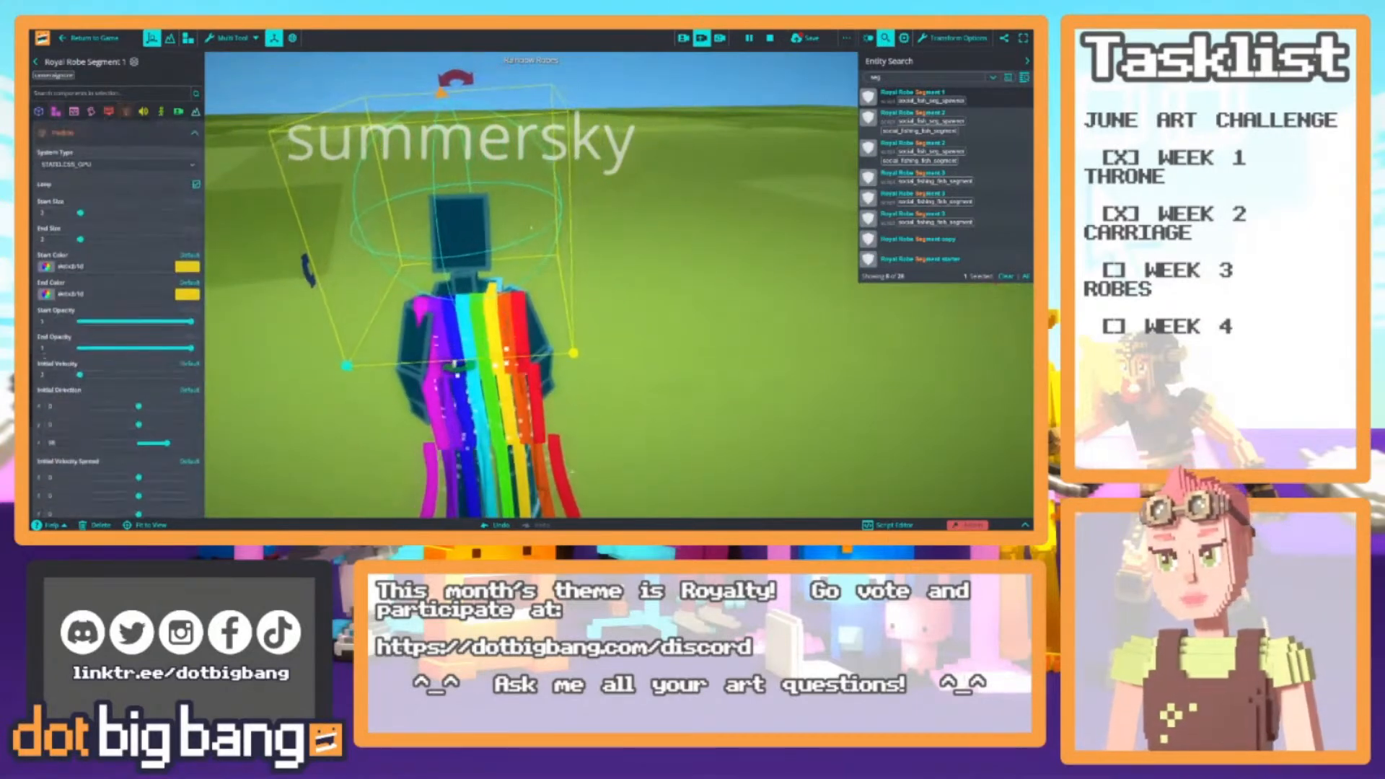
Change the duplicated particle component's start and end colors to purple from the user colors
{"action": "left_click", "coordinate": [181, 268]}
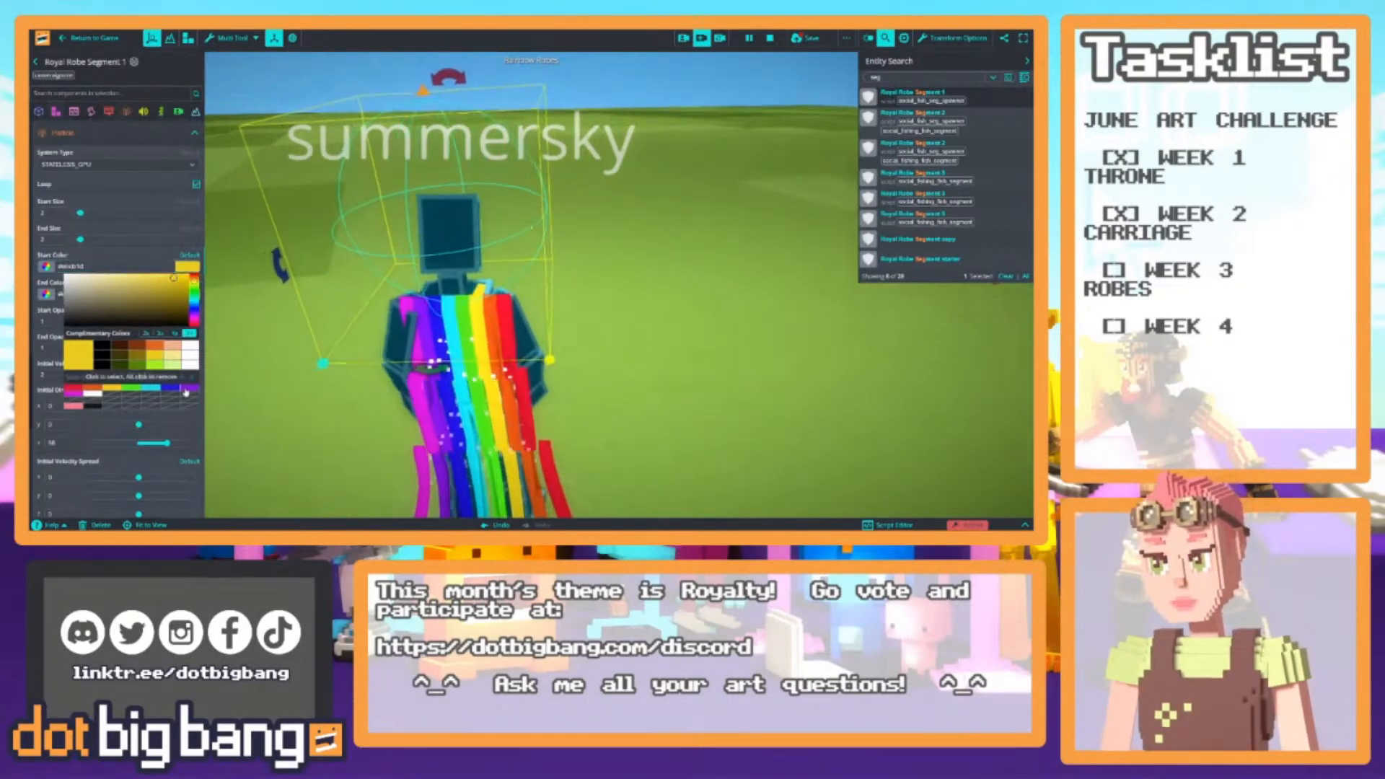
{"action": "left_click", "coordinate": [184, 390]}
{"action": "left_click", "coordinate": [141, 257]}
{"action": "left_click", "coordinate": [185, 295]}
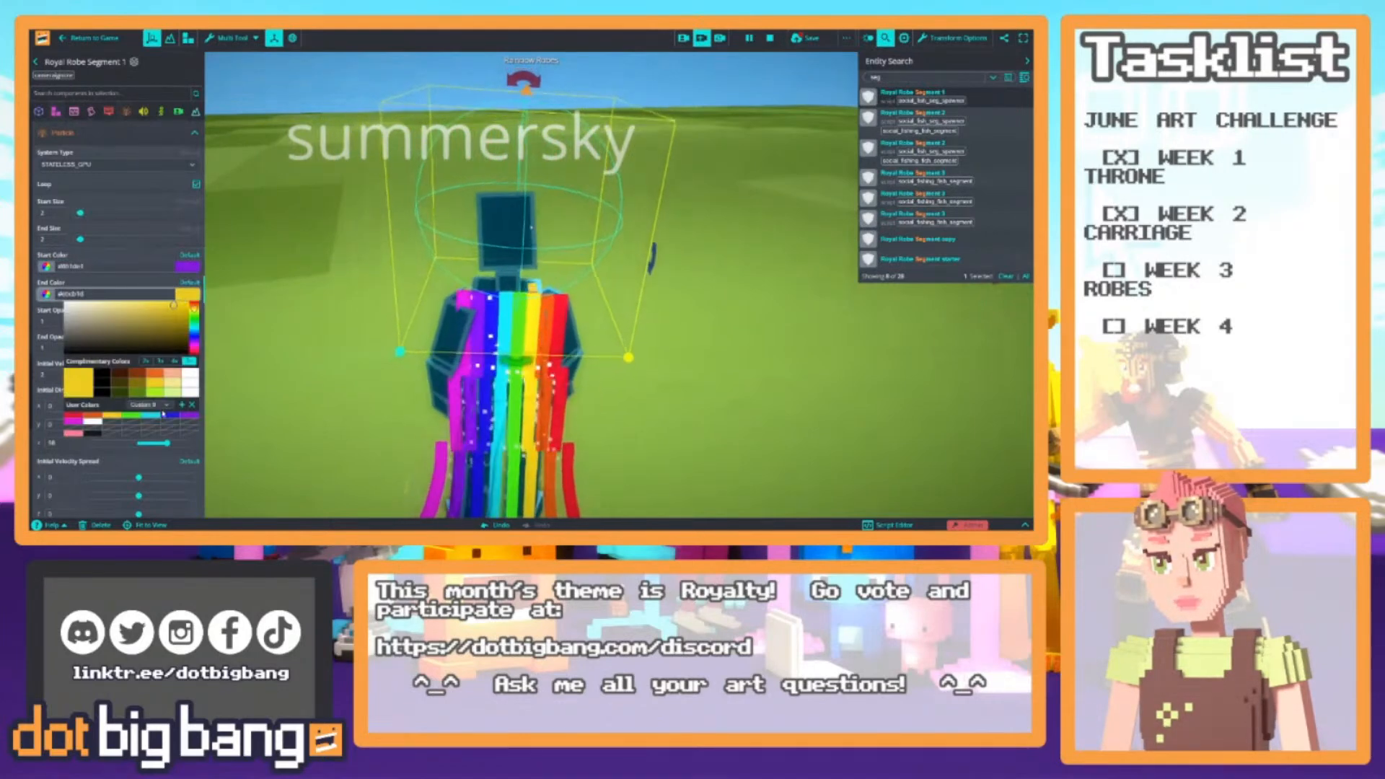
{"action": "left_click", "coordinate": [190, 418]}
{"action": "left_click", "coordinate": [128, 259]}
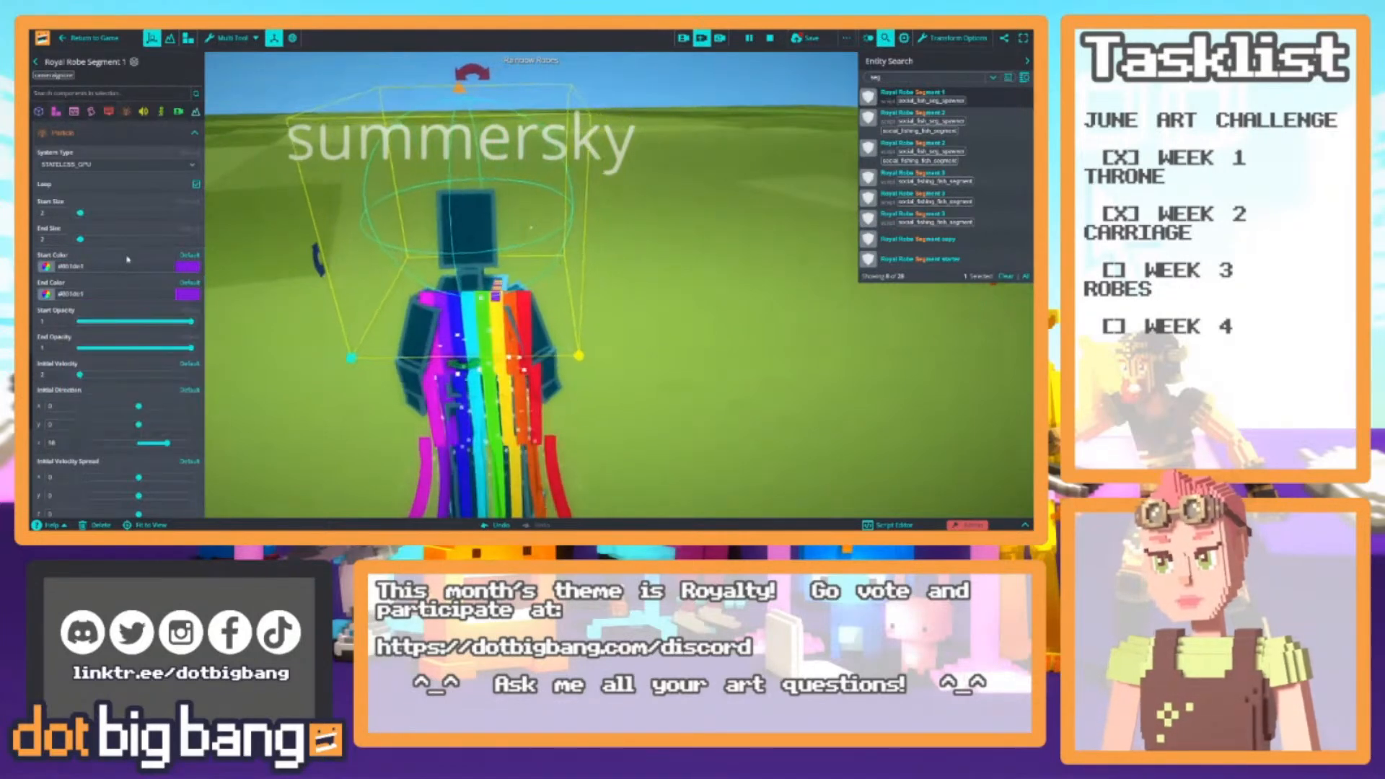
Shift the particle component's Z offset to about 4 and check its placement on the robe from the side
{"action": "scroll", "coordinate": [153, 340], "scroll_direction": "down", "scroll_amount": 2}
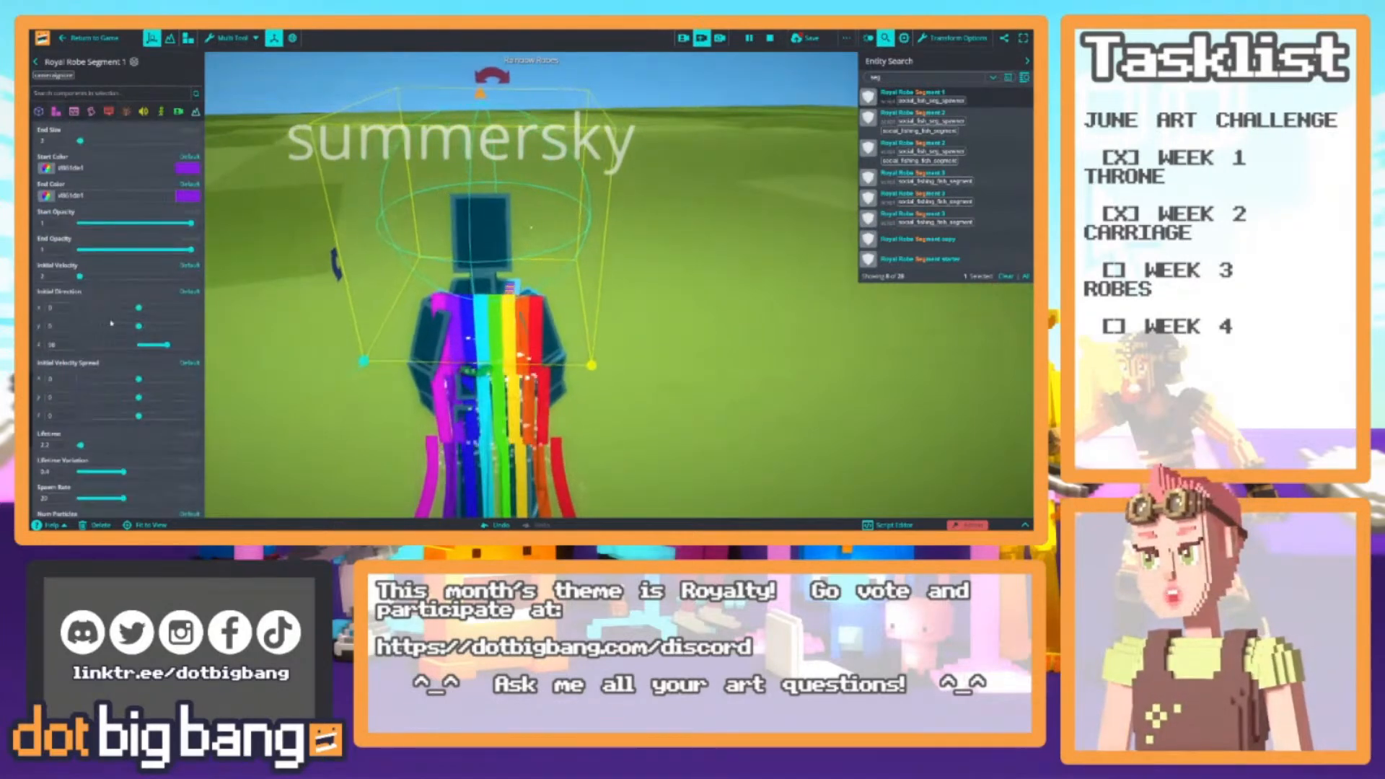
{"action": "scroll", "coordinate": [96, 317], "scroll_direction": "down", "scroll_amount": 4}
{"action": "scroll", "coordinate": [122, 404], "scroll_direction": "down", "scroll_amount": 3}
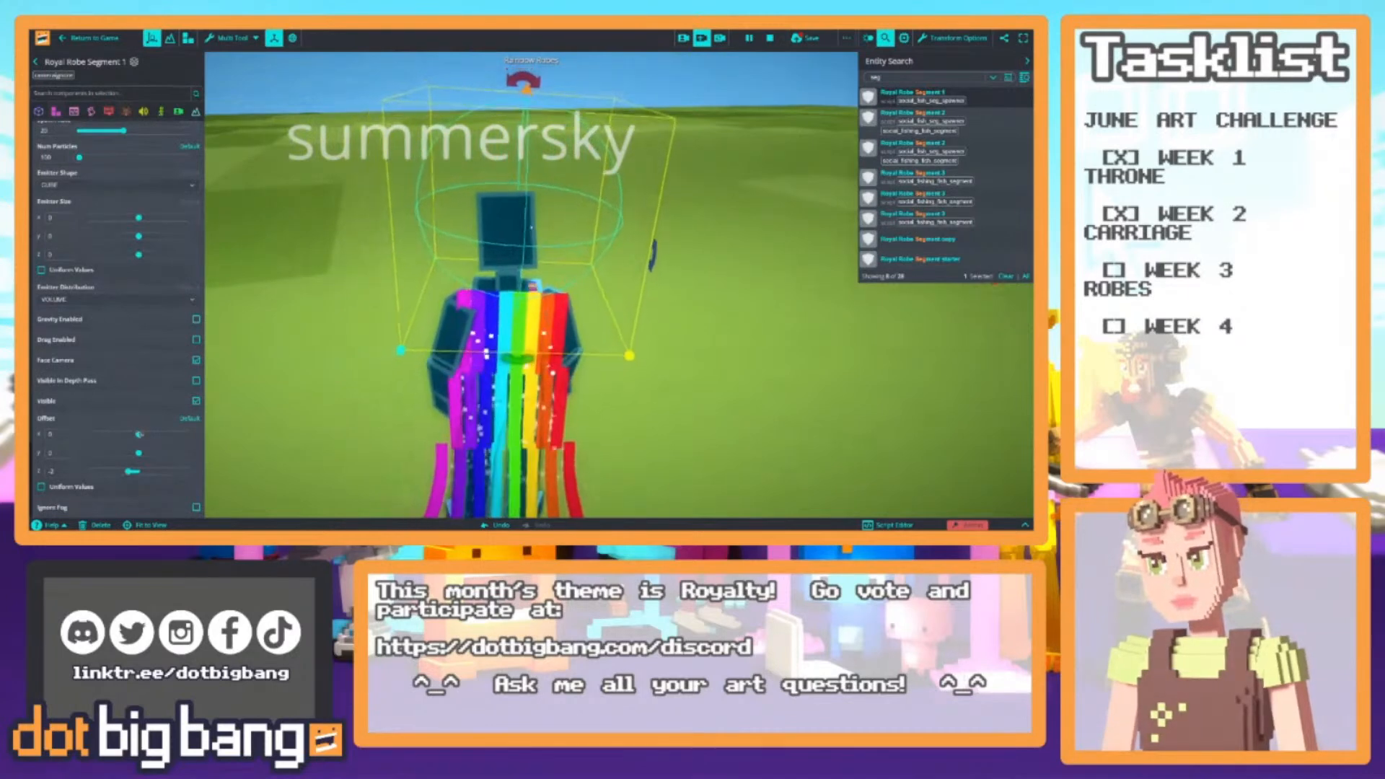
{"action": "left_click_drag", "start_coordinate": [130, 471], "coordinate": [161, 476]}
{"action": "right_click_drag", "start_coordinate": [361, 386], "coordinate": [680, 322]}
{"action": "scroll", "coordinate": [681, 321], "scroll_direction": "up", "scroll_amount": 3}
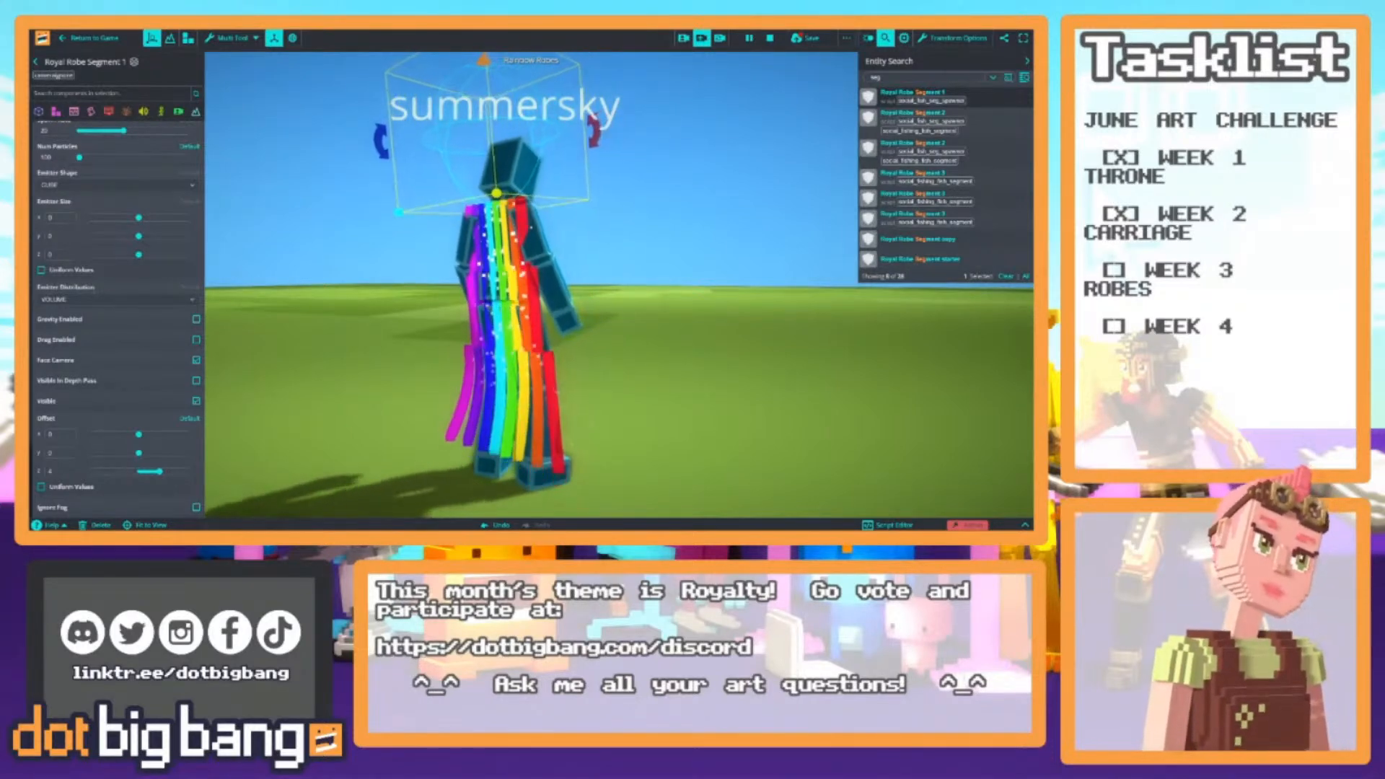
Open the Entity properties of Royal Robe Segment 1 and save the particle changes to its template
{"action": "scroll", "coordinate": [104, 323], "scroll_direction": "up", "scroll_amount": 3}
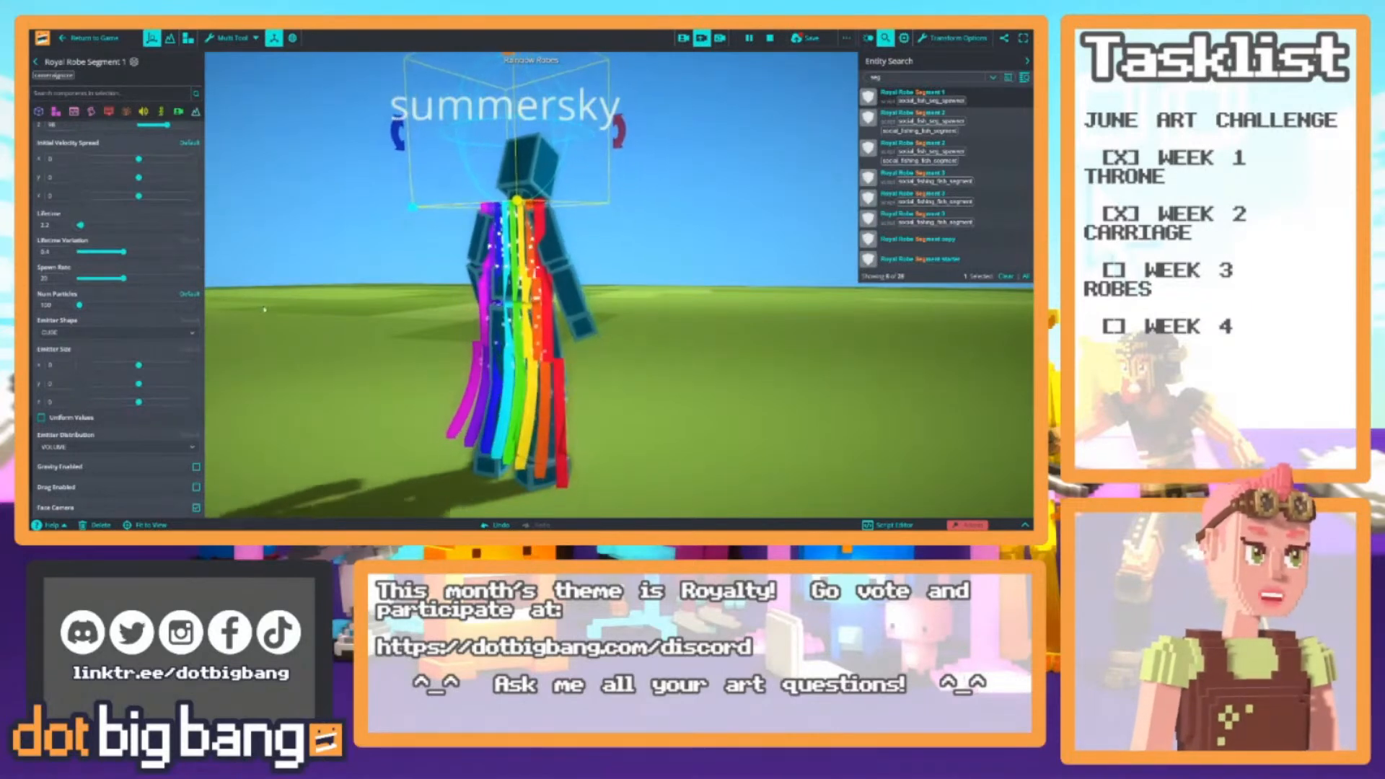
{"action": "scroll", "coordinate": [110, 405], "scroll_direction": "down", "scroll_amount": 5}
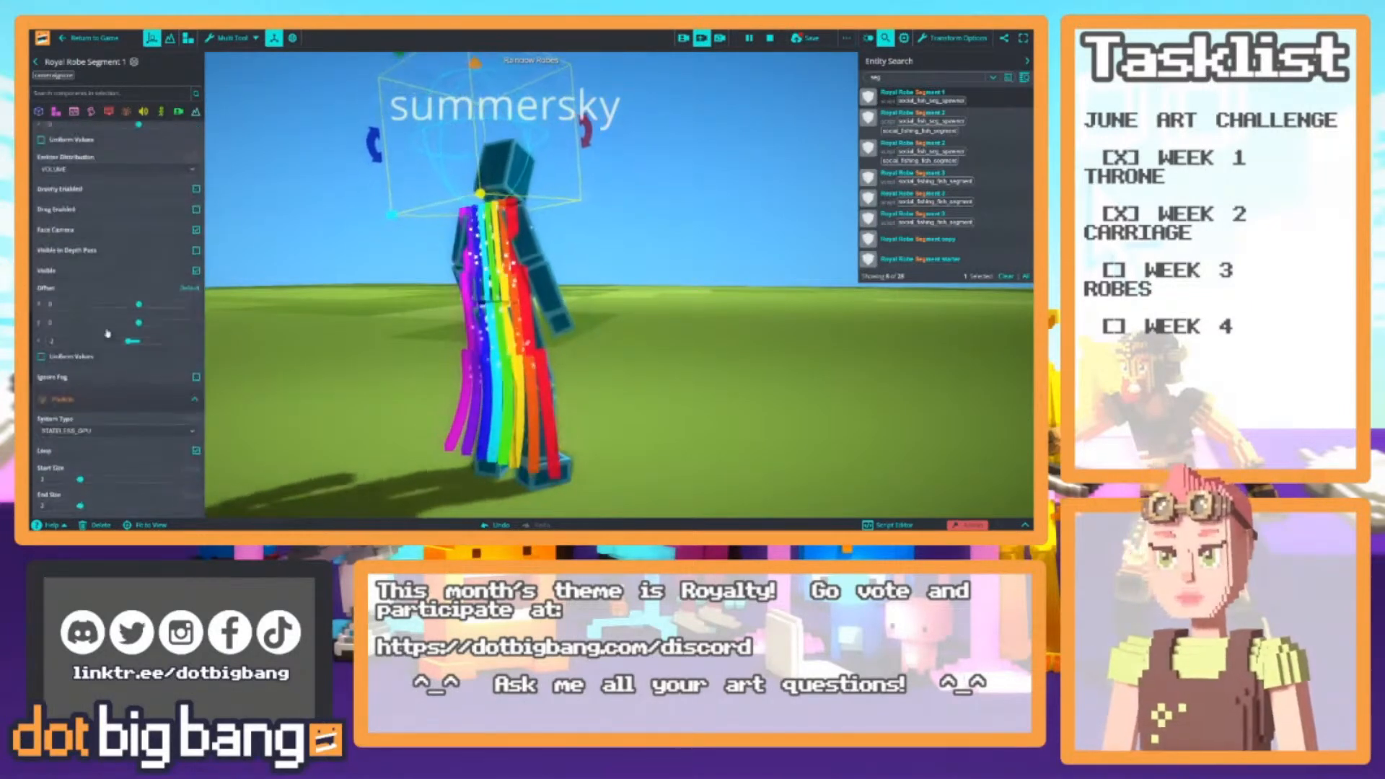
{"action": "left_click", "coordinate": [109, 405]}
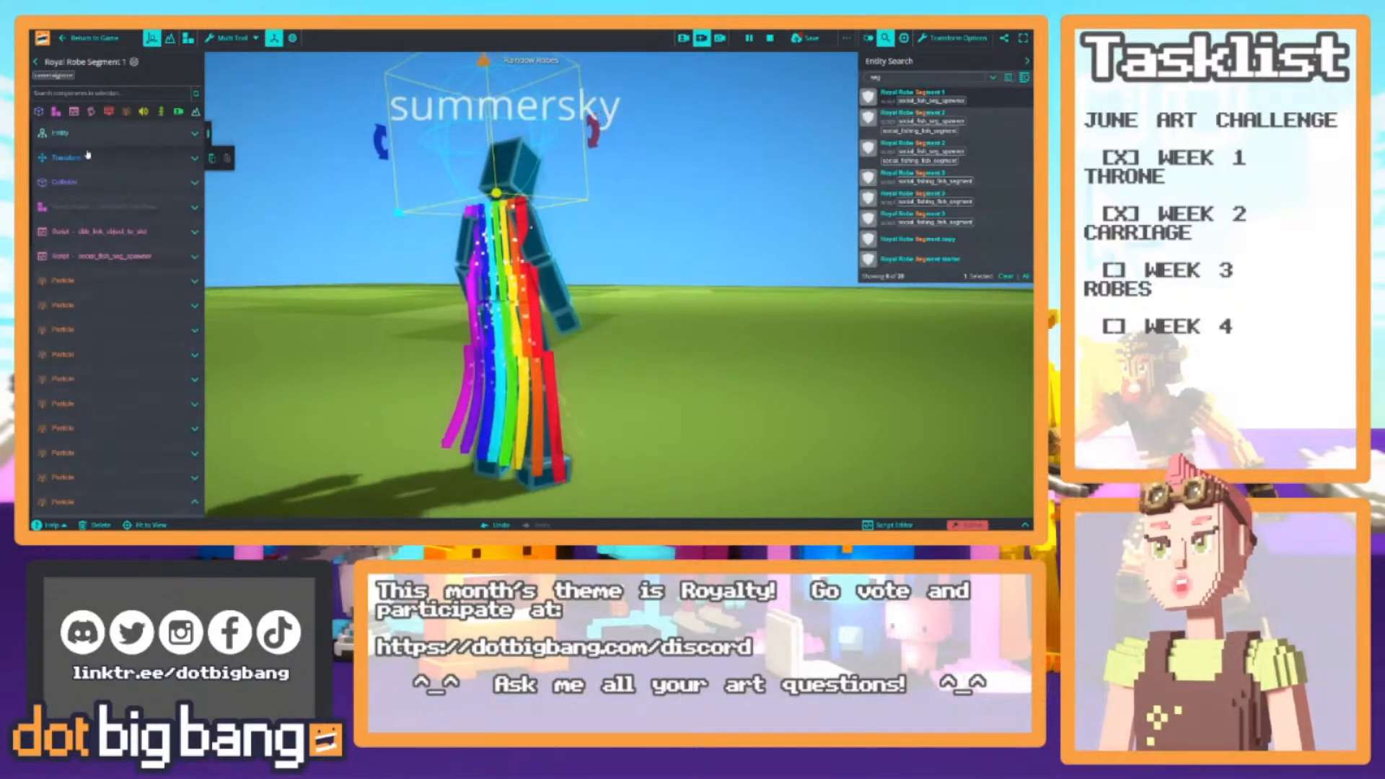
{"action": "left_click", "coordinate": [89, 134]}
{"action": "left_click", "coordinate": [116, 362]}
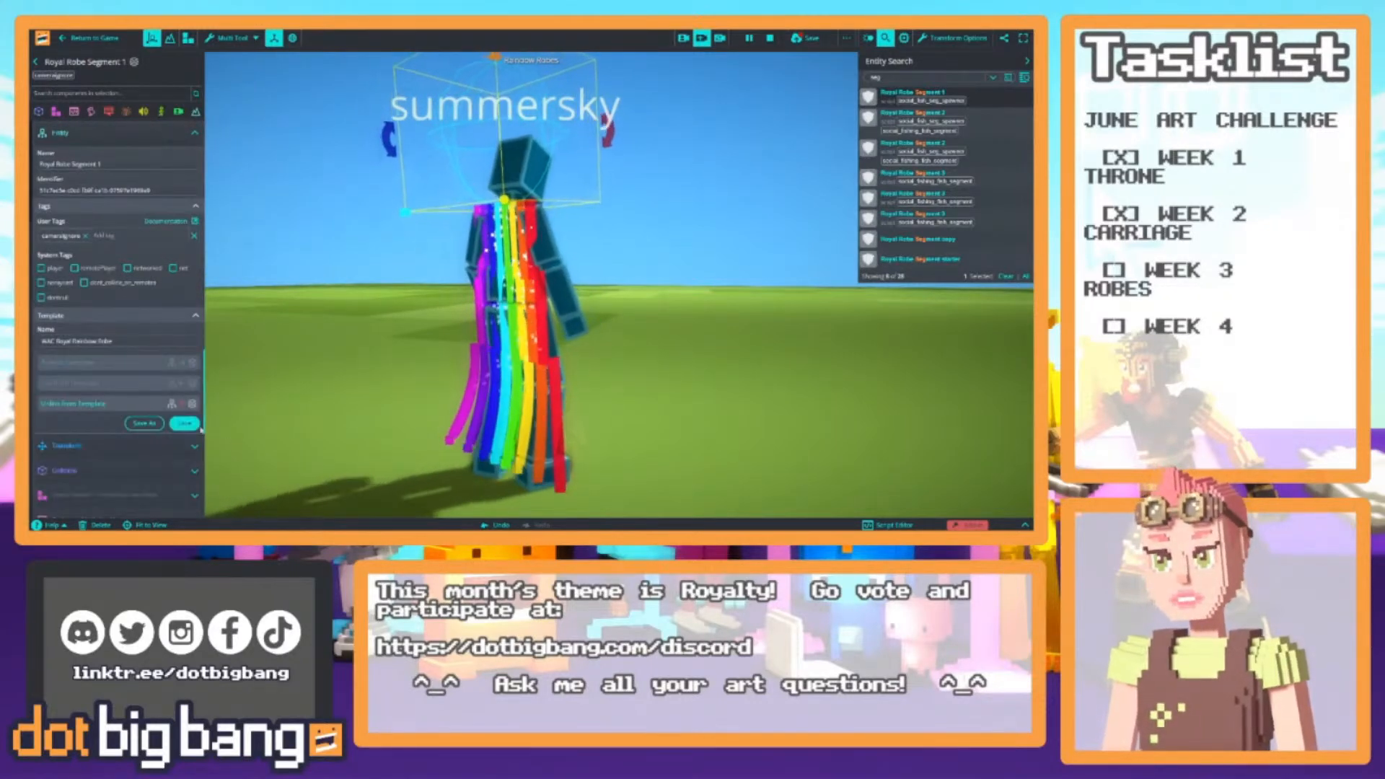
{"action": "left_click", "coordinate": [185, 424]}
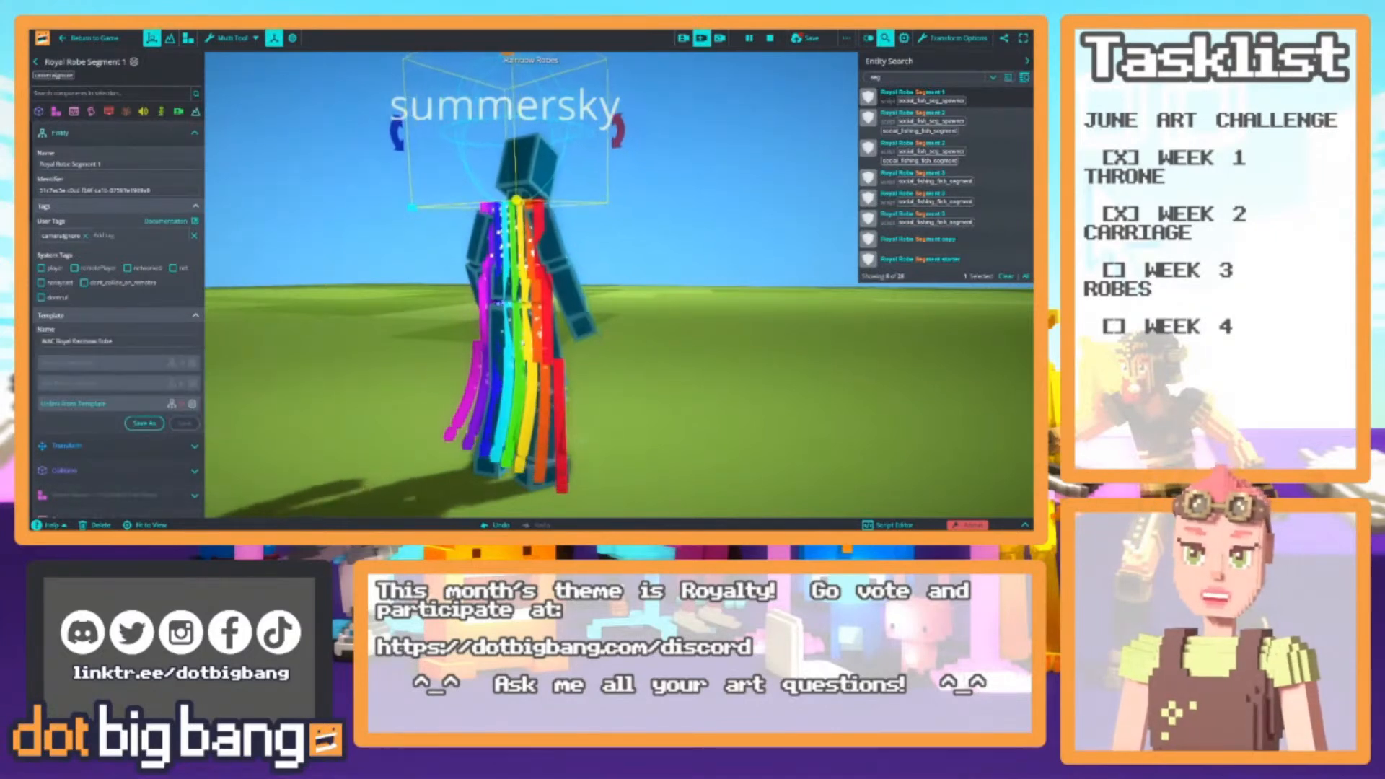
Set the Parent of Royal Robe Segment 1's dbb_link_object_to_slot script to the Player entity
{"action": "right_click_drag", "start_coordinate": [469, 345], "coordinate": [588, 351]}
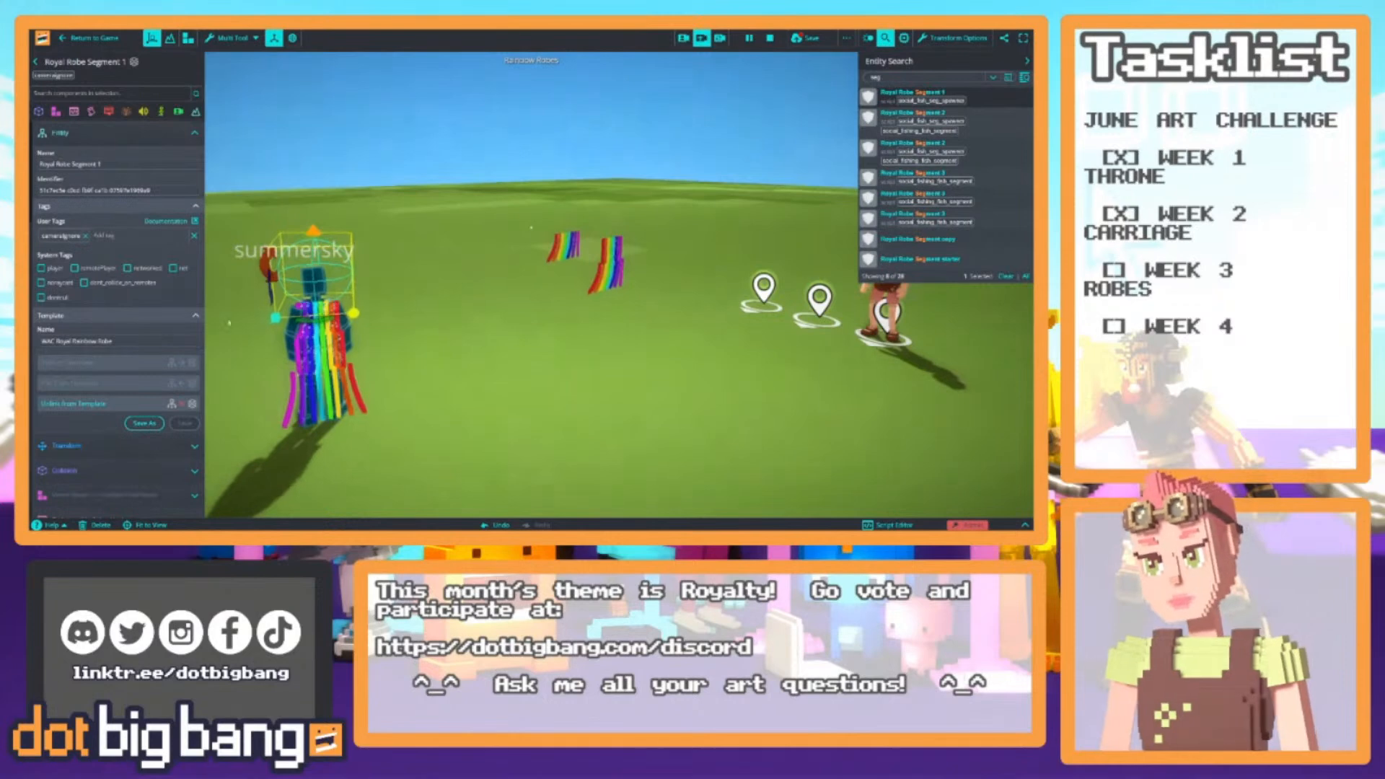
{"action": "scroll", "coordinate": [123, 317], "scroll_direction": "down", "scroll_amount": 3}
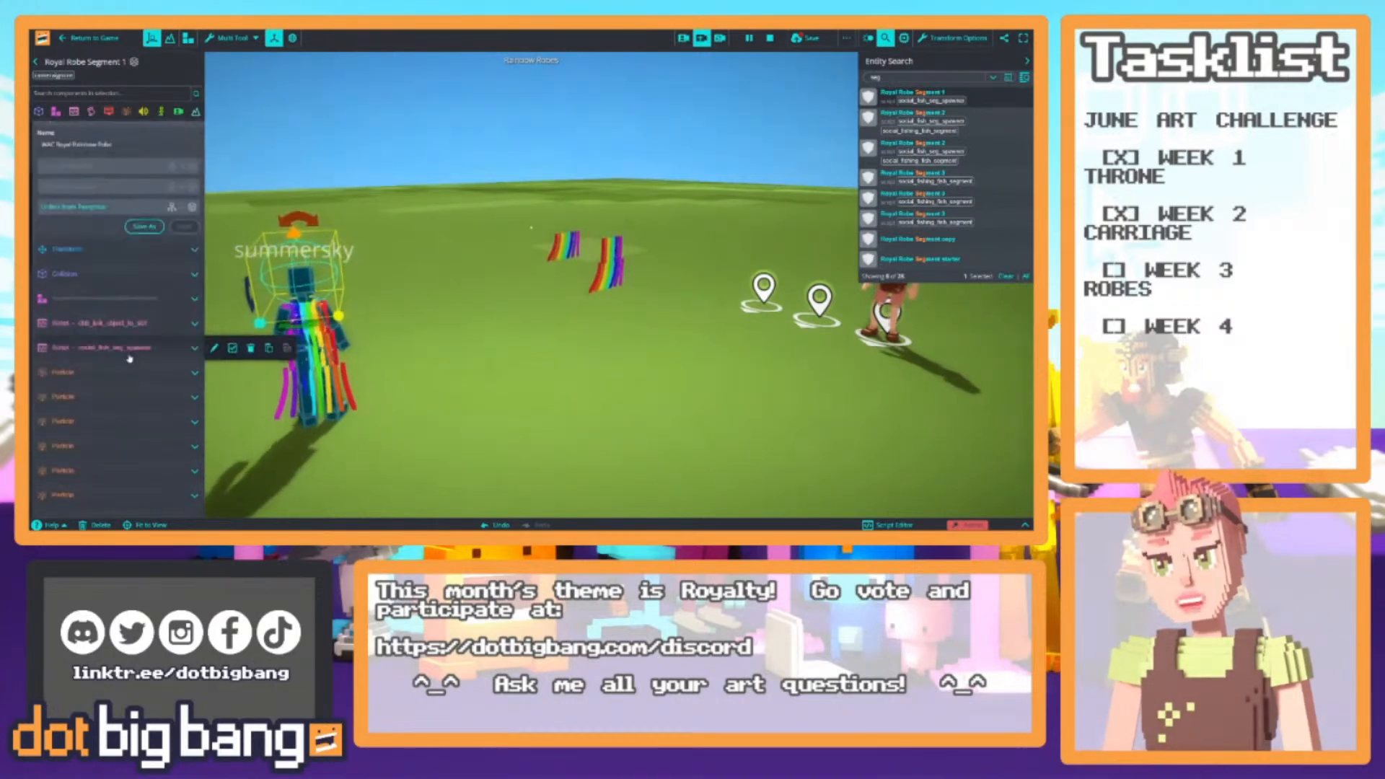
{"action": "left_click", "coordinate": [108, 324]}
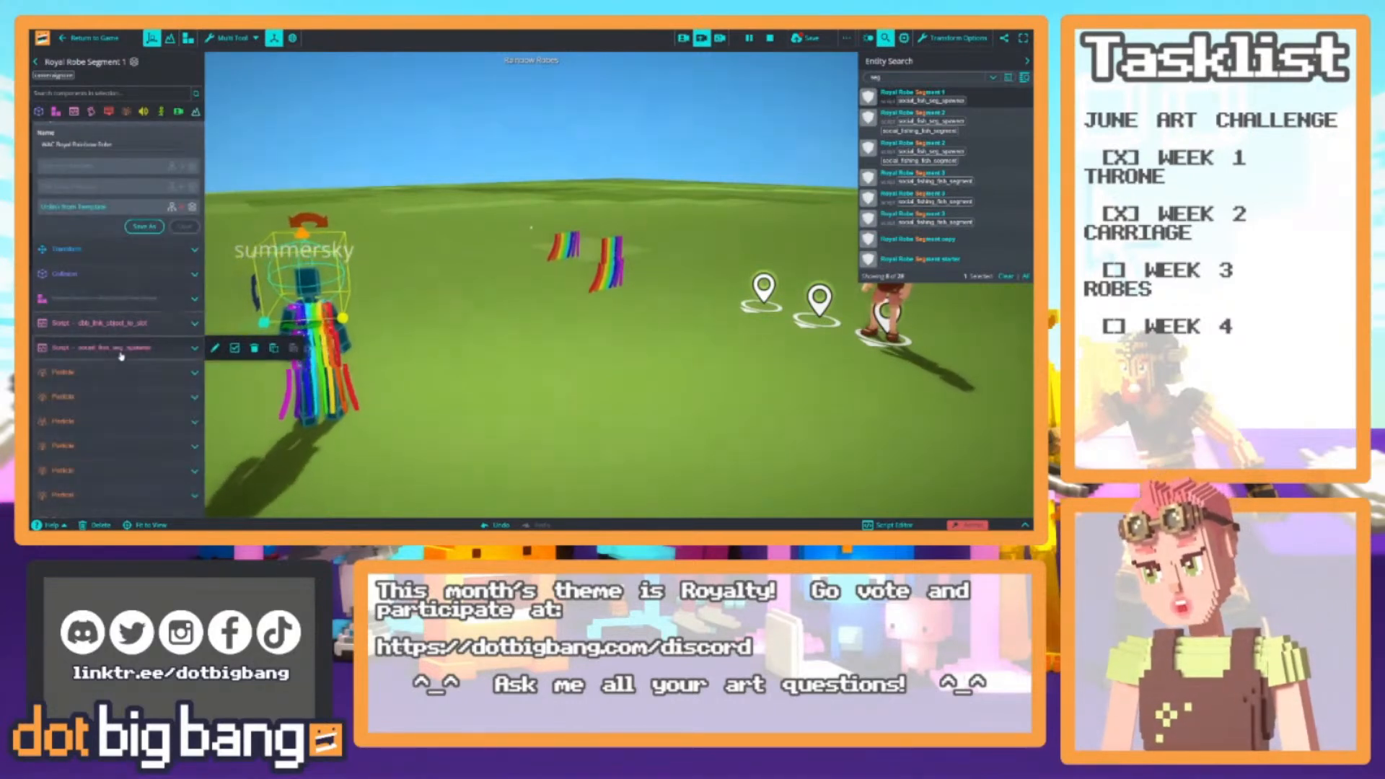
{"action": "left_click", "coordinate": [101, 324]}
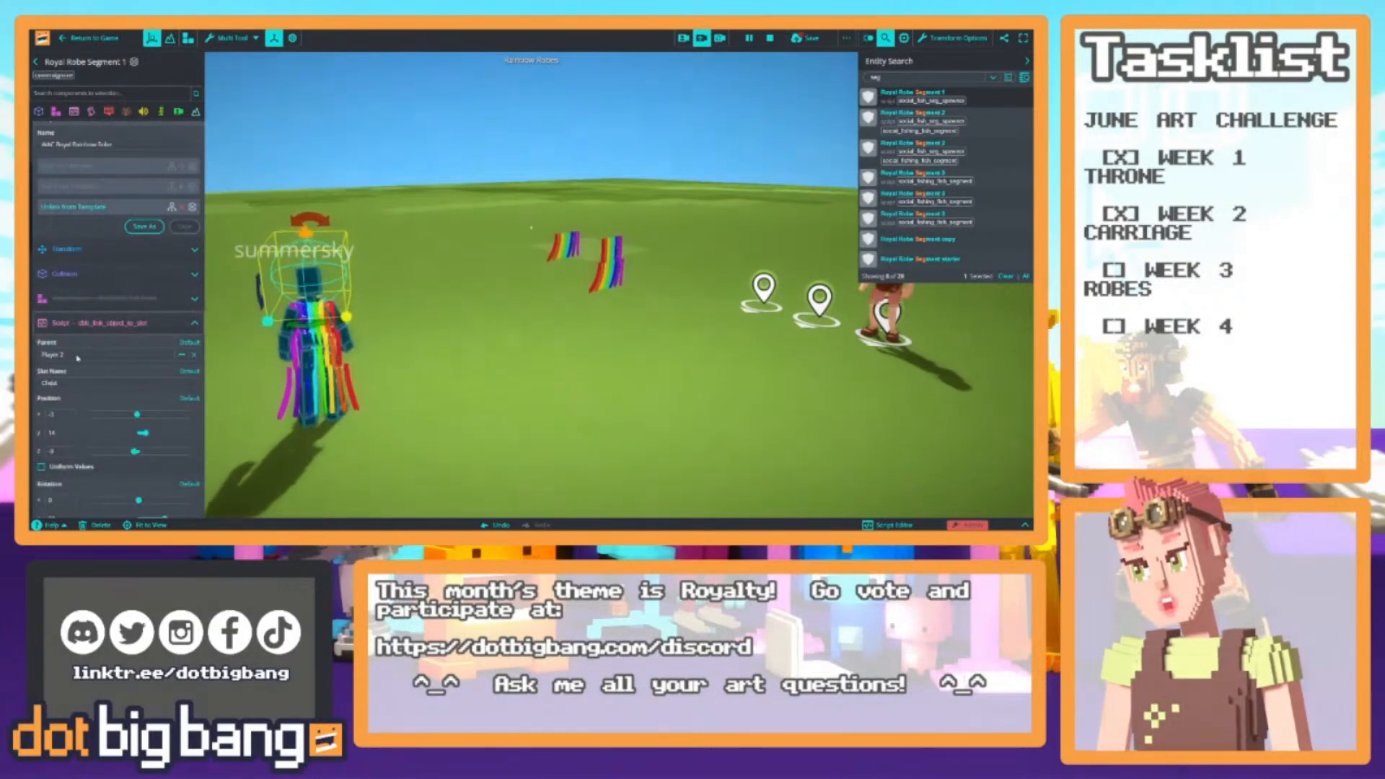
{"action": "left_click", "coordinate": [77, 355]}
{"action": "type", "text": "playe"}
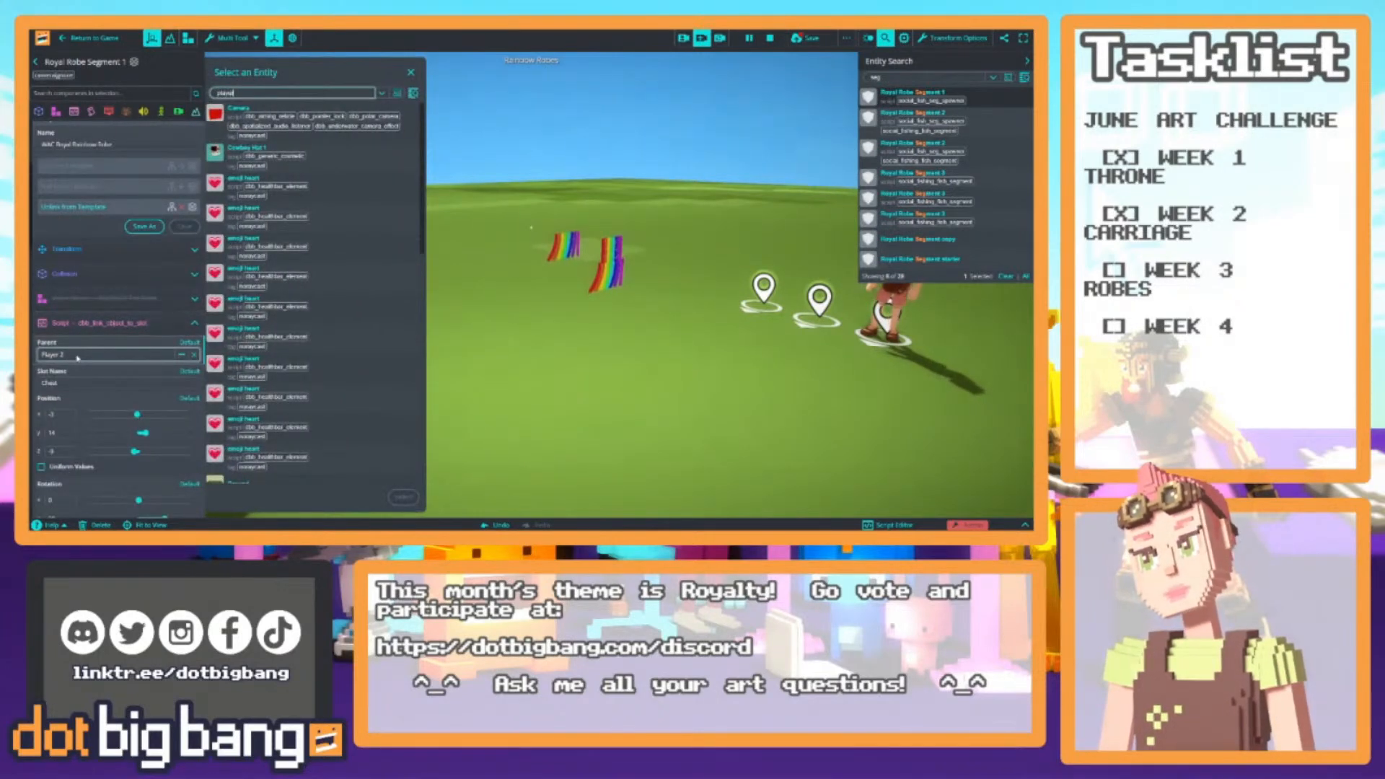
{"action": "type", "text": "r"}
{"action": "left_click", "coordinate": [235, 158]}
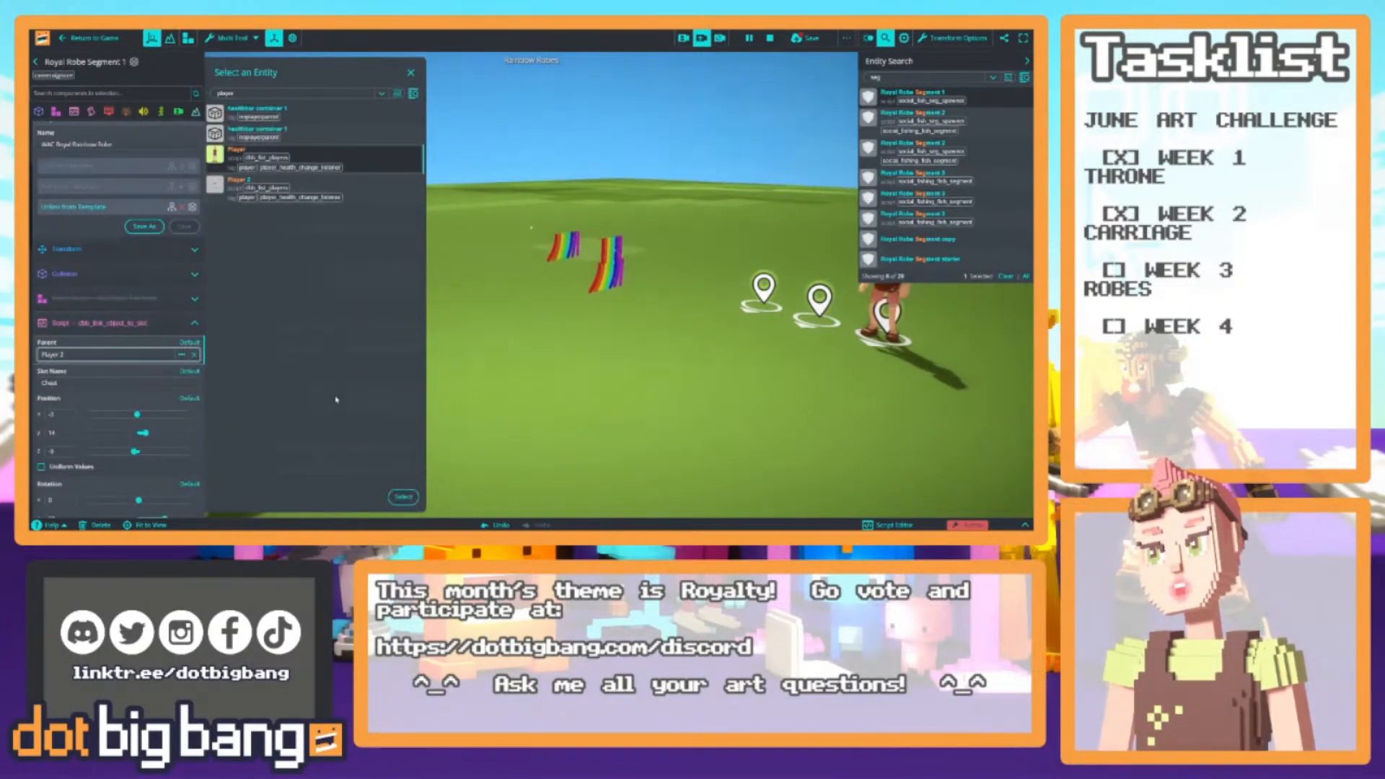
{"action": "left_click", "coordinate": [402, 497]}
{"action": "mouse_move", "coordinate": [245, 352]}
{"action": "right_mouse_down"}
{"action": "mouse_move", "coordinate": [466, 339]}
{"action": "mouse_move", "coordinate": [266, 343]}
{"action": "right_mouse_up"}
{"action": "key", "text": "f"}
{"action": "key", "text": "d"}
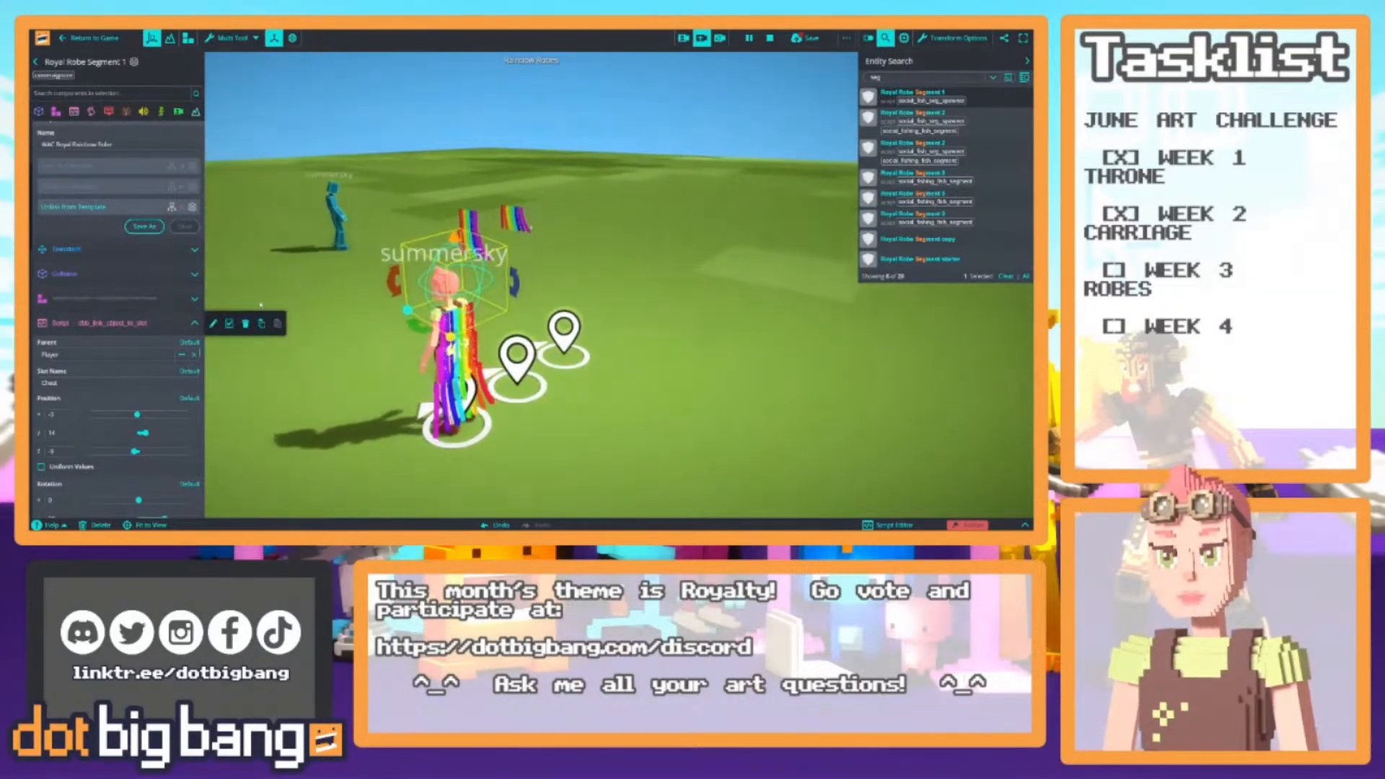
Examine the template section of Royal Robe Segment 1 and the link script's parent, slot, position and rotation settings
{"action": "scroll", "coordinate": [106, 334], "scroll_direction": "up", "scroll_amount": 3}
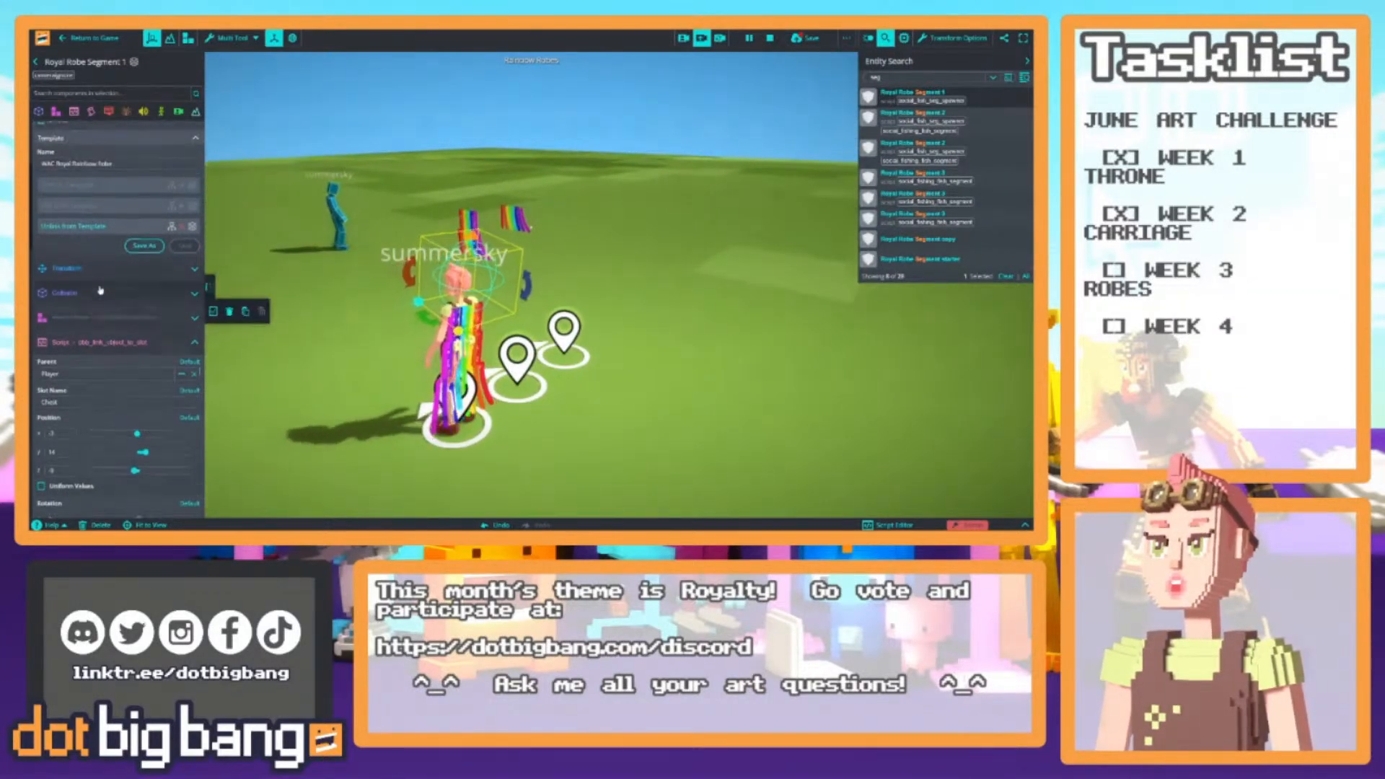
{"action": "scroll", "coordinate": [113, 381], "scroll_direction": "down", "scroll_amount": 2}
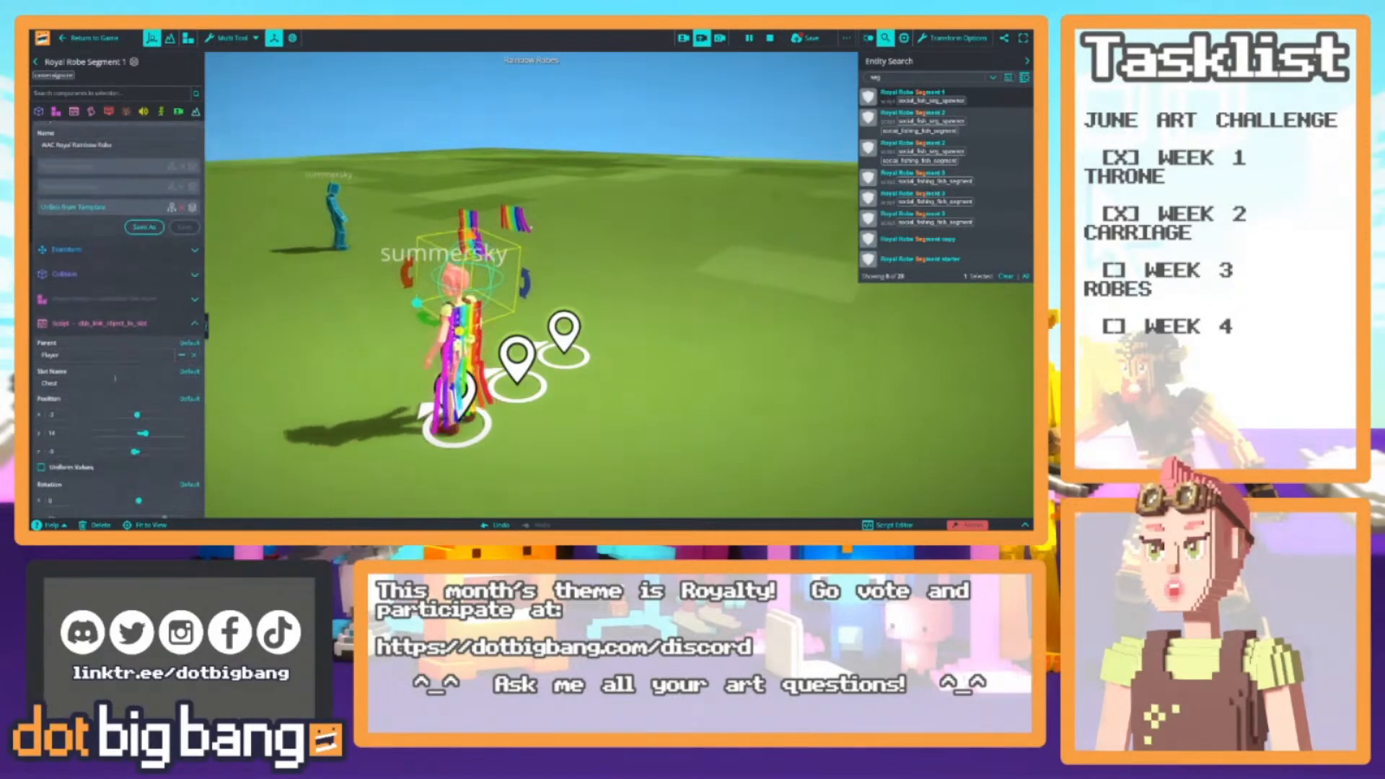
{"action": "left_click", "coordinate": [117, 327]}
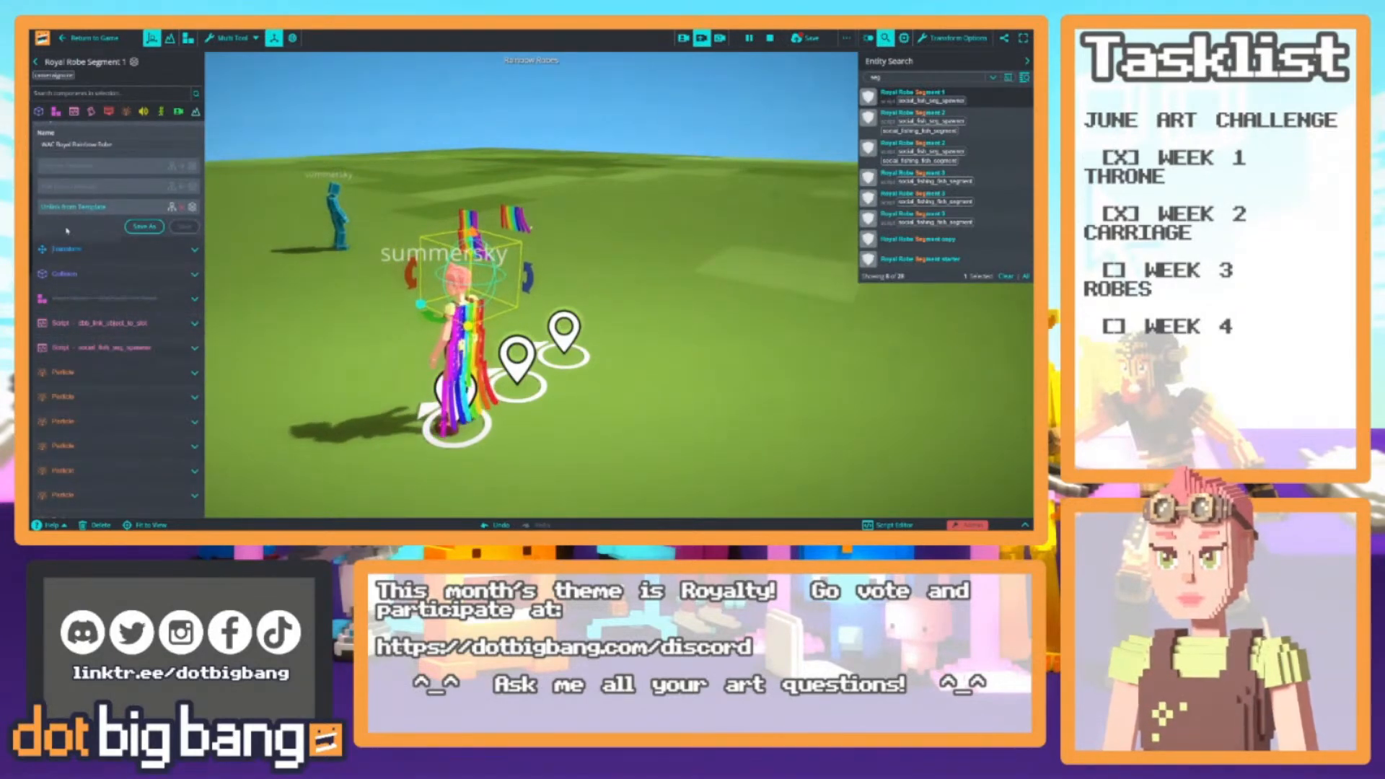
{"action": "scroll", "coordinate": [48, 236], "scroll_direction": "up", "scroll_amount": 2}
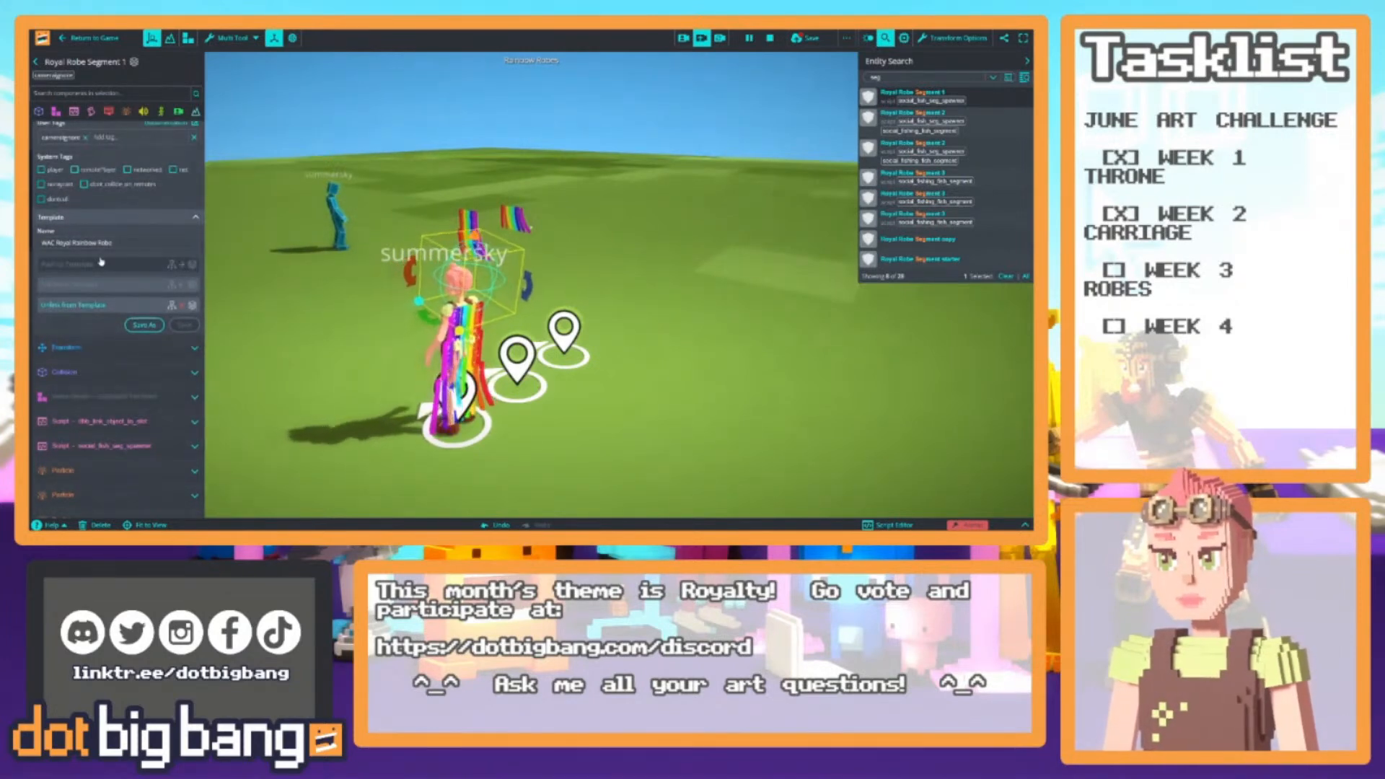
{"action": "scroll", "coordinate": [108, 261], "scroll_direction": "up", "scroll_amount": 1}
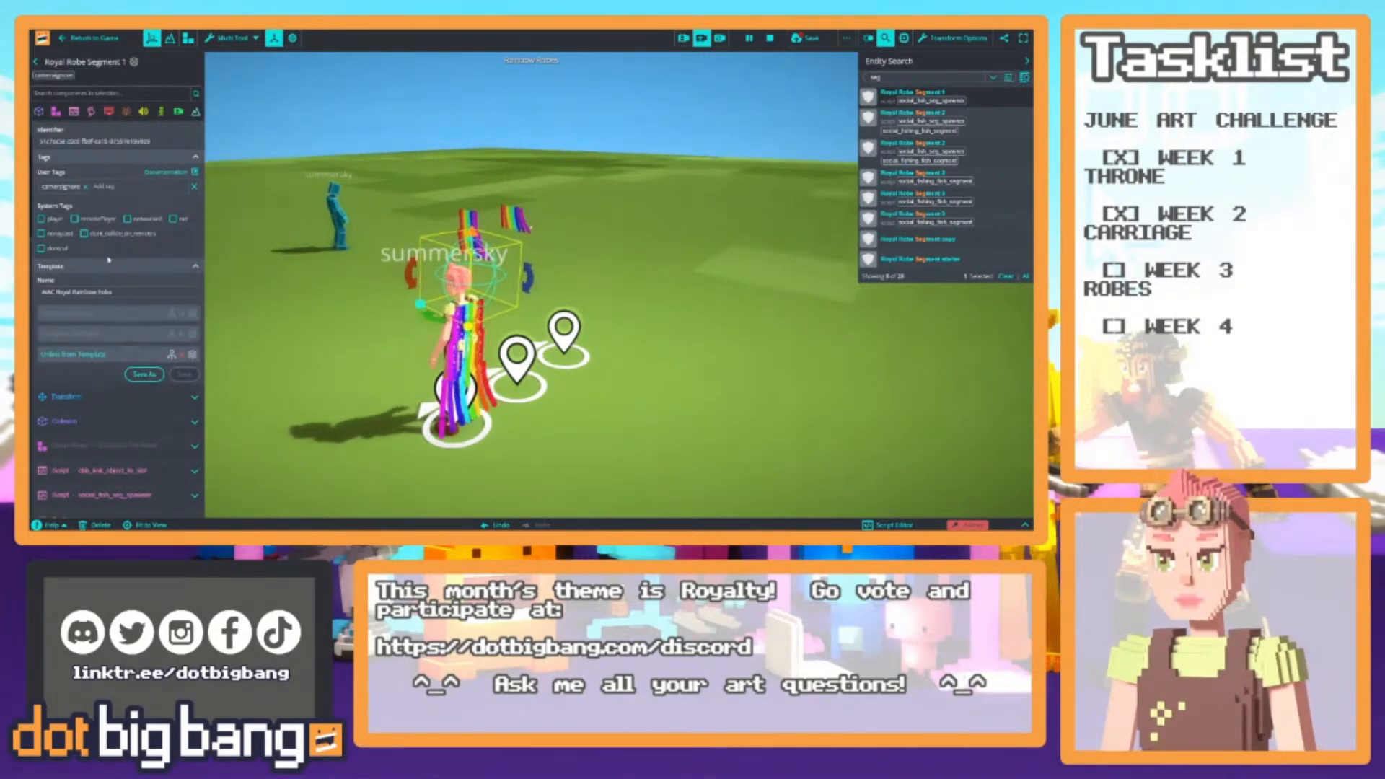
{"action": "scroll", "coordinate": [108, 260], "scroll_direction": "down", "scroll_amount": 1}
{"action": "scroll", "coordinate": [109, 261], "scroll_direction": "down", "scroll_amount": 2}
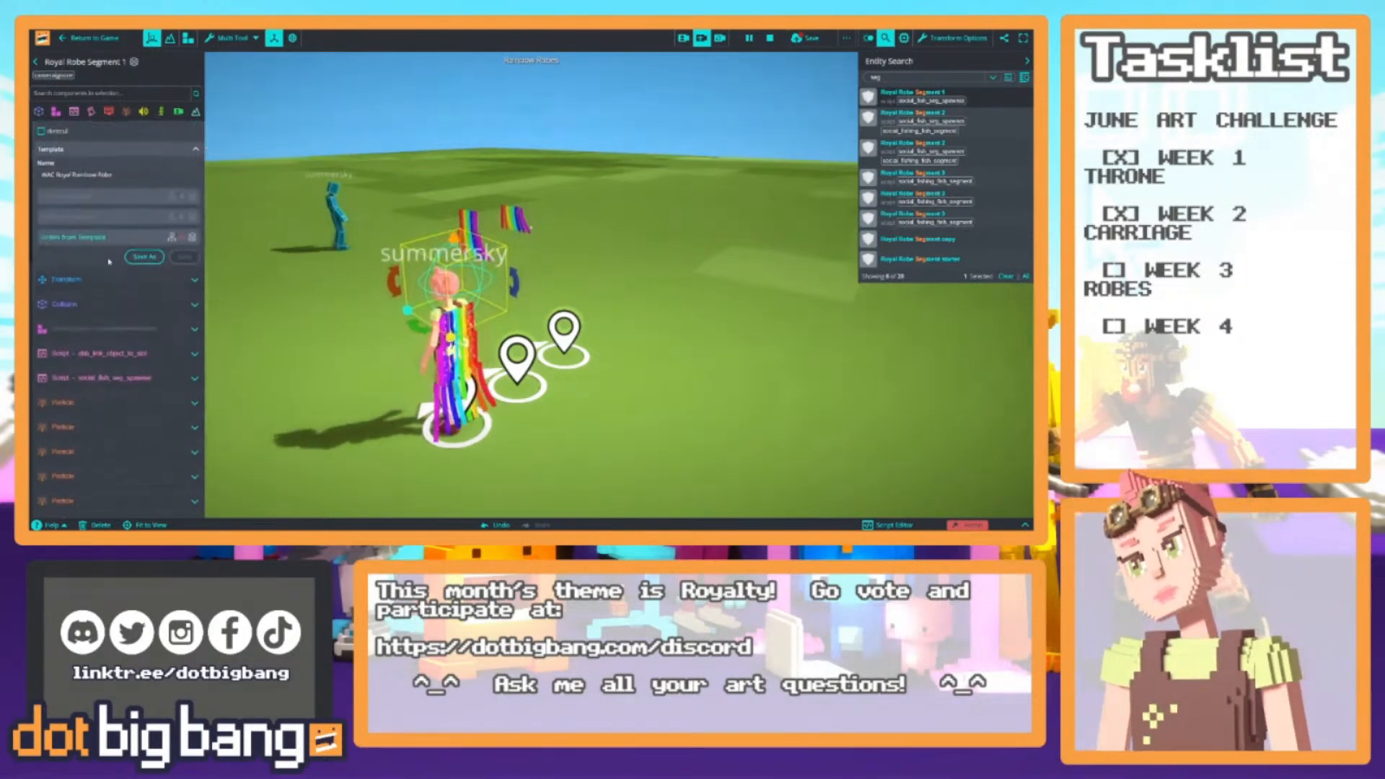
{"action": "scroll", "coordinate": [80, 249], "scroll_direction": "down", "scroll_amount": 1}
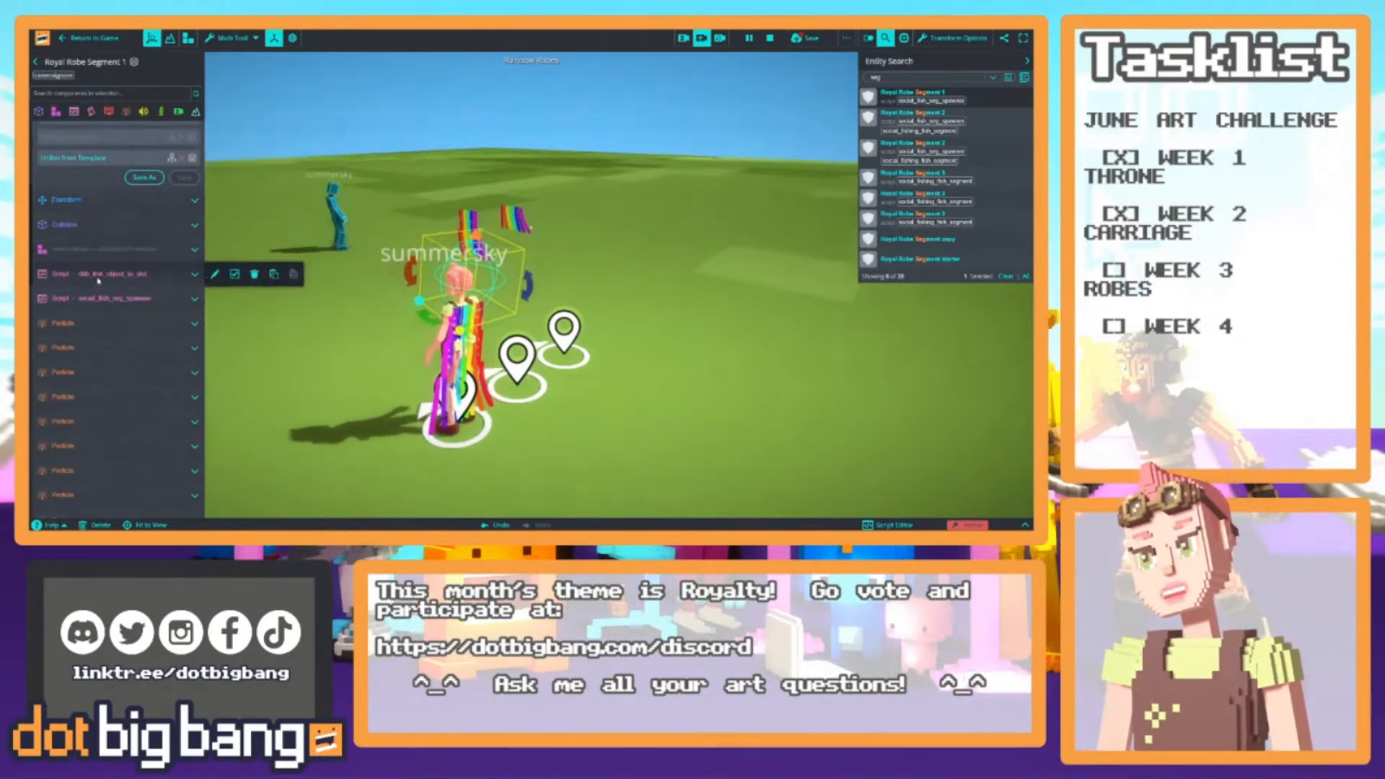
{"action": "left_click", "coordinate": [99, 279]}
{"action": "scroll", "coordinate": [99, 281], "scroll_direction": "down", "scroll_amount": 2}
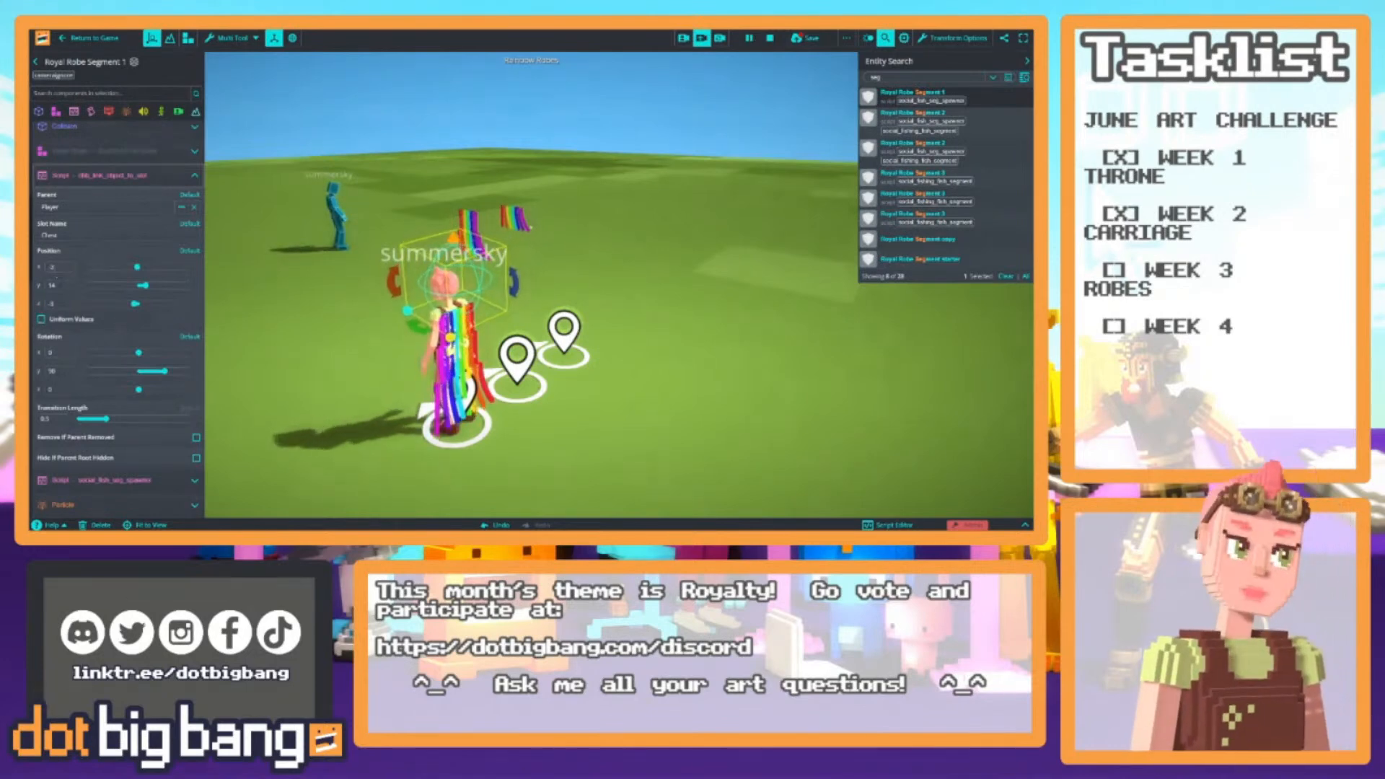
{"action": "scroll", "coordinate": [99, 199], "scroll_direction": "up", "scroll_amount": 2}
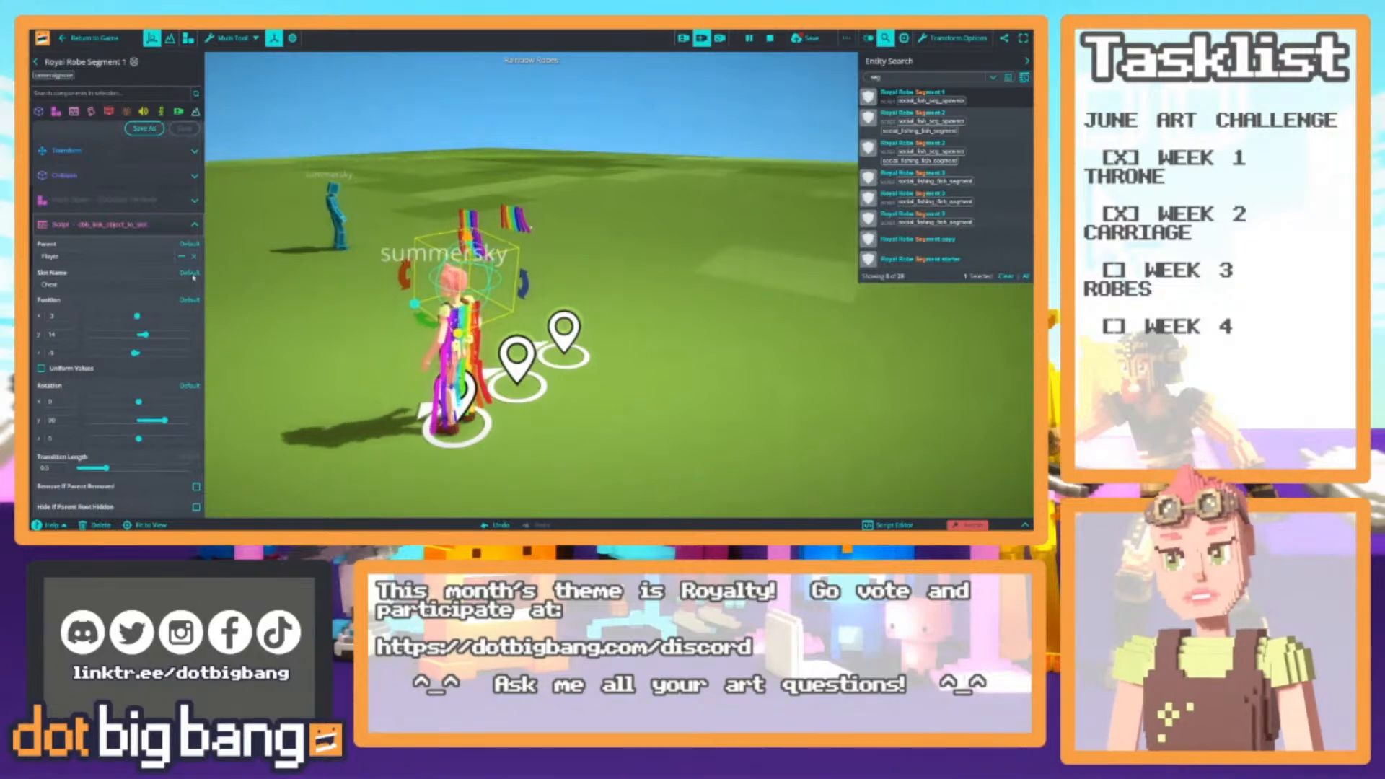
Clear the Parent of the dbb_link_object_to_slot script and disable that script on Royal Robe Segment 1
{"action": "left_click", "coordinate": [750, 38]}
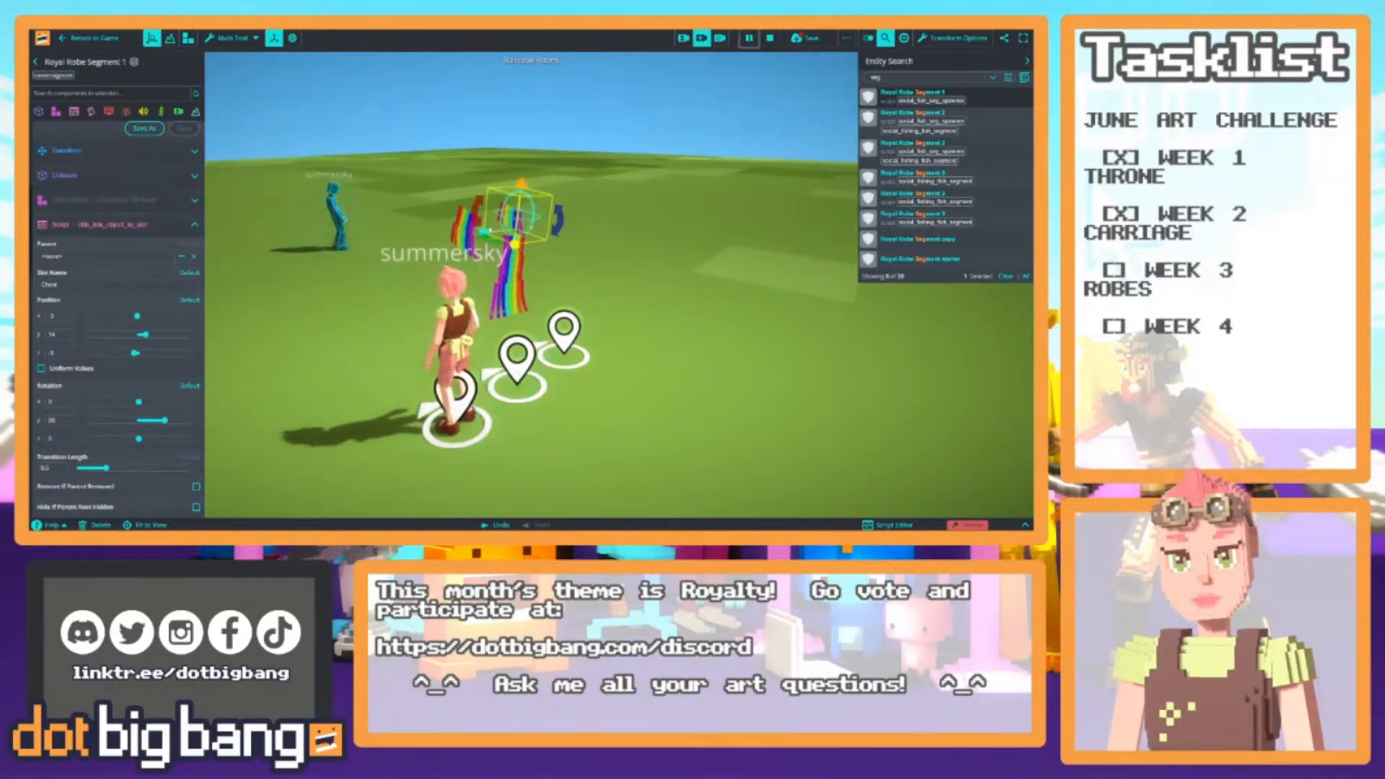
{"action": "right_click_drag", "start_coordinate": [520, 209], "coordinate": [459, 246]}
{"action": "key", "text": "a"}
{"action": "key", "text": "a"}
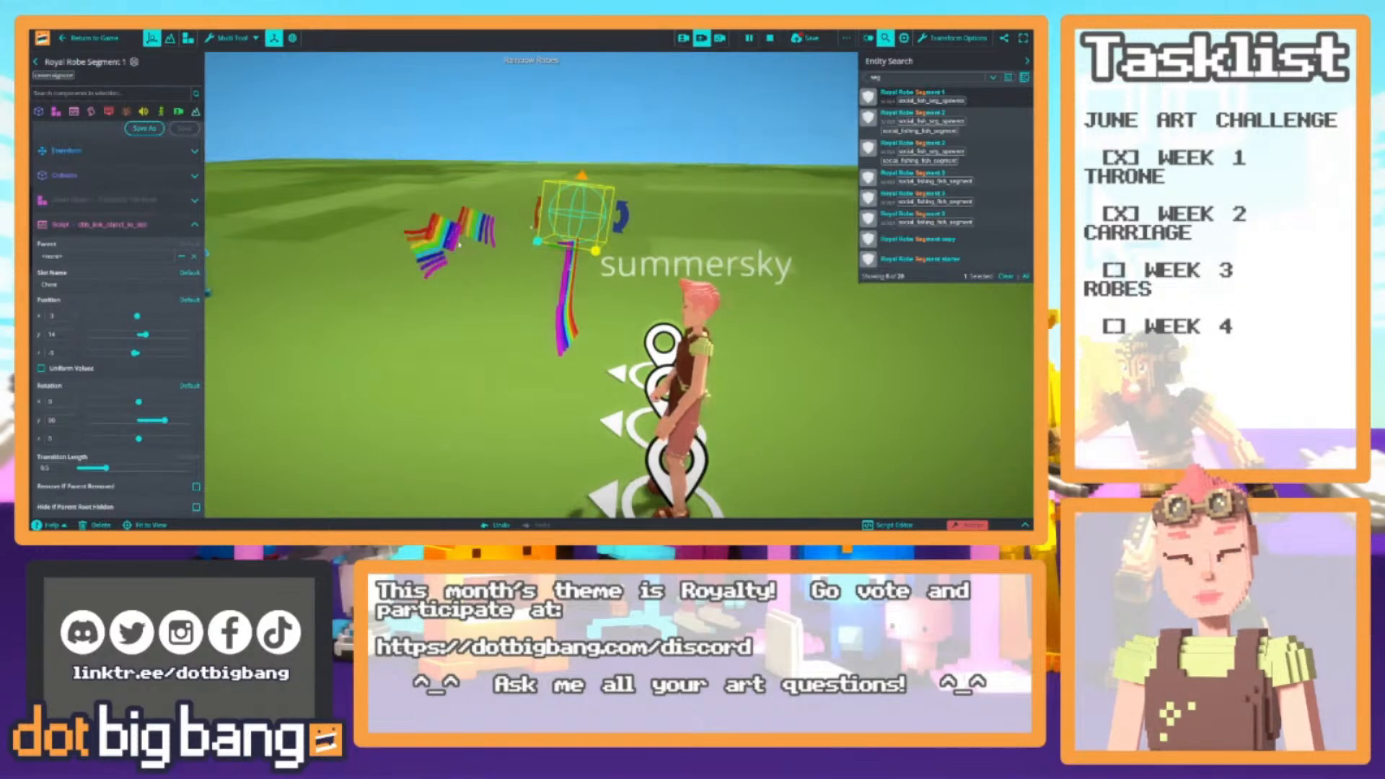
{"action": "key", "text": "d"}
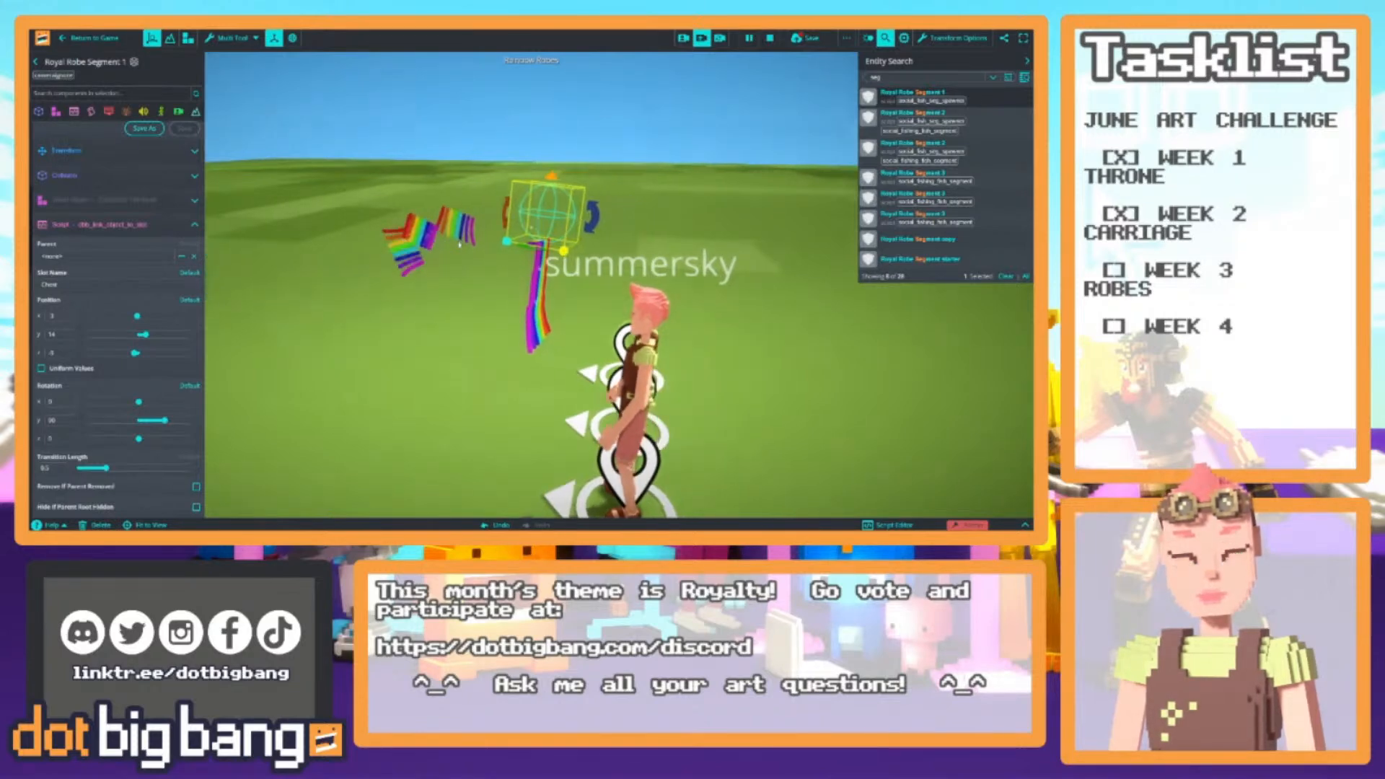
{"action": "key", "text": "s"}
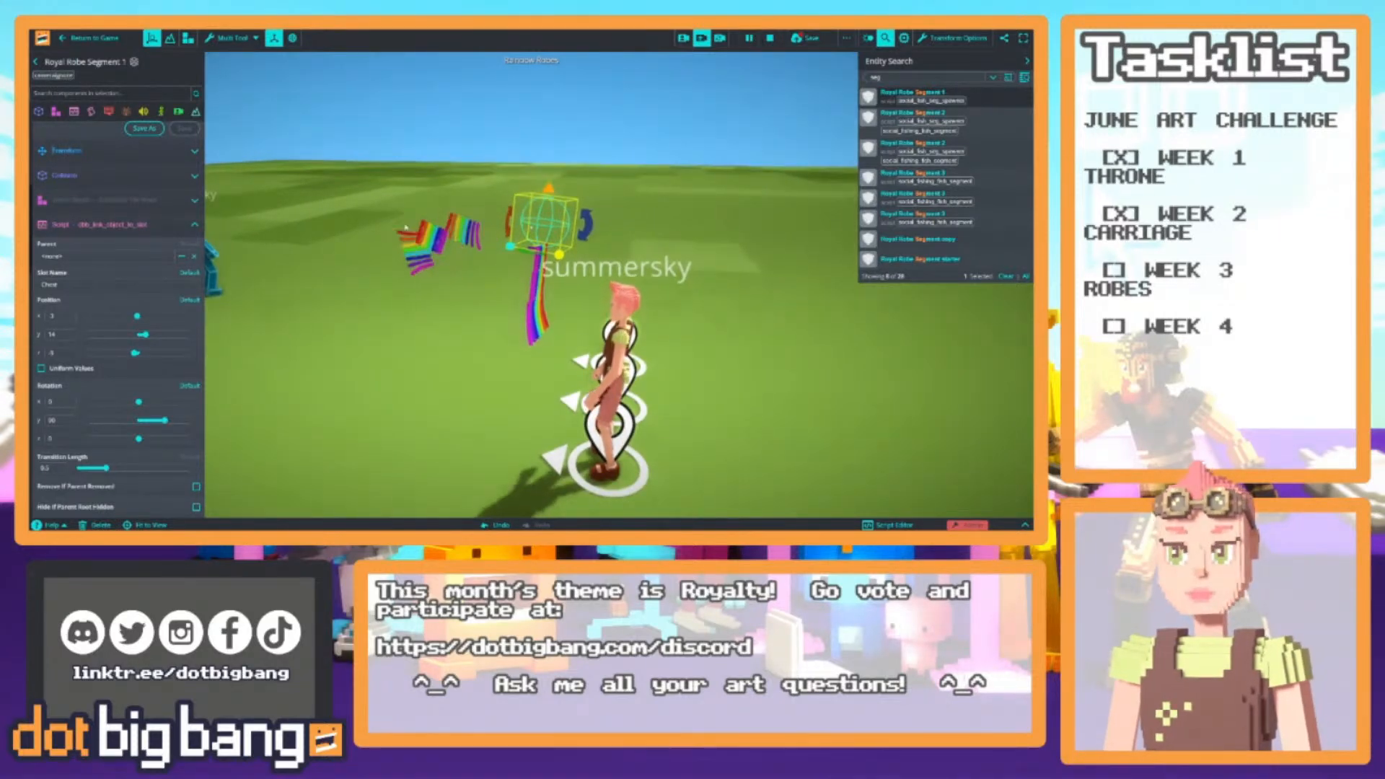
{"action": "mouse_move", "coordinate": [157, 227]}
{"action": "right_click_drag", "start_coordinate": [382, 232], "coordinate": [338, 252]}
{"action": "key", "text": "d"}
{"action": "mouse_move", "coordinate": [162, 230]}
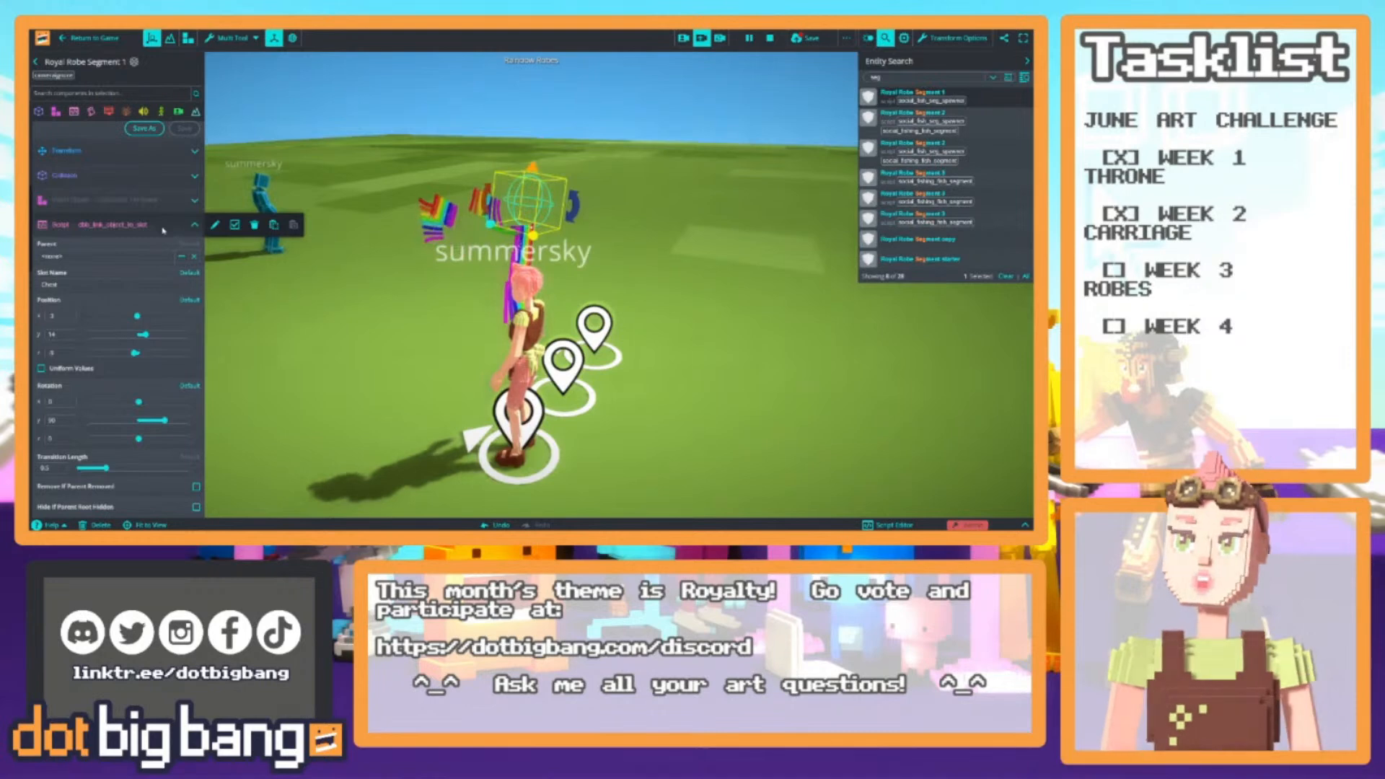
{"action": "left_click", "coordinate": [163, 228]}
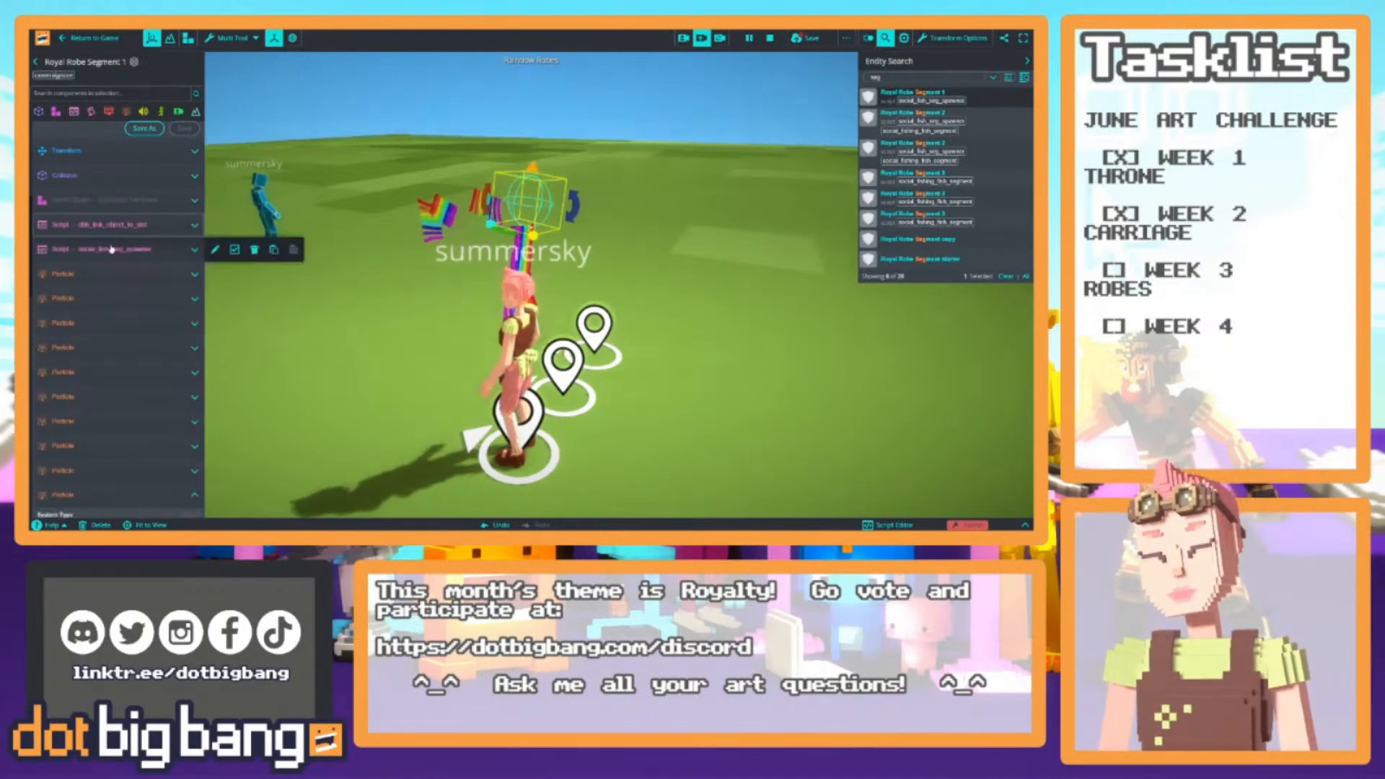
{"action": "left_click", "coordinate": [235, 227]}
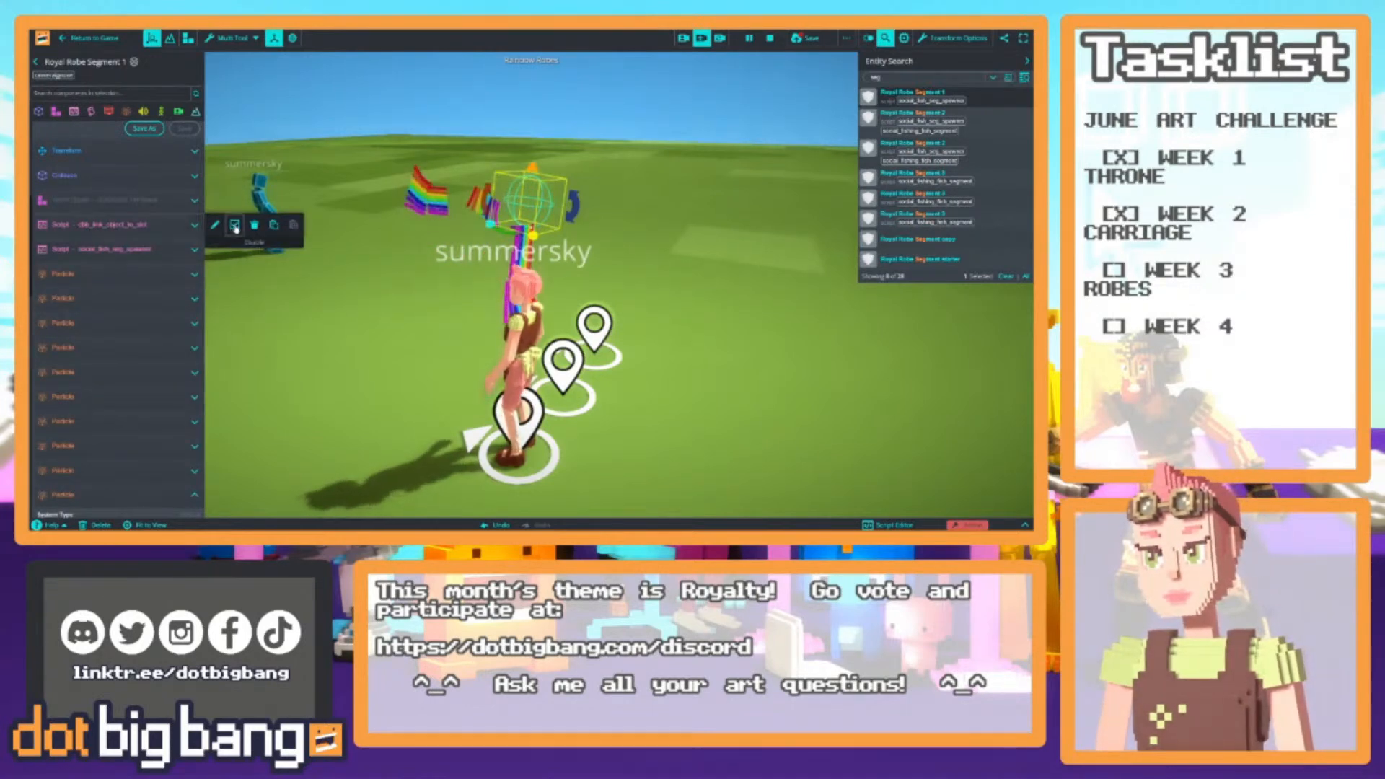
{"action": "left_click", "coordinate": [74, 111]}
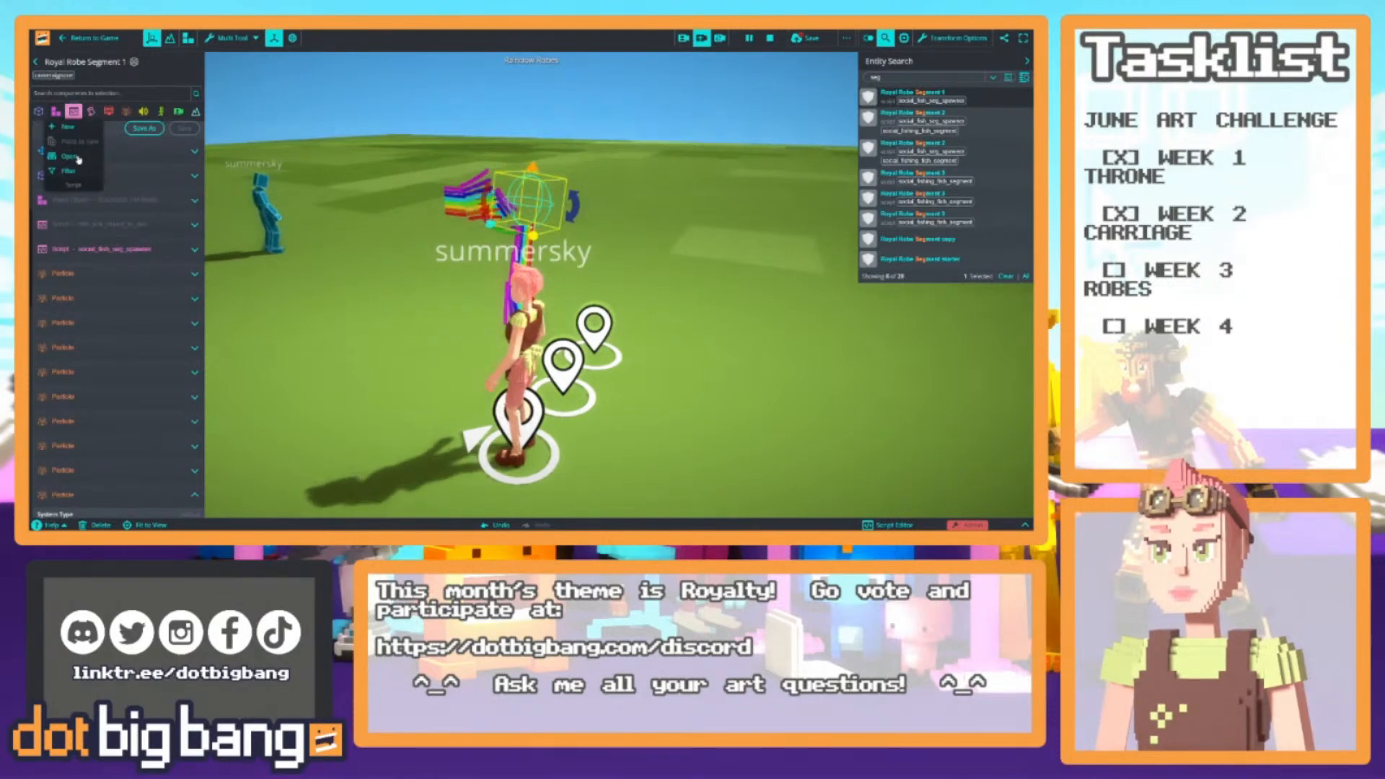
{"action": "left_click", "coordinate": [70, 156]}
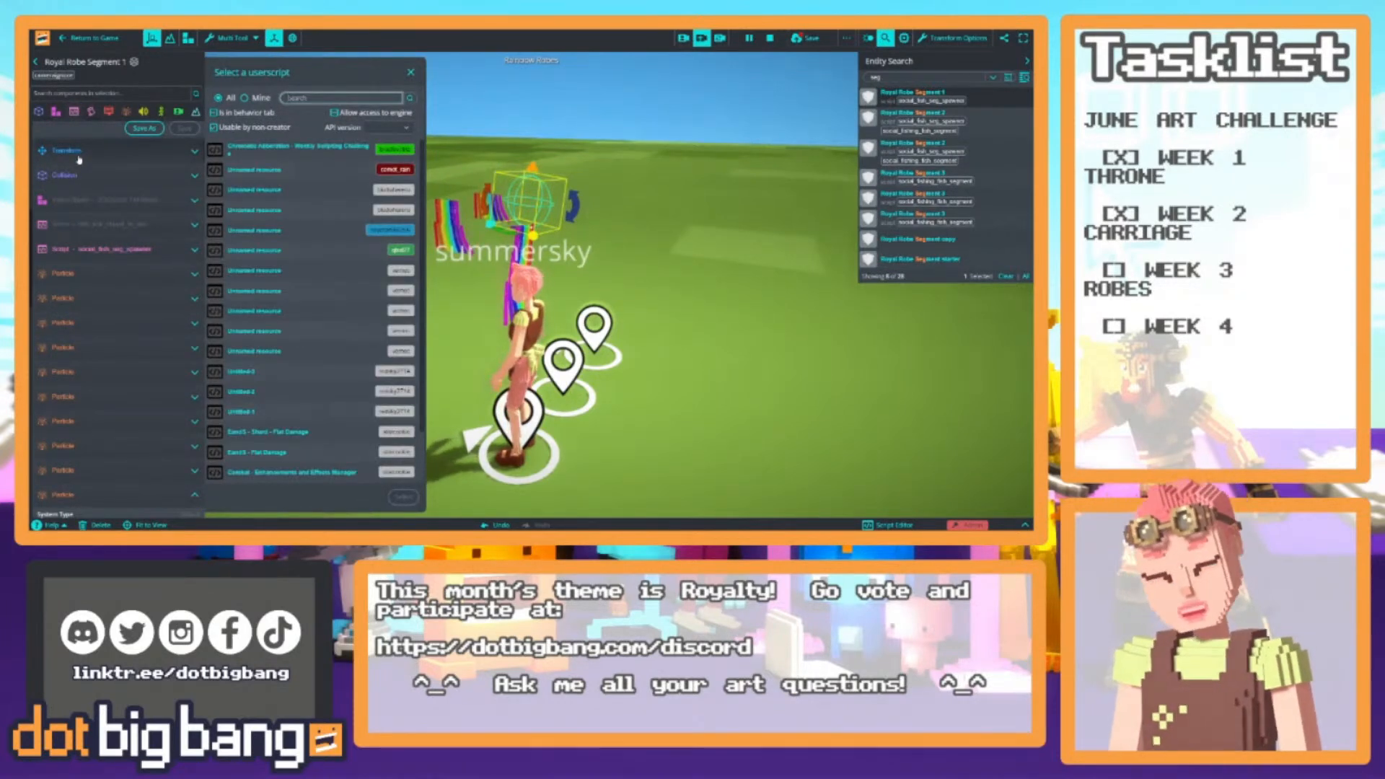
{"action": "left_click", "coordinate": [410, 72]}
{"action": "left_click", "coordinate": [73, 111]}
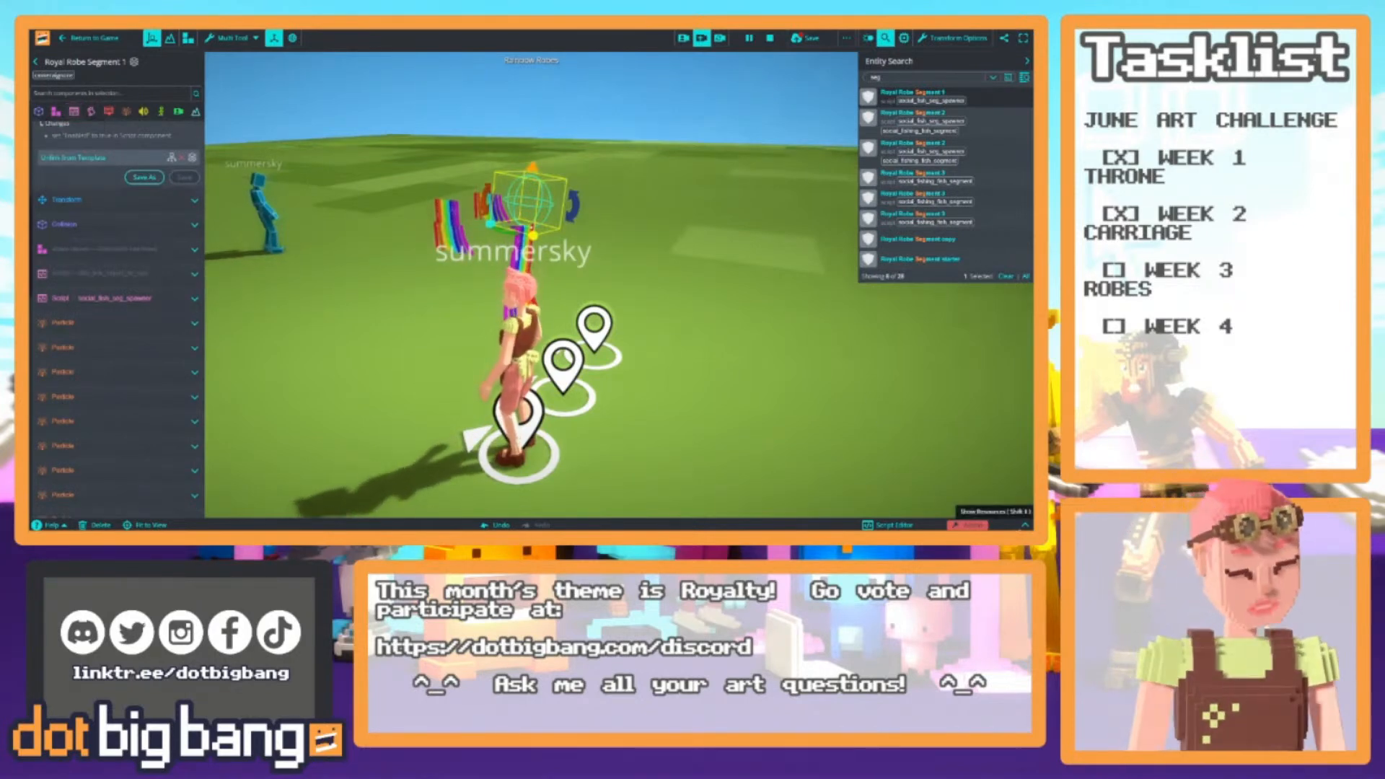
Place the Melon Hat from the featured templates on the ground near the rainbow robes
{"action": "left_click", "coordinate": [1025, 525]}
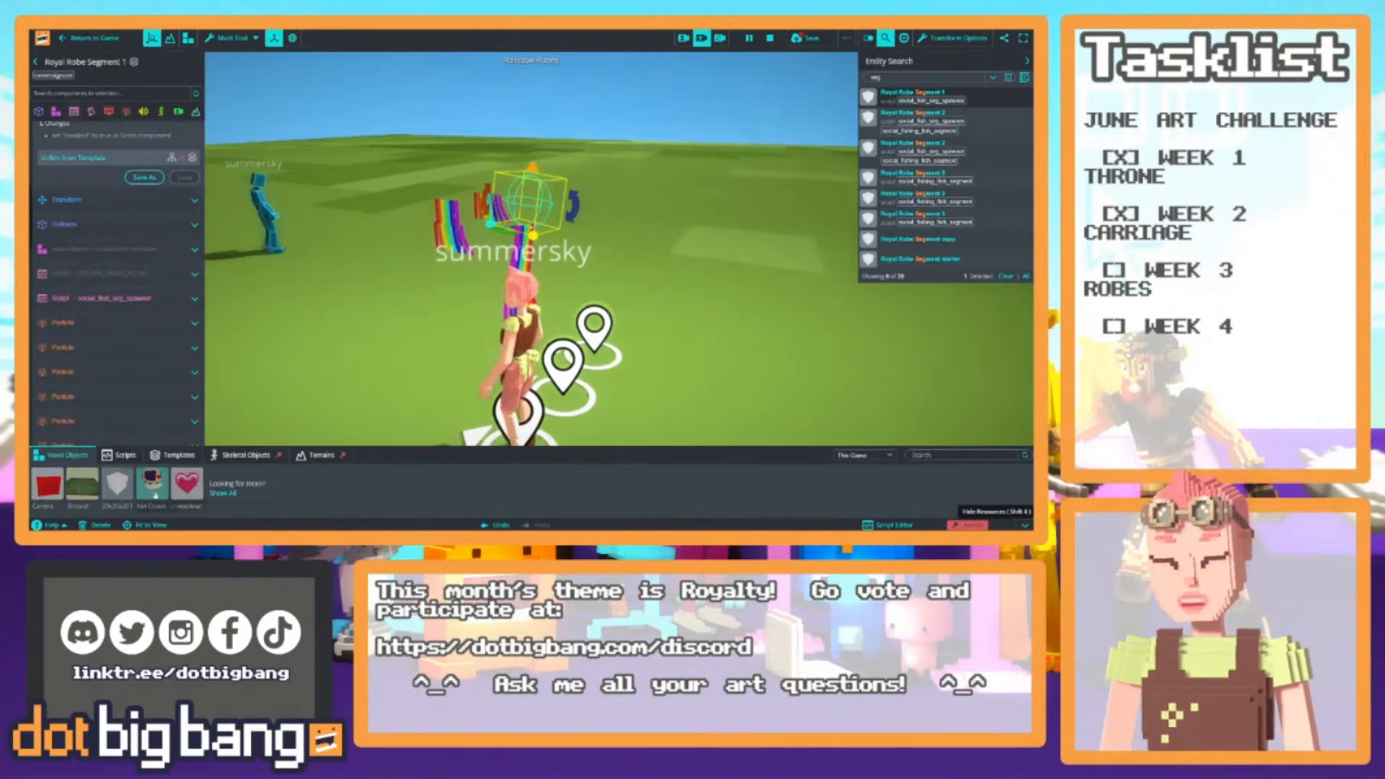
{"action": "left_click", "coordinate": [150, 525]}
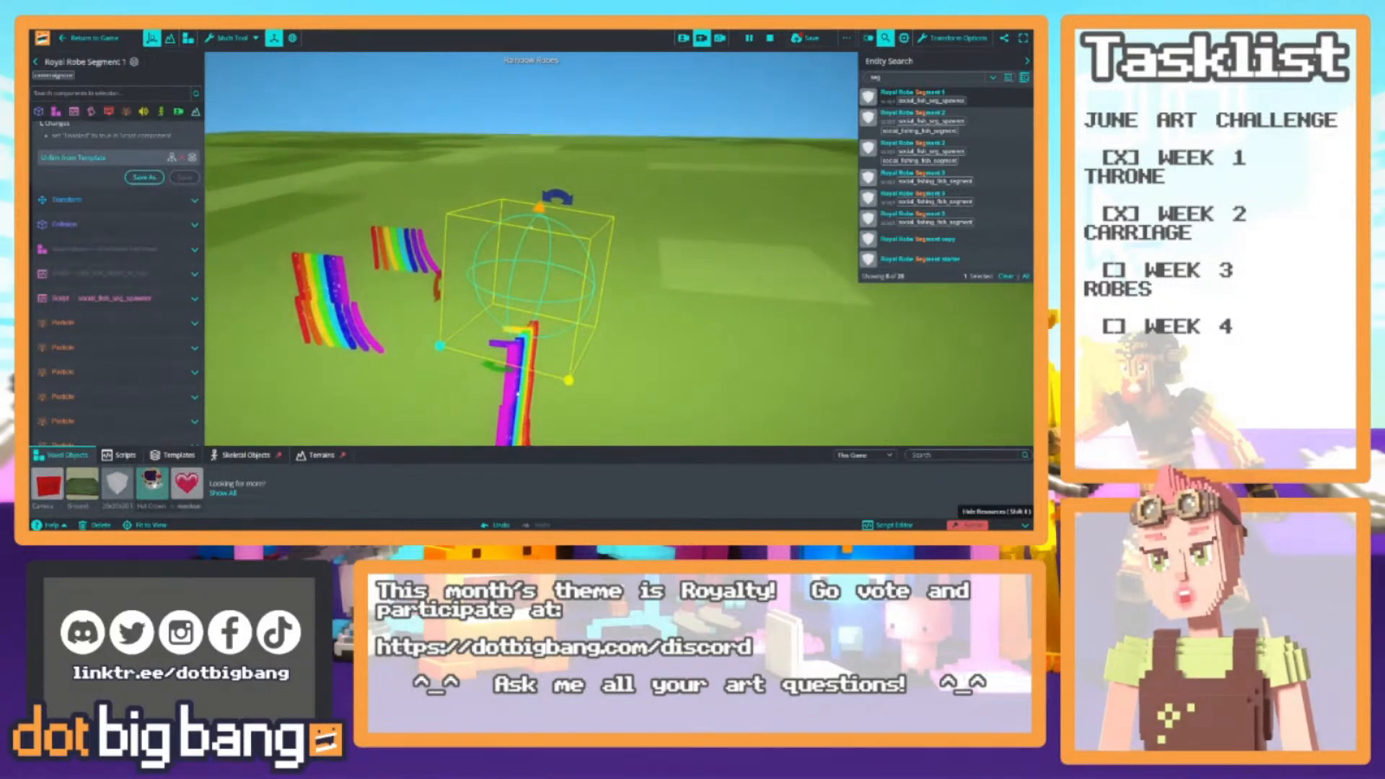
{"action": "left_click", "coordinate": [173, 455]}
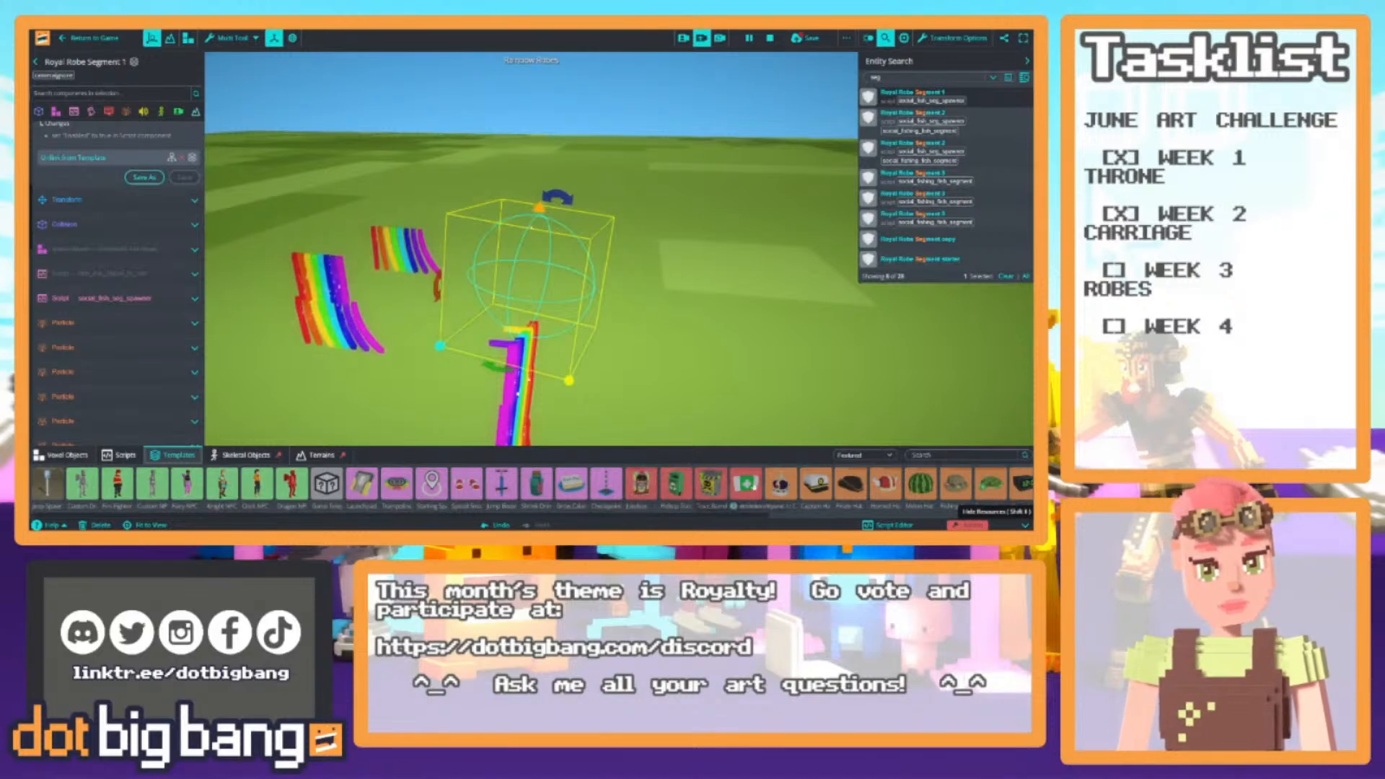
{"action": "scroll", "coordinate": [544, 491], "scroll_direction": "down", "scroll_amount": 3}
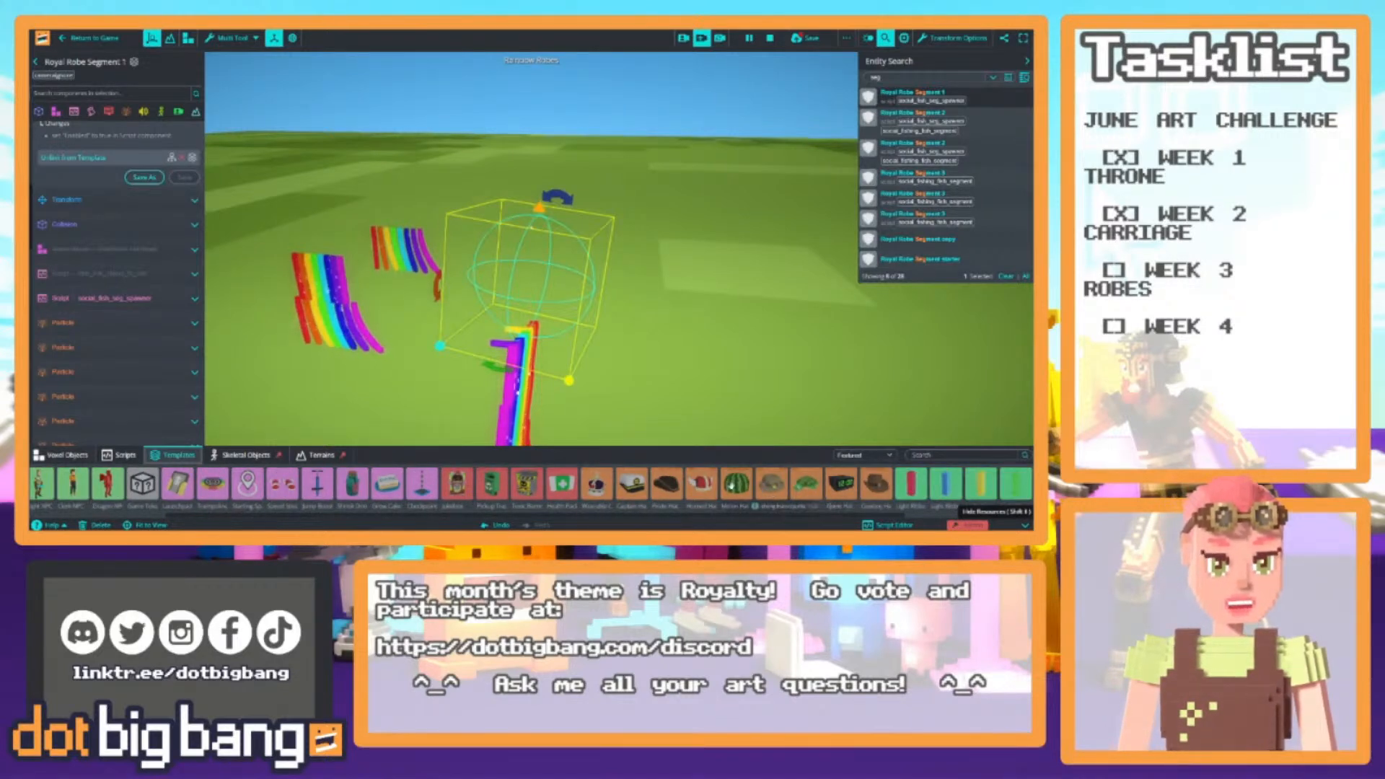
{"action": "left_click", "coordinate": [736, 483]}
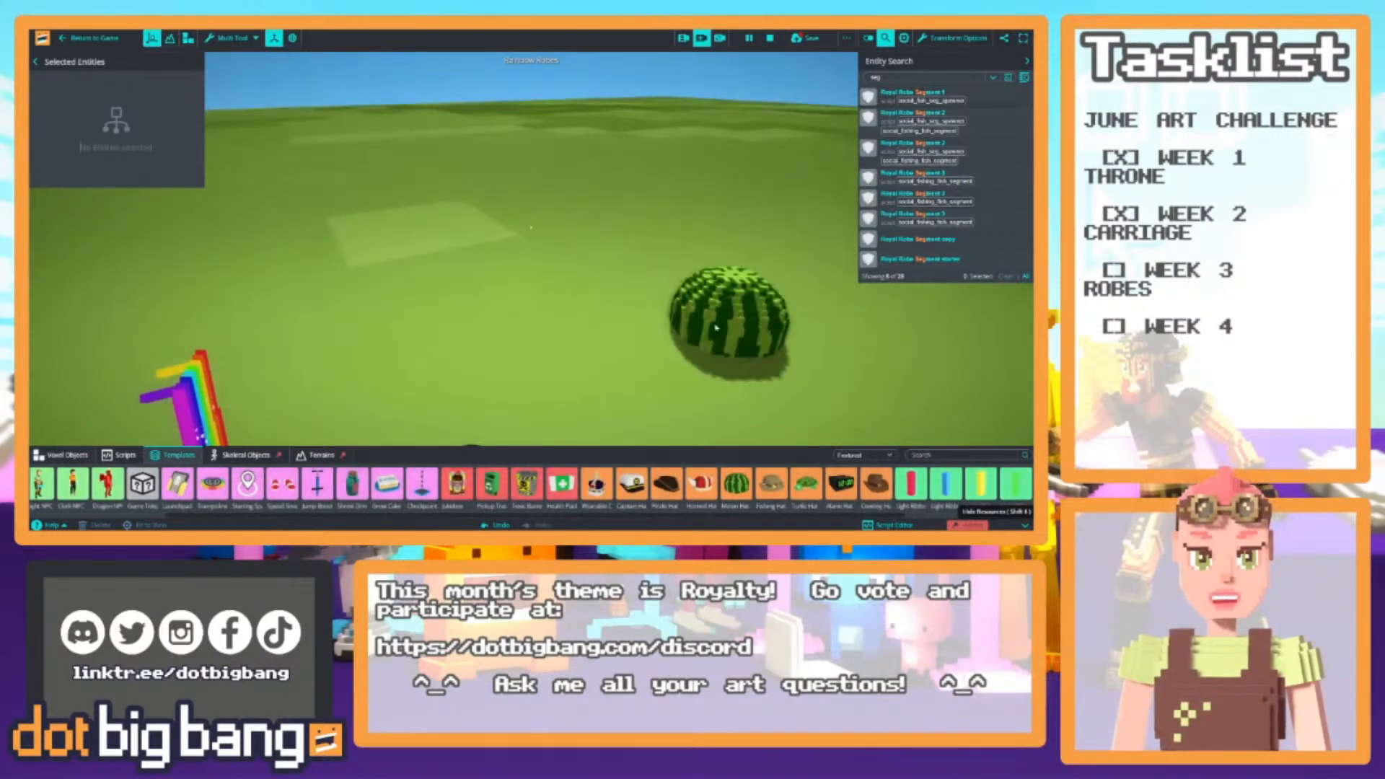
{"action": "left_click", "coordinate": [726, 312]}
Examine the label and template settings in the Melon Hat's script component and bring up this game's voxel object resources
{"action": "scroll", "coordinate": [153, 295], "scroll_direction": "down", "scroll_amount": 3}
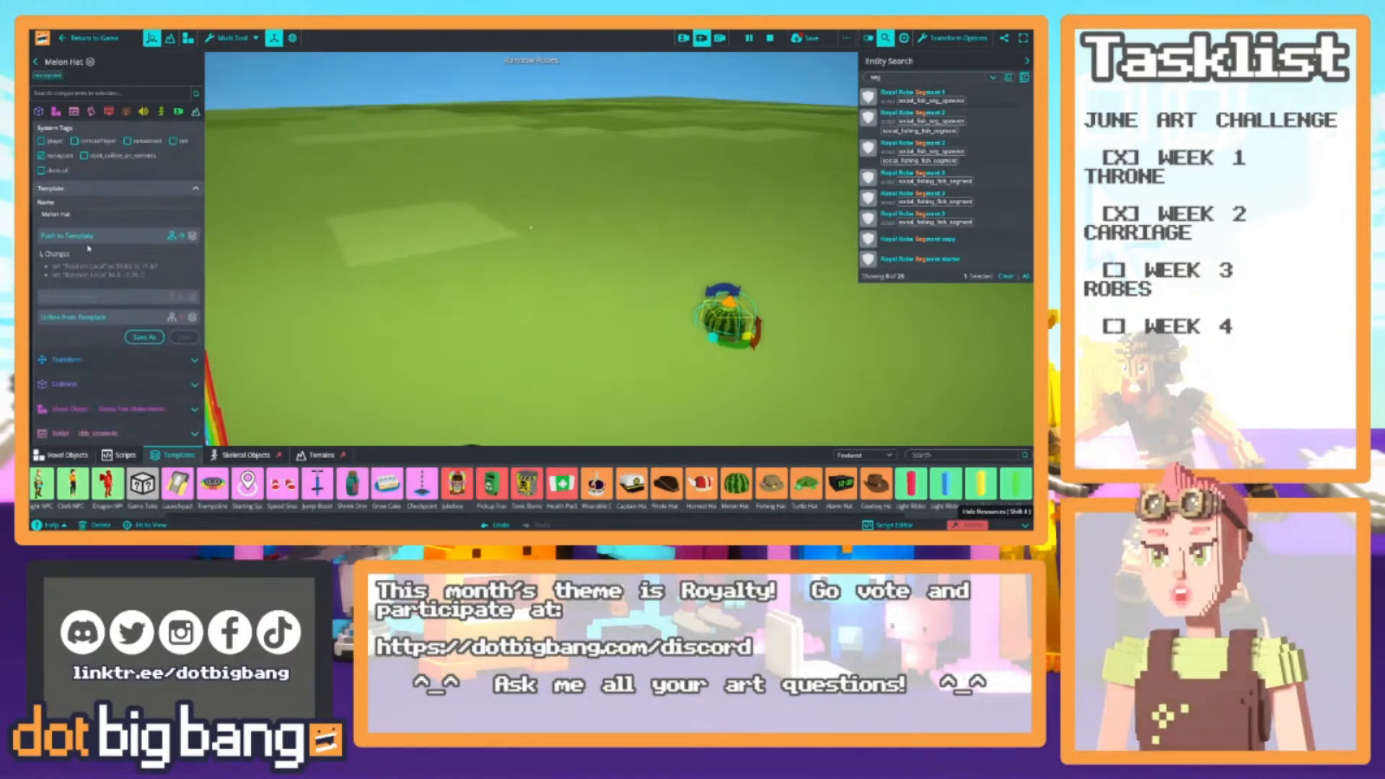
{"action": "left_click", "coordinate": [99, 432]}
{"action": "scroll", "coordinate": [99, 430], "scroll_direction": "down", "scroll_amount": 2}
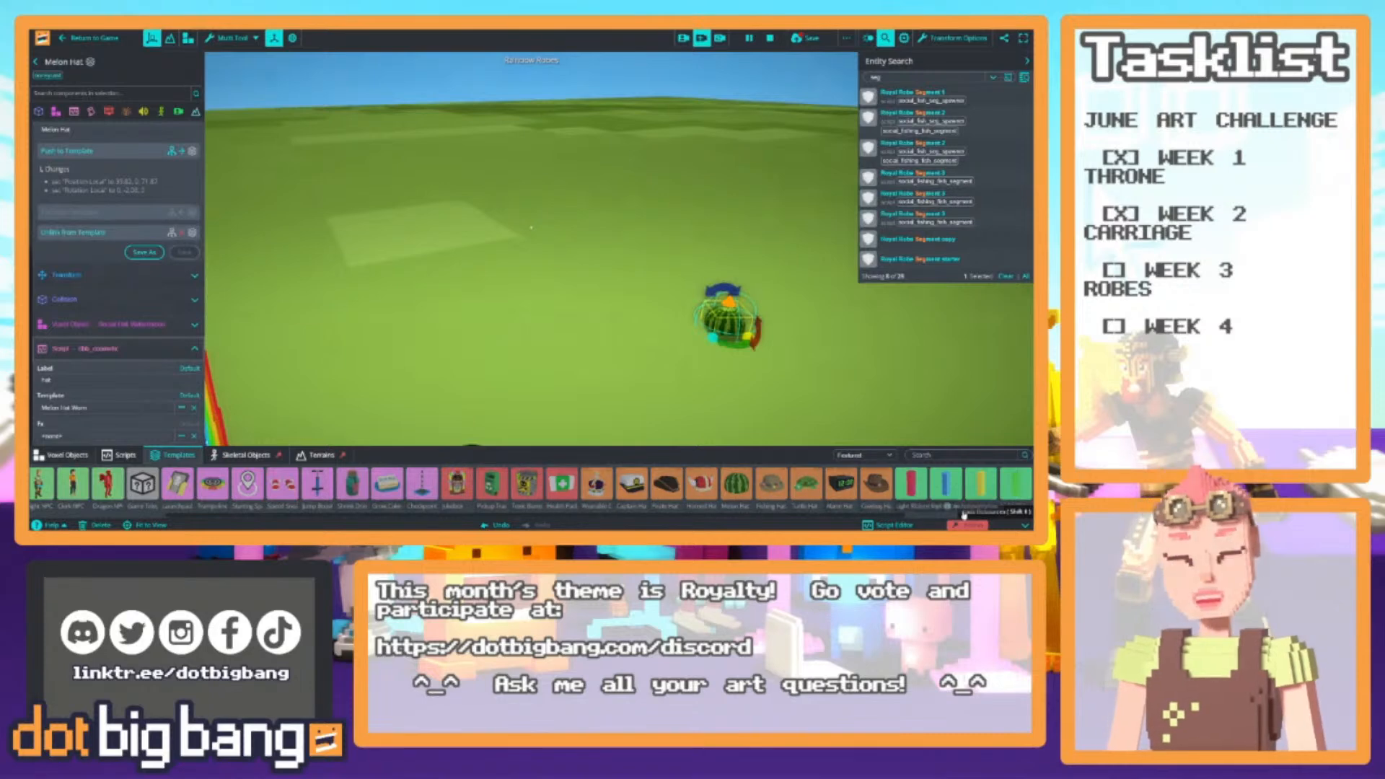
{"action": "left_click", "coordinate": [1024, 523]}
{"action": "mouse_move", "coordinate": [110, 421]}
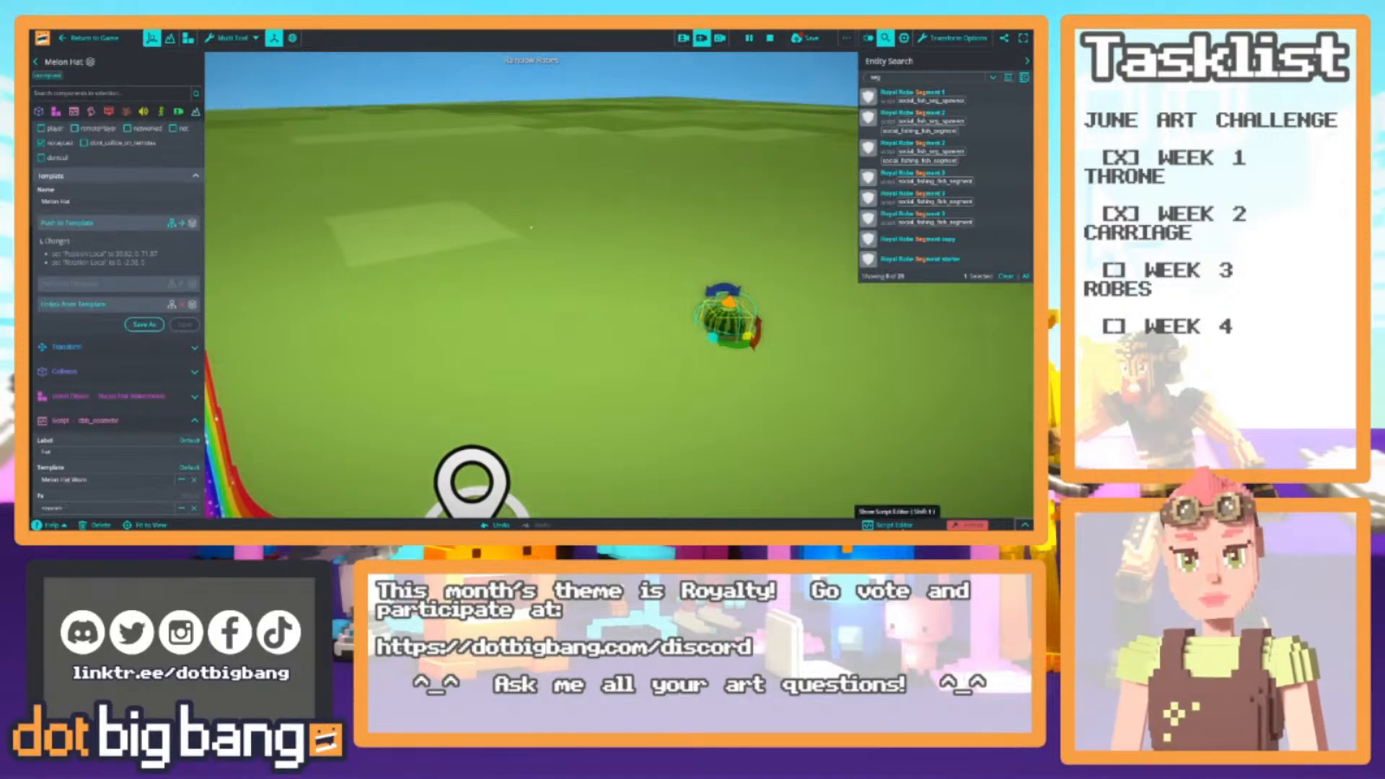
{"action": "left_click", "coordinate": [1024, 525]}
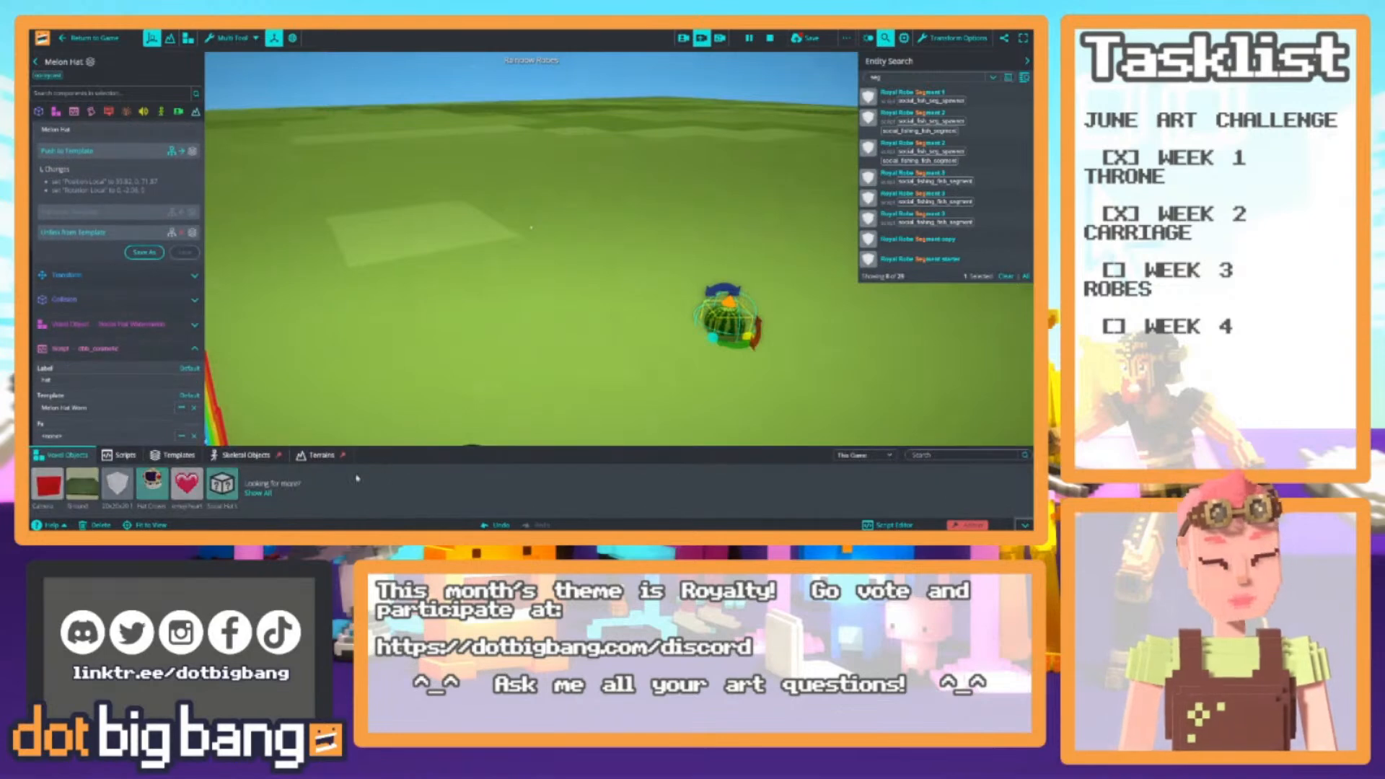
Find the Melon Hat Worn template by searching all templates for "melon hat" and place it beside the Melon Hat
{"action": "left_click", "coordinate": [173, 456]}
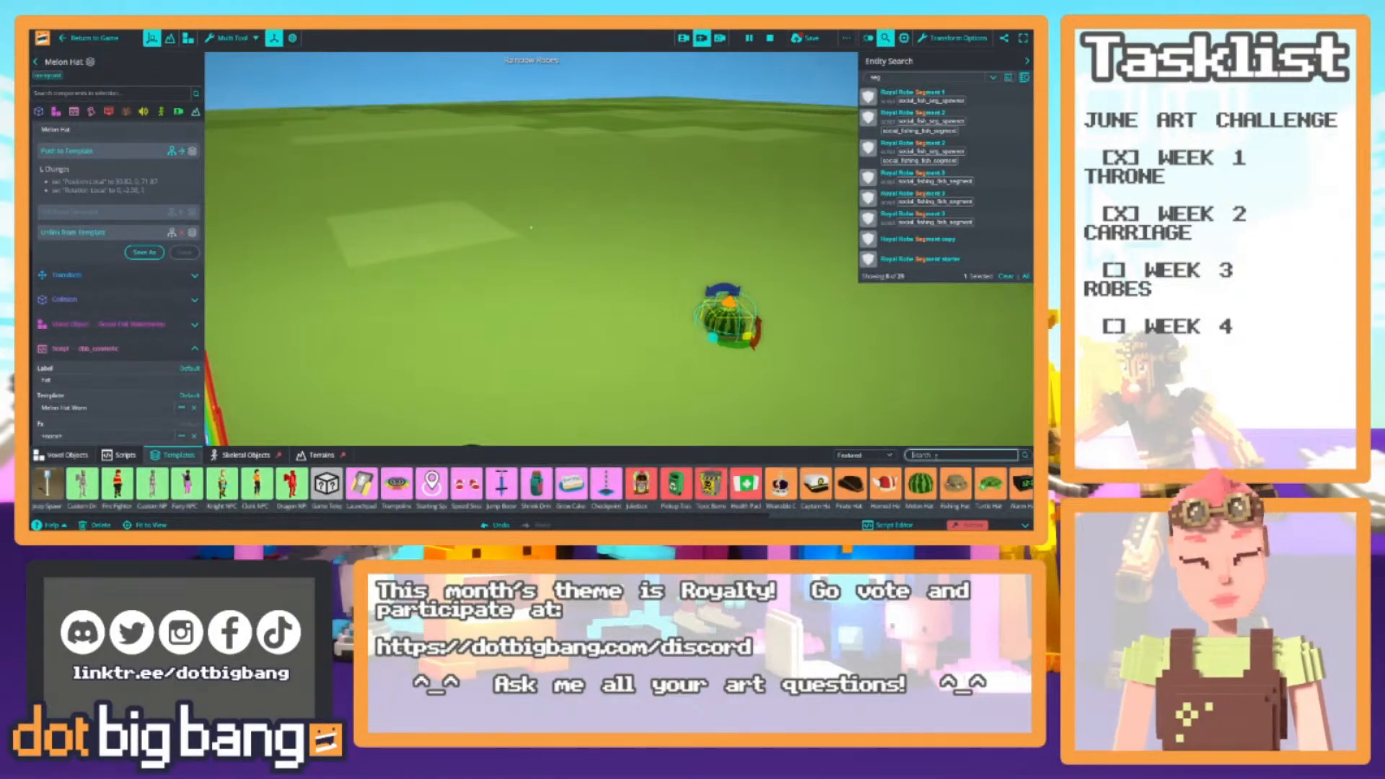
{"action": "left_click", "coordinate": [885, 456]}
{"action": "left_click", "coordinate": [922, 455]}
{"action": "type", "text": "me"}
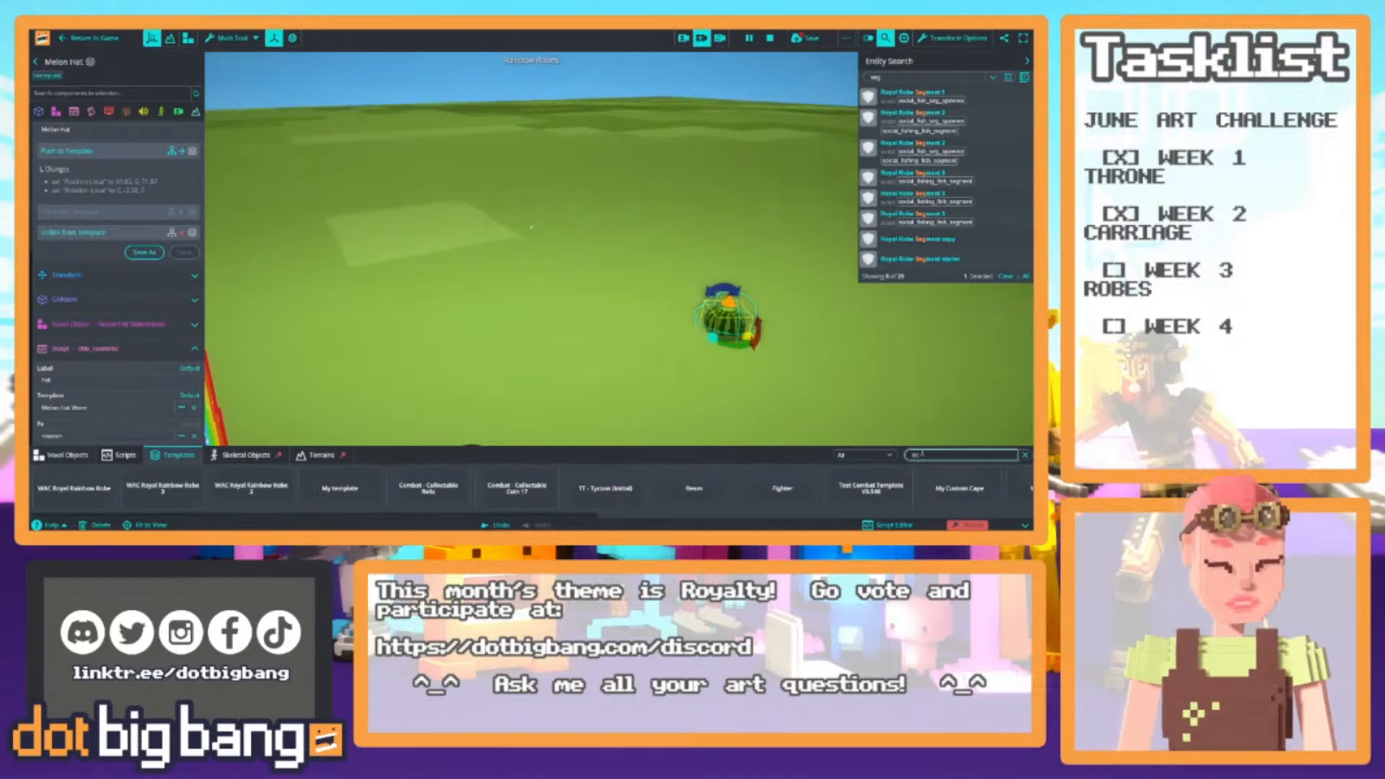
{"action": "type", "text": "lon hat"}
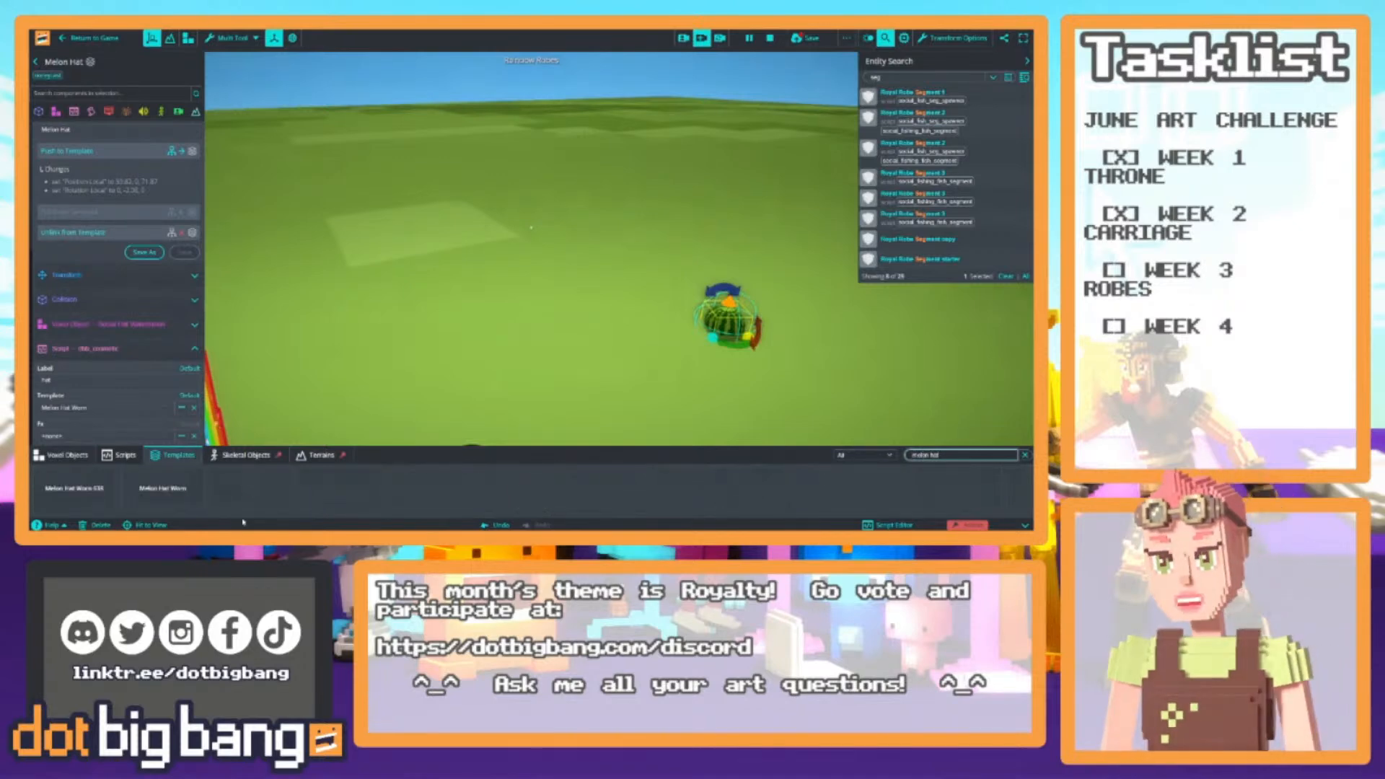
{"action": "left_click_drag", "start_coordinate": [149, 494], "coordinate": [605, 307]}
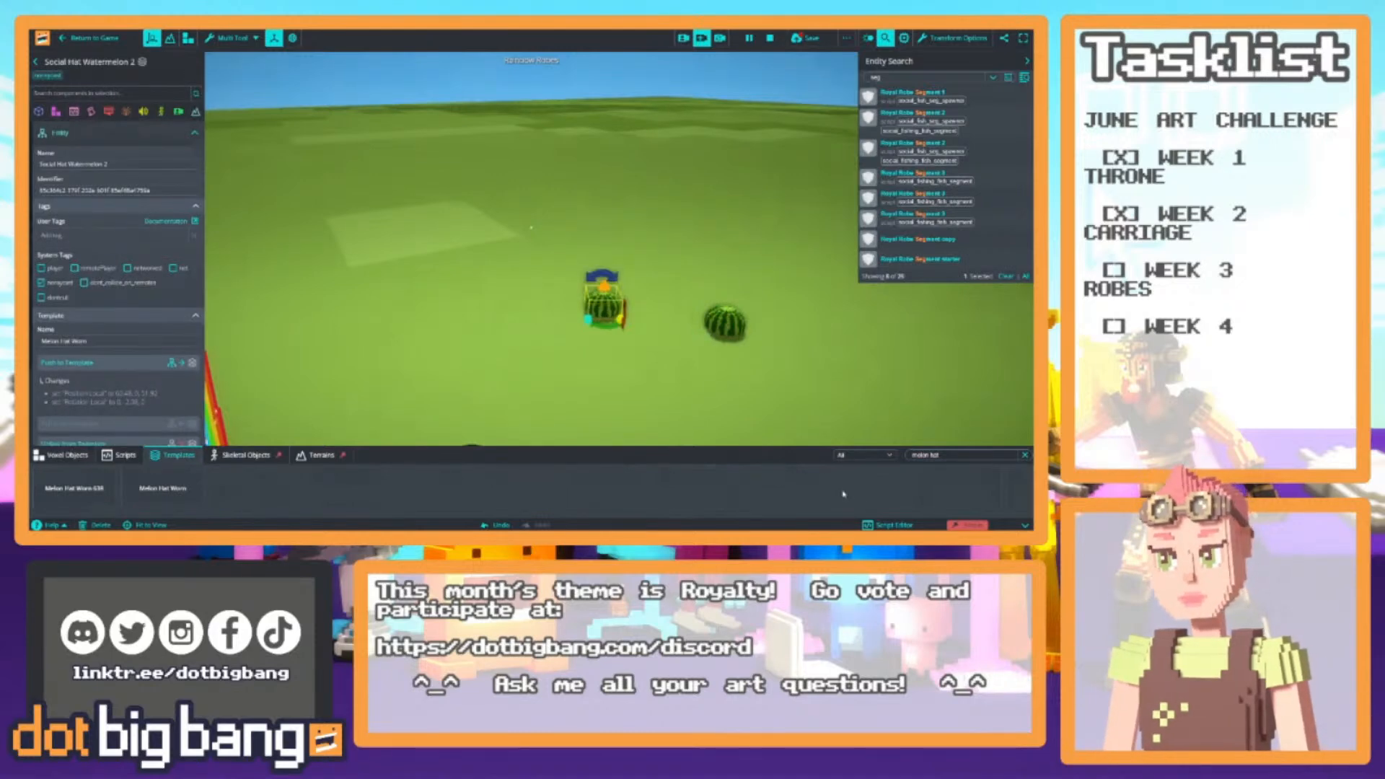
{"action": "left_click", "coordinate": [1024, 525]}
Examine the parent, slot name, position and rotation settings of the worn melon hat's link-to-slot script
{"action": "scroll", "coordinate": [115, 462], "scroll_direction": "down", "scroll_amount": 1}
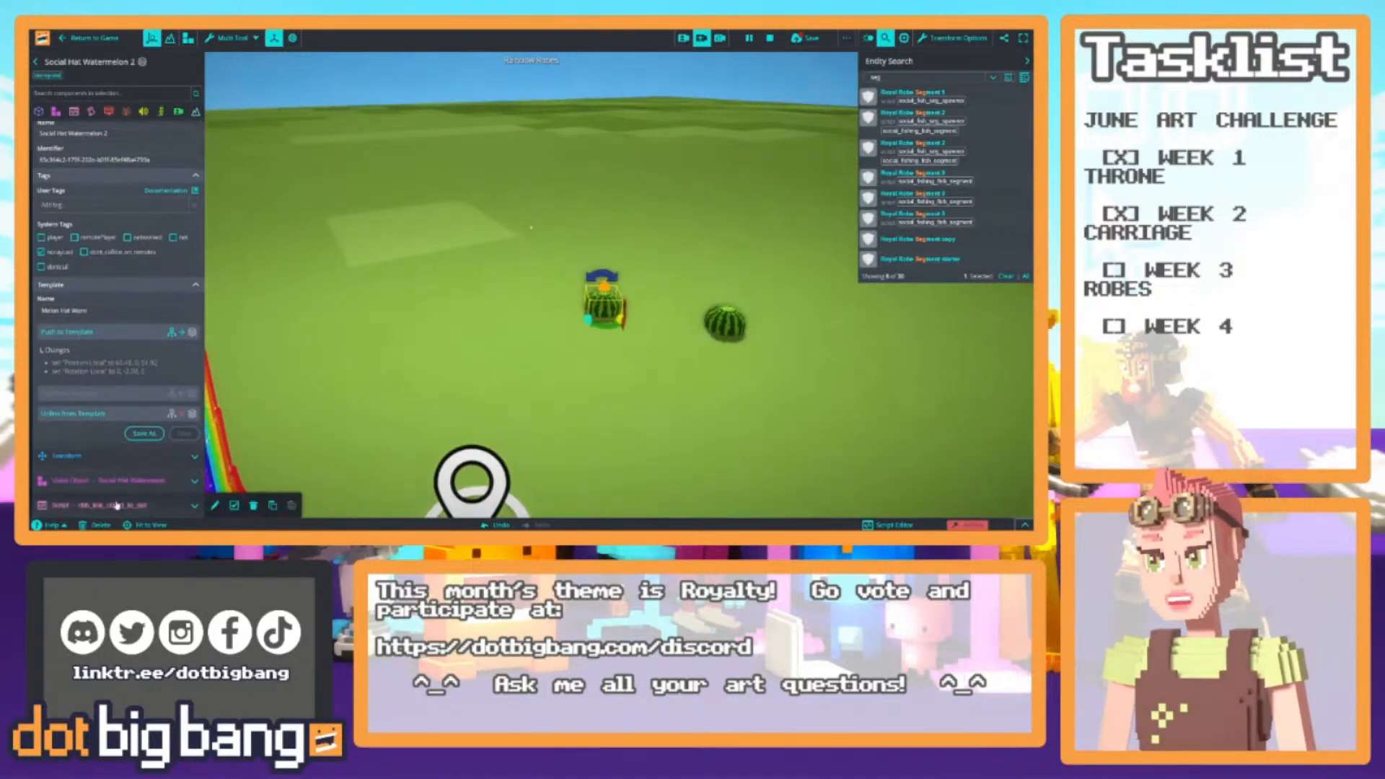
{"action": "left_click", "coordinate": [116, 505]}
{"action": "scroll", "coordinate": [130, 411], "scroll_direction": "down", "scroll_amount": 1}
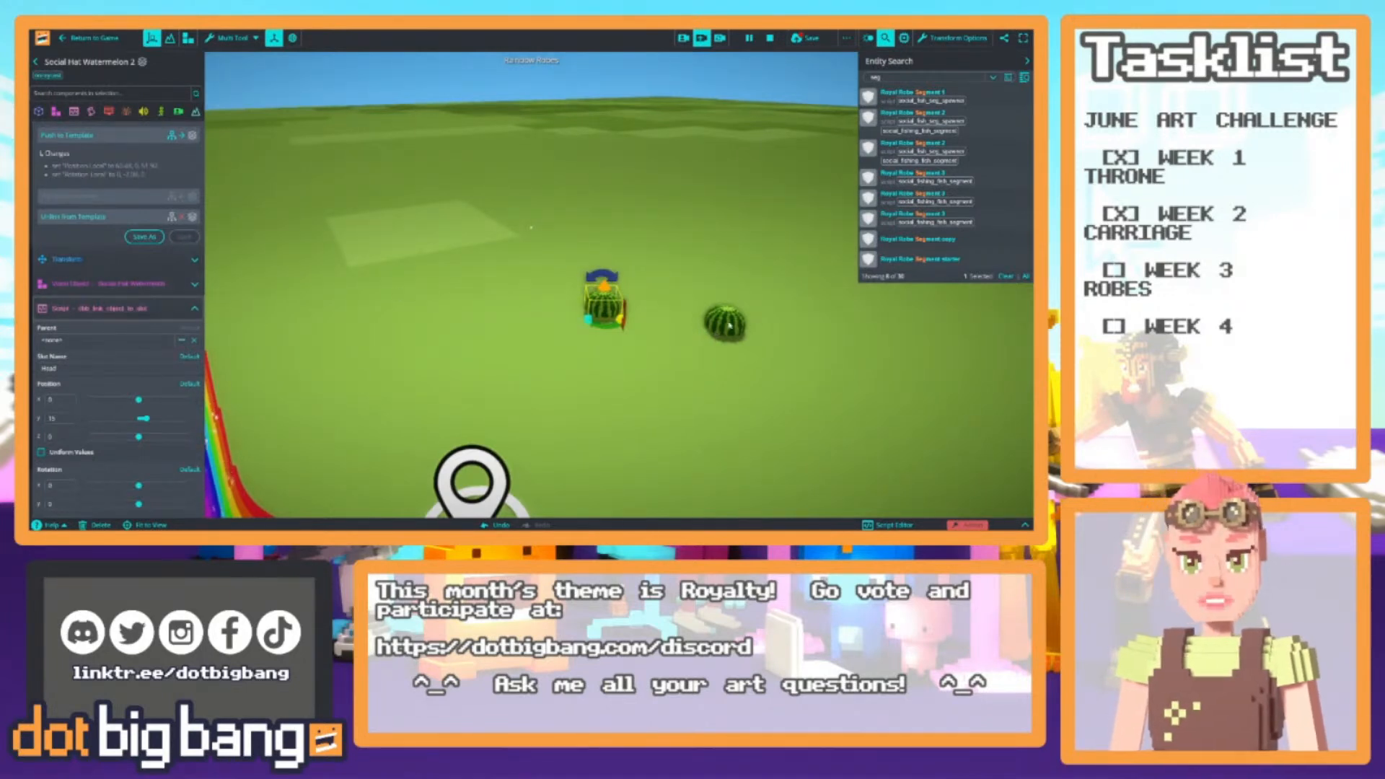
Copy the dbb_cosmetic script component from the Melon Hat
{"action": "left_click", "coordinate": [724, 322]}
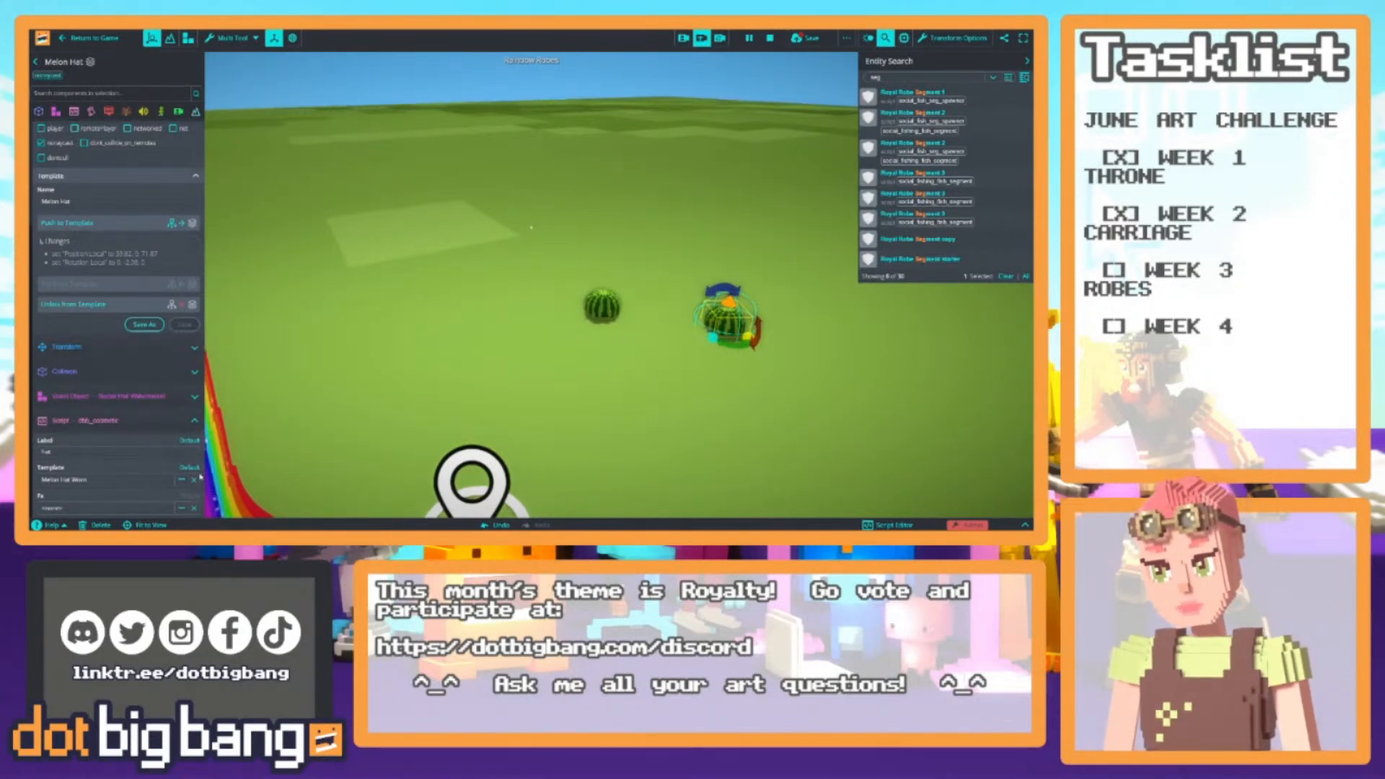
{"action": "right_click_drag", "start_coordinate": [468, 422], "coordinate": [404, 416]}
{"action": "key", "text": "d"}
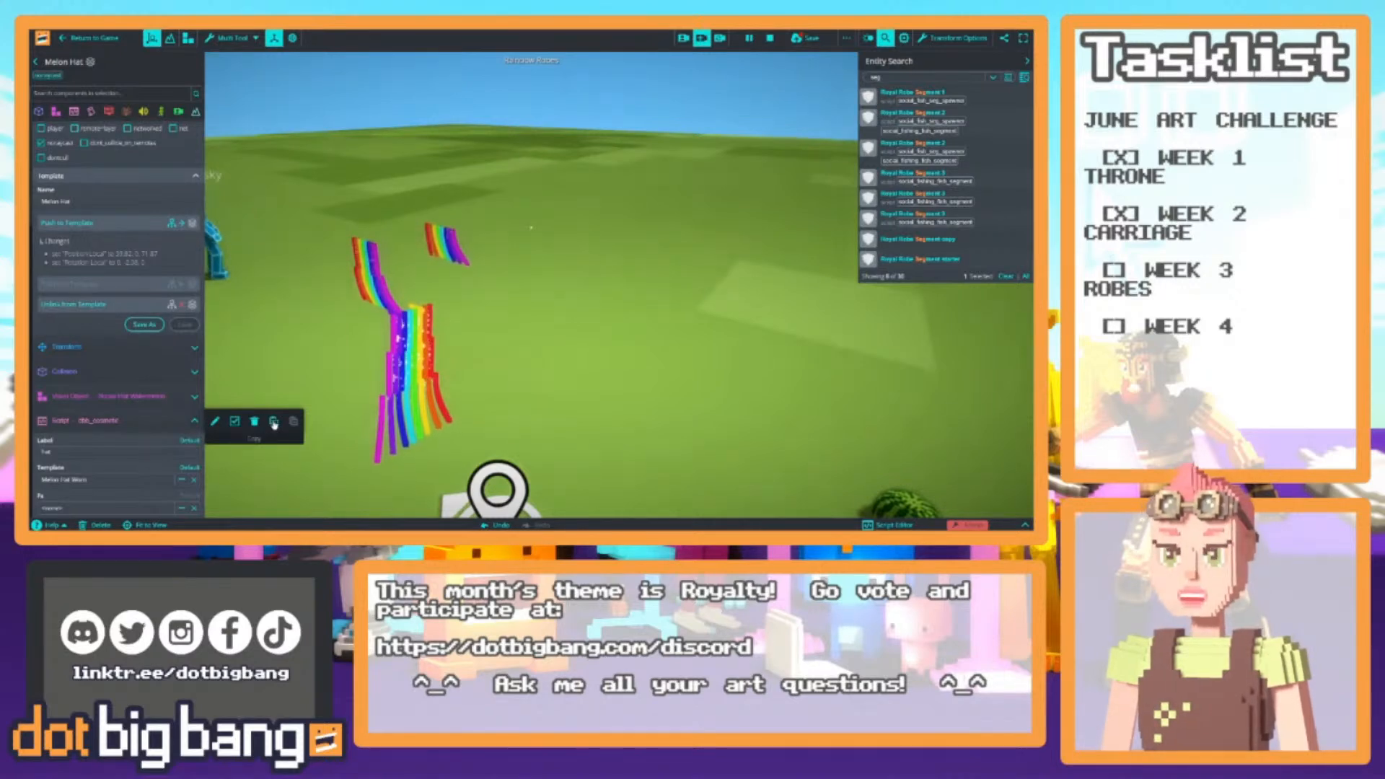
{"action": "left_click", "coordinate": [274, 423]}
Search the voxel objects for "rainbow" and place the Rainbow Bright Dance Platform on the ground near the rainbow robes
{"action": "right_click_drag", "start_coordinate": [368, 447], "coordinate": [697, 456]}
{"action": "left_click", "coordinate": [1024, 525]}
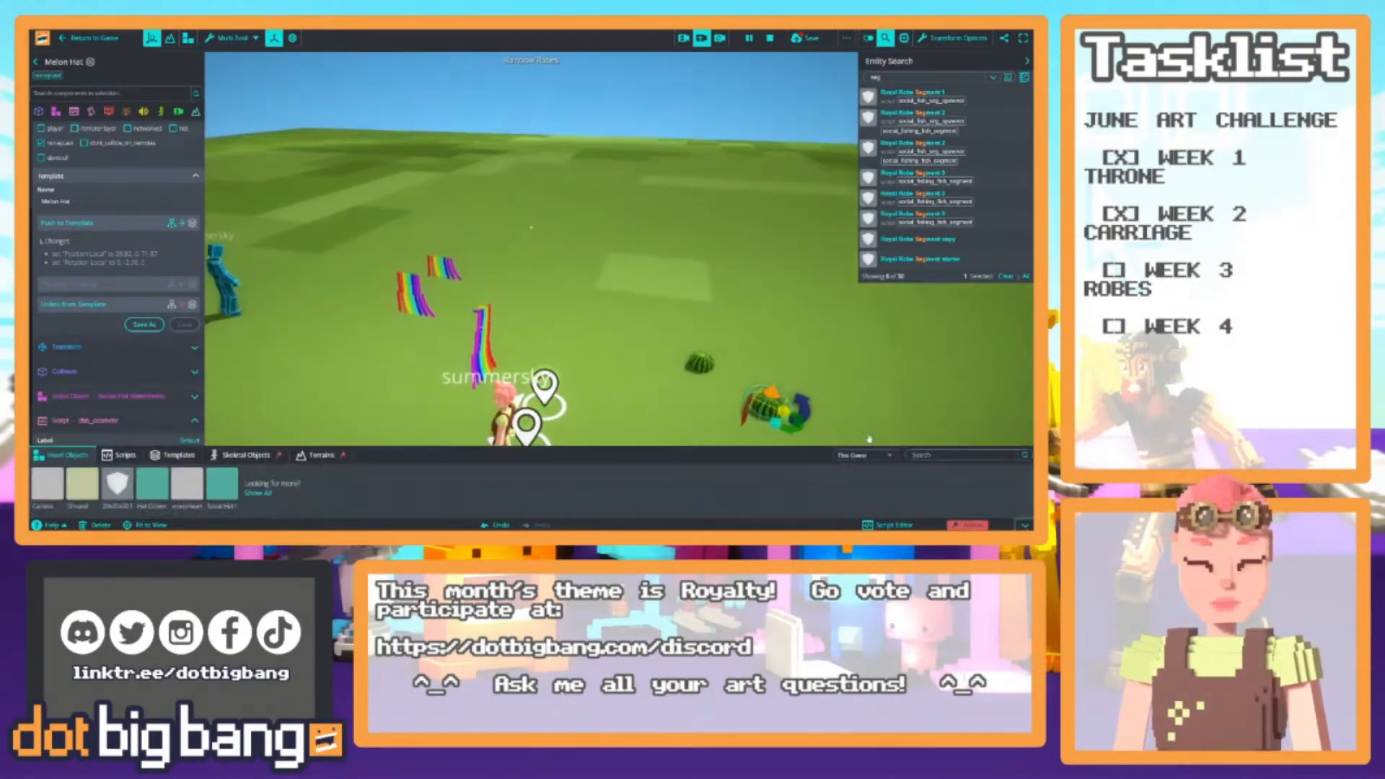
{"action": "left_click", "coordinate": [856, 456]}
{"action": "left_click", "coordinate": [856, 473]}
{"action": "left_click", "coordinate": [918, 453]}
{"action": "type", "text": "rainbow"}
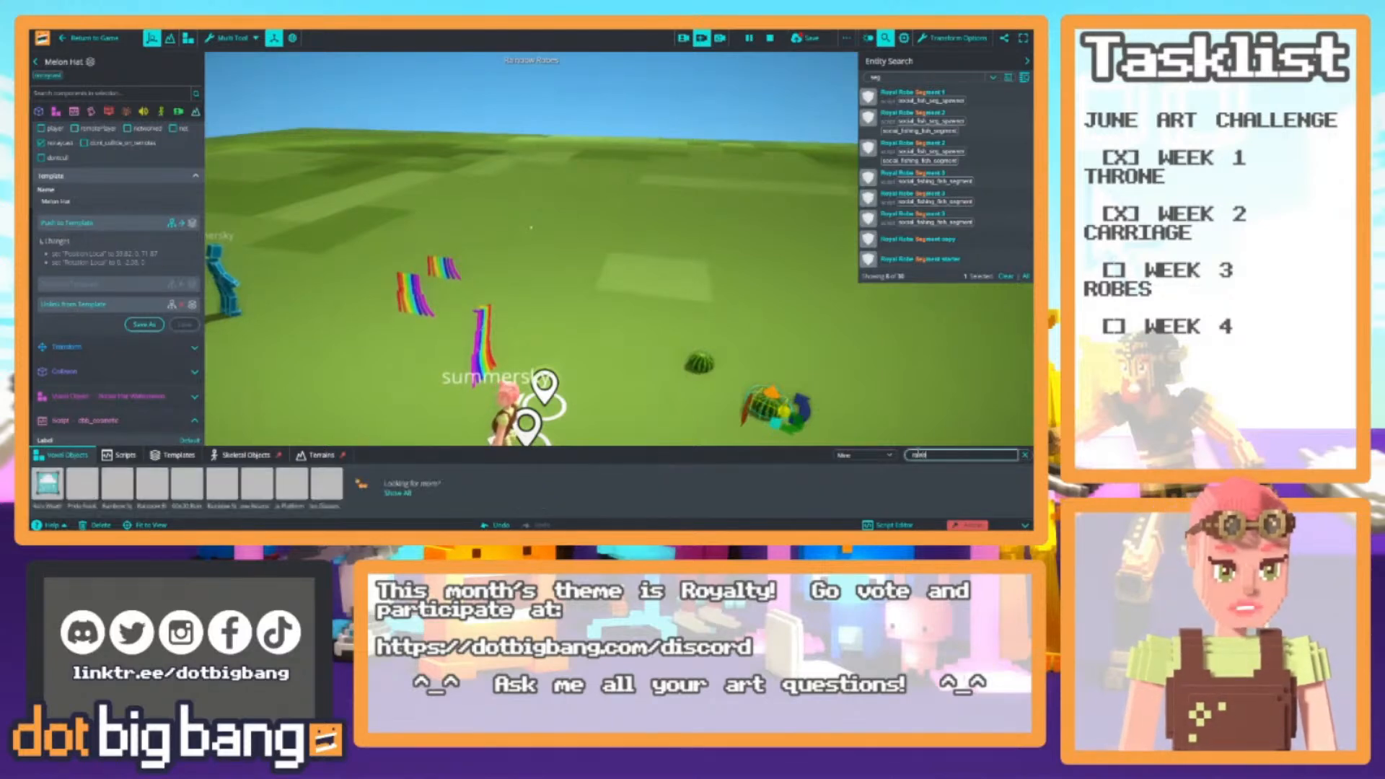
{"action": "right_click_drag", "start_coordinate": [386, 404], "coordinate": [294, 405]}
{"action": "scroll", "coordinate": [294, 406], "scroll_direction": "down", "scroll_amount": 1}
{"action": "left_click_drag", "start_coordinate": [117, 483], "coordinate": [460, 371]}
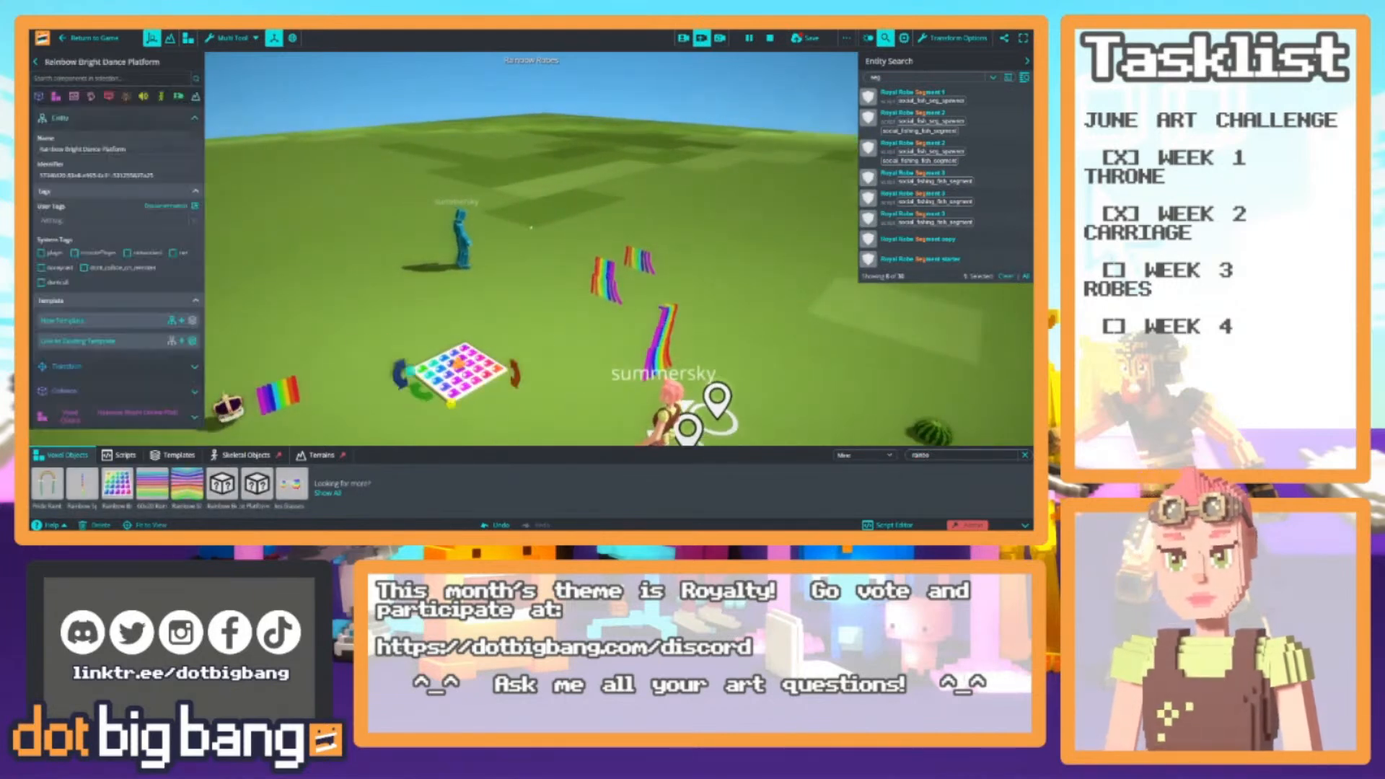
Change the collision response type of the Rainbow Bright Dance Platform
{"action": "left_click", "coordinate": [86, 391]}
{"action": "left_click", "coordinate": [123, 423]}
{"action": "left_click", "coordinate": [119, 437]}
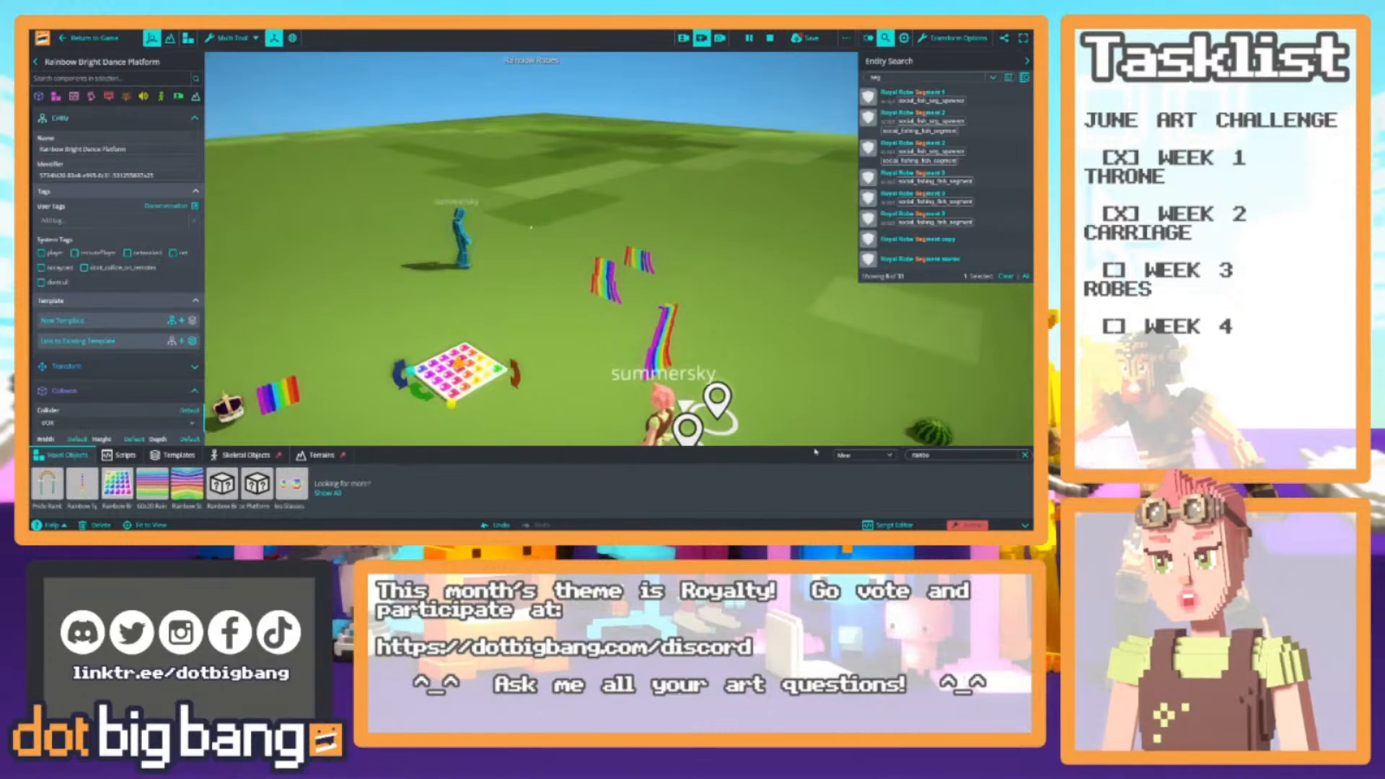
{"action": "left_click", "coordinate": [1024, 525]}
{"action": "scroll", "coordinate": [80, 443], "scroll_direction": "down", "scroll_amount": 3}
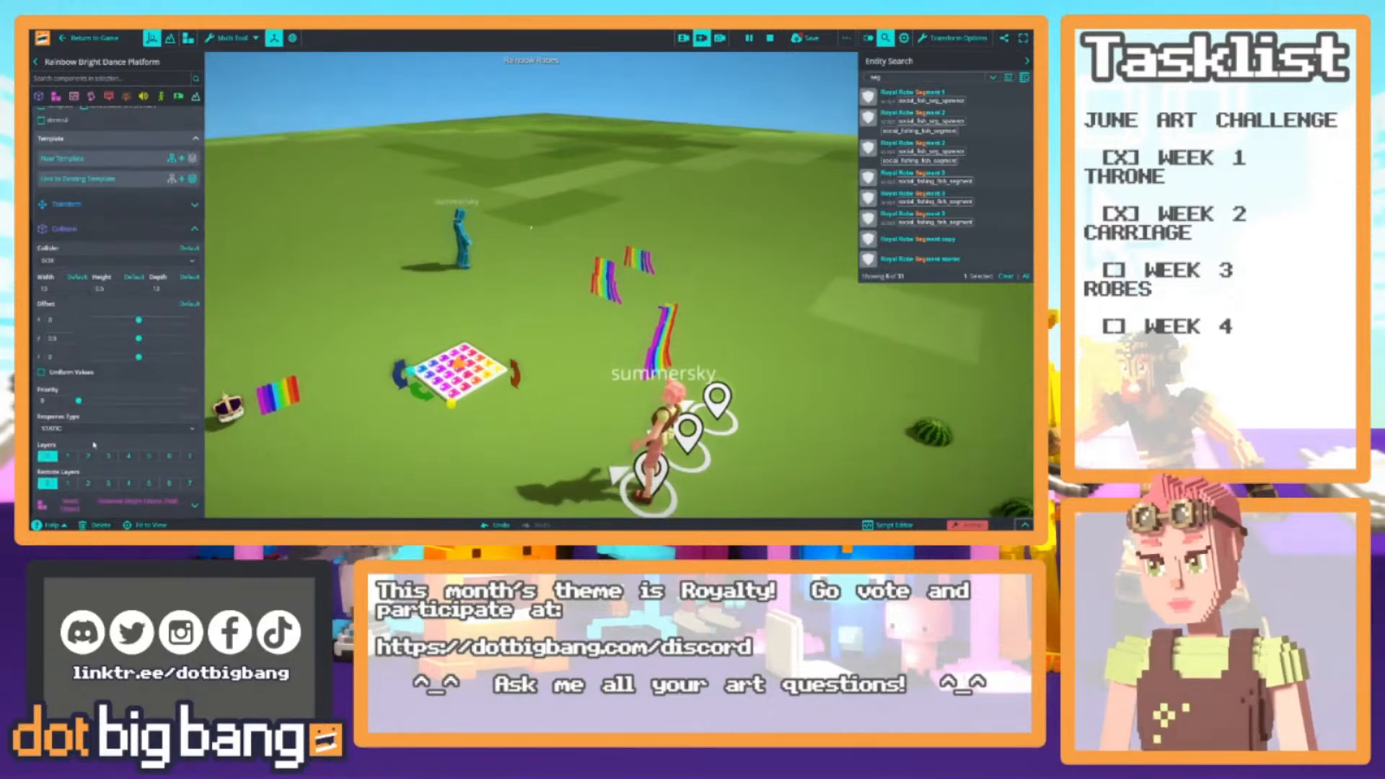
{"action": "right_click_drag", "start_coordinate": [505, 360], "coordinate": [692, 379]}
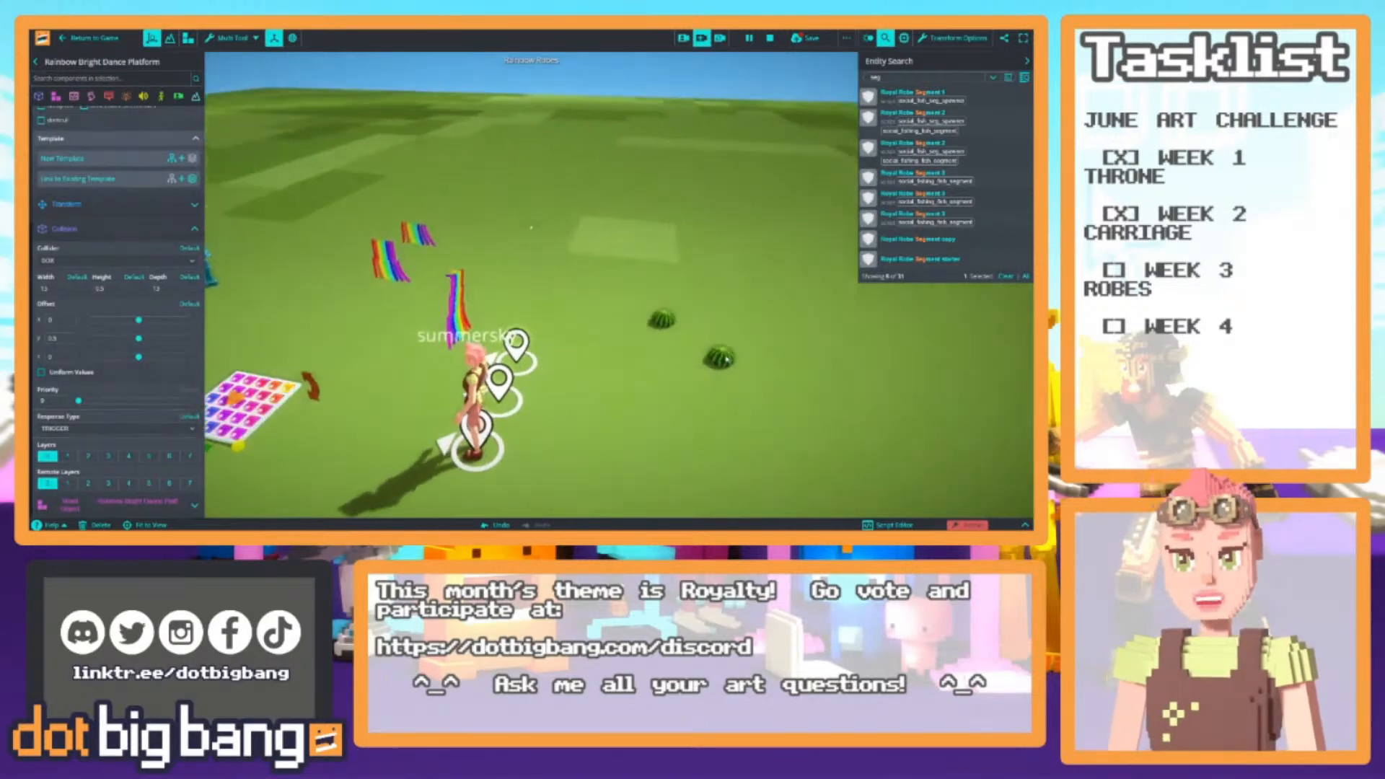
Copy the dbb_cosmetic script component from the Melon Hat and paste it onto the Rainbow Bright Dance Platform
{"action": "left_click", "coordinate": [718, 357]}
{"action": "scroll", "coordinate": [91, 342], "scroll_direction": "down", "scroll_amount": 3}
{"action": "left_click", "coordinate": [94, 203]}
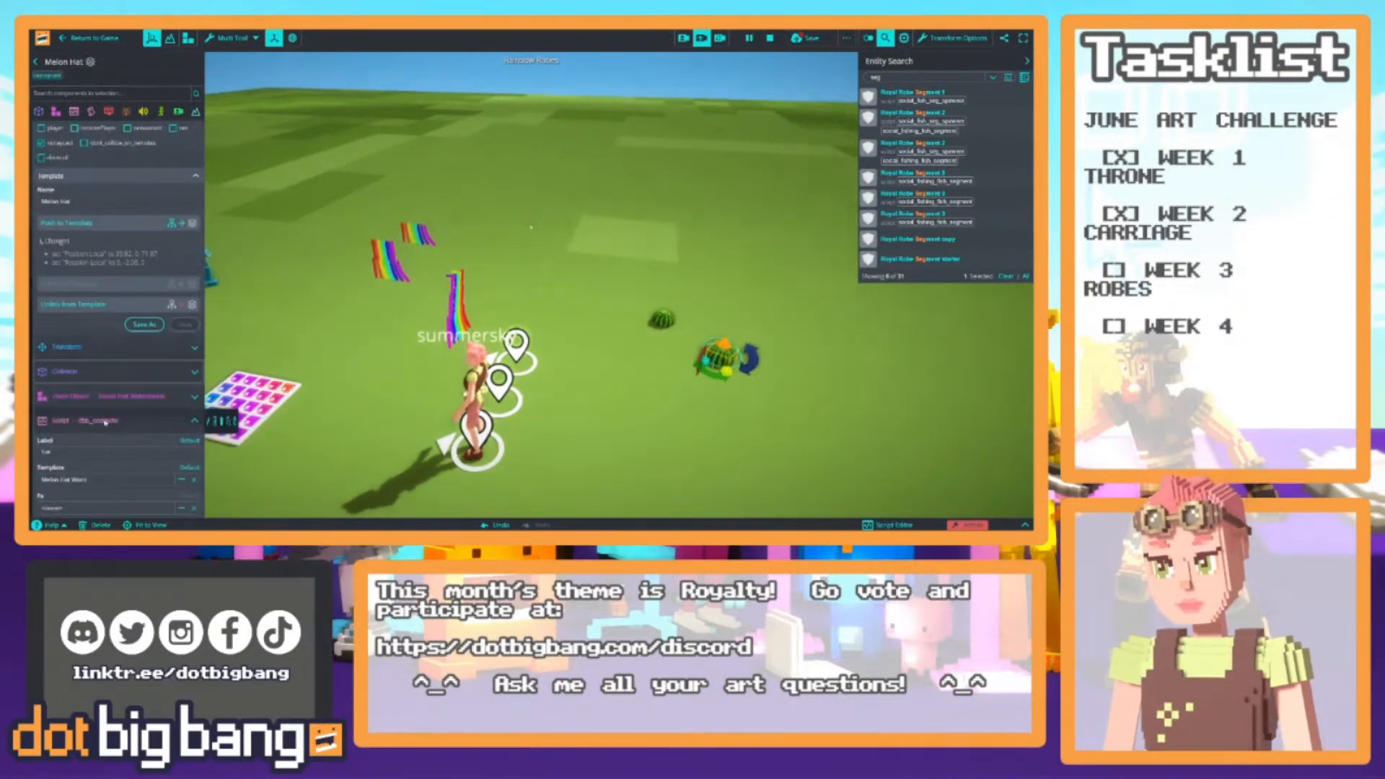
{"action": "left_click", "coordinate": [106, 422]}
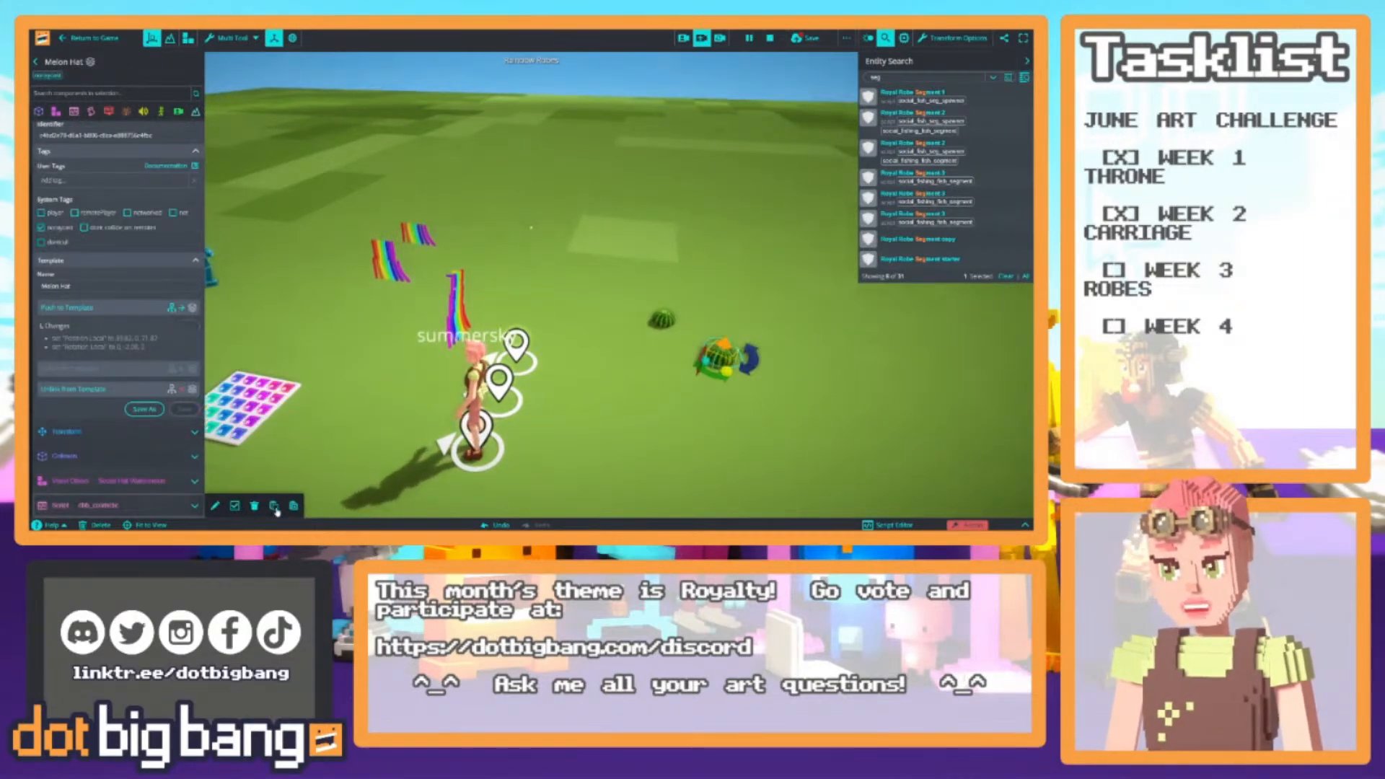
{"action": "left_click", "coordinate": [273, 409]}
{"action": "right_click_drag", "start_coordinate": [273, 409], "coordinate": [218, 430]}
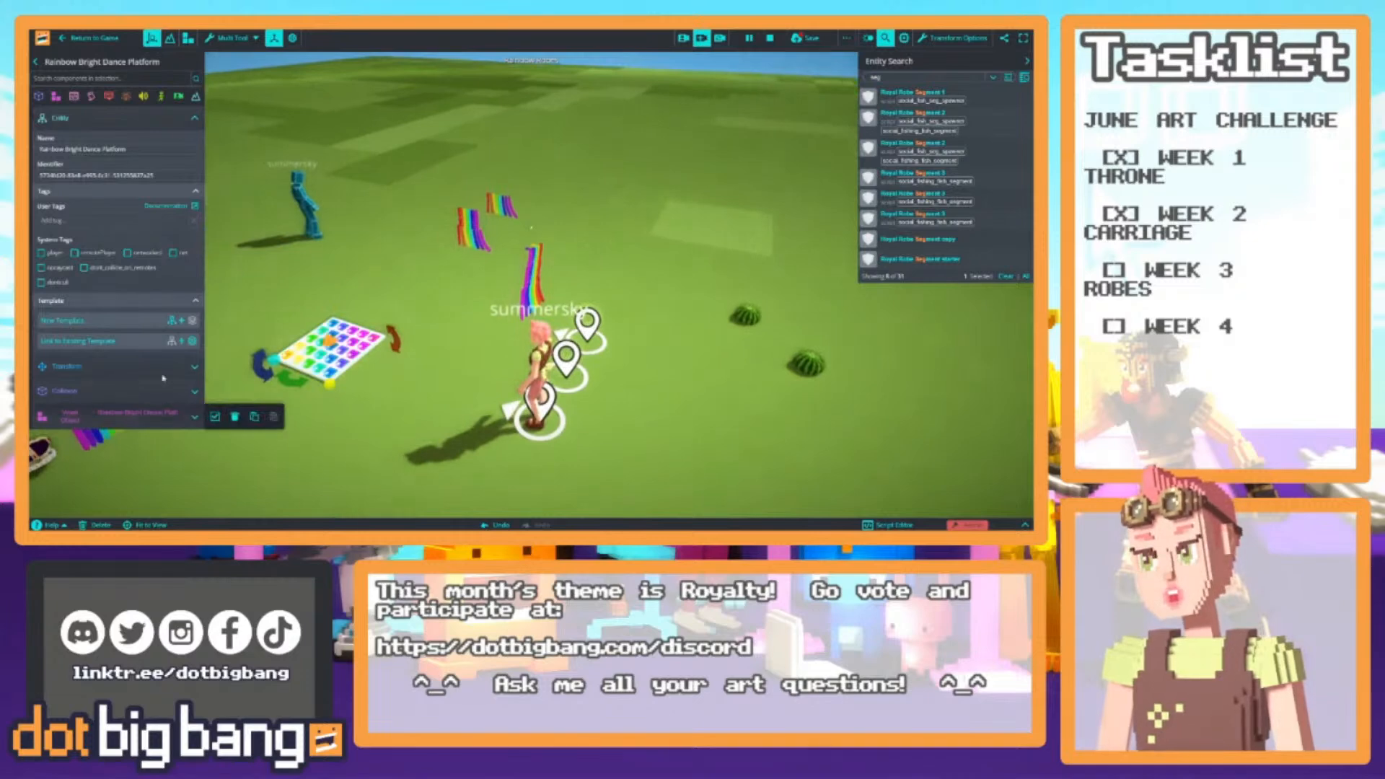
{"action": "mouse_move", "coordinate": [72, 97]}
{"action": "left_click", "coordinate": [80, 126]}
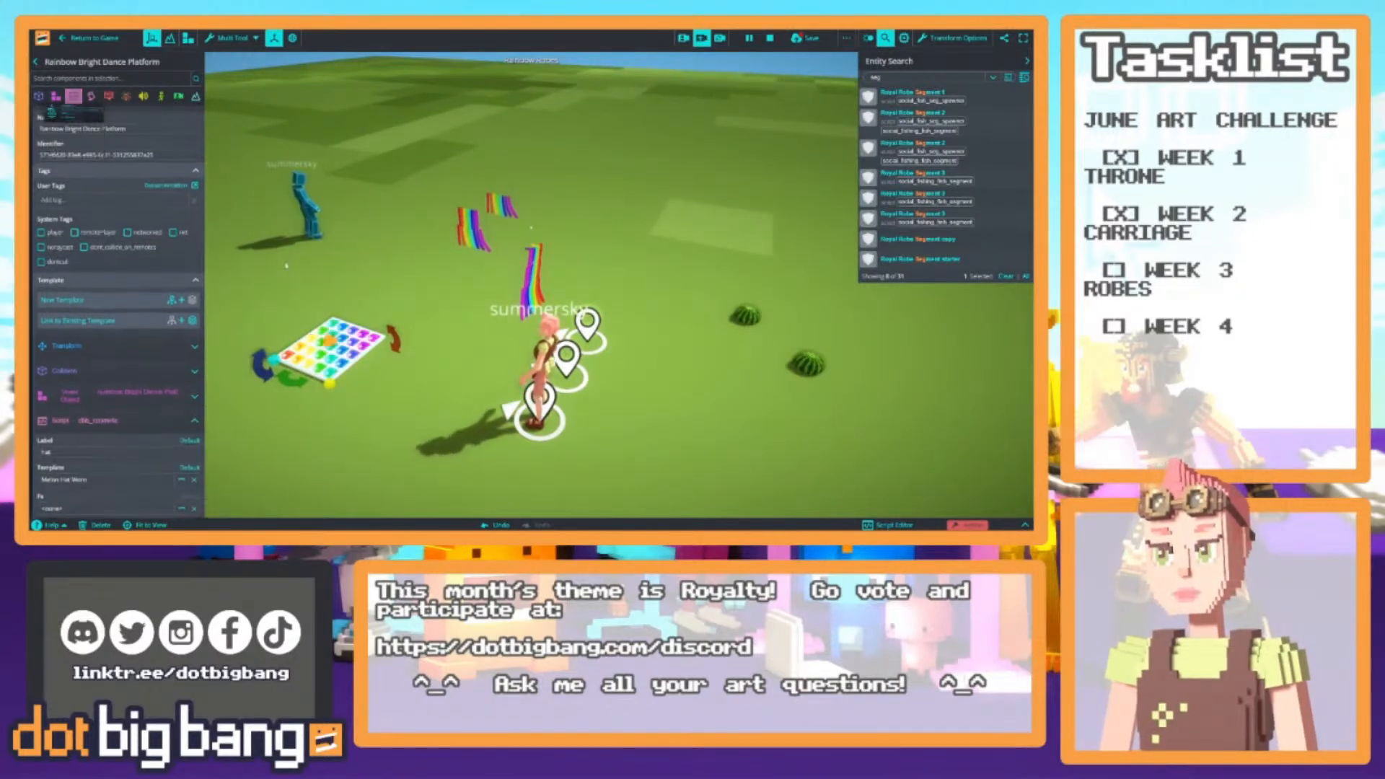
Set the template of the platform's dbb_cosmetic script to MAC Royal Rainbow Robe
{"action": "left_click", "coordinate": [88, 479]}
{"action": "left_click", "coordinate": [280, 135]}
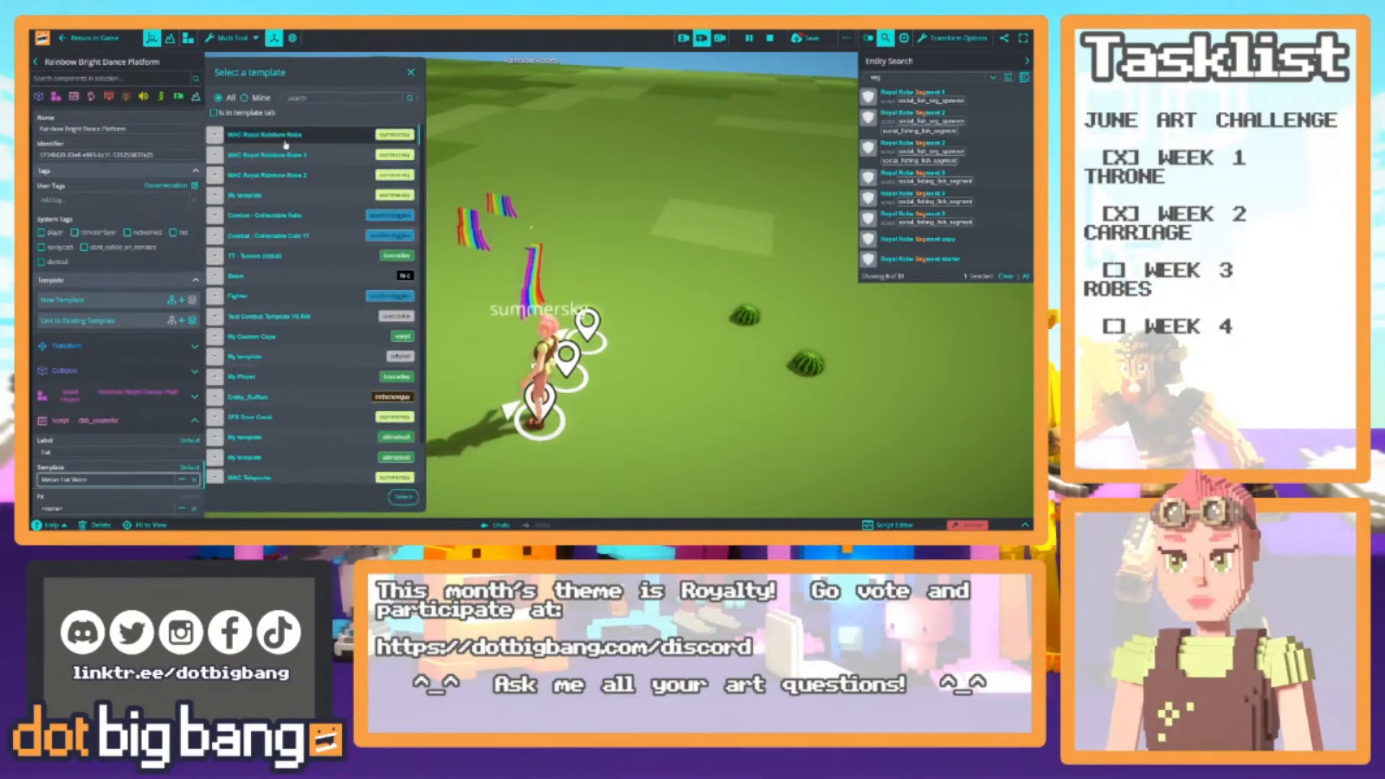
{"action": "left_click", "coordinate": [405, 499]}
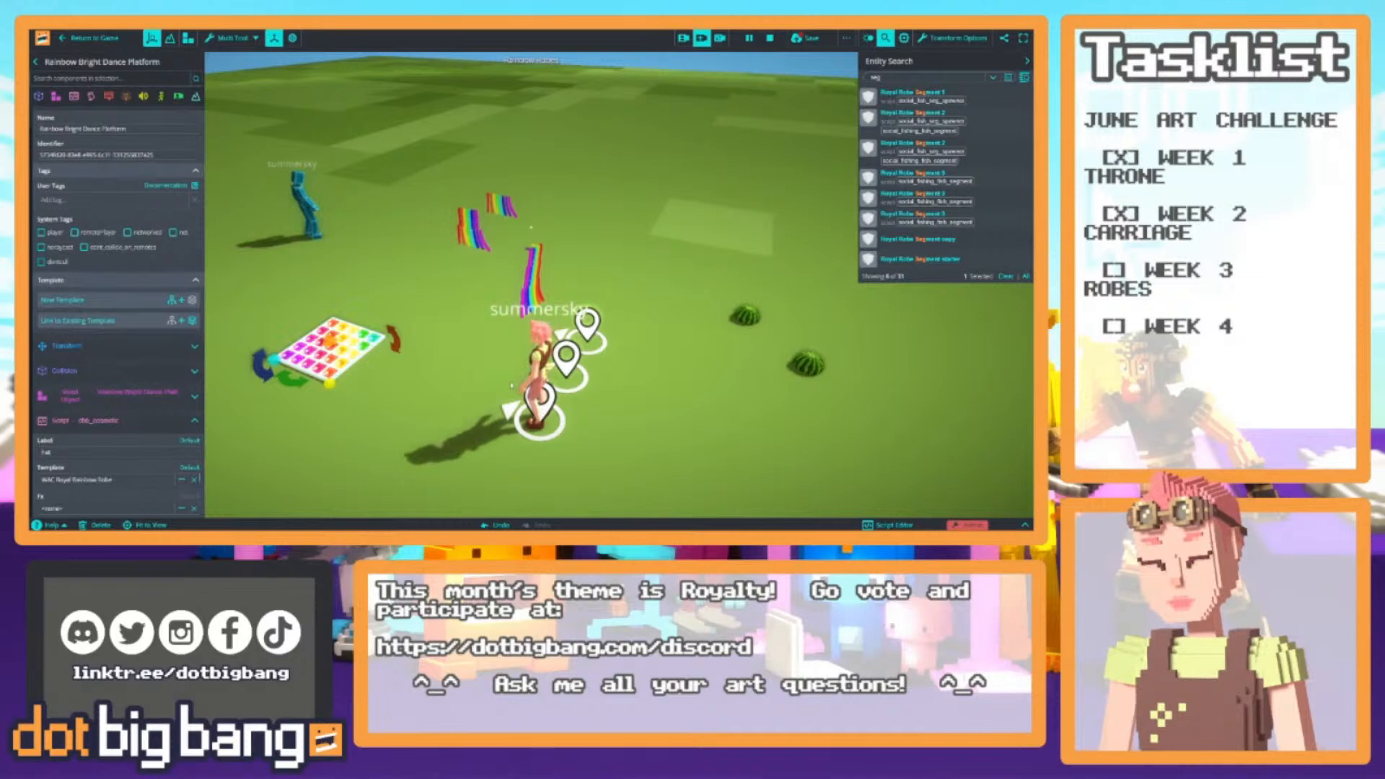
{"action": "left_click", "coordinate": [896, 101]}
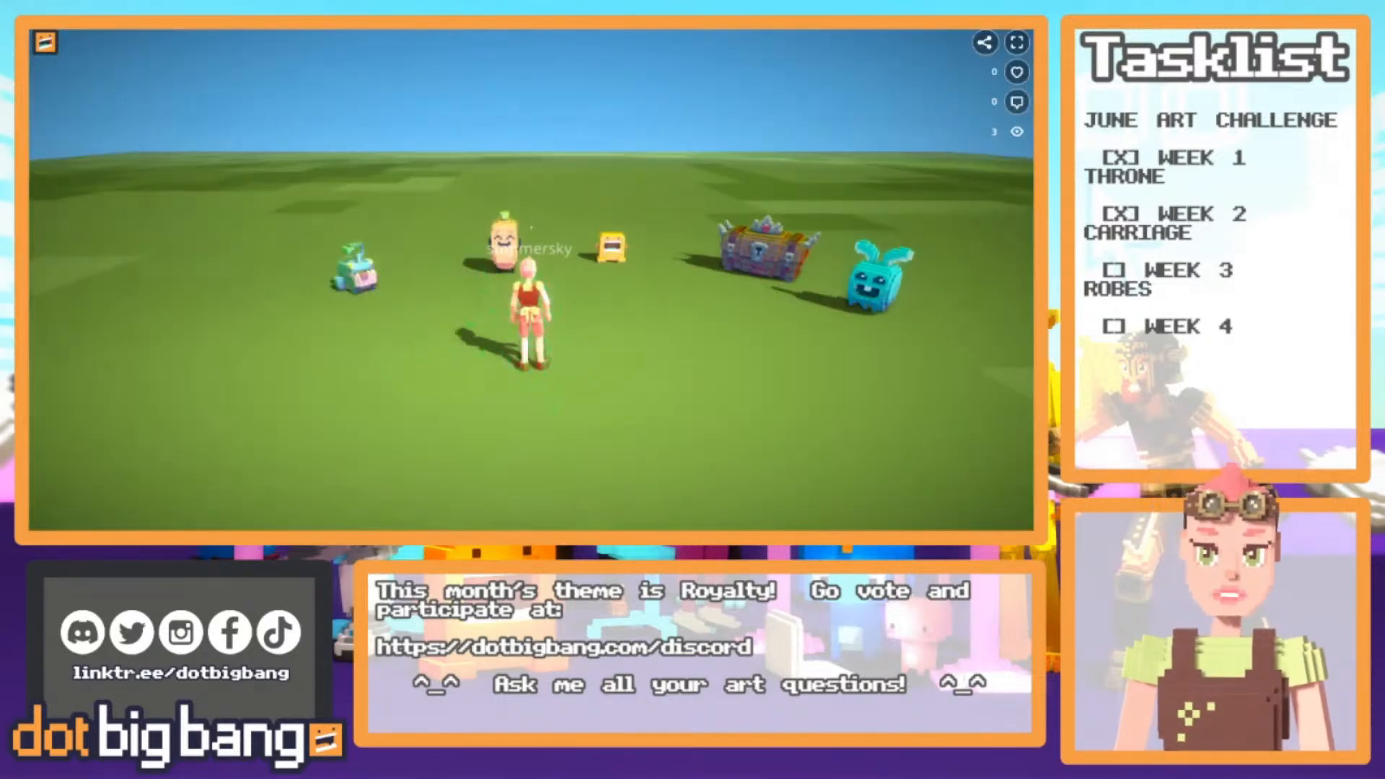
Walk the avatar around the game with the pet characters and the crowned treasure chest to examine the models
{"action": "key", "text": "w"}
{"action": "key", "text": "space"}
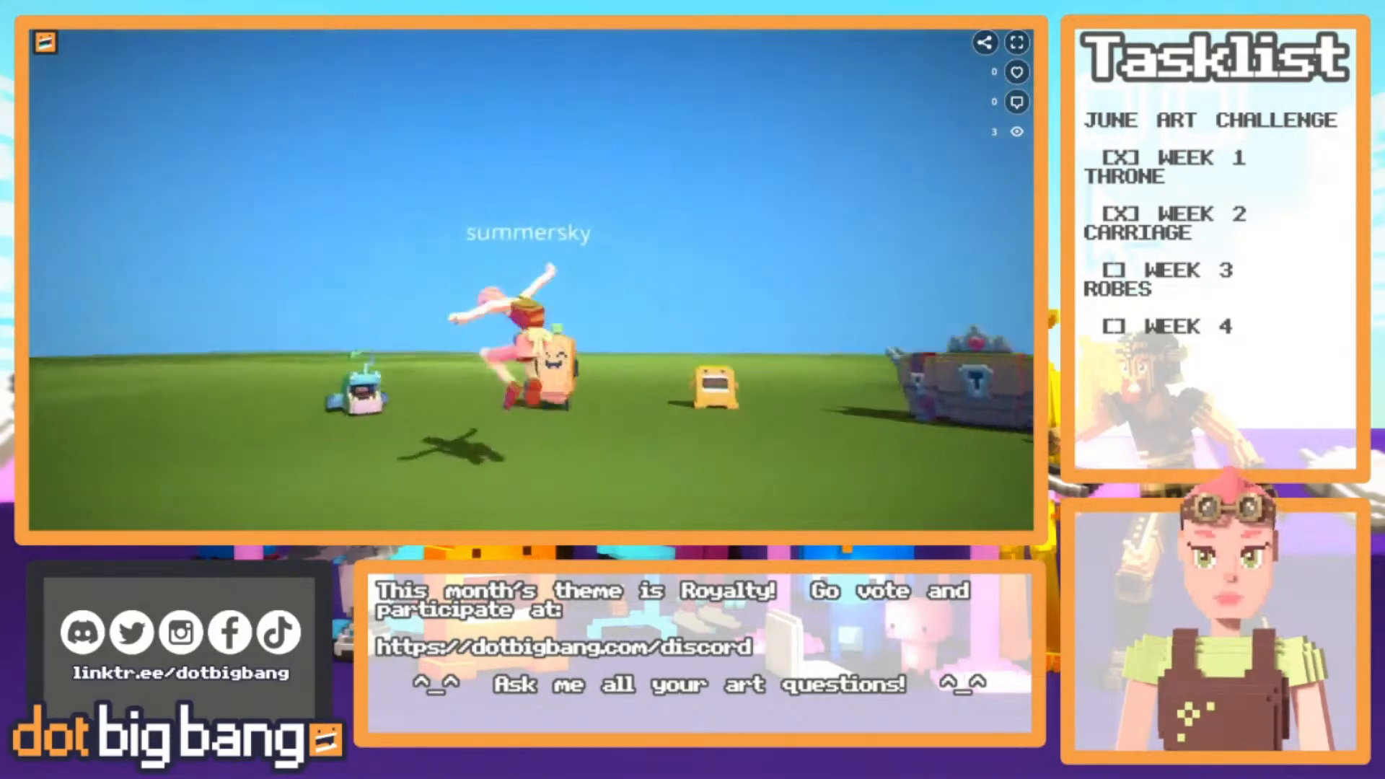
{"action": "key", "text": "space"}
{"action": "key", "text": "a"}
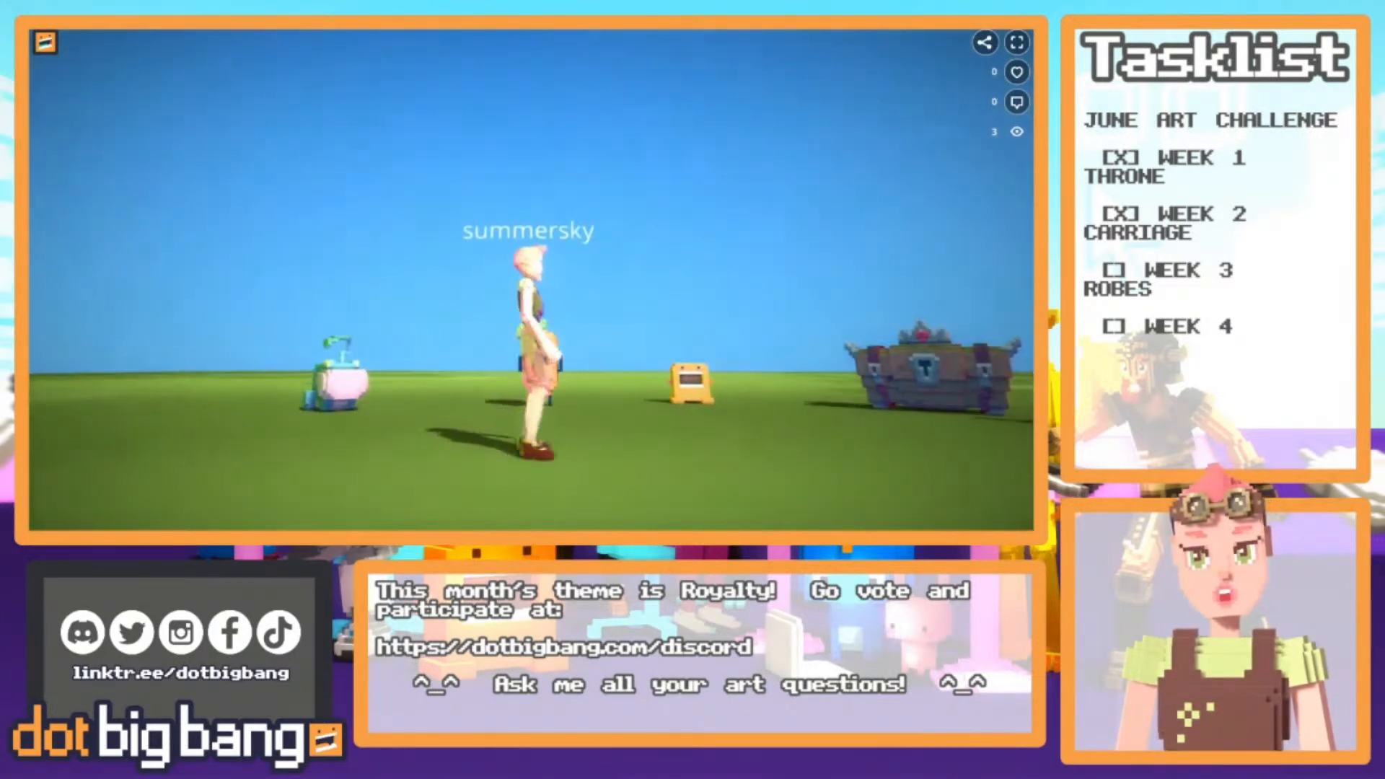
{"action": "key", "text": "w"}
{"action": "key", "text": "space"}
{"action": "key", "text": "s"}
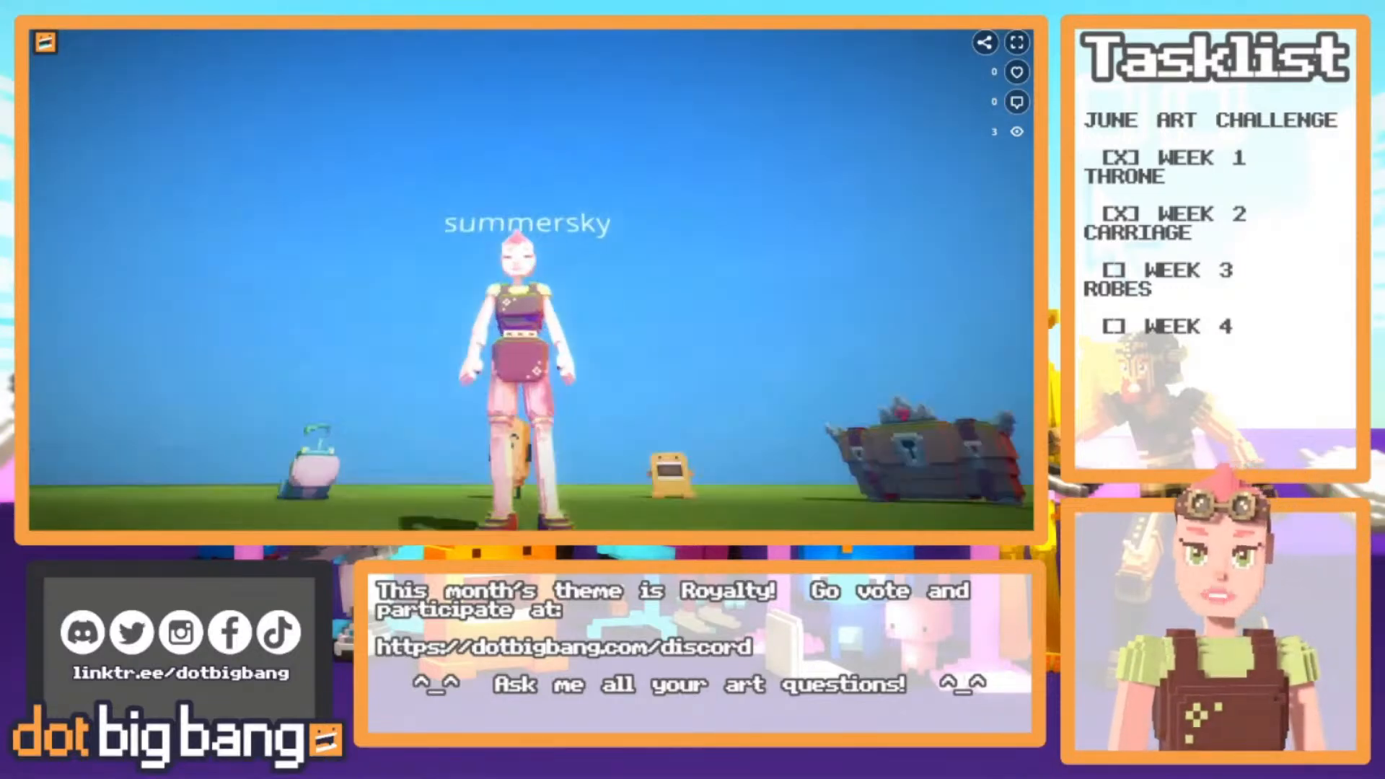
{"action": "key", "text": "w"}
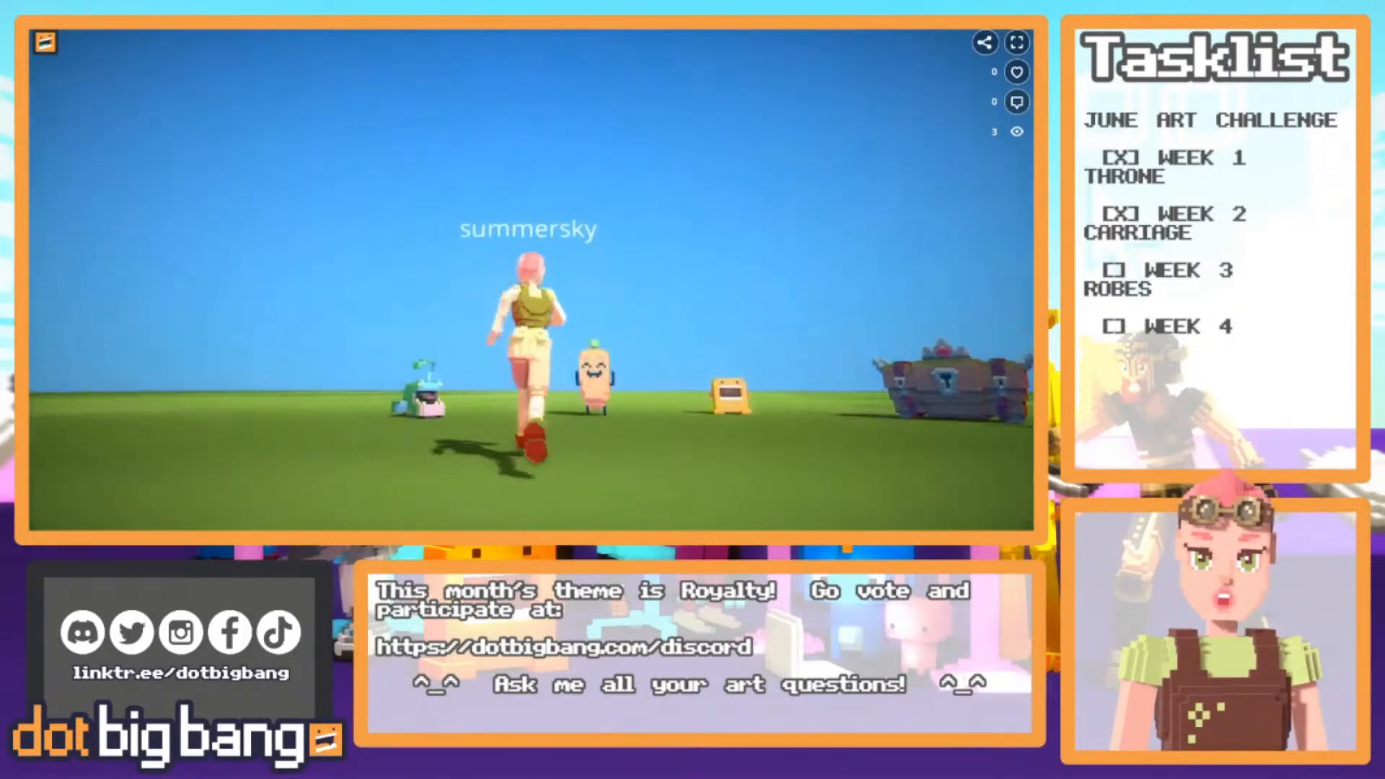
{"action": "key", "text": "space"}
{"action": "key", "text": "space"}
{"action": "key", "text": "space"}
{"action": "key", "text": "space"}
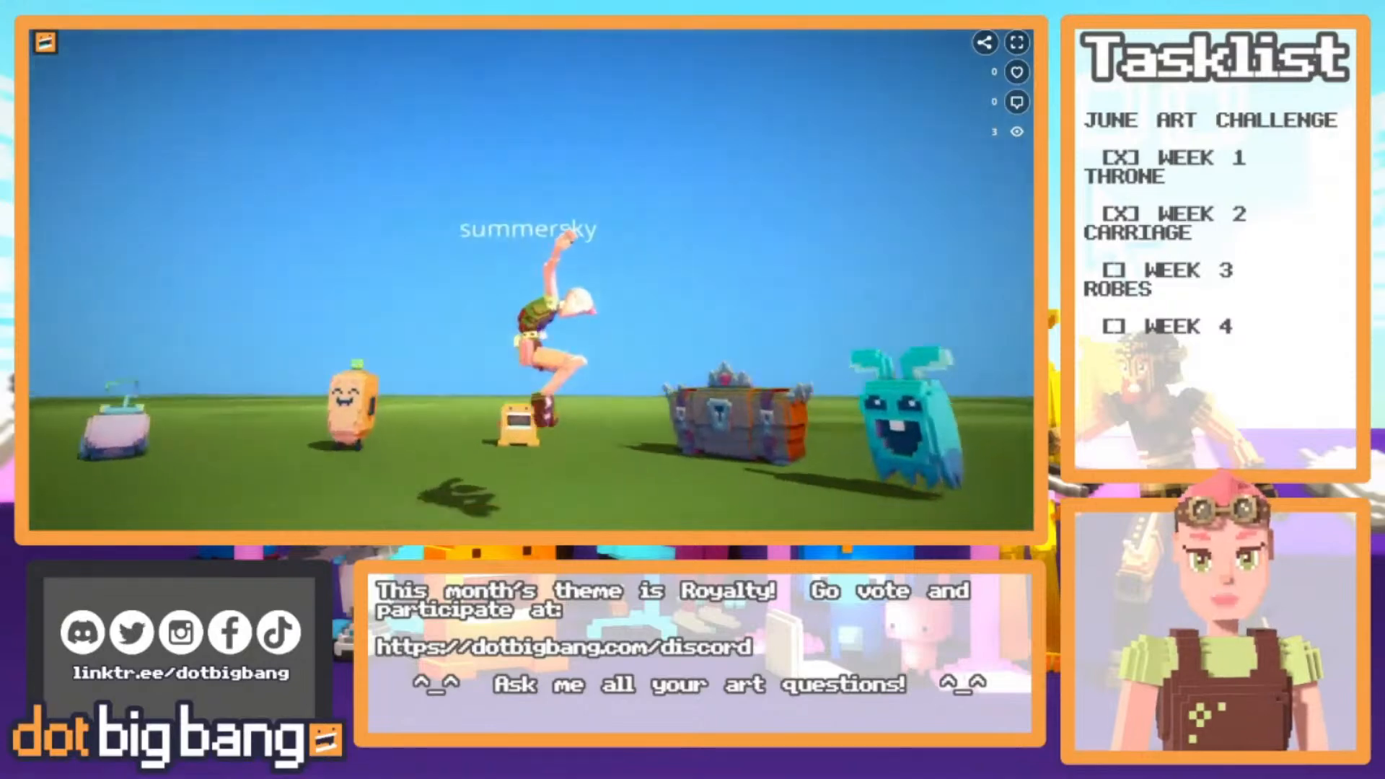
{"action": "key", "text": "space"}
{"action": "key", "text": "w"}
{"action": "key", "text": "space"}
{"action": "key", "text": "d"}
{"action": "key", "text": "space"}
{"action": "key", "text": "s"}
{"action": "key", "text": "space"}
{"action": "key", "text": "w"}
{"action": "key", "text": "space"}
{"action": "key", "text": "w"}
{"action": "key", "text": "d"}
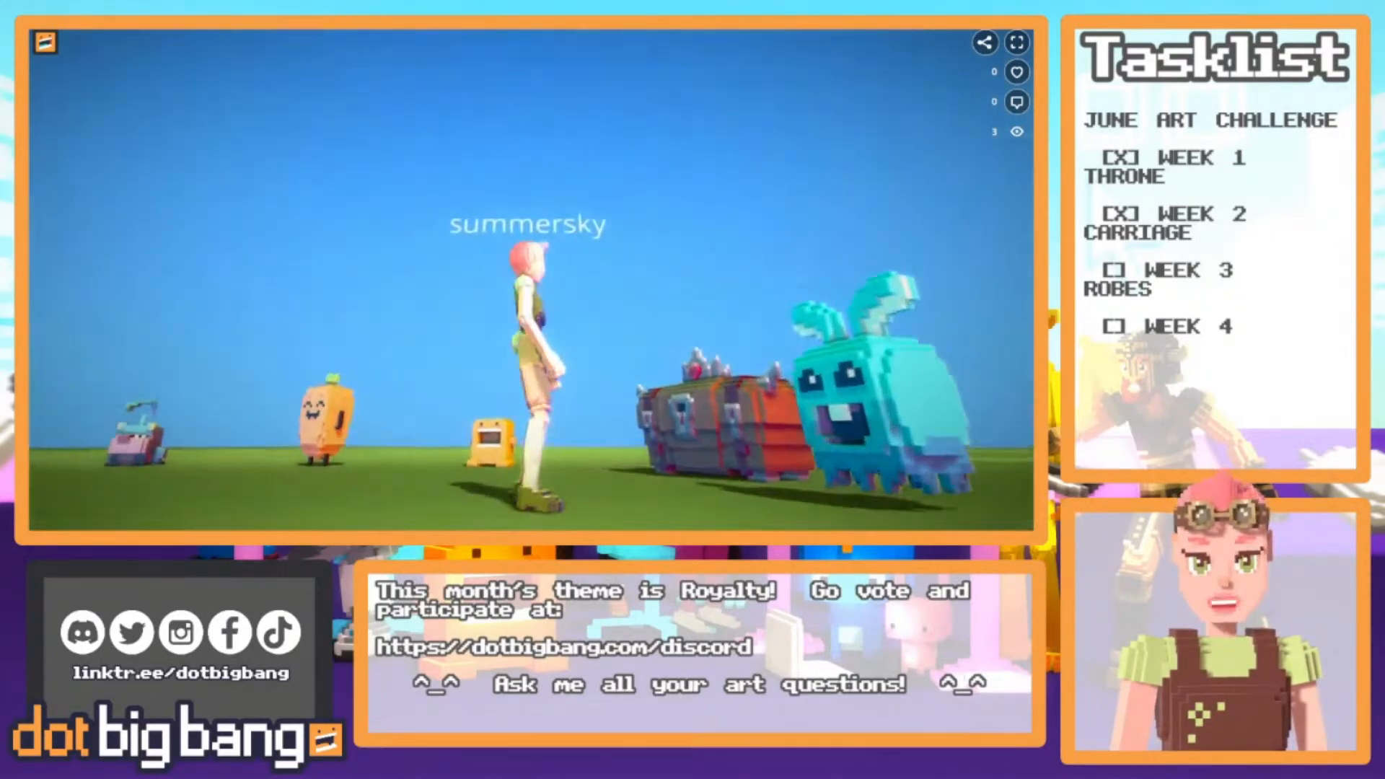
{"action": "key", "text": "a"}
{"action": "key", "text": "w"}
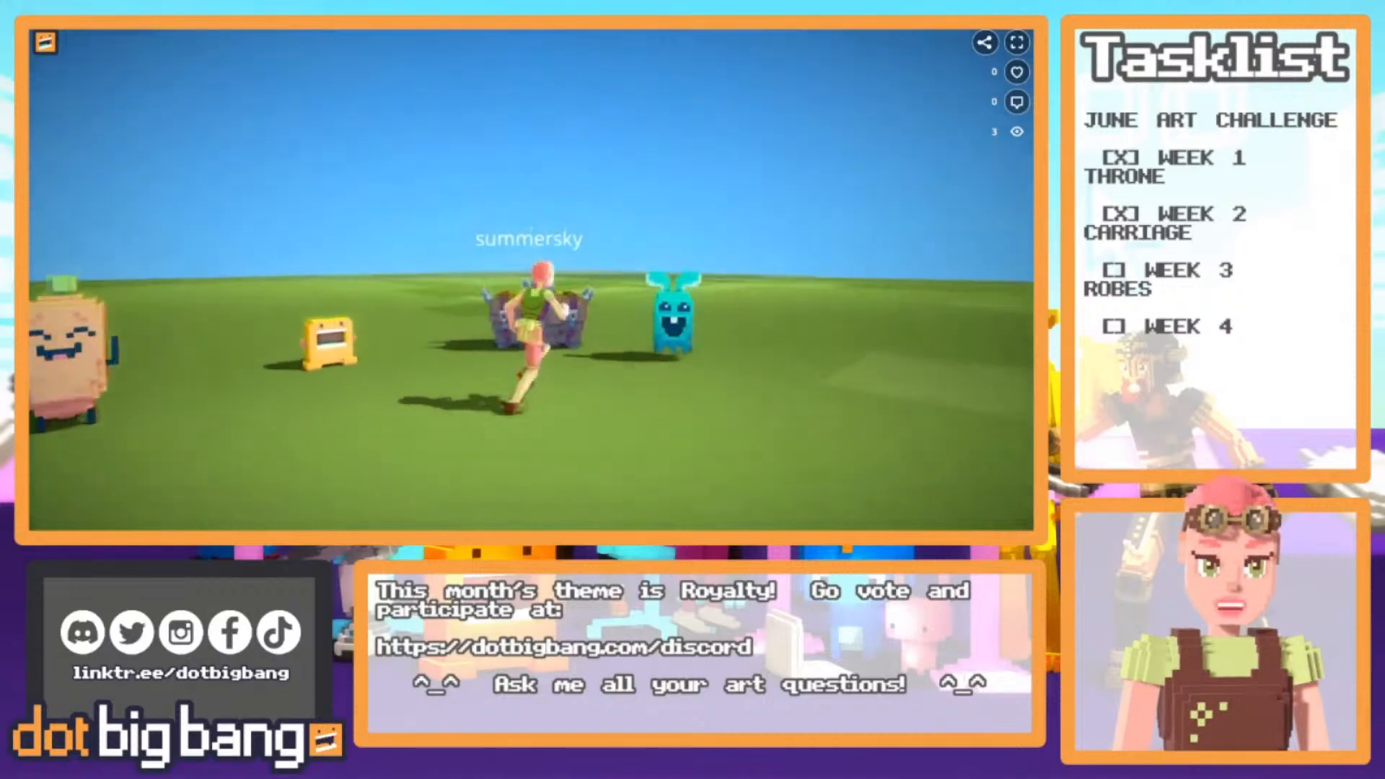
{"action": "key", "text": "d"}
{"action": "key", "text": "w"}
{"action": "key", "text": "a"}
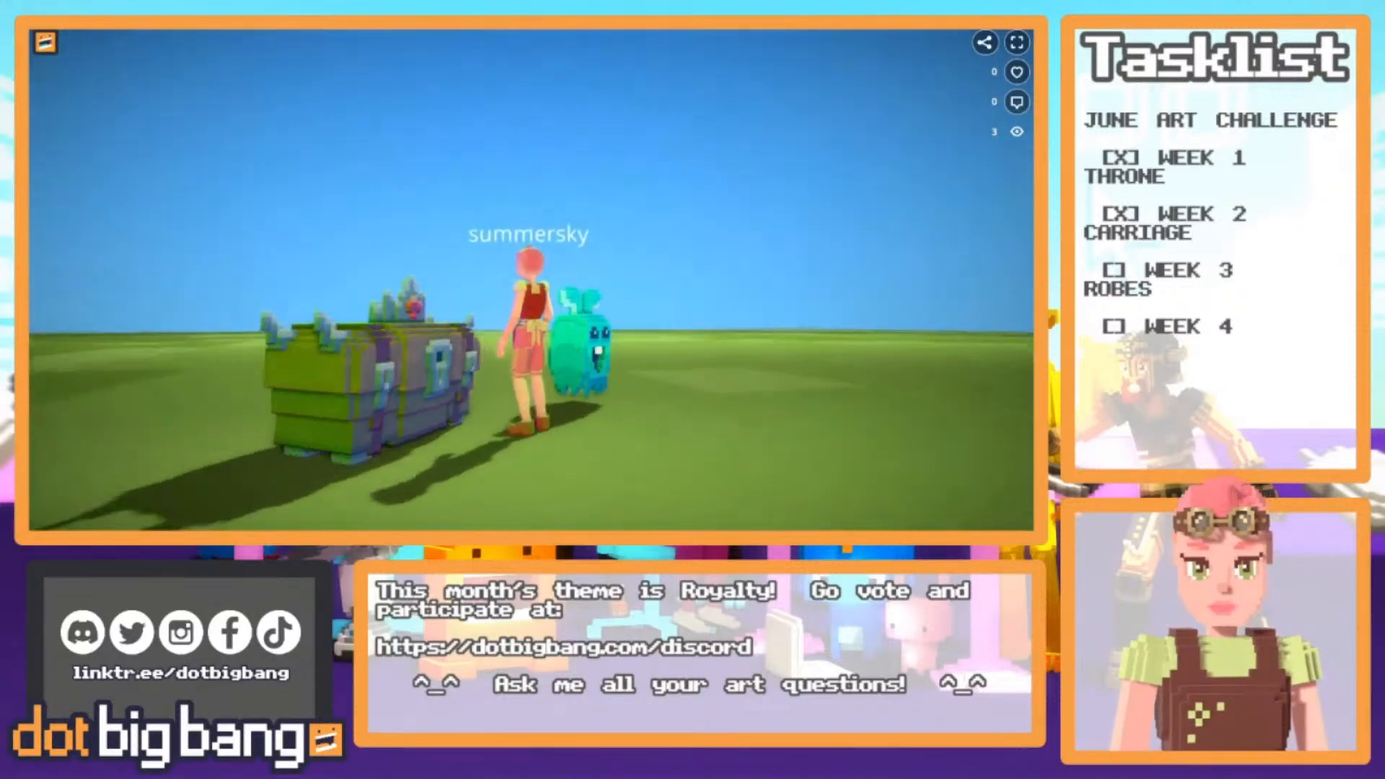
{"action": "key", "text": "a"}
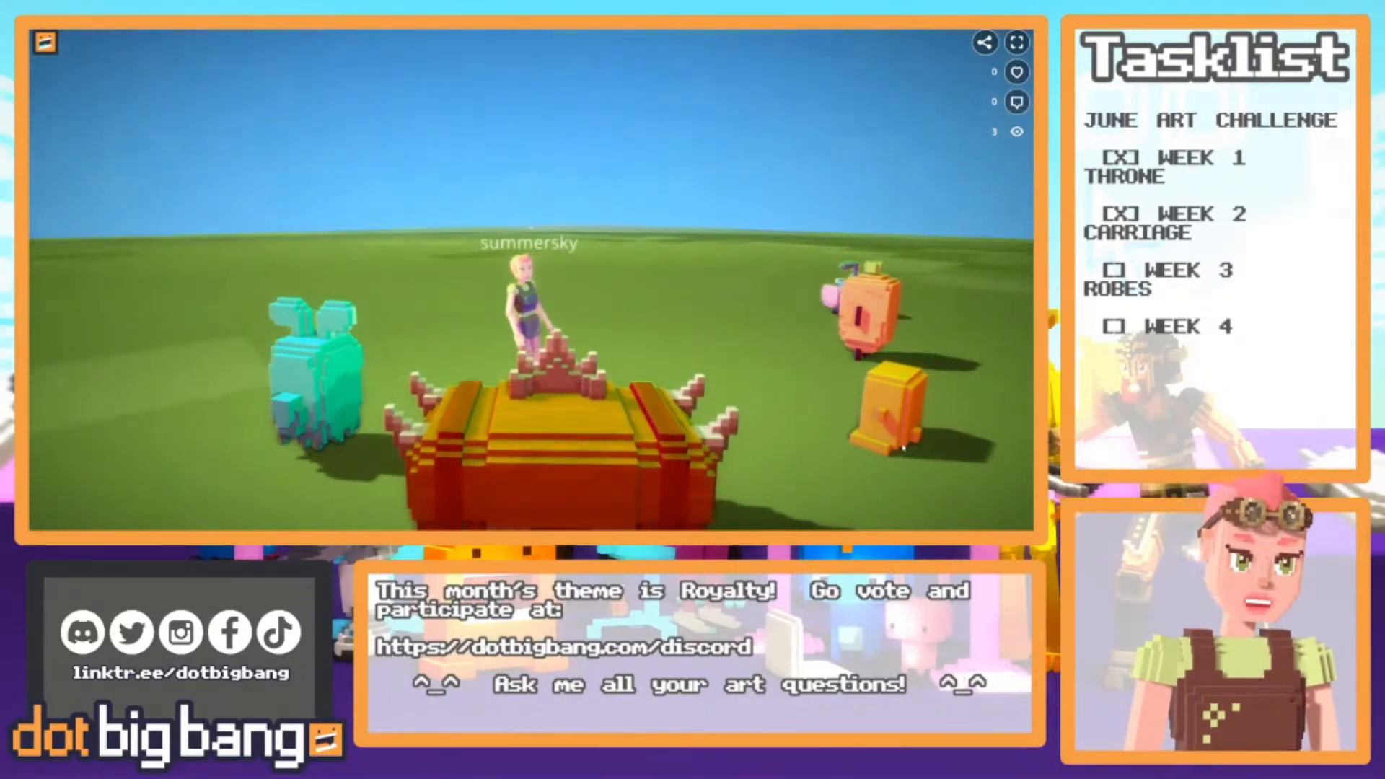
Like the game with the pet characters and view its models from around the crowned chest
{"action": "left_click", "coordinate": [1017, 72]}
{"action": "left_click_drag", "start_coordinate": [733, 190], "coordinate": [887, 222]}
{"action": "key", "text": "a"}
{"action": "left_click_drag", "start_coordinate": [828, 259], "coordinate": [729, 239]}
{"action": "key", "text": "d"}
{"action": "key", "text": "w"}
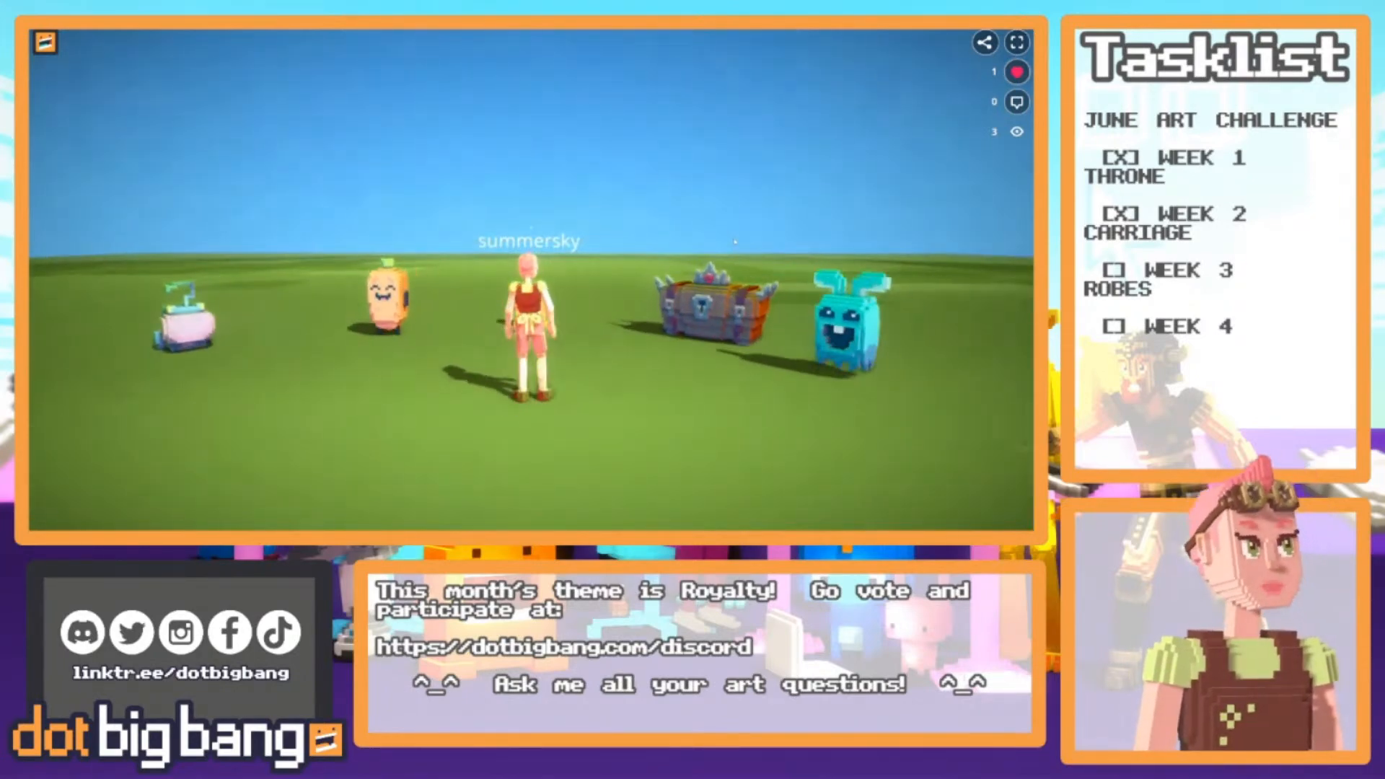
{"action": "key", "text": "s"}
{"action": "left_click_drag", "start_coordinate": [599, 300], "coordinate": [623, 234]}
{"action": "key", "text": "space"}
{"action": "key", "text": "space"}
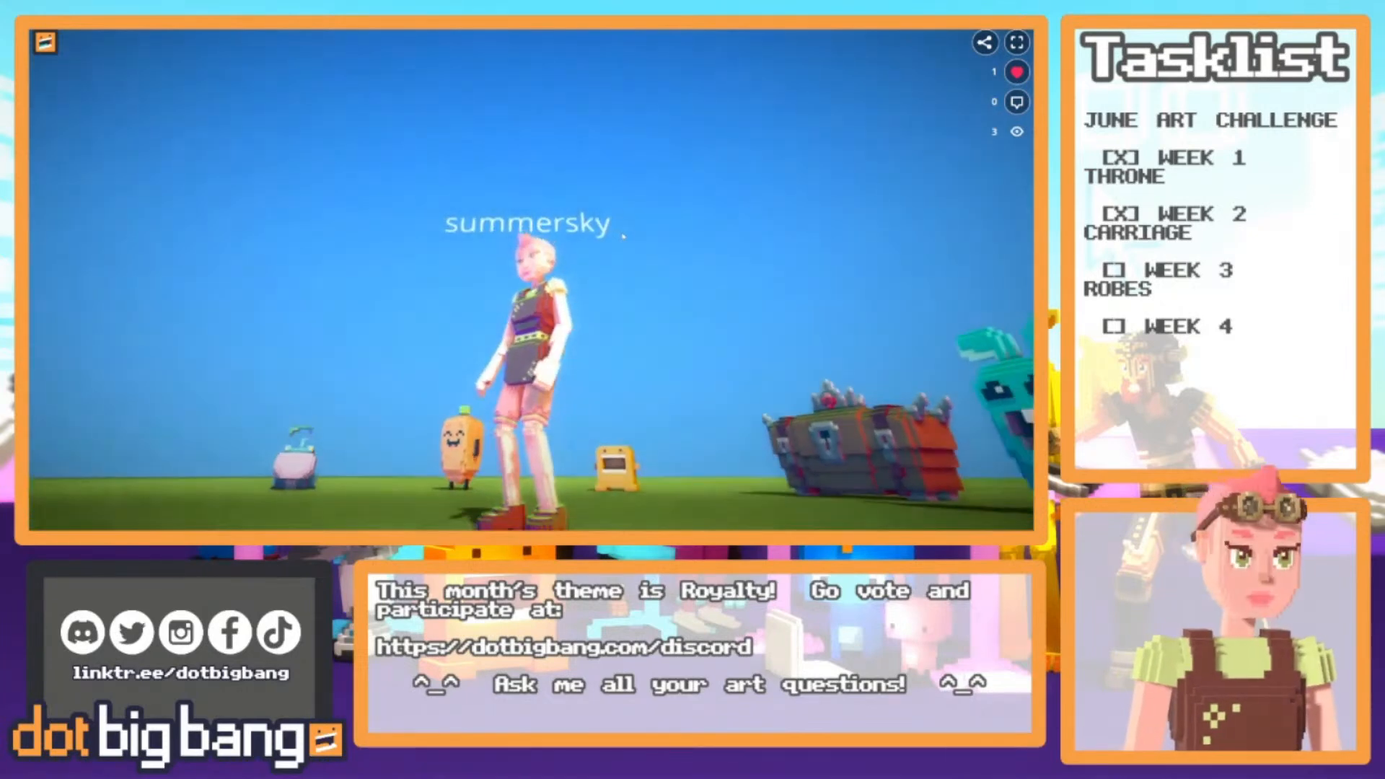
{"action": "left_click", "coordinate": [617, 368]}
{"action": "key", "text": "w"}
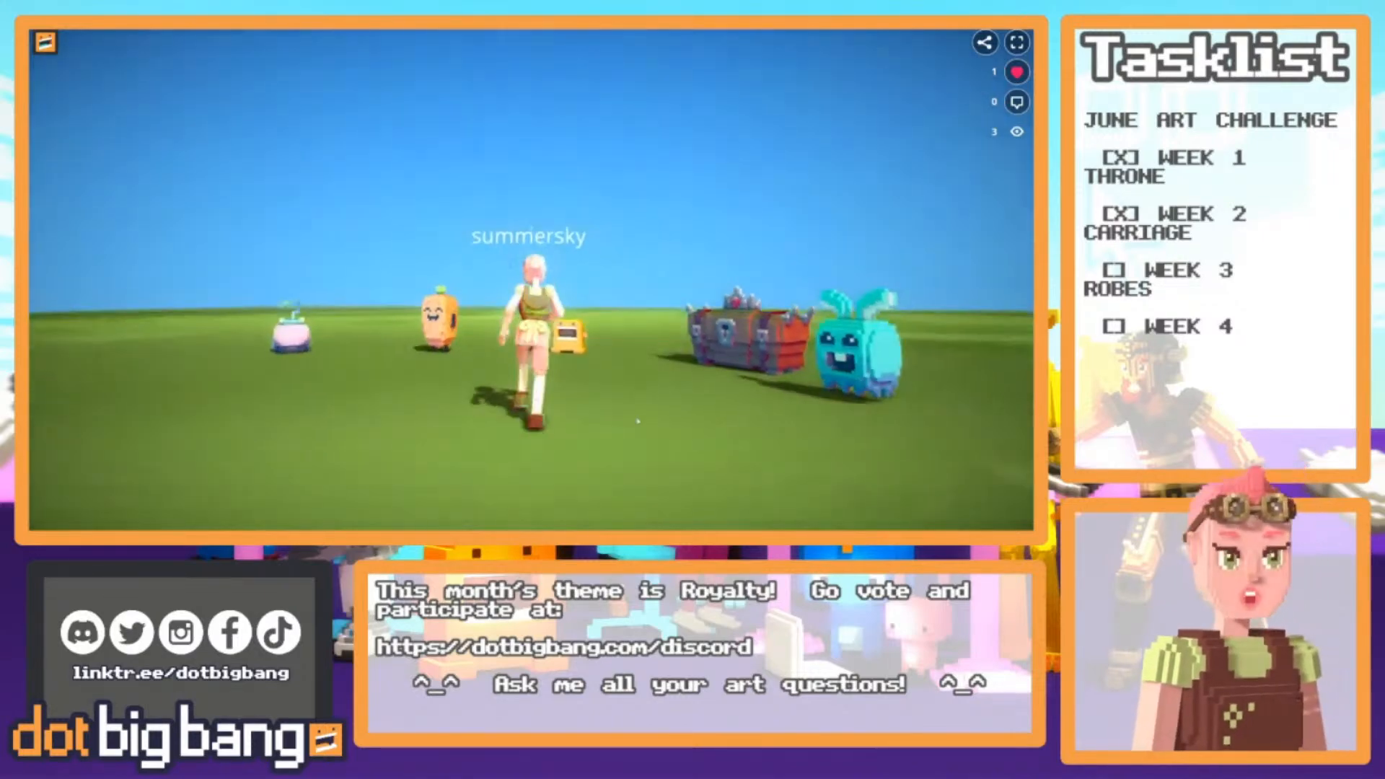
{"action": "key", "text": "space"}
{"action": "key", "text": "s"}
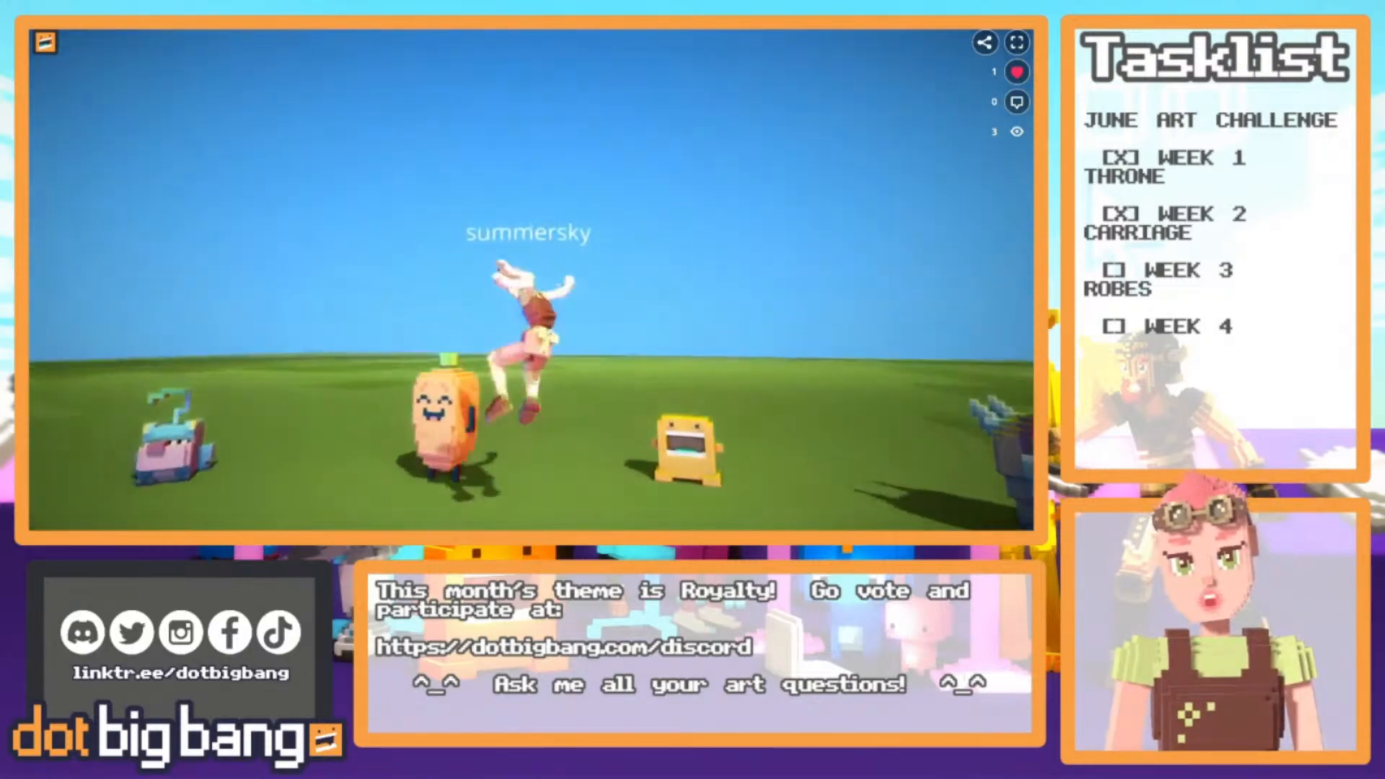
{"action": "key", "text": "space"}
{"action": "key", "text": "Escape"}
{"action": "left_click", "coordinate": [623, 303]}
{"action": "key", "text": "a"}
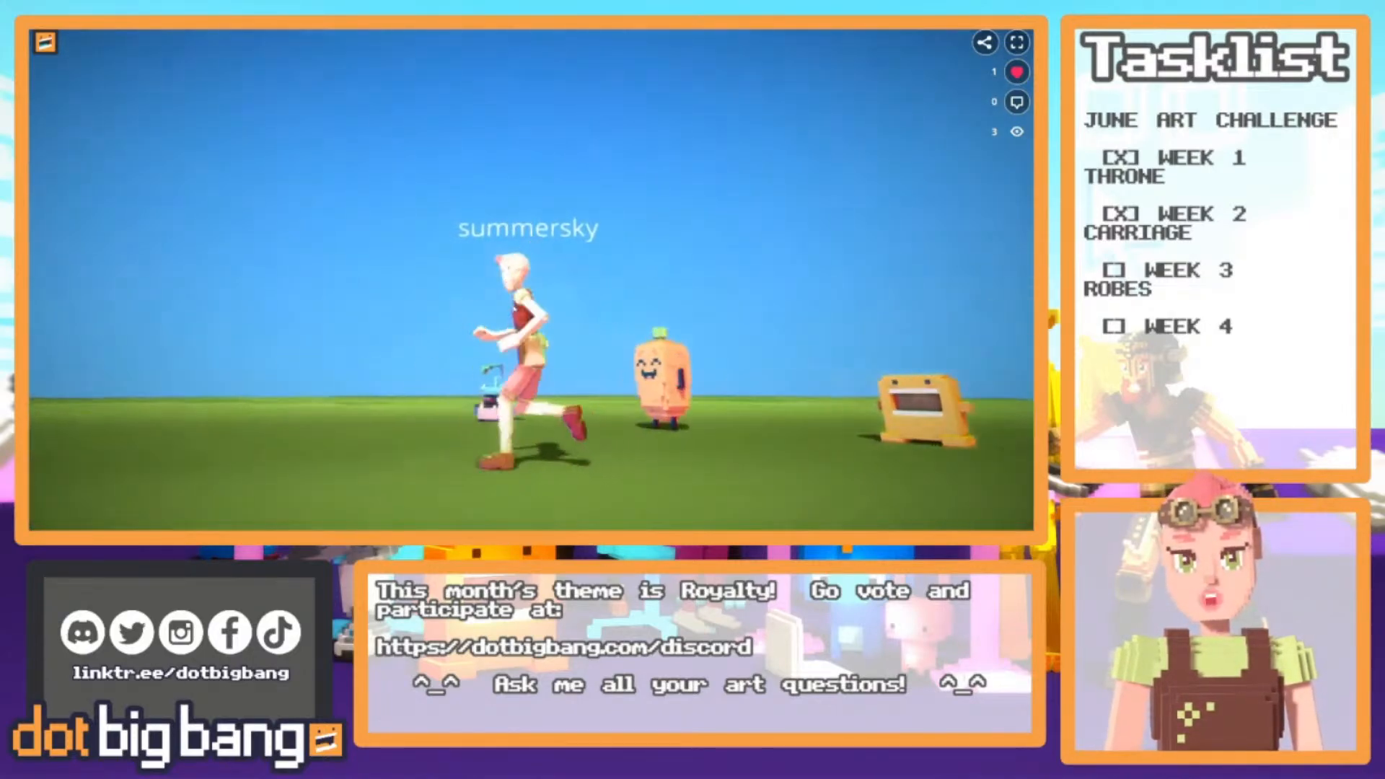
Switch back to the Rainbow Robes editor and enable the script that attaches Royal Robe Segment 1 to the Chest slot
{"action": "key", "text": "s"}
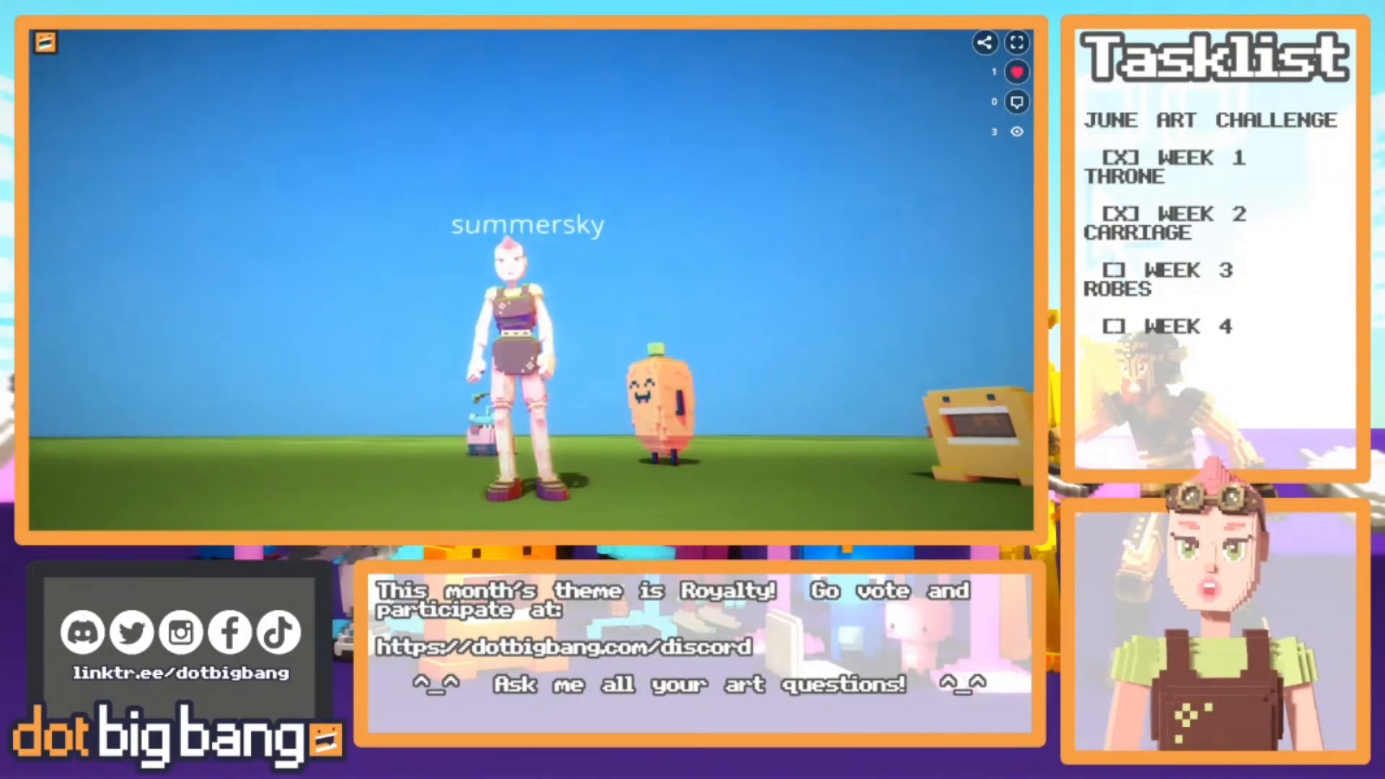
{"action": "key", "text": "ctrl+Tab"}
{"action": "right_click_drag", "start_coordinate": [740, 225], "coordinate": [675, 236]}
{"action": "key", "text": "w"}
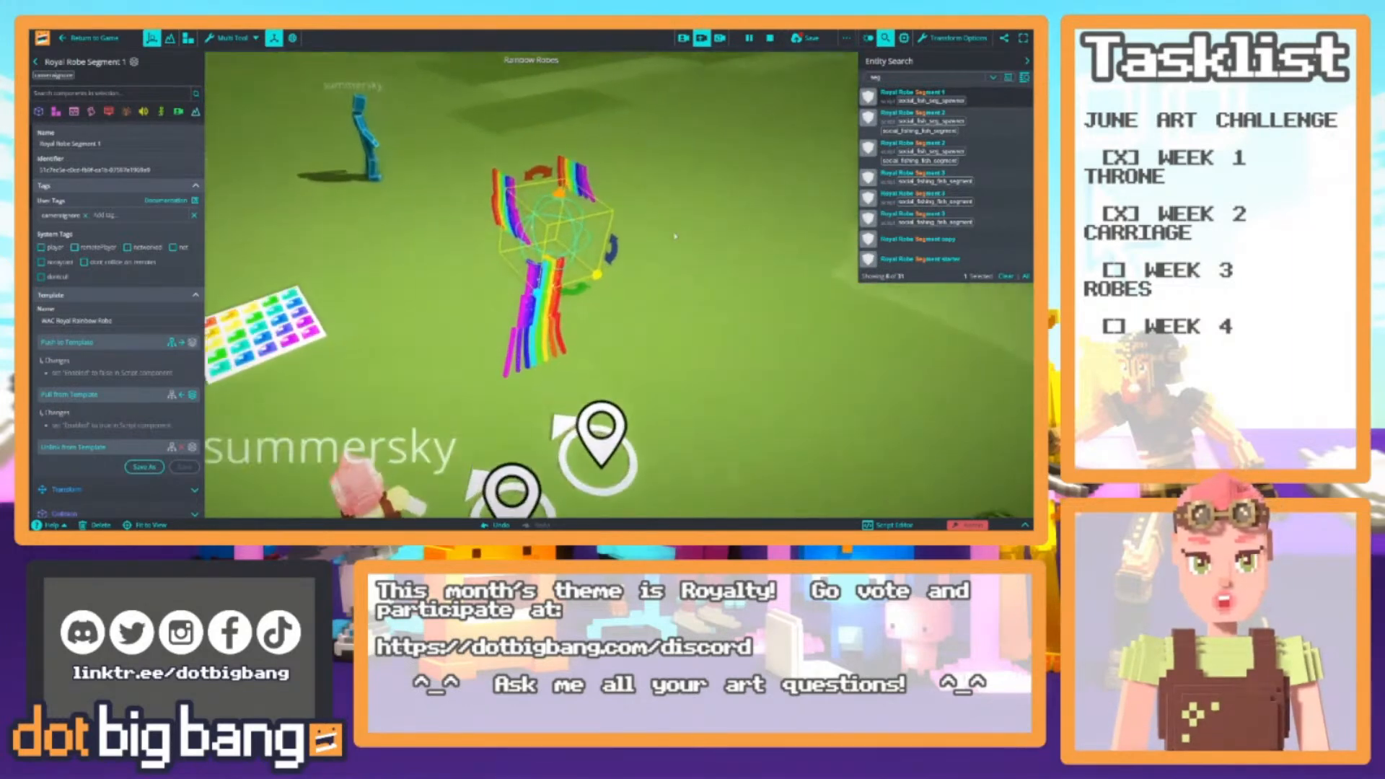
{"action": "key", "text": "w"}
{"action": "key", "text": "a"}
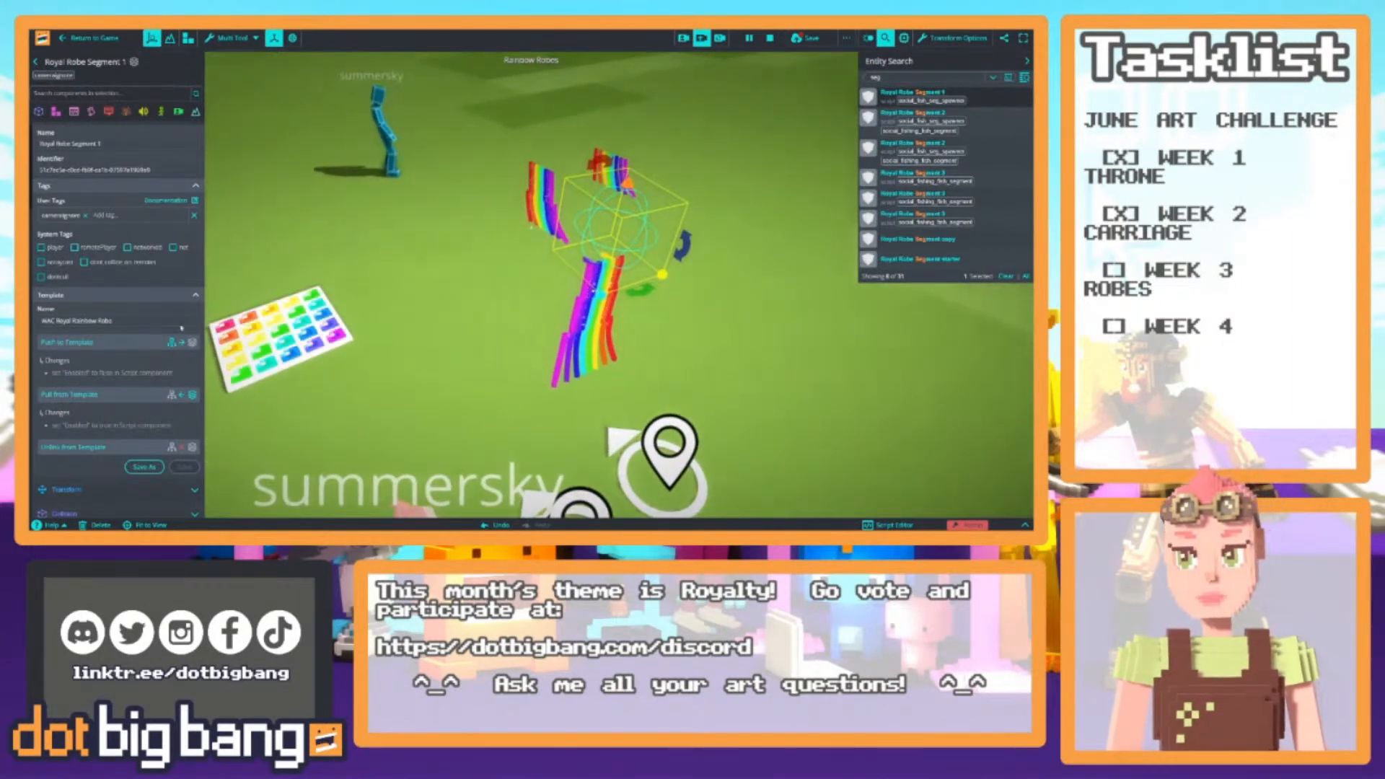
{"action": "scroll", "coordinate": [115, 353], "scroll_direction": "down", "scroll_amount": 3}
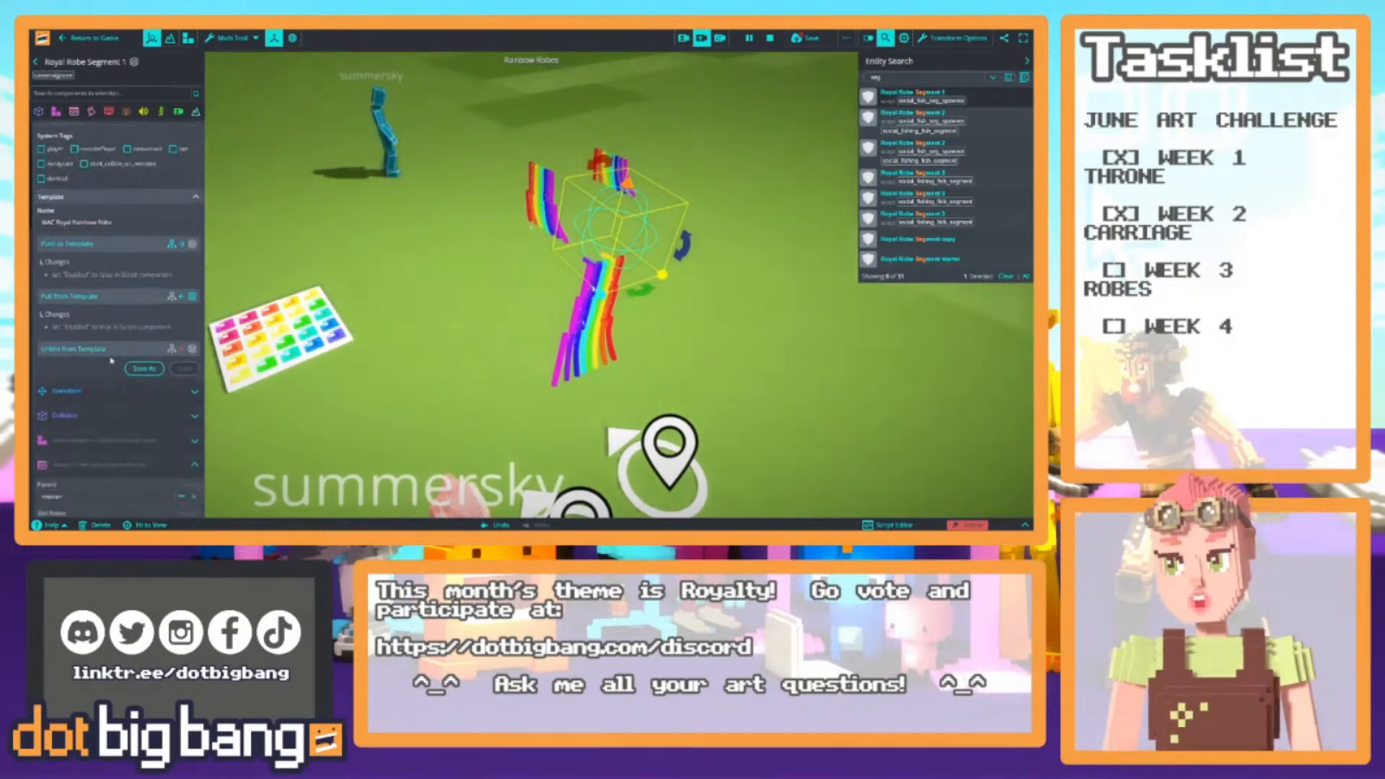
{"action": "scroll", "coordinate": [97, 315], "scroll_direction": "down", "scroll_amount": 6}
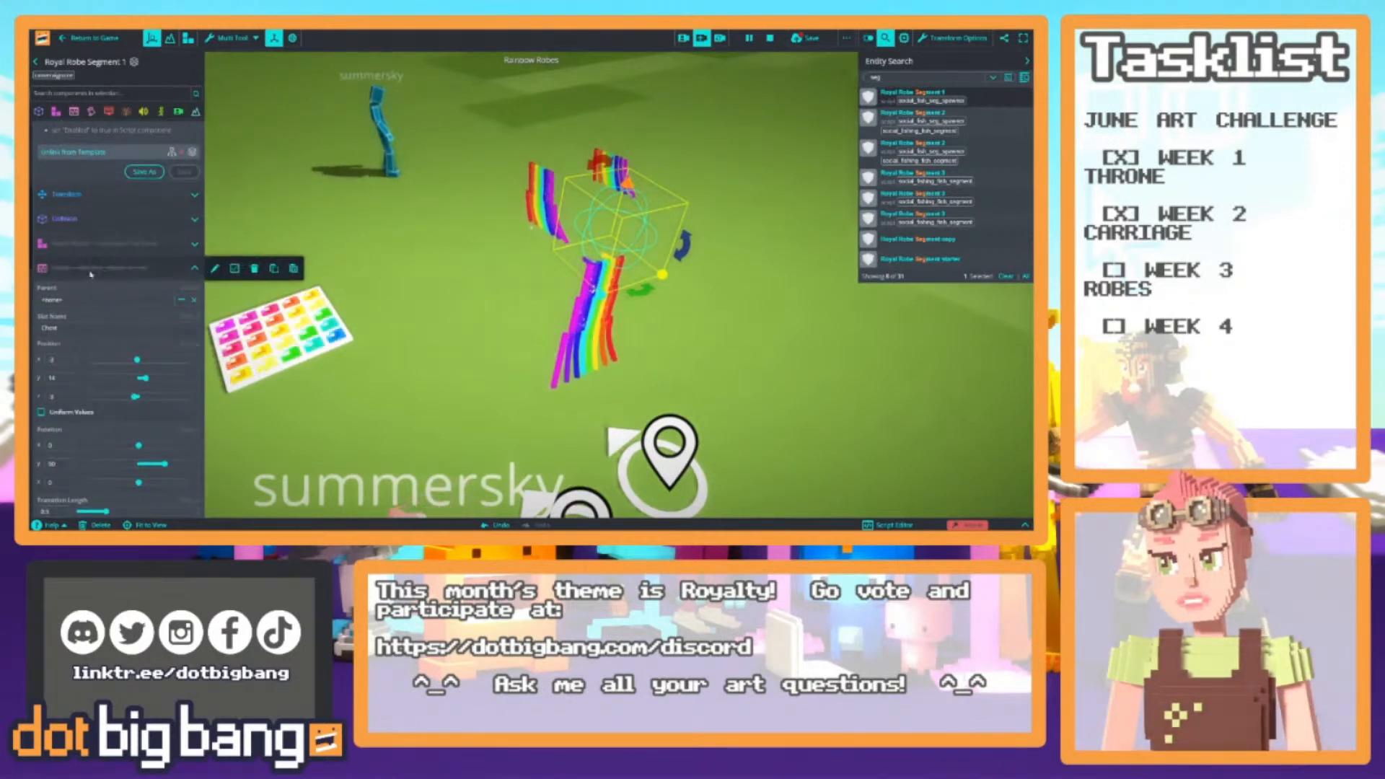
{"action": "left_click", "coordinate": [234, 269]}
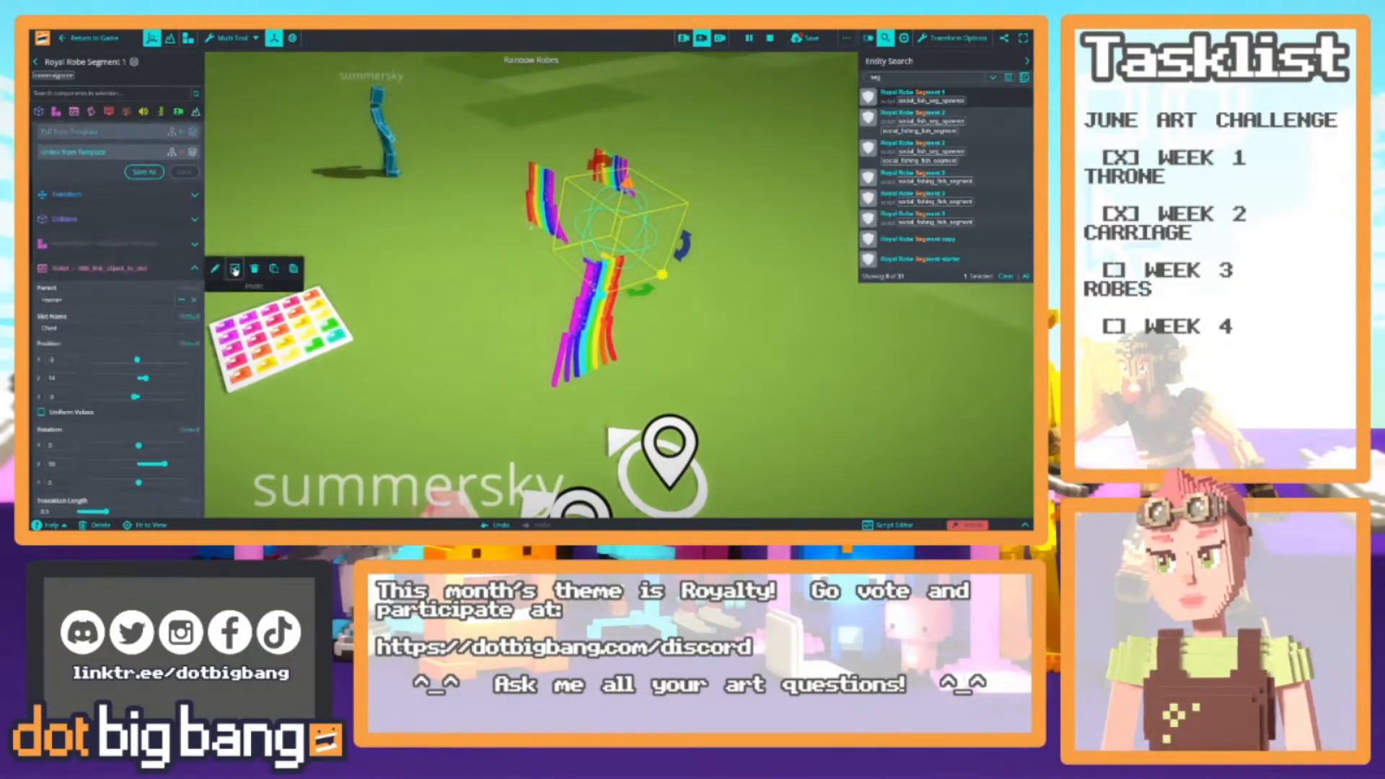
{"action": "scroll", "coordinate": [97, 225], "scroll_direction": "down", "scroll_amount": 2}
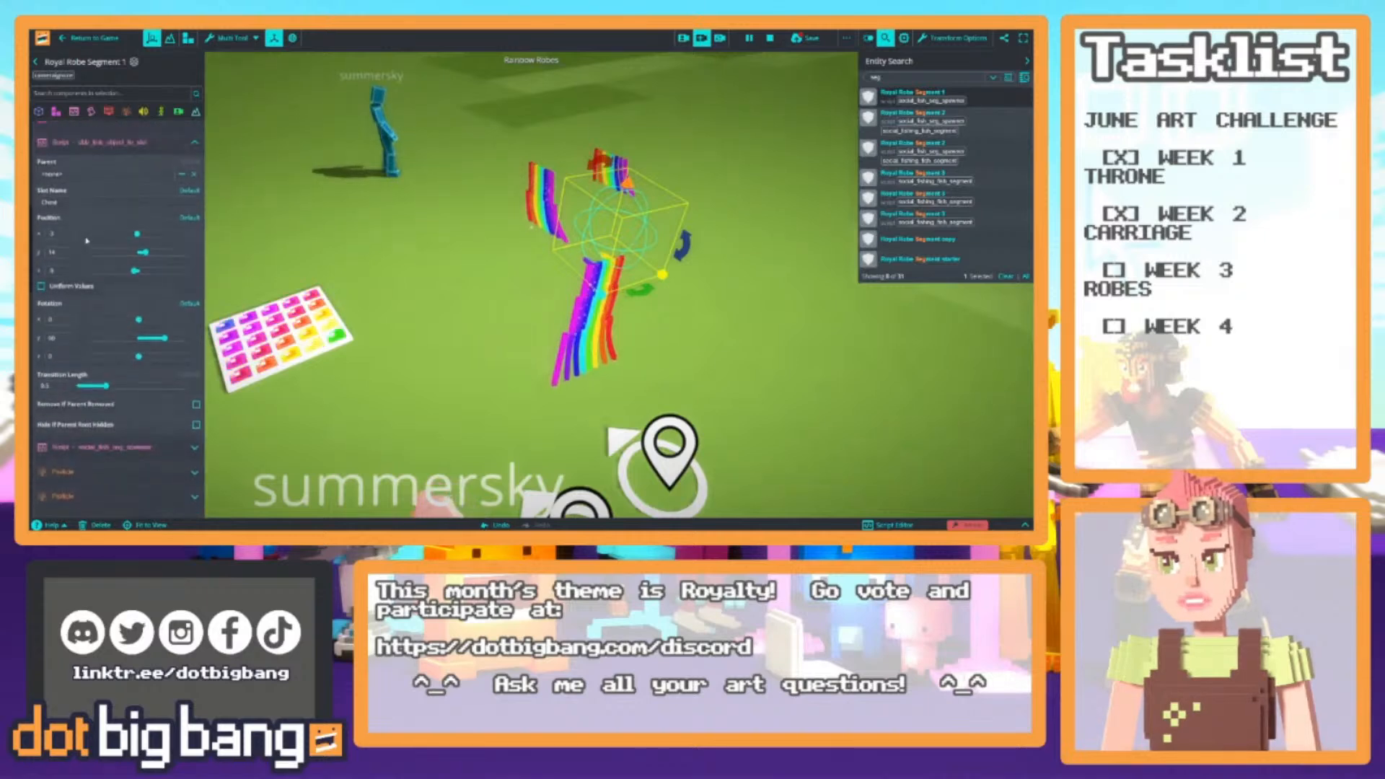
{"action": "left_click", "coordinate": [98, 223]}
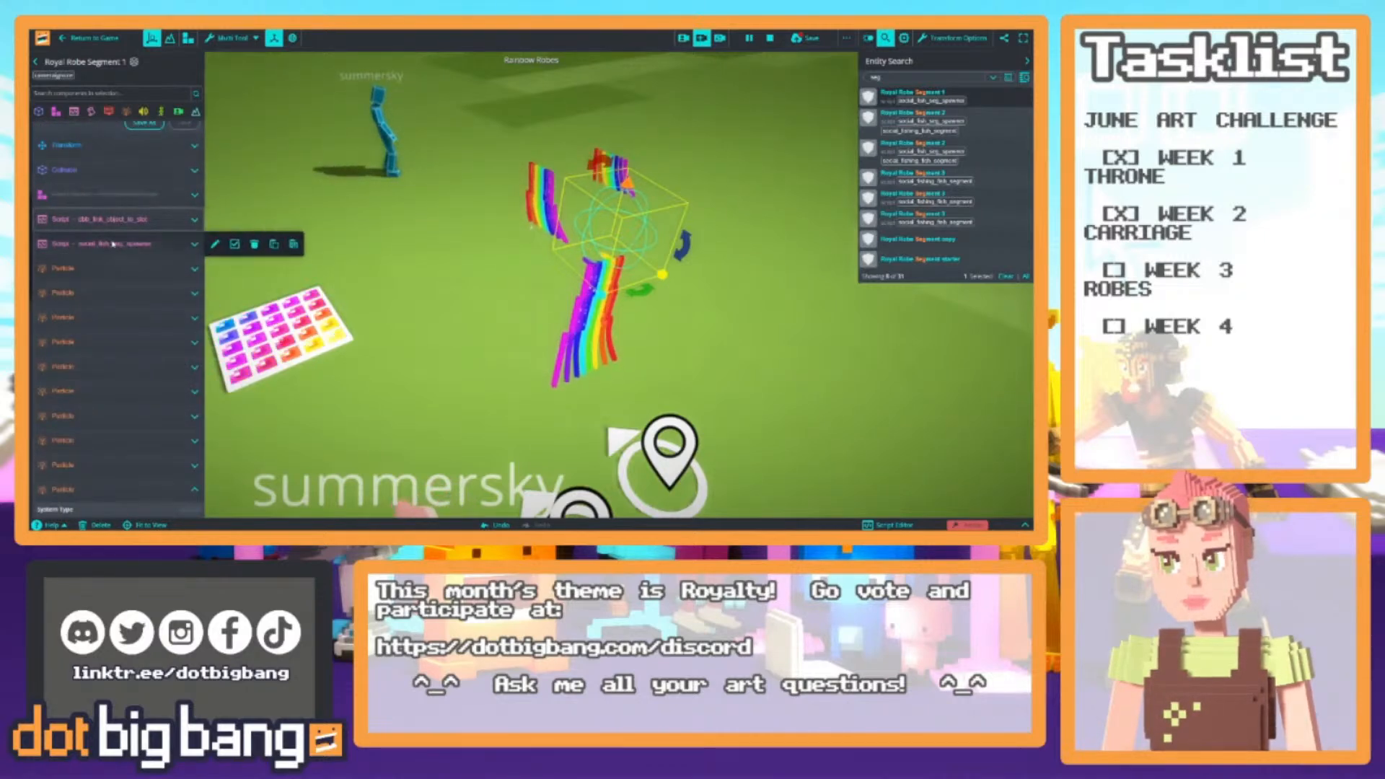
{"action": "scroll", "coordinate": [111, 229], "scroll_direction": "up", "scroll_amount": 5}
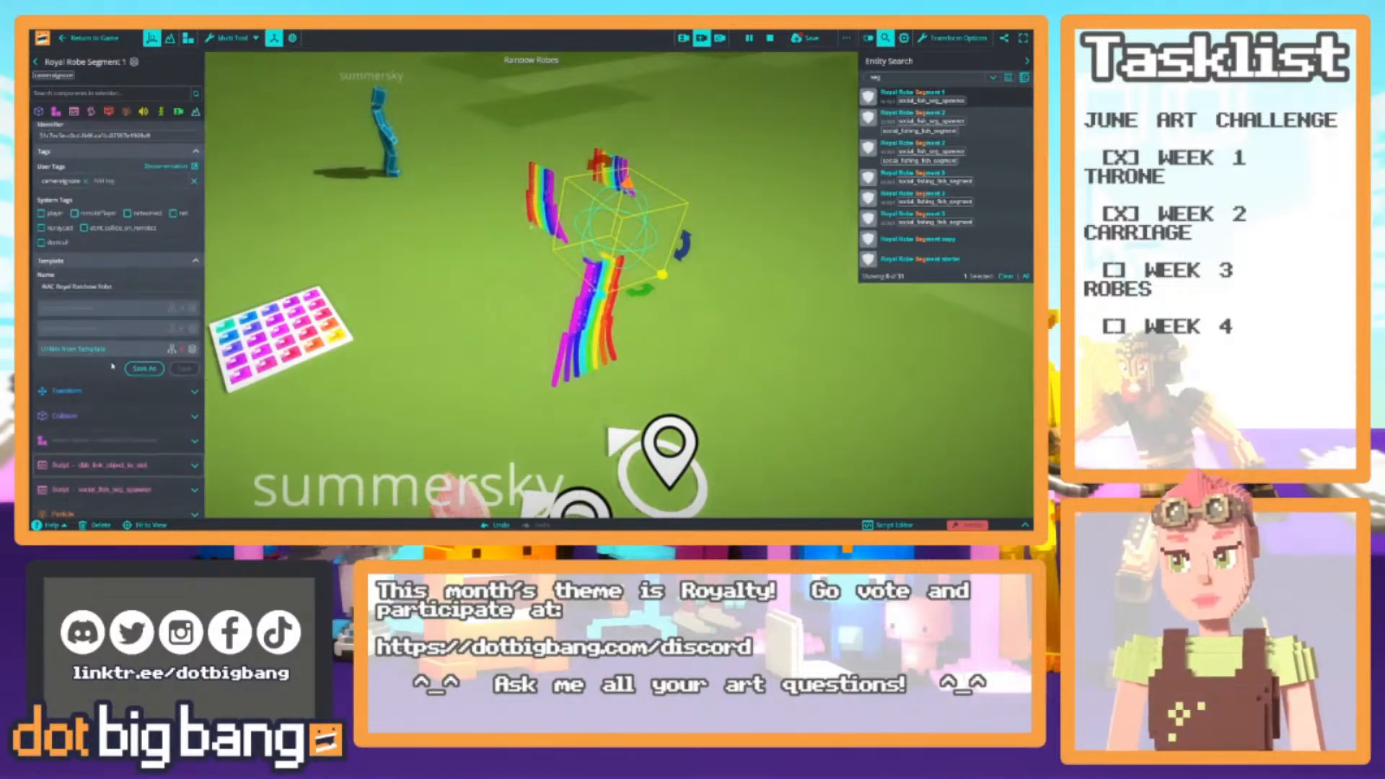
{"action": "scroll", "coordinate": [429, 320], "scroll_direction": "down", "scroll_amount": 3}
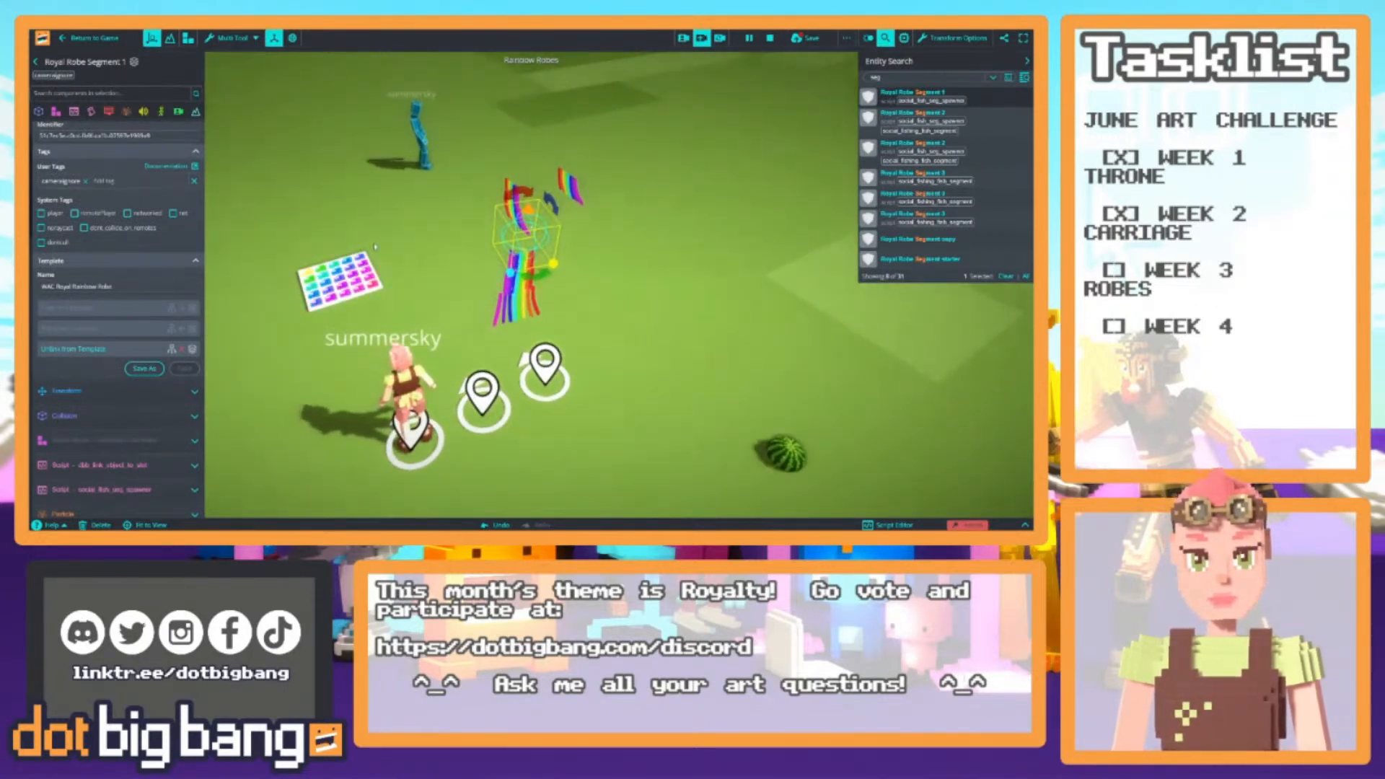
Check the Rainbow Bright Dance Platform's dbb_cosmetic settings and try moving the avatar around with the player camera
{"action": "left_click", "coordinate": [356, 275]}
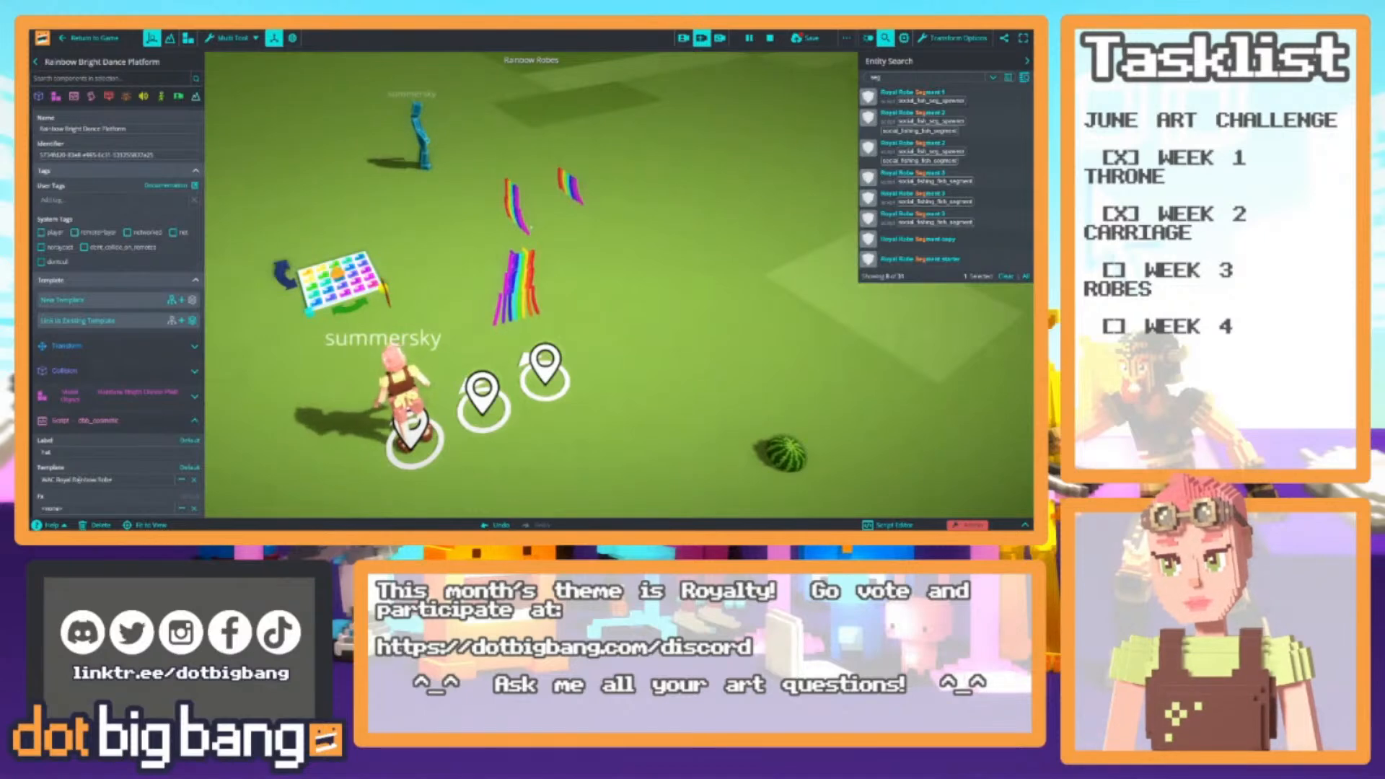
{"action": "left_click", "coordinate": [36, 452]}
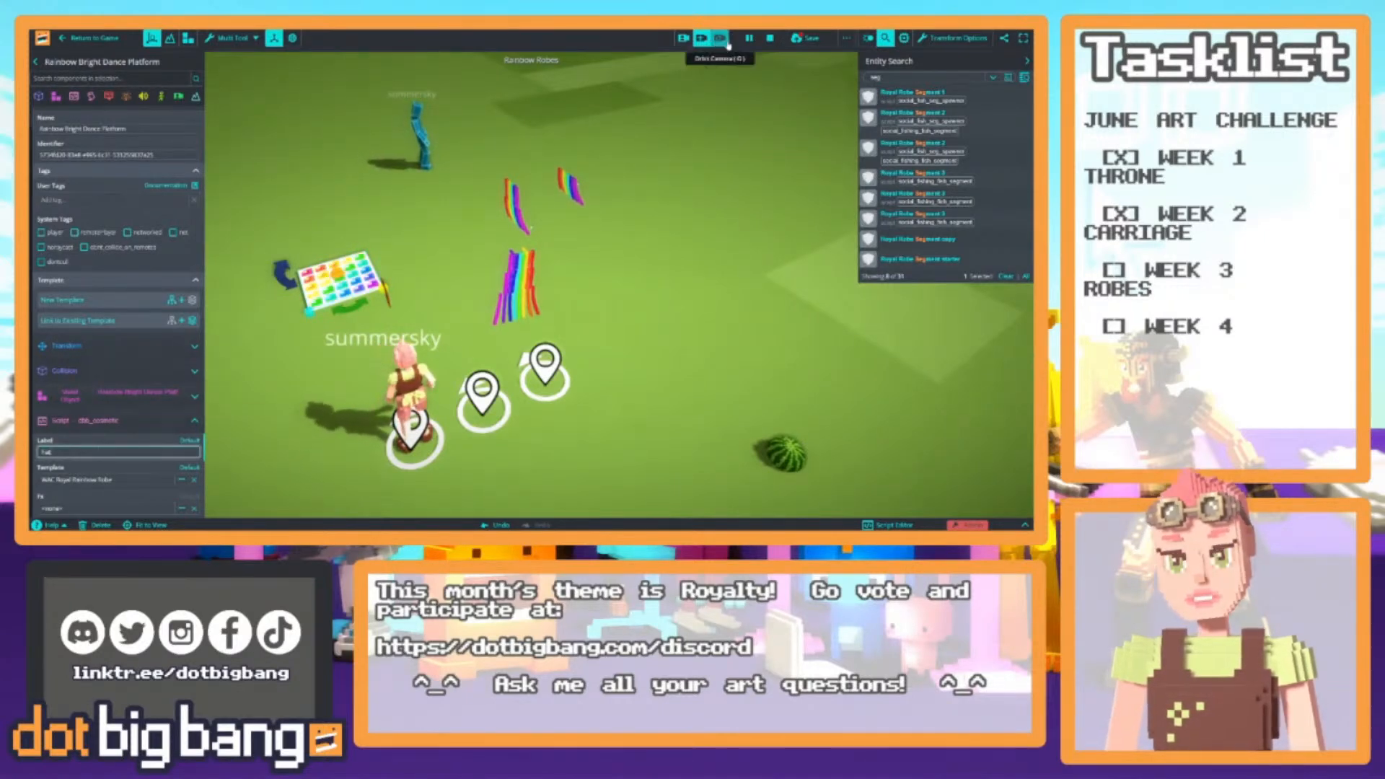
{"action": "left_click", "coordinate": [683, 37]}
{"action": "key", "text": "s"}
{"action": "right_click_drag", "start_coordinate": [676, 230], "coordinate": [782, 209]}
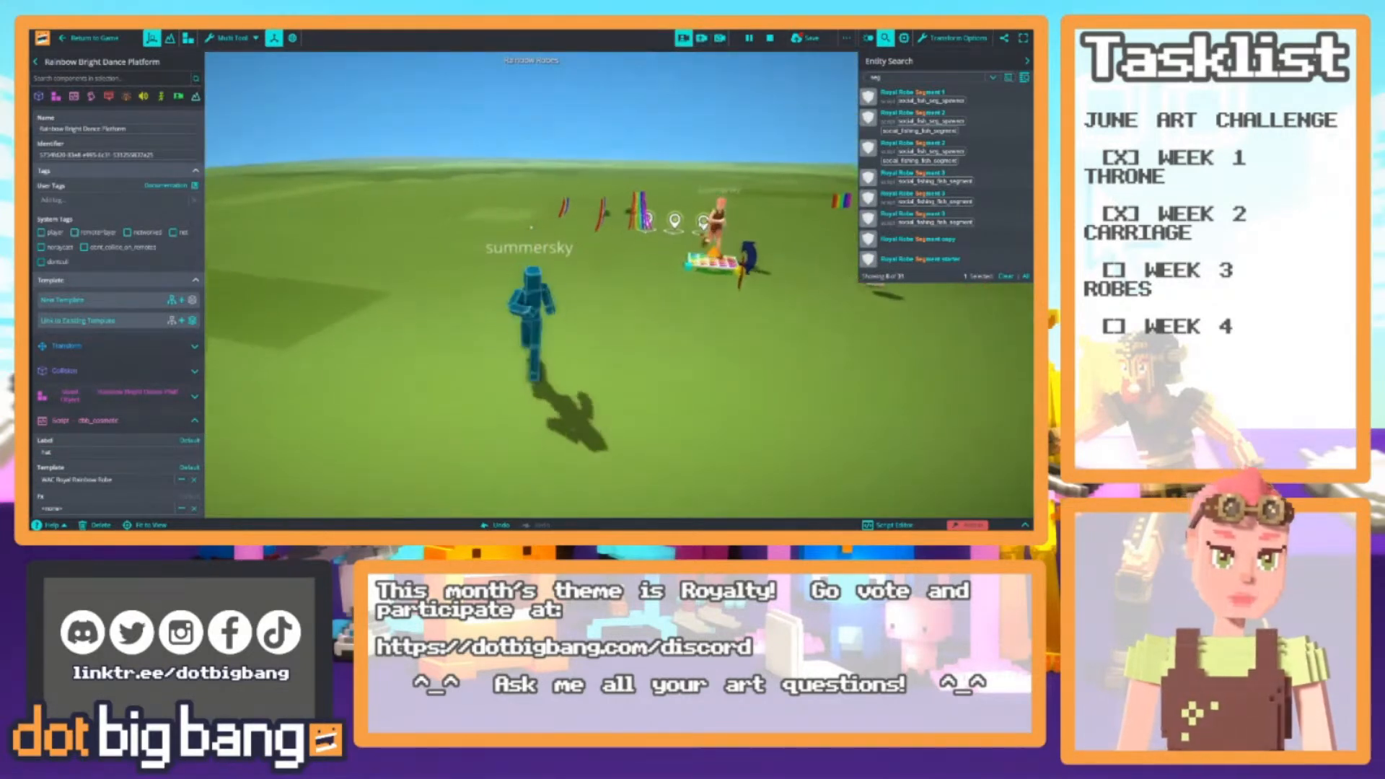
{"action": "key", "text": "a"}
{"action": "key", "text": "space"}
{"action": "mouse_move", "coordinate": [675, 224]}
{"action": "right_mouse_down"}
{"action": "mouse_move", "coordinate": [620, 225]}
{"action": "mouse_move", "coordinate": [653, 223]}
{"action": "mouse_move", "coordinate": [686, 197]}
{"action": "mouse_move", "coordinate": [665, 227]}
{"action": "mouse_move", "coordinate": [662, 212]}
{"action": "right_mouse_up"}
{"action": "key", "text": "space"}
Stop the running game and delete the Player 2 entity from the field
{"action": "left_click", "coordinate": [769, 37]}
{"action": "key", "text": "w"}
{"action": "left_click", "coordinate": [417, 214]}
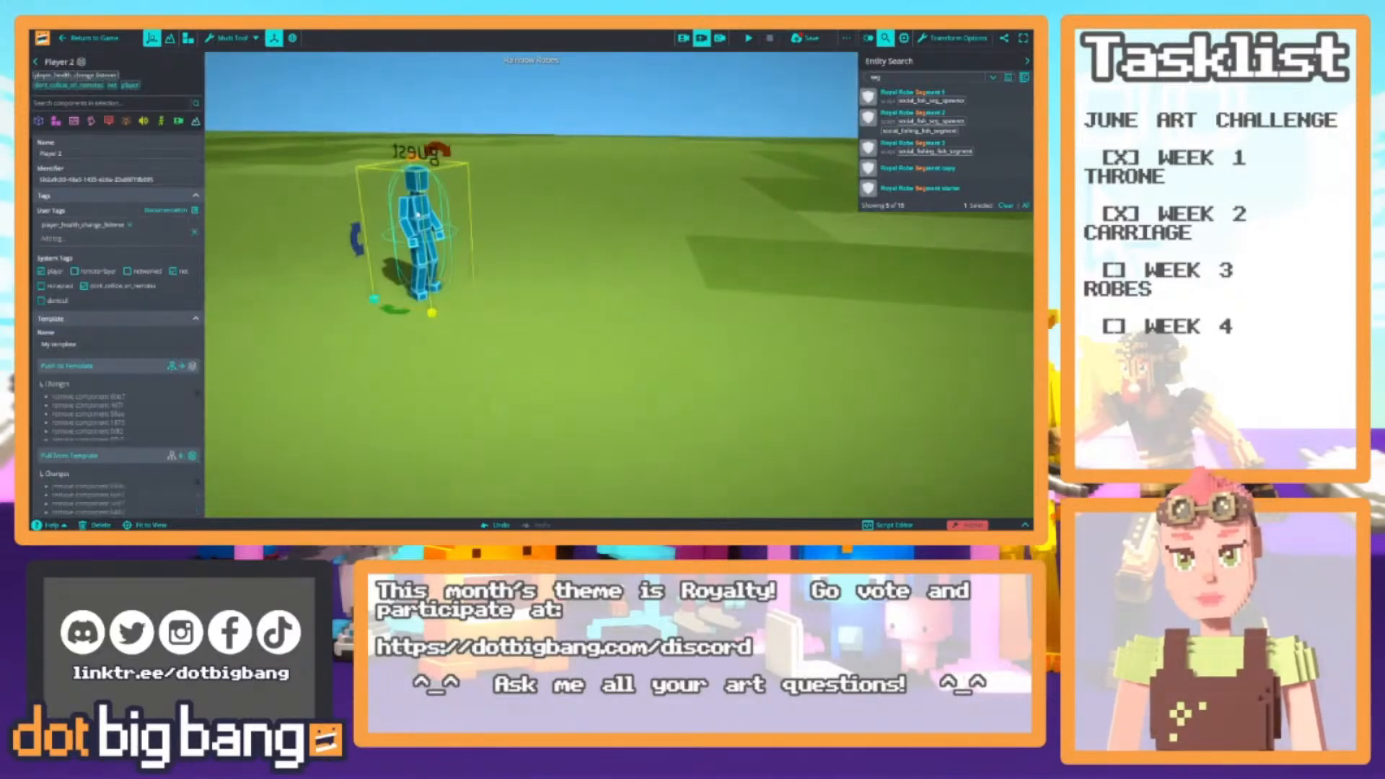
{"action": "key", "text": "Delete"}
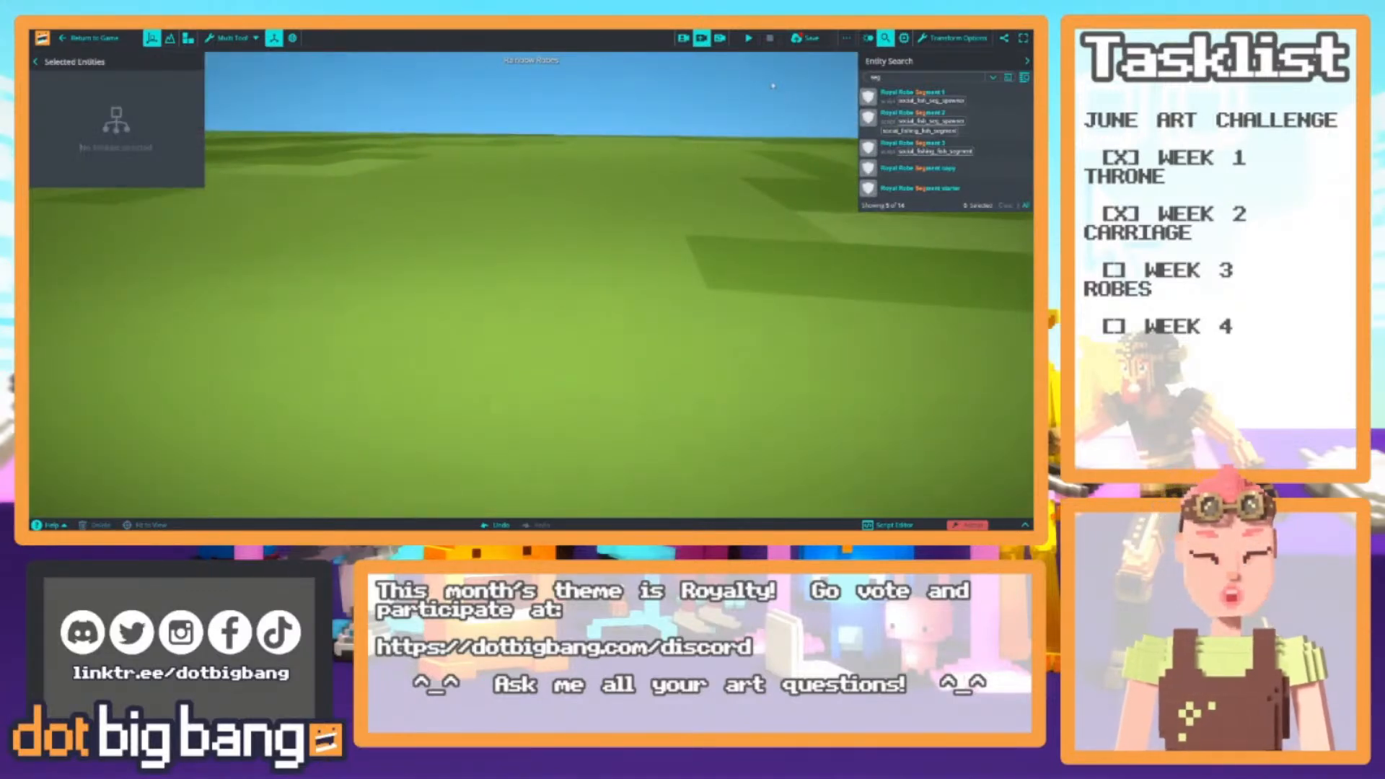
Restart the game and run the avatar over the Rainbow Bright Dance Platform to pick up the rainbow robe
{"action": "left_click", "coordinate": [747, 38]}
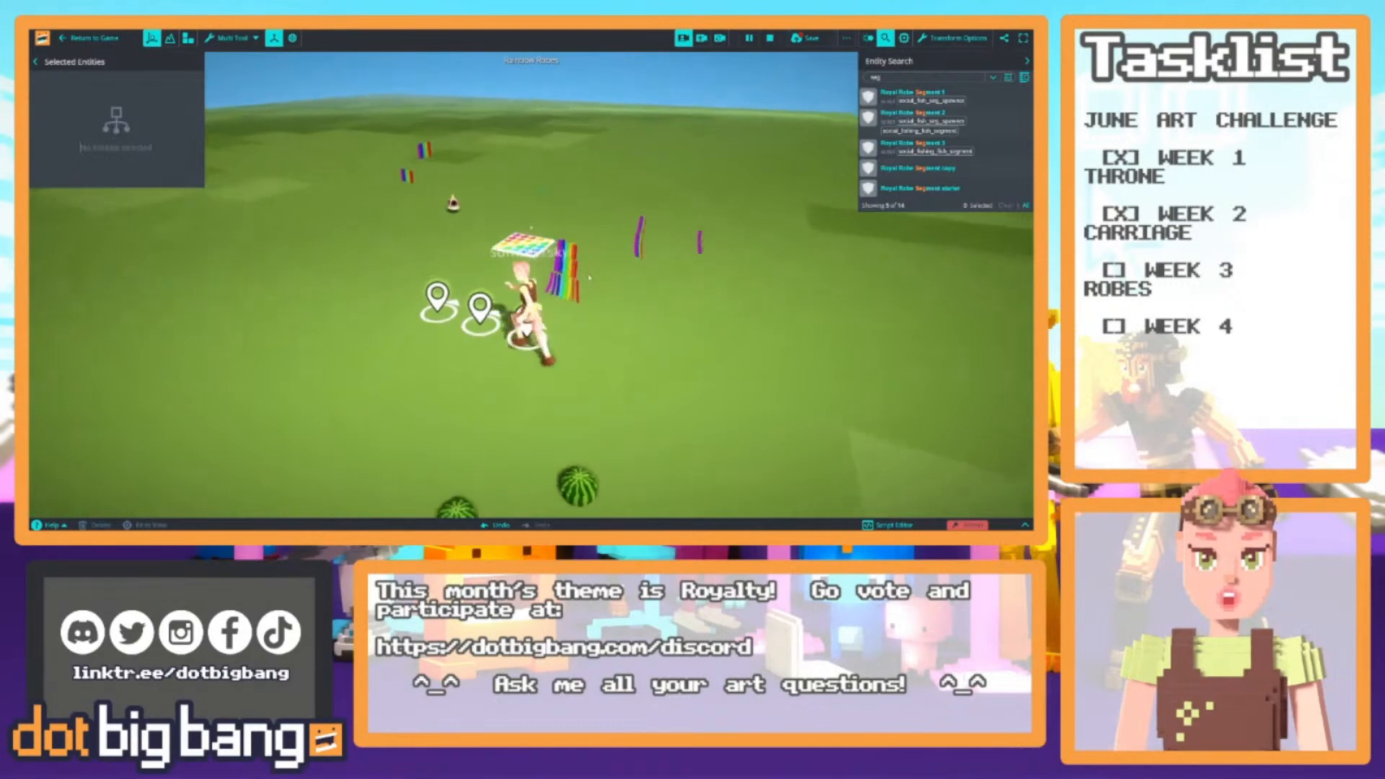
{"action": "key", "text": "w"}
{"action": "right_click_drag", "start_coordinate": [591, 289], "coordinate": [641, 265]}
{"action": "key", "text": "space"}
{"action": "key", "text": "s"}
{"action": "key", "text": "a"}
{"action": "key", "text": "space"}
{"action": "key", "text": "d"}
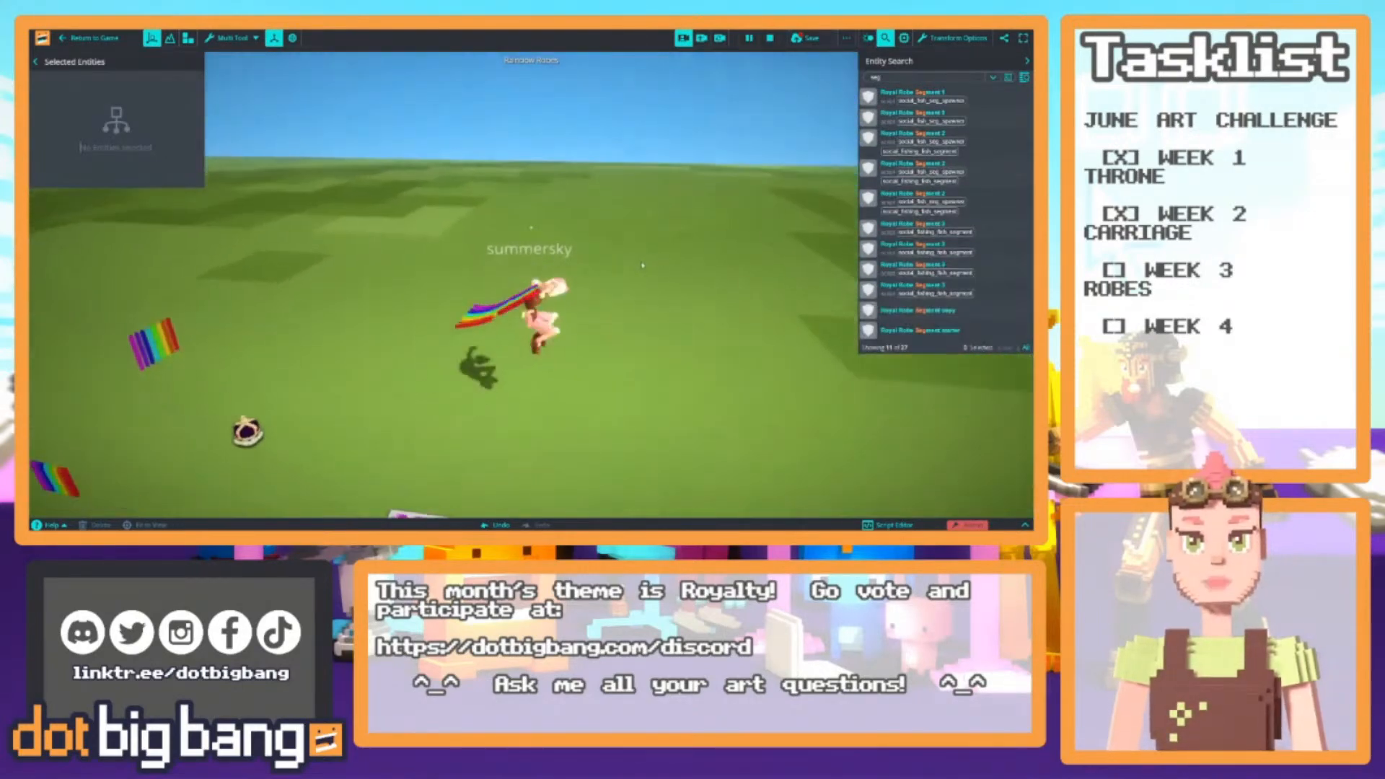
Run, jump and turn the avatar across the field to test how the worn rainbow robe moves
{"action": "key", "text": "space"}
{"action": "key", "text": "a"}
{"action": "key", "text": "d"}
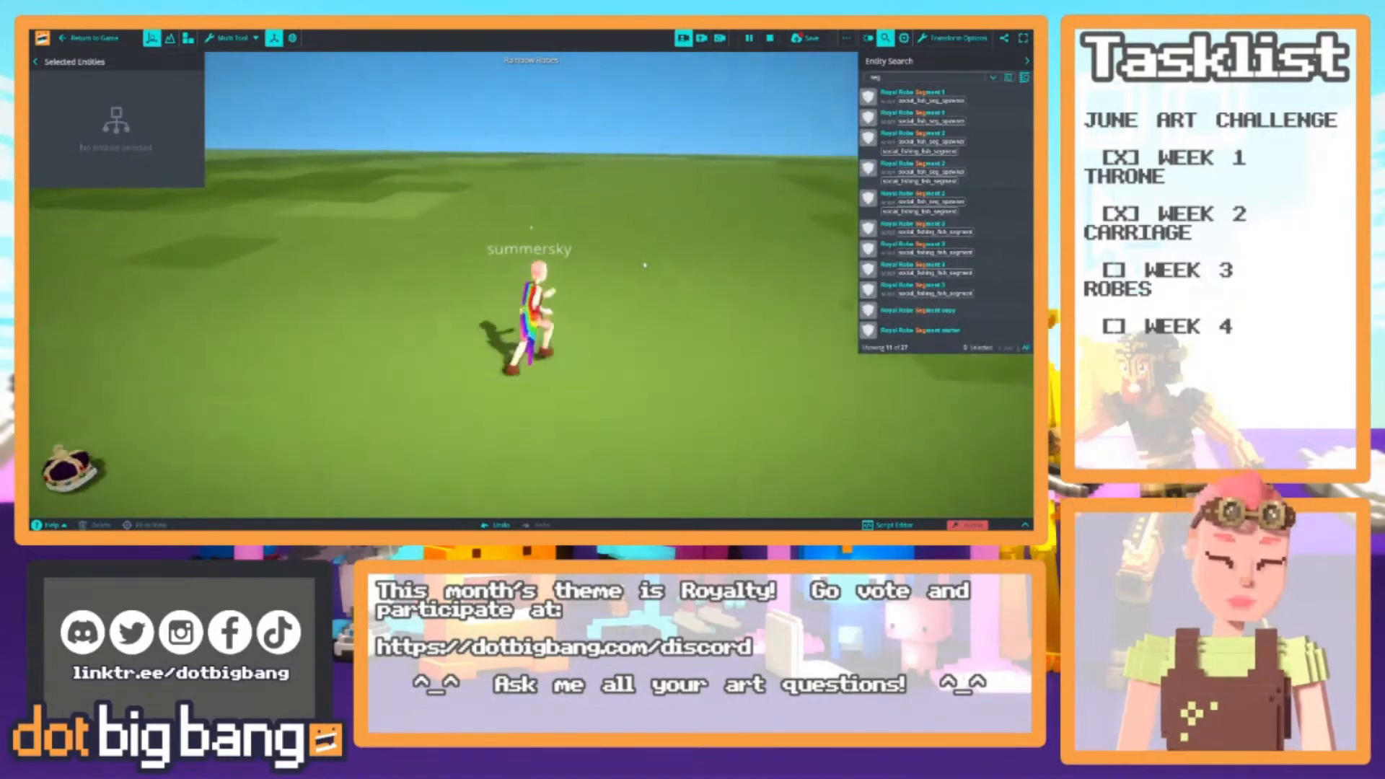
{"action": "key", "text": "a"}
{"action": "key", "text": "d"}
{"action": "mouse_move", "coordinate": [645, 264]}
{"action": "right_mouse_down"}
{"action": "mouse_move", "coordinate": [433, 226]}
{"action": "mouse_move", "coordinate": [289, 238]}
{"action": "mouse_move", "coordinate": [699, 267]}
{"action": "mouse_move", "coordinate": [426, 254]}
{"action": "mouse_move", "coordinate": [657, 267]}
{"action": "right_mouse_up"}
{"action": "key", "text": "w"}
{"action": "key", "text": "s"}
{"action": "key", "text": "w"}
{"action": "key", "text": "a"}
{"action": "key", "text": "d"}
{"action": "key", "text": "w"}
{"action": "key", "text": "a"}
{"action": "key", "text": "space"}
{"action": "key", "text": "w"}
{"action": "key", "text": "space"}
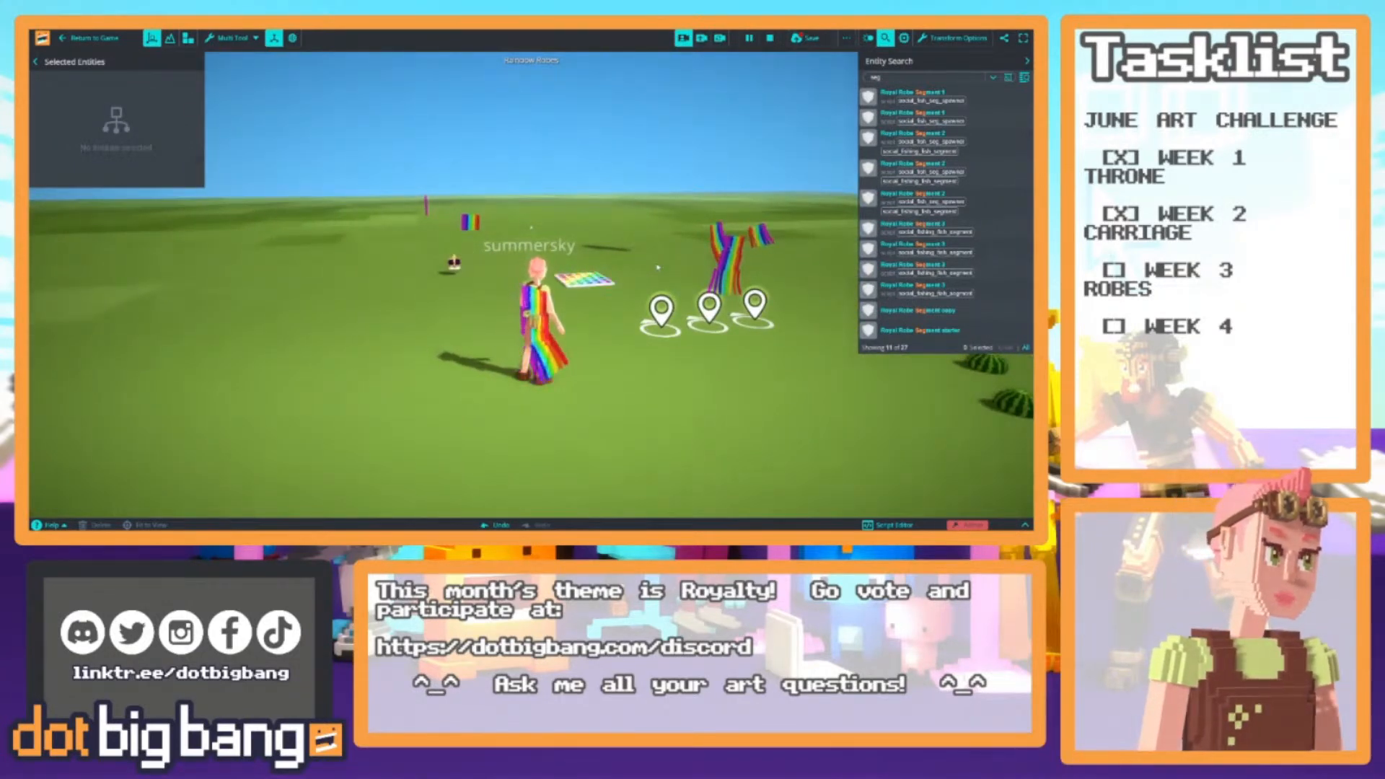
Turn and jump the avatar near the spawn markers to examine the worn robe from behind, the side and the front
{"action": "key", "text": "a"}
{"action": "key", "text": "w"}
{"action": "key", "text": "d"}
{"action": "key", "text": "s"}
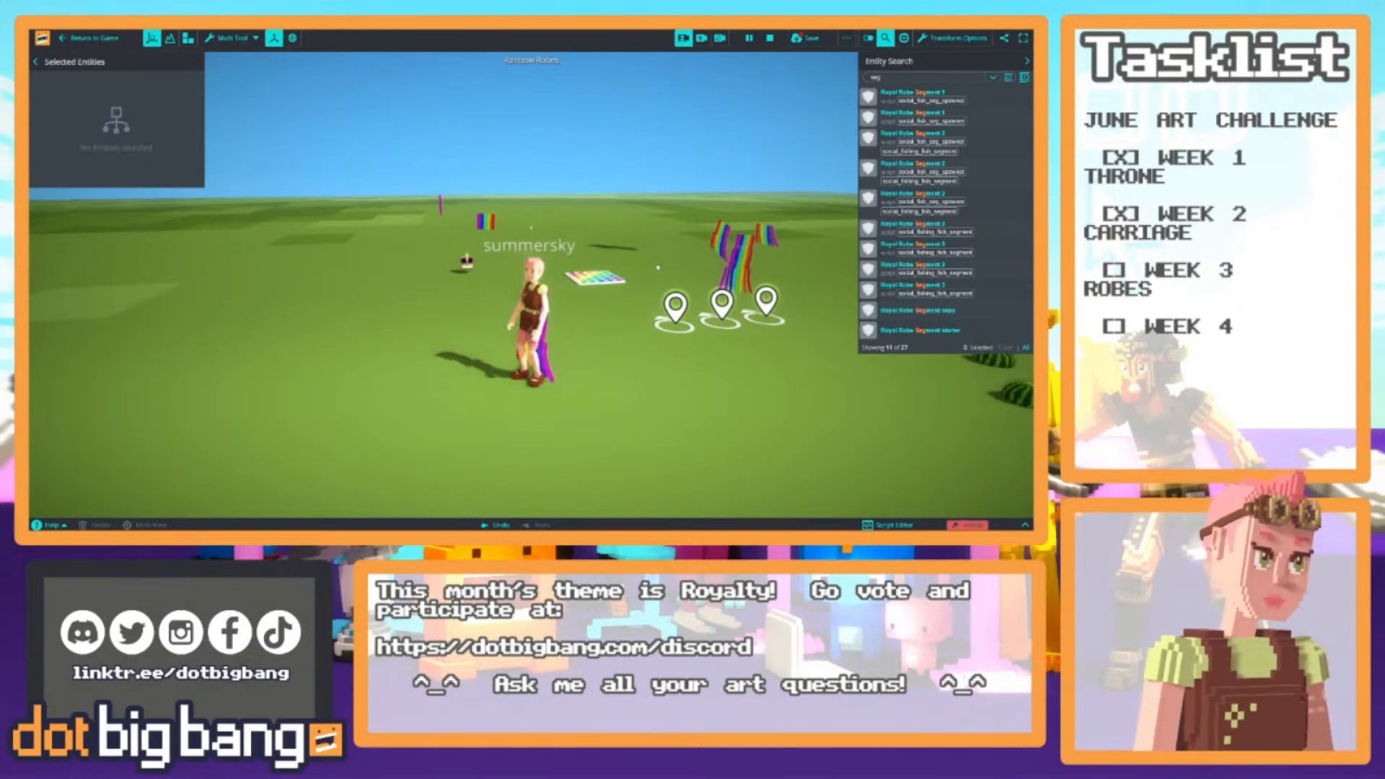
{"action": "right_click_drag", "start_coordinate": [441, 410], "coordinate": [534, 224]}
{"action": "key", "text": "d"}
{"action": "key", "text": "a"}
{"action": "key", "text": "d"}
{"action": "key", "text": "a"}
{"action": "key", "text": "space"}
{"action": "key", "text": "d"}
{"action": "key", "text": "s"}
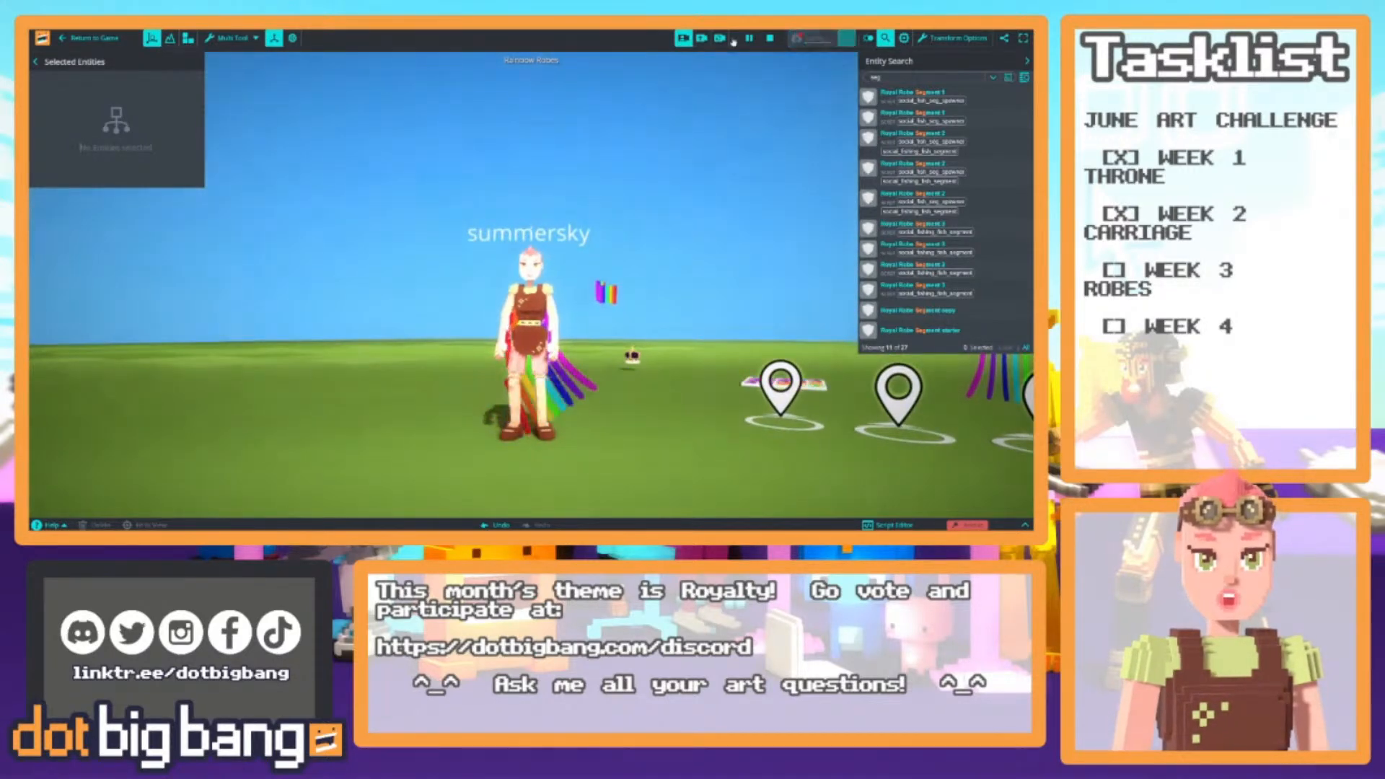
Circle the camera around the avatar at a low angle to inspect how the robe hangs behind the legs
{"action": "right_click_drag", "start_coordinate": [383, 141], "coordinate": [561, 180]}
{"action": "key", "text": "s"}
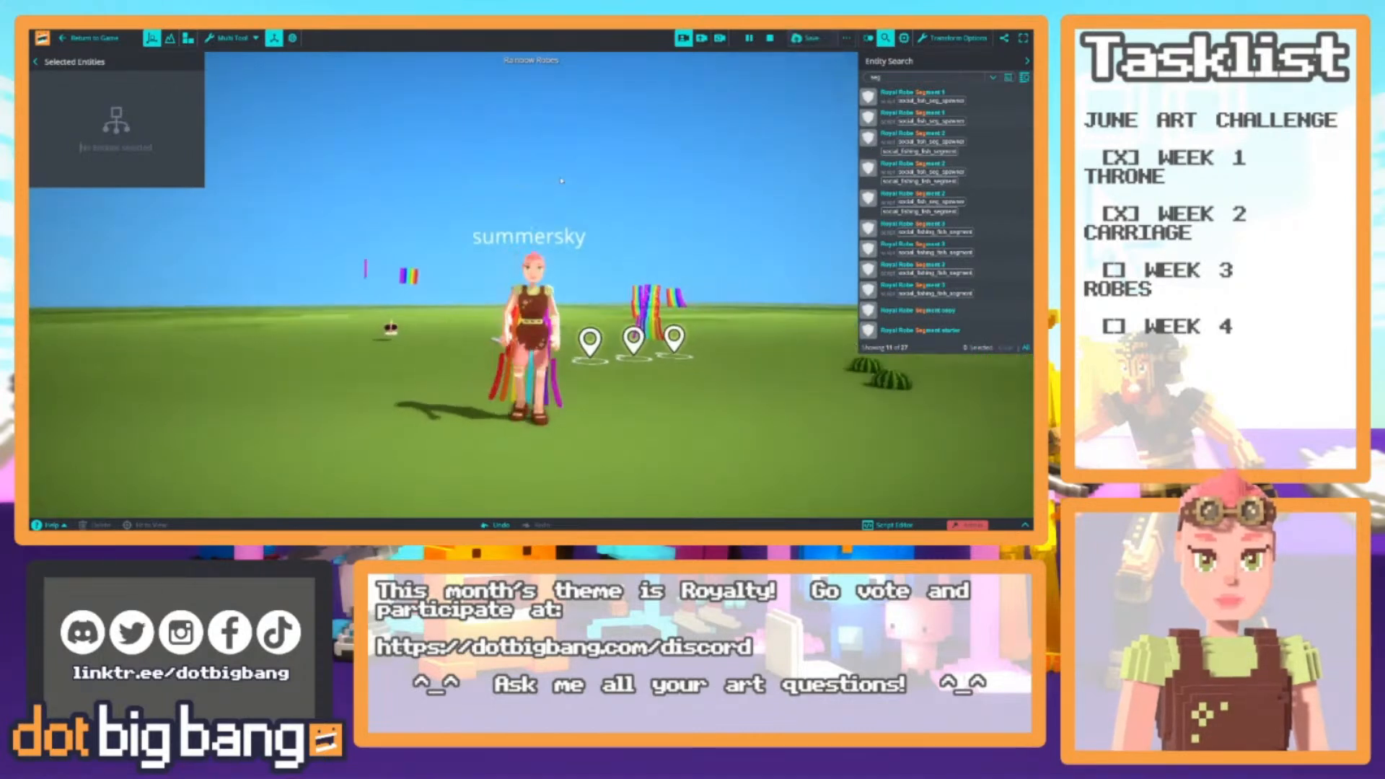
{"action": "key", "text": "s"}
{"action": "right_click_drag", "start_coordinate": [355, 269], "coordinate": [571, 251]}
{"action": "key", "text": "w"}
{"action": "key", "text": "a"}
{"action": "key", "text": "d"}
{"action": "key", "text": "s"}
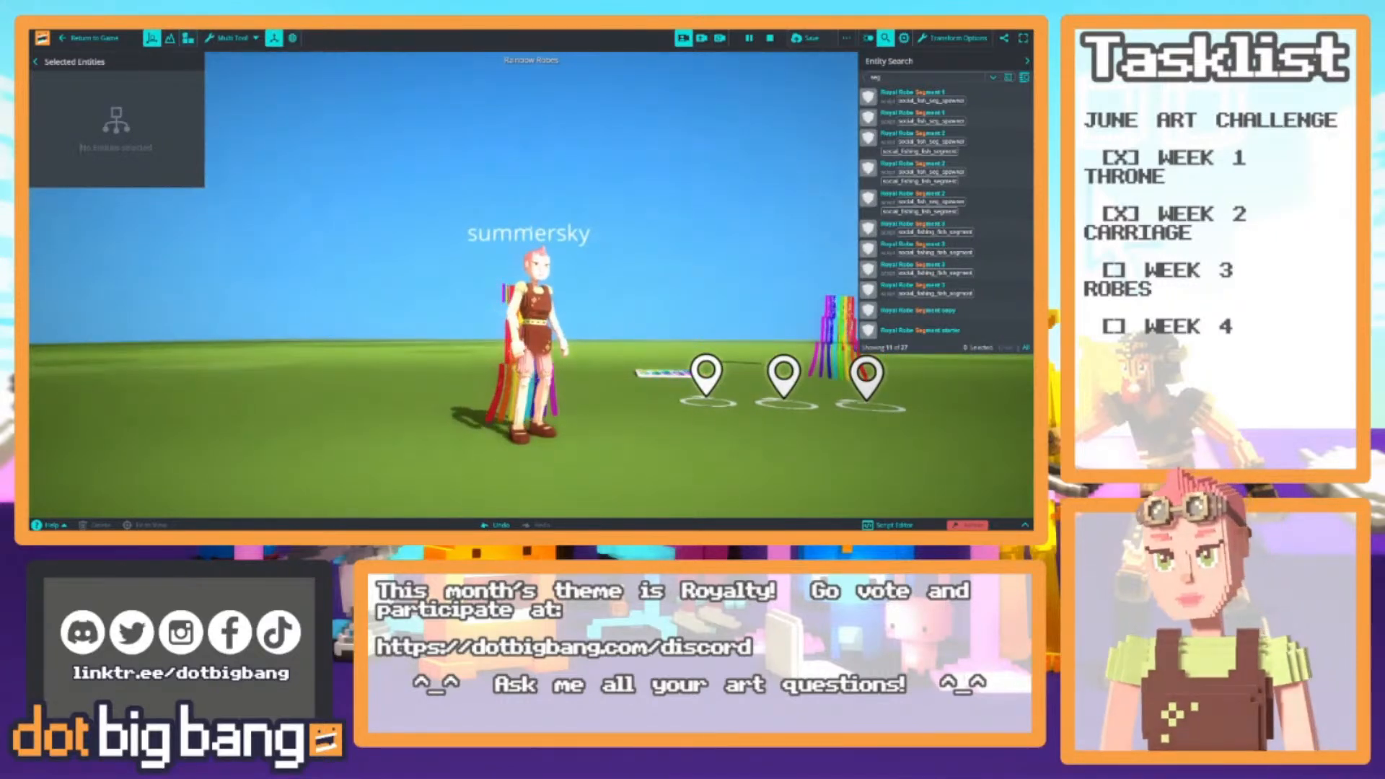
Switch to the profile page and open the avatar customization editor
{"action": "key", "text": "ctrl+Tab"}
{"action": "key", "text": "ctrl+shift+Tab"}
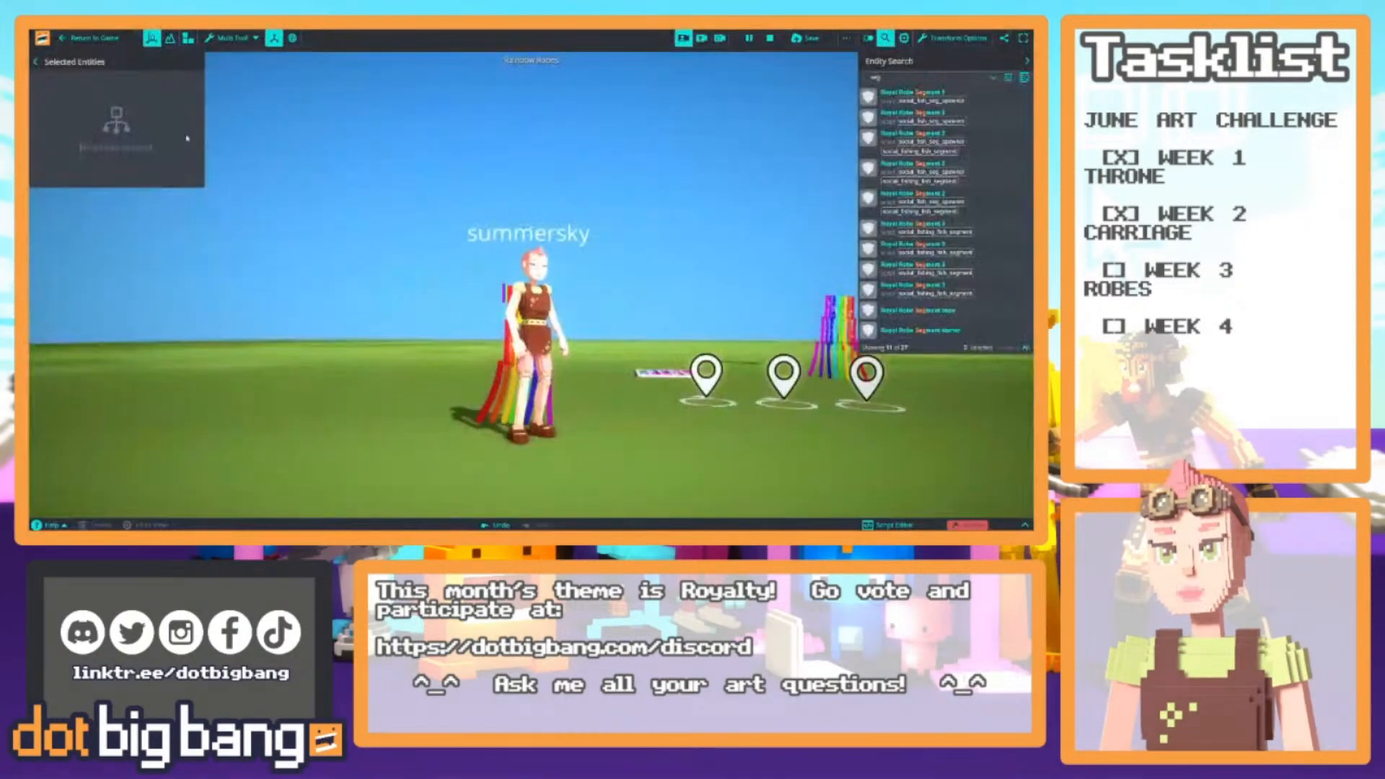
{"action": "key", "text": "ctrl+shift+Tab"}
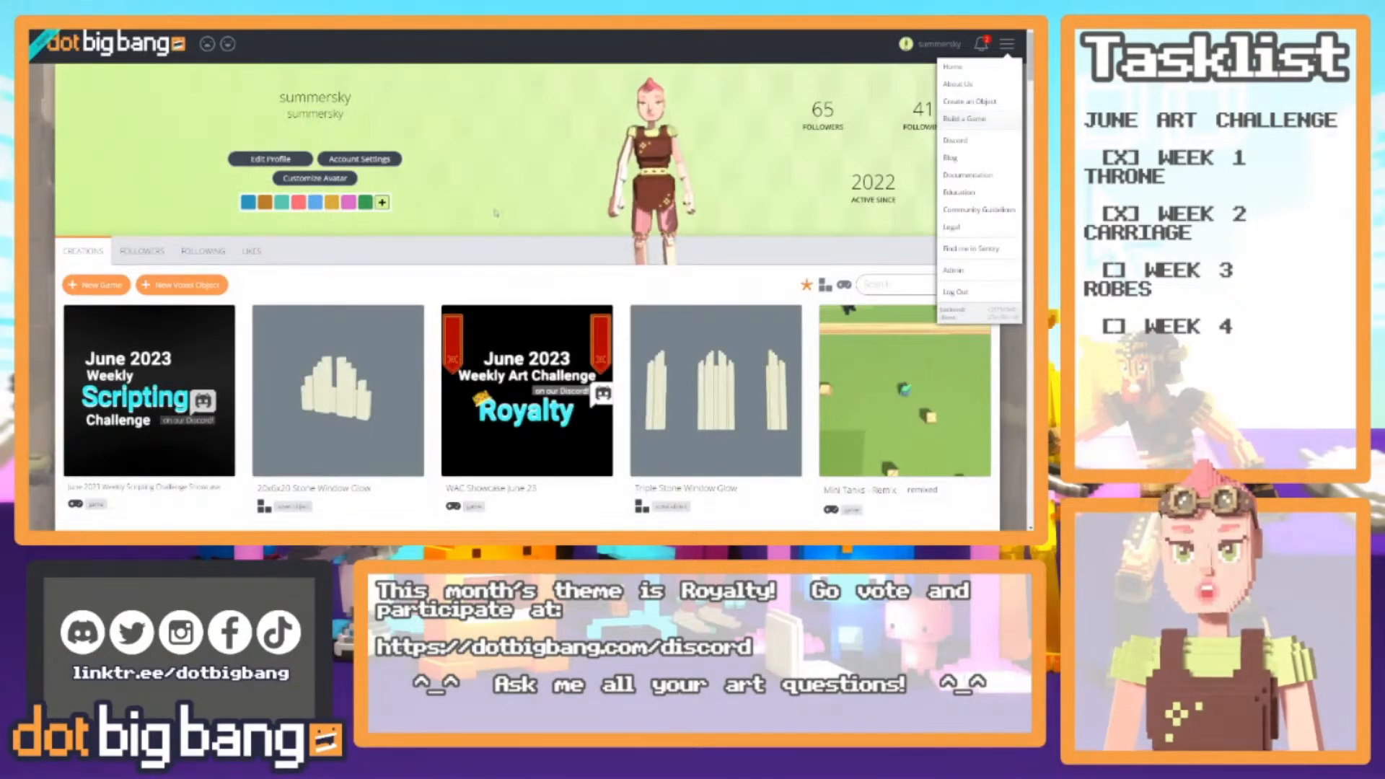
{"action": "left_click", "coordinate": [498, 145]}
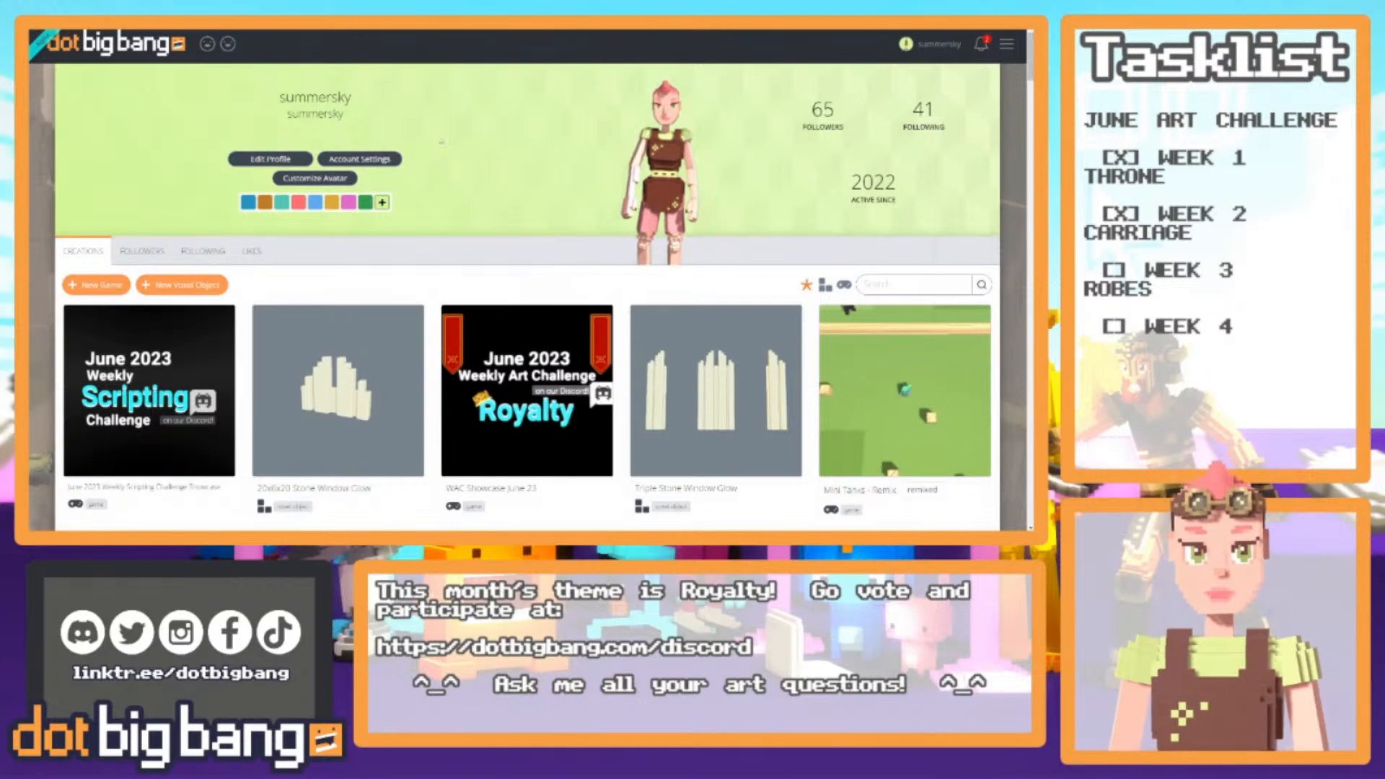
{"action": "left_click", "coordinate": [318, 181]}
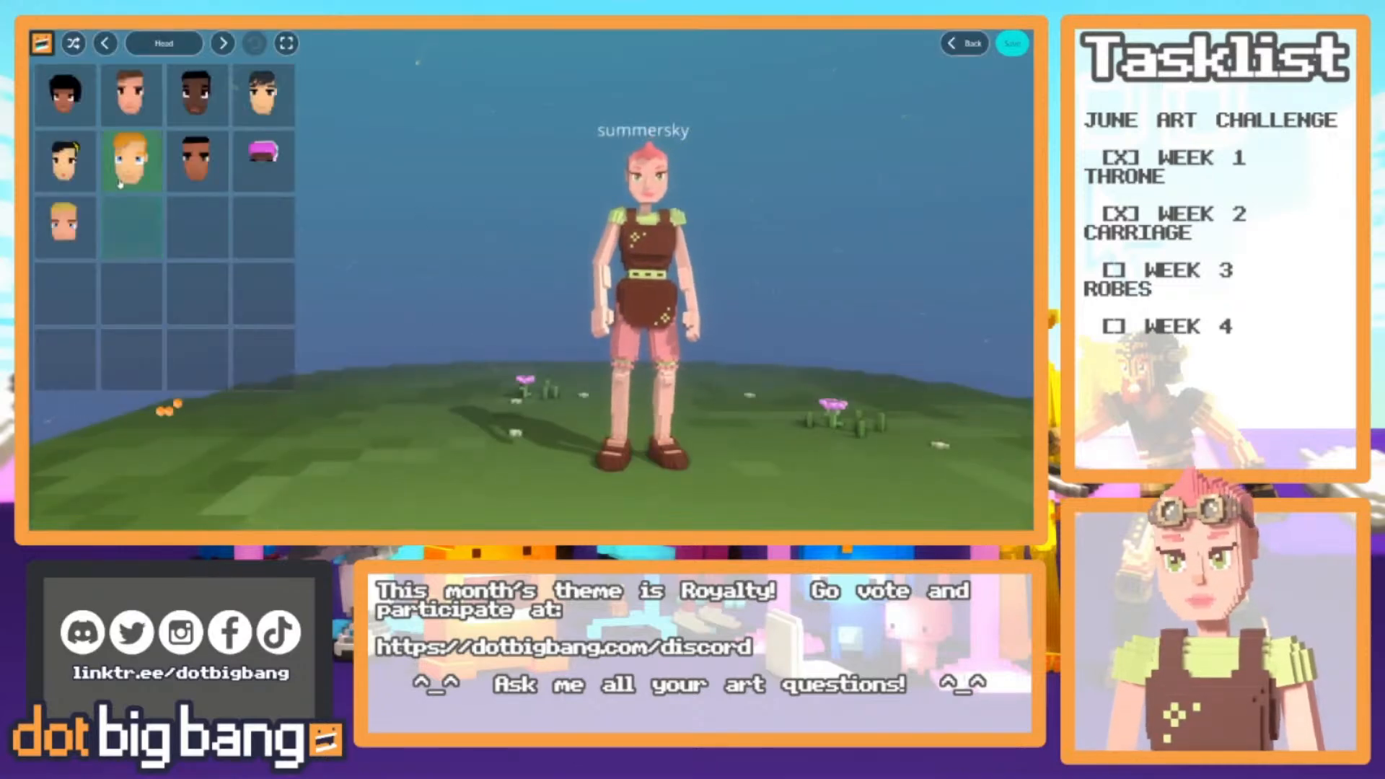
Look through the avatar's head options and equip the rainbow-coloured crest from the accessories
{"action": "scroll", "coordinate": [229, 287], "scroll_direction": "down", "scroll_amount": 5}
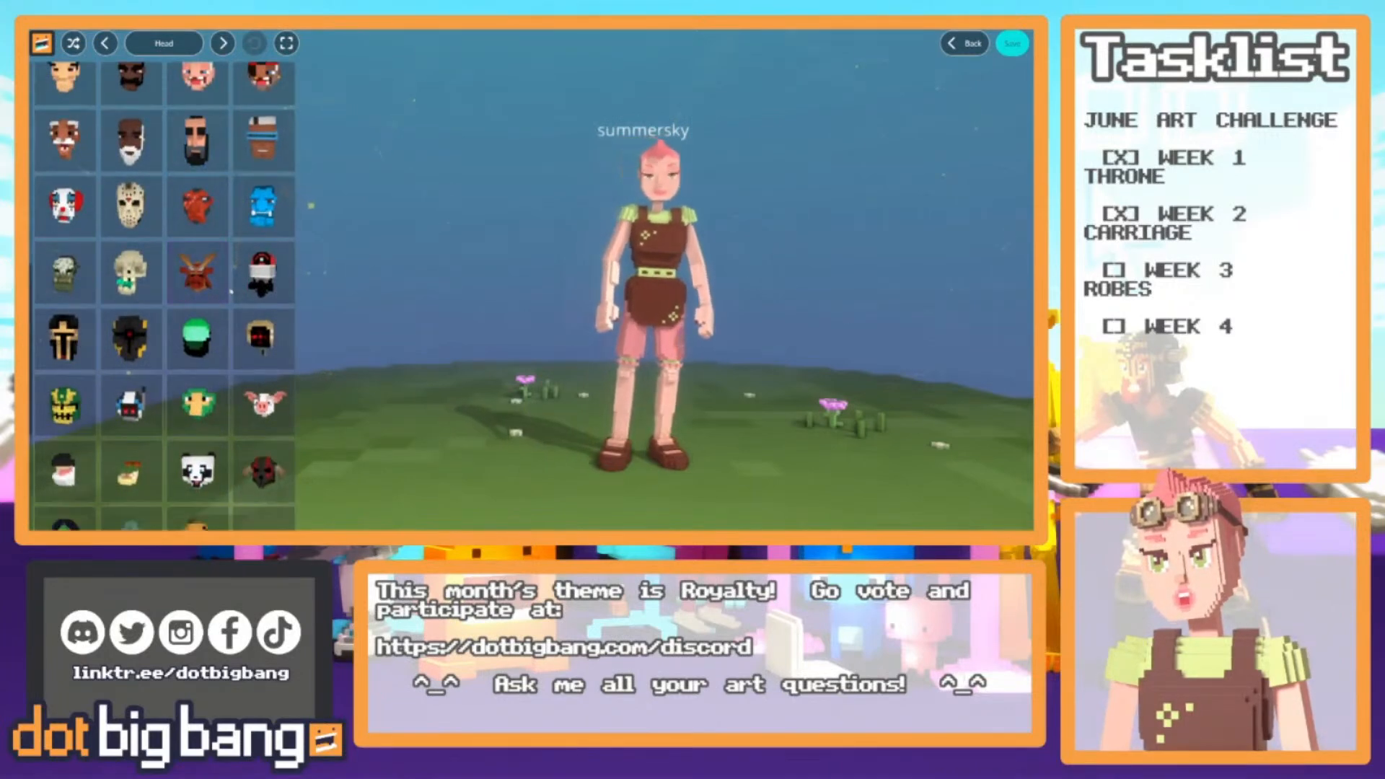
{"action": "scroll", "coordinate": [229, 288], "scroll_direction": "down", "scroll_amount": 4}
{"action": "scroll", "coordinate": [202, 339], "scroll_direction": "up", "scroll_amount": 1}
{"action": "scroll", "coordinate": [164, 294], "scroll_direction": "up", "scroll_amount": 5}
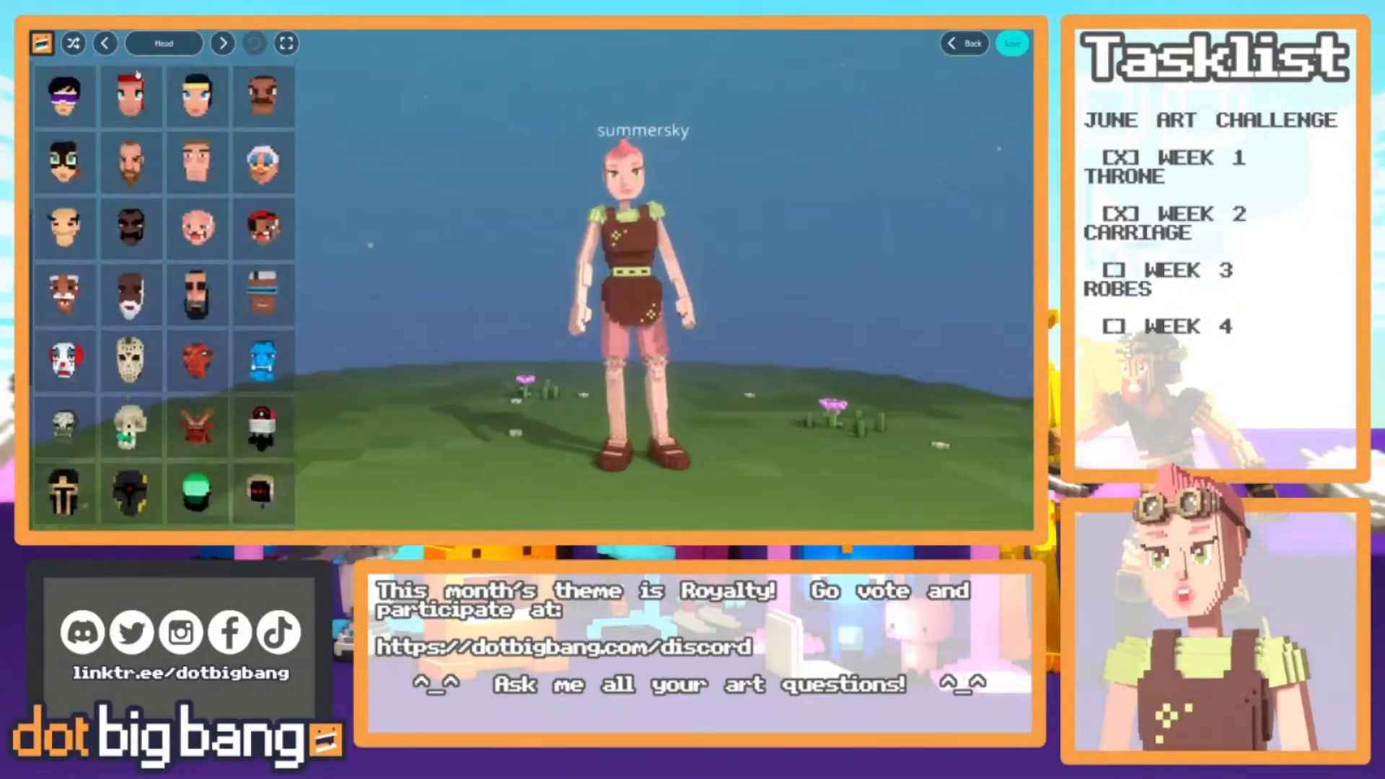
{"action": "left_click", "coordinate": [107, 44]}
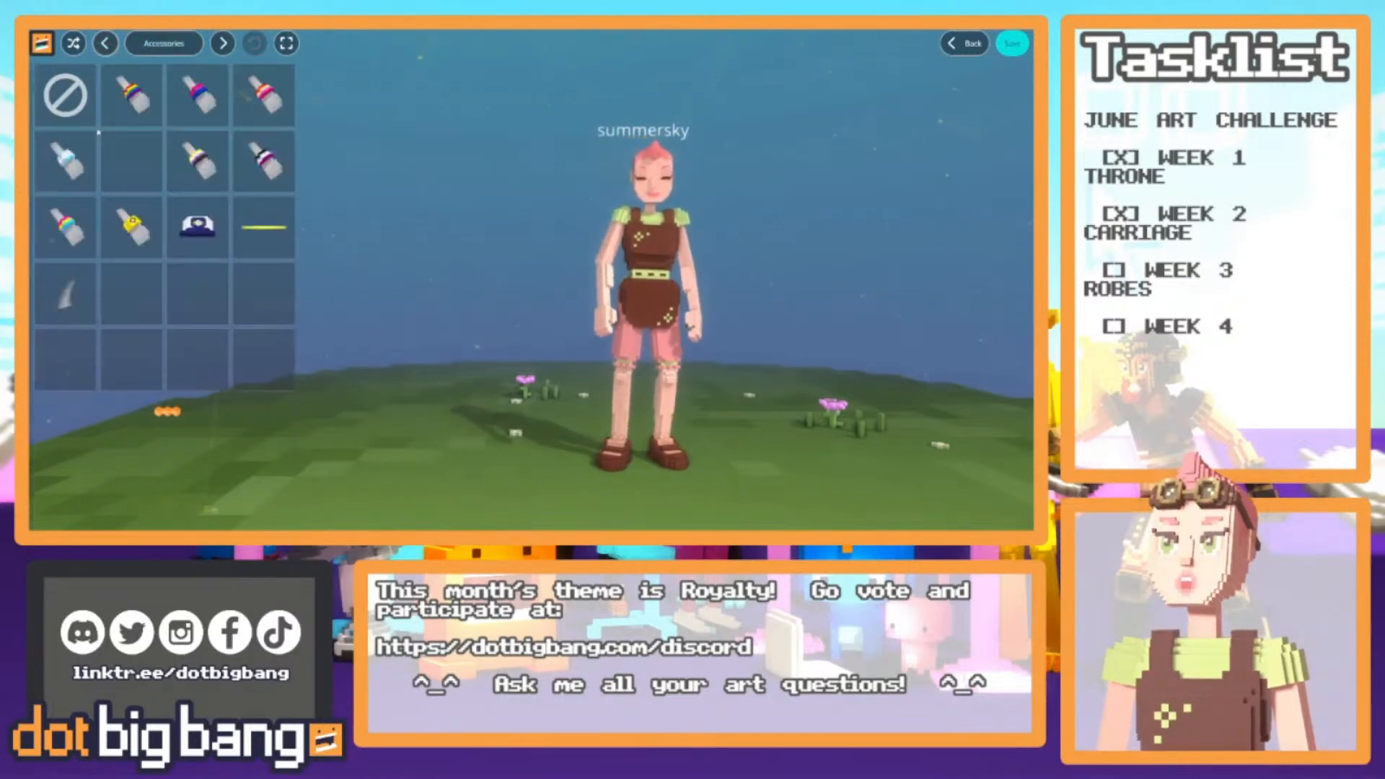
{"action": "scroll", "coordinate": [220, 370], "scroll_direction": "down", "scroll_amount": 1}
{"action": "left_click", "coordinate": [220, 370]}
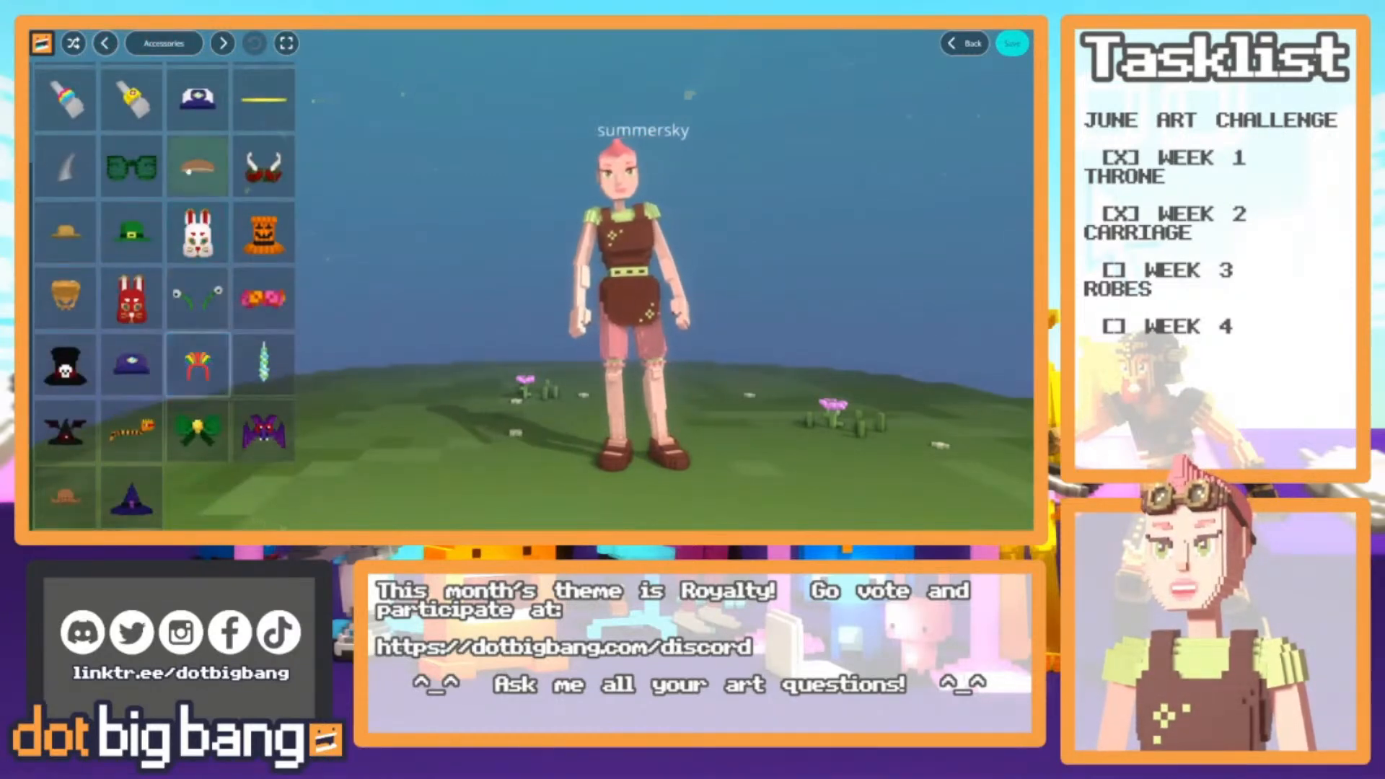
Browse past the outfit and chest categories, equip the purple rainbow-feathered arms on the avatar, and save the customization
{"action": "left_click", "coordinate": [224, 44]}
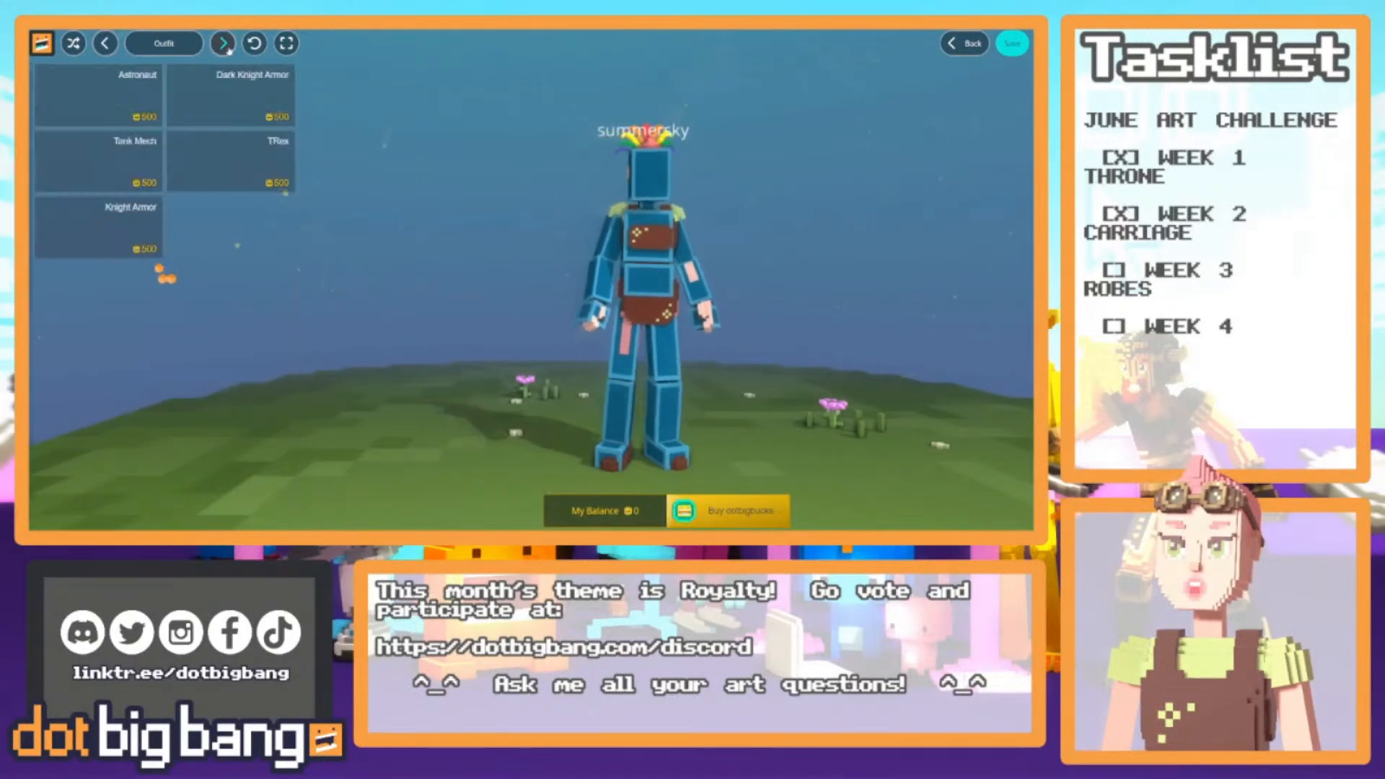
{"action": "scroll", "coordinate": [194, 148], "scroll_direction": "down", "scroll_amount": 6}
{"action": "left_click", "coordinate": [223, 44]}
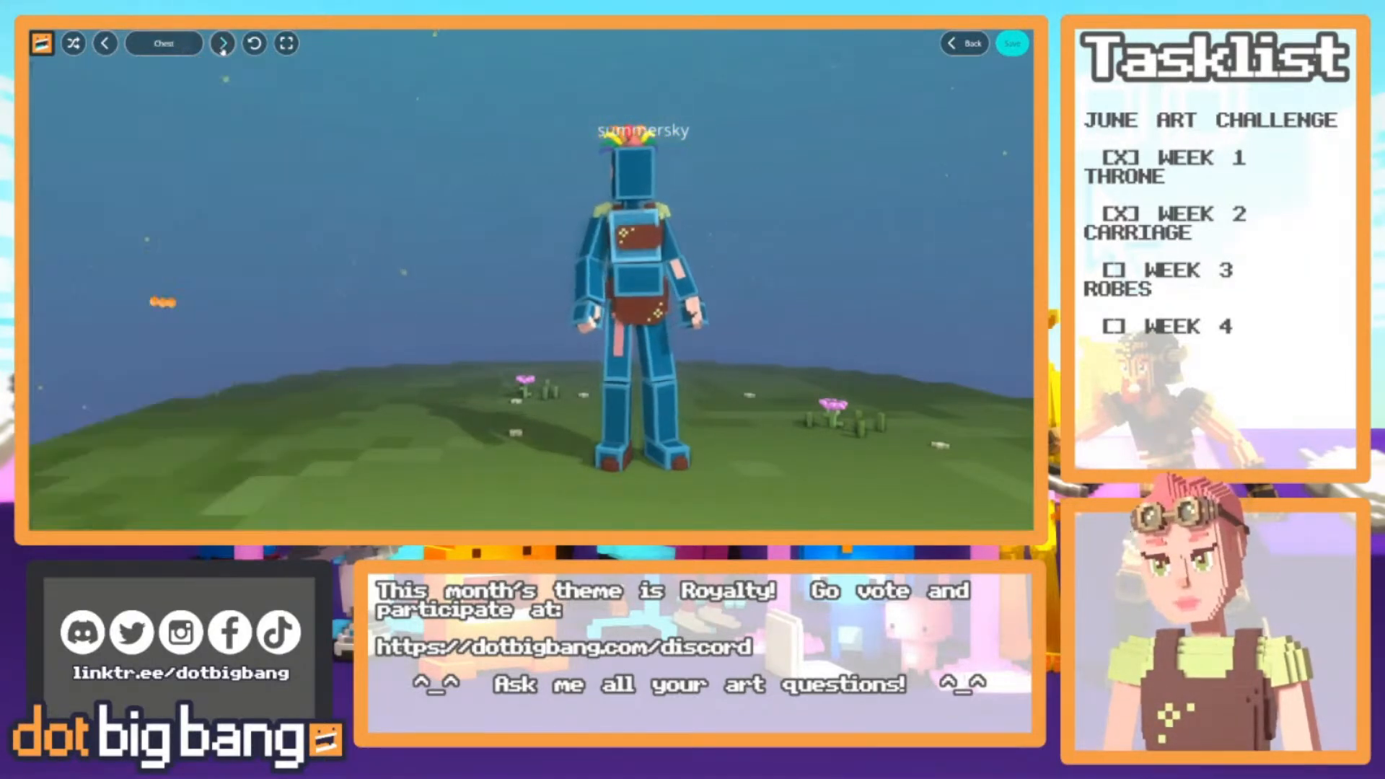
{"action": "left_click", "coordinate": [223, 44]}
{"action": "left_click", "coordinate": [223, 44]}
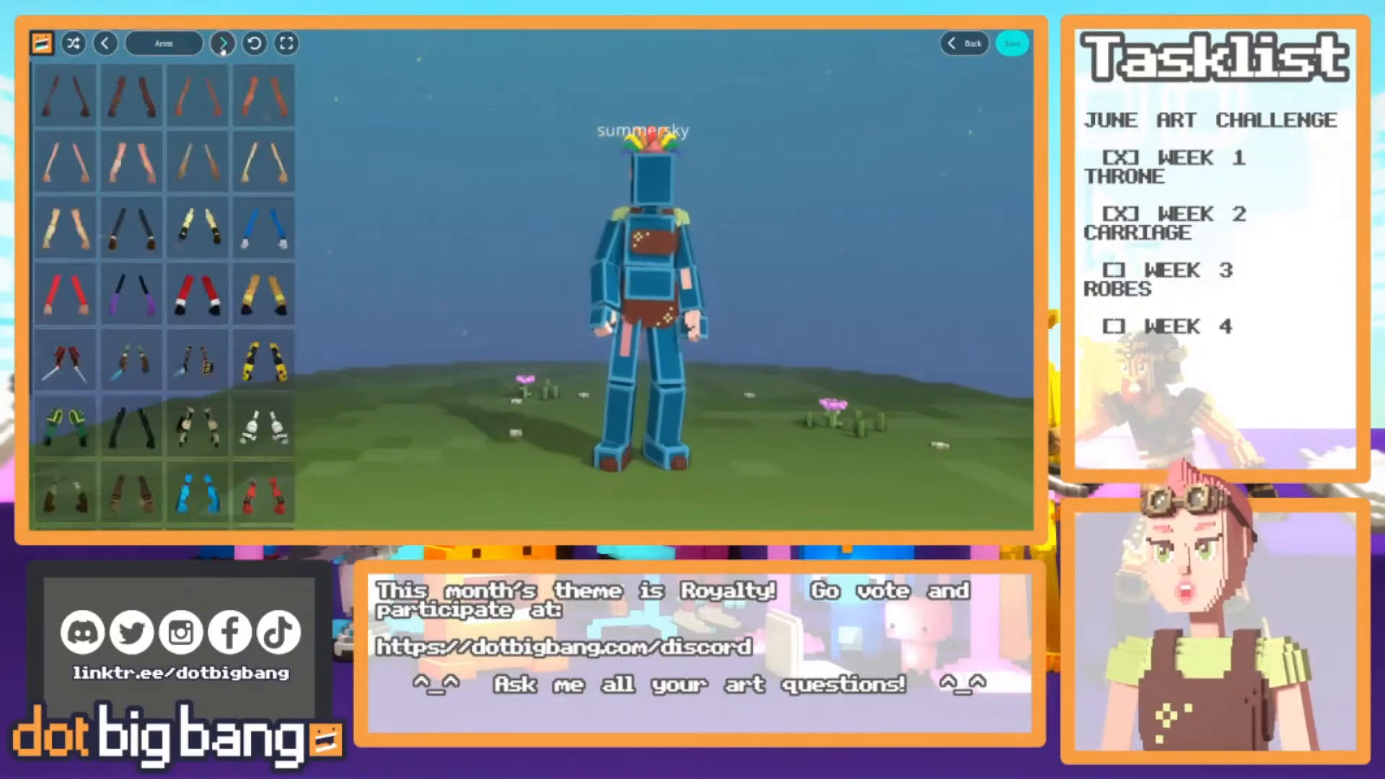
{"action": "scroll", "coordinate": [205, 404], "scroll_direction": "down", "scroll_amount": 3}
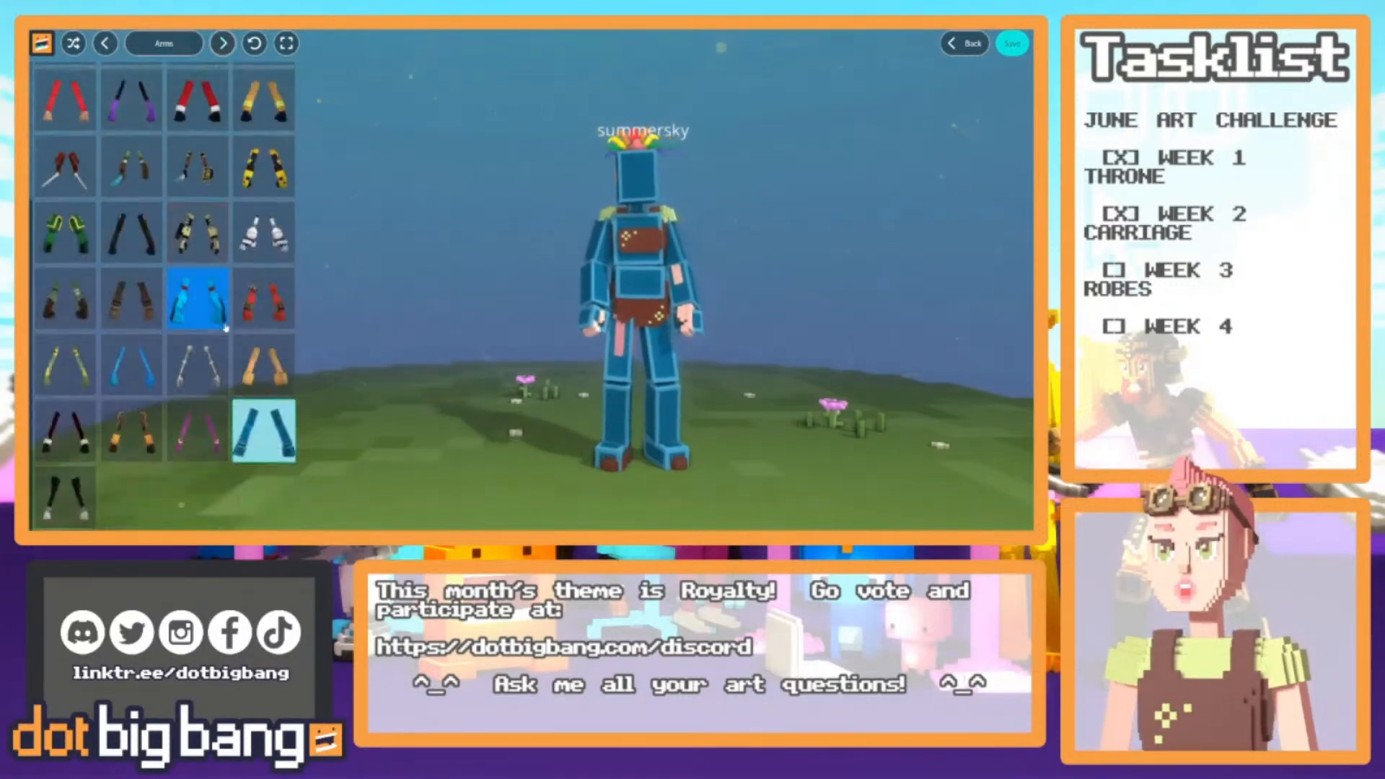
{"action": "left_click", "coordinate": [209, 452]}
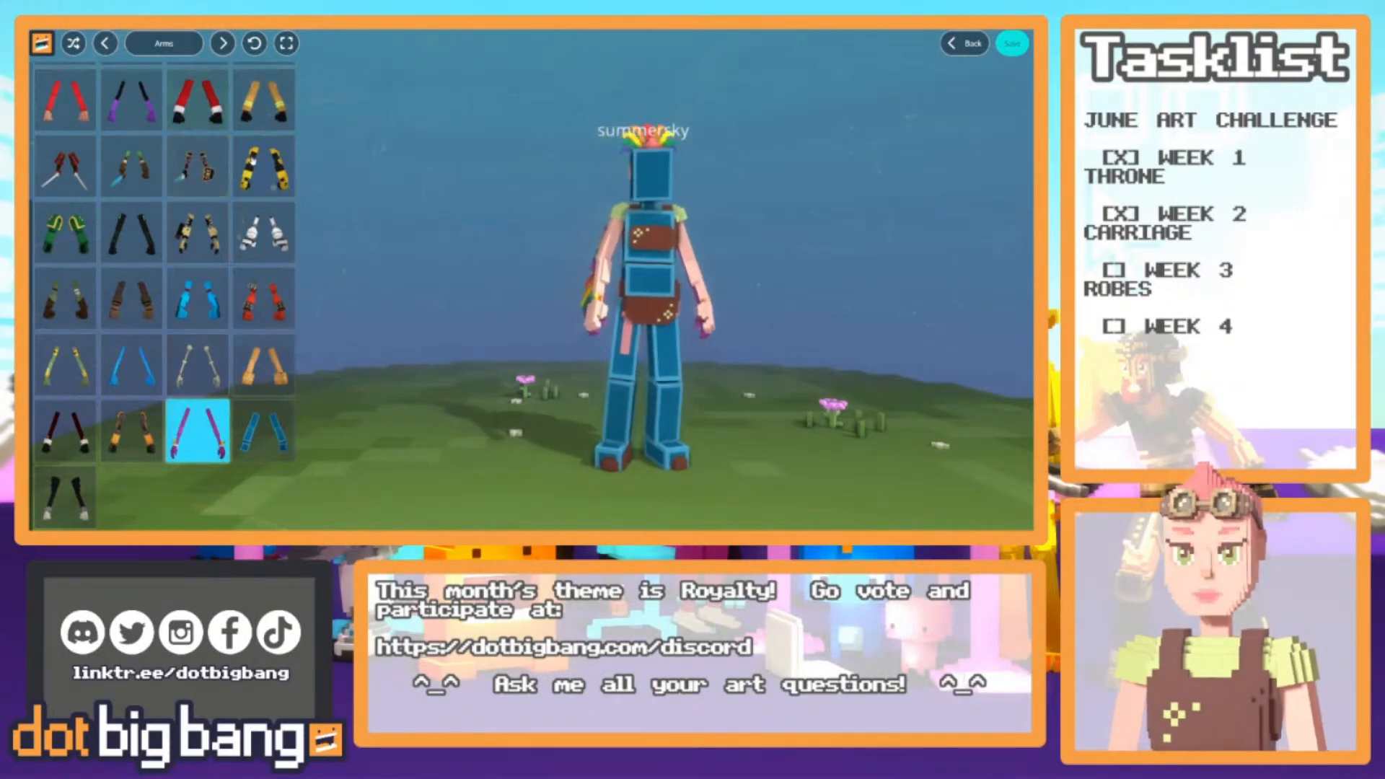
{"action": "scroll", "coordinate": [256, 228], "scroll_direction": "up", "scroll_amount": 2}
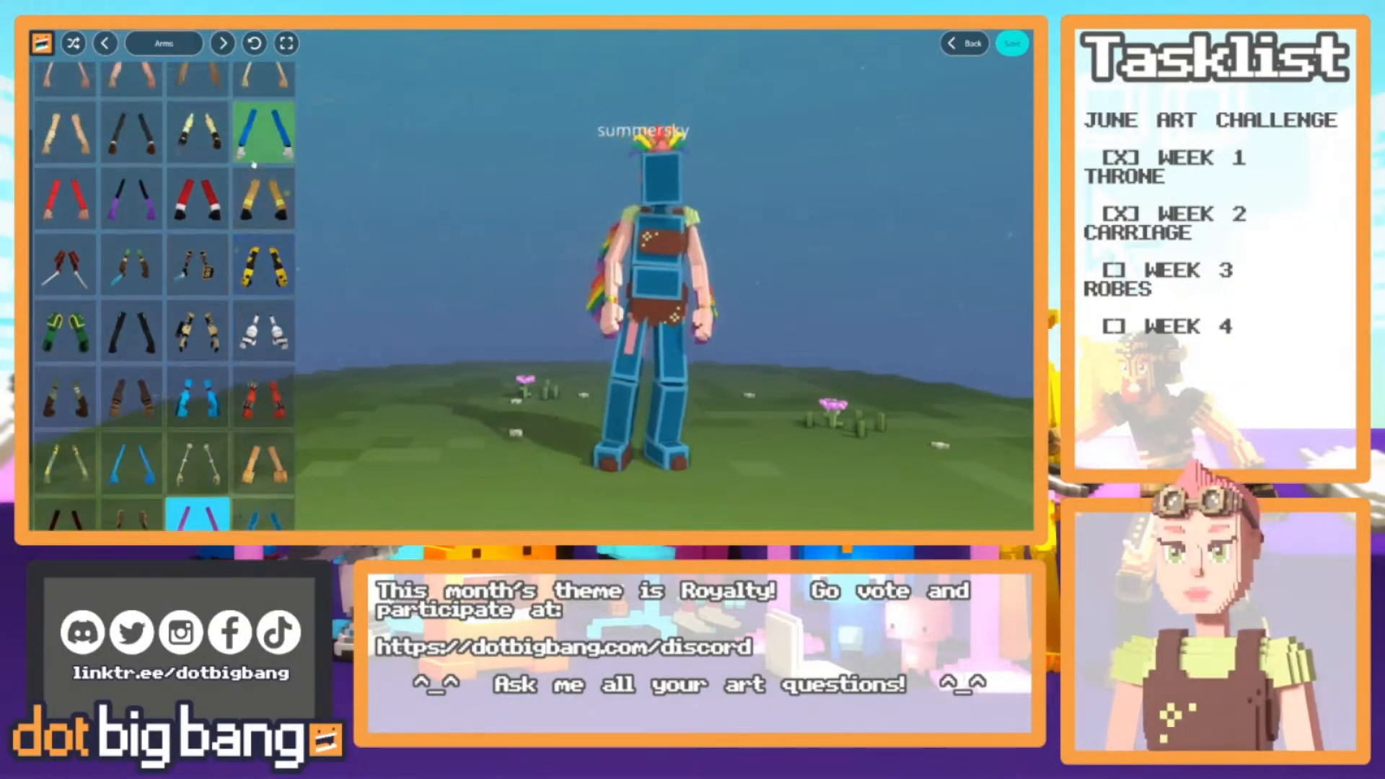
{"action": "left_click", "coordinate": [1012, 44]}
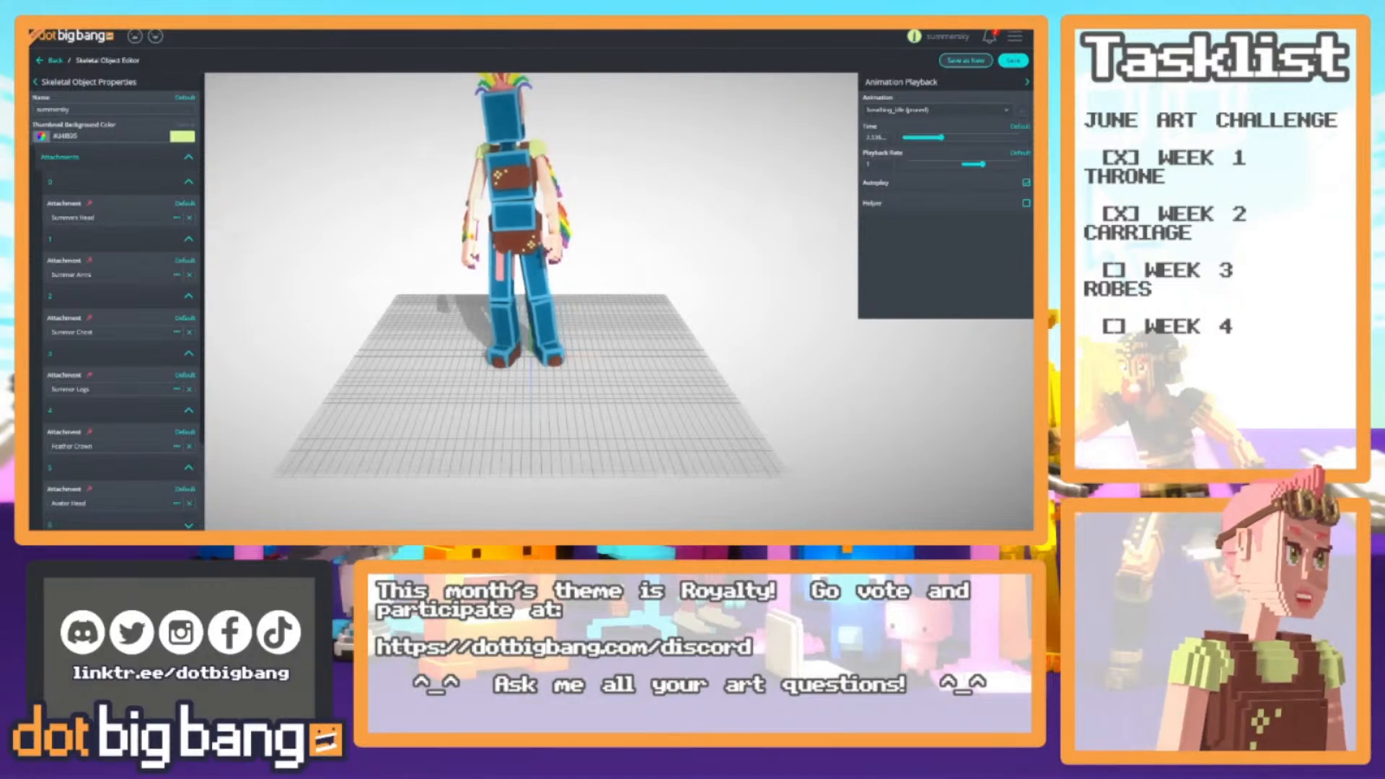
Set the preview animation to T-Pose in the Skeletal Object Editor and frame the whole avatar from the front
{"action": "left_click", "coordinate": [881, 111]}
{"action": "left_click", "coordinate": [882, 127]}
{"action": "right_click_drag", "start_coordinate": [618, 253], "coordinate": [621, 383]}
{"action": "left_click_drag", "start_coordinate": [621, 382], "coordinate": [599, 297]}
{"action": "scroll", "coordinate": [606, 322], "scroll_direction": "up", "scroll_amount": 3}
{"action": "right_click_drag", "start_coordinate": [598, 313], "coordinate": [592, 259]}
{"action": "scroll", "coordinate": [608, 271], "scroll_direction": "up", "scroll_amount": 1}
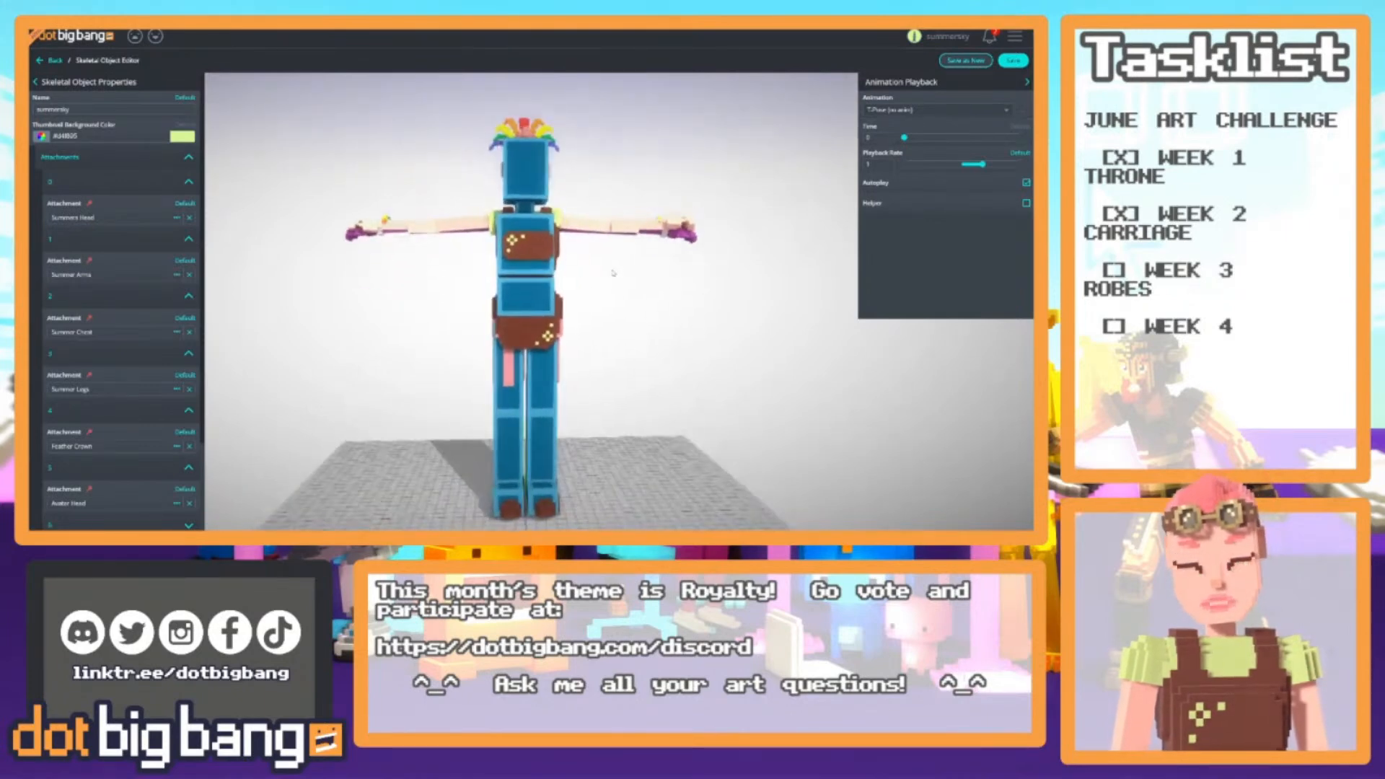
{"action": "left_click_drag", "start_coordinate": [608, 274], "coordinate": [590, 305]}
{"action": "right_click_drag", "start_coordinate": [590, 306], "coordinate": [589, 288]}
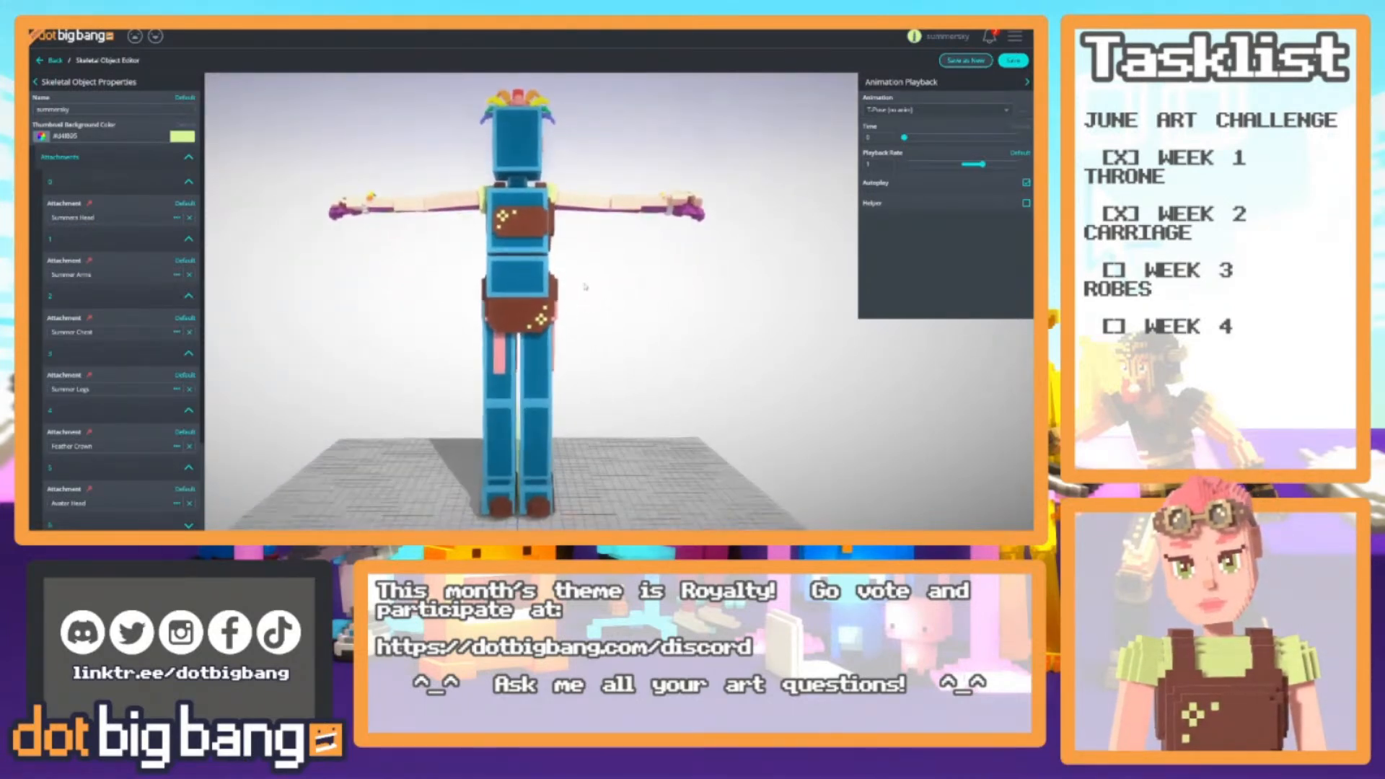
{"action": "scroll", "coordinate": [590, 288], "scroll_direction": "up", "scroll_amount": 1}
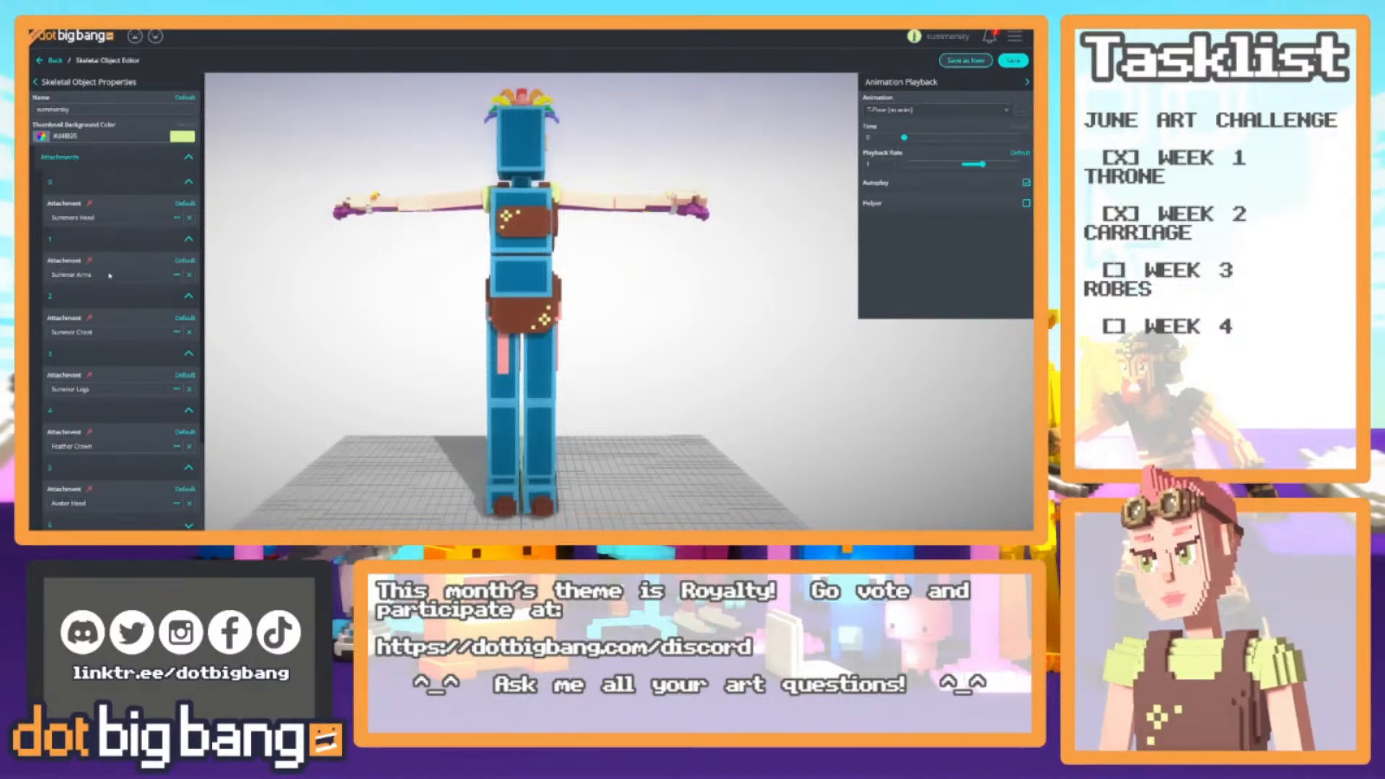
Remove the Summer Arms, Avatar Head, Avatar Legs and Avatar Chest attachments from the avatar's skeletal object
{"action": "left_click", "coordinate": [190, 275]}
{"action": "scroll", "coordinate": [128, 382], "scroll_direction": "down", "scroll_amount": 1}
{"action": "scroll", "coordinate": [128, 382], "scroll_direction": "down", "scroll_amount": 1}
{"action": "left_click", "coordinate": [116, 464]}
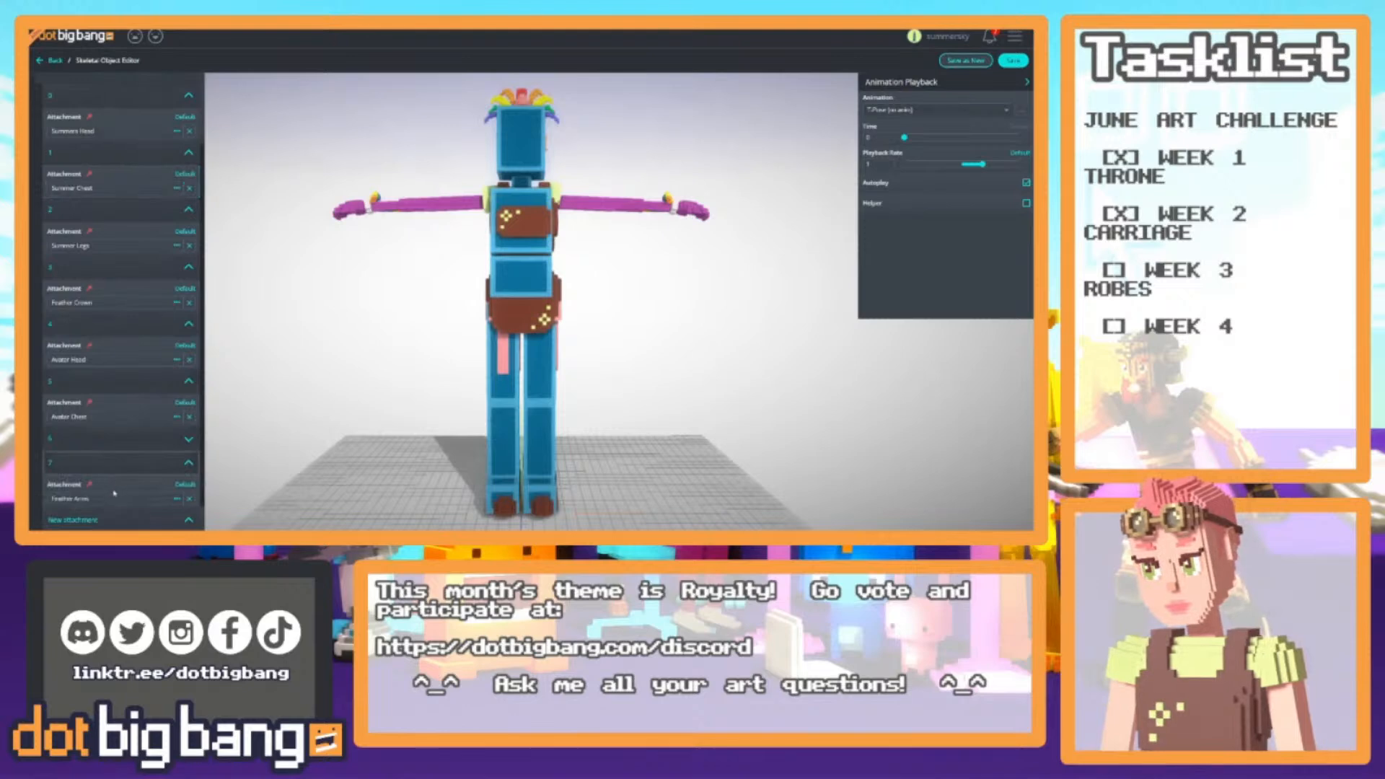
{"action": "left_click", "coordinate": [112, 439]}
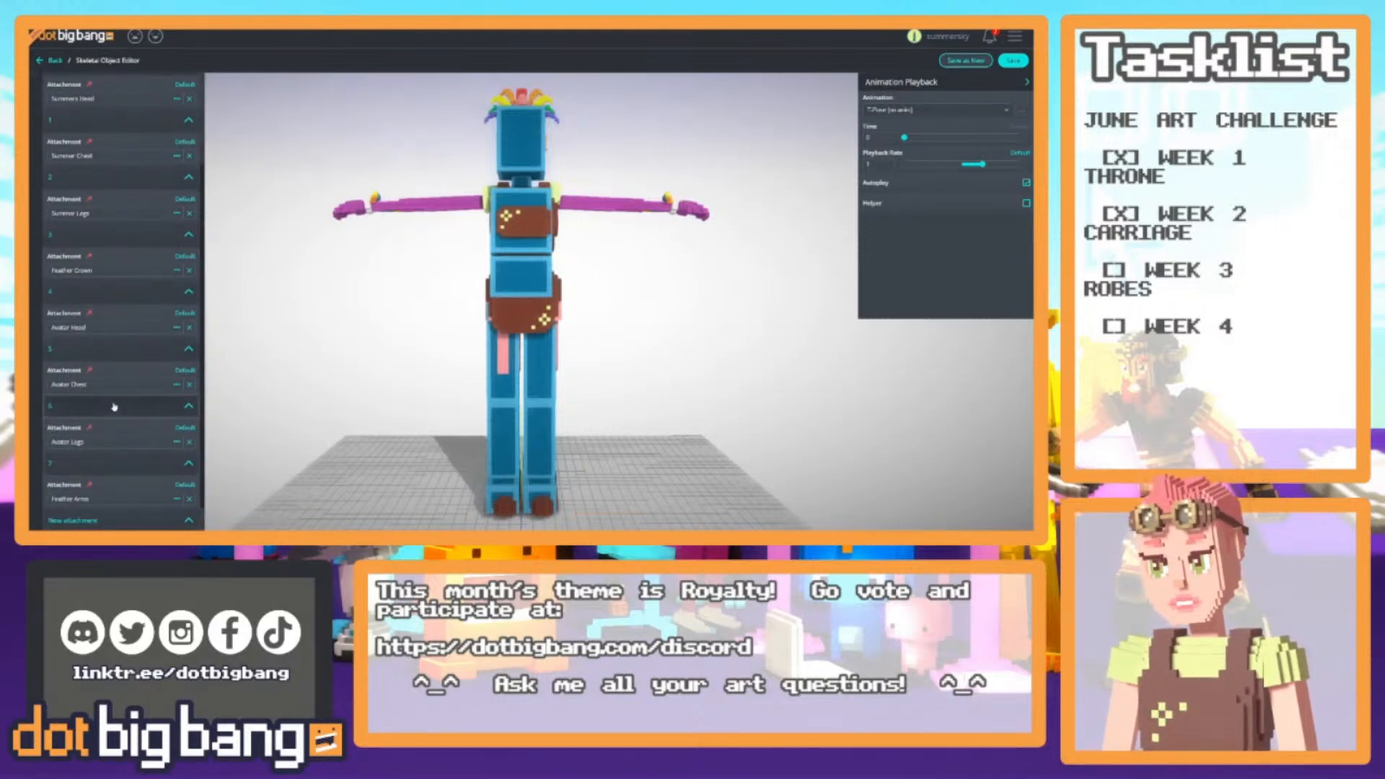
{"action": "left_click", "coordinate": [190, 328]}
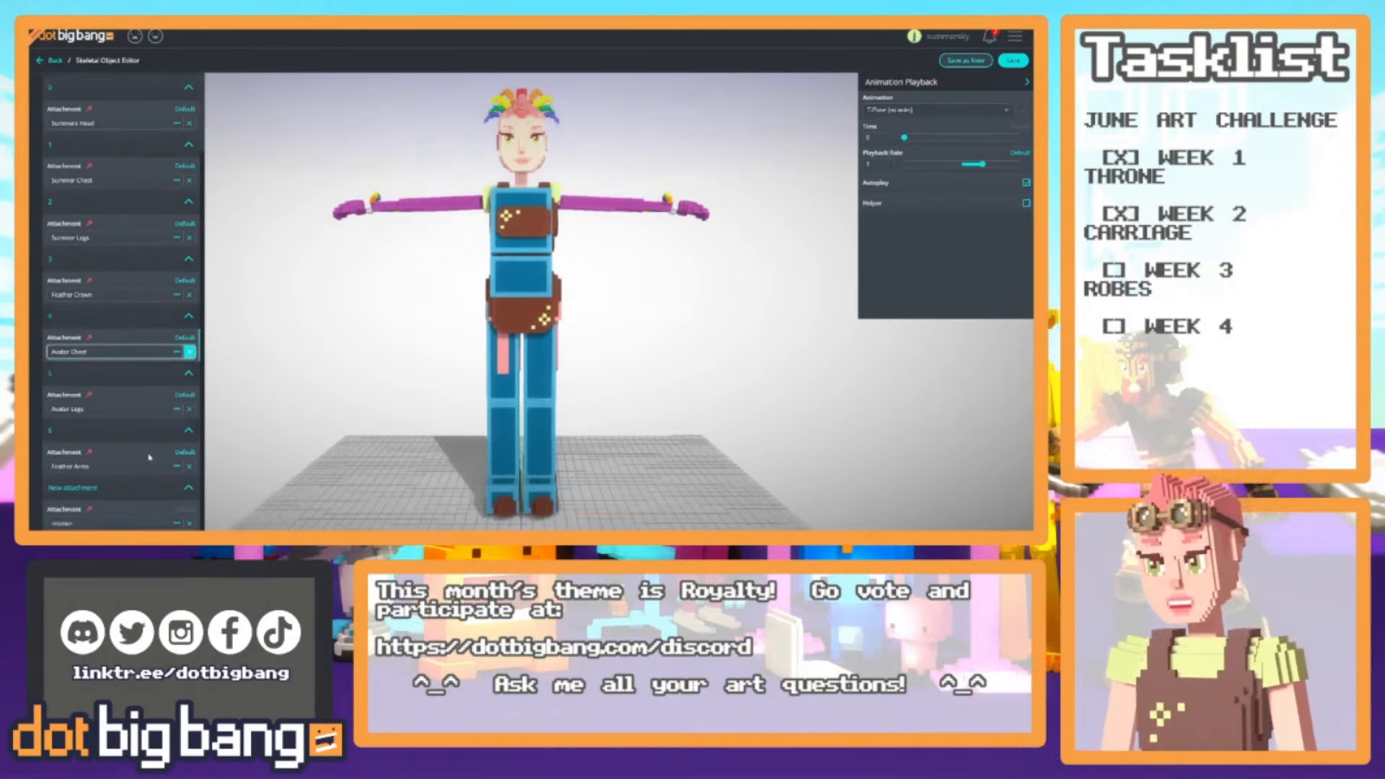
{"action": "left_click", "coordinate": [188, 409]}
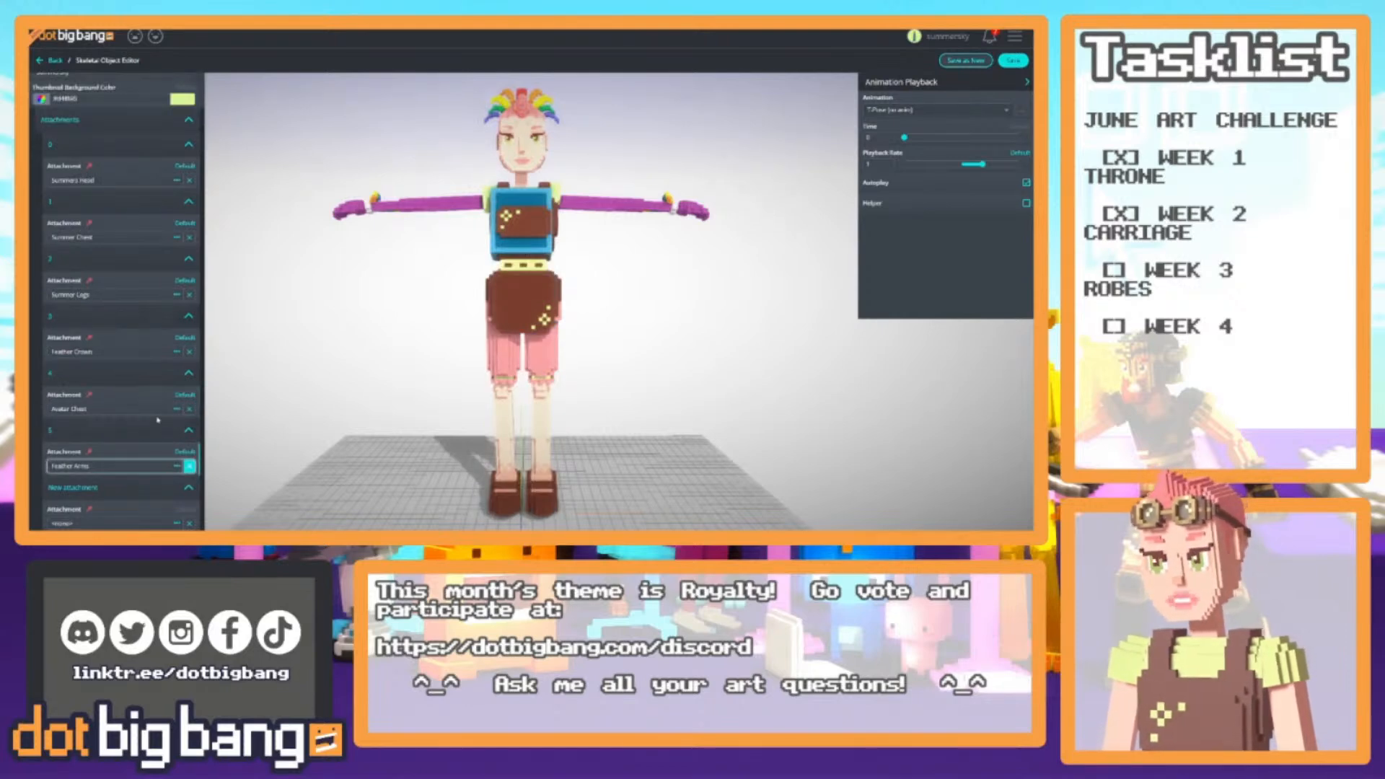
{"action": "left_click", "coordinate": [191, 410]}
{"action": "left_click_drag", "start_coordinate": [490, 397], "coordinate": [451, 375]}
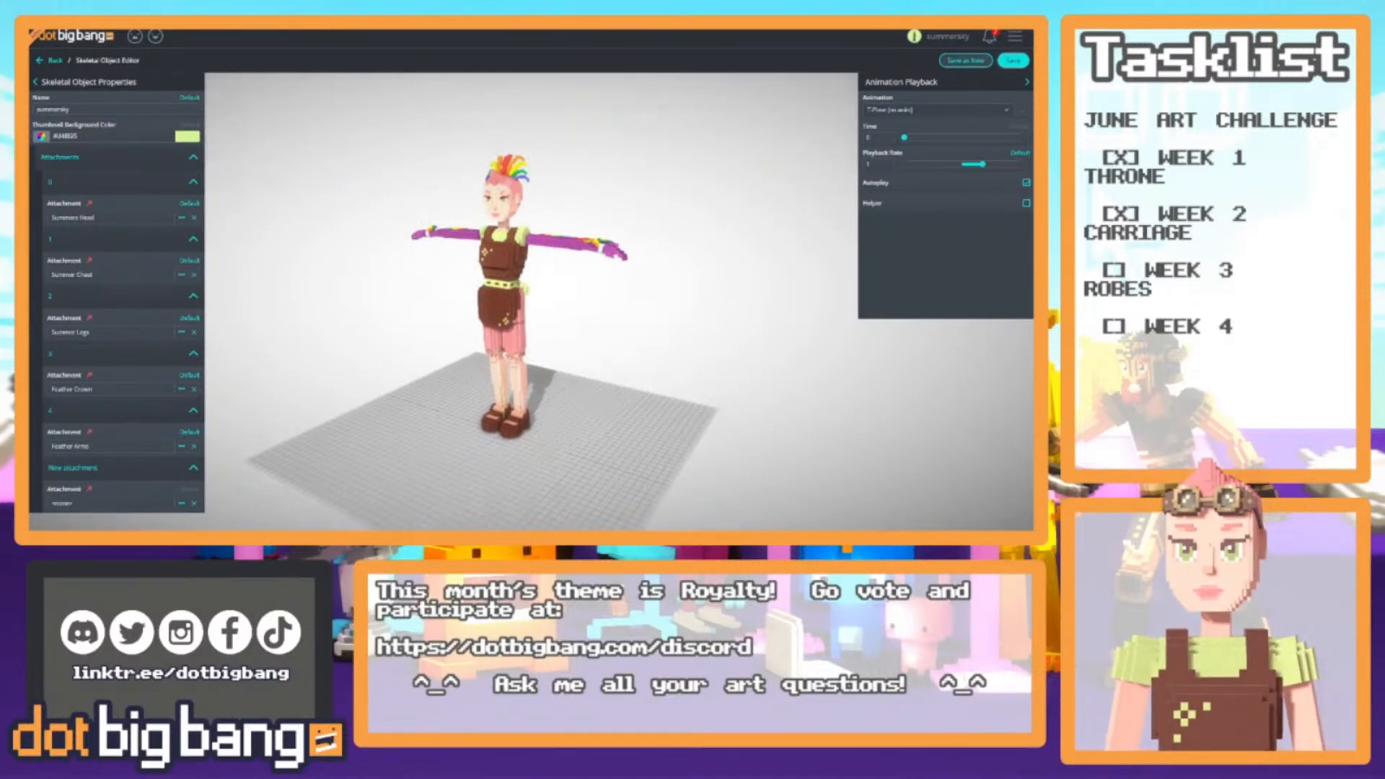
Switch to the Rainbow Robes game, reload it, and walk the updated avatar over the pickup to wear the robe
{"action": "key", "text": "ctrl+Tab"}
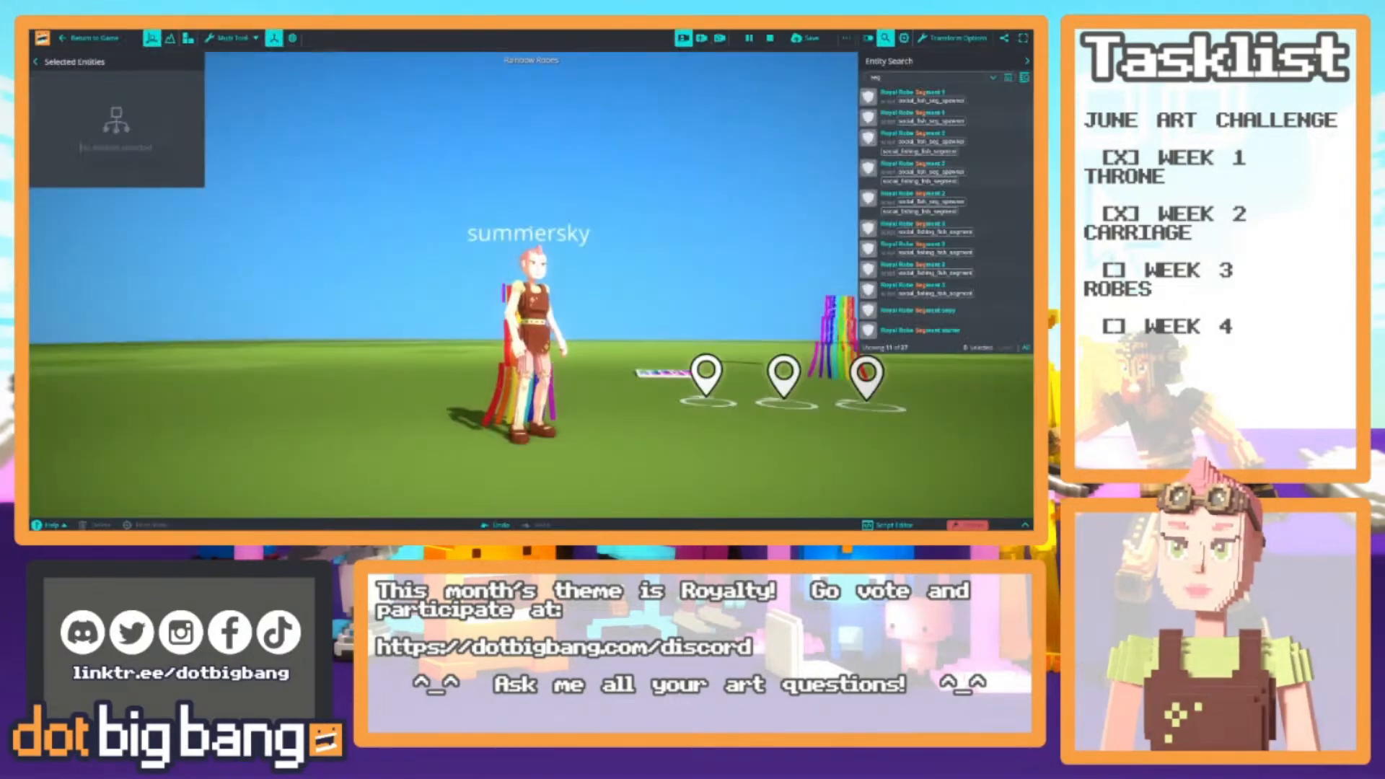
{"action": "key", "text": "F5"}
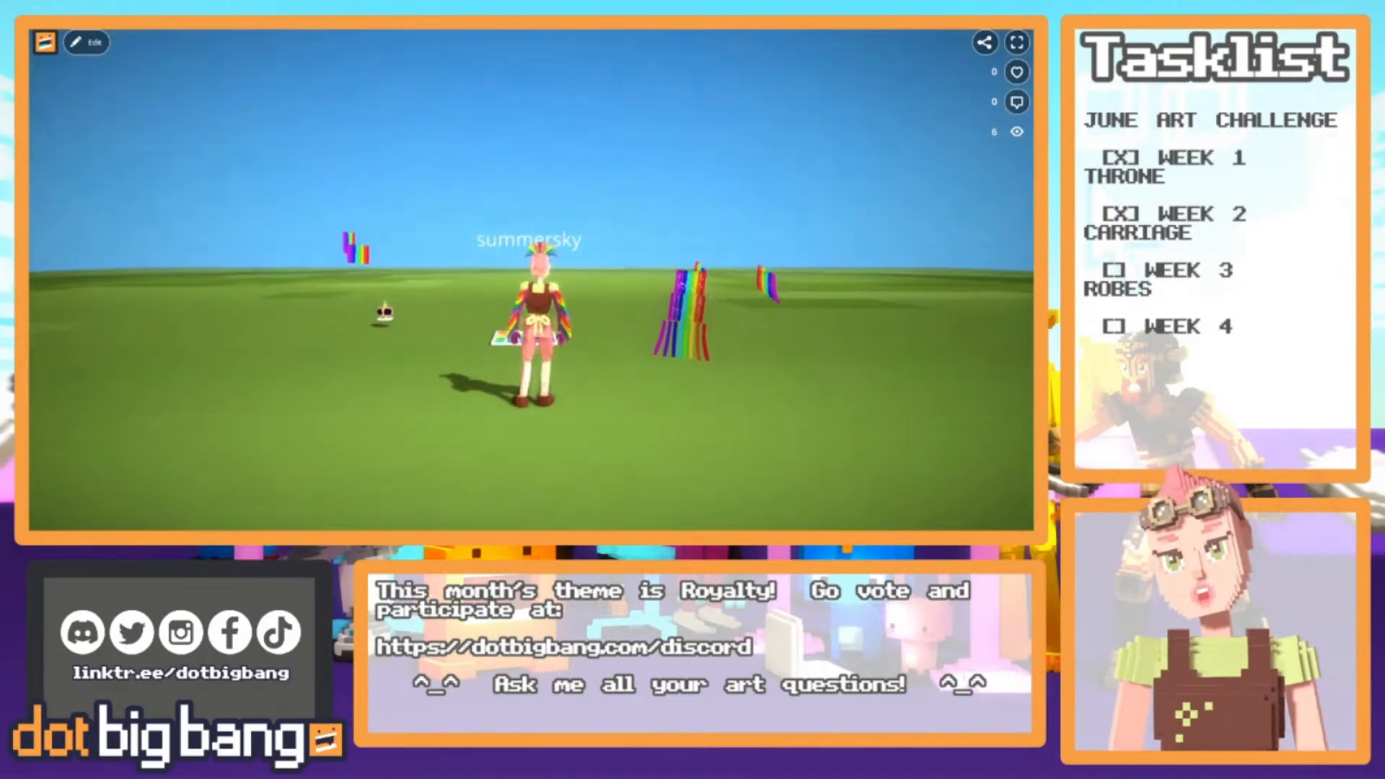
{"action": "key", "text": "w"}
{"action": "key", "text": "d"}
{"action": "key", "text": "space"}
{"action": "key", "text": "s"}
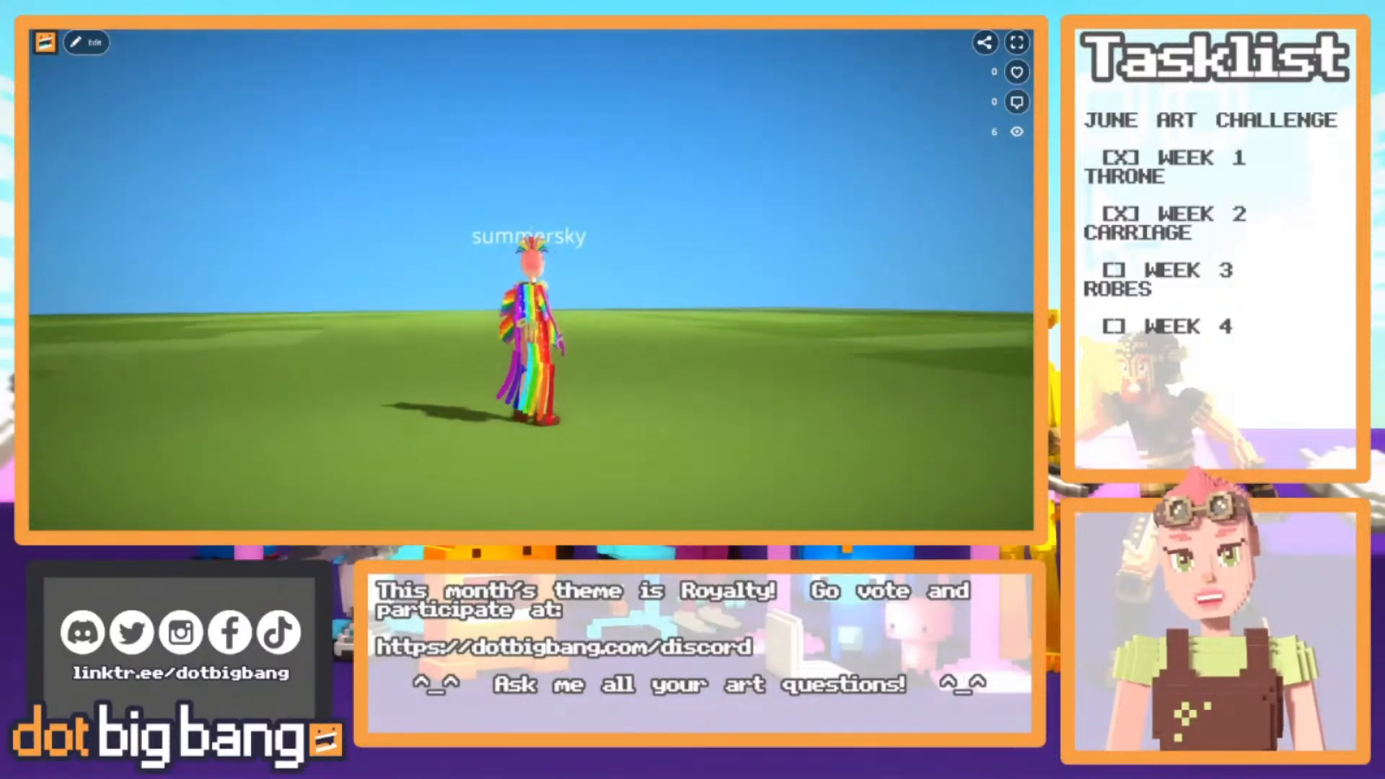
Run and turn the avatar on the grass to examine how the robe looks together with the feathered arms and crown
{"action": "key", "text": "s"}
{"action": "key", "text": "d"}
{"action": "key", "text": "w"}
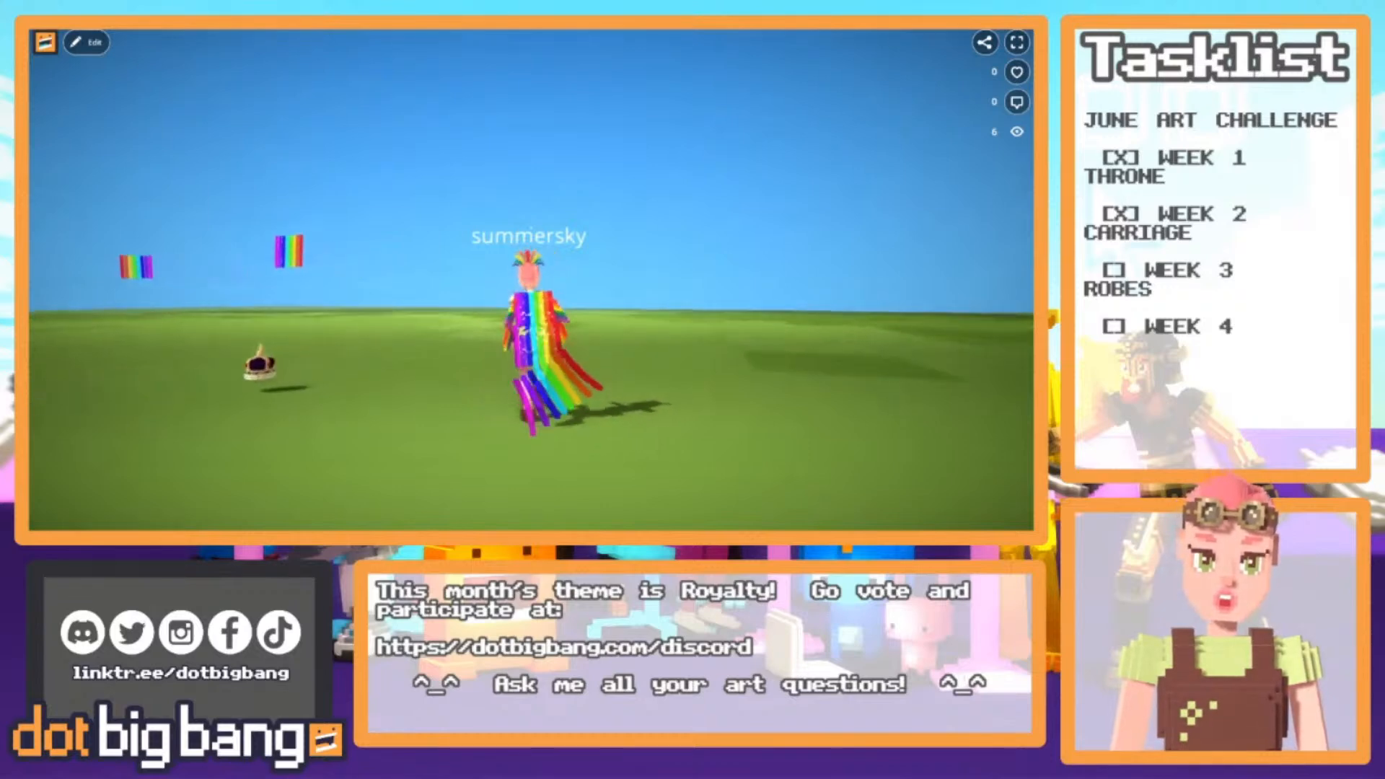
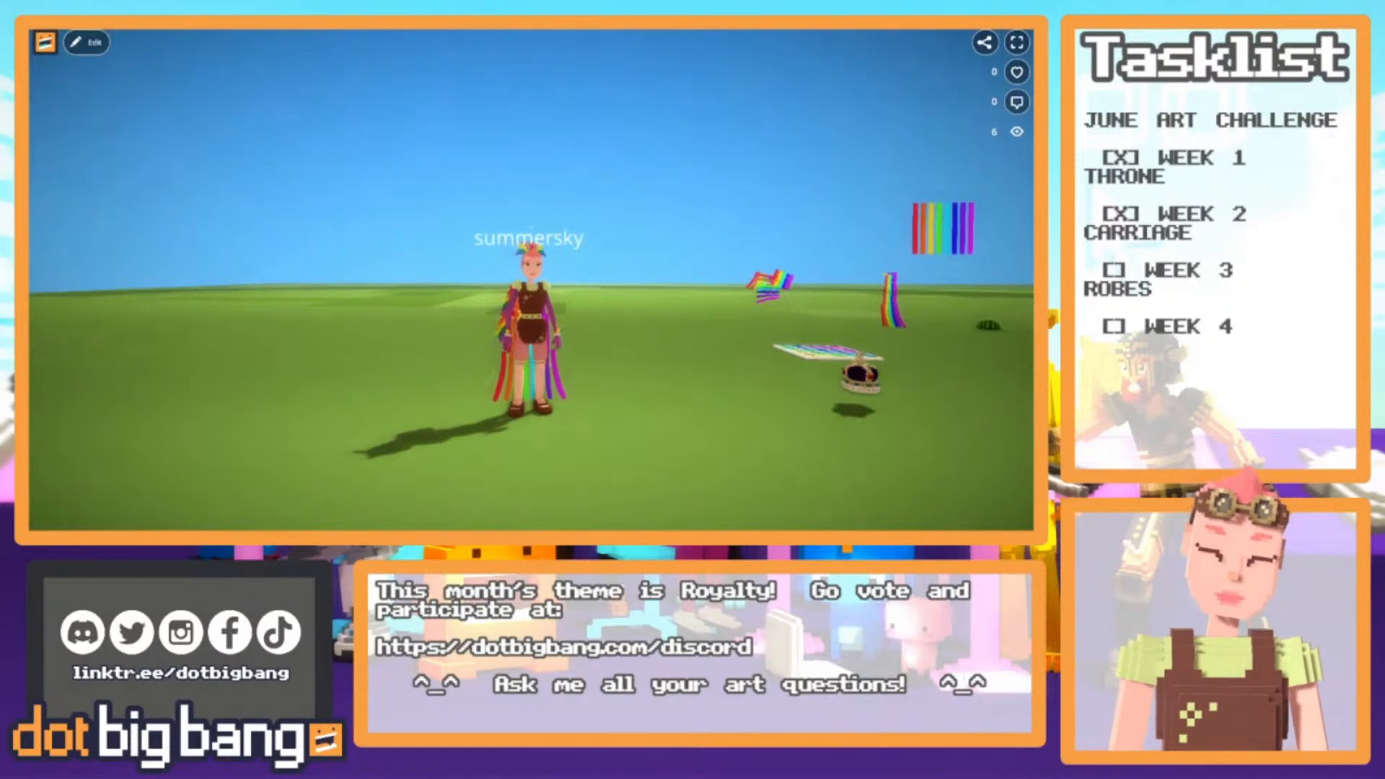
{"action": "key", "text": "w"}
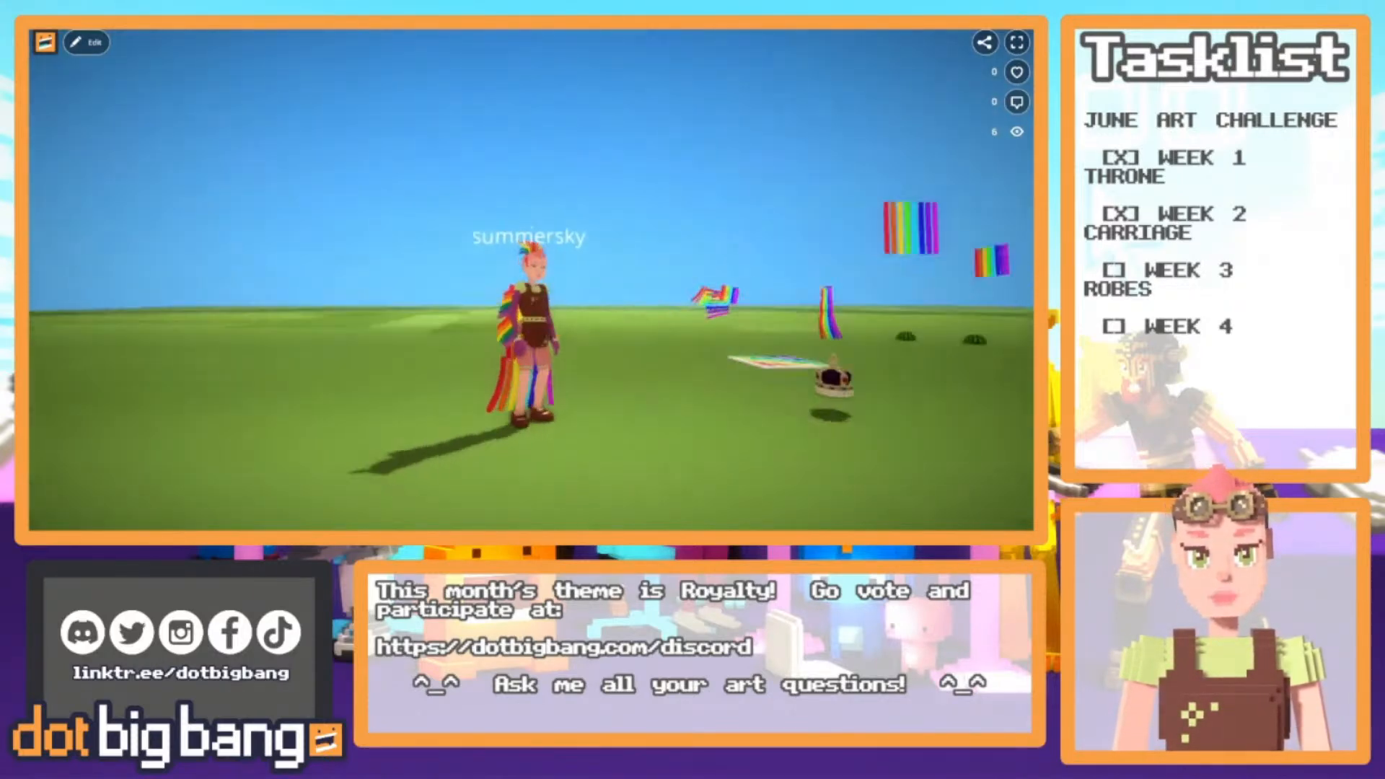
{"action": "key", "text": "w"}
{"action": "key", "text": "s"}
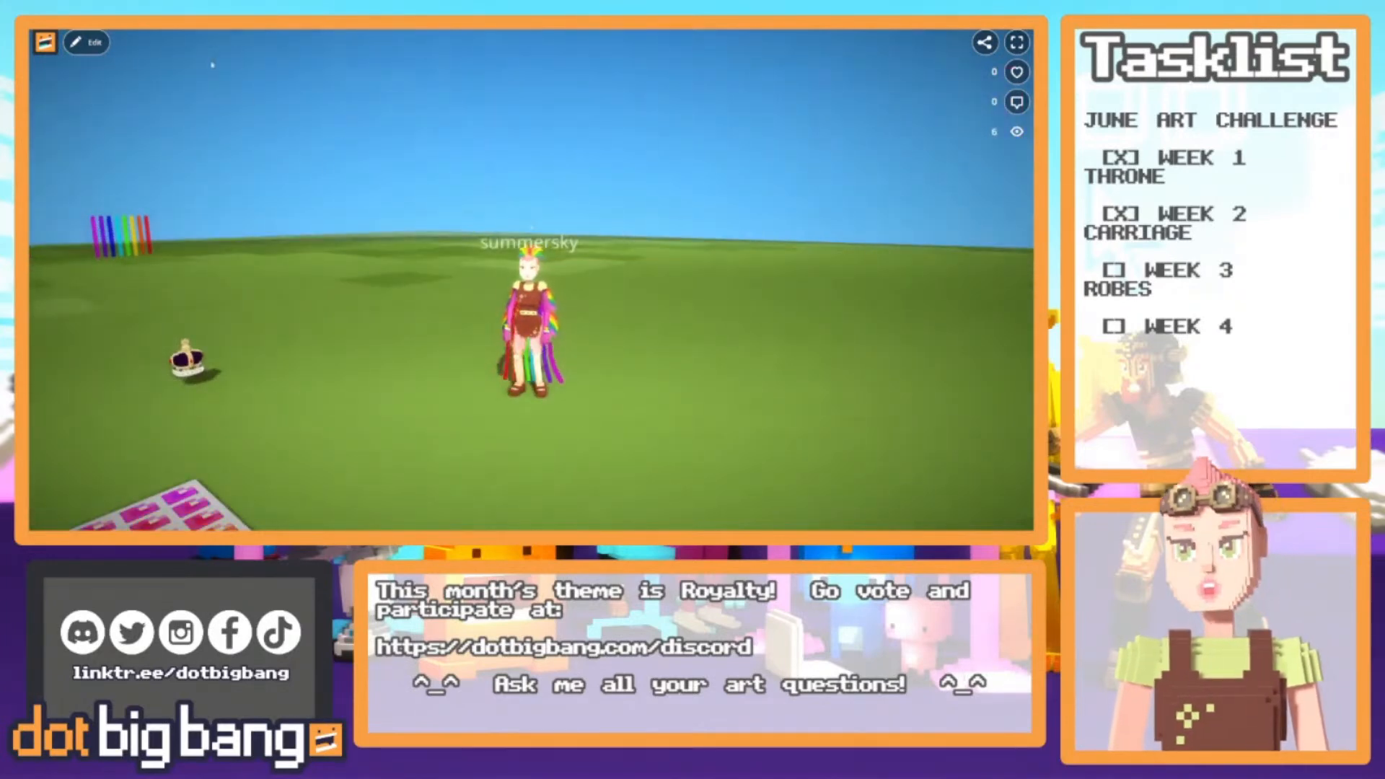
Return to the Skeletal Object Editor and inspect the T-posed avatar with its feather attachments up close from the front
{"action": "key", "text": "ctrl+Tab"}
{"action": "left_click_drag", "start_coordinate": [418, 177], "coordinate": [486, 176]}
{"action": "scroll", "coordinate": [487, 177], "scroll_direction": "up", "scroll_amount": 3}
{"action": "scroll", "coordinate": [487, 177], "scroll_direction": "up", "scroll_amount": 2}
{"action": "right_click_drag", "start_coordinate": [497, 177], "coordinate": [535, 151]}
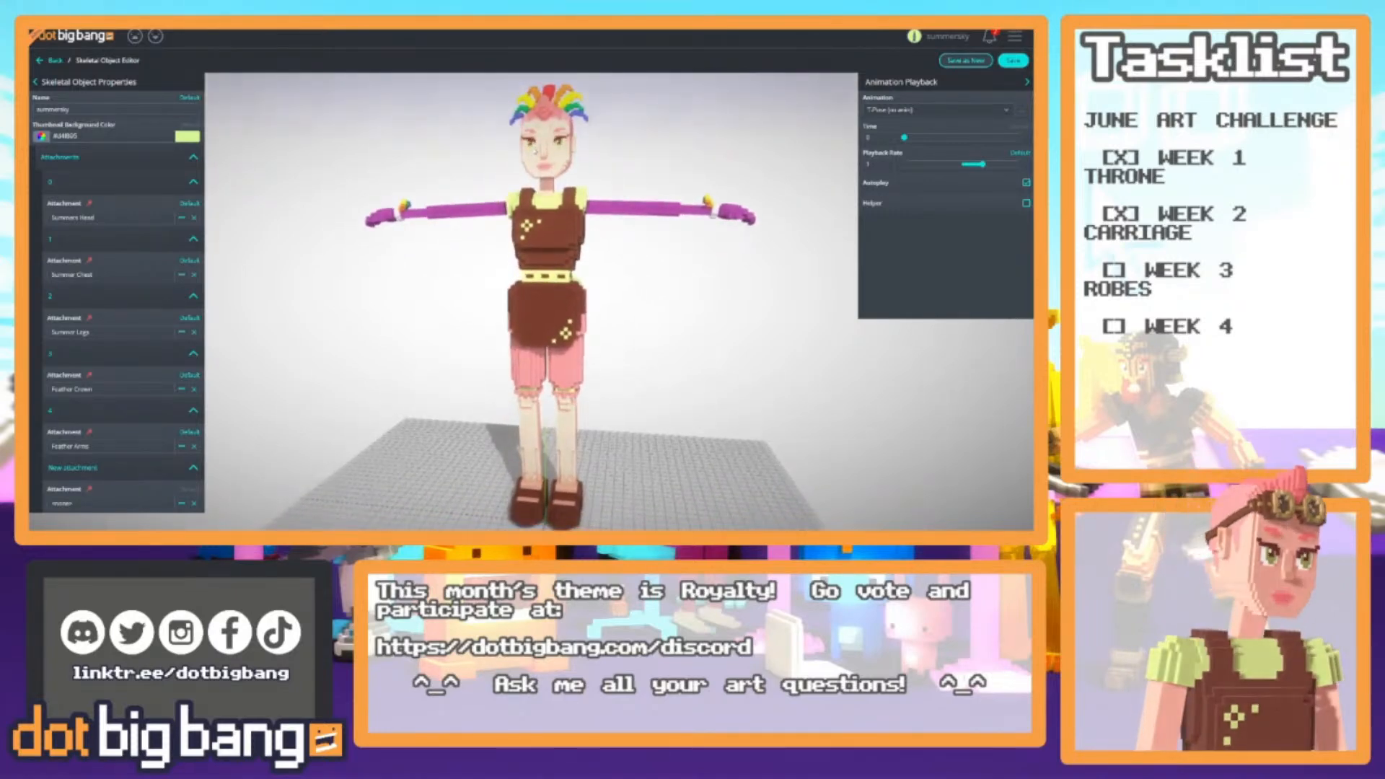
Switch to the profile page, reload it to refresh the avatar, and start a new voxel object
{"action": "key", "text": "ctrl+Tab"}
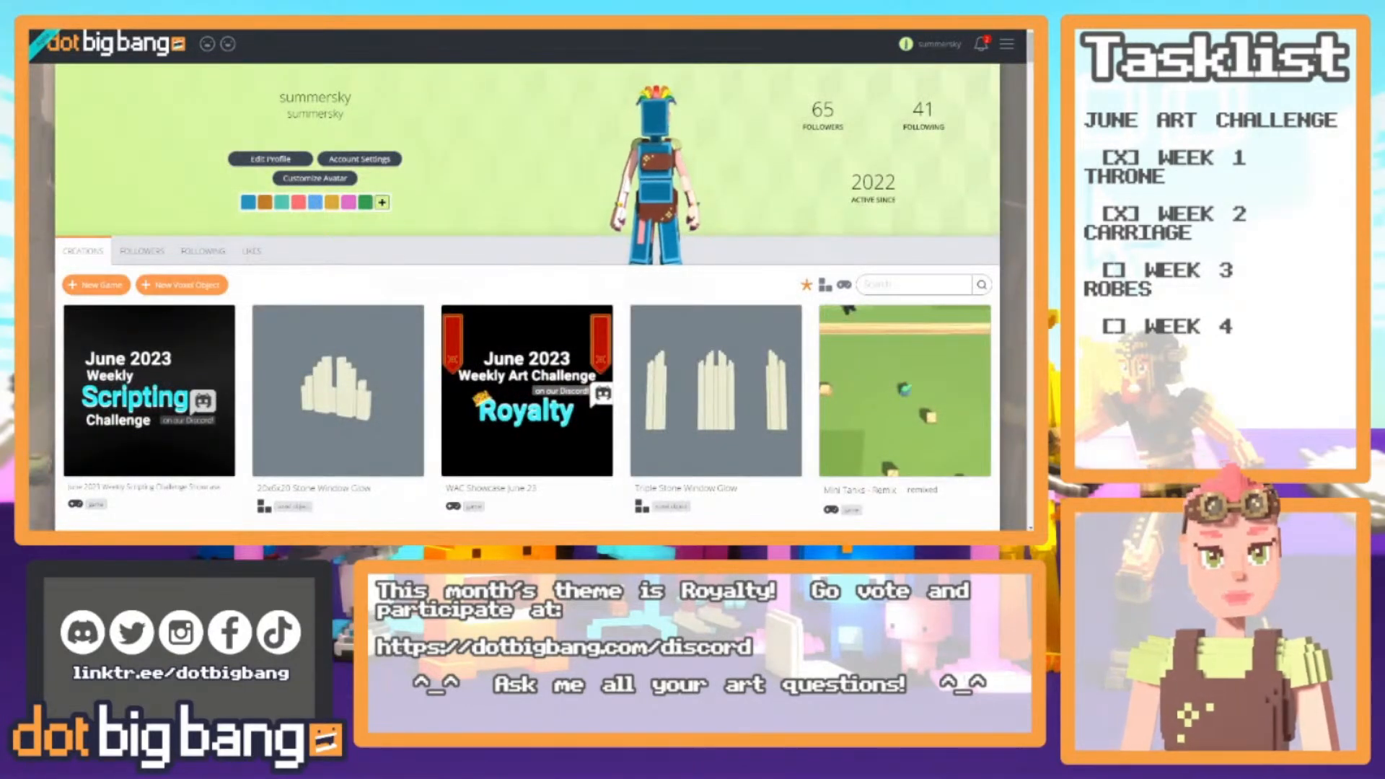
{"action": "key", "text": "F5"}
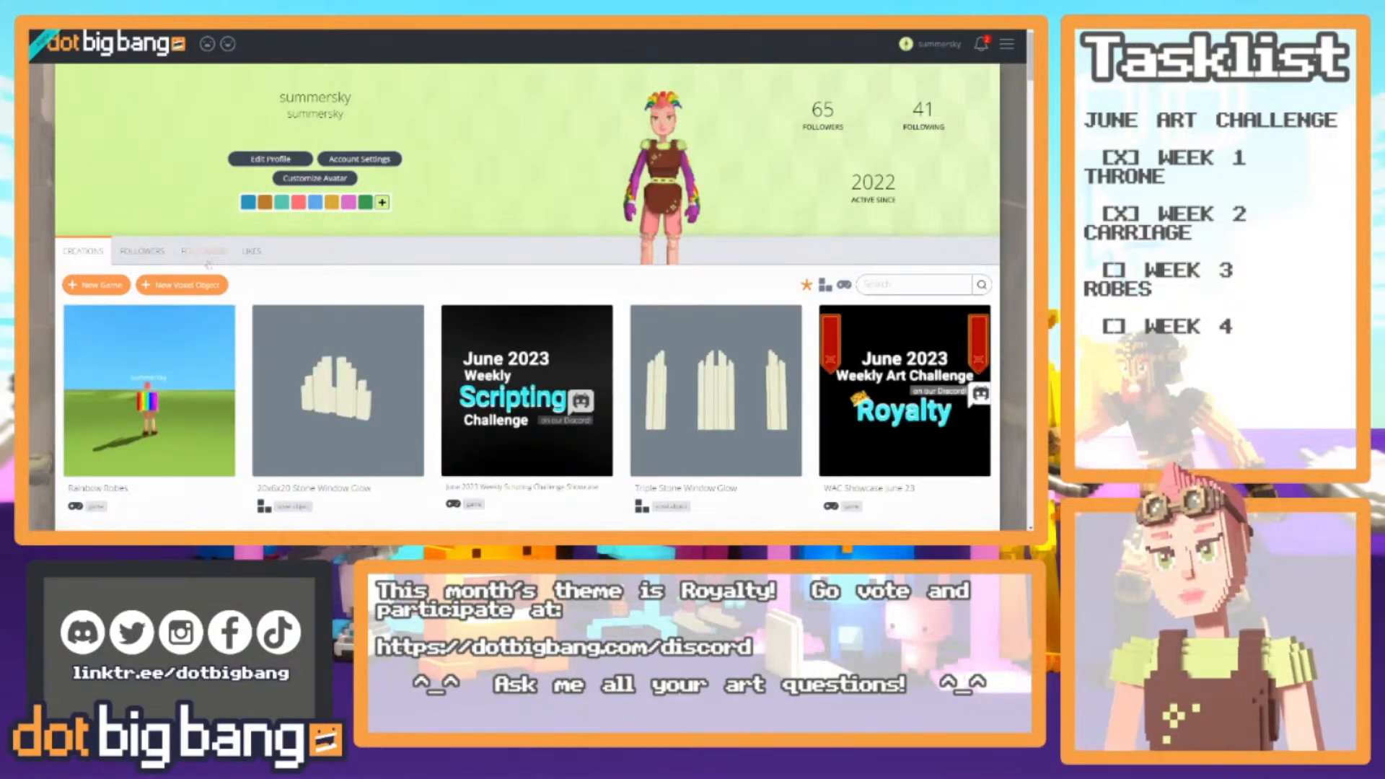
{"action": "left_click", "coordinate": [217, 285]}
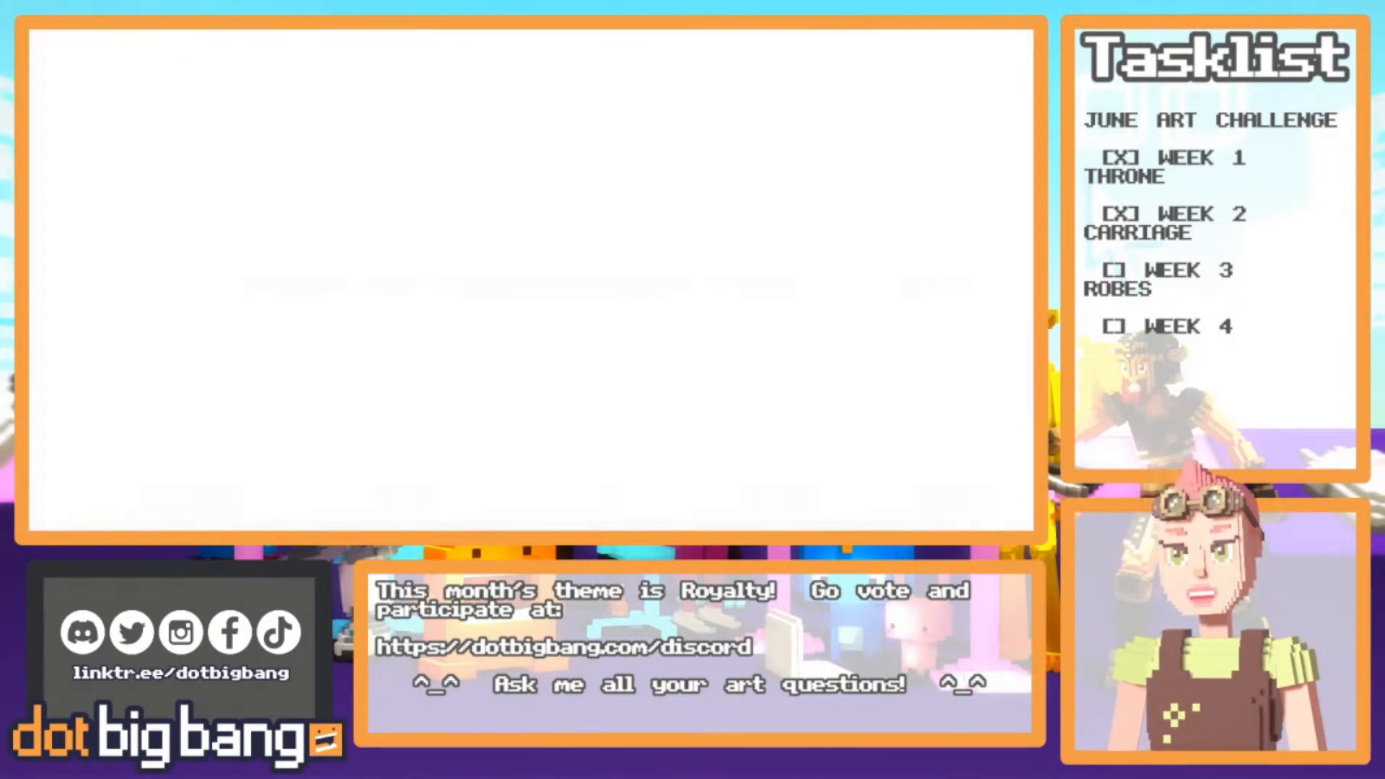
{"action": "left_click", "coordinate": [186, 212]}
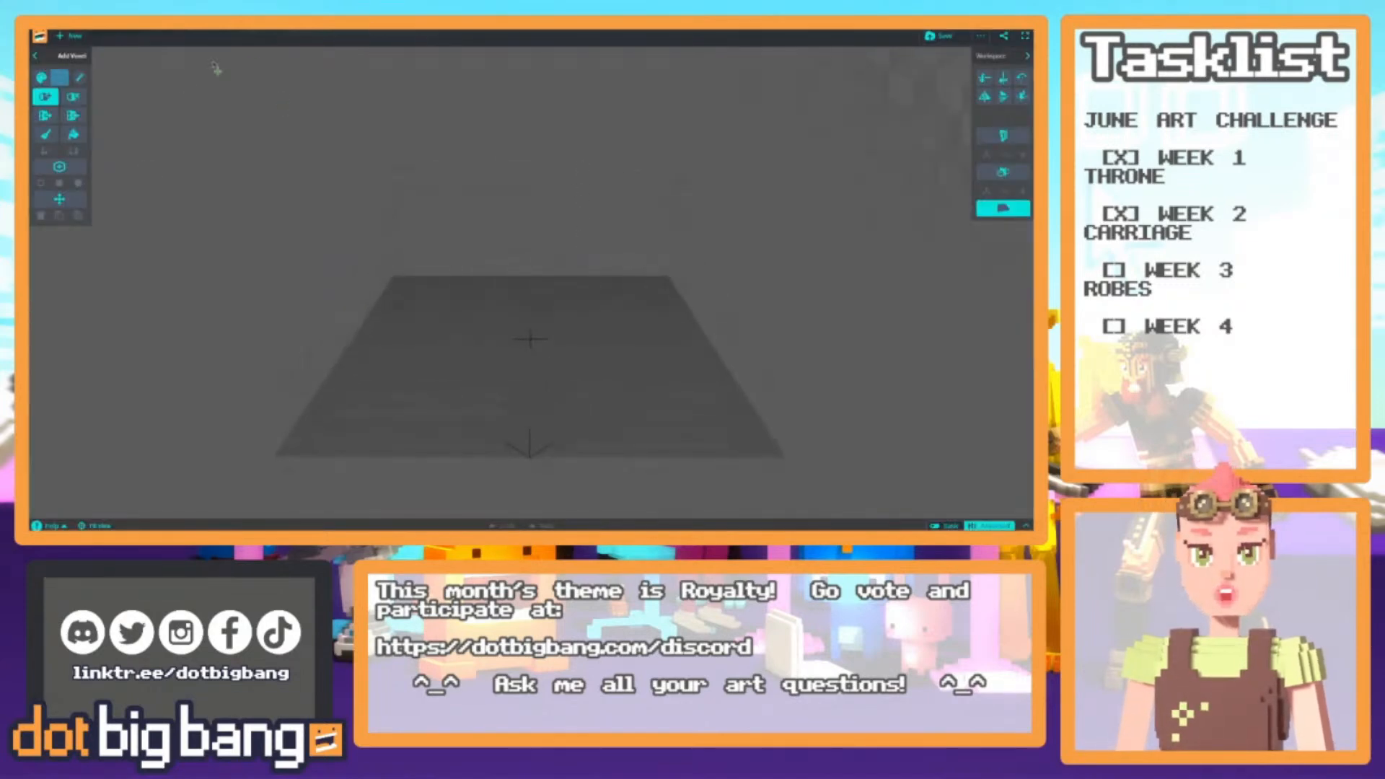
Search the profile's creations for "skirt" and open the Yellow Red Skirt voxel object for editing
{"action": "key", "text": "ctrl+shift+Tab"}
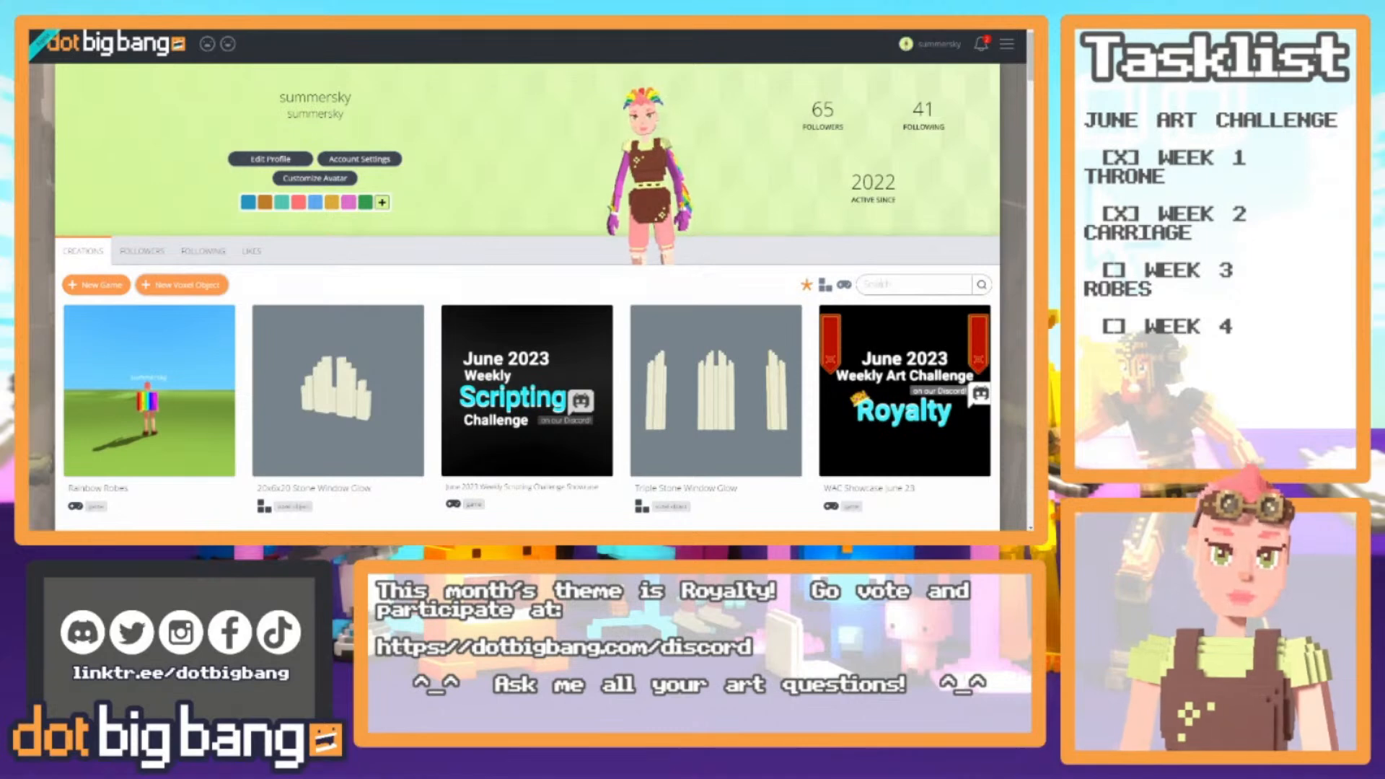
{"action": "type", "text": "skirt"}
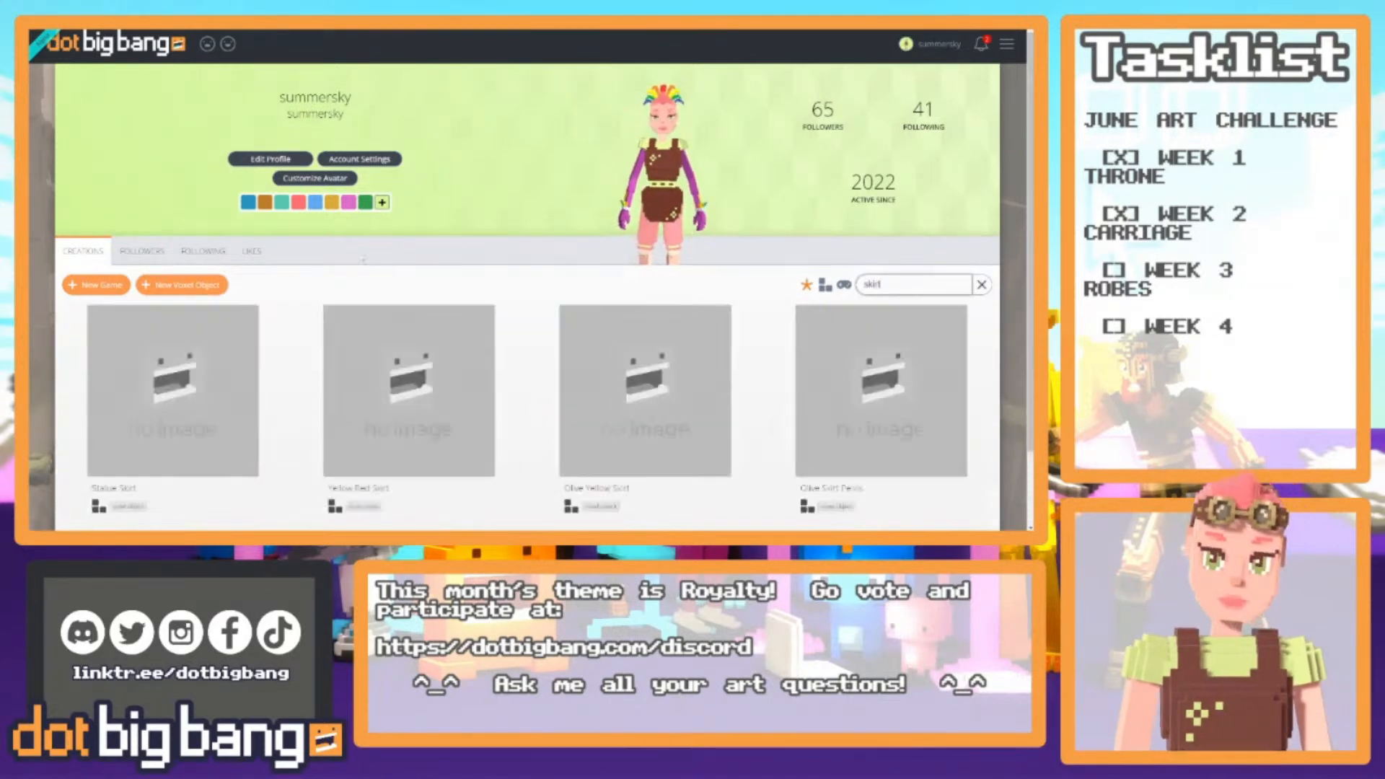
{"action": "mouse_move", "coordinate": [473, 465]}
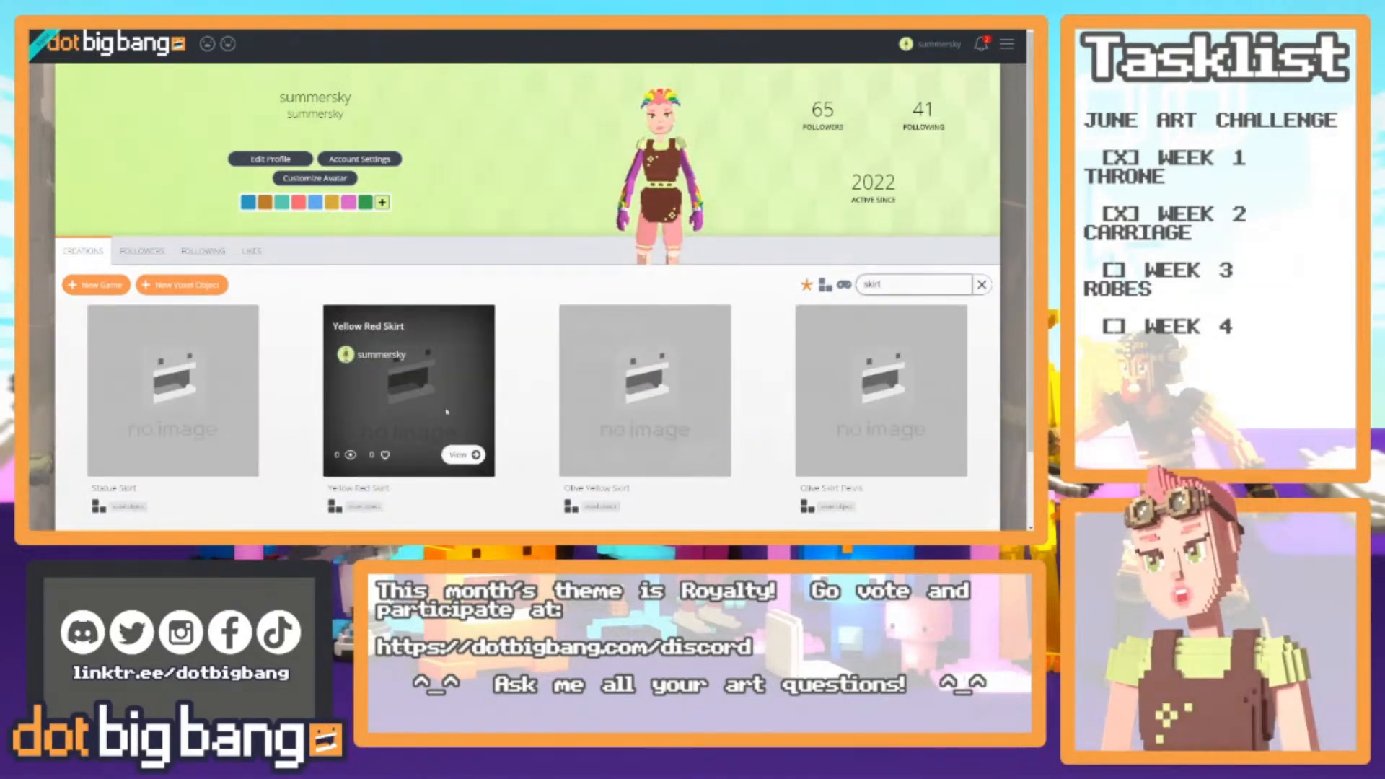
{"action": "left_click", "coordinate": [474, 456]}
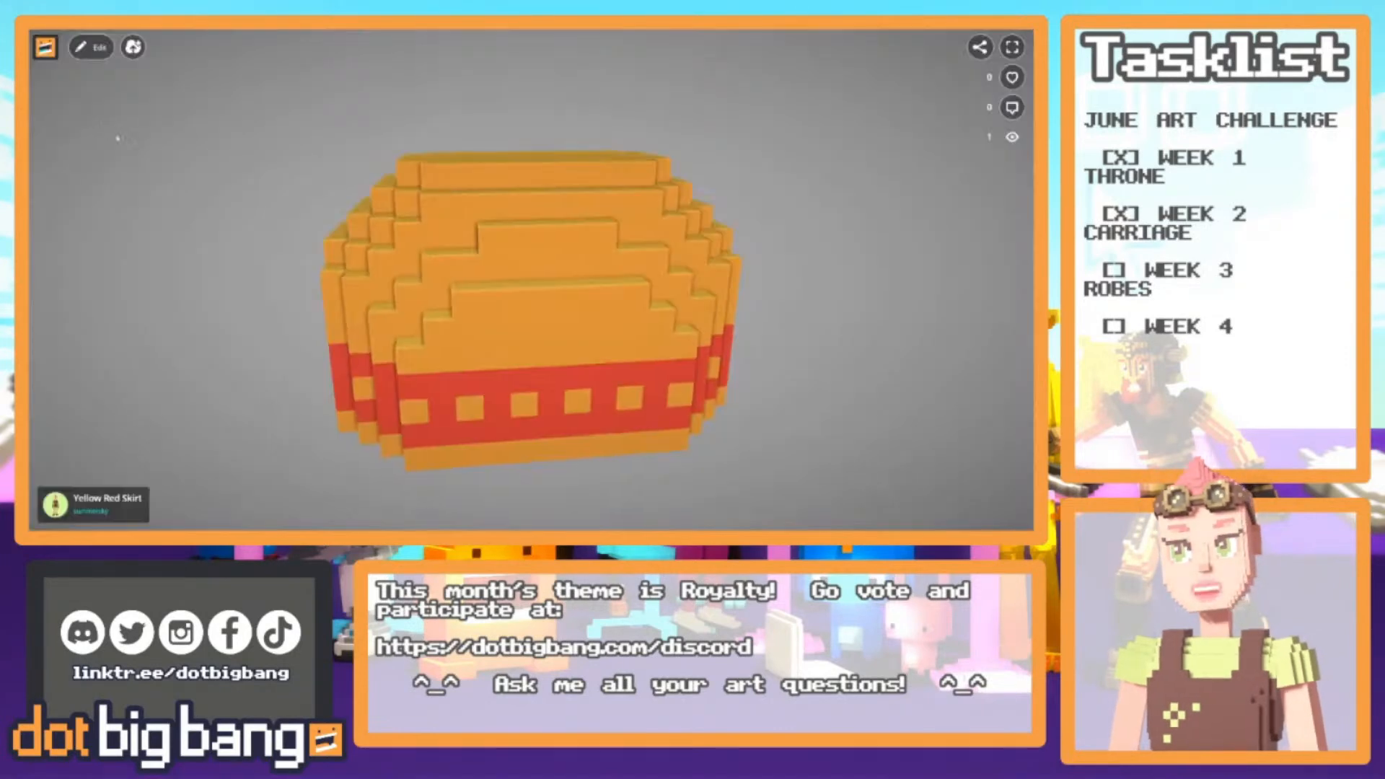
{"action": "left_click", "coordinate": [88, 49]}
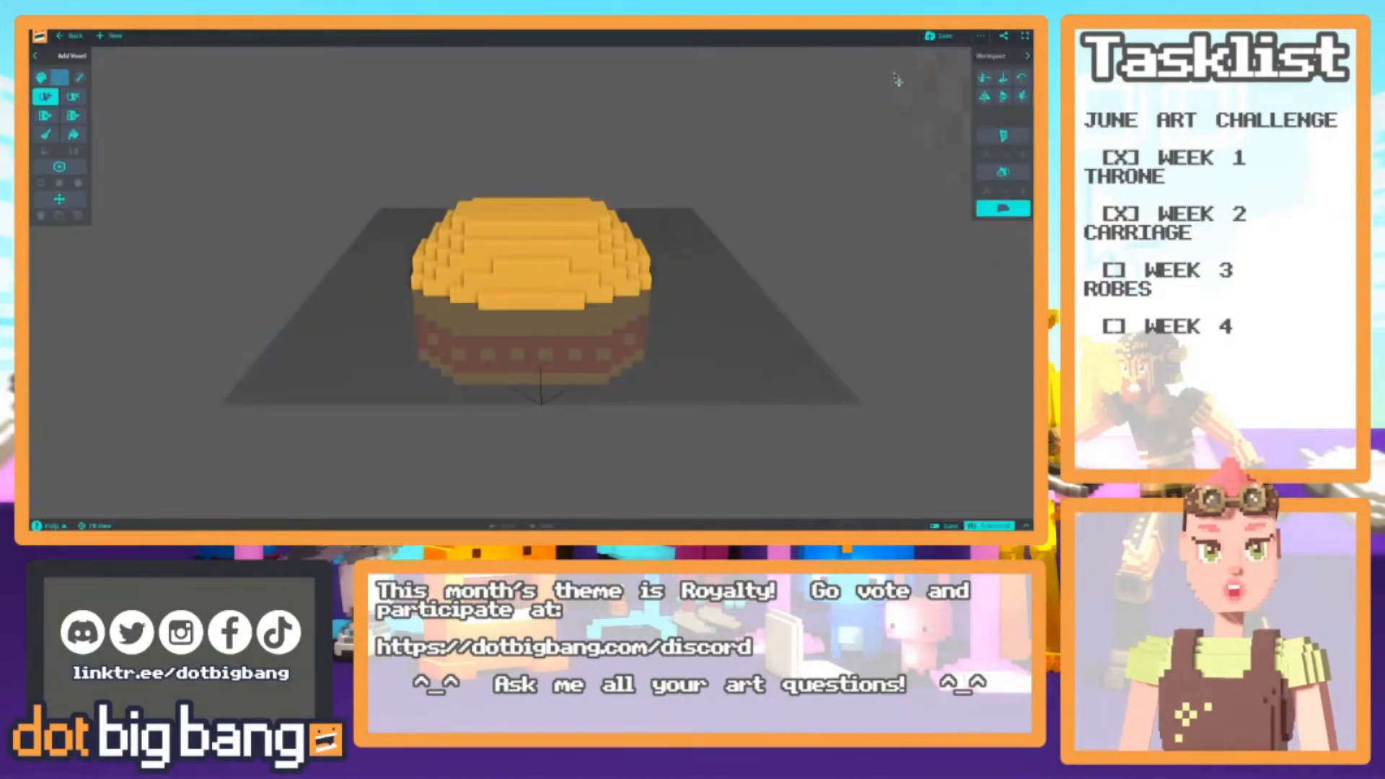
Use Save As on the skirt from its object details and turn off the ground plane
{"action": "left_click", "coordinate": [980, 35]}
{"action": "left_click", "coordinate": [975, 254]}
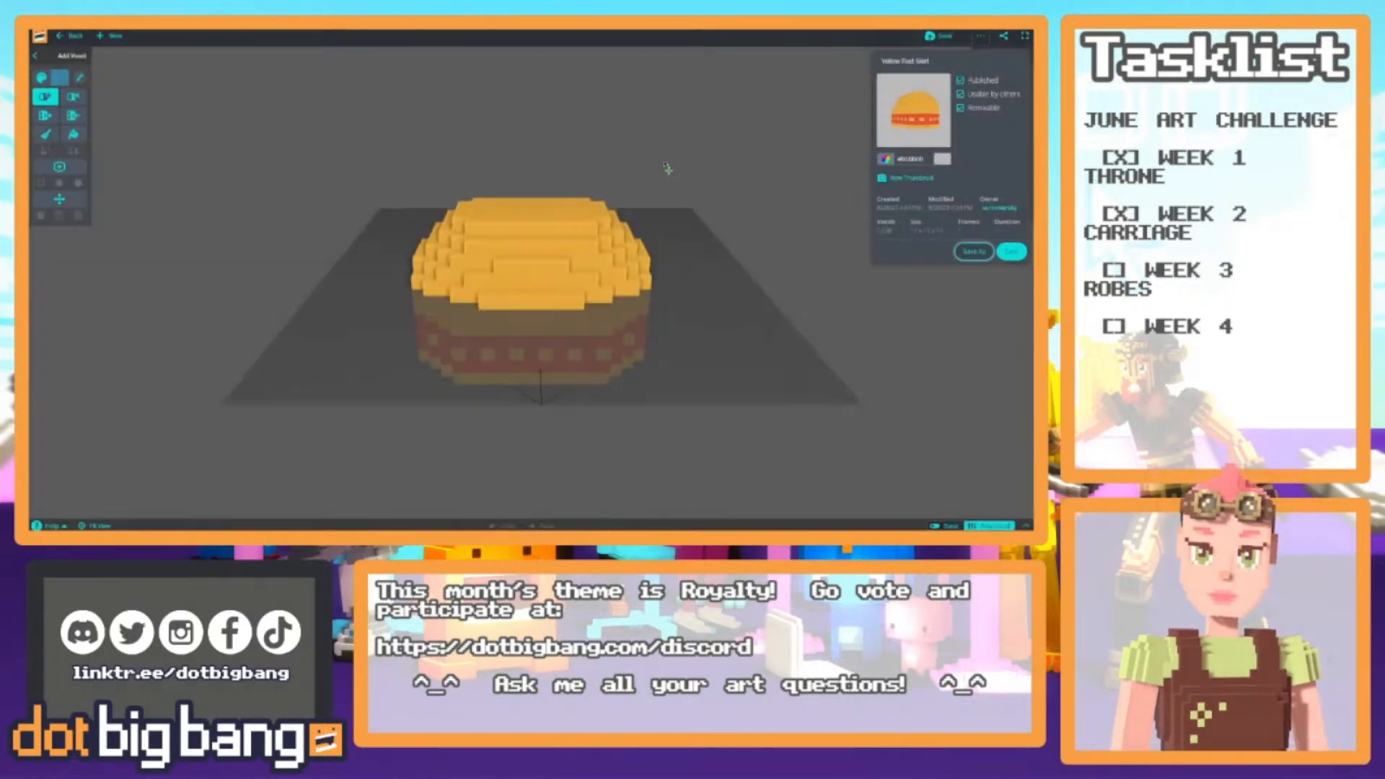
{"action": "mouse_move", "coordinate": [667, 168]}
{"action": "right_mouse_down"}
{"action": "mouse_move", "coordinate": [658, 206]}
{"action": "mouse_move", "coordinate": [680, 180]}
{"action": "right_mouse_up"}
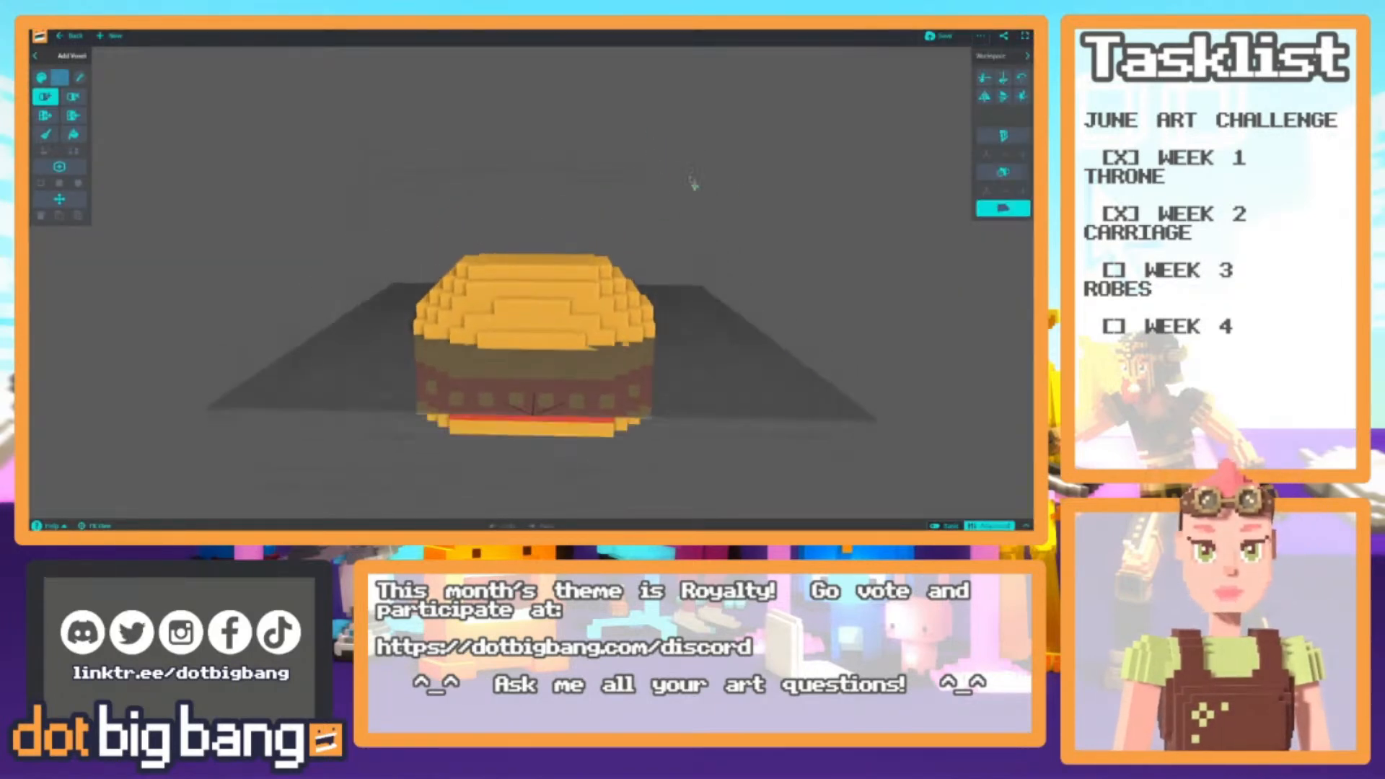
{"action": "left_click", "coordinate": [992, 210]}
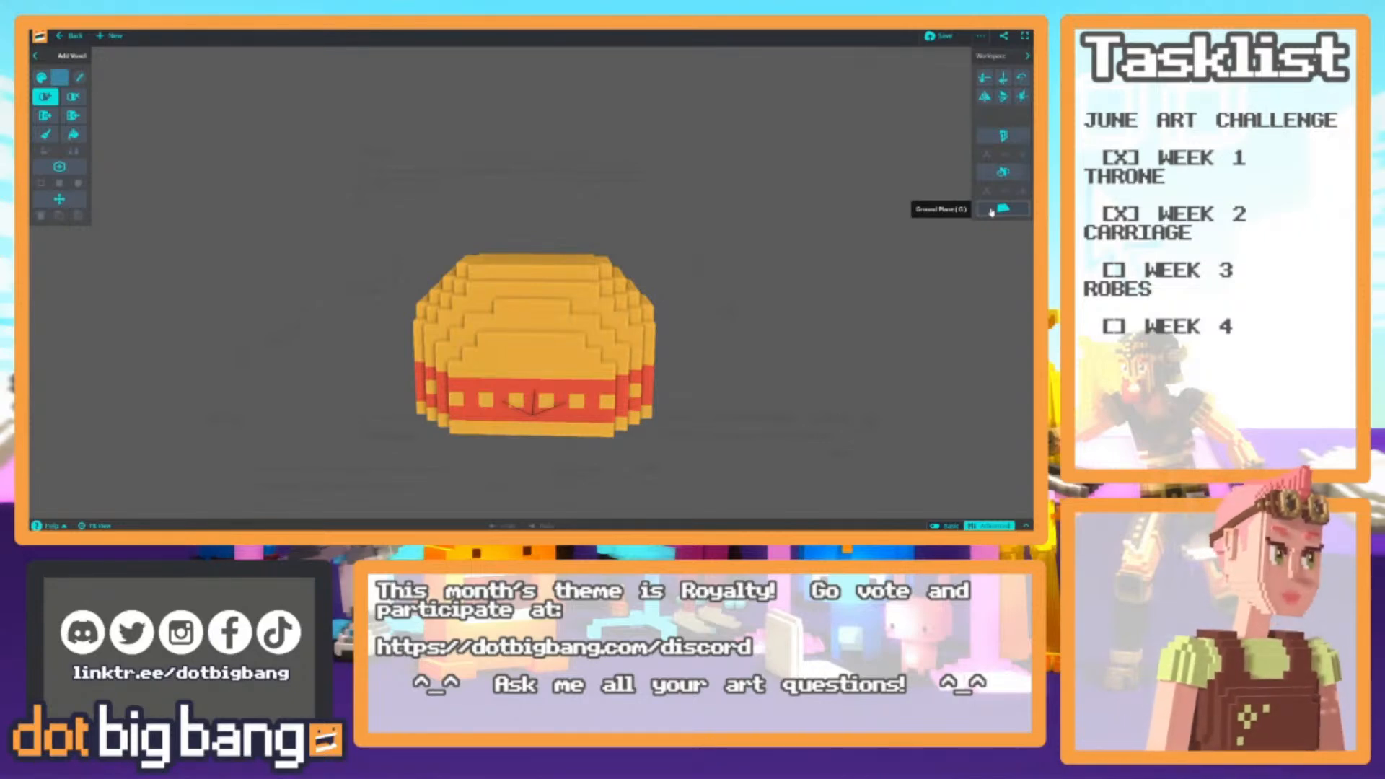
Turn on the mirror plane and shift it until it runs through the middle of the skirt
{"action": "right_click_drag", "start_coordinate": [467, 424], "coordinate": [445, 375]}
{"action": "scroll", "coordinate": [481, 413], "scroll_direction": "up", "scroll_amount": 5}
{"action": "scroll", "coordinate": [444, 374], "scroll_direction": "down", "scroll_amount": 2}
{"action": "right_click_drag", "start_coordinate": [539, 417], "coordinate": [469, 390]}
{"action": "left_click", "coordinate": [991, 178]}
{"action": "key", "text": "r"}
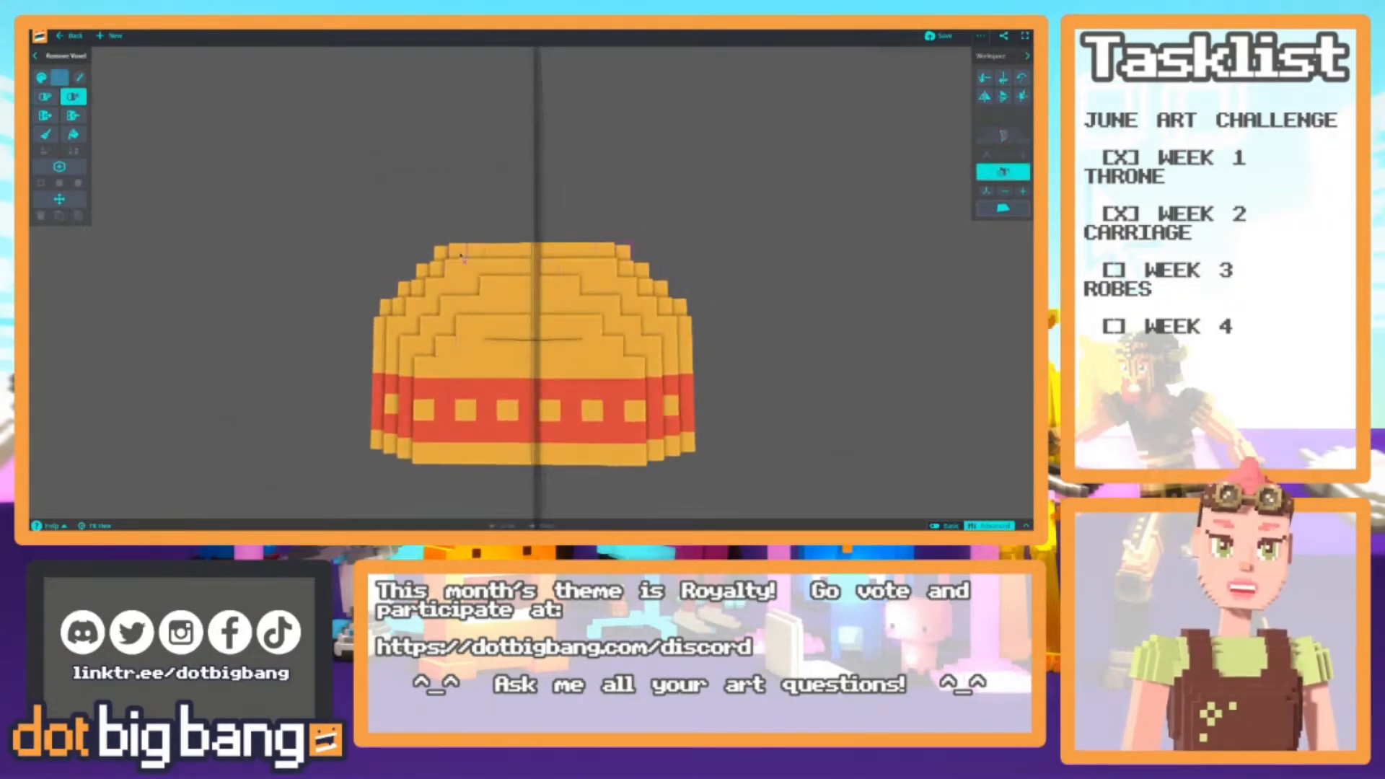
{"action": "left_click", "coordinate": [1021, 192]}
{"action": "left_click", "coordinate": [1008, 192]}
{"action": "left_click", "coordinate": [1009, 191]}
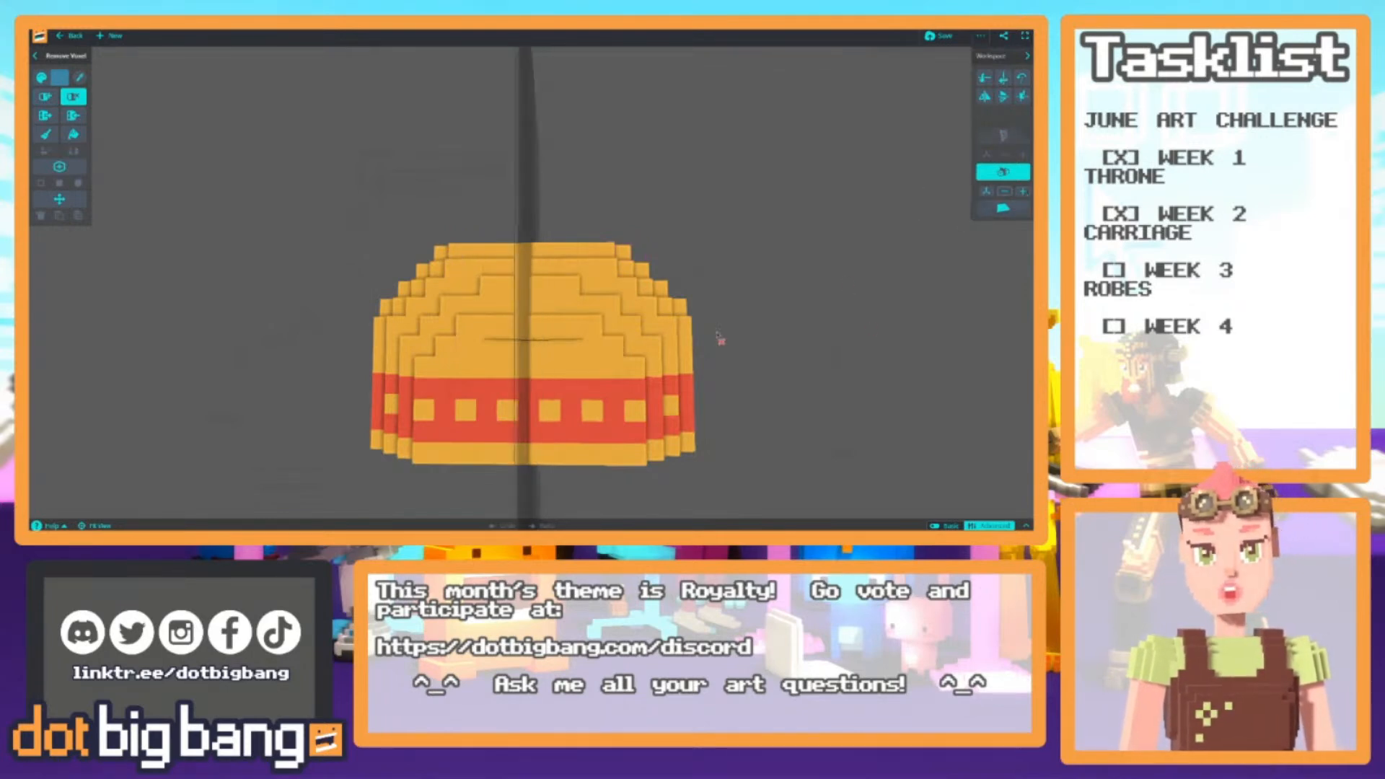
{"action": "right_click_drag", "start_coordinate": [384, 261], "coordinate": [390, 272]}
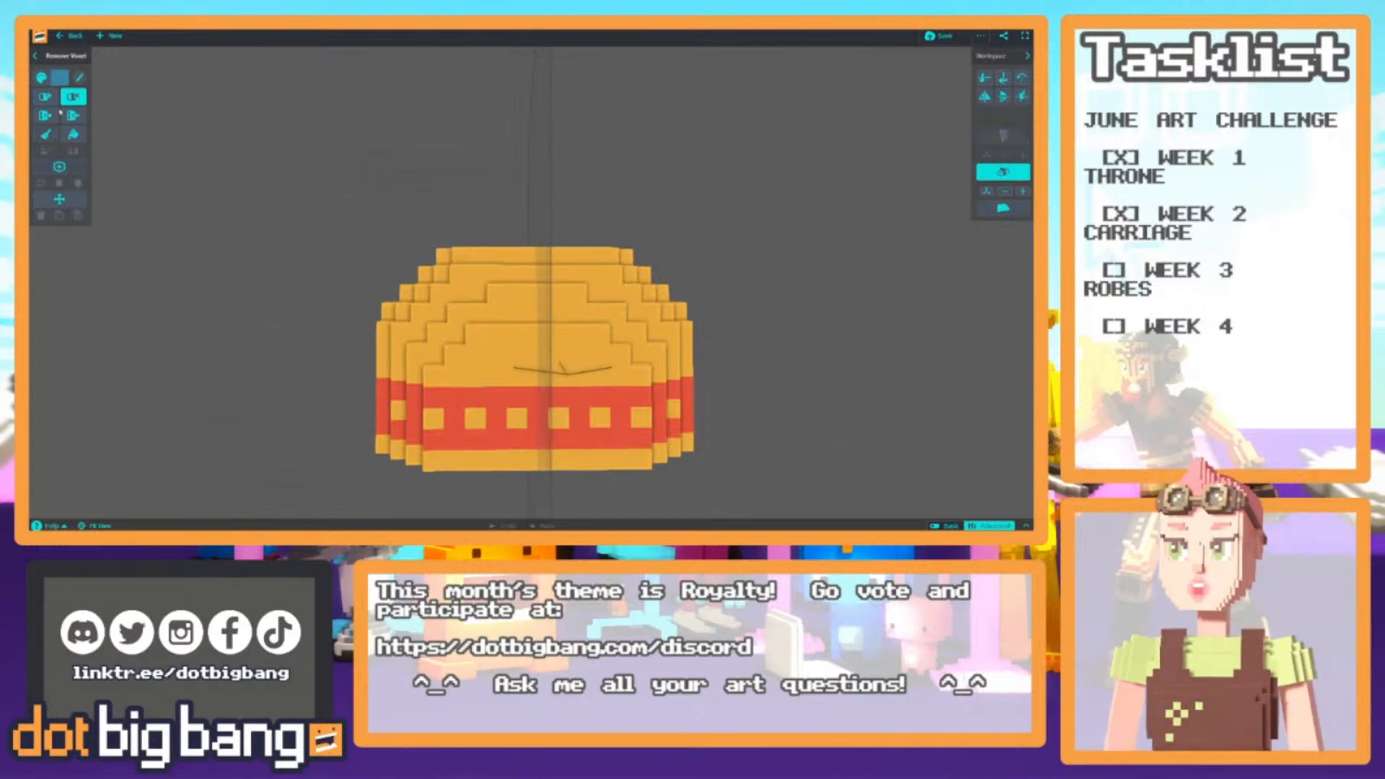
Recolor the whole skirt white by replacing both its yellow and its red voxels
{"action": "left_click", "coordinate": [41, 77]}
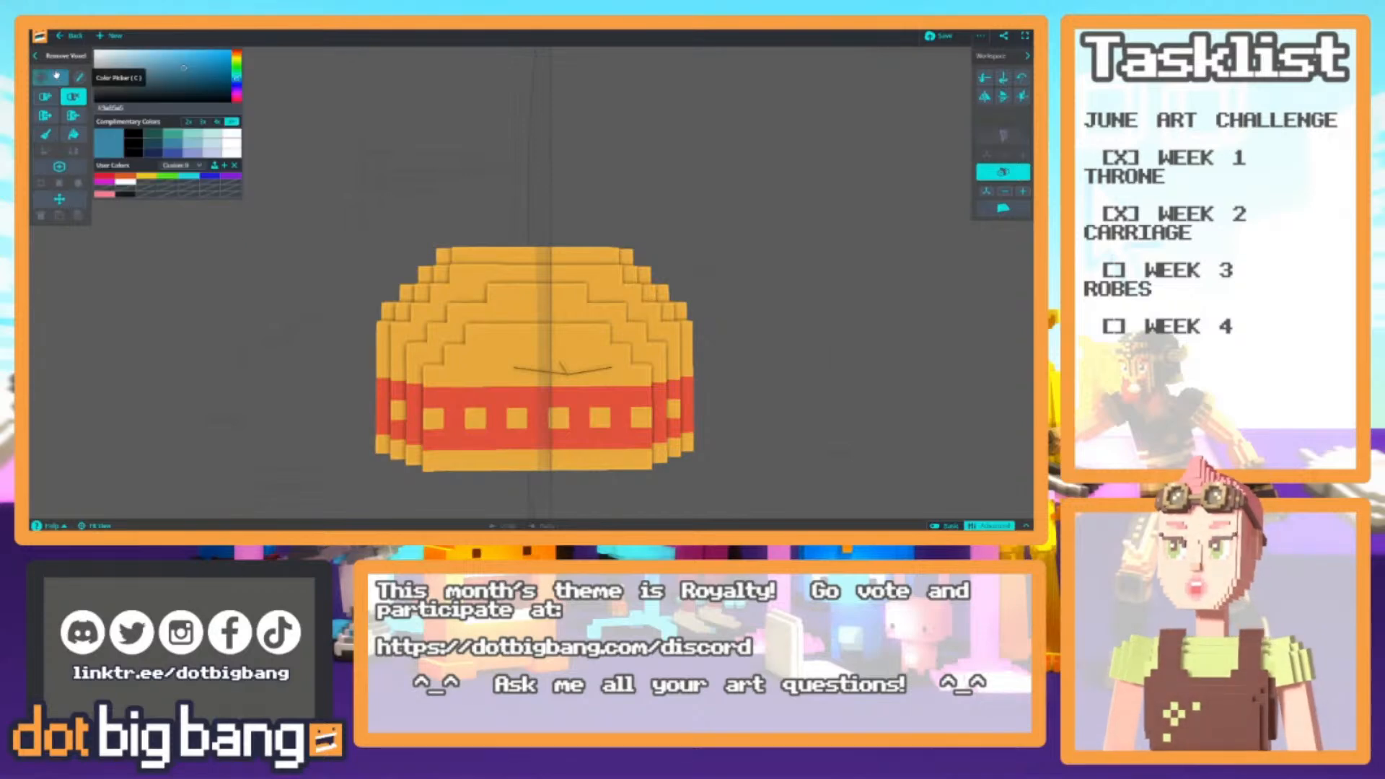
{"action": "left_click", "coordinate": [126, 189]}
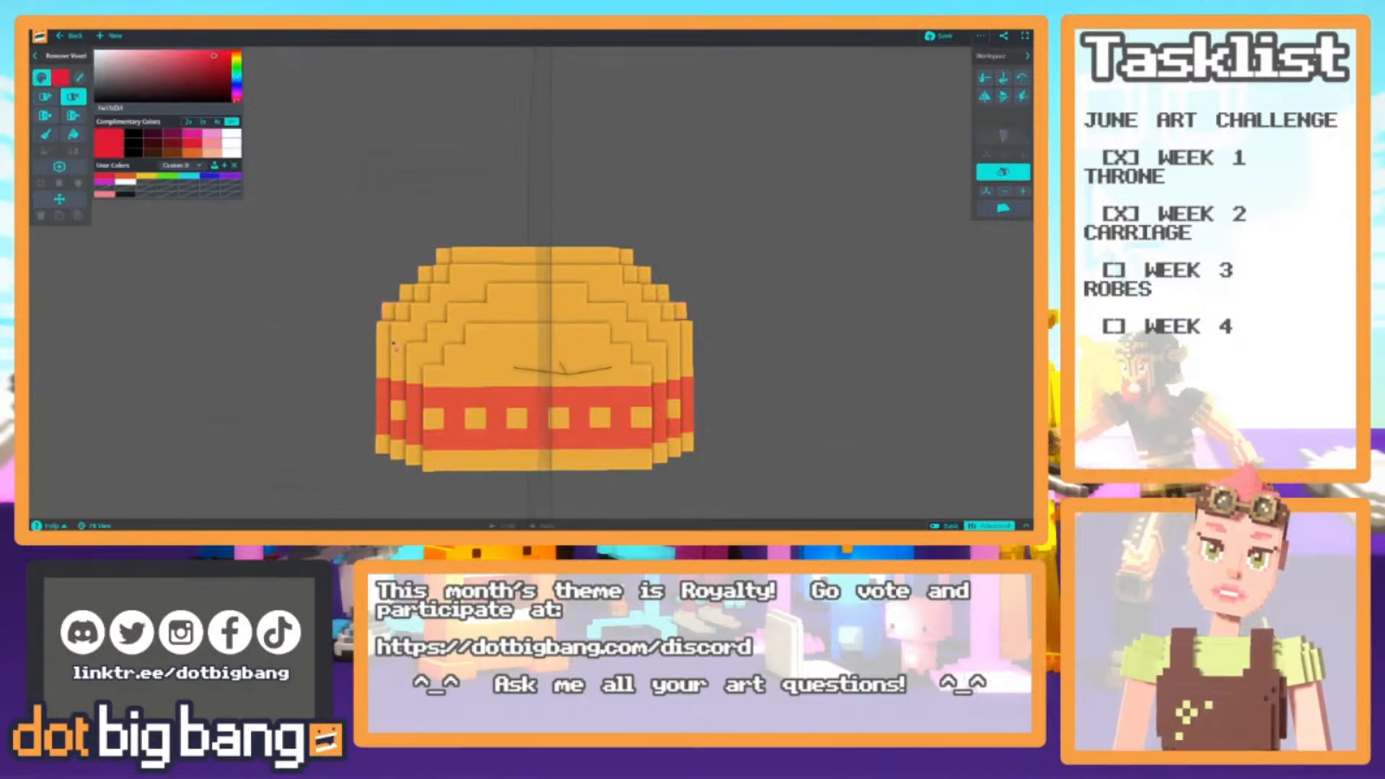
{"action": "left_click", "coordinate": [126, 181]}
{"action": "left_click", "coordinate": [73, 134]}
{"action": "right_click_drag", "start_coordinate": [320, 361], "coordinate": [414, 339]}
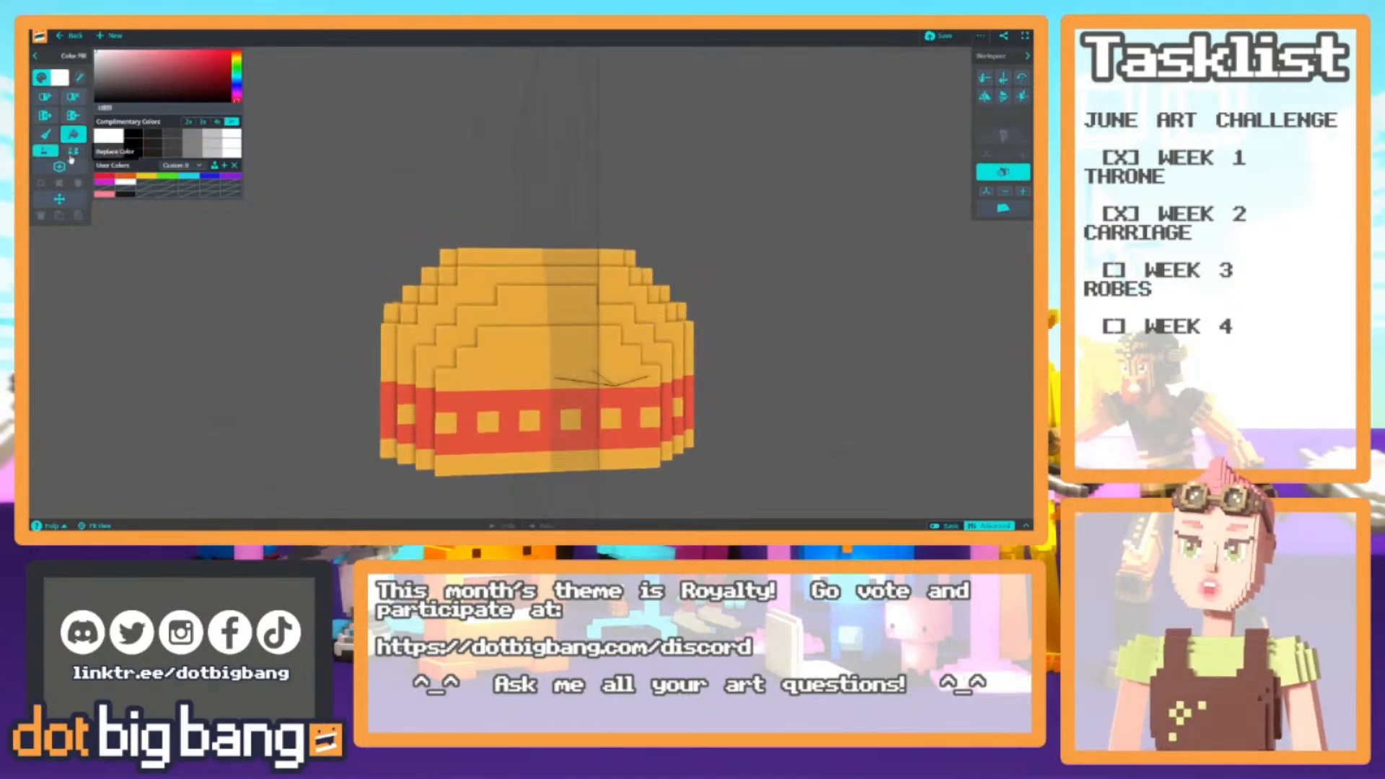
{"action": "left_click", "coordinate": [73, 150]}
{"action": "left_click", "coordinate": [466, 339]}
{"action": "left_click", "coordinate": [465, 422]}
{"action": "right_click_drag", "start_coordinate": [465, 421], "coordinate": [432, 440]}
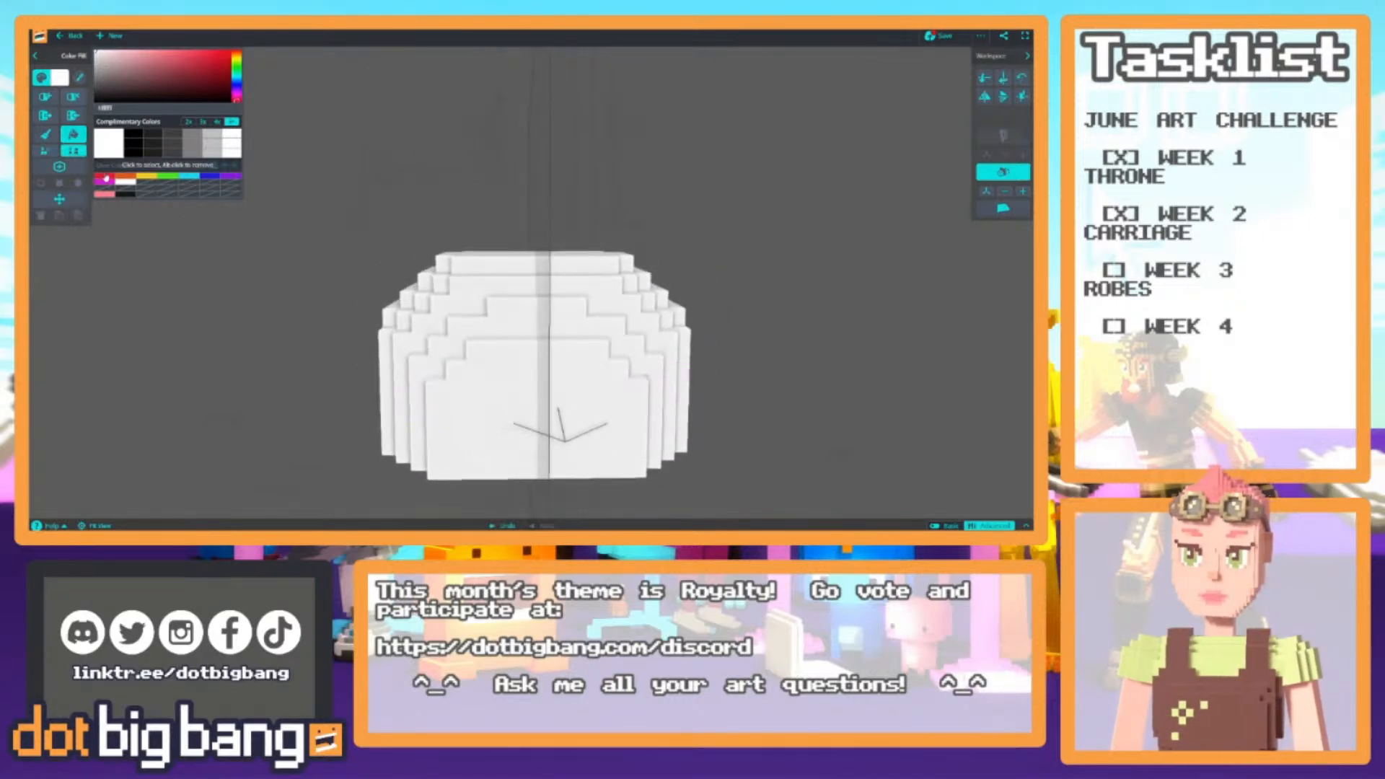
Brush a mirrored pair of red stripes over the skirt's front, top and back with the saved red color
{"action": "left_click", "coordinate": [105, 179]}
{"action": "right_click_drag", "start_coordinate": [555, 426], "coordinate": [584, 427]}
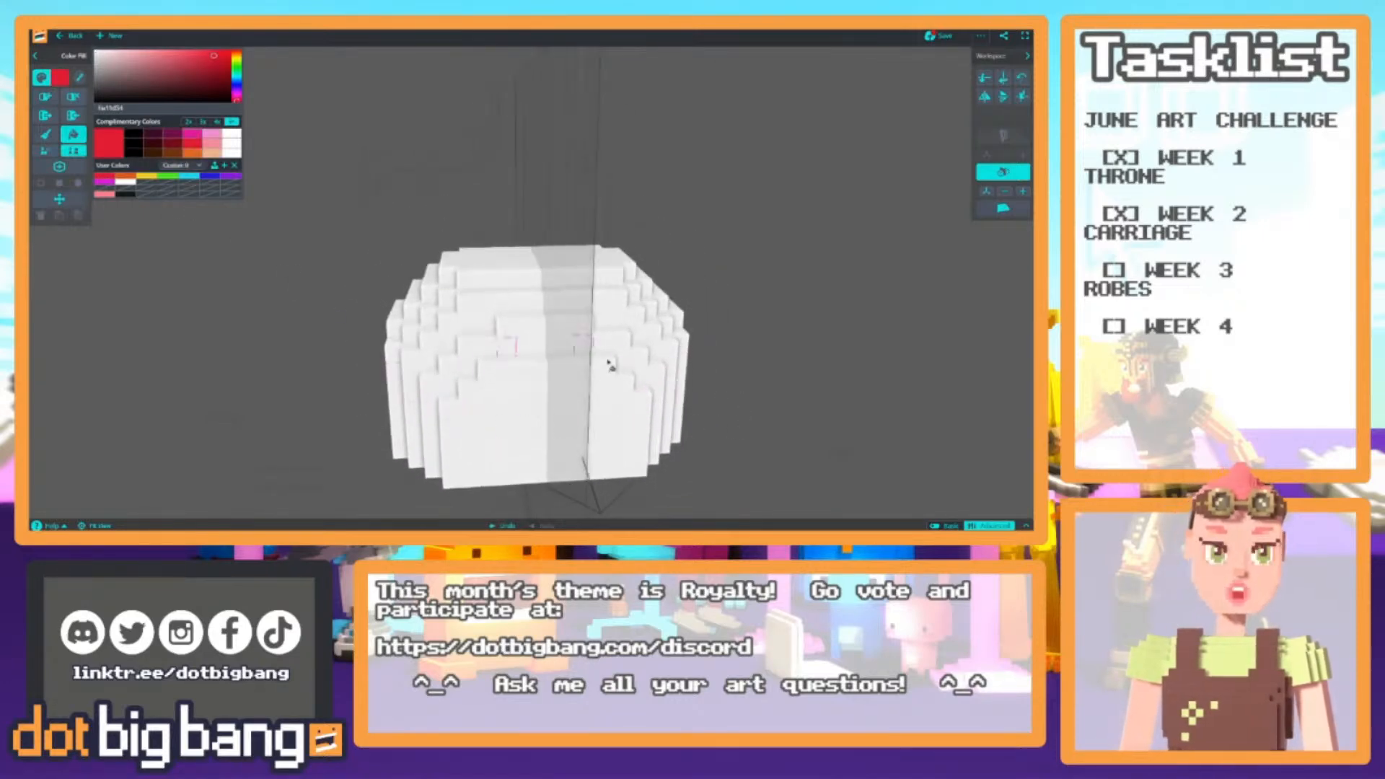
{"action": "right_click_drag", "start_coordinate": [590, 287], "coordinate": [501, 433]}
{"action": "key", "text": "b"}
{"action": "mouse_move", "coordinate": [469, 245]}
{"action": "left_mouse_down"}
{"action": "mouse_move", "coordinate": [476, 454]}
{"action": "mouse_move", "coordinate": [479, 341]}
{"action": "left_mouse_up"}
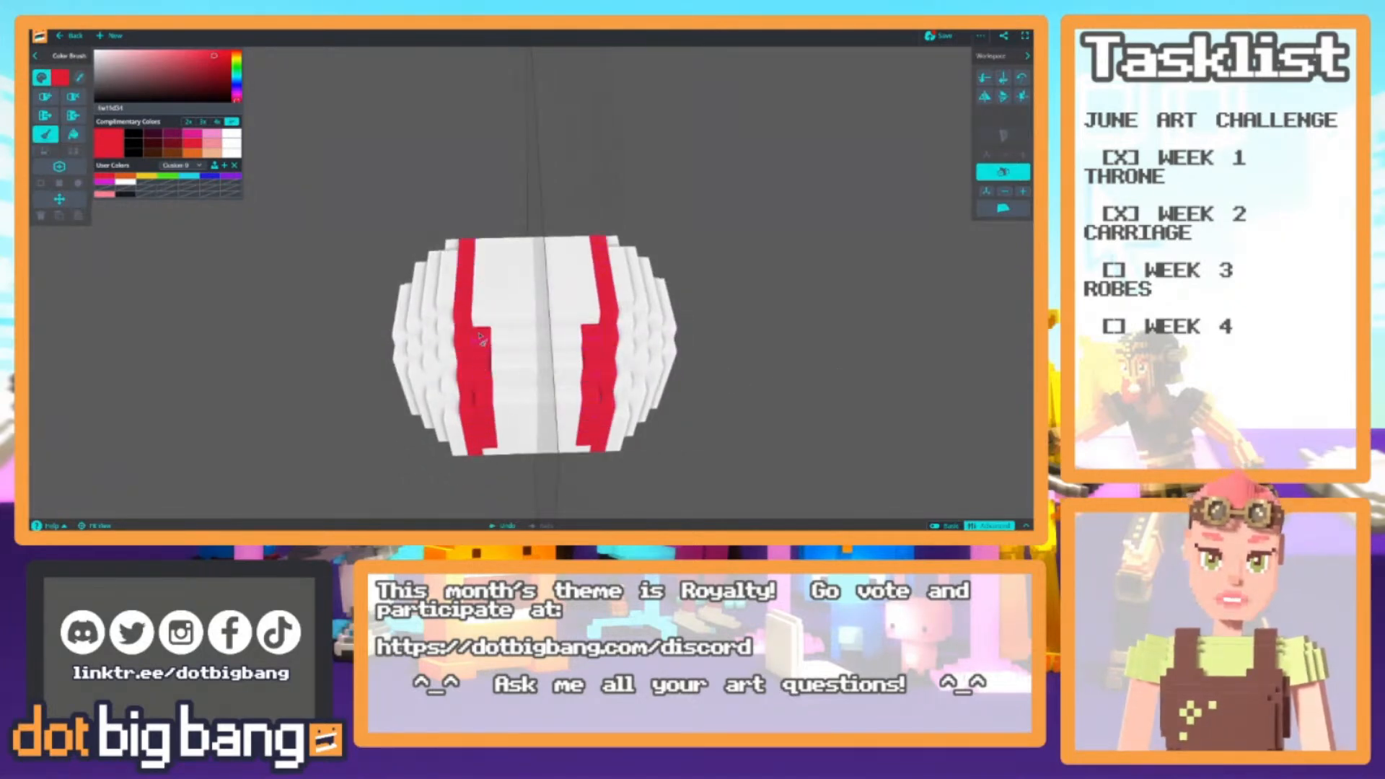
{"action": "left_click_drag", "start_coordinate": [496, 464], "coordinate": [492, 229]}
{"action": "right_click_drag", "start_coordinate": [492, 230], "coordinate": [476, 451]}
{"action": "mouse_move", "coordinate": [470, 268]}
{"action": "left_mouse_down"}
{"action": "mouse_move", "coordinate": [476, 211]}
{"action": "mouse_move", "coordinate": [461, 205]}
{"action": "mouse_move", "coordinate": [462, 243]}
{"action": "left_mouse_up"}
{"action": "right_click_drag", "start_coordinate": [462, 461], "coordinate": [570, 307]}
{"action": "right_click_drag", "start_coordinate": [465, 406], "coordinate": [809, 320]}
{"action": "mouse_move", "coordinate": [572, 360]}
{"action": "left_mouse_down"}
{"action": "mouse_move", "coordinate": [564, 456]}
{"action": "mouse_move", "coordinate": [549, 441]}
{"action": "left_mouse_up"}
{"action": "right_click_drag", "start_coordinate": [473, 399], "coordinate": [546, 393]}
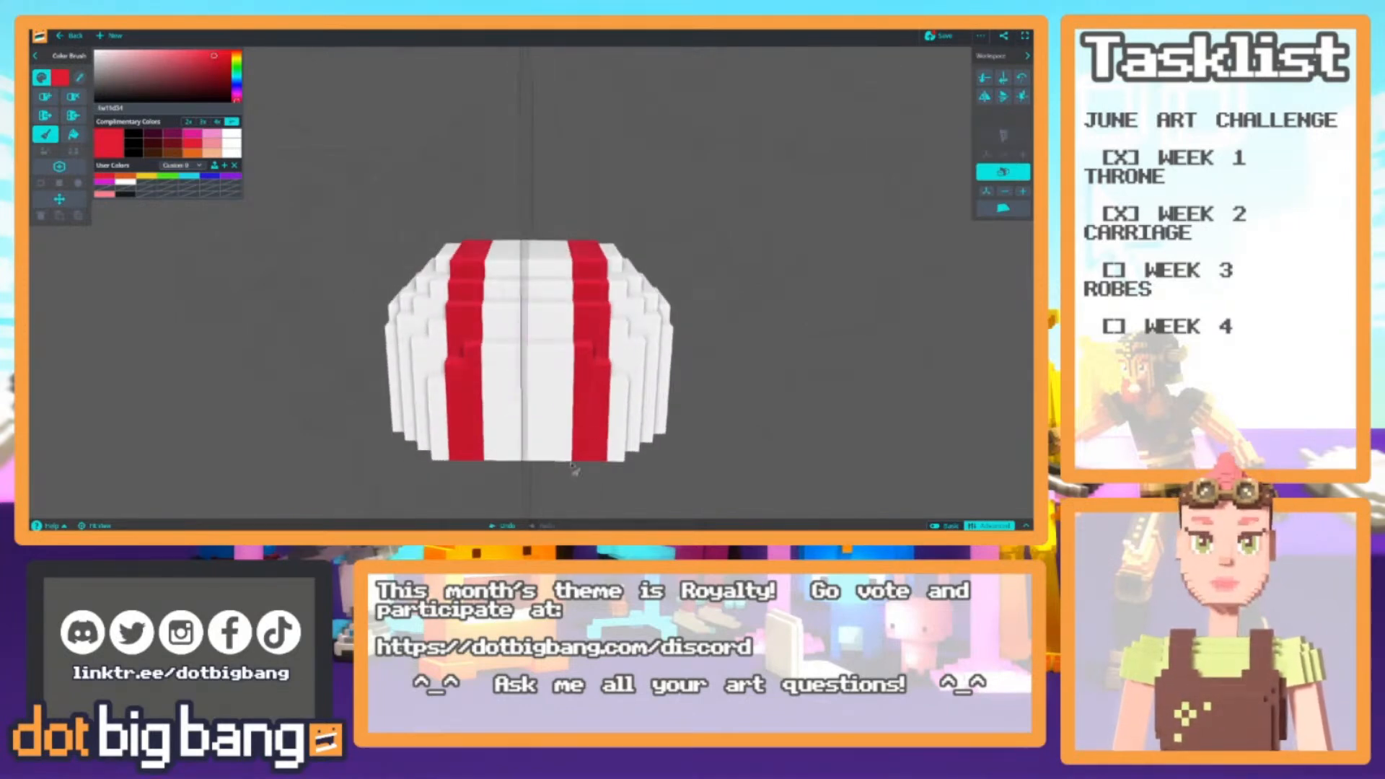
Widen both red stripes inward toward the center along the front, top and back
{"action": "left_click_drag", "start_coordinate": [568, 462], "coordinate": [566, 241]}
{"action": "mouse_move", "coordinate": [566, 242]}
{"action": "right_mouse_down"}
{"action": "mouse_move", "coordinate": [521, 436]}
{"action": "mouse_move", "coordinate": [323, 382]}
{"action": "mouse_move", "coordinate": [245, 384]}
{"action": "right_mouse_up"}
{"action": "left_click_drag", "start_coordinate": [497, 256], "coordinate": [528, 472]}
{"action": "right_click_drag", "start_coordinate": [528, 472], "coordinate": [404, 404]}
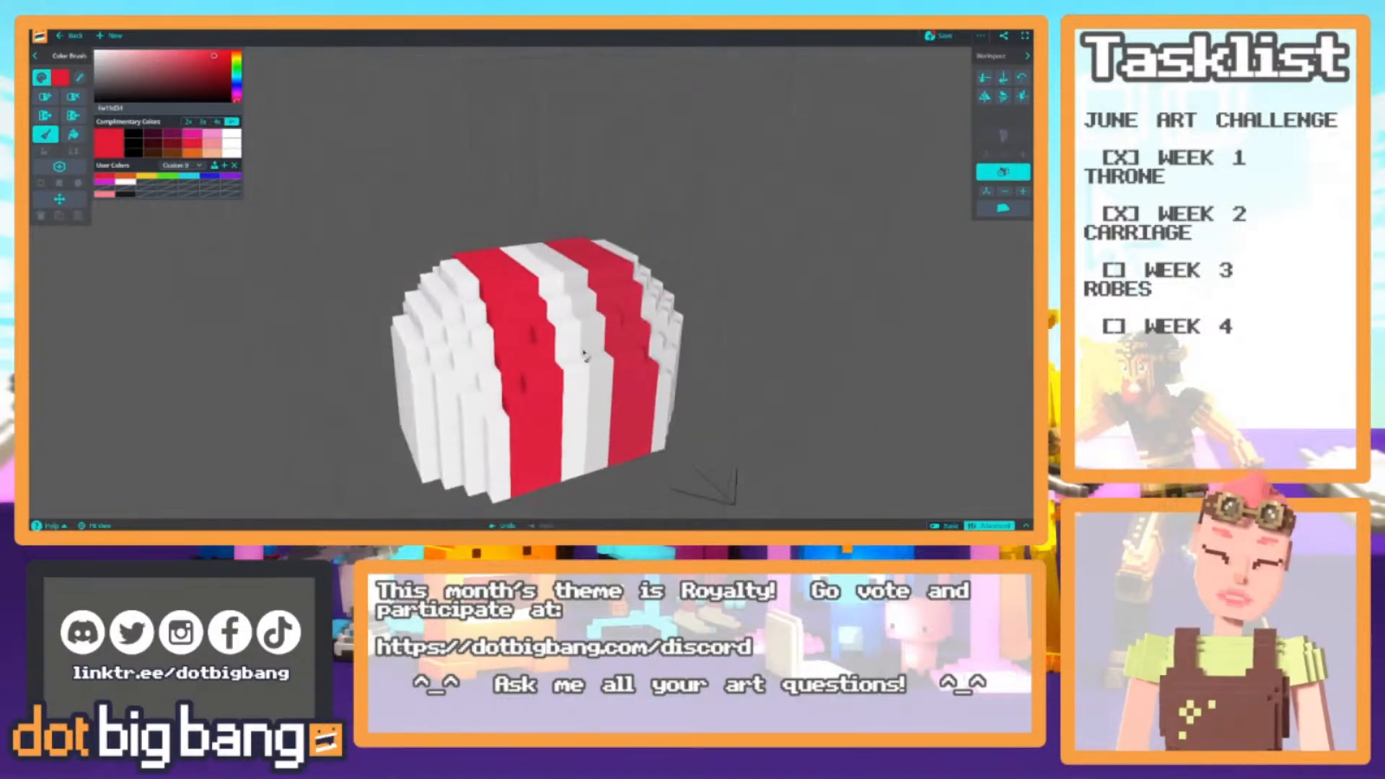
Fill the white gap between the red stripes with saved orange on the skirt's front, top and back, keeping mirroring on
{"action": "left_click", "coordinate": [123, 176]}
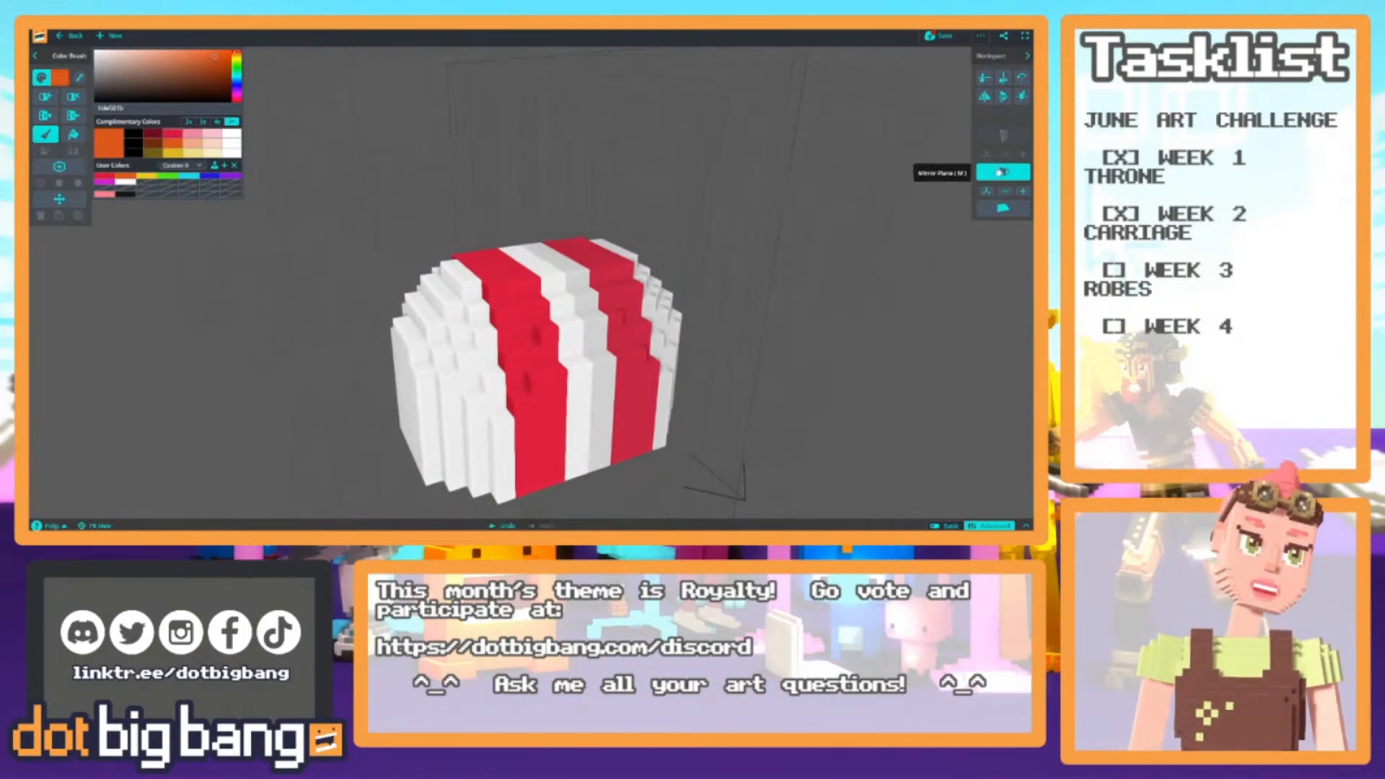
{"action": "left_click", "coordinate": [1002, 171]}
{"action": "right_click_drag", "start_coordinate": [729, 312], "coordinate": [586, 336]}
{"action": "left_click", "coordinate": [985, 174]}
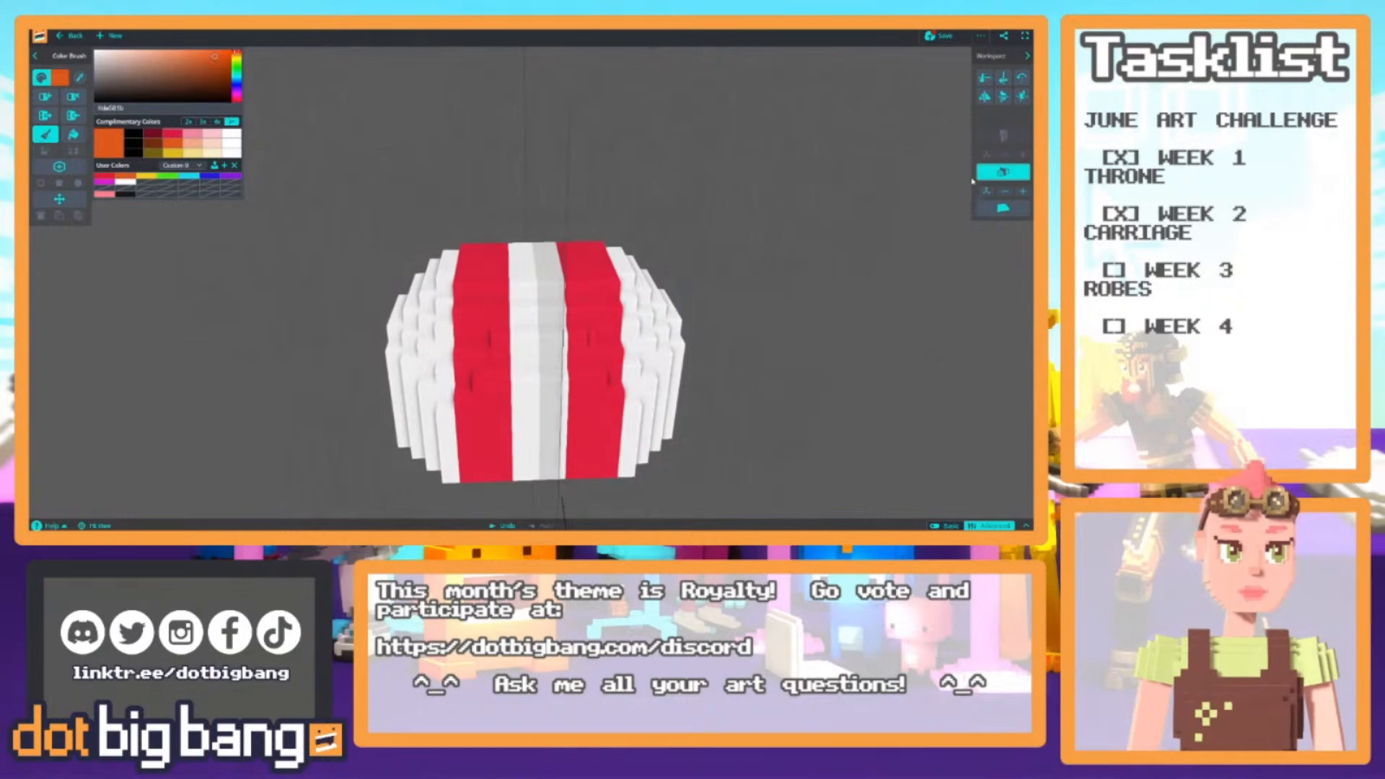
{"action": "mouse_move", "coordinate": [560, 476]}
{"action": "left_mouse_down"}
{"action": "mouse_move", "coordinate": [555, 302]}
{"action": "mouse_move", "coordinate": [543, 480]}
{"action": "left_mouse_up"}
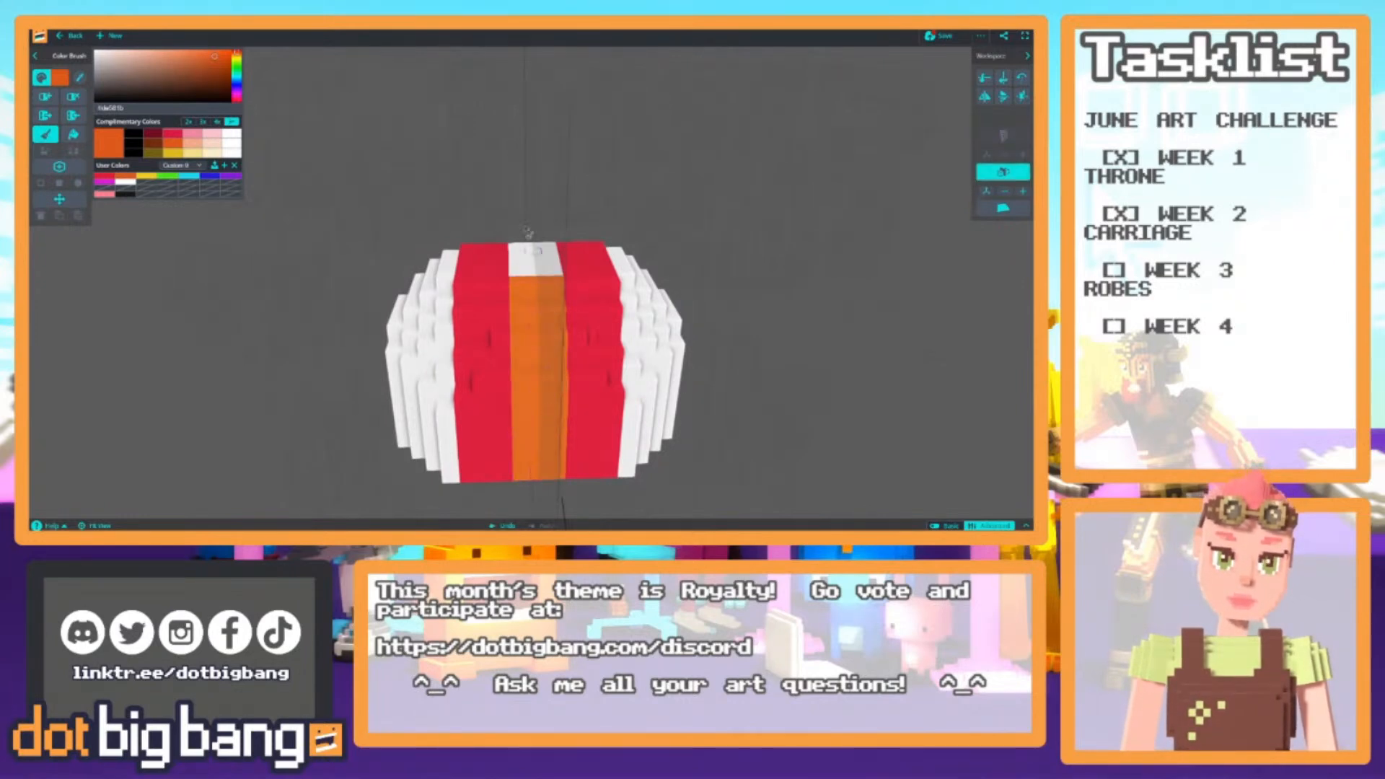
{"action": "right_click_drag", "start_coordinate": [533, 258], "coordinate": [531, 401]}
{"action": "mouse_move", "coordinate": [550, 333]}
{"action": "left_mouse_down"}
{"action": "mouse_move", "coordinate": [543, 213]}
{"action": "mouse_move", "coordinate": [537, 283]}
{"action": "left_mouse_up"}
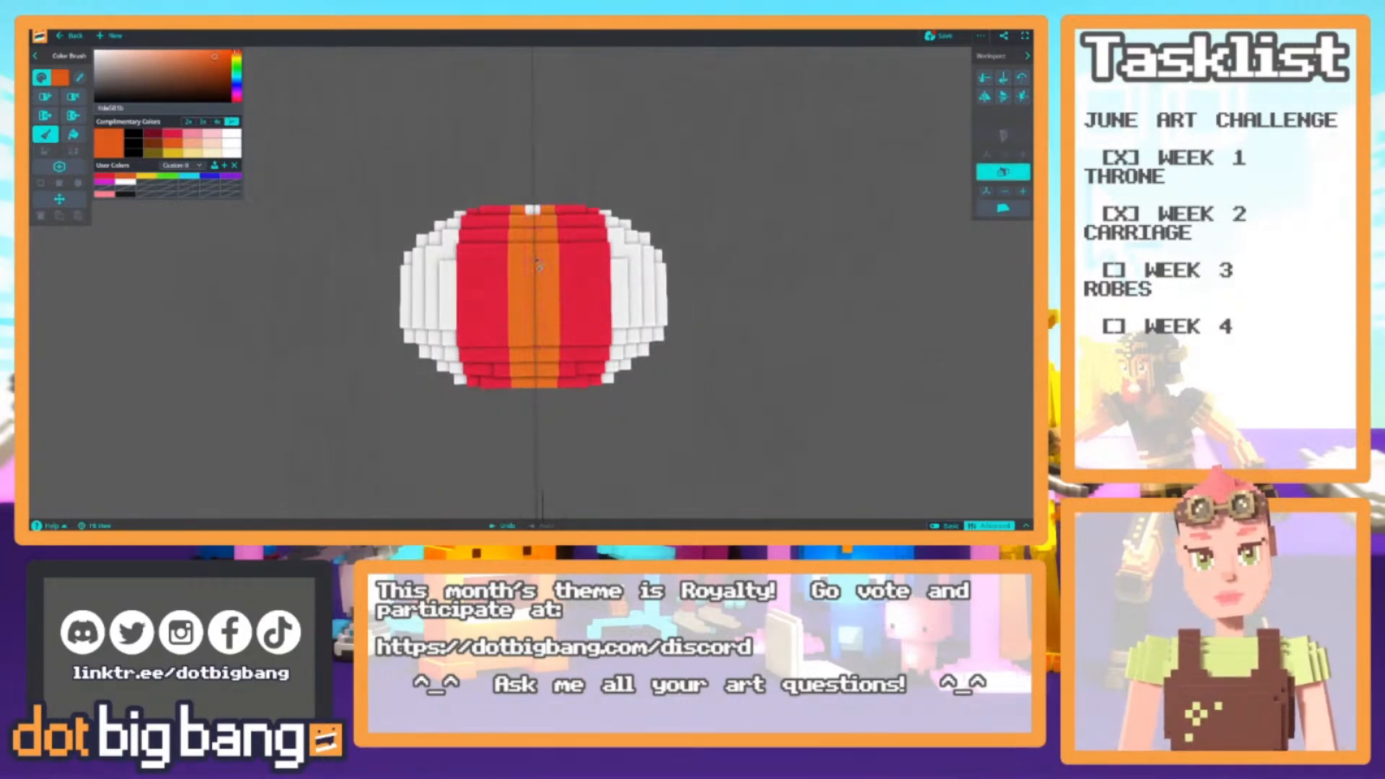
{"action": "right_click_drag", "start_coordinate": [450, 345], "coordinate": [688, 290]}
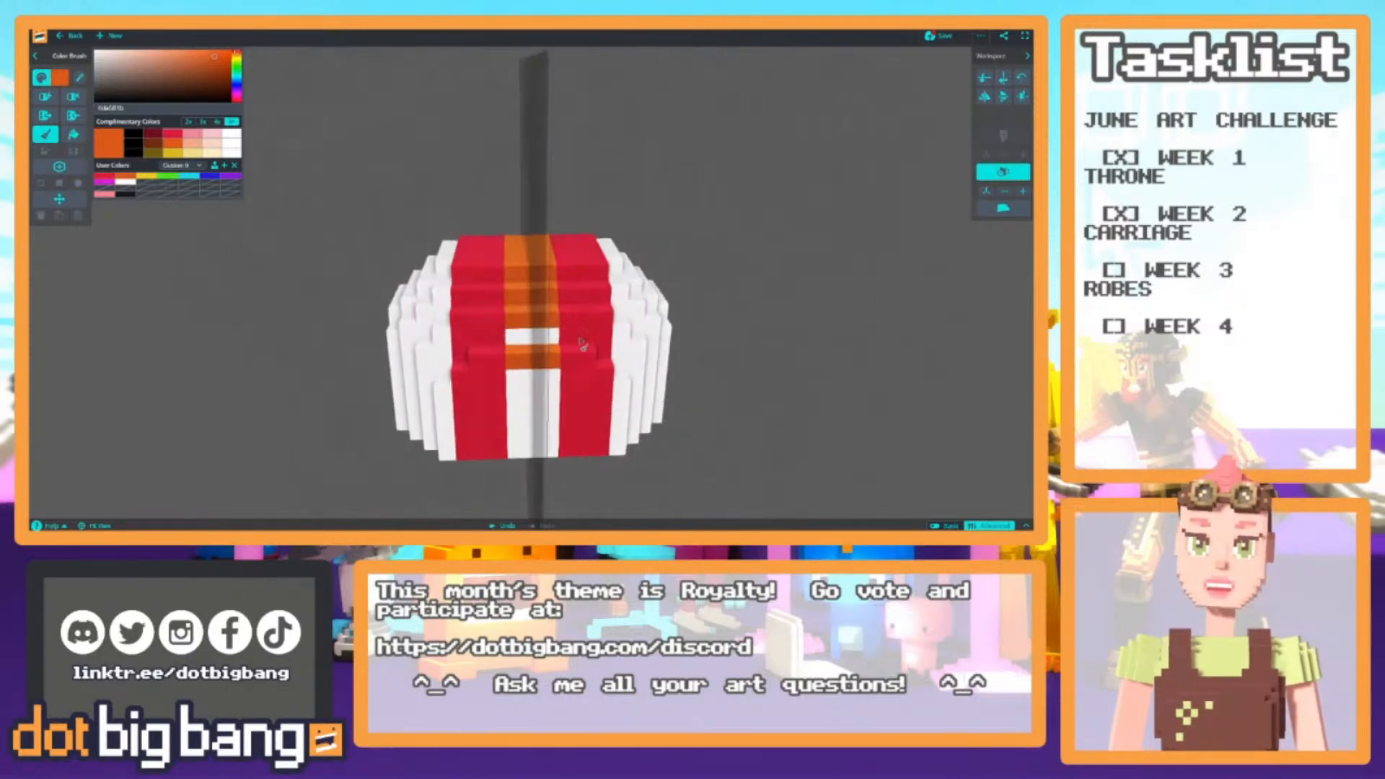
{"action": "mouse_move", "coordinate": [550, 343]}
{"action": "left_mouse_down"}
{"action": "mouse_move", "coordinate": [546, 456]}
{"action": "mouse_move", "coordinate": [535, 336]}
{"action": "left_mouse_up"}
{"action": "mouse_move", "coordinate": [548, 339]}
{"action": "right_mouse_down"}
{"action": "mouse_move", "coordinate": [788, 375]}
{"action": "mouse_move", "coordinate": [638, 362]}
{"action": "mouse_move", "coordinate": [606, 400]}
{"action": "mouse_move", "coordinate": [497, 404]}
{"action": "right_mouse_up"}
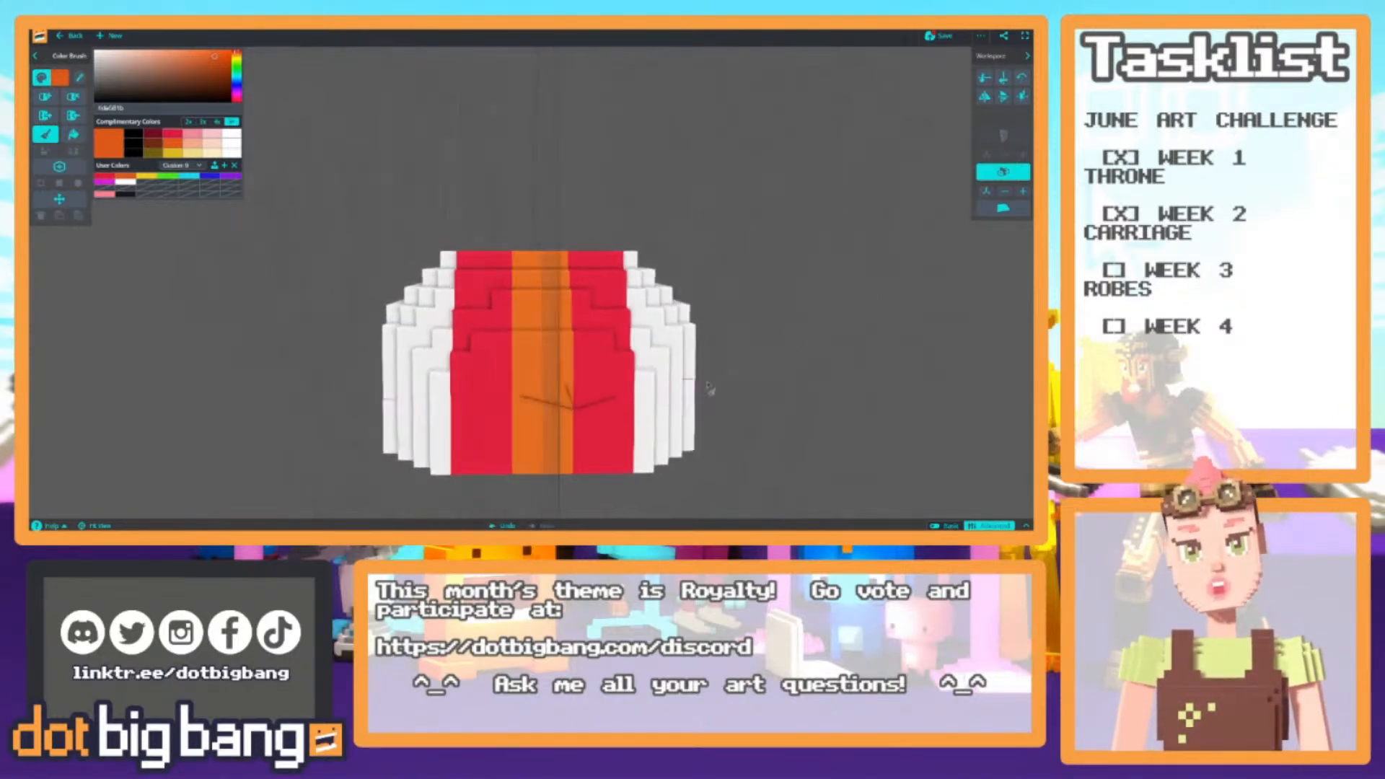
Turn mirroring off and fill the red stripe on one side of the orange stripe with yellow
{"action": "left_click", "coordinate": [988, 175]}
{"action": "left_click", "coordinate": [152, 178]}
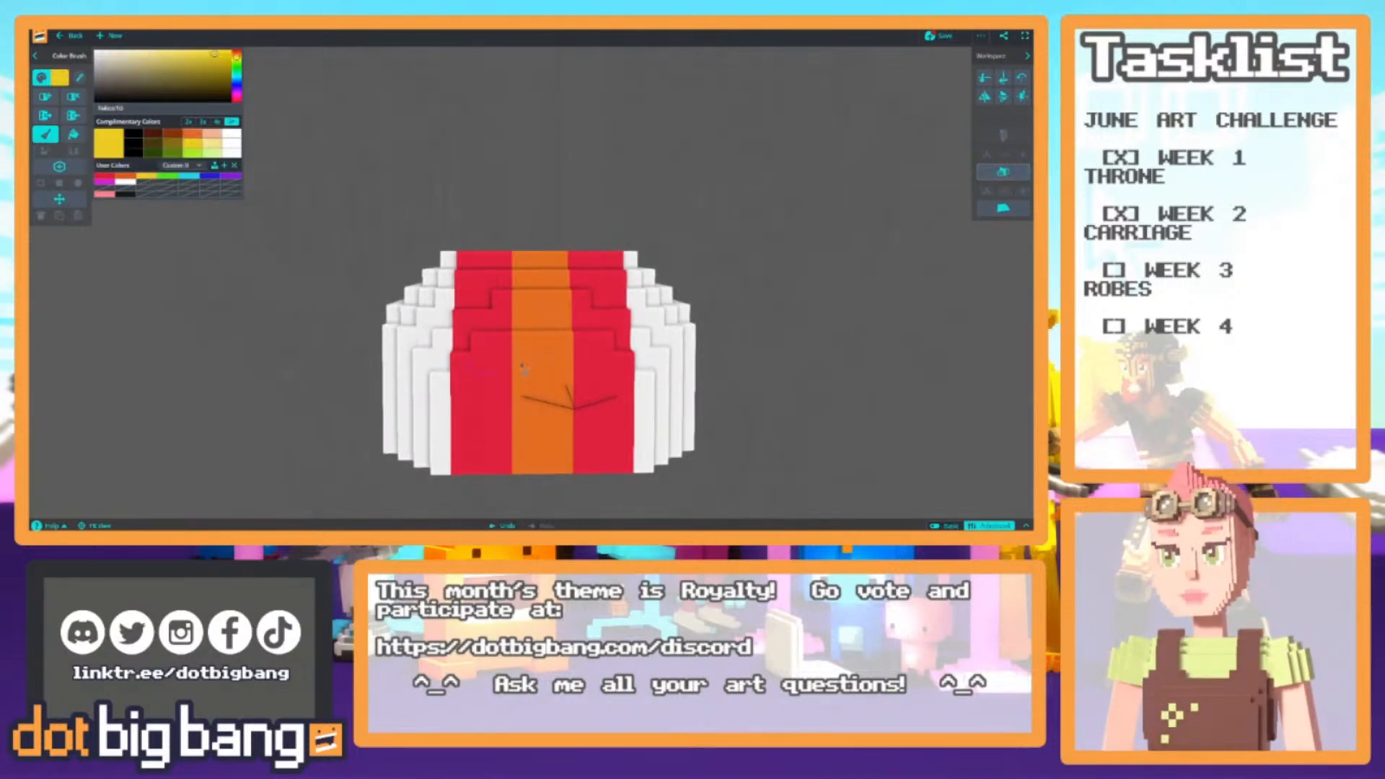
{"action": "middle_click_drag", "start_coordinate": [507, 397], "coordinate": [462, 426]}
{"action": "key", "text": "f"}
{"action": "mouse_move", "coordinate": [490, 450]}
{"action": "right_mouse_down"}
{"action": "mouse_move", "coordinate": [483, 353]}
{"action": "mouse_move", "coordinate": [462, 415]}
{"action": "right_mouse_up"}
{"action": "left_click", "coordinate": [46, 152]}
{"action": "left_click", "coordinate": [552, 329]}
{"action": "scroll", "coordinate": [497, 252], "scroll_direction": "down", "scroll_amount": 5}
{"action": "right_click_drag", "start_coordinate": [477, 227], "coordinate": [281, 284]}
{"action": "scroll", "coordinate": [433, 364], "scroll_direction": "up", "scroll_amount": 4}
{"action": "scroll", "coordinate": [432, 357], "scroll_direction": "down", "scroll_amount": 5}
{"action": "scroll", "coordinate": [448, 336], "scroll_direction": "up", "scroll_amount": 3}
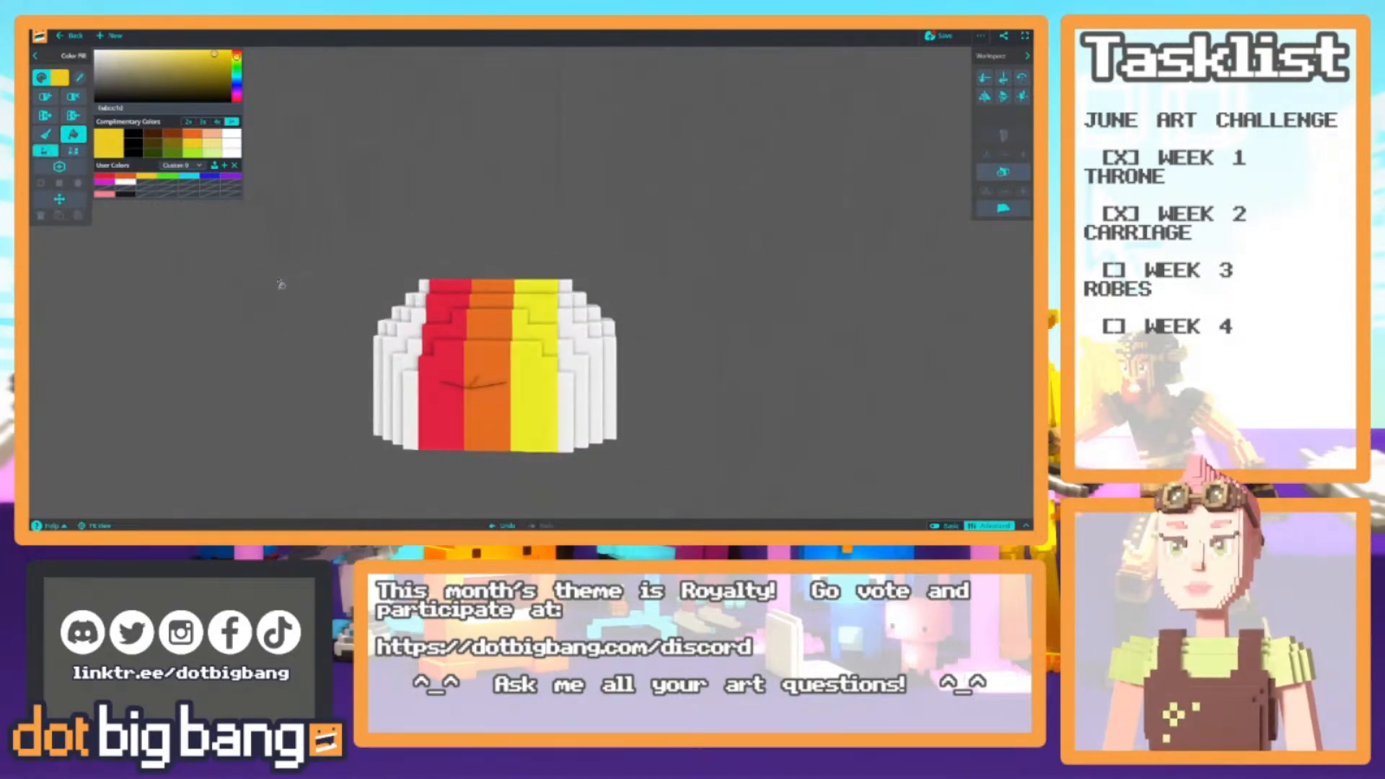
Turn mirroring on and brush a vertical green stripe next to the yellow one on the rounded side
{"action": "left_click", "coordinate": [163, 178]}
{"action": "right_click_drag", "start_coordinate": [528, 324], "coordinate": [660, 458]}
{"action": "left_click", "coordinate": [1002, 173]}
{"action": "right_click_drag", "start_coordinate": [649, 310], "coordinate": [569, 331]}
{"action": "key", "text": "b"}
{"action": "mouse_move", "coordinate": [542, 346]}
{"action": "left_mouse_down"}
{"action": "mouse_move", "coordinate": [551, 446]}
{"action": "mouse_move", "coordinate": [571, 355]}
{"action": "mouse_move", "coordinate": [547, 316]}
{"action": "left_mouse_up"}
{"action": "mouse_move", "coordinate": [546, 316]}
{"action": "right_mouse_down"}
{"action": "mouse_move", "coordinate": [504, 432]}
{"action": "mouse_move", "coordinate": [508, 338]}
{"action": "right_mouse_up"}
{"action": "left_click_drag", "start_coordinate": [536, 339], "coordinate": [552, 448]}
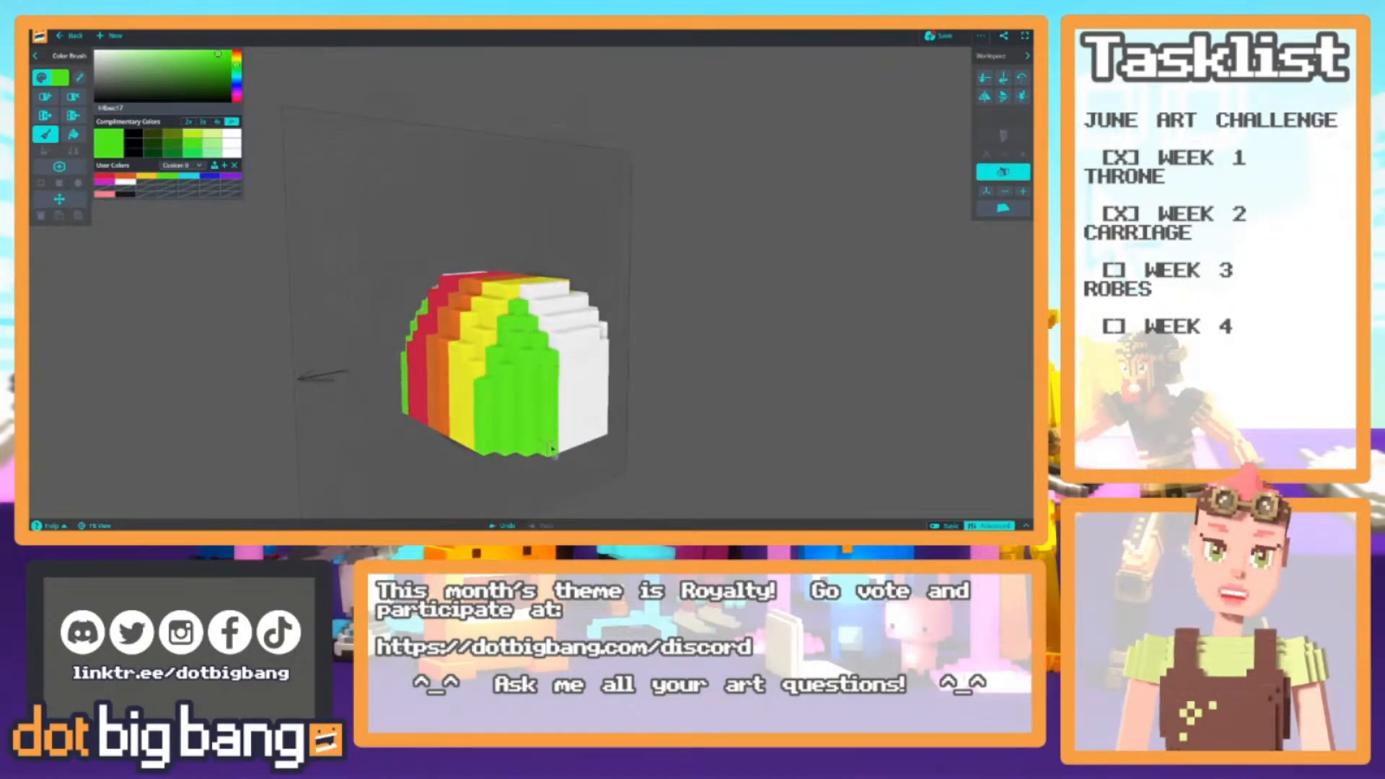
Paint a vertical magenta stripe on the remaining white side of the shape
{"action": "right_click_drag", "start_coordinate": [338, 318], "coordinate": [293, 293]}
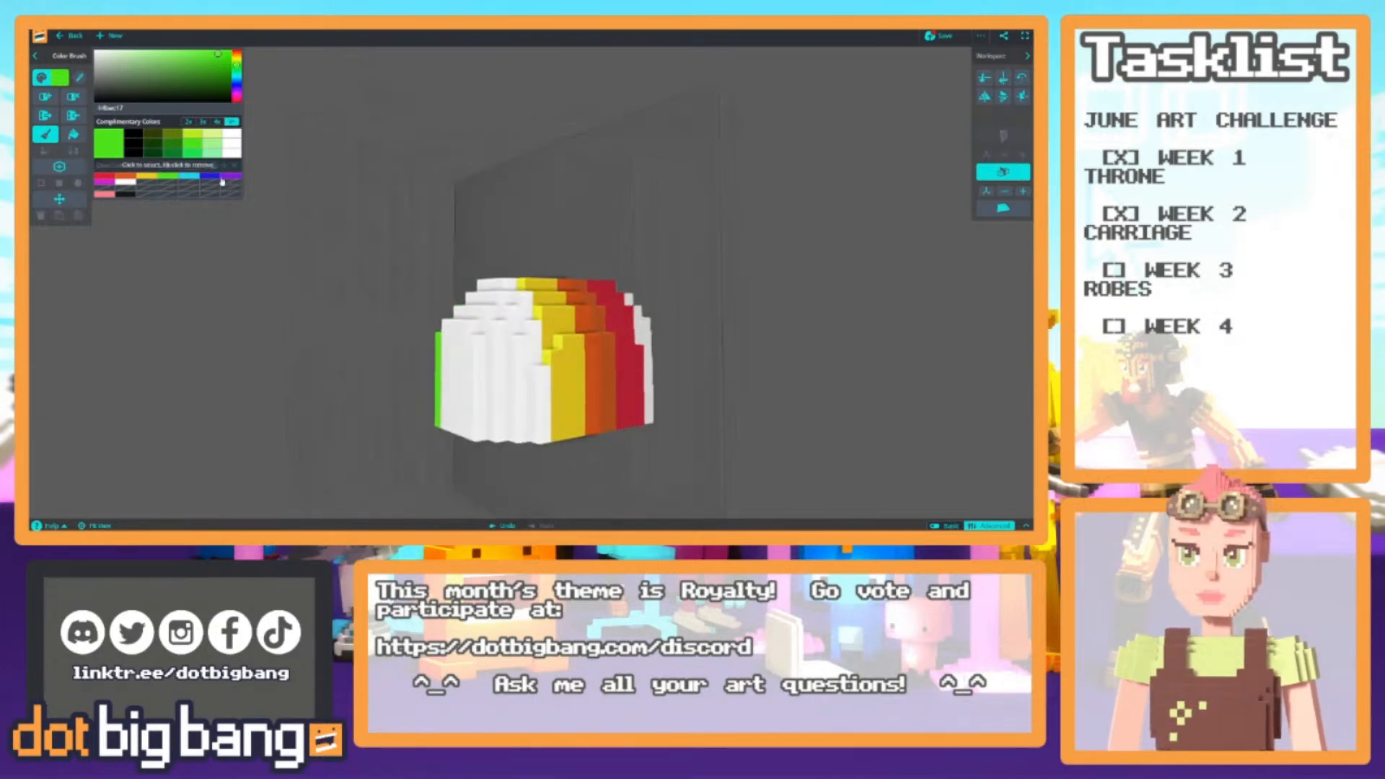
{"action": "left_click", "coordinate": [105, 182]}
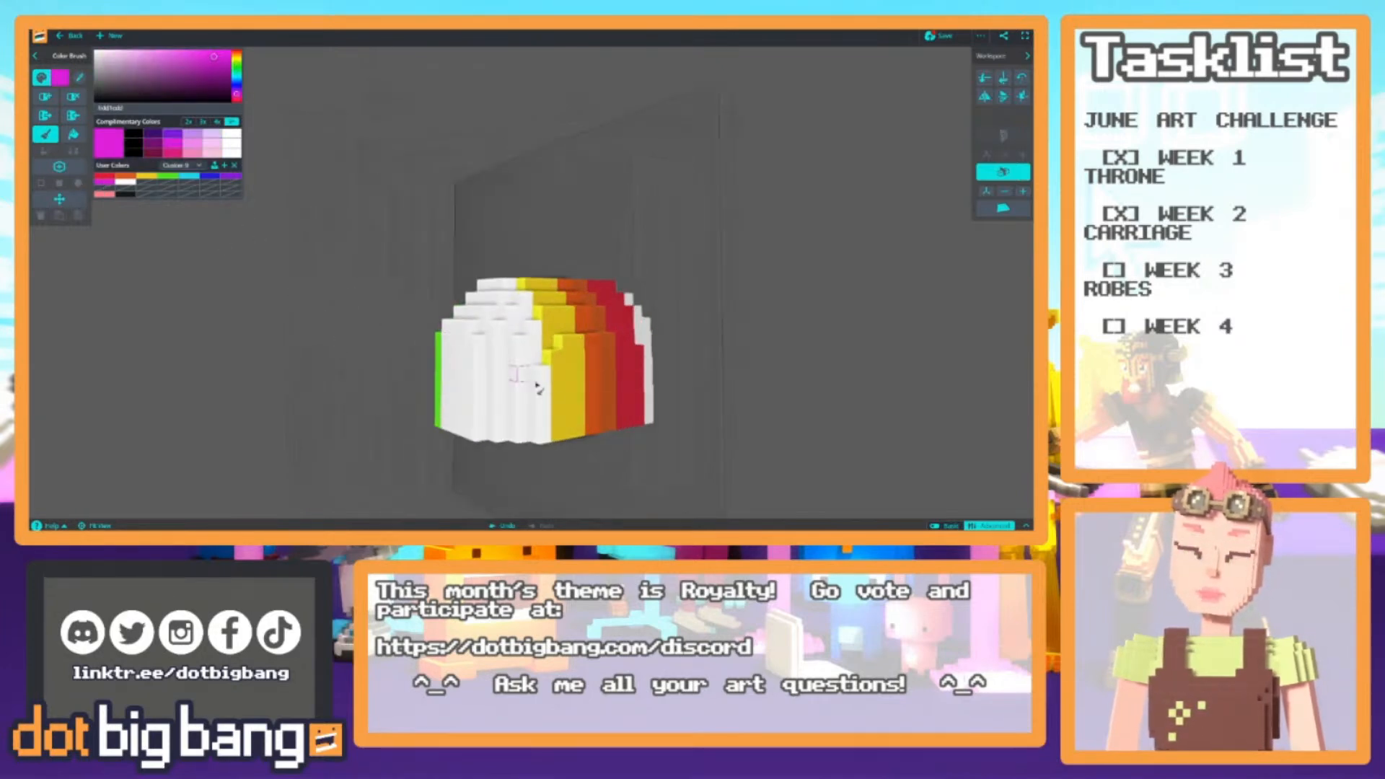
{"action": "scroll", "coordinate": [537, 355], "scroll_direction": "up", "scroll_amount": 2}
{"action": "right_click_drag", "start_coordinate": [504, 343], "coordinate": [455, 367]}
{"action": "mouse_move", "coordinate": [507, 311]}
{"action": "left_mouse_down"}
{"action": "mouse_move", "coordinate": [522, 420]}
{"action": "mouse_move", "coordinate": [503, 486]}
{"action": "mouse_move", "coordinate": [496, 362]}
{"action": "mouse_move", "coordinate": [476, 485]}
{"action": "left_mouse_up"}
Paint a vertical purple stripe directly beside the magenta one
{"action": "right_click_drag", "start_coordinate": [404, 363], "coordinate": [517, 365]}
{"action": "left_click", "coordinate": [228, 178]}
{"action": "mouse_move", "coordinate": [539, 314]}
{"action": "left_mouse_down"}
{"action": "mouse_move", "coordinate": [530, 492]}
{"action": "mouse_move", "coordinate": [523, 396]}
{"action": "mouse_move", "coordinate": [543, 313]}
{"action": "left_mouse_up"}
{"action": "left_click", "coordinate": [516, 402]}
Fill the white gap between the green and purple stripes with blue, including the last voxel at the base
{"action": "right_click_drag", "start_coordinate": [447, 357], "coordinate": [505, 383]}
{"action": "left_click", "coordinate": [190, 176]}
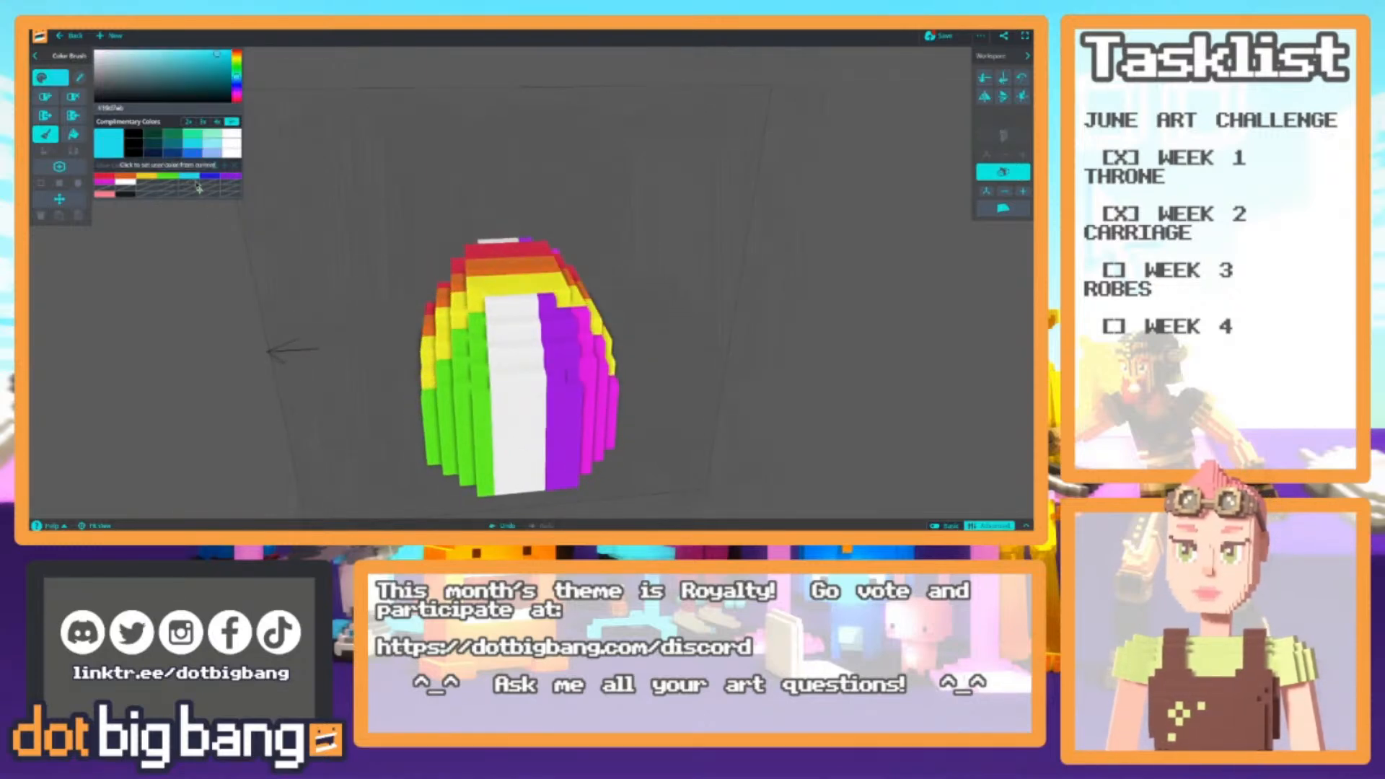
{"action": "left_click", "coordinate": [209, 176]}
{"action": "mouse_move", "coordinate": [531, 317]}
{"action": "left_mouse_down"}
{"action": "mouse_move", "coordinate": [523, 487]}
{"action": "mouse_move", "coordinate": [516, 330]}
{"action": "mouse_move", "coordinate": [503, 469]}
{"action": "left_mouse_up"}
{"action": "scroll", "coordinate": [498, 441], "scroll_direction": "down", "scroll_amount": 4}
{"action": "mouse_move", "coordinate": [556, 380]}
{"action": "right_mouse_down"}
{"action": "mouse_move", "coordinate": [599, 443]}
{"action": "mouse_move", "coordinate": [572, 380]}
{"action": "mouse_move", "coordinate": [532, 390]}
{"action": "right_mouse_up"}
{"action": "scroll", "coordinate": [532, 390], "scroll_direction": "up", "scroll_amount": 3}
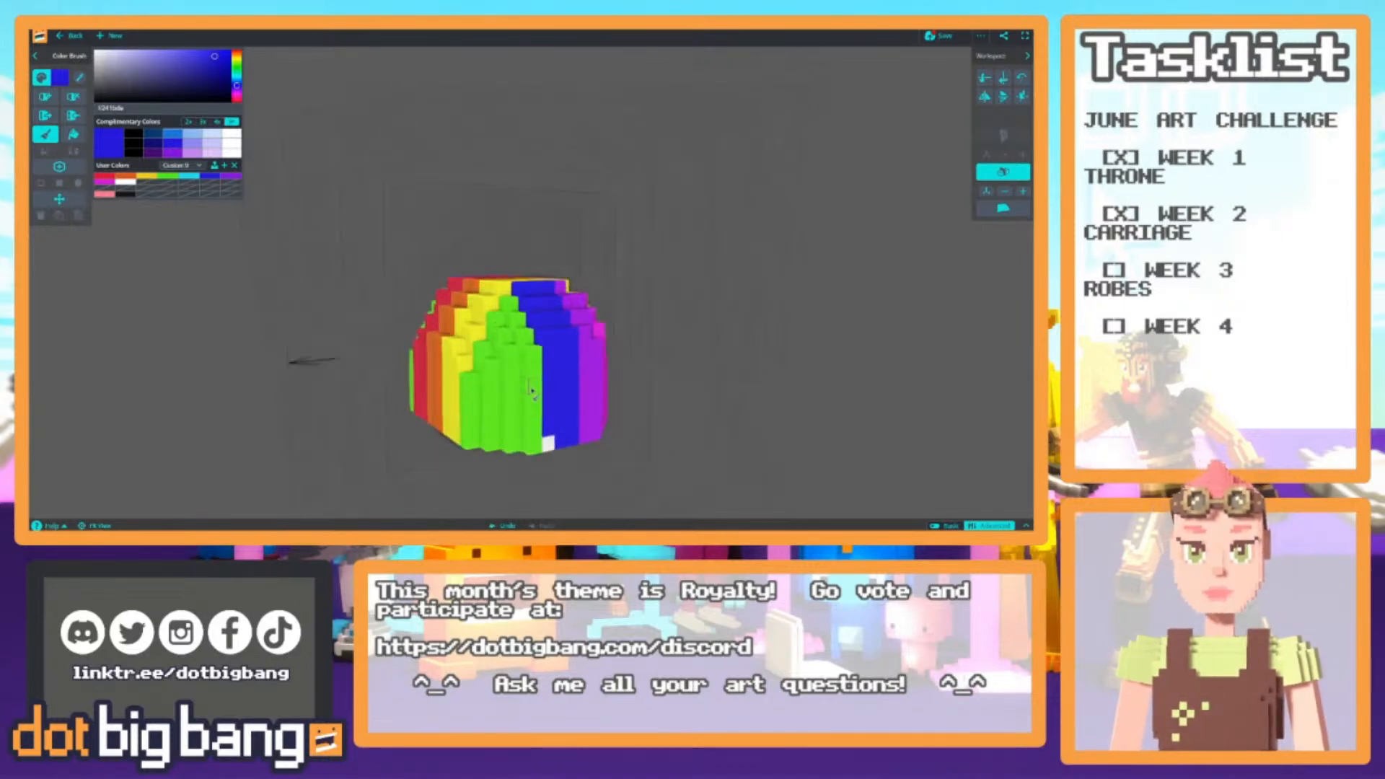
{"action": "left_click", "coordinate": [552, 446]}
Widen the blue stripe by painting over the adjacent column of green voxels
{"action": "scroll", "coordinate": [426, 312], "scroll_direction": "down", "scroll_amount": 3}
{"action": "mouse_move", "coordinate": [427, 312]}
{"action": "right_mouse_down"}
{"action": "mouse_move", "coordinate": [682, 406]}
{"action": "mouse_move", "coordinate": [403, 306]}
{"action": "mouse_move", "coordinate": [336, 297]}
{"action": "mouse_move", "coordinate": [429, 320]}
{"action": "right_mouse_up"}
{"action": "scroll", "coordinate": [420, 311], "scroll_direction": "up", "scroll_amount": 2}
{"action": "scroll", "coordinate": [420, 307], "scroll_direction": "up", "scroll_amount": 2}
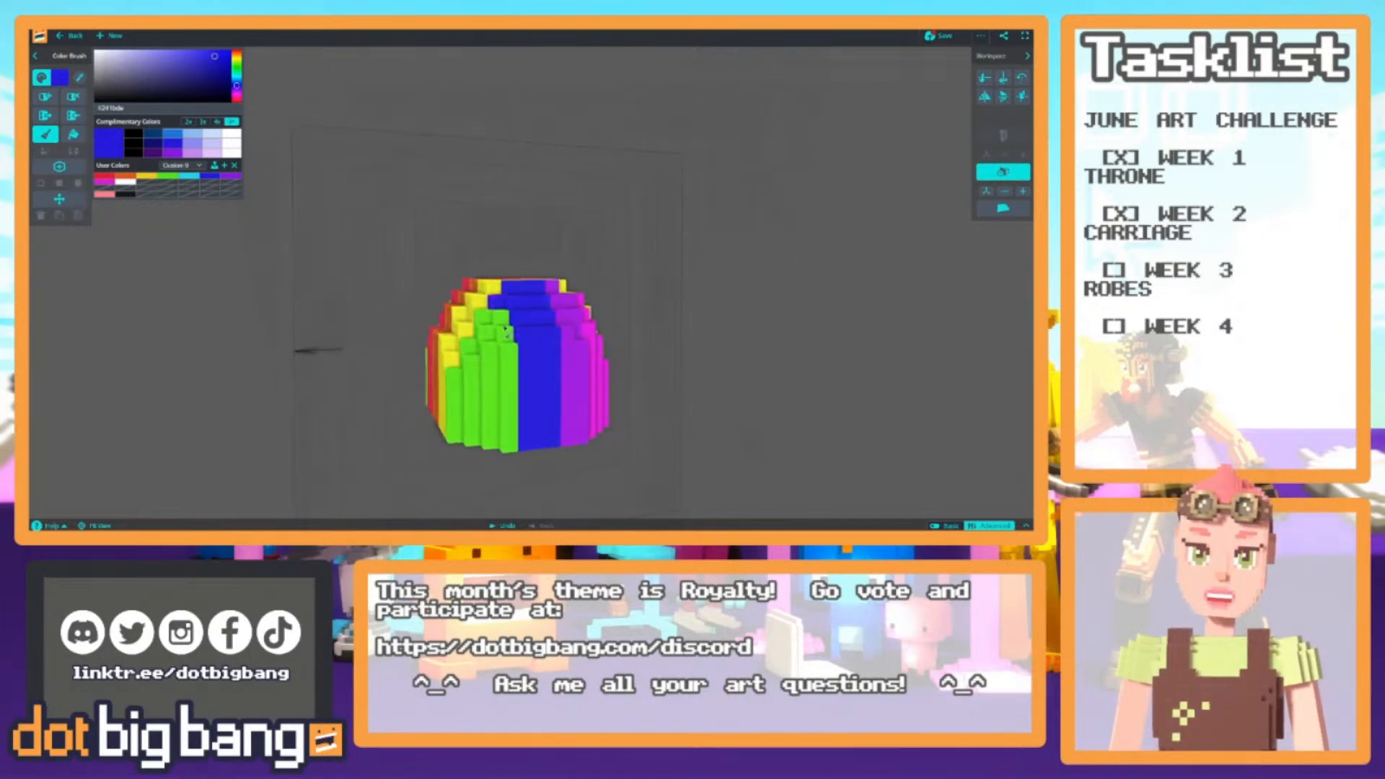
{"action": "left_click_drag", "start_coordinate": [503, 317], "coordinate": [515, 432]}
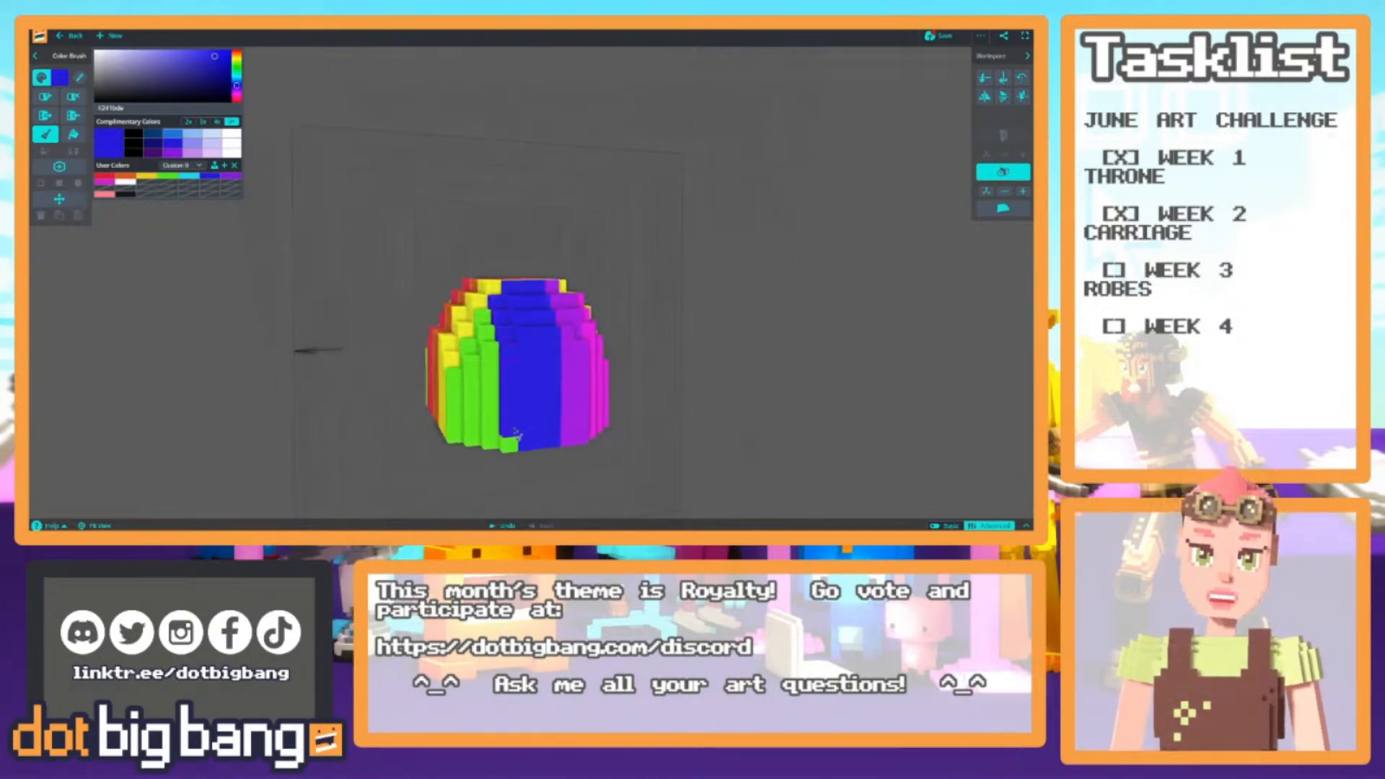
Paint a cyan stripe between the blue and green stripes
{"action": "left_click", "coordinate": [187, 181]}
{"action": "left_click_drag", "start_coordinate": [500, 301], "coordinate": [497, 450]}
{"action": "scroll", "coordinate": [393, 389], "scroll_direction": "down", "scroll_amount": 3}
{"action": "left_click_drag", "start_coordinate": [392, 390], "coordinate": [611, 352]}
{"action": "scroll", "coordinate": [714, 432], "scroll_direction": "down", "scroll_amount": 3}
{"action": "scroll", "coordinate": [611, 351], "scroll_direction": "down", "scroll_amount": 3}
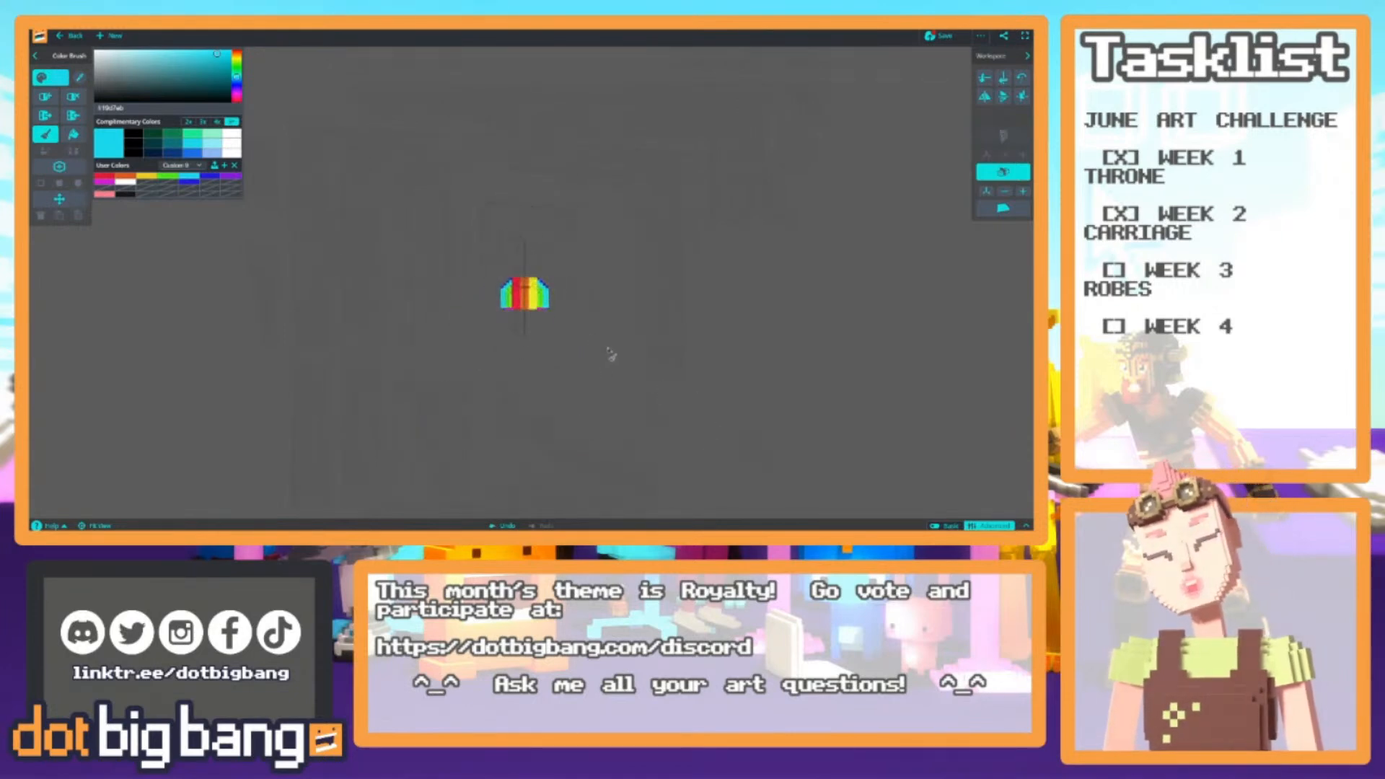
Sample green from the side stripe as the brush colour and try it where it meets the neighbouring stripes
{"action": "scroll", "coordinate": [610, 353], "scroll_direction": "up", "scroll_amount": 5}
{"action": "right_click_drag", "start_coordinate": [517, 374], "coordinate": [465, 375]}
{"action": "scroll", "coordinate": [536, 377], "scroll_direction": "up", "scroll_amount": 2}
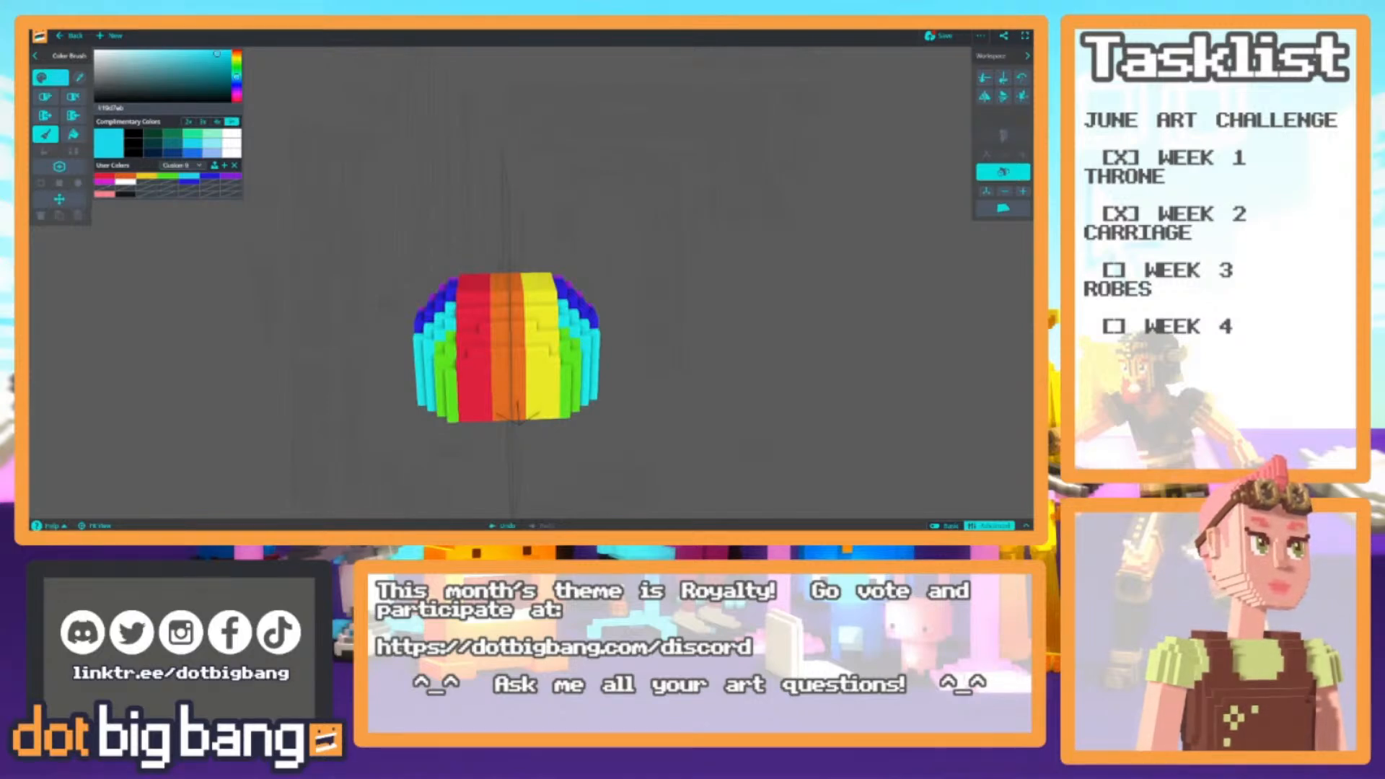
{"action": "mouse_move", "coordinate": [465, 375]}
{"action": "right_mouse_down"}
{"action": "mouse_move", "coordinate": [408, 371]}
{"action": "mouse_move", "coordinate": [504, 366]}
{"action": "mouse_move", "coordinate": [361, 354]}
{"action": "mouse_move", "coordinate": [241, 306]}
{"action": "mouse_move", "coordinate": [463, 401]}
{"action": "mouse_move", "coordinate": [640, 392]}
{"action": "mouse_move", "coordinate": [417, 371]}
{"action": "right_mouse_up"}
{"action": "scroll", "coordinate": [504, 366], "scroll_direction": "up", "scroll_amount": 1}
{"action": "left_click", "coordinate": [559, 336], "text": "alt"}
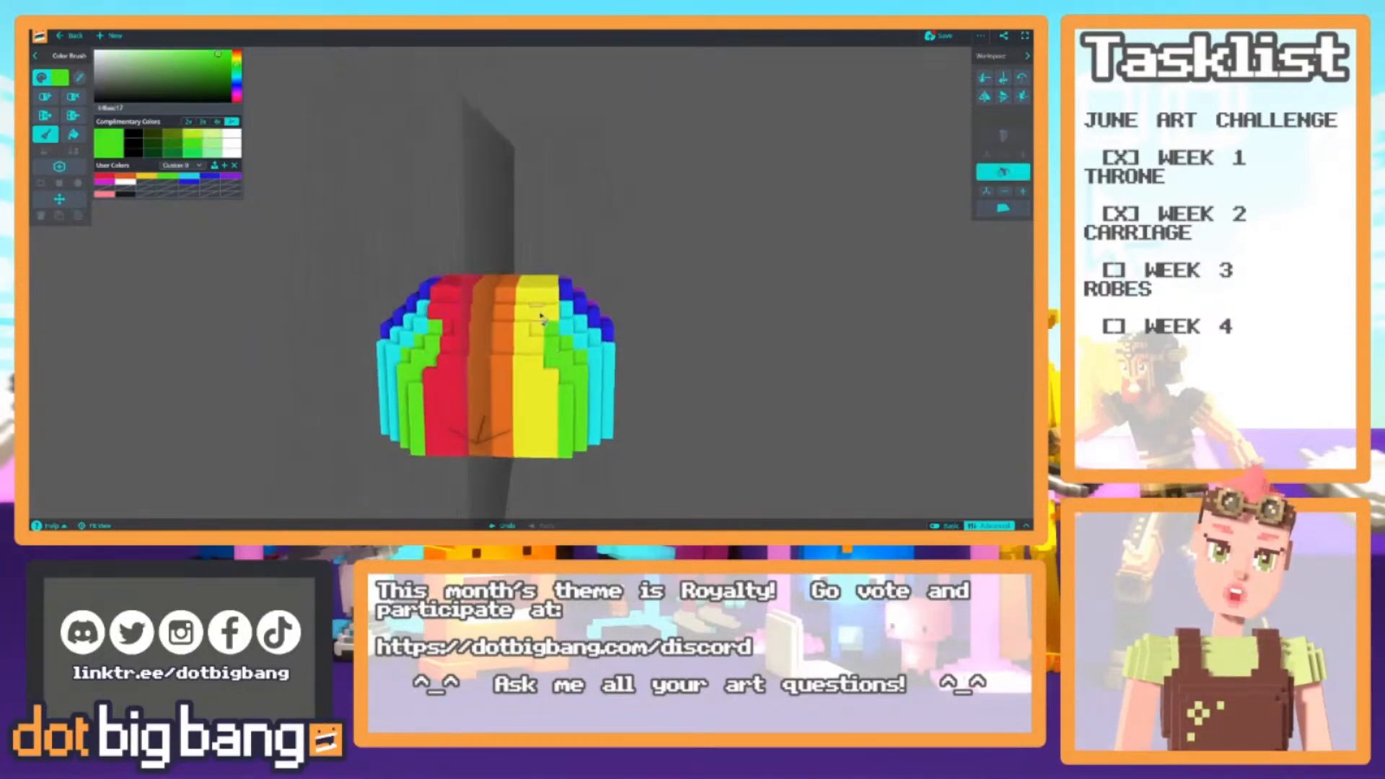
{"action": "scroll", "coordinate": [505, 339], "scroll_direction": "down", "scroll_amount": 5}
{"action": "scroll", "coordinate": [497, 346], "scroll_direction": "up", "scroll_amount": 3}
{"action": "mouse_move", "coordinate": [486, 379]}
{"action": "right_mouse_down"}
{"action": "mouse_move", "coordinate": [450, 373]}
{"action": "mouse_move", "coordinate": [471, 363]}
{"action": "right_mouse_up"}
{"action": "scroll", "coordinate": [471, 363], "scroll_direction": "down", "scroll_amount": 5}
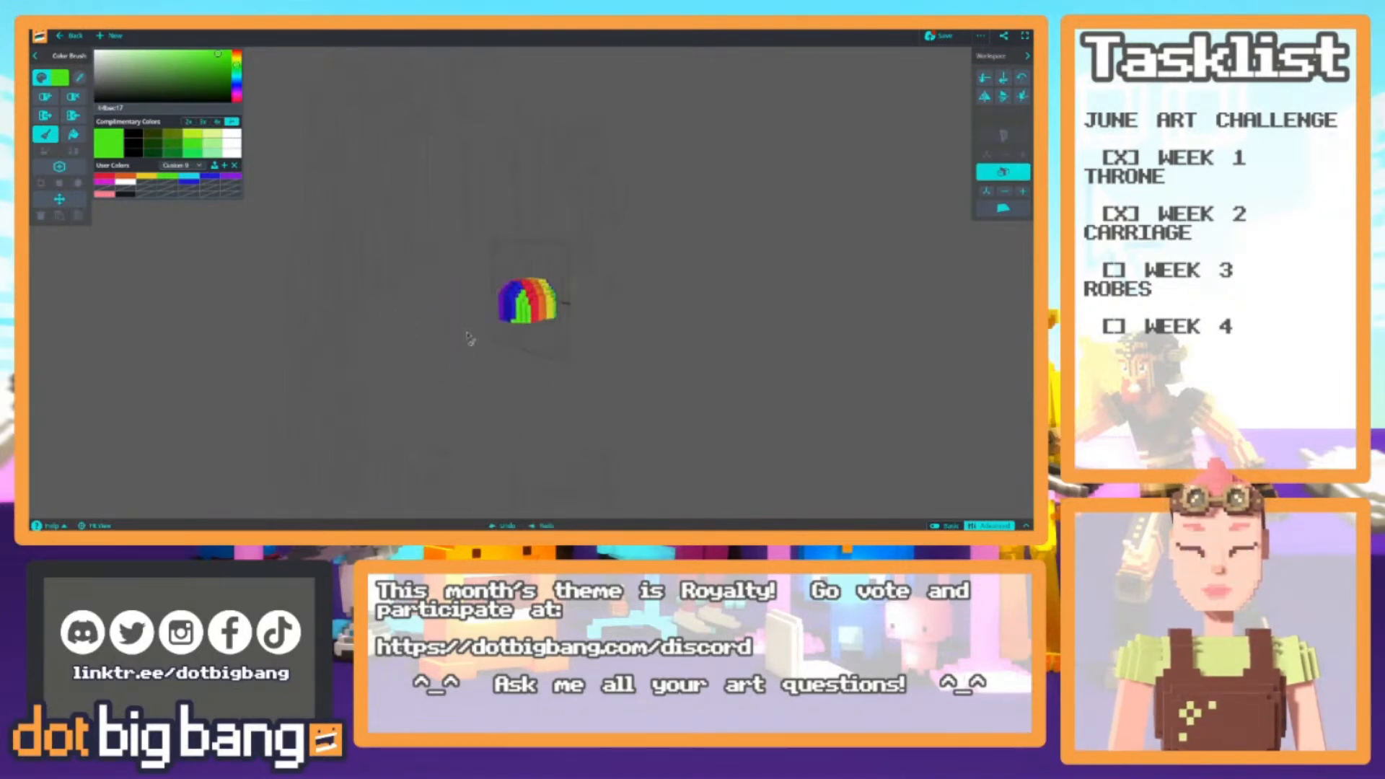
Sample blue and extend the blue stripe across the top onto the red and yellow stripes
{"action": "scroll", "coordinate": [533, 351], "scroll_direction": "up", "scroll_amount": 4}
{"action": "right_click_drag", "start_coordinate": [532, 352], "coordinate": [527, 416]}
{"action": "left_click", "coordinate": [528, 411], "text": "alt"}
{"action": "mouse_move", "coordinate": [545, 350]}
{"action": "left_mouse_down"}
{"action": "mouse_move", "coordinate": [541, 332]}
{"action": "mouse_move", "coordinate": [517, 341]}
{"action": "left_mouse_up"}
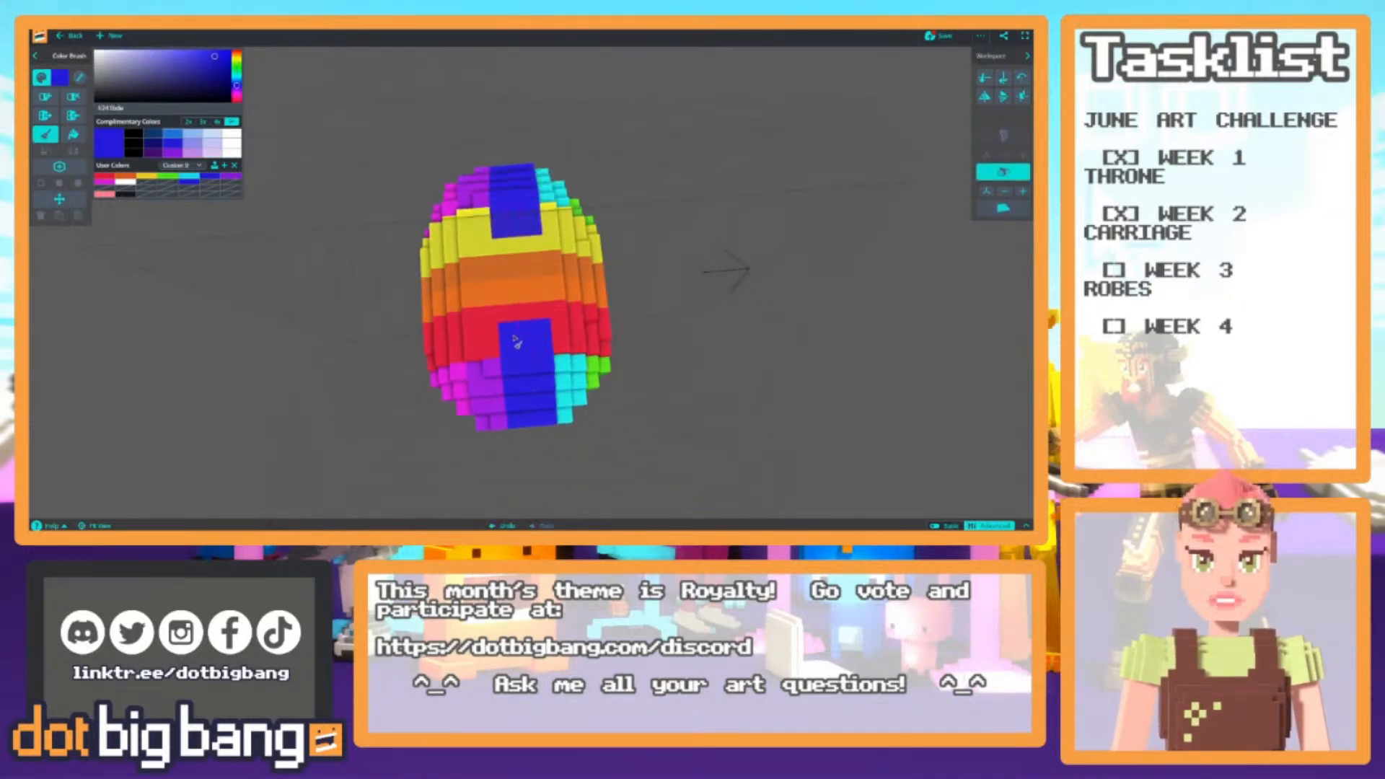
{"action": "scroll", "coordinate": [555, 447], "scroll_direction": "down", "scroll_amount": 3}
{"action": "right_click_drag", "start_coordinate": [556, 451], "coordinate": [441, 301]}
Sample cyan from the side and extend the cyan stripe upward beside the blue
{"action": "scroll", "coordinate": [469, 338], "scroll_direction": "up", "scroll_amount": 3}
{"action": "left_click", "coordinate": [522, 355], "text": "alt"}
{"action": "left_click", "coordinate": [472, 398], "text": "alt"}
{"action": "left_click_drag", "start_coordinate": [476, 378], "coordinate": [488, 333]}
Sample blue again and extend the top blue stripe up to the edge of the orange stripe
{"action": "scroll", "coordinate": [454, 354], "scroll_direction": "down", "scroll_amount": 3}
{"action": "right_click_drag", "start_coordinate": [352, 270], "coordinate": [491, 324]}
{"action": "scroll", "coordinate": [462, 306], "scroll_direction": "up", "scroll_amount": 3}
{"action": "scroll", "coordinate": [490, 318], "scroll_direction": "up", "scroll_amount": 3}
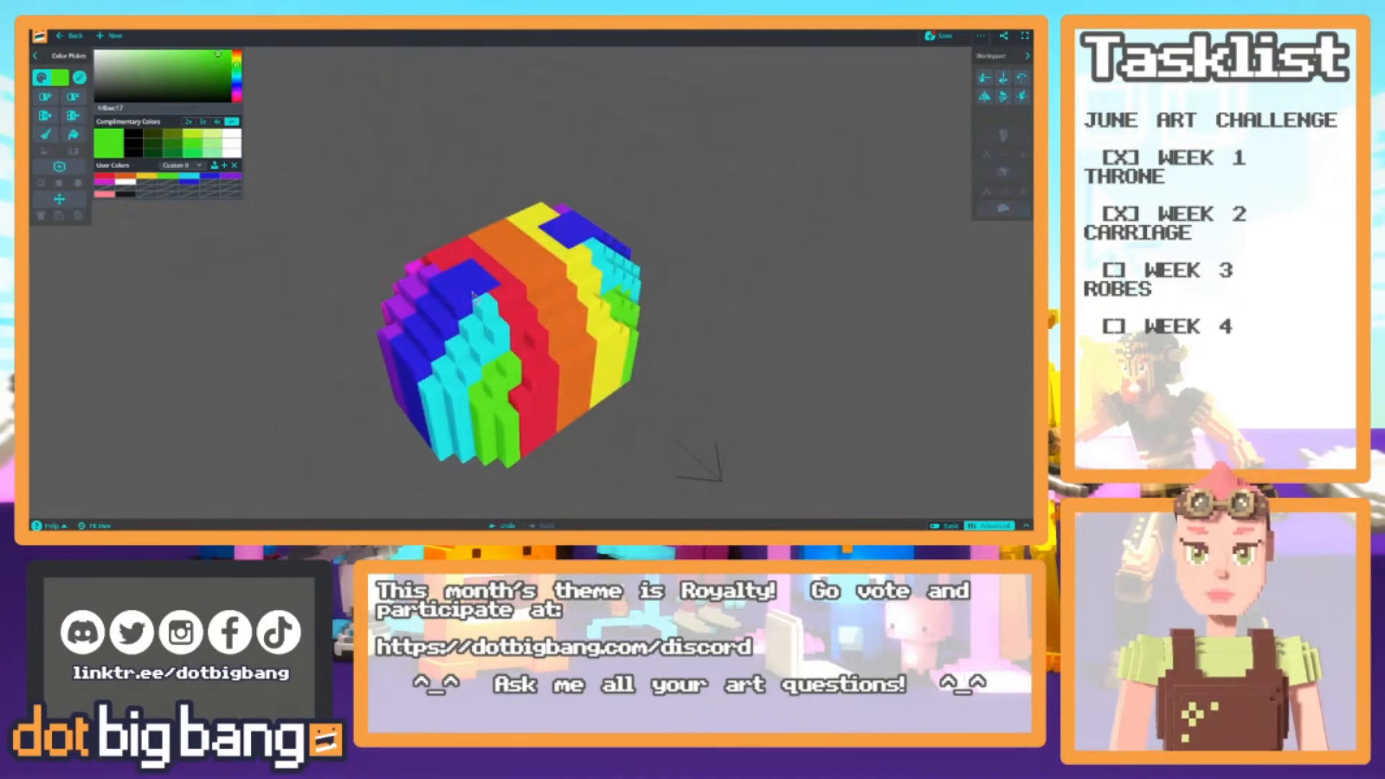
{"action": "left_click", "coordinate": [480, 292]}
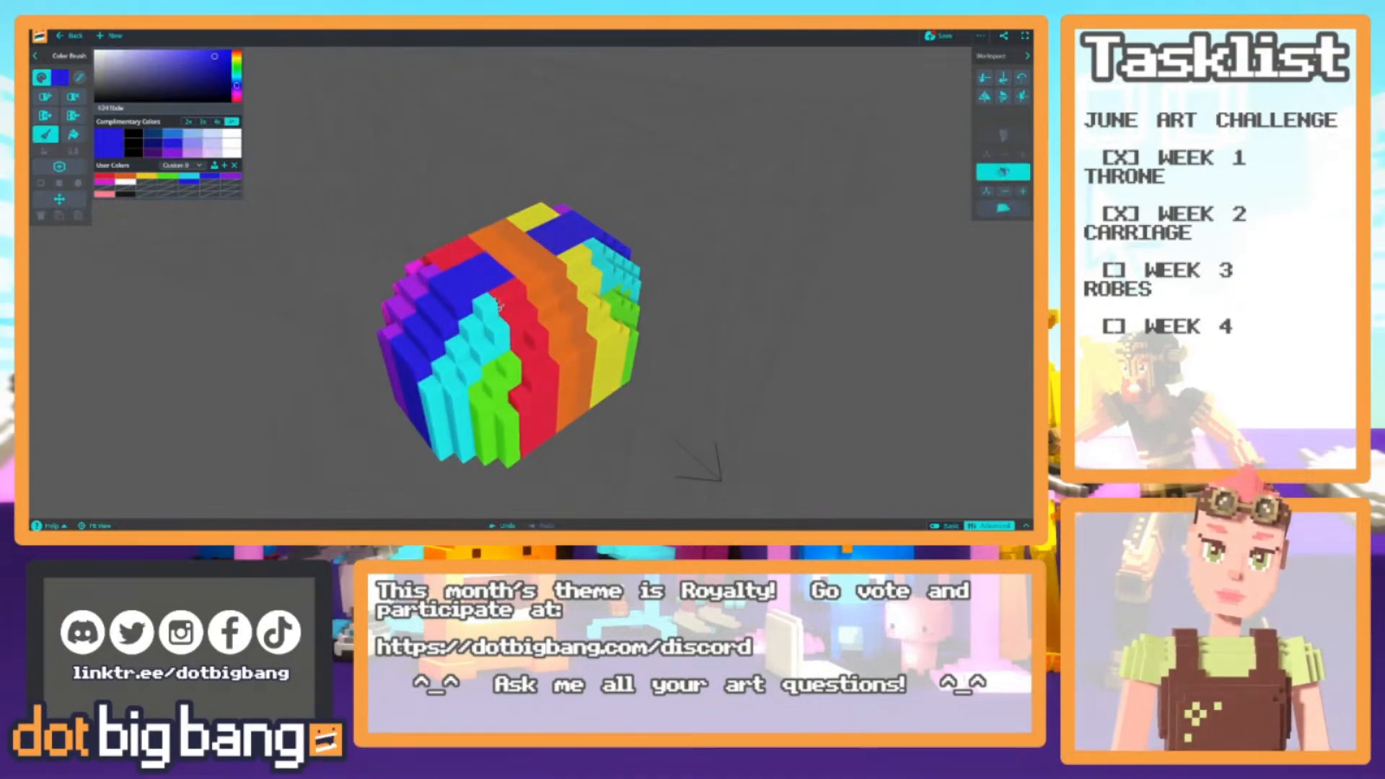
{"action": "scroll", "coordinate": [493, 293], "scroll_direction": "down", "scroll_amount": 3}
Sample cyan and paint it over the upper red and yellow voxels below the blue
{"action": "left_click", "coordinate": [523, 299], "text": "alt"}
{"action": "right_click_drag", "start_coordinate": [524, 347], "coordinate": [363, 243]}
{"action": "scroll", "coordinate": [364, 243], "scroll_direction": "down", "scroll_amount": 3}
{"action": "scroll", "coordinate": [441, 317], "scroll_direction": "down", "scroll_amount": 3}
{"action": "right_click_drag", "start_coordinate": [441, 317], "coordinate": [443, 266]}
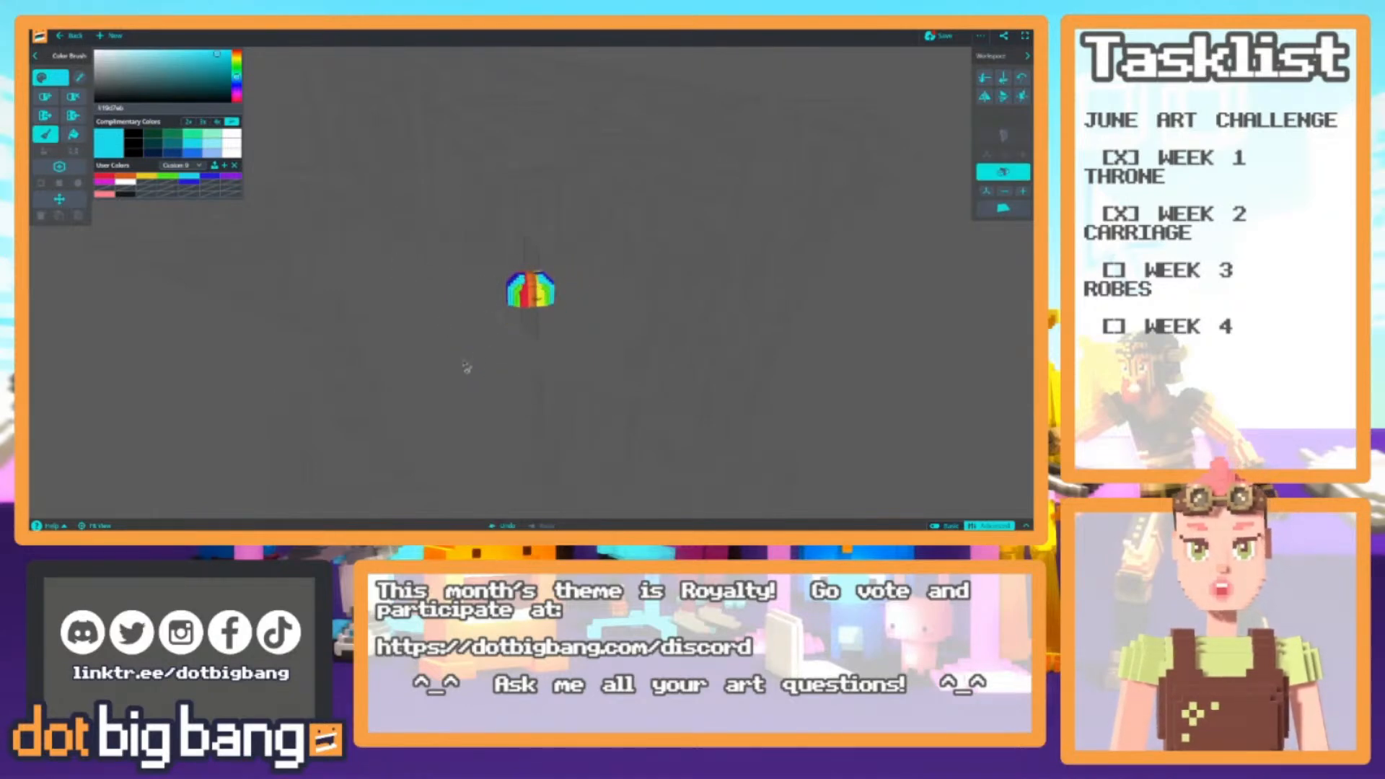
{"action": "right_click_drag", "start_coordinate": [523, 401], "coordinate": [501, 396]}
{"action": "scroll", "coordinate": [519, 390], "scroll_direction": "up", "scroll_amount": 5}
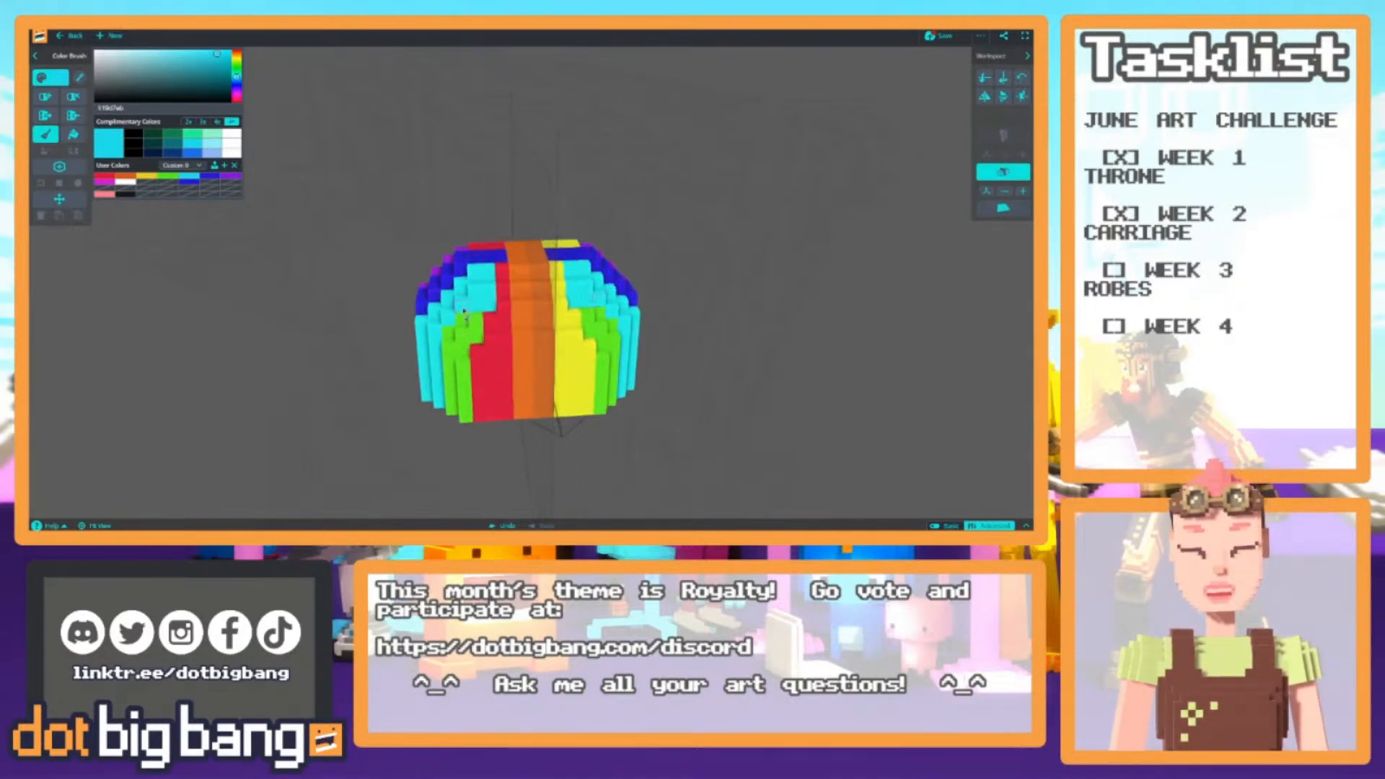
Sample yellow, then red, and paint each over the edges of the orange stripe near the top
{"action": "middle_click_drag", "start_coordinate": [548, 286], "coordinate": [545, 387]}
{"action": "left_click", "coordinate": [551, 386], "text": "alt"}
{"action": "left_click", "coordinate": [539, 385]}
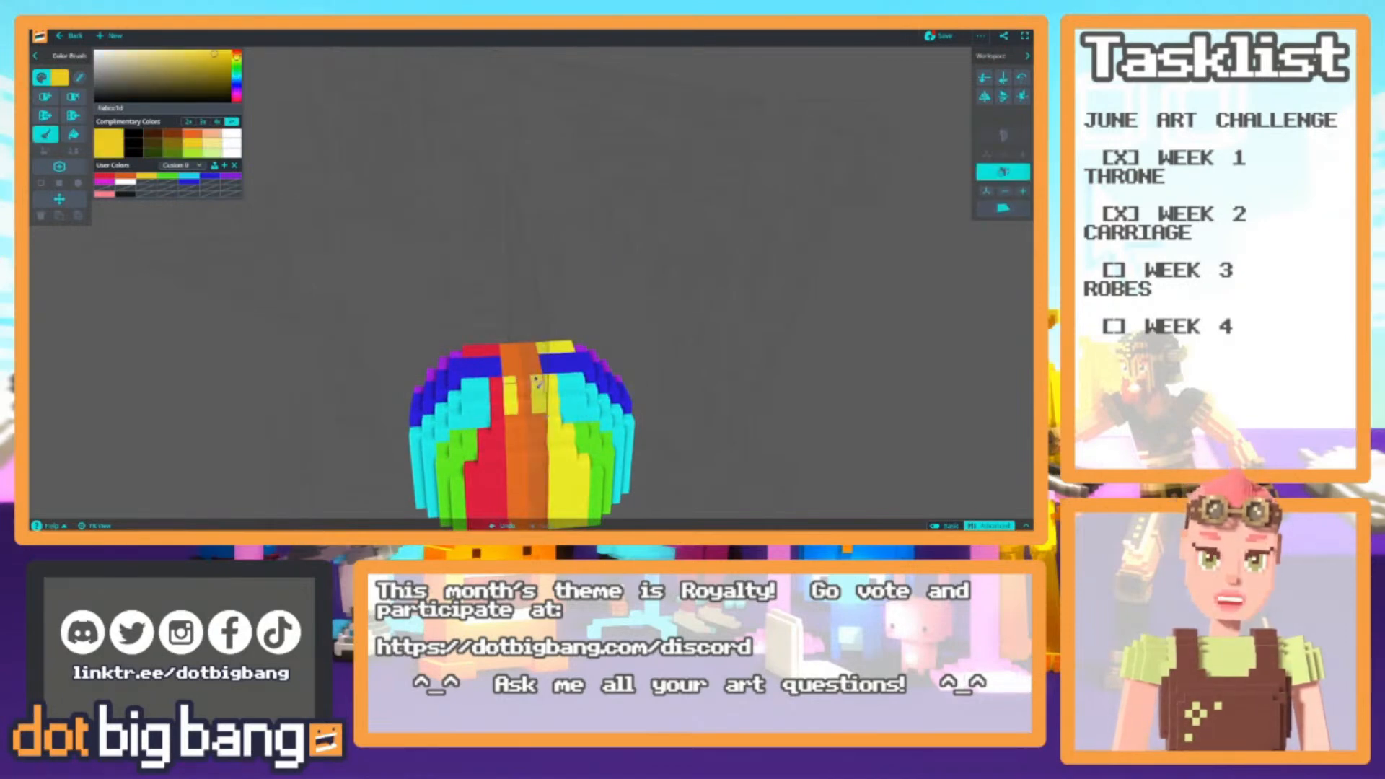
{"action": "left_click", "coordinate": [497, 357], "text": "alt"}
{"action": "left_click", "coordinate": [509, 366]}
{"action": "scroll", "coordinate": [508, 425], "scroll_direction": "down", "scroll_amount": 5}
{"action": "right_click_drag", "start_coordinate": [484, 403], "coordinate": [435, 320]}
{"action": "scroll", "coordinate": [435, 319], "scroll_direction": "up", "scroll_amount": 4}
Turn mirroring off, sample yellow, and repaint the mirrored red voxels on the yellow side
{"action": "left_click", "coordinate": [1002, 172]}
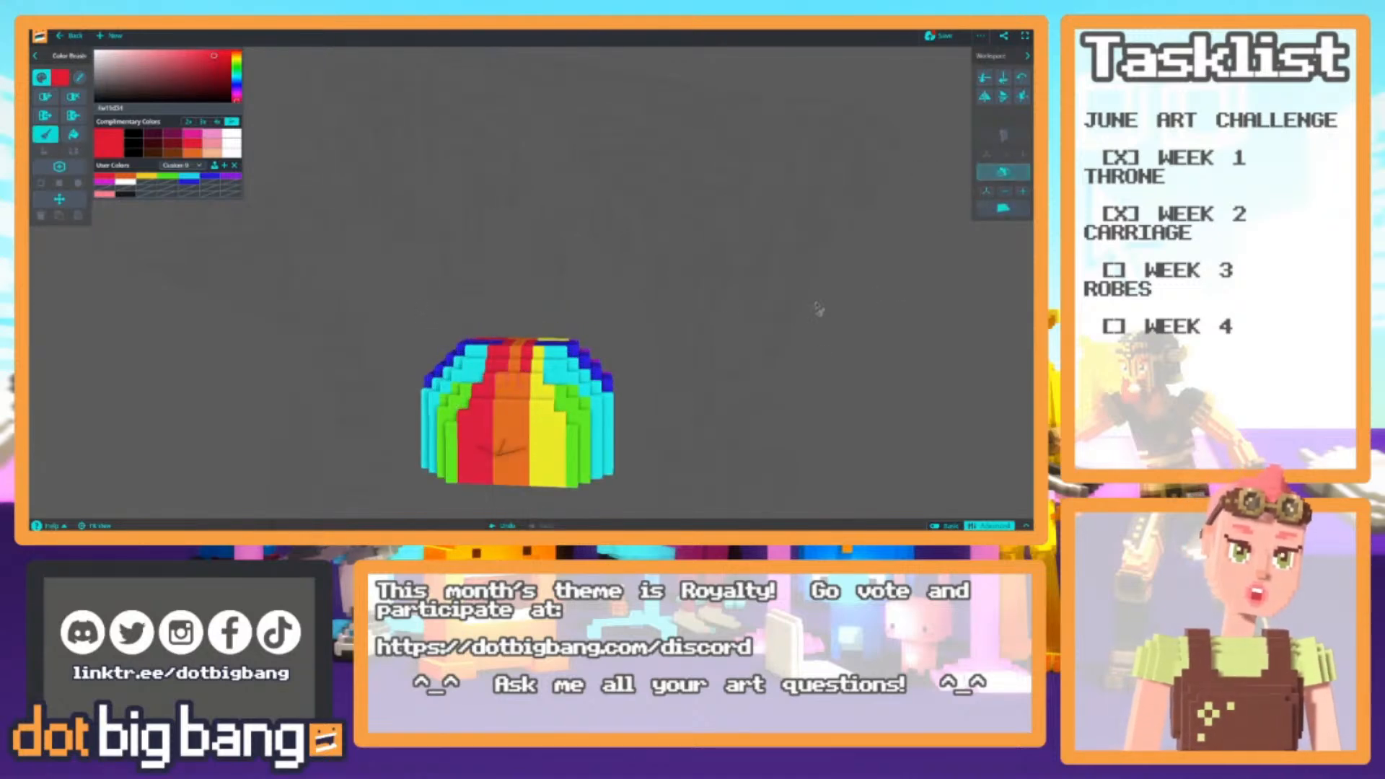
{"action": "left_click", "coordinate": [543, 367], "text": "alt"}
{"action": "right_click_drag", "start_coordinate": [542, 366], "coordinate": [539, 401]}
{"action": "scroll", "coordinate": [532, 345], "scroll_direction": "down", "scroll_amount": 5}
{"action": "right_click_drag", "start_coordinate": [498, 462], "coordinate": [541, 448]}
{"action": "scroll", "coordinate": [508, 386], "scroll_direction": "up", "scroll_amount": 4}
{"action": "right_click_drag", "start_coordinate": [498, 365], "coordinate": [666, 471]}
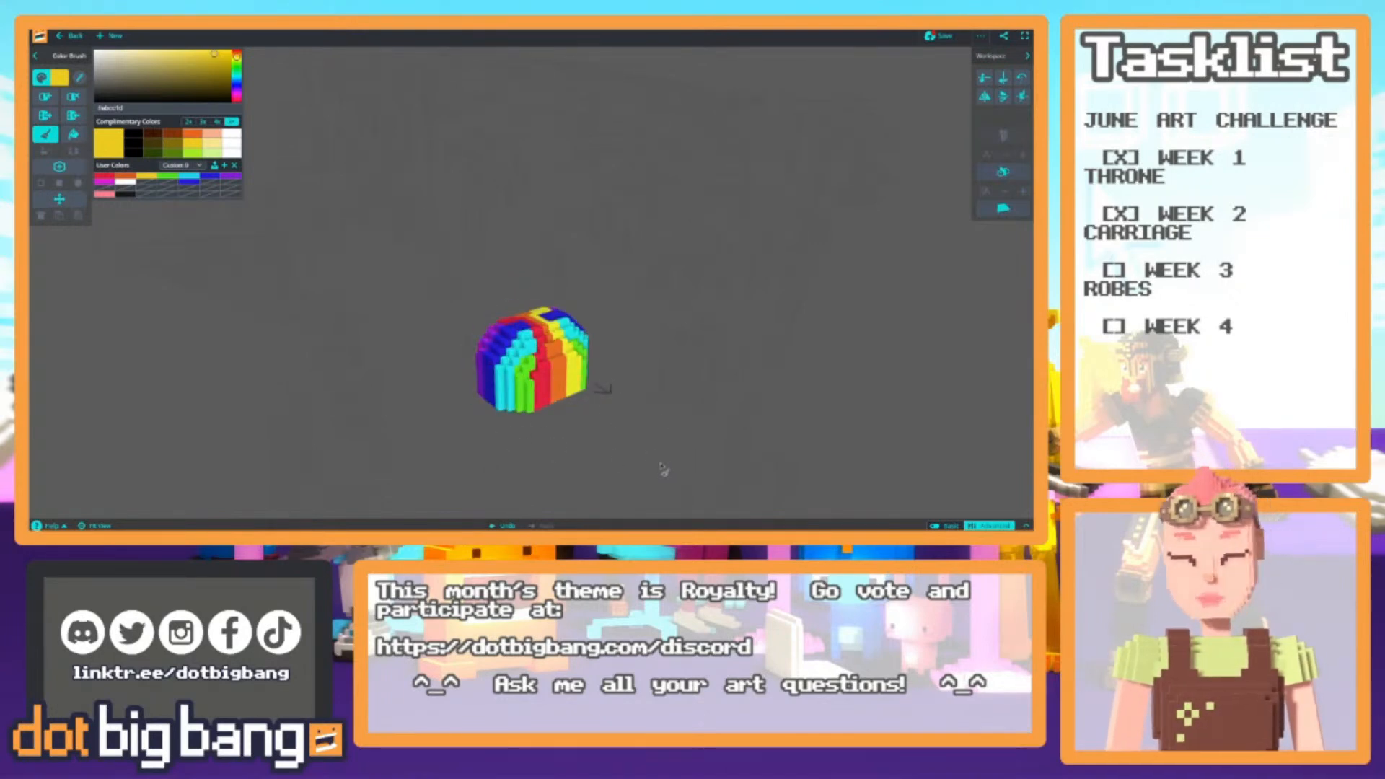
Undo all the vertical stripe painting until the whole shape is white again
{"action": "key", "text": "ctrl+z"}
{"action": "key", "text": "ctrl+z"}
{"action": "key", "text": "ctrl+z"}
{"action": "key", "text": "ctrl+z"}
{"action": "key", "text": "ctrl+z"}
{"action": "key", "text": "ctrl+z"}
{"action": "key", "text": "ctrl+z"}
{"action": "key", "text": "ctrl+z"}
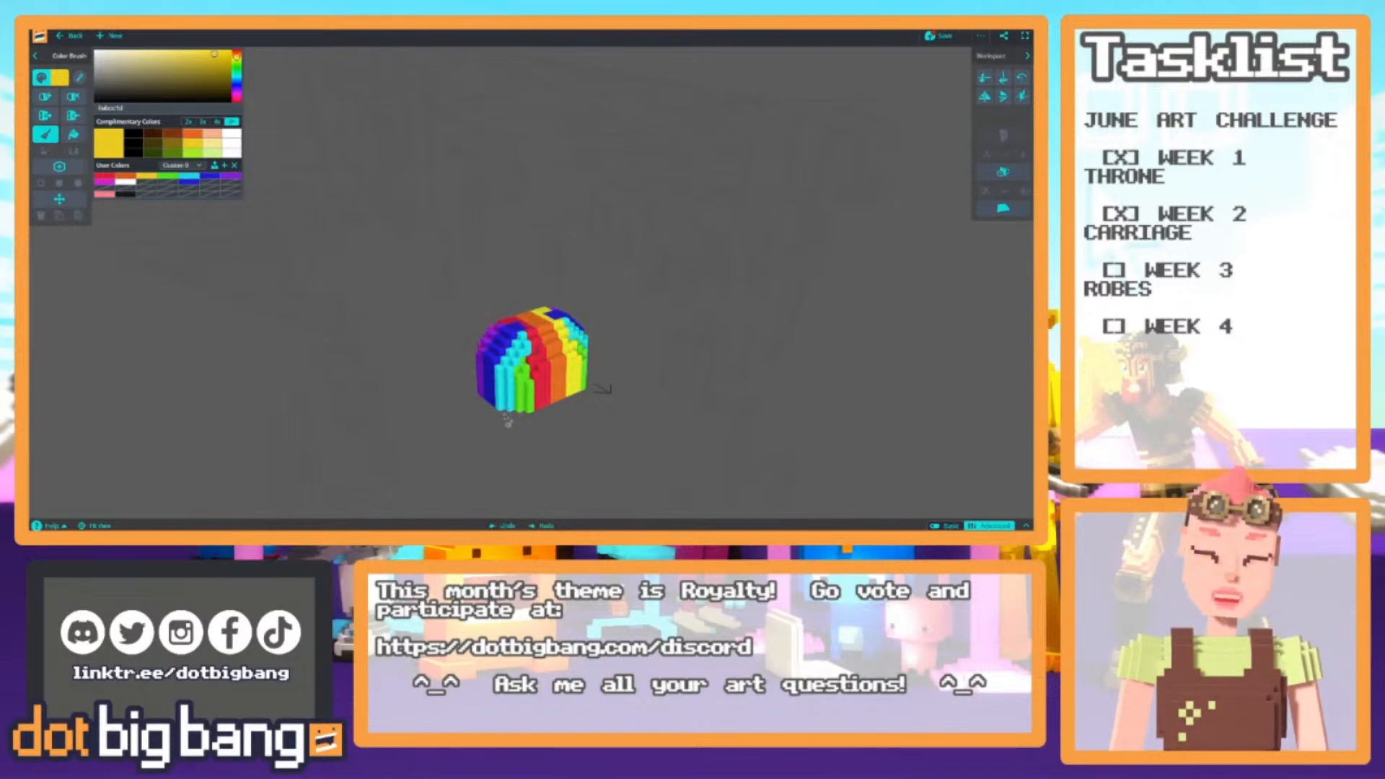
{"action": "right_click_drag", "start_coordinate": [495, 374], "coordinate": [390, 334]}
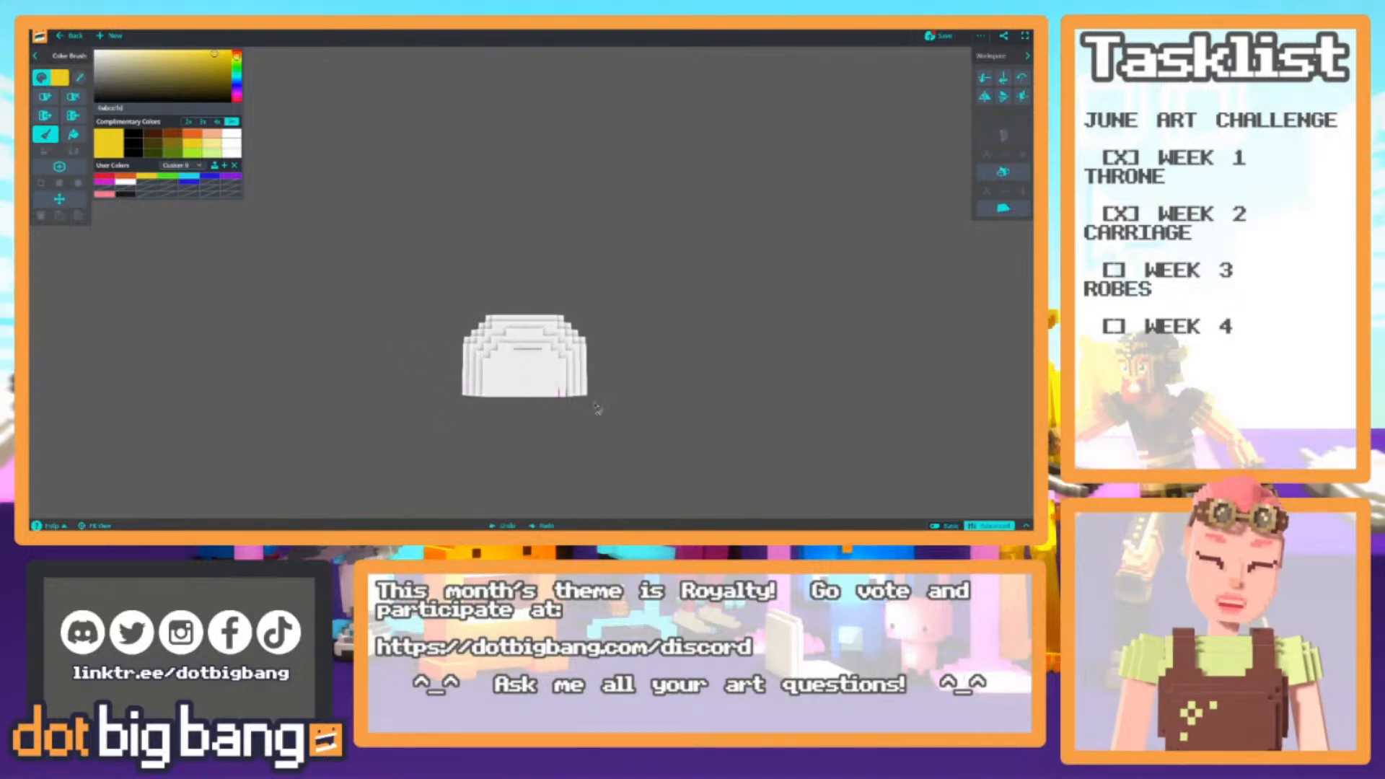
Paint a horizontal red band around the base of the white shape
{"action": "left_click", "coordinate": [102, 177]}
{"action": "scroll", "coordinate": [468, 359], "scroll_direction": "up", "scroll_amount": 3}
{"action": "mouse_move", "coordinate": [435, 370]}
{"action": "left_mouse_down"}
{"action": "mouse_move", "coordinate": [580, 370]}
{"action": "mouse_move", "coordinate": [465, 363]}
{"action": "mouse_move", "coordinate": [549, 348]}
{"action": "mouse_move", "coordinate": [432, 344]}
{"action": "left_mouse_up"}
Paint horizontal orange, yellow and green bands stacked above the red one
{"action": "left_click", "coordinate": [124, 177]}
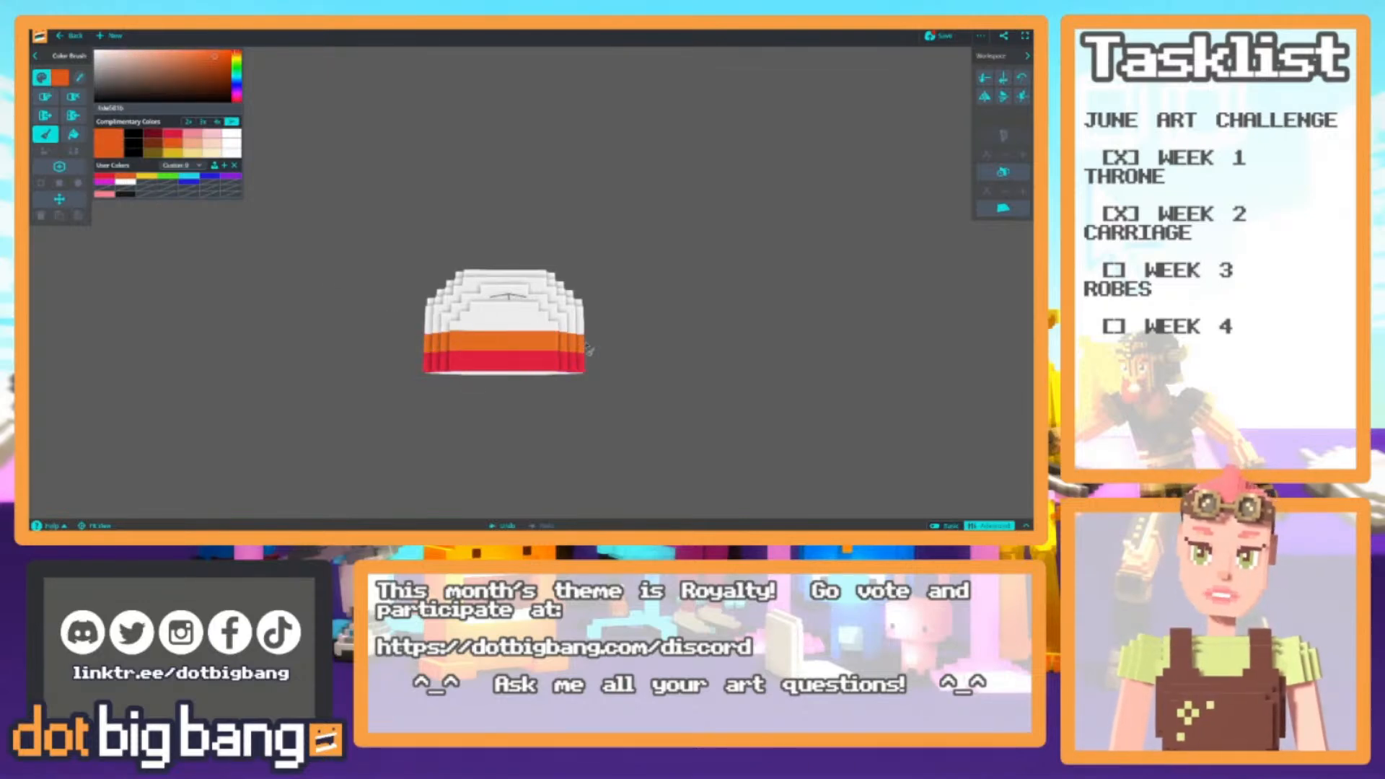
{"action": "left_click", "coordinate": [149, 176]}
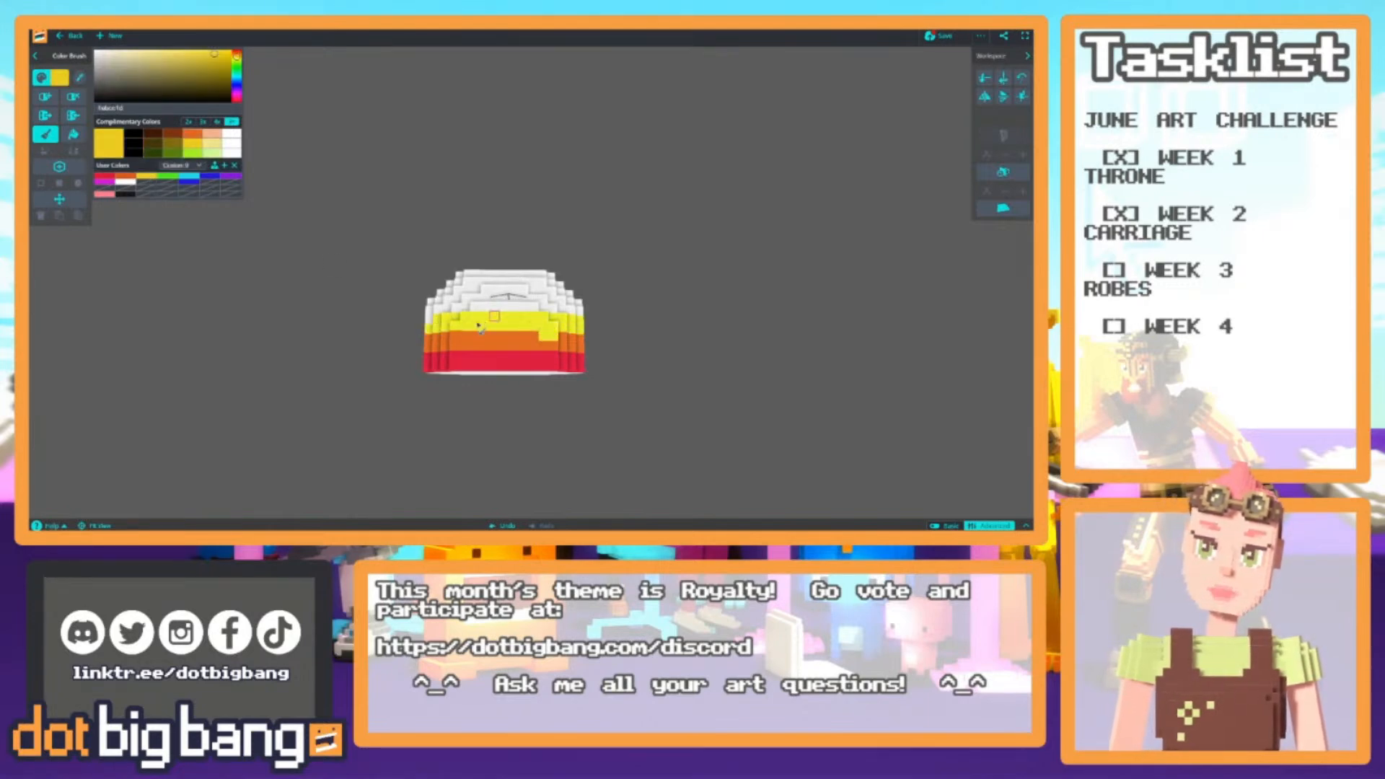
{"action": "left_click", "coordinate": [167, 177]}
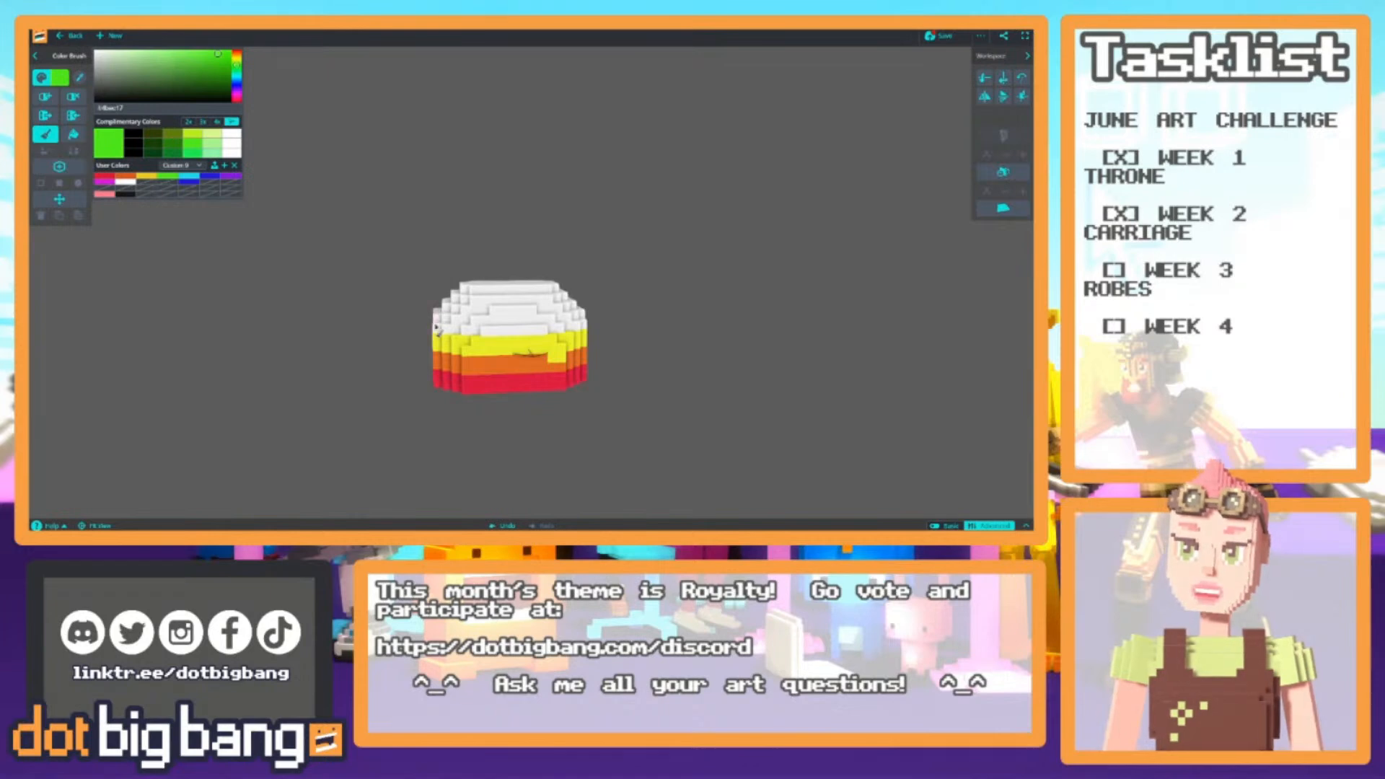
{"action": "left_click_drag", "start_coordinate": [546, 319], "coordinate": [434, 315]}
Sample orange and repaint the stray yellow voxels in the orange band
{"action": "right_click_drag", "start_coordinate": [542, 369], "coordinate": [526, 354]}
{"action": "left_click", "coordinate": [527, 352], "text": "alt"}
{"action": "left_click_drag", "start_coordinate": [552, 342], "coordinate": [542, 343]}
{"action": "scroll", "coordinate": [542, 343], "scroll_direction": "down", "scroll_amount": 3}
{"action": "right_click_drag", "start_coordinate": [545, 344], "coordinate": [491, 359]}
{"action": "scroll", "coordinate": [492, 371], "scroll_direction": "up", "scroll_amount": 3}
{"action": "scroll", "coordinate": [482, 441], "scroll_direction": "up", "scroll_amount": 3}
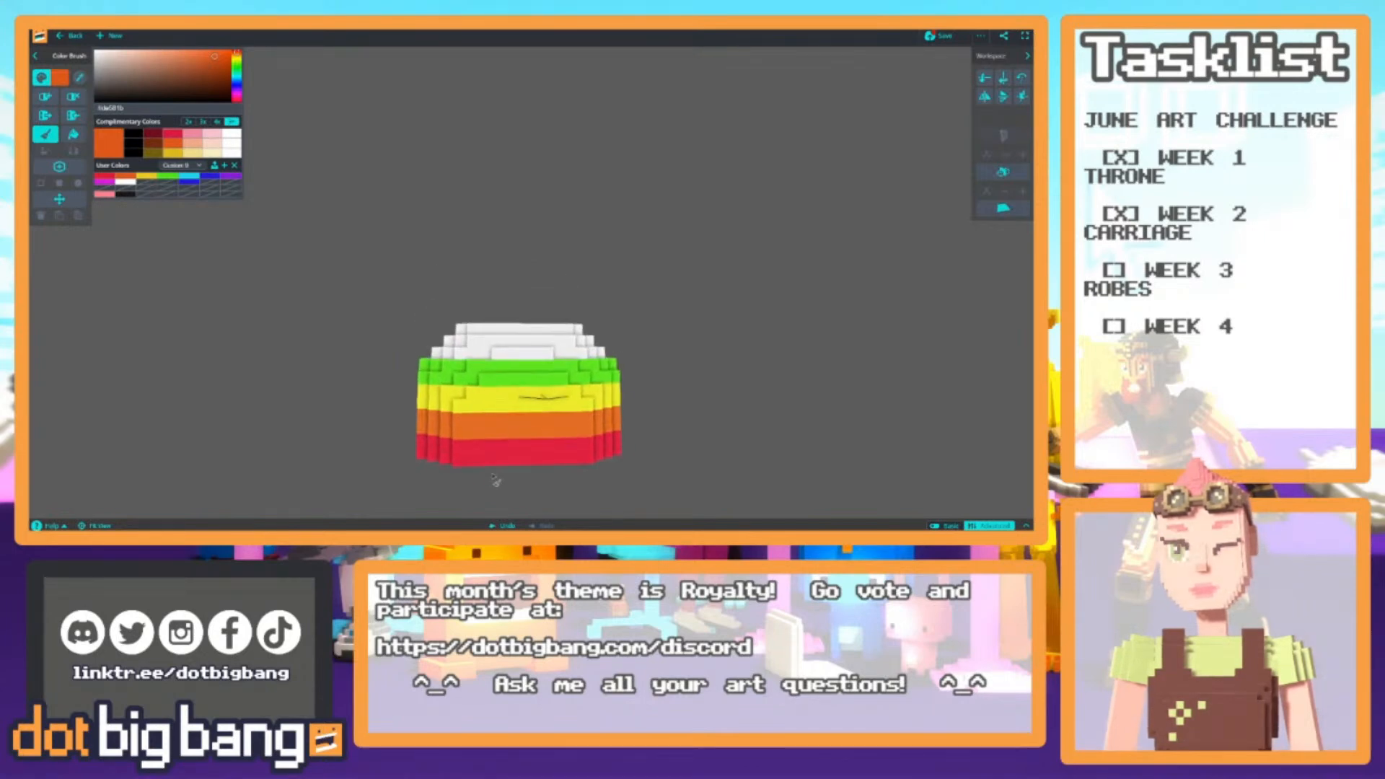
Turn mirroring on and undo the bands painted above the red one
{"action": "left_click", "coordinate": [1000, 173]}
{"action": "right_click_drag", "start_coordinate": [495, 383], "coordinate": [469, 456]}
{"action": "scroll", "coordinate": [469, 456], "scroll_direction": "up", "scroll_amount": 2}
{"action": "middle_click_drag", "start_coordinate": [469, 455], "coordinate": [473, 352]}
{"action": "key", "text": "ctrl+z"}
{"action": "key", "text": "ctrl+z"}
{"action": "key", "text": "ctrl+z"}
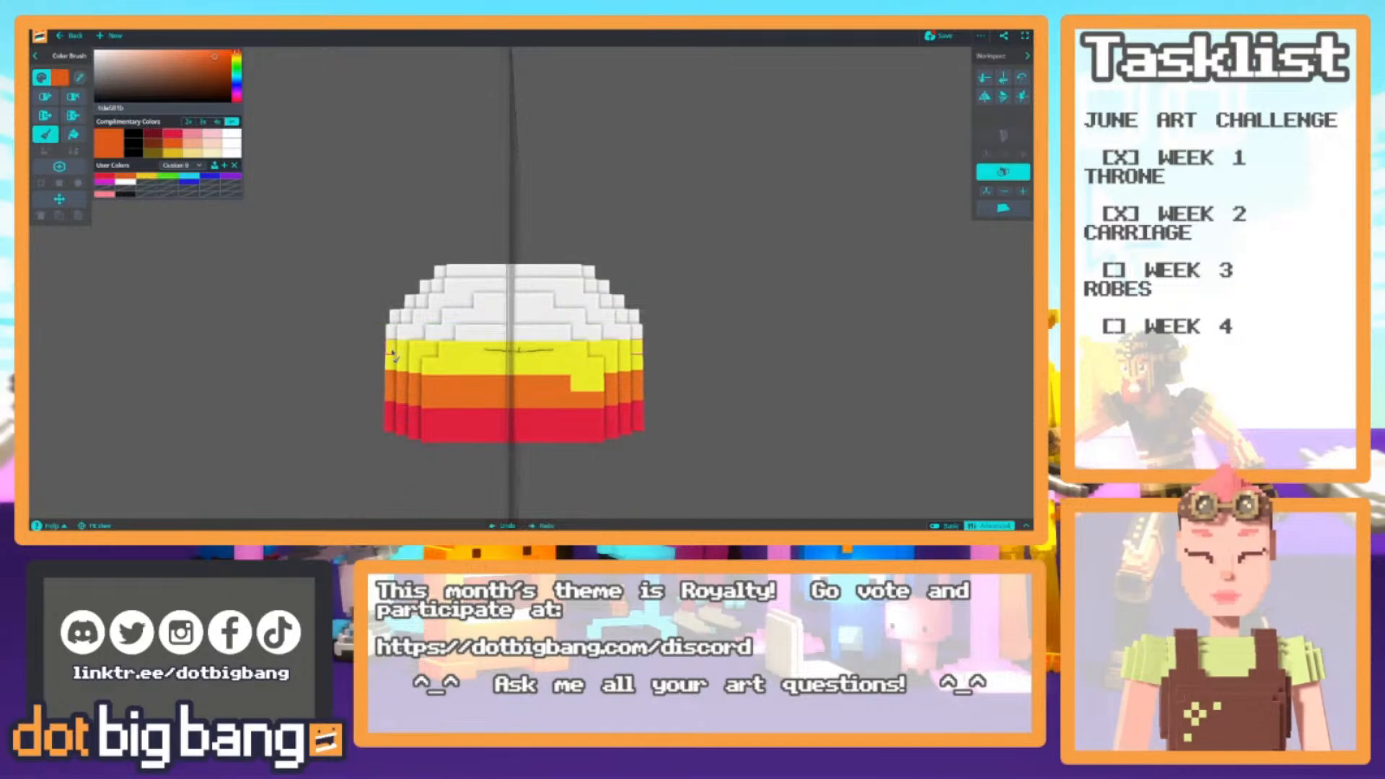
{"action": "scroll", "coordinate": [442, 406], "scroll_direction": "up", "scroll_amount": 2}
{"action": "right_click_drag", "start_coordinate": [442, 406], "coordinate": [411, 469]}
{"action": "left_click", "coordinate": [411, 469]}
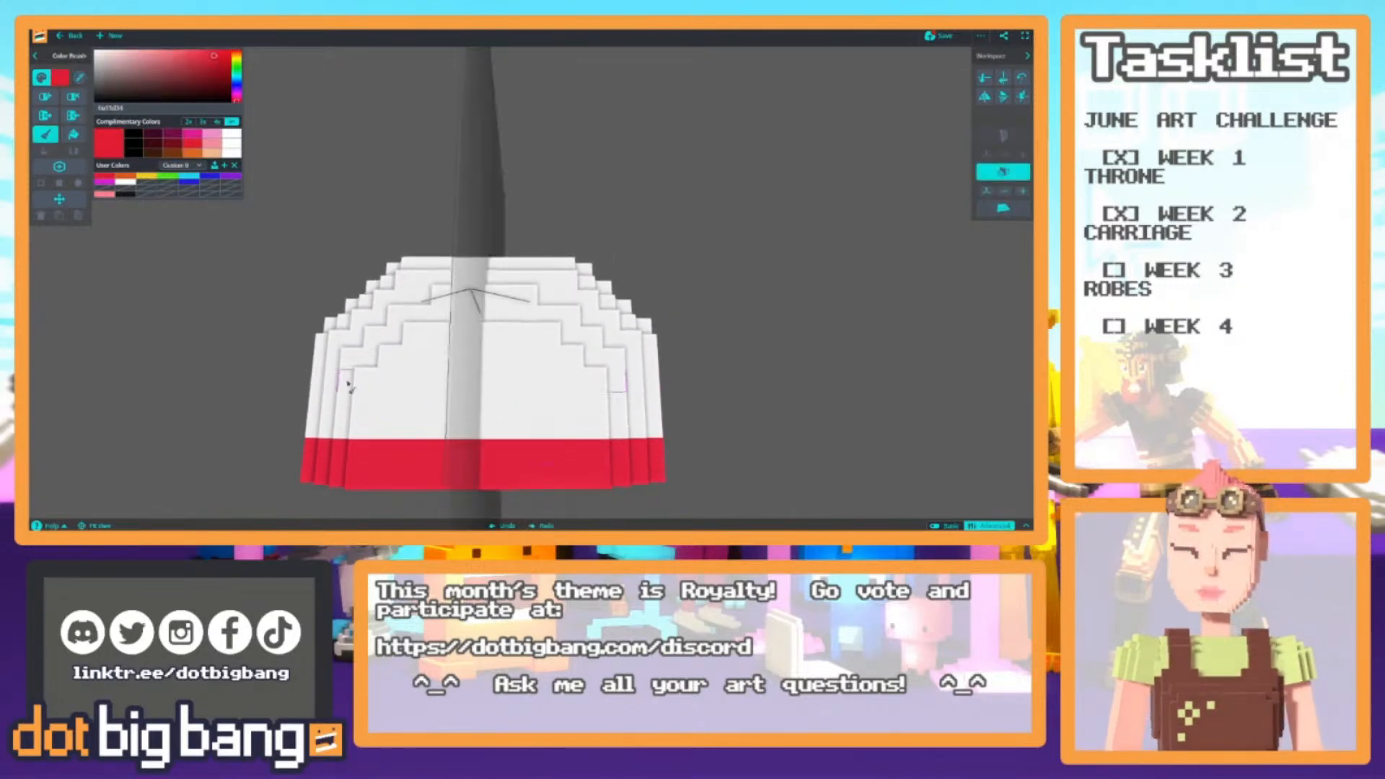
Repaint the upper row of the red band white and paint a one-voxel orange band in its place
{"action": "left_click", "coordinate": [308, 422], "text": "alt"}
{"action": "left_click_drag", "start_coordinate": [309, 448], "coordinate": [487, 452]}
{"action": "left_click", "coordinate": [126, 176]}
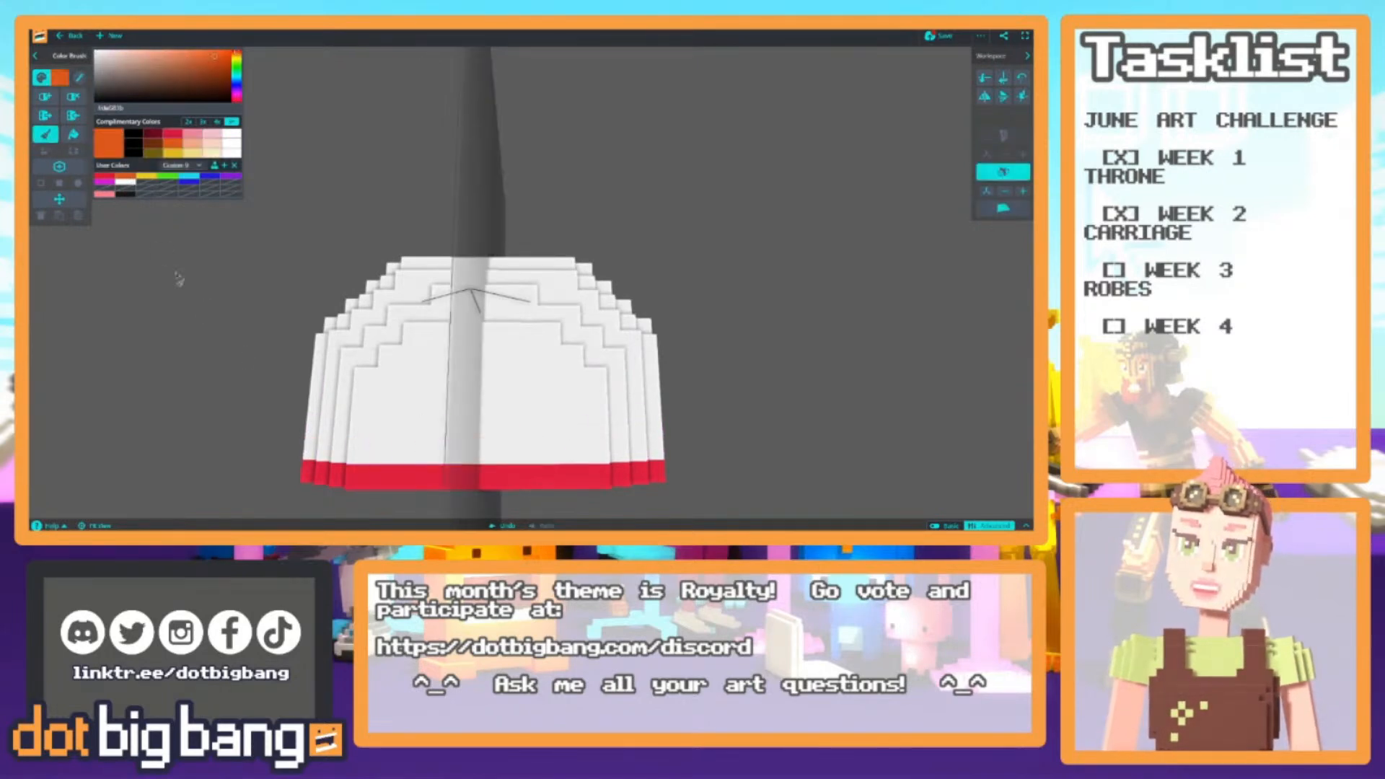
{"action": "left_click_drag", "start_coordinate": [312, 450], "coordinate": [476, 452]}
Paint a one-voxel yellow band above the orange and a green band above the yellow
{"action": "left_click", "coordinate": [146, 175]}
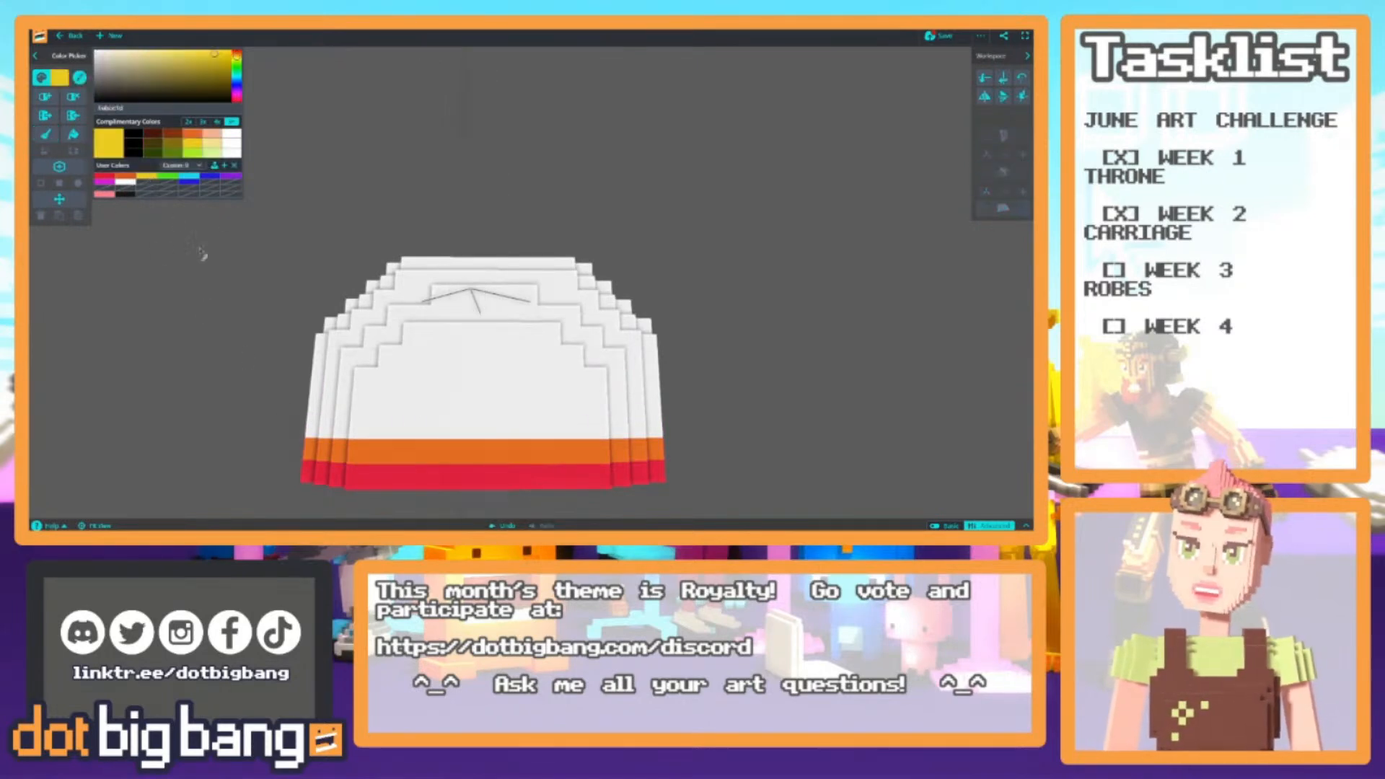
{"action": "left_click", "coordinate": [315, 427]}
{"action": "left_click_drag", "start_coordinate": [318, 431], "coordinate": [540, 427]}
{"action": "left_click", "coordinate": [167, 176]}
{"action": "key", "text": "alt"}
{"action": "left_click_drag", "start_coordinate": [312, 410], "coordinate": [485, 404]}
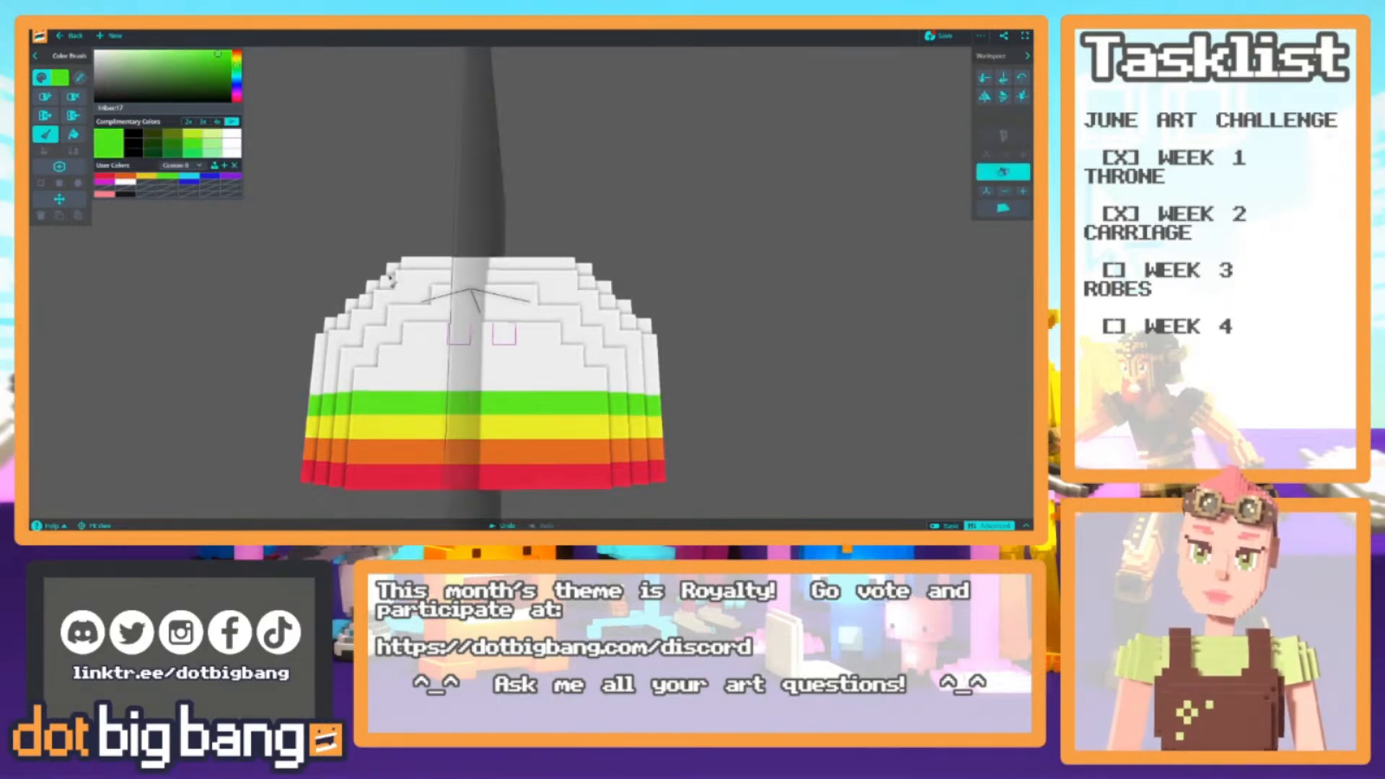
Paint a one-voxel cyan band above the green and a blue band above the cyan
{"action": "left_click", "coordinate": [189, 176]}
{"action": "left_click_drag", "start_coordinate": [316, 381], "coordinate": [490, 378]}
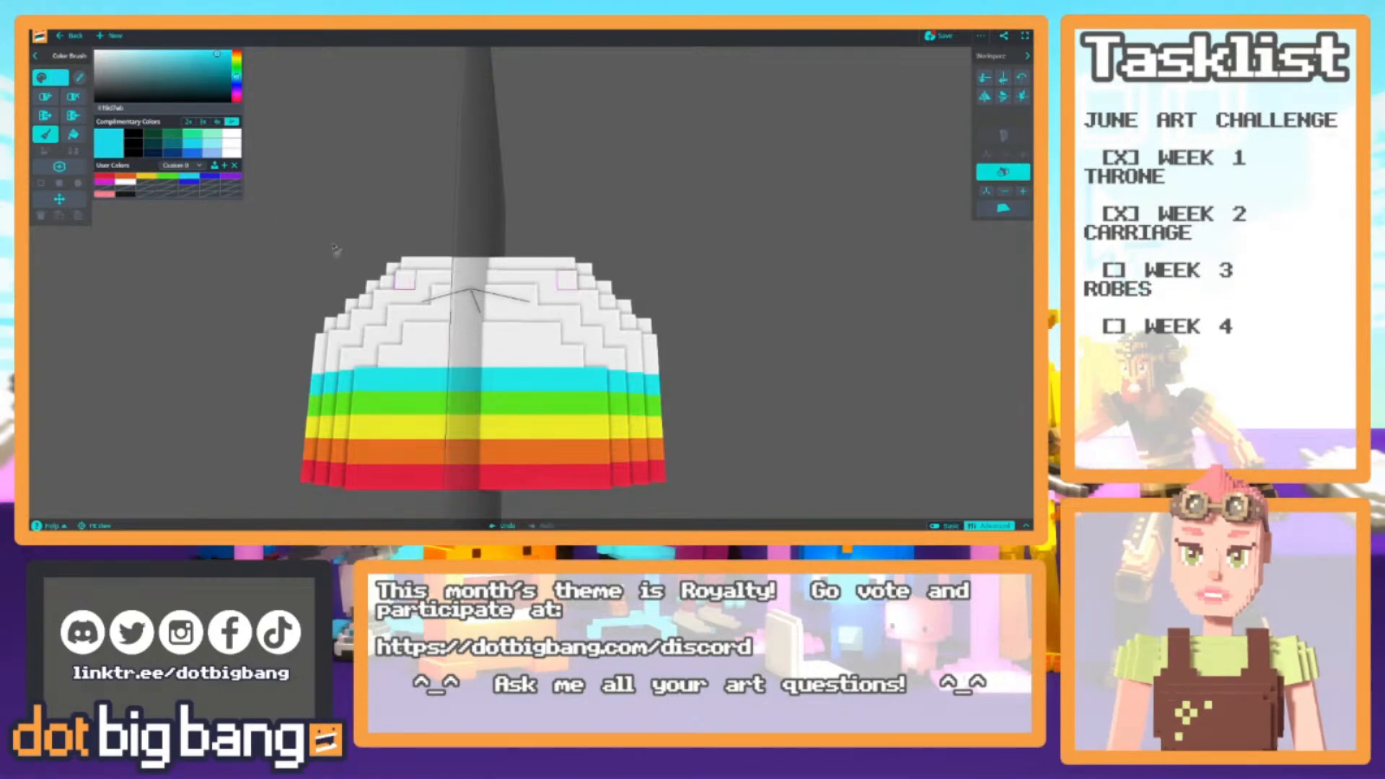
{"action": "left_click", "coordinate": [209, 176]}
{"action": "left_click_drag", "start_coordinate": [319, 368], "coordinate": [483, 355]}
Paint the top two voxel rows on the front of the dome magenta
{"action": "right_click_drag", "start_coordinate": [344, 219], "coordinate": [251, 219]}
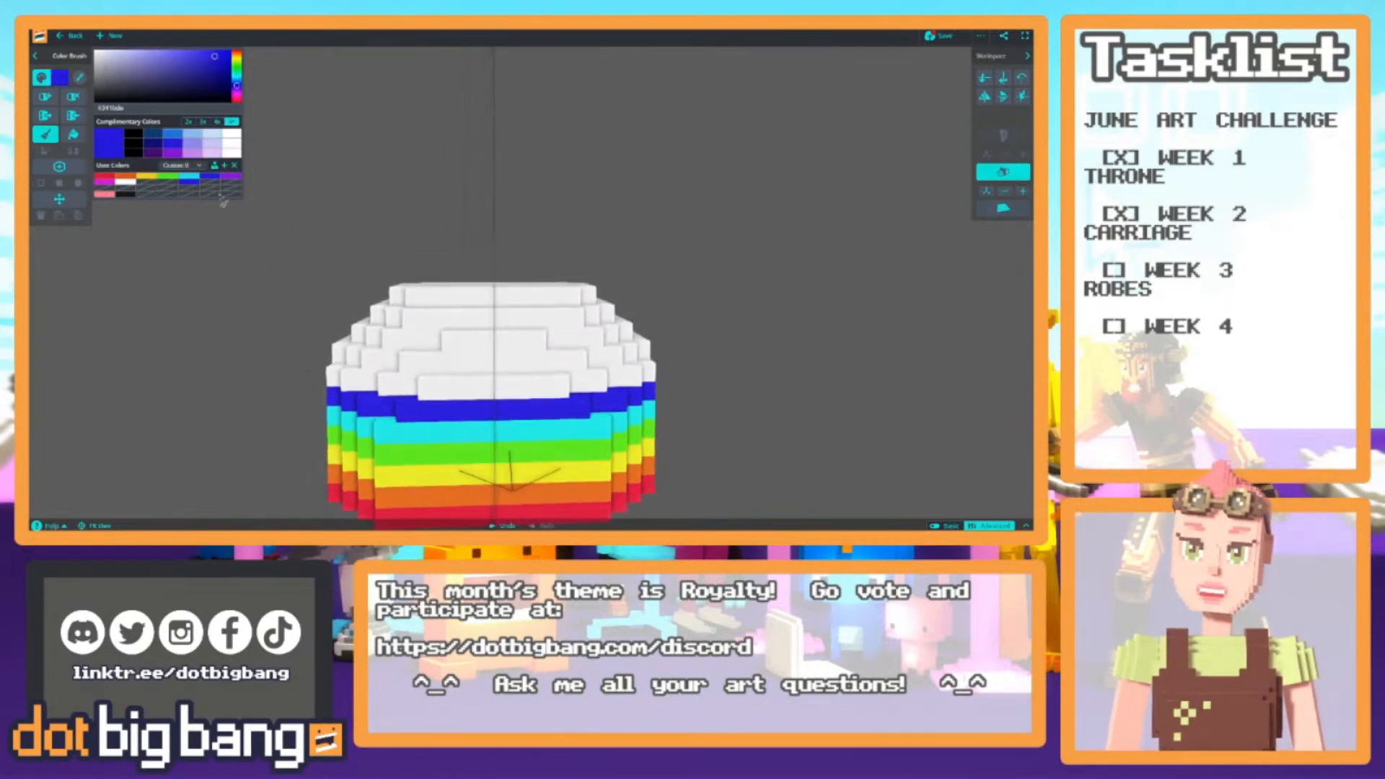
{"action": "left_click", "coordinate": [231, 176]}
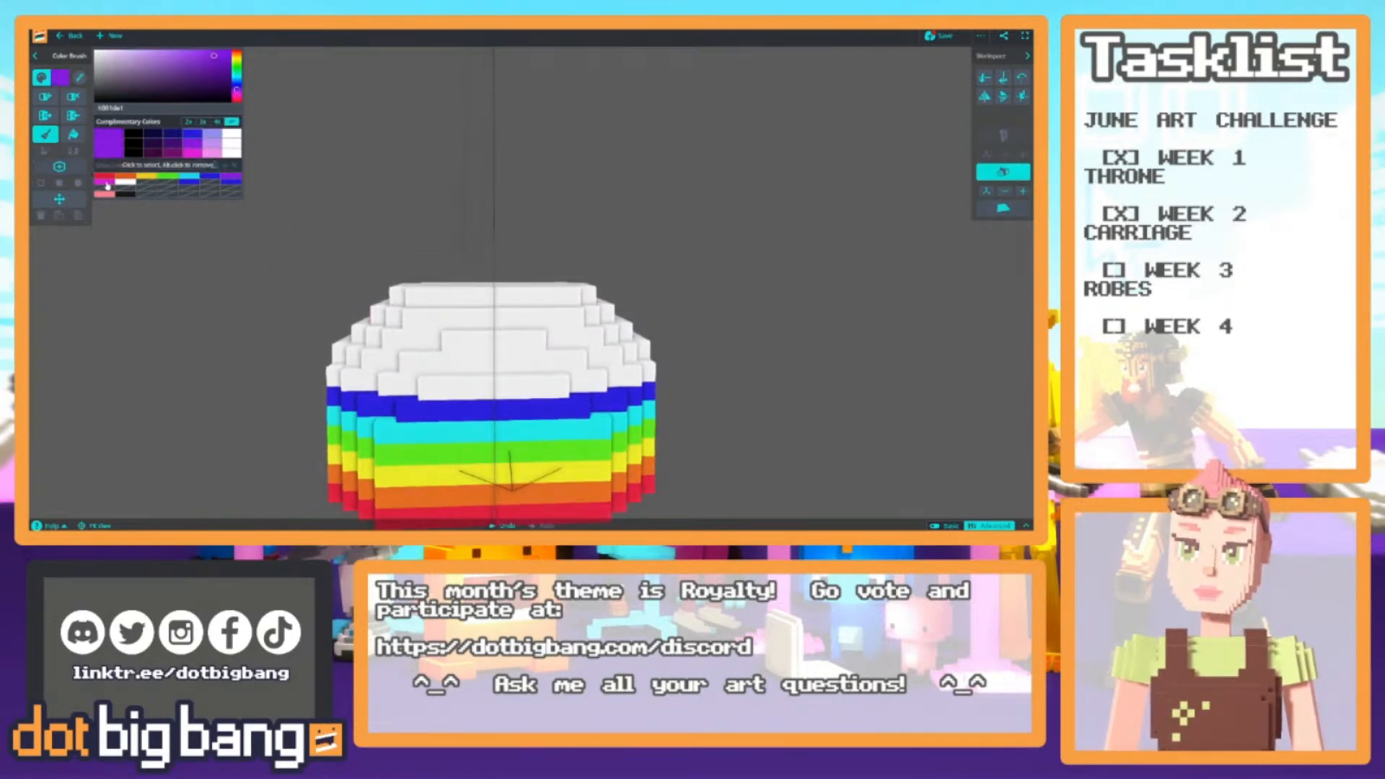
{"action": "left_click", "coordinate": [105, 181]}
{"action": "mouse_move", "coordinate": [408, 292]}
{"action": "left_mouse_down"}
{"action": "mouse_move", "coordinate": [551, 297]}
{"action": "mouse_move", "coordinate": [378, 317]}
{"action": "mouse_move", "coordinate": [524, 301]}
{"action": "left_mouse_up"}
Paint the two front rows below the magenta purple and fill the remaining white row with blue
{"action": "left_click", "coordinate": [231, 175]}
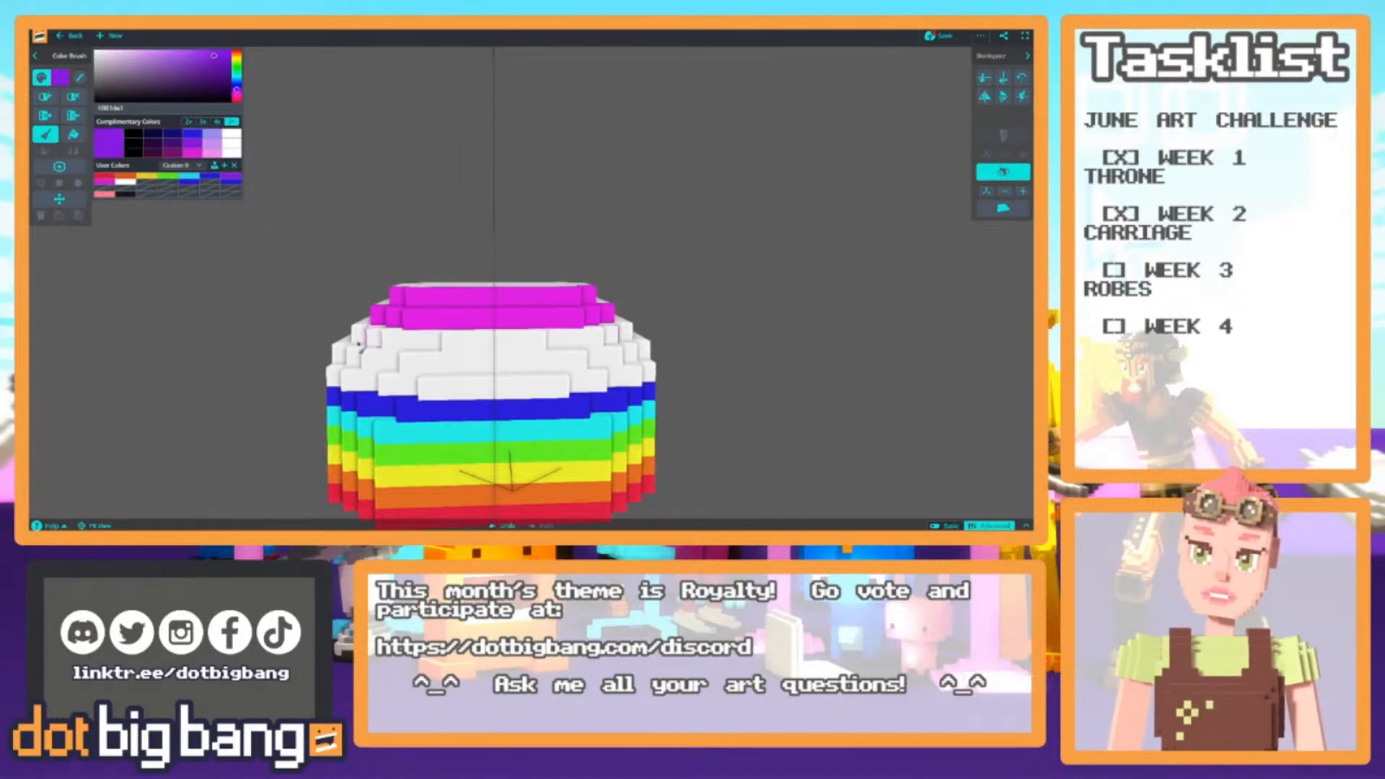
{"action": "right_click_drag", "start_coordinate": [306, 337], "coordinate": [303, 307]}
{"action": "mouse_move", "coordinate": [371, 334]}
{"action": "left_mouse_down"}
{"action": "mouse_move", "coordinate": [389, 328]}
{"action": "mouse_move", "coordinate": [362, 343]}
{"action": "mouse_move", "coordinate": [523, 336]}
{"action": "left_mouse_up"}
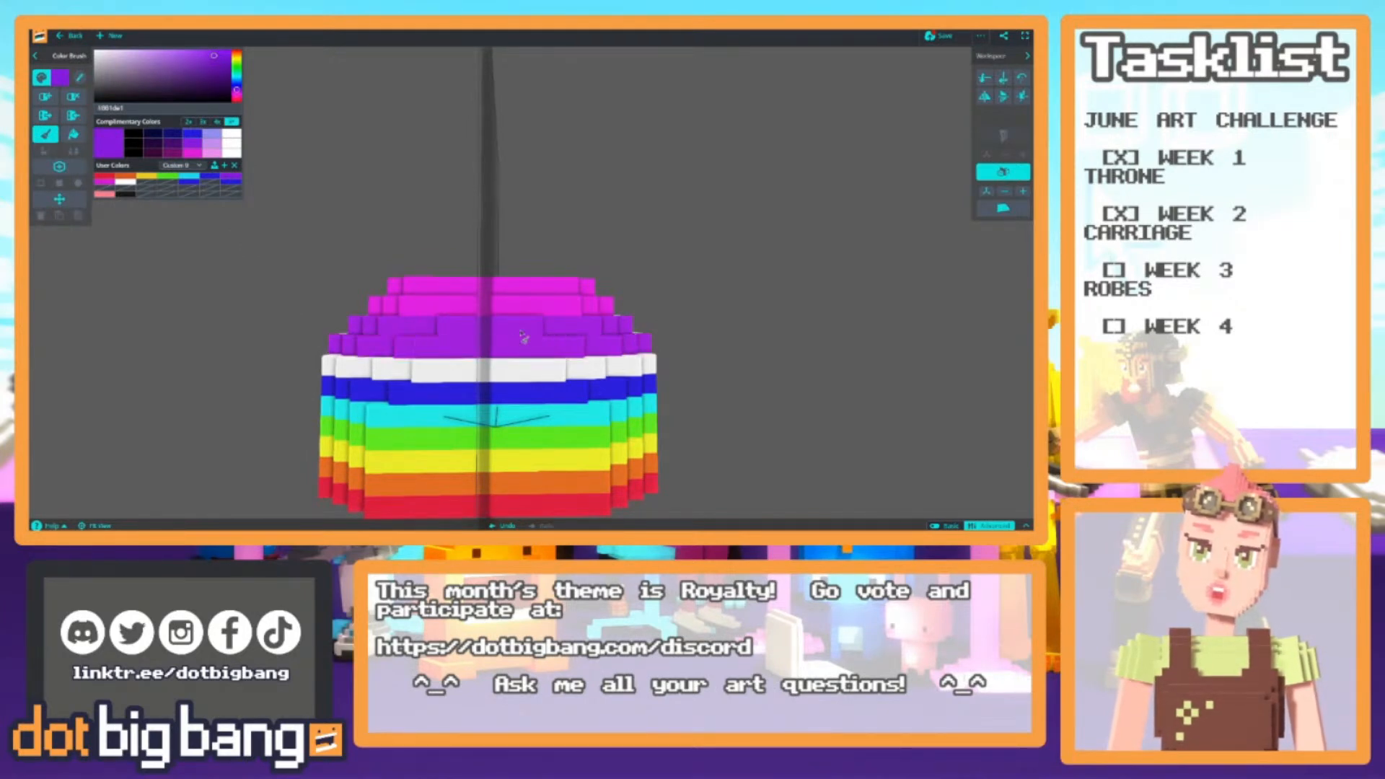
{"action": "left_click", "coordinate": [209, 176]}
{"action": "left_click_drag", "start_coordinate": [329, 368], "coordinate": [491, 372]}
Sample the magenta and paint it across the white top of the dome and around its upper rows
{"action": "scroll", "coordinate": [373, 327], "scroll_direction": "down", "scroll_amount": 8}
{"action": "mouse_move", "coordinate": [374, 328]}
{"action": "right_mouse_down"}
{"action": "mouse_move", "coordinate": [435, 346]}
{"action": "mouse_move", "coordinate": [465, 400]}
{"action": "mouse_move", "coordinate": [545, 390]}
{"action": "mouse_move", "coordinate": [316, 314]}
{"action": "mouse_move", "coordinate": [595, 385]}
{"action": "mouse_move", "coordinate": [346, 327]}
{"action": "mouse_move", "coordinate": [587, 464]}
{"action": "mouse_move", "coordinate": [421, 412]}
{"action": "mouse_move", "coordinate": [200, 314]}
{"action": "right_mouse_up"}
{"action": "scroll", "coordinate": [315, 314], "scroll_direction": "up", "scroll_amount": 5}
{"action": "scroll", "coordinate": [379, 358], "scroll_direction": "up", "scroll_amount": 5}
{"action": "mouse_move", "coordinate": [393, 334]}
{"action": "right_mouse_down"}
{"action": "mouse_move", "coordinate": [510, 389]}
{"action": "mouse_move", "coordinate": [479, 371]}
{"action": "mouse_move", "coordinate": [563, 339]}
{"action": "mouse_move", "coordinate": [556, 399]}
{"action": "right_mouse_up"}
{"action": "scroll", "coordinate": [479, 371], "scroll_direction": "up", "scroll_amount": 4}
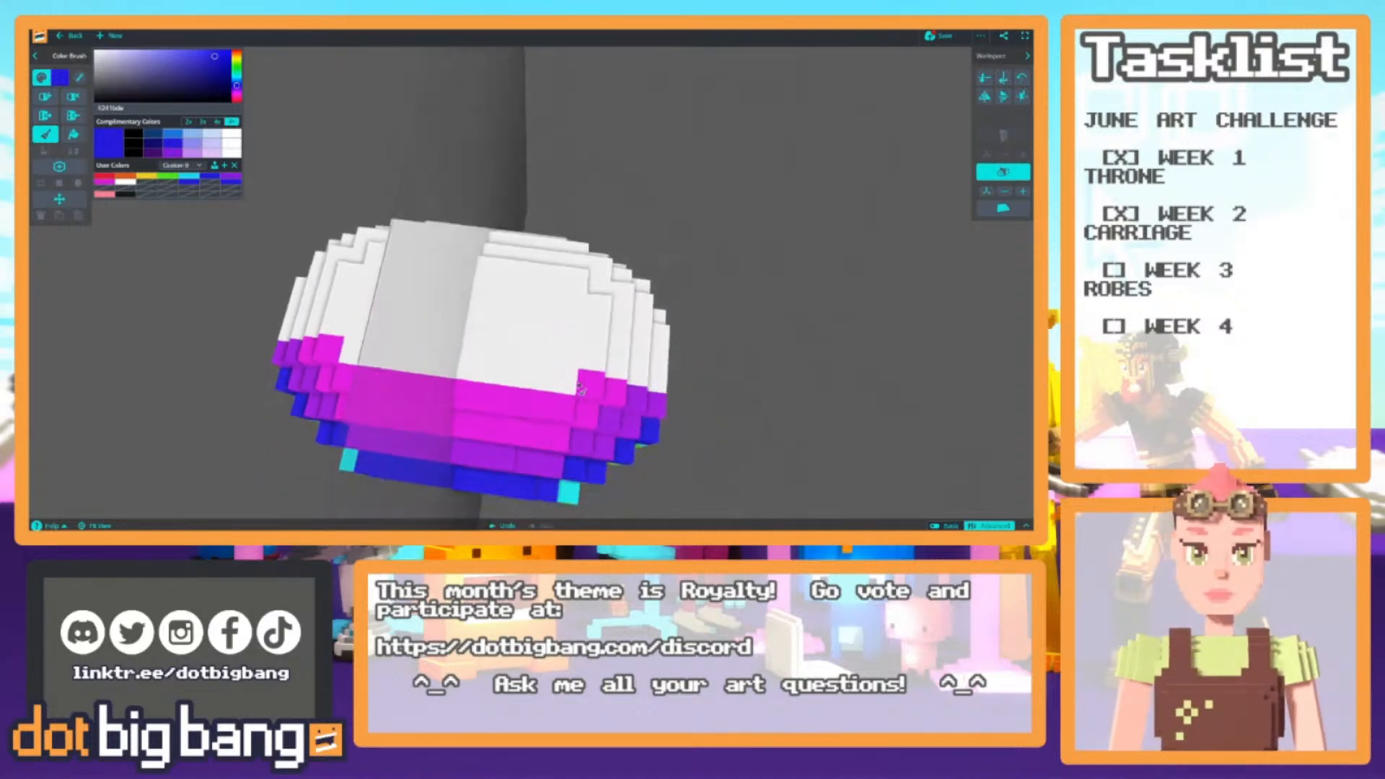
{"action": "left_click", "coordinate": [557, 401], "text": "alt"}
{"action": "mouse_move", "coordinate": [592, 366]}
{"action": "left_mouse_down"}
{"action": "mouse_move", "coordinate": [599, 301]}
{"action": "mouse_move", "coordinate": [618, 369]}
{"action": "left_mouse_up"}
{"action": "mouse_move", "coordinate": [603, 321]}
{"action": "right_mouse_down"}
{"action": "mouse_move", "coordinate": [520, 400]}
{"action": "mouse_move", "coordinate": [554, 361]}
{"action": "right_mouse_up"}
{"action": "mouse_move", "coordinate": [609, 365]}
{"action": "left_mouse_down"}
{"action": "mouse_move", "coordinate": [598, 311]}
{"action": "mouse_move", "coordinate": [517, 322]}
{"action": "mouse_move", "coordinate": [572, 404]}
{"action": "mouse_move", "coordinate": [537, 368]}
{"action": "mouse_move", "coordinate": [493, 423]}
{"action": "left_mouse_up"}
Sample the purple and continue the two-row purple band around the side and back of the dome
{"action": "mouse_move", "coordinate": [667, 415]}
{"action": "right_mouse_down"}
{"action": "mouse_move", "coordinate": [371, 339]}
{"action": "mouse_move", "coordinate": [379, 317]}
{"action": "mouse_move", "coordinate": [263, 290]}
{"action": "right_mouse_up"}
{"action": "scroll", "coordinate": [371, 340], "scroll_direction": "down", "scroll_amount": 3}
{"action": "left_click", "coordinate": [402, 309], "text": "alt"}
{"action": "scroll", "coordinate": [280, 296], "scroll_direction": "up", "scroll_amount": 3}
{"action": "left_click_drag", "start_coordinate": [352, 362], "coordinate": [506, 351]}
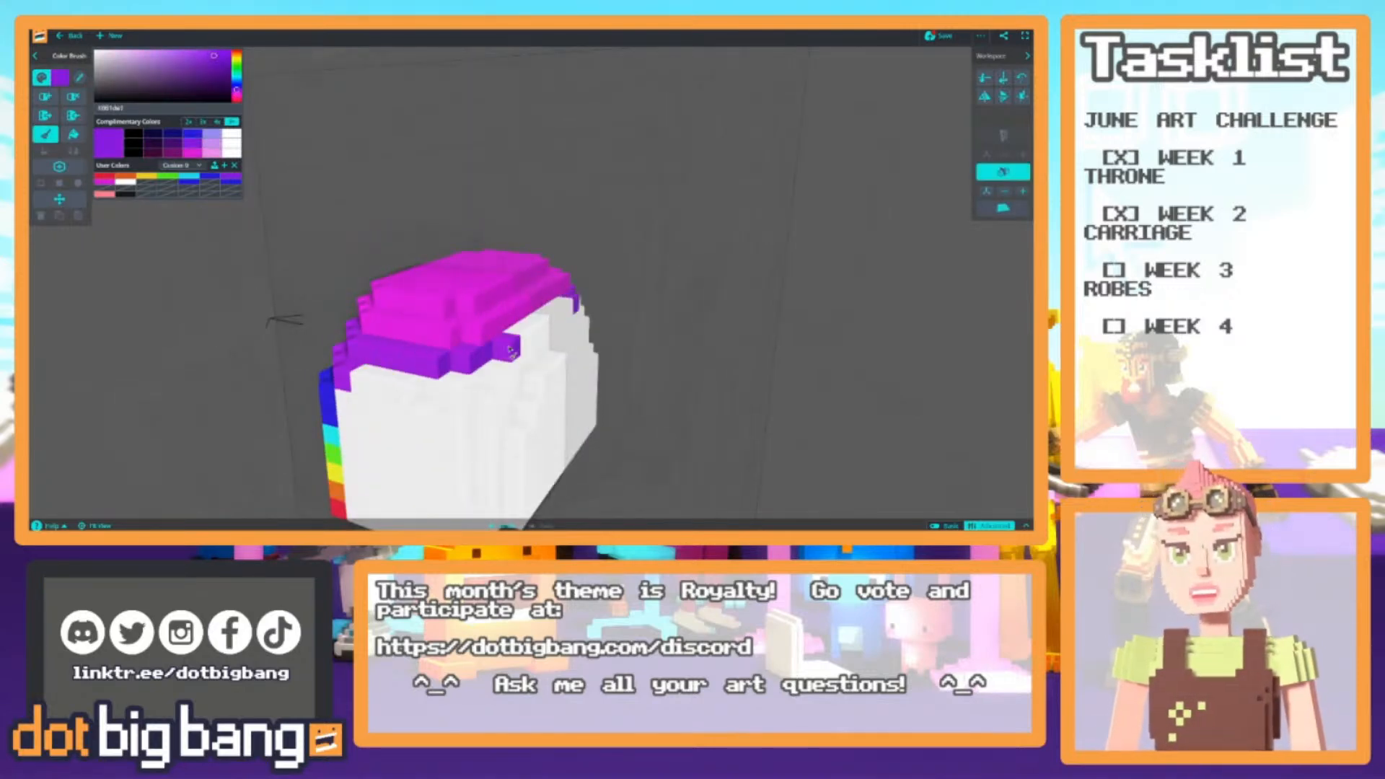
{"action": "right_click_drag", "start_coordinate": [372, 386], "coordinate": [502, 349]}
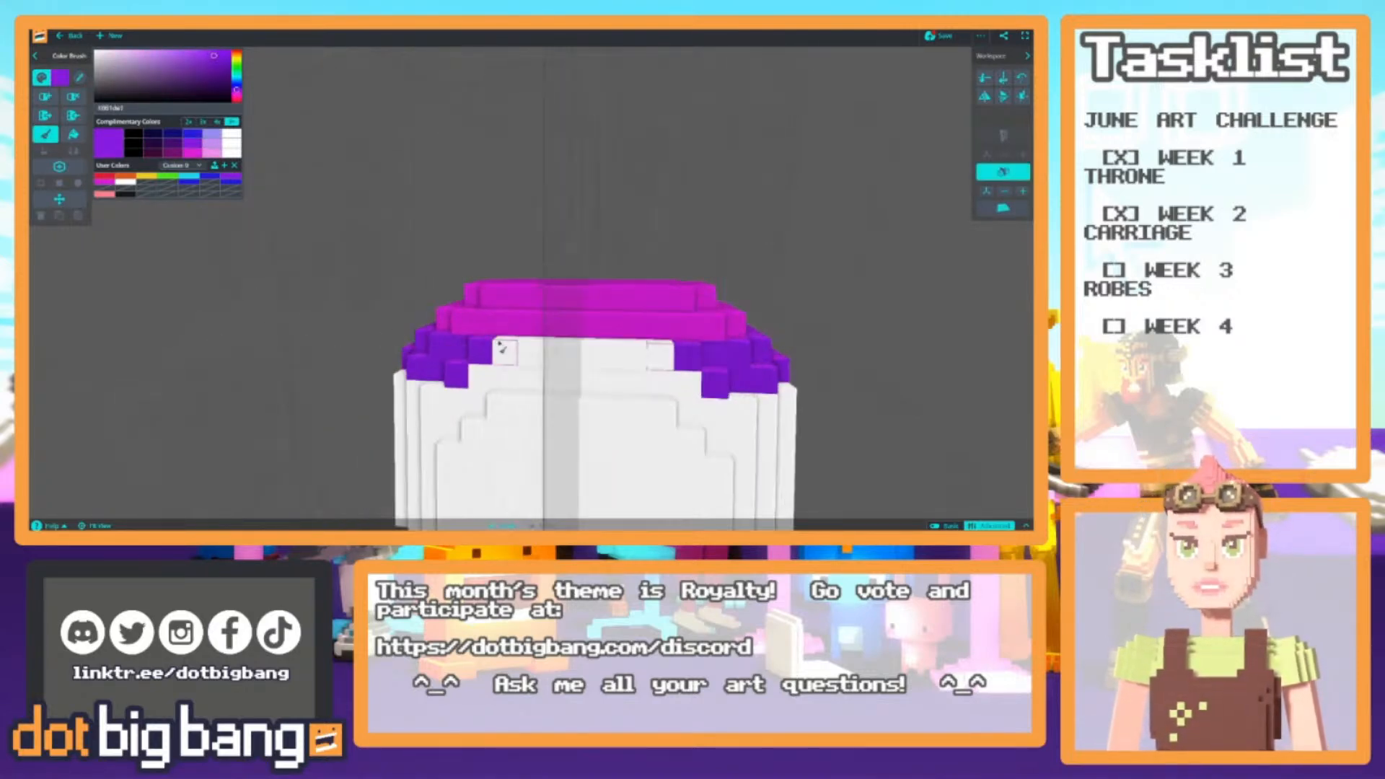
{"action": "left_click_drag", "start_coordinate": [682, 382], "coordinate": [566, 382]}
Sample the blue and continue the two-row blue band around the side and back of the dome
{"action": "scroll", "coordinate": [564, 382], "scroll_direction": "down", "scroll_amount": 3}
{"action": "mouse_move", "coordinate": [564, 382]}
{"action": "right_mouse_down"}
{"action": "mouse_move", "coordinate": [502, 336]}
{"action": "mouse_move", "coordinate": [376, 328]}
{"action": "mouse_move", "coordinate": [367, 370]}
{"action": "right_mouse_up"}
{"action": "left_click", "coordinate": [391, 342], "text": "alt"}
{"action": "scroll", "coordinate": [389, 332], "scroll_direction": "up", "scroll_amount": 2}
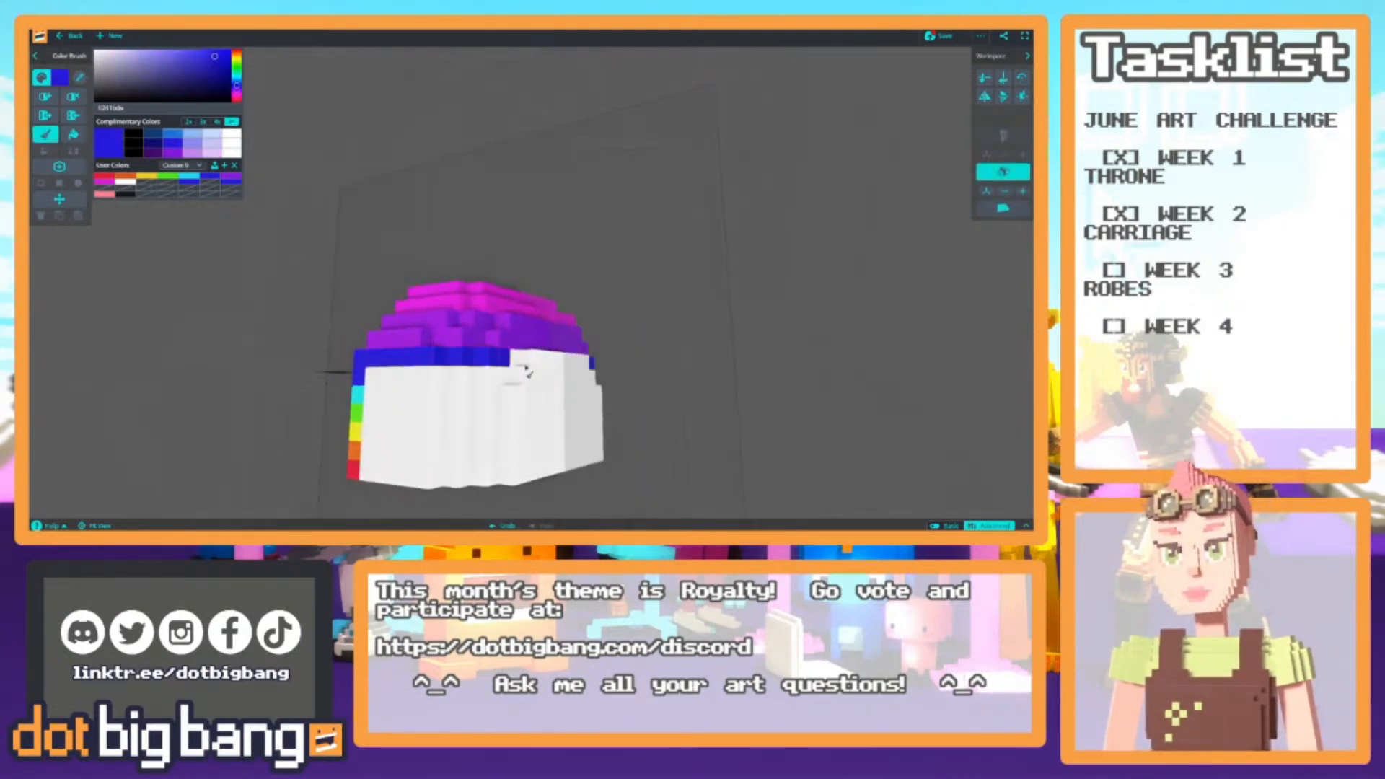
{"action": "right_click_drag", "start_coordinate": [562, 393], "coordinate": [519, 397]}
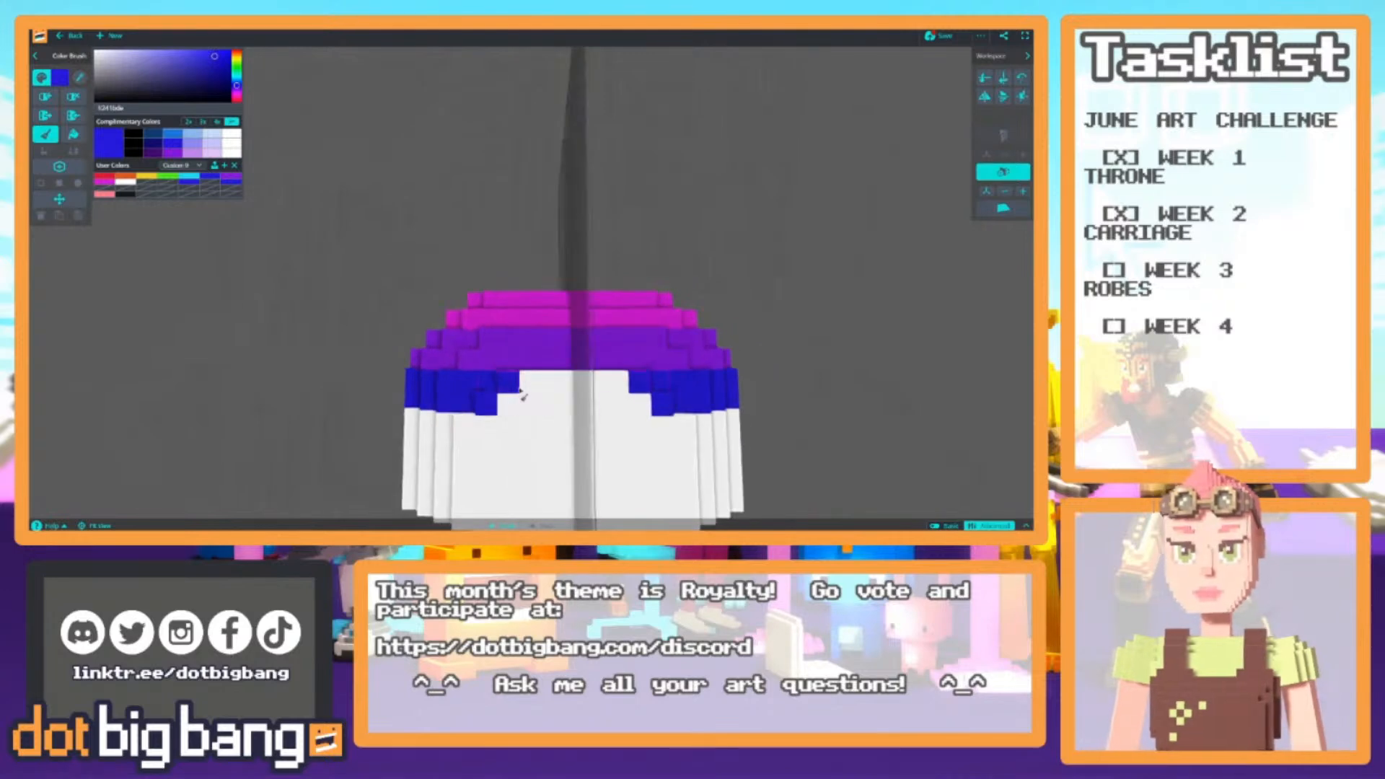
{"action": "left_click_drag", "start_coordinate": [522, 406], "coordinate": [505, 406]}
Continue the cyan and green bands around the side and back of the dome with sampled colours
{"action": "scroll", "coordinate": [442, 381], "scroll_direction": "down", "scroll_amount": 3}
{"action": "right_click_drag", "start_coordinate": [439, 380], "coordinate": [361, 361]}
{"action": "left_click", "coordinate": [392, 374], "text": "alt"}
{"action": "scroll", "coordinate": [392, 374], "scroll_direction": "up", "scroll_amount": 2}
{"action": "middle_click_drag", "start_coordinate": [396, 374], "coordinate": [478, 280]}
{"action": "mouse_move", "coordinate": [479, 281]}
{"action": "right_mouse_down"}
{"action": "mouse_move", "coordinate": [375, 360]}
{"action": "mouse_move", "coordinate": [420, 397]}
{"action": "right_mouse_up"}
{"action": "left_click", "coordinate": [420, 399], "text": "alt"}
{"action": "left_click_drag", "start_coordinate": [432, 386], "coordinate": [552, 389]}
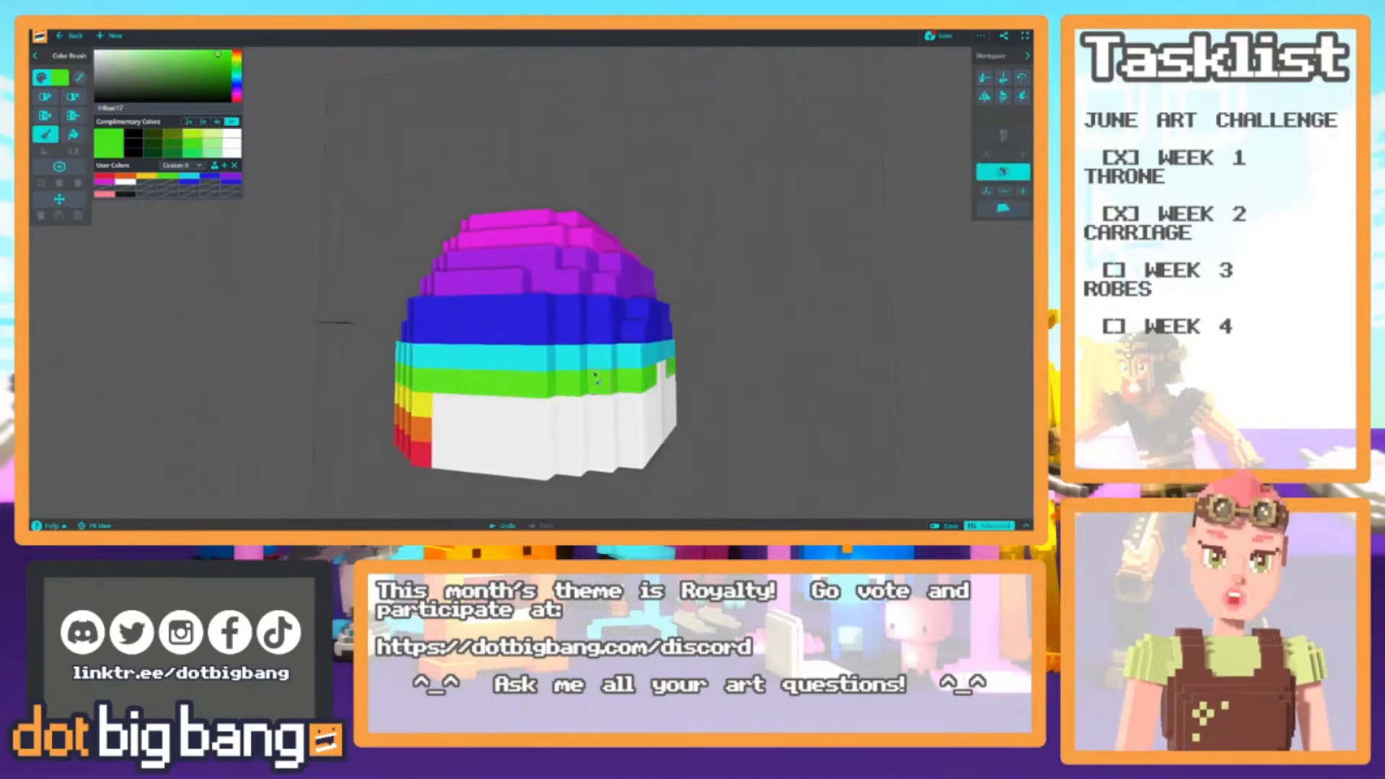
Sample the yellow and continue the yellow band around the side and back of the dome
{"action": "right_click_drag", "start_coordinate": [618, 380], "coordinate": [422, 371]}
{"action": "right_click_drag", "start_coordinate": [557, 361], "coordinate": [454, 401]}
{"action": "left_click", "coordinate": [435, 407], "text": "alt"}
{"action": "right_click_drag", "start_coordinate": [626, 406], "coordinate": [343, 394]}
{"action": "left_click_drag", "start_coordinate": [497, 402], "coordinate": [609, 404]}
Sample the orange and continue the orange band around the side and back of the dome
{"action": "scroll", "coordinate": [505, 393], "scroll_direction": "down", "scroll_amount": 5}
{"action": "right_click_drag", "start_coordinate": [424, 383], "coordinate": [650, 388]}
{"action": "scroll", "coordinate": [651, 389], "scroll_direction": "up", "scroll_amount": 10}
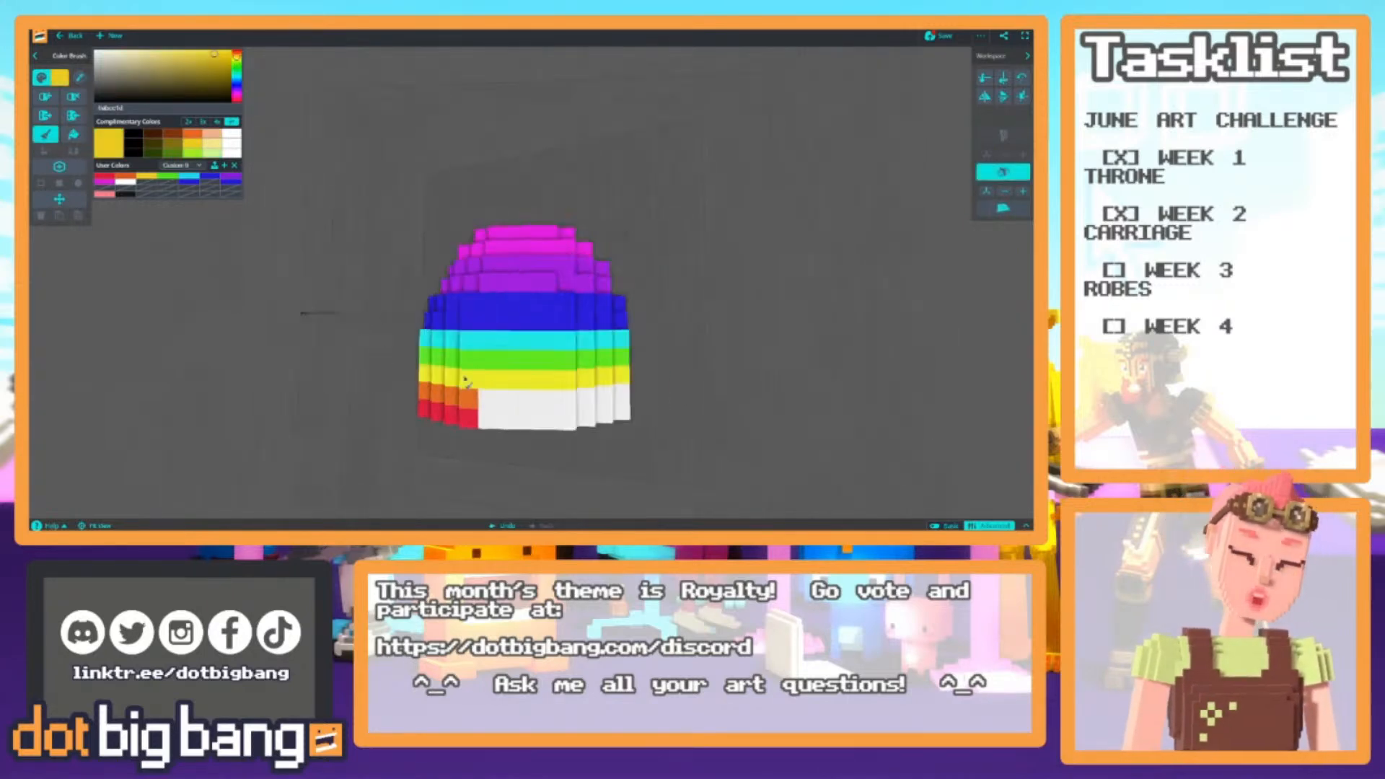
{"action": "left_click", "coordinate": [402, 415], "text": "alt"}
{"action": "scroll", "coordinate": [504, 422], "scroll_direction": "down", "scroll_amount": 5}
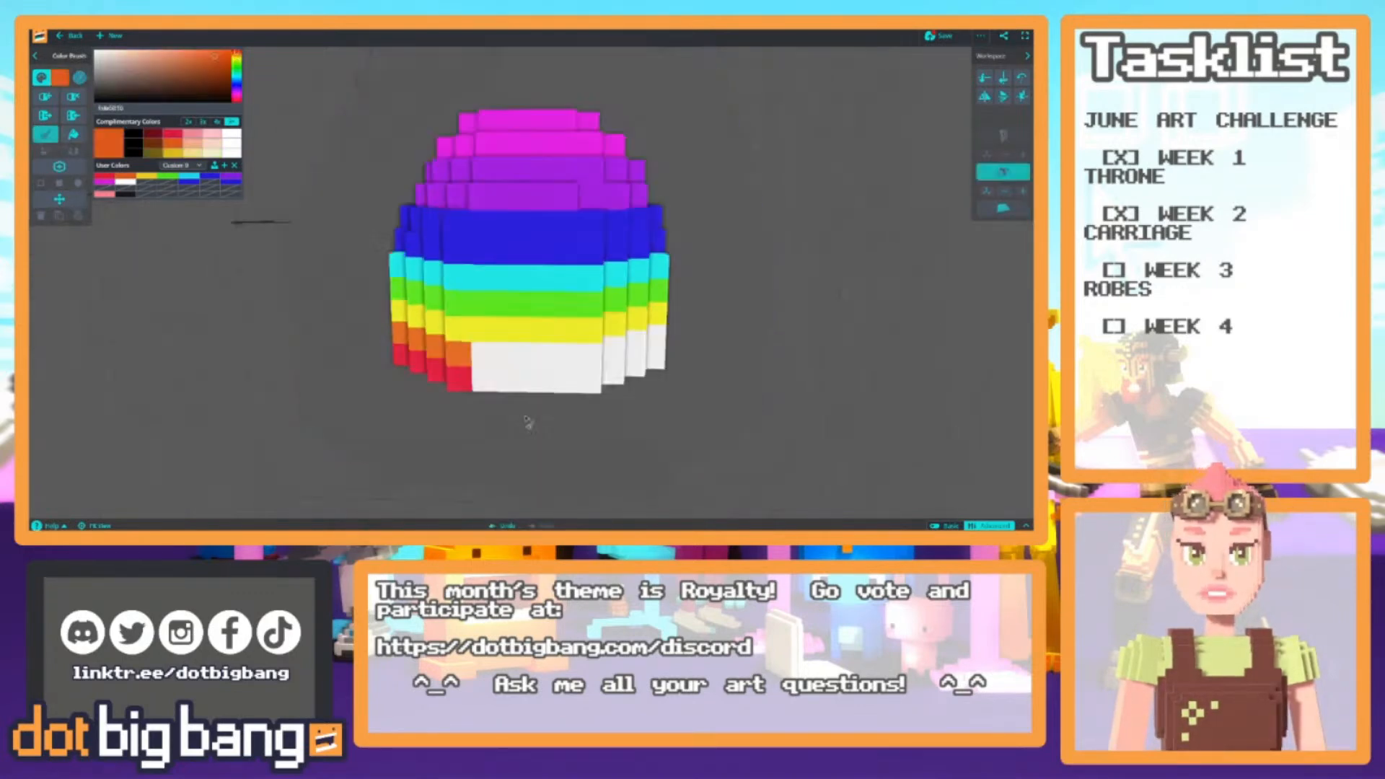
{"action": "right_click_drag", "start_coordinate": [510, 422], "coordinate": [363, 377]}
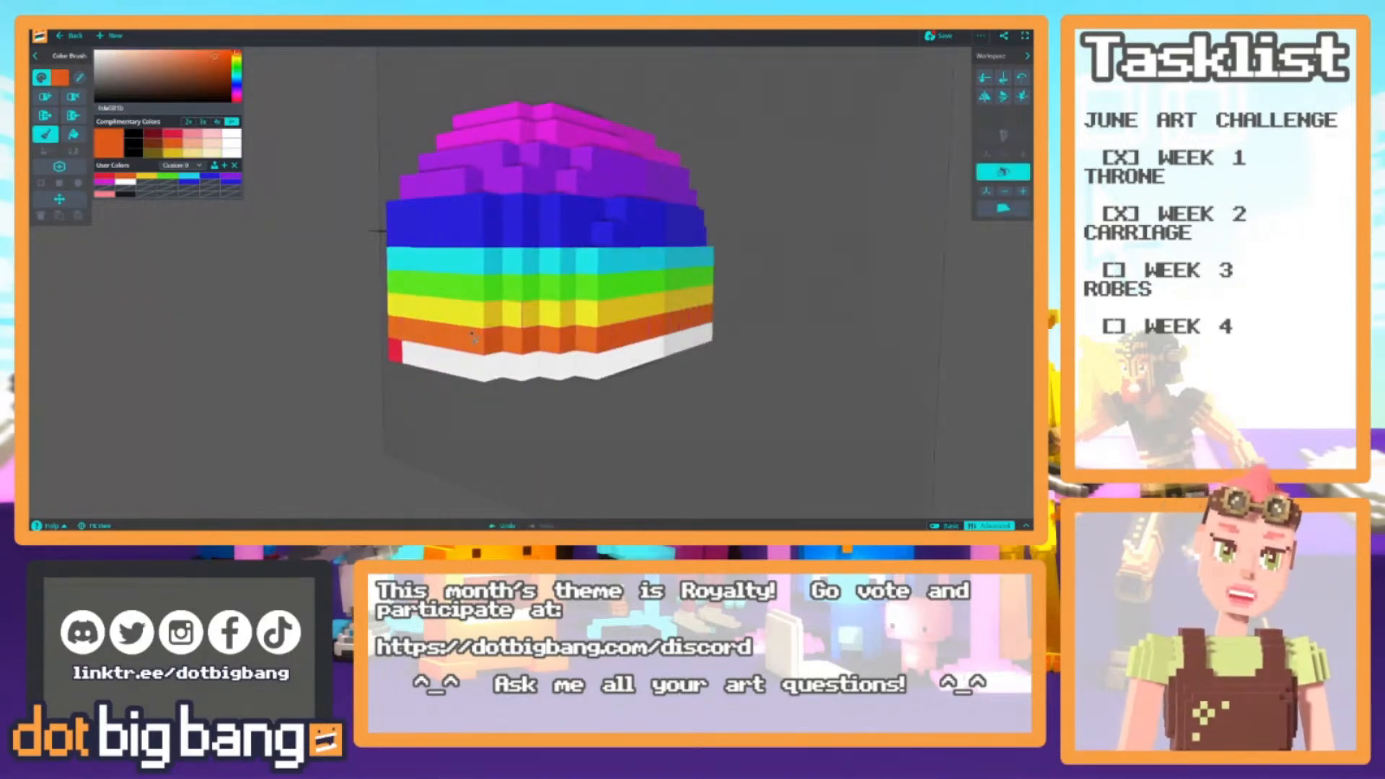
Sample the red and paint the remaining white bottom row around the dome red
{"action": "right_click_drag", "start_coordinate": [472, 337], "coordinate": [429, 345]}
{"action": "left_click", "coordinate": [425, 346], "text": "alt"}
{"action": "right_click_drag", "start_coordinate": [669, 350], "coordinate": [627, 360]}
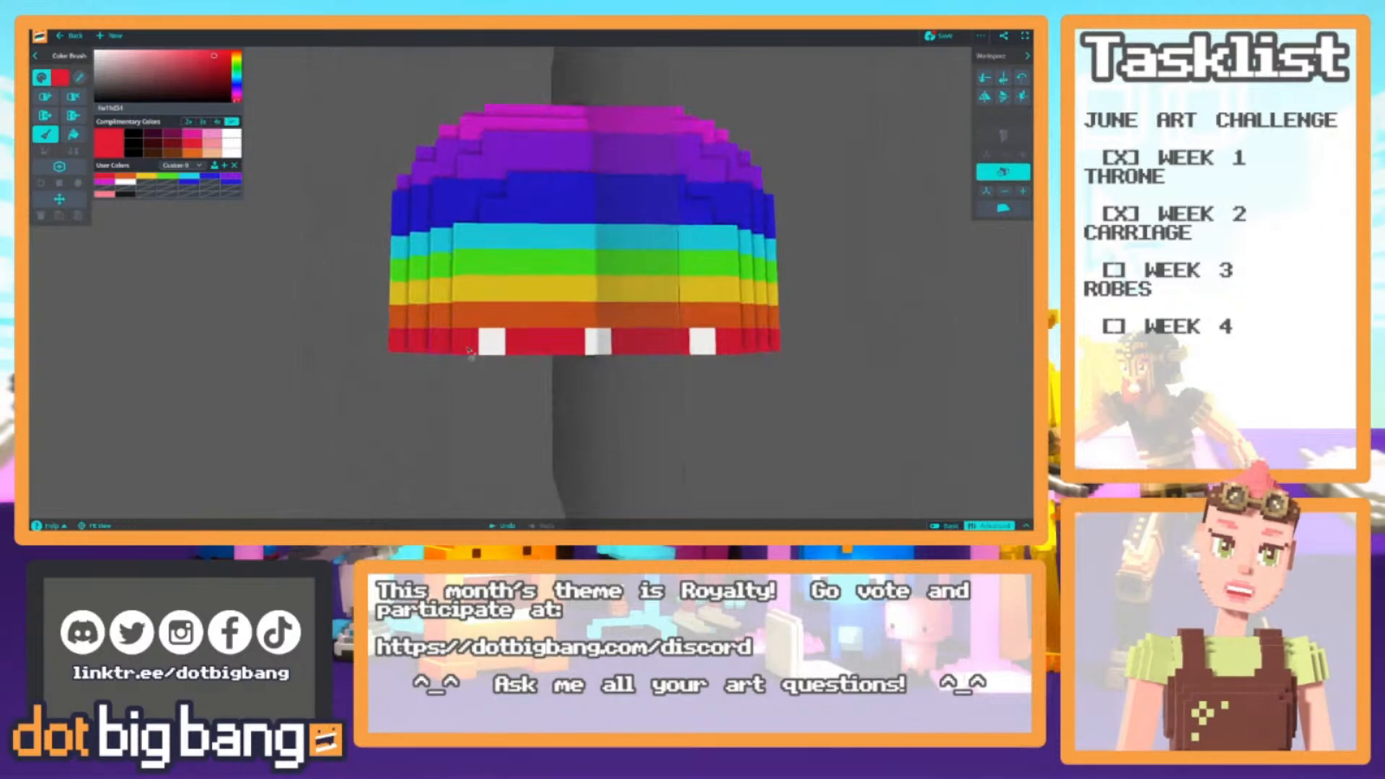
Inspect the banded dome from all sides and from below for unpainted voxels
{"action": "scroll", "coordinate": [628, 361], "scroll_direction": "down", "scroll_amount": 6}
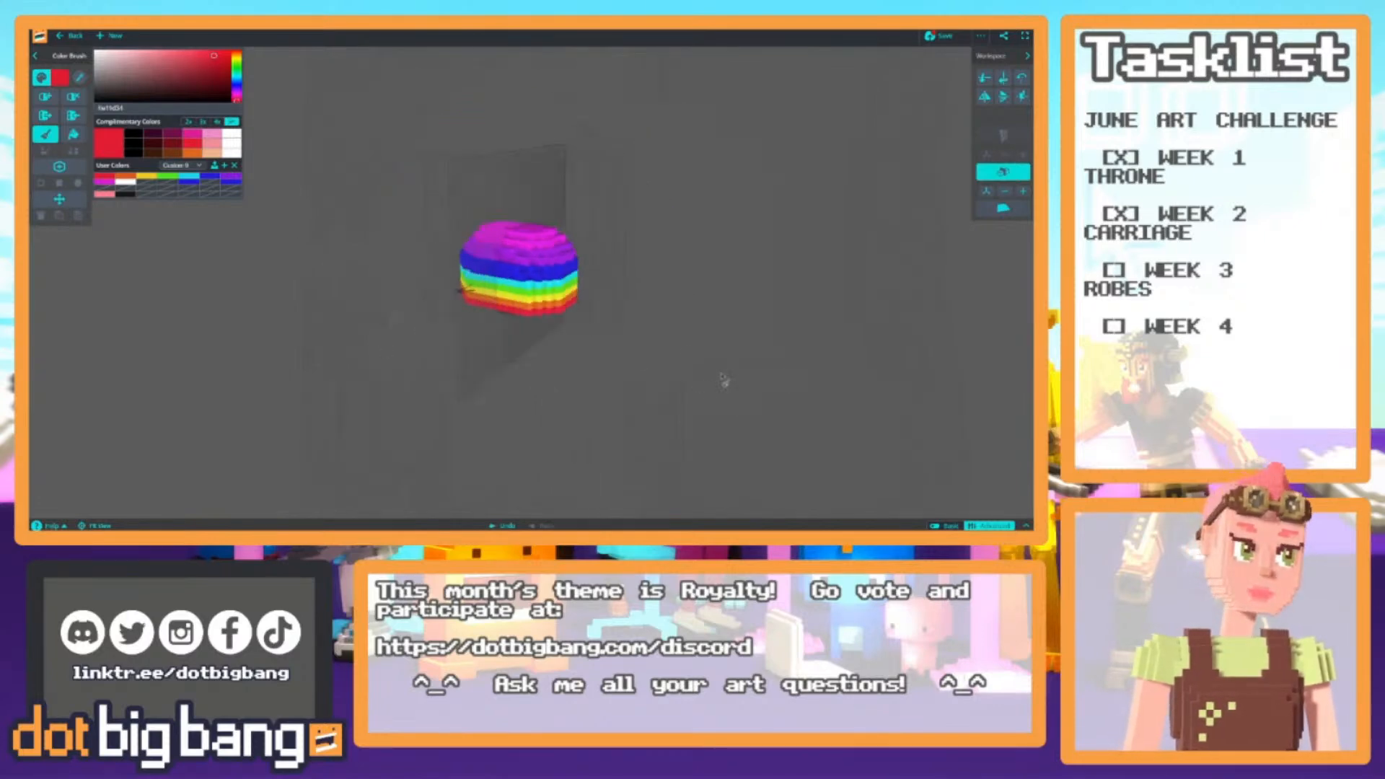
{"action": "right_click_drag", "start_coordinate": [368, 395], "coordinate": [504, 356]}
{"action": "right_click_drag", "start_coordinate": [340, 322], "coordinate": [480, 427]}
{"action": "scroll", "coordinate": [433, 369], "scroll_direction": "down", "scroll_amount": 3}
{"action": "right_click_drag", "start_coordinate": [185, 314], "coordinate": [606, 393]}
{"action": "scroll", "coordinate": [605, 392], "scroll_direction": "up", "scroll_amount": 6}
{"action": "right_click_drag", "start_coordinate": [383, 300], "coordinate": [481, 368]}
{"action": "scroll", "coordinate": [482, 366], "scroll_direction": "up", "scroll_amount": 2}
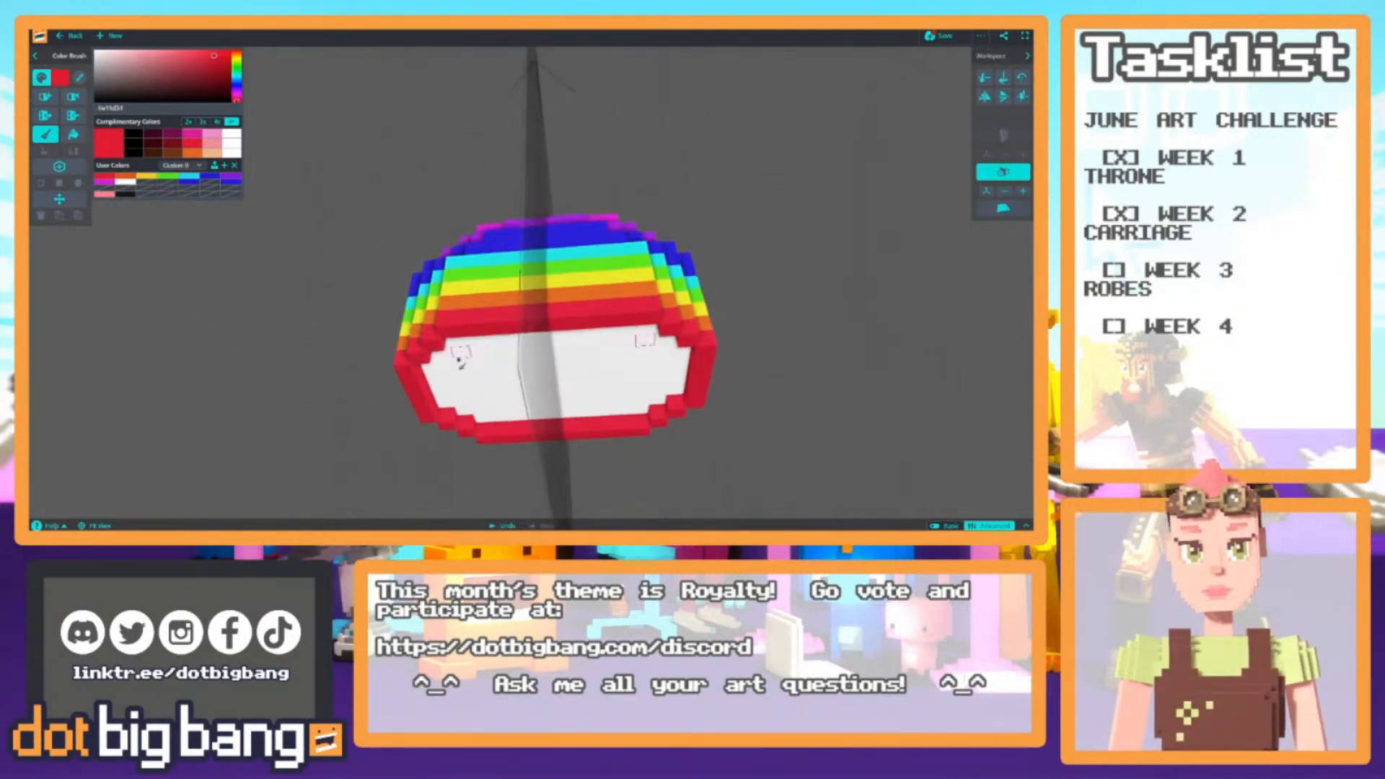
{"action": "scroll", "coordinate": [474, 363], "scroll_direction": "down", "scroll_amount": 5}
{"action": "right_click_drag", "start_coordinate": [476, 479], "coordinate": [445, 384]}
{"action": "scroll", "coordinate": [426, 328], "scroll_direction": "up", "scroll_amount": 5}
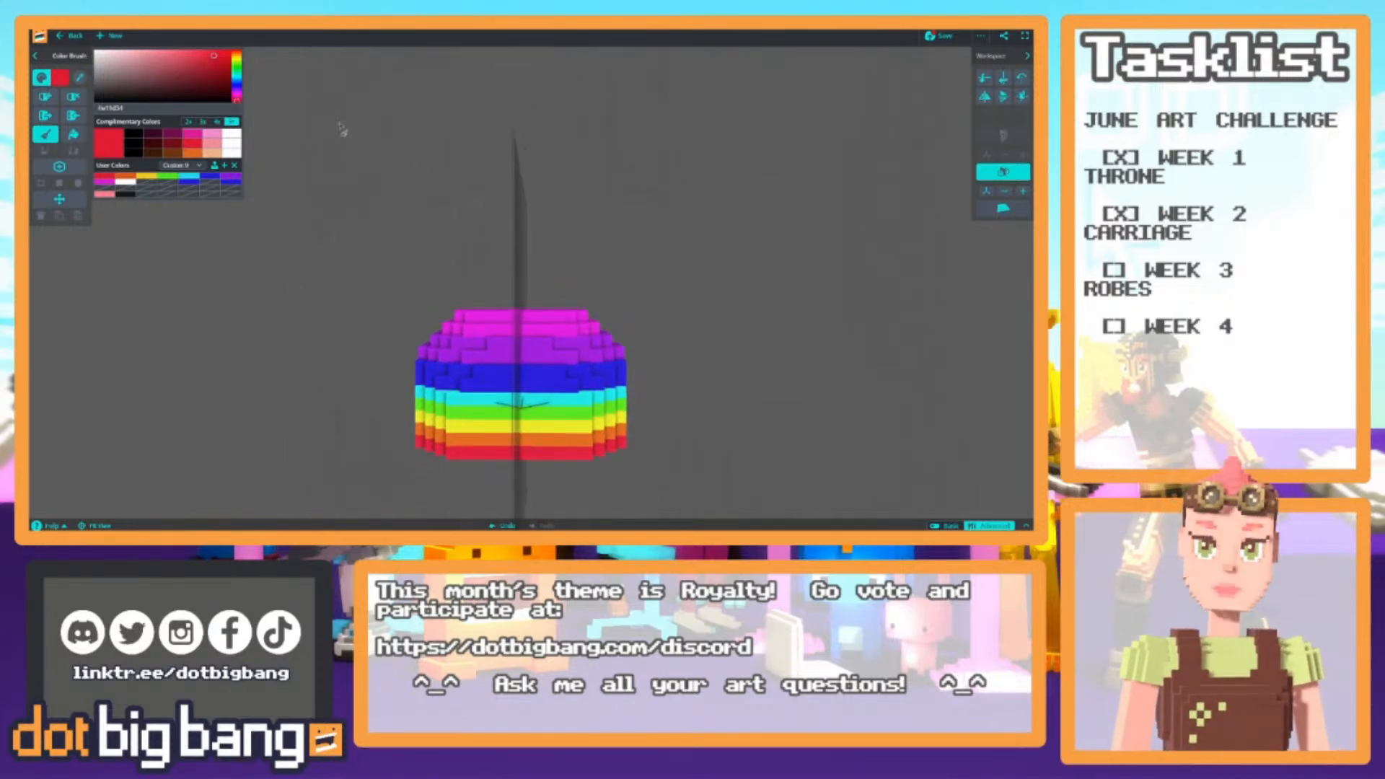
Save the painted model under the name Rainbow Skirt
{"action": "left_click", "coordinate": [980, 35]}
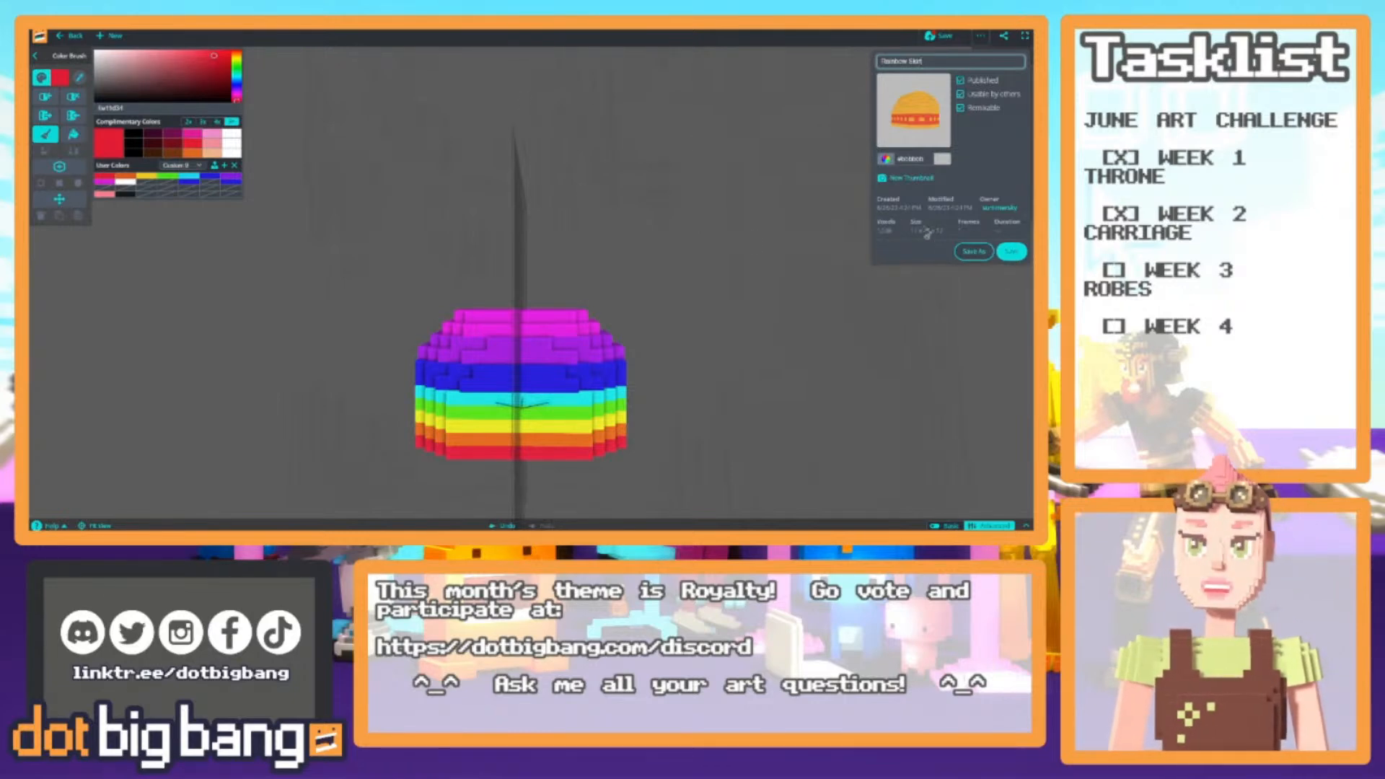
{"action": "left_click", "coordinate": [974, 251]}
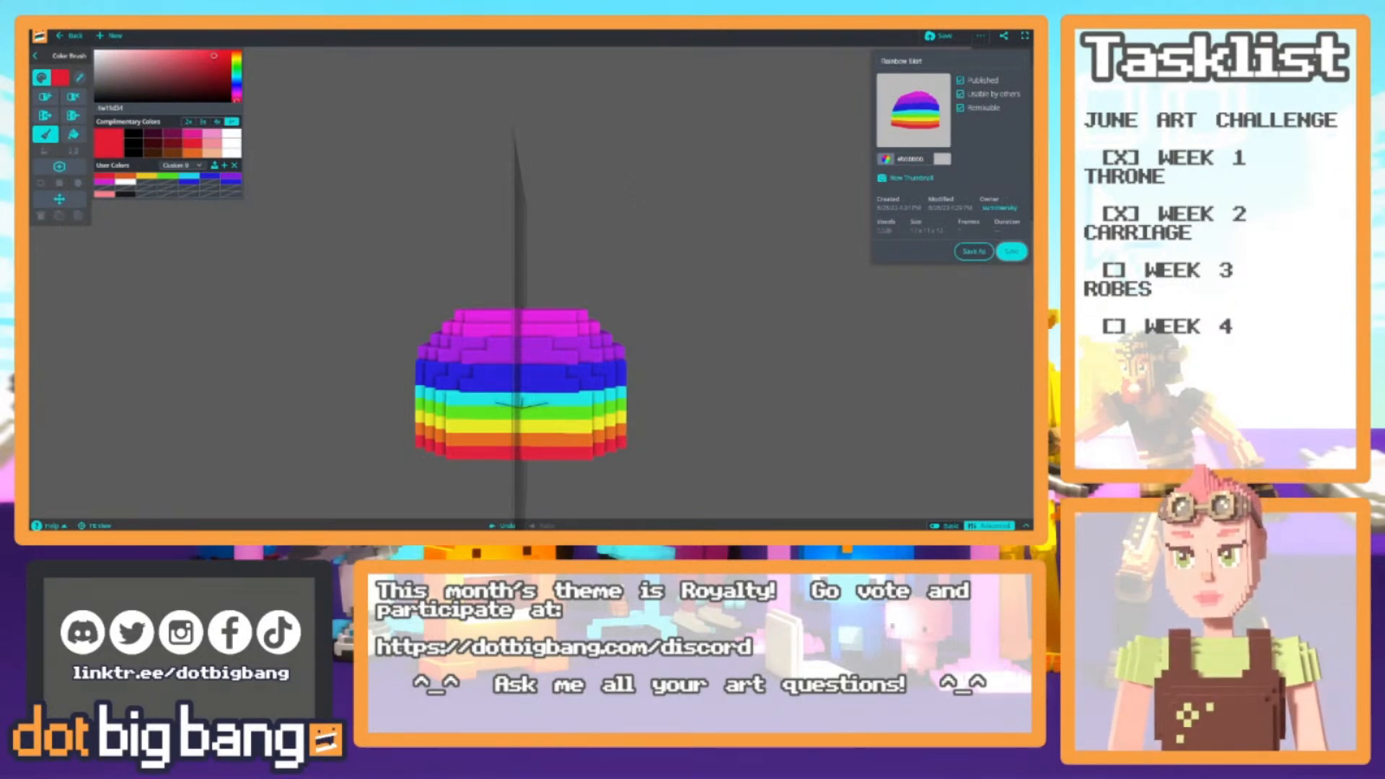
Go to dotbigbang.com and open the account's own profile page with its creations
{"action": "type", "text": "dotbigbang.com/"}
{"action": "key", "text": "Return"}
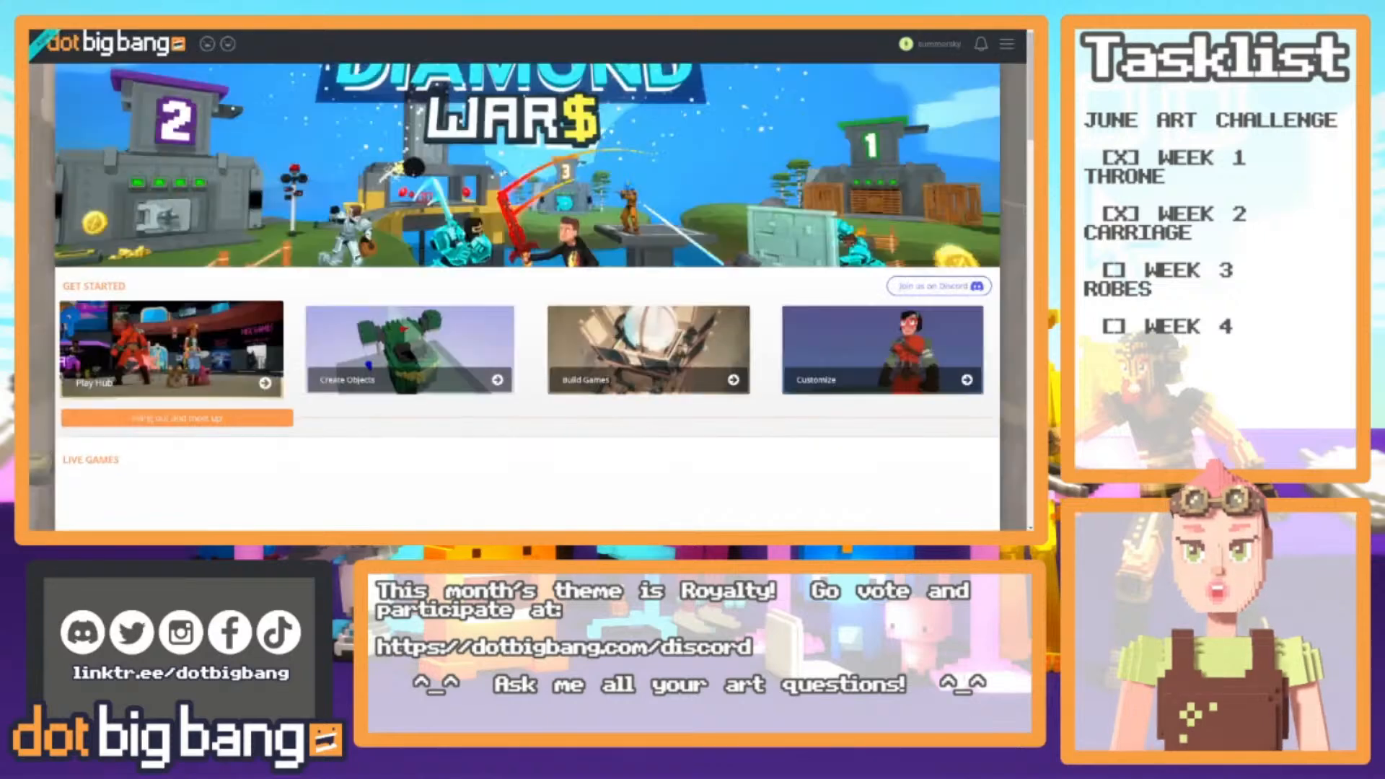
{"action": "left_click", "coordinate": [981, 44]}
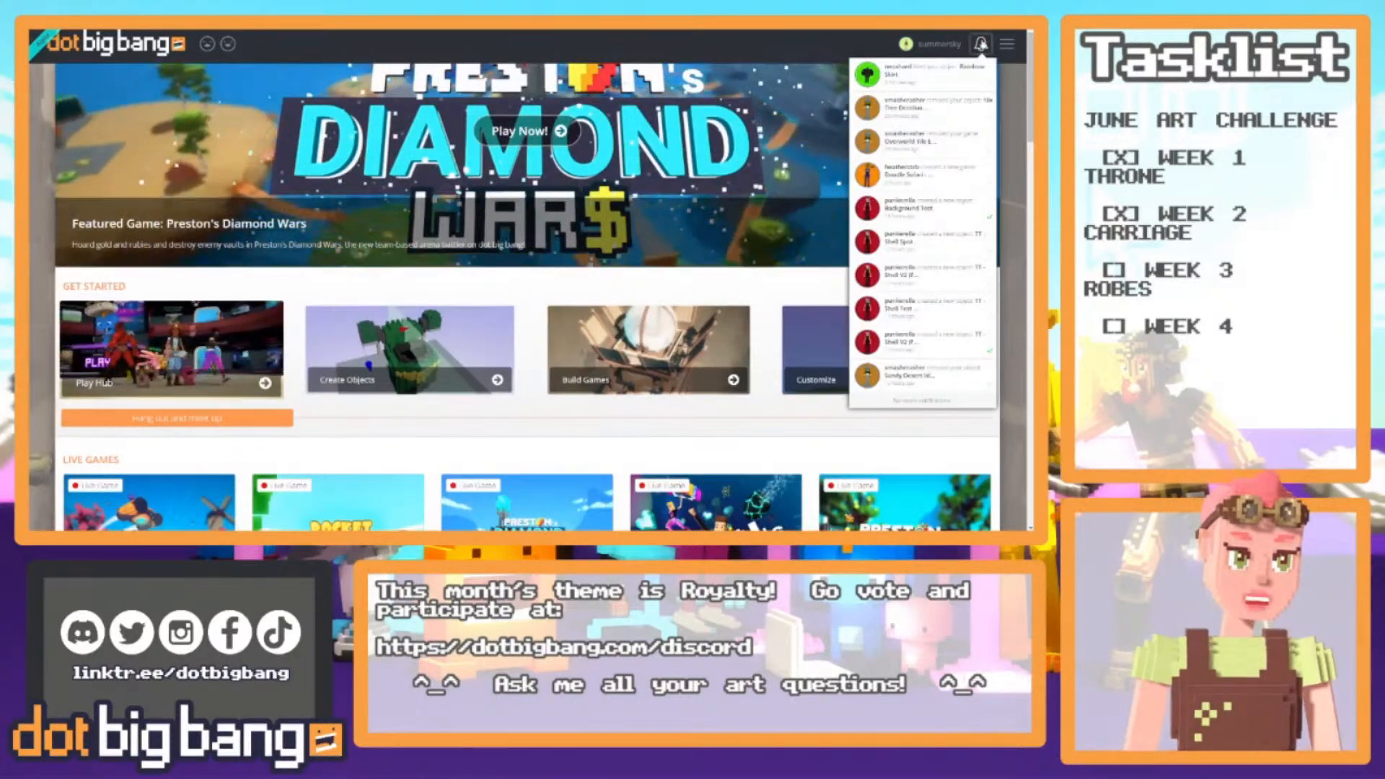
{"action": "left_click", "coordinate": [939, 44]}
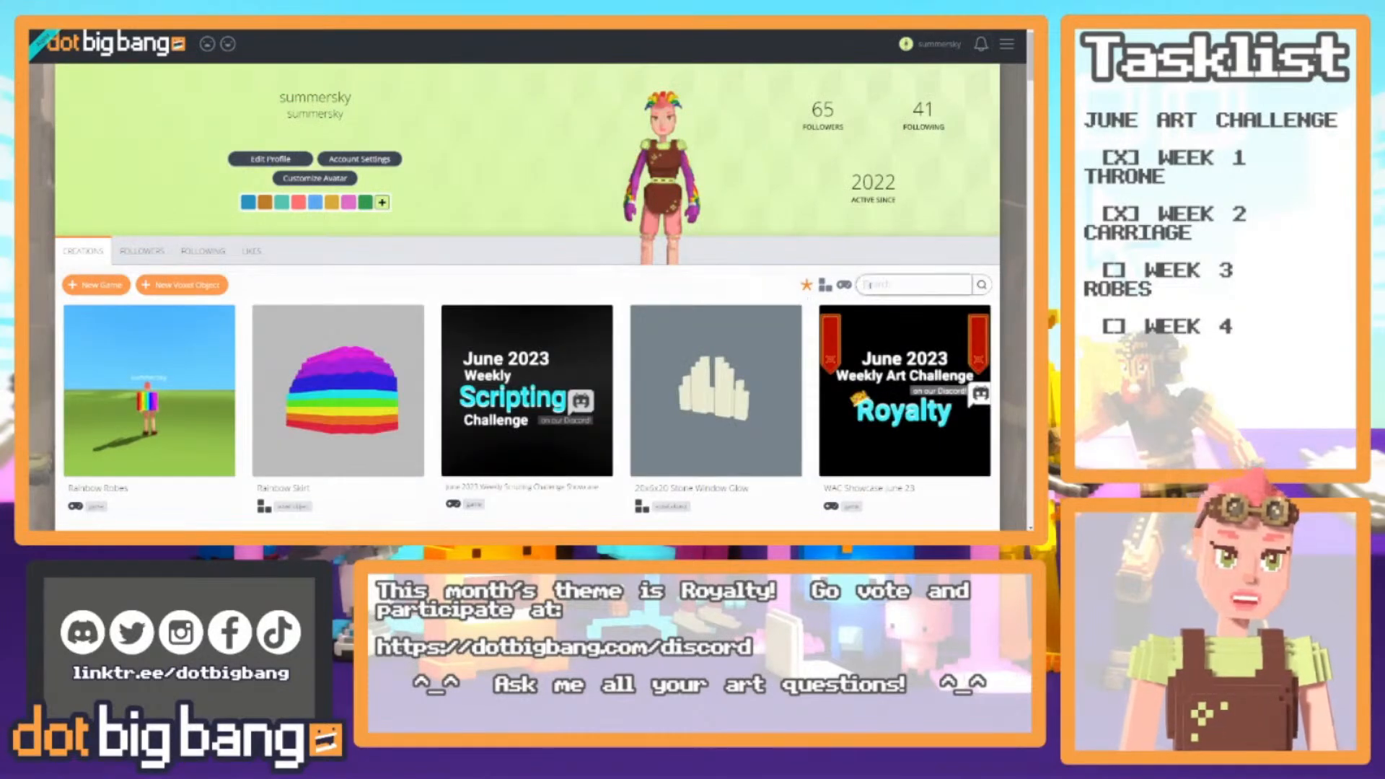
Search the creations for "legg" and open Statue Legging LowerLeg for editing
{"action": "left_click", "coordinate": [870, 285]}
{"action": "type", "text": "legg"}
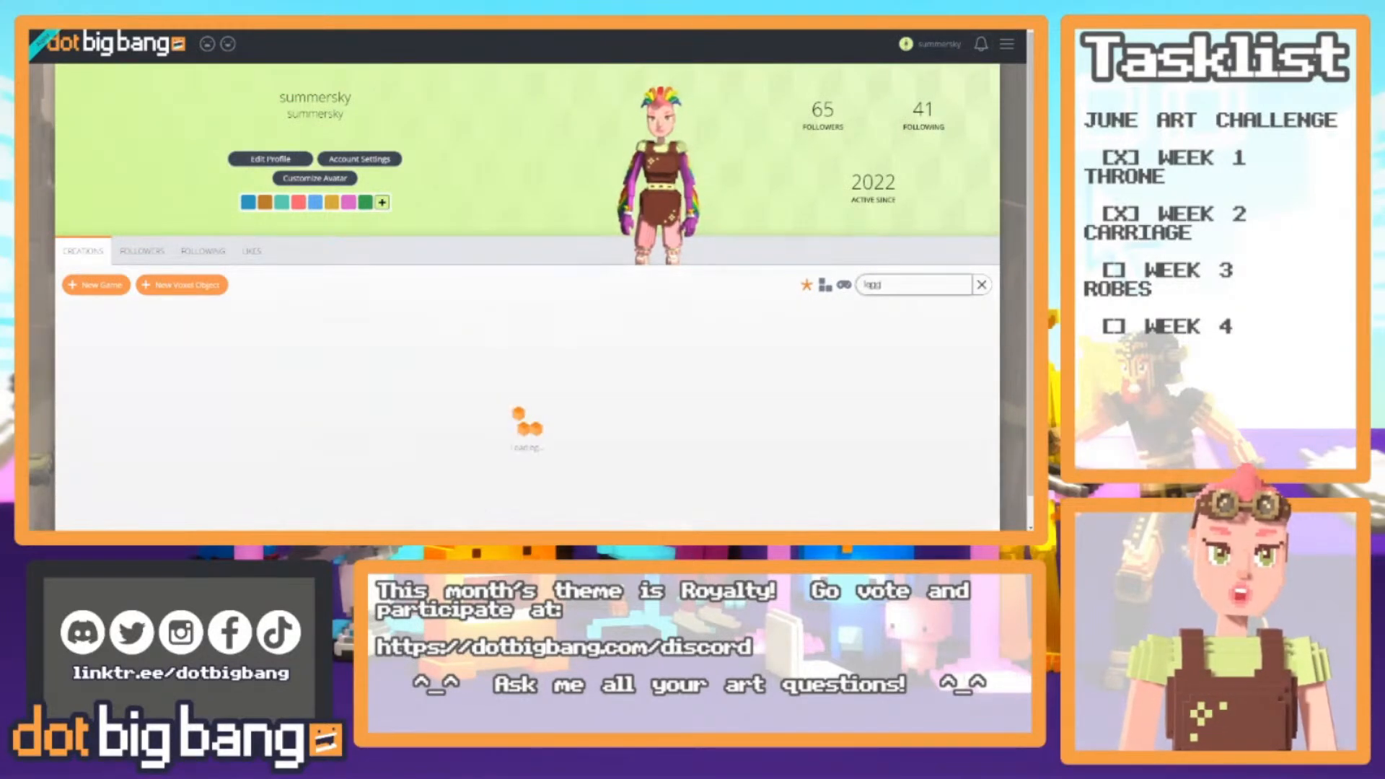
{"action": "scroll", "coordinate": [347, 334], "scroll_direction": "down", "scroll_amount": 2}
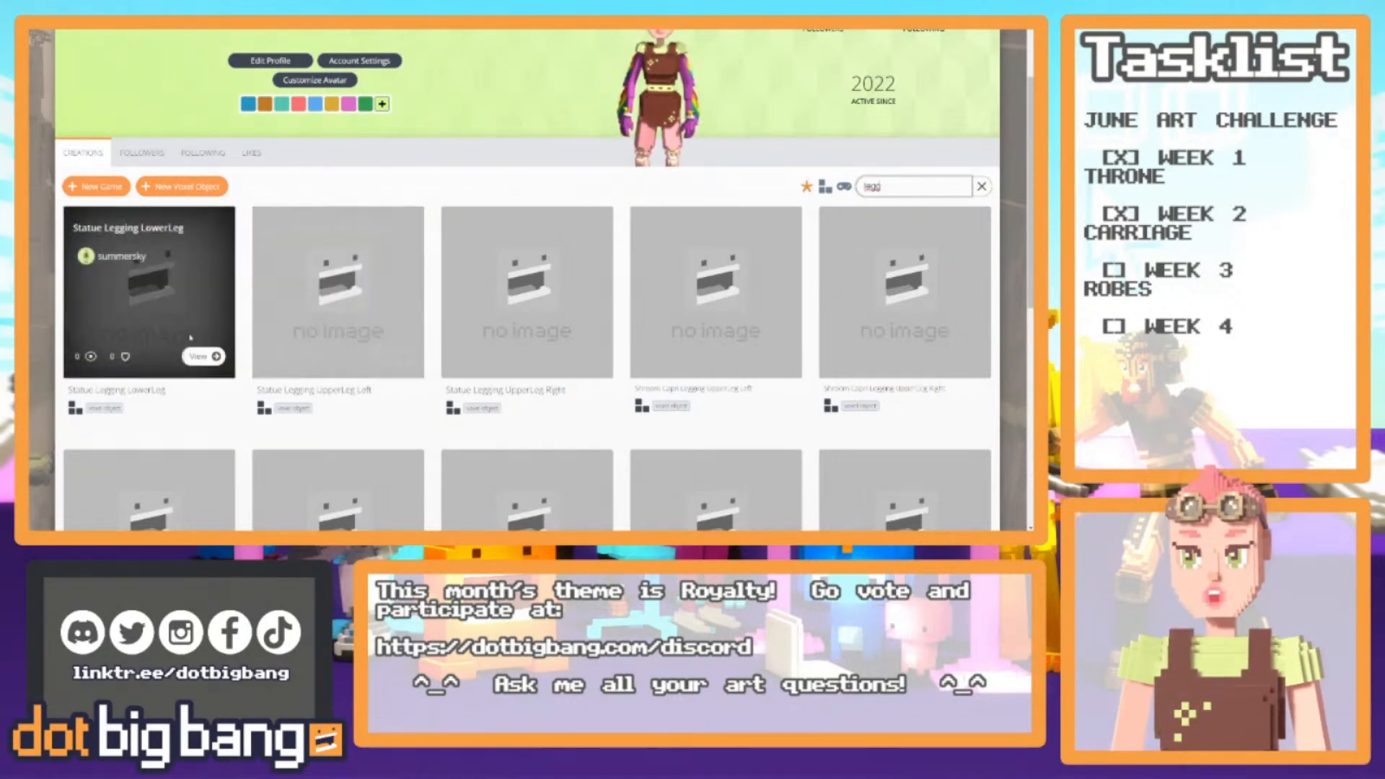
{"action": "left_click", "coordinate": [212, 360]}
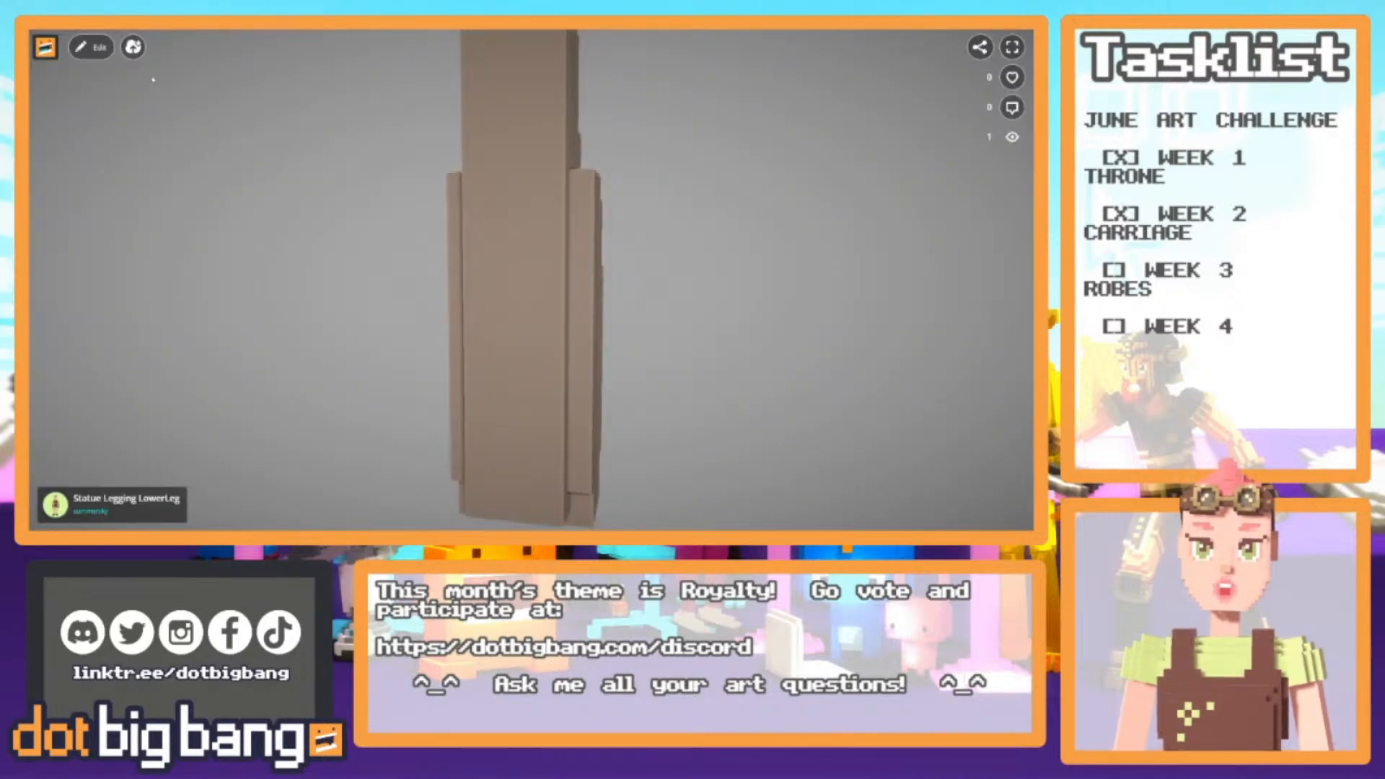
{"action": "left_click", "coordinate": [89, 49]}
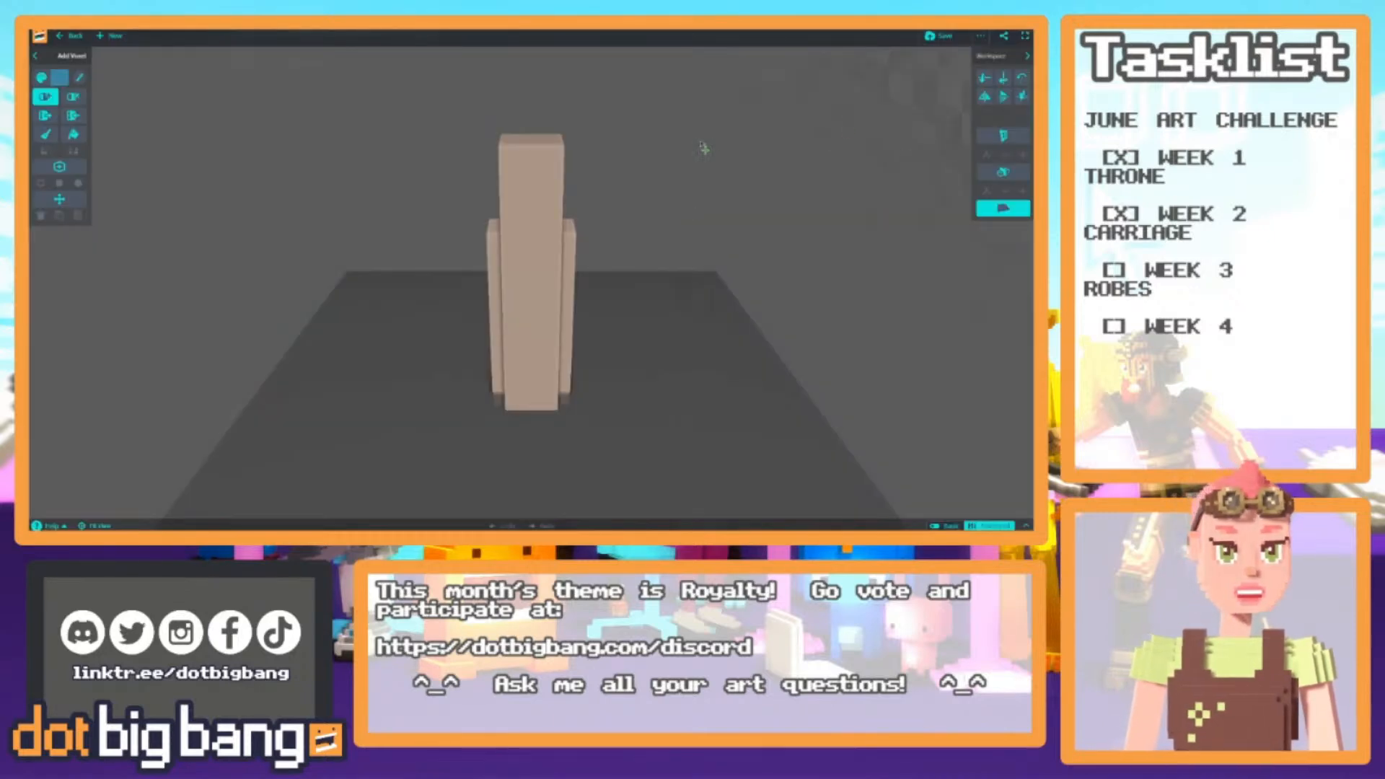
Save a copy of the legging model as Rainbow Legging LowerLeg
{"action": "left_click", "coordinate": [980, 36]}
{"action": "left_click", "coordinate": [953, 61]}
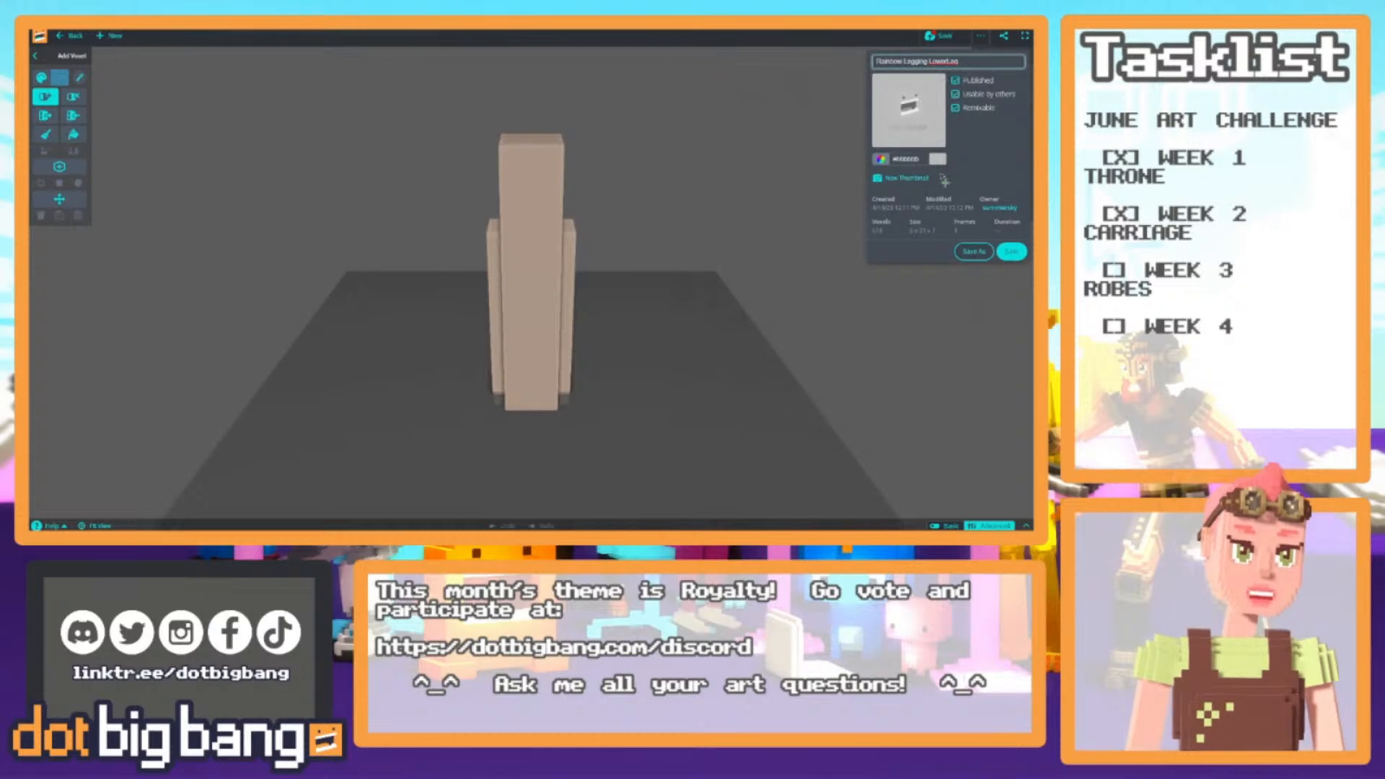
{"action": "left_click", "coordinate": [975, 251]}
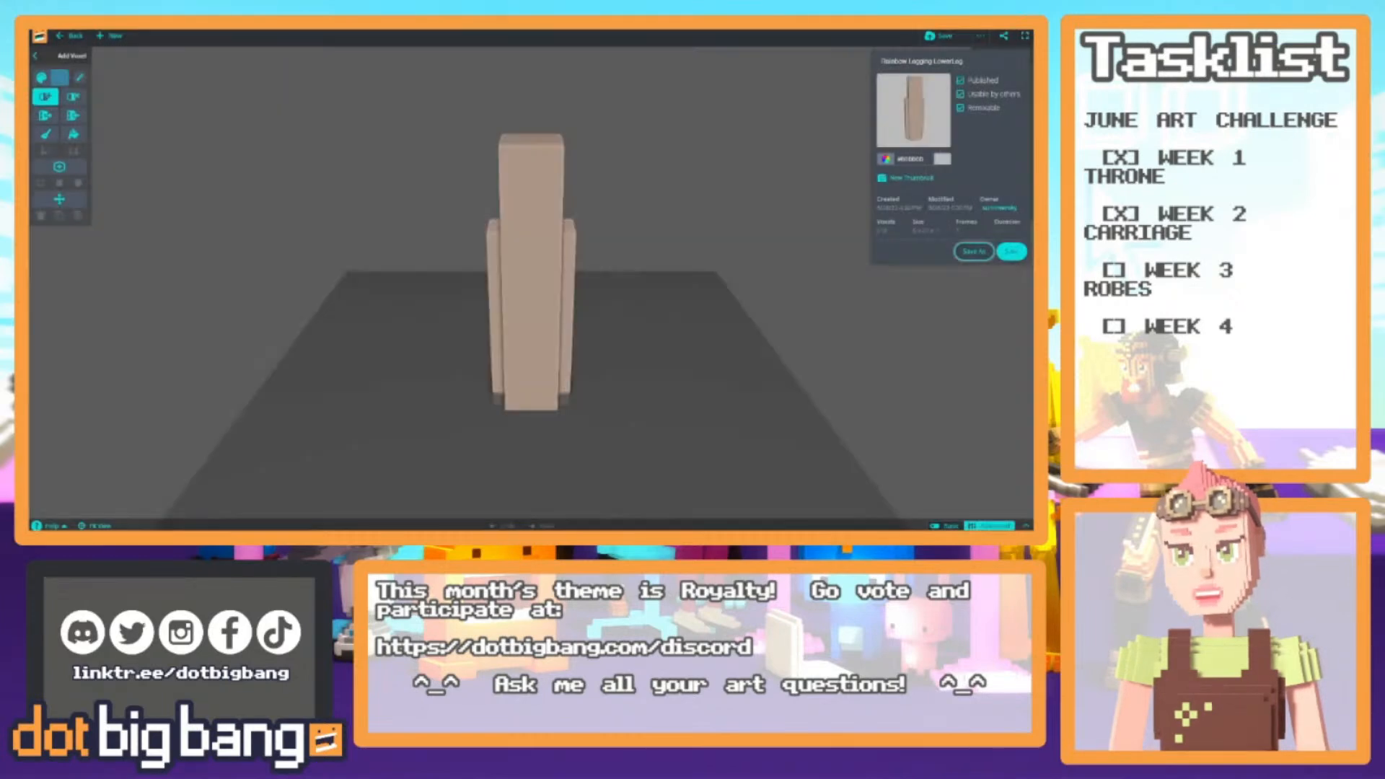
Recolour the whole legging model with the saved purple using Color Fill
{"action": "left_click", "coordinate": [49, 79]}
{"action": "left_click", "coordinate": [229, 177]}
{"action": "right_click_drag", "start_coordinate": [554, 203], "coordinate": [481, 202]}
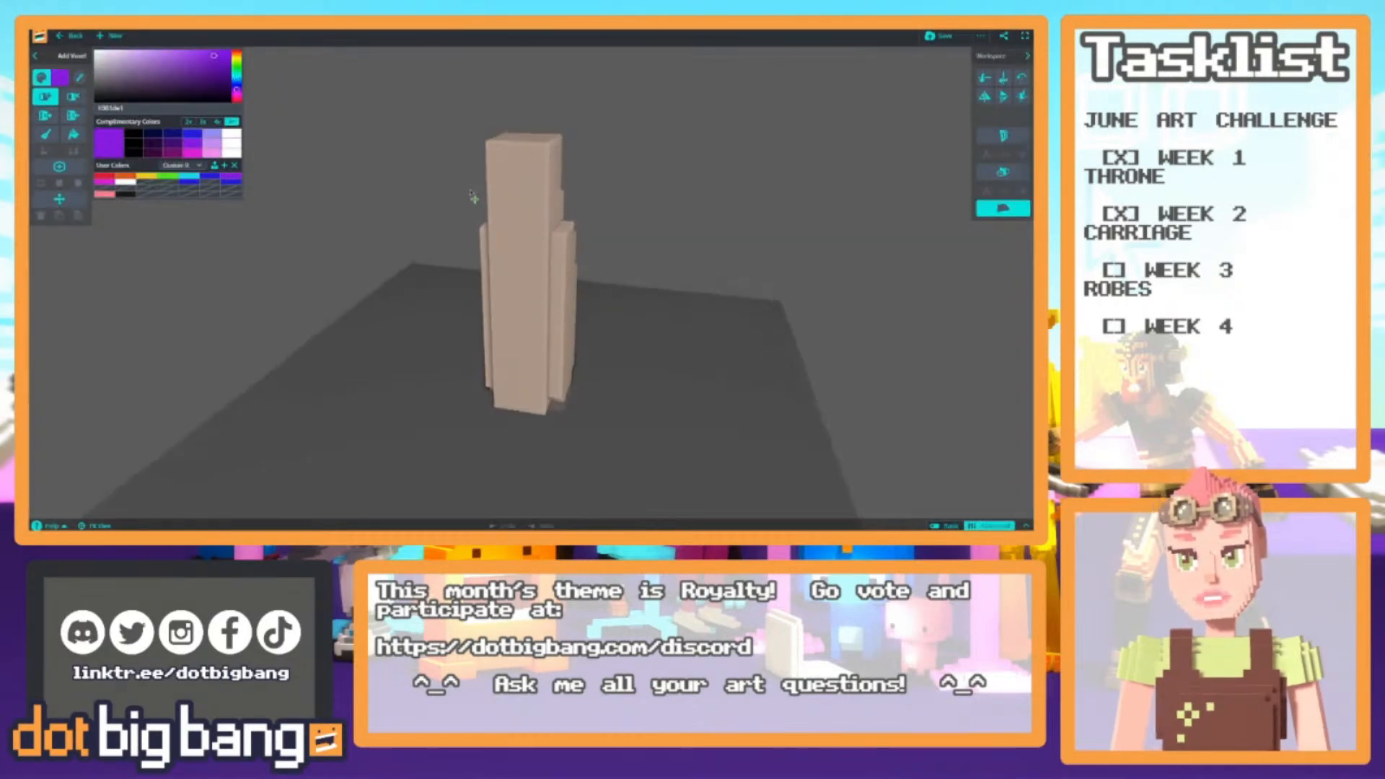
{"action": "key", "text": "g"}
{"action": "left_click", "coordinate": [518, 206]}
{"action": "right_click_drag", "start_coordinate": [578, 188], "coordinate": [505, 126]}
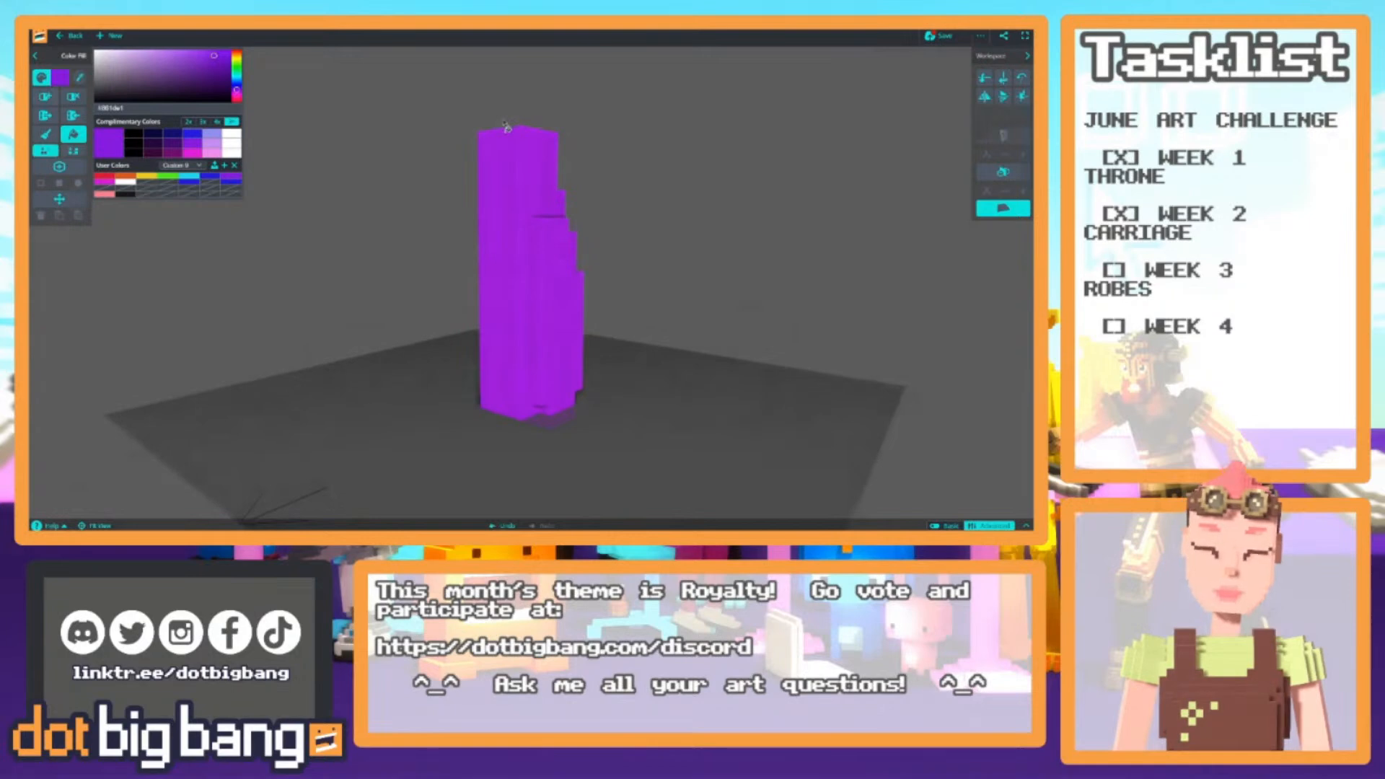
{"action": "left_click_drag", "start_coordinate": [199, 66], "coordinate": [219, 73]}
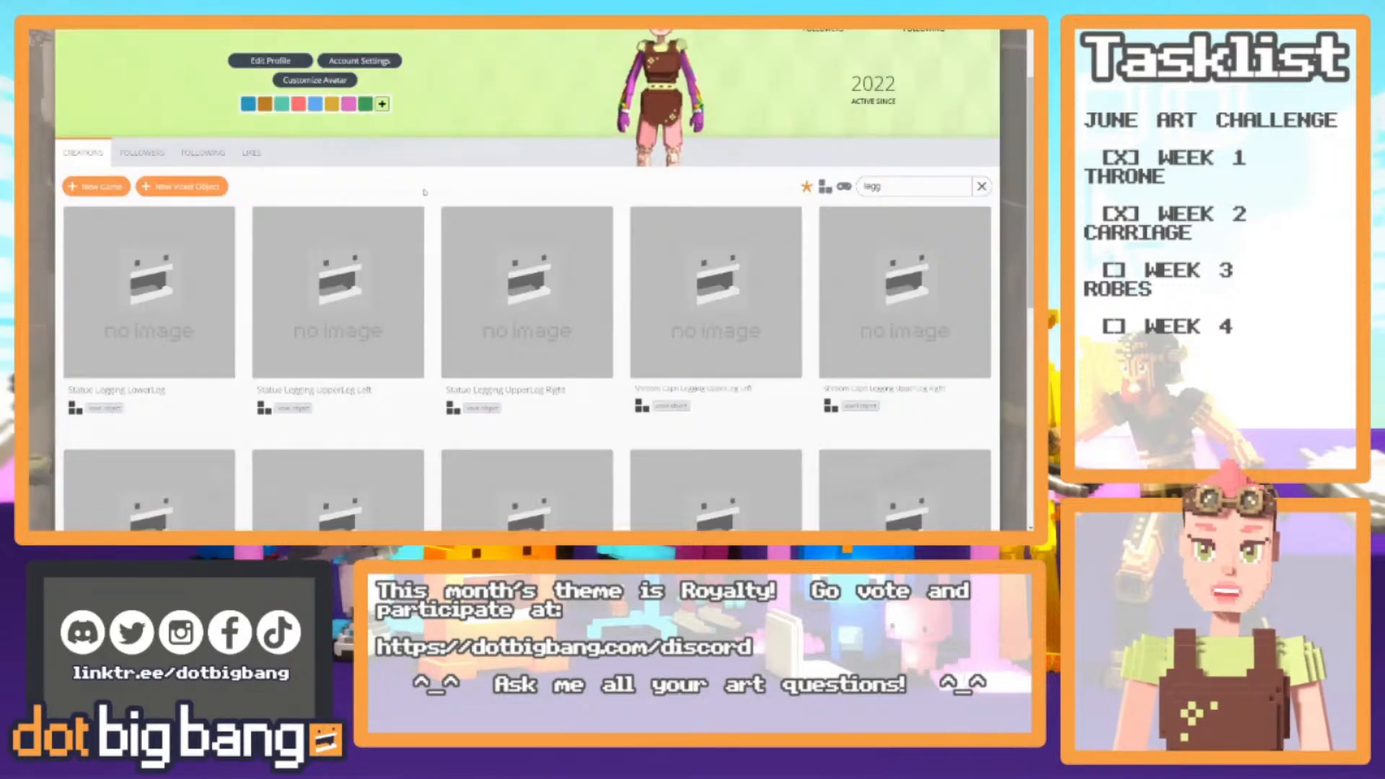
Search the profile's creations for "rainbo" and look through the matching objects
{"action": "key", "text": "BackSpace"}
{"action": "type", "text": "rainbo"}
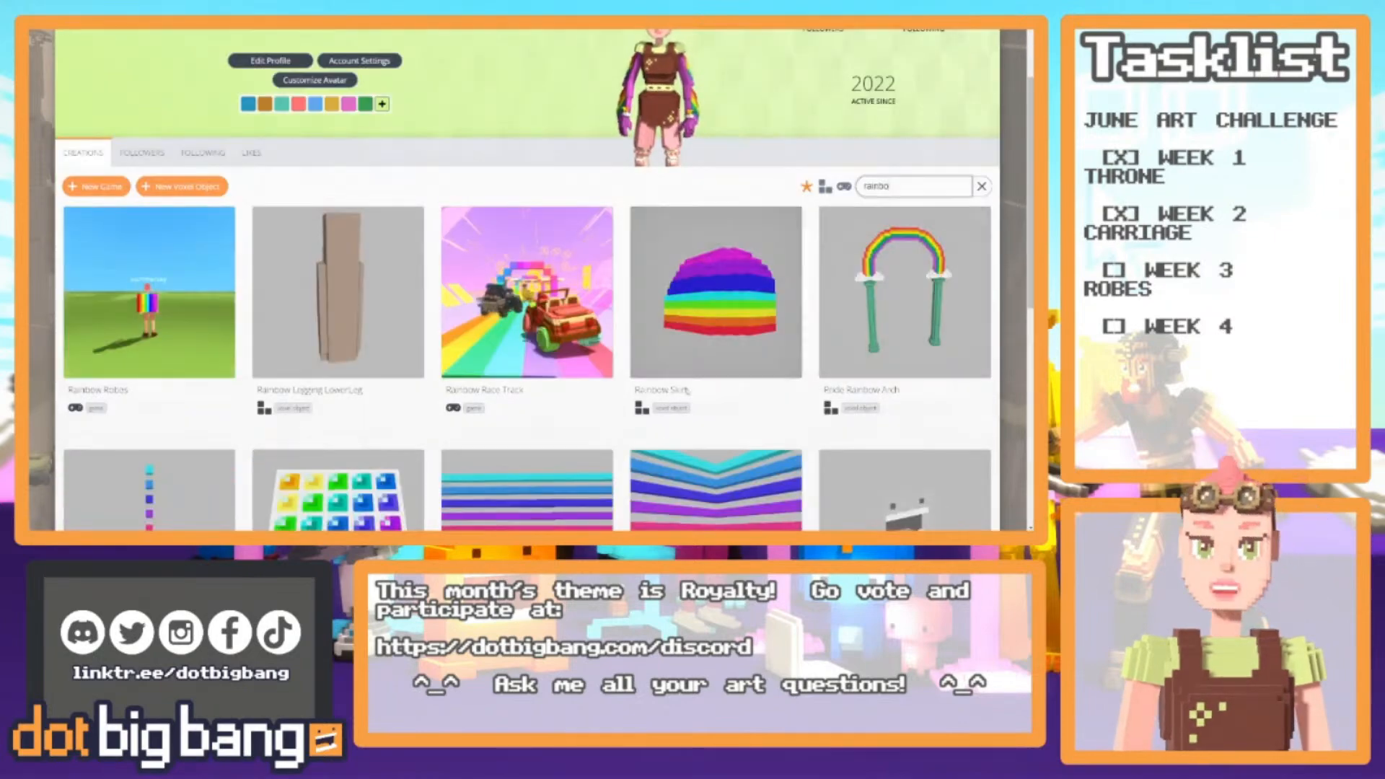
{"action": "scroll", "coordinate": [527, 281], "scroll_direction": "down", "scroll_amount": 5}
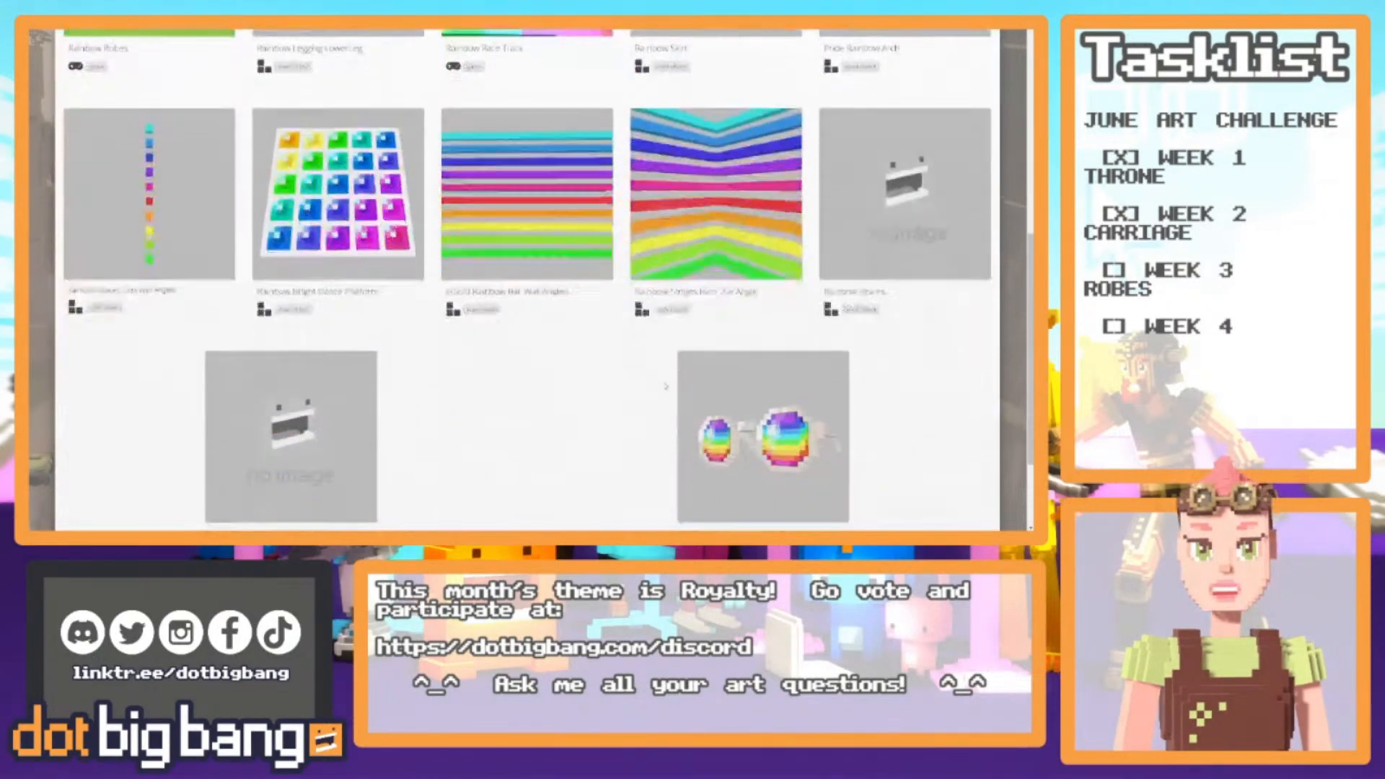
{"action": "scroll", "coordinate": [666, 387], "scroll_direction": "down", "scroll_amount": 1}
{"action": "scroll", "coordinate": [766, 416], "scroll_direction": "up", "scroll_amount": 4}
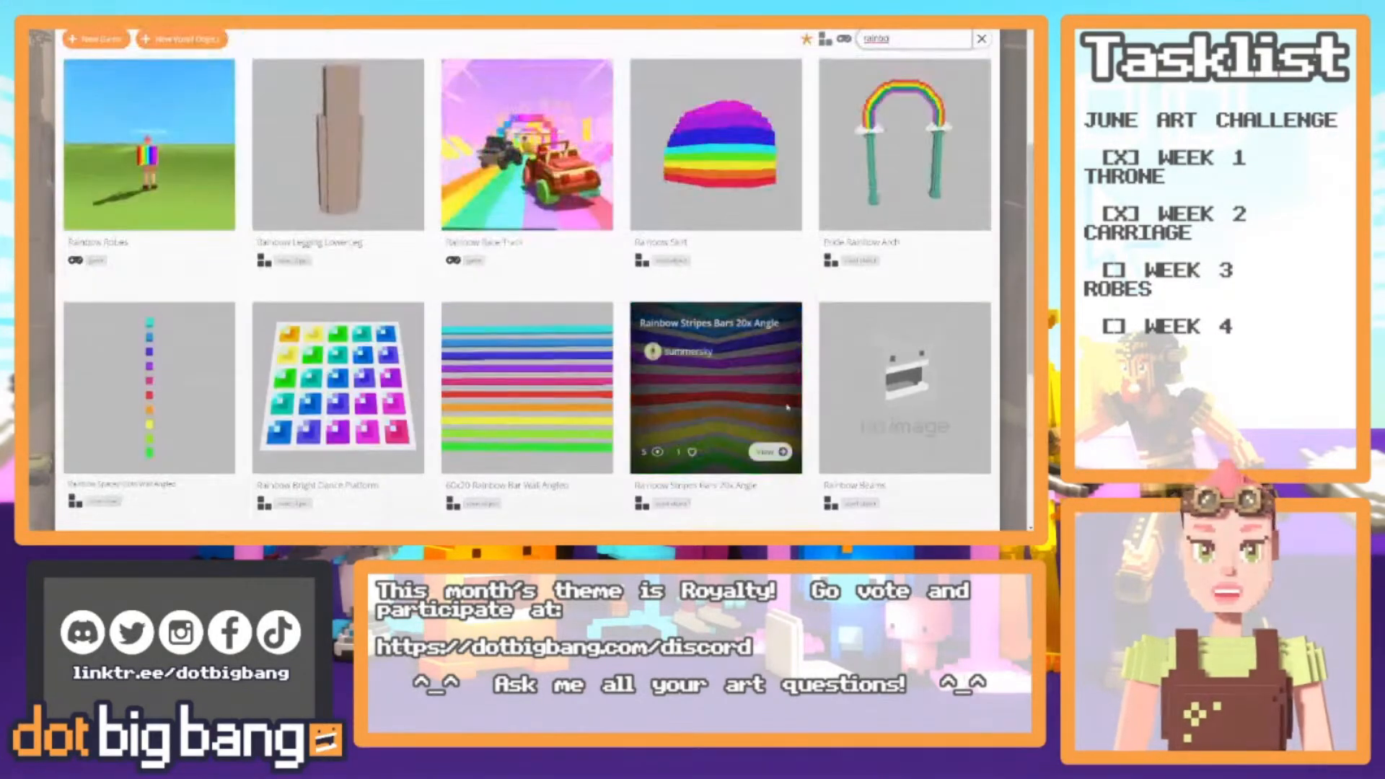
{"action": "scroll", "coordinate": [858, 383], "scroll_direction": "up", "scroll_amount": 4}
Search the creations for "pri" and open Pride Feathers UpperArm for editing
{"action": "double_click", "coordinate": [909, 283]}
{"action": "type", "text": "pri"}
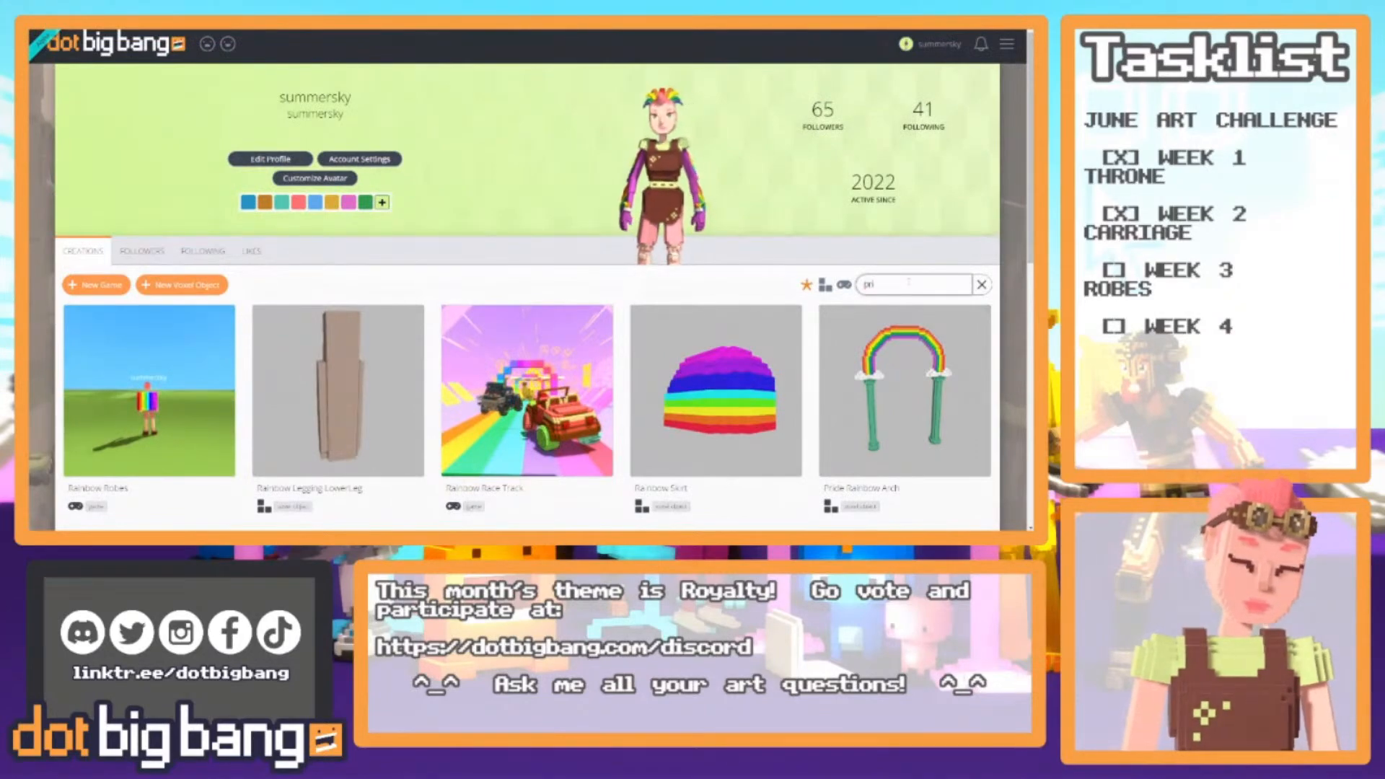
{"action": "scroll", "coordinate": [339, 397], "scroll_direction": "down", "scroll_amount": 5}
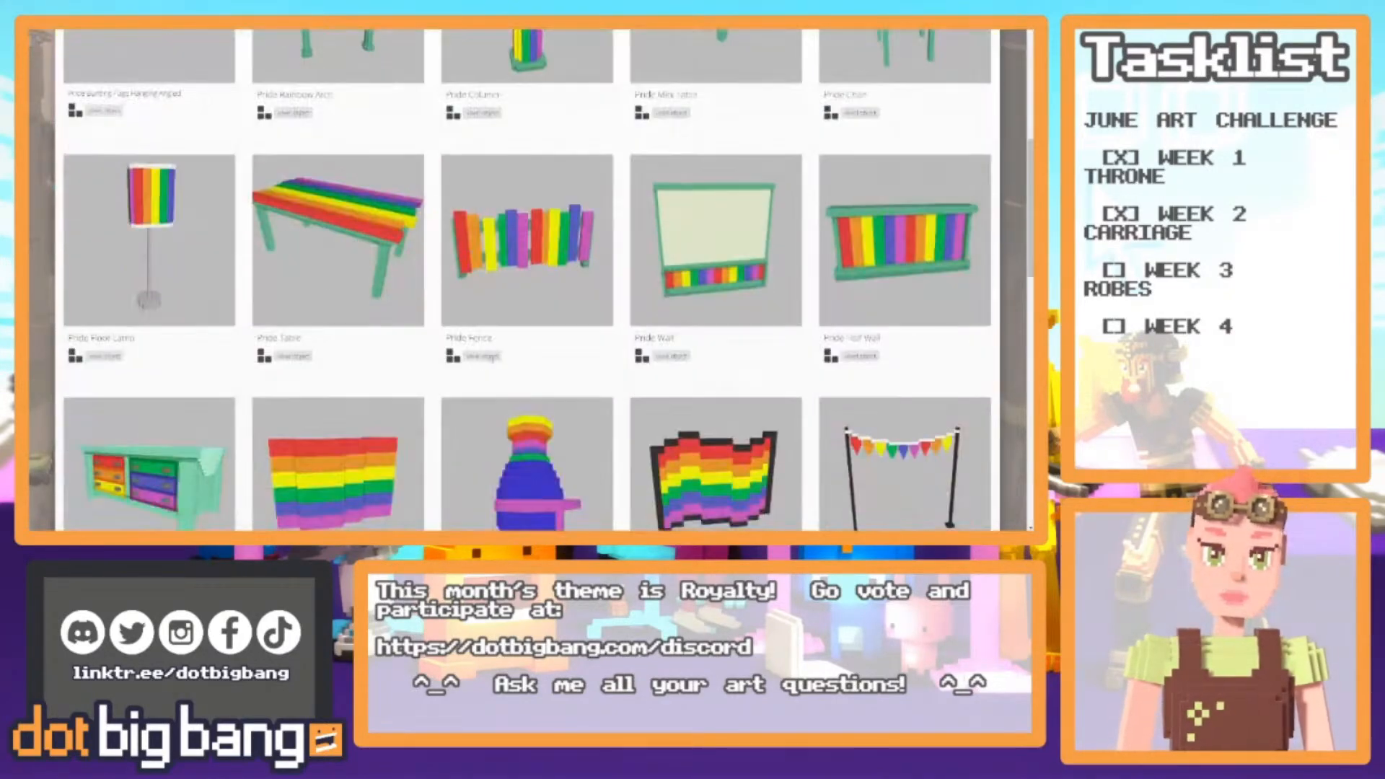
{"action": "scroll", "coordinate": [391, 304], "scroll_direction": "down", "scroll_amount": 8}
{"action": "scroll", "coordinate": [391, 304], "scroll_direction": "up", "scroll_amount": 3}
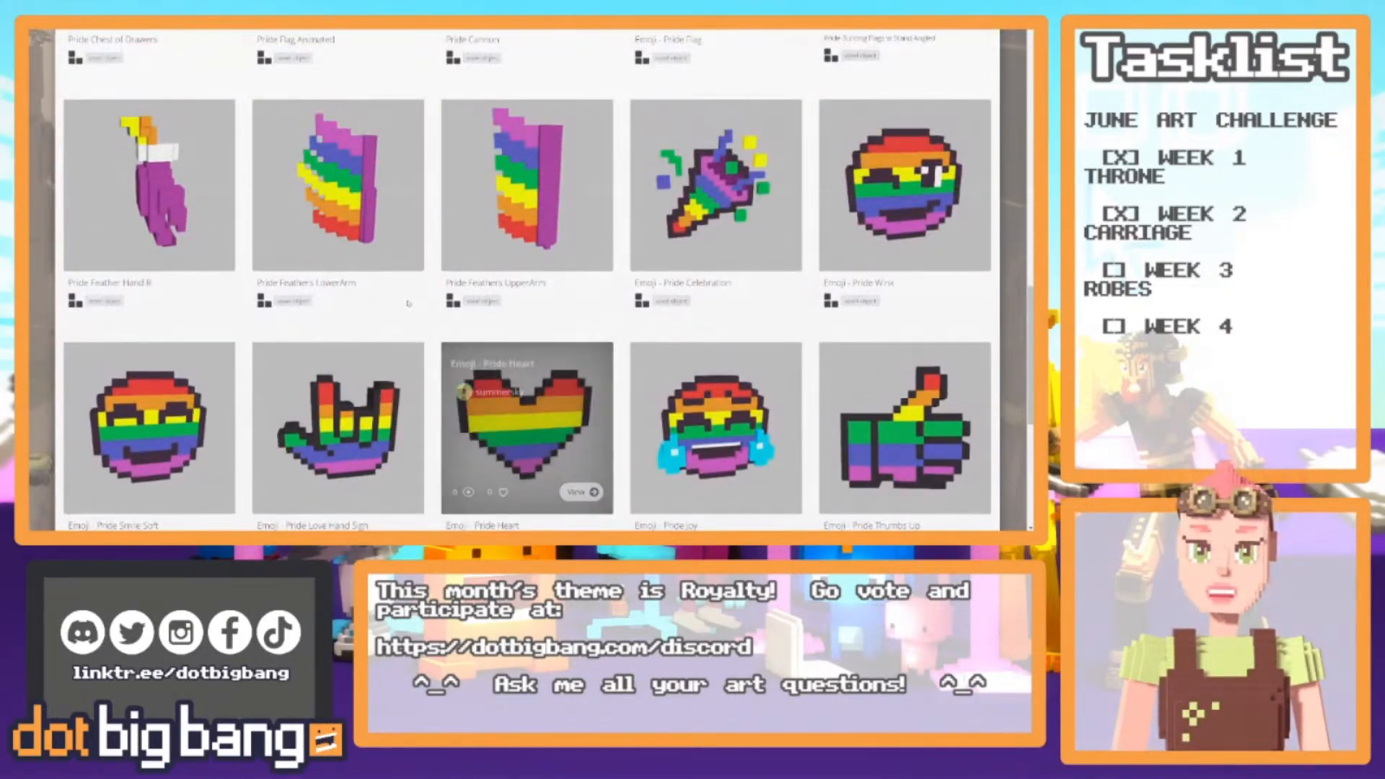
{"action": "left_click", "coordinate": [527, 184]}
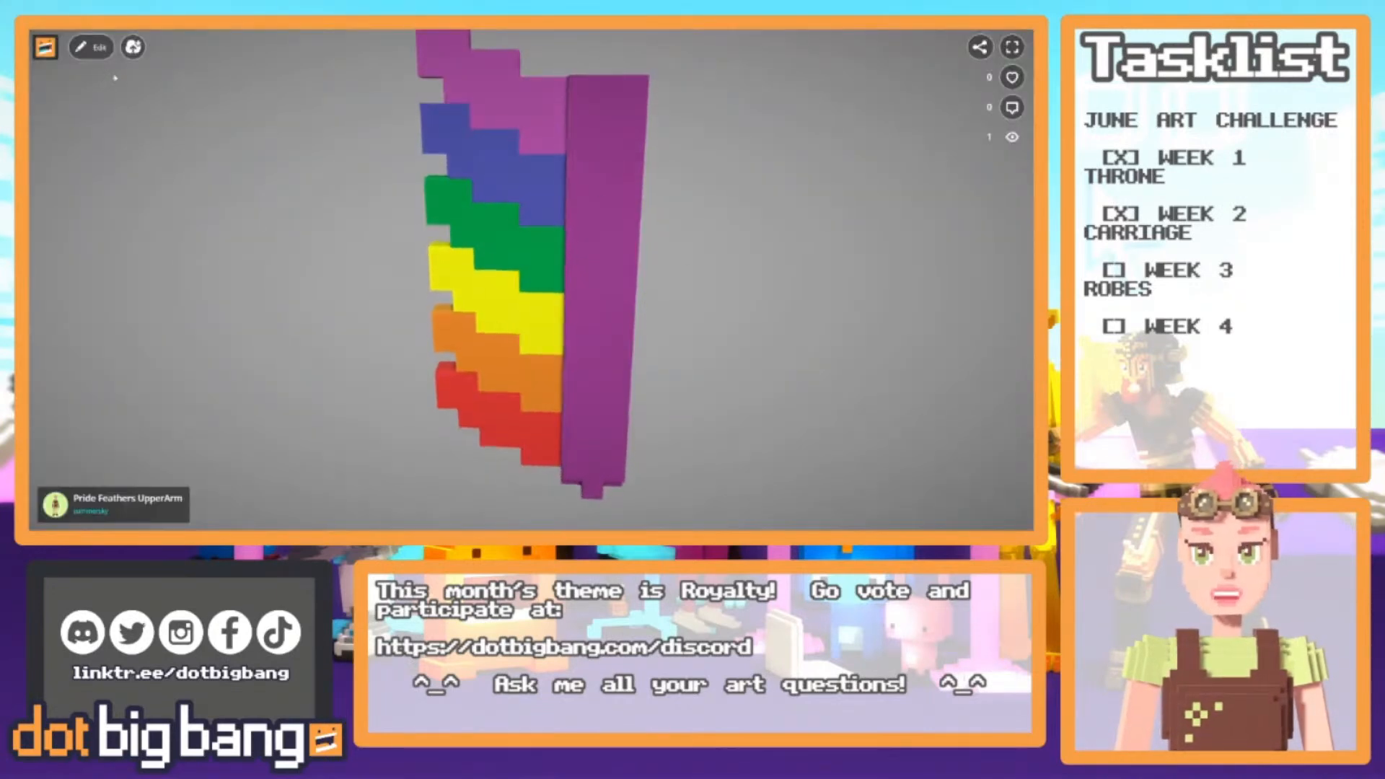
{"action": "left_click", "coordinate": [94, 47]}
Pick the purple of the sleeve on the feathered upper arm and copy its hex colour code
{"action": "right_click_drag", "start_coordinate": [711, 189], "coordinate": [634, 186]}
{"action": "left_click", "coordinate": [79, 77]}
{"action": "left_click", "coordinate": [550, 214]}
{"action": "left_click", "coordinate": [61, 77]}
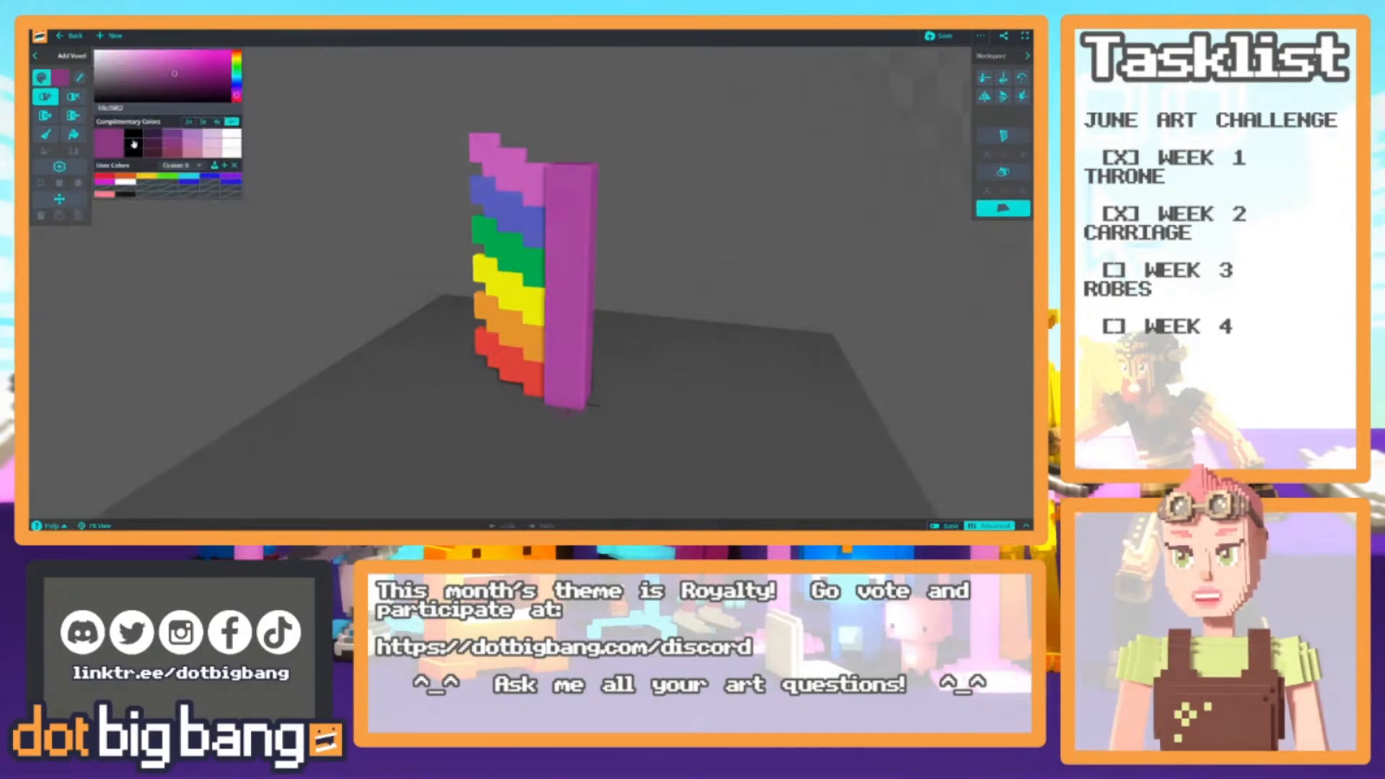
{"action": "left_click", "coordinate": [132, 108]}
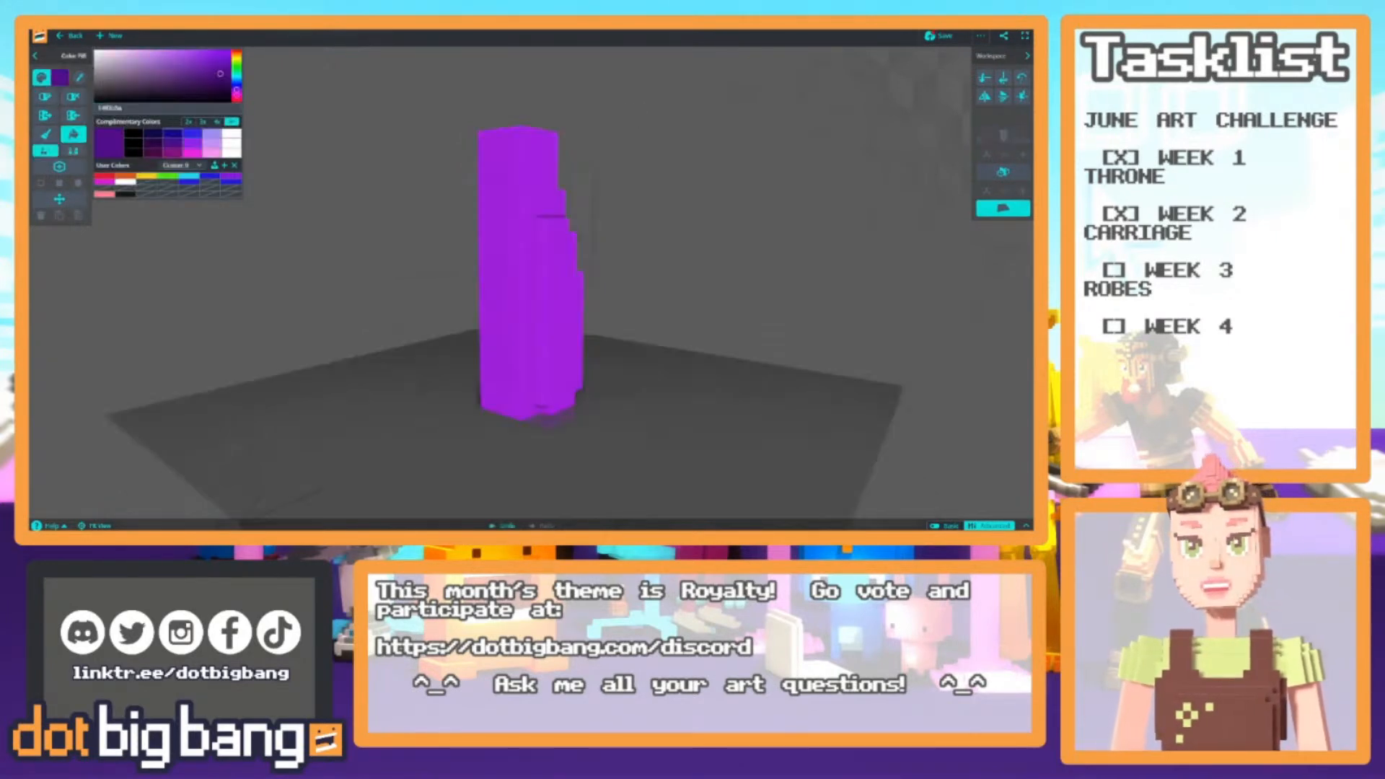
Recolour the whole Rainbow Legging LowerLeg model with #8c3882 using Color Fill
{"action": "left_click", "coordinate": [146, 108]}
{"action": "type", "text": "#8c3882"}
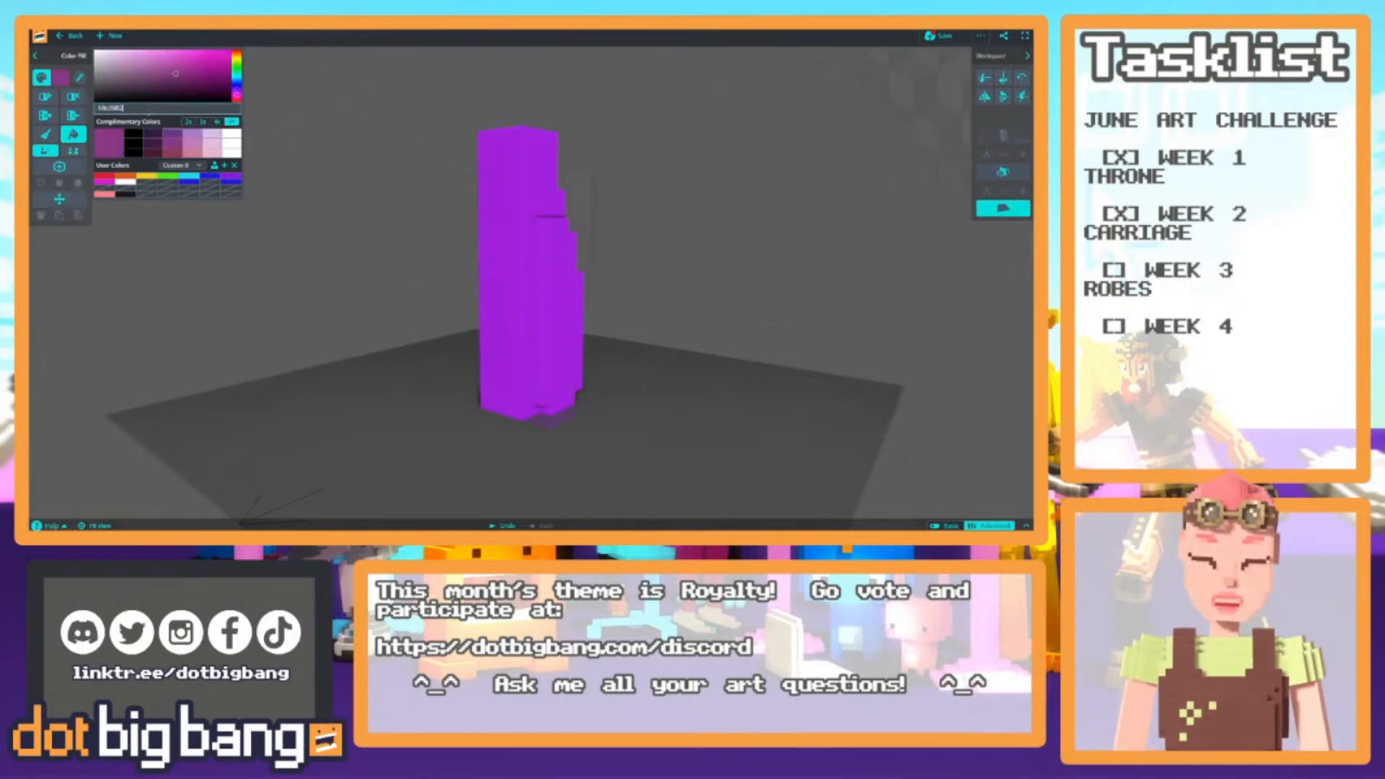
{"action": "left_click", "coordinate": [70, 136]}
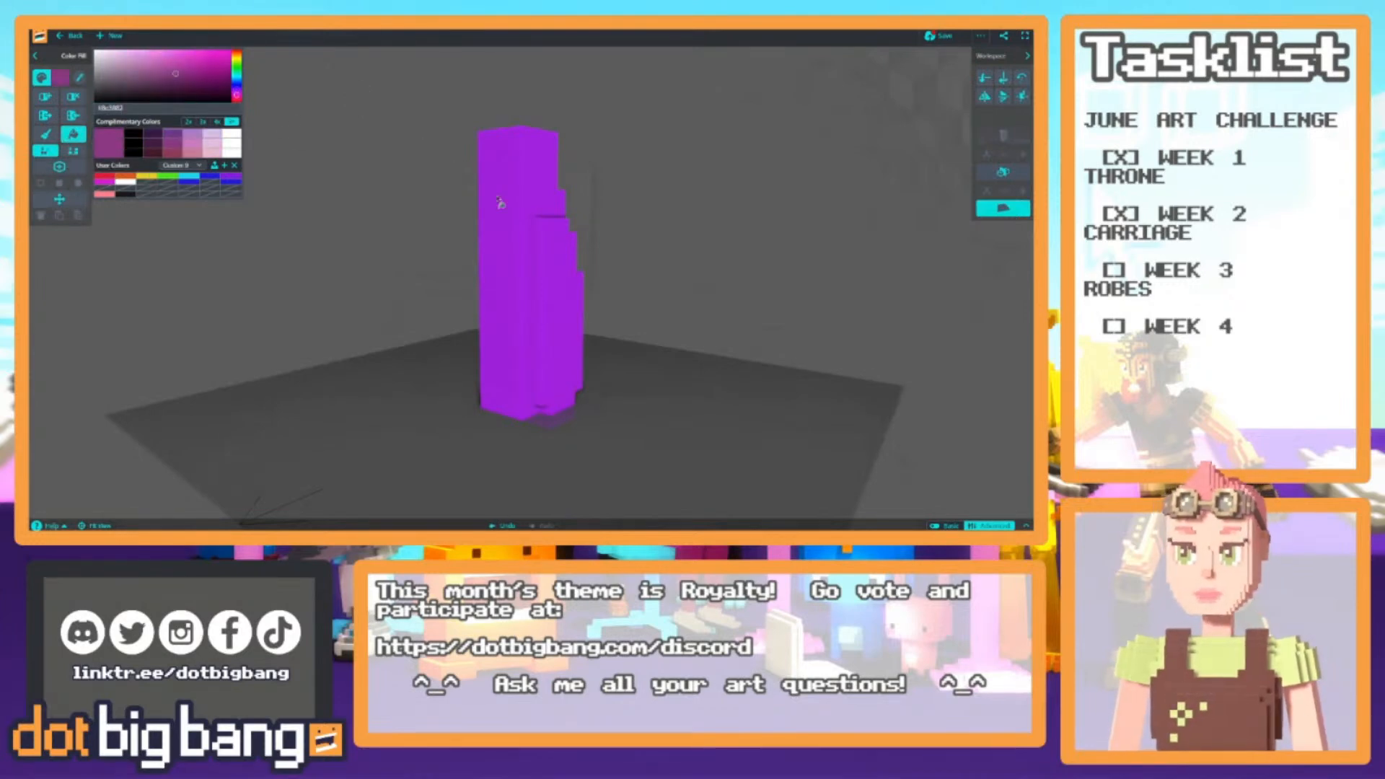
{"action": "left_click", "coordinate": [499, 202]}
Save the recoloured Rainbow Legging LowerLeg model
{"action": "right_click_drag", "start_coordinate": [559, 196], "coordinate": [491, 201]}
{"action": "scroll", "coordinate": [491, 201], "scroll_direction": "up", "scroll_amount": 2}
{"action": "scroll", "coordinate": [499, 200], "scroll_direction": "up", "scroll_amount": 2}
{"action": "scroll", "coordinate": [742, 198], "scroll_direction": "down", "scroll_amount": 2}
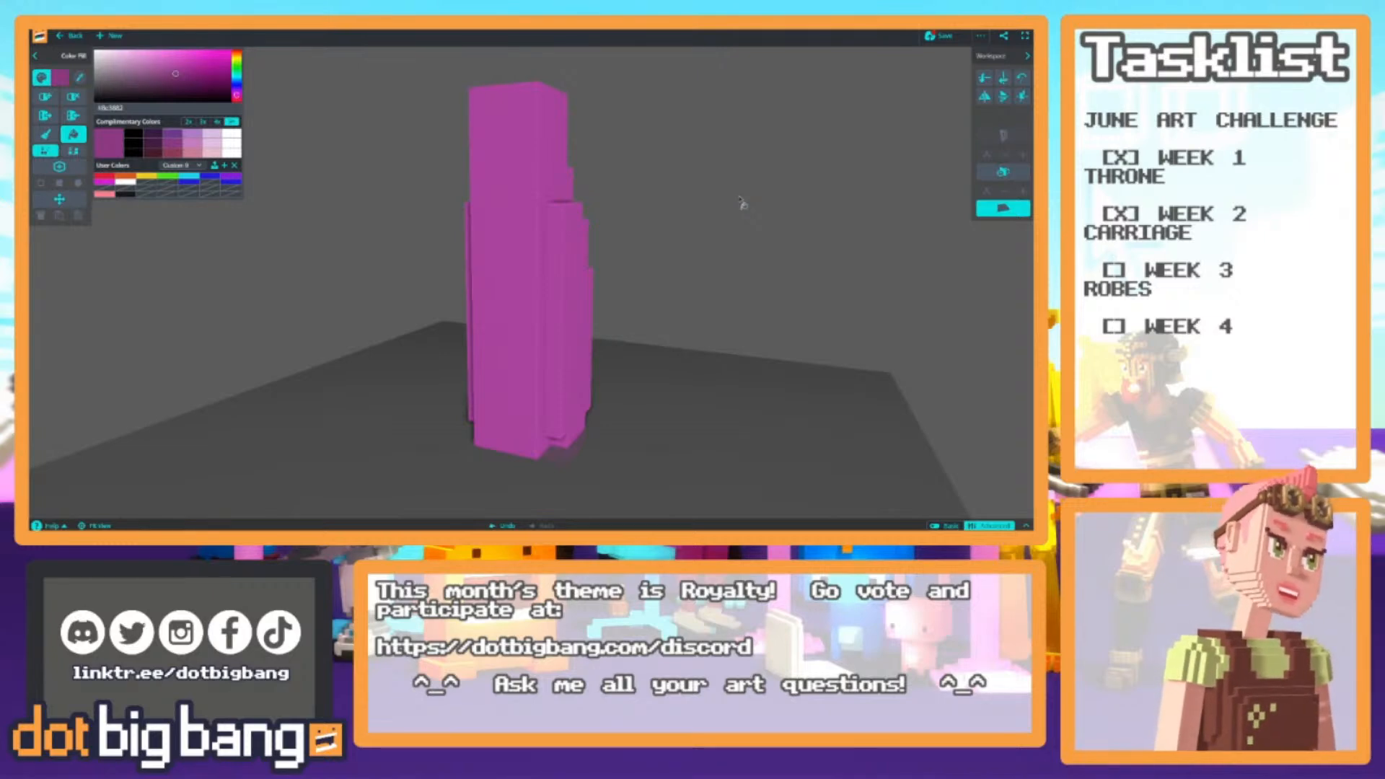
{"action": "right_click_drag", "start_coordinate": [742, 205], "coordinate": [541, 337]}
{"action": "left_click", "coordinate": [980, 35]}
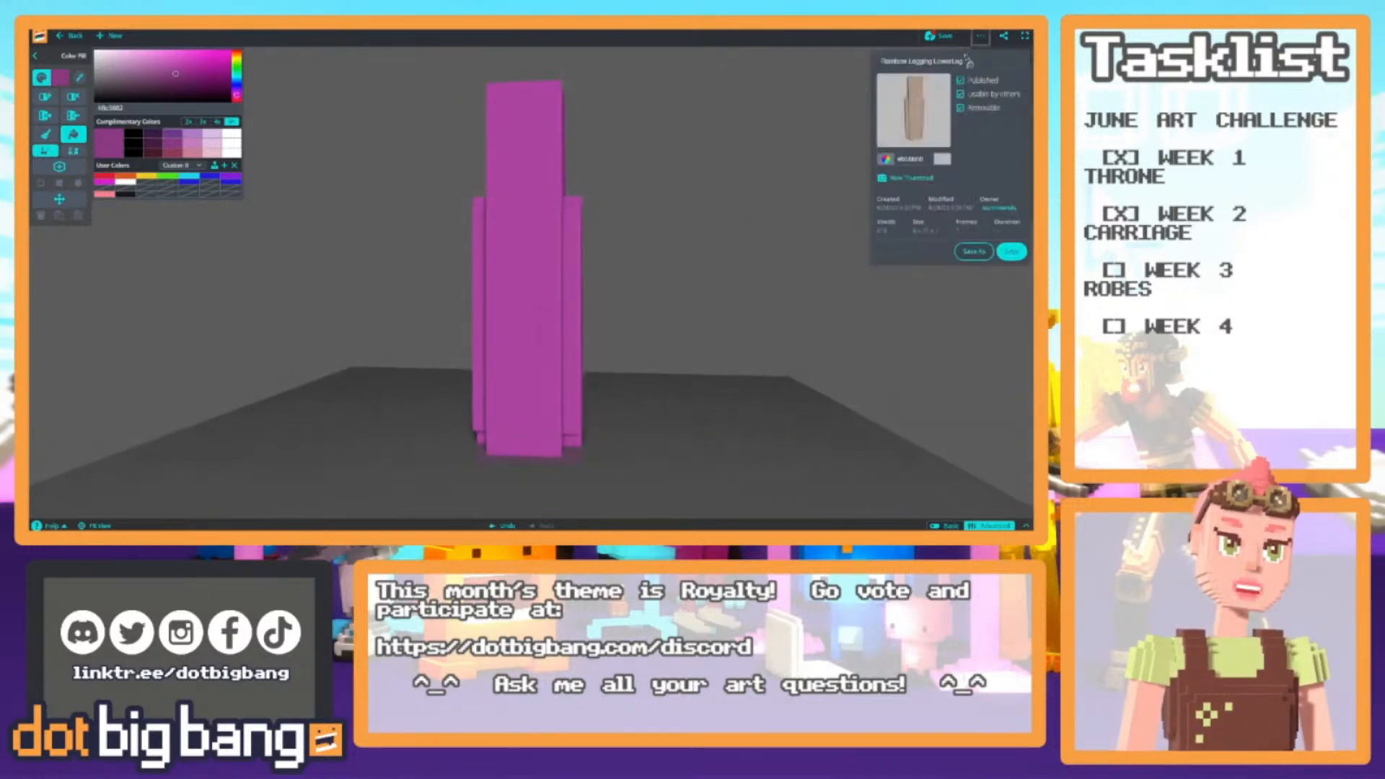
{"action": "left_click", "coordinate": [1011, 251]}
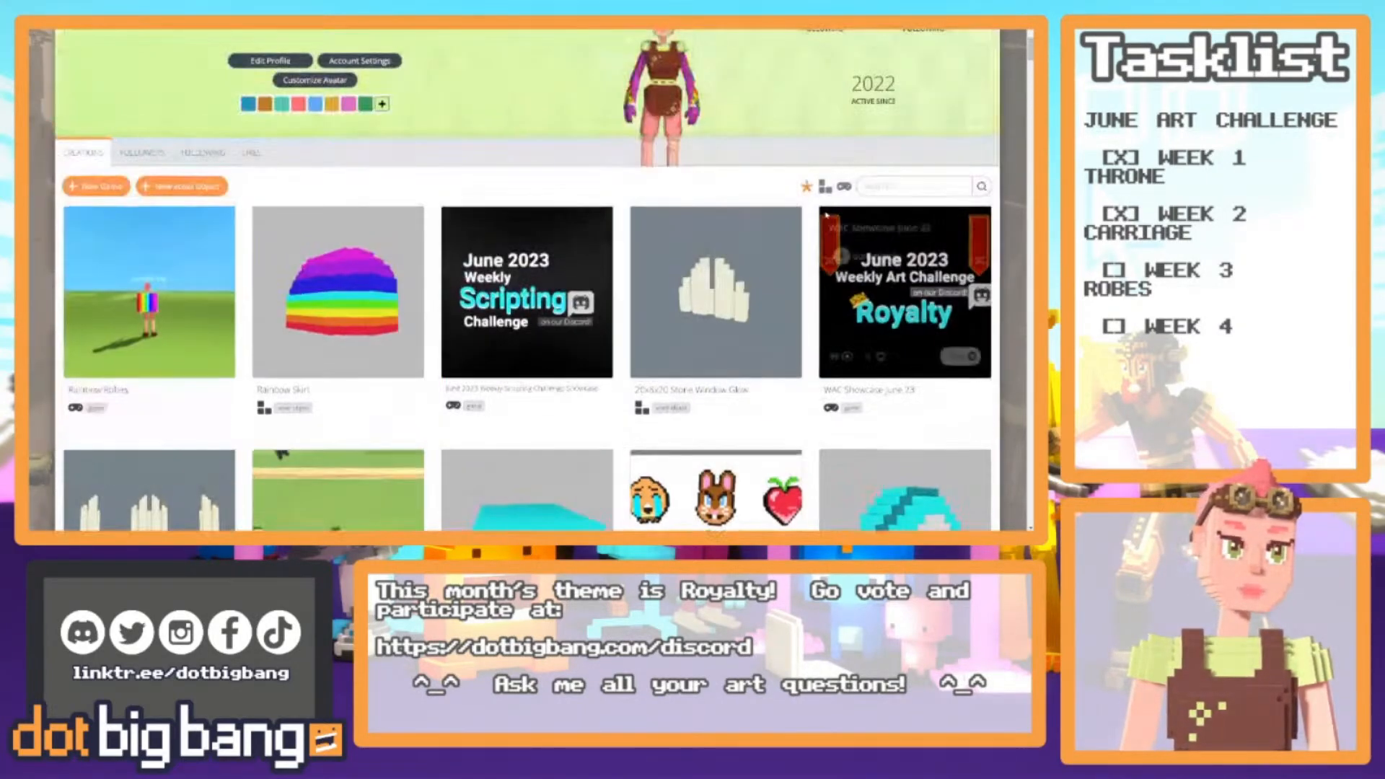
Search the creations for "legg" and open Statue Legging UpperLeg Left for editing
{"action": "scroll", "coordinate": [836, 217], "scroll_direction": "up", "scroll_amount": 1}
{"action": "left_click", "coordinate": [898, 235]}
{"action": "type", "text": "legg"}
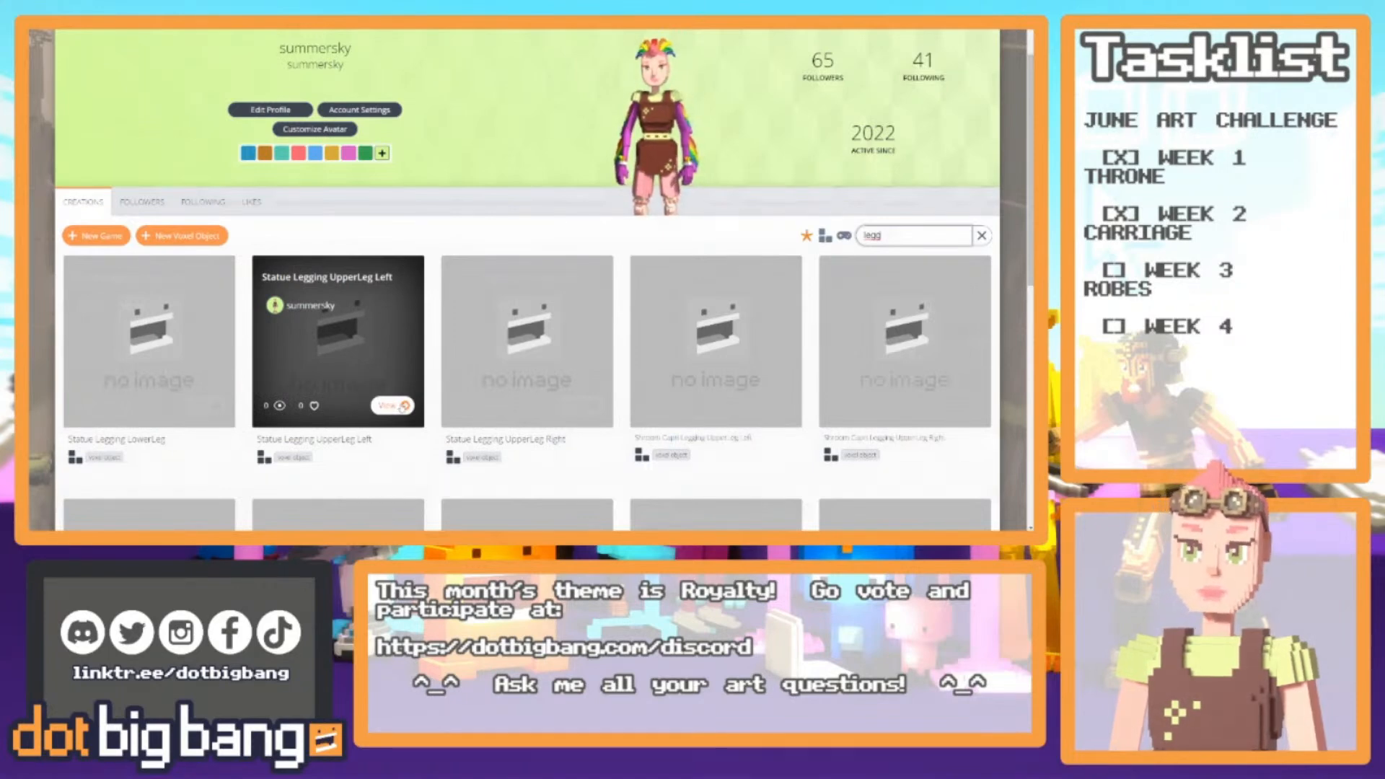
{"action": "left_click", "coordinate": [402, 406]}
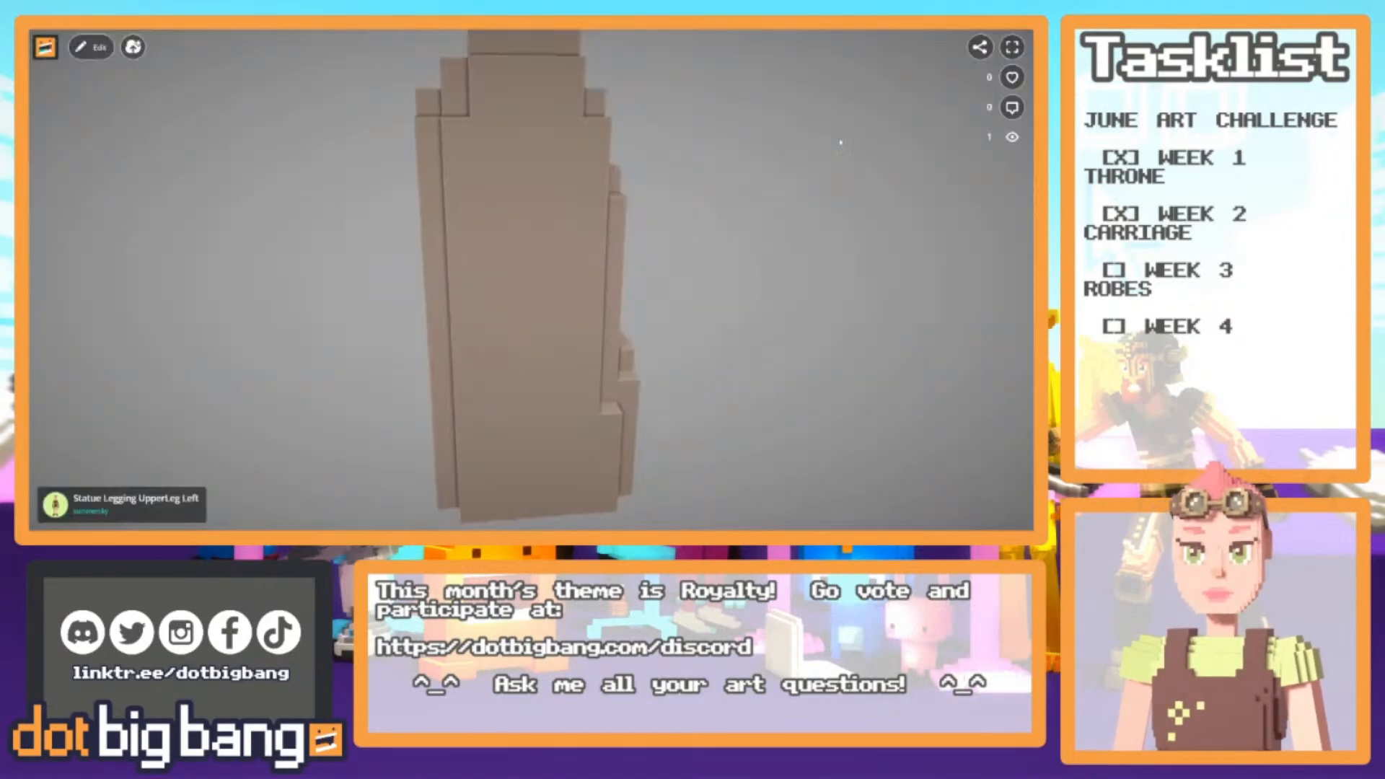
{"action": "left_click", "coordinate": [90, 47]}
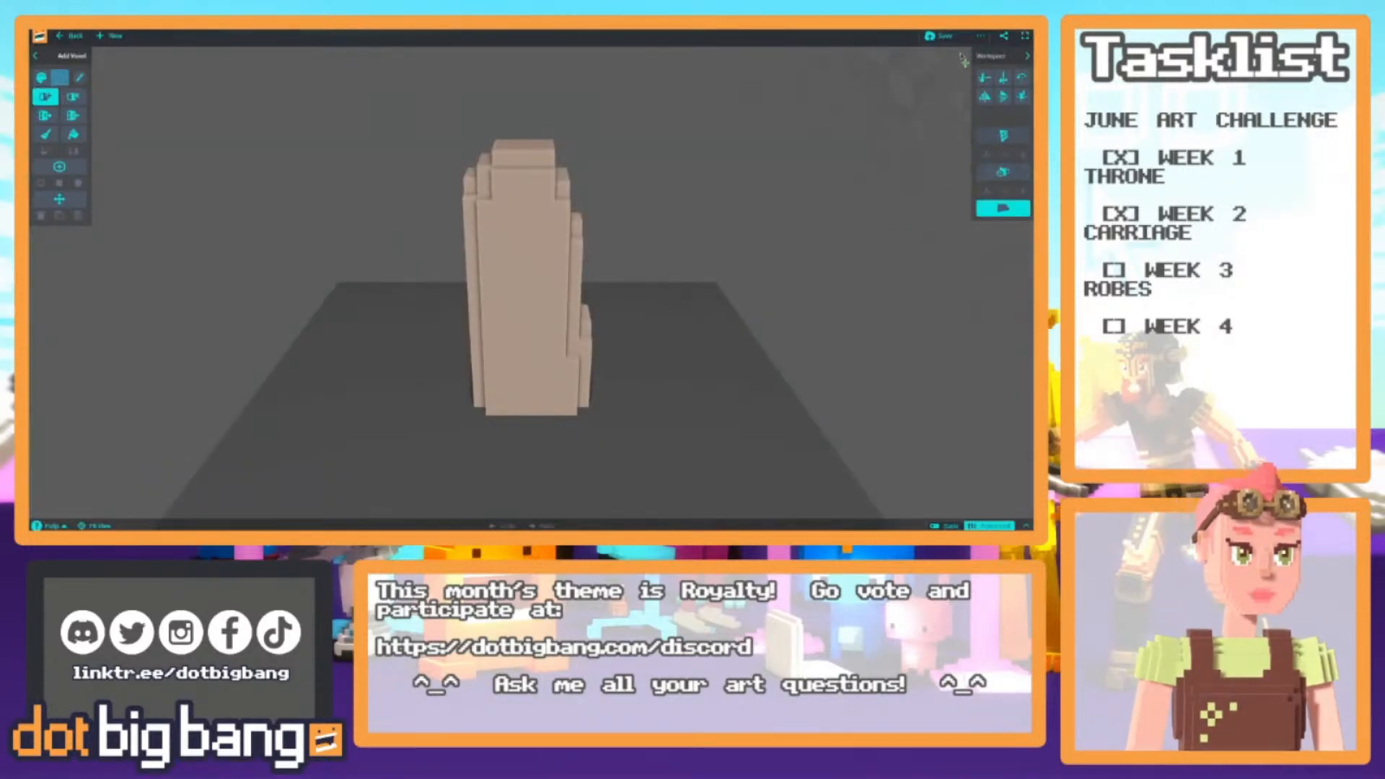
Change the model's name to Rainbow Legging UpperLeg Left
{"action": "left_click", "coordinate": [980, 36]}
{"action": "left_click_drag", "start_coordinate": [896, 61], "coordinate": [745, 70]}
{"action": "type", "text": "Plain"}
{"action": "type", "text": "ow Legging UpperLeg Left"}
Recolour the whole left upper-leg legging with #8c3882 using Color Fill
{"action": "left_click", "coordinate": [68, 76]}
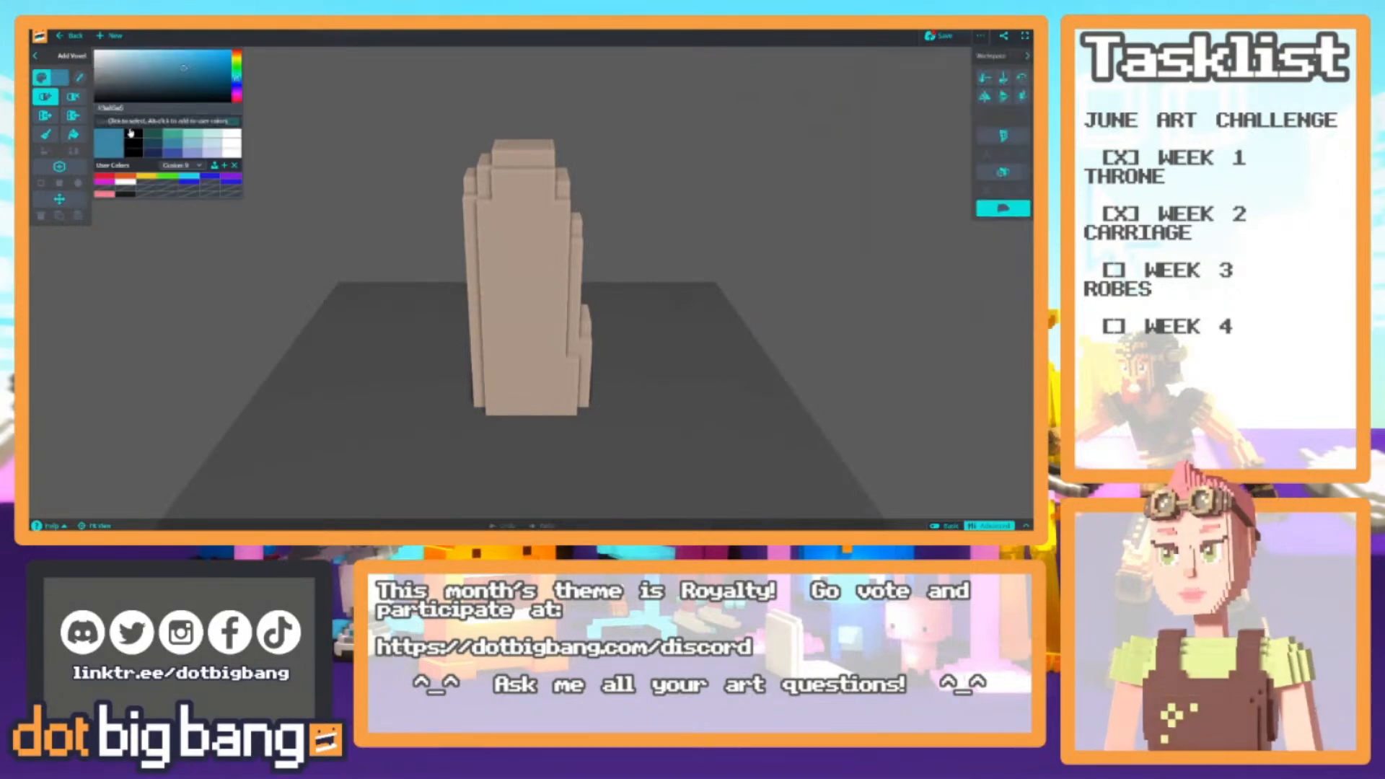
{"action": "type", "text": "#8c3882"}
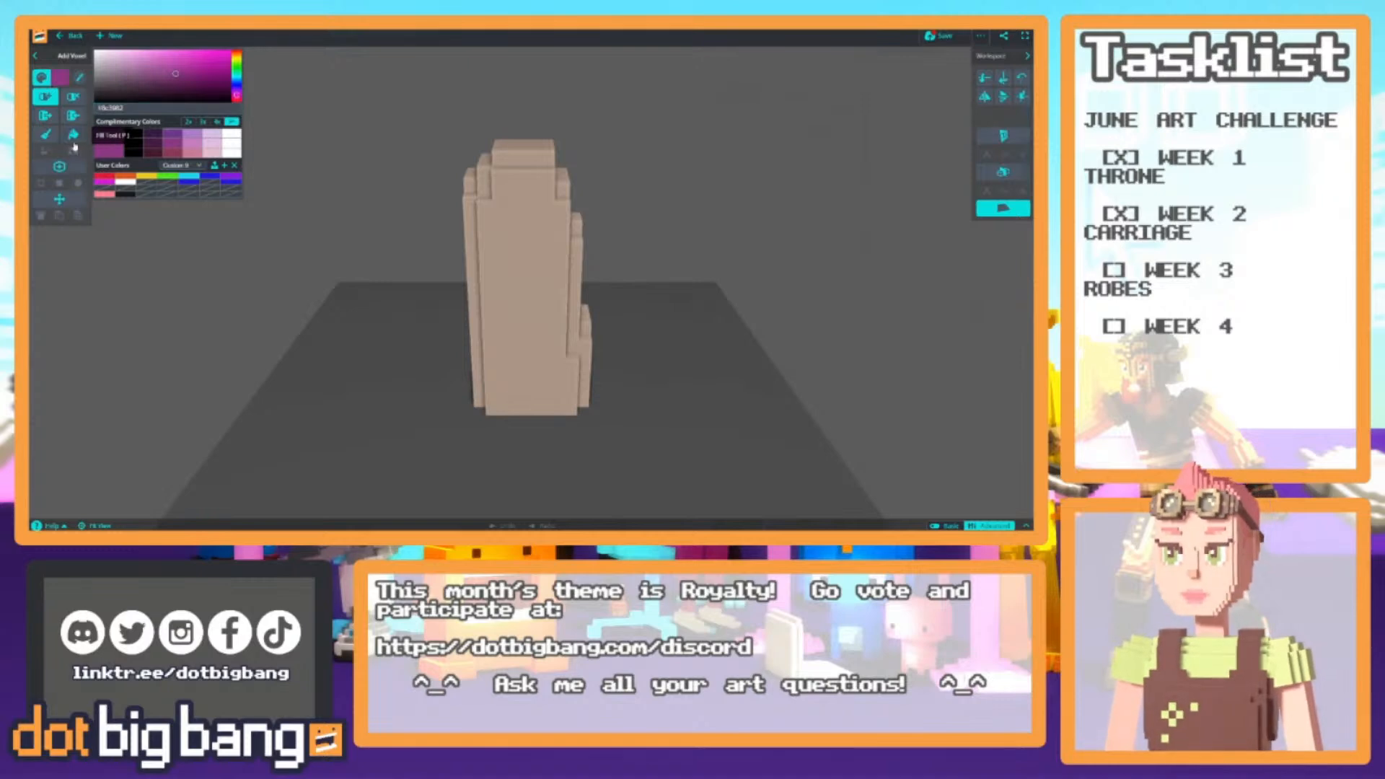
{"action": "left_click", "coordinate": [73, 135]}
{"action": "left_click", "coordinate": [497, 214]}
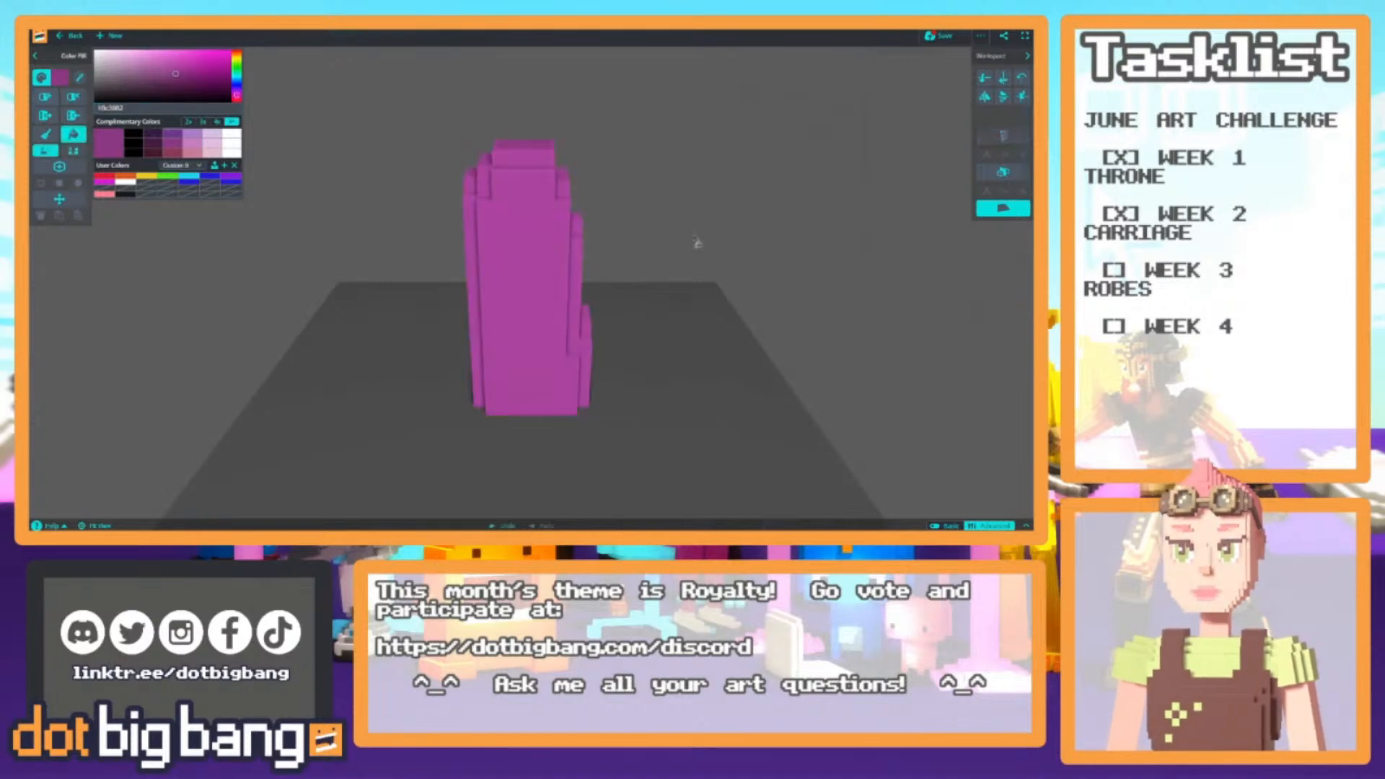
Save the recoloured left upper-leg legging as a new copy
{"action": "left_click", "coordinate": [980, 35]}
{"action": "left_click", "coordinate": [976, 251]}
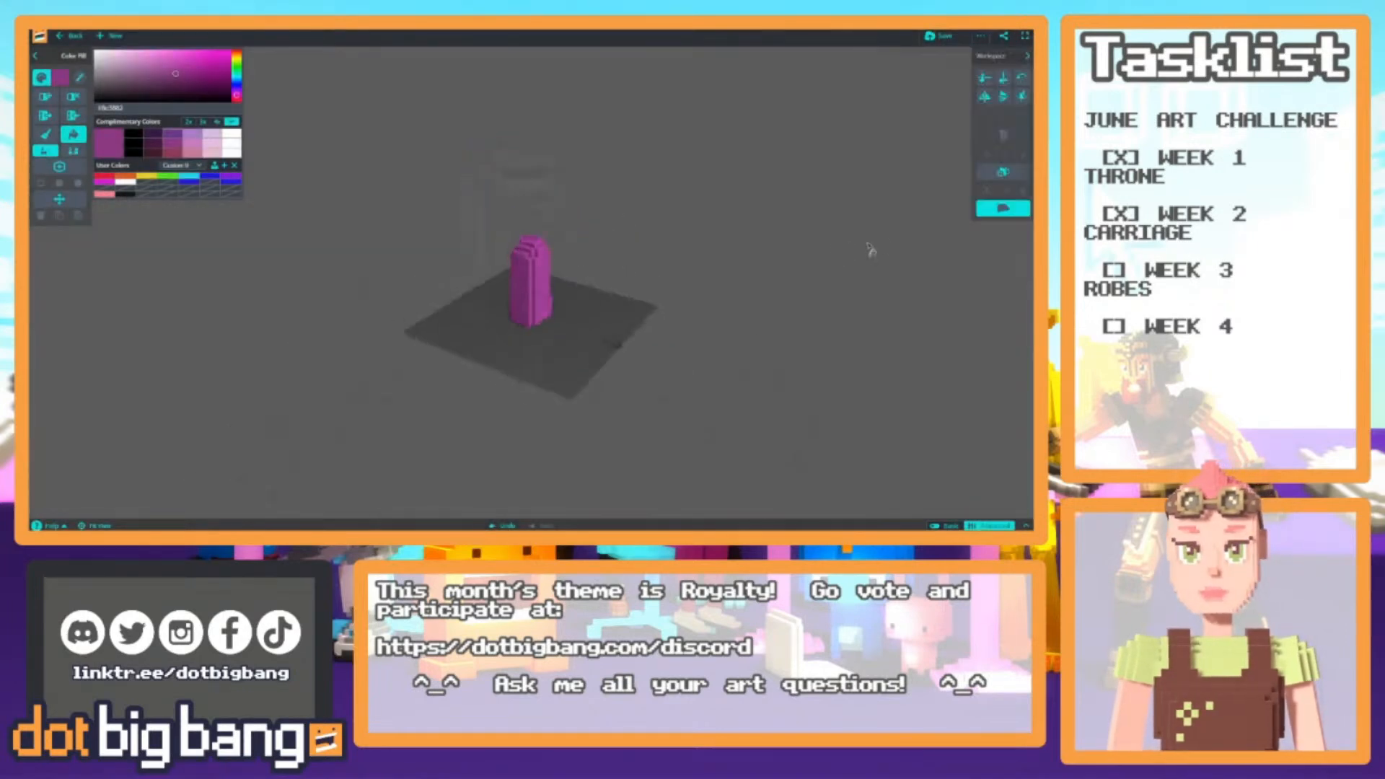
{"action": "right_click_drag", "start_coordinate": [669, 225], "coordinate": [476, 181]}
{"action": "scroll", "coordinate": [476, 180], "scroll_direction": "up", "scroll_amount": 2}
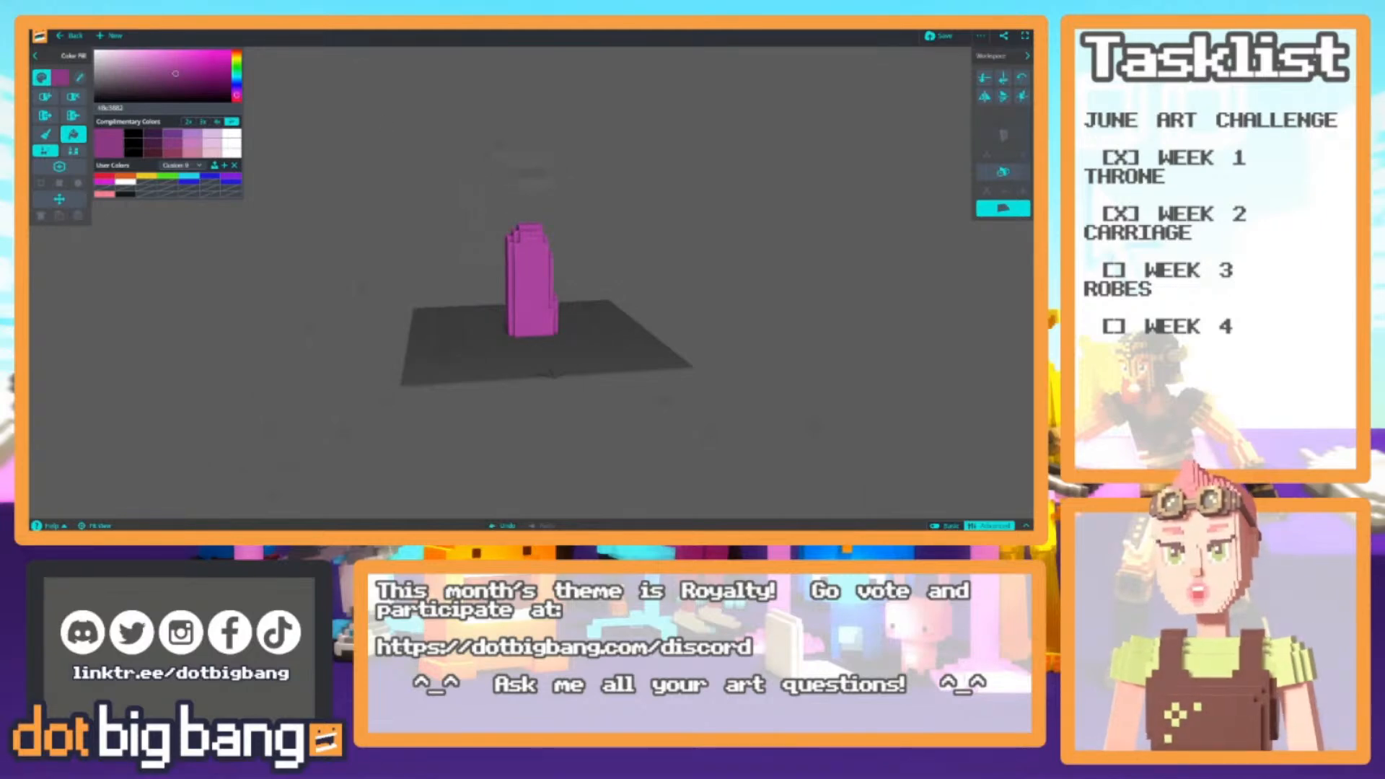
Open Statue Legging UpperLeg Right for editing and recolour the whole model with #8c3882 using Color Fill
{"action": "key", "text": "ctrl+Tab"}
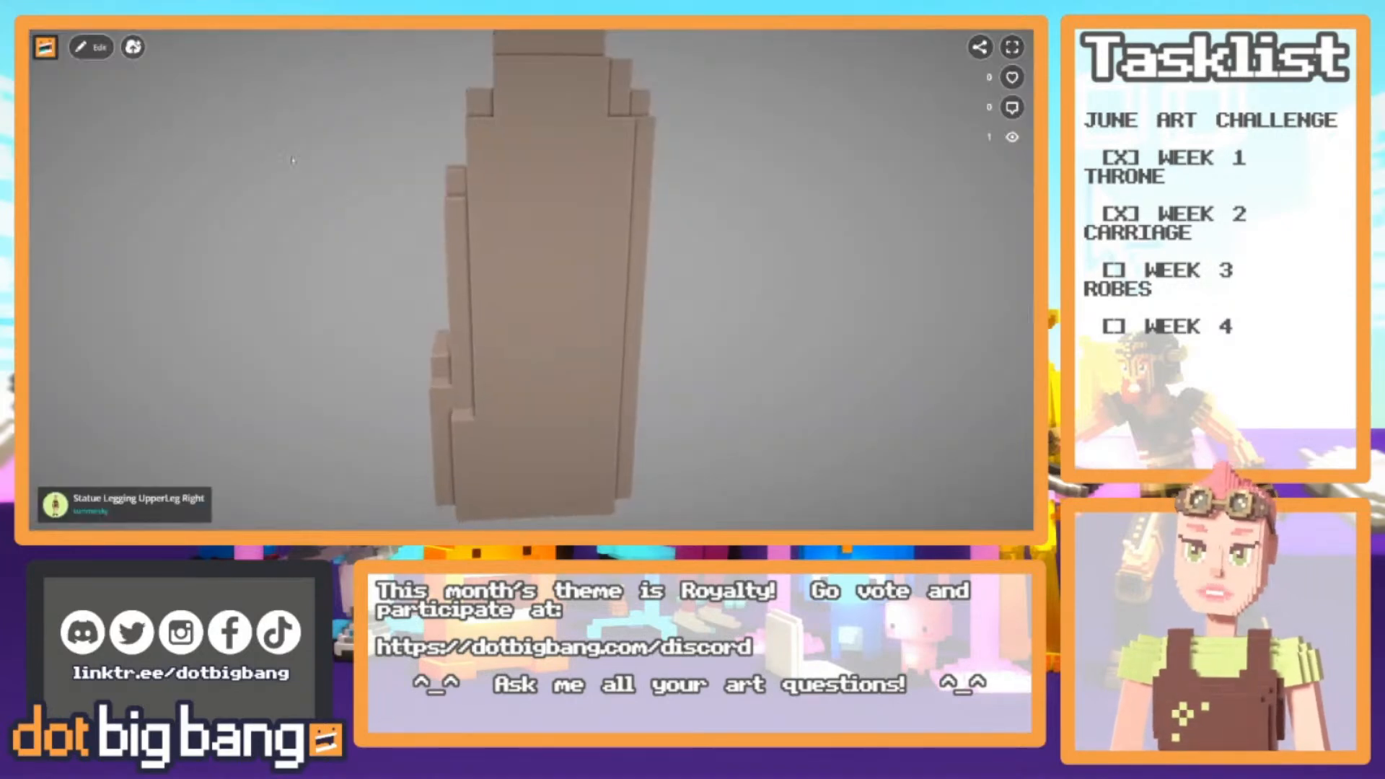
{"action": "left_click", "coordinate": [99, 48]}
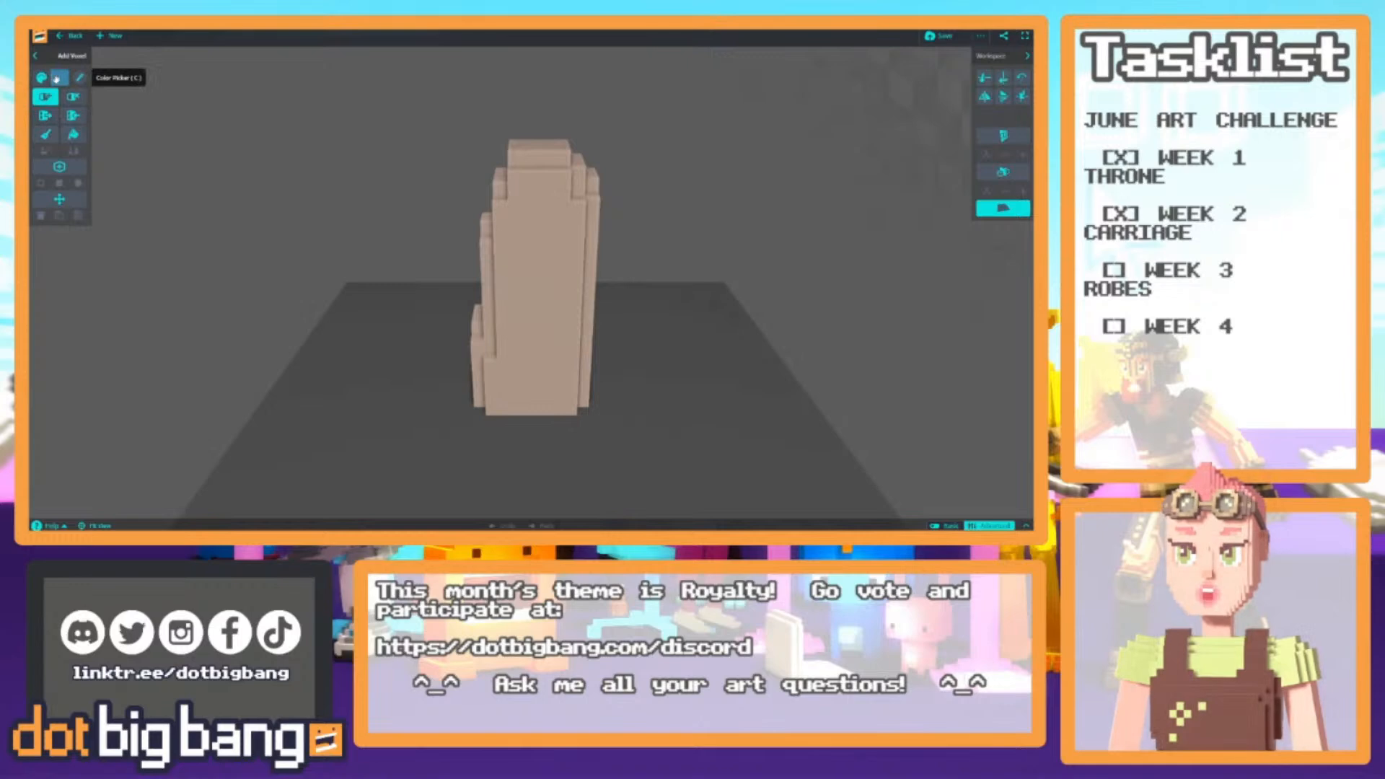
{"action": "left_click", "coordinate": [42, 77]}
{"action": "type", "text": "#8a3682"}
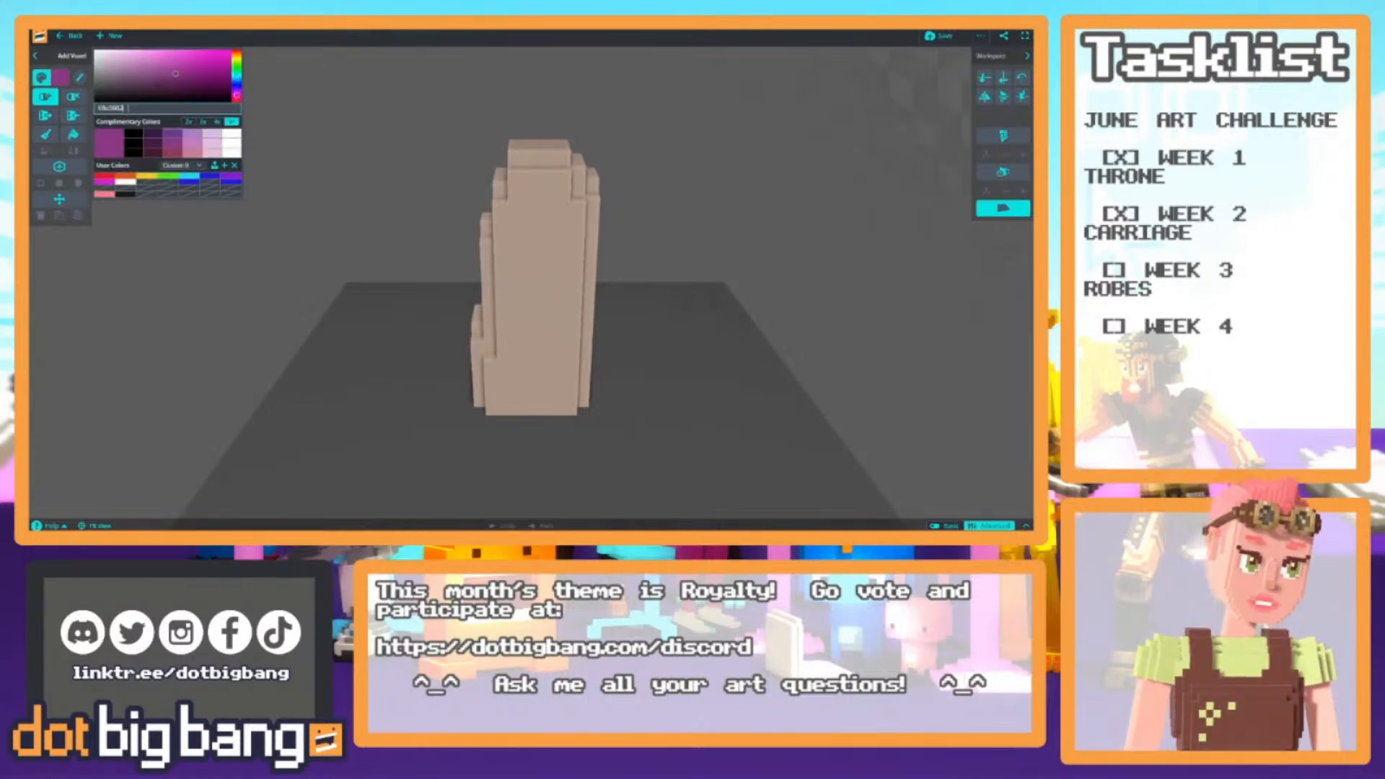
{"action": "left_click", "coordinate": [72, 134]}
{"action": "left_click", "coordinate": [510, 211]}
{"action": "right_click_drag", "start_coordinate": [659, 161], "coordinate": [568, 261]}
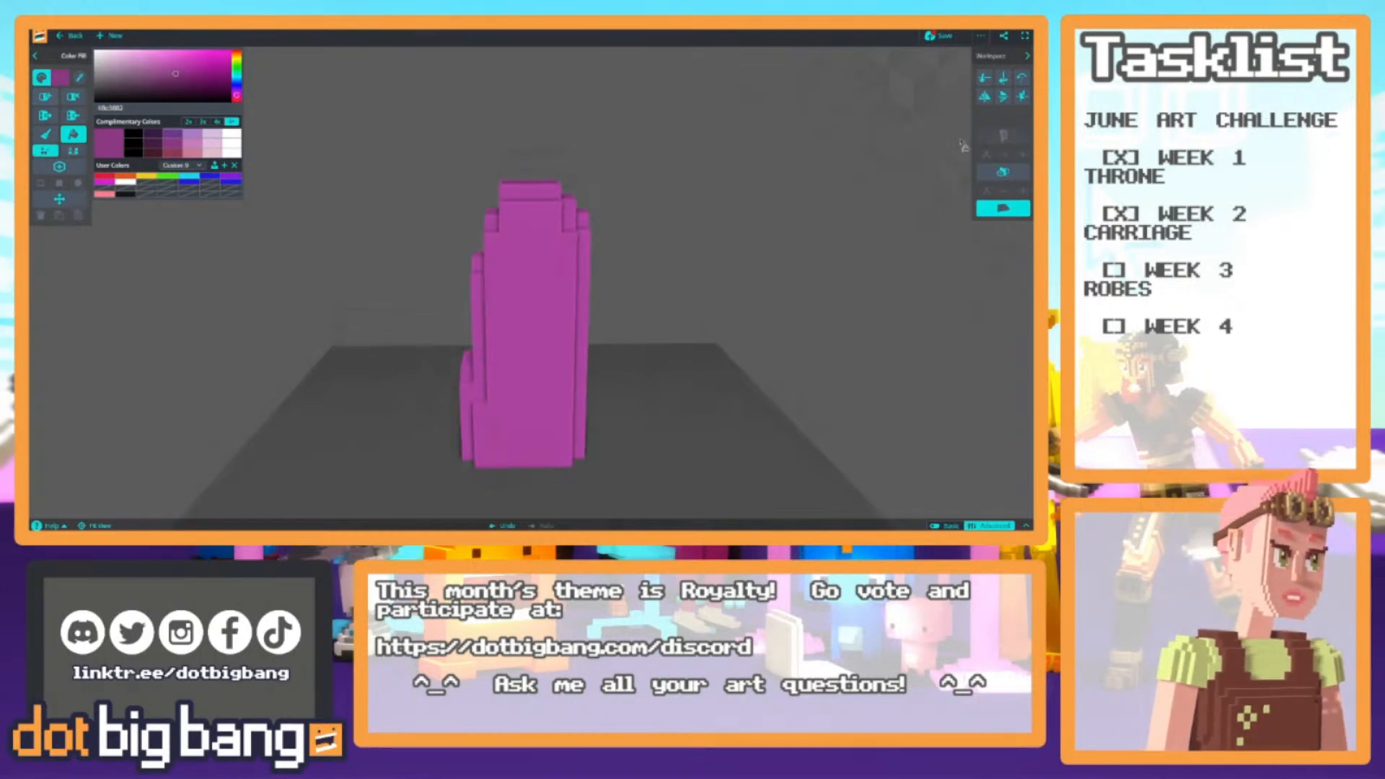
Save a copy of the right upper-leg model as Rainbow Legging UpperLeg Right
{"action": "left_click", "coordinate": [980, 36]}
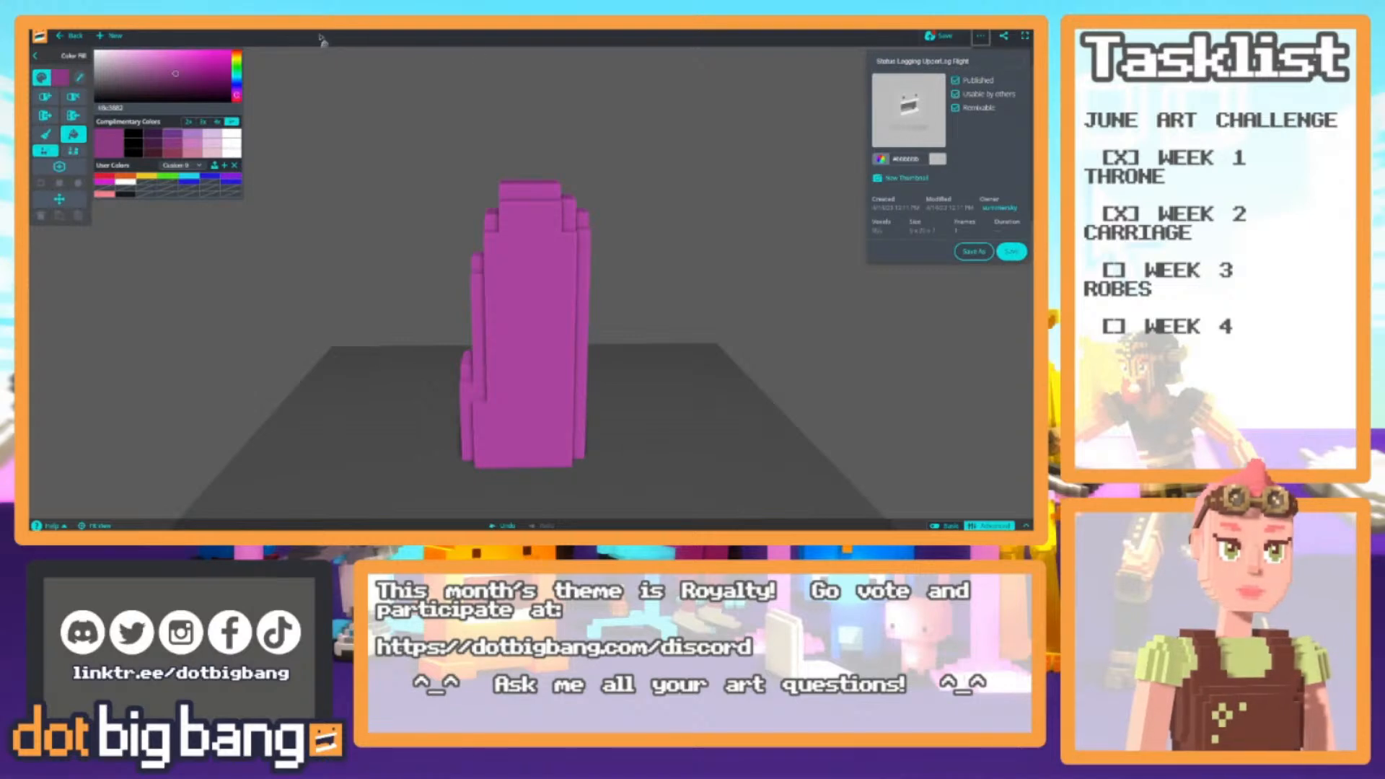
{"action": "left_click_drag", "start_coordinate": [896, 62], "coordinate": [743, 83]}
{"action": "type", "text": "Rainbow"}
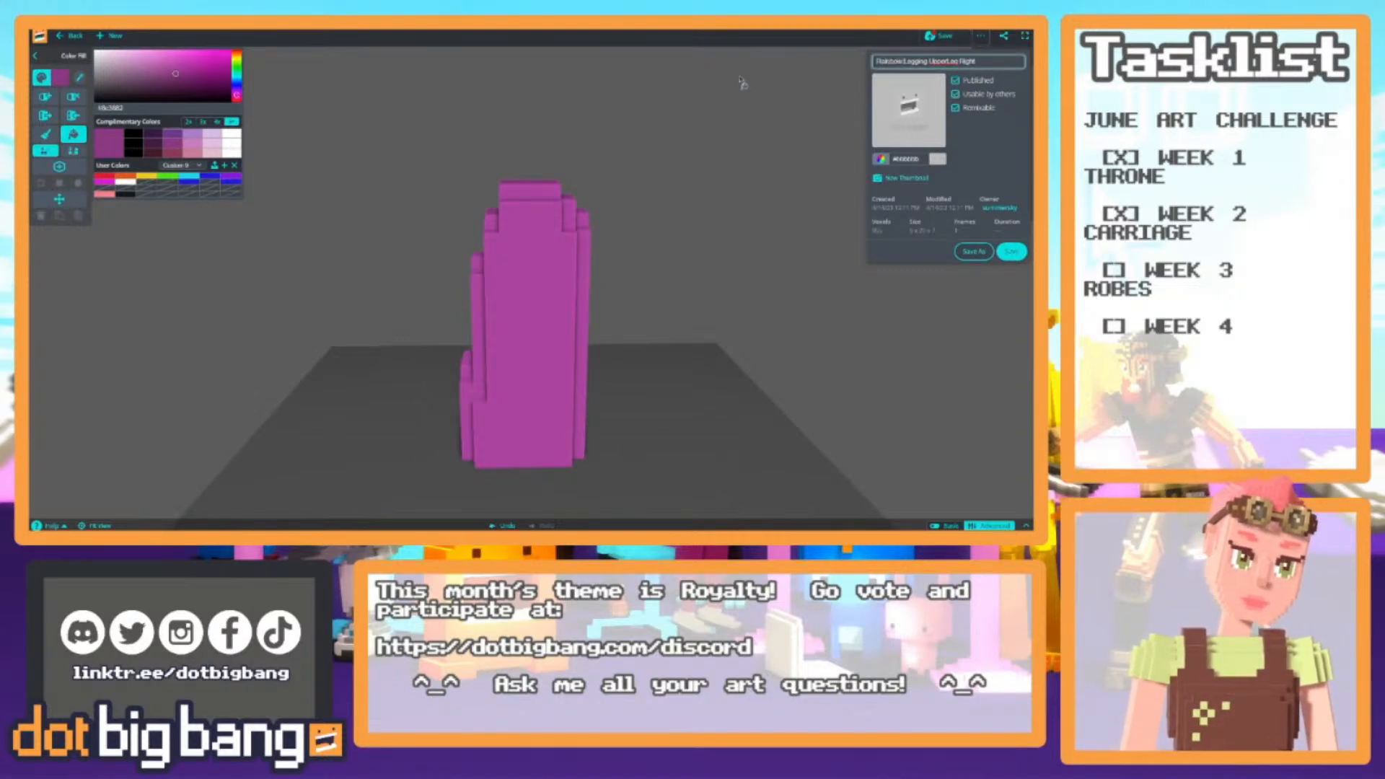
{"action": "left_click", "coordinate": [959, 252]}
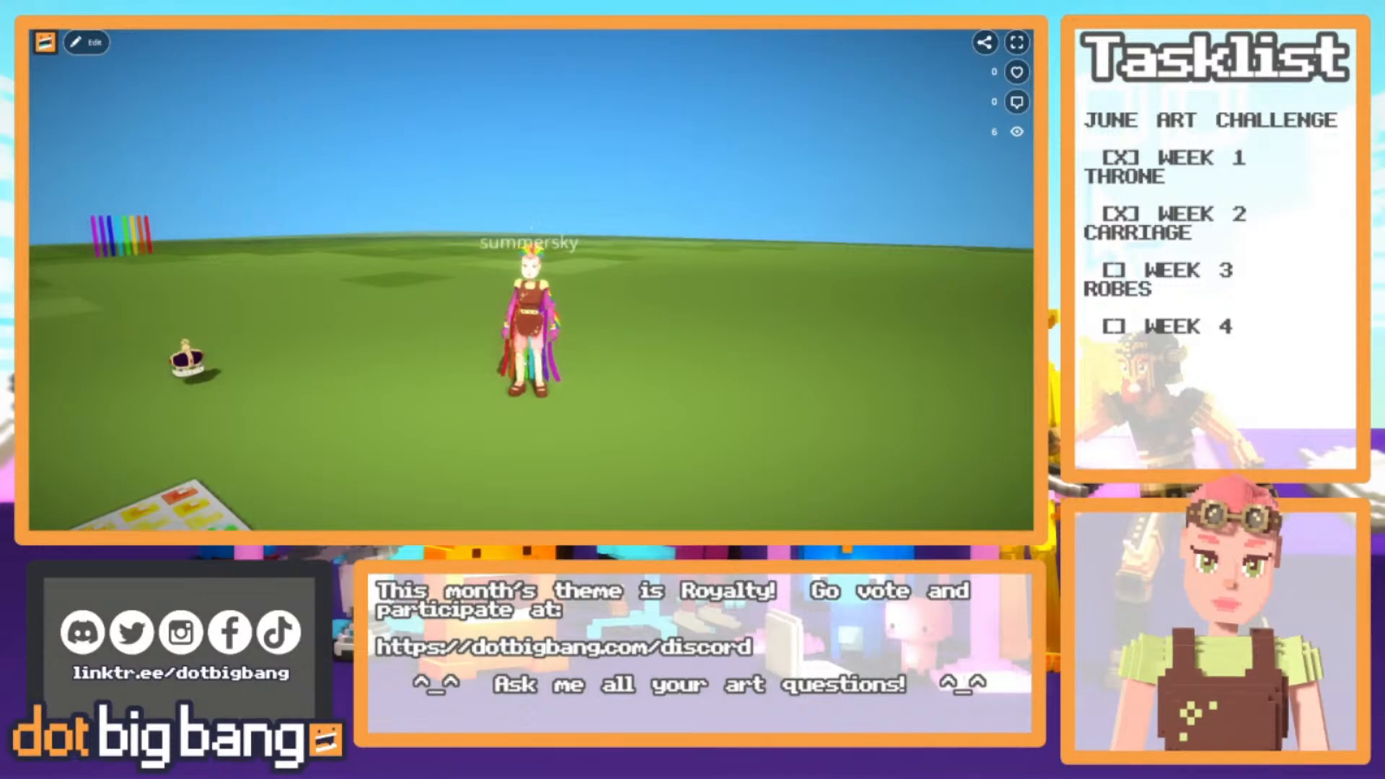
Search the profile's creations for "foot", look through the matching objects and open StatueWorkboot Shoe Foot for editing
{"action": "key", "text": "ctrl+Tab"}
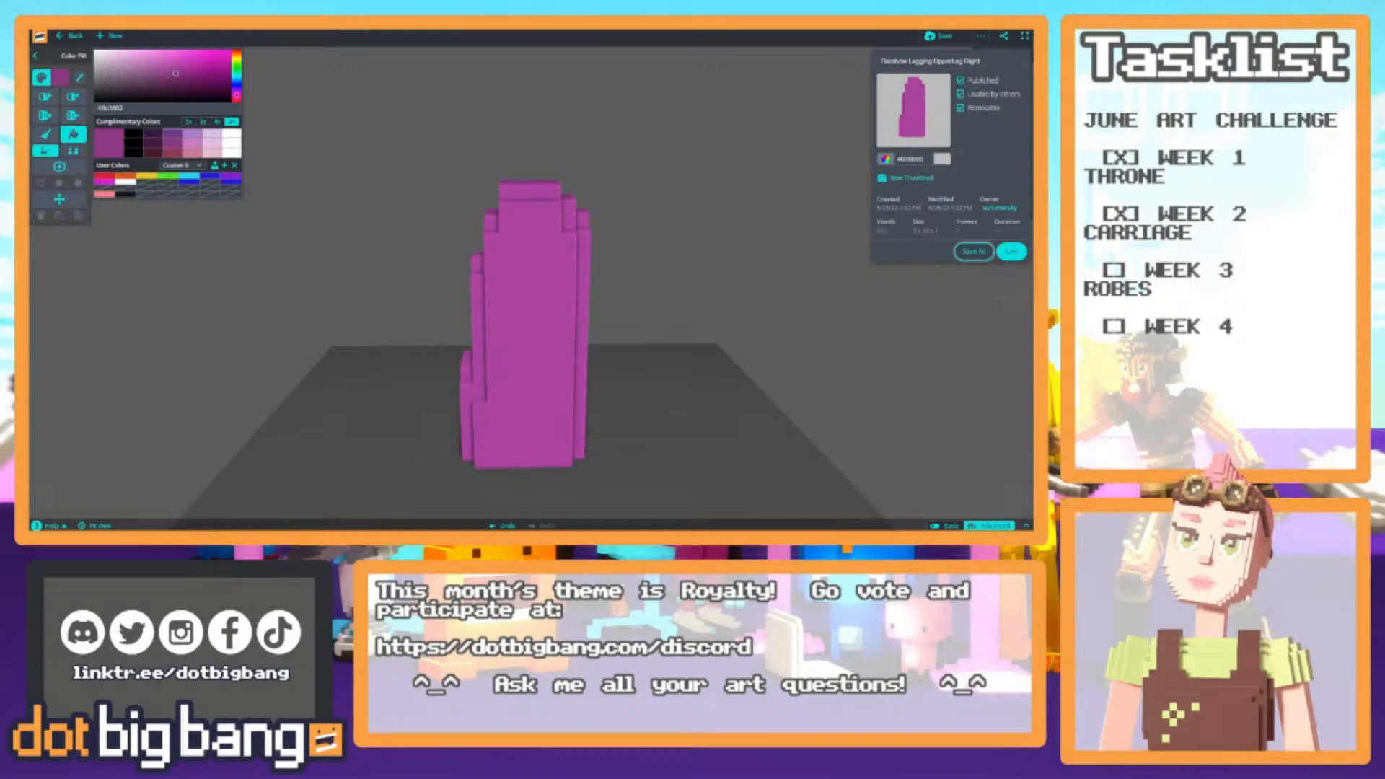
{"action": "key", "text": "ctrl+Tab"}
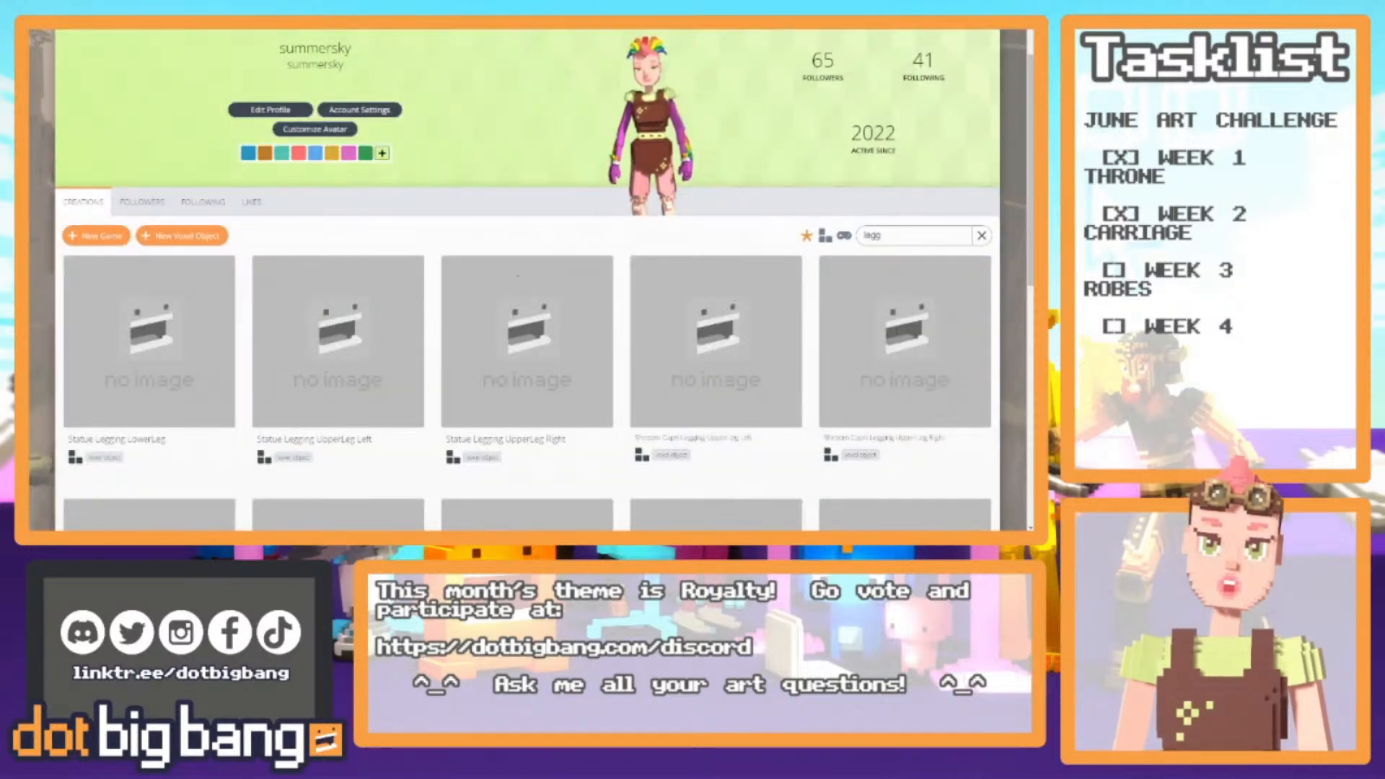
{"action": "double_click", "coordinate": [909, 235]}
{"action": "type", "text": "foot"}
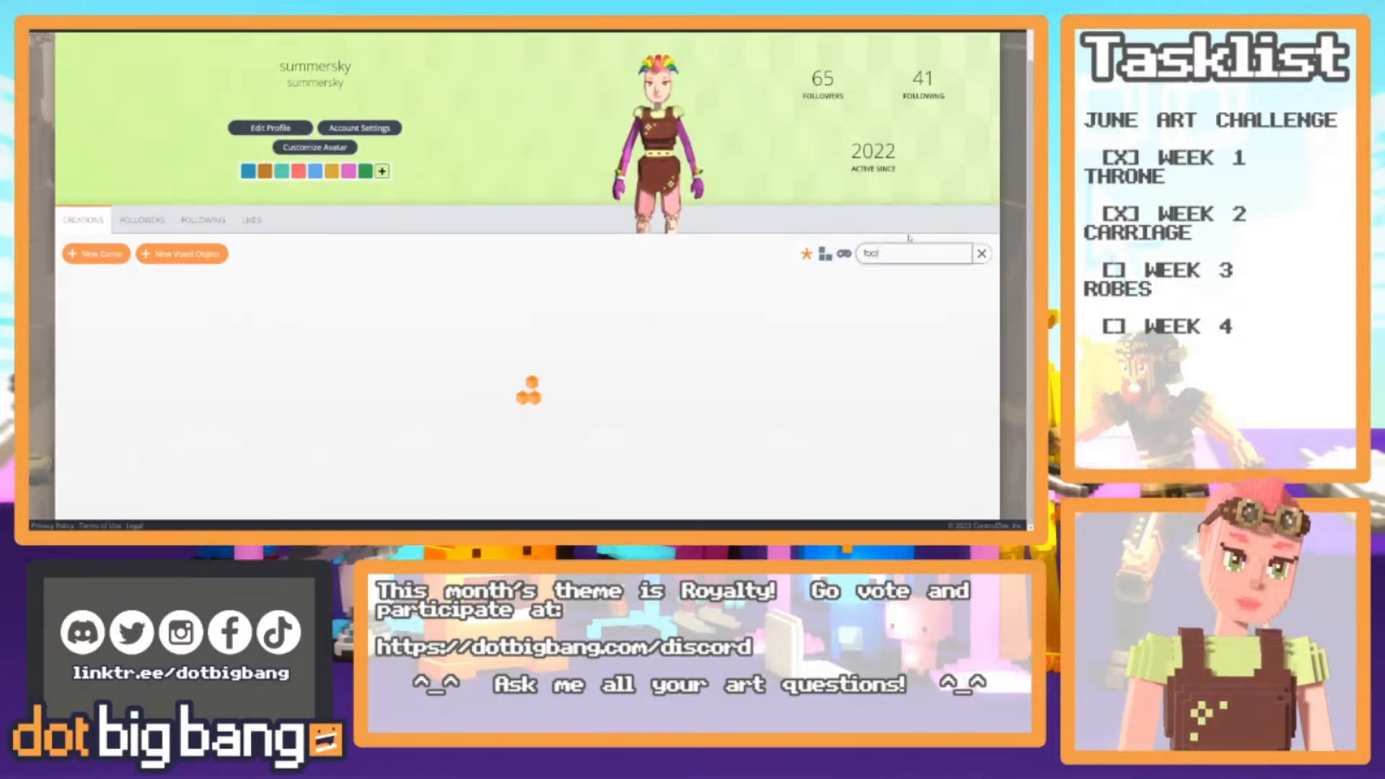
{"action": "mouse_move", "coordinate": [290, 348]}
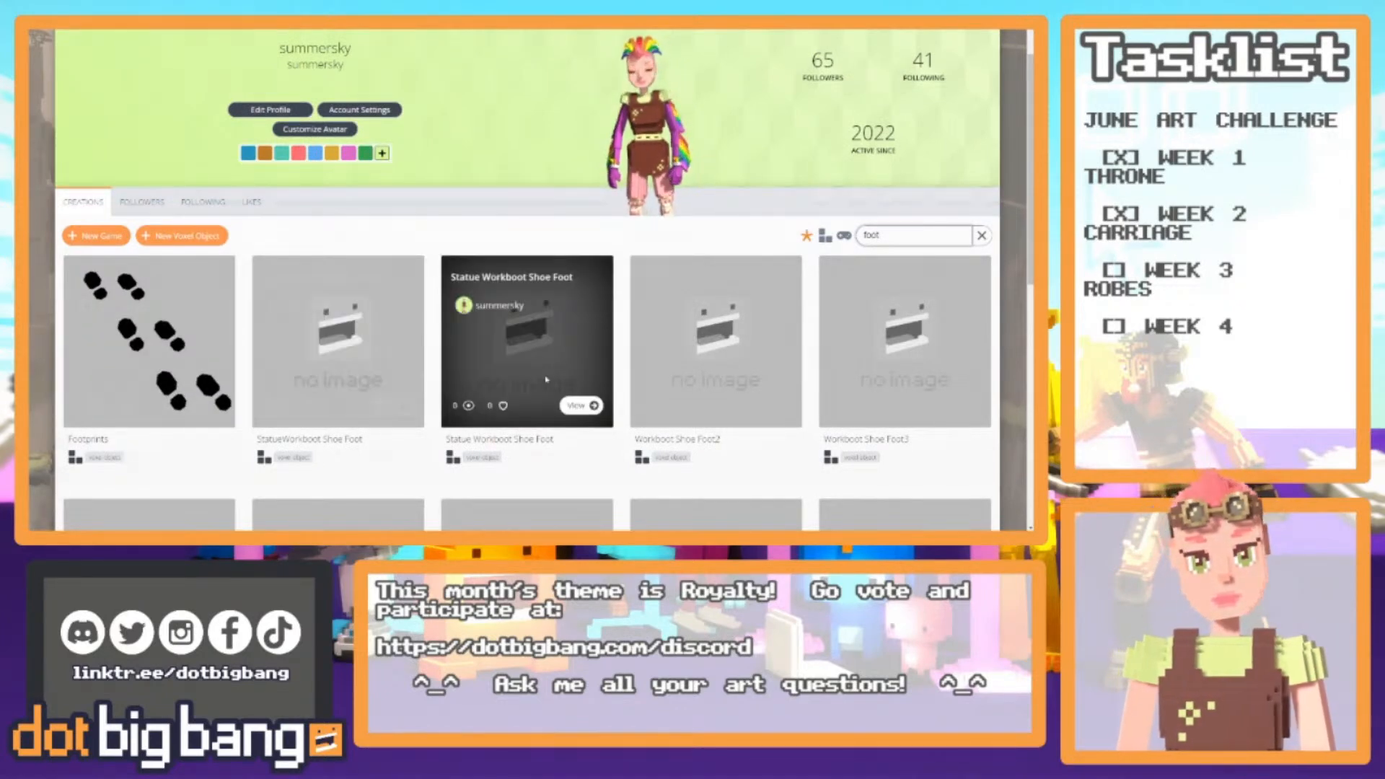
{"action": "scroll", "coordinate": [546, 376], "scroll_direction": "down", "scroll_amount": 3}
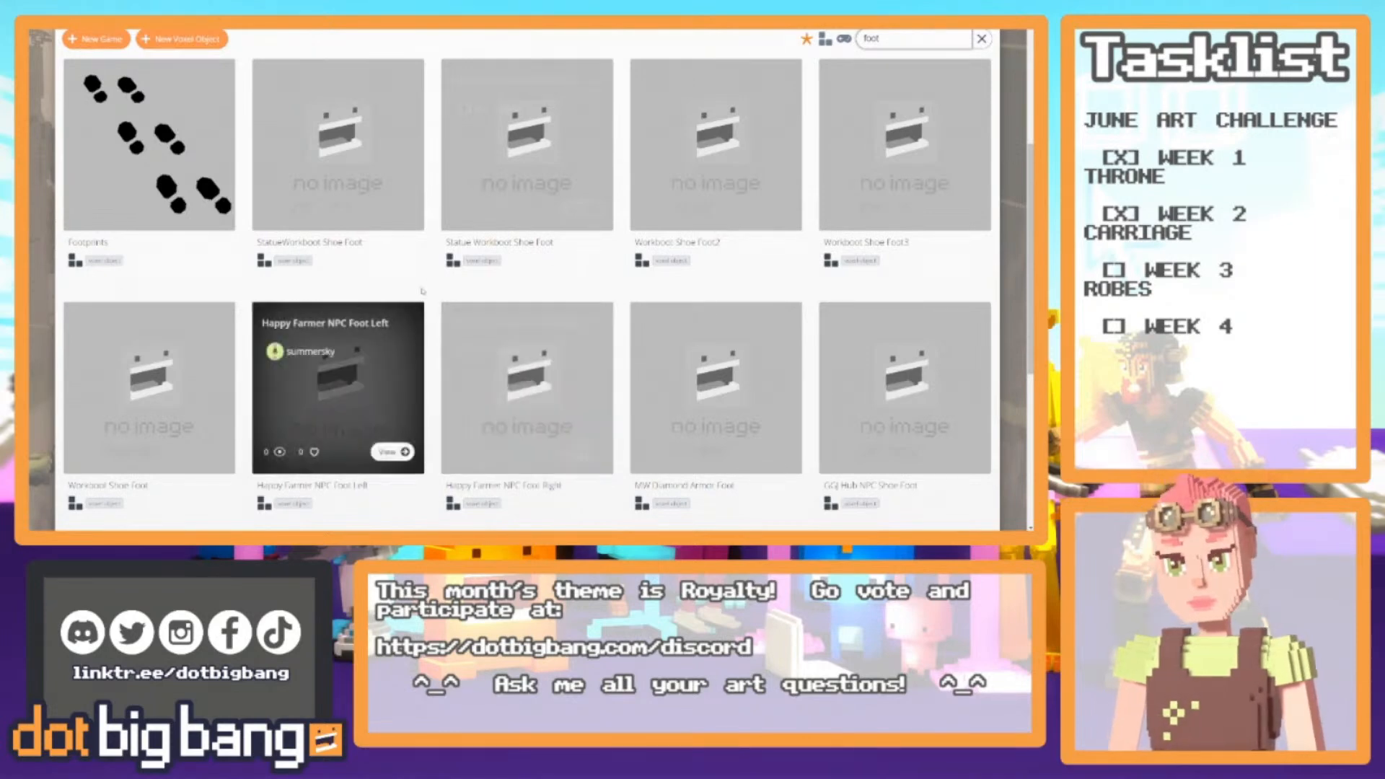
{"action": "scroll", "coordinate": [522, 352], "scroll_direction": "down", "scroll_amount": 5}
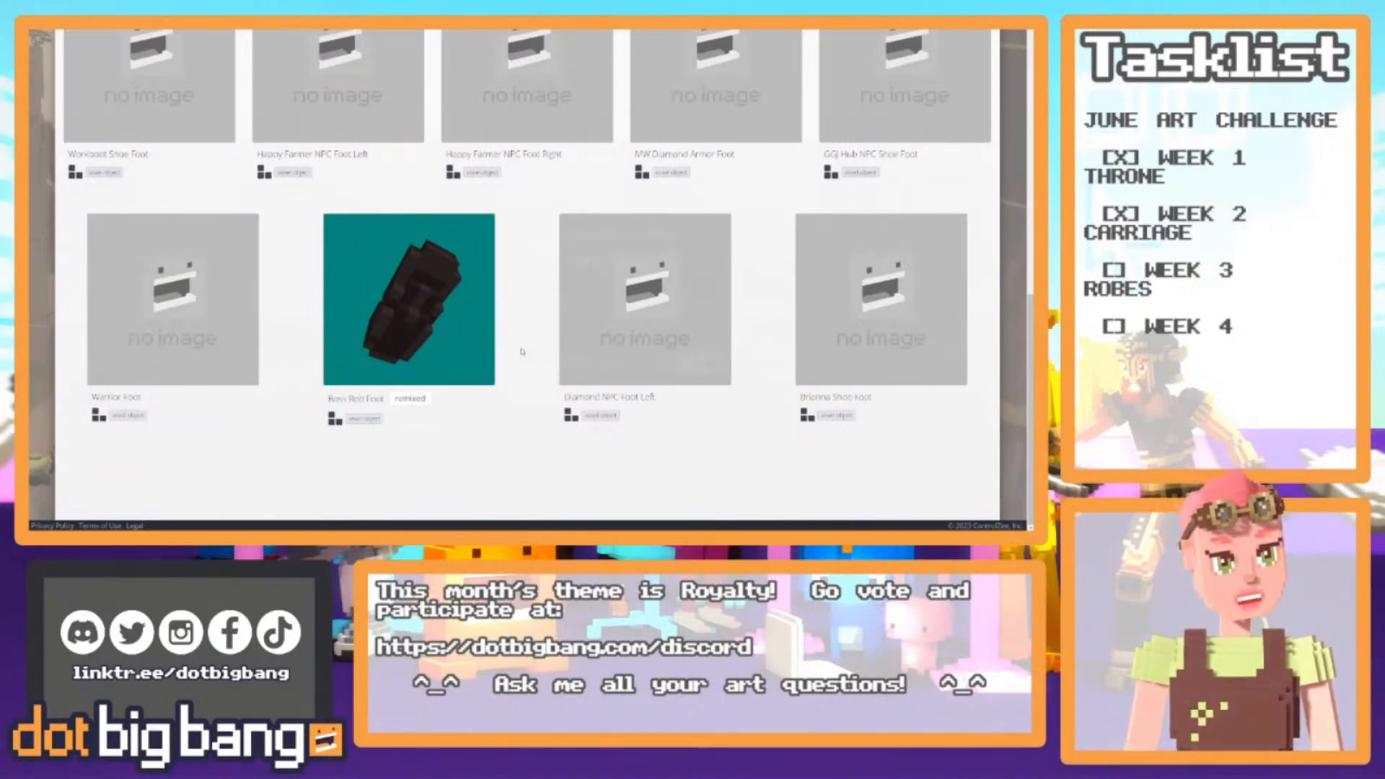
{"action": "scroll", "coordinate": [522, 351], "scroll_direction": "up", "scroll_amount": 8}
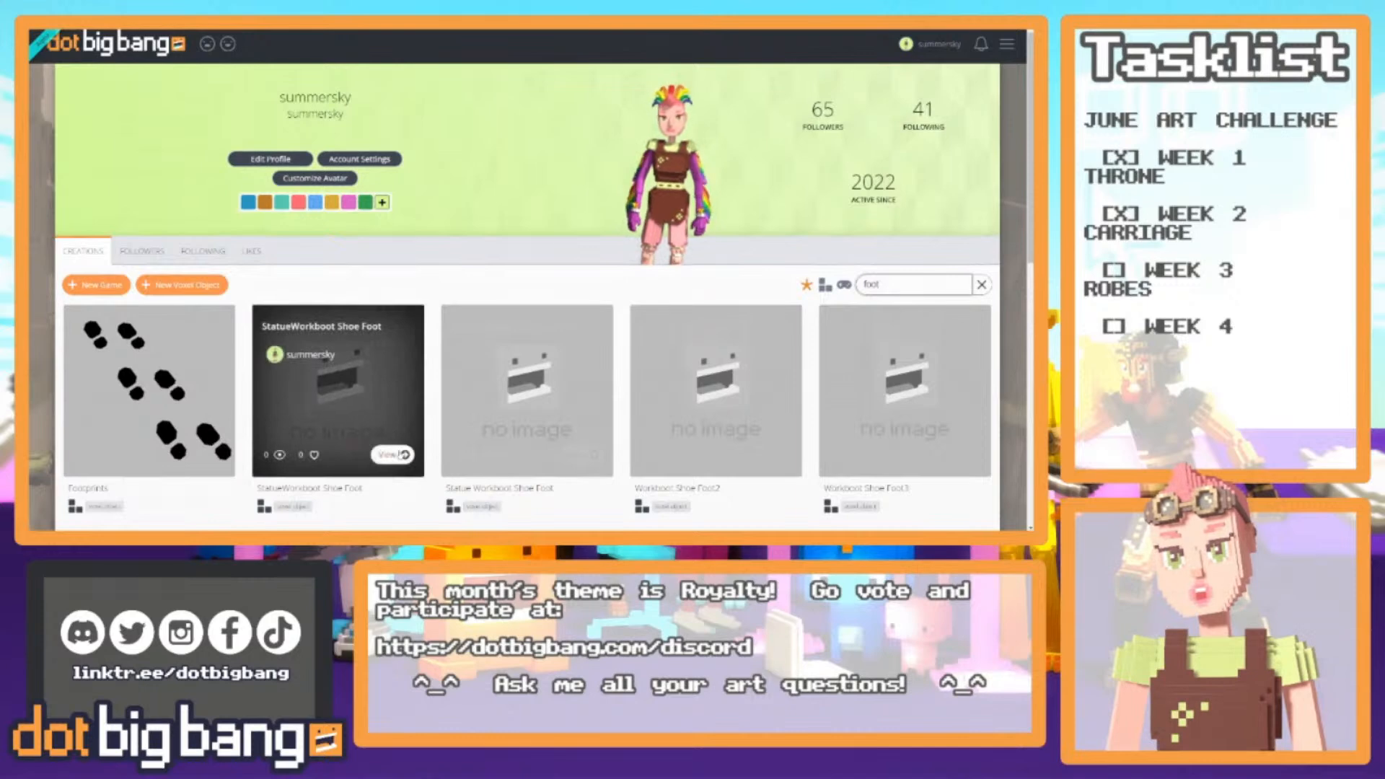
{"action": "left_click", "coordinate": [393, 455]}
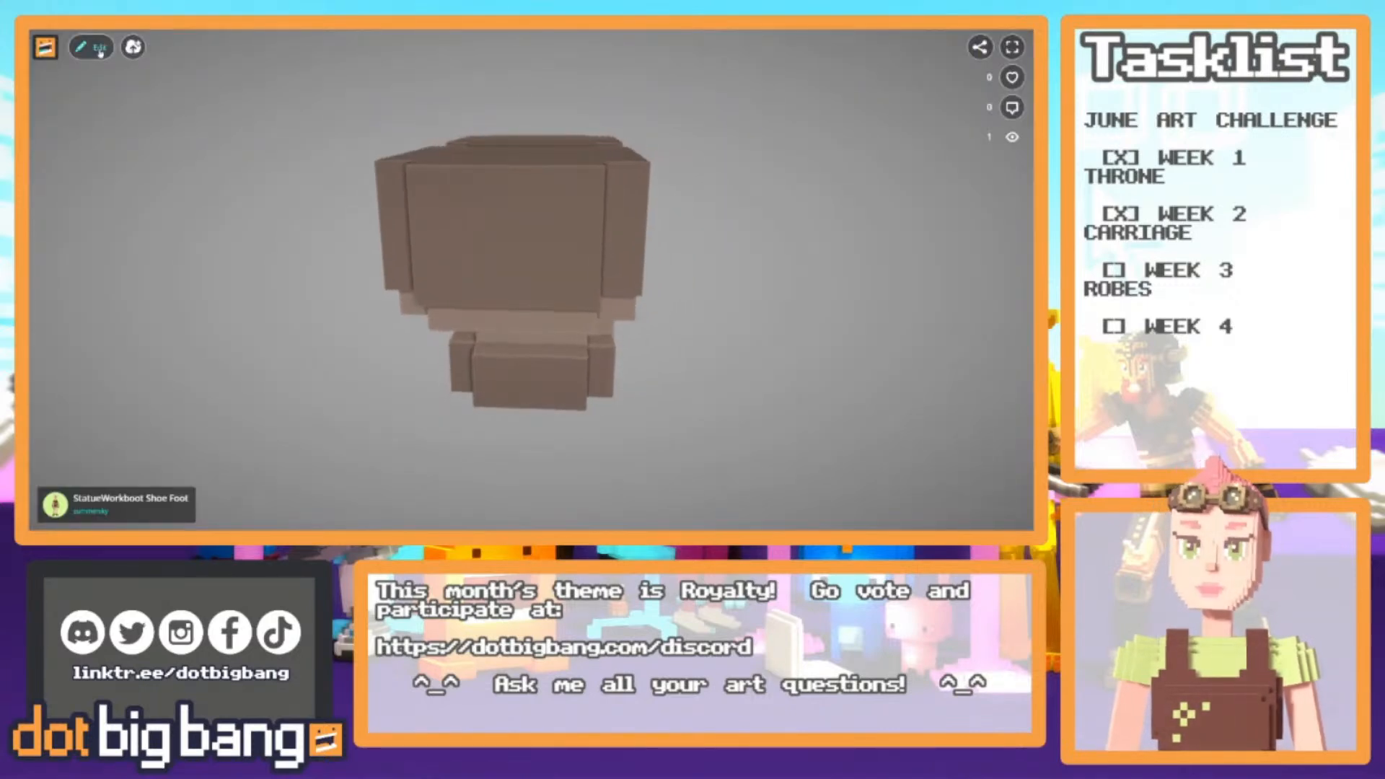
{"action": "left_click", "coordinate": [95, 49]}
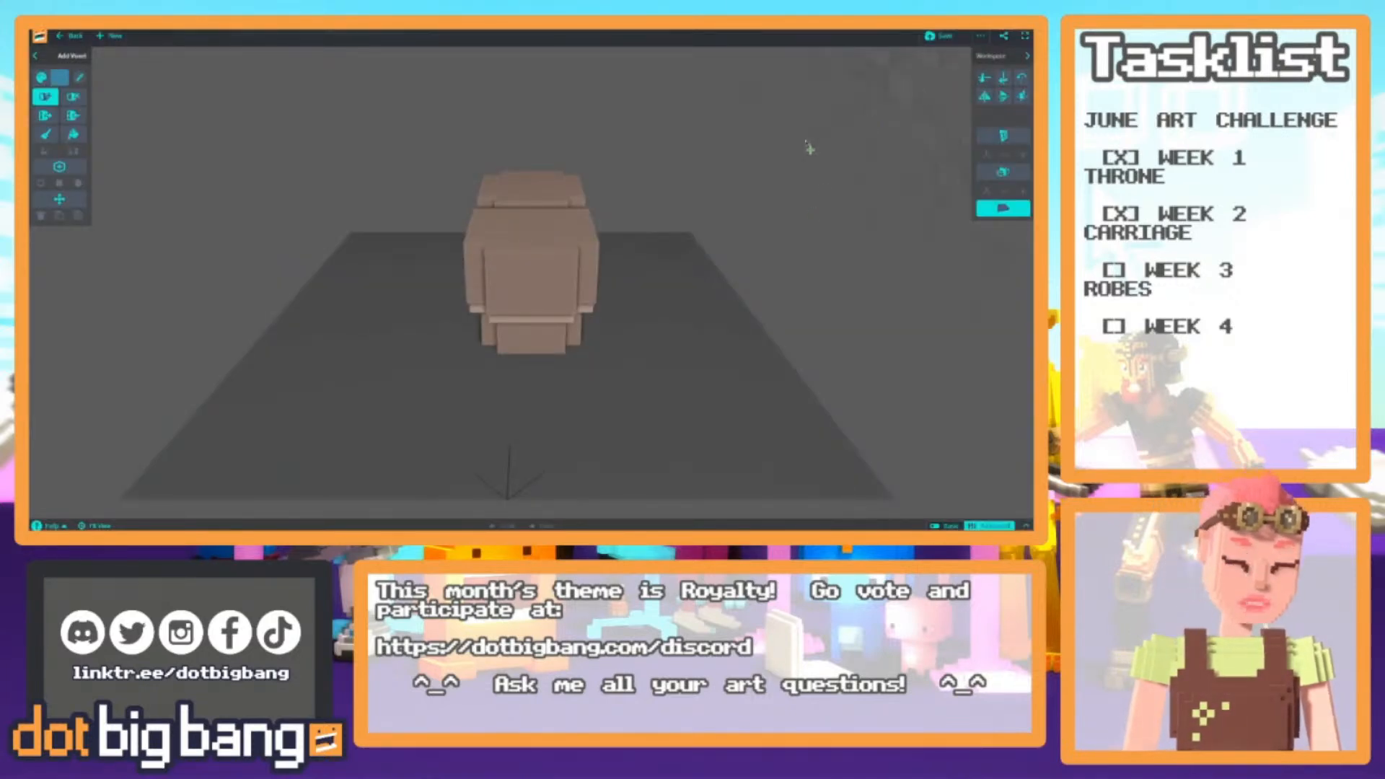
Rename the shoe model as Rainbow Heel Foot and save it as a new copy
{"action": "left_click", "coordinate": [980, 36]}
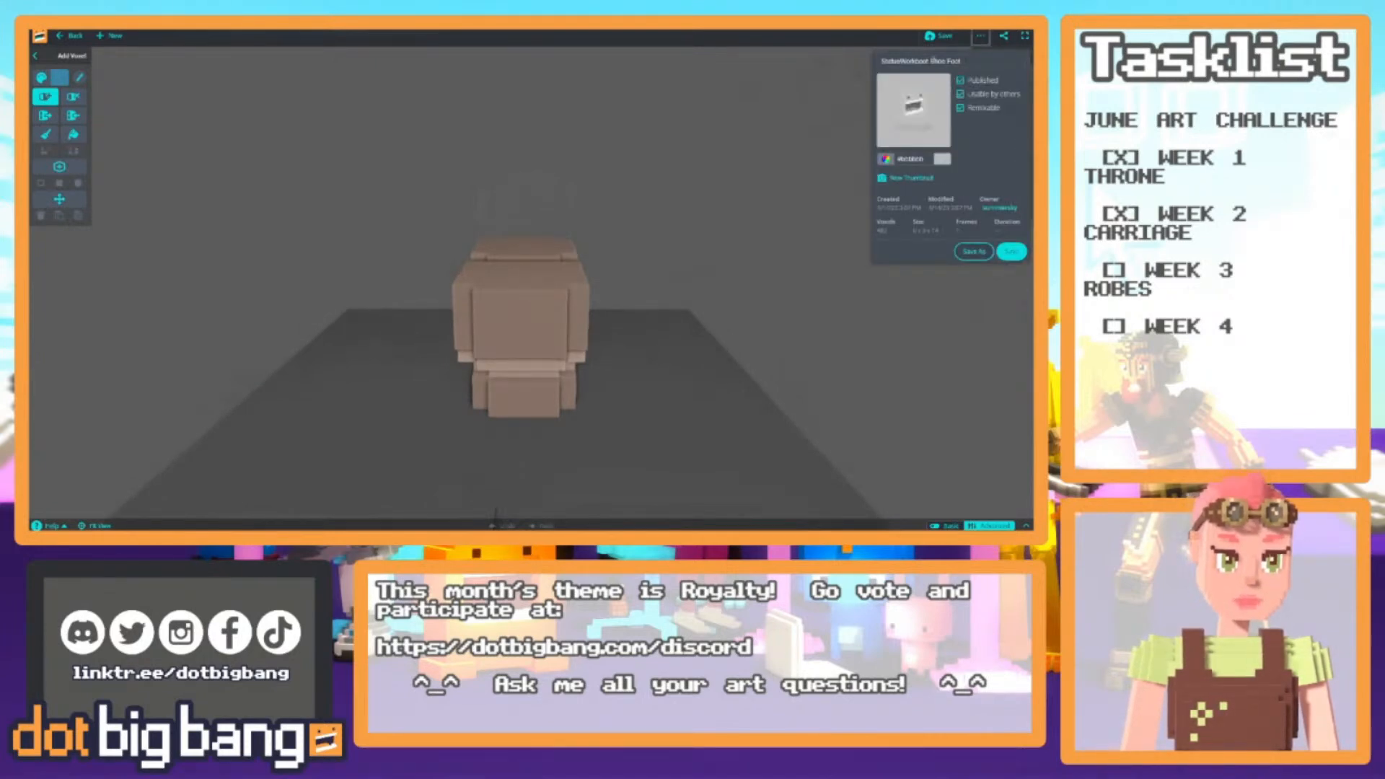
{"action": "double_click", "coordinate": [903, 62]}
{"action": "type", "text": "Rainbow"}
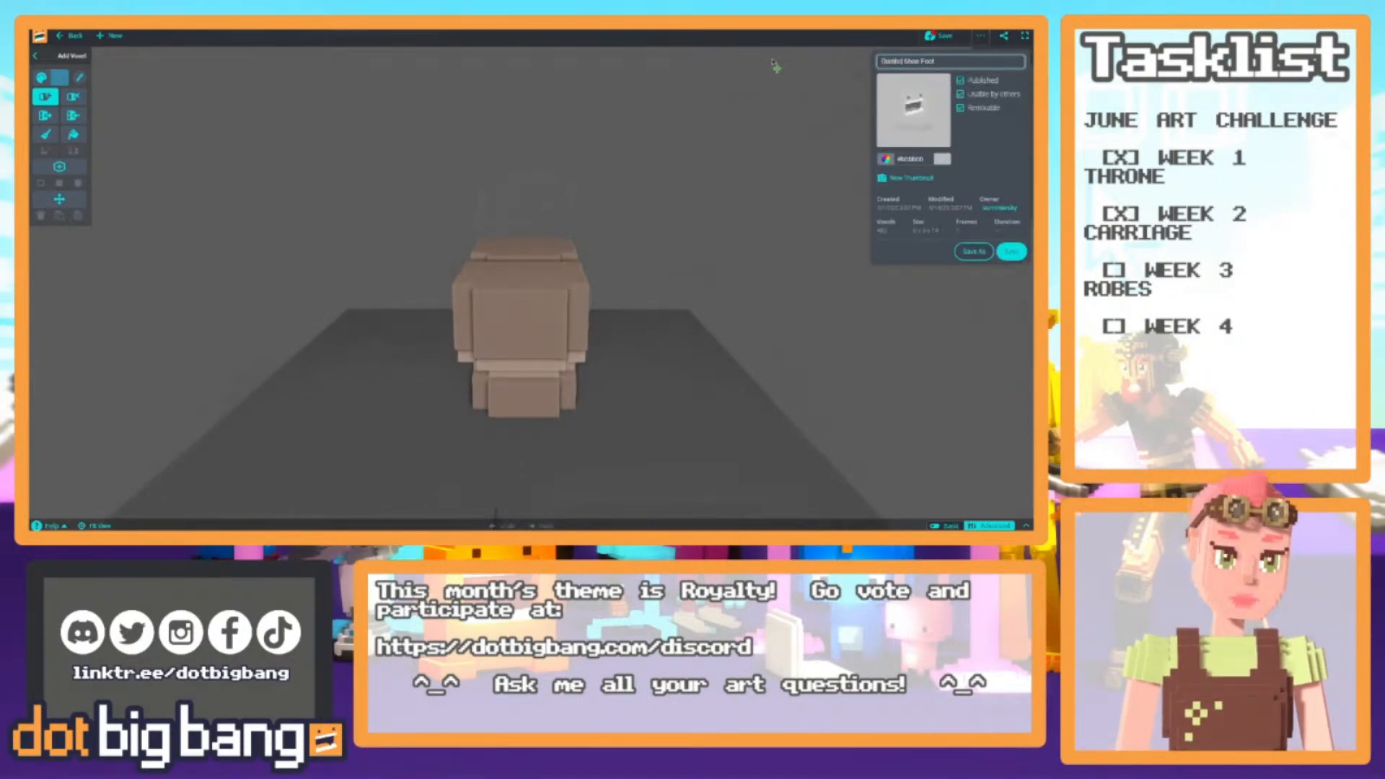
{"action": "left_click_drag", "start_coordinate": [925, 62], "coordinate": [907, 62]}
{"action": "type", "text": "_F"}
{"action": "type", "text": "oot"}
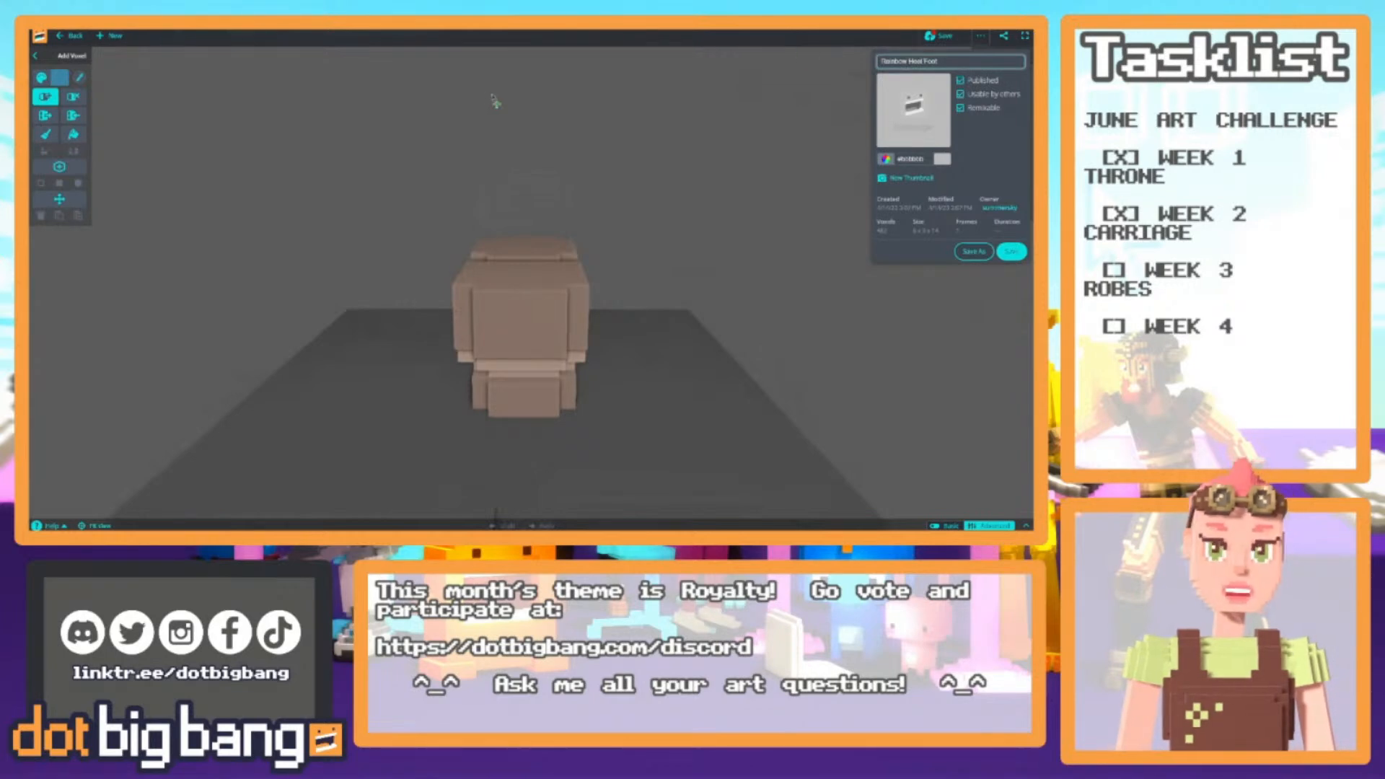
{"action": "left_click", "coordinate": [971, 251]}
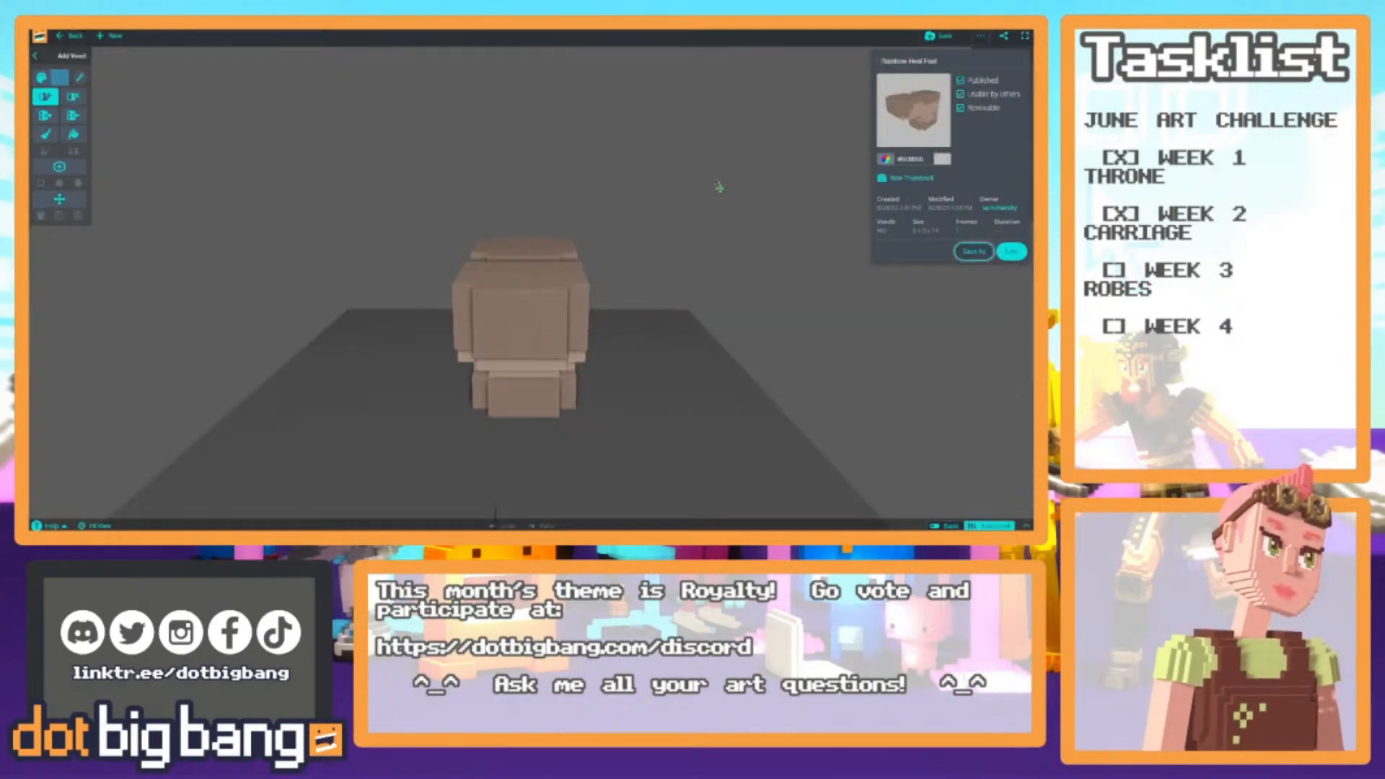
Set the voxel colour to purple #8c3882 for the shoe
{"action": "right_click_drag", "start_coordinate": [424, 416], "coordinate": [324, 311]}
{"action": "scroll", "coordinate": [330, 365], "scroll_direction": "up", "scroll_amount": 3}
{"action": "right_click_drag", "start_coordinate": [329, 367], "coordinate": [342, 393]}
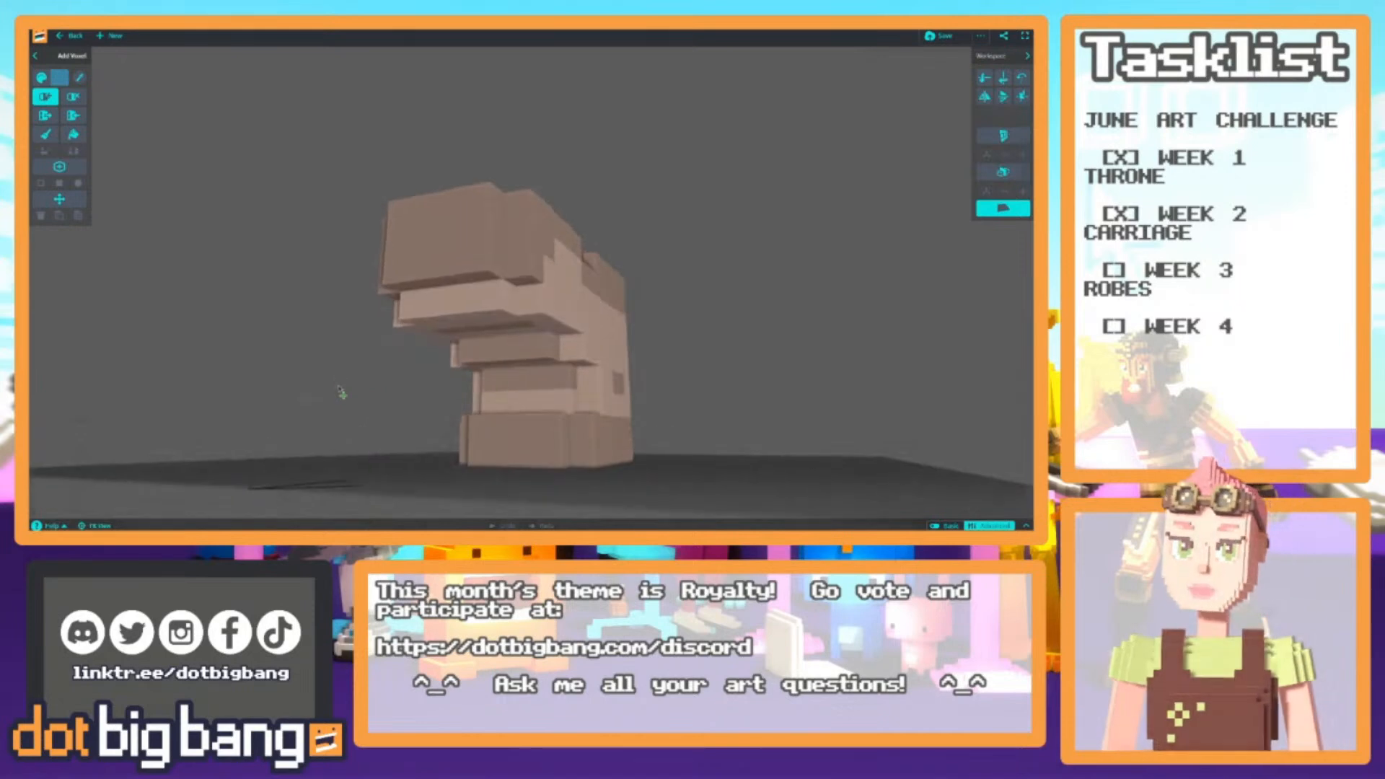
{"action": "left_click", "coordinate": [41, 77]}
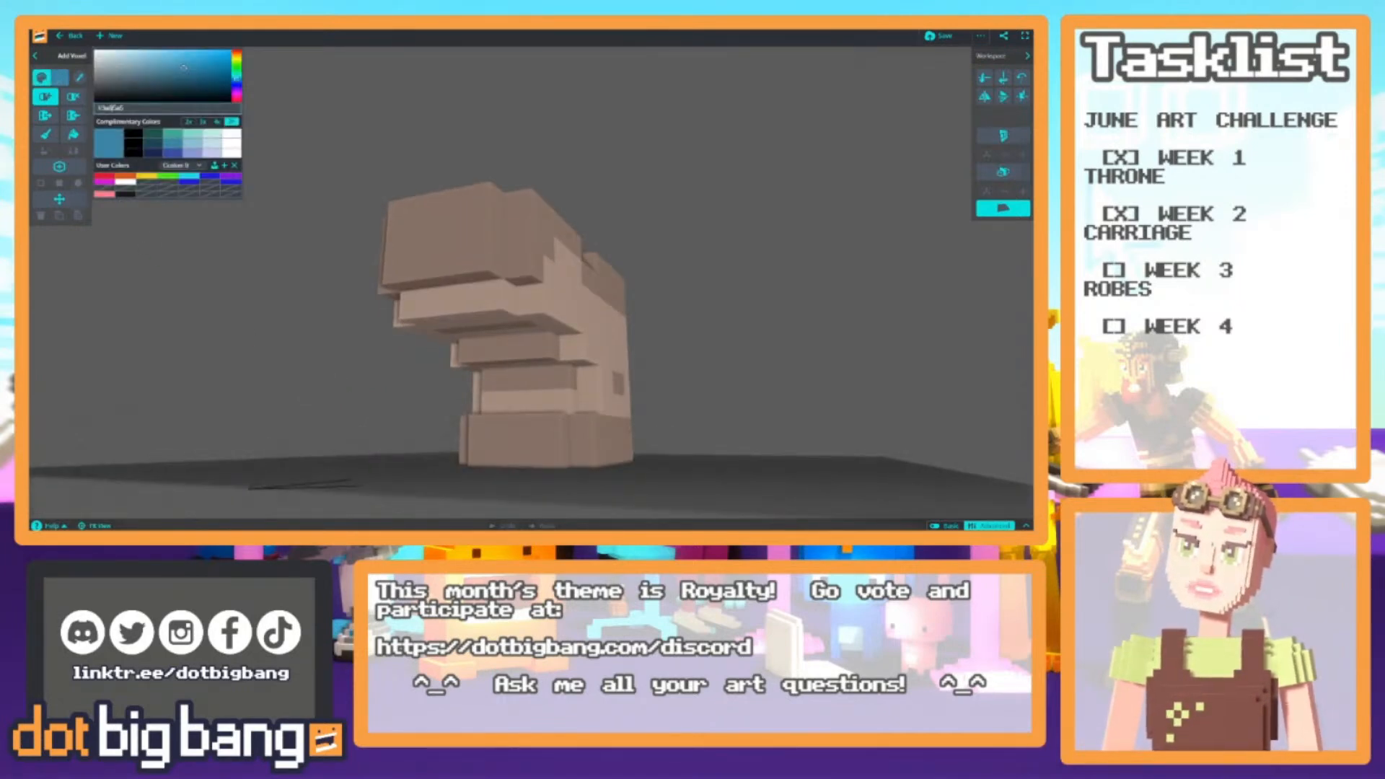
{"action": "left_click_drag", "start_coordinate": [236, 77], "coordinate": [235, 95]}
{"action": "mouse_move", "coordinate": [236, 286]}
{"action": "right_mouse_down"}
{"action": "mouse_move", "coordinate": [232, 319]}
{"action": "mouse_move", "coordinate": [321, 275]}
{"action": "mouse_move", "coordinate": [380, 223]}
{"action": "mouse_move", "coordinate": [416, 228]}
{"action": "right_mouse_up"}
{"action": "right_click_drag", "start_coordinate": [529, 430], "coordinate": [584, 369]}
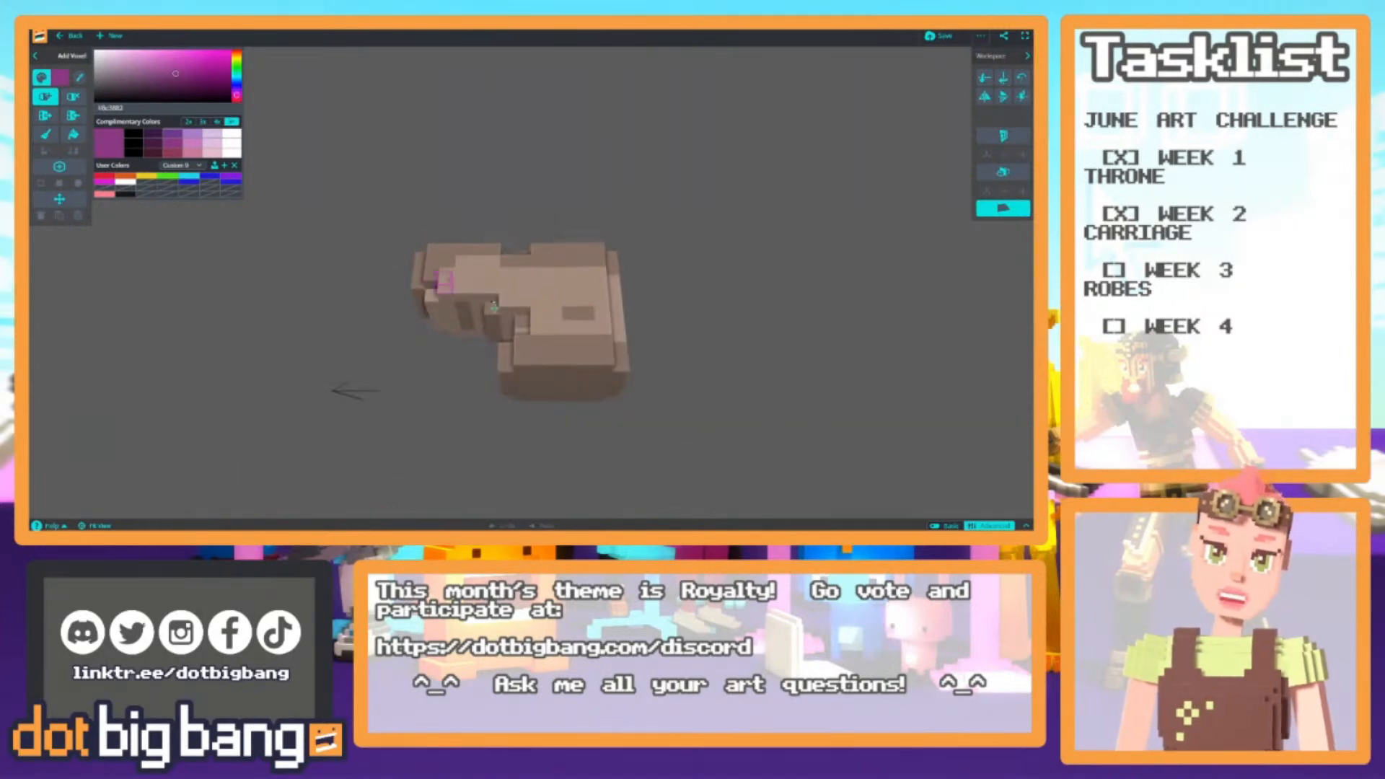
{"action": "right_click_drag", "start_coordinate": [401, 301], "coordinate": [440, 406]}
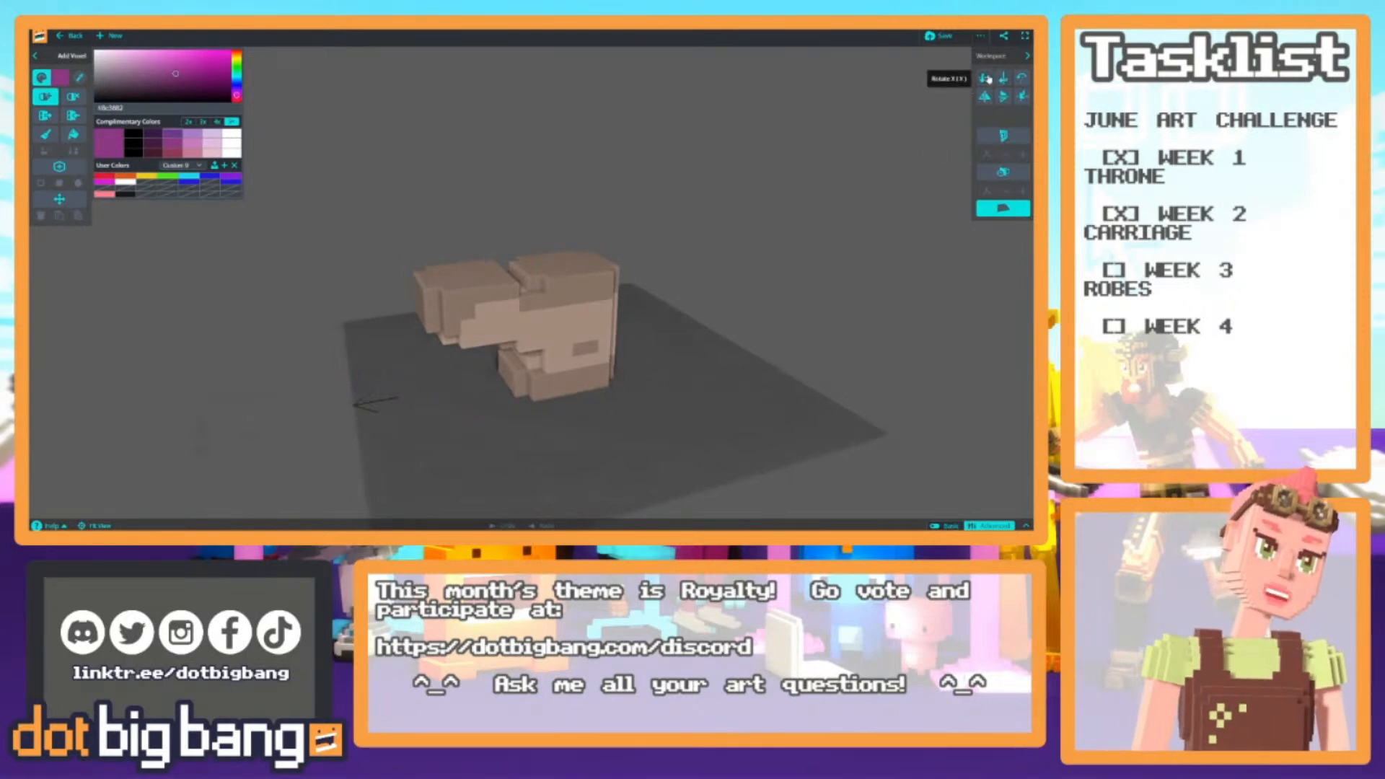
Rotate the shoe twice about the X axis so it stands upright, and raise the whole model onto the floor plane
{"action": "left_click", "coordinate": [986, 78]}
{"action": "left_click", "coordinate": [985, 79]}
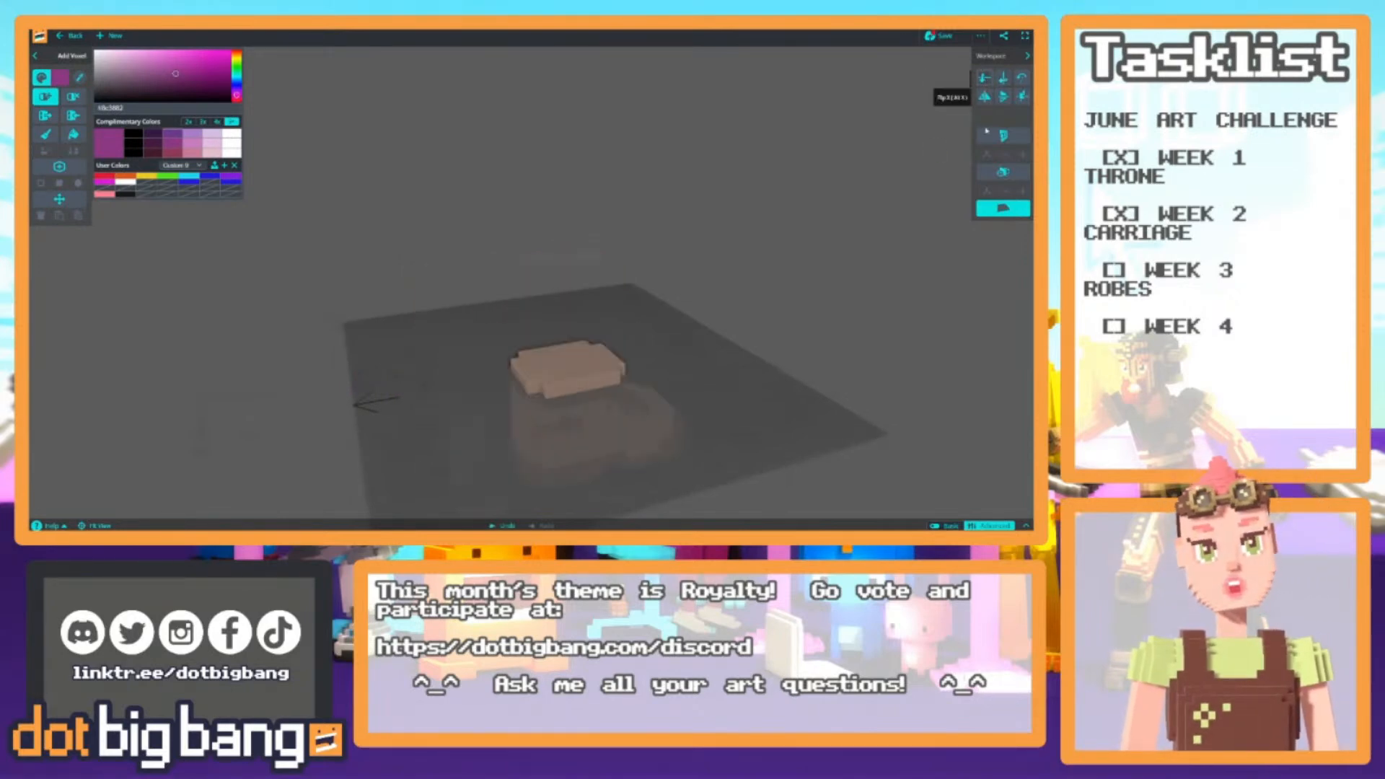
{"action": "right_click_drag", "start_coordinate": [635, 386], "coordinate": [533, 329]}
{"action": "scroll", "coordinate": [530, 328], "scroll_direction": "down", "scroll_amount": 3}
{"action": "key", "text": "s"}
{"action": "left_click_drag", "start_coordinate": [458, 295], "coordinate": [662, 427]}
{"action": "left_click_drag", "start_coordinate": [610, 247], "coordinate": [618, 192]}
{"action": "left_click", "coordinate": [427, 242]}
{"action": "scroll", "coordinate": [427, 243], "scroll_direction": "up", "scroll_amount": 5}
{"action": "right_click_drag", "start_coordinate": [427, 243], "coordinate": [717, 366]}
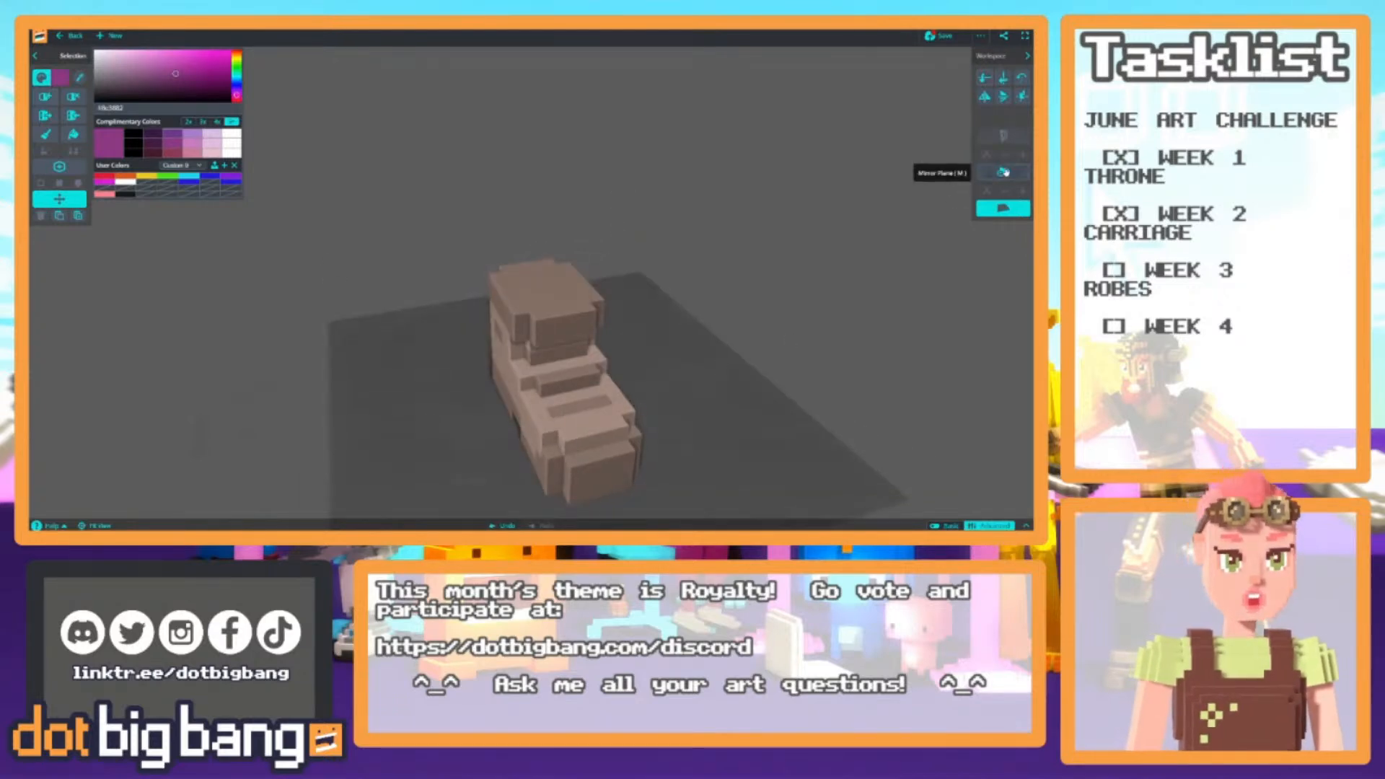
Turn on the mirror plane and nudge it to the centre of the shoe's width
{"action": "left_click", "coordinate": [1003, 172]}
{"action": "right_click_drag", "start_coordinate": [496, 345], "coordinate": [427, 312]}
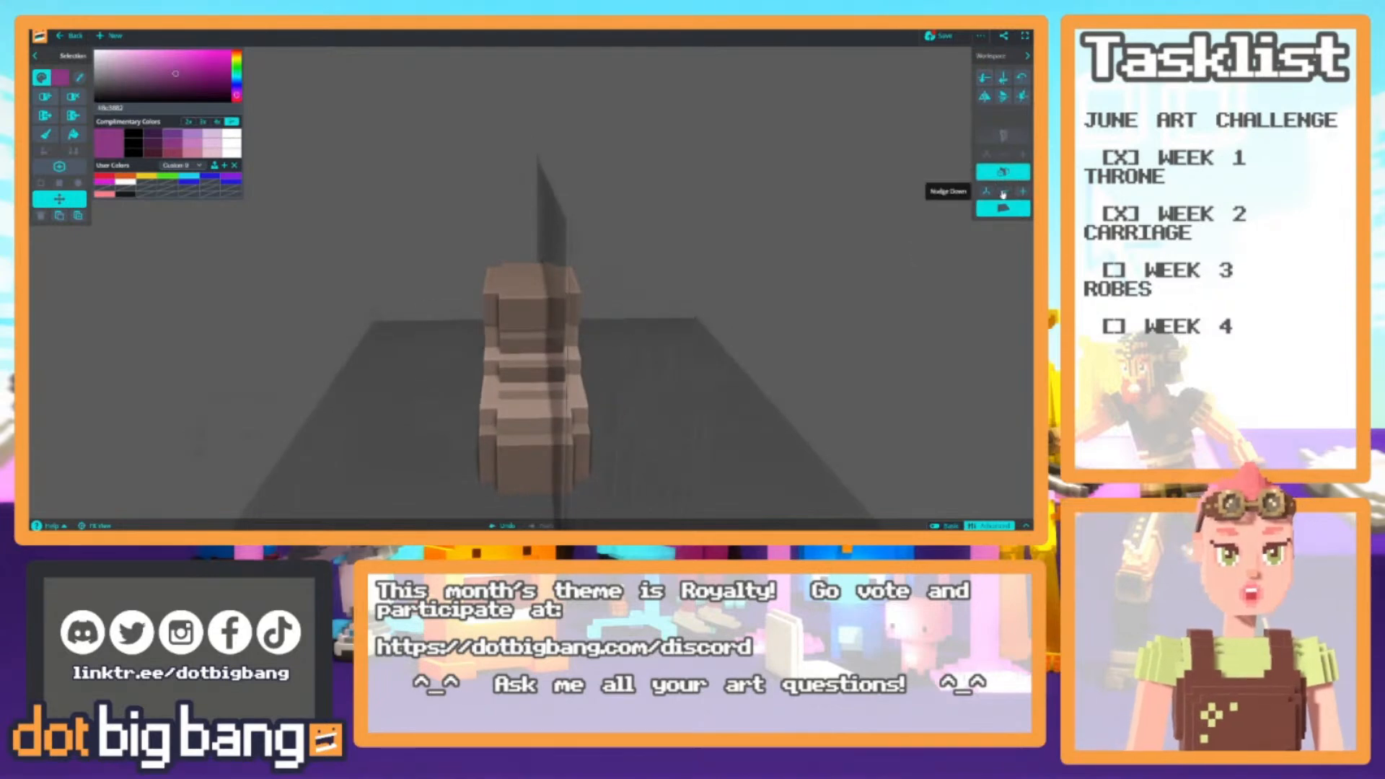
{"action": "left_click", "coordinate": [1003, 191]}
{"action": "left_click", "coordinate": [1020, 192]}
{"action": "left_click", "coordinate": [1019, 192]}
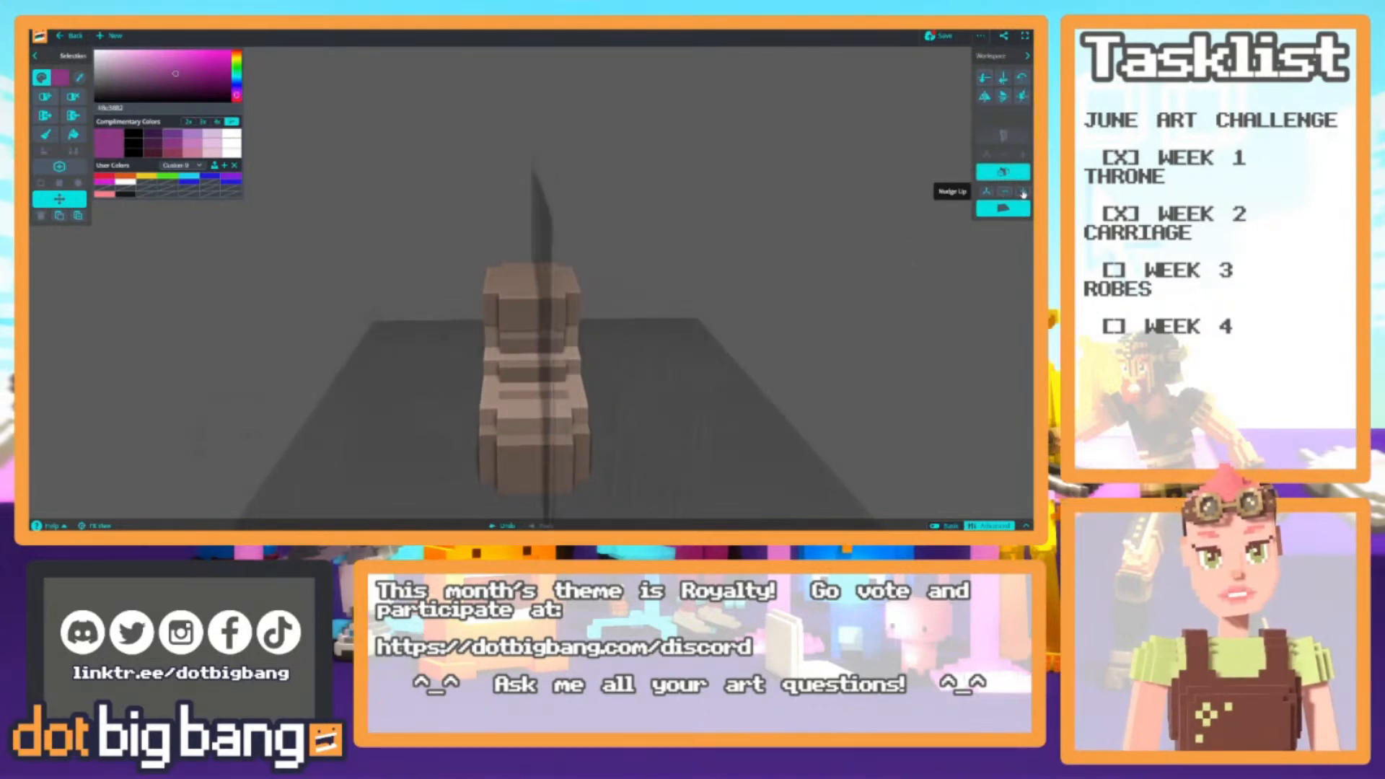
{"action": "left_click", "coordinate": [1020, 192]}
Recolour the whole shoe with purple #8c3882 using Color Fill, covering every brown shade
{"action": "key", "text": "r"}
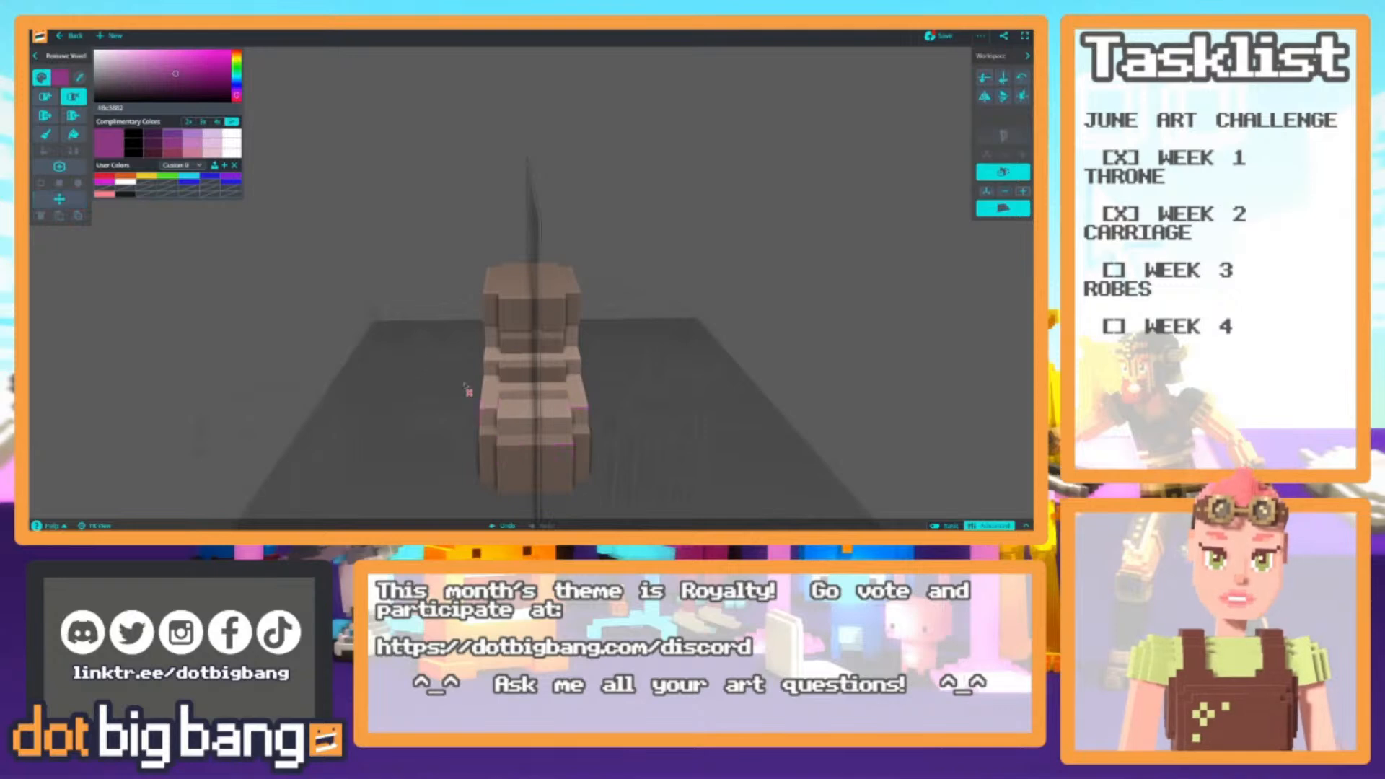
{"action": "right_click_drag", "start_coordinate": [325, 334], "coordinate": [392, 350]}
{"action": "key", "text": "f"}
{"action": "right_click_drag", "start_coordinate": [278, 342], "coordinate": [284, 315]}
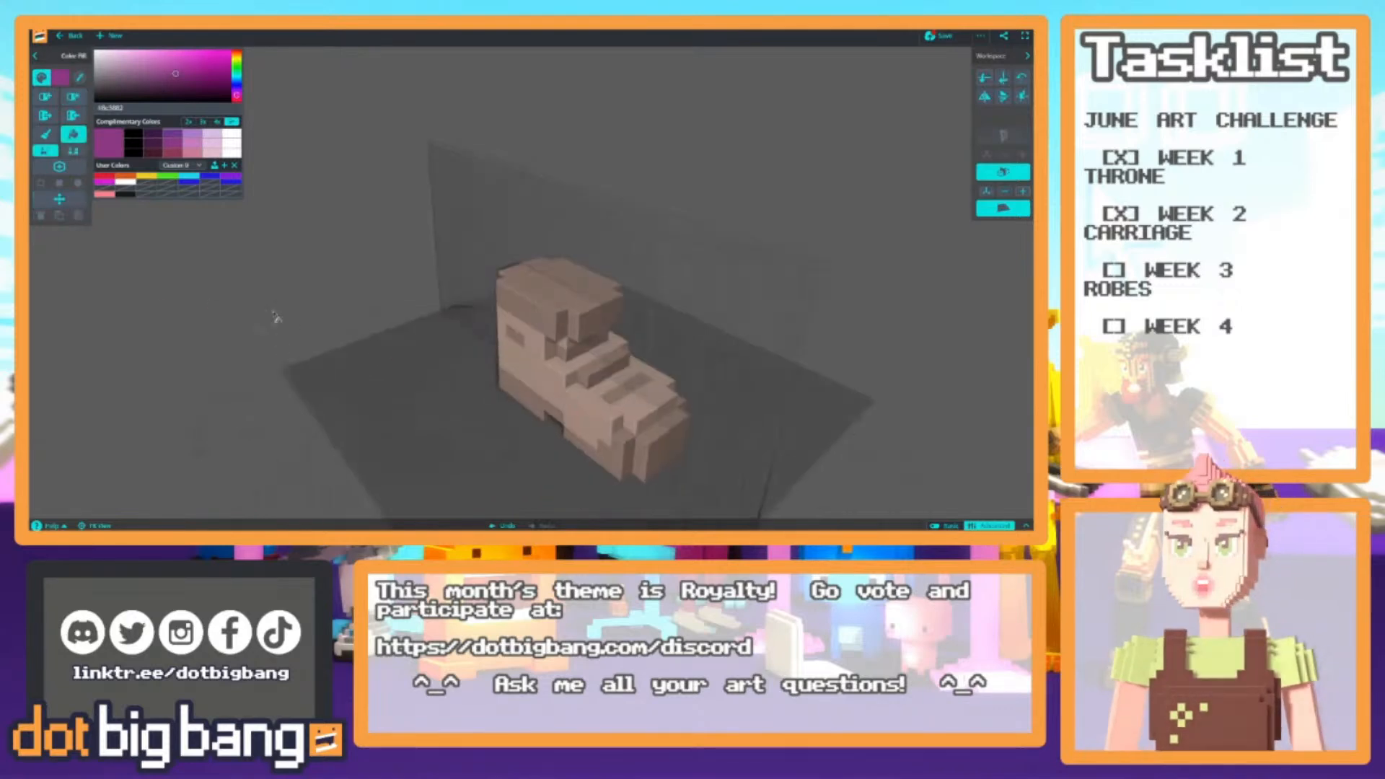
{"action": "left_click", "coordinate": [528, 394]}
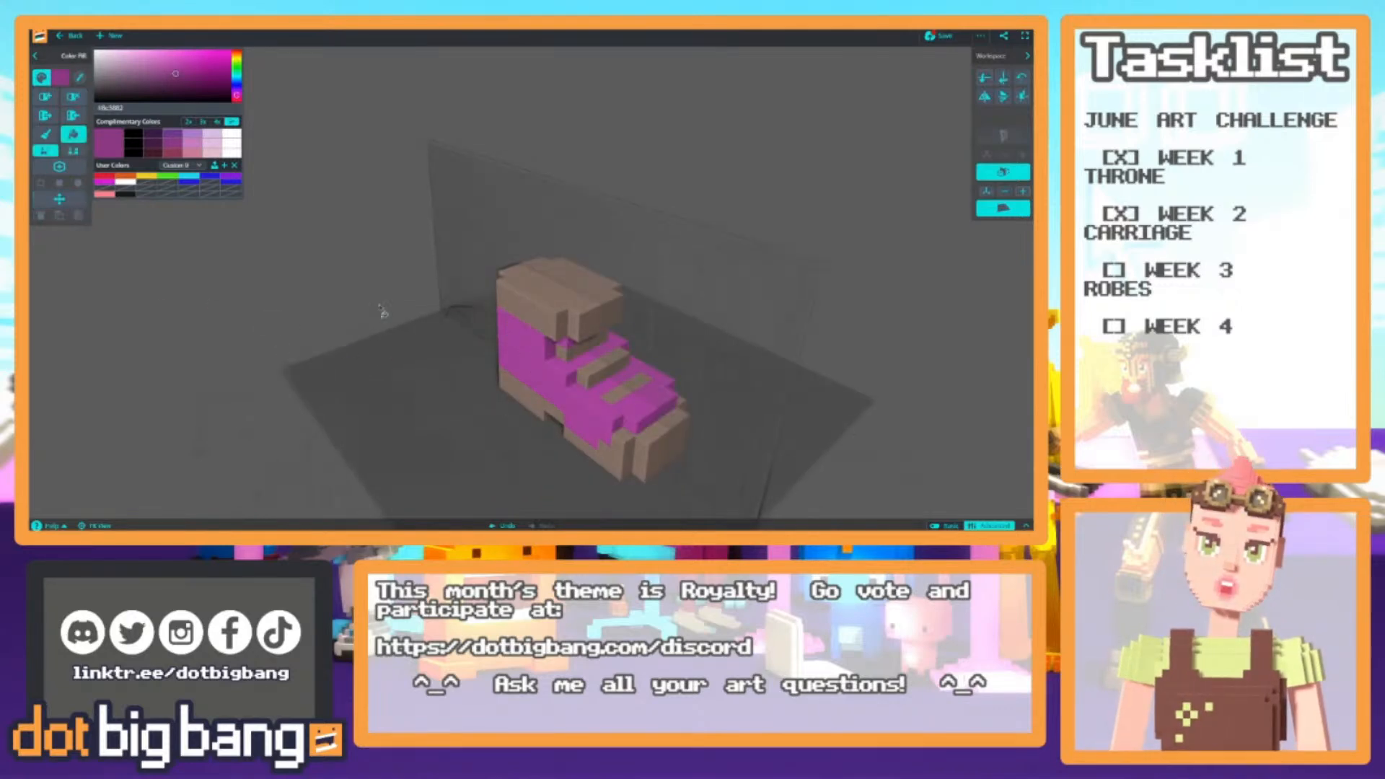
{"action": "left_click", "coordinate": [73, 152]}
{"action": "left_click", "coordinate": [544, 304]}
Switch the colour to light grey, remove voxels under the shoe's arch and paint the exposed underside
{"action": "right_click_drag", "start_coordinate": [521, 437], "coordinate": [386, 328]}
{"action": "left_click", "coordinate": [102, 64]}
{"action": "left_click_drag", "start_coordinate": [102, 64], "coordinate": [95, 56]}
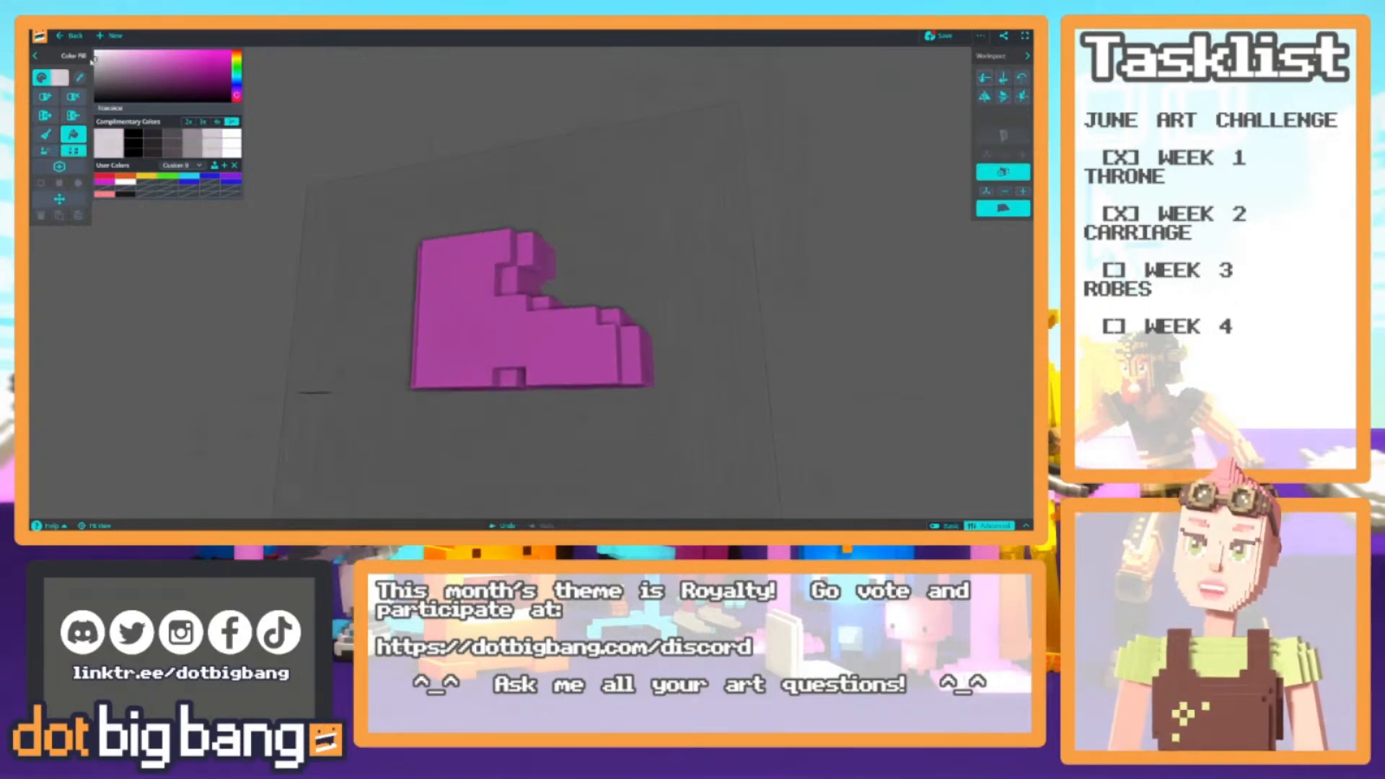
{"action": "mouse_move", "coordinate": [351, 362]}
{"action": "right_mouse_down"}
{"action": "mouse_move", "coordinate": [480, 371]}
{"action": "mouse_move", "coordinate": [401, 490]}
{"action": "mouse_move", "coordinate": [479, 286]}
{"action": "right_mouse_up"}
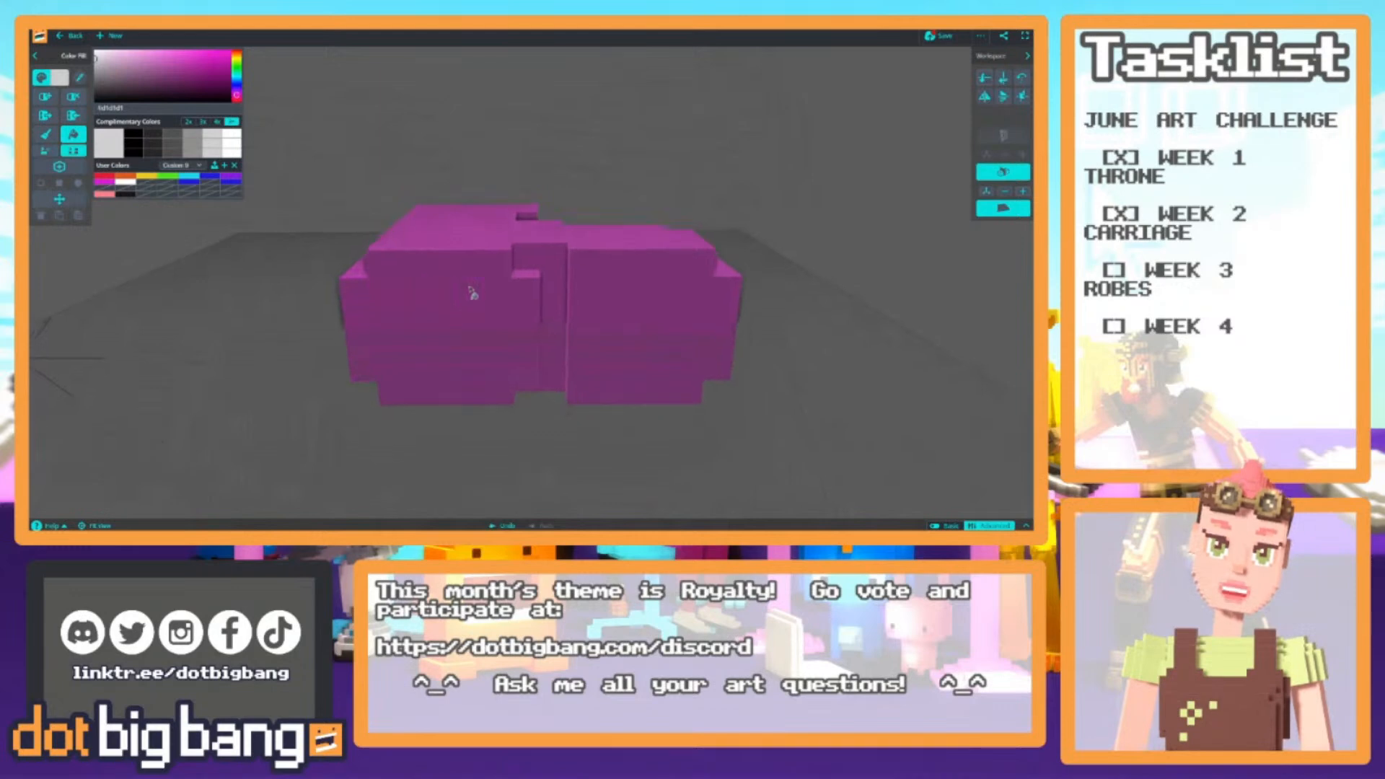
{"action": "middle_click_drag", "start_coordinate": [479, 285], "coordinate": [426, 328]}
{"action": "key", "text": "b"}
{"action": "mouse_move", "coordinate": [495, 310]}
{"action": "left_mouse_down"}
{"action": "mouse_move", "coordinate": [496, 386]}
{"action": "mouse_move", "coordinate": [473, 364]}
{"action": "mouse_move", "coordinate": [469, 404]}
{"action": "left_mouse_up"}
{"action": "key", "text": "r"}
{"action": "key", "text": "b"}
{"action": "key", "text": "r"}
{"action": "left_click_drag", "start_coordinate": [441, 314], "coordinate": [451, 395]}
{"action": "key", "text": "b"}
{"action": "mouse_move", "coordinate": [469, 335]}
{"action": "left_mouse_down"}
{"action": "mouse_move", "coordinate": [445, 389]}
{"action": "mouse_move", "coordinate": [438, 318]}
{"action": "left_mouse_up"}
Carve the arch further in front of the heel and paint the forefoot sole light grey
{"action": "mouse_move", "coordinate": [370, 291]}
{"action": "right_mouse_down"}
{"action": "mouse_move", "coordinate": [267, 380]}
{"action": "mouse_move", "coordinate": [313, 470]}
{"action": "mouse_move", "coordinate": [222, 358]}
{"action": "mouse_move", "coordinate": [263, 350]}
{"action": "right_mouse_up"}
{"action": "scroll", "coordinate": [312, 470], "scroll_direction": "down", "scroll_amount": 3}
{"action": "scroll", "coordinate": [263, 350], "scroll_direction": "up", "scroll_amount": 2}
{"action": "key", "text": "r"}
{"action": "left_click_drag", "start_coordinate": [468, 347], "coordinate": [473, 411]}
{"action": "right_click_drag", "start_coordinate": [468, 368], "coordinate": [189, 331]}
{"action": "key", "text": "4"}
{"action": "mouse_move", "coordinate": [315, 364]}
{"action": "right_mouse_down"}
{"action": "mouse_move", "coordinate": [352, 376]}
{"action": "mouse_move", "coordinate": [297, 408]}
{"action": "mouse_move", "coordinate": [307, 354]}
{"action": "right_mouse_up"}
{"action": "key", "text": "5"}
{"action": "left_click_drag", "start_coordinate": [476, 346], "coordinate": [476, 383]}
{"action": "scroll", "coordinate": [462, 377], "scroll_direction": "down", "scroll_amount": 5}
{"action": "right_click_drag", "start_coordinate": [462, 378], "coordinate": [419, 433]}
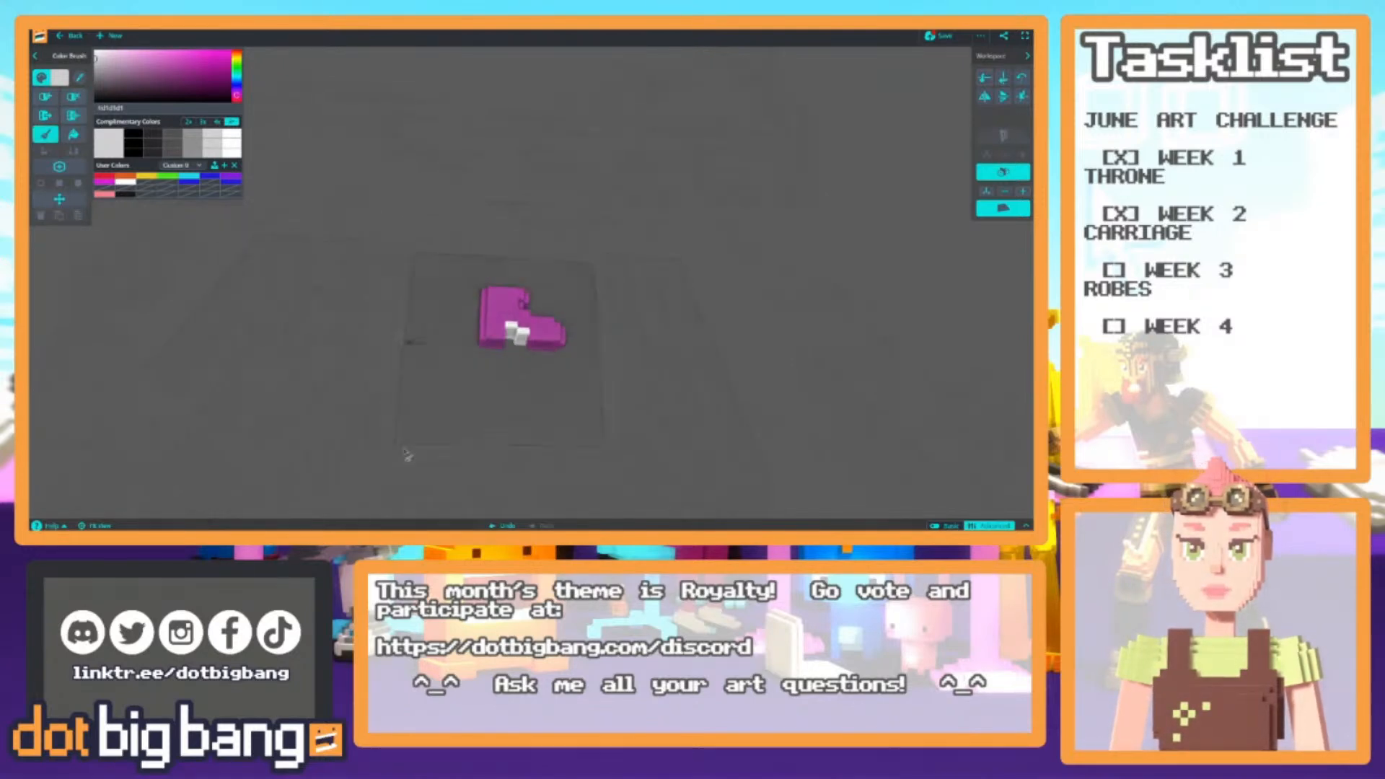
{"action": "right_click_drag", "start_coordinate": [460, 285], "coordinate": [485, 228]}
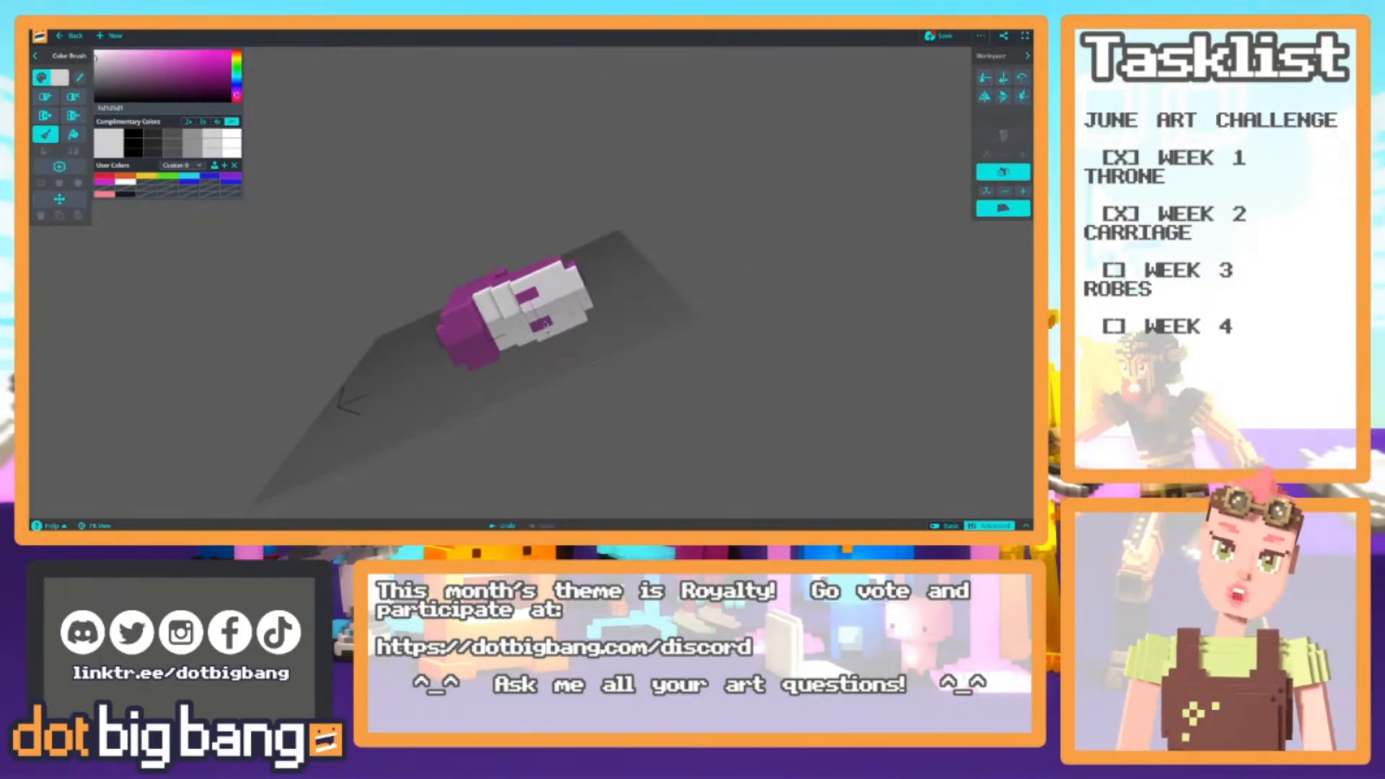
{"action": "right_click_drag", "start_coordinate": [481, 221], "coordinate": [602, 429]}
{"action": "right_click_drag", "start_coordinate": [441, 436], "coordinate": [443, 334]}
{"action": "scroll", "coordinate": [443, 334], "scroll_direction": "down", "scroll_amount": 3}
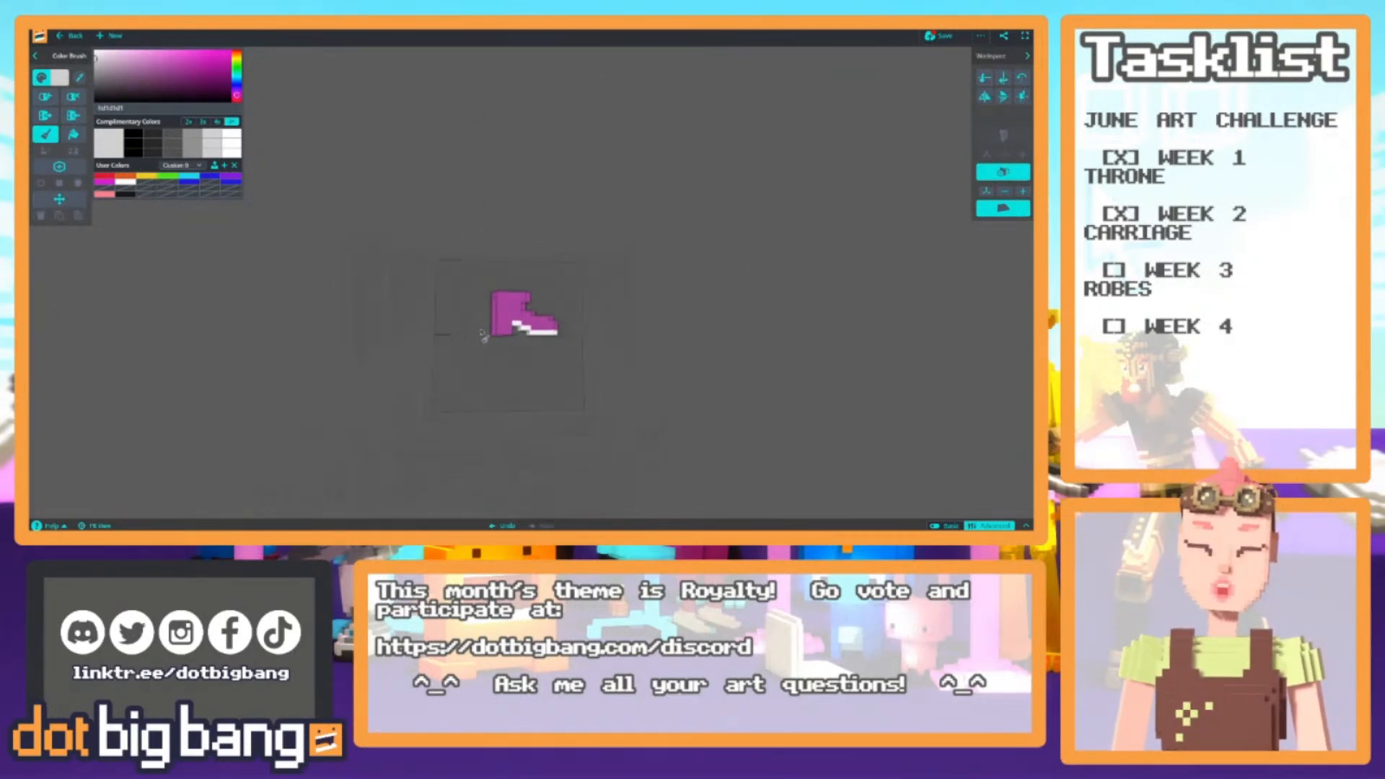
Slim the heel block by removing voxels and pushing its faces inward
{"action": "scroll", "coordinate": [448, 443], "scroll_direction": "up", "scroll_amount": 5}
{"action": "mouse_move", "coordinate": [445, 440]}
{"action": "right_mouse_down"}
{"action": "mouse_move", "coordinate": [430, 390]}
{"action": "mouse_move", "coordinate": [472, 372]}
{"action": "mouse_move", "coordinate": [423, 420]}
{"action": "mouse_move", "coordinate": [462, 407]}
{"action": "mouse_move", "coordinate": [451, 399]}
{"action": "right_mouse_up"}
{"action": "key", "text": "2"}
{"action": "left_click", "coordinate": [484, 360]}
{"action": "key", "text": "4"}
{"action": "left_click", "coordinate": [431, 404]}
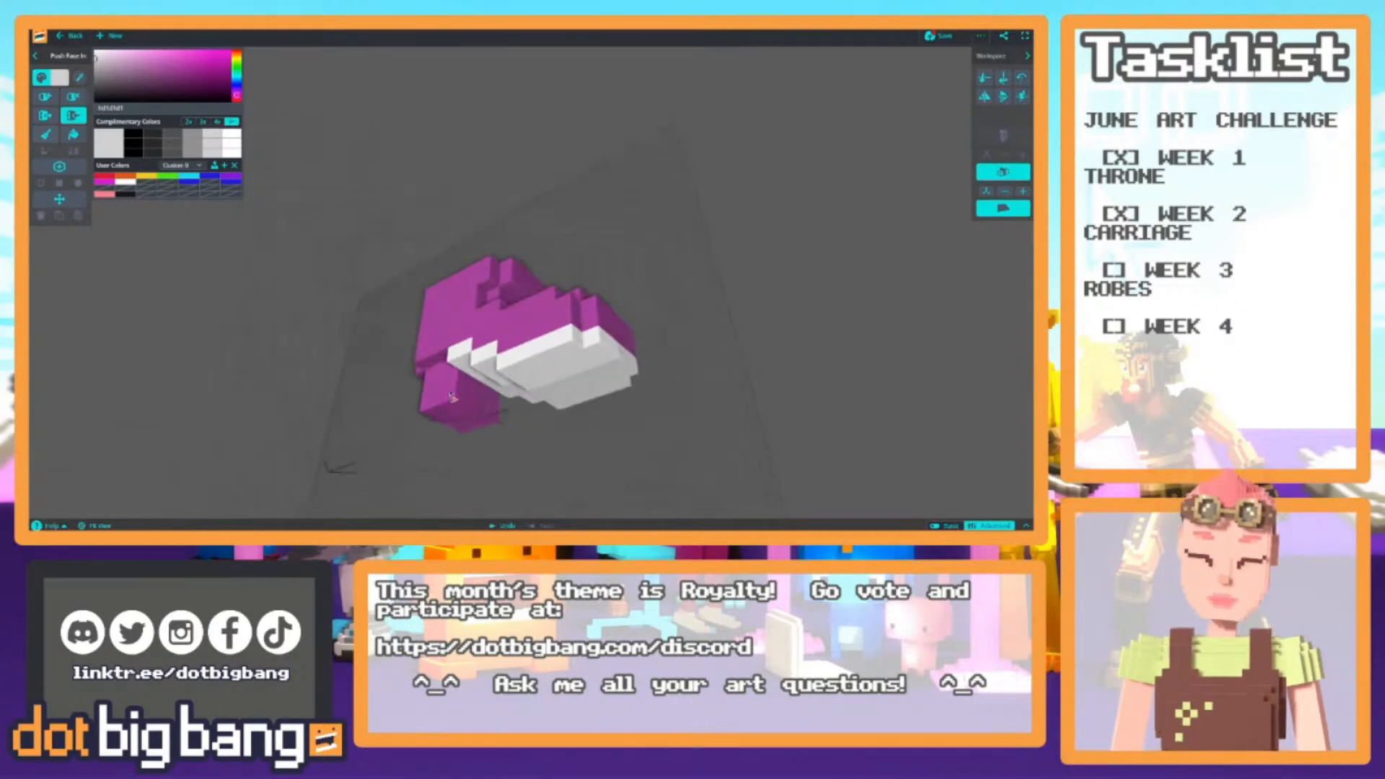
Paint a light grey sole band around the back of the shoe, just above the heel
{"action": "mouse_move", "coordinate": [326, 342]}
{"action": "right_mouse_down"}
{"action": "mouse_move", "coordinate": [389, 375]}
{"action": "mouse_move", "coordinate": [515, 395]}
{"action": "mouse_move", "coordinate": [352, 388]}
{"action": "right_mouse_up"}
{"action": "key", "text": "5"}
{"action": "right_click_drag", "start_coordinate": [433, 368], "coordinate": [236, 322]}
{"action": "scroll", "coordinate": [236, 322], "scroll_direction": "down", "scroll_amount": 5}
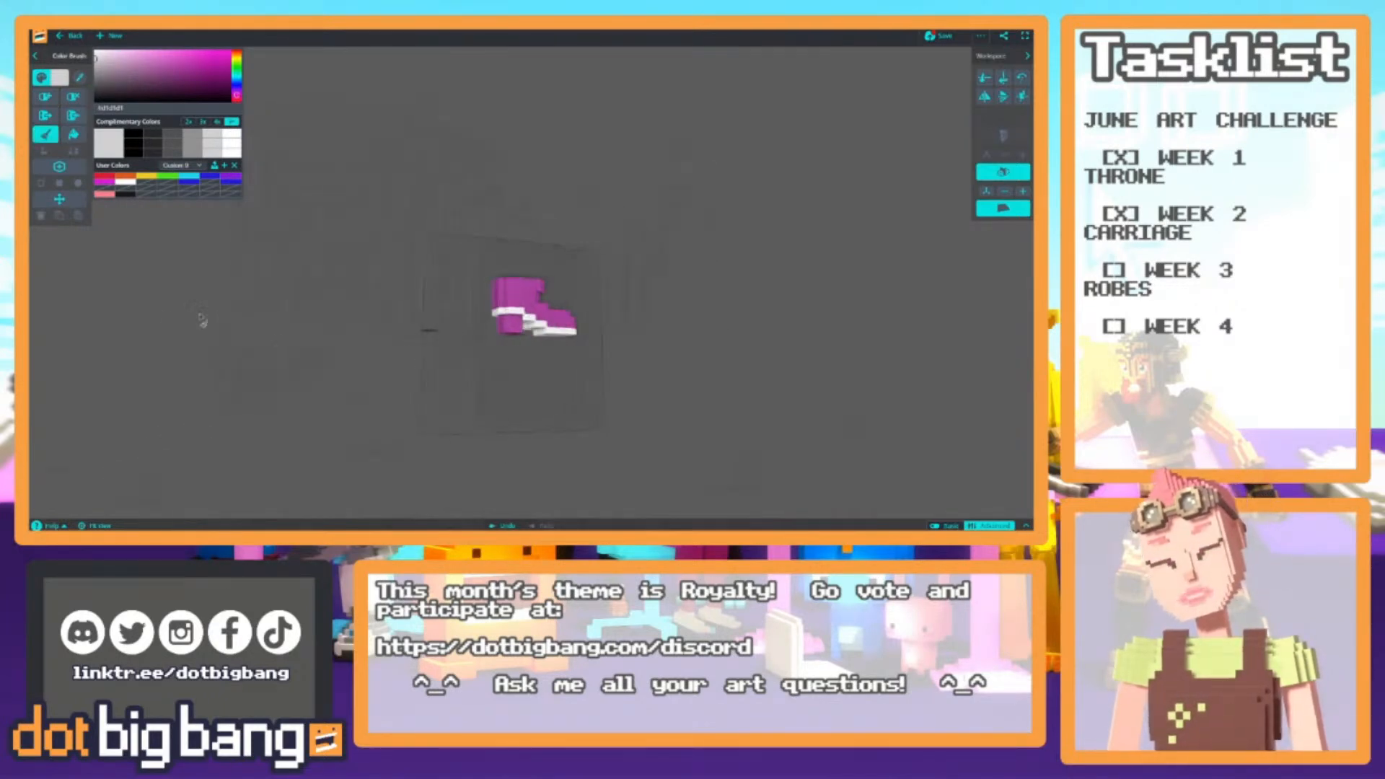
{"action": "scroll", "coordinate": [419, 365], "scroll_direction": "up", "scroll_amount": 5}
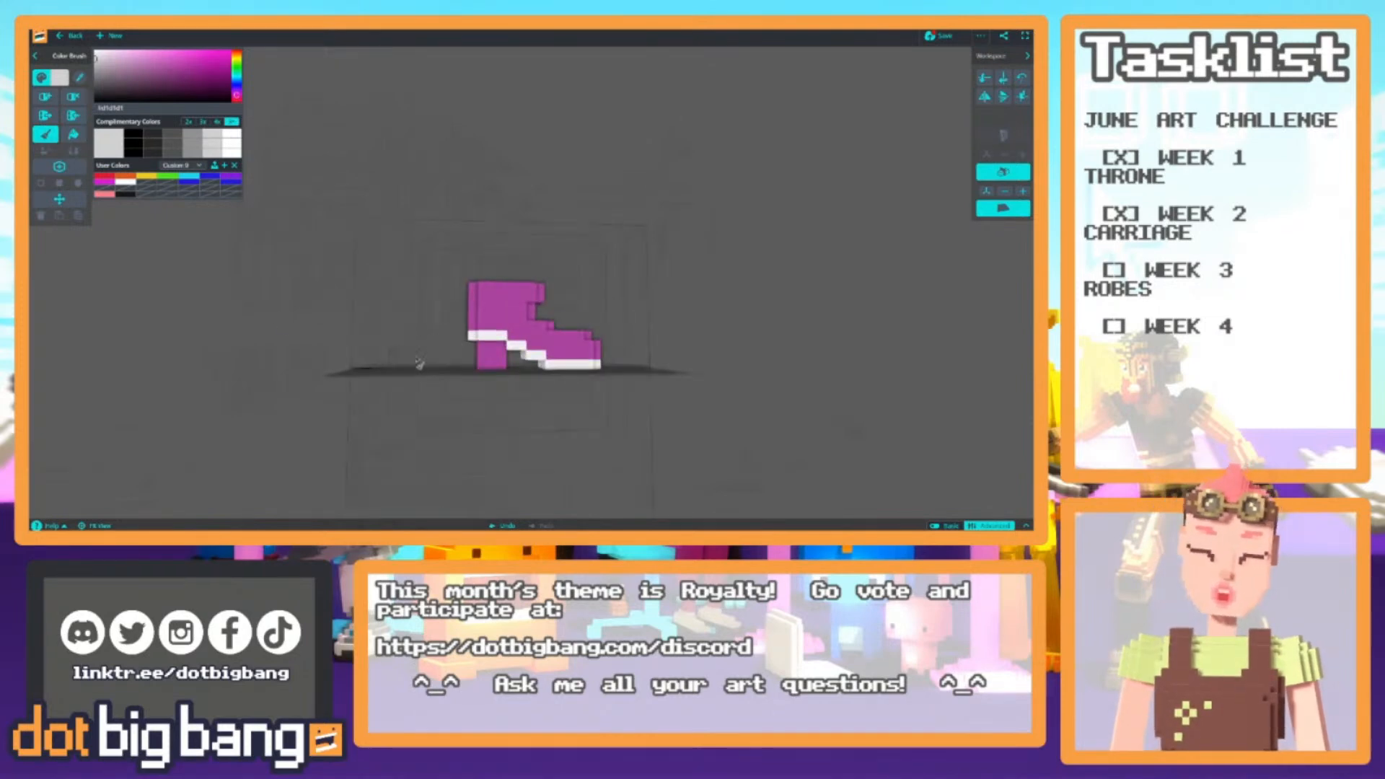
Sample the shoe's purple and reshape the heel into a narrower block by pushing its faces out and in
{"action": "mouse_move", "coordinate": [426, 362]}
{"action": "right_mouse_down"}
{"action": "mouse_move", "coordinate": [525, 368]}
{"action": "mouse_move", "coordinate": [539, 393]}
{"action": "mouse_move", "coordinate": [477, 404]}
{"action": "right_mouse_up"}
{"action": "left_click", "coordinate": [490, 401], "text": "alt"}
{"action": "key", "text": "3"}
{"action": "left_click", "coordinate": [492, 401]}
{"action": "key", "text": "4"}
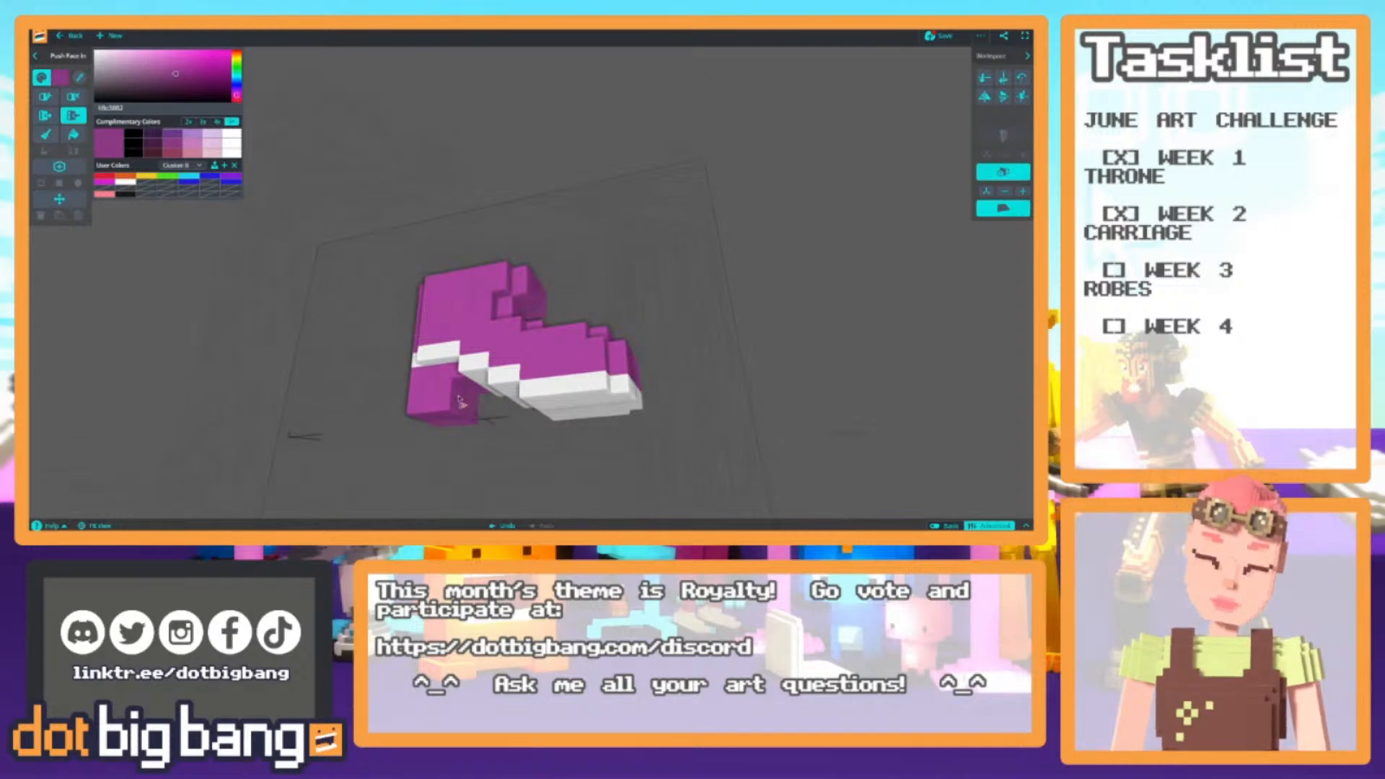
{"action": "right_click_drag", "start_coordinate": [286, 342], "coordinate": [473, 430]}
{"action": "scroll", "coordinate": [472, 430], "scroll_direction": "down", "scroll_amount": 5}
{"action": "scroll", "coordinate": [448, 368], "scroll_direction": "up", "scroll_amount": 5}
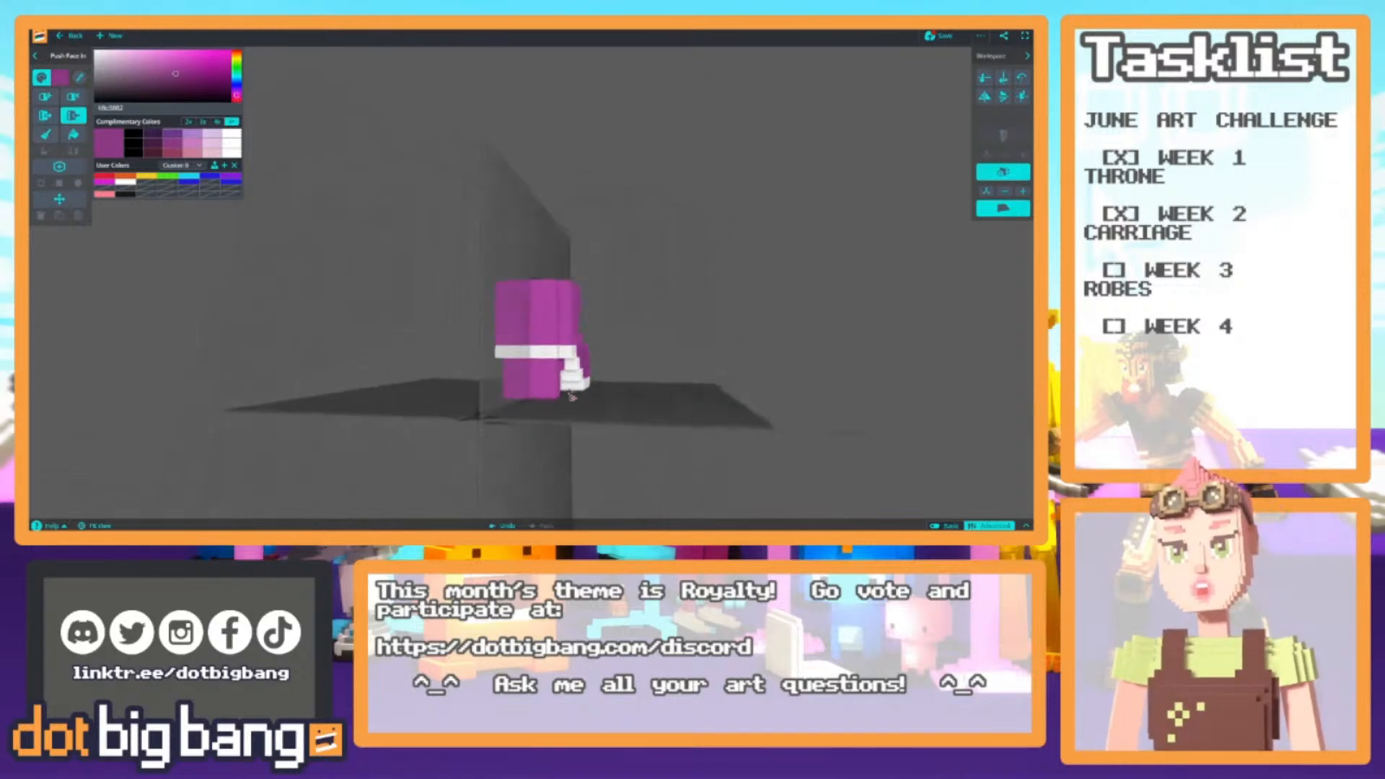
{"action": "scroll", "coordinate": [378, 337], "scroll_direction": "down", "scroll_amount": 4}
{"action": "right_click_drag", "start_coordinate": [378, 337], "coordinate": [431, 355]}
{"action": "scroll", "coordinate": [431, 355], "scroll_direction": "down", "scroll_amount": 4}
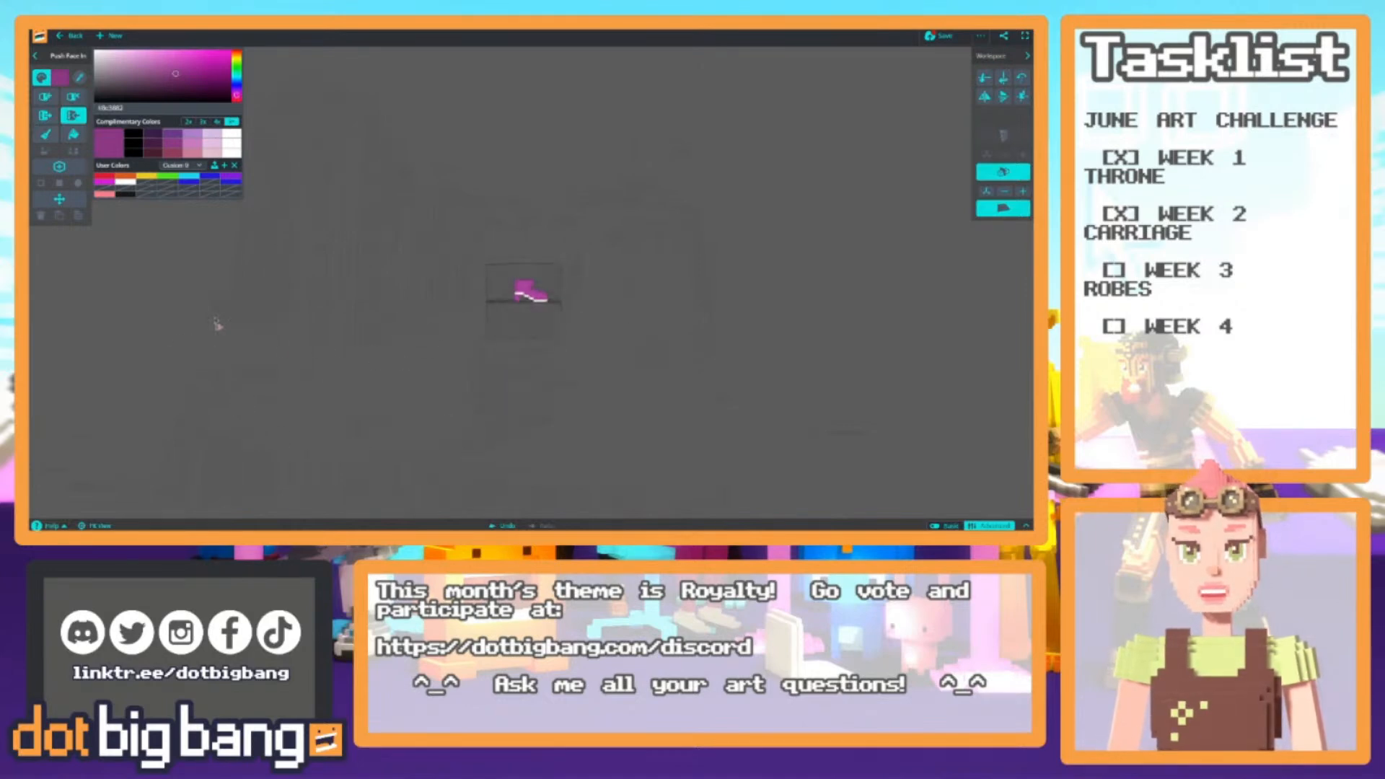
Sample the sole's light grey and paint the remaining voxels on the underside around the heel
{"action": "scroll", "coordinate": [223, 316], "scroll_direction": "up", "scroll_amount": 5}
{"action": "mouse_move", "coordinate": [299, 378]}
{"action": "right_mouse_down"}
{"action": "mouse_move", "coordinate": [374, 314]}
{"action": "mouse_move", "coordinate": [447, 295]}
{"action": "mouse_move", "coordinate": [402, 448]}
{"action": "right_mouse_up"}
{"action": "key", "text": "3"}
{"action": "left_click", "coordinate": [427, 288], "text": "alt"}
{"action": "key", "text": "5"}
{"action": "left_click", "coordinate": [445, 294]}
{"action": "left_click", "coordinate": [476, 277]}
{"action": "key", "text": "2"}
{"action": "key", "text": "5"}
{"action": "left_click", "coordinate": [466, 293]}
{"action": "scroll", "coordinate": [433, 441], "scroll_direction": "down", "scroll_amount": 5}
{"action": "mouse_move", "coordinate": [603, 402]}
{"action": "right_mouse_down"}
{"action": "mouse_move", "coordinate": [684, 465]}
{"action": "mouse_move", "coordinate": [324, 377]}
{"action": "right_mouse_up"}
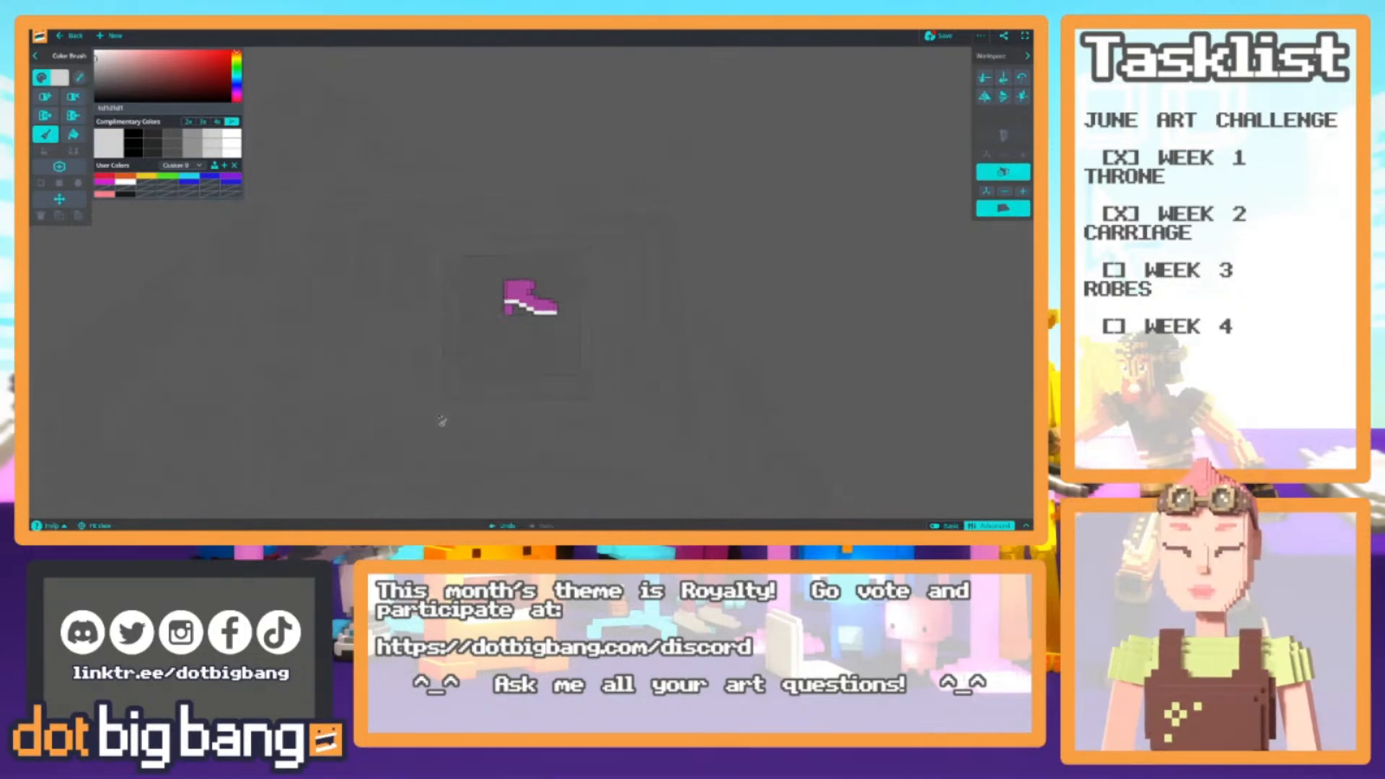
Remove the overhanging voxels at the front of the ankle cuff
{"action": "scroll", "coordinate": [445, 424], "scroll_direction": "up", "scroll_amount": 5}
{"action": "key", "text": "2"}
{"action": "right_click_drag", "start_coordinate": [540, 329], "coordinate": [527, 389]}
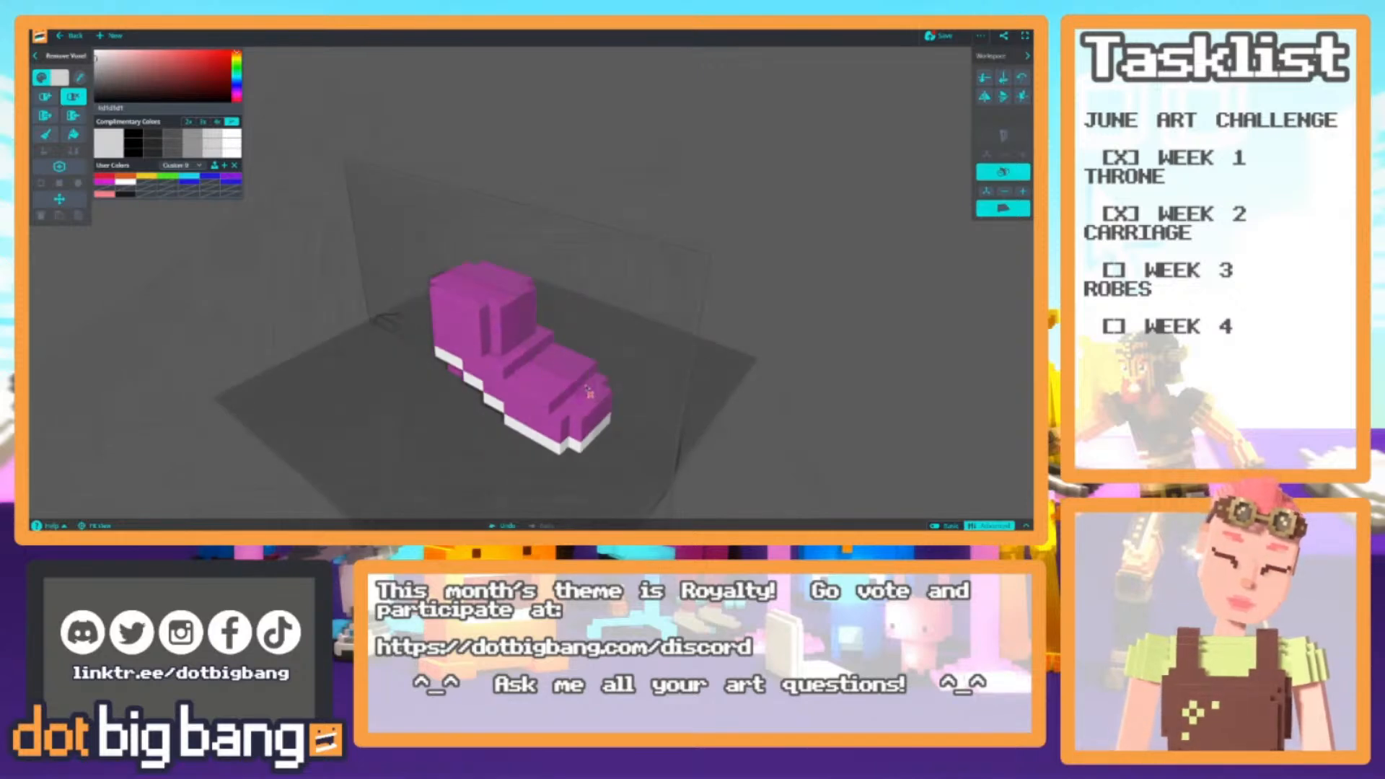
{"action": "right_click_drag", "start_coordinate": [559, 427], "coordinate": [462, 382]}
{"action": "scroll", "coordinate": [465, 384], "scroll_direction": "up", "scroll_amount": 3}
Select the front part of the shoe and shift it slightly toward the heel to shorten the foot
{"action": "key", "text": "m"}
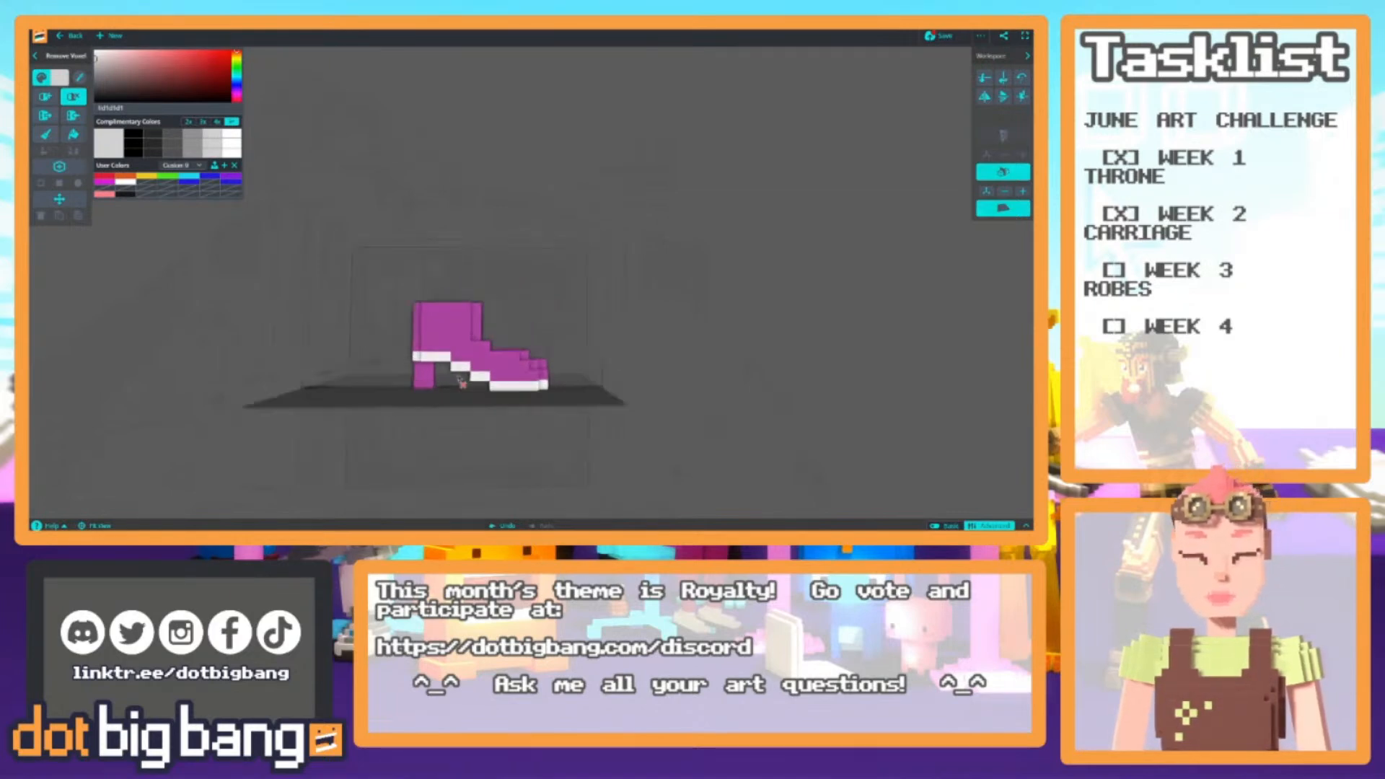
{"action": "left_click_drag", "start_coordinate": [595, 437], "coordinate": [510, 334]}
{"action": "left_click_drag", "start_coordinate": [394, 387], "coordinate": [388, 388]}
{"action": "left_click", "coordinate": [348, 372]}
Remove voxels along the instep and toe to give the front of the shoe a stepped slope
{"action": "scroll", "coordinate": [347, 372], "scroll_direction": "down", "scroll_amount": 3}
{"action": "scroll", "coordinate": [433, 372], "scroll_direction": "up", "scroll_amount": 5}
{"action": "right_click_drag", "start_coordinate": [440, 371], "coordinate": [388, 367]}
{"action": "key", "text": "r"}
{"action": "scroll", "coordinate": [481, 393], "scroll_direction": "up", "scroll_amount": 2}
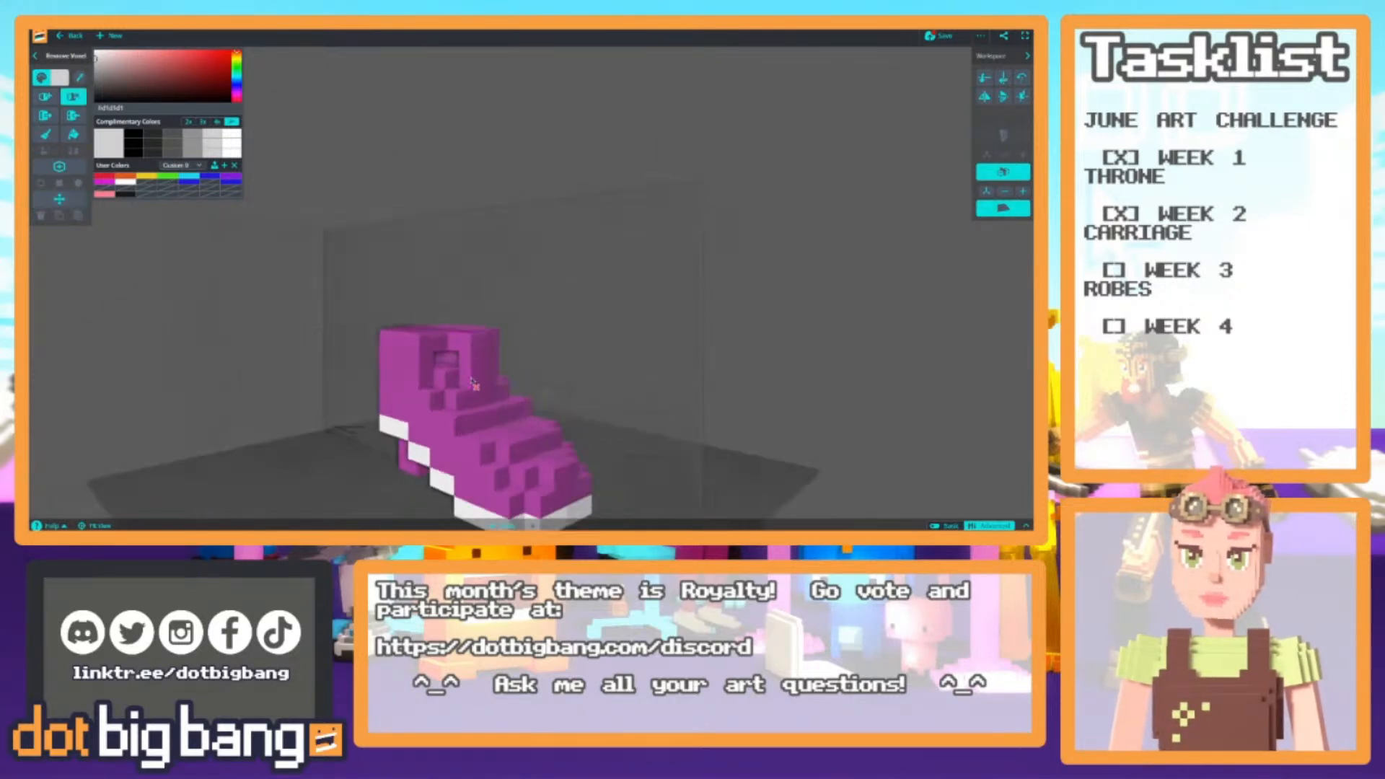
Push out the recessed faces at the front of the ankle and fill them in the sampled purple
{"action": "right_click_drag", "start_coordinate": [472, 349], "coordinate": [457, 376]}
{"action": "key", "text": "e"}
{"action": "left_click", "coordinate": [461, 358]}
{"action": "scroll", "coordinate": [374, 408], "scroll_direction": "down", "scroll_amount": 5}
{"action": "left_click", "coordinate": [482, 338], "text": "alt"}
{"action": "left_click", "coordinate": [481, 337]}
{"action": "scroll", "coordinate": [402, 340], "scroll_direction": "down", "scroll_amount": 3}
{"action": "right_click_drag", "start_coordinate": [401, 339], "coordinate": [502, 371]}
{"action": "scroll", "coordinate": [471, 312], "scroll_direction": "up", "scroll_amount": 3}
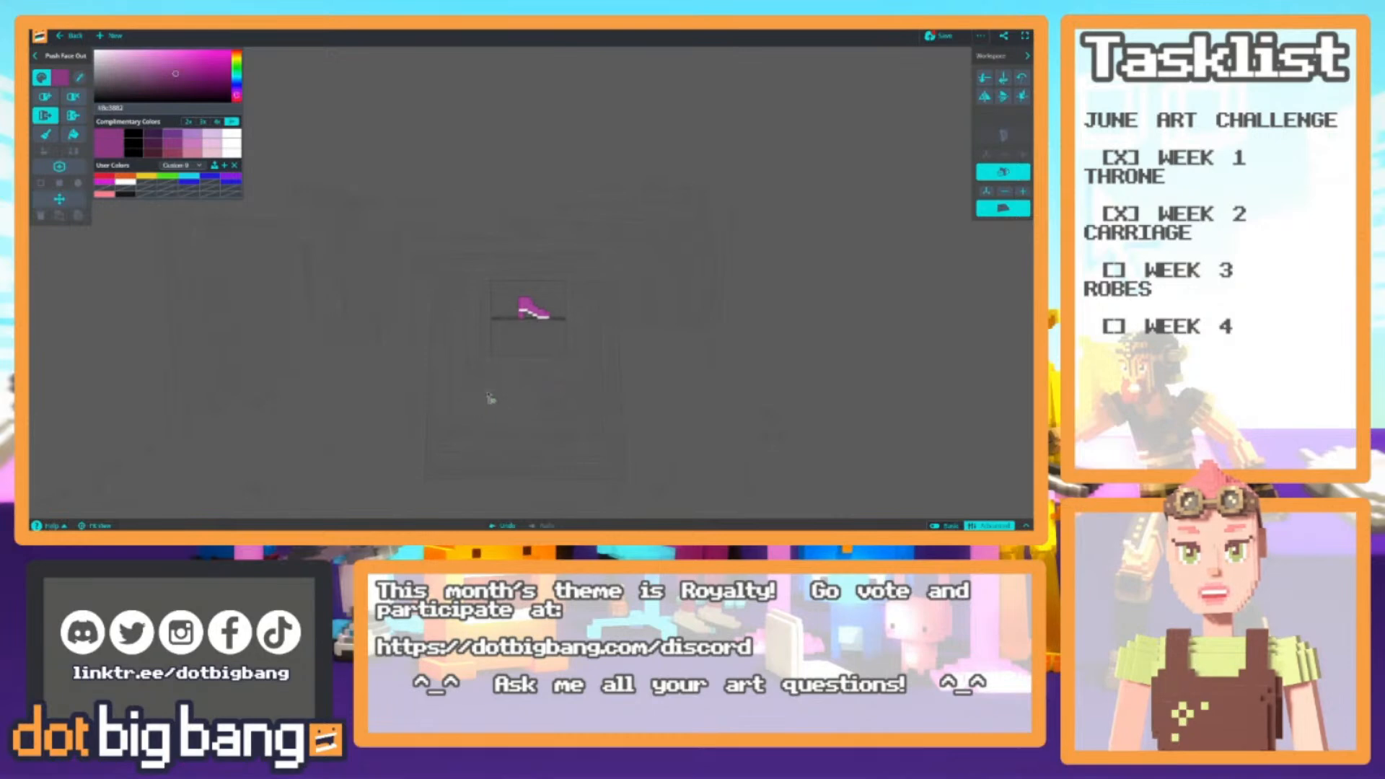
Examine the heeled shoe's silhouette from several sides and distances
{"action": "scroll", "coordinate": [487, 398], "scroll_direction": "up", "scroll_amount": 5}
{"action": "scroll", "coordinate": [415, 374], "scroll_direction": "down", "scroll_amount": 3}
{"action": "right_click_drag", "start_coordinate": [414, 374], "coordinate": [290, 371]}
{"action": "scroll", "coordinate": [469, 361], "scroll_direction": "up", "scroll_amount": 3}
{"action": "key", "text": "1"}
{"action": "scroll", "coordinate": [414, 374], "scroll_direction": "up", "scroll_amount": 1}
{"action": "right_click_drag", "start_coordinate": [414, 374], "coordinate": [538, 376]}
{"action": "right_click_drag", "start_coordinate": [380, 340], "coordinate": [510, 340]}
{"action": "scroll", "coordinate": [510, 340], "scroll_direction": "down", "scroll_amount": 3}
{"action": "right_click_drag", "start_coordinate": [480, 400], "coordinate": [256, 324]}
{"action": "scroll", "coordinate": [256, 323], "scroll_direction": "down", "scroll_amount": 3}
{"action": "right_click_drag", "start_coordinate": [448, 324], "coordinate": [463, 354]}
{"action": "scroll", "coordinate": [353, 364], "scroll_direction": "up", "scroll_amount": 5}
{"action": "key", "text": "2"}
{"action": "scroll", "coordinate": [445, 330], "scroll_direction": "down", "scroll_amount": 5}
{"action": "scroll", "coordinate": [464, 353], "scroll_direction": "up", "scroll_amount": 2}
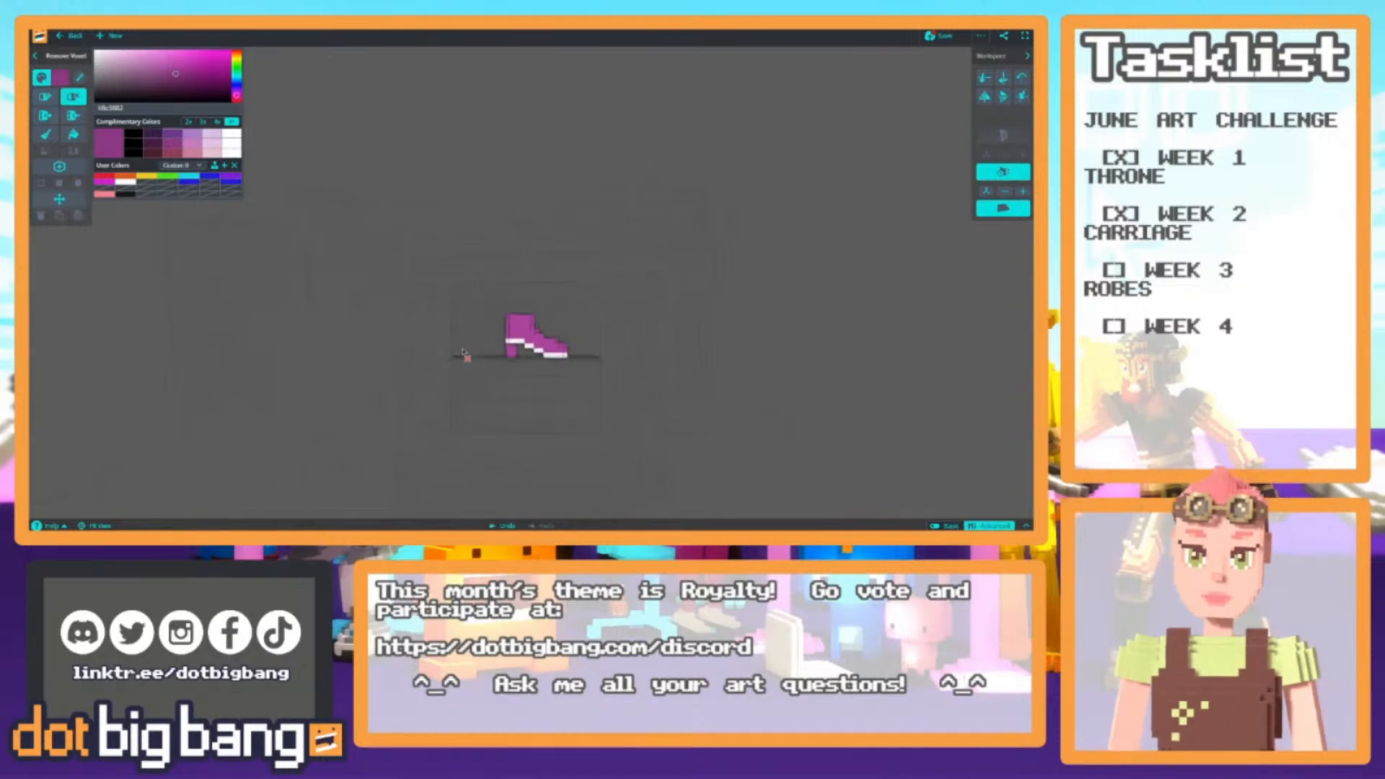
Select the front section of the shoe and move it along its length toward the heel
{"action": "scroll", "coordinate": [476, 361], "scroll_direction": "up", "scroll_amount": 5}
{"action": "middle_click_drag", "start_coordinate": [498, 378], "coordinate": [461, 346]}
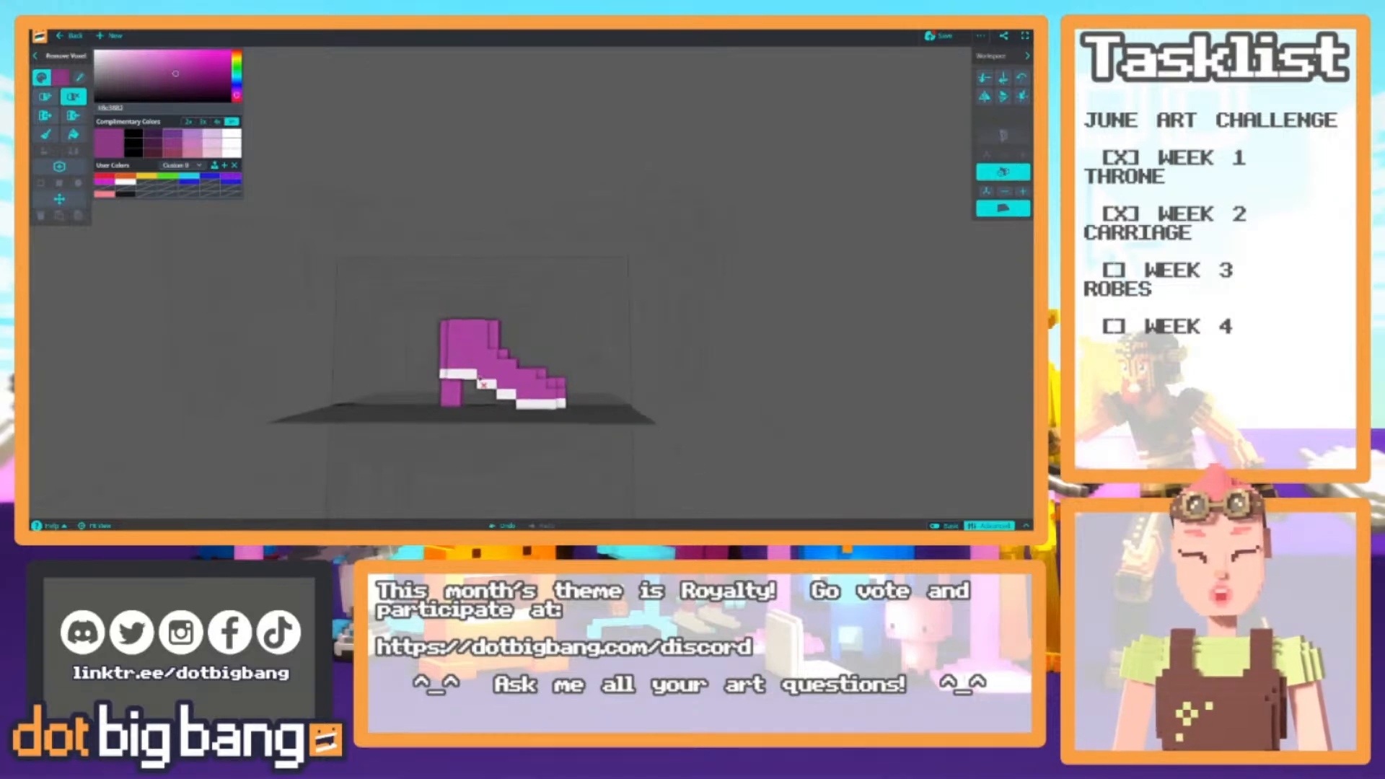
{"action": "key", "text": "s"}
{"action": "left_click_drag", "start_coordinate": [620, 444], "coordinate": [509, 341]}
{"action": "left_click_drag", "start_coordinate": [408, 398], "coordinate": [412, 395]}
{"action": "left_click_drag", "start_coordinate": [619, 434], "coordinate": [507, 344]}
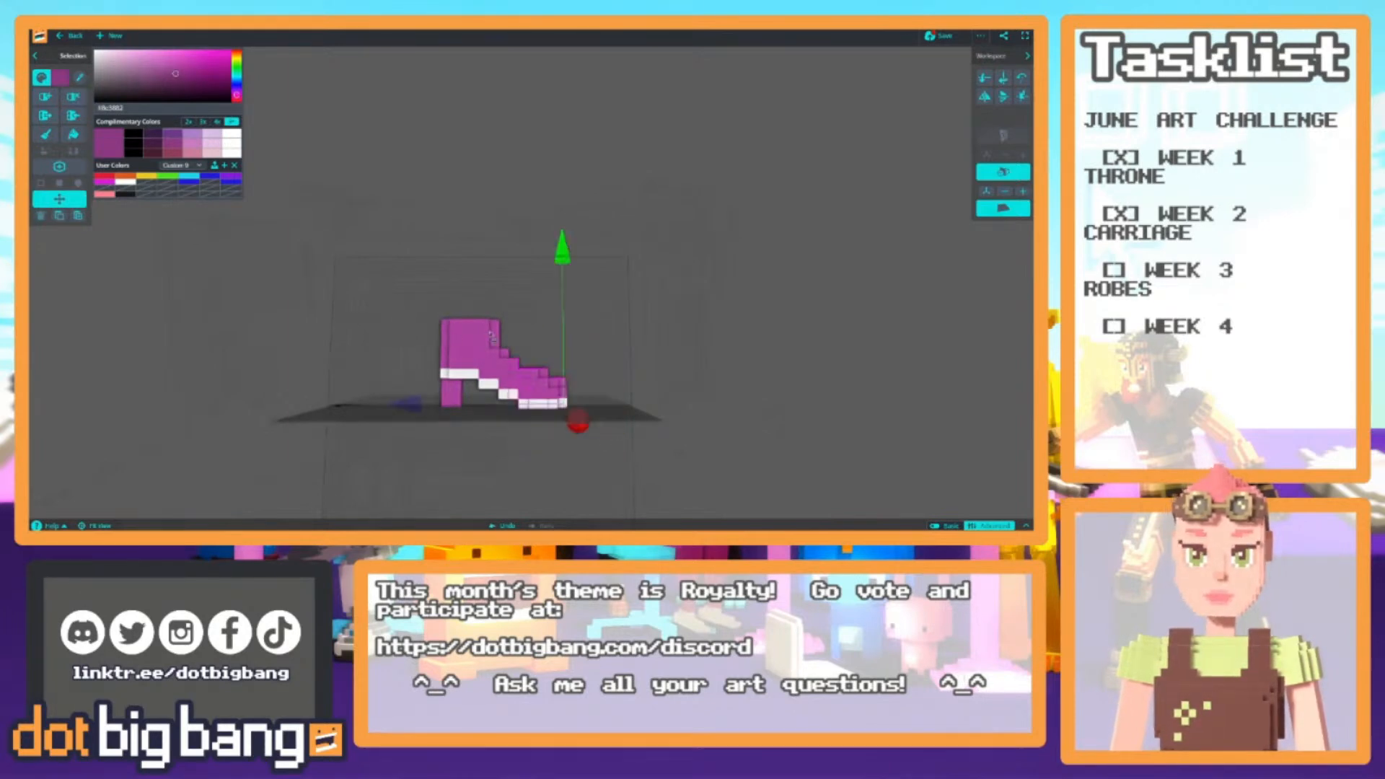
{"action": "left_click_drag", "start_coordinate": [414, 408], "coordinate": [405, 404]}
{"action": "scroll", "coordinate": [396, 382], "scroll_direction": "down", "scroll_amount": 5}
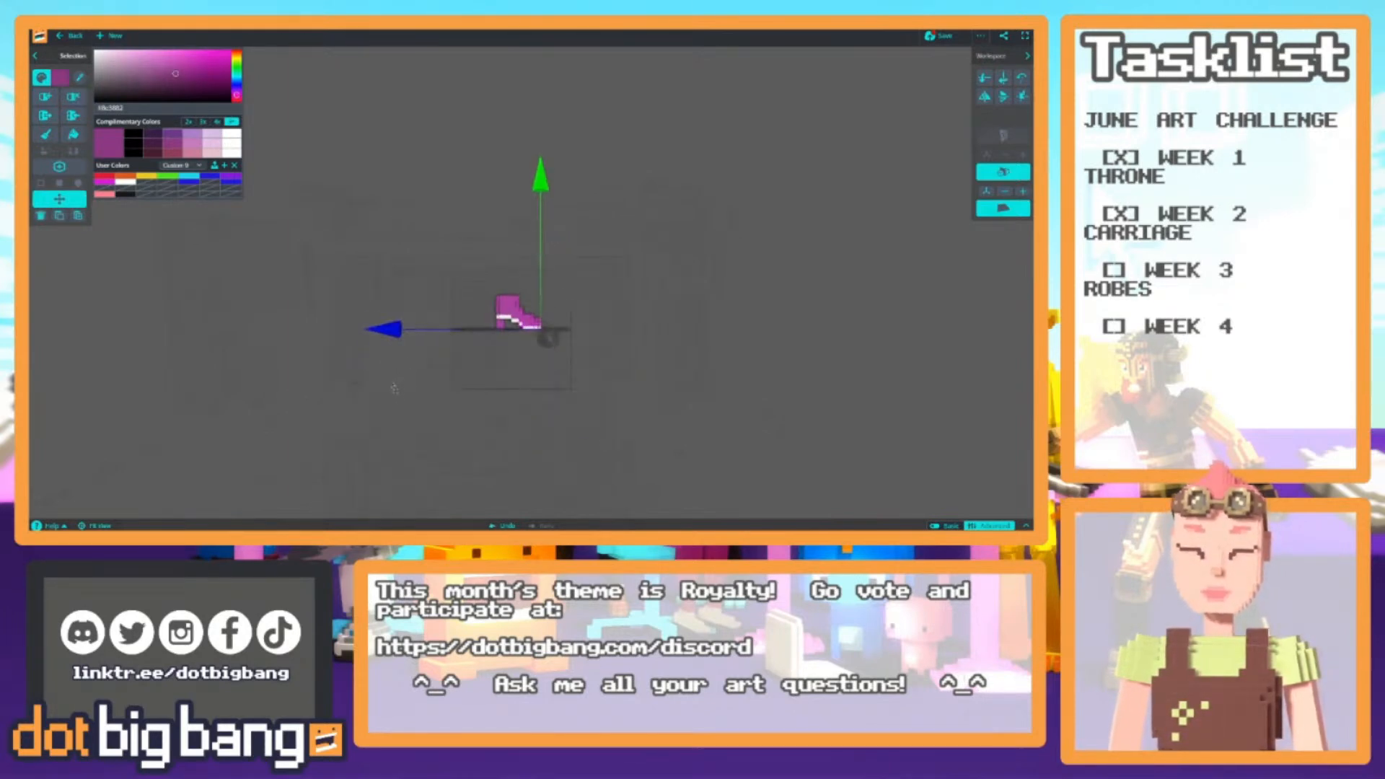
Select the toe section of the shoe again and shift it slightly along its length toward the heel
{"action": "left_click", "coordinate": [395, 386]}
{"action": "scroll", "coordinate": [513, 388], "scroll_direction": "up", "scroll_amount": 5}
{"action": "left_click_drag", "start_coordinate": [590, 417], "coordinate": [510, 328]}
{"action": "left_click_drag", "start_coordinate": [415, 388], "coordinate": [402, 383]}
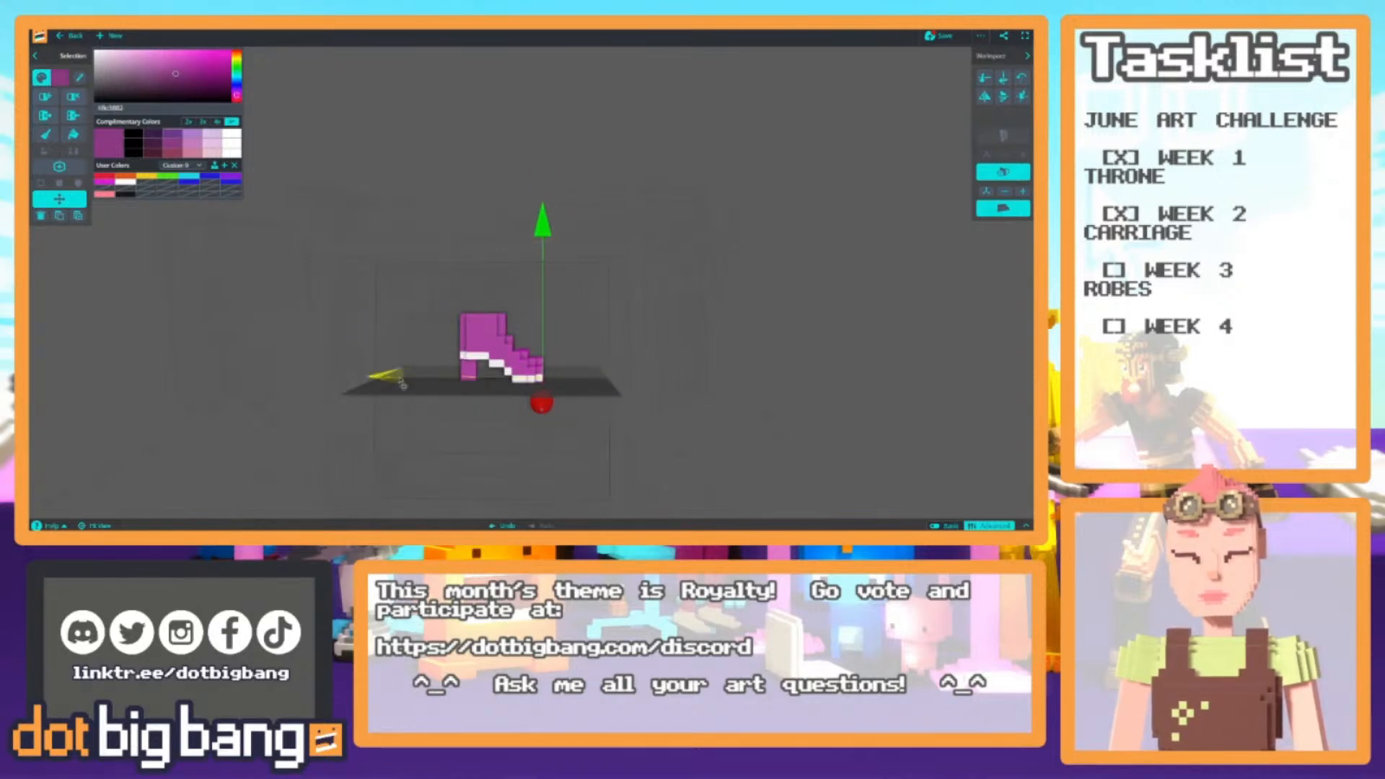
{"action": "scroll", "coordinate": [402, 298], "scroll_direction": "down", "scroll_amount": 5}
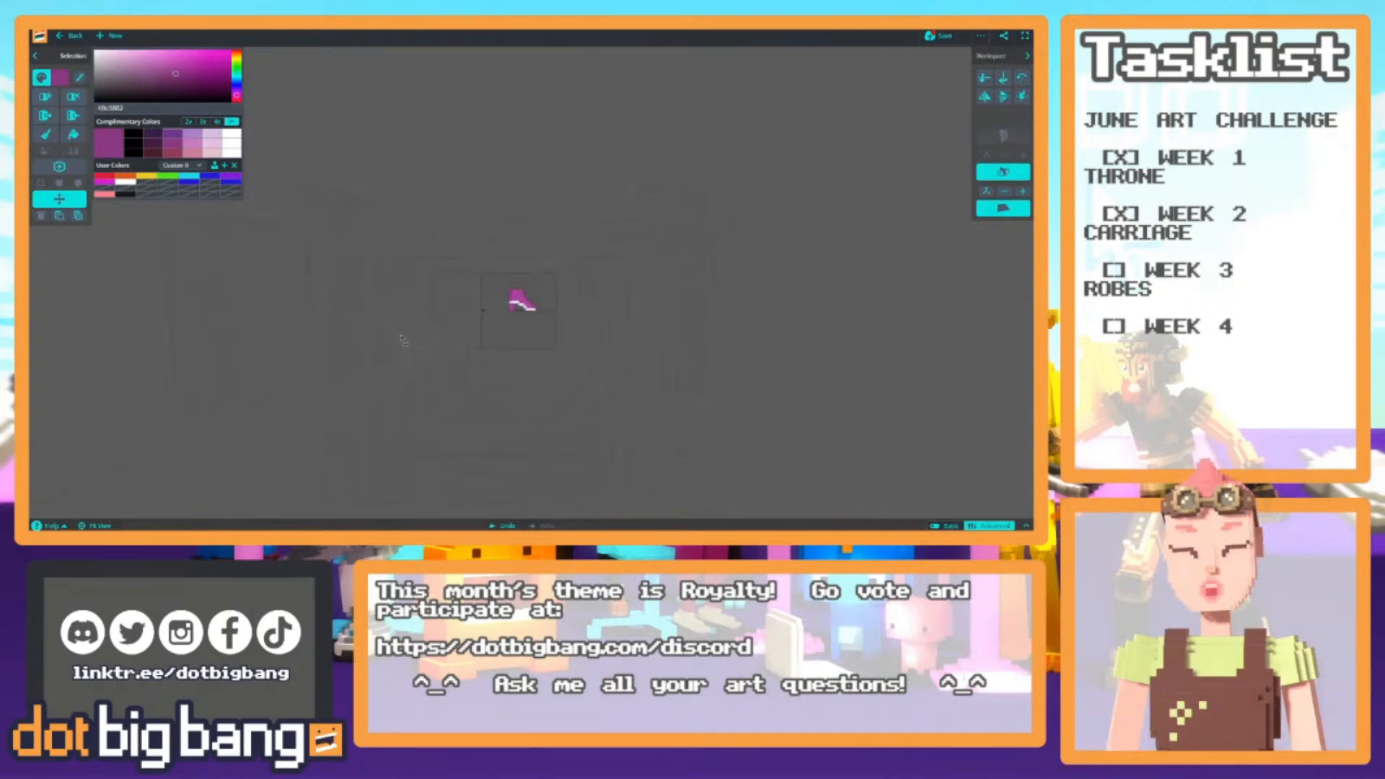
{"action": "scroll", "coordinate": [368, 352], "scroll_direction": "up", "scroll_amount": 8}
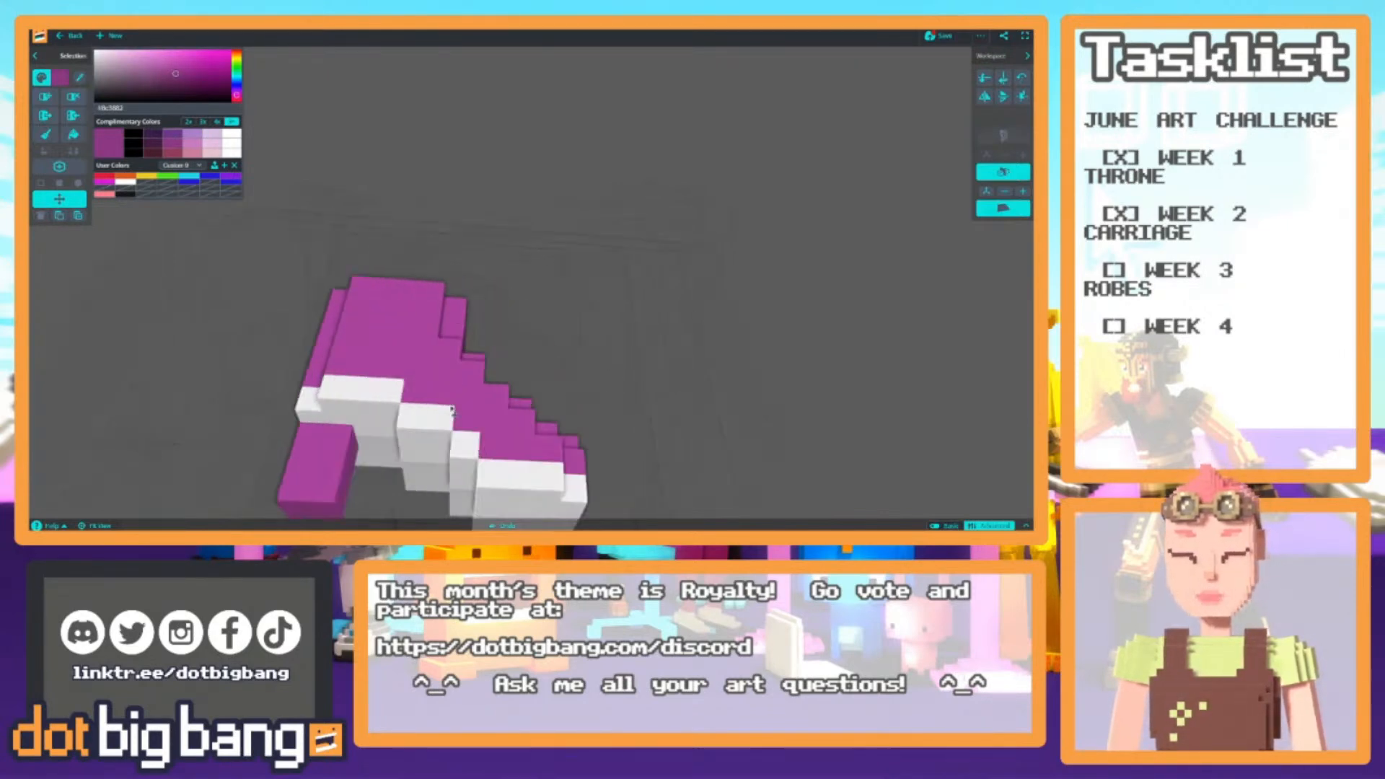
Sample the sole's light grey and fill the steps under the arch with voxels in that colour
{"action": "key", "text": "alt"}
{"action": "left_click", "coordinate": [424, 409], "text": "alt"}
{"action": "middle_click_drag", "start_coordinate": [424, 408], "coordinate": [482, 374]}
{"action": "left_click_drag", "start_coordinate": [484, 405], "coordinate": [487, 365]}
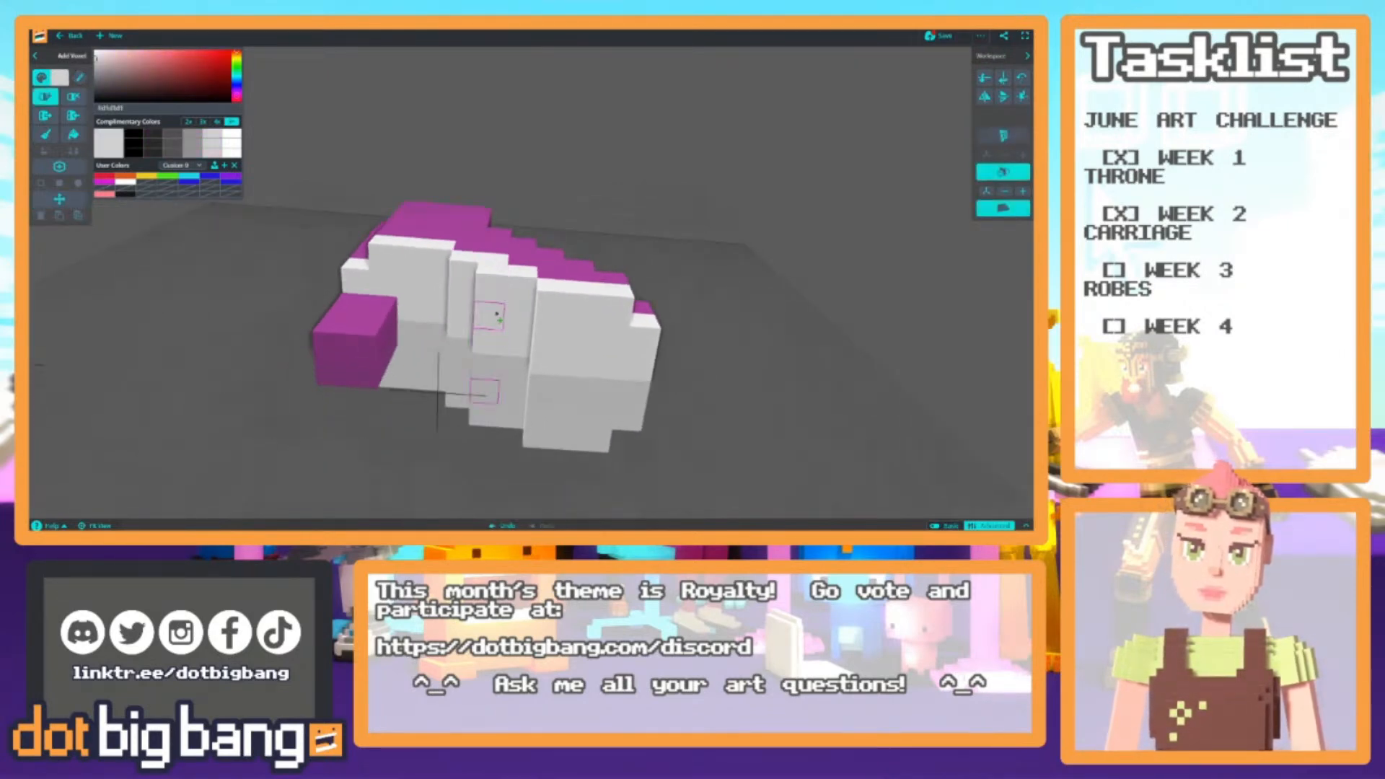
{"action": "left_click_drag", "start_coordinate": [514, 416], "coordinate": [514, 369]}
Sample the shoe's purple and paint over the surplus light grey voxels above the arch of the sole
{"action": "right_click_drag", "start_coordinate": [498, 343], "coordinate": [485, 411]}
{"action": "left_click", "coordinate": [485, 411], "text": "alt"}
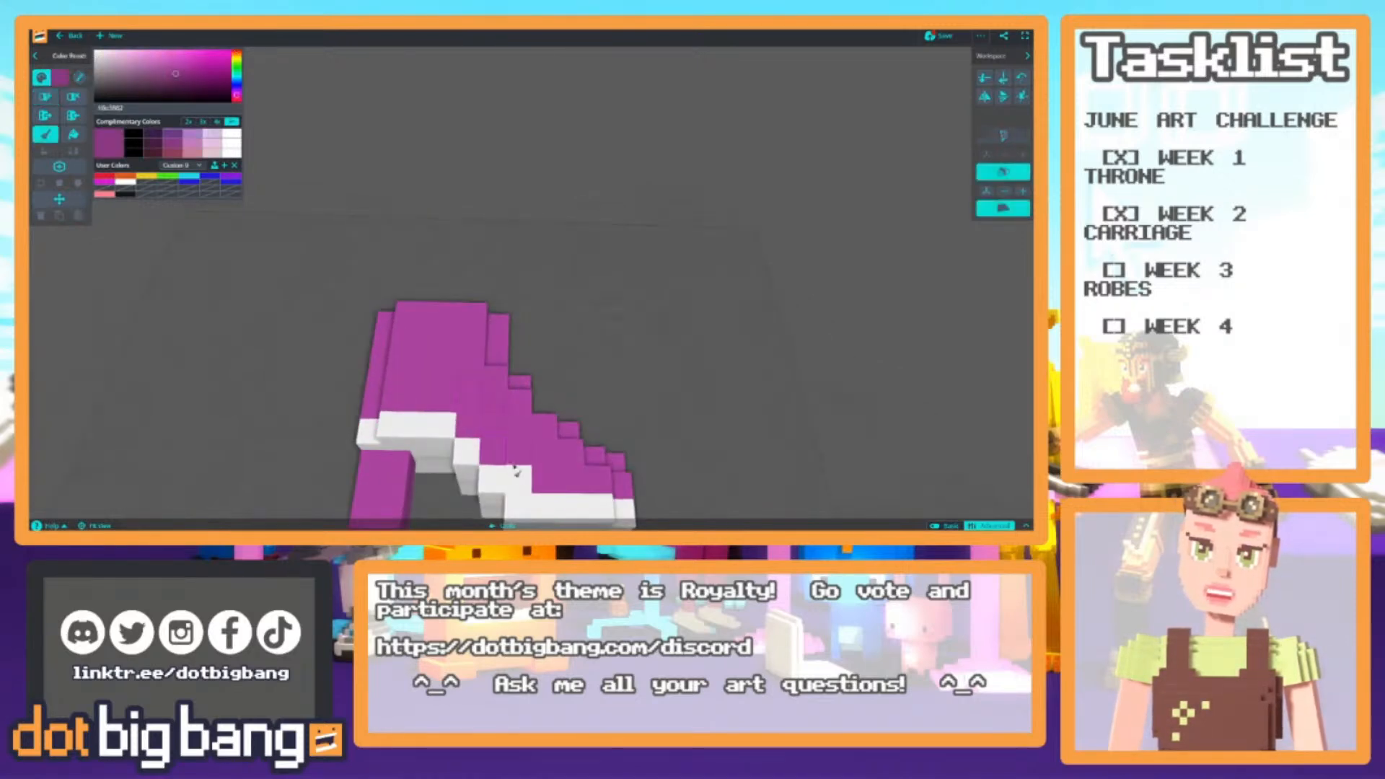
{"action": "key", "text": "b"}
{"action": "scroll", "coordinate": [498, 395], "scroll_direction": "down", "scroll_amount": 5}
{"action": "right_click_drag", "start_coordinate": [458, 316], "coordinate": [476, 367]}
{"action": "scroll", "coordinate": [476, 424], "scroll_direction": "up", "scroll_amount": 2}
{"action": "scroll", "coordinate": [476, 368], "scroll_direction": "down", "scroll_amount": 4}
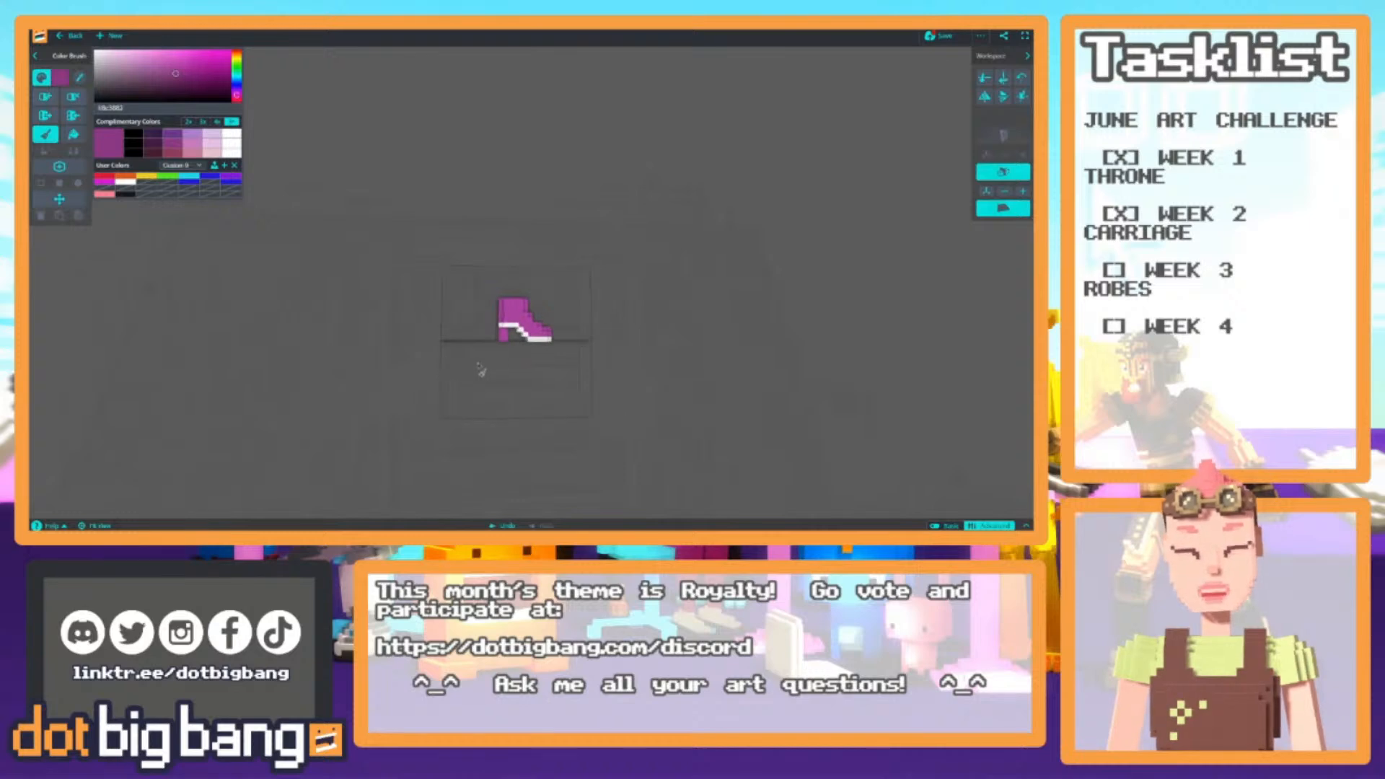
Sample the sole's light grey and touch up a voxel of the shoe with it
{"action": "scroll", "coordinate": [482, 369], "scroll_direction": "up", "scroll_amount": 3}
{"action": "scroll", "coordinate": [451, 435], "scroll_direction": "up", "scroll_amount": 2}
{"action": "mouse_move", "coordinate": [449, 441]}
{"action": "right_mouse_down"}
{"action": "mouse_move", "coordinate": [484, 438]}
{"action": "mouse_move", "coordinate": [460, 427]}
{"action": "right_mouse_up"}
{"action": "scroll", "coordinate": [459, 425], "scroll_direction": "up", "scroll_amount": 2}
{"action": "middle_click_drag", "start_coordinate": [460, 424], "coordinate": [452, 359]}
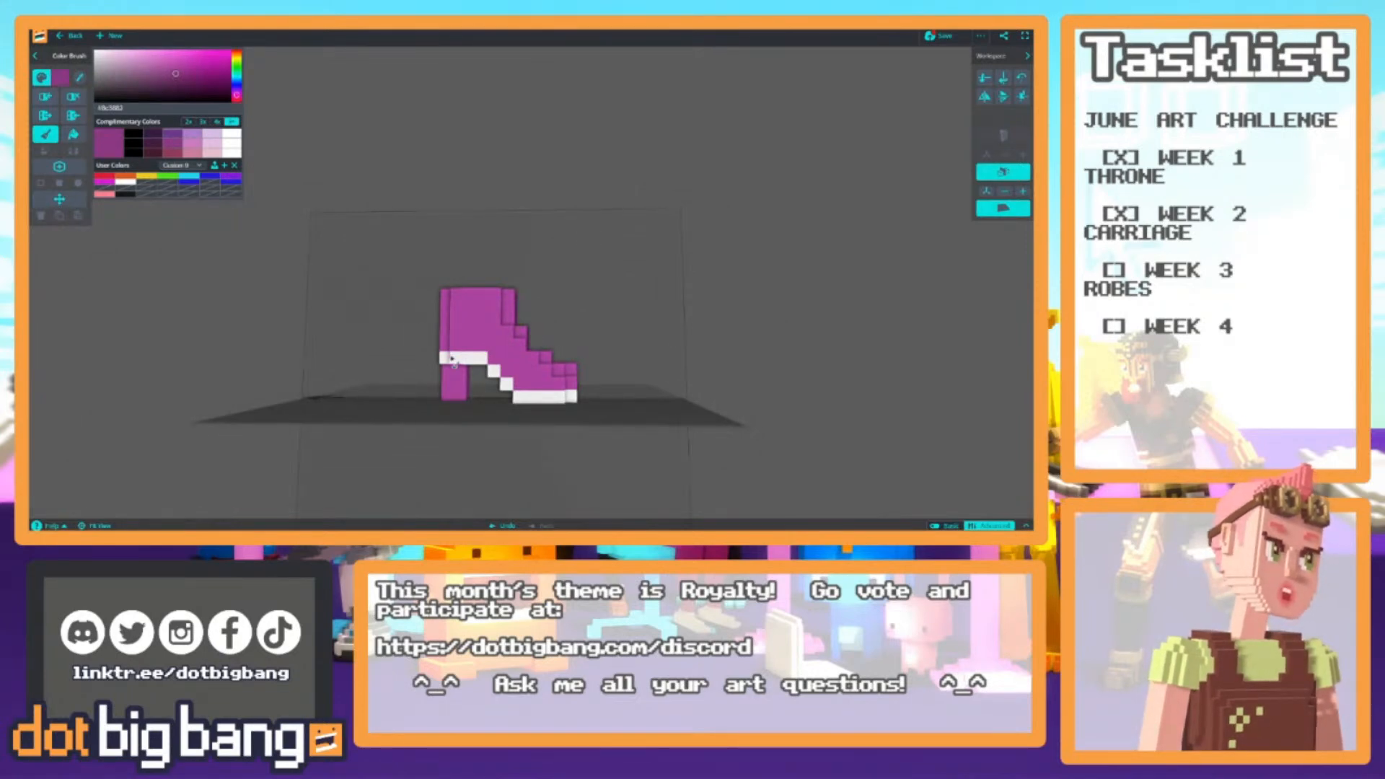
{"action": "mouse_move", "coordinate": [468, 362]}
{"action": "right_mouse_down"}
{"action": "mouse_move", "coordinate": [446, 393]}
{"action": "mouse_move", "coordinate": [411, 347]}
{"action": "right_mouse_up"}
{"action": "mouse_move", "coordinate": [464, 406]}
{"action": "right_mouse_down"}
{"action": "mouse_move", "coordinate": [478, 317]}
{"action": "mouse_move", "coordinate": [467, 441]}
{"action": "right_mouse_up"}
{"action": "left_click", "coordinate": [527, 277], "text": "alt"}
{"action": "left_click", "coordinate": [525, 297]}
{"action": "scroll", "coordinate": [509, 263], "scroll_direction": "down", "scroll_amount": 3}
{"action": "right_click_drag", "start_coordinate": [452, 331], "coordinate": [436, 444]}
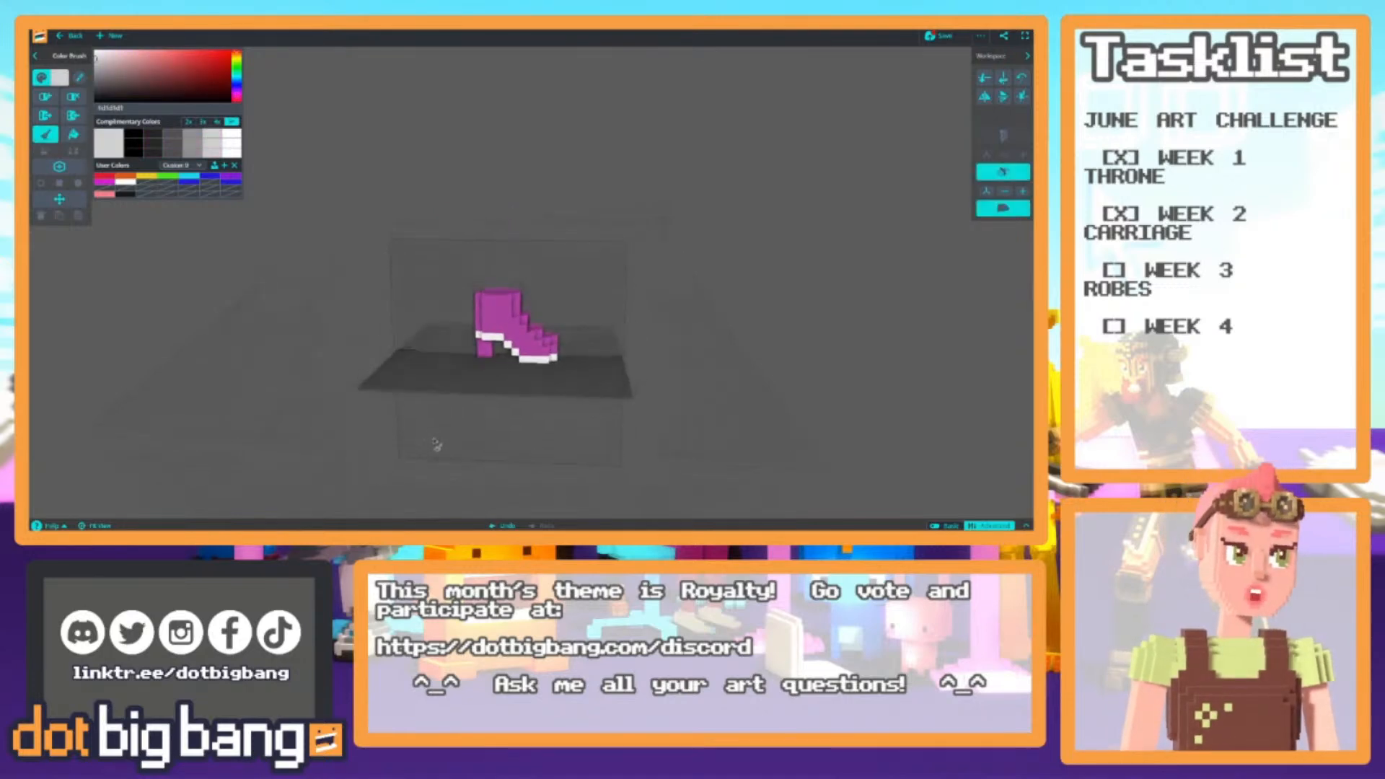
Paint a light grey band around the top row of the ankle and over its top face
{"action": "right_click_drag", "start_coordinate": [406, 382], "coordinate": [312, 402]}
{"action": "scroll", "coordinate": [382, 373], "scroll_direction": "up", "scroll_amount": 3}
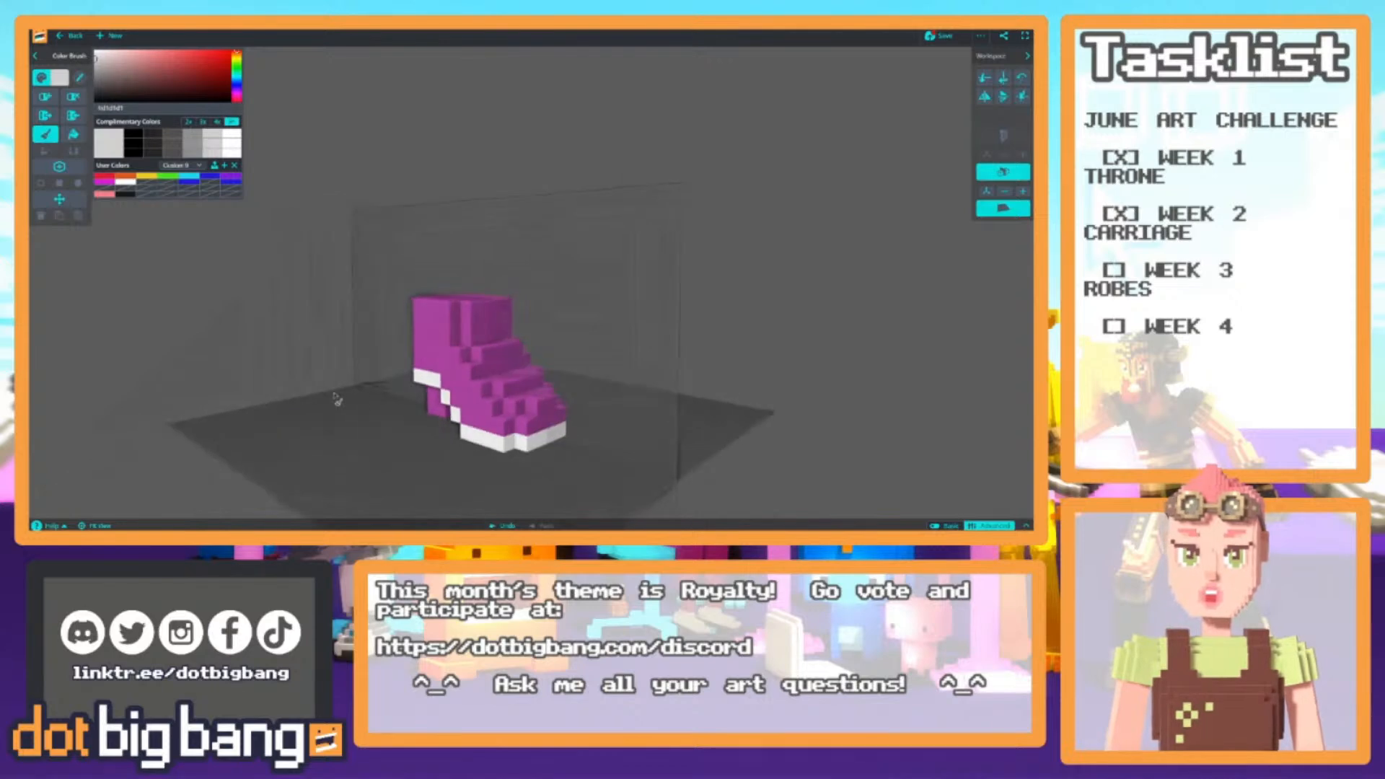
{"action": "left_click_drag", "start_coordinate": [486, 306], "coordinate": [416, 308]}
{"action": "right_click_drag", "start_coordinate": [365, 297], "coordinate": [519, 315]}
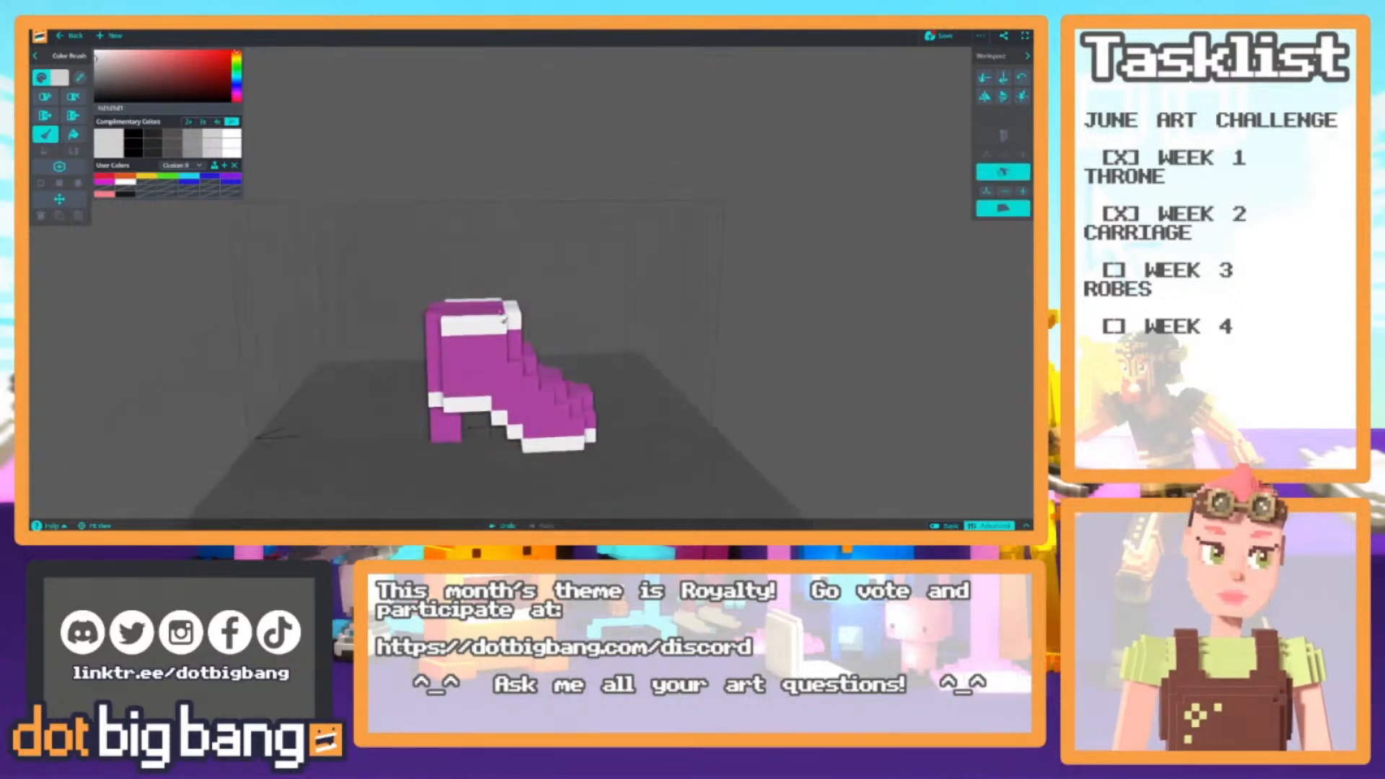
{"action": "right_click_drag", "start_coordinate": [321, 302], "coordinate": [408, 333]}
{"action": "scroll", "coordinate": [517, 360], "scroll_direction": "up", "scroll_amount": 2}
{"action": "left_click_drag", "start_coordinate": [518, 360], "coordinate": [441, 348]}
{"action": "right_click_drag", "start_coordinate": [446, 349], "coordinate": [506, 390]}
{"action": "mouse_move", "coordinate": [507, 375]}
{"action": "left_mouse_down"}
{"action": "mouse_move", "coordinate": [566, 386]}
{"action": "mouse_move", "coordinate": [542, 393]}
{"action": "left_mouse_up"}
{"action": "scroll", "coordinate": [512, 357], "scroll_direction": "down", "scroll_amount": 3}
{"action": "right_click_drag", "start_coordinate": [512, 358], "coordinate": [473, 391]}
{"action": "scroll", "coordinate": [445, 318], "scroll_direction": "down", "scroll_amount": 4}
{"action": "scroll", "coordinate": [448, 319], "scroll_direction": "up", "scroll_amount": 4}
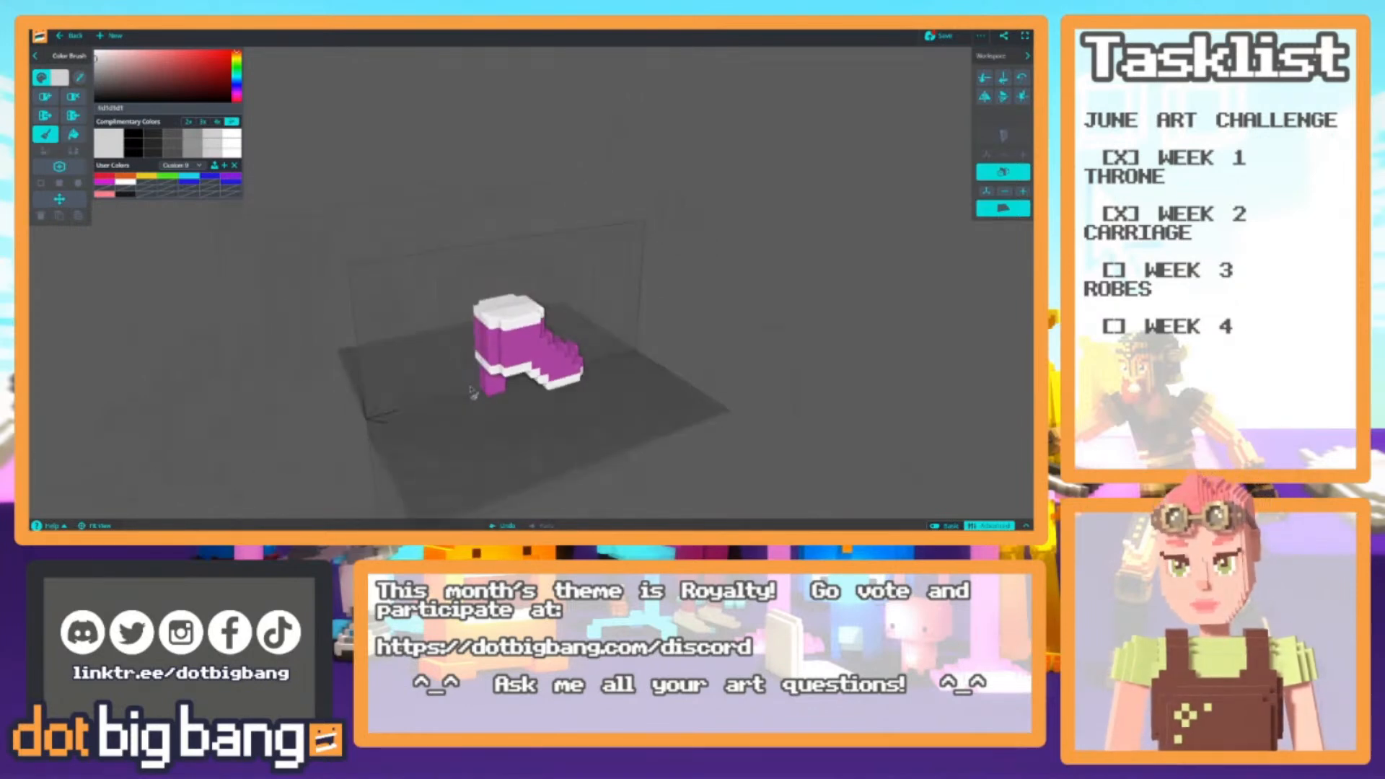
Add a red voxel at one front corner of the cuff's top and orange voxels beside it
{"action": "left_click", "coordinate": [107, 178]}
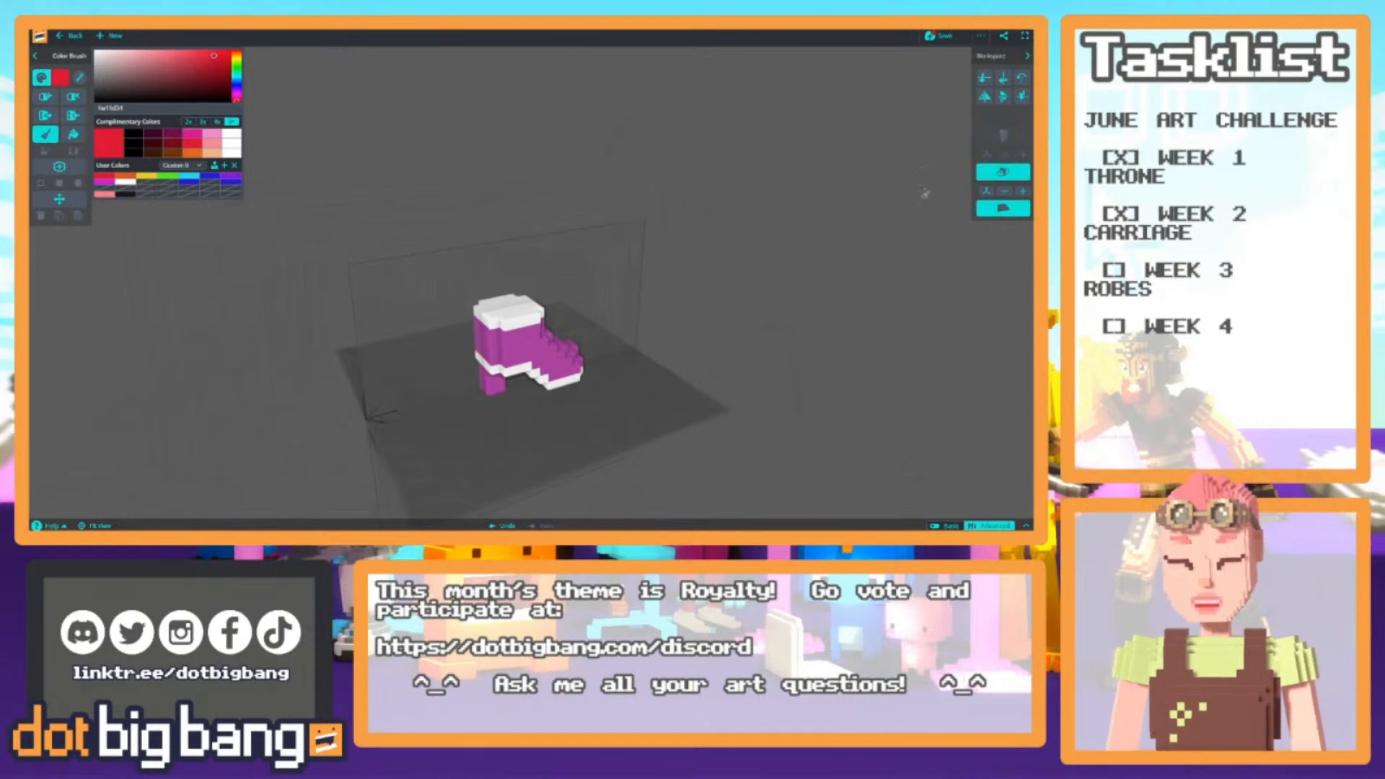
{"action": "mouse_move", "coordinate": [563, 293]}
{"action": "right_mouse_down"}
{"action": "mouse_move", "coordinate": [586, 436]}
{"action": "mouse_move", "coordinate": [479, 454]}
{"action": "right_mouse_up"}
{"action": "key", "text": "a"}
{"action": "left_click", "coordinate": [504, 316]}
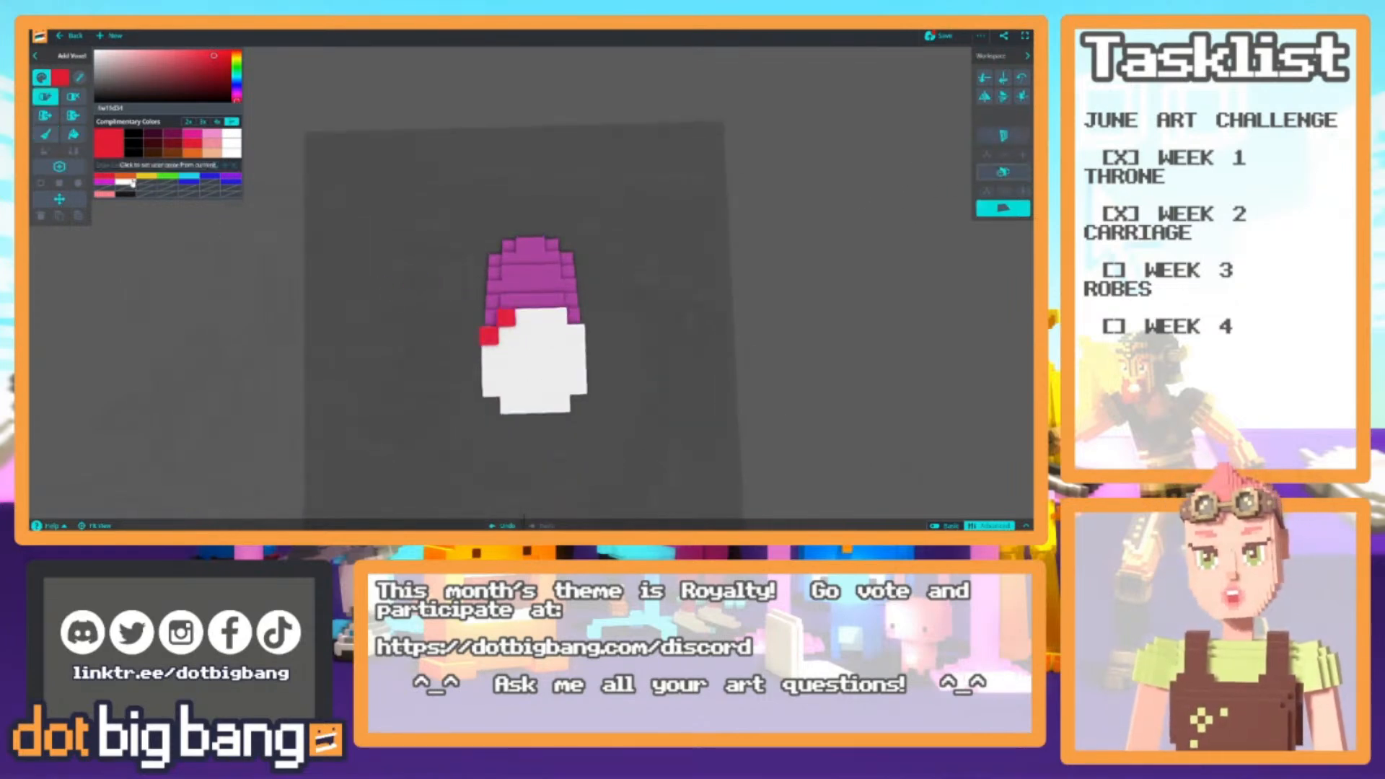
{"action": "left_click", "coordinate": [126, 182]}
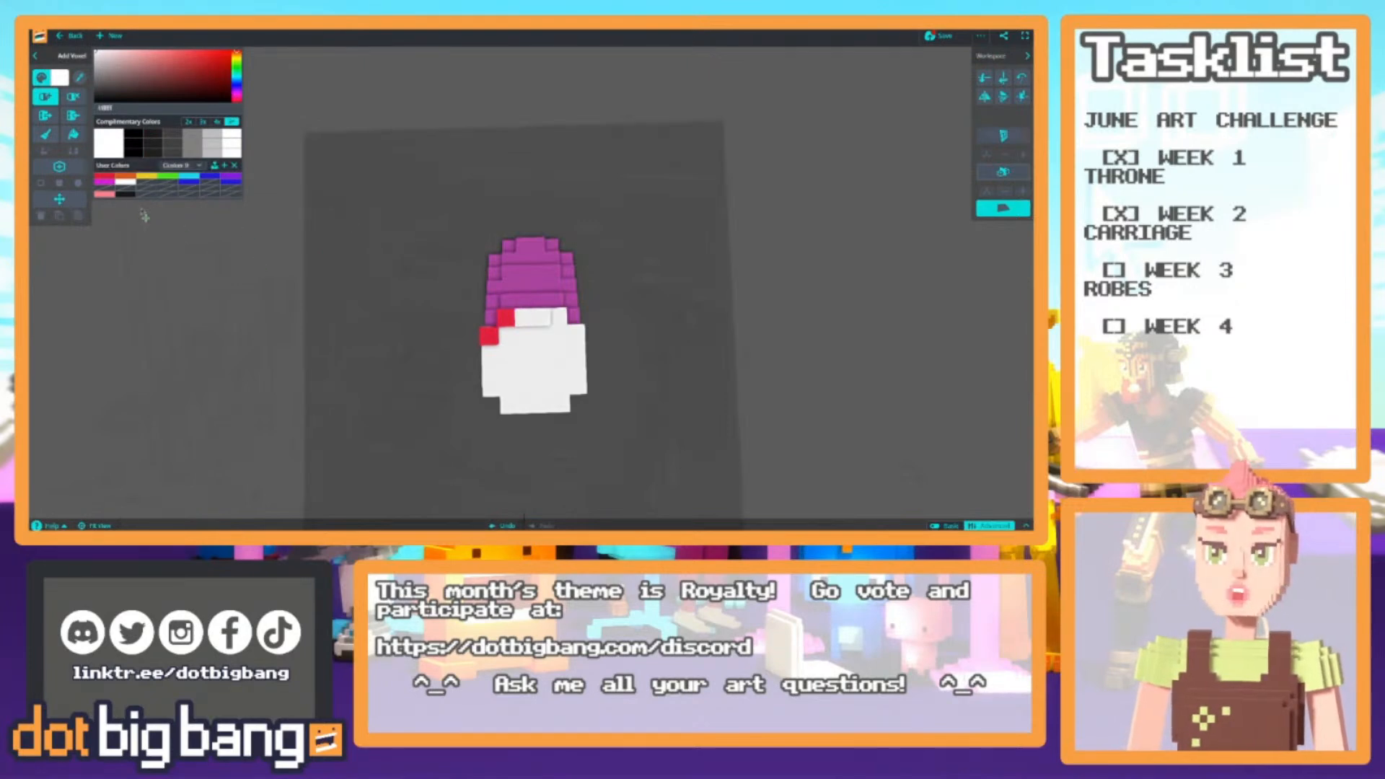
{"action": "left_click", "coordinate": [125, 175]}
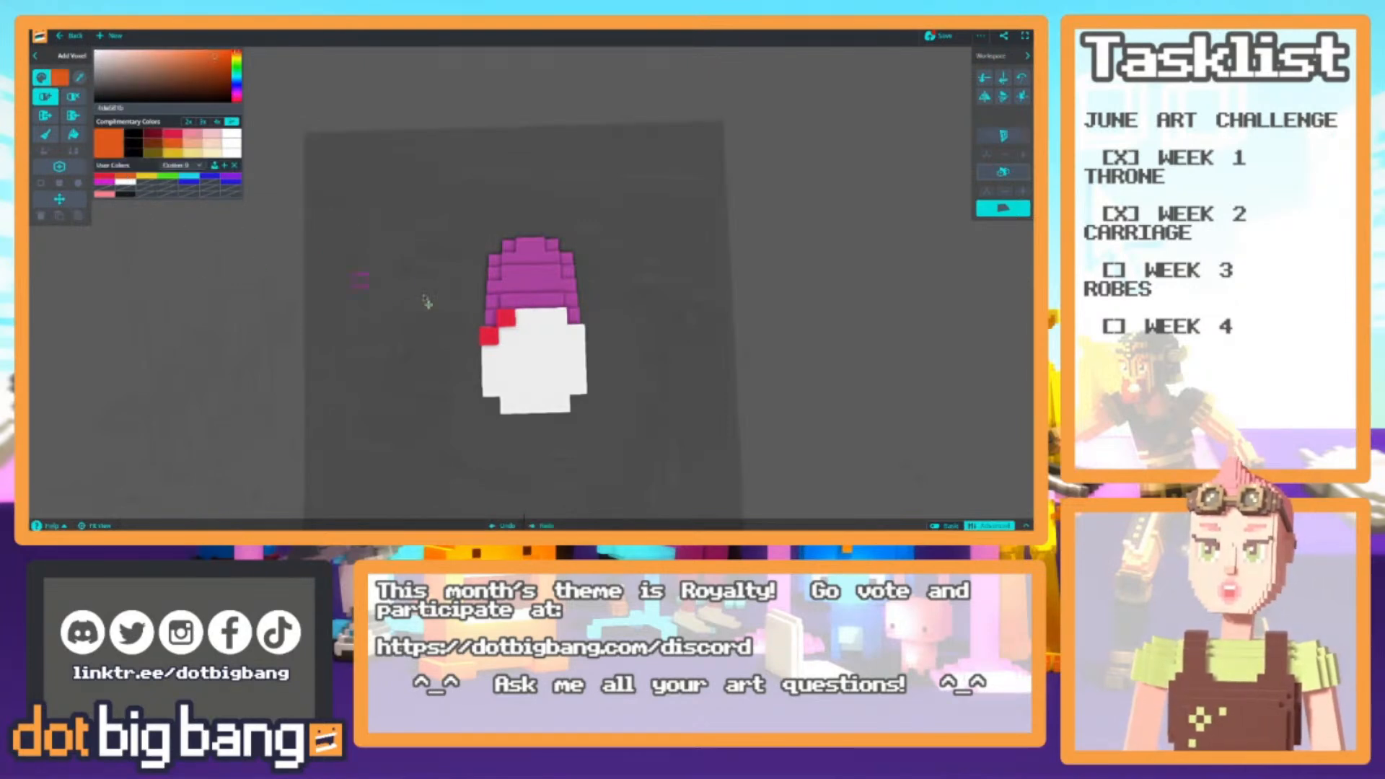
{"action": "left_click", "coordinate": [524, 318]}
{"action": "key", "text": "b"}
{"action": "left_click", "coordinate": [507, 321]}
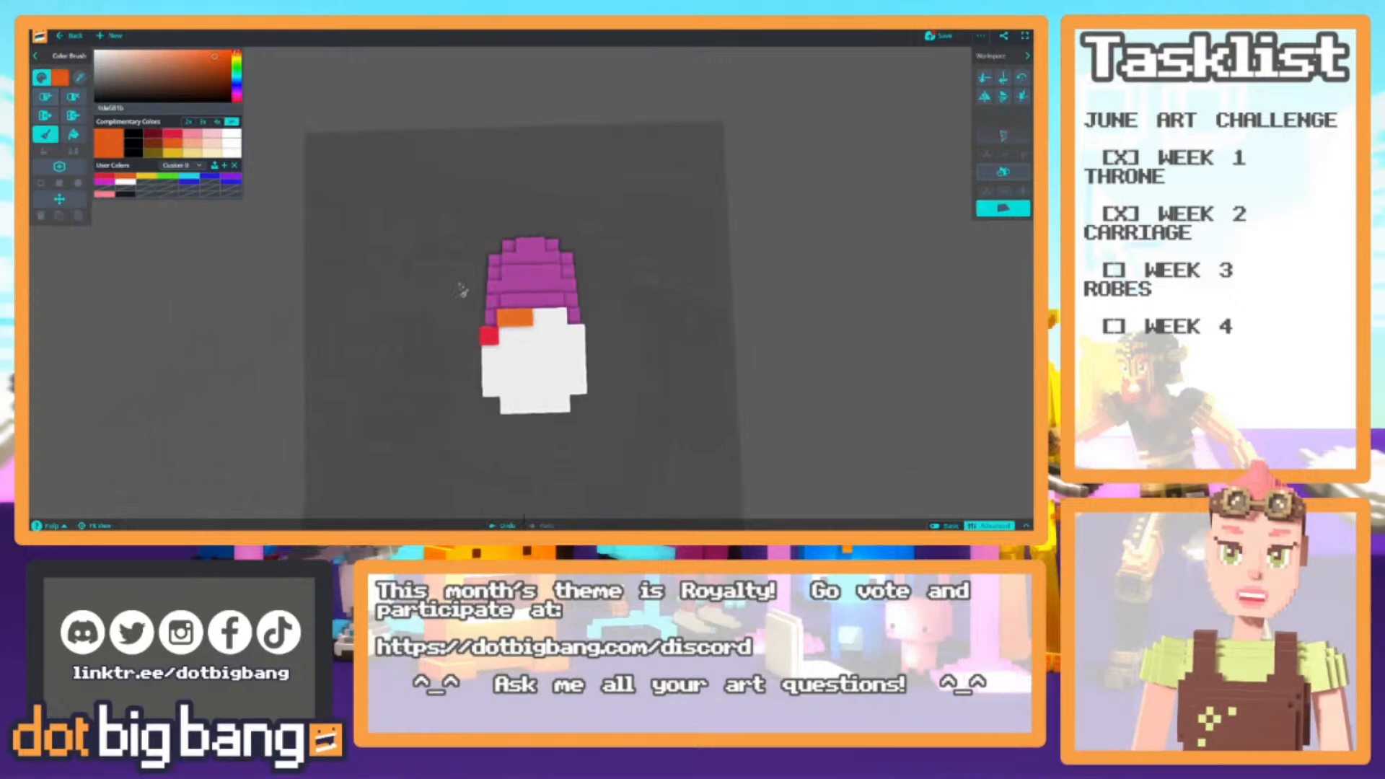
Continue the row along the cuff's front edge with yellow, green and cyan voxels
{"action": "left_click", "coordinate": [144, 175]}
{"action": "left_click", "coordinate": [525, 319]}
{"action": "left_click", "coordinate": [167, 175]}
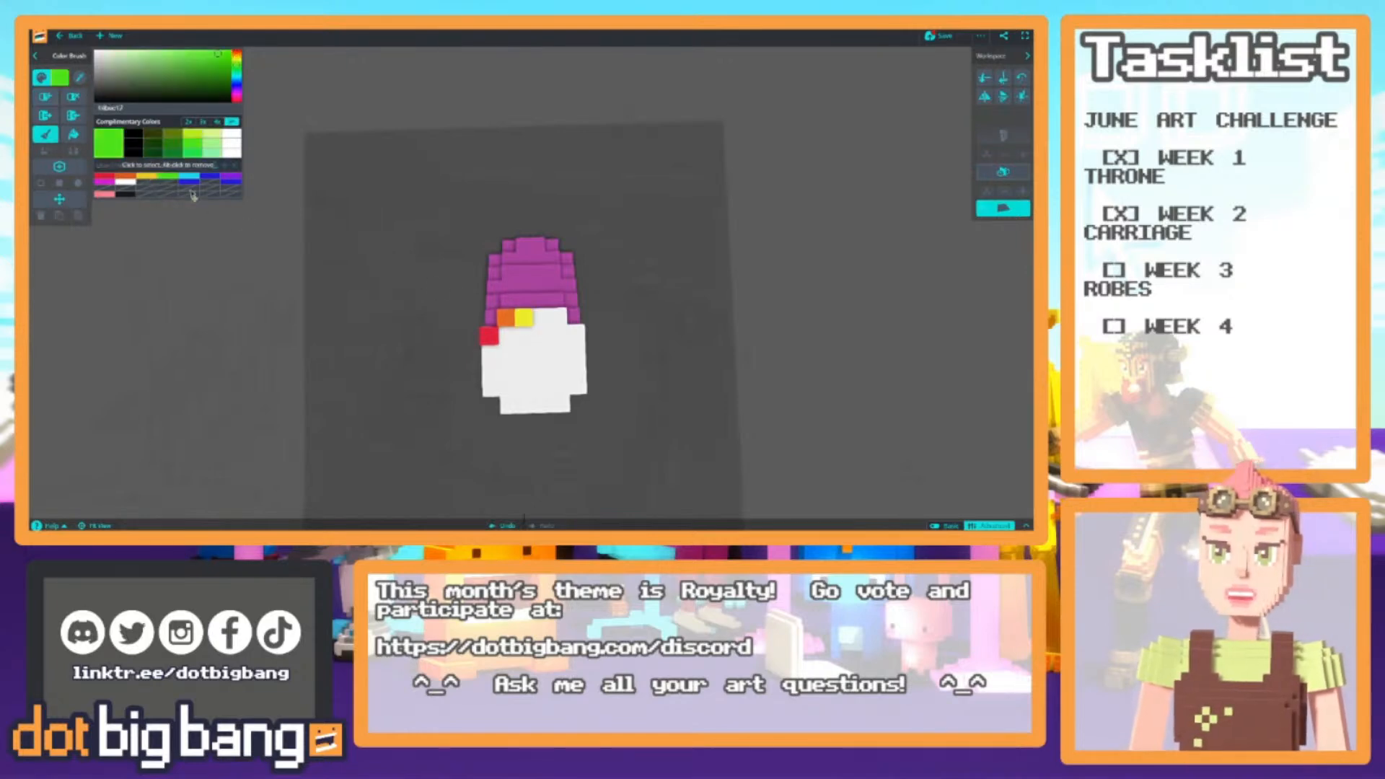
{"action": "key", "text": "a"}
{"action": "left_click", "coordinate": [542, 318]}
{"action": "left_click", "coordinate": [188, 175]}
{"action": "left_click", "coordinate": [560, 317]}
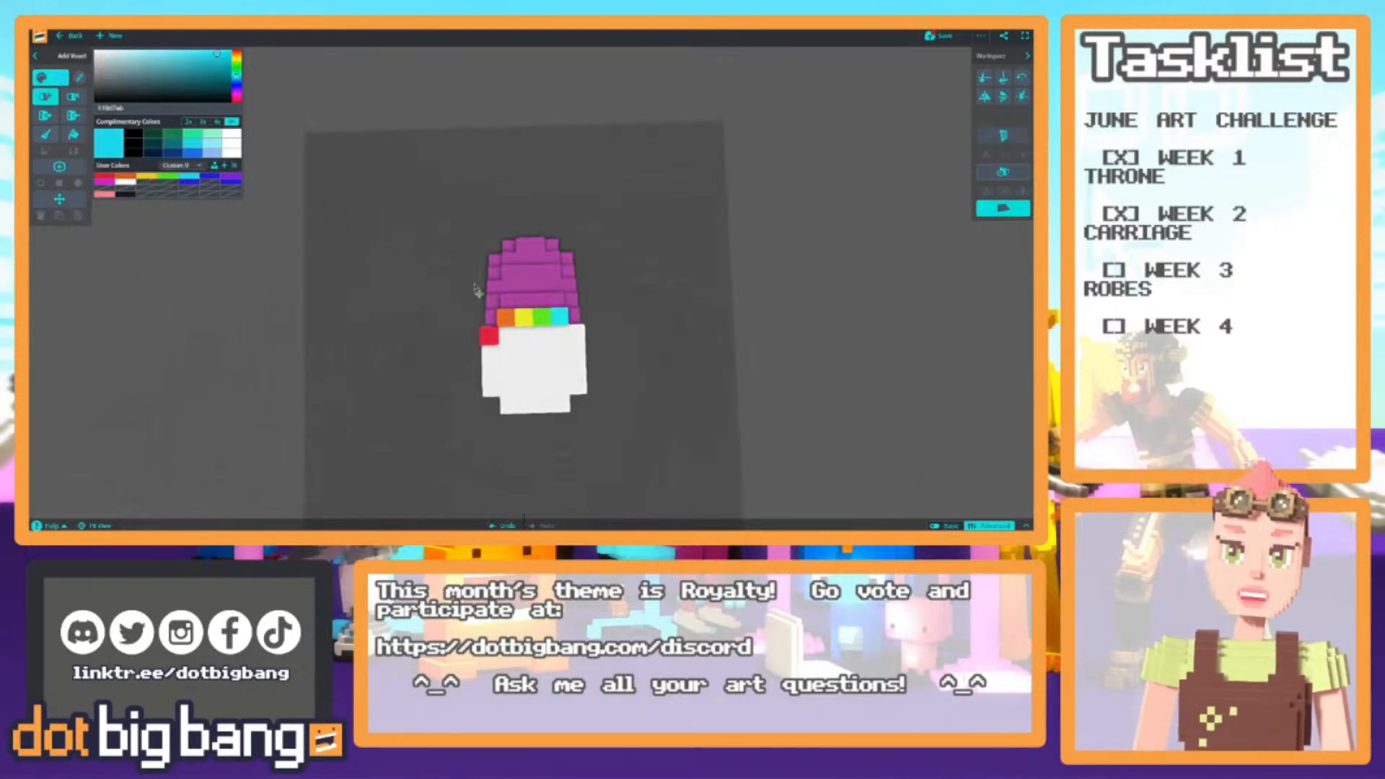
Extend the rainbow around the cuff with blue and violet voxels, and add a magenta voxel behind the red one
{"action": "left_click", "coordinate": [209, 176]}
{"action": "left_click", "coordinate": [577, 333]}
{"action": "left_click", "coordinate": [230, 176]}
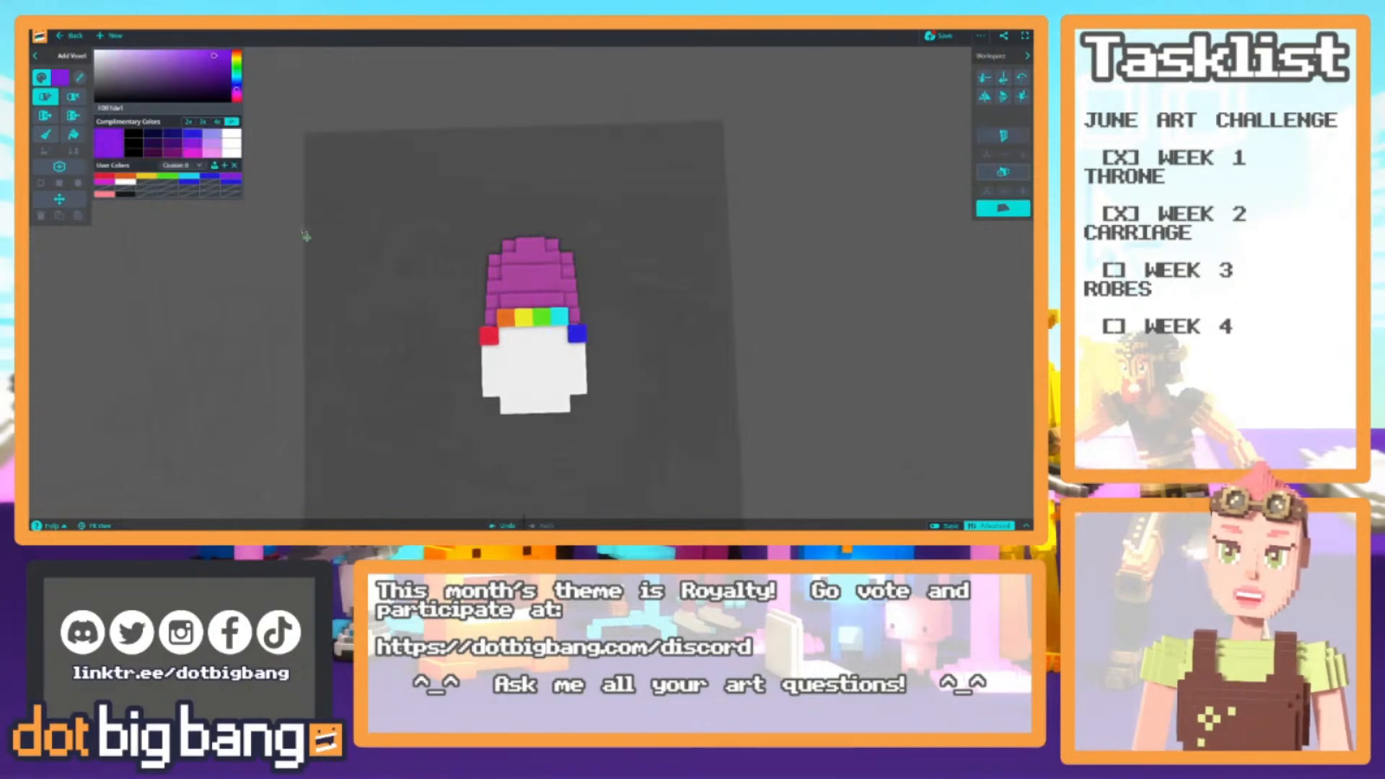
{"action": "left_click", "coordinate": [573, 349]}
{"action": "scroll", "coordinate": [573, 349], "scroll_direction": "down", "scroll_amount": 1}
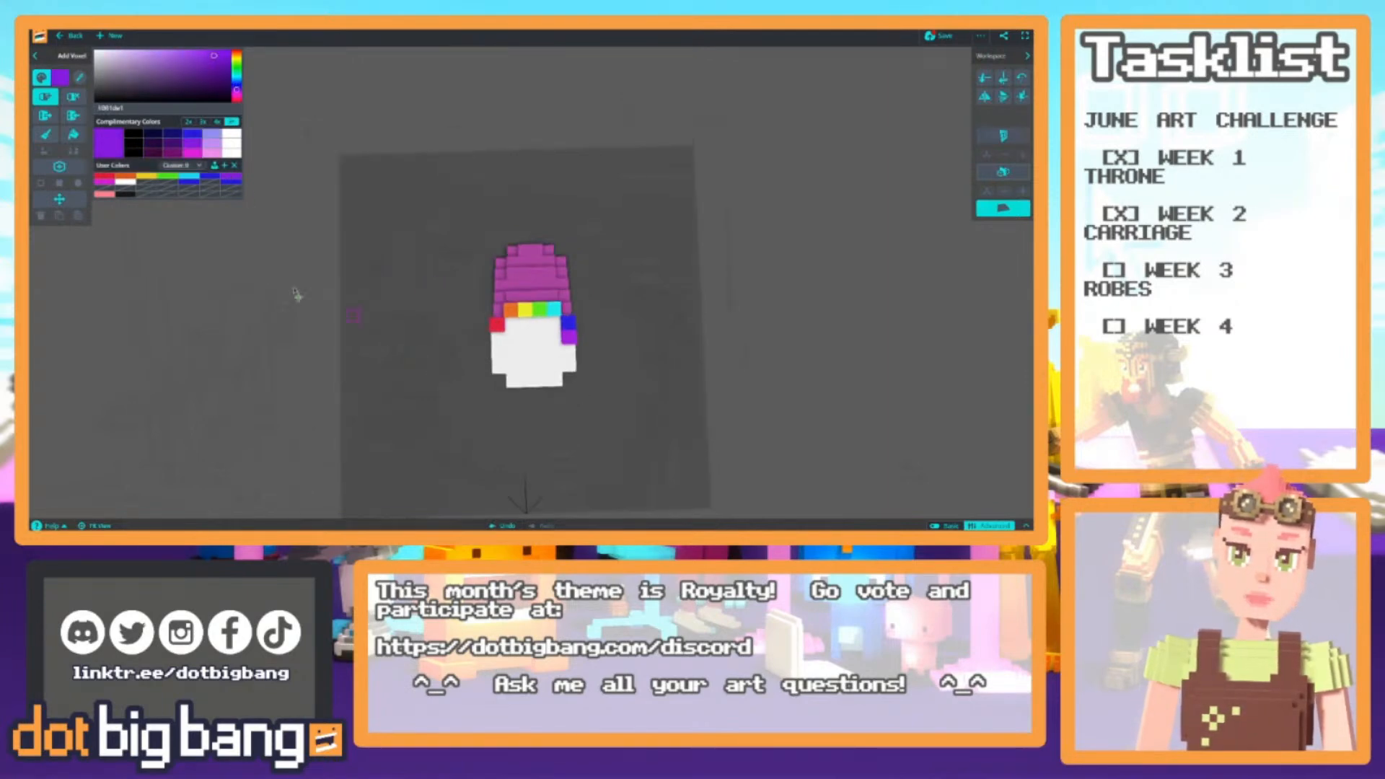
{"action": "left_click", "coordinate": [103, 182]}
{"action": "scroll", "coordinate": [497, 352], "scroll_direction": "down", "scroll_amount": 3}
{"action": "right_click_drag", "start_coordinate": [497, 352], "coordinate": [391, 408]}
{"action": "scroll", "coordinate": [361, 290], "scroll_direction": "up", "scroll_amount": 5}
{"action": "scroll", "coordinate": [391, 408], "scroll_direction": "up", "scroll_amount": 1}
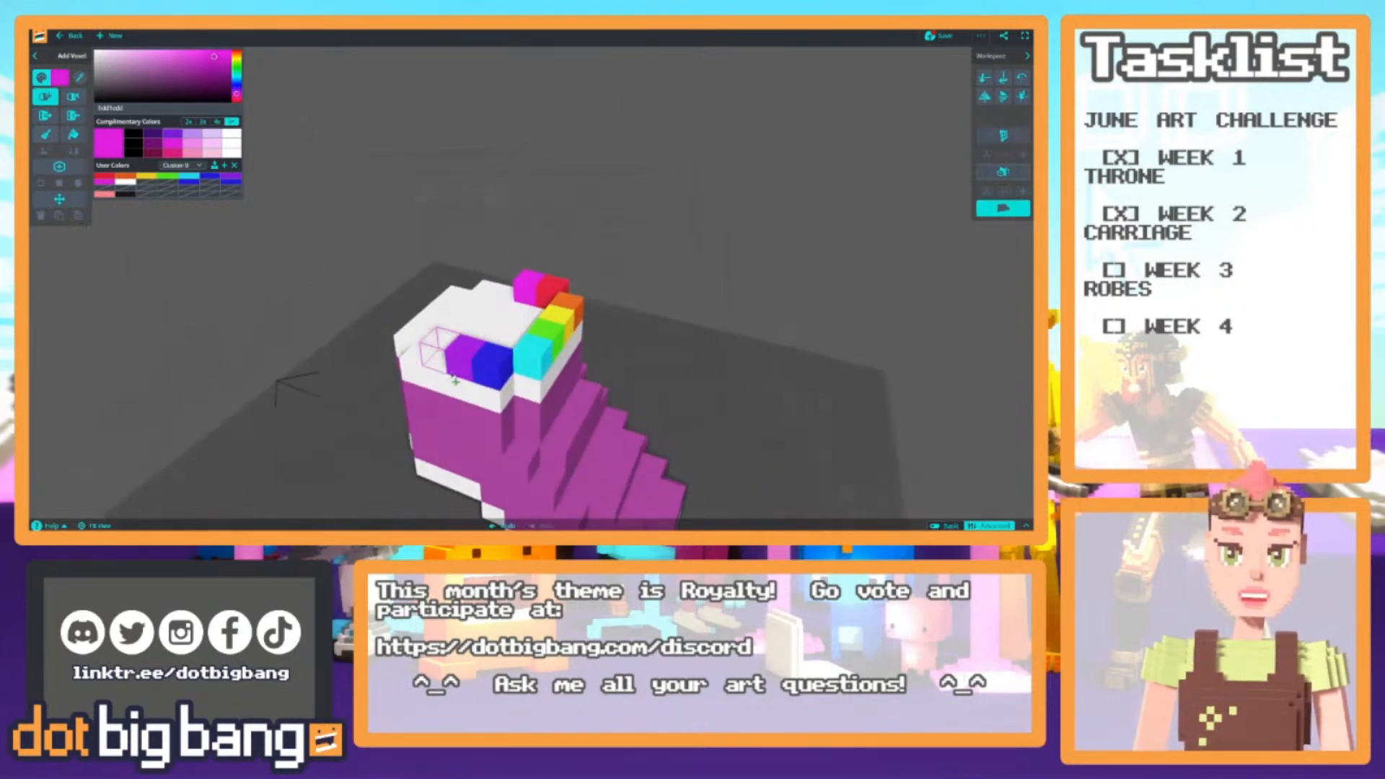
Raise the violet and blue columns on the cuff and give them outward-flaring tips
{"action": "left_click", "coordinate": [486, 360], "text": "alt"}
{"action": "left_click", "coordinate": [486, 358]}
{"action": "left_click", "coordinate": [488, 339]}
{"action": "right_click_drag", "start_coordinate": [488, 339], "coordinate": [254, 392]}
{"action": "left_click", "coordinate": [515, 323]}
{"action": "left_click", "coordinate": [516, 303], "text": "shift"}
Raise the cyan and green columns in their sampled colours and flare their tips outward
{"action": "left_click", "coordinate": [529, 347], "text": "alt"}
{"action": "left_click", "coordinate": [500, 328], "text": "alt"}
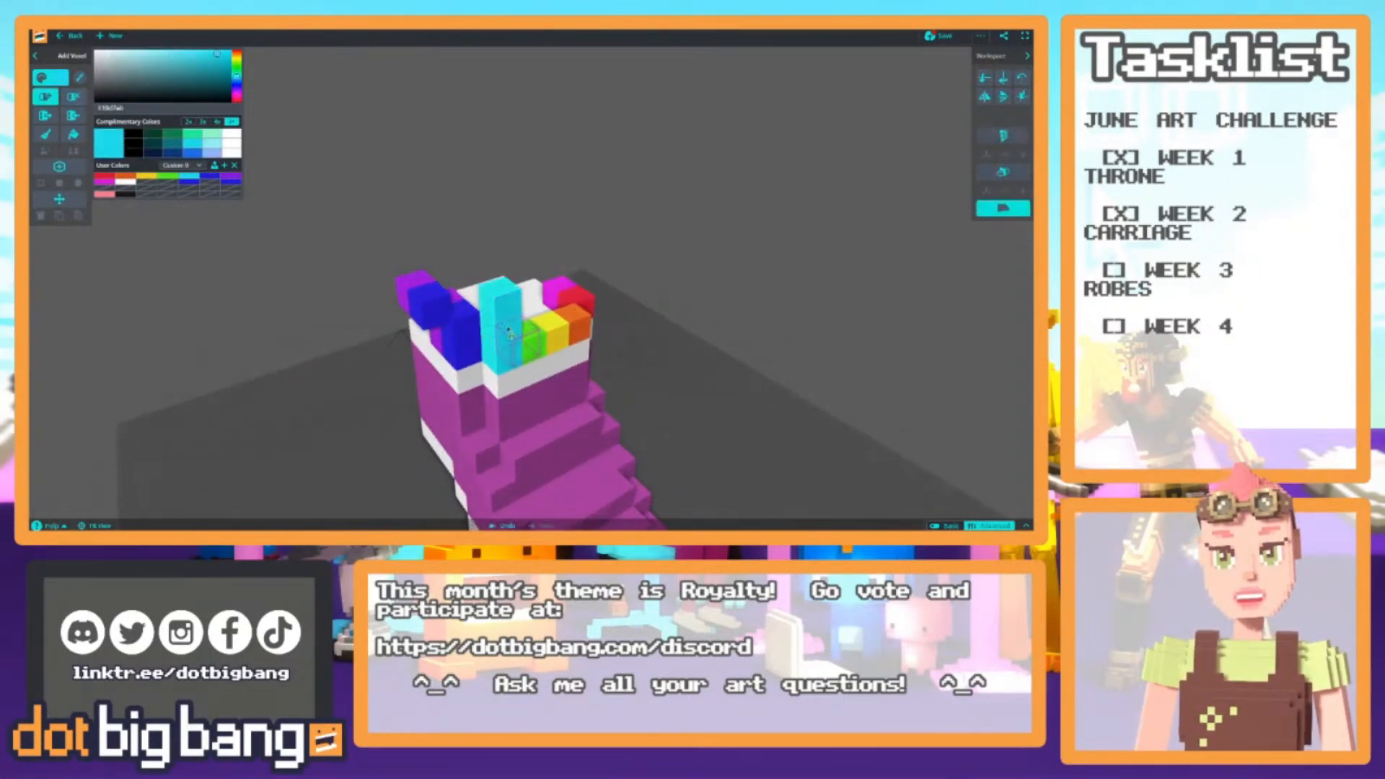
{"action": "right_click_drag", "start_coordinate": [508, 333], "coordinate": [498, 305]}
{"action": "left_click", "coordinate": [497, 305], "text": "alt"}
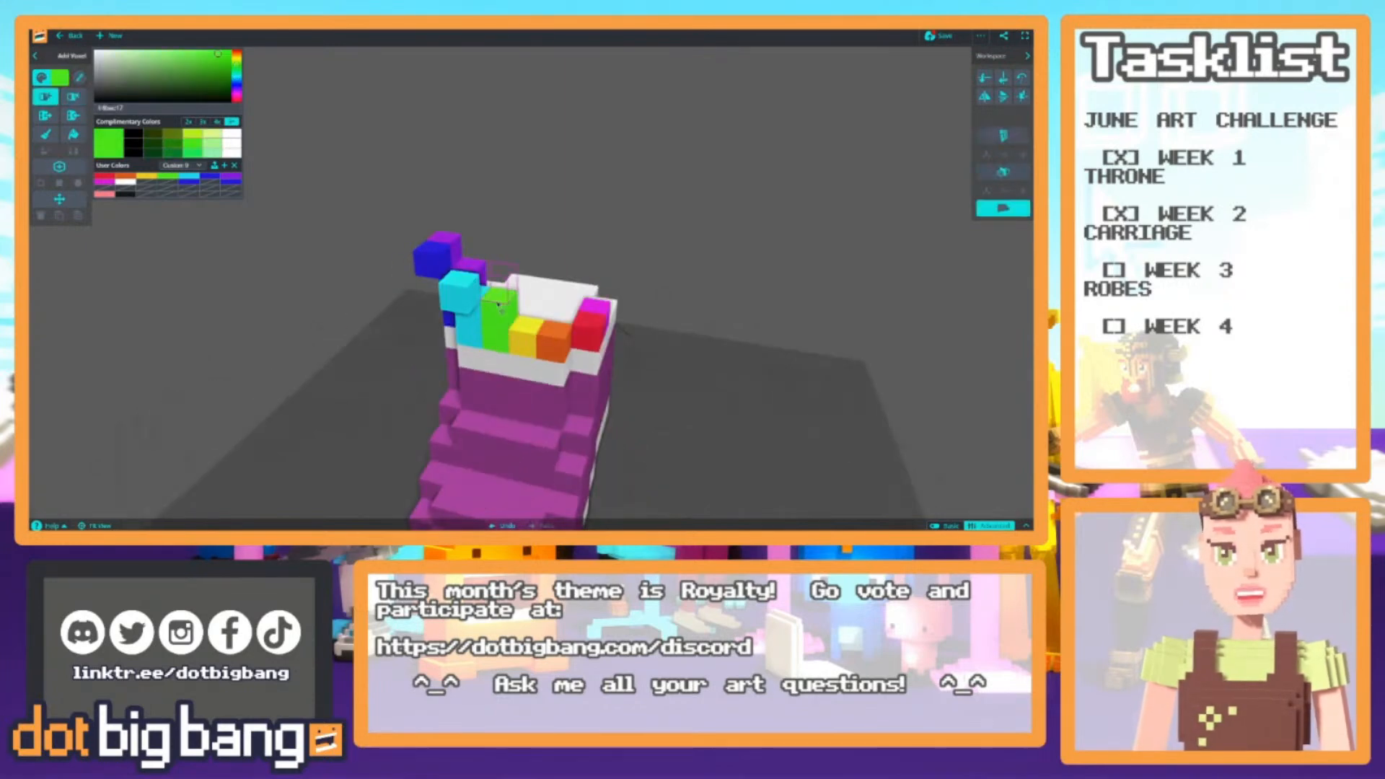
{"action": "left_click", "coordinate": [493, 295]}
{"action": "left_click", "coordinate": [499, 273], "text": "shift"}
Raise the yellow column in its sampled colour, flare its tip outward and remove the surplus voxels
{"action": "left_click", "coordinate": [523, 335], "text": "alt"}
{"action": "left_click", "coordinate": [525, 324]}
{"action": "left_click", "coordinate": [526, 300]}
{"action": "left_click", "coordinate": [527, 300], "text": "shift"}
{"action": "right_click_drag", "start_coordinate": [537, 310], "coordinate": [600, 330]}
{"action": "left_click", "coordinate": [509, 307]}
{"action": "left_click", "coordinate": [520, 277], "text": "shift"}
Examine the flared rainbow columns on the cuff from several sides
{"action": "scroll", "coordinate": [599, 330], "scroll_direction": "down", "scroll_amount": 5}
{"action": "scroll", "coordinate": [600, 331], "scroll_direction": "down", "scroll_amount": 5}
{"action": "right_click_drag", "start_coordinate": [722, 291], "coordinate": [322, 383]}
{"action": "scroll", "coordinate": [322, 383], "scroll_direction": "up", "scroll_amount": 8}
{"action": "key", "text": "i"}
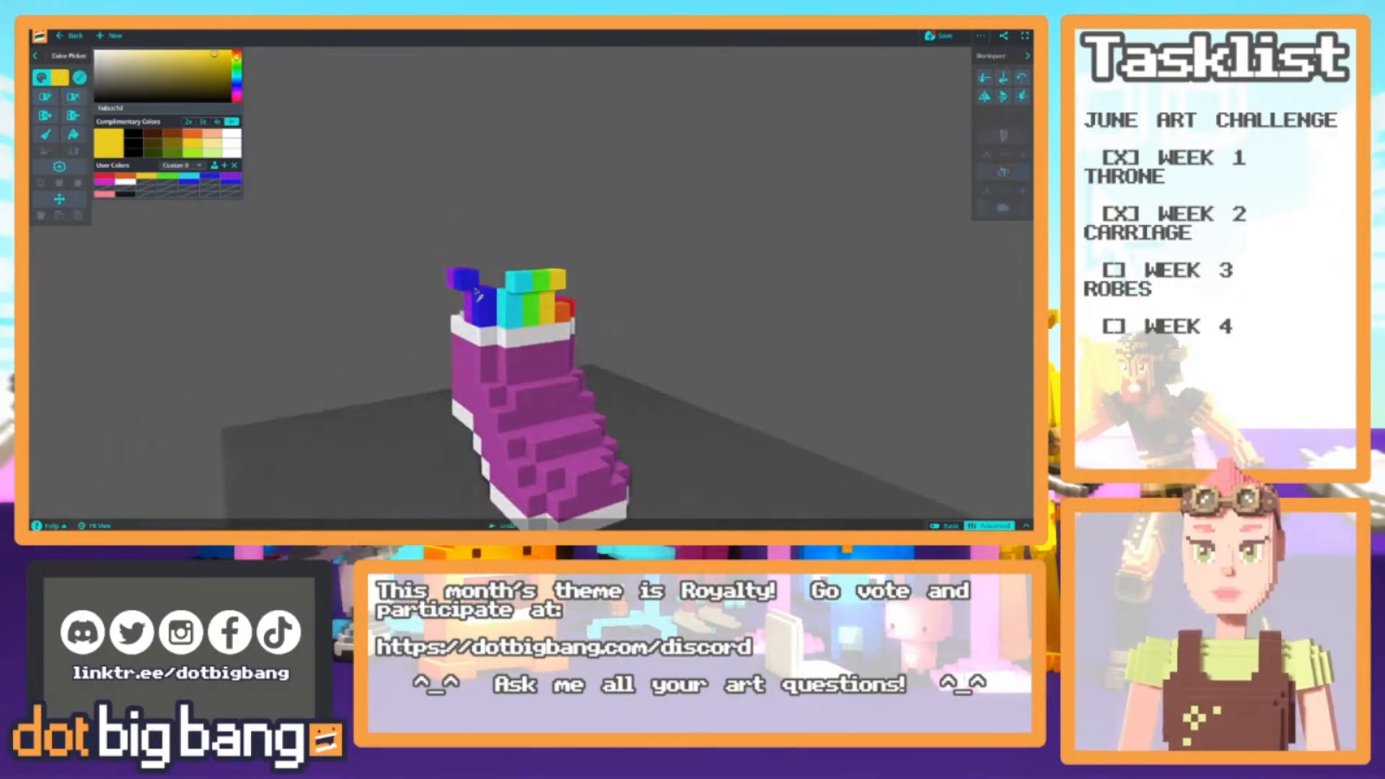
{"action": "left_click", "coordinate": [477, 293]}
{"action": "scroll", "coordinate": [471, 364], "scroll_direction": "down", "scroll_amount": 4}
{"action": "right_click_drag", "start_coordinate": [470, 364], "coordinate": [447, 433]}
{"action": "scroll", "coordinate": [461, 404], "scroll_direction": "up", "scroll_amount": 5}
{"action": "right_click_drag", "start_coordinate": [541, 307], "coordinate": [464, 299]}
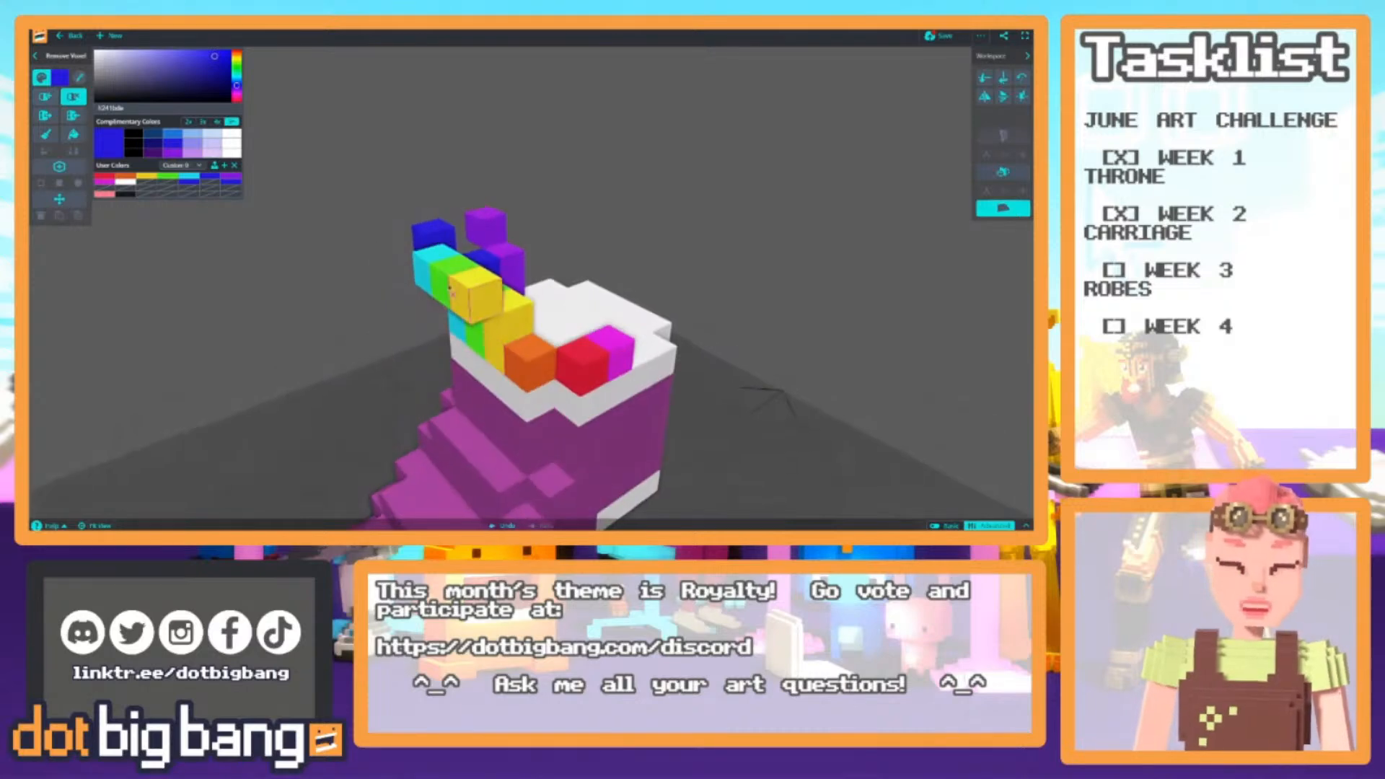
Raise the orange column in its sampled colour, flare its tip outward and remove the surplus voxel
{"action": "right_click_drag", "start_coordinate": [521, 365], "coordinate": [551, 391]}
{"action": "key", "text": "i"}
{"action": "left_click", "coordinate": [537, 355]}
{"action": "key", "text": "a"}
{"action": "left_click", "coordinate": [530, 341]}
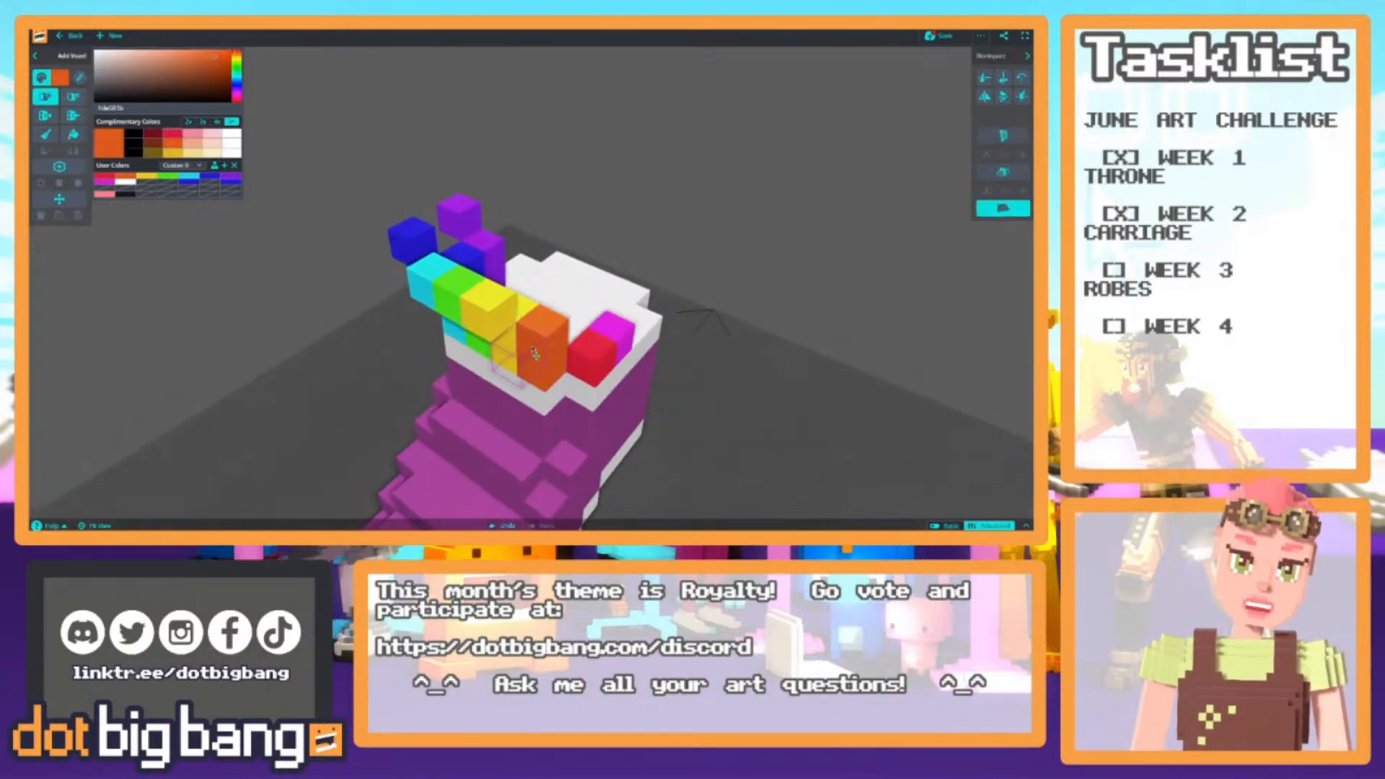
{"action": "key", "text": "r"}
{"action": "left_click", "coordinate": [541, 290]}
{"action": "right_click_drag", "start_coordinate": [538, 285], "coordinate": [484, 265]}
Raise the red column in its sampled colour and flare its tip outward
{"action": "key", "text": "i"}
{"action": "left_click", "coordinate": [547, 354]}
{"action": "key", "text": "a"}
{"action": "left_click", "coordinate": [561, 346]}
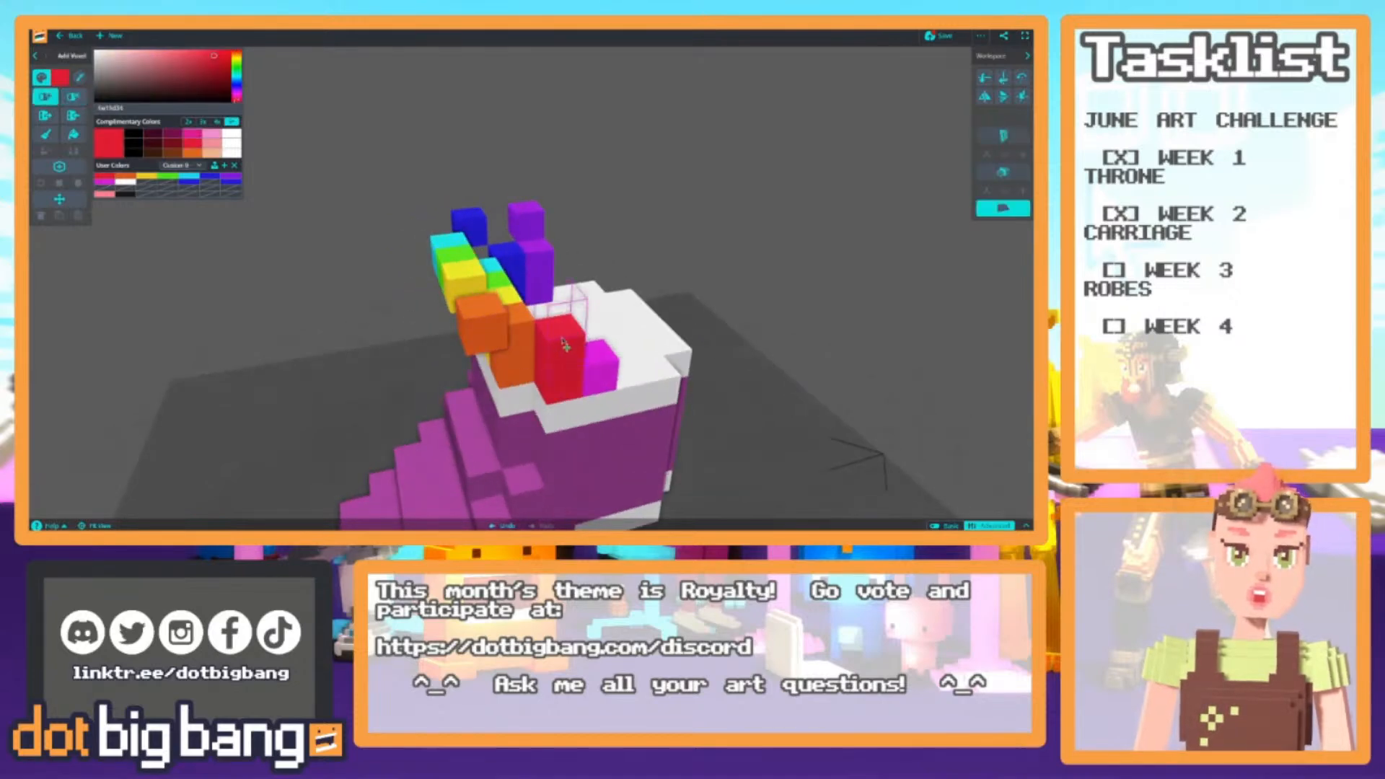
{"action": "left_click", "coordinate": [552, 309]}
{"action": "right_click_drag", "start_coordinate": [553, 308], "coordinate": [508, 291]}
Raise the magenta column in its sampled colour, flare its tip outward and check the finished rainbow cuff
{"action": "key", "text": "i"}
{"action": "left_click", "coordinate": [565, 371]}
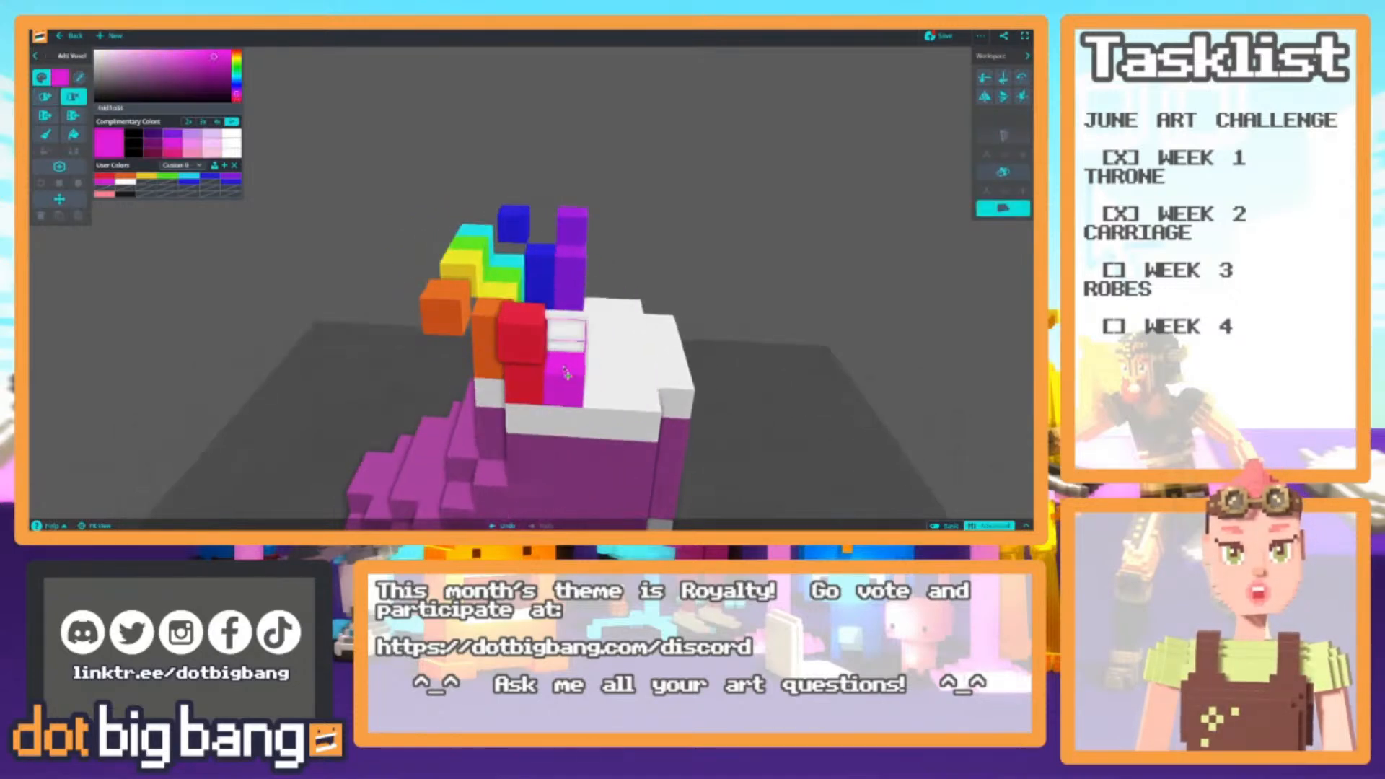
{"action": "key", "text": "a"}
{"action": "left_click", "coordinate": [569, 355]}
{"action": "key", "text": "r"}
{"action": "scroll", "coordinate": [613, 318], "scroll_direction": "down", "scroll_amount": 10}
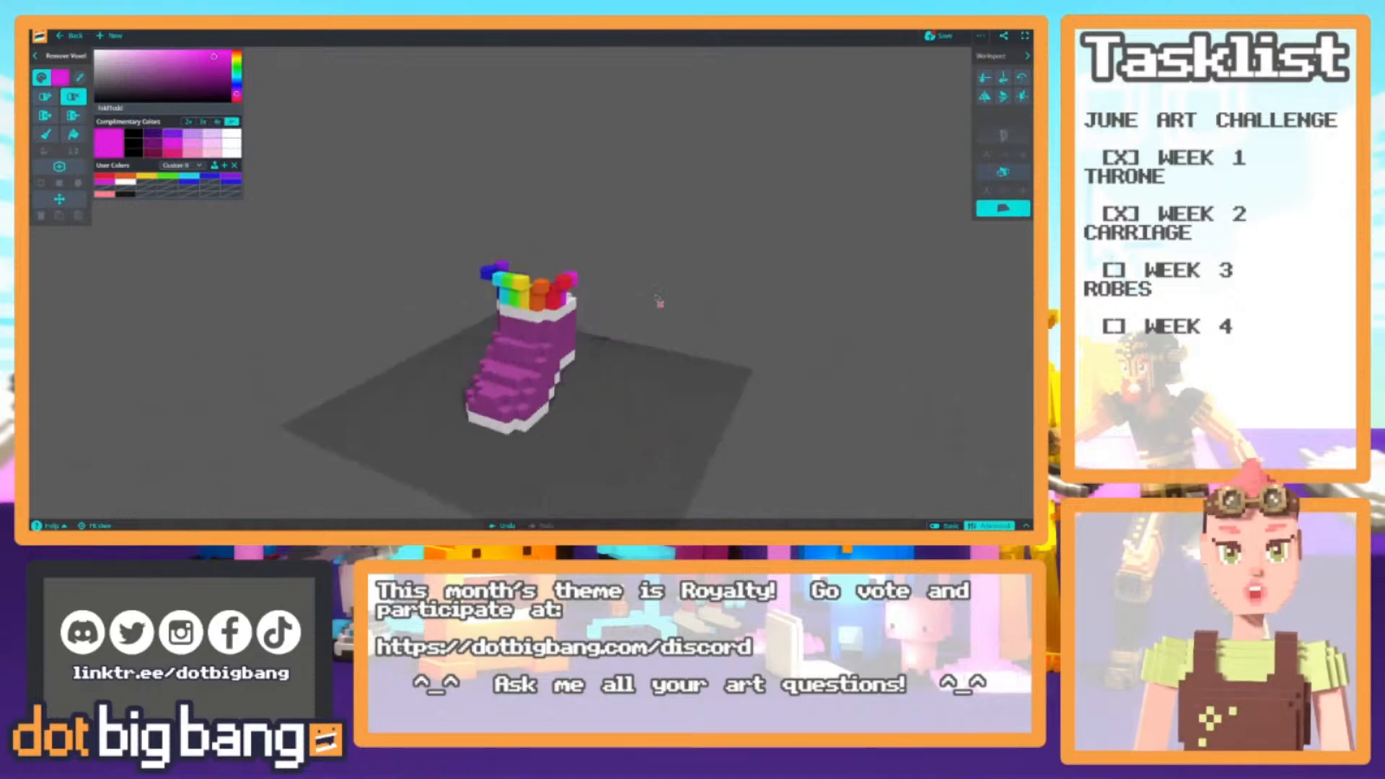
{"action": "scroll", "coordinate": [393, 367], "scroll_direction": "up", "scroll_amount": 10}
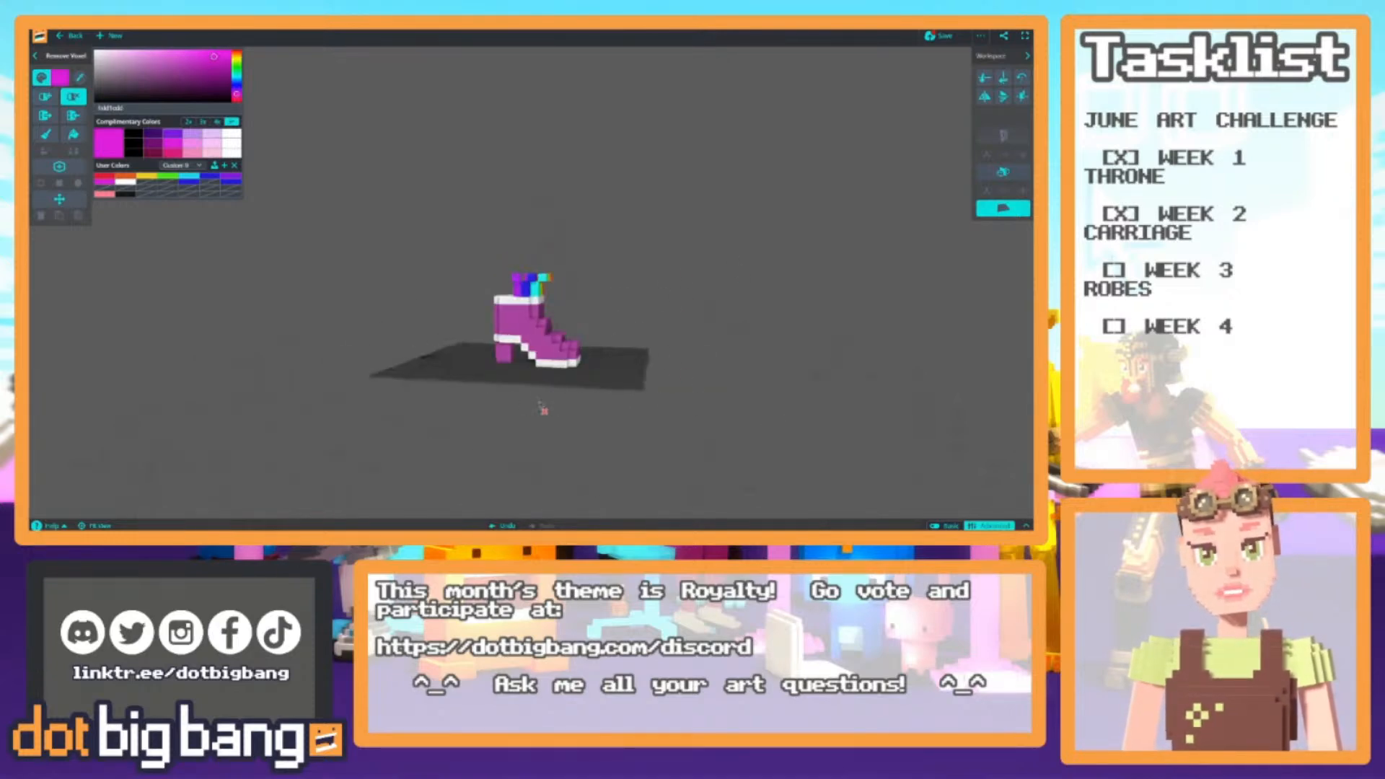
{"action": "mouse_move", "coordinate": [367, 339]}
{"action": "right_mouse_down"}
{"action": "mouse_move", "coordinate": [618, 401]}
{"action": "mouse_move", "coordinate": [550, 423]}
{"action": "mouse_move", "coordinate": [385, 352]}
{"action": "right_mouse_up"}
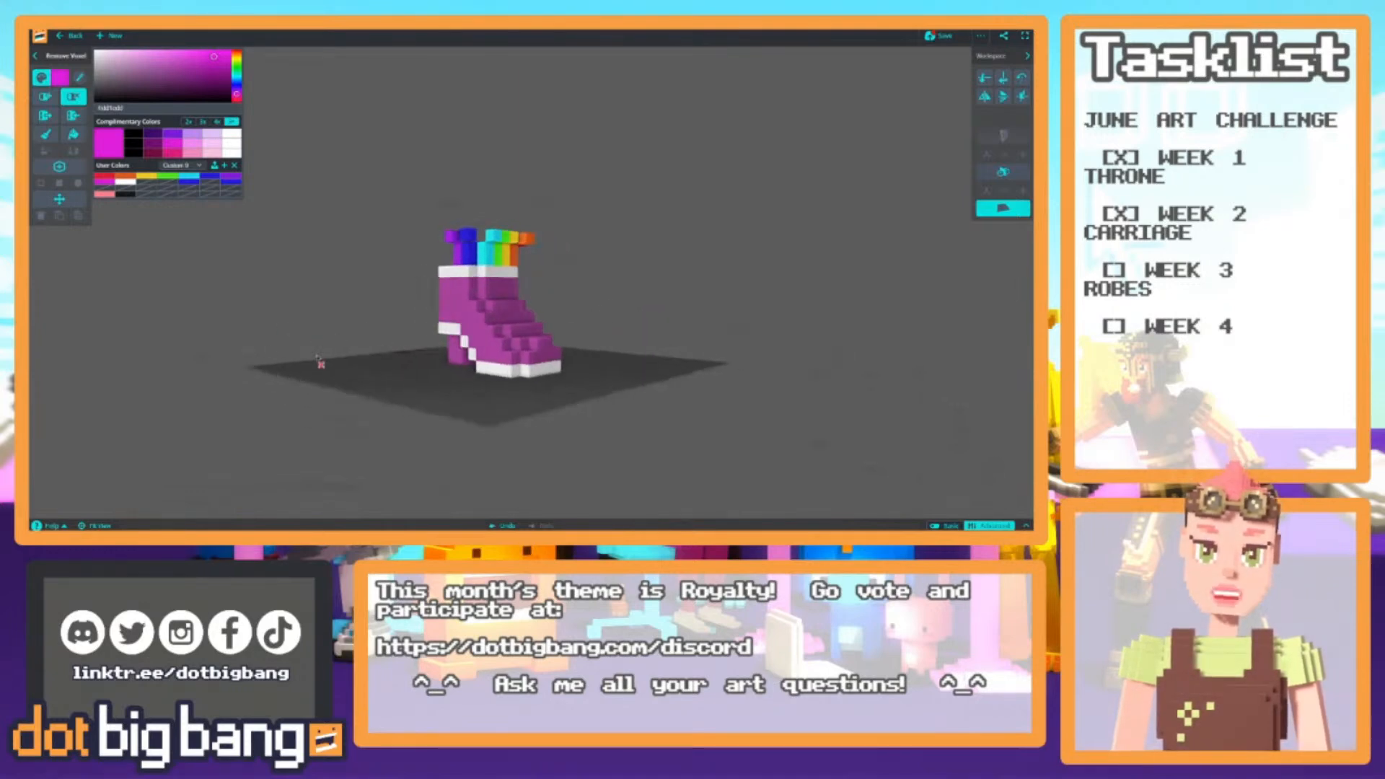
Rotate the whole shoe model until it is upside down
{"action": "left_click", "coordinate": [985, 78]}
{"action": "left_click", "coordinate": [988, 81]}
{"action": "right_click_drag", "start_coordinate": [410, 411], "coordinate": [404, 247]}
Select the entire upside-down shoe, move it upward along the vertical axis and clear the selection
{"action": "key", "text": "s"}
{"action": "left_click_drag", "start_coordinate": [404, 247], "coordinate": [674, 443]}
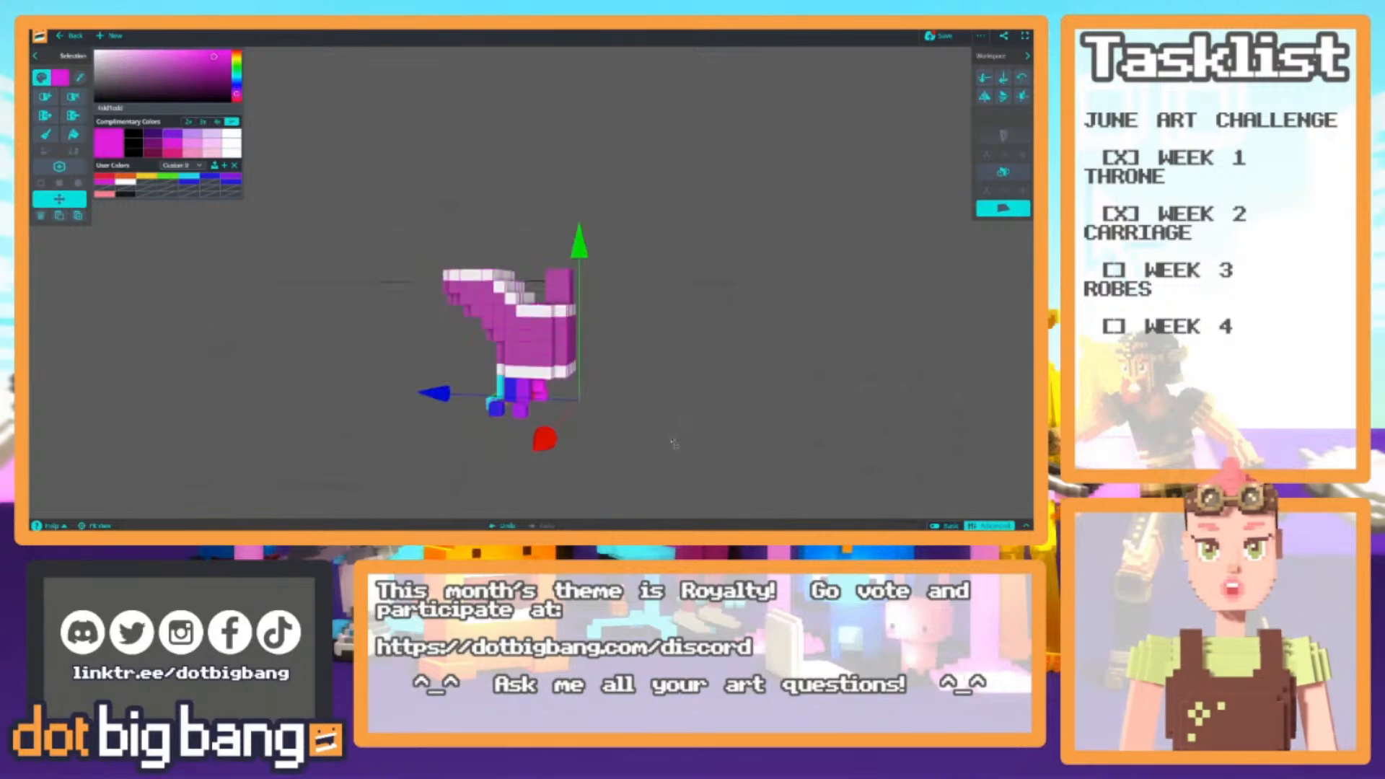
{"action": "left_click_drag", "start_coordinate": [580, 251], "coordinate": [574, 169]}
{"action": "right_click_drag", "start_coordinate": [466, 334], "coordinate": [636, 449]}
{"action": "left_click_drag", "start_coordinate": [394, 311], "coordinate": [387, 308]}
{"action": "left_click", "coordinate": [383, 321]}
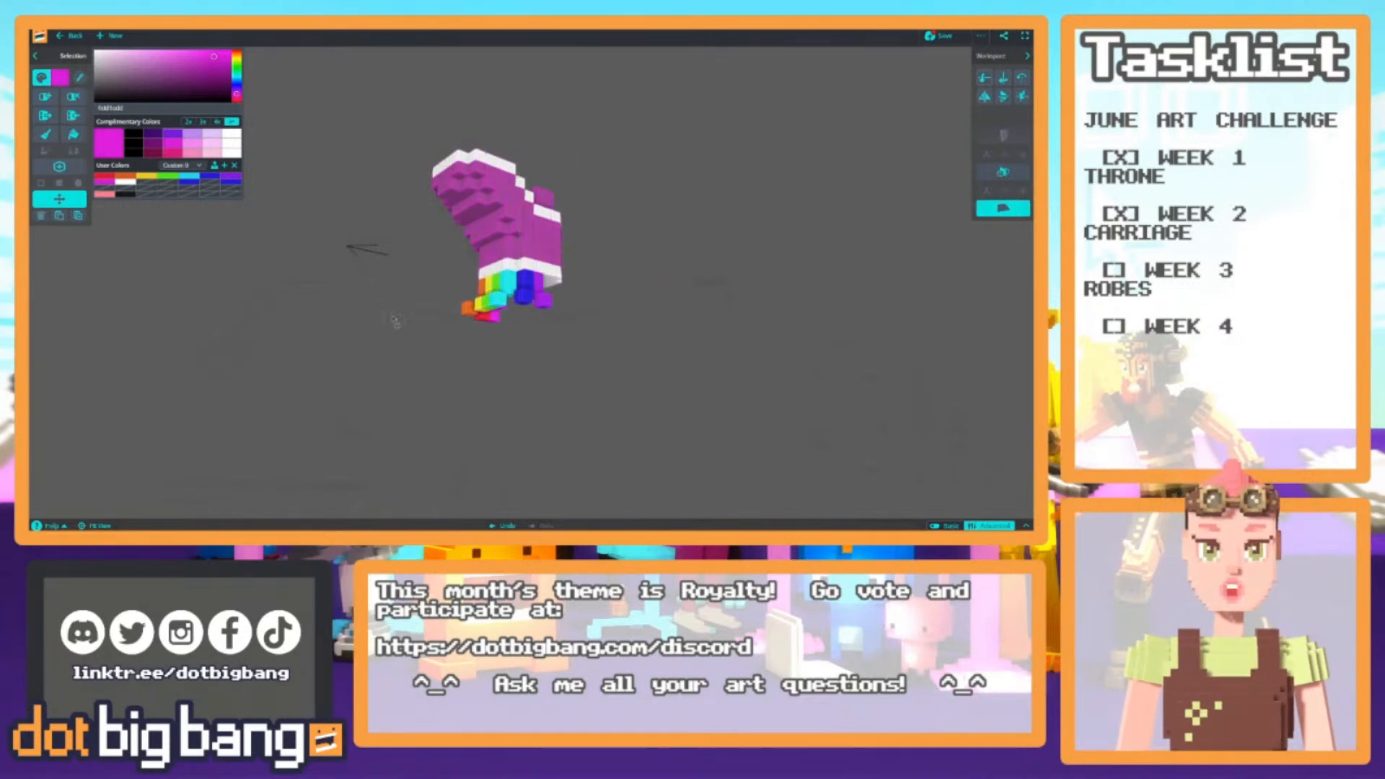
Frame the shoe from an angle, open the details of Rainbow Heel Foot and save the model
{"action": "key", "text": "f"}
{"action": "right_click_drag", "start_coordinate": [381, 322], "coordinate": [403, 405]}
{"action": "scroll", "coordinate": [449, 358], "scroll_direction": "up", "scroll_amount": 4}
{"action": "left_click", "coordinate": [979, 38]}
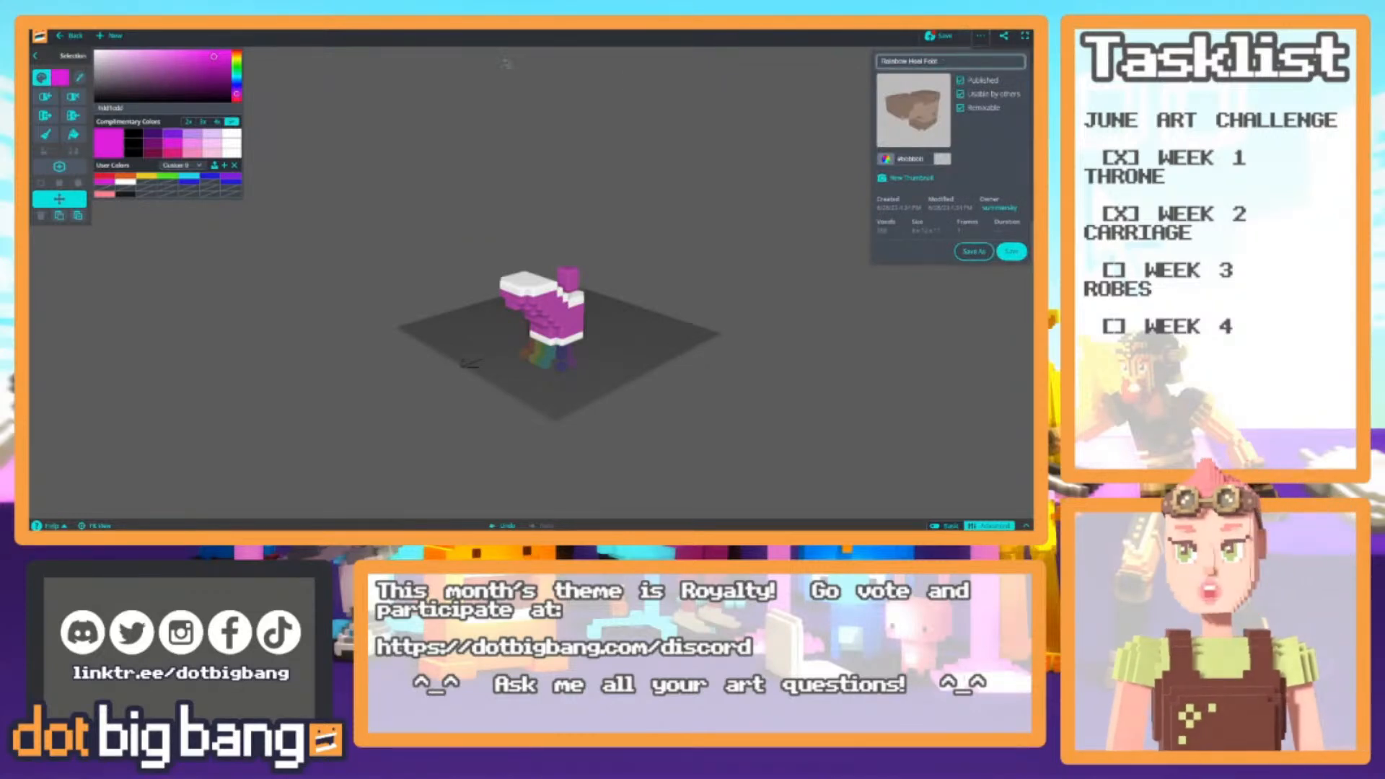
{"action": "left_click", "coordinate": [1010, 252]}
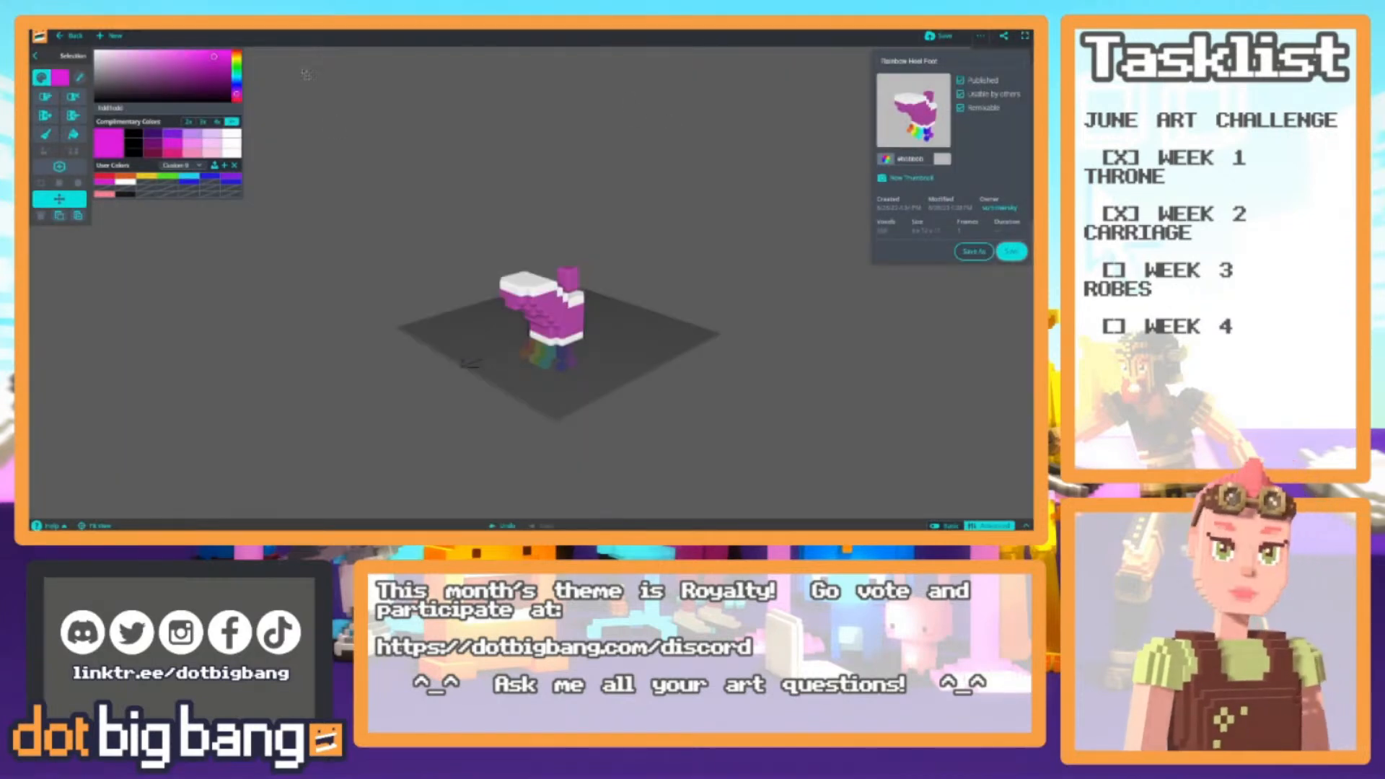
Switch to the Skeletal Attachment Editor page with the leg attachment and set the preview animation to T-Pose
{"action": "key", "text": "ctrl+Tab"}
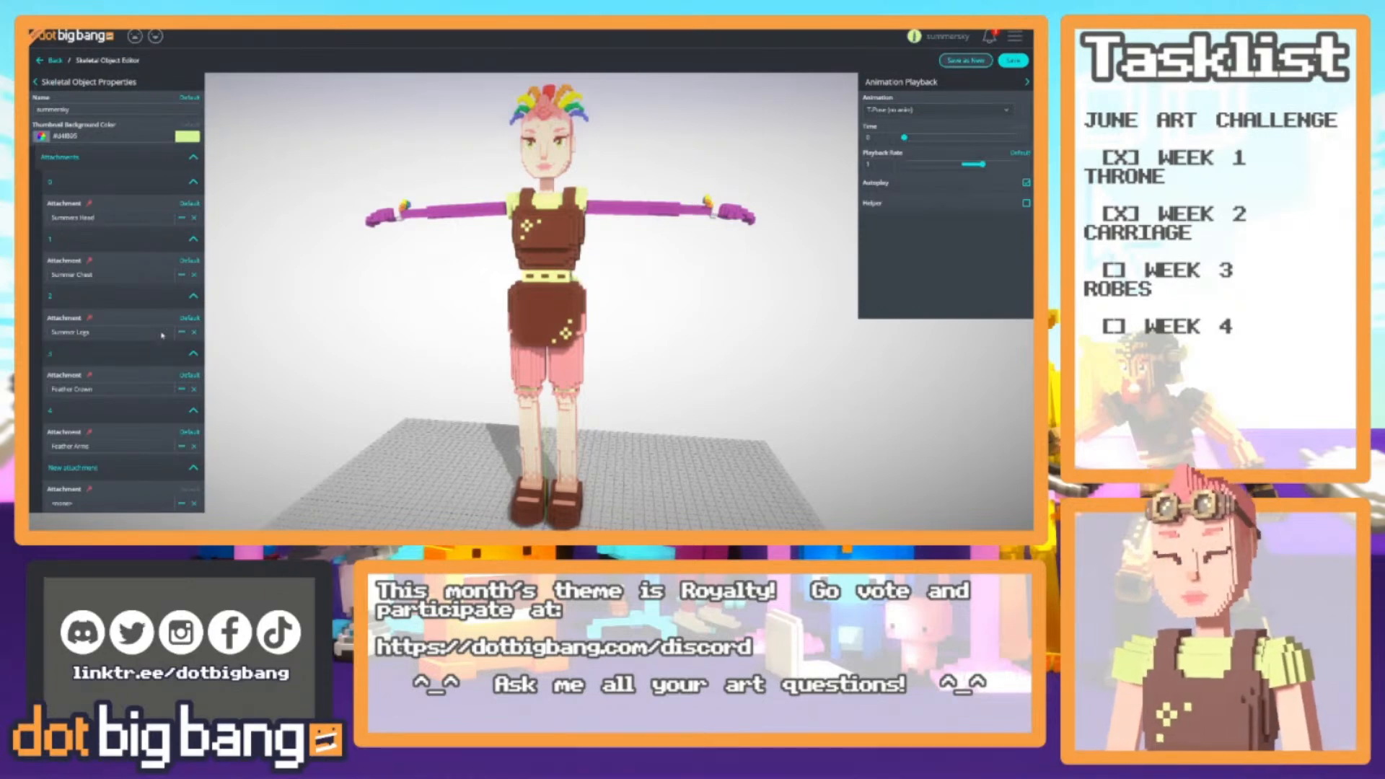
{"action": "key", "text": "ctrl+Tab"}
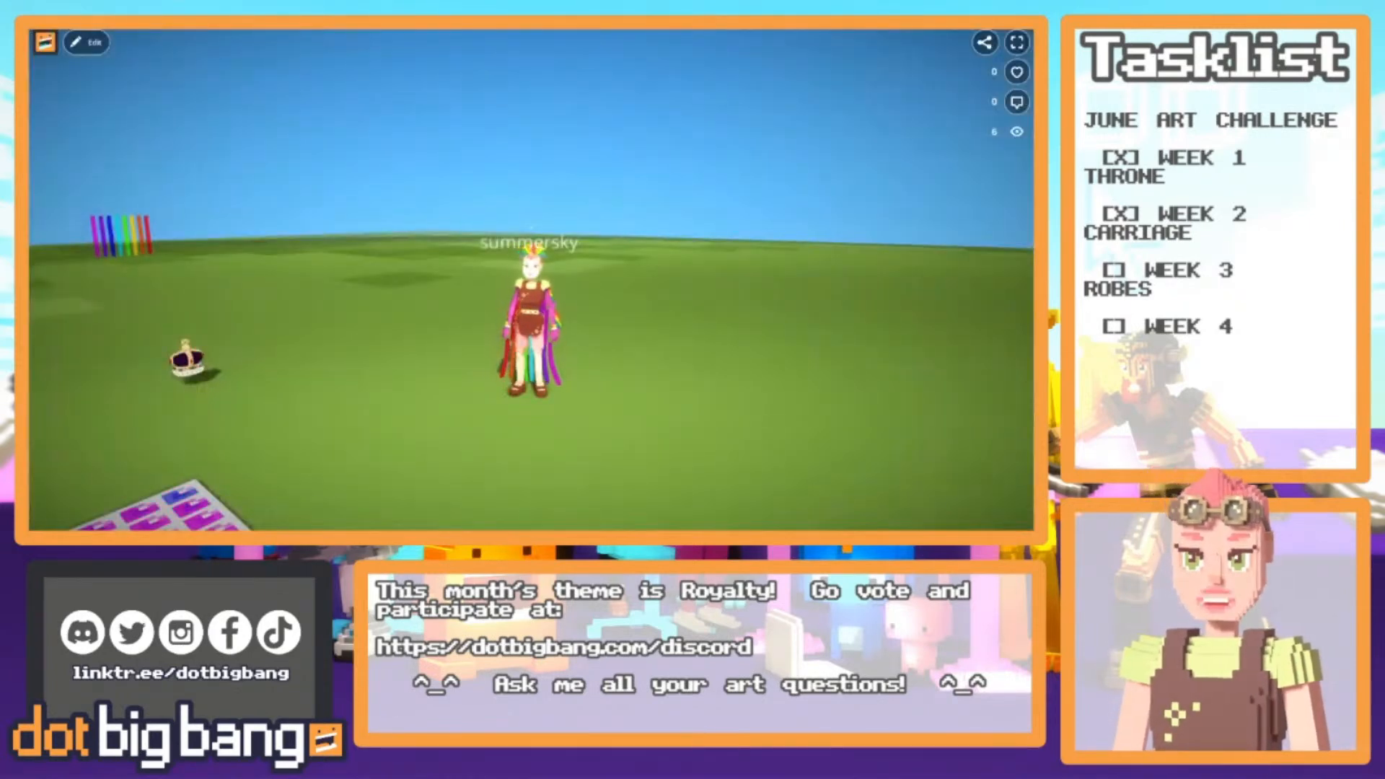
{"action": "key", "text": "ctrl+Tab"}
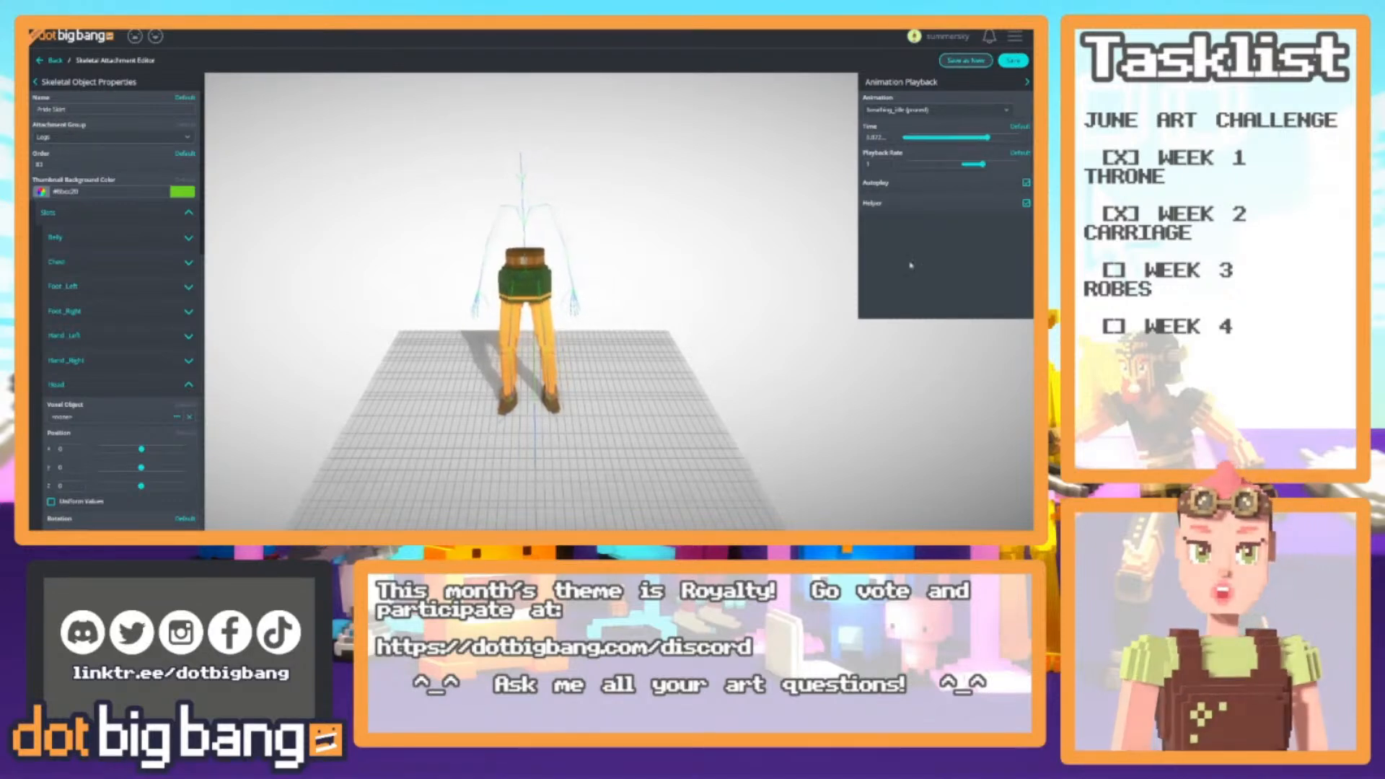
{"action": "left_click", "coordinate": [918, 125]}
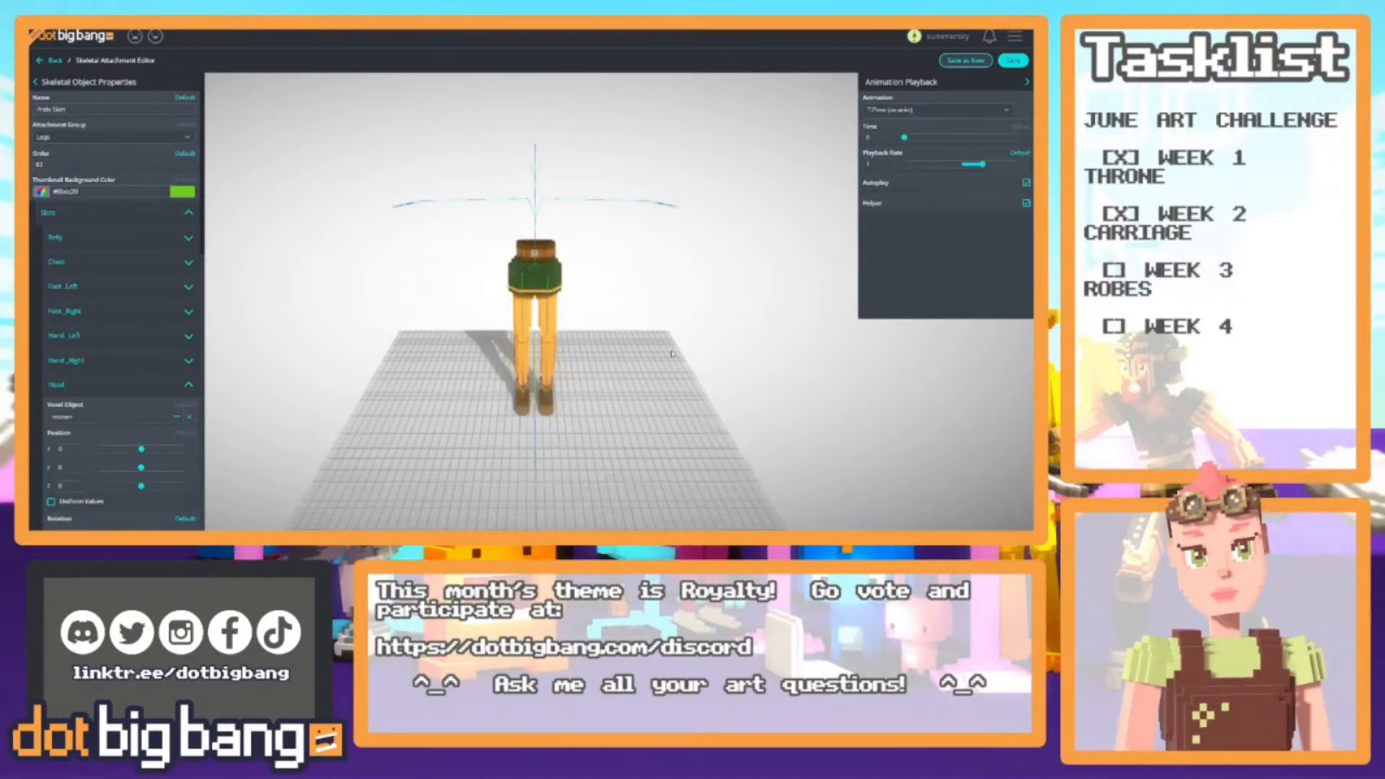
{"action": "left_click_drag", "start_coordinate": [680, 304], "coordinate": [680, 274]}
{"action": "scroll", "coordinate": [664, 261], "scroll_direction": "up", "scroll_amount": 5}
{"action": "left_click_drag", "start_coordinate": [675, 367], "coordinate": [579, 315]}
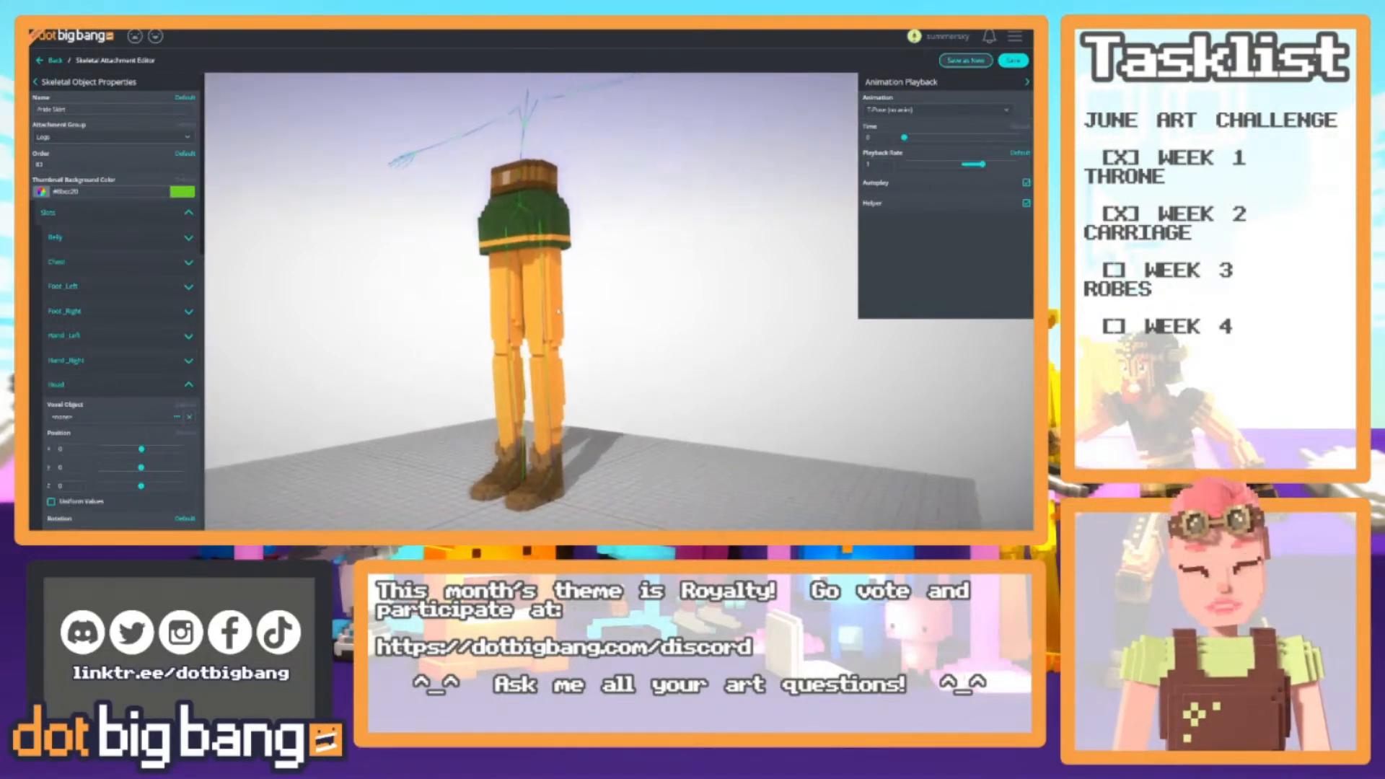
Collapse the Head and Neck slots and assign the Rainbow Skirt voxel object to the Pelvis slot
{"action": "left_click", "coordinate": [101, 384]}
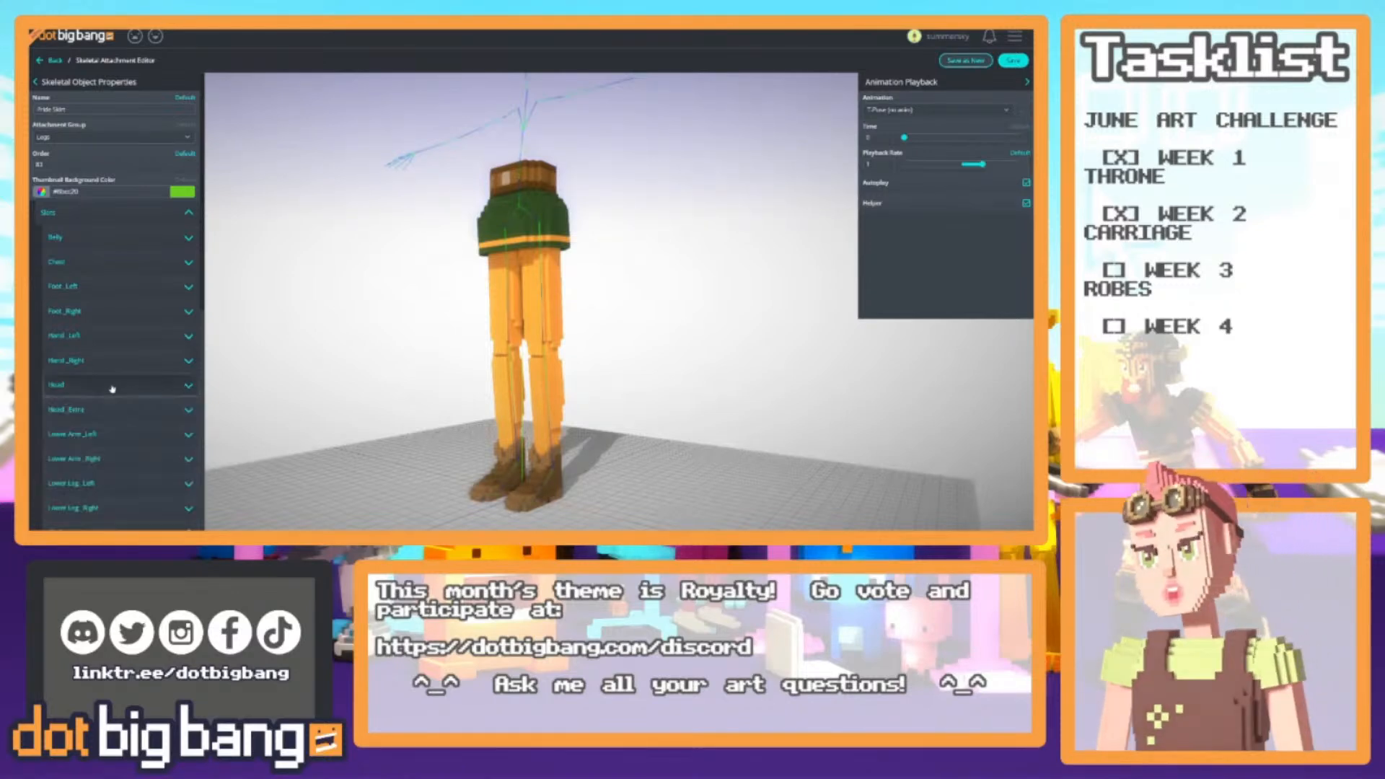
{"action": "scroll", "coordinate": [94, 328], "scroll_direction": "down", "scroll_amount": 4}
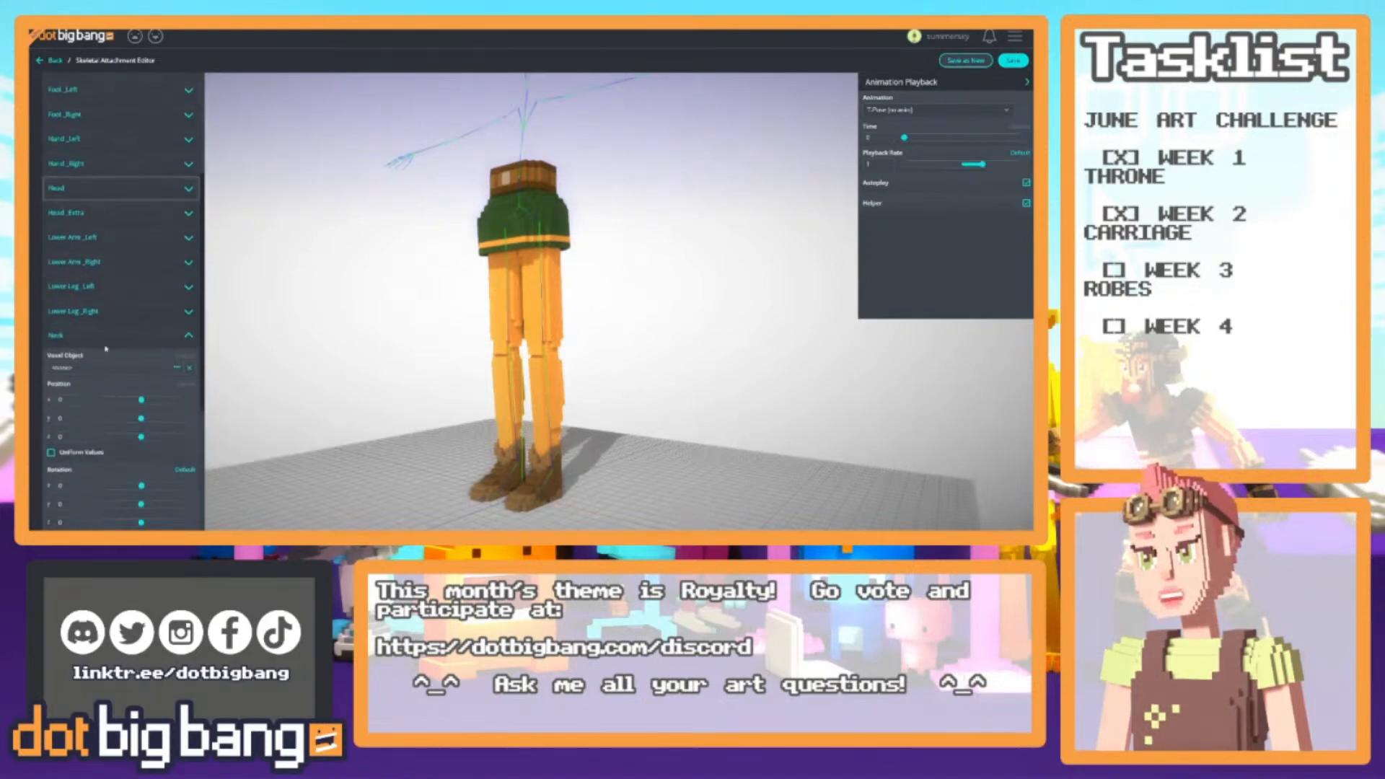
{"action": "left_click", "coordinate": [105, 342]}
{"action": "left_click", "coordinate": [95, 396]}
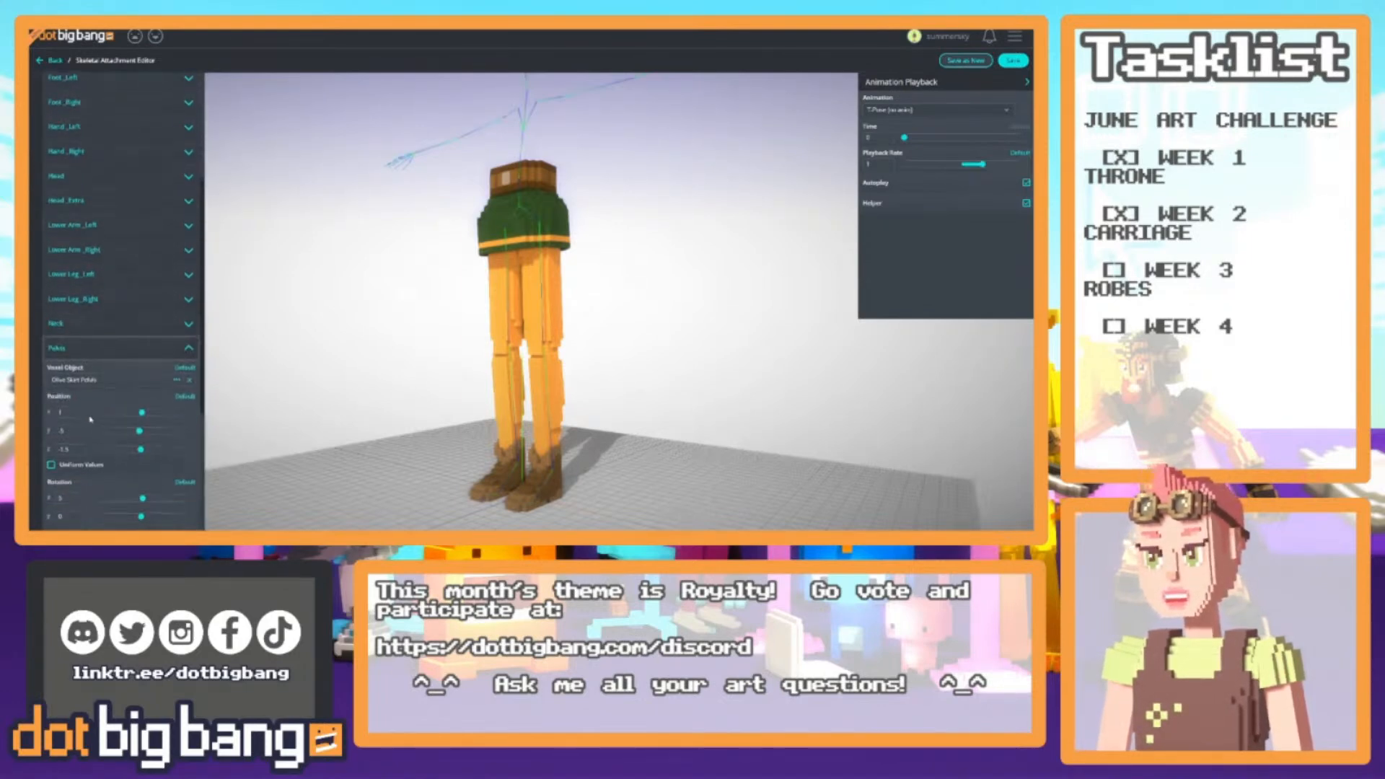
{"action": "left_click", "coordinate": [176, 379]}
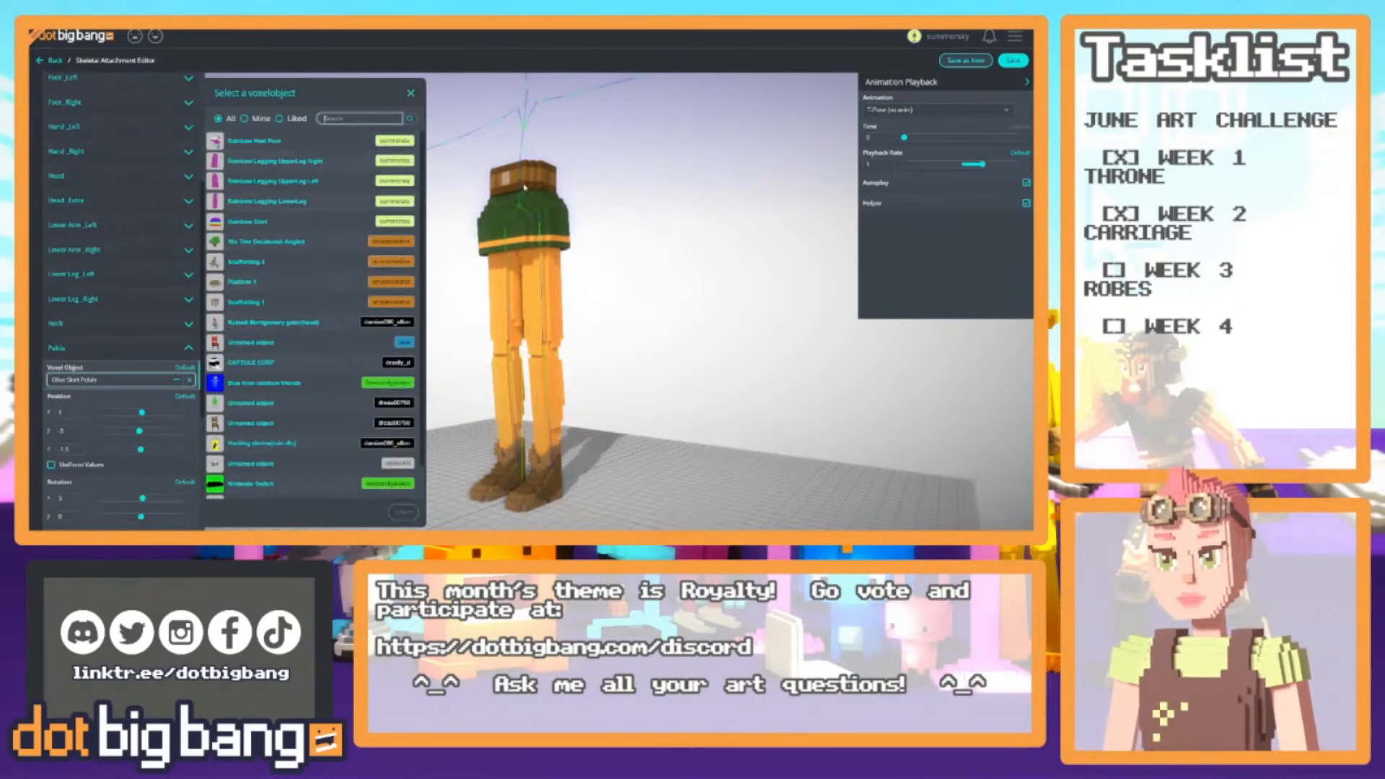
{"action": "left_click", "coordinate": [272, 223]}
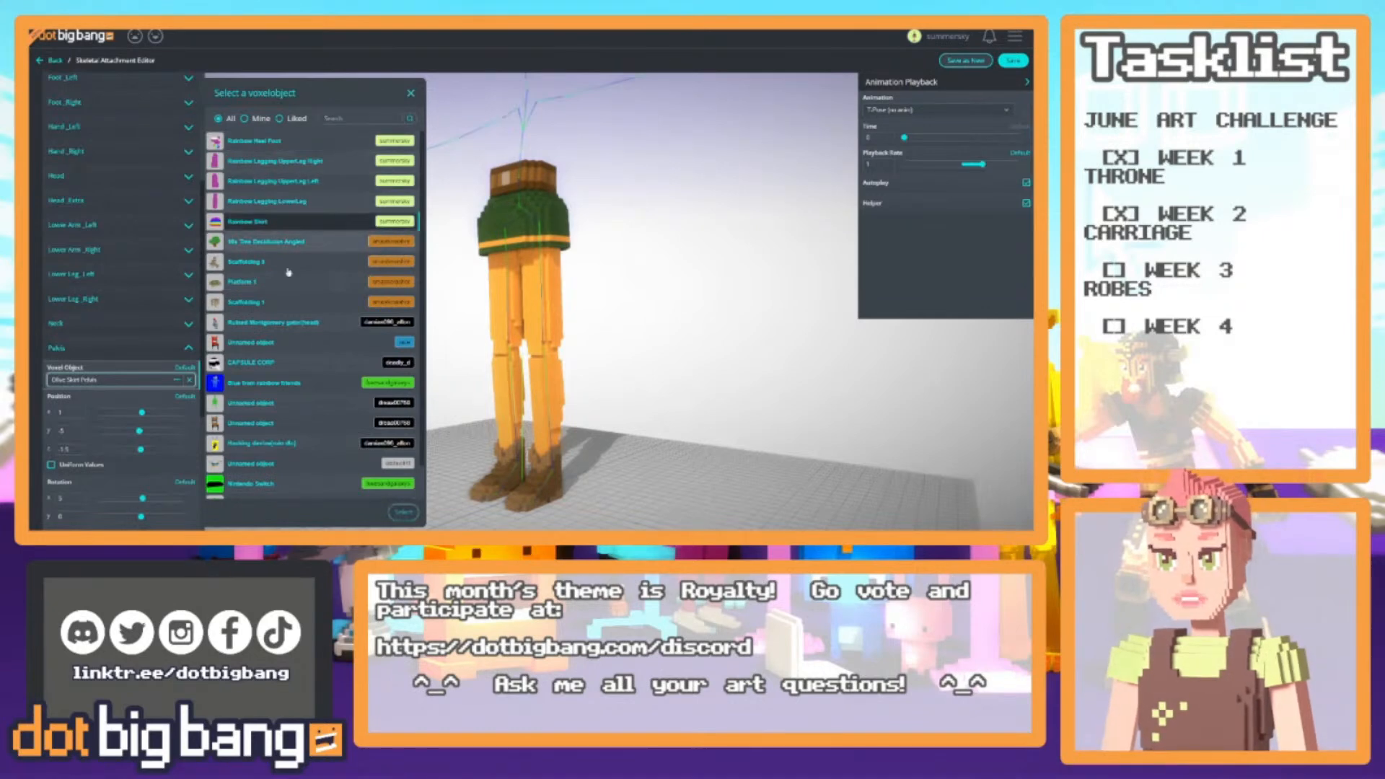
{"action": "left_click", "coordinate": [403, 512]}
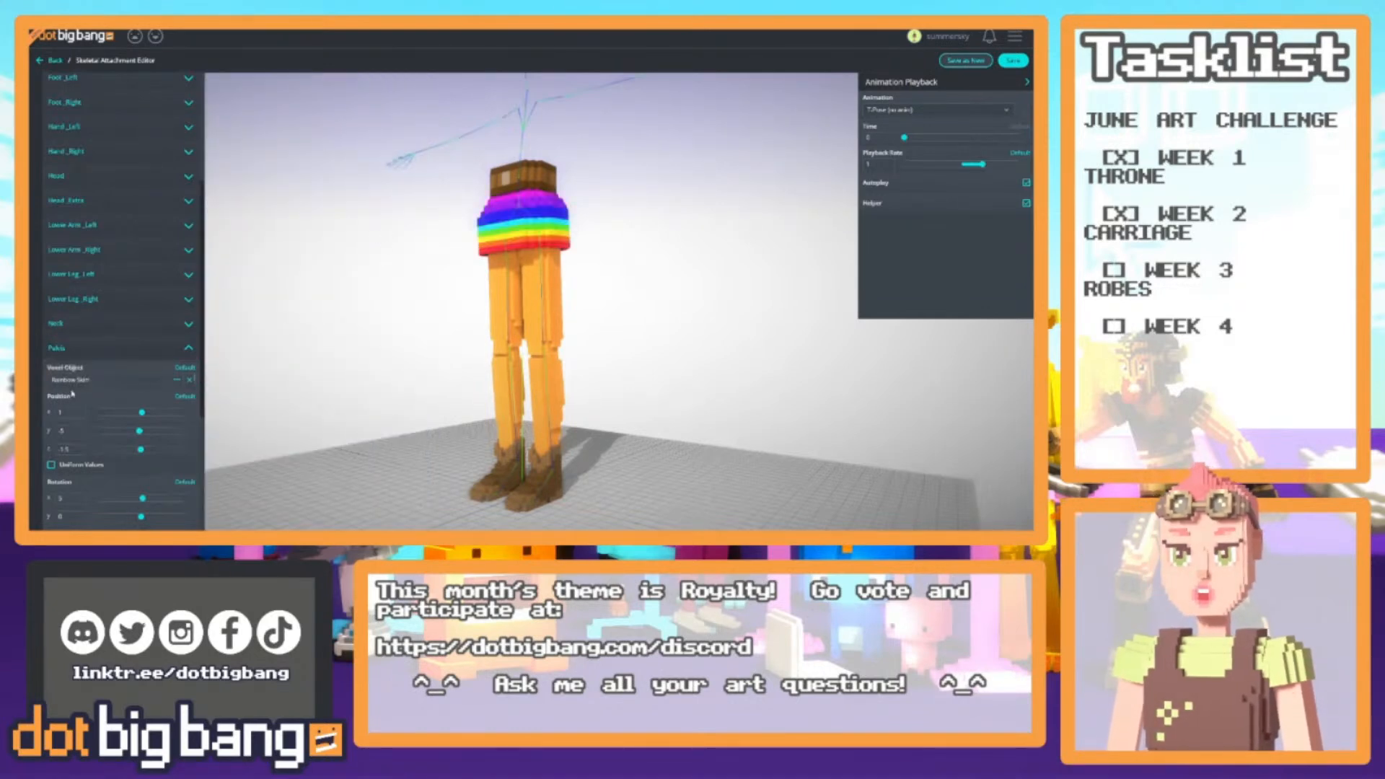
Replace the voxel object in the Upper Leg_Left slot with Rainbow Legging UpperLeg Left
{"action": "left_click", "coordinate": [76, 347]}
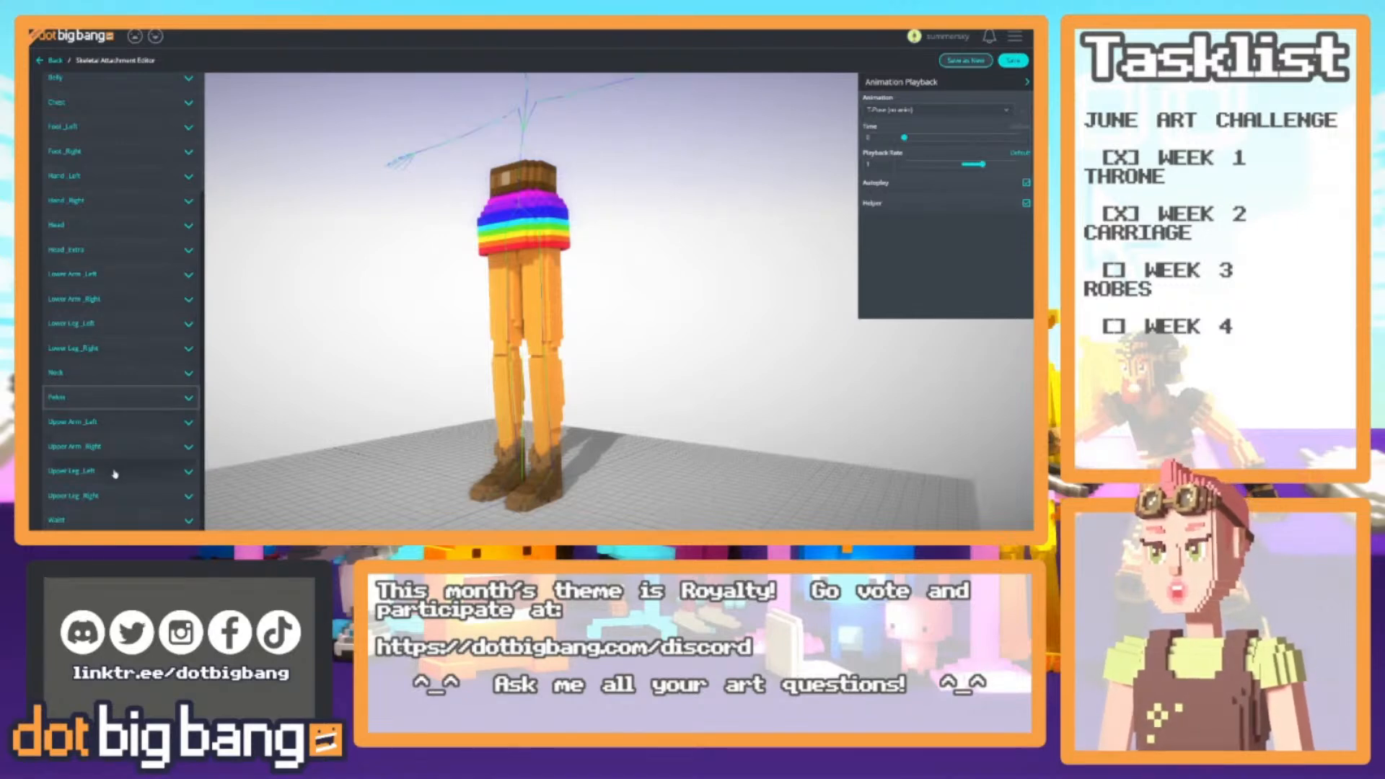
{"action": "left_click", "coordinate": [114, 470]}
{"action": "left_click", "coordinate": [107, 309]}
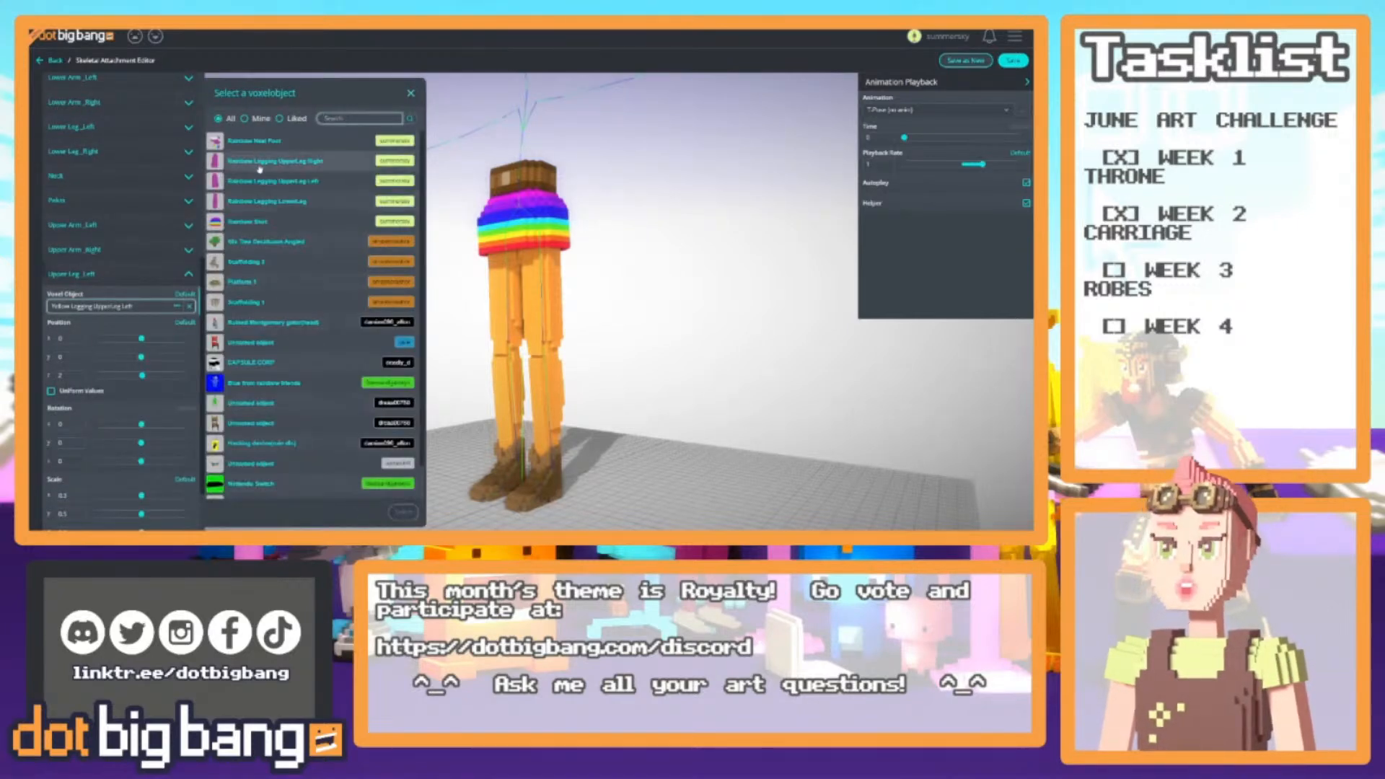
{"action": "left_click", "coordinate": [274, 180]}
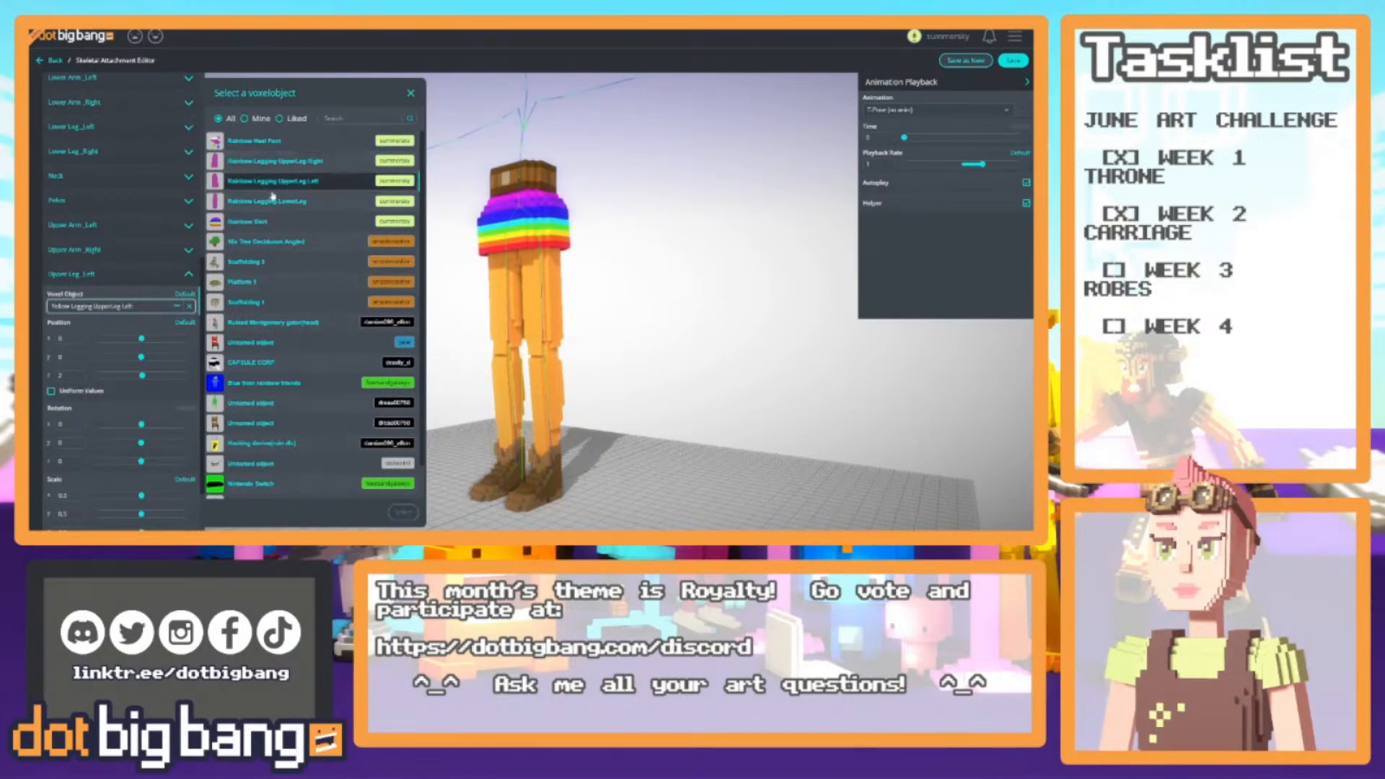
{"action": "left_click", "coordinate": [403, 512]}
Replace the voxel object in the Upper Leg_Right slot with Rainbow Legging UpperLeg Right and collapse the slot
{"action": "left_click", "coordinate": [100, 277]}
{"action": "left_click", "coordinate": [117, 501]}
{"action": "scroll", "coordinate": [118, 503], "scroll_direction": "down", "scroll_amount": 1}
{"action": "left_click", "coordinate": [108, 428]}
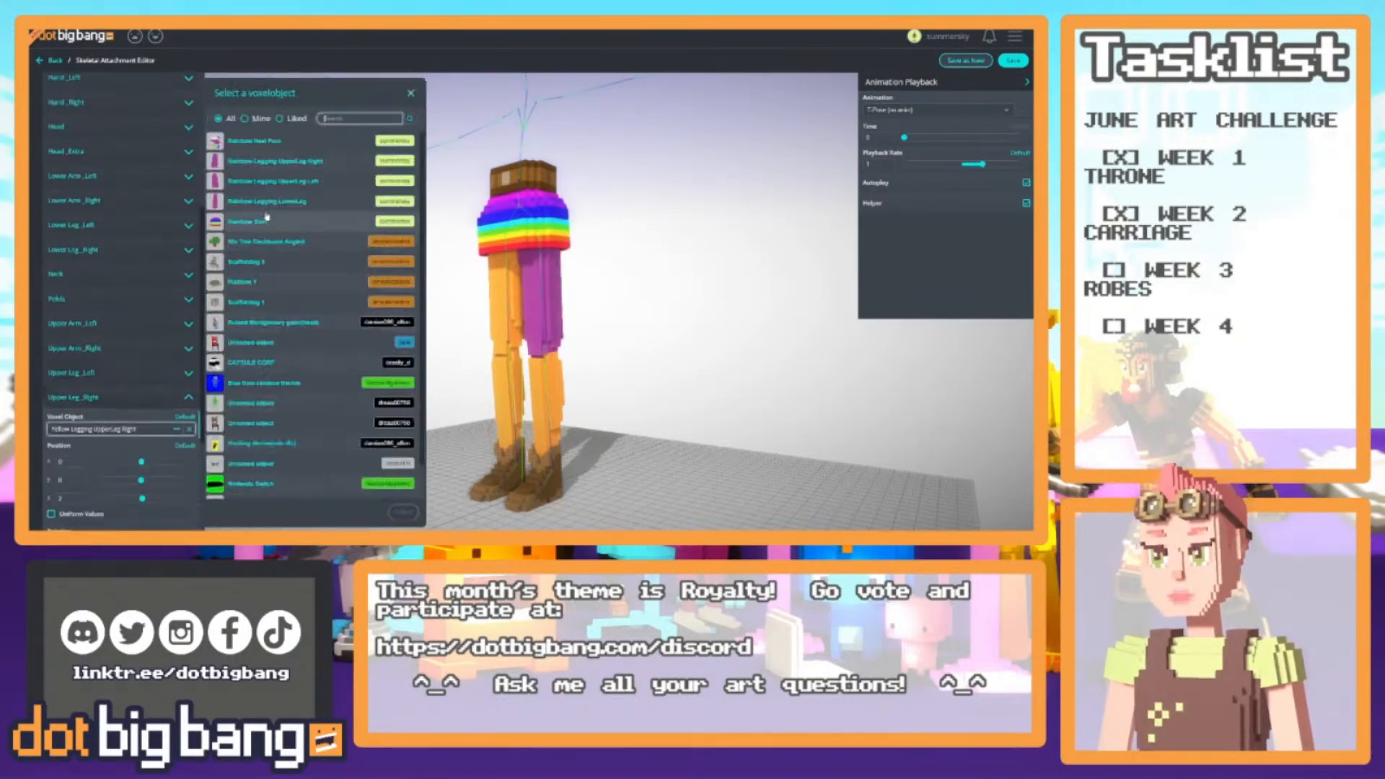
{"action": "left_click", "coordinate": [267, 166]}
{"action": "left_click", "coordinate": [403, 512]}
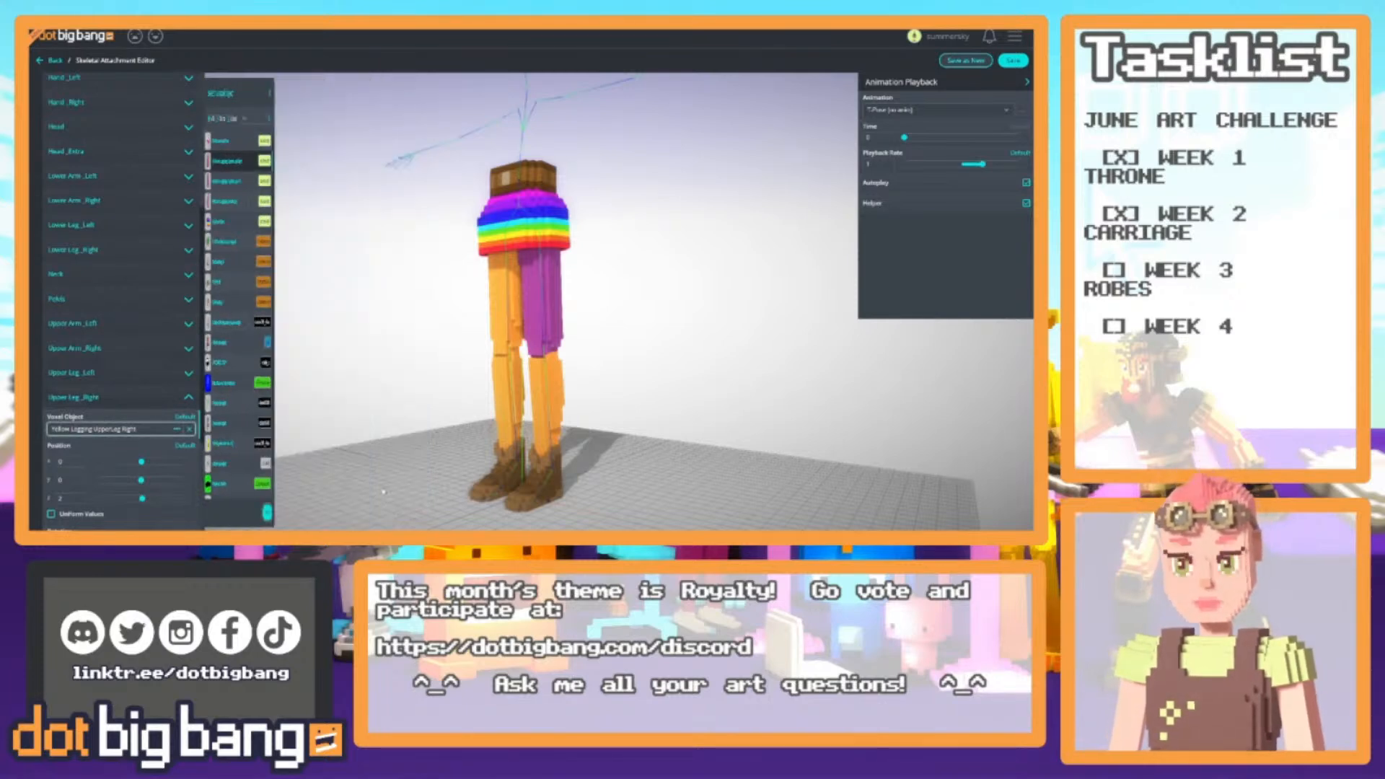
{"action": "left_click", "coordinate": [145, 399]}
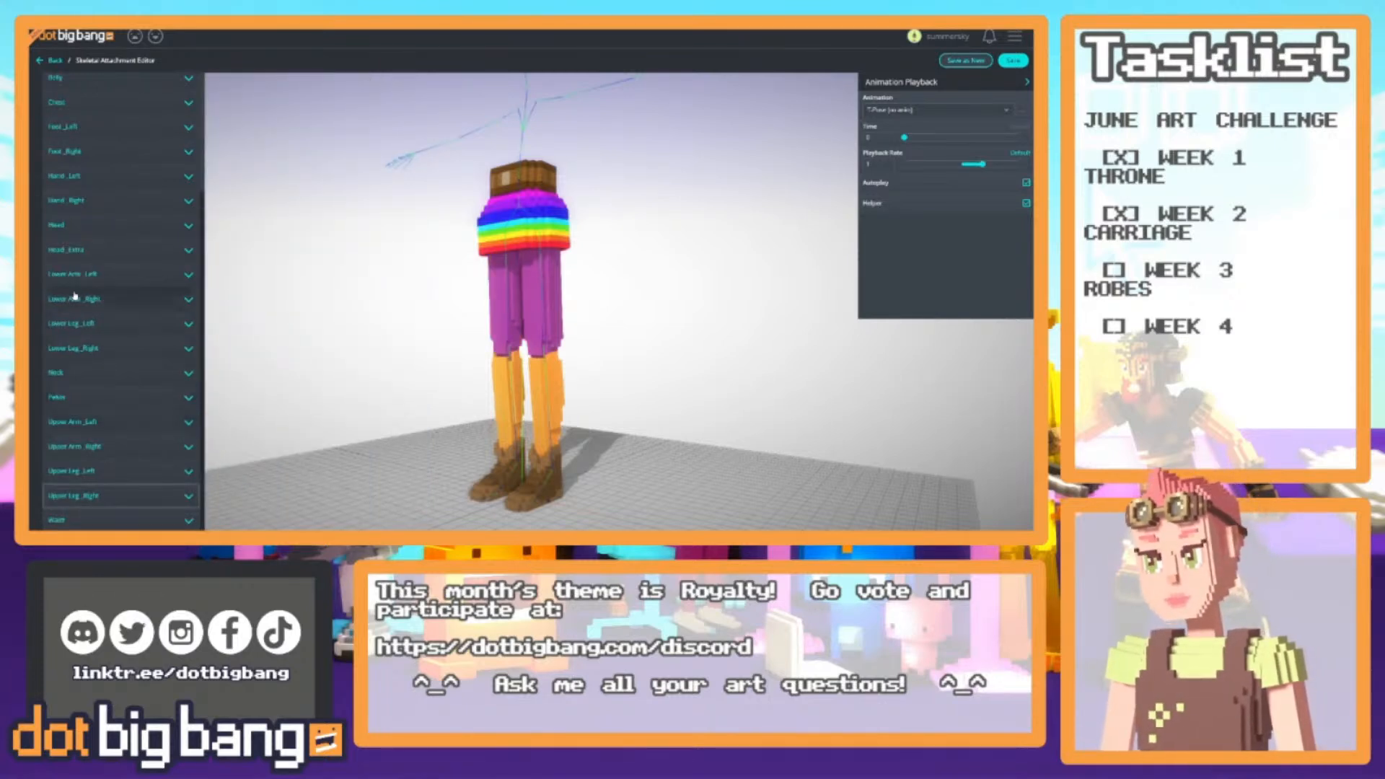
Replace the voxel object in the Lower Leg_Left slot with Rainbow Legging LowerLeg and collapse the slot
{"action": "left_click", "coordinate": [123, 323]}
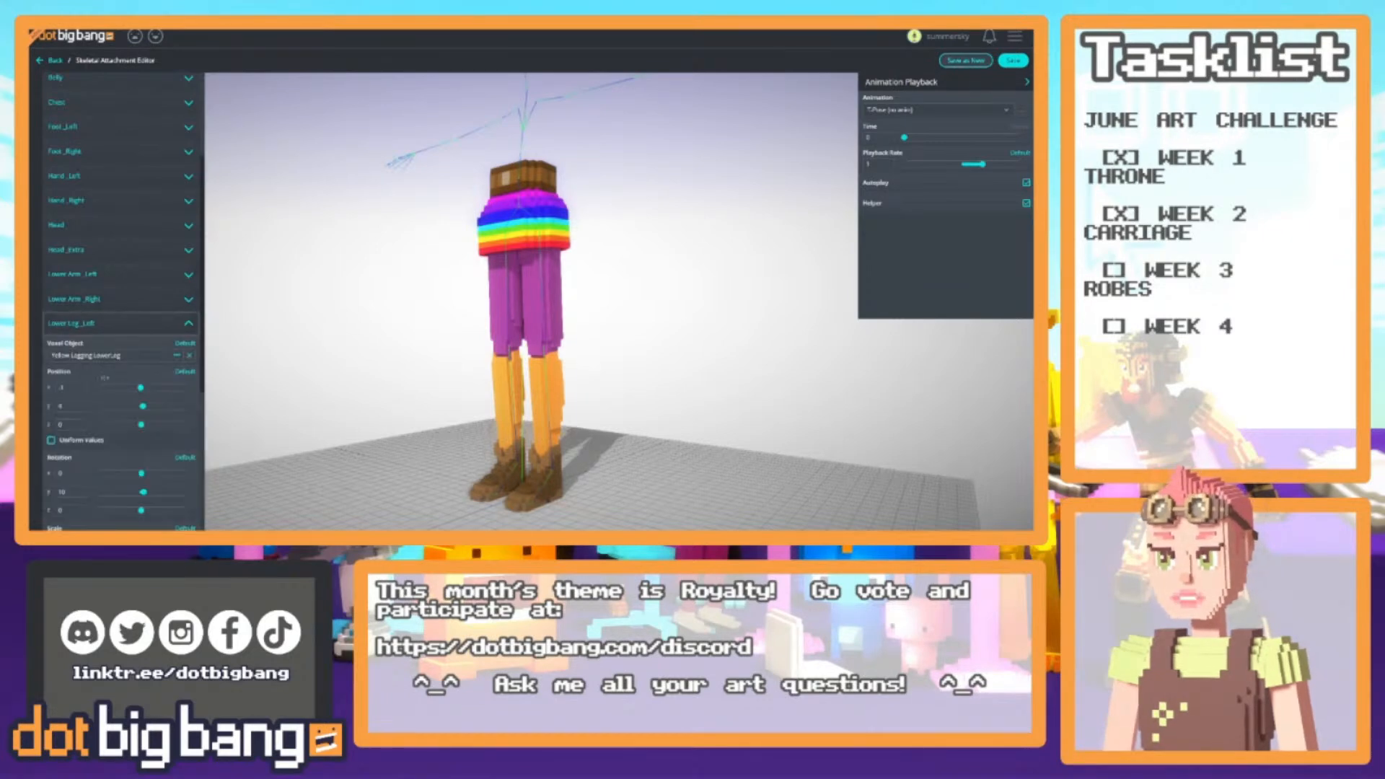
{"action": "left_click", "coordinate": [112, 355]}
{"action": "left_click", "coordinate": [267, 202]}
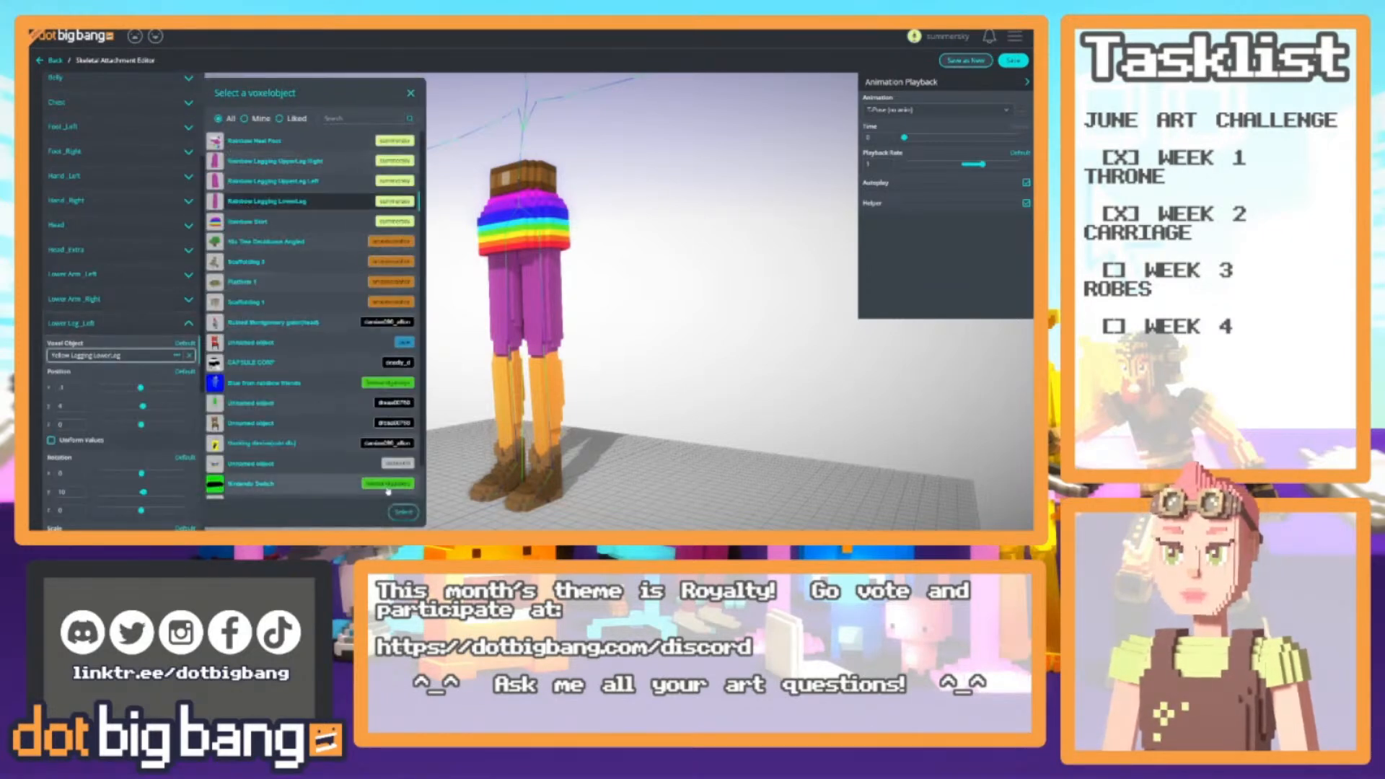
{"action": "left_click", "coordinate": [403, 512]}
{"action": "left_click", "coordinate": [112, 326]}
Replace the voxel object in the Lower Leg_Right slot with Rainbow Legging LowerLeg and collapse the slot
{"action": "left_click", "coordinate": [101, 348]}
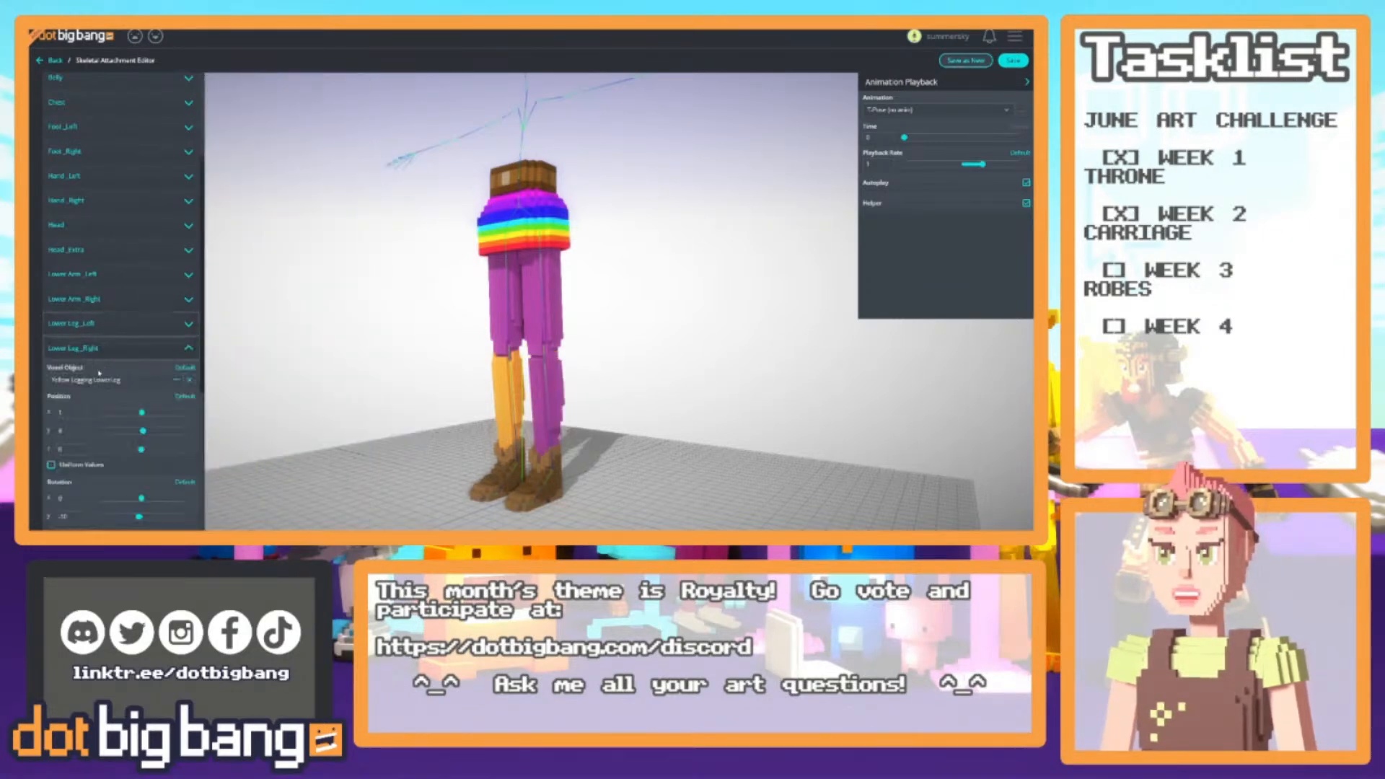
{"action": "left_click", "coordinate": [112, 380]}
{"action": "left_click", "coordinate": [267, 201]}
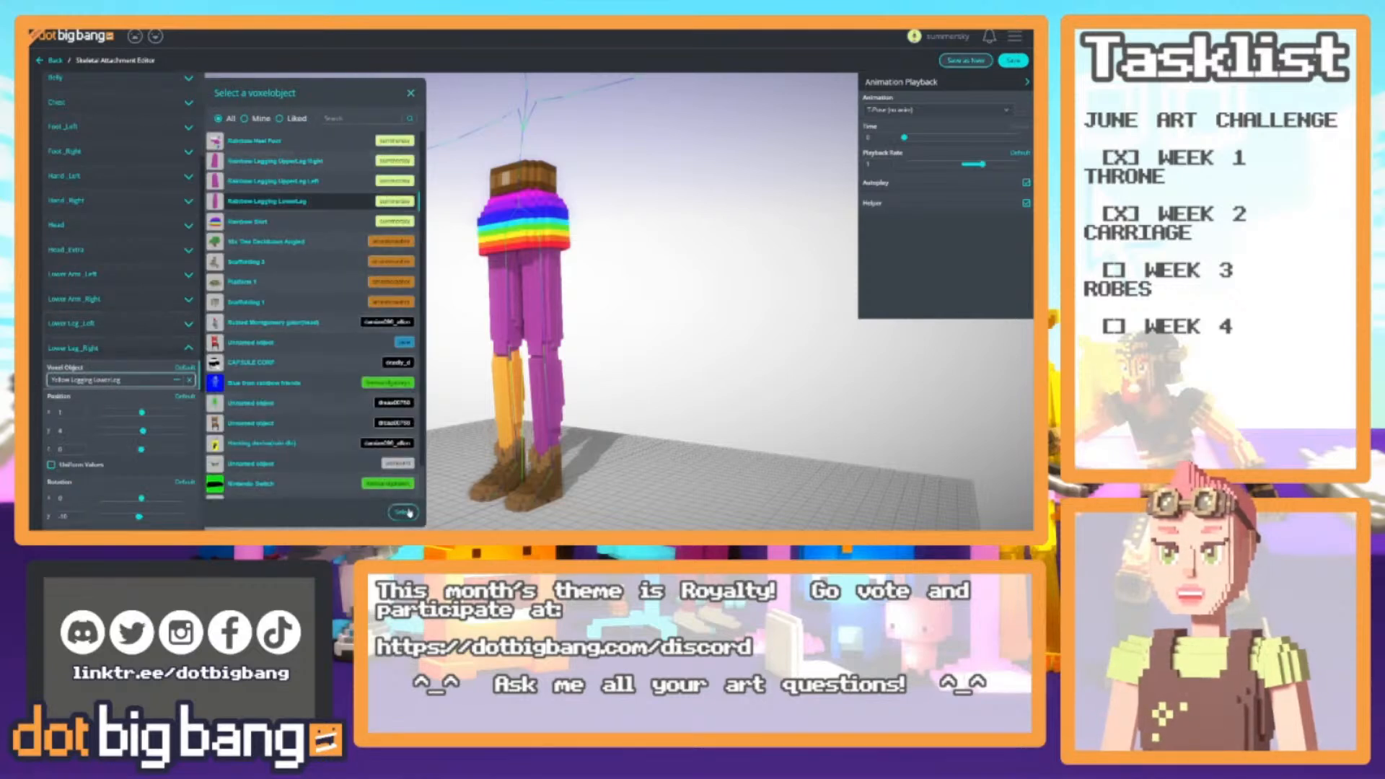
{"action": "left_click", "coordinate": [403, 512]}
{"action": "left_click", "coordinate": [146, 349]}
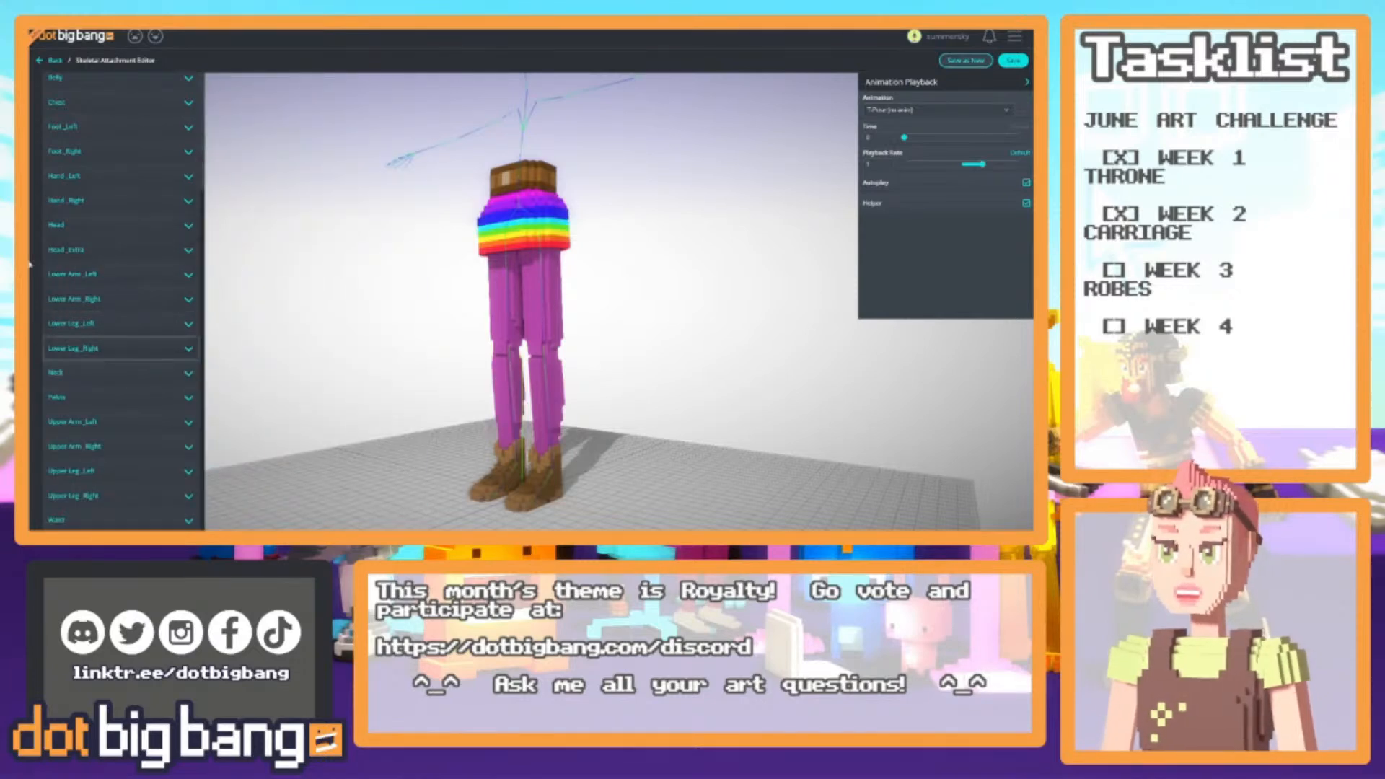
Assign the Rainbow Heel Foot voxel object to the Foot_Left slot and check the shoe on the leg
{"action": "scroll", "coordinate": [91, 184], "scroll_direction": "up", "scroll_amount": 1}
{"action": "left_click", "coordinate": [92, 176]}
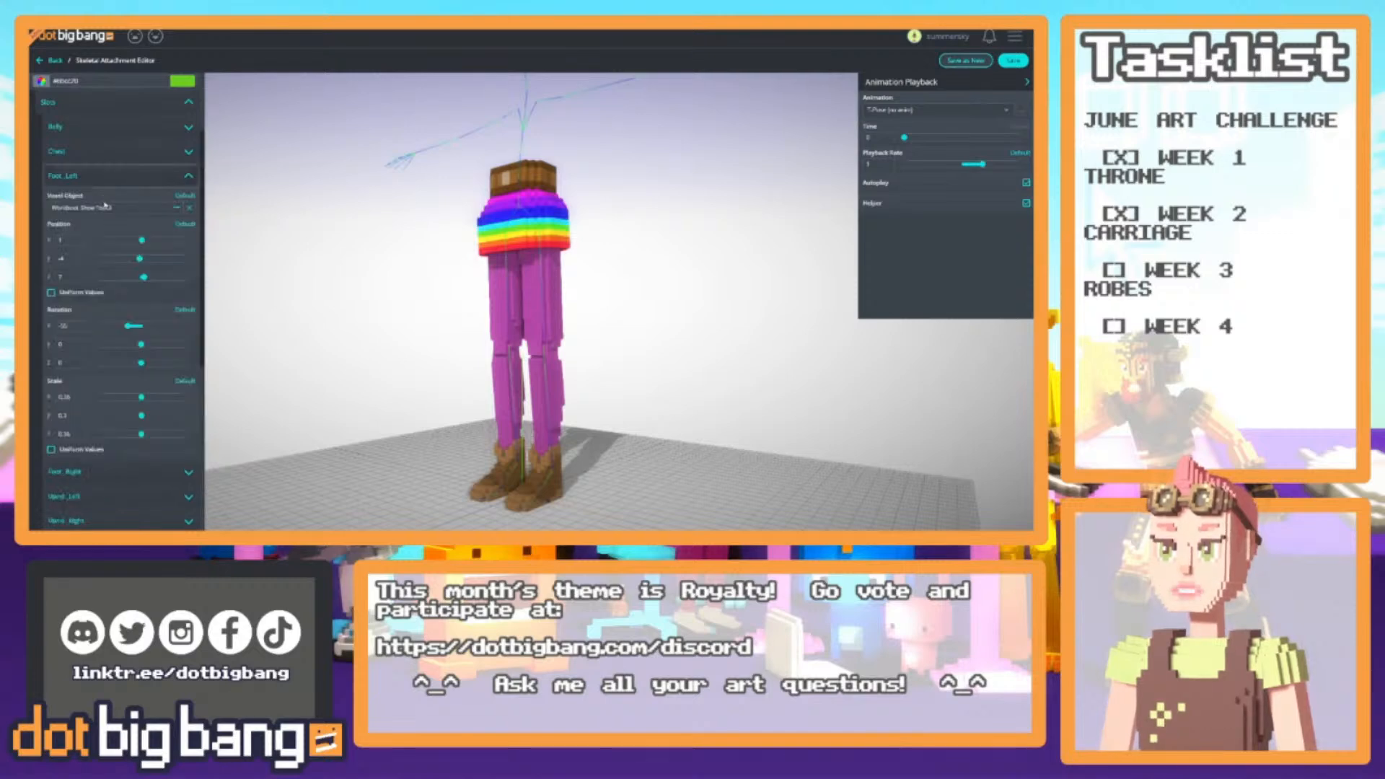
{"action": "left_click", "coordinate": [108, 208]}
{"action": "left_click", "coordinate": [258, 140]}
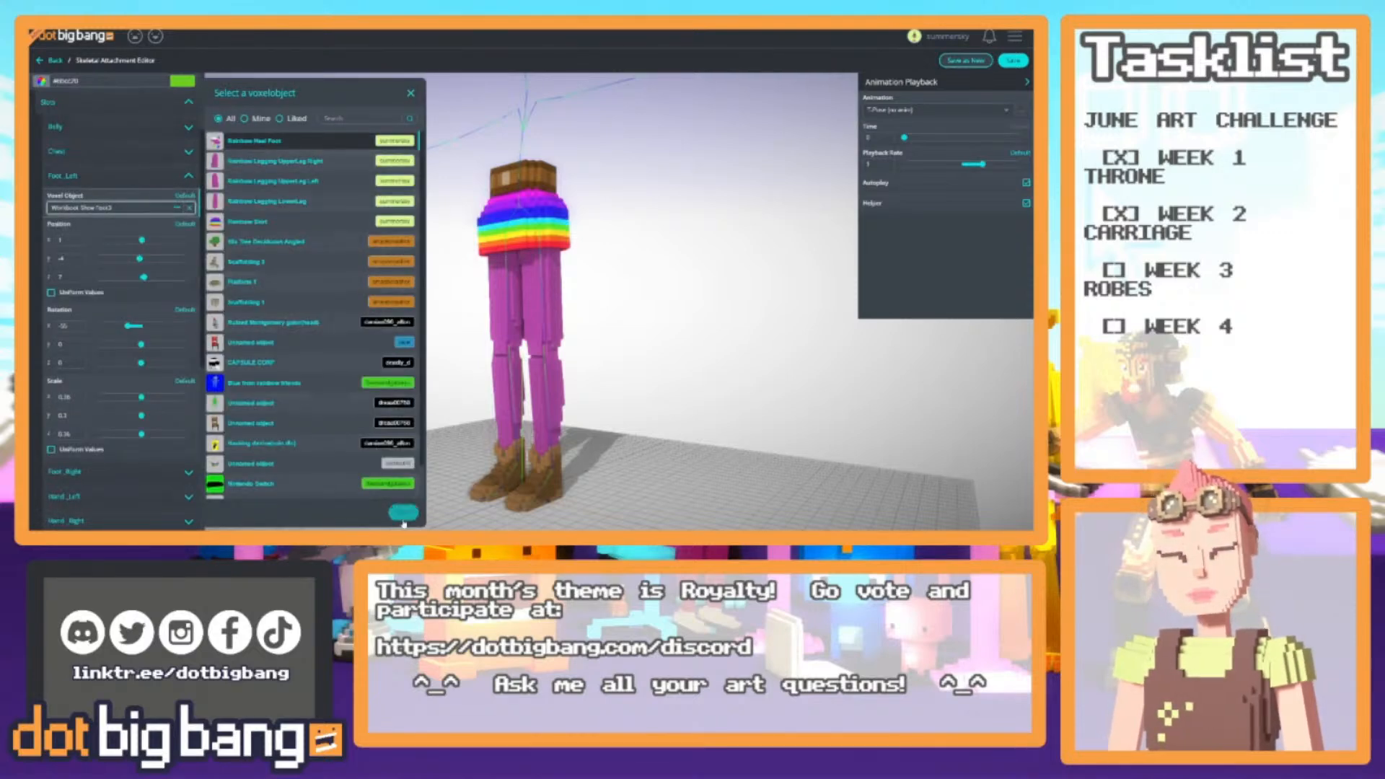
{"action": "left_click", "coordinate": [403, 513]}
{"action": "left_click_drag", "start_coordinate": [484, 368], "coordinate": [425, 364]}
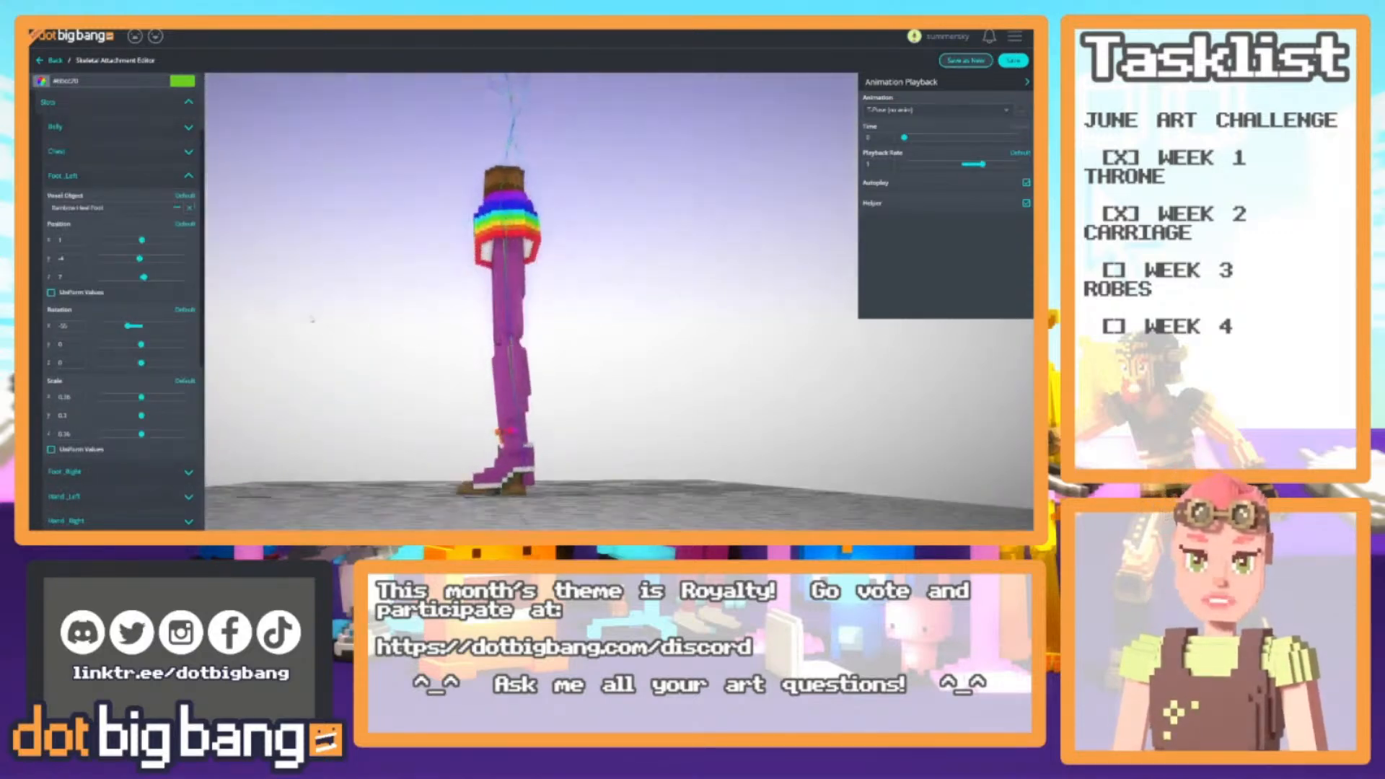
{"action": "right_click_drag", "start_coordinate": [425, 418], "coordinate": [426, 350]}
{"action": "left_click_drag", "start_coordinate": [426, 349], "coordinate": [439, 387]}
{"action": "left_click_drag", "start_coordinate": [426, 219], "coordinate": [294, 251]}
{"action": "left_click_drag", "start_coordinate": [412, 241], "coordinate": [497, 268]}
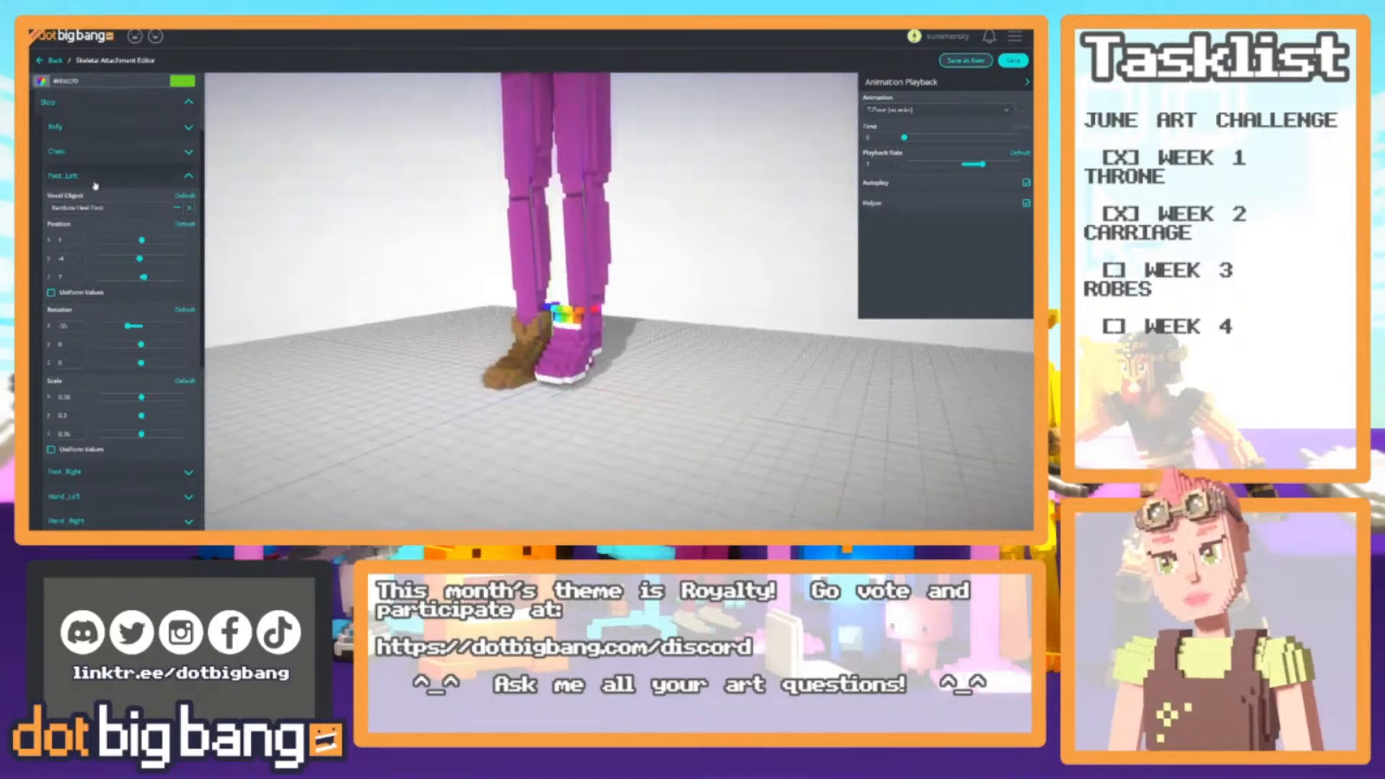
Collapse the Foot_Left slot and assign the Rainbow Heel Foot voxel object to the Foot_Right slot
{"action": "left_click", "coordinate": [97, 178]}
{"action": "left_click", "coordinate": [101, 203]}
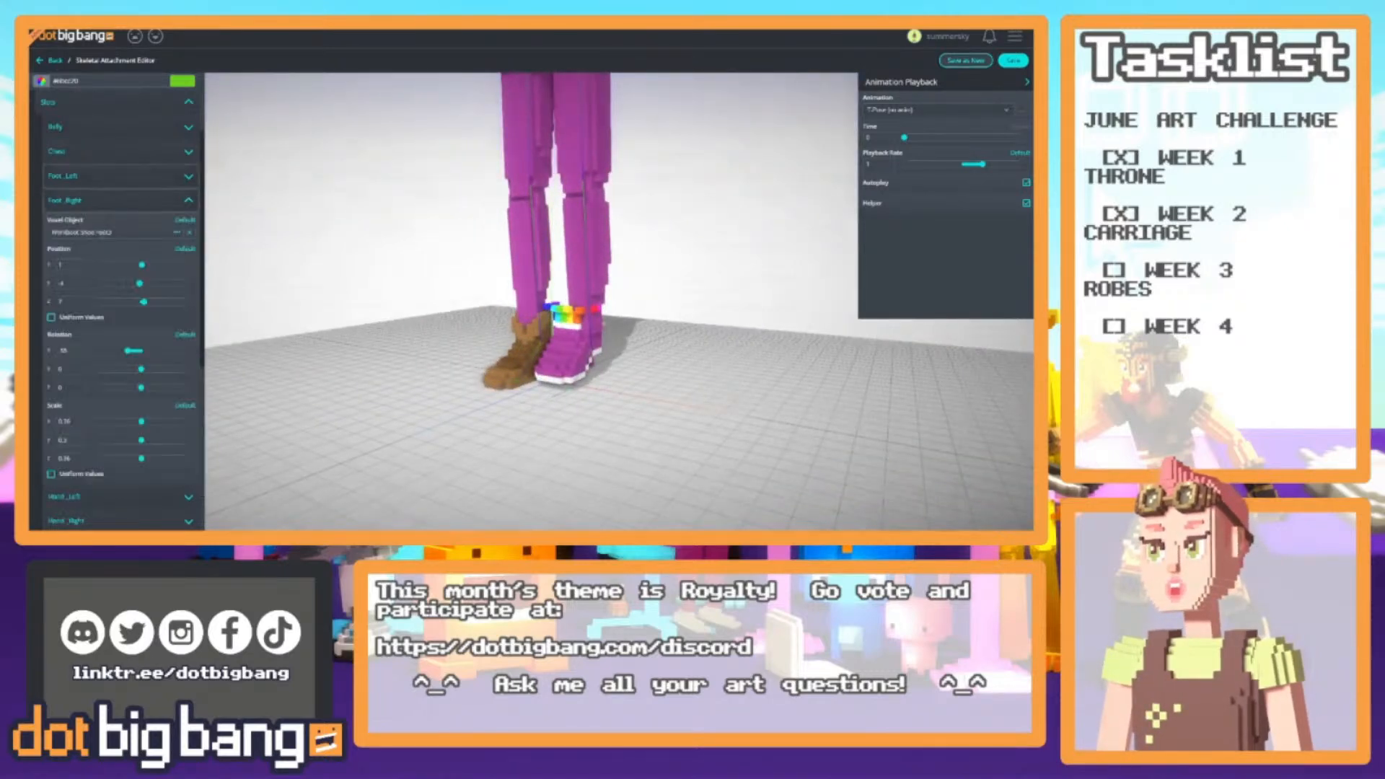
{"action": "left_click", "coordinate": [108, 232]}
{"action": "left_click", "coordinate": [449, 402]}
Examine how both shoes line up with the leggings and skirt from the front and other angles
{"action": "left_click_drag", "start_coordinate": [448, 401], "coordinate": [354, 326]}
{"action": "scroll", "coordinate": [535, 306], "scroll_direction": "down", "scroll_amount": 3}
{"action": "scroll", "coordinate": [535, 306], "scroll_direction": "down", "scroll_amount": 3}
{"action": "scroll", "coordinate": [448, 309], "scroll_direction": "up", "scroll_amount": 4}
{"action": "left_click_drag", "start_coordinate": [448, 309], "coordinate": [354, 311]}
{"action": "scroll", "coordinate": [548, 303], "scroll_direction": "up", "scroll_amount": 3}
{"action": "left_click_drag", "start_coordinate": [710, 278], "coordinate": [740, 235]}
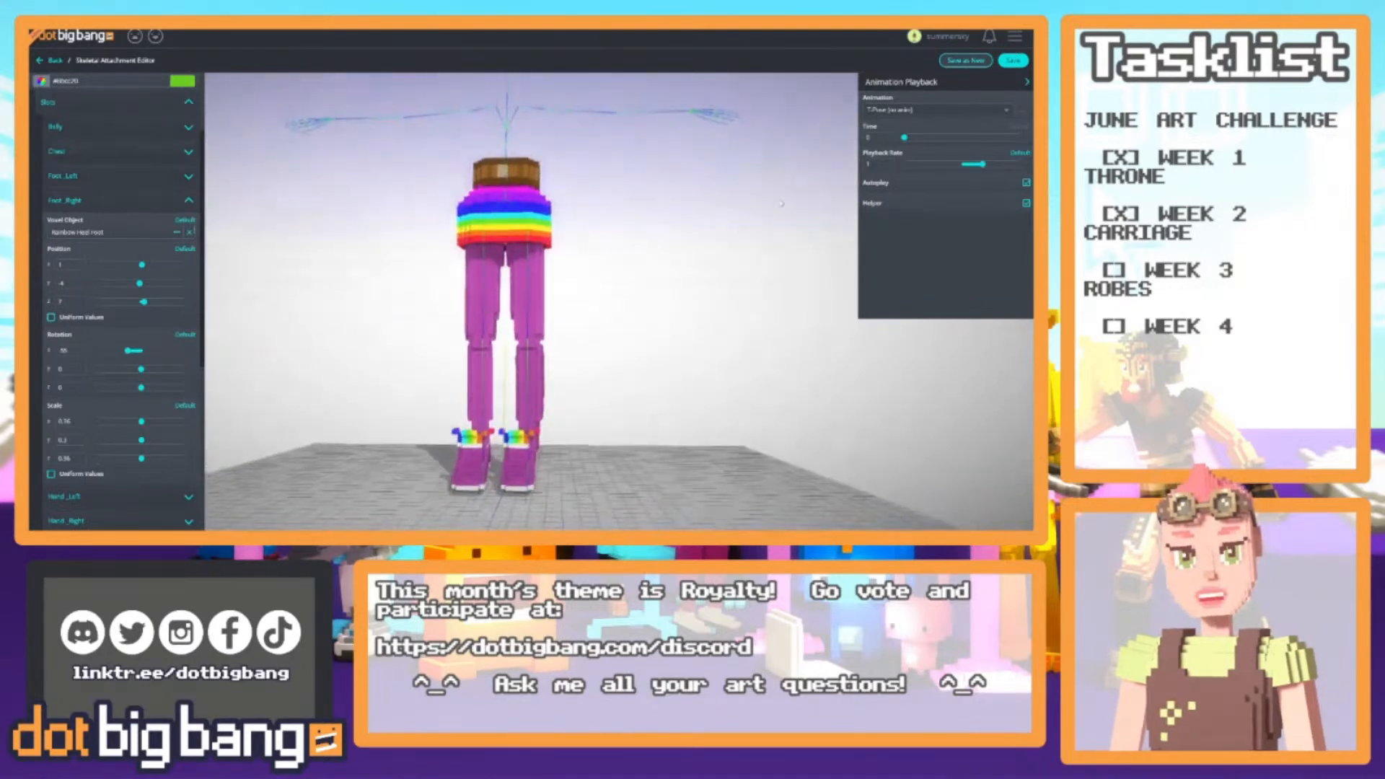
{"action": "mouse_move", "coordinate": [577, 289]}
{"action": "right_mouse_down"}
{"action": "mouse_move", "coordinate": [648, 267]}
{"action": "mouse_move", "coordinate": [553, 288]}
{"action": "right_mouse_up"}
{"action": "scroll", "coordinate": [575, 287], "scroll_direction": "up", "scroll_amount": 2}
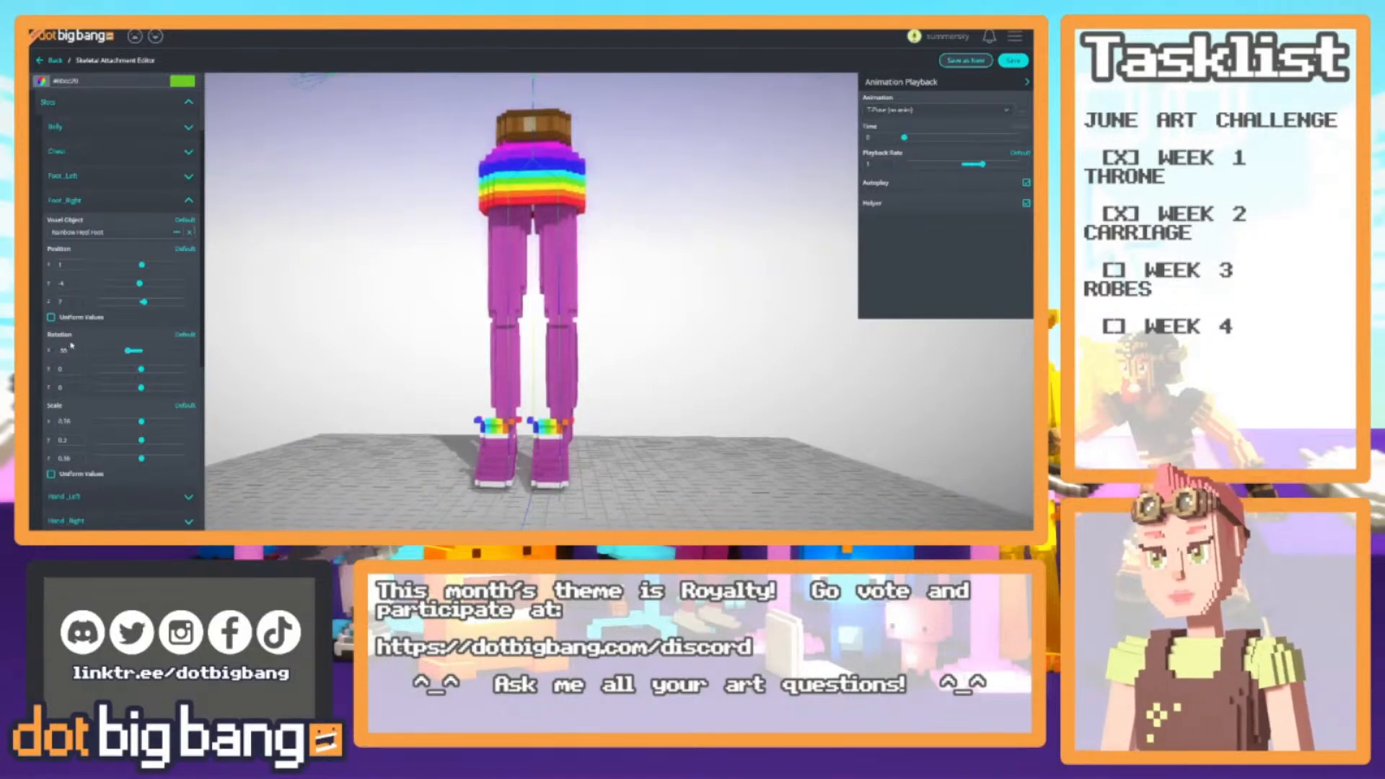
{"action": "left_click_drag", "start_coordinate": [387, 358], "coordinate": [411, 407]}
Shift the right shoe sideways to centre it under its leg and set the left shoe's X position to -2
{"action": "left_click_drag", "start_coordinate": [142, 265], "coordinate": [141, 265]}
{"action": "left_click", "coordinate": [86, 177]}
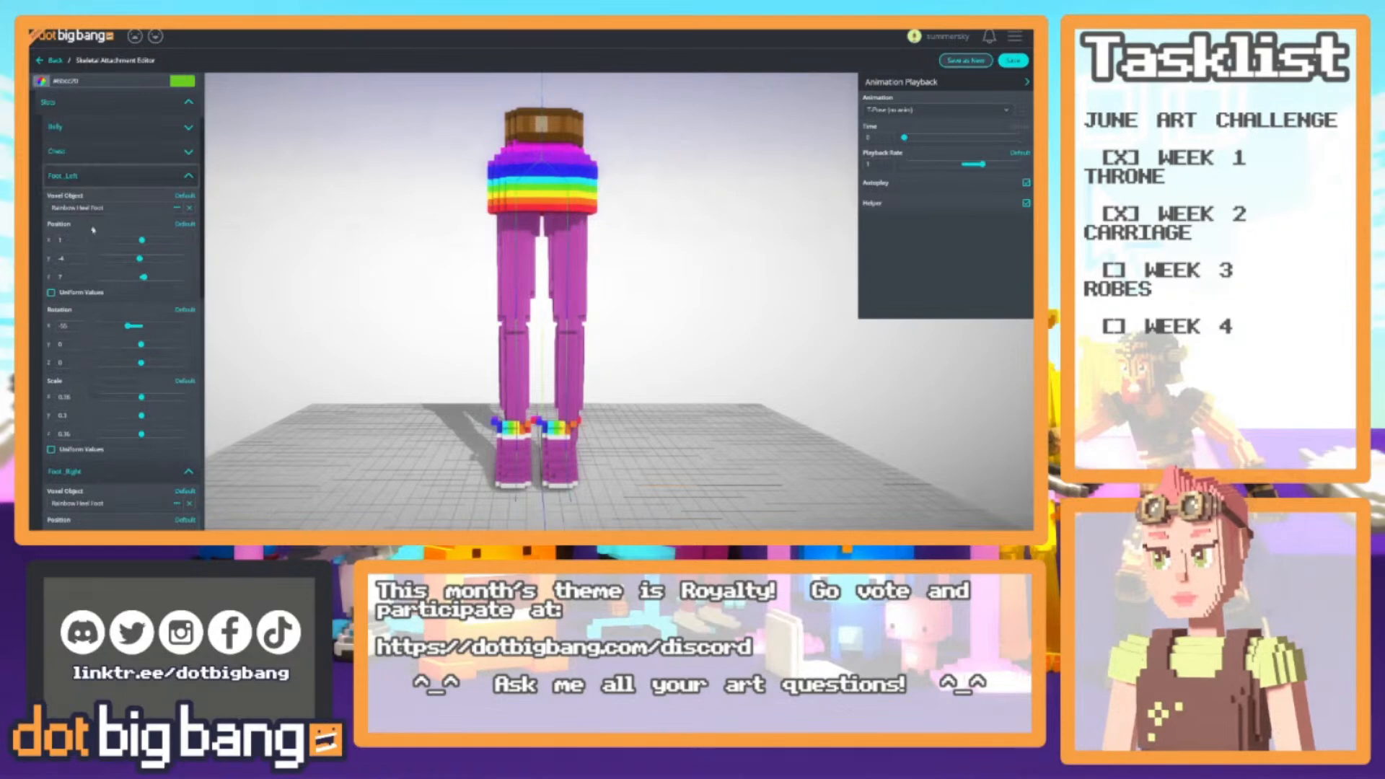
{"action": "left_click_drag", "start_coordinate": [141, 239], "coordinate": [141, 240]}
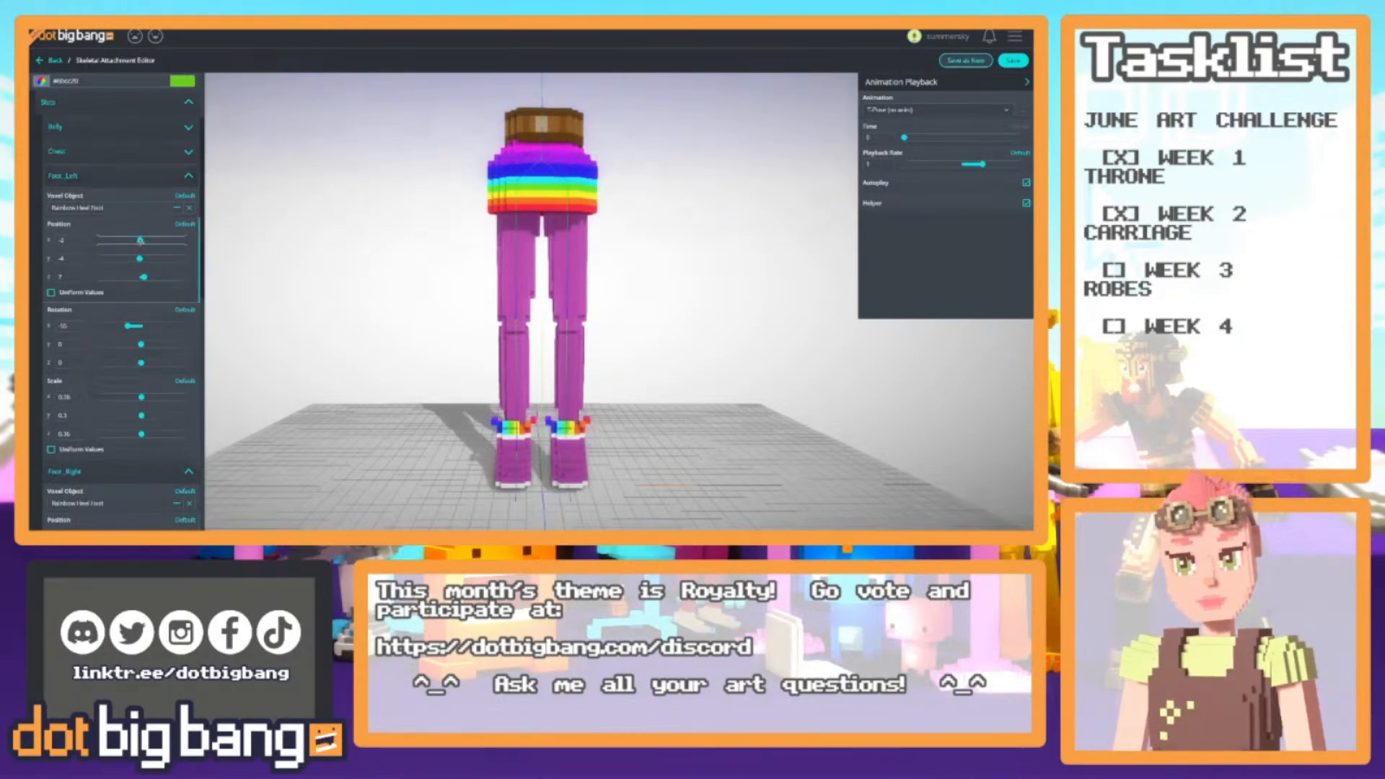
Set the Foot_Left shoe's X and Z scale to 0.3
{"action": "left_click", "coordinate": [72, 397]}
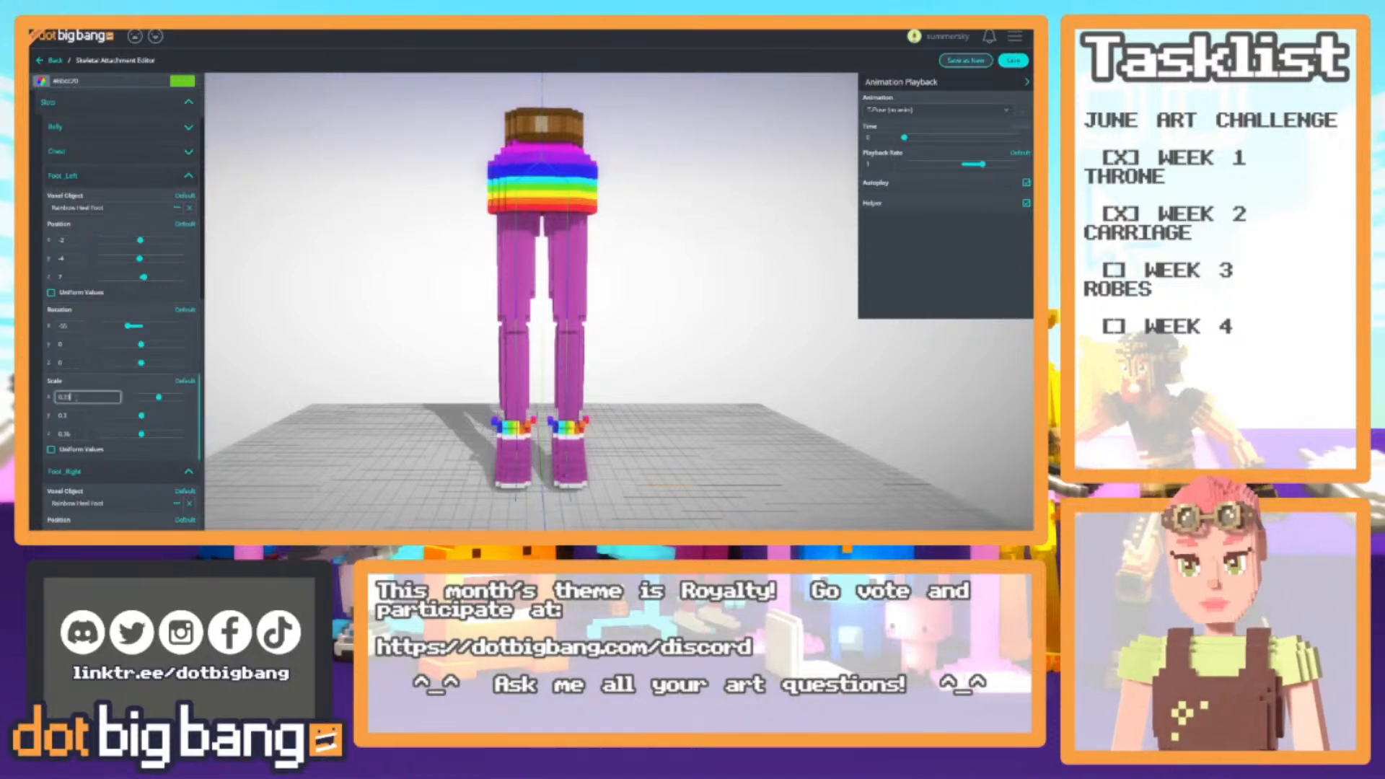
{"action": "left_click_drag", "start_coordinate": [711, 453], "coordinate": [638, 427]}
{"action": "left_click", "coordinate": [67, 397]}
{"action": "left_click", "coordinate": [67, 435]}
{"action": "key", "text": "BackSpace"}
Adjust the left shoe's Y position and set its Z position to 5, checking the fit at the ankle
{"action": "left_click_drag", "start_coordinate": [467, 383], "coordinate": [238, 446]}
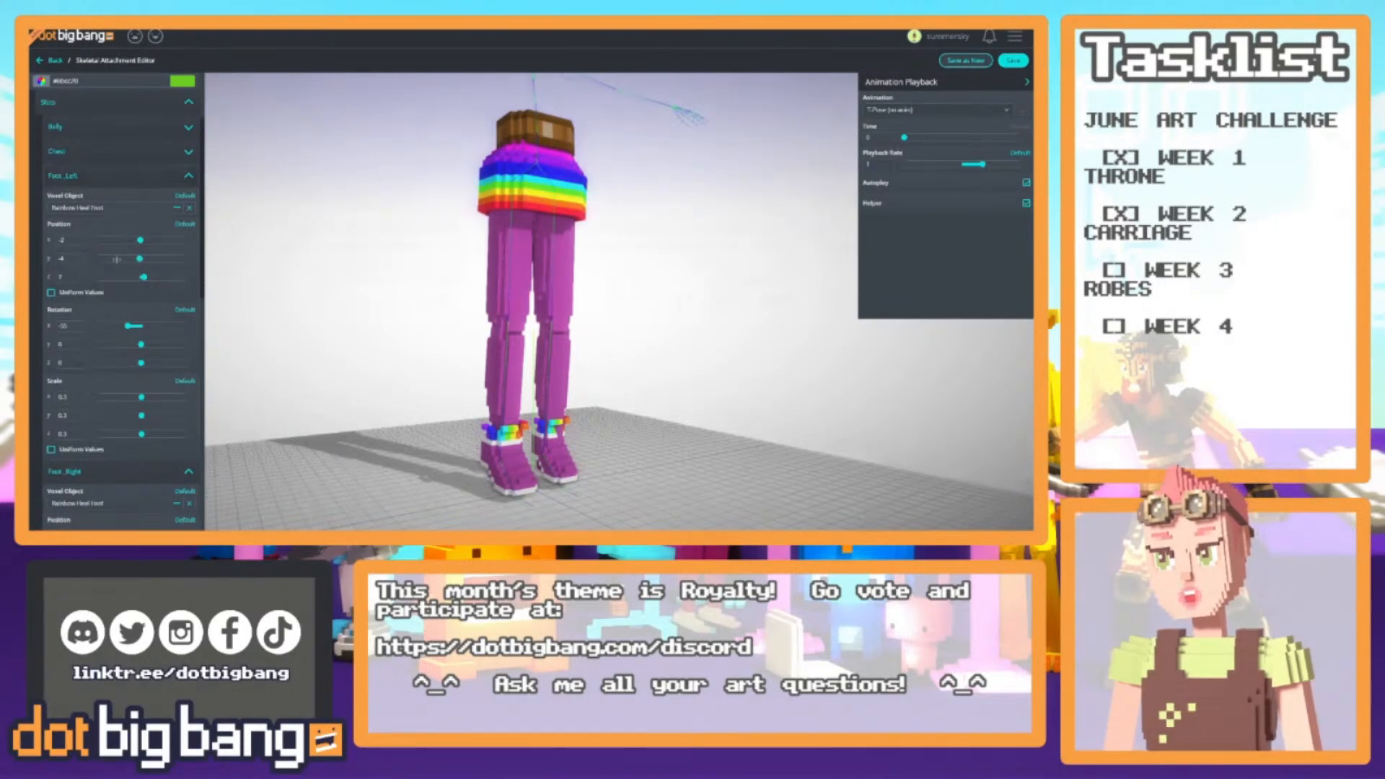
{"action": "left_click_drag", "start_coordinate": [144, 277], "coordinate": [141, 259]}
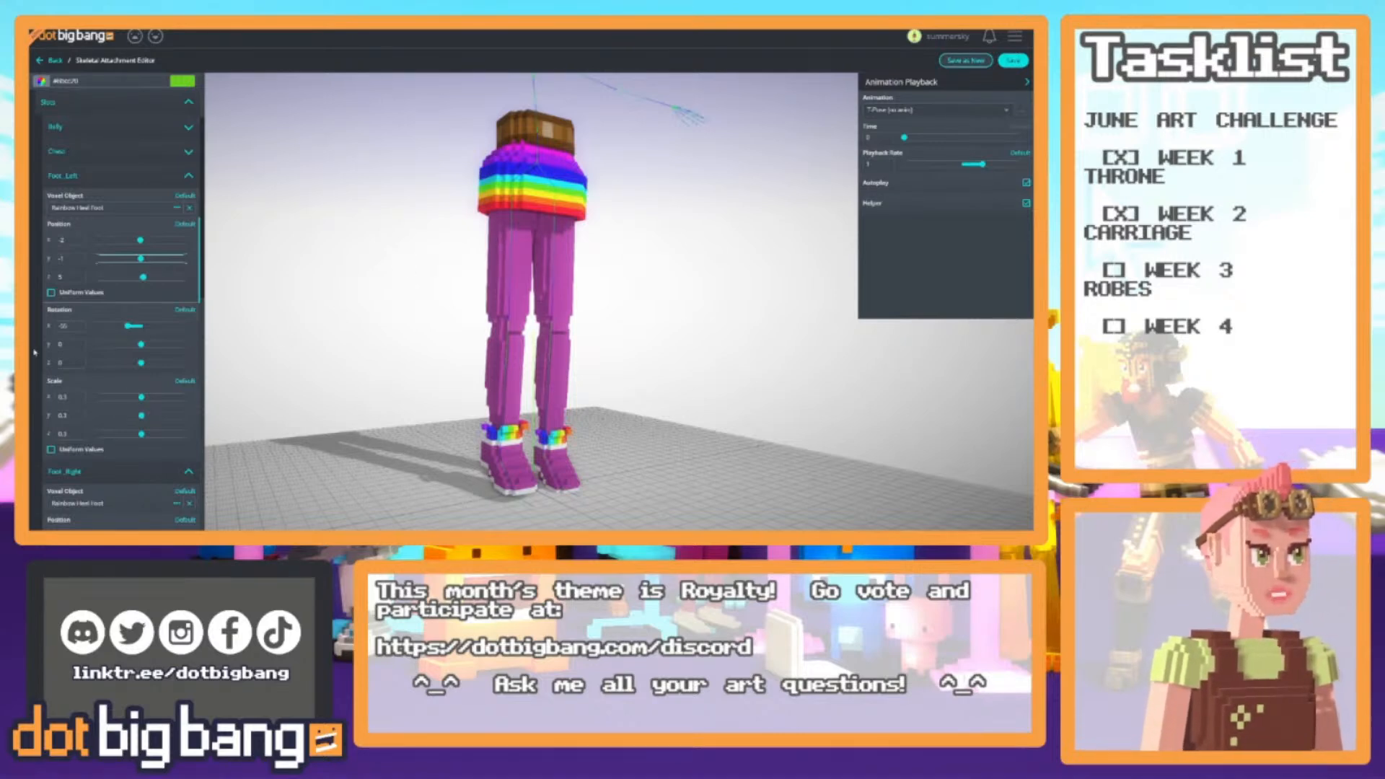
{"action": "left_click_drag", "start_coordinate": [382, 435], "coordinate": [423, 304]}
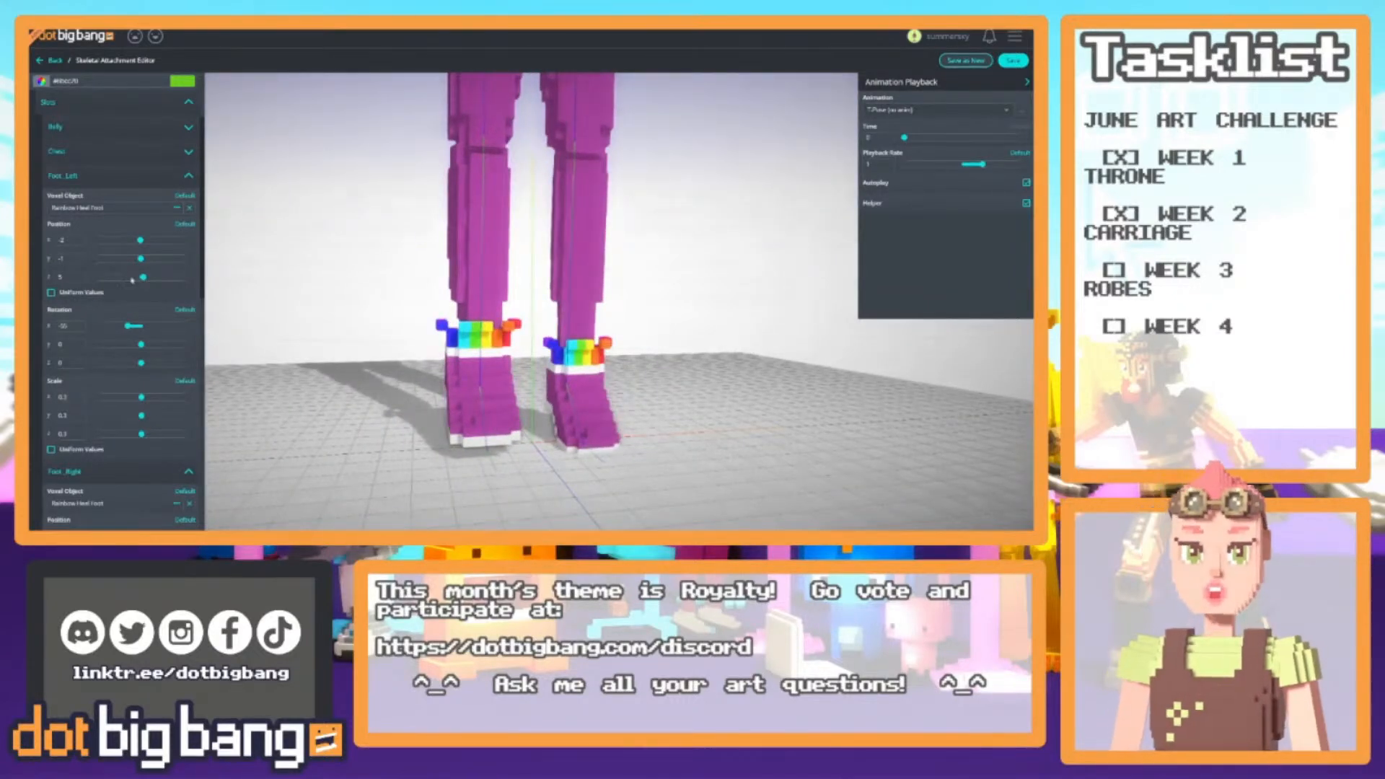
Set the Foot_Right shoe's X and Z scale to 0.3
{"action": "scroll", "coordinate": [79, 289], "scroll_direction": "down", "scroll_amount": 5}
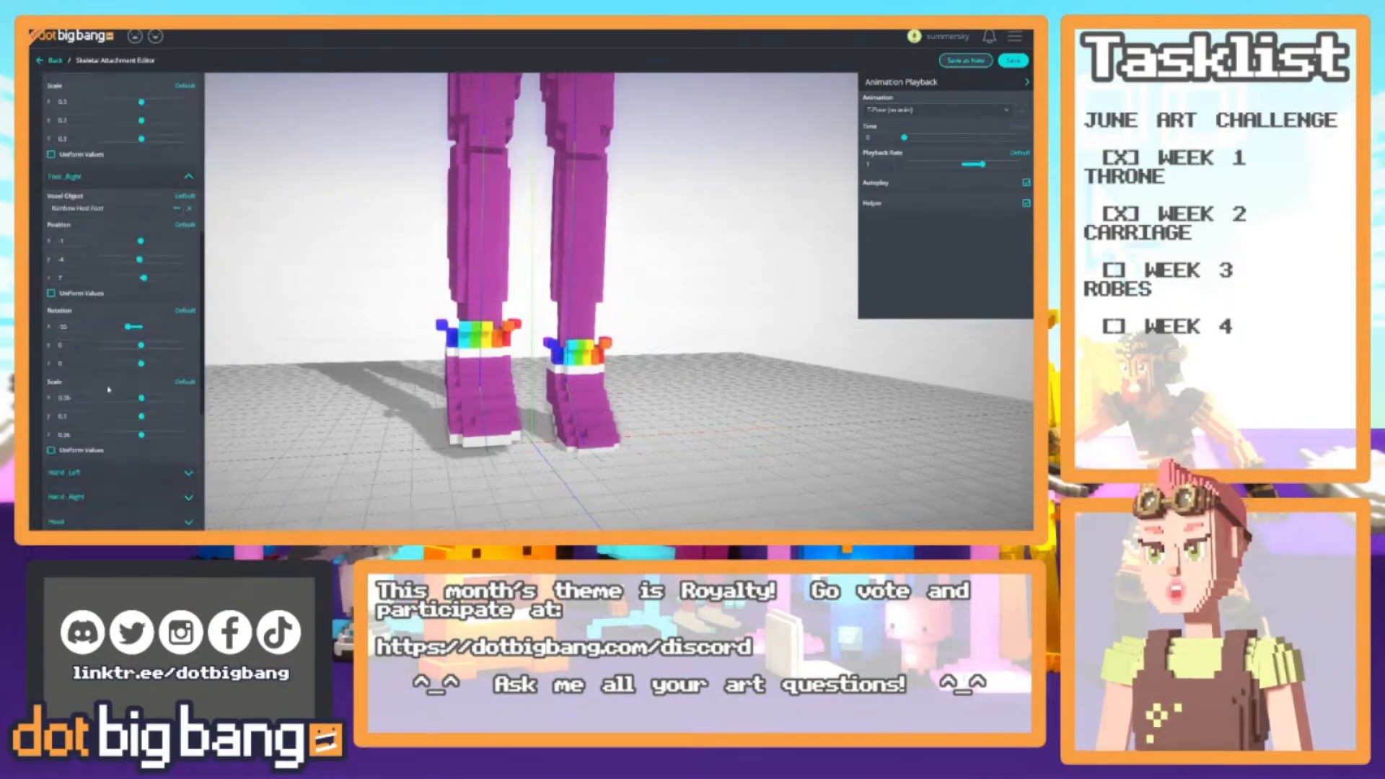
{"action": "left_click", "coordinate": [81, 250]}
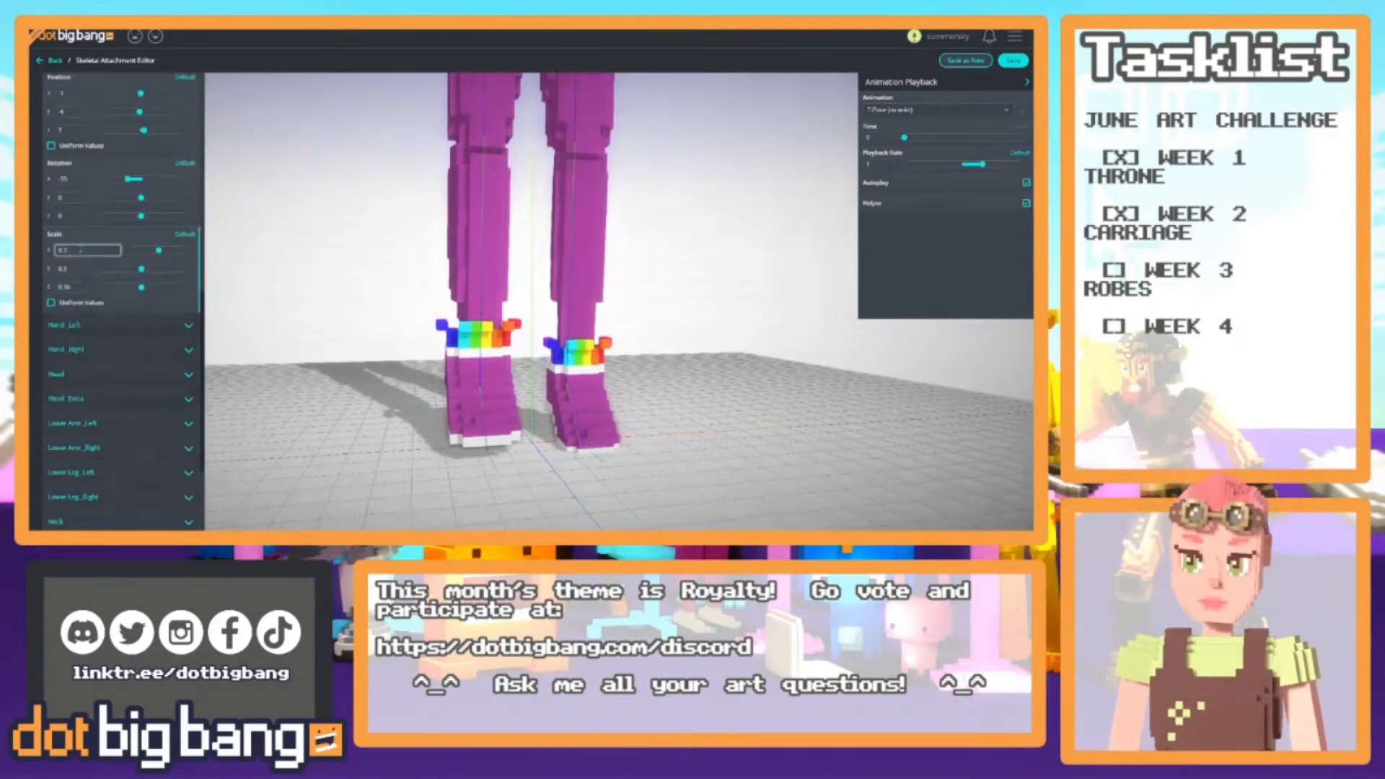
{"action": "left_click", "coordinate": [76, 287]}
{"action": "type", "text": "0.3"}
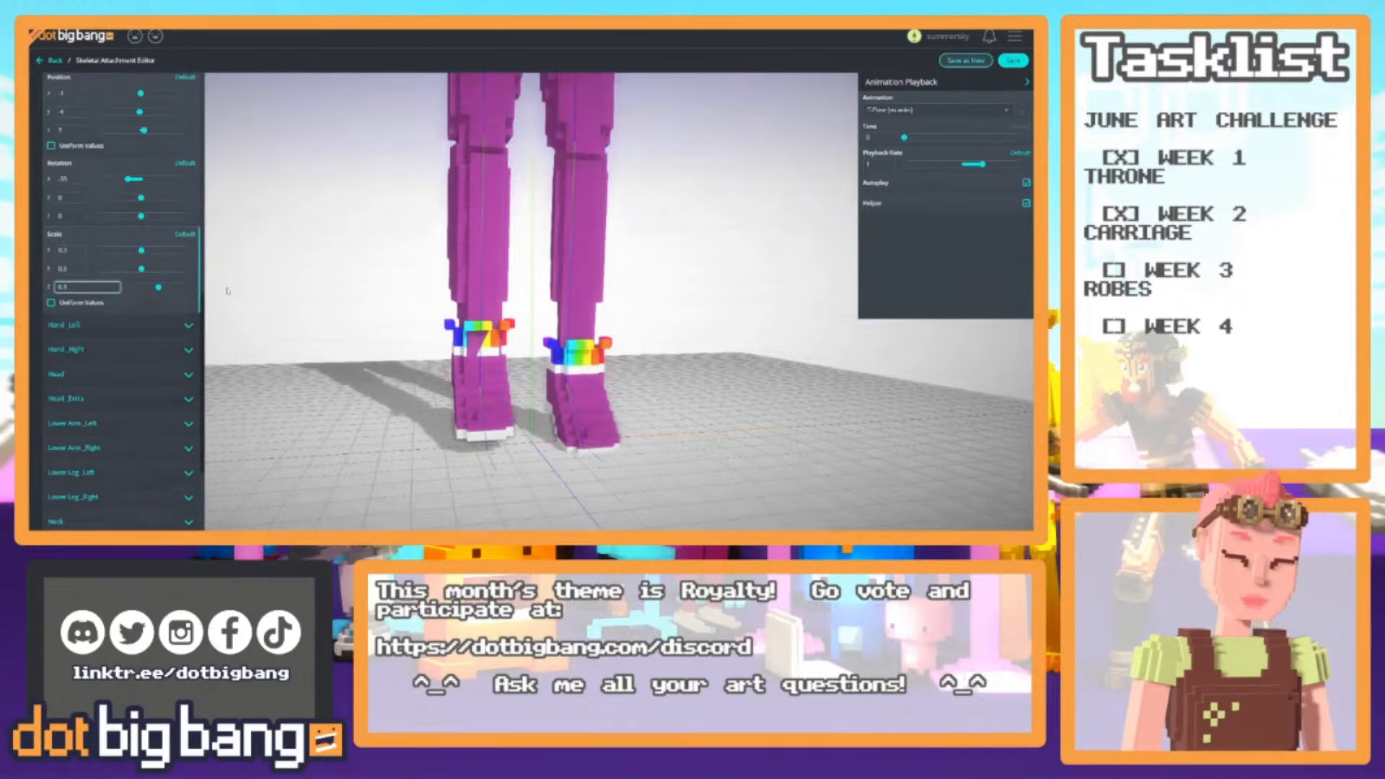
Try a different X position for the Foot_Right shoe and return it to -1
{"action": "scroll", "coordinate": [108, 289], "scroll_direction": "up", "scroll_amount": 5}
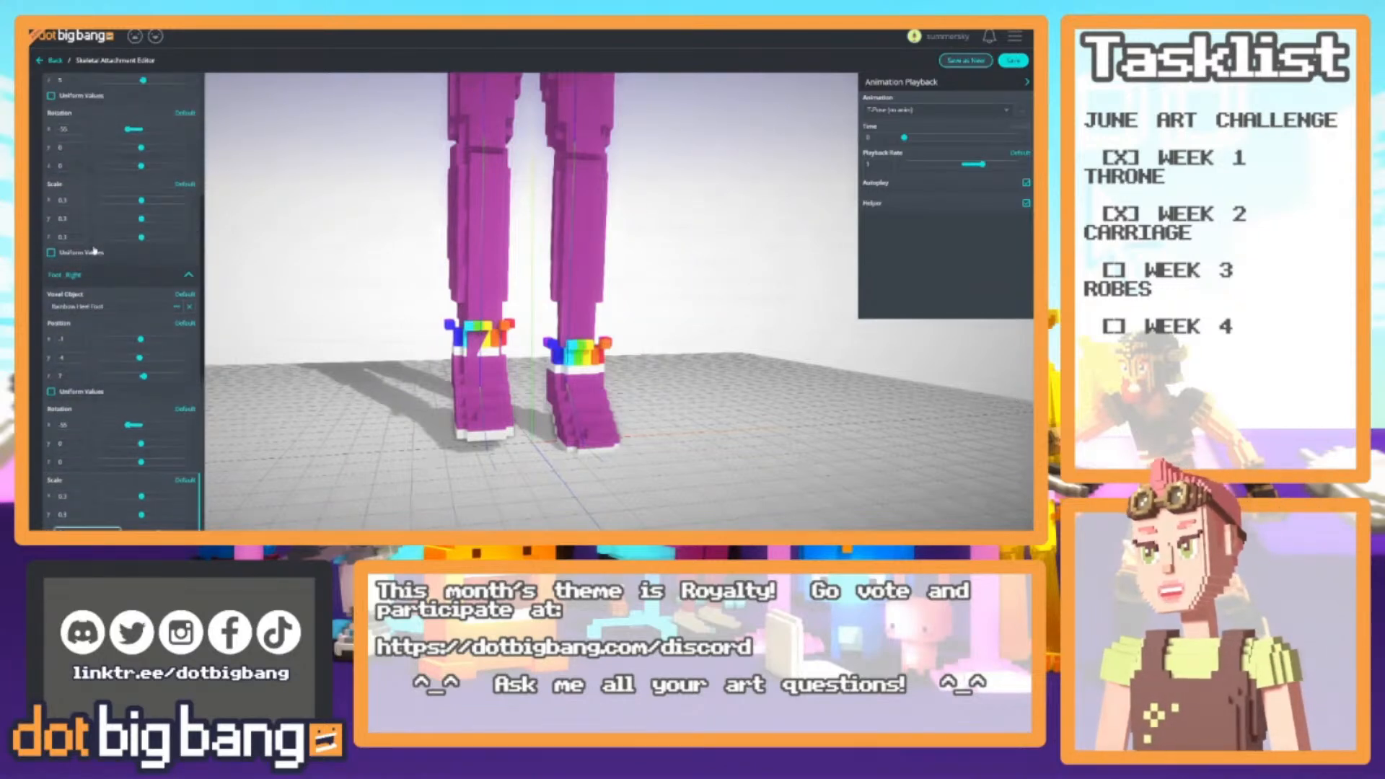
{"action": "scroll", "coordinate": [94, 251], "scroll_direction": "up", "scroll_amount": 3}
{"action": "scroll", "coordinate": [94, 251], "scroll_direction": "down", "scroll_amount": 5}
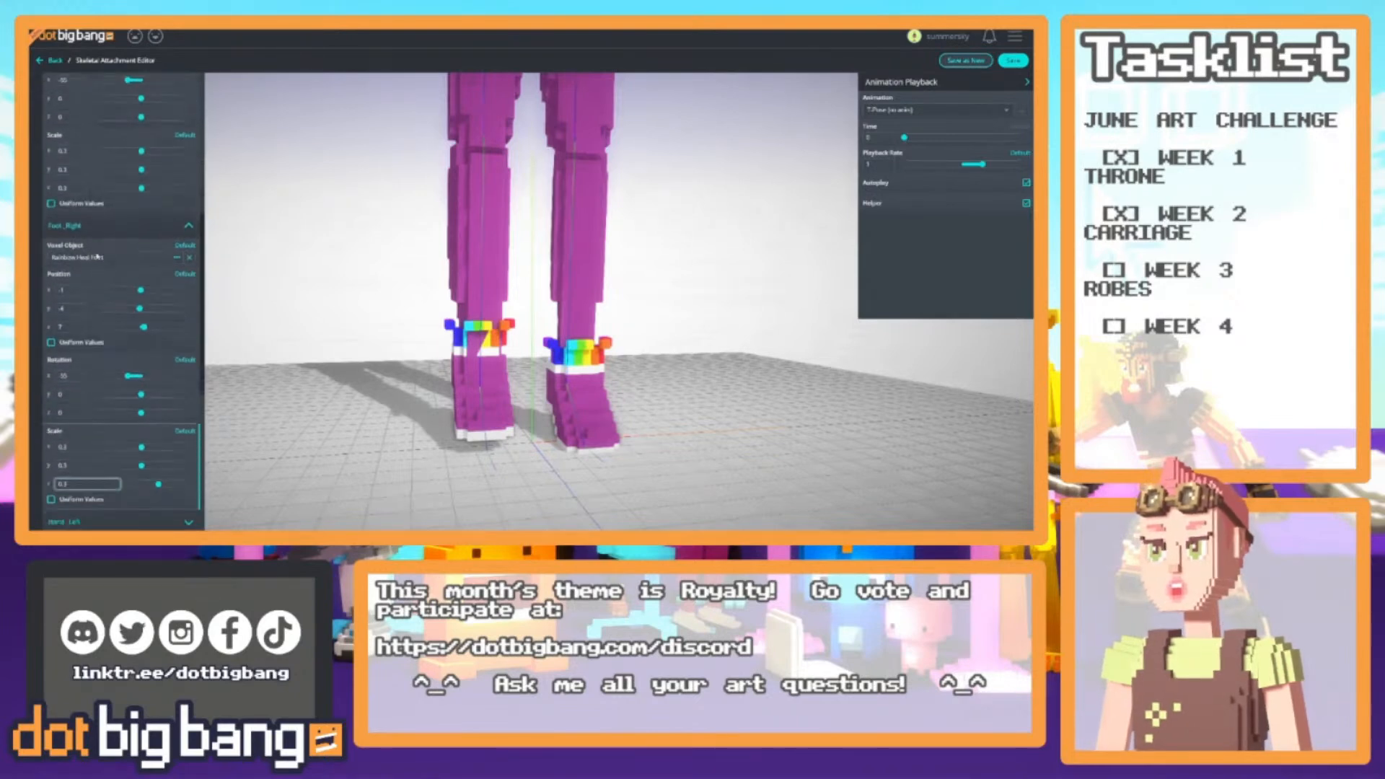
{"action": "double_click", "coordinate": [63, 290]}
{"action": "type", "text": "2"}
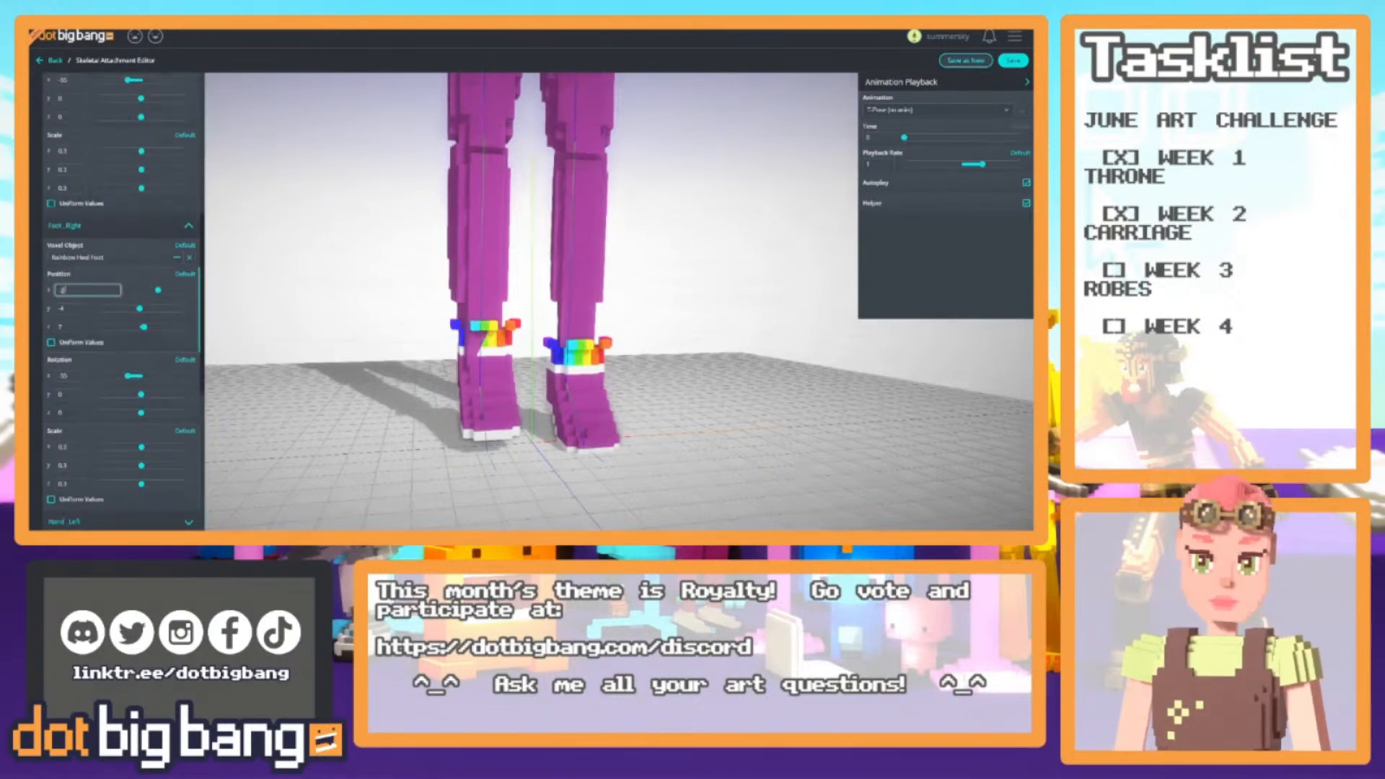
{"action": "key", "text": "BackSpace"}
{"action": "type", "text": "1"}
Lower the Foot_Right shoe along Y and set its Z position to 5
{"action": "scroll", "coordinate": [109, 266], "scroll_direction": "up", "scroll_amount": 3}
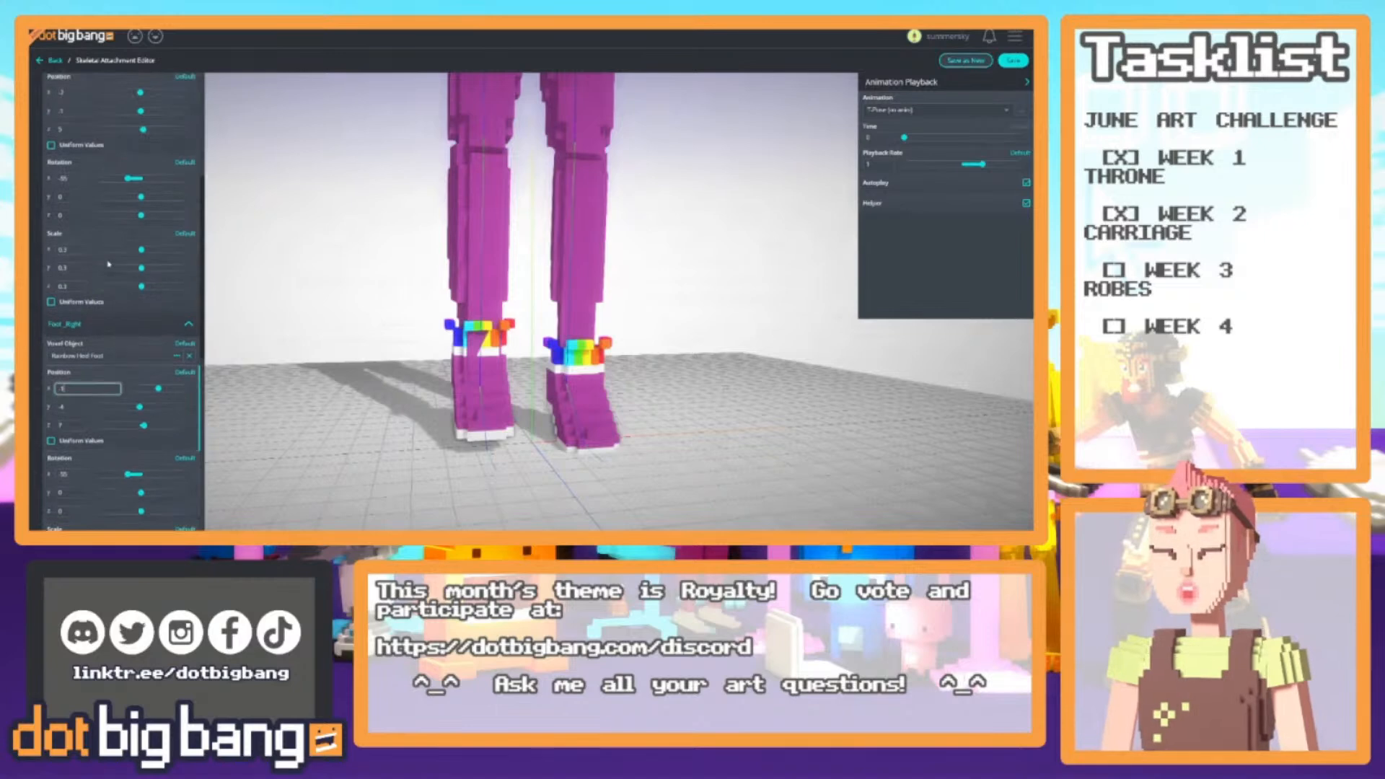
{"action": "scroll", "coordinate": [85, 245], "scroll_direction": "down", "scroll_amount": 2}
{"action": "left_click", "coordinate": [69, 358]}
{"action": "key", "text": "BackSpace"}
{"action": "type", "text": "6"}
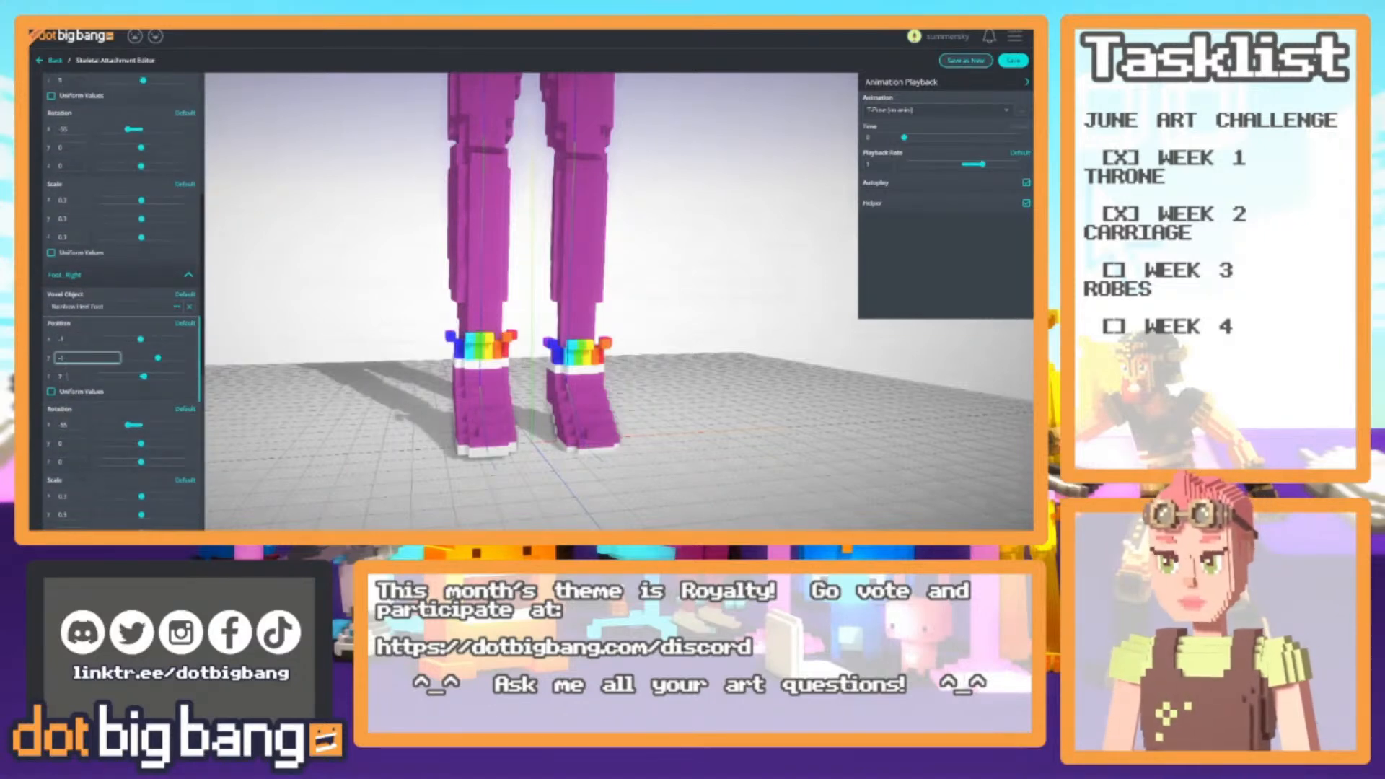
{"action": "left_click_drag", "start_coordinate": [146, 376], "coordinate": [143, 377]}
Examine the fit of the skirt, leggings and both shoes from several angles and distances
{"action": "left_click_drag", "start_coordinate": [505, 443], "coordinate": [625, 296]}
{"action": "scroll", "coordinate": [569, 437], "scroll_direction": "down", "scroll_amount": 5}
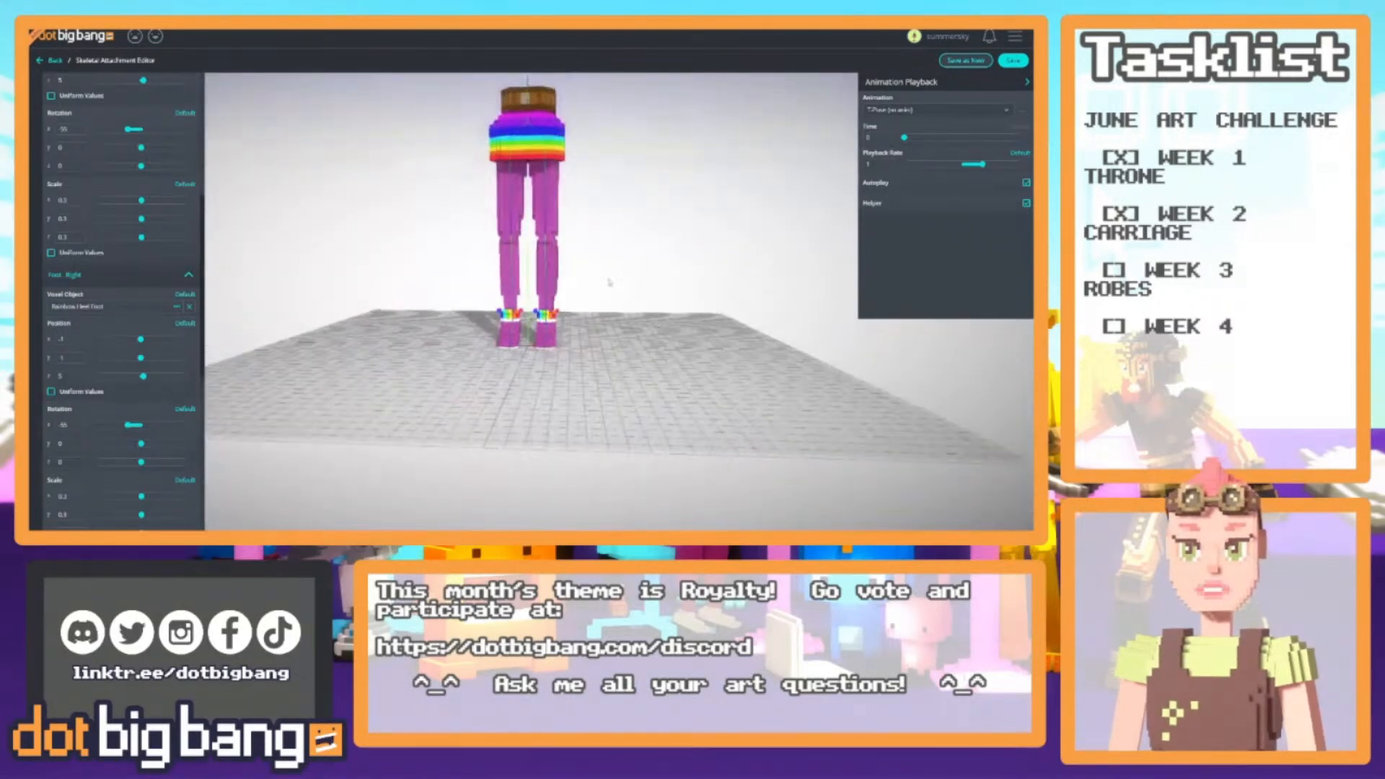
{"action": "right_click_drag", "start_coordinate": [625, 296], "coordinate": [622, 361]}
{"action": "left_click_drag", "start_coordinate": [621, 360], "coordinate": [602, 325]}
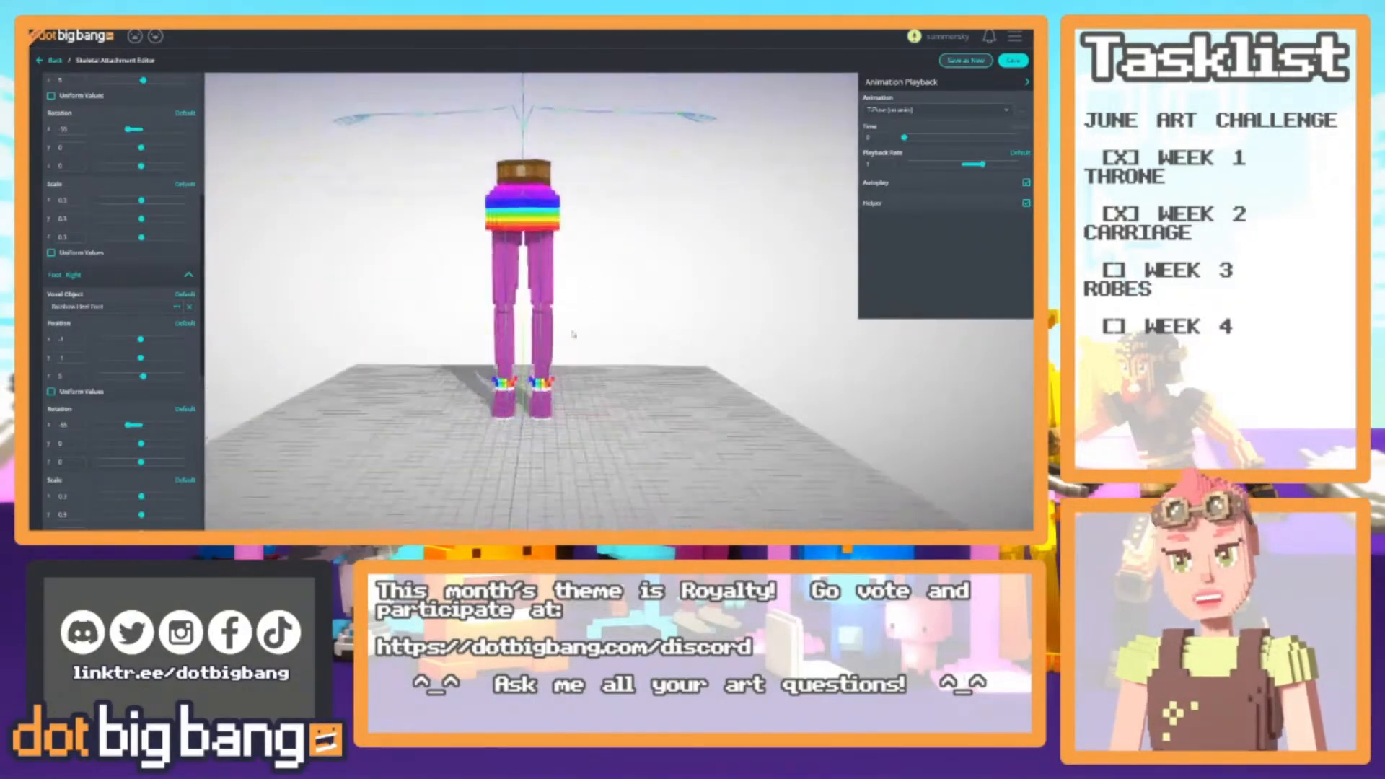
{"action": "right_click_drag", "start_coordinate": [602, 324], "coordinate": [599, 393]}
{"action": "left_click_drag", "start_coordinate": [598, 393], "coordinate": [485, 367]}
{"action": "scroll", "coordinate": [481, 355], "scroll_direction": "down", "scroll_amount": 4}
{"action": "scroll", "coordinate": [485, 367], "scroll_direction": "down", "scroll_amount": 4}
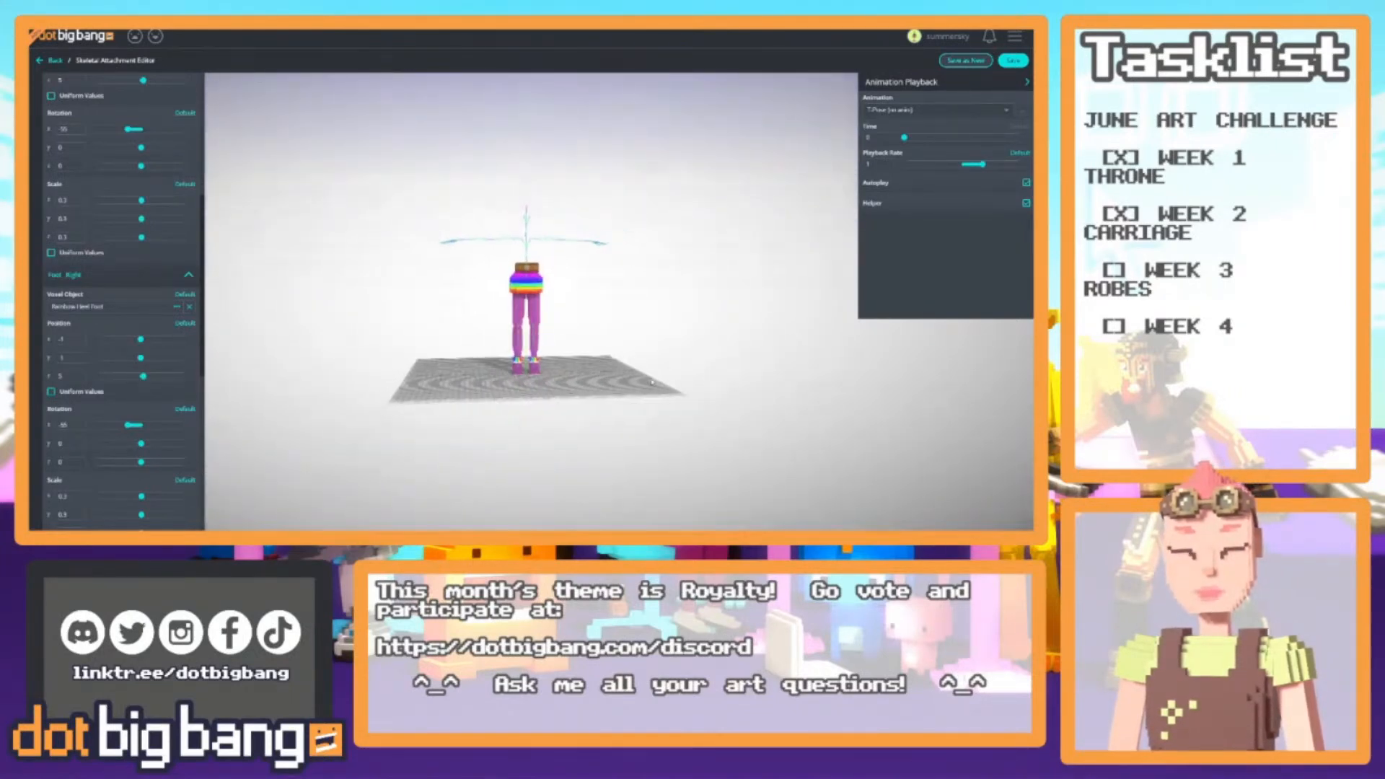
{"action": "scroll", "coordinate": [598, 395], "scroll_direction": "down", "scroll_amount": 3}
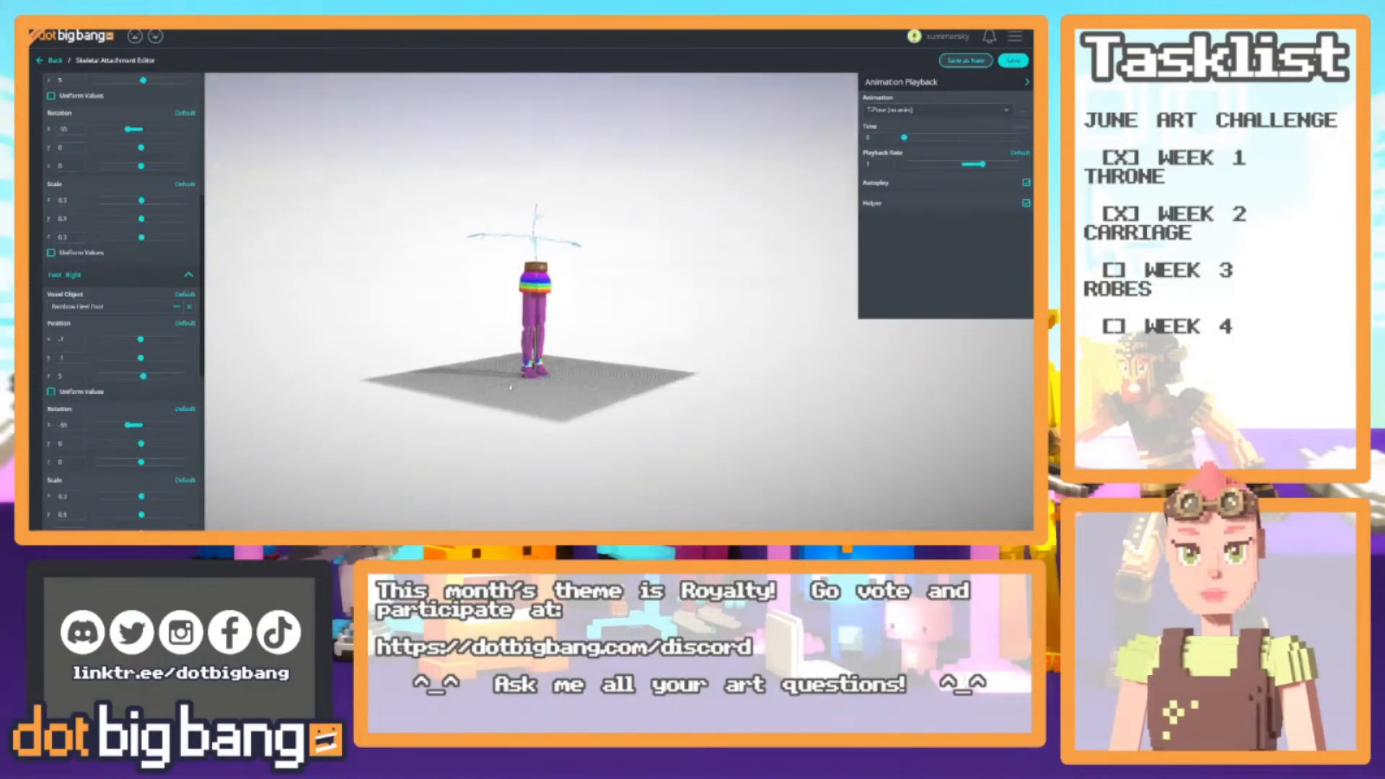
{"action": "scroll", "coordinate": [550, 428], "scroll_direction": "up", "scroll_amount": 8}
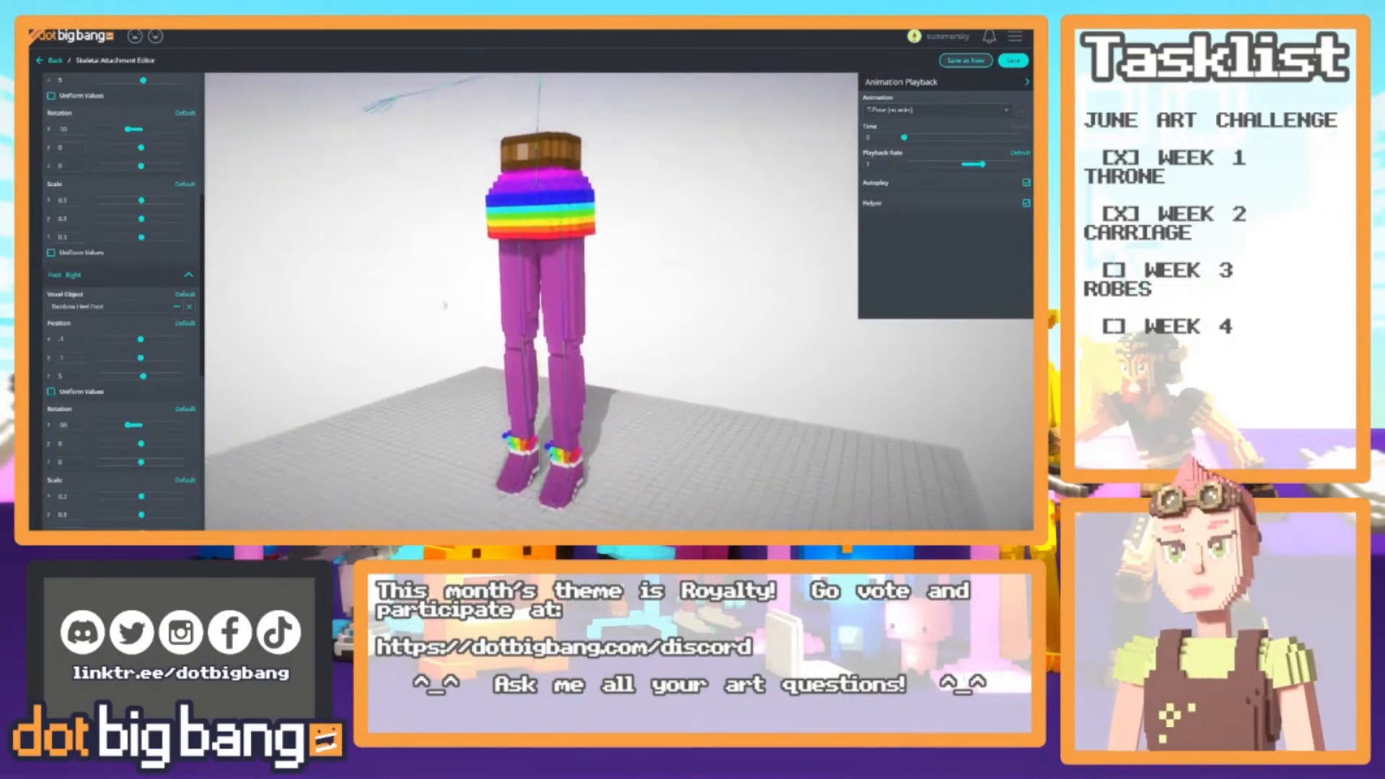
Collapse the foot slots, set the attachment group to none and save the skirt attachment
{"action": "left_click", "coordinate": [104, 275]}
{"action": "left_click", "coordinate": [111, 224]}
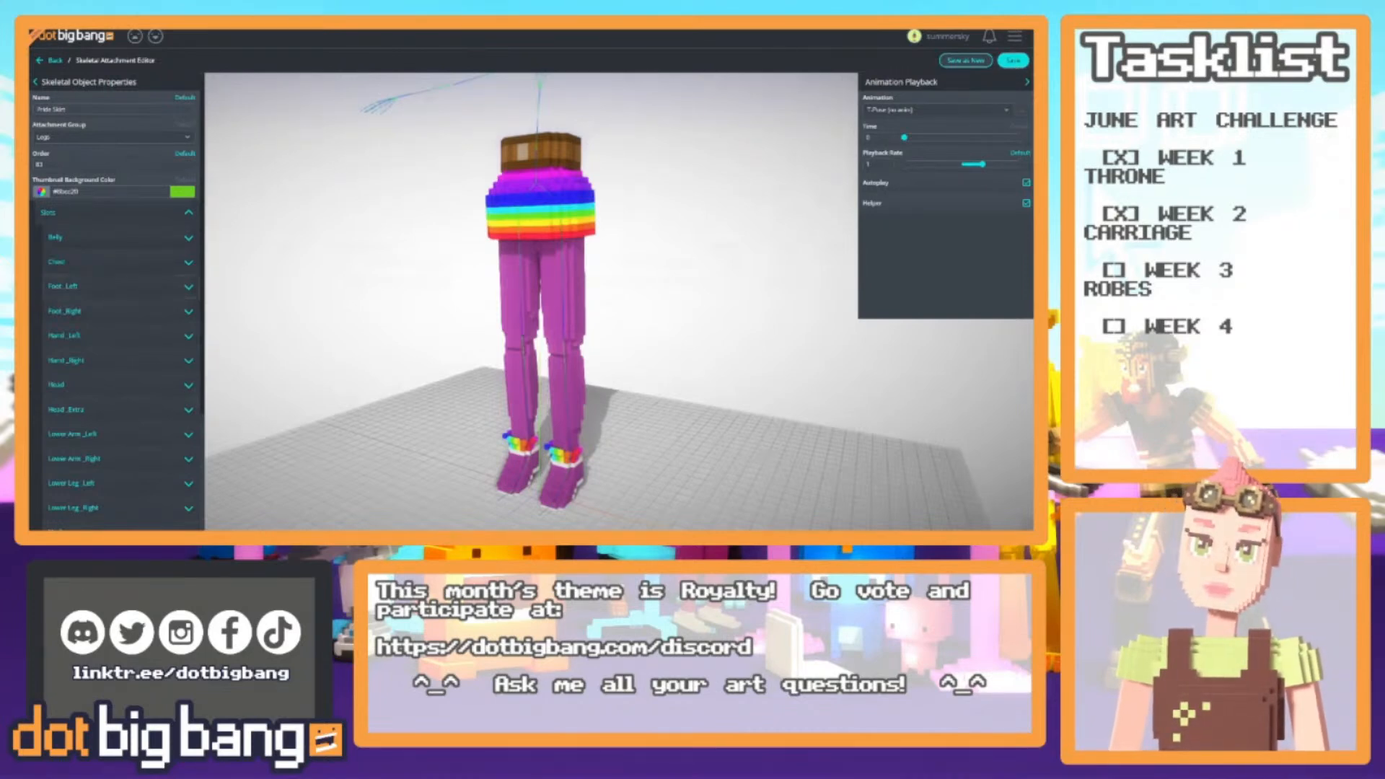
{"action": "key", "text": "ctrl+Tab"}
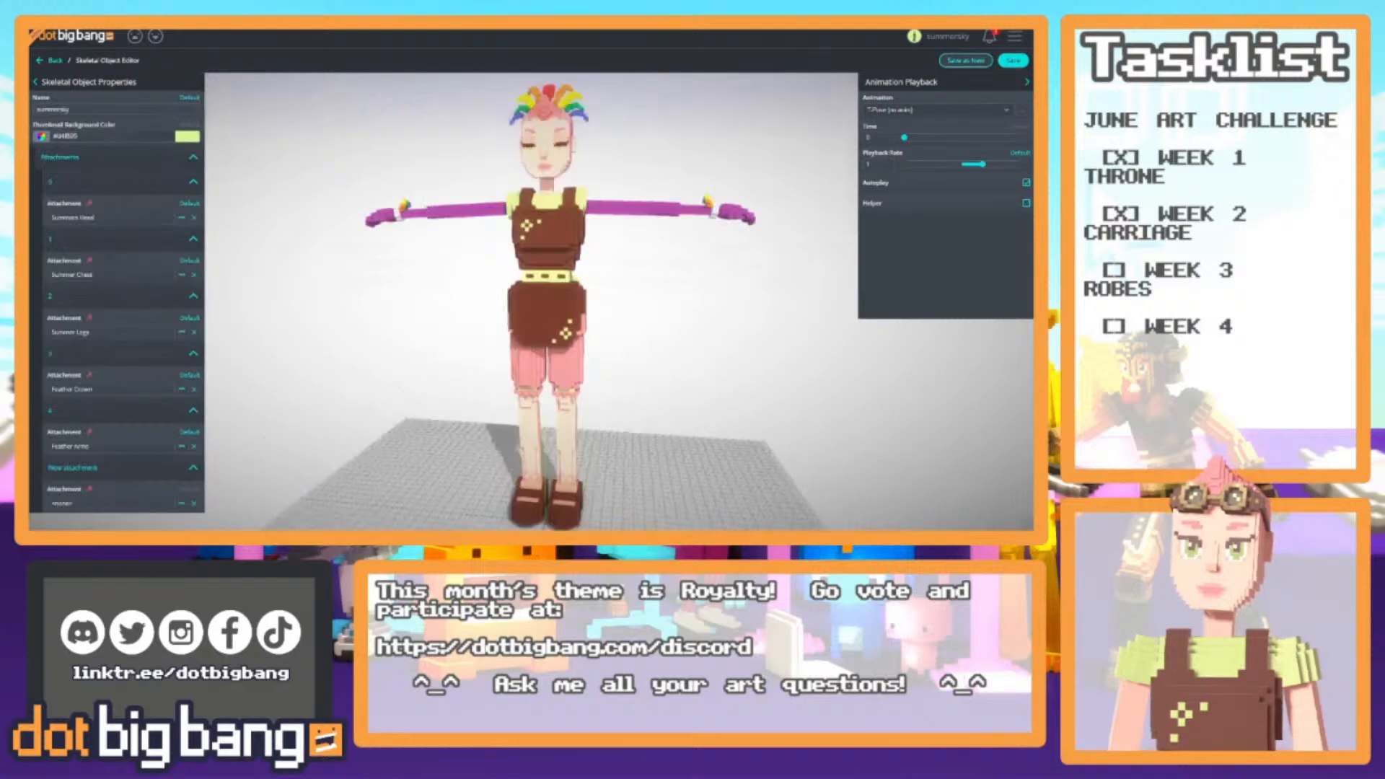
{"action": "left_click", "coordinate": [107, 333]}
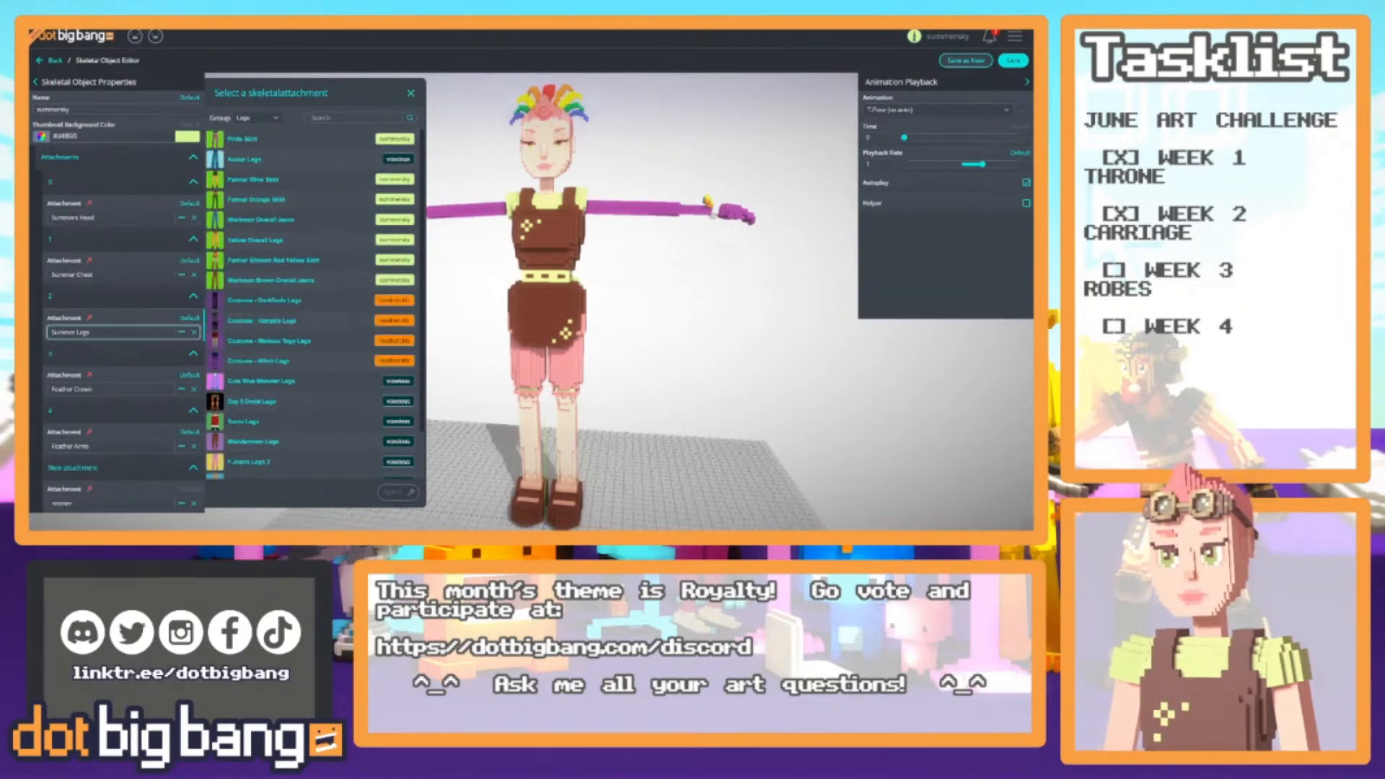
{"action": "key", "text": "ctrl+Tab"}
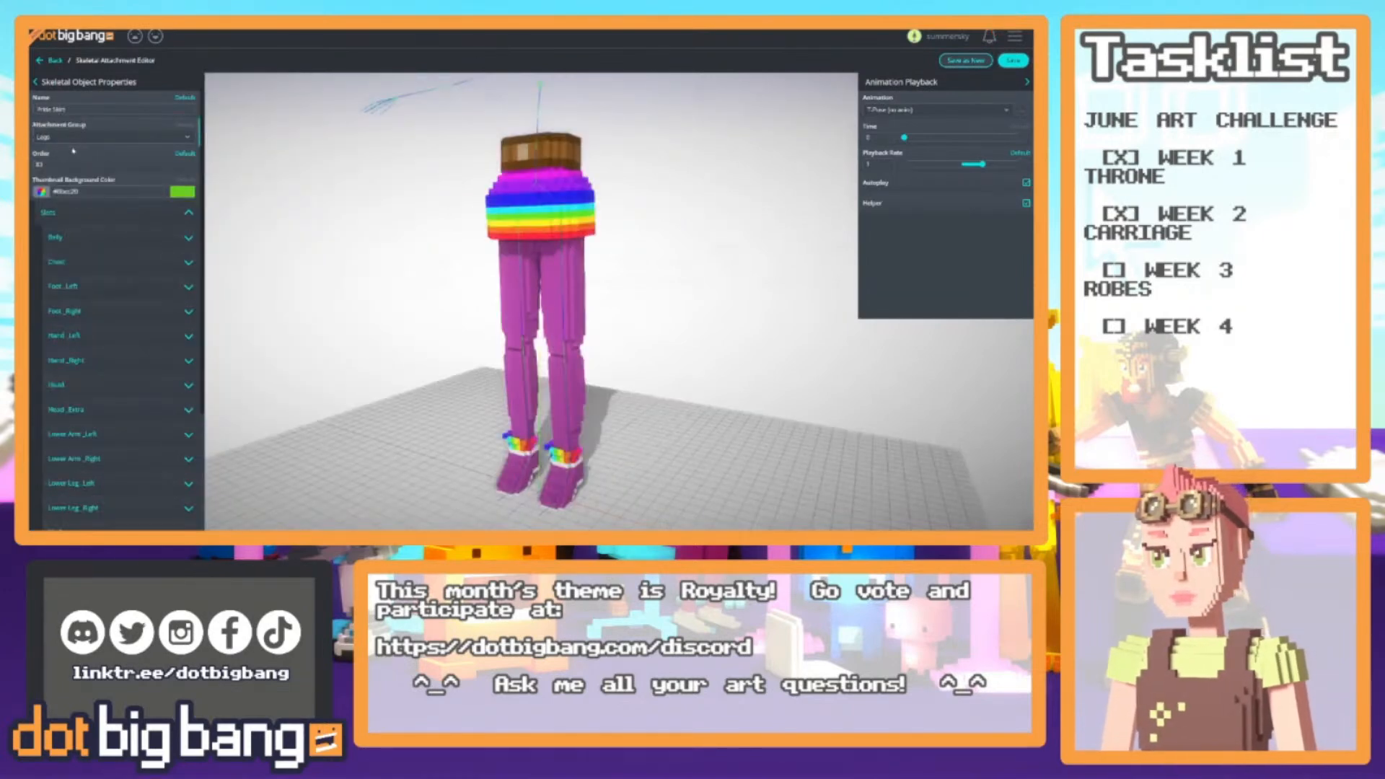
{"action": "left_click", "coordinate": [1013, 61]}
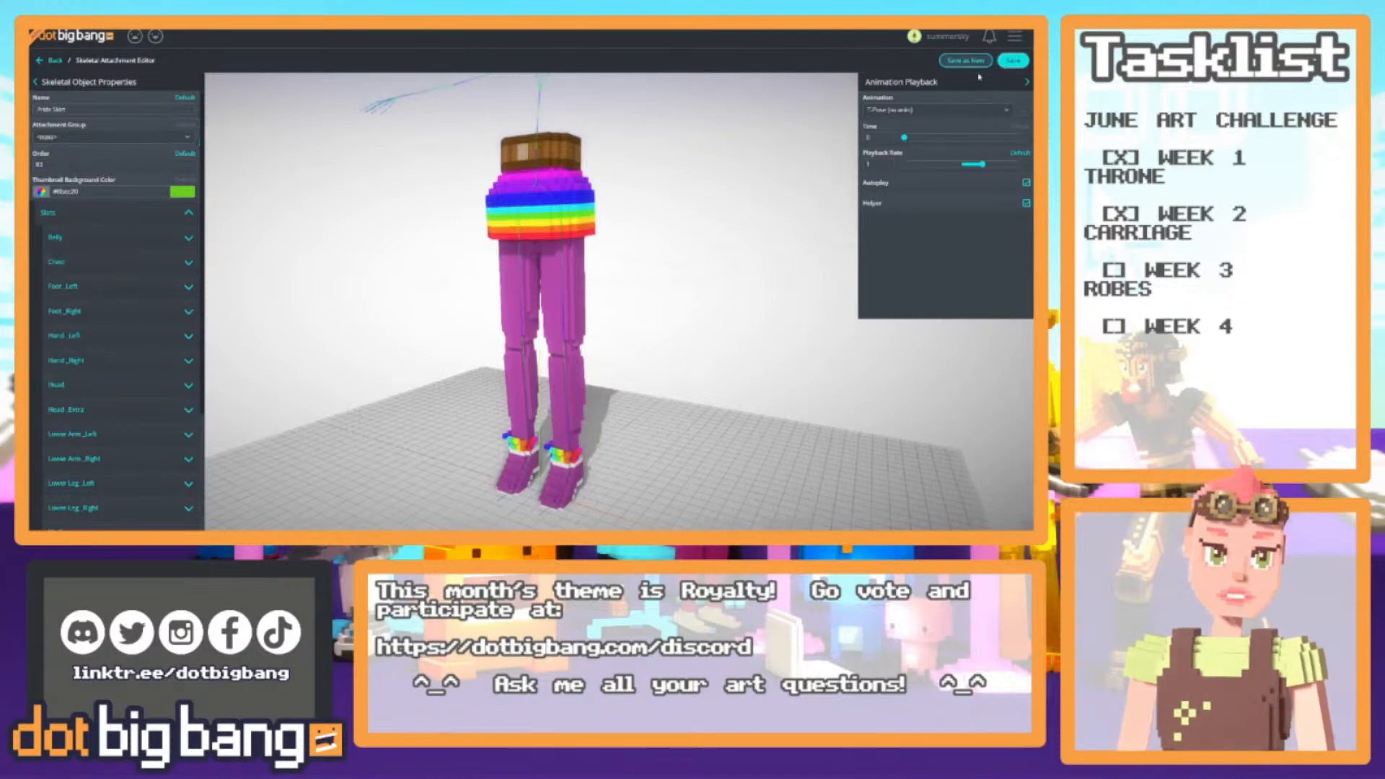
In the avatar's skeletal object, replace the Summer Legs attachment with the ungrouped Pride Skirt
{"action": "key", "text": "ctrl+Tab"}
{"action": "left_click", "coordinate": [253, 119]}
{"action": "left_click", "coordinate": [247, 131]}
{"action": "left_click", "coordinate": [240, 140]}
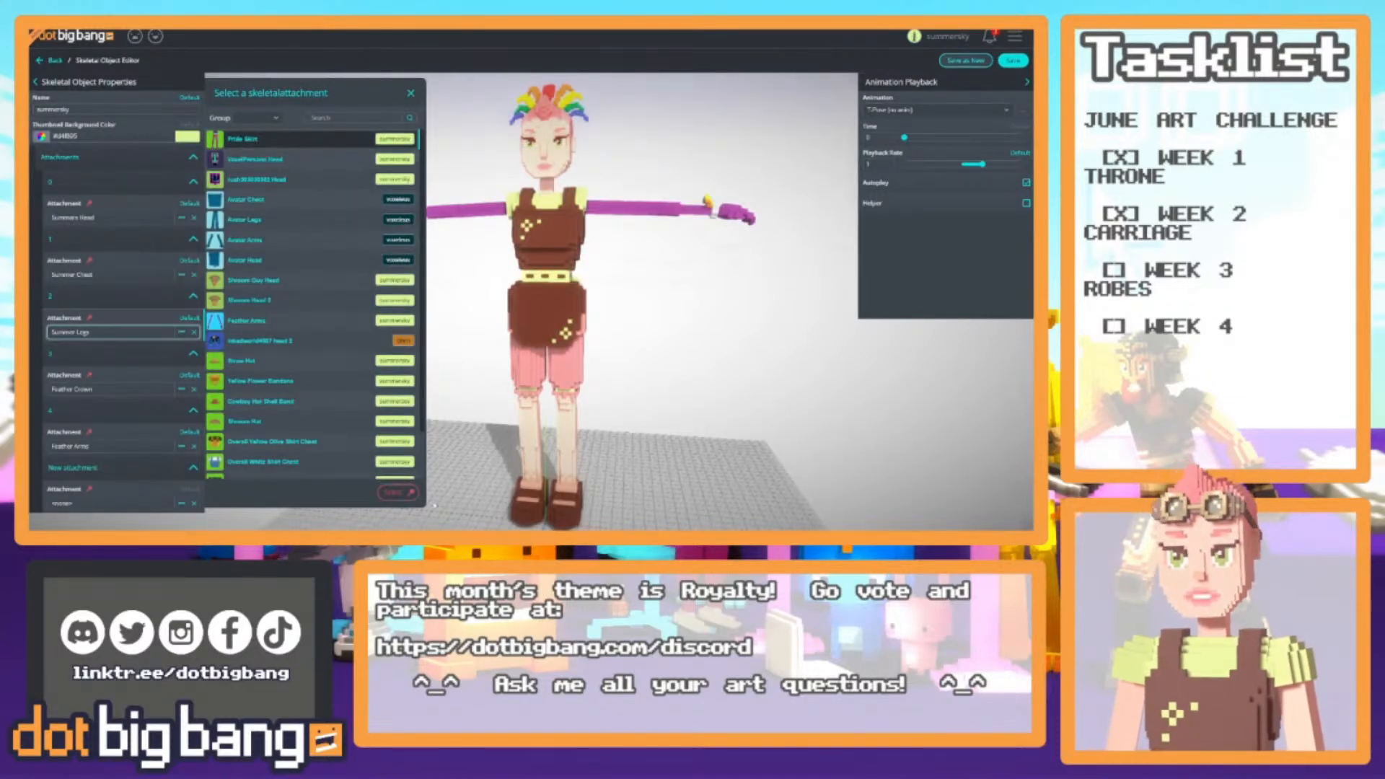
{"action": "left_click", "coordinate": [394, 493]}
{"action": "left_click_drag", "start_coordinate": [498, 313], "coordinate": [375, 355]}
{"action": "scroll", "coordinate": [365, 358], "scroll_direction": "down", "scroll_amount": 3}
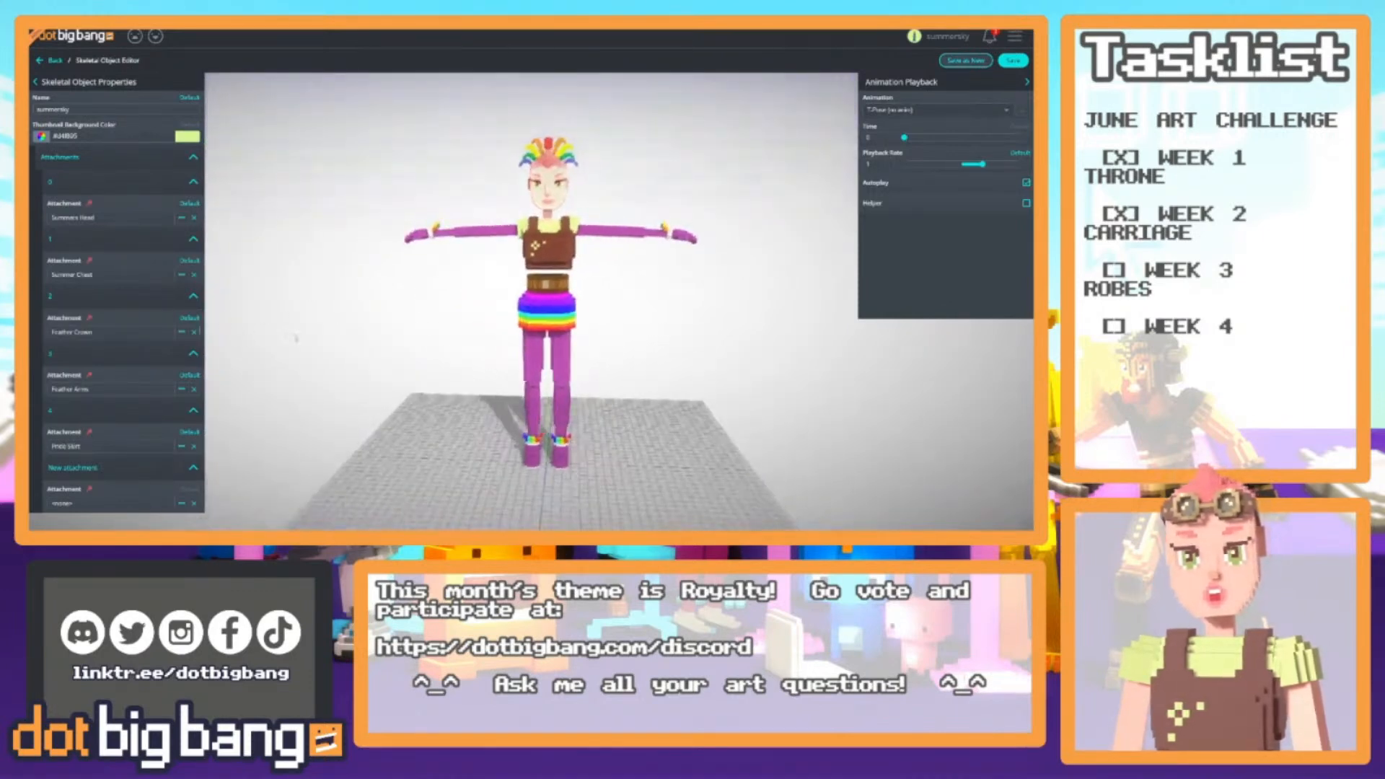
Replace the avatar's Summer Chest attachment with Chest Rainbow and check the whole outfit
{"action": "left_click", "coordinate": [93, 277]}
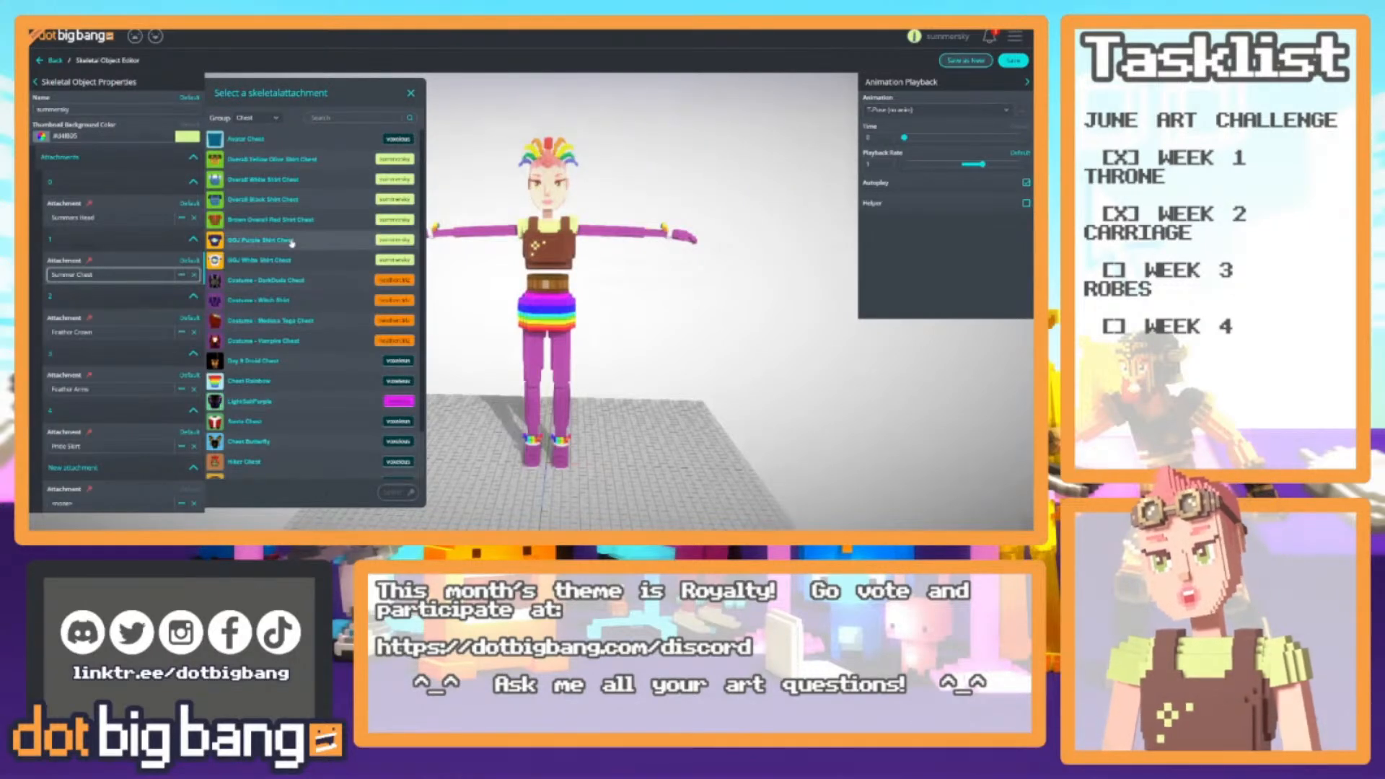
{"action": "scroll", "coordinate": [291, 243], "scroll_direction": "down", "scroll_amount": 5}
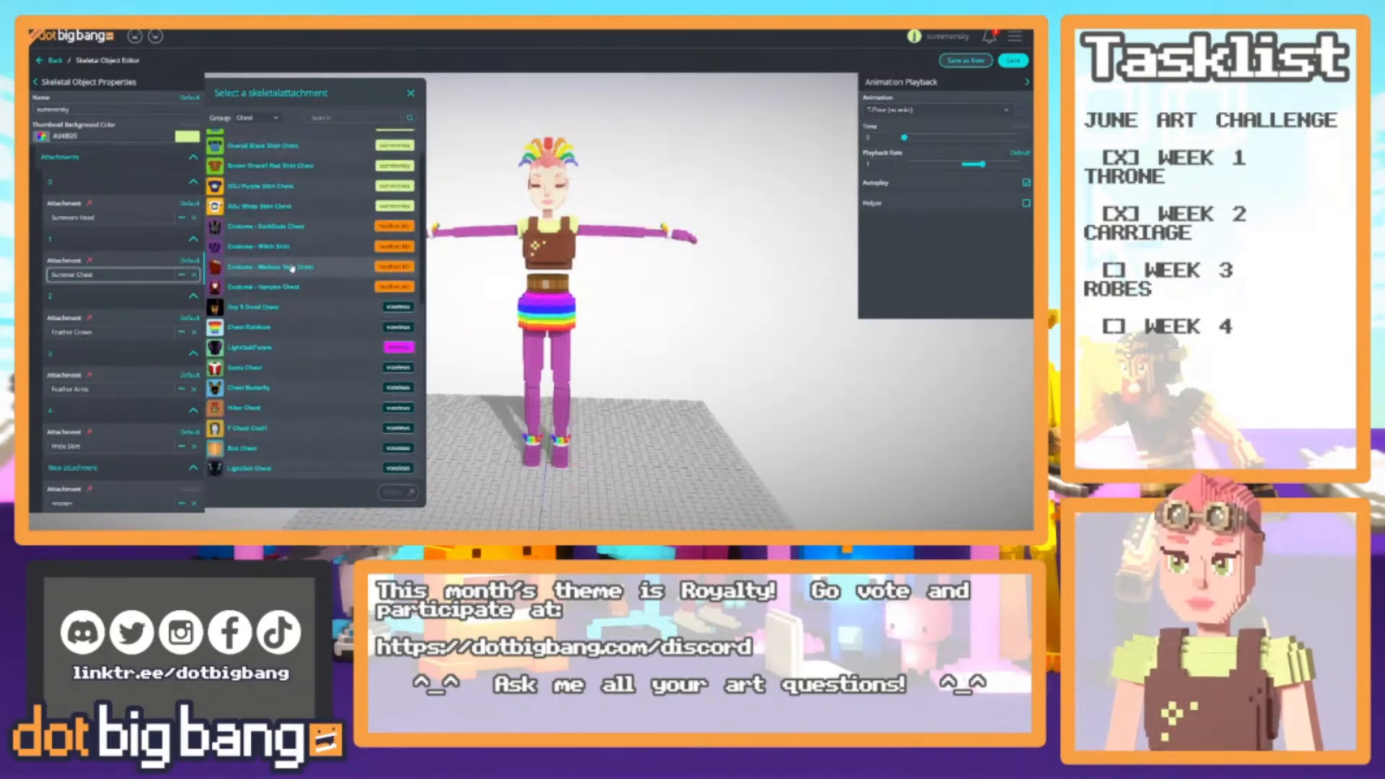
{"action": "left_click", "coordinate": [249, 179]}
{"action": "left_click", "coordinate": [396, 494]}
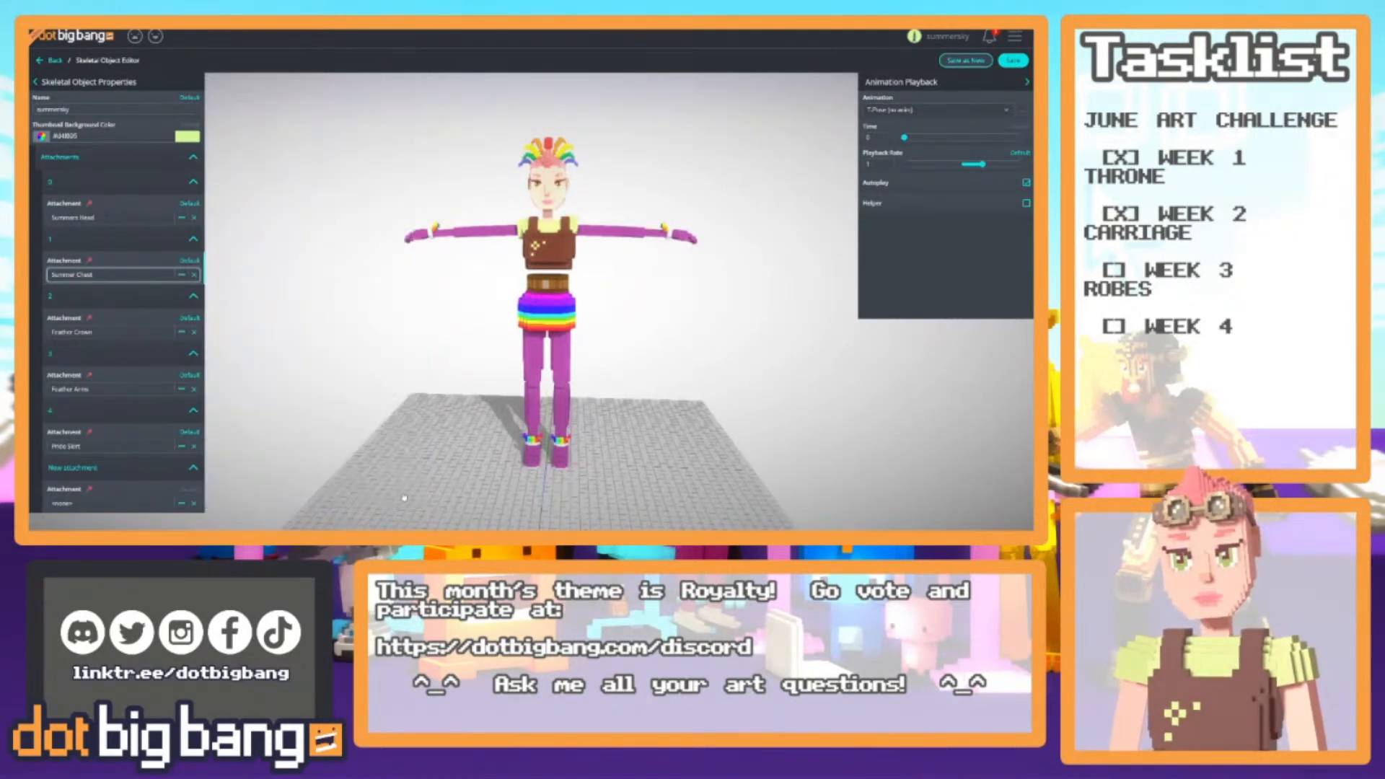
{"action": "left_click_drag", "start_coordinate": [462, 415], "coordinate": [560, 345]}
{"action": "scroll", "coordinate": [406, 350], "scroll_direction": "down", "scroll_amount": 3}
{"action": "scroll", "coordinate": [533, 365], "scroll_direction": "up", "scroll_amount": 5}
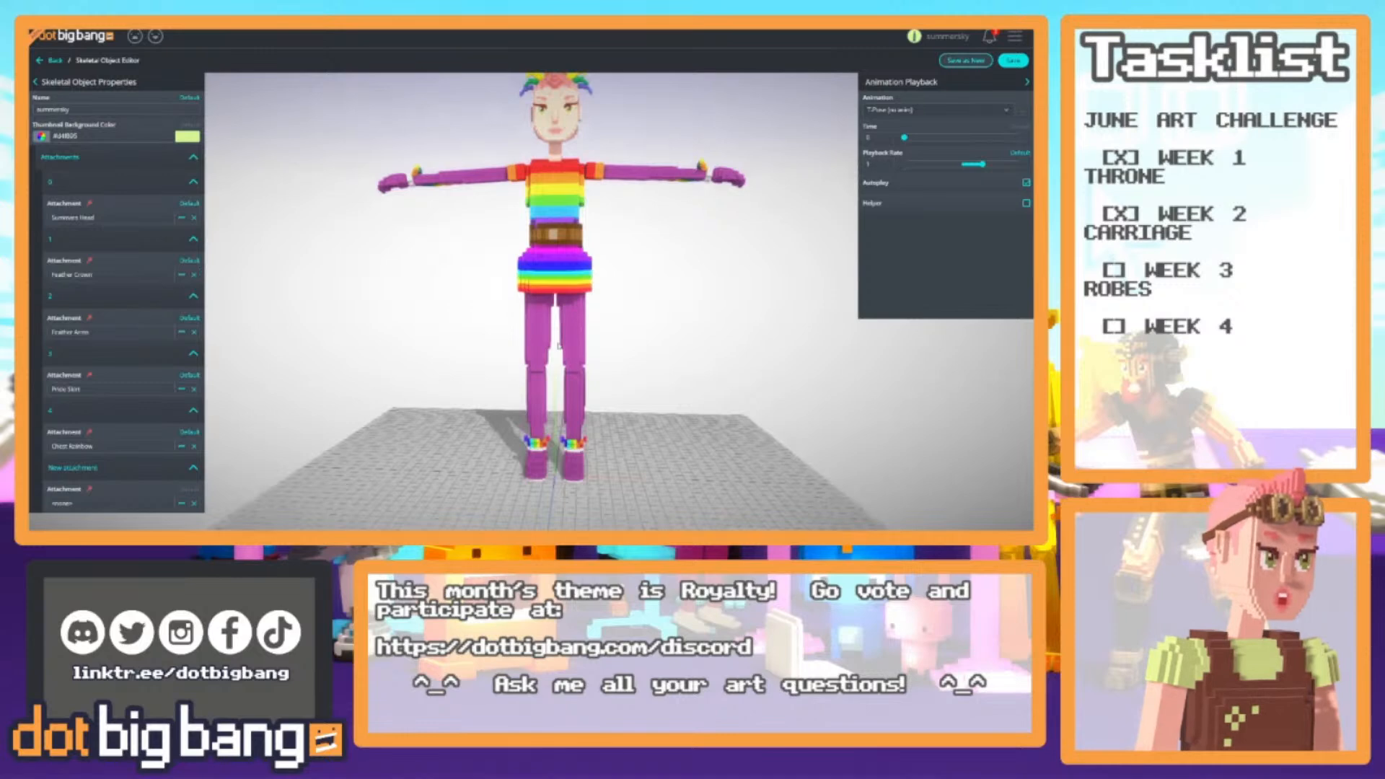
{"action": "left_click_drag", "start_coordinate": [494, 240], "coordinate": [506, 289]}
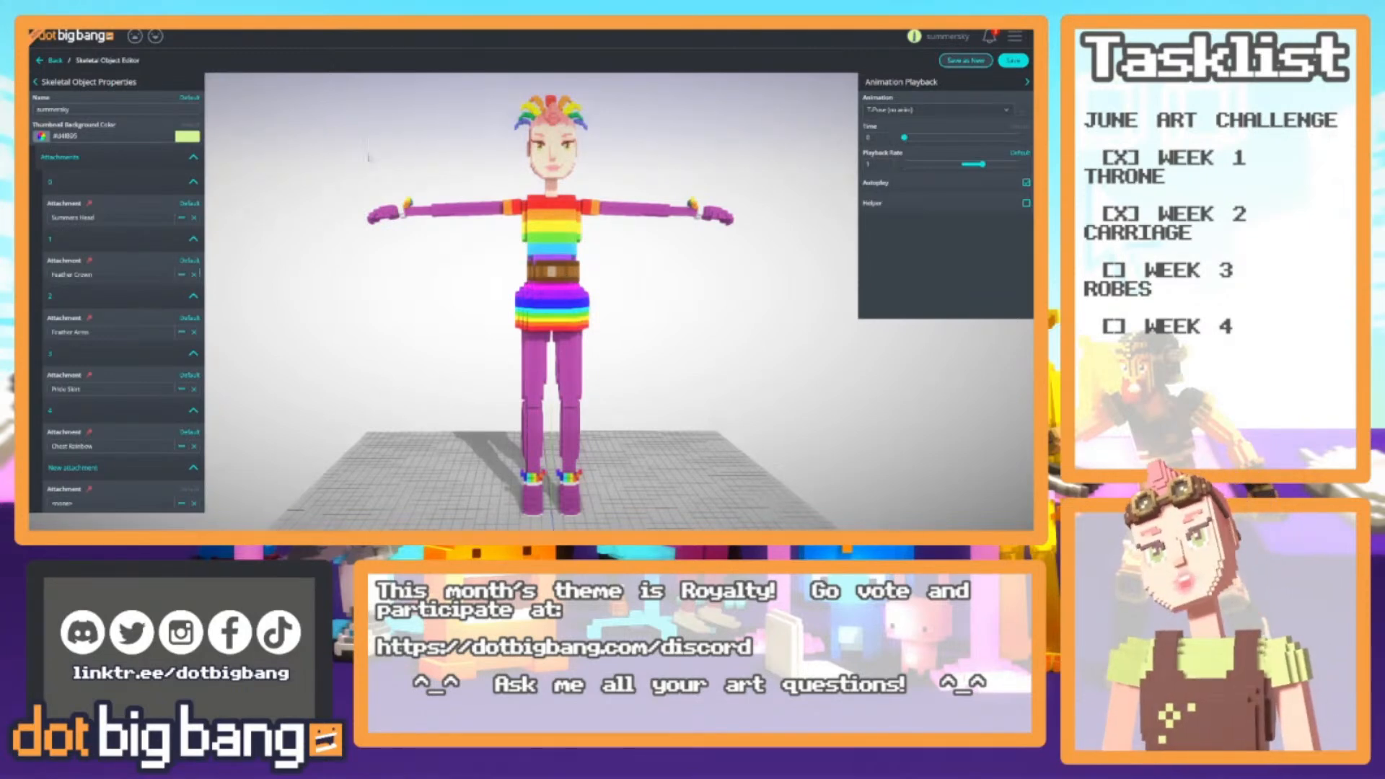
Switch to the running game and move and jump the avatar to examine the rainbow cape in motion
{"action": "double_click", "coordinate": [567, 276]}
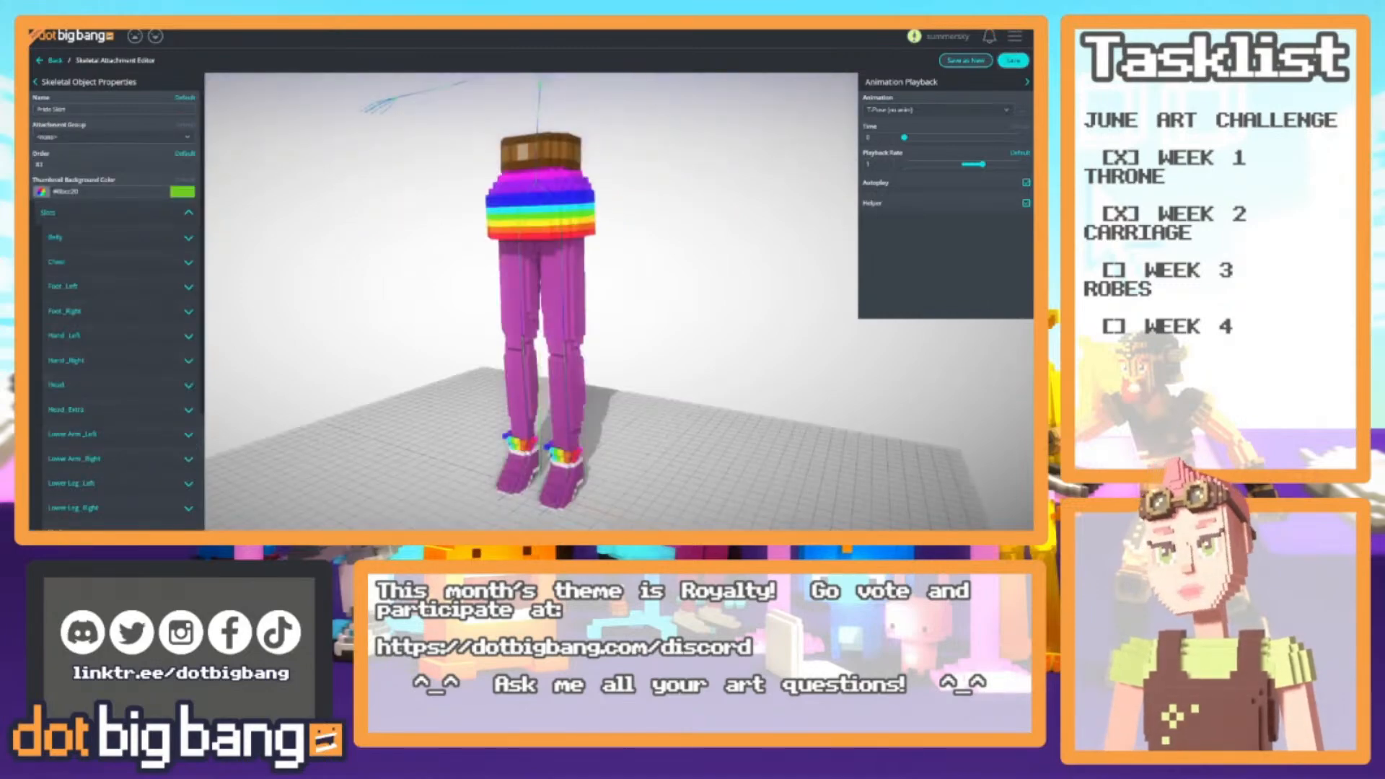
{"action": "left_click", "coordinate": [375, 29]}
{"action": "key", "text": "w"}
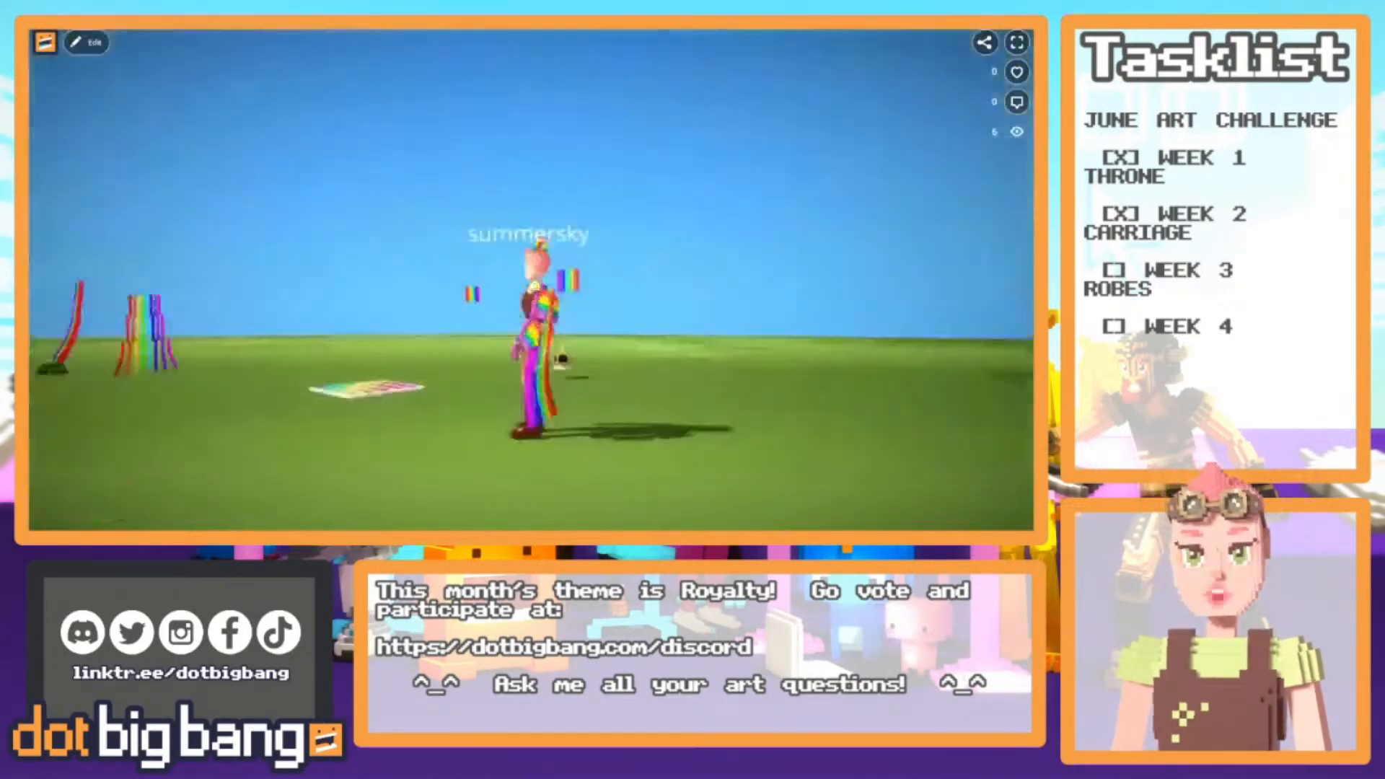
{"action": "key", "text": "space"}
{"action": "key", "text": "s"}
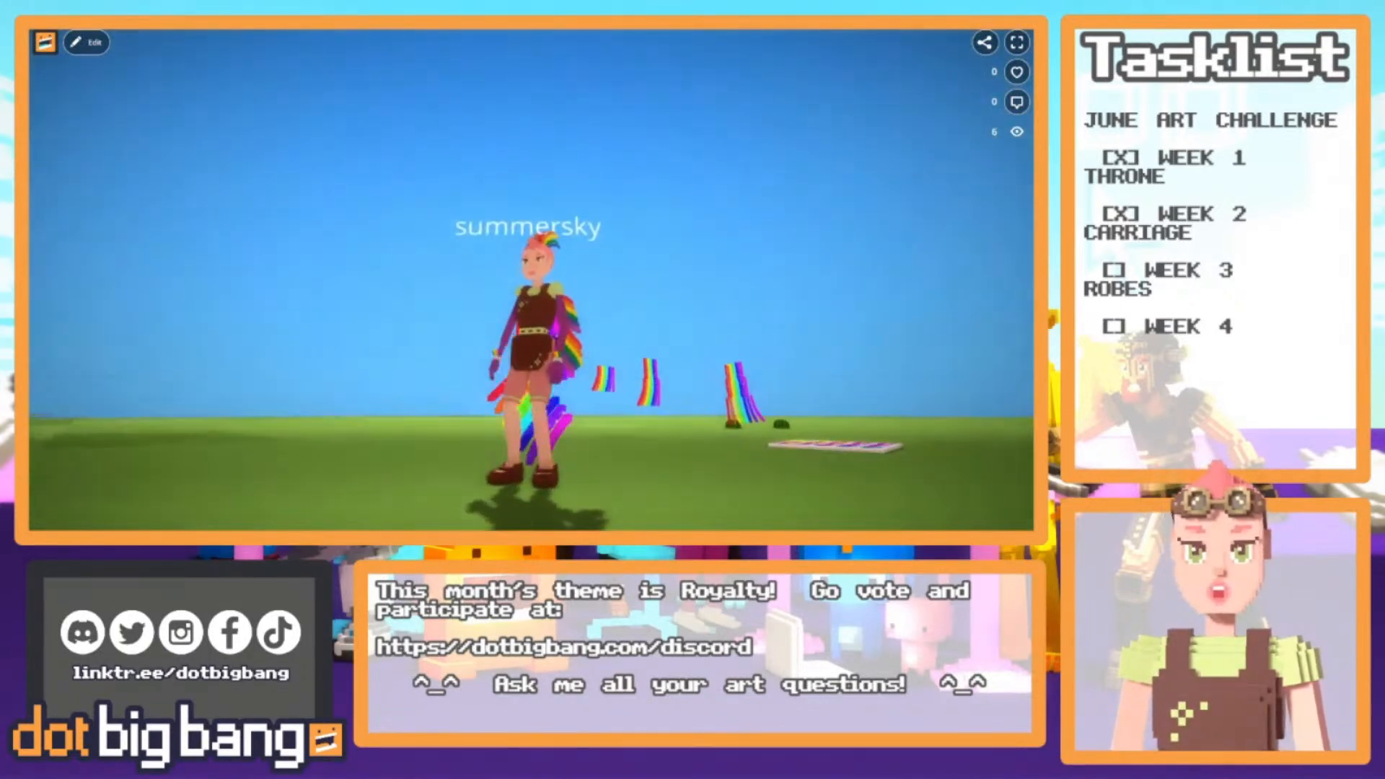
{"action": "key", "text": "w"}
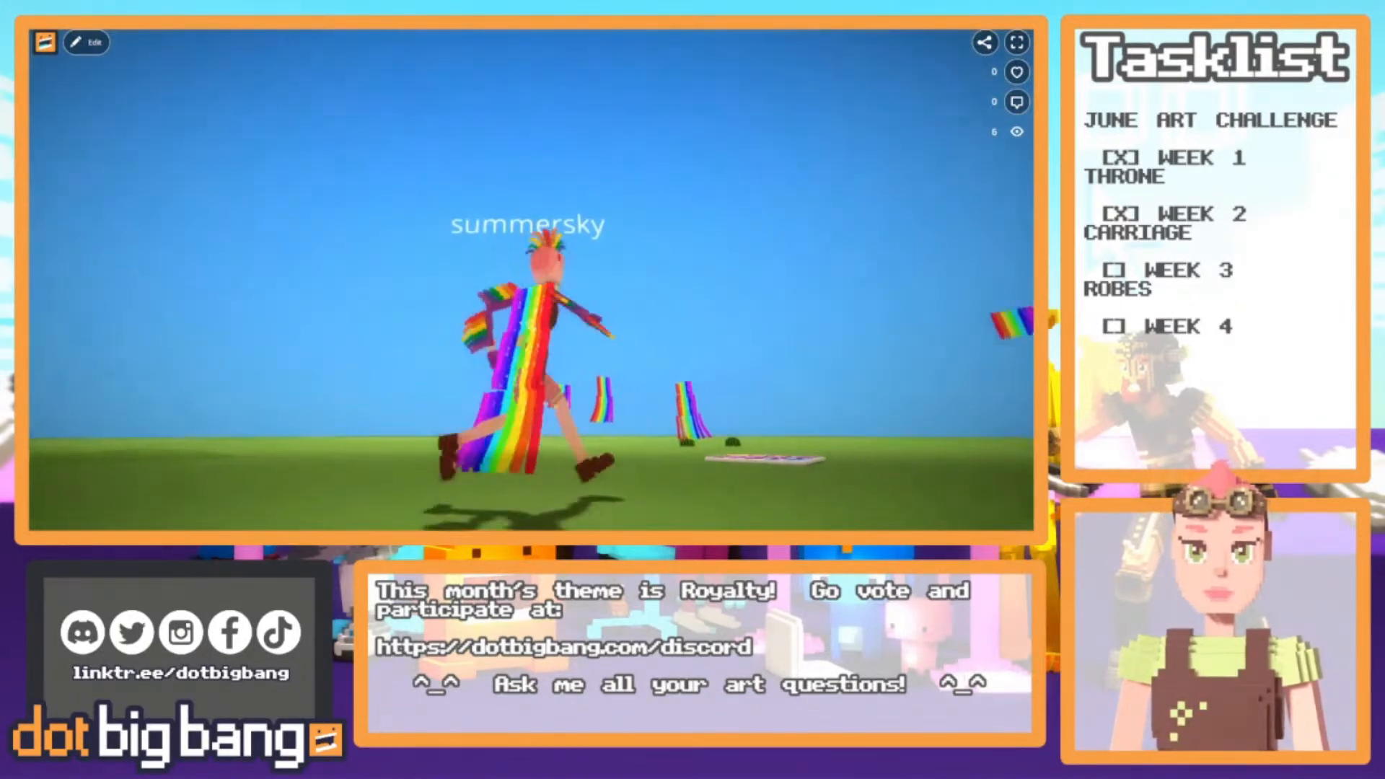
{"action": "key", "text": "space"}
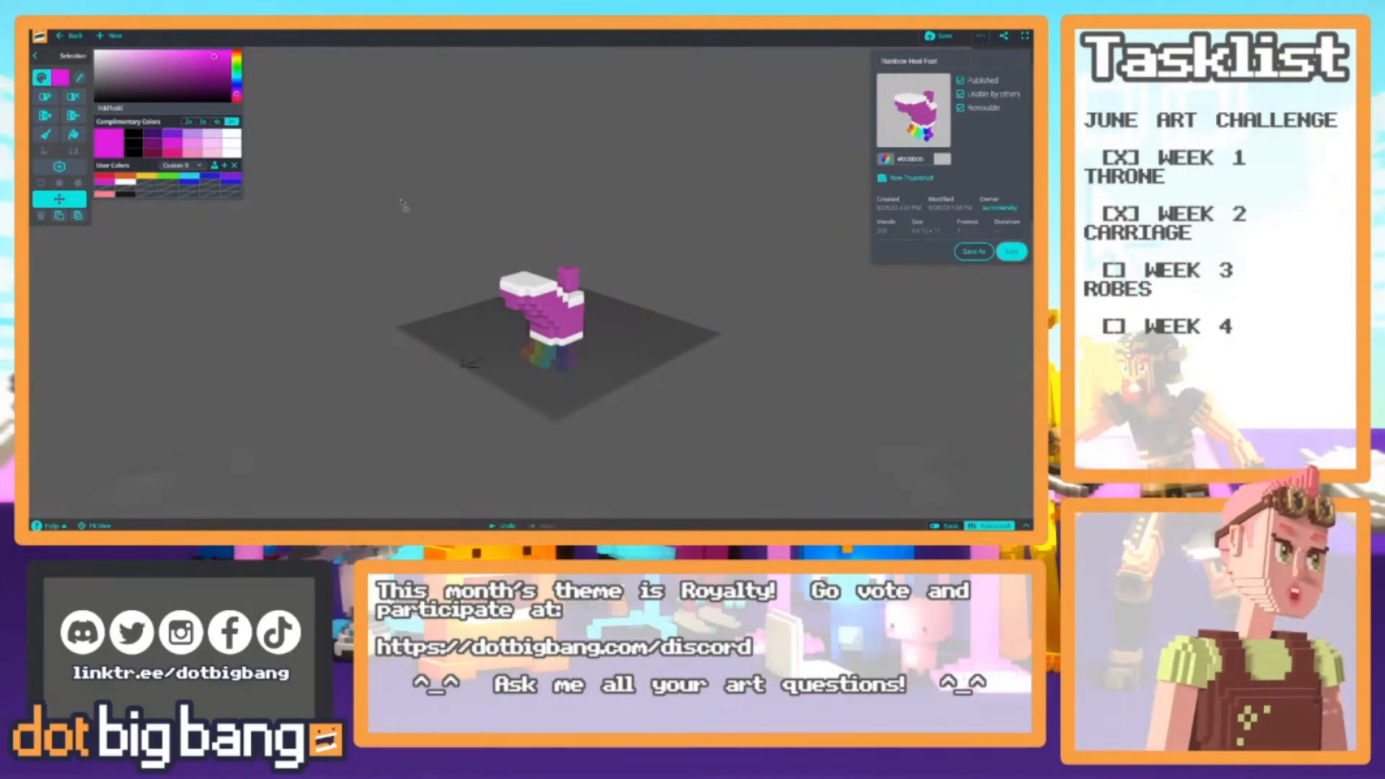
In the Rainbow Heel Foot voxel model, paint red, orange and yellow stripes along the front using colours sampled from the ankle cuff
{"action": "right_click_drag", "start_coordinate": [339, 411], "coordinate": [484, 336]}
{"action": "scroll", "coordinate": [349, 350], "scroll_direction": "up", "scroll_amount": 5}
{"action": "left_click", "coordinate": [504, 351], "text": "alt"}
{"action": "key", "text": "b"}
{"action": "left_click_drag", "start_coordinate": [506, 299], "coordinate": [522, 142]}
{"action": "left_click", "coordinate": [530, 381], "text": "alt"}
{"action": "left_click_drag", "start_coordinate": [532, 318], "coordinate": [554, 124]}
{"action": "left_click", "coordinate": [554, 349], "text": "alt"}
{"action": "left_click_drag", "start_coordinate": [551, 303], "coordinate": [576, 133]}
Continue the shoe's rainbow with green and cyan stripes sampled from the ankle cuff
{"action": "right_click_drag", "start_coordinate": [635, 172], "coordinate": [545, 209]}
{"action": "left_click", "coordinate": [538, 373], "text": "alt"}
{"action": "left_click_drag", "start_coordinate": [536, 290], "coordinate": [511, 117]}
{"action": "left_click", "coordinate": [558, 340], "text": "alt"}
{"action": "left_click_drag", "start_coordinate": [559, 290], "coordinate": [536, 117]}
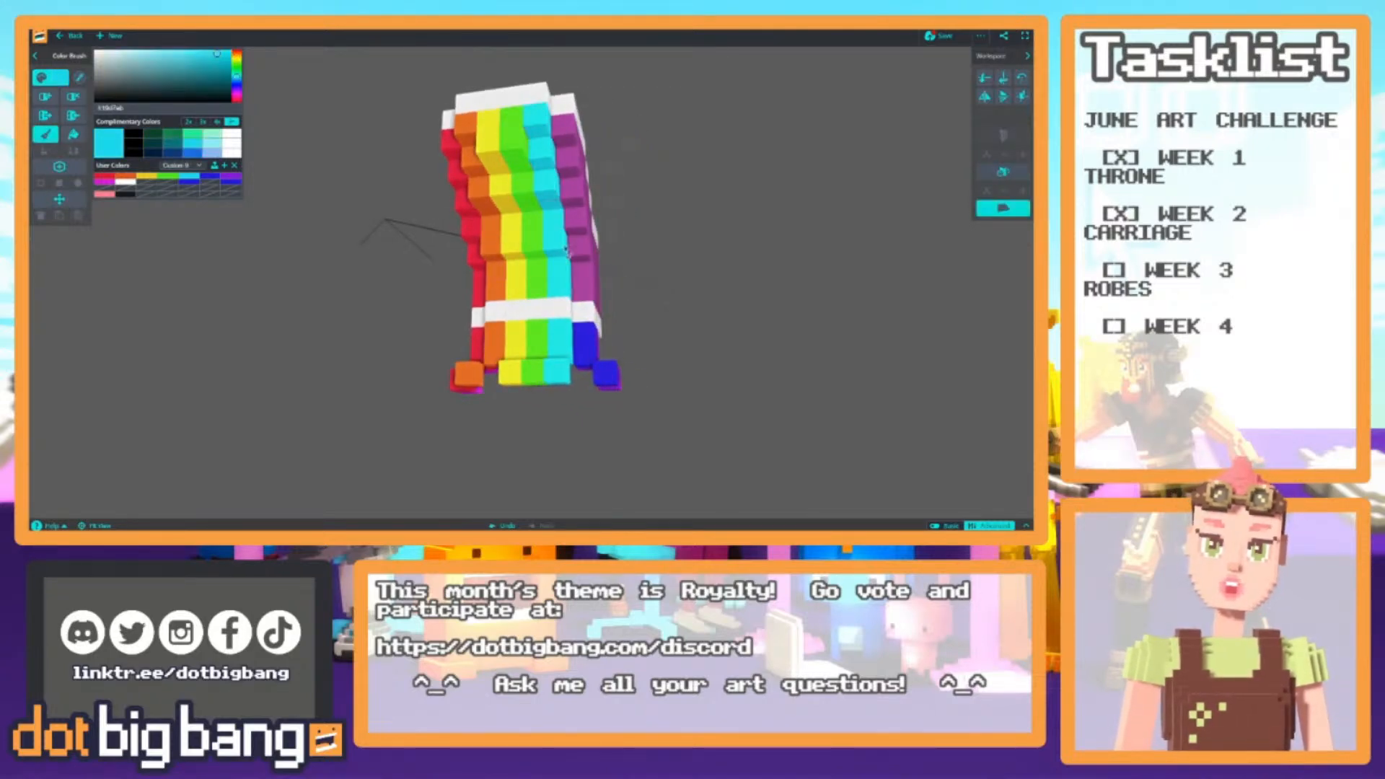
Paint blue and violet stripes along the side of the shoe, matching the ankle cuff colours
{"action": "right_click_drag", "start_coordinate": [617, 285], "coordinate": [469, 315]}
{"action": "left_click", "coordinate": [543, 340], "text": "alt"}
{"action": "left_click_drag", "start_coordinate": [539, 290], "coordinate": [468, 139]}
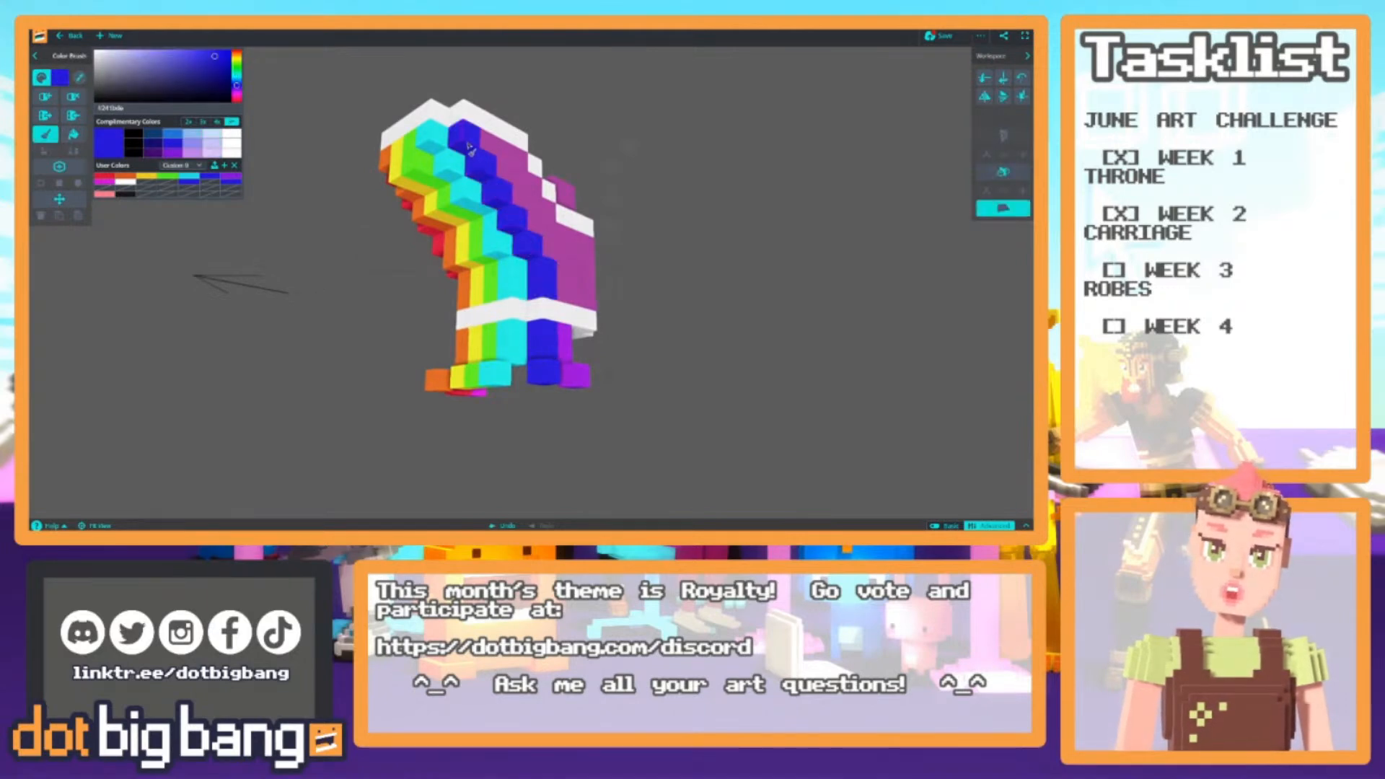
{"action": "right_click_drag", "start_coordinate": [465, 151], "coordinate": [359, 257]}
{"action": "left_click", "coordinate": [511, 345], "text": "alt"}
{"action": "mouse_move", "coordinate": [506, 298]}
{"action": "left_mouse_down"}
{"action": "mouse_move", "coordinate": [482, 246]}
{"action": "mouse_move", "coordinate": [418, 182]}
{"action": "left_mouse_up"}
Paint a magenta stripe beside the red one on the shoe's opposite side
{"action": "right_click_drag", "start_coordinate": [321, 209], "coordinate": [581, 338]}
{"action": "left_click", "coordinate": [580, 340], "text": "alt"}
{"action": "left_click_drag", "start_coordinate": [574, 306], "coordinate": [588, 282]}
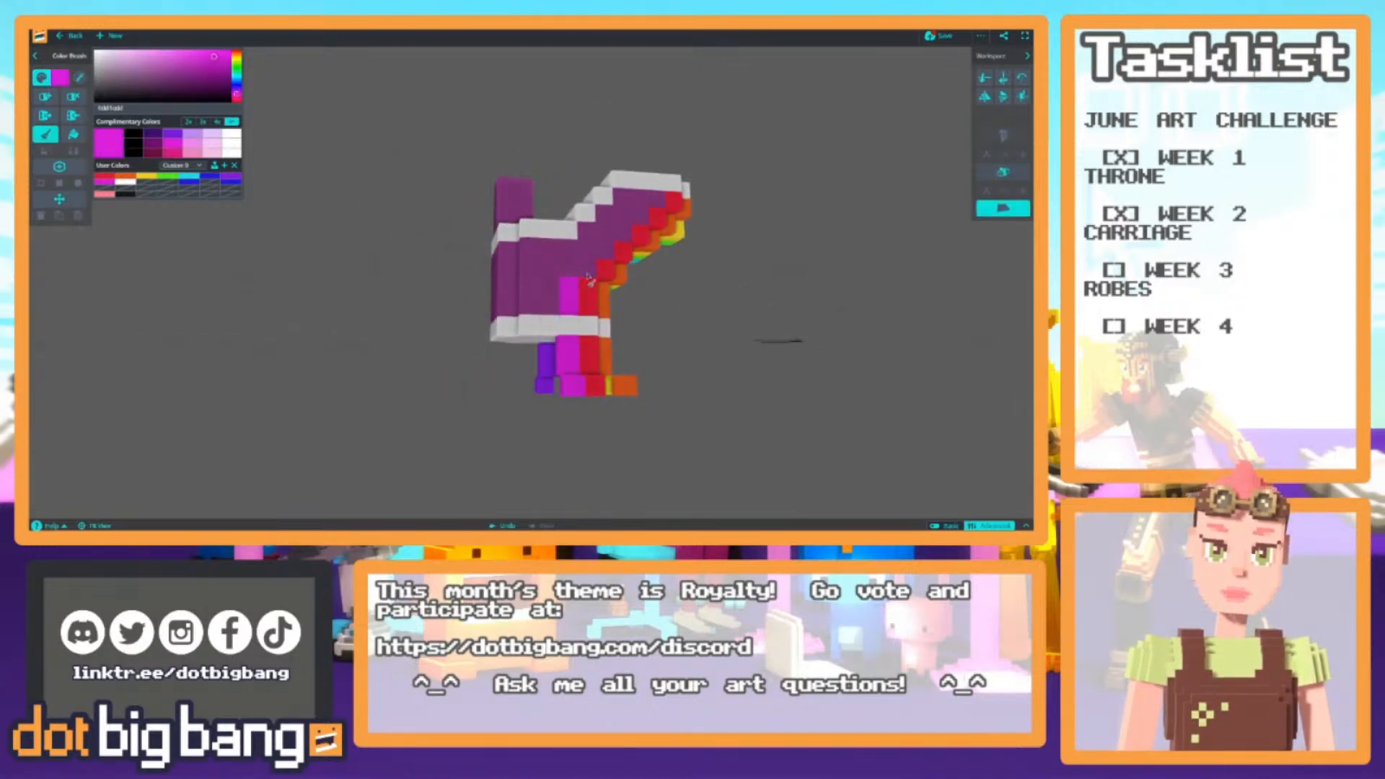
{"action": "left_click_drag", "start_coordinate": [641, 218], "coordinate": [657, 201]}
Delete the rainbow ankle cuff from the shoe and sample the light trim colour
{"action": "scroll", "coordinate": [649, 188], "scroll_direction": "down", "scroll_amount": 5}
{"action": "right_click_drag", "start_coordinate": [649, 188], "coordinate": [476, 435]}
{"action": "scroll", "coordinate": [437, 350], "scroll_direction": "up", "scroll_amount": 3}
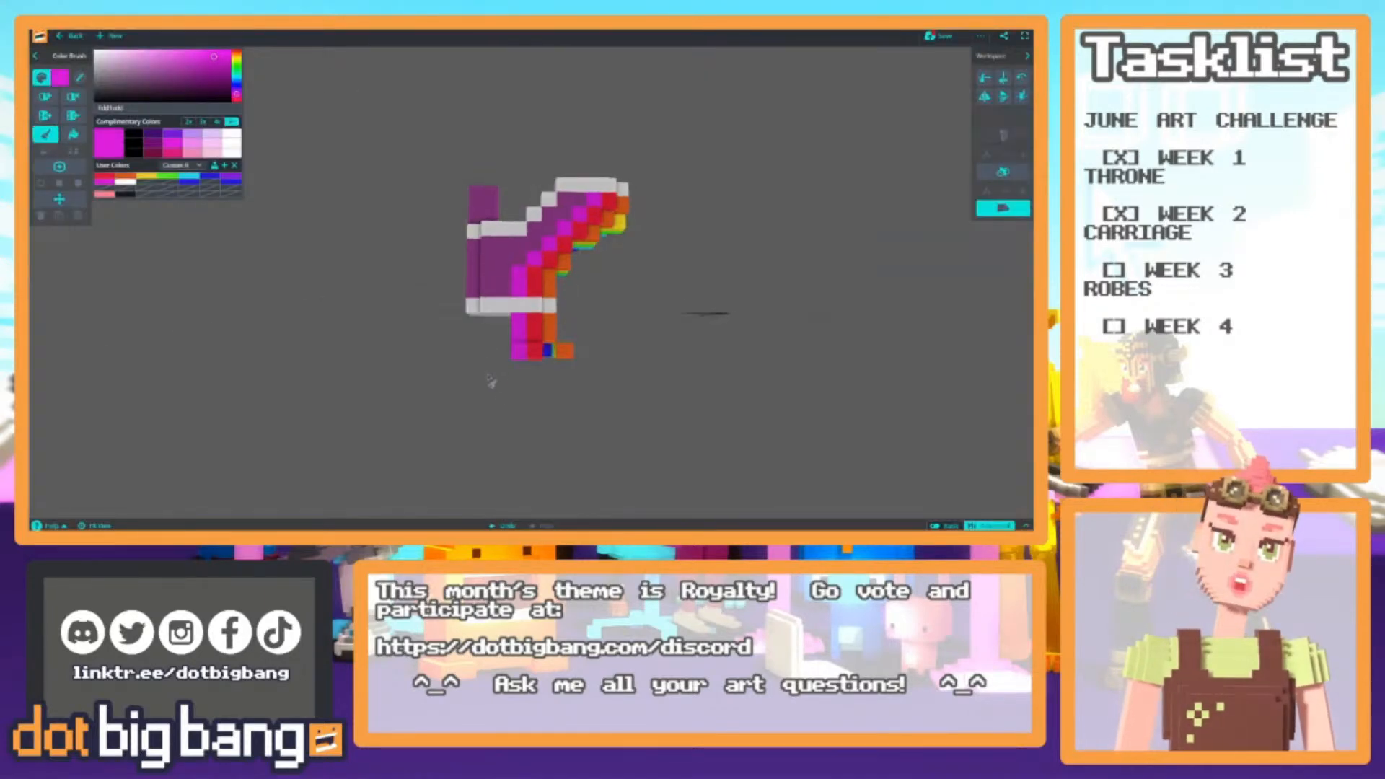
{"action": "key", "text": "s"}
{"action": "left_click_drag", "start_coordinate": [595, 393], "coordinate": [481, 320]}
{"action": "key", "text": "Delete"}
{"action": "right_click_drag", "start_coordinate": [504, 360], "coordinate": [486, 340]}
{"action": "scroll", "coordinate": [516, 342], "scroll_direction": "up", "scroll_amount": 3}
{"action": "left_click", "coordinate": [526, 349], "text": "alt"}
{"action": "key", "text": "e"}
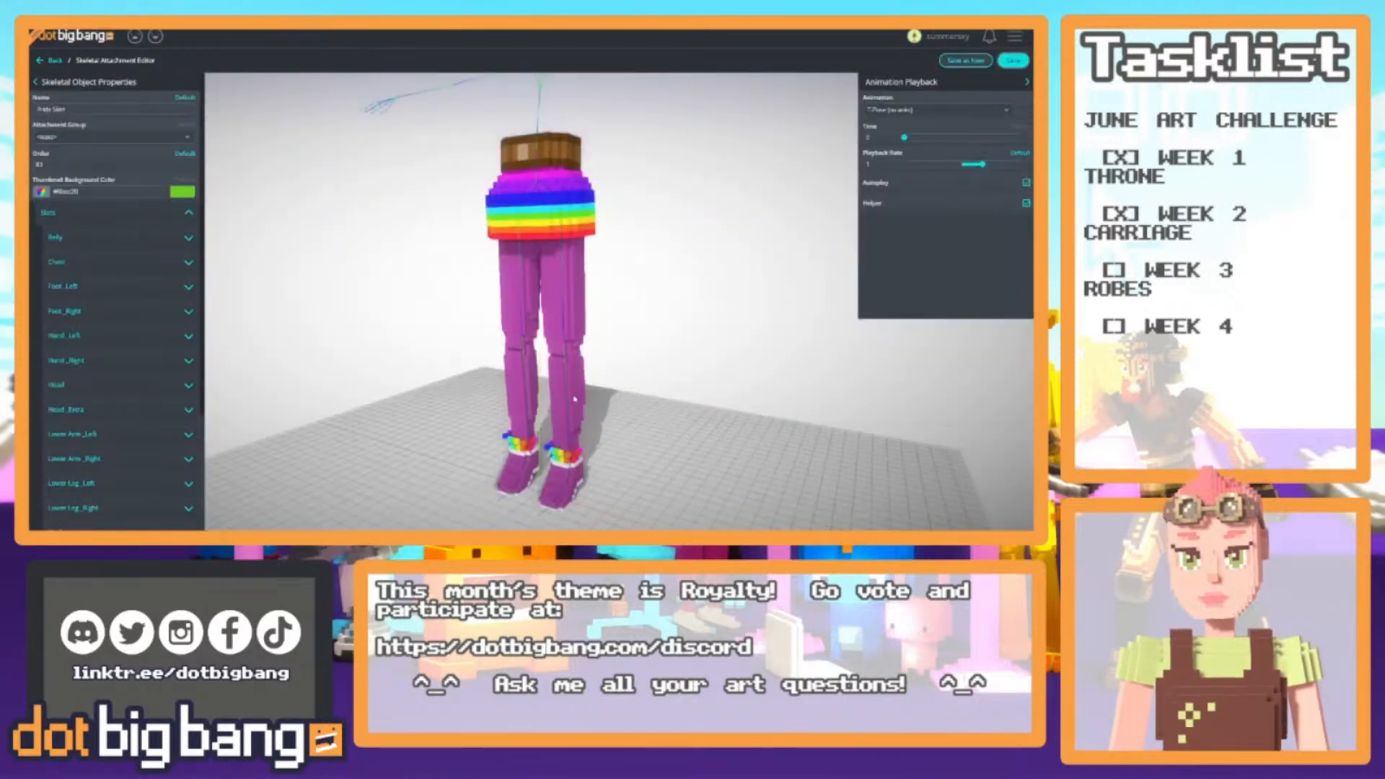
Examine the shoes on the avatar's lower-body attachment, the complete rainbow outfit and the in-game cape
{"action": "scroll", "coordinate": [569, 424], "scroll_direction": "down", "scroll_amount": 7}
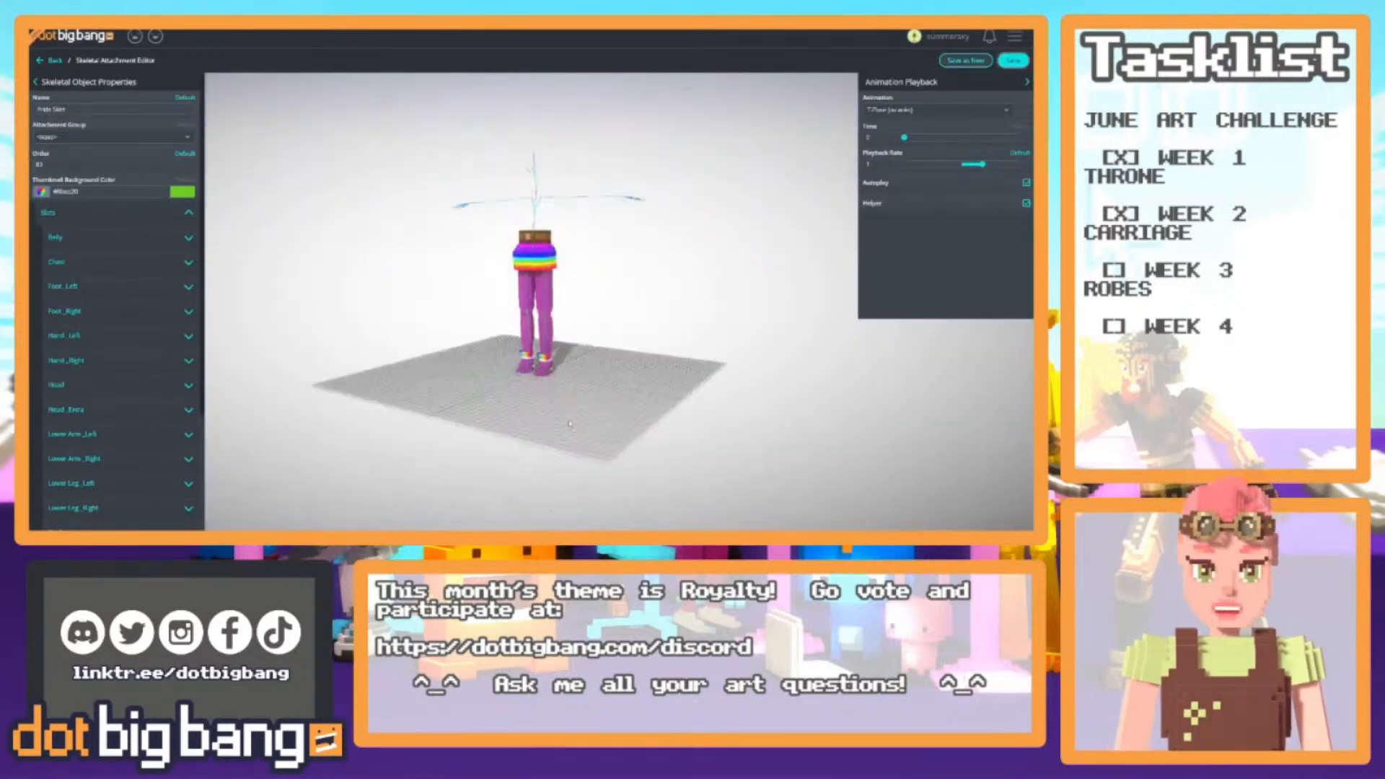
{"action": "scroll", "coordinate": [570, 424], "scroll_direction": "up", "scroll_amount": 5}
{"action": "left_click_drag", "start_coordinate": [661, 434], "coordinate": [675, 370]}
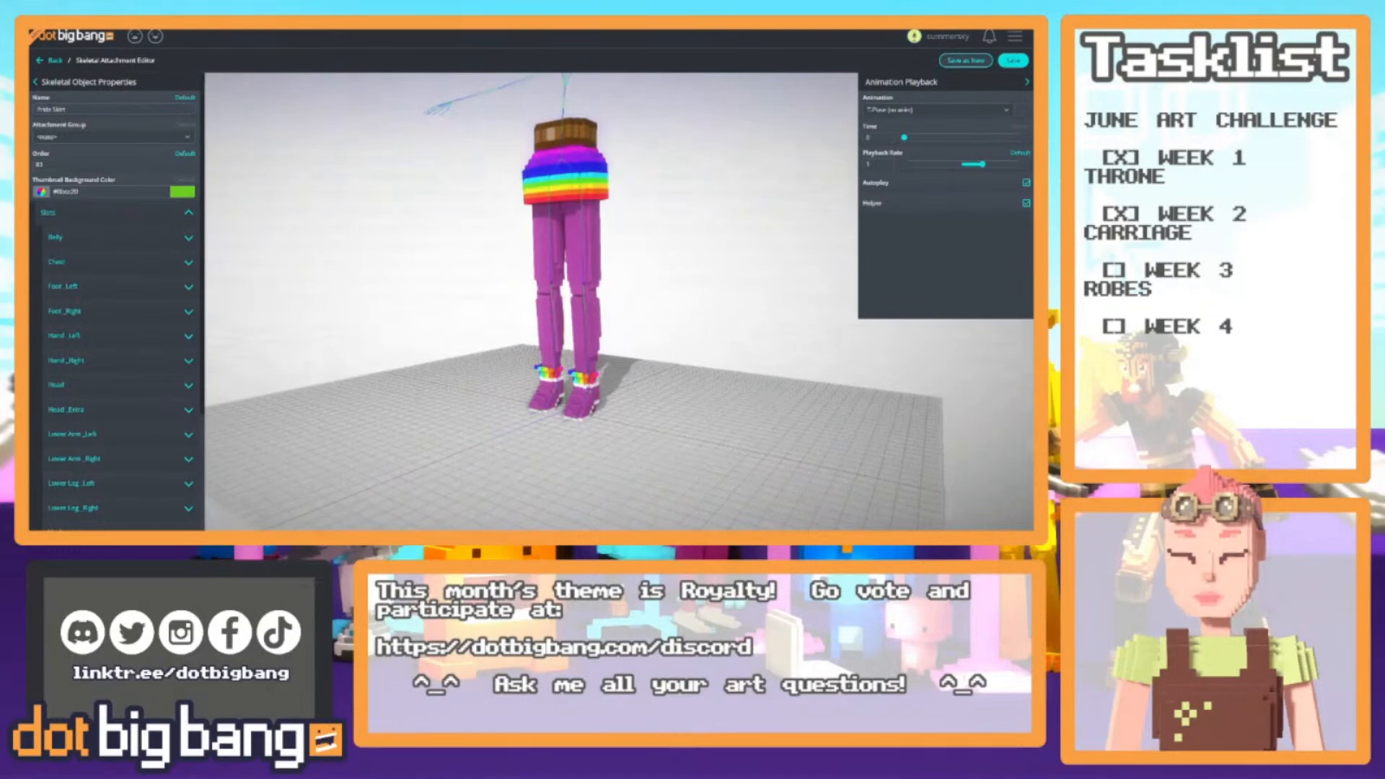
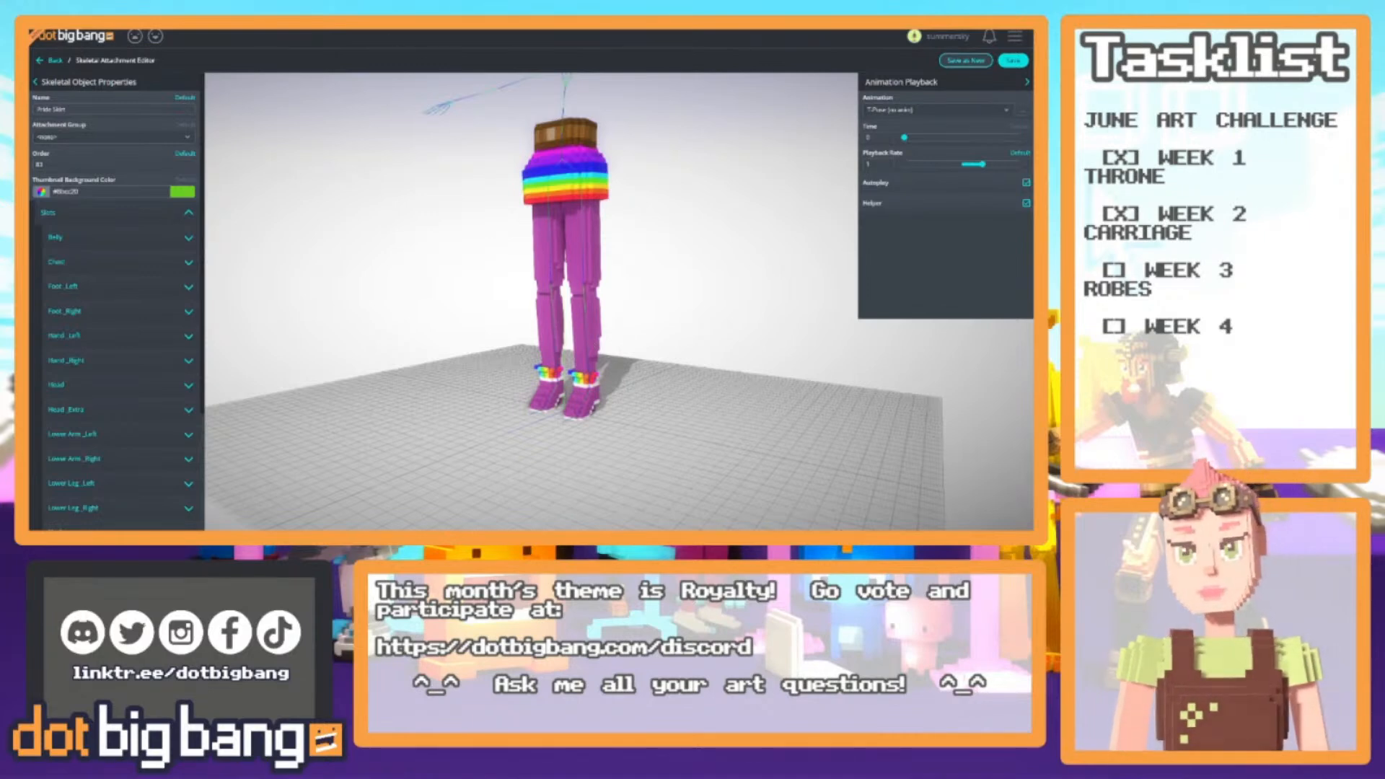
{"action": "key", "text": "ctrl+Tab"}
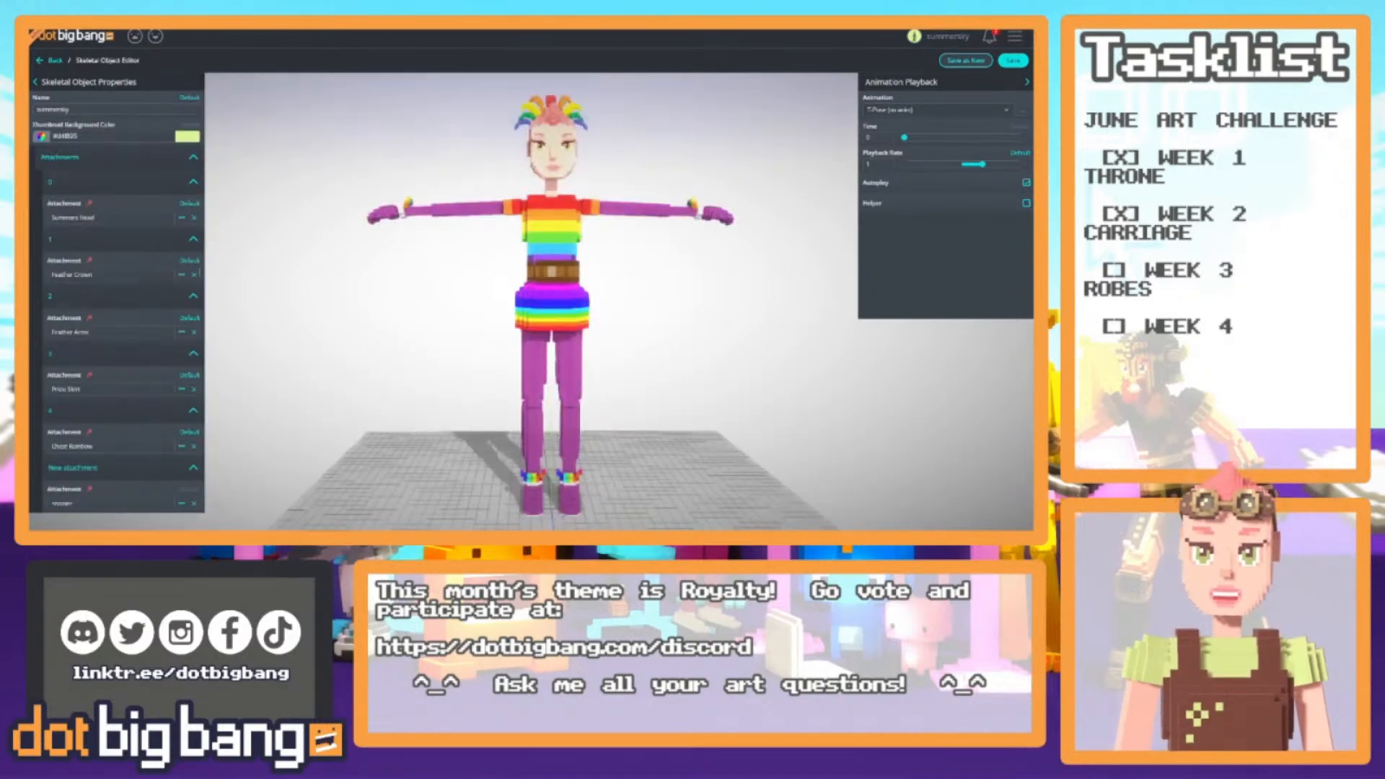
{"action": "key", "text": "ctrl+Tab"}
{"action": "key", "text": "ctrl+Tab"}
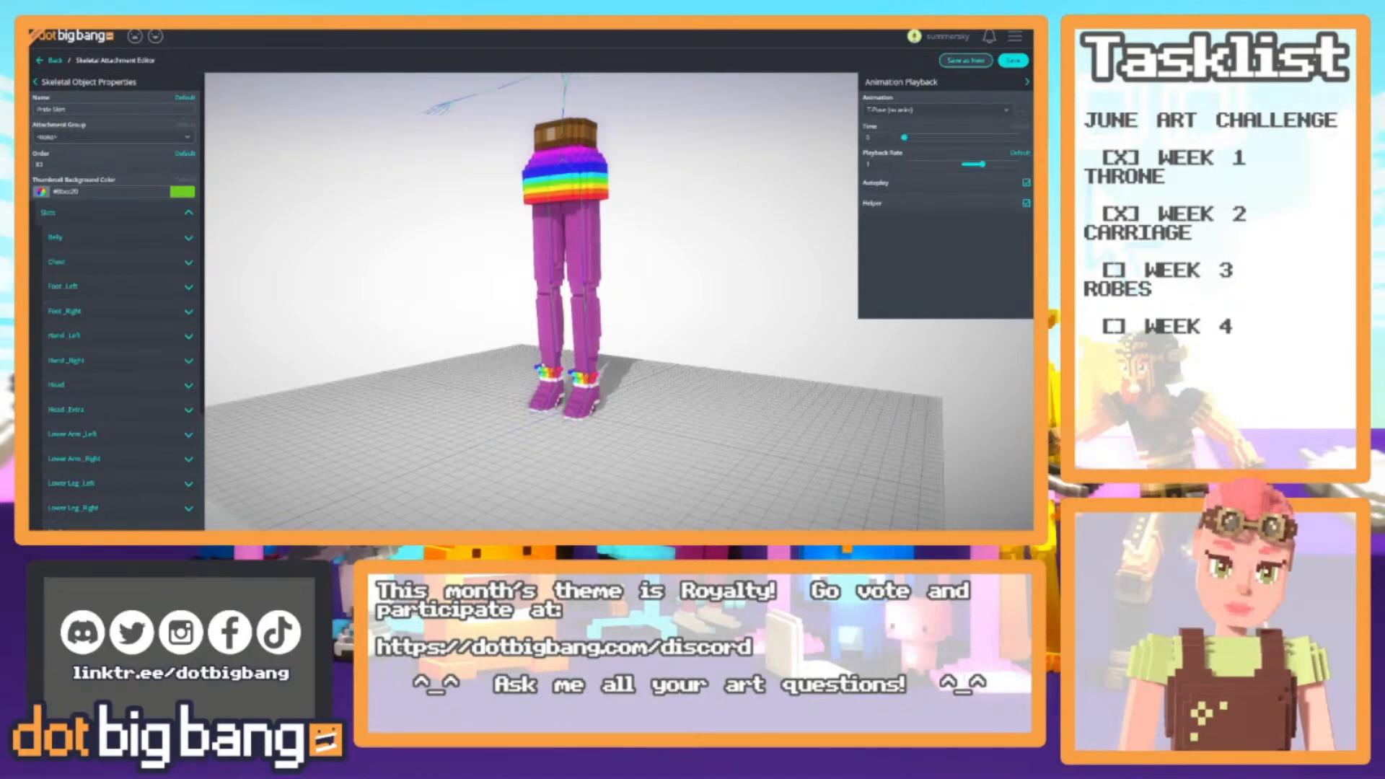
{"action": "key", "text": "ctrl+Tab"}
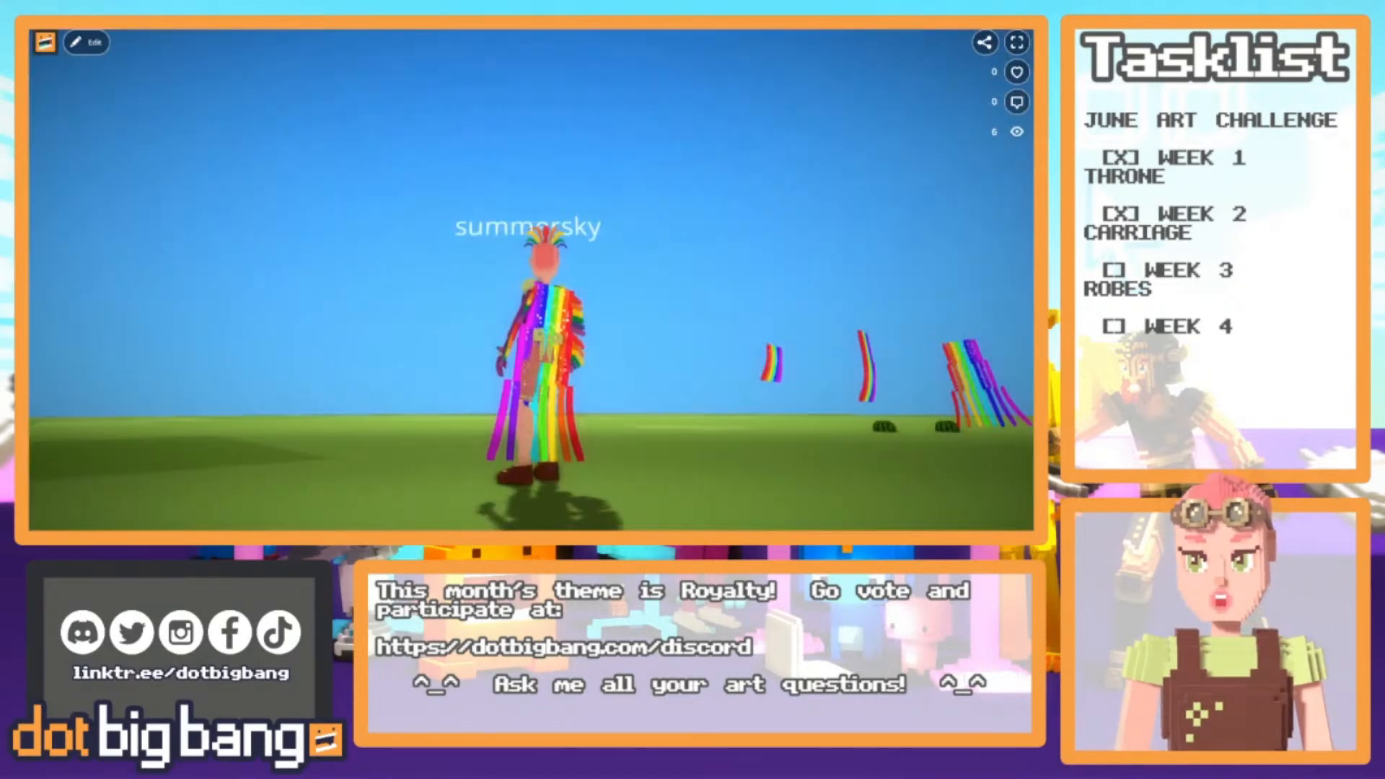
Back in the shoe's voxel model, build up a raised white tongue along the front of the ankle
{"action": "key", "text": "ctrl+Tab"}
{"action": "right_click_drag", "start_coordinate": [436, 395], "coordinate": [714, 464]}
{"action": "right_click_drag", "start_coordinate": [440, 372], "coordinate": [516, 298]}
{"action": "left_click", "coordinate": [516, 340]}
{"action": "key", "text": "1"}
{"action": "left_click", "coordinate": [497, 281]}
{"action": "left_click", "coordinate": [478, 275]}
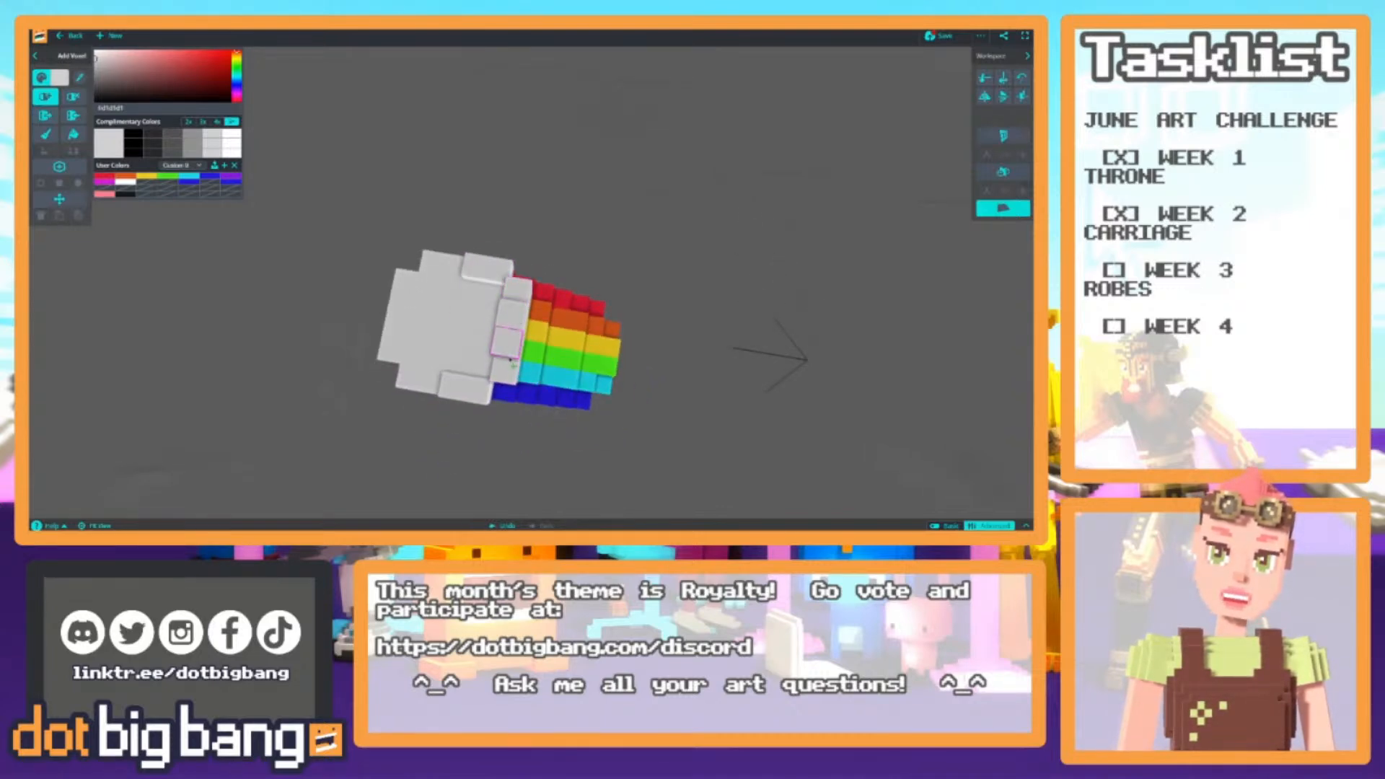
{"action": "right_click_drag", "start_coordinate": [501, 437], "coordinate": [435, 344]}
{"action": "right_click_drag", "start_coordinate": [435, 290], "coordinate": [453, 364]}
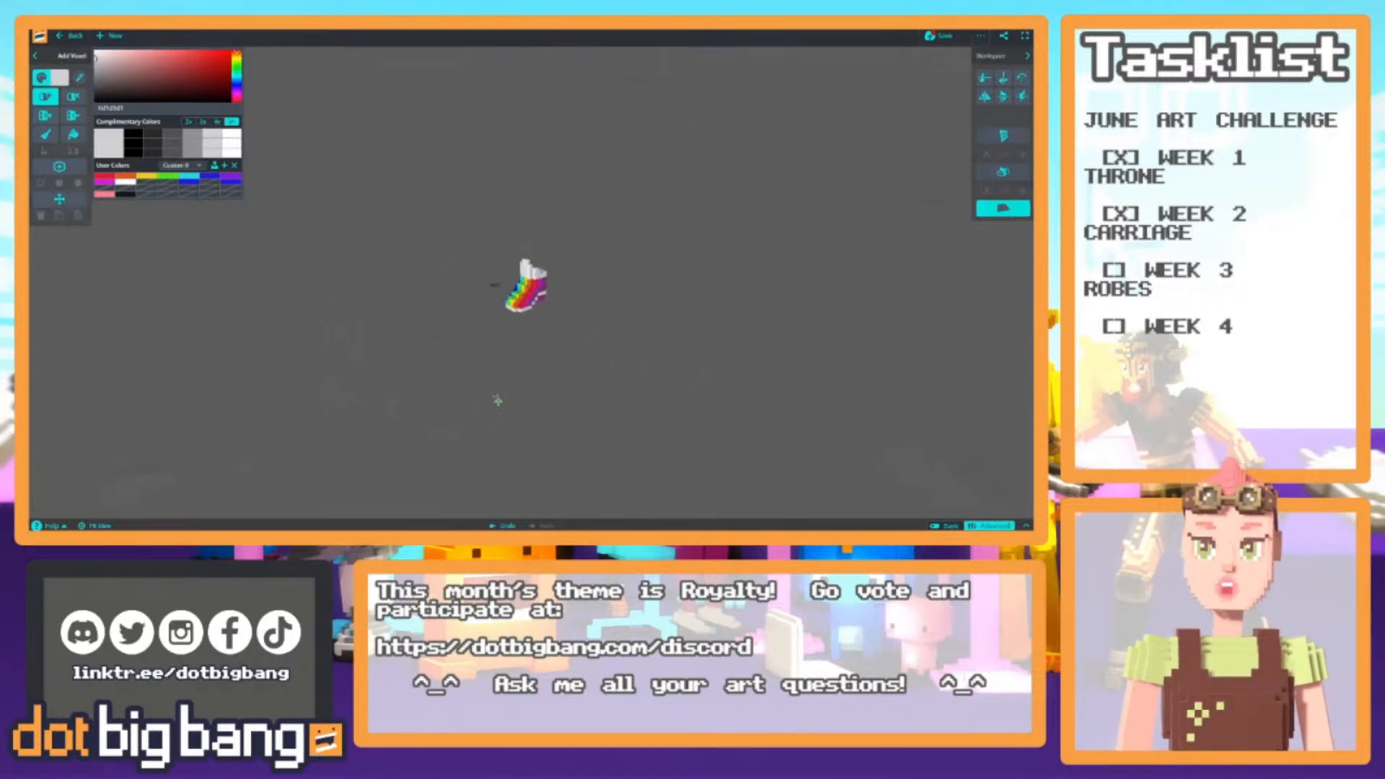
Extend the cyan and blue stripes up into the white tongue with colours sampled from the shoe
{"action": "scroll", "coordinate": [267, 316], "scroll_direction": "up", "scroll_amount": 5}
{"action": "right_click_drag", "start_coordinate": [266, 316], "coordinate": [547, 313]}
{"action": "scroll", "coordinate": [547, 313], "scroll_direction": "up", "scroll_amount": 3}
{"action": "right_click_drag", "start_coordinate": [488, 376], "coordinate": [535, 369]}
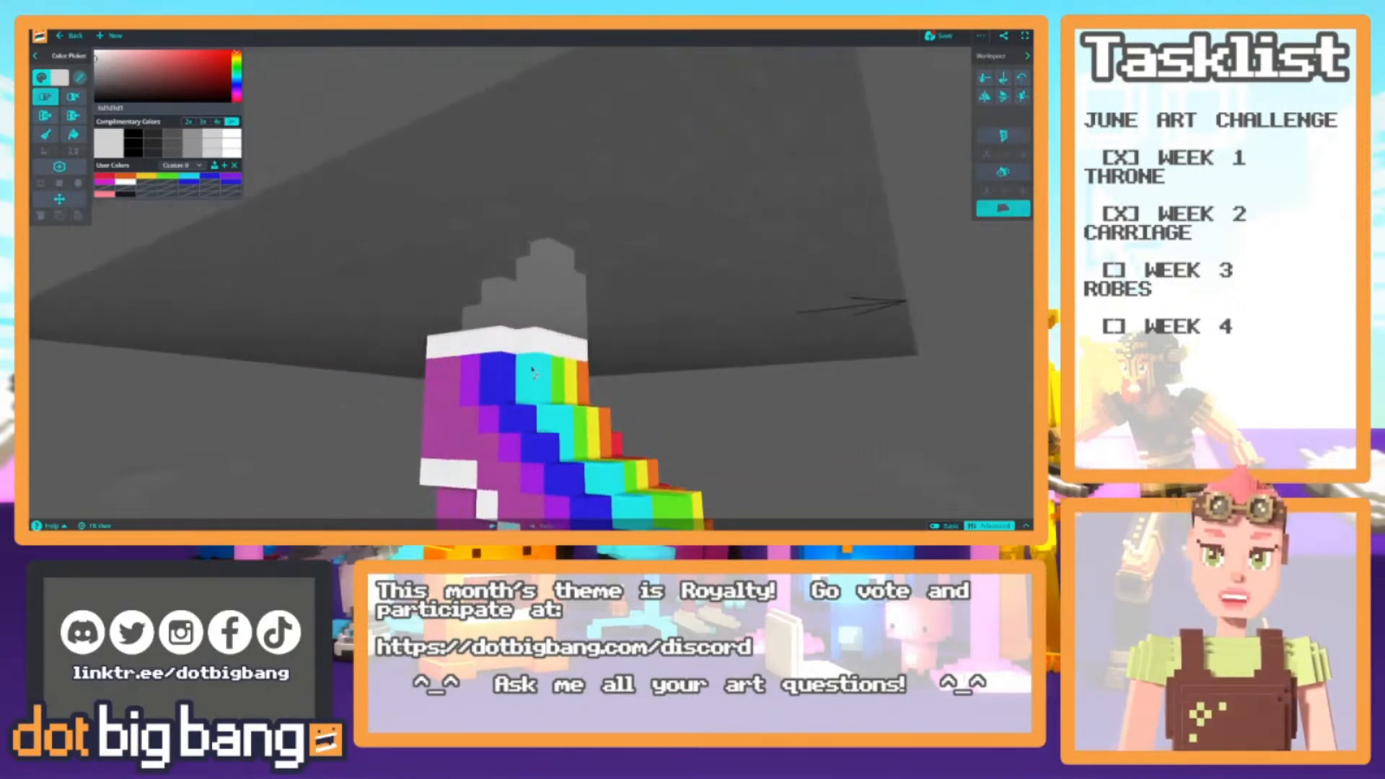
{"action": "left_click", "coordinate": [535, 368], "text": "alt"}
{"action": "key", "text": "b"}
{"action": "left_click", "coordinate": [537, 341]}
{"action": "right_click_drag", "start_coordinate": [543, 309], "coordinate": [492, 345]}
{"action": "left_click", "coordinate": [491, 344], "text": "alt"}
{"action": "left_click", "coordinate": [475, 368], "text": "alt"}
{"action": "scroll", "coordinate": [669, 441], "scroll_direction": "down", "scroll_amount": 3}
{"action": "right_click_drag", "start_coordinate": [689, 438], "coordinate": [655, 411]}
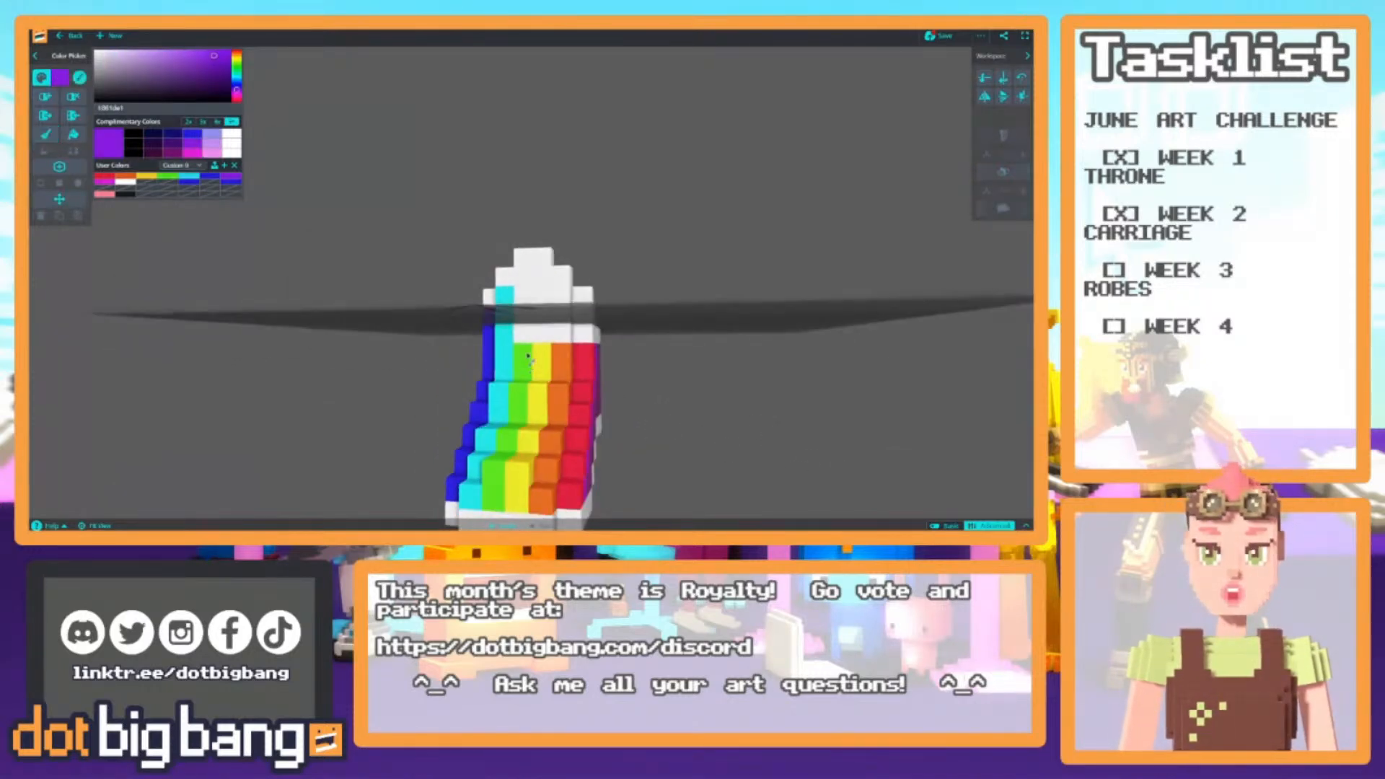
Continue the green, yellow, orange, red and magenta stripes up the ankle front with sampled colours
{"action": "left_click", "coordinate": [544, 349], "text": "alt"}
{"action": "left_click", "coordinate": [546, 351], "text": "alt"}
{"action": "mouse_move", "coordinate": [543, 335]}
{"action": "left_mouse_down"}
{"action": "mouse_move", "coordinate": [542, 297]}
{"action": "mouse_move", "coordinate": [586, 316]}
{"action": "left_mouse_up"}
{"action": "left_click", "coordinate": [561, 352], "text": "alt"}
{"action": "left_click", "coordinate": [584, 353], "text": "alt"}
{"action": "mouse_move", "coordinate": [779, 390]}
{"action": "right_mouse_down"}
{"action": "mouse_move", "coordinate": [851, 397]}
{"action": "mouse_move", "coordinate": [732, 393]}
{"action": "right_mouse_up"}
{"action": "left_click", "coordinate": [578, 364], "text": "alt"}
{"action": "left_click_drag", "start_coordinate": [577, 355], "coordinate": [576, 338]}
{"action": "scroll", "coordinate": [533, 397], "scroll_direction": "down", "scroll_amount": 3}
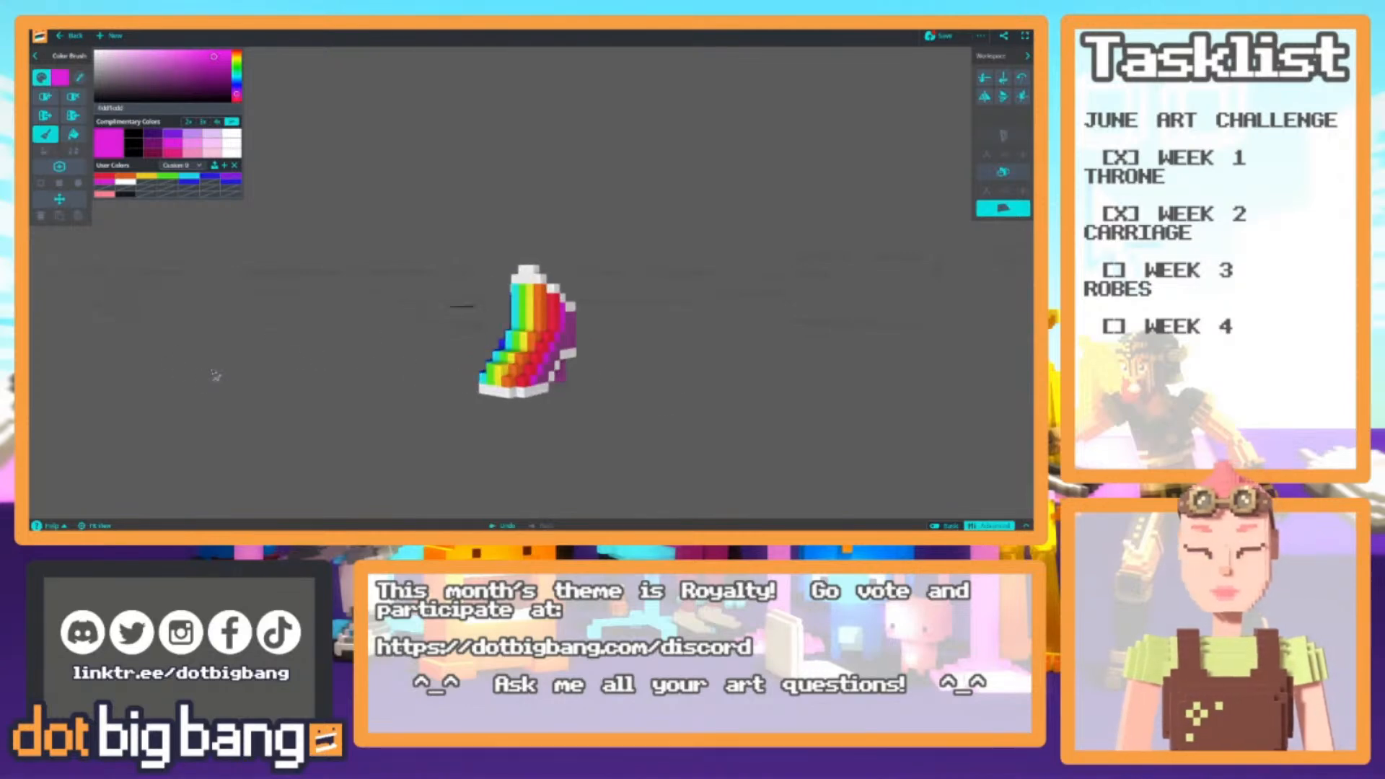
Paint the remaining purple area on the blue-striped side of the shoe violet
{"action": "right_click_drag", "start_coordinate": [500, 401], "coordinate": [176, 374]}
{"action": "scroll", "coordinate": [387, 406], "scroll_direction": "up", "scroll_amount": 6}
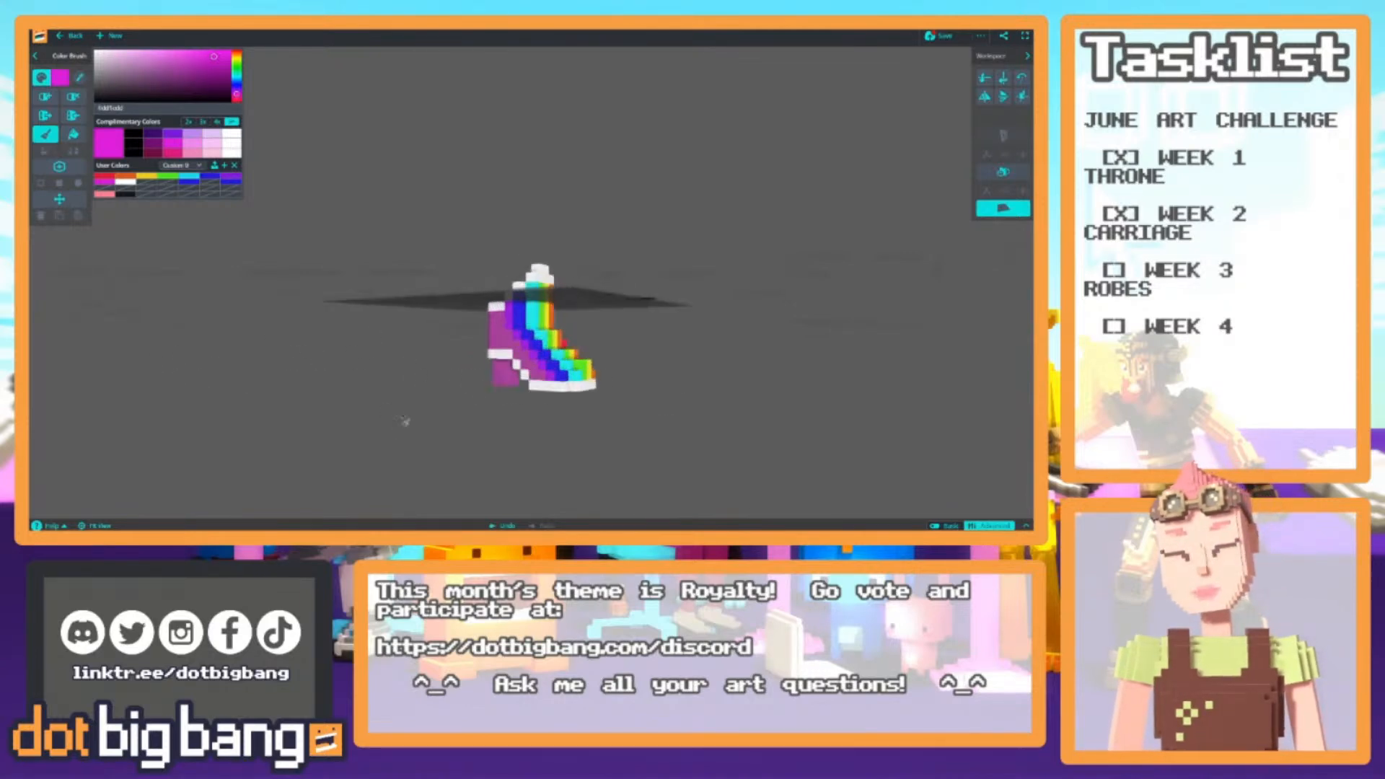
{"action": "right_click_drag", "start_coordinate": [442, 443], "coordinate": [94, 371]}
{"action": "right_click_drag", "start_coordinate": [397, 423], "coordinate": [377, 396]}
{"action": "left_click", "coordinate": [231, 176]}
{"action": "mouse_move", "coordinate": [361, 325]}
{"action": "right_mouse_down"}
{"action": "mouse_move", "coordinate": [353, 349]}
{"action": "mouse_move", "coordinate": [266, 315]}
{"action": "right_mouse_up"}
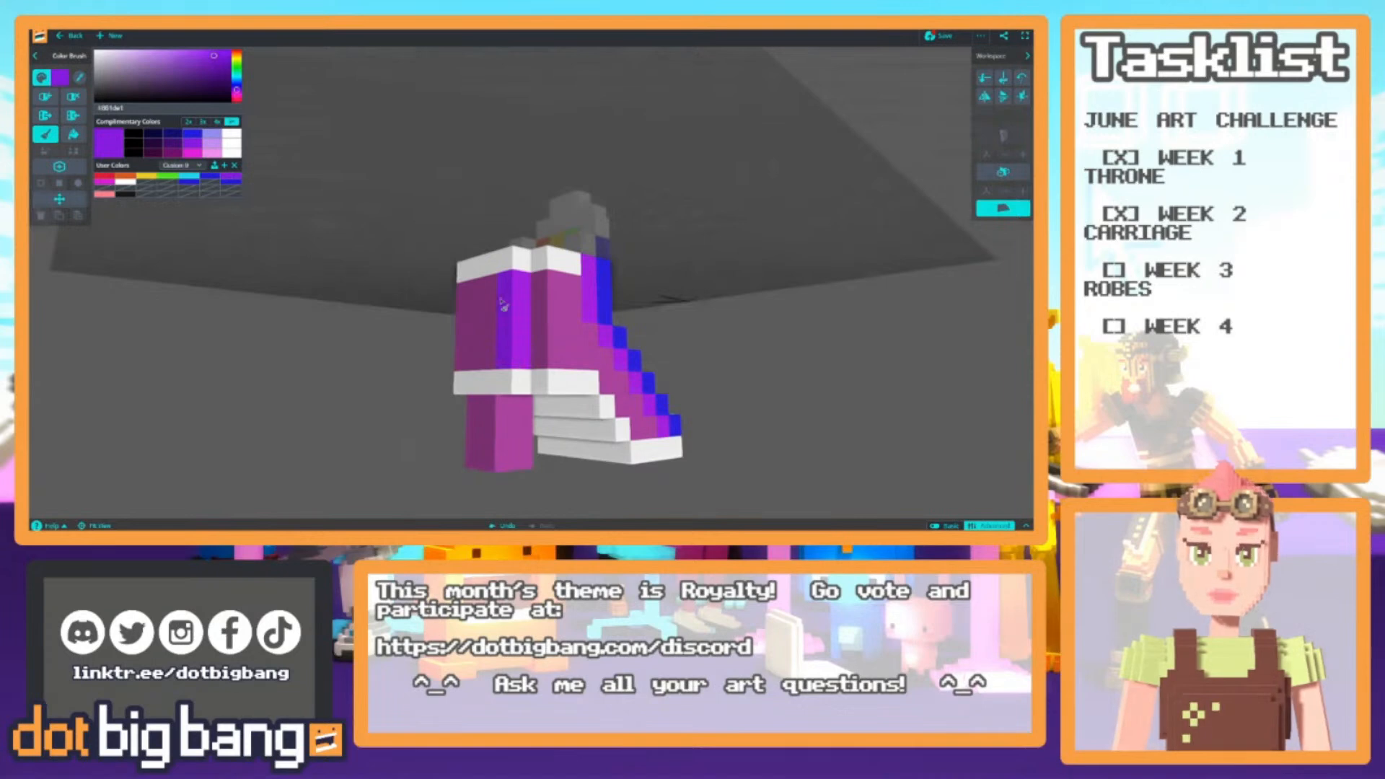
{"action": "right_click_drag", "start_coordinate": [598, 346], "coordinate": [503, 356]}
{"action": "left_click_drag", "start_coordinate": [579, 434], "coordinate": [549, 420]}
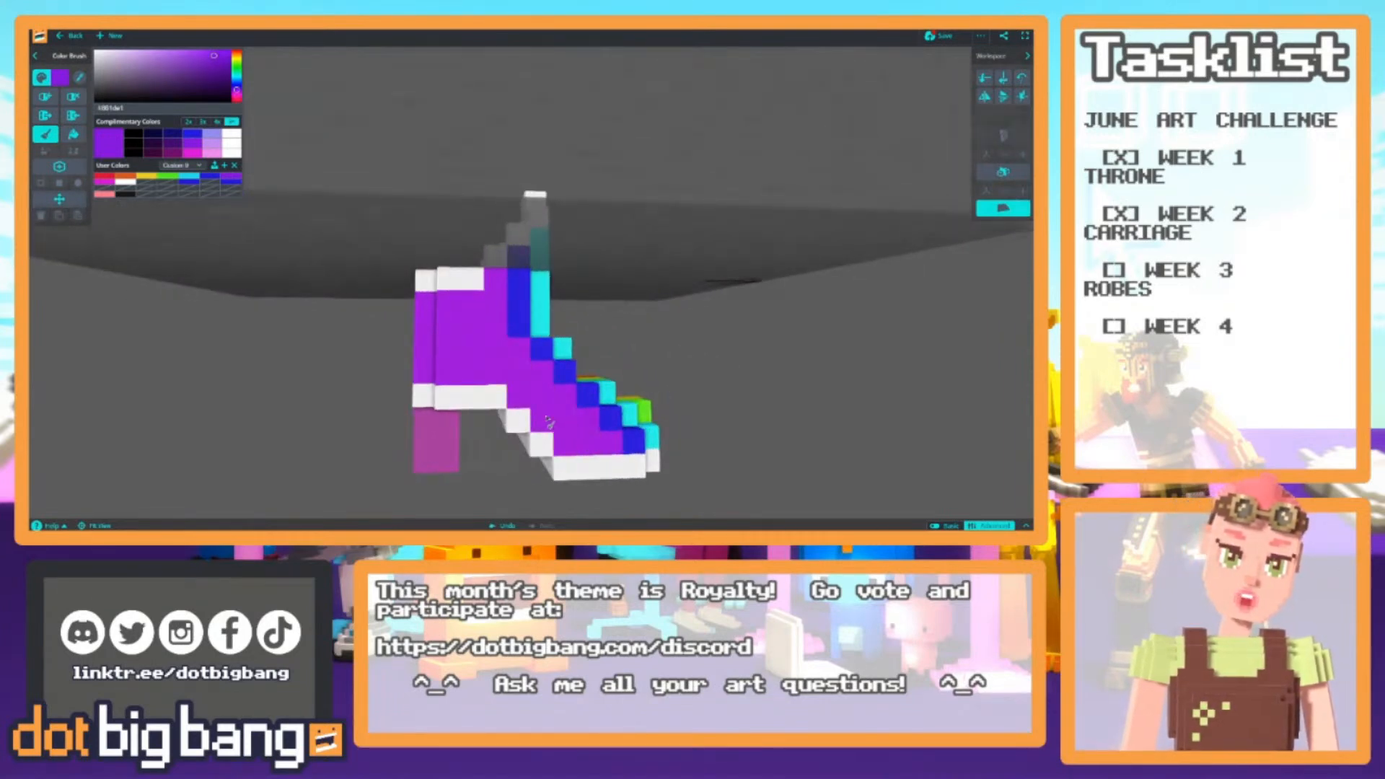
Paint the remaining purple area on the shoe's opposite side with the sampled magenta
{"action": "mouse_move", "coordinate": [382, 350]}
{"action": "right_mouse_down"}
{"action": "mouse_move", "coordinate": [260, 328]}
{"action": "mouse_move", "coordinate": [363, 312]}
{"action": "mouse_move", "coordinate": [492, 328]}
{"action": "mouse_move", "coordinate": [426, 352]}
{"action": "right_mouse_up"}
{"action": "key", "text": "alt"}
{"action": "left_click", "coordinate": [536, 409], "text": "alt"}
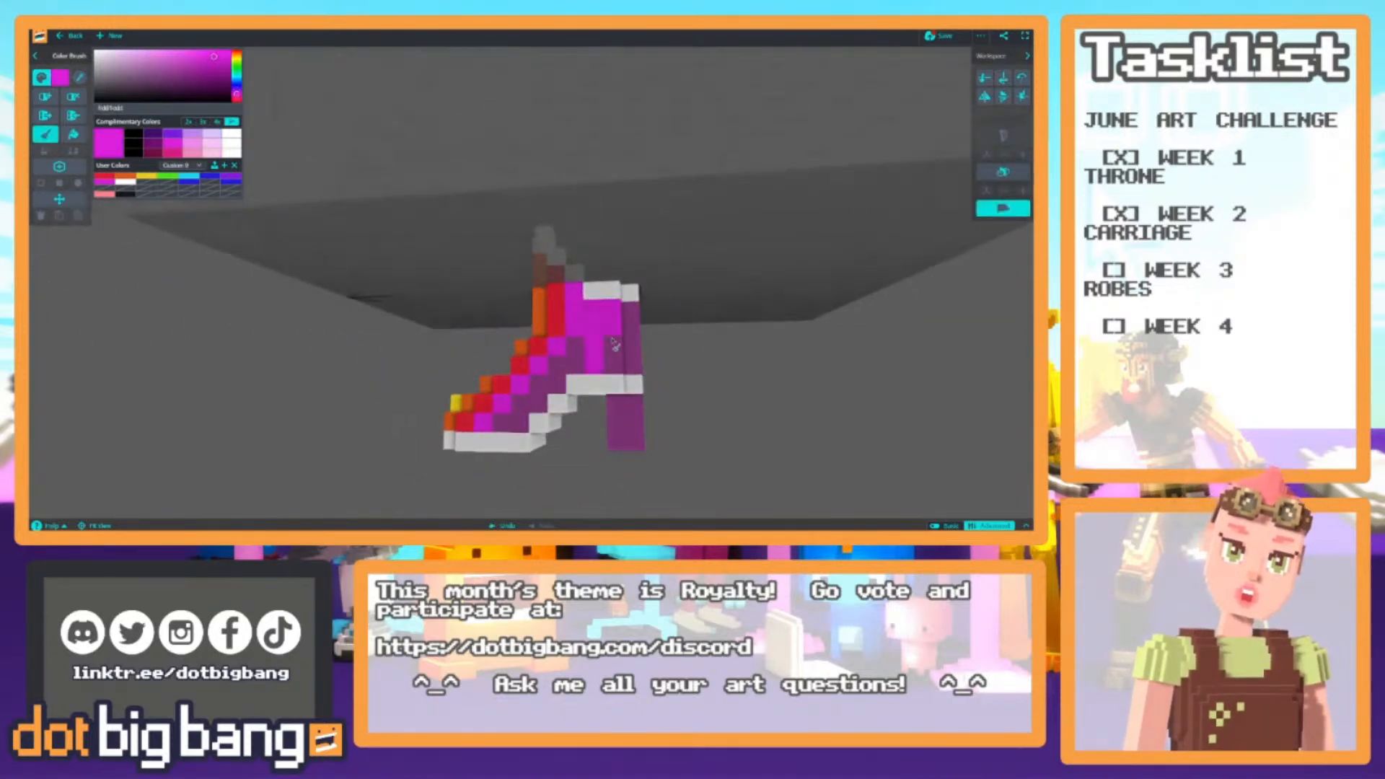
{"action": "right_click_drag", "start_coordinate": [633, 329], "coordinate": [573, 364]}
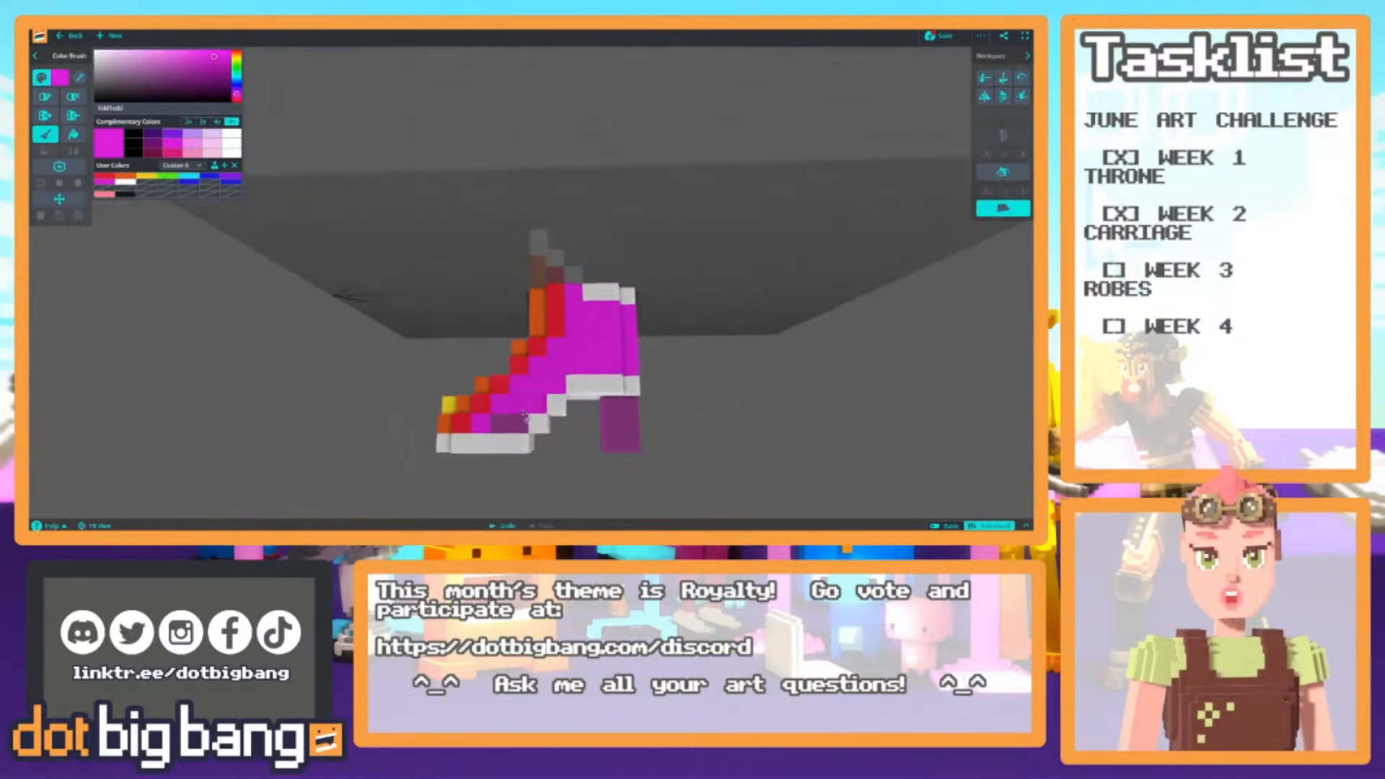
{"action": "mouse_move", "coordinate": [379, 325]}
{"action": "right_mouse_down"}
{"action": "mouse_move", "coordinate": [404, 328]}
{"action": "mouse_move", "coordinate": [284, 353]}
{"action": "right_mouse_up"}
Widen the red stripe over the front part of the magenta side
{"action": "left_click", "coordinate": [556, 311], "text": "alt"}
{"action": "mouse_move", "coordinate": [569, 296]}
{"action": "left_mouse_down"}
{"action": "mouse_move", "coordinate": [550, 372]}
{"action": "mouse_move", "coordinate": [478, 424]}
{"action": "left_mouse_up"}
{"action": "mouse_move", "coordinate": [442, 330]}
{"action": "right_mouse_down"}
{"action": "mouse_move", "coordinate": [487, 465]}
{"action": "mouse_move", "coordinate": [498, 383]}
{"action": "mouse_move", "coordinate": [462, 388]}
{"action": "mouse_move", "coordinate": [473, 346]}
{"action": "mouse_move", "coordinate": [353, 324]}
{"action": "mouse_move", "coordinate": [448, 378]}
{"action": "mouse_move", "coordinate": [605, 429]}
{"action": "mouse_move", "coordinate": [705, 442]}
{"action": "right_mouse_up"}
{"action": "scroll", "coordinate": [497, 382], "scroll_direction": "down", "scroll_amount": 1}
{"action": "scroll", "coordinate": [378, 358], "scroll_direction": "up", "scroll_amount": 2}
{"action": "scroll", "coordinate": [604, 419], "scroll_direction": "up", "scroll_amount": 1}
Spread the sampled blue over the violet side of the shoe, keeping the back column violet
{"action": "right_click_drag", "start_coordinate": [605, 418], "coordinate": [411, 346]}
{"action": "left_click", "coordinate": [529, 359], "text": "alt"}
{"action": "mouse_move", "coordinate": [497, 329]}
{"action": "left_mouse_down"}
{"action": "mouse_move", "coordinate": [492, 393]}
{"action": "mouse_move", "coordinate": [466, 391]}
{"action": "left_mouse_up"}
{"action": "left_click", "coordinate": [440, 346], "text": "alt"}
{"action": "scroll", "coordinate": [466, 391], "scroll_direction": "down", "scroll_amount": 3}
{"action": "mouse_move", "coordinate": [454, 391]}
{"action": "right_mouse_down"}
{"action": "mouse_move", "coordinate": [377, 390]}
{"action": "mouse_move", "coordinate": [310, 361]}
{"action": "right_mouse_up"}
{"action": "right_click_drag", "start_coordinate": [572, 369], "coordinate": [497, 353]}
{"action": "scroll", "coordinate": [498, 354], "scroll_direction": "up", "scroll_amount": 3}
{"action": "left_click", "coordinate": [517, 299], "text": "alt"}
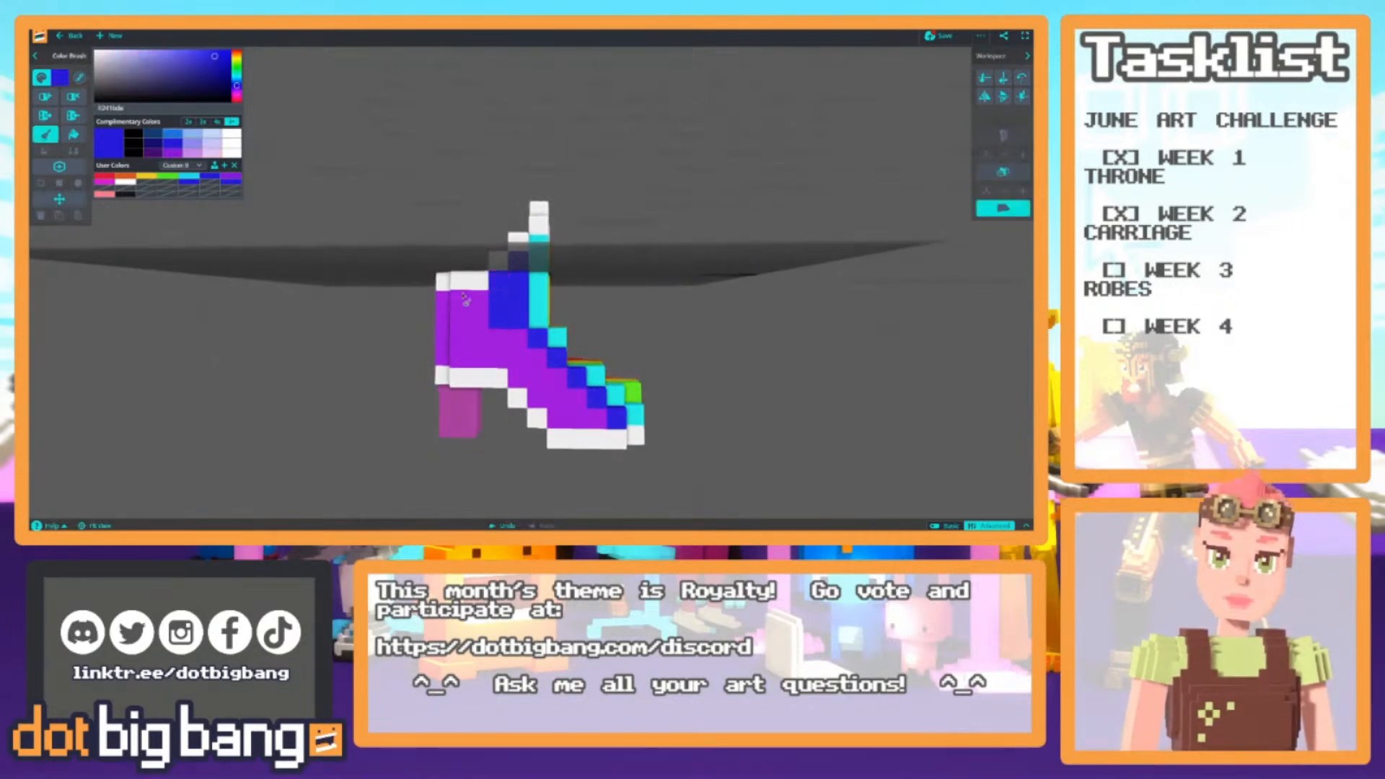
{"action": "right_click_drag", "start_coordinate": [384, 294], "coordinate": [535, 303]}
{"action": "right_click_drag", "start_coordinate": [533, 364], "coordinate": [463, 354]}
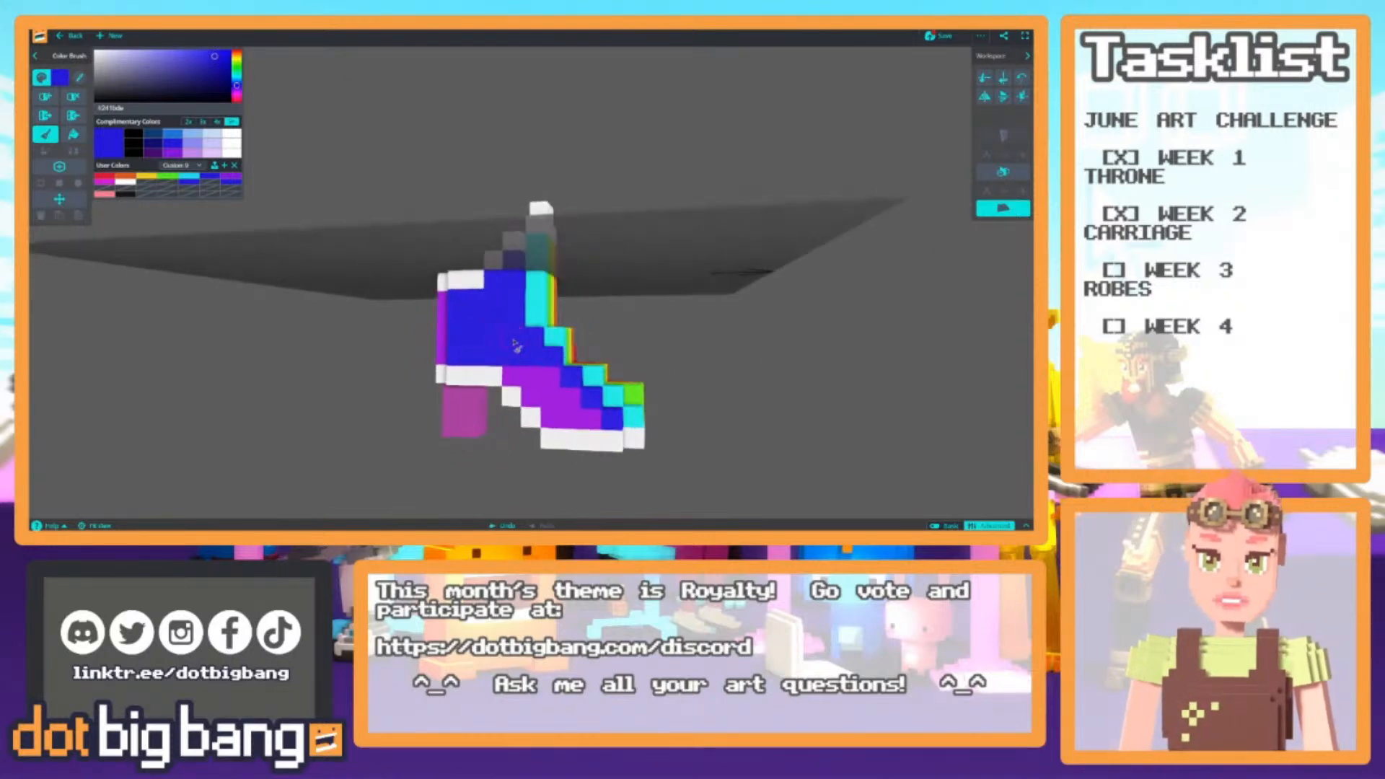
{"action": "right_click_drag", "start_coordinate": [557, 392], "coordinate": [526, 388]}
Widen the cyan stripe over the front of the blue side and pick green for the neighbouring front column
{"action": "left_click", "coordinate": [532, 295], "text": "alt"}
{"action": "mouse_move", "coordinate": [508, 264]}
{"action": "left_mouse_down"}
{"action": "mouse_move", "coordinate": [510, 310]}
{"action": "mouse_move", "coordinate": [488, 318]}
{"action": "left_mouse_up"}
{"action": "mouse_move", "coordinate": [393, 312]}
{"action": "right_mouse_down"}
{"action": "mouse_move", "coordinate": [419, 342]}
{"action": "mouse_move", "coordinate": [714, 325]}
{"action": "mouse_move", "coordinate": [653, 289]}
{"action": "right_mouse_up"}
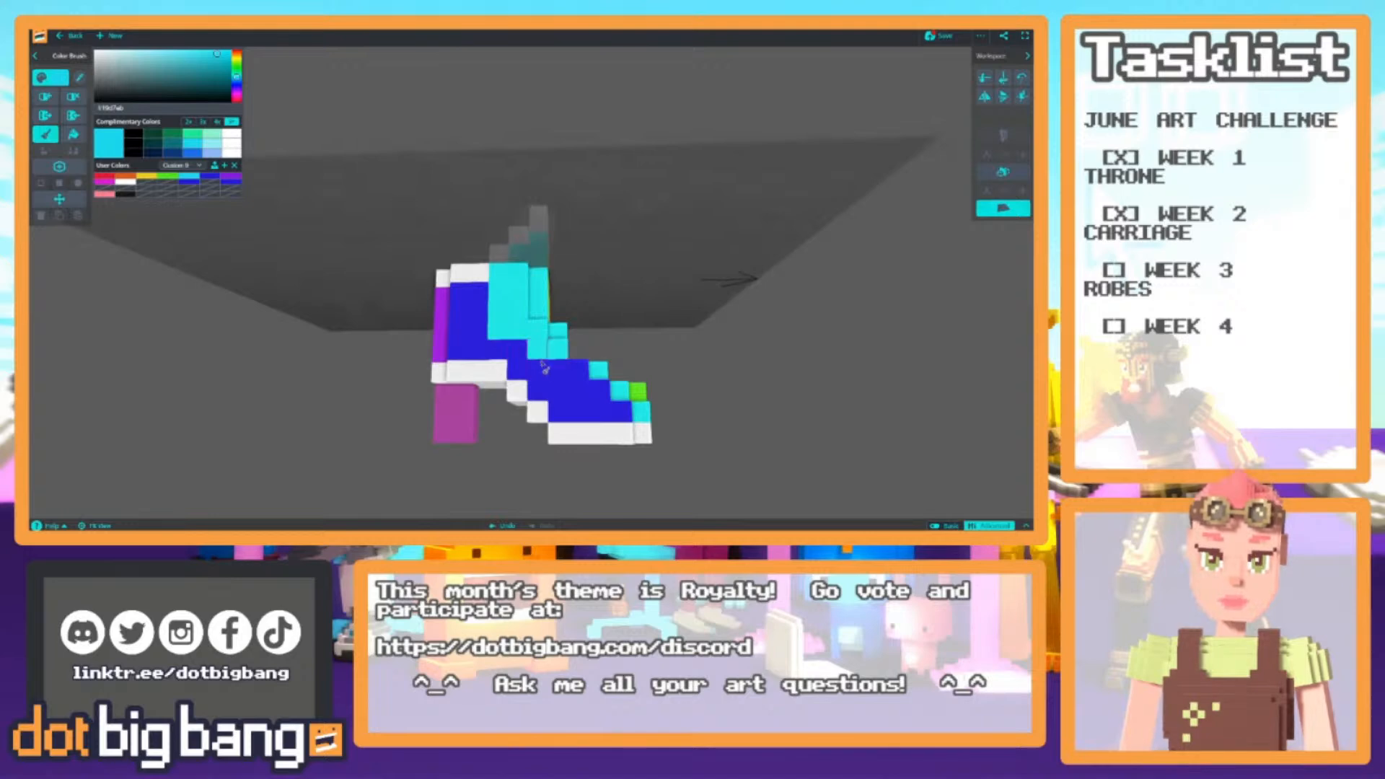
{"action": "left_click_drag", "start_coordinate": [544, 367], "coordinate": [588, 375]}
{"action": "right_click_drag", "start_coordinate": [619, 393], "coordinate": [519, 274]}
{"action": "left_click", "coordinate": [525, 258]}
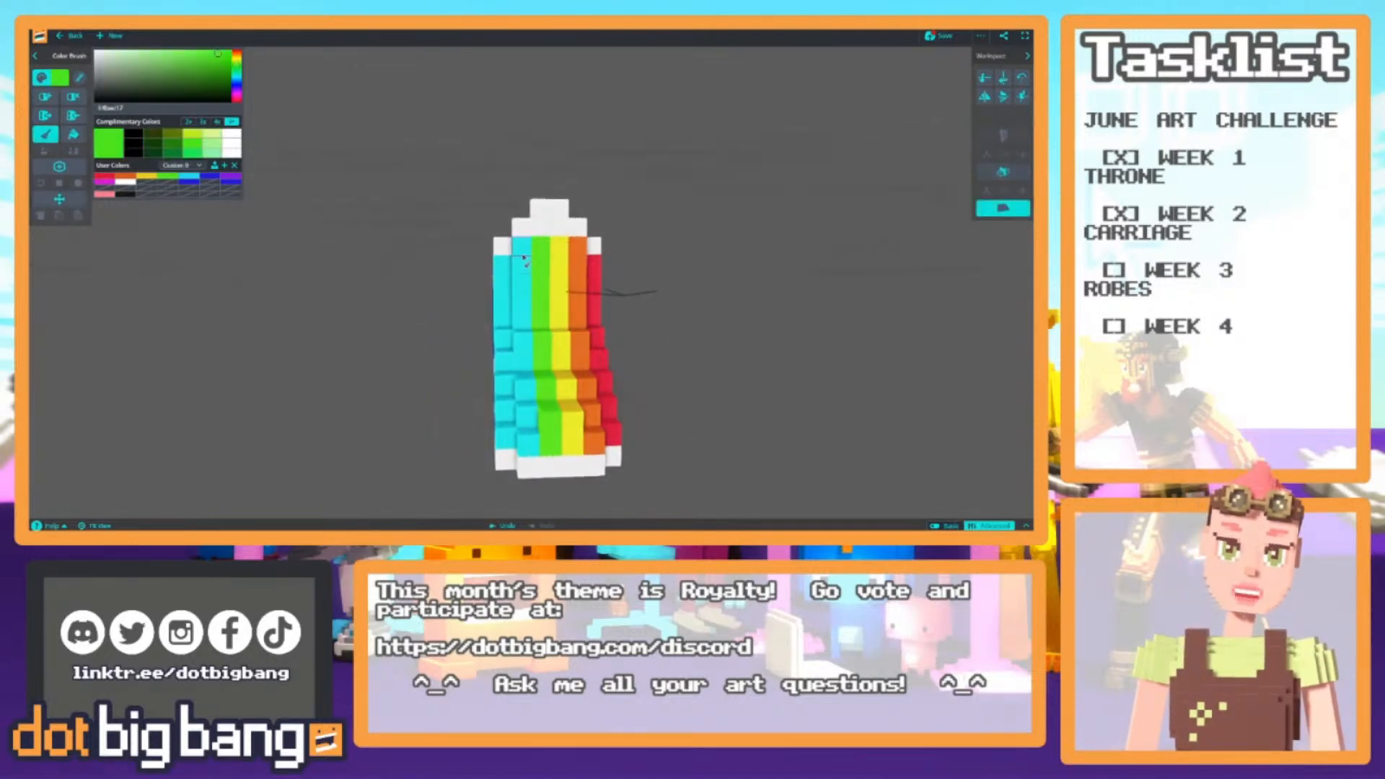
Cover the remaining magenta on the shoe's side with sampled red, leaving the back edge magenta
{"action": "mouse_move", "coordinate": [525, 356]}
{"action": "right_mouse_down"}
{"action": "mouse_move", "coordinate": [534, 393]}
{"action": "mouse_move", "coordinate": [542, 325]}
{"action": "mouse_move", "coordinate": [649, 318]}
{"action": "mouse_move", "coordinate": [836, 376]}
{"action": "right_mouse_up"}
{"action": "mouse_move", "coordinate": [646, 383]}
{"action": "right_mouse_down"}
{"action": "mouse_move", "coordinate": [853, 371]}
{"action": "mouse_move", "coordinate": [550, 324]}
{"action": "right_mouse_up"}
{"action": "key", "text": "b"}
{"action": "mouse_move", "coordinate": [587, 296]}
{"action": "left_mouse_down"}
{"action": "mouse_move", "coordinate": [587, 336]}
{"action": "mouse_move", "coordinate": [567, 332]}
{"action": "mouse_move", "coordinate": [589, 334]}
{"action": "left_mouse_up"}
{"action": "left_click", "coordinate": [513, 297], "text": "alt"}
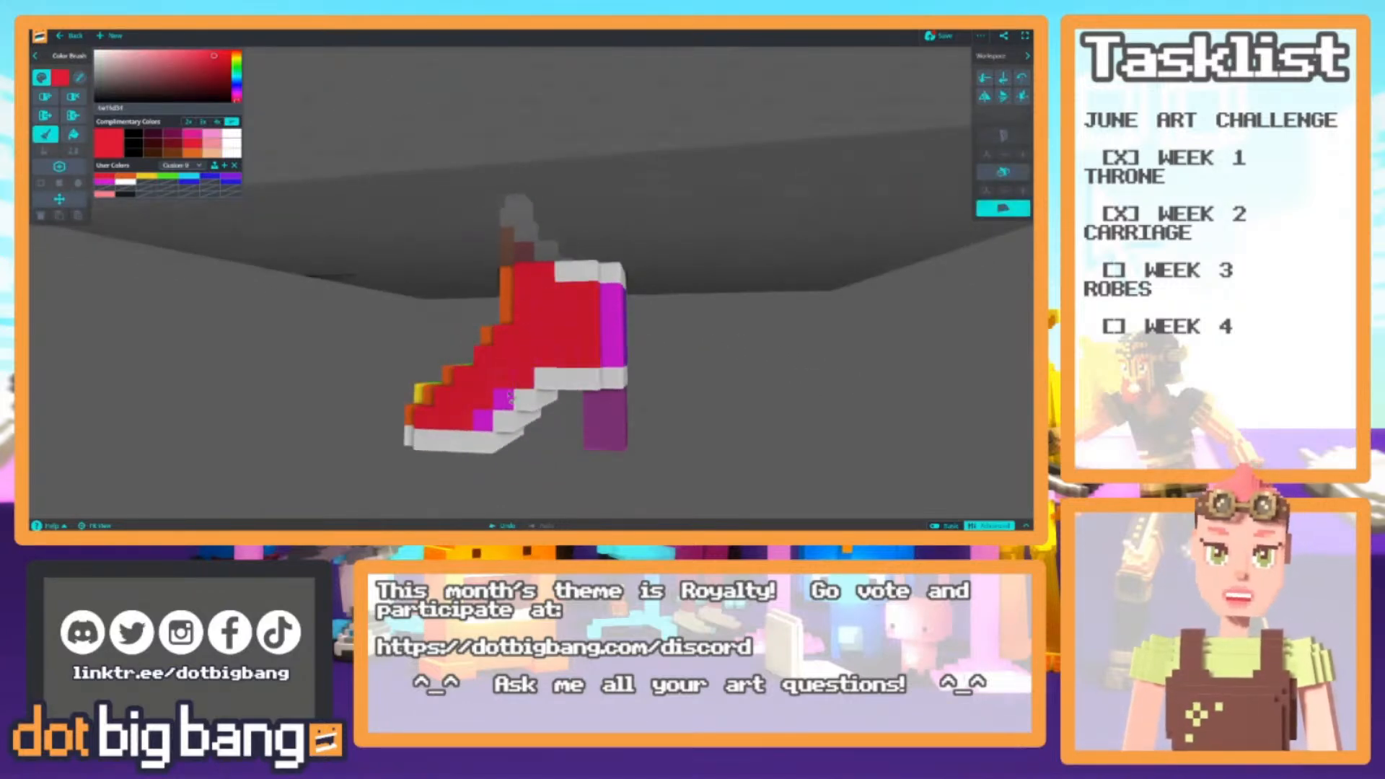
{"action": "right_click_drag", "start_coordinate": [380, 336], "coordinate": [399, 350]}
{"action": "mouse_move", "coordinate": [267, 330]}
{"action": "left_mouse_down"}
{"action": "mouse_move", "coordinate": [295, 354]}
{"action": "mouse_move", "coordinate": [260, 366]}
{"action": "left_mouse_up"}
Paint sampled orange over the front part of the red side, keeping red along the sole and rear
{"action": "left_click", "coordinate": [532, 297], "text": "alt"}
{"action": "left_click_drag", "start_coordinate": [552, 261], "coordinate": [546, 334]}
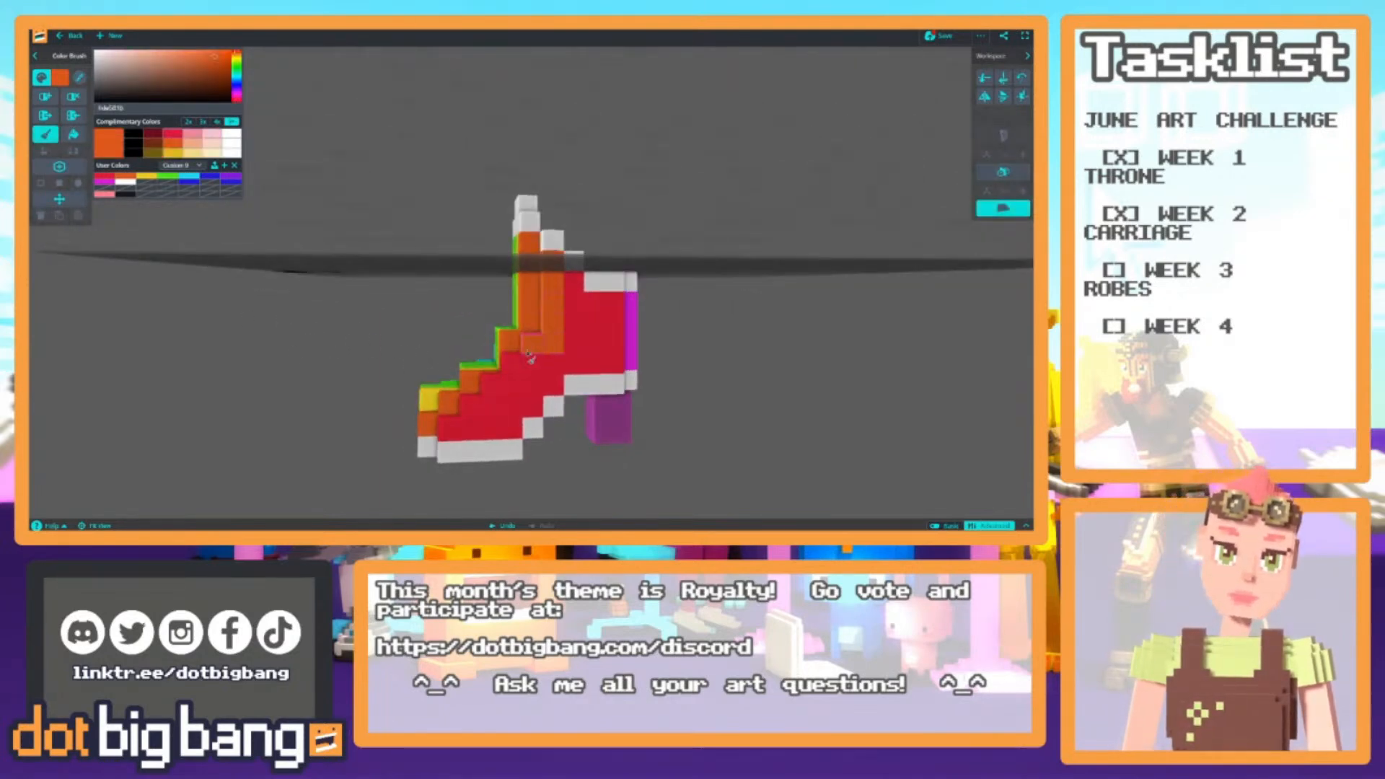
{"action": "right_click_drag", "start_coordinate": [443, 414], "coordinate": [574, 295]}
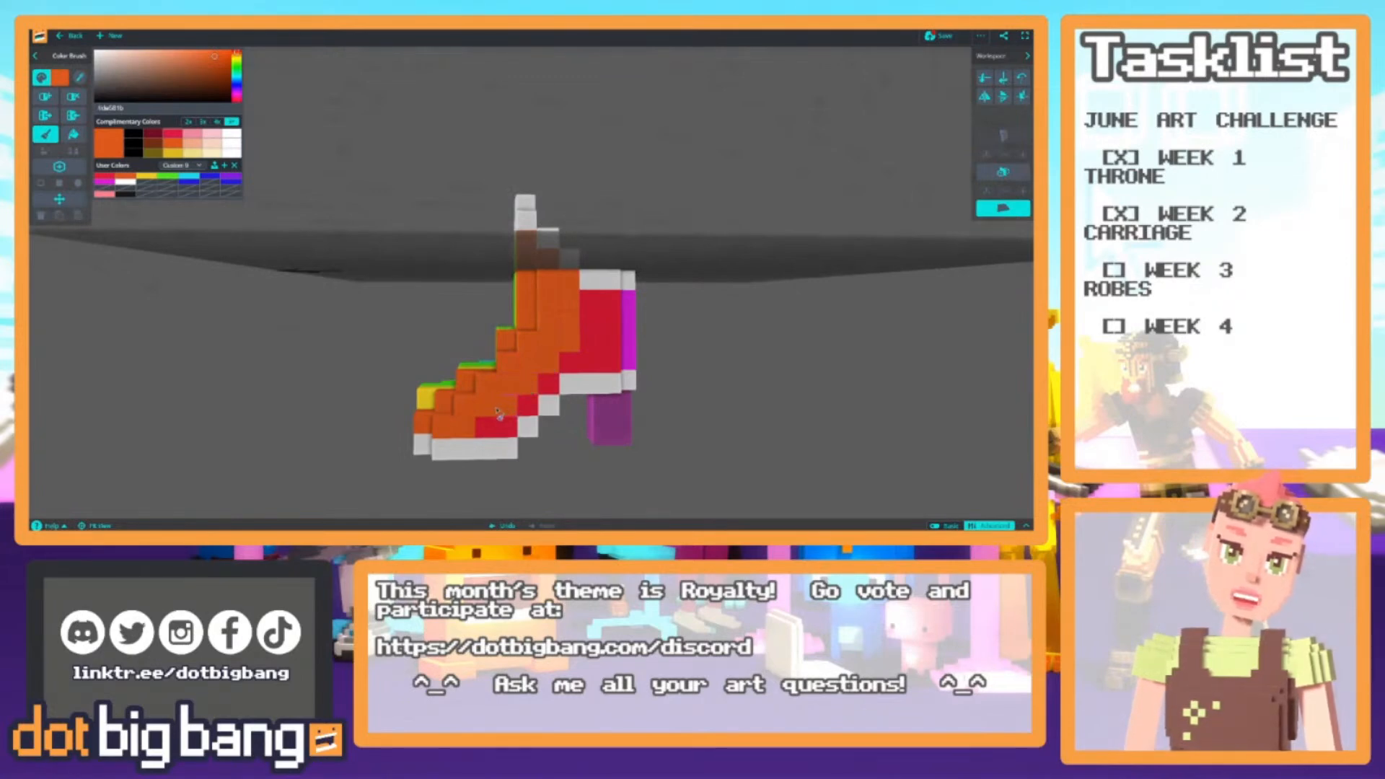
{"action": "right_click_drag", "start_coordinate": [399, 385], "coordinate": [387, 427]}
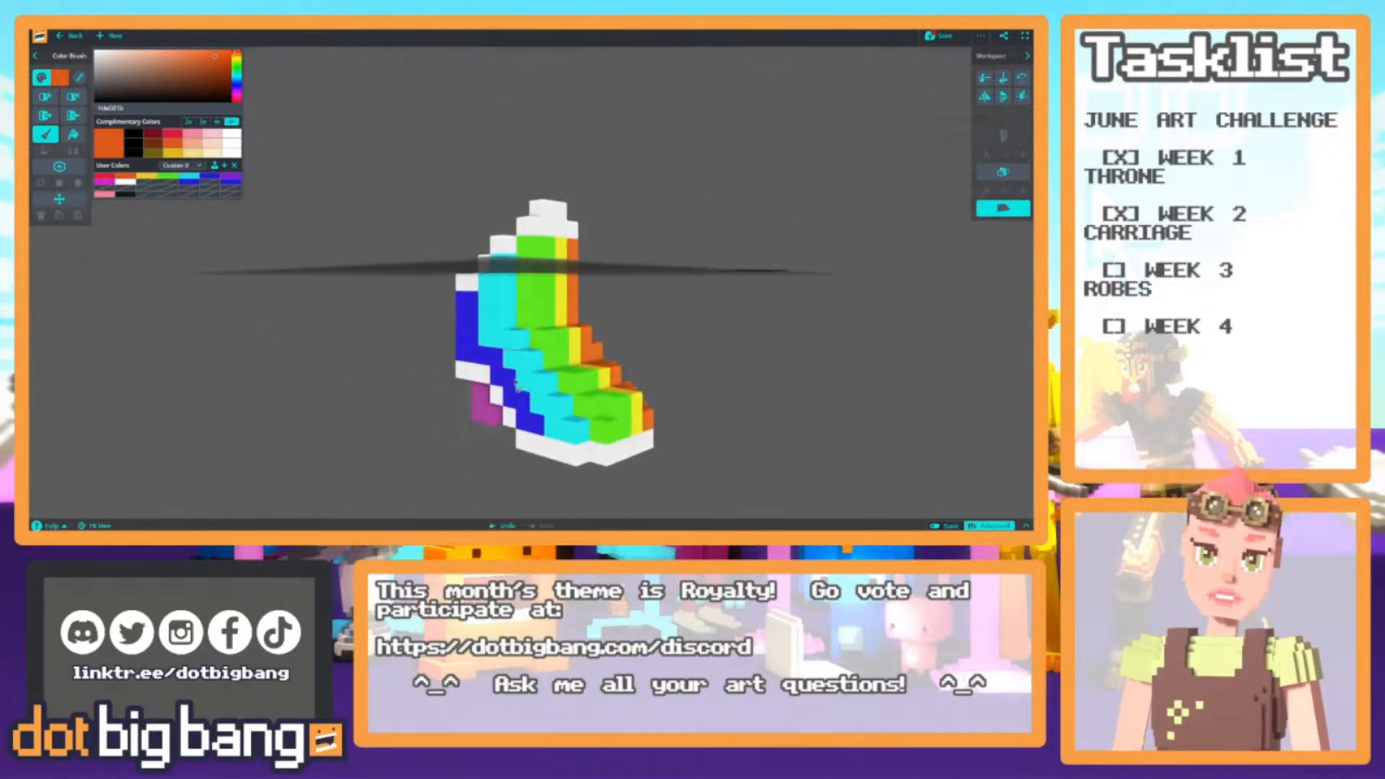
{"action": "right_click_drag", "start_coordinate": [496, 369], "coordinate": [714, 397]}
{"action": "left_click", "coordinate": [537, 368], "text": "alt"}
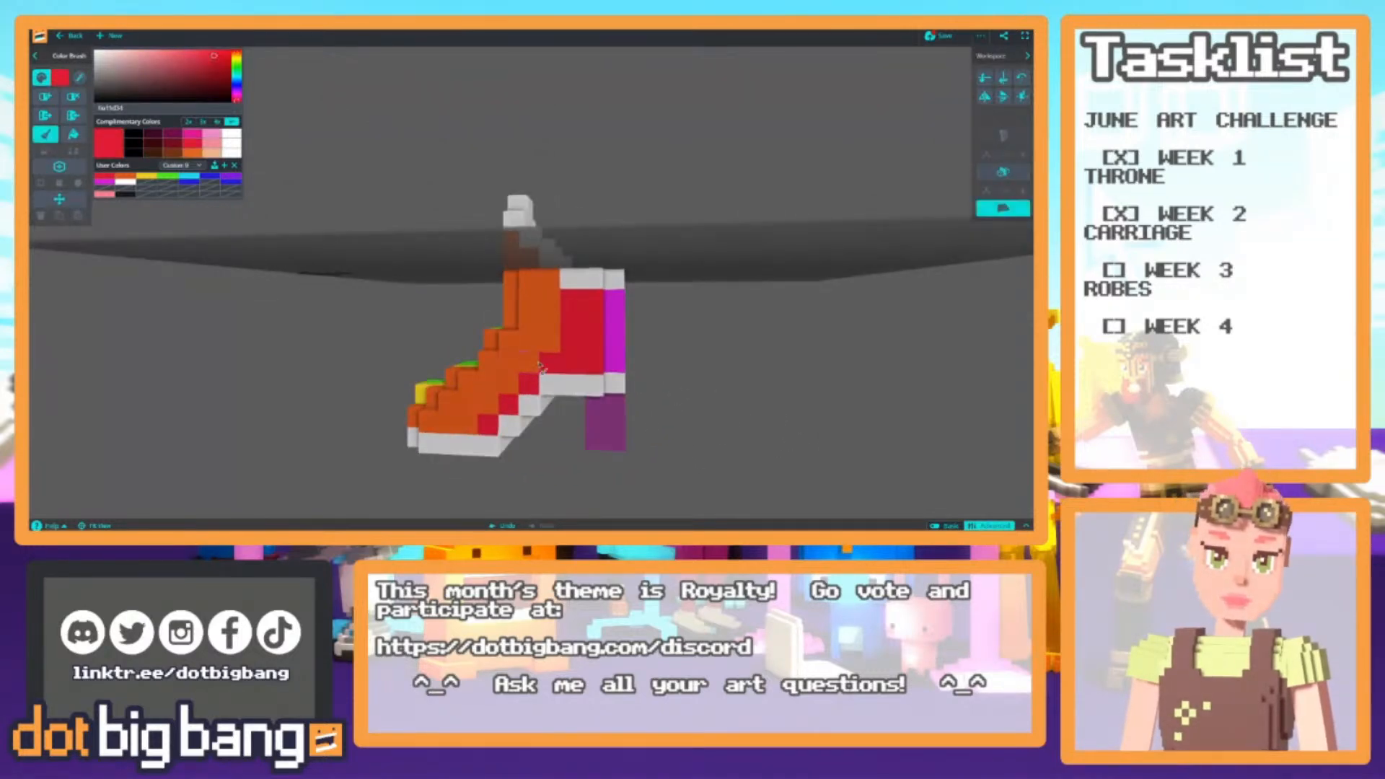
Paint a yellow stripe up the front of the shoe from toe to ankle with the sampled yellow
{"action": "scroll", "coordinate": [404, 361], "scroll_direction": "down", "scroll_amount": 5}
{"action": "right_click_drag", "start_coordinate": [381, 340], "coordinate": [586, 333]}
{"action": "scroll", "coordinate": [300, 351], "scroll_direction": "up", "scroll_amount": 3}
{"action": "right_click_drag", "start_coordinate": [339, 383], "coordinate": [145, 427]}
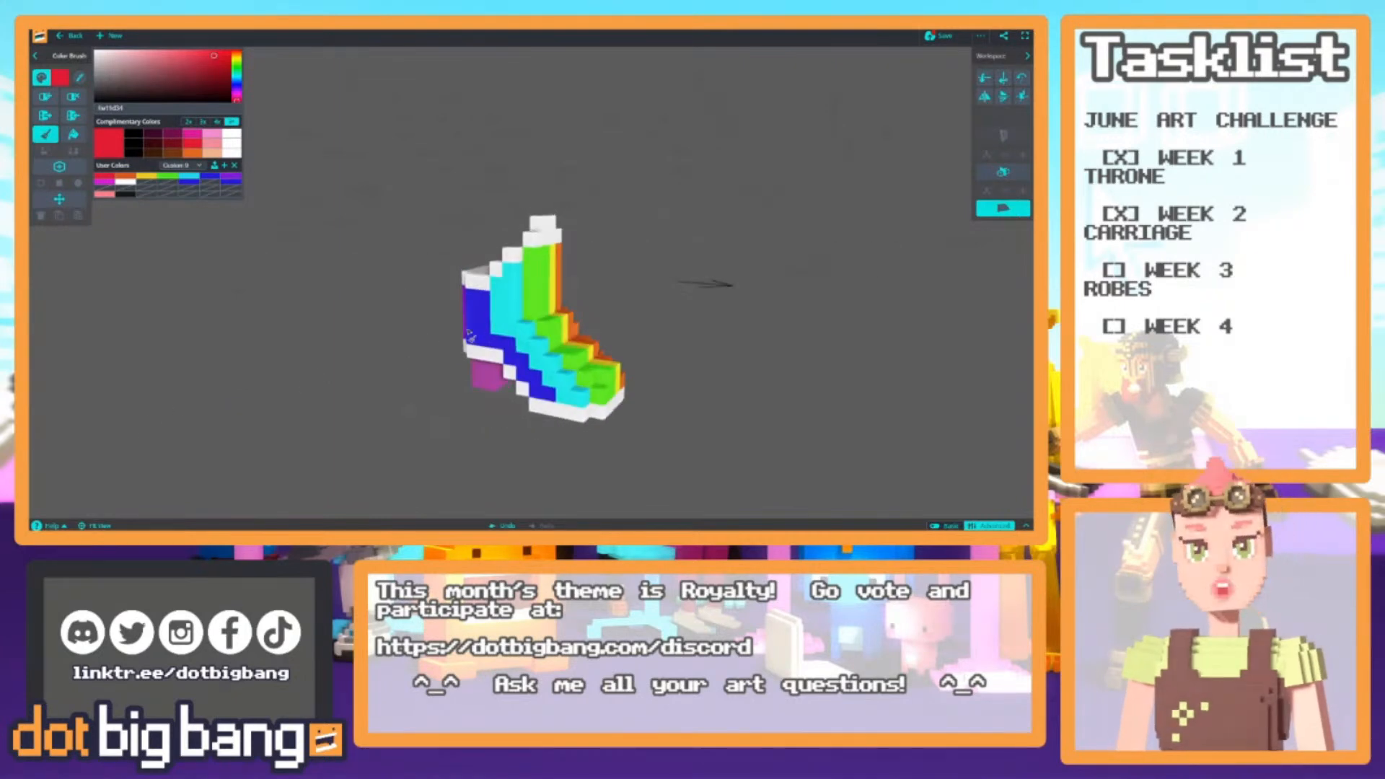
{"action": "left_click", "coordinate": [500, 336], "text": "alt"}
{"action": "scroll", "coordinate": [500, 335], "scroll_direction": "down", "scroll_amount": 5}
{"action": "right_click_drag", "start_coordinate": [692, 405], "coordinate": [656, 316]}
{"action": "scroll", "coordinate": [585, 350], "scroll_direction": "up", "scroll_amount": 3}
{"action": "right_click_drag", "start_coordinate": [585, 350], "coordinate": [307, 328]}
{"action": "scroll", "coordinate": [307, 328], "scroll_direction": "up", "scroll_amount": 3}
{"action": "left_click", "coordinate": [554, 436], "text": "alt"}
{"action": "left_click_drag", "start_coordinate": [539, 441], "coordinate": [542, 249]}
Touch up the yellow stripe across the stepped toe area of the shoe
{"action": "scroll", "coordinate": [542, 253], "scroll_direction": "down", "scroll_amount": 5}
{"action": "mouse_move", "coordinate": [499, 388]}
{"action": "right_mouse_down"}
{"action": "mouse_move", "coordinate": [727, 402]}
{"action": "mouse_move", "coordinate": [355, 340]}
{"action": "mouse_move", "coordinate": [735, 361]}
{"action": "mouse_move", "coordinate": [541, 334]}
{"action": "mouse_move", "coordinate": [526, 361]}
{"action": "mouse_move", "coordinate": [505, 353]}
{"action": "mouse_move", "coordinate": [544, 381]}
{"action": "mouse_move", "coordinate": [644, 364]}
{"action": "mouse_move", "coordinate": [641, 289]}
{"action": "right_mouse_up"}
{"action": "scroll", "coordinate": [502, 404], "scroll_direction": "up", "scroll_amount": 4}
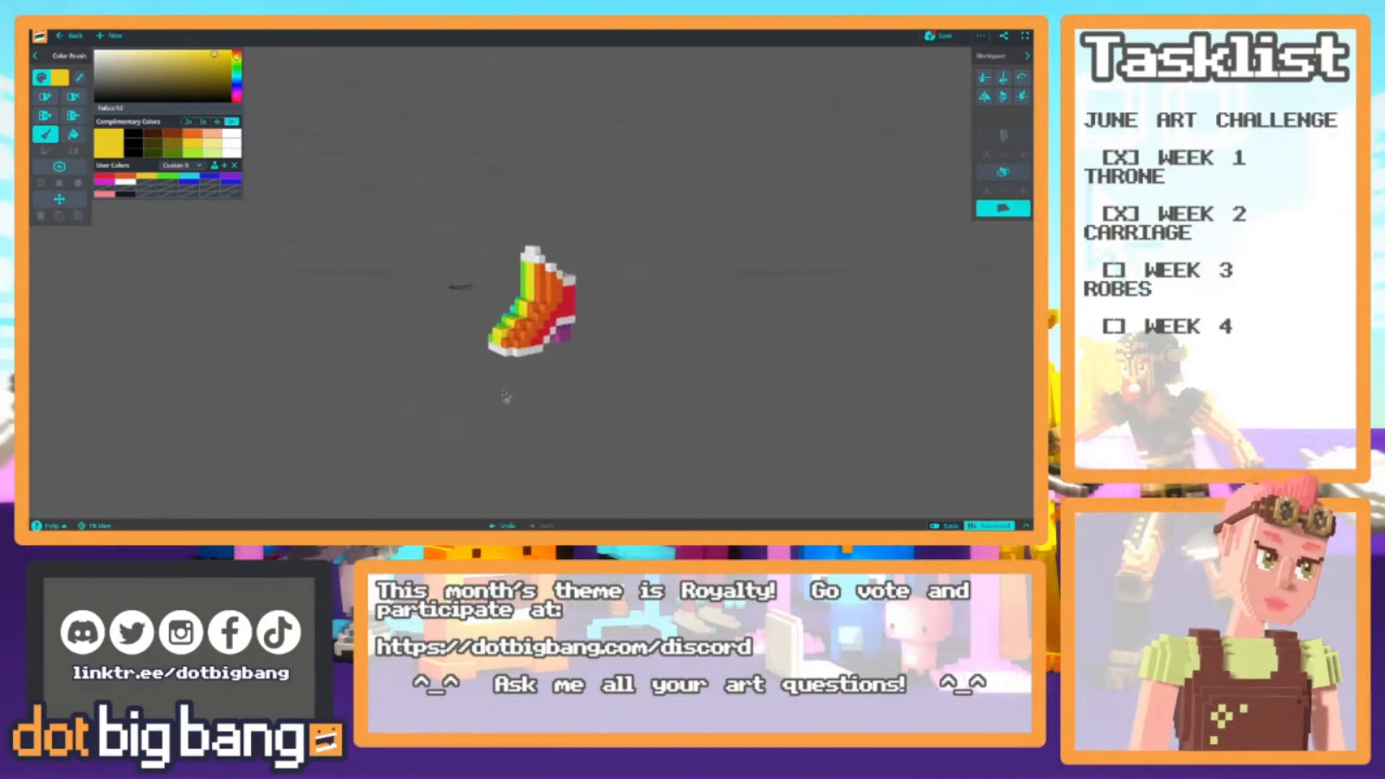
{"action": "right_click_drag", "start_coordinate": [502, 404], "coordinate": [396, 322]}
{"action": "scroll", "coordinate": [420, 340], "scroll_direction": "up", "scroll_amount": 2}
{"action": "scroll", "coordinate": [472, 331], "scroll_direction": "up", "scroll_amount": 5}
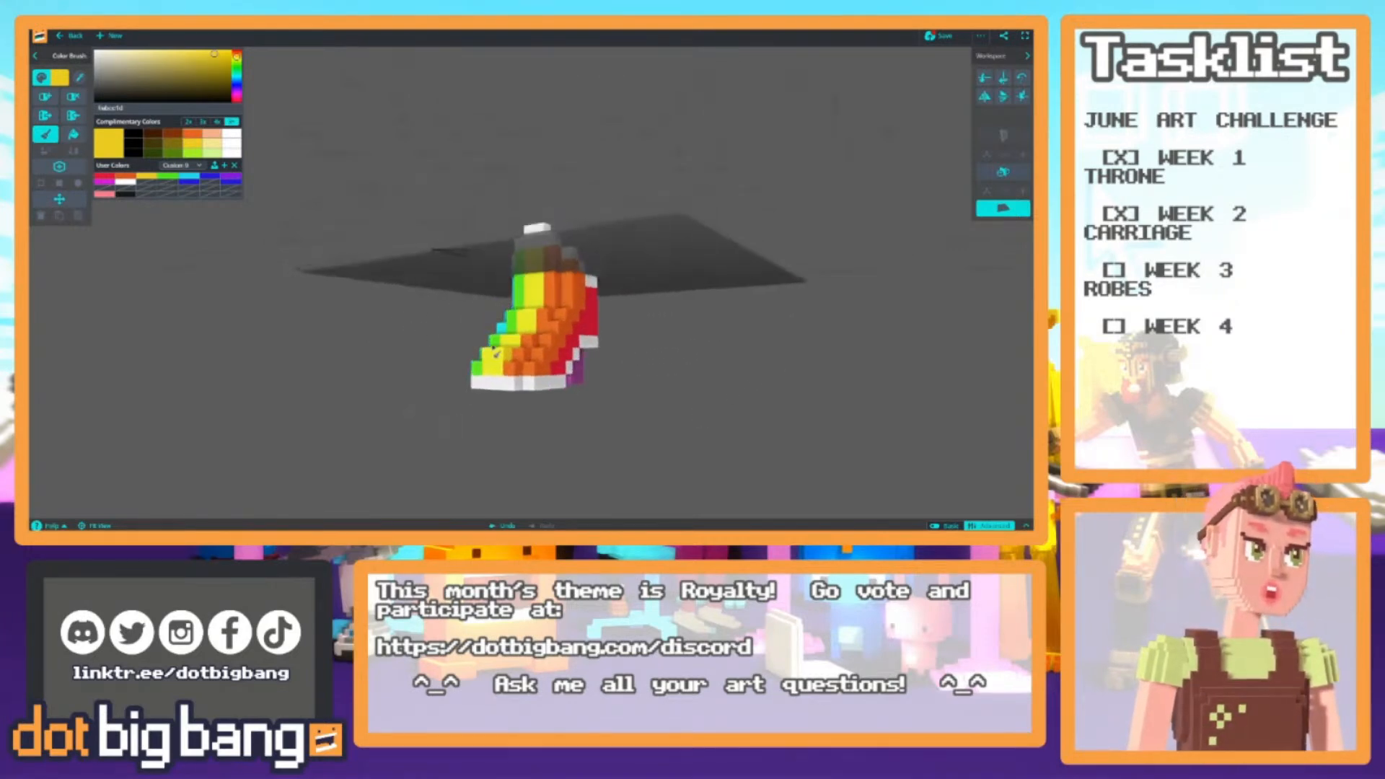
{"action": "right_click_drag", "start_coordinate": [499, 391], "coordinate": [441, 401]}
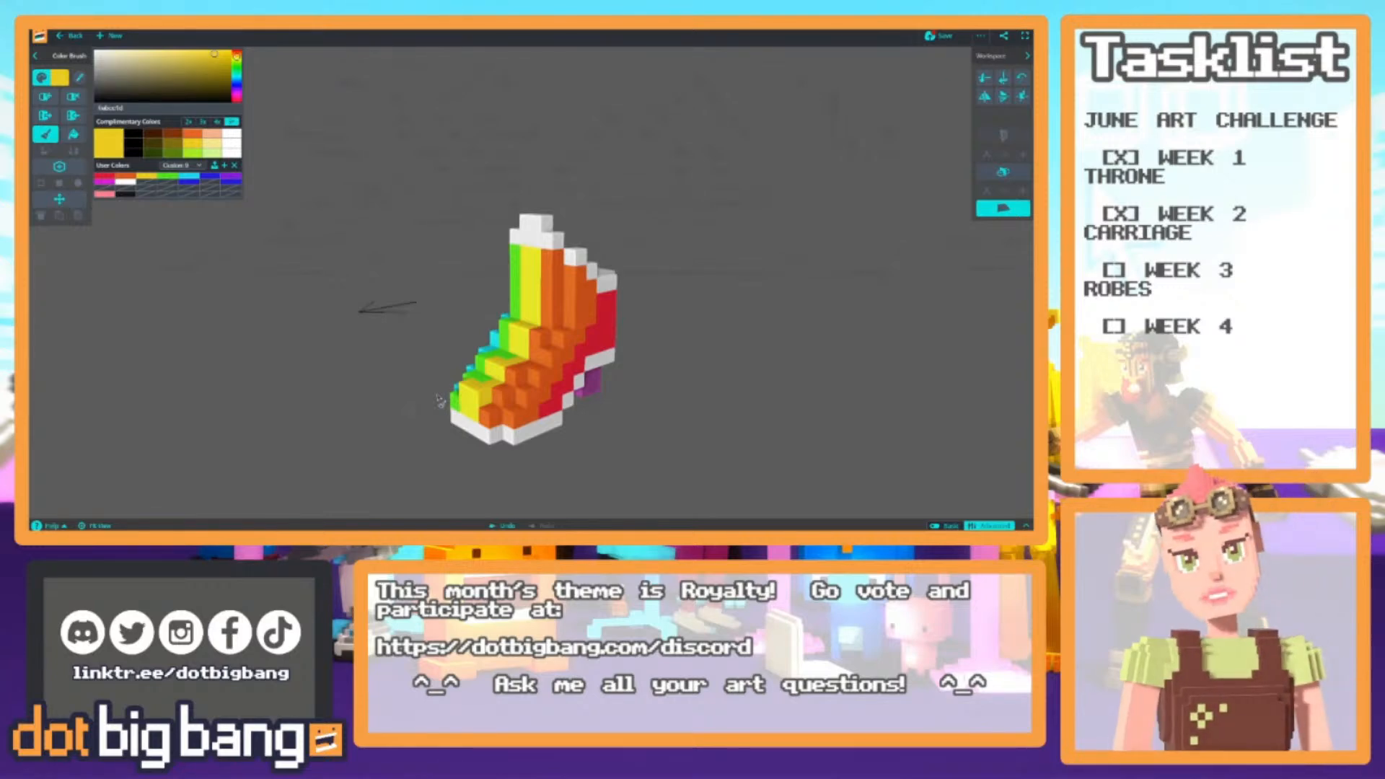
{"action": "mouse_move", "coordinate": [438, 436]}
{"action": "right_mouse_down"}
{"action": "mouse_move", "coordinate": [401, 362]}
{"action": "mouse_move", "coordinate": [297, 369]}
{"action": "right_mouse_up"}
{"action": "right_click_drag", "start_coordinate": [485, 351], "coordinate": [512, 455]}
{"action": "key", "text": "alt"}
{"action": "left_click", "coordinate": [524, 389]}
{"action": "left_click", "coordinate": [534, 361]}
Examine the recoloured rainbow shoe from the front and both sides
{"action": "scroll", "coordinate": [532, 365], "scroll_direction": "down", "scroll_amount": 5}
{"action": "mouse_move", "coordinate": [450, 351]}
{"action": "right_mouse_down"}
{"action": "mouse_move", "coordinate": [353, 371]}
{"action": "mouse_move", "coordinate": [260, 320]}
{"action": "right_mouse_up"}
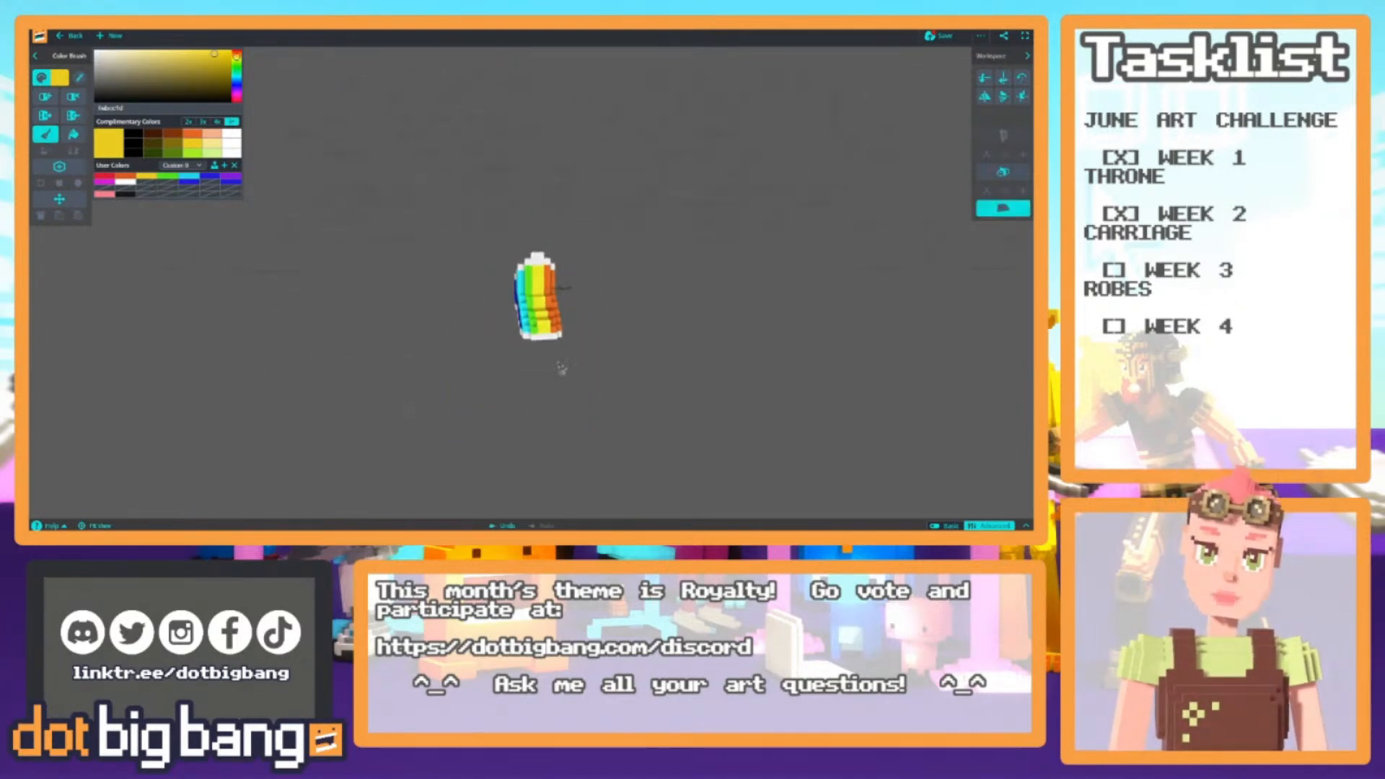
{"action": "right_click_drag", "start_coordinate": [555, 370], "coordinate": [230, 318]}
{"action": "right_click_drag", "start_coordinate": [447, 341], "coordinate": [693, 426]}
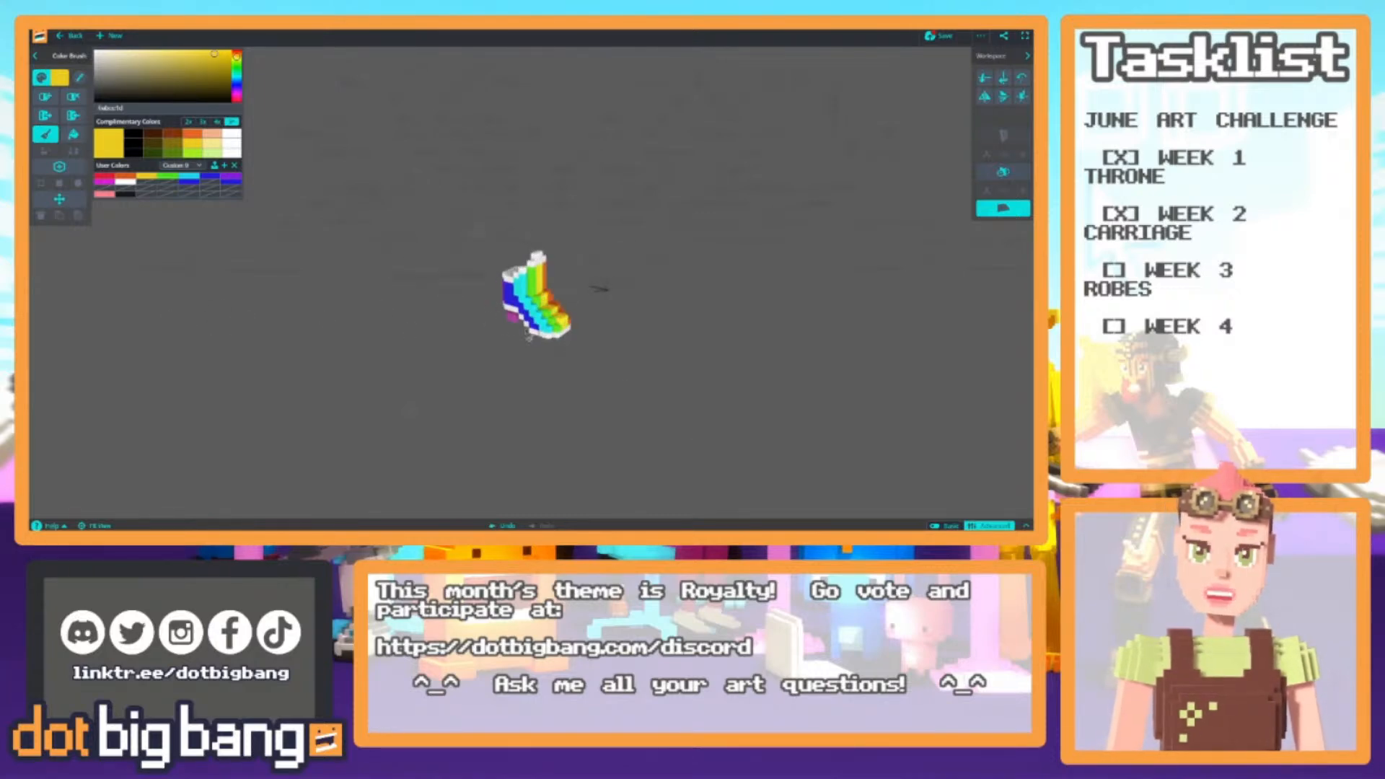
{"action": "right_click_drag", "start_coordinate": [552, 455], "coordinate": [628, 353]}
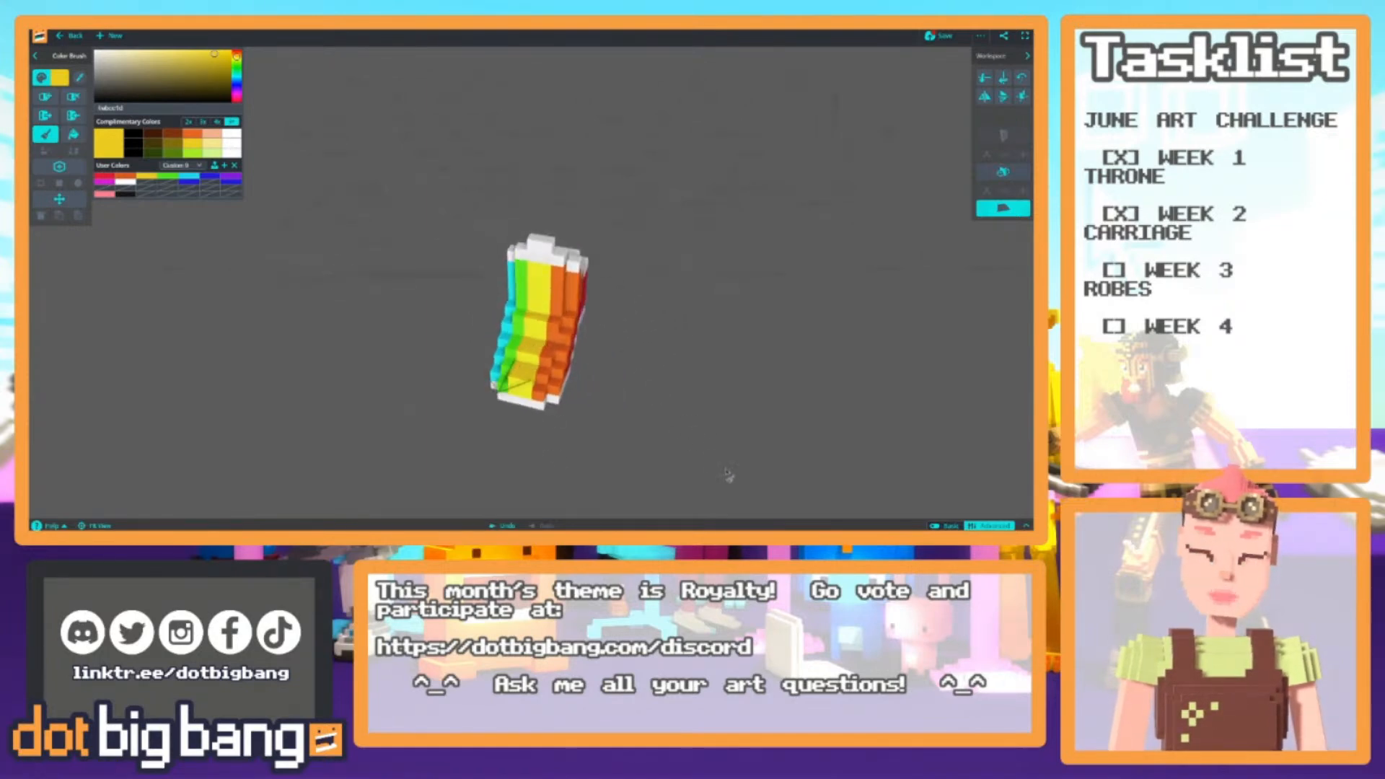
{"action": "right_click_drag", "start_coordinate": [591, 426], "coordinate": [716, 460]}
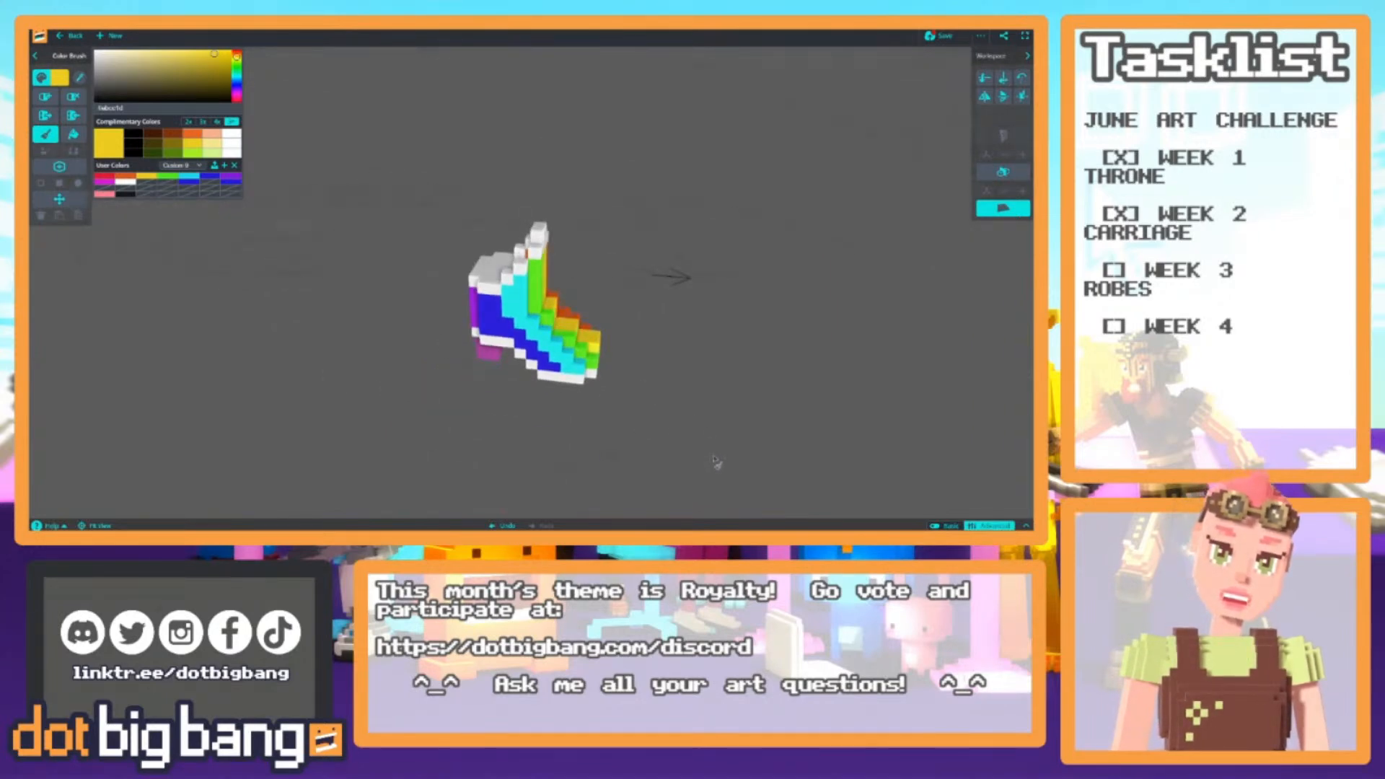
Save the recoloured rainbow shoe and reload the skirt attachment so its feet use the updated shoe
{"action": "right_click_drag", "start_coordinate": [735, 342], "coordinate": [760, 320]}
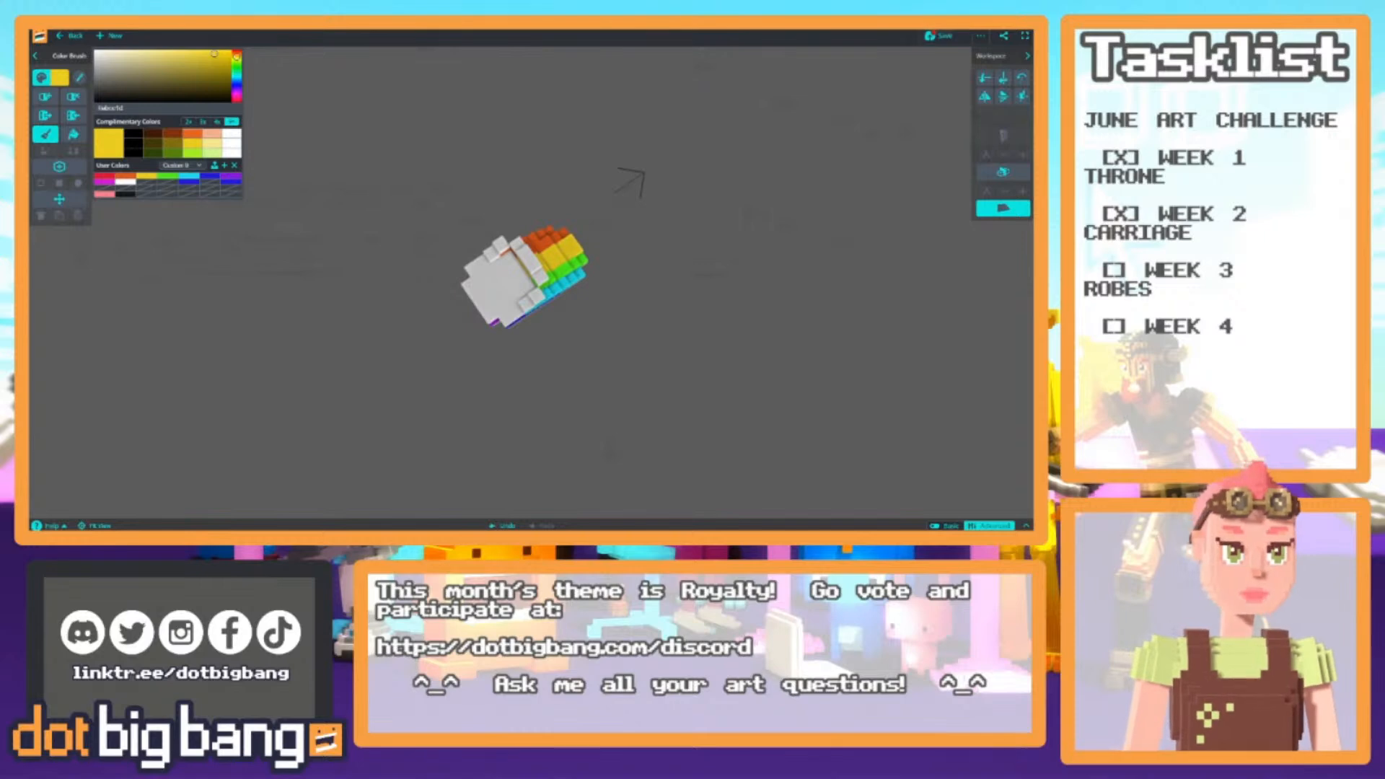
{"action": "left_click", "coordinate": [956, 38]}
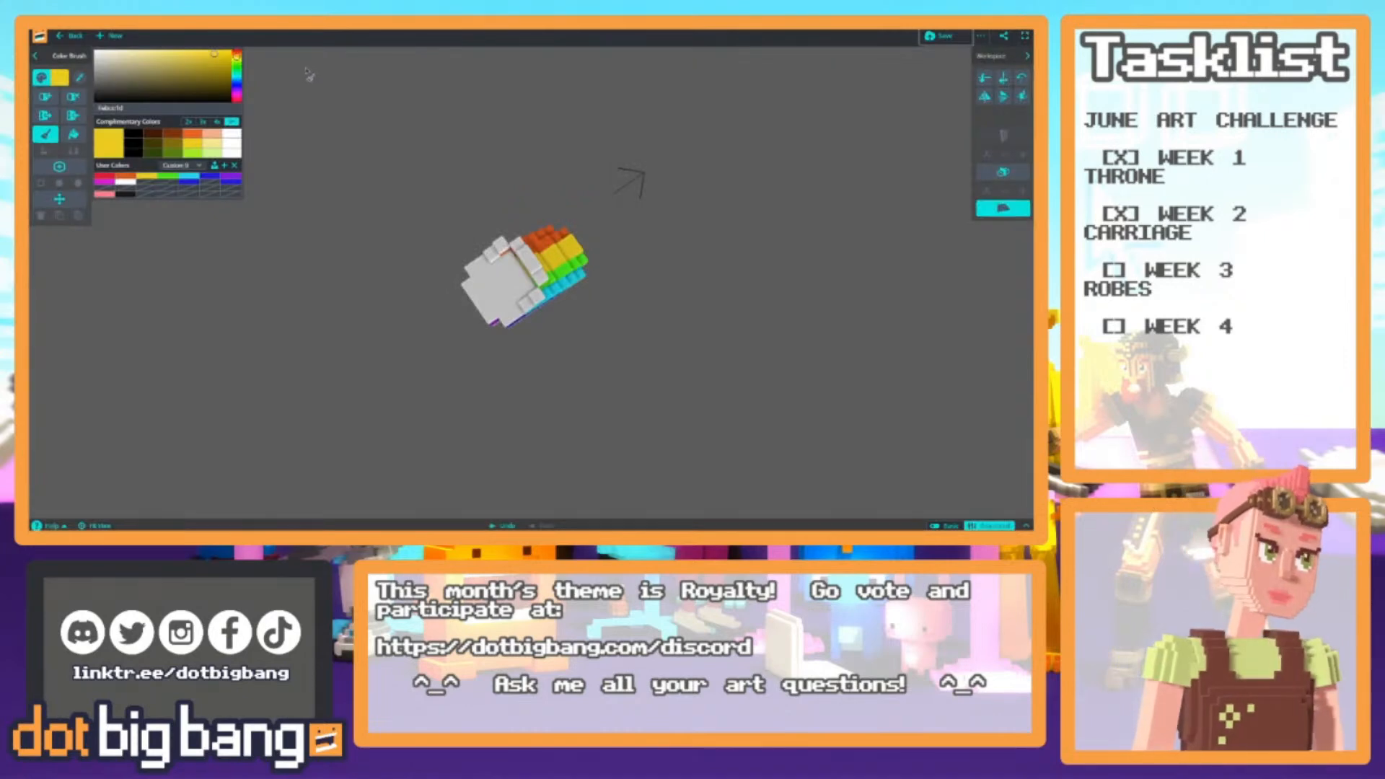
{"action": "left_click", "coordinate": [323, 24]}
{"action": "middle_click_drag", "start_coordinate": [509, 259], "coordinate": [483, 232]}
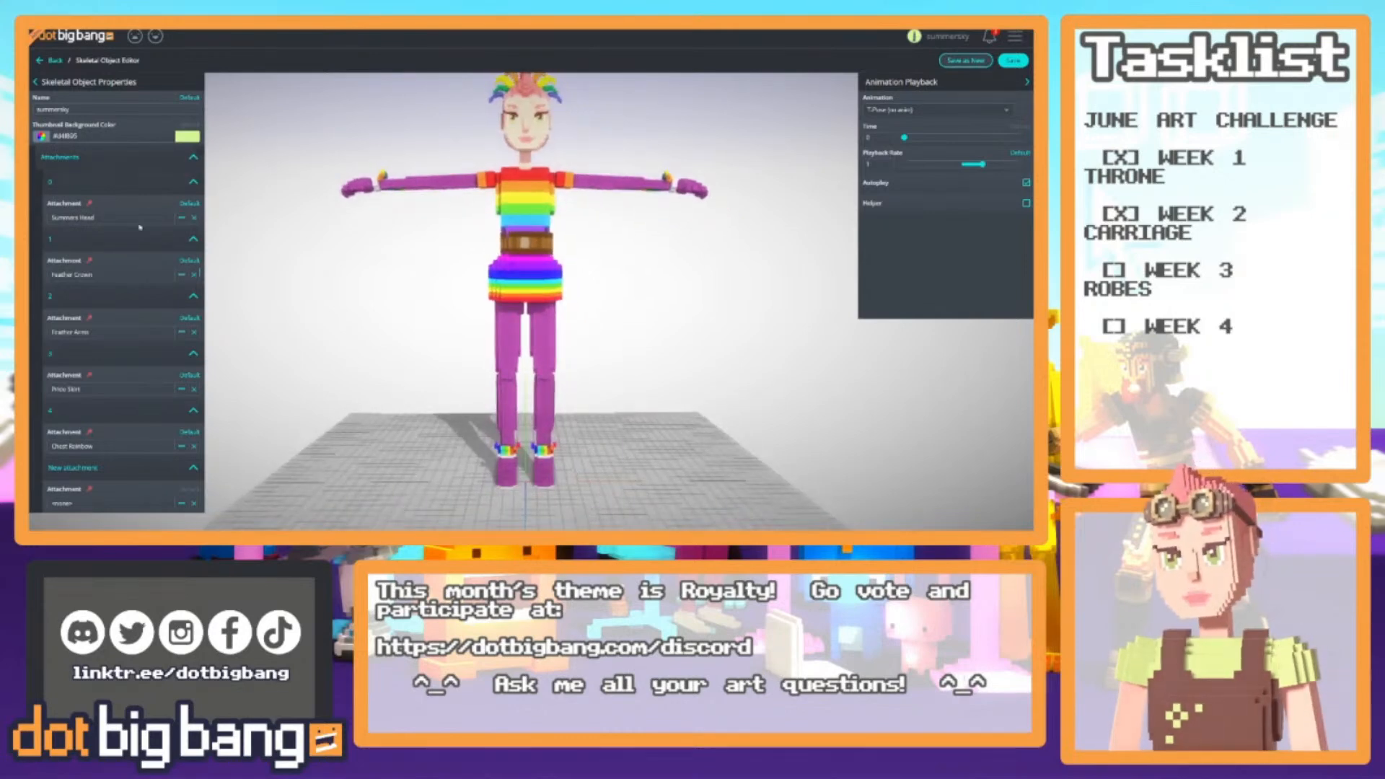
{"action": "left_click", "coordinate": [396, 24]}
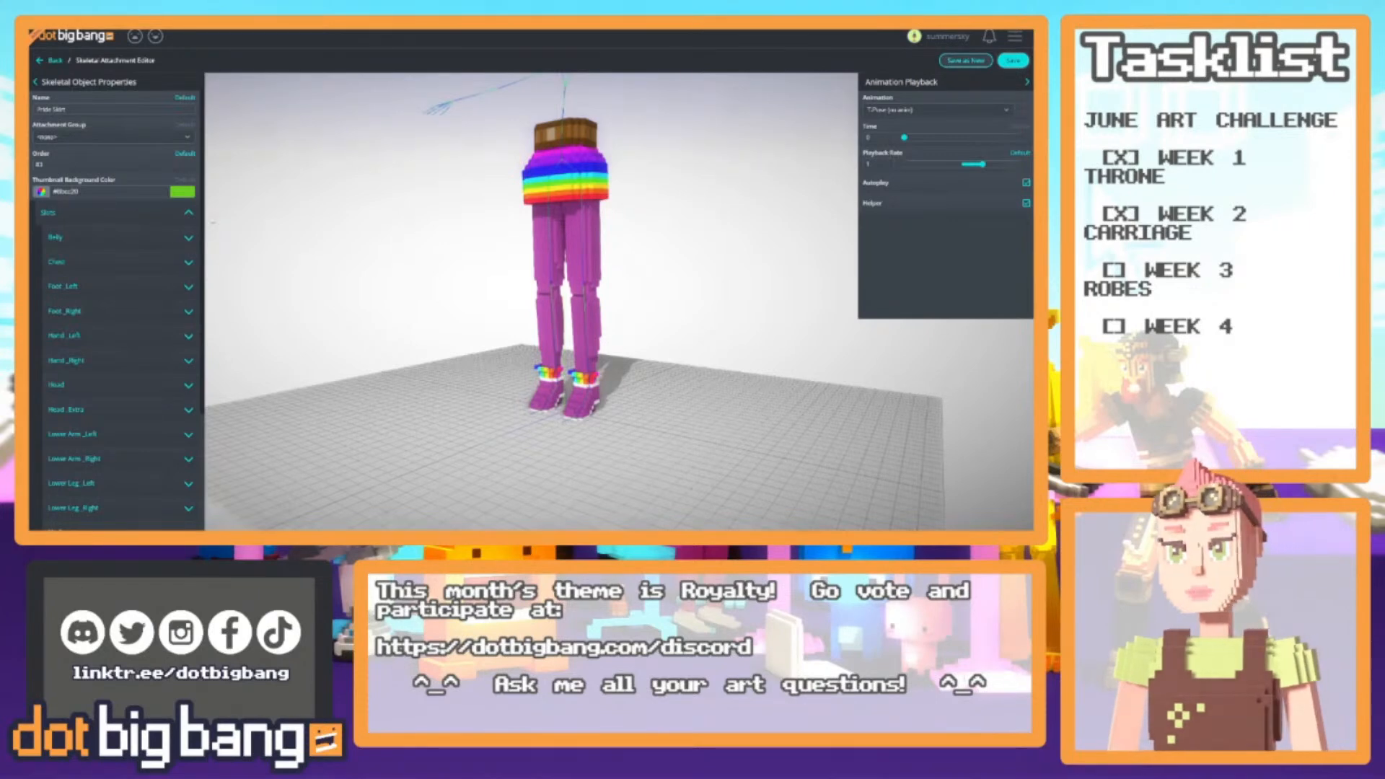
{"action": "key", "text": "F5"}
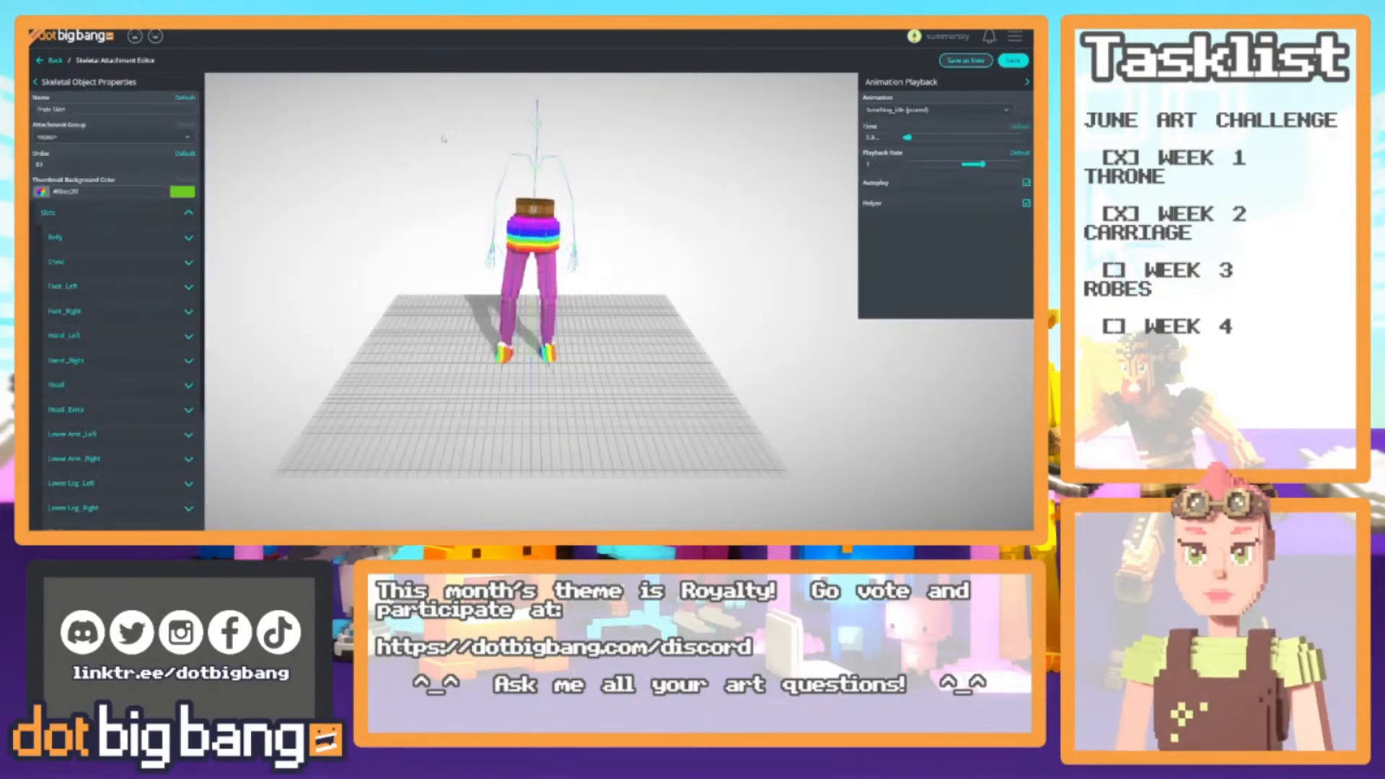
Set the preview animation to T-Pose and inspect the updated shoes on the legs
{"action": "left_click", "coordinate": [893, 121]}
{"action": "left_click_drag", "start_coordinate": [633, 310], "coordinate": [534, 346]}
{"action": "scroll", "coordinate": [537, 325], "scroll_direction": "up", "scroll_amount": 5}
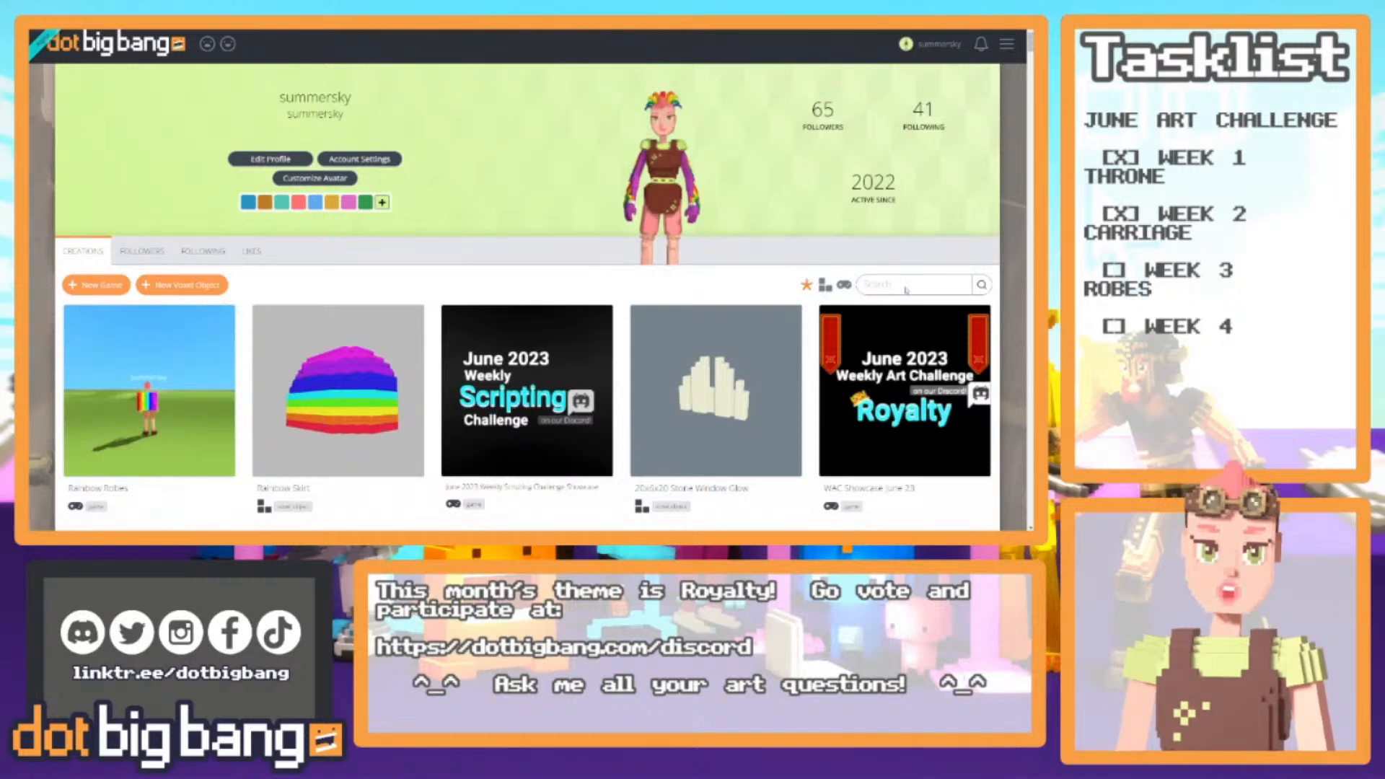
Search the profile's creations for "belt" and open the Statue Belt Waist voxel object for editing
{"action": "left_click", "coordinate": [902, 284]}
{"action": "type", "text": "belt"}
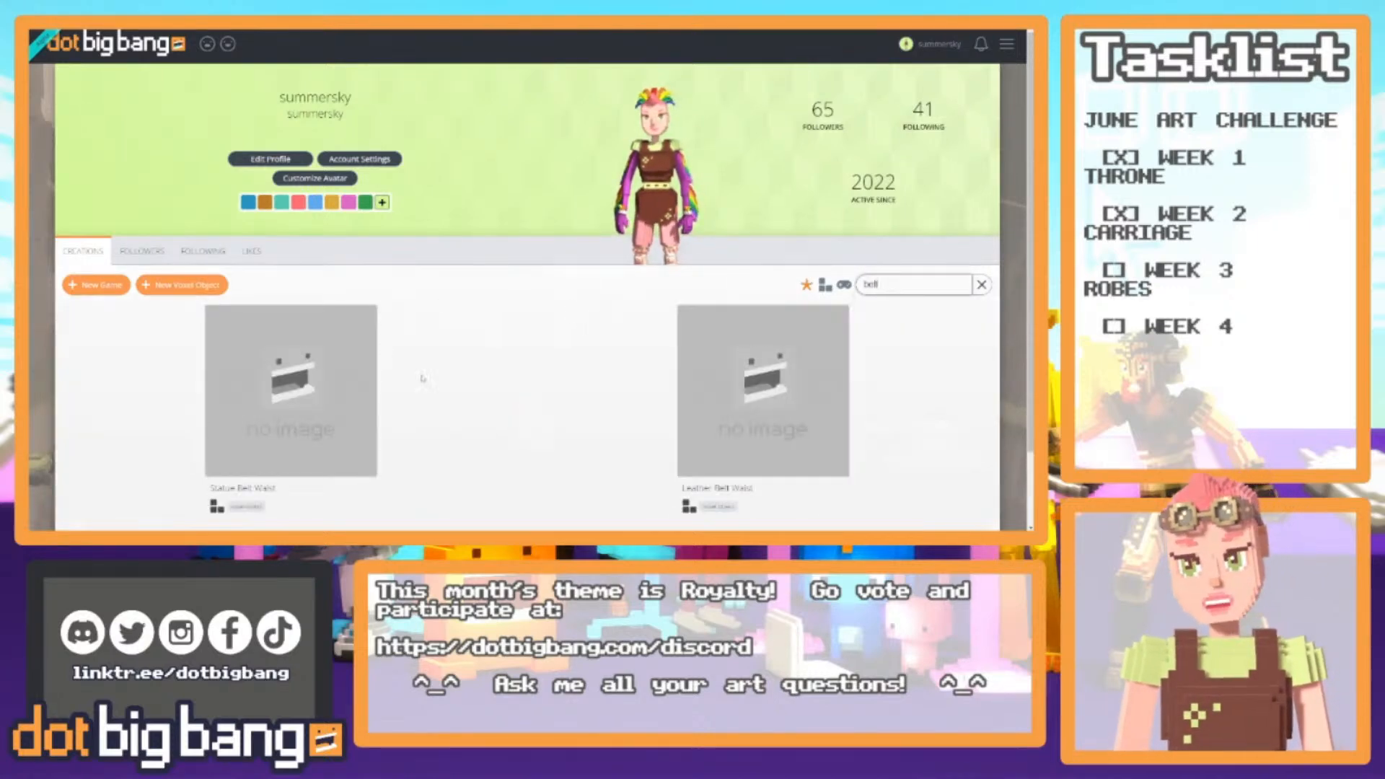
{"action": "left_click", "coordinate": [345, 455]}
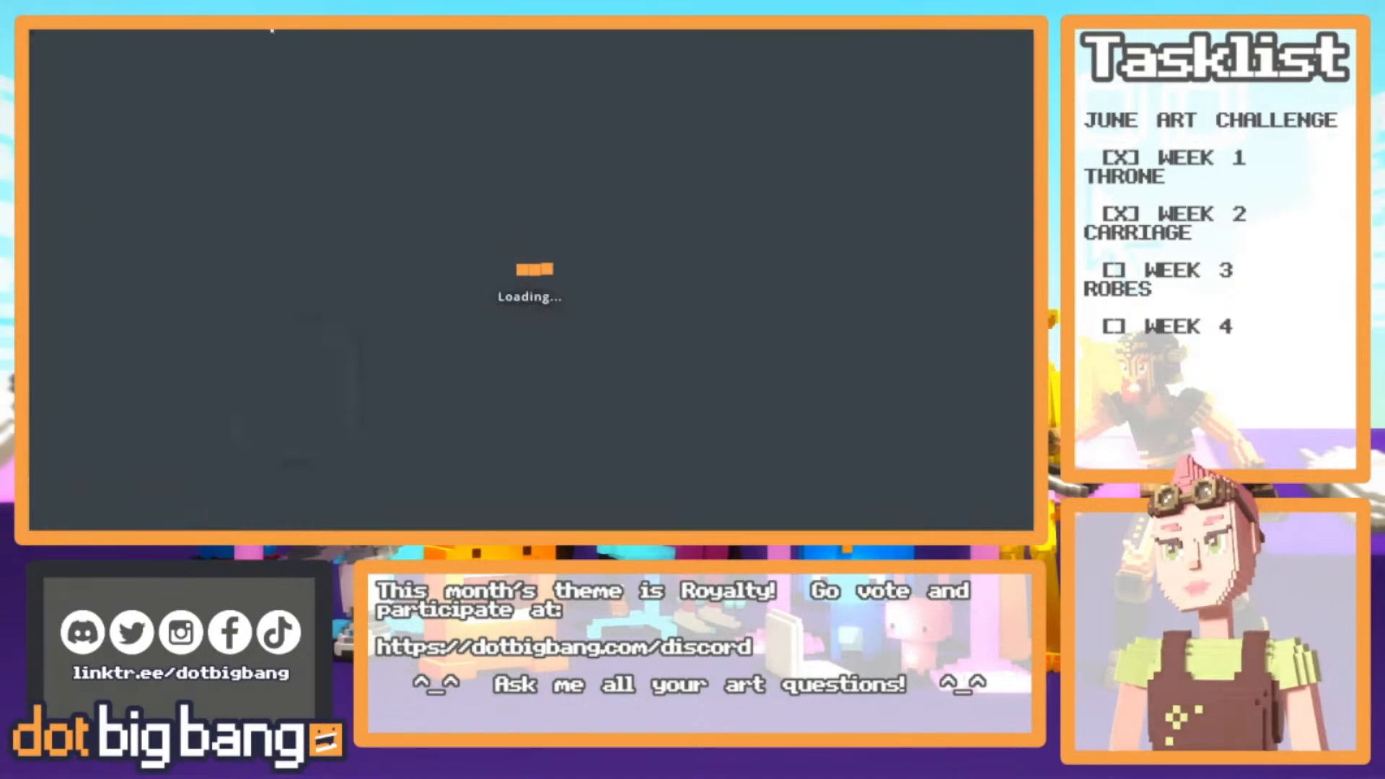
{"action": "left_click", "coordinate": [104, 48]}
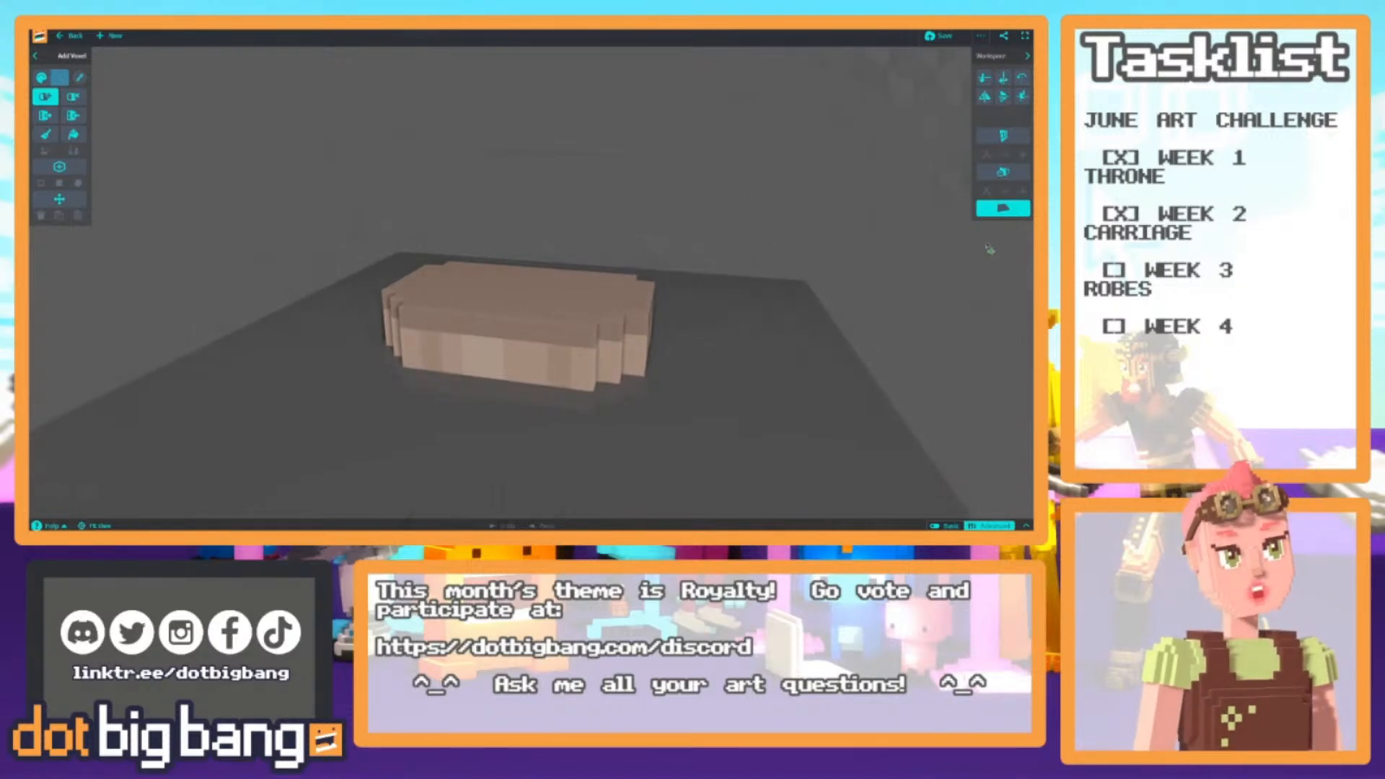
Save a copy of the belt as Rainbow Belt Waist
{"action": "left_click", "coordinate": [1002, 172]}
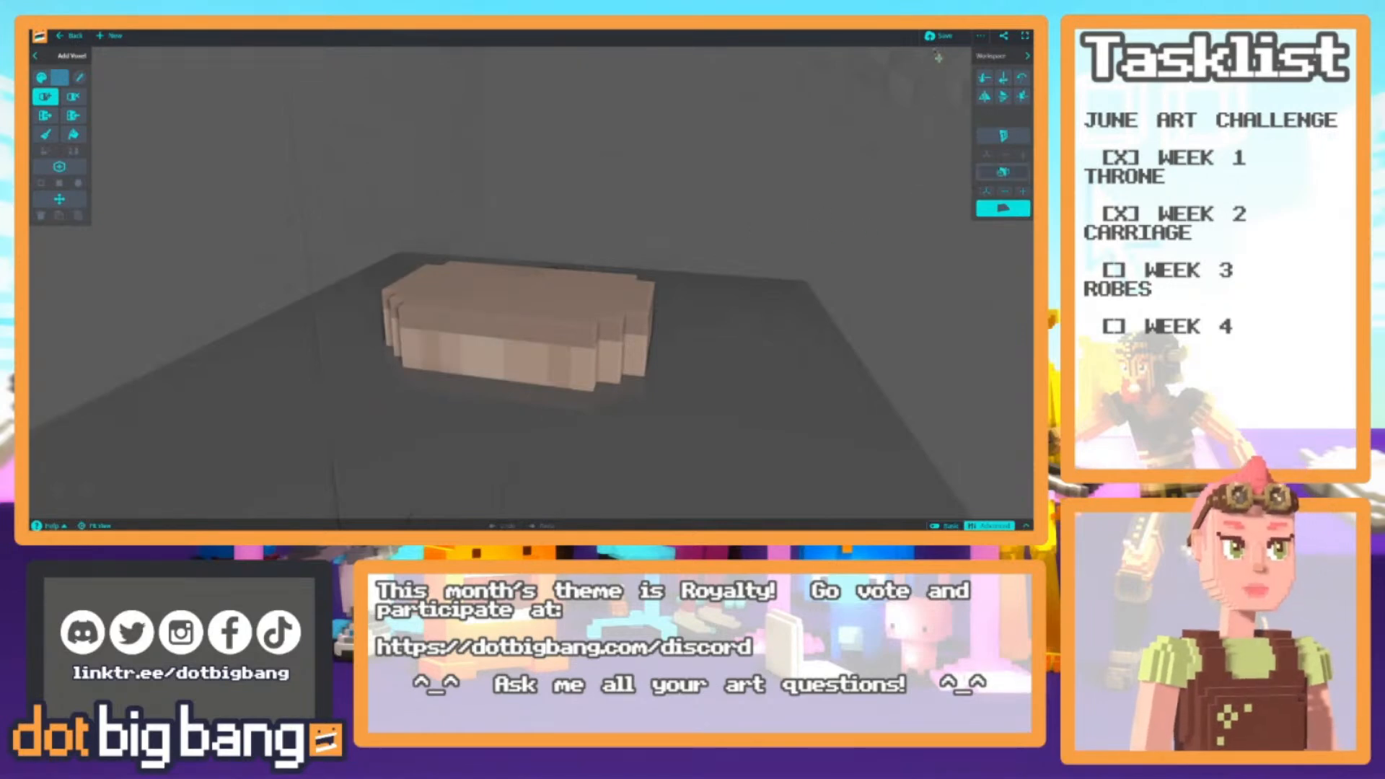
{"action": "left_click", "coordinate": [980, 35]}
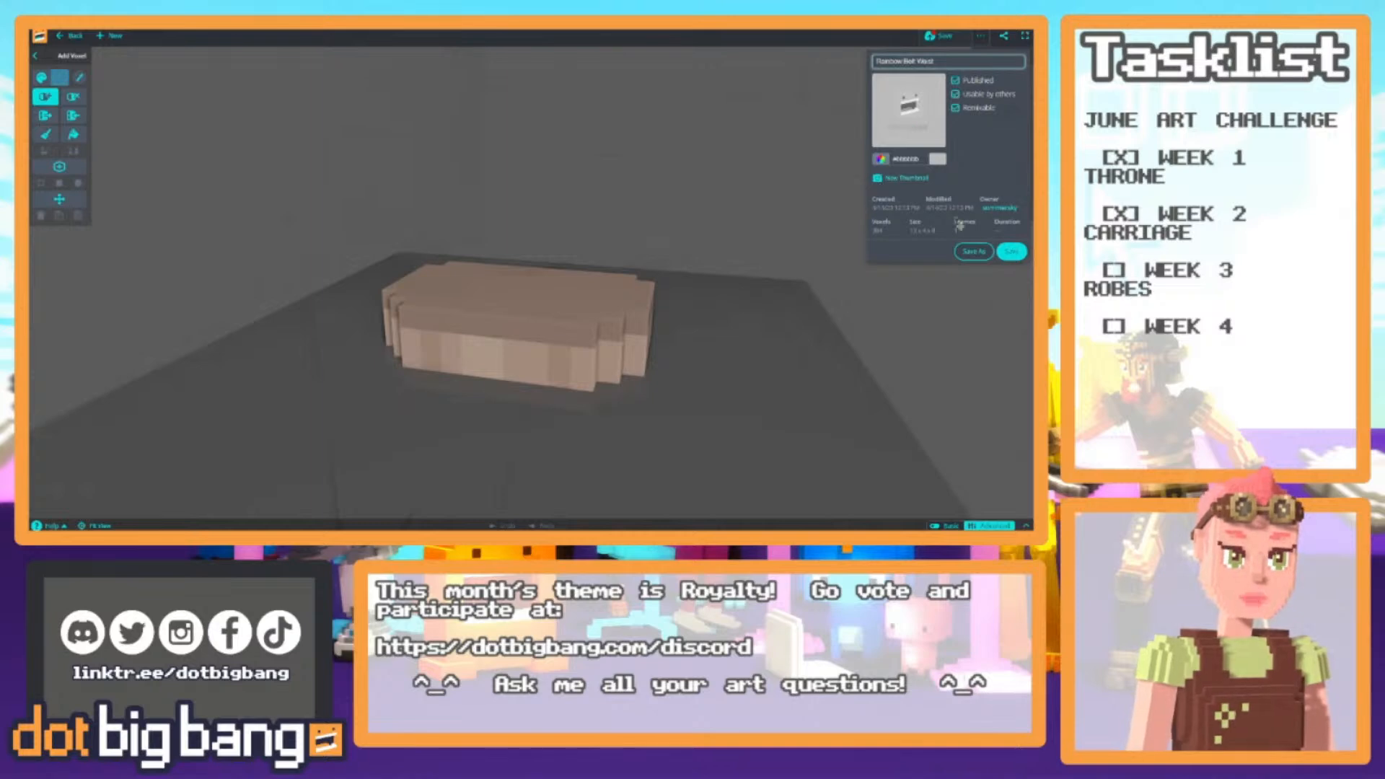
{"action": "left_click", "coordinate": [974, 251]}
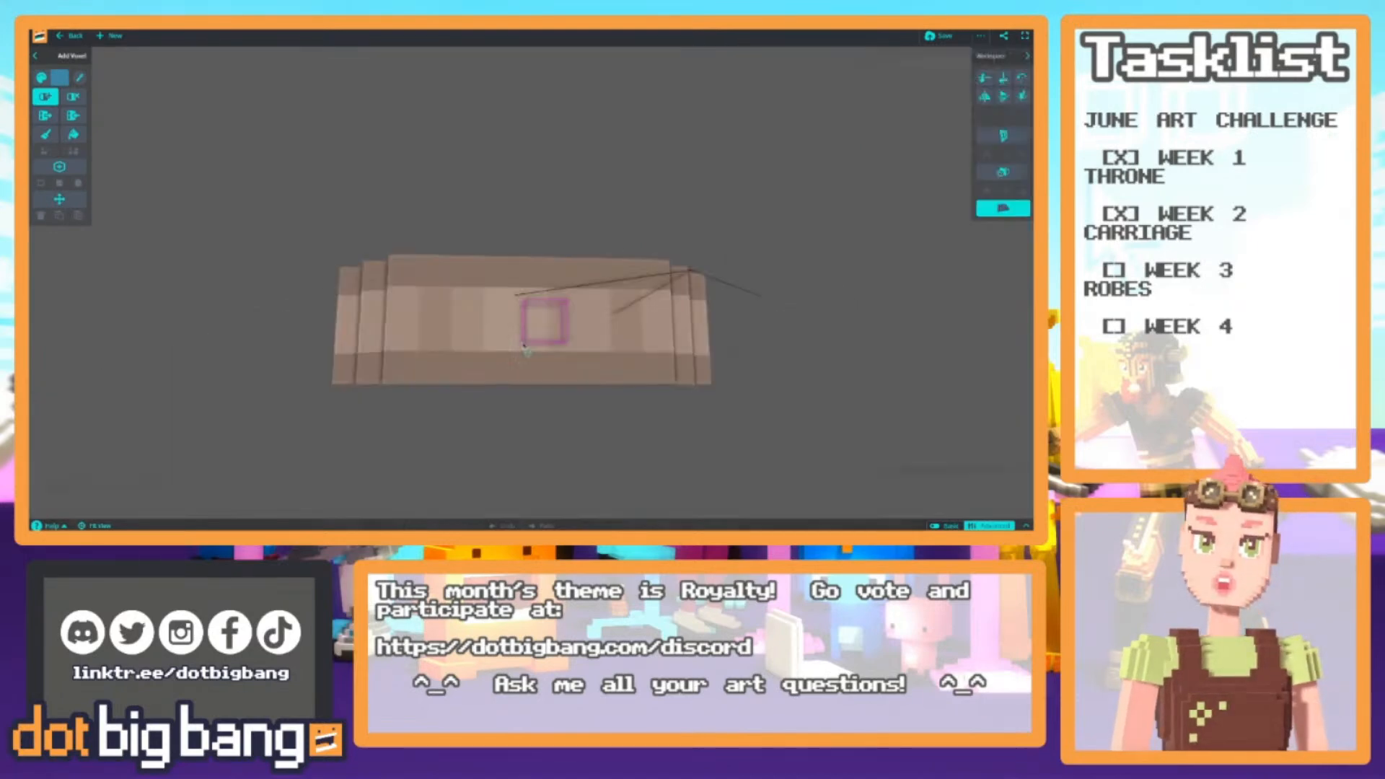
Set the colour to #8c3982 and fill every beige area of the belt with it
{"action": "right_click_drag", "start_coordinate": [524, 346], "coordinate": [443, 409]}
{"action": "left_click", "coordinate": [66, 82]}
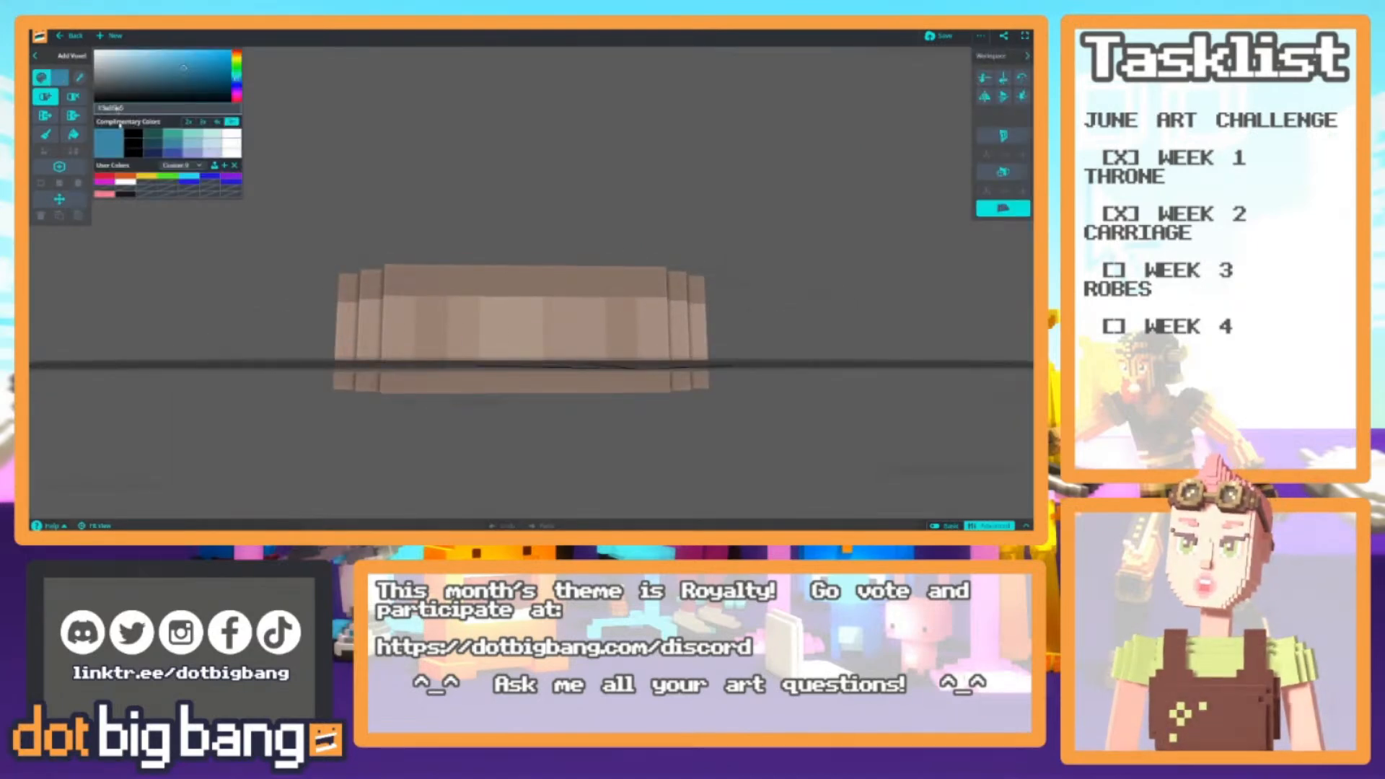
{"action": "key", "text": "ctrl+a"}
{"action": "type", "text": "#8c3982"}
{"action": "right_click_drag", "start_coordinate": [367, 395], "coordinate": [349, 402]}
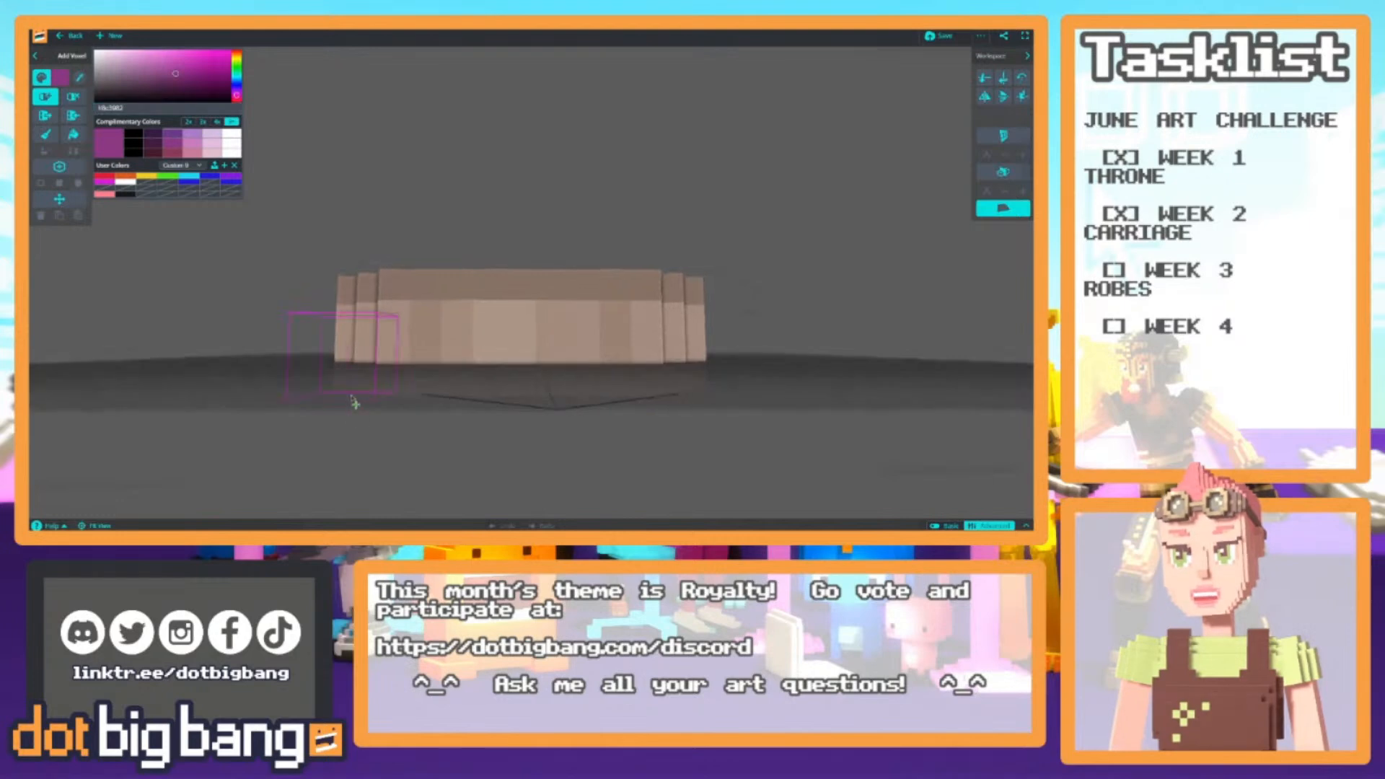
{"action": "left_click", "coordinate": [73, 135]}
{"action": "left_click", "coordinate": [73, 152]}
{"action": "left_click", "coordinate": [388, 292]}
{"action": "left_click", "coordinate": [387, 318]}
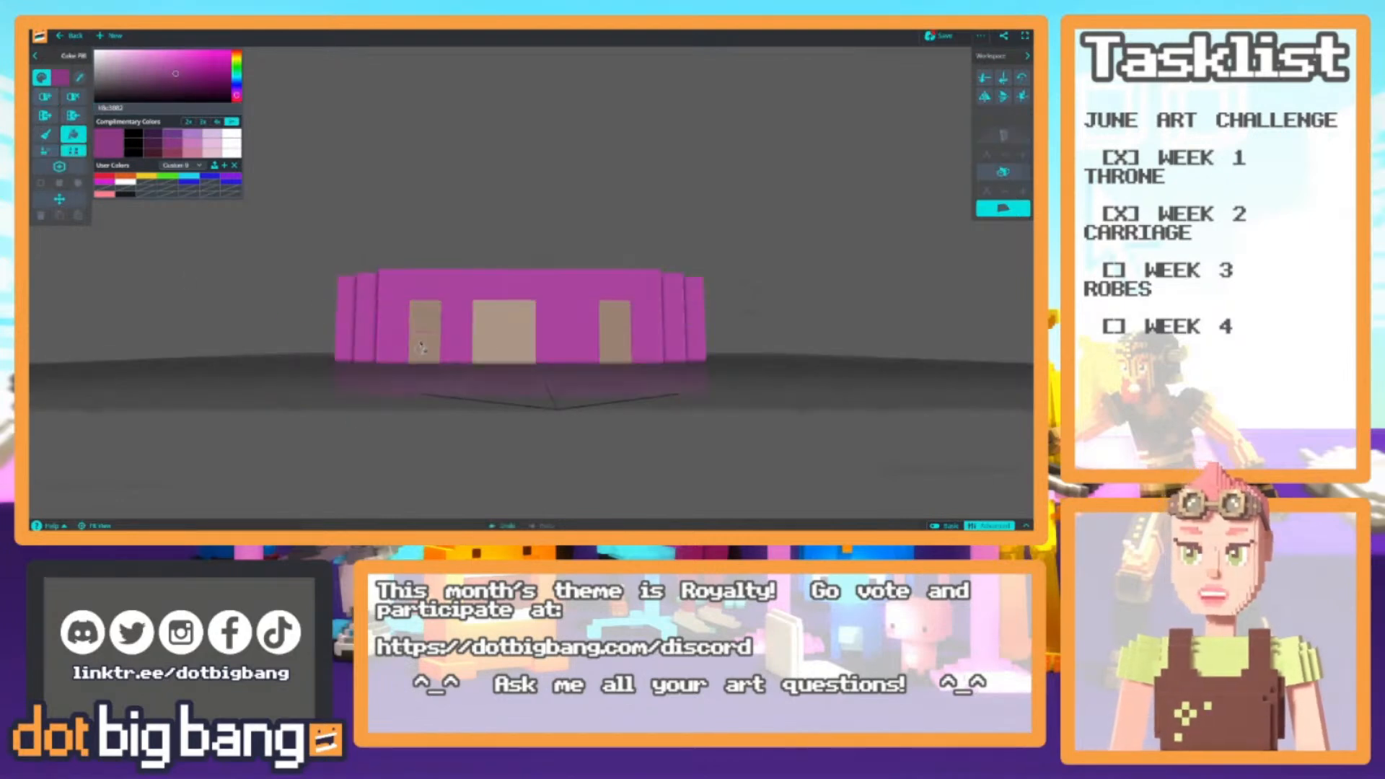
{"action": "left_click", "coordinate": [426, 359]}
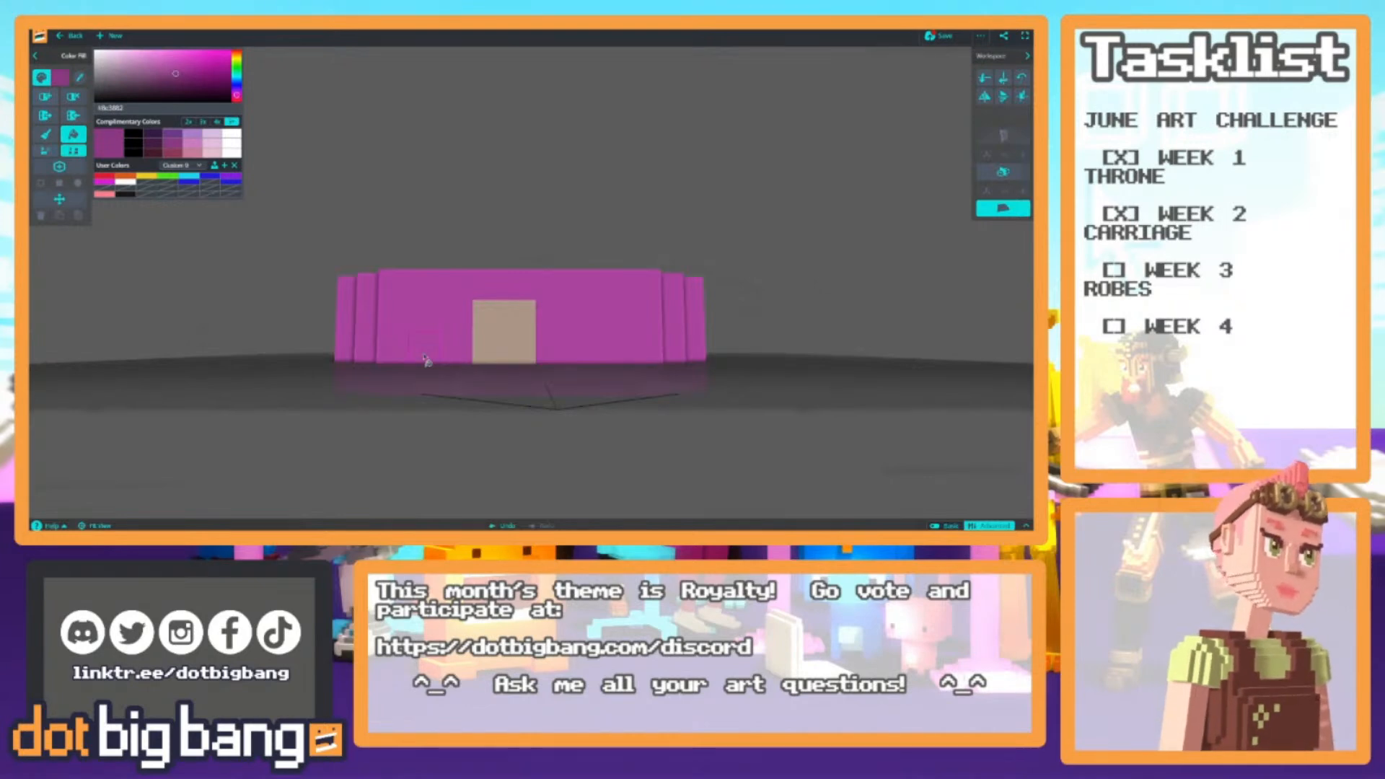
{"action": "left_click", "coordinate": [500, 335]}
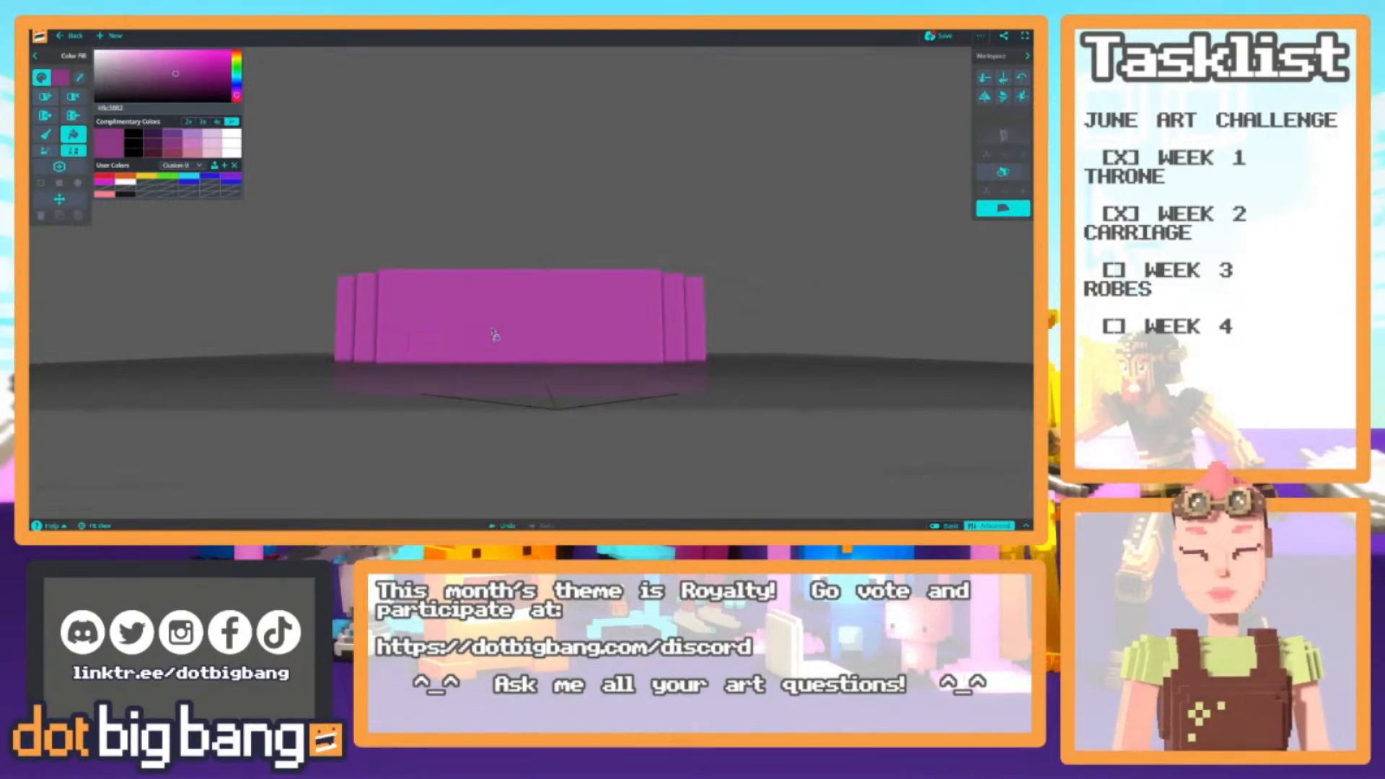
Paint white bands along the upper and lower edges of the belt's first long side
{"action": "middle_click_drag", "start_coordinate": [274, 354], "coordinate": [238, 374]}
{"action": "middle_click_drag", "start_coordinate": [507, 364], "coordinate": [408, 433]}
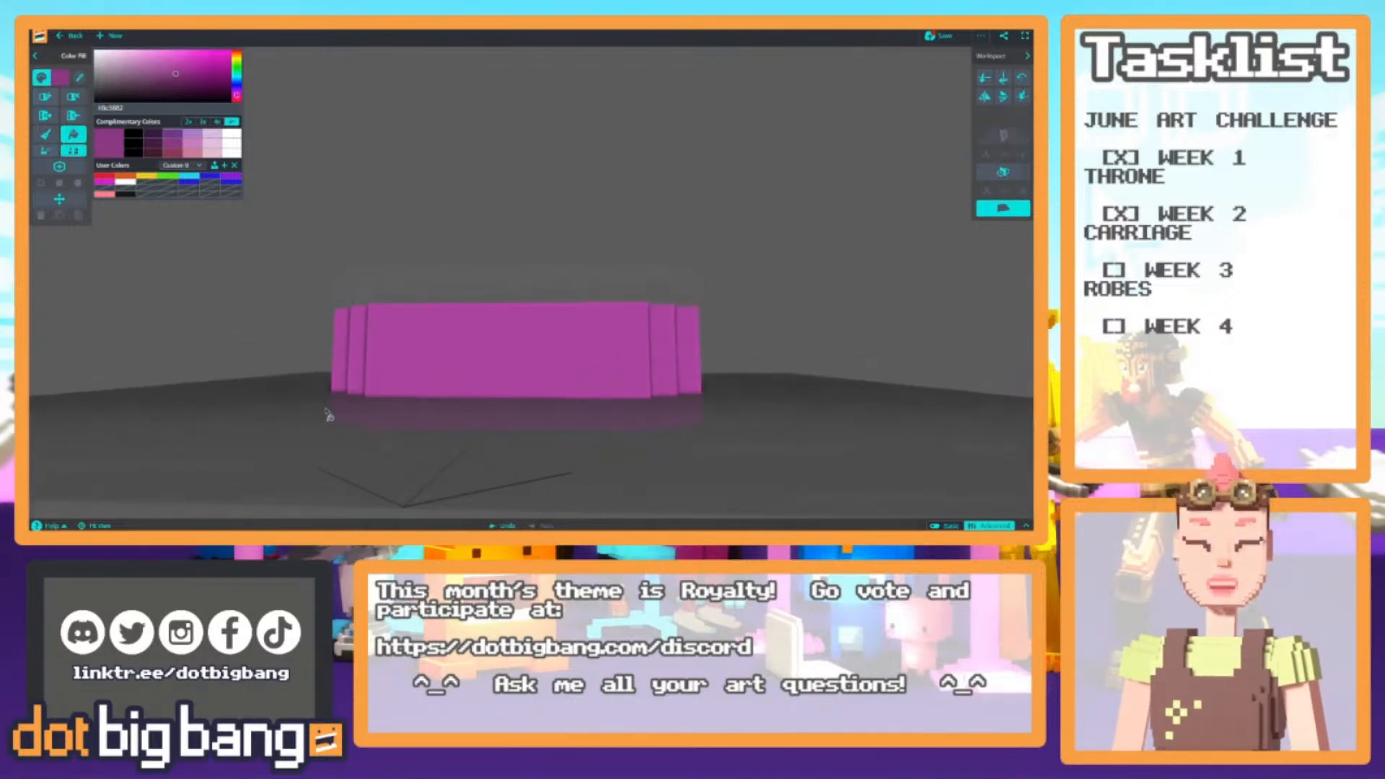
{"action": "middle_click_drag", "start_coordinate": [404, 397], "coordinate": [396, 378]}
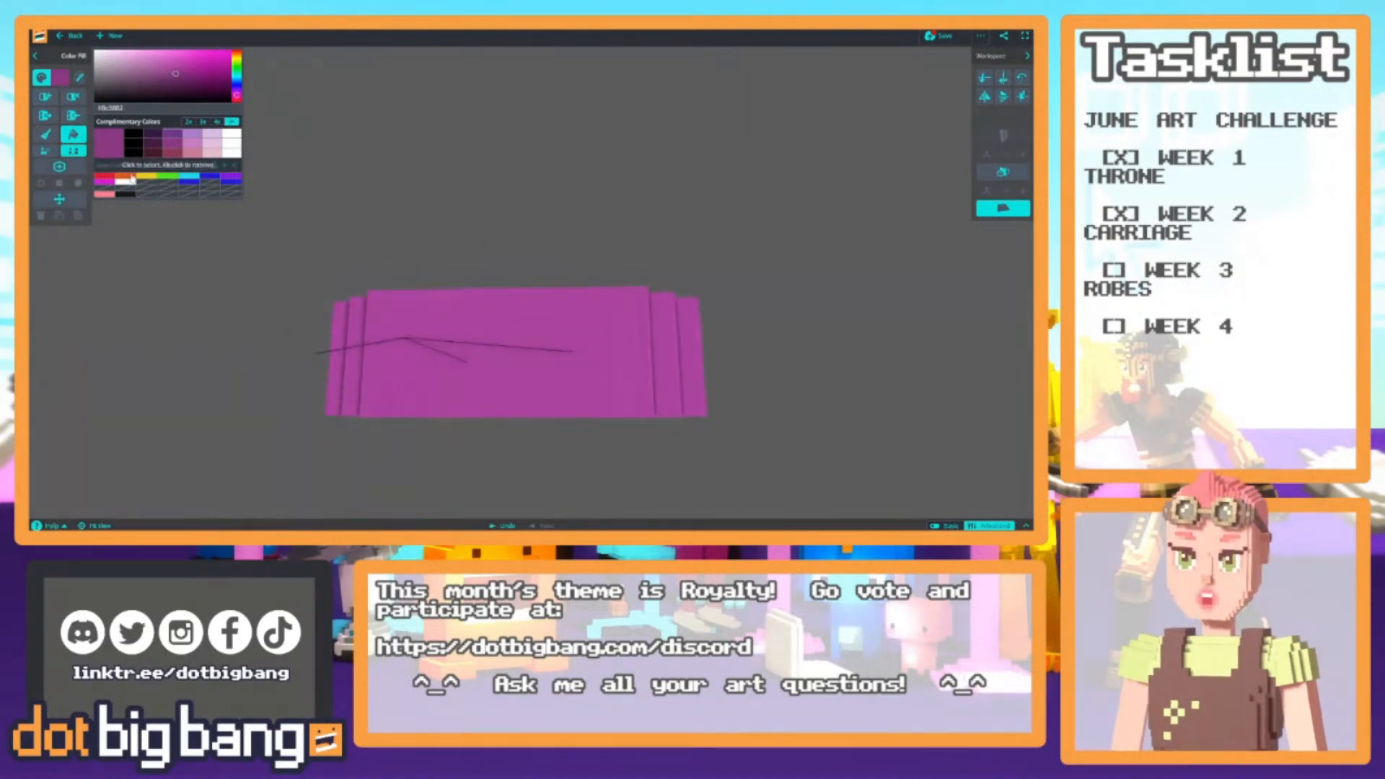
{"action": "left_click", "coordinate": [126, 182]}
{"action": "middle_click_drag", "start_coordinate": [364, 324], "coordinate": [412, 368]}
{"action": "left_click", "coordinate": [45, 135]}
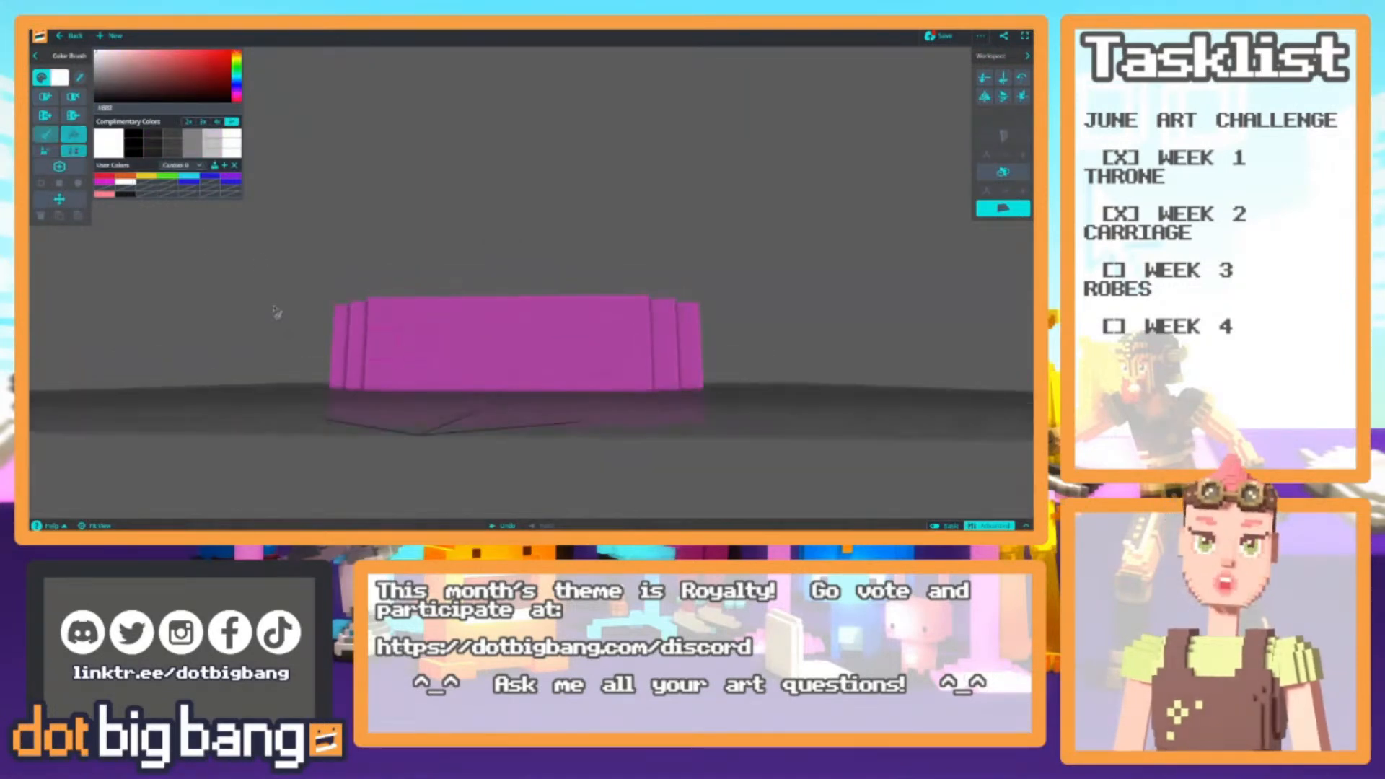
{"action": "left_click_drag", "start_coordinate": [336, 319], "coordinate": [704, 333]}
{"action": "middle_click_drag", "start_coordinate": [419, 383], "coordinate": [382, 358]}
{"action": "left_click_drag", "start_coordinate": [332, 399], "coordinate": [725, 404]}
{"action": "middle_click_drag", "start_coordinate": [722, 400], "coordinate": [396, 373]}
Continue the white edge bands around the belt's remaining sides and save the belt with an updated thumbnail
{"action": "left_click_drag", "start_coordinate": [371, 303], "coordinate": [616, 320]}
{"action": "left_click_drag", "start_coordinate": [346, 396], "coordinate": [586, 407]}
{"action": "middle_click_drag", "start_coordinate": [586, 408], "coordinate": [310, 406]}
{"action": "left_click_drag", "start_coordinate": [436, 329], "coordinate": [704, 332]}
{"action": "middle_click_drag", "start_coordinate": [704, 335], "coordinate": [380, 353]}
{"action": "left_click_drag", "start_coordinate": [462, 343], "coordinate": [577, 342]}
{"action": "mouse_move", "coordinate": [515, 412]}
{"action": "middle_mouse_down"}
{"action": "mouse_move", "coordinate": [611, 359]}
{"action": "mouse_move", "coordinate": [563, 389]}
{"action": "mouse_move", "coordinate": [497, 396]}
{"action": "mouse_move", "coordinate": [259, 396]}
{"action": "middle_mouse_up"}
{"action": "middle_click_drag", "start_coordinate": [435, 335], "coordinate": [408, 180]}
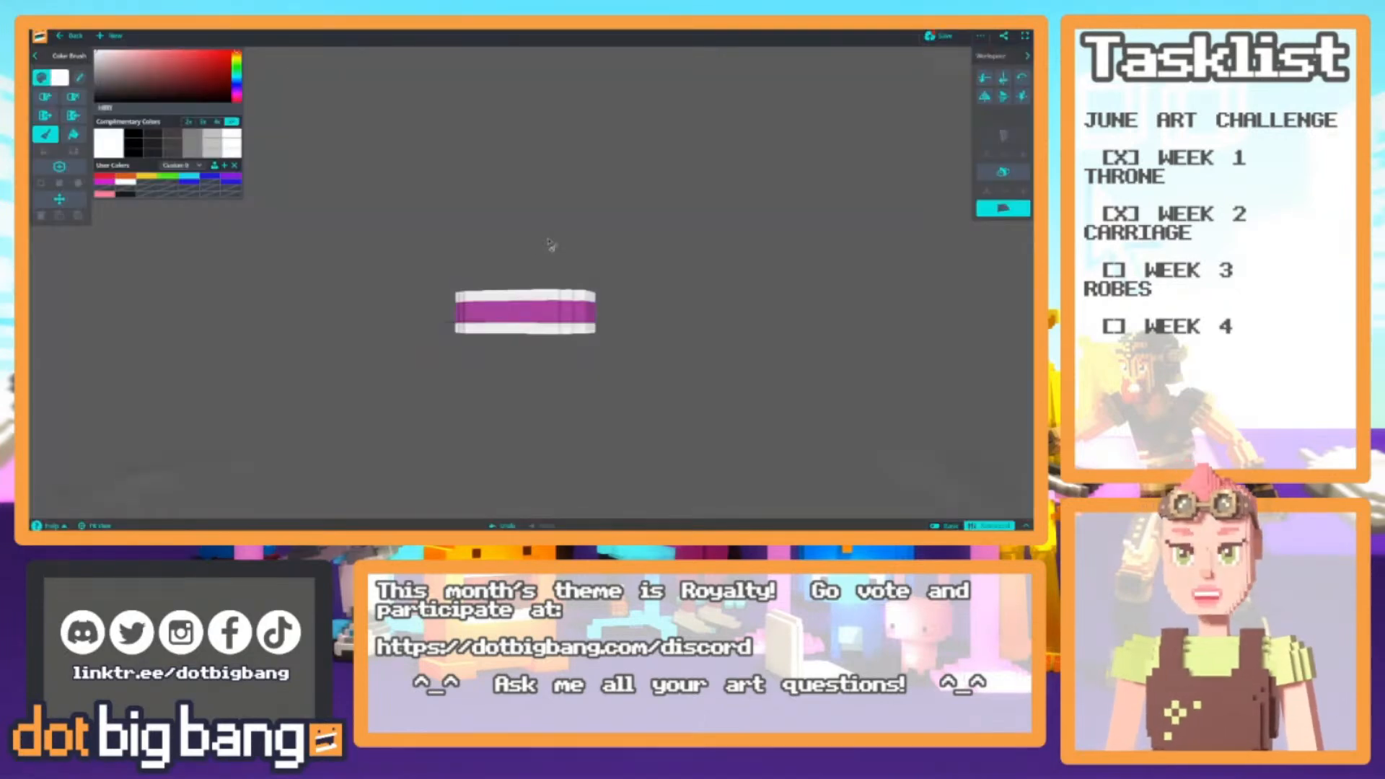
{"action": "left_click", "coordinate": [980, 36]}
{"action": "left_click", "coordinate": [1012, 251]}
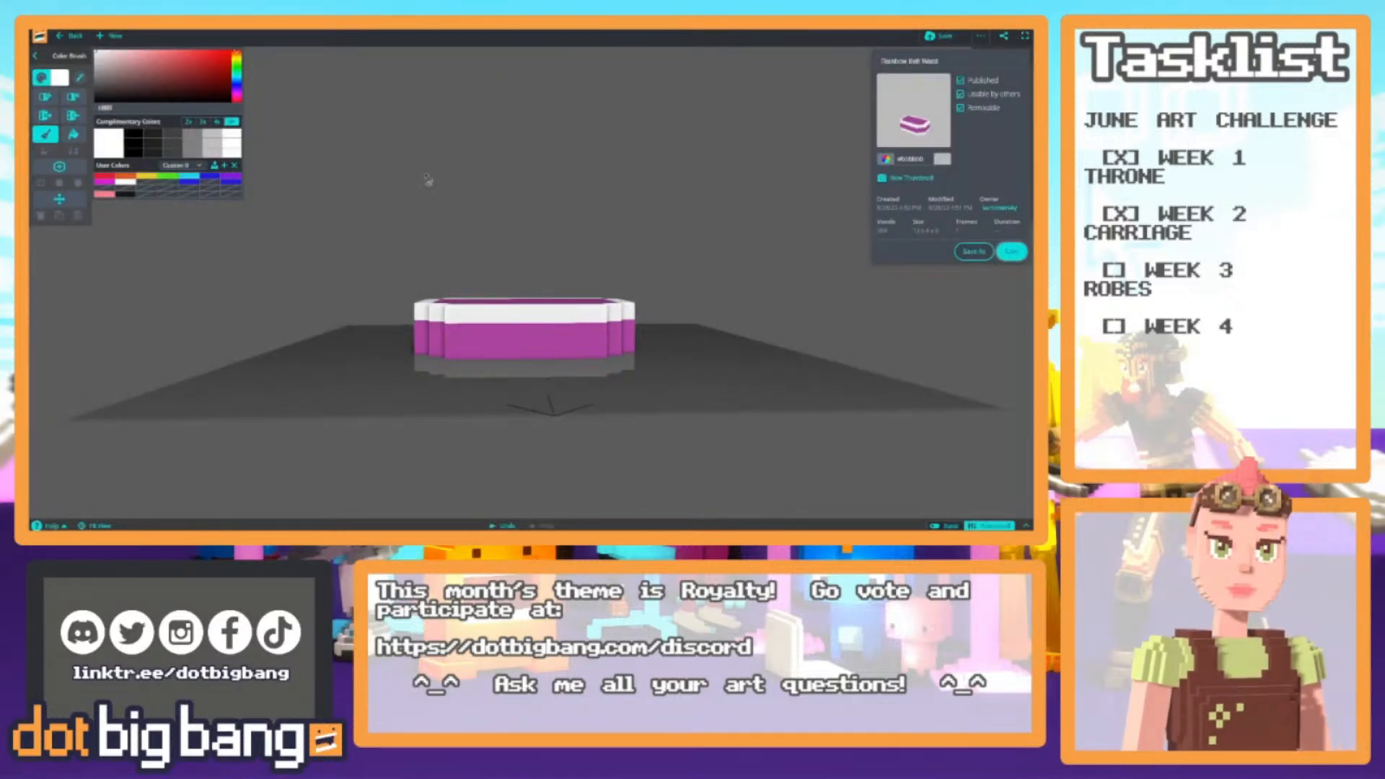
Set the skirt attachment's Waist voxel object to Rainbow Belt Waist and check the belt on the body
{"action": "key", "text": "ctrl+Tab"}
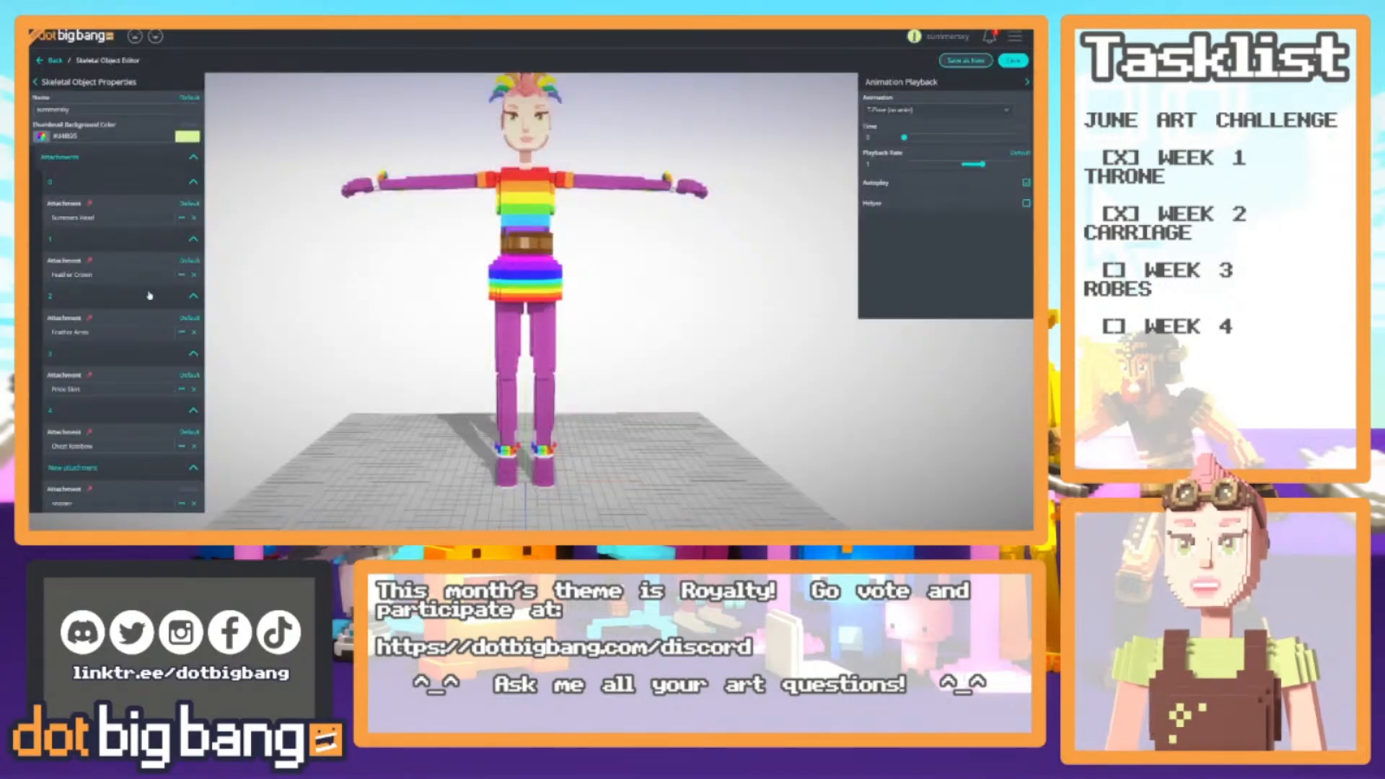
{"action": "key", "text": "ctrl+Tab"}
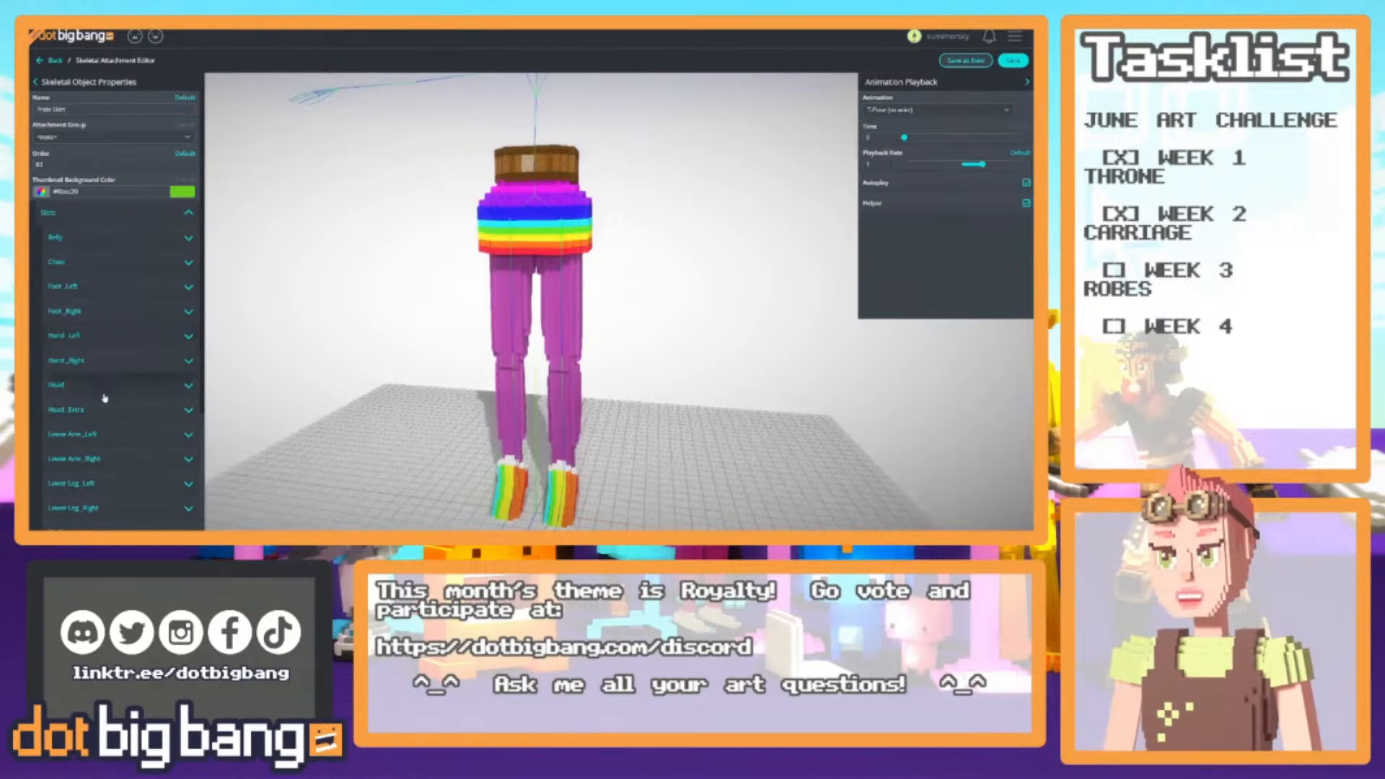
{"action": "scroll", "coordinate": [105, 397], "scroll_direction": "down", "scroll_amount": 3}
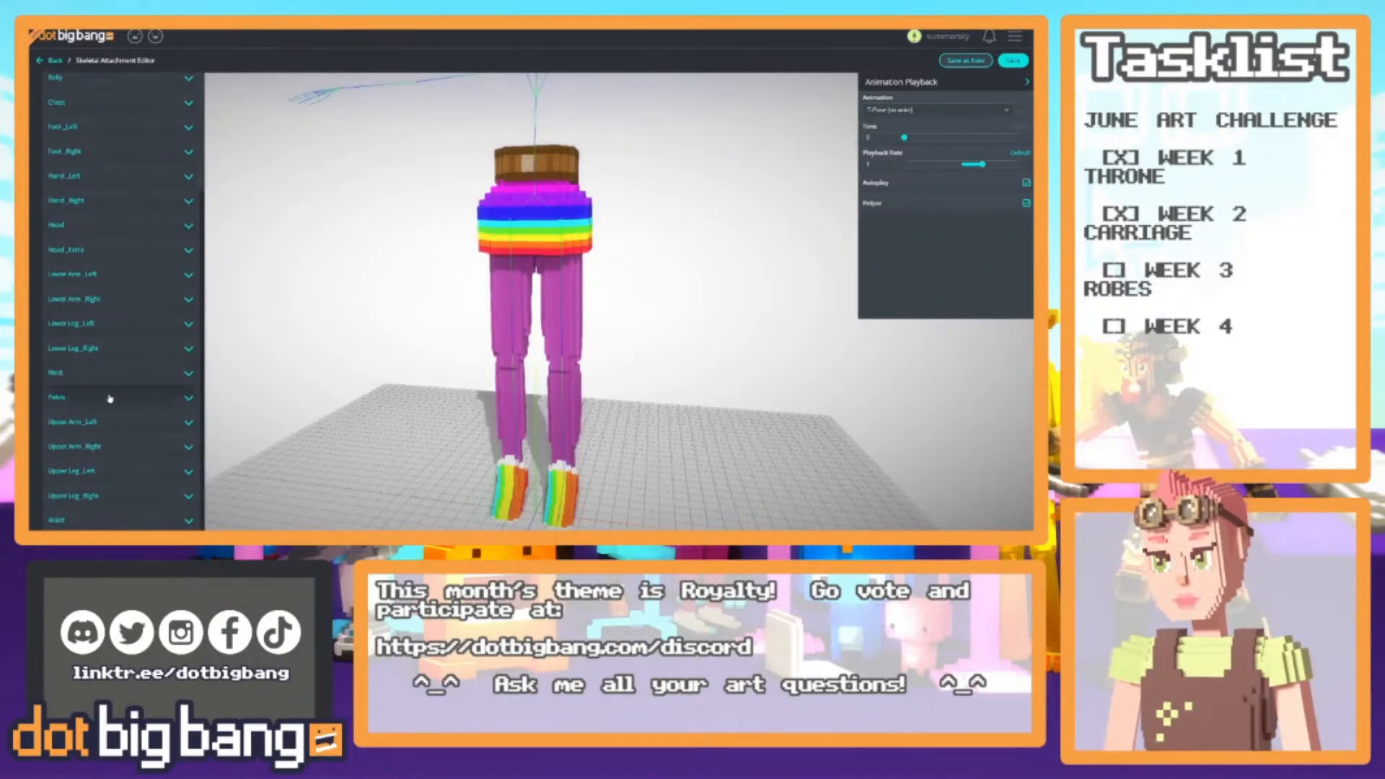
{"action": "left_click", "coordinate": [108, 519]}
{"action": "scroll", "coordinate": [108, 433], "scroll_direction": "down", "scroll_amount": 3}
{"action": "left_click", "coordinate": [86, 355]}
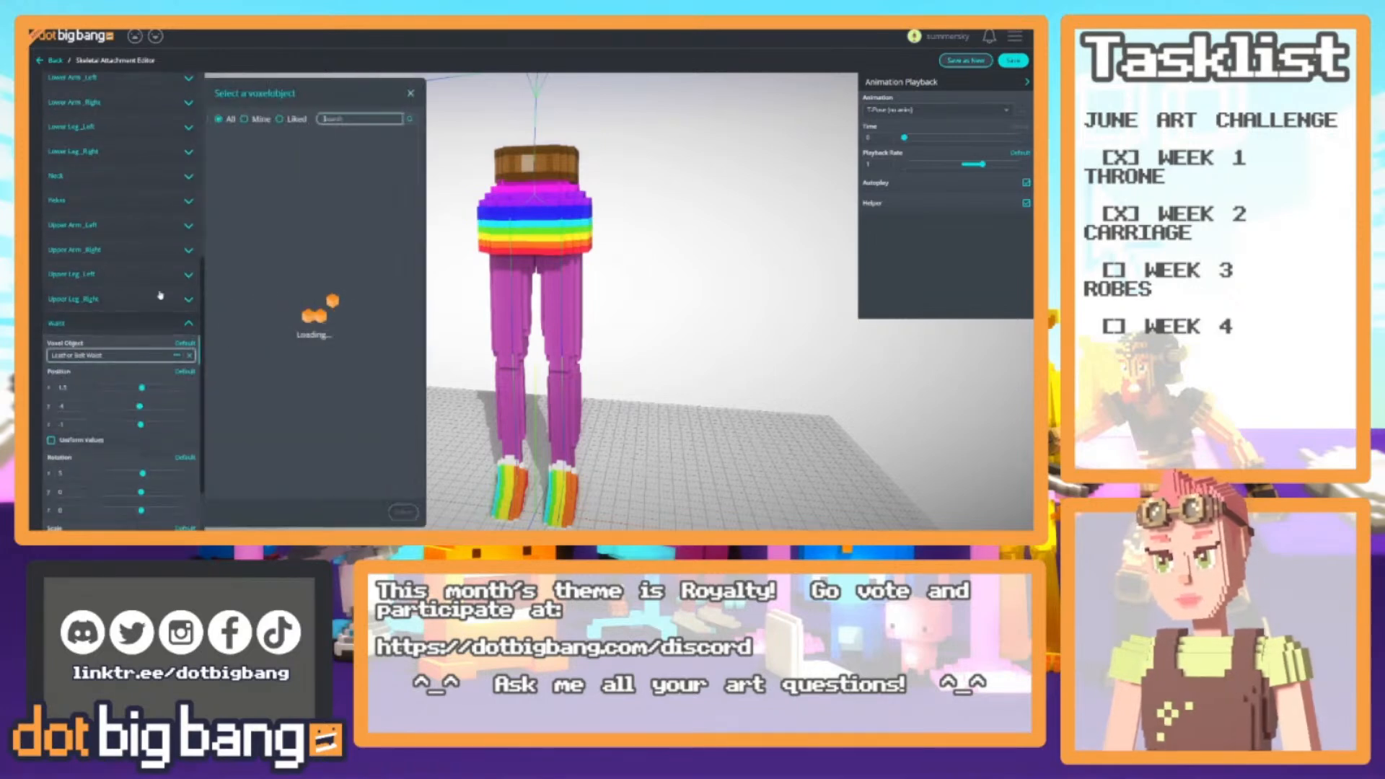
{"action": "left_click", "coordinate": [249, 118]}
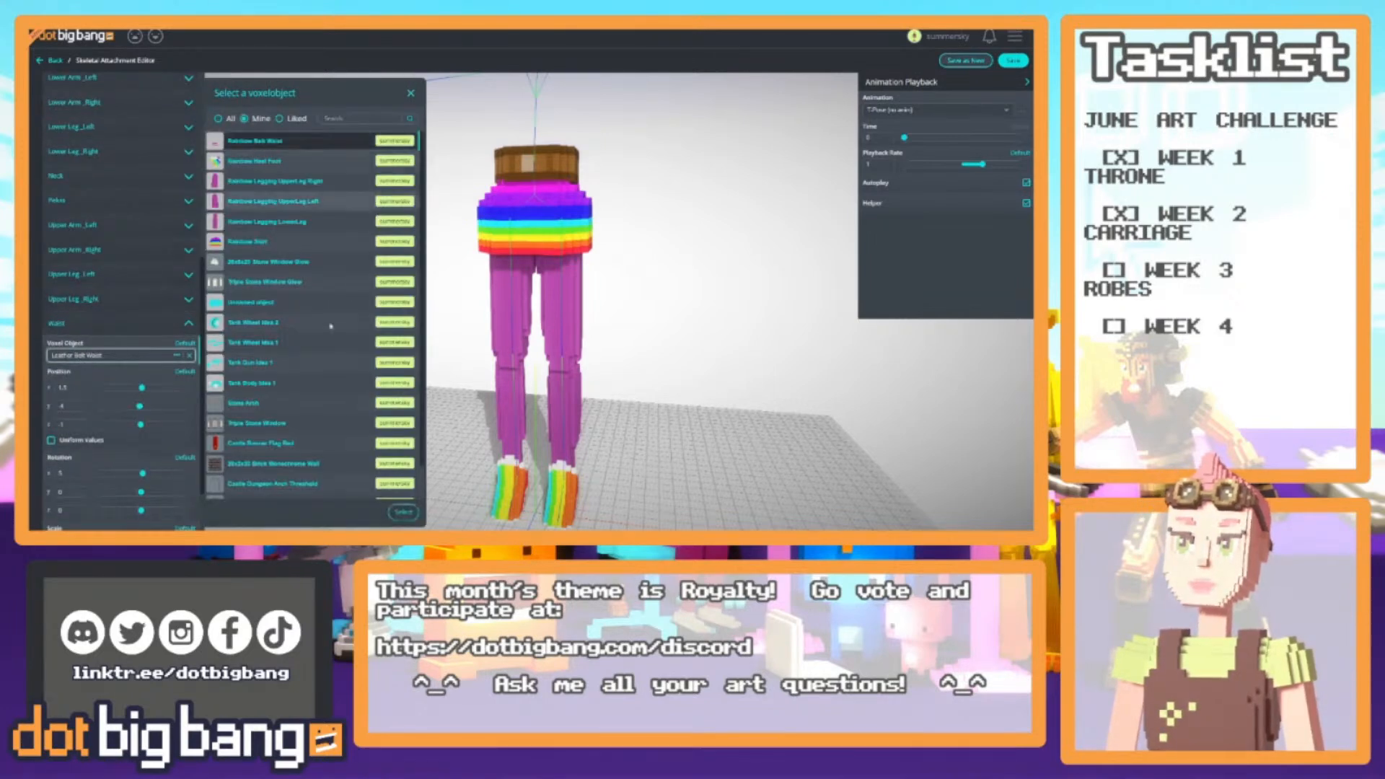
{"action": "left_click", "coordinate": [403, 512]}
{"action": "mouse_move", "coordinate": [534, 375]}
{"action": "left_mouse_down"}
{"action": "mouse_move", "coordinate": [638, 361]}
{"action": "mouse_move", "coordinate": [537, 364]}
{"action": "left_mouse_up"}
{"action": "scroll", "coordinate": [548, 364], "scroll_direction": "down", "scroll_amount": 5}
{"action": "left_click_drag", "start_coordinate": [631, 364], "coordinate": [632, 393]}
{"action": "scroll", "coordinate": [632, 393], "scroll_direction": "up", "scroll_amount": 5}
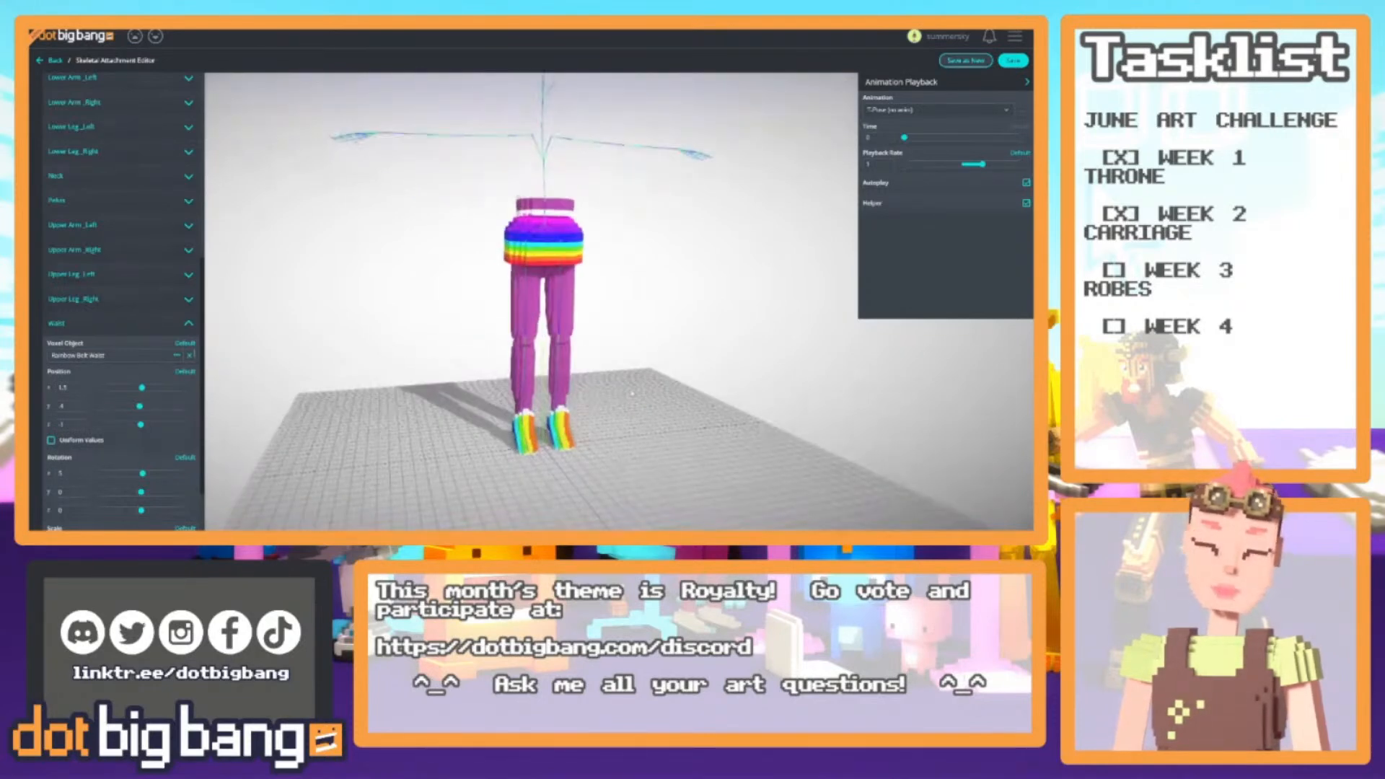
{"action": "scroll", "coordinate": [627, 418], "scroll_direction": "up", "scroll_amount": 3}
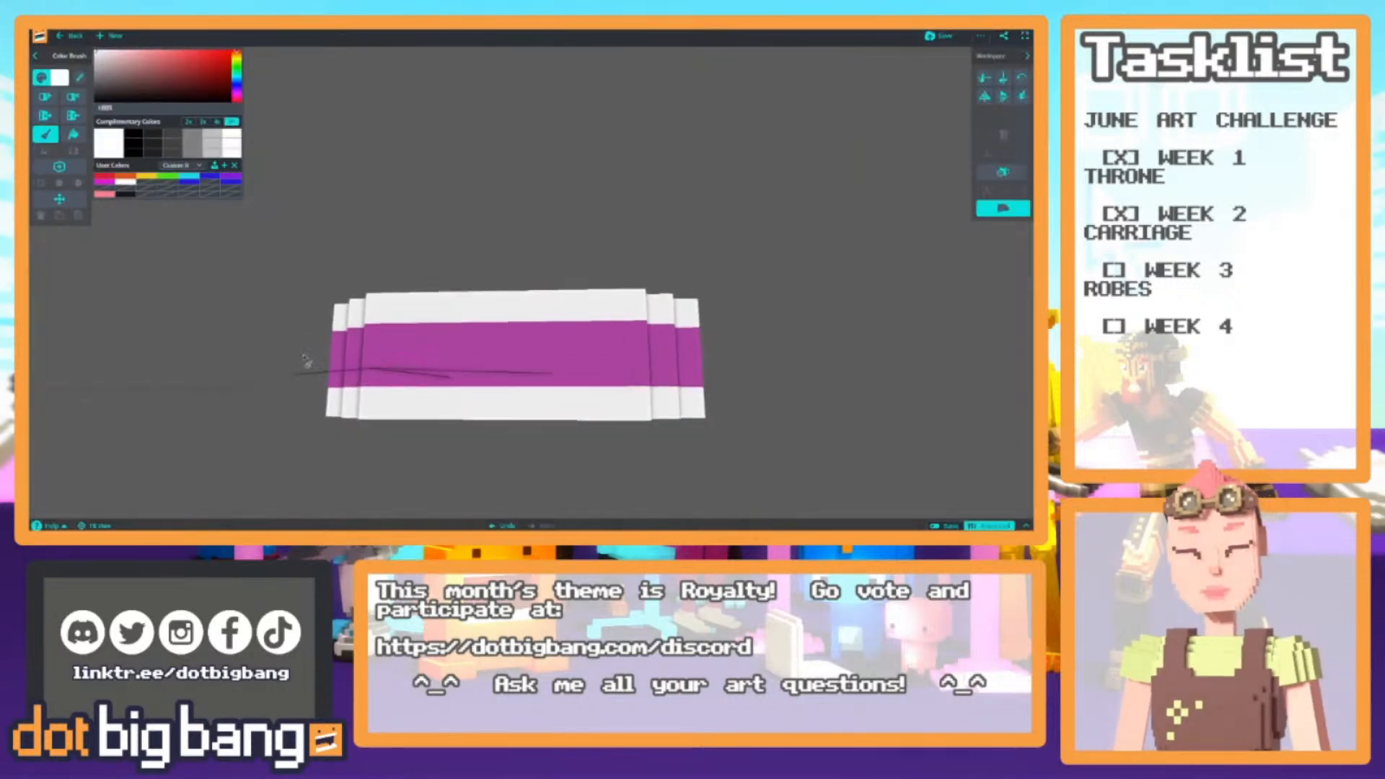
Pick a darker purple and fill the belt's white edge bands with it
{"action": "left_click", "coordinate": [218, 185]}
{"action": "left_click_drag", "start_coordinate": [184, 84], "coordinate": [189, 82]}
{"action": "left_click", "coordinate": [73, 134]}
{"action": "left_click", "coordinate": [422, 318]}
{"action": "right_click_drag", "start_coordinate": [400, 422], "coordinate": [321, 364]}
Sample the belt's purple, lighten it to a pale pink, and brush three staggered single-voxel dots across the front
{"action": "left_click", "coordinate": [122, 181]}
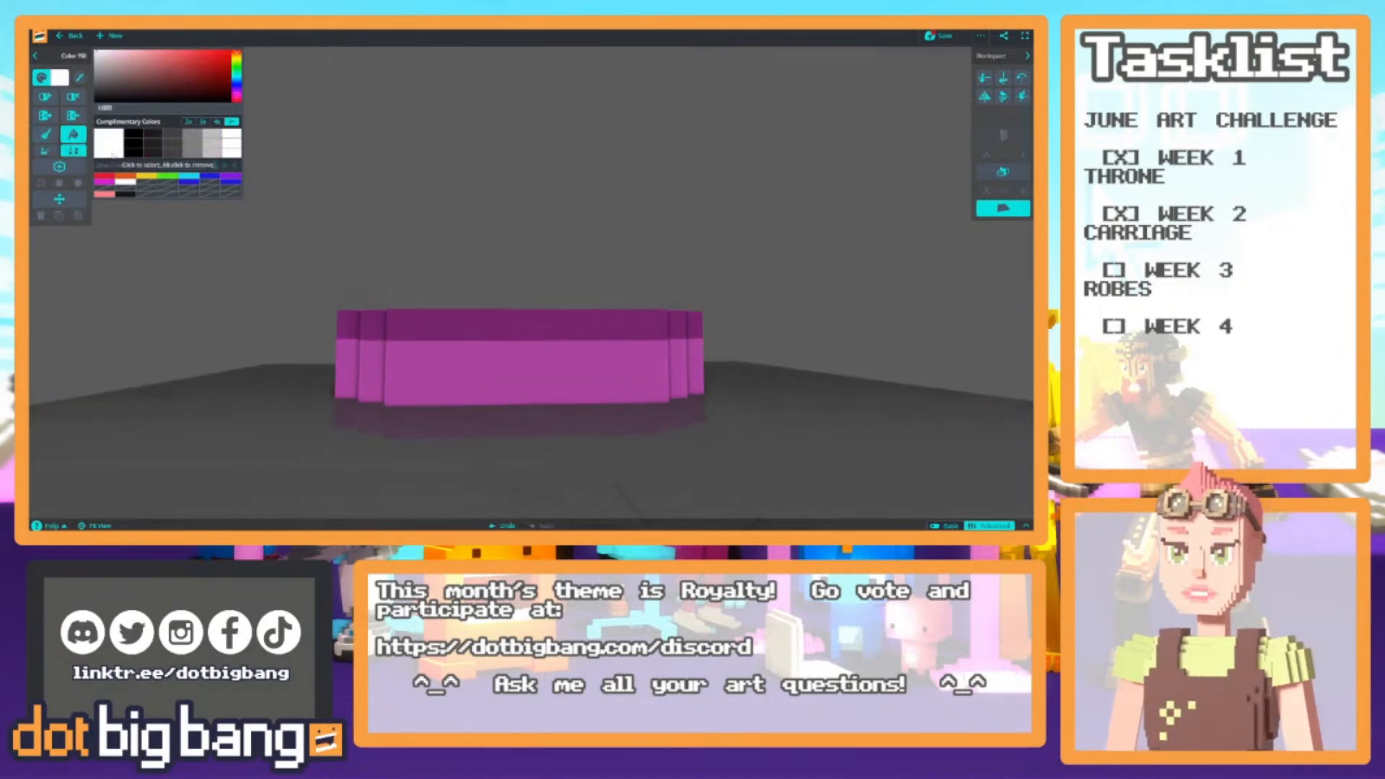
{"action": "left_click", "coordinate": [458, 393], "text": "alt"}
{"action": "left_click_drag", "start_coordinate": [128, 69], "coordinate": [113, 58]}
{"action": "key", "text": "b"}
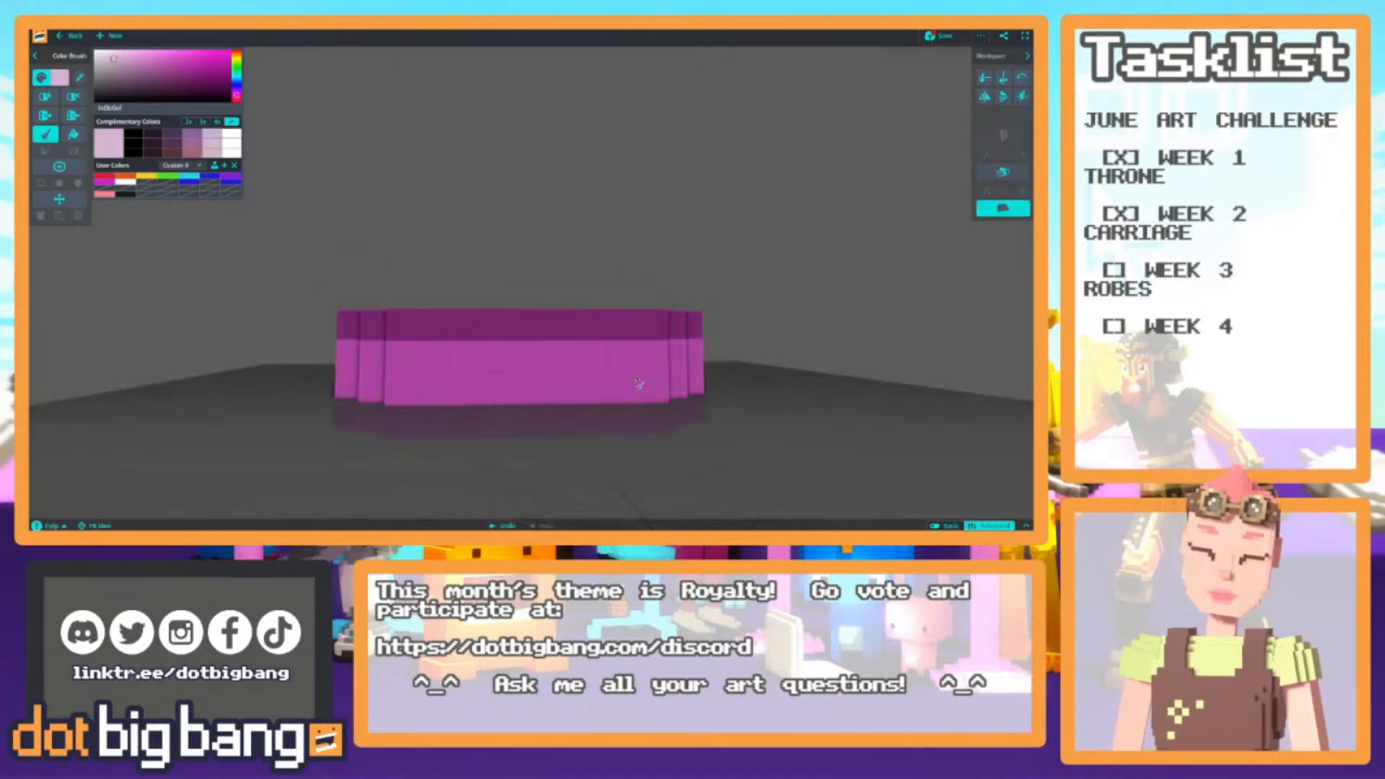
{"action": "left_click", "coordinate": [434, 357]}
{"action": "left_click", "coordinate": [561, 390]}
{"action": "left_click", "coordinate": [653, 355]}
Continue the staggered pale pink dots around the belt's ends and remaining long side
{"action": "mouse_move", "coordinate": [364, 386]}
{"action": "right_mouse_down"}
{"action": "mouse_move", "coordinate": [531, 362]}
{"action": "mouse_move", "coordinate": [588, 393]}
{"action": "right_mouse_up"}
{"action": "left_click", "coordinate": [588, 390]}
{"action": "left_click", "coordinate": [517, 349]}
{"action": "right_click_drag", "start_coordinate": [393, 350], "coordinate": [551, 355]}
{"action": "left_click", "coordinate": [520, 380]}
{"action": "mouse_move", "coordinate": [363, 340]}
{"action": "right_mouse_down"}
{"action": "mouse_move", "coordinate": [473, 343]}
{"action": "mouse_move", "coordinate": [491, 391]}
{"action": "right_mouse_up"}
{"action": "left_click", "coordinate": [519, 348]}
{"action": "left_click", "coordinate": [517, 394]}
{"action": "mouse_move", "coordinate": [320, 332]}
{"action": "right_mouse_down"}
{"action": "mouse_move", "coordinate": [353, 346]}
{"action": "mouse_move", "coordinate": [334, 308]}
{"action": "mouse_move", "coordinate": [470, 383]}
{"action": "mouse_move", "coordinate": [798, 364]}
{"action": "mouse_move", "coordinate": [336, 351]}
{"action": "mouse_move", "coordinate": [460, 340]}
{"action": "mouse_move", "coordinate": [458, 362]}
{"action": "right_mouse_up"}
{"action": "scroll", "coordinate": [334, 307], "scroll_direction": "down", "scroll_amount": 5}
{"action": "scroll", "coordinate": [460, 340], "scroll_direction": "up", "scroll_amount": 5}
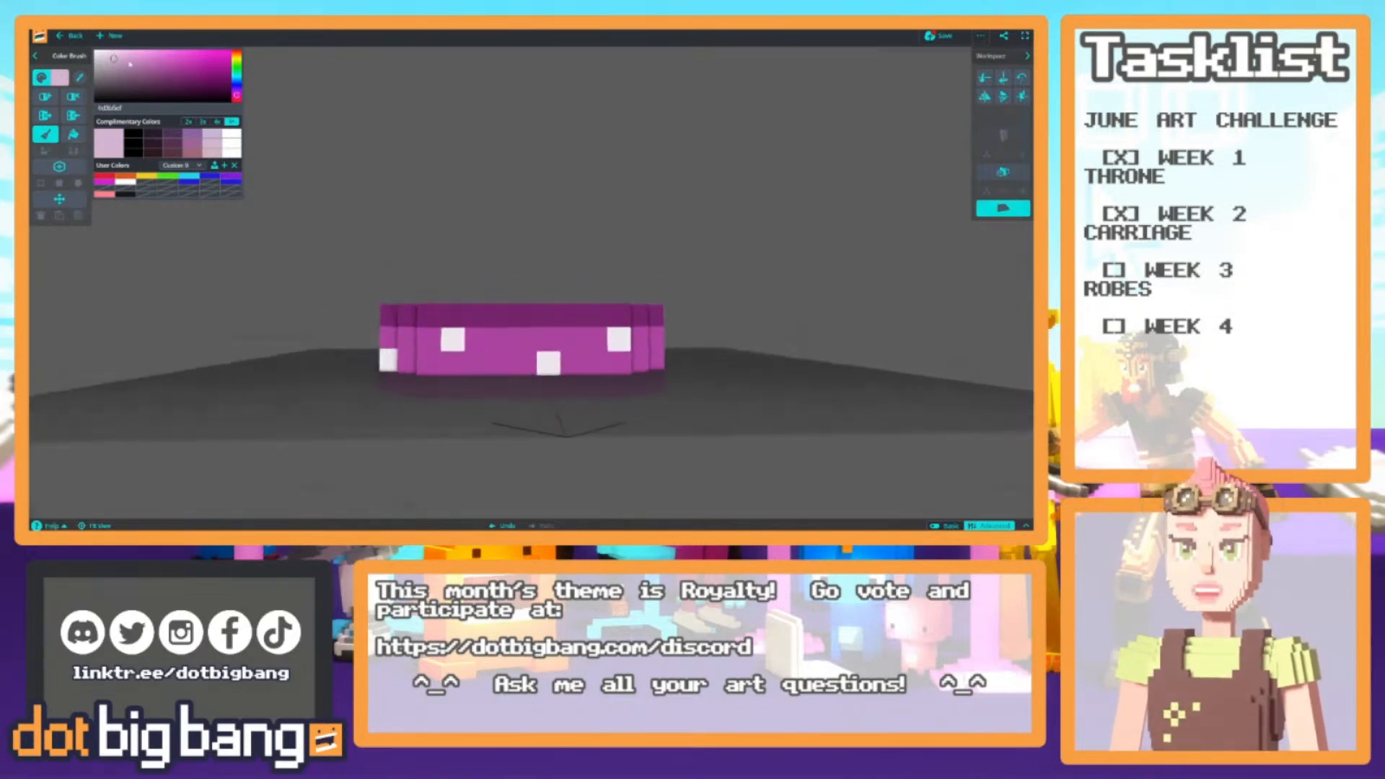
Add accent voxels between the pale dots on the belt's front, using progressively deeper shades of pink
{"action": "left_click", "coordinate": [119, 61]}
{"action": "left_click_drag", "start_coordinate": [119, 62], "coordinate": [123, 63]}
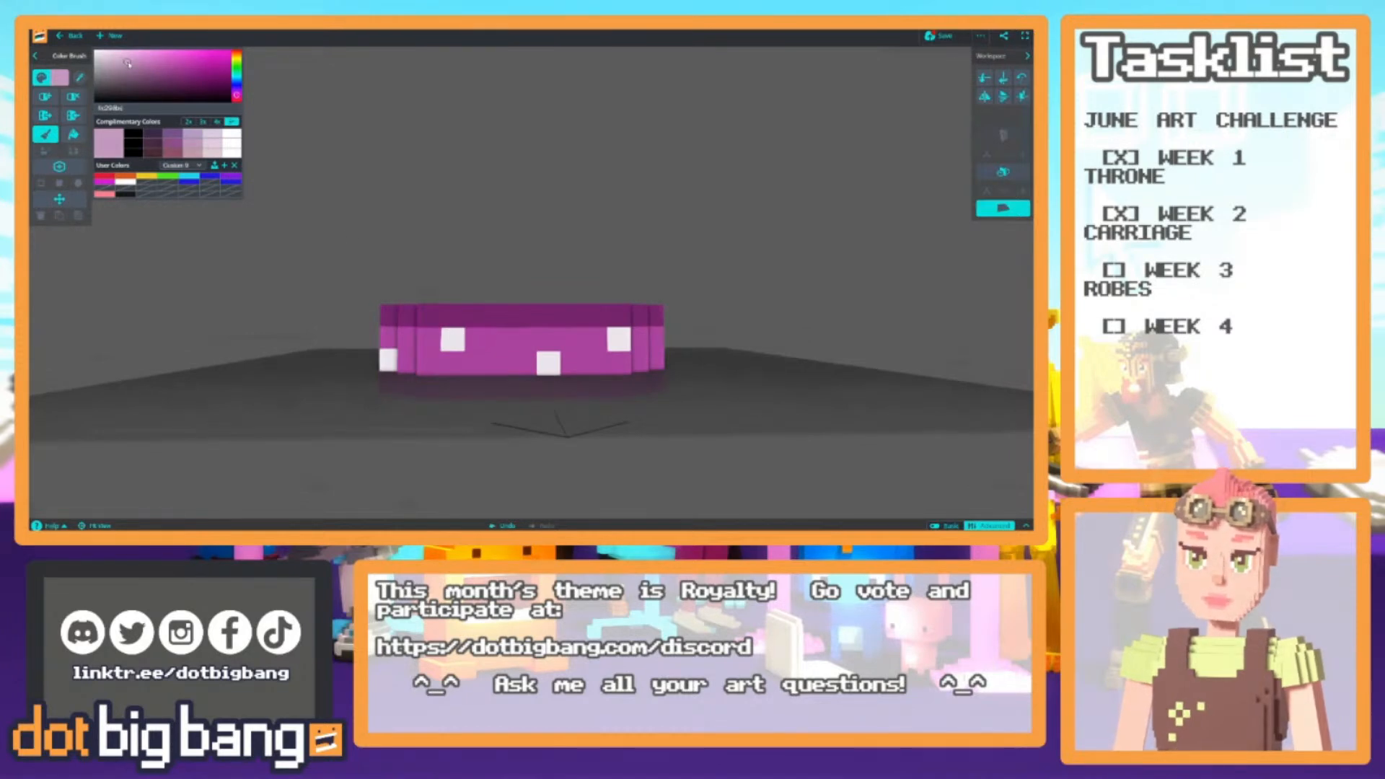
{"action": "left_click", "coordinate": [476, 358]}
{"action": "right_click_drag", "start_coordinate": [481, 279], "coordinate": [557, 281]}
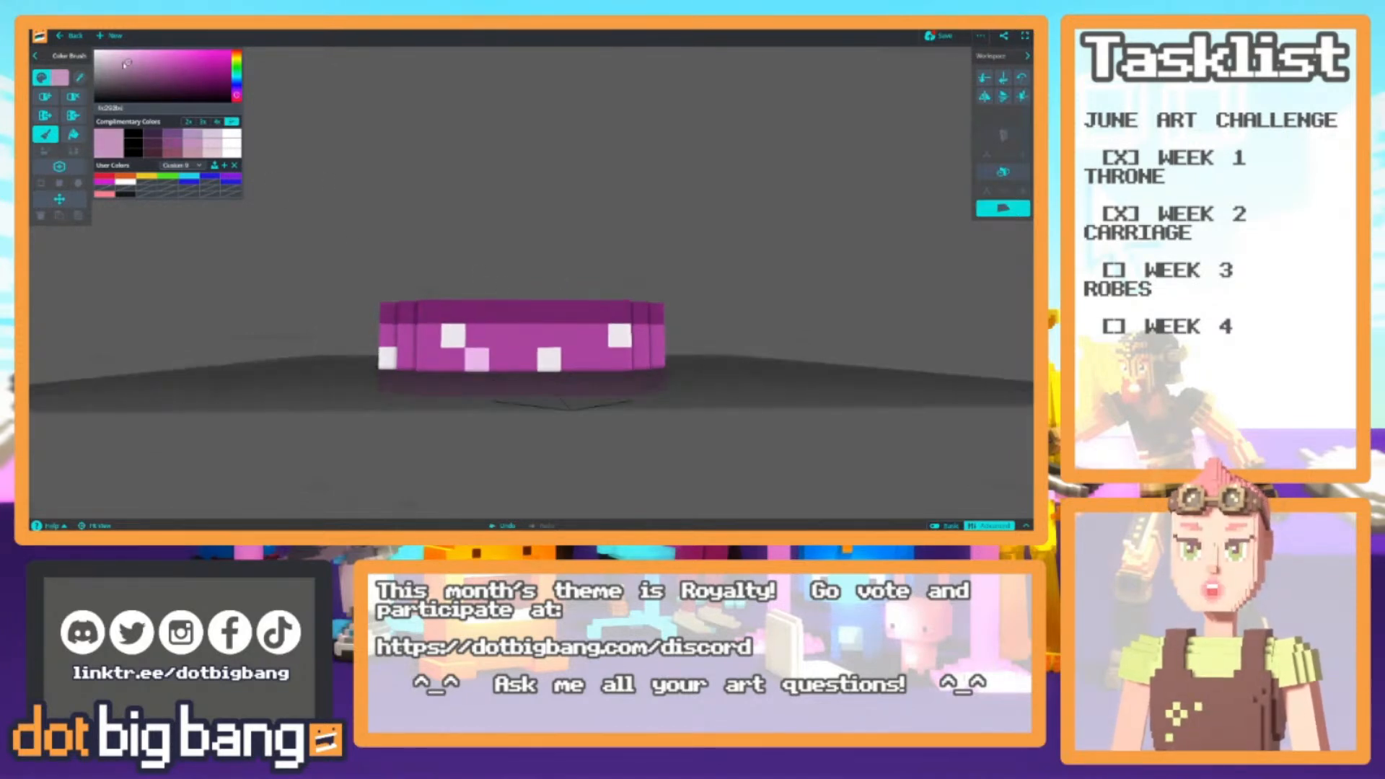
{"action": "left_click_drag", "start_coordinate": [128, 64], "coordinate": [138, 69]}
{"action": "right_click_drag", "start_coordinate": [453, 303], "coordinate": [479, 264]}
{"action": "left_click", "coordinate": [568, 310]}
{"action": "right_click_drag", "start_coordinate": [568, 310], "coordinate": [466, 315]}
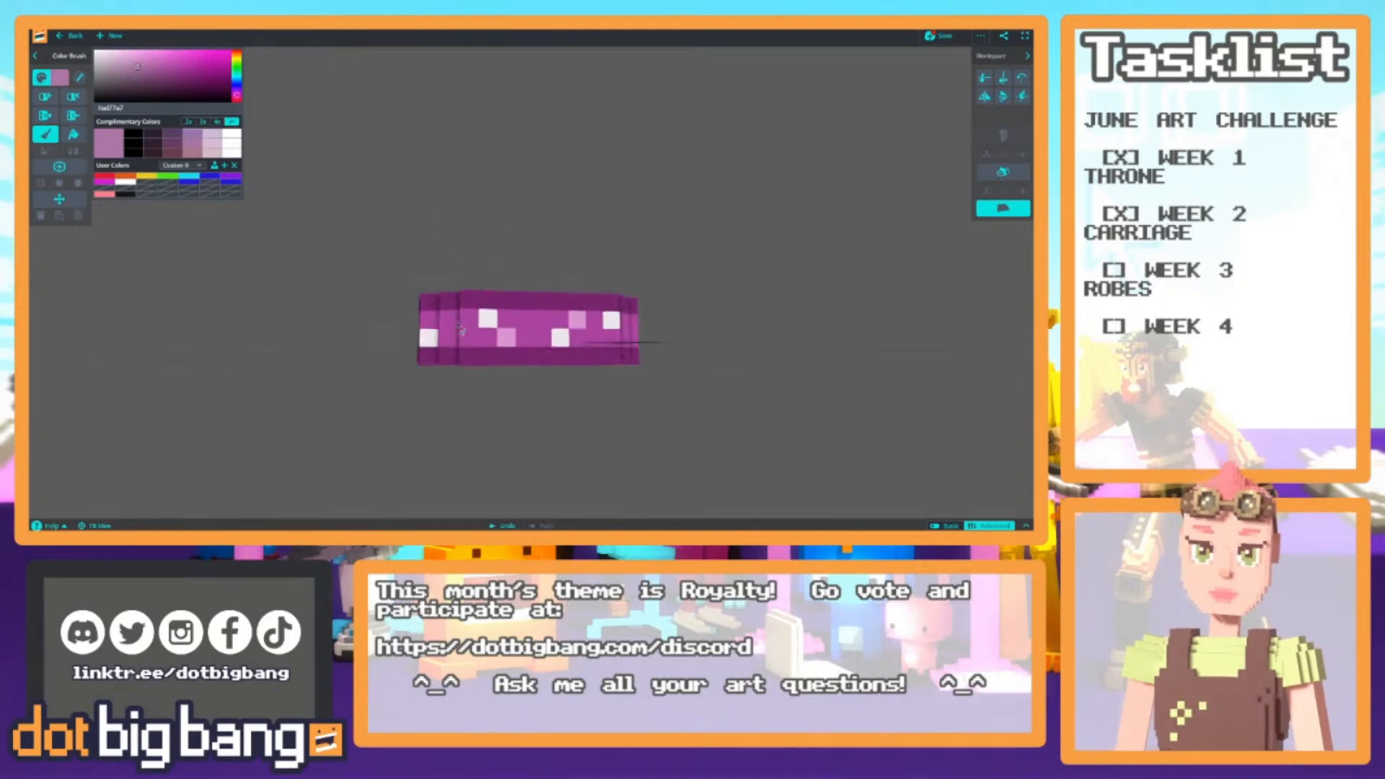
Move the pink accent at the belt's corner one voxel up and cover the surplus pale voxel with the belt's purple
{"action": "right_click_drag", "start_coordinate": [407, 278], "coordinate": [454, 256]}
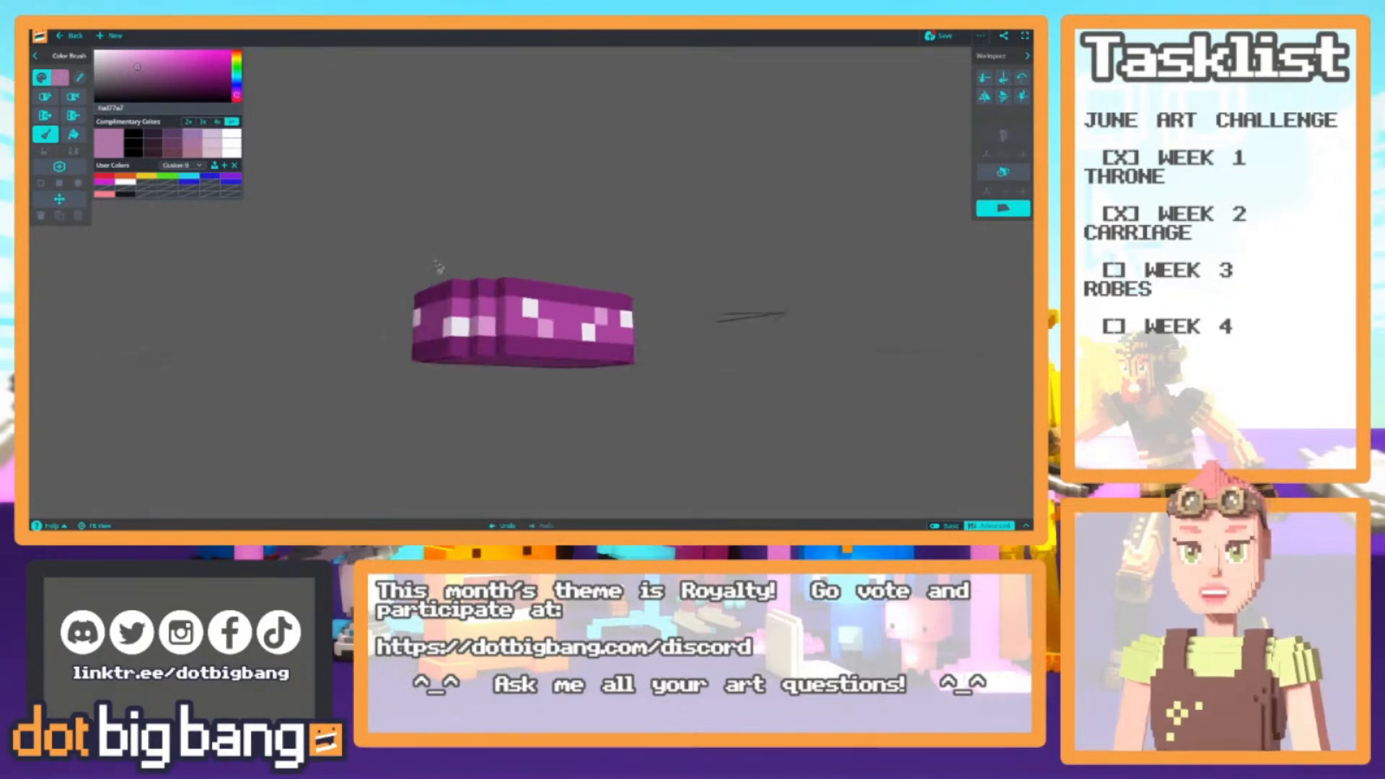
{"action": "key", "text": "ctrl+z"}
{"action": "left_click", "coordinate": [479, 308]}
{"action": "right_click_drag", "start_coordinate": [479, 308], "coordinate": [491, 317]}
{"action": "left_click", "coordinate": [471, 330], "text": "alt"}
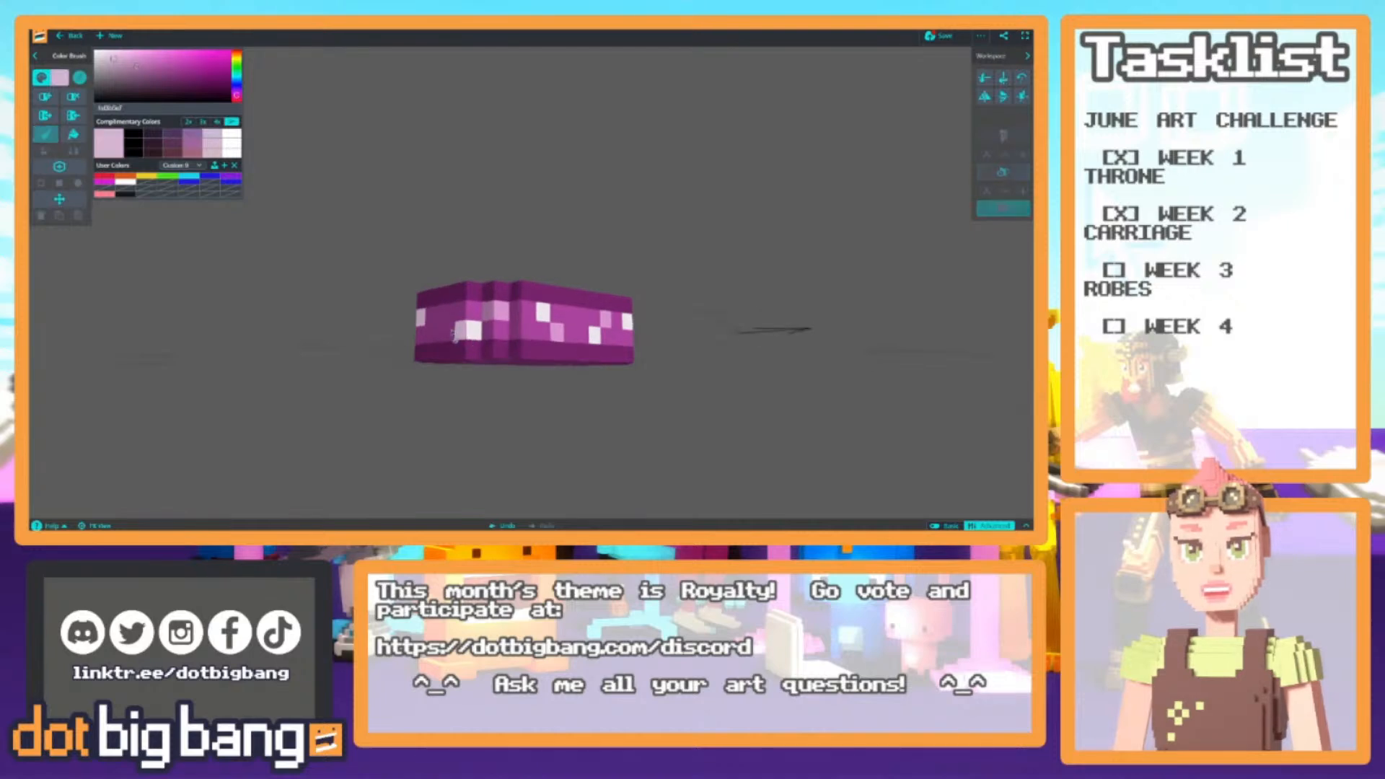
{"action": "left_click", "coordinate": [491, 333], "text": "alt"}
{"action": "left_click", "coordinate": [471, 329]}
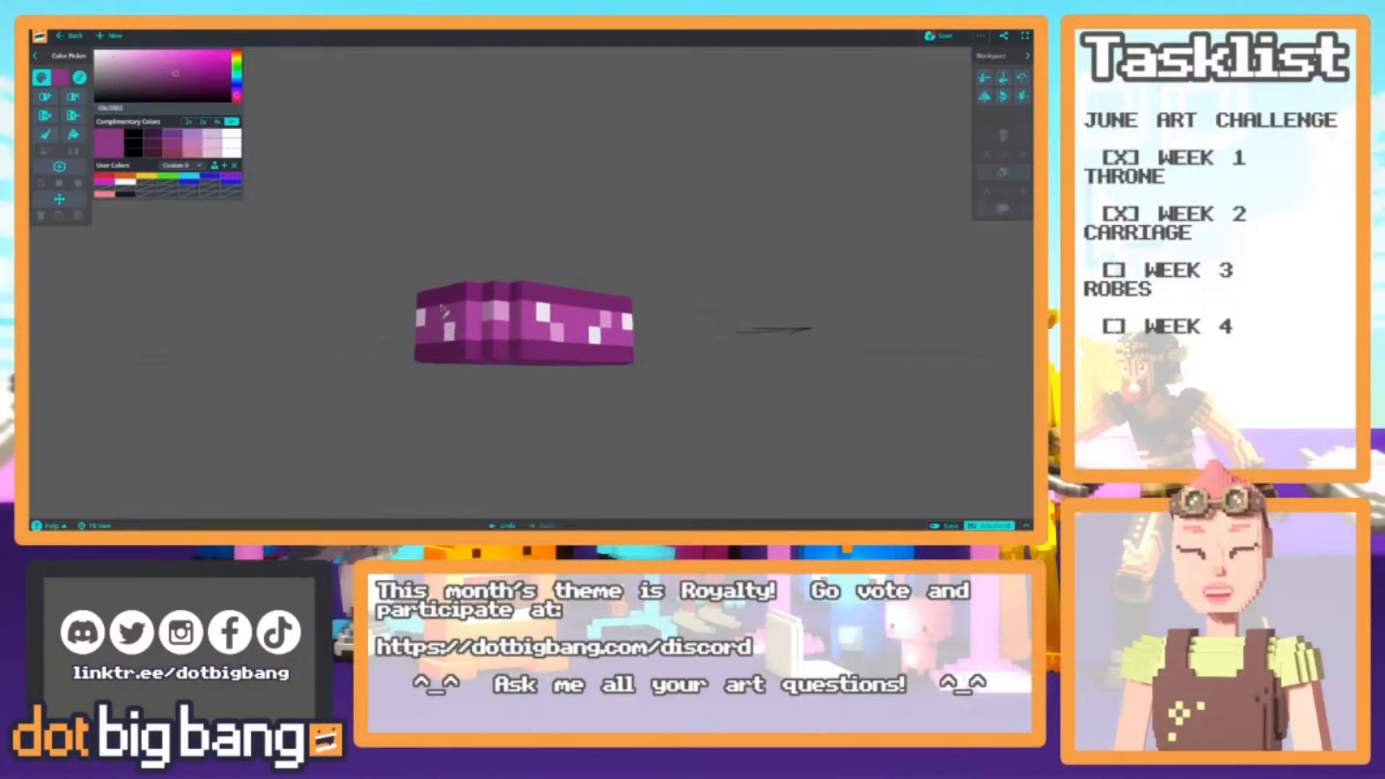
Sample the mid-tone pink accent and brush accent voxels beside the pale dots around the belt's end
{"action": "left_click", "coordinate": [494, 315], "text": "alt"}
{"action": "mouse_move", "coordinate": [465, 304]}
{"action": "right_mouse_down"}
{"action": "mouse_move", "coordinate": [485, 310]}
{"action": "mouse_move", "coordinate": [465, 336]}
{"action": "mouse_move", "coordinate": [418, 309]}
{"action": "mouse_move", "coordinate": [541, 357]}
{"action": "mouse_move", "coordinate": [635, 371]}
{"action": "mouse_move", "coordinate": [552, 364]}
{"action": "right_mouse_up"}
{"action": "scroll", "coordinate": [635, 371], "scroll_direction": "up", "scroll_amount": 4}
{"action": "left_click", "coordinate": [595, 335]}
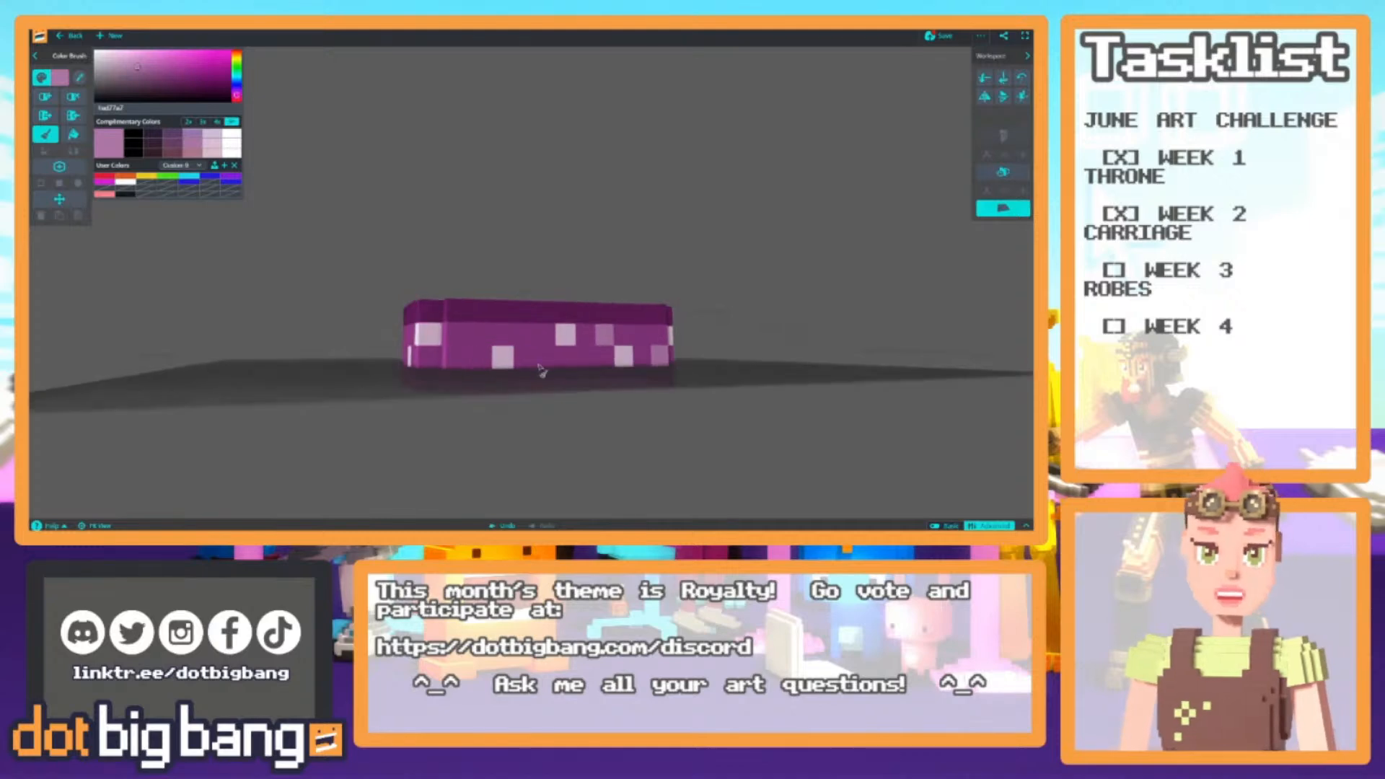
{"action": "right_click_drag", "start_coordinate": [304, 302], "coordinate": [280, 329]}
{"action": "mouse_move", "coordinate": [371, 327]}
{"action": "right_mouse_down"}
{"action": "mouse_move", "coordinate": [525, 340]}
{"action": "mouse_move", "coordinate": [527, 304]}
{"action": "right_mouse_up"}
{"action": "left_click", "coordinate": [502, 329]}
{"action": "scroll", "coordinate": [527, 304], "scroll_direction": "down", "scroll_amount": 6}
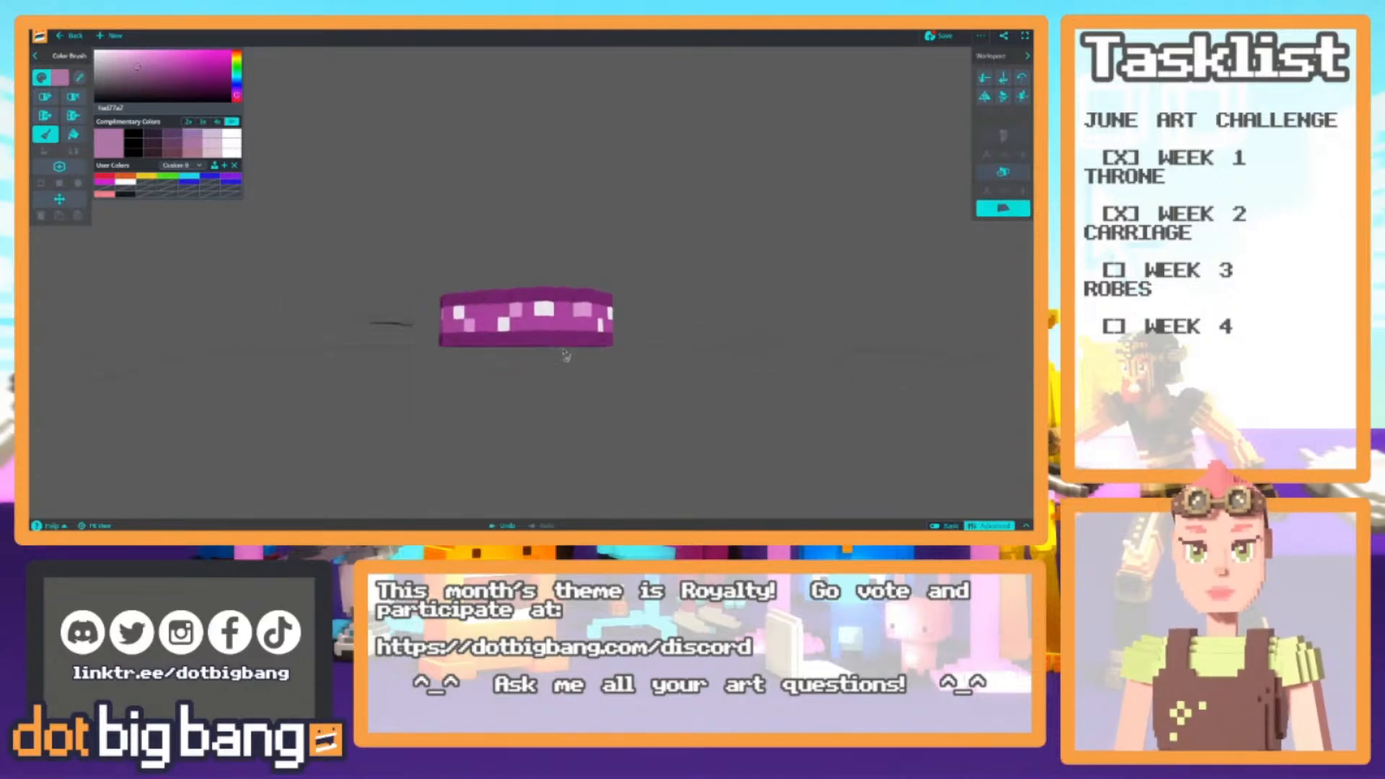
Rearrange the mid-tone accents on the belt's other long side, adding one in the lower row and covering an upper one with purple
{"action": "scroll", "coordinate": [197, 324], "scroll_direction": "down", "scroll_amount": 2}
{"action": "right_click_drag", "start_coordinate": [433, 340], "coordinate": [470, 367]}
{"action": "scroll", "coordinate": [469, 368], "scroll_direction": "up", "scroll_amount": 10}
{"action": "left_click", "coordinate": [514, 364]}
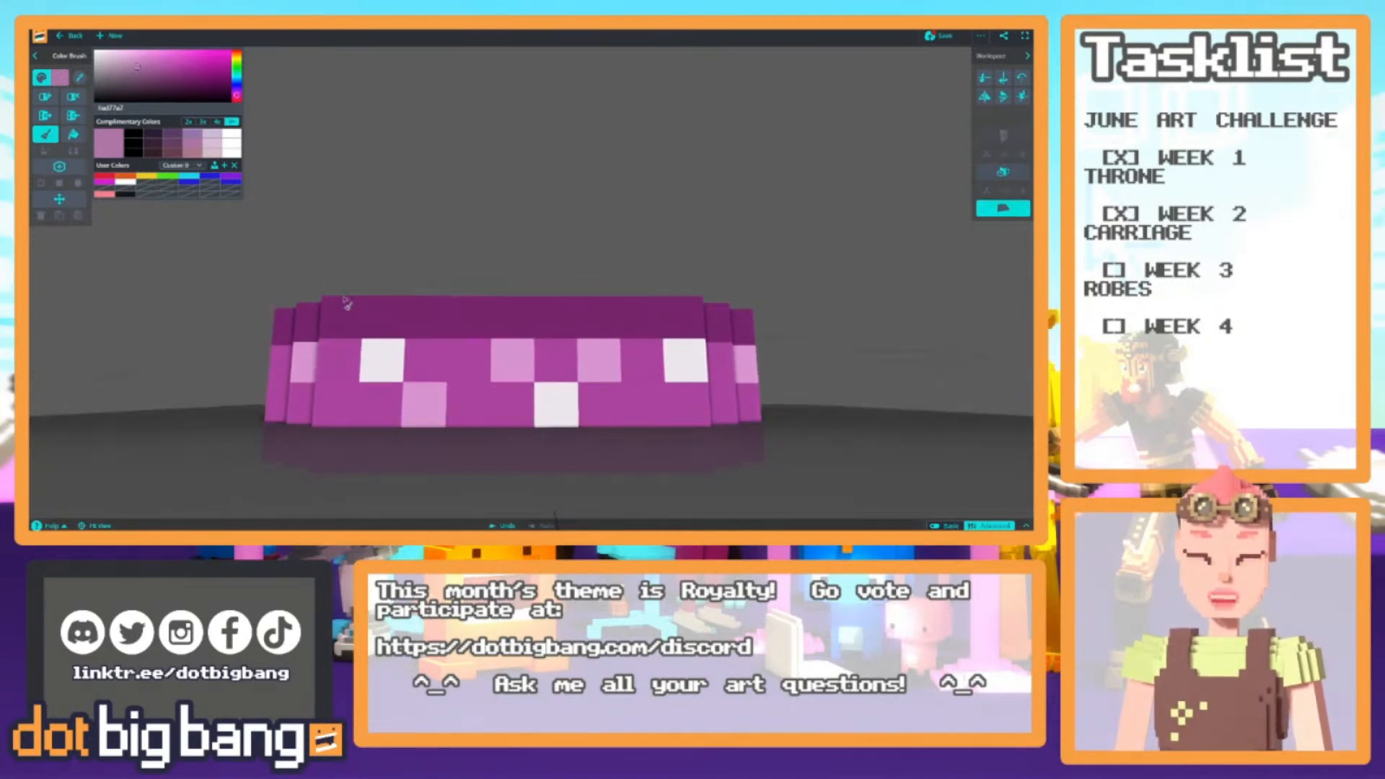
{"action": "key", "text": "ctrl+z"}
{"action": "left_click", "coordinate": [647, 406]}
{"action": "left_click", "coordinate": [554, 353], "text": "alt"}
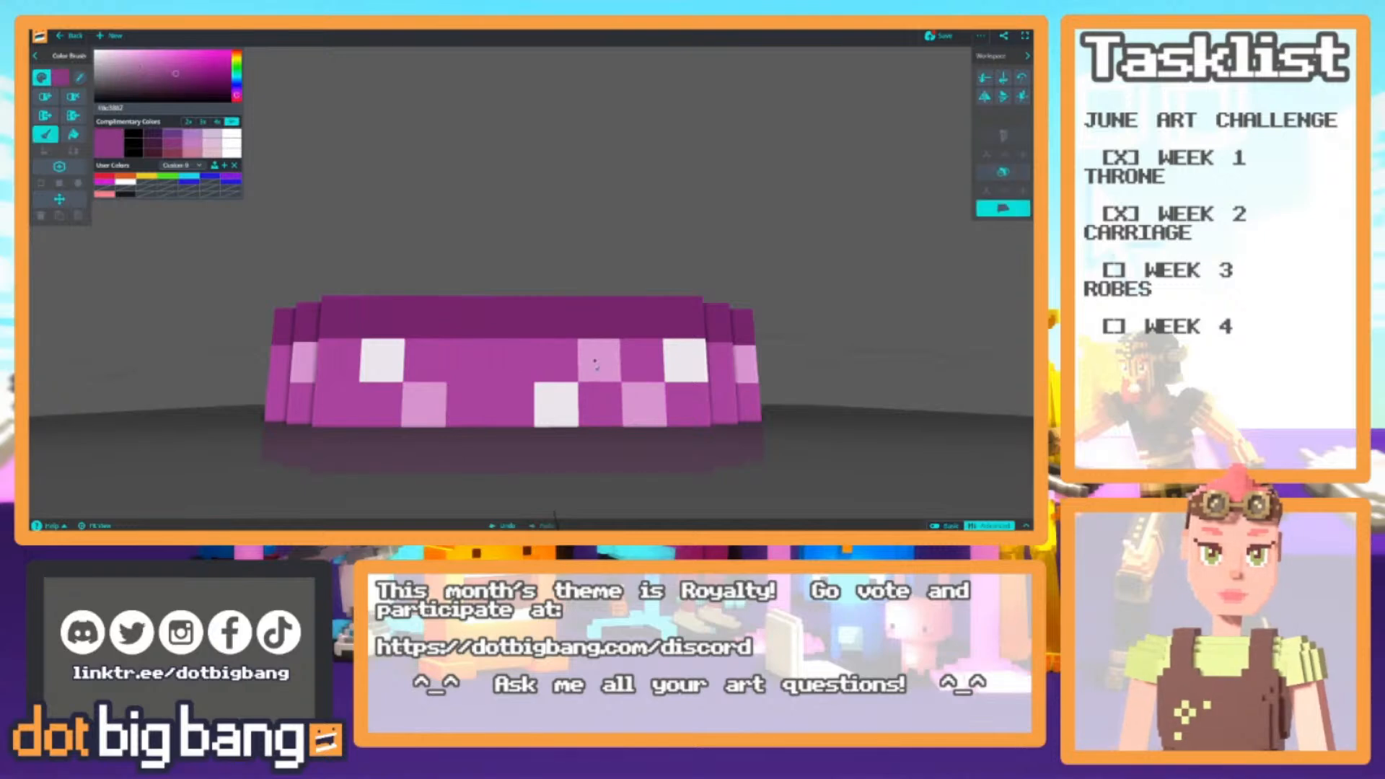
{"action": "left_click", "coordinate": [596, 365]}
Sample the accent pink, shift it to a more saturated tone, and brush one upper-row voxel near the middle of the belt's long side
{"action": "scroll", "coordinate": [365, 308], "scroll_direction": "down", "scroll_amount": 5}
{"action": "scroll", "coordinate": [364, 307], "scroll_direction": "down", "scroll_amount": 2}
{"action": "right_click_drag", "start_coordinate": [364, 308], "coordinate": [405, 371]}
{"action": "scroll", "coordinate": [404, 370], "scroll_direction": "up", "scroll_amount": 5}
{"action": "left_click", "coordinate": [448, 389], "text": "alt"}
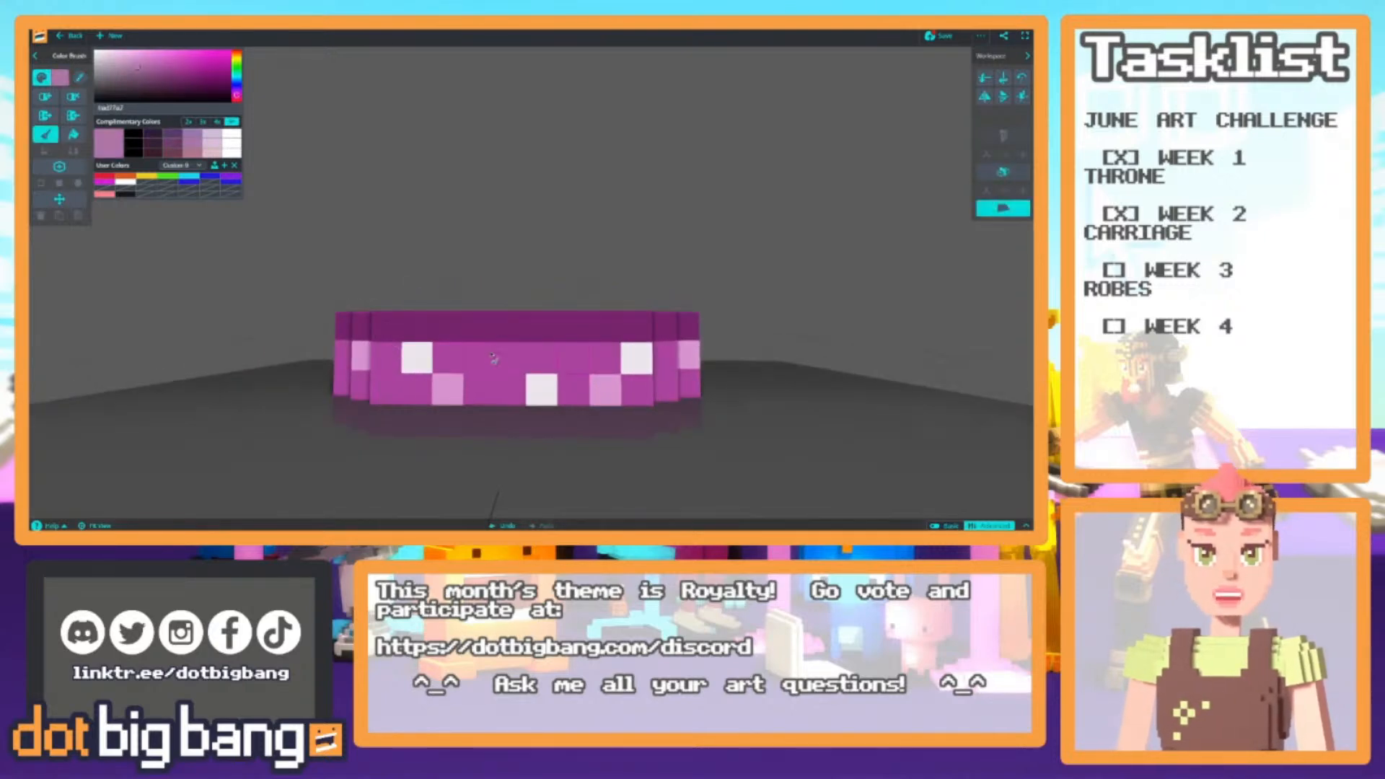
{"action": "left_click", "coordinate": [160, 65]}
{"action": "left_click", "coordinate": [508, 359]}
{"action": "scroll", "coordinate": [447, 351], "scroll_direction": "down", "scroll_amount": 3}
{"action": "scroll", "coordinate": [447, 351], "scroll_direction": "up", "scroll_amount": 3}
{"action": "scroll", "coordinate": [475, 380], "scroll_direction": "down", "scroll_amount": 5}
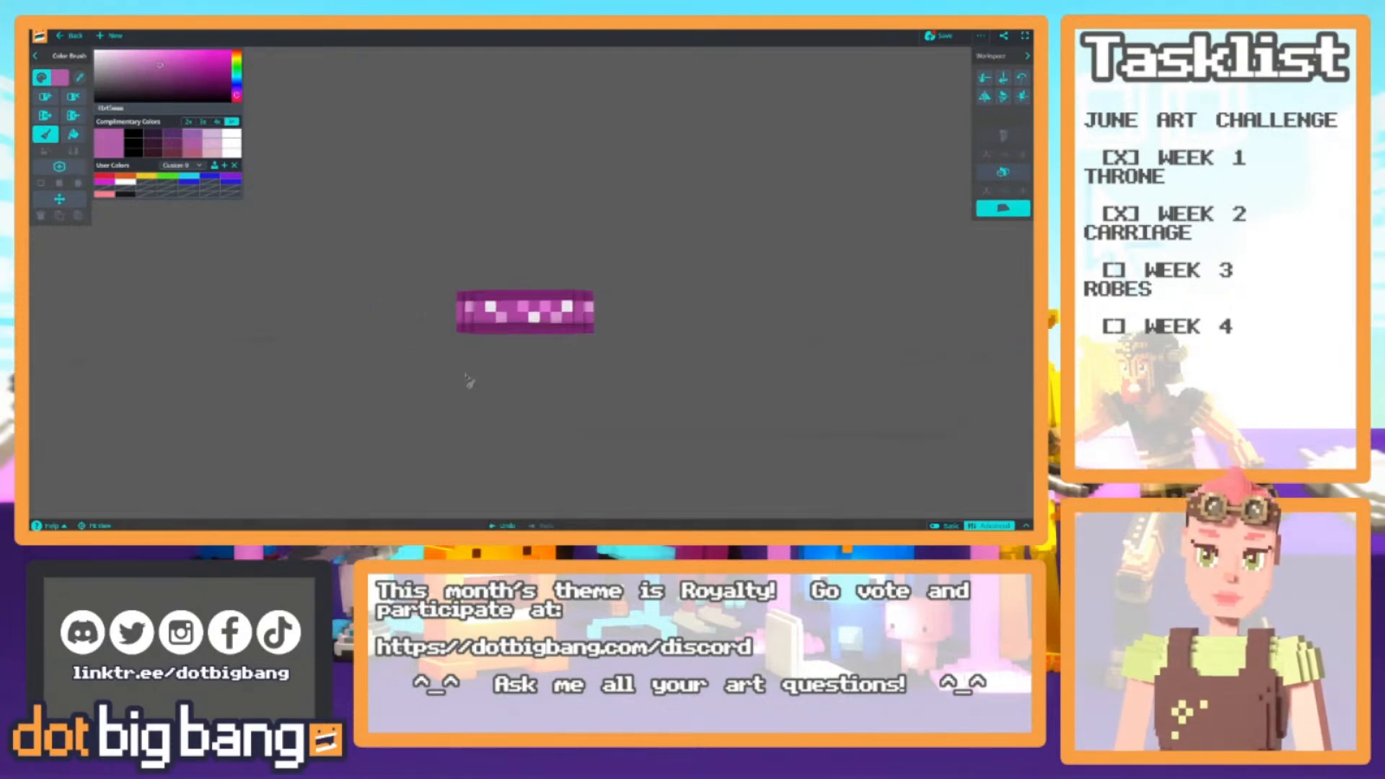
Brush more saturated pink voxels into the gaps between the existing dots on the belt's long side
{"action": "scroll", "coordinate": [480, 294], "scroll_direction": "down", "scroll_amount": 3}
{"action": "scroll", "coordinate": [495, 267], "scroll_direction": "up", "scroll_amount": 8}
{"action": "left_click_drag", "start_coordinate": [419, 395], "coordinate": [459, 369]}
{"action": "left_click", "coordinate": [457, 409]}
{"action": "left_click_drag", "start_coordinate": [406, 414], "coordinate": [511, 319]}
{"action": "right_click_drag", "start_coordinate": [510, 319], "coordinate": [574, 388]}
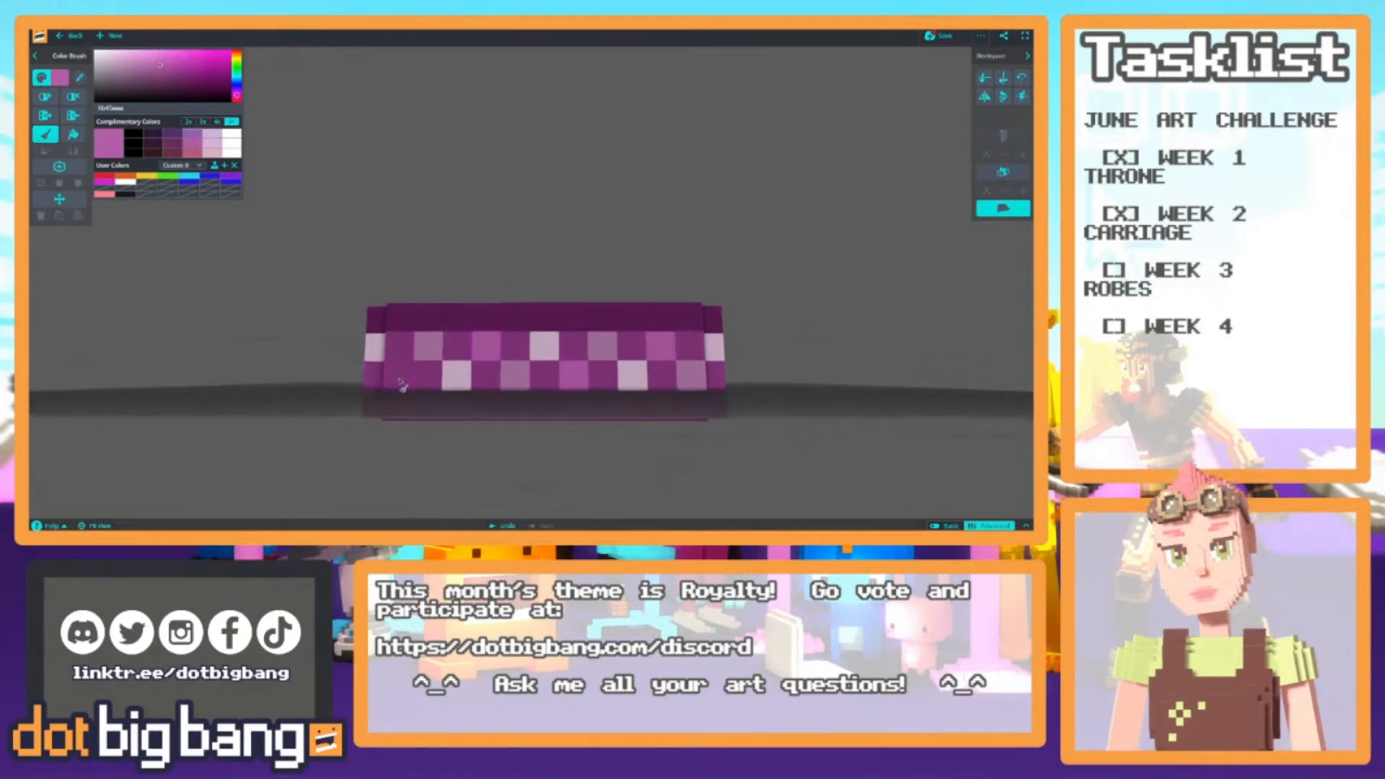
Examine the belt's dot pattern from several angles and distances
{"action": "scroll", "coordinate": [402, 384], "scroll_direction": "down", "scroll_amount": 10}
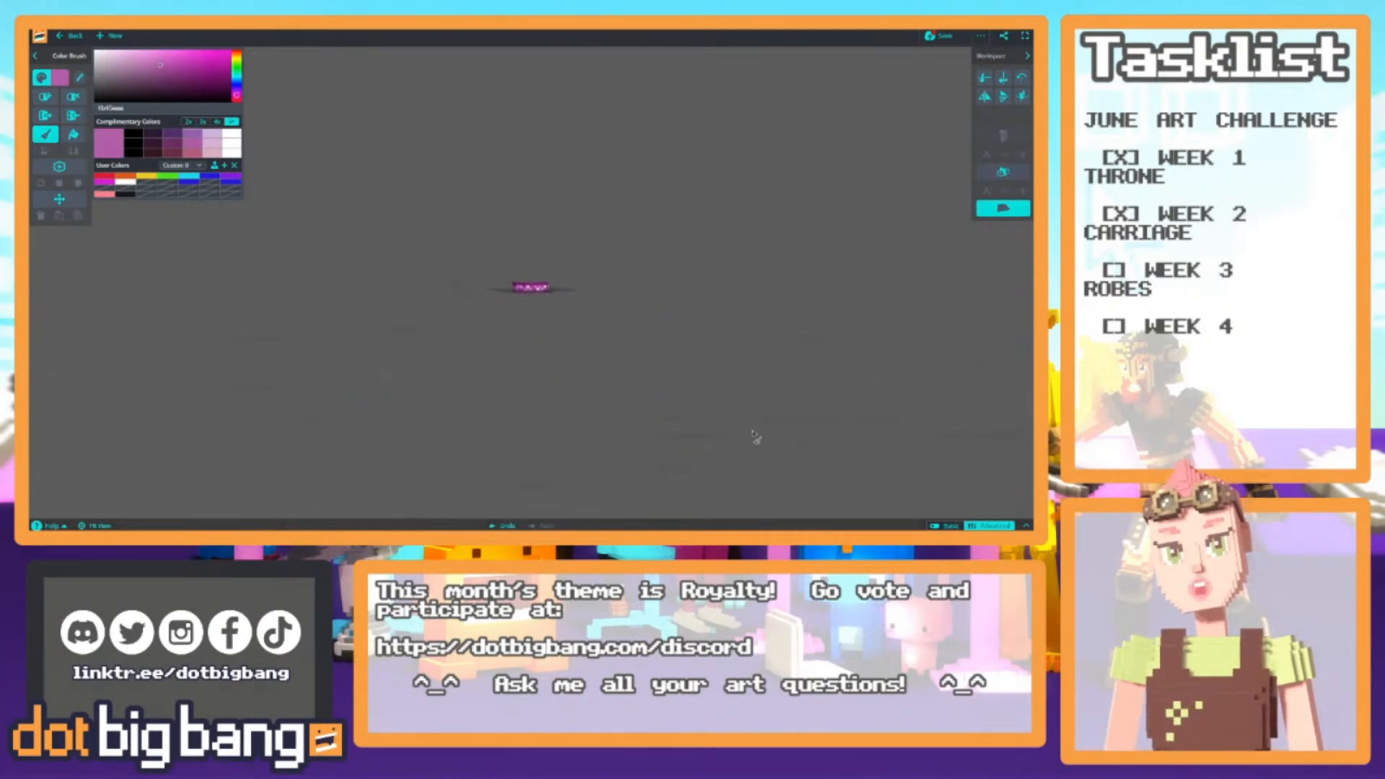
{"action": "scroll", "coordinate": [452, 402], "scroll_direction": "up", "scroll_amount": 10}
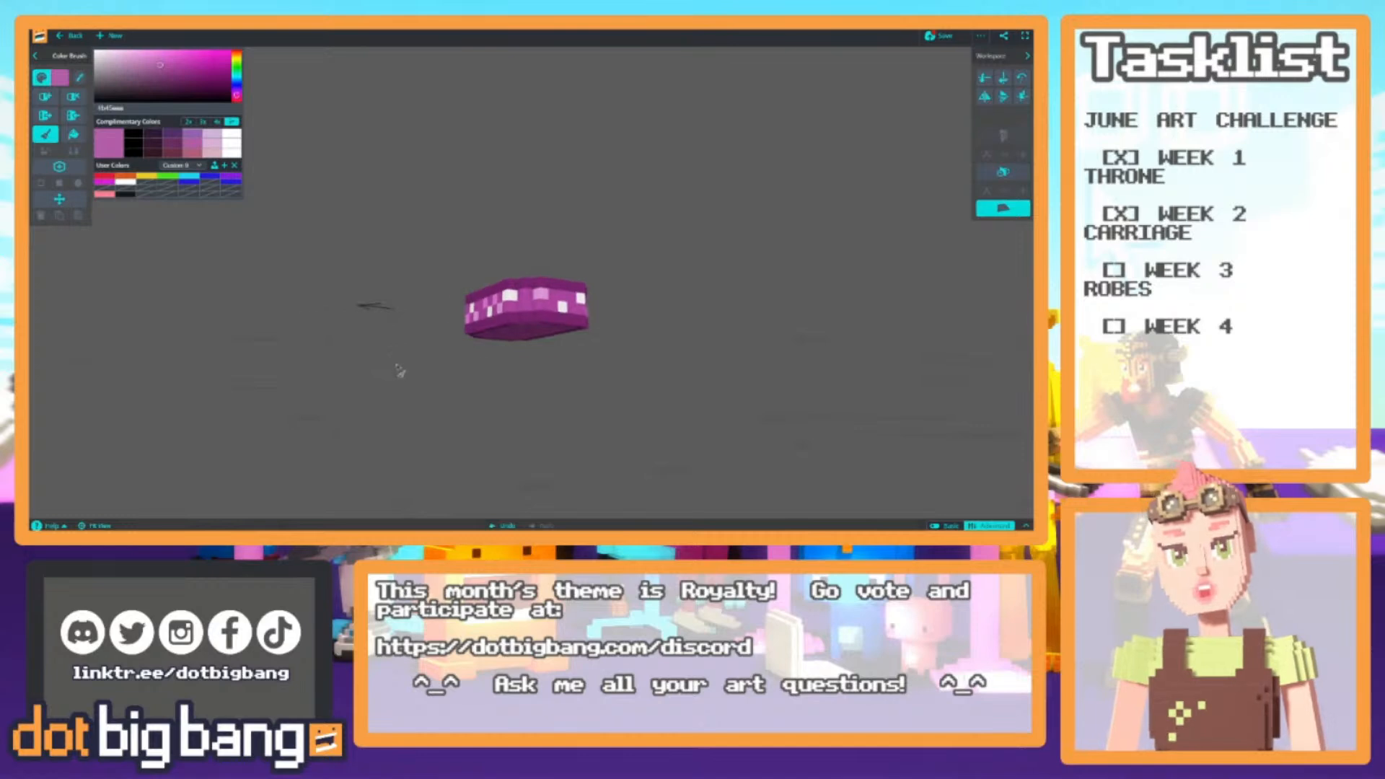
{"action": "scroll", "coordinate": [346, 306], "scroll_direction": "down", "scroll_amount": 5}
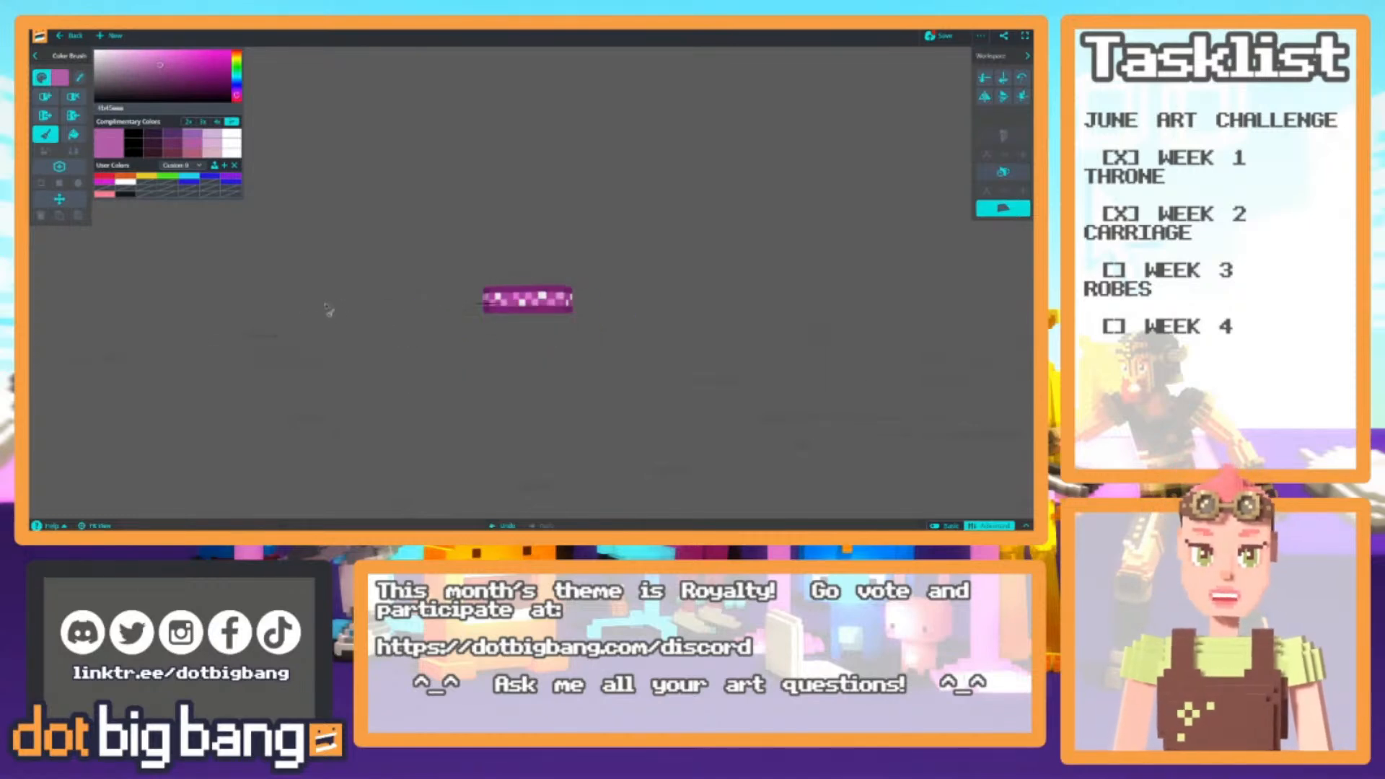
{"action": "scroll", "coordinate": [449, 310], "scroll_direction": "up", "scroll_amount": 3}
{"action": "right_click_drag", "start_coordinate": [448, 310], "coordinate": [439, 335]}
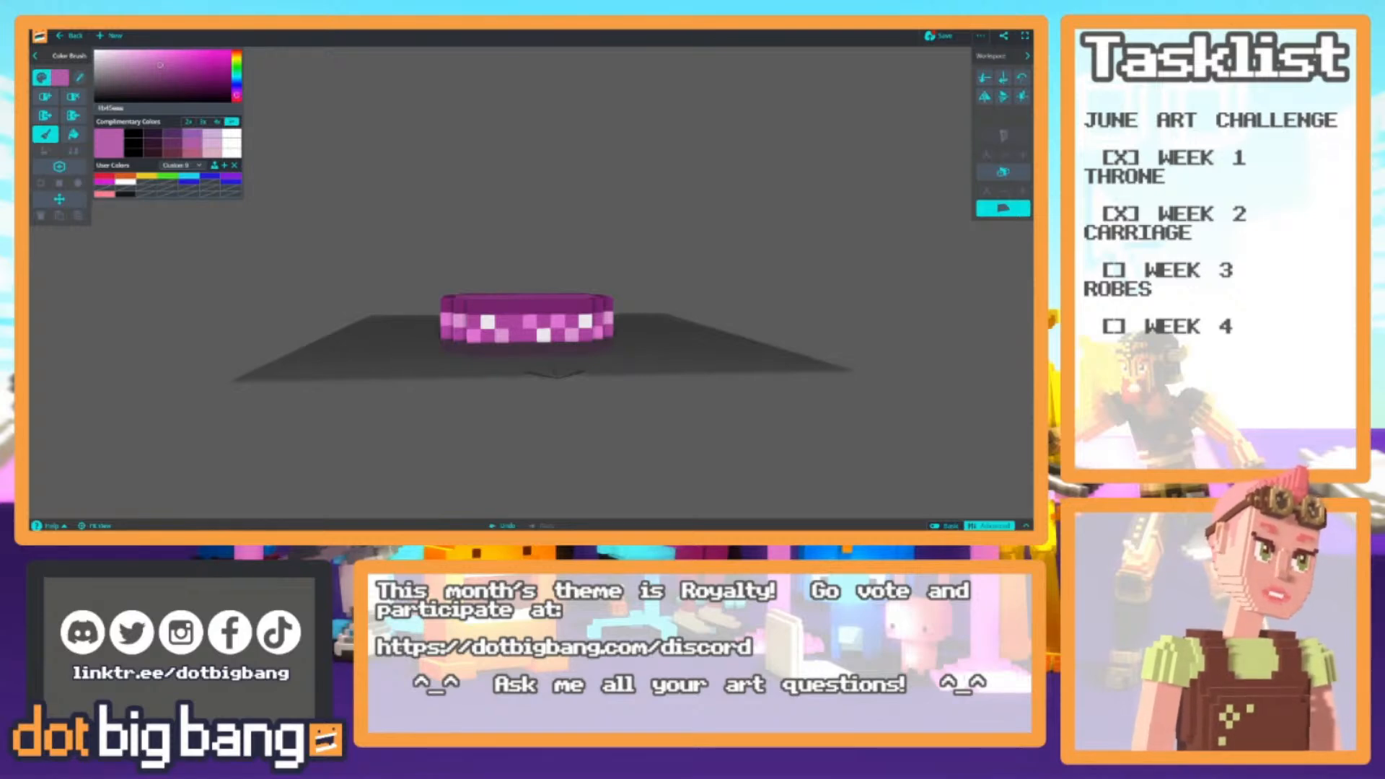
{"action": "mouse_move", "coordinate": [388, 379]}
{"action": "right_mouse_down"}
{"action": "mouse_move", "coordinate": [393, 349]}
{"action": "mouse_move", "coordinate": [386, 377]}
{"action": "right_mouse_up"}
{"action": "scroll", "coordinate": [386, 378], "scroll_direction": "up", "scroll_amount": 3}
{"action": "scroll", "coordinate": [383, 331], "scroll_direction": "down", "scroll_amount": 4}
Sample the belt's base purple and cover one dot voxel on the belt's end with it
{"action": "right_click_drag", "start_coordinate": [300, 346], "coordinate": [195, 353]}
{"action": "scroll", "coordinate": [383, 331], "scroll_direction": "down", "scroll_amount": 2}
{"action": "scroll", "coordinate": [516, 357], "scroll_direction": "up", "scroll_amount": 5}
{"action": "mouse_move", "coordinate": [432, 333]}
{"action": "right_mouse_down"}
{"action": "mouse_move", "coordinate": [524, 355]}
{"action": "mouse_move", "coordinate": [554, 328]}
{"action": "right_mouse_up"}
{"action": "left_click", "coordinate": [537, 328], "text": "alt"}
{"action": "left_click", "coordinate": [557, 328]}
{"action": "scroll", "coordinate": [533, 325], "scroll_direction": "down", "scroll_amount": 5}
{"action": "mouse_move", "coordinate": [315, 306]}
{"action": "right_mouse_down"}
{"action": "mouse_move", "coordinate": [417, 318]}
{"action": "mouse_move", "coordinate": [356, 296]}
{"action": "mouse_move", "coordinate": [322, 334]}
{"action": "mouse_move", "coordinate": [514, 336]}
{"action": "right_mouse_up"}
{"action": "scroll", "coordinate": [455, 365], "scroll_direction": "up", "scroll_amount": 3}
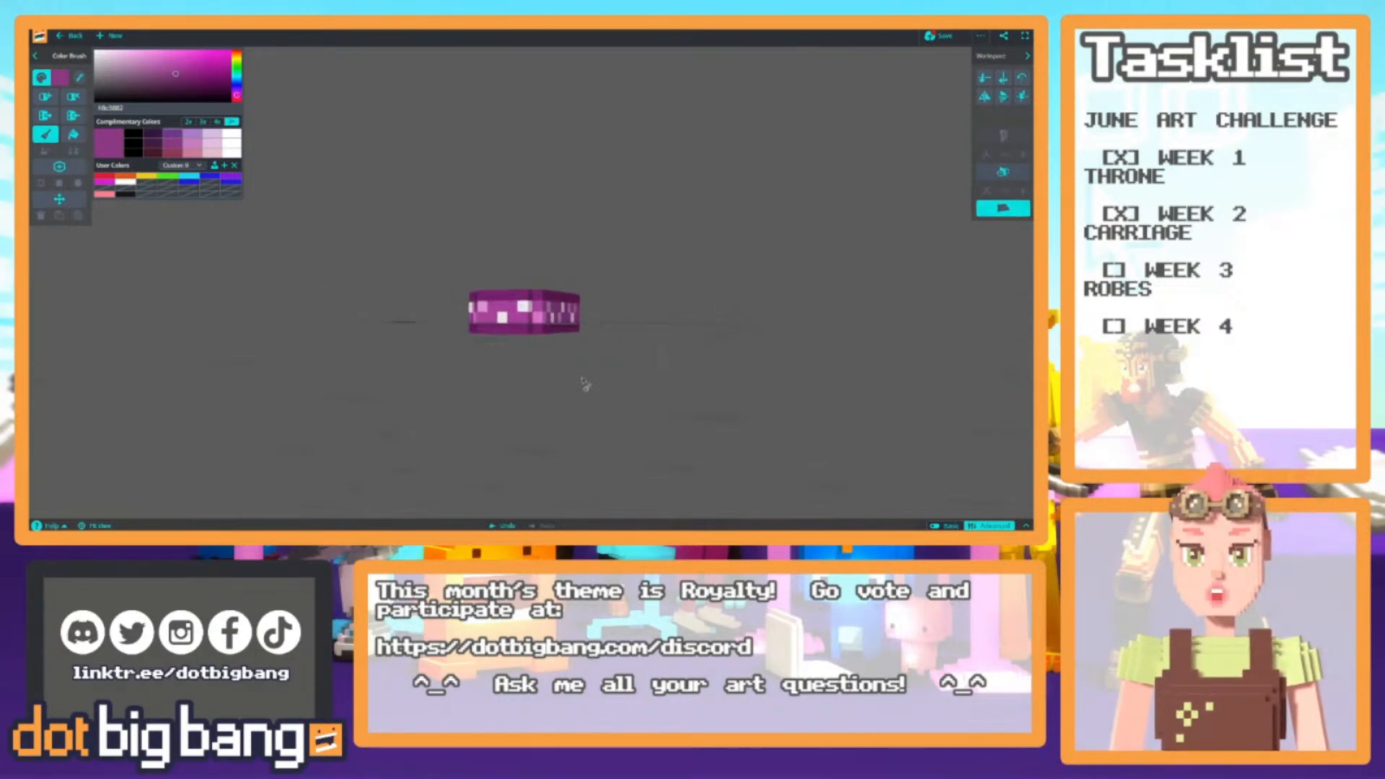
Sample the dark edge purple and recolour the belt's top surface with it by pushing the face in and back out
{"action": "right_click_drag", "start_coordinate": [679, 337], "coordinate": [318, 383]}
{"action": "scroll", "coordinate": [433, 284], "scroll_direction": "up", "scroll_amount": 8}
{"action": "right_click_drag", "start_coordinate": [432, 284], "coordinate": [473, 396]}
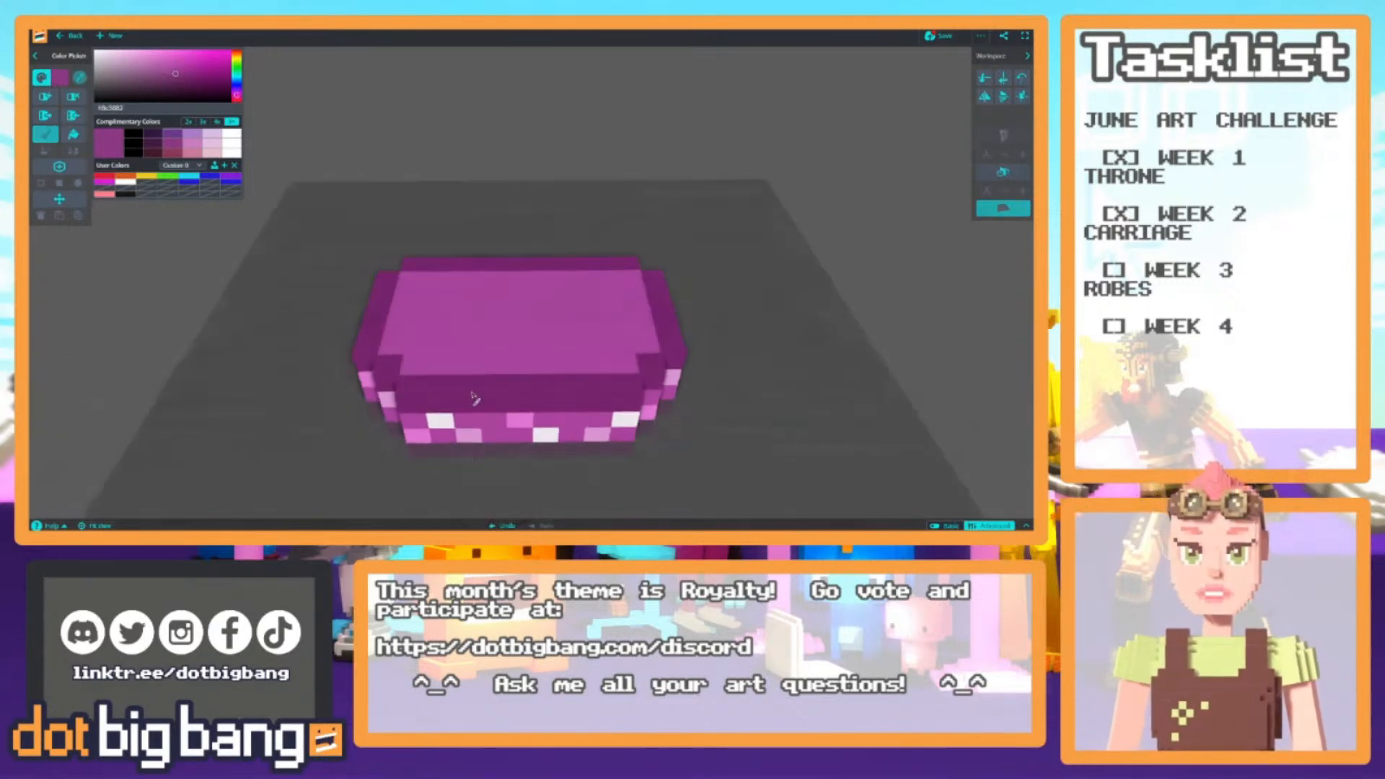
{"action": "left_click", "coordinate": [473, 396], "text": "alt"}
{"action": "key", "text": "3"}
{"action": "key", "text": "4"}
{"action": "left_click", "coordinate": [465, 342]}
{"action": "key", "text": "3"}
{"action": "left_click", "coordinate": [465, 342]}
Recolour the belt's underside the same dark purple by pushing the face in and back out, and save the model
{"action": "right_click_drag", "start_coordinate": [508, 451], "coordinate": [519, 270]}
{"action": "right_click_drag", "start_coordinate": [517, 341], "coordinate": [527, 229]}
{"action": "key", "text": "4"}
{"action": "left_click", "coordinate": [521, 294]}
{"action": "key", "text": "3"}
{"action": "left_click", "coordinate": [519, 289]}
{"action": "right_click_drag", "start_coordinate": [519, 288], "coordinate": [461, 383]}
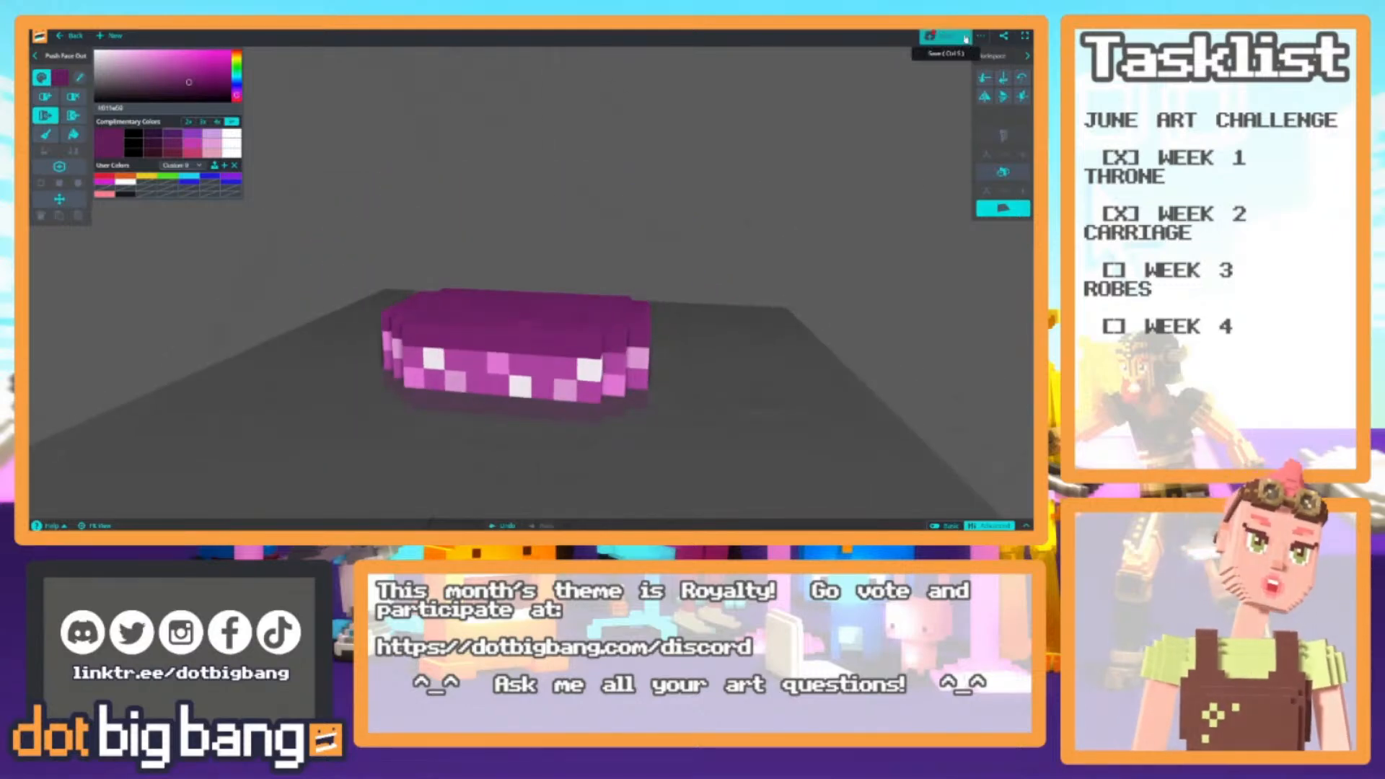
{"action": "left_click", "coordinate": [964, 41]}
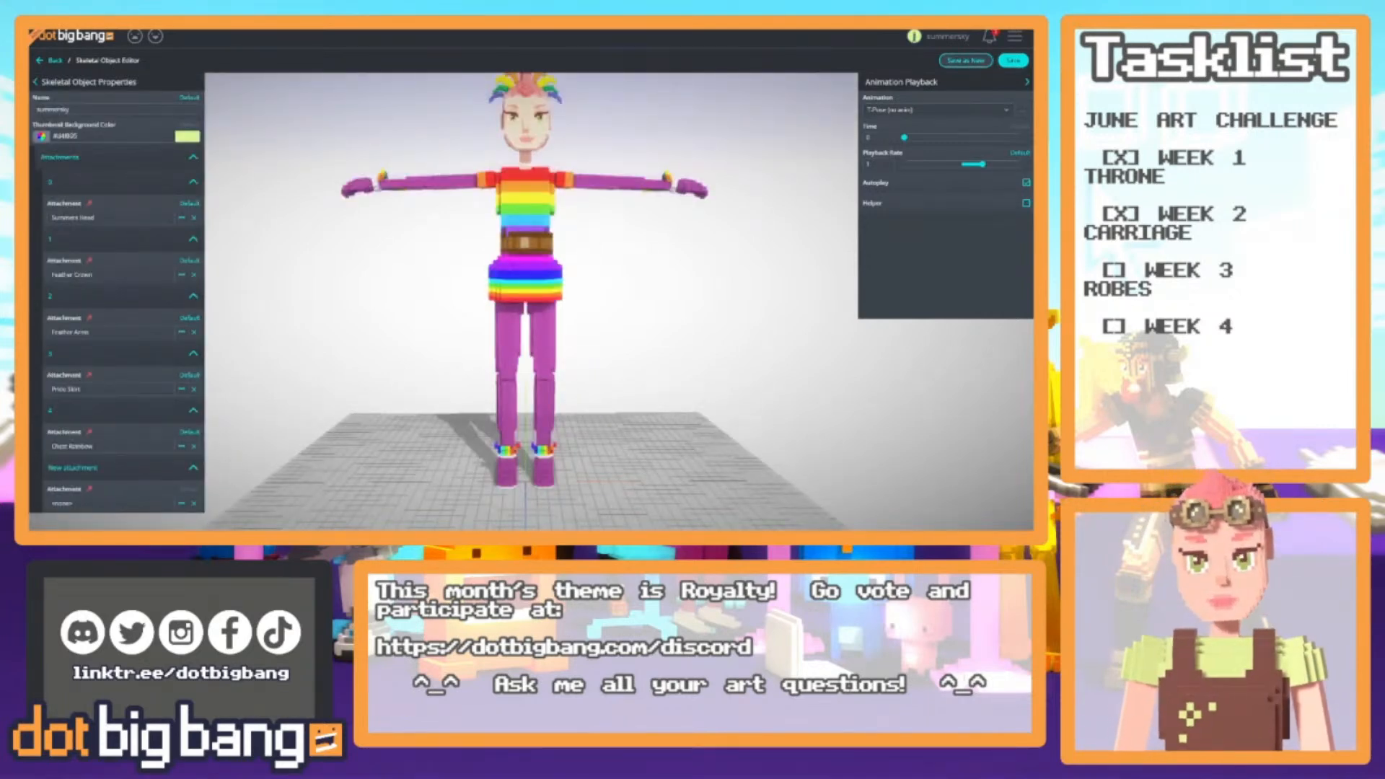
Reload the avatar's skeletal object and replace its Summer Legs attachment with the Pride Skirt
{"action": "key", "text": "F5"}
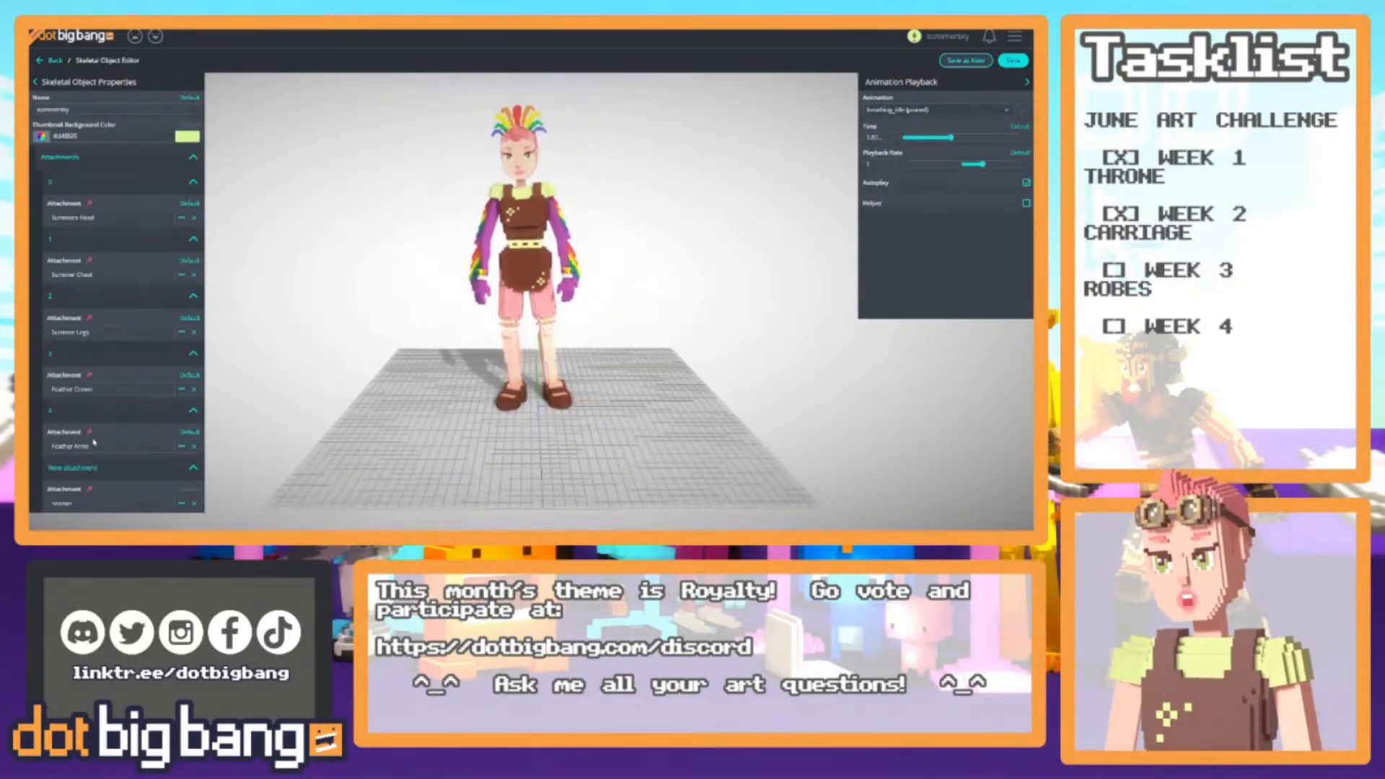
{"action": "left_click", "coordinate": [101, 334]}
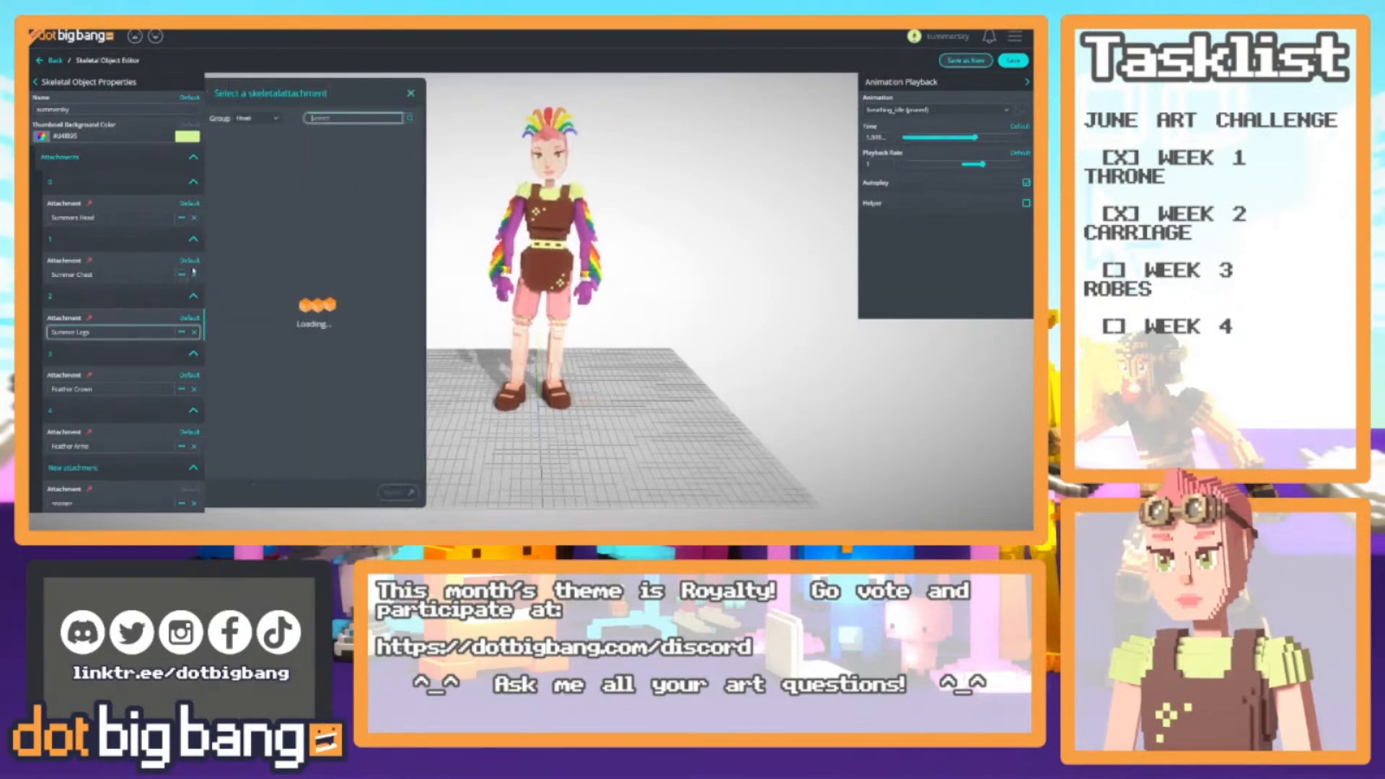
{"action": "left_click", "coordinate": [264, 127]}
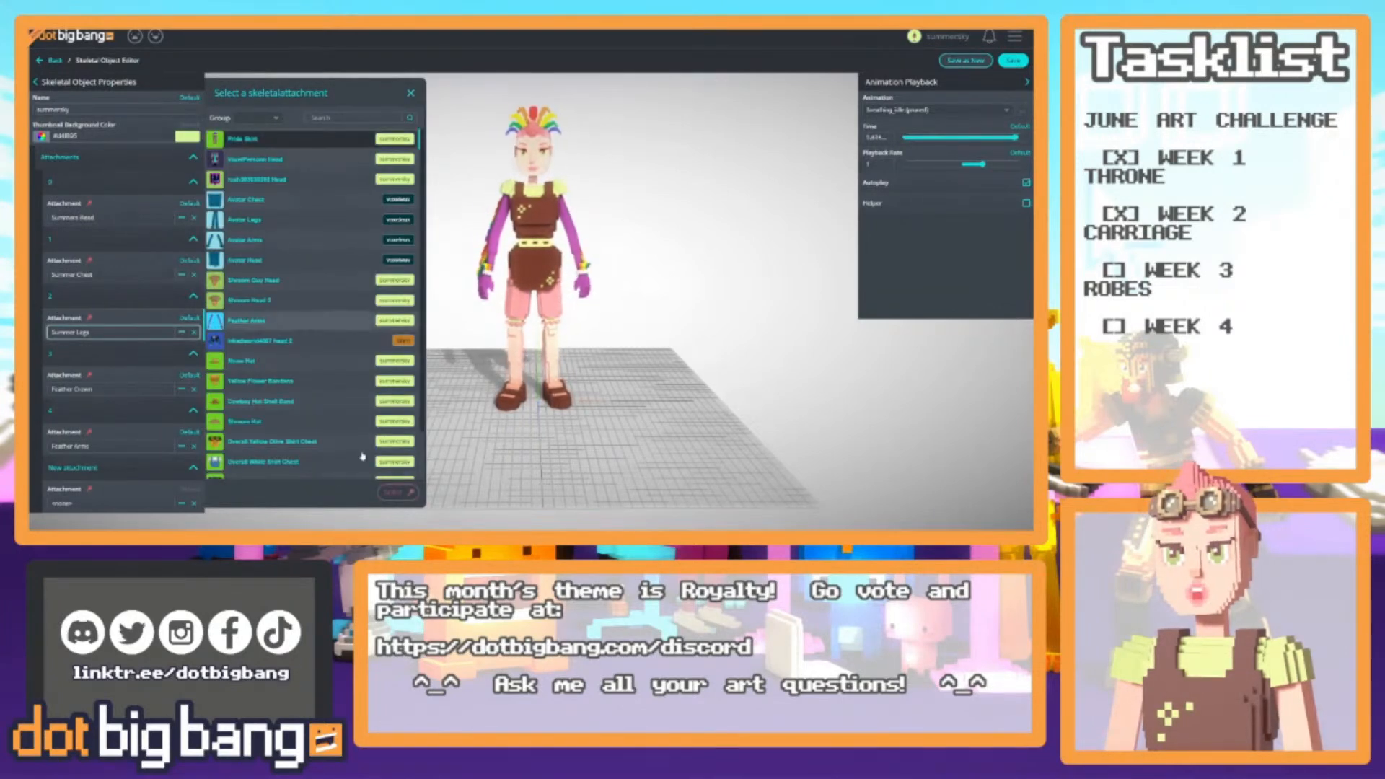
{"action": "left_click", "coordinate": [395, 492]}
{"action": "left_click_drag", "start_coordinate": [580, 380], "coordinate": [491, 347]}
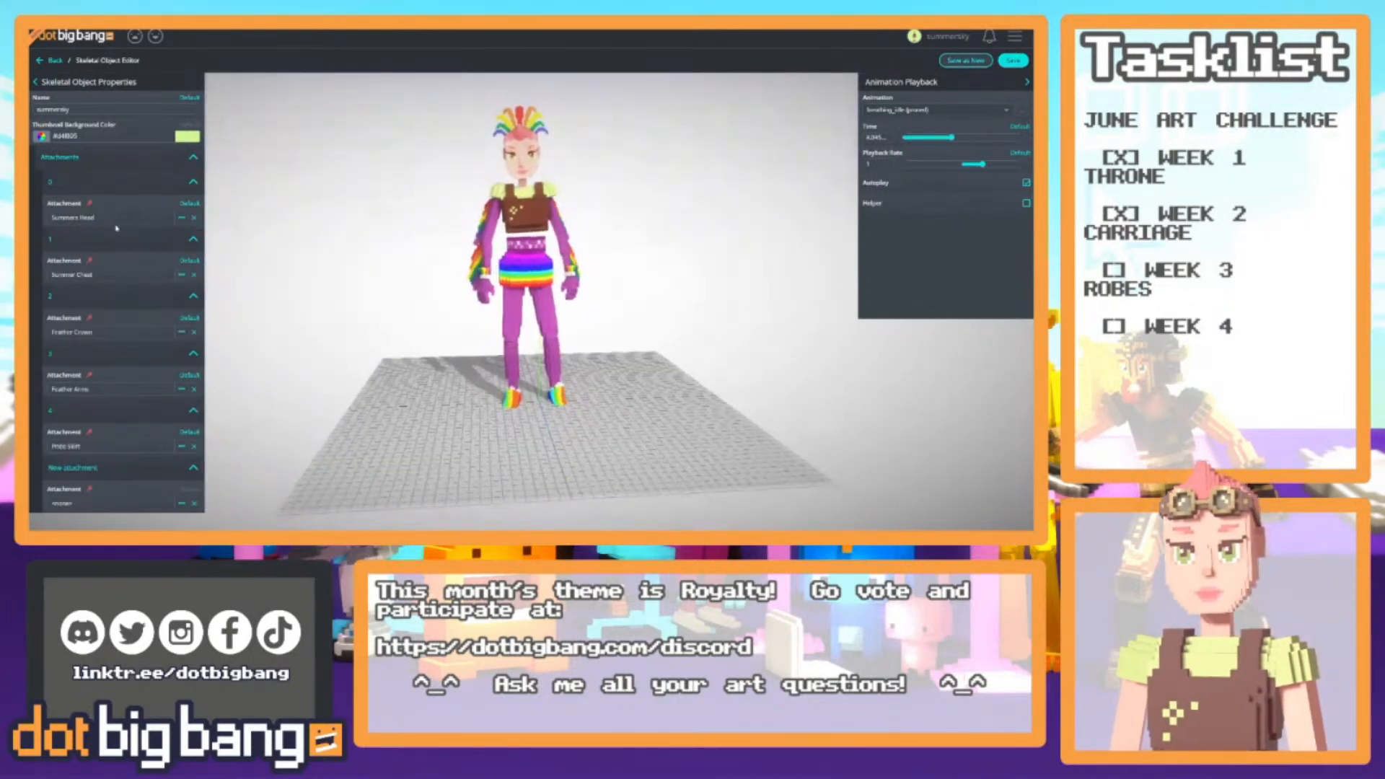
Replace the Summer Chest attachment with Chest Rainbow and inspect the avatar's outfit
{"action": "left_click", "coordinate": [109, 275]}
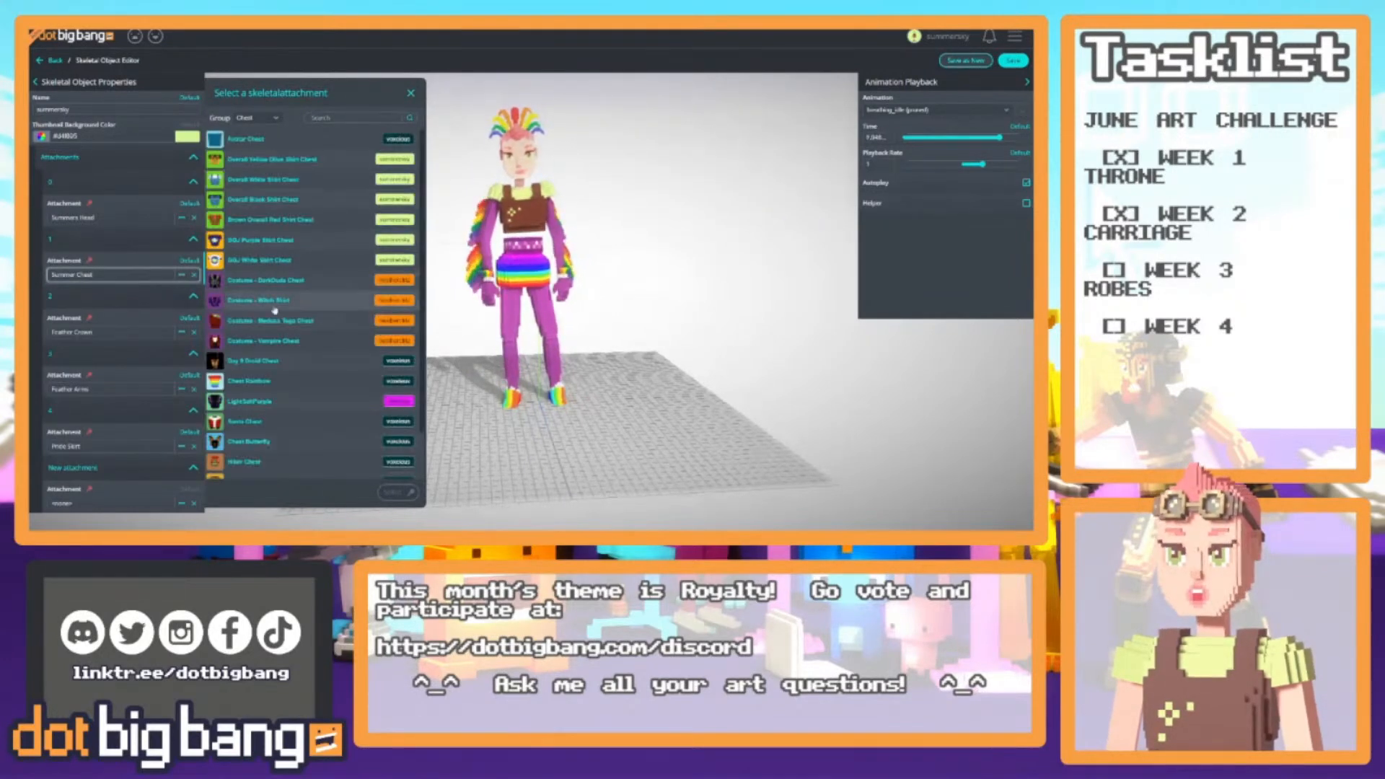
{"action": "left_click", "coordinate": [269, 381]}
{"action": "left_click", "coordinate": [398, 492]}
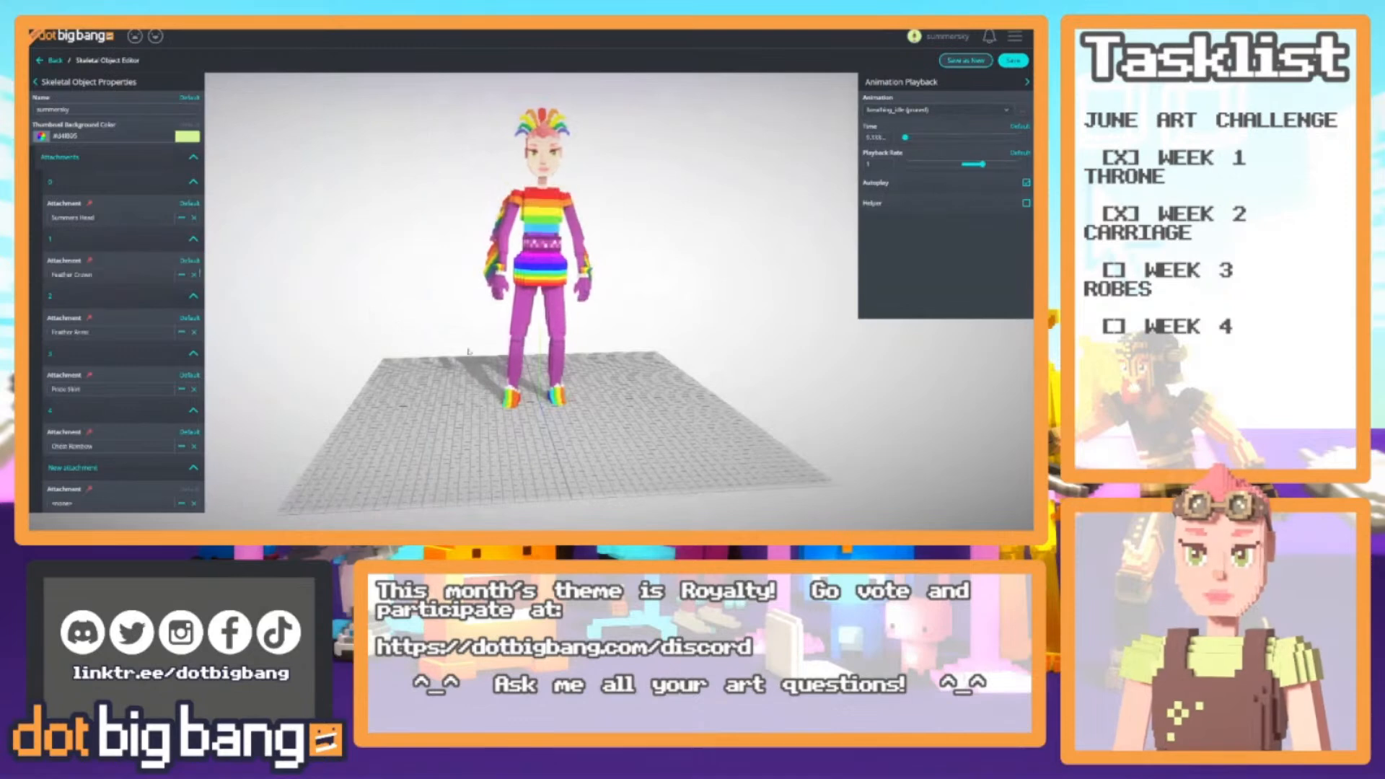
{"action": "left_click_drag", "start_coordinate": [383, 280], "coordinate": [463, 344]}
{"action": "left_click_drag", "start_coordinate": [483, 355], "coordinate": [550, 330]}
{"action": "scroll", "coordinate": [550, 330], "scroll_direction": "up", "scroll_amount": 3}
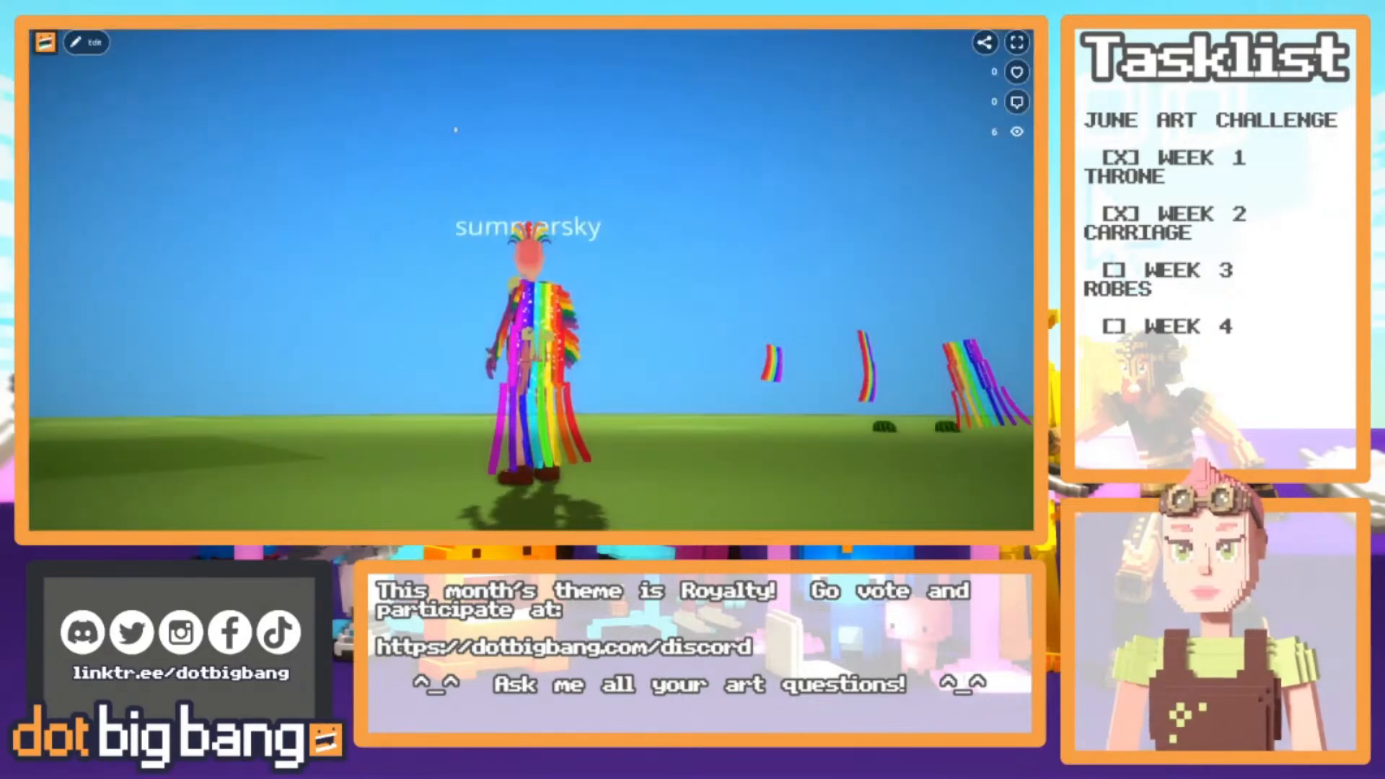
Reload the Rainbow Robes game and move the avatar across the colour palette tile to try out the new outfit
{"action": "left_click", "coordinate": [87, 42]}
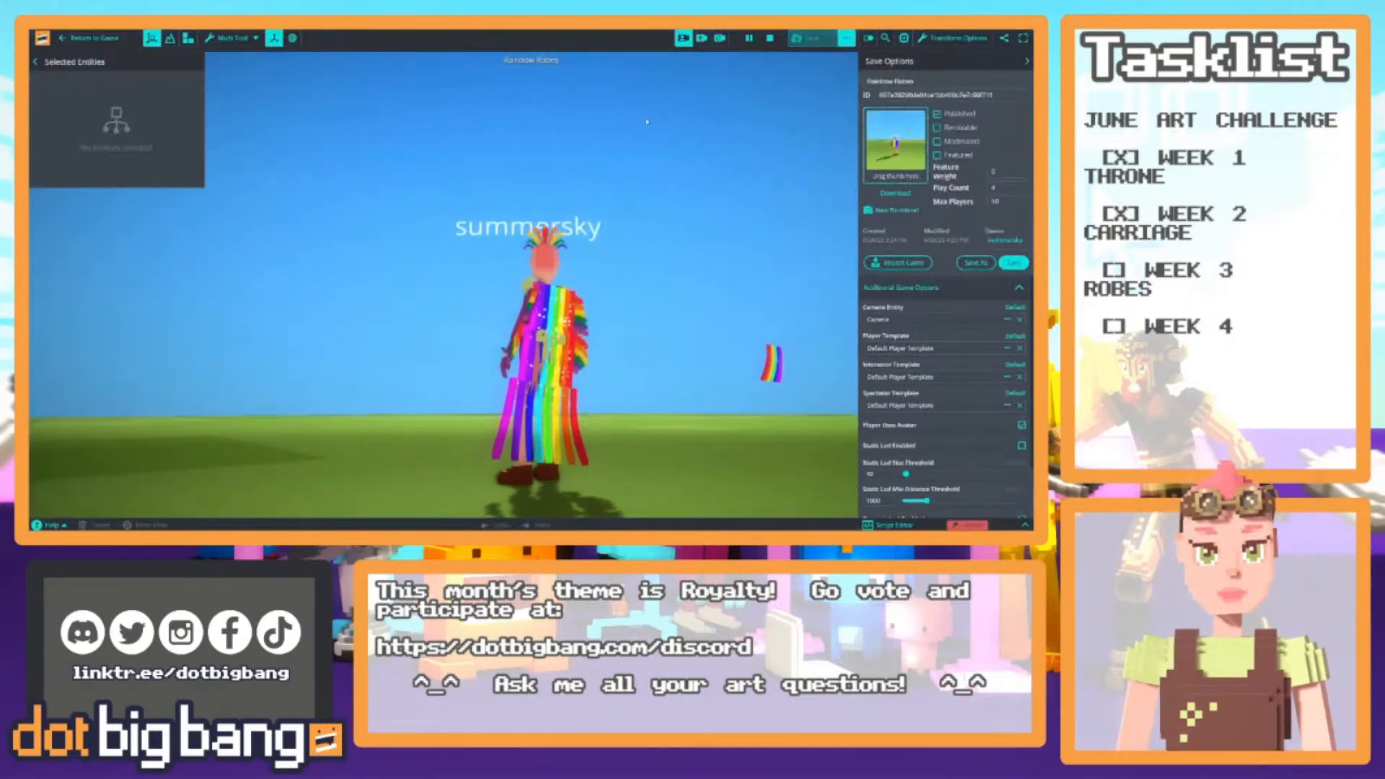
{"action": "key", "text": "F5"}
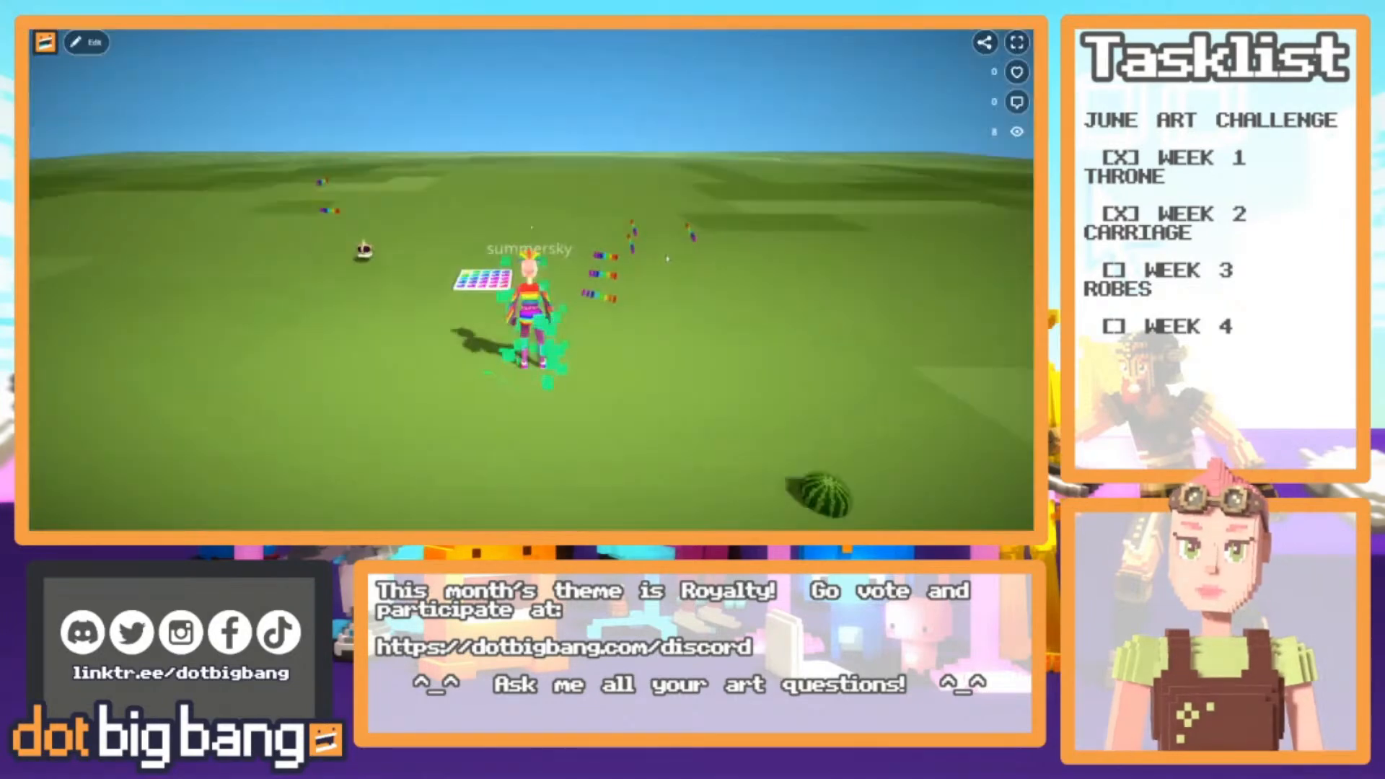
{"action": "left_click", "coordinate": [705, 273]}
{"action": "key", "text": "d"}
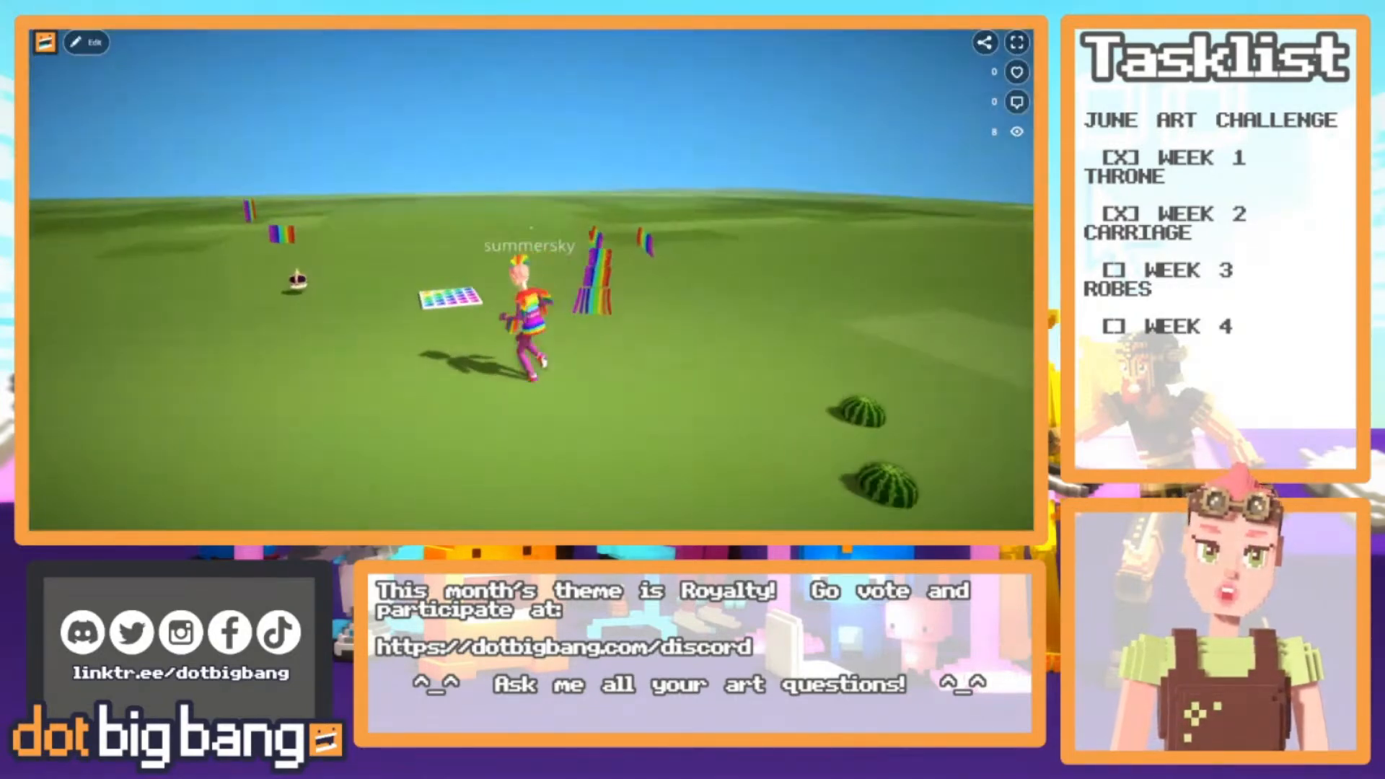
{"action": "key", "text": "w"}
{"action": "key", "text": "space"}
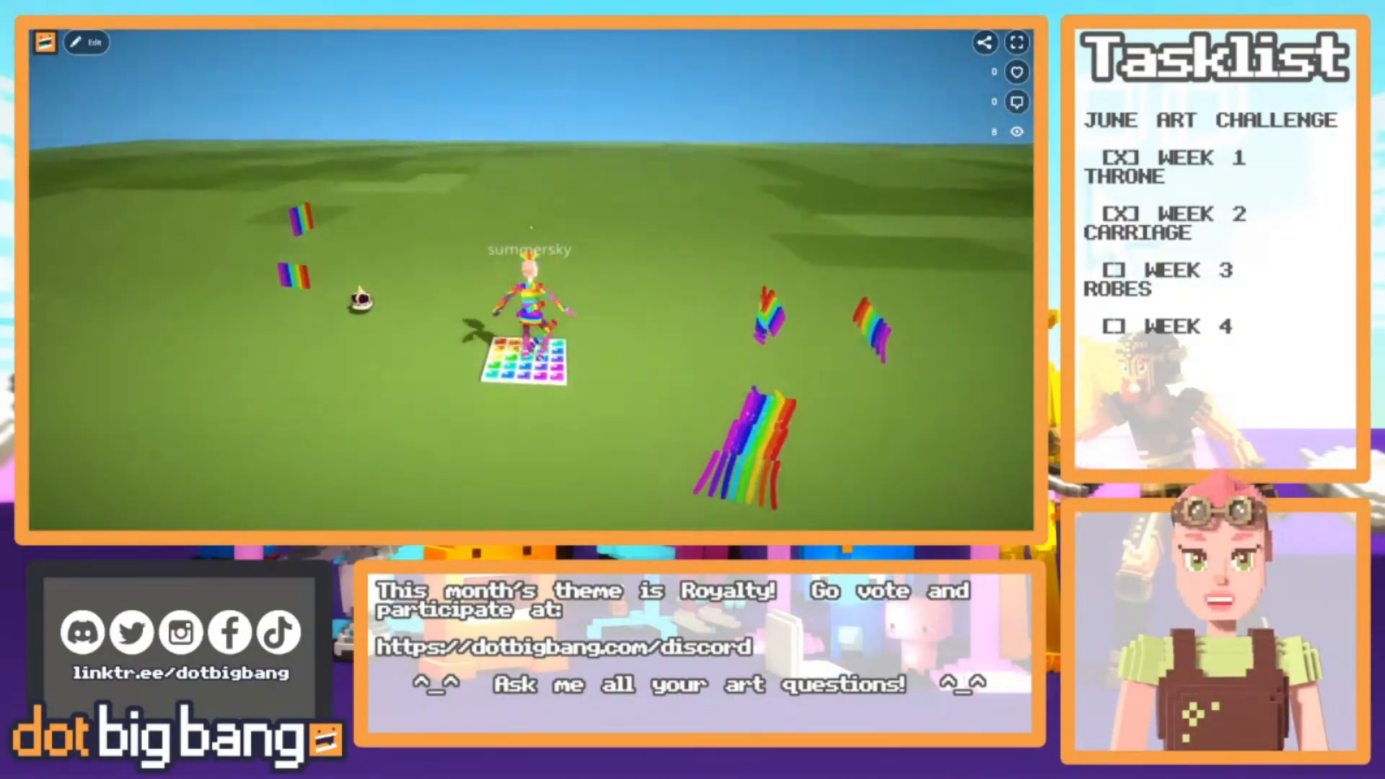
{"action": "key", "text": "a"}
{"action": "key", "text": "space"}
{"action": "key", "text": "w"}
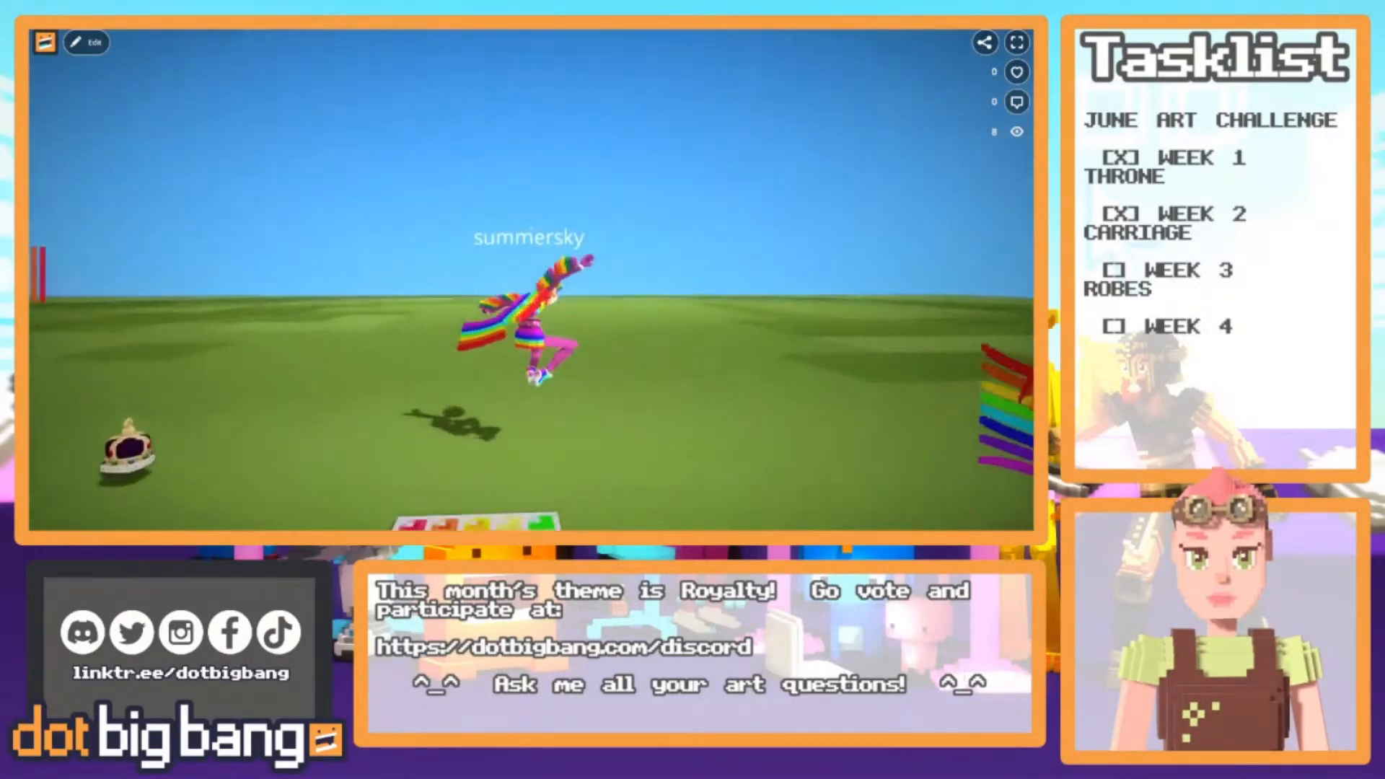
Run, turn and jump with the avatar in the open field to check how the rainbow cape moves
{"action": "key", "text": "d"}
{"action": "key", "text": "s"}
{"action": "key", "text": "a"}
{"action": "key", "text": "space"}
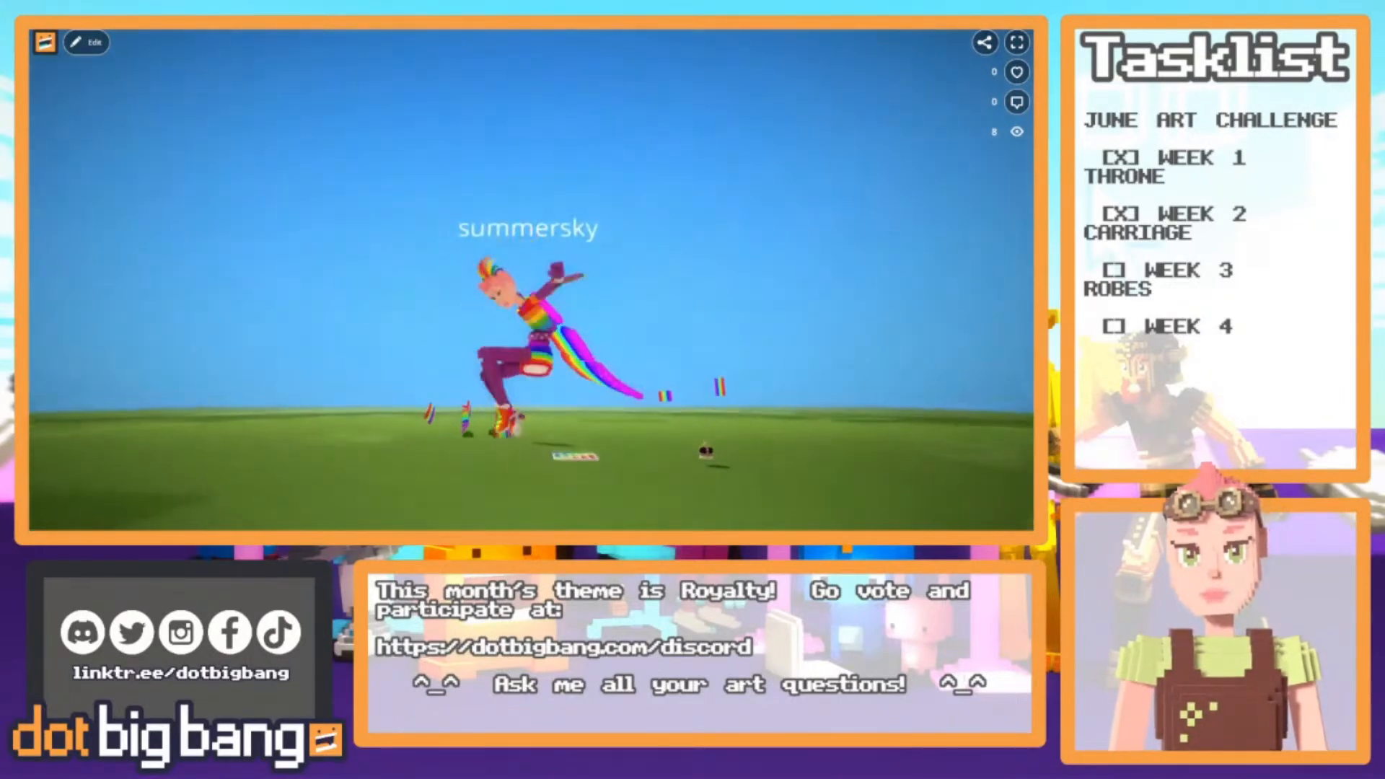
{"action": "key", "text": "s"}
{"action": "key", "text": "d"}
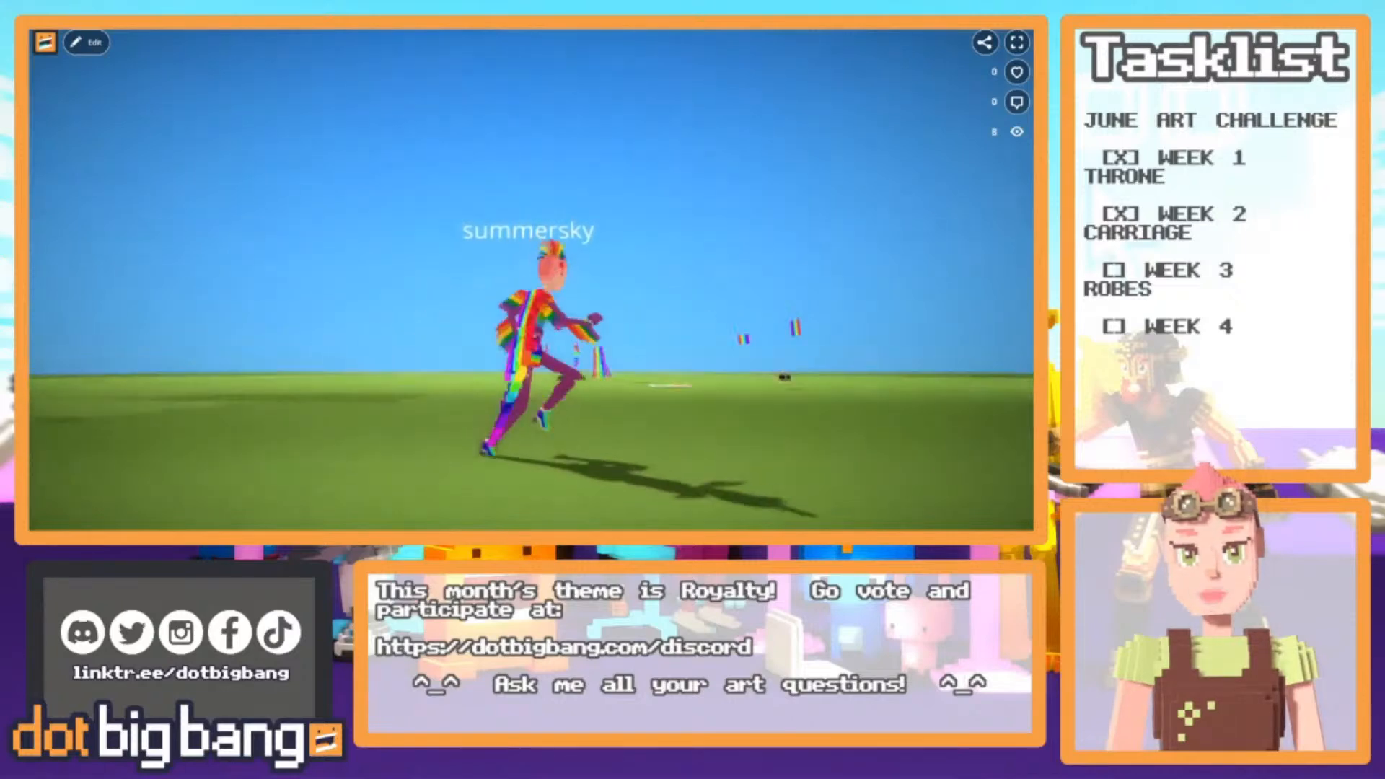
{"action": "key", "text": "s"}
{"action": "key", "text": "s"}
{"action": "key", "text": "a"}
{"action": "key", "text": "s"}
{"action": "key", "text": "d"}
{"action": "key", "text": "s"}
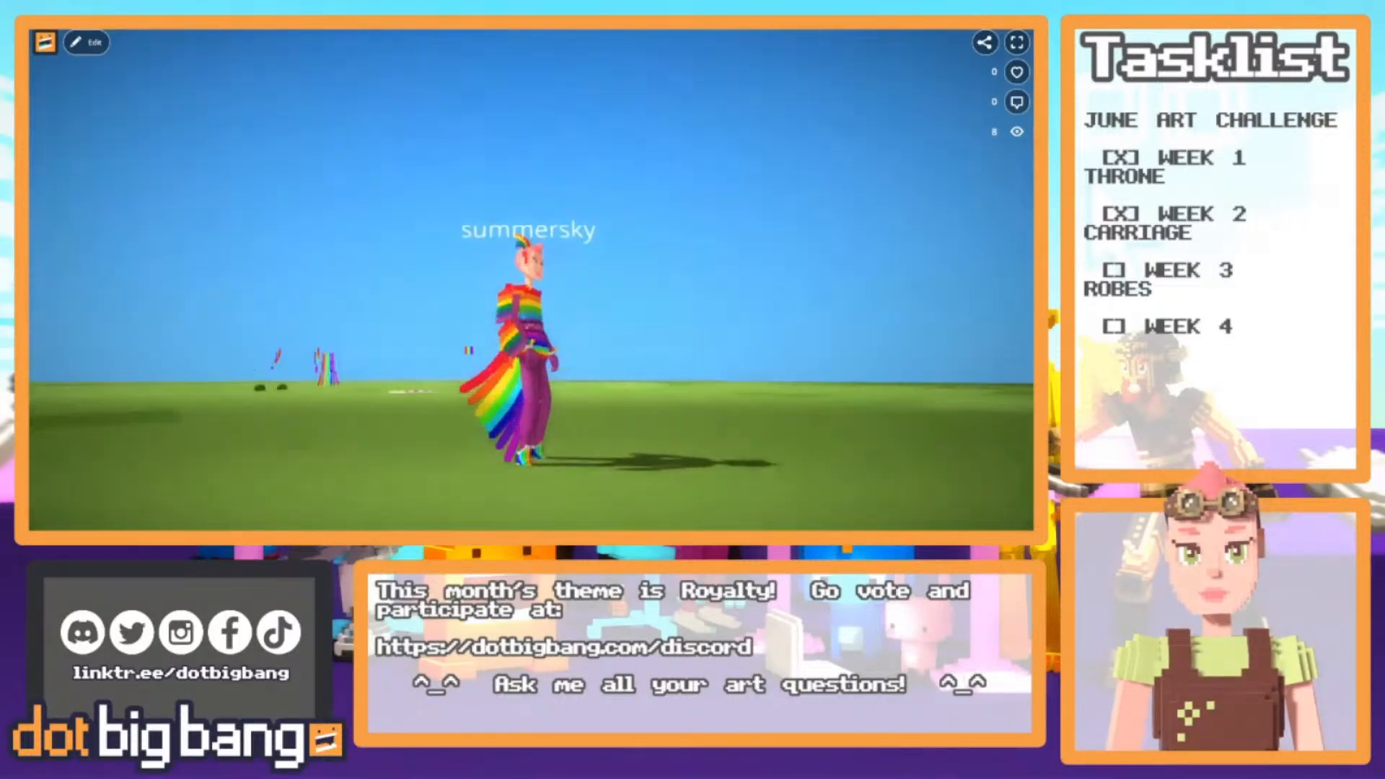
{"action": "key", "text": "d"}
{"action": "key", "text": "space"}
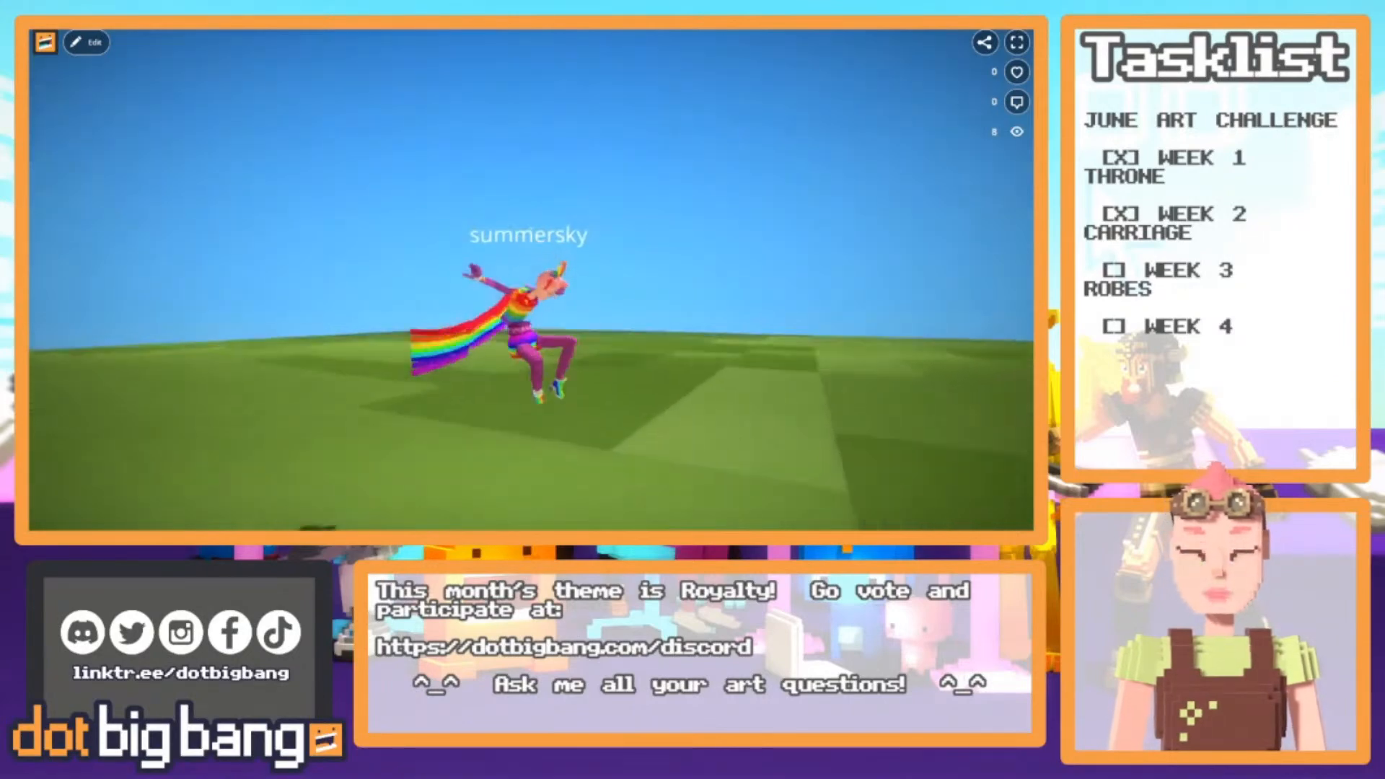
Jump and circle the avatar around the field, ending face-on to check the belt, skirt and feather sleeves
{"action": "key", "text": "s"}
{"action": "key", "text": "a"}
{"action": "key", "text": "s"}
{"action": "key", "text": "space"}
{"action": "key", "text": "a"}
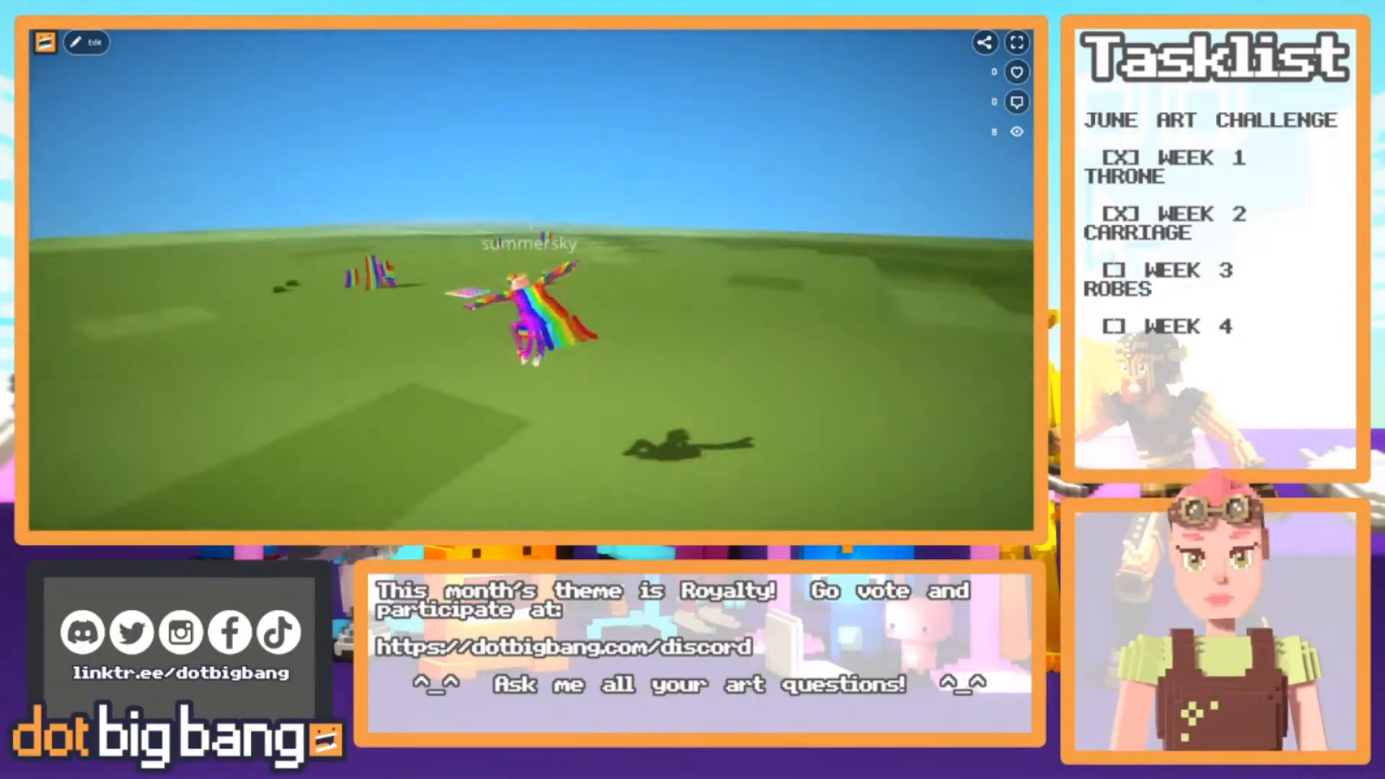
{"action": "key", "text": "space"}
{"action": "key", "text": "w"}
{"action": "key", "text": "d"}
{"action": "key", "text": "s"}
{"action": "key", "text": "d"}
{"action": "key", "text": "s"}
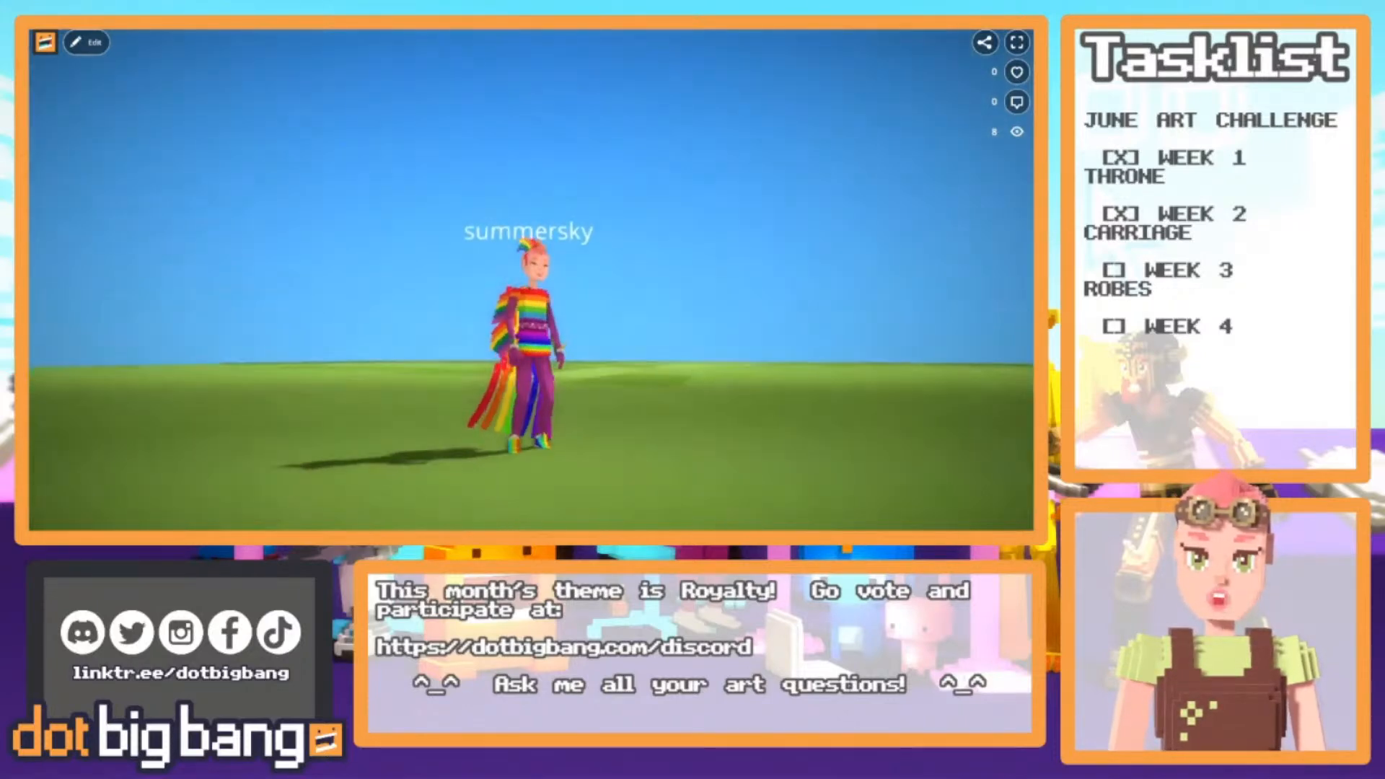
Run the avatar back among the rainbow pieces near the crown and examine the full outfit from the front
{"action": "key", "text": "a"}
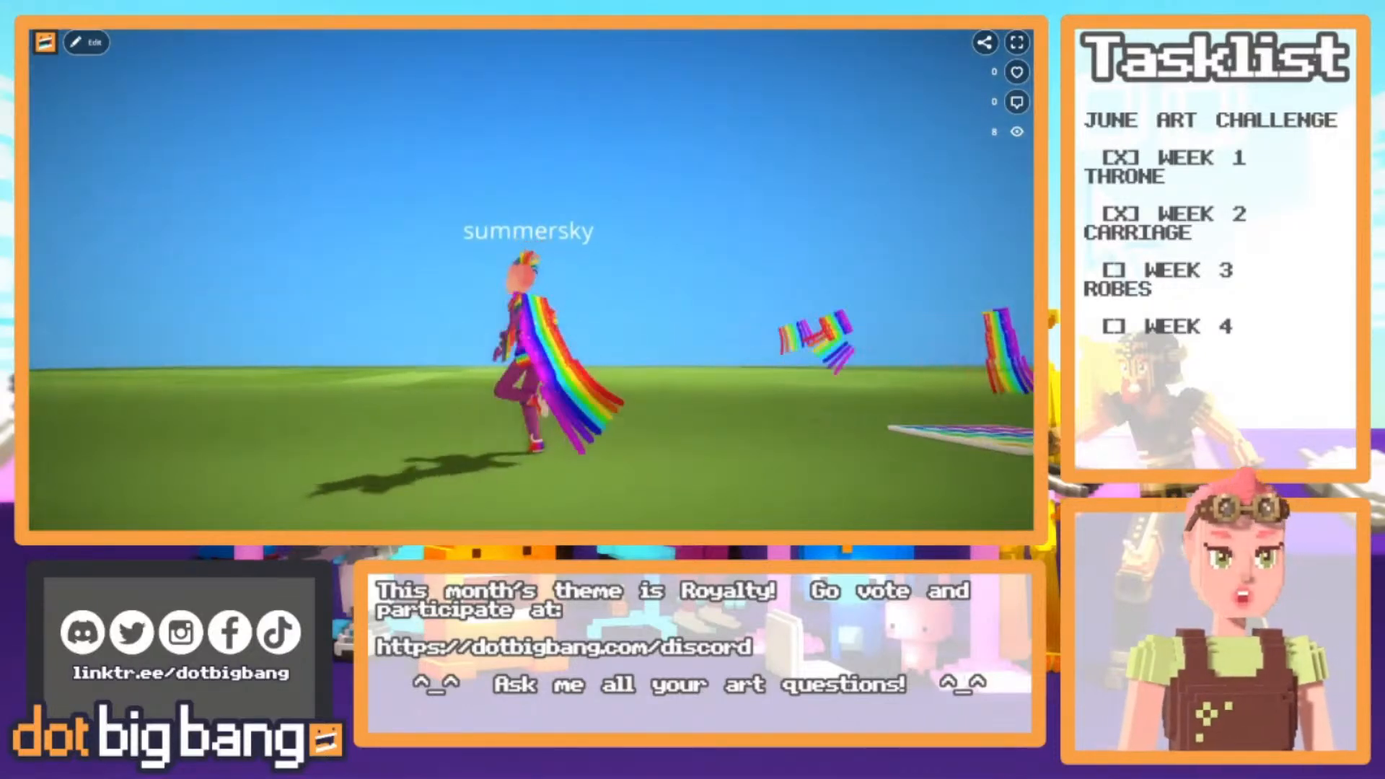
{"action": "key", "text": "d"}
{"action": "key", "text": "w"}
{"action": "key", "text": "a"}
{"action": "key", "text": "w"}
{"action": "key", "text": "space"}
{"action": "key", "text": "s"}
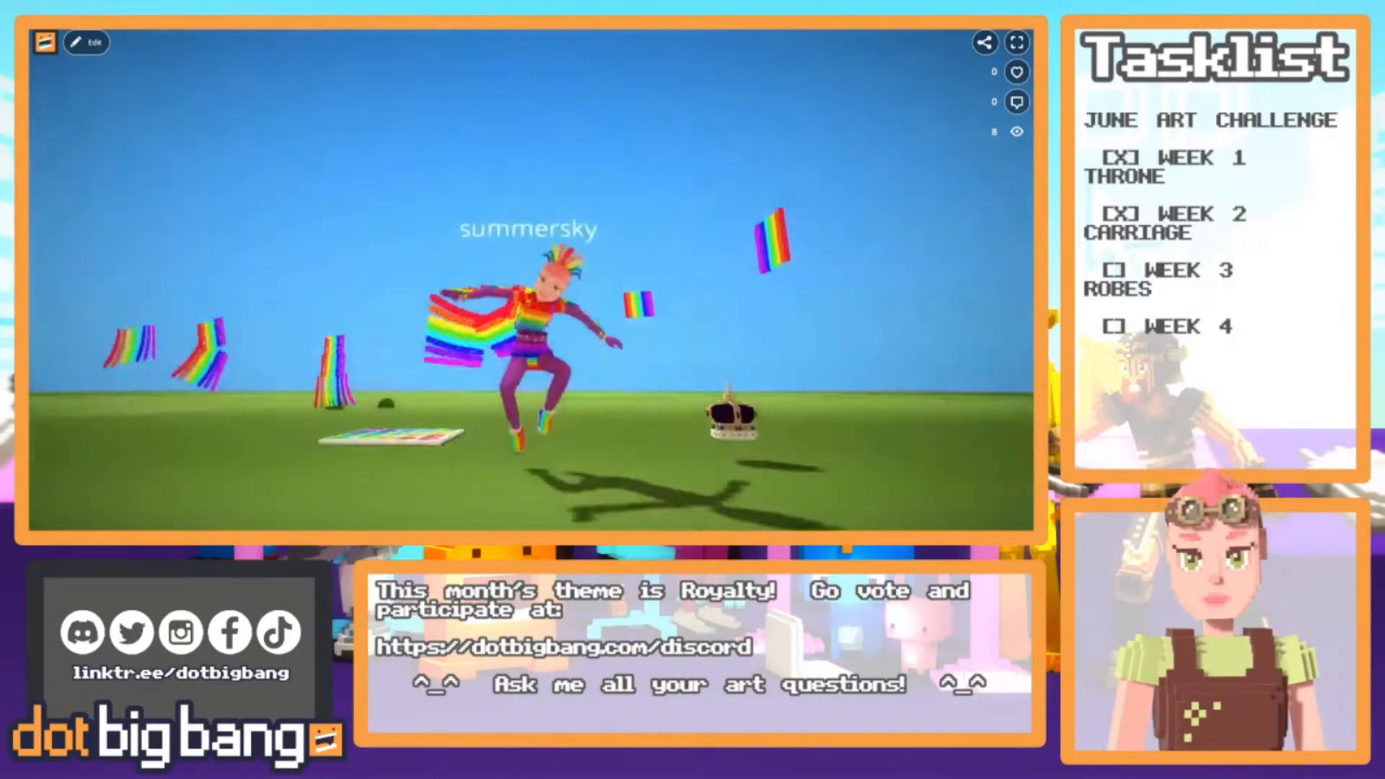
{"action": "key", "text": "space"}
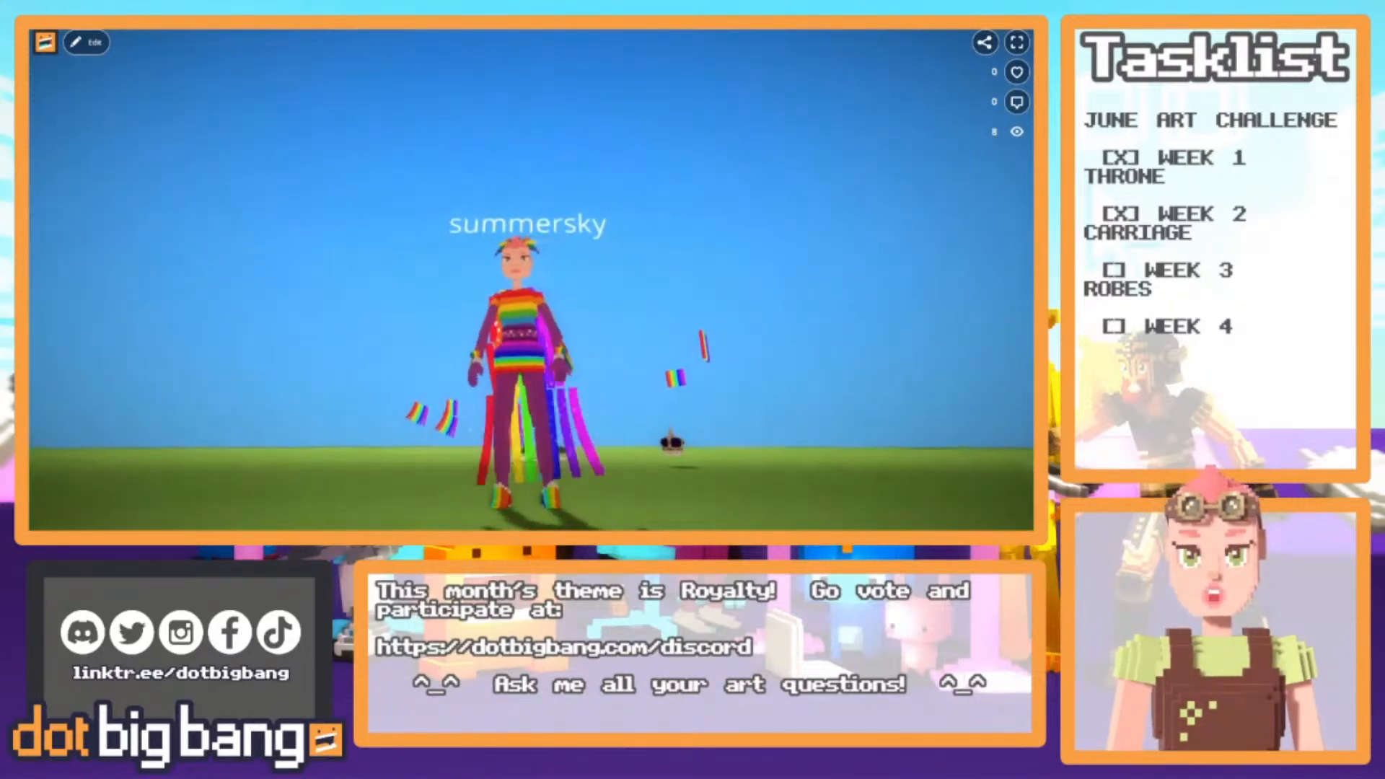
{"action": "key", "text": "w"}
{"action": "key", "text": "s"}
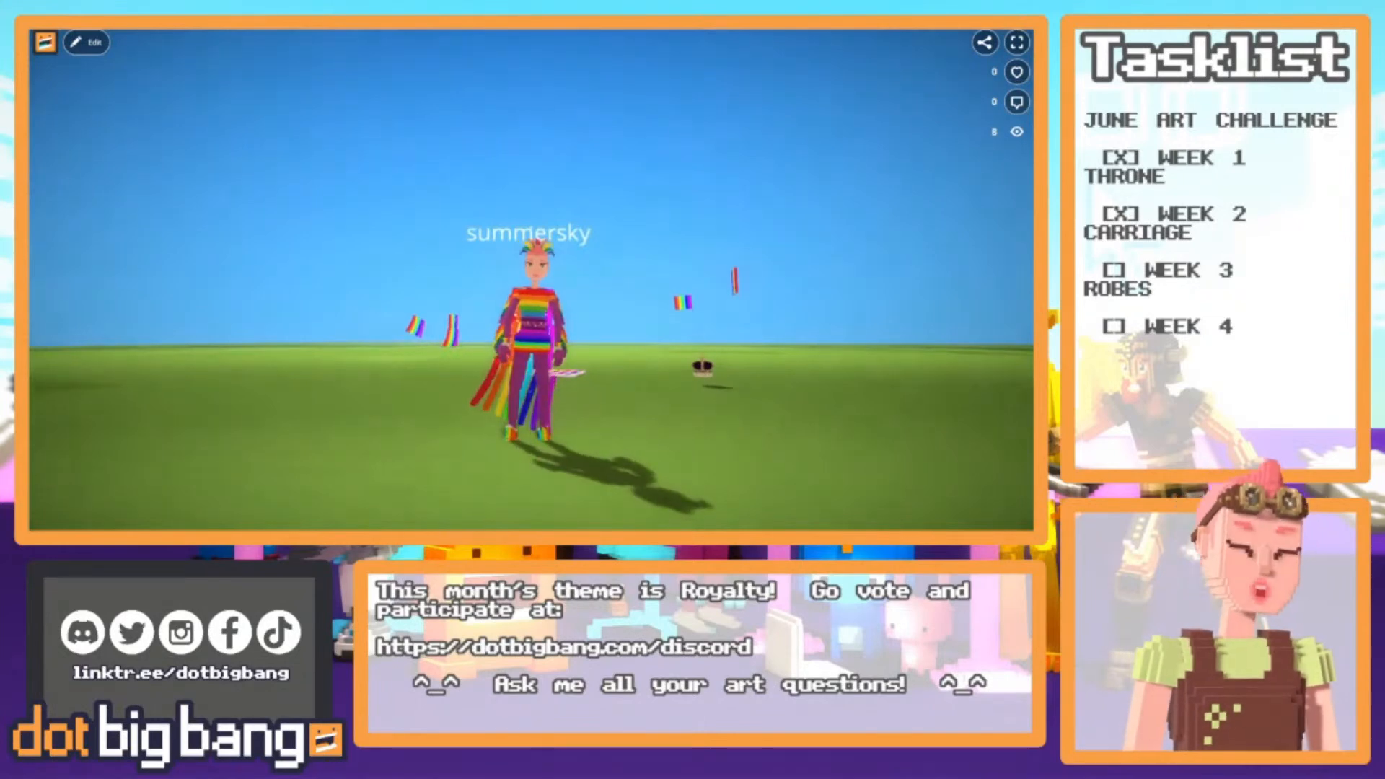